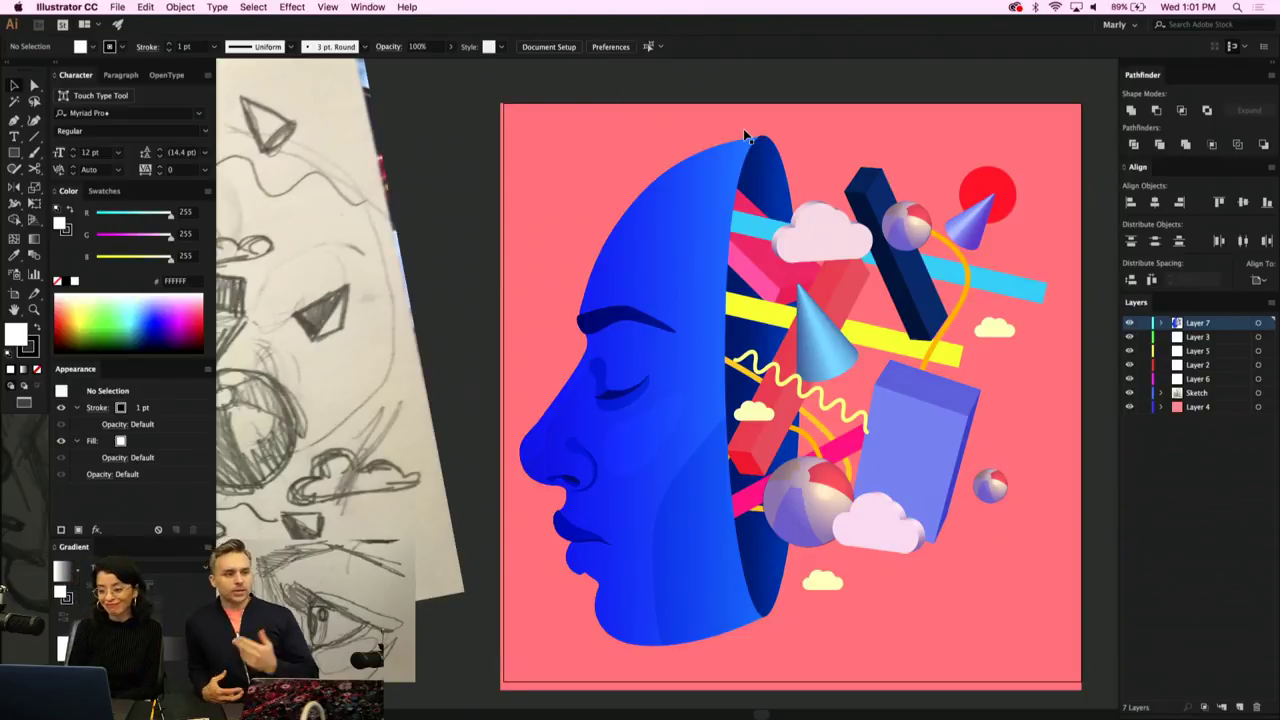
Examine the pencil sketch and the finished blue head illustration, comparing the drawn shapes with the objects inside the open head.
scroll(744, 130, right, 3)
scroll(744, 130, left, 4)
scroll(744, 136, left, 6)
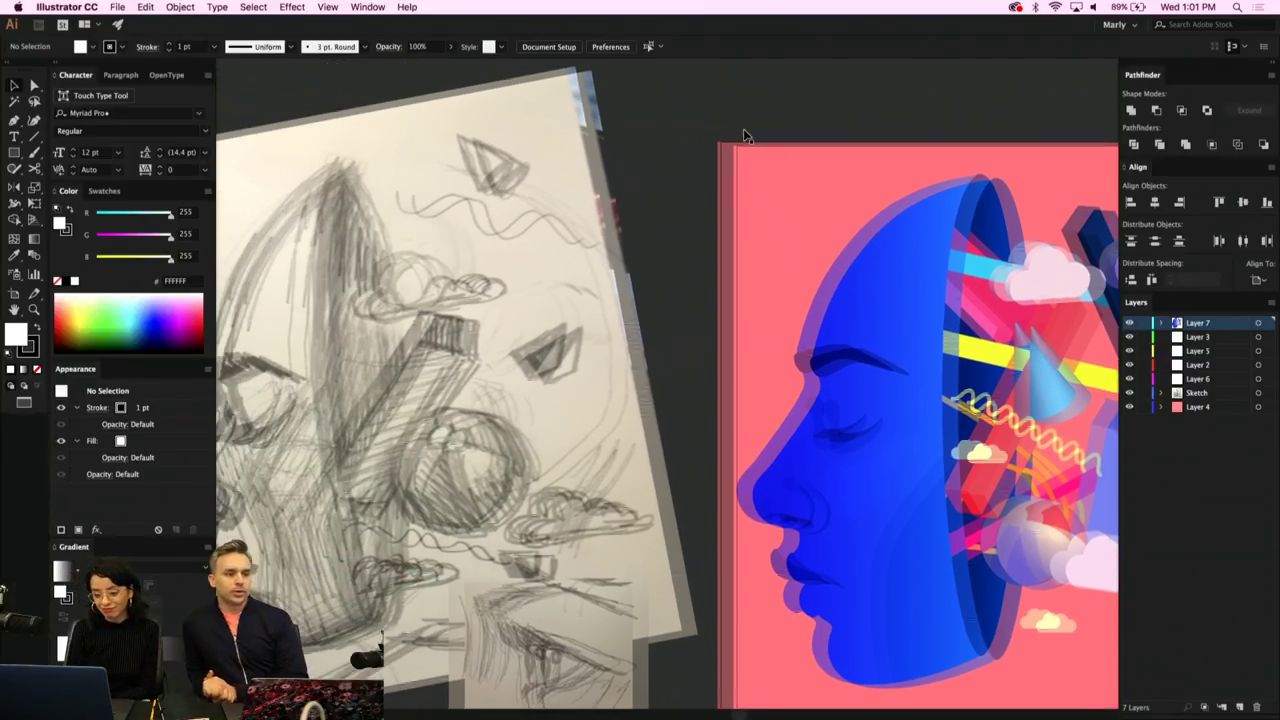
scroll(743, 128, down, 3)
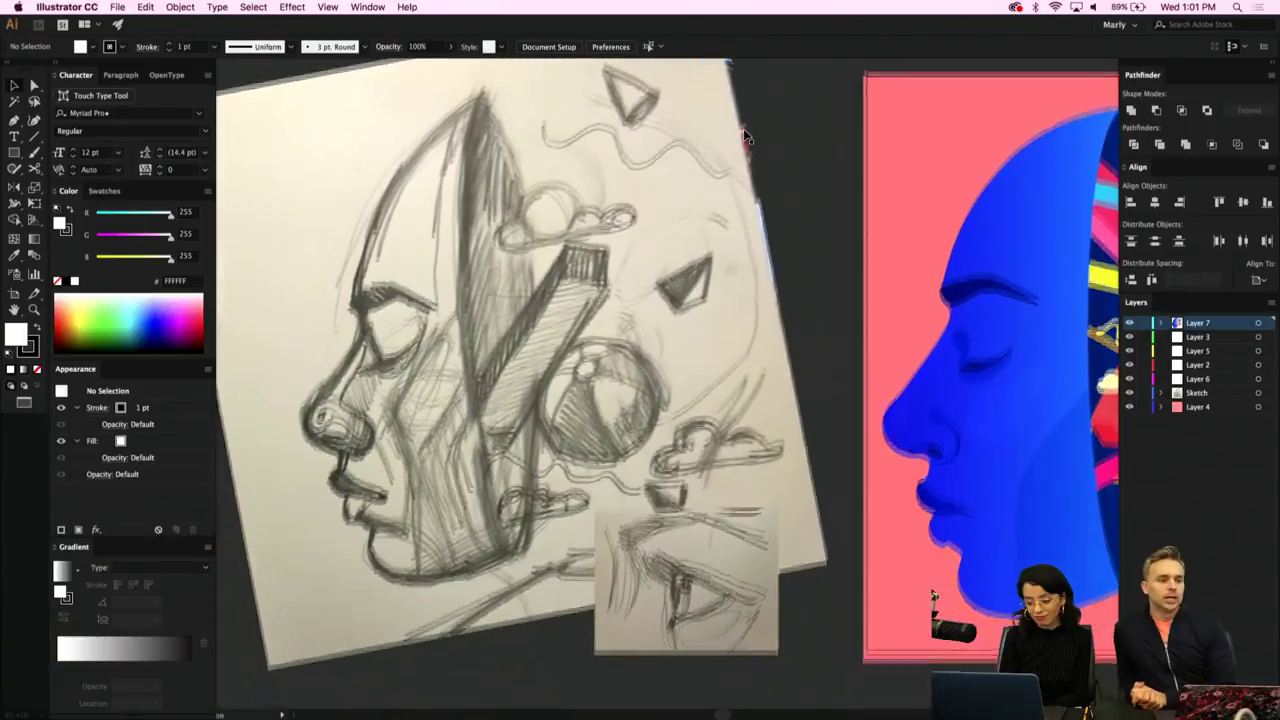
scroll(700, 292, up, 5)
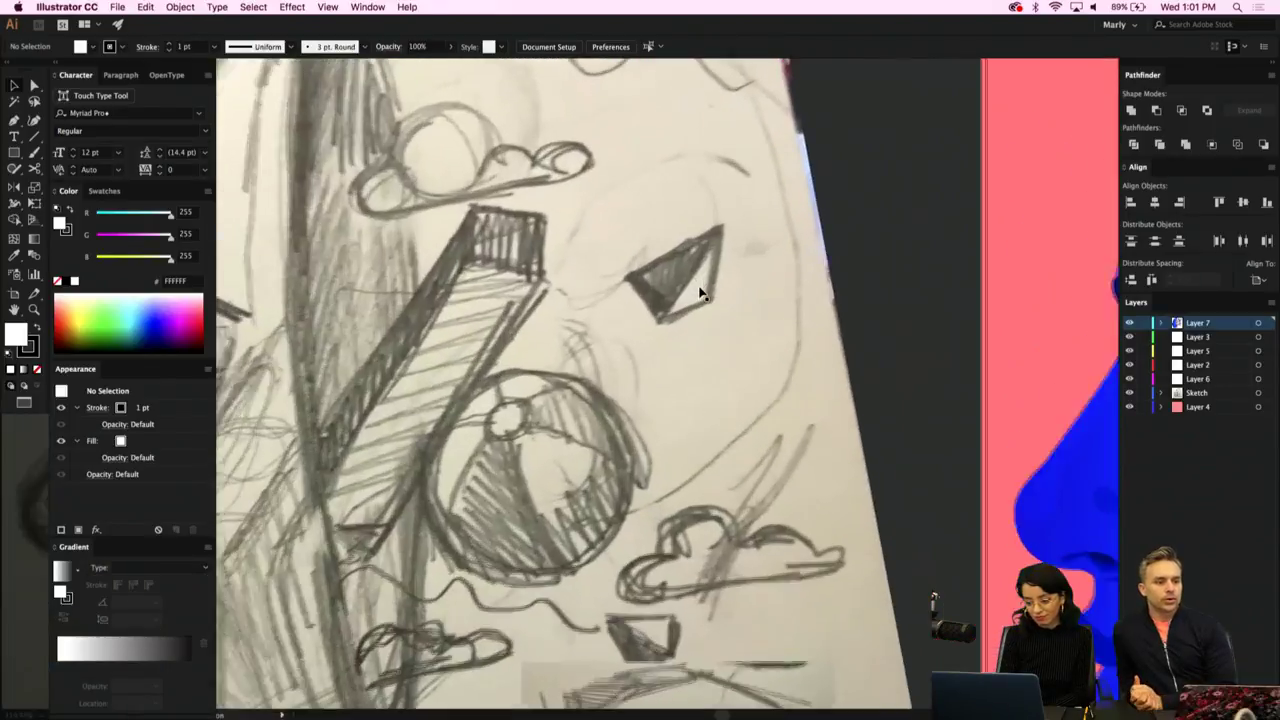
scroll(700, 292, down, 4)
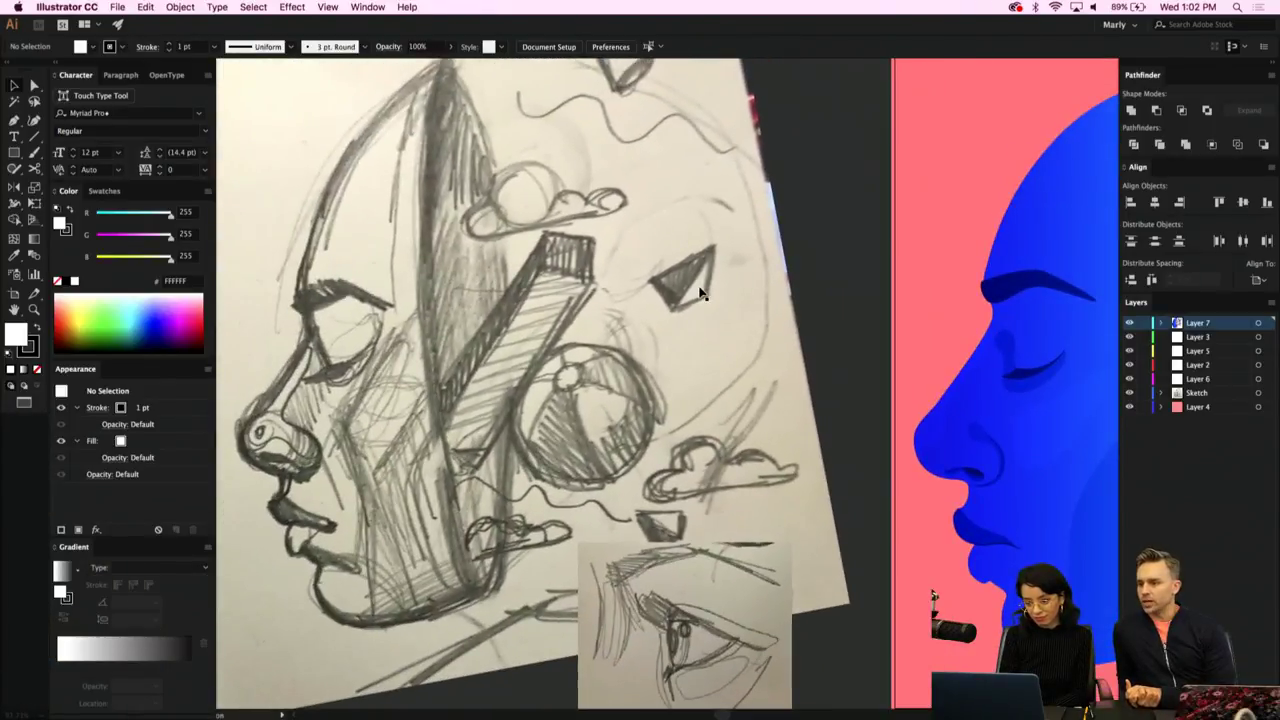
scroll(700, 292, right, 10)
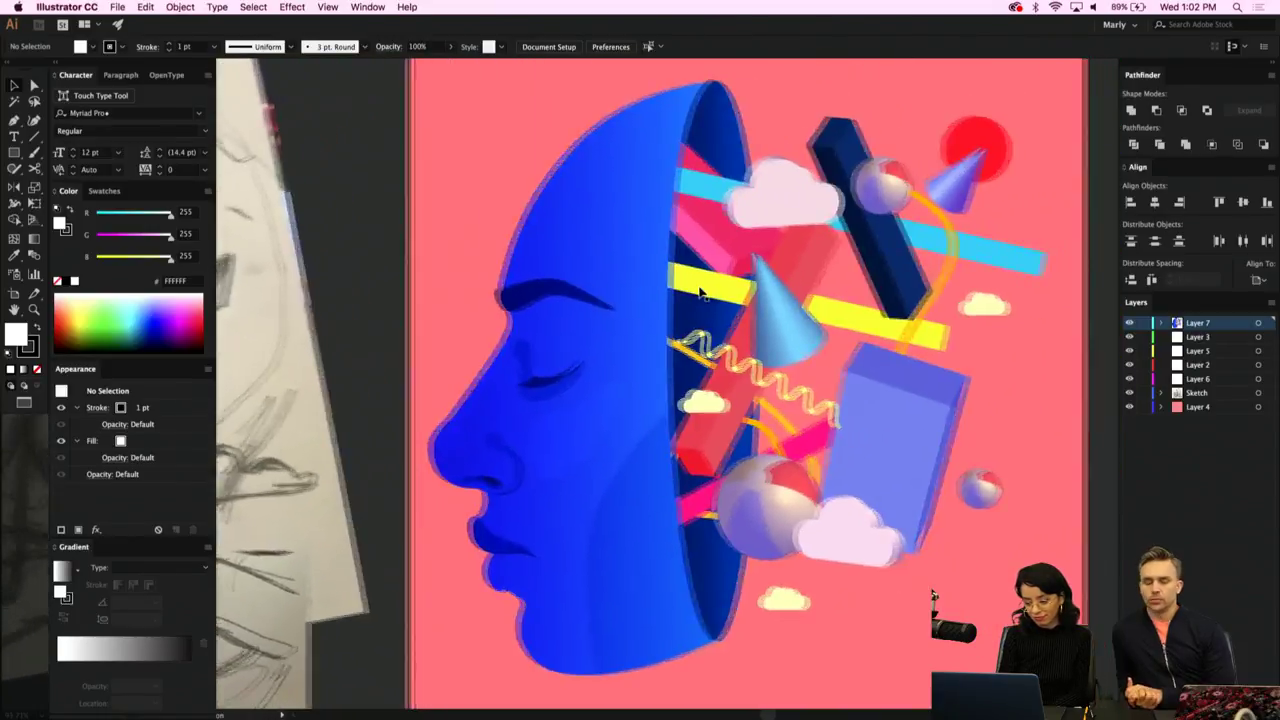
scroll(700, 292, up, 3)
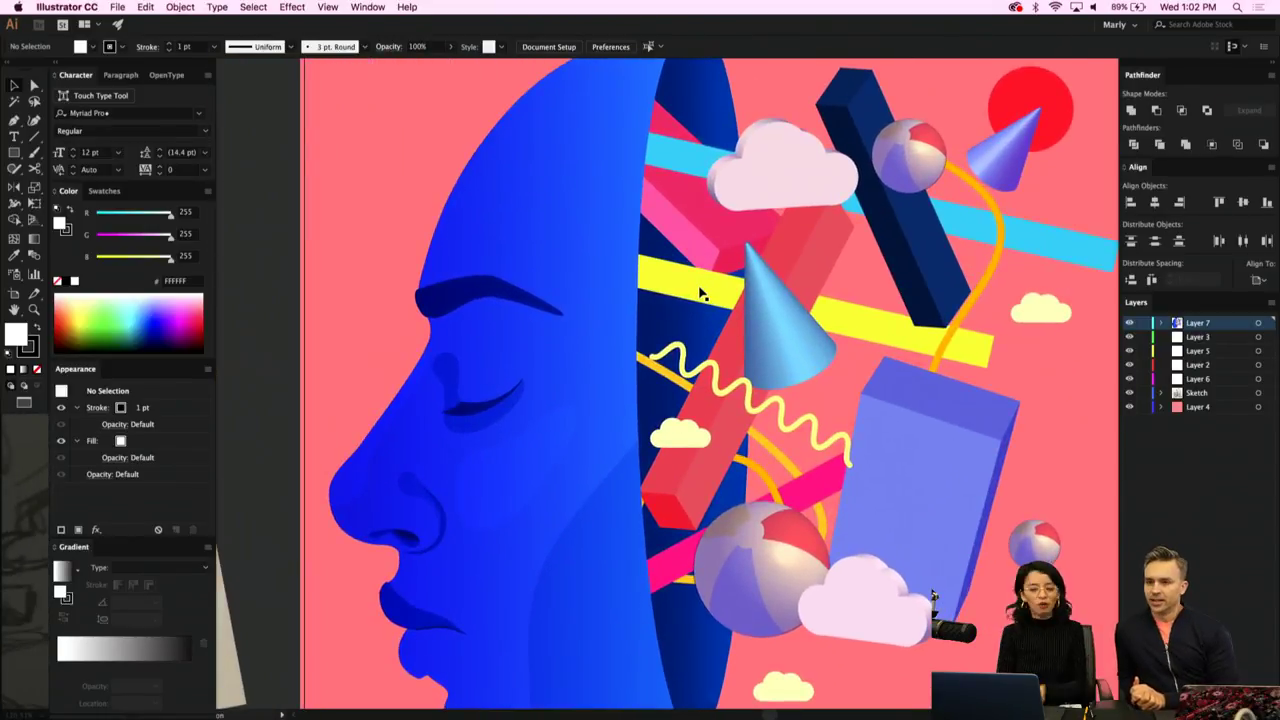
scroll(700, 292, up, 1)
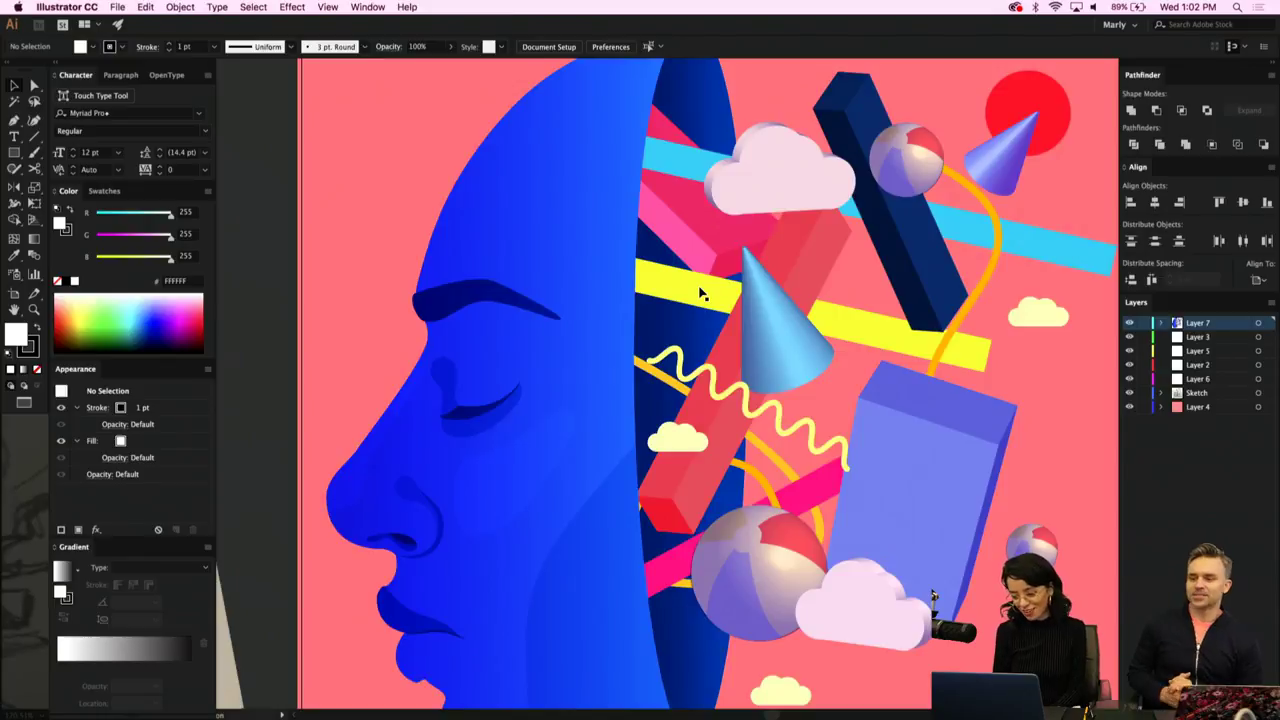
scroll(700, 292, down, 5)
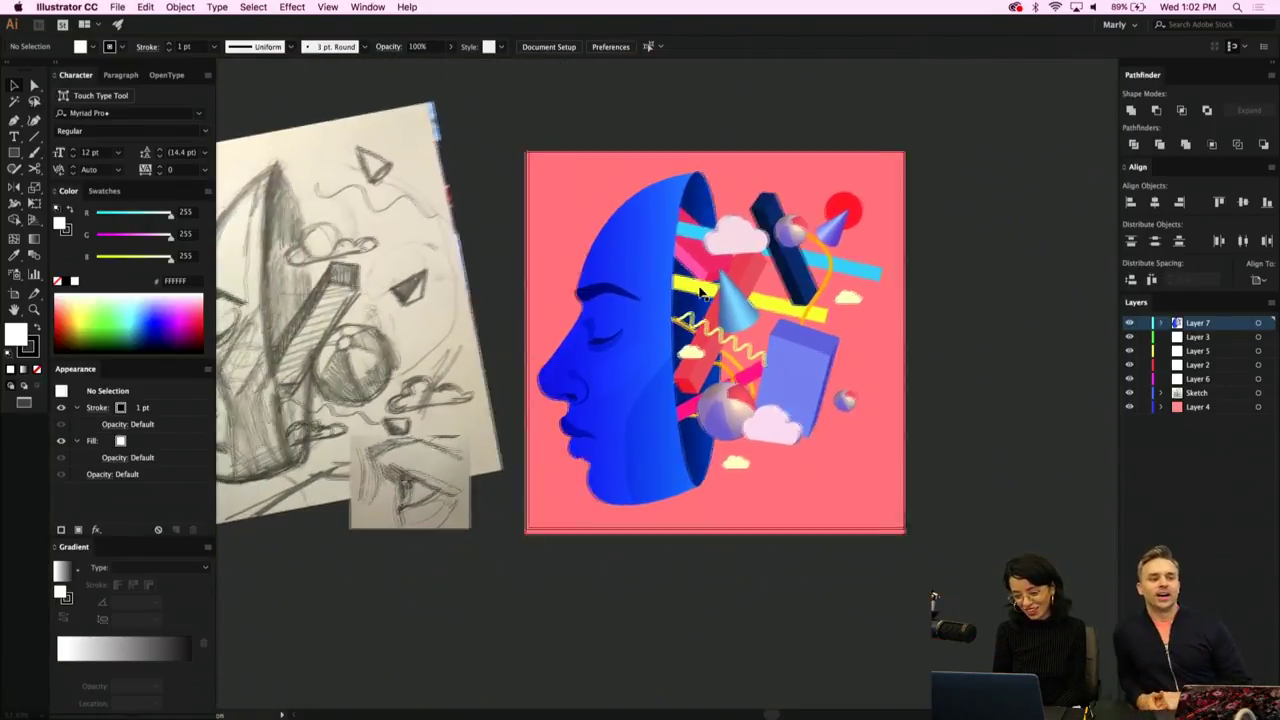
scroll(700, 292, left, 5)
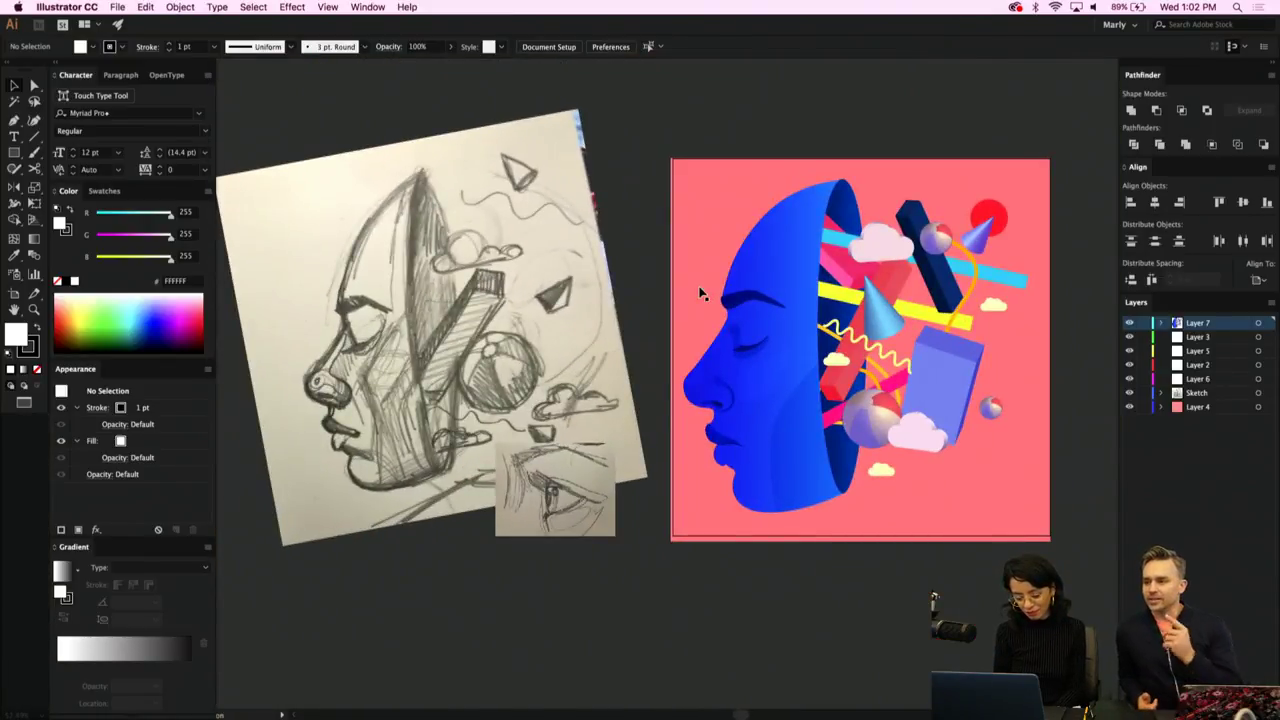
scroll(700, 292, up, 1)
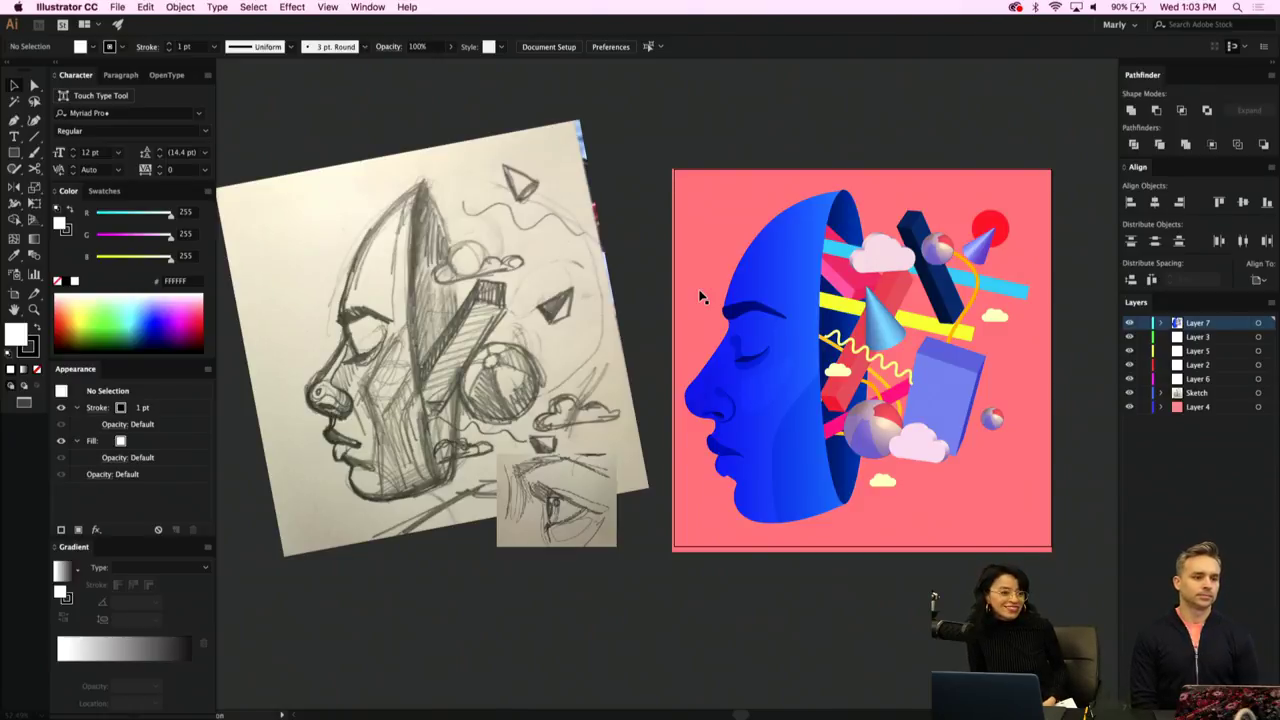
Change the screen mode from full screen to the normal window display for the document with the sketch and head illustration.
key(f)
key(f)
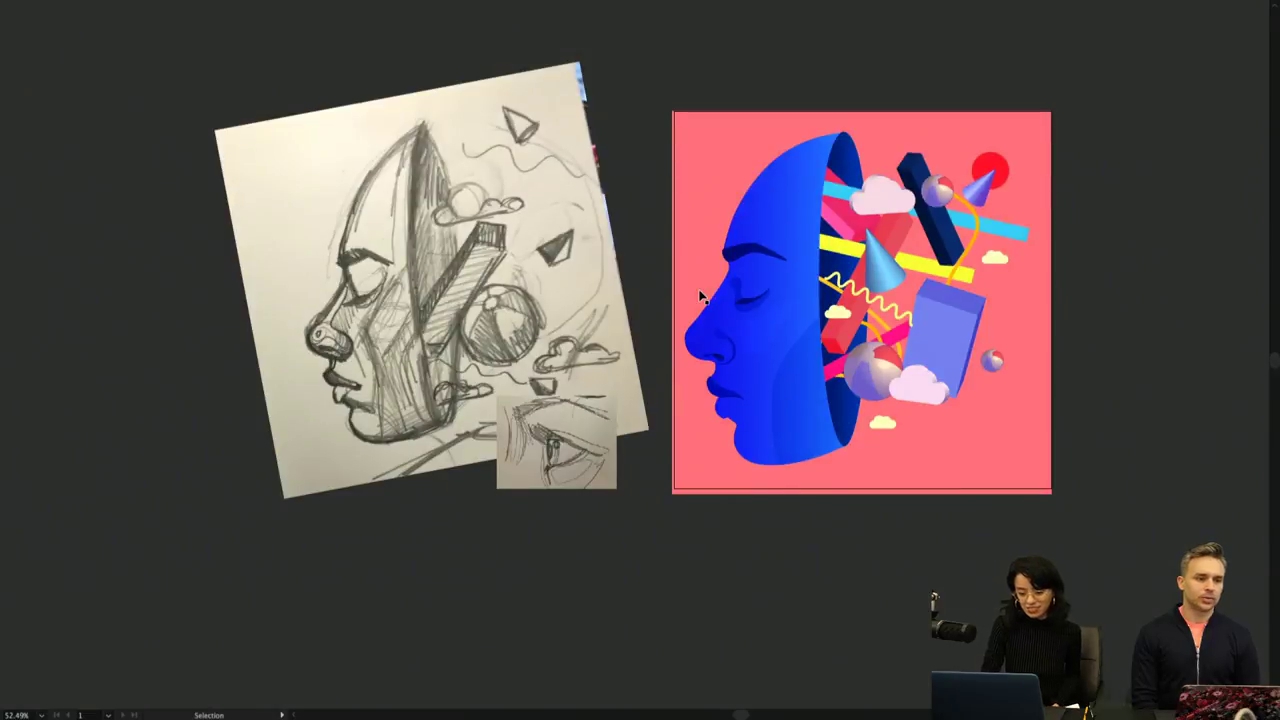
scroll(505, 217, right, 2)
scroll(505, 217, right, 5)
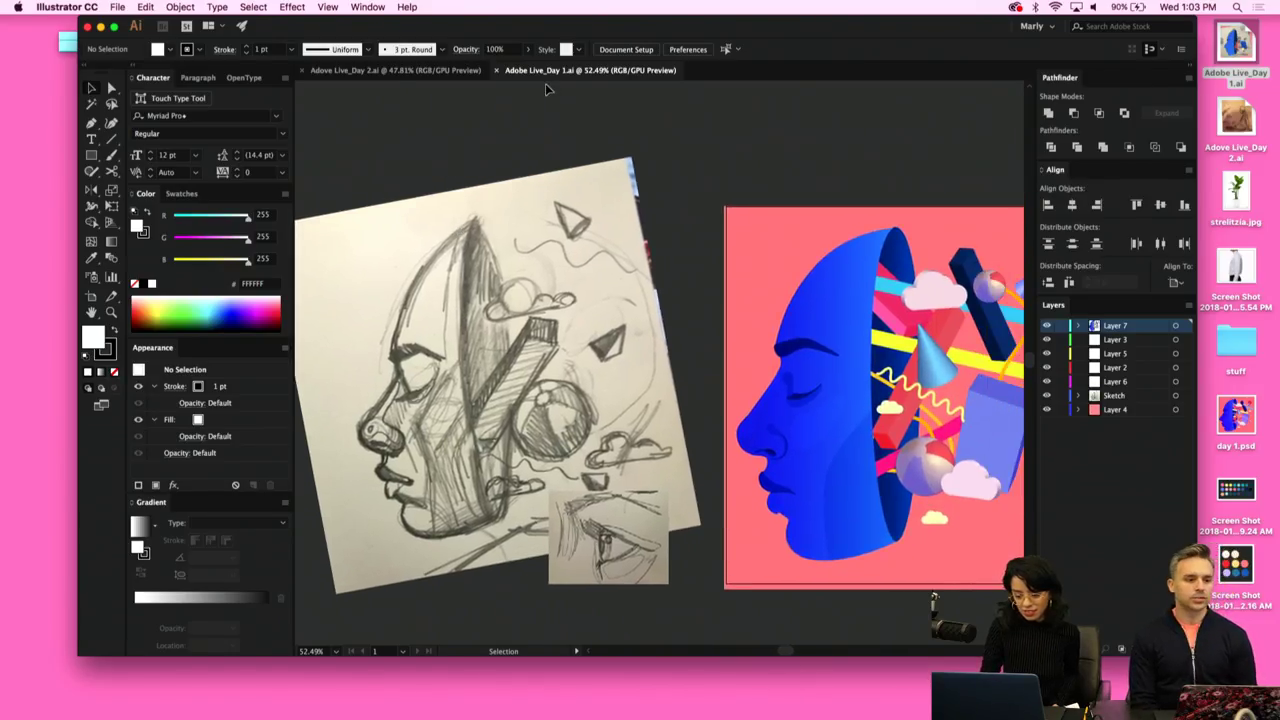
scroll(538, 154, right, 2)
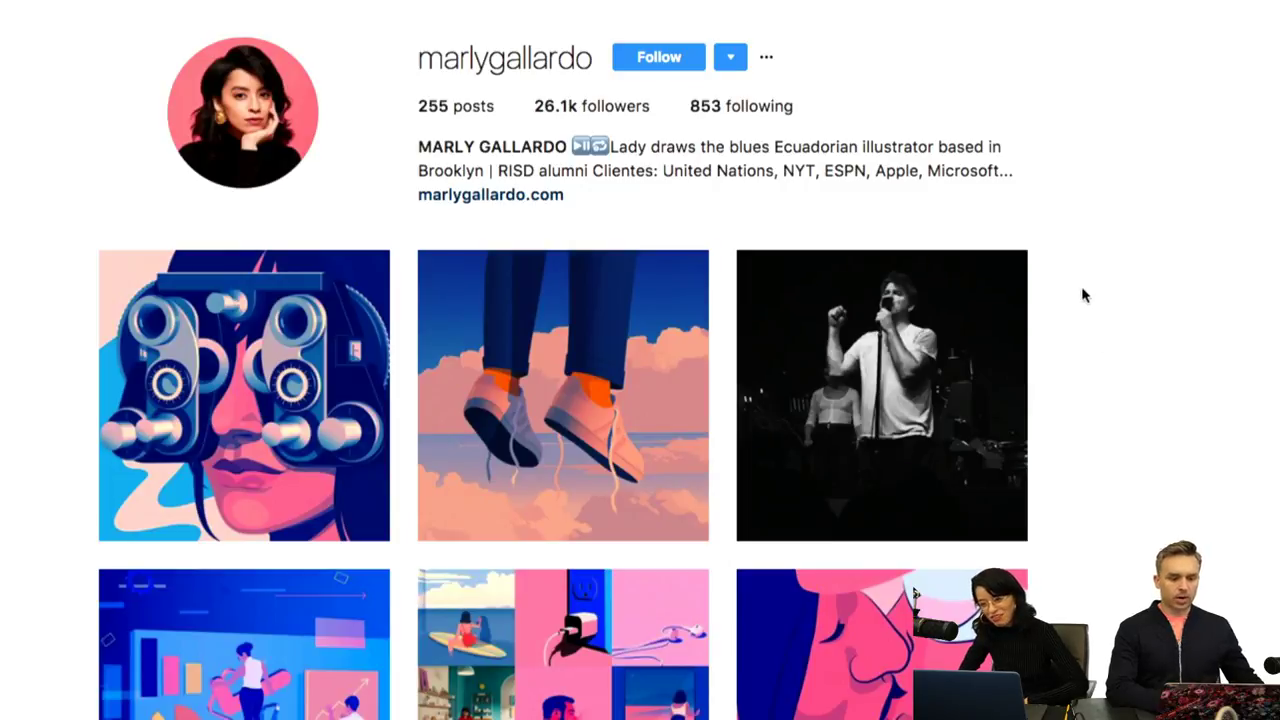
Browse the illustrator's Instagram profile in the web browser, looking through the post grid from the newest to older illustrations.
scroll(1078, 286, down, 5)
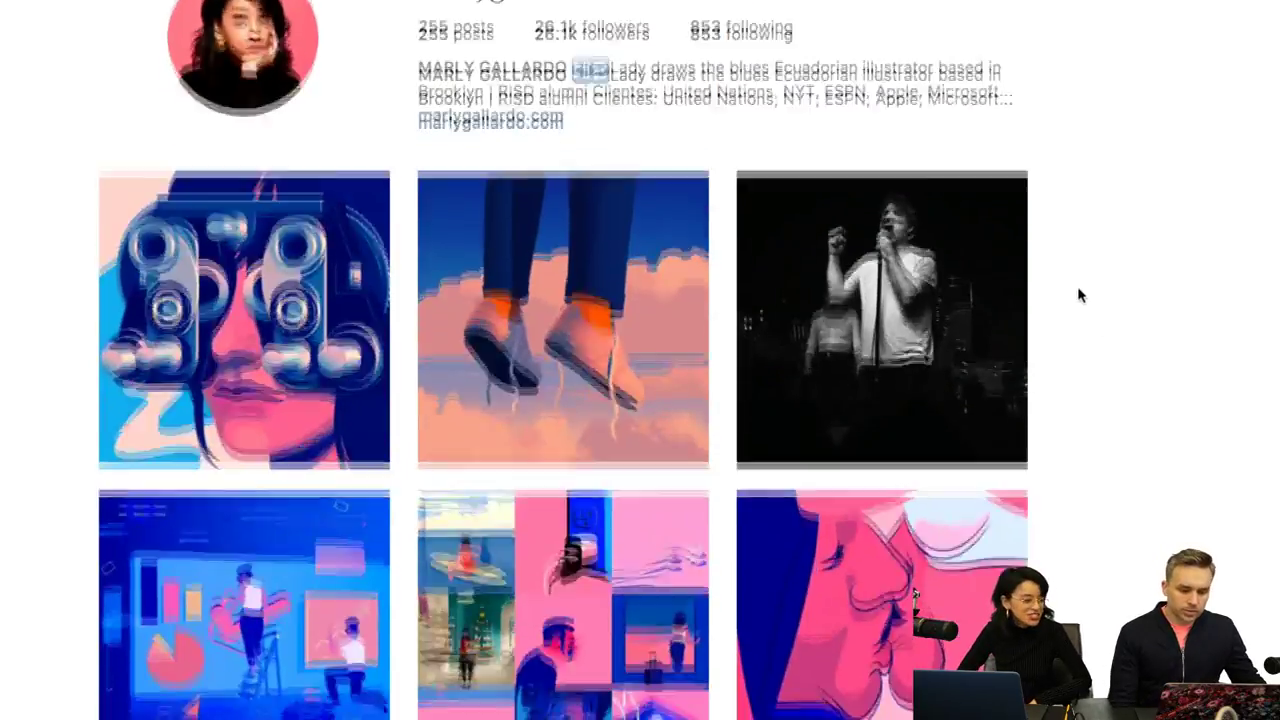
scroll(1077, 290, down, 3)
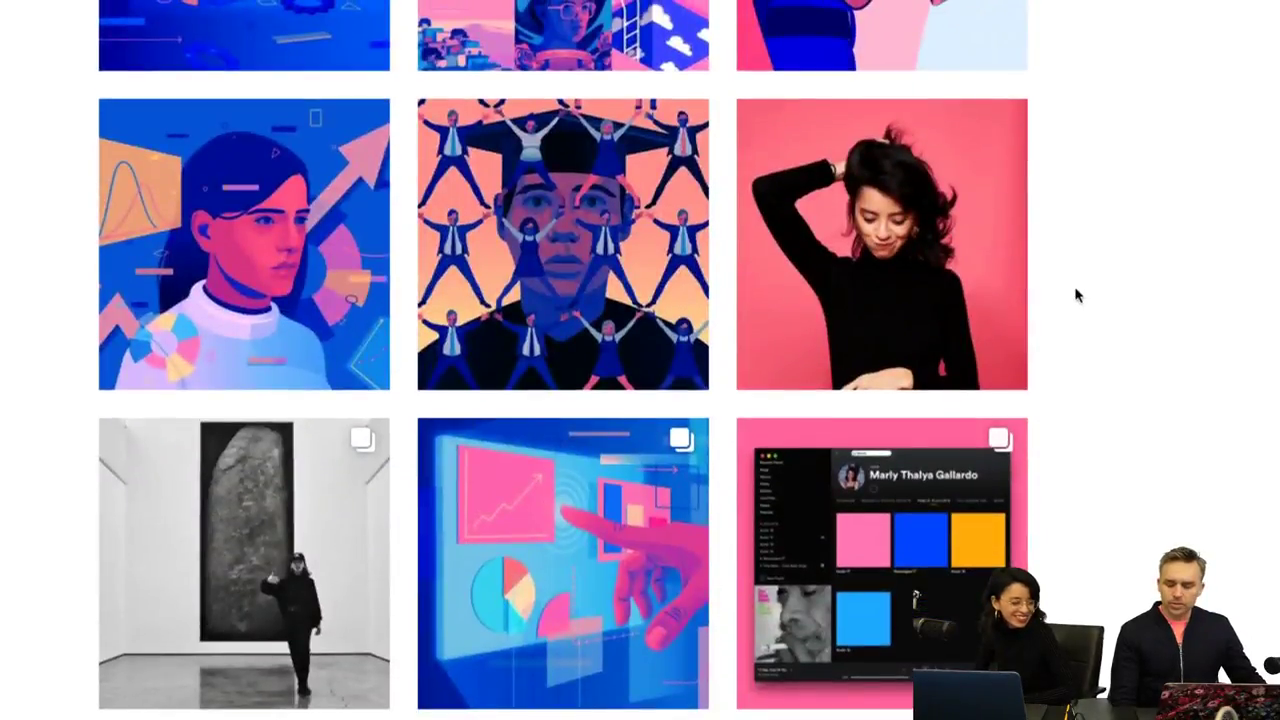
scroll(1077, 291, down, 5)
scroll(1077, 295, down, 11)
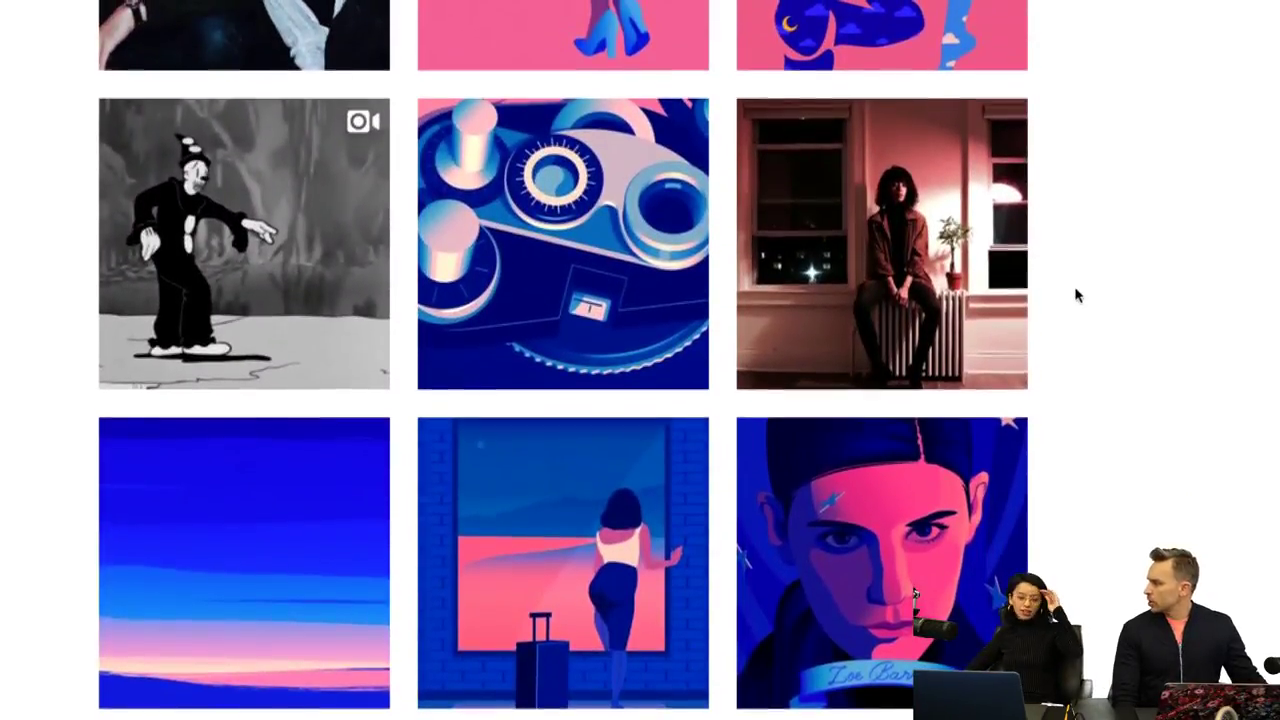
scroll(1077, 295, down, 5)
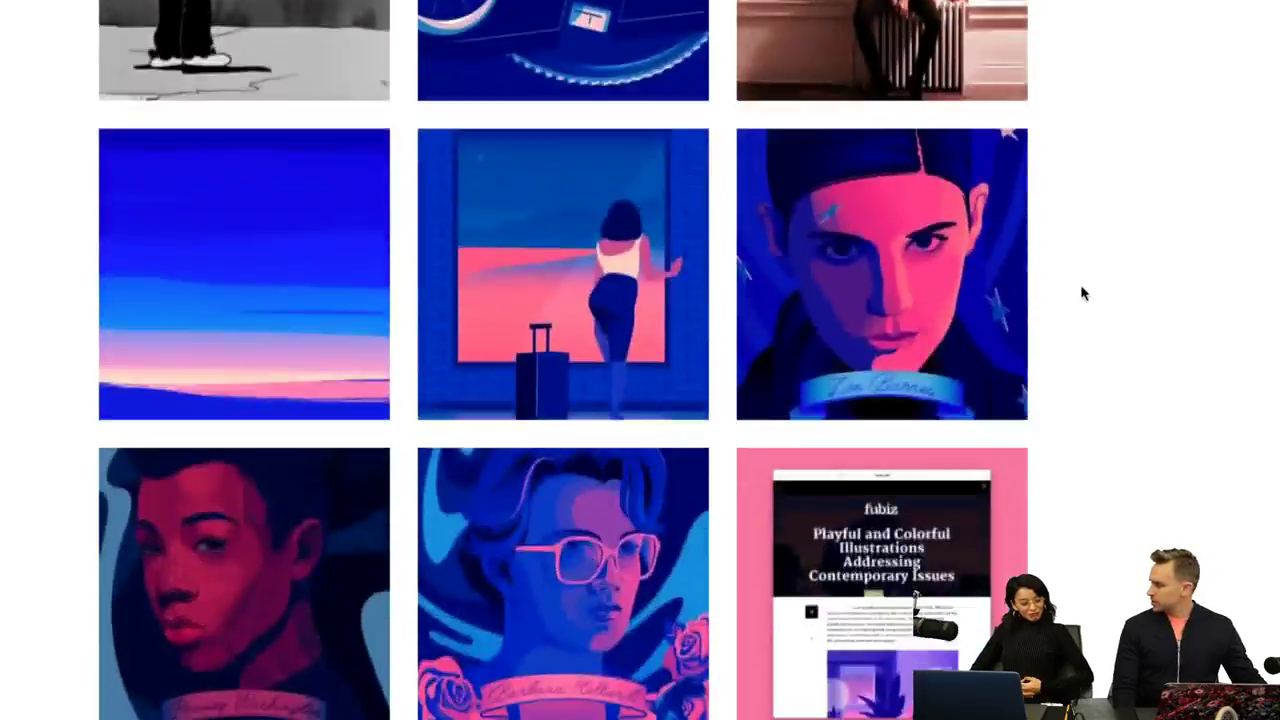
scroll(1082, 293, down, 7)
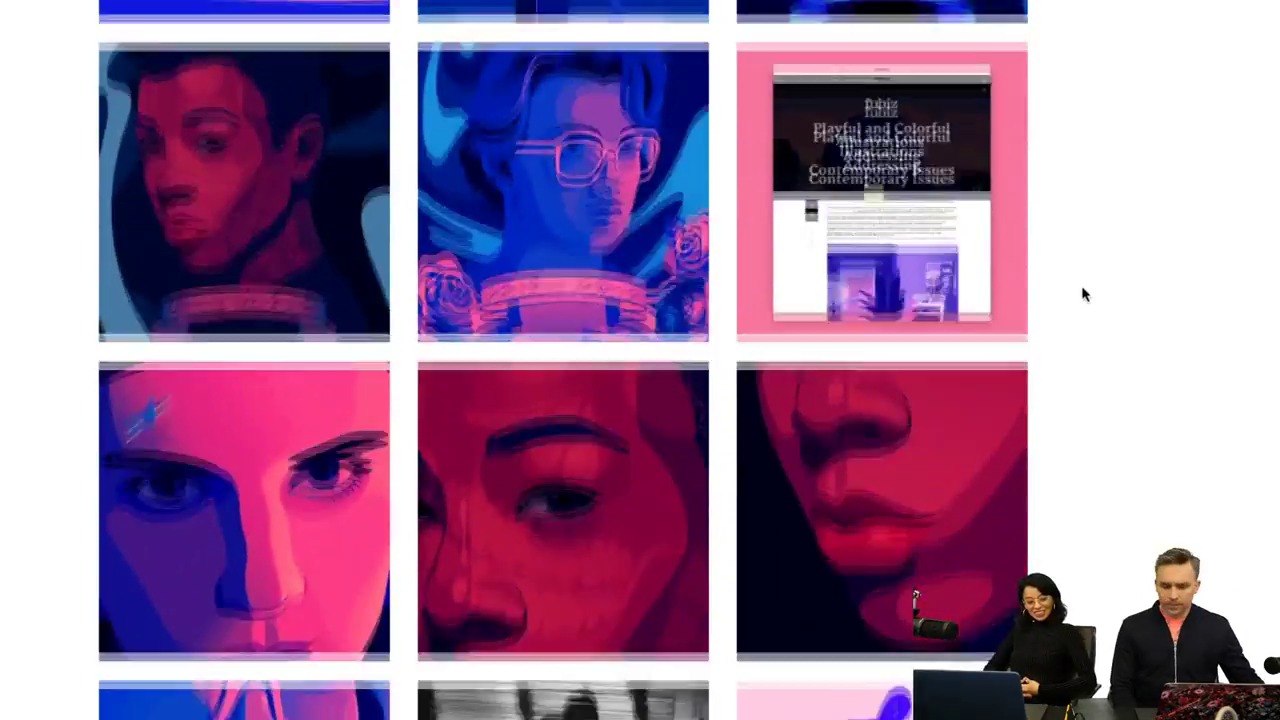
scroll(1080, 293, down, 1)
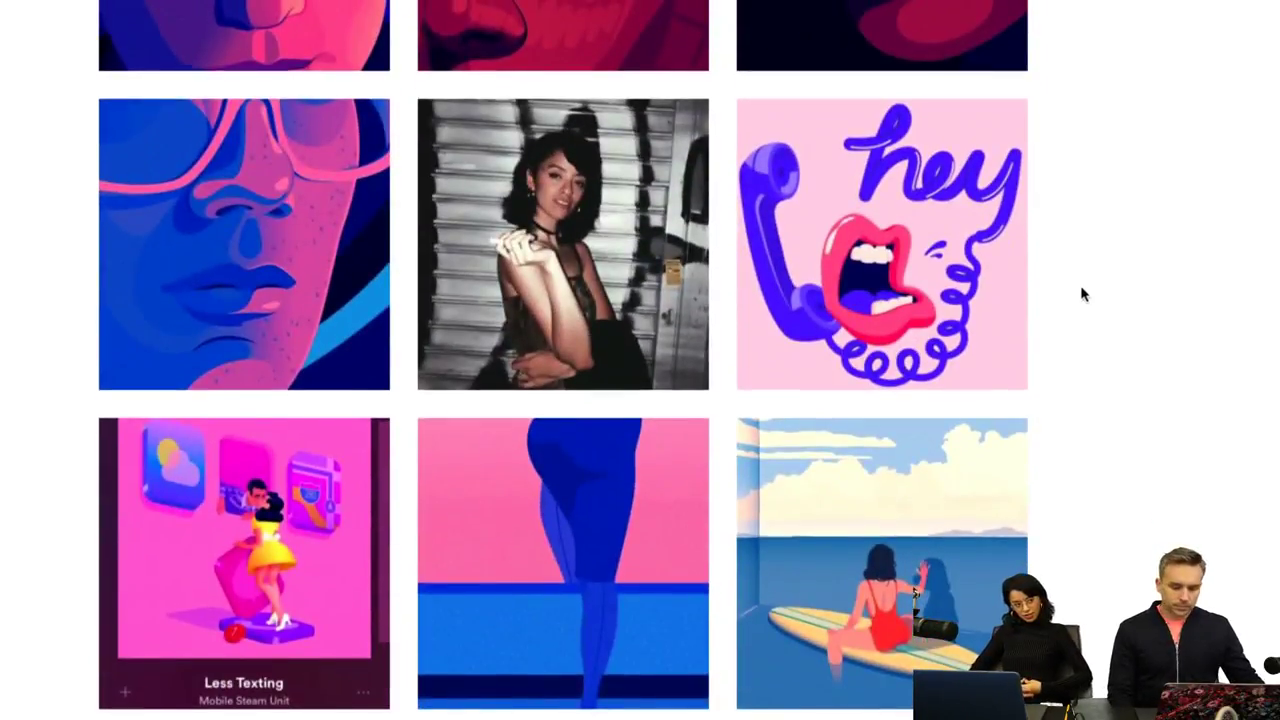
scroll(1081, 293, down, 7)
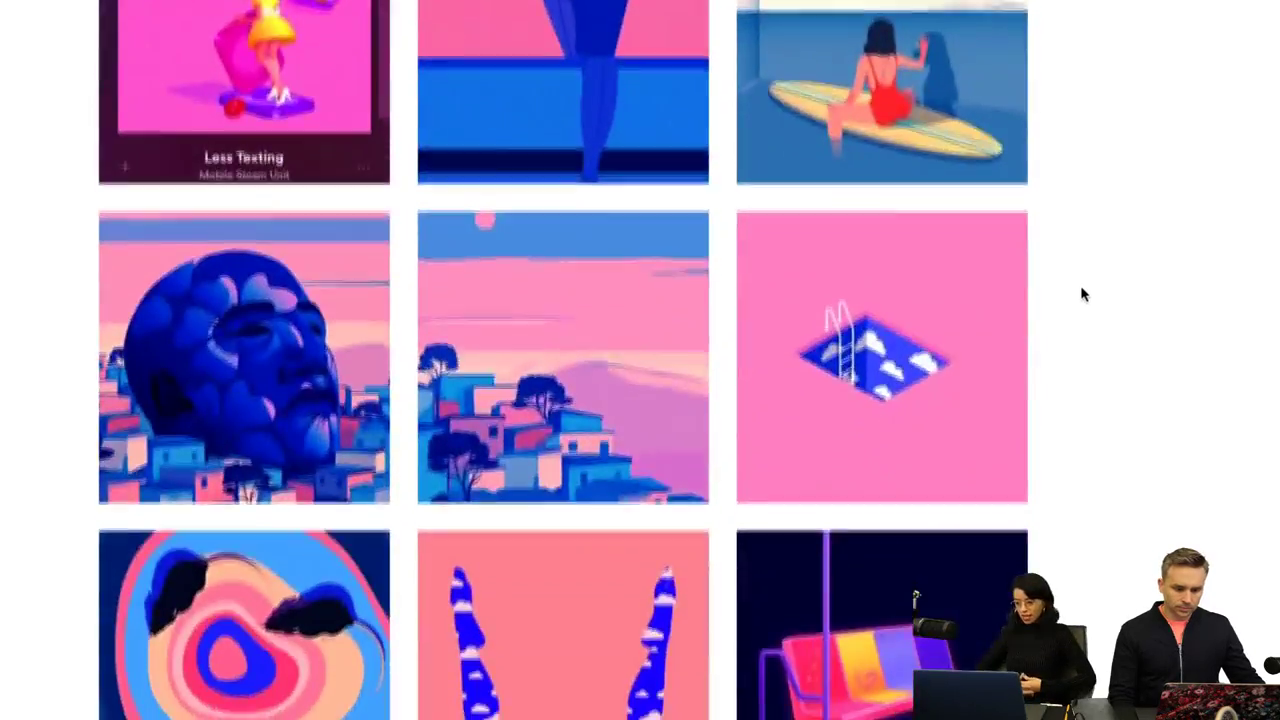
scroll(1081, 293, down, 5)
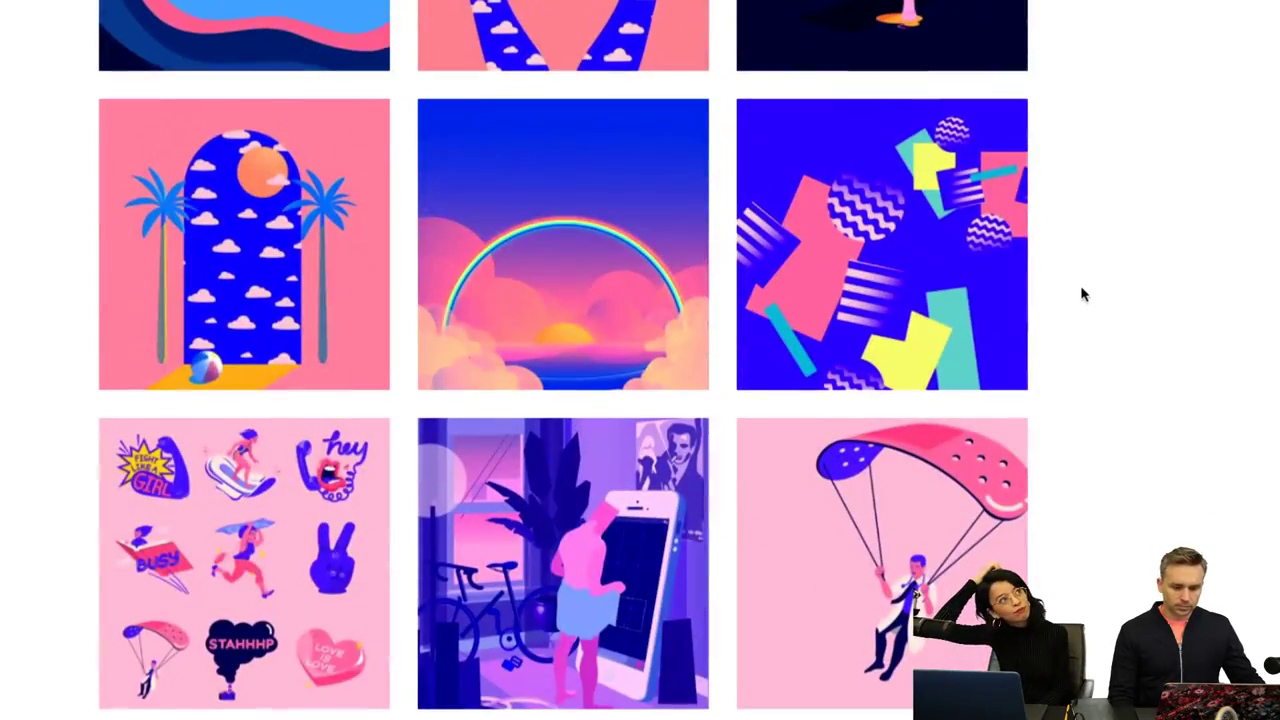
scroll(1081, 293, down, 6)
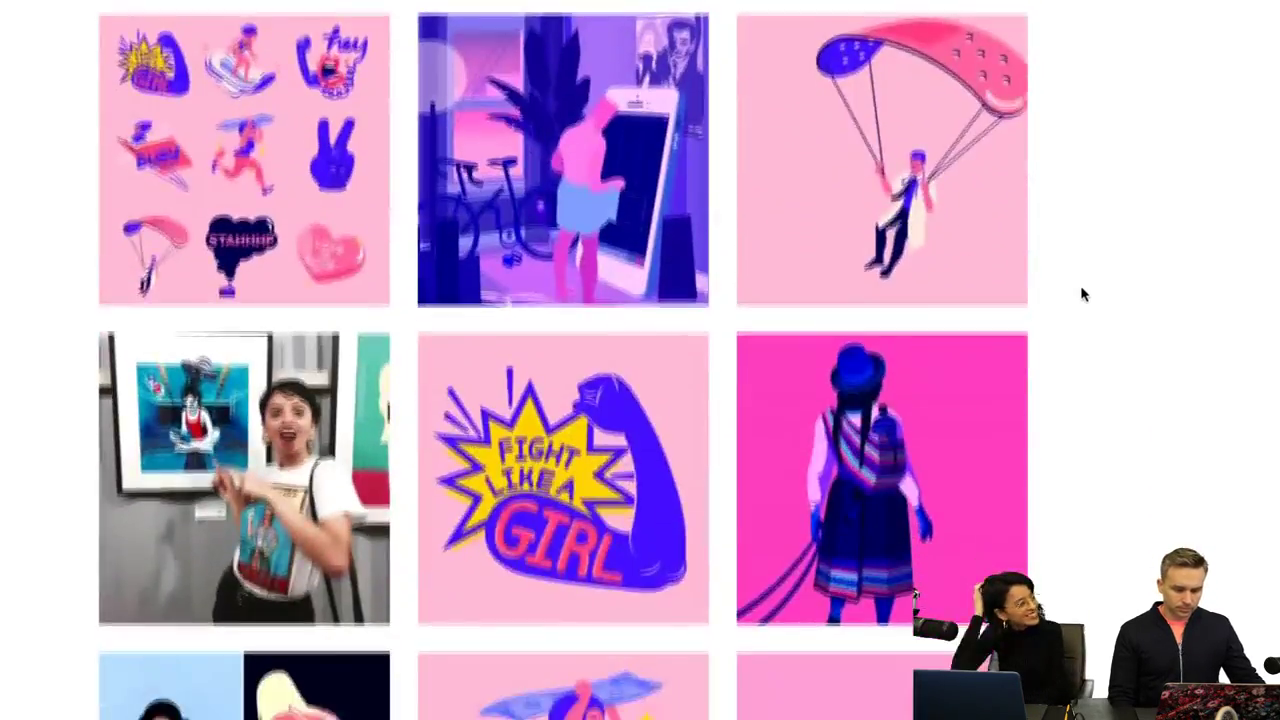
scroll(1081, 293, down, 2)
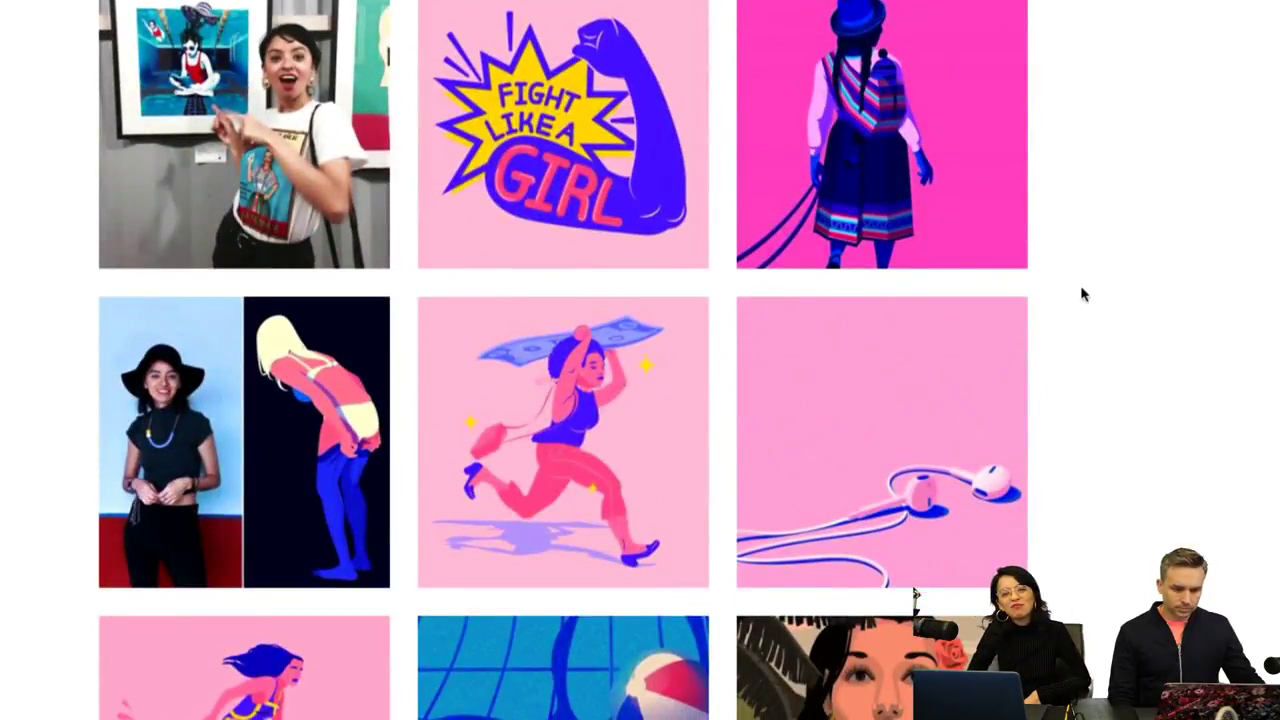
scroll(1081, 293, down, 3)
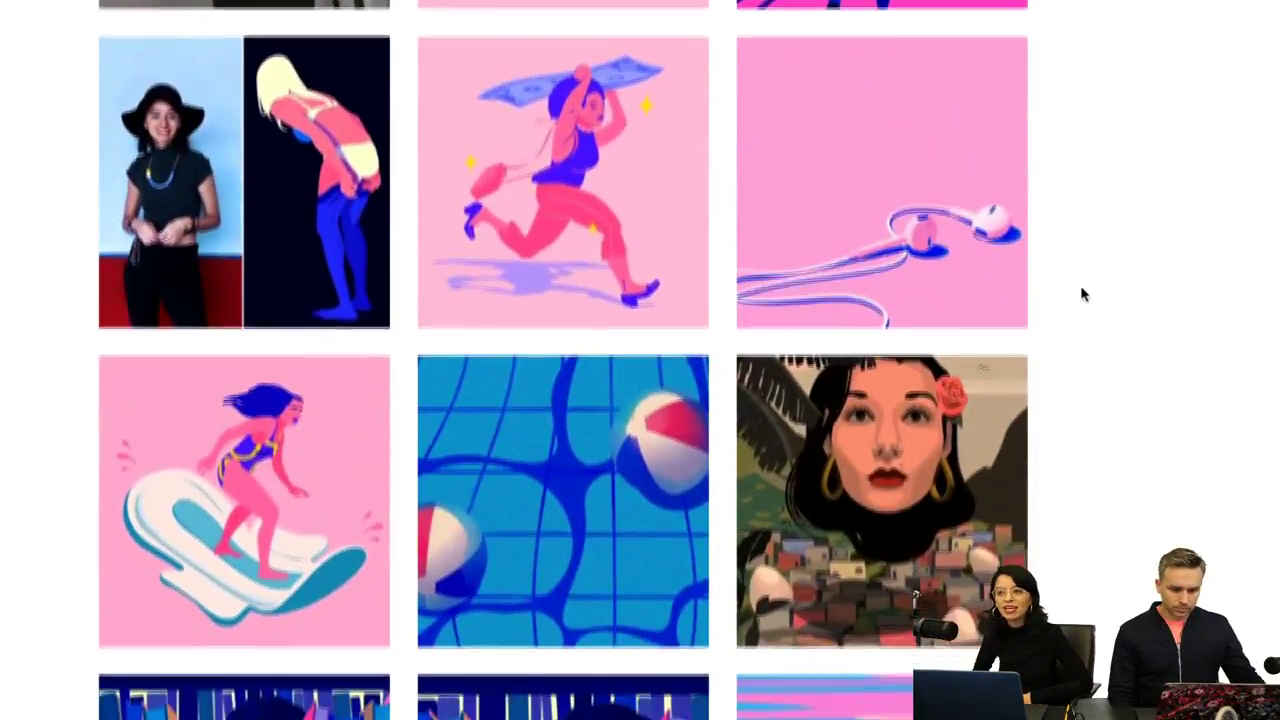
scroll(1080, 292, down, 5)
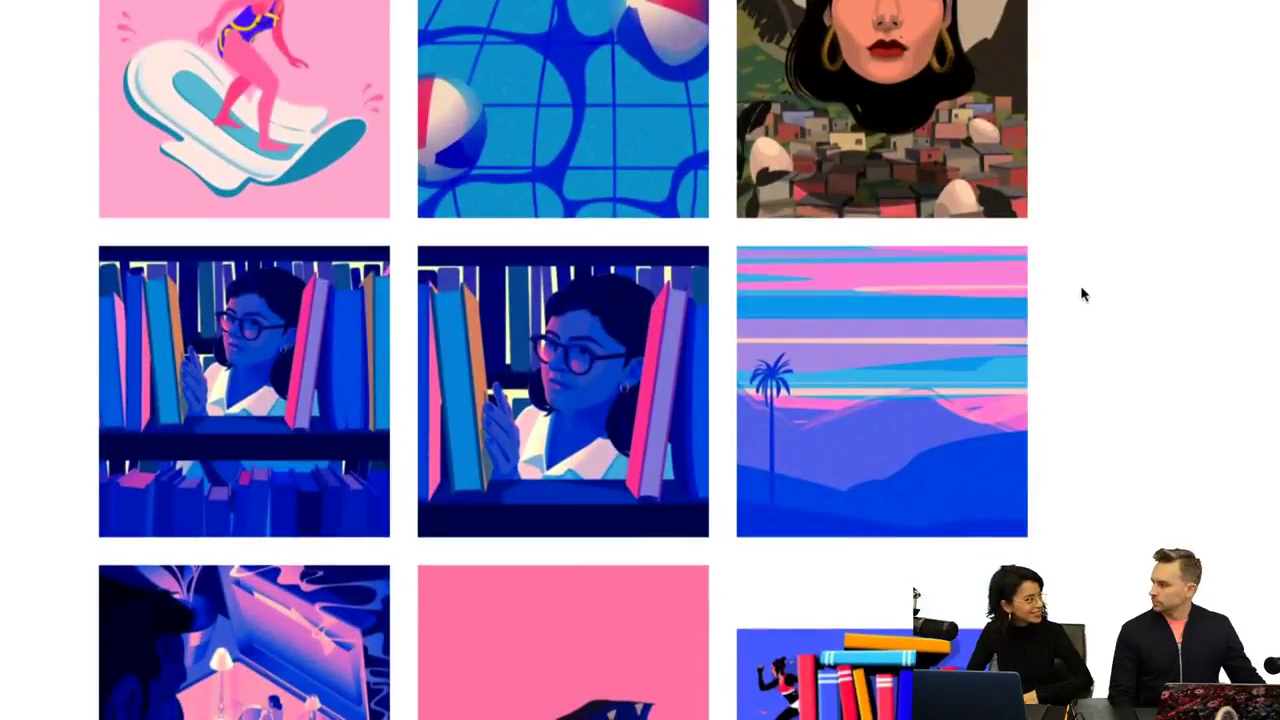
scroll(1080, 292, down, 9)
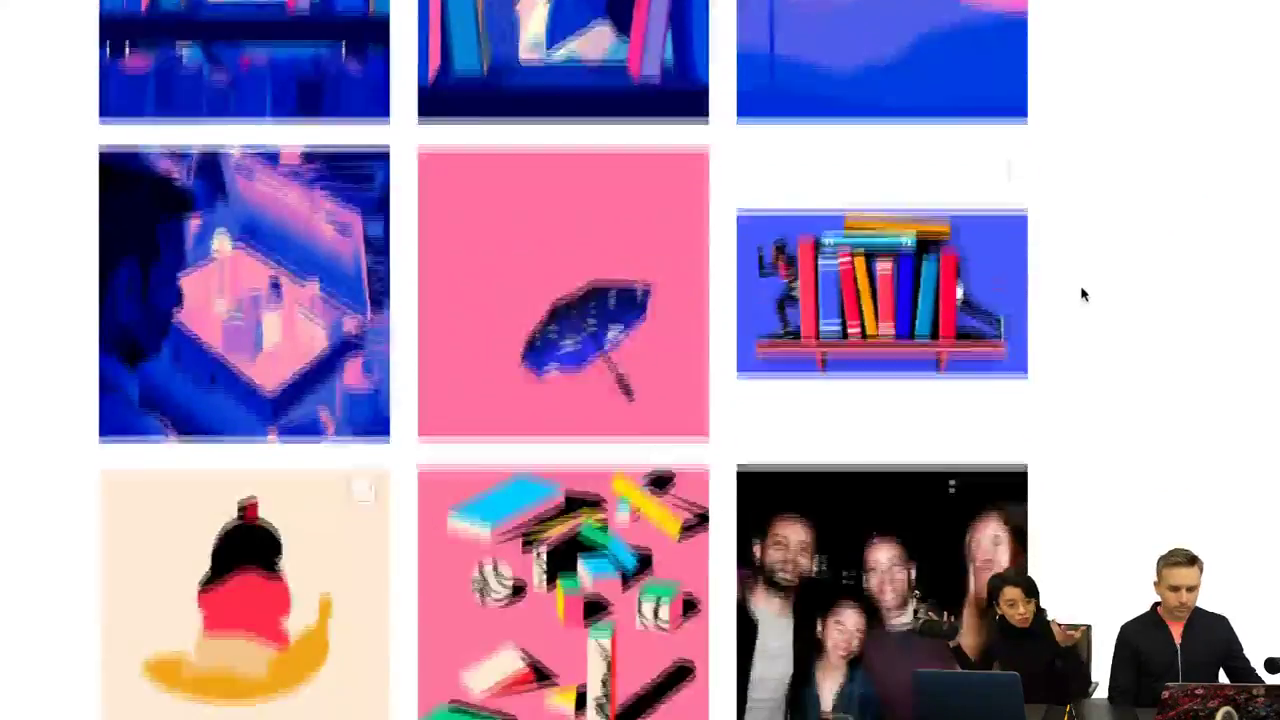
scroll(1081, 293, down, 4)
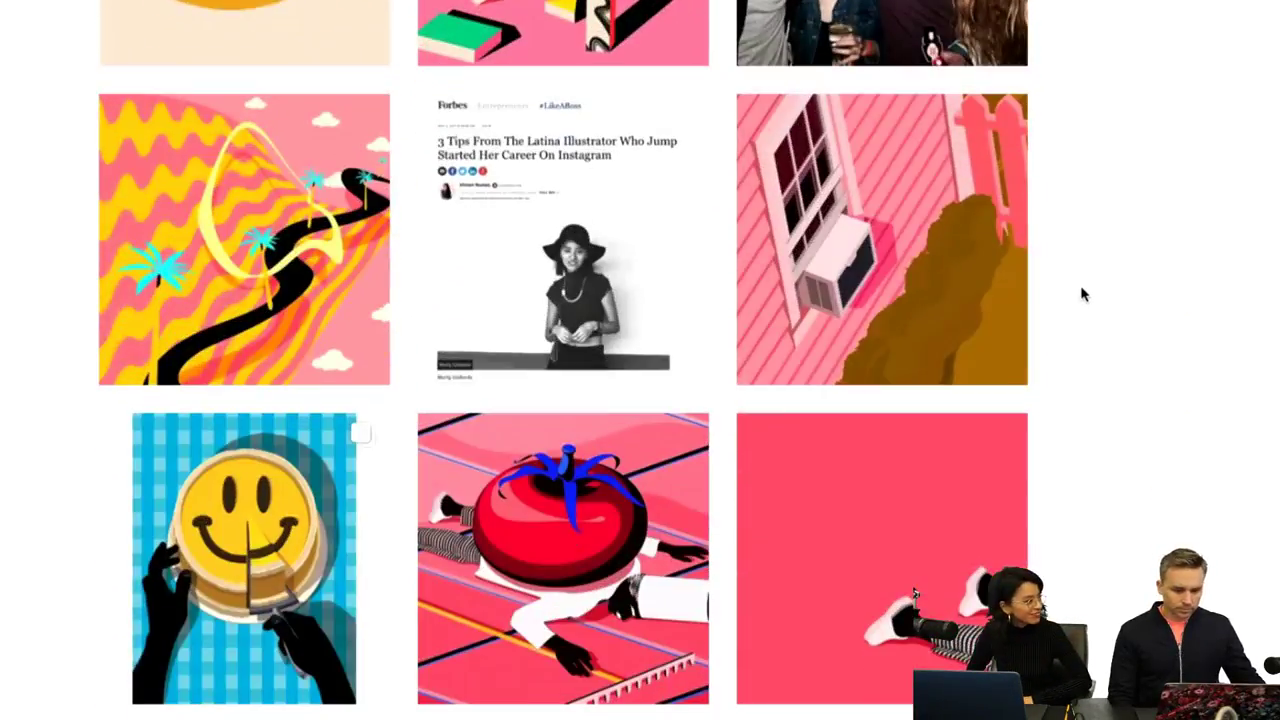
scroll(1081, 293, down, 8)
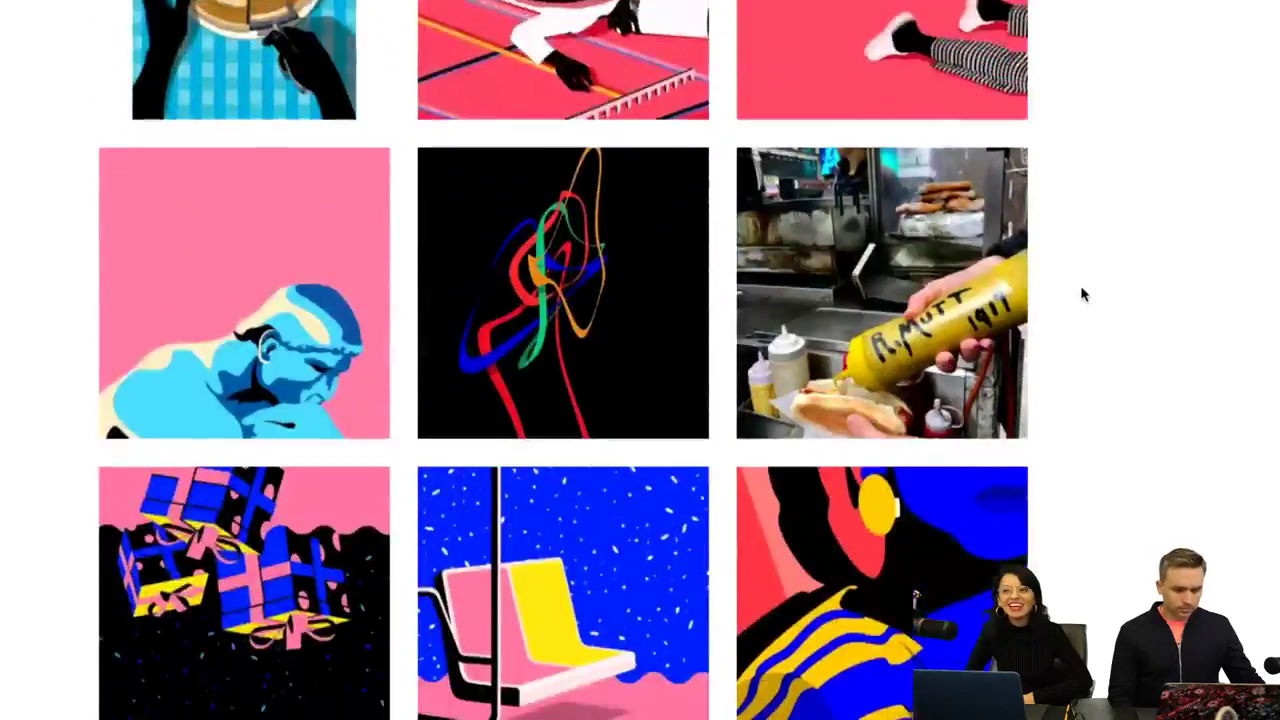
scroll(1081, 293, down, 5)
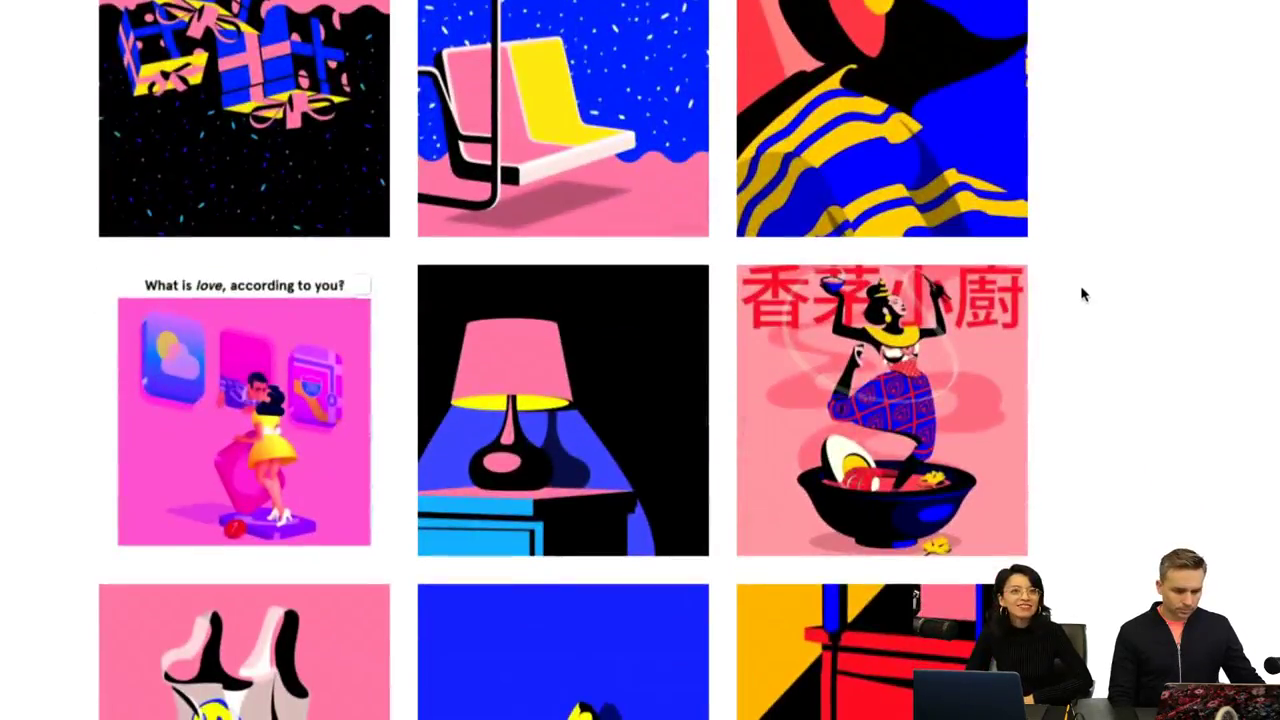
scroll(1081, 293, down, 2)
scroll(1081, 293, up, 6)
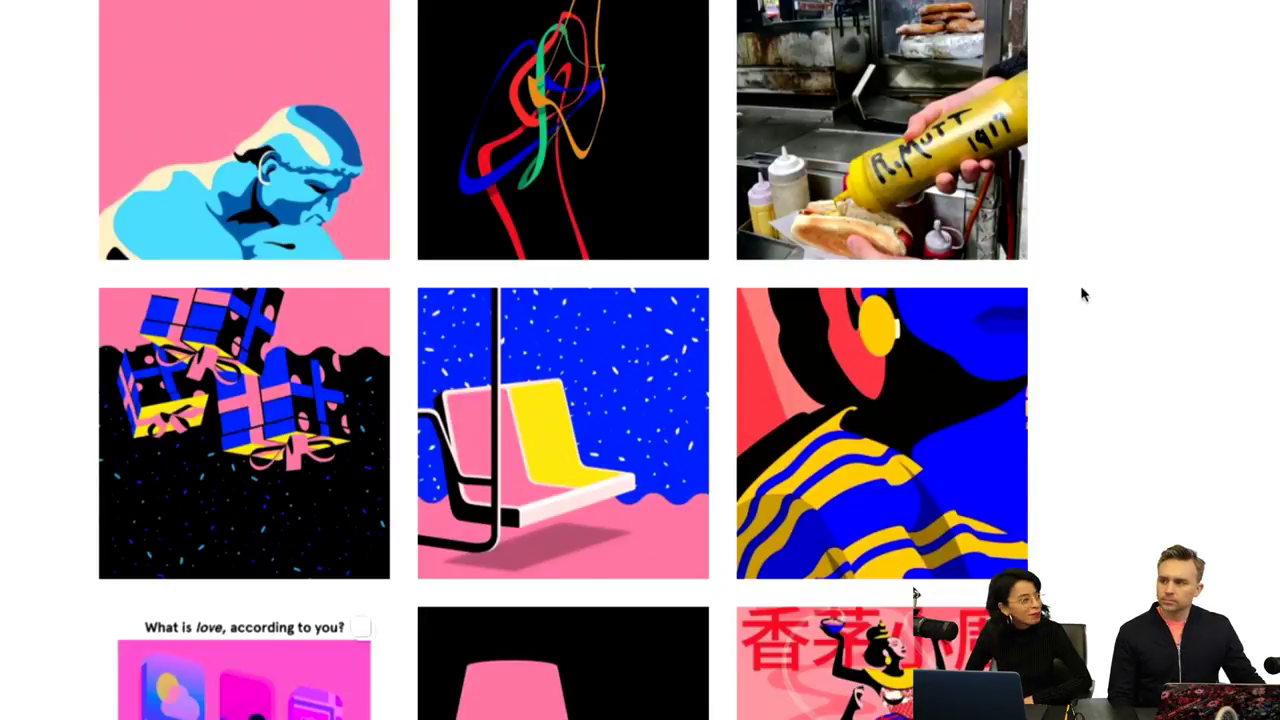
scroll(1081, 293, down, 8)
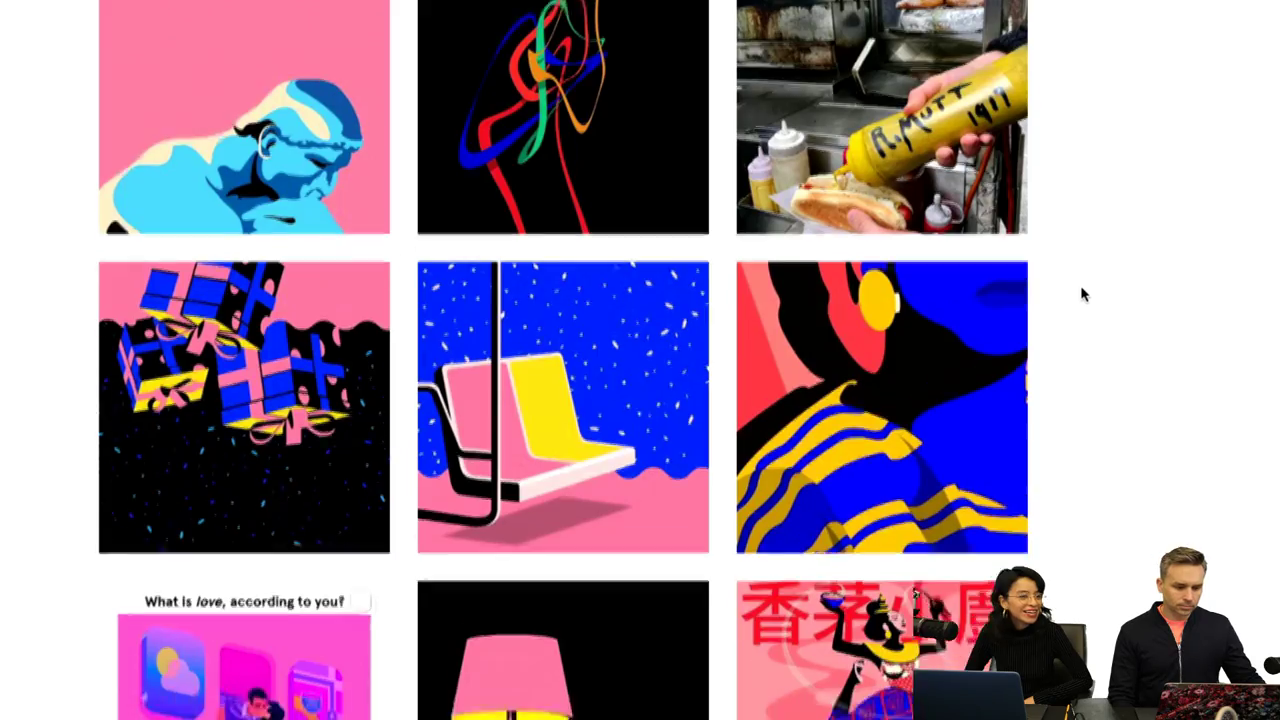
scroll(1081, 293, down, 9)
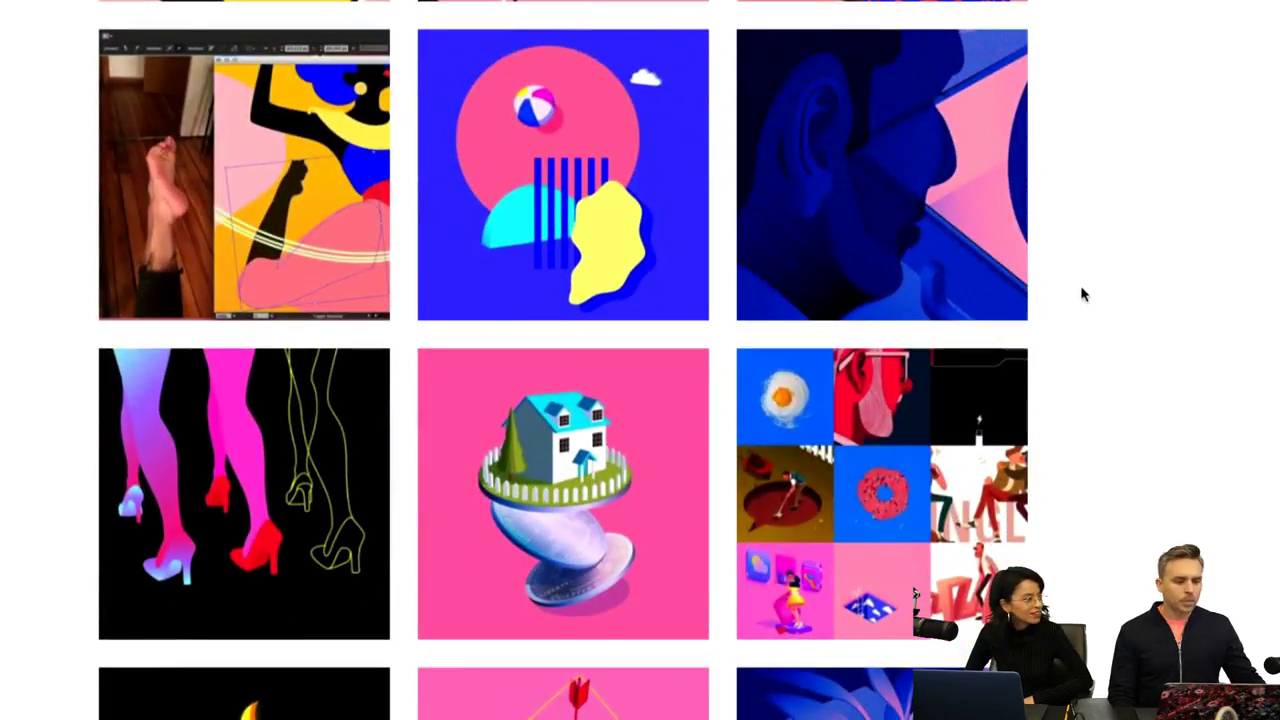
scroll(1080, 293, down, 3)
scroll(1081, 293, down, 8)
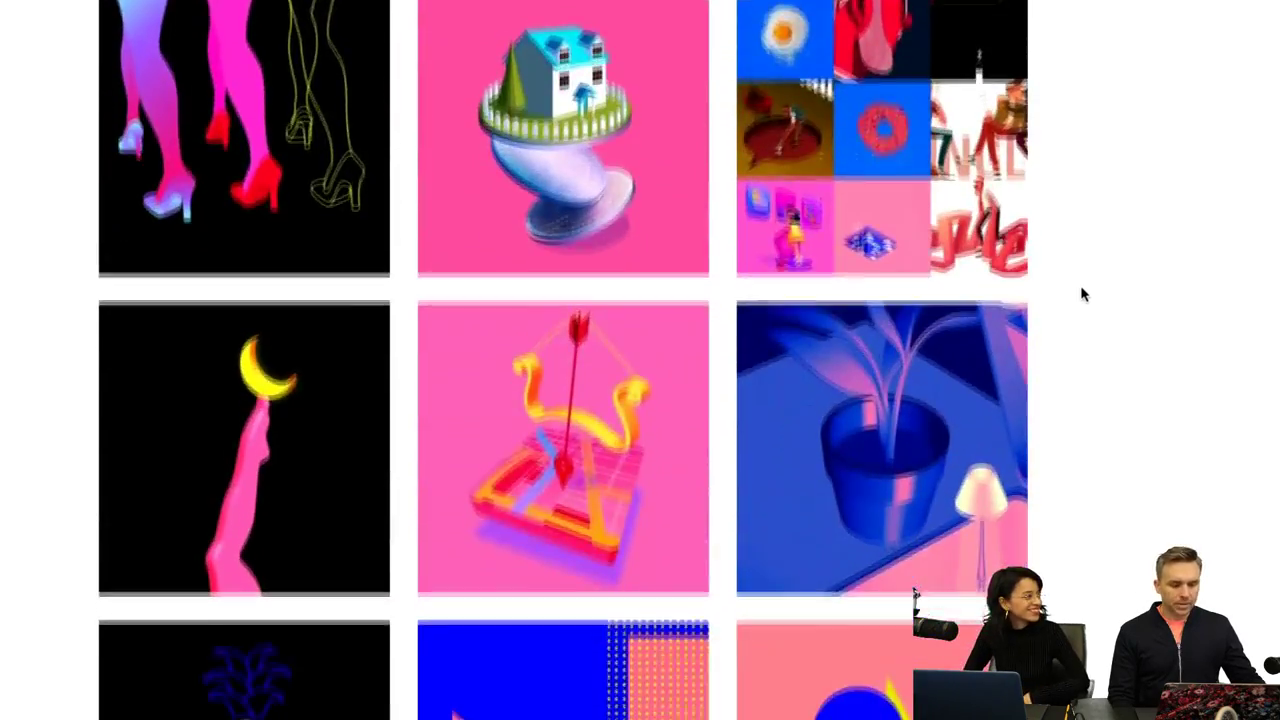
scroll(1080, 294, down, 7)
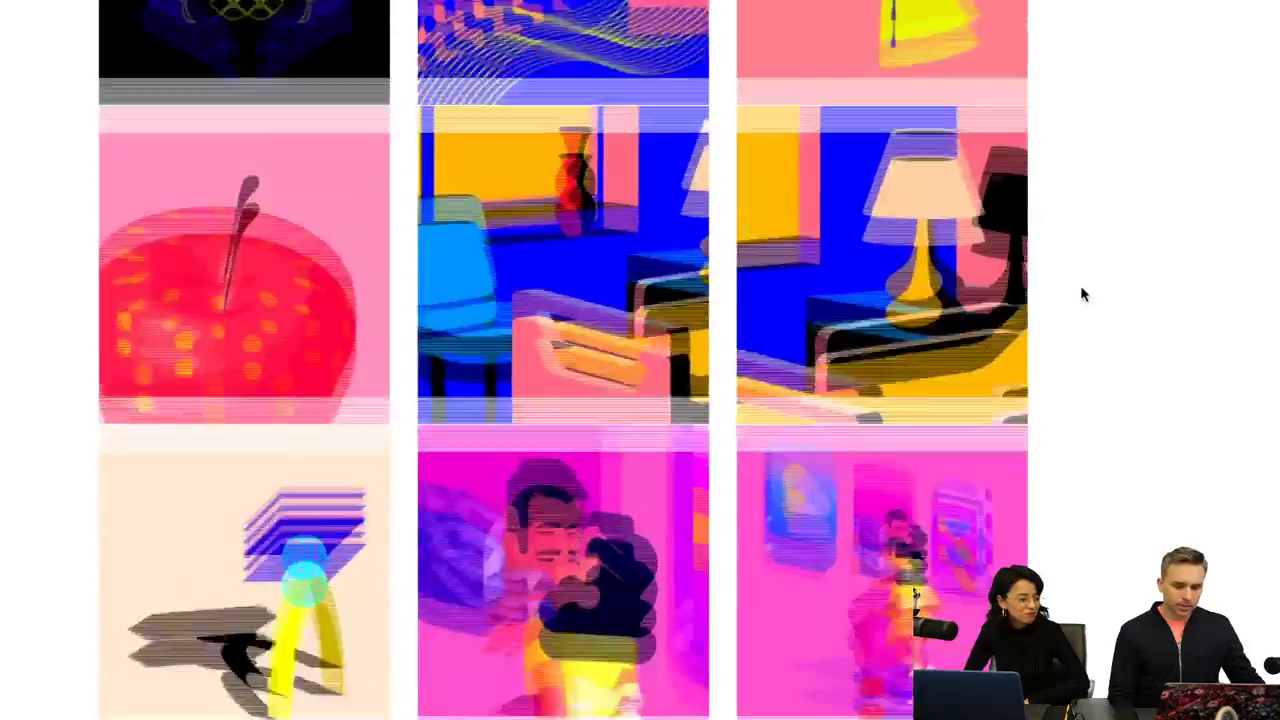
scroll(1080, 293, down, 6)
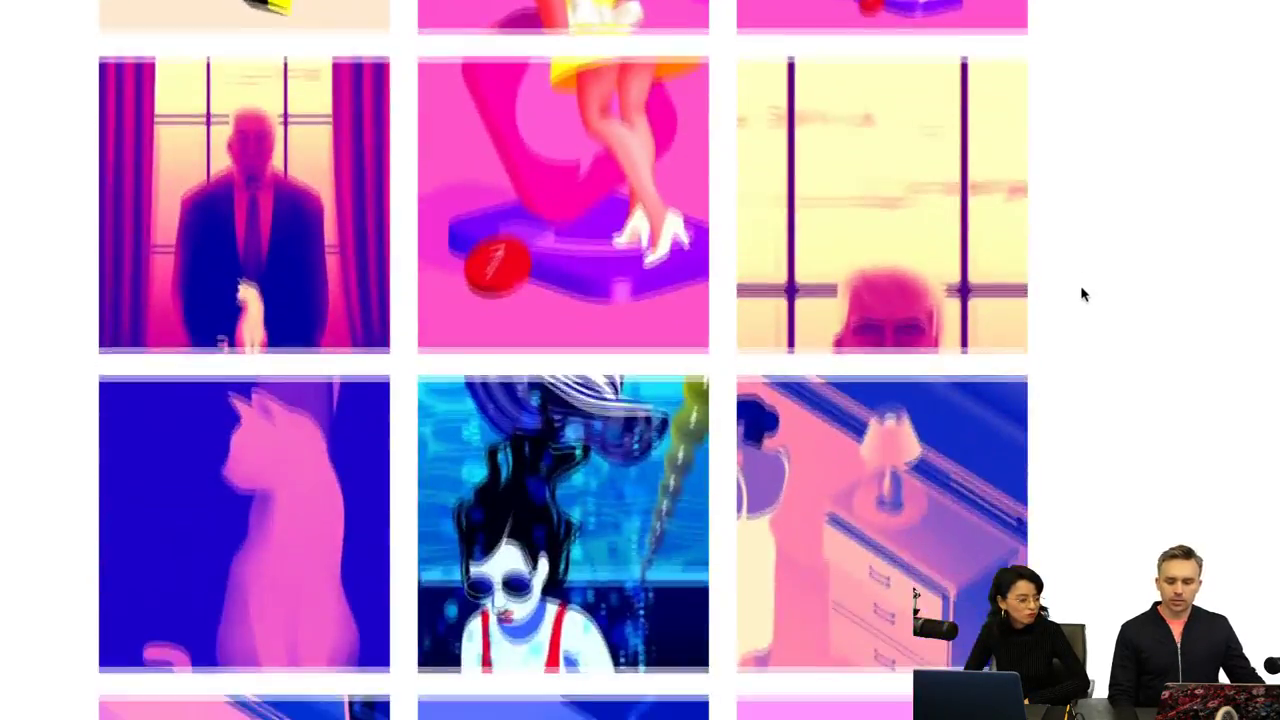
Continue through the older posts in the illustrator's Instagram grid, covering the geometric compositions, editorial figures and chair illustrations.
scroll(1081, 293, down, 6)
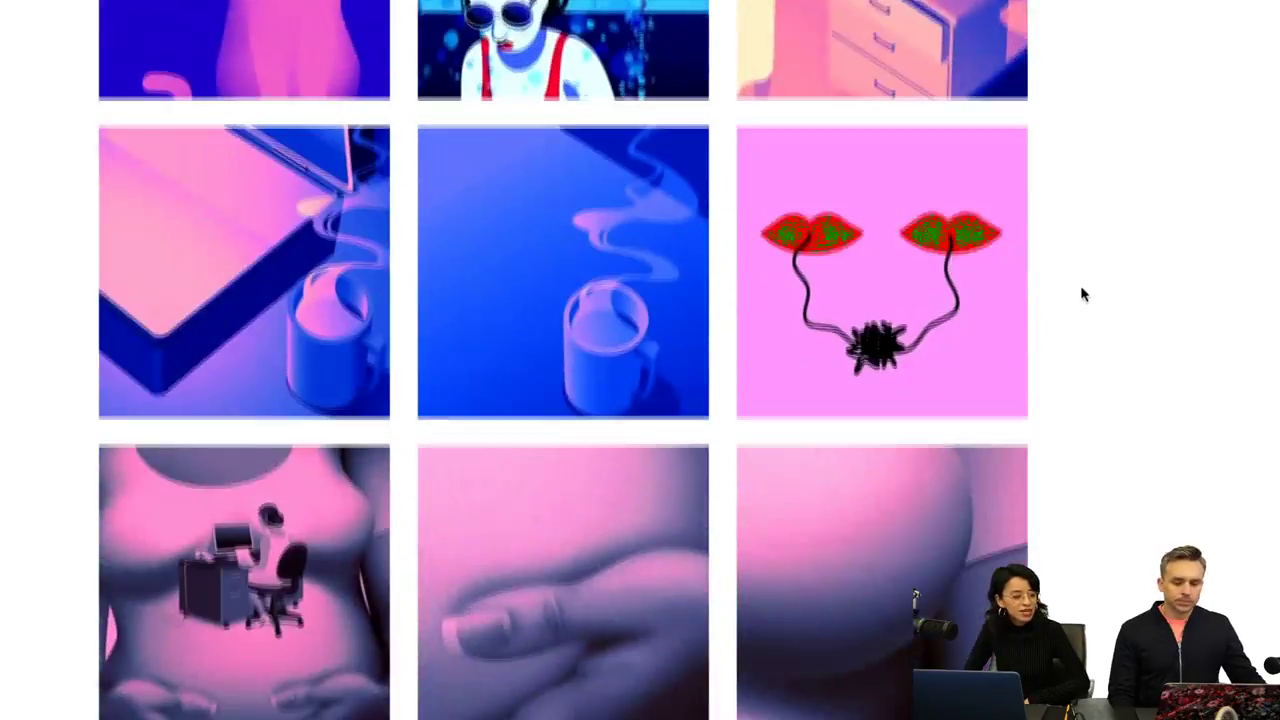
scroll(1081, 293, down, 3)
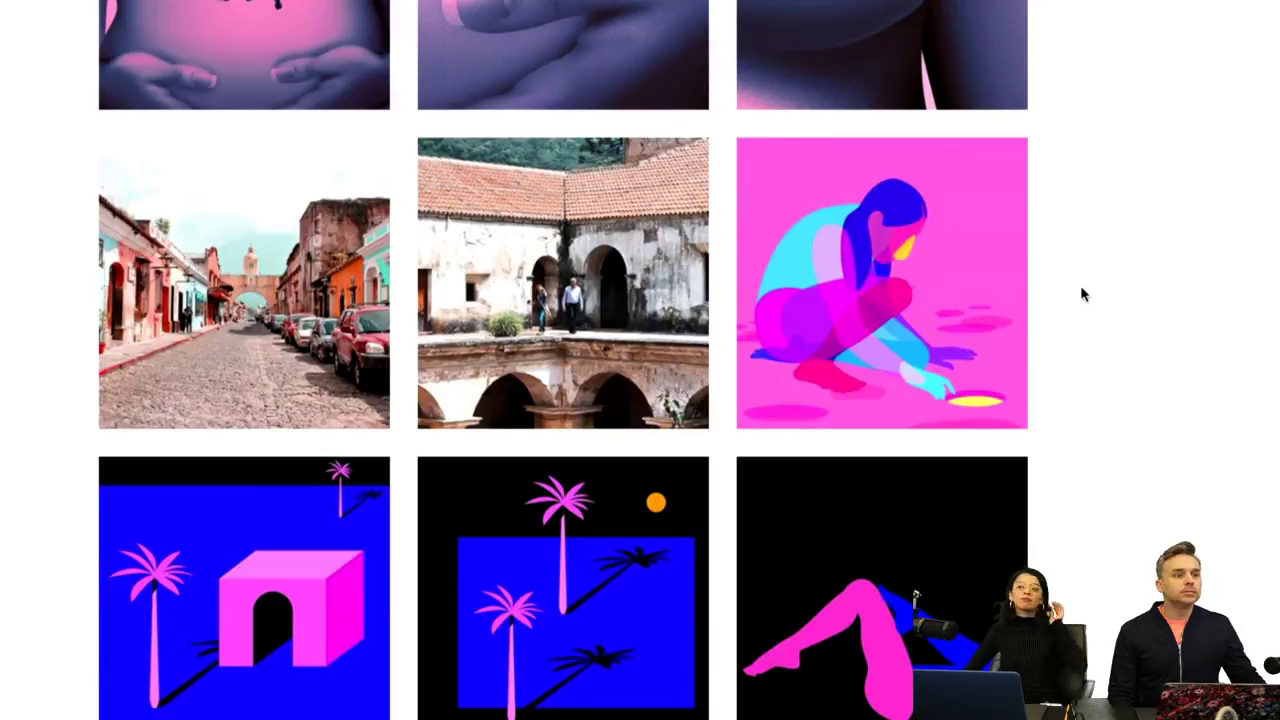
scroll(1081, 293, down, 5)
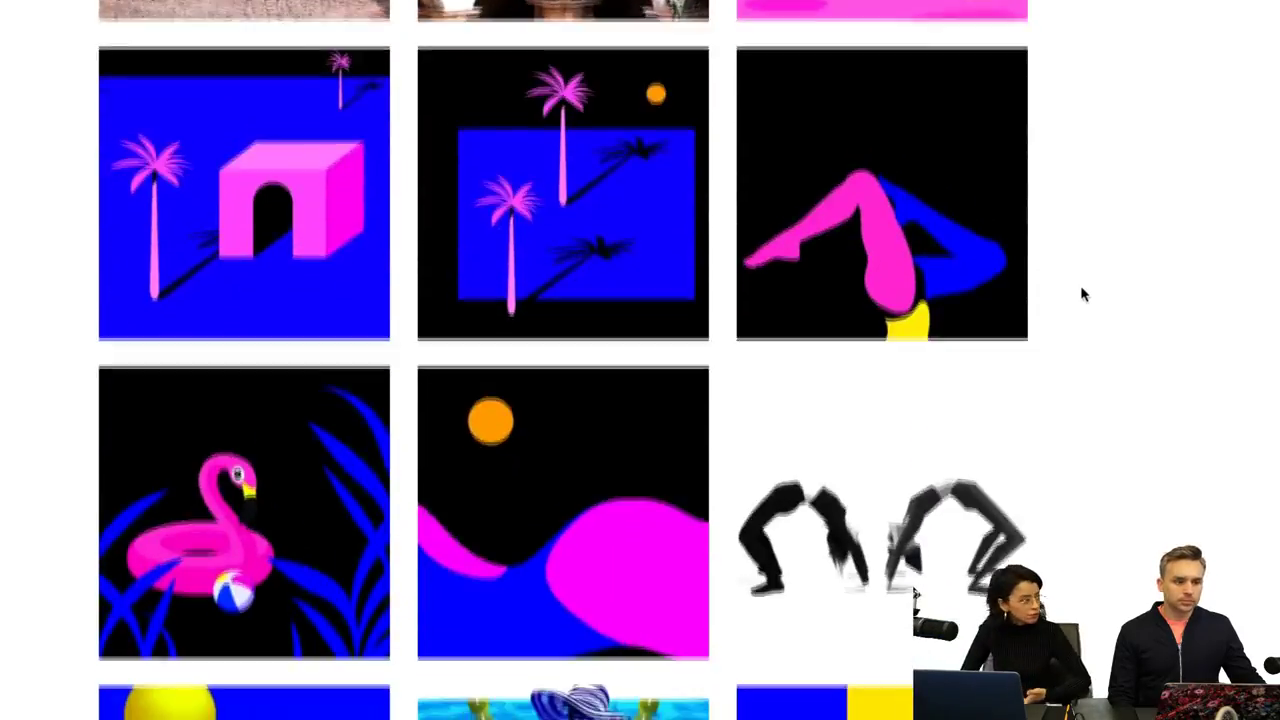
scroll(1081, 293, down, 7)
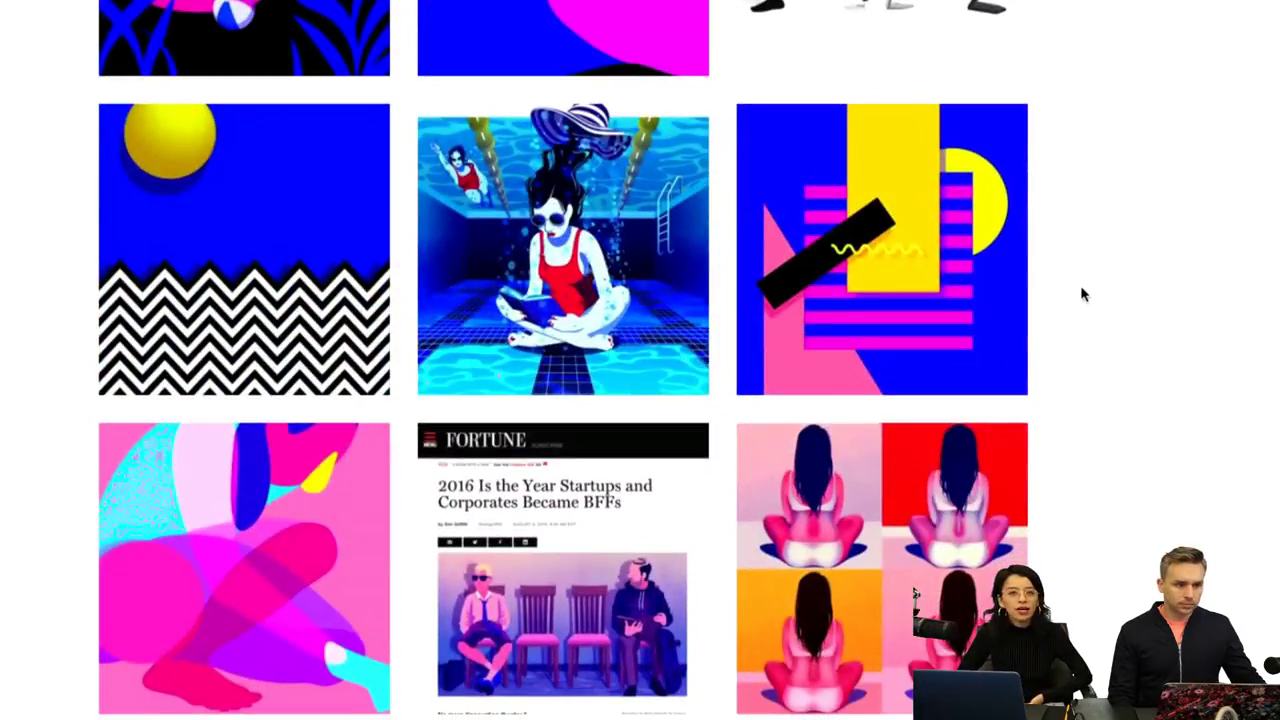
scroll(1080, 293, down, 1)
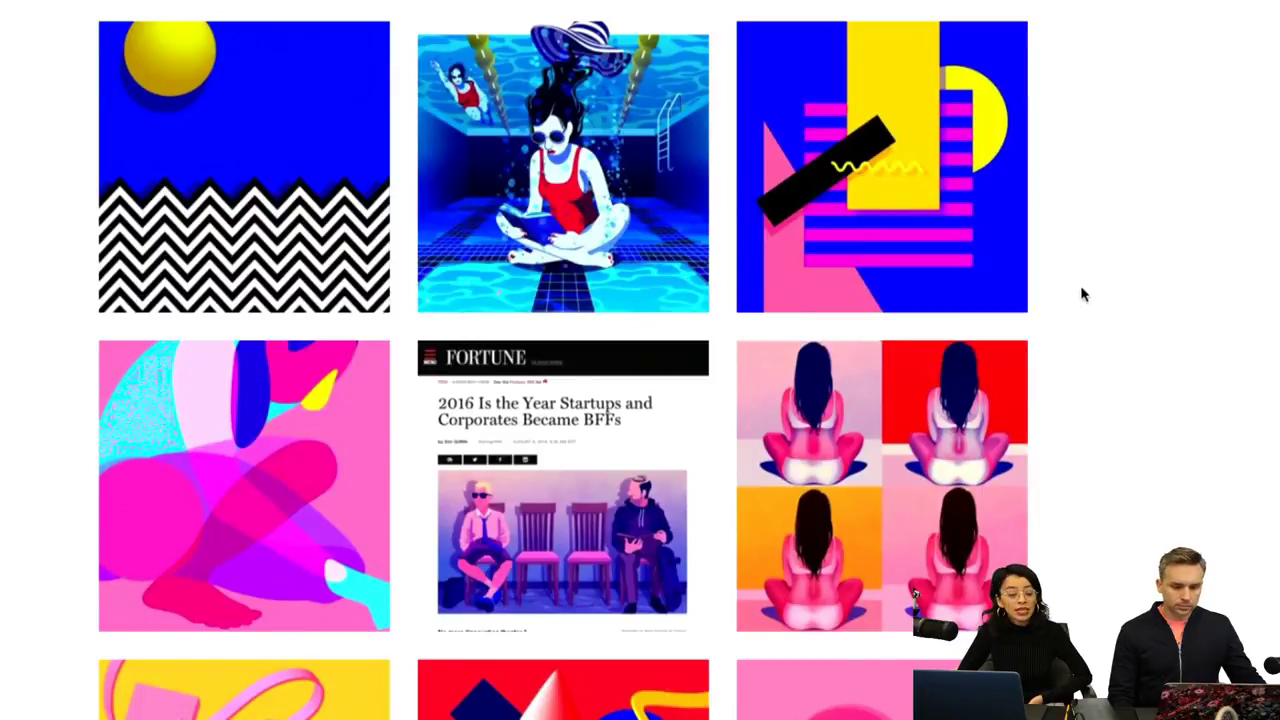
scroll(1081, 293, down, 5)
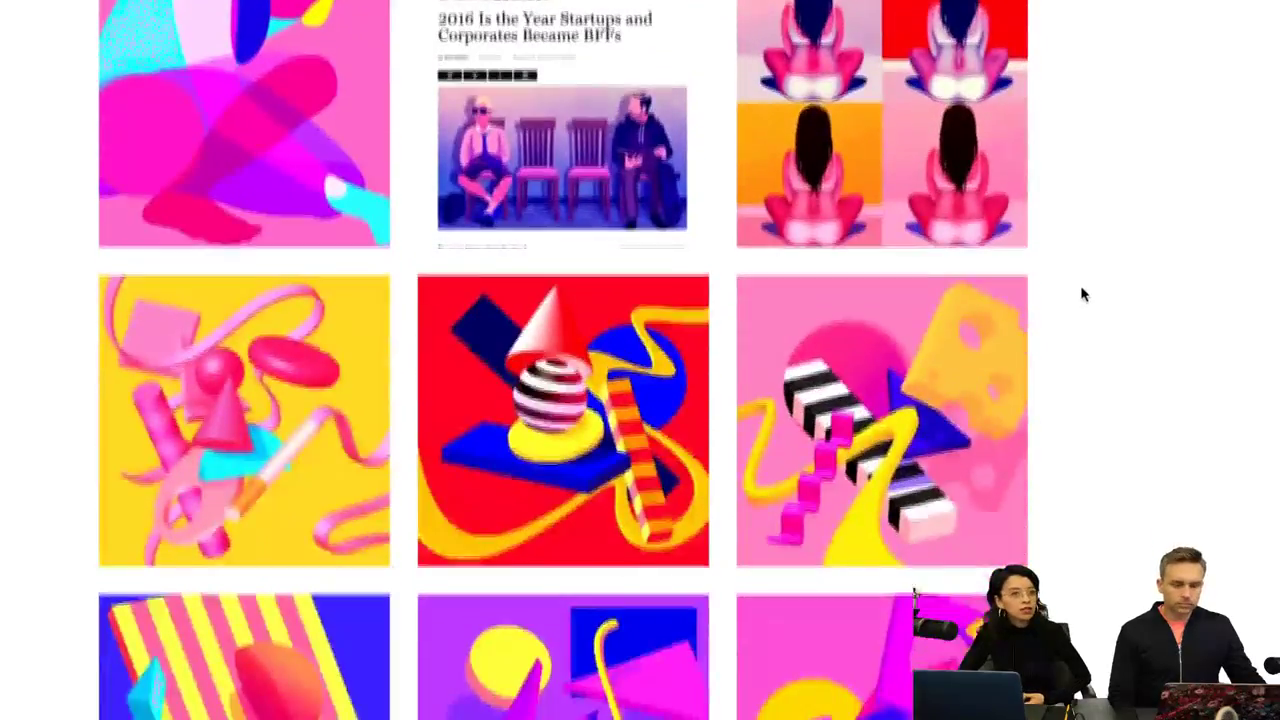
scroll(1083, 293, down, 1)
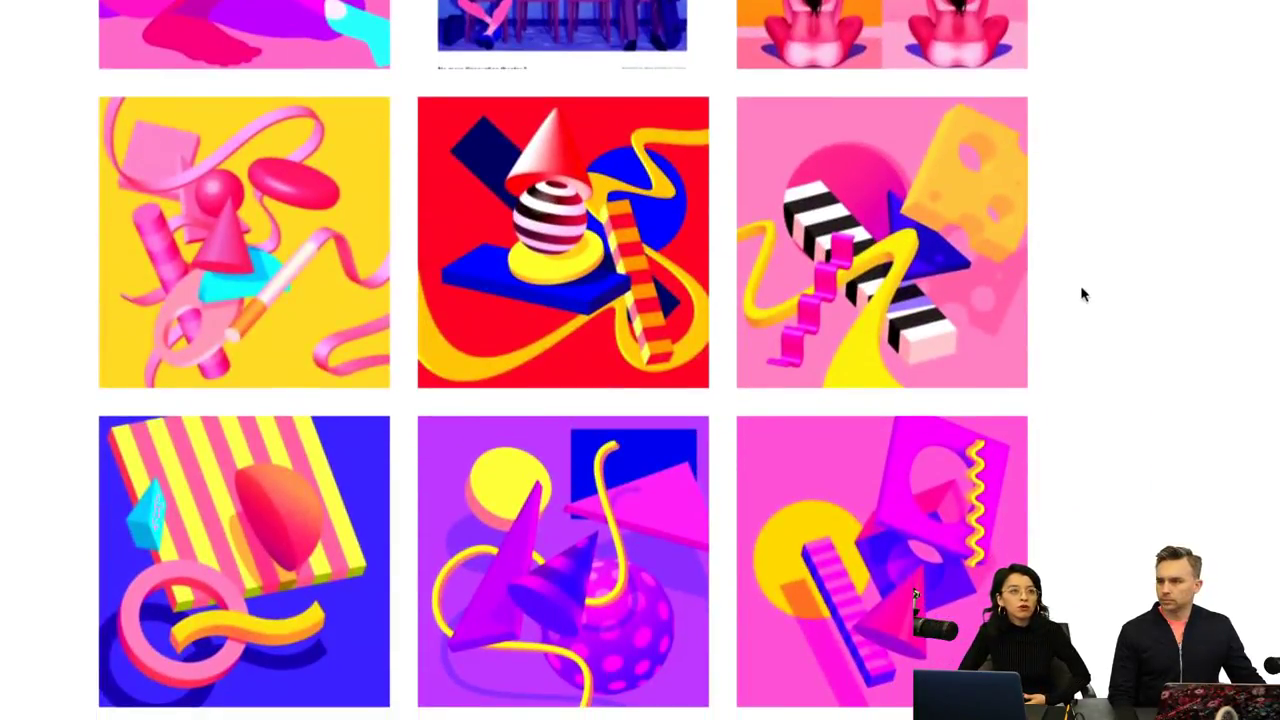
scroll(1083, 293, down, 1)
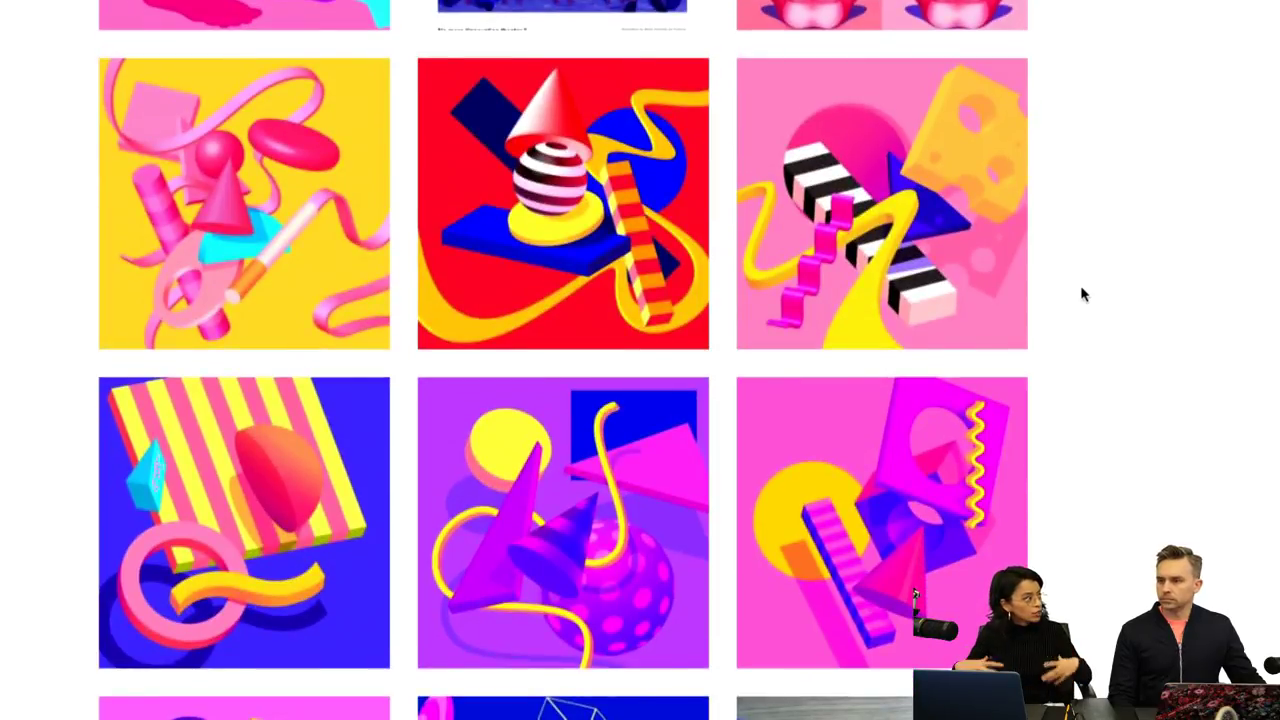
scroll(1080, 285, down, 3)
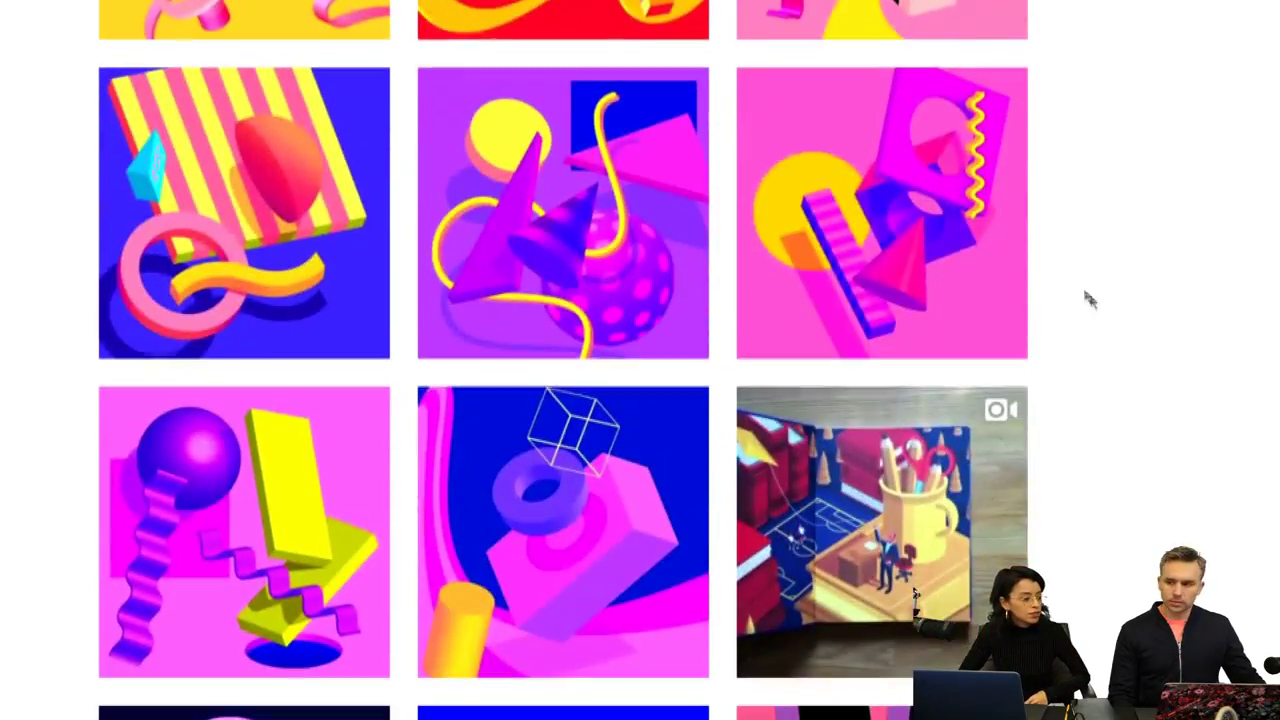
scroll(880, 400, down, 3)
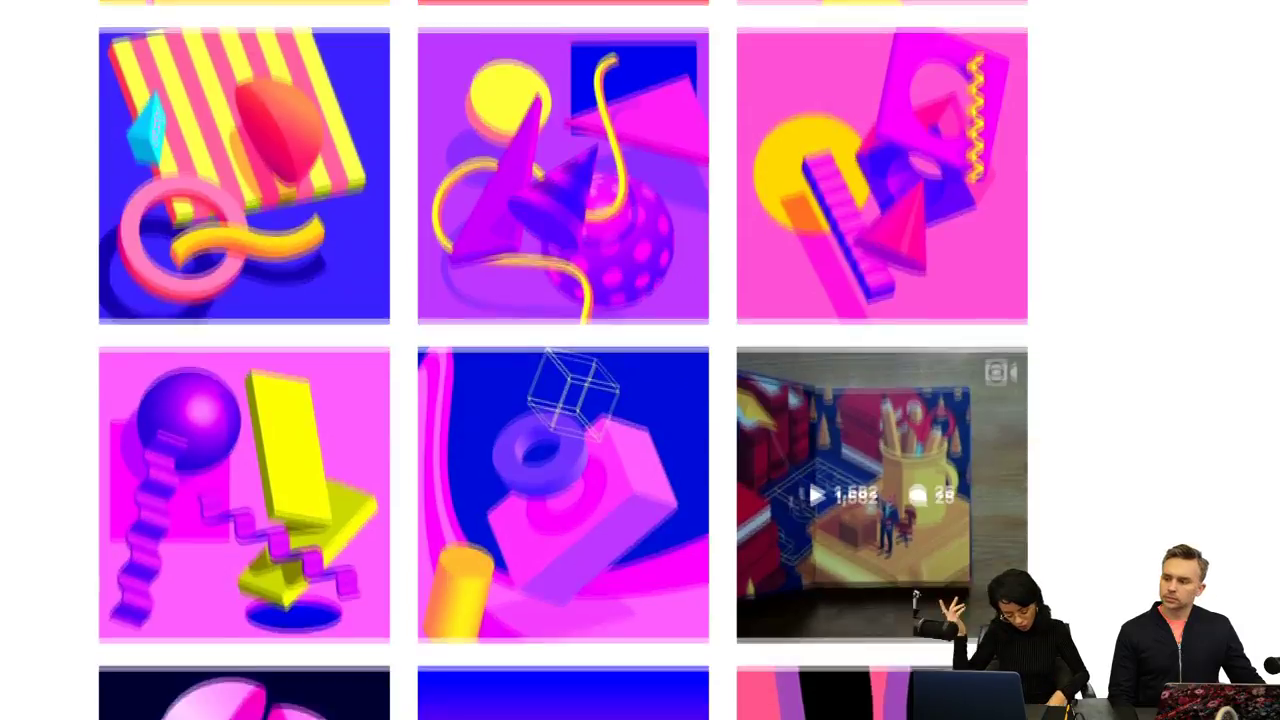
scroll(870, 500, down, 3)
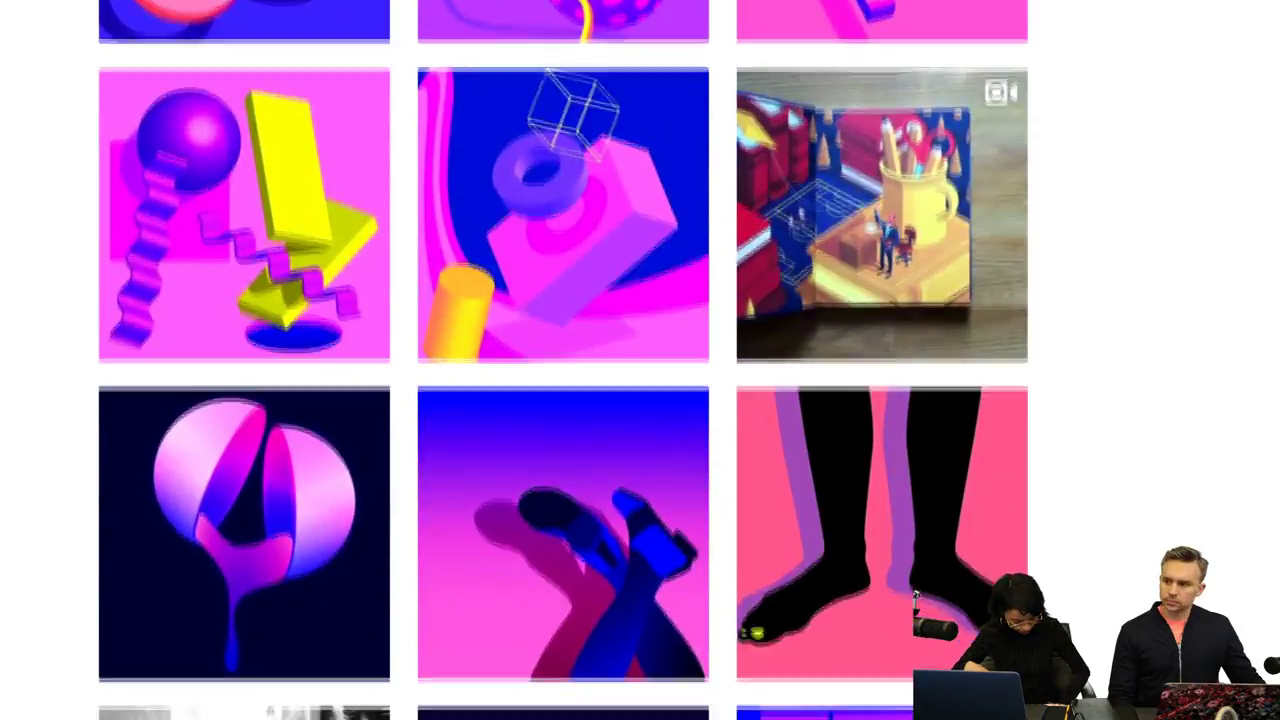
scroll(563, 360, down, 3)
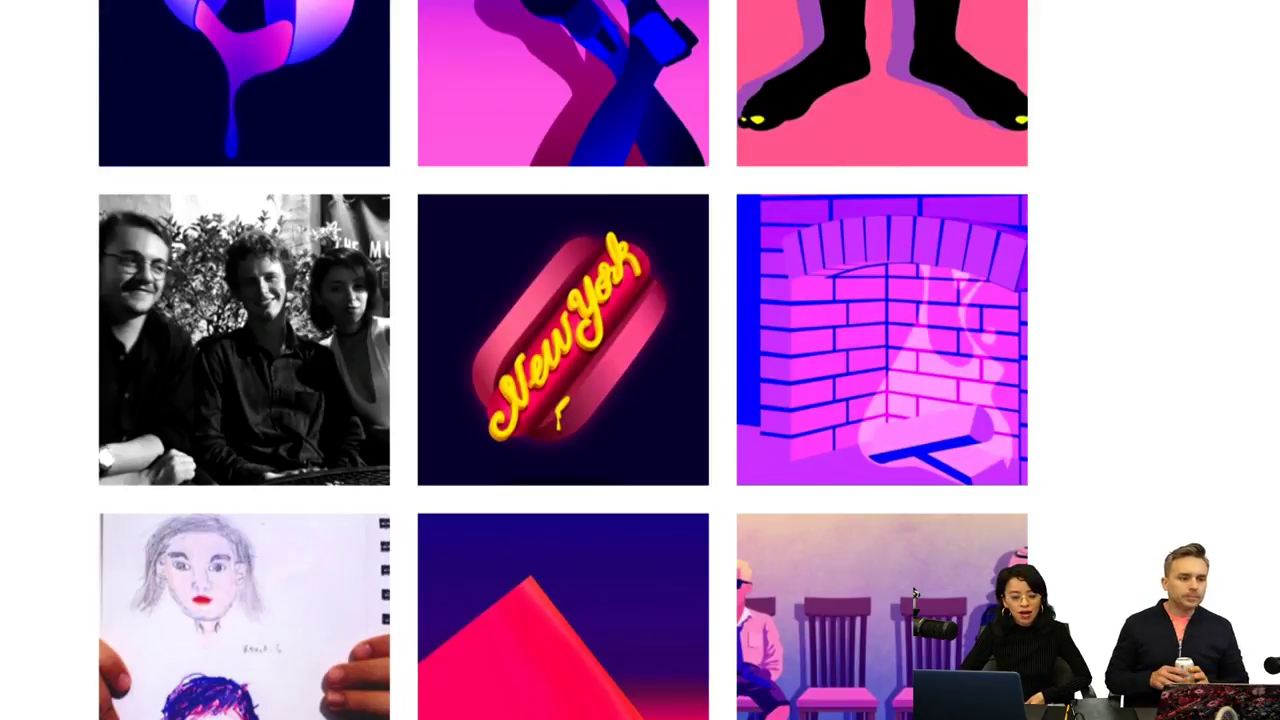
scroll(563, 360, down, 1)
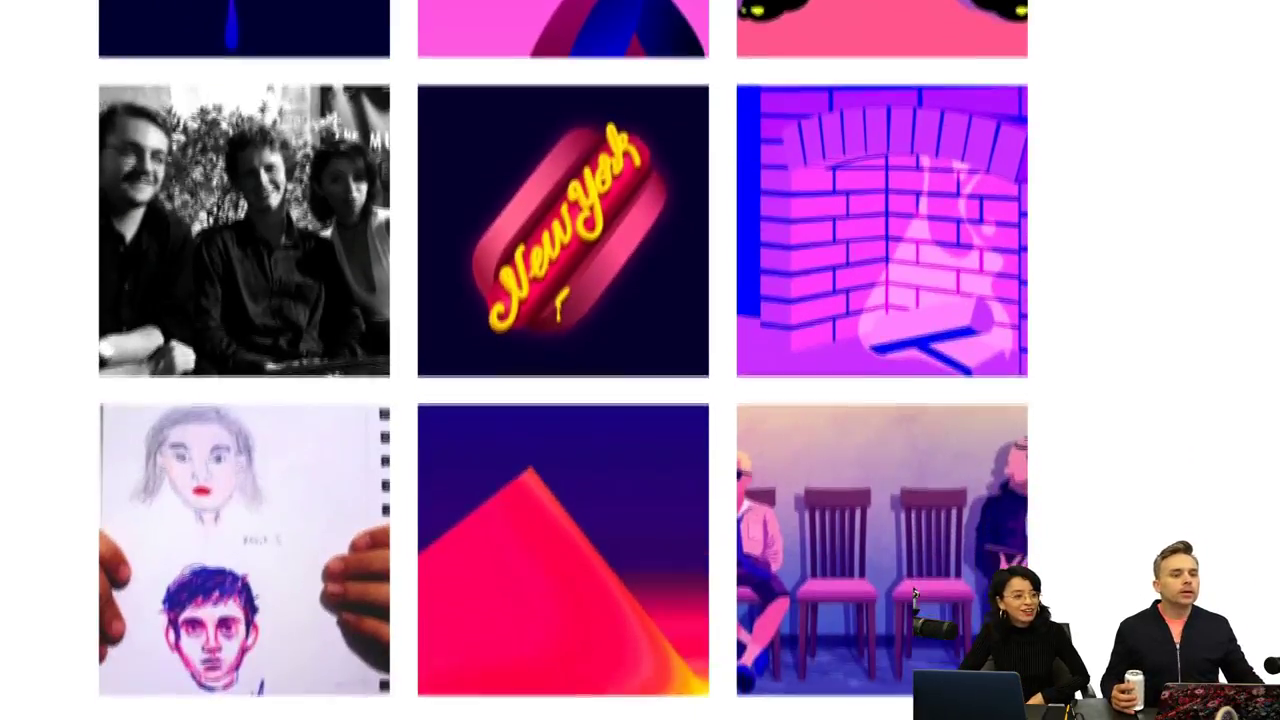
scroll(563, 360, down, 3)
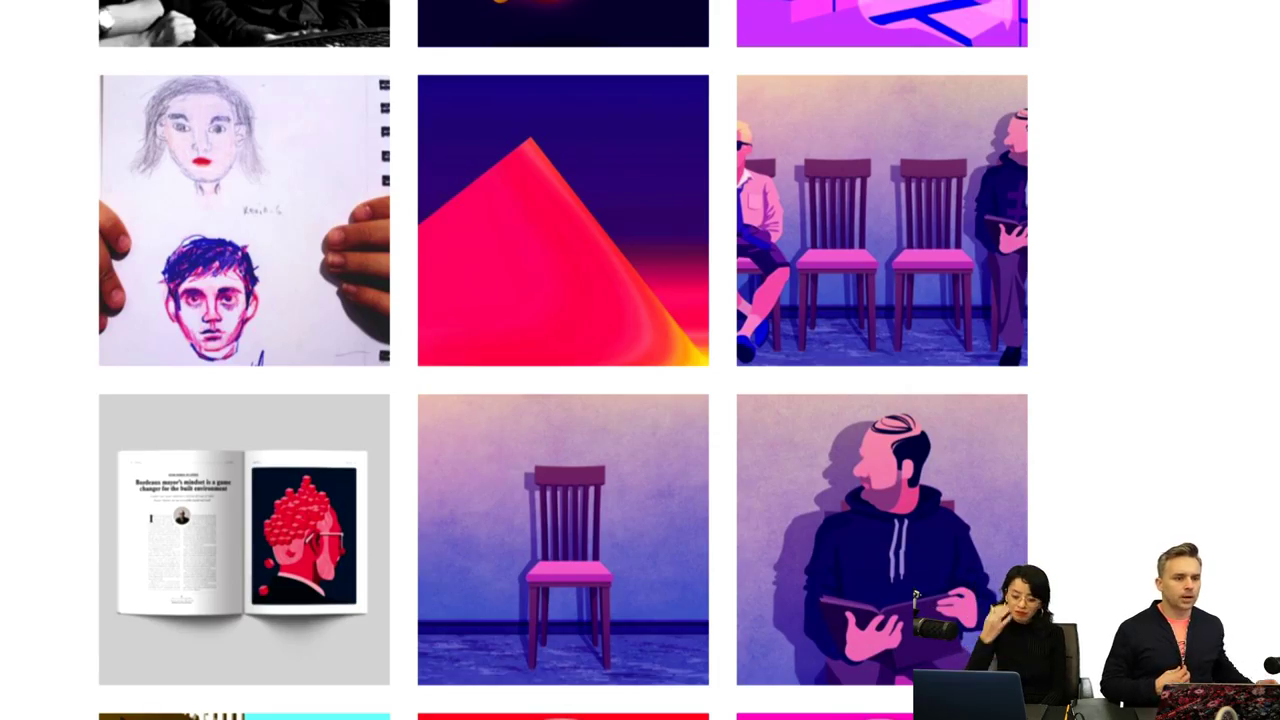
scroll(1123, 562, down, 20)
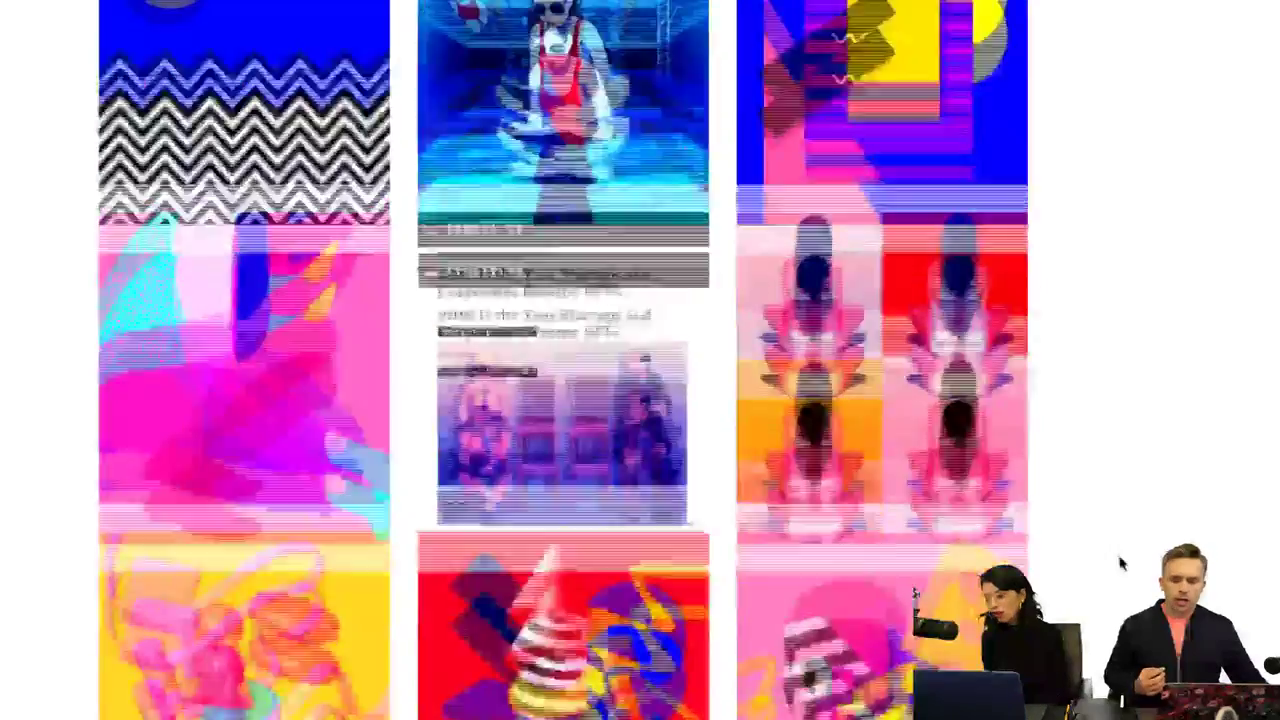
scroll(1127, 520, up, 15)
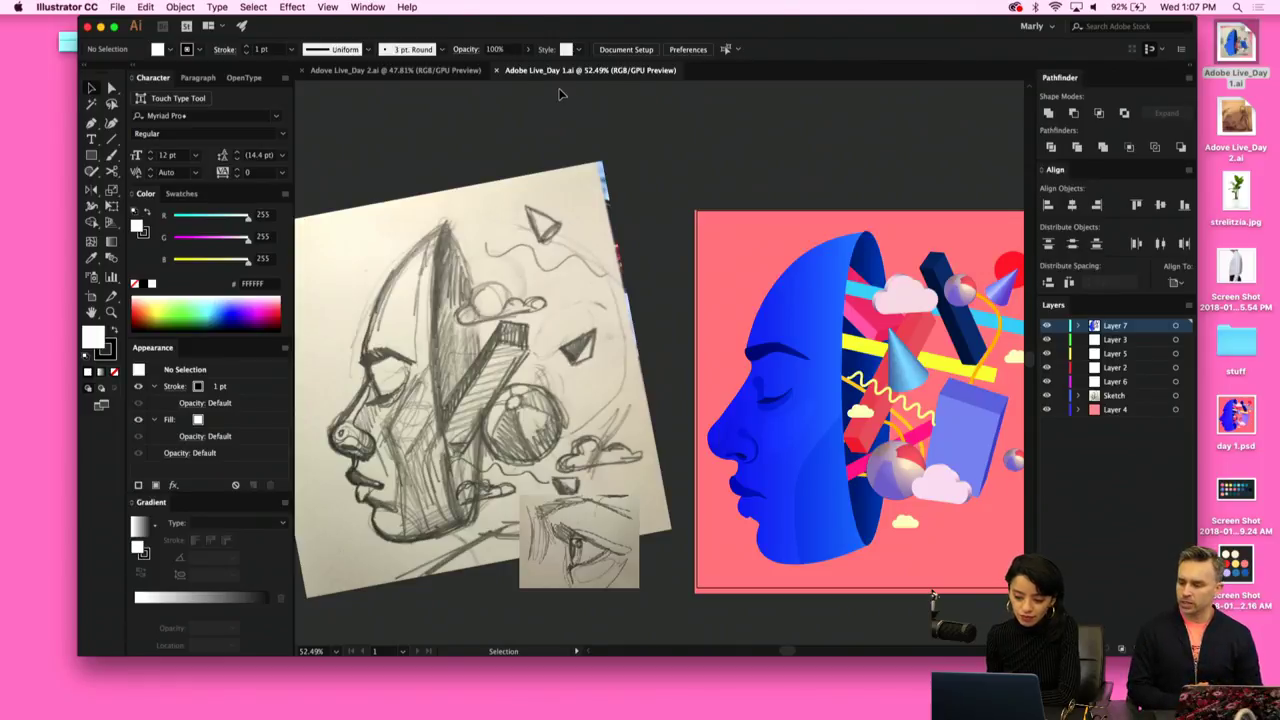
Switch to the Adove Live_Day 2.ai document and examine the ear detail sketch and the sketch of the seated figure among leaves.
click(462, 71)
scroll(635, 483, down, 3)
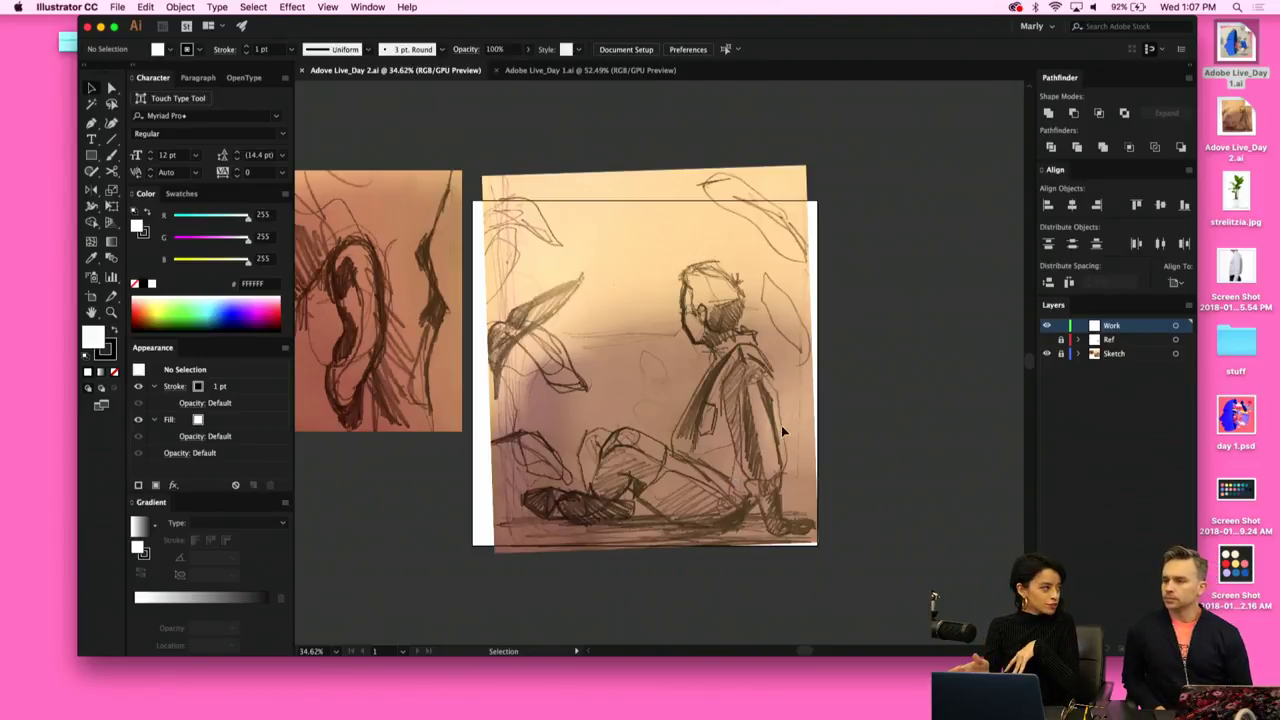
scroll(781, 425, left, 3)
scroll(781, 425, up, 2)
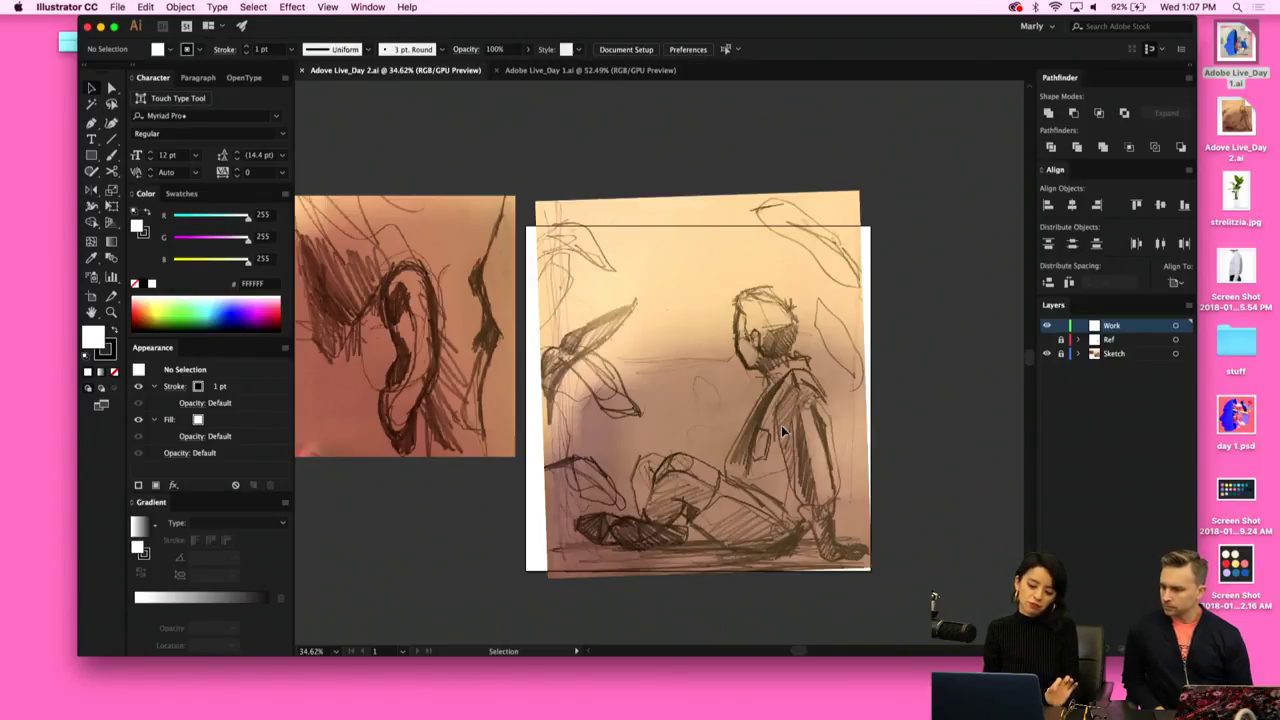
scroll(781, 425, left, 3)
scroll(781, 425, down, 1)
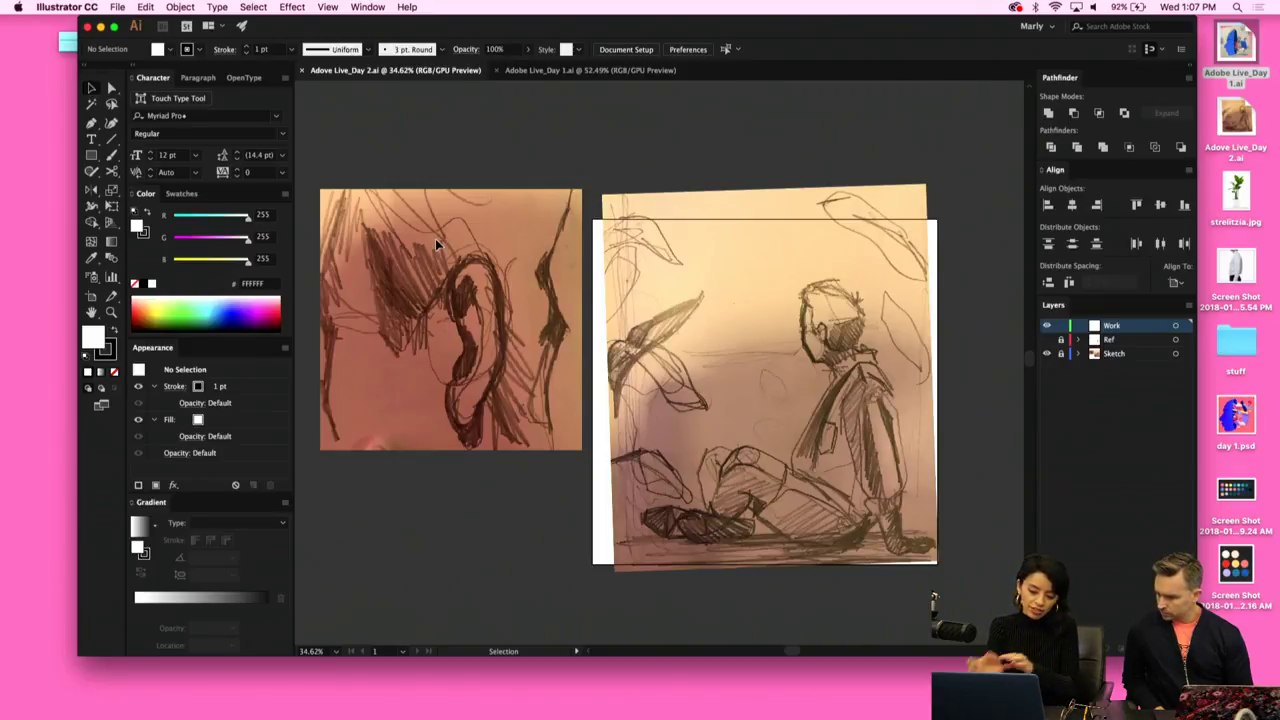
scroll(435, 239, down, 1)
scroll(435, 239, right, 1)
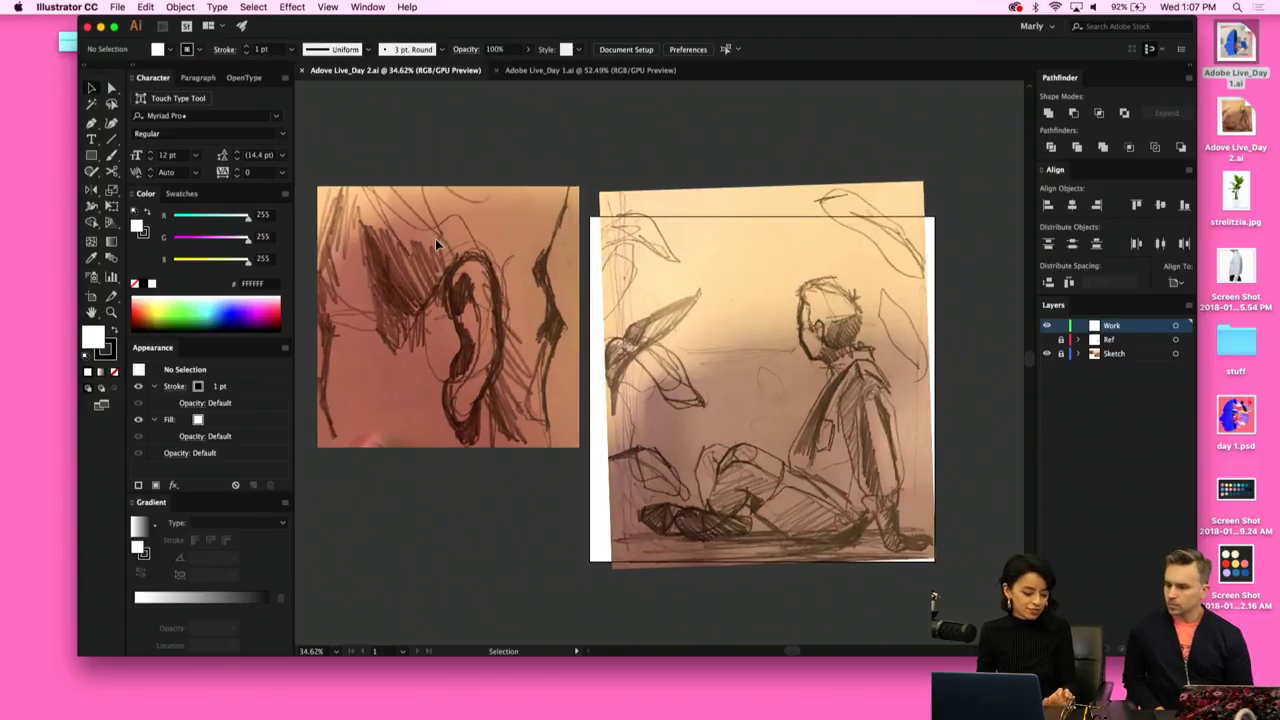
scroll(435, 238, right, 3)
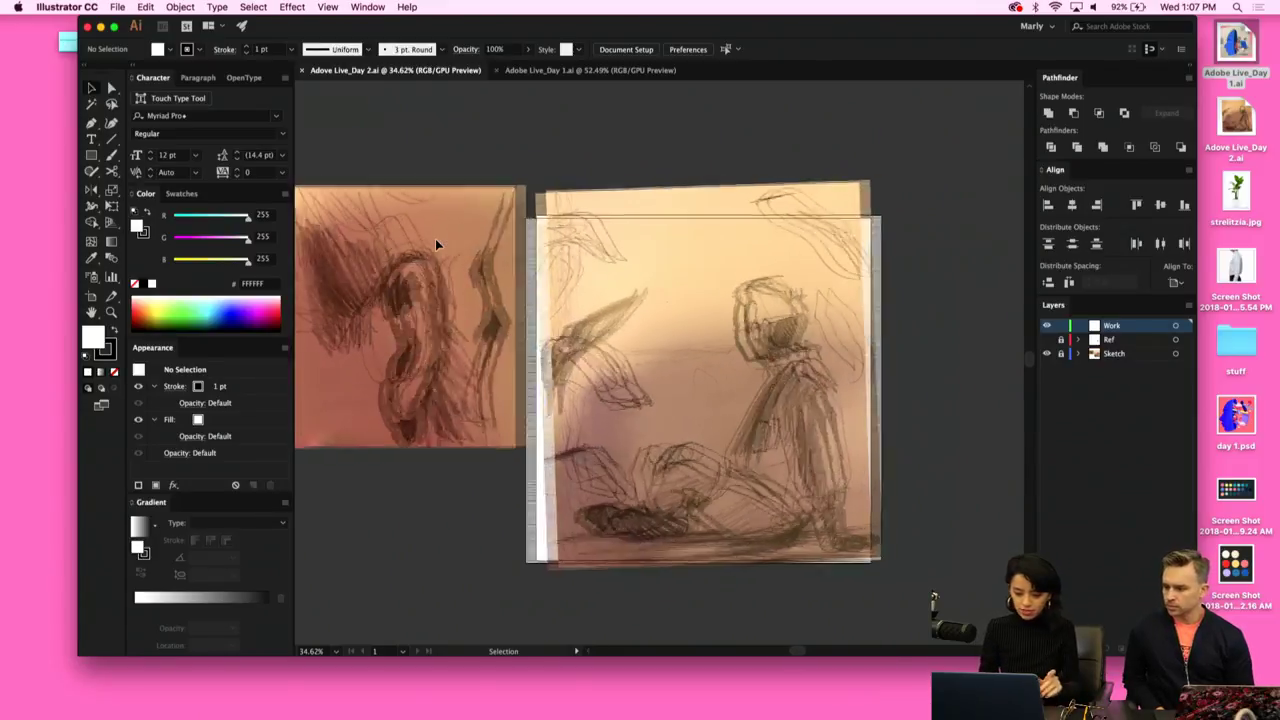
scroll(435, 237, up, 2)
scroll(435, 237, right, 2)
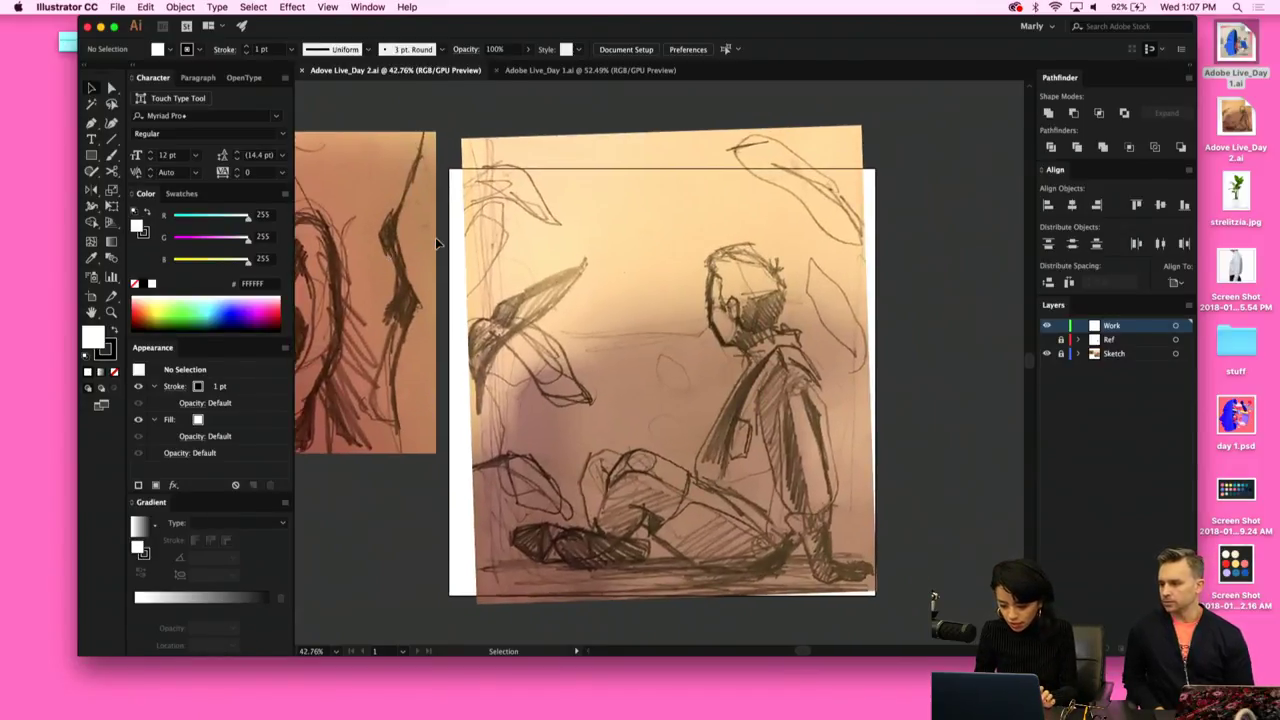
Show the Ref layer to review the potted plant and white shirt photos beside the sketch, and hide that layer again.
click(1046, 354)
click(1046, 355)
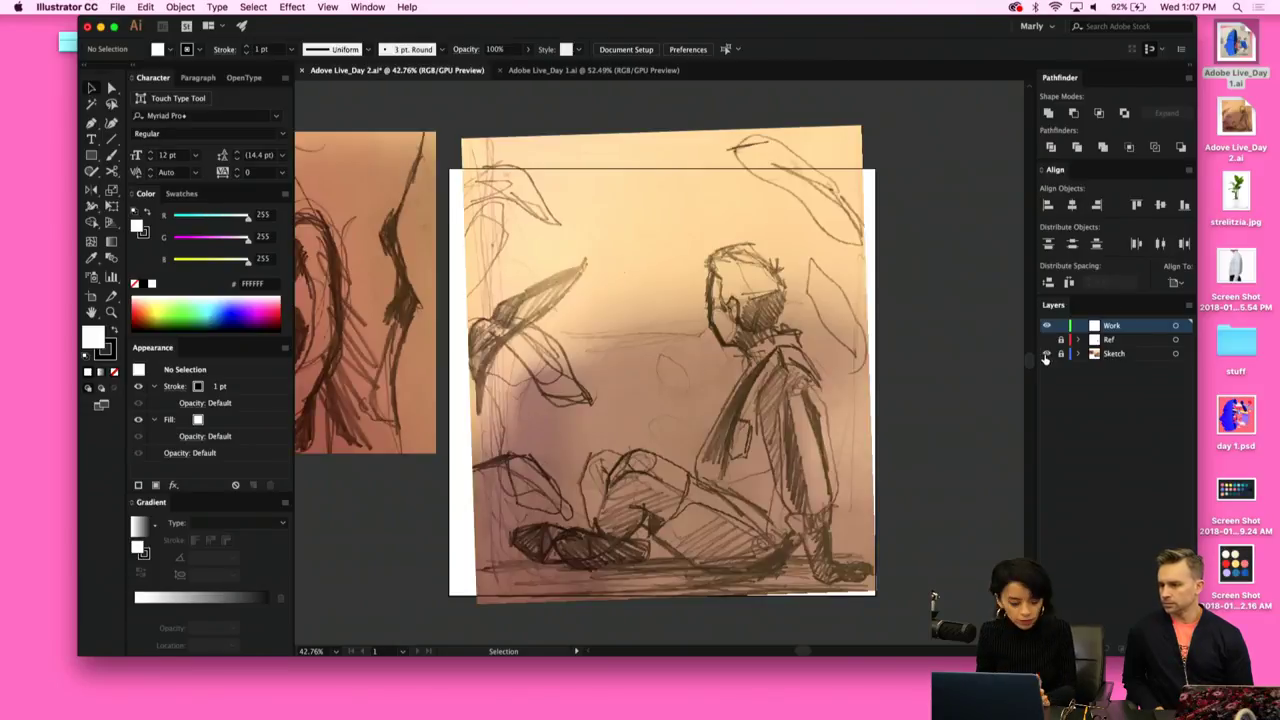
scroll(699, 420, down, 5)
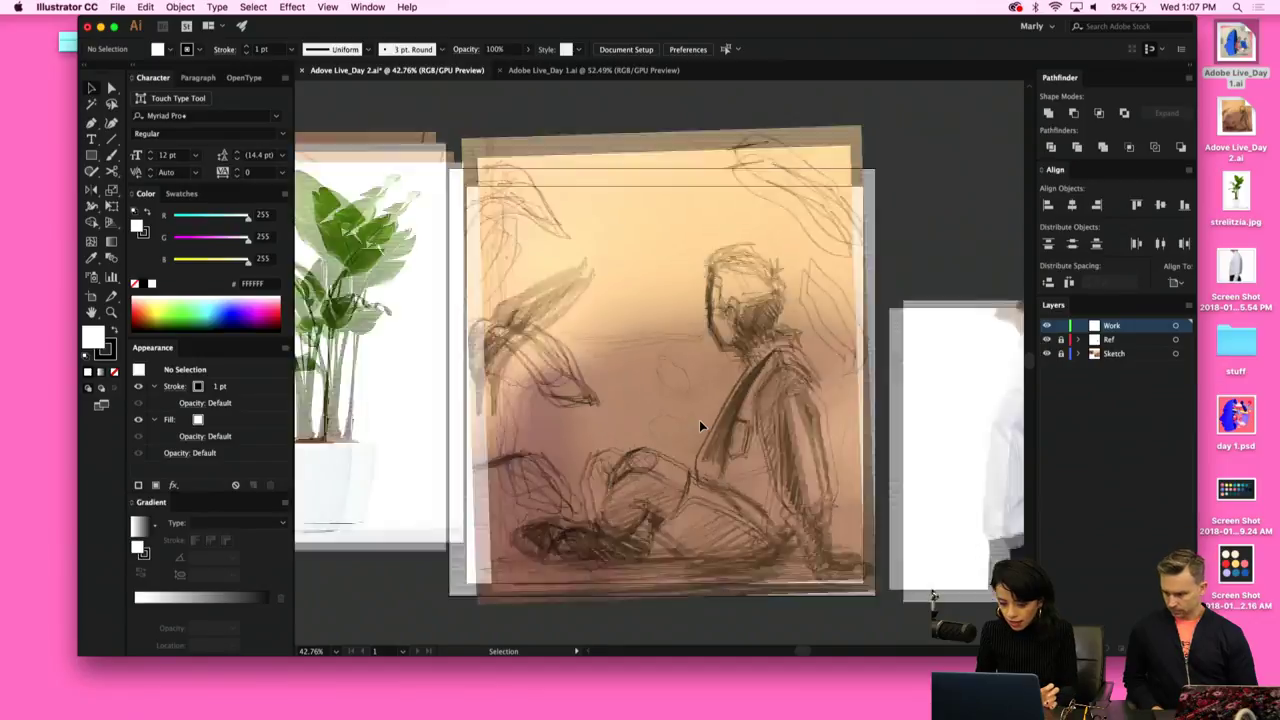
scroll(700, 426, right, 2)
scroll(700, 426, up, 3)
scroll(700, 426, right, 4)
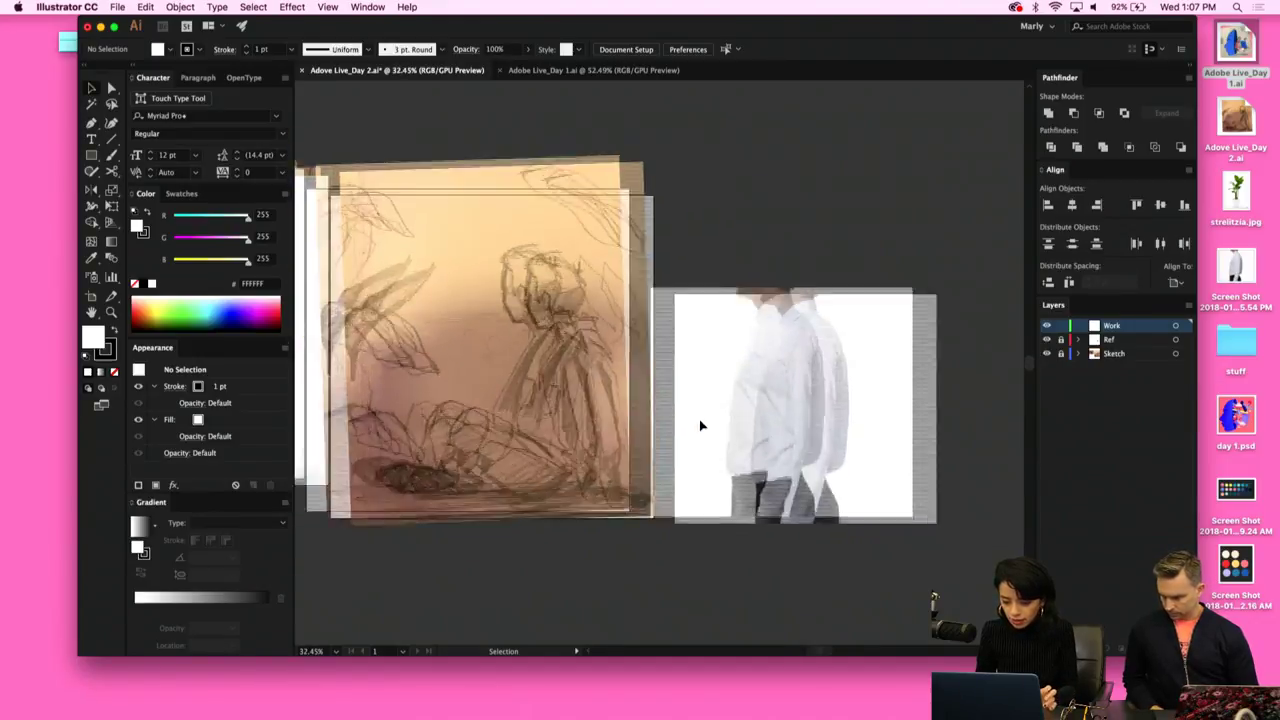
scroll(700, 425, left, 4)
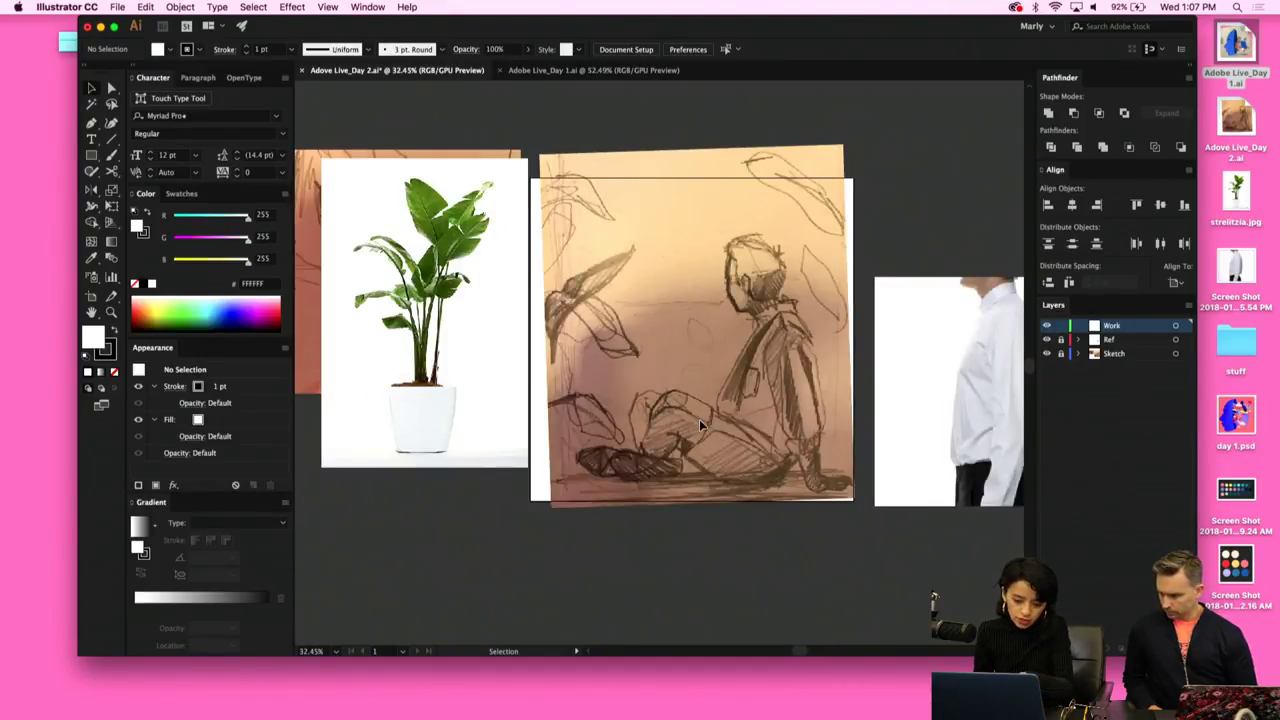
scroll(700, 425, left, 1)
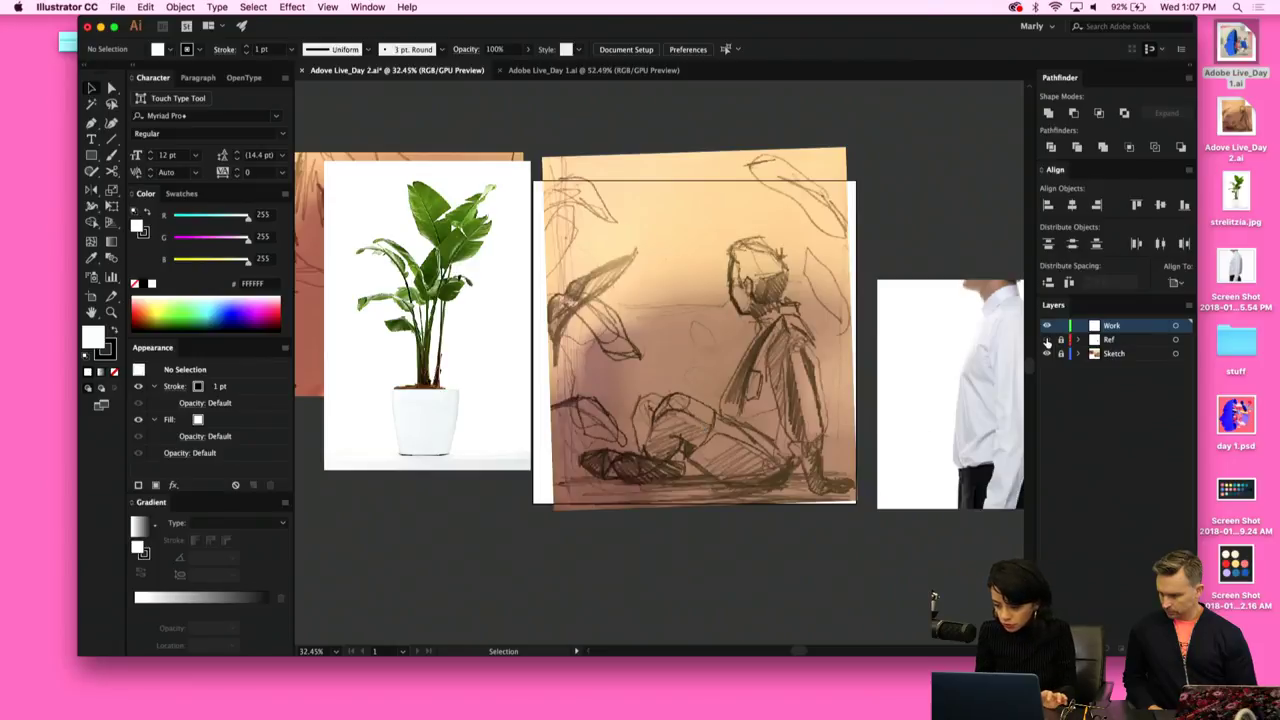
click(1047, 341)
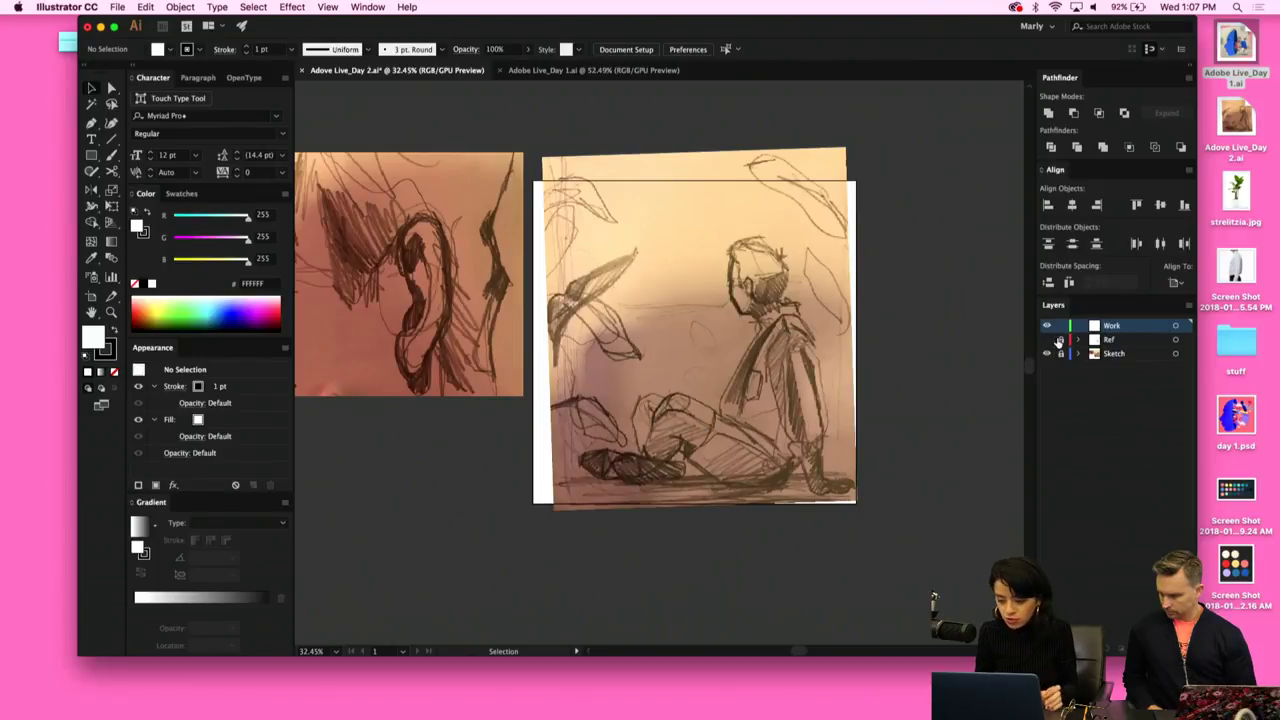
click(1060, 341)
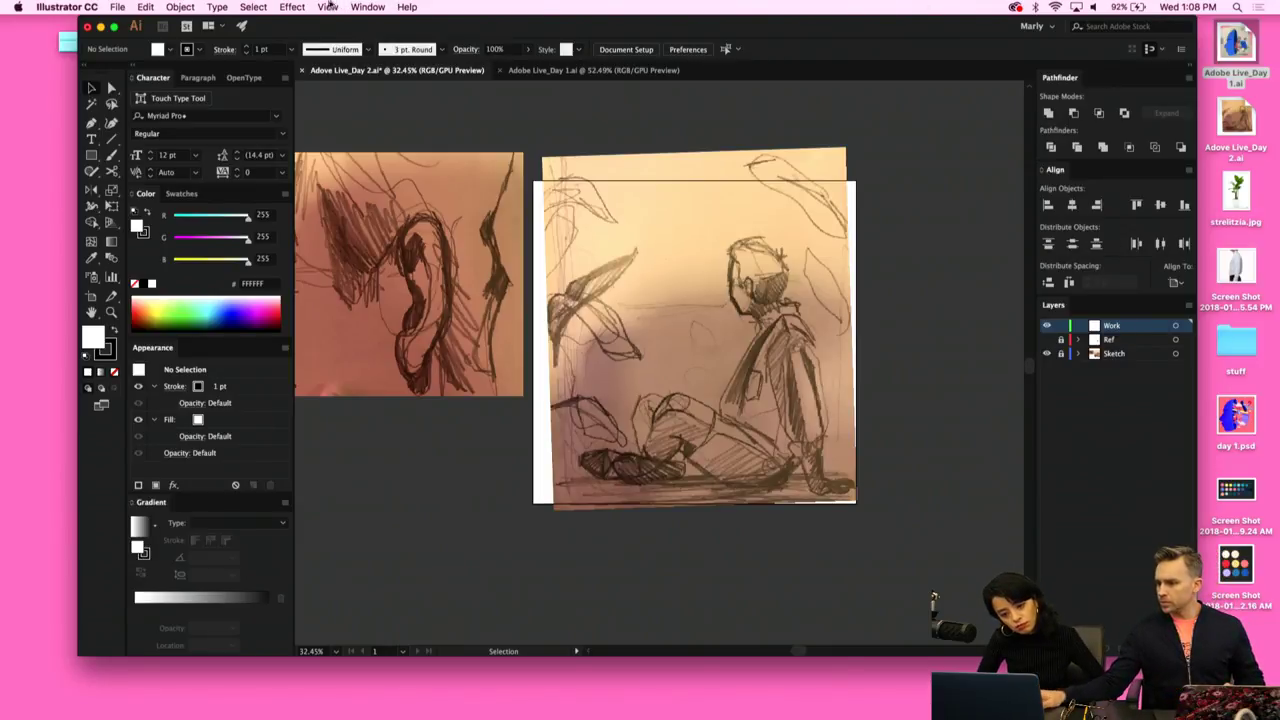
Hide the artboards around the seated figure sketch and show them again.
click(328, 7)
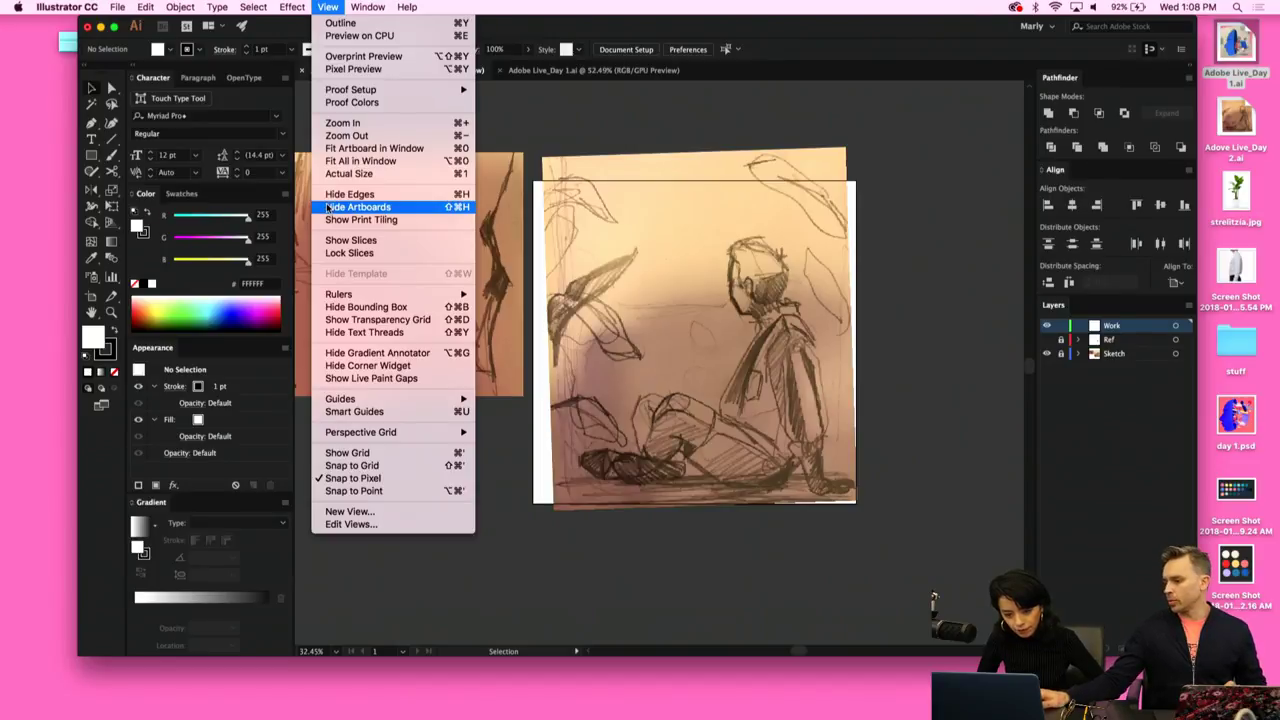
click(357, 207)
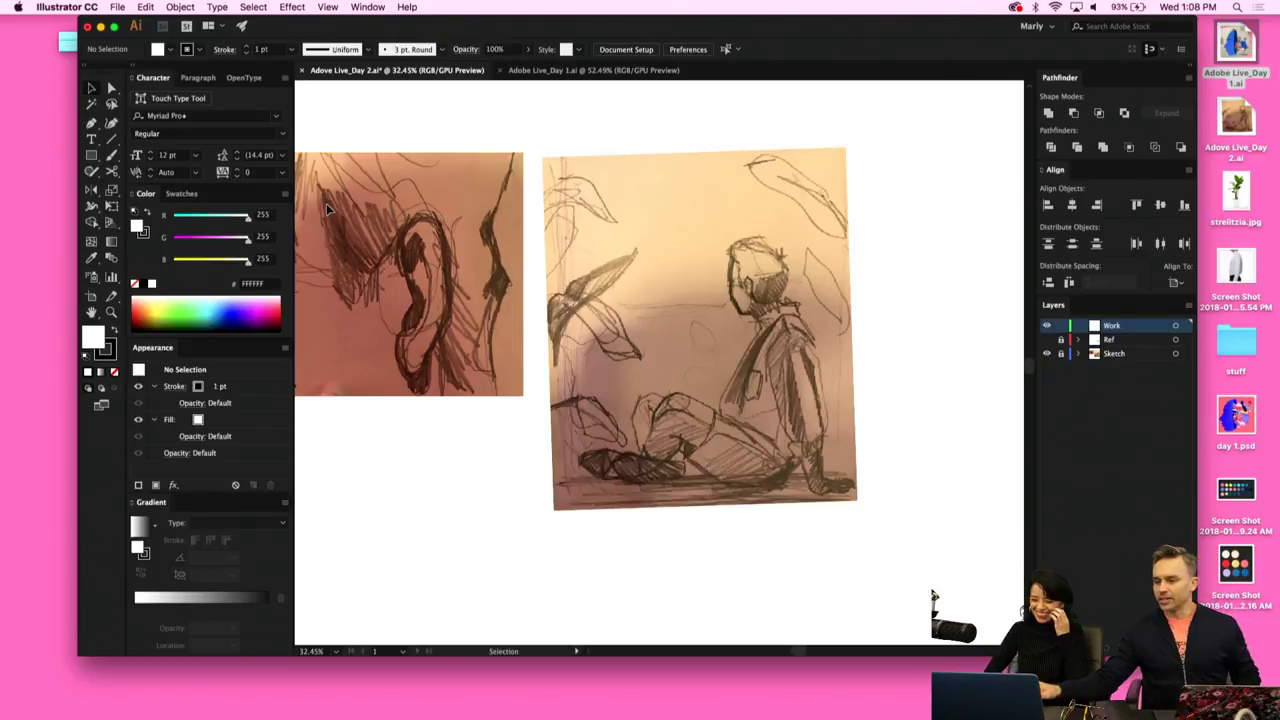
click(328, 7)
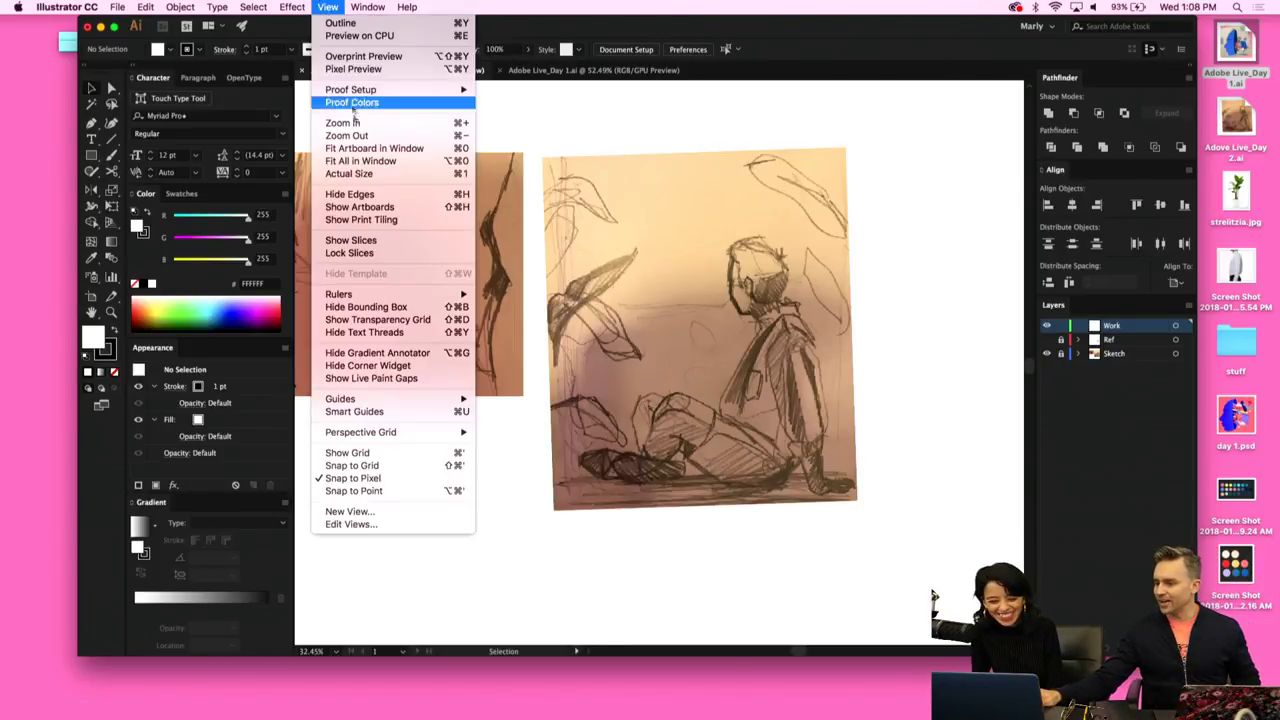
click(322, 206)
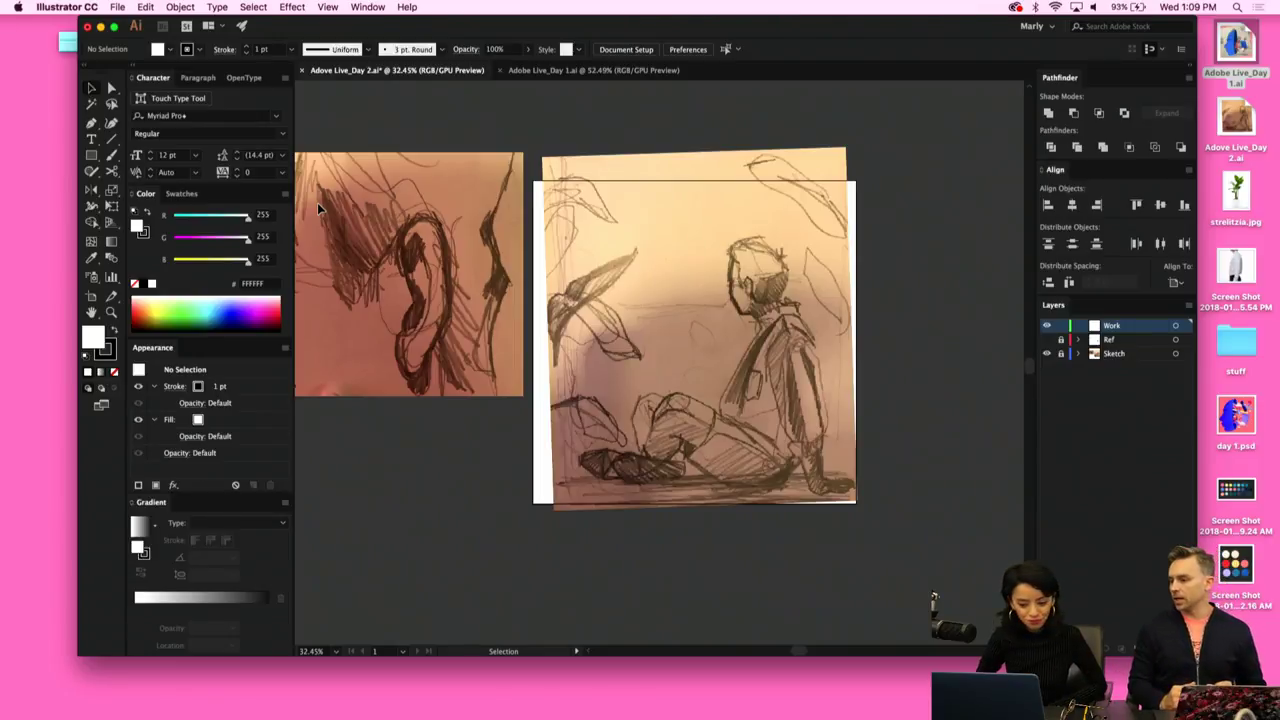
Draw an unstroked light cyan (77FFFF) rectangle, about 1492 by 1498 pt, covering the artboard with the seated figure sketch.
click(92, 155)
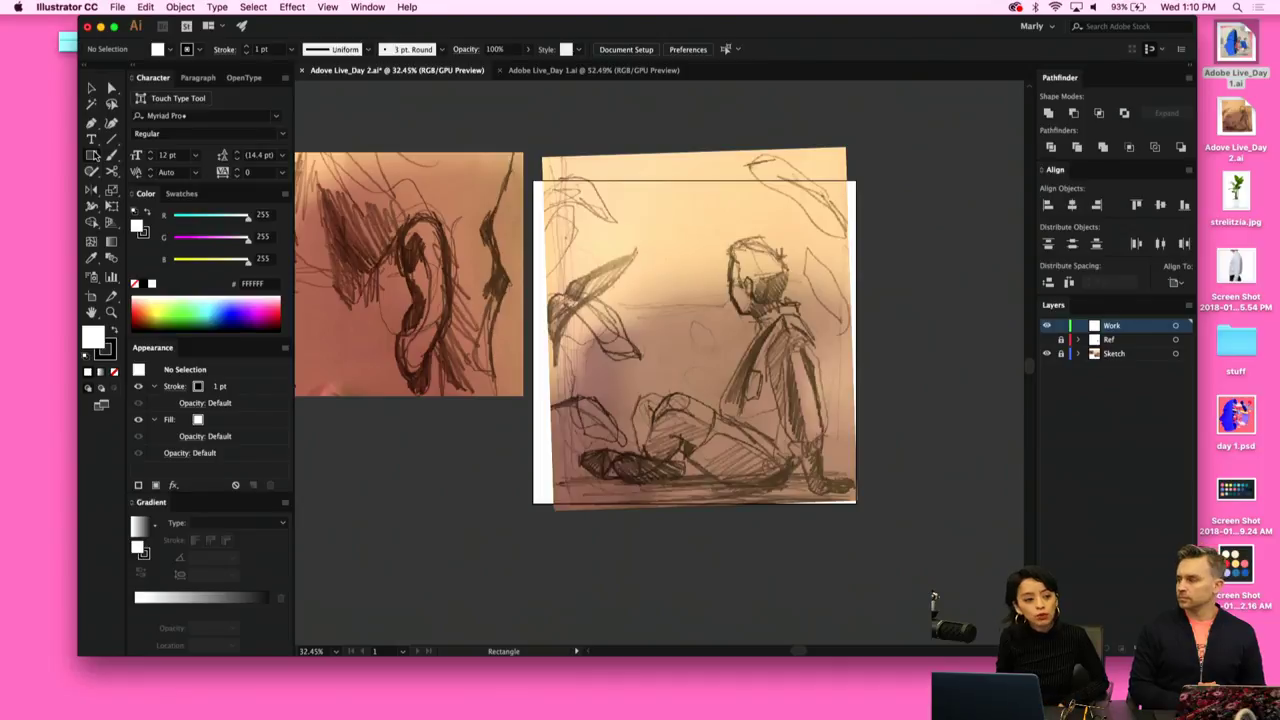
click(1061, 353)
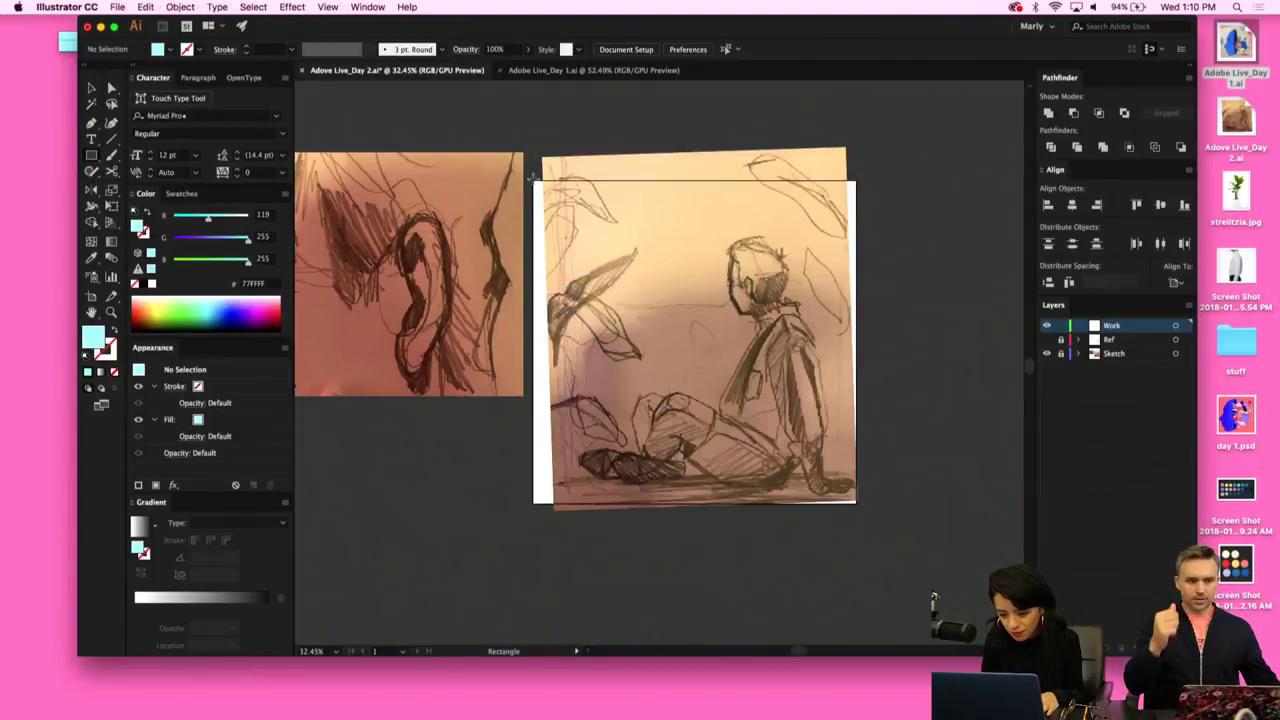
drag(531, 181, 857, 505)
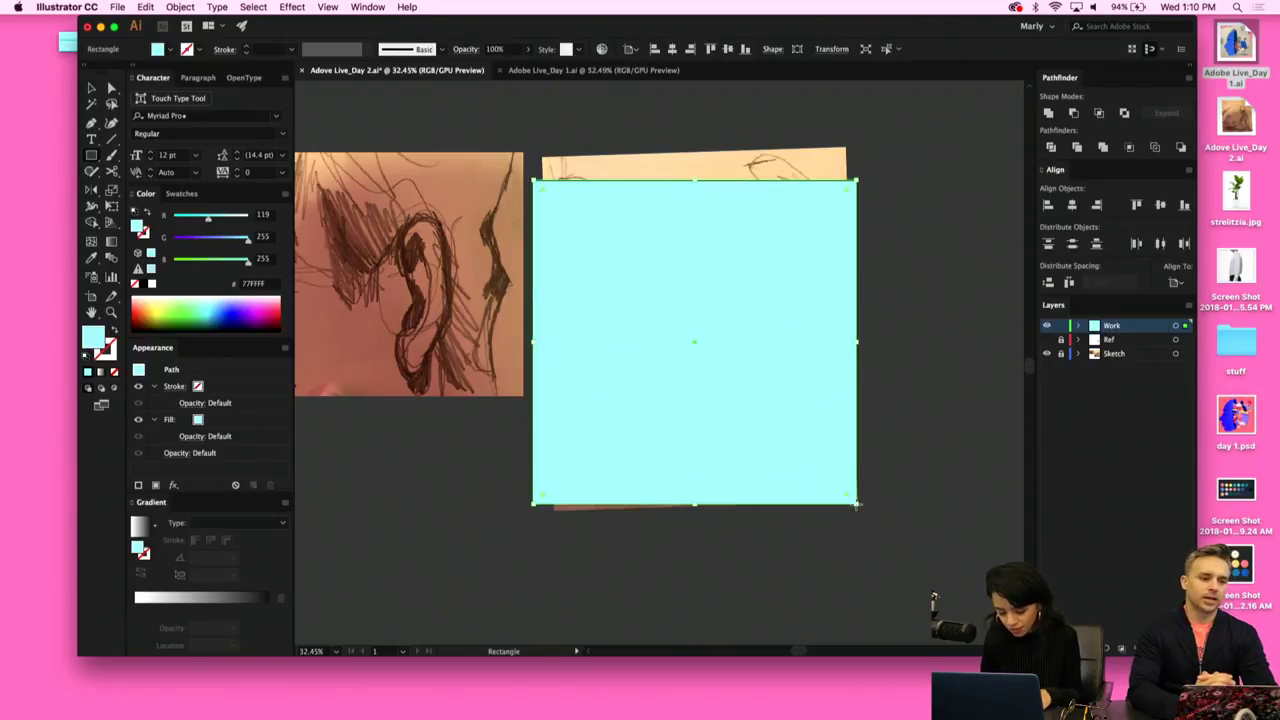
Set the rectangle's blend mode to Hue and recolor its fill to violet-blue, RGB 119, 104, 255.
key(v)
click(178, 455)
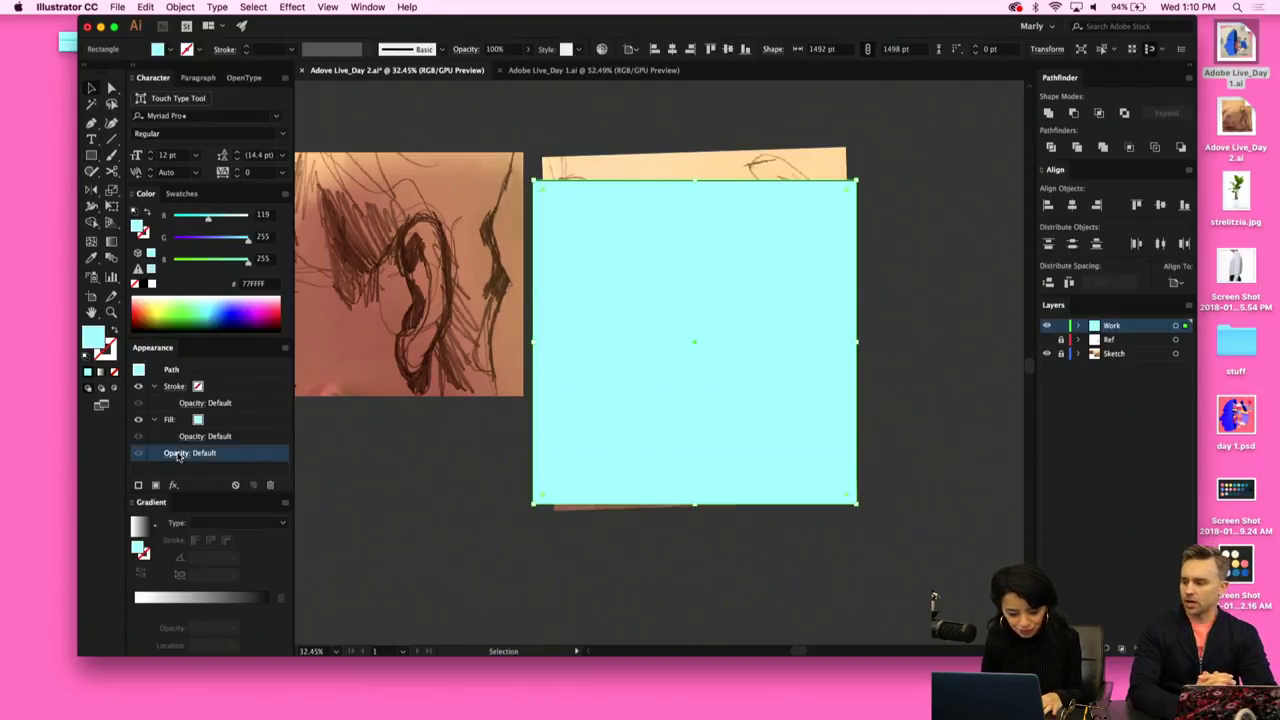
click(89, 478)
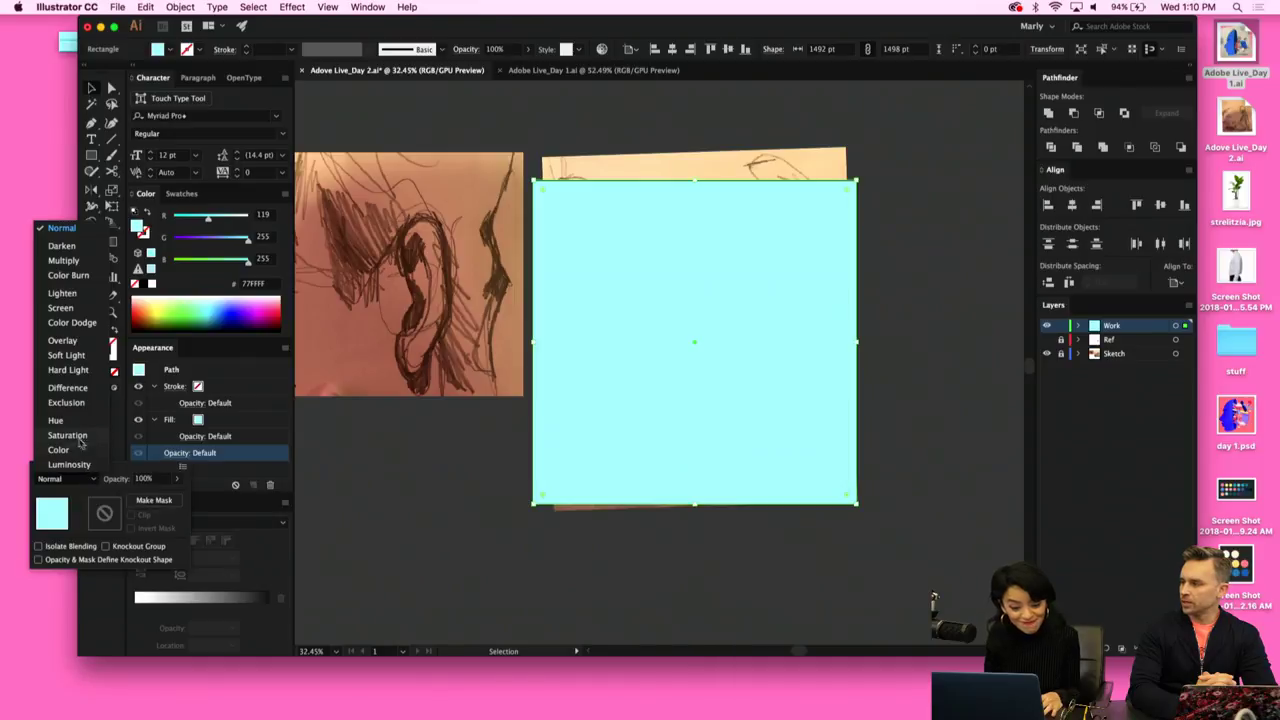
click(57, 420)
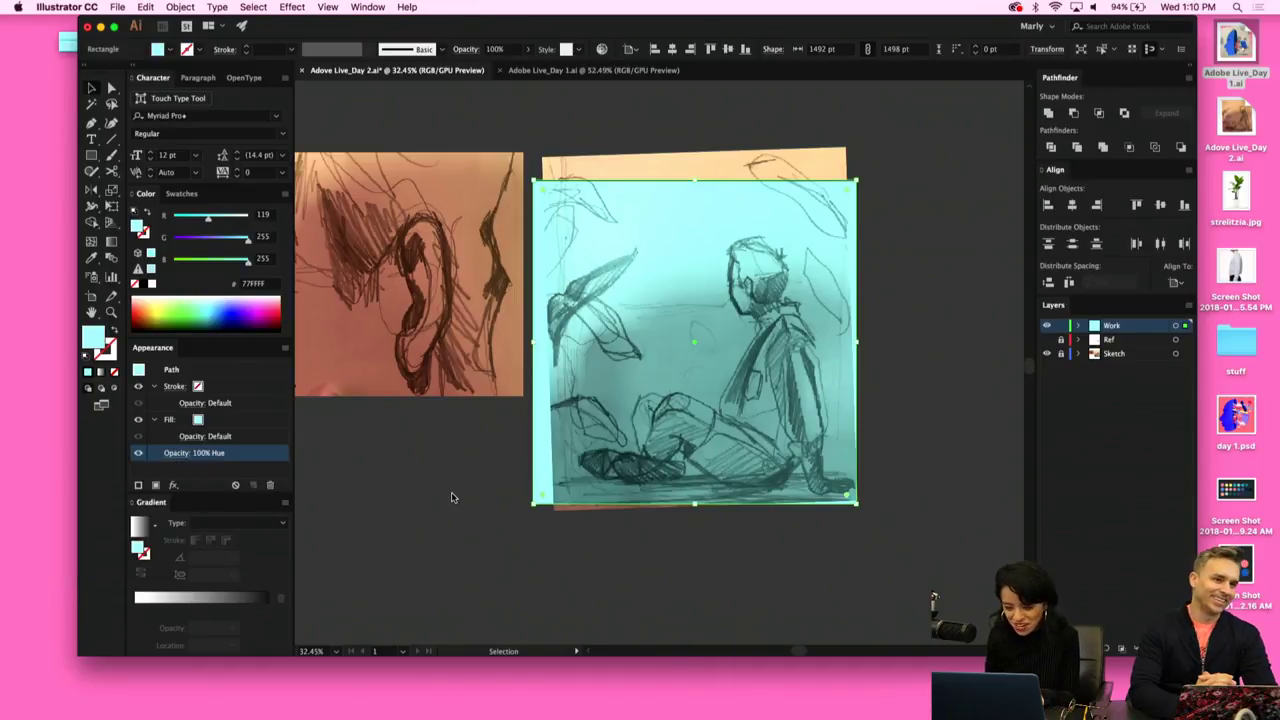
click(228, 240)
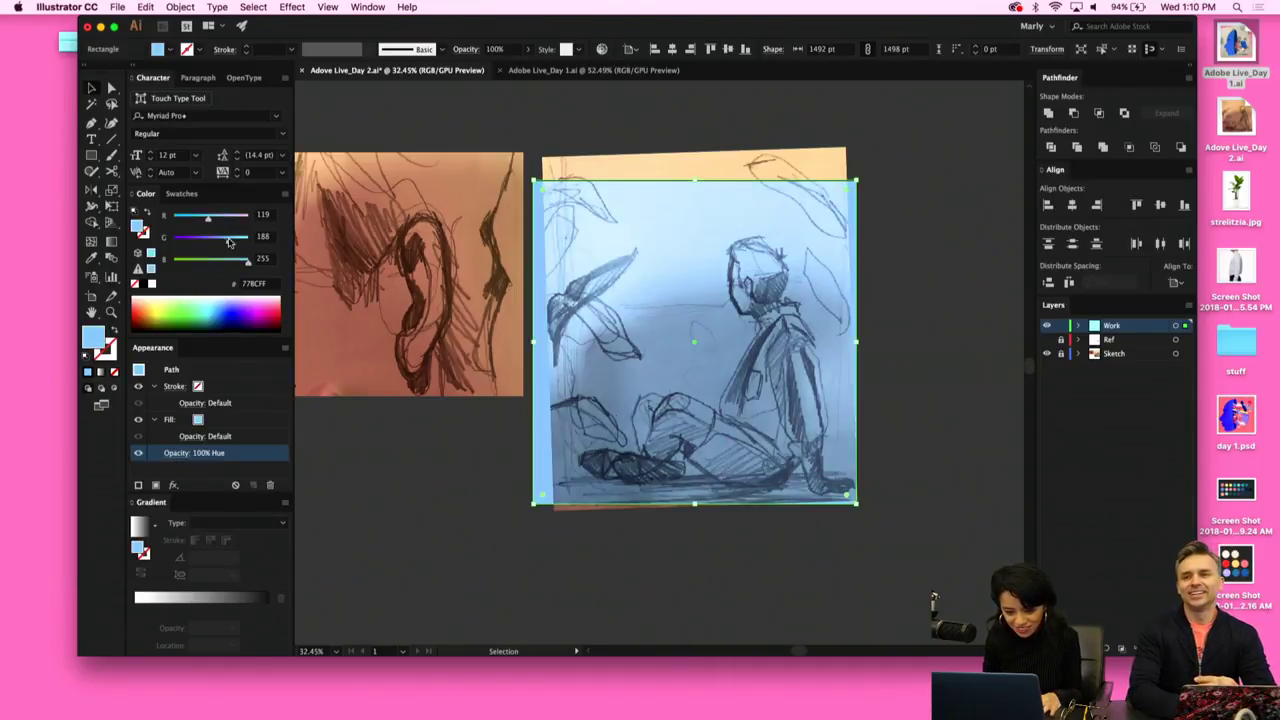
drag(228, 240, 210, 242)
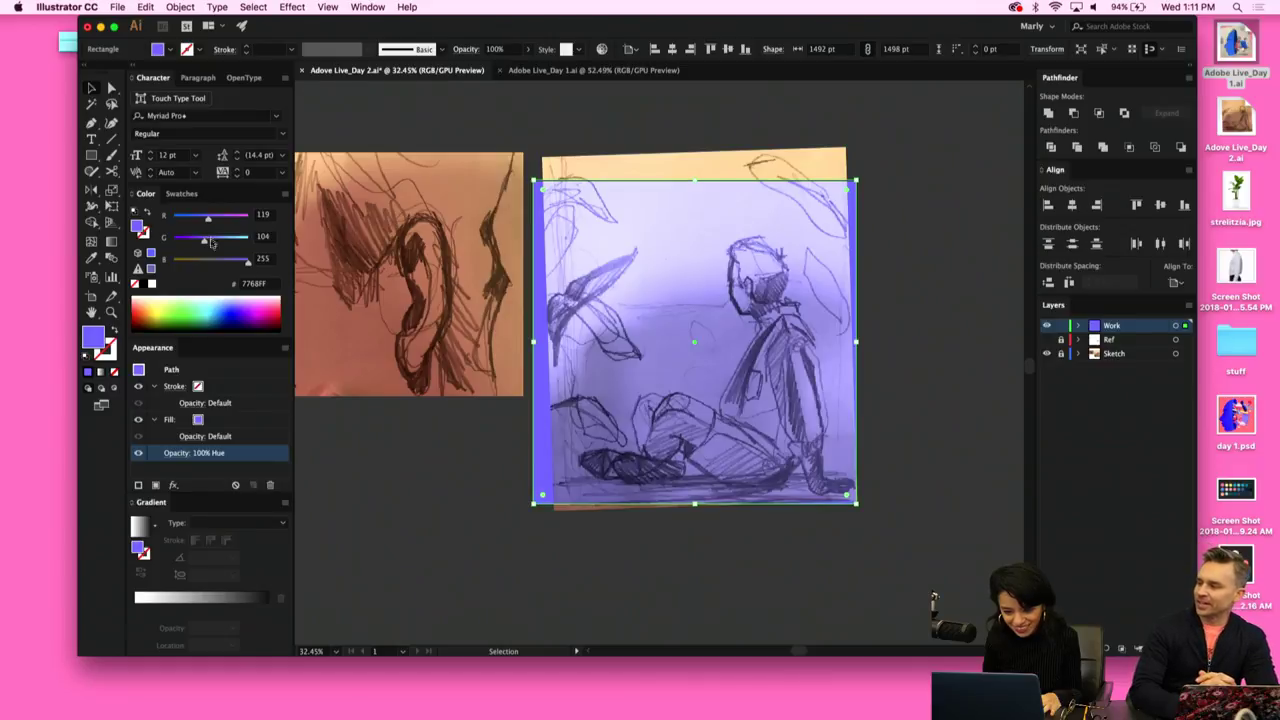
Lock the Work layer and add a new layer above it.
click(1061, 326)
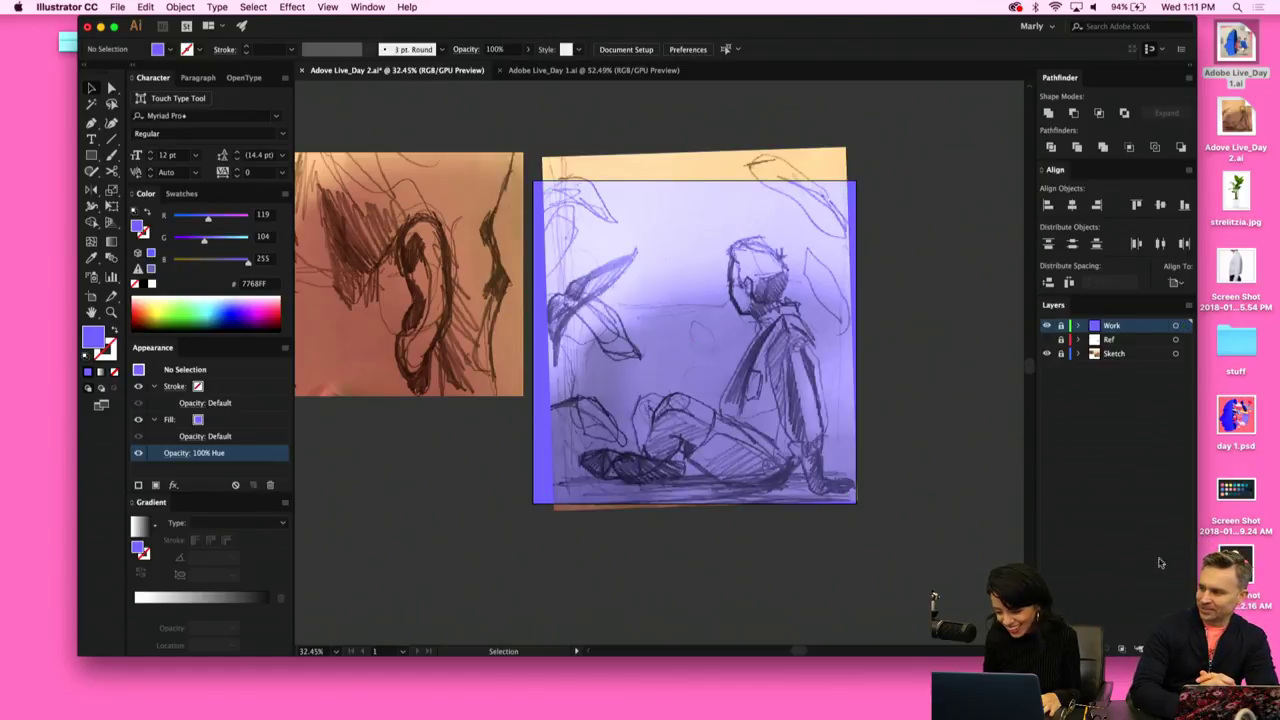
click(1121, 648)
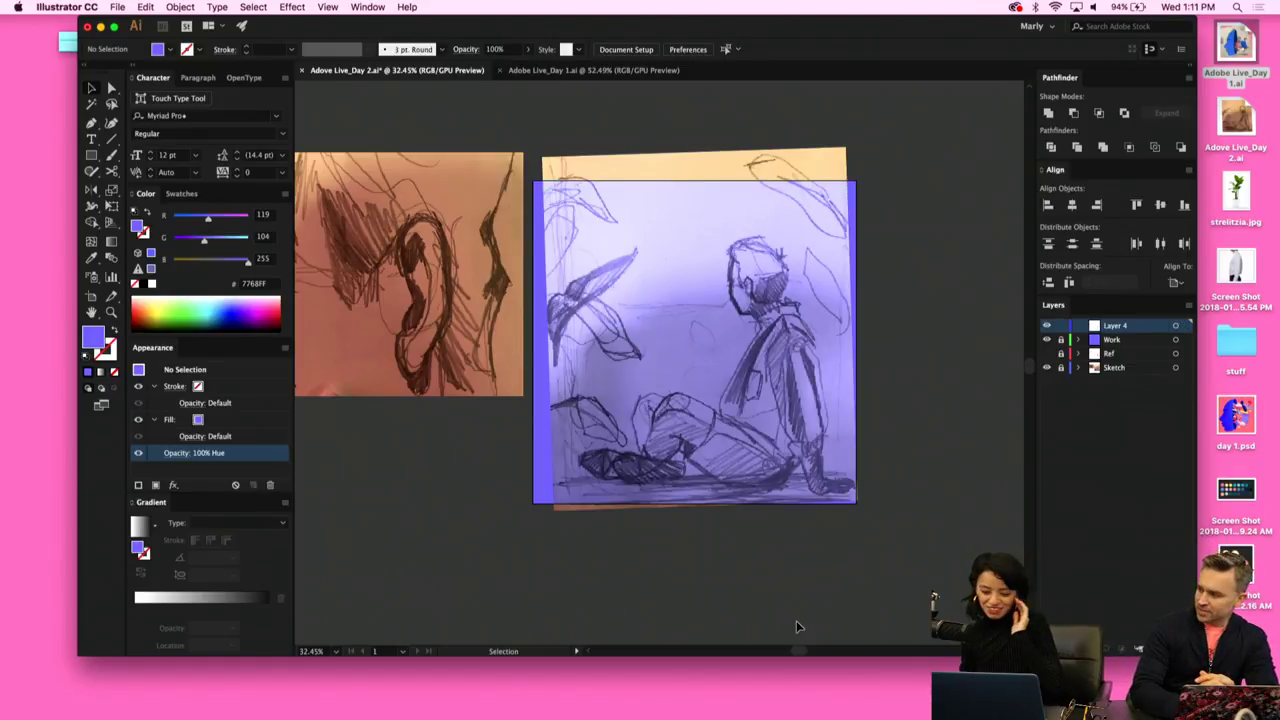
Trace the front of the sketched head with the Pen tool, from under the jaw up along the face to the brow.
scroll(798, 627, left, 2)
key(super+equal)
key(super+equal)
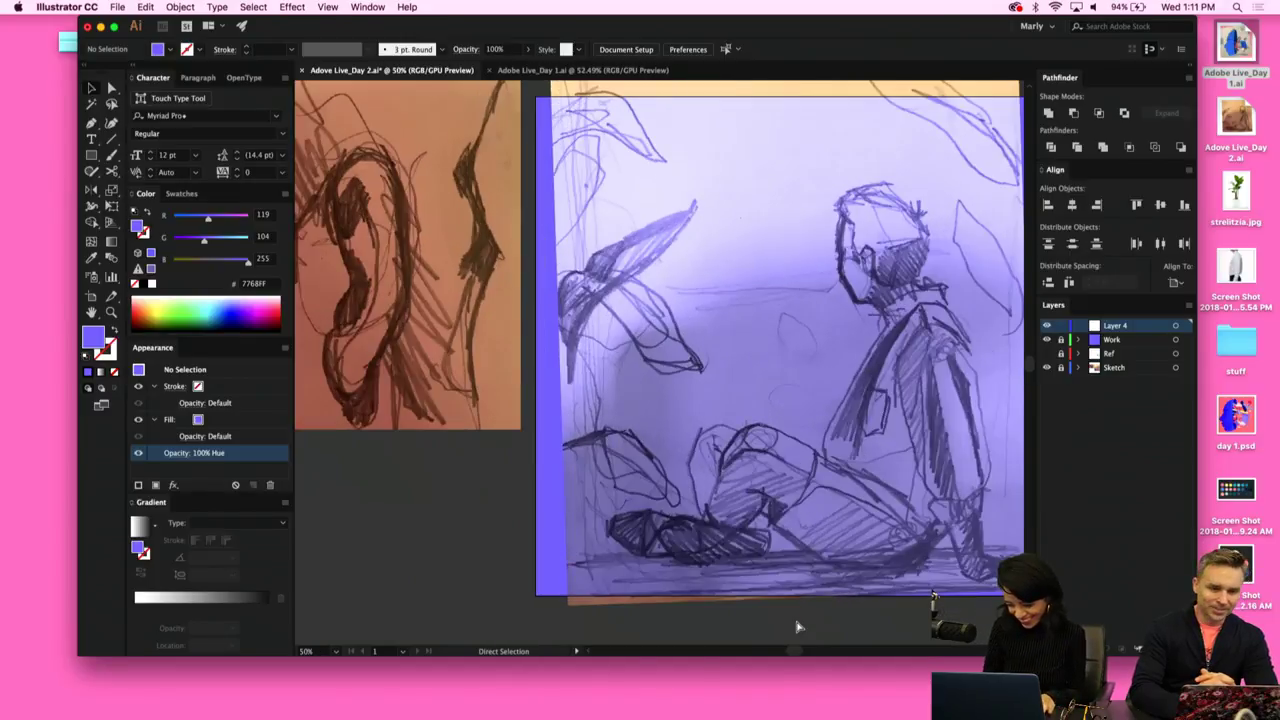
scroll(798, 627, right, 2)
key(super+equal)
key(p)
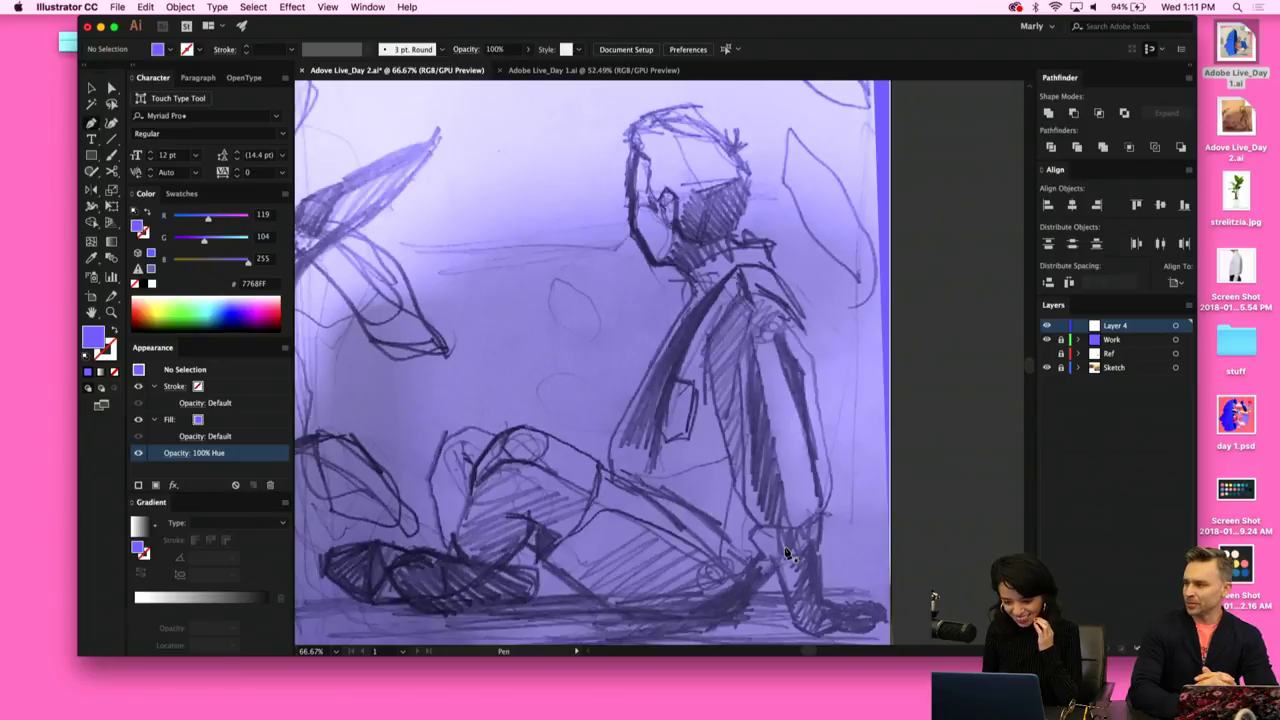
scroll(755, 478, left, 3)
scroll(755, 478, down, 3)
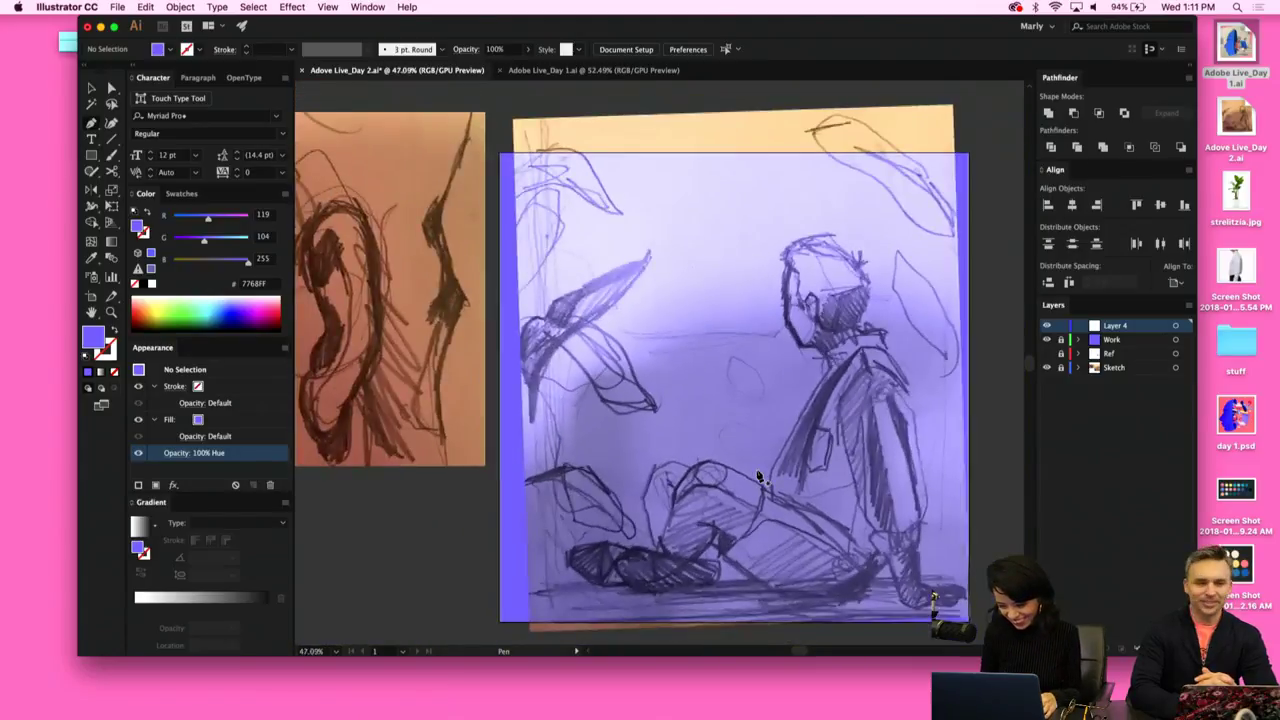
scroll(804, 356, up, 4)
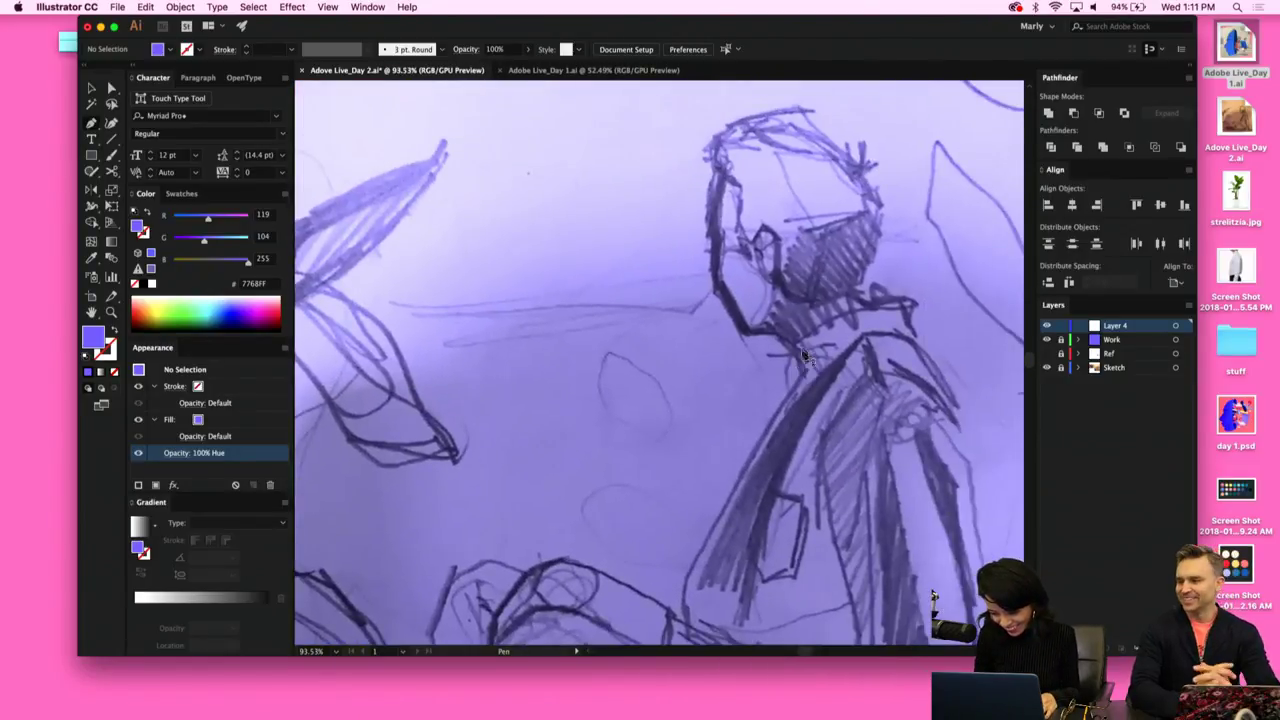
click(790, 345)
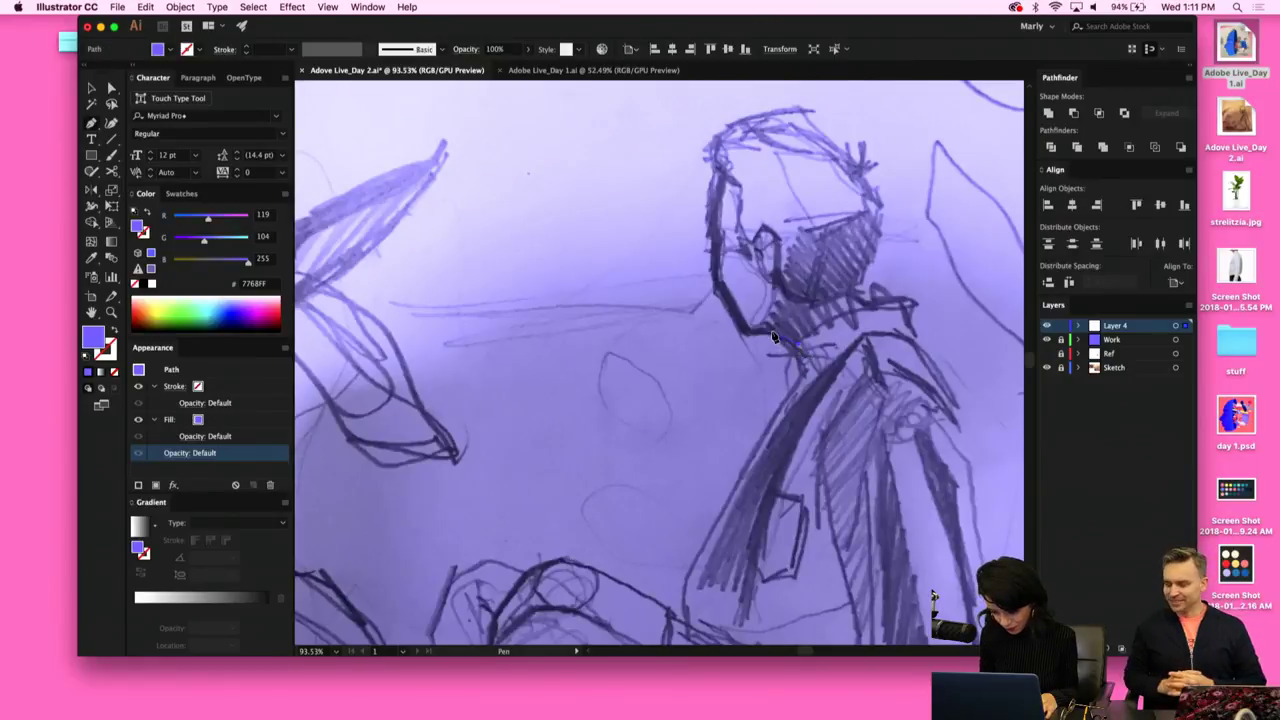
click(741, 332)
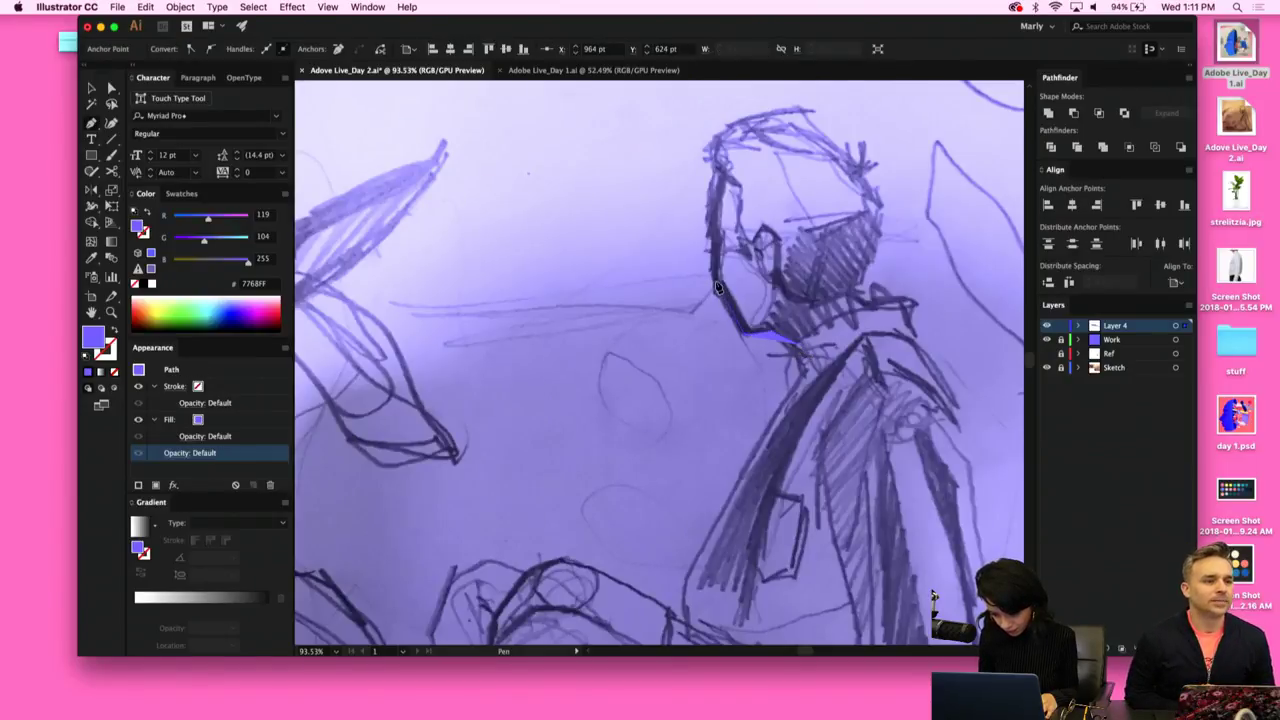
click(716, 248)
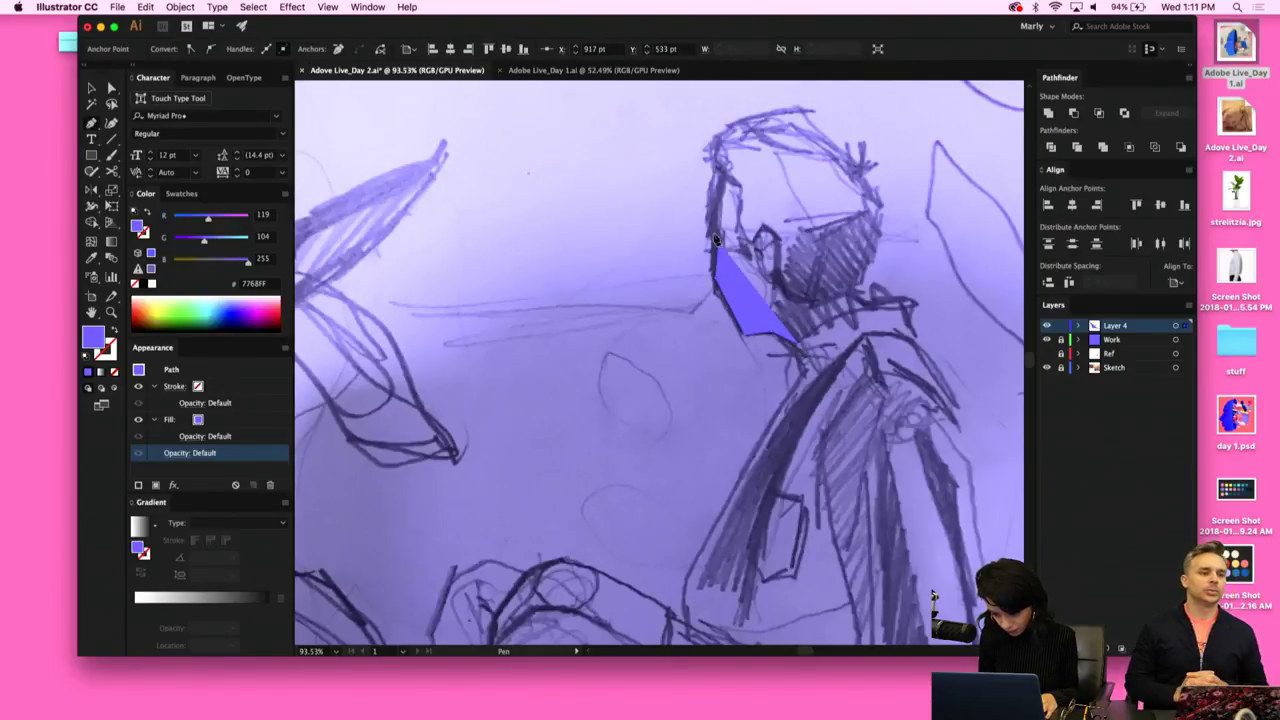
click(721, 180)
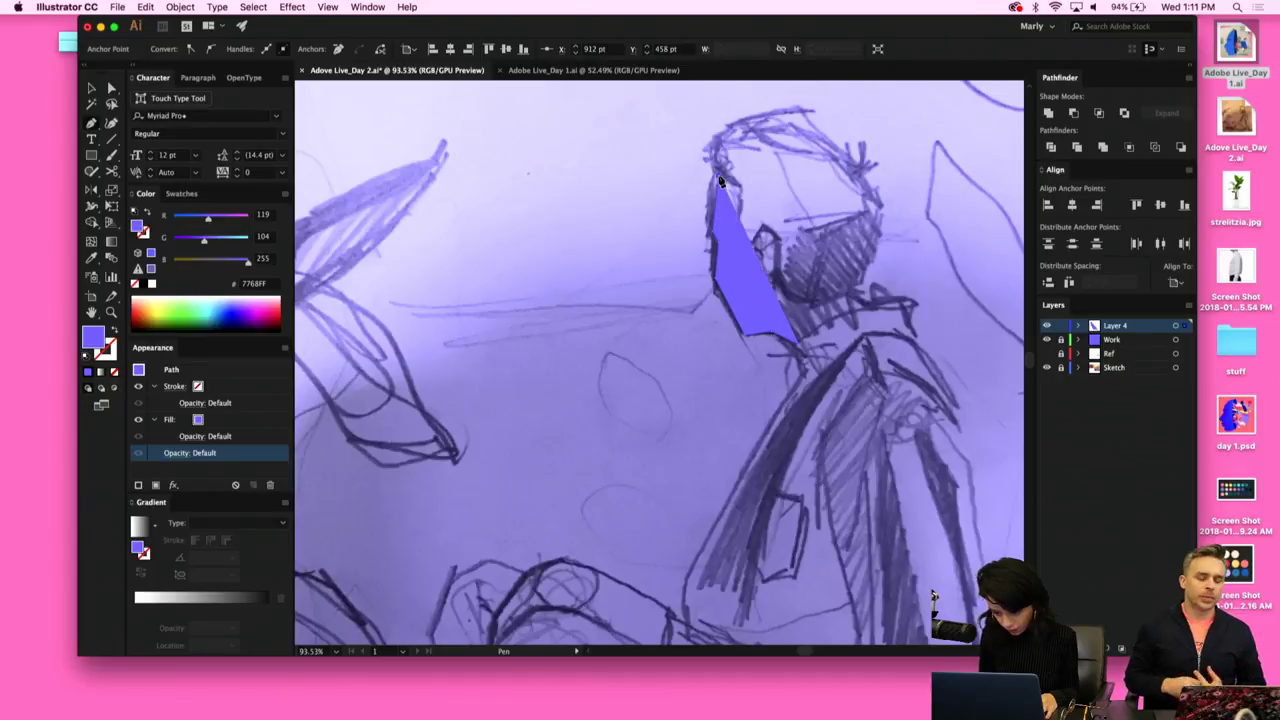
Continue the head path over the forehead and crown and down the back of the head to the nape.
scroll(714, 190, up, 2)
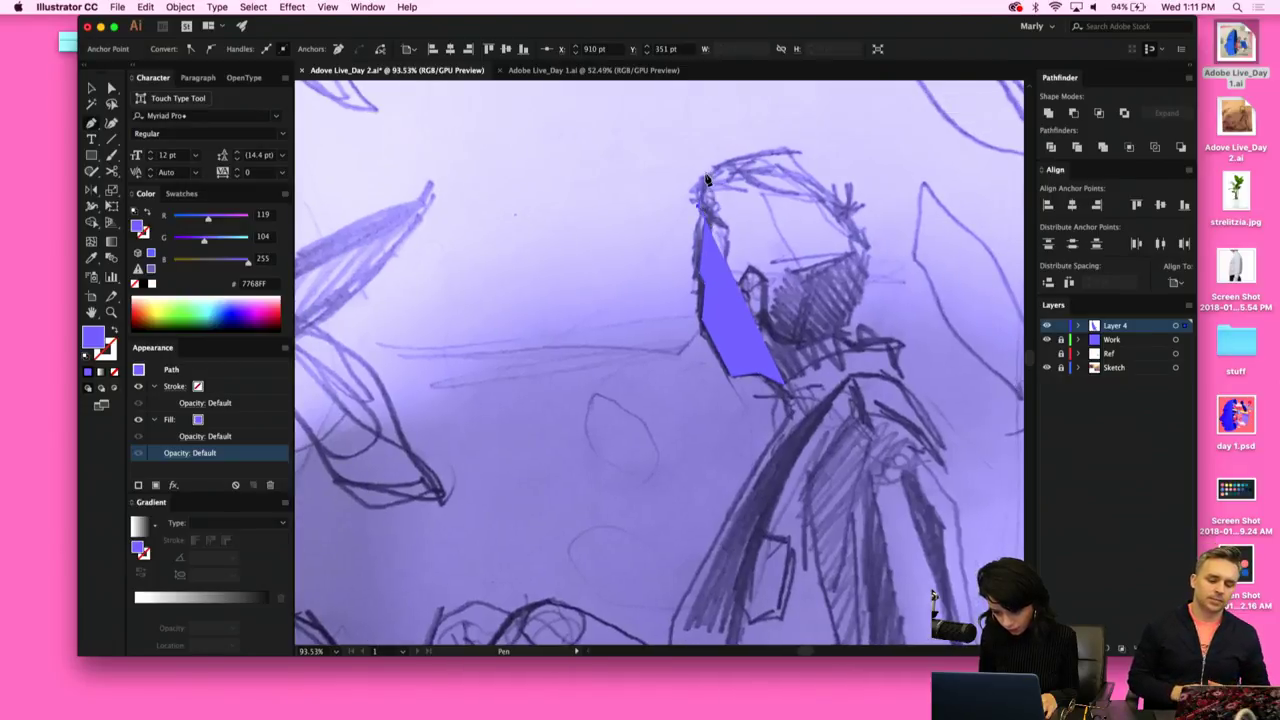
click(706, 180)
click(755, 158)
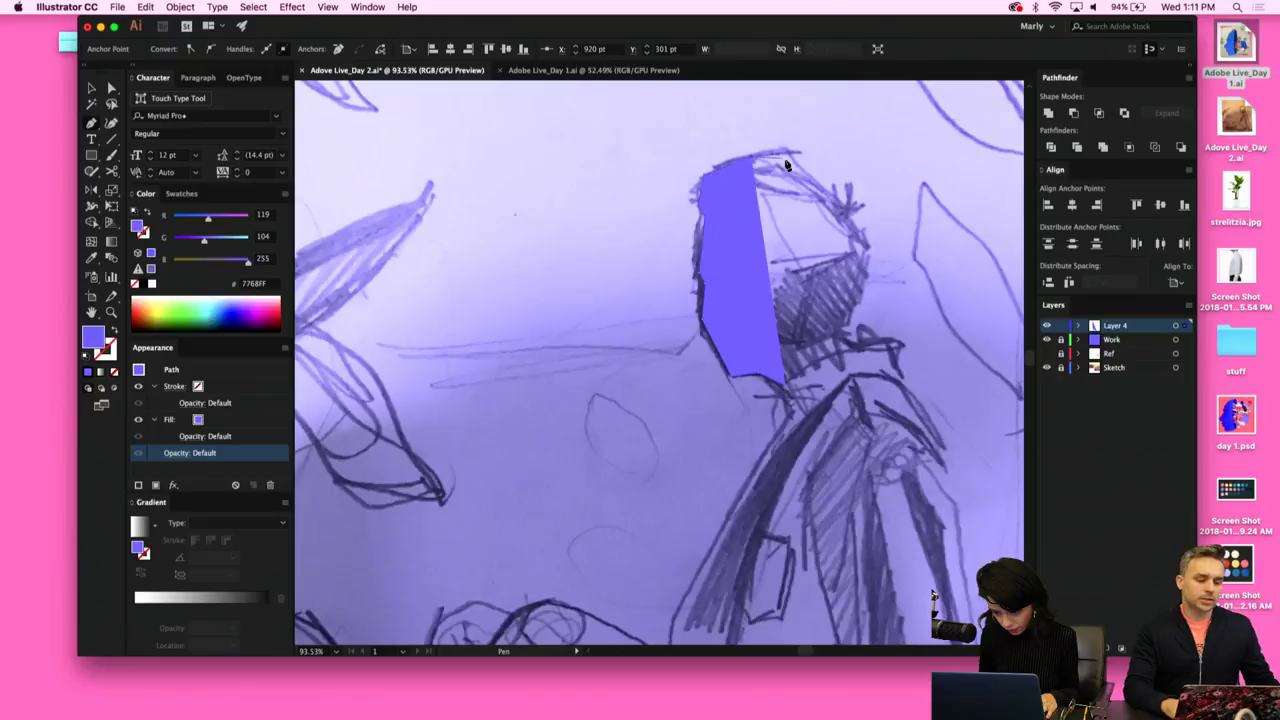
click(801, 160)
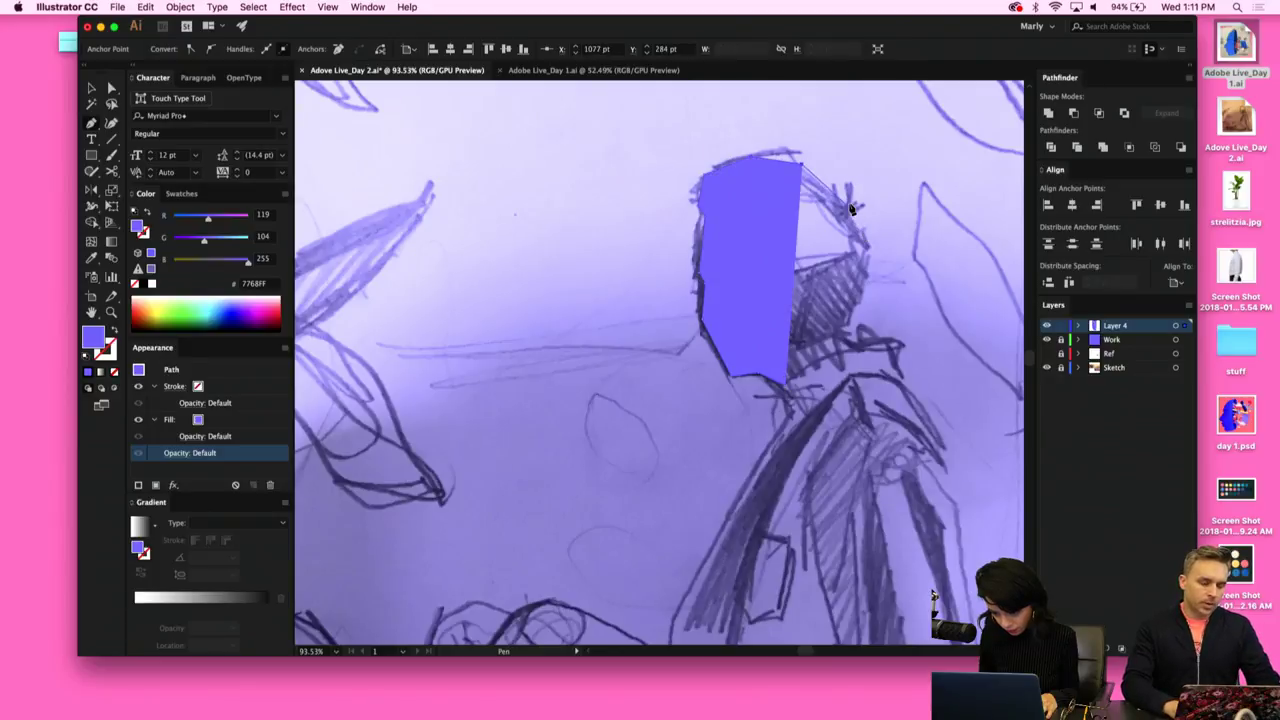
click(858, 212)
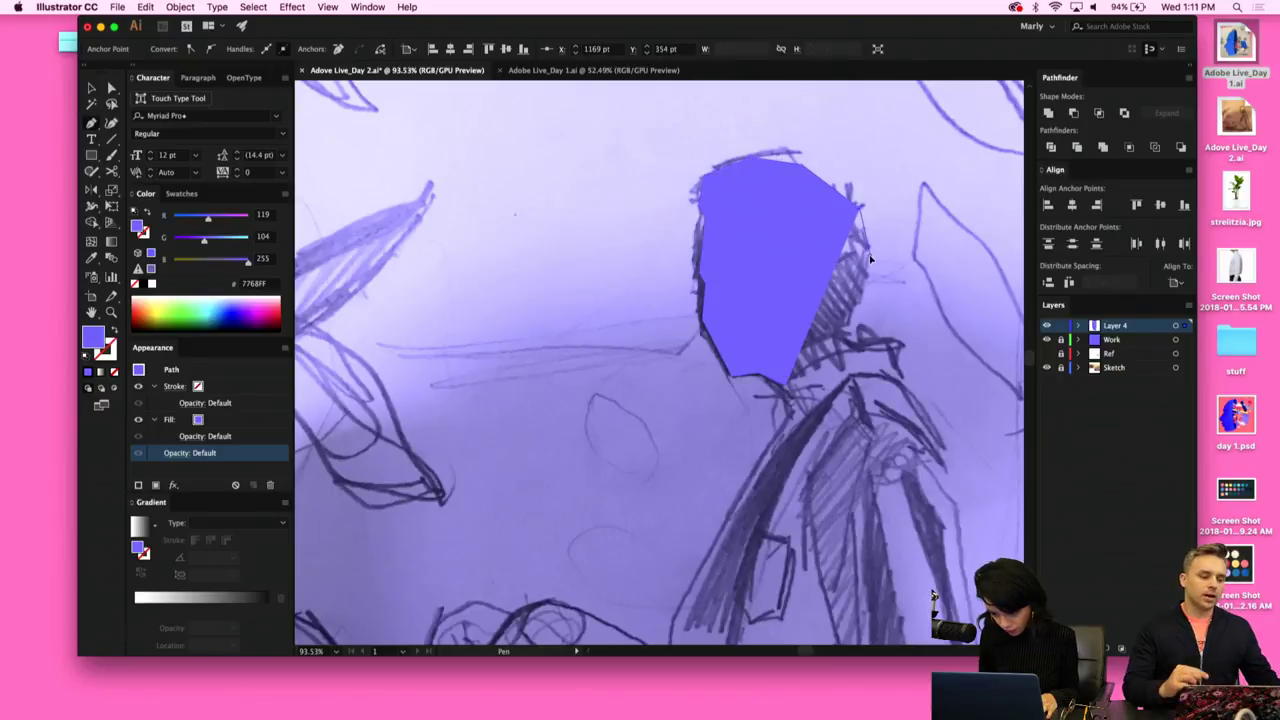
click(868, 257)
click(840, 338)
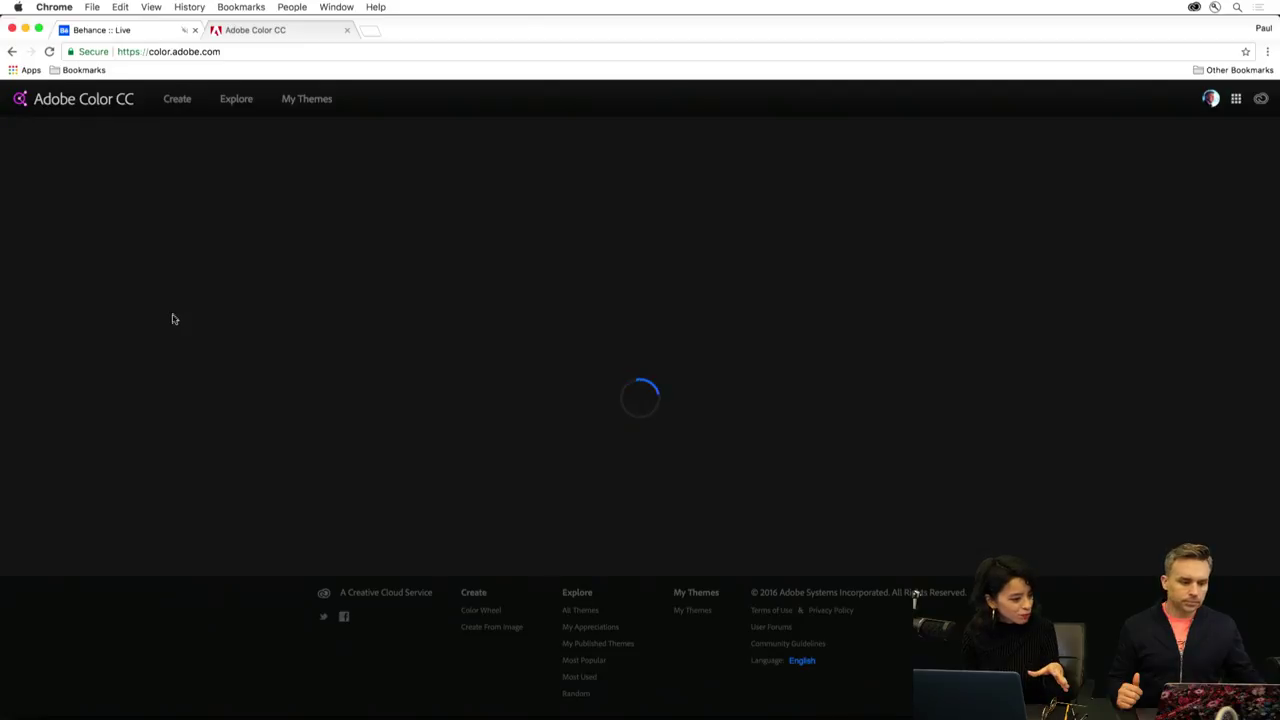
Switch to the browser computer's list of Wi-Fi networks and choose the mesh network.
click(959, 8)
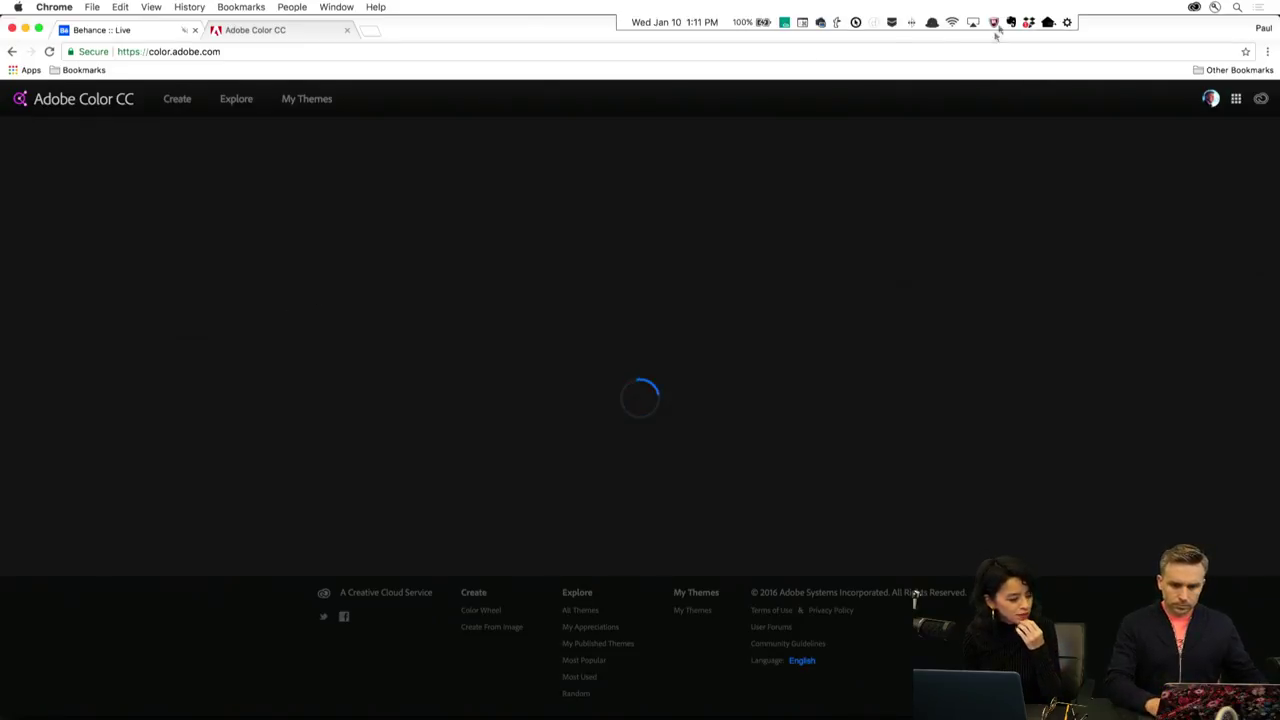
click(951, 22)
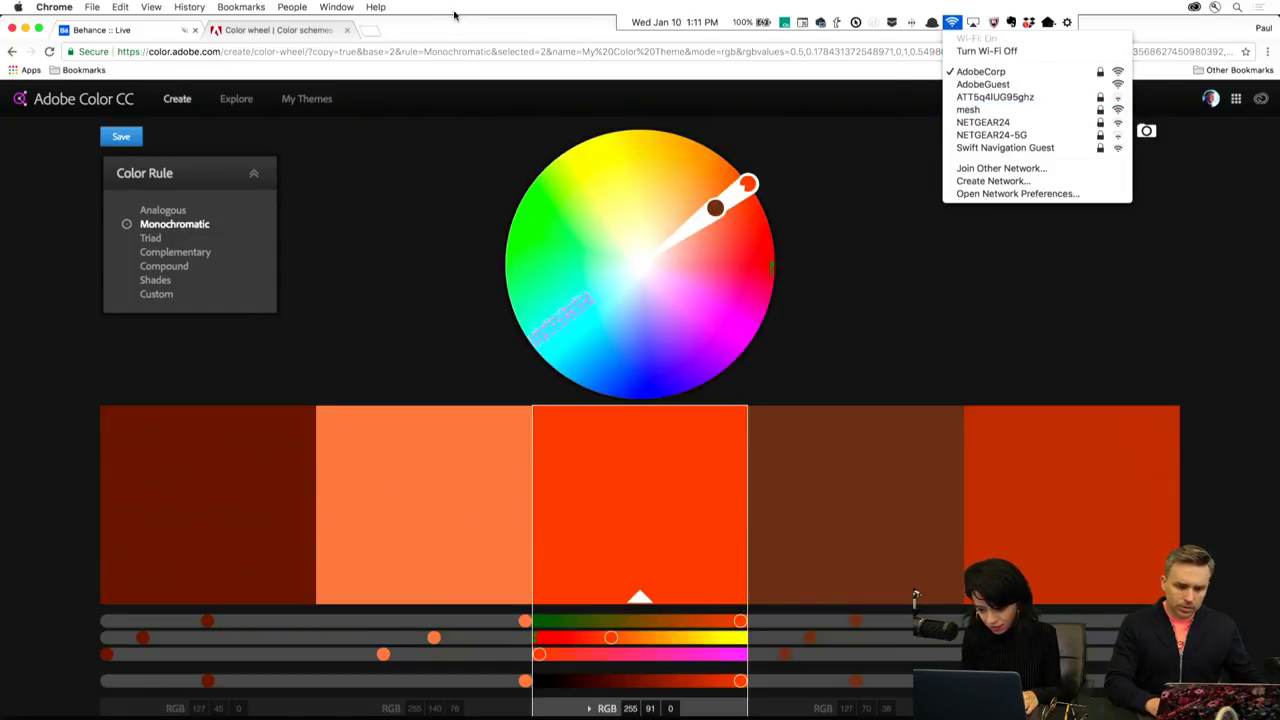
click(966, 109)
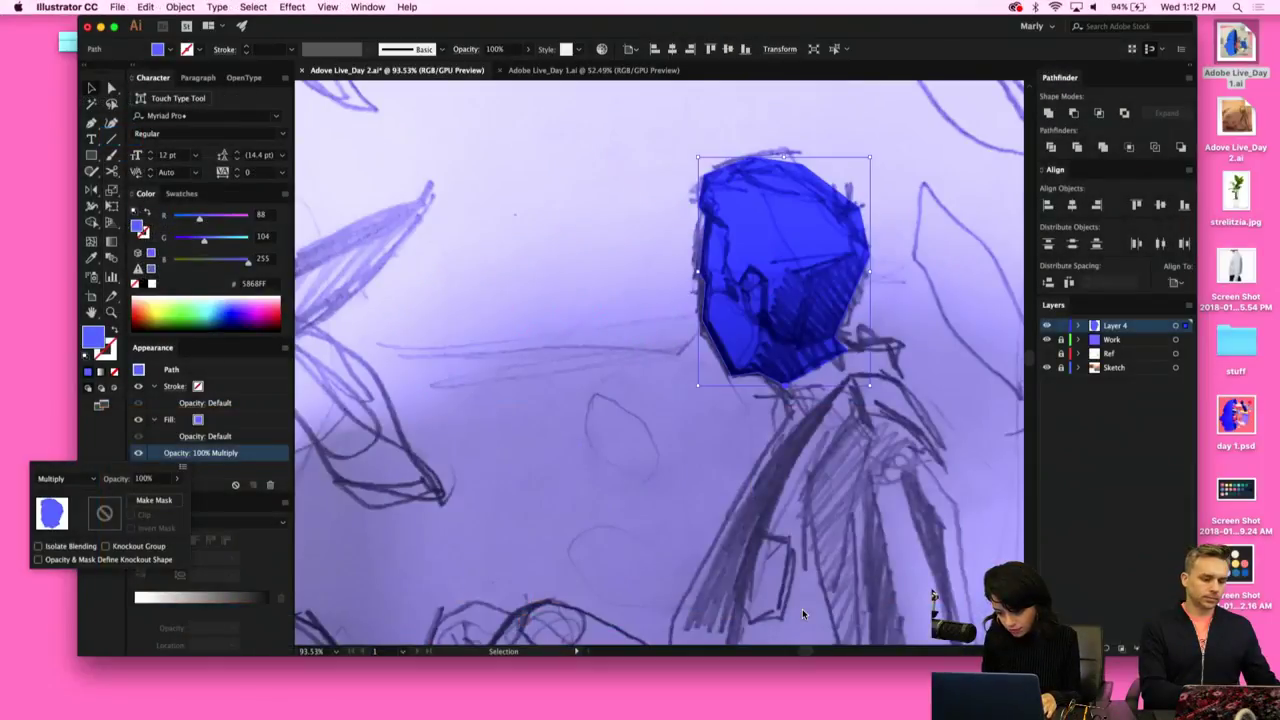
Return to the illustration, dismiss the transparency options and deselect the traced head shape.
click(749, 469)
click(749, 469)
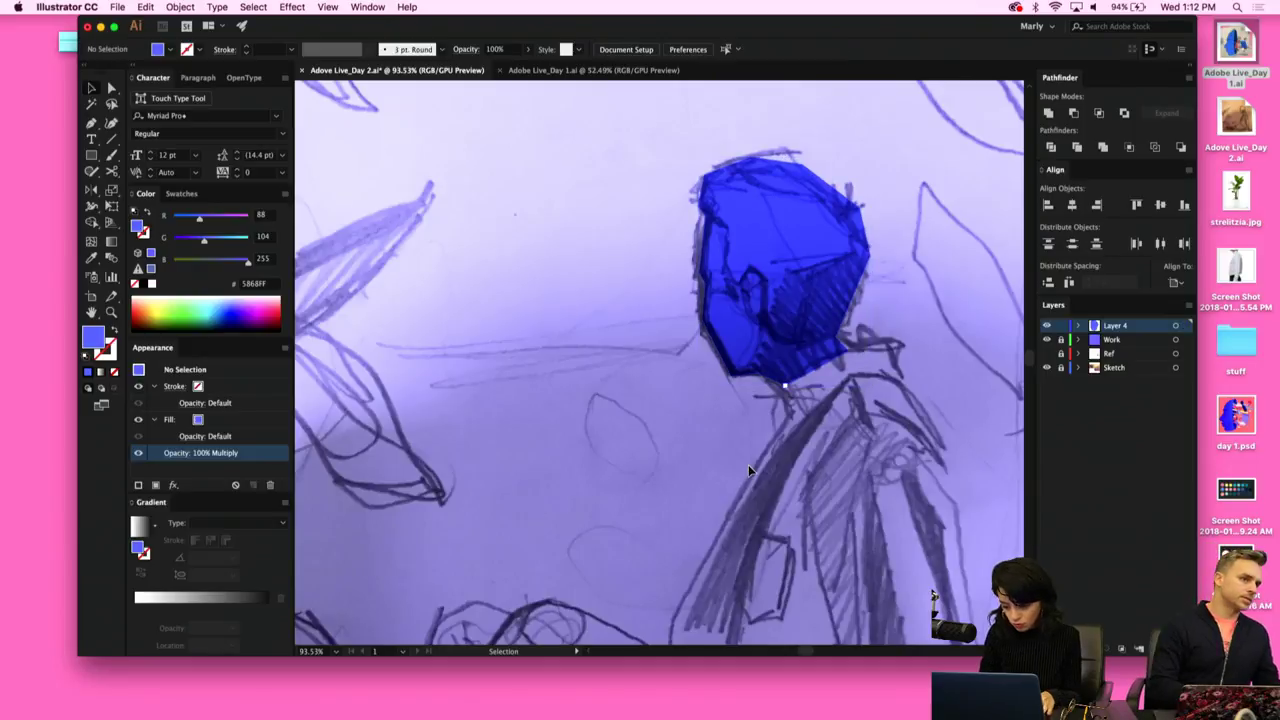
key(super+minus)
scroll(748, 464, up, 3)
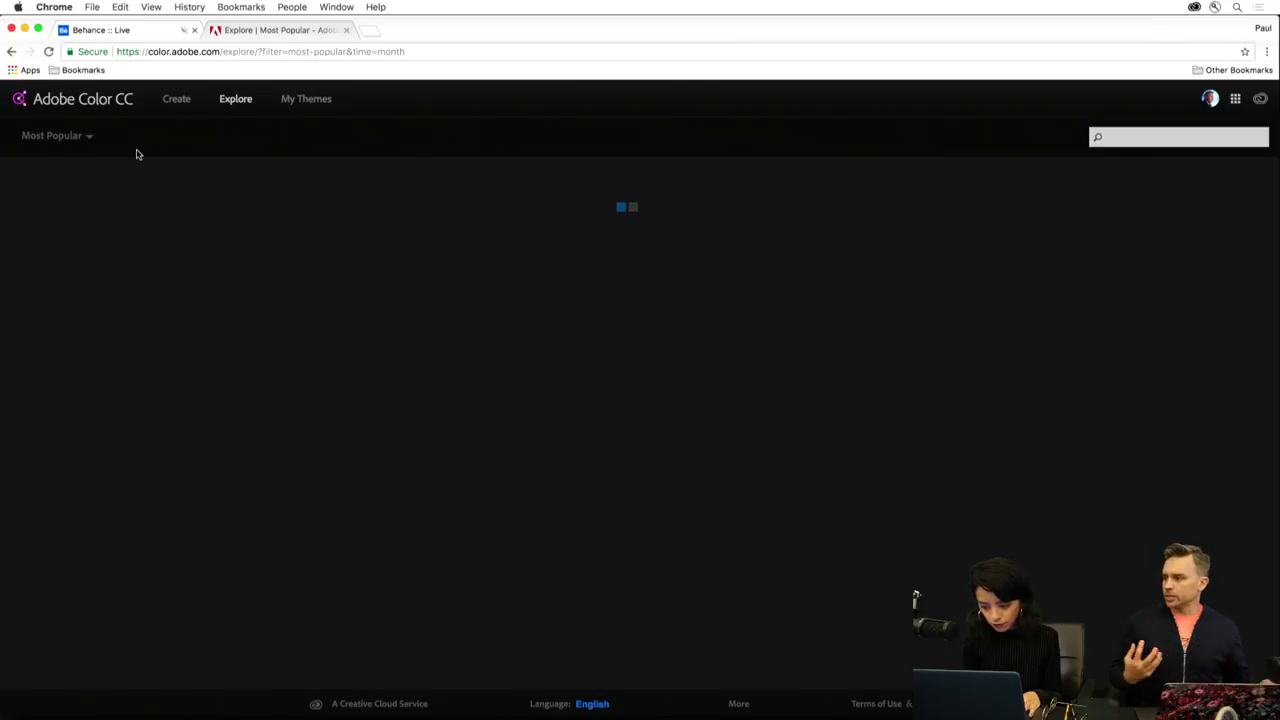
Open the color wheel in Adobe Color, apply the Complementary rule and rotate the colors to a yellow and violet pair.
click(170, 106)
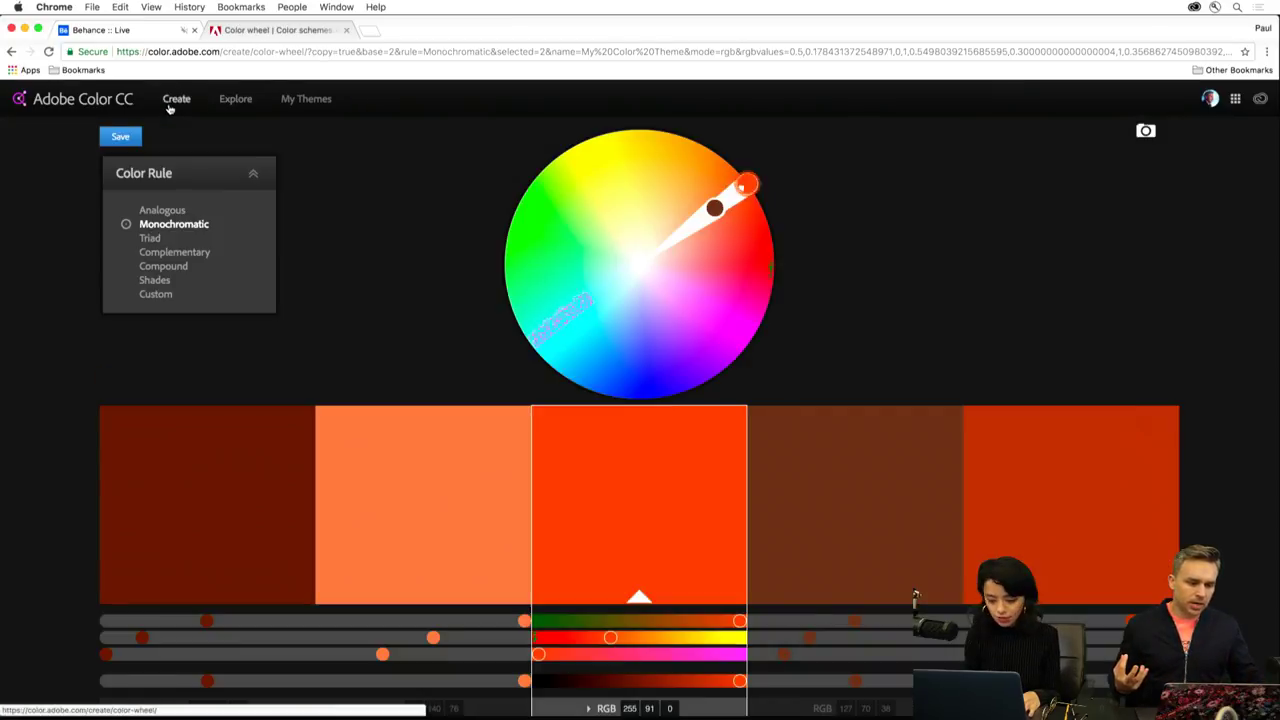
click(150, 253)
drag(529, 345, 711, 378)
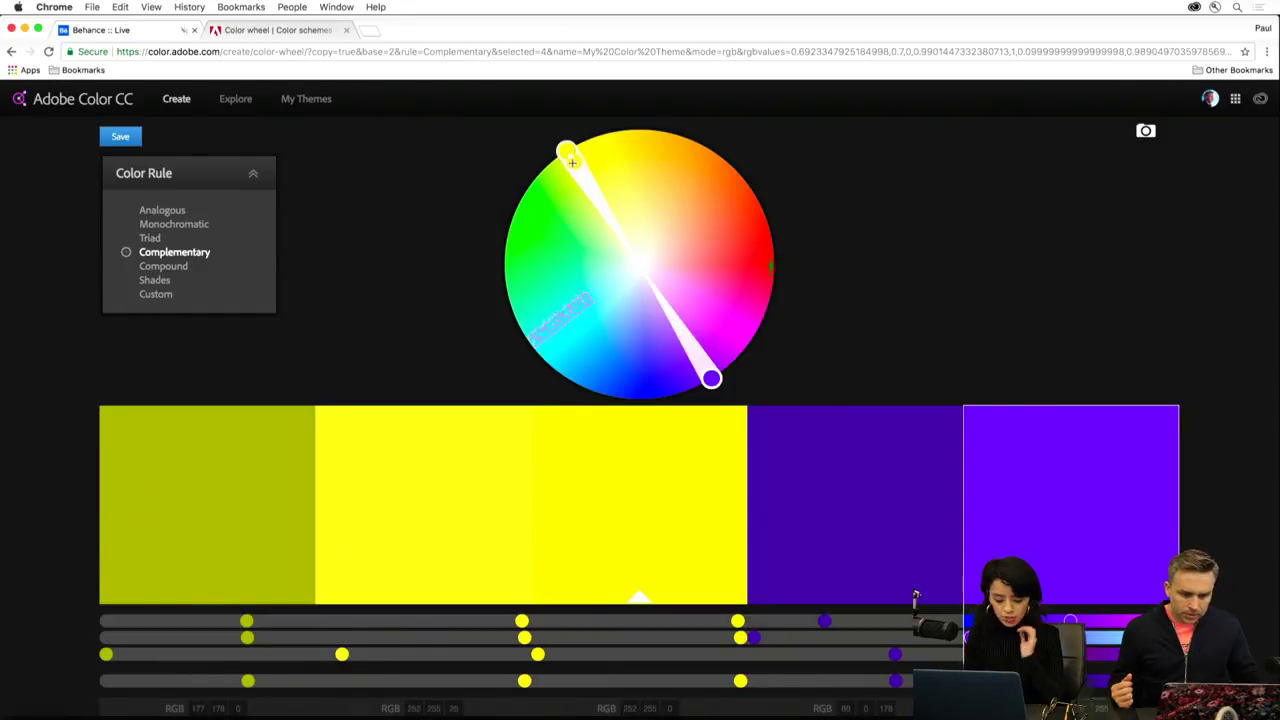
Shift the yellow and violet handles around the color wheel to demonstrate variations of the complementary pair.
drag(572, 162, 563, 151)
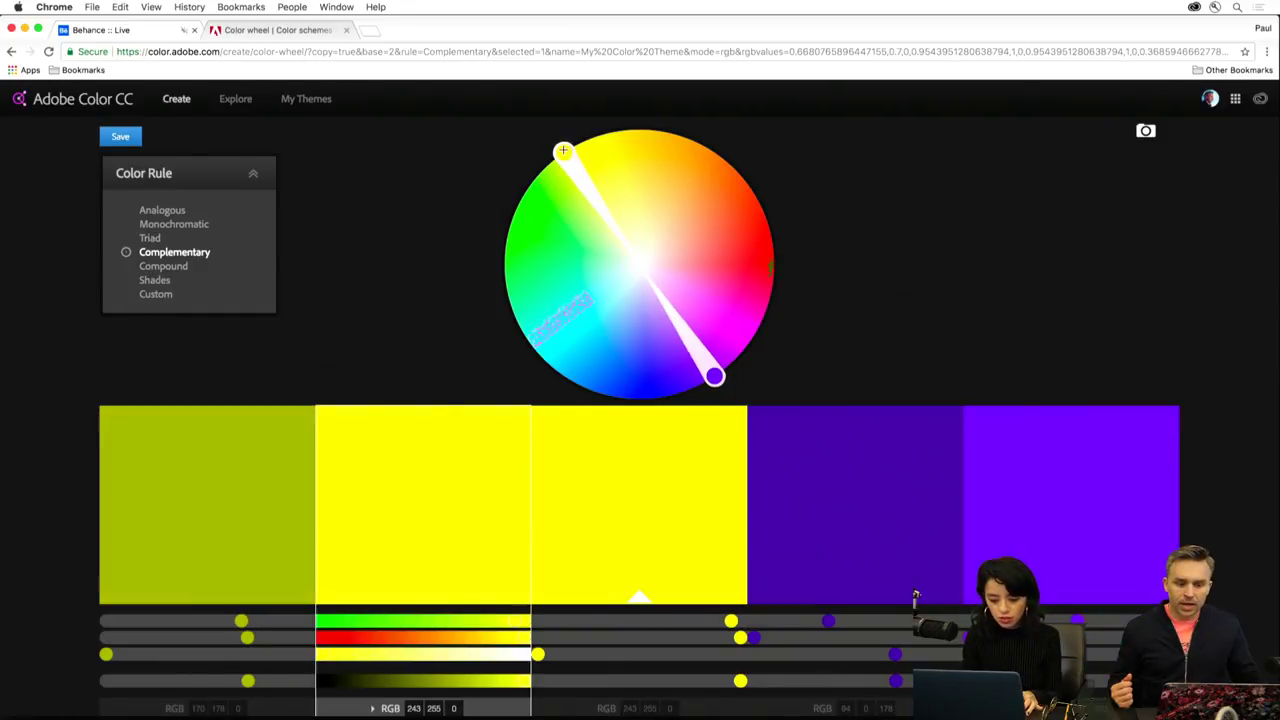
click(715, 375)
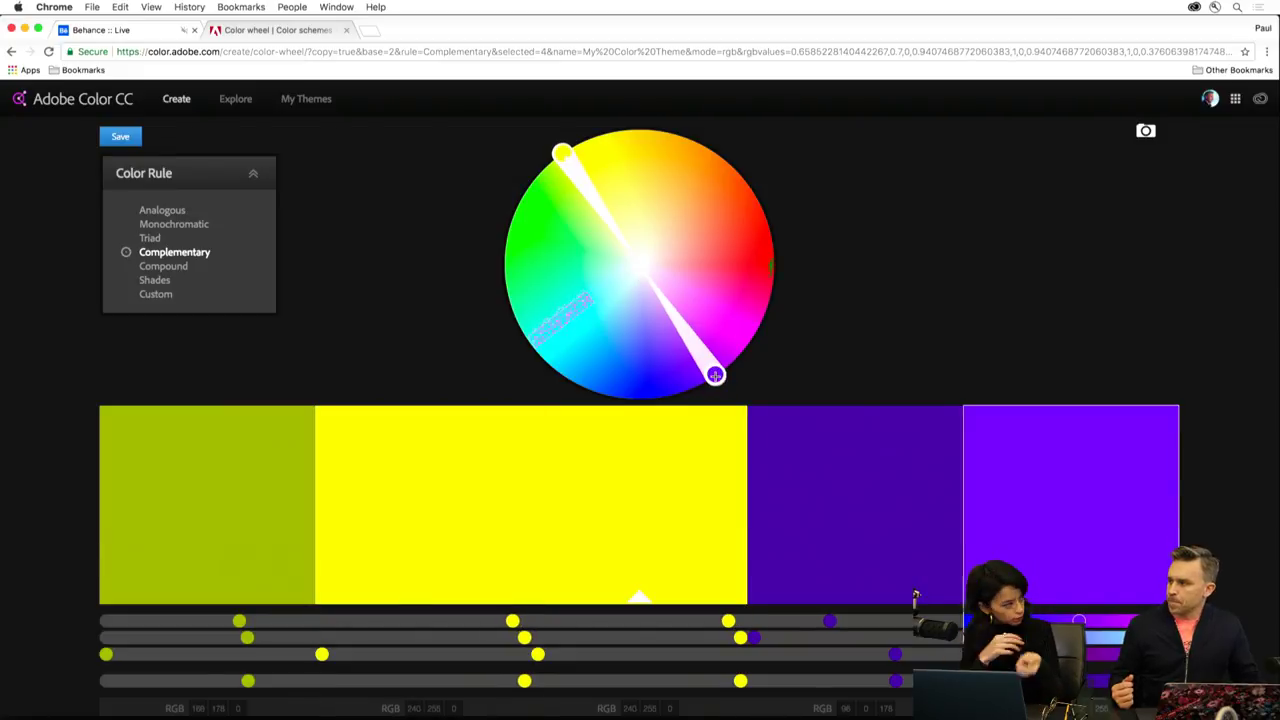
mouse_move(715, 375)
mouse_down()
mouse_move(723, 366)
mouse_move(705, 380)
mouse_up()
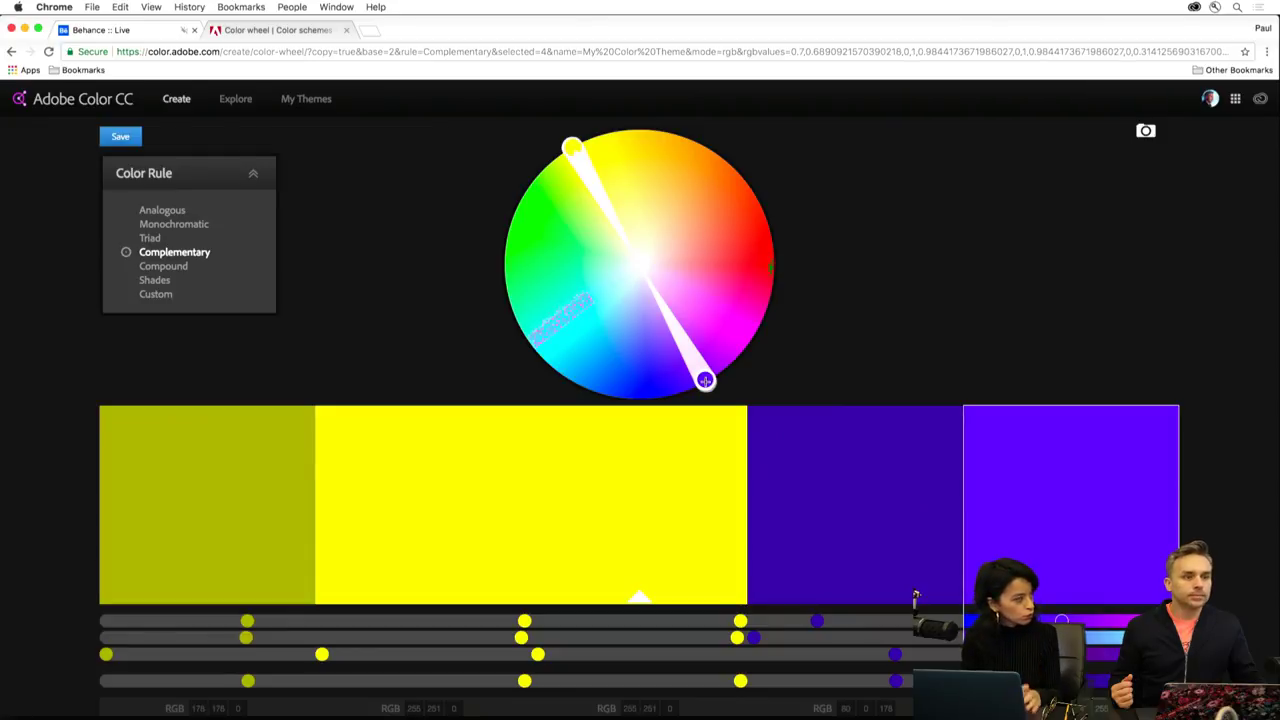
drag(705, 380, 565, 184)
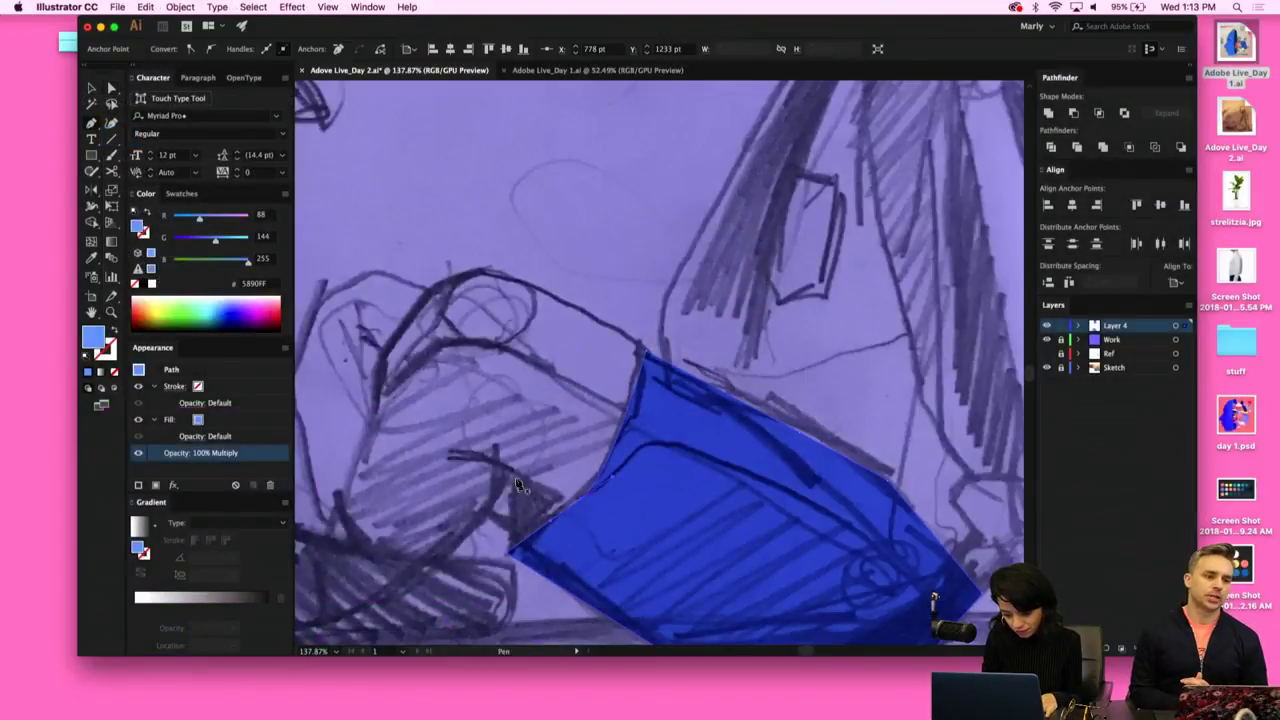
Trace the bent knee and lower leg as a closed straight-edged shape that overlaps the edge of the blue thigh.
drag(566, 502, 503, 470)
click(503, 473)
click(505, 500)
click(565, 499)
scroll(565, 499, left, 5)
scroll(565, 499, down, 2)
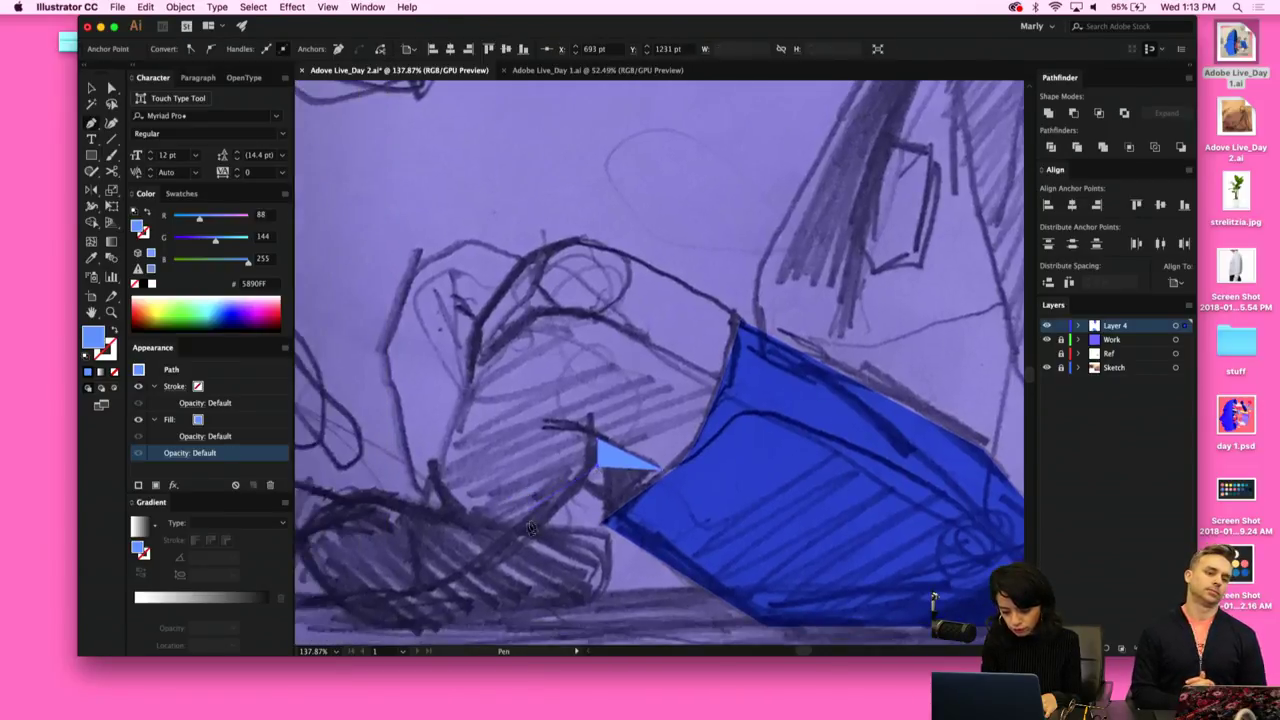
click(492, 564)
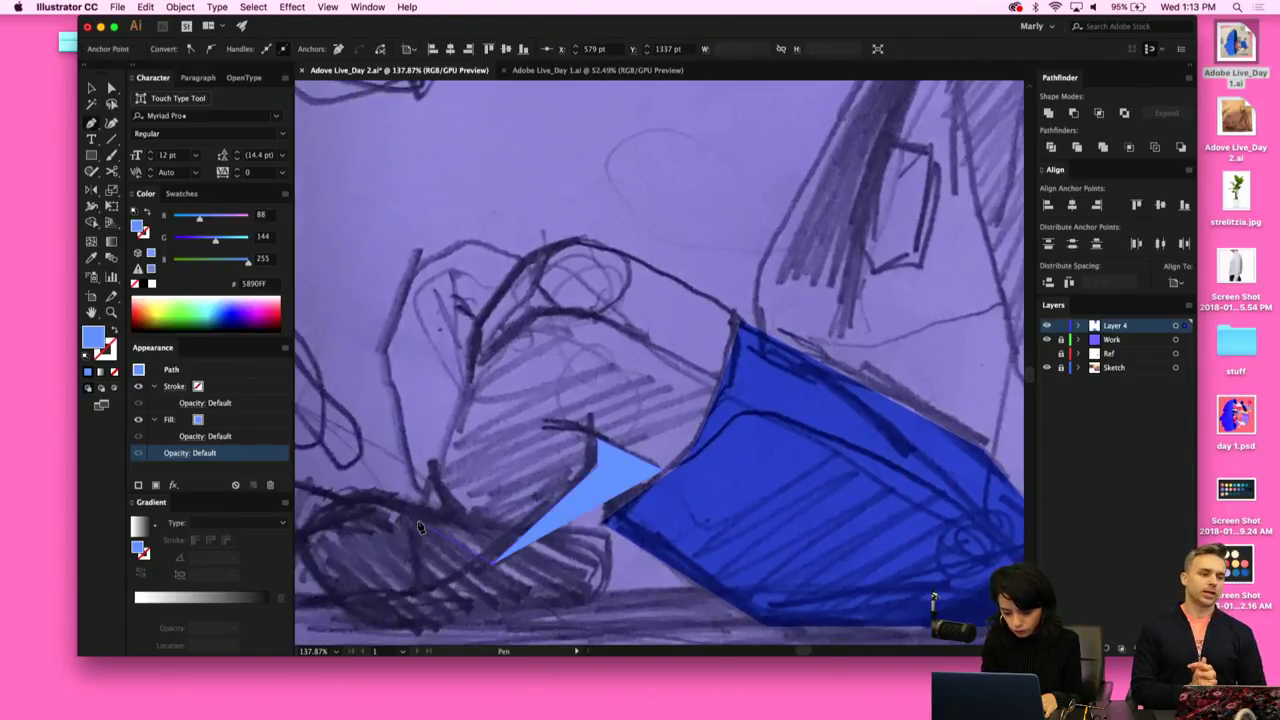
click(418, 524)
click(476, 388)
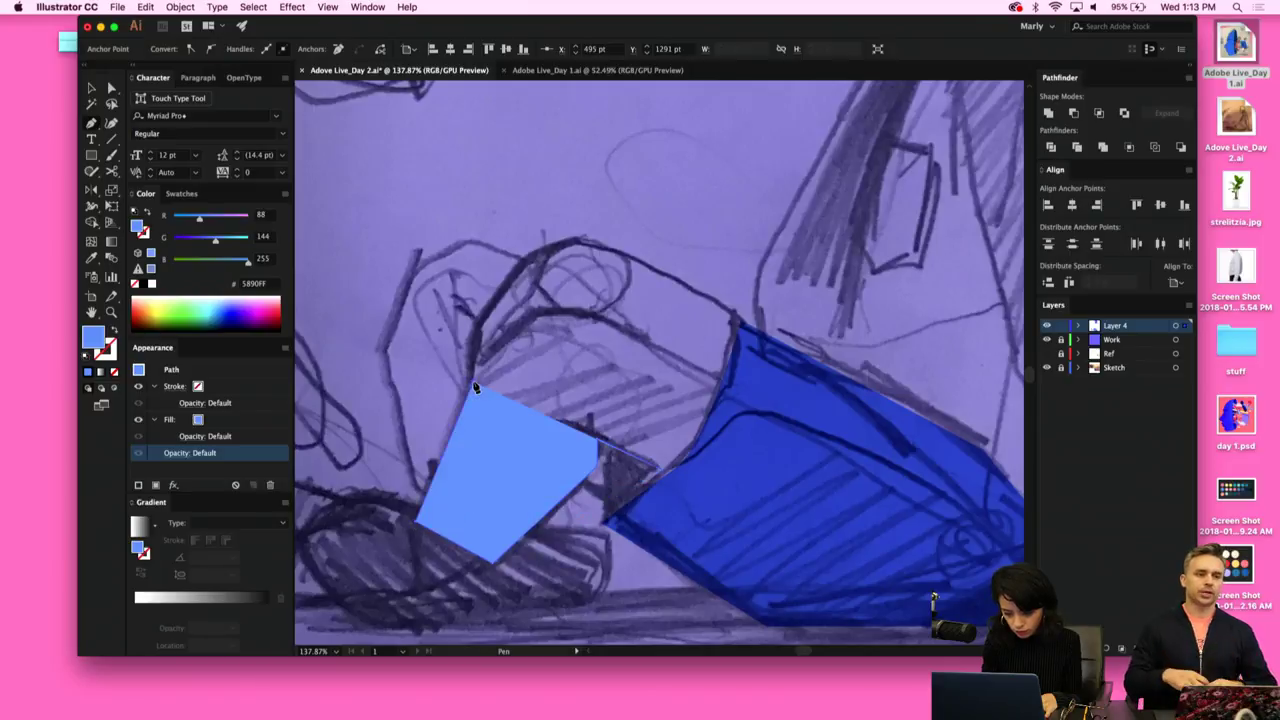
click(478, 330)
click(529, 258)
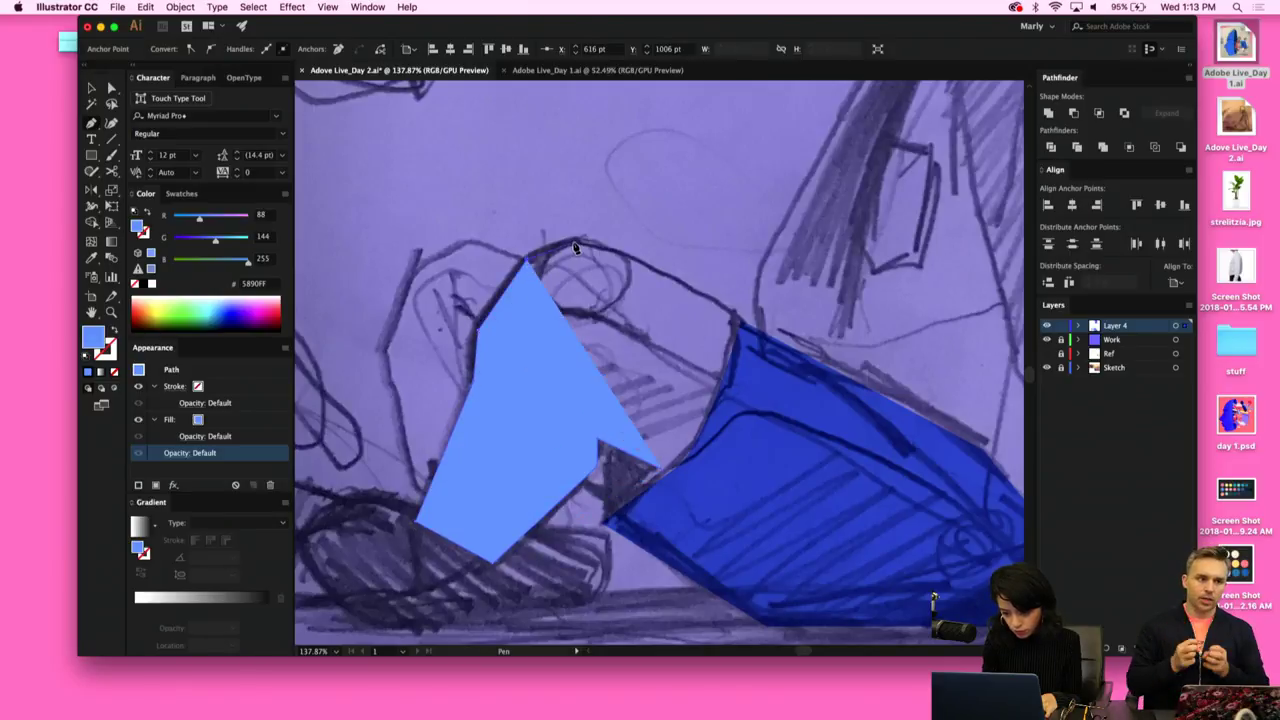
click(577, 242)
click(744, 325)
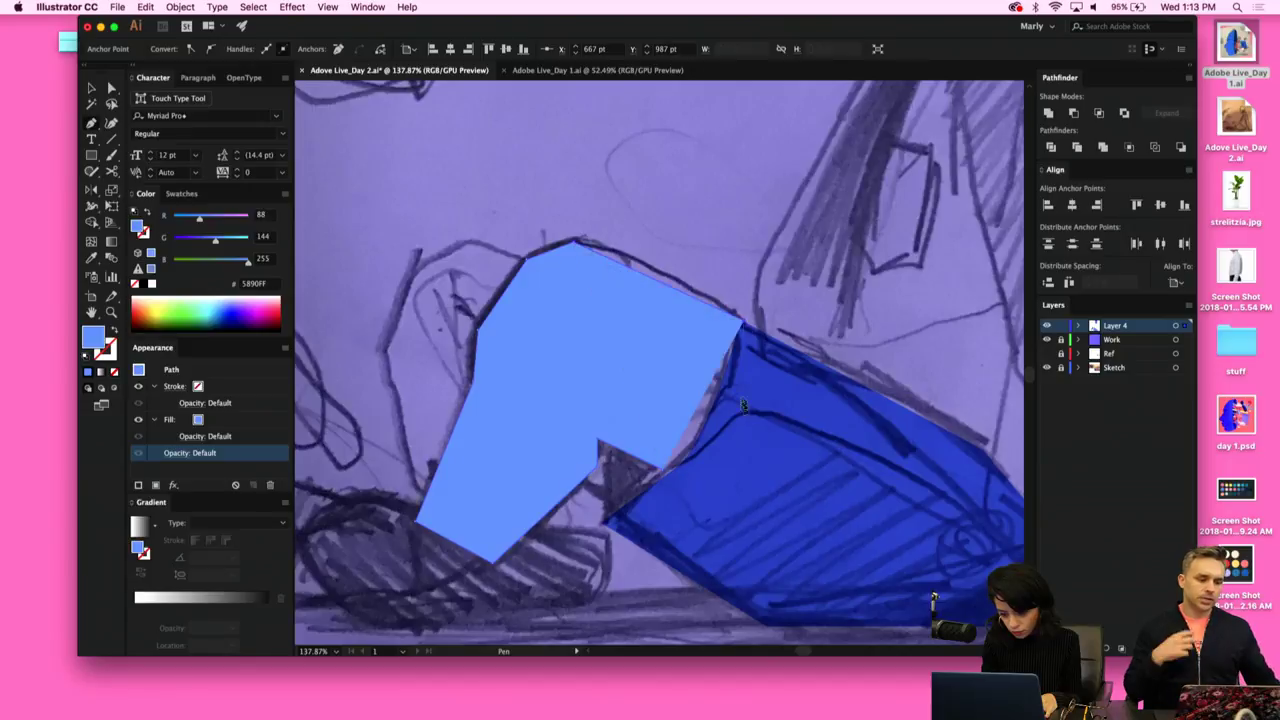
click(731, 434)
click(663, 474)
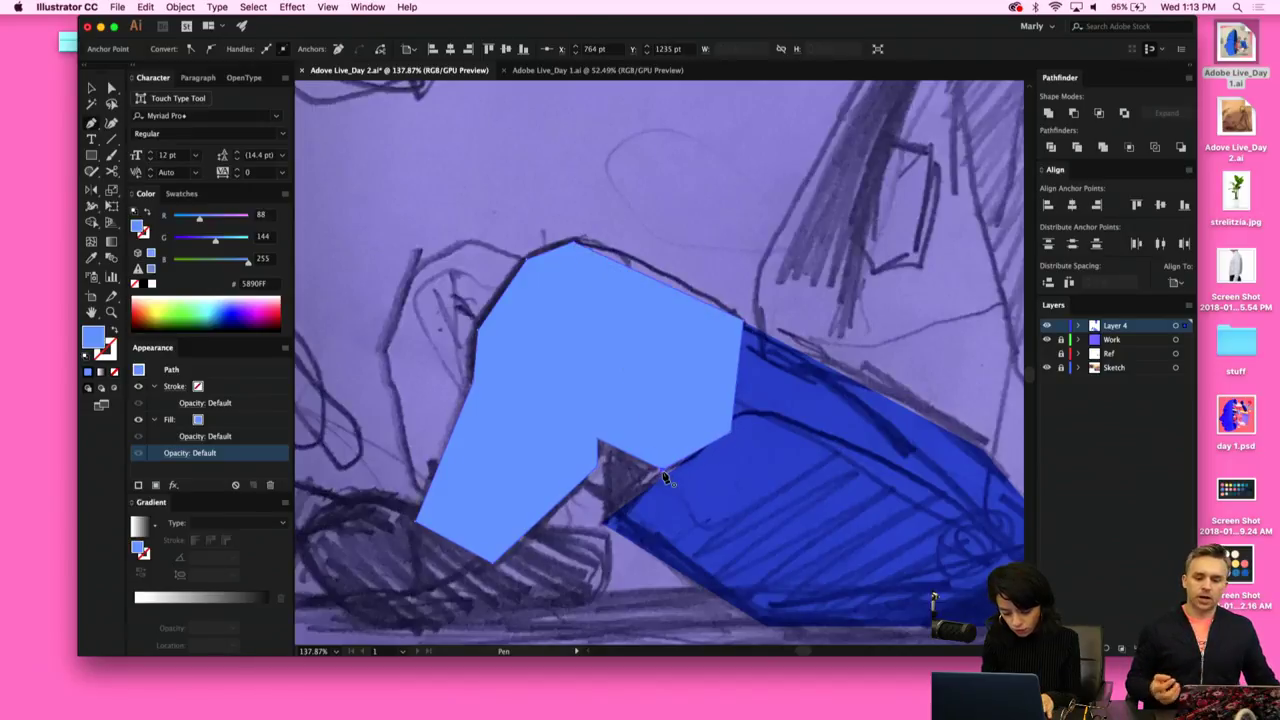
Copy the thigh's blue Multiply appearance onto the new lower-leg shape with the Eyedropper.
key(v)
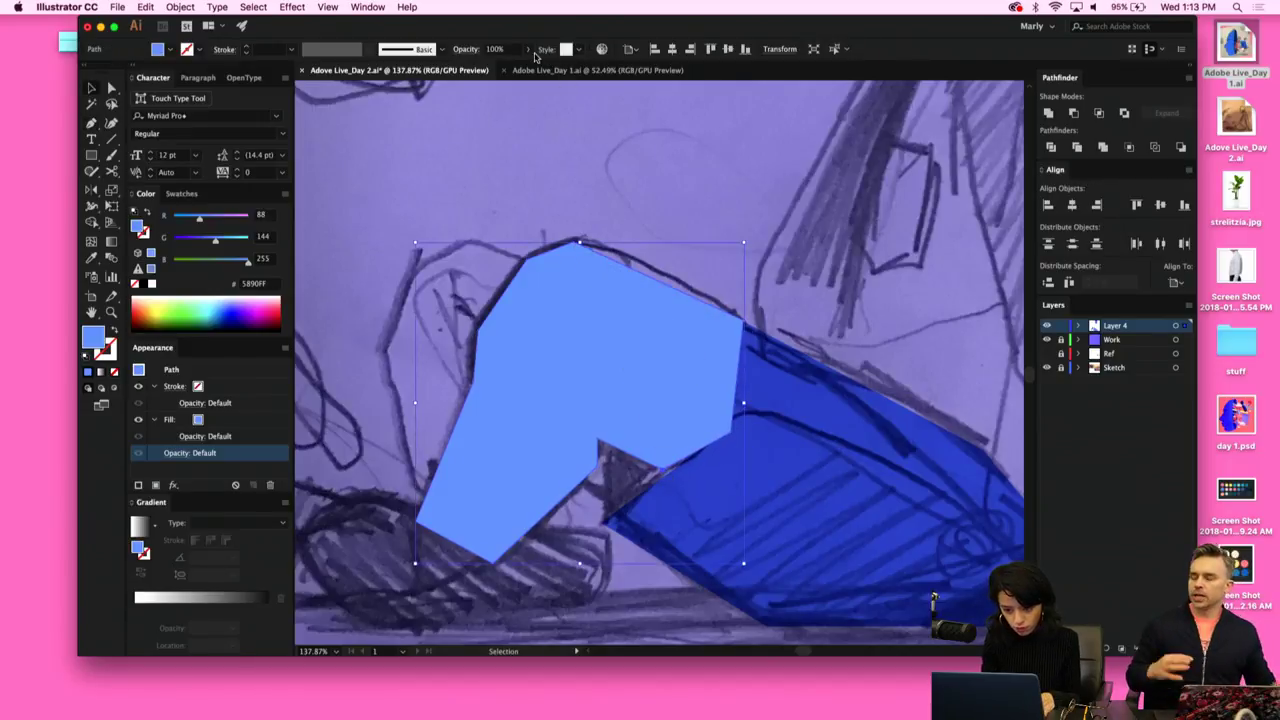
key(i)
click(769, 436)
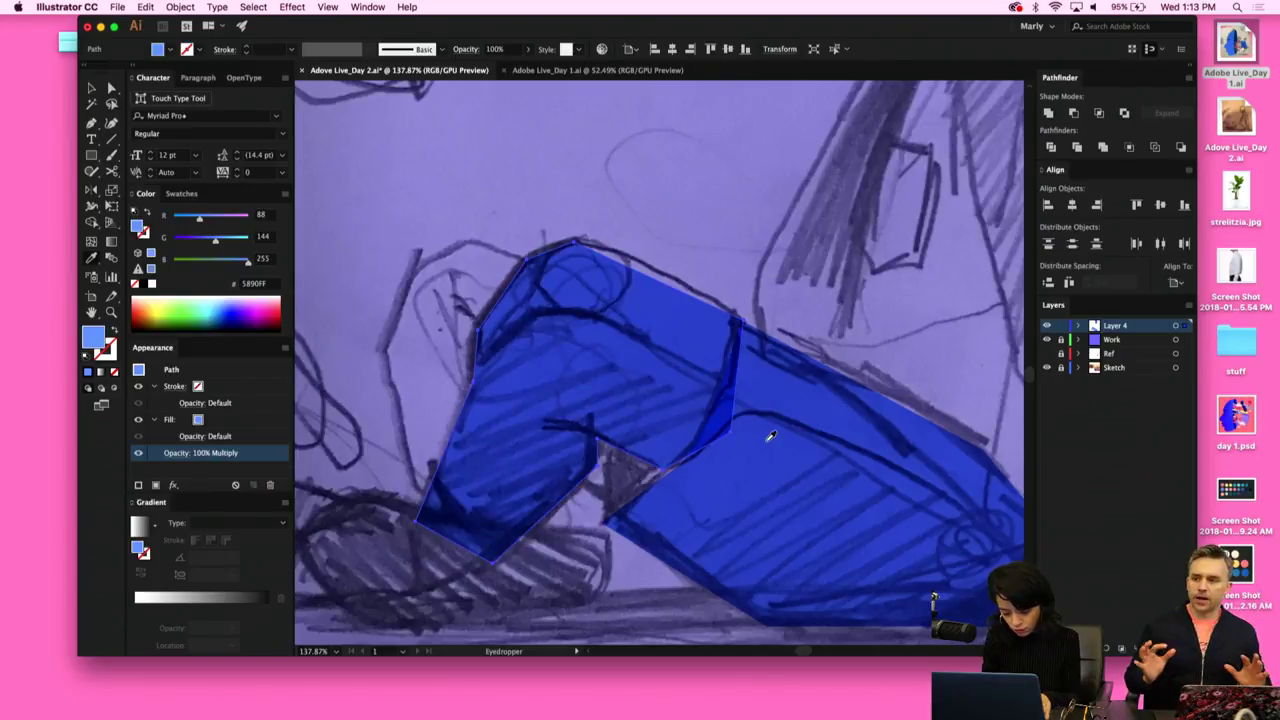
Curve the top of the knee to follow the sketch and shift the neighbouring anchor slightly outward.
key(shift+c)
drag(576, 242, 593, 238)
click(578, 242)
click(597, 238)
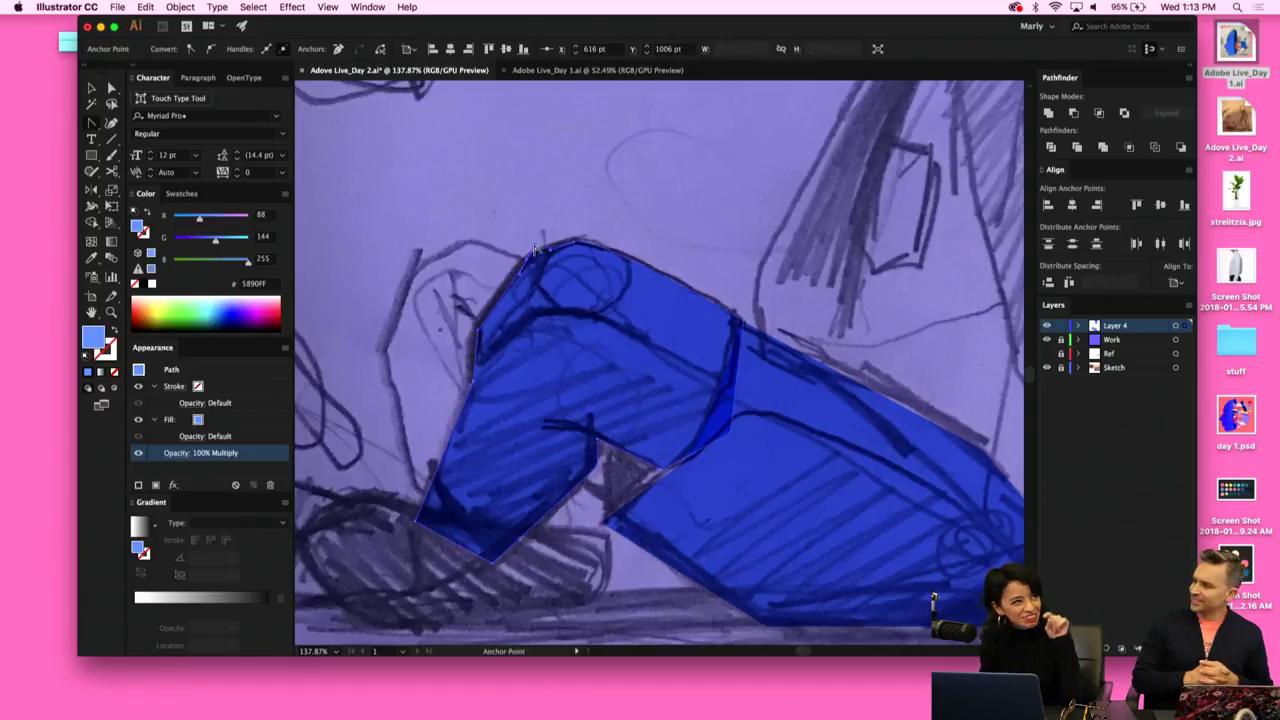
key(a)
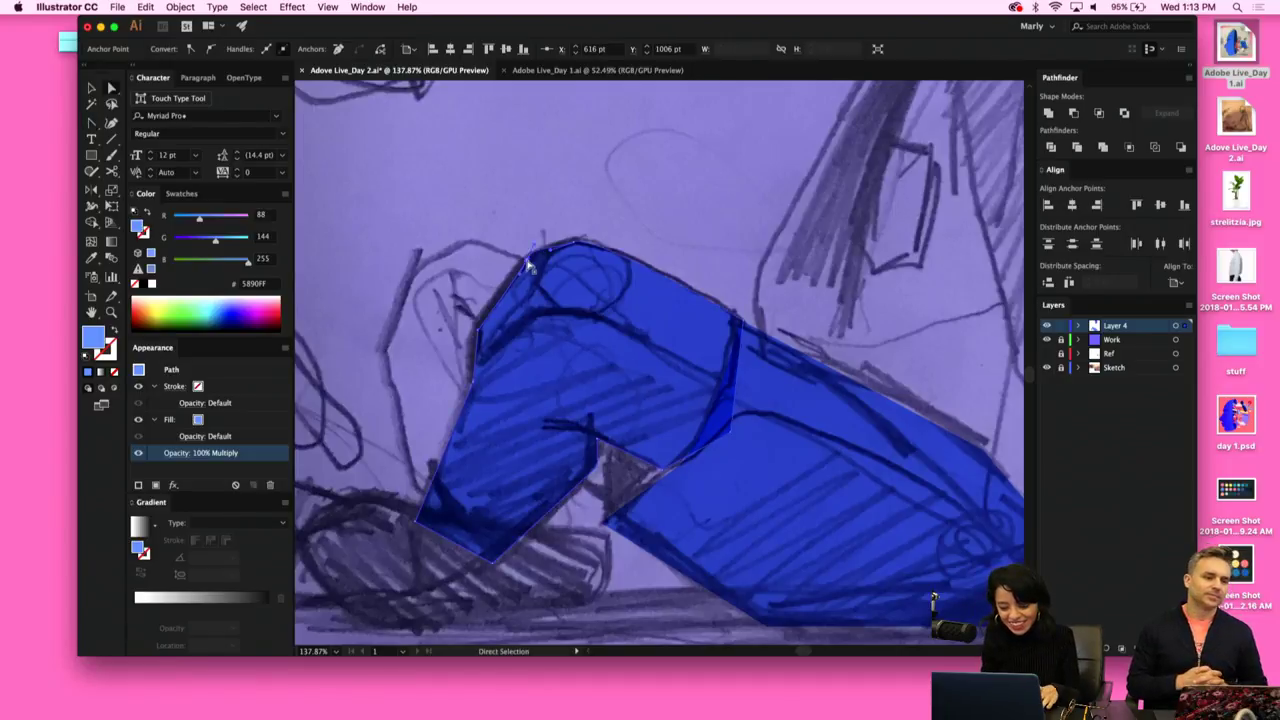
drag(529, 259, 521, 264)
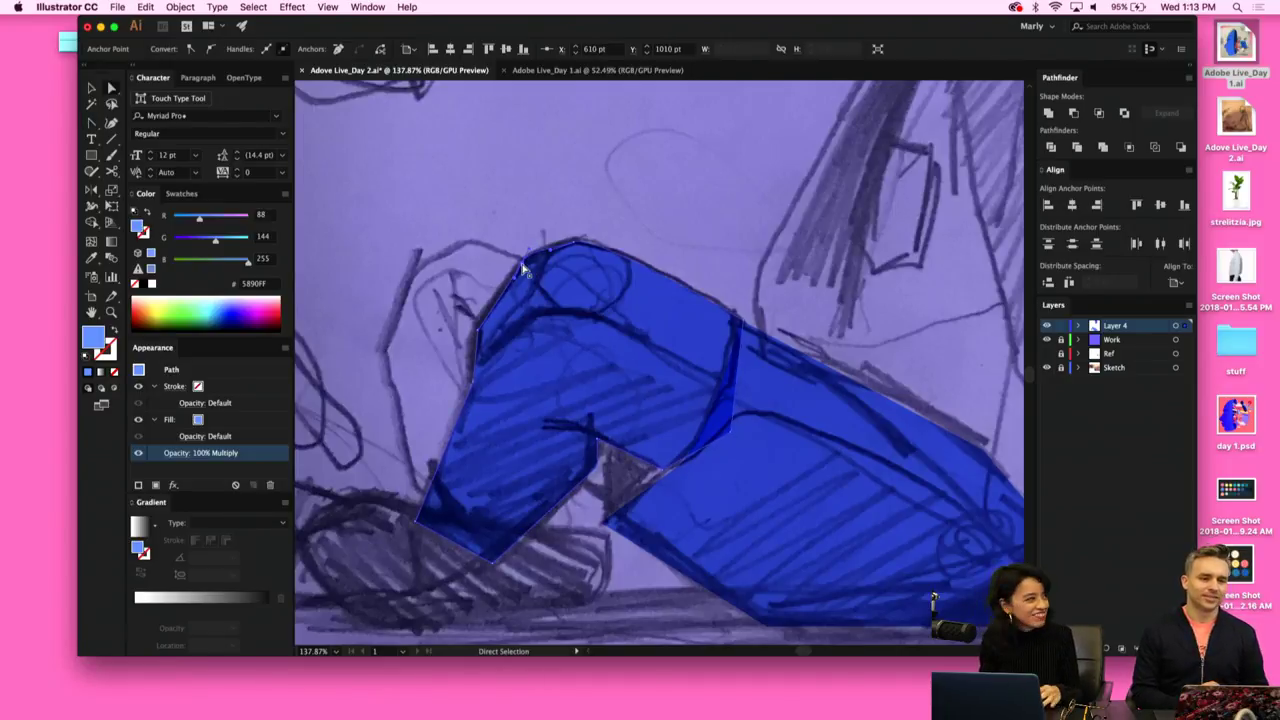
Smooth the anchor on the leg's front edge just below the knee and adjust its curve handle.
key(shift+c)
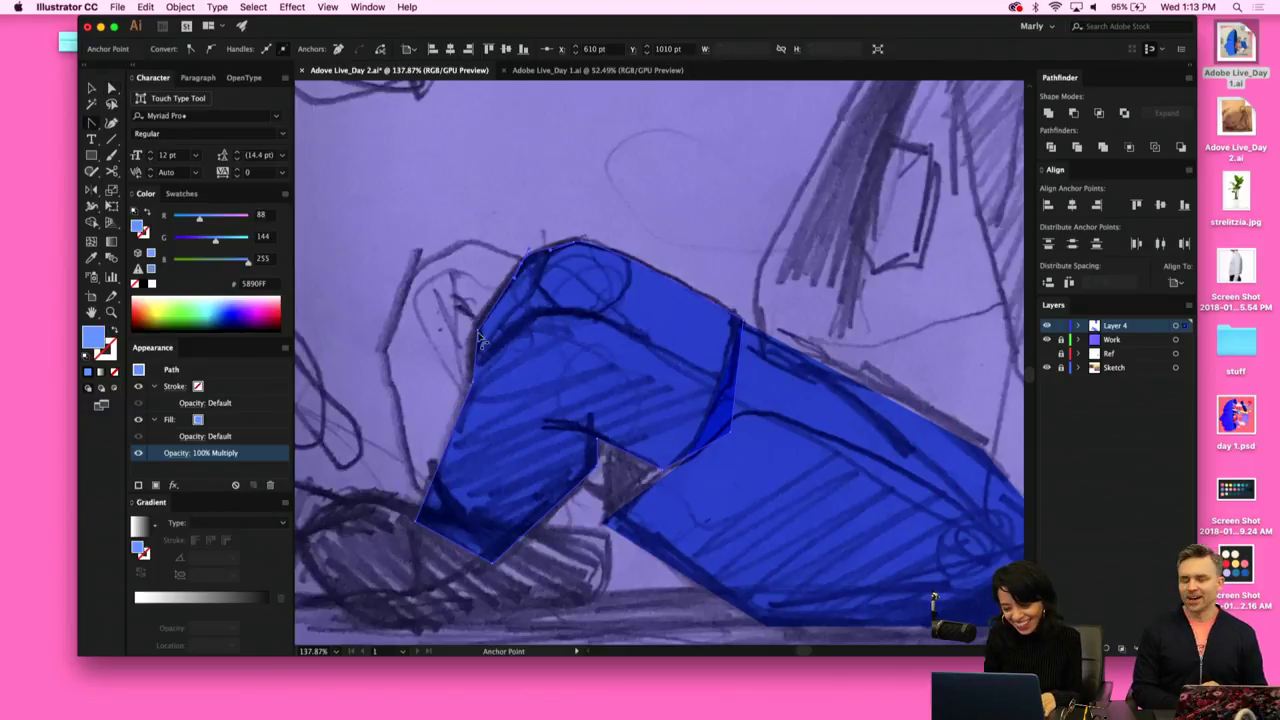
drag(478, 332, 493, 317)
key(a)
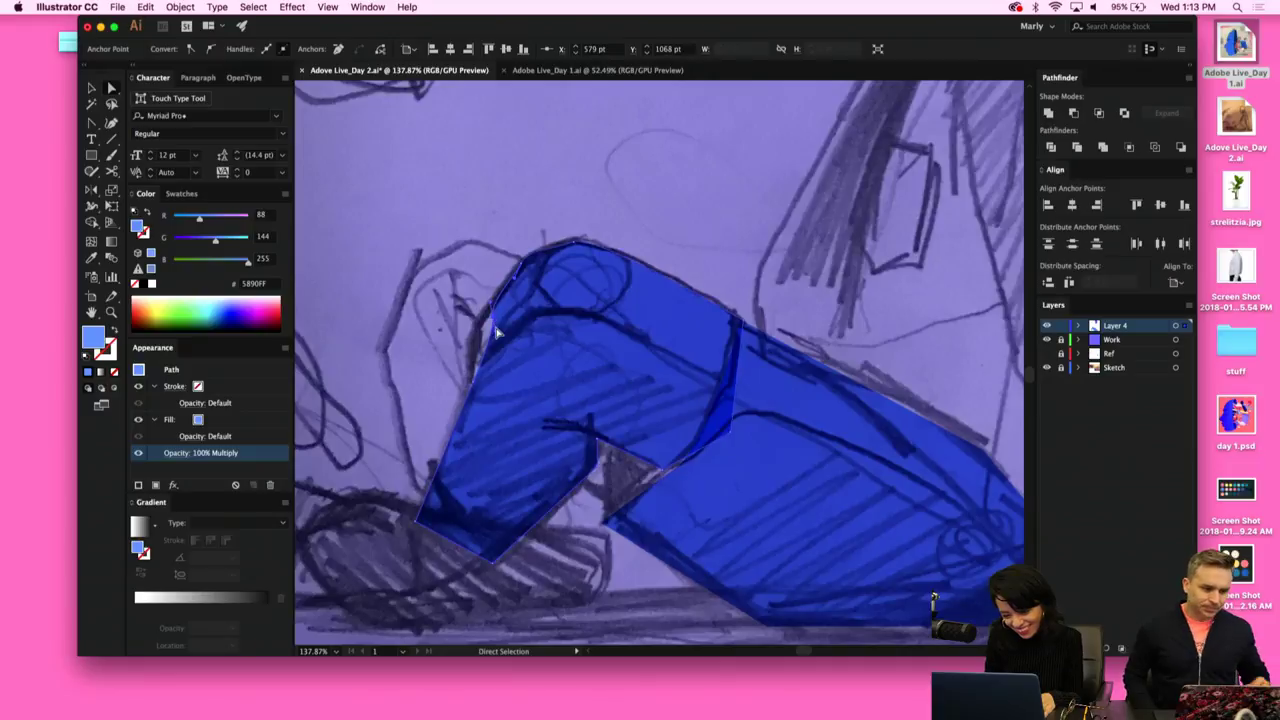
super+click(491, 344)
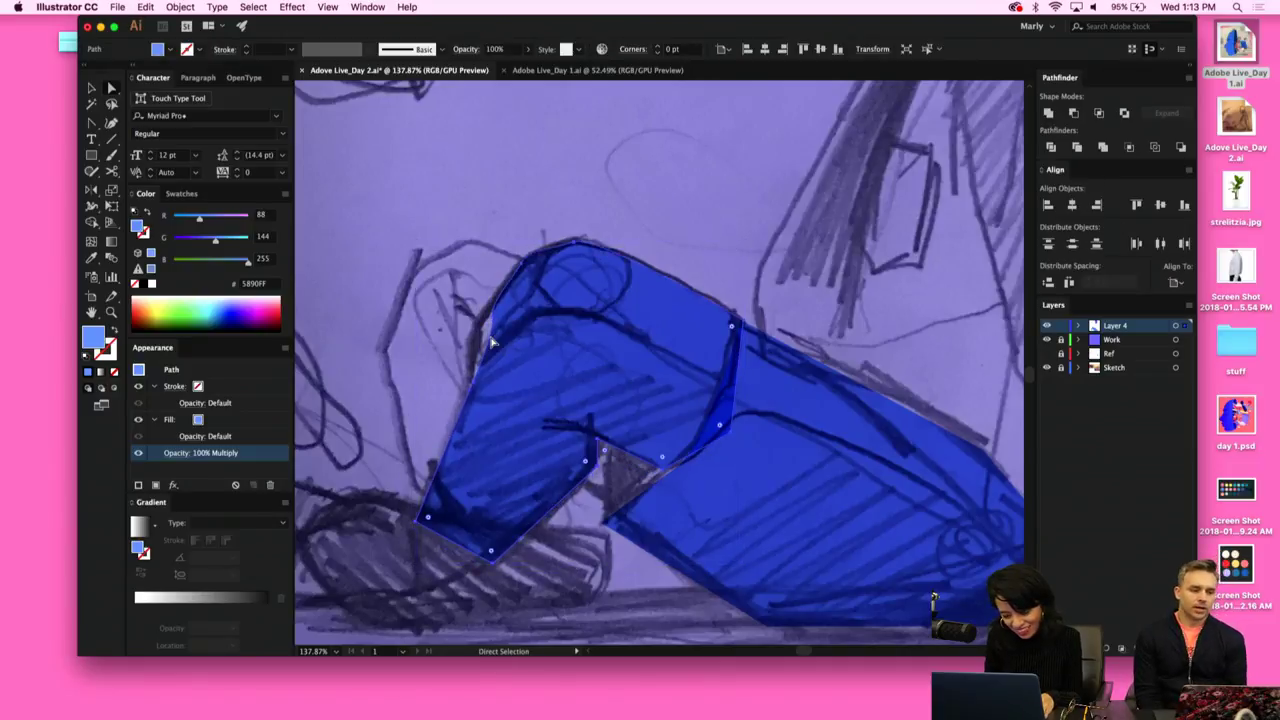
click(496, 331)
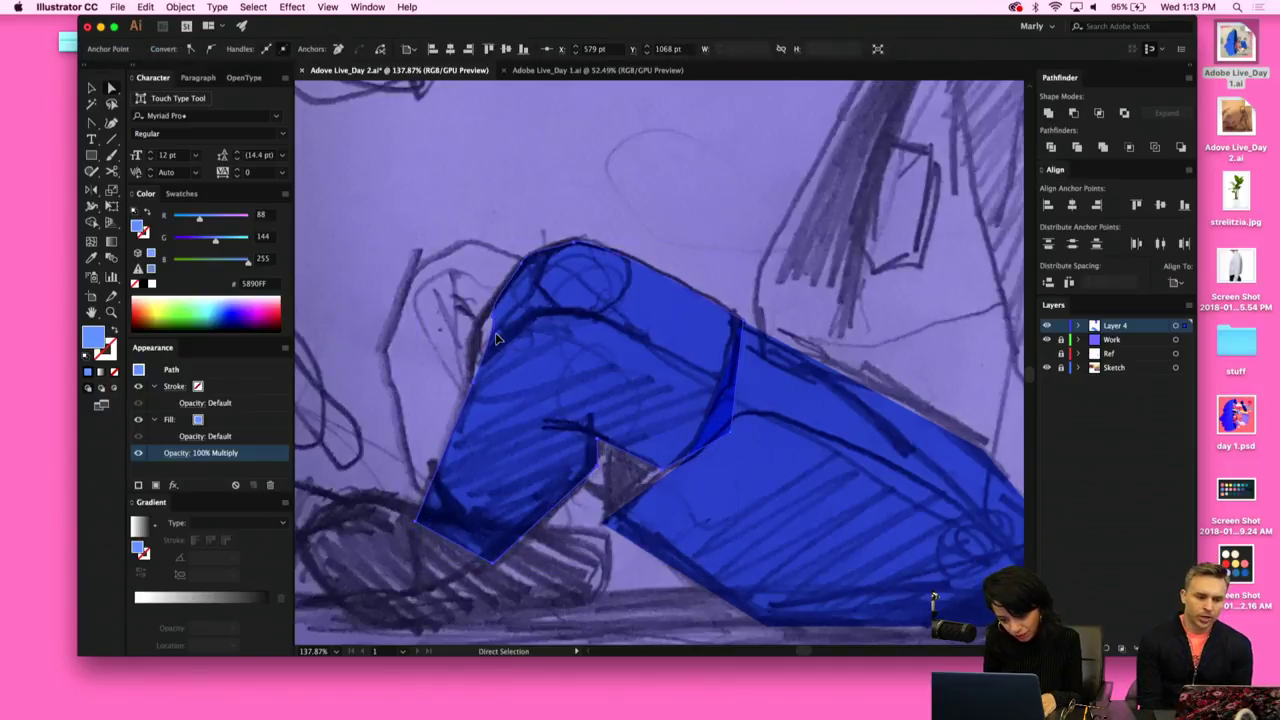
click(496, 335)
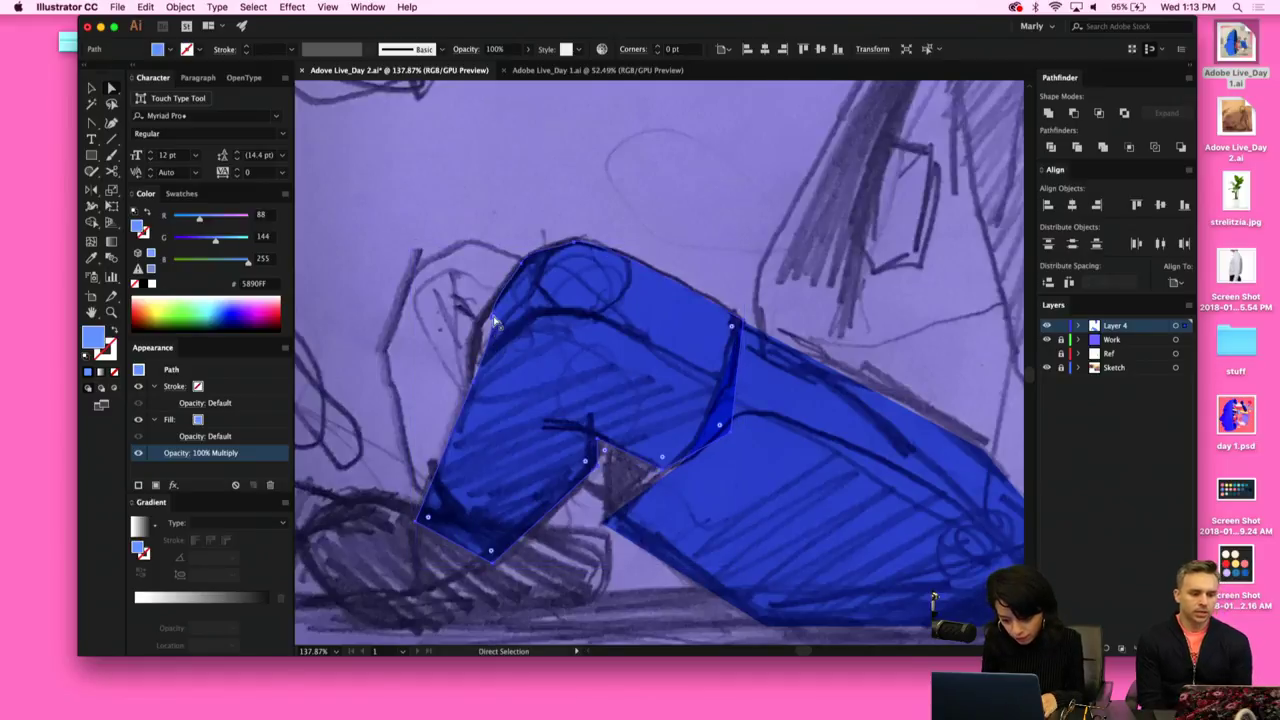
click(496, 330)
drag(498, 338, 492, 338)
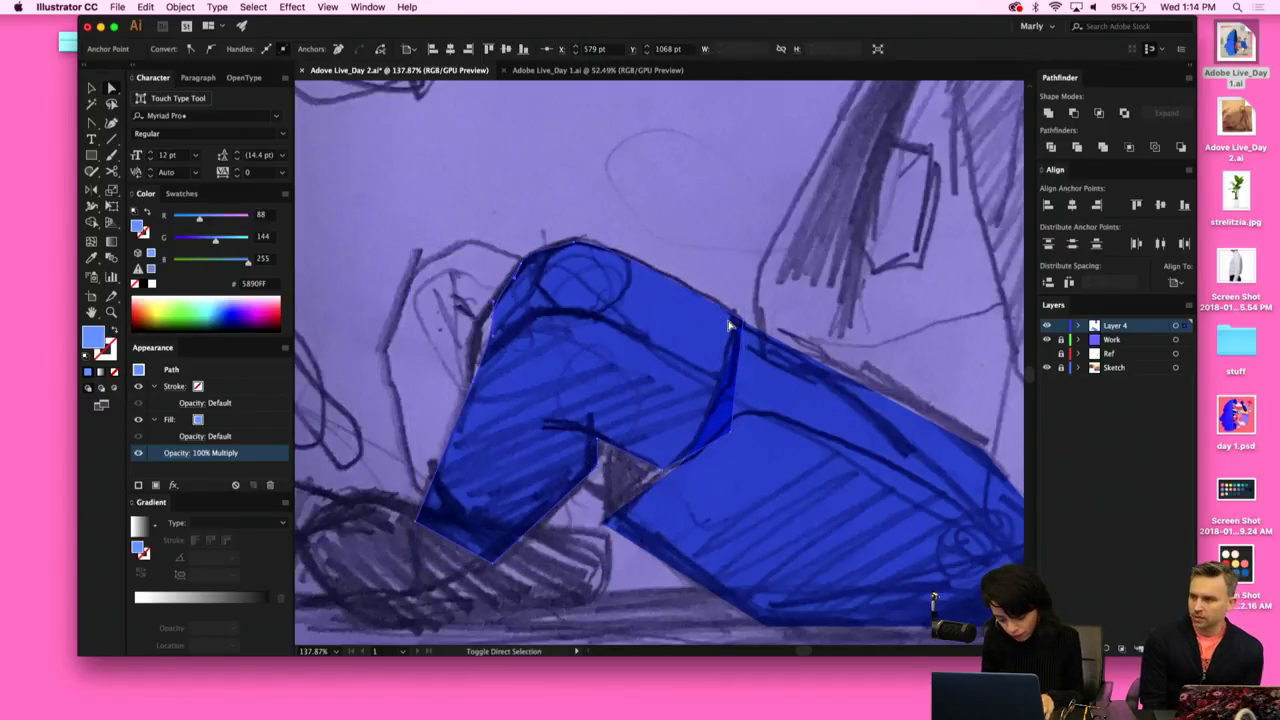
Curve the end of the lower-leg shape where it overlaps the thigh.
drag(745, 325, 758, 381)
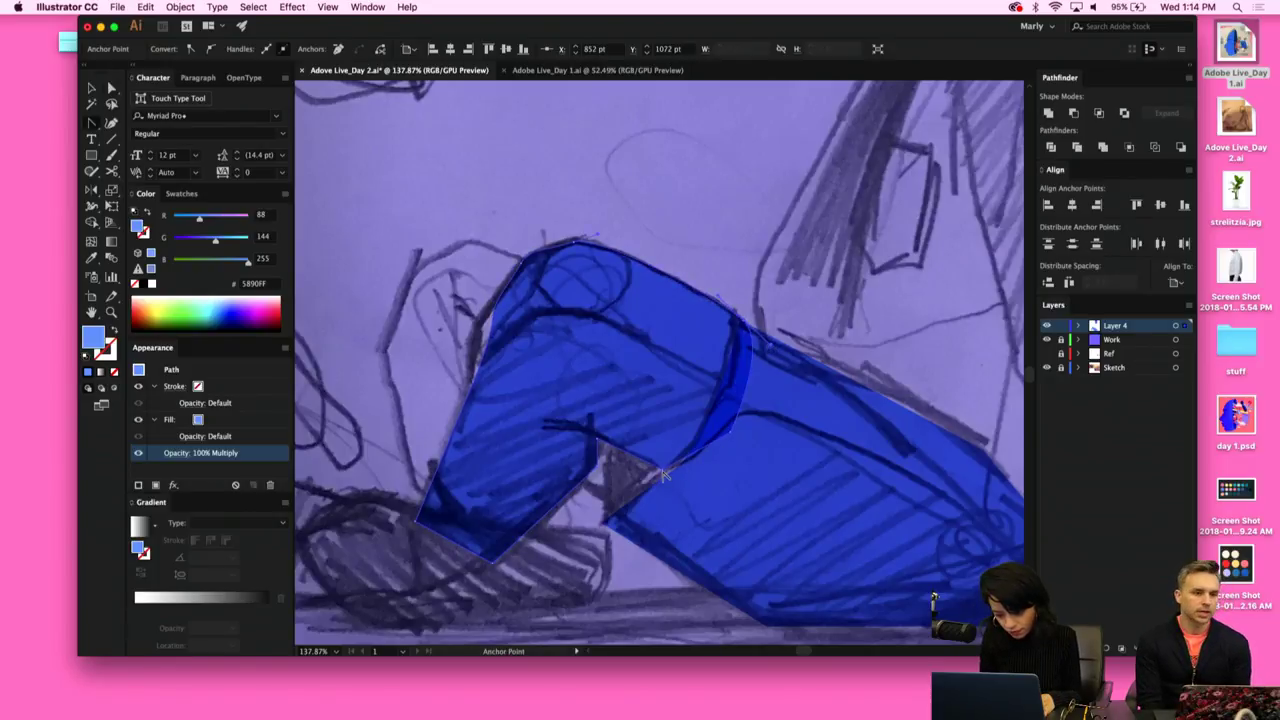
drag(662, 474, 589, 479)
key(a)
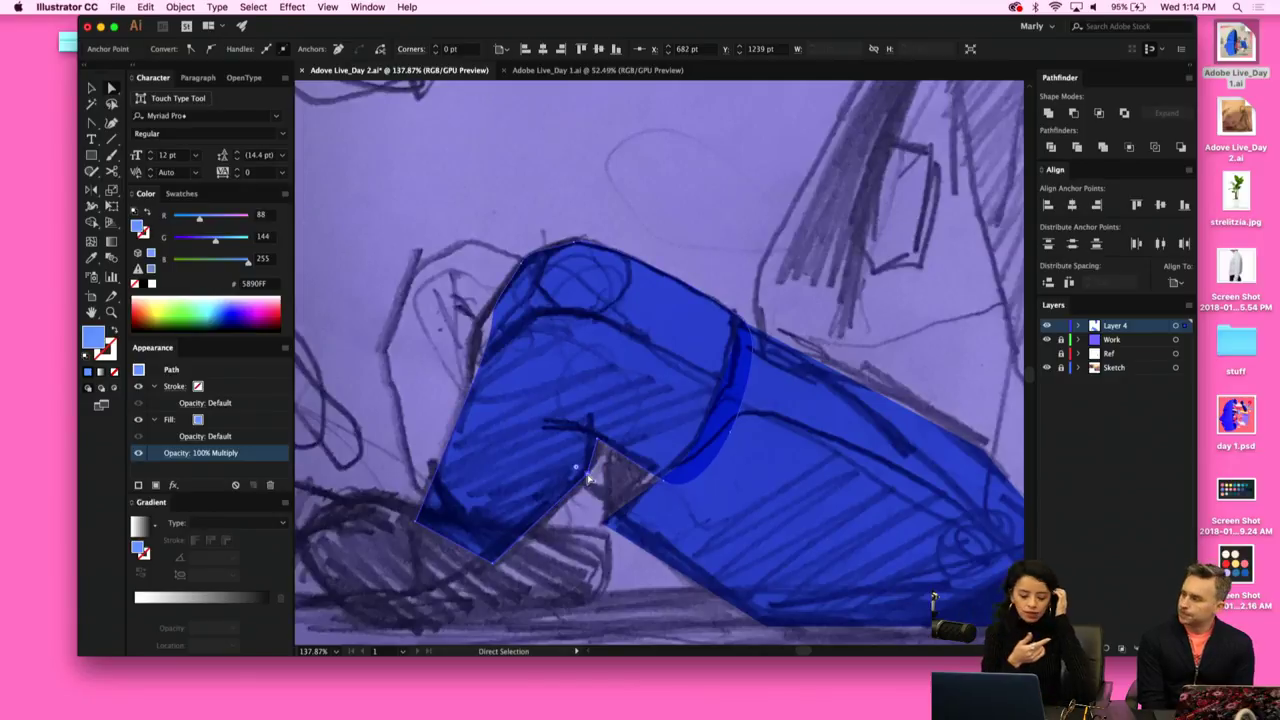
Curve the inner edge behind the knee and move its lower anchor down along the calf line.
key(shift+c)
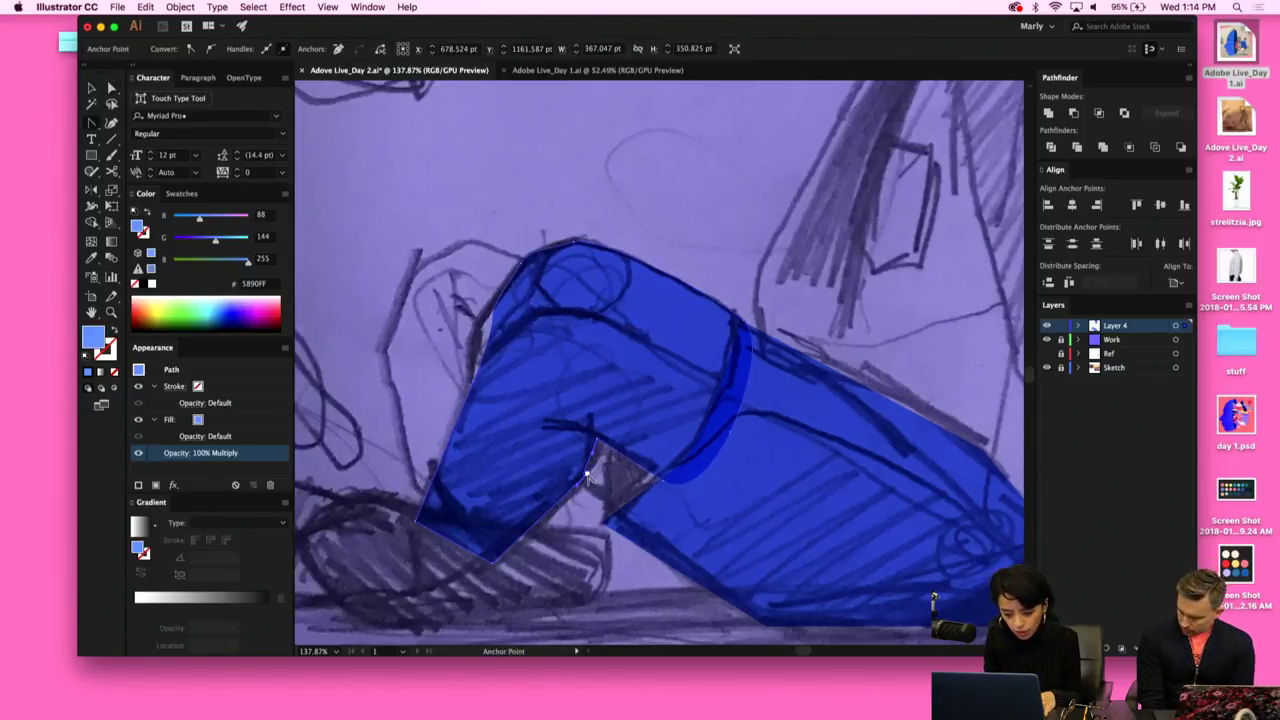
drag(587, 476, 590, 473)
key(a)
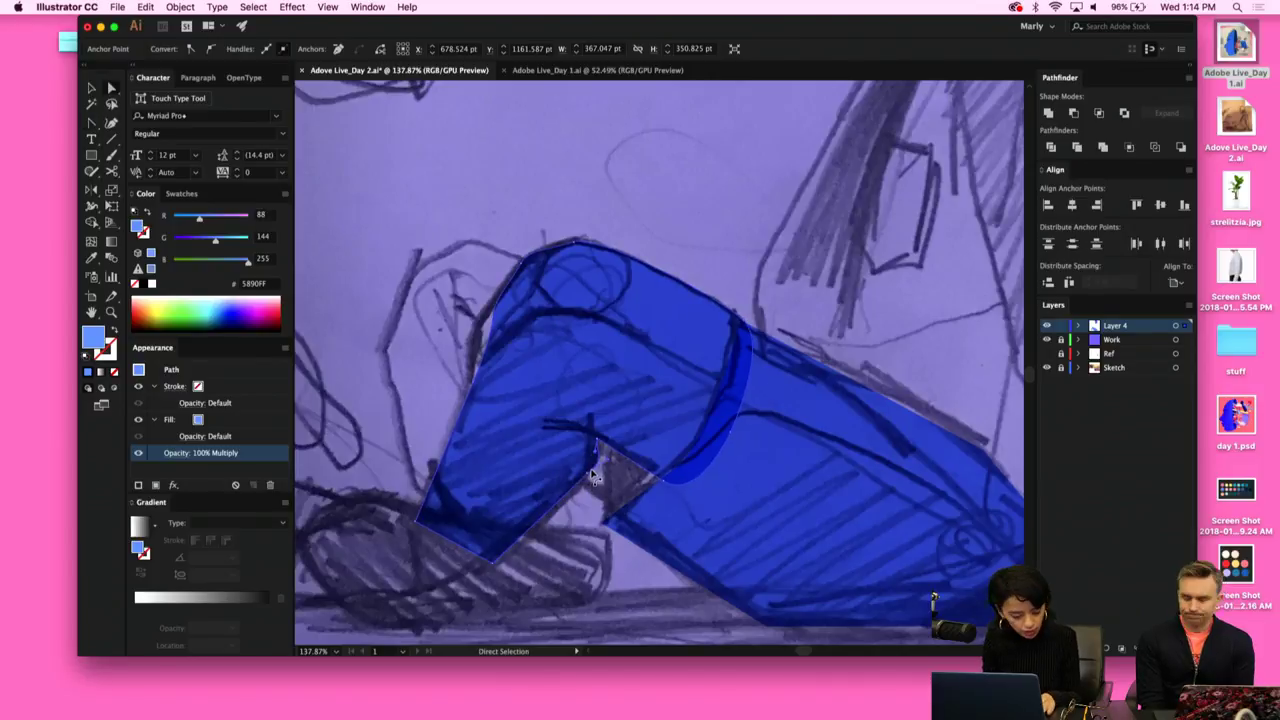
click(588, 480)
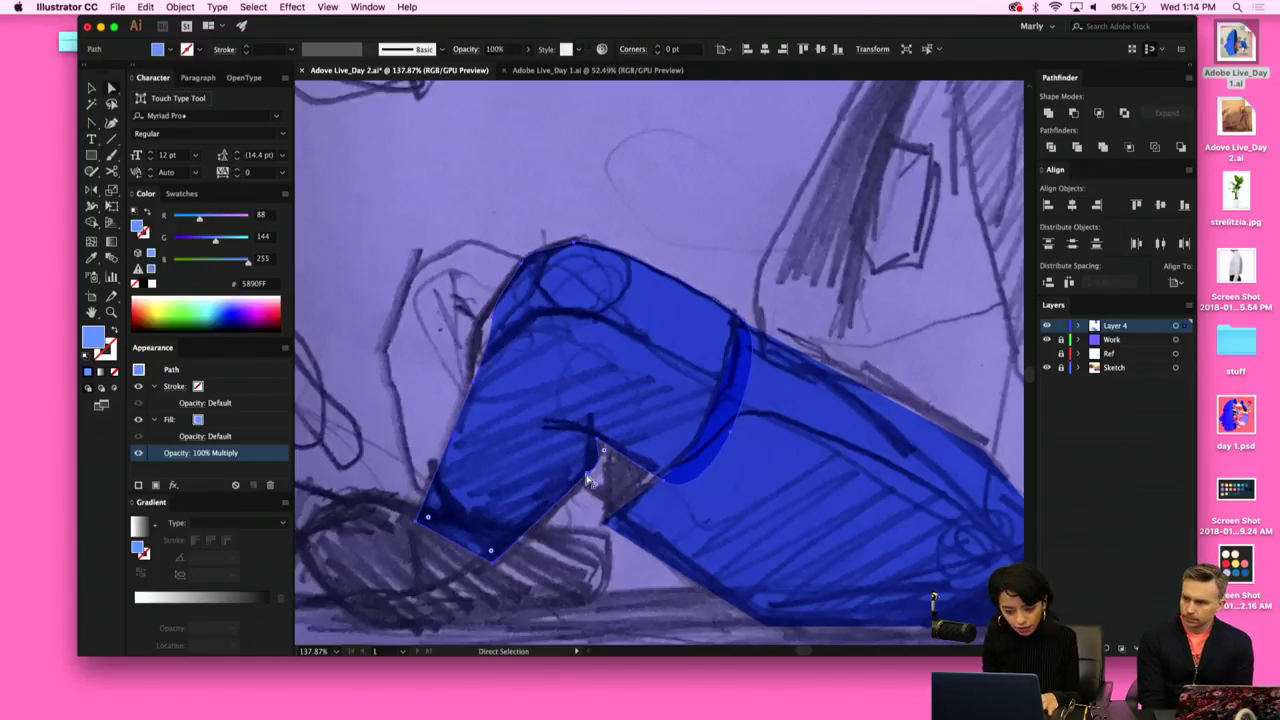
drag(588, 480, 573, 499)
key(super+z)
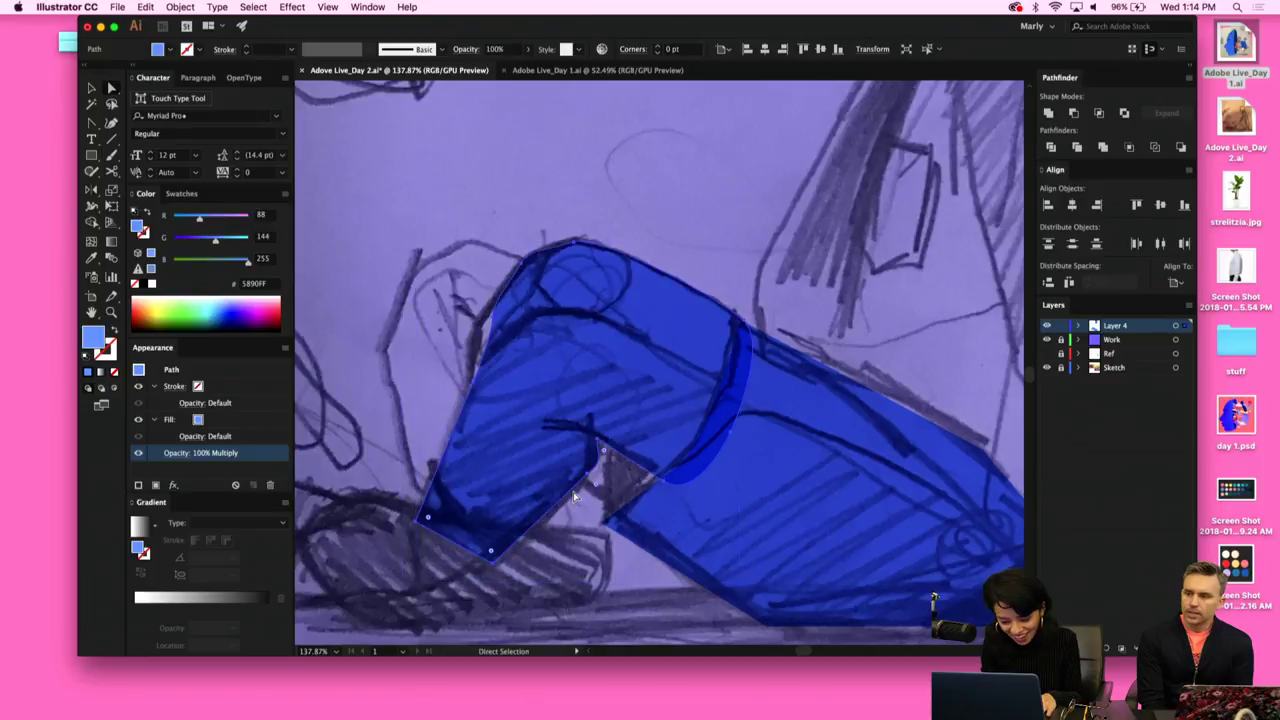
scroll(574, 496, up, 5)
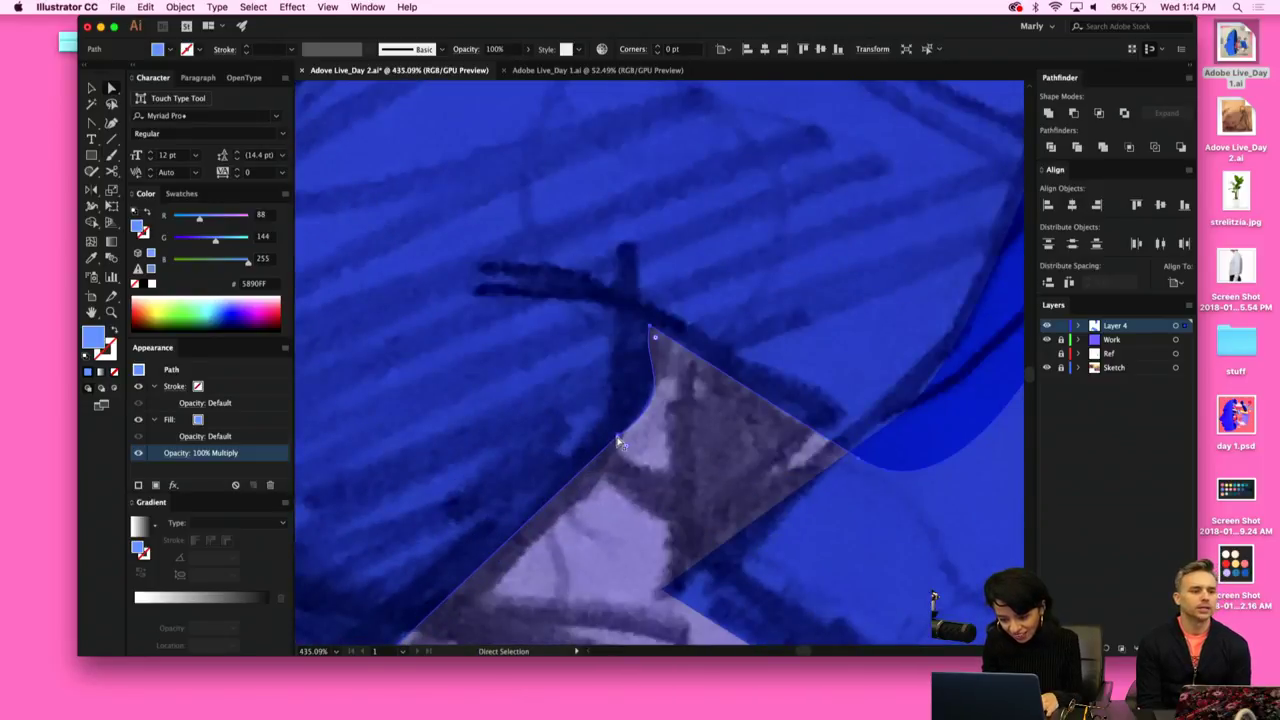
drag(617, 440, 586, 470)
key(super+z)
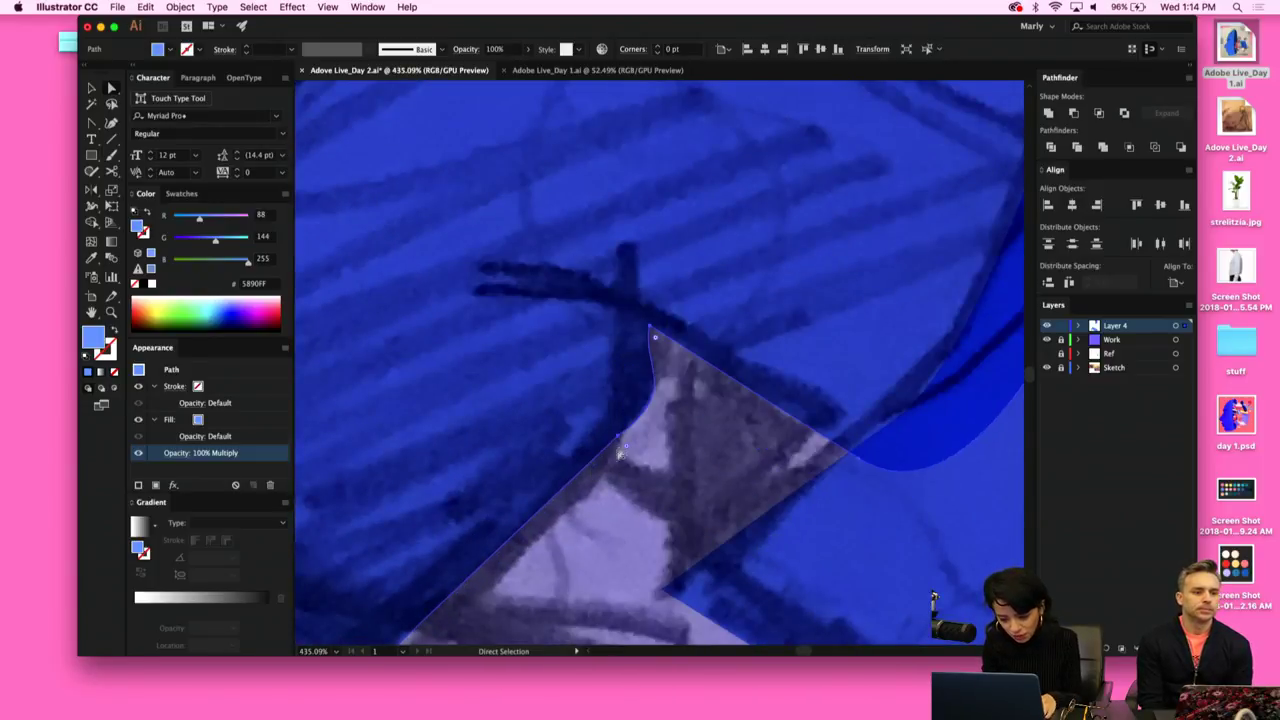
click(619, 442)
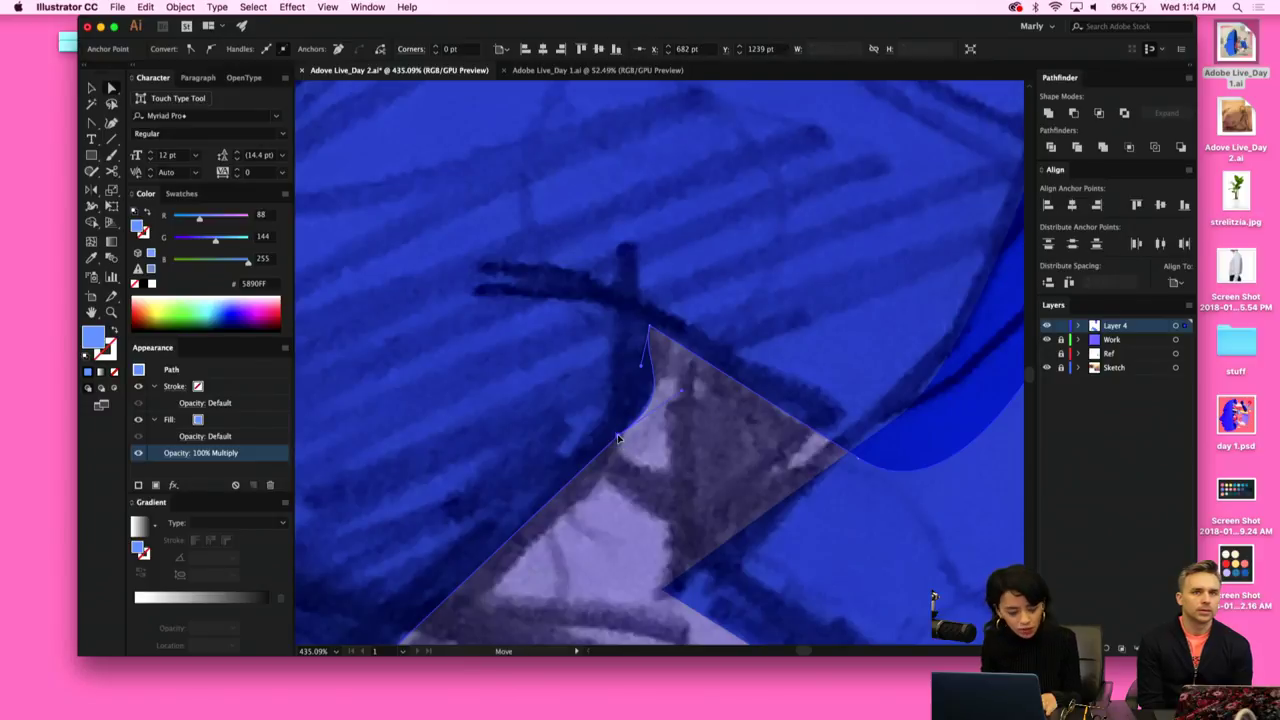
drag(619, 442, 535, 548)
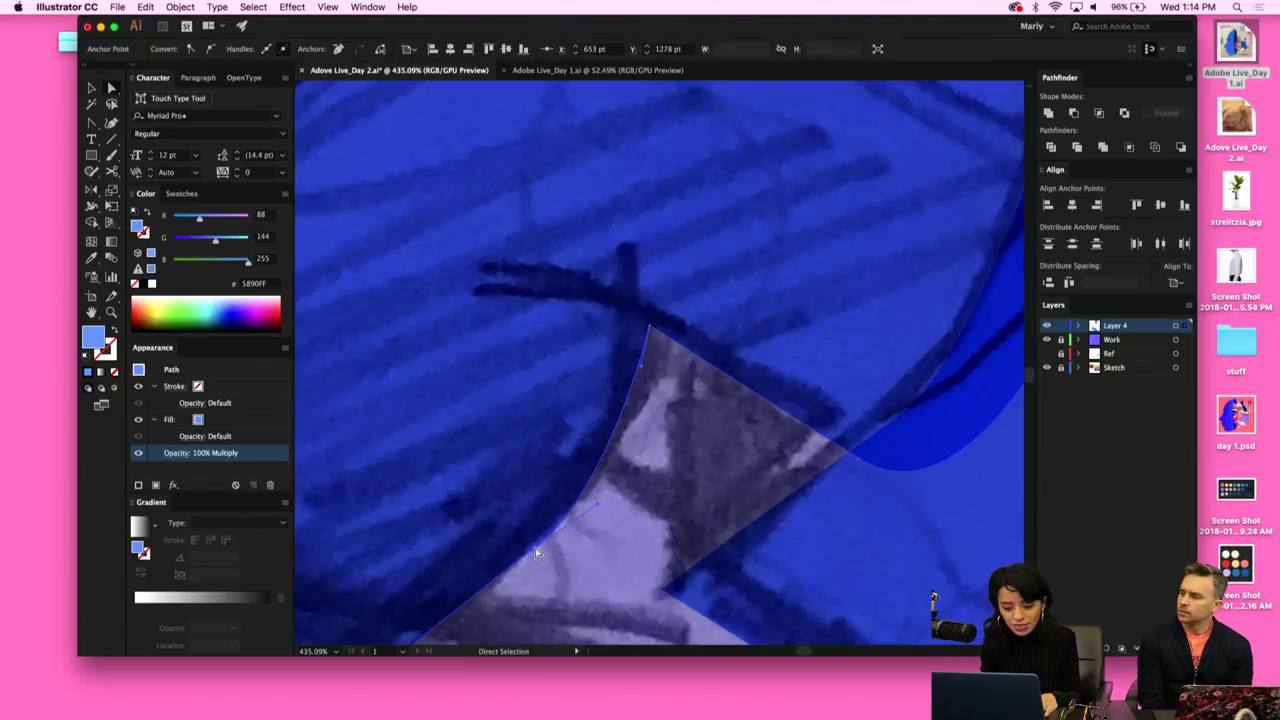
scroll(535, 548, down, 2)
scroll(535, 548, down, 5)
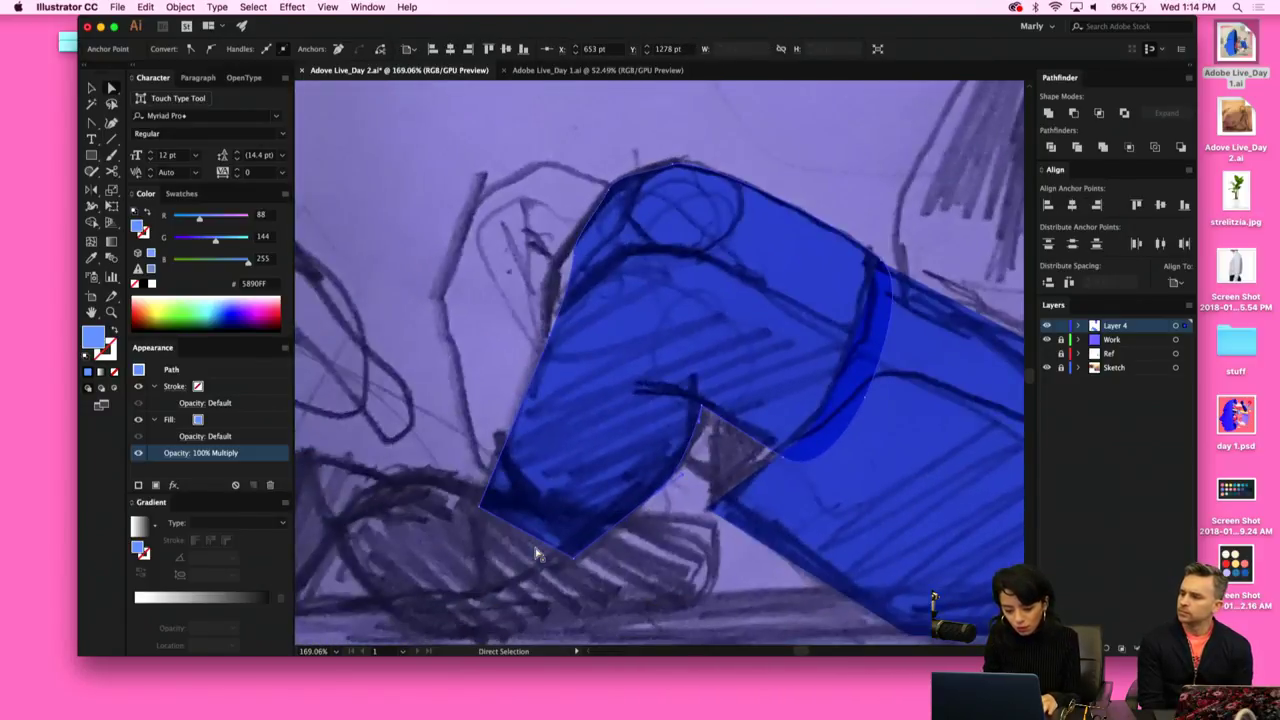
Round the ankle end of the lower-leg shape and extend its curve further down over the shoe.
key(shift+c)
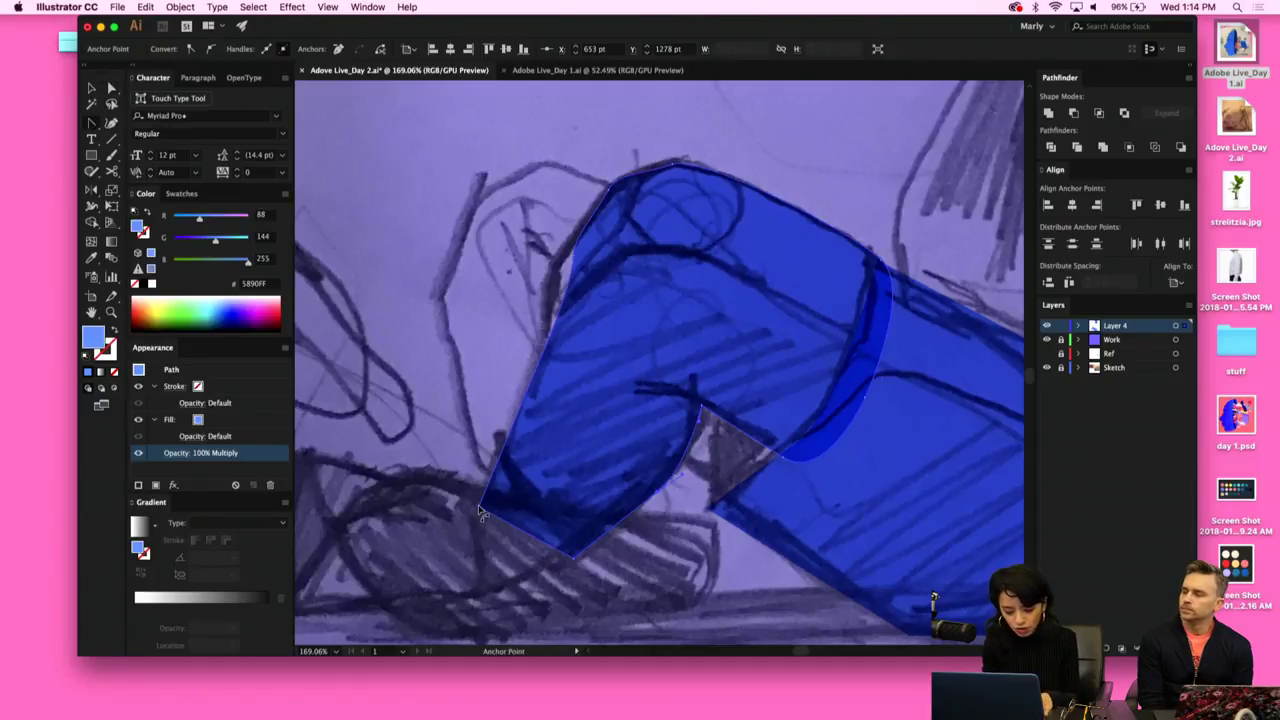
drag(480, 509, 482, 526)
key(a)
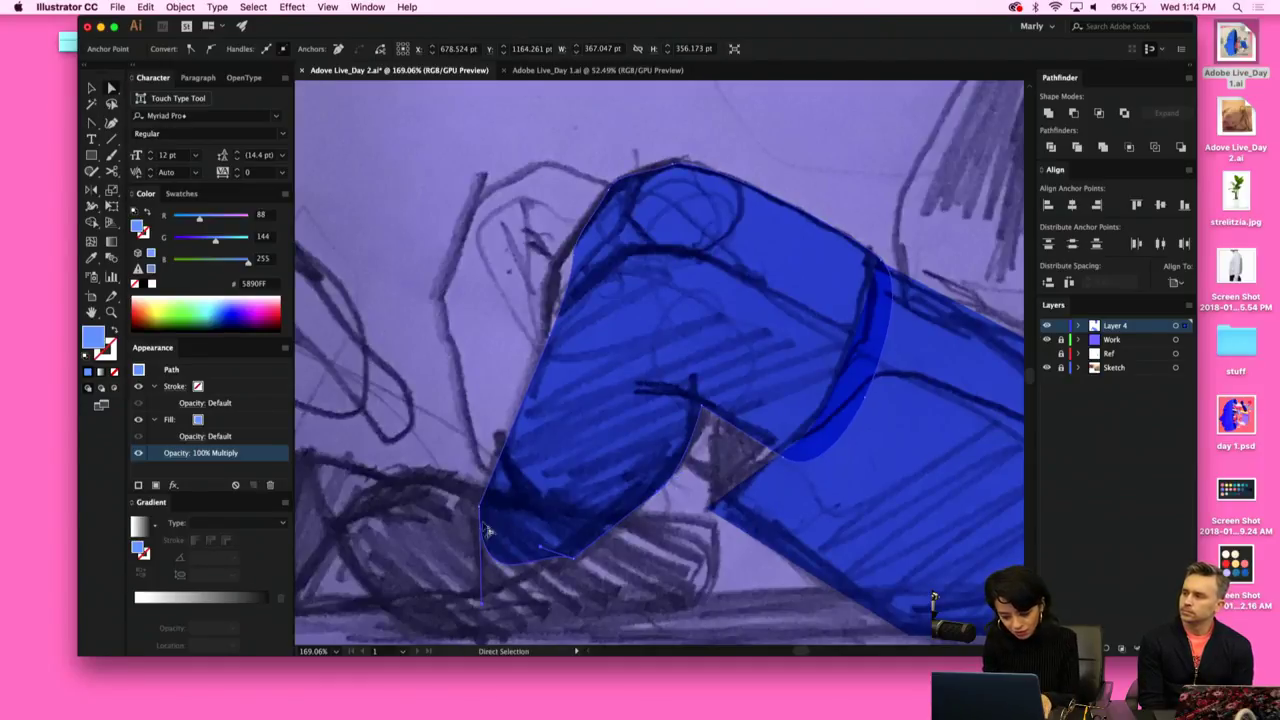
drag(545, 557, 557, 585)
Select the thigh shape and curve the corner at the front end of its underside.
scroll(557, 585, right, 5)
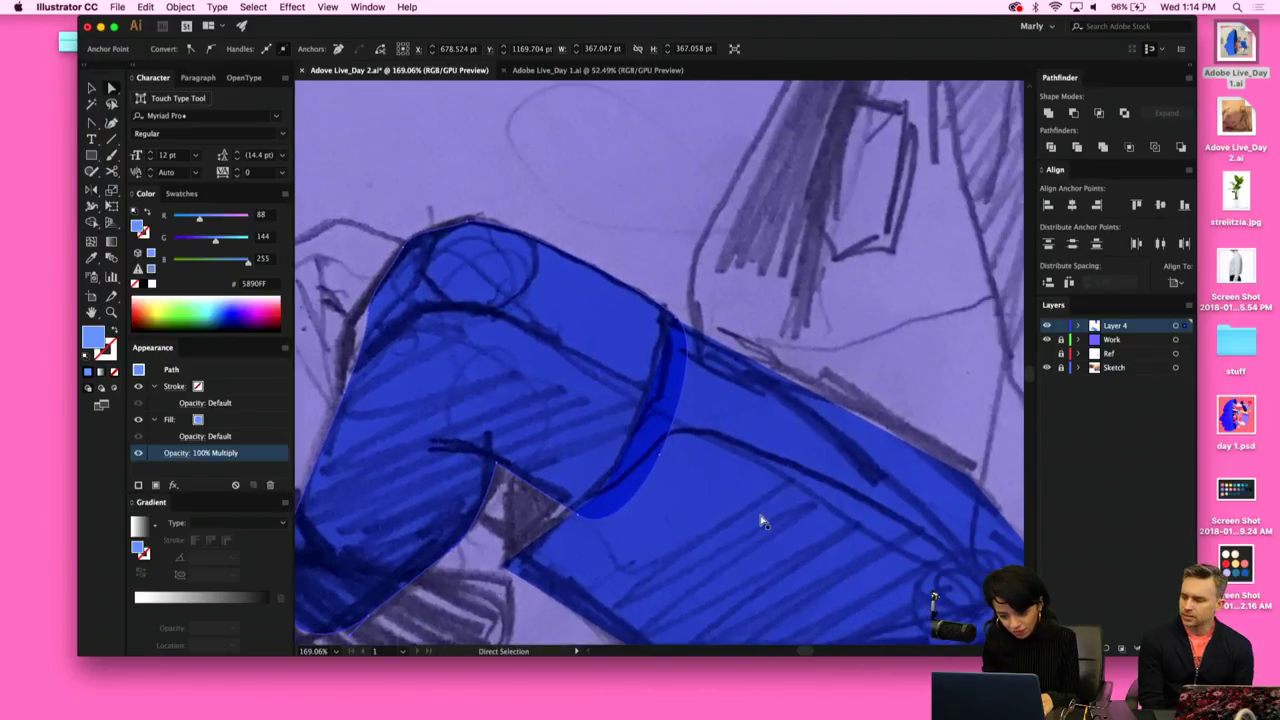
click(754, 520)
scroll(754, 520, down, 5)
scroll(754, 520, right, 4)
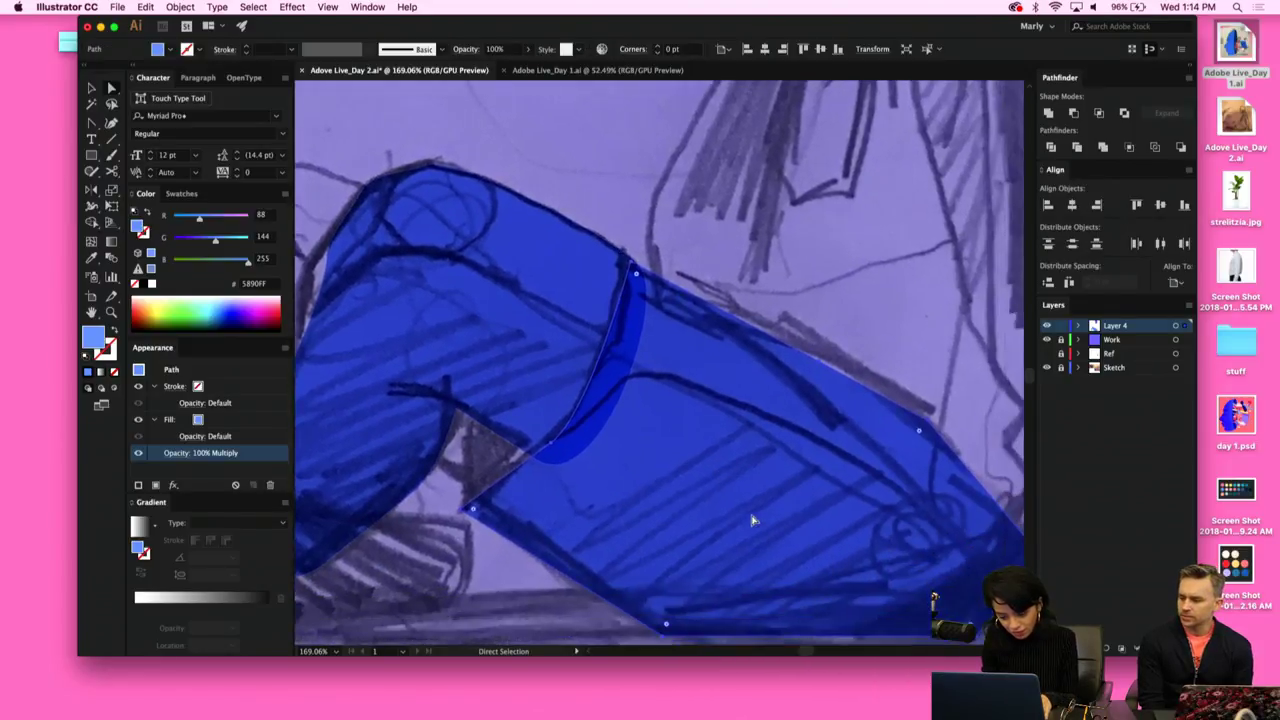
click(551, 446)
scroll(708, 450, down, 5)
scroll(708, 450, right, 8)
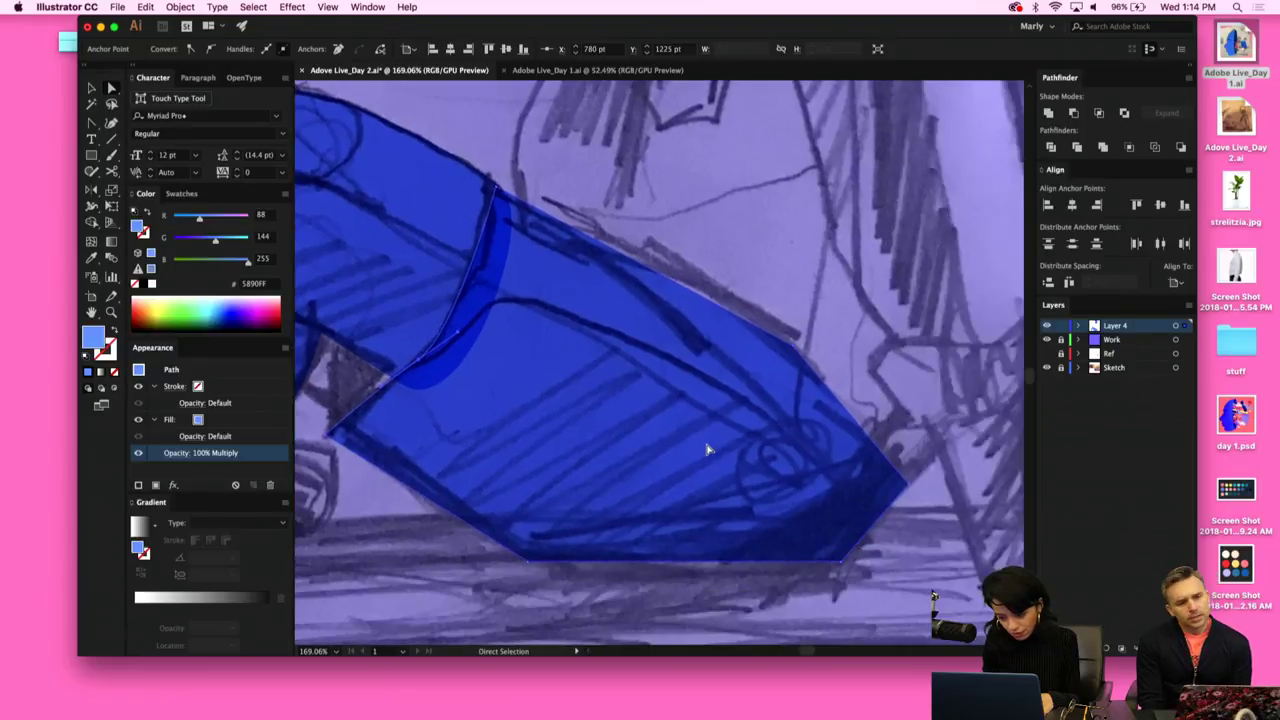
scroll(706, 450, down, 10)
scroll(706, 450, left, 3)
key(shift+c)
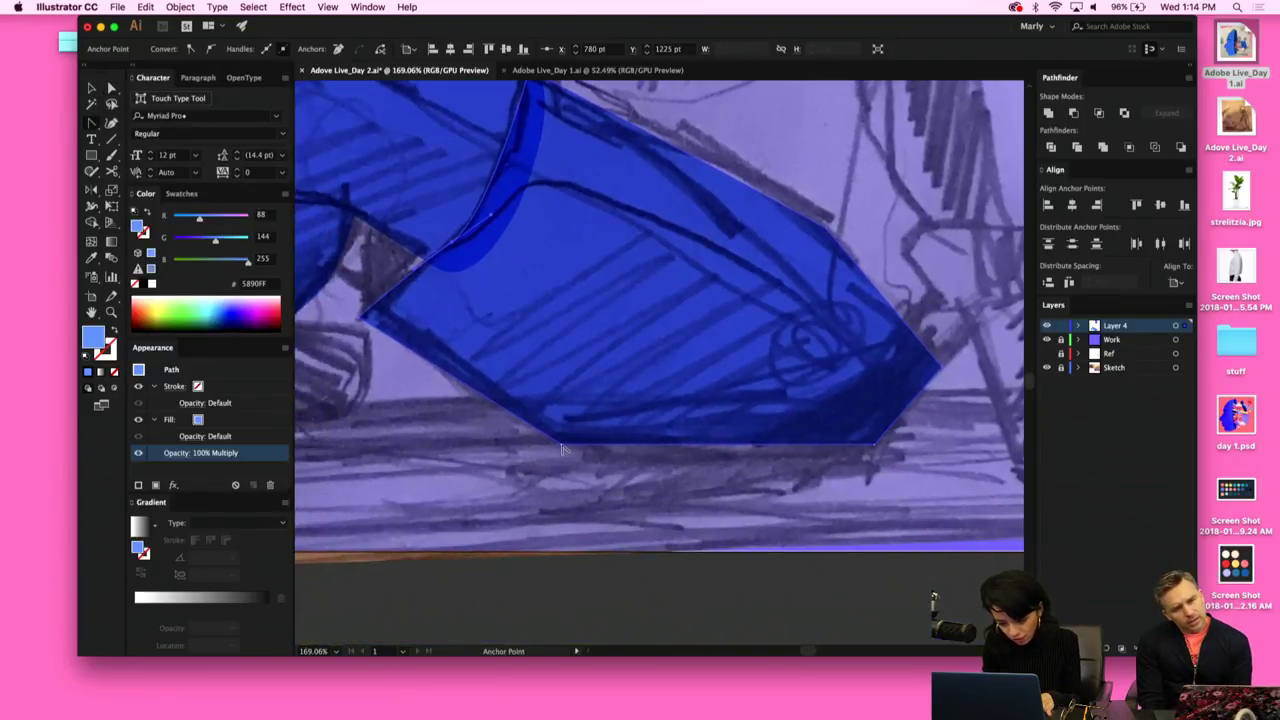
drag(563, 450, 617, 461)
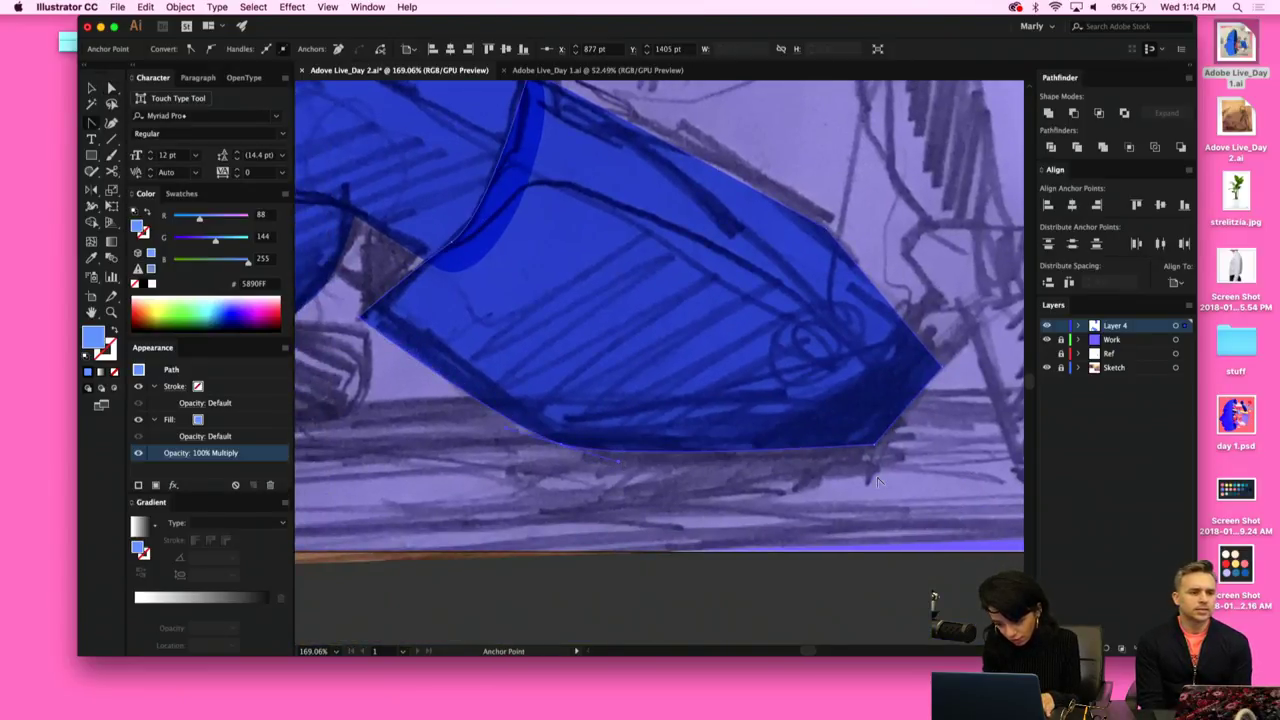
Round the two corners at the hip end of the thigh shape.
drag(943, 372, 952, 338)
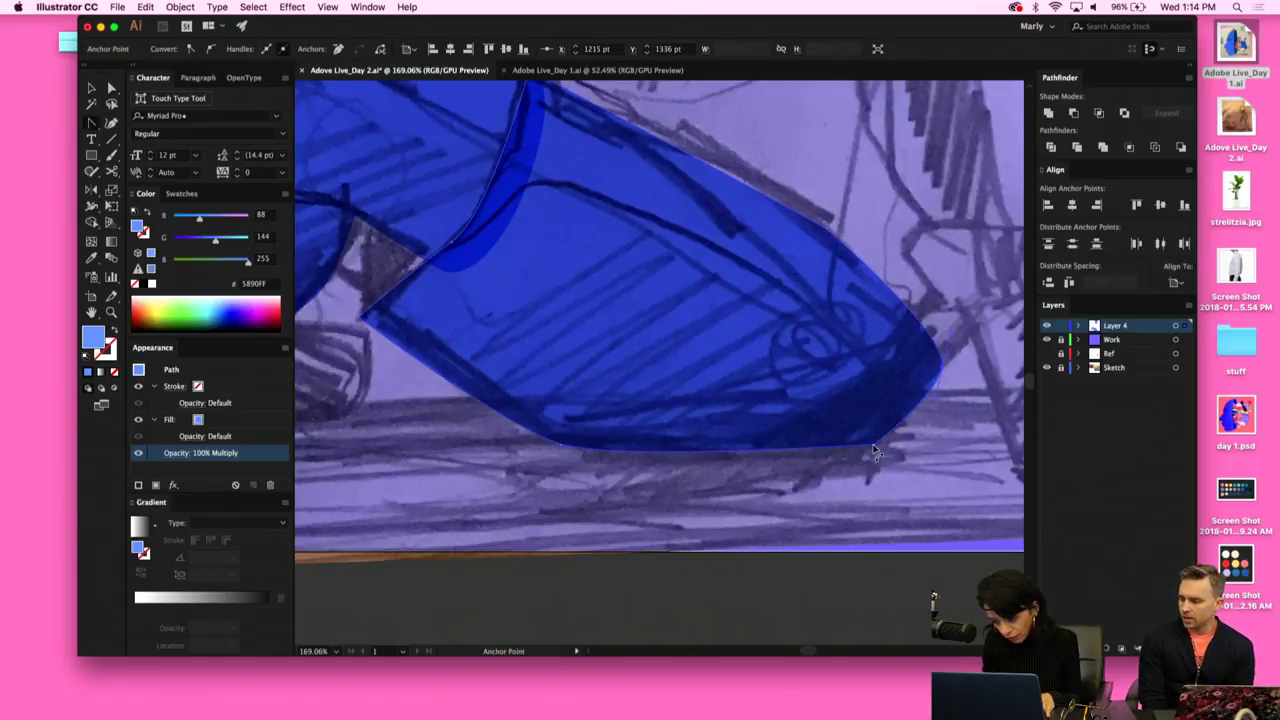
drag(873, 450, 875, 450)
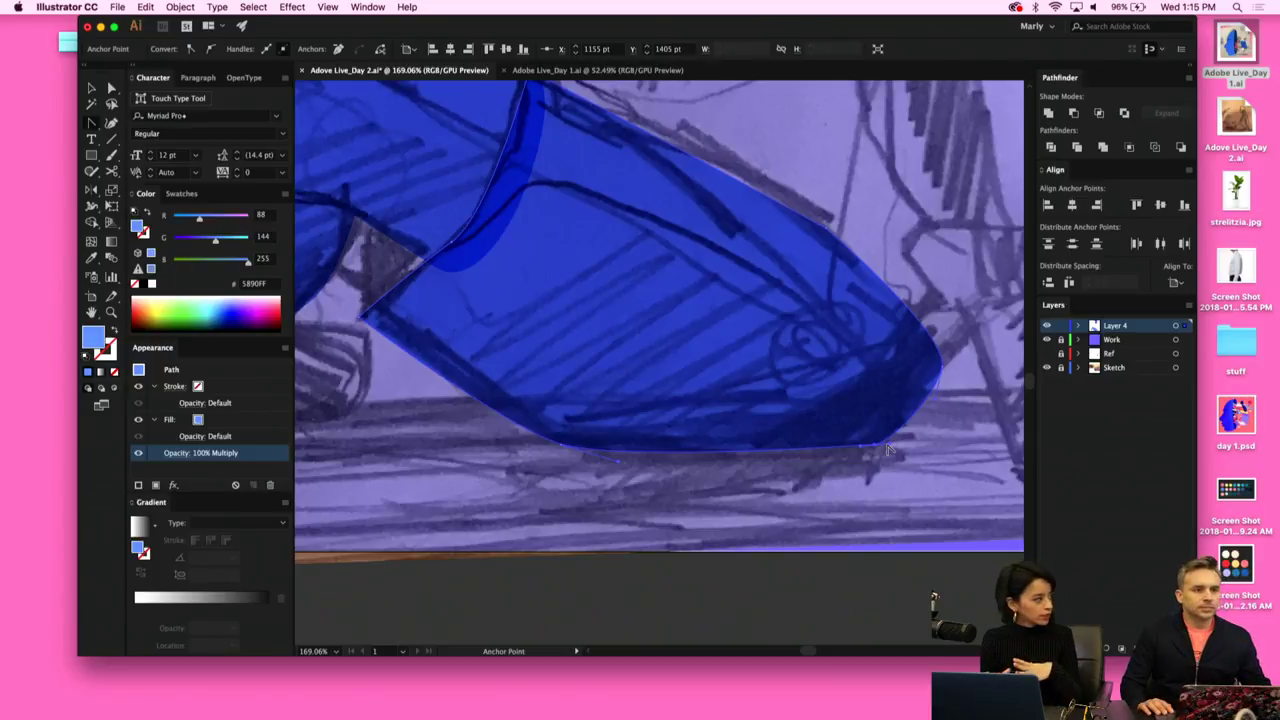
Draw a closed triangular shape with the Pen tool over the gap behind the knee, between the lower leg and the thigh.
scroll(576, 344, left, 5)
scroll(576, 344, up, 2)
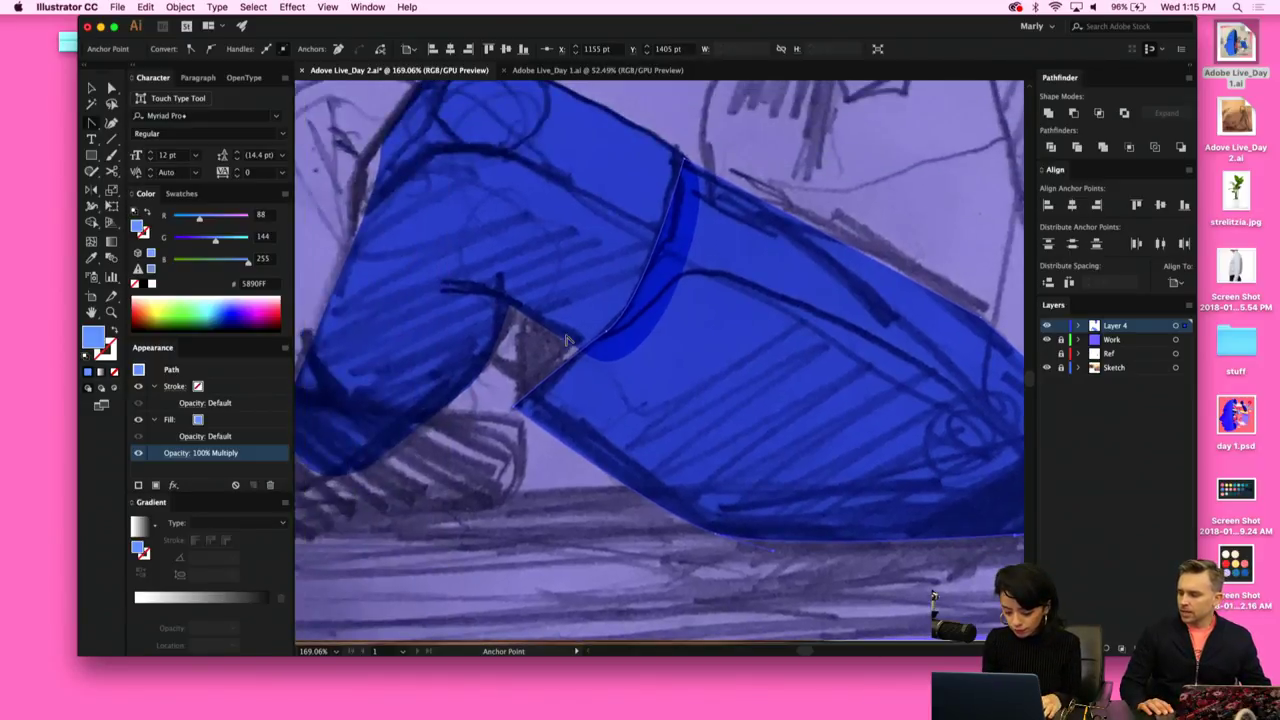
key(p)
click(539, 300)
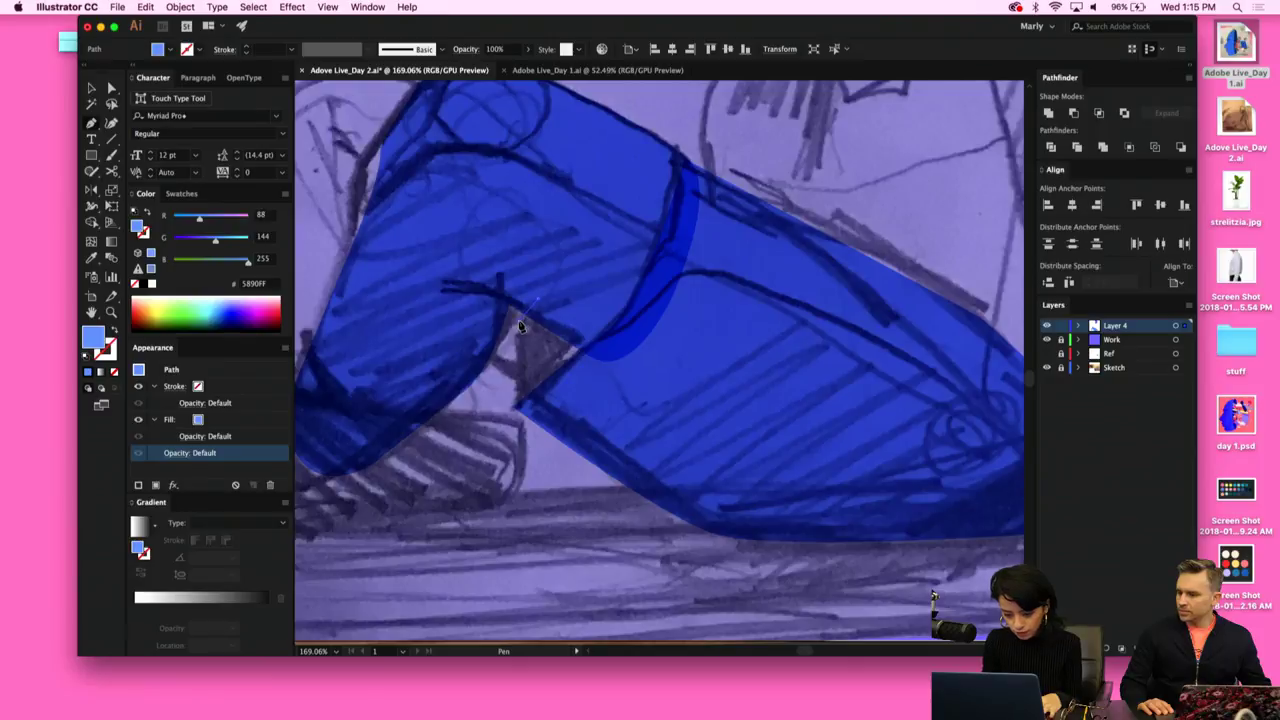
click(518, 412)
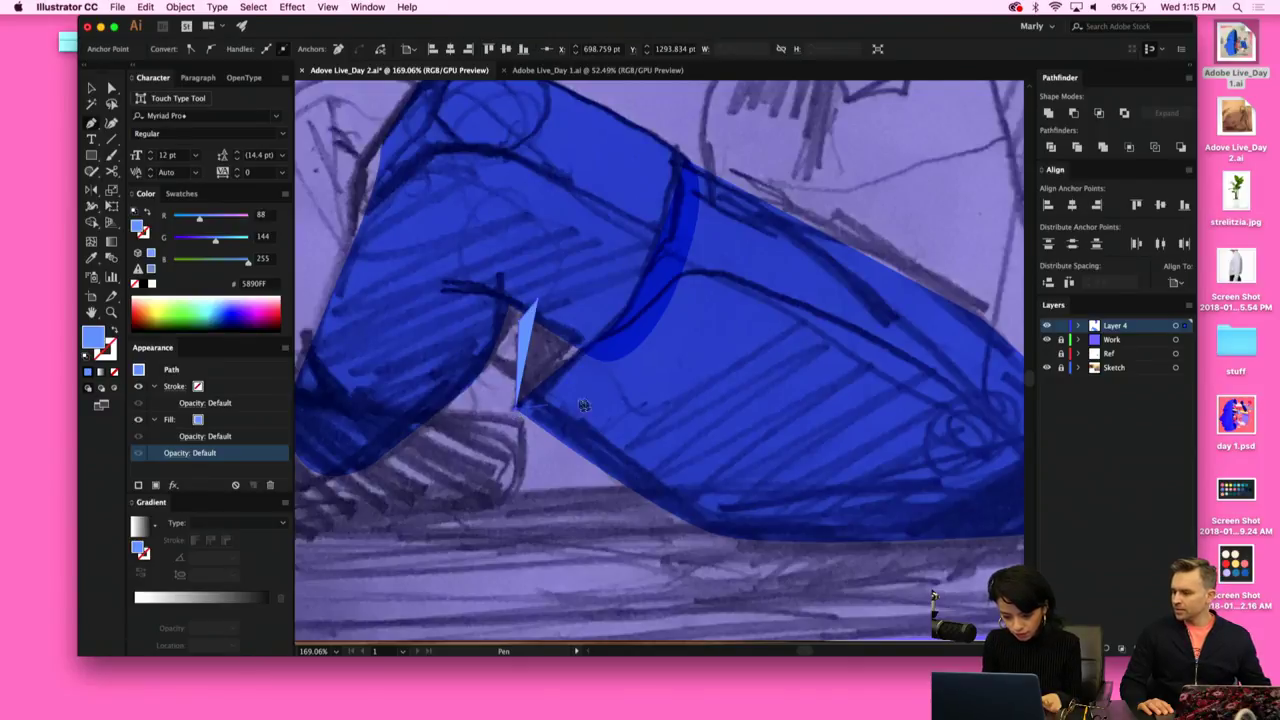
click(602, 372)
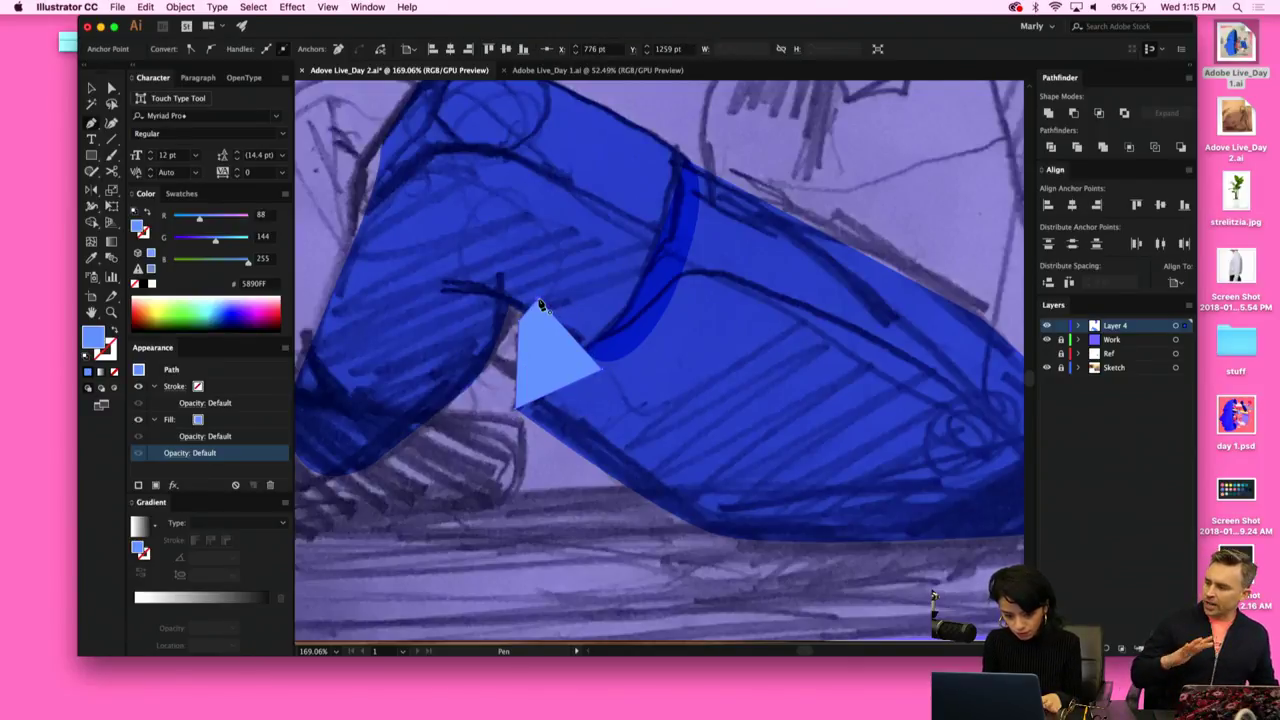
click(539, 303)
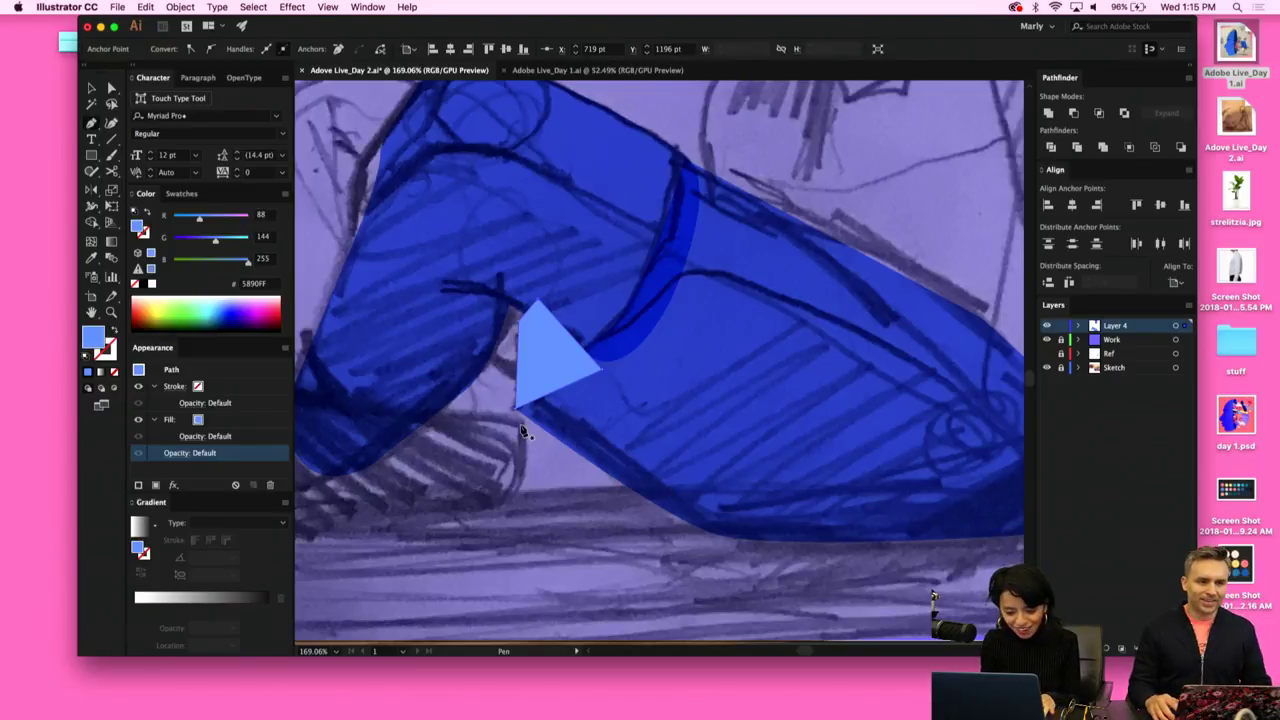
Curve the lower corner of the gap shape and copy the thigh's multiplied blue appearance onto it.
key(shift+c)
drag(518, 412, 520, 414)
key(i)
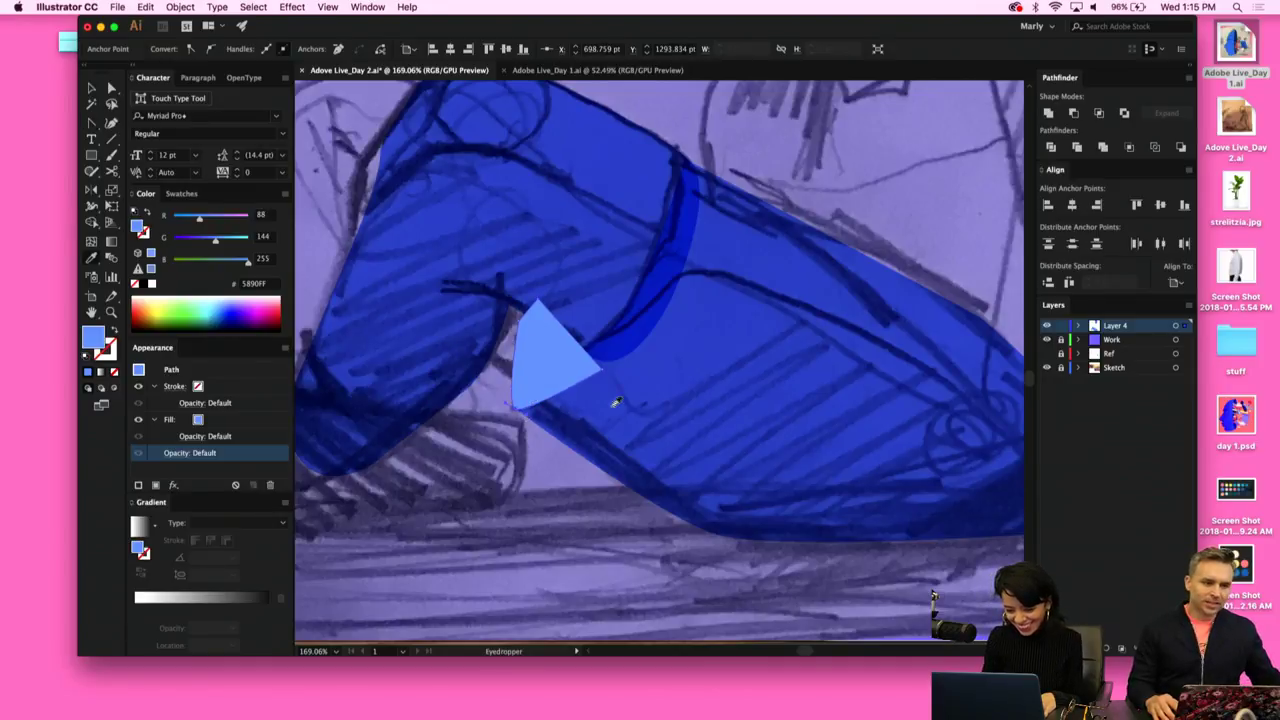
click(614, 402)
key(a)
key(shift+c)
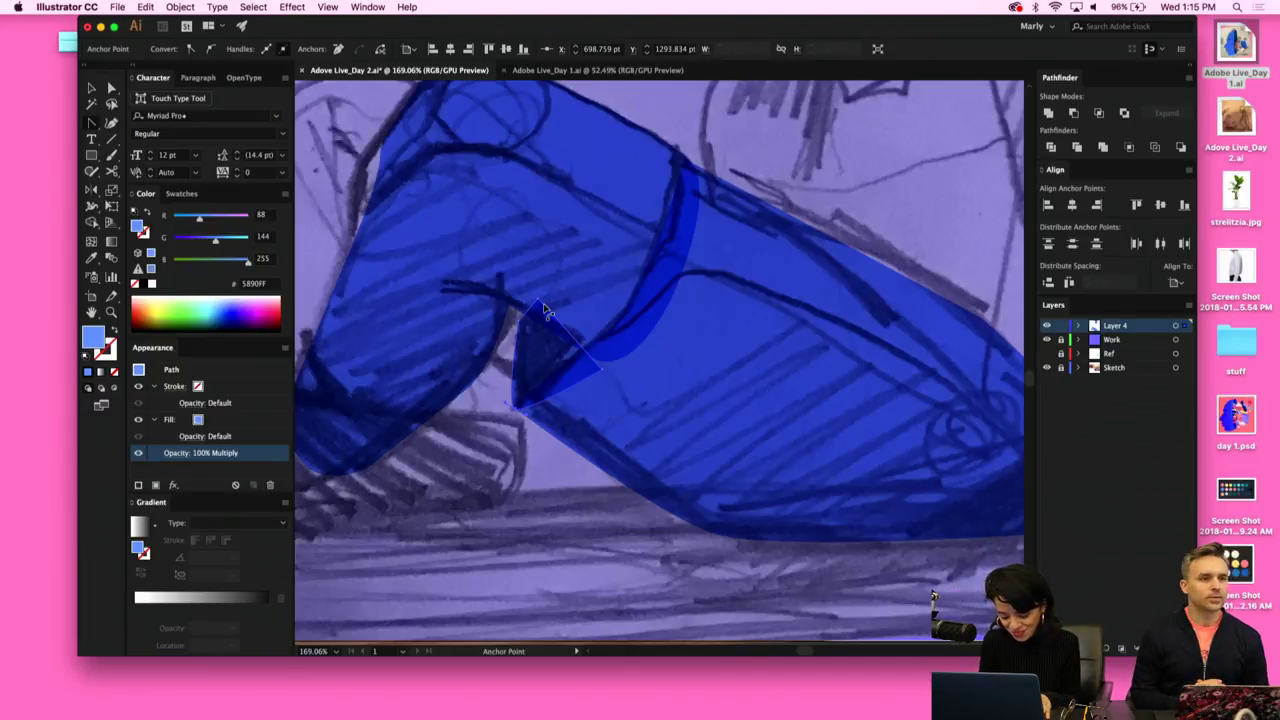
Round the upper corner of the gap shape where it meets the underside of the lower leg.
key(super+h)
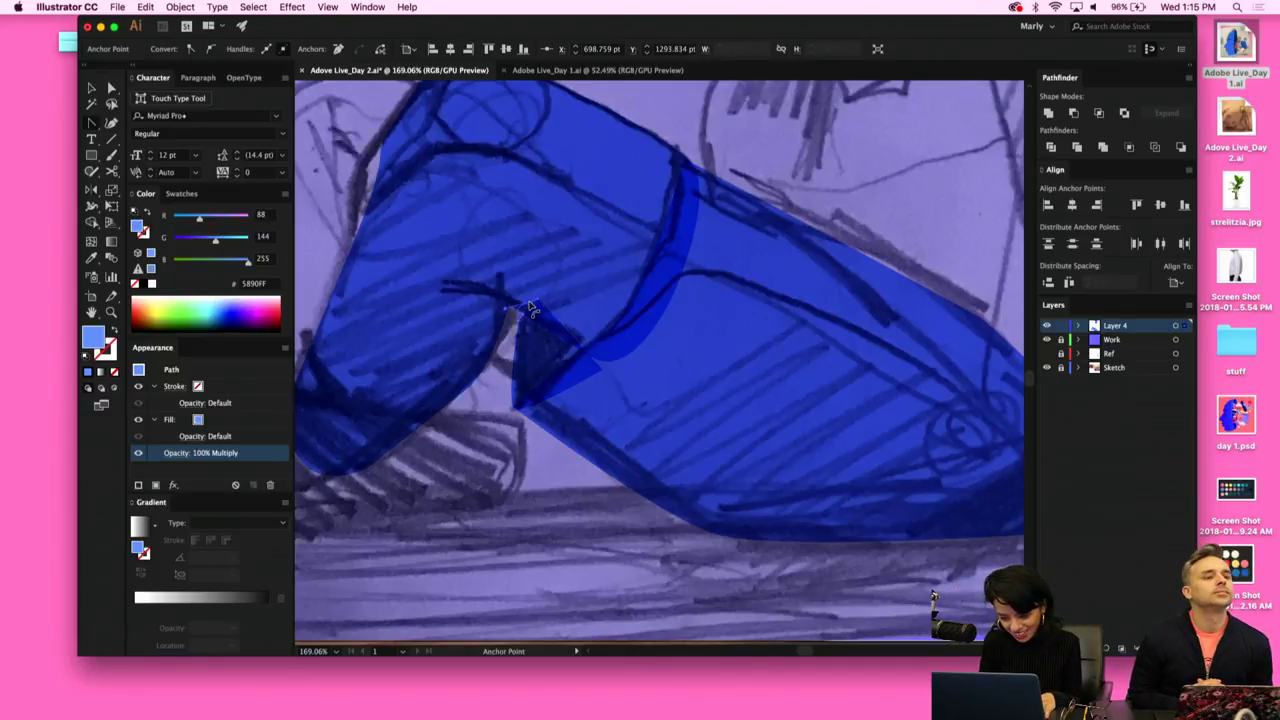
click(533, 318)
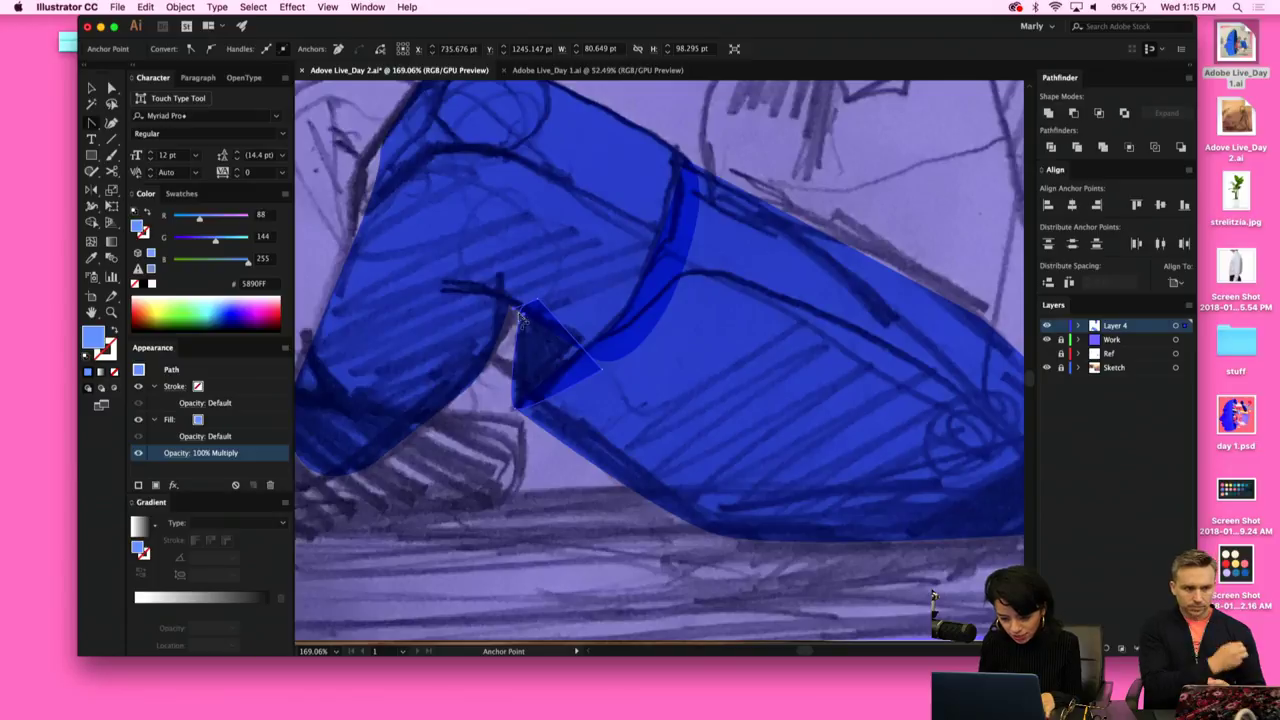
click(520, 323)
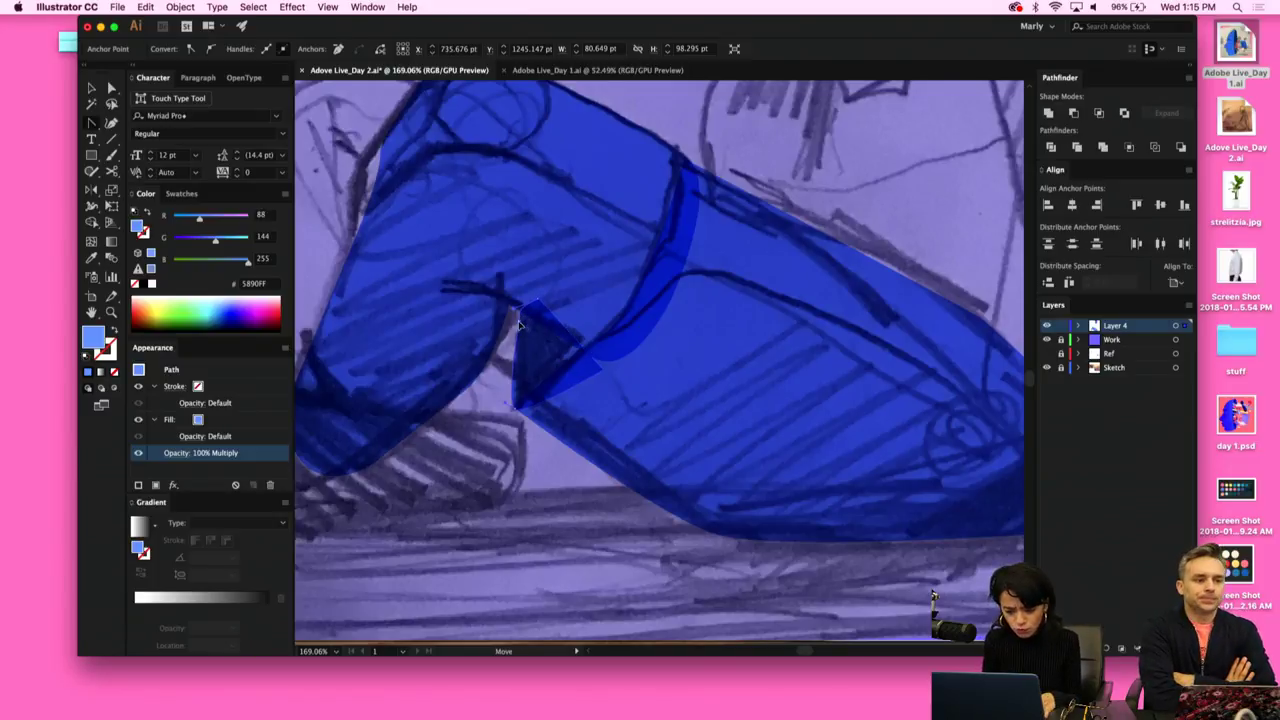
drag(517, 330, 518, 332)
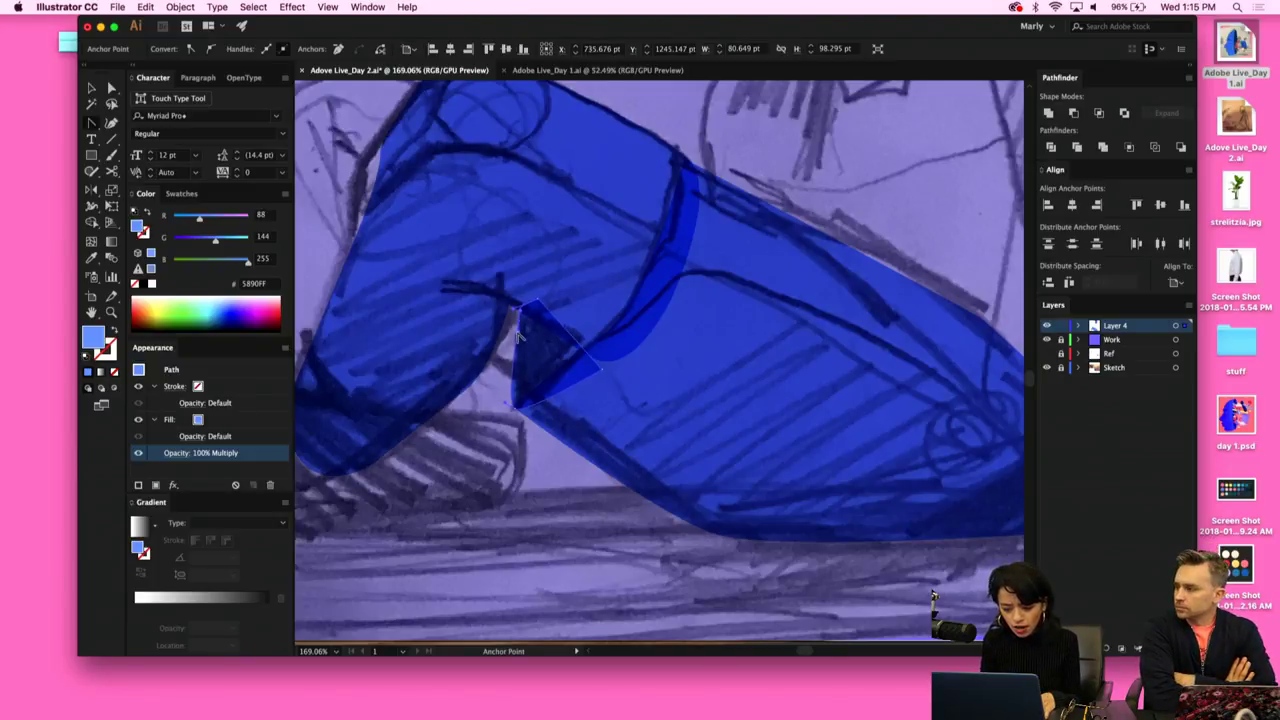
Add an anchor point on the gap shape's inner edge and move it outward under the overlapping leg shapes.
key(plus)
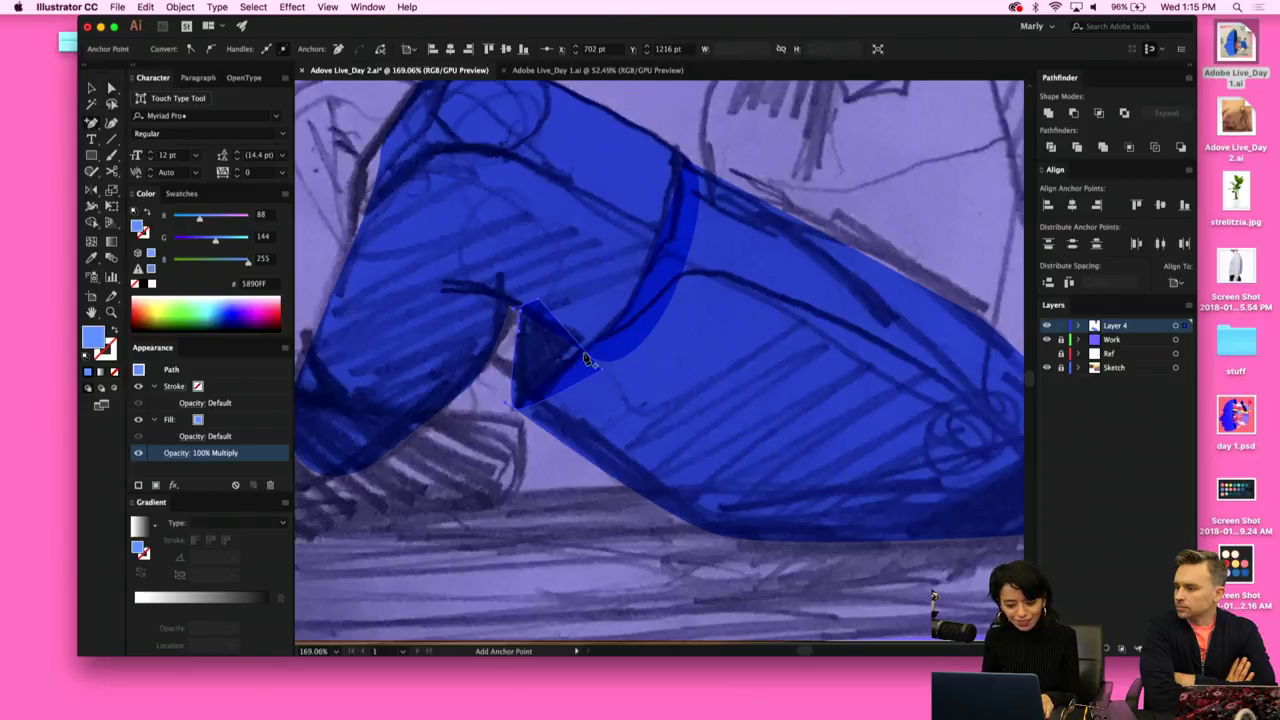
click(580, 362)
key(p)
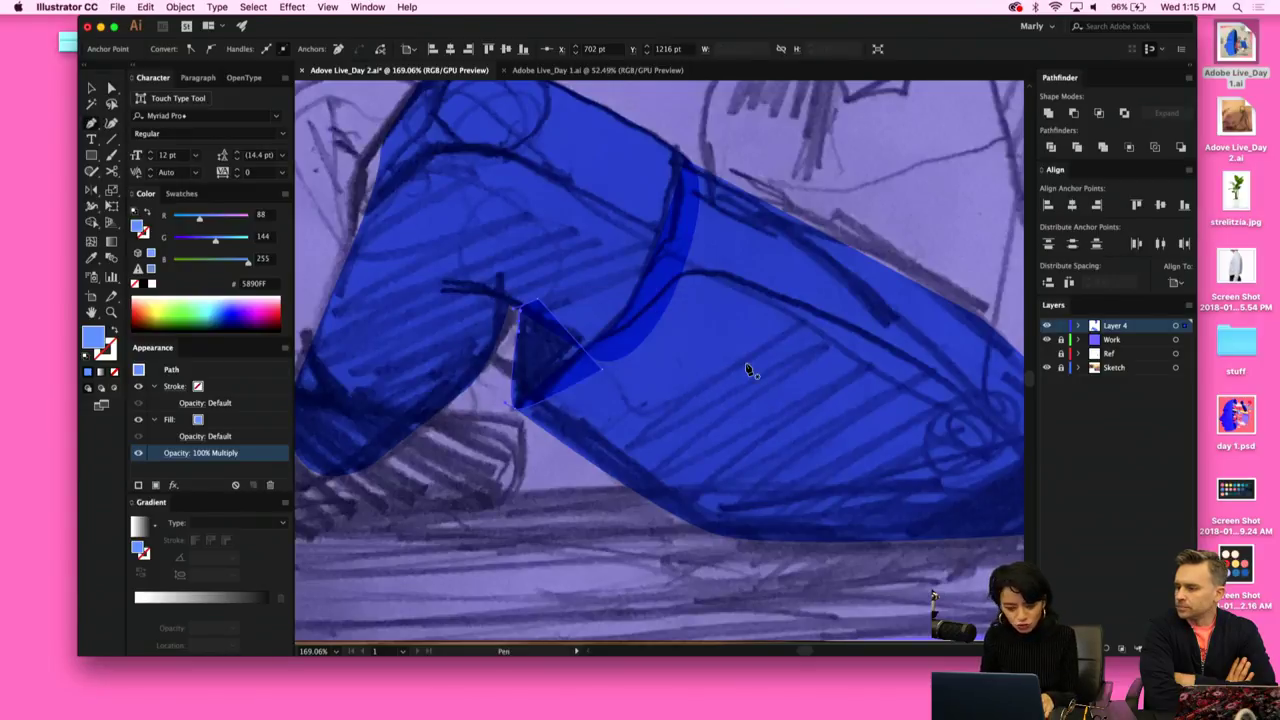
click(578, 346)
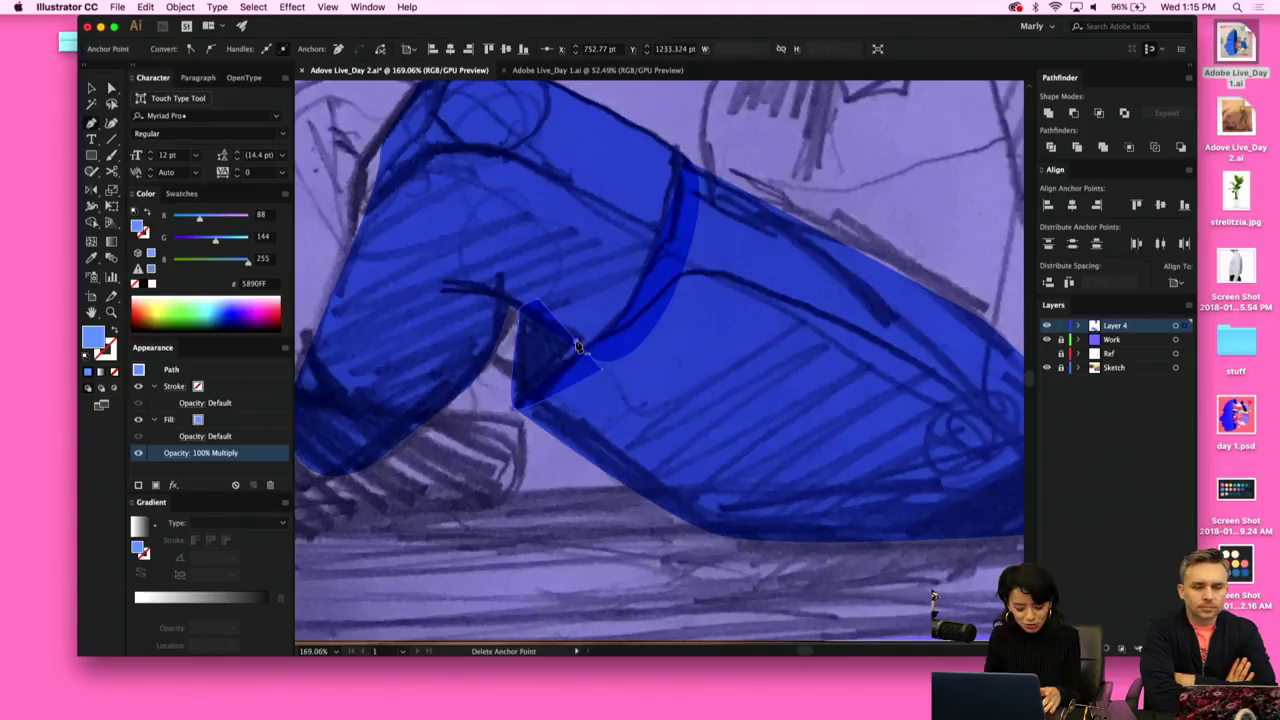
key(a)
drag(576, 348, 607, 341)
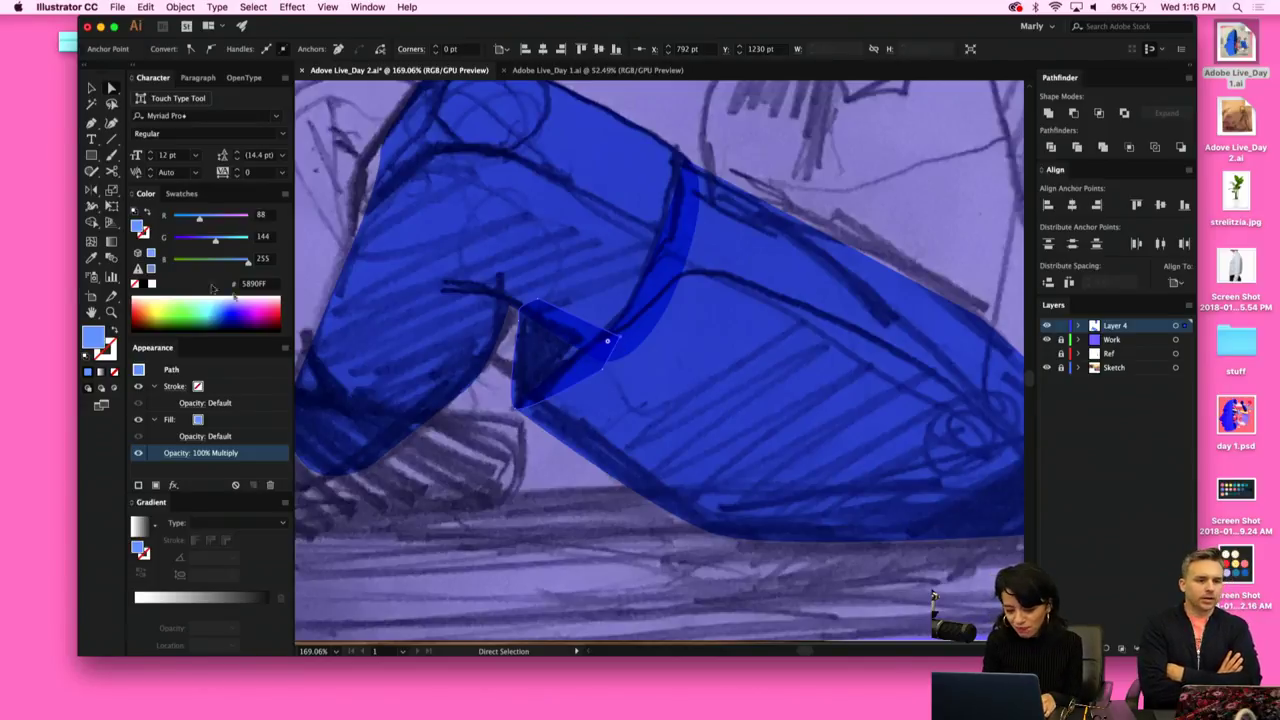
Select the lower-leg shape and set its fill's red value to 138 for a more violet blue.
key(v)
click(689, 380)
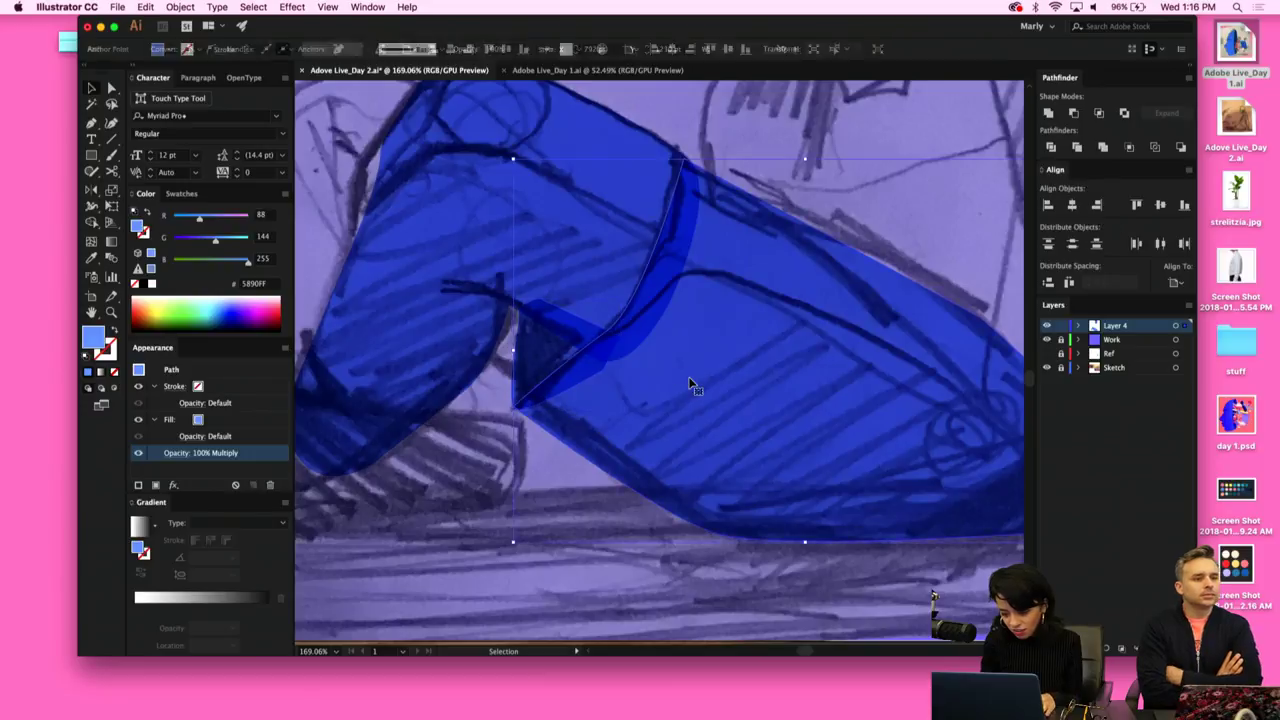
click(555, 224)
scroll(555, 224, left, 3)
scroll(553, 224, right, 1)
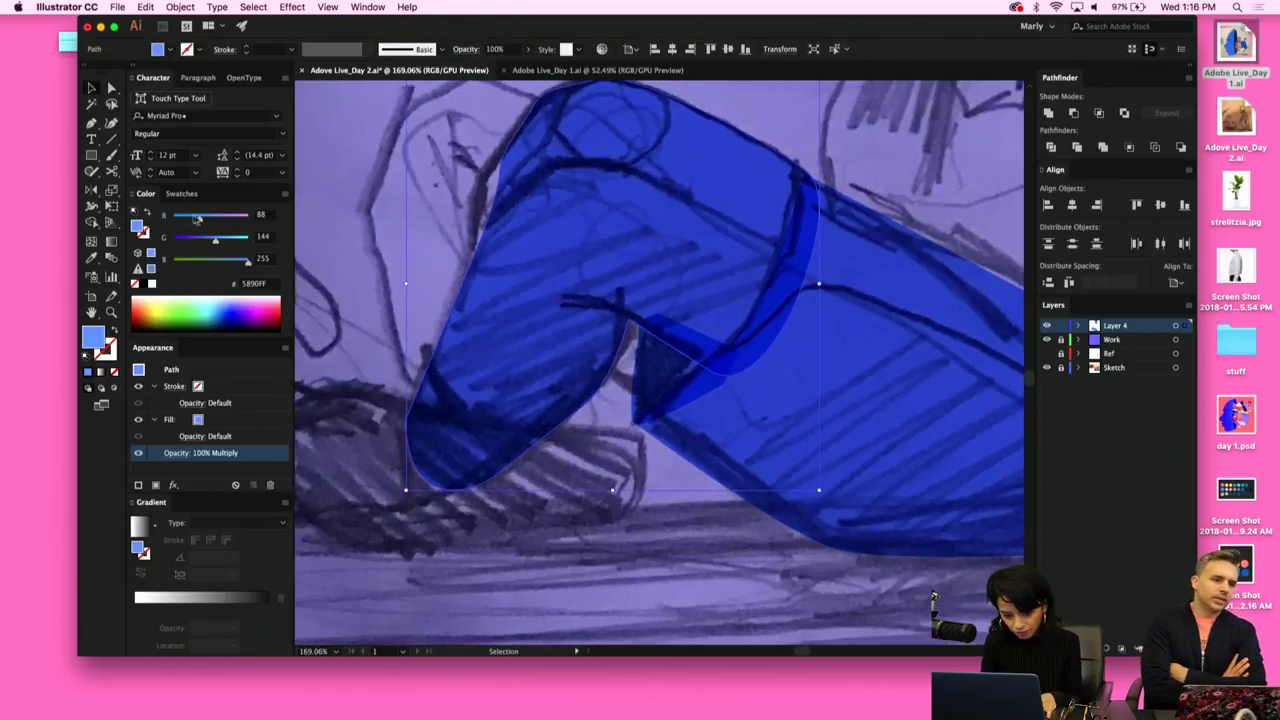
drag(199, 217, 213, 222)
scroll(616, 430, right, 1)
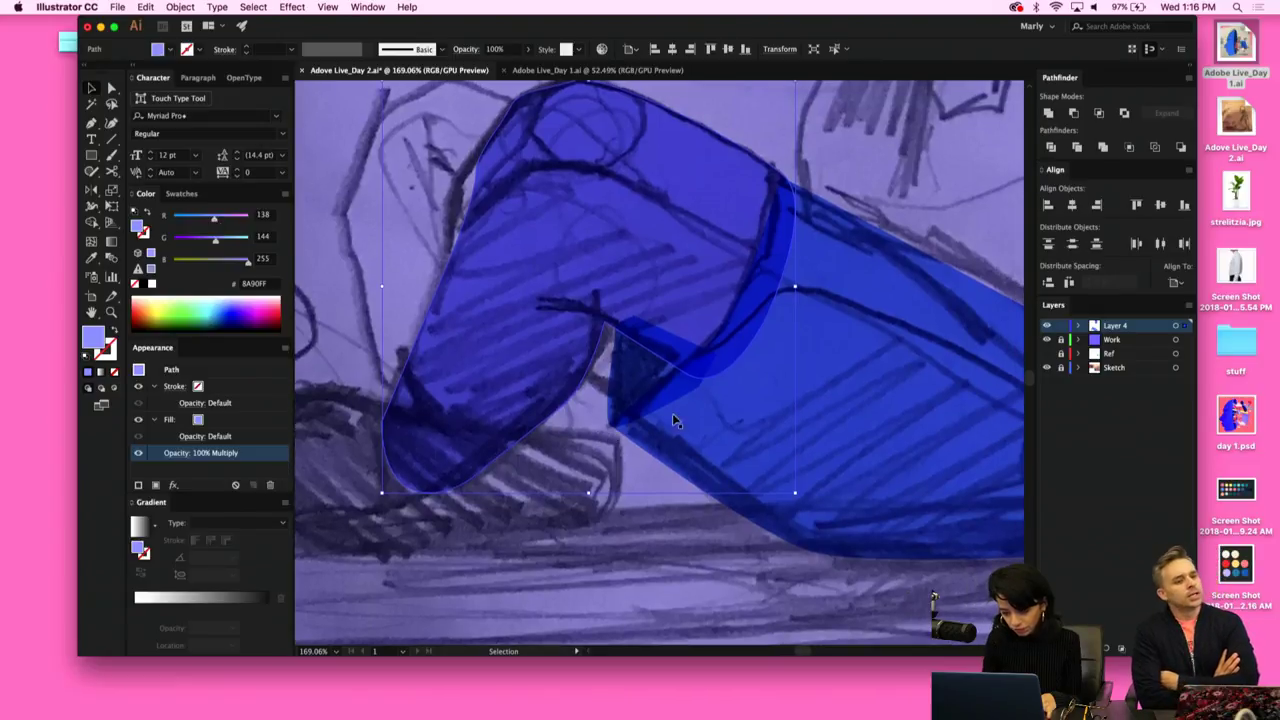
Select the thigh, lower-leg and gap shapes together and set their blending mode to Normal.
click(721, 425)
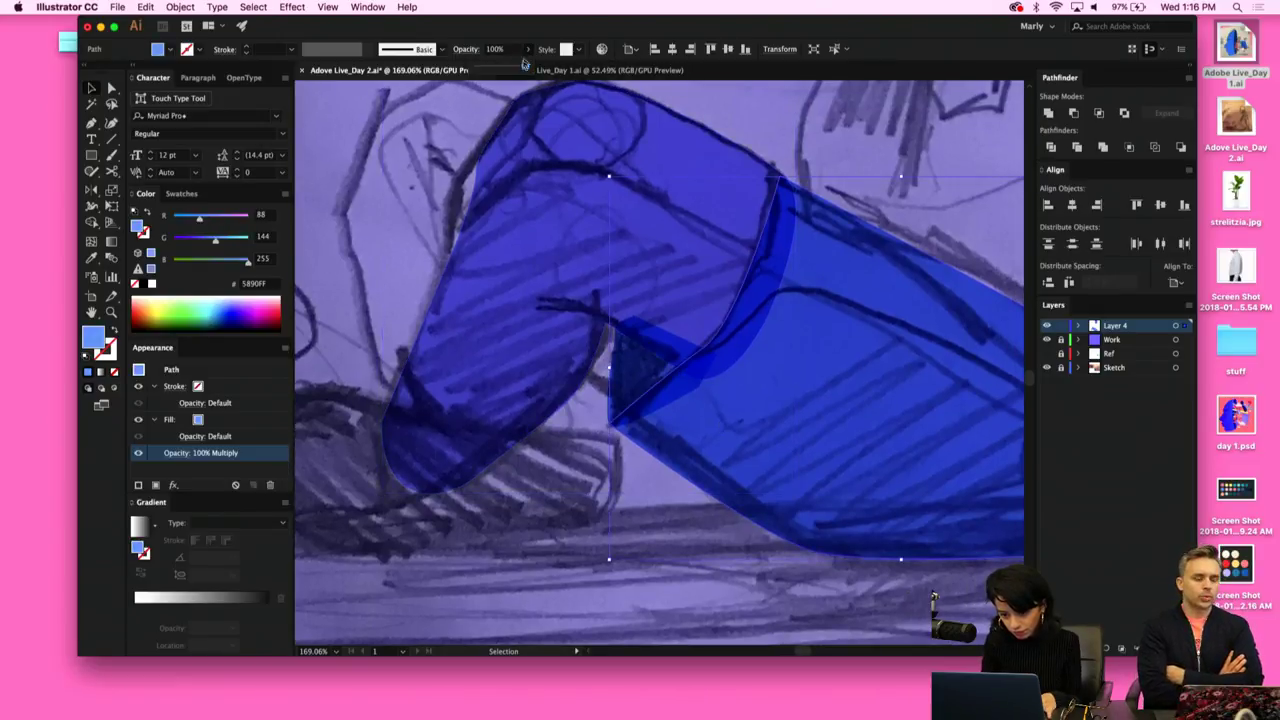
shift+click(663, 312)
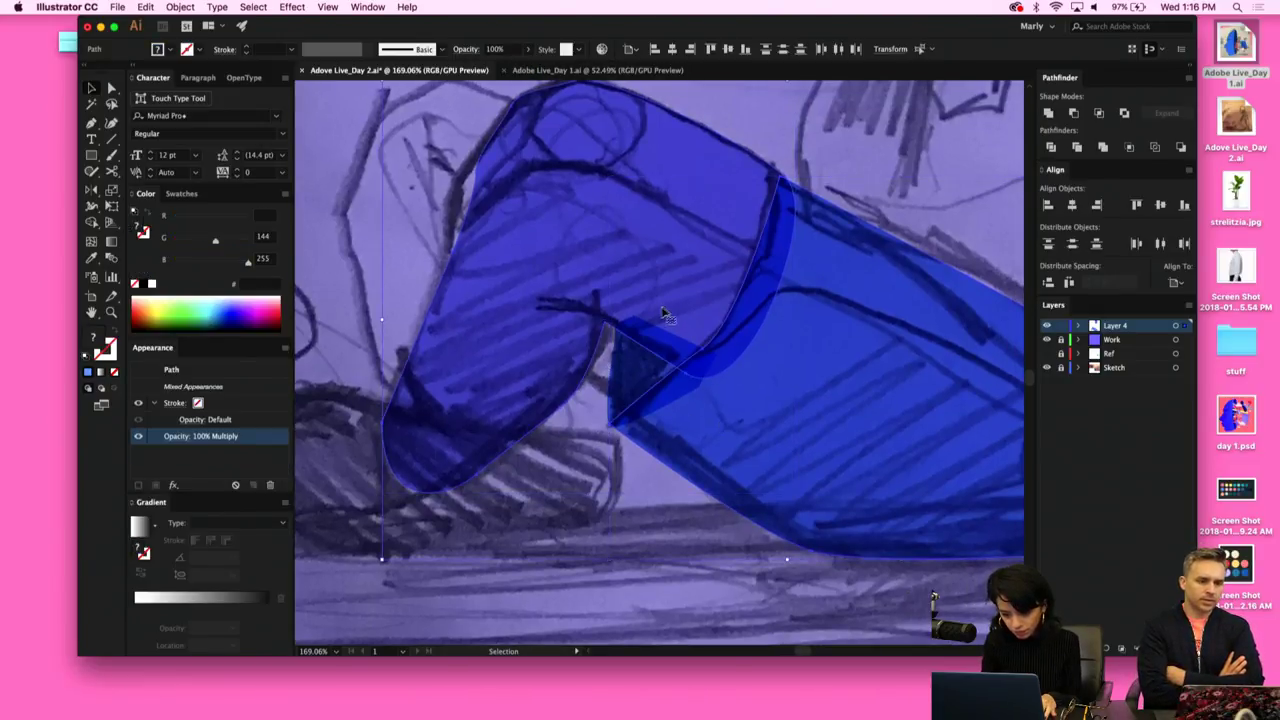
shift+click(631, 369)
click(177, 437)
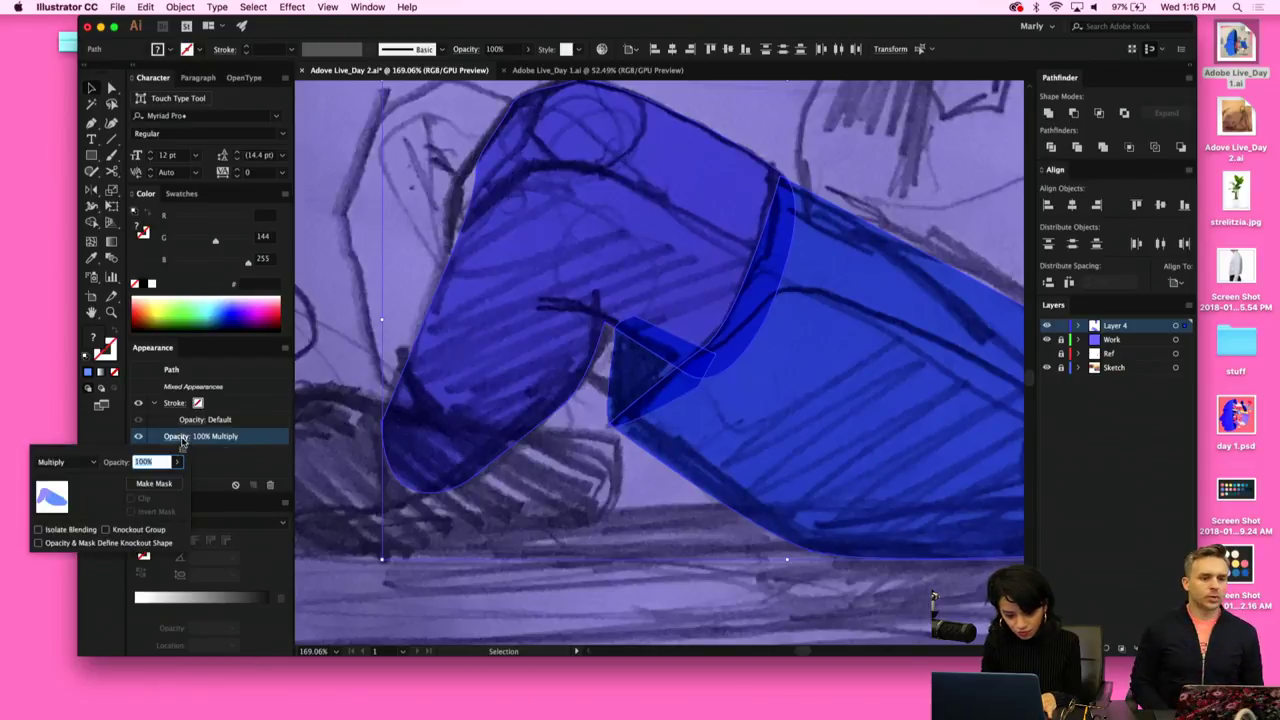
click(87, 458)
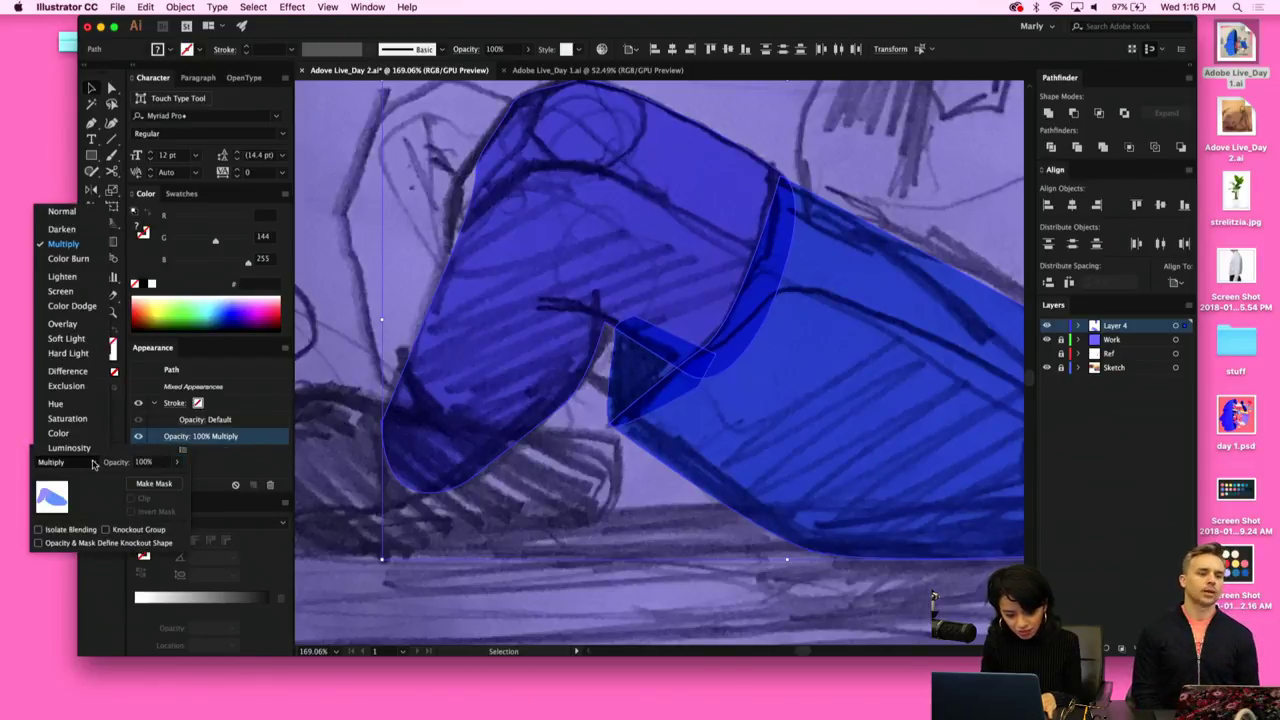
click(68, 213)
click(605, 444)
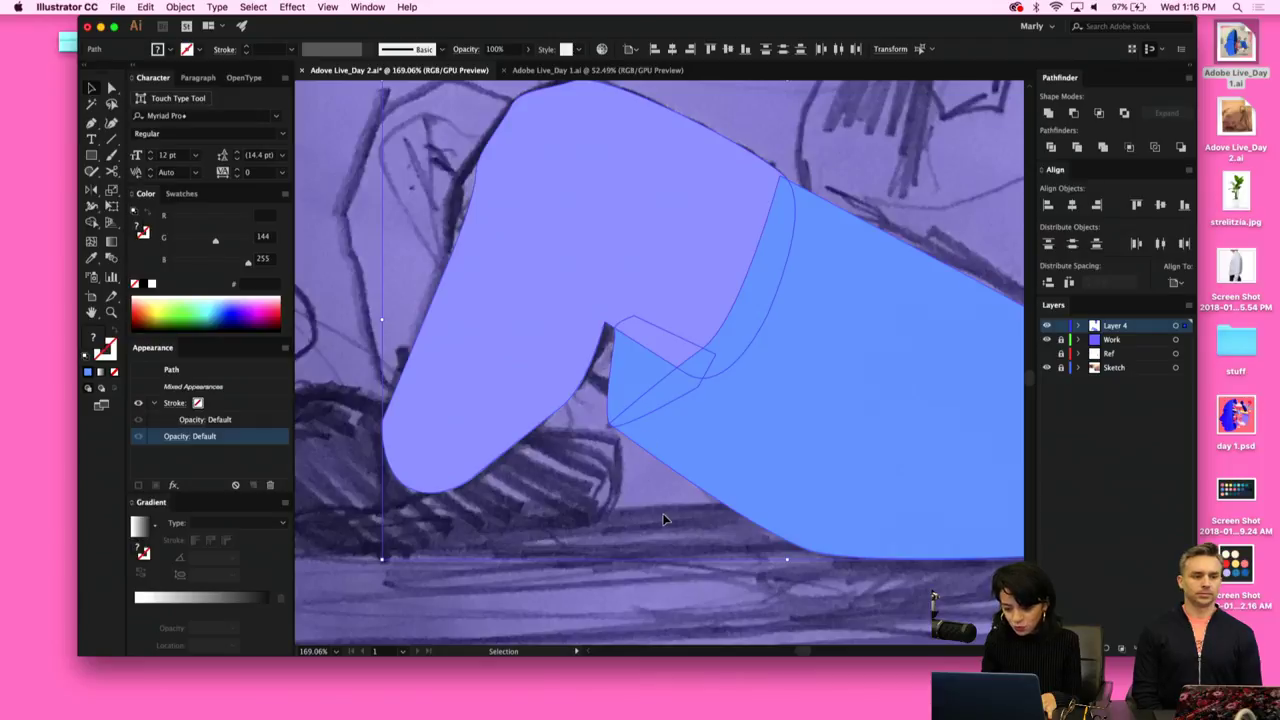
Switch the color sliders to HSB and darken the gap shape's fill to about 98% saturation and 48% brightness.
click(629, 386)
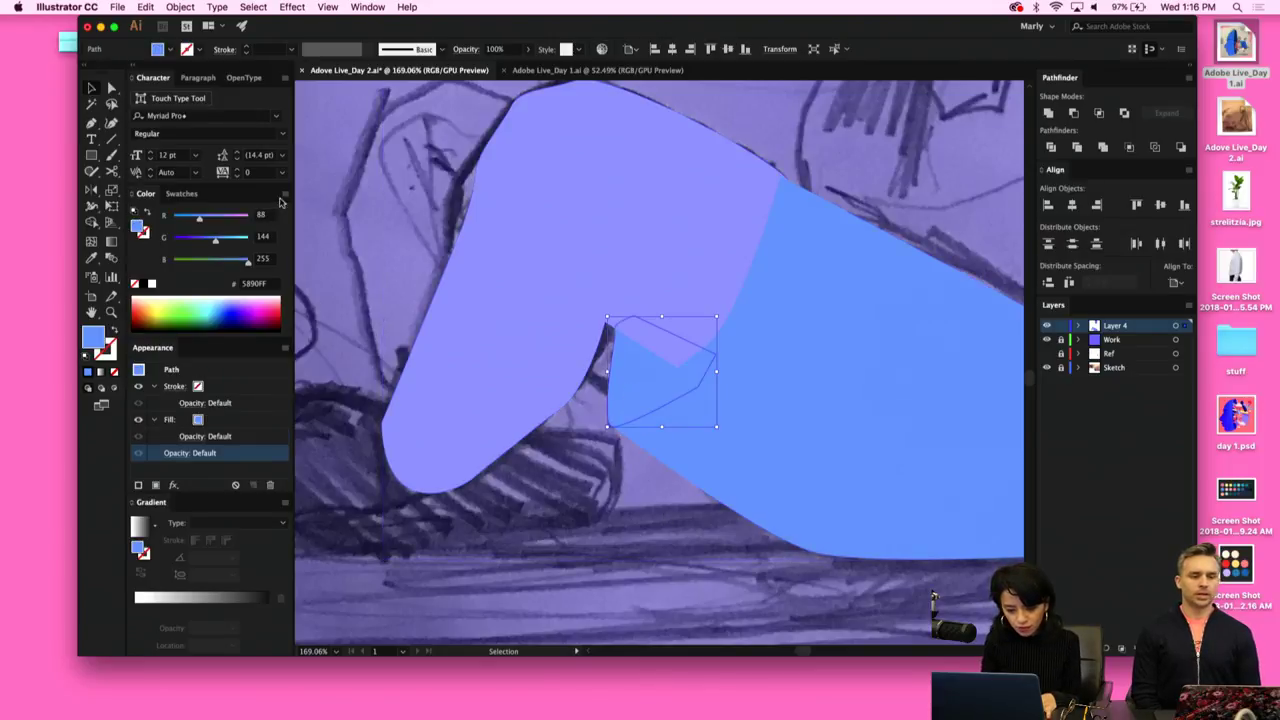
click(285, 194)
click(310, 244)
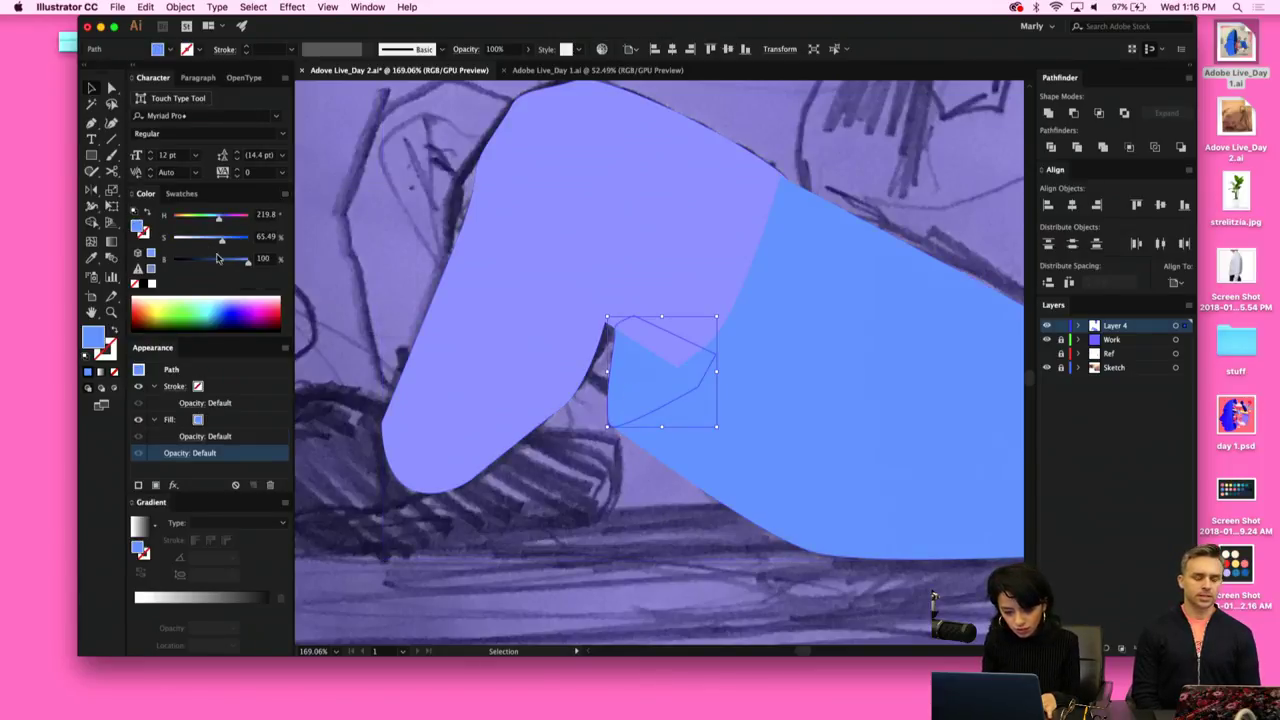
click(210, 260)
click(247, 240)
Recolor the thigh shape deep blue with about 99% saturation and 61% brightness.
click(879, 441)
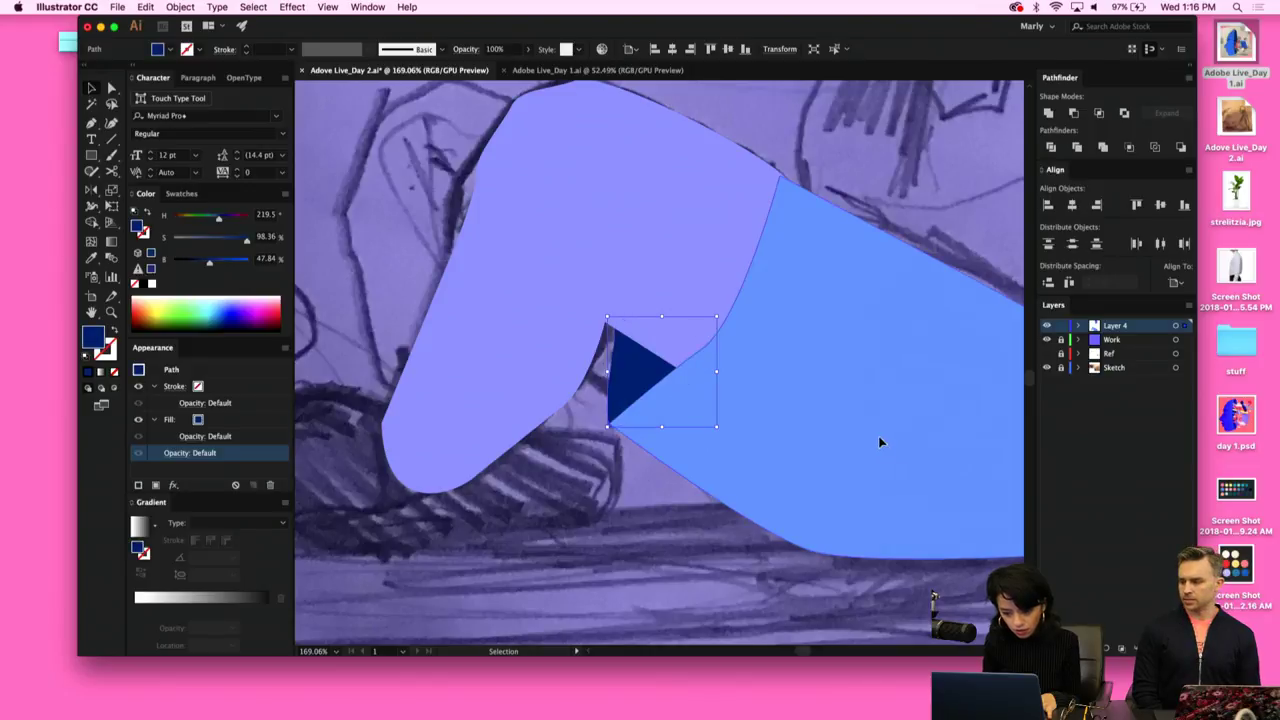
click(880, 441)
drag(238, 240, 220, 262)
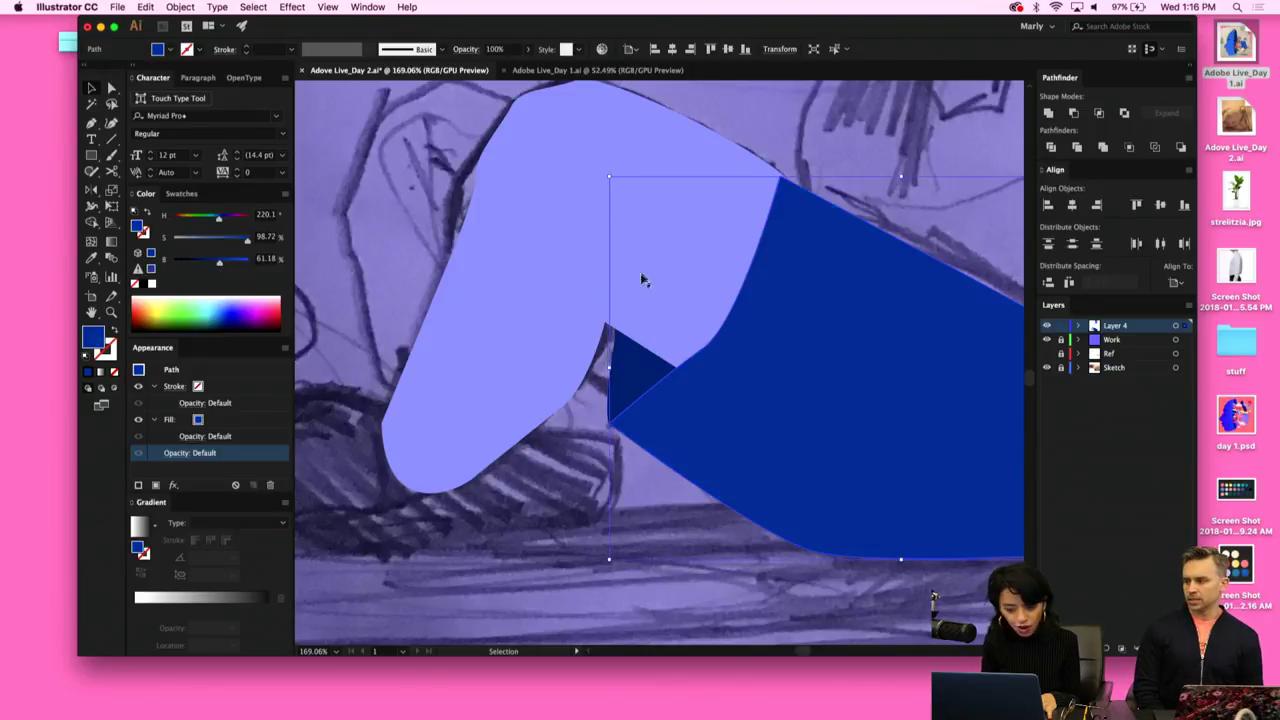
Raise the lower-leg shape's fill saturation to about 76% and deselect it.
click(497, 277)
click(229, 240)
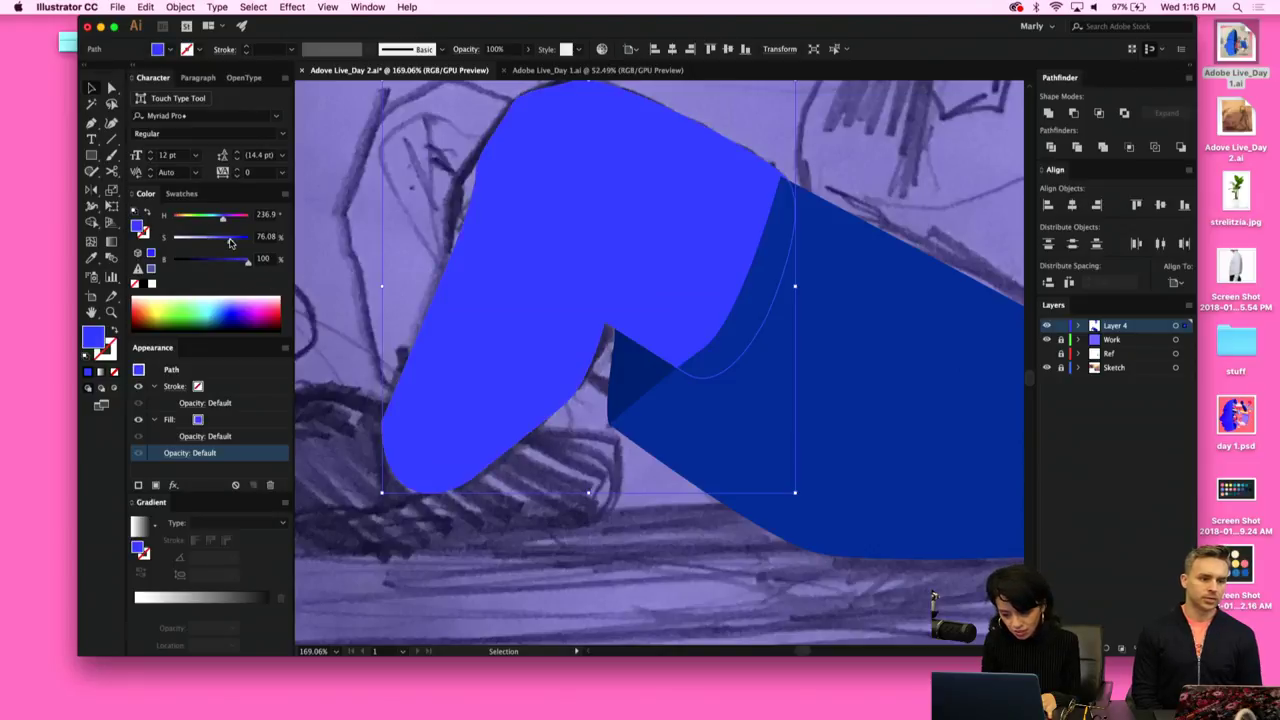
click(618, 564)
Trace the front of the seated figure's jacket from the waist up to the neck and across the collar with the Pen tool.
scroll(618, 564, down, 4)
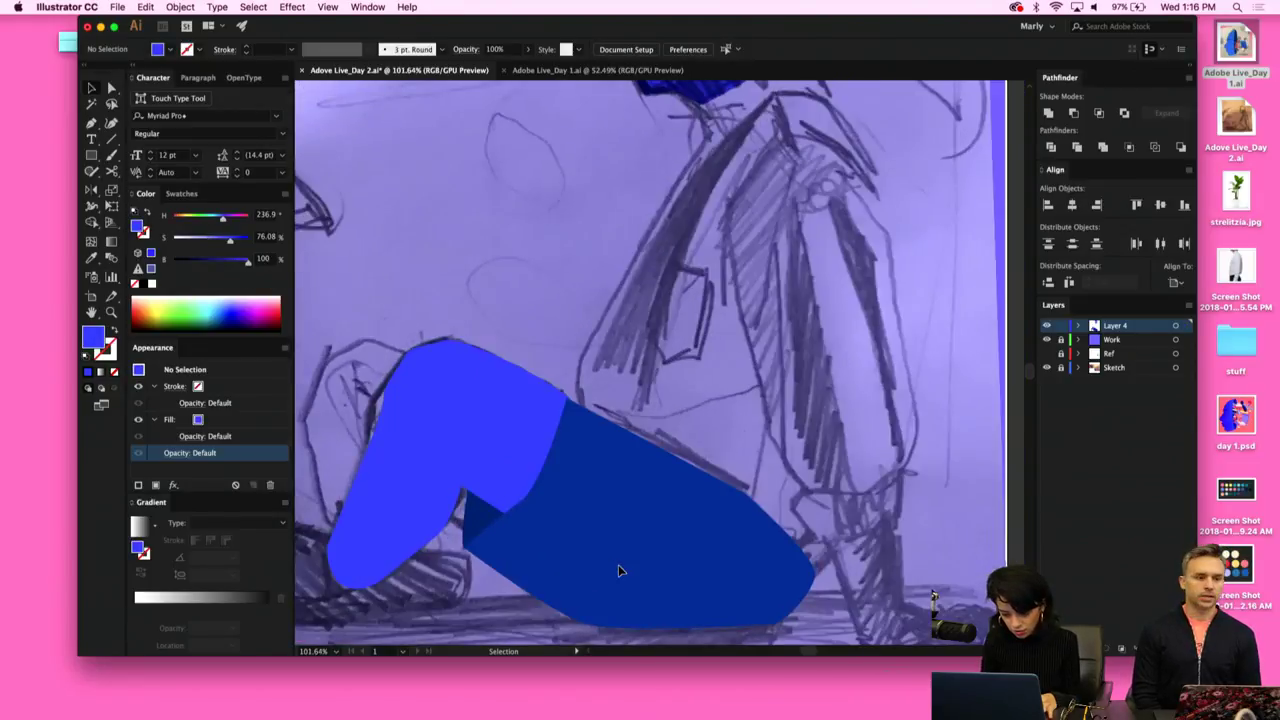
scroll(618, 570, down, 3)
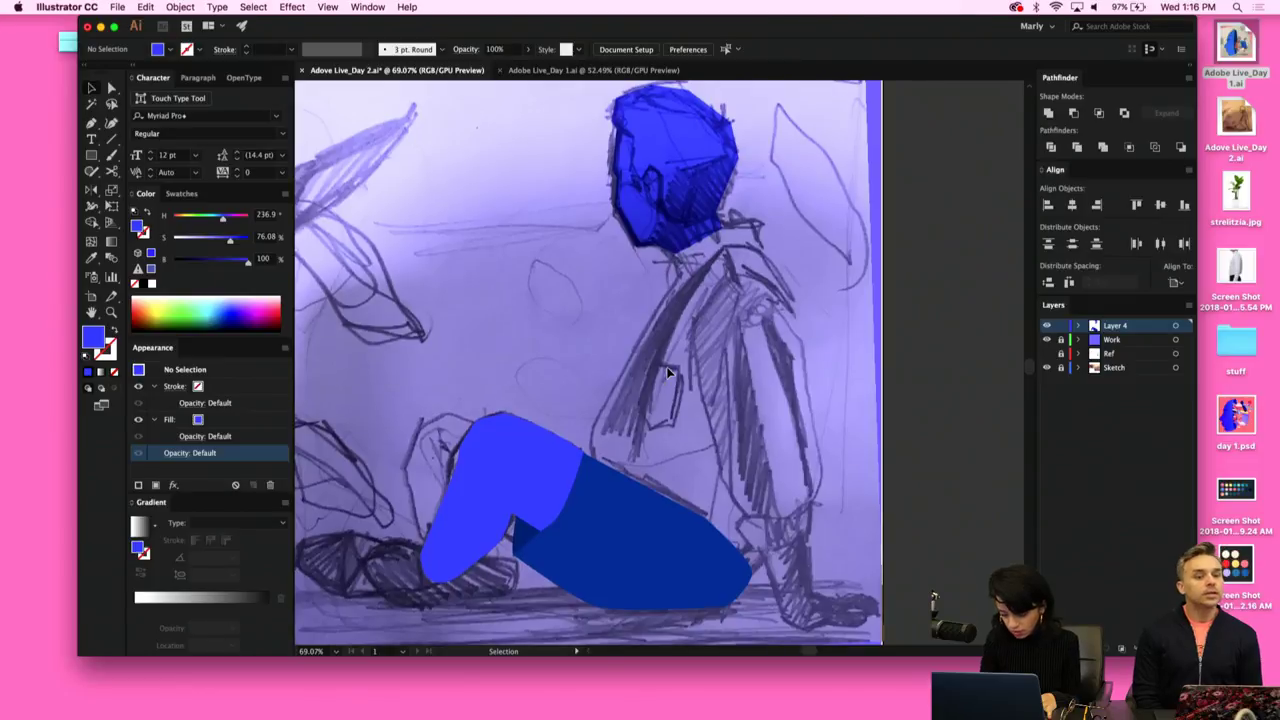
key(p)
click(598, 472)
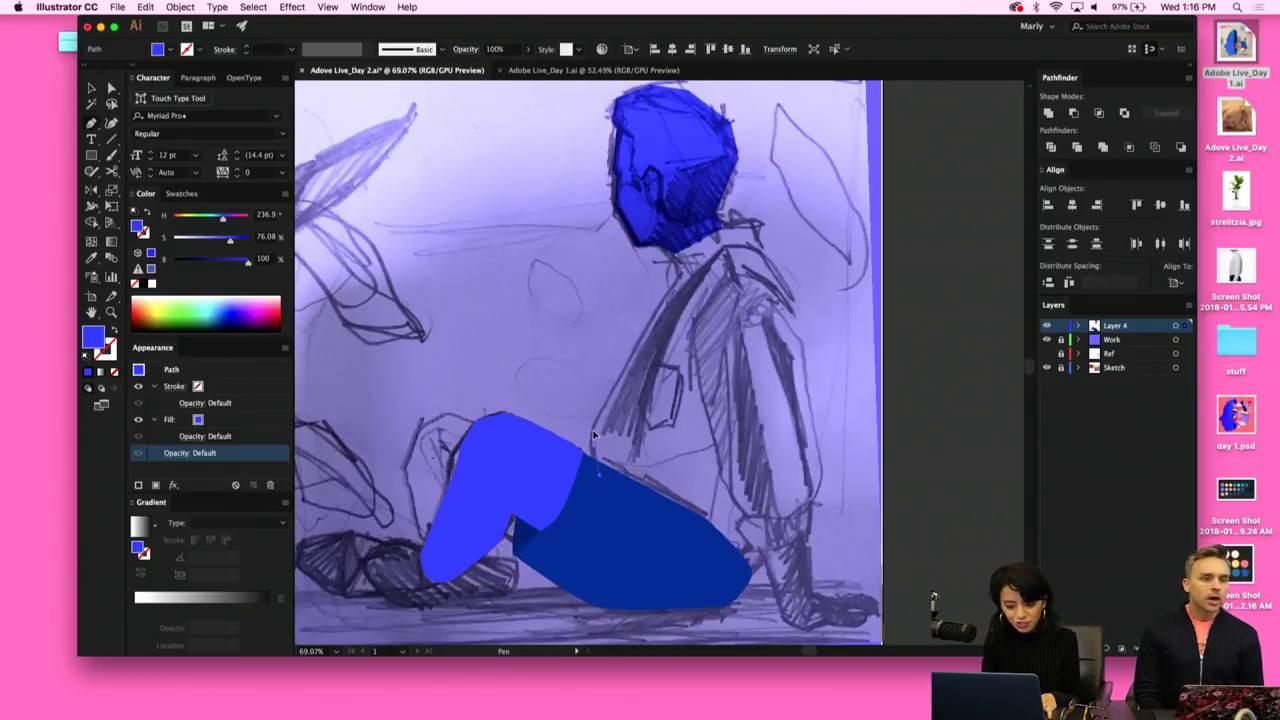
click(594, 436)
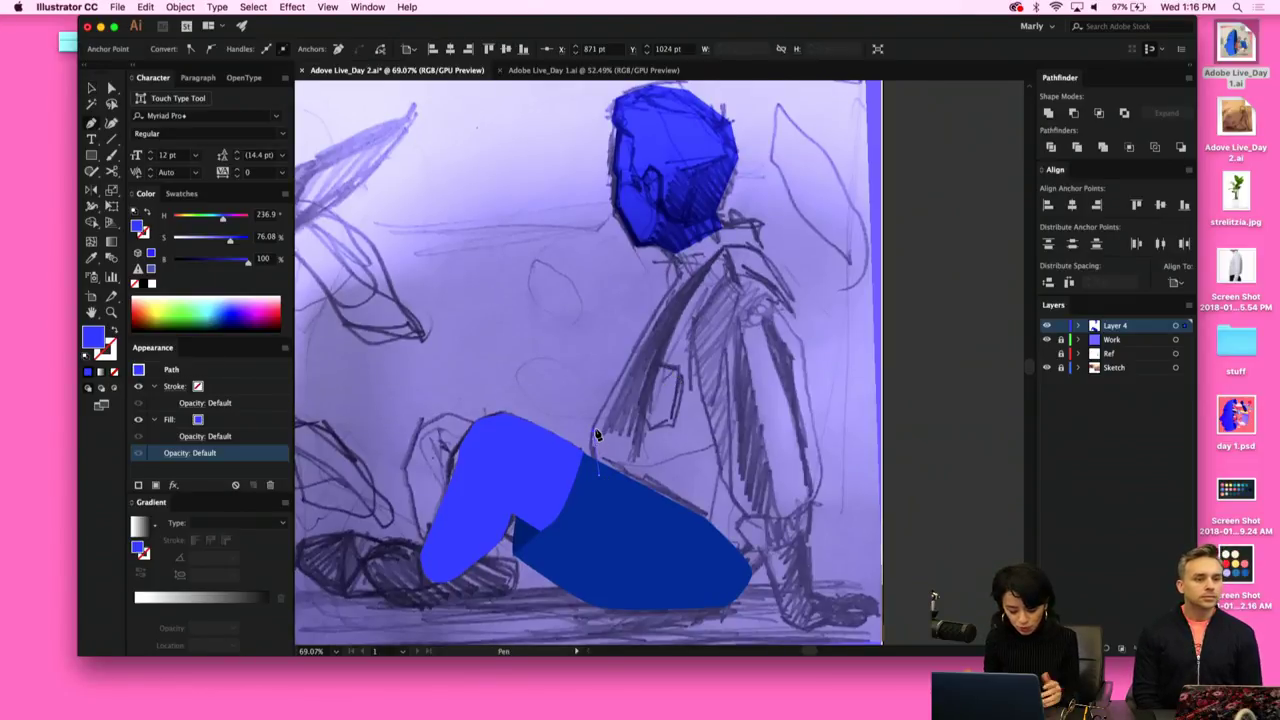
click(680, 263)
click(676, 238)
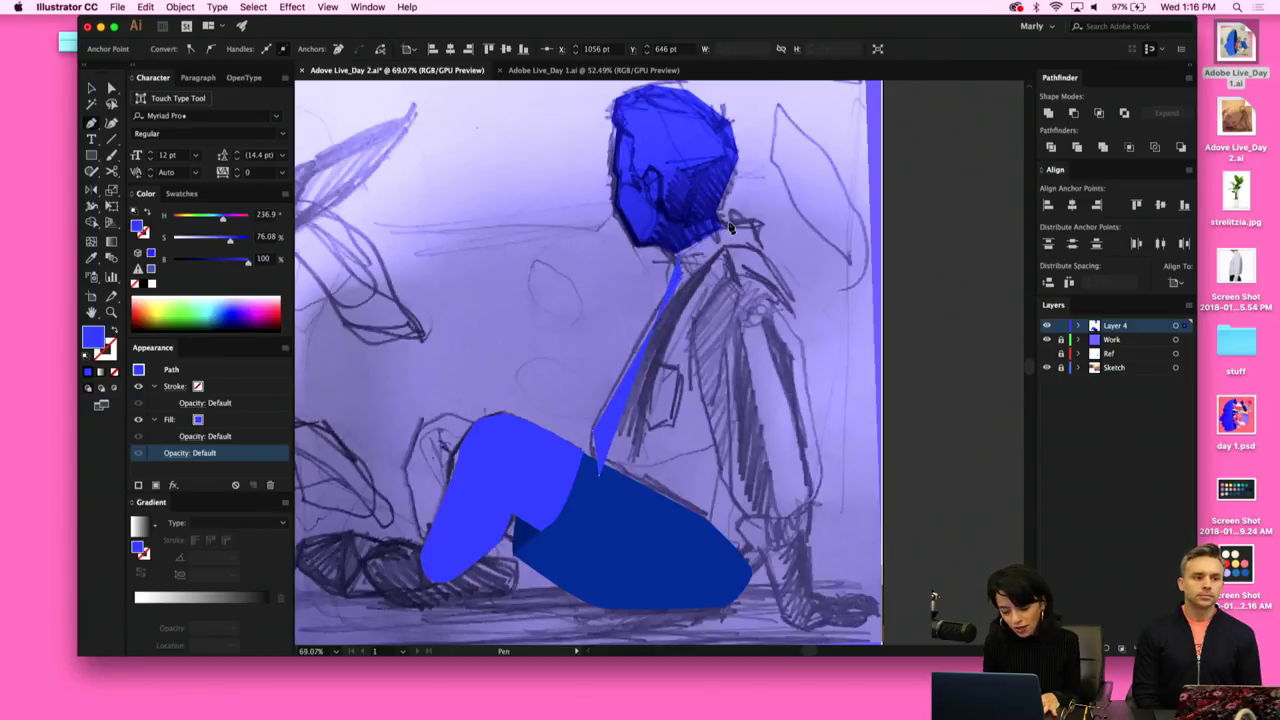
click(733, 226)
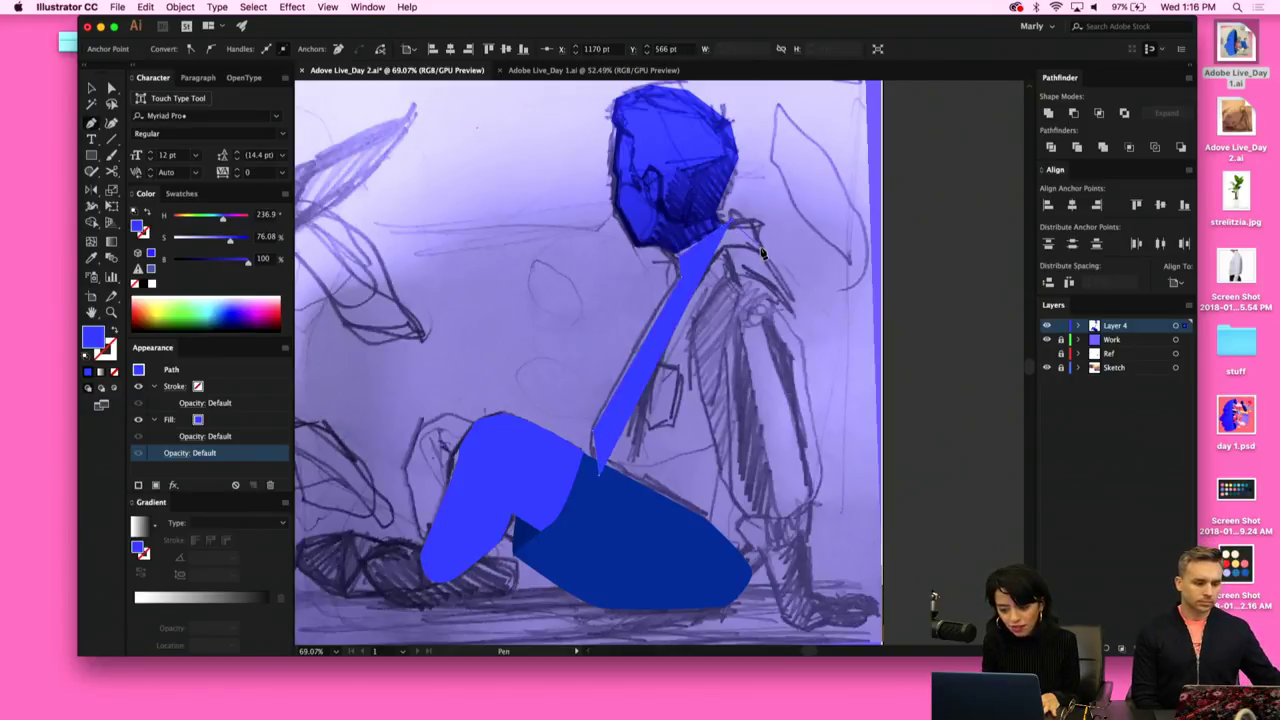
click(762, 253)
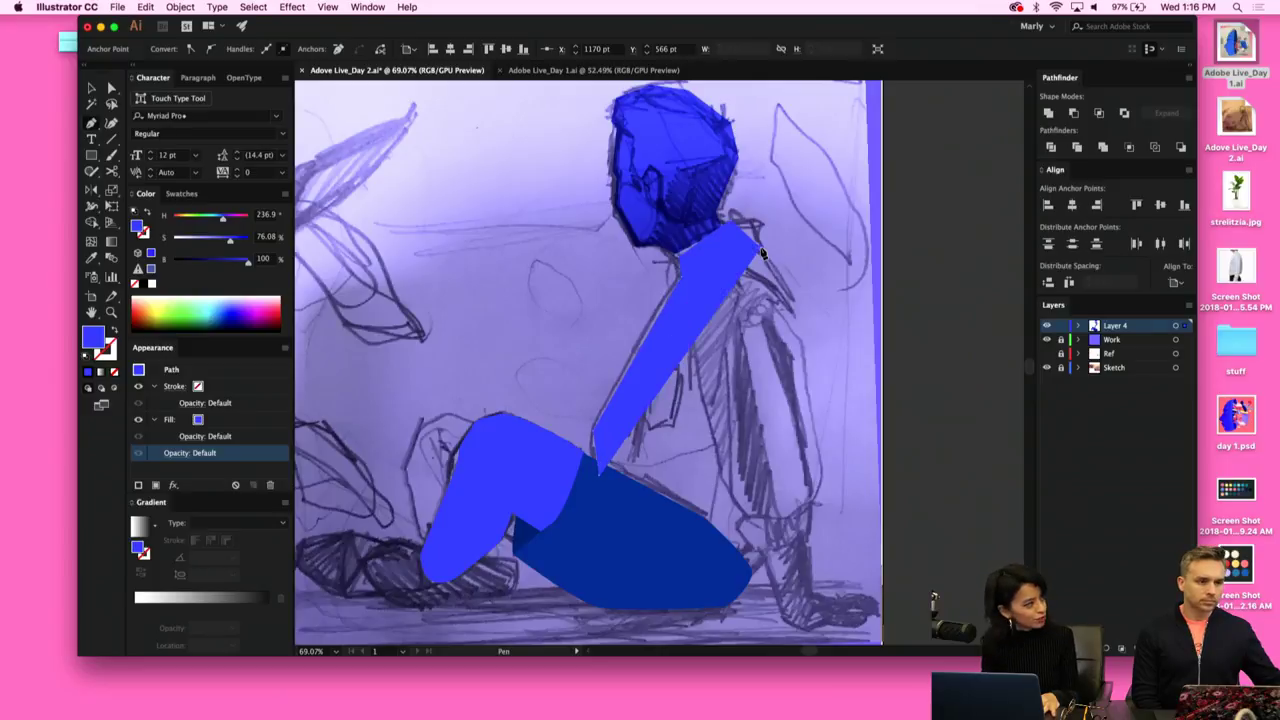
Continue the jacket outline down the back and outer sleeve and around the bottom of the cuff, following the sketch.
click(787, 313)
click(804, 347)
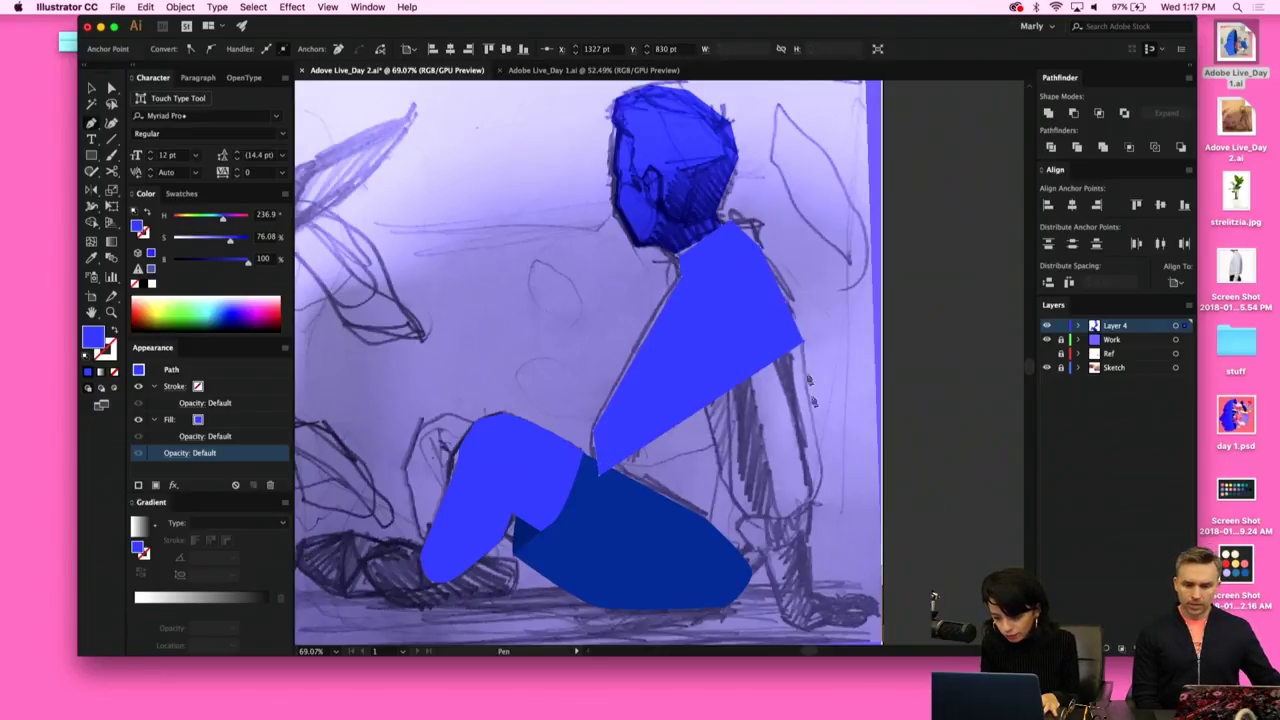
click(823, 478)
click(812, 512)
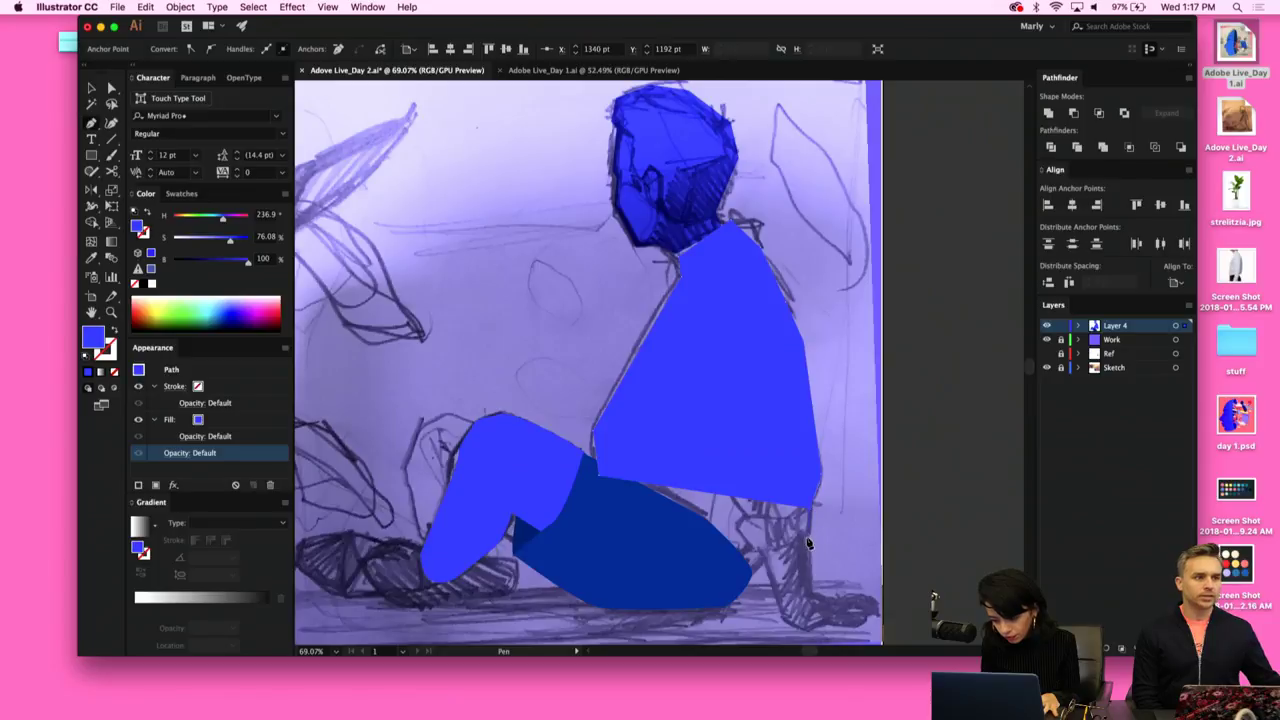
click(808, 538)
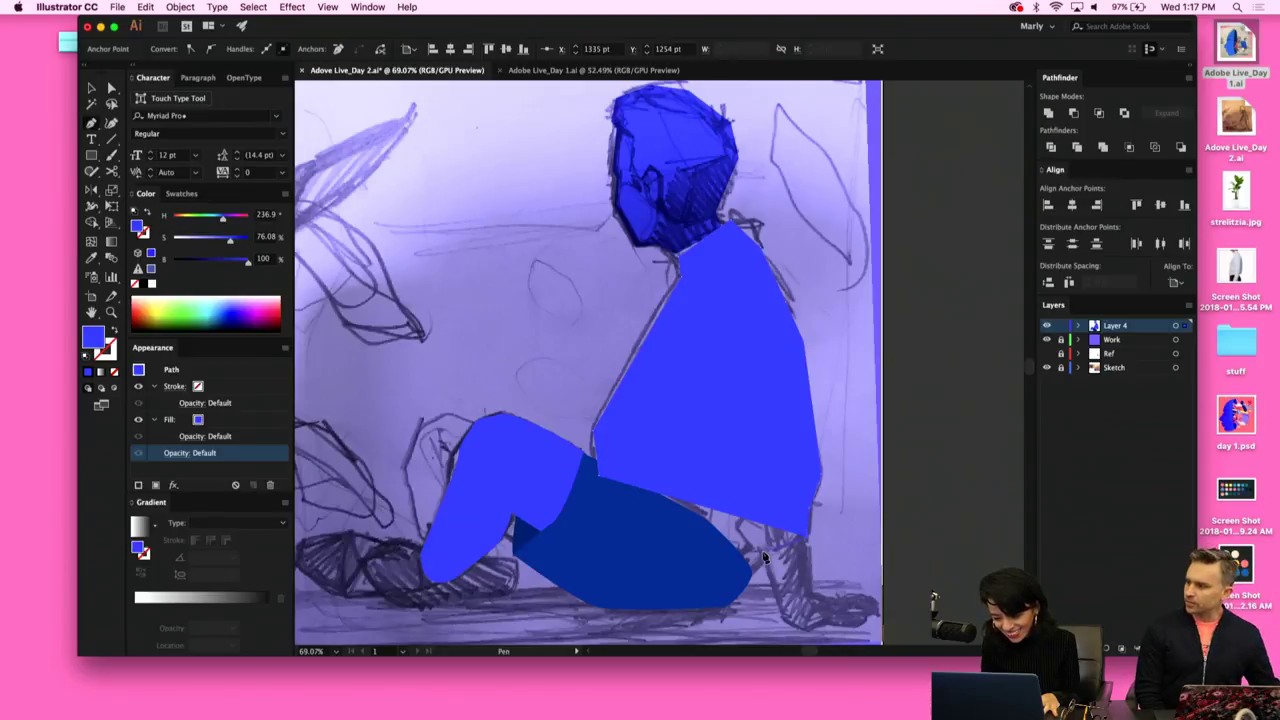
click(763, 555)
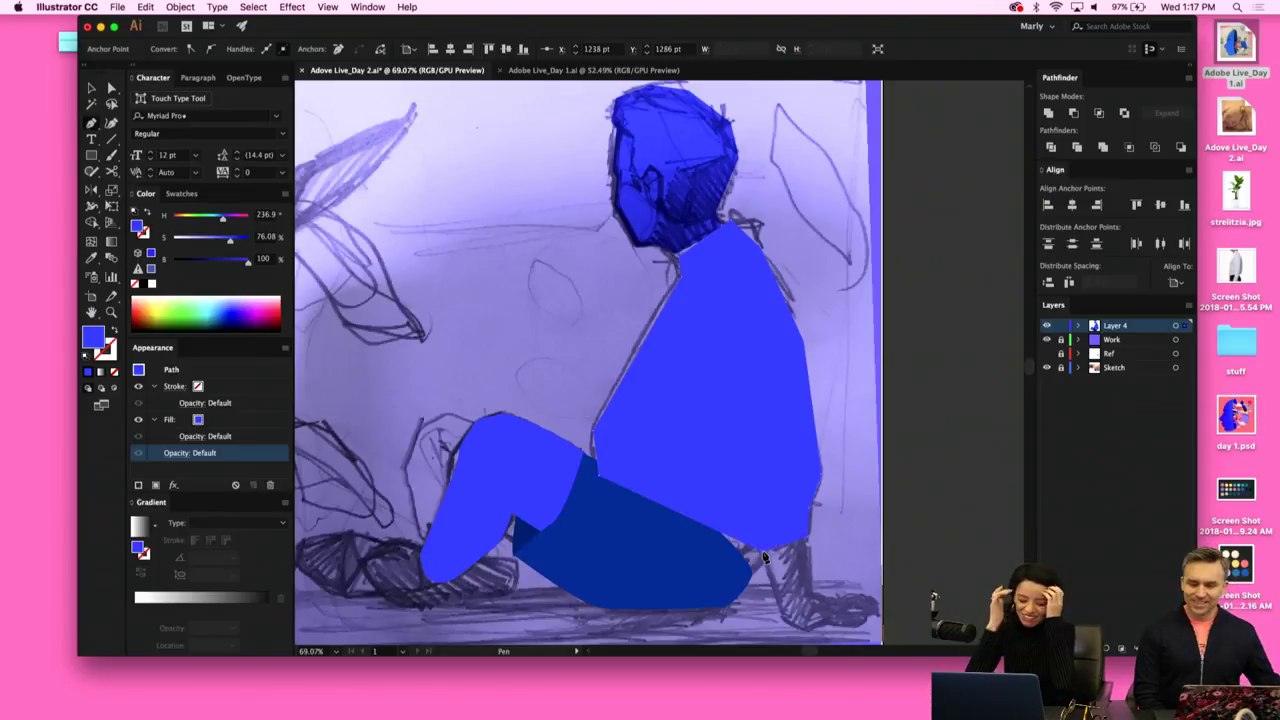
Finish the jacket outline along the cuff's inner edge and back across the thigh to the front waist.
click(755, 539)
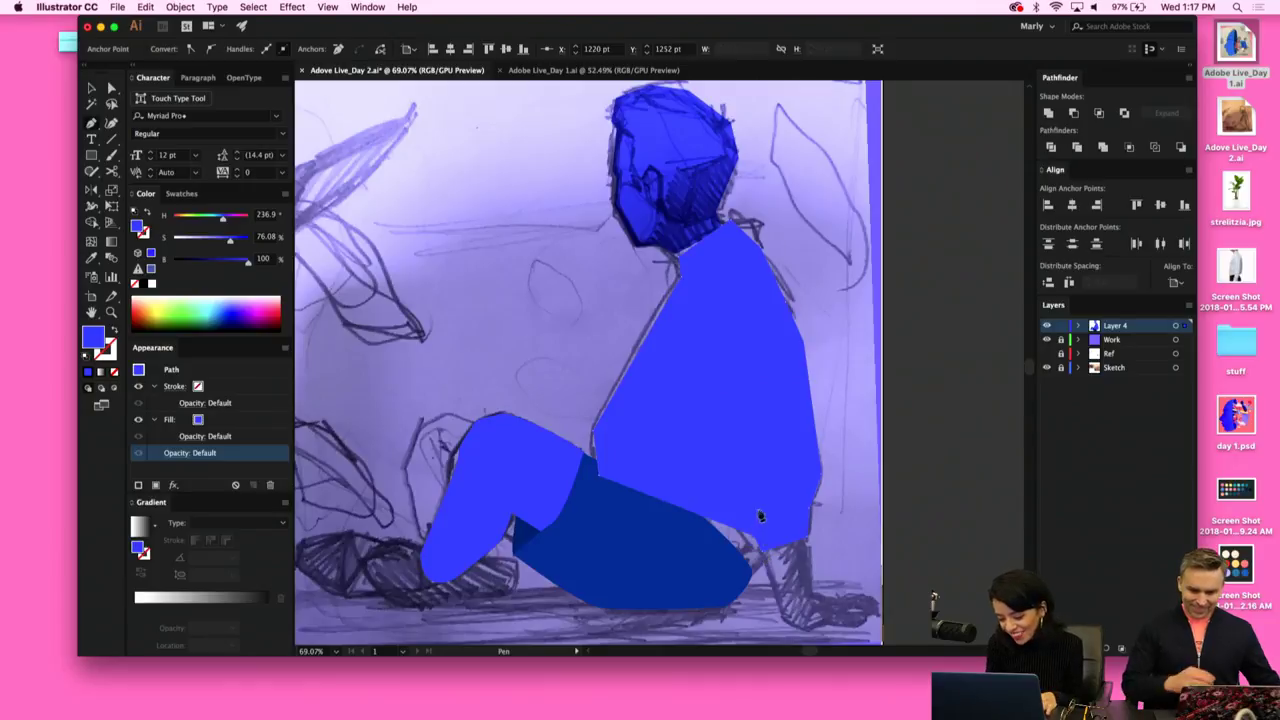
click(771, 520)
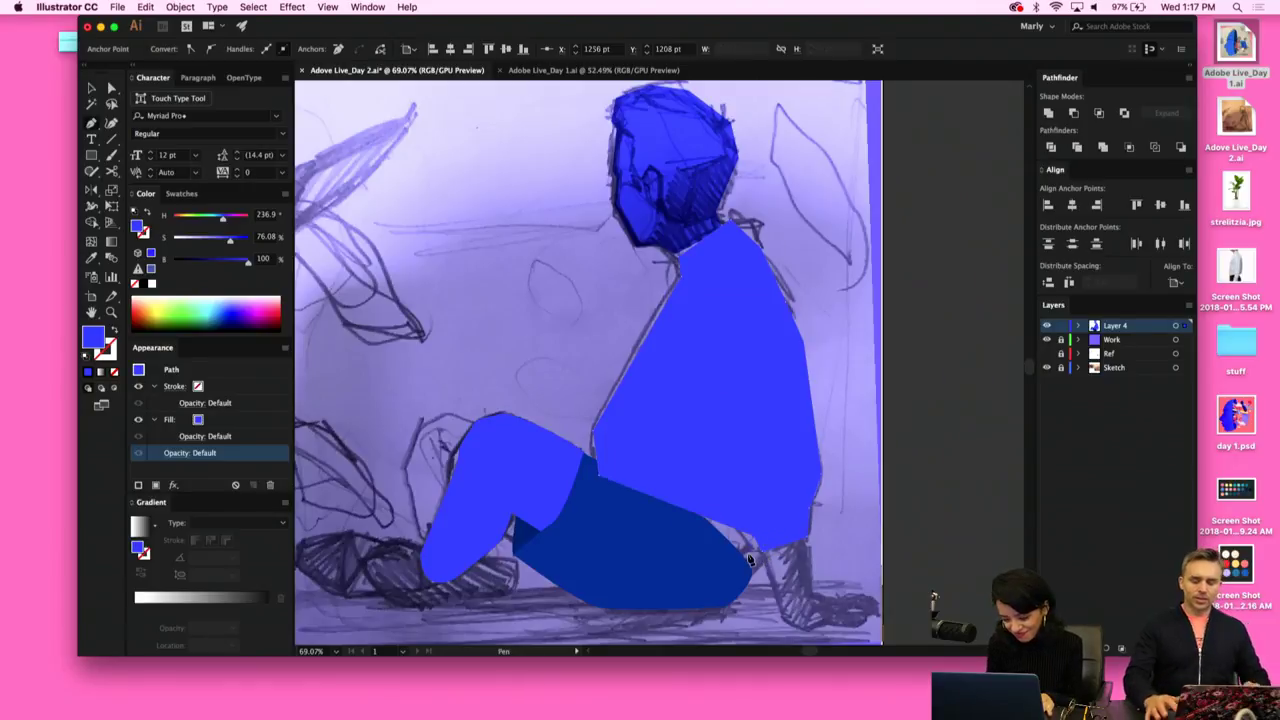
click(750, 528)
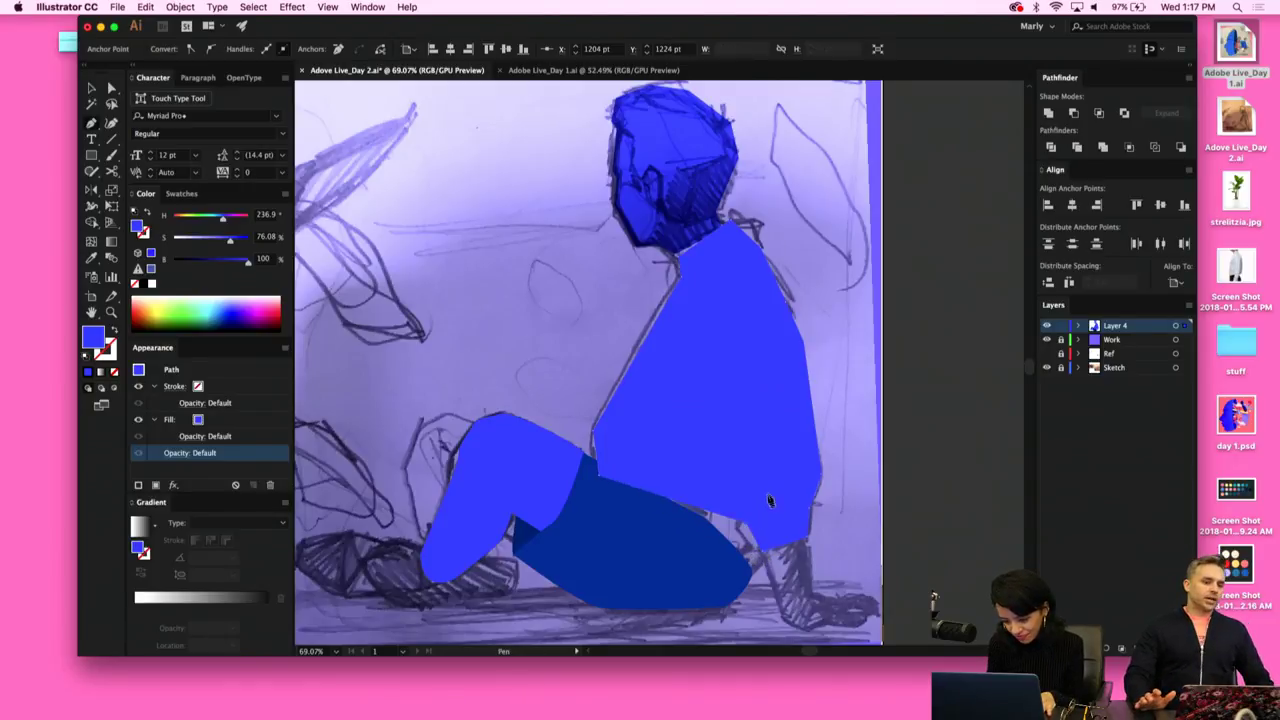
click(756, 578)
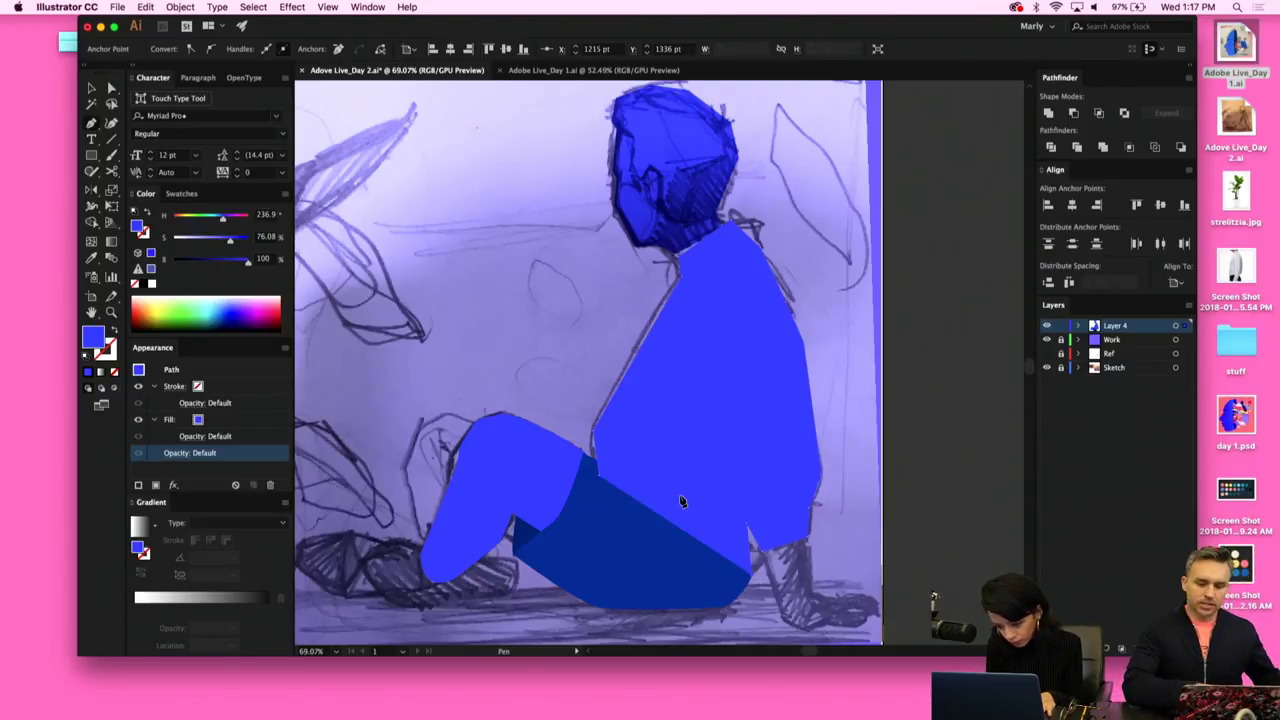
click(681, 500)
Adjust the hem's anchor point over the thigh and set the jacket's fill to about 54% saturation and 81% brightness.
key(a)
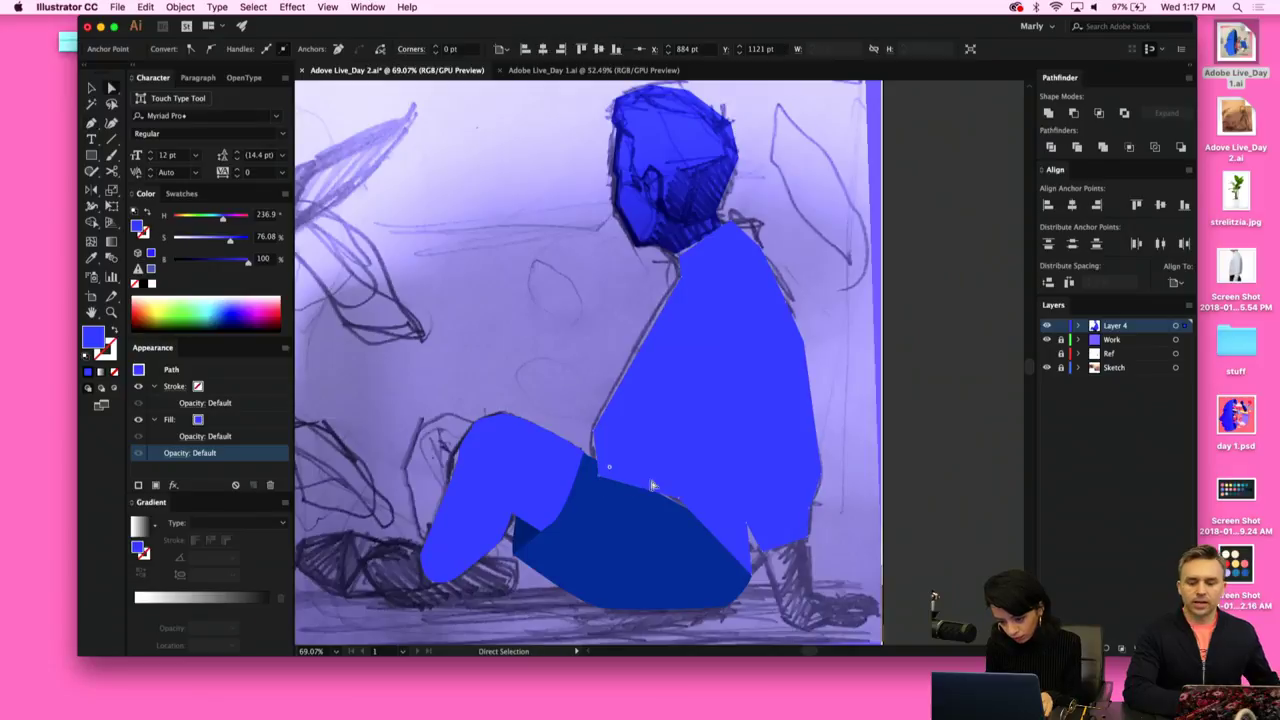
drag(677, 504, 677, 506)
click(235, 261)
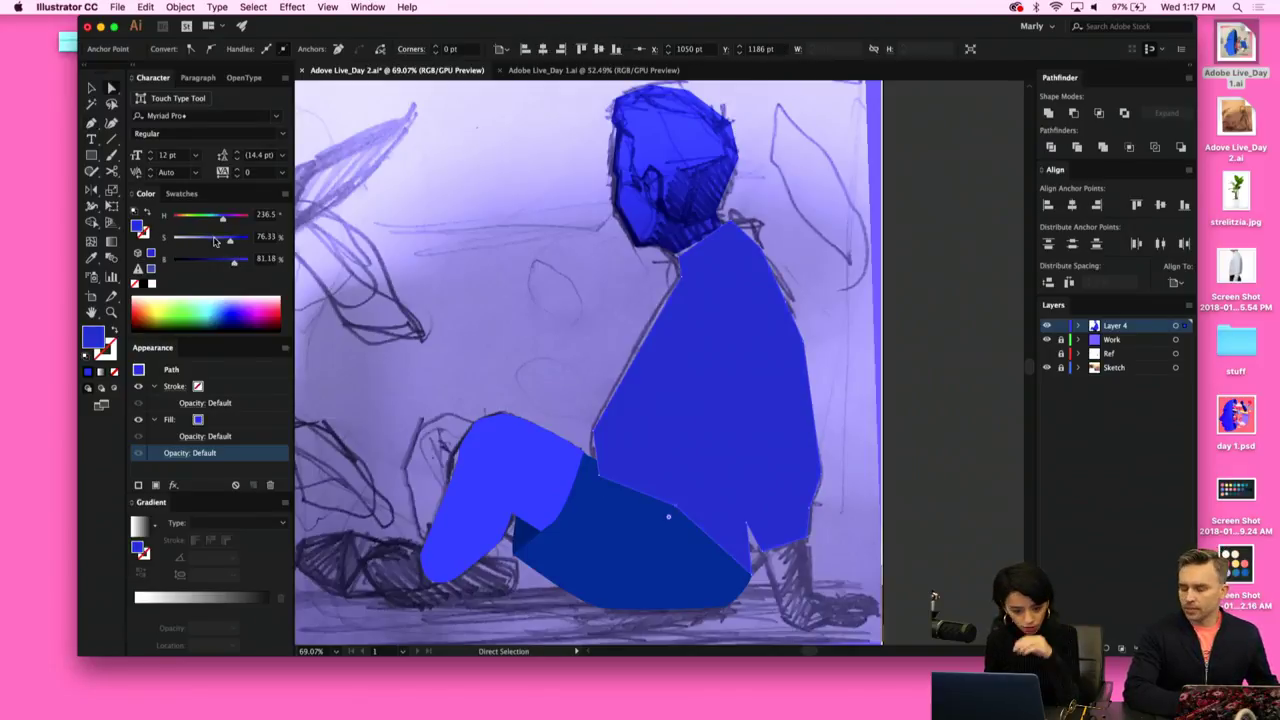
click(213, 241)
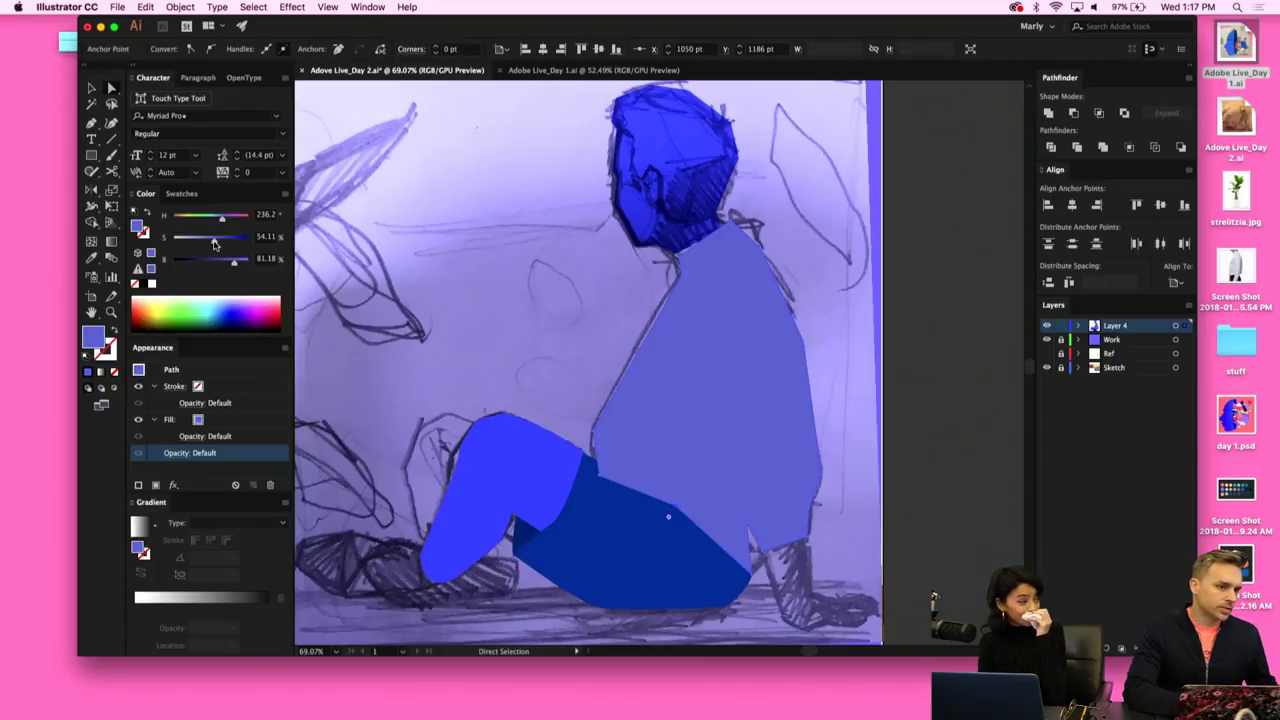
Move the jacket's front waist corner onto the thigh's upper edge and curve the front edge just above it to match the sketch.
click(648, 435)
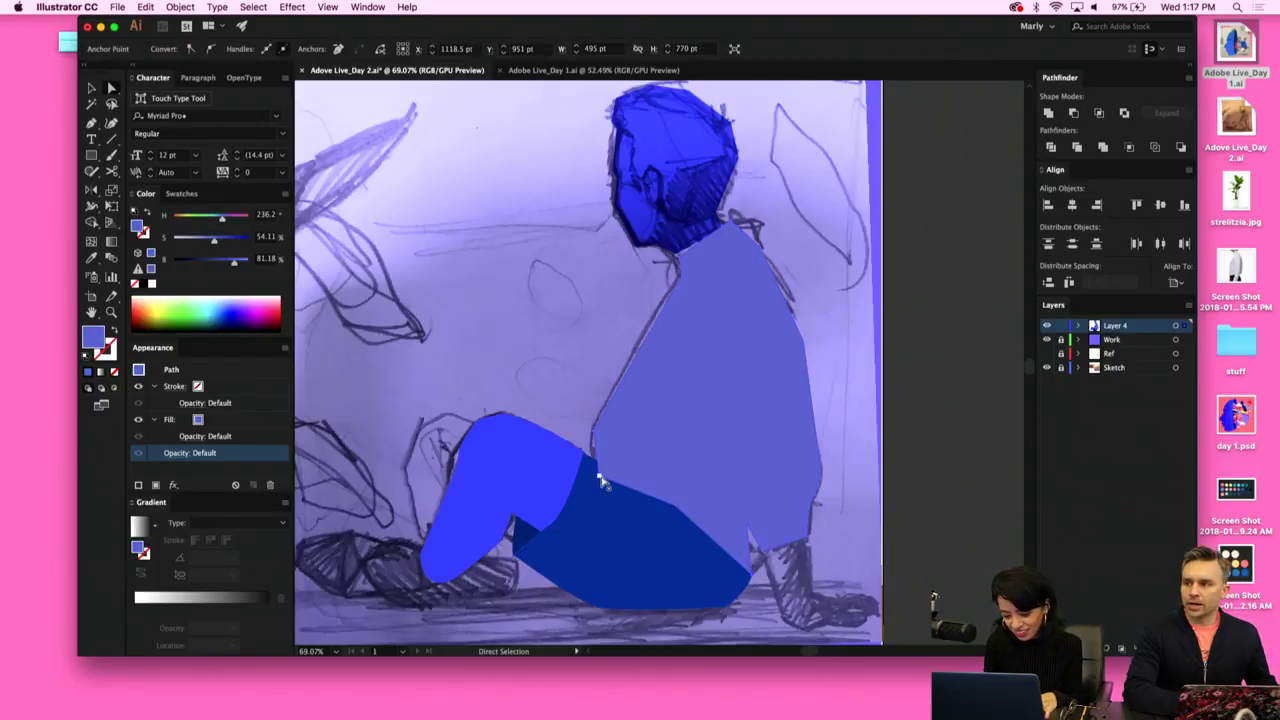
click(603, 482)
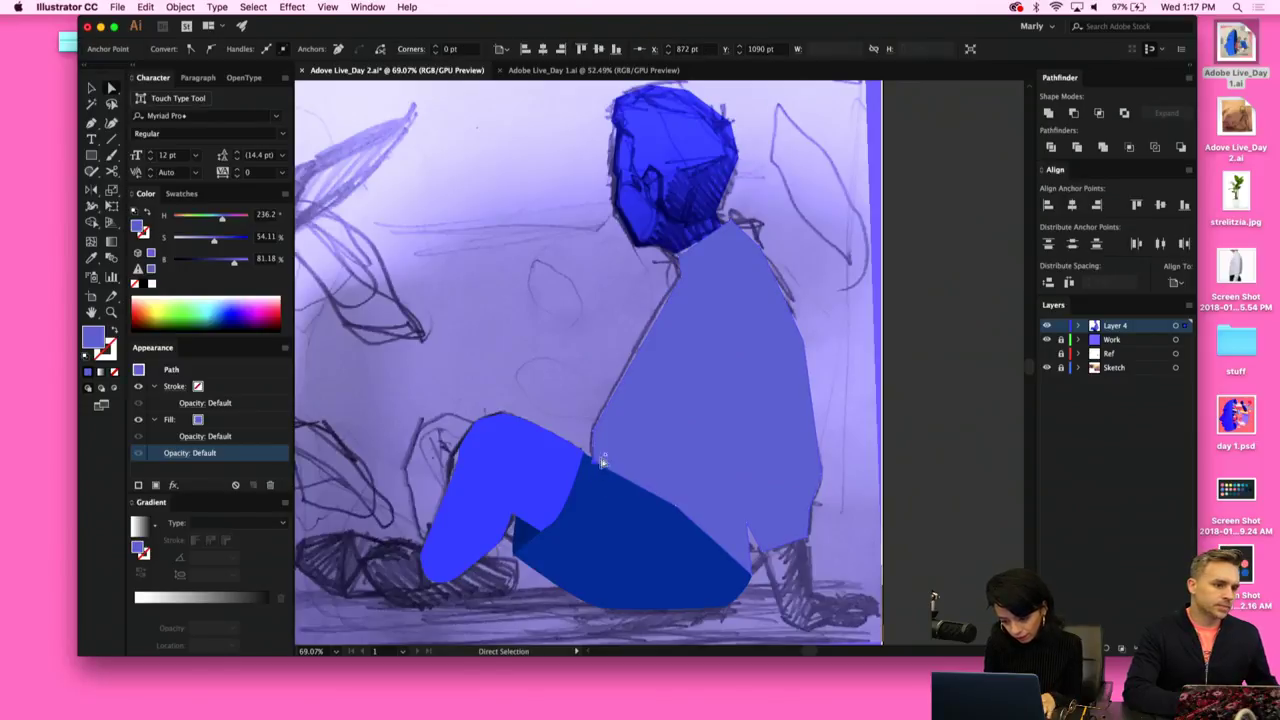
key(shift+c)
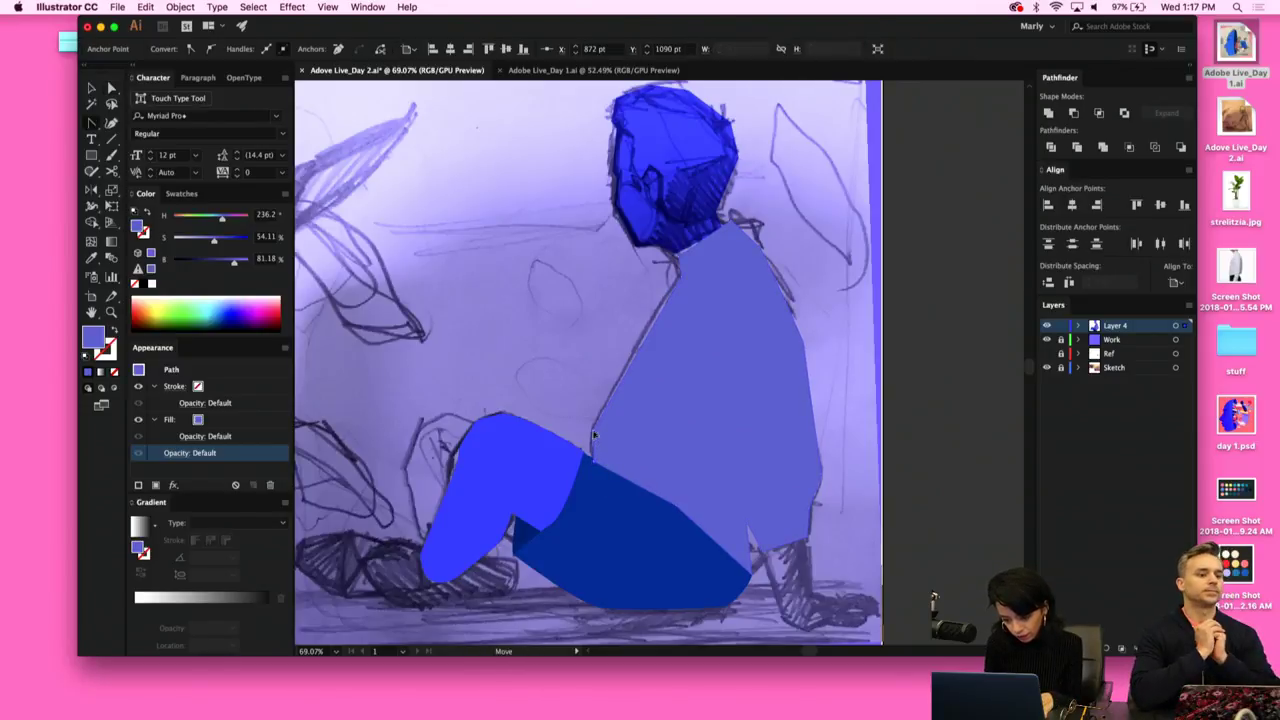
click(593, 437)
key(a)
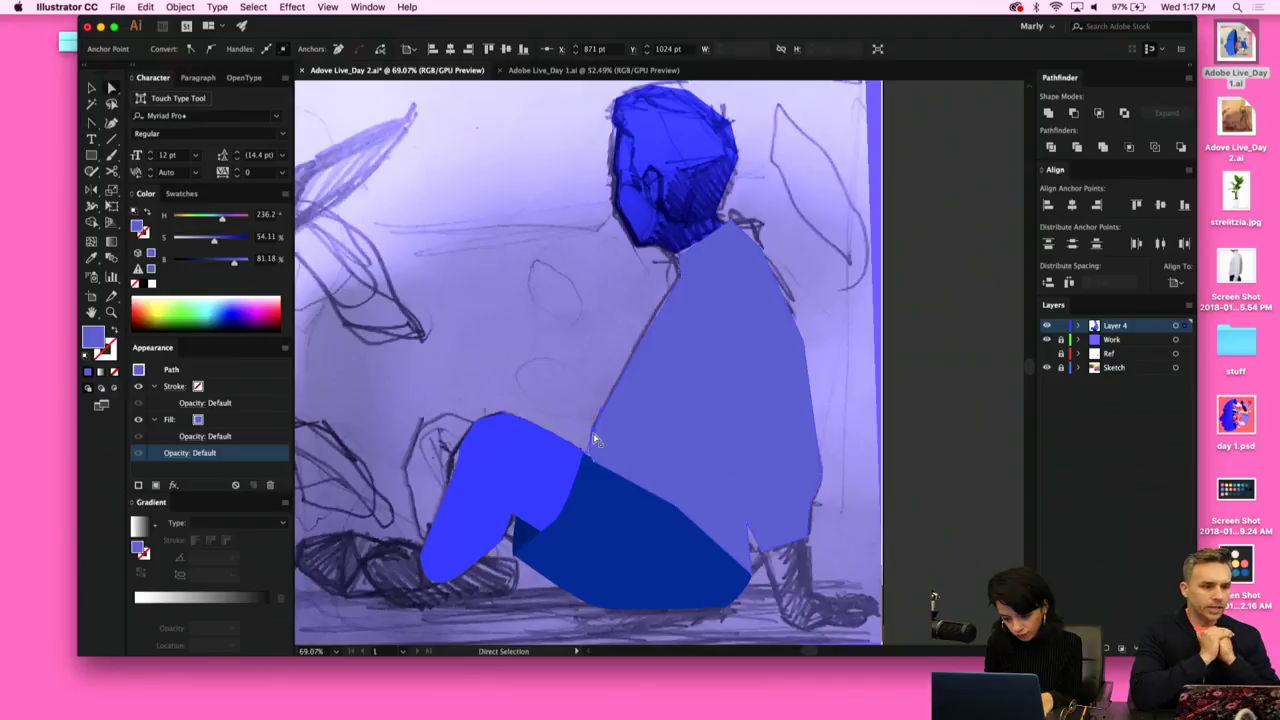
scroll(597, 430, up, 5)
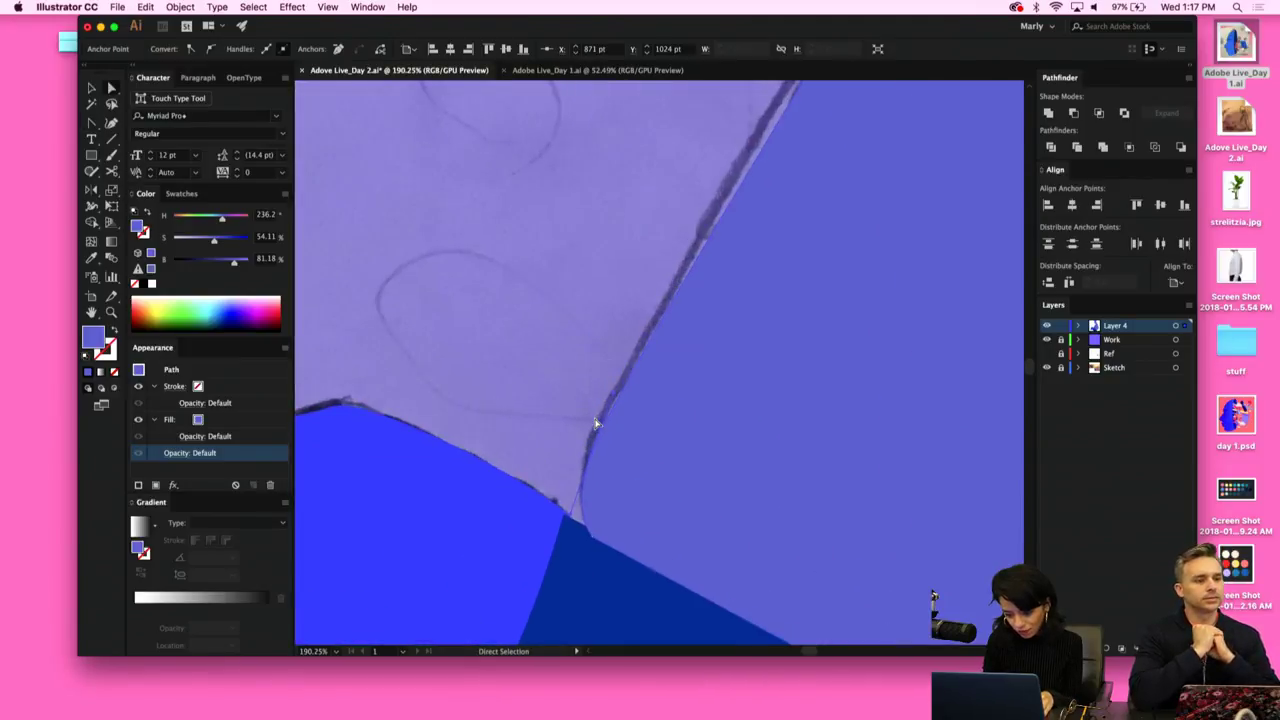
drag(591, 453, 594, 433)
Lower the jacket shape's opacity to 54% and raise its fill brightness to 100%.
scroll(593, 435, down, 4)
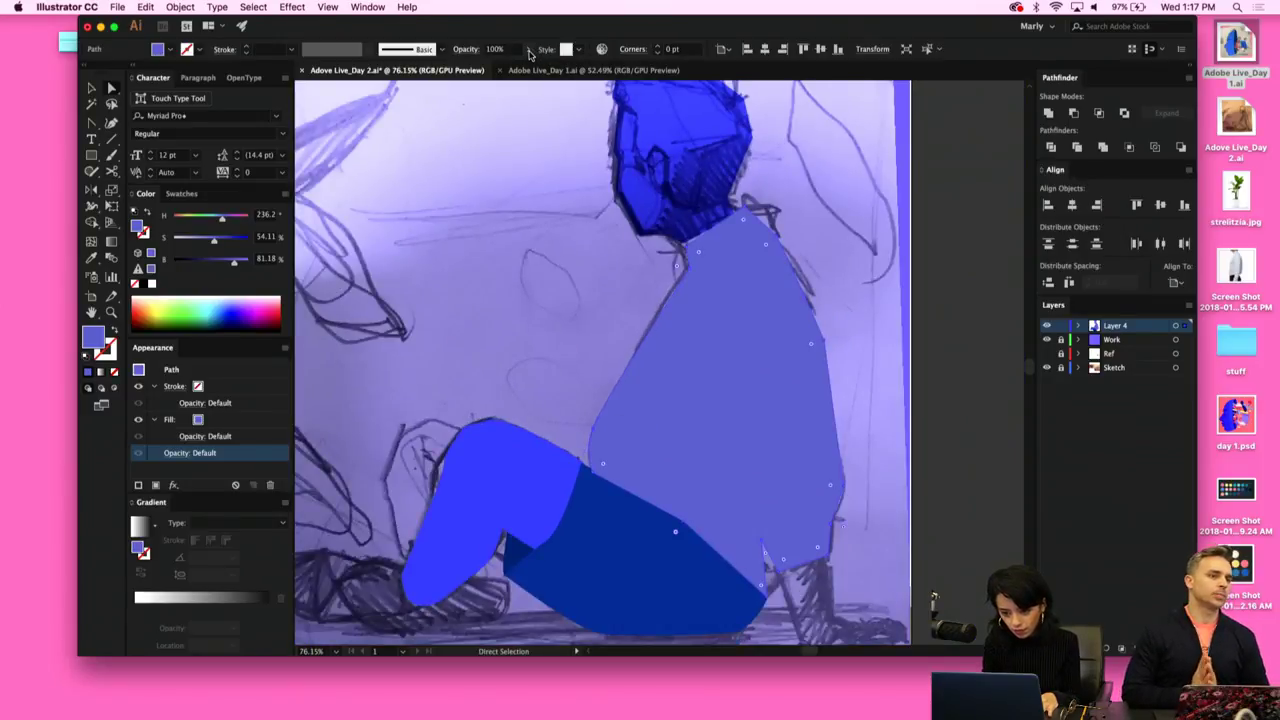
click(527, 49)
drag(527, 66, 504, 66)
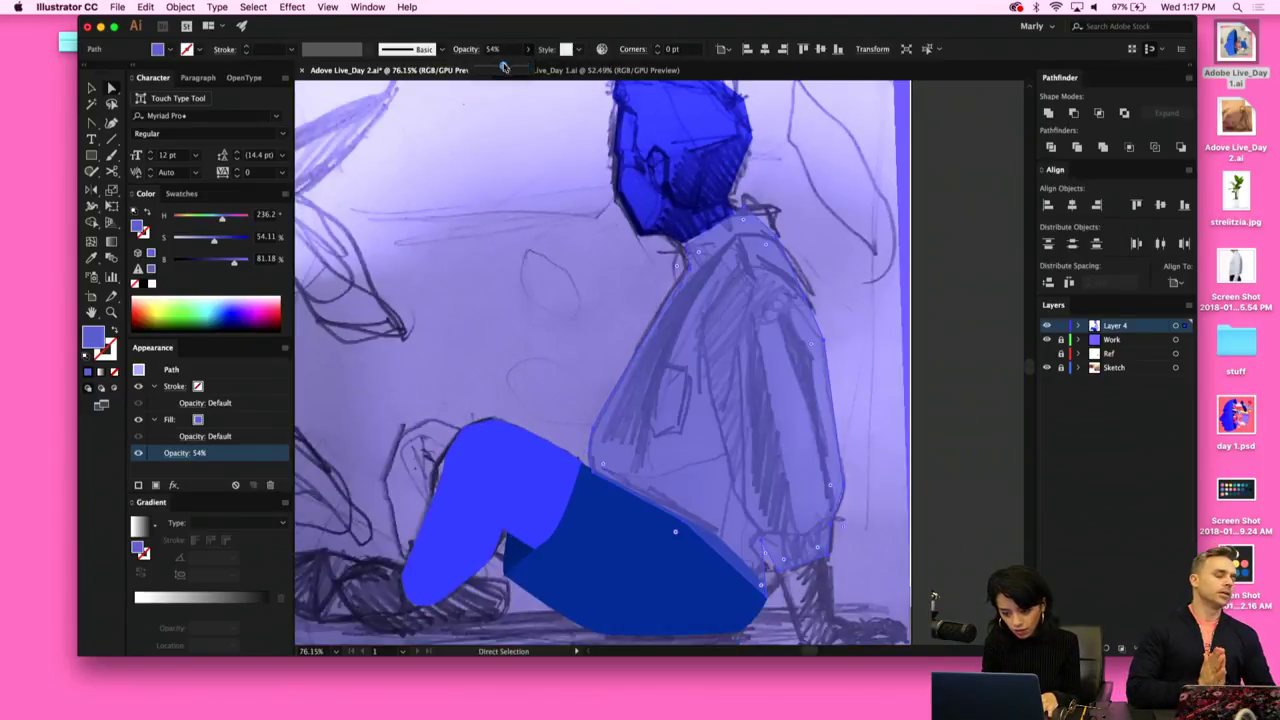
click(250, 262)
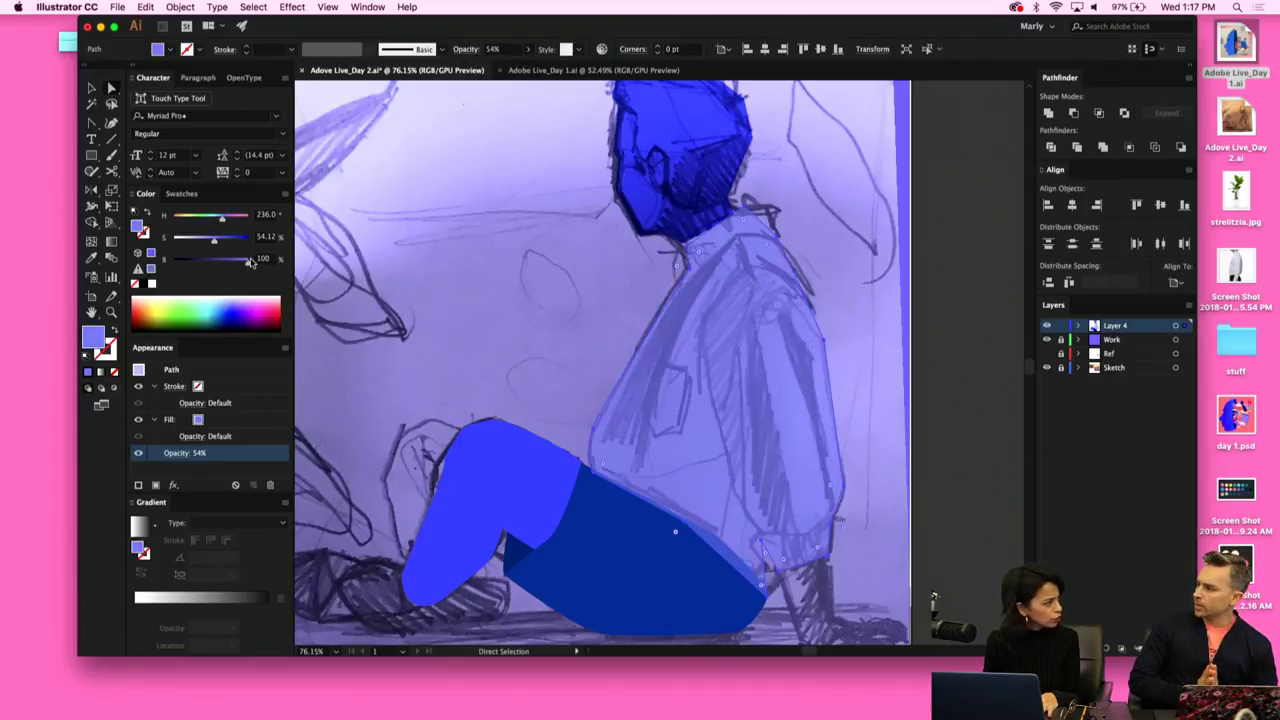
Delete the anchor at the notch between sleeve cuff and hem, and bend the cuff's bottom edge into a rounded curve.
key(minus)
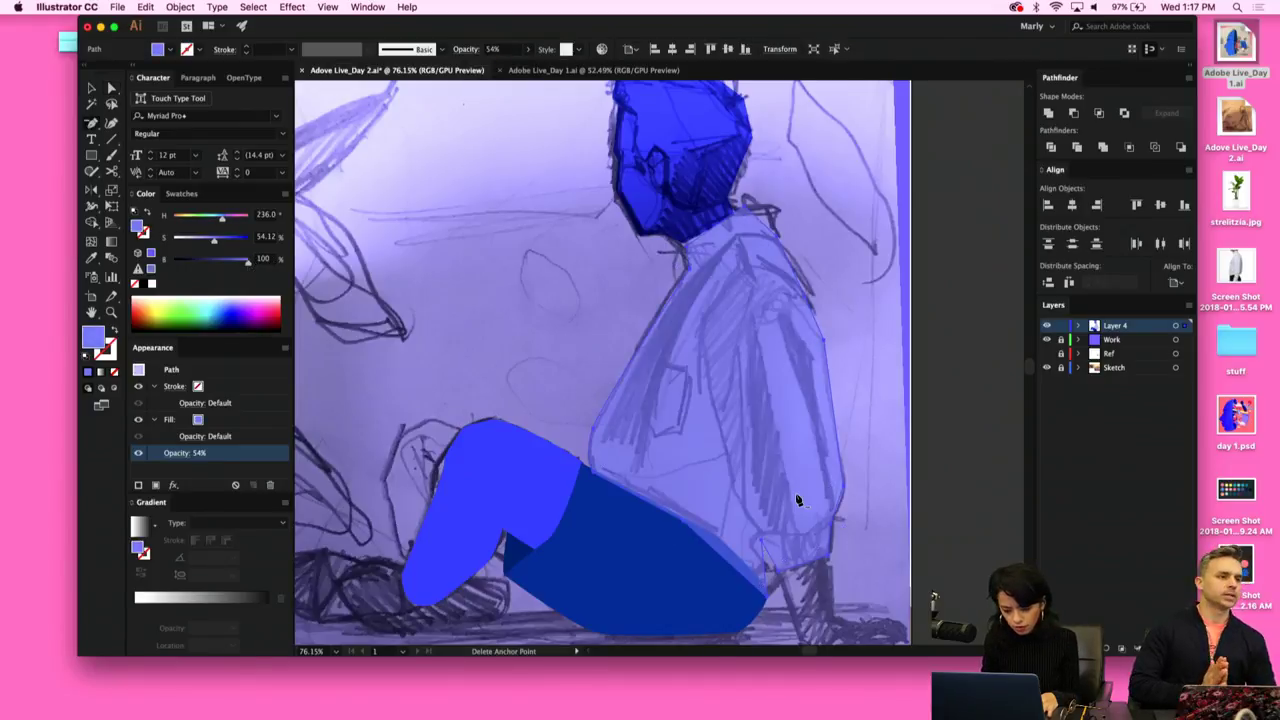
click(762, 546)
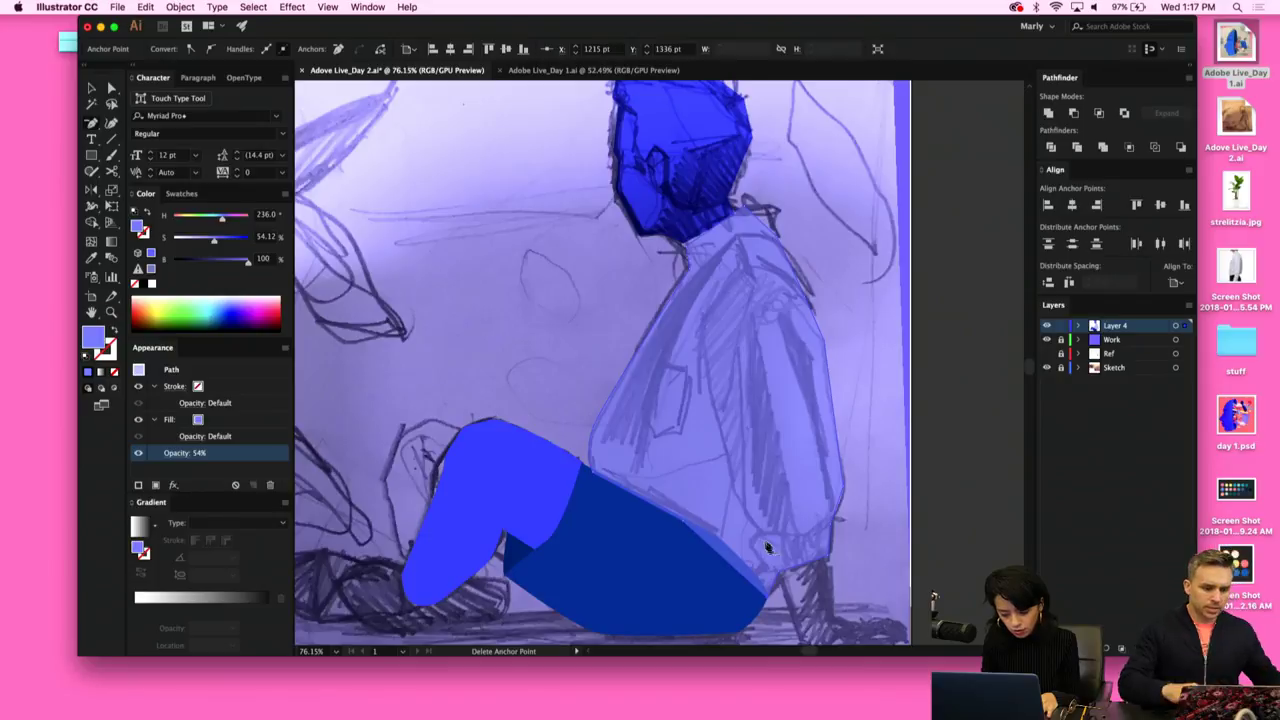
key(shift+c)
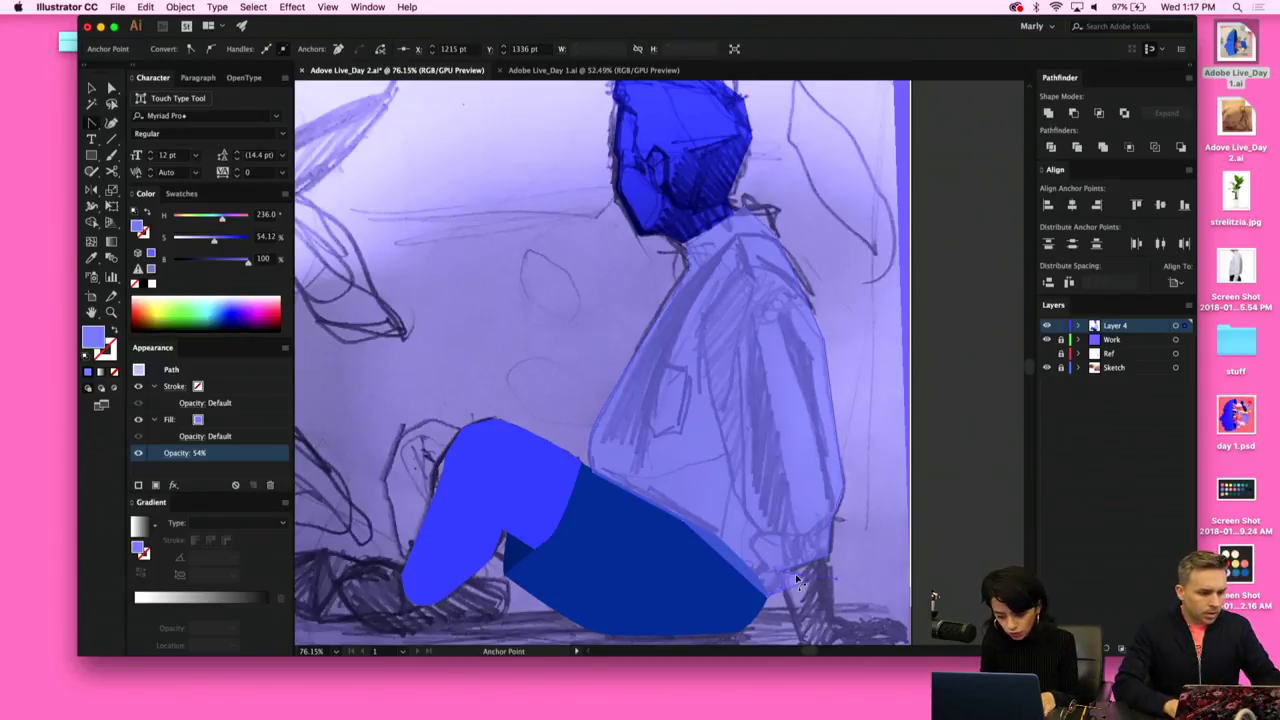
super+click(796, 580)
scroll(797, 578, up, 3)
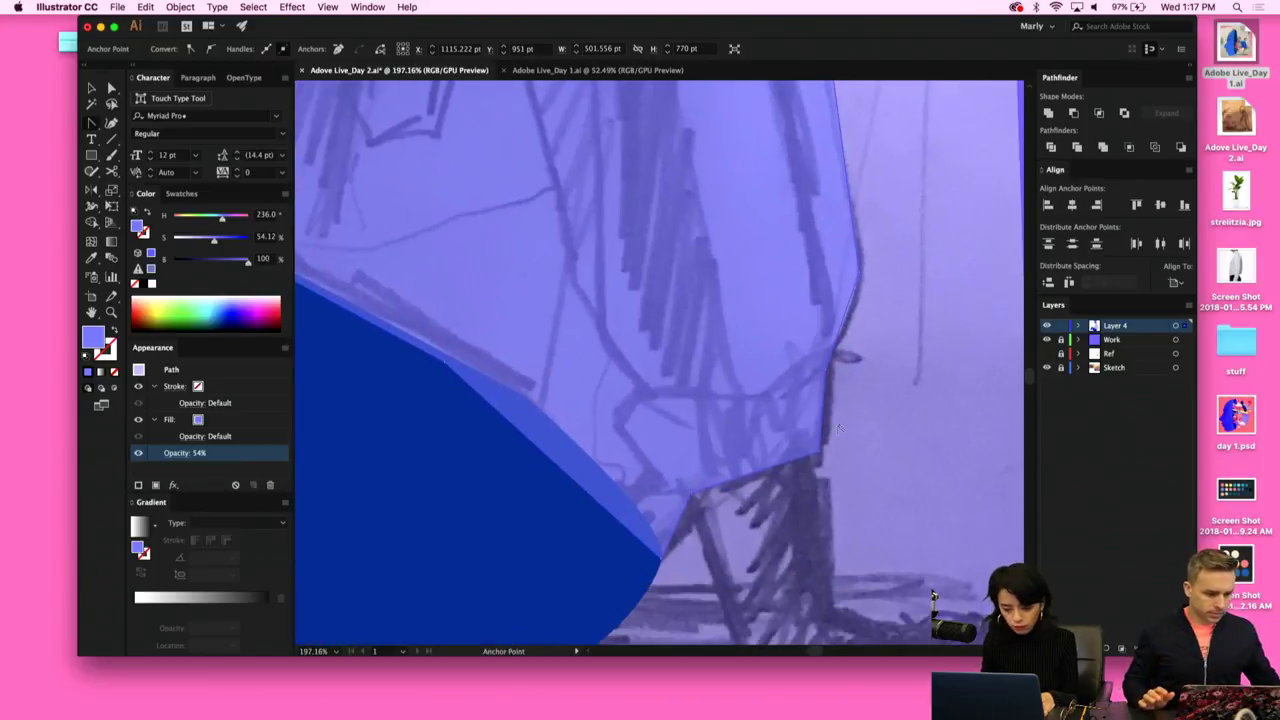
drag(822, 457, 684, 500)
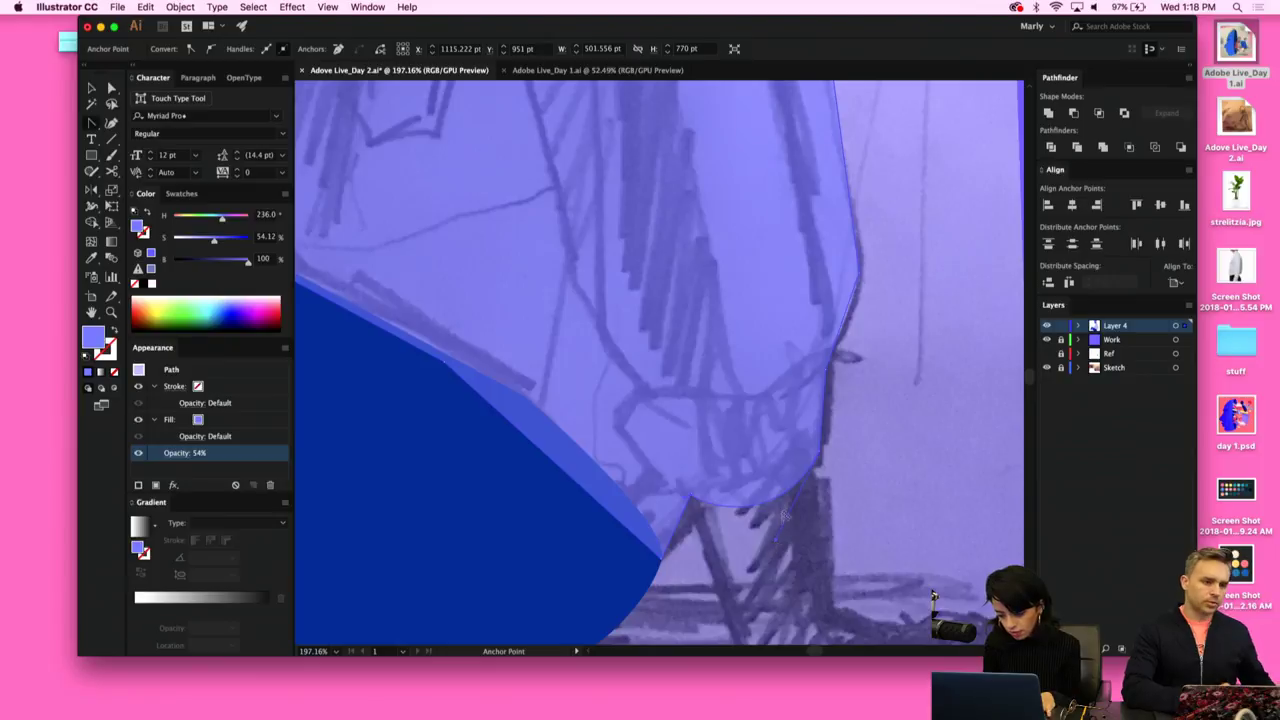
Change the highlight color of Layer 4 to Magenta so its paths stand out against the blue shapes.
scroll(783, 543, up, 3)
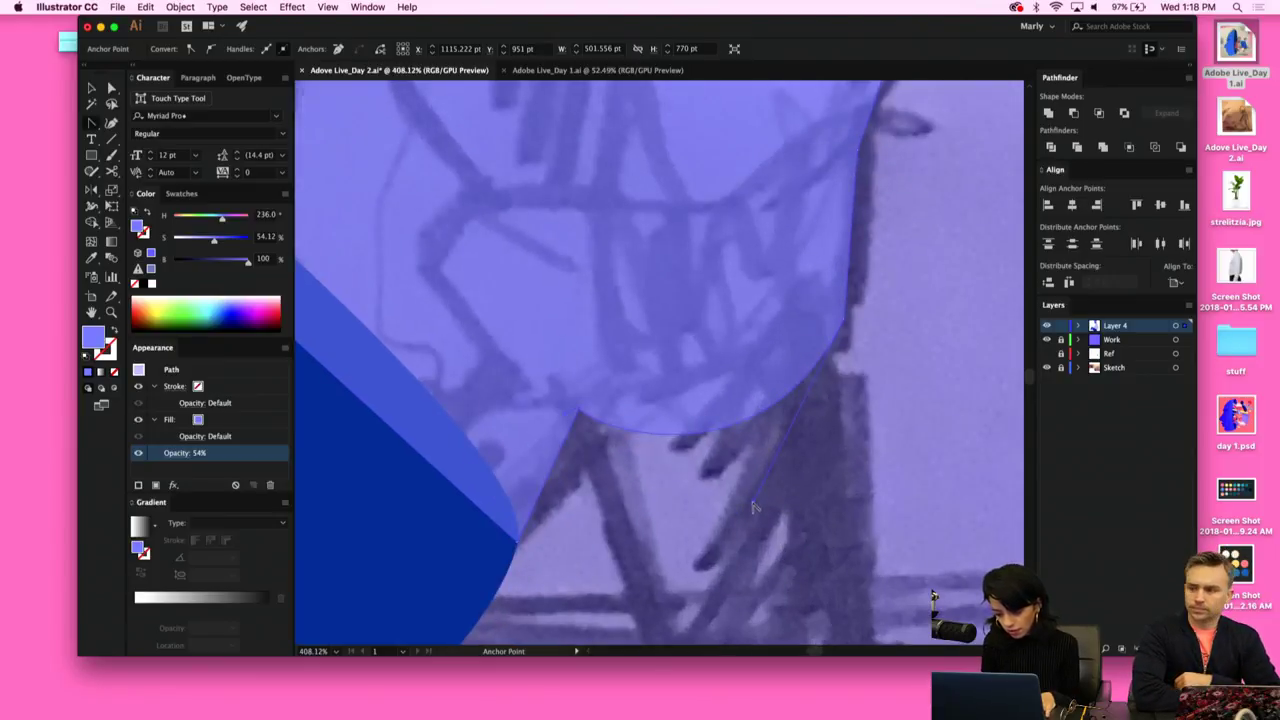
scroll(785, 476, up, 4)
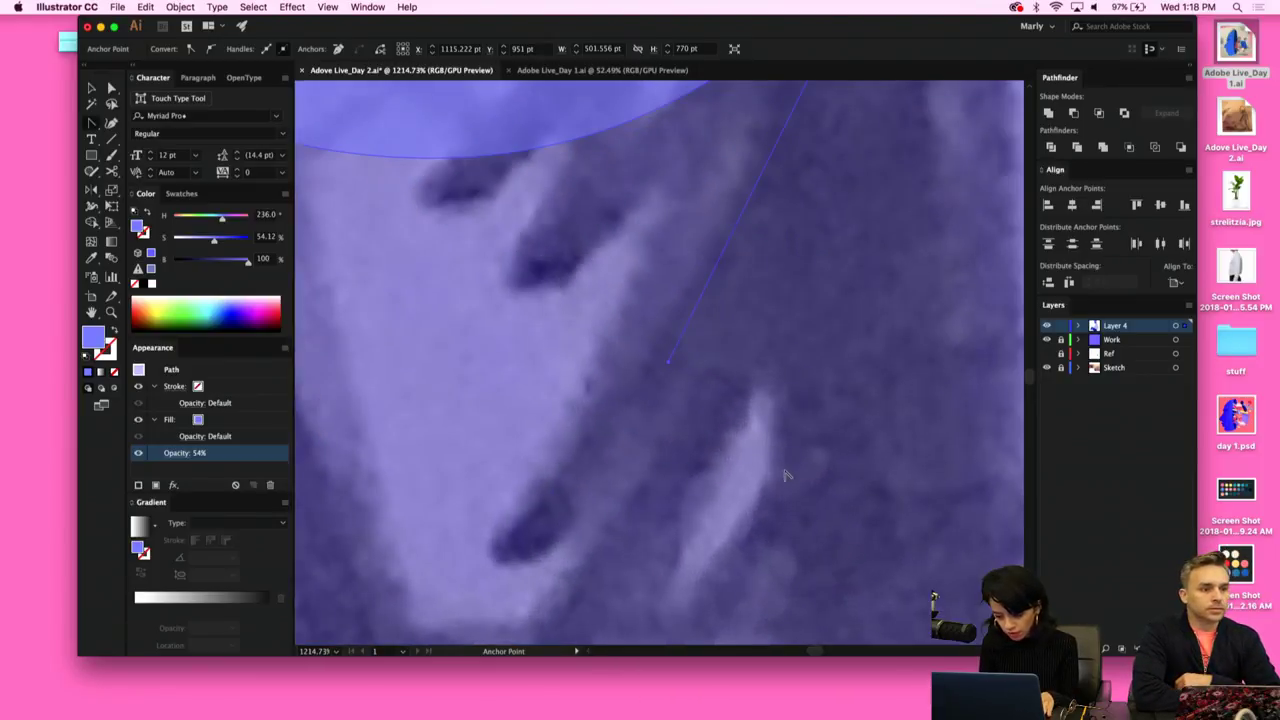
scroll(657, 514, down, 7)
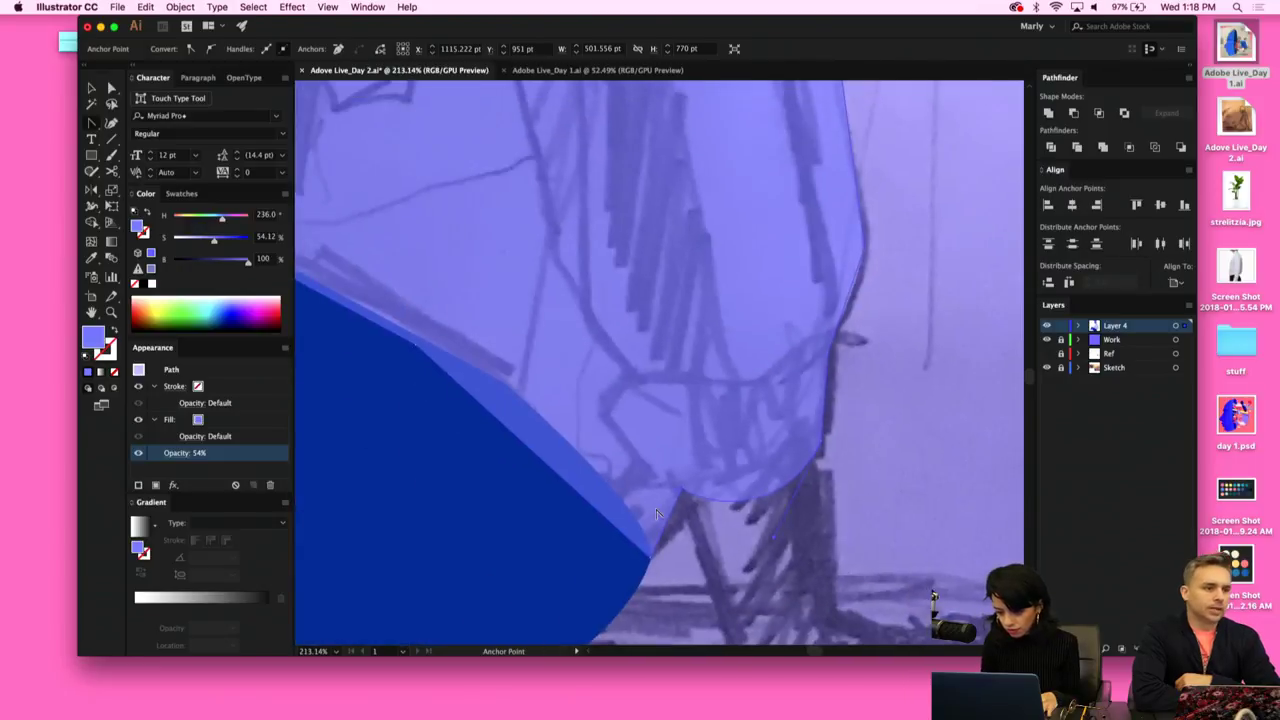
double_click(1128, 327)
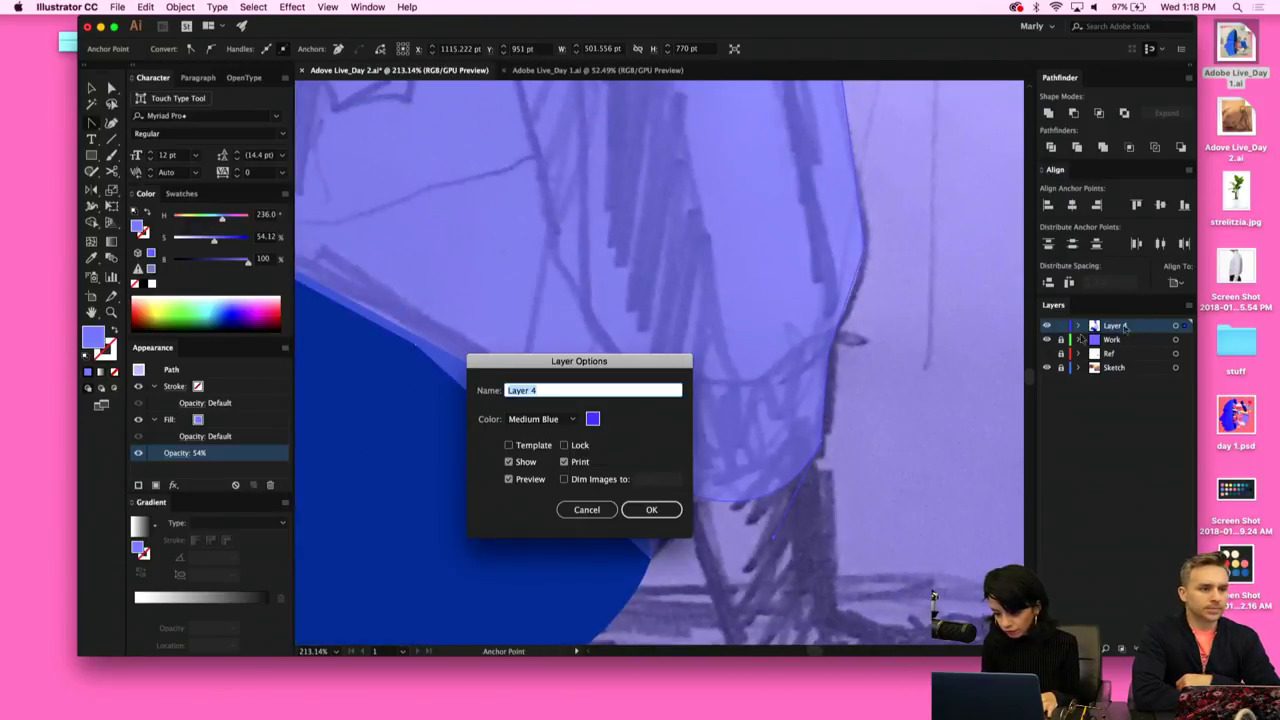
click(548, 419)
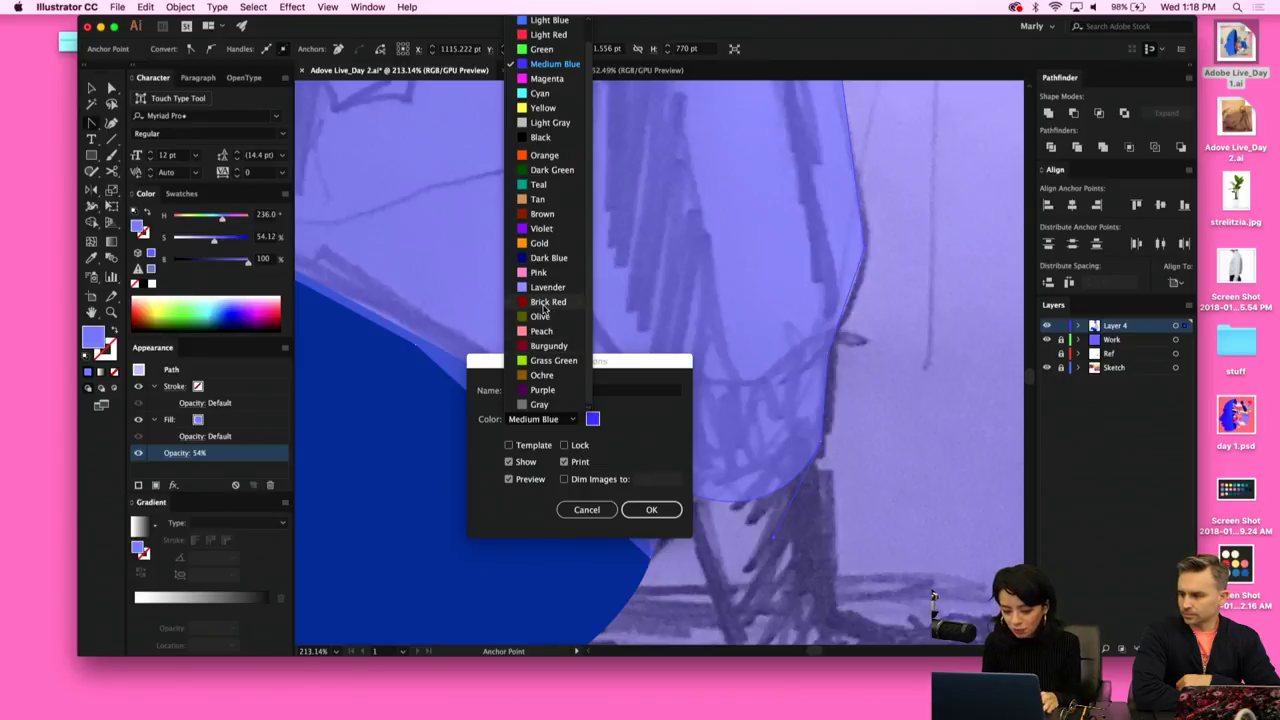
click(544, 303)
click(570, 419)
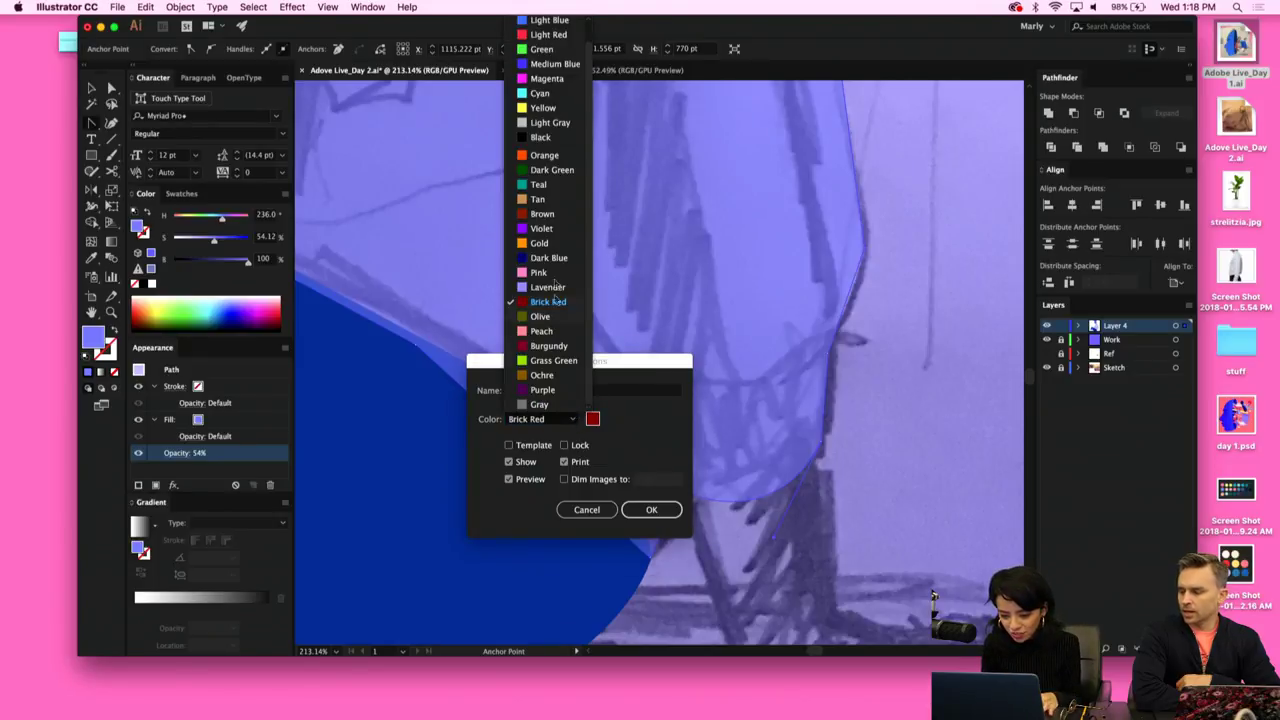
click(546, 78)
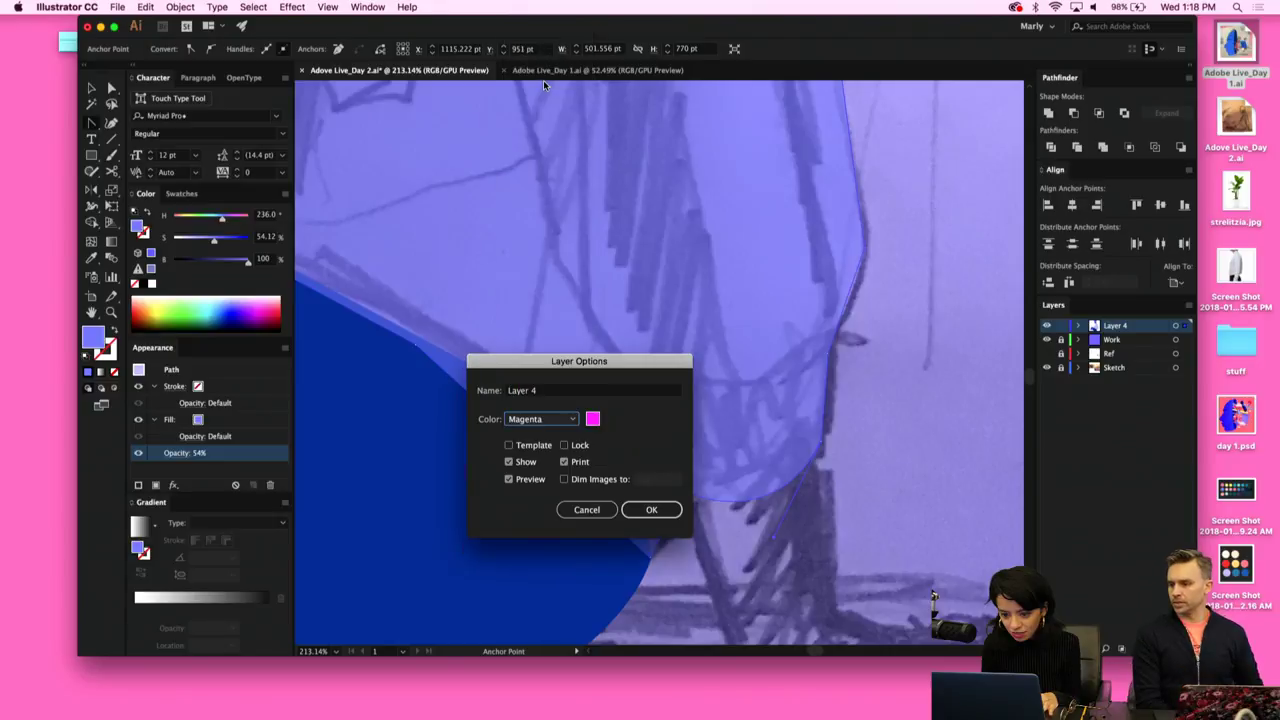
click(651, 510)
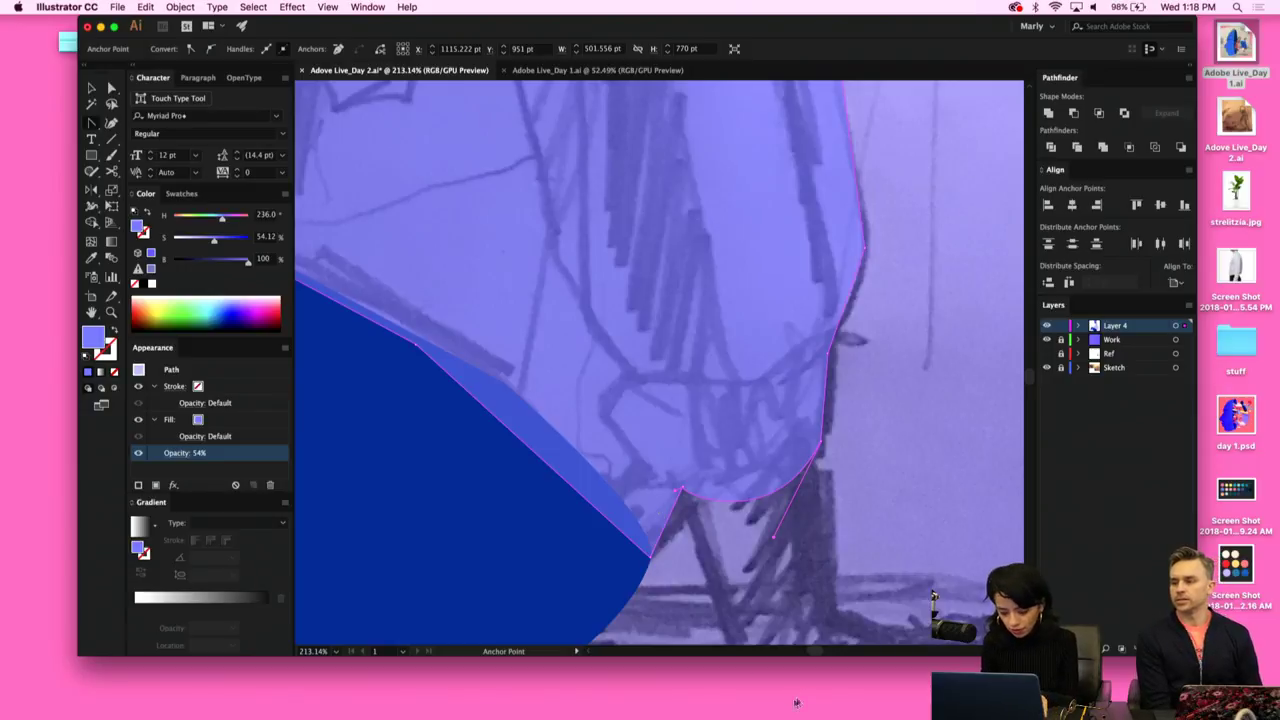
Tighten the curve of the cuff's bottom edge and round the sleeve's outer edge above the wrist to follow the sketch.
drag(773, 538, 788, 485)
scroll(788, 488, up, 4)
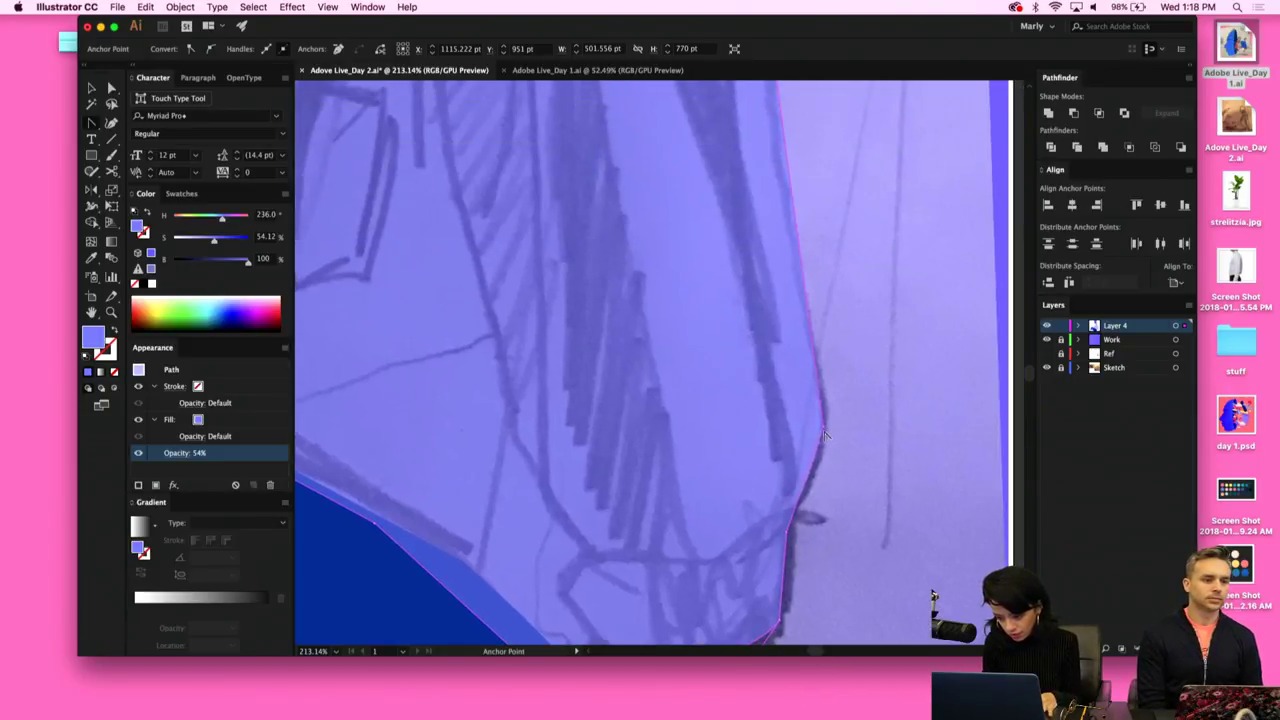
drag(823, 428, 829, 464)
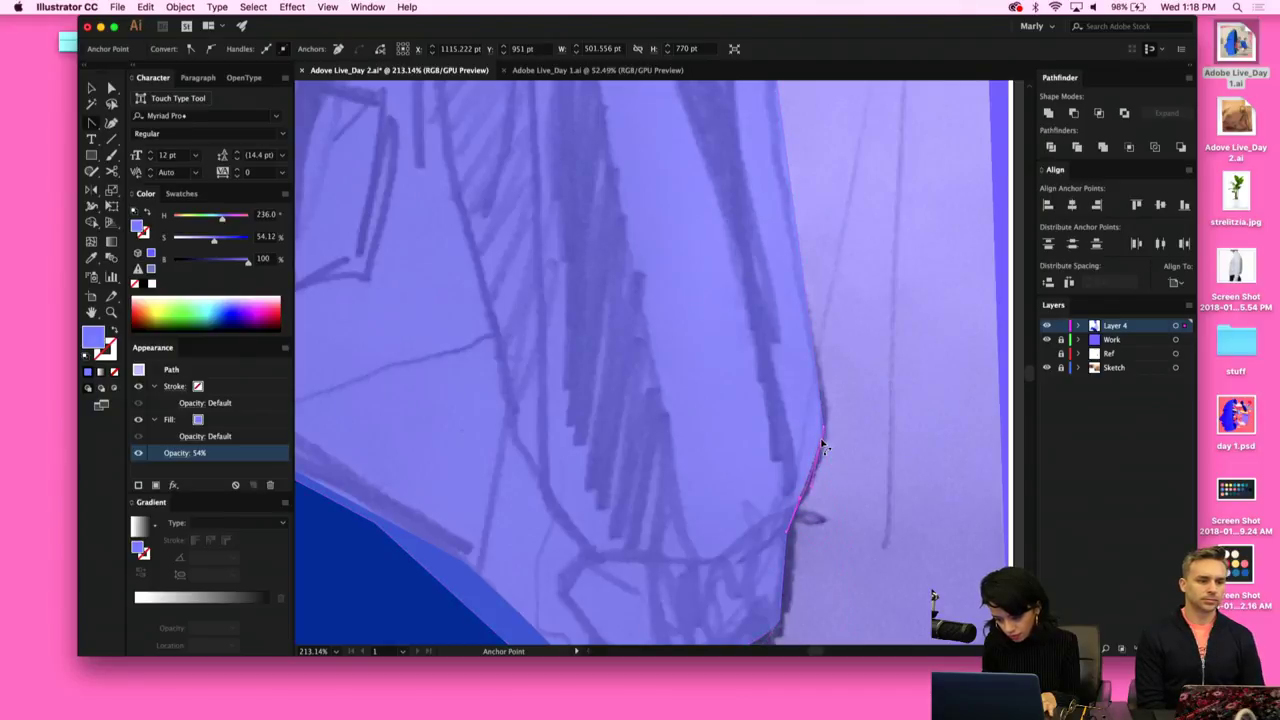
Smooth the jacket's back outline along the upper arm and the shoulder so it follows the sketched line.
scroll(828, 380, up, 5)
scroll(828, 380, down, 3)
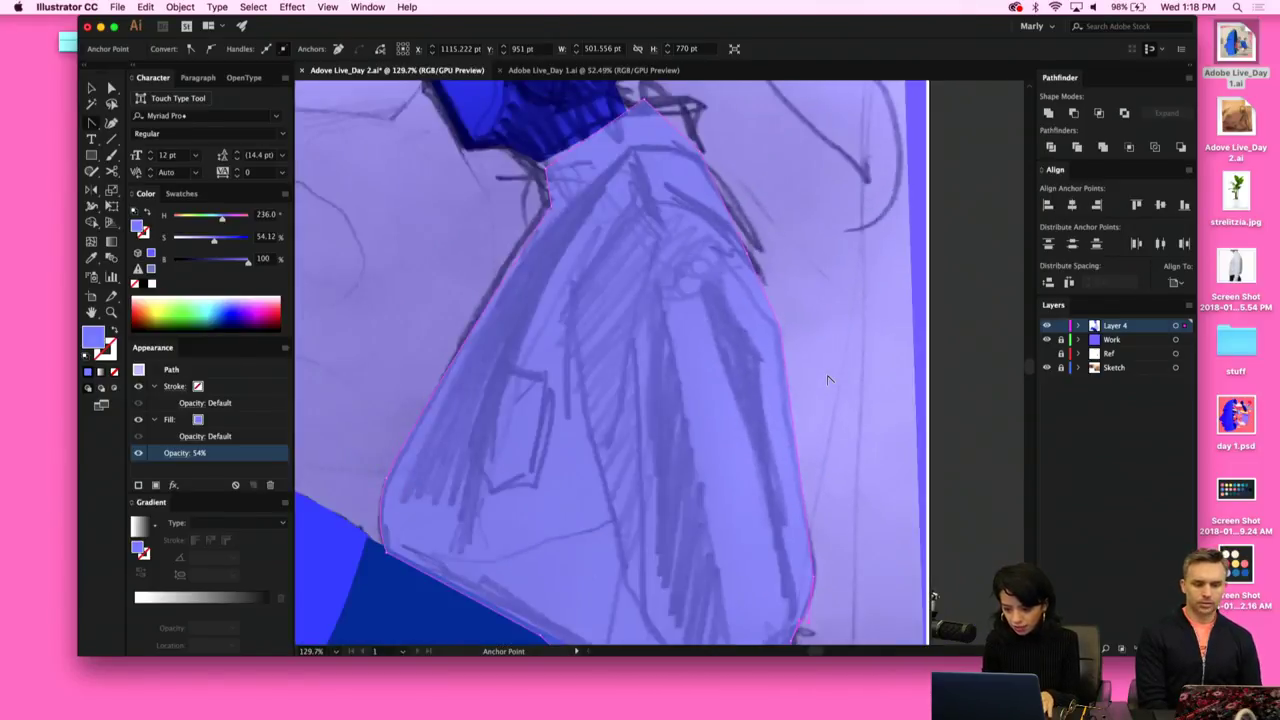
drag(783, 337, 783, 359)
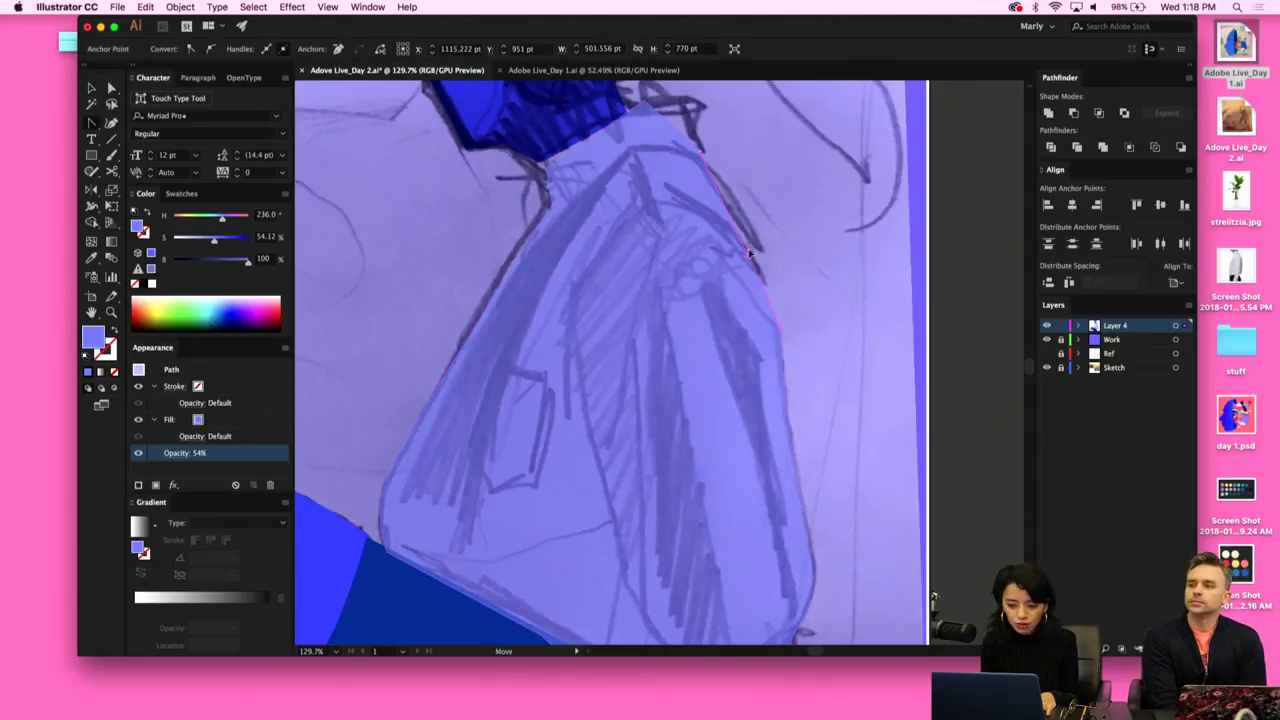
drag(749, 256, 734, 231)
Reshape the jacket's neckline by moving its front corner to about X 1070, Y 645 pt and its back corner to about X 1173, Y 576 pt.
scroll(546, 252, up, 2)
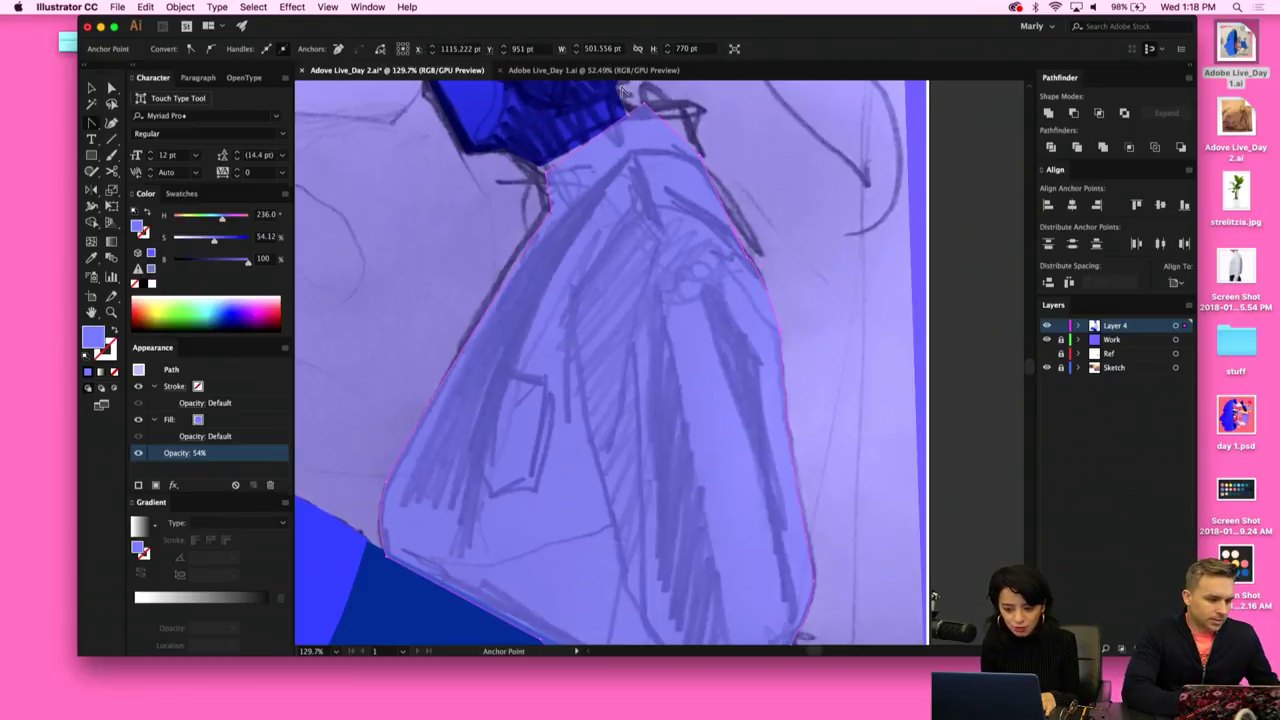
mouse_move(548, 241)
mouse_down()
mouse_move(586, 220)
mouse_move(548, 228)
mouse_up()
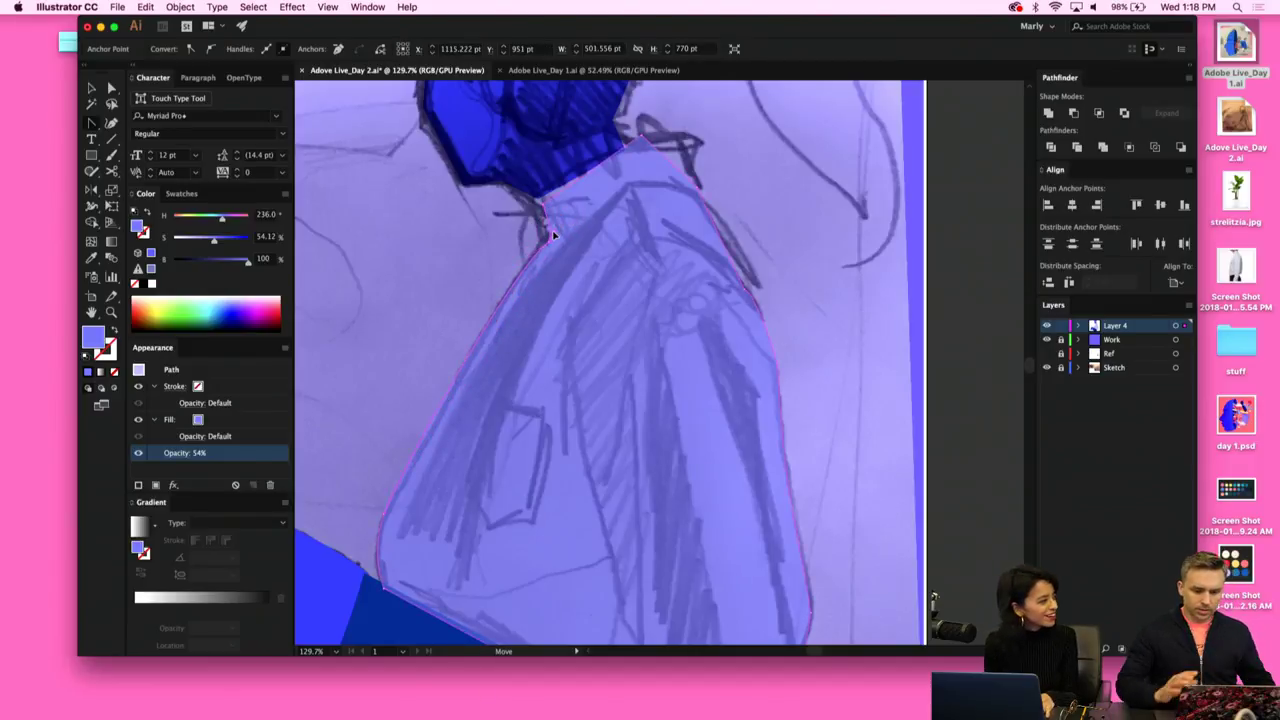
key(a)
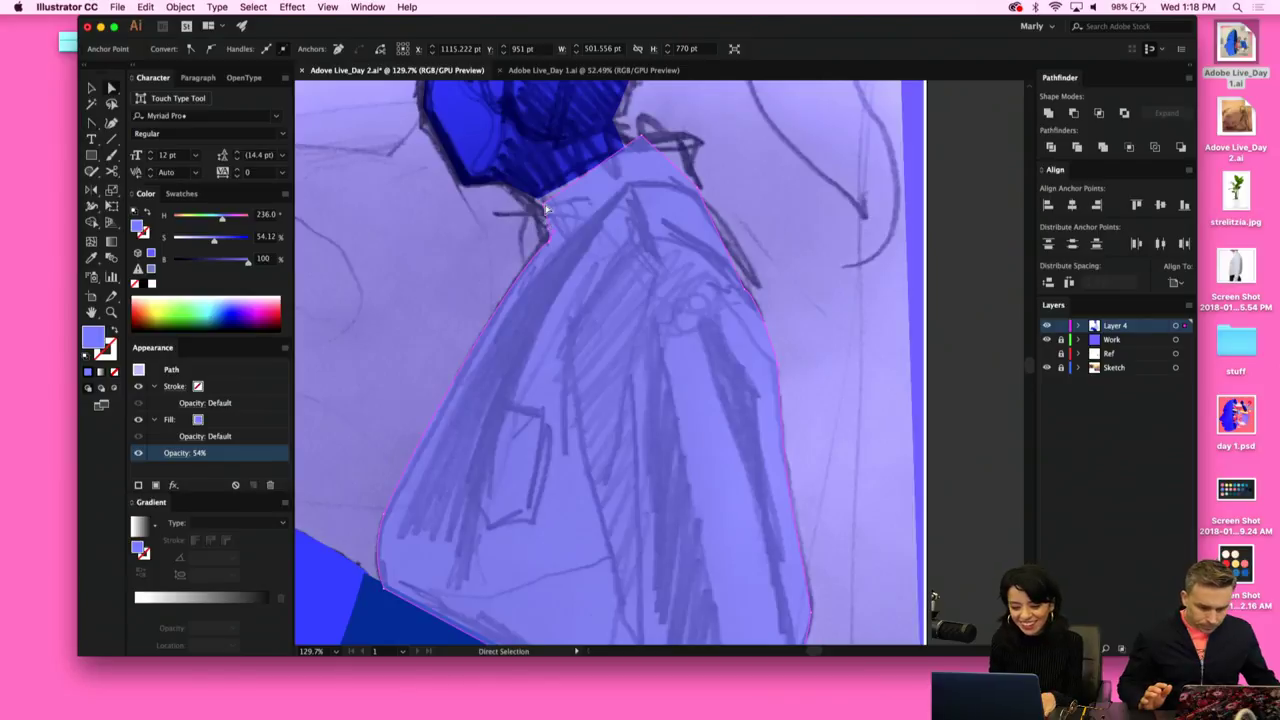
click(544, 210)
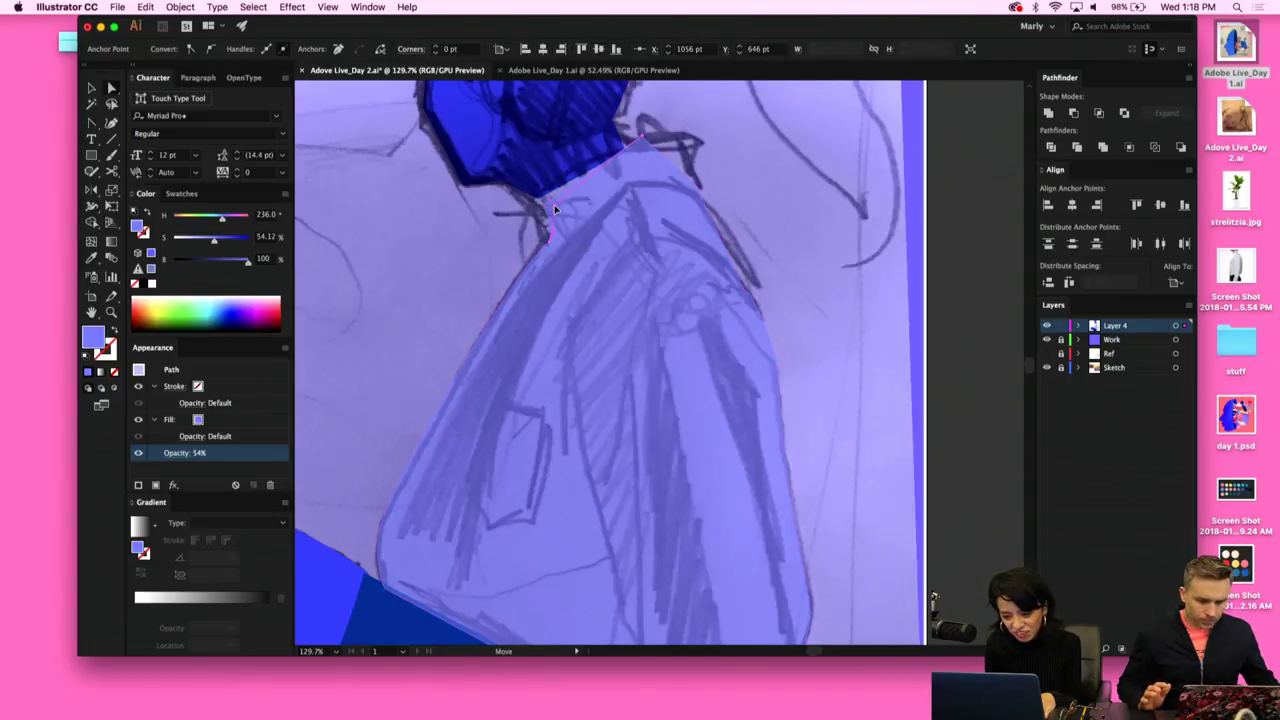
key(shift+c)
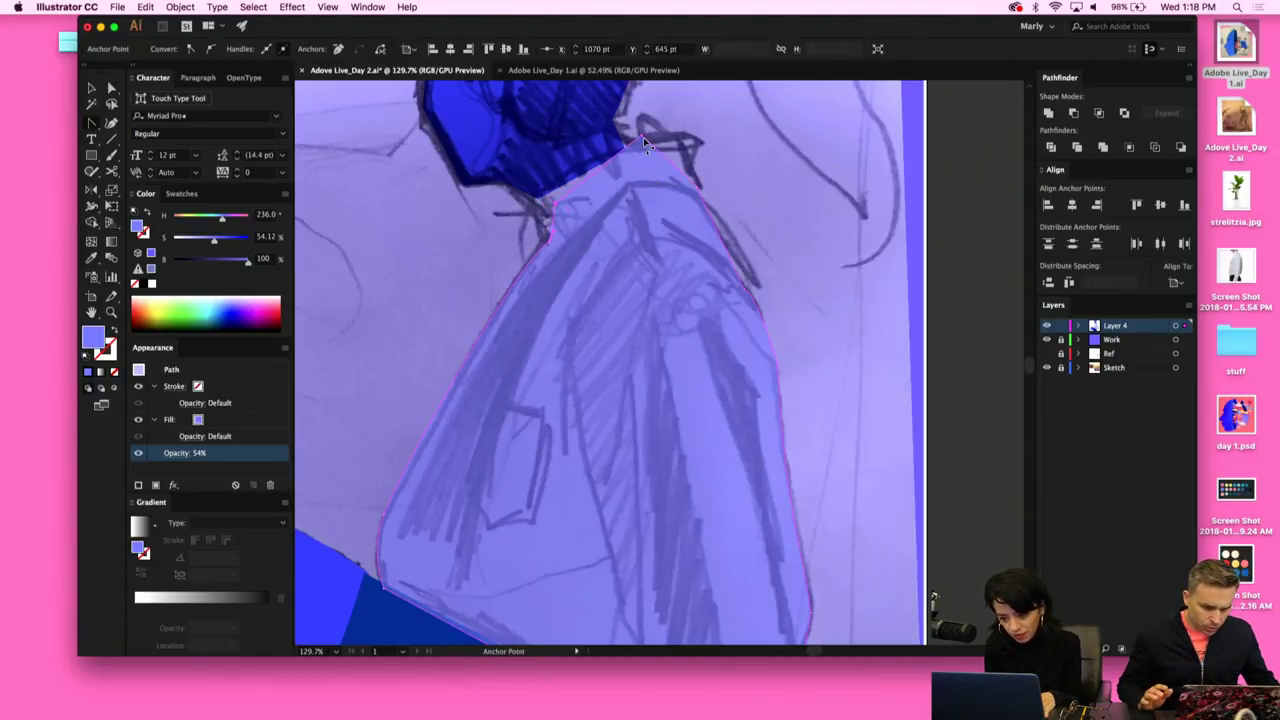
drag(642, 136, 646, 157)
key(a)
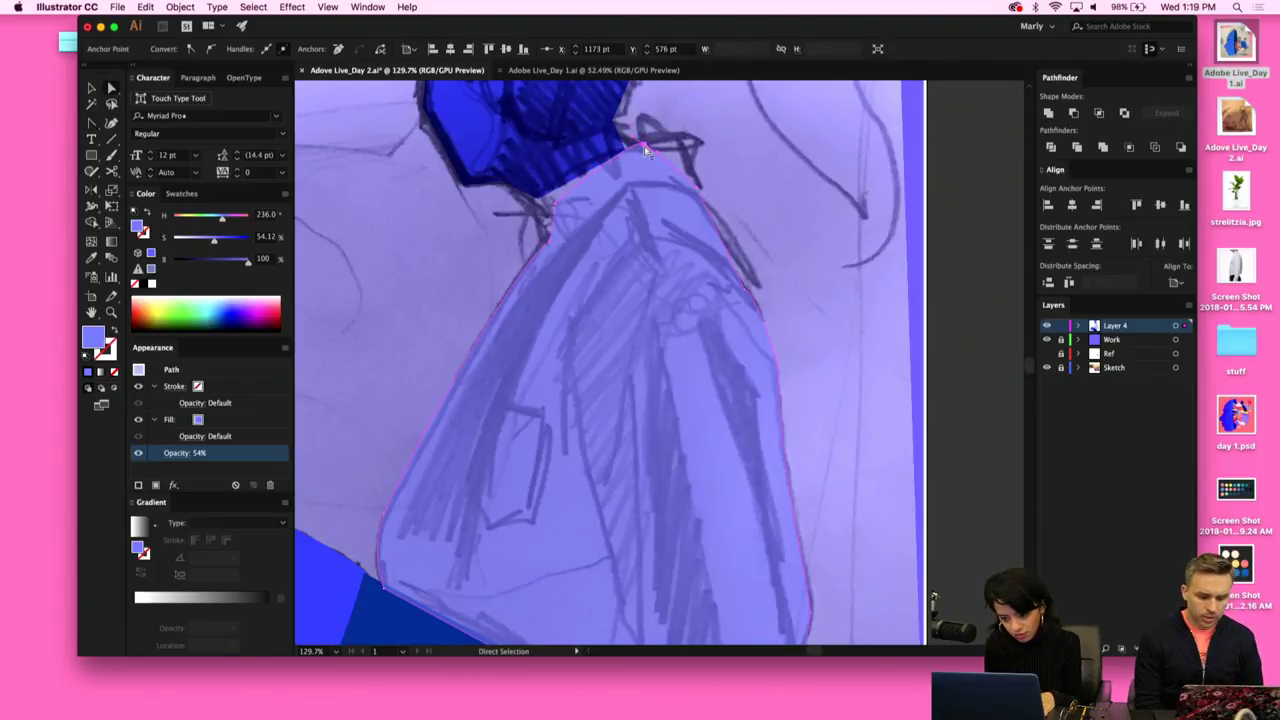
Adjust the upper-back anchor below the neck to about X 1237, Y 640 pt, curving the adjoining shoulder edge along the sketch.
key(shift+c)
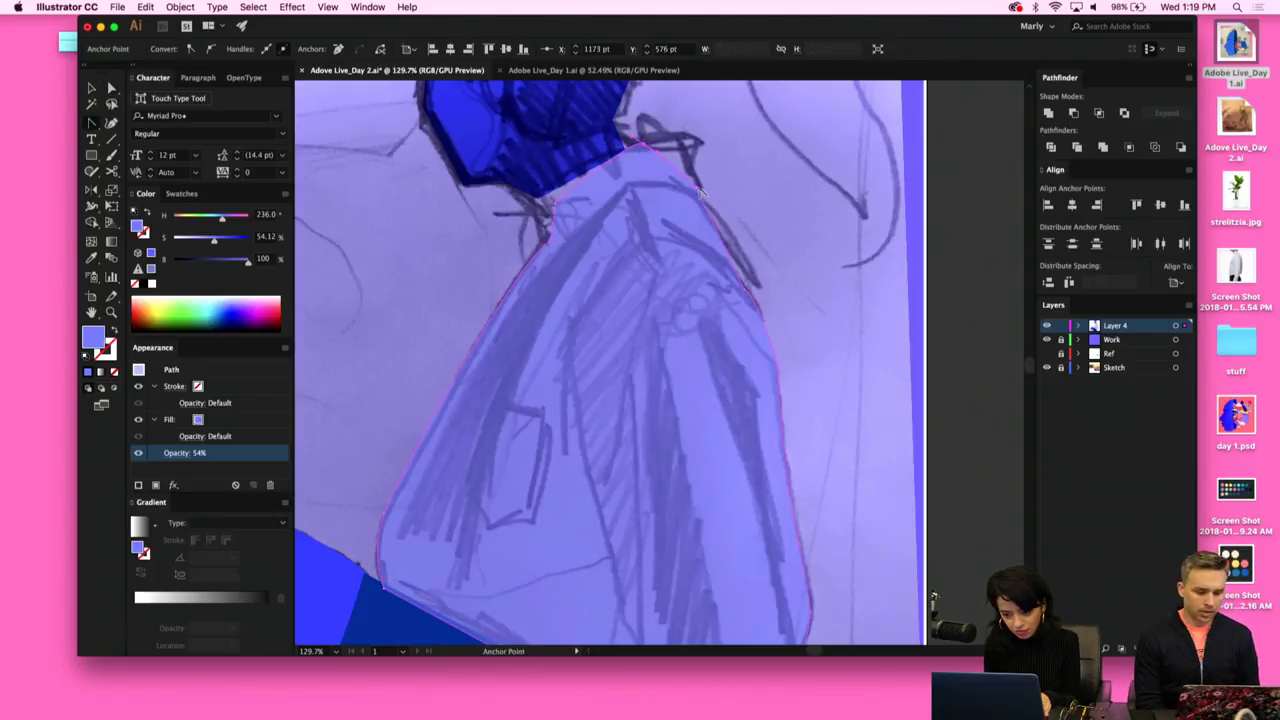
key(super+h)
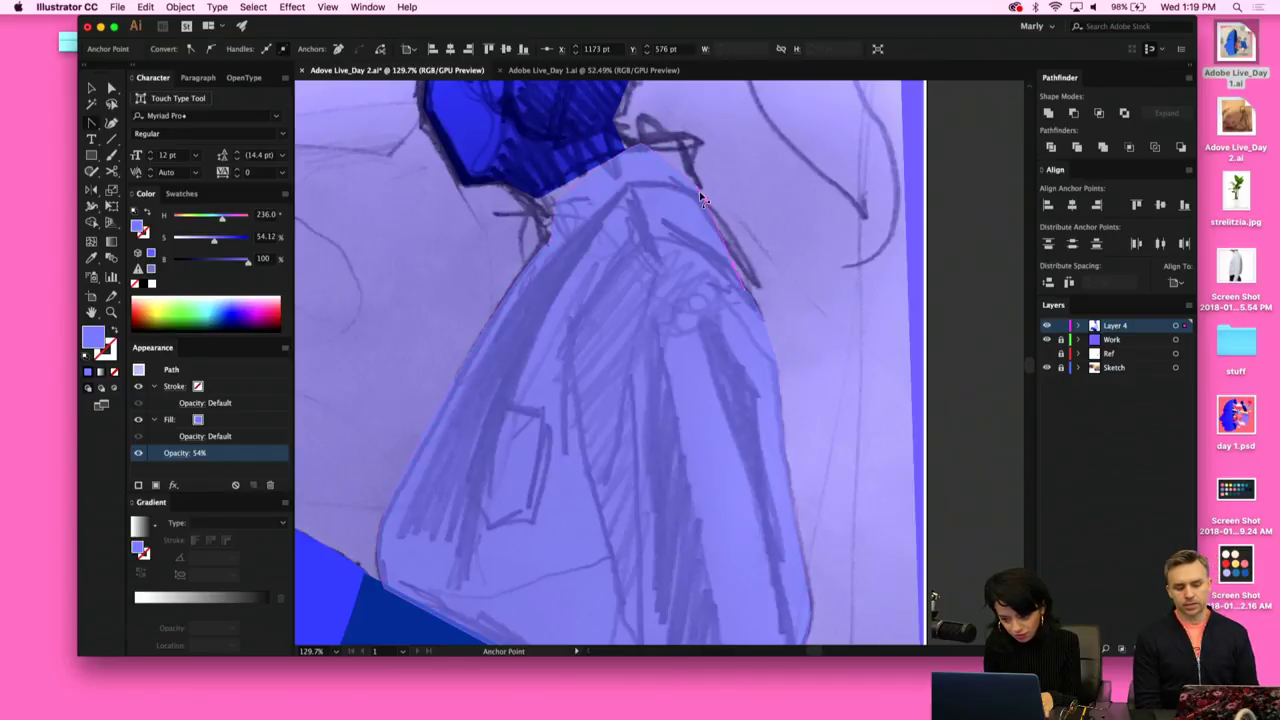
click(699, 193)
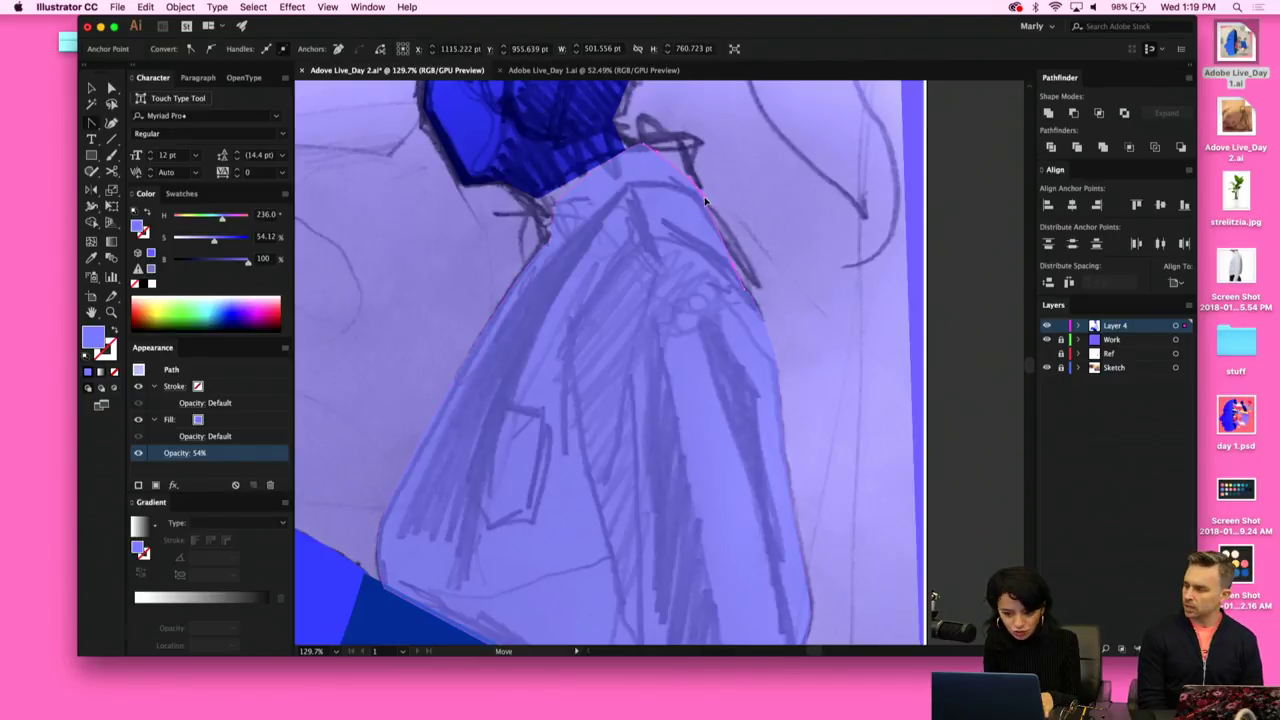
drag(706, 205, 706, 208)
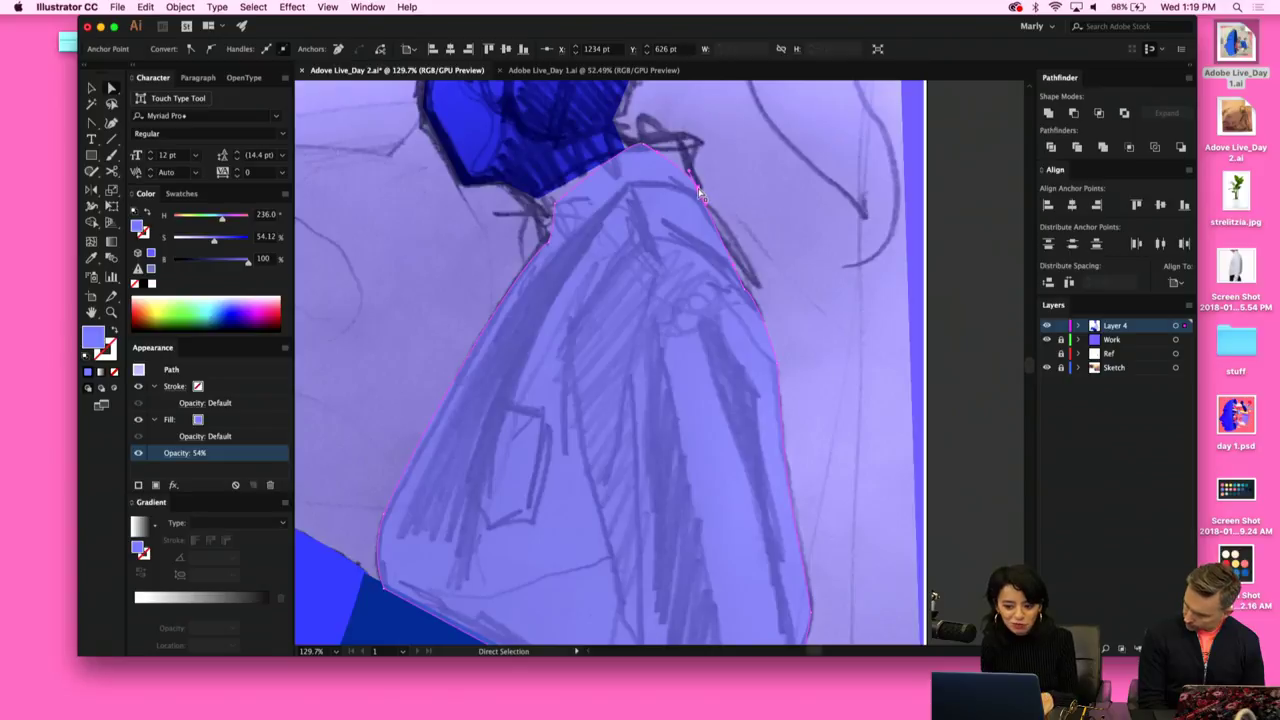
drag(699, 193, 701, 202)
click(761, 217)
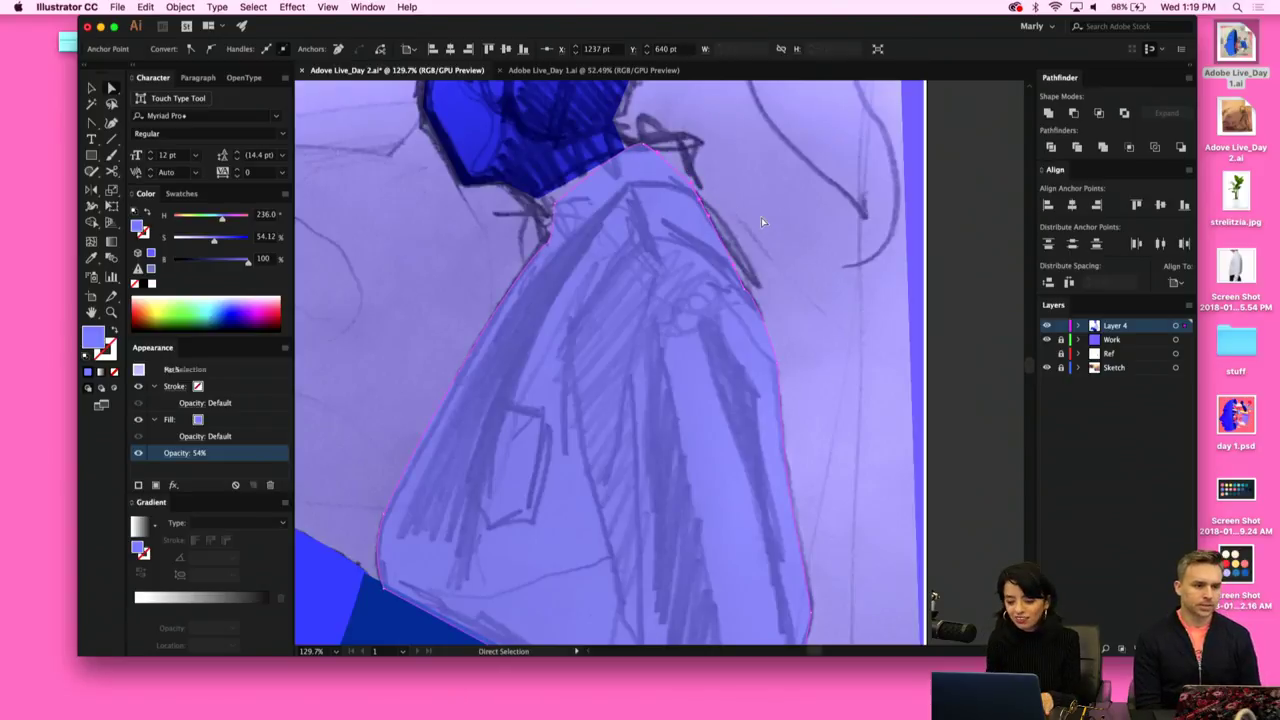
Check the whole jacket, then nudge its front collar corner to X 1066 pt, Y 646 pt.
key(super+0)
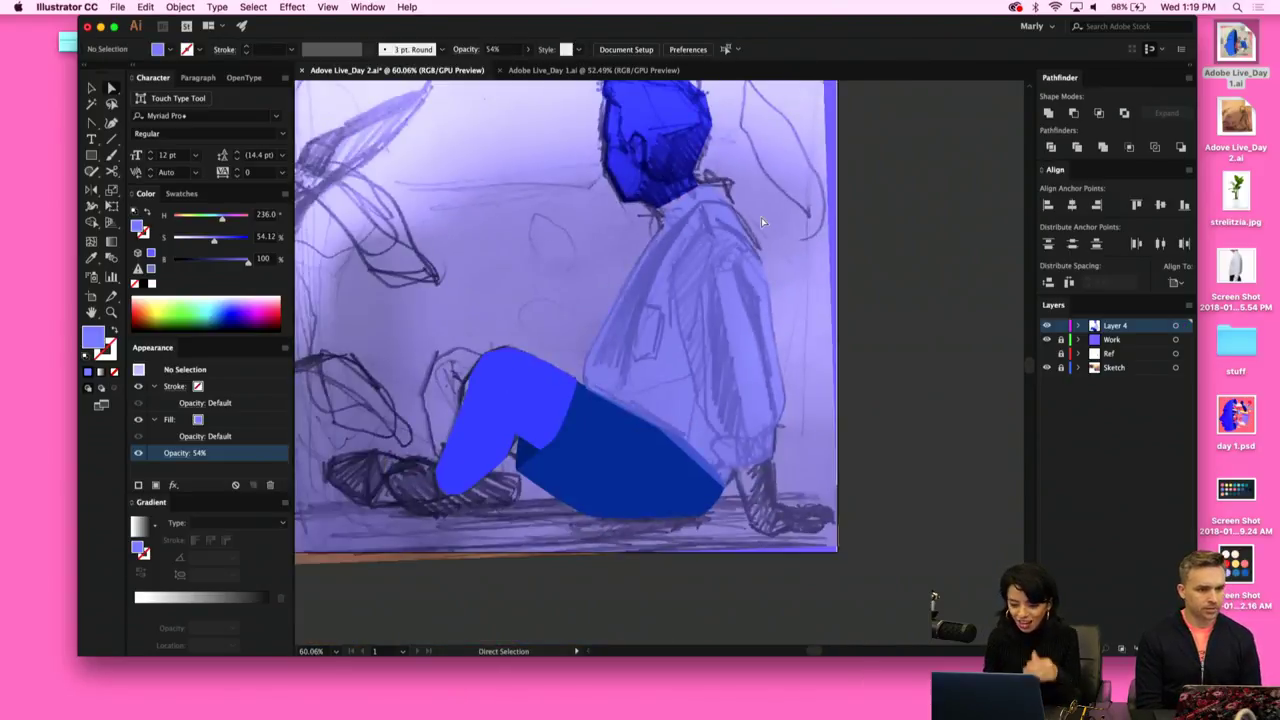
click(684, 314)
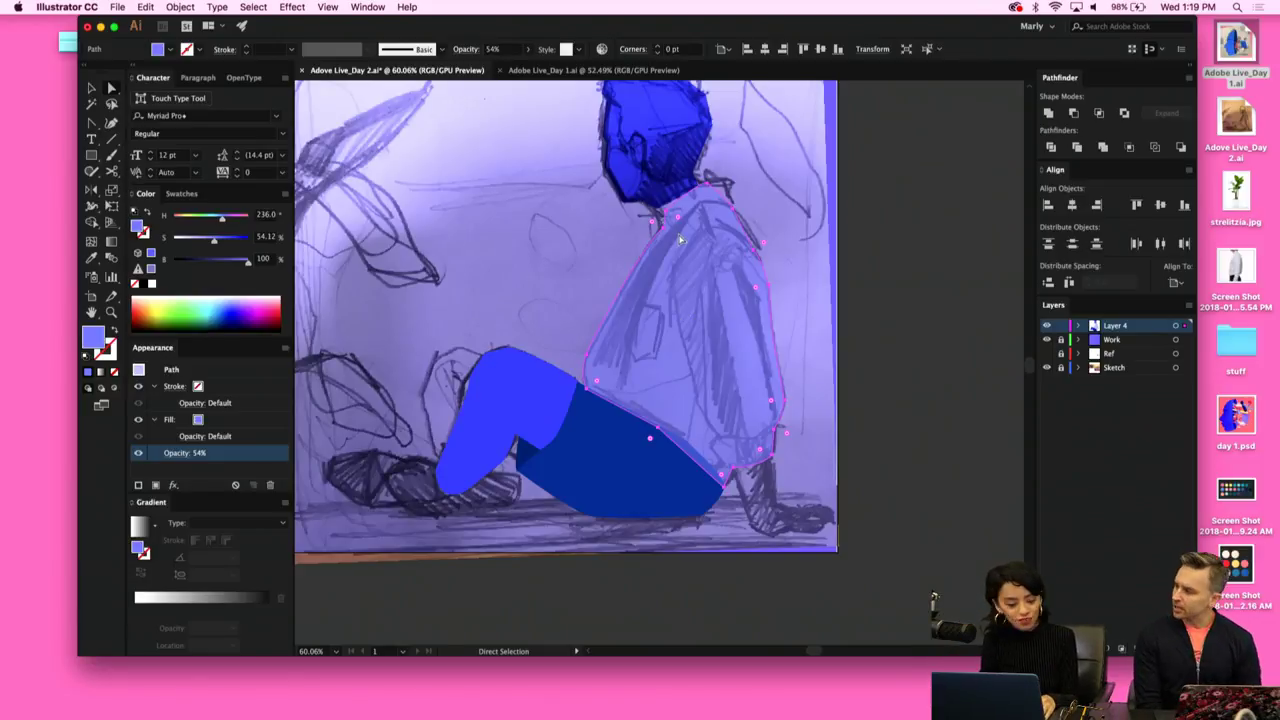
scroll(679, 239, up, 5)
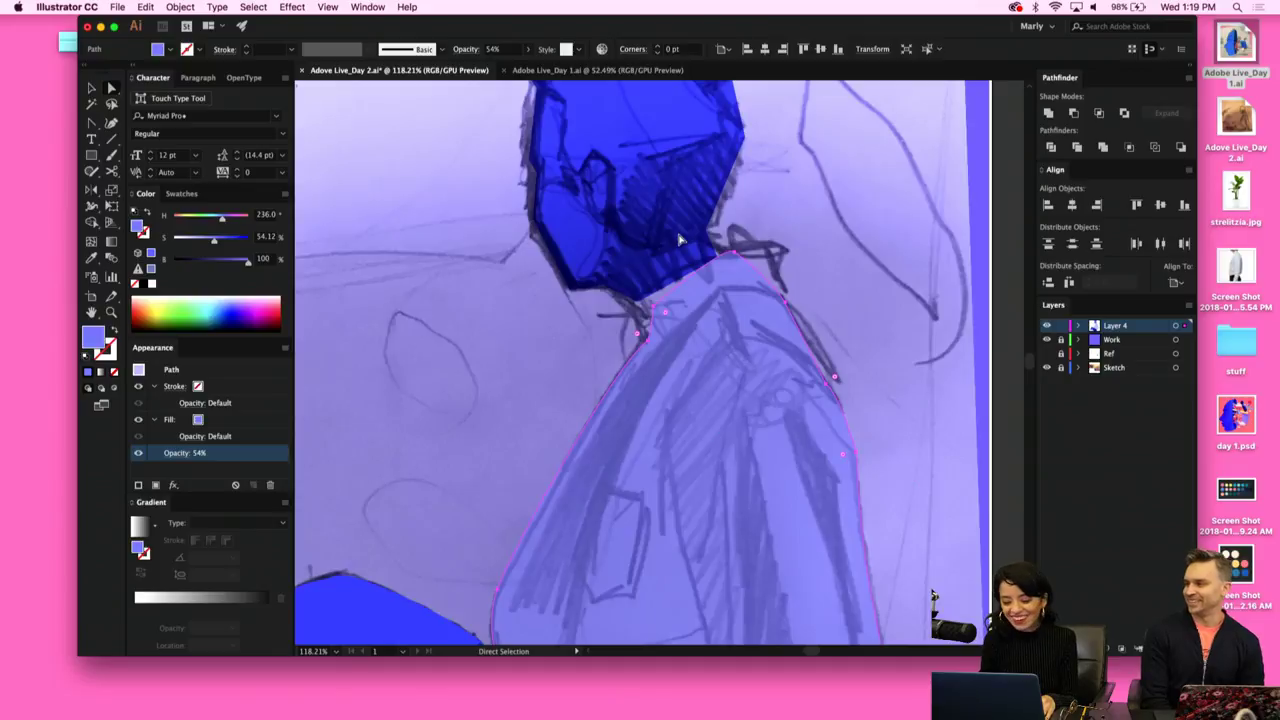
click(652, 314)
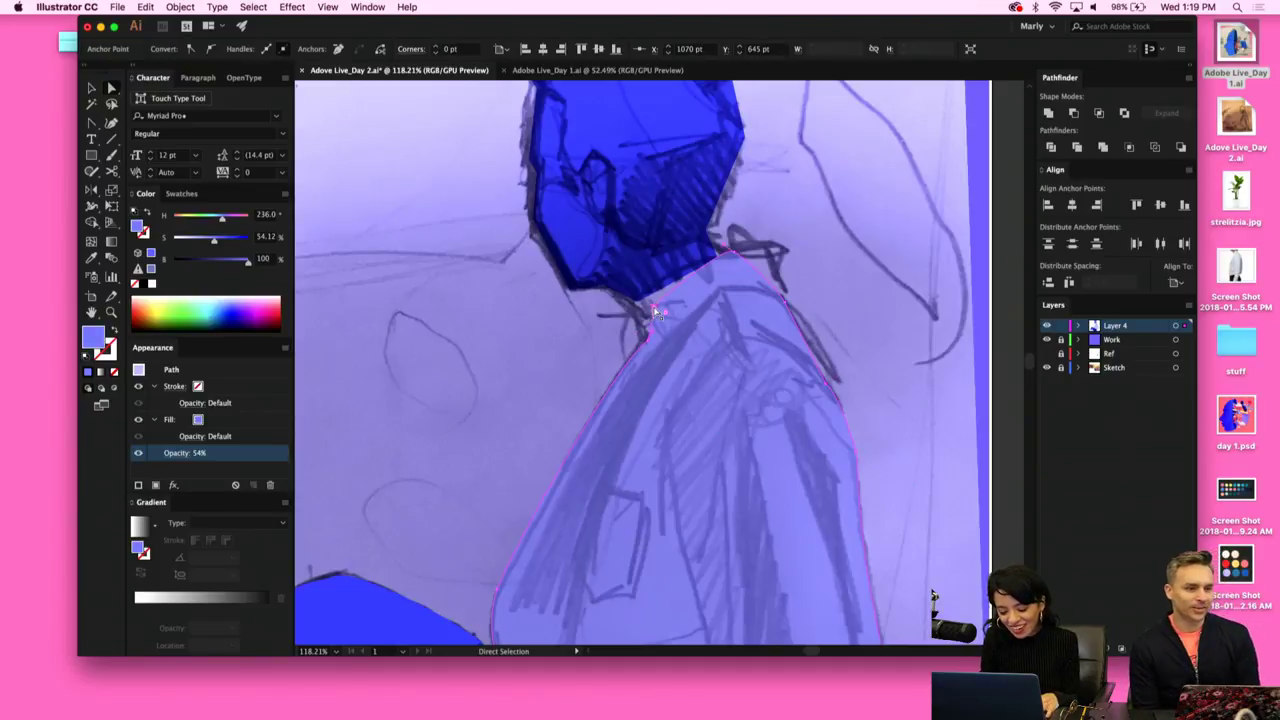
drag(655, 308, 650, 309)
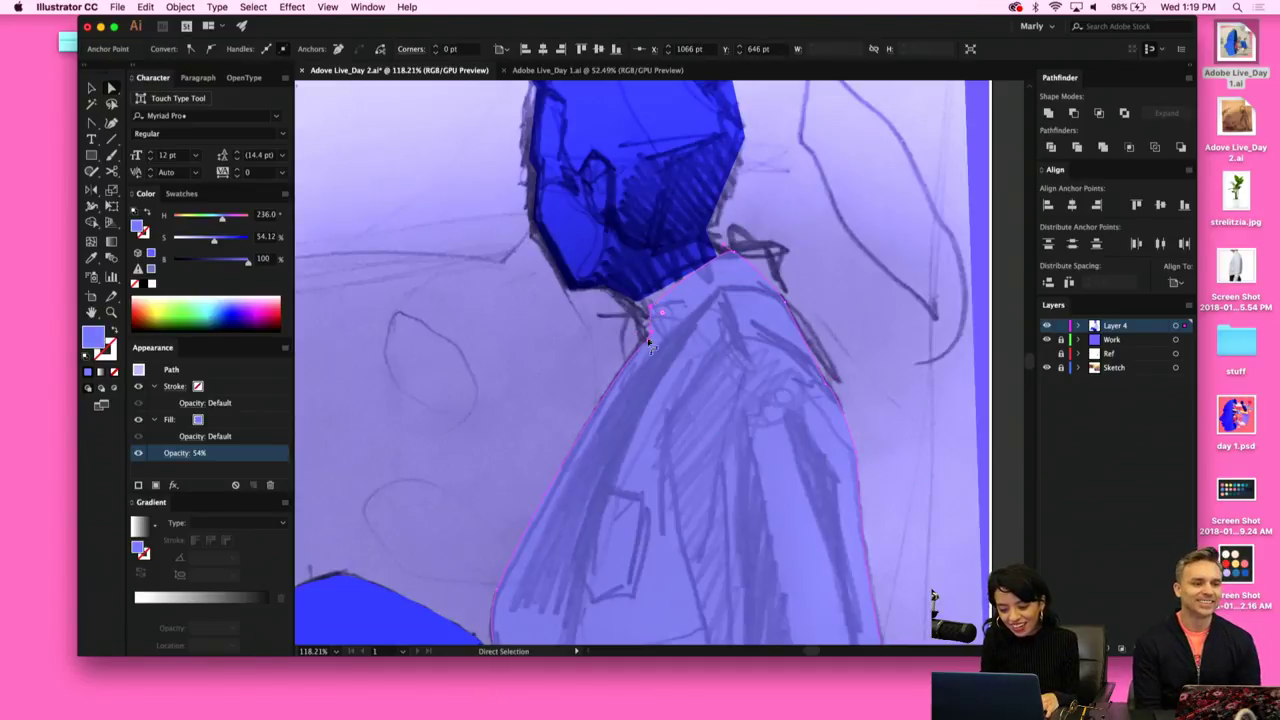
click(843, 287)
Trace the jacket's front panel with the Pen tool as a closed shape running from the collar down to the hem and back.
key(p)
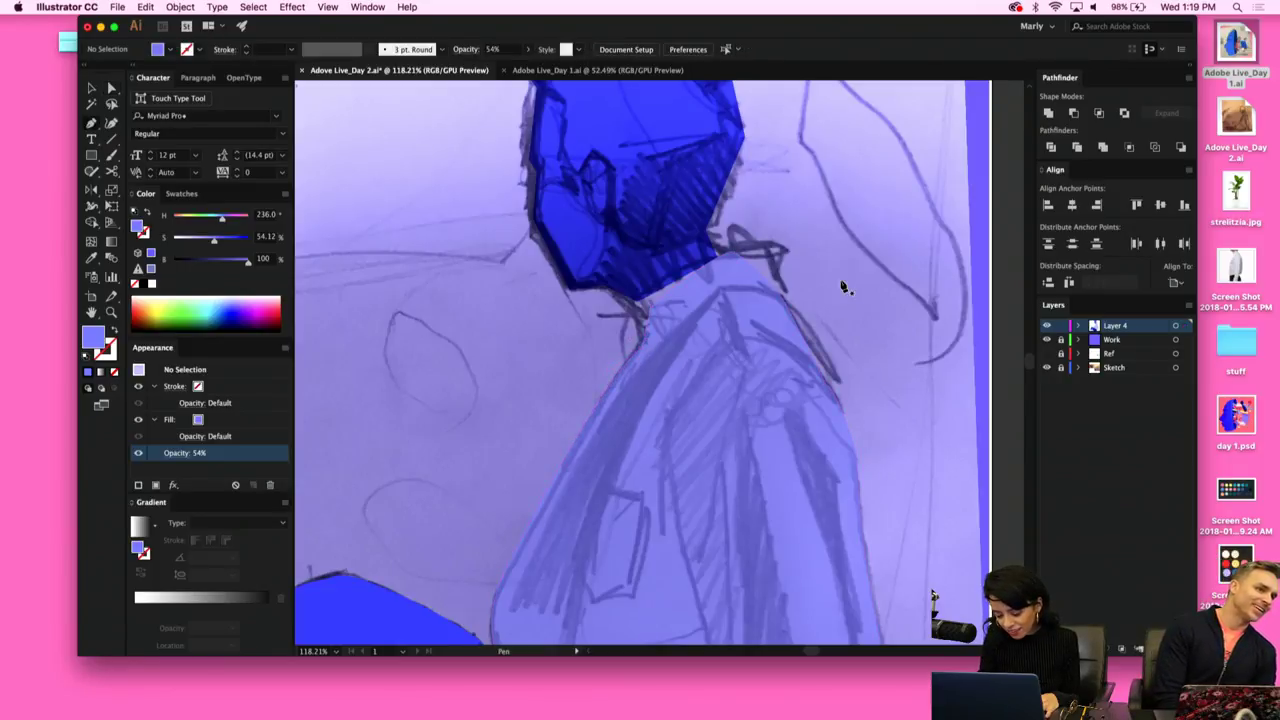
click(719, 291)
click(745, 349)
scroll(742, 348, down, 3)
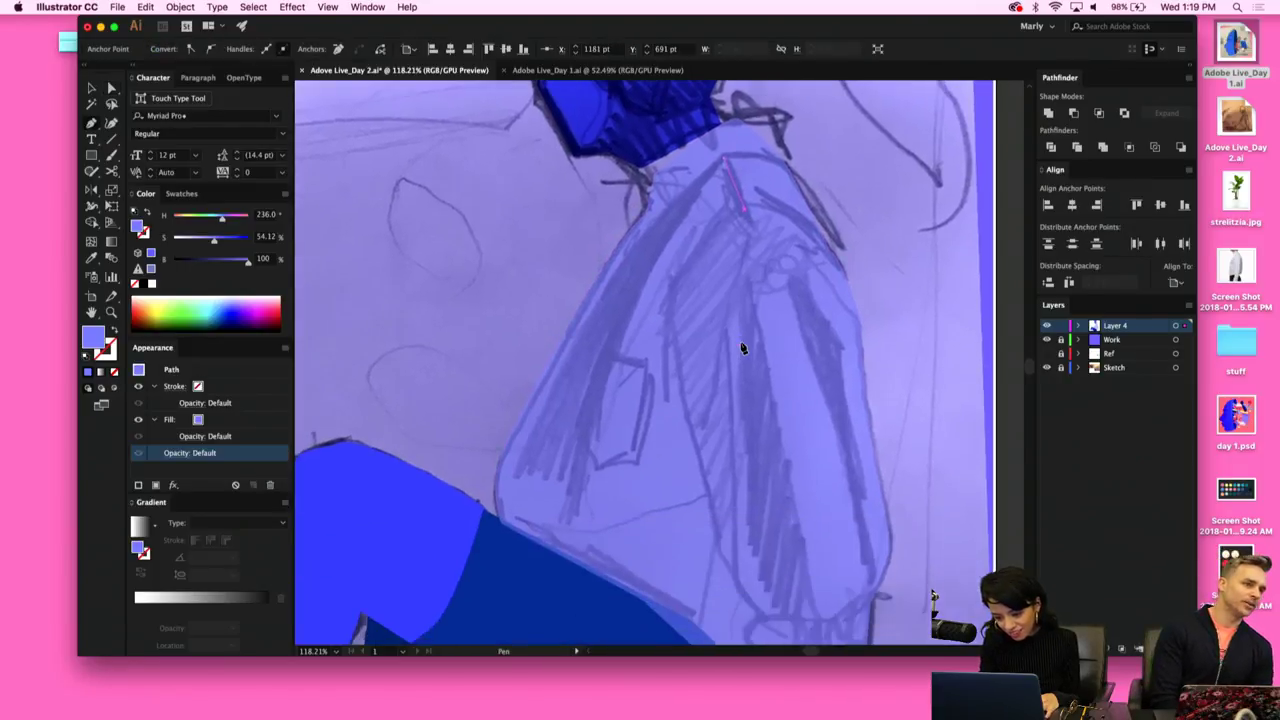
click(674, 303)
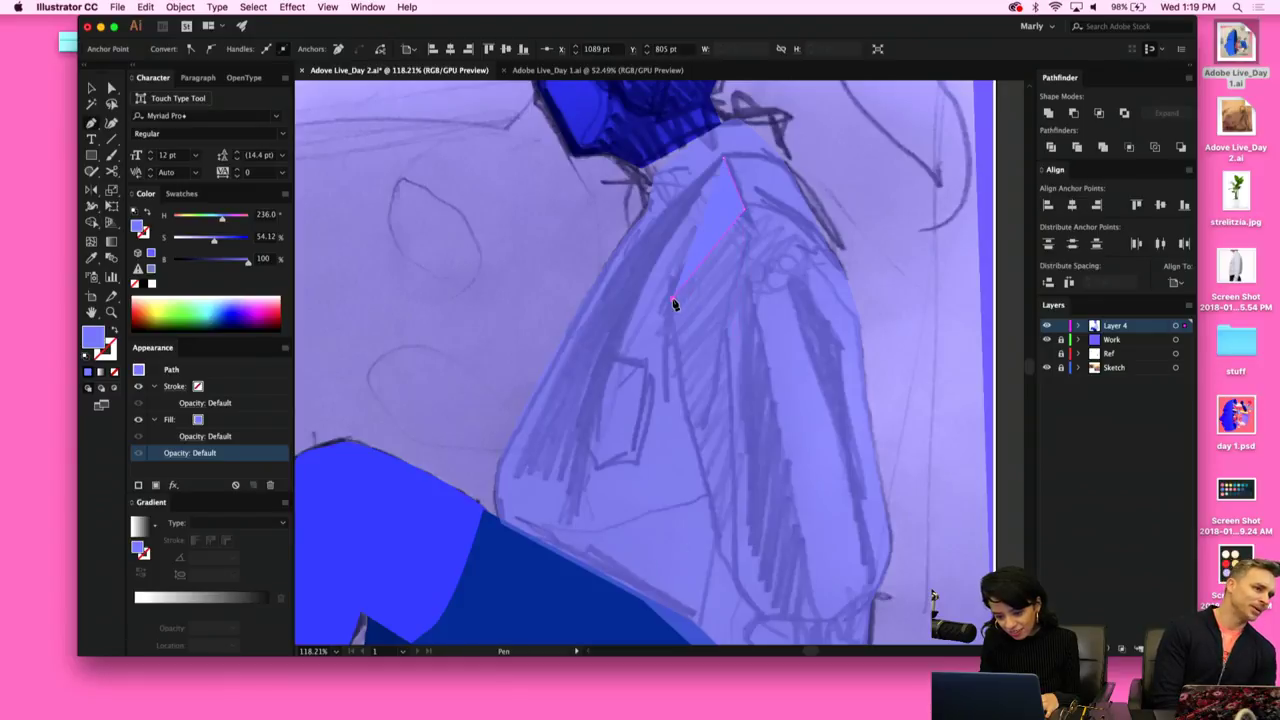
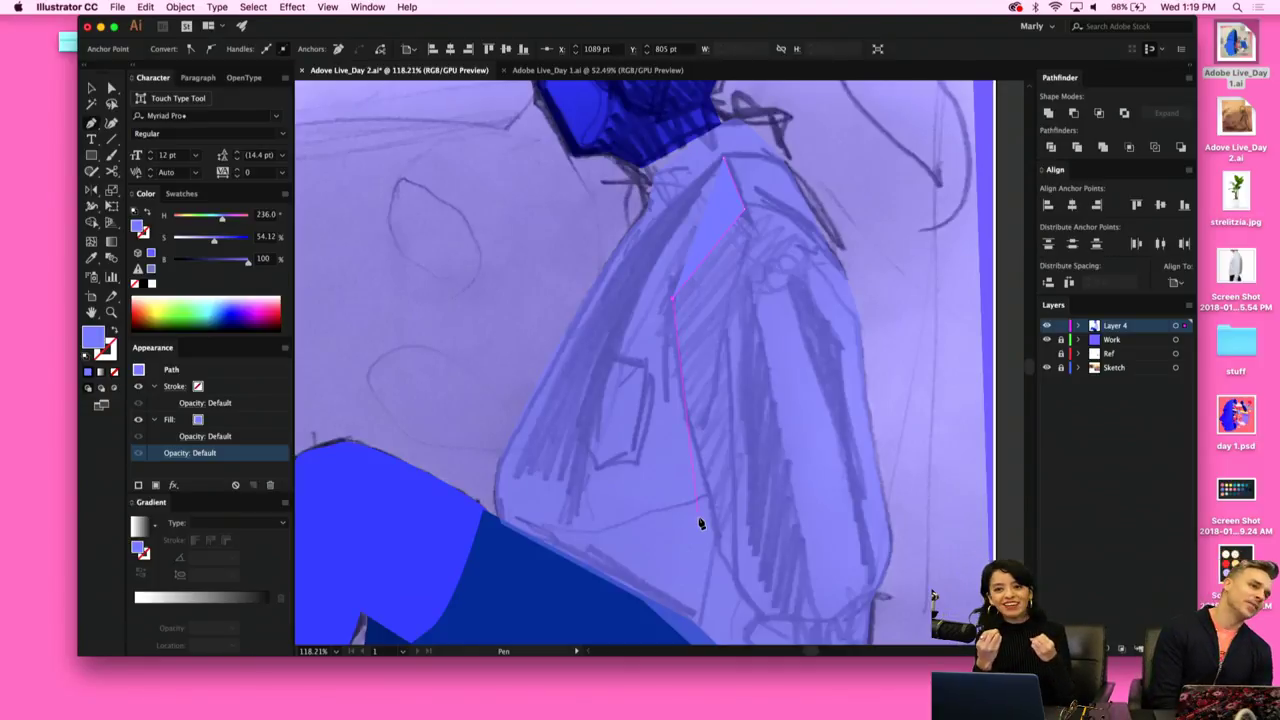
scroll(700, 523, down, 3)
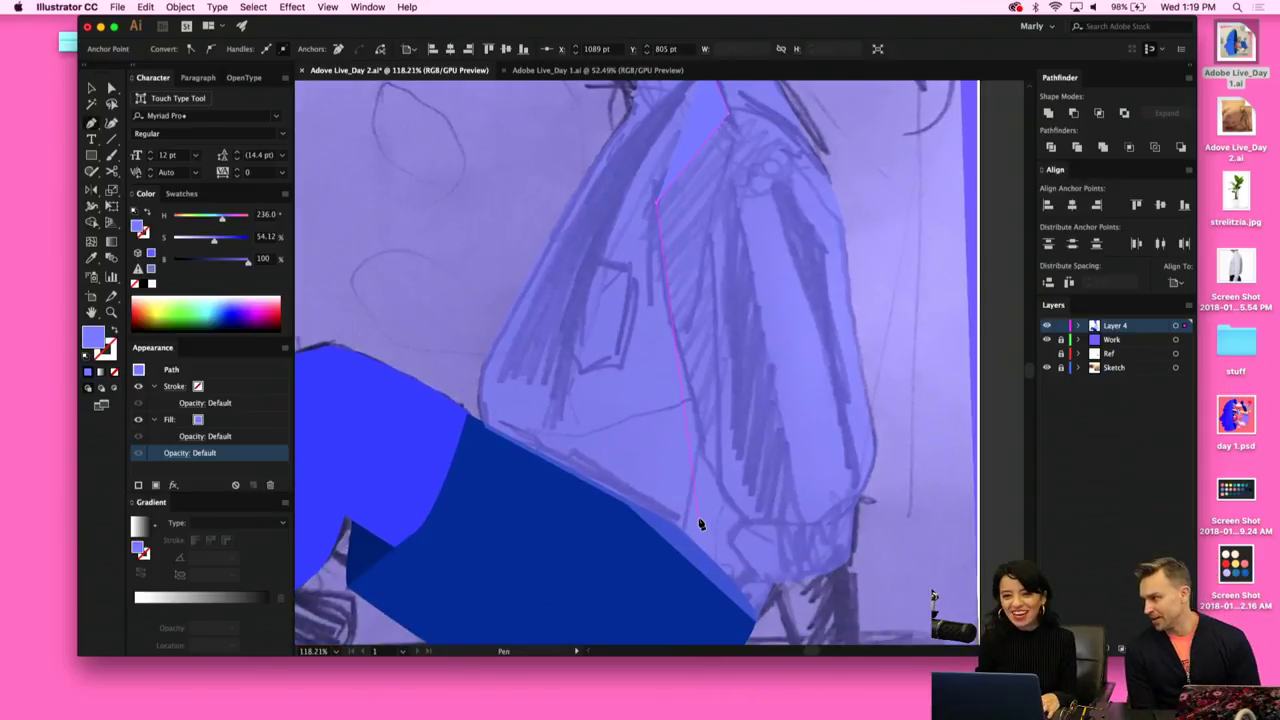
click(706, 456)
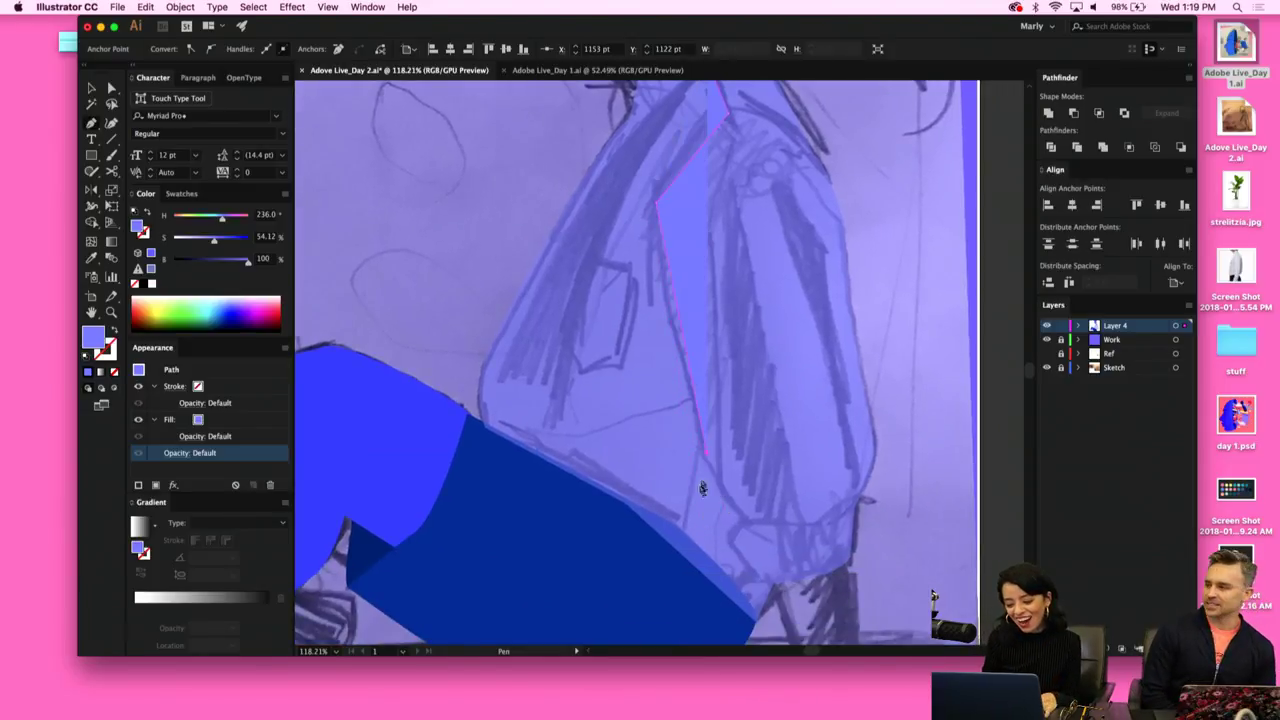
click(676, 534)
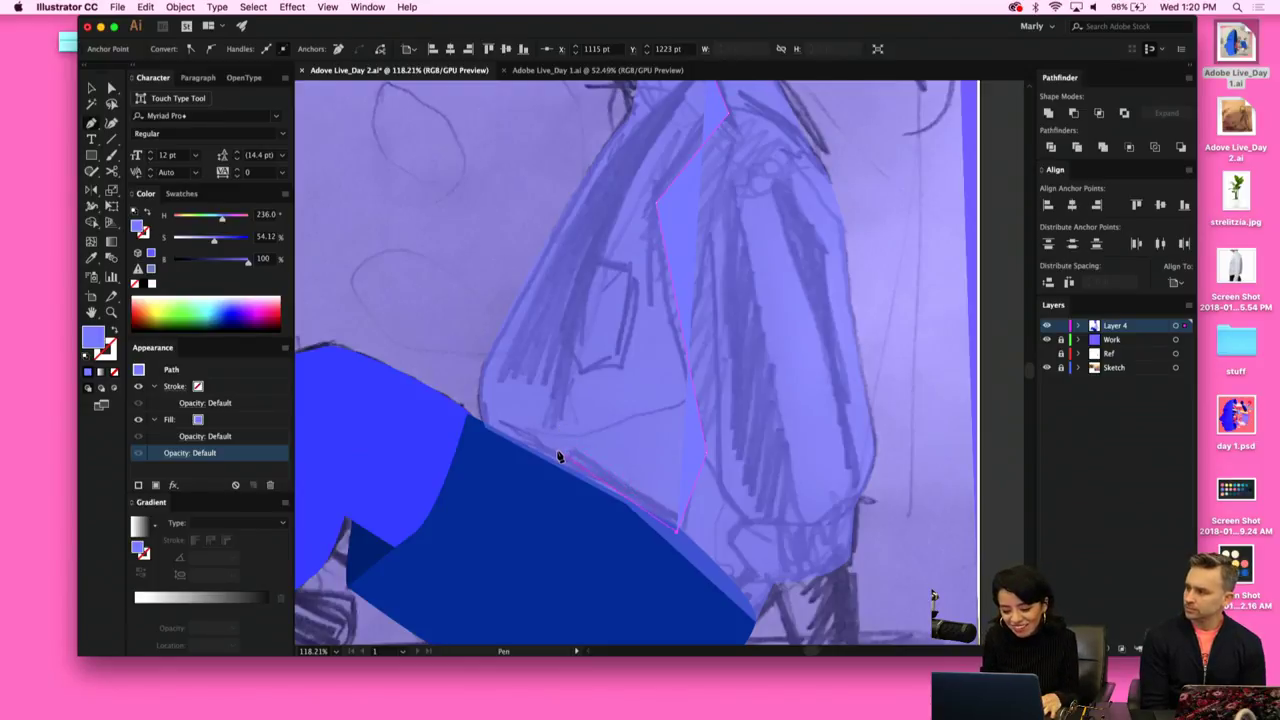
click(557, 452)
click(580, 298)
scroll(583, 300, up, 4)
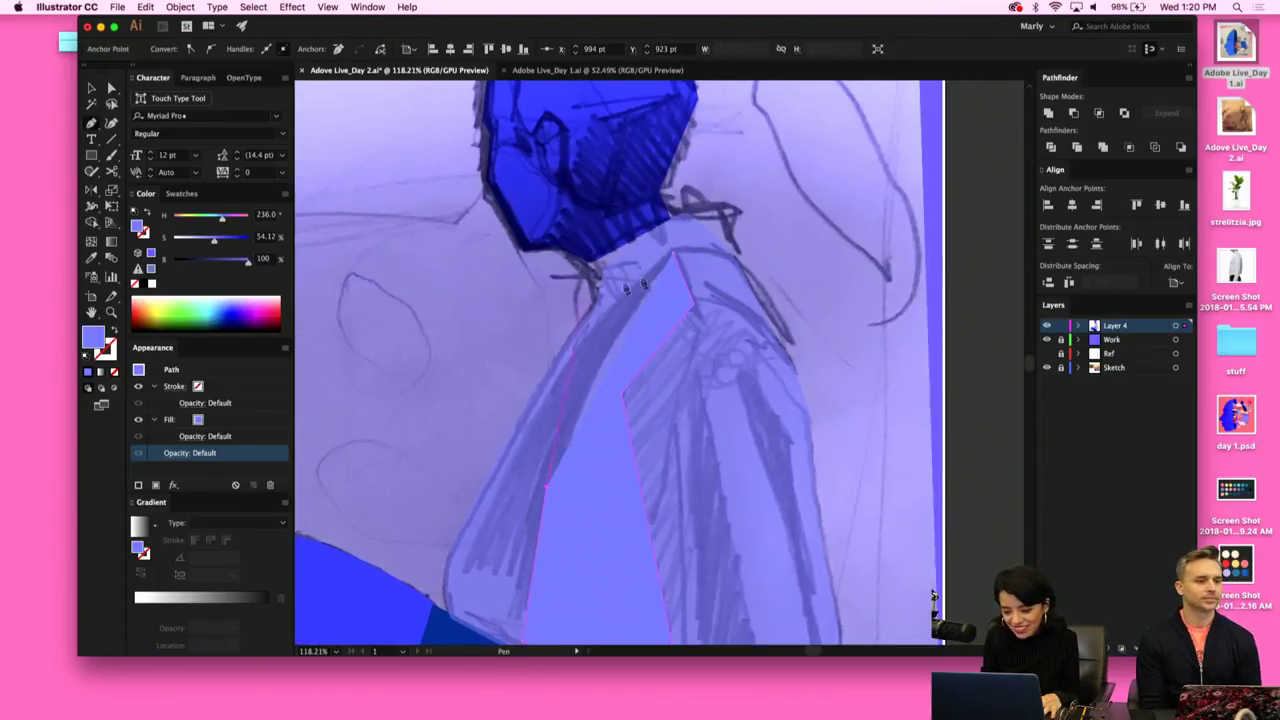
click(673, 255)
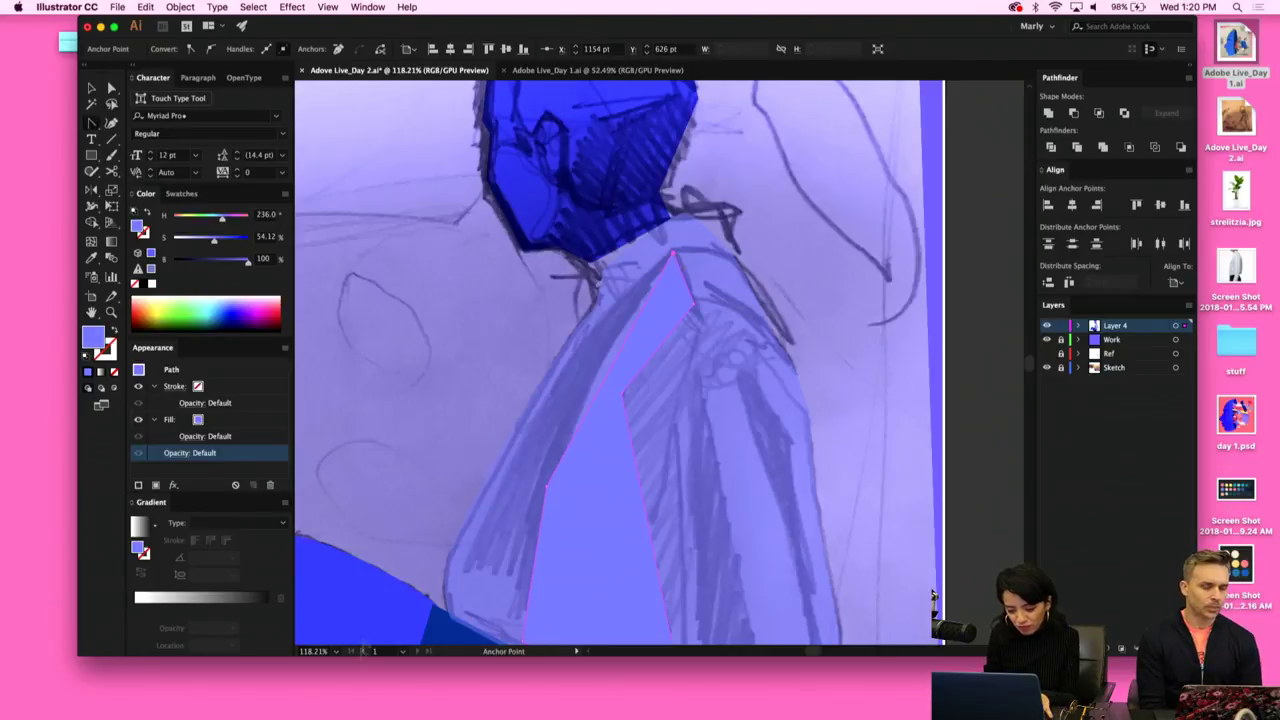
Curve the front panel's side edges along the sketch and move its lower back anchor to about X 1146, Y 1113 pt.
drag(548, 492, 623, 395)
key(a)
key(shift+c)
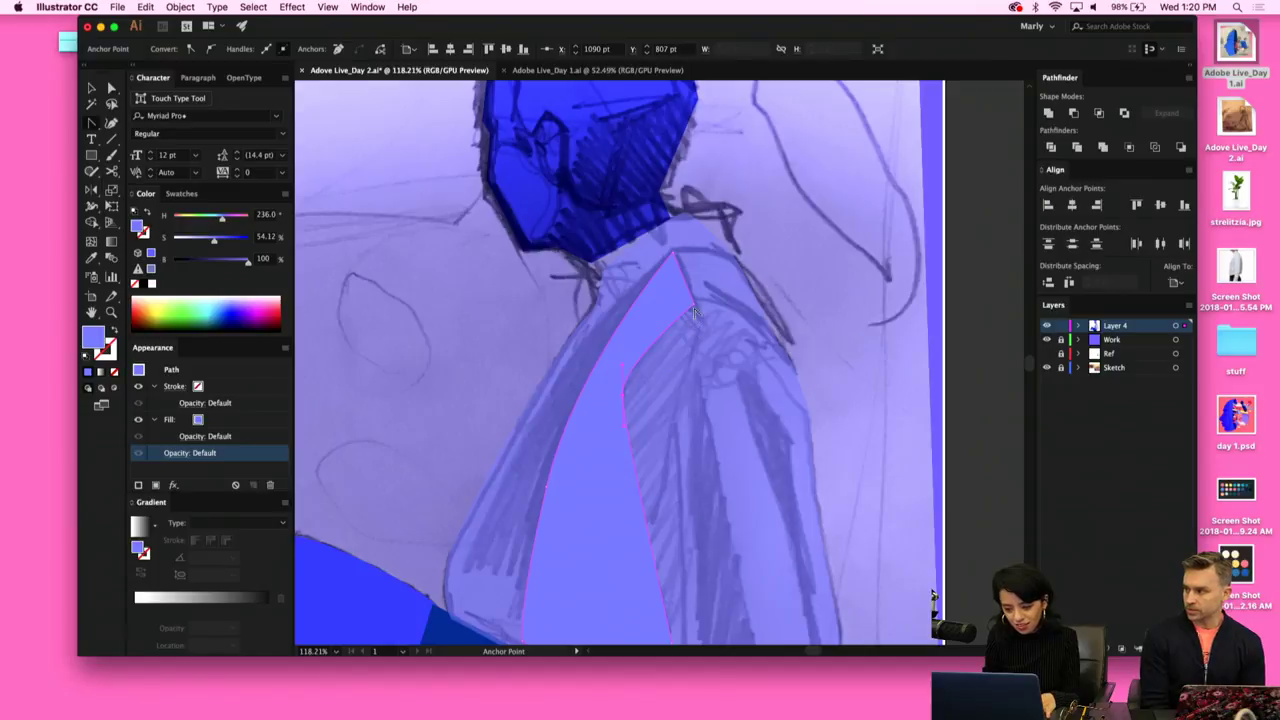
key(super+h)
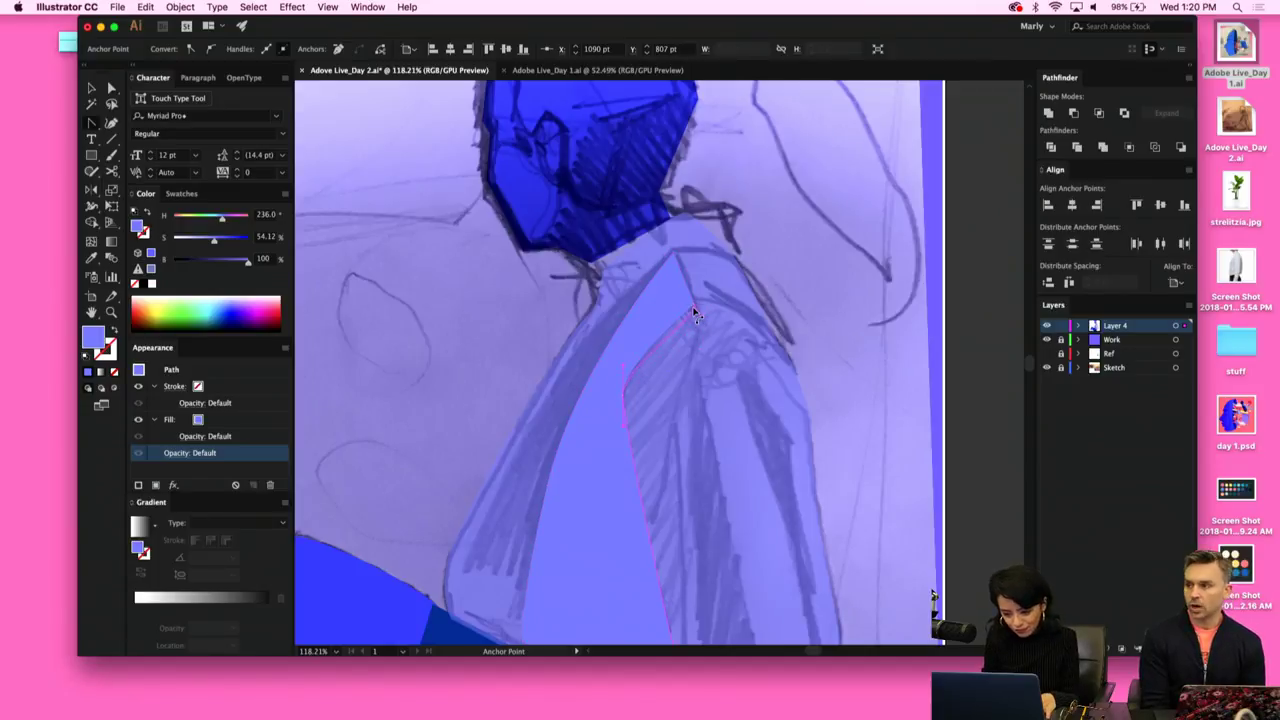
drag(697, 320, 679, 253)
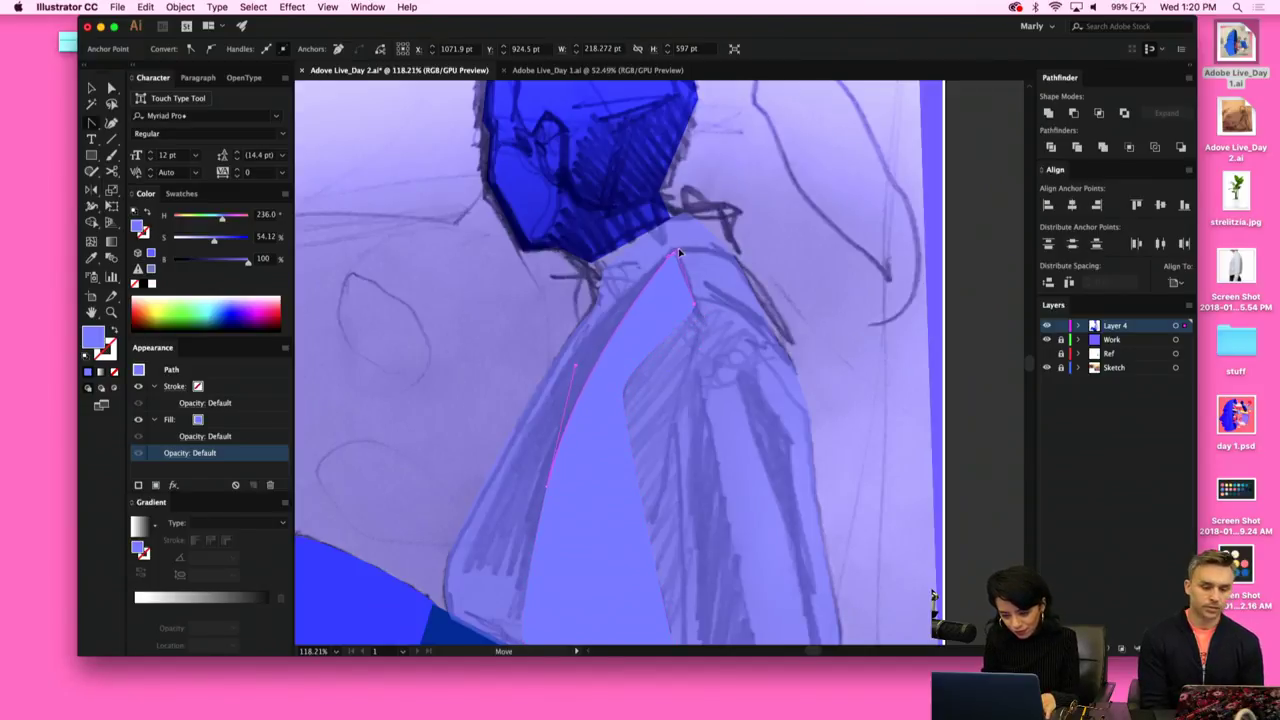
scroll(686, 370, down, 5)
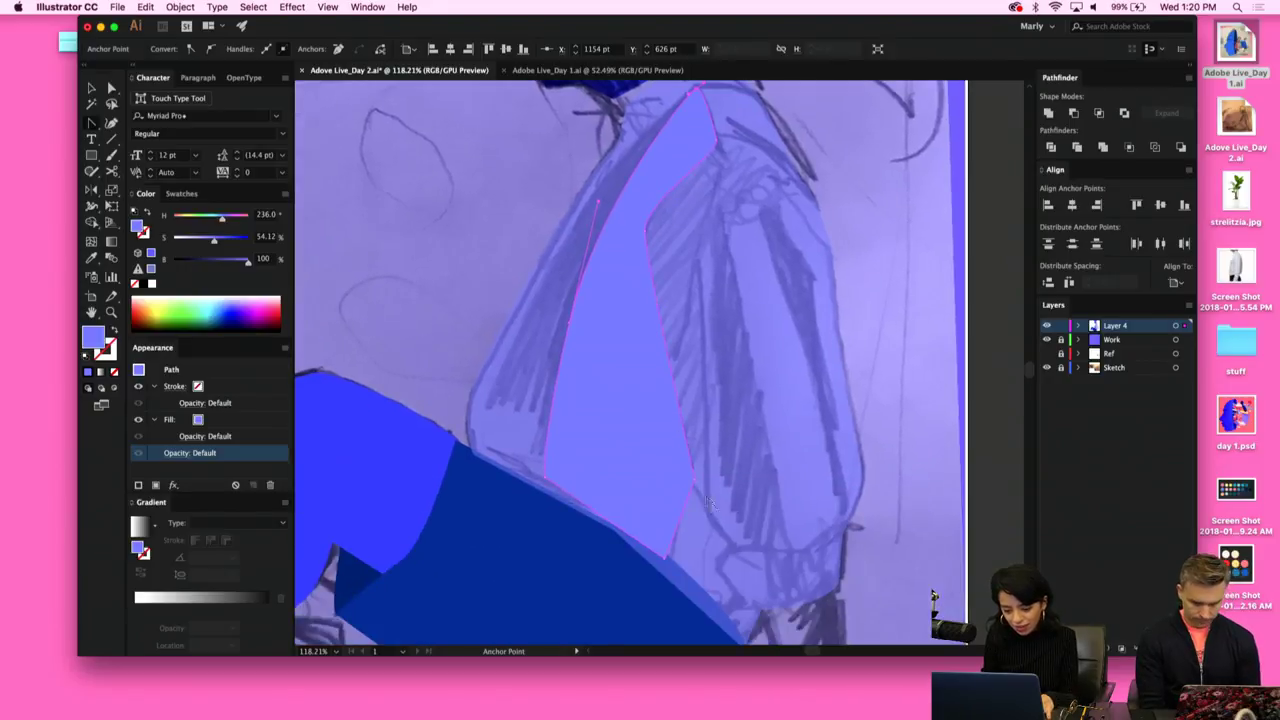
drag(695, 485, 694, 507)
key(a)
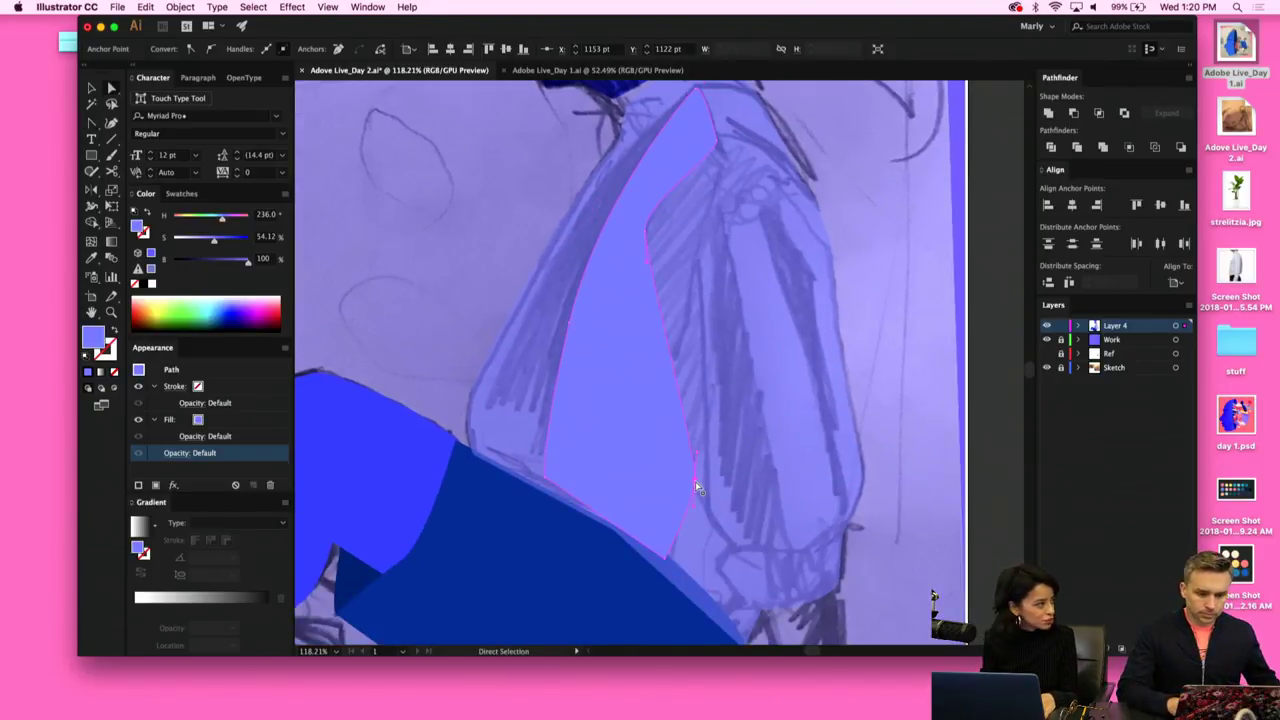
mouse_move(695, 481)
mouse_down()
mouse_move(656, 485)
mouse_move(690, 478)
mouse_up()
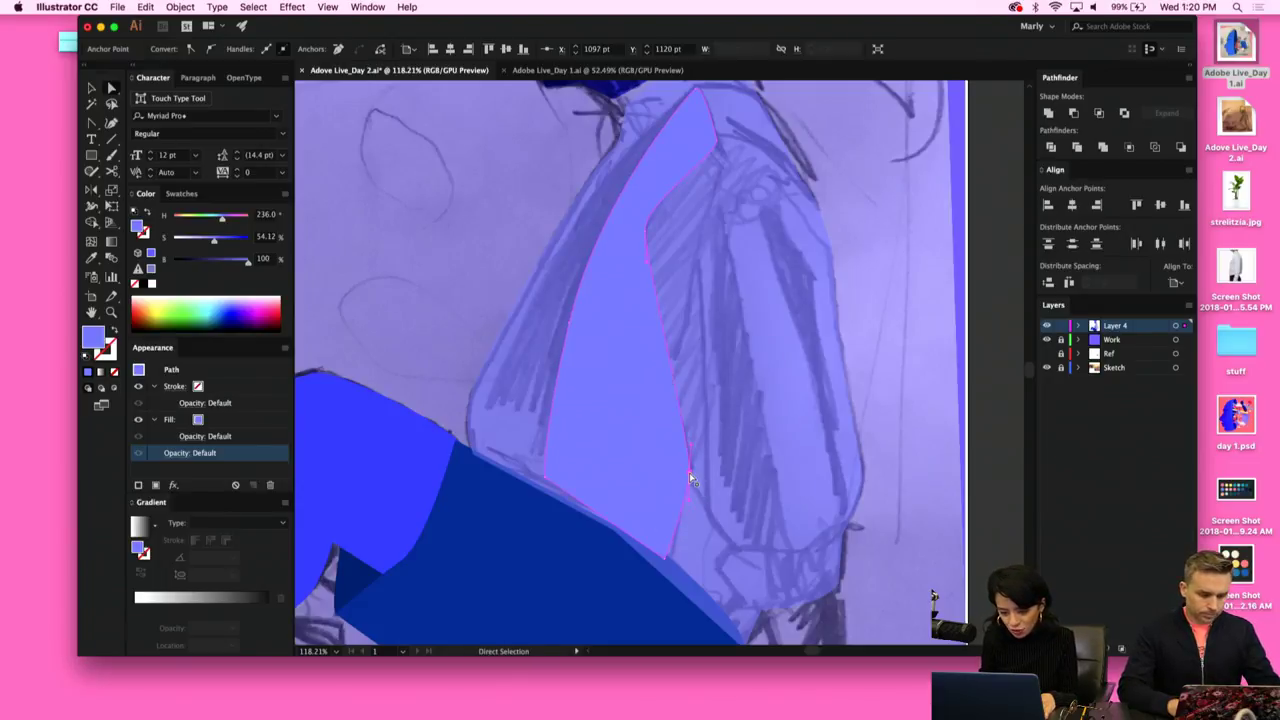
Recolor the front panel light yellow with hue 53.04°, then set its blending mode to Overlay and its opacity to 28%.
drag(219, 218, 186, 218)
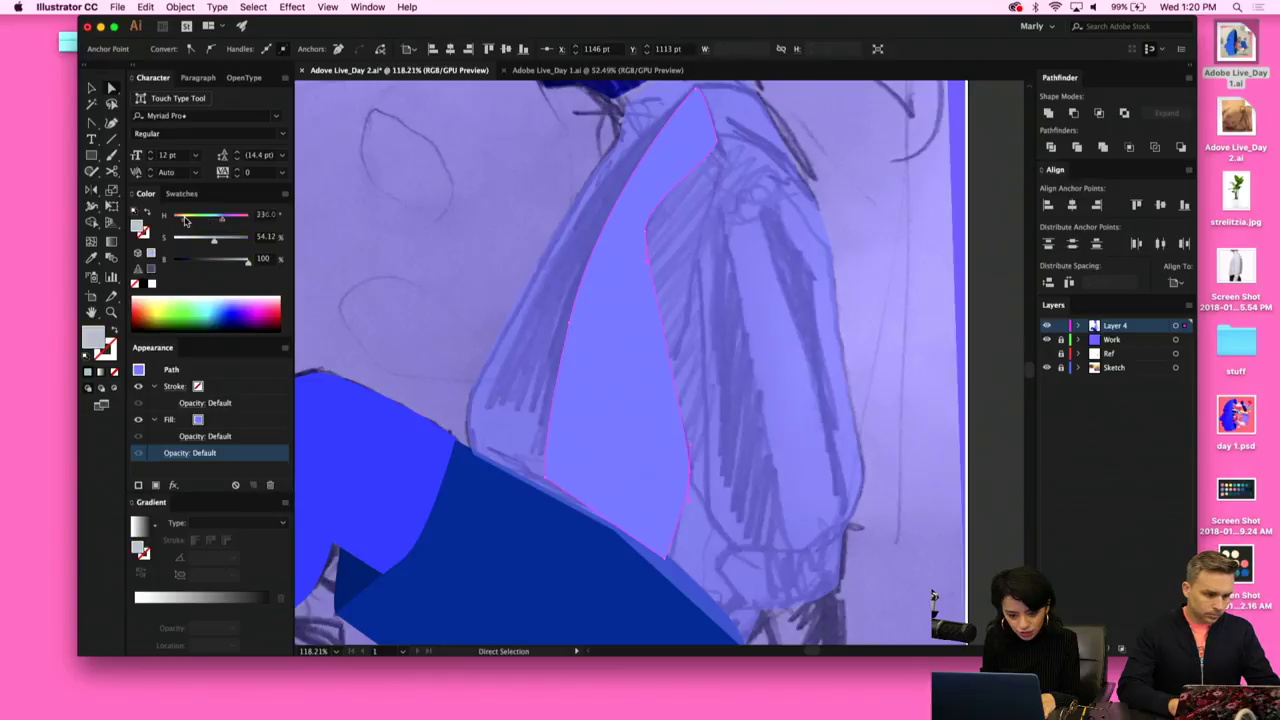
key(v)
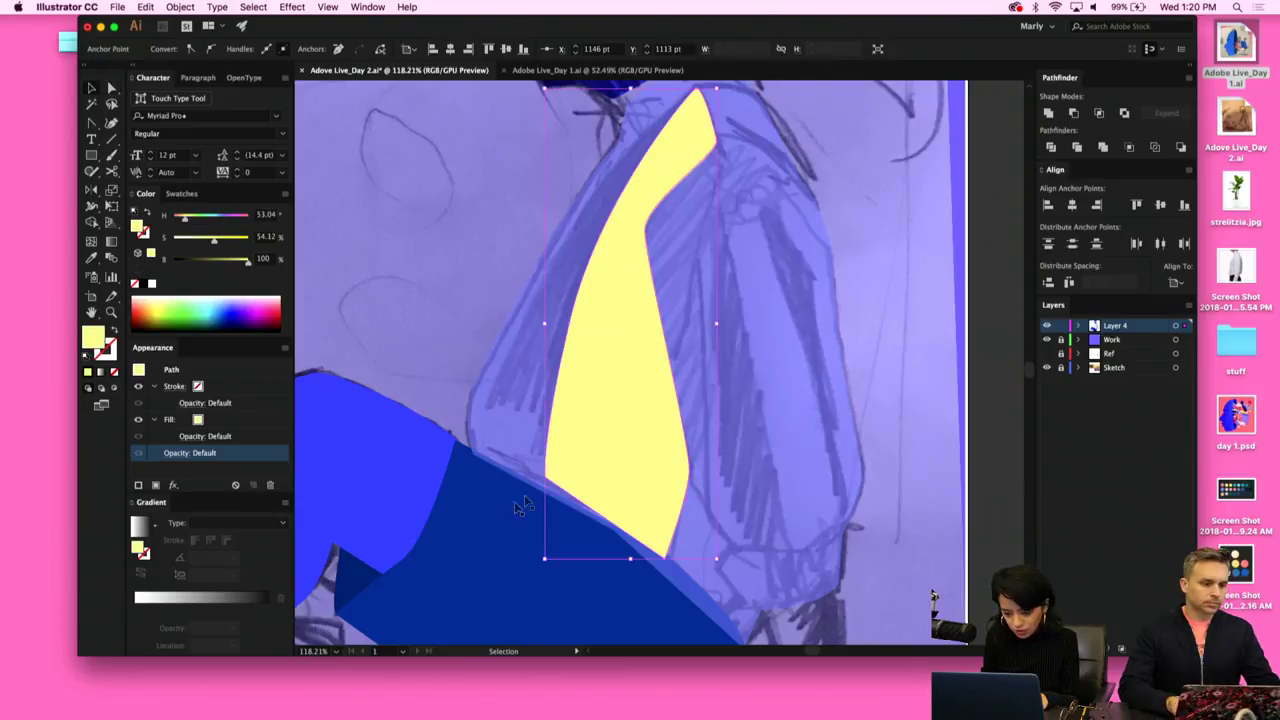
click(177, 453)
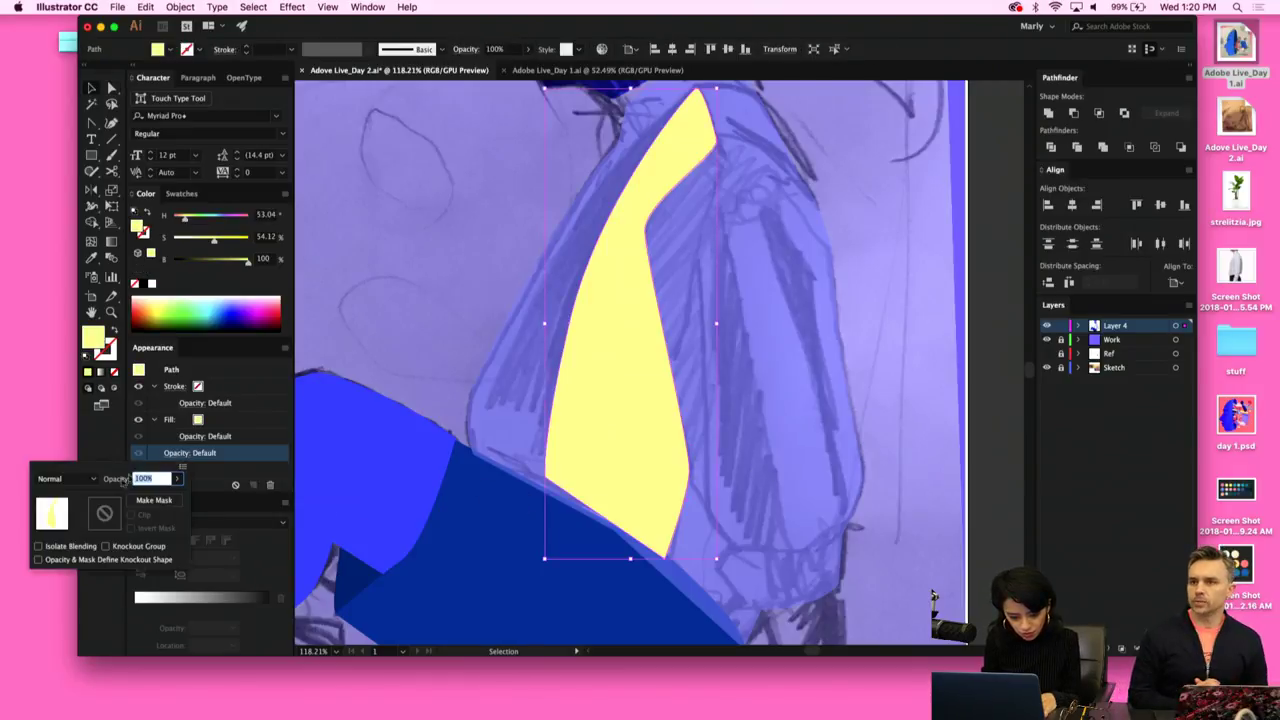
click(65, 478)
click(73, 344)
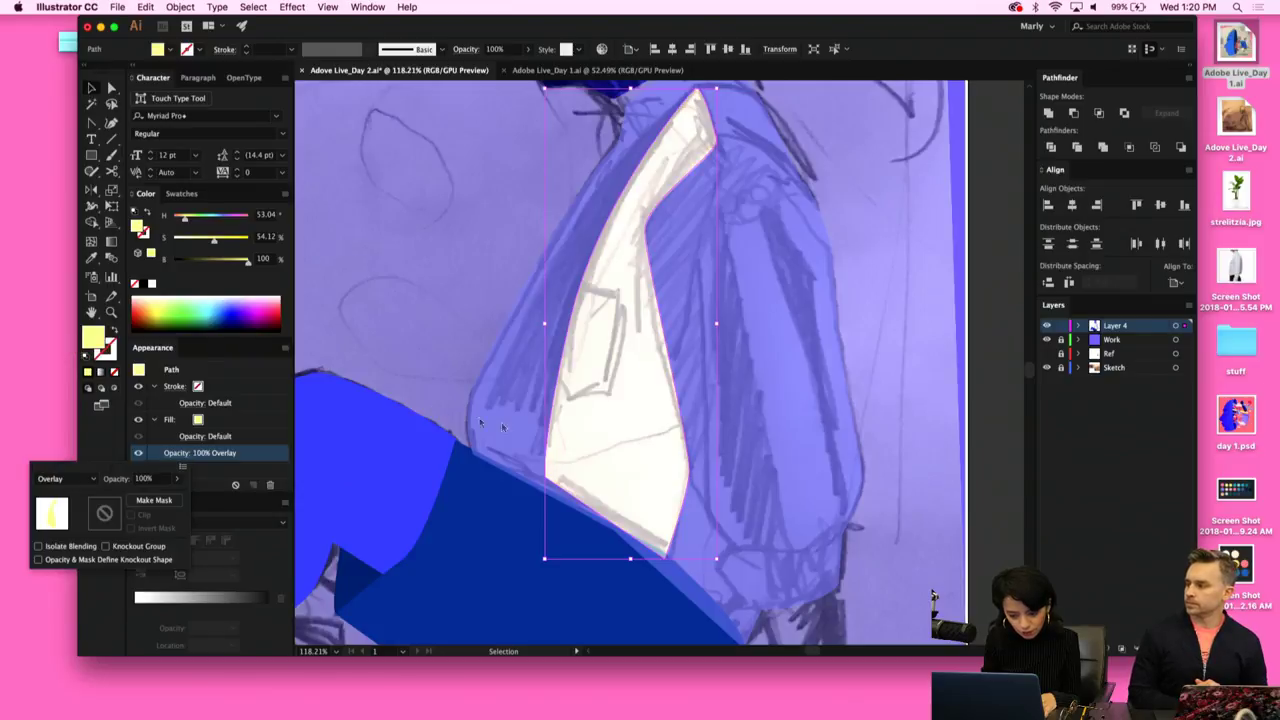
click(527, 52)
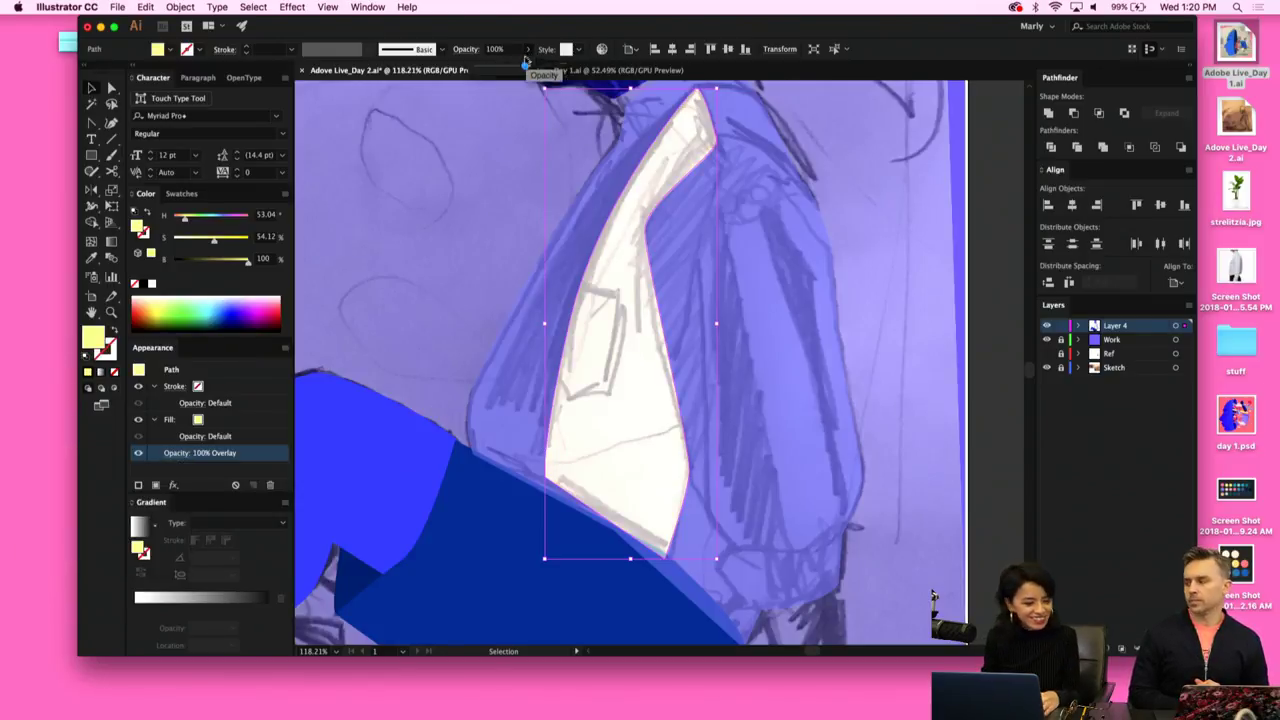
drag(523, 66, 490, 70)
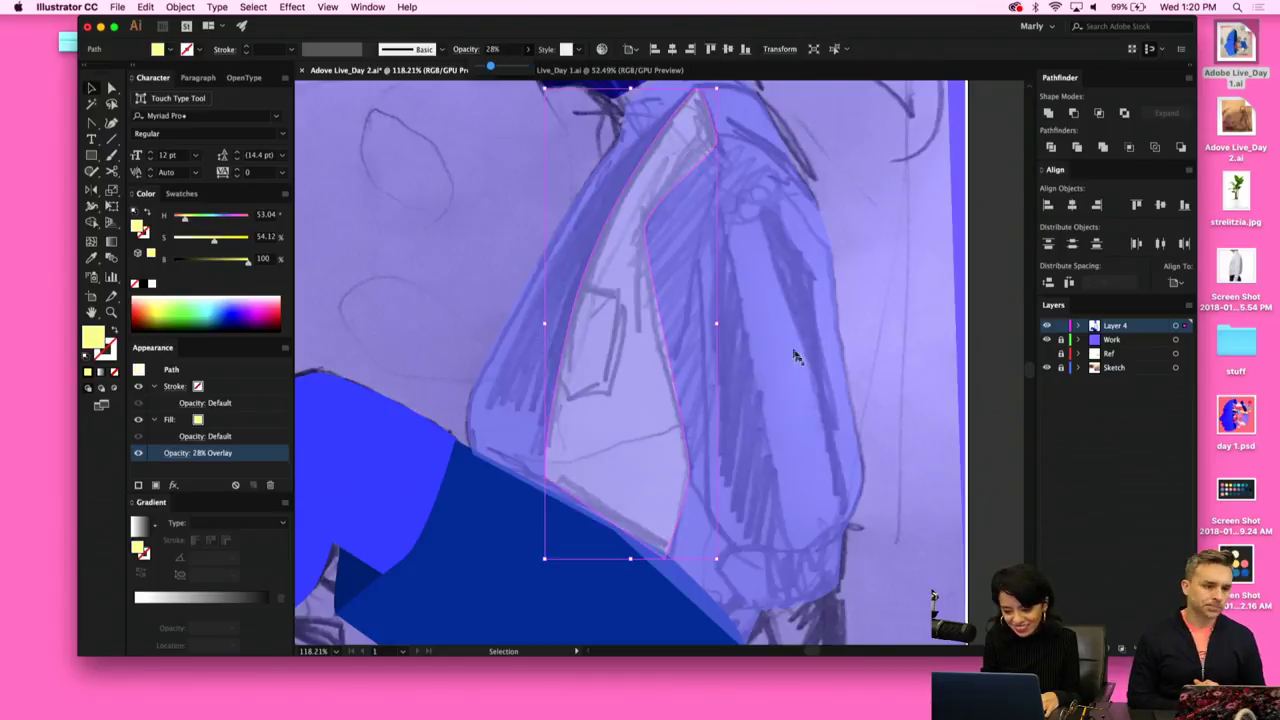
Lower the opacity of the dark blue thigh shape beneath the jacket to 64%.
scroll(651, 430, down, 3)
scroll(651, 430, down, 1)
key(a)
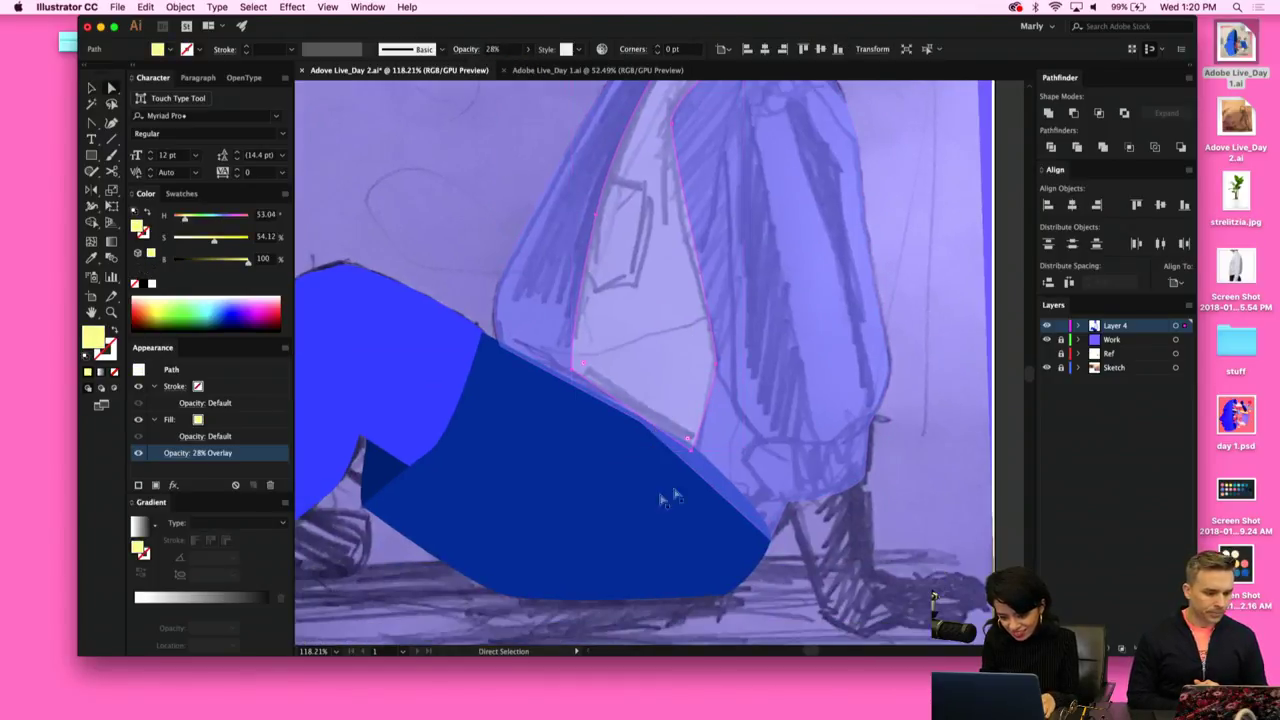
click(662, 497)
click(737, 460)
click(659, 479)
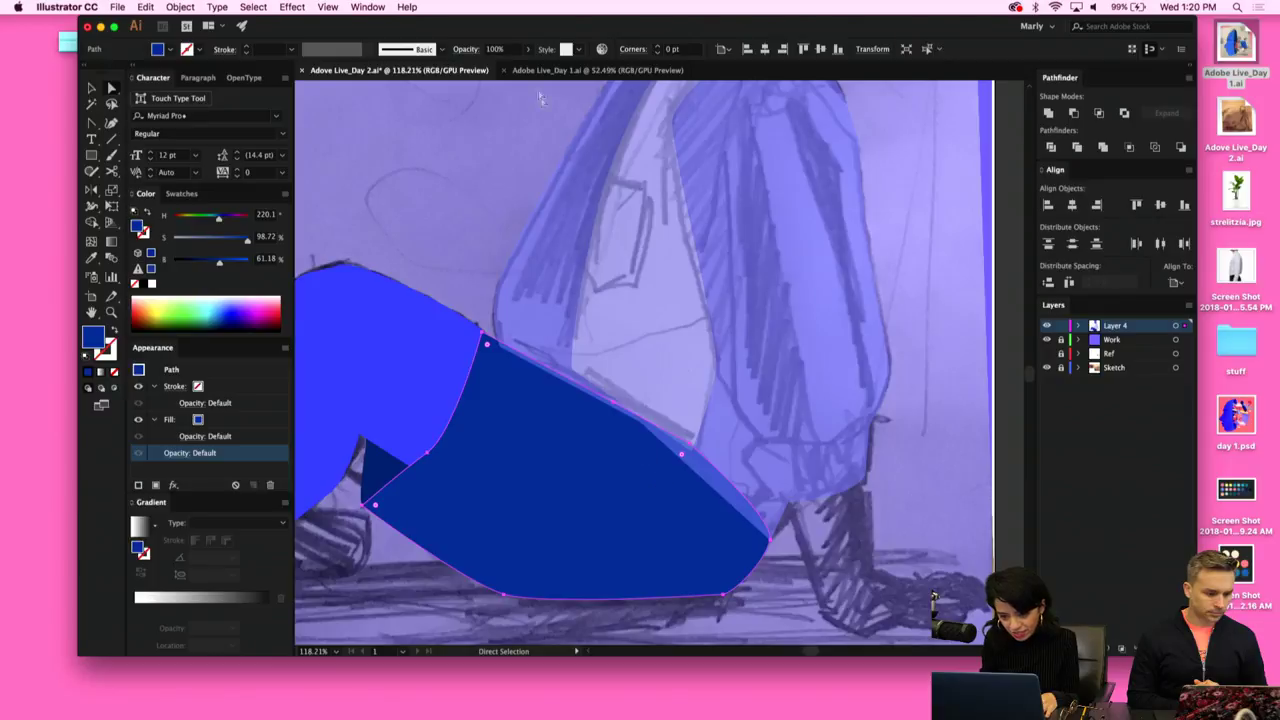
click(528, 49)
click(507, 69)
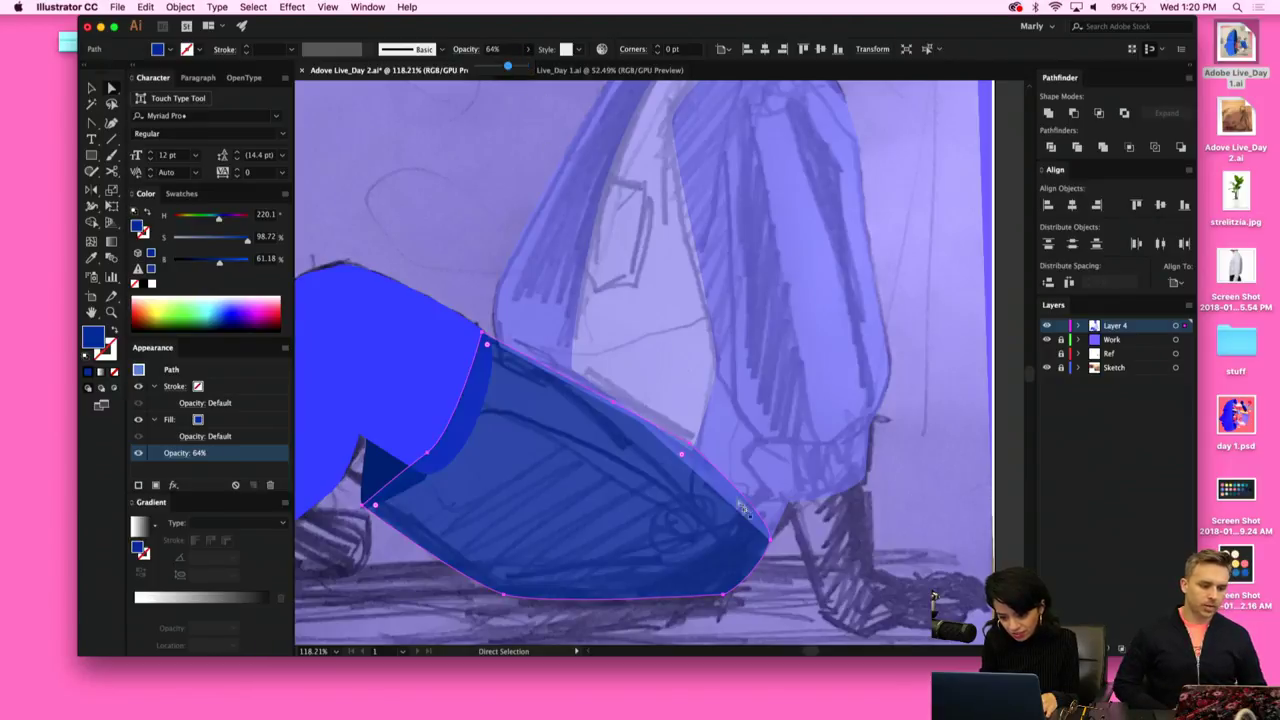
Reshape the dark blue thigh's upper edge along the sketch, moving its anchors to about X 1066, Y 1227 pt and X 993, Y 1147 pt.
click(686, 451)
drag(690, 451, 662, 456)
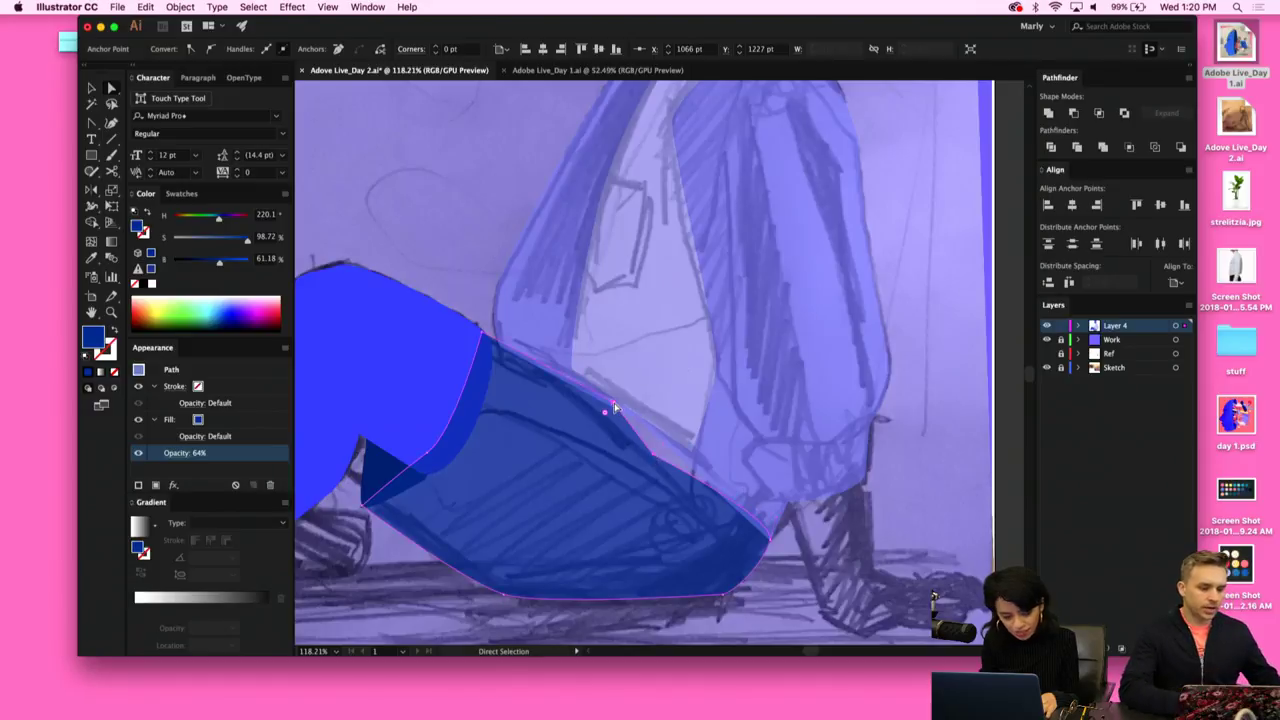
drag(613, 406, 574, 371)
key(shift+c)
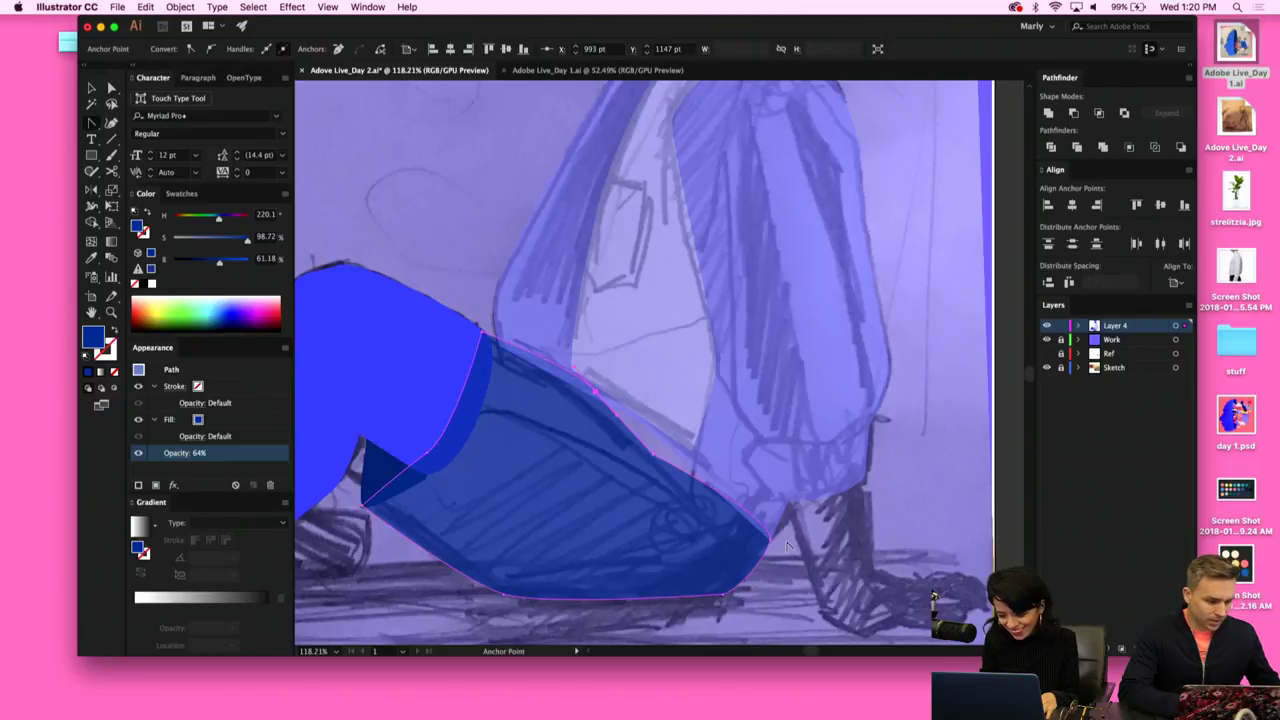
Move the jacket's middle hem anchor to about X 1066, Y 1229 pt and add a raised anchor nearer the front at X 977, Y 1129 pt.
key(a)
click(733, 468)
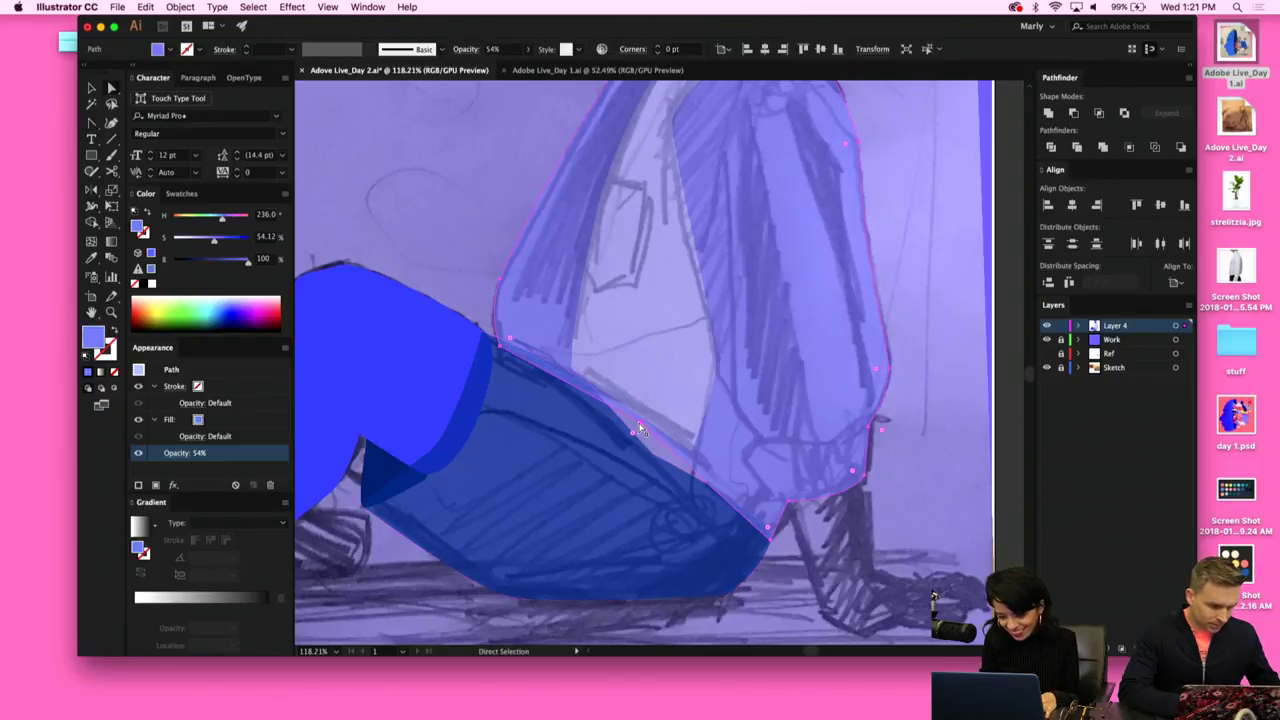
drag(640, 428, 653, 461)
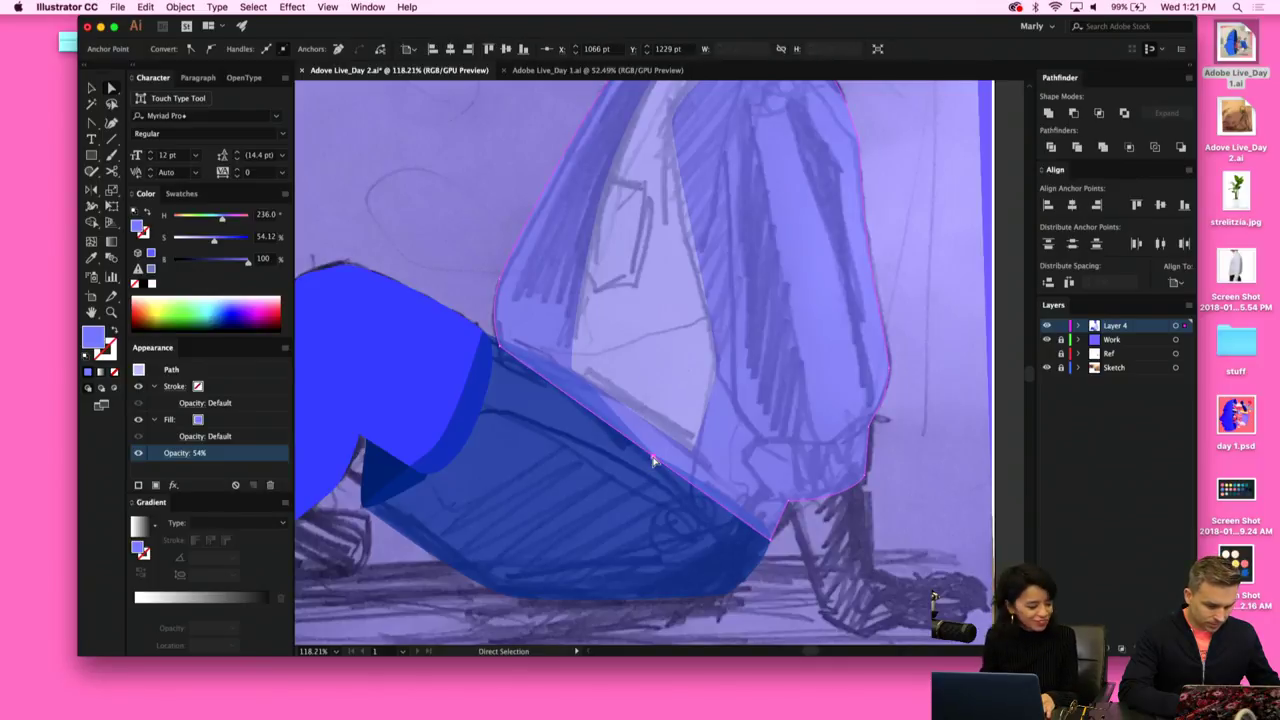
click(575, 405)
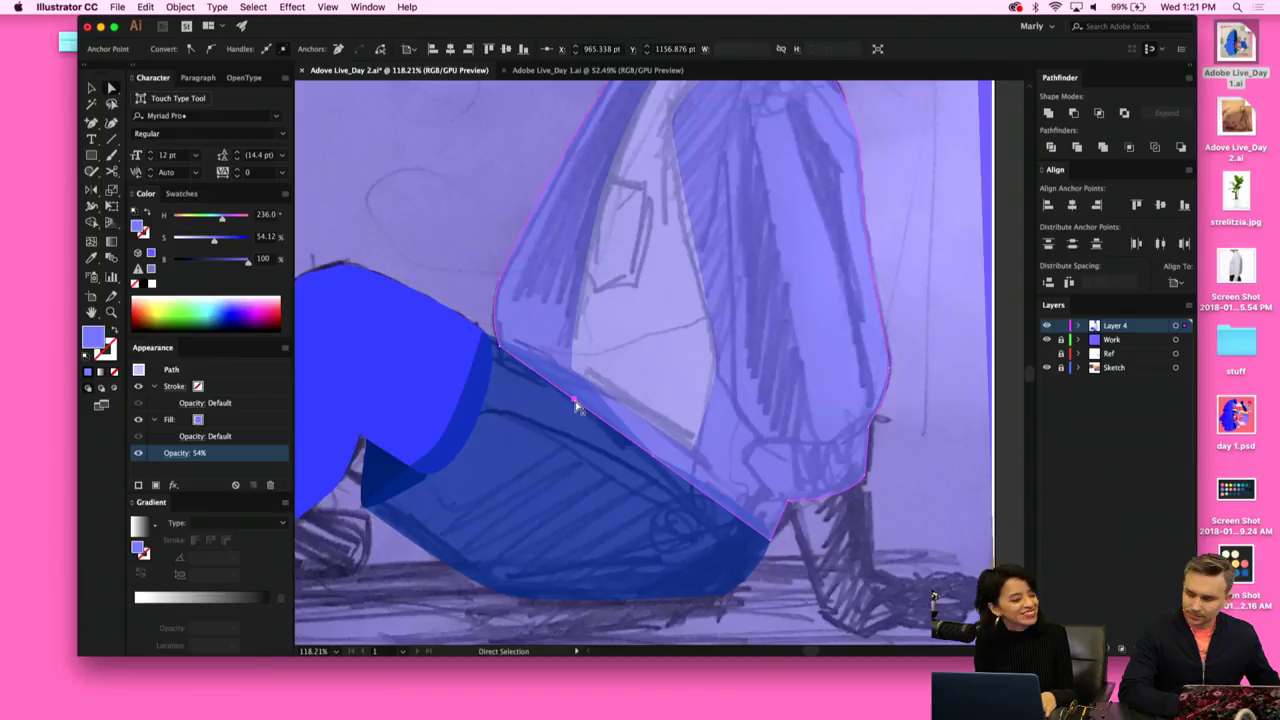
mouse_move(575, 405)
mouse_down()
mouse_move(582, 379)
mouse_move(591, 390)
mouse_up()
Smooth the jacket's new hem anchor, place it at X 989, Y 1143 pt, and reposition the lower front corner at about X 873, Y 1080 pt.
key(shift+c)
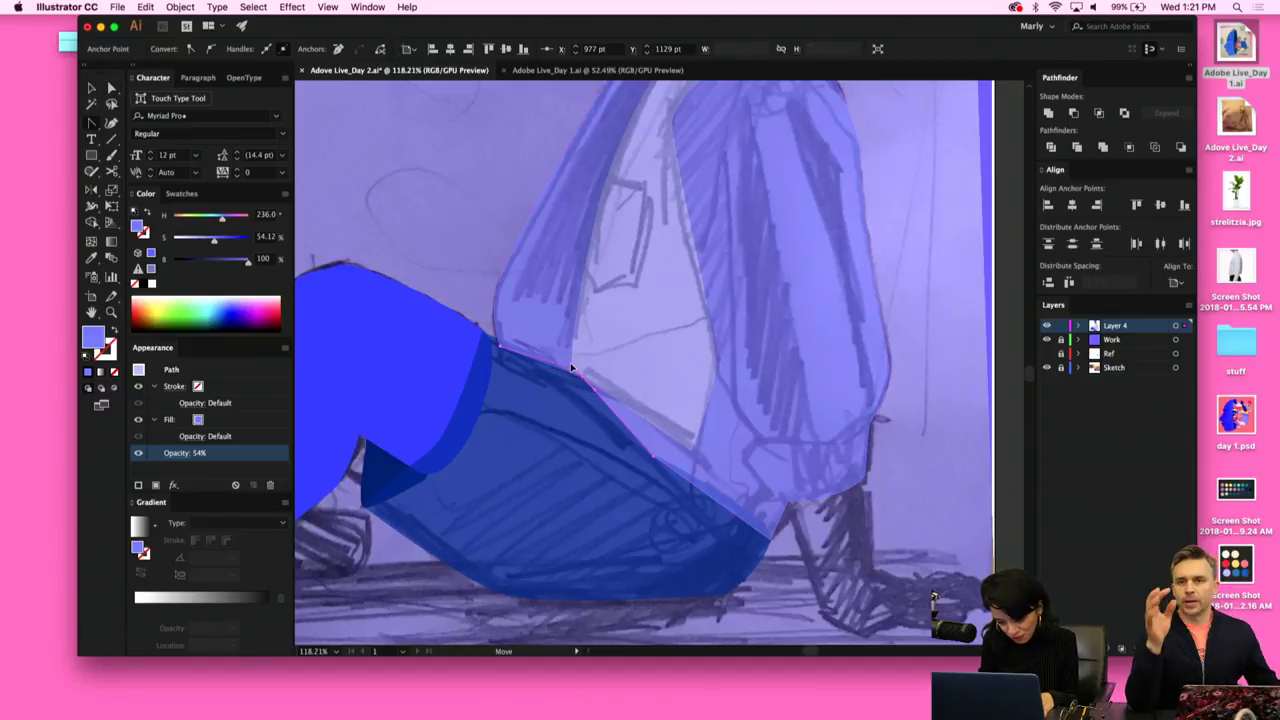
key(a)
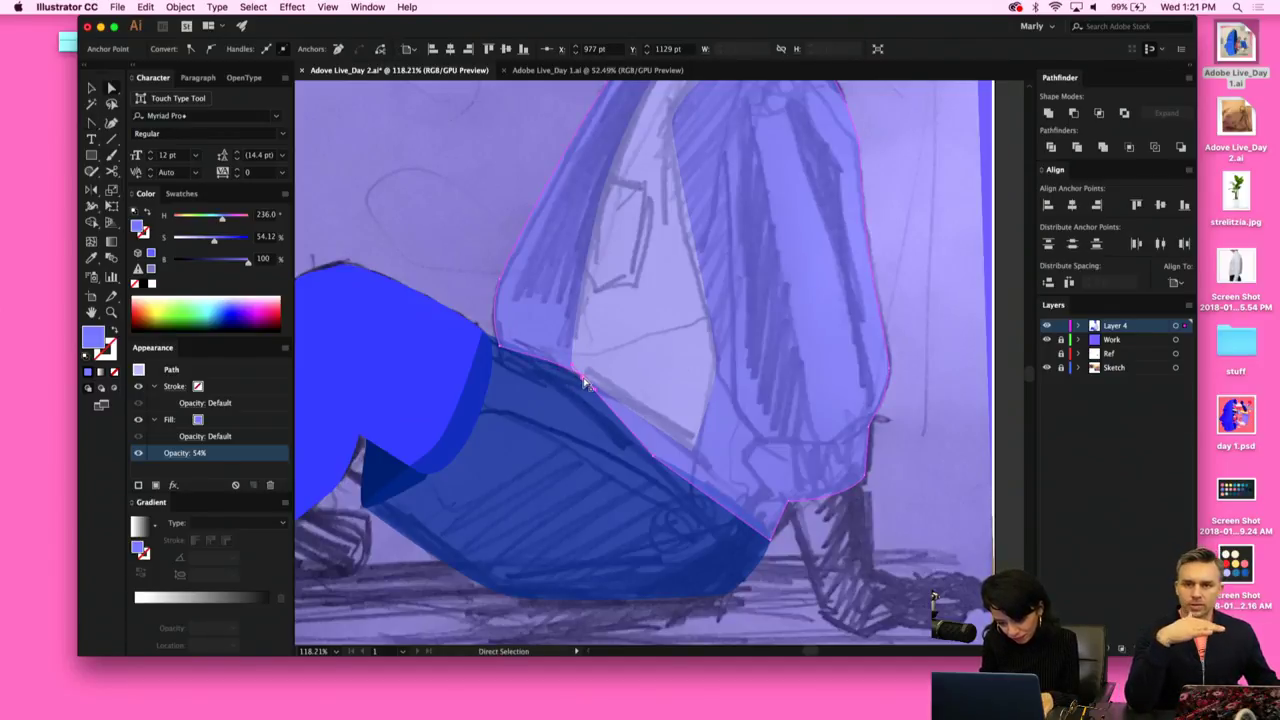
drag(584, 380, 592, 389)
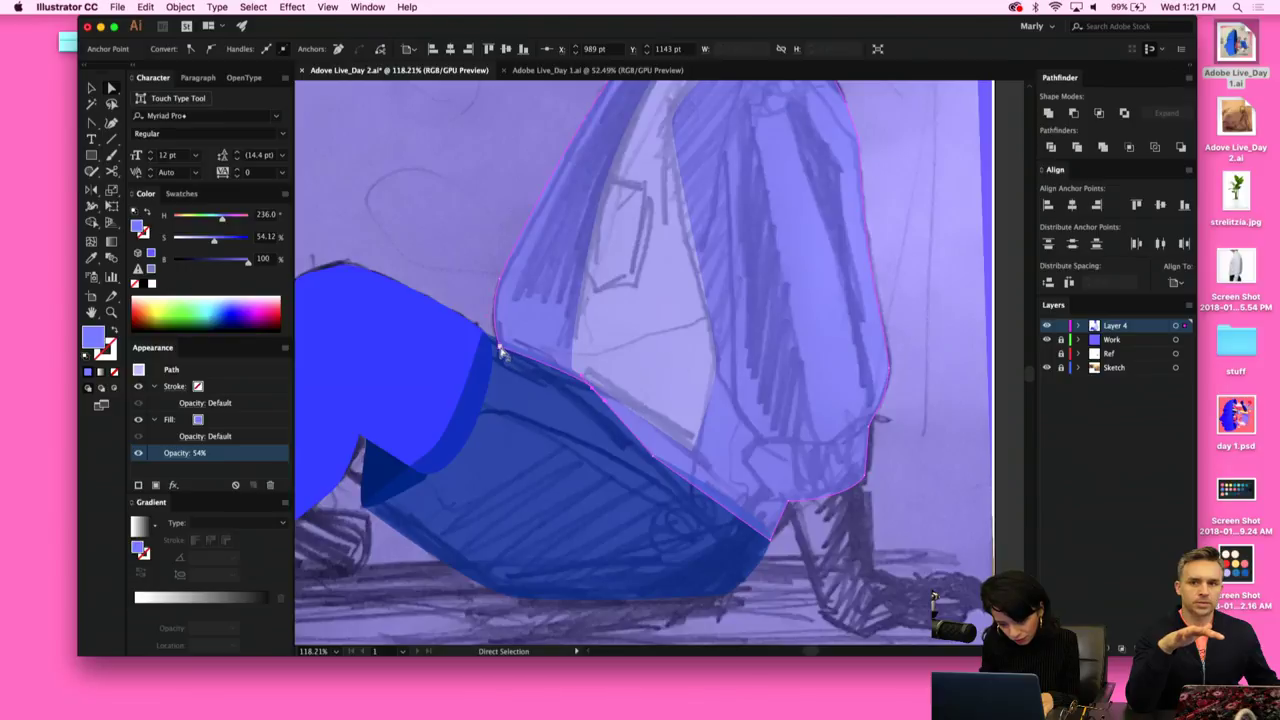
drag(500, 352, 478, 332)
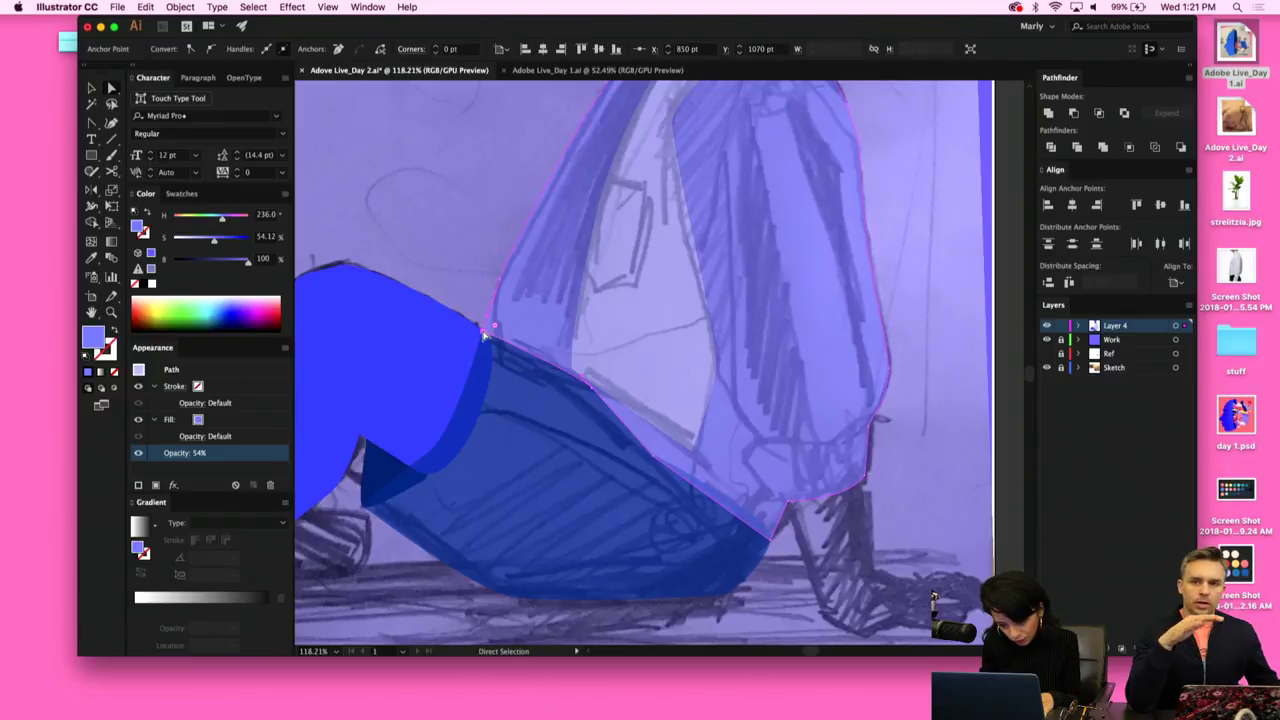
Move the dark blue thigh's front upper-edge anchor to about X 967, Y 1146 pt, tucking it against the jacket's hem.
click(506, 350)
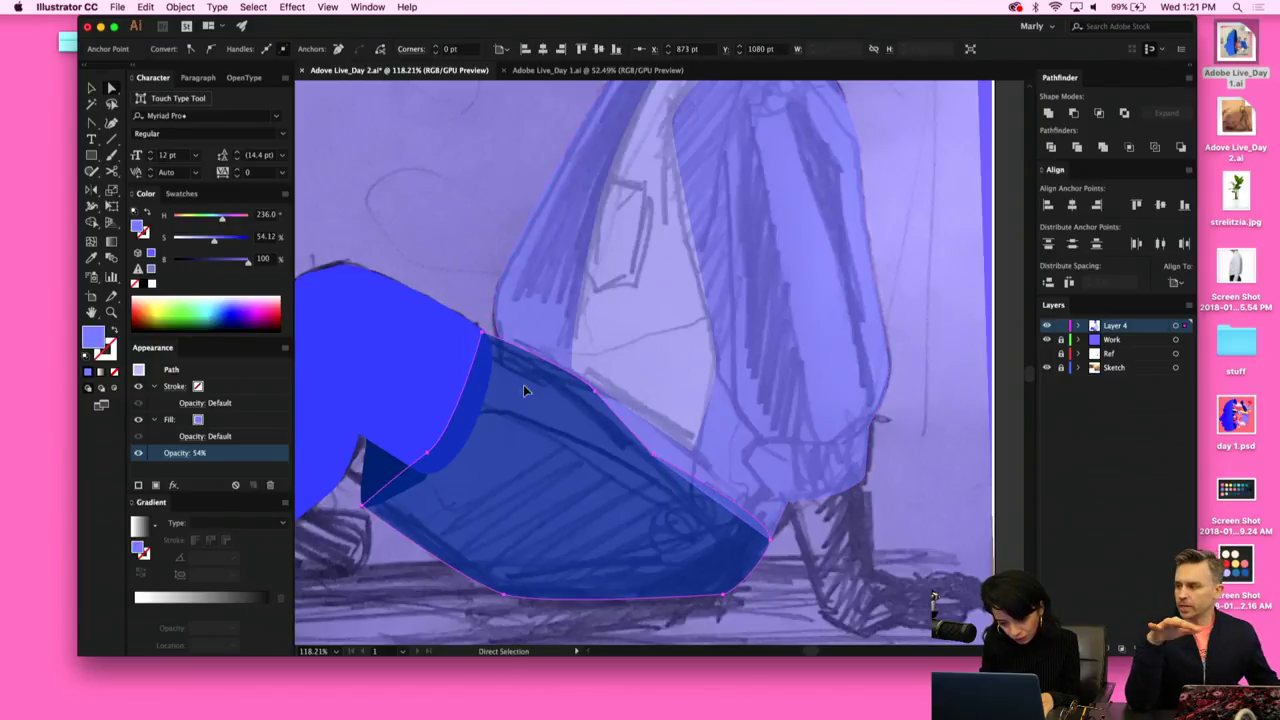
click(596, 397)
drag(596, 397, 575, 396)
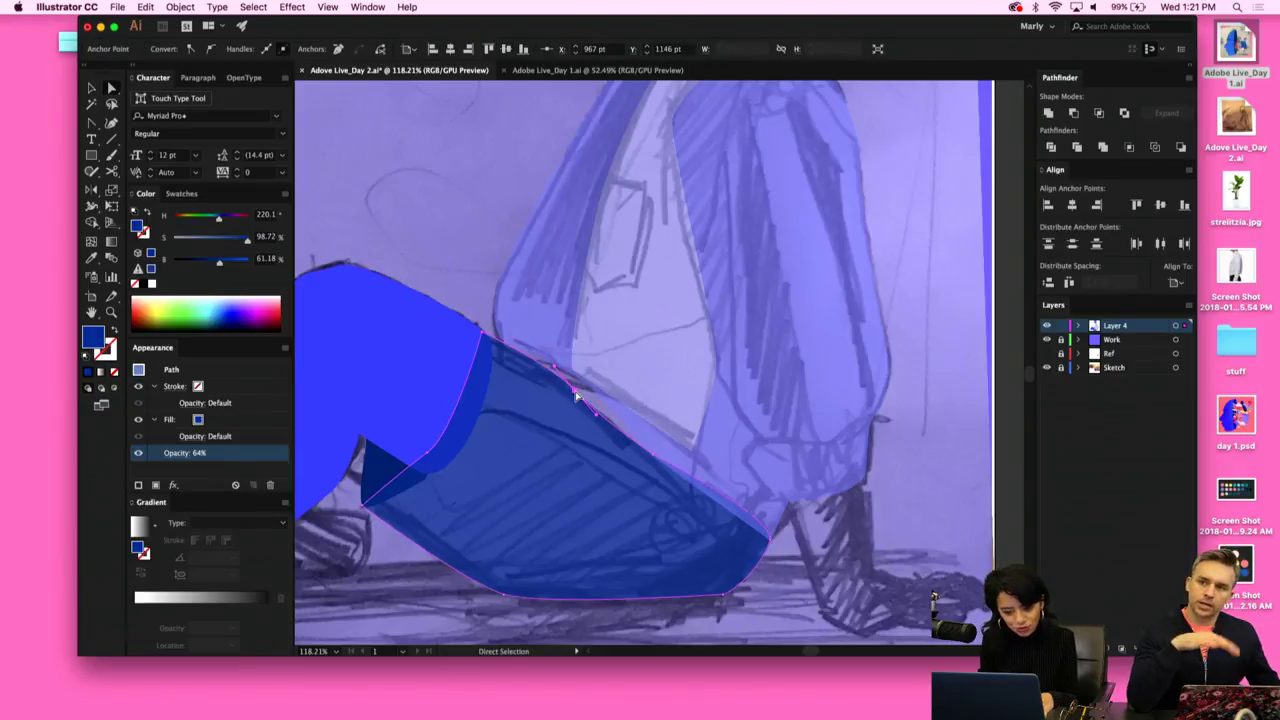
Move the dark blue thigh's knee-side upper anchor to about X 848, Y 1064 pt.
click(463, 346)
click(514, 362)
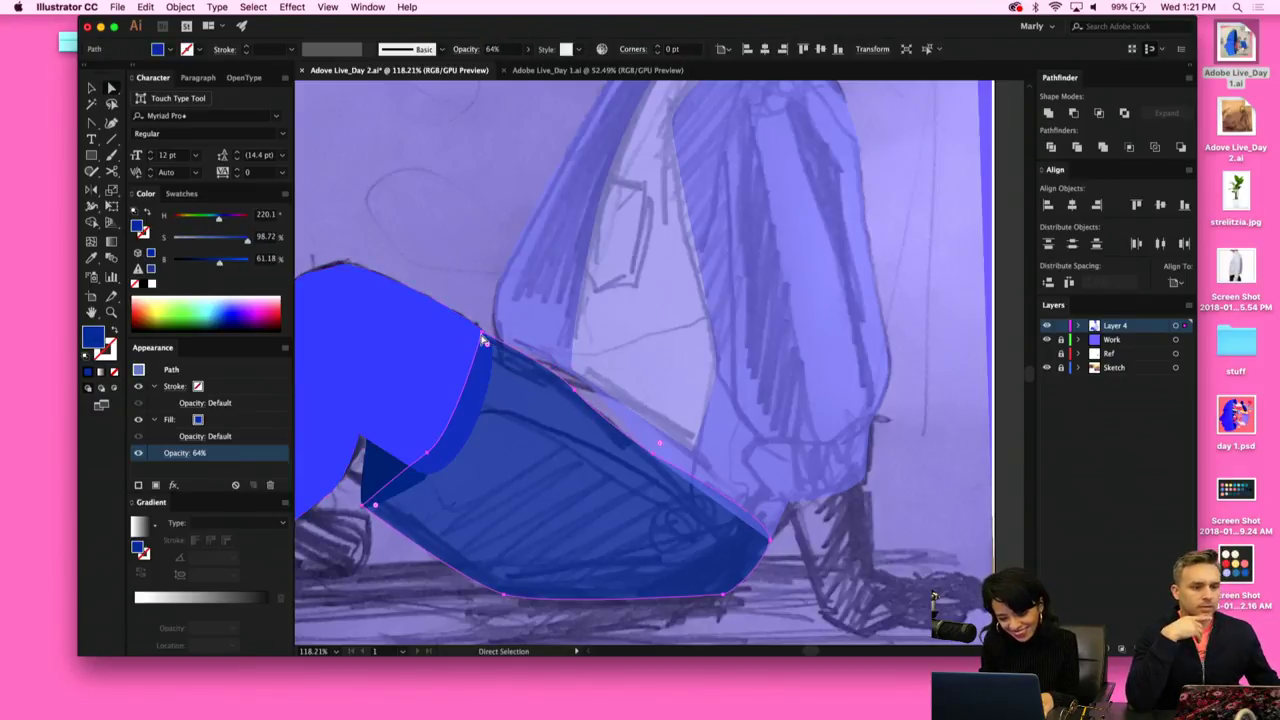
drag(482, 332, 482, 330)
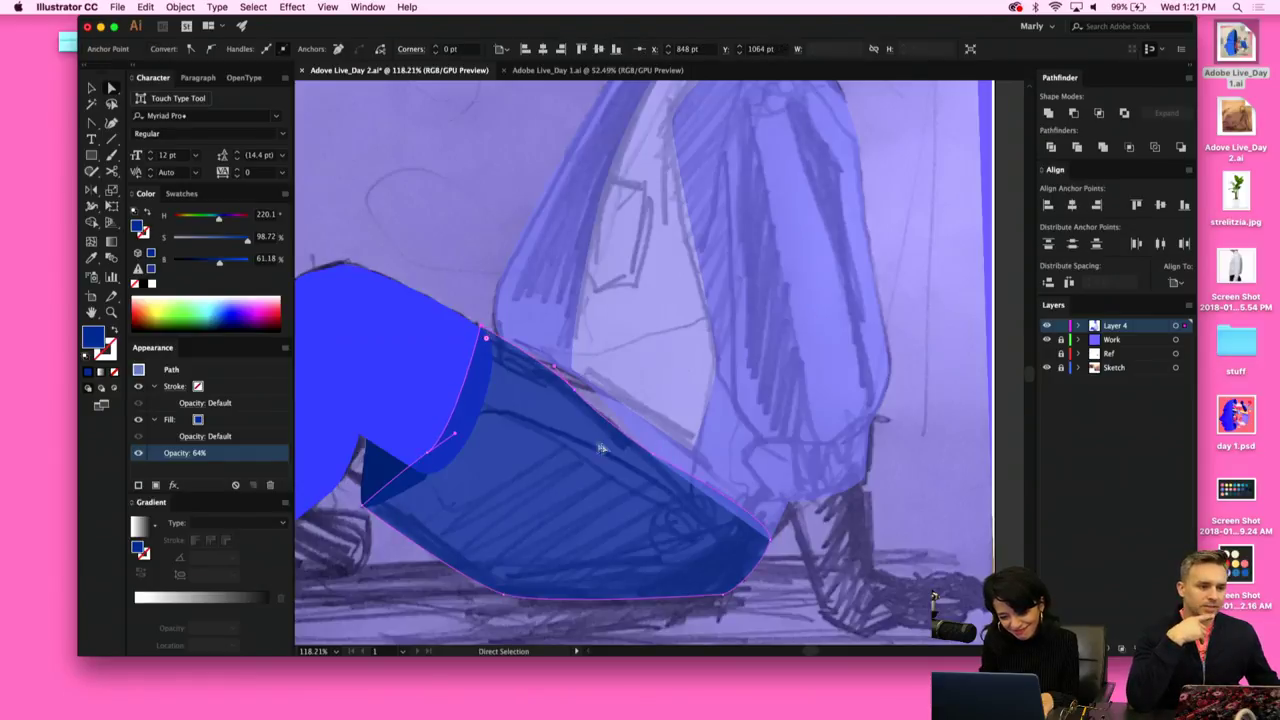
Move the jacket's front hem anchor to about X 965, Y 1142 pt and shift its rear hem corner slightly forward.
click(614, 405)
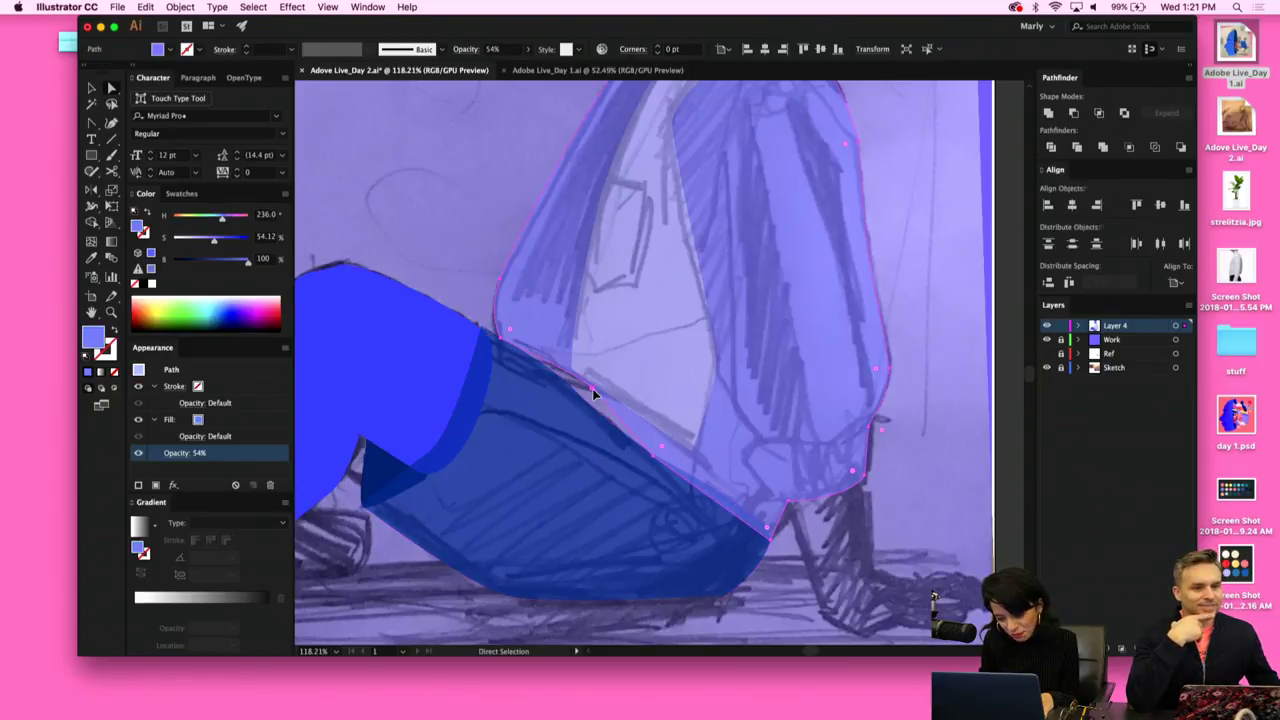
click(592, 389)
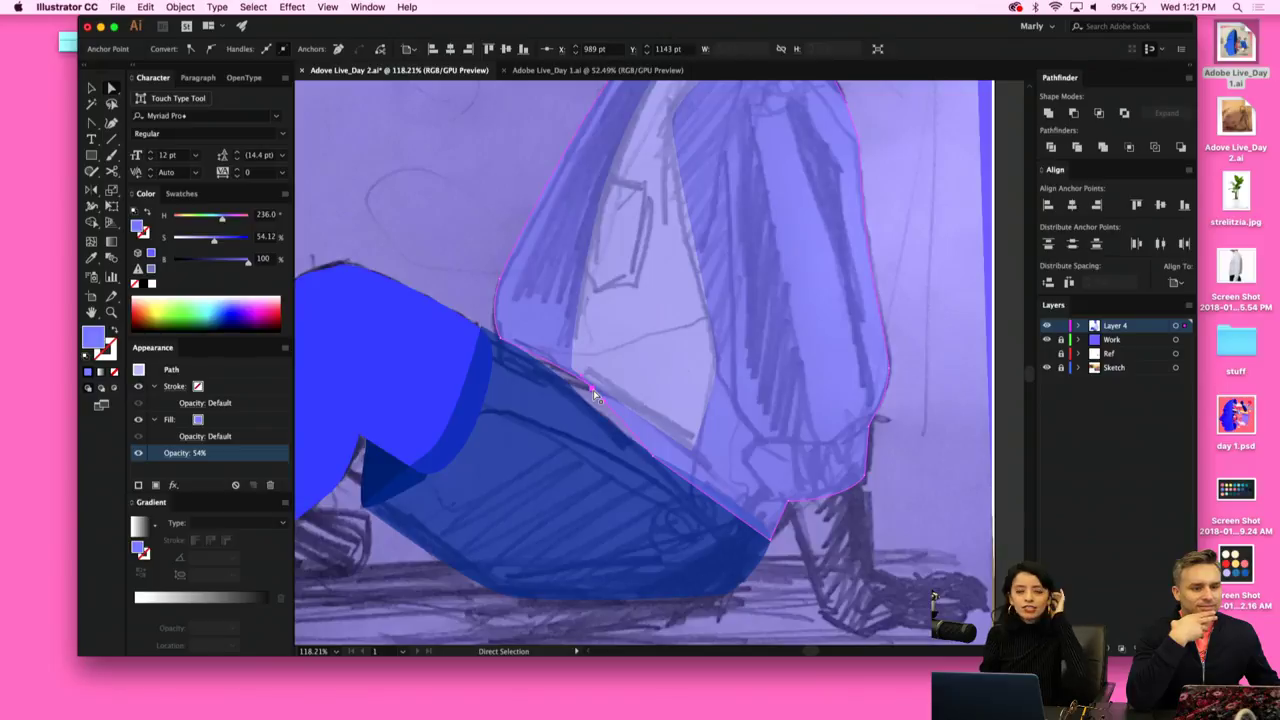
drag(593, 390, 574, 393)
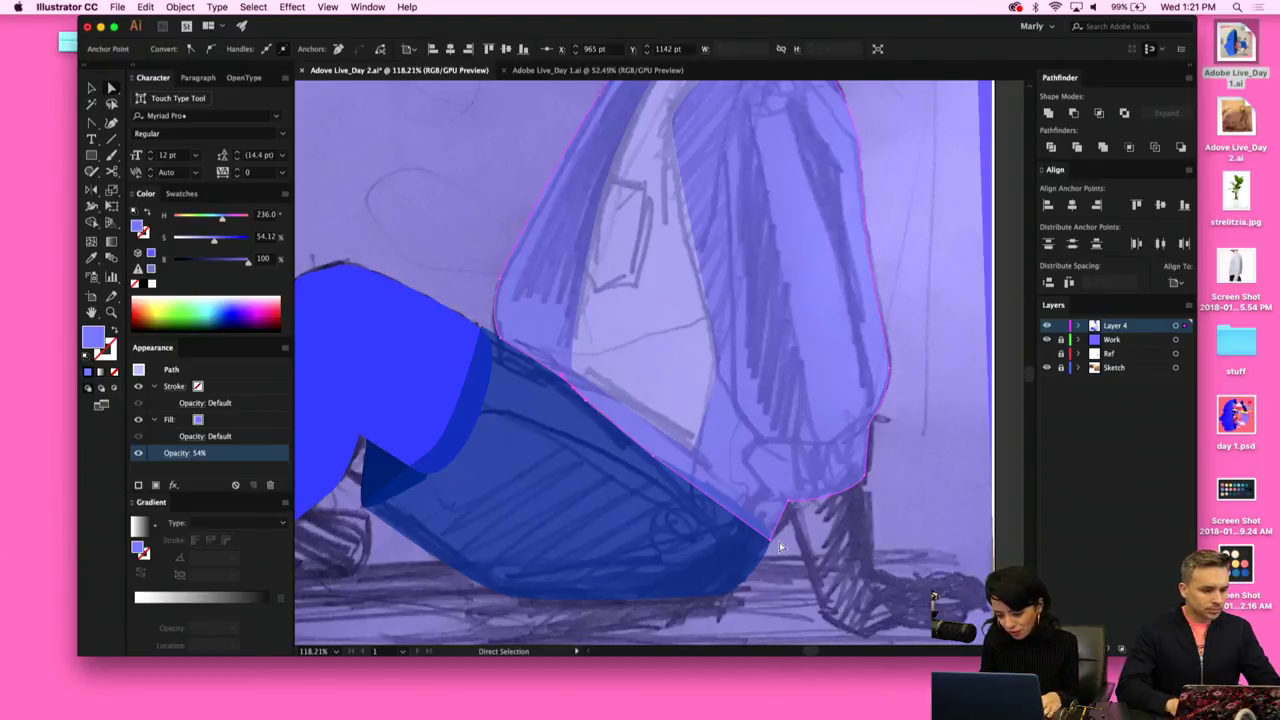
mouse_move(773, 541)
mouse_down()
mouse_move(768, 553)
mouse_move(761, 536)
mouse_up()
Move the dark blue thigh's front upper-edge anchor back to about X 1033, Y 1162 pt, along the shirt's hem.
scroll(760, 531, up, 3)
click(674, 545)
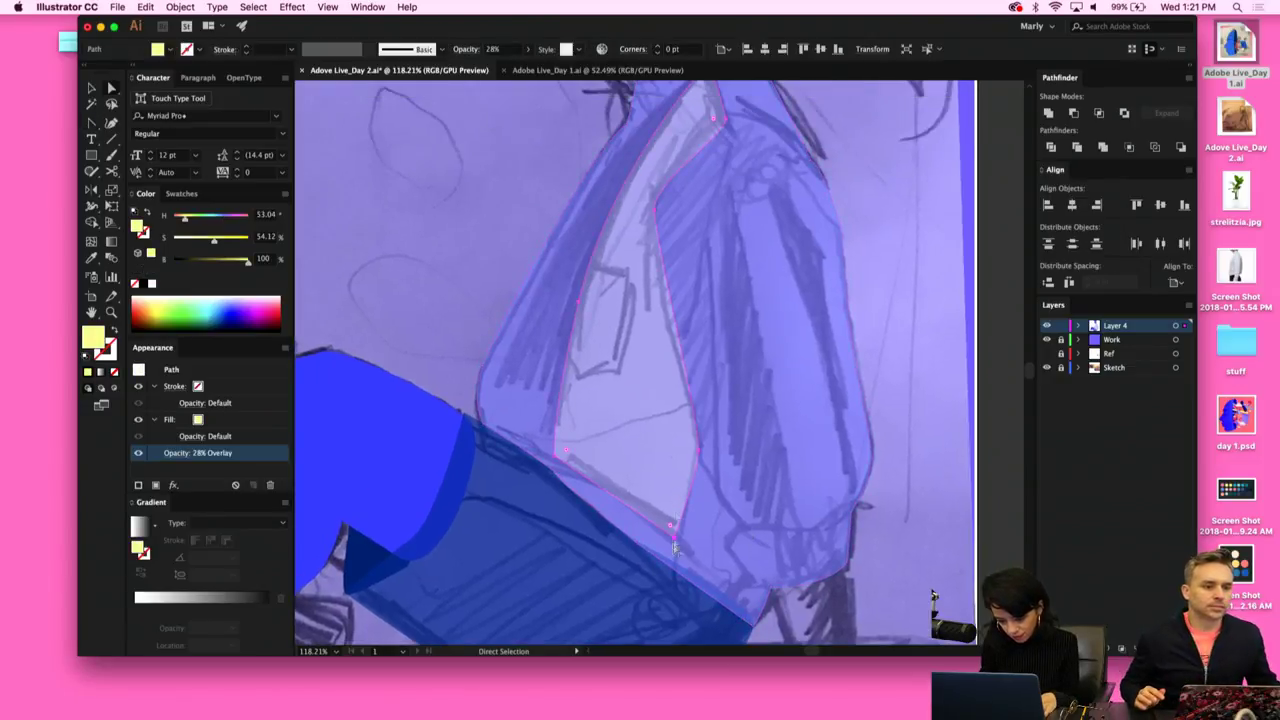
click(578, 541)
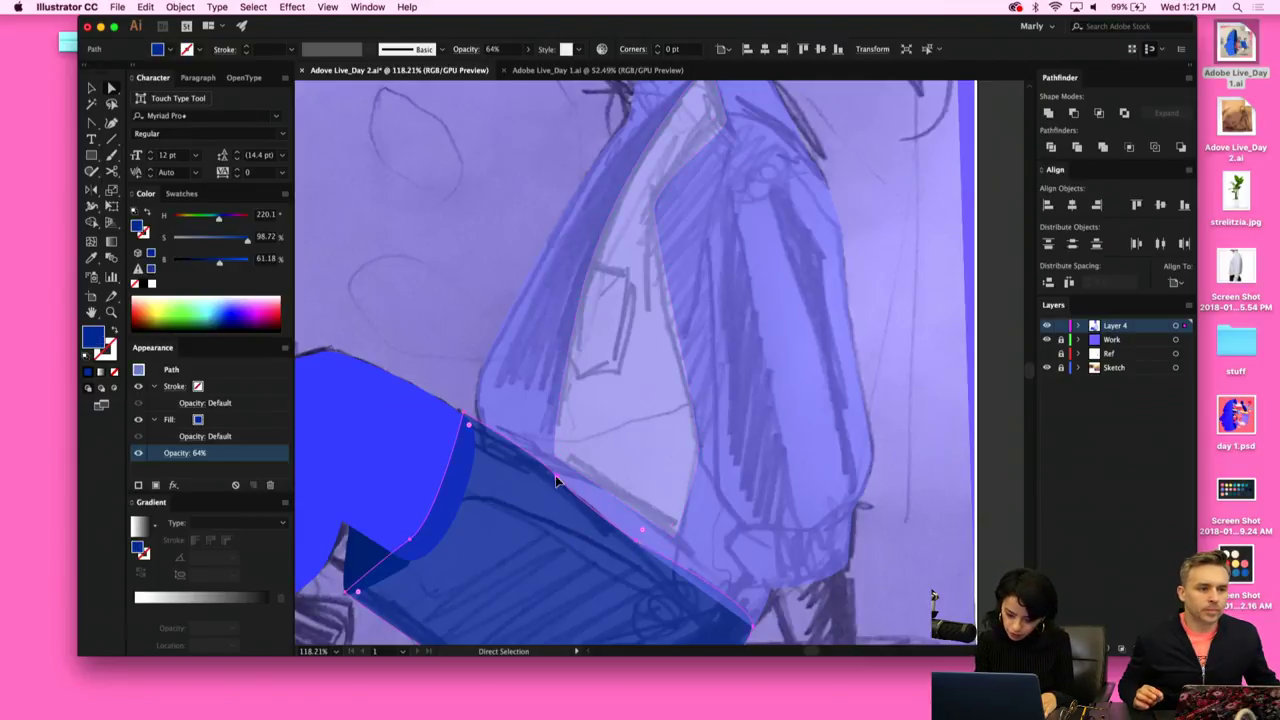
drag(556, 476, 609, 494)
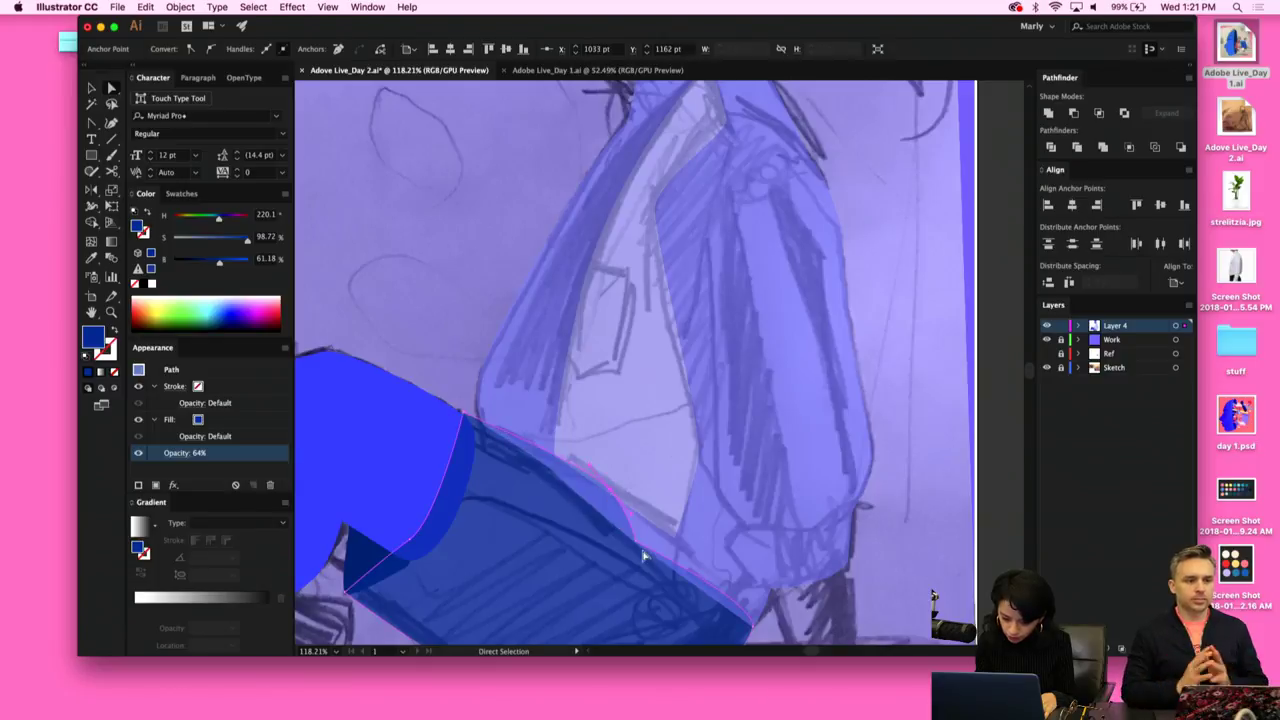
key(minus)
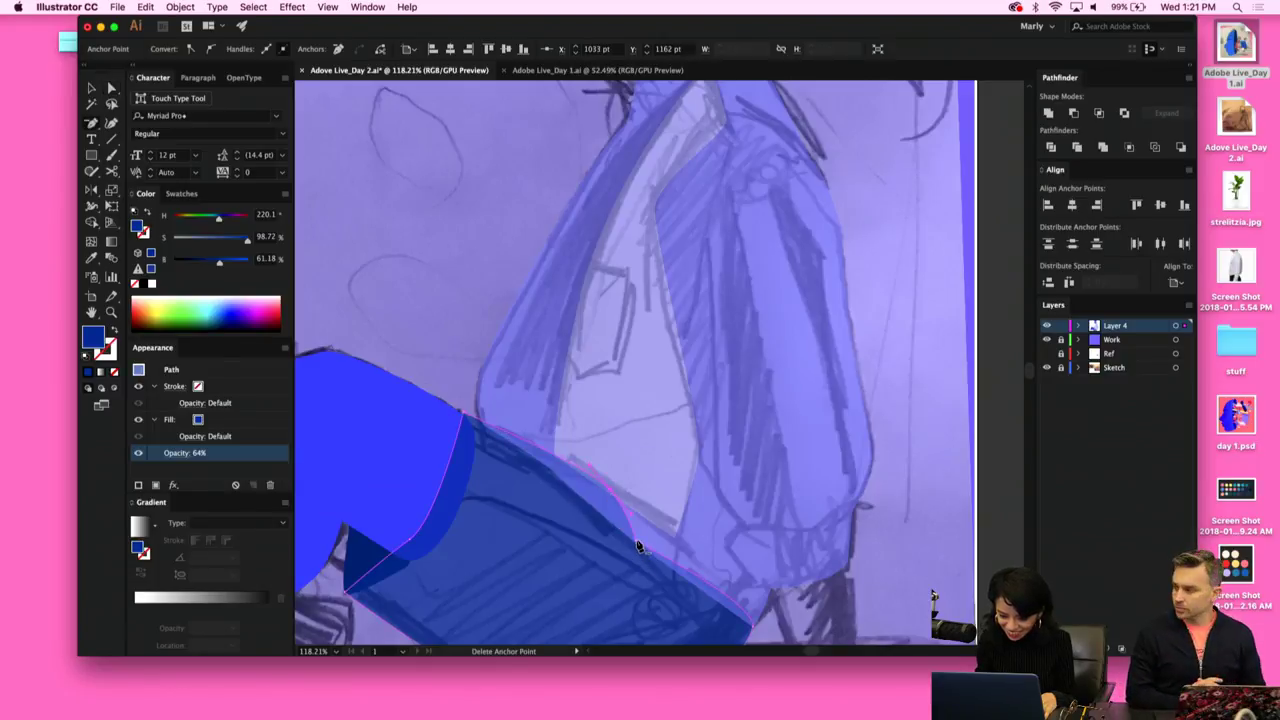
click(638, 548)
key(a)
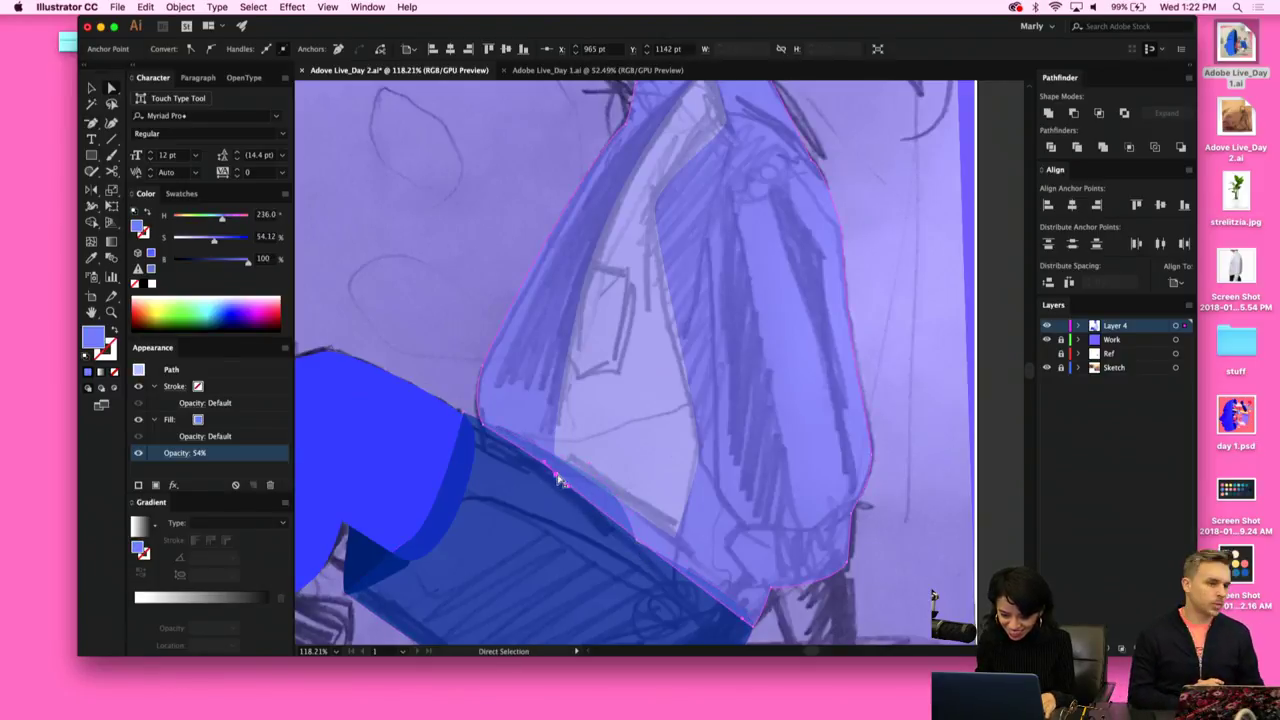
drag(556, 475, 643, 508)
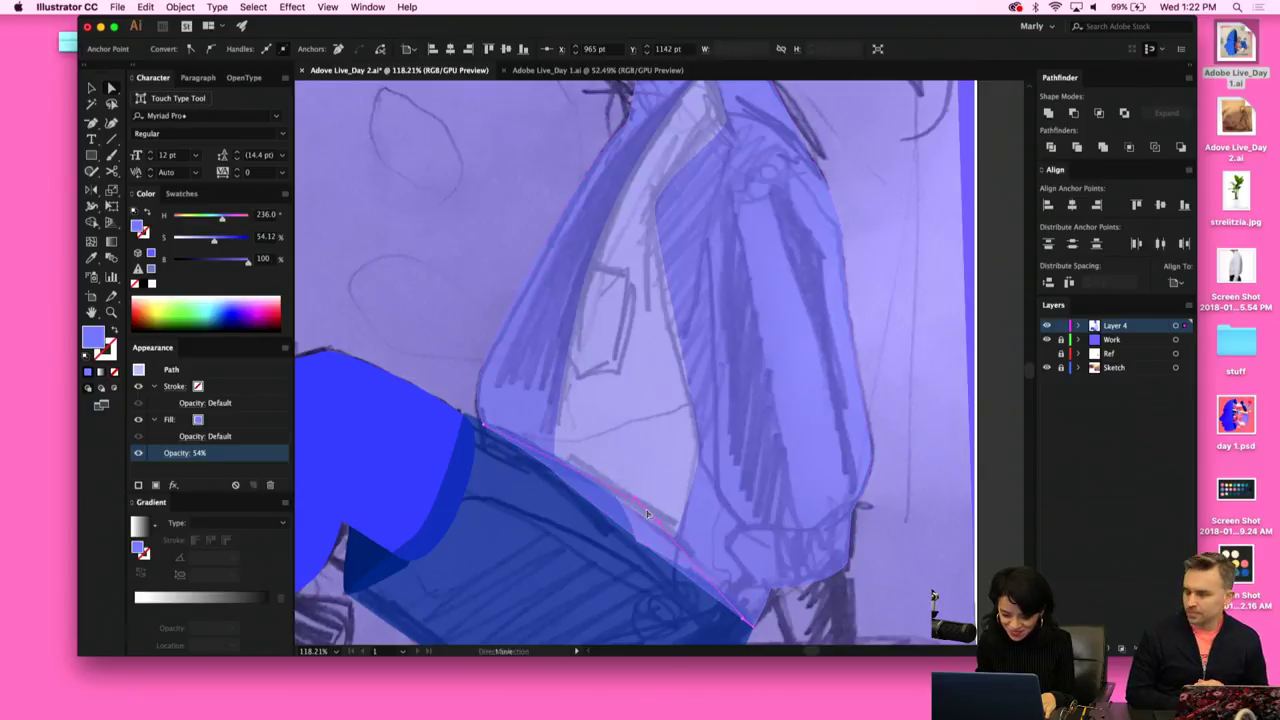
key(super+z)
Delete the extra anchor behind the raised one on the dark blue thigh's upper edge.
super+click(640, 573)
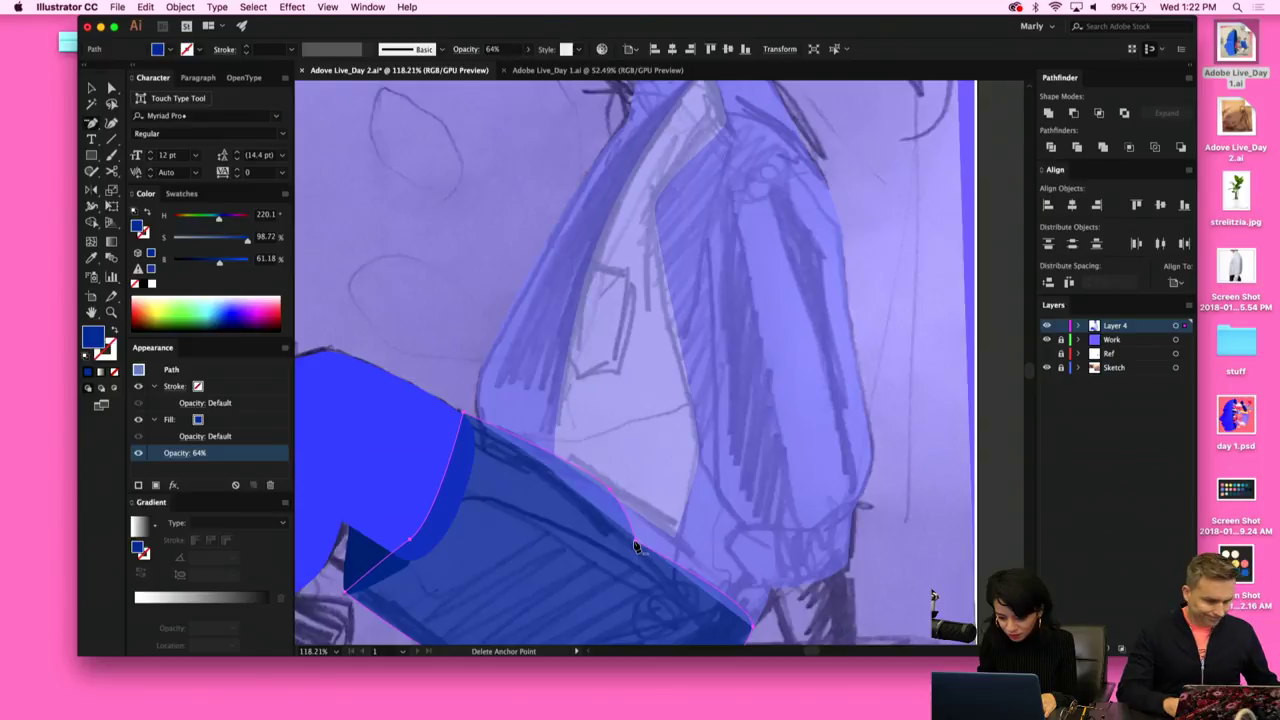
super+click(633, 524)
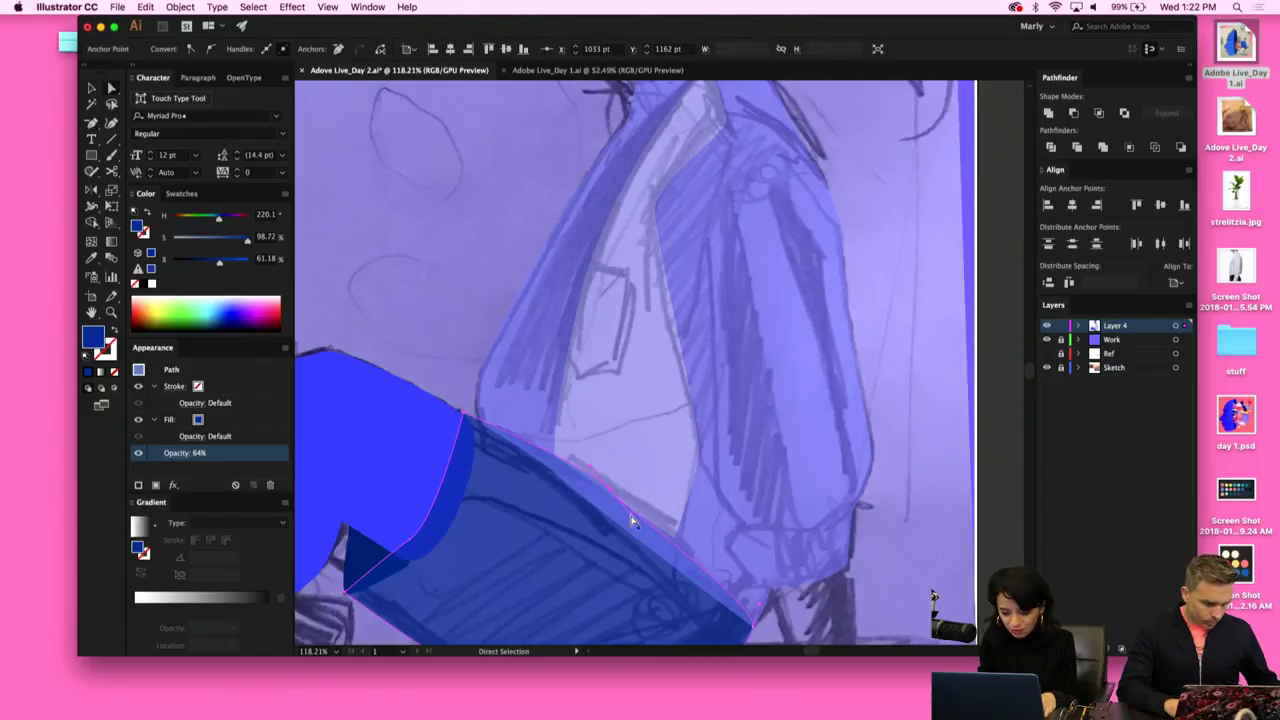
super+click(633, 514)
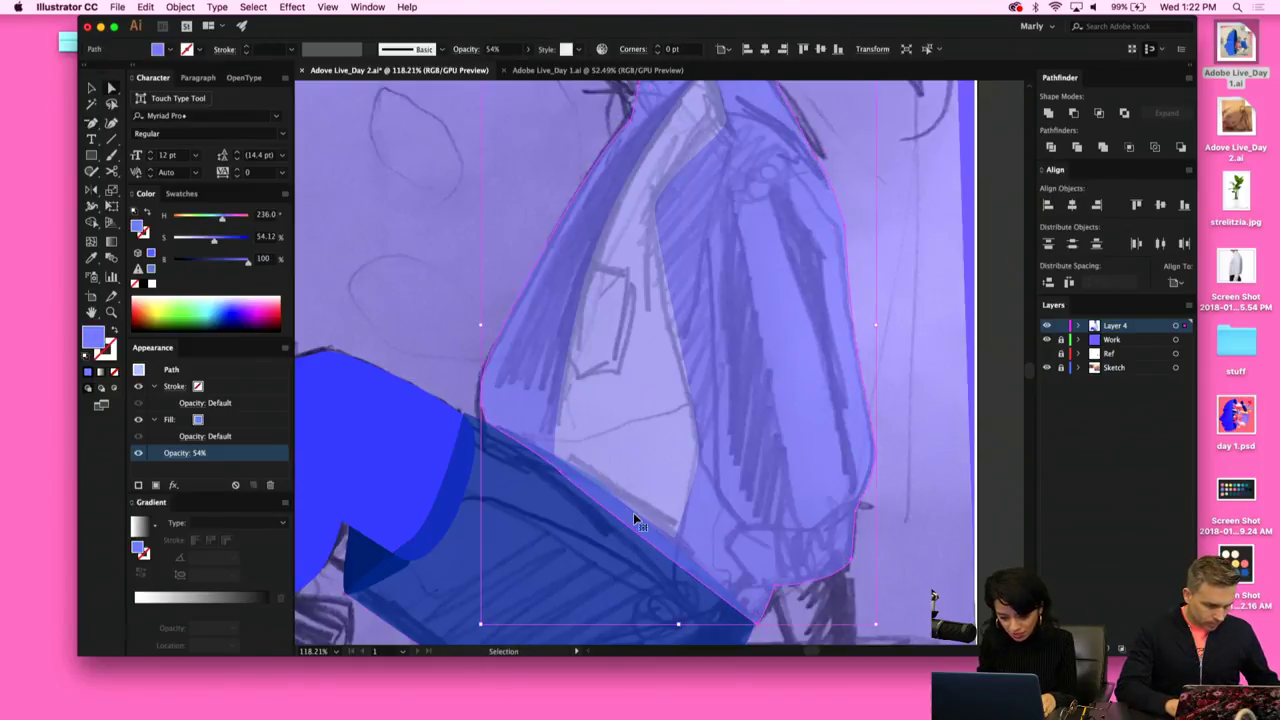
Adjust the curve handle of the thigh's raised upper-edge anchor so the edge runs smoothly along the shirt's hem to the hip.
super+click(598, 549)
scroll(598, 549, down, 3)
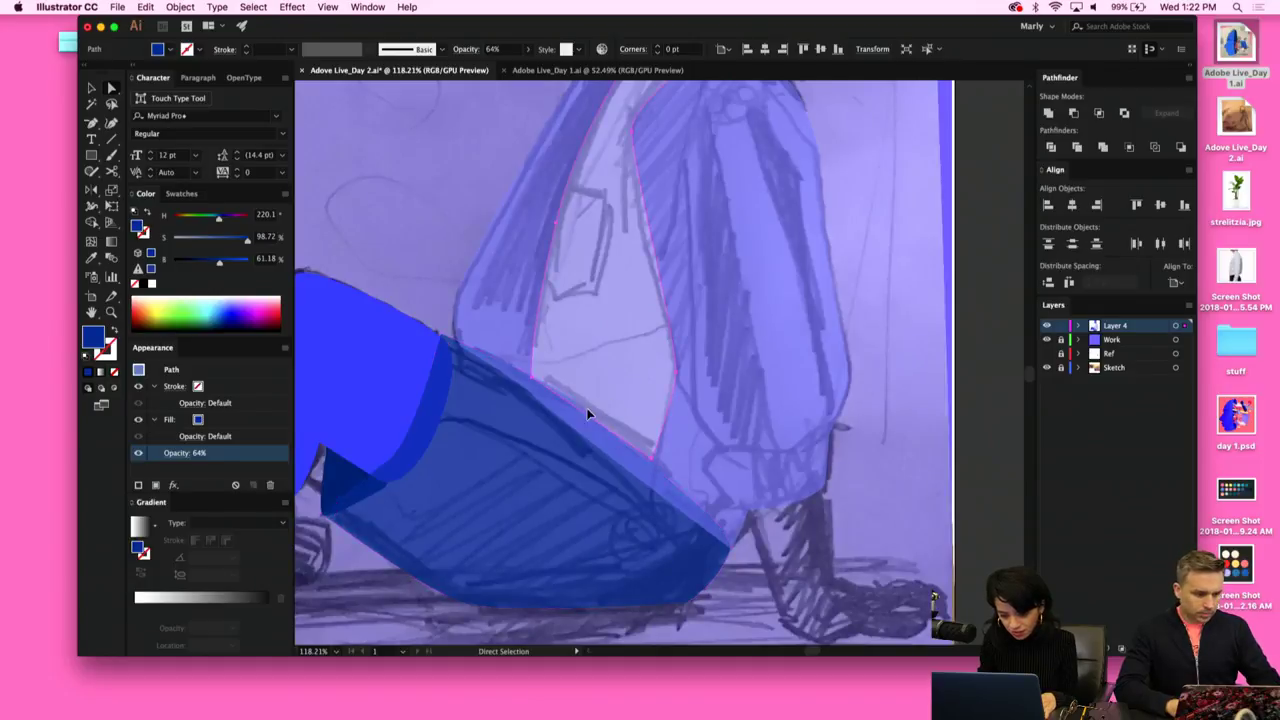
super+click(571, 443)
click(587, 418)
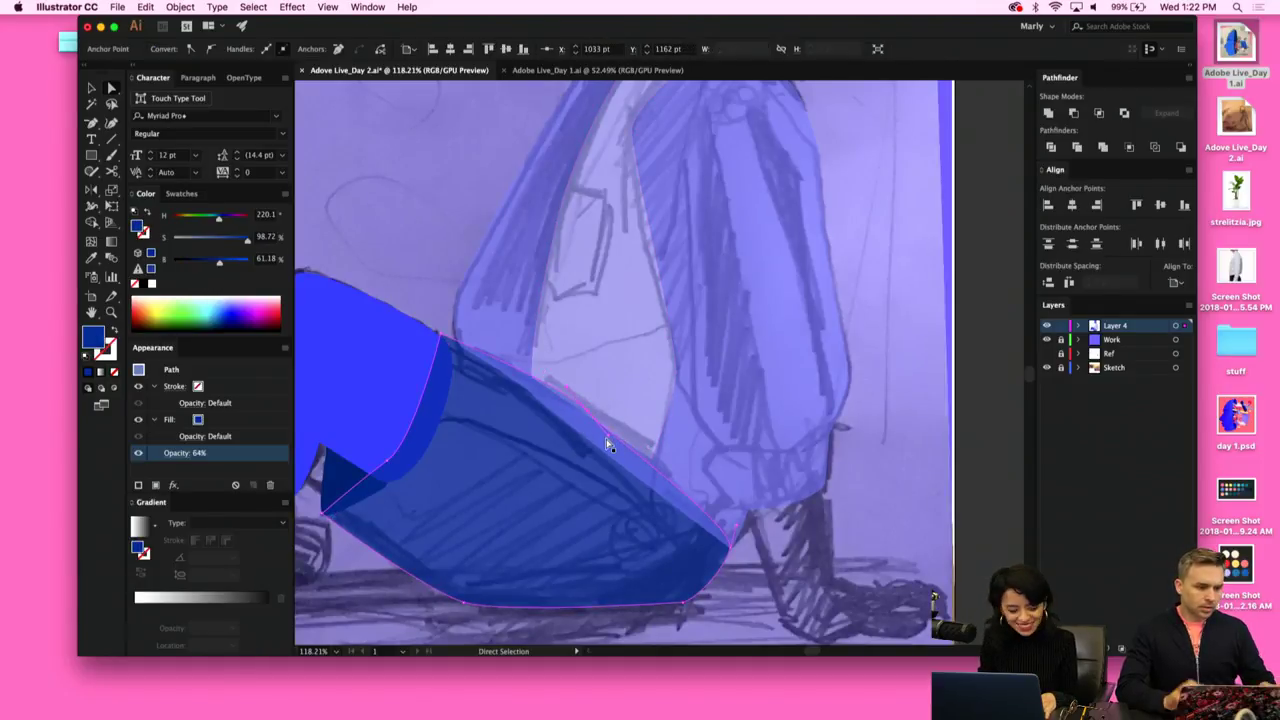
drag(607, 440, 640, 443)
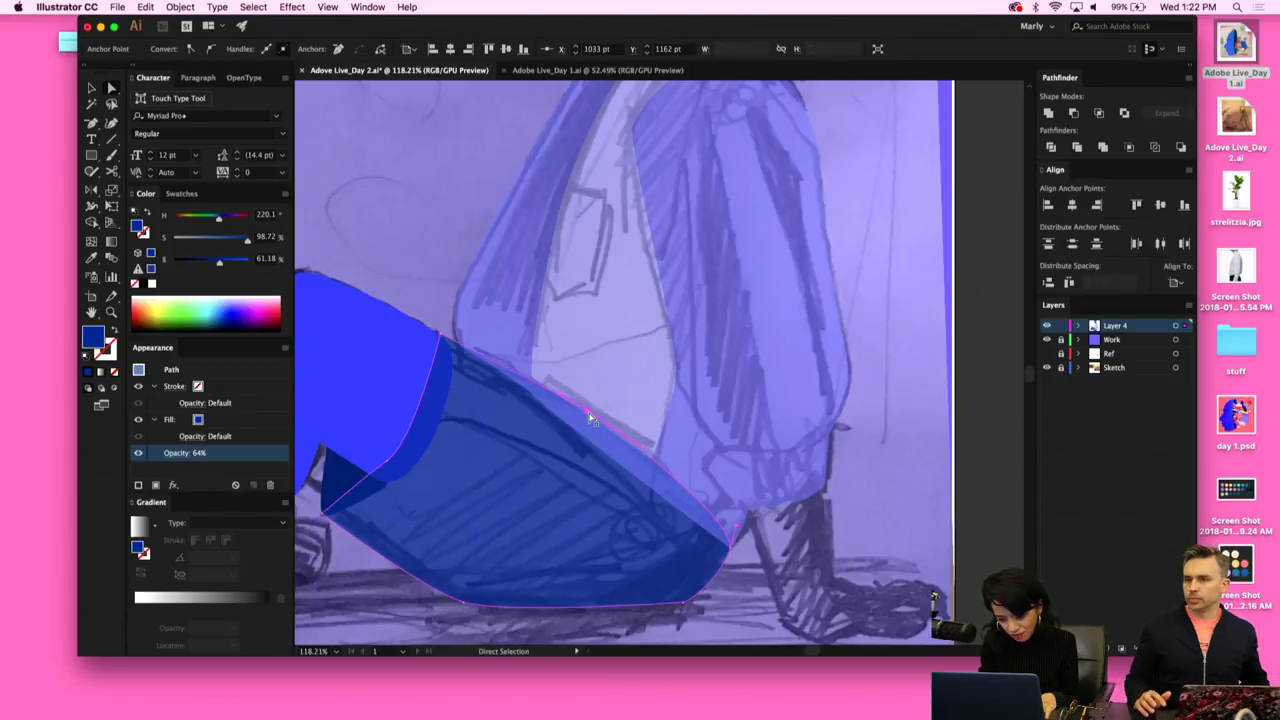
click(731, 629)
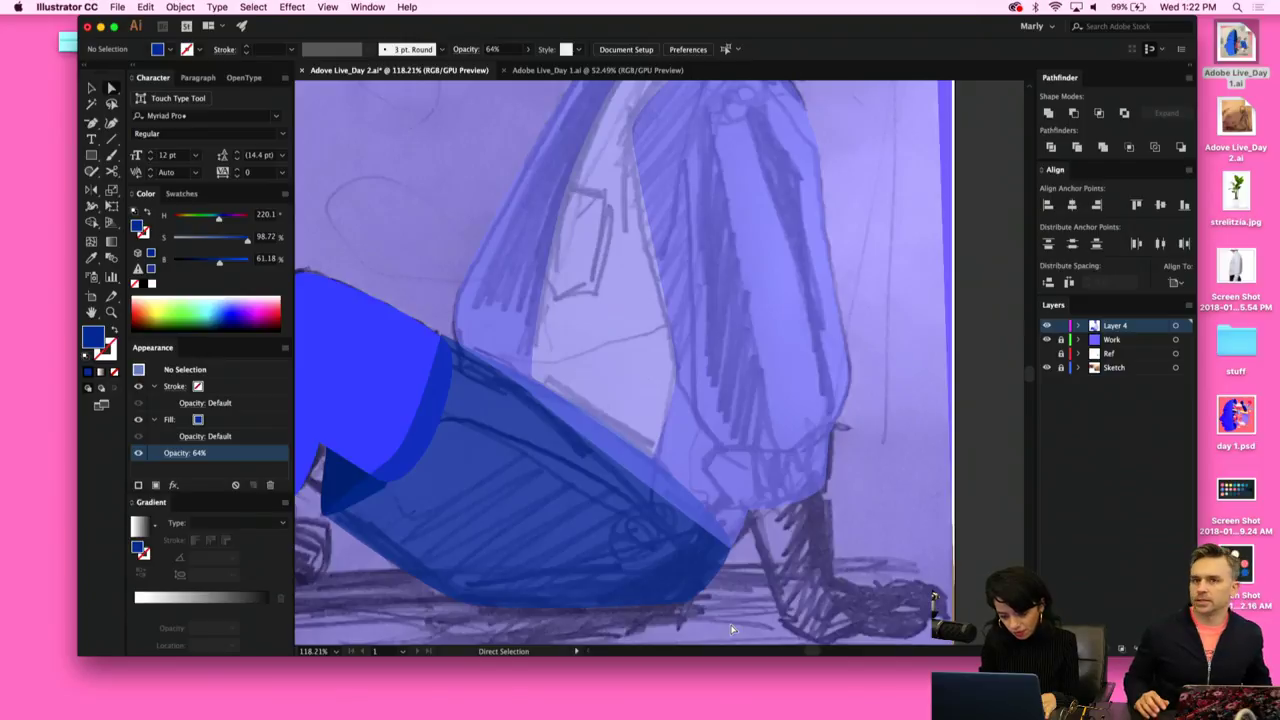
Set the dark blue thigh's opacity to 100%.
scroll(731, 629, down, 4)
click(663, 558)
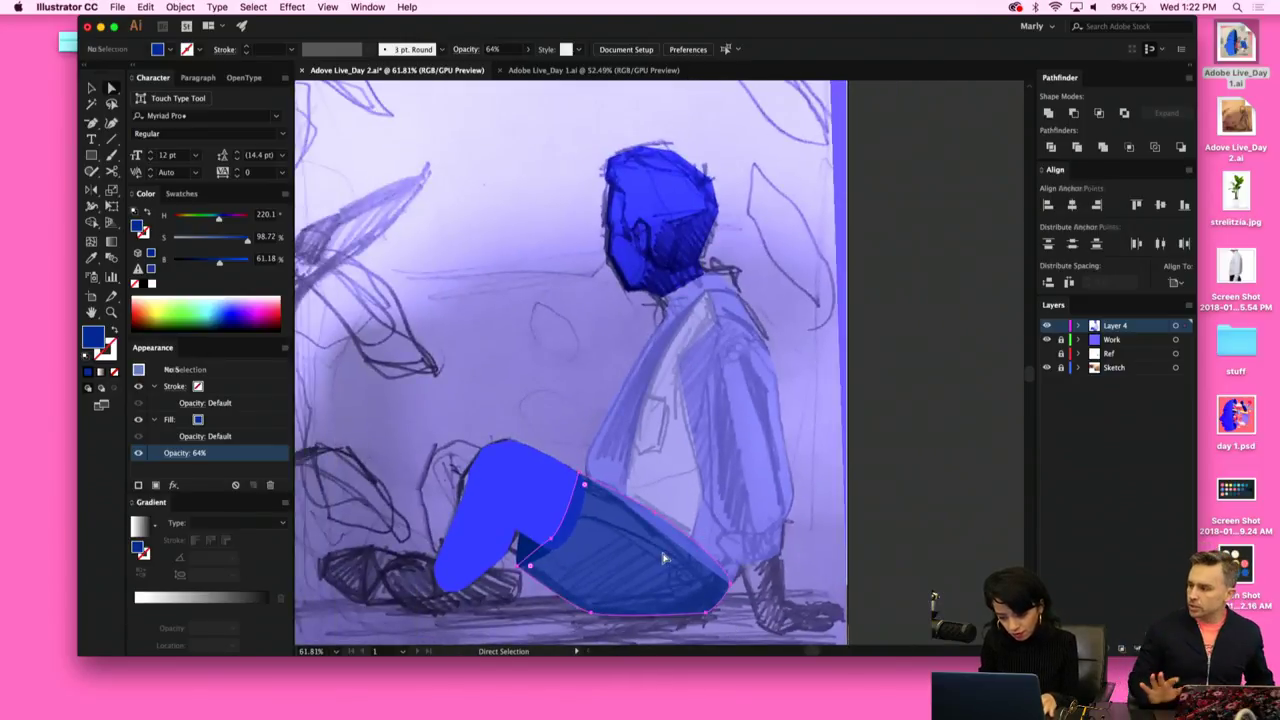
click(529, 49)
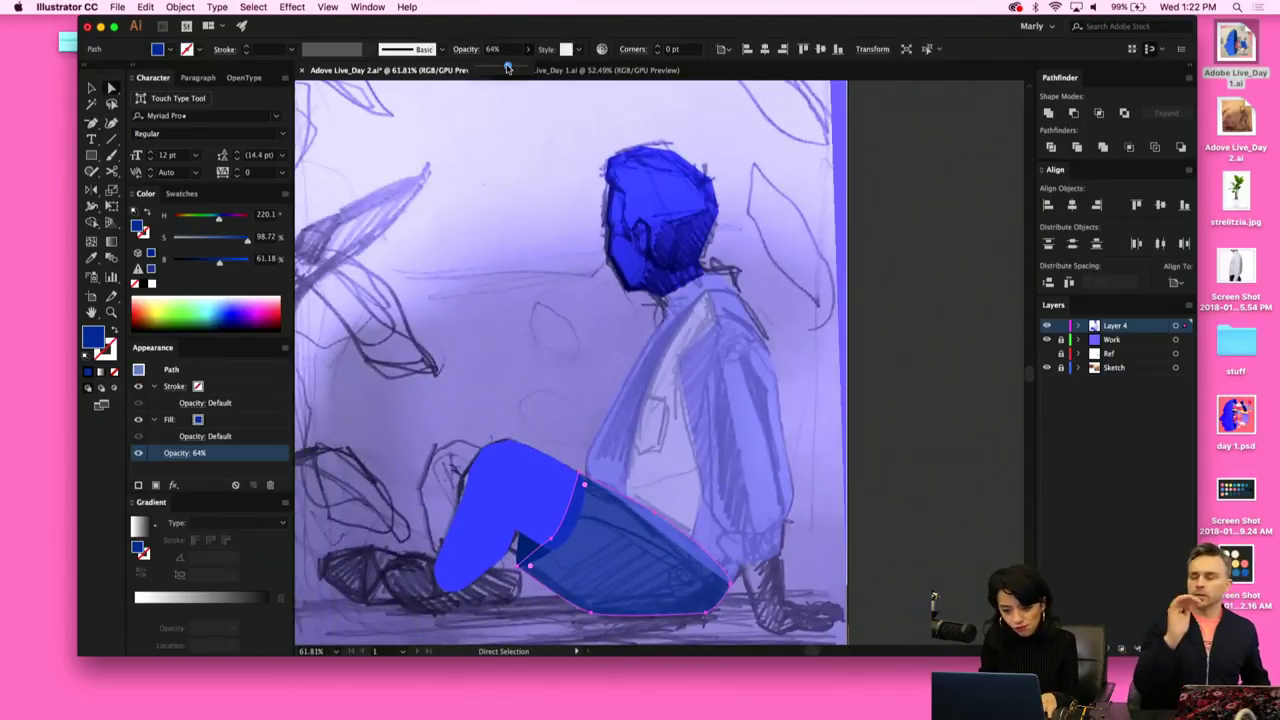
drag(508, 67, 620, 77)
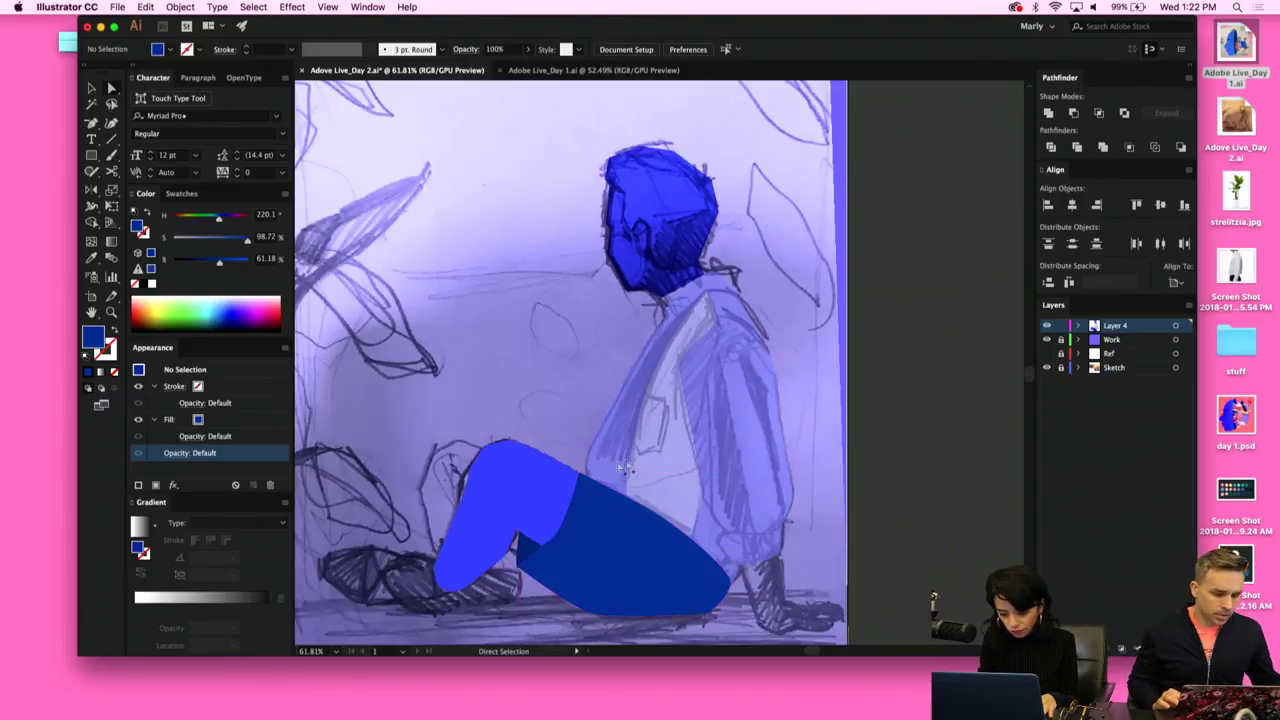
Draw a closed, narrow shadow shape with the Pen tool along the sleeve's inner edge, from about X 1183, Y 772 to X 1271, Y 1202 pt.
scroll(700, 411, up, 5)
scroll(700, 411, right, 3)
scroll(700, 411, down, 2)
key(p)
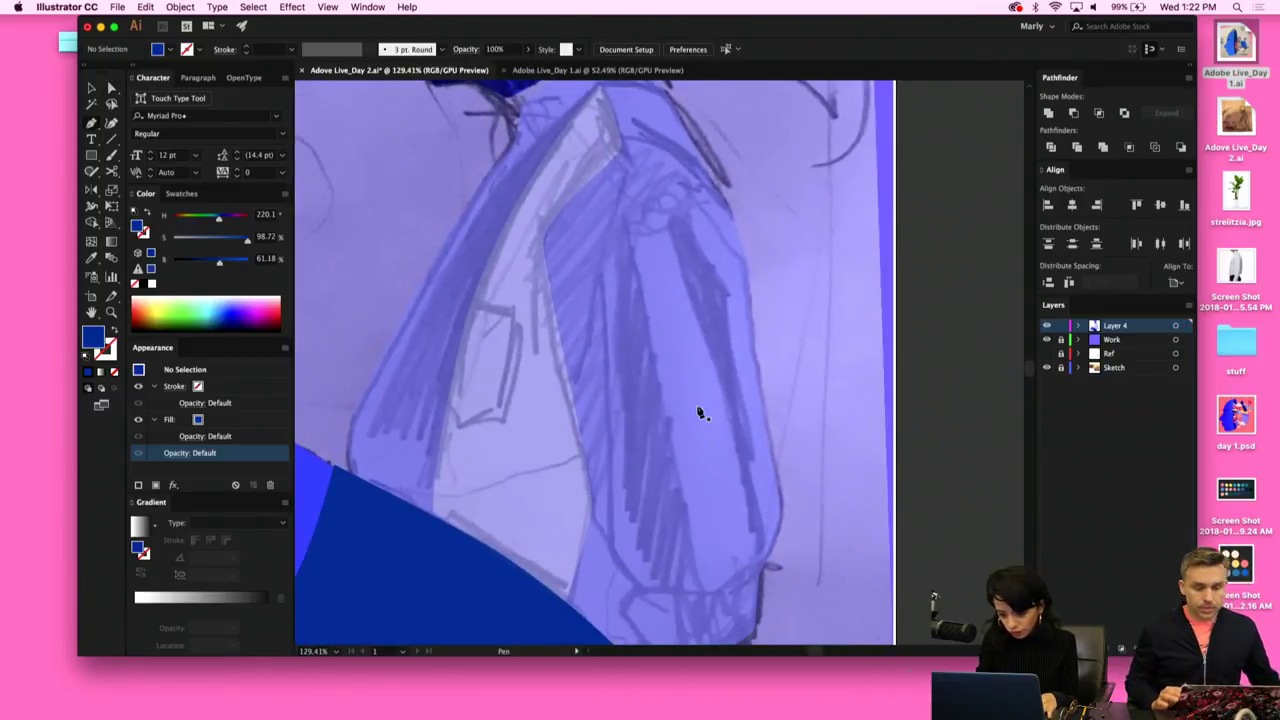
click(622, 222)
scroll(622, 222, down, 3)
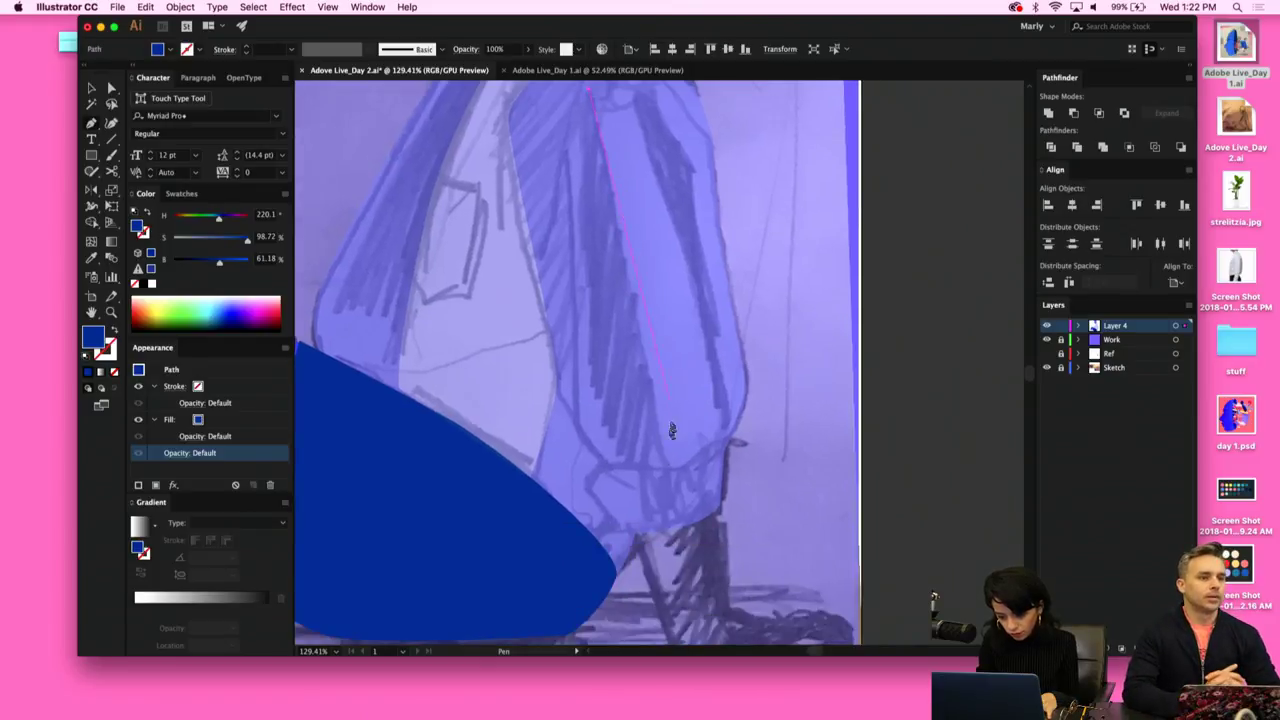
click(664, 459)
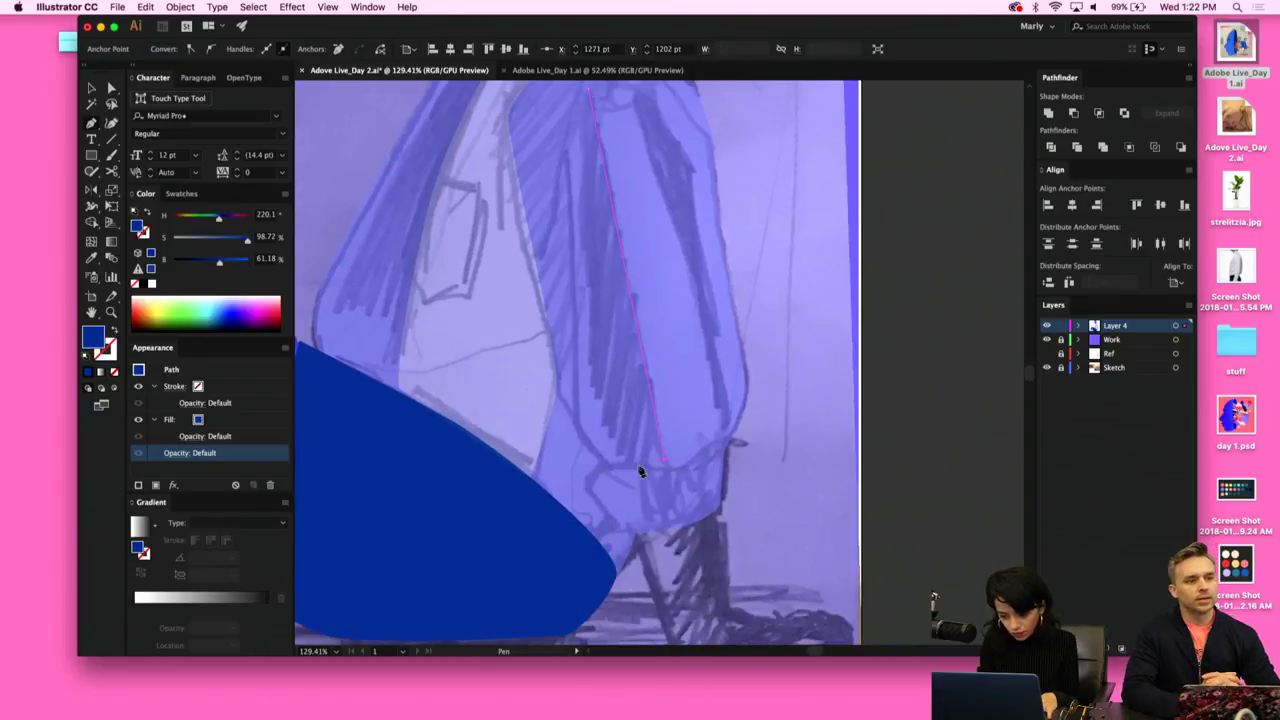
click(597, 414)
scroll(597, 414, up, 2)
click(583, 252)
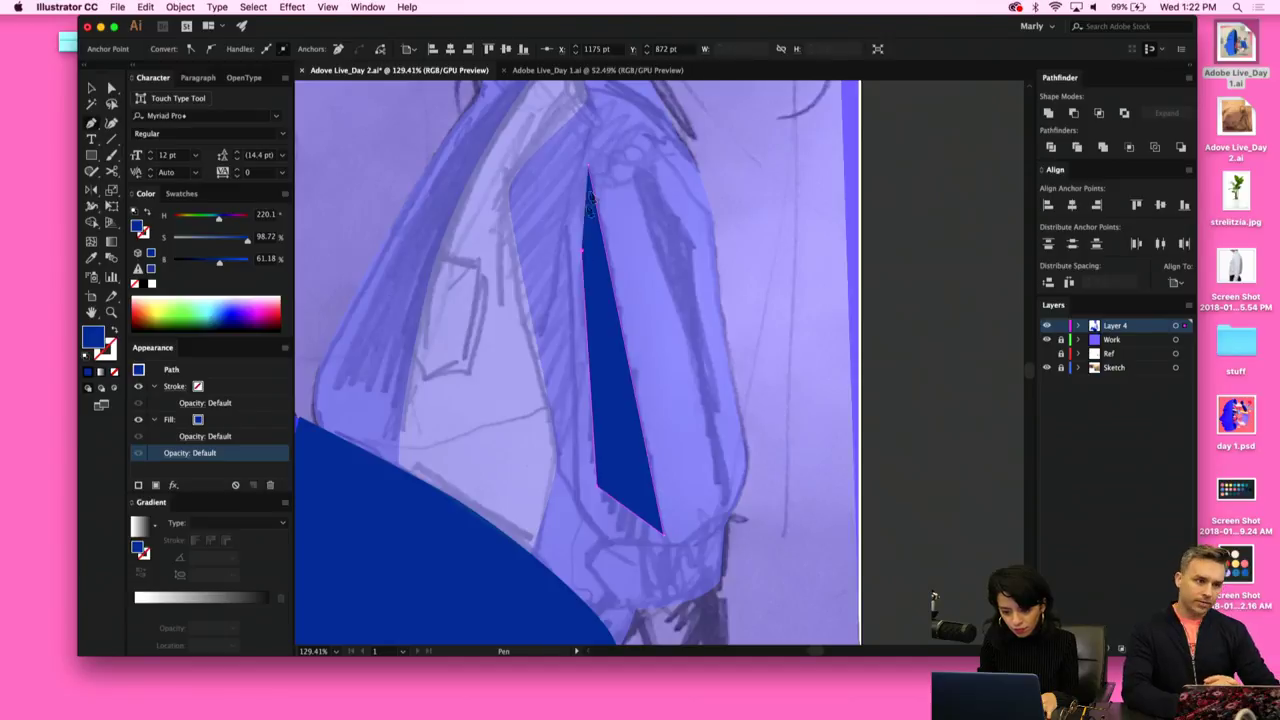
click(590, 172)
Set the sleeve shadow shape's opacity to 50% and deselect it.
key(shift+c)
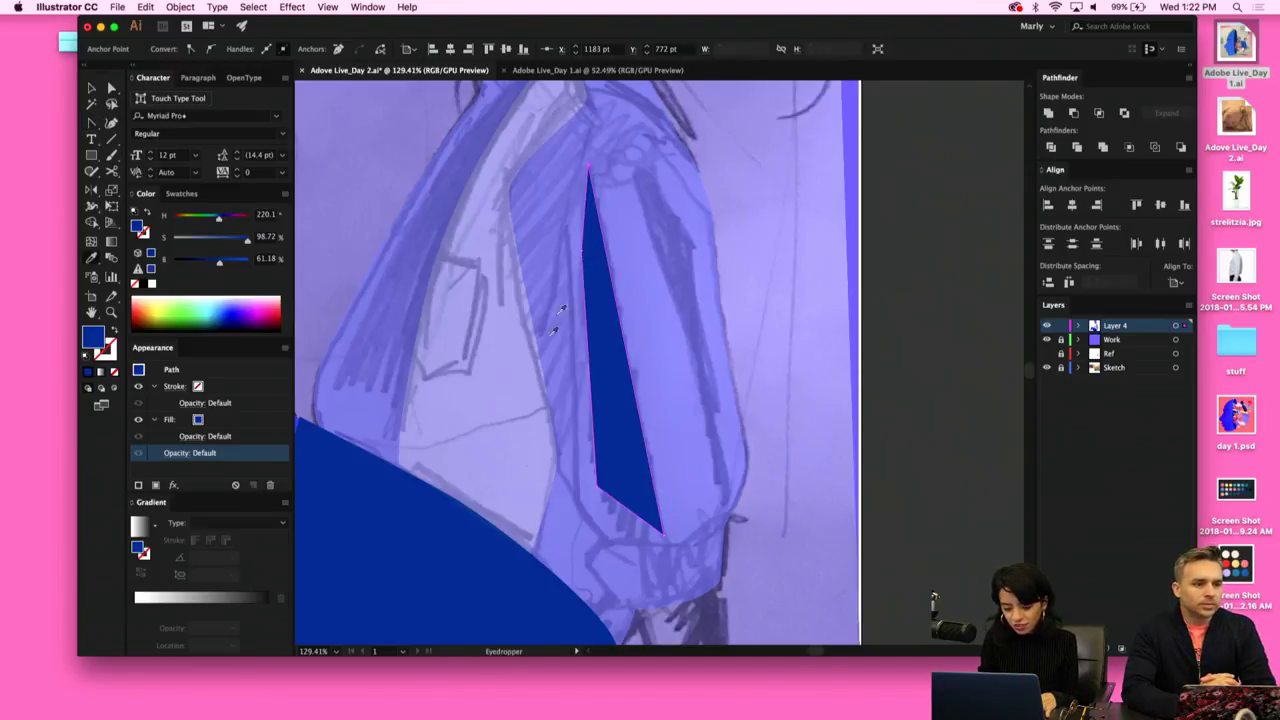
key(v)
click(631, 417)
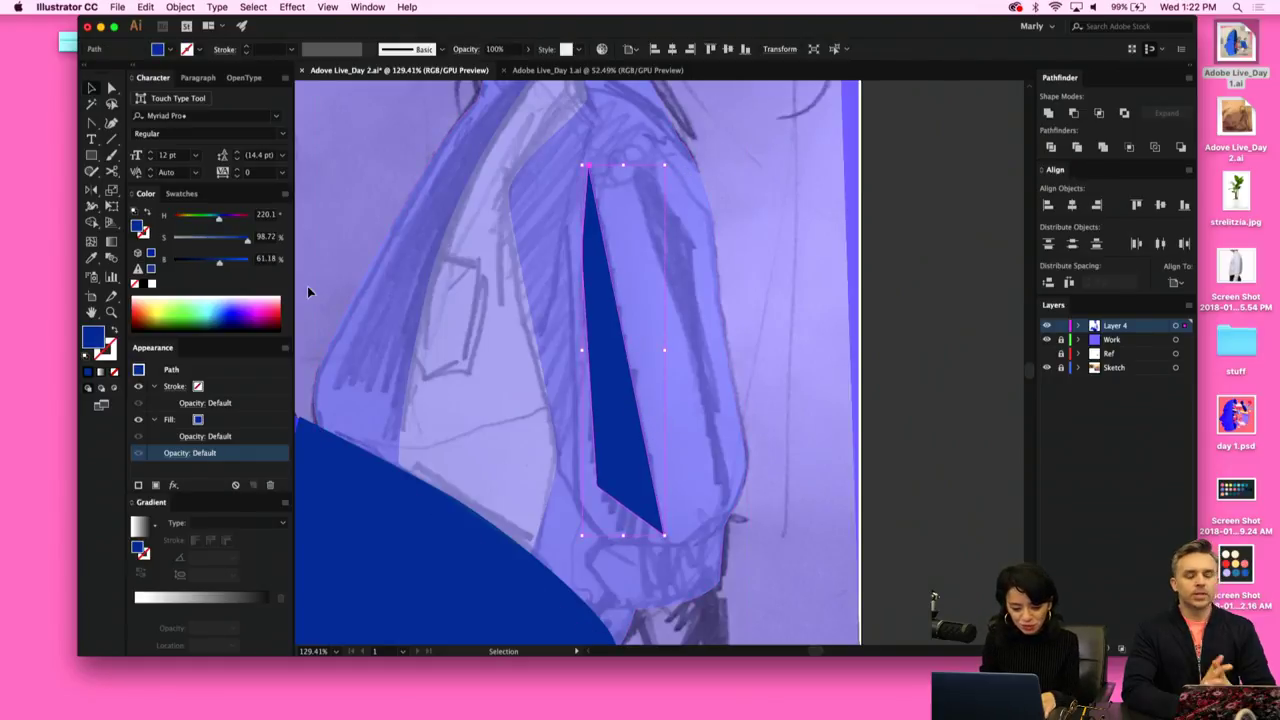
click(176, 455)
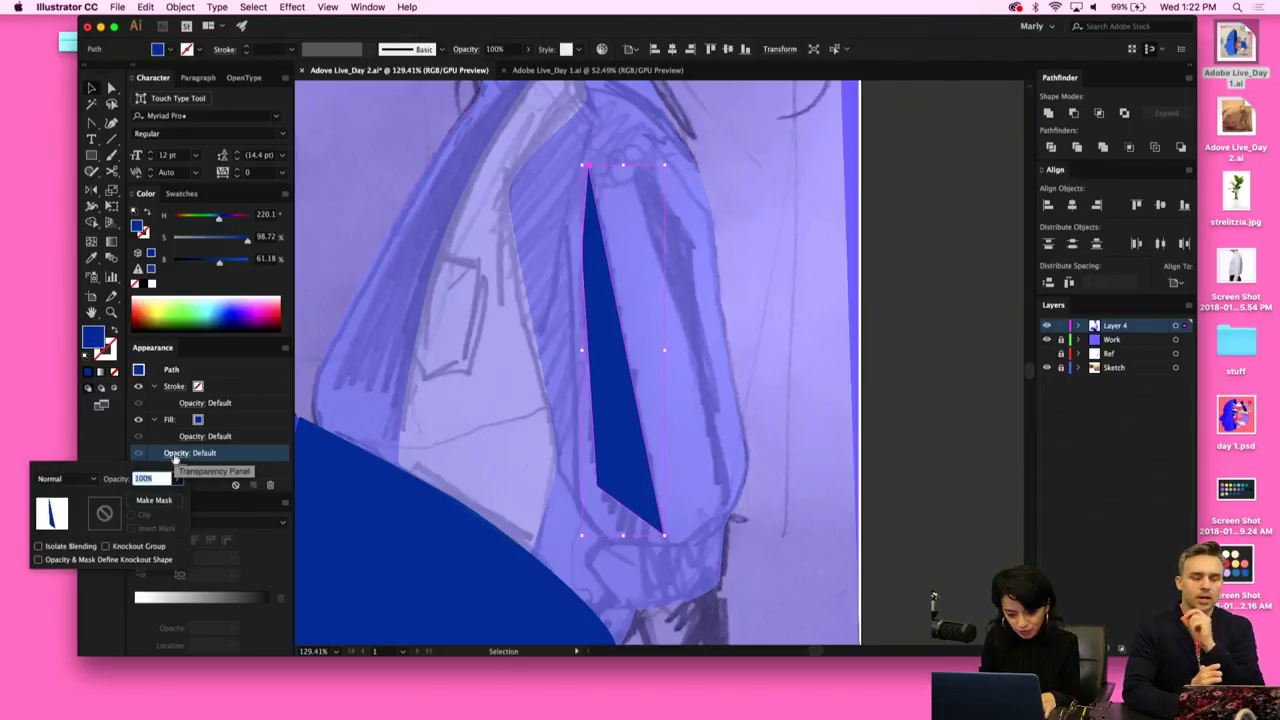
click(177, 478)
drag(176, 497, 150, 497)
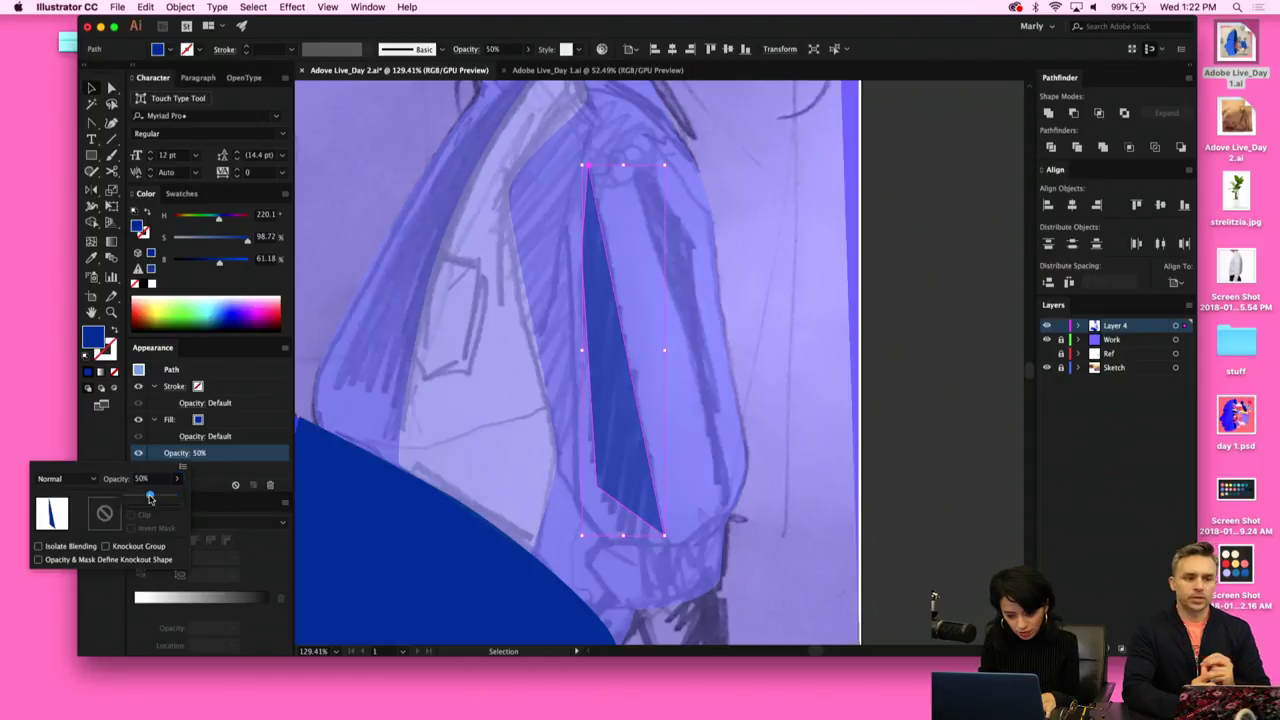
key(Return)
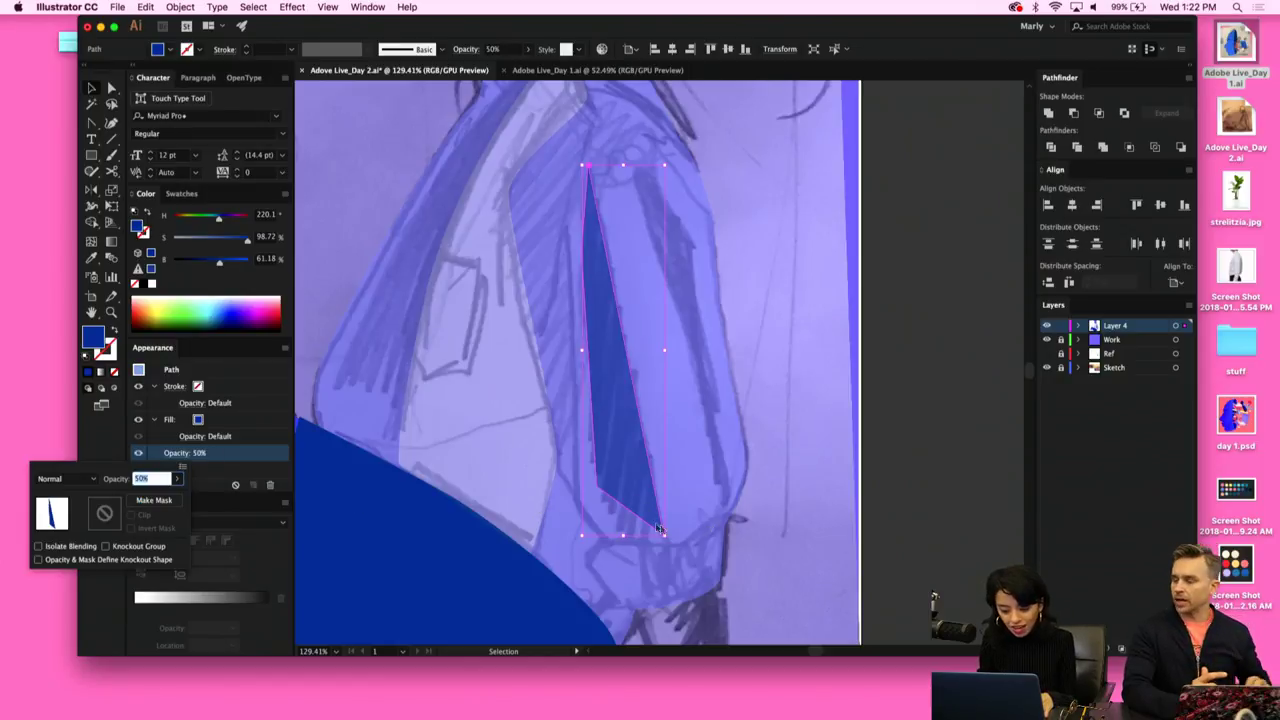
key(Return)
click(920, 508)
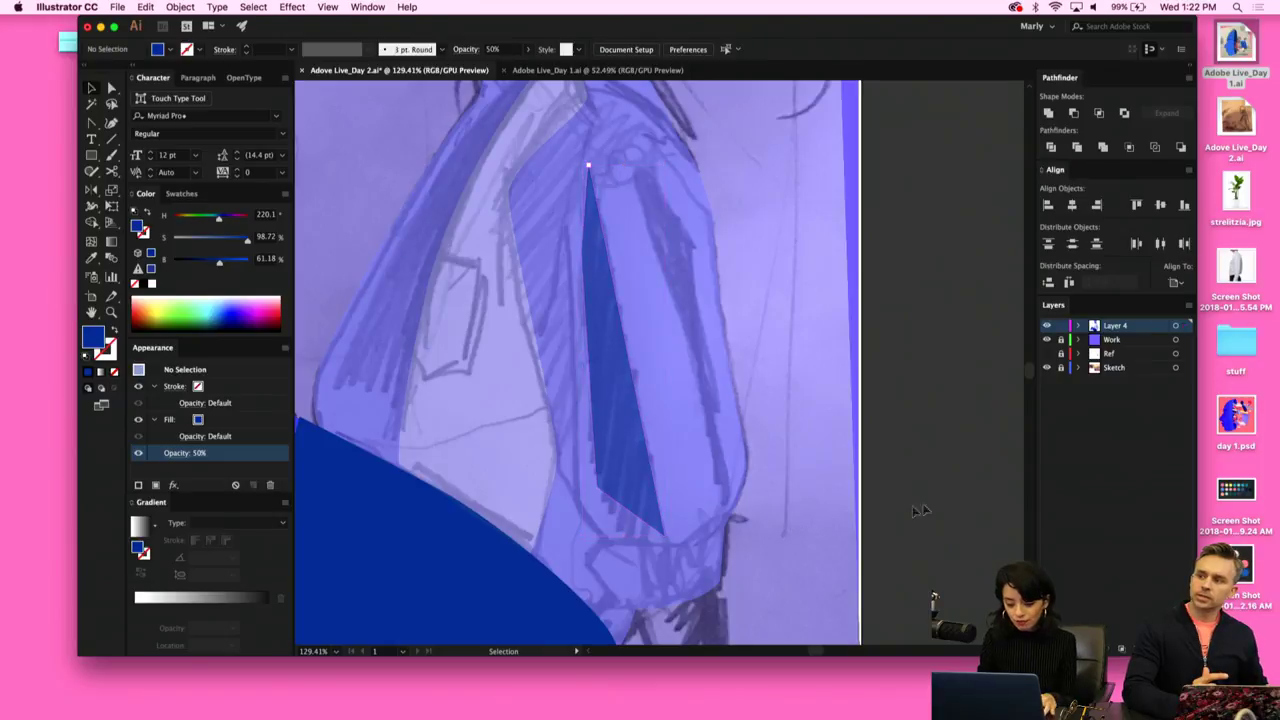
Round the sleeve shadow's lower front corner to follow the sketch and smooth its upper front anchor at about X 1175, Y 872 pt.
click(634, 469)
key(a)
key(shift+c)
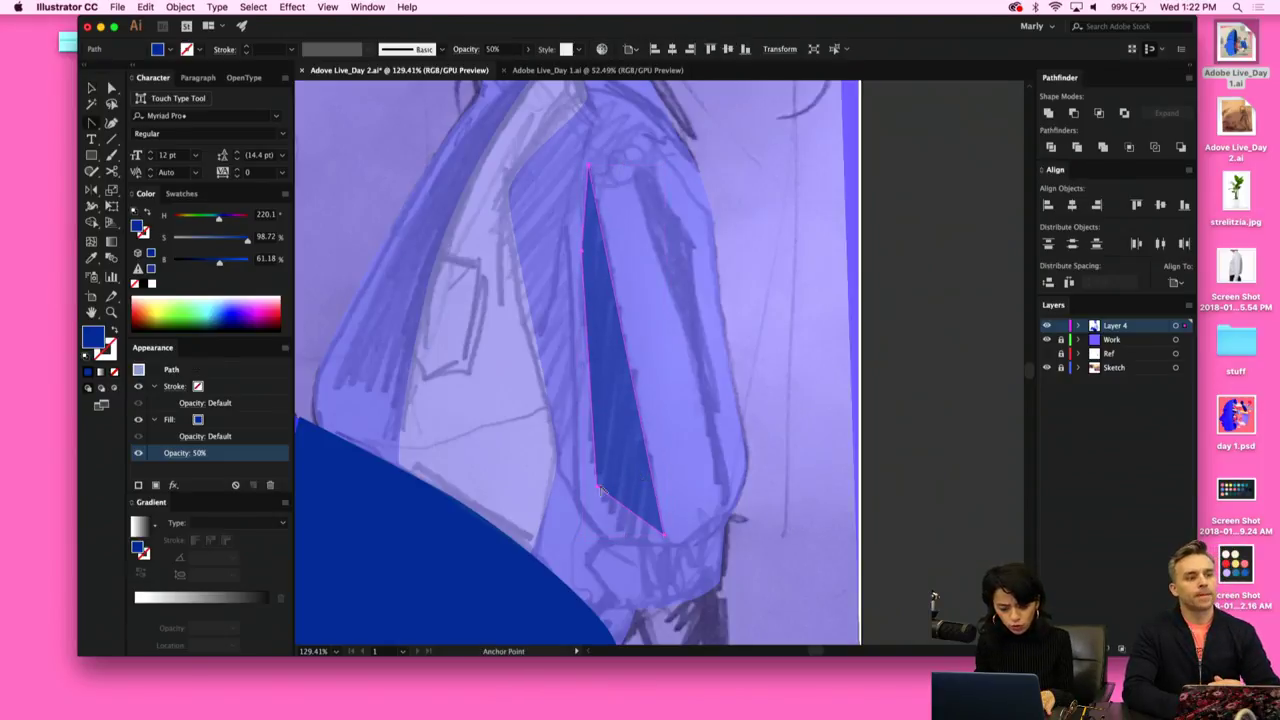
drag(598, 490, 607, 508)
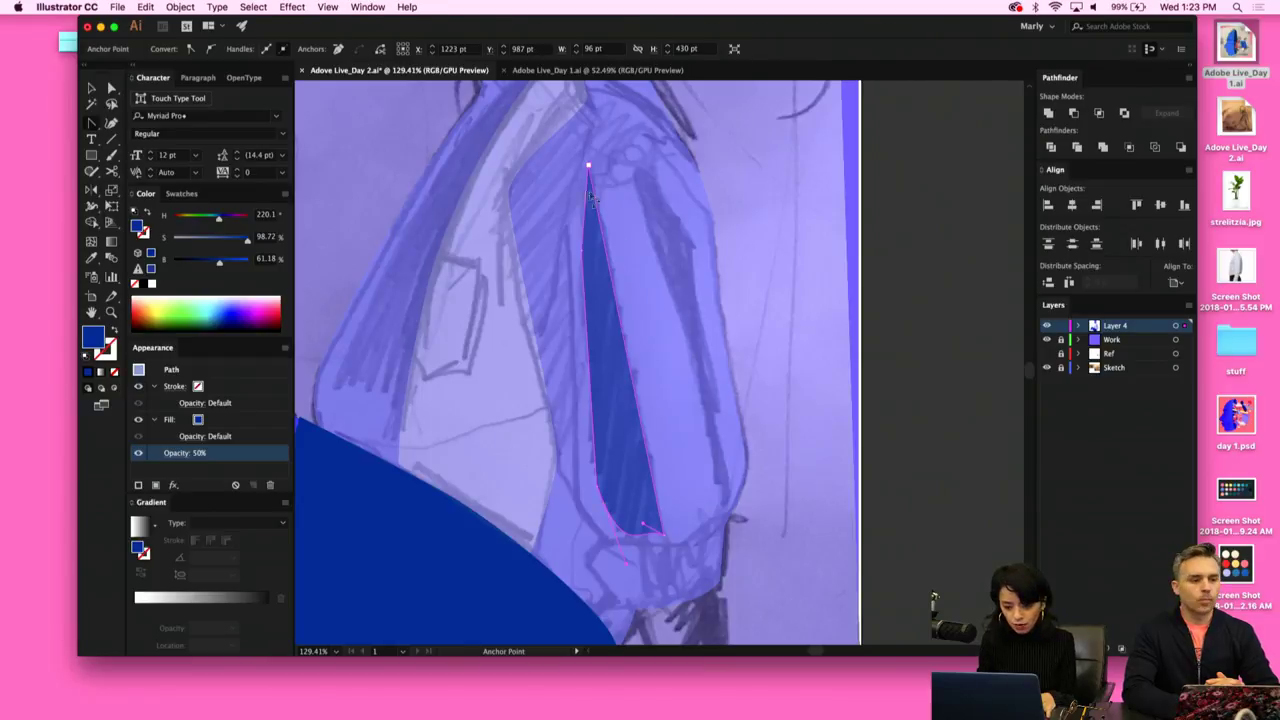
drag(583, 254, 582, 252)
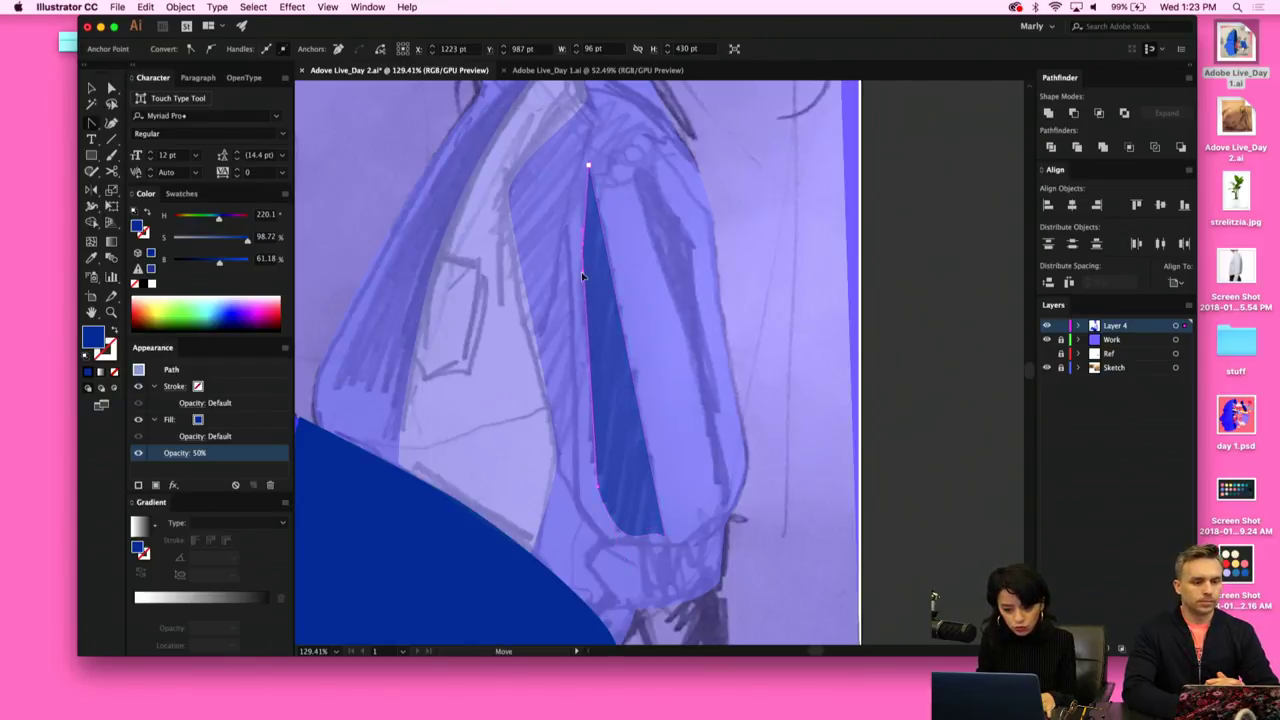
click(588, 242)
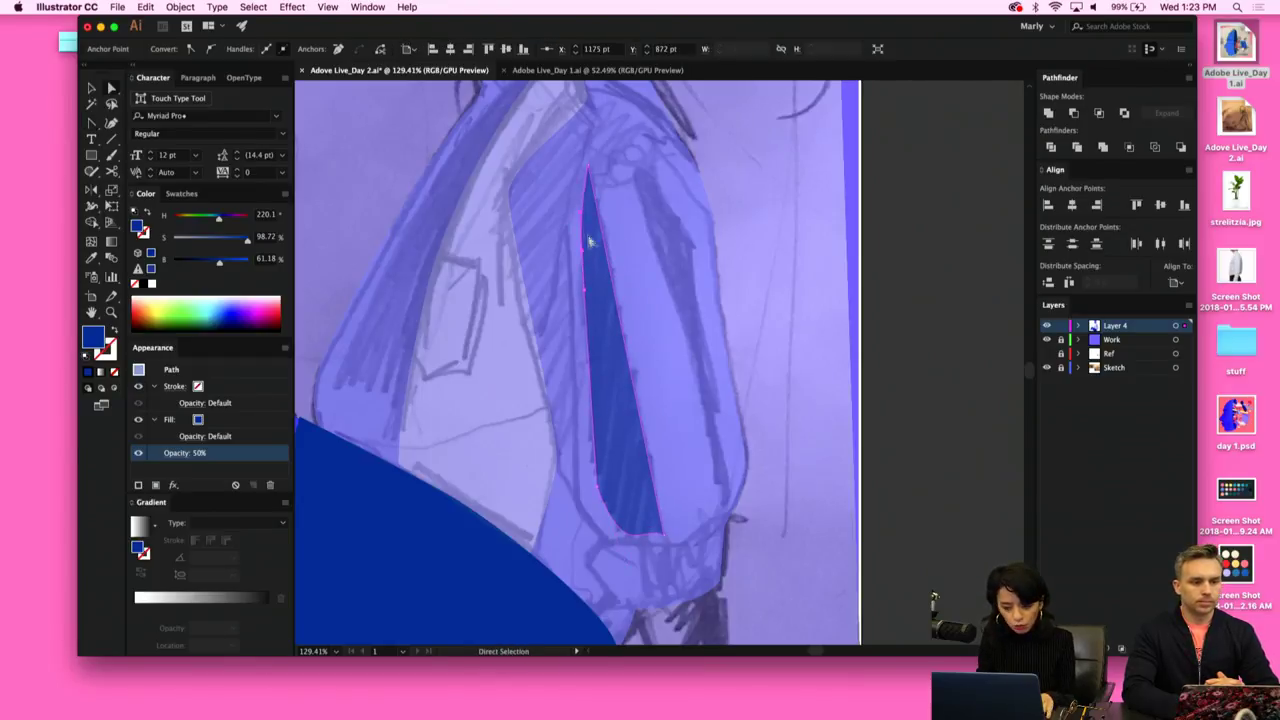
Move the inner sleeve shadow's front anchor down to about X 1176, Y 903 pt and round its top tip at X 1183, Y 772 pt.
drag(583, 250, 583, 277)
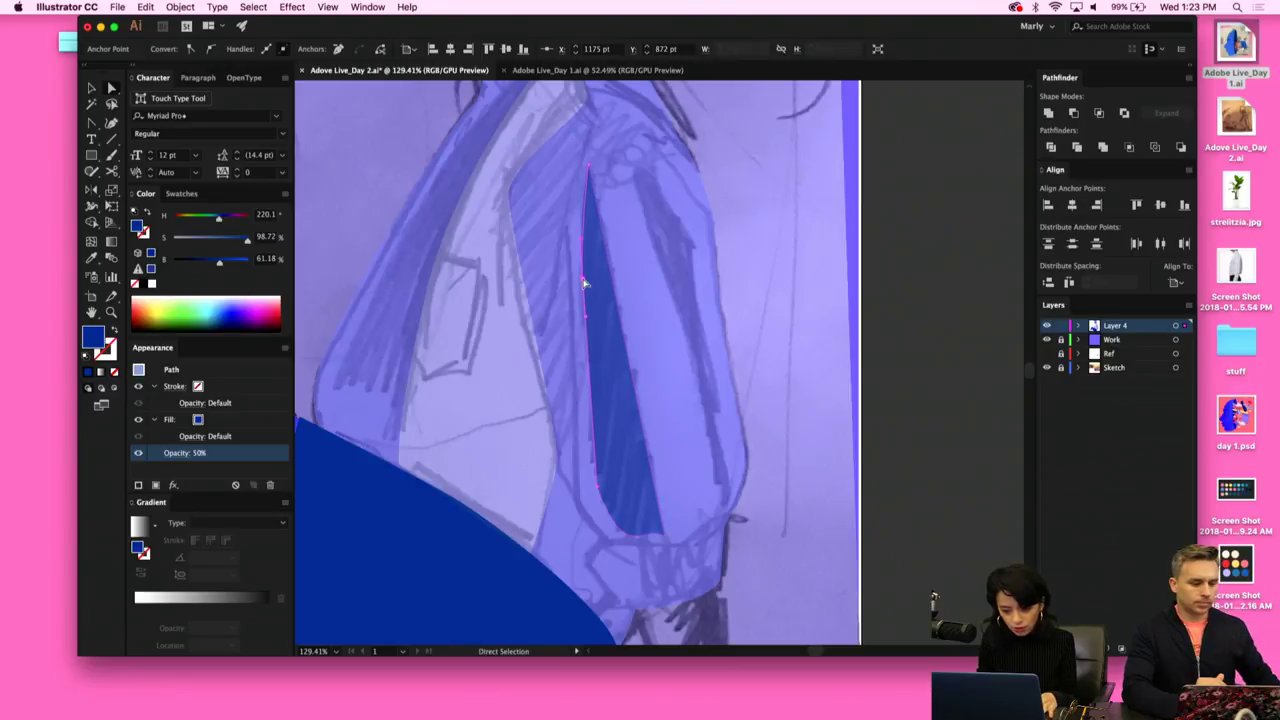
key(shift+c)
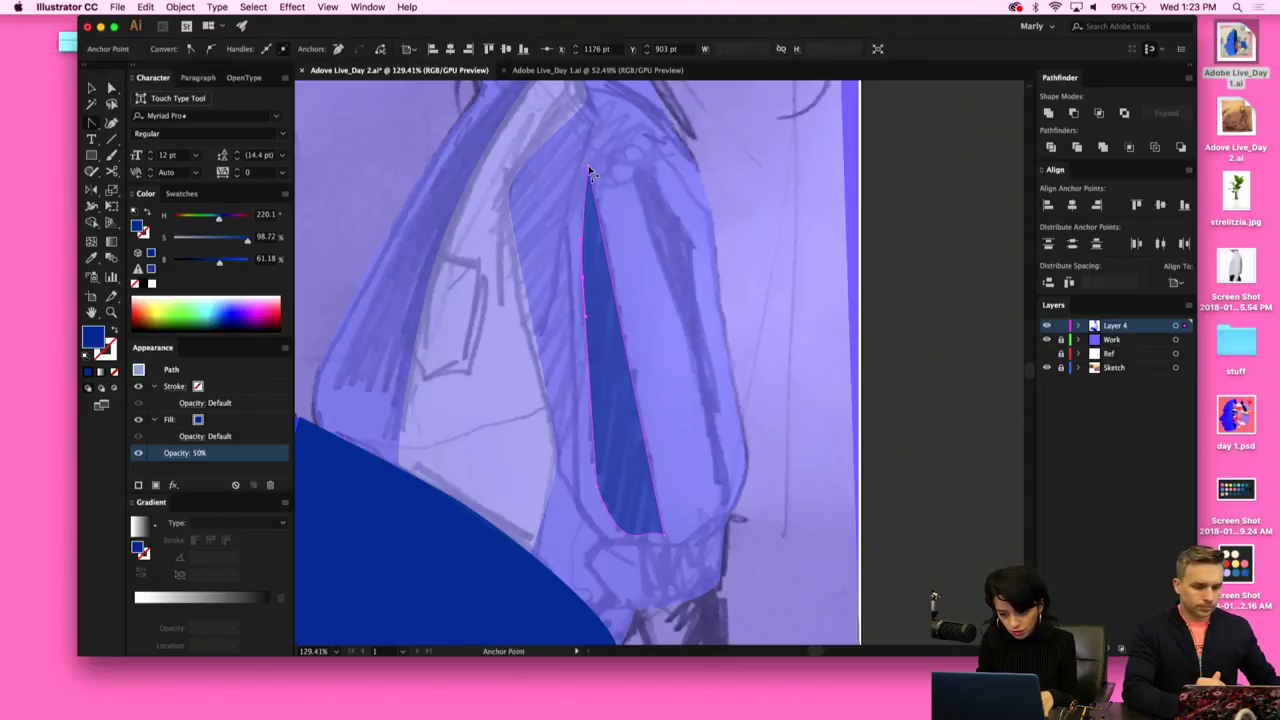
click(590, 172)
click(590, 167)
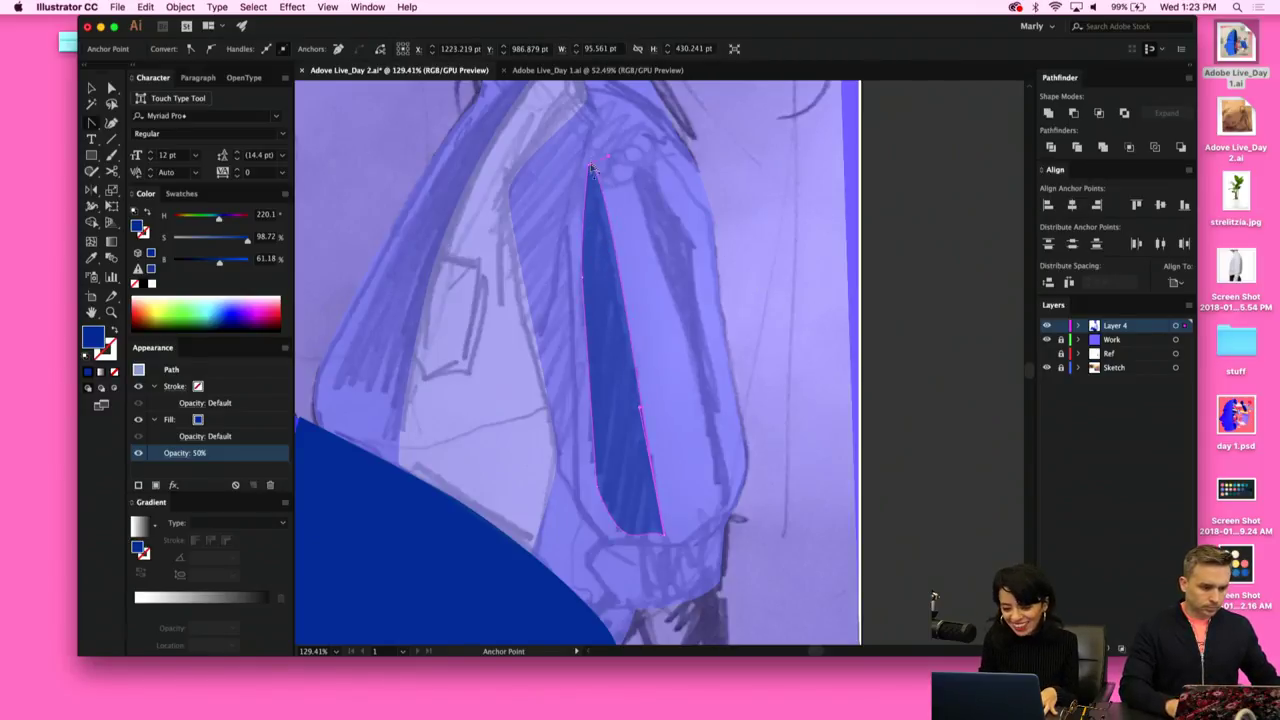
drag(590, 168, 596, 144)
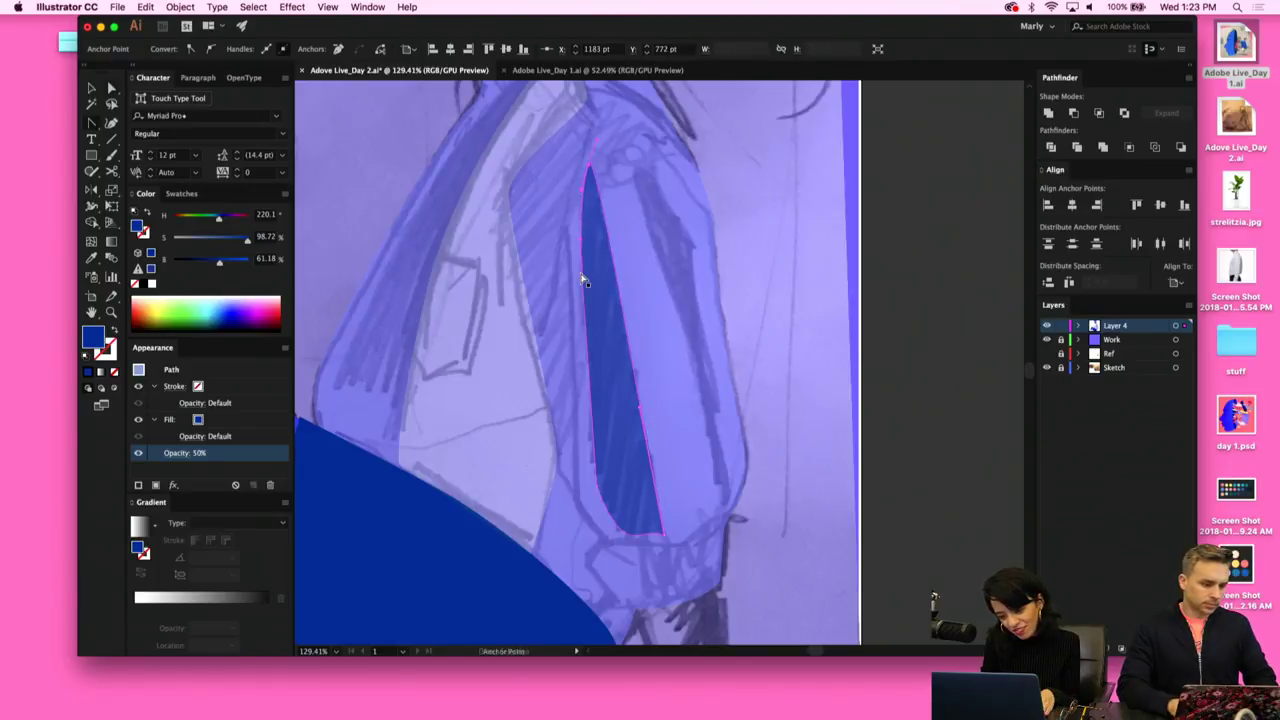
Lower the inner sleeve shadow's front anchor slightly further and move its bottom back corner to about X 1272, Y 1213 pt.
key(a)
click(582, 303)
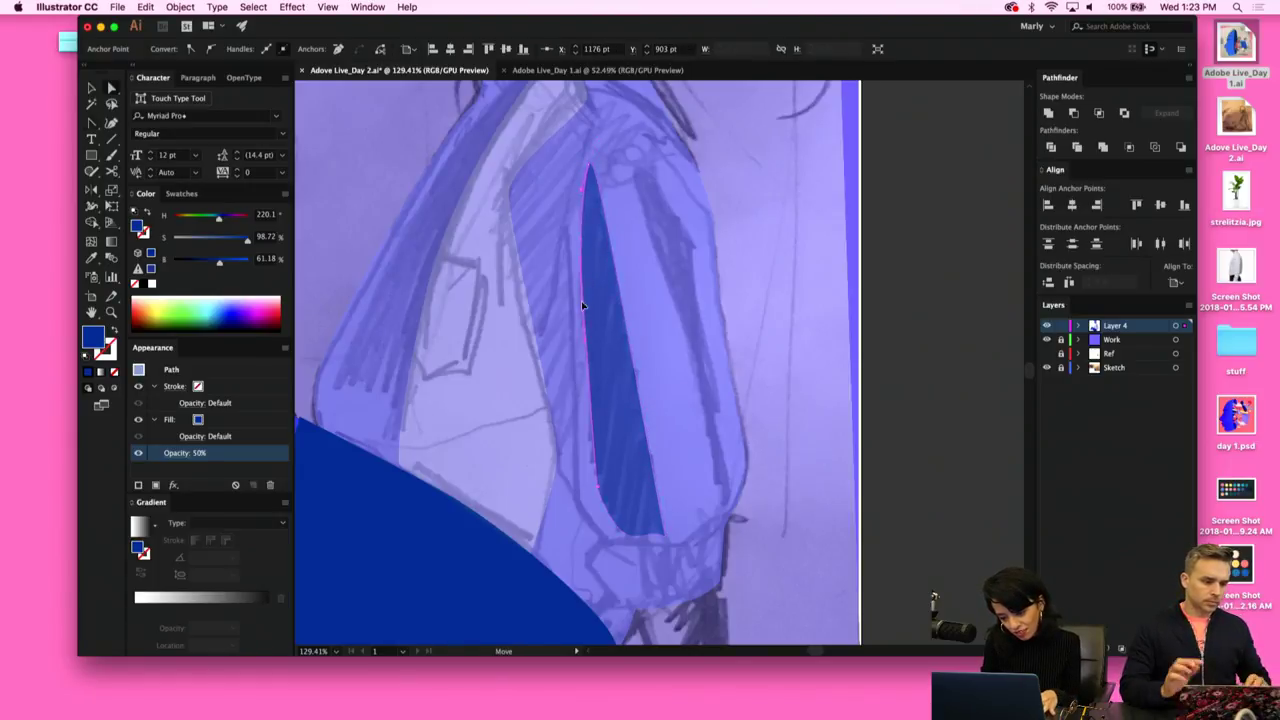
click(666, 533)
click(664, 541)
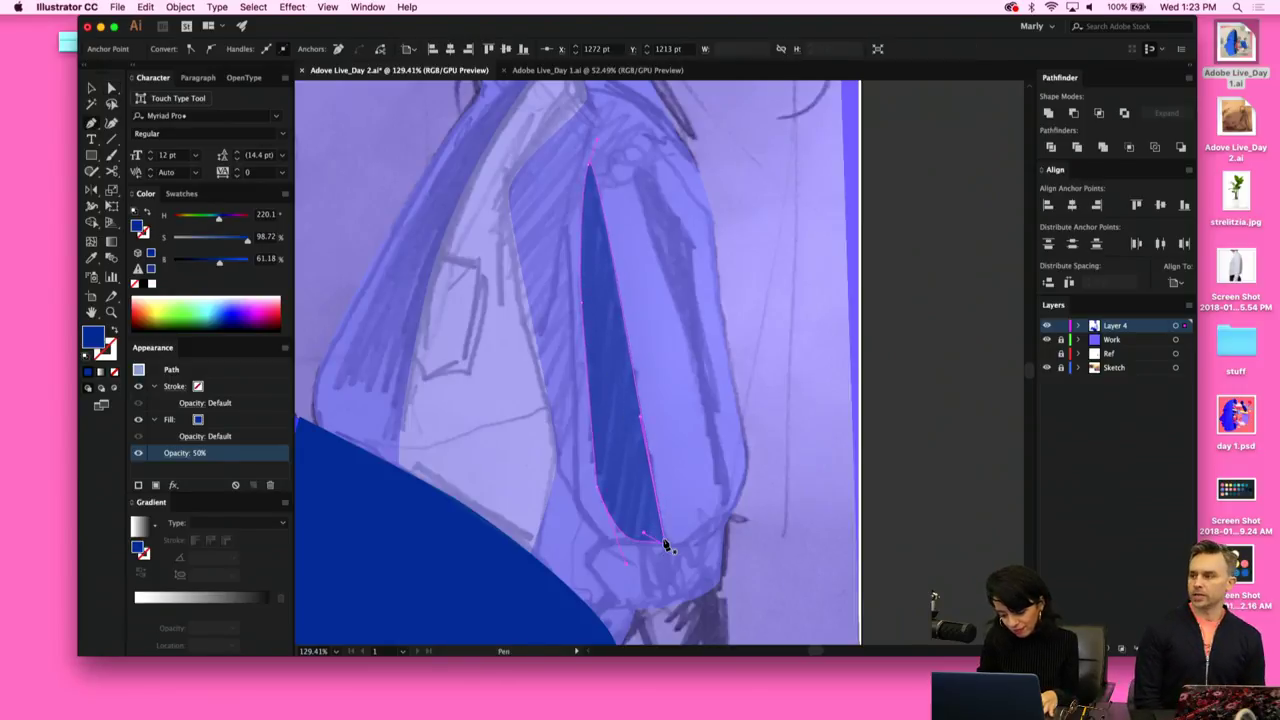
Draw a closed four-point shadow shape with the Pen tool along the sleeve's outer edge, from about X 1226, Y 771 to X 1339, Y 1159 pt.
key(p)
click(626, 166)
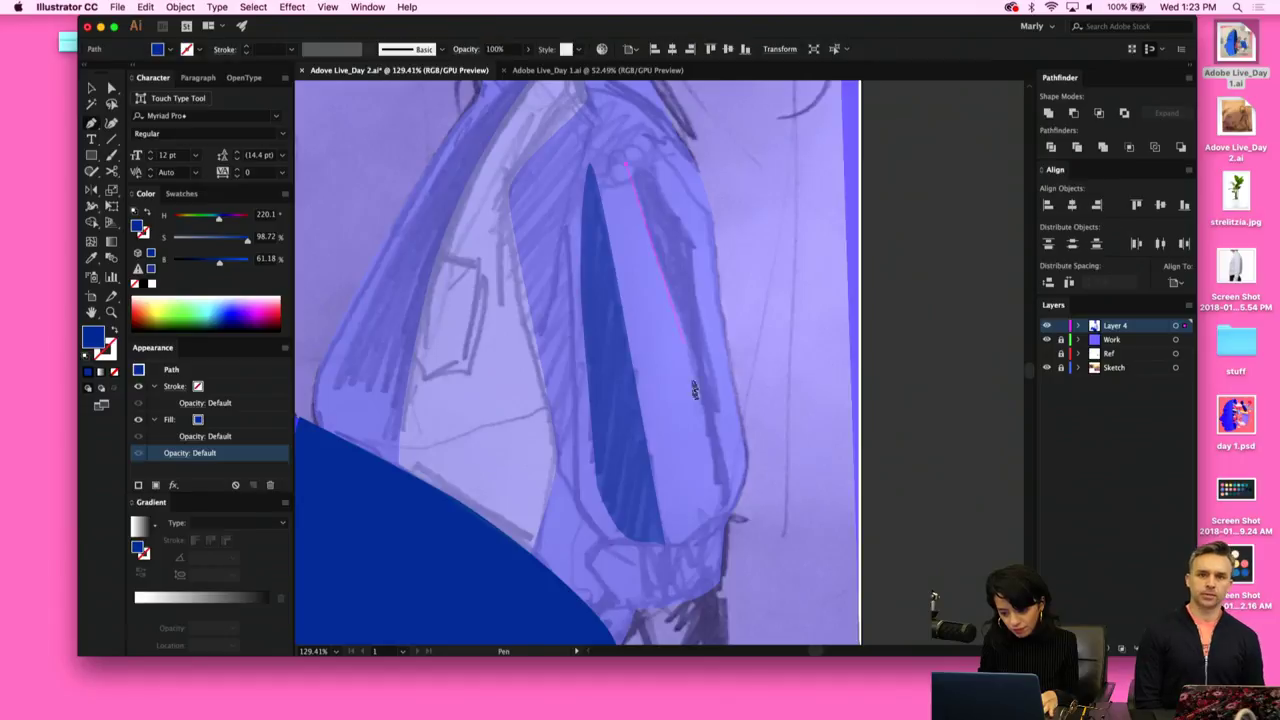
click(724, 502)
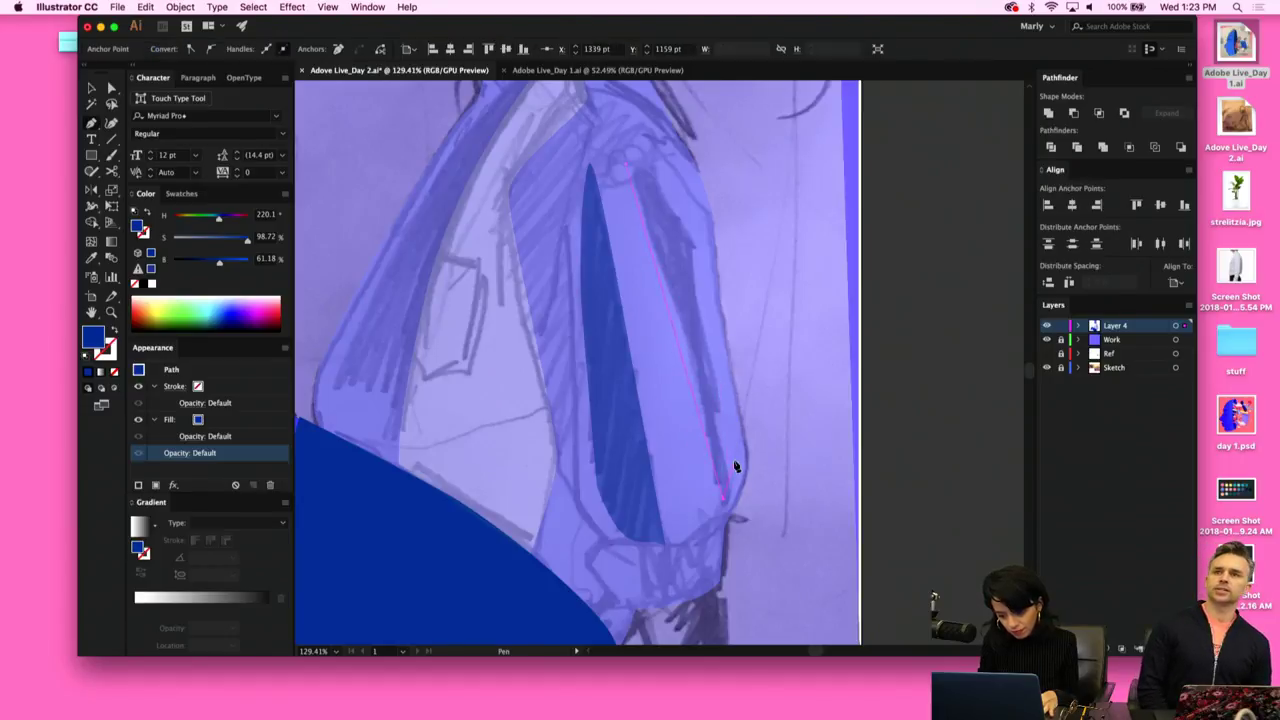
click(691, 242)
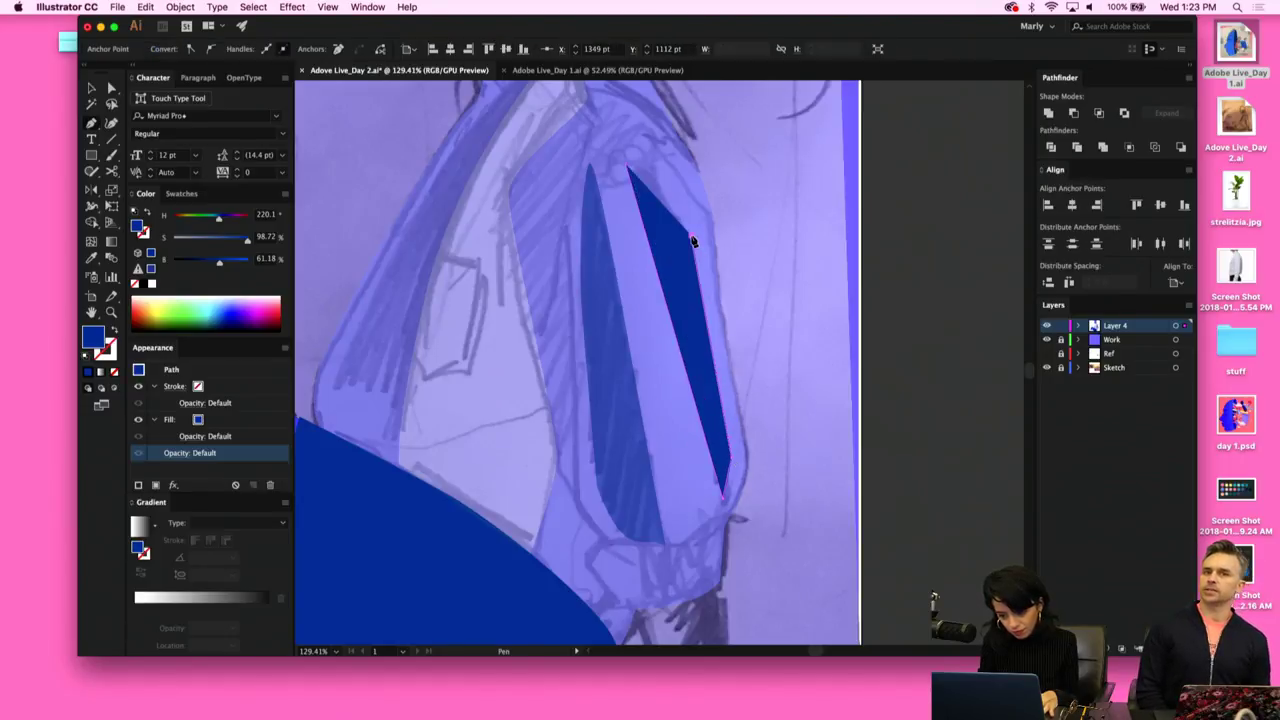
click(629, 168)
Copy the inner sleeve shadow's fill and 50% opacity onto the outer sleeve shadow with the Eyedropper.
key(i)
click(594, 286)
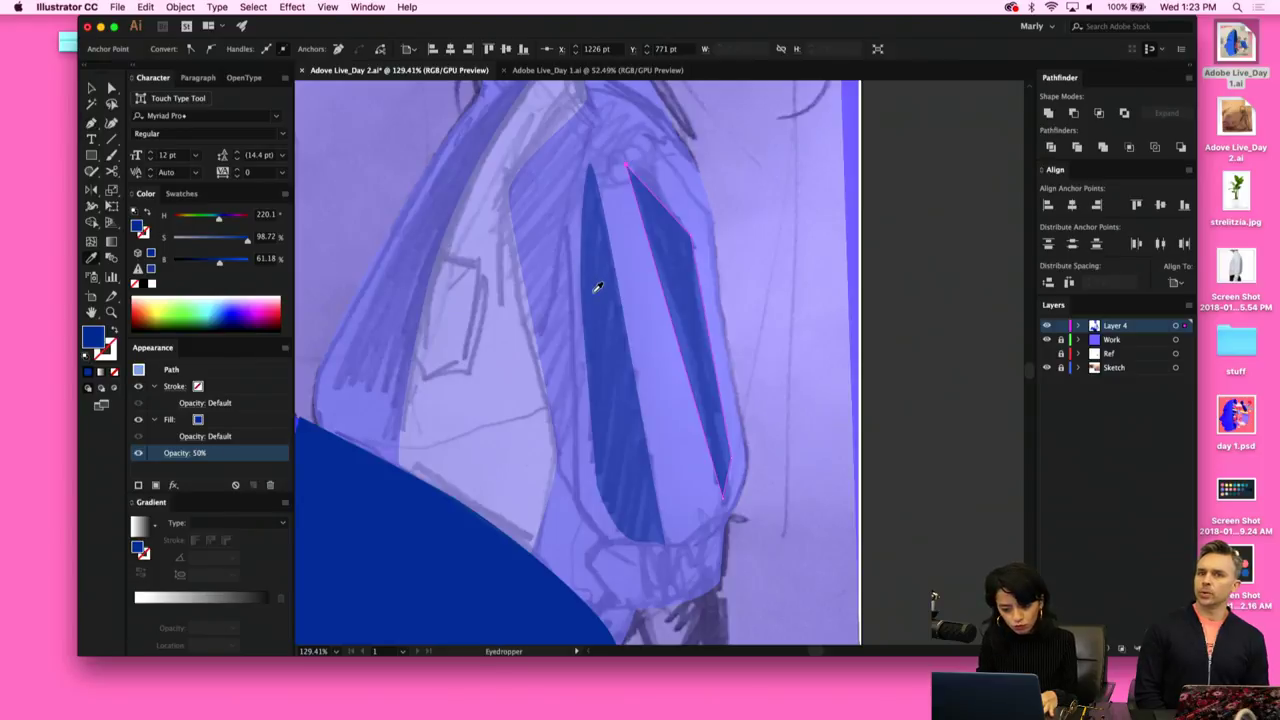
key(v)
Round the outer sleeve shadow's bottom tip, top tip and upper back corner to follow the sketch, and deselect it.
key(shift+c)
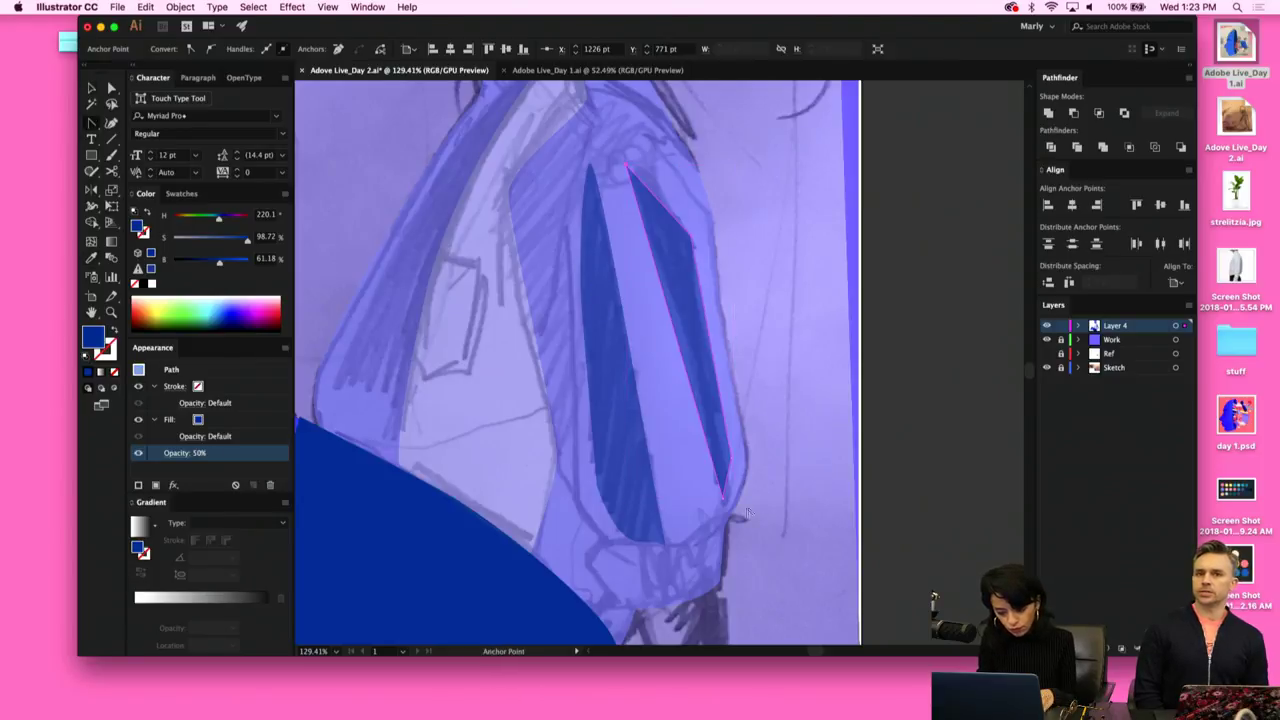
drag(723, 498, 726, 481)
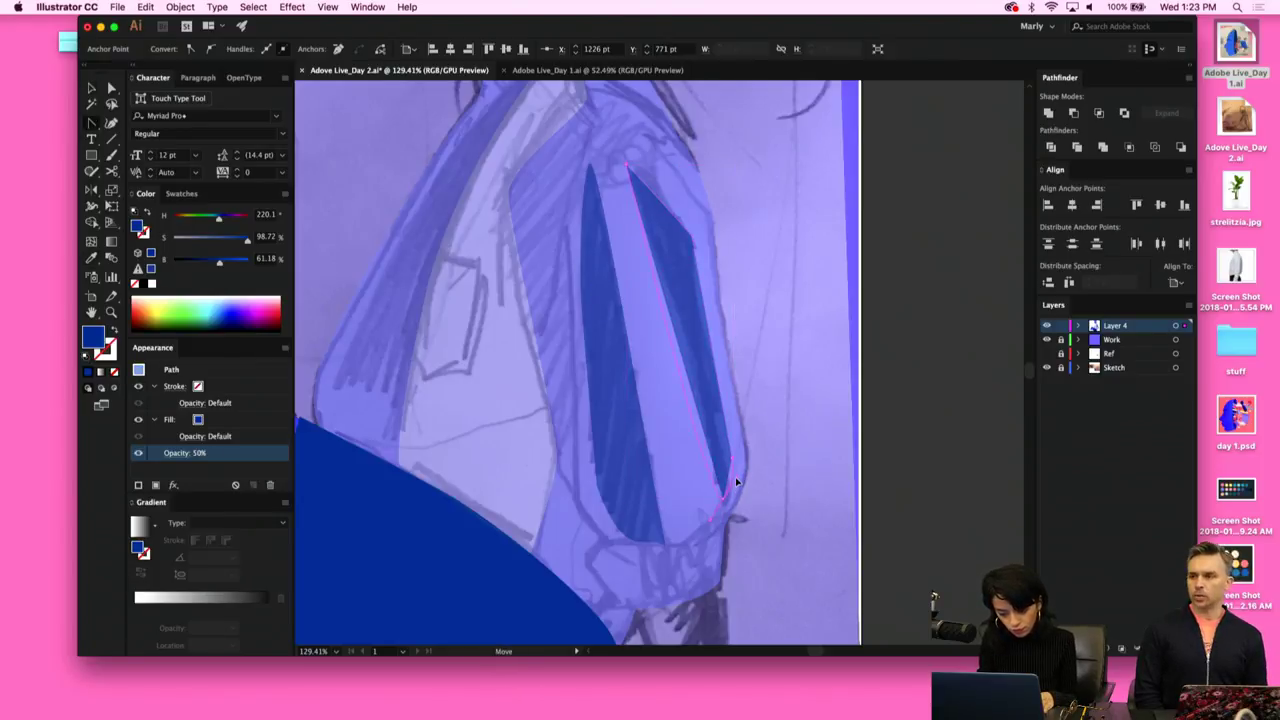
click(728, 490)
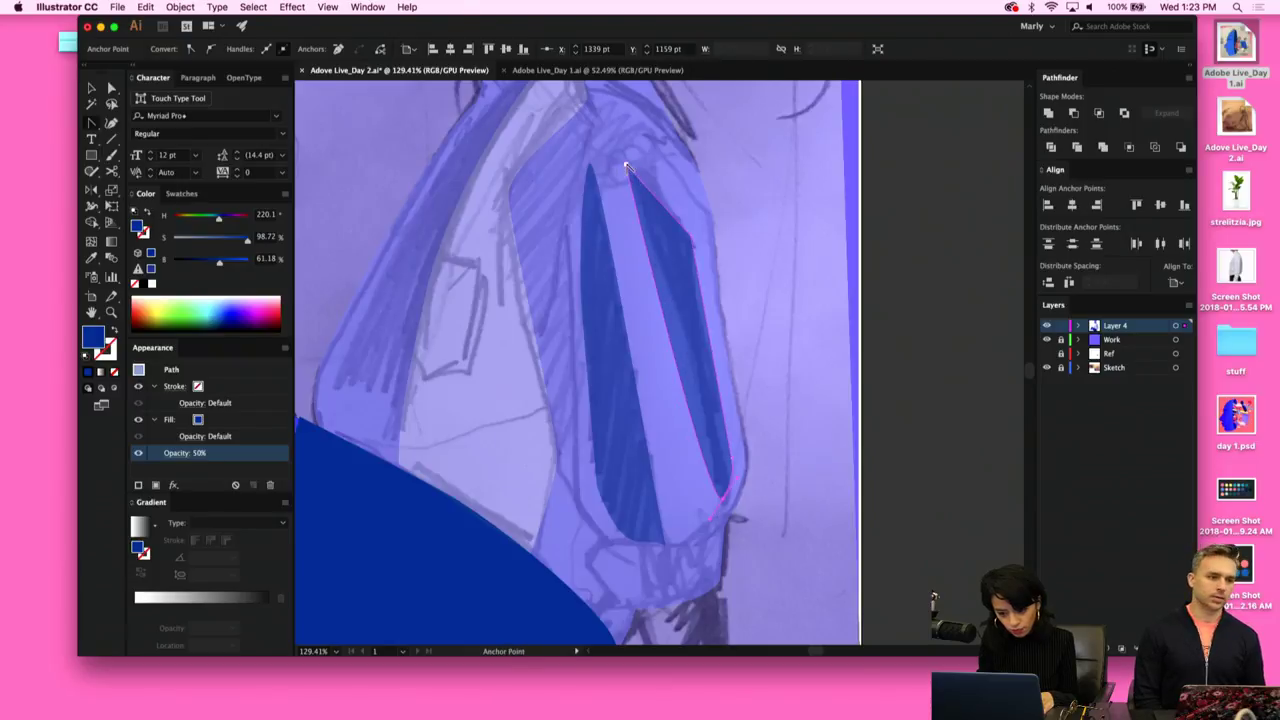
drag(626, 165, 634, 209)
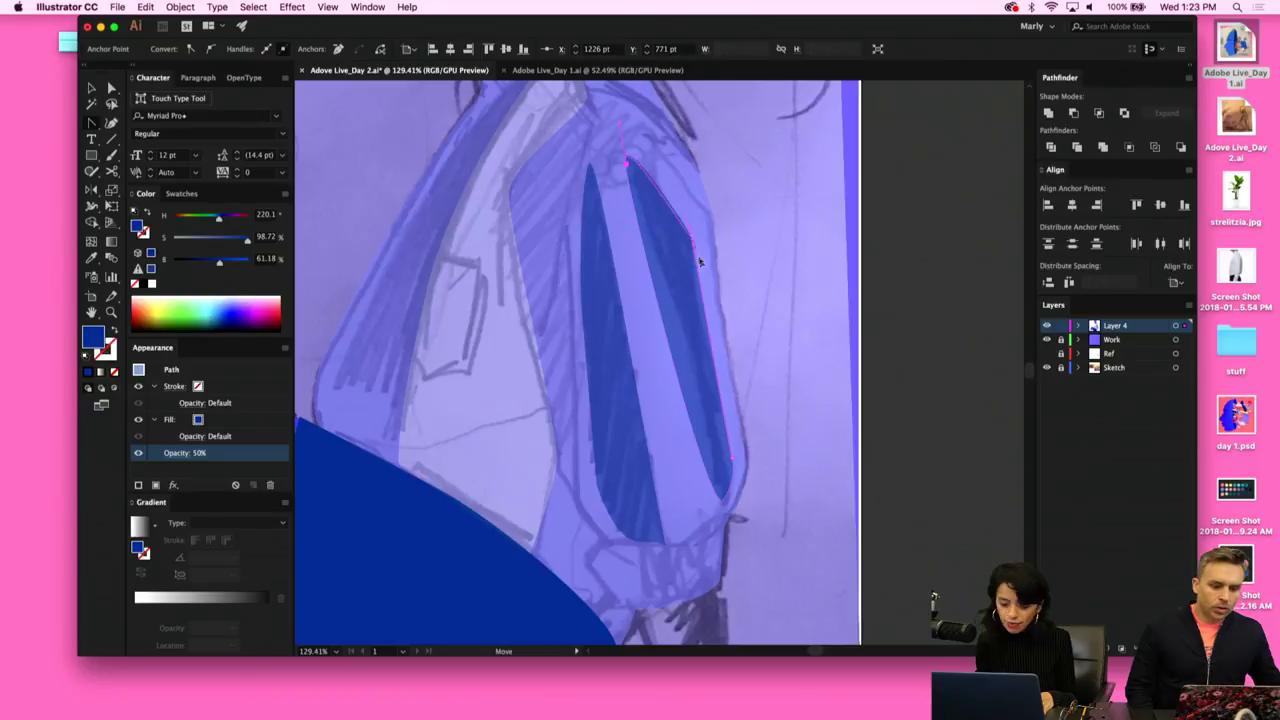
drag(684, 198, 685, 199)
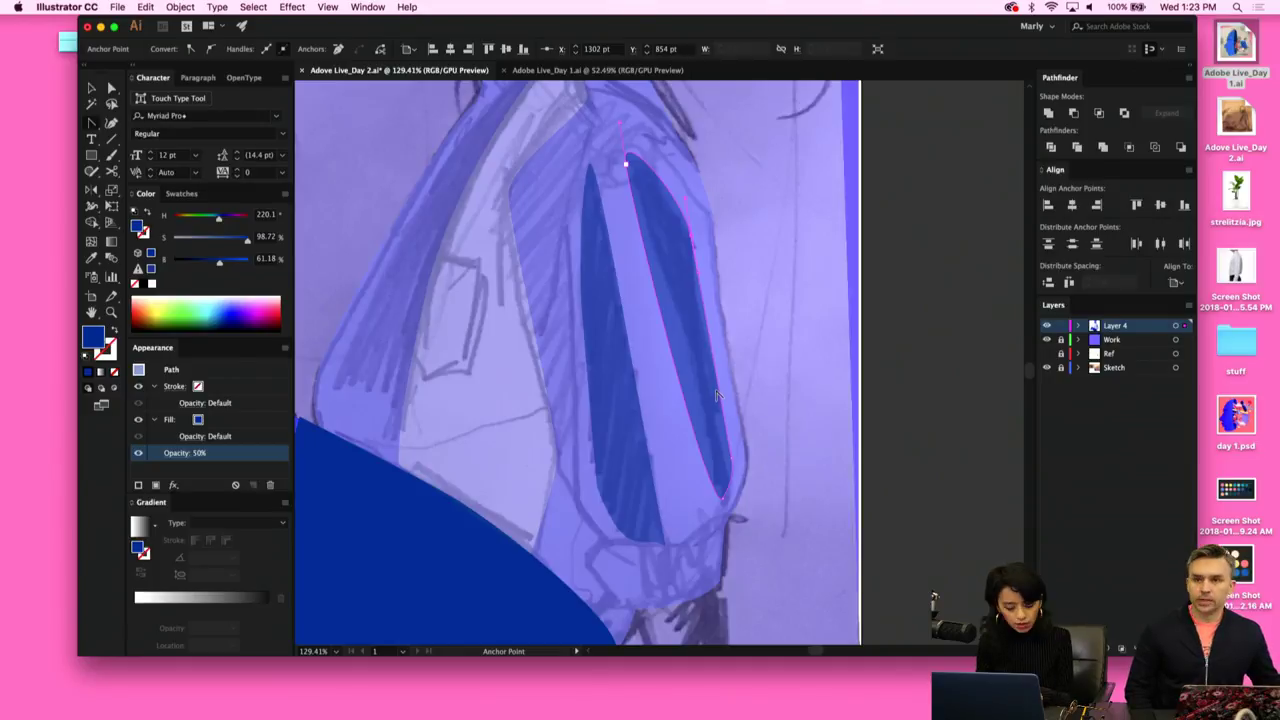
key(v)
click(830, 462)
Set the outer sleeve shadow's opacity to 22%.
click(686, 331)
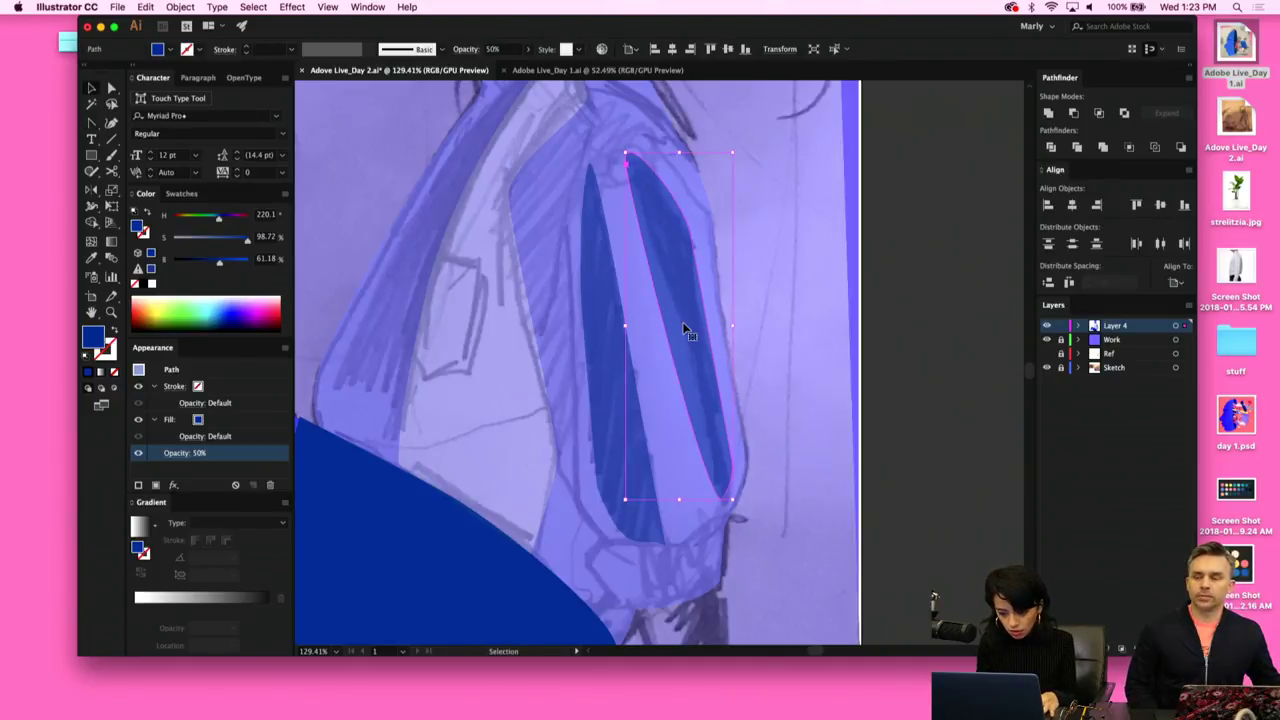
click(528, 49)
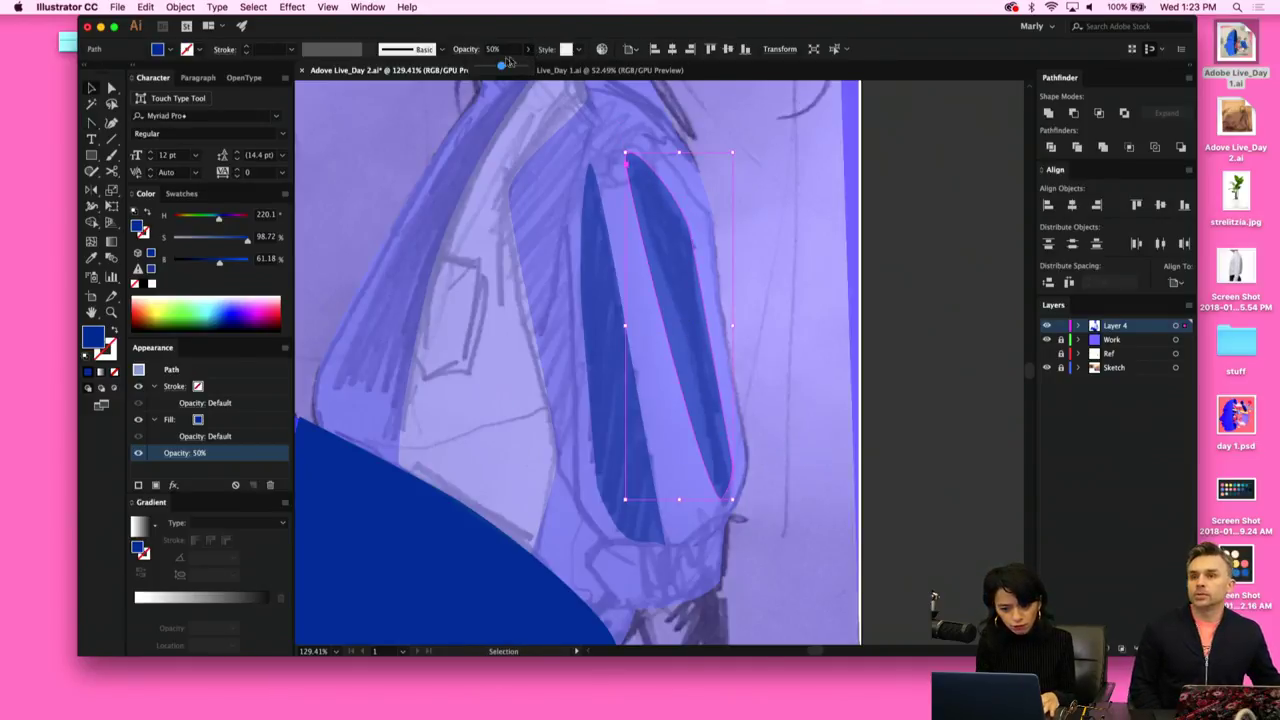
drag(511, 63, 488, 67)
click(822, 401)
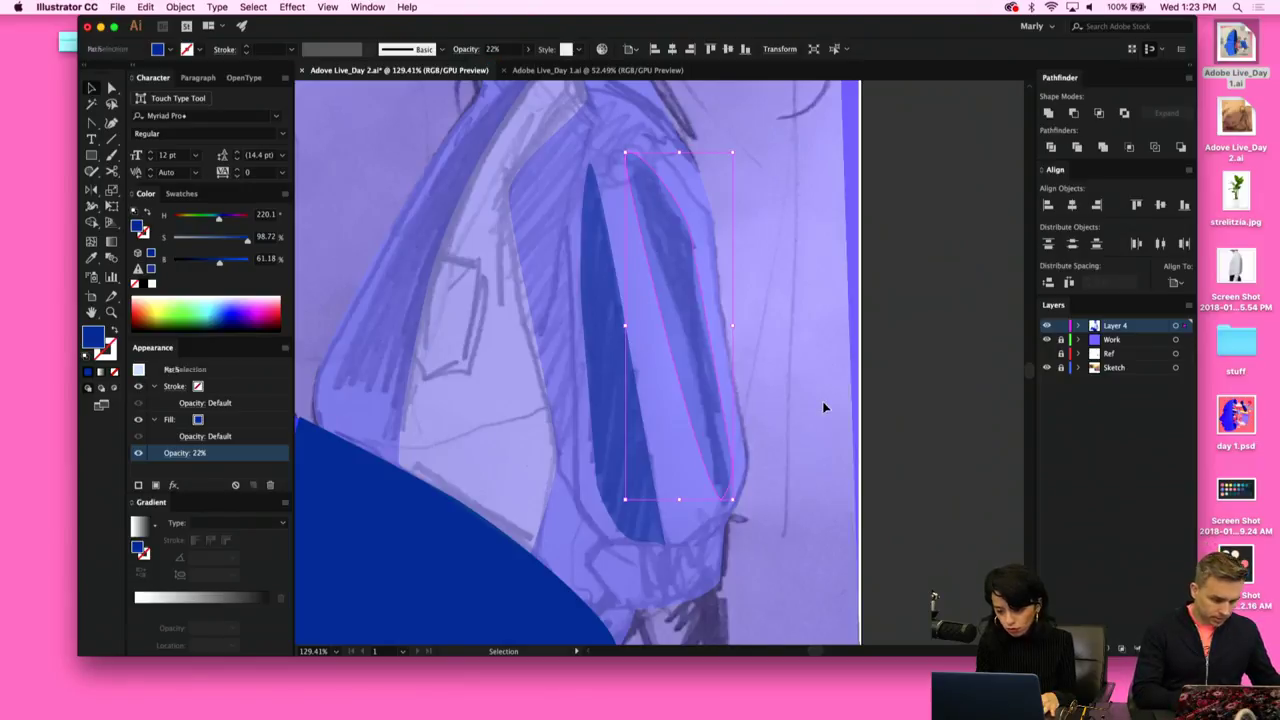
Adjust the outer sleeve shadow's curve at its lower back anchor, about X 1349, Y 1112 pt.
key(a)
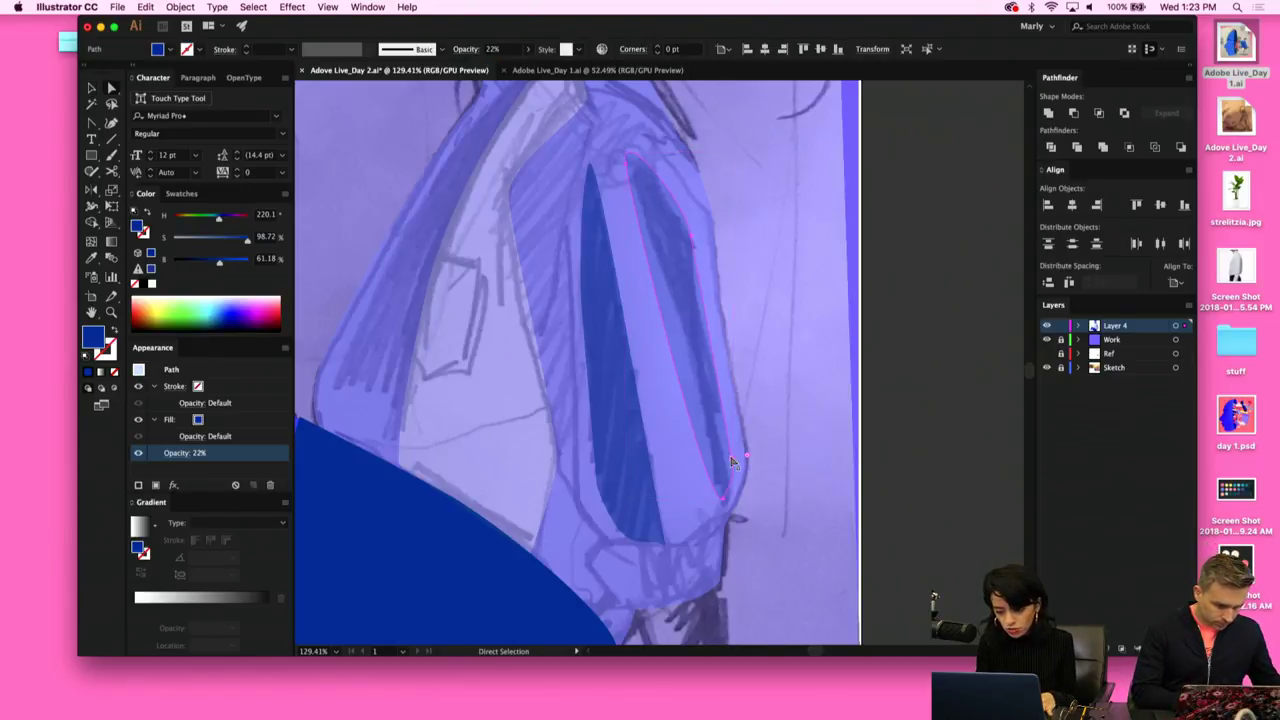
click(732, 462)
click(732, 462)
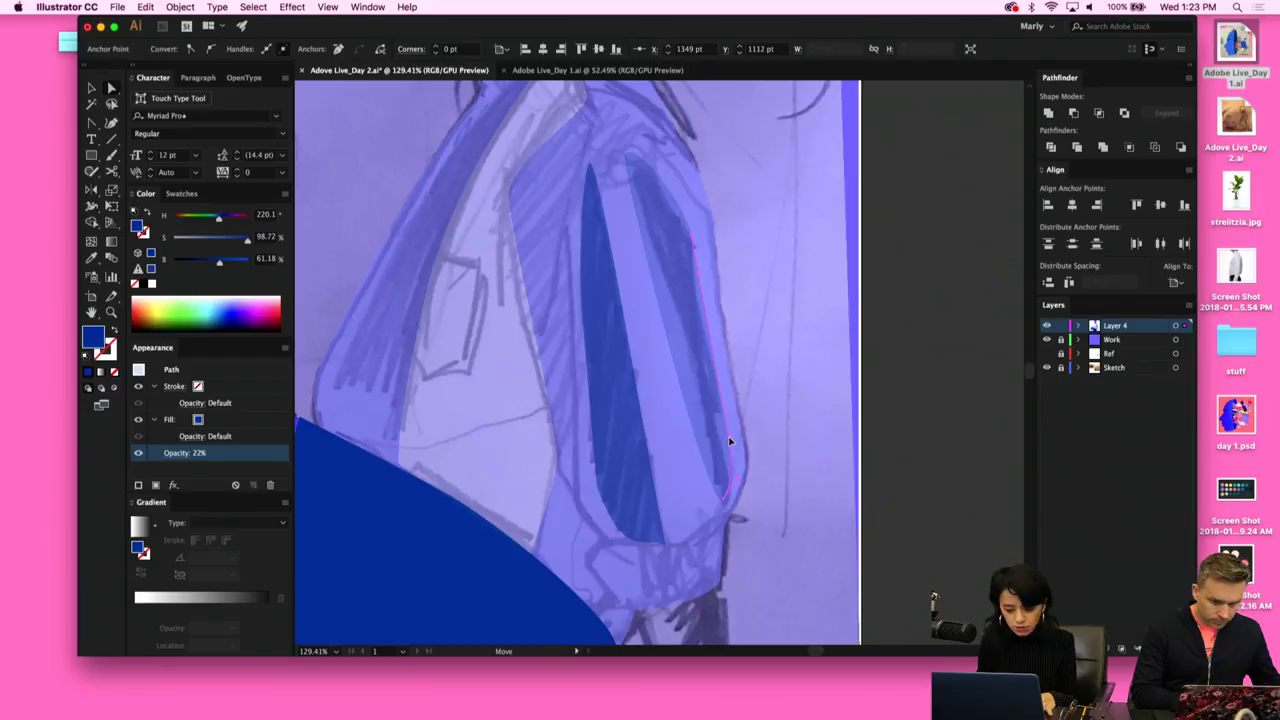
click(632, 430)
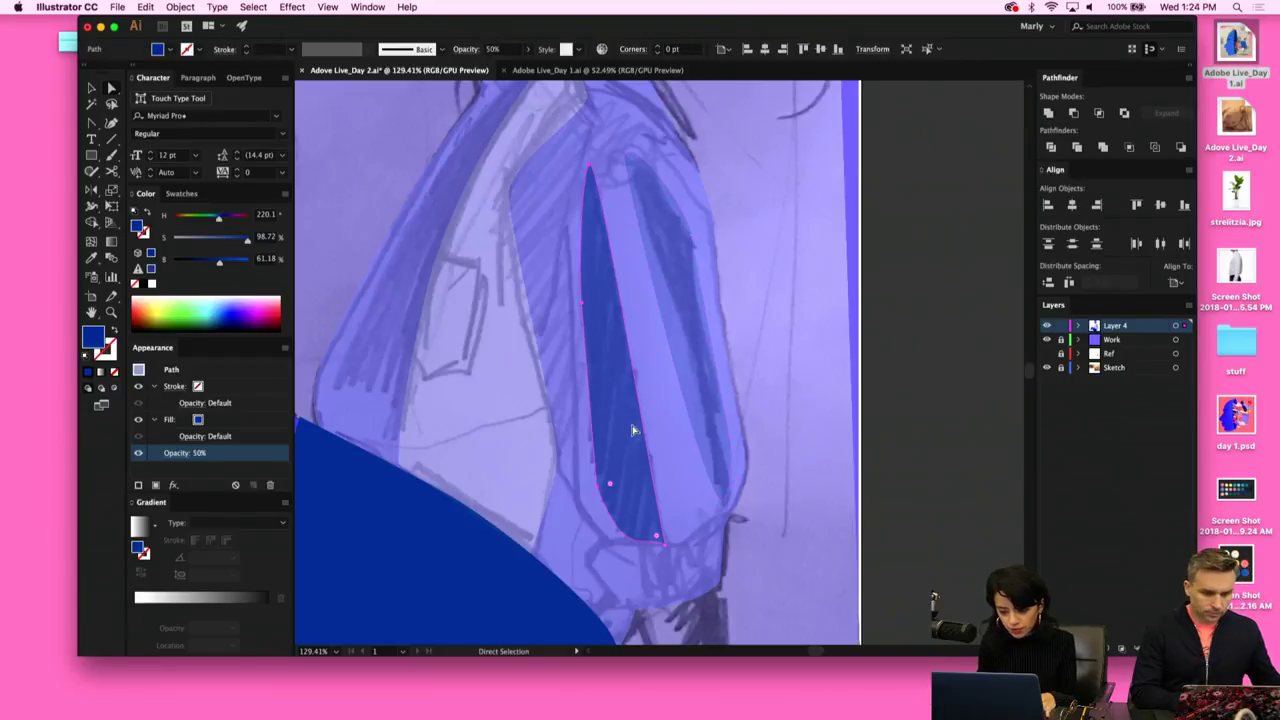
Hide the Sketch layer to check the whole figure's vector shapes without the drawing, and show the layer again.
scroll(557, 343, down, 5)
click(803, 358)
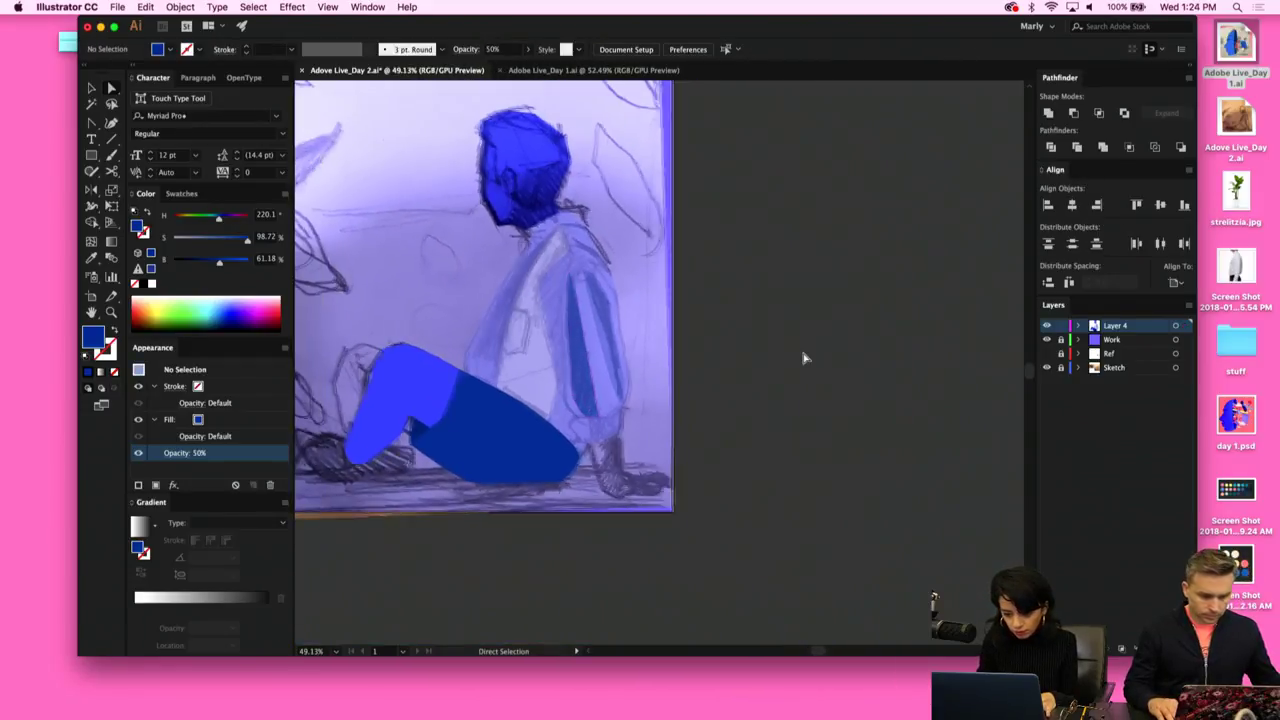
scroll(803, 358, left, 4)
scroll(803, 358, up, 1)
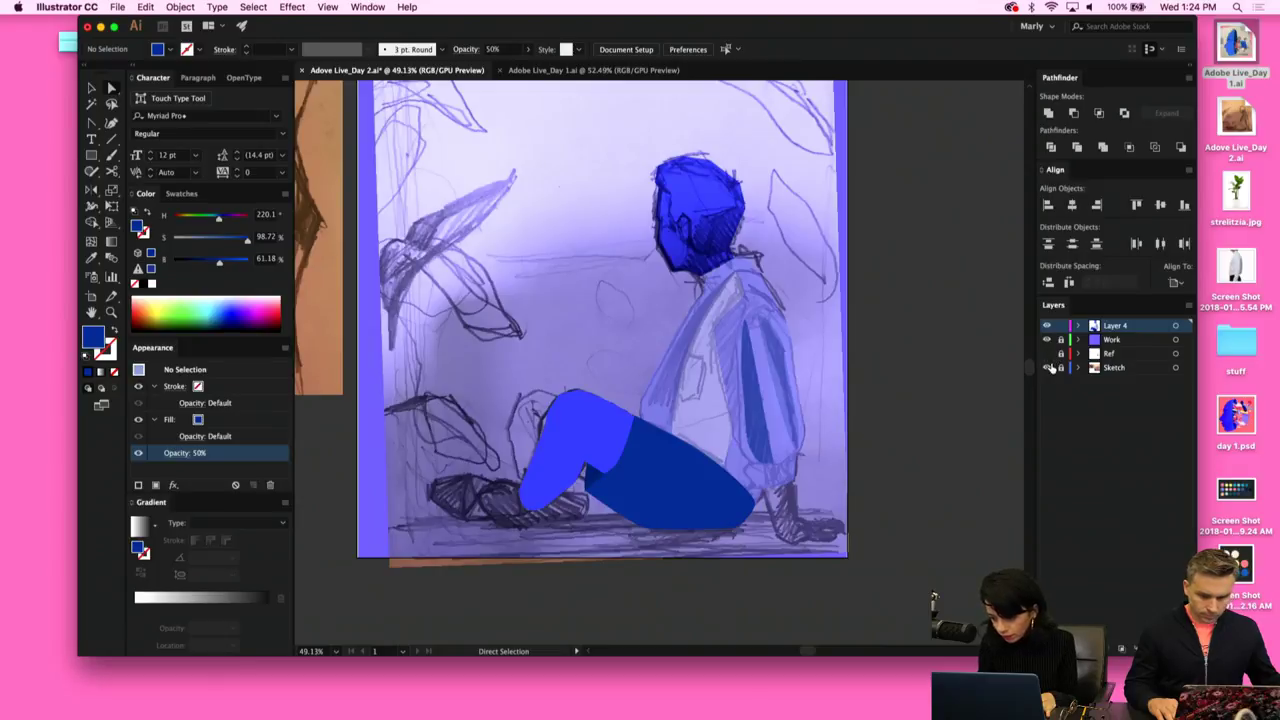
click(1047, 367)
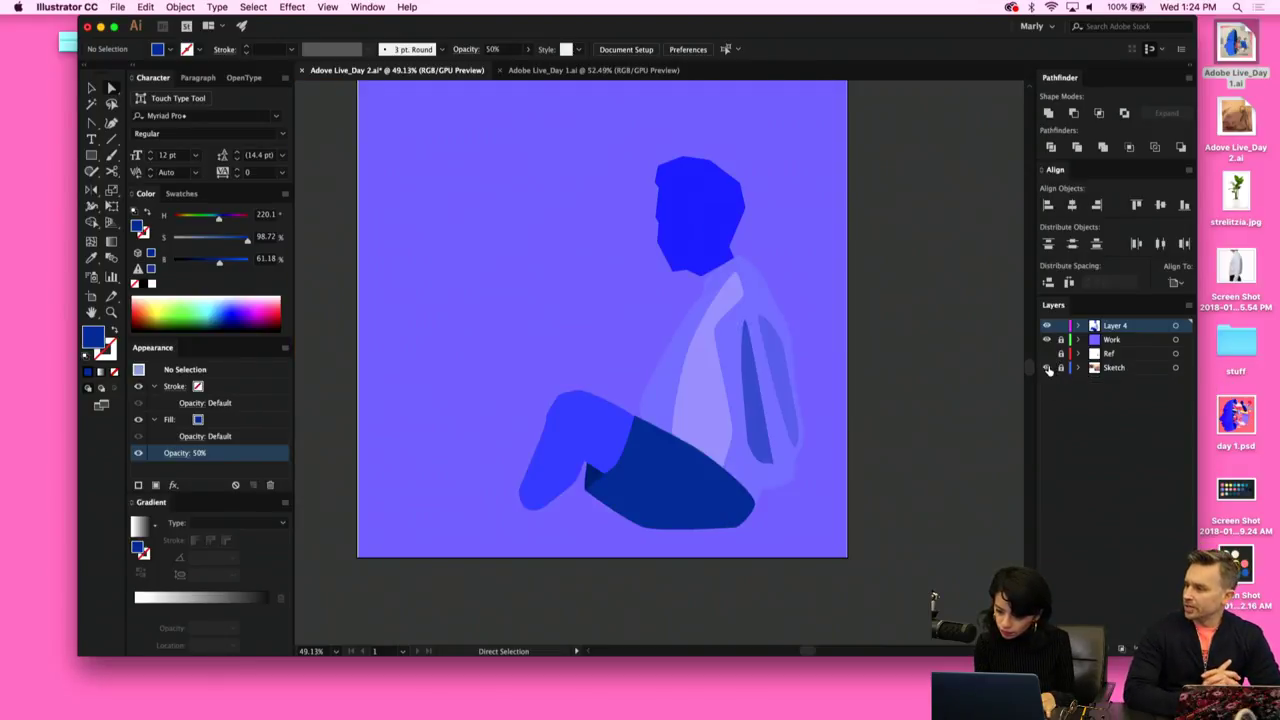
click(1047, 369)
scroll(610, 393, up, 10)
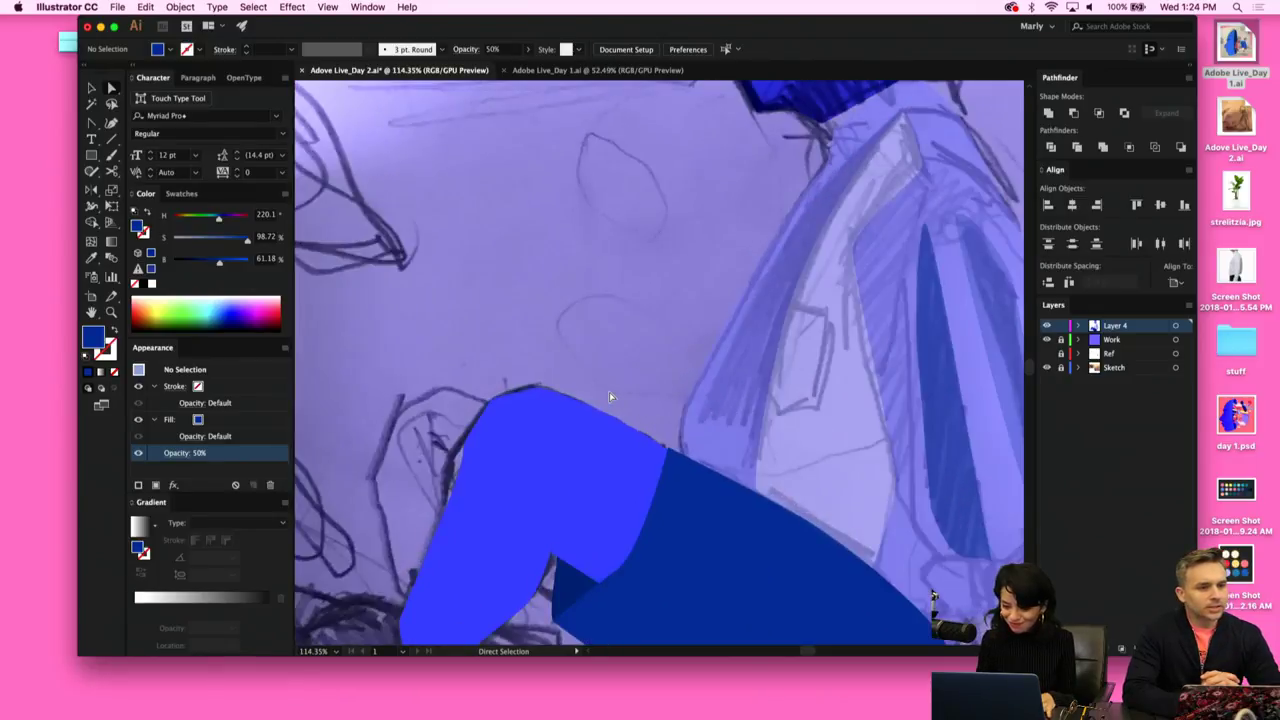
Curve the head shape's outline at the chin and along the front of the face to follow the sketch.
key(p)
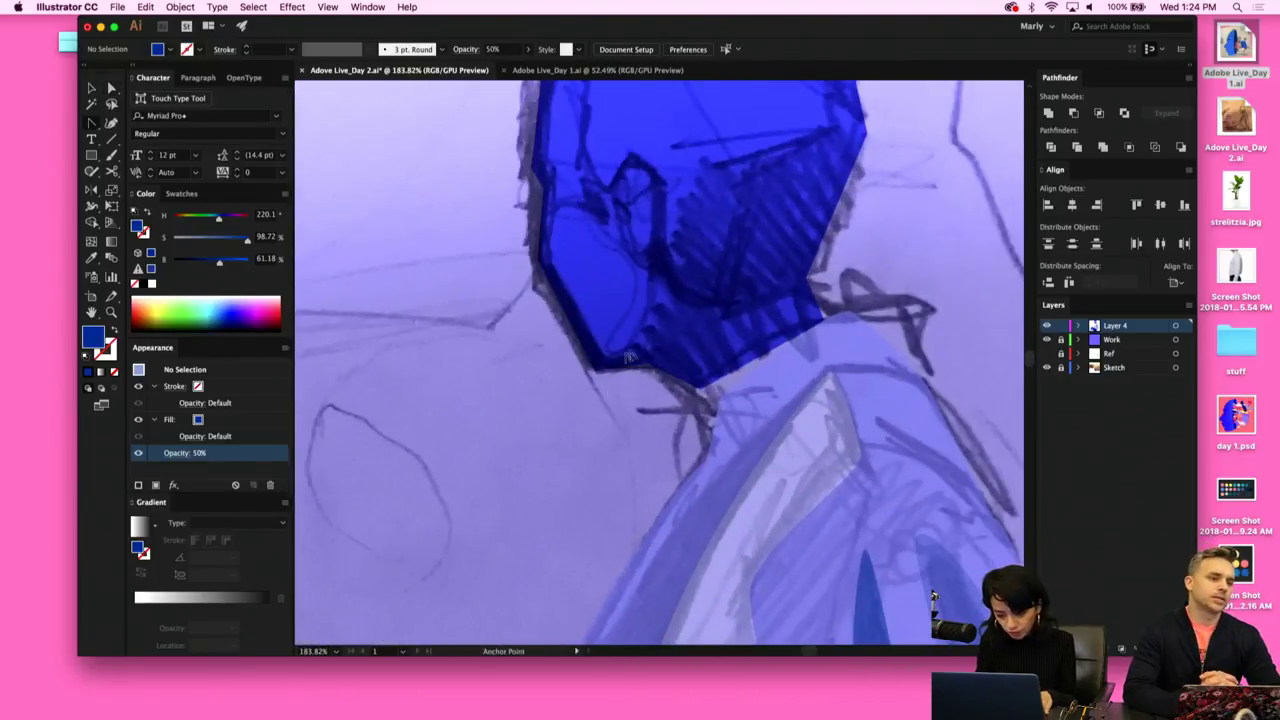
drag(596, 371, 590, 370)
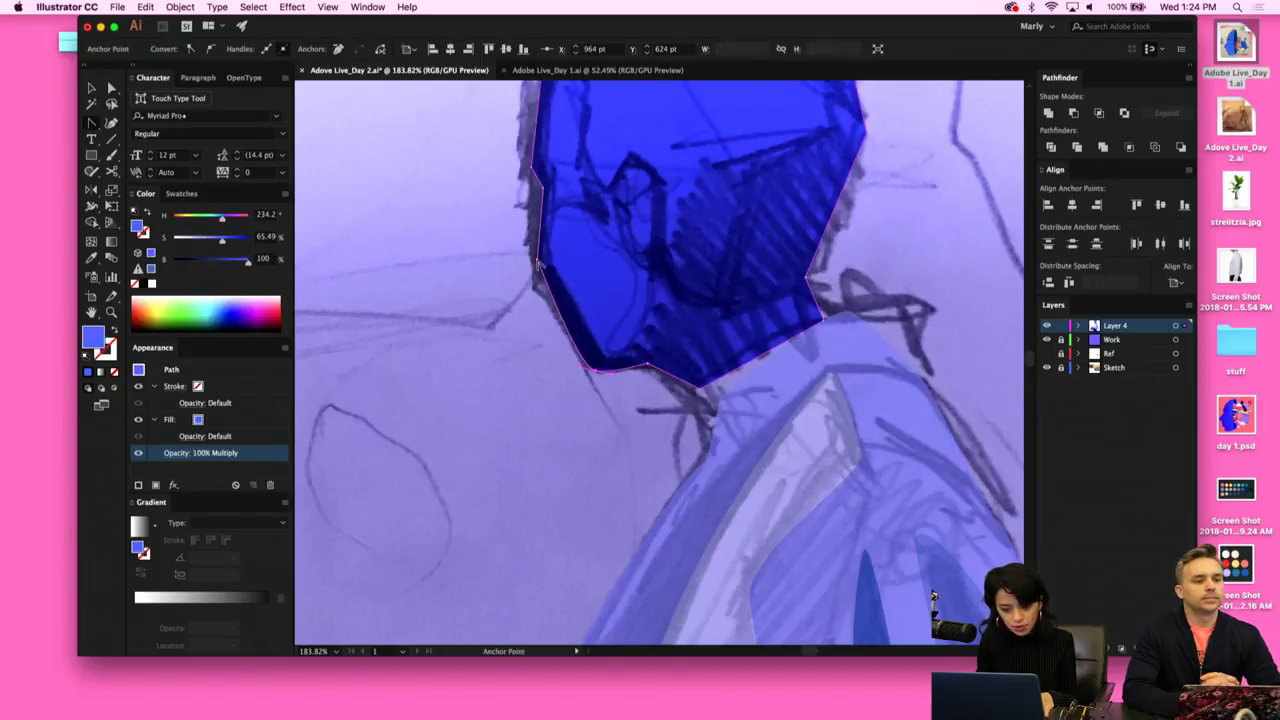
drag(537, 265, 533, 238)
drag(545, 193, 506, 185)
scroll(520, 160, up, 5)
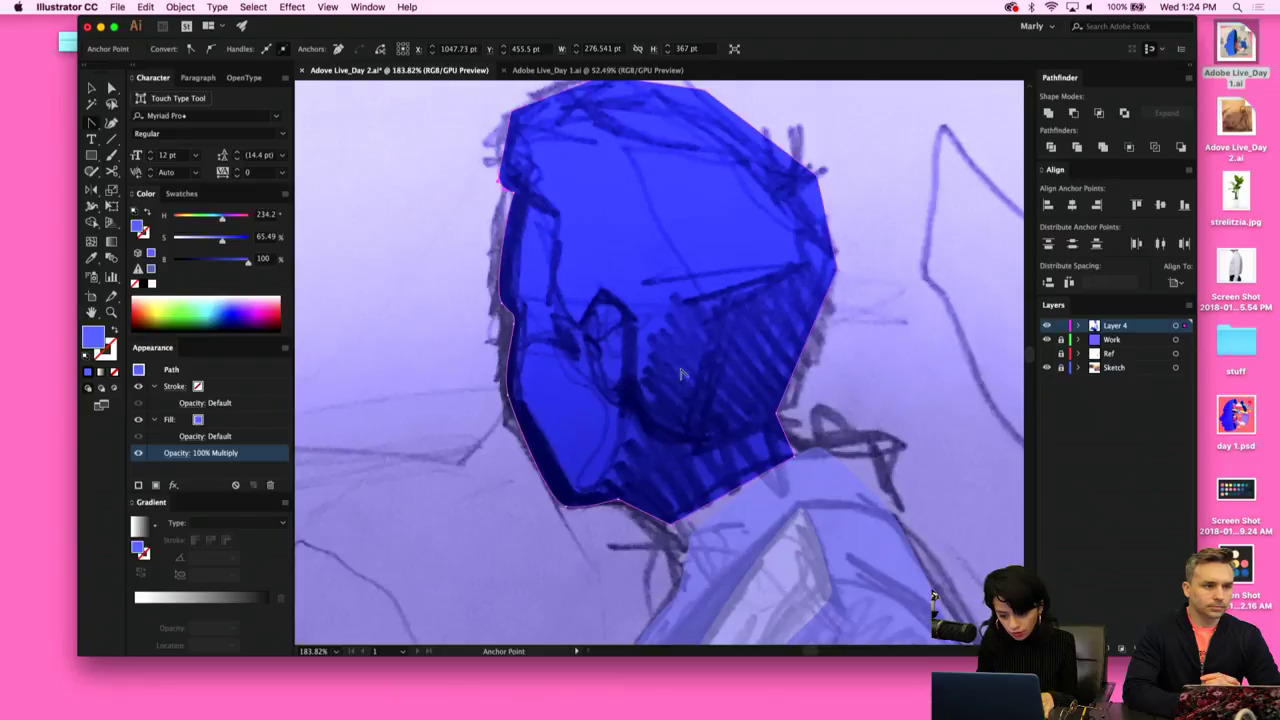
Extend the base of the neck over the collar and curve its lower edge.
scroll(680, 376, down, 4)
drag(624, 418, 631, 433)
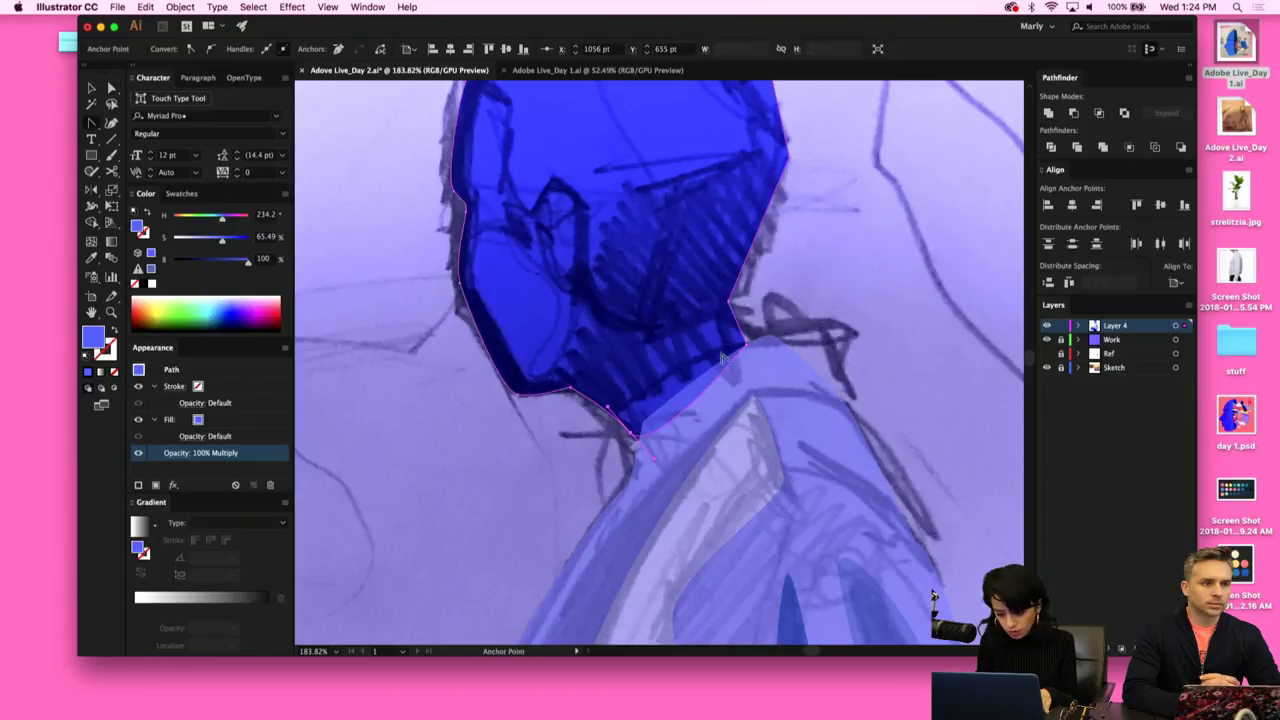
drag(746, 345, 779, 365)
key(a)
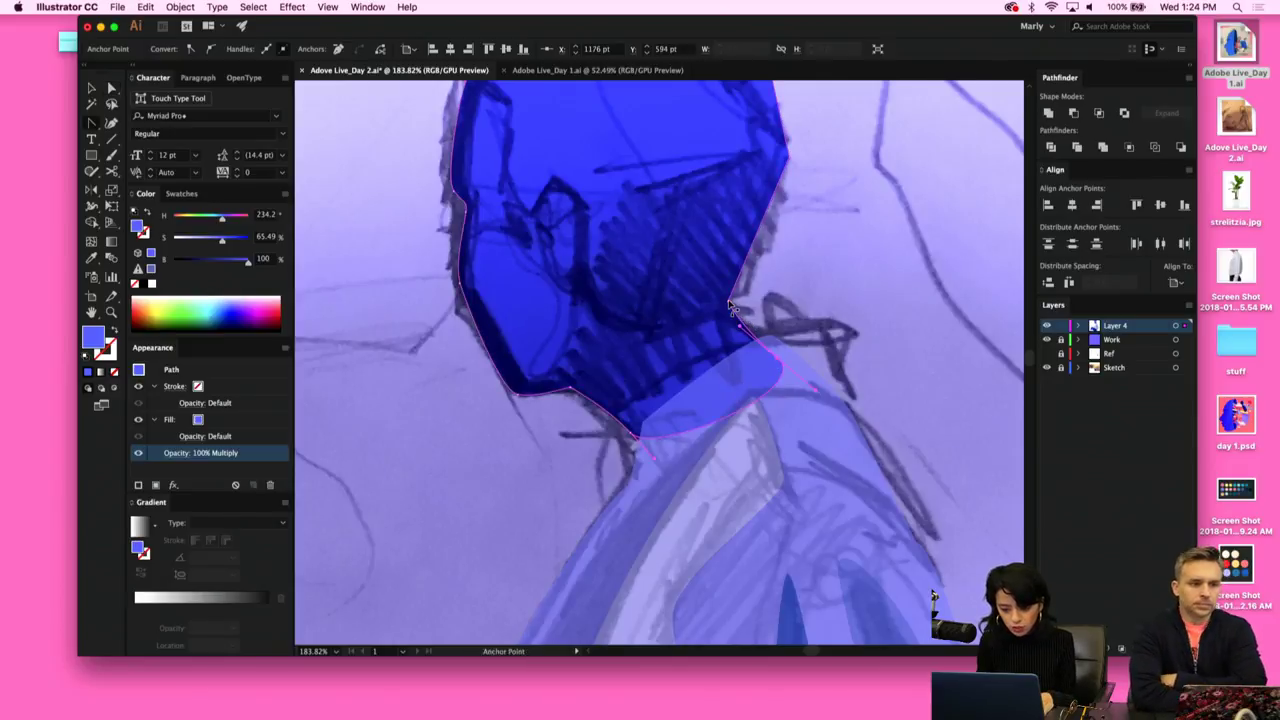
Curve the nape and back of the head, and reposition the upper-back anchor point to follow the sketch.
drag(729, 302, 735, 269)
scroll(778, 235, up, 2)
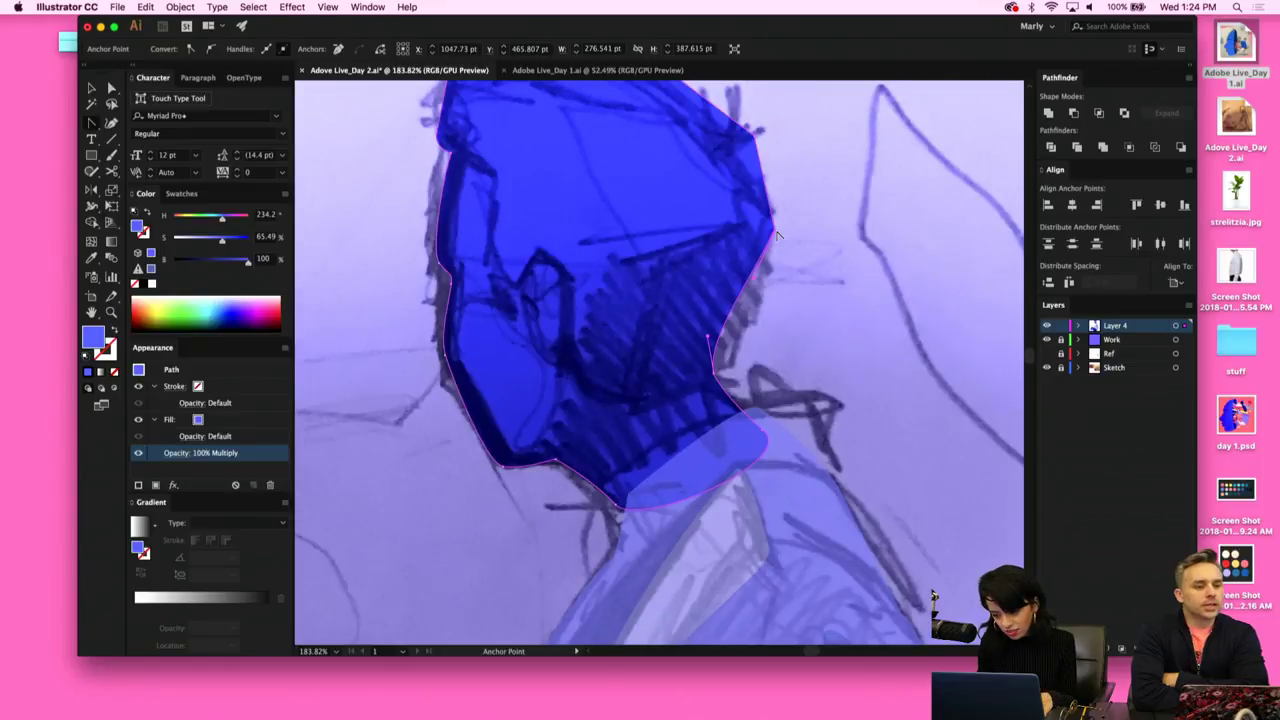
drag(775, 231, 768, 190)
key(a)
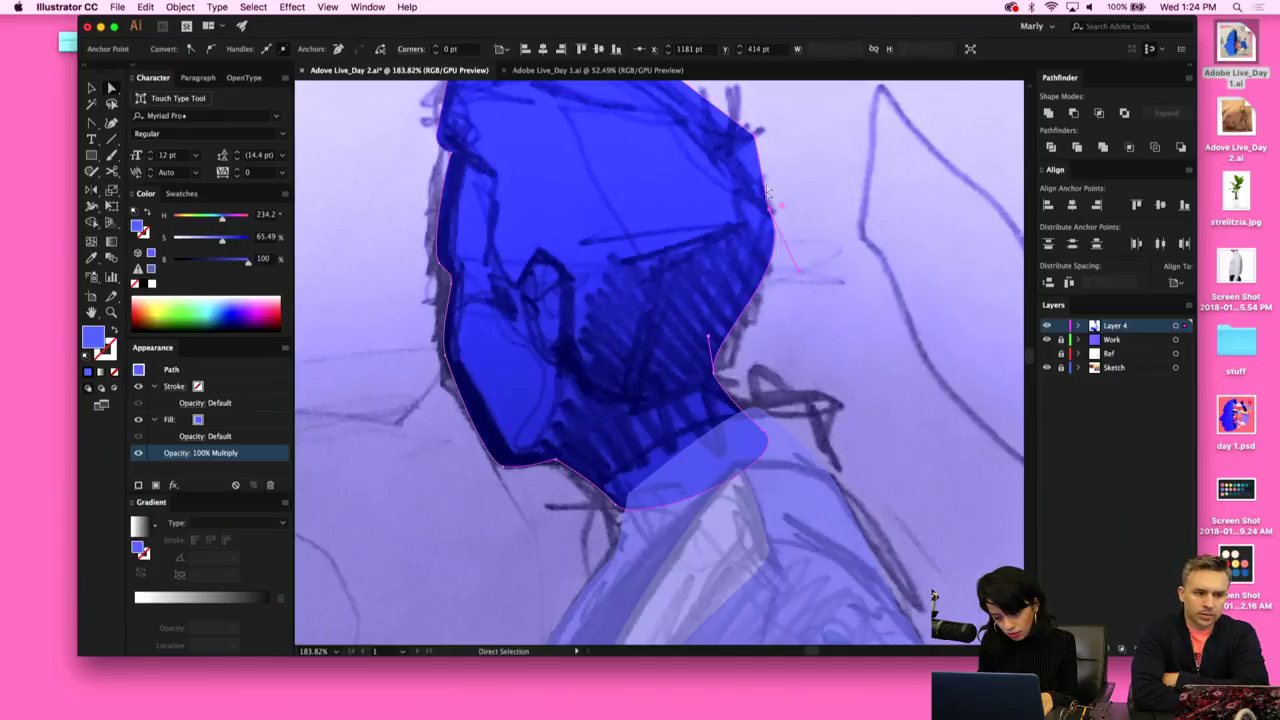
drag(757, 145, 740, 131)
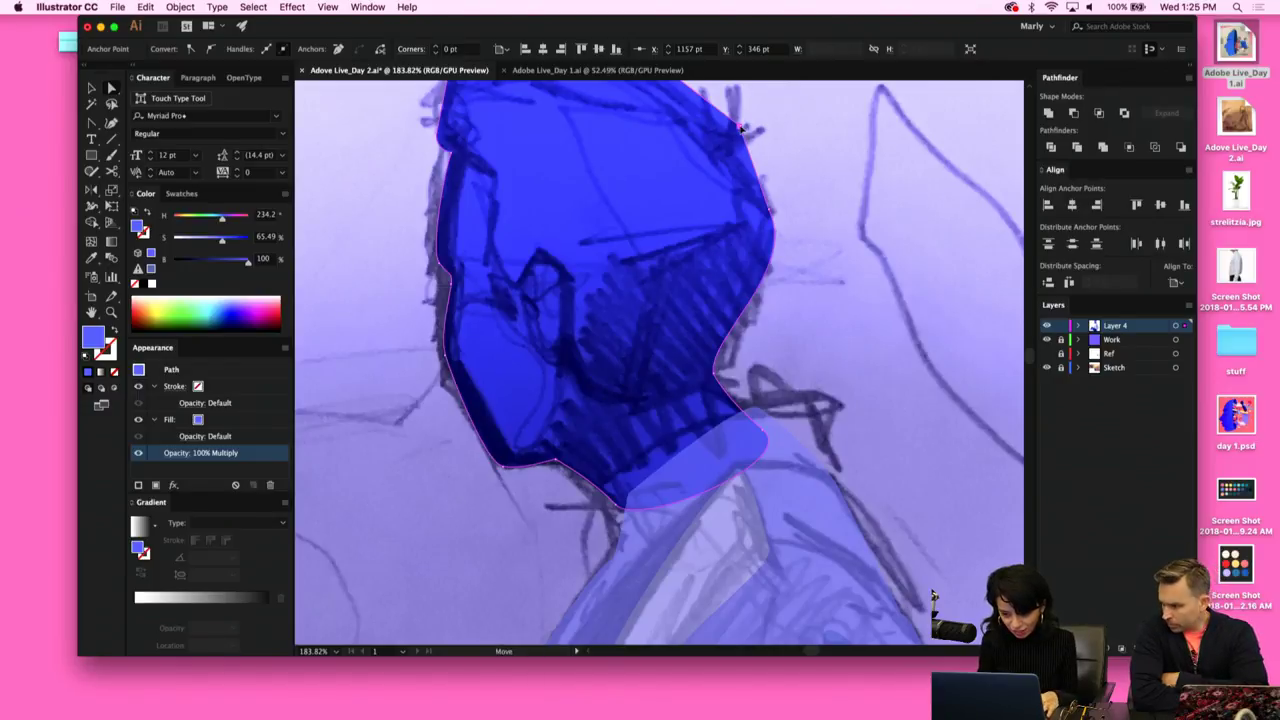
drag(740, 128, 736, 125)
Smooth the corners along the crown and above the forehead of the head shape, and deselect it.
key(shift+c)
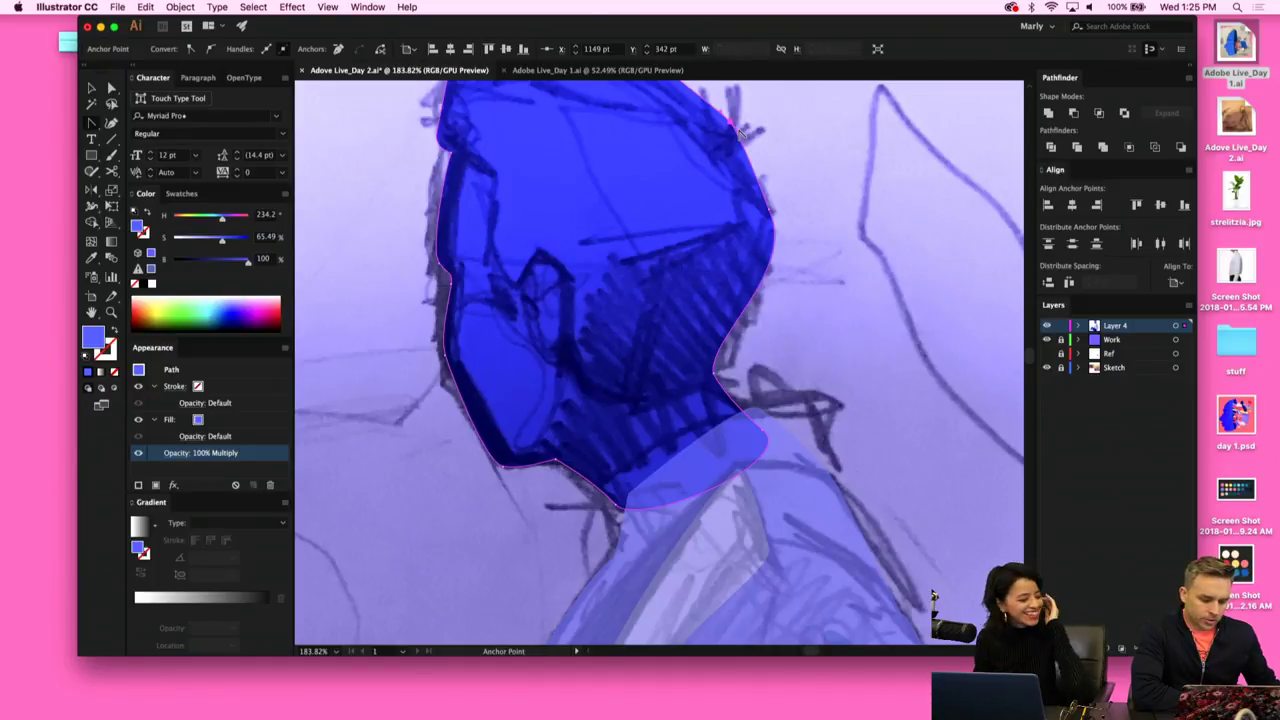
scroll(750, 152, up, 2)
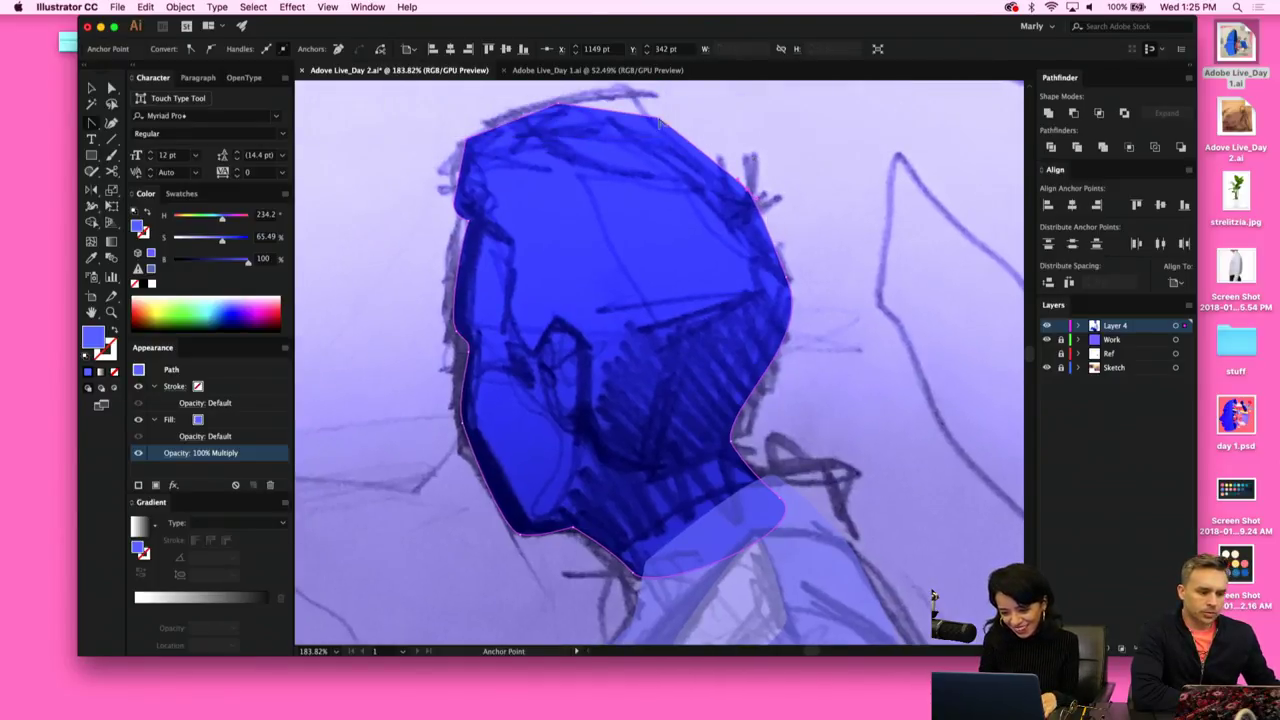
drag(657, 119, 672, 124)
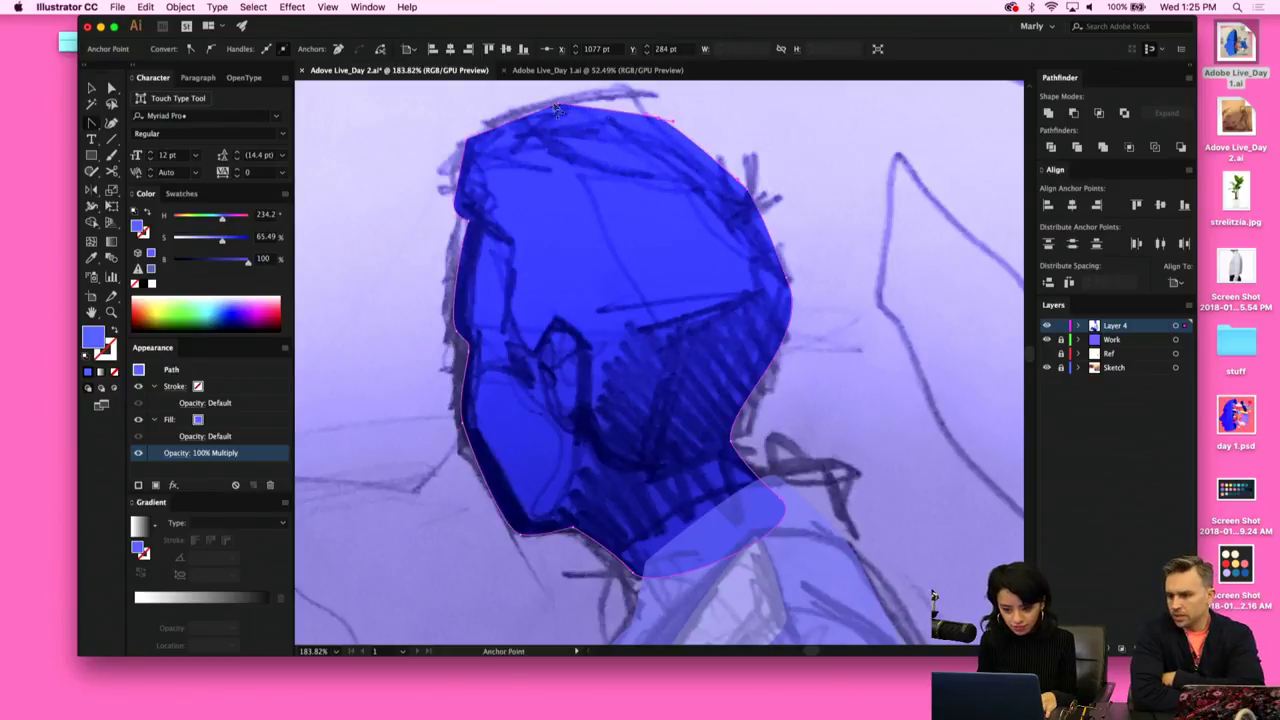
drag(560, 108, 578, 105)
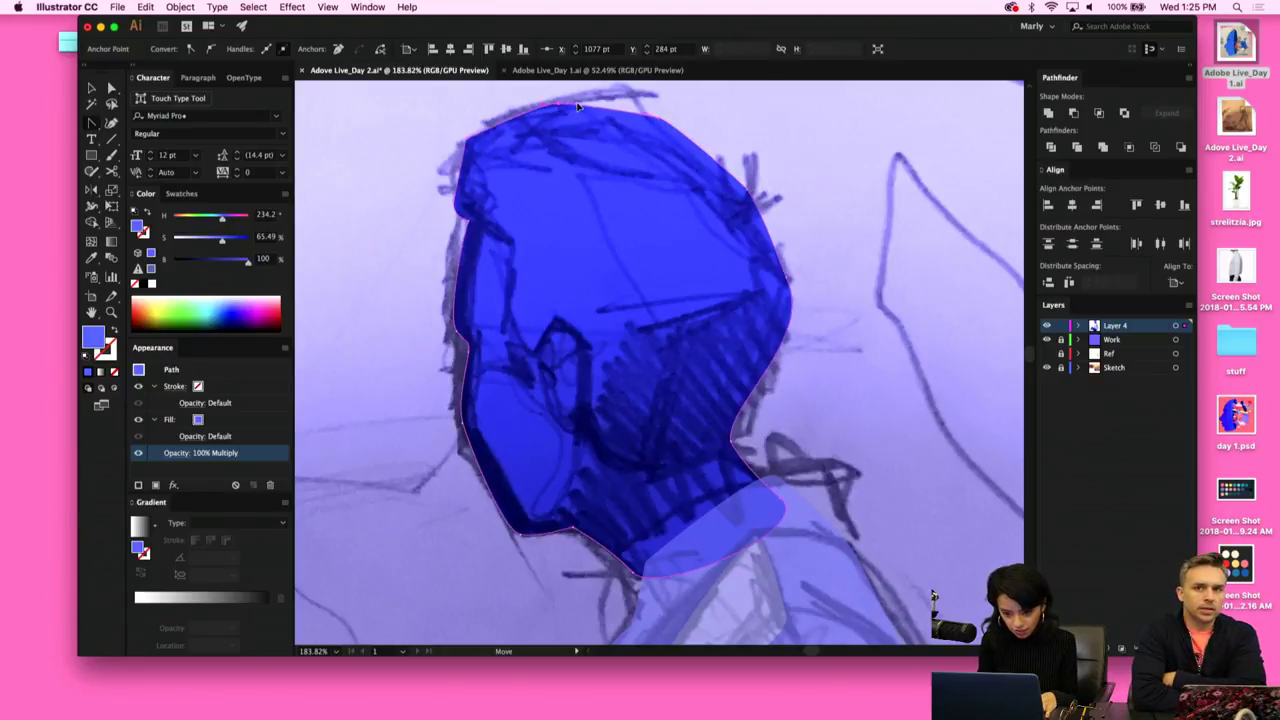
mouse_move(468, 144)
mouse_down()
mouse_move(478, 128)
mouse_move(475, 150)
mouse_up()
key(v)
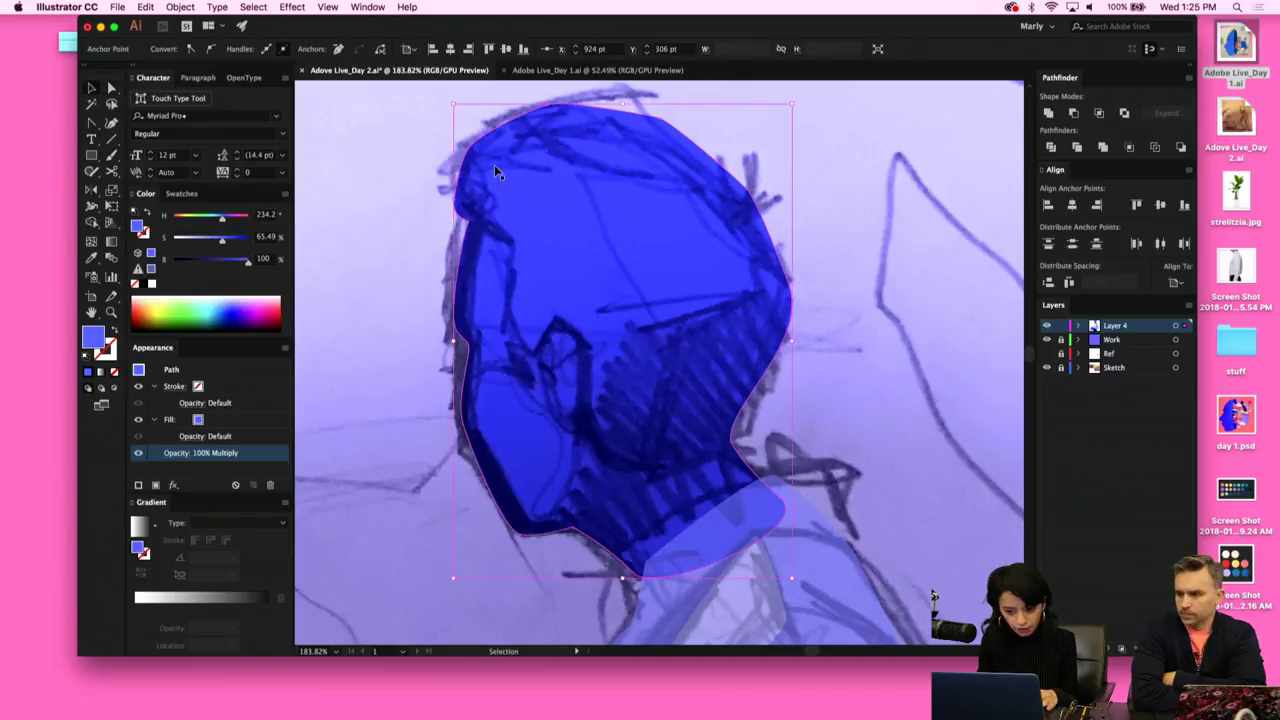
click(822, 287)
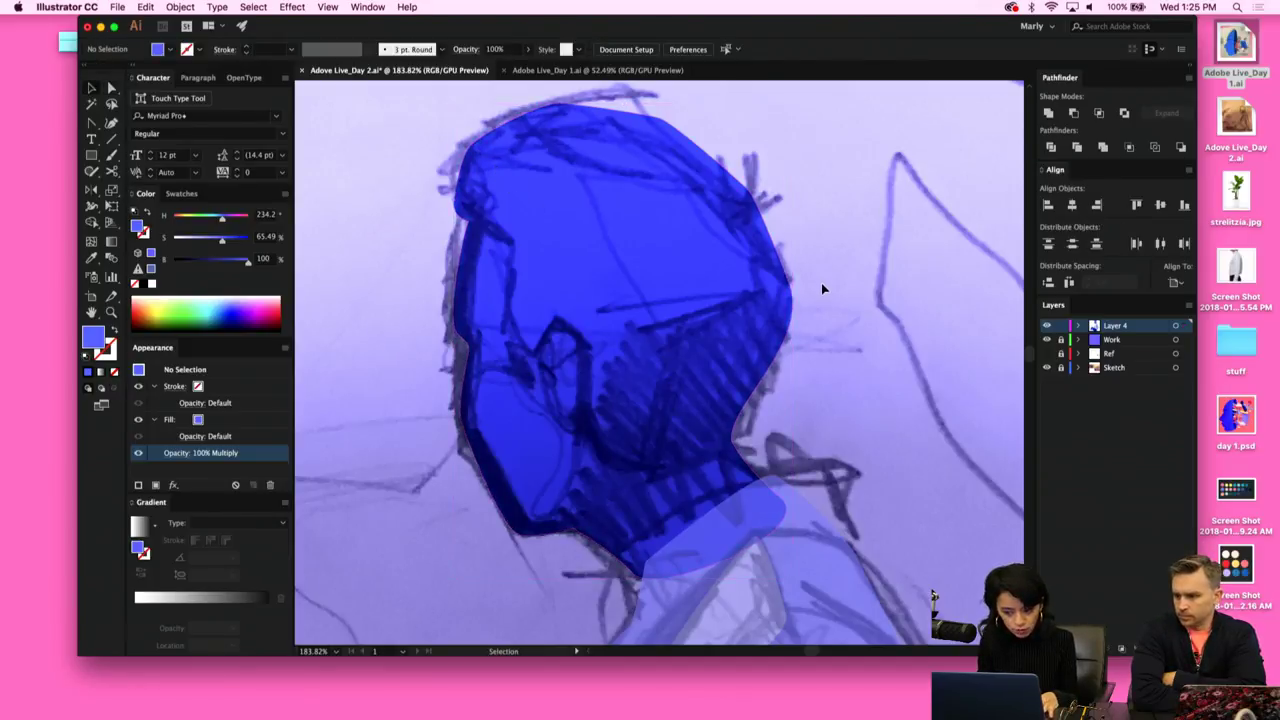
Give the jacket shape the head's blue Multiply fill at 100% opacity by sampling it with the Eyedropper.
click(720, 326)
scroll(719, 325, down, 4)
scroll(718, 321, down, 3)
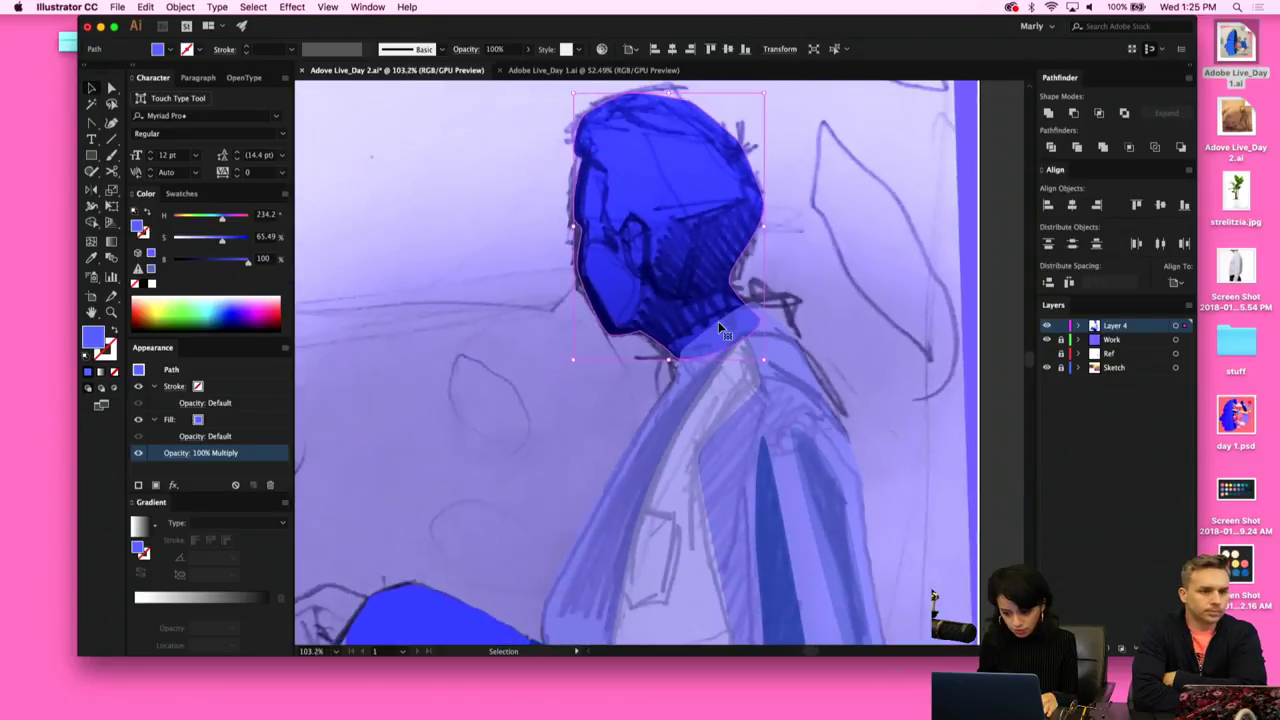
click(726, 414)
scroll(705, 422, down, 2)
key(i)
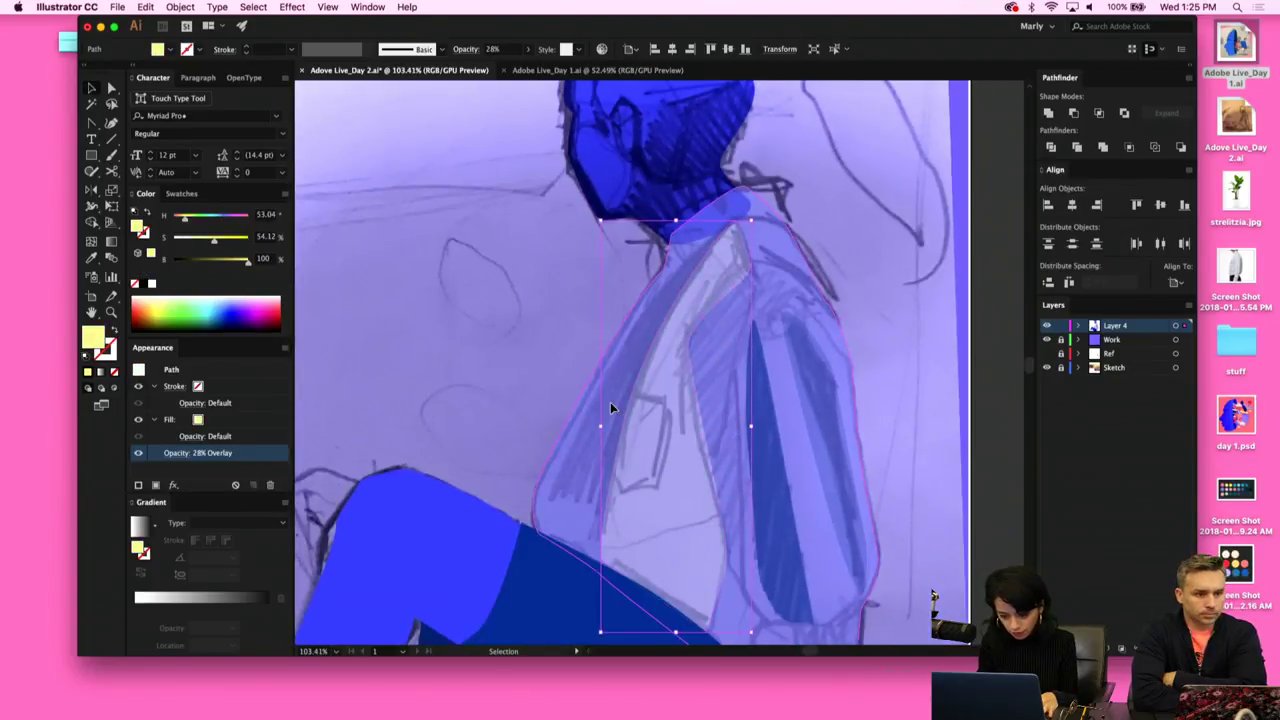
click(610, 402)
click(617, 149)
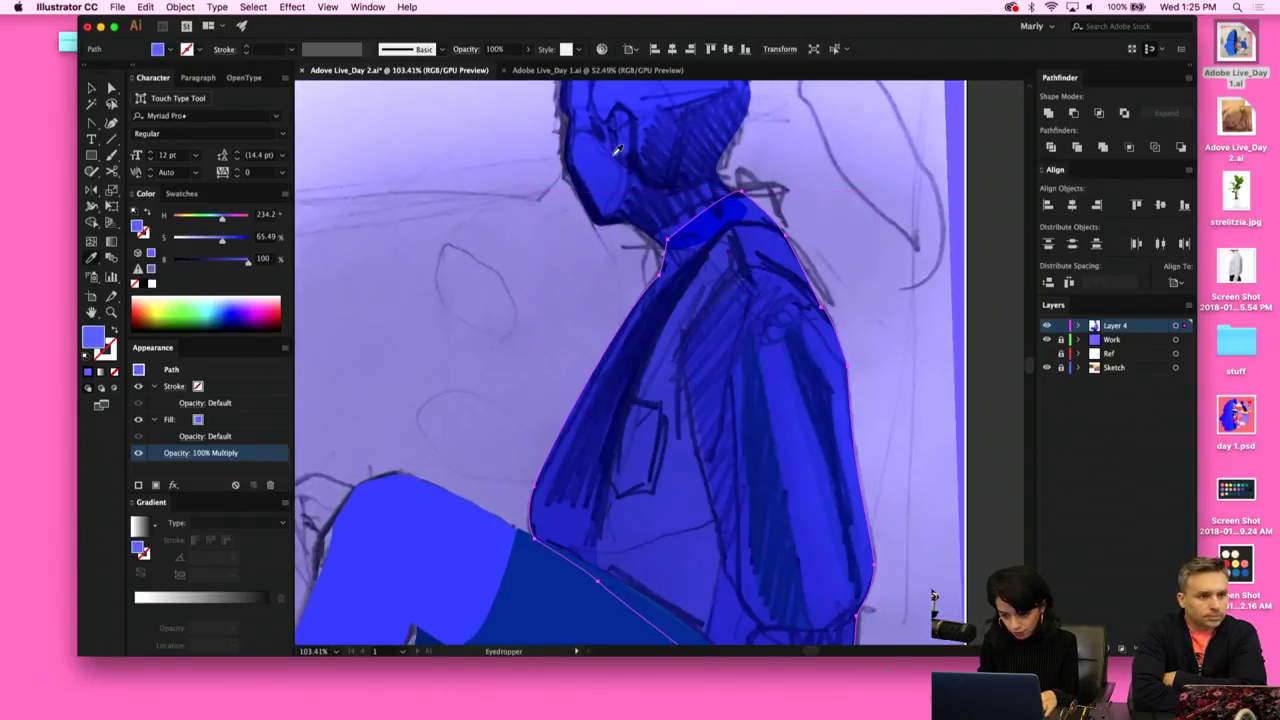
scroll(713, 328, down, 2)
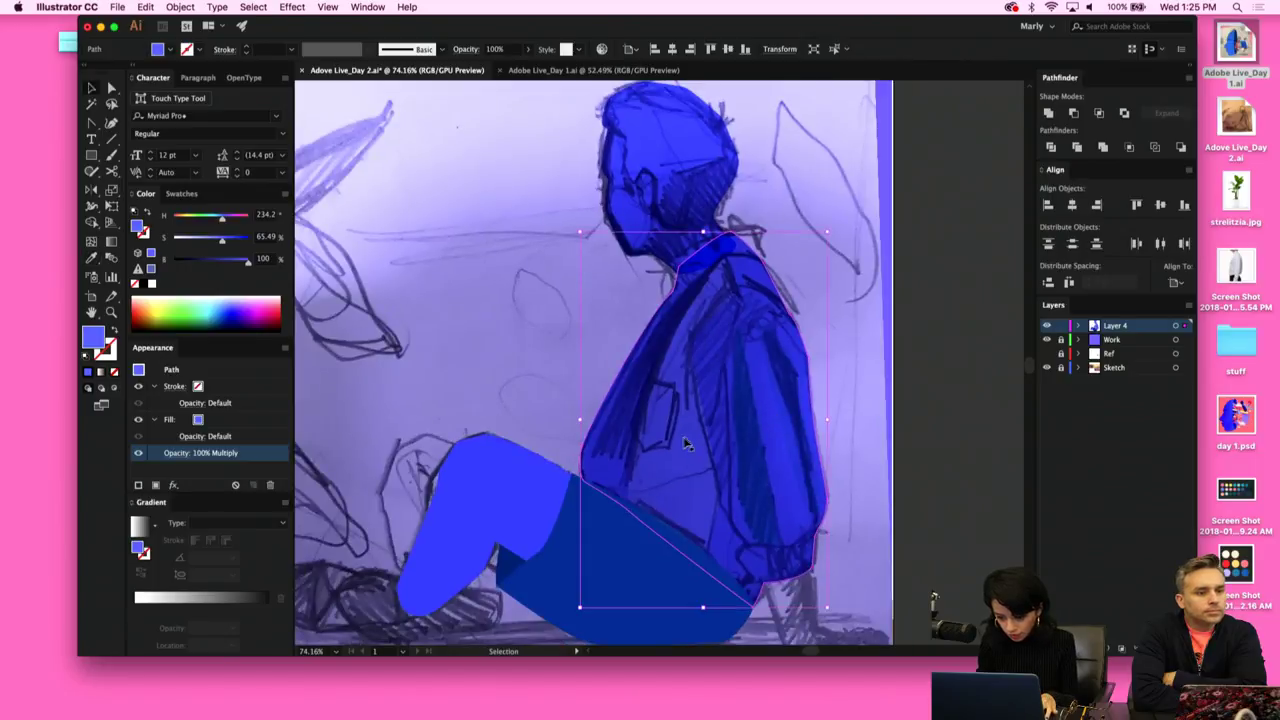
Darken the two sleeve shadow shapes to 41.18% brightness and set their opacity to 67%.
key(v)
click(808, 458)
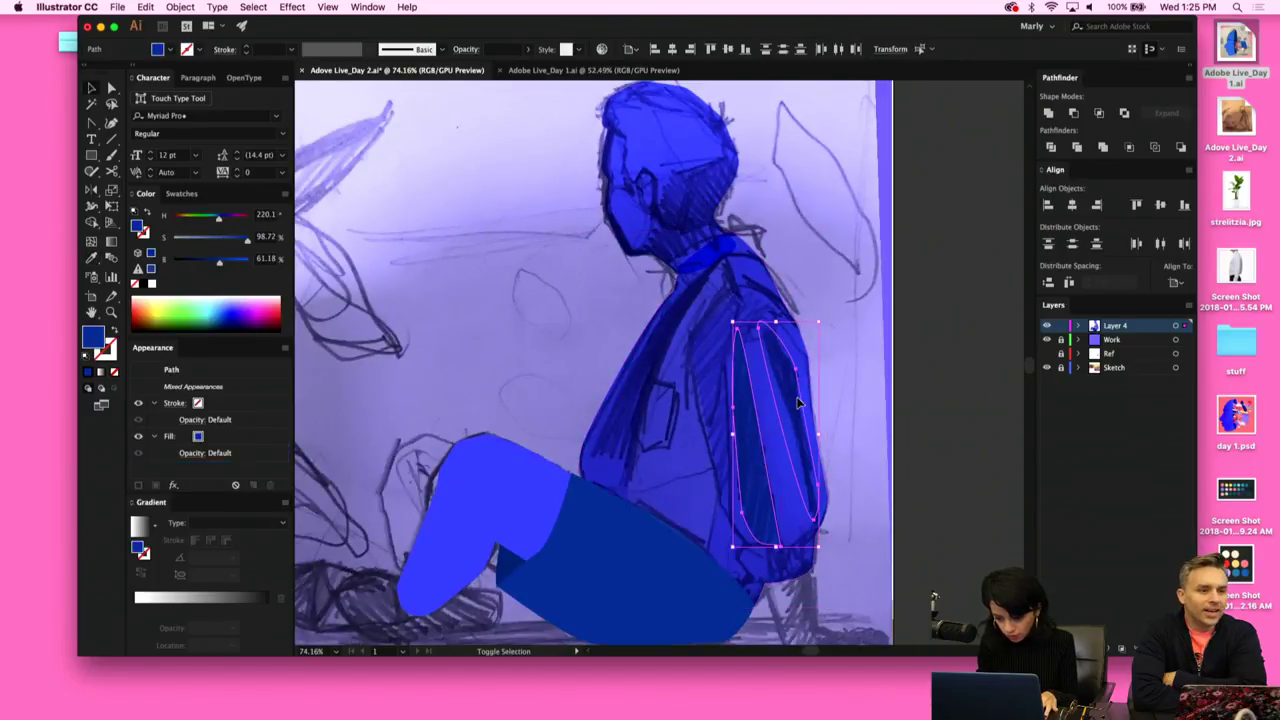
drag(207, 261, 204, 262)
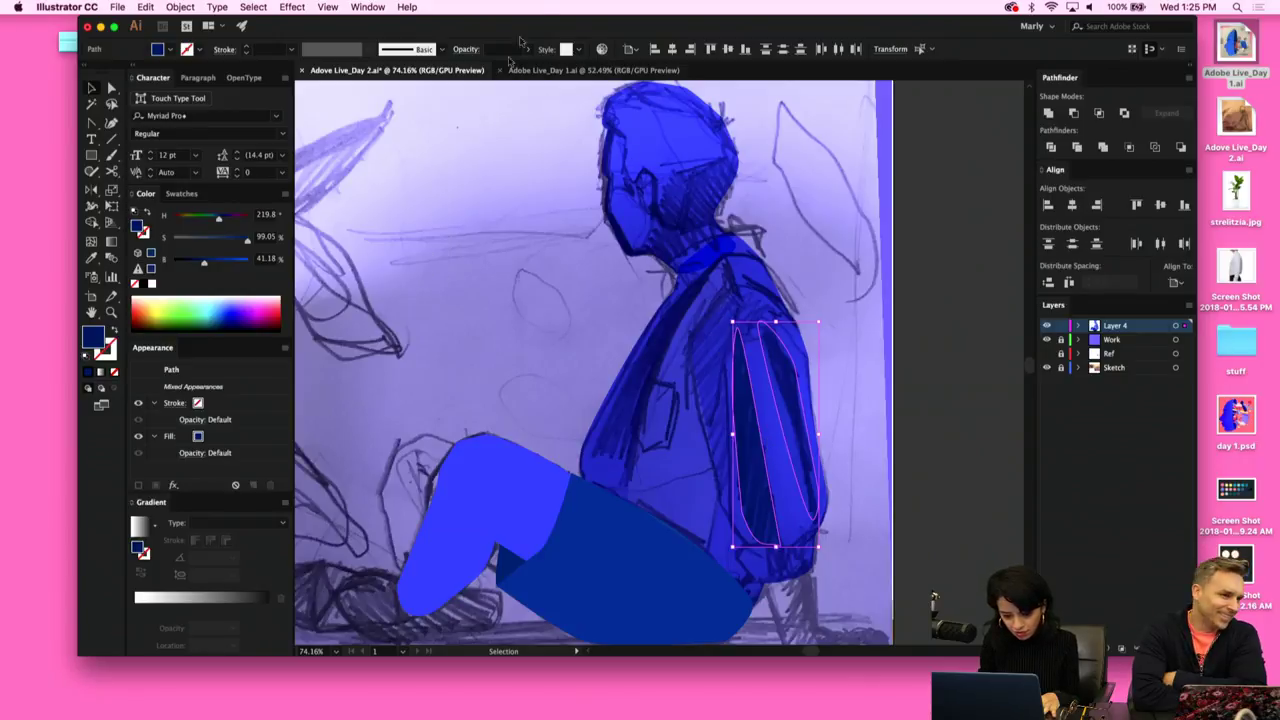
click(527, 50)
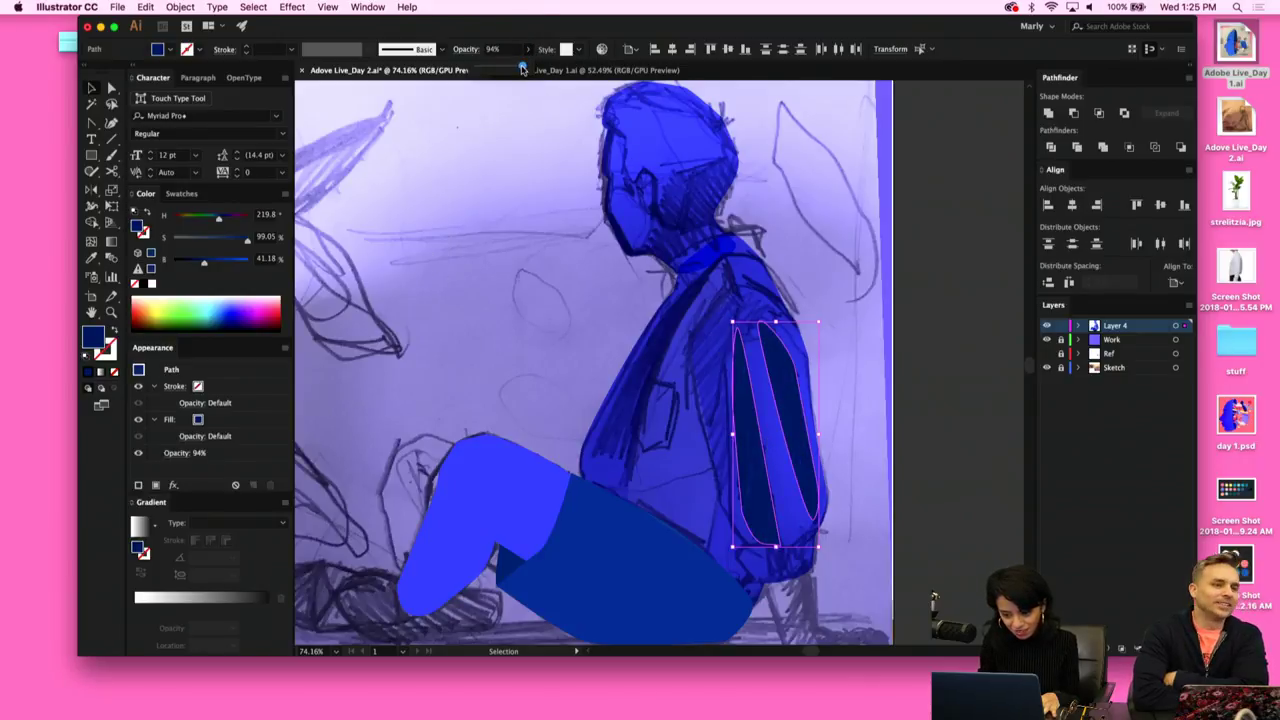
drag(522, 67, 508, 68)
click(950, 399)
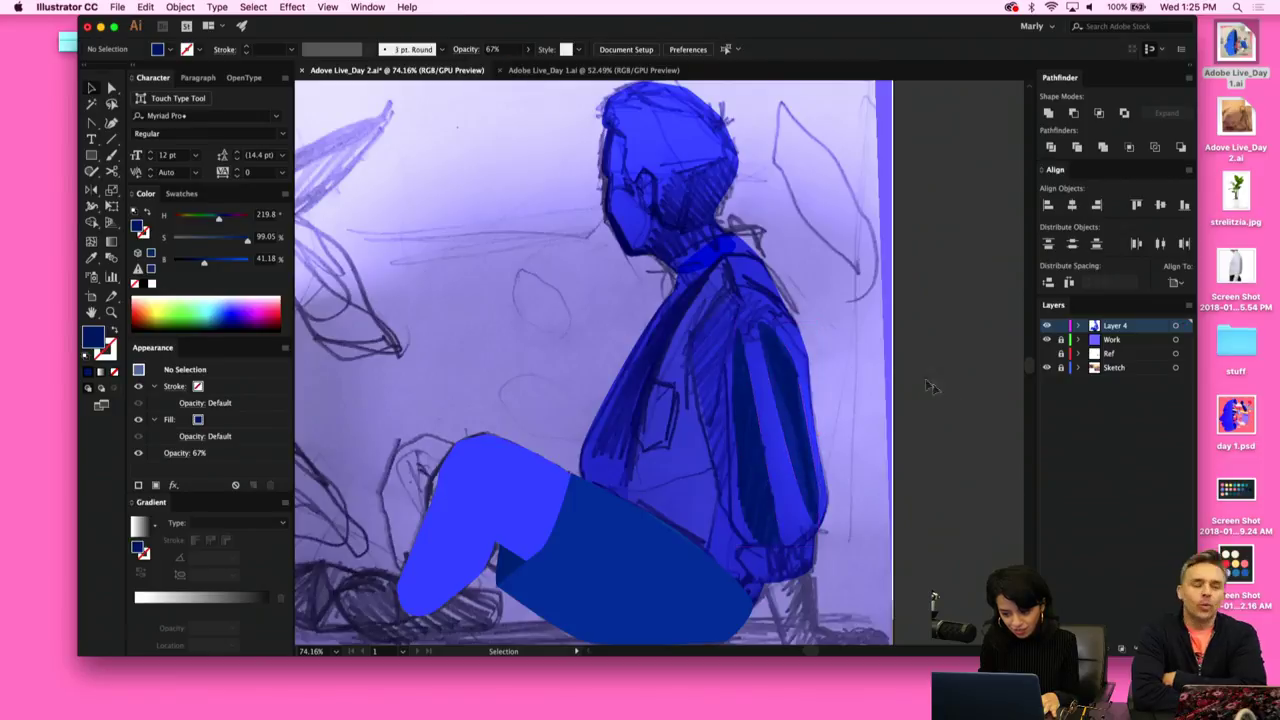
Draw a closed pale yellow shape with the Pen tool over the jacket's shaded front edge, from the hem up to the collar.
scroll(791, 360, down, 2)
click(695, 396)
key(i)
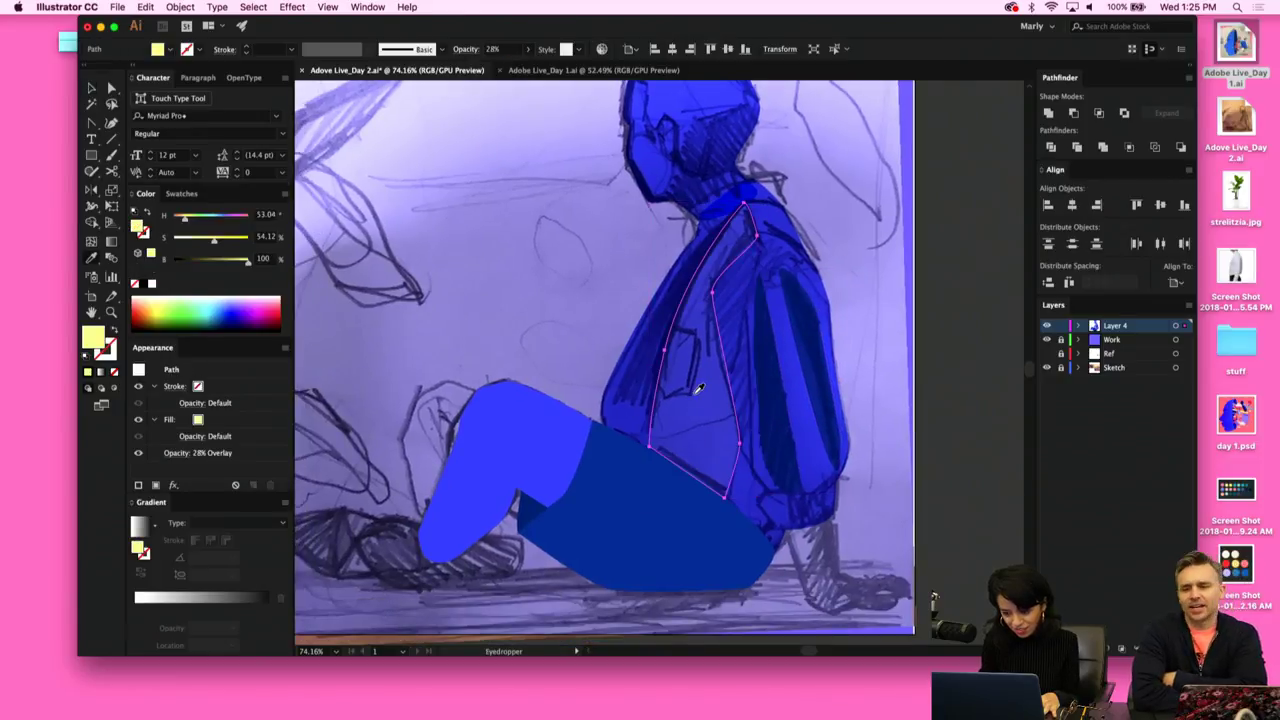
click(615, 404)
key(super+shift+a)
key(p)
scroll(614, 400, up, 1)
click(614, 399)
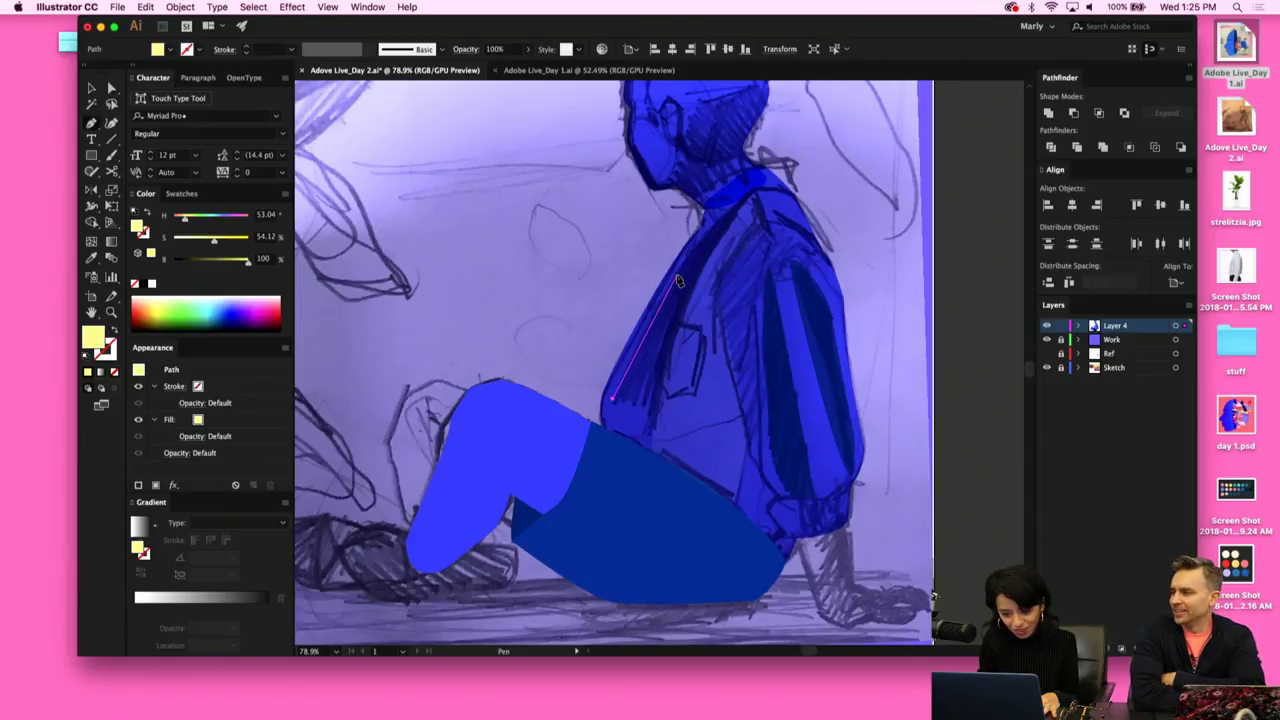
click(675, 274)
scroll(672, 278, right, 4)
scroll(672, 278, up, 2)
click(655, 247)
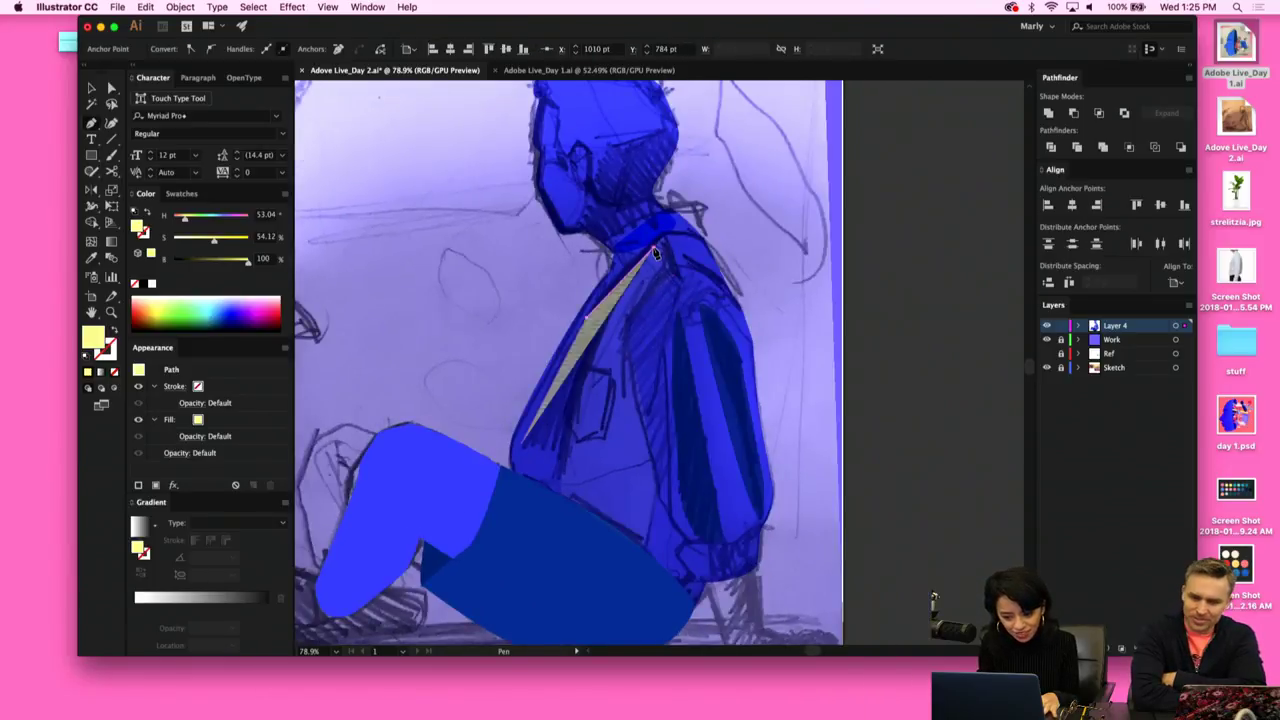
click(564, 481)
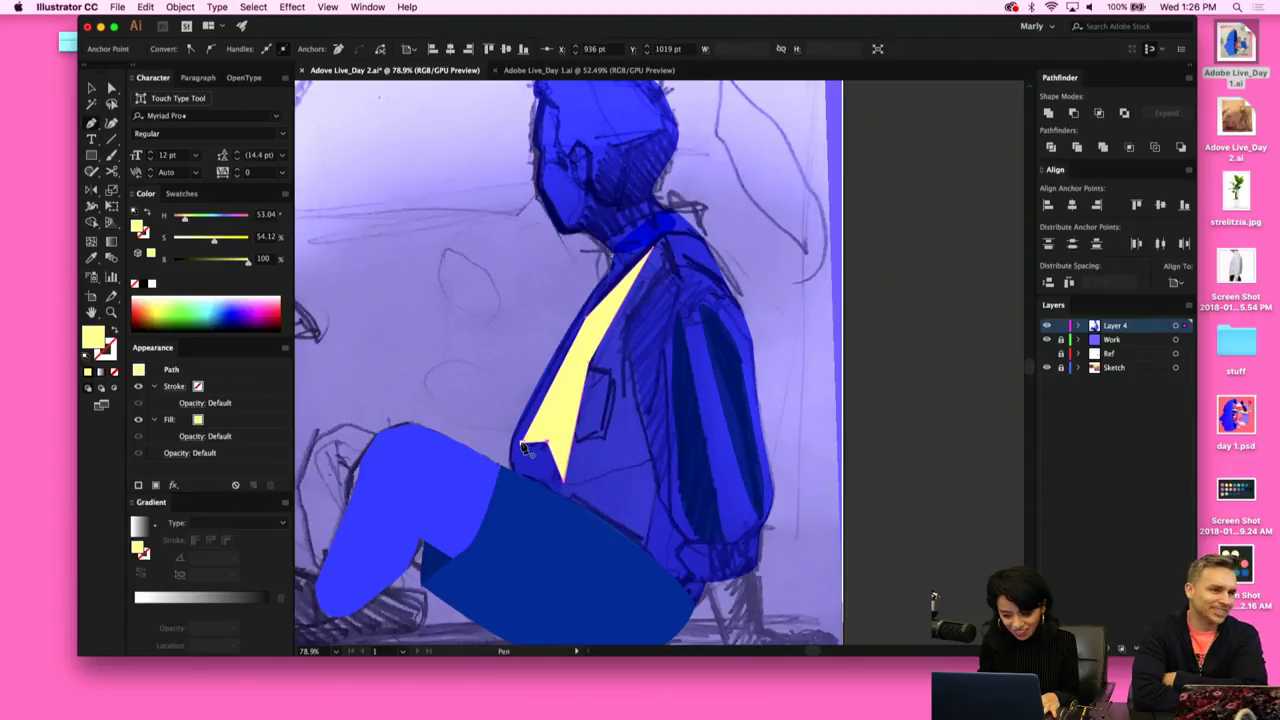
click(523, 445)
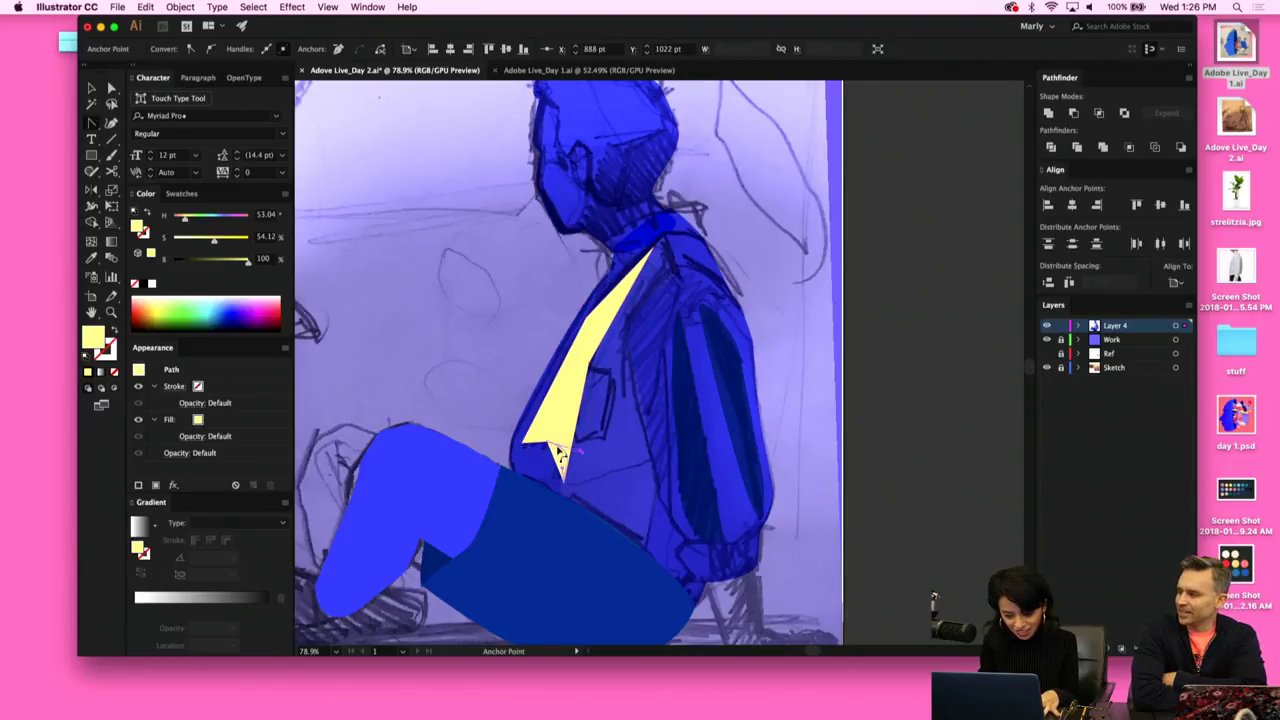
Curve the yellow shape's lower edge around the hem and smooth its inner edge beside the pocket.
scroll(553, 450, up, 3)
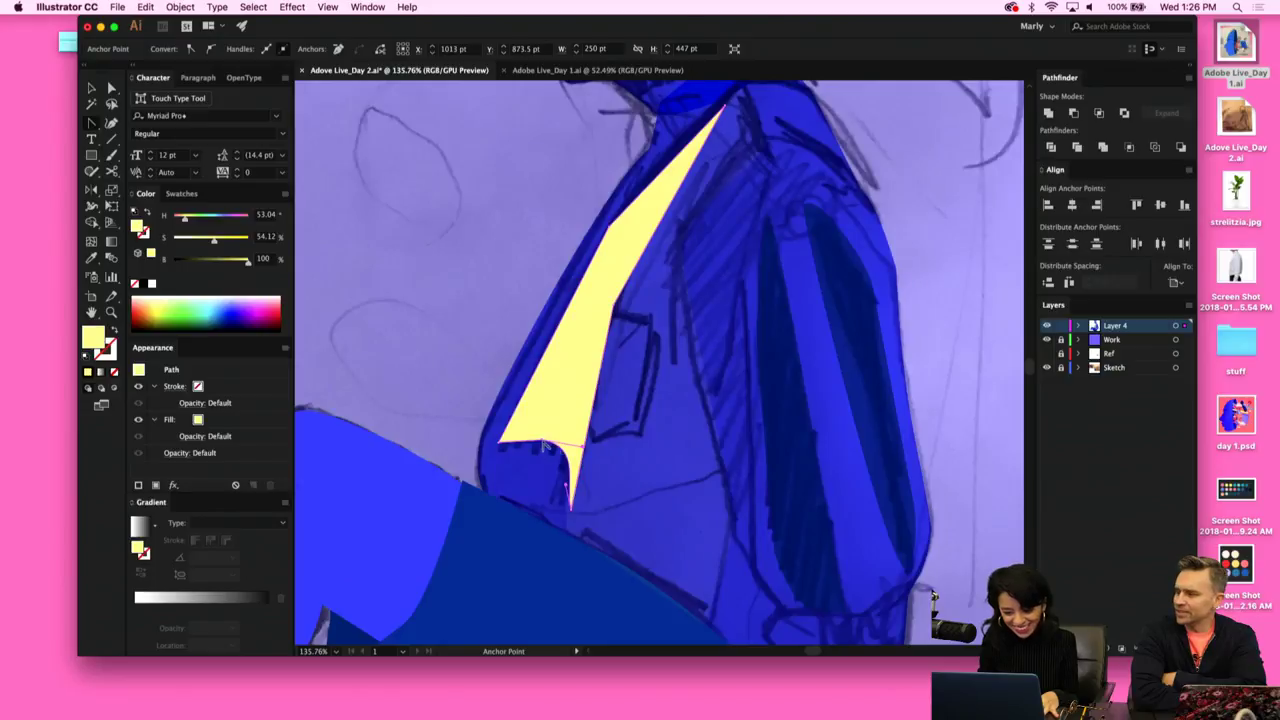
drag(543, 441, 508, 446)
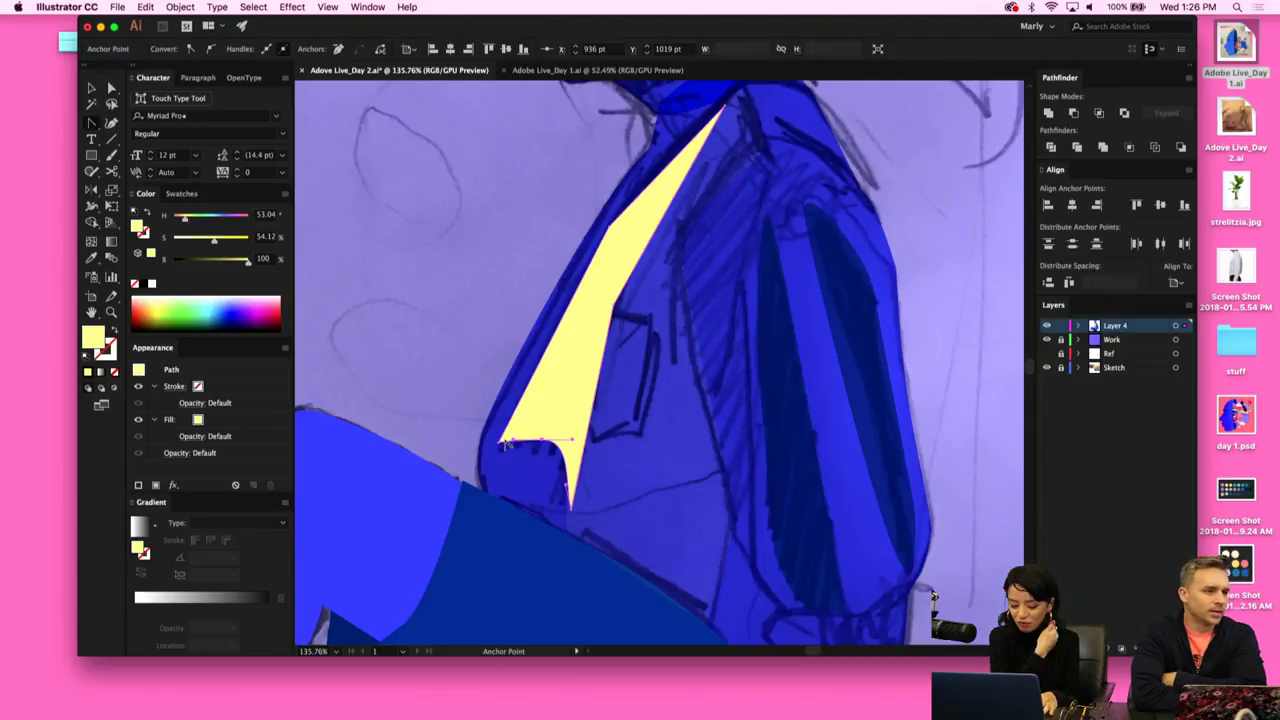
mouse_move(617, 312)
mouse_down()
mouse_move(600, 348)
mouse_move(611, 339)
mouse_move(601, 308)
mouse_move(617, 303)
mouse_up()
key(a)
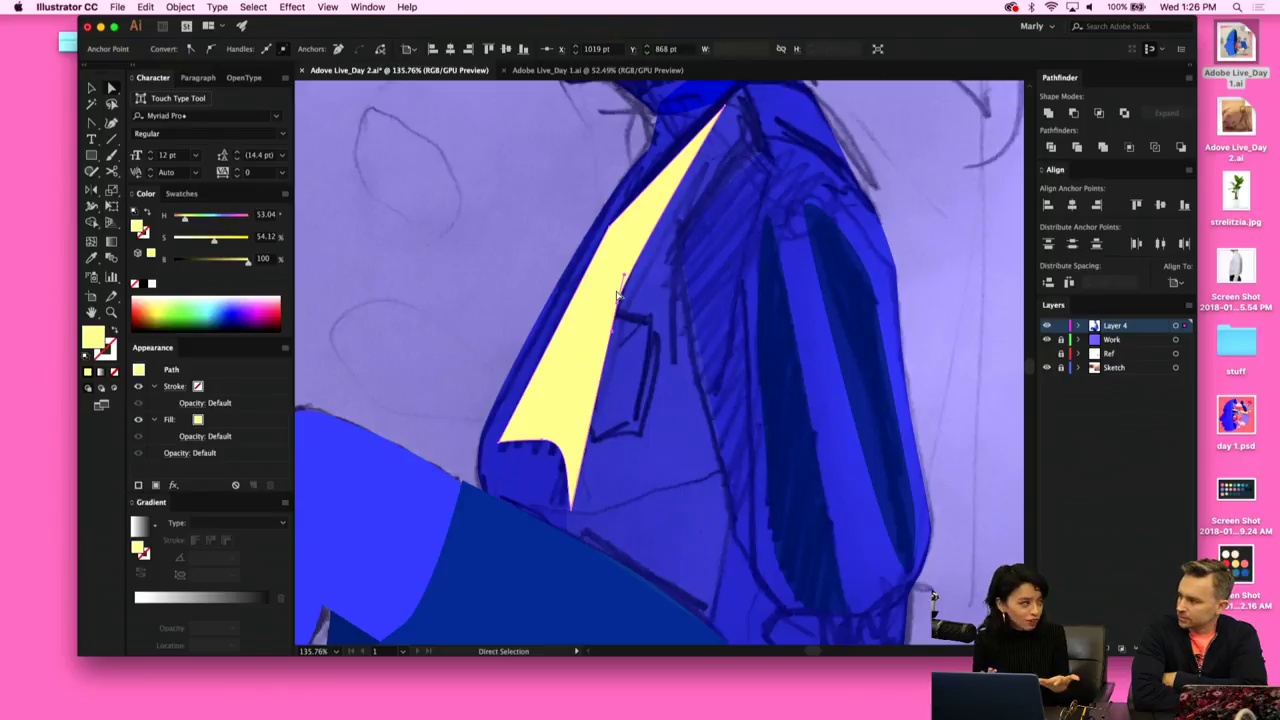
Curve the yellow shape's outer edge and shift its middle anchor point down along the jacket front.
key(shift+c)
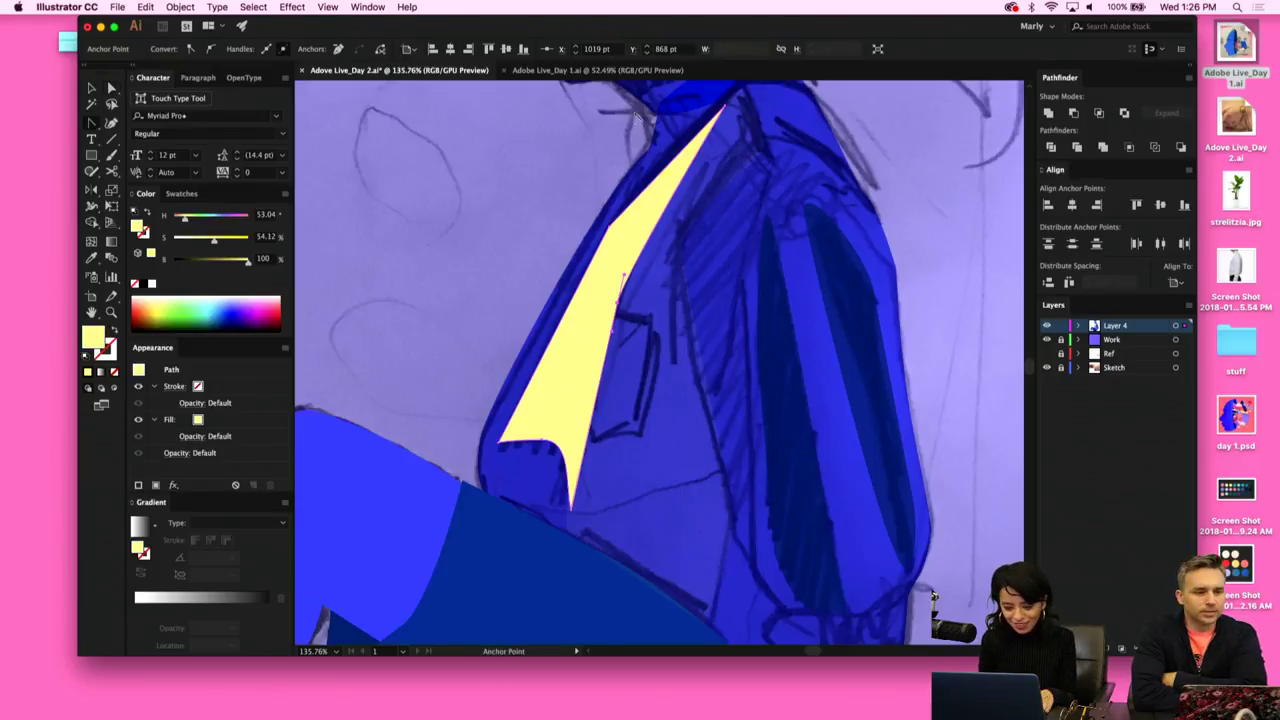
drag(610, 230, 643, 164)
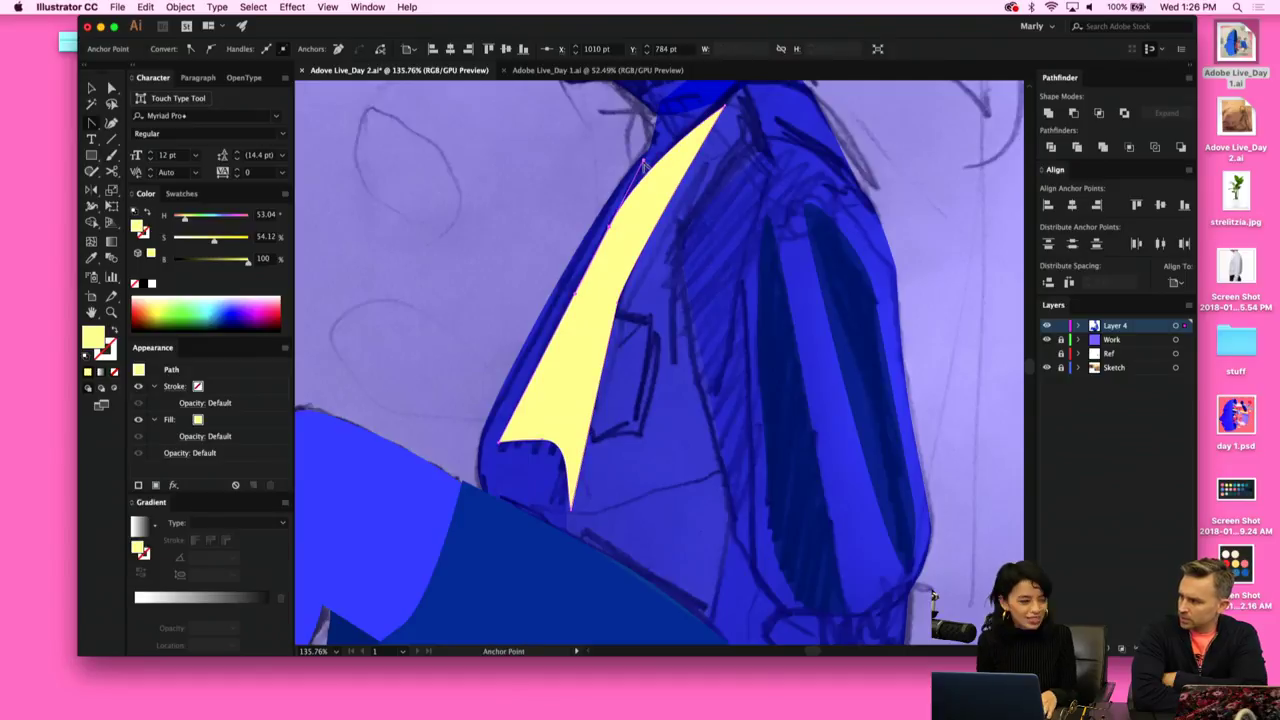
key(a)
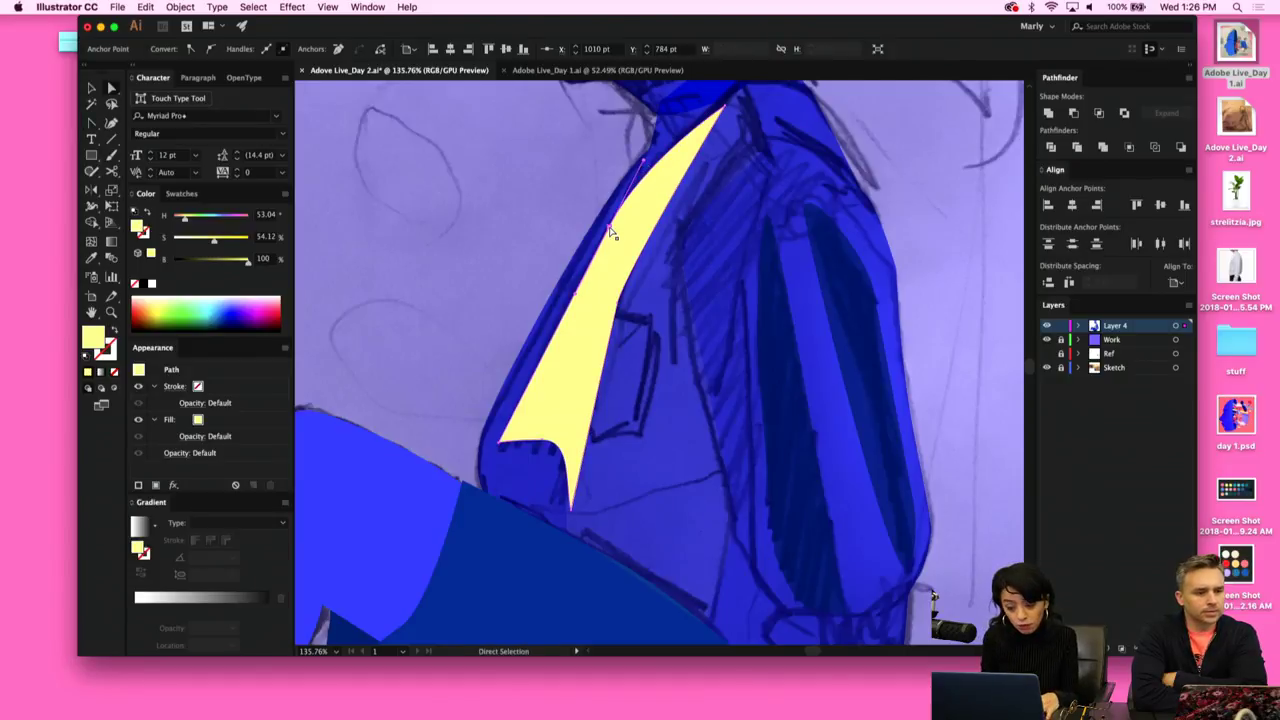
mouse_move(610, 230)
mouse_down()
mouse_move(608, 259)
mouse_move(596, 250)
mouse_up()
Apply the sleeve shadow's dark blue appearance to the yellow shape on the jacket front.
key(i)
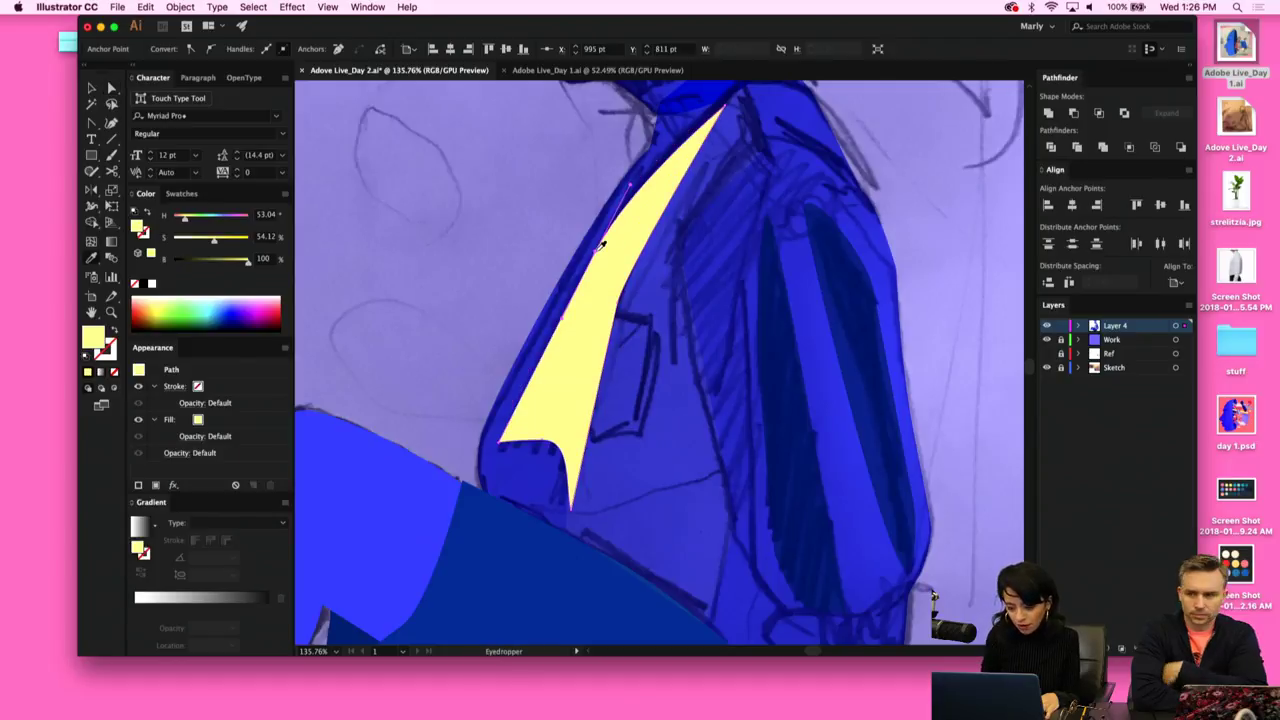
click(785, 383)
key(v)
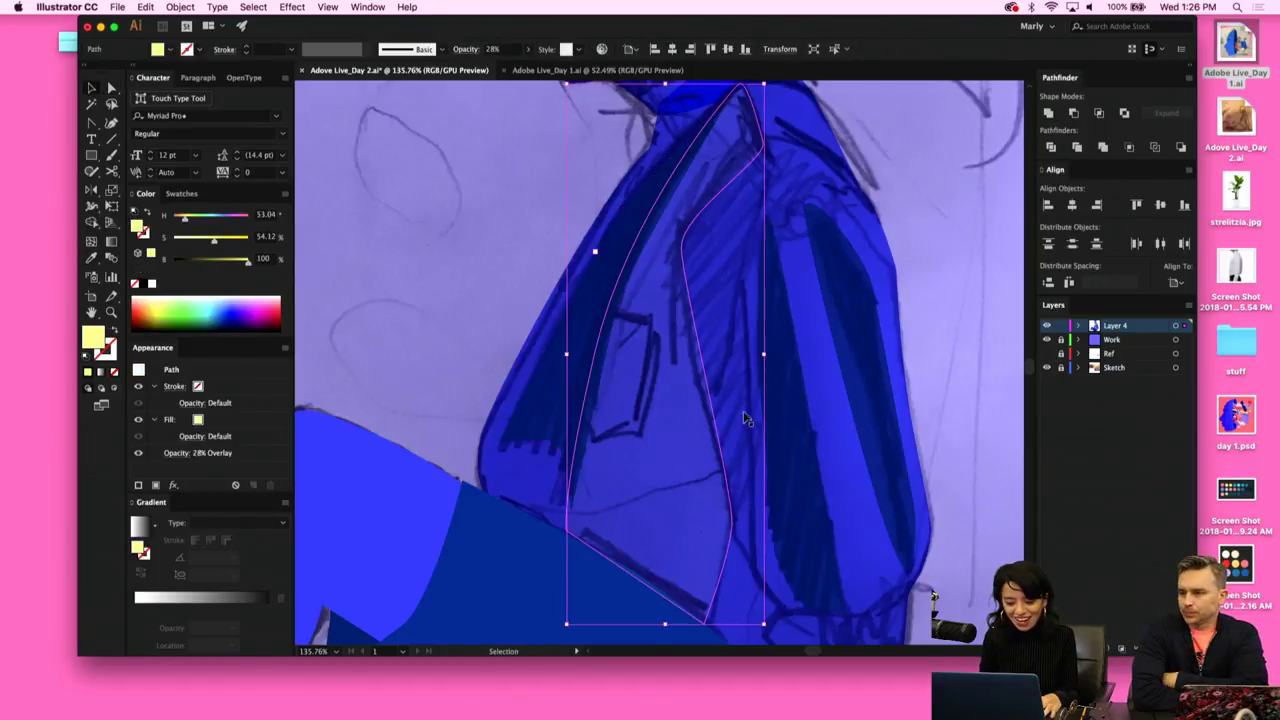
Smooth the inner edge of the dark blue jacket-front shadow by moving its middle anchor point down beside the pocket.
key(i)
click(543, 414)
key(v)
scroll(543, 418, down, 5)
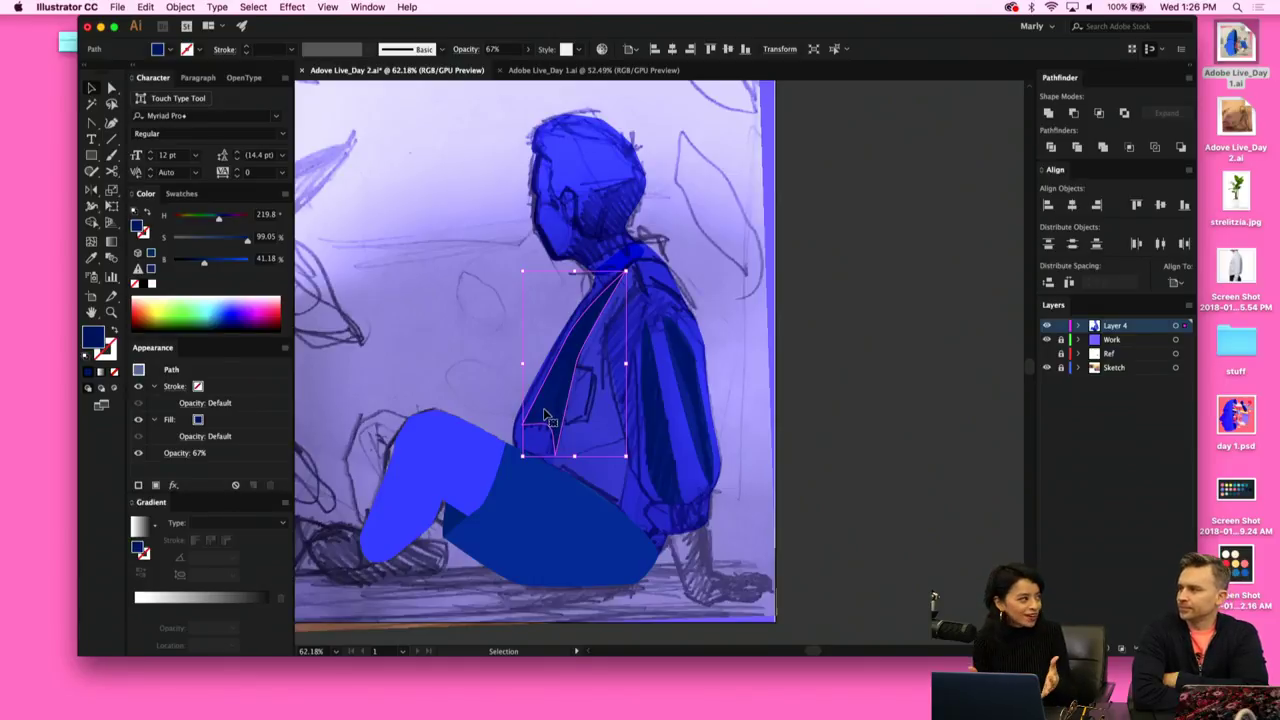
scroll(544, 414, up, 3)
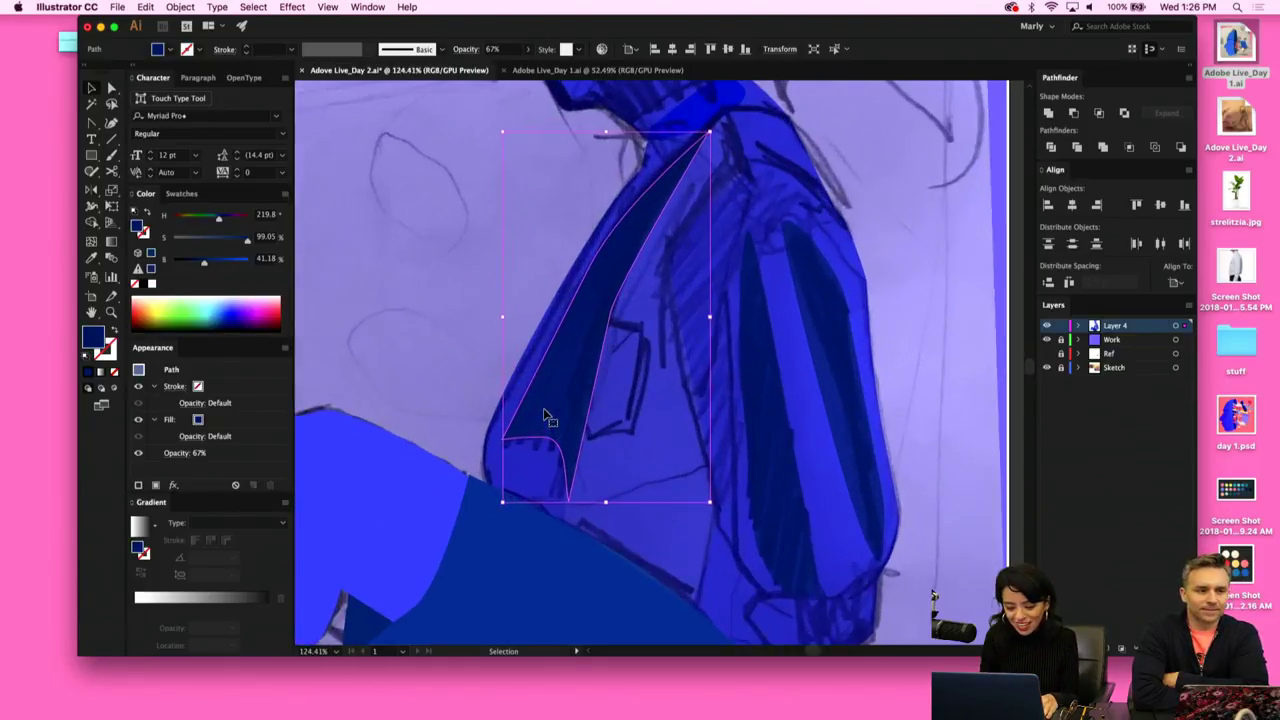
key(a)
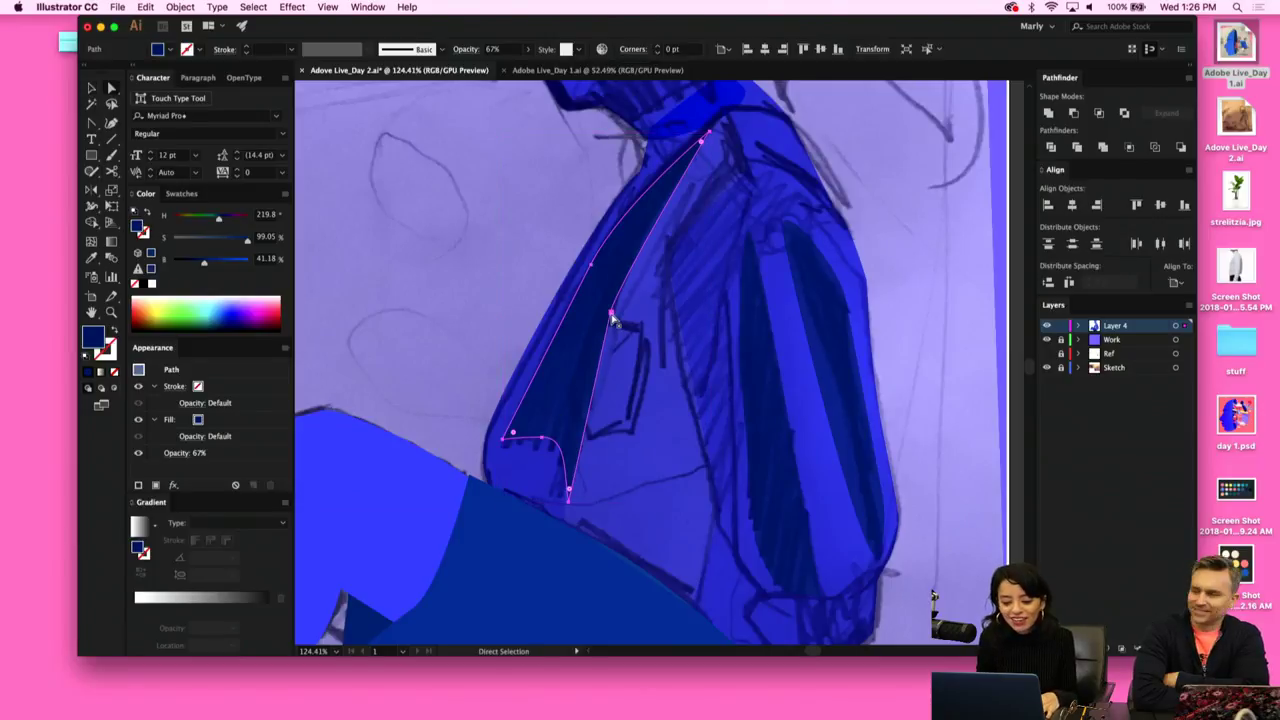
mouse_move(612, 318)
mouse_down()
mouse_move(603, 331)
mouse_move(610, 314)
mouse_up()
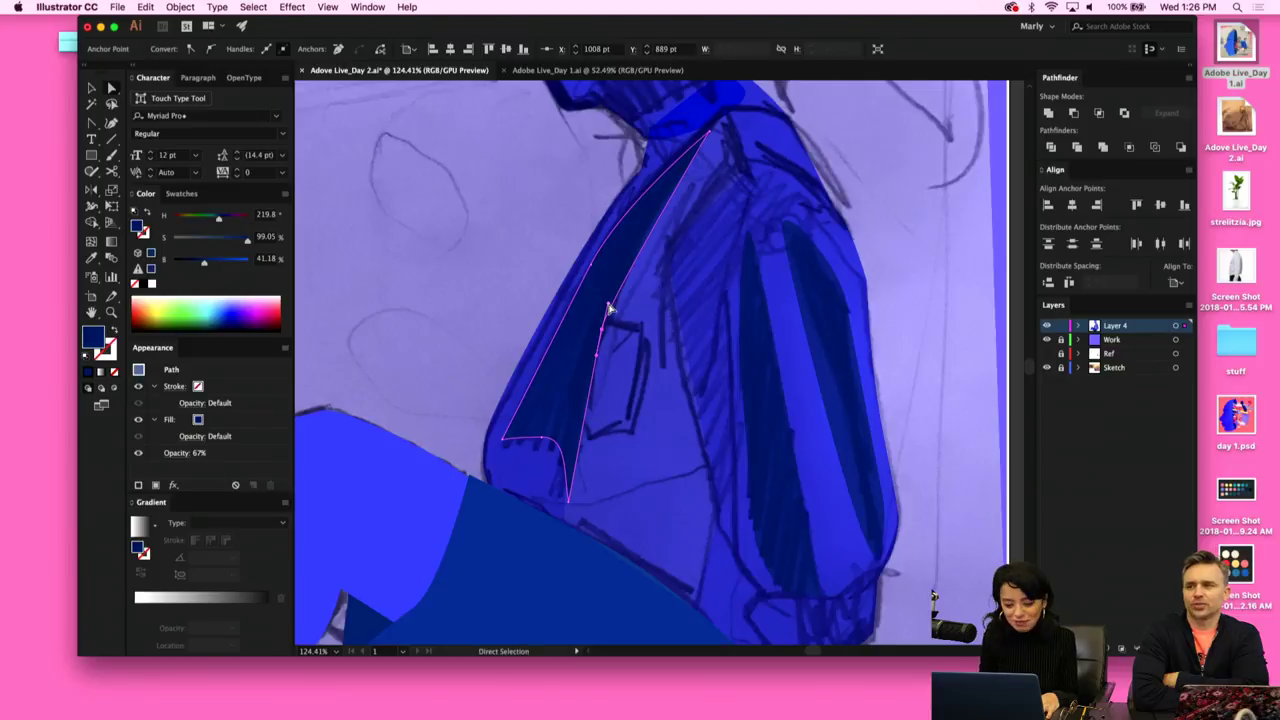
click(607, 306)
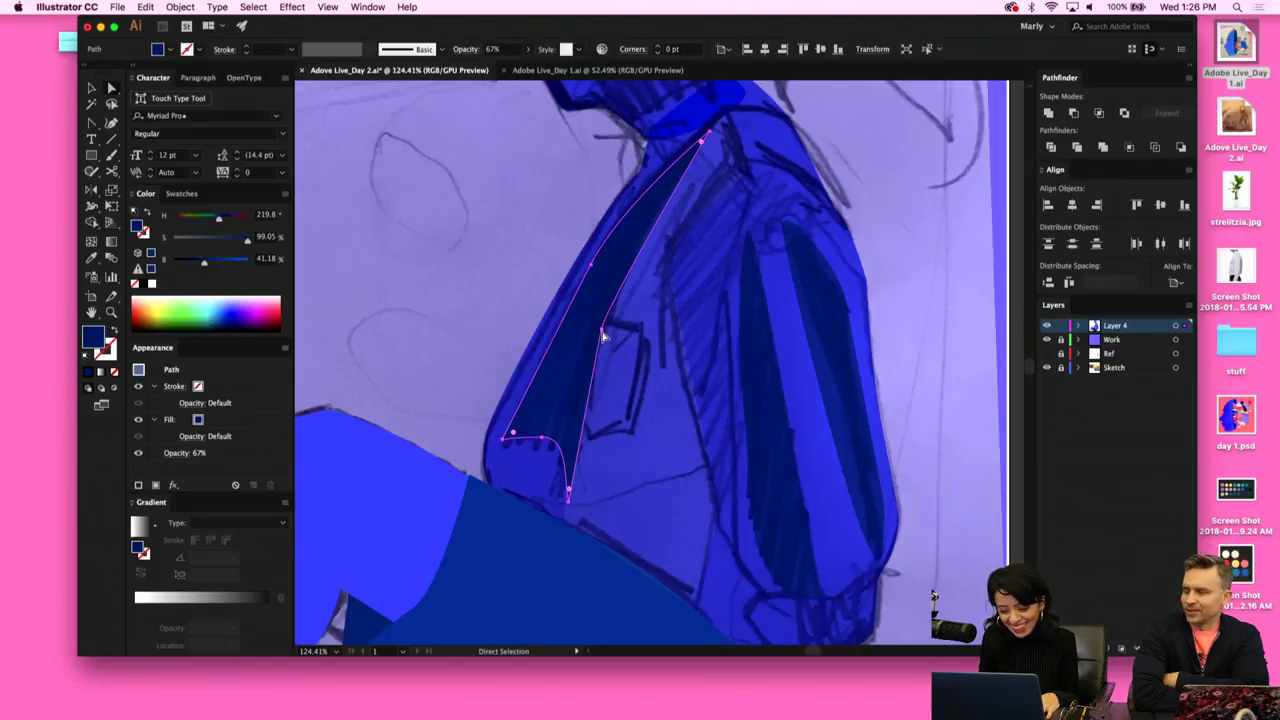
scroll(645, 338, down, 2)
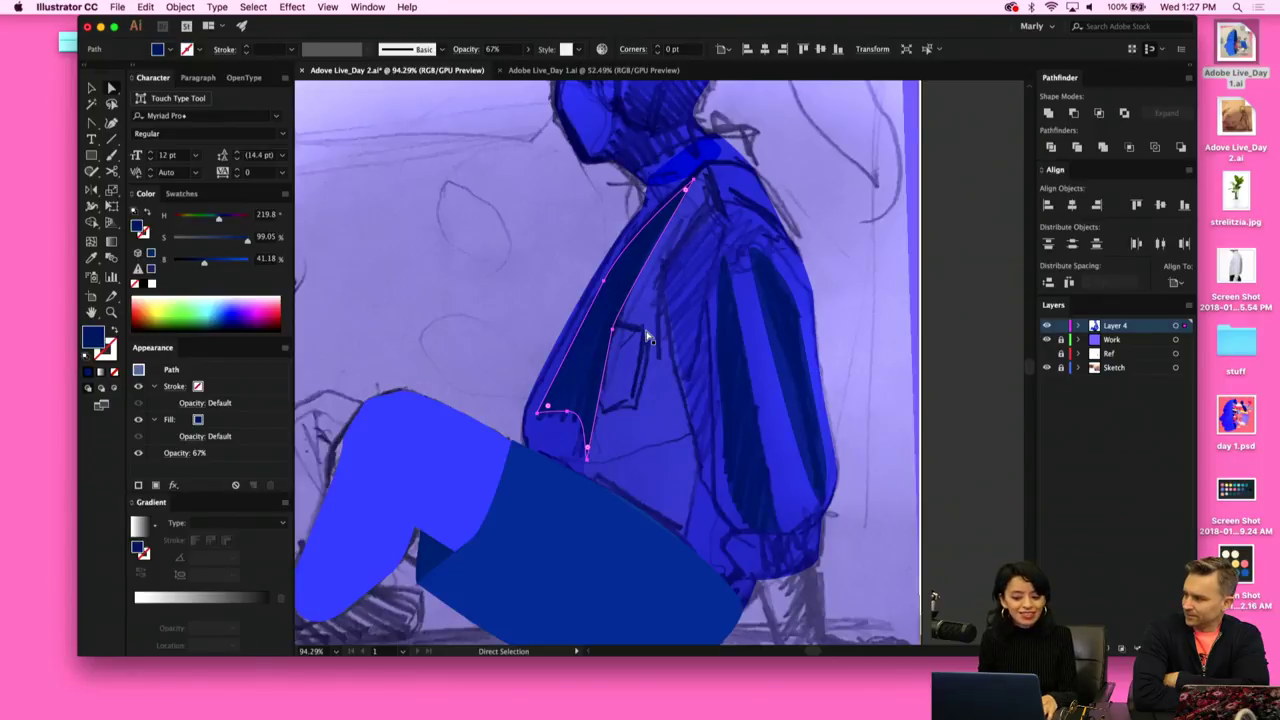
Lower the opacity of the blue shorts shape to 69% to reveal the sketch beneath it.
click(651, 357)
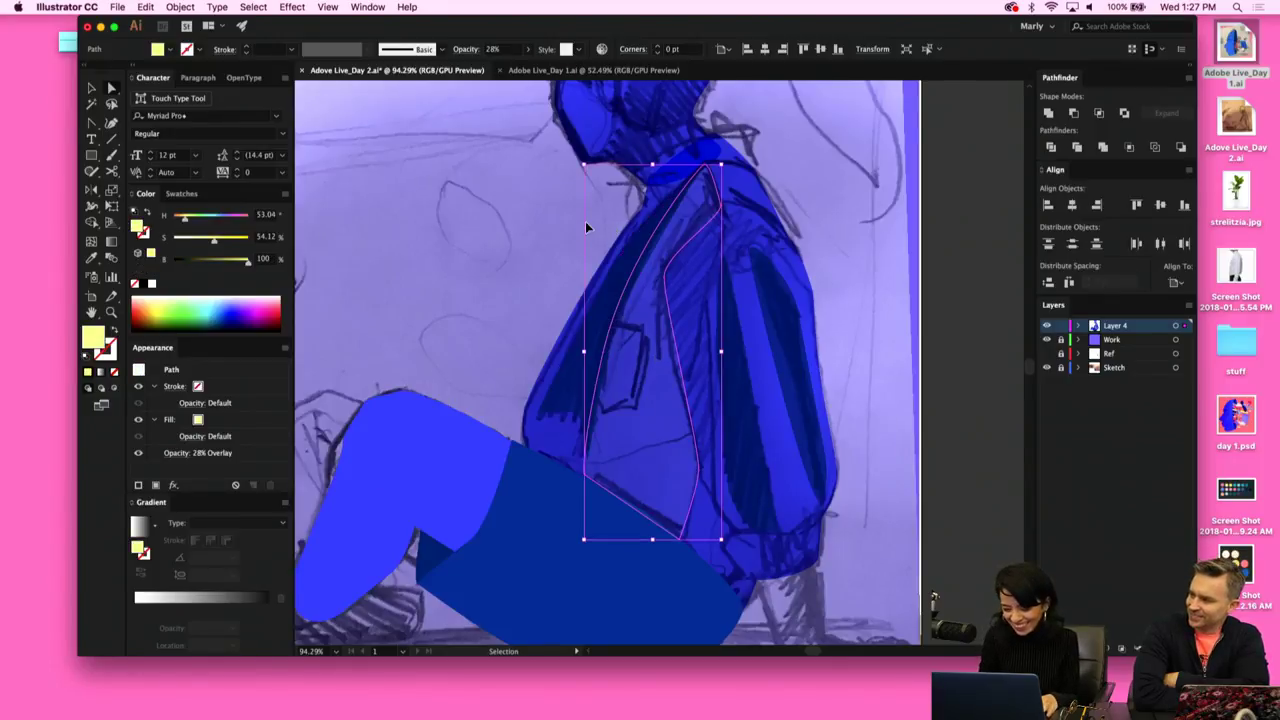
key(p)
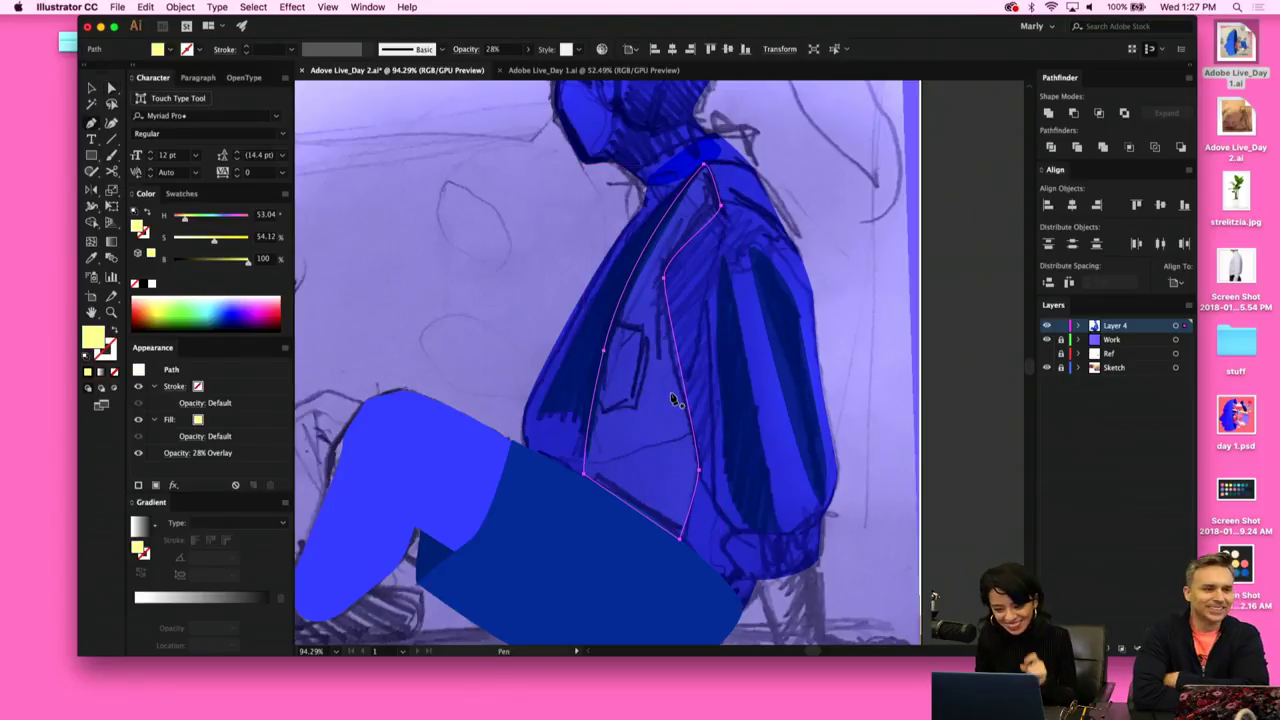
scroll(672, 400, down, 5)
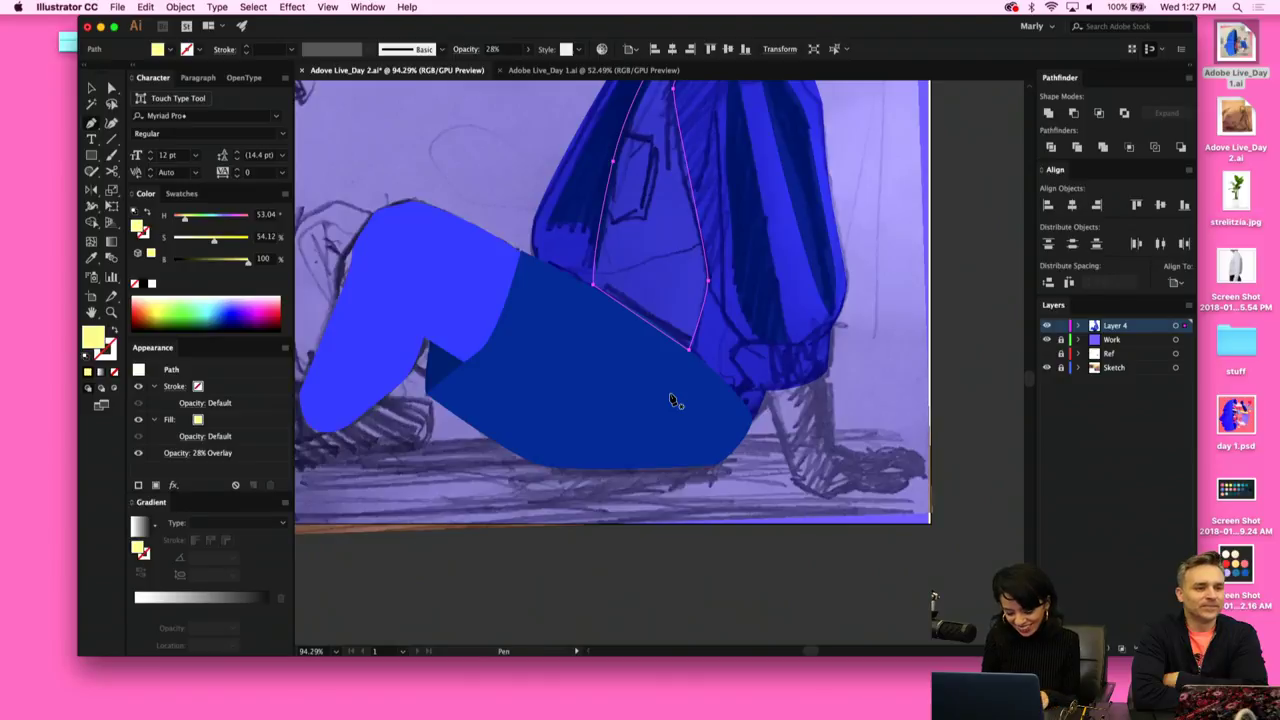
super+click(672, 400)
click(525, 50)
drag(527, 67, 510, 70)
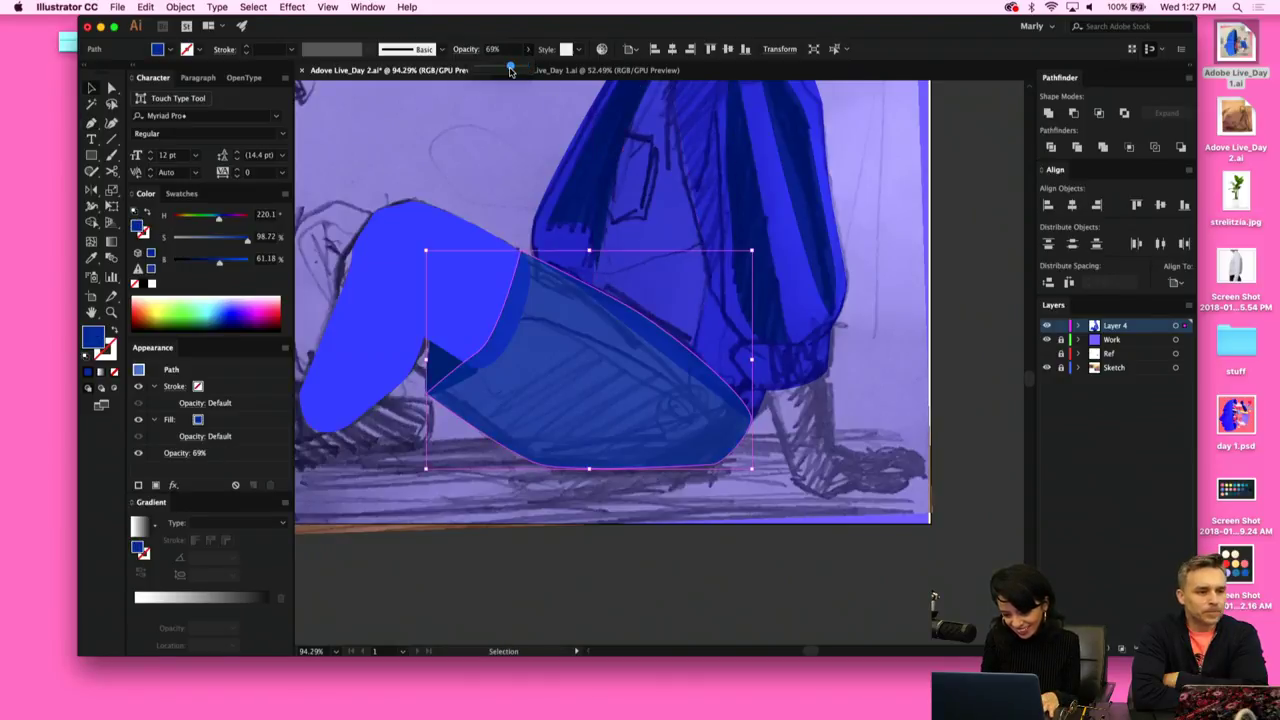
Draw a two-point path down the shorts near the hip with the Pen tool and curve it from its lower anchor.
click(673, 350)
key(super+shift+a)
click(674, 350)
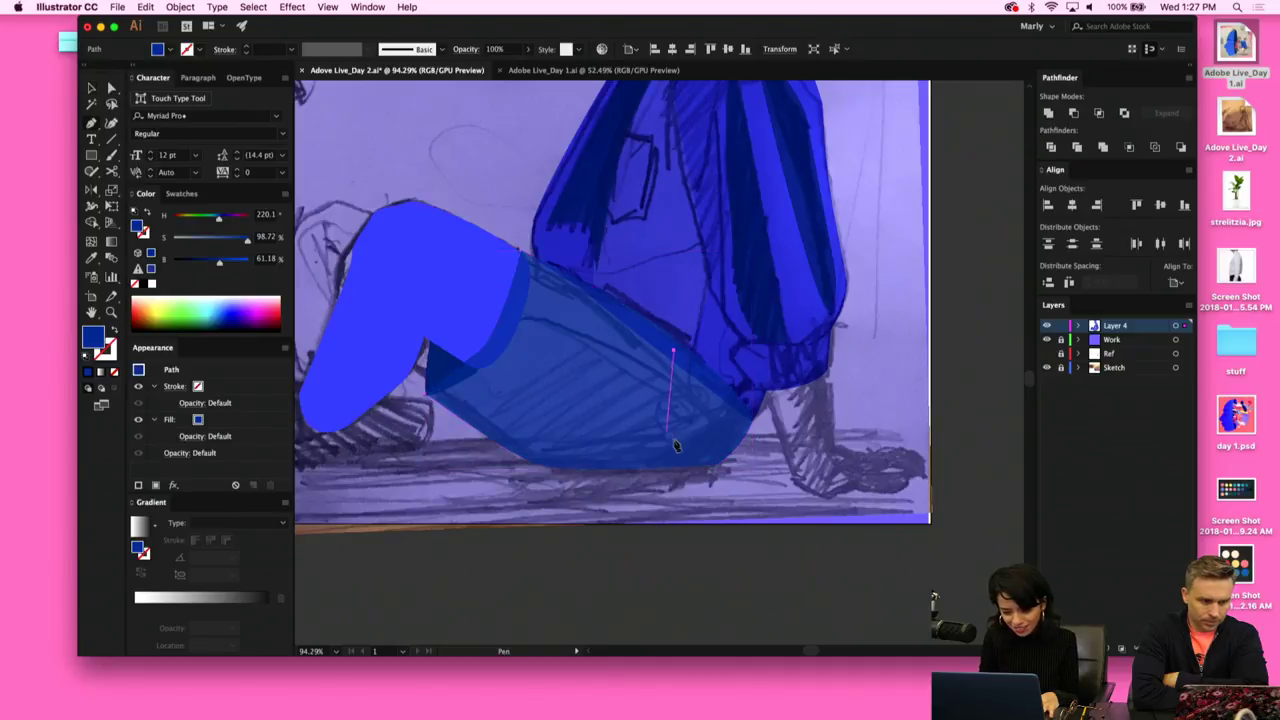
click(686, 441)
key(shift+c)
drag(686, 438, 700, 448)
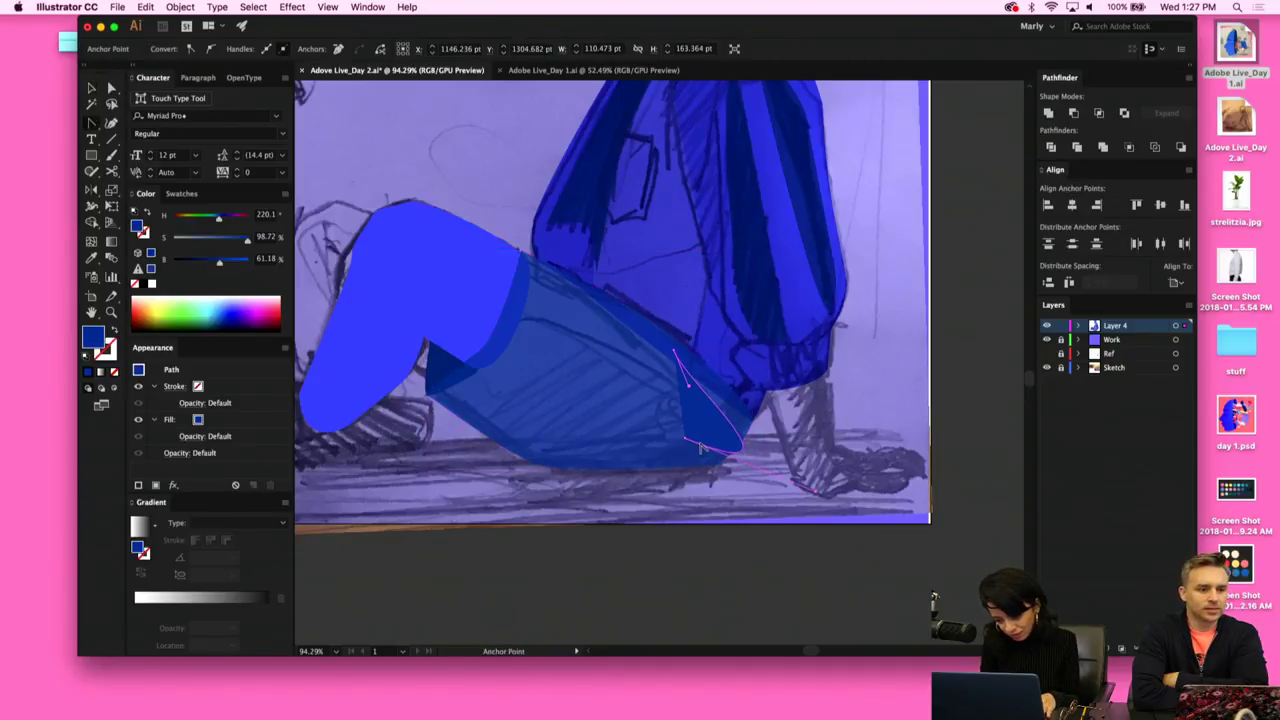
key(super+z)
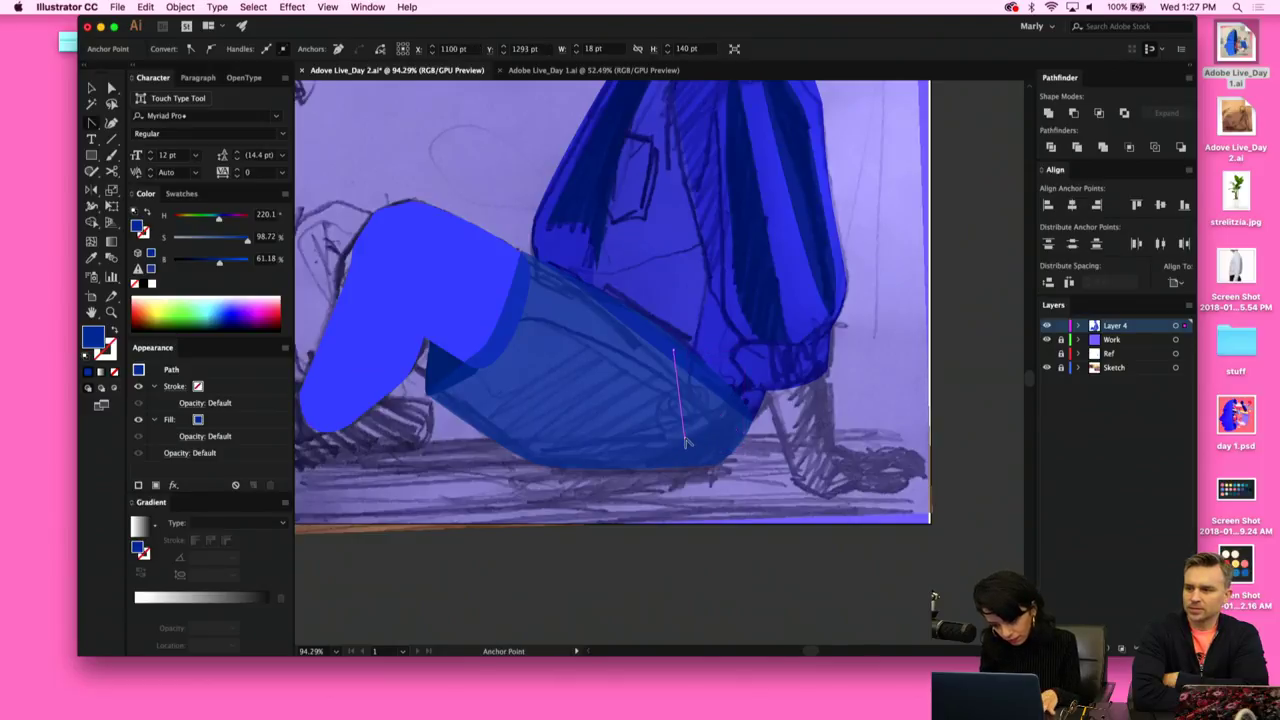
drag(686, 441, 715, 477)
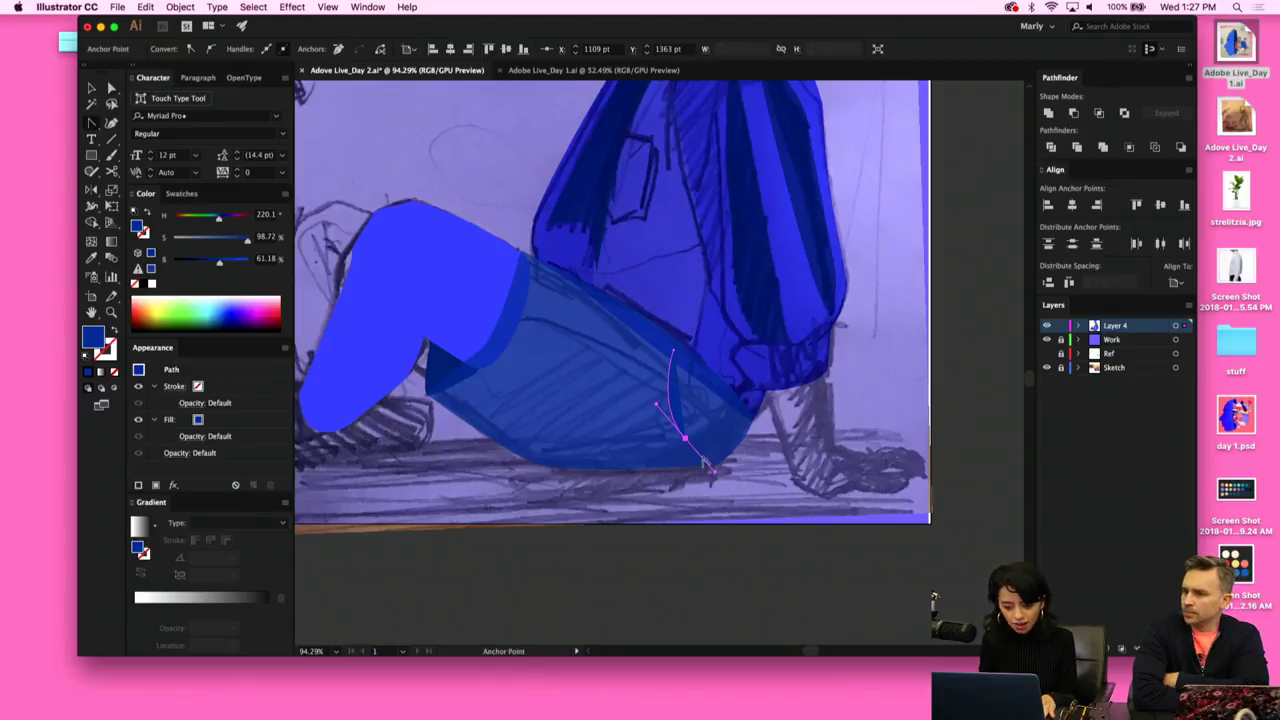
Swap the curved path's blue fill to its stroke and darken the stroke colour to 36.86% brightness.
click(114, 332)
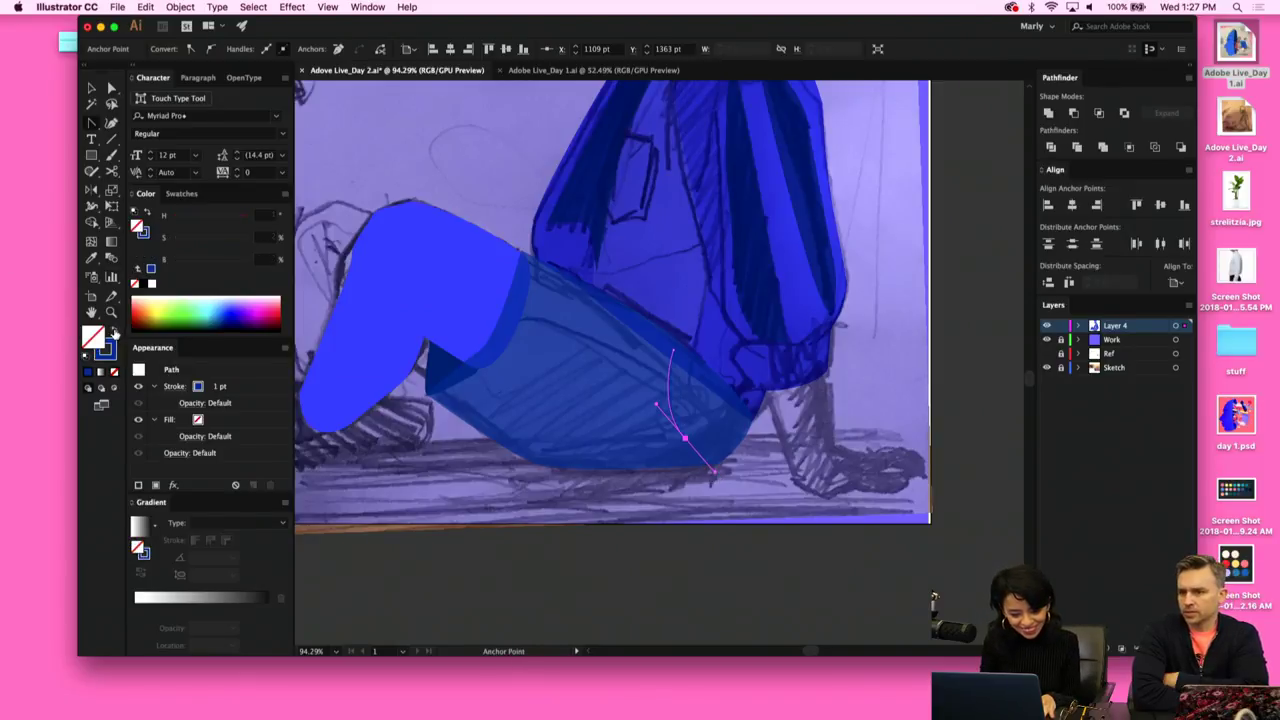
click(145, 233)
click(201, 263)
Set the curved hip line's stroke weight to 4 pt.
key(v)
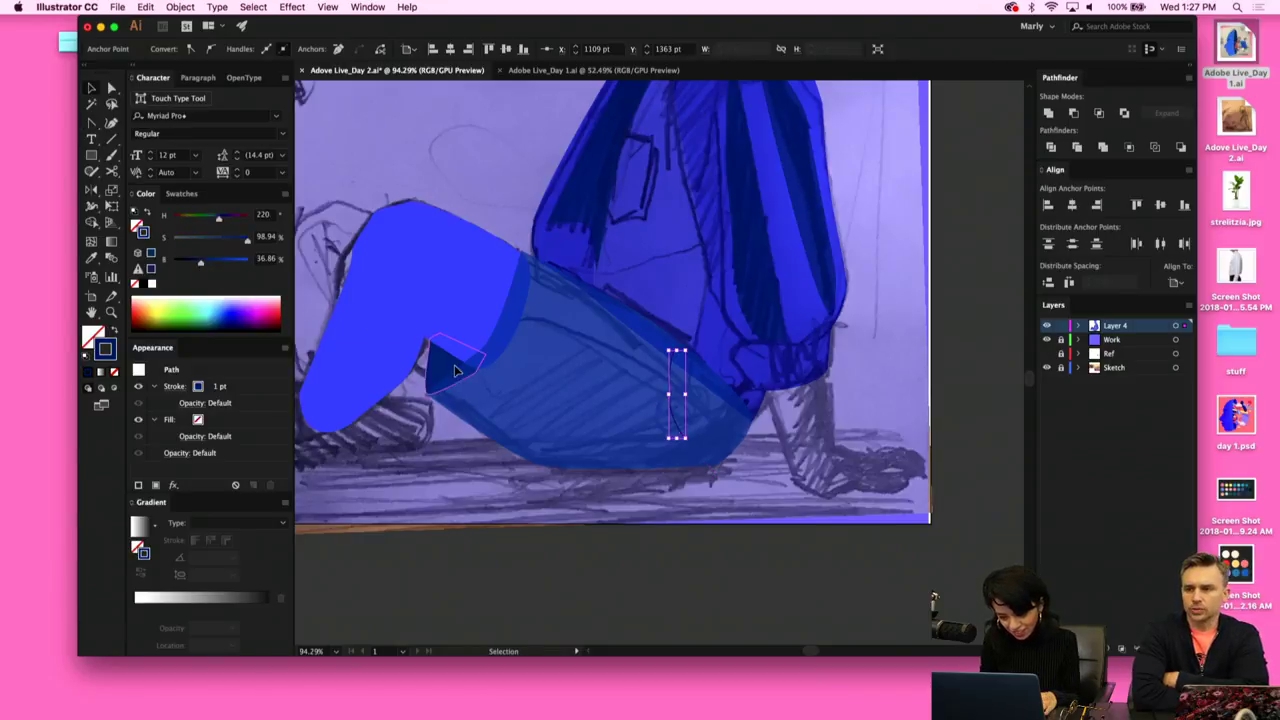
click(456, 366)
click(670, 411)
click(671, 416)
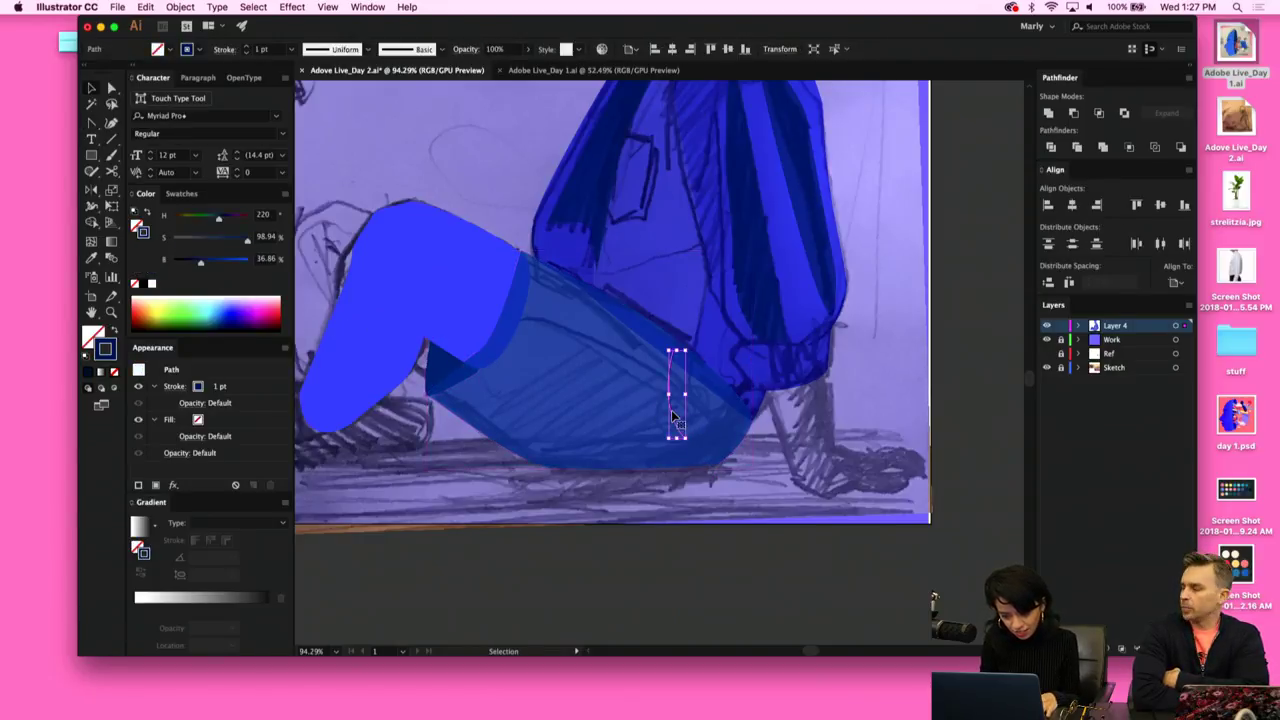
click(246, 47)
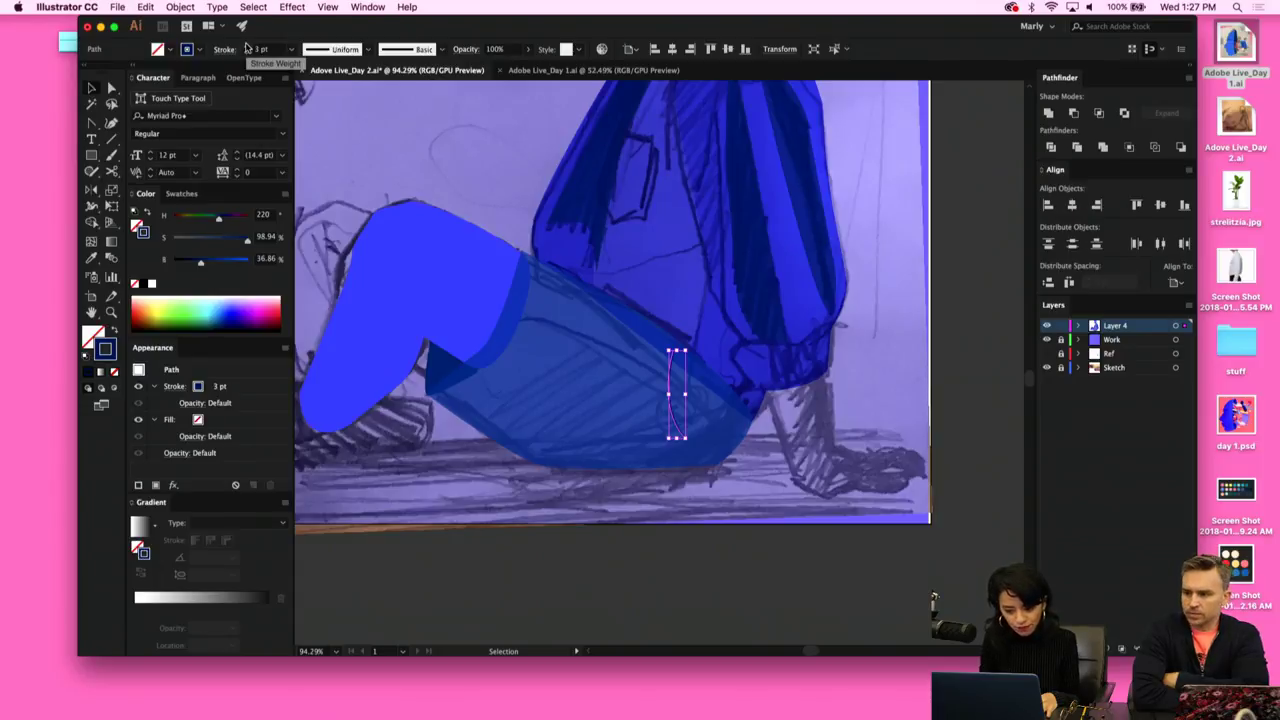
click(247, 47)
click(948, 422)
Draw a four-point seam line with the Pen tool from the shorts' upper hip edge, along the underside and up to the leg opening.
alt+scroll(720, 379, up, 4)
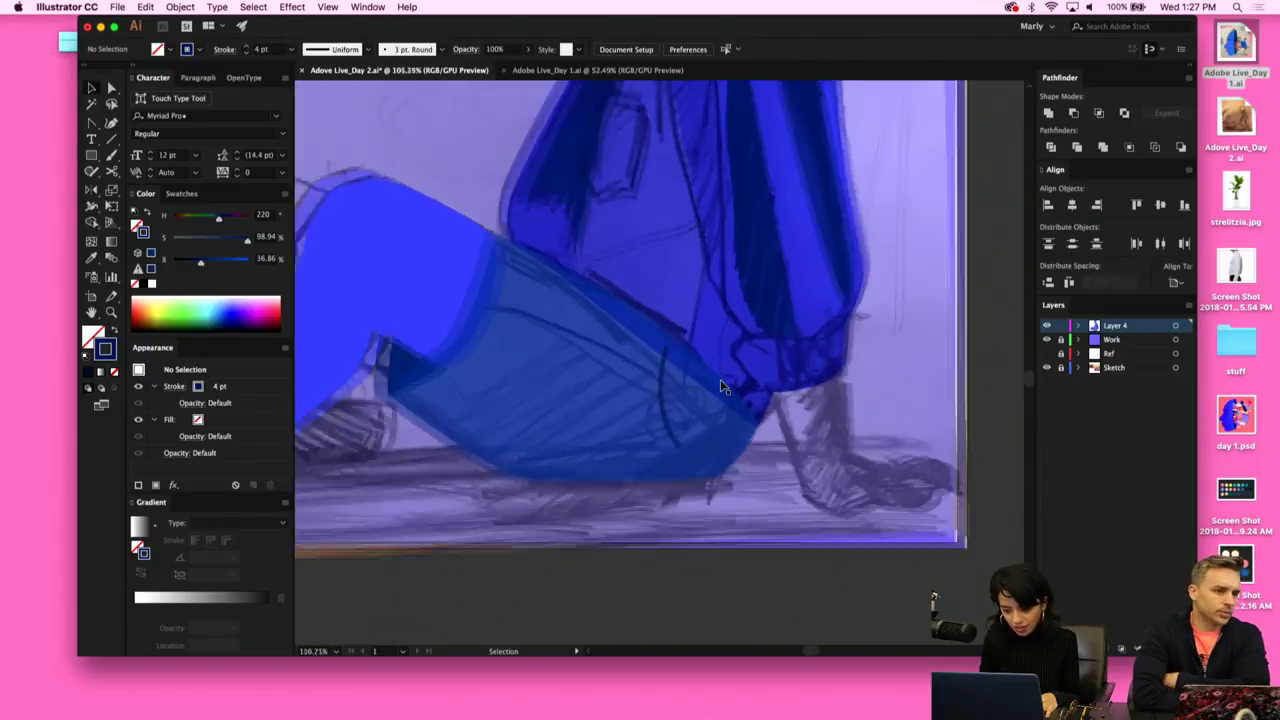
key(p)
click(720, 382)
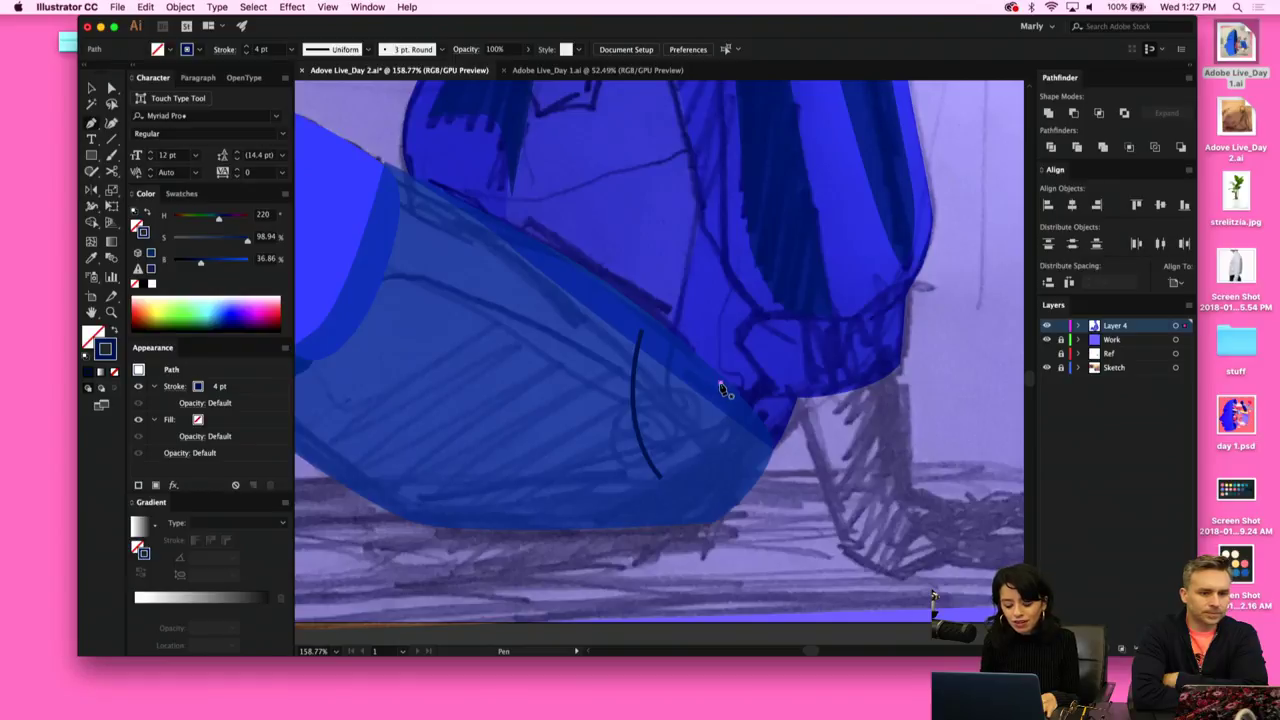
click(704, 468)
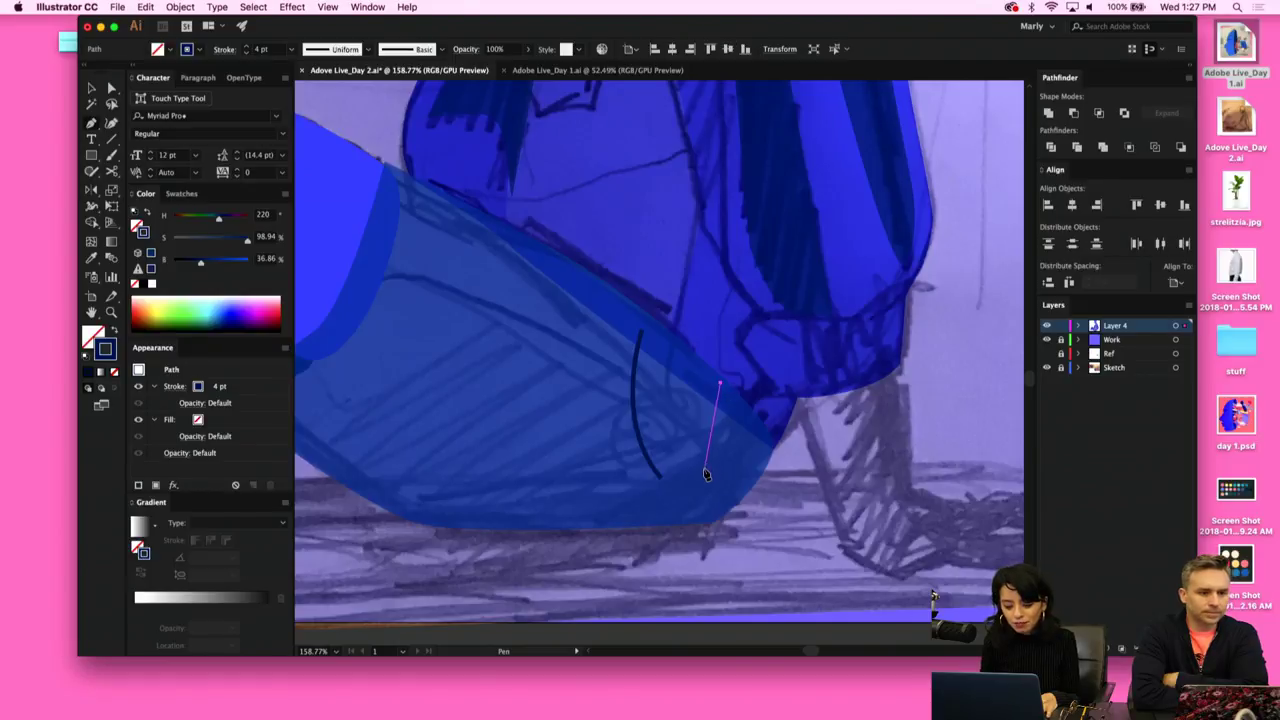
click(526, 492)
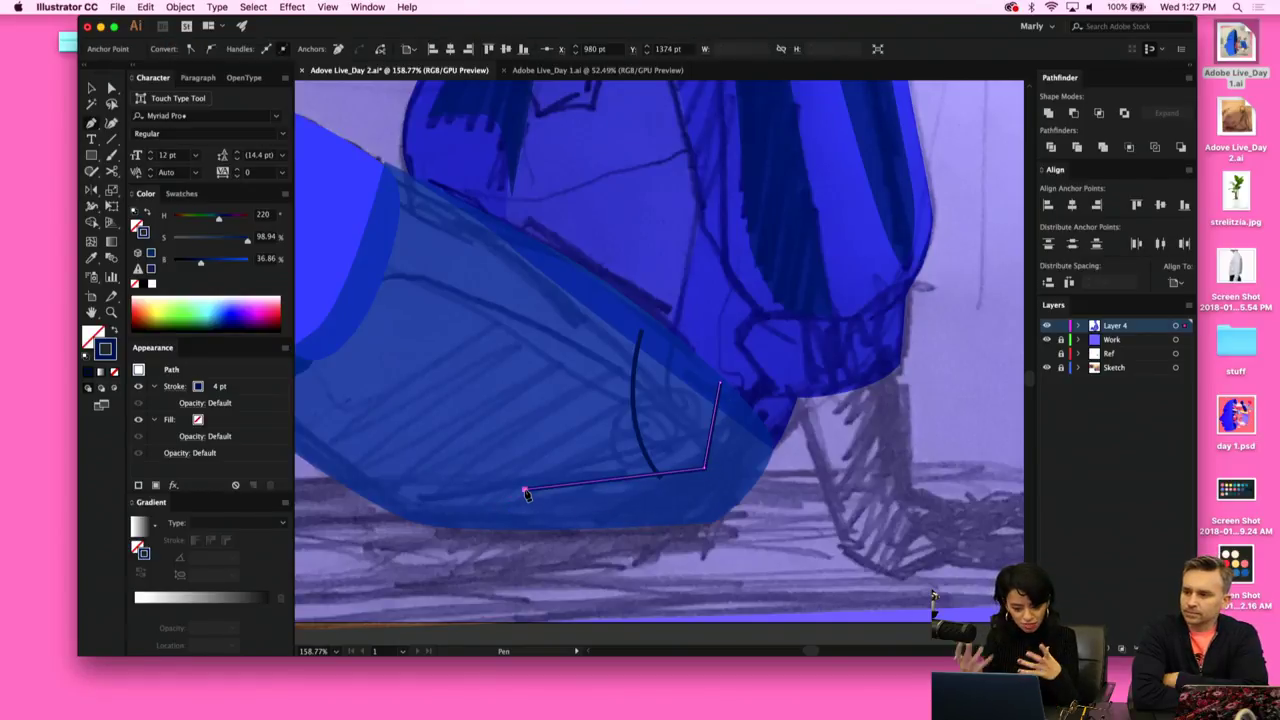
scroll(523, 491, left, 3)
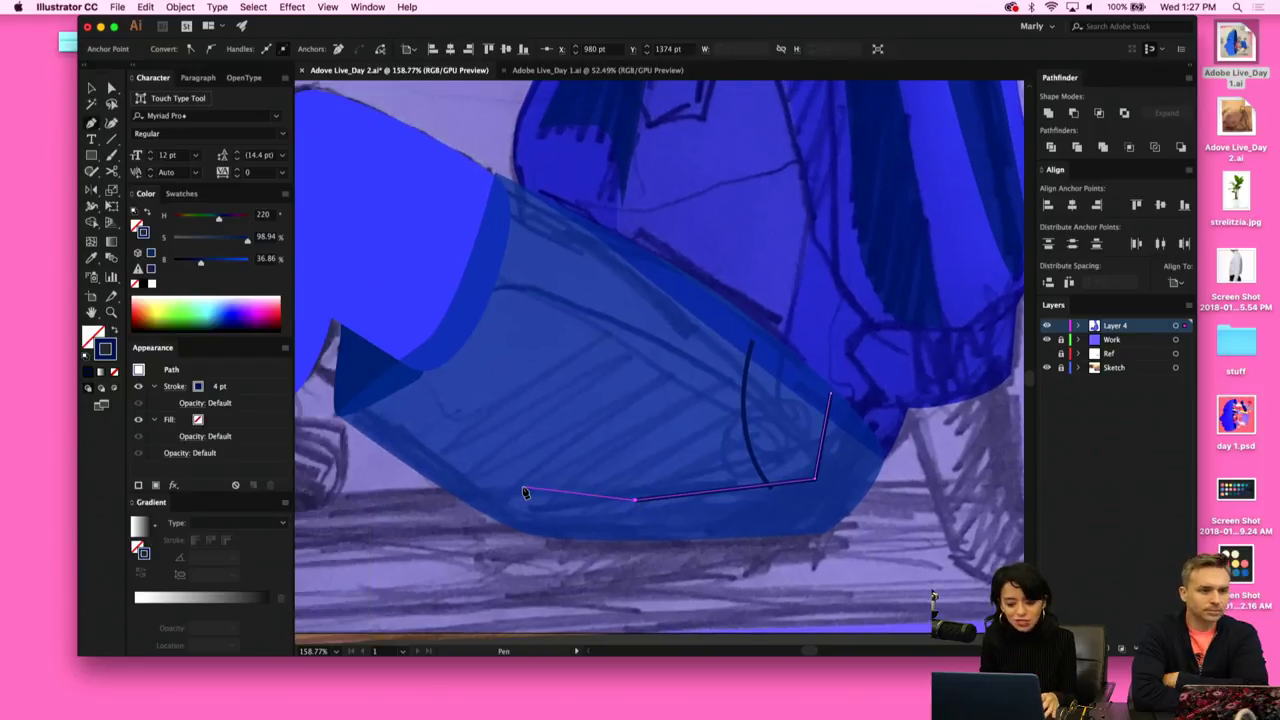
click(430, 342)
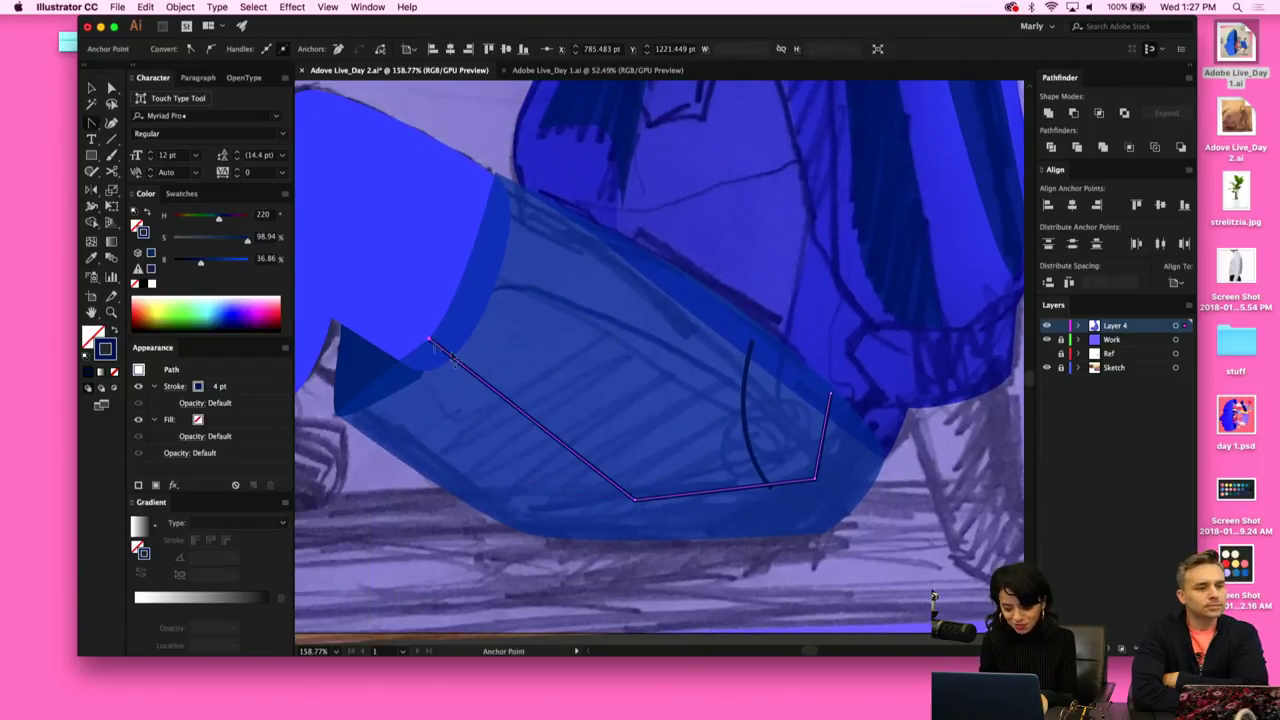
Curve the seam line through its two middle anchor points and shift its hip-end anchor outward along the shorts' edge.
drag(636, 505, 587, 463)
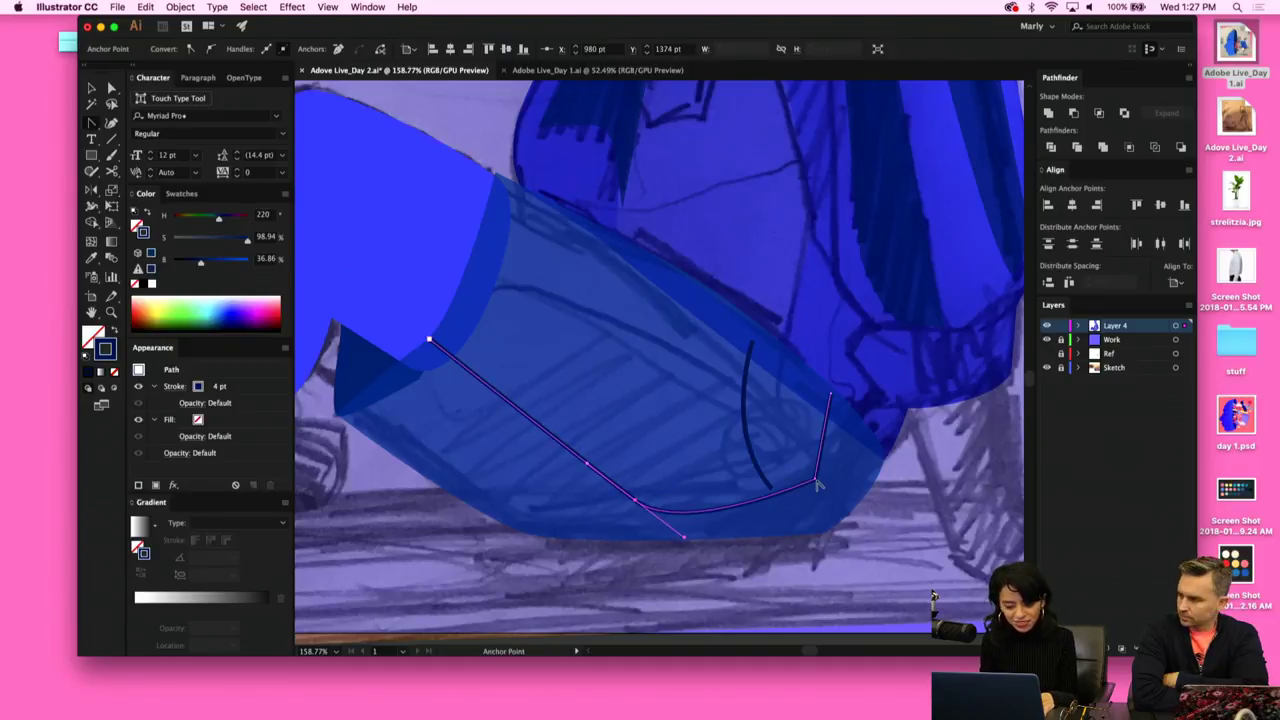
mouse_move(818, 485)
mouse_down()
mouse_move(833, 476)
mouse_move(797, 495)
mouse_move(814, 480)
mouse_move(796, 482)
mouse_up()
key(a)
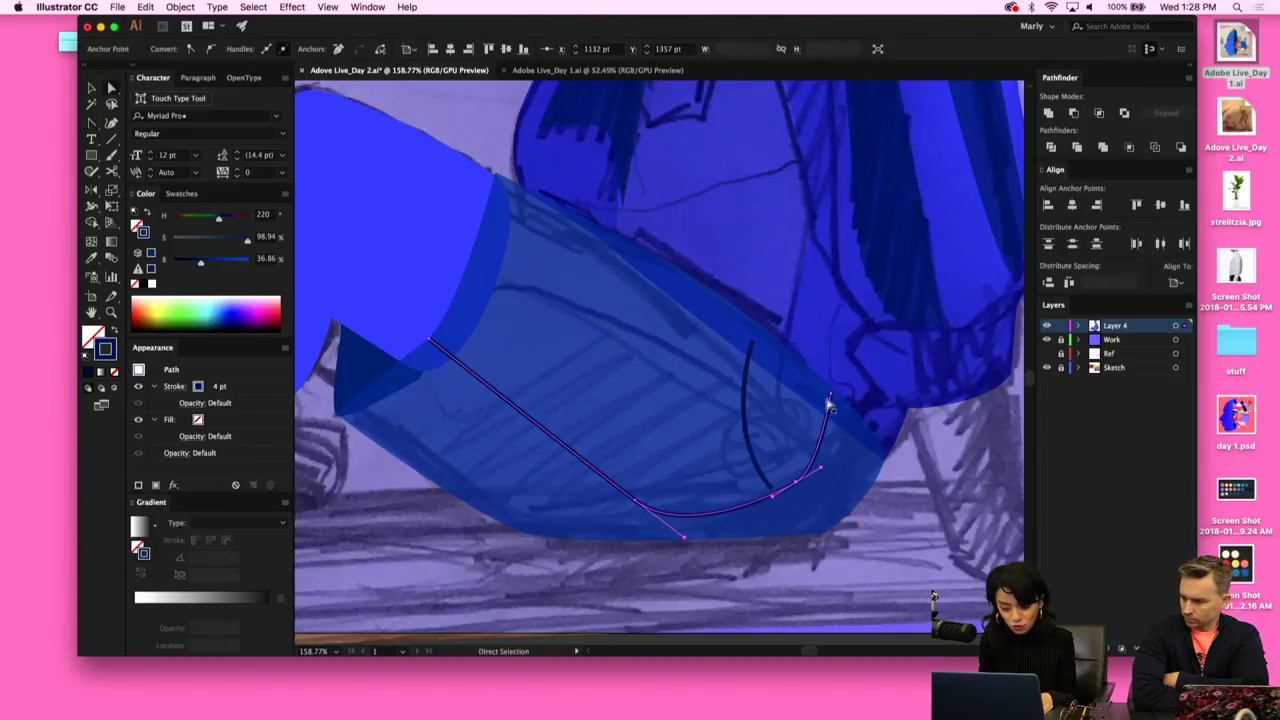
drag(830, 404, 846, 403)
key(v)
key(super+z)
Align the curved hip line's lower anchor with the seam and move its upper end onto the shorts' top edge.
click(771, 494)
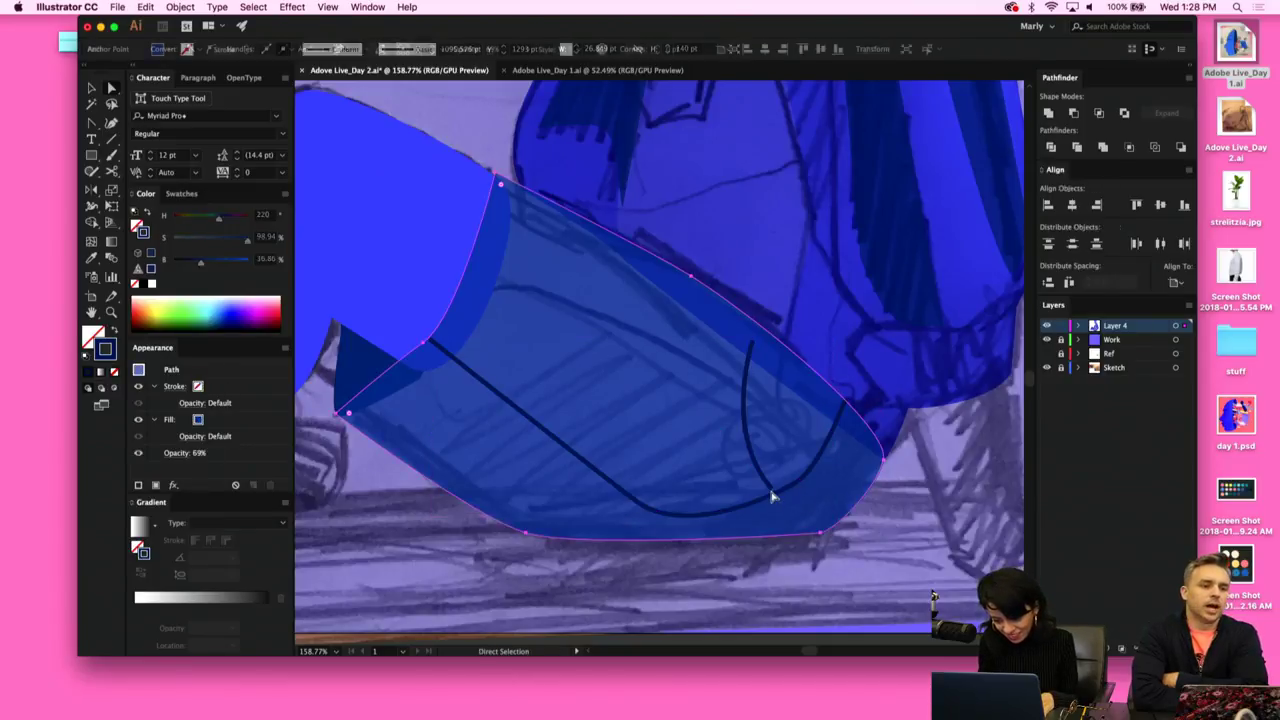
click(772, 494)
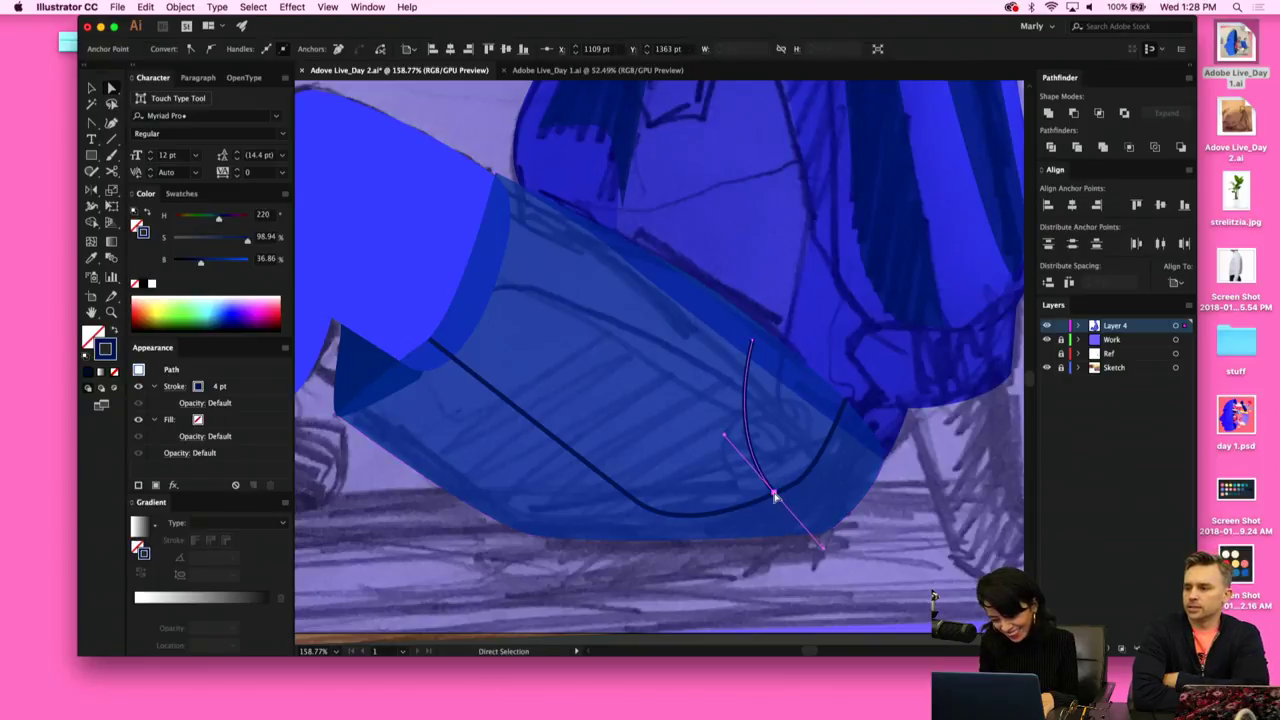
click(753, 344)
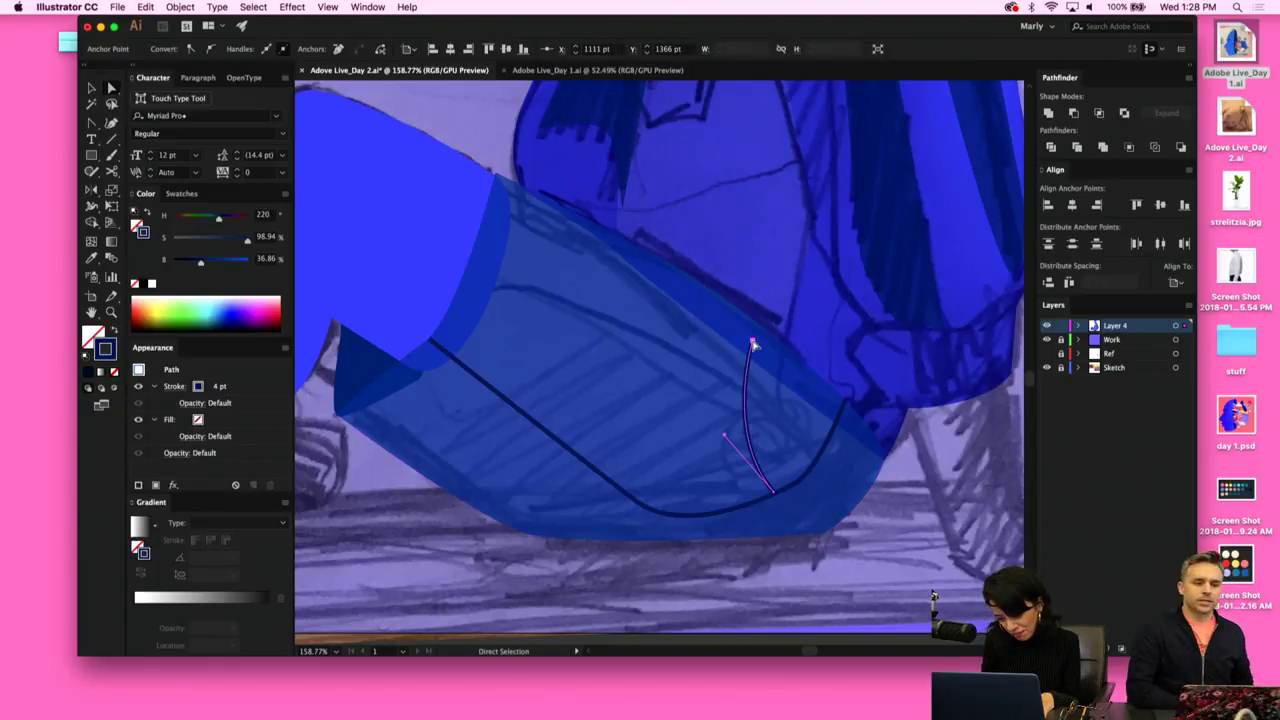
drag(753, 344, 778, 340)
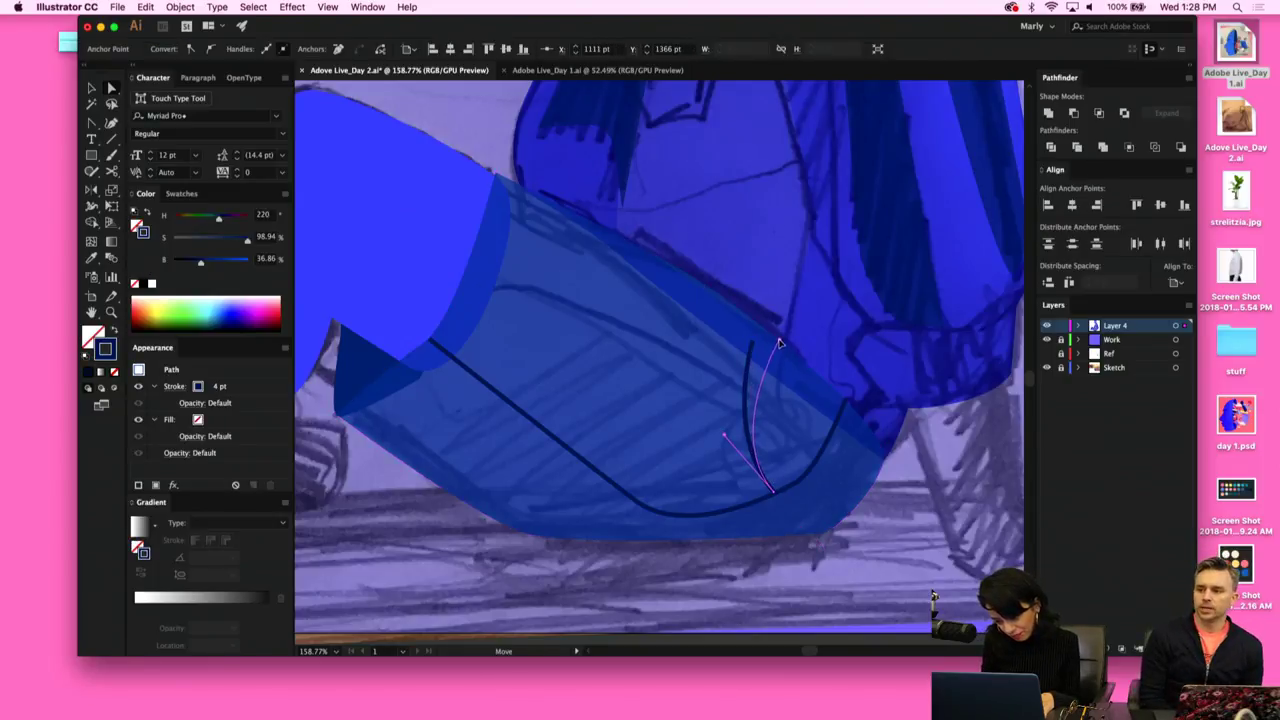
click(719, 428)
click(865, 576)
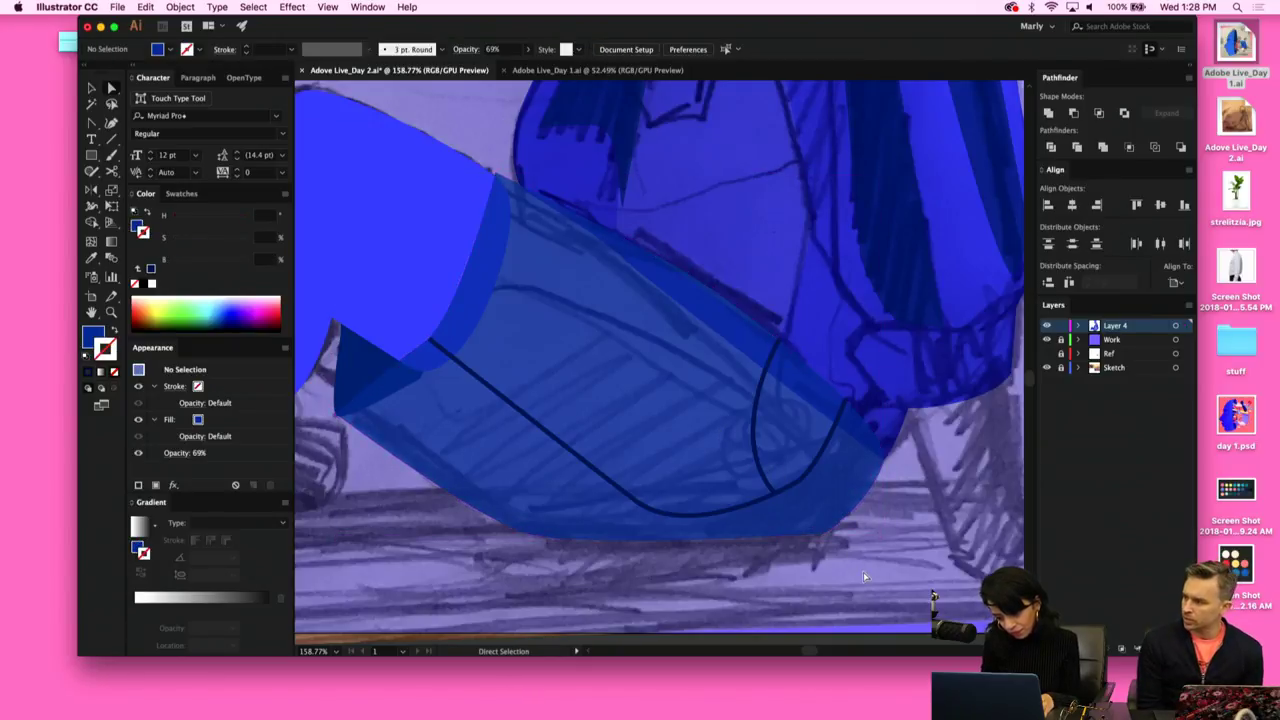
Raise the opacity of the blue shorts shape to 87% and deselect it.
scroll(865, 577, down, 3)
click(787, 509)
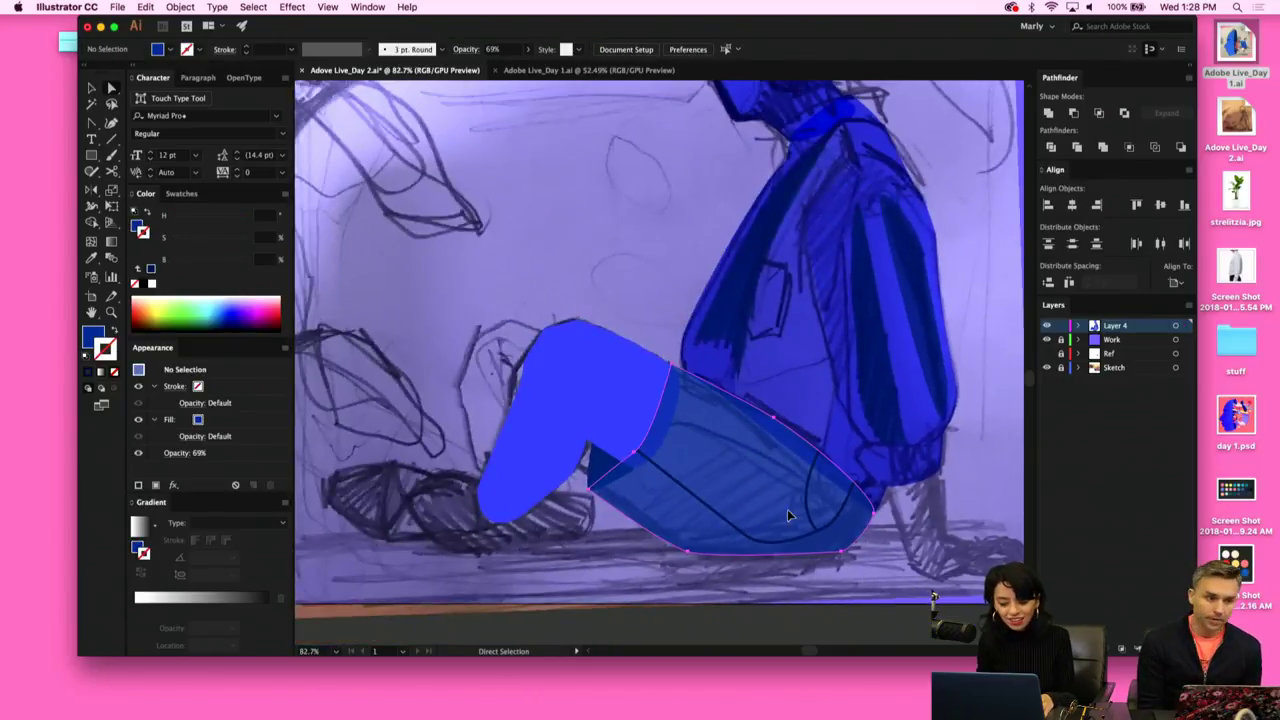
click(528, 49)
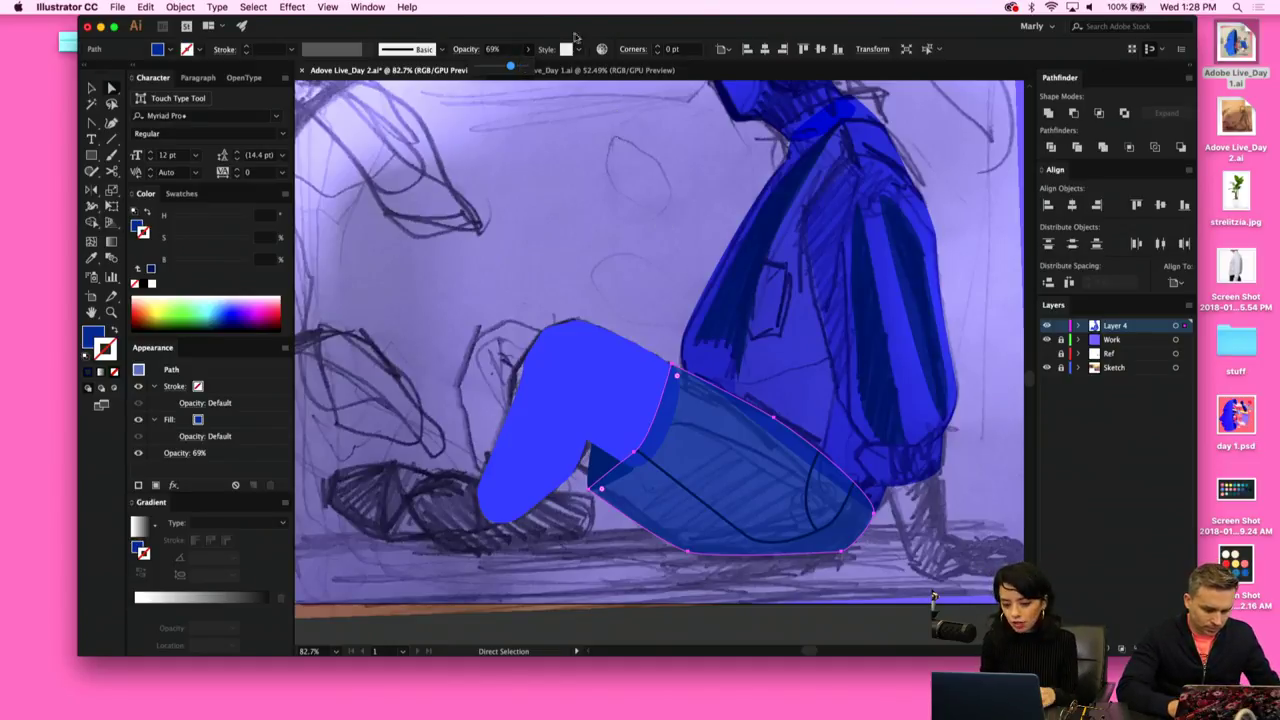
drag(517, 68, 519, 68)
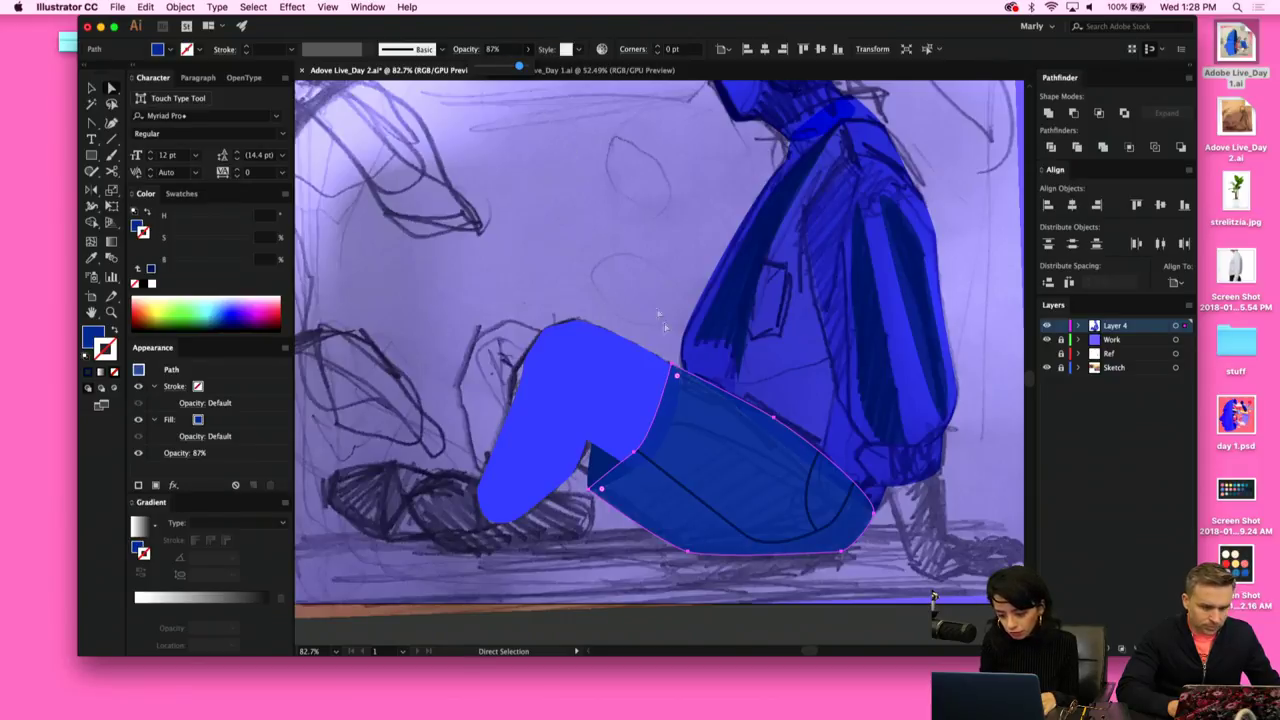
click(621, 266)
scroll(698, 358, down, 3)
scroll(698, 358, right, 2)
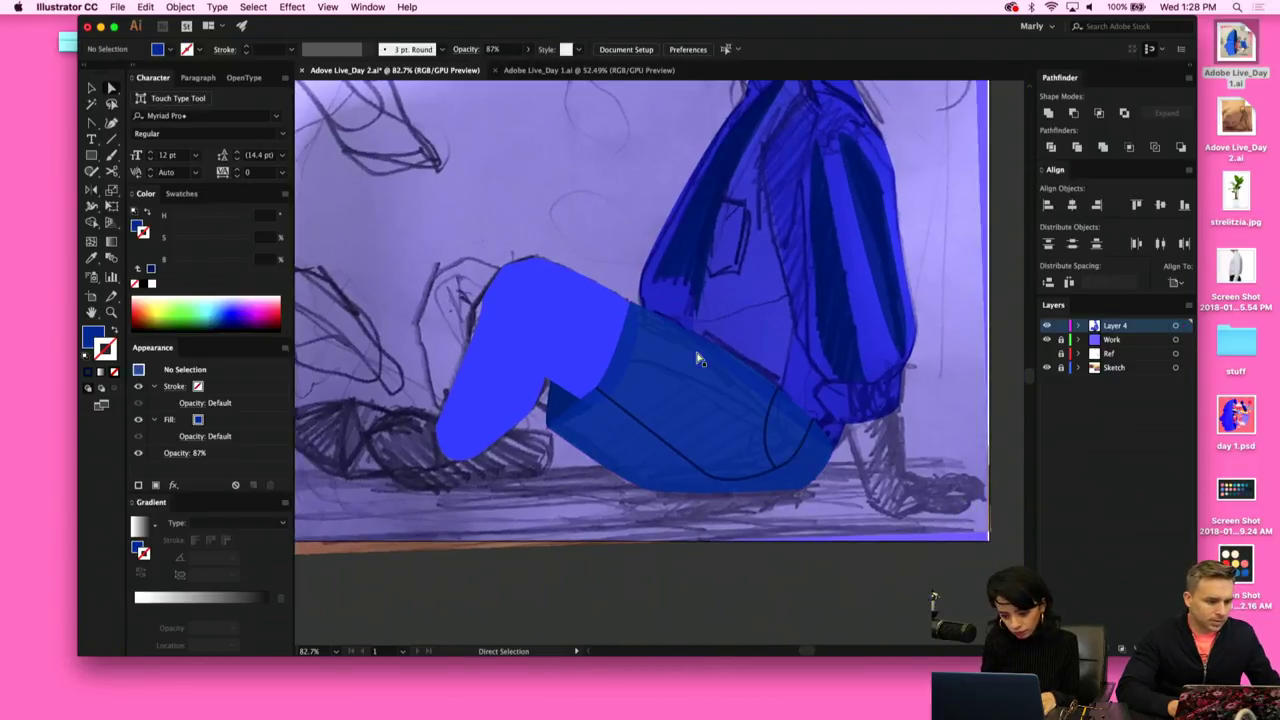
Lower the opacity of the bright blue bent leg shape to 74%.
click(529, 338)
click(528, 49)
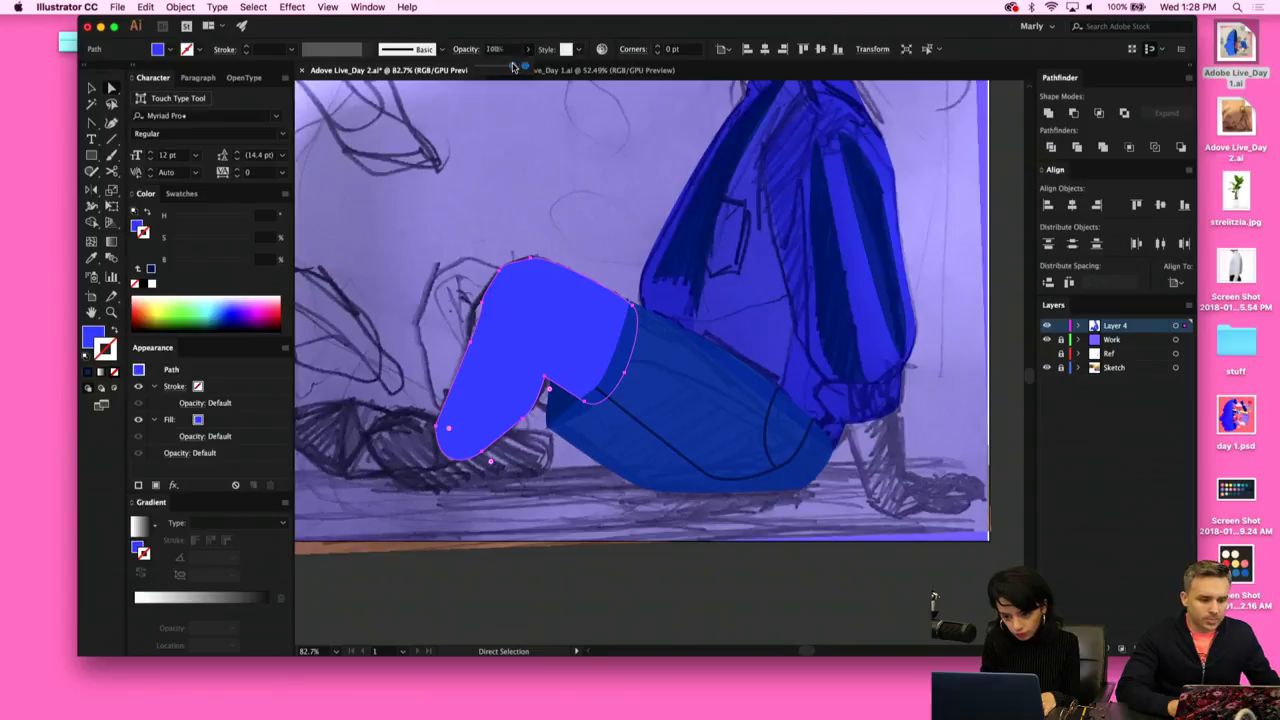
drag(512, 66, 498, 67)
Check the whole figure without the drawing underneath by hiding the Sketch layer, and show the layer again.
scroll(533, 224, down, 5)
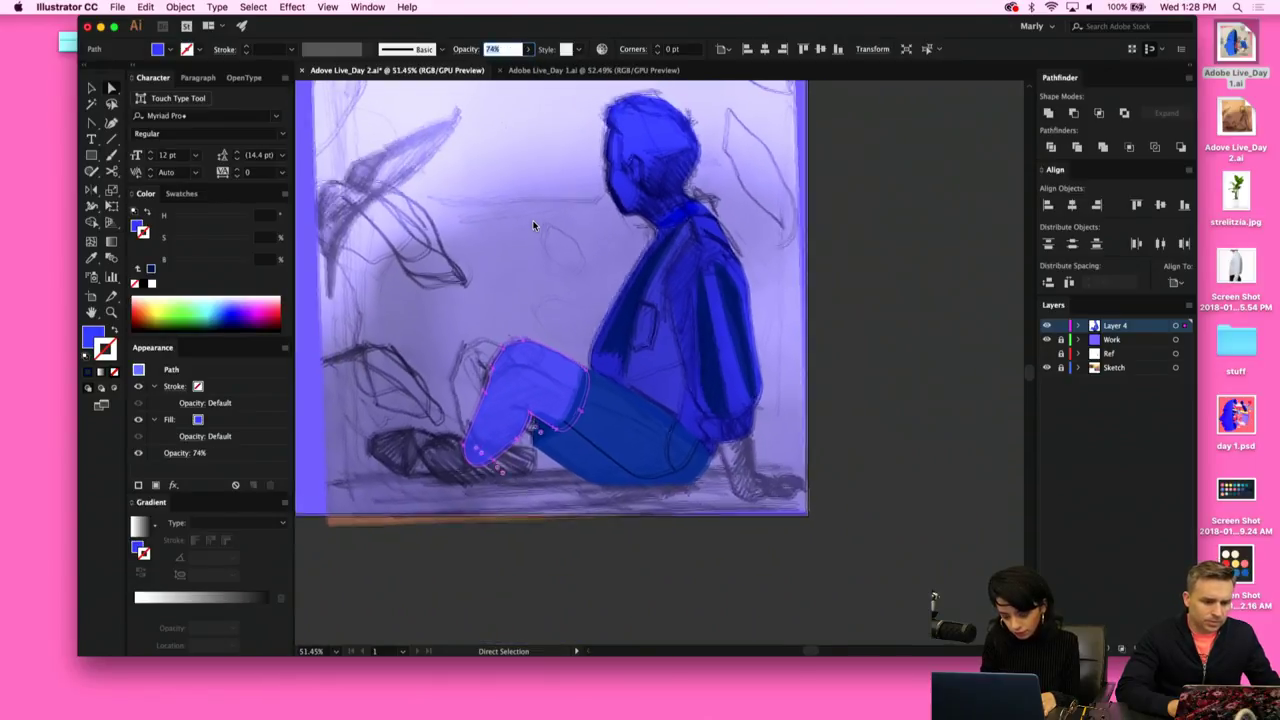
scroll(540, 226, up, 2)
scroll(550, 227, left, 1)
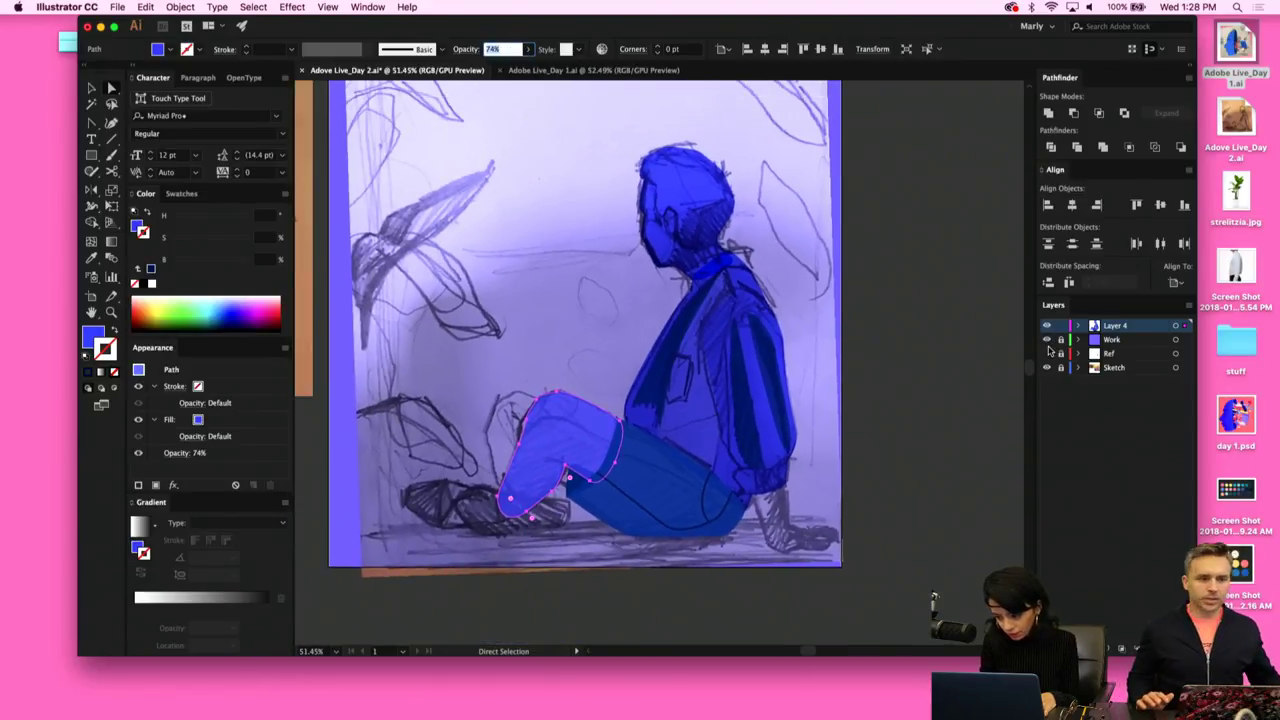
click(1047, 368)
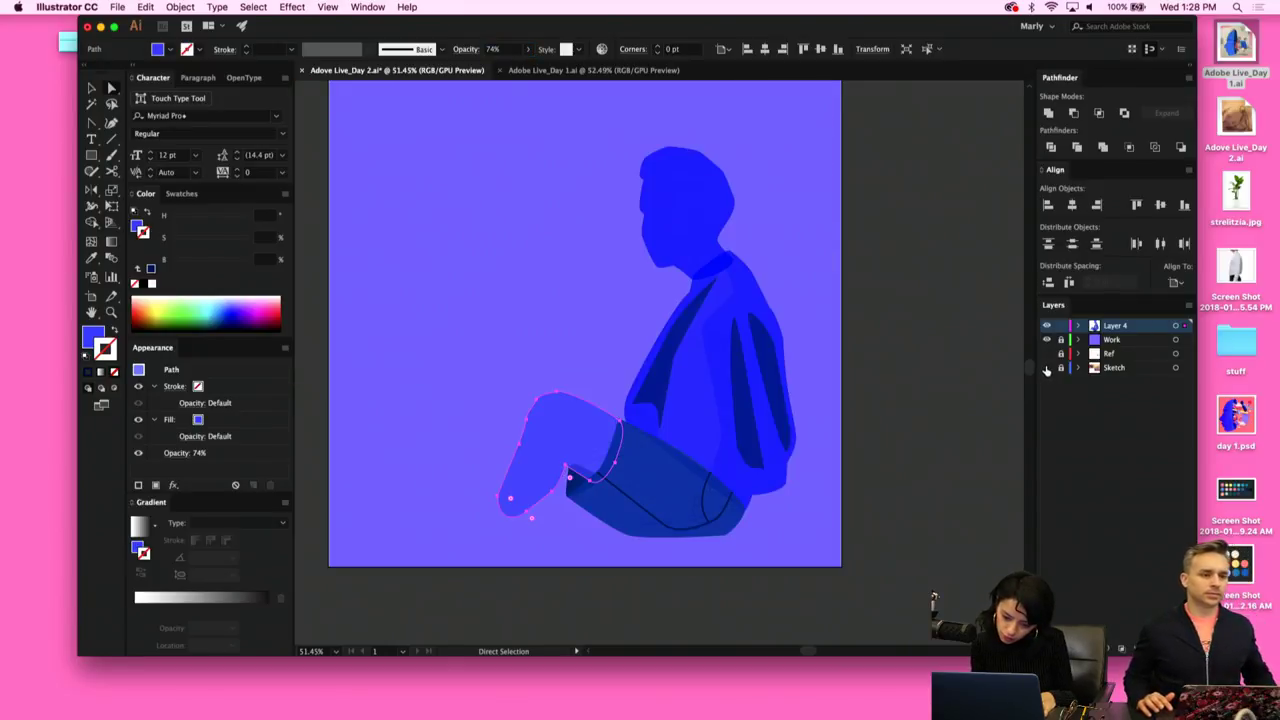
click(1047, 368)
Duplicate the jacket shape offset toward the knee and swap the copy's fill and stroke to make it a 1 pt outline.
scroll(523, 329, up, 5)
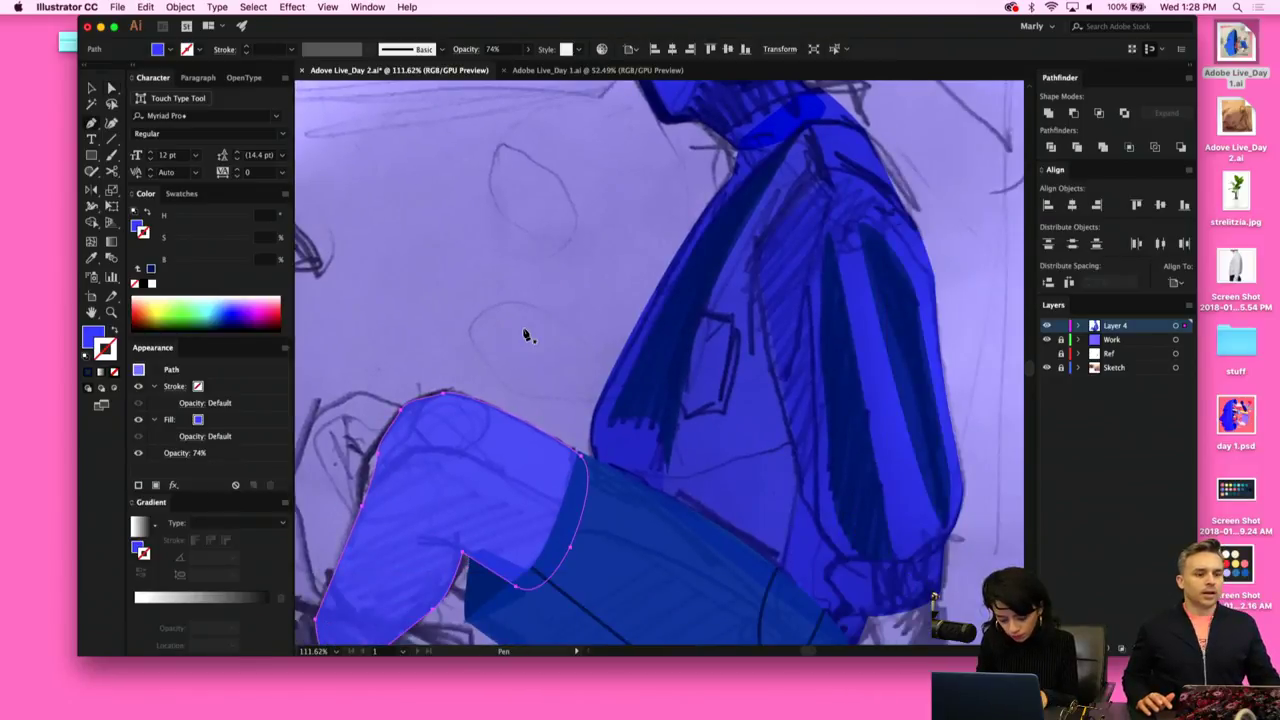
key(v)
click(757, 450)
click(608, 443)
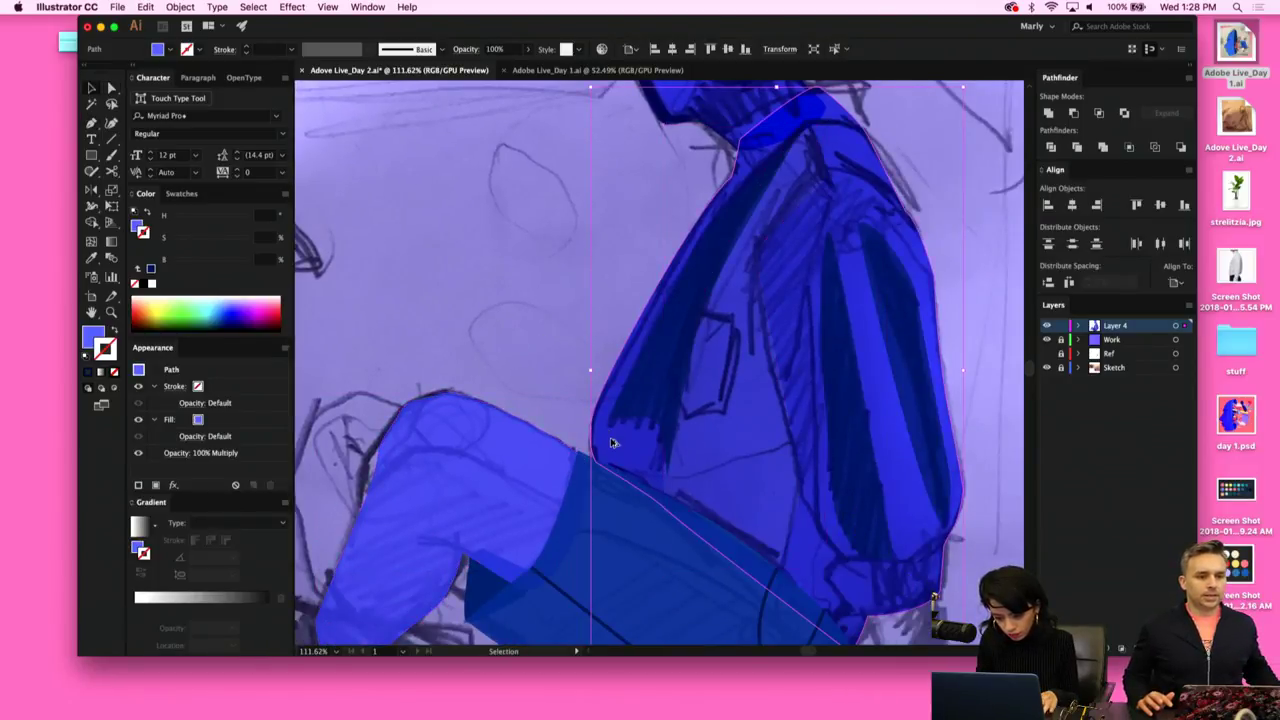
click(520, 376)
scroll(520, 378, up, 3)
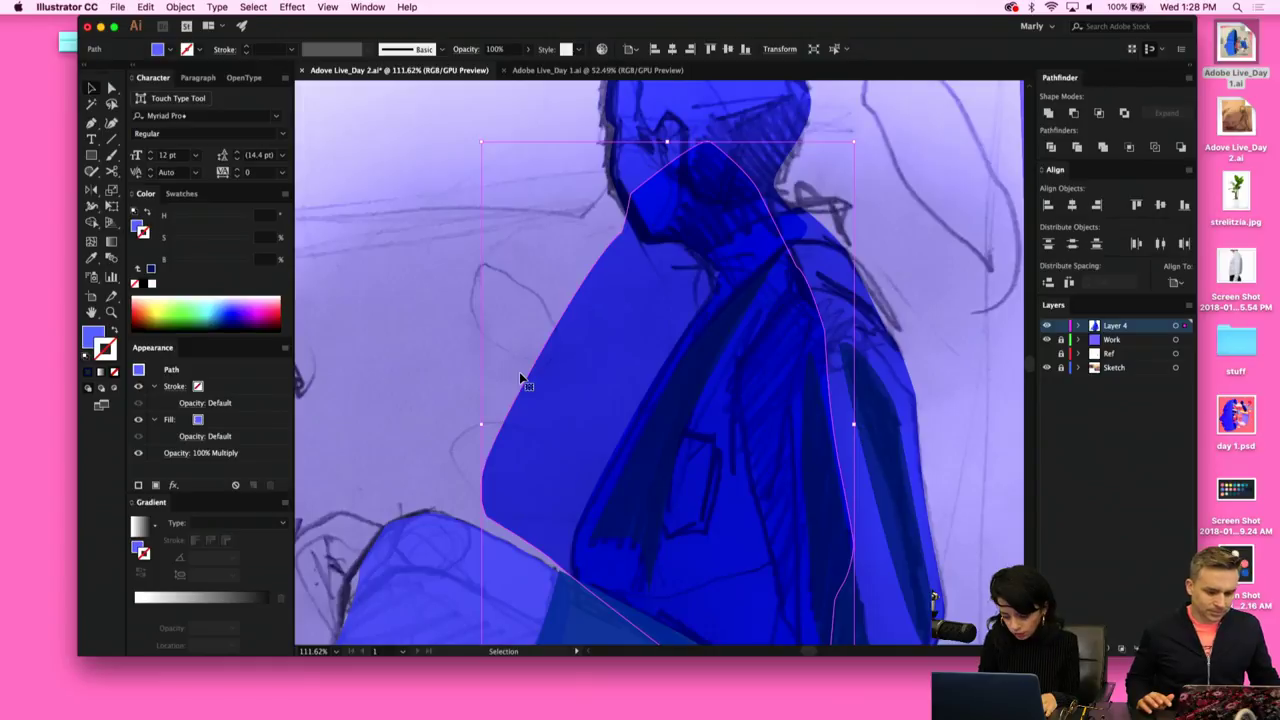
click(113, 331)
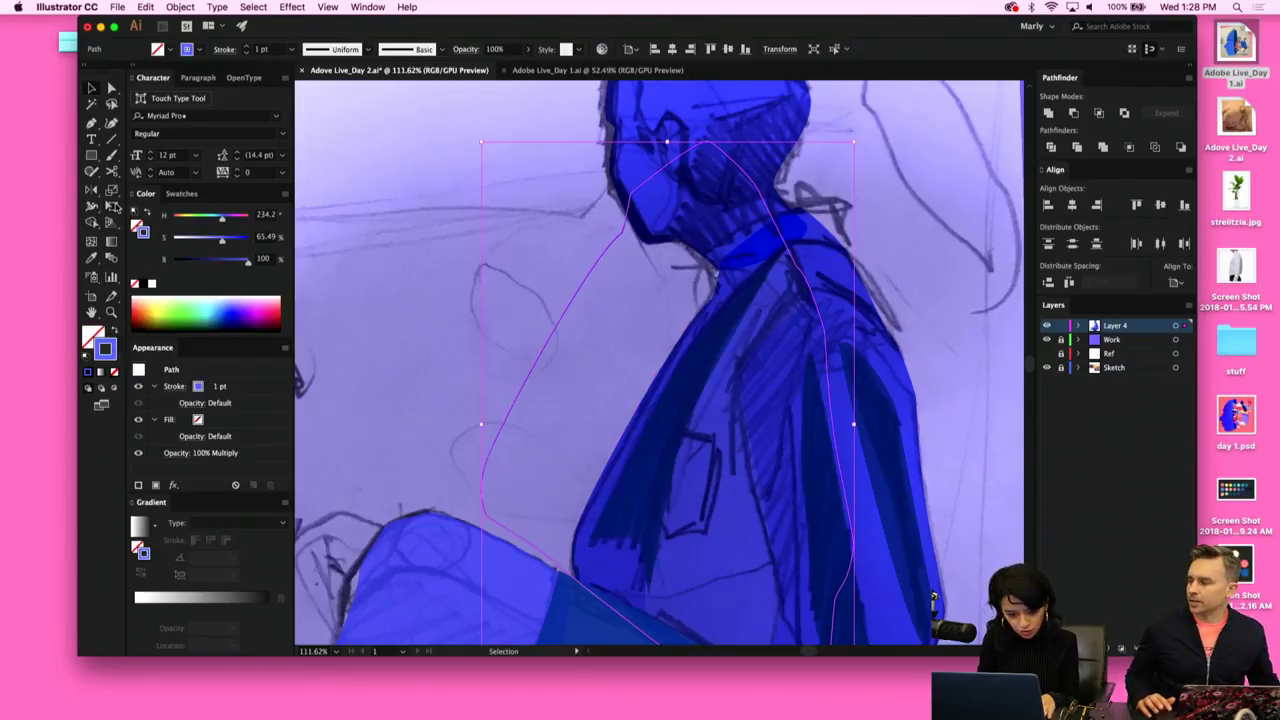
Cut the copied jacket outline with Scissors at its lower front corner and collar, and delete everything except the front edge.
click(112, 170)
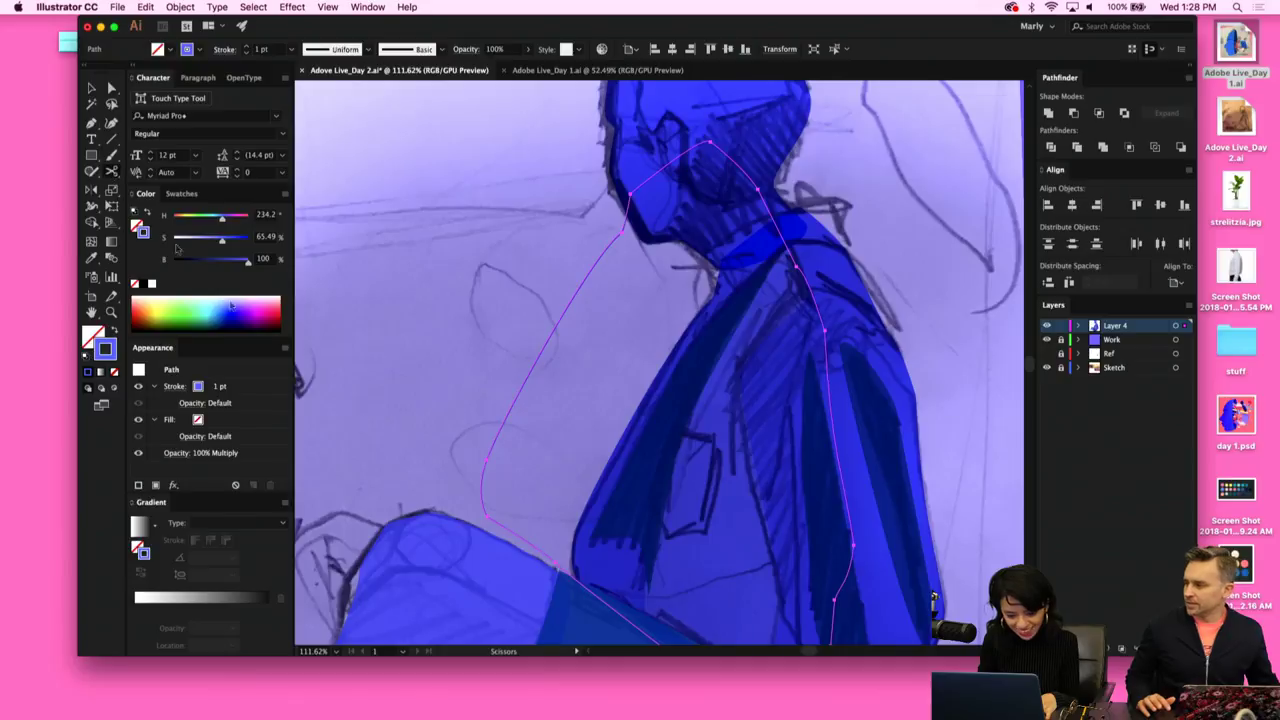
click(485, 517)
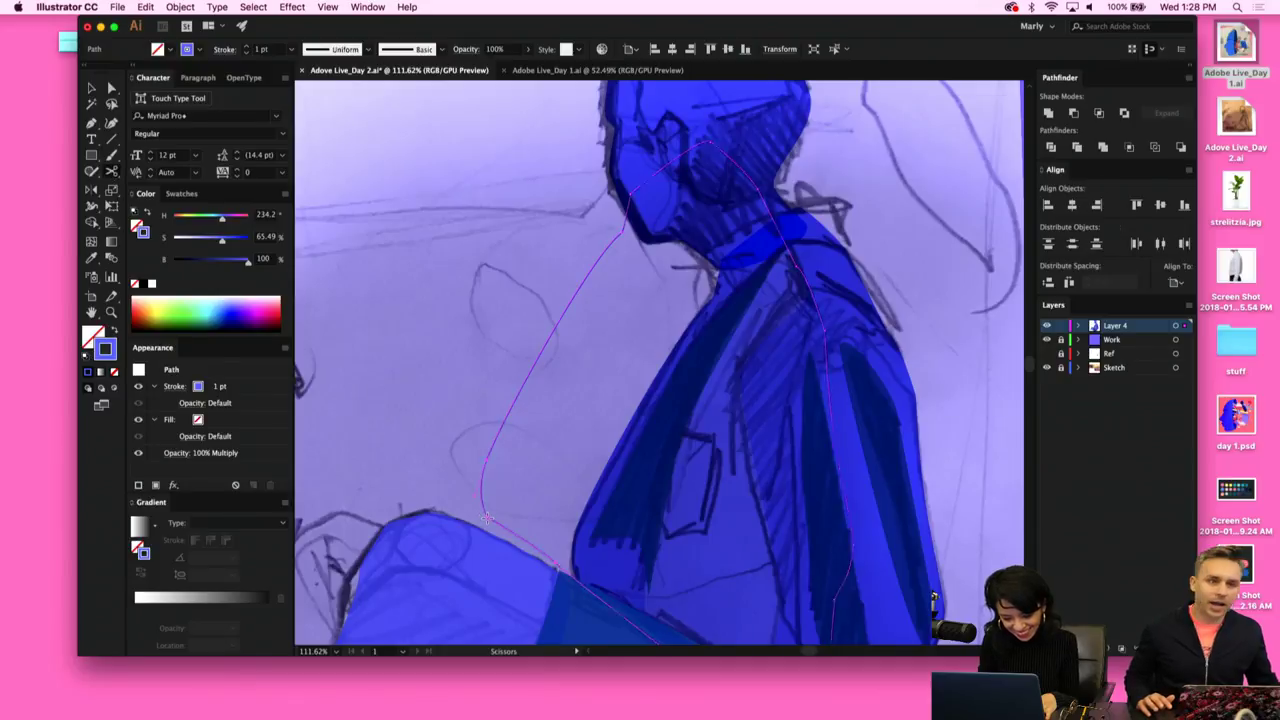
click(628, 193)
key(v)
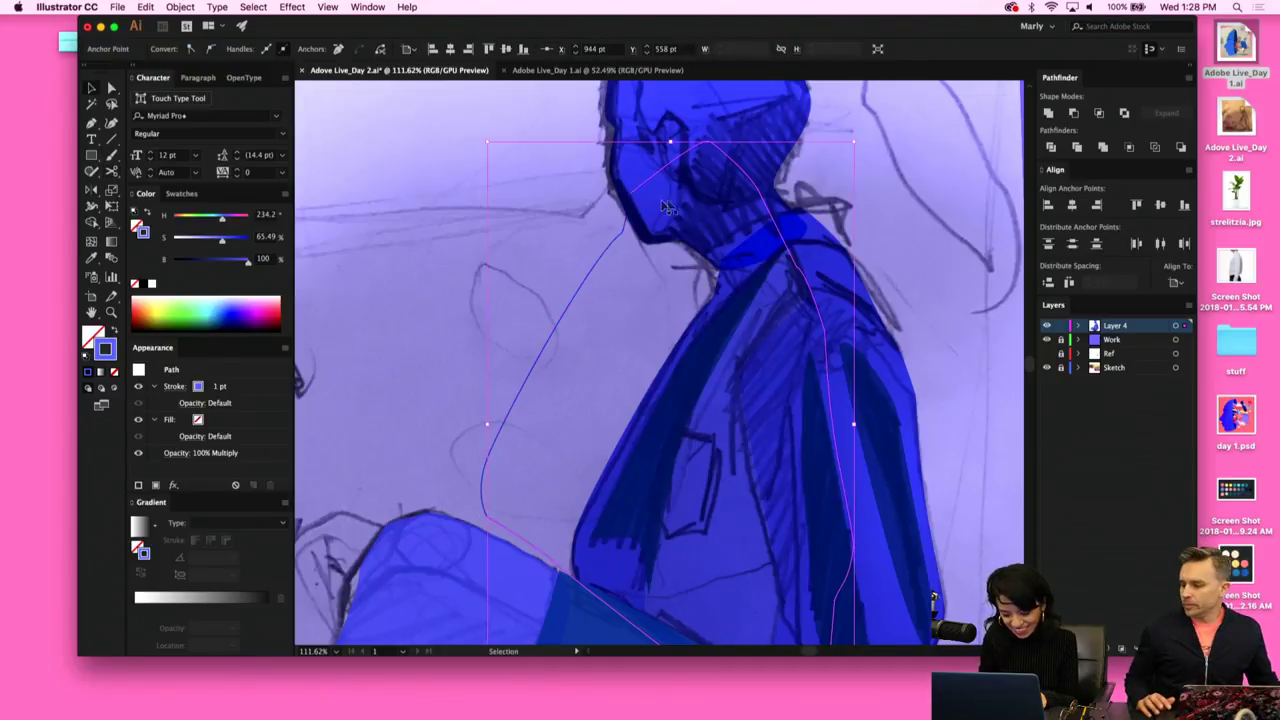
click(785, 242)
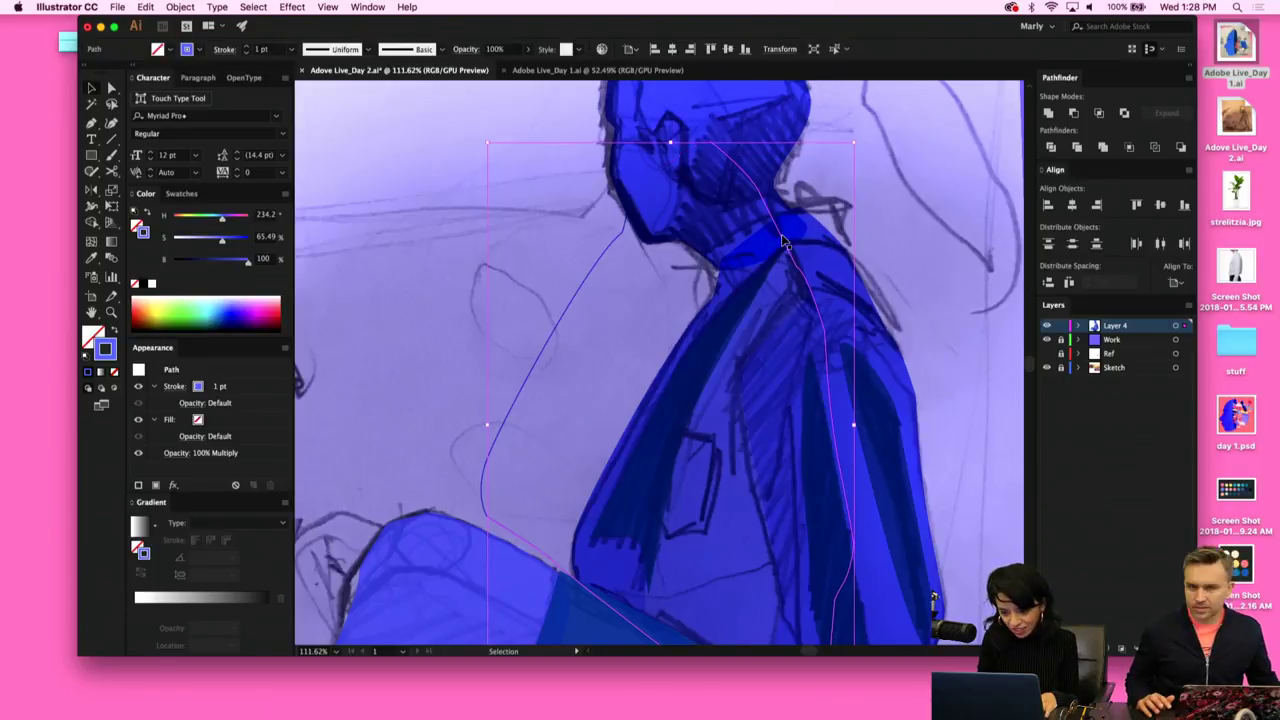
key(Delete)
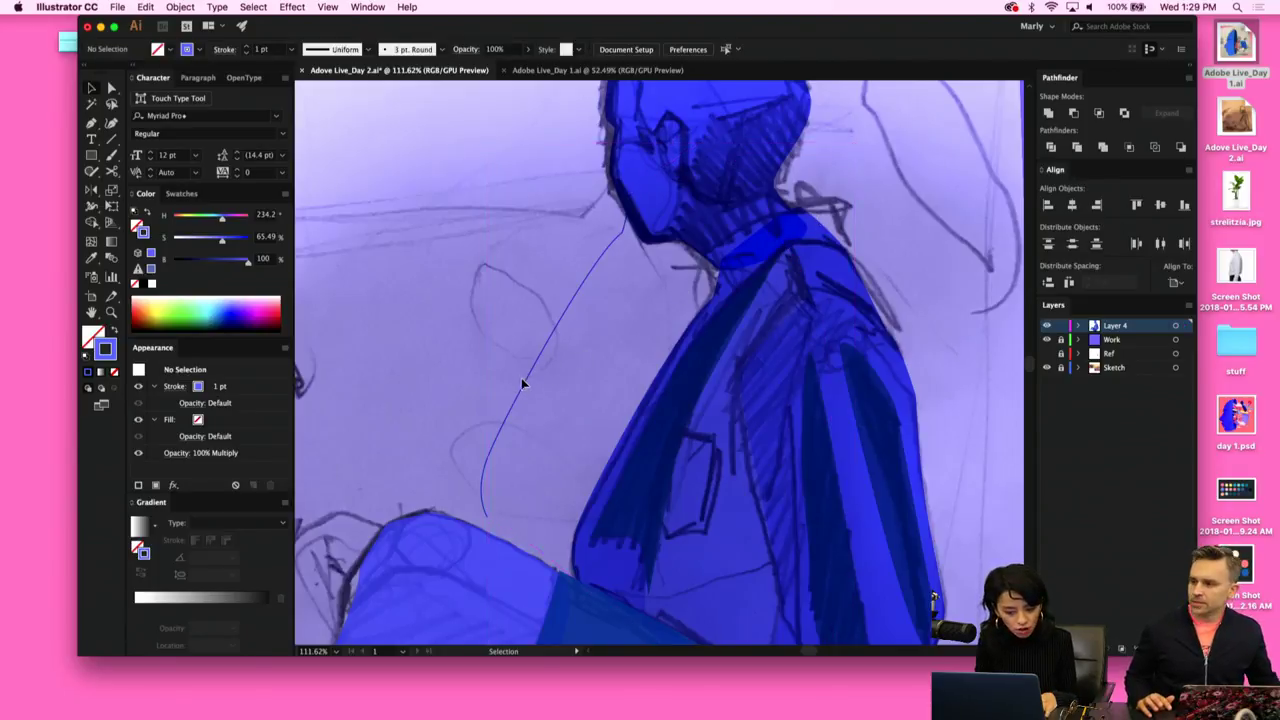
Place the cut line along the jacket's front edge and apply the shorts' 4 pt dark blue line style with the Eyedropper.
click(617, 452)
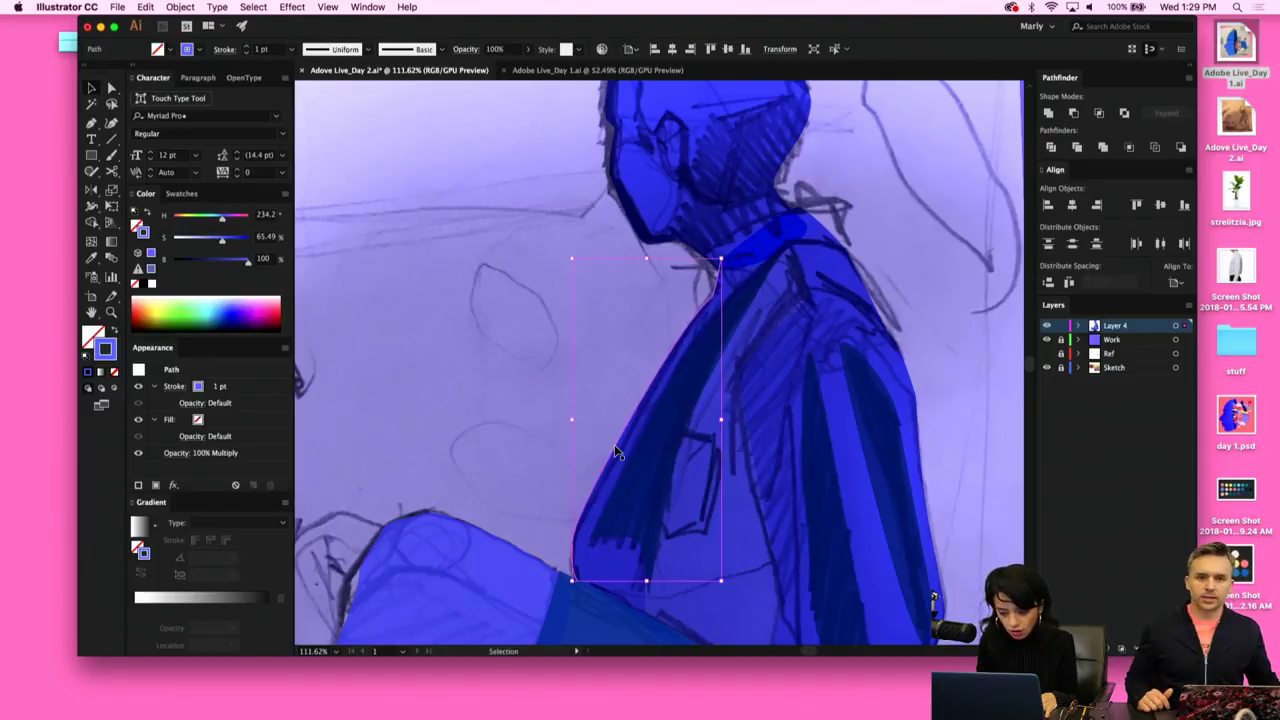
key(i)
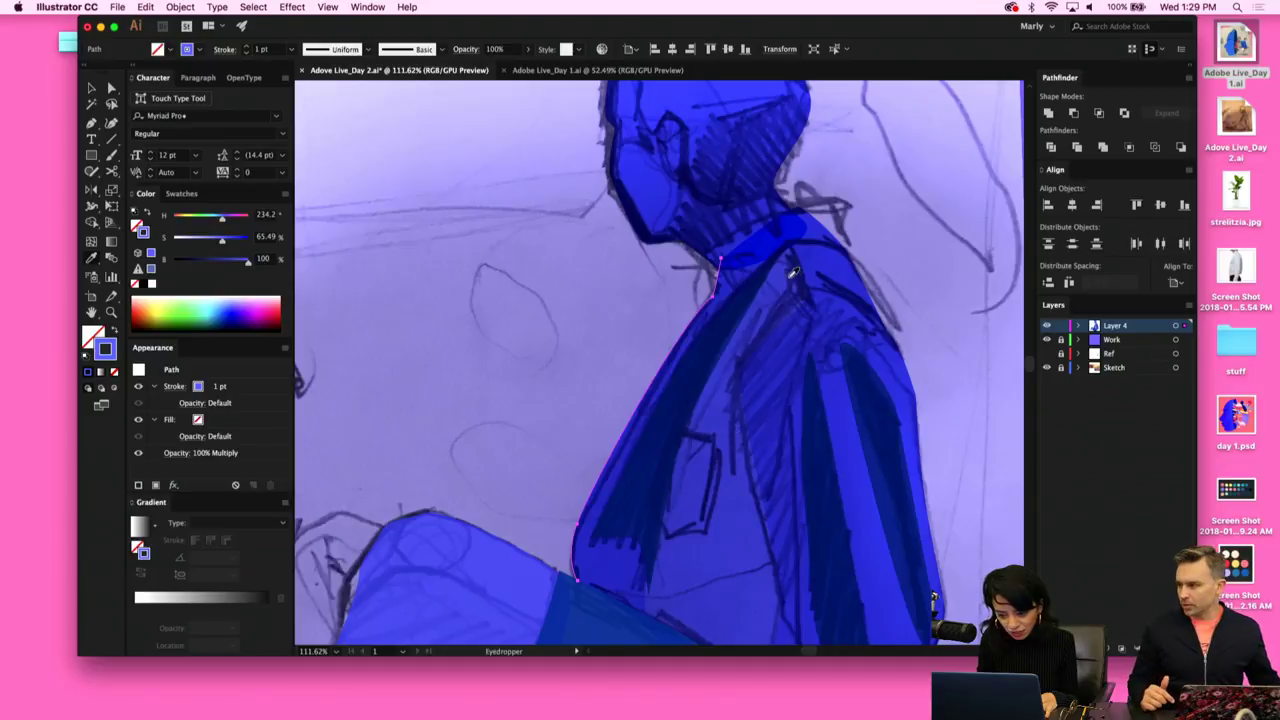
scroll(644, 496, down, 5)
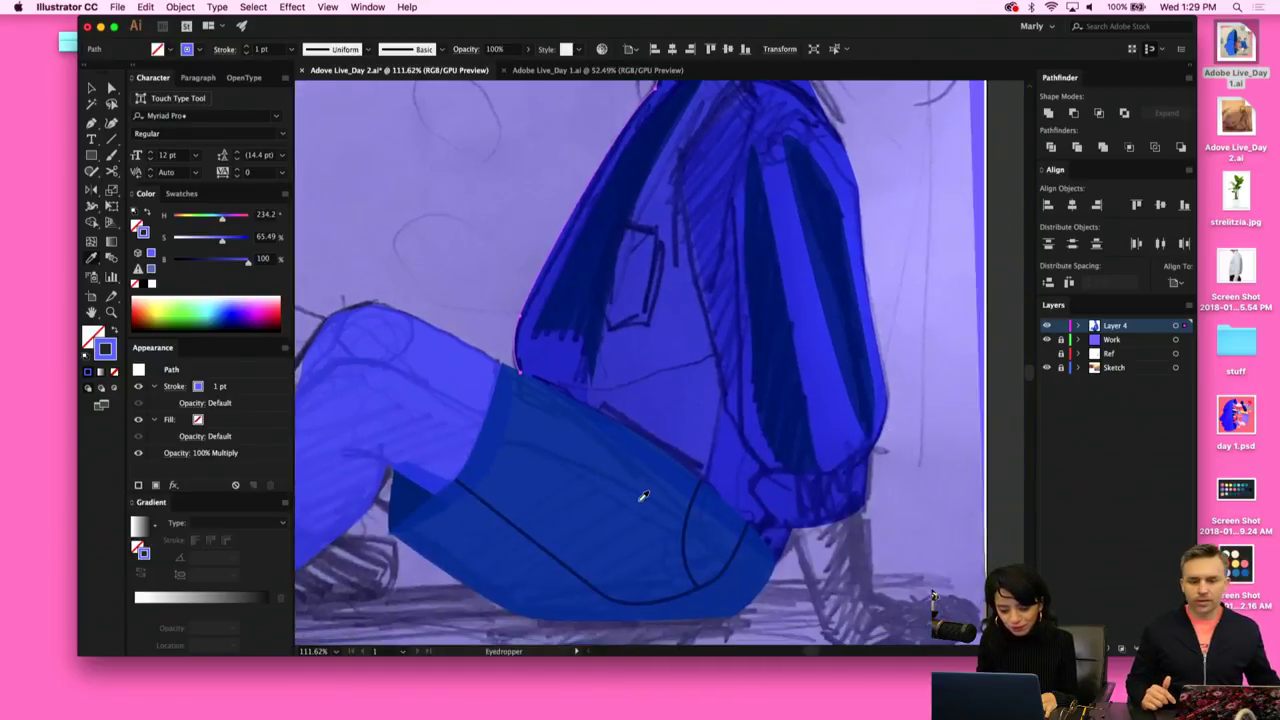
click(689, 525)
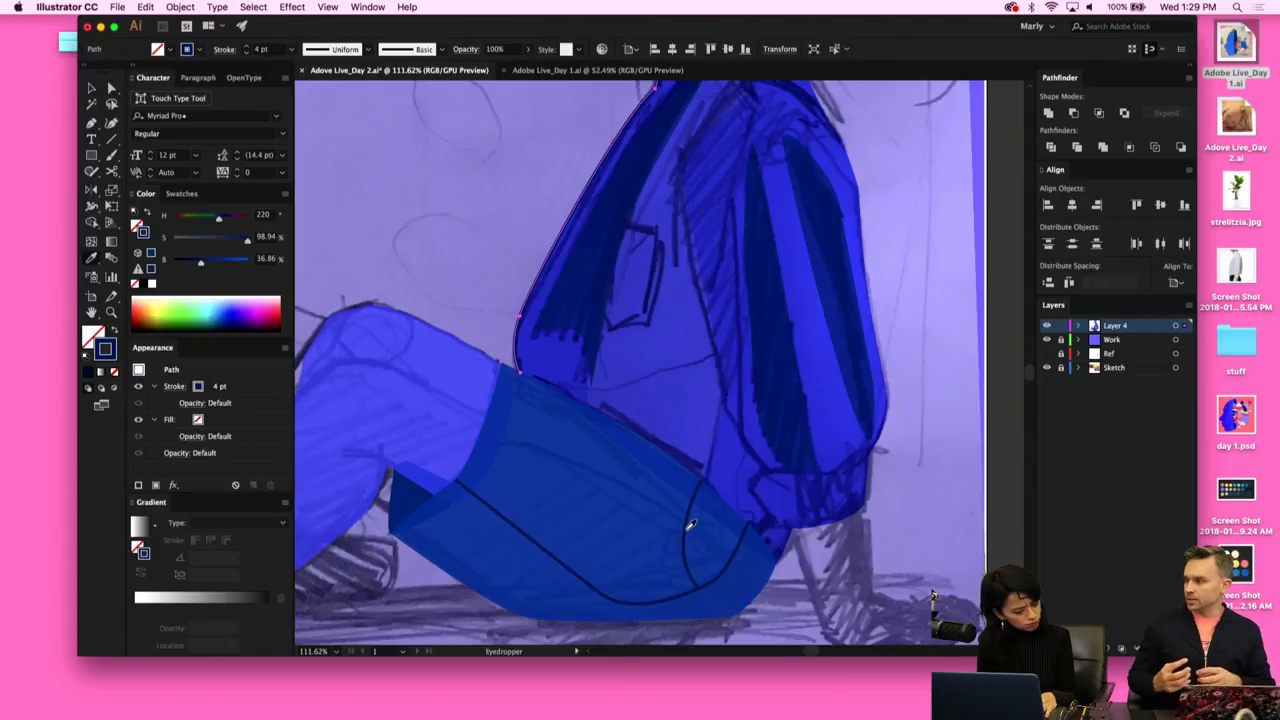
key(v)
click(457, 280)
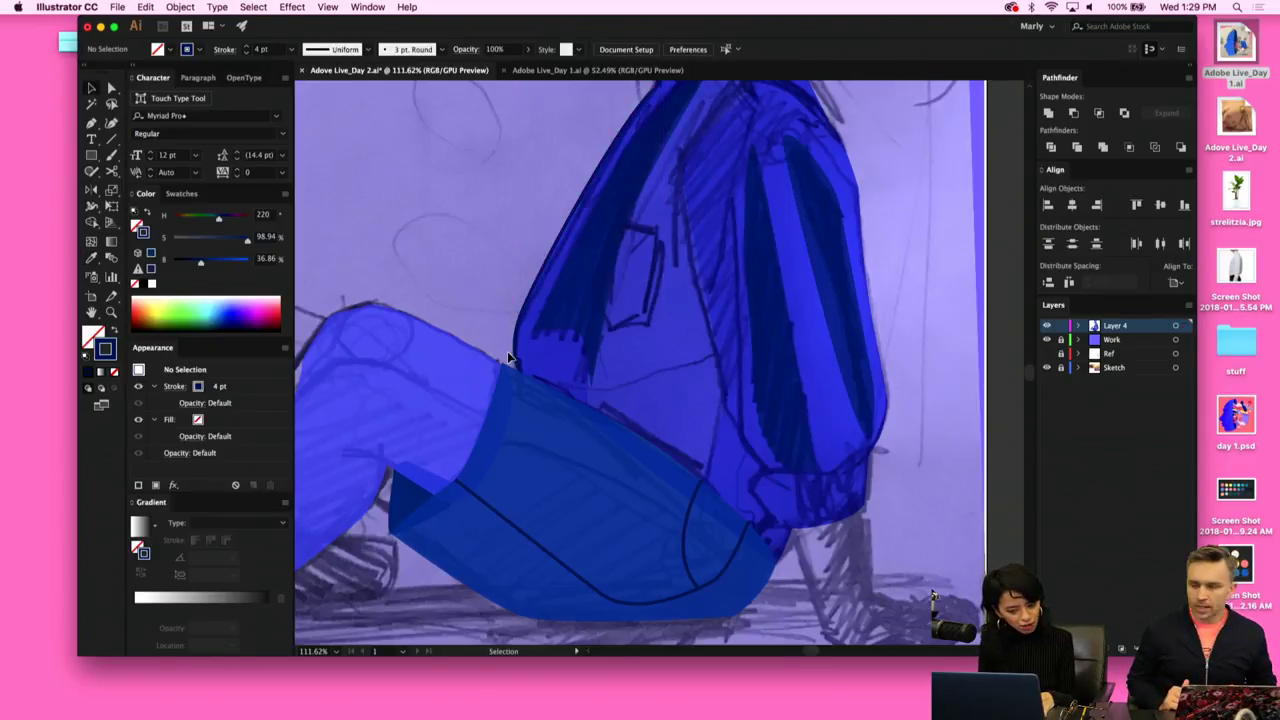
Recolor the jacket's front-edge line to a bright blue with hue 217.8, saturation 98.82% and brightness 100%.
click(514, 358)
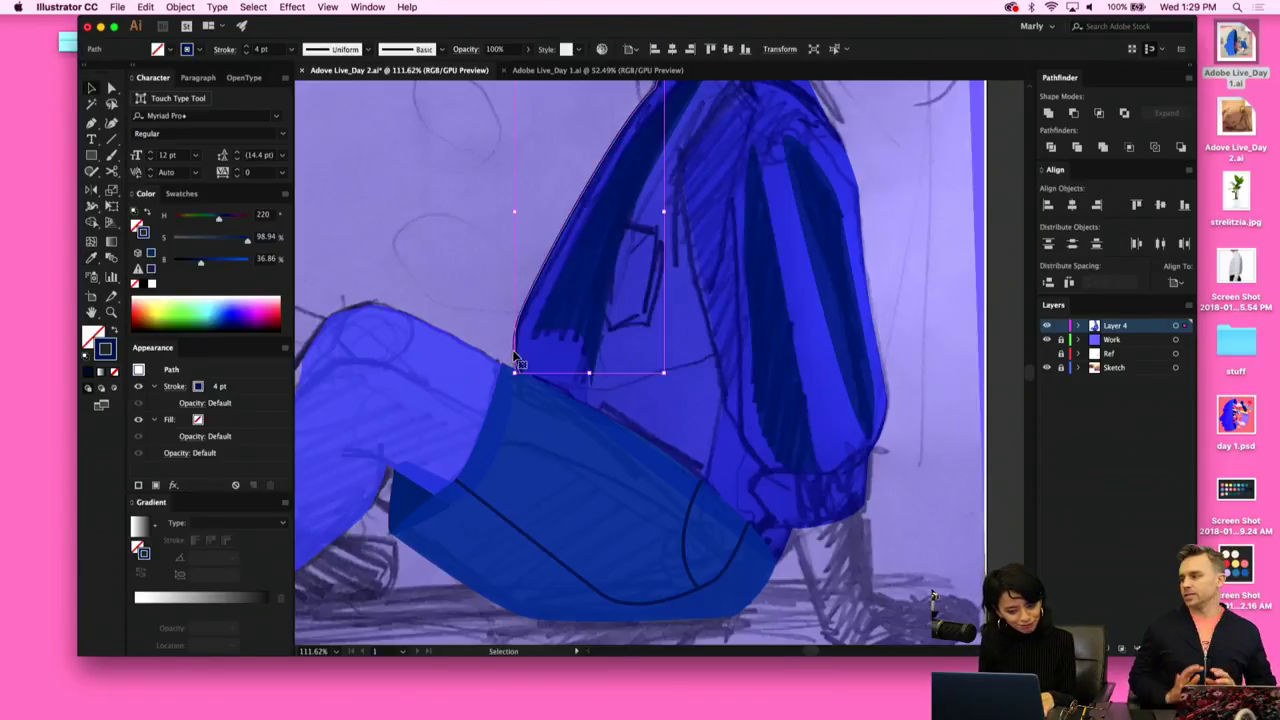
click(218, 261)
click(240, 262)
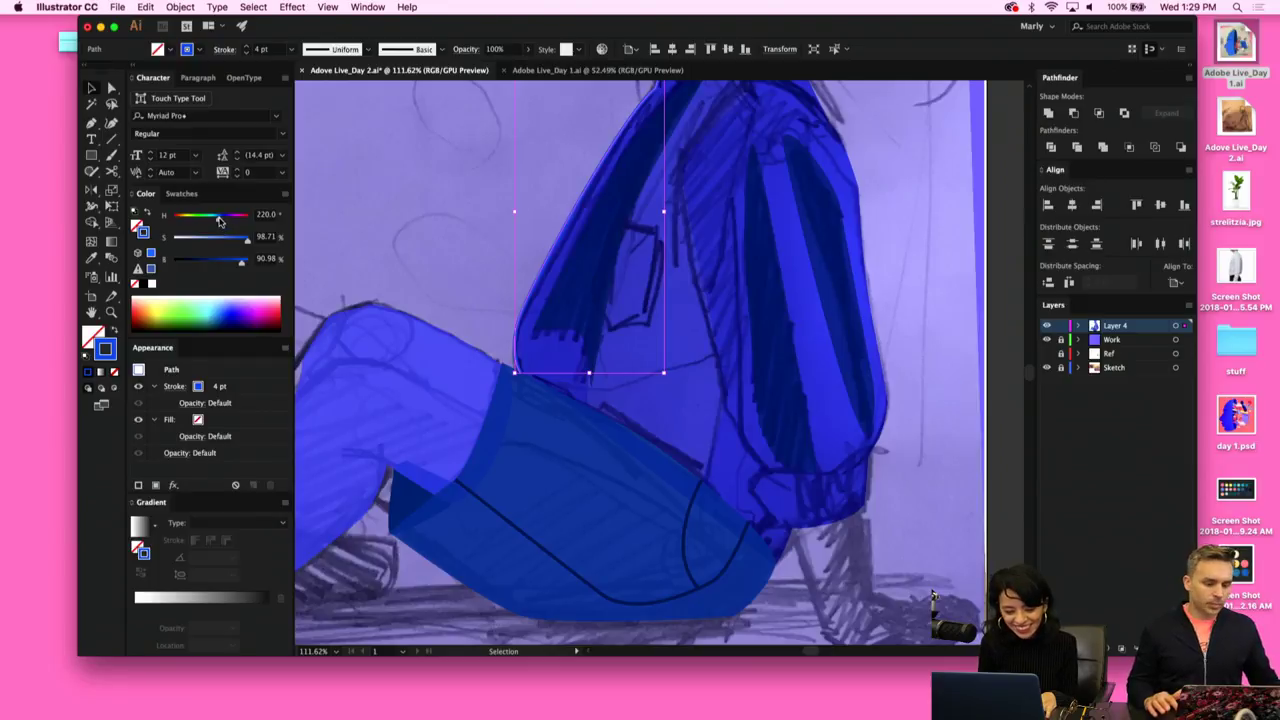
drag(219, 221, 219, 222)
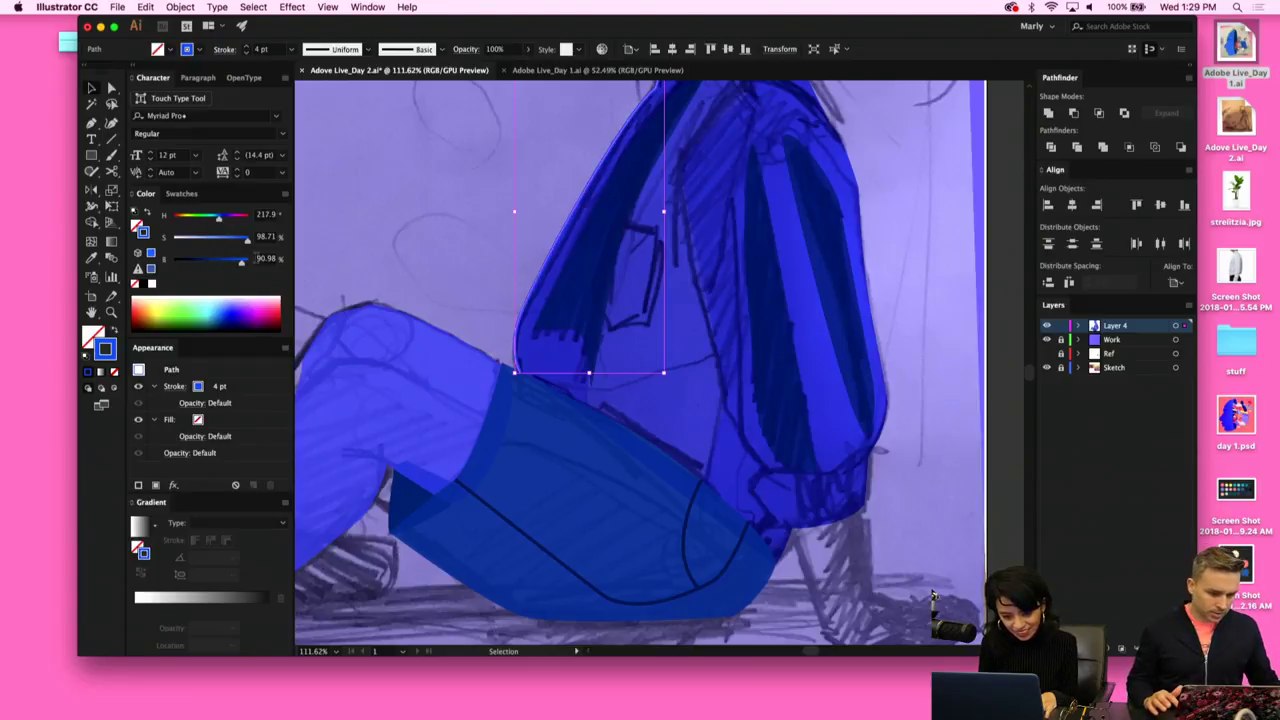
drag(246, 264, 262, 264)
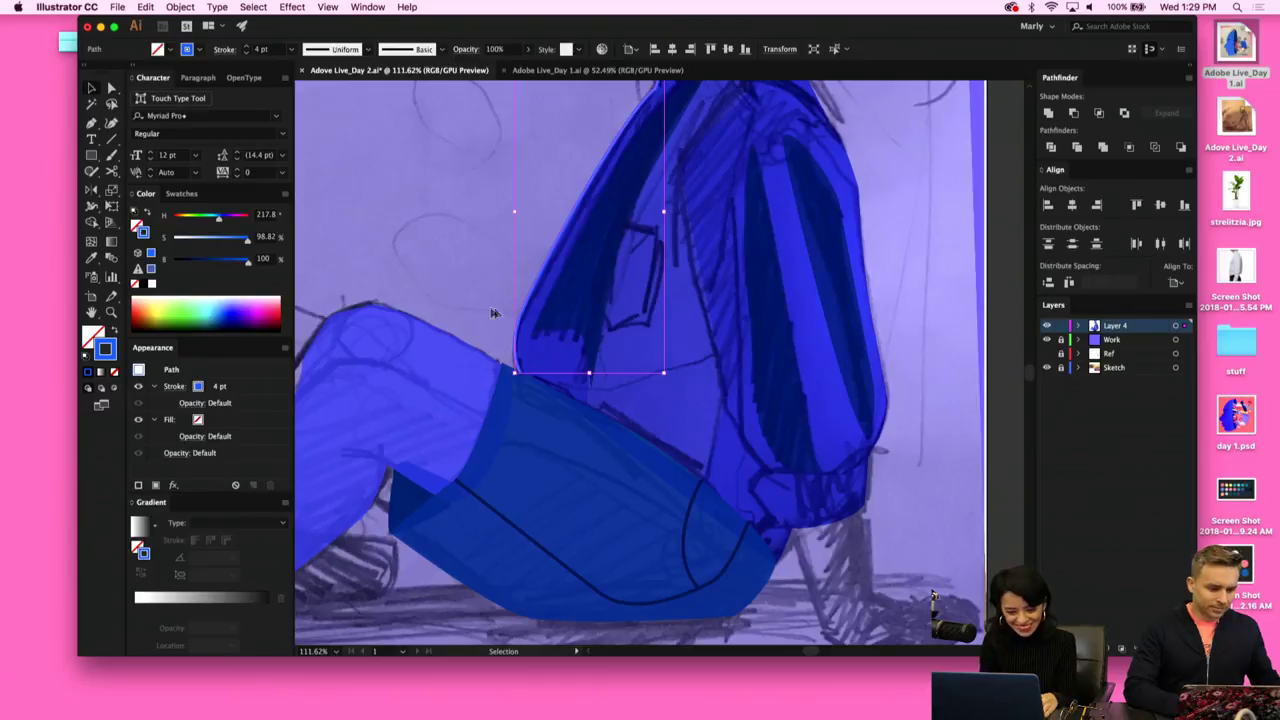
Set the jacket's front-edge line to 5 pt and give it the width profile that tapers at both ends.
click(510, 316)
click(523, 317)
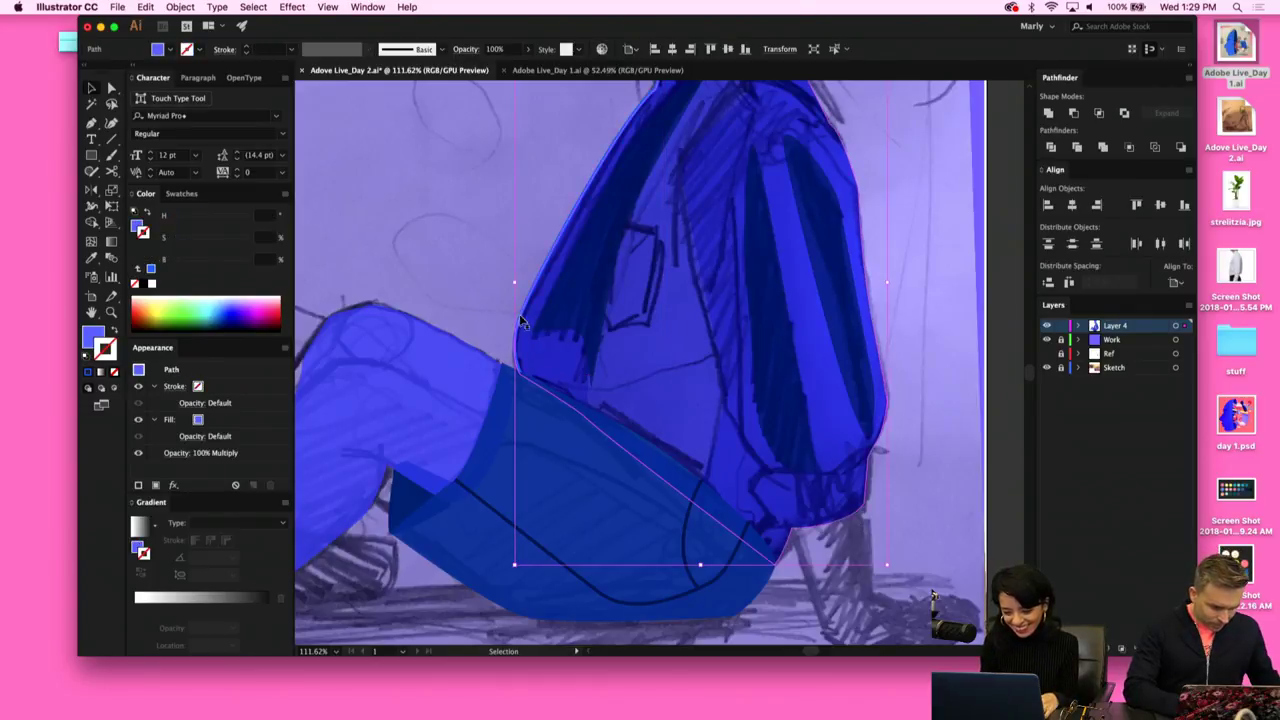
scroll(560, 368, up, 2)
scroll(484, 346, up, 5)
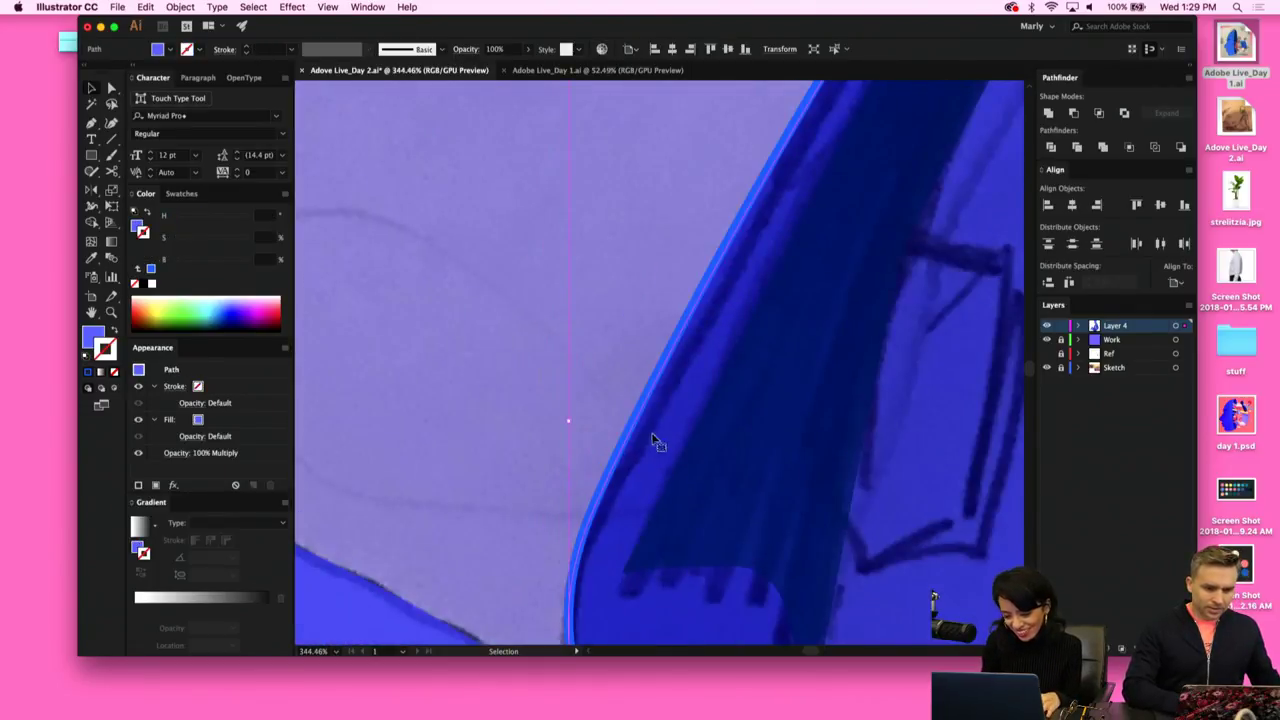
click(612, 455)
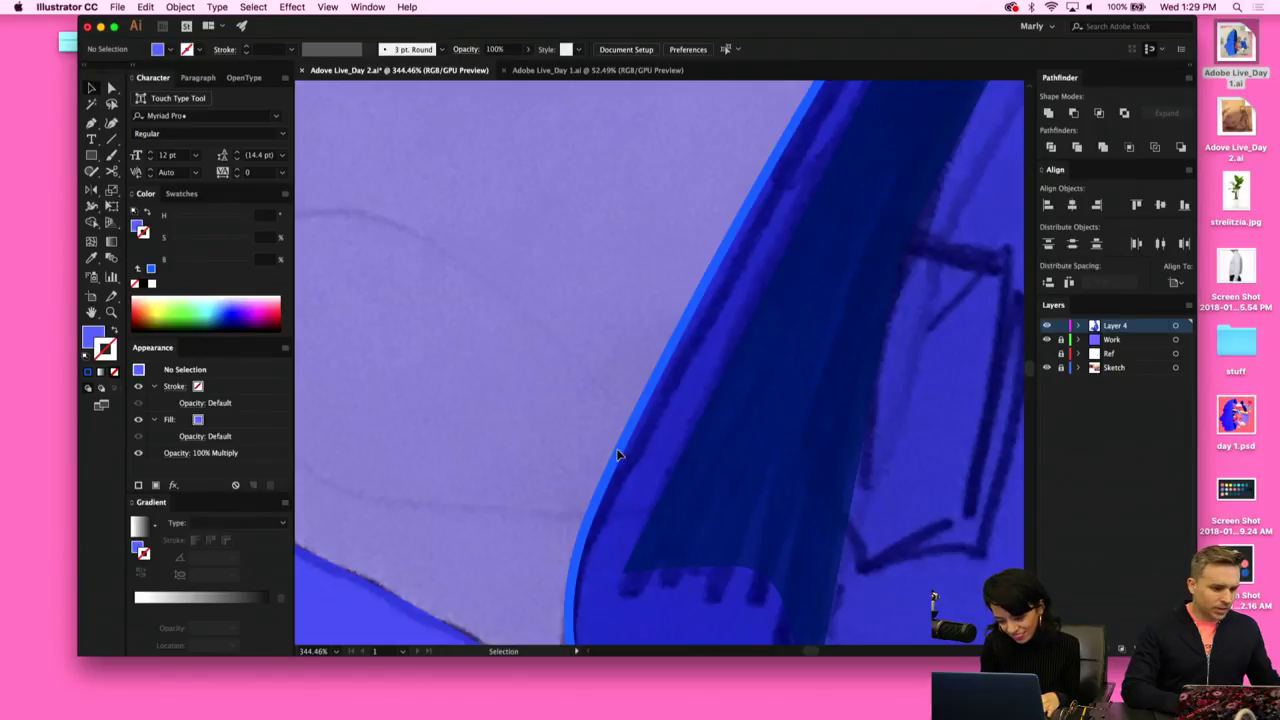
click(622, 454)
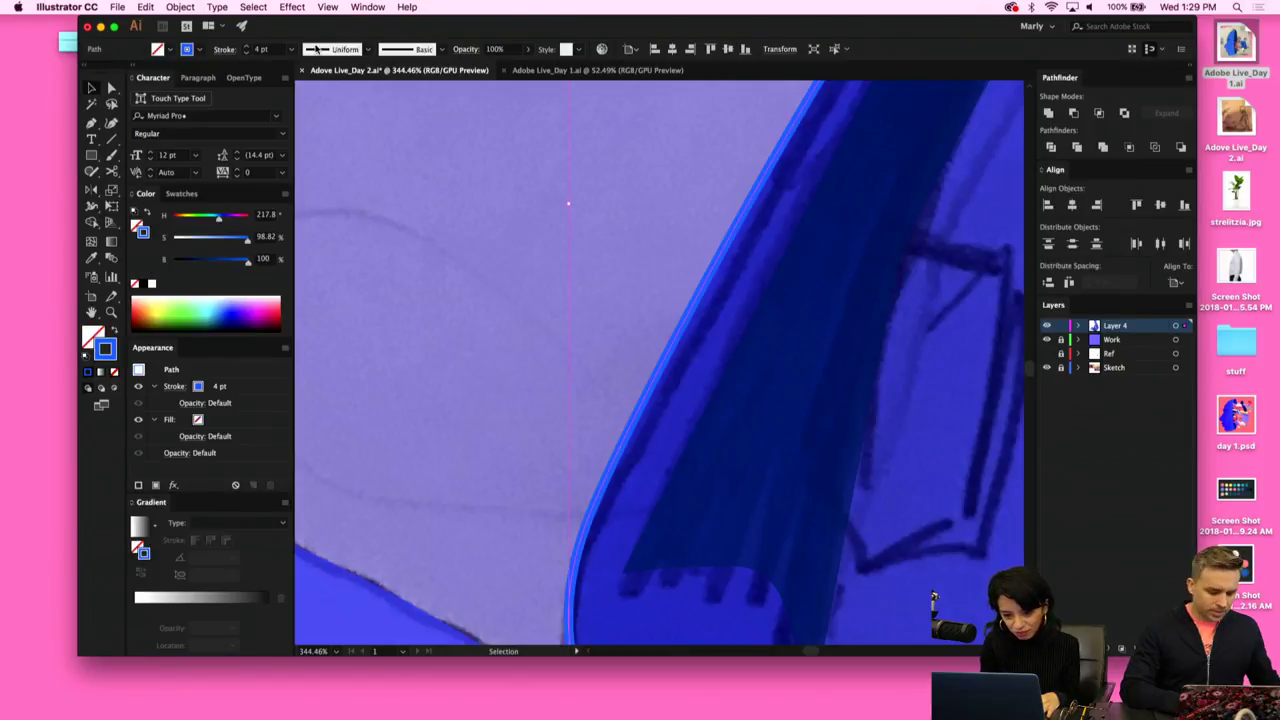
click(247, 46)
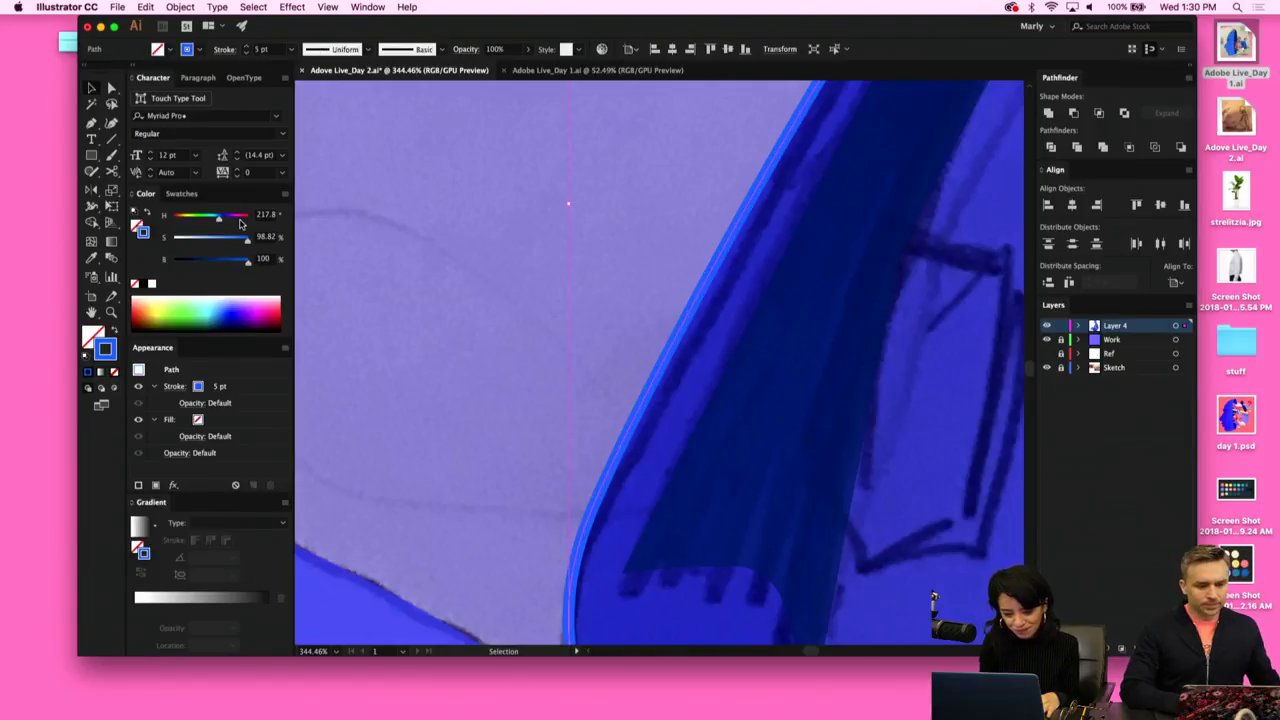
click(368, 49)
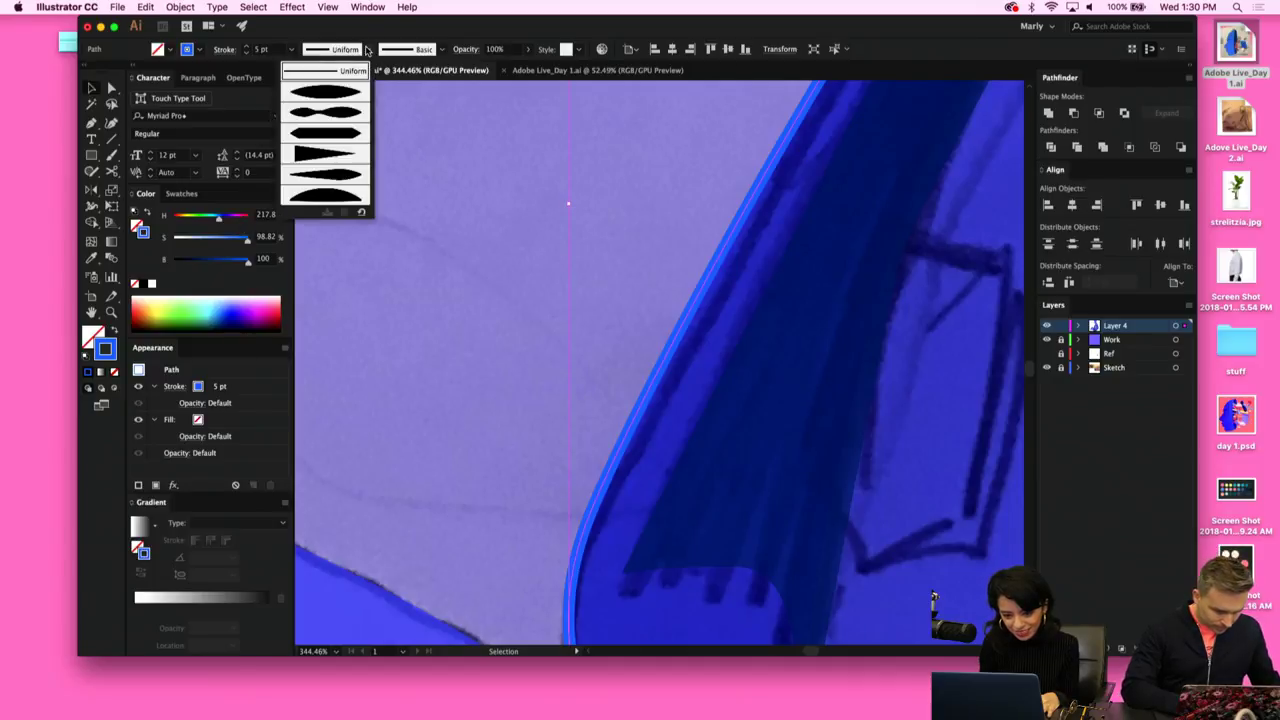
click(345, 90)
click(460, 282)
scroll(460, 282, down, 5)
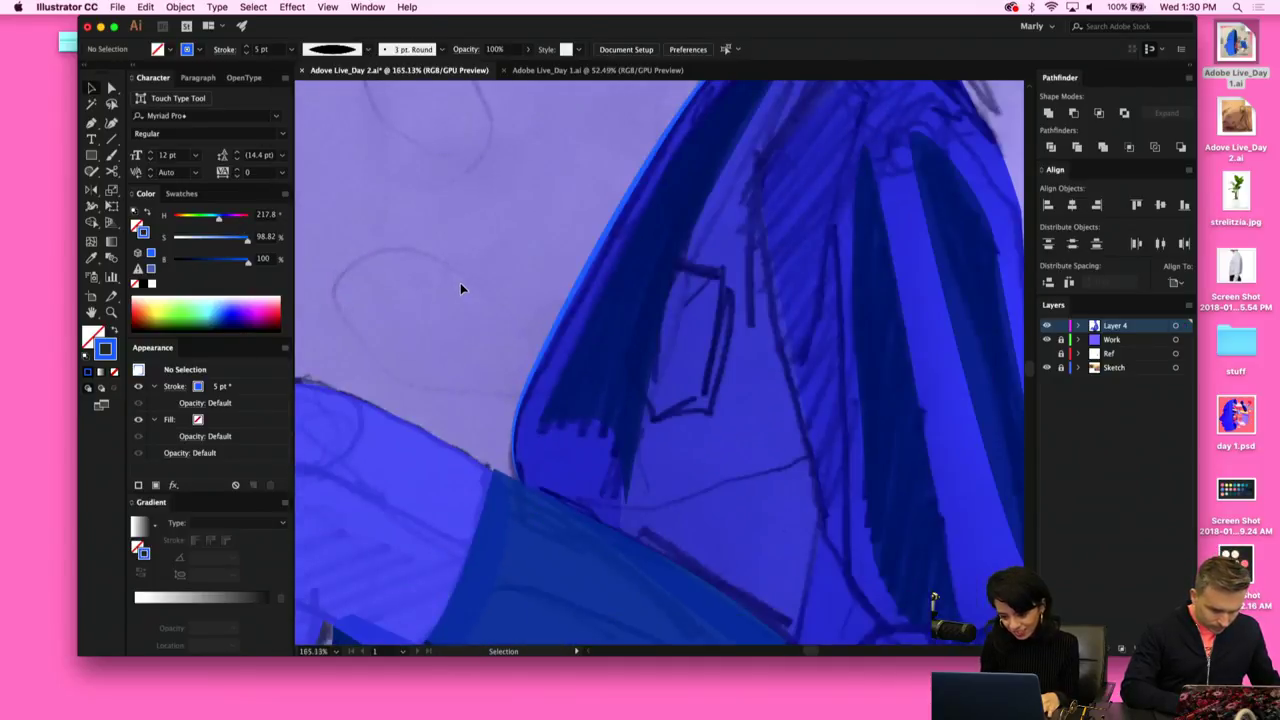
Draw a closed five-point pocket outline with the Pen tool over the sketched pocket on the jacket's front panel.
click(588, 298)
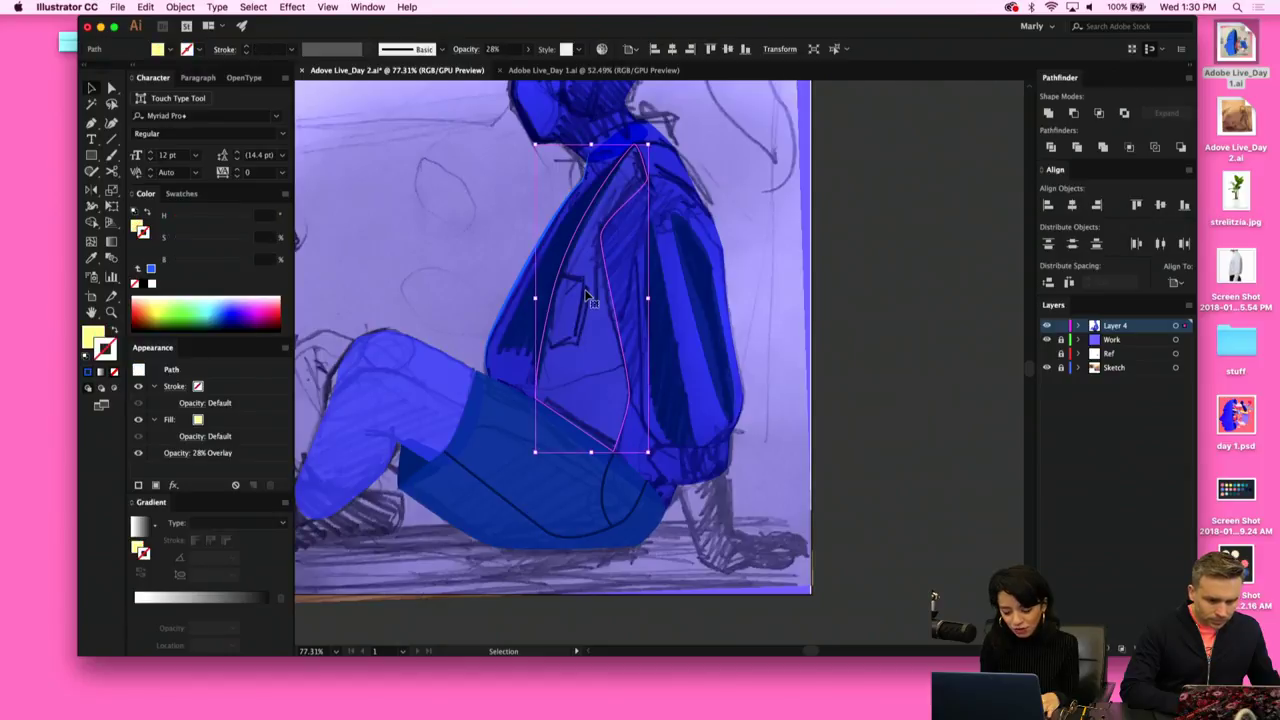
scroll(588, 298, up, 3)
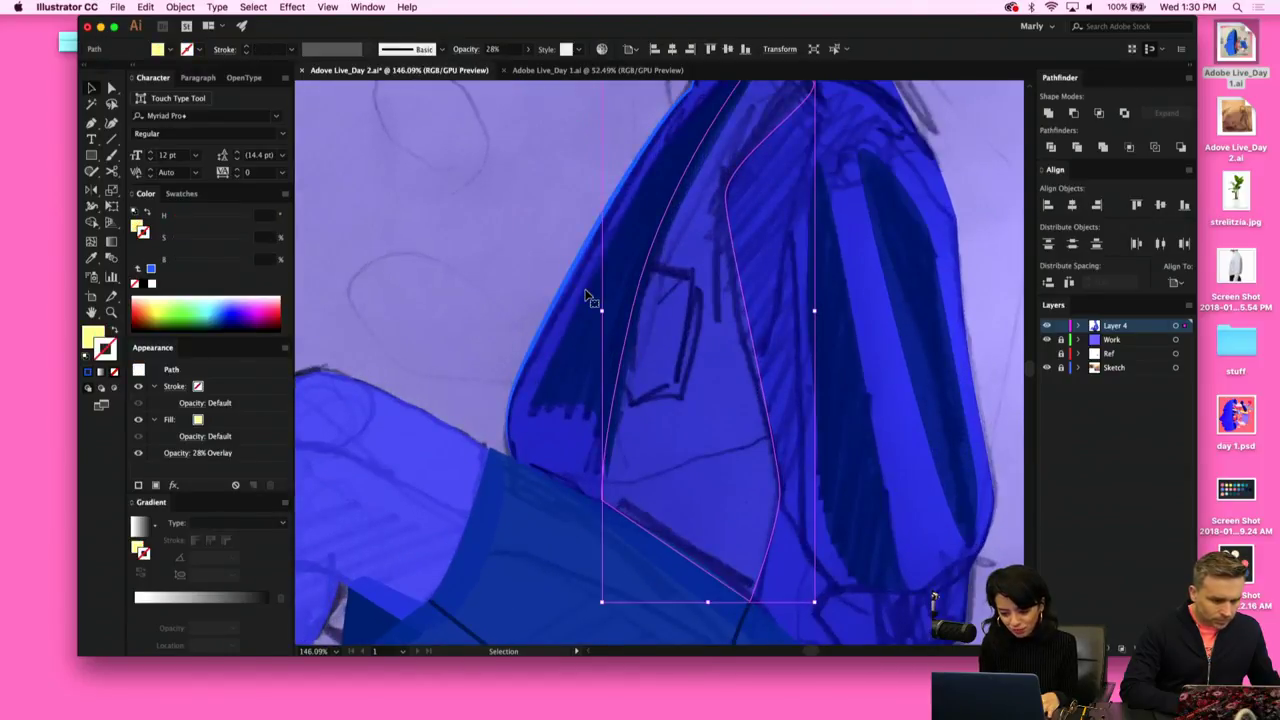
click(563, 294)
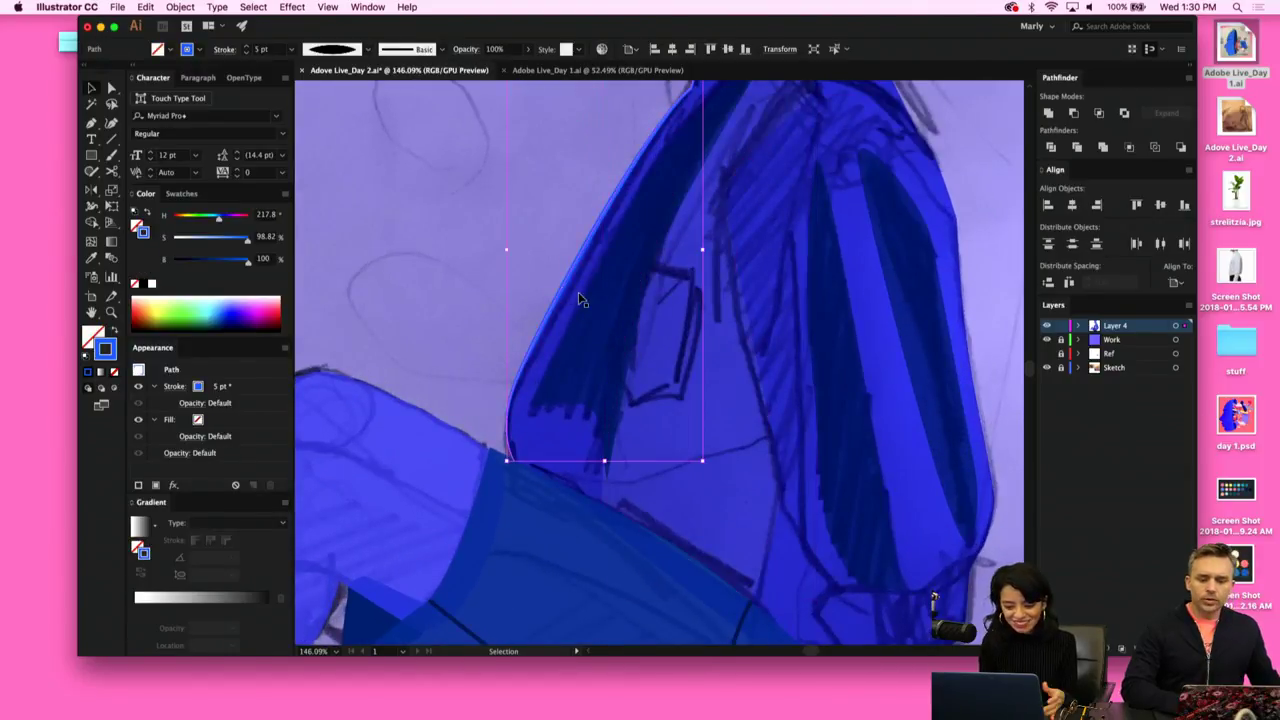
key(p)
click(708, 278)
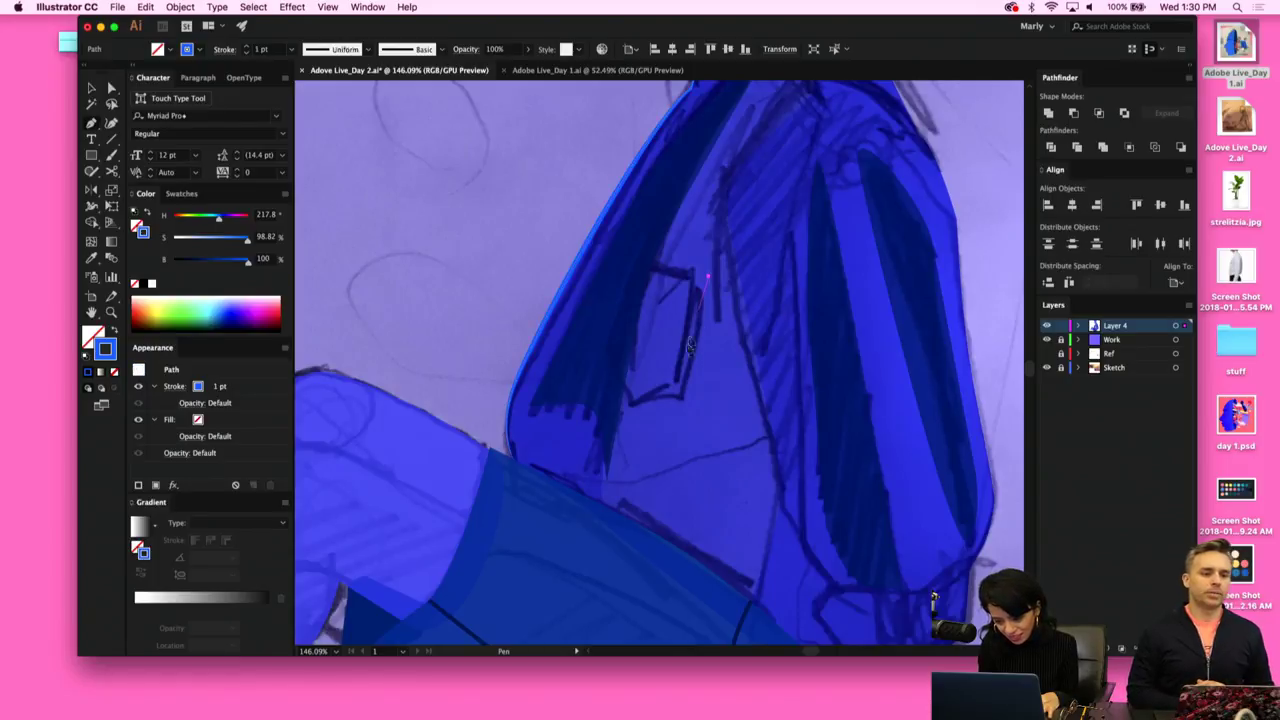
click(677, 392)
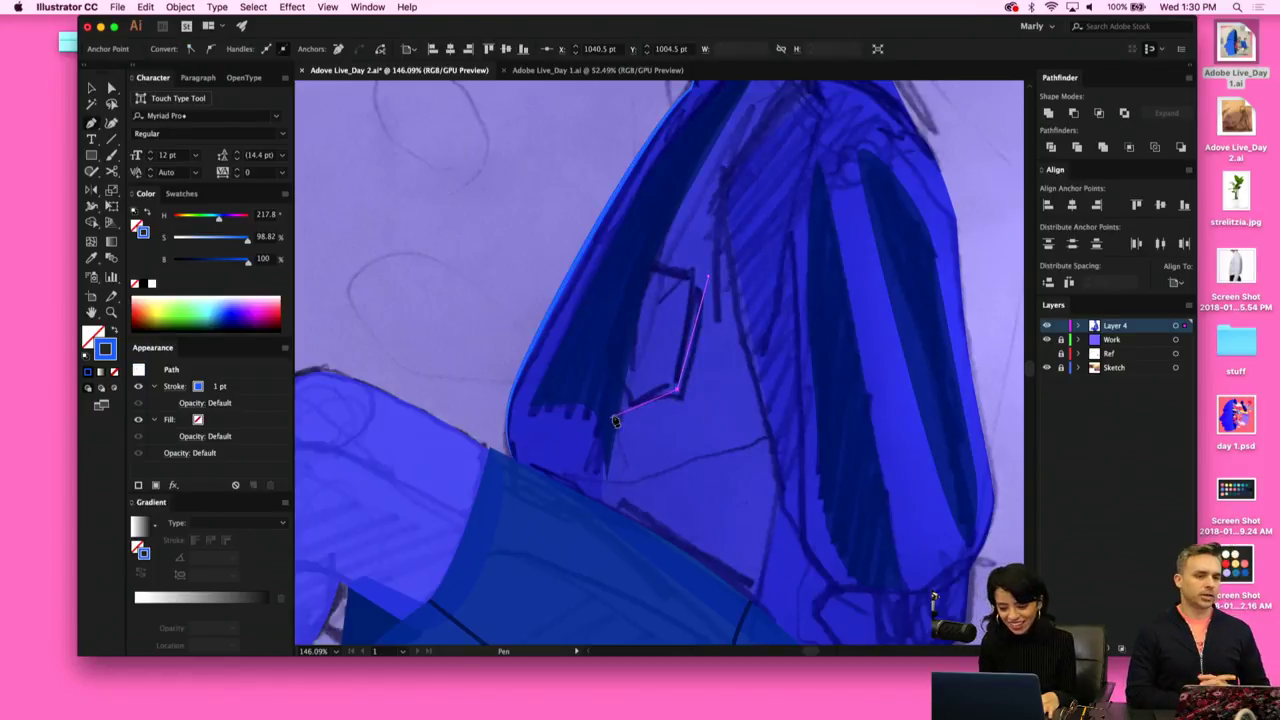
click(621, 407)
click(608, 360)
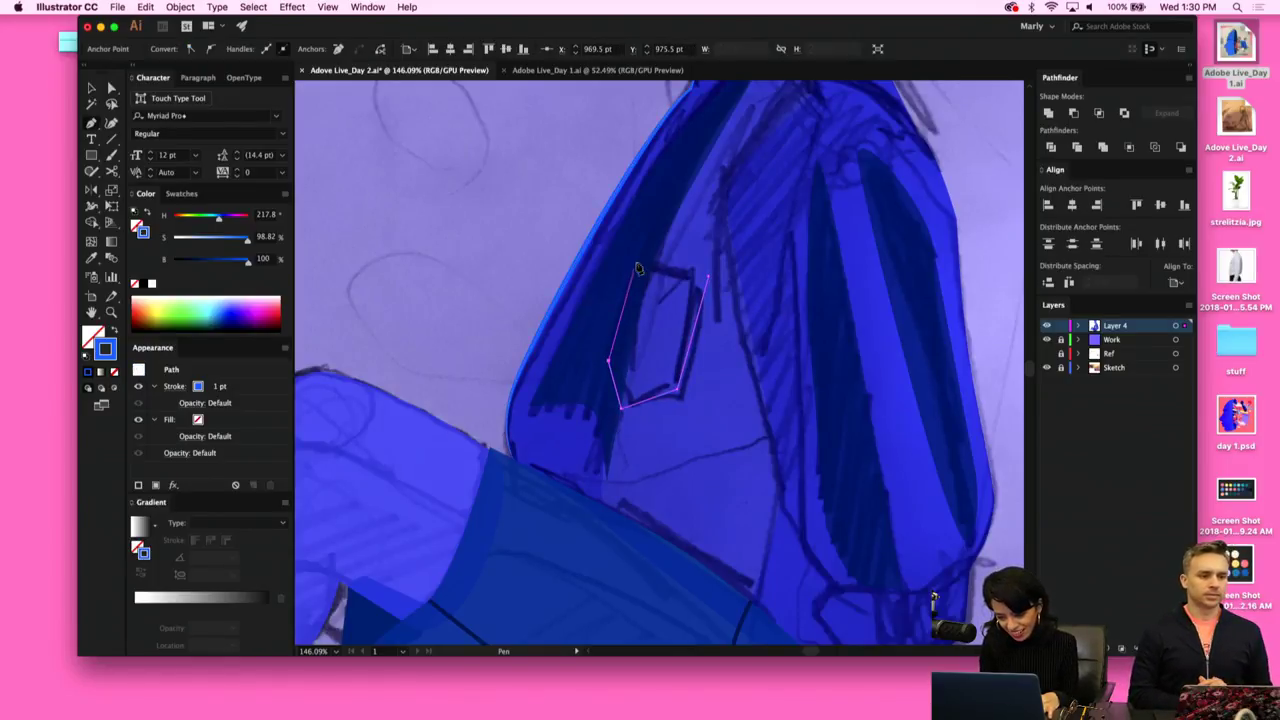
click(638, 263)
click(709, 278)
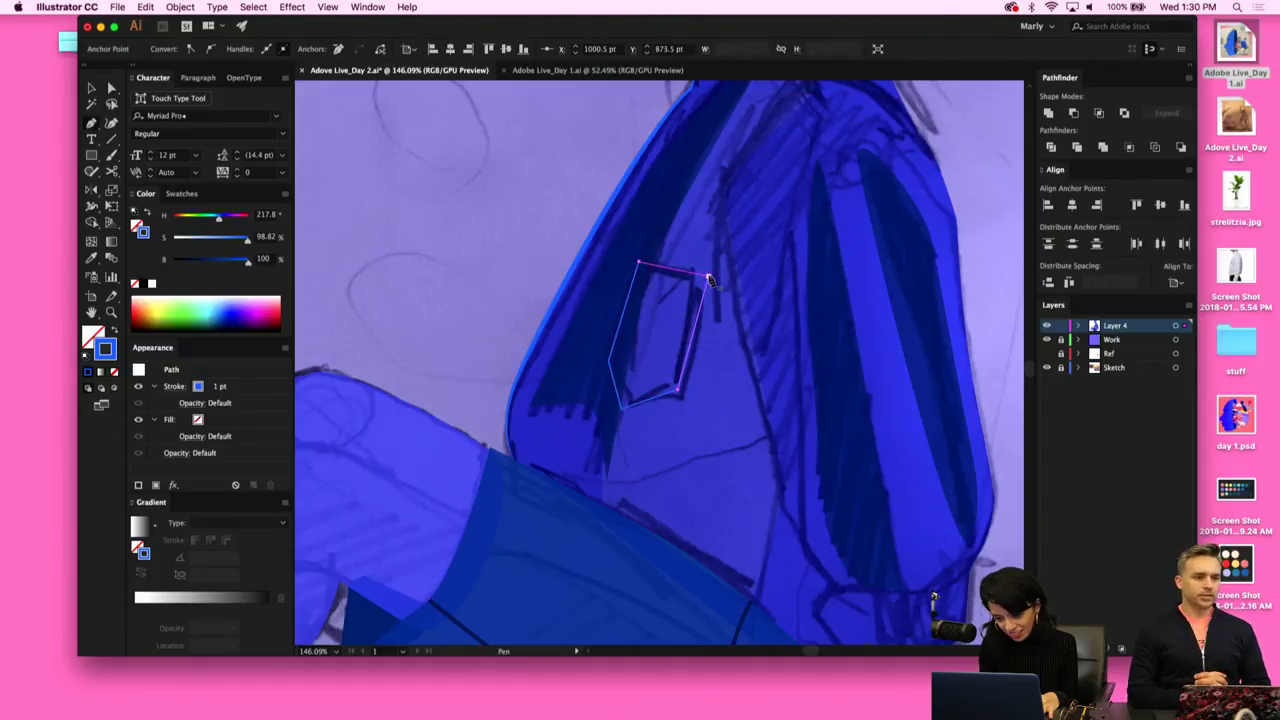
Raise the pocket's upper rear corner slightly and apply the jacket panel's pale yellow 28% Overlay style with the Eyedropper.
key(a)
drag(710, 282, 713, 270)
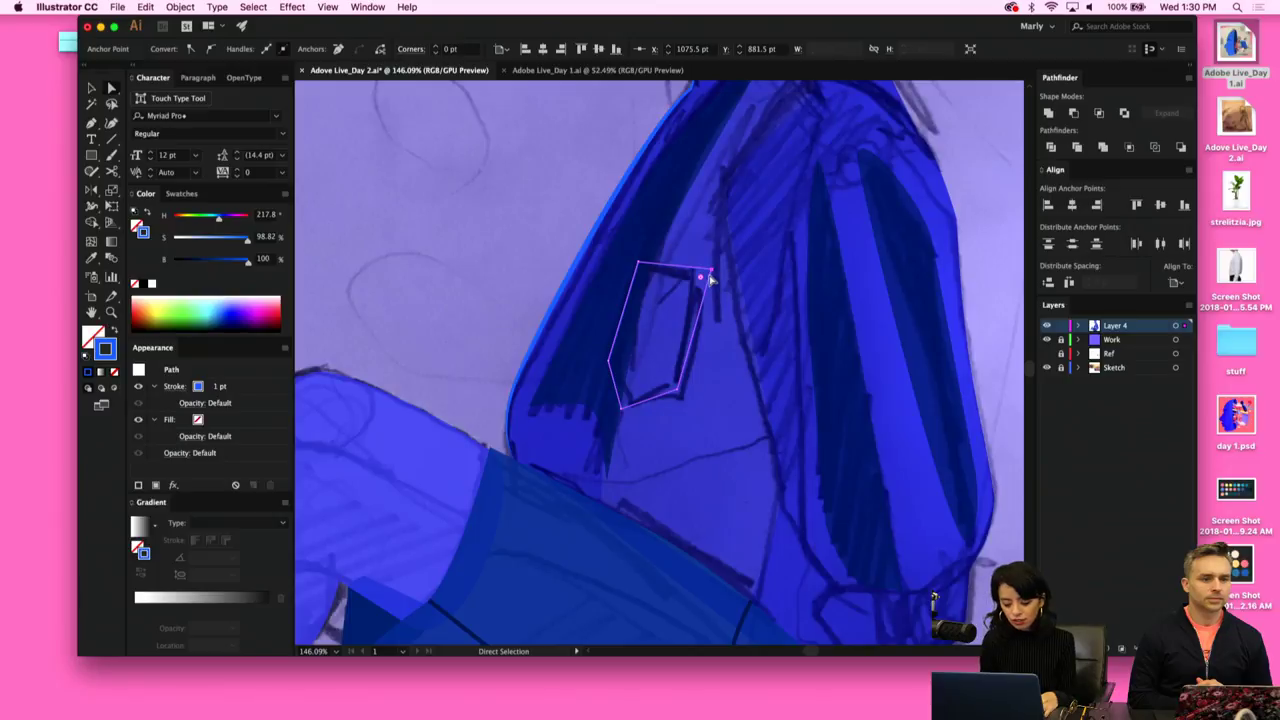
key(i)
click(726, 467)
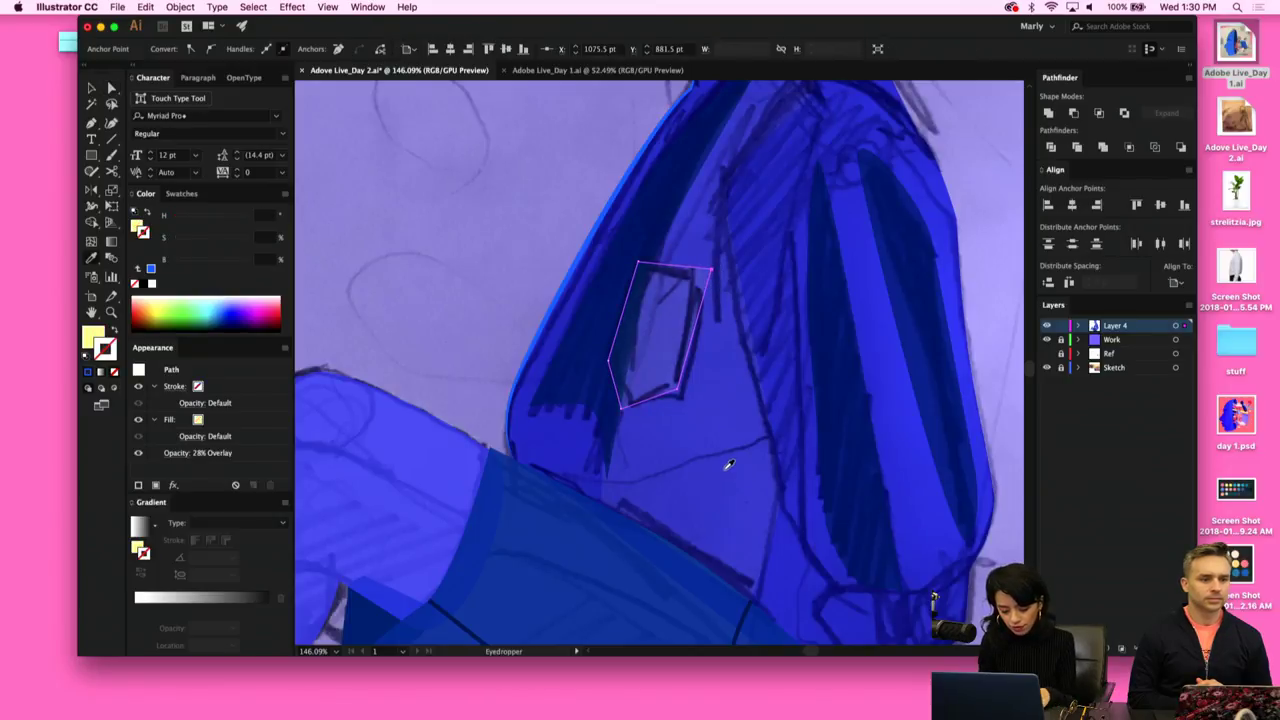
Try moving the pocket toward the jacket's front edge and deleting it, and undo both changes.
key(v)
drag(676, 393, 653, 384)
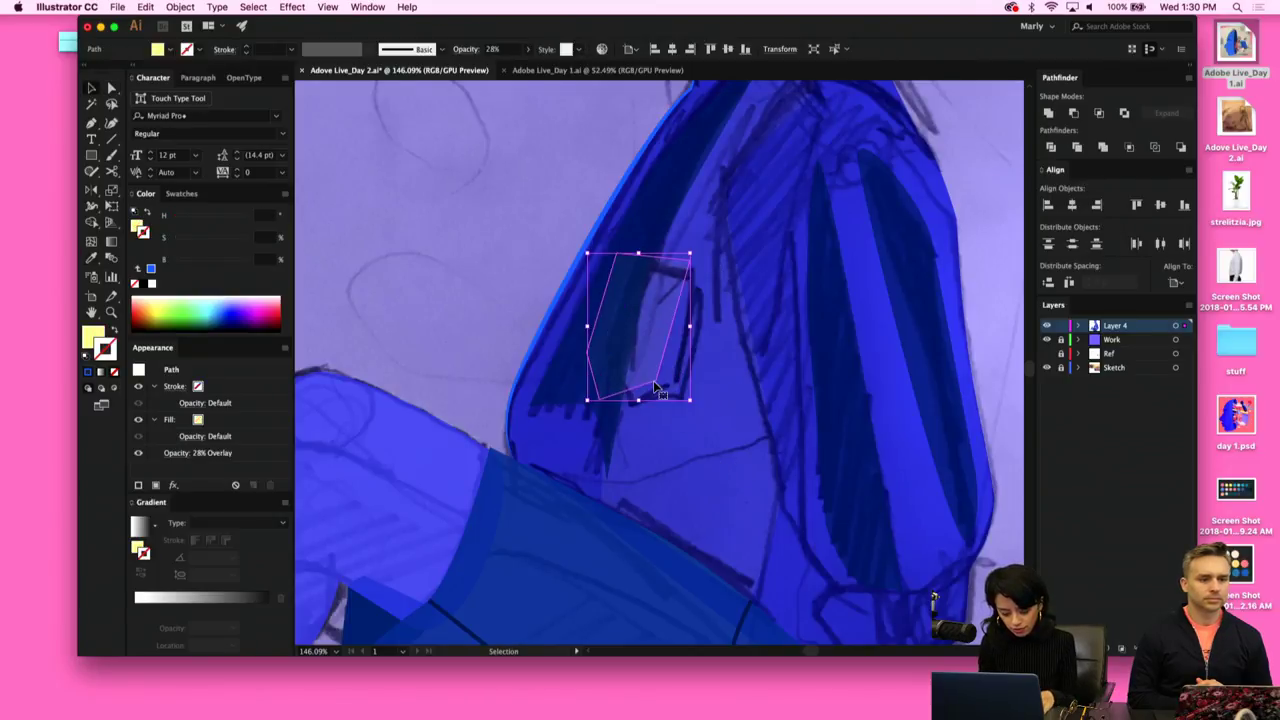
key(Delete)
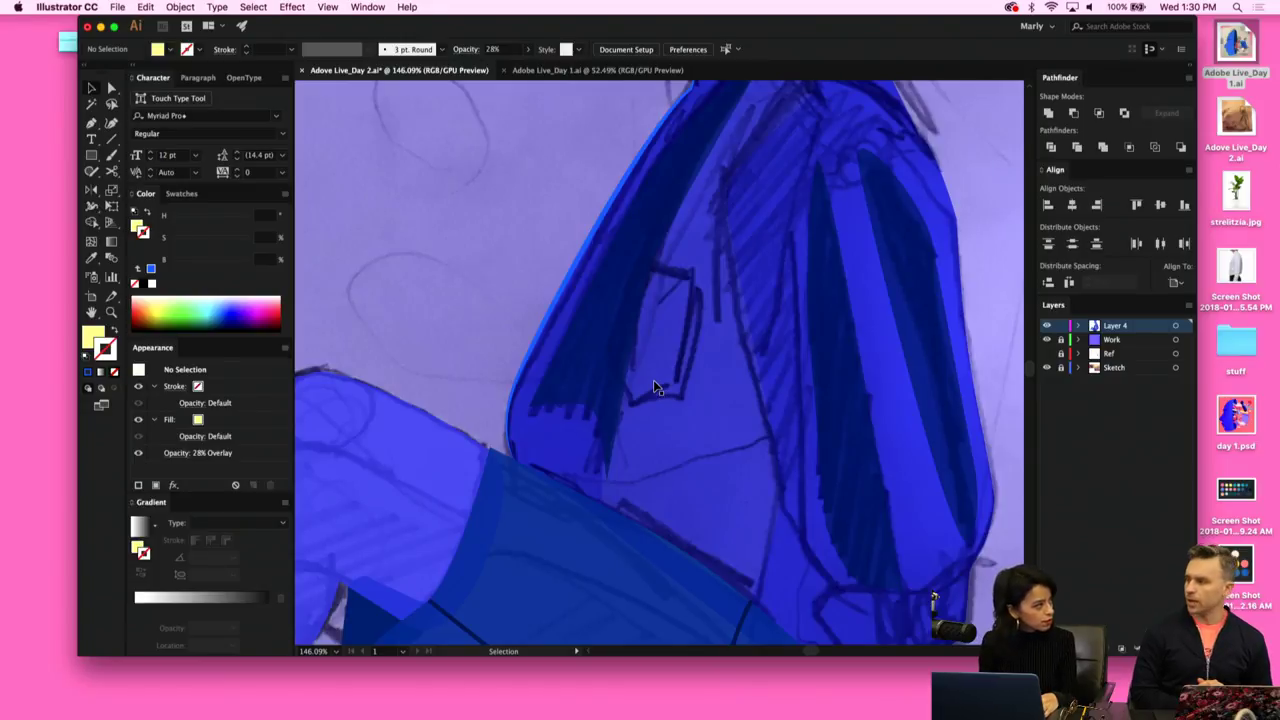
click(653, 364)
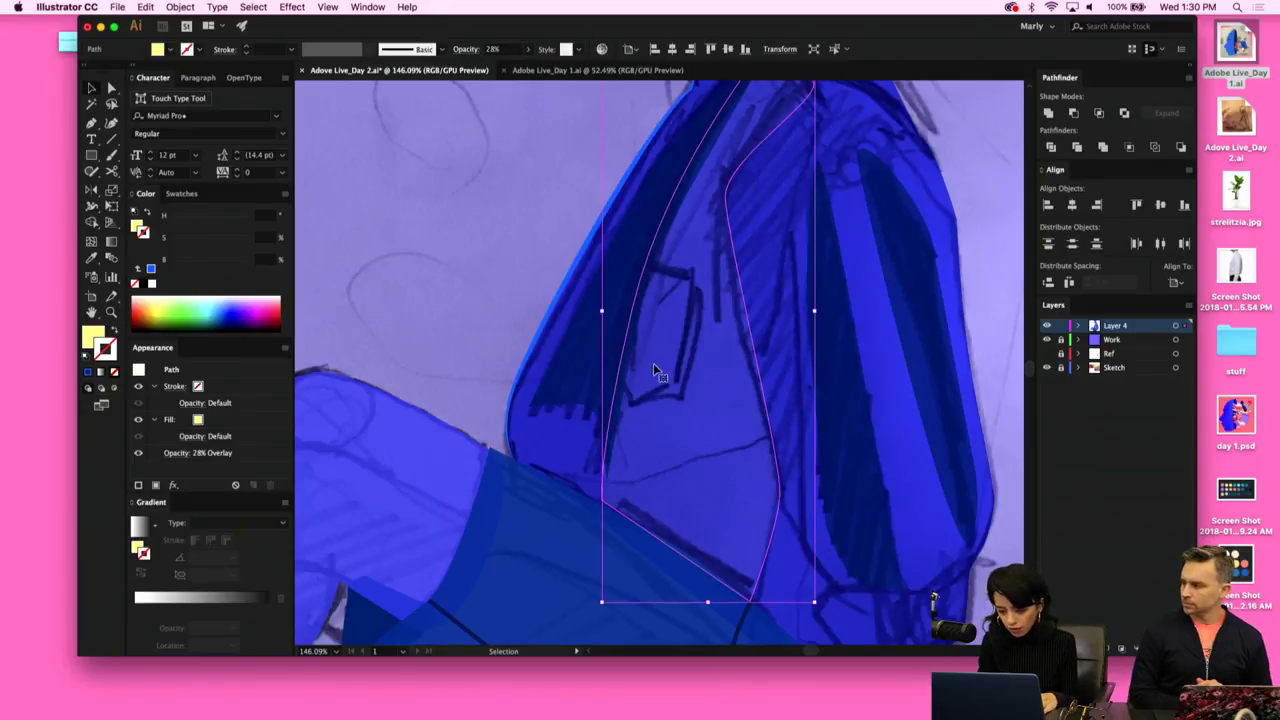
key(super+z)
drag(721, 404, 648, 358)
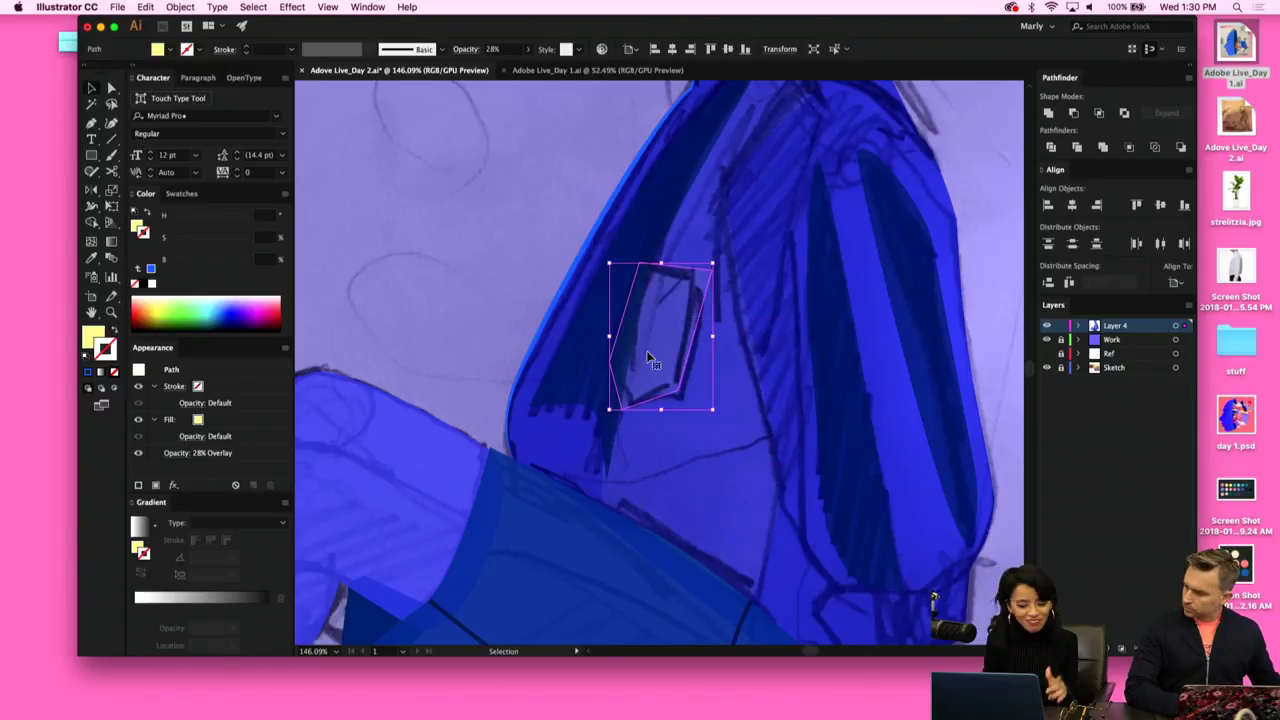
Curve the pocket's front edge with the Anchor Point tool and lower its upper rear corner.
key(plus)
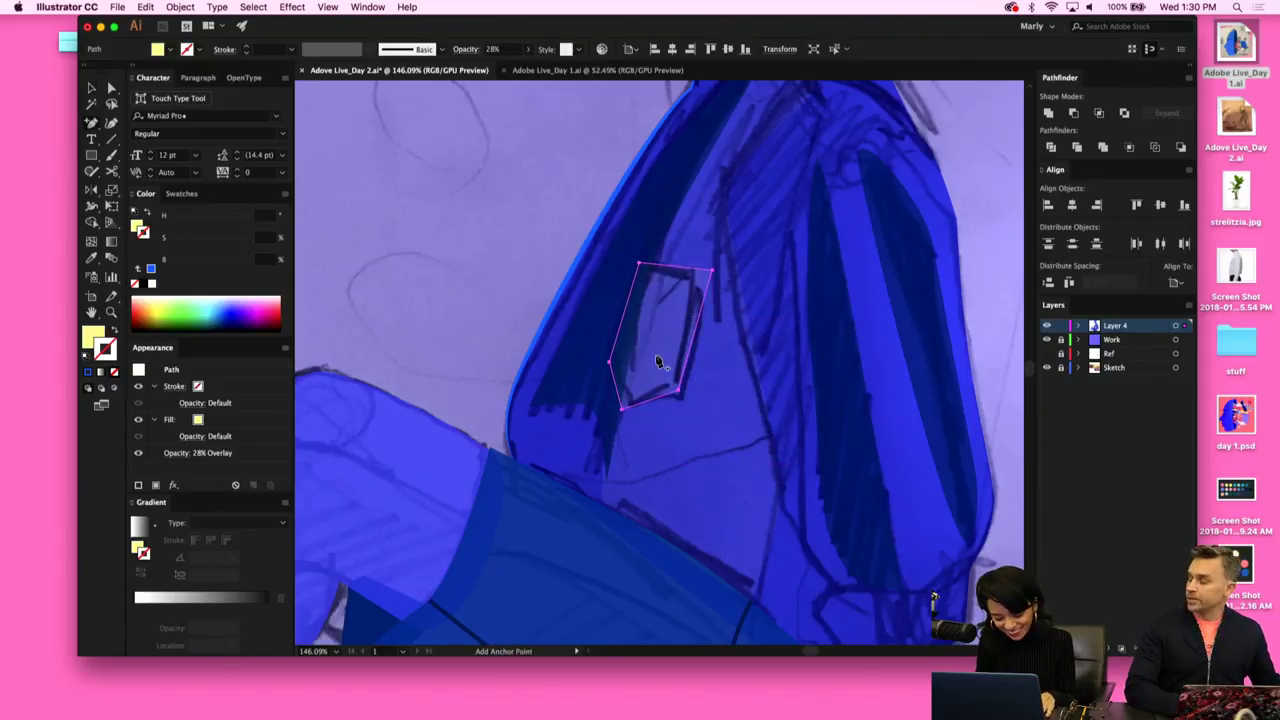
key(shift+c)
drag(621, 409, 607, 342)
drag(639, 263, 708, 287)
key(a)
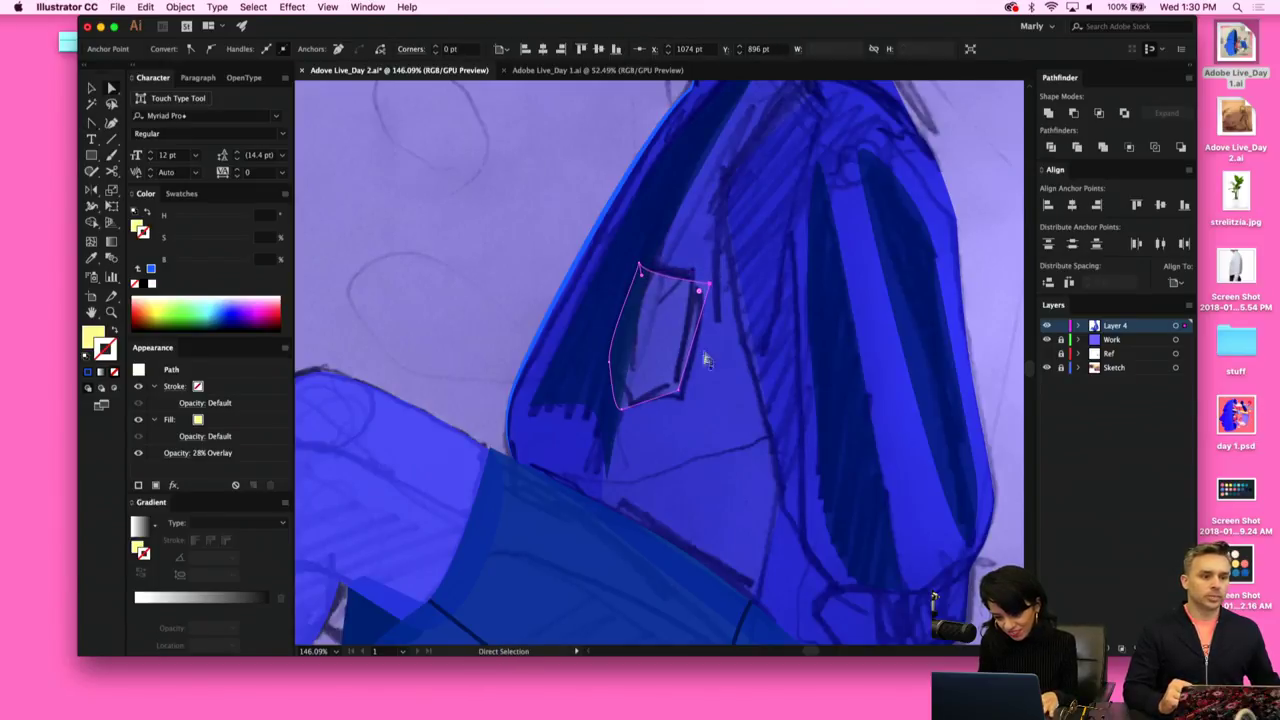
click(608, 366)
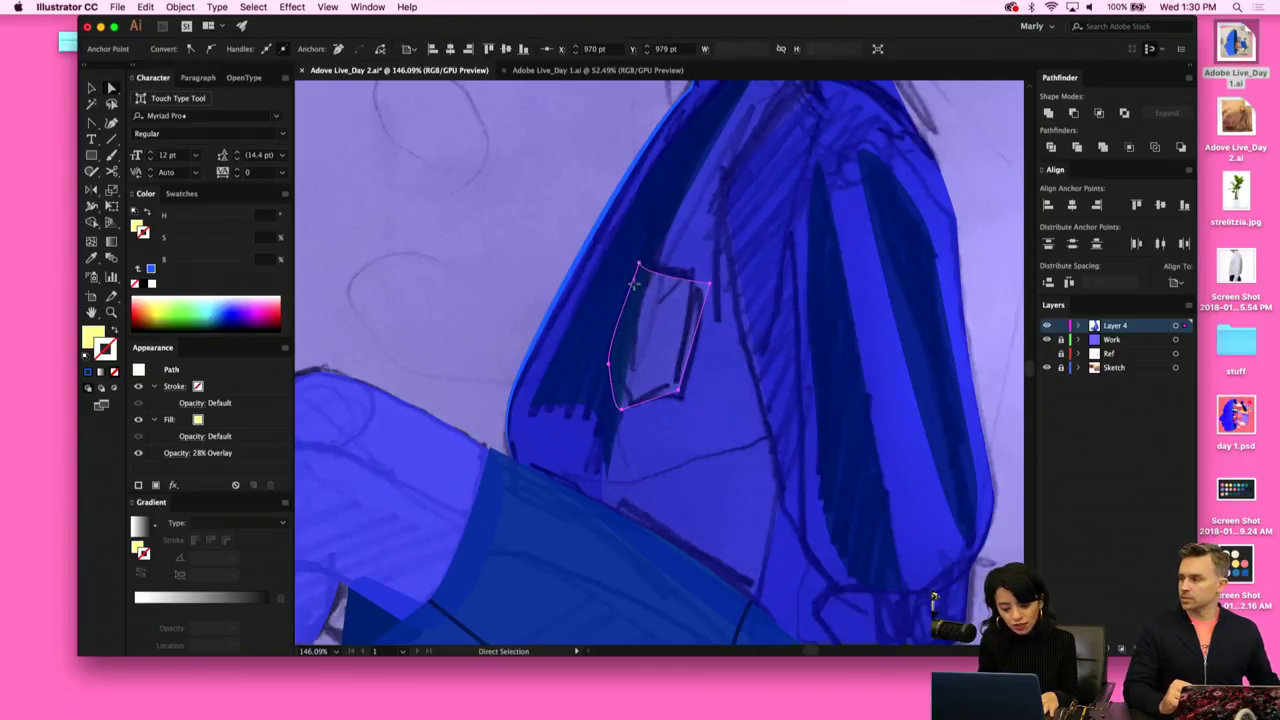
super+click(635, 284)
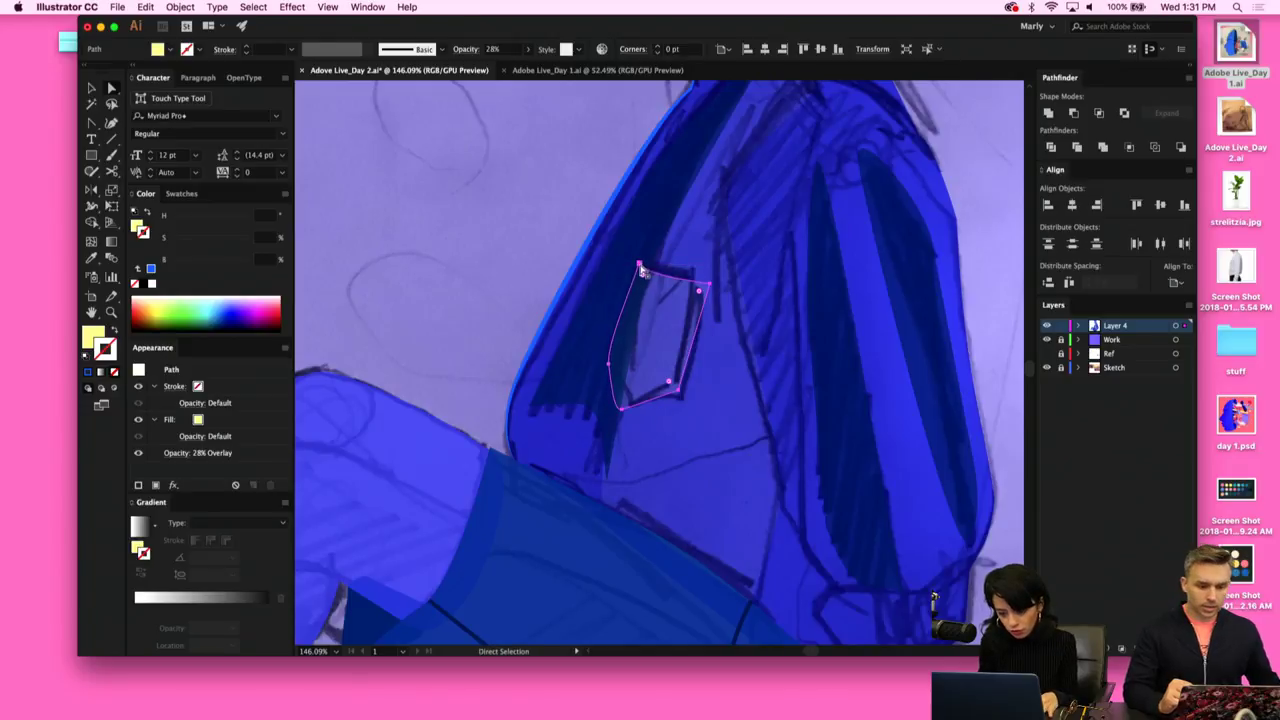
Shift the whole pocket shape slightly toward the back of the jacket panel, closer to the sketched pocket.
click(651, 442)
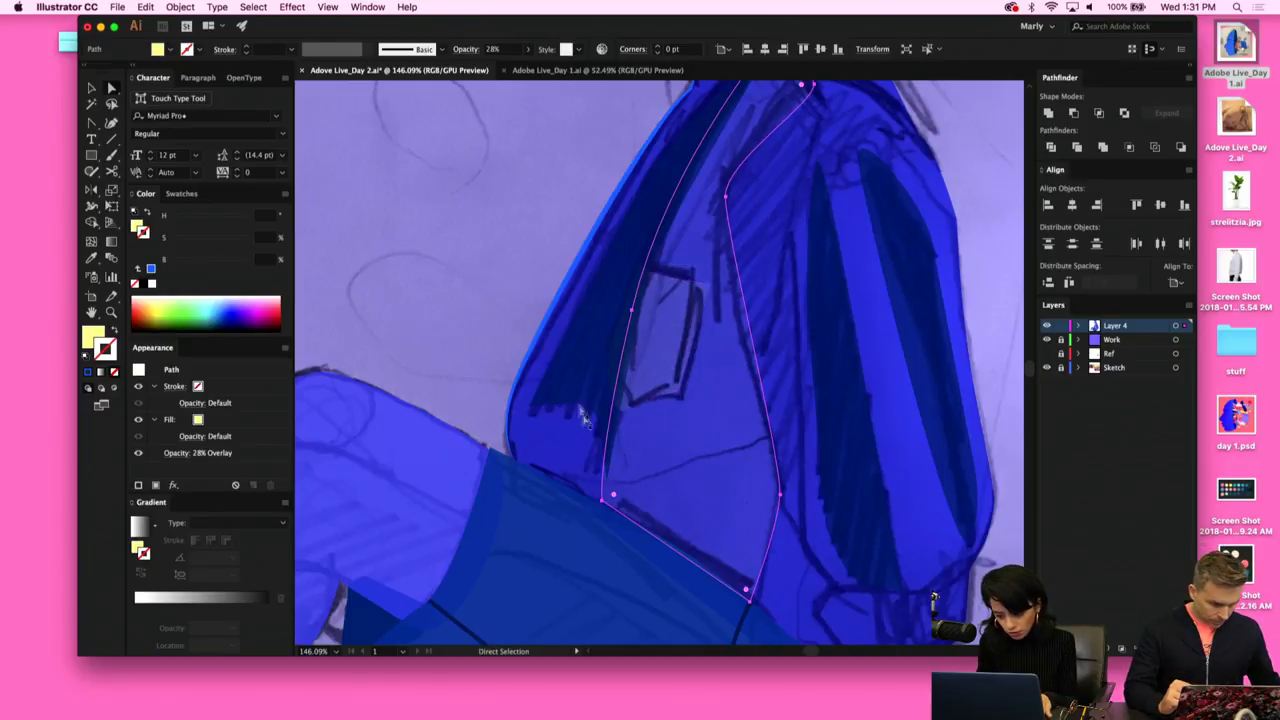
click(584, 375)
click(655, 379)
drag(652, 373, 659, 375)
Try the pocket's Overlay opacity at 81%.
key(i)
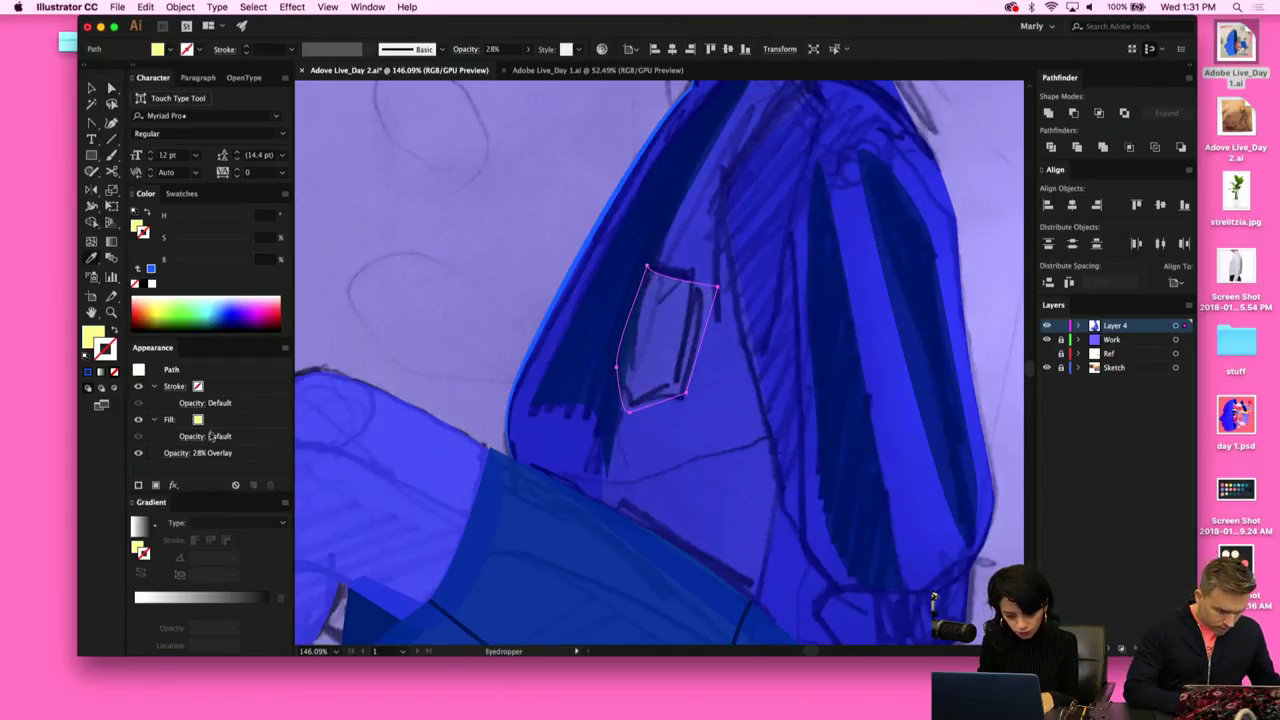
click(180, 455)
click(177, 454)
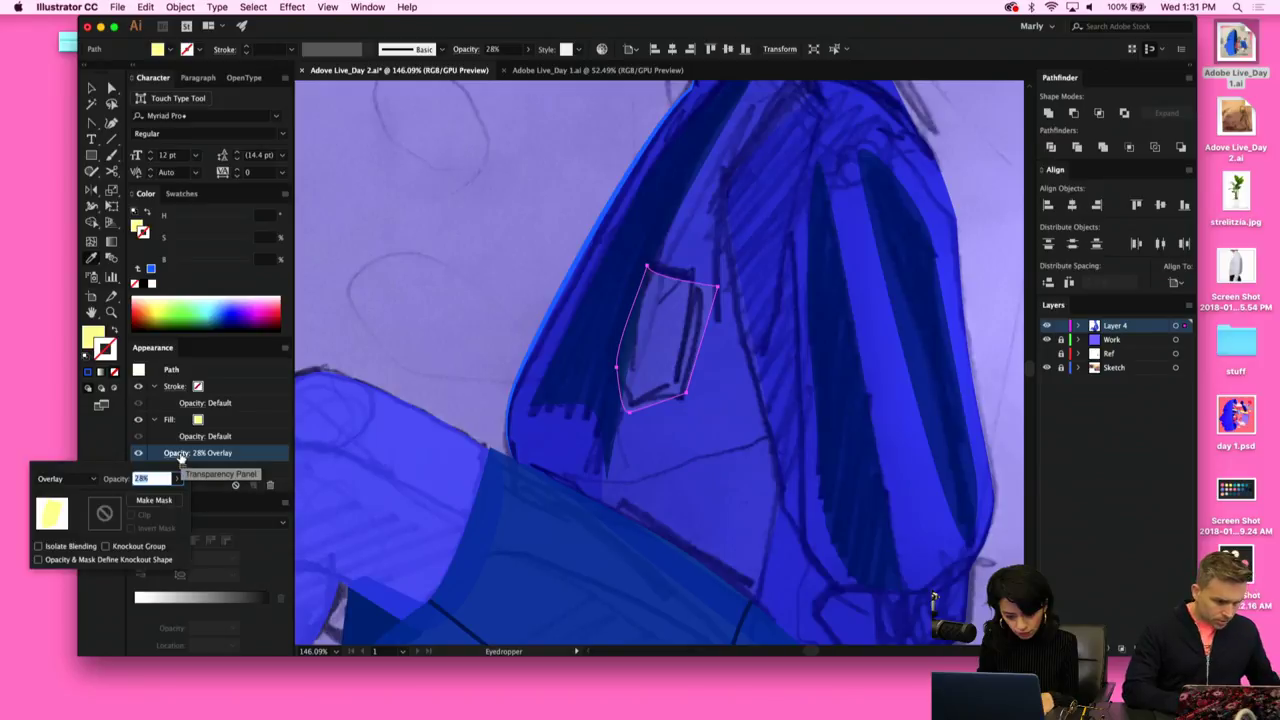
drag(165, 495, 165, 496)
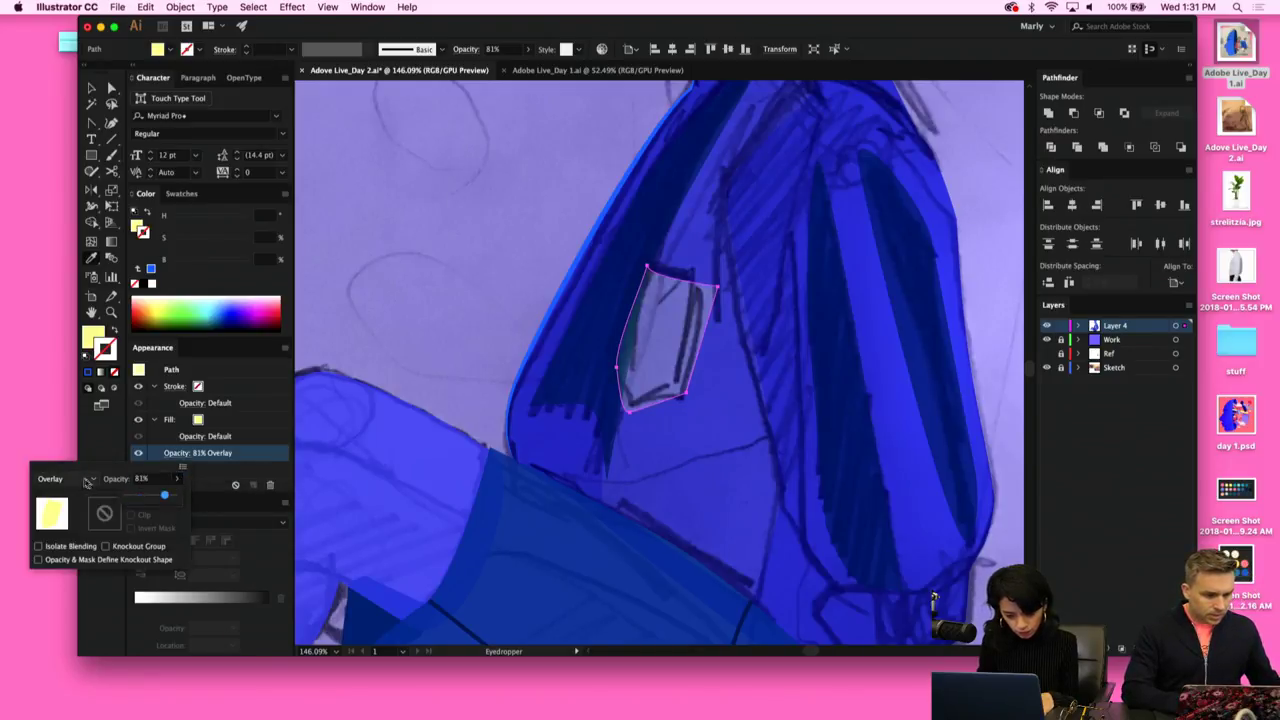
Apply the leg's blue fill at 74% opacity to the pocket with the Eyedropper and deselect it.
click(394, 474)
click(394, 474)
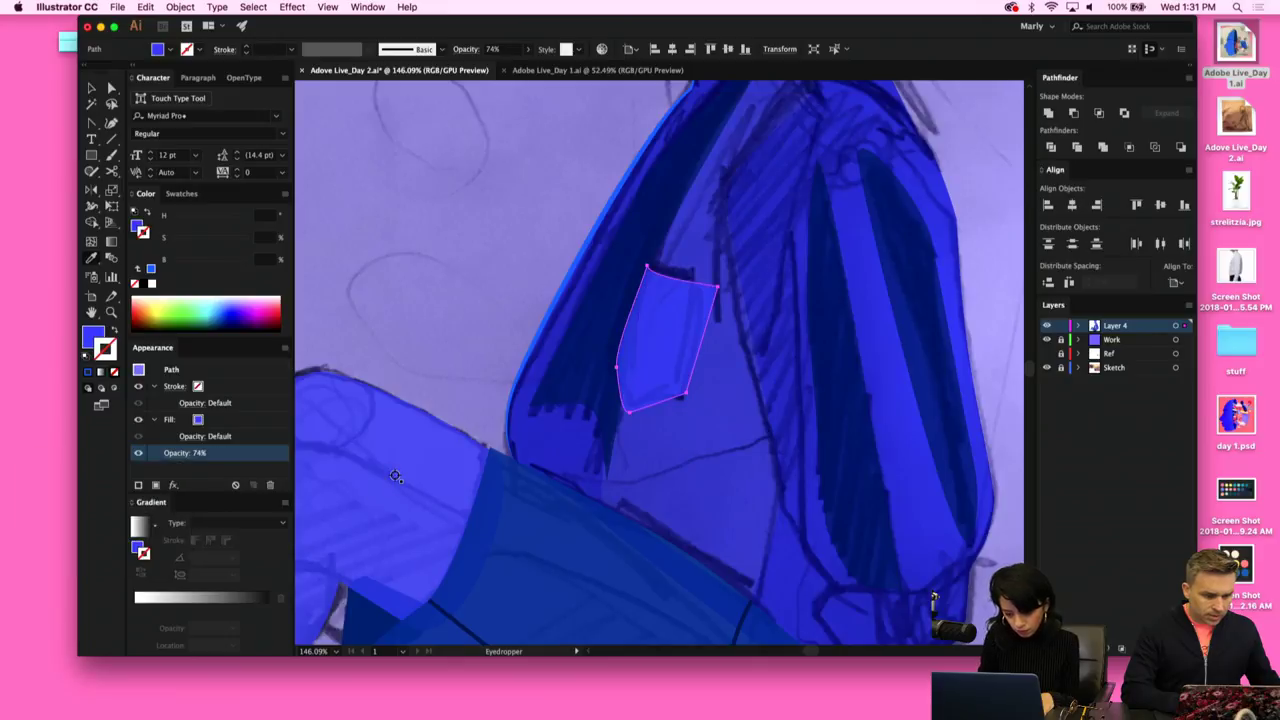
key(v)
click(376, 369)
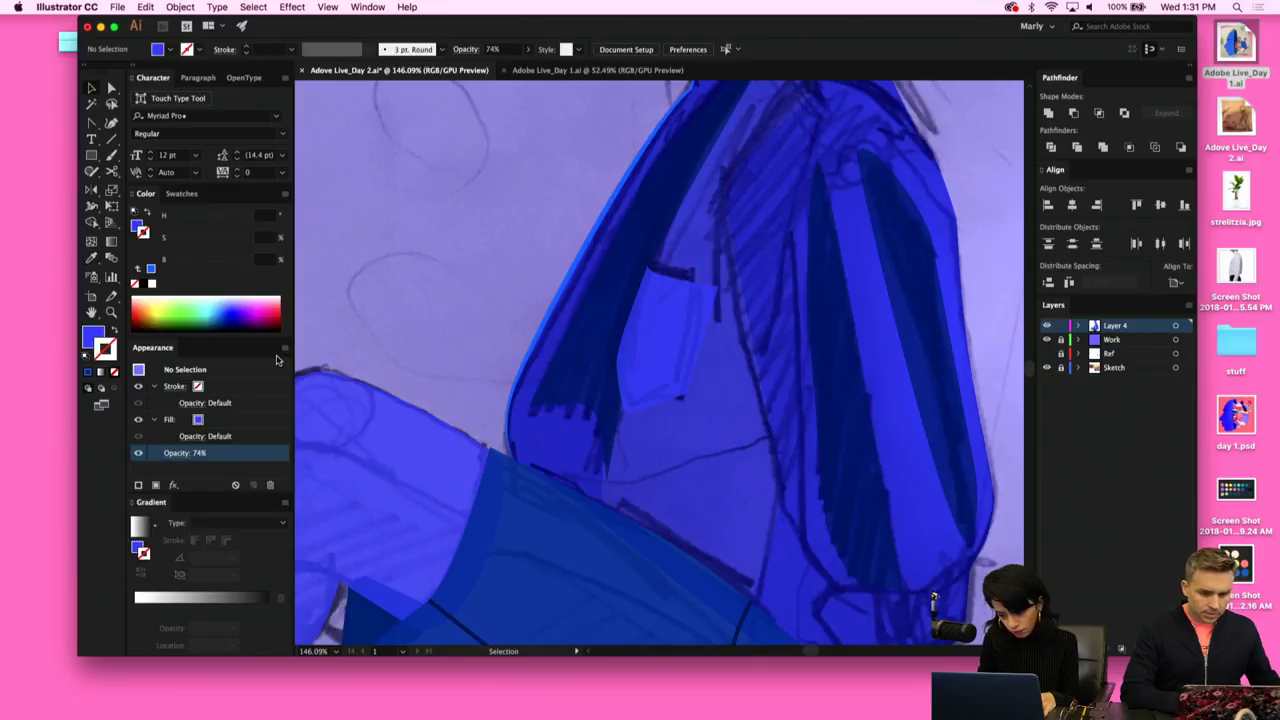
Examine the whole seated figure with its new pocket against the sketch.
key(super+minus)
key(super+minus)
key(super+minus)
scroll(566, 336, left, 4)
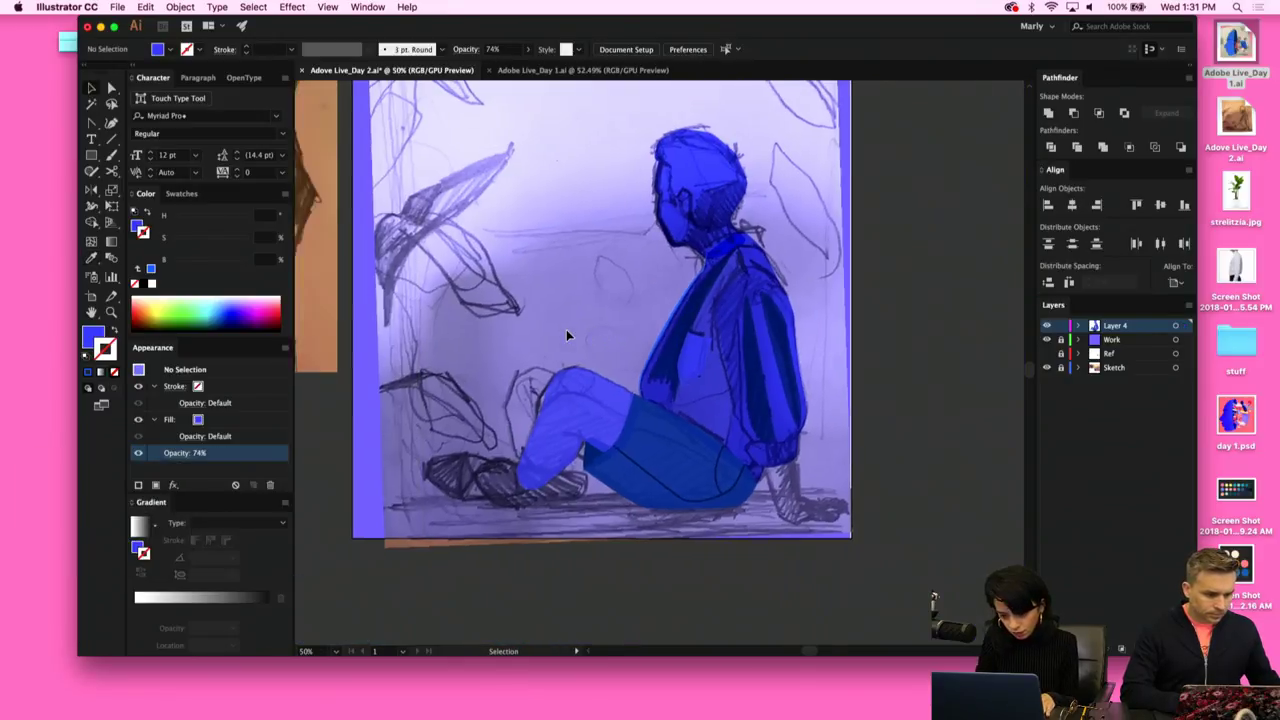
scroll(566, 330, down, 2)
scroll(566, 330, up, 3)
scroll(566, 330, left, 3)
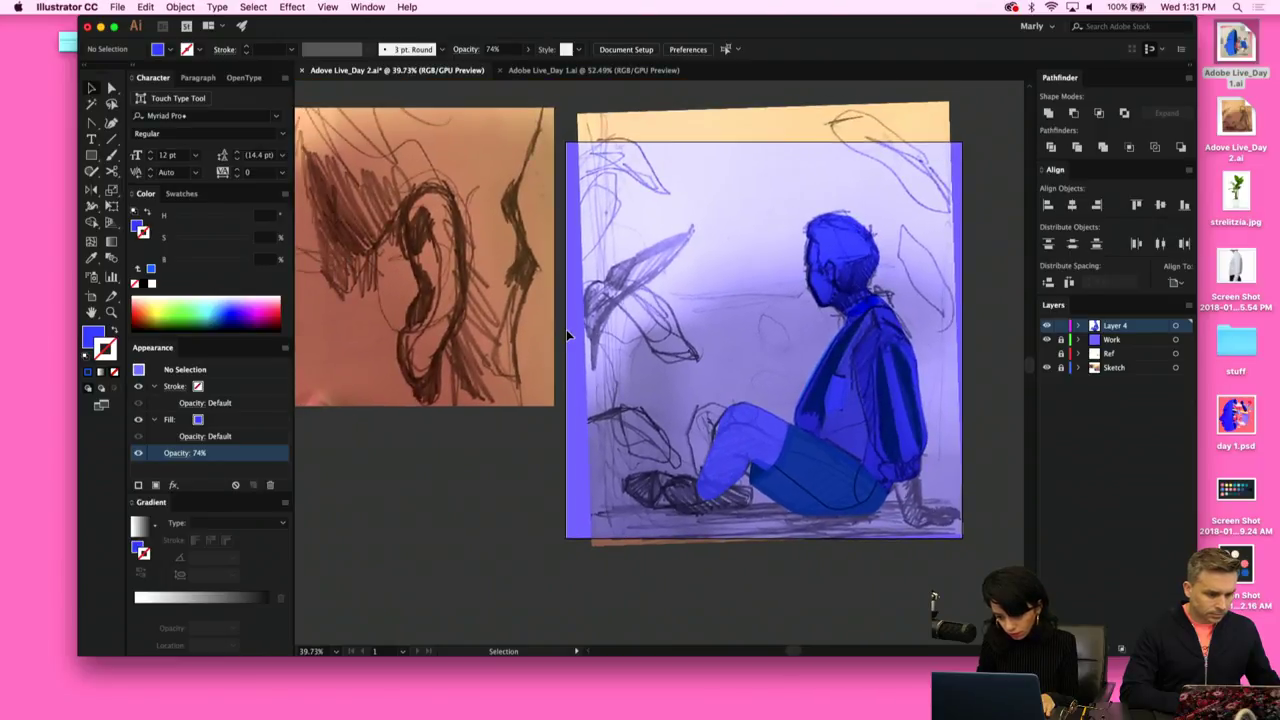
Switch to full-screen mode and draw the near shoe as a closed six-point blue shape over the sketched foot below the leg.
scroll(730, 420, up, 5)
key(p)
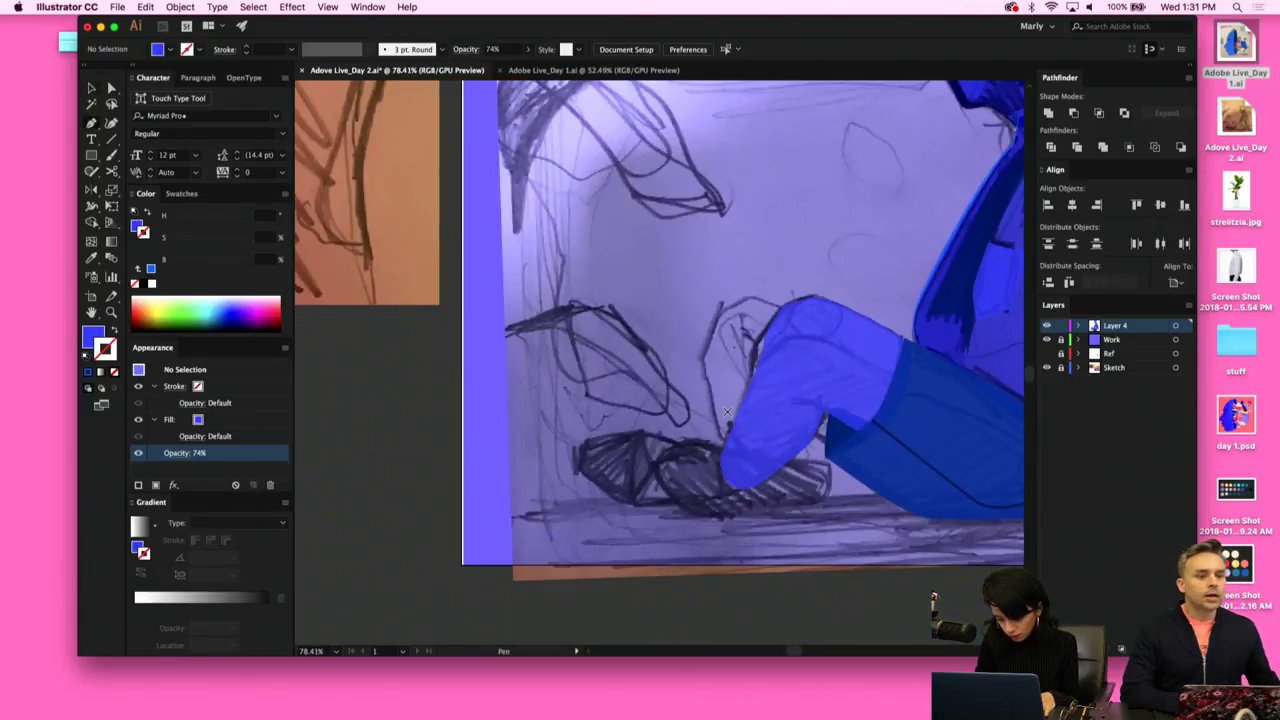
scroll(831, 540, right, 3)
key(f)
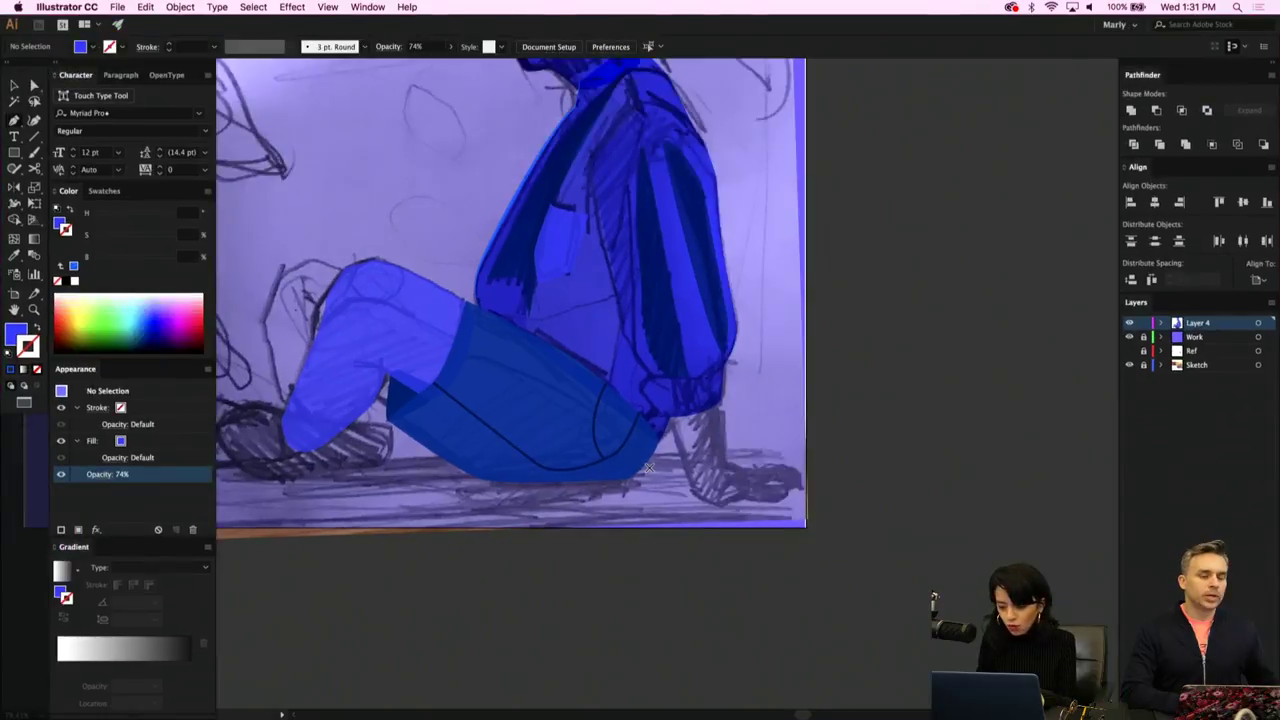
scroll(648, 467, up, 5)
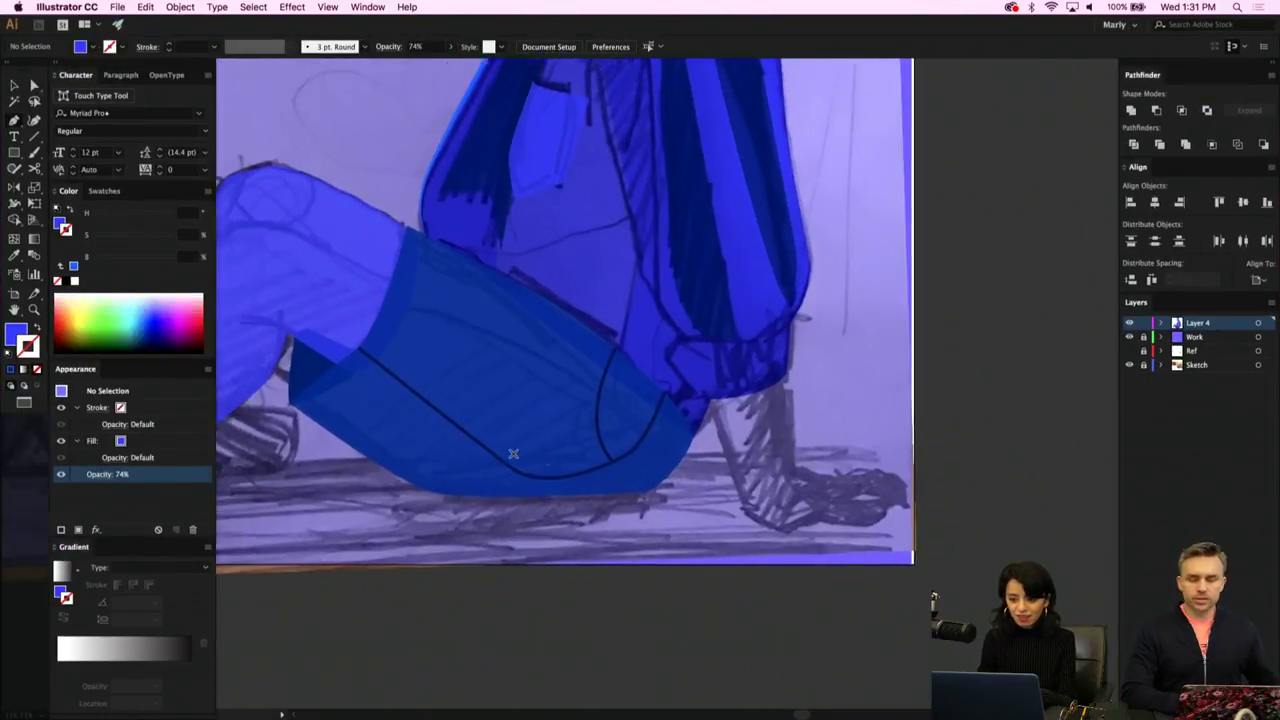
scroll(512, 453, up, 1)
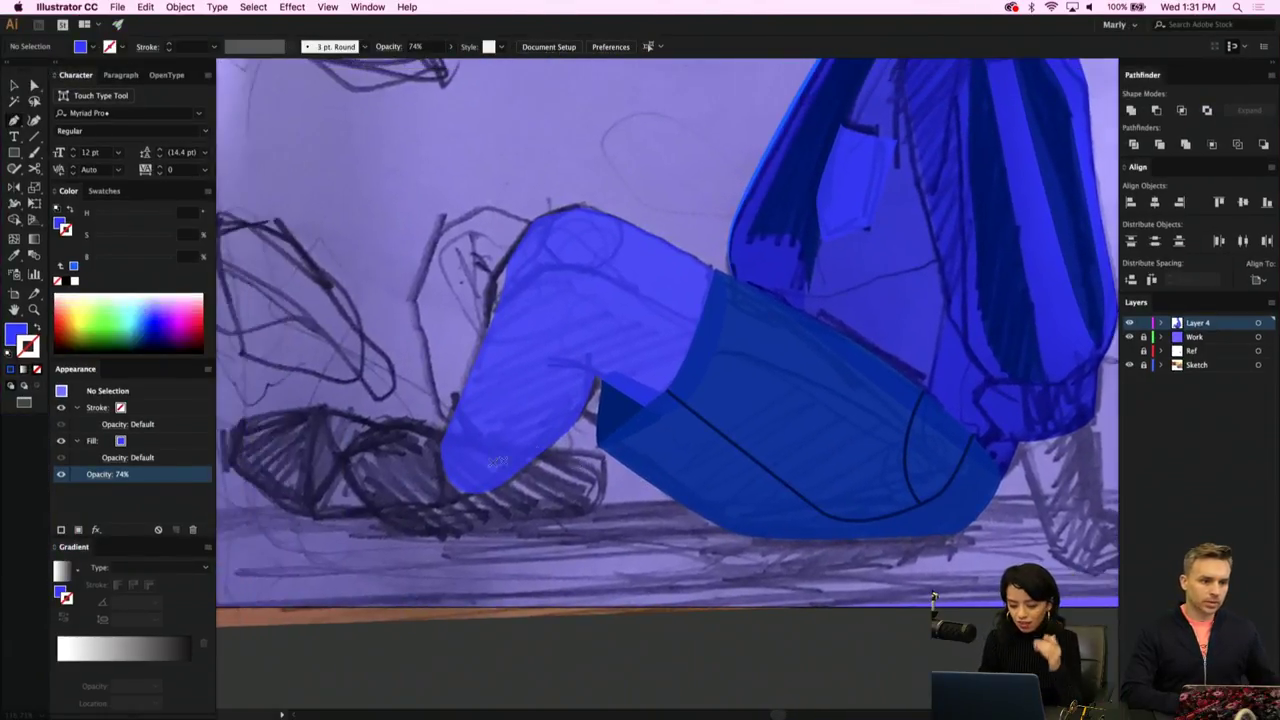
click(558, 458)
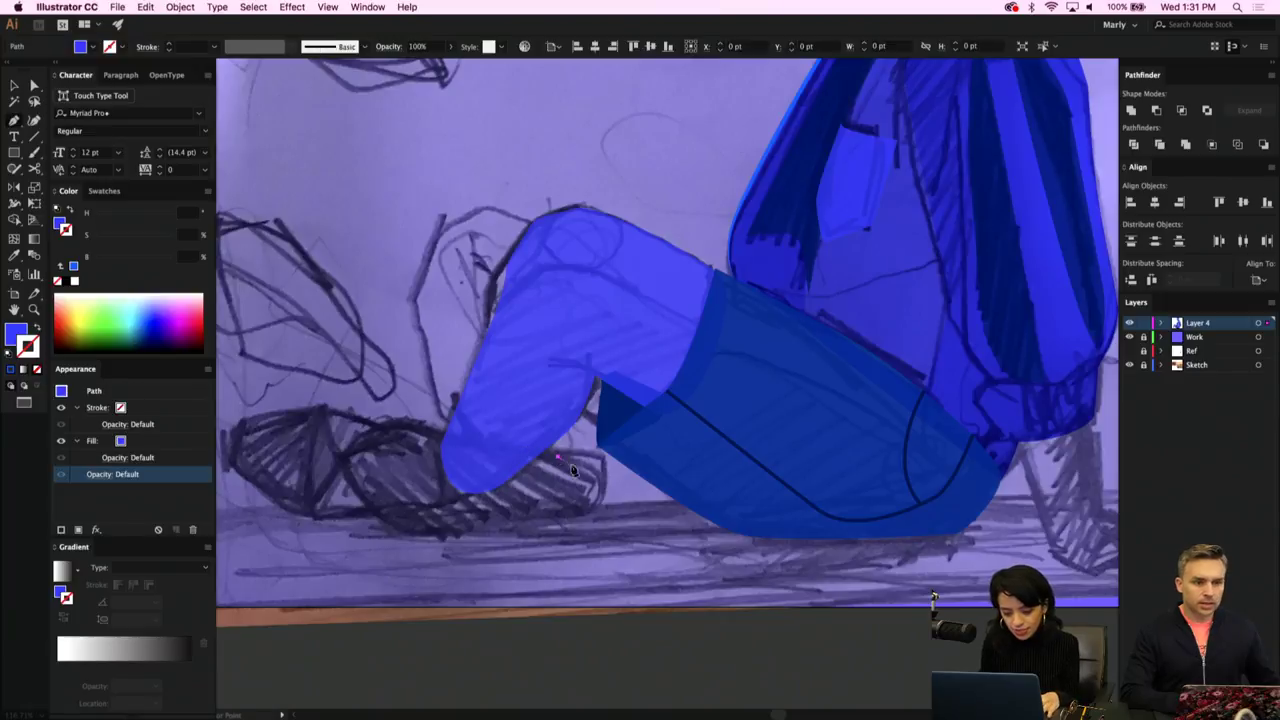
click(408, 415)
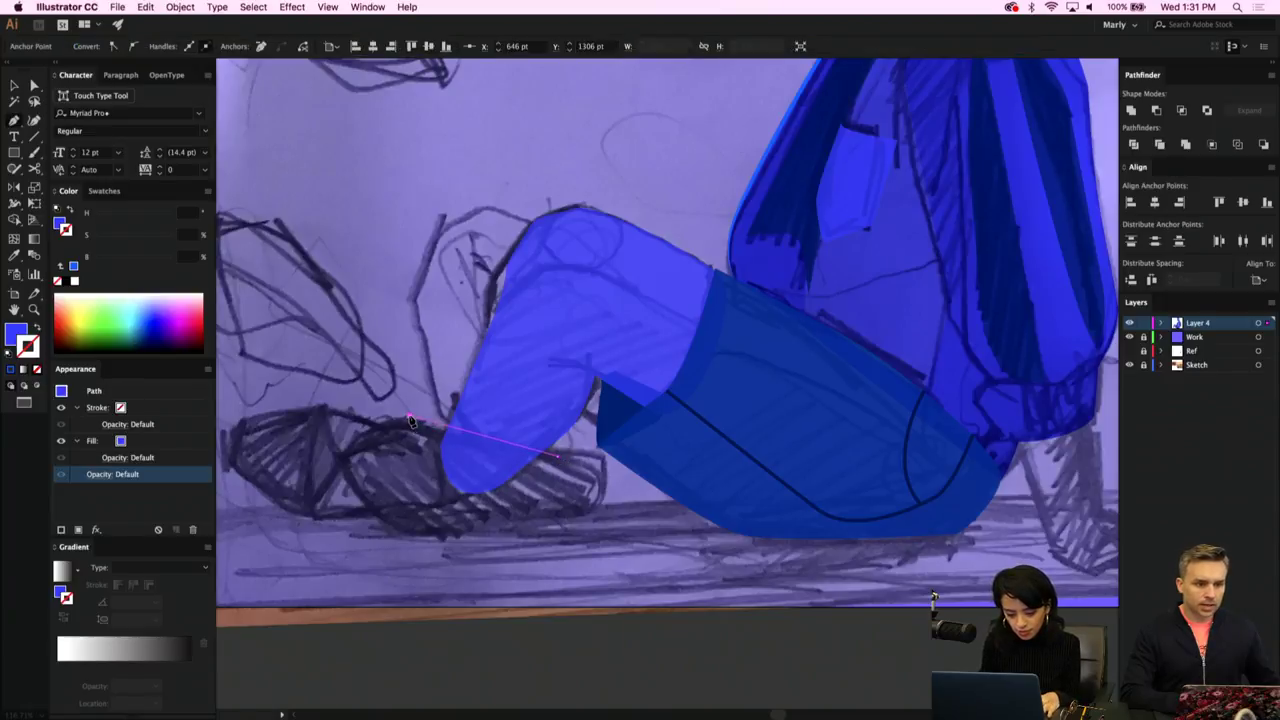
click(340, 462)
click(400, 535)
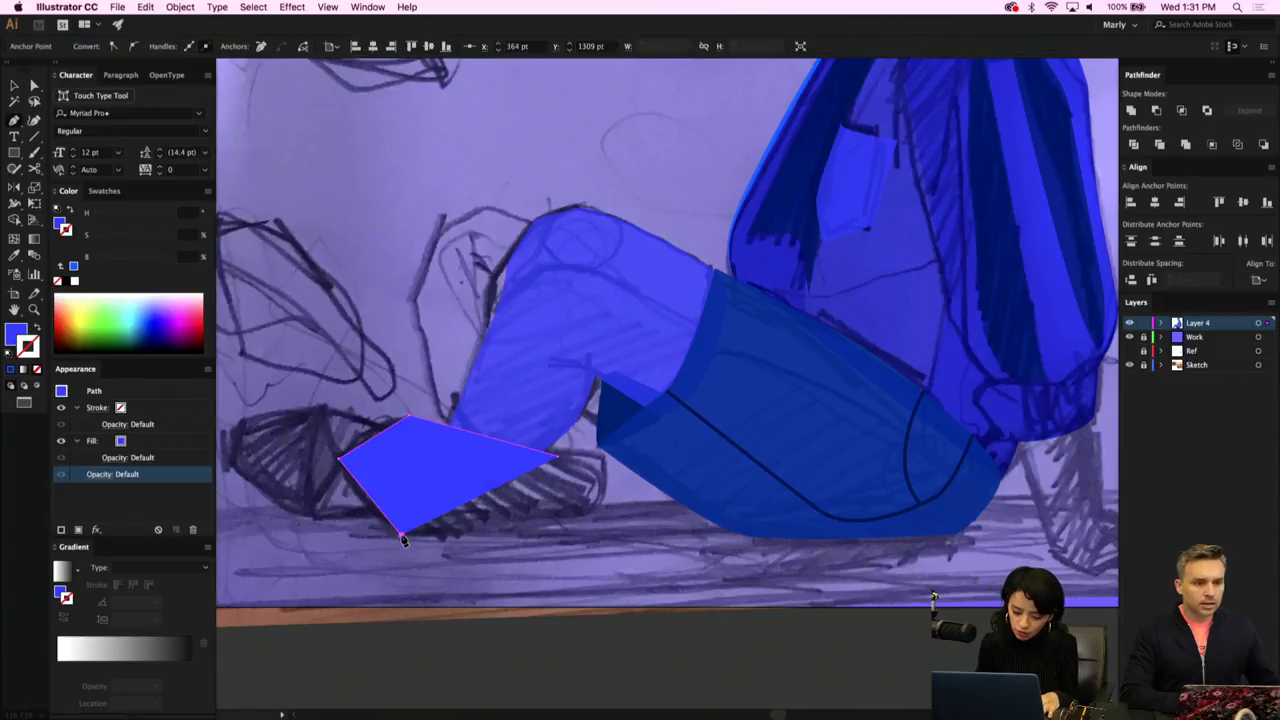
click(564, 528)
click(604, 498)
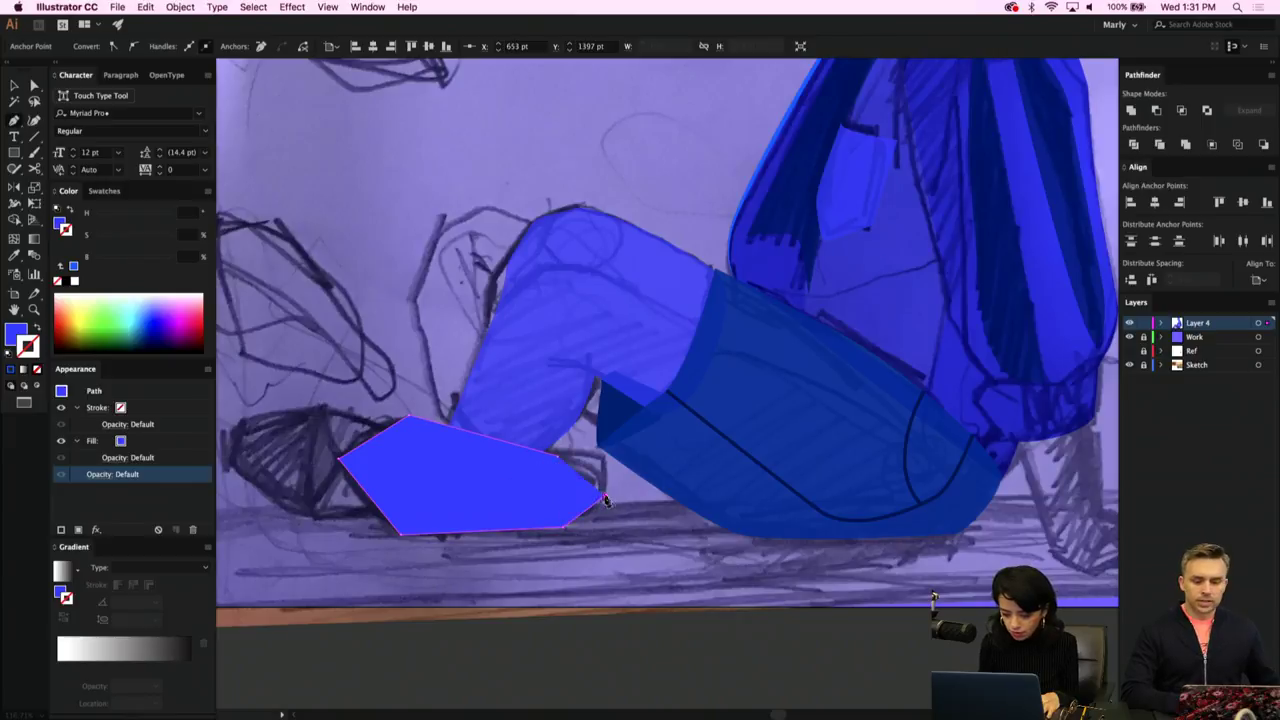
click(560, 462)
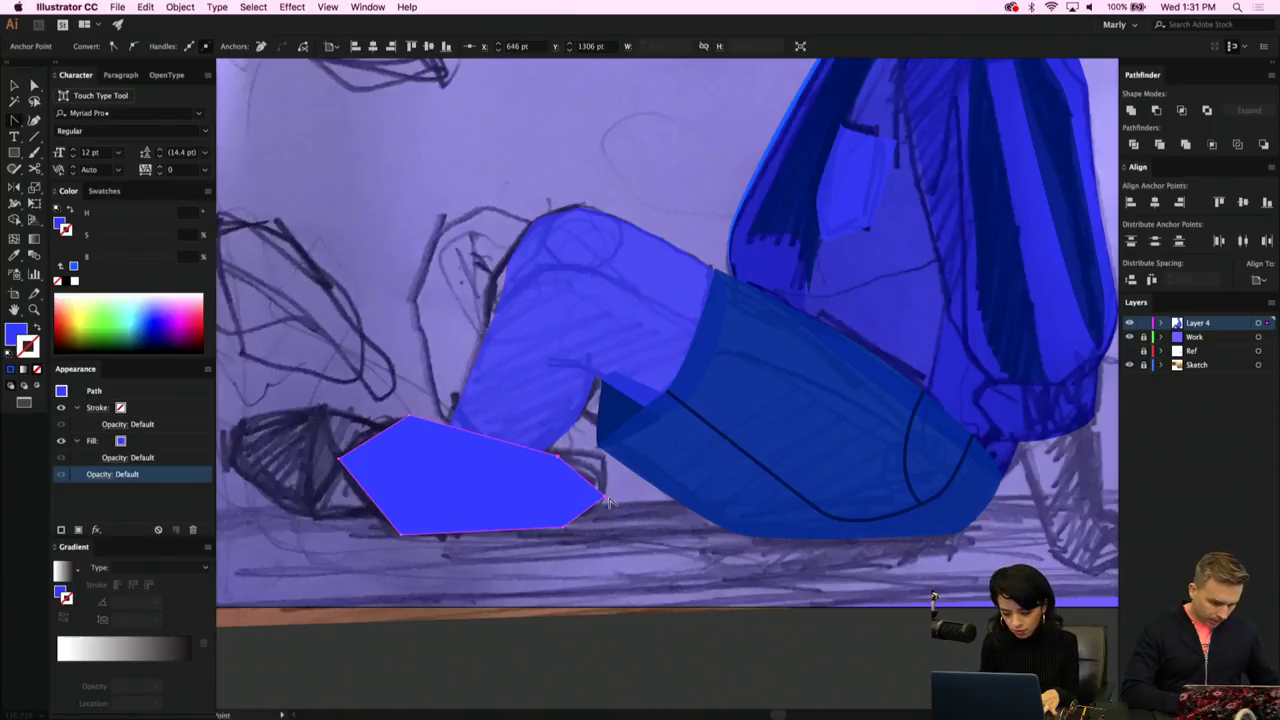
Round the near shoe's corners at both ends and along its sole into smooth curves with the Anchor Point tool.
drag(604, 498, 606, 462)
click(605, 463)
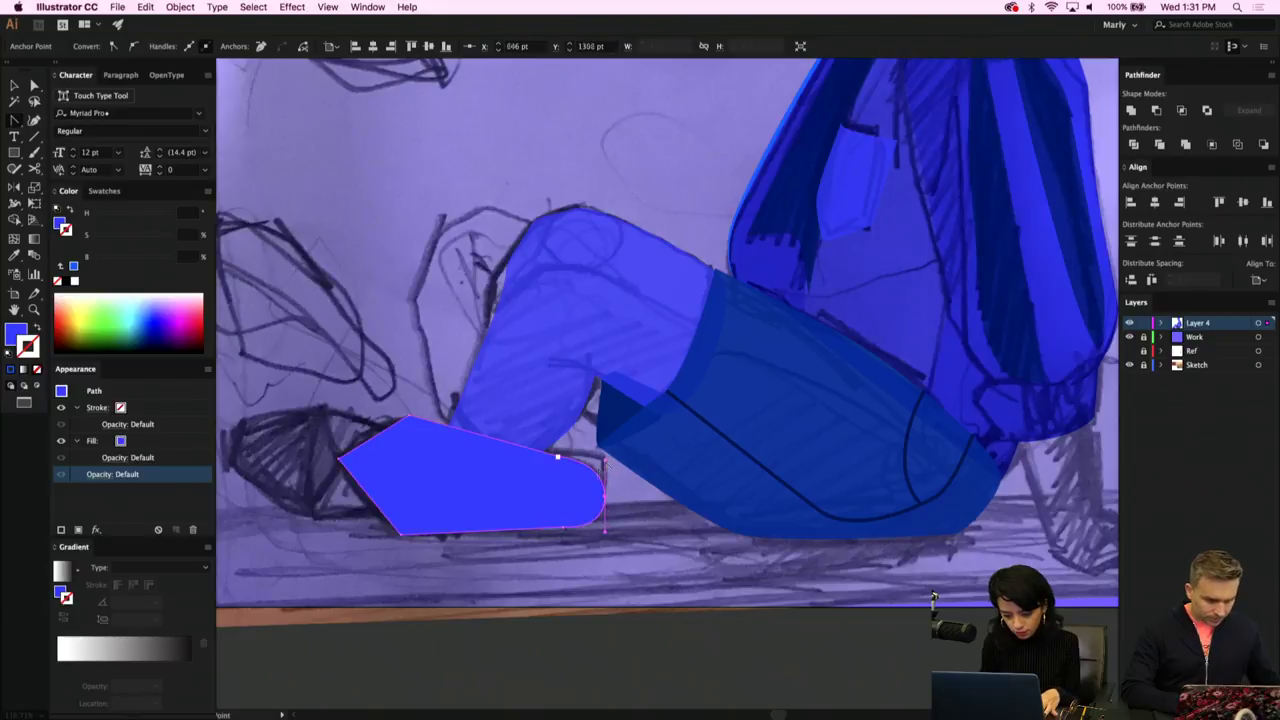
click(400, 536)
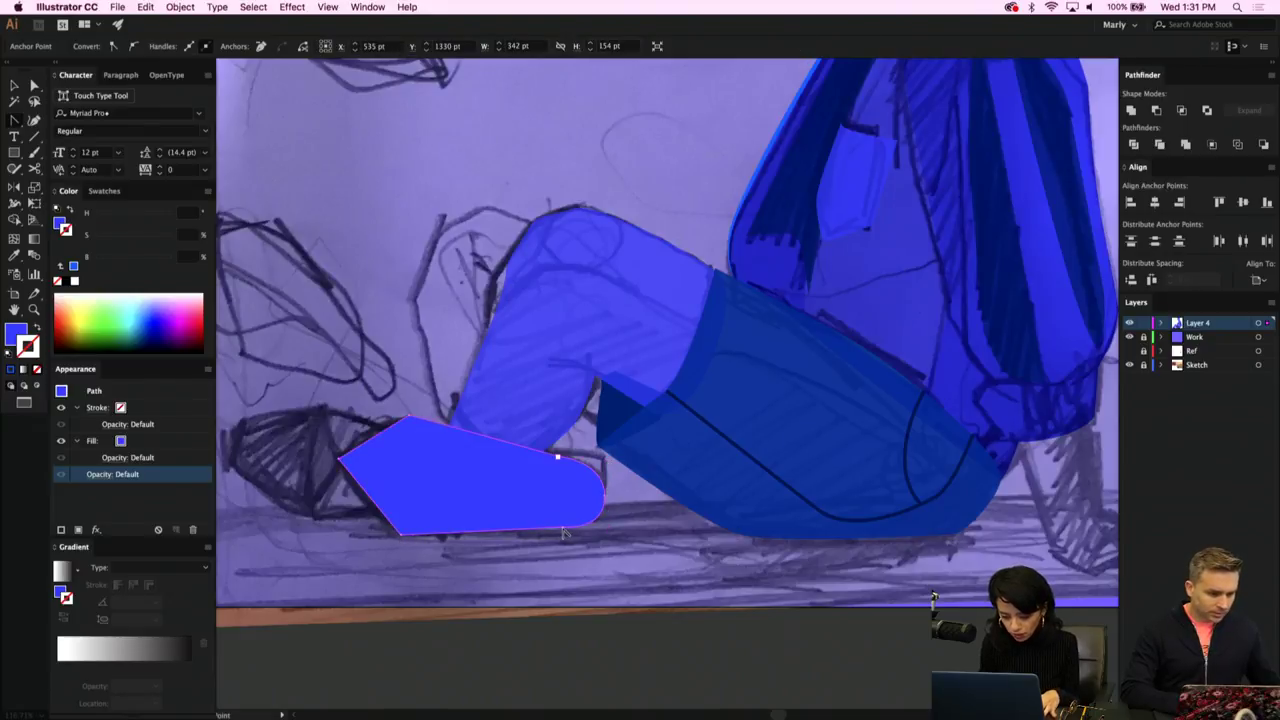
drag(563, 529, 585, 529)
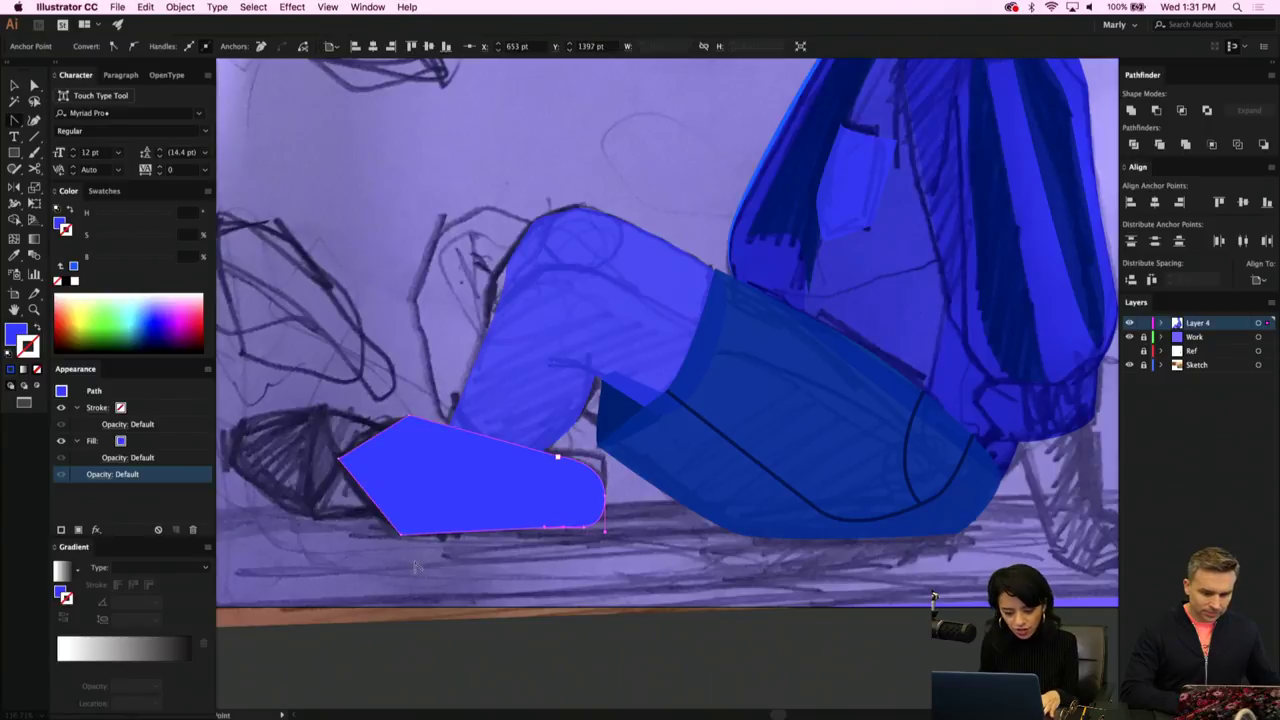
drag(402, 536, 432, 536)
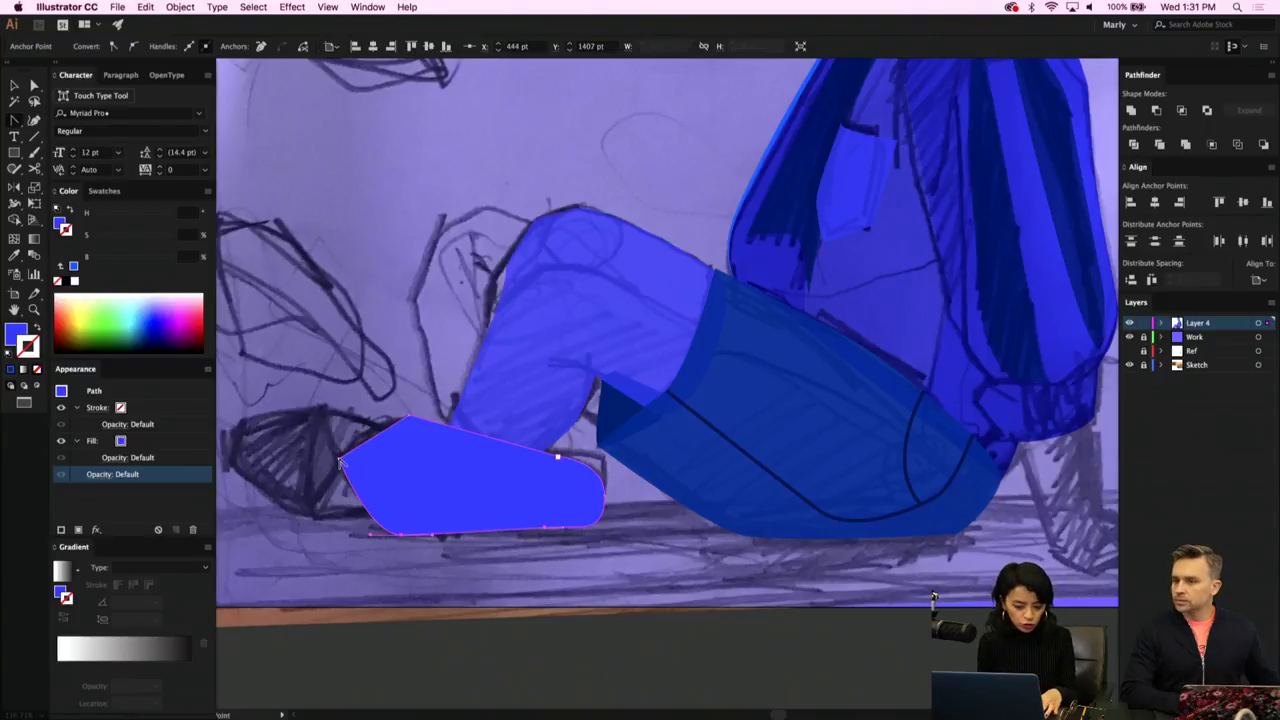
drag(341, 457, 336, 487)
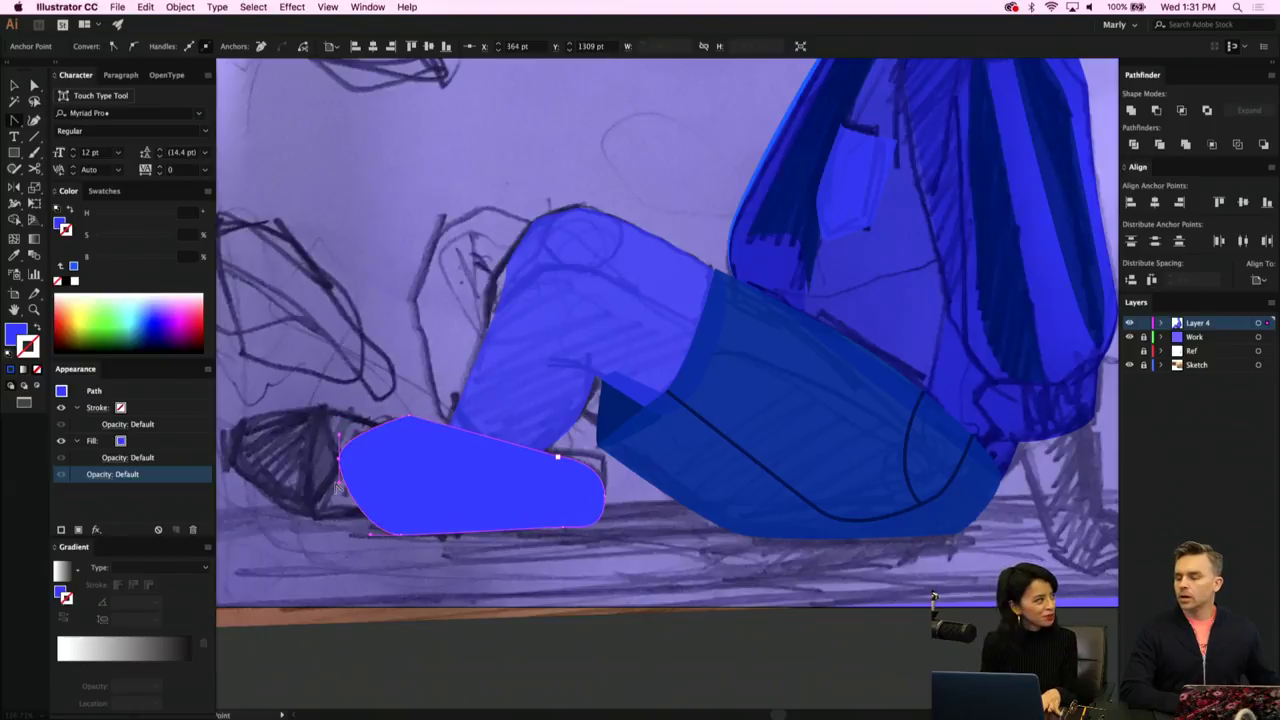
mouse_move(409, 417)
mouse_down()
mouse_move(446, 428)
mouse_move(406, 415)
mouse_move(385, 358)
mouse_move(429, 350)
mouse_move(371, 394)
mouse_move(390, 422)
mouse_up()
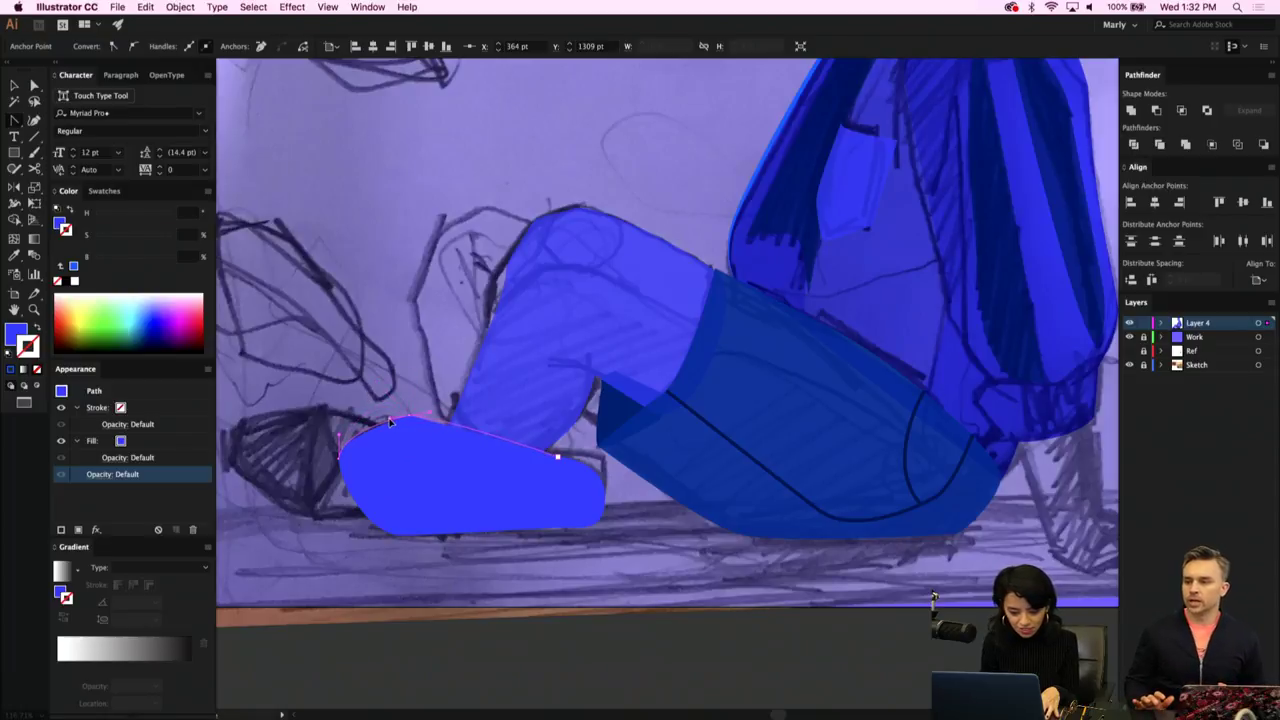
Add an anchor point on the shoe's upper edge, reshape that edge below the leg and adjust the rounded sole corner.
key(plus)
click(470, 436)
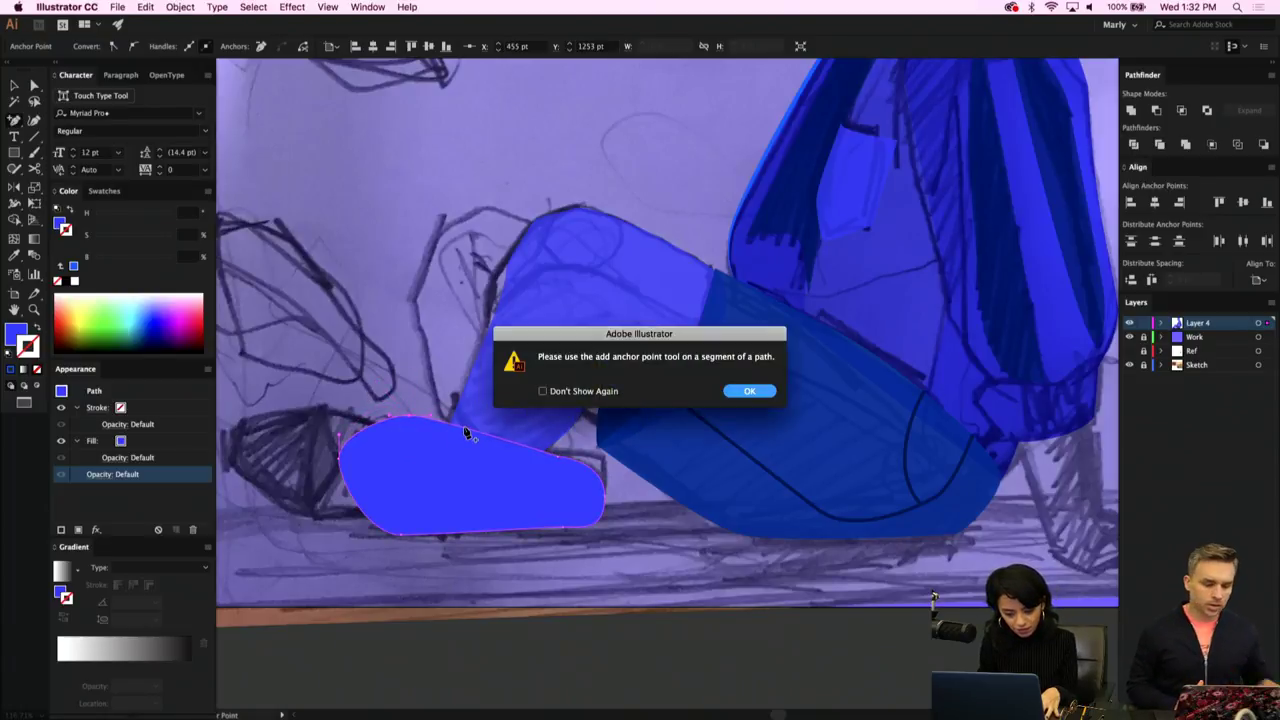
click(745, 391)
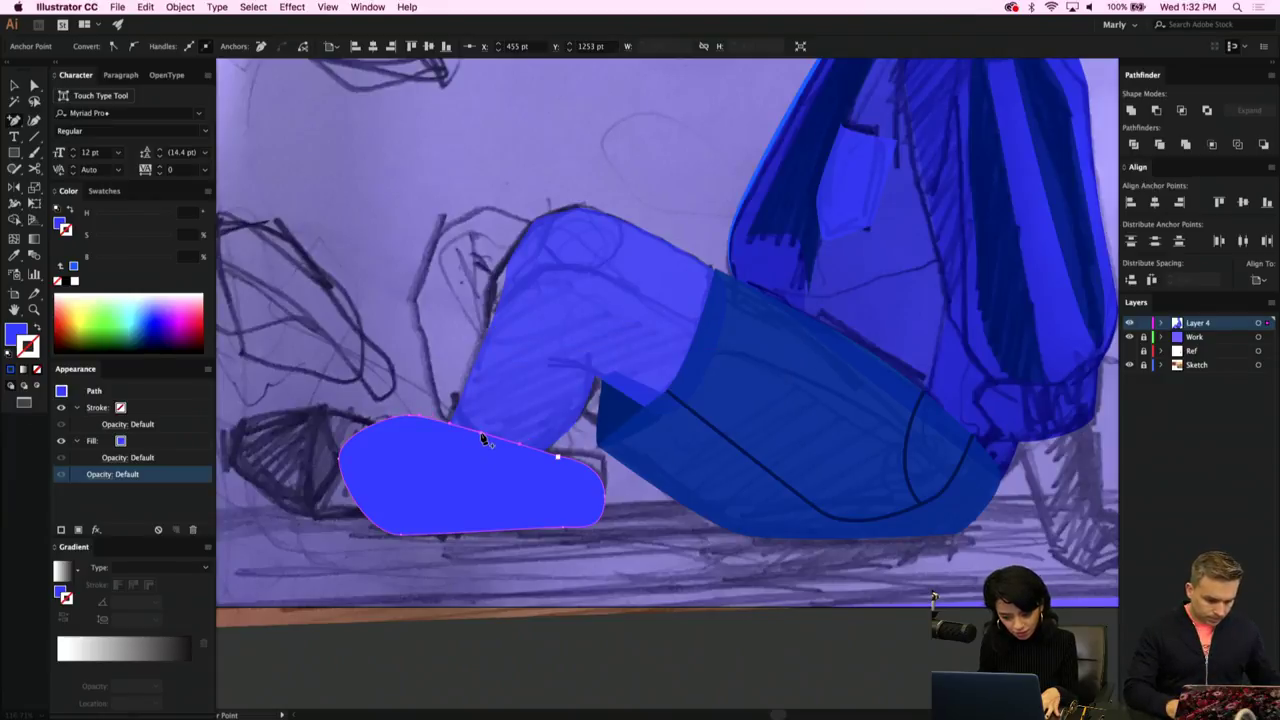
drag(481, 436, 422, 420)
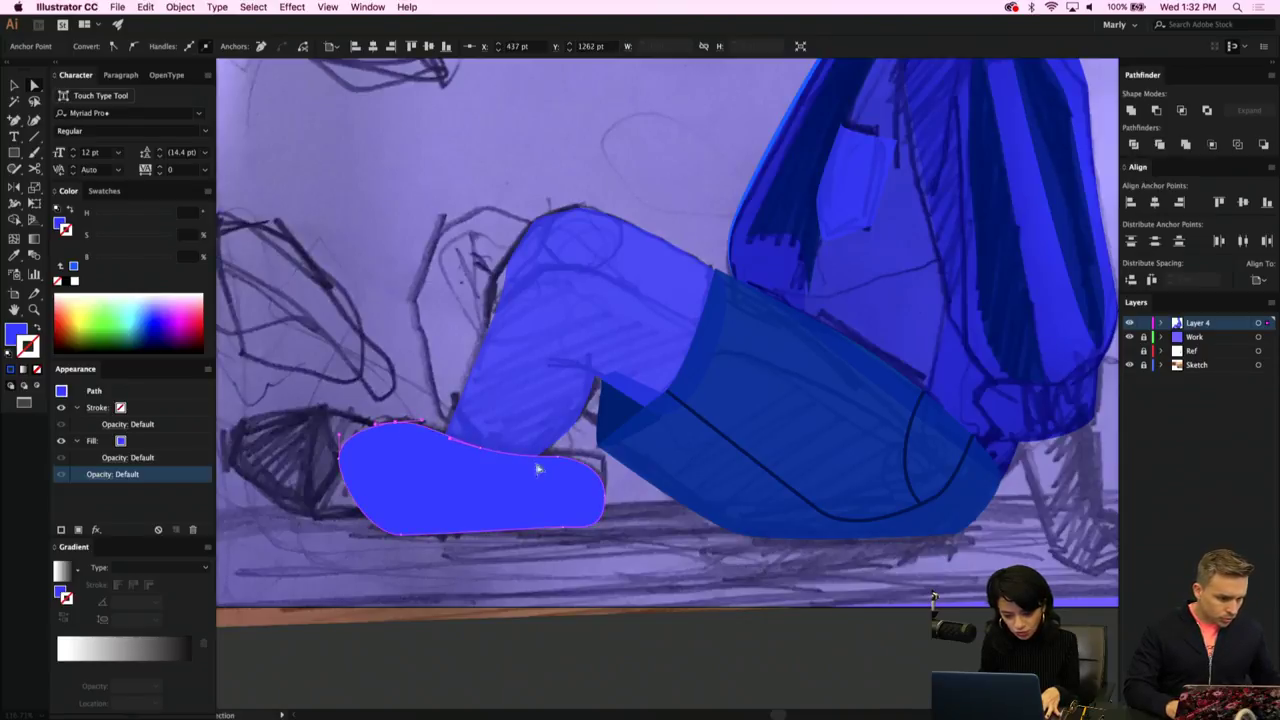
drag(481, 448, 605, 472)
click(558, 457)
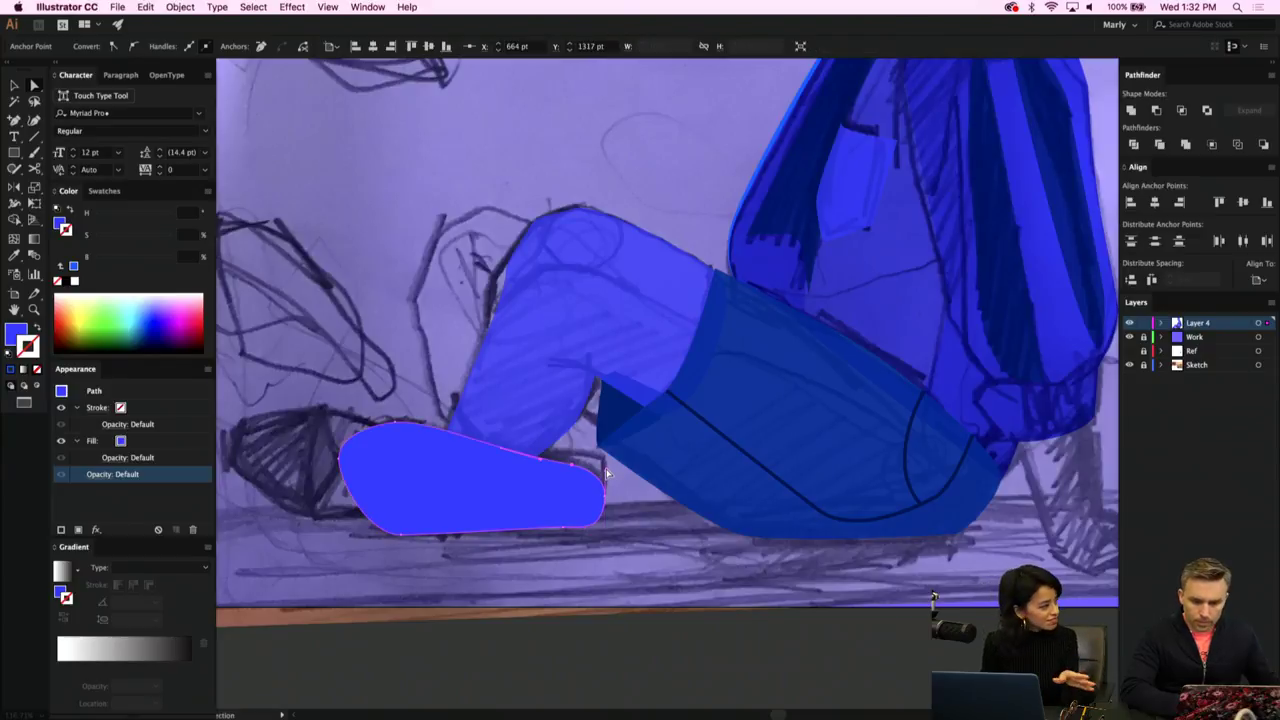
click(404, 538)
click(410, 537)
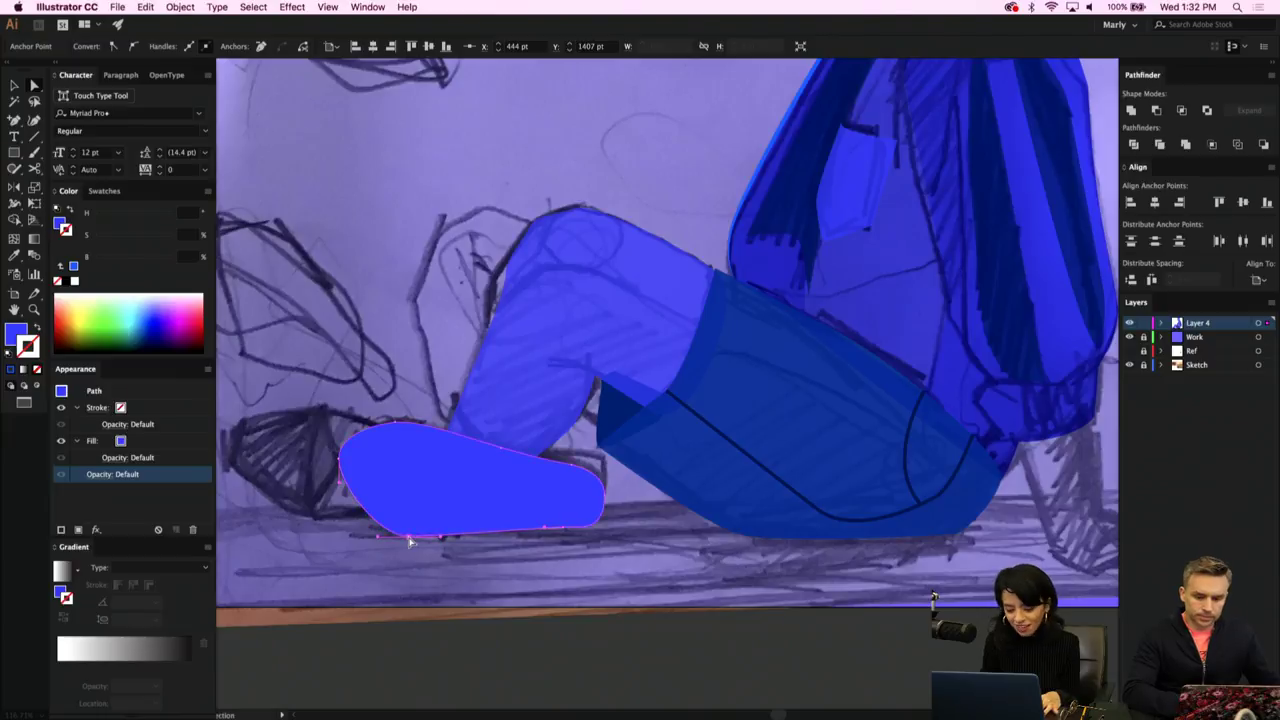
Apply the jacket's dark navy fill at 67% opacity to the near shoe with the Eyedropper and adjust its sole edge.
key(i)
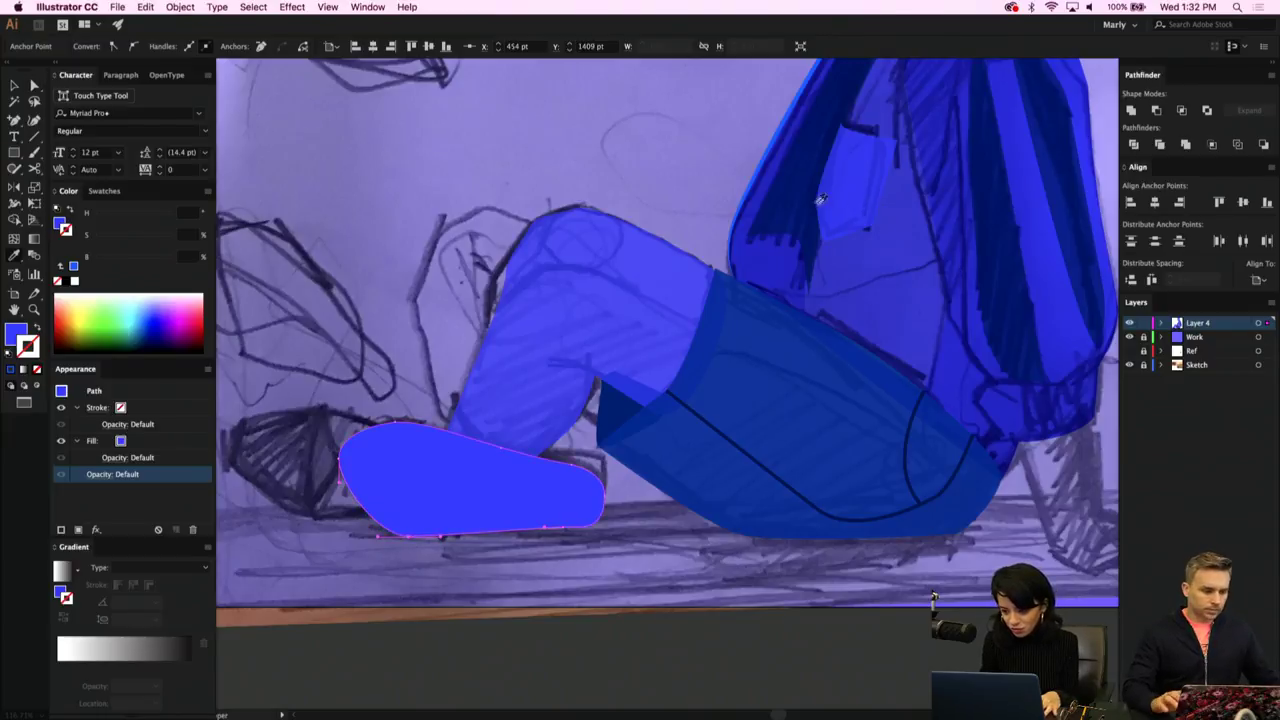
click(803, 190)
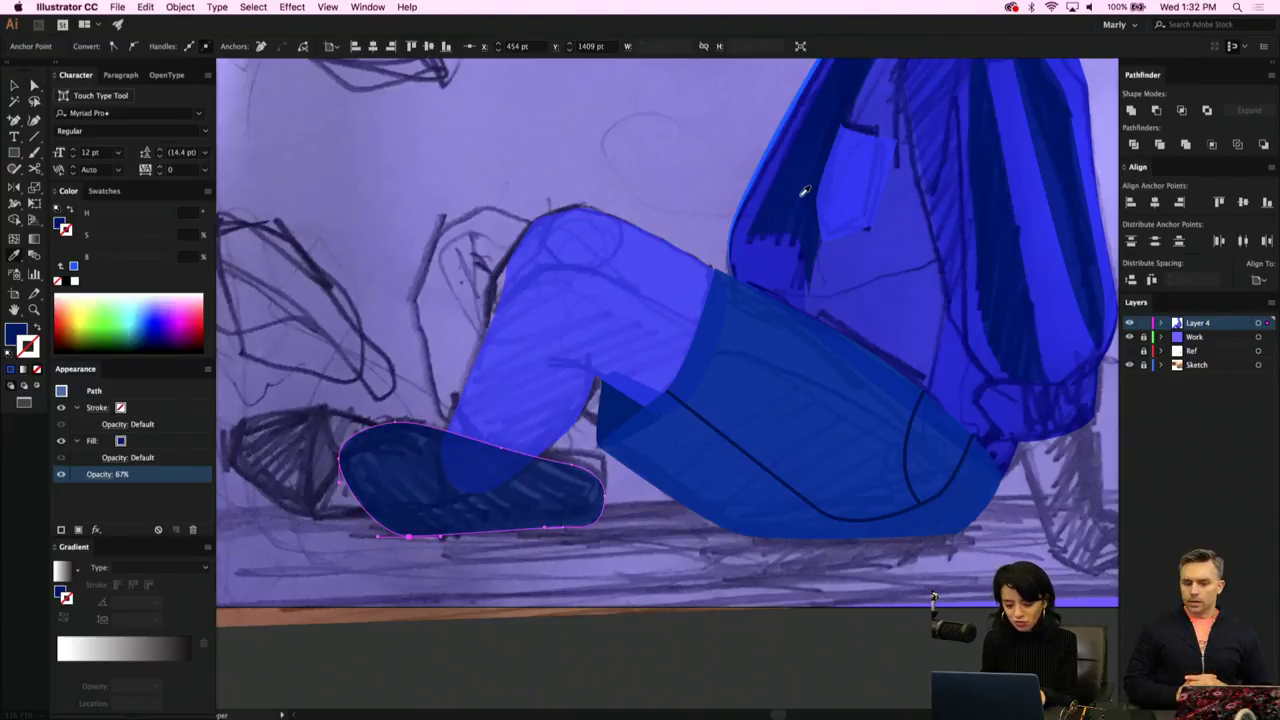
key(a)
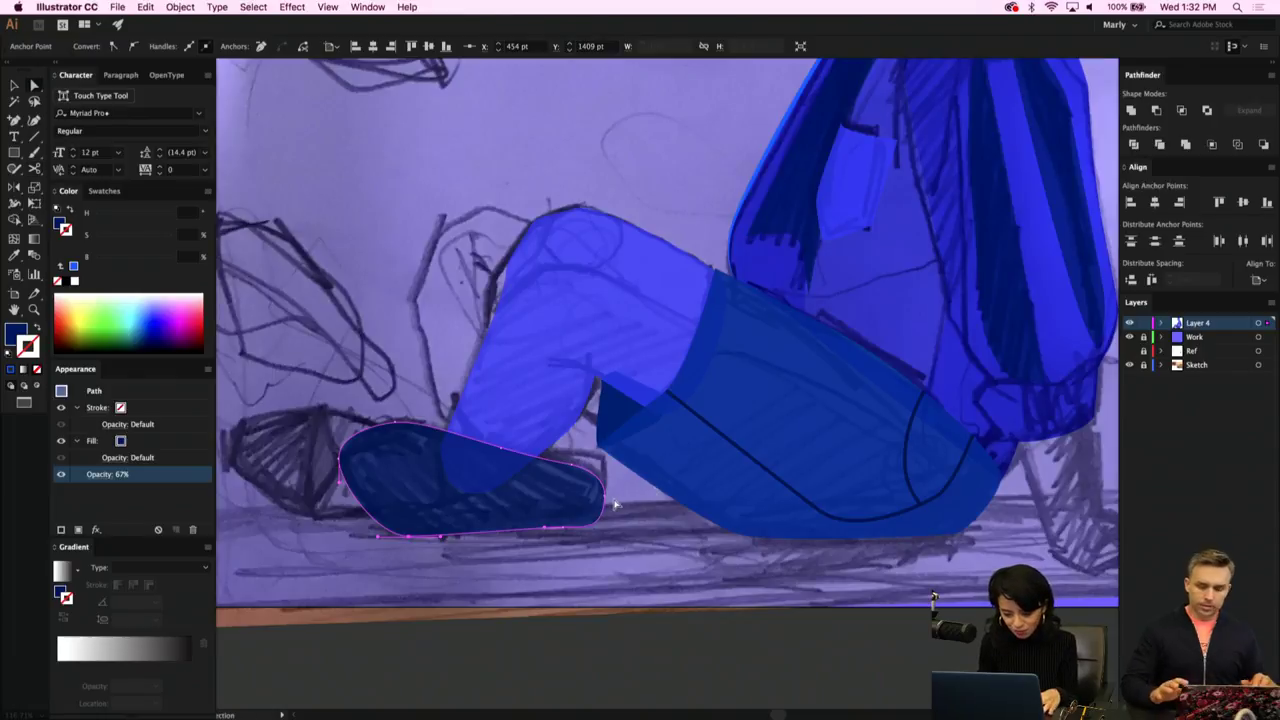
drag(563, 530, 533, 533)
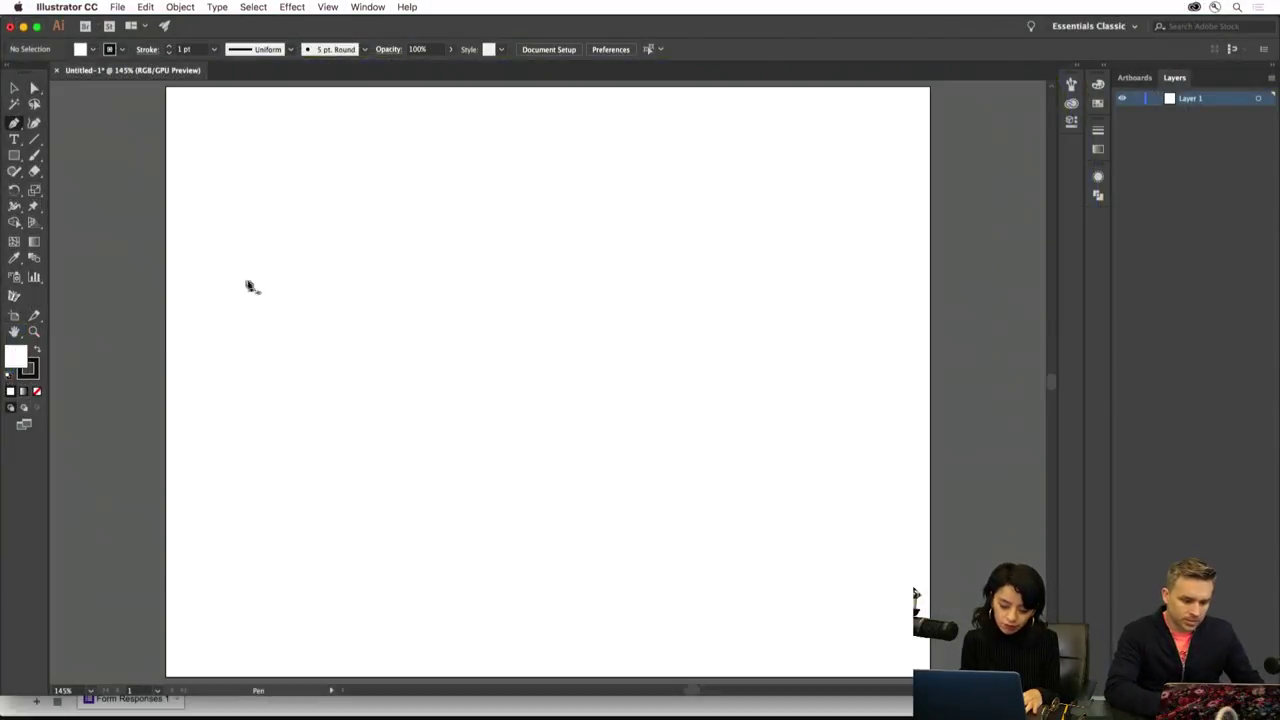
In the blank Untitled-1 document, draw an open four-point wavy path with the Pen tool, ending in an upward curve.
click(289, 382)
drag(443, 268, 605, 246)
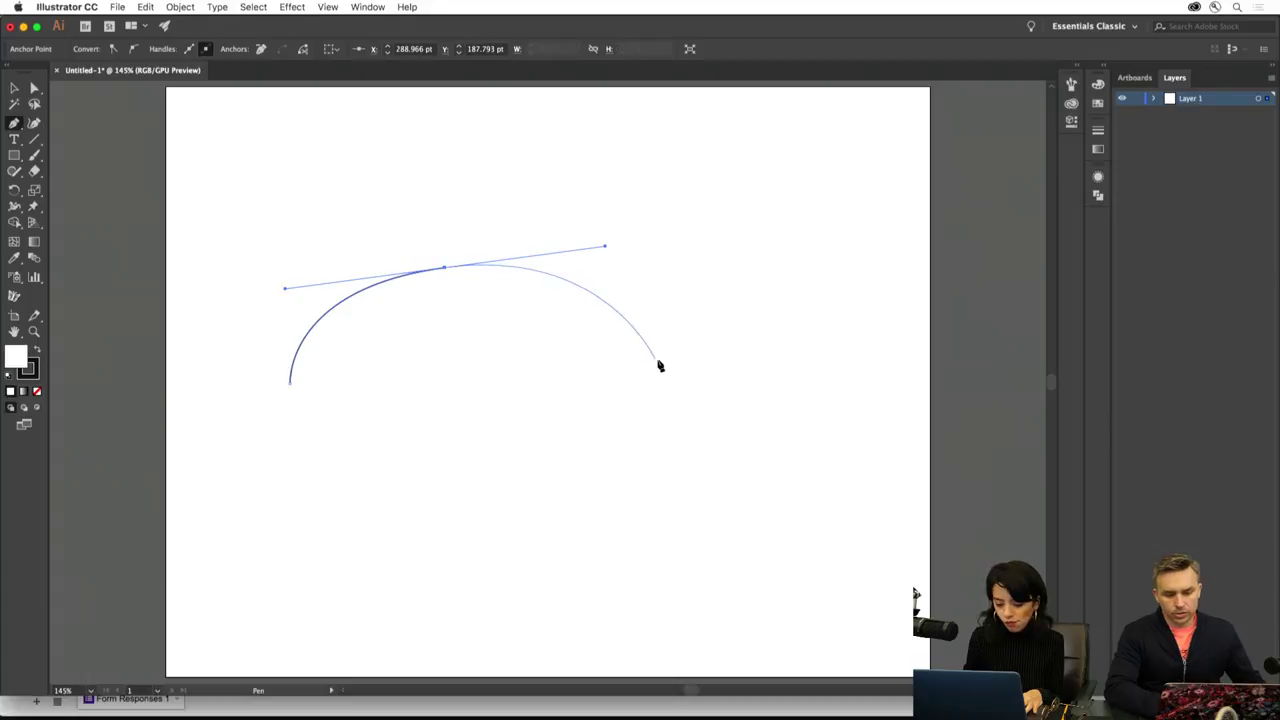
drag(655, 358, 754, 361)
drag(813, 271, 874, 273)
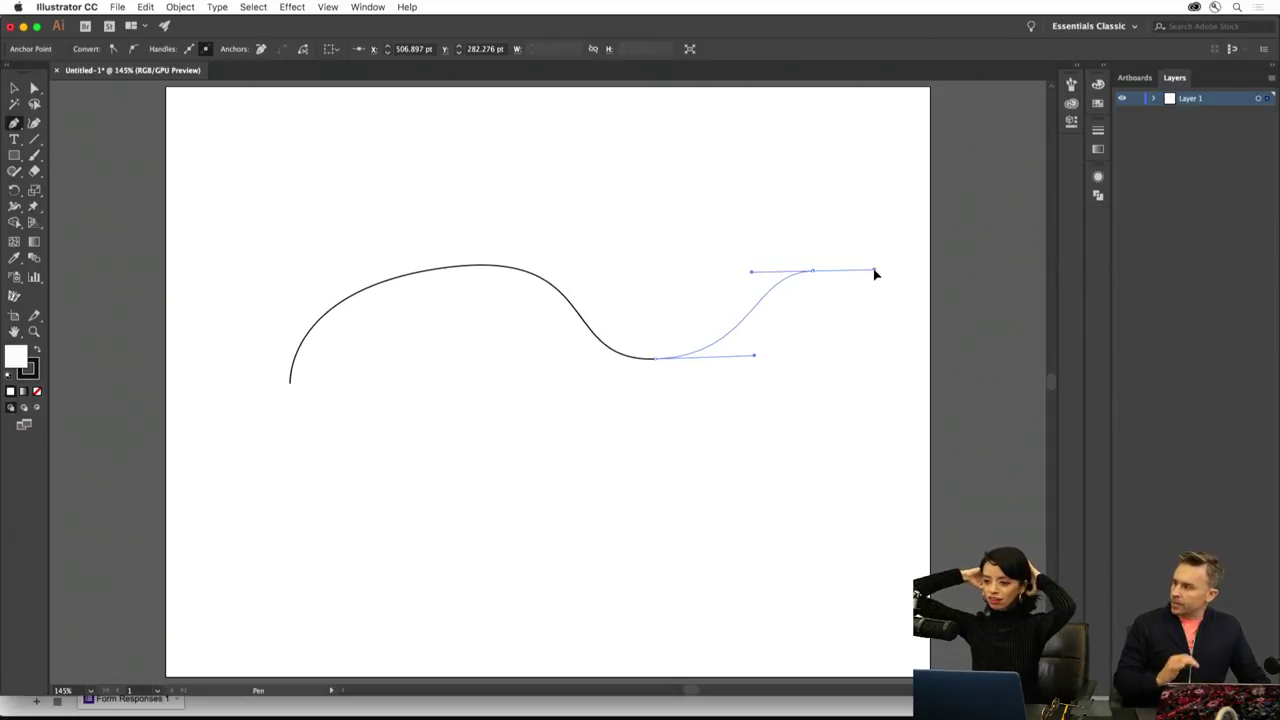
drag(874, 271, 810, 208)
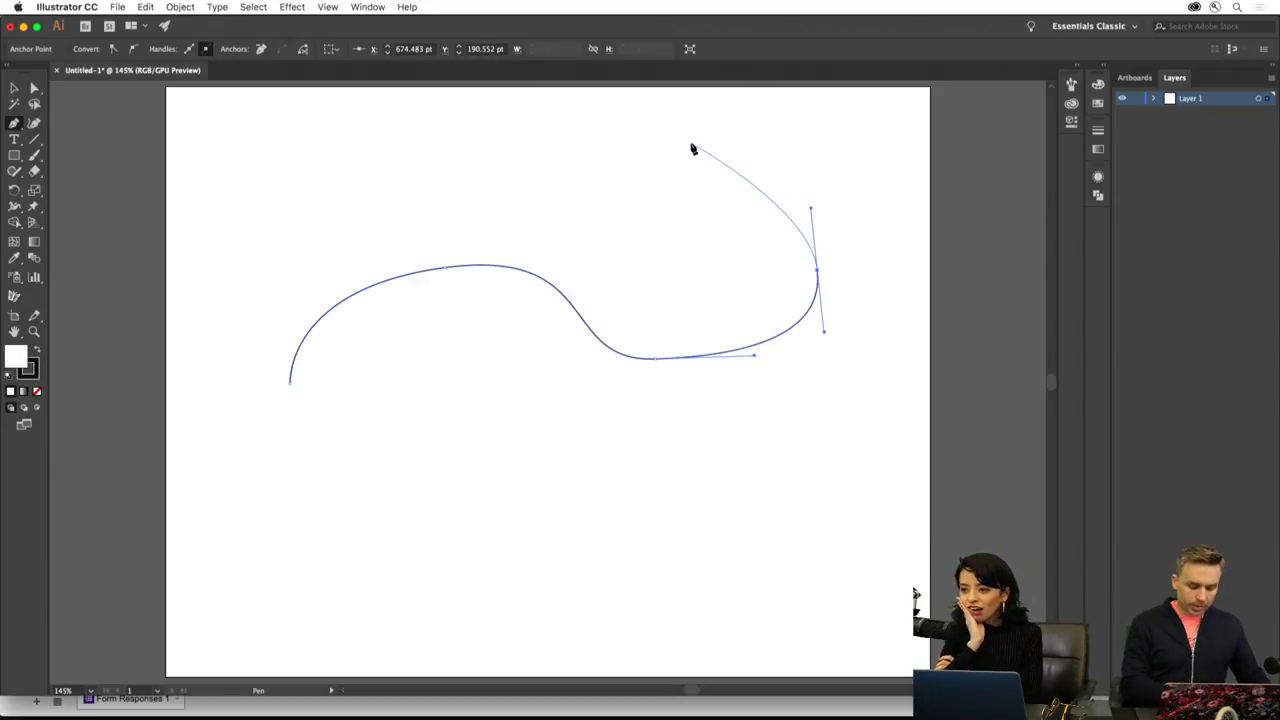
Bend the wavy path's middle and end segments directly with the Anchor Point tool.
key(alt)
key(p)
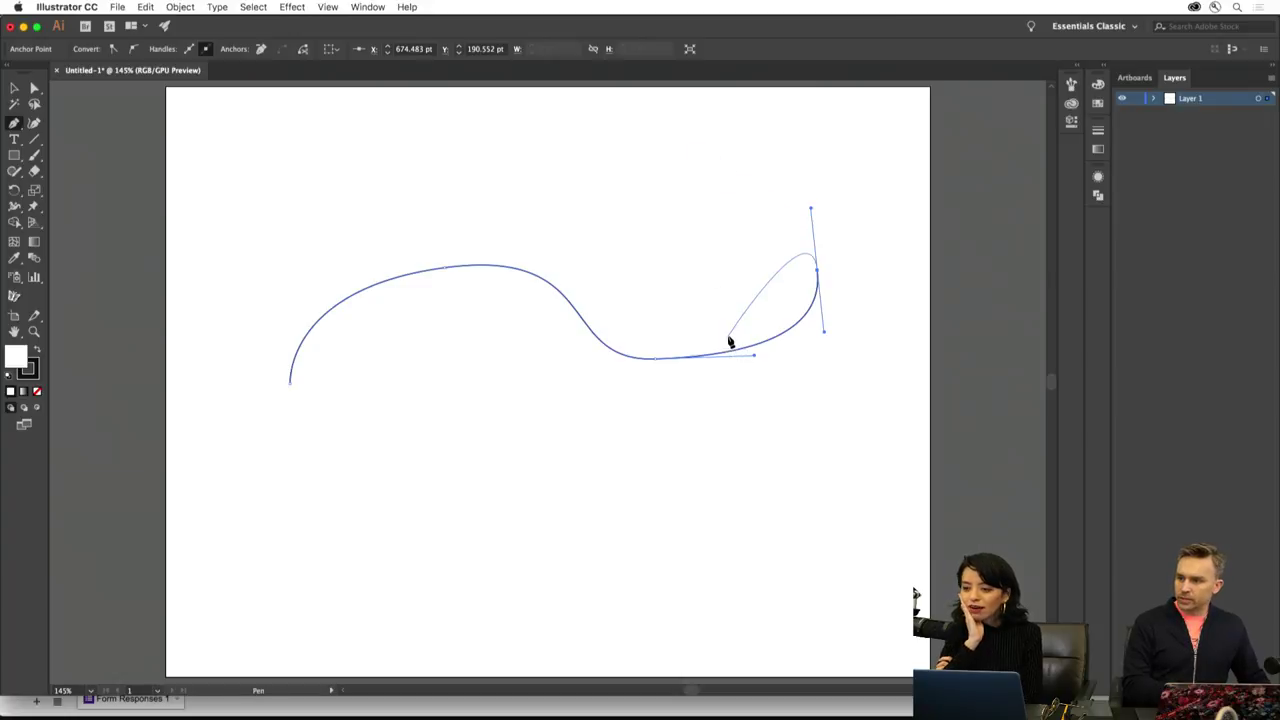
key(shift+c)
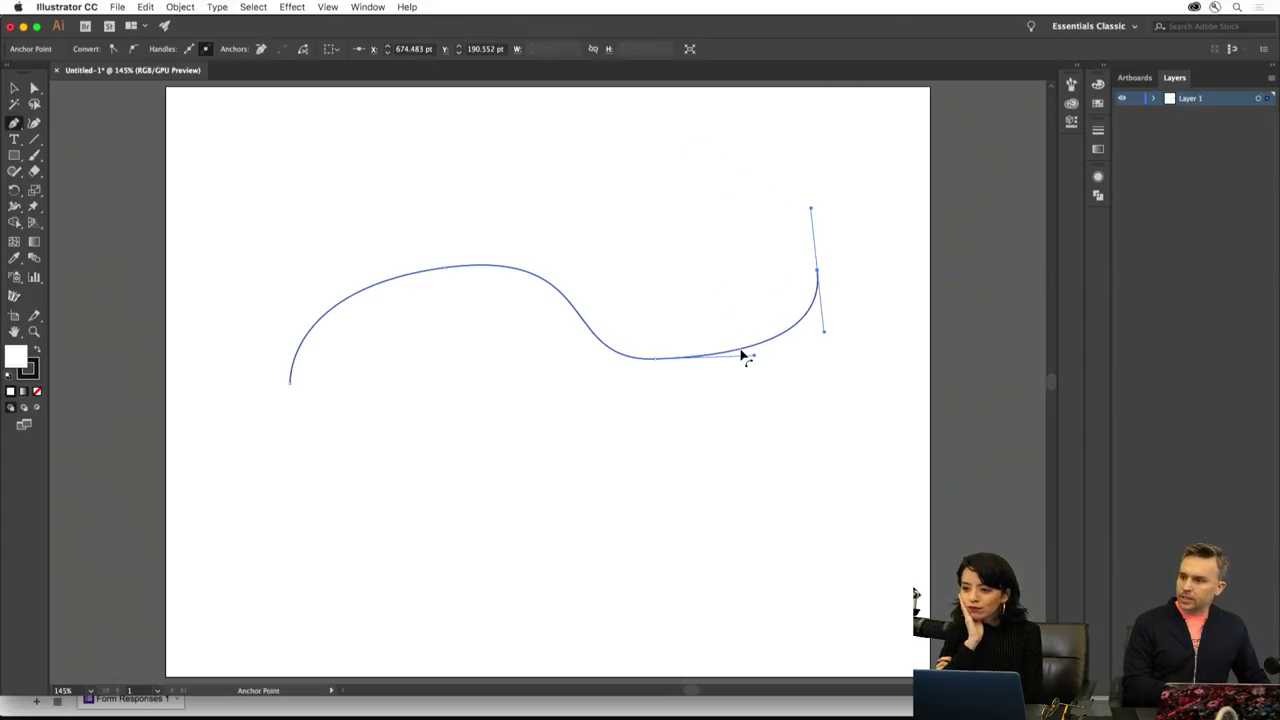
drag(742, 355, 744, 388)
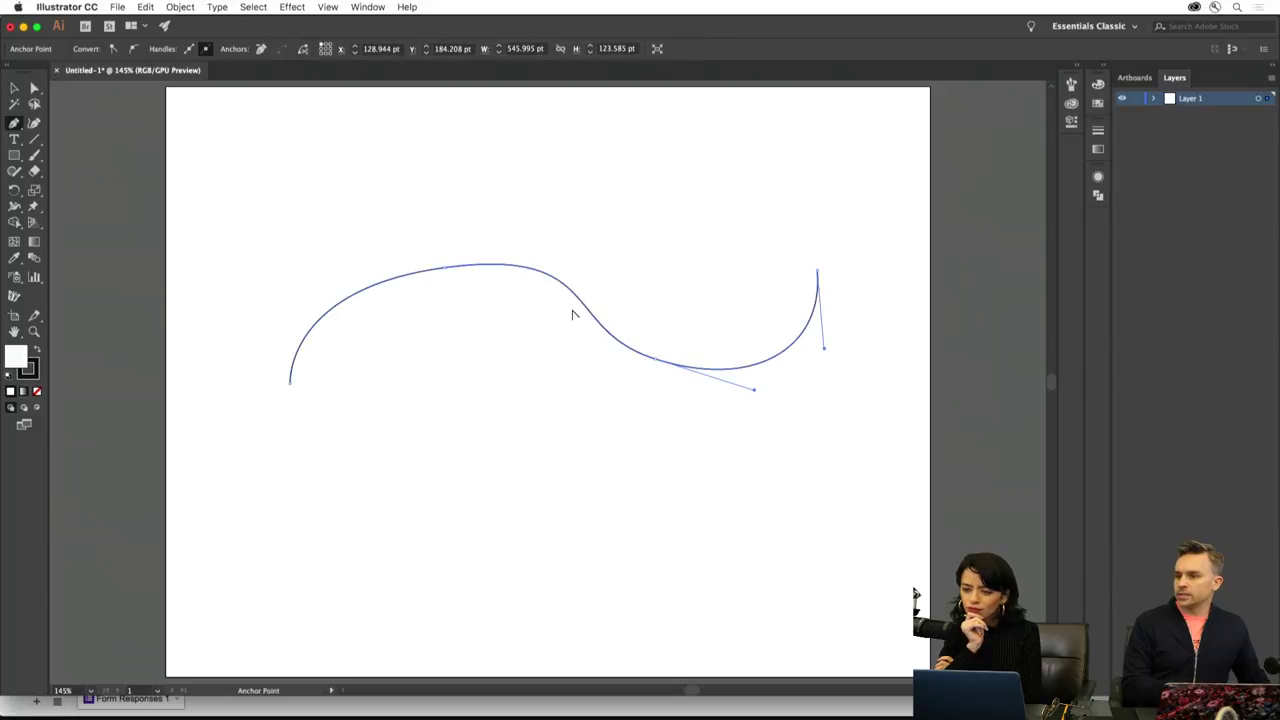
drag(582, 305, 572, 324)
key(p)
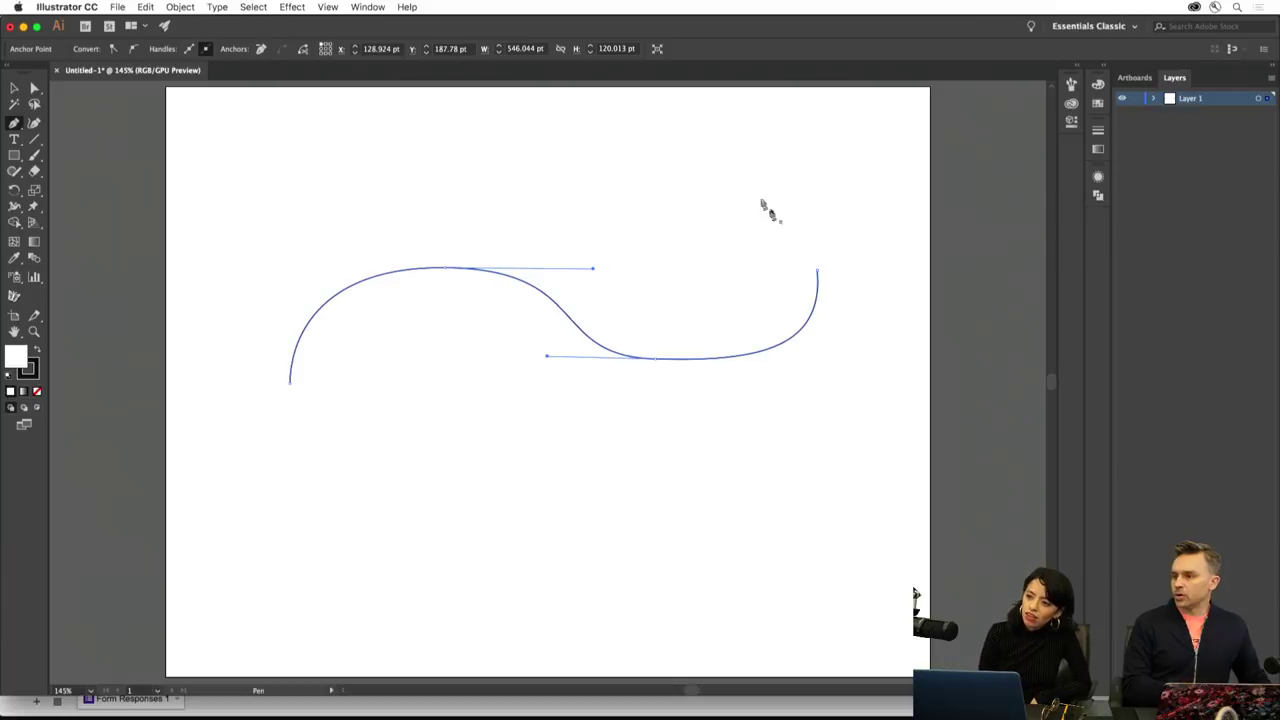
key(shift+c)
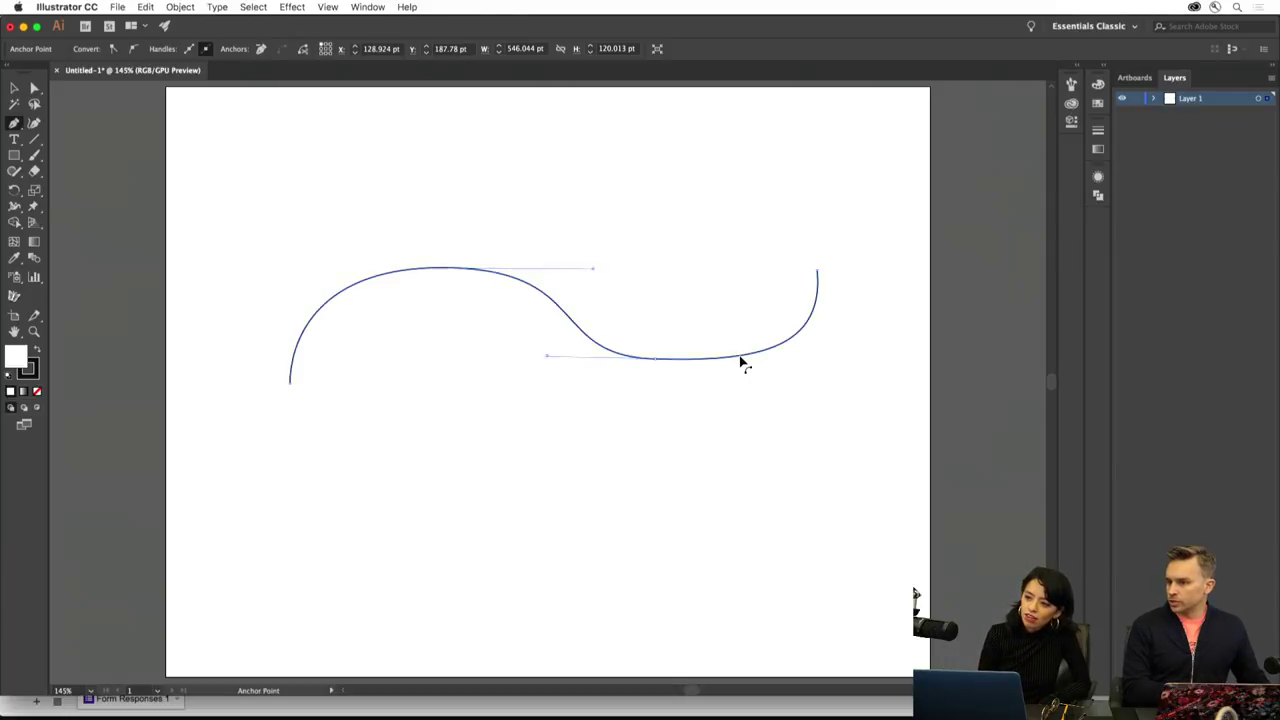
drag(741, 358, 734, 343)
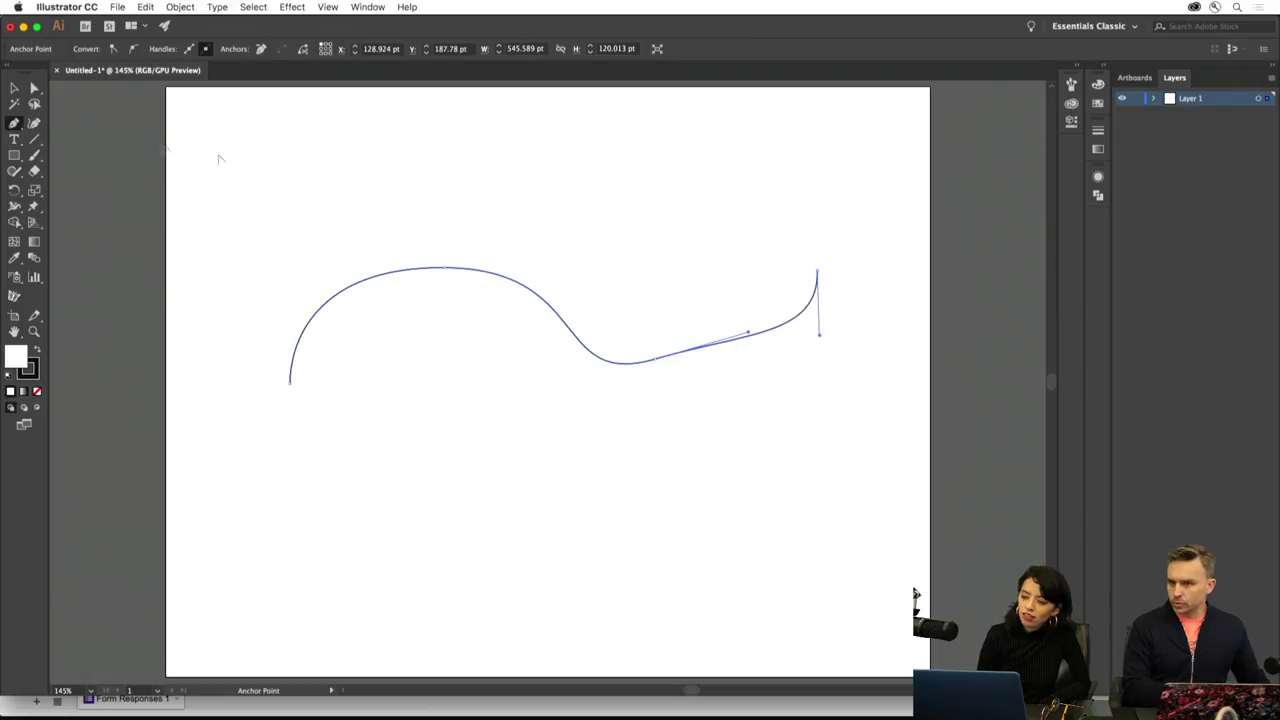
Cycle through the Pen tool's hidden variants to the Anchor Point tool.
click(12, 124)
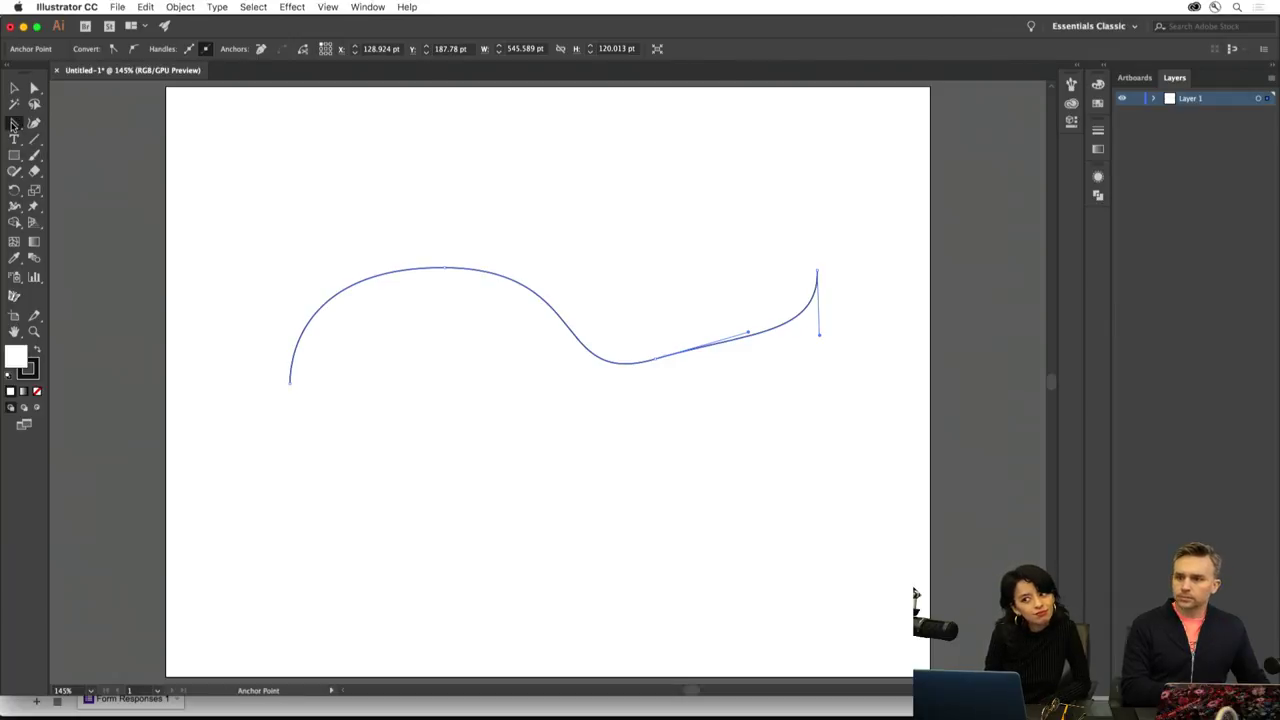
alt+click(13, 124)
alt+click(13, 124)
alt+click(13, 124)
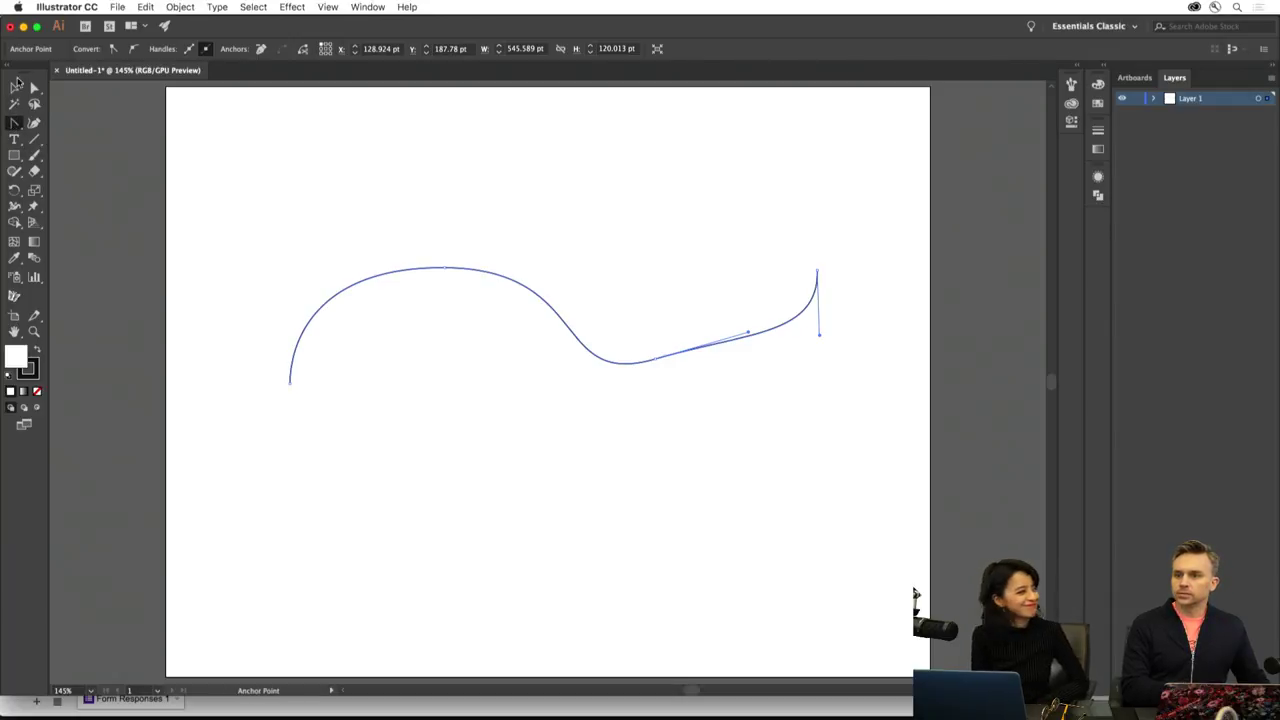
click(34, 244)
double_click(34, 260)
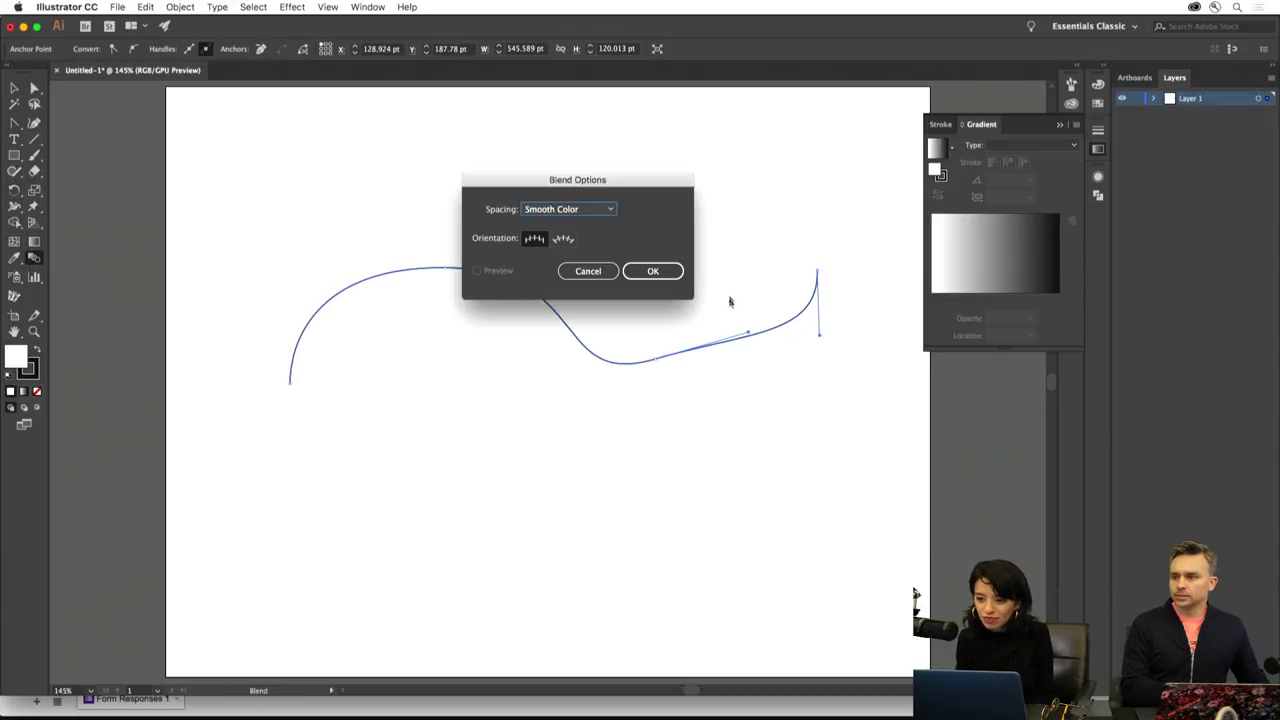
click(588, 271)
Look through the hidden Pen and Shaper tool variants and choose the Pencil tool.
click(15, 125)
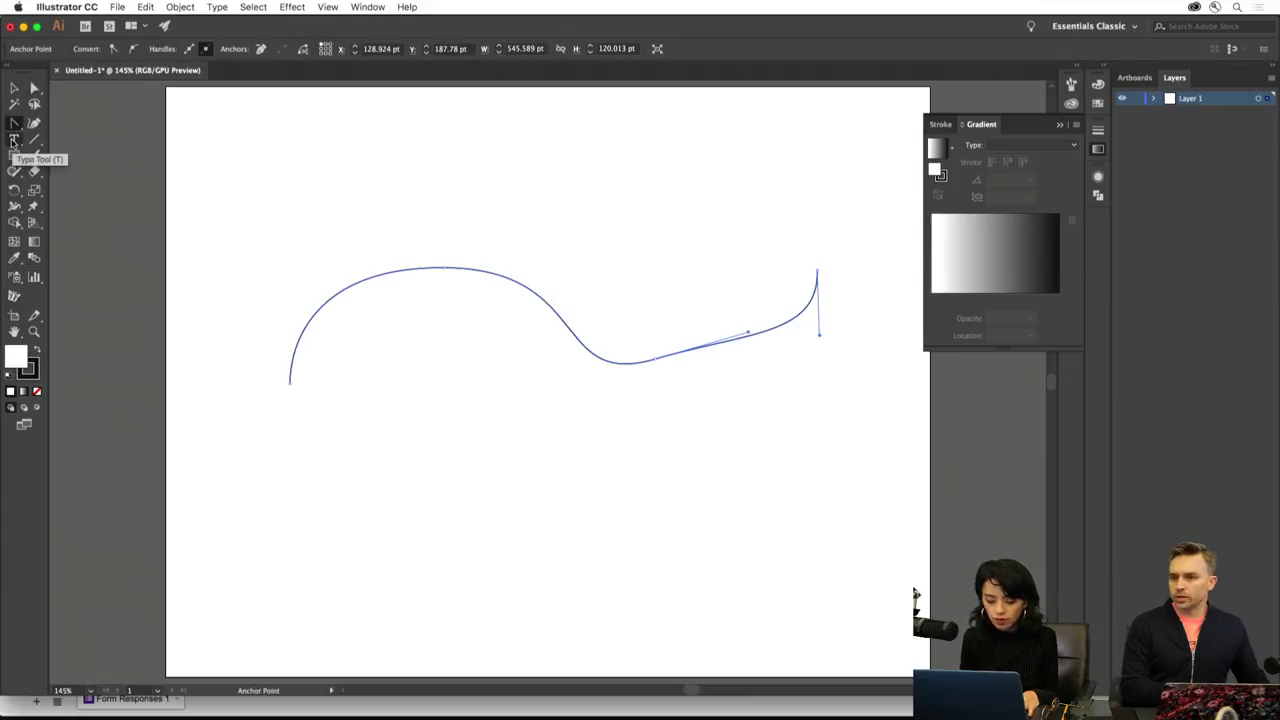
click(14, 138)
click(15, 124)
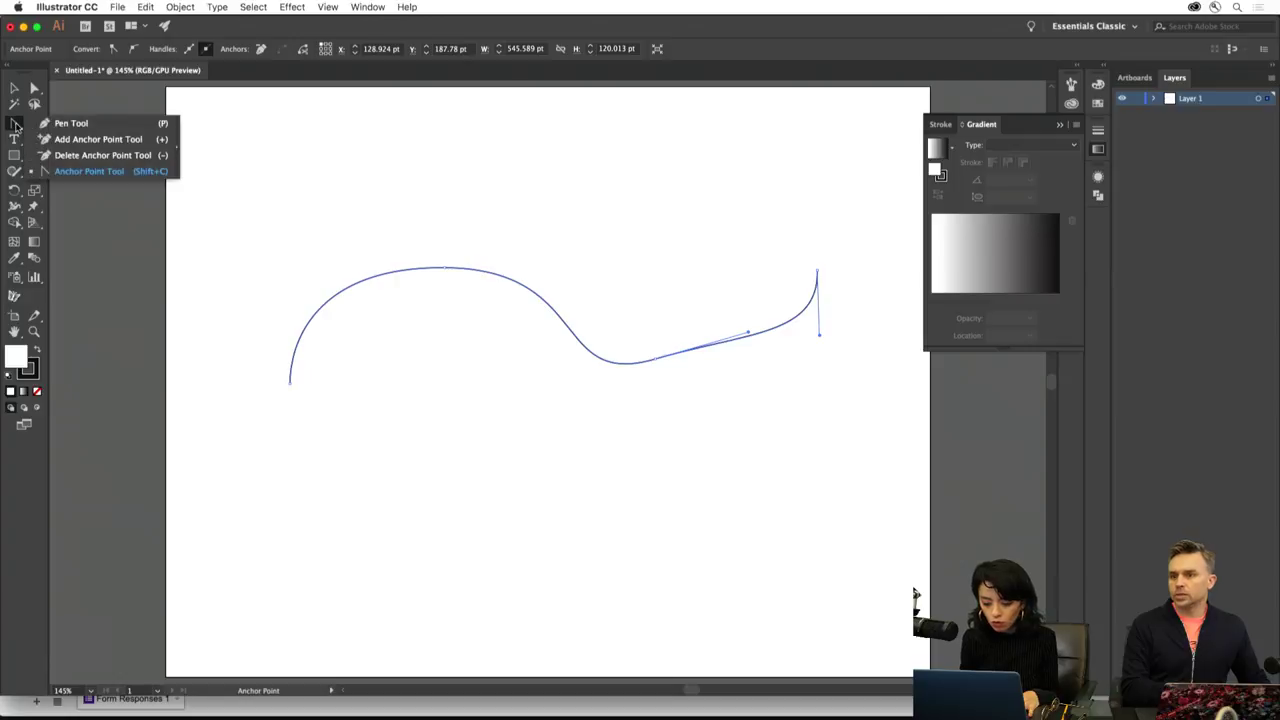
click(14, 170)
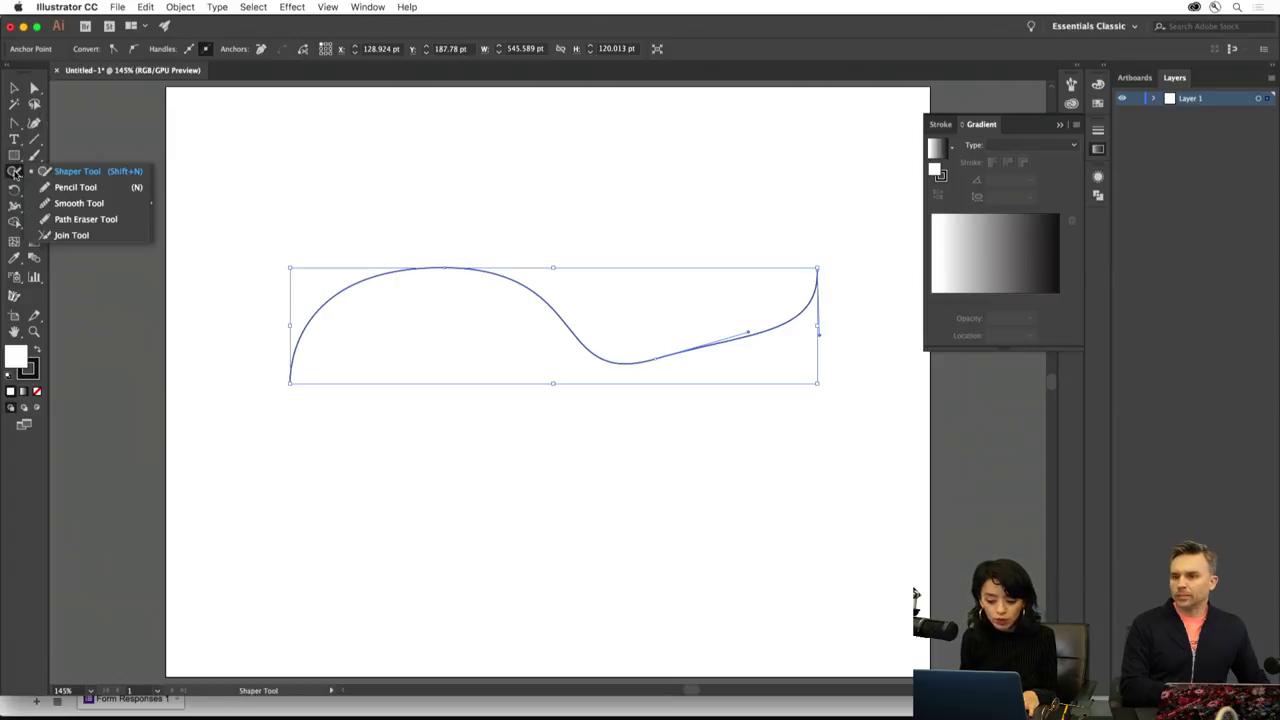
click(80, 185)
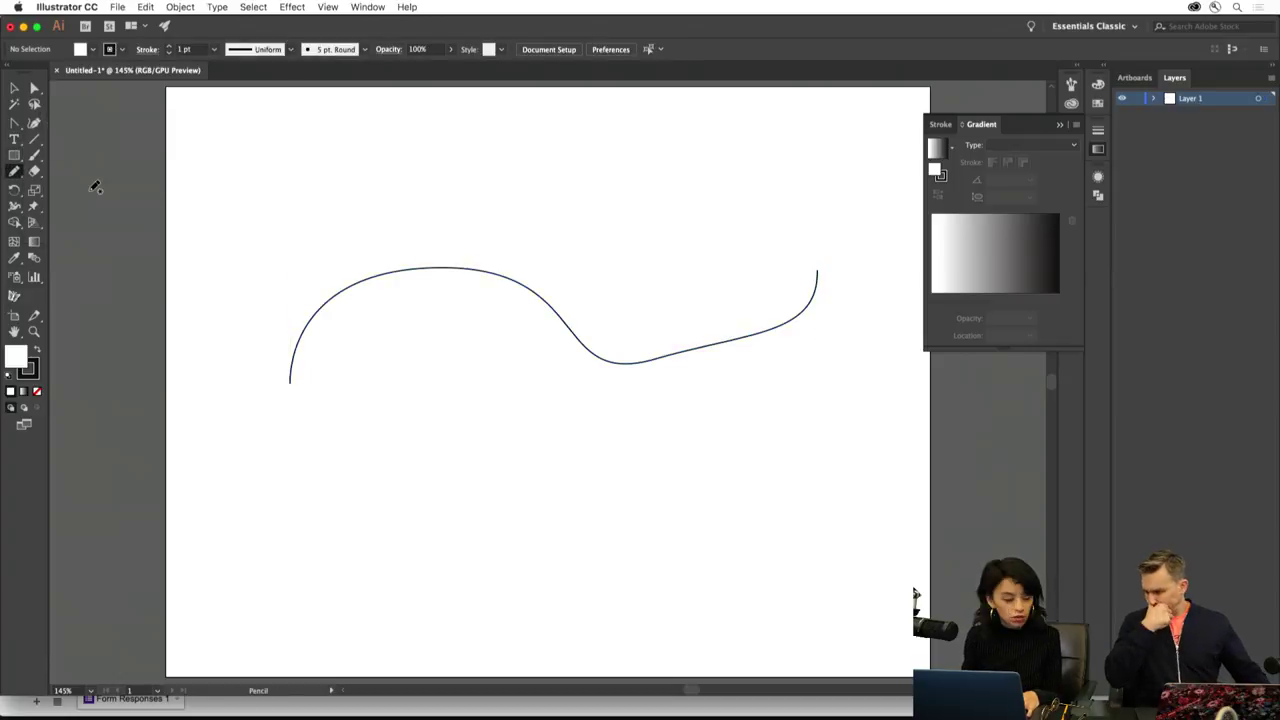
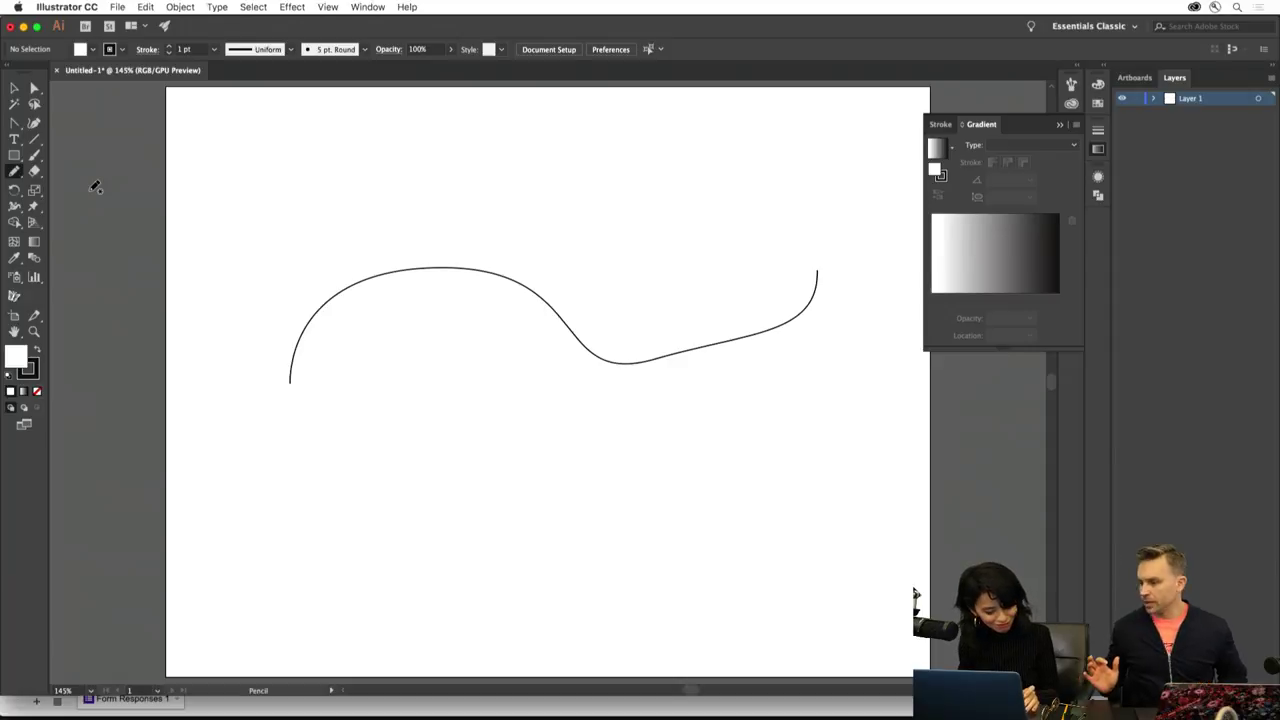
Select the wavy path with the Direct Selection tool and reshape its descending middle segment.
click(34, 88)
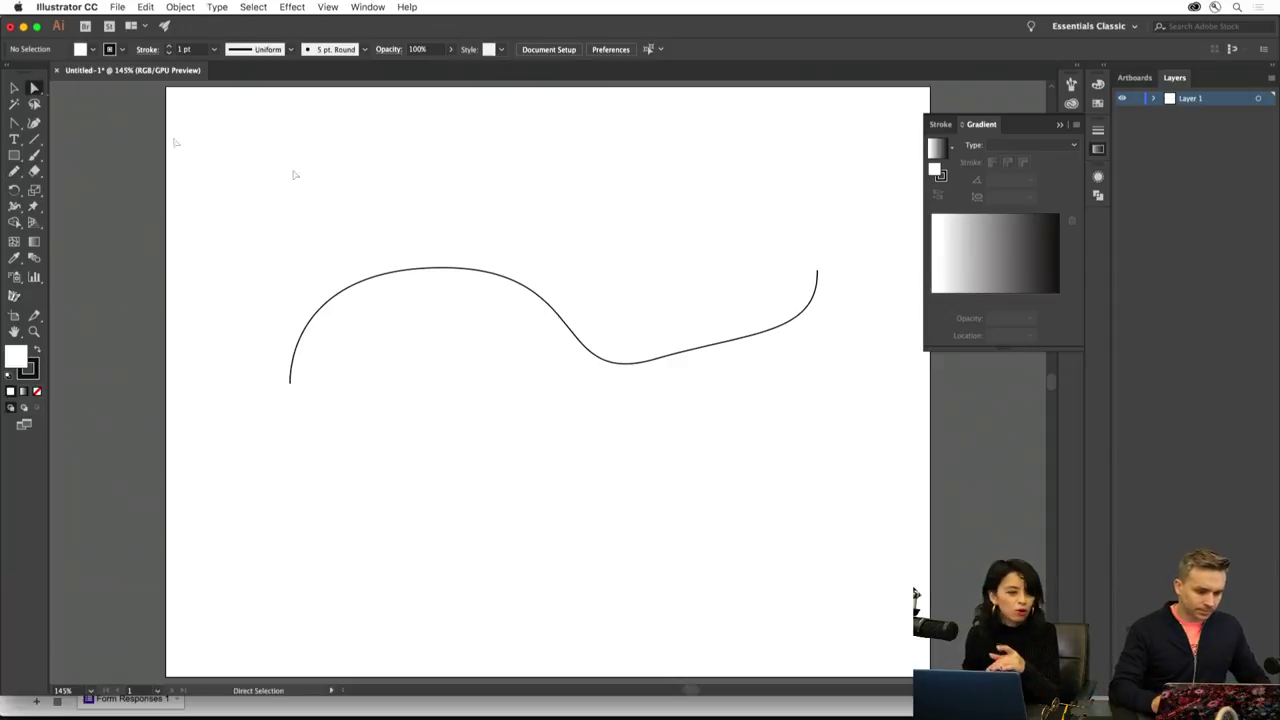
click(425, 273)
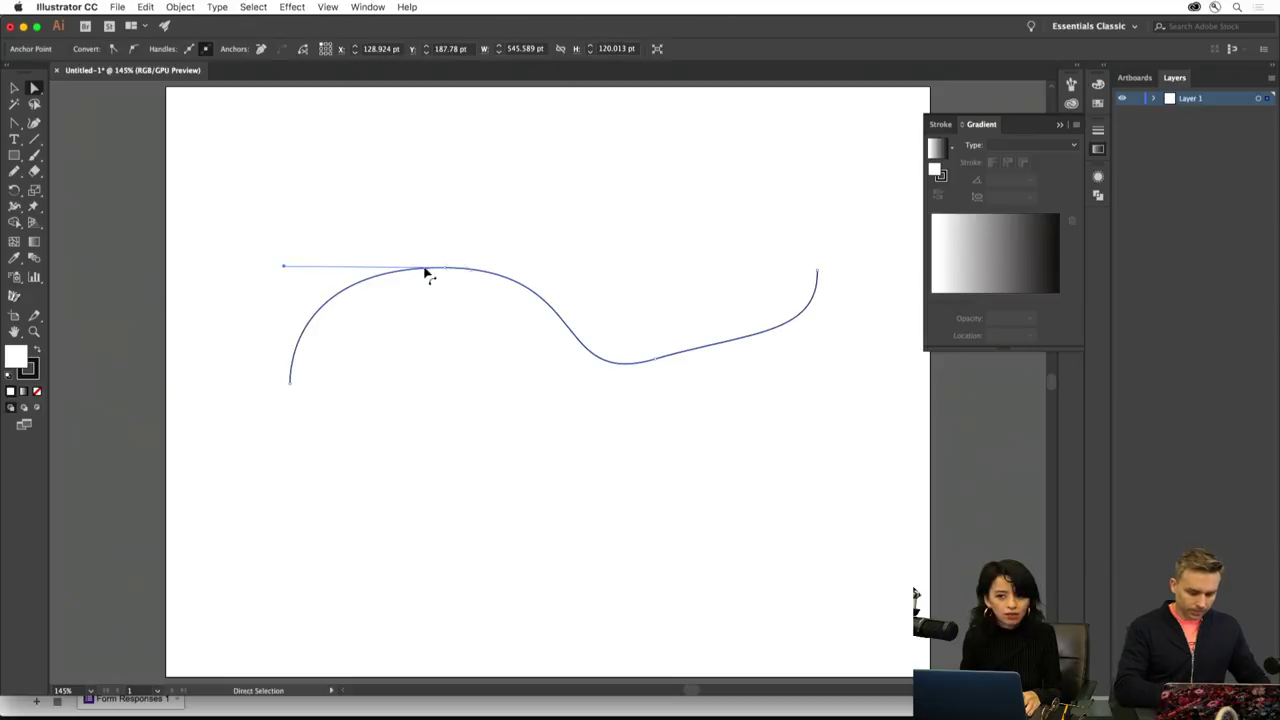
drag(540, 298, 526, 309)
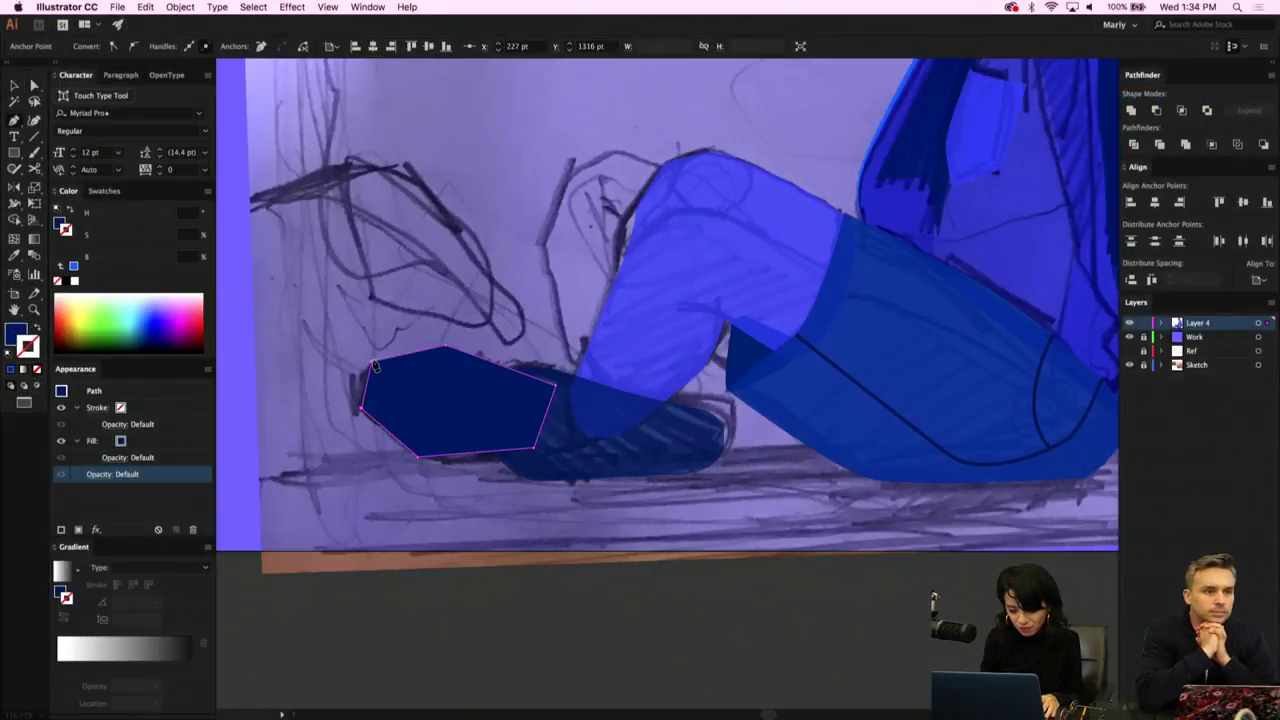
Close the rear shoe's outline, apply the bent leg's blue fill and 74% opacity, and place it behind the dark shoe.
click(372, 362)
key(i)
click(663, 314)
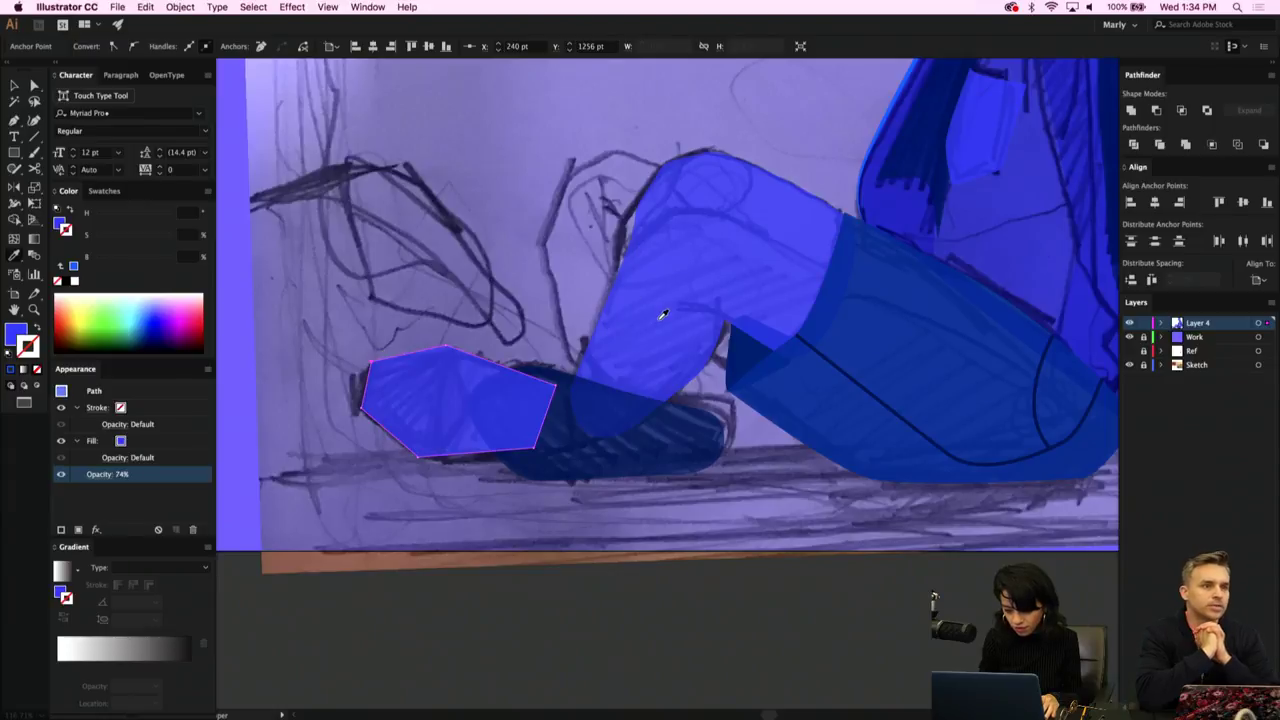
key(v)
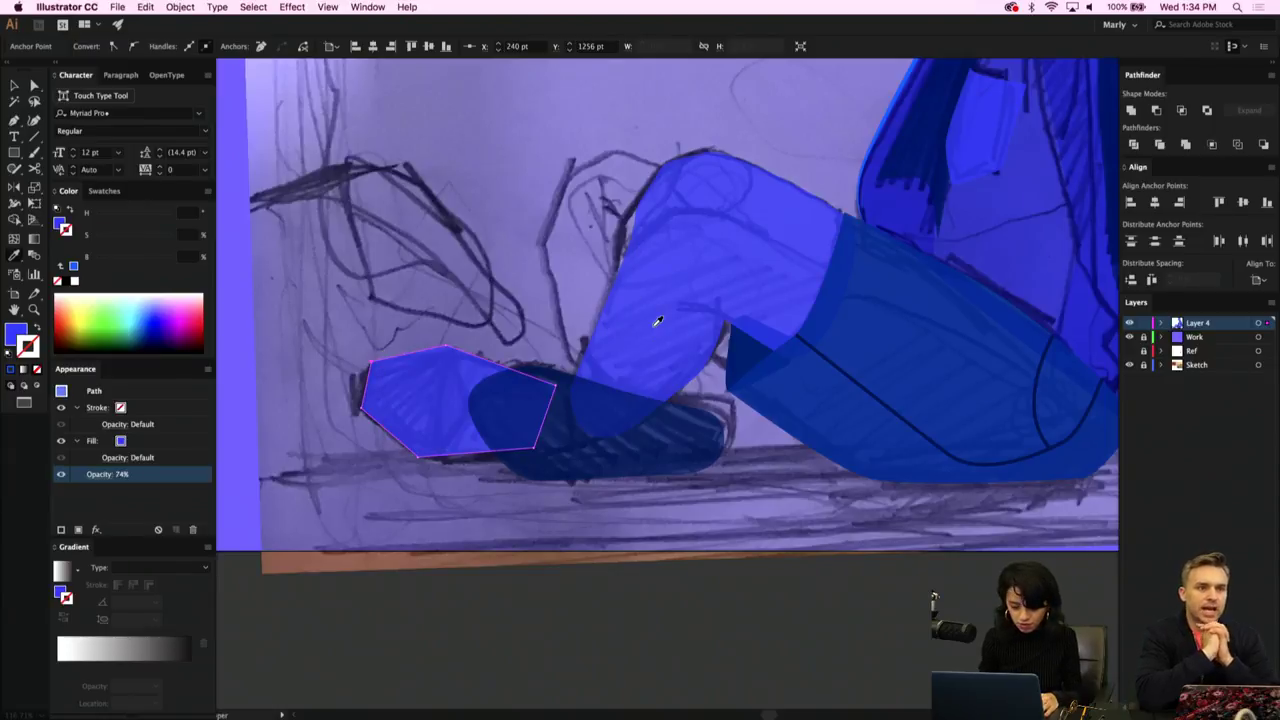
Round the rear shoe's toe with the Anchor Point tool and nudge its lower toe point to follow the sketch.
key(shift+c)
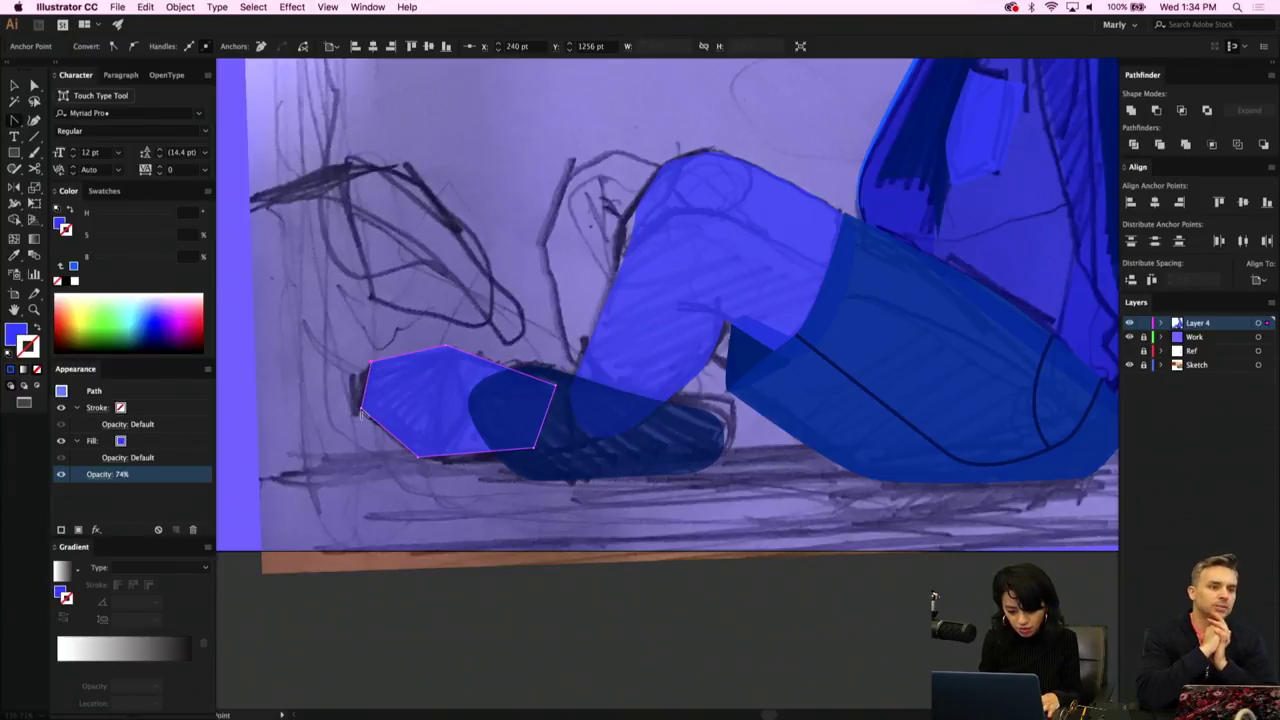
drag(362, 410, 388, 357)
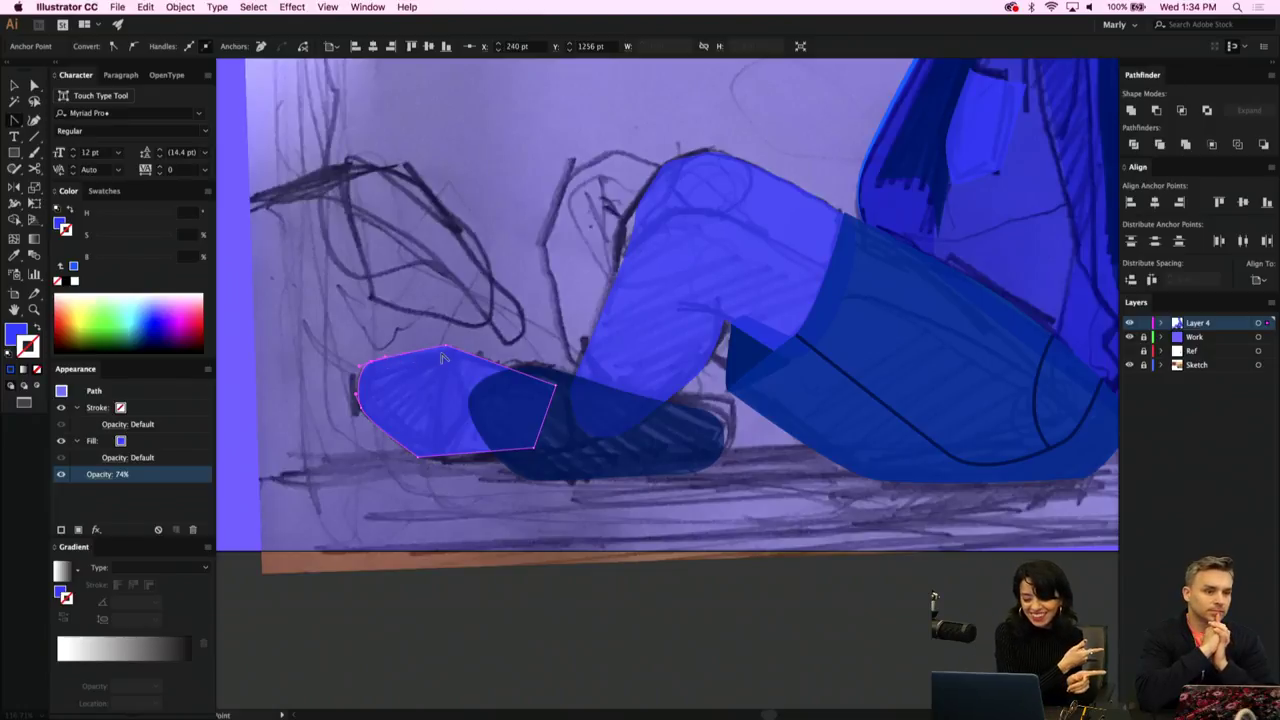
drag(446, 346, 469, 346)
drag(418, 460, 404, 452)
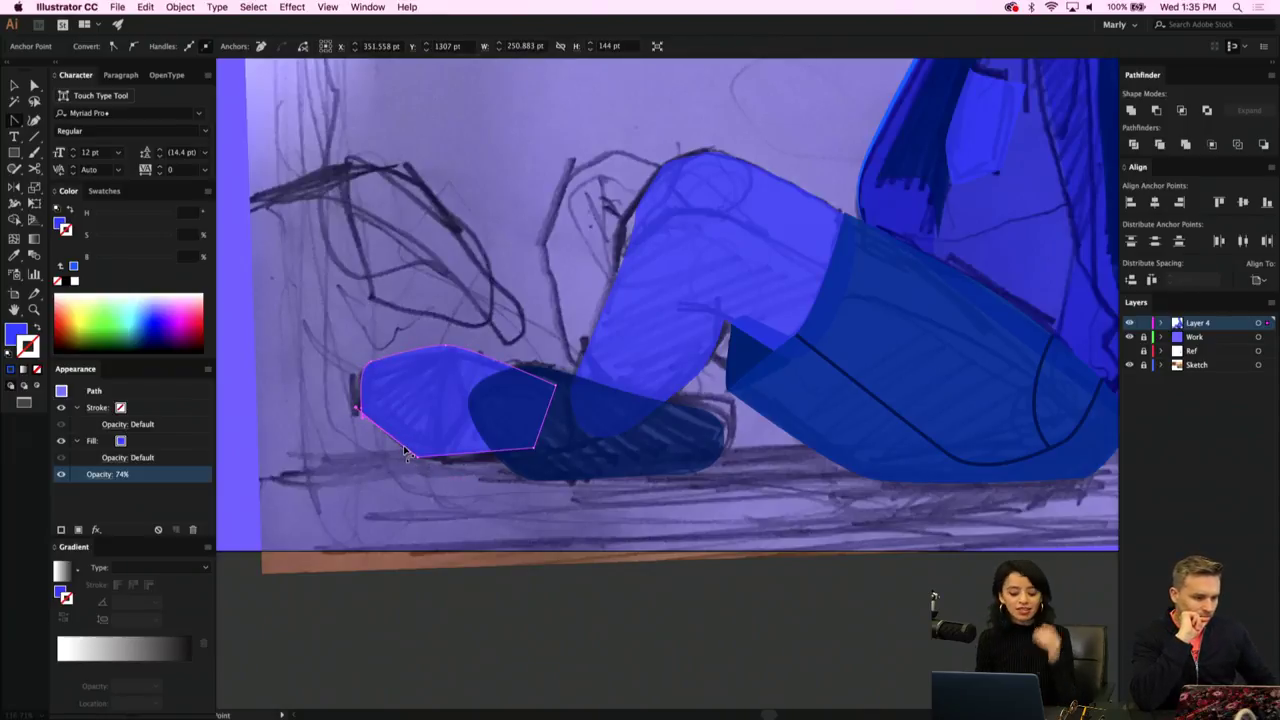
key(a)
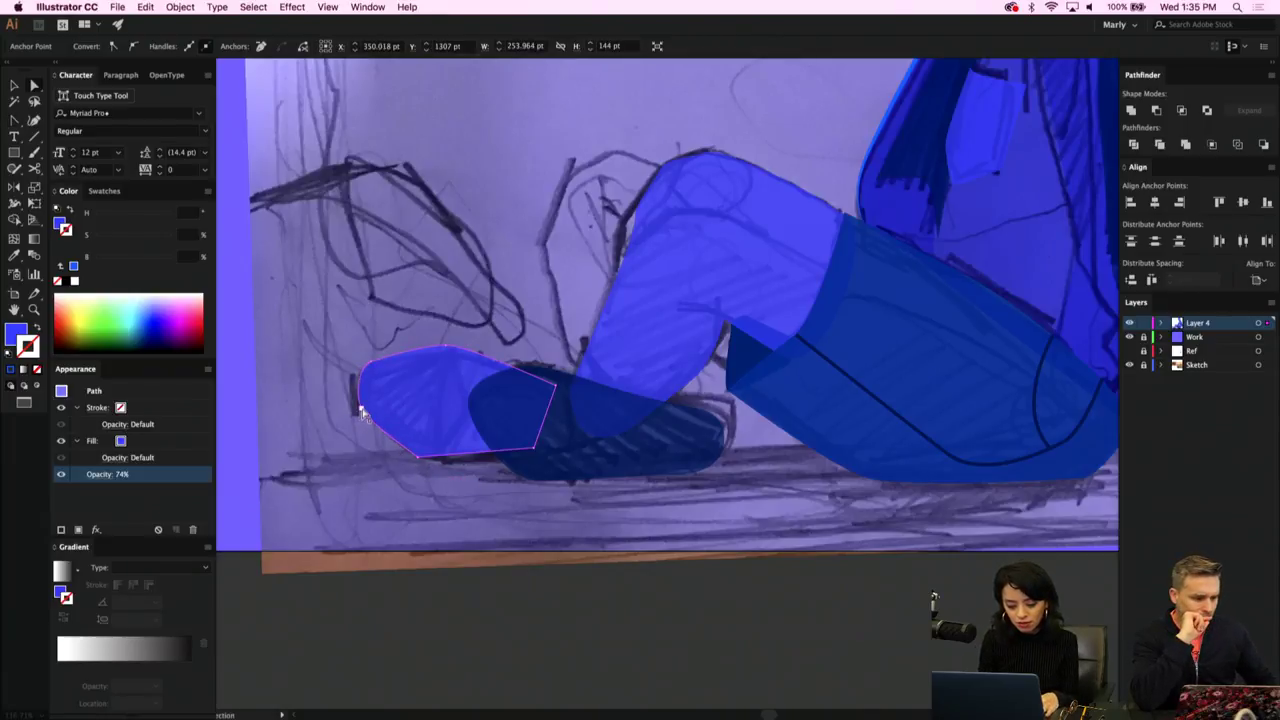
click(363, 416)
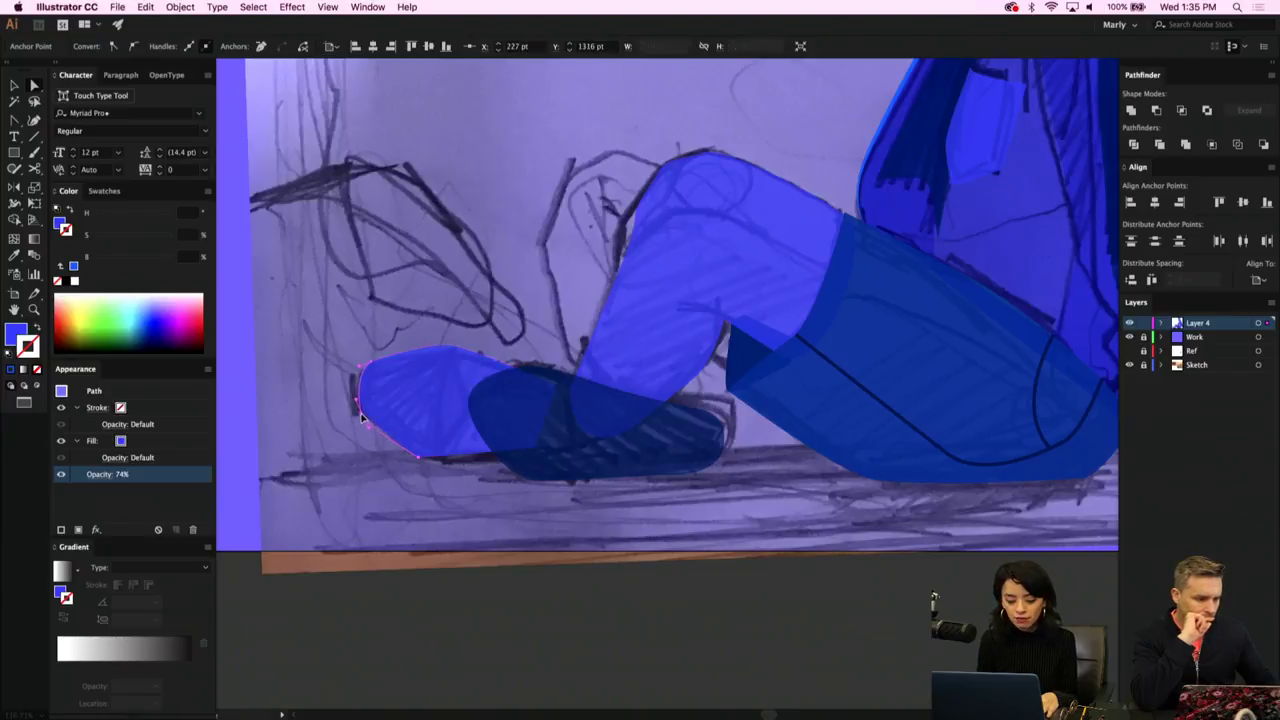
drag(361, 414, 360, 413)
Smooth the rear shoe's lower heel corner, sole point and upper point into continuous curves.
key(shift+c)
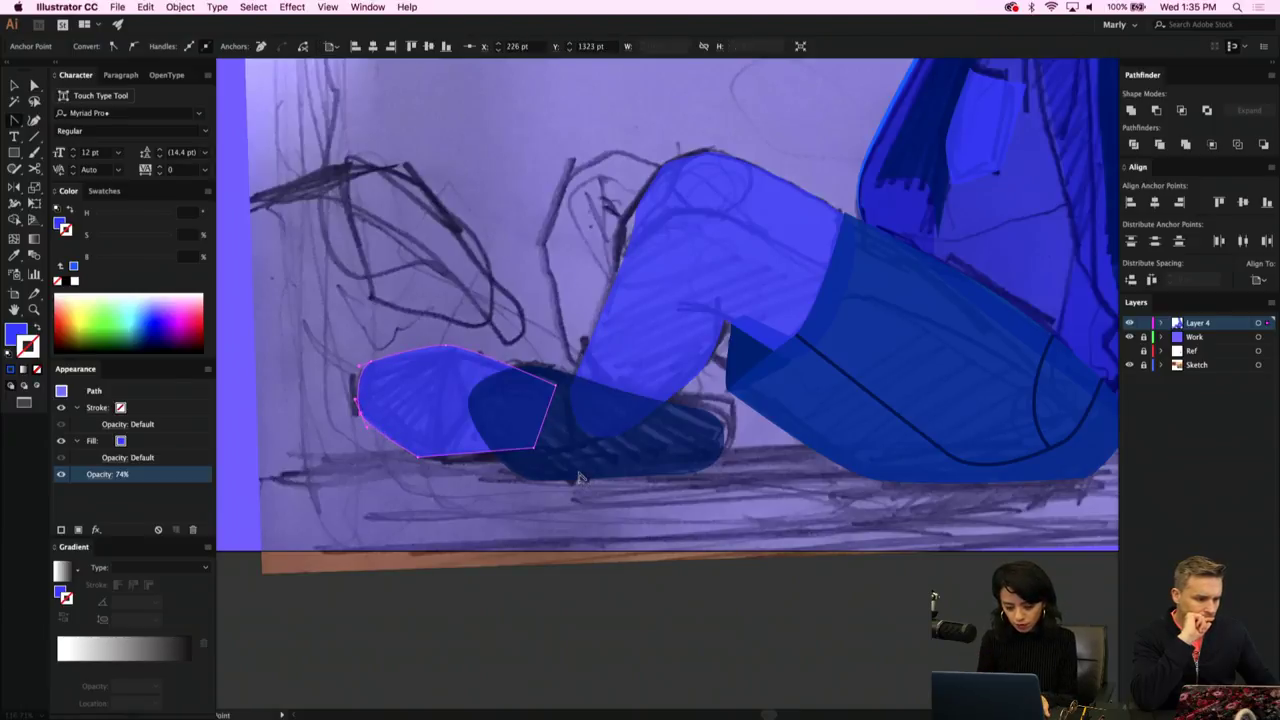
drag(535, 453, 508, 457)
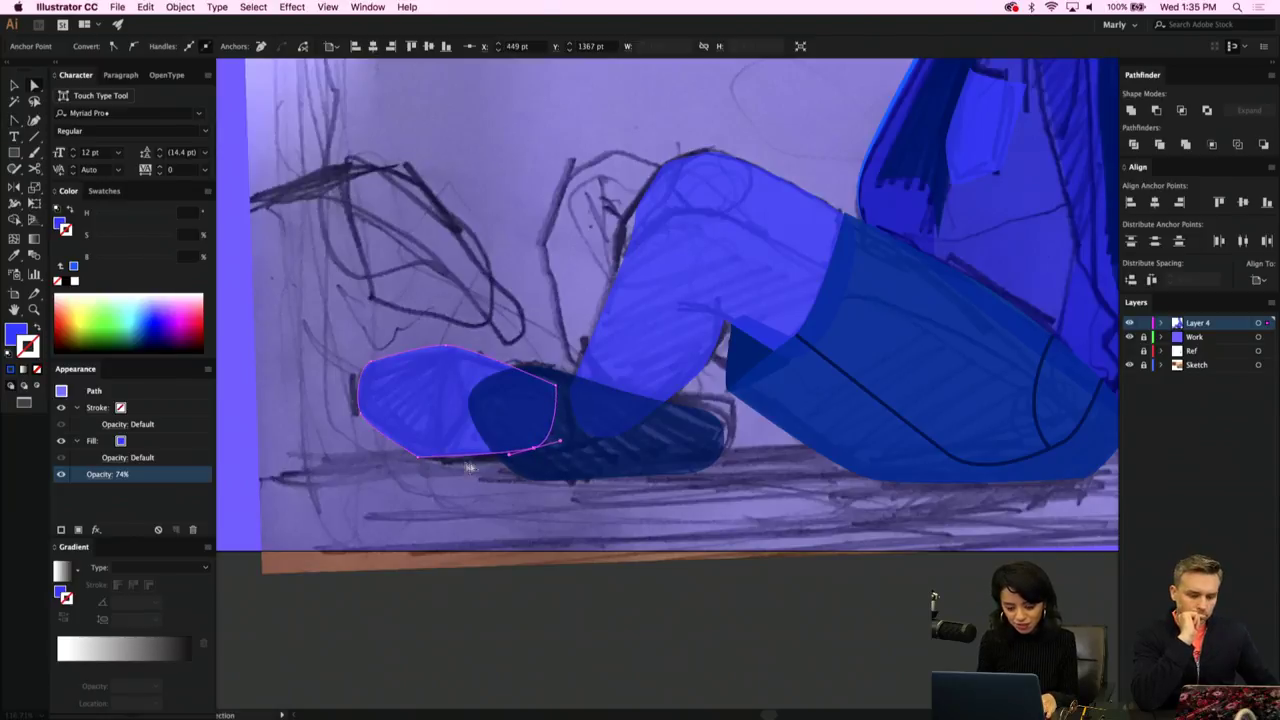
click(418, 456)
mouse_move(420, 459)
mouse_down()
mouse_move(432, 458)
mouse_move(413, 457)
mouse_up()
key(shift+c)
key(a)
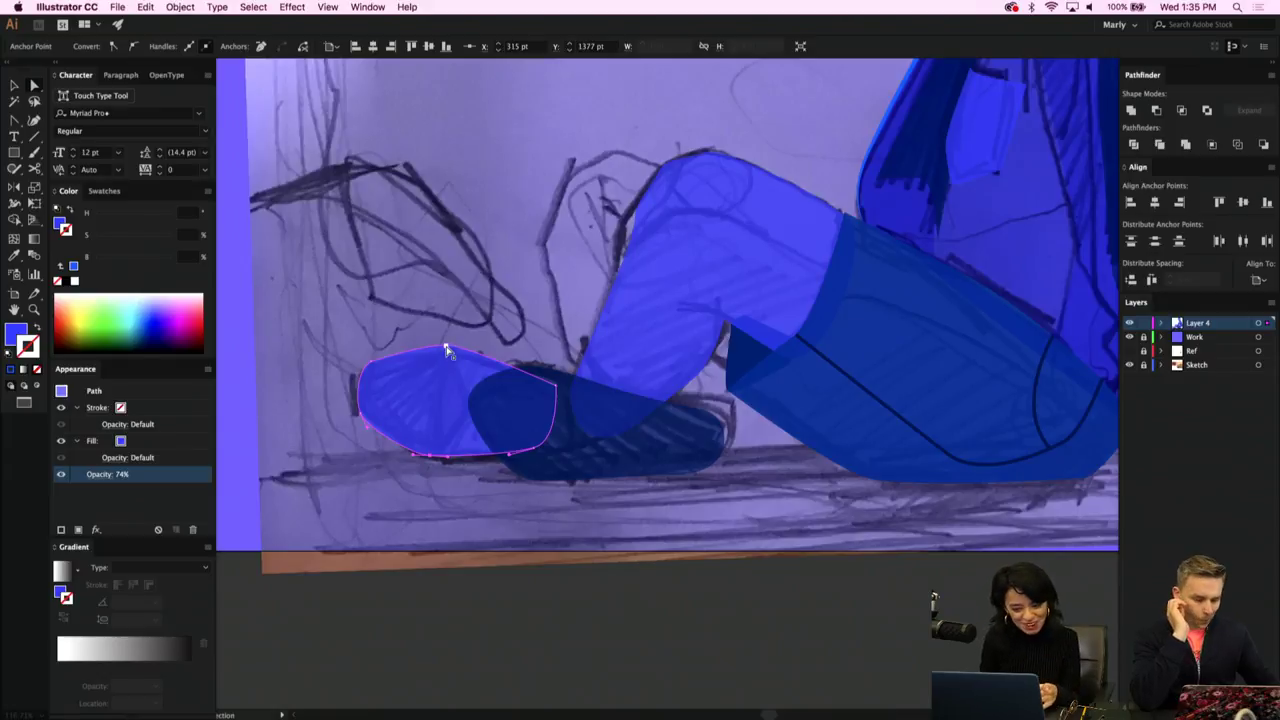
key(shift+c)
drag(446, 348, 425, 349)
key(a)
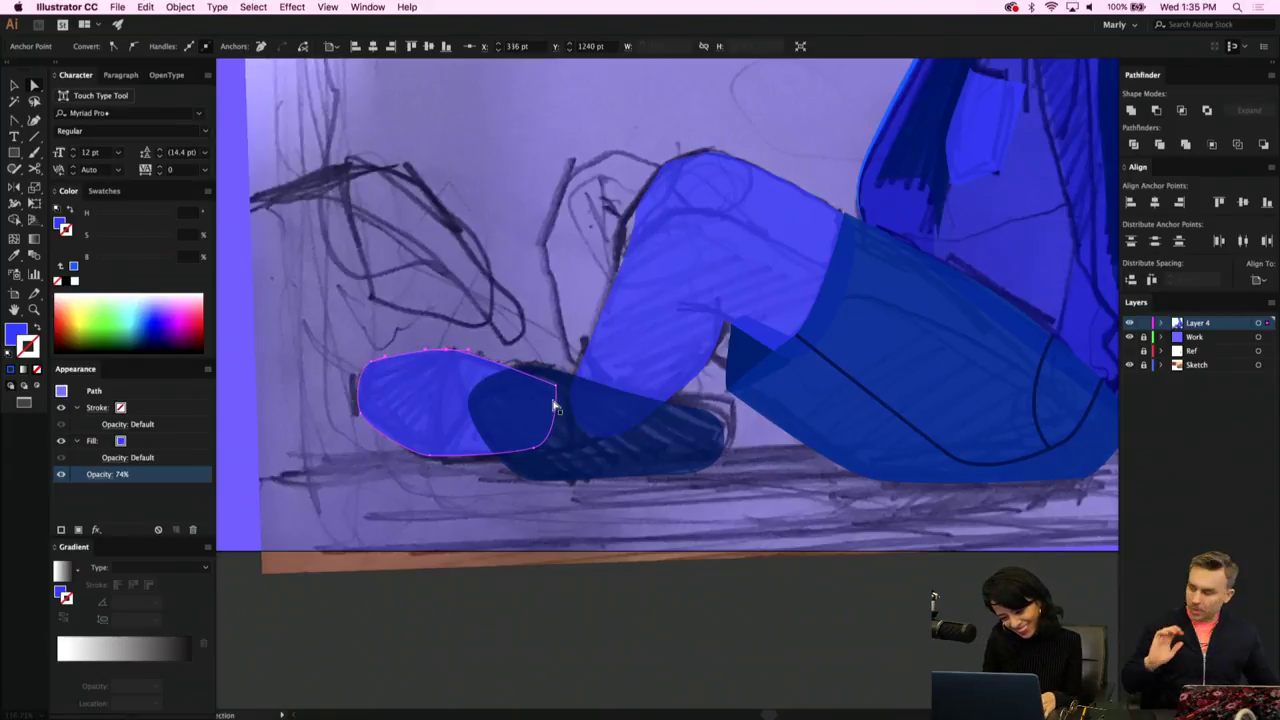
Set the dark front shoe's opacity to 100% and deselect it.
key(v)
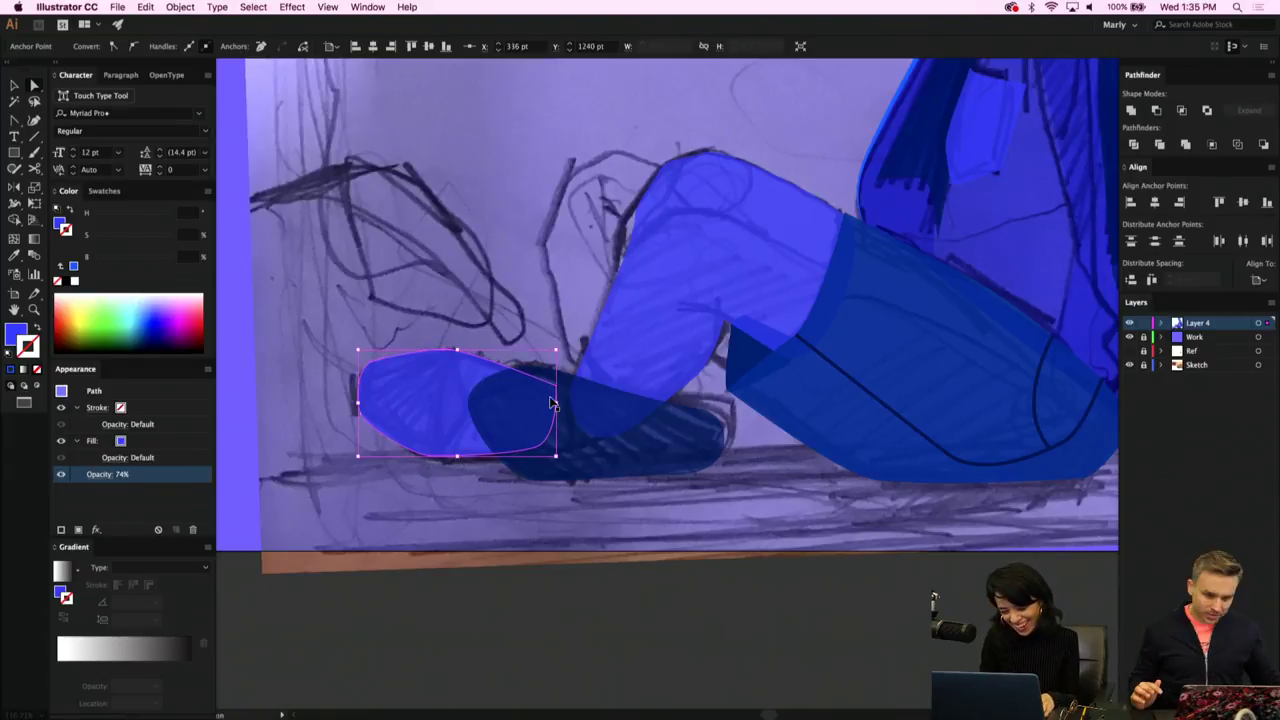
click(651, 428)
click(451, 46)
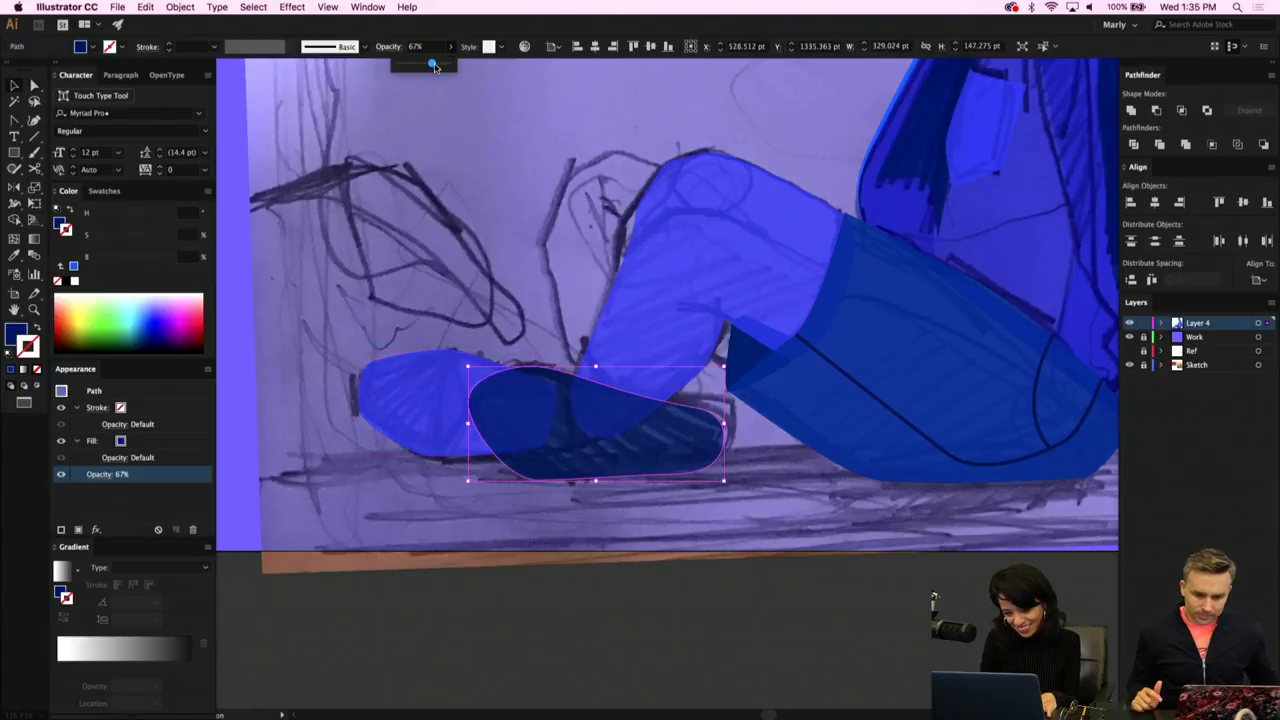
drag(434, 66, 534, 80)
click(690, 550)
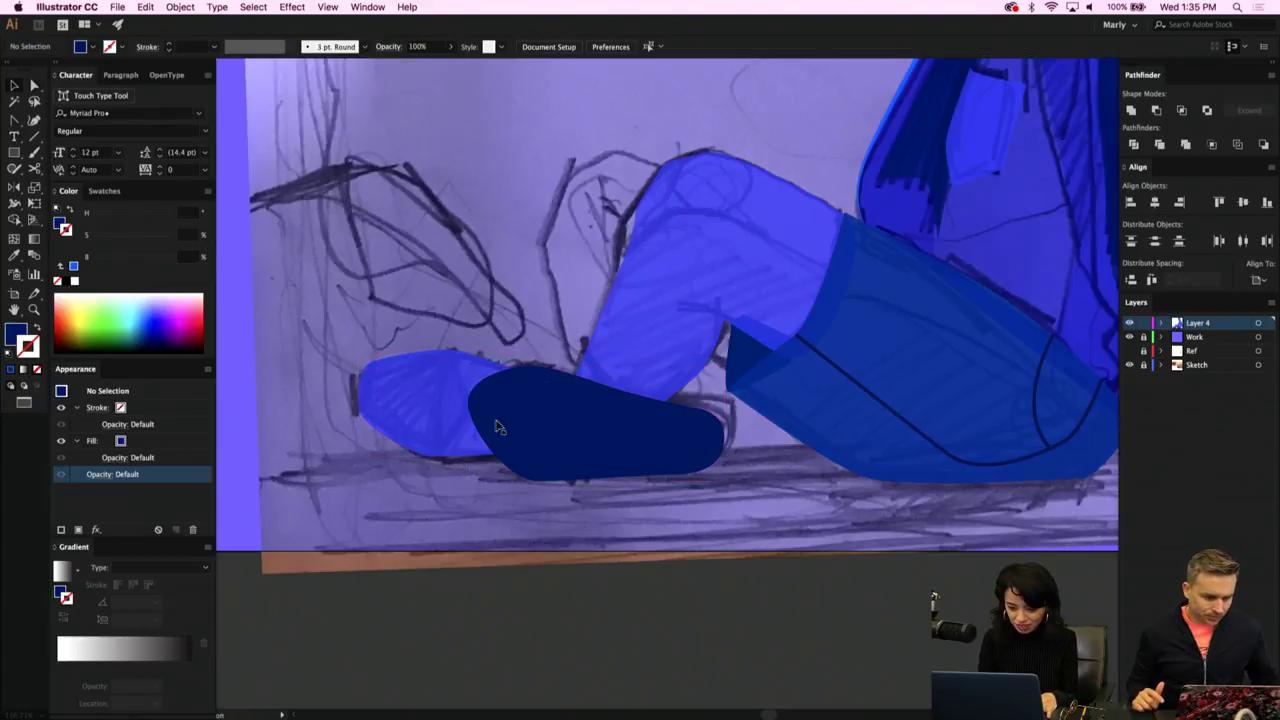
Draw a closed six-point Pen shape for the rear lower leg, from the sketched knee down to the dark shoe.
scroll(497, 427, down, 2)
scroll(1060, 337, up, 5)
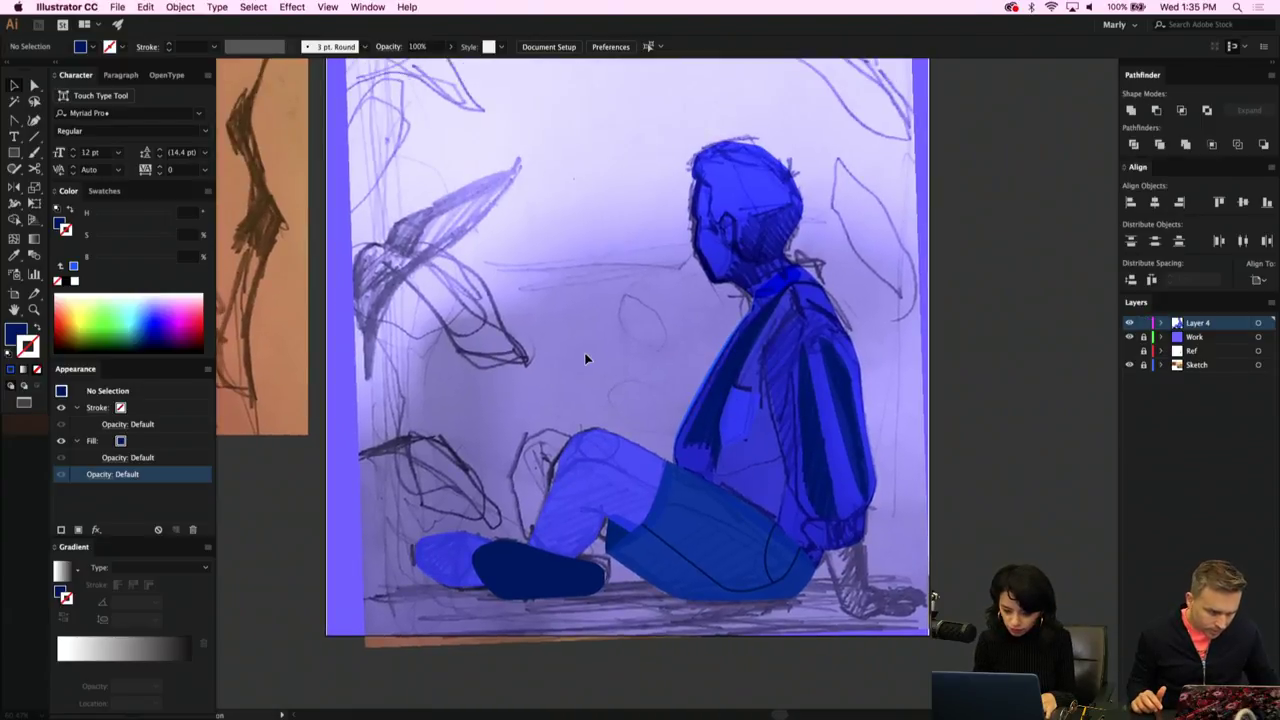
key(p)
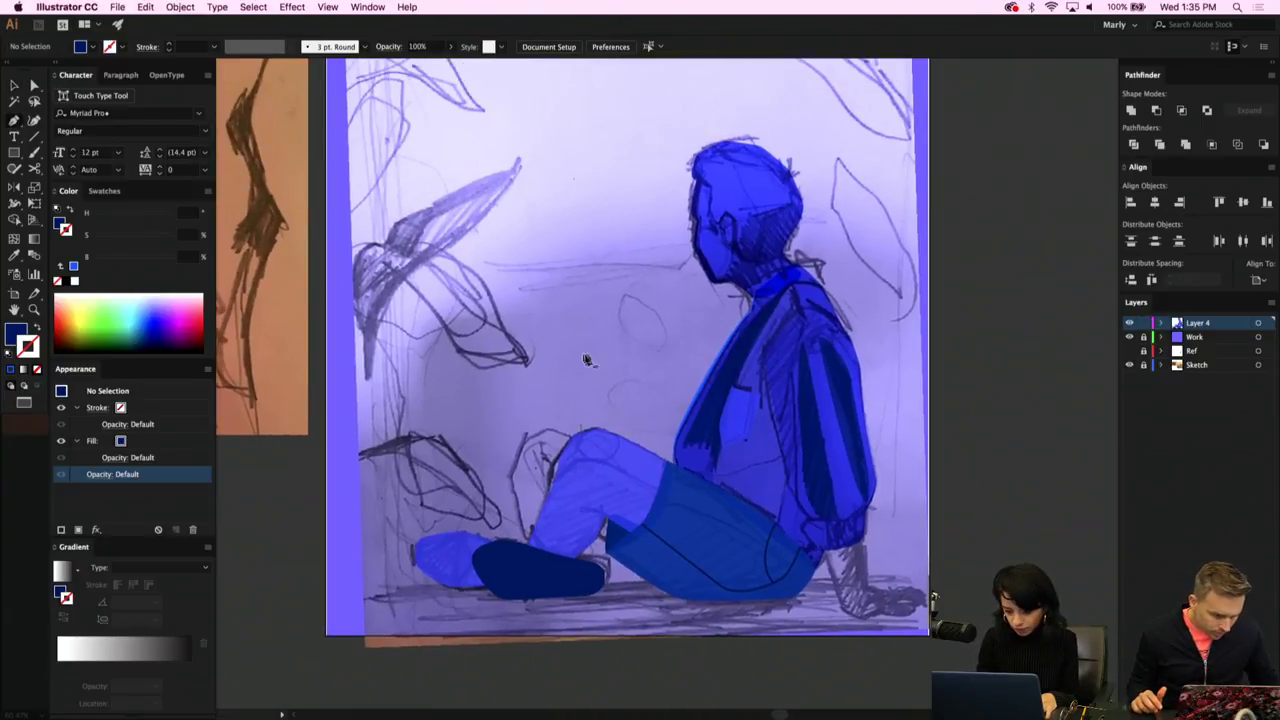
click(511, 472)
click(523, 437)
click(548, 428)
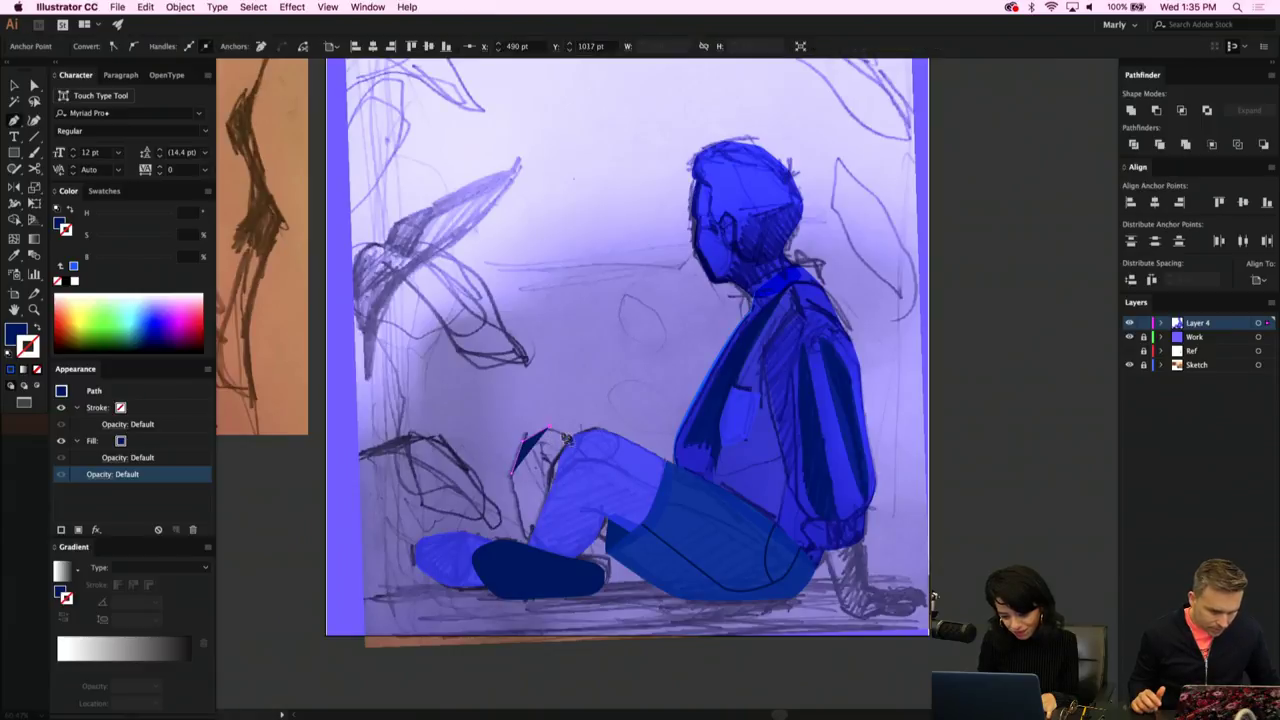
click(588, 443)
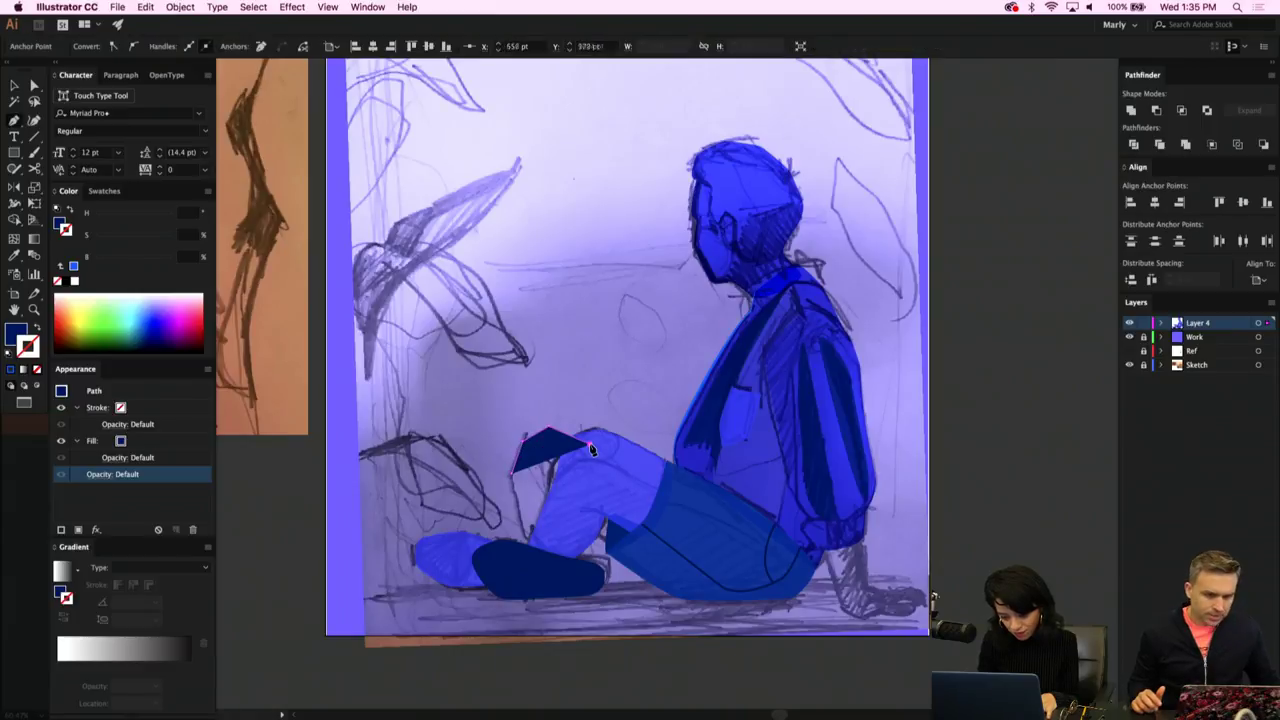
click(557, 566)
click(528, 558)
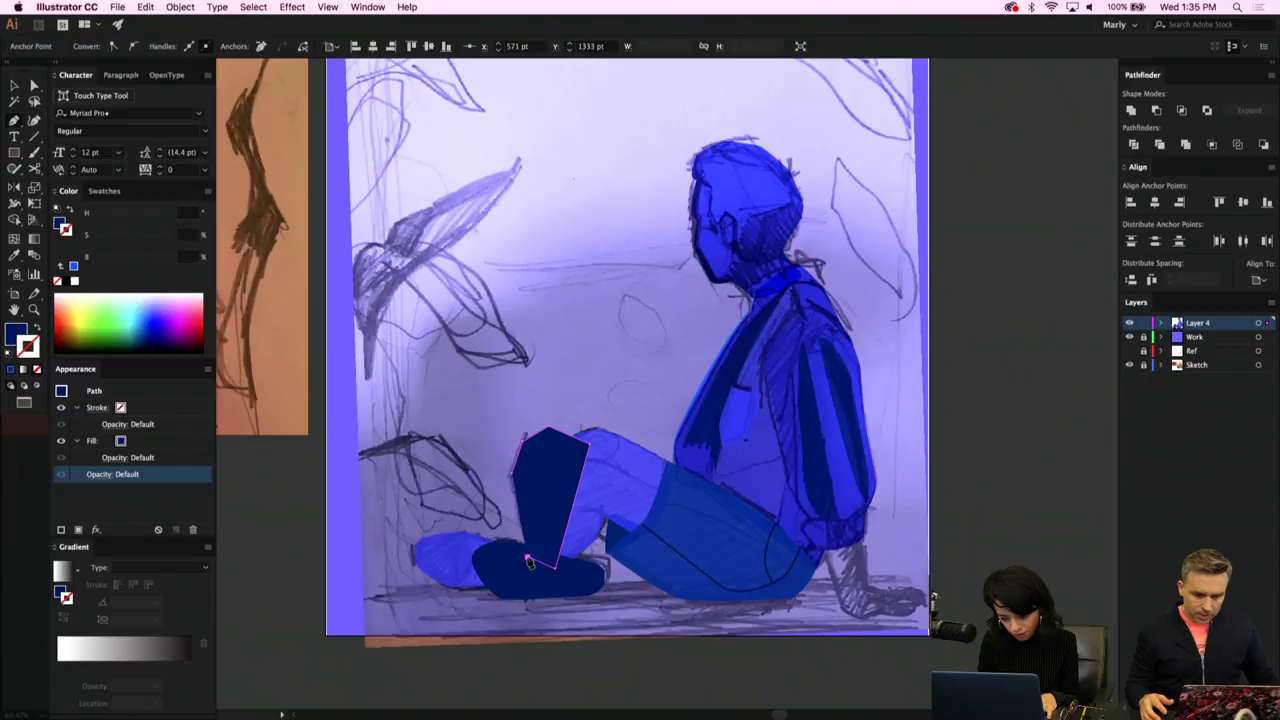
click(511, 472)
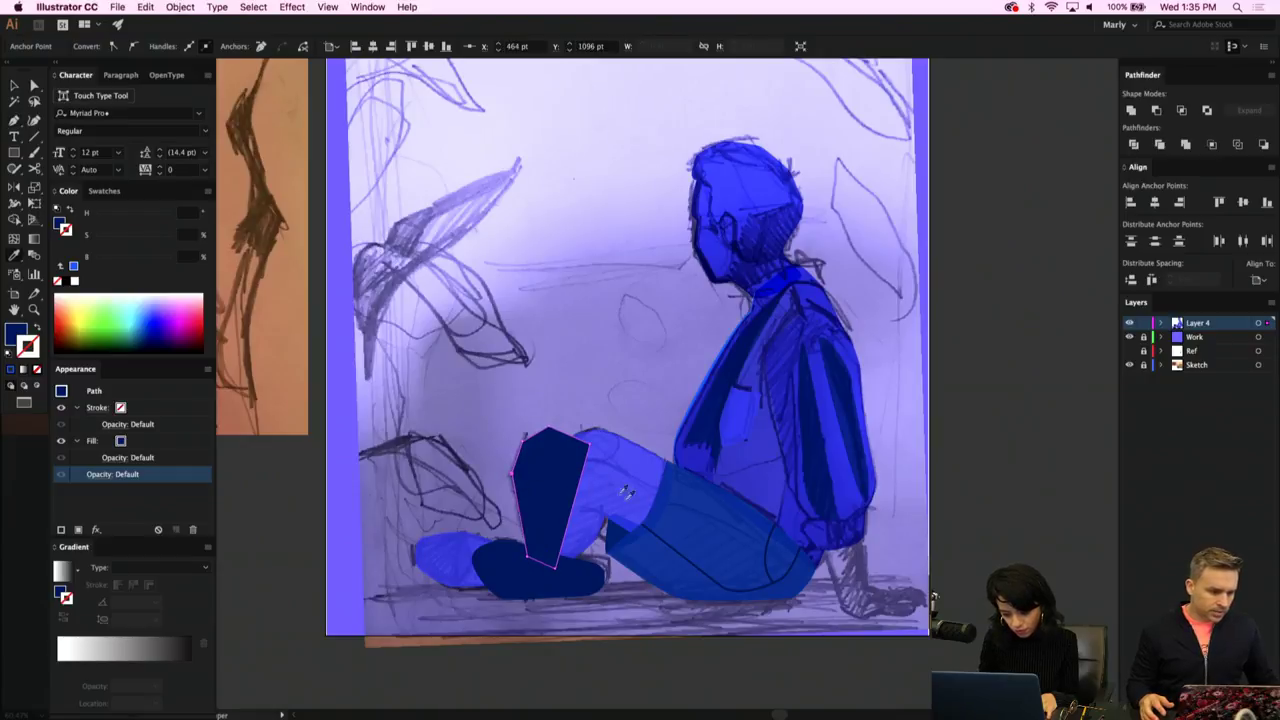
Sample fills from the existing clothing and give the rear leg the shirt's blue at 100% opacity with Multiply blending.
click(671, 540)
click(742, 462)
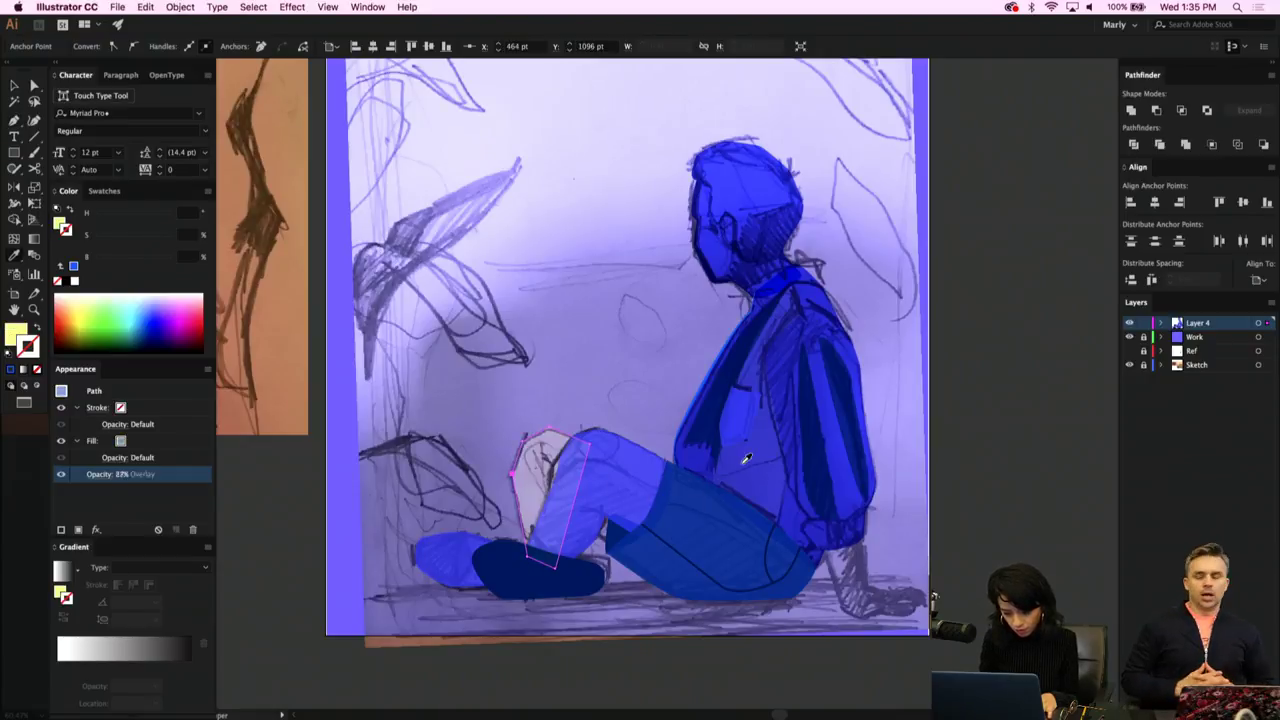
click(707, 452)
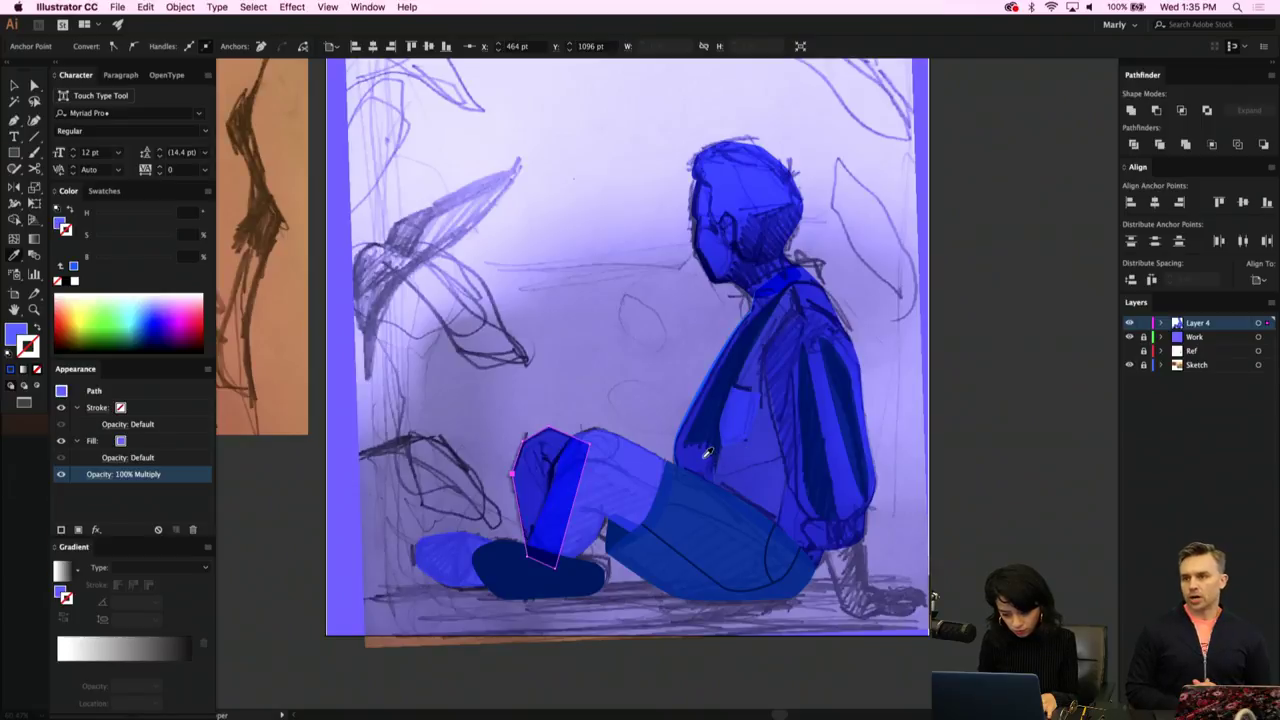
Curve the rear leg's outer shin point and round its lower corner over the dark shoe.
scroll(560, 472, up, 2)
key(shift+c)
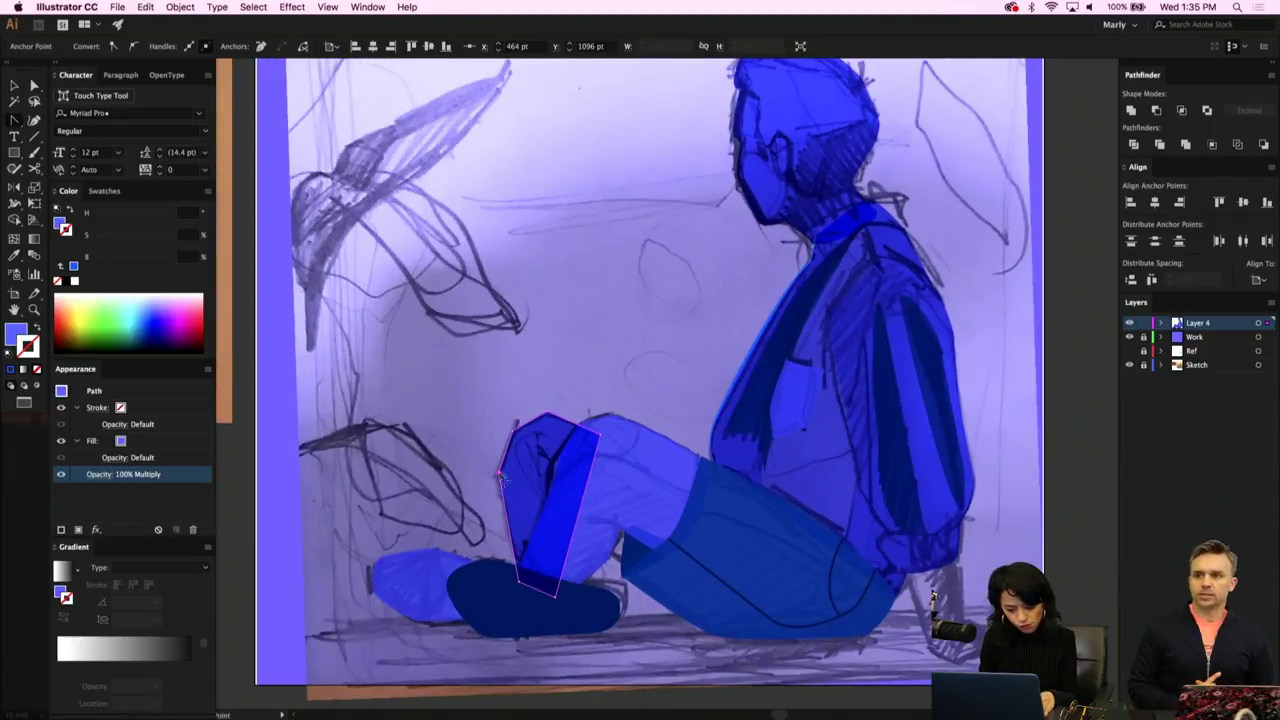
drag(500, 475, 504, 461)
drag(519, 582, 519, 550)
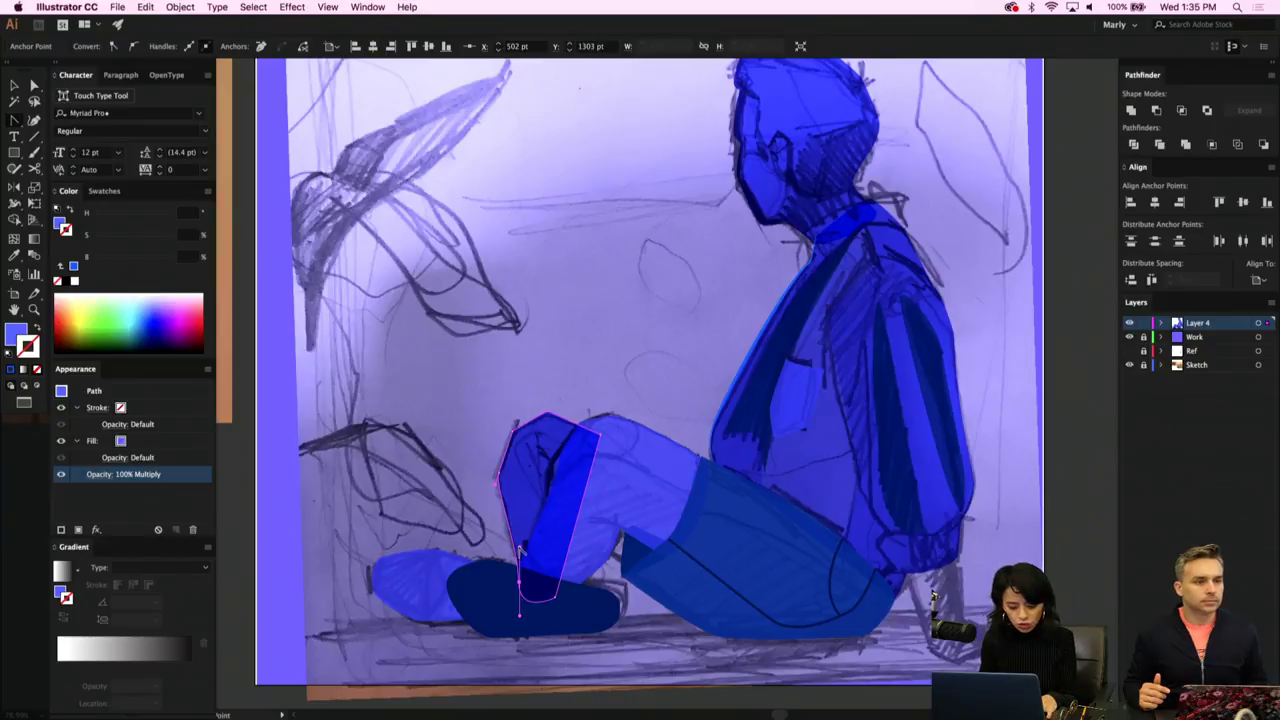
Smooth the rear knee's outer corner and move its anchor slightly outward to match the sketch.
scroll(519, 550, up, 3)
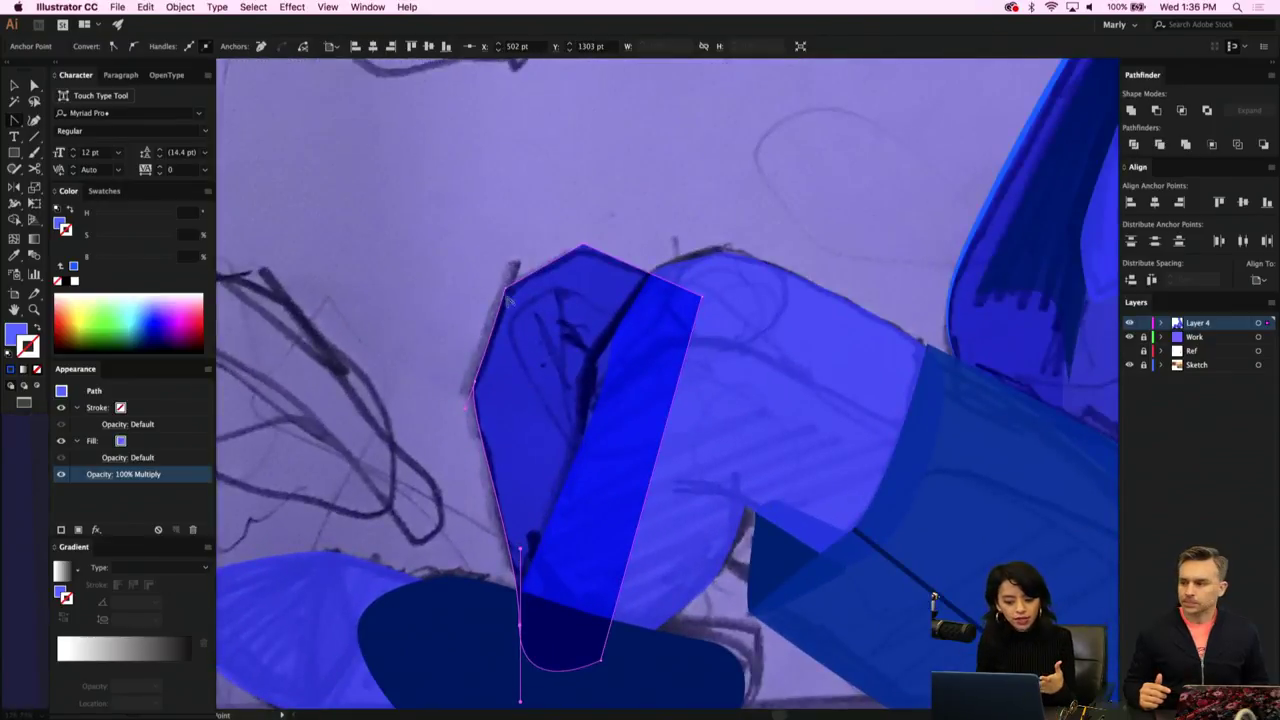
drag(505, 289, 506, 288)
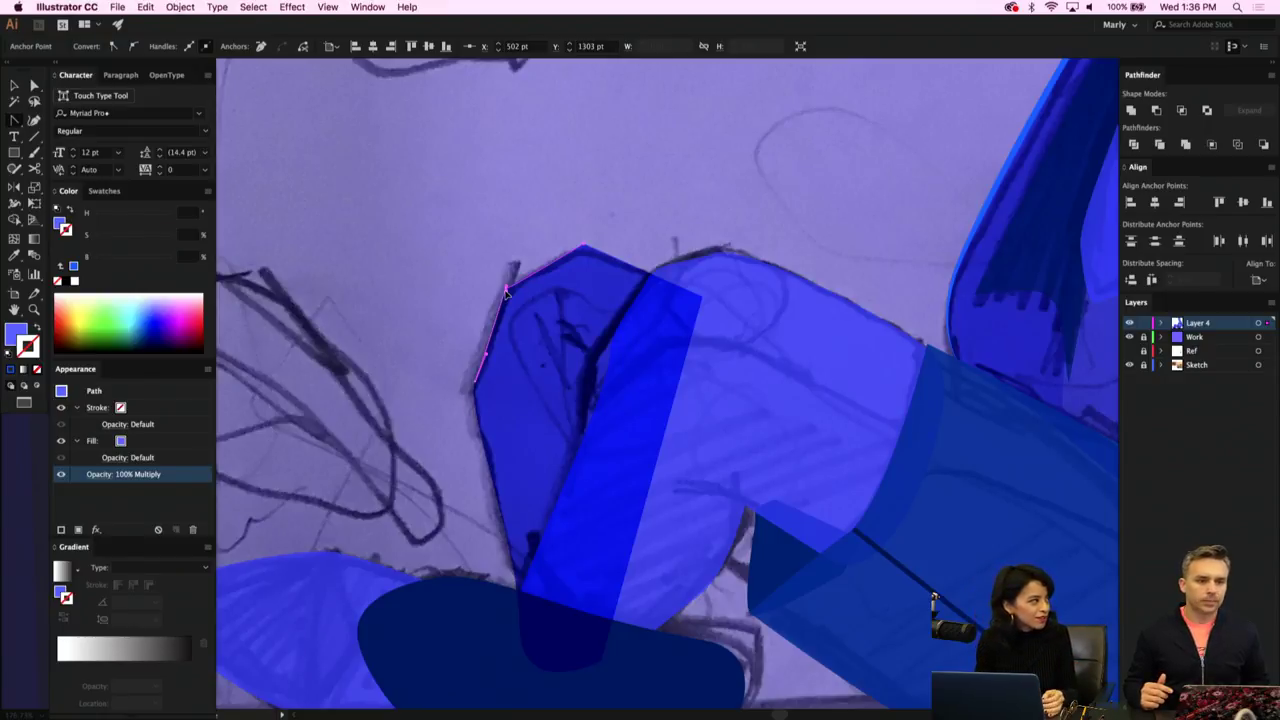
drag(505, 290, 508, 270)
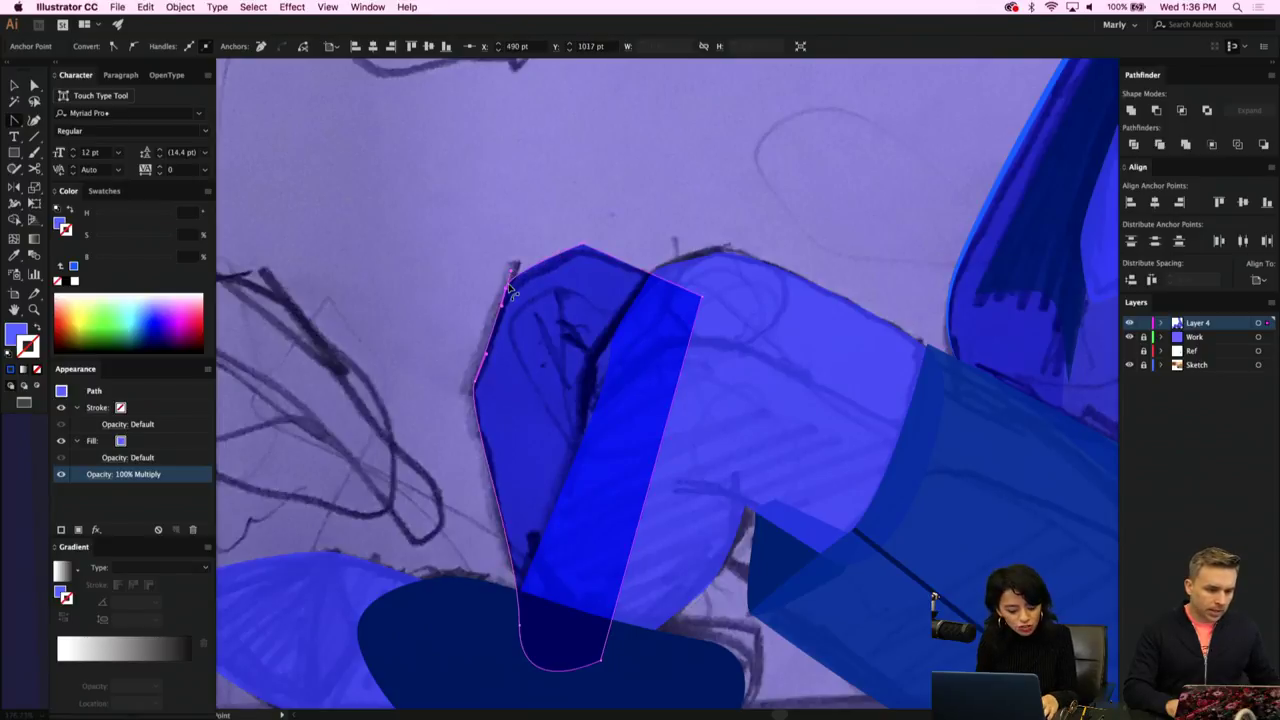
key(a)
click(500, 300)
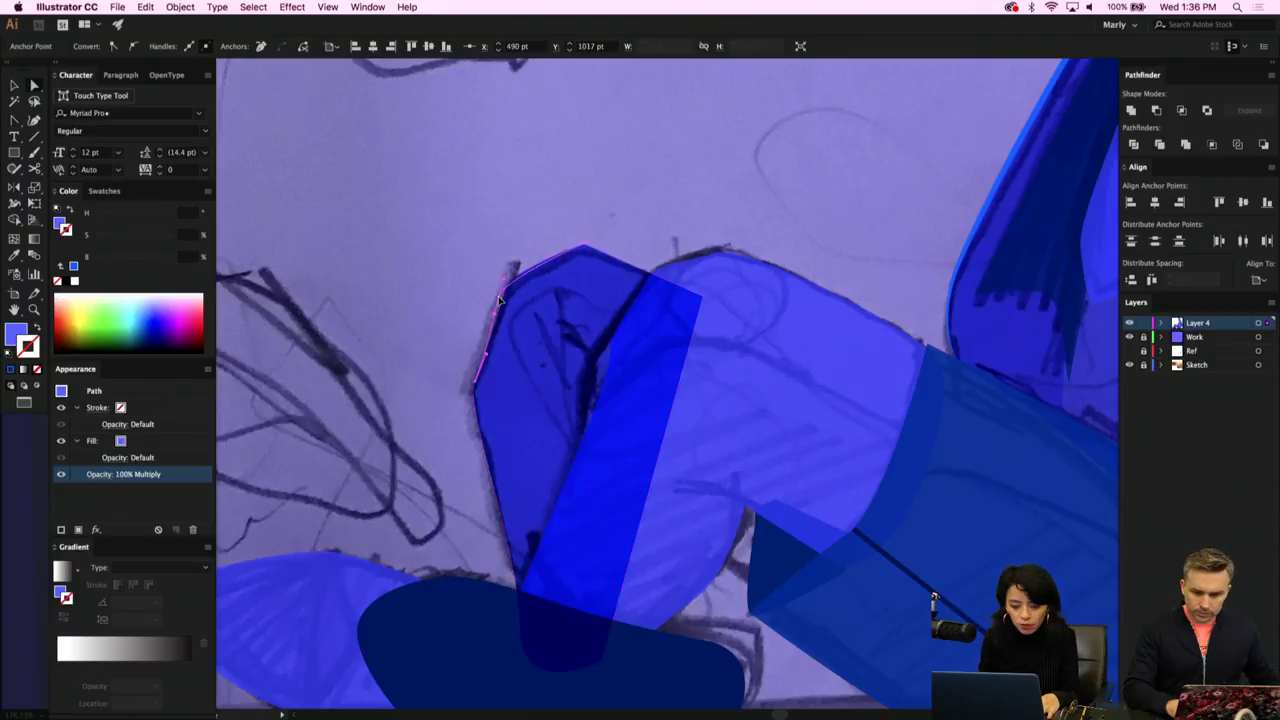
click(498, 300)
Round the top of the rear knee and place the rear leg behind the front leg.
key(p)
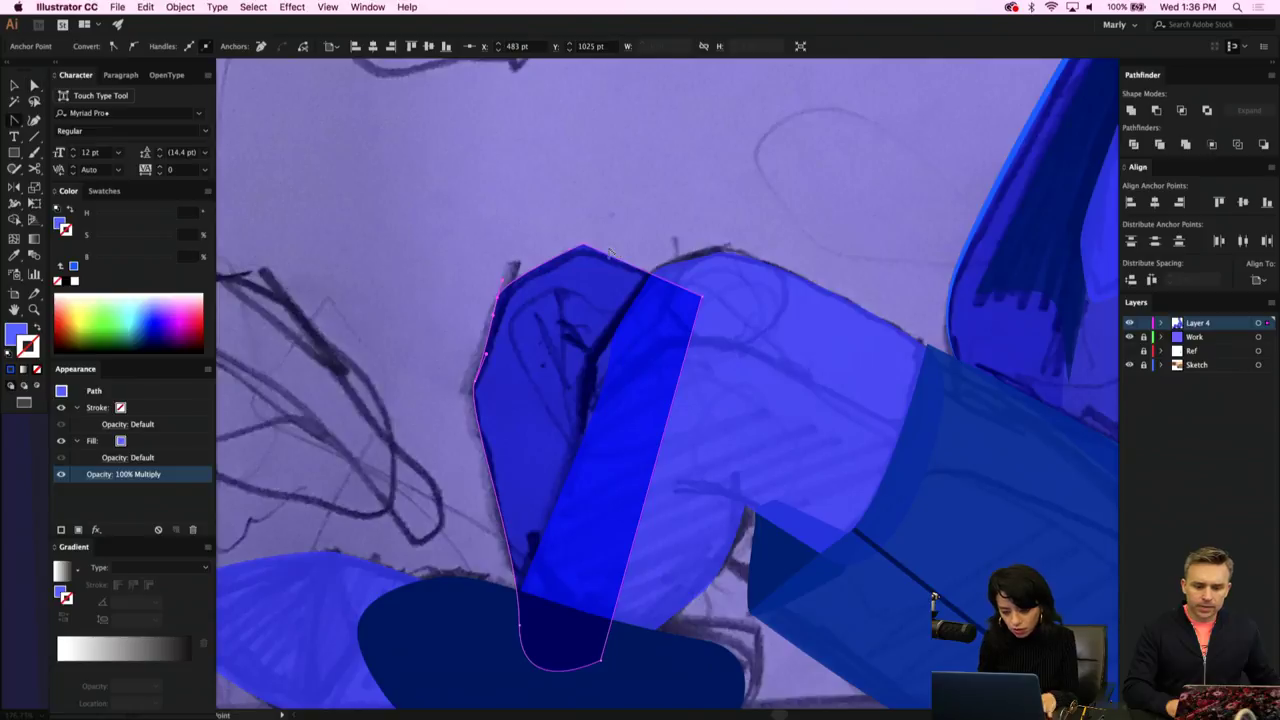
drag(583, 247, 602, 253)
key(a)
key(shift+c)
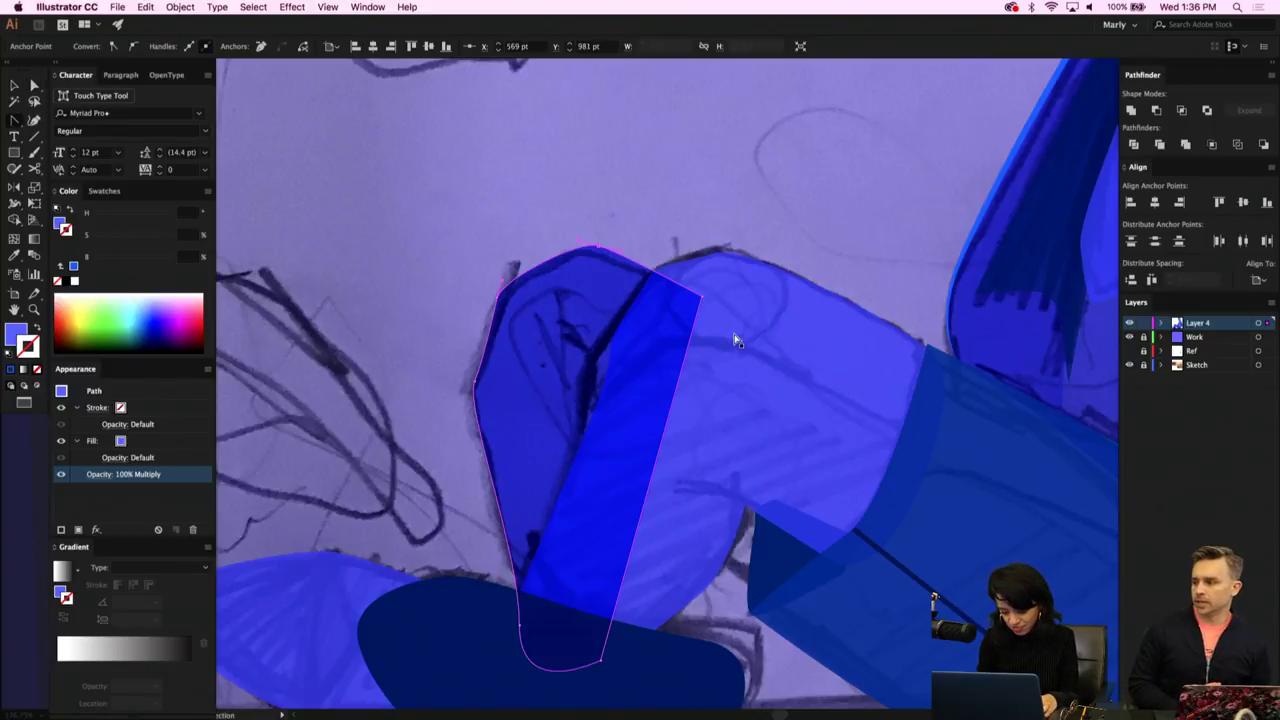
key(v)
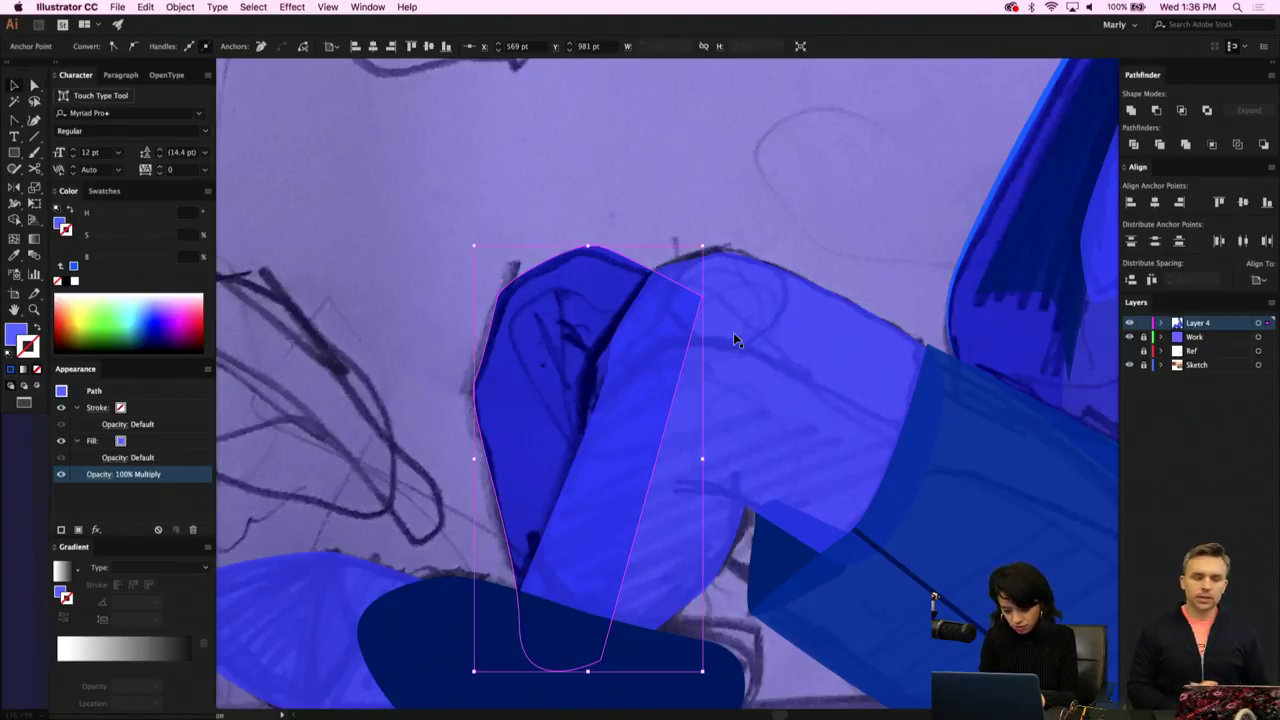
Set the front leg's opacity to 89% and deselect it.
click(780, 347)
scroll(725, 433, down, 3)
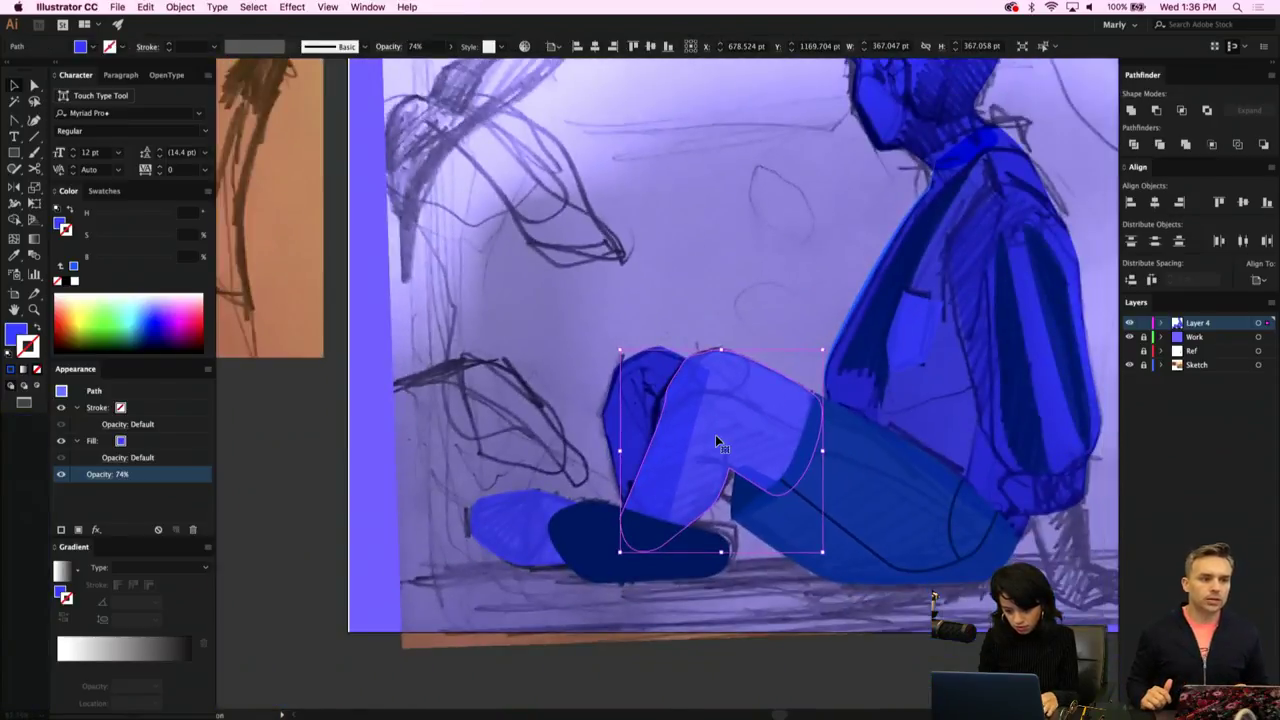
click(450, 46)
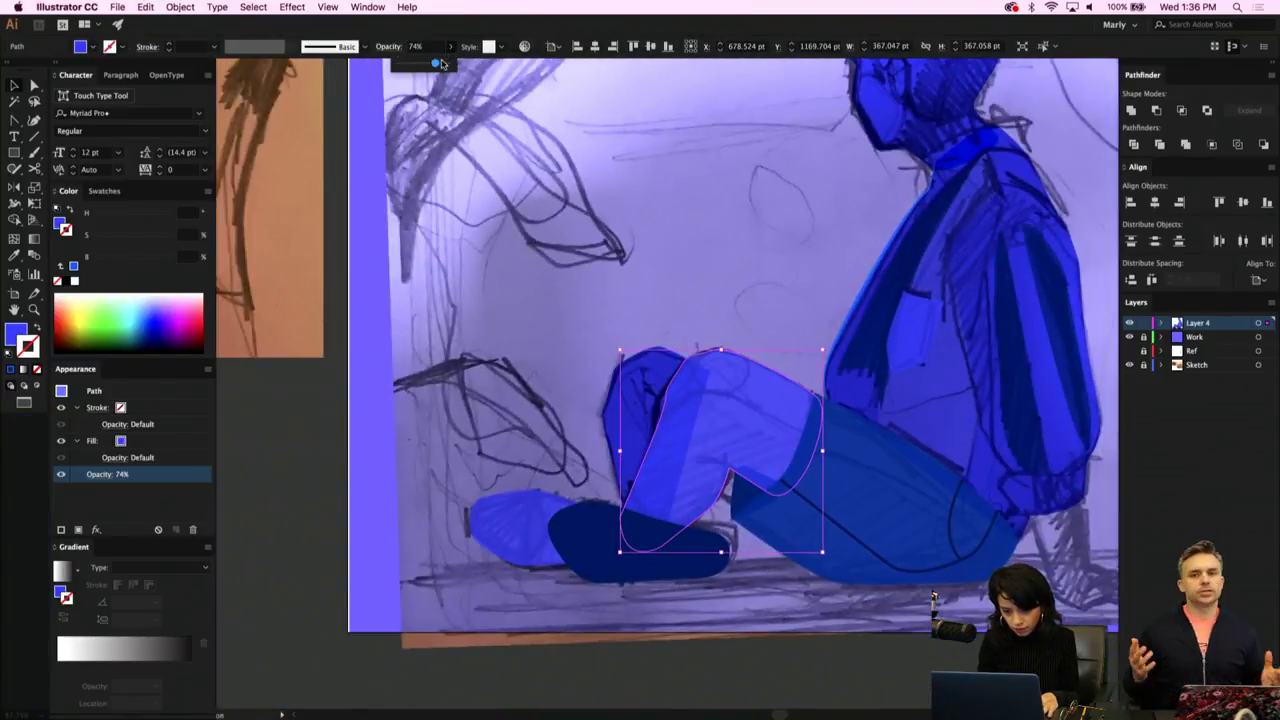
drag(441, 63, 446, 64)
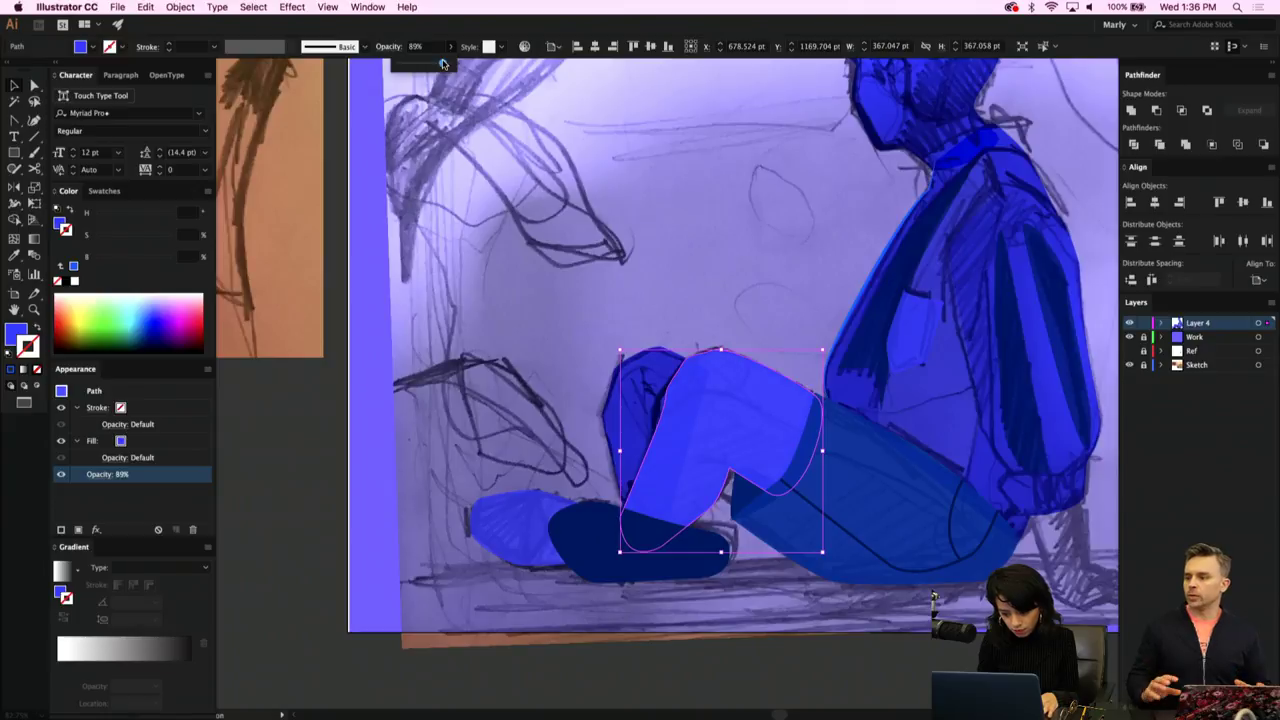
click(563, 360)
scroll(606, 396, up, 3)
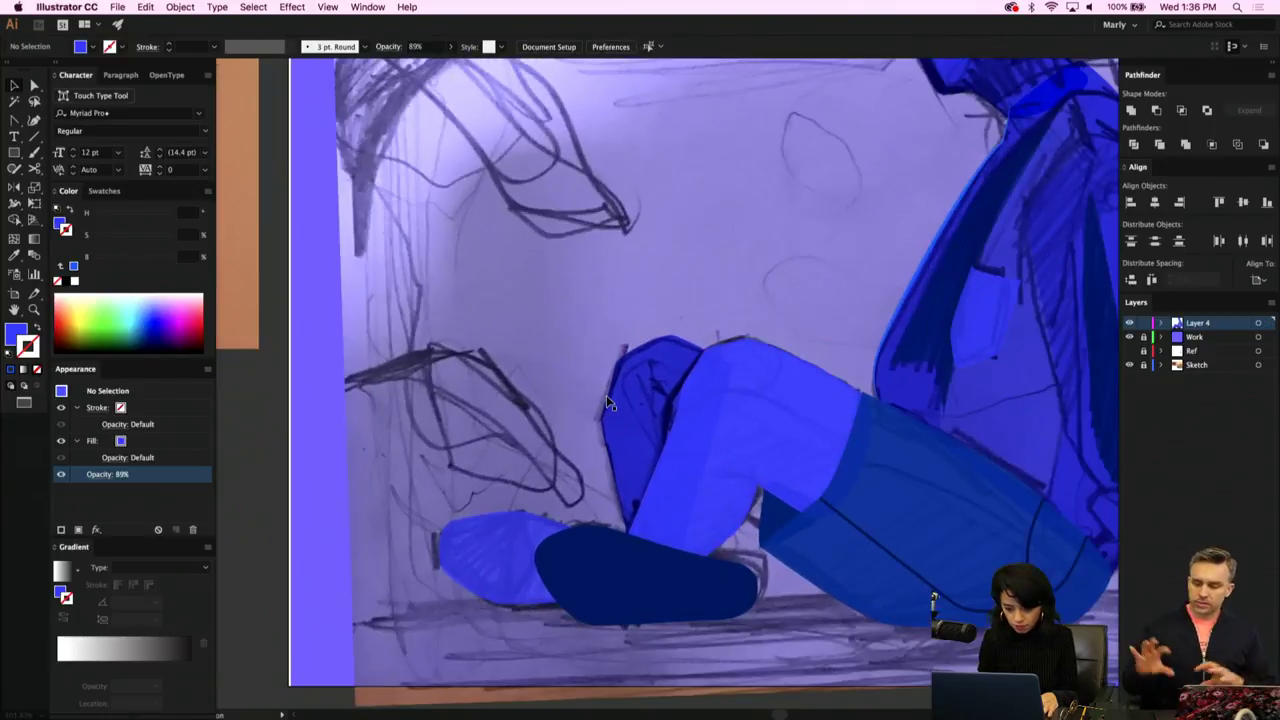
Draw a short curved crease path from the rear knee across the front leg's edge, about 45 by 51 pt.
scroll(606, 395, up, 4)
key(p)
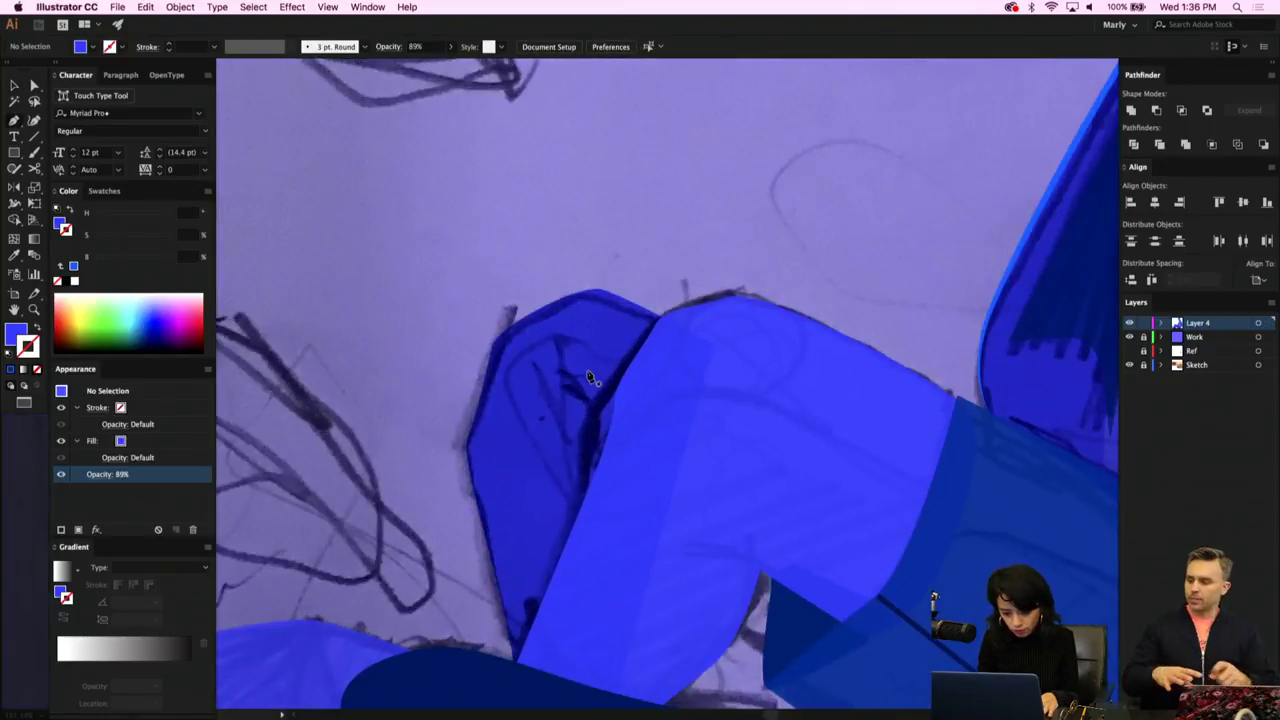
click(579, 370)
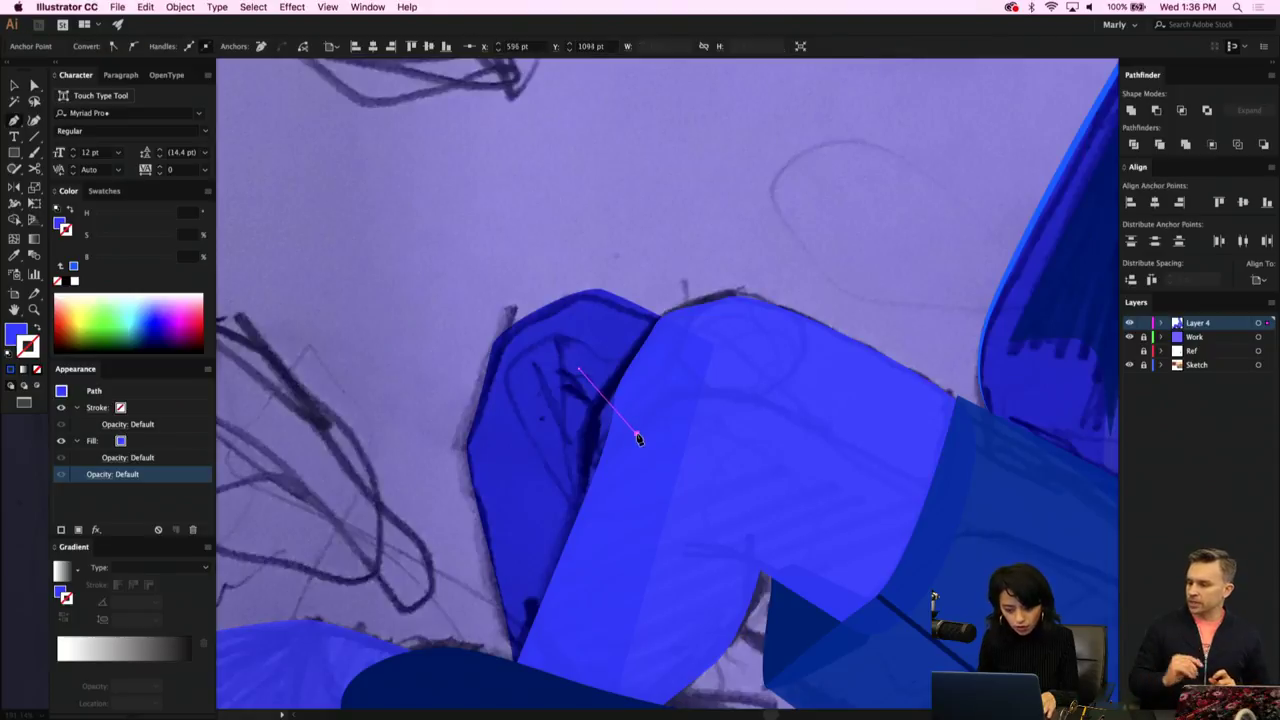
drag(628, 362, 630, 415)
key(a)
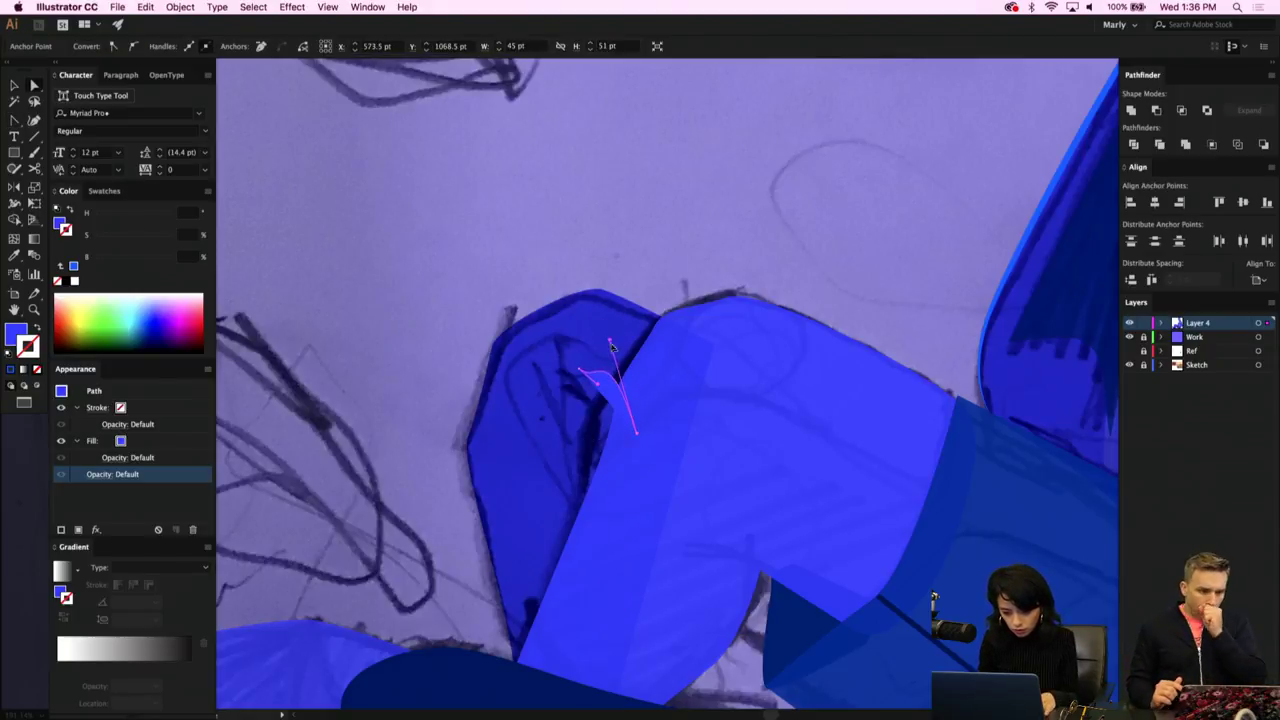
drag(612, 345, 628, 384)
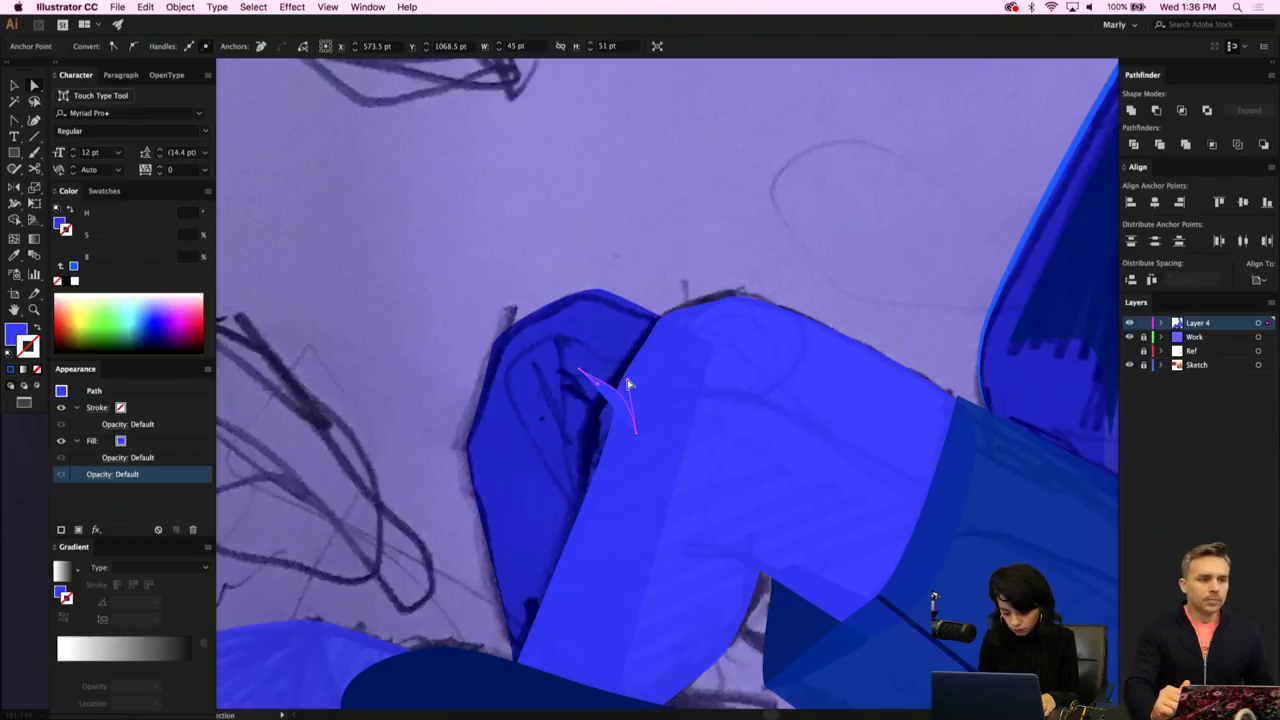
Give the rear knee crease a dark navy 4 pt stroke without fill and place it behind the front leg.
key(shift+x)
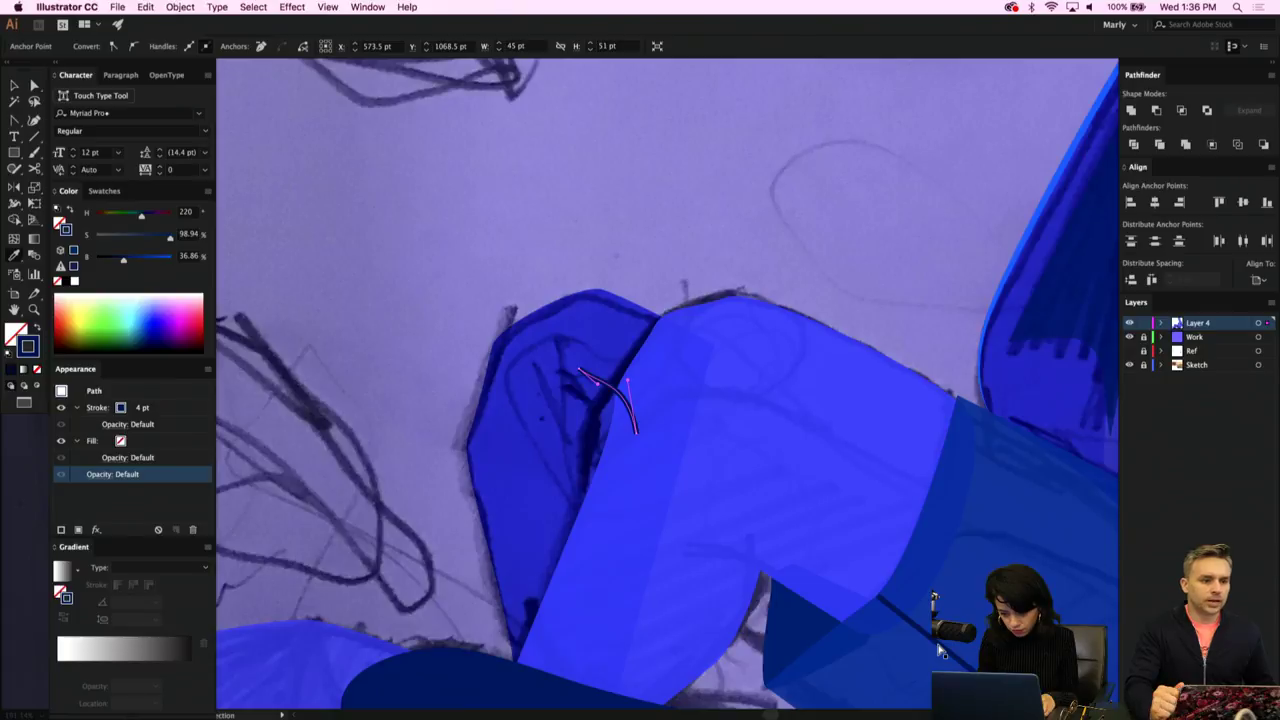
key(v)
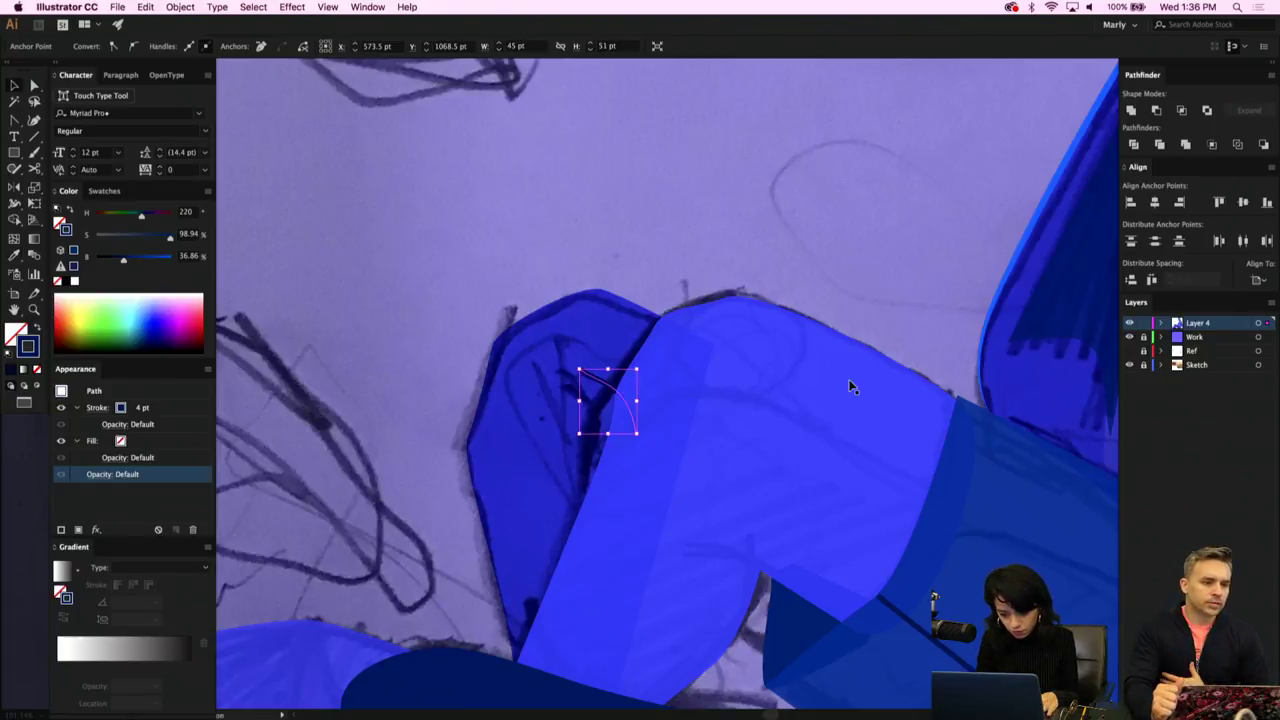
click(711, 244)
Apply the lens-shaped width profile, tapered at both ends, to the rear knee crease and set its stroke to 7 pt.
click(606, 385)
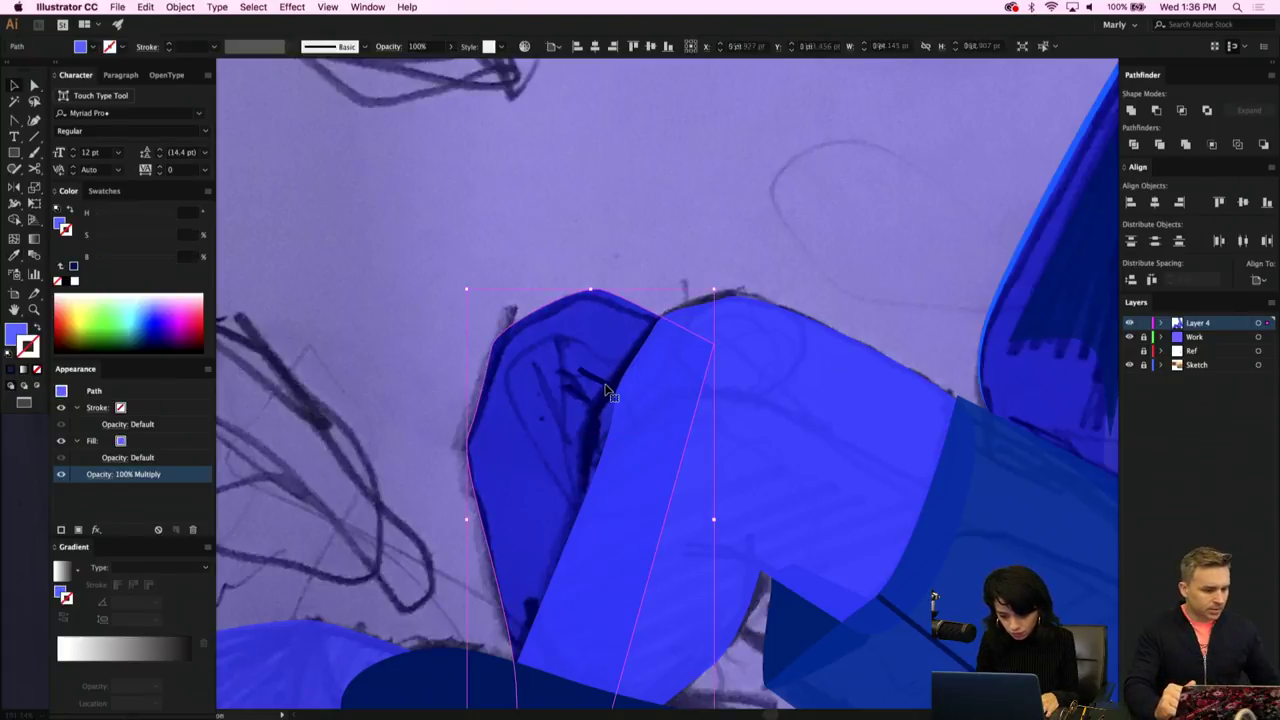
key(a)
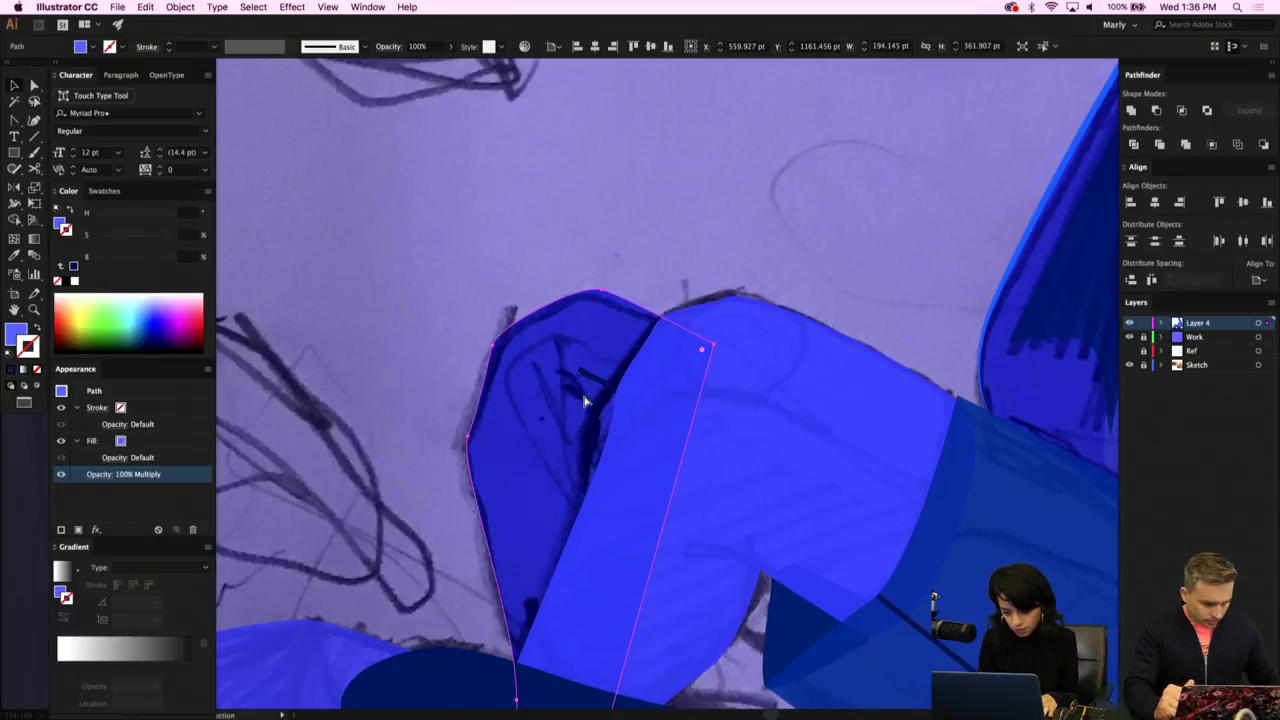
click(586, 400)
click(362, 50)
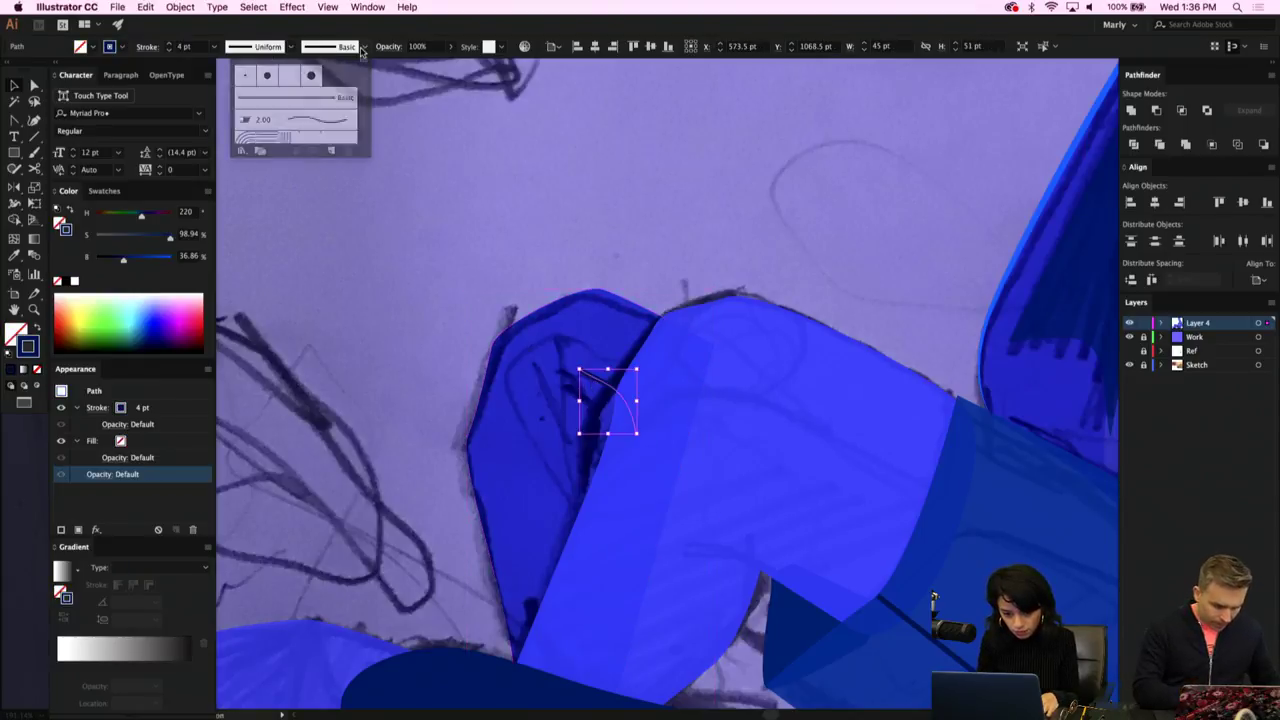
click(290, 47)
click(290, 47)
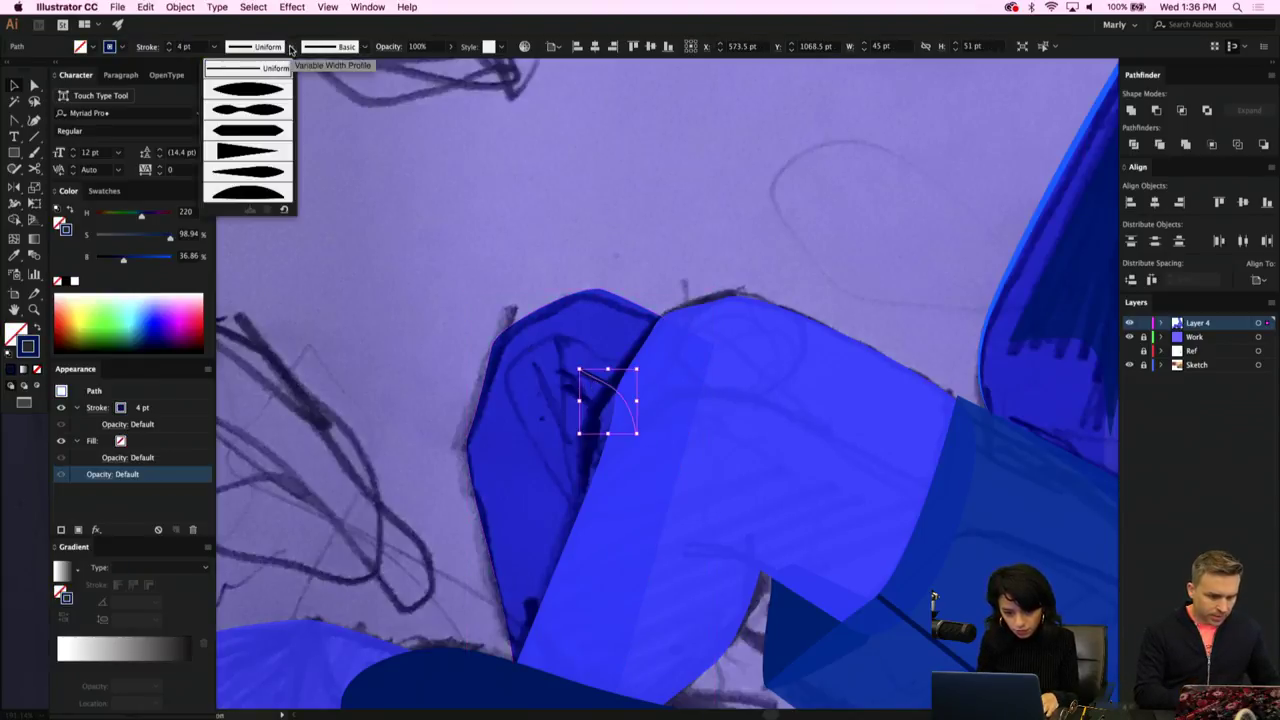
click(256, 88)
click(473, 258)
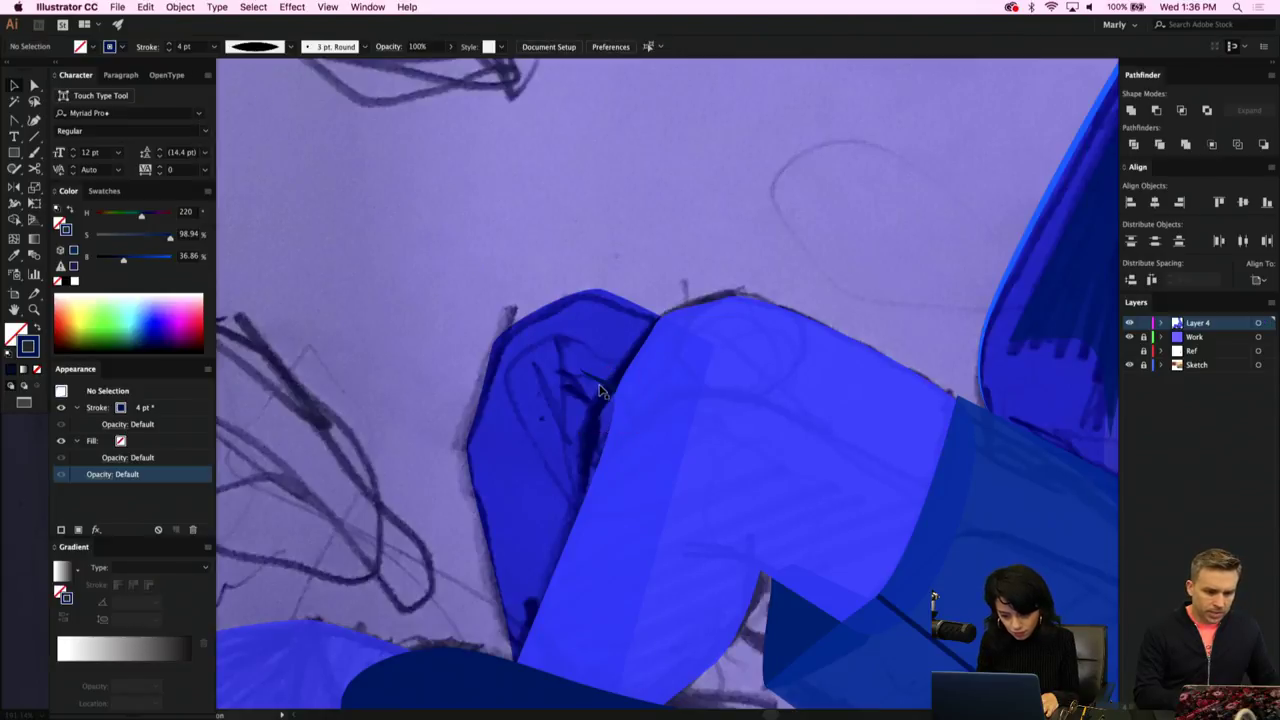
click(600, 380)
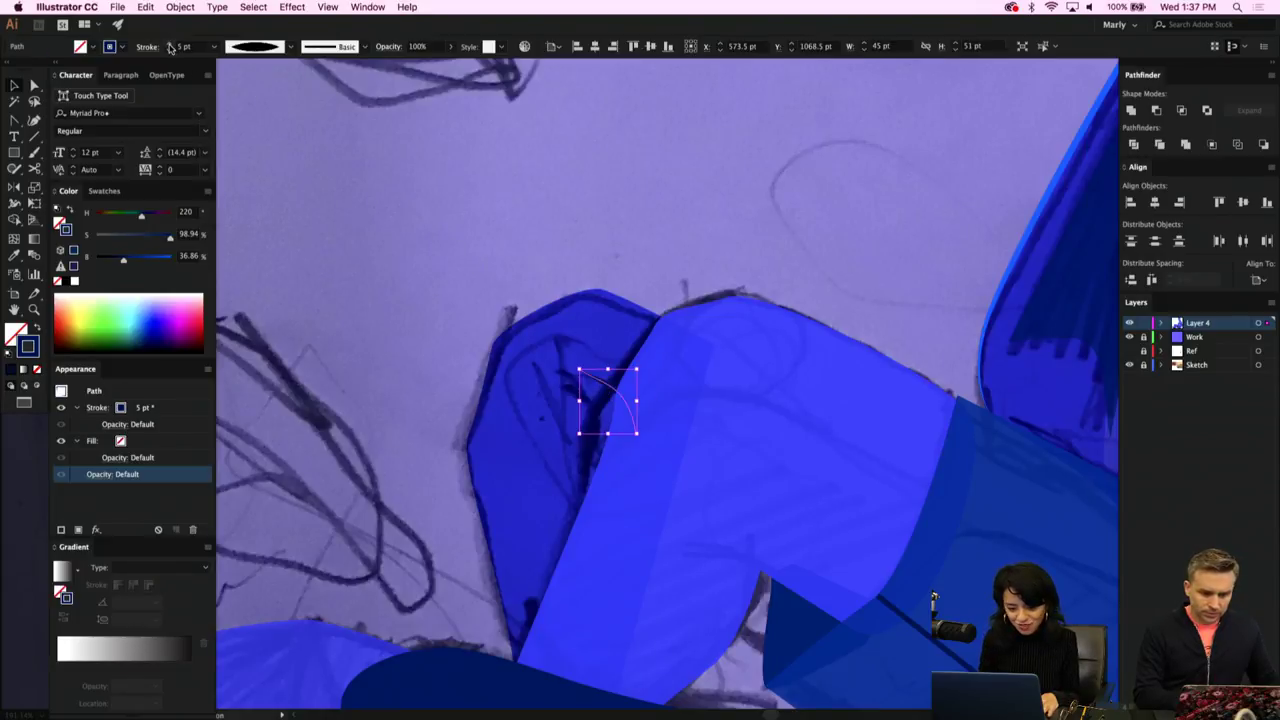
click(376, 209)
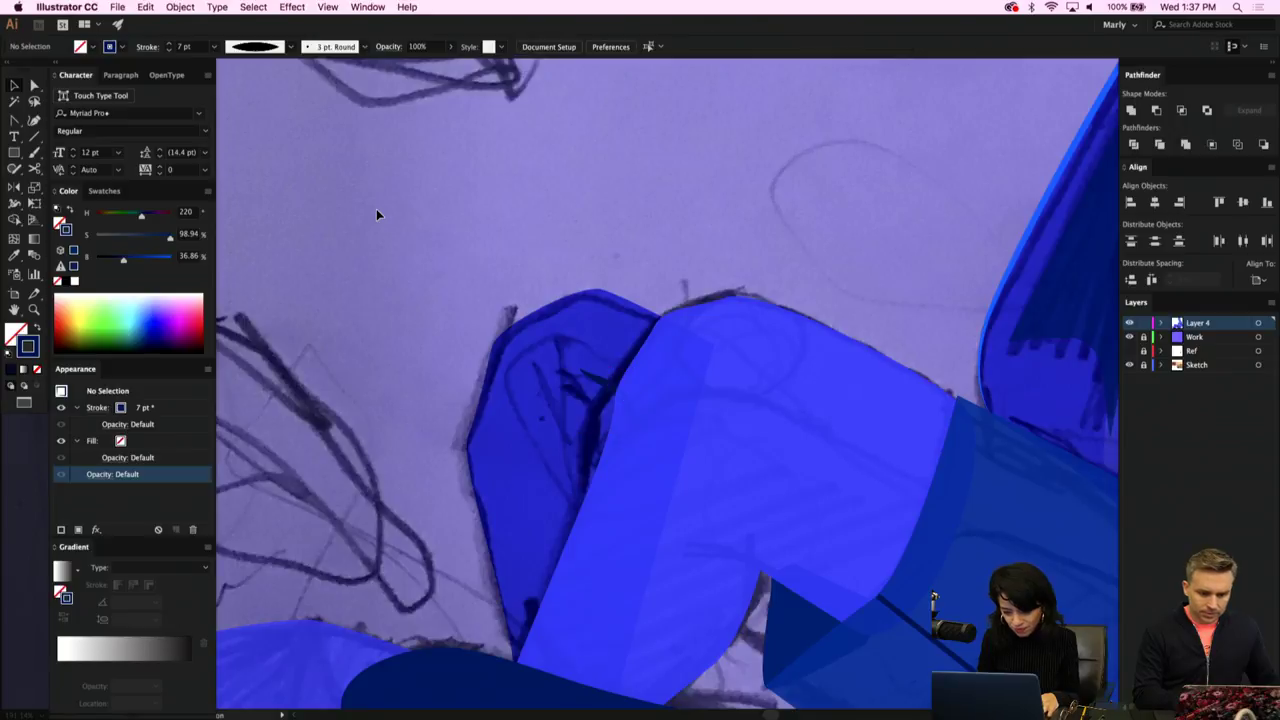
Draw a curved crease path from the front calf past the back of the knee to the shorts' hem, about 128 by 60 pt.
click(764, 443)
scroll(764, 443, down, 3)
scroll(764, 443, right, 2)
scroll(763, 449, down, 1)
scroll(763, 449, right, 1)
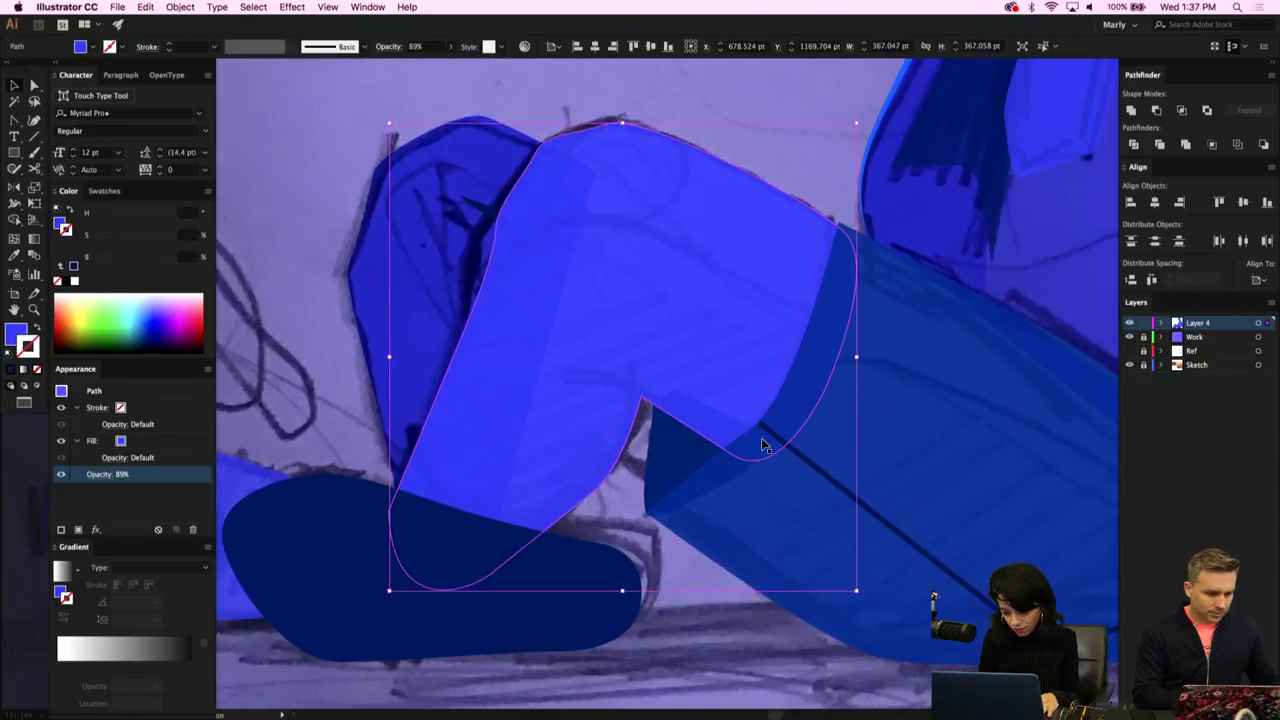
key(p)
click(562, 373)
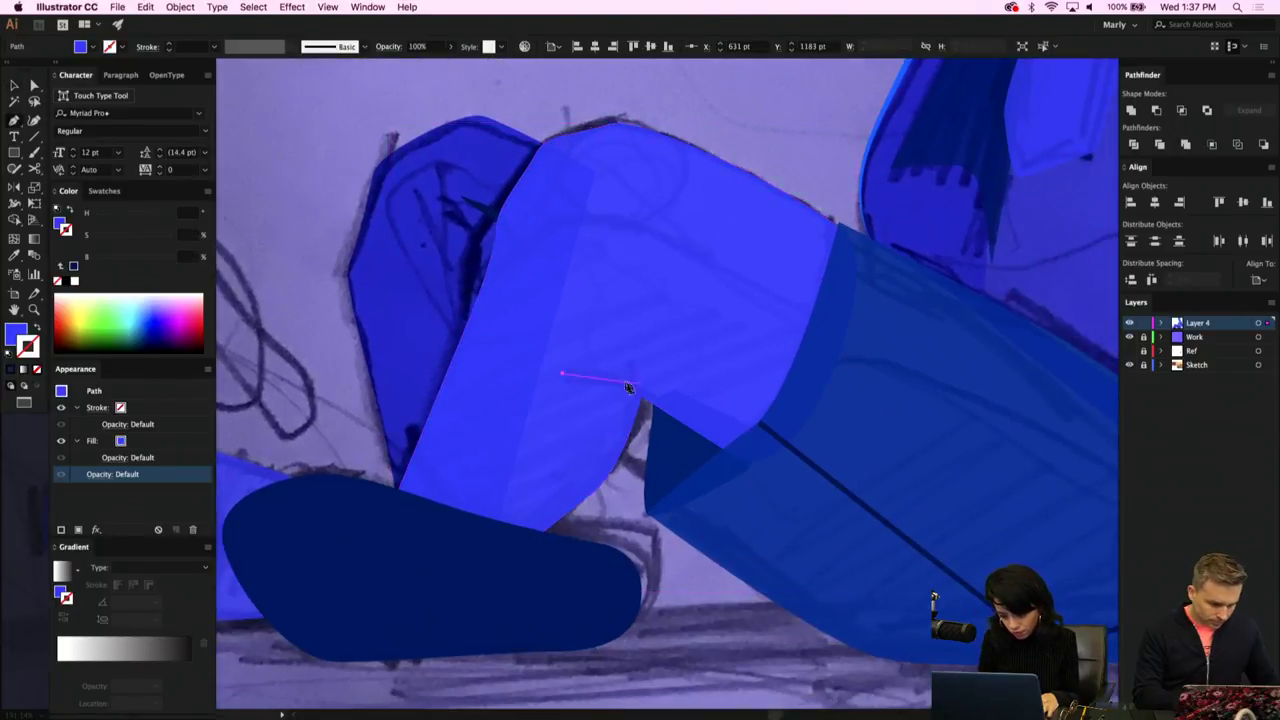
click(616, 379)
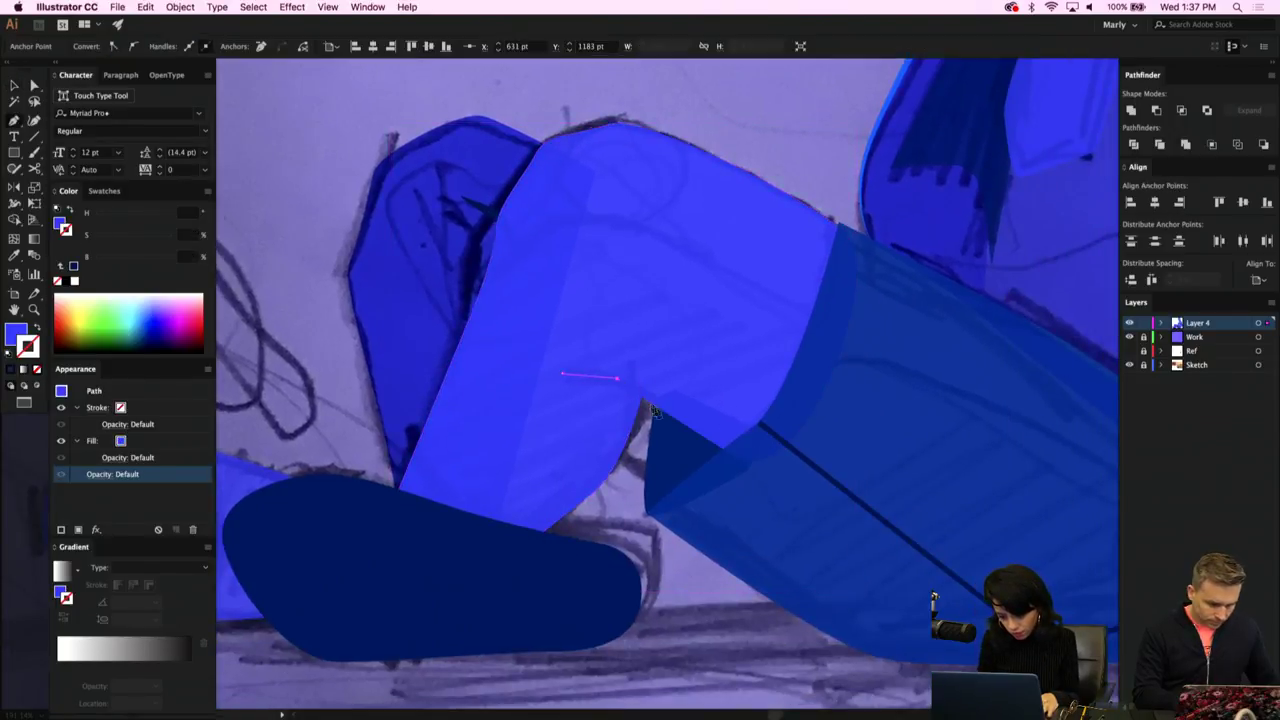
click(727, 451)
drag(618, 382, 636, 385)
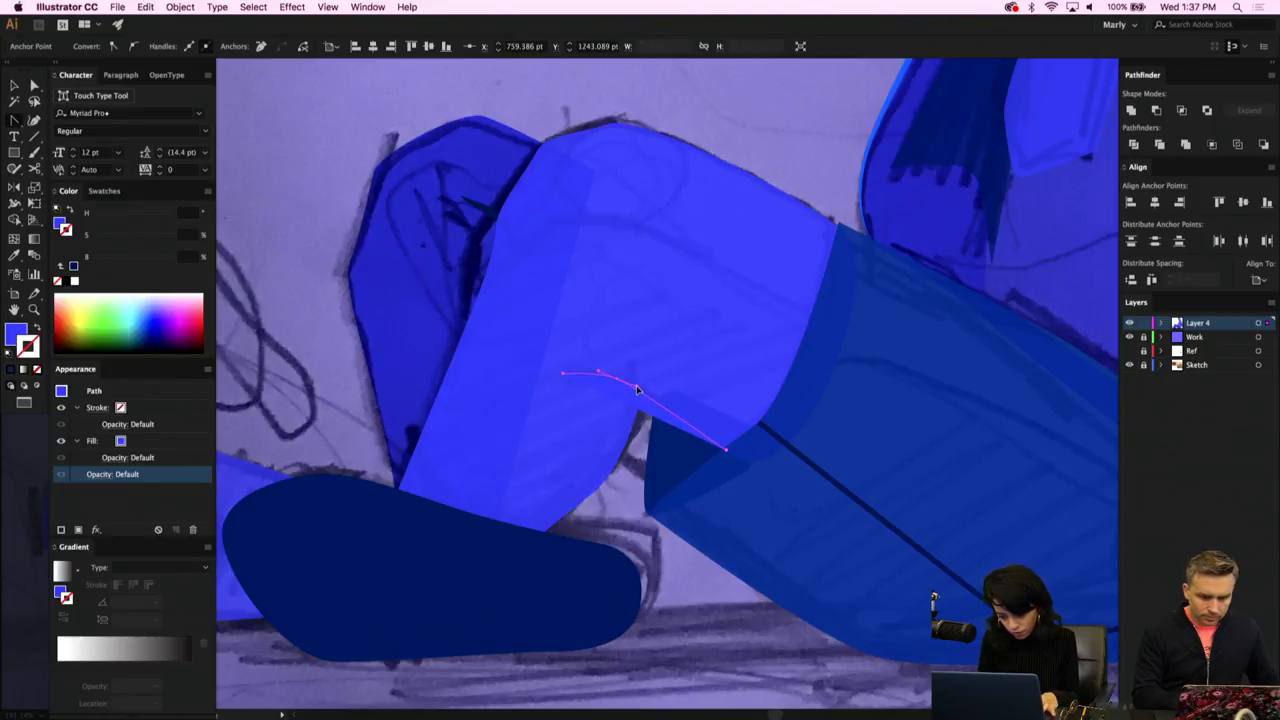
click(727, 450)
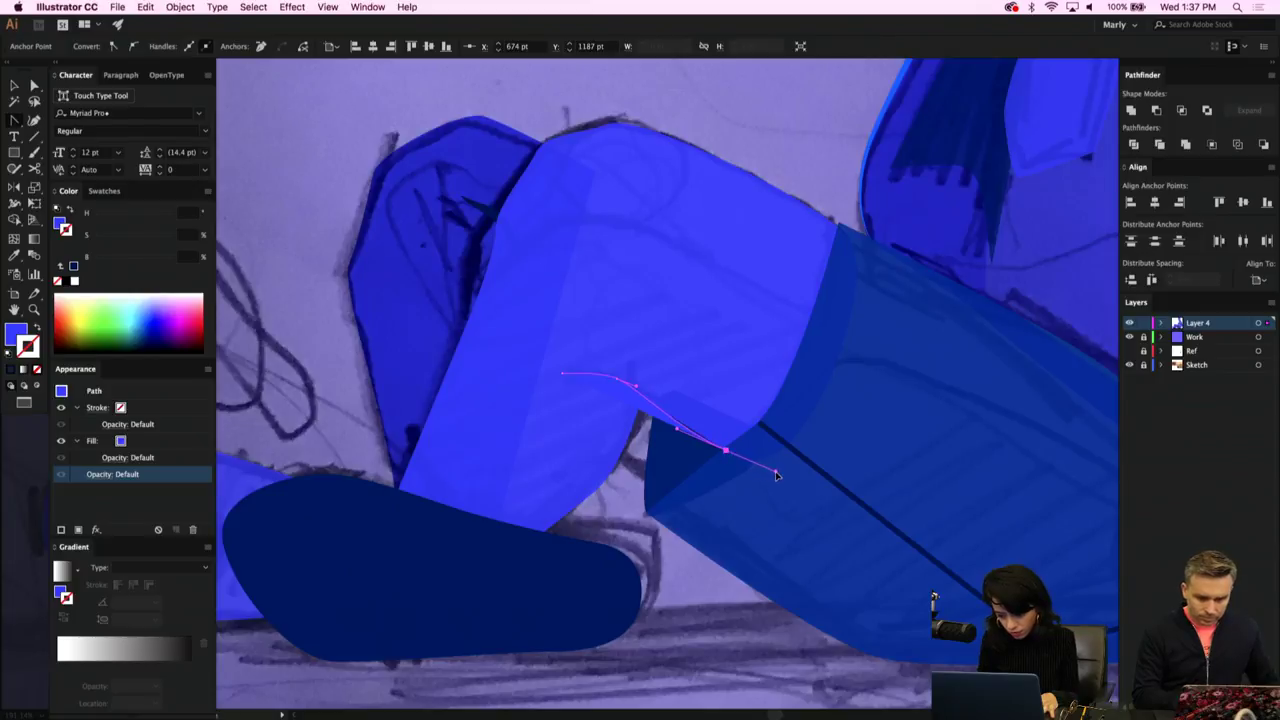
Copy the dark navy 7 pt stroke without fill onto the front knee crease.
key(v)
click(686, 400)
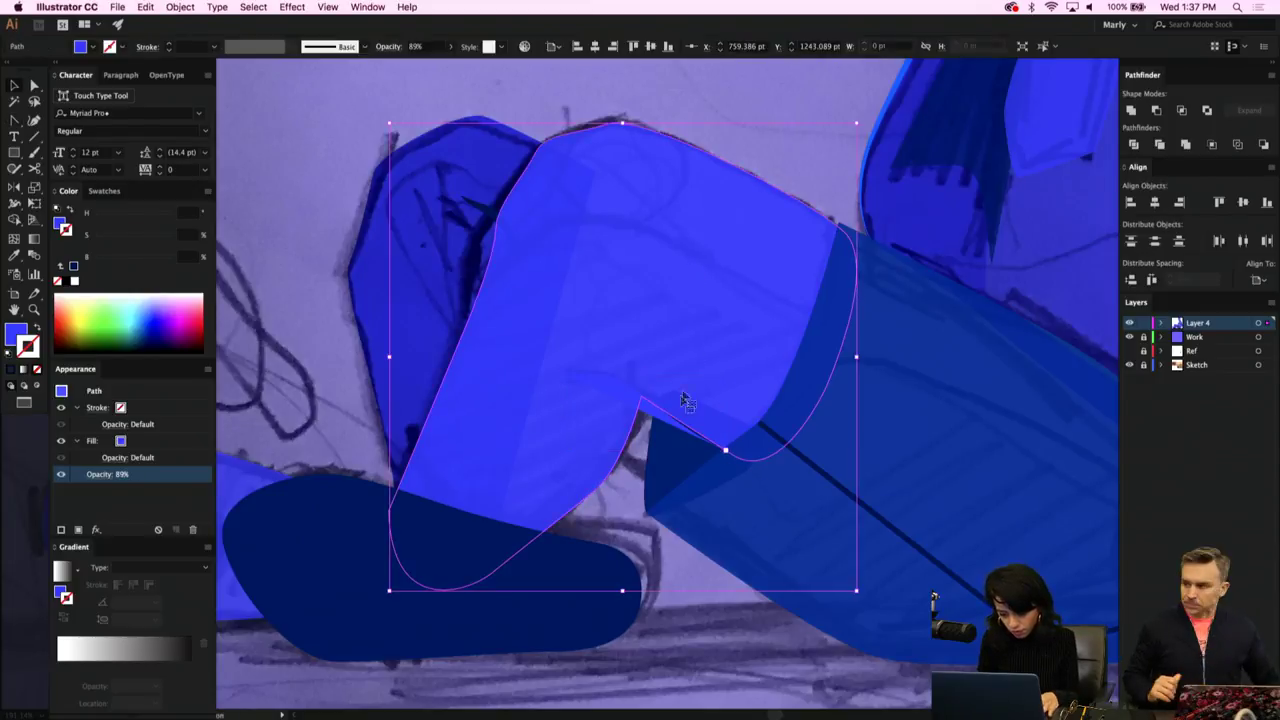
click(619, 381)
key(a)
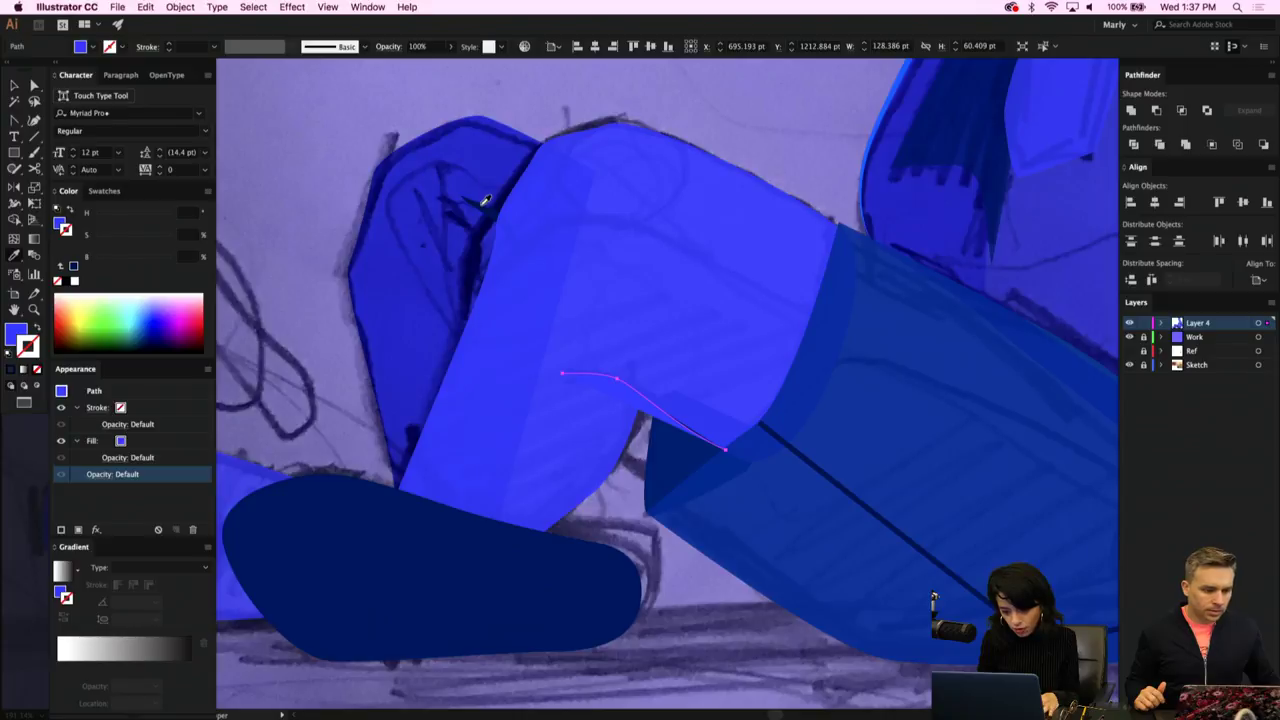
key(shift+x)
key(v)
click(640, 352)
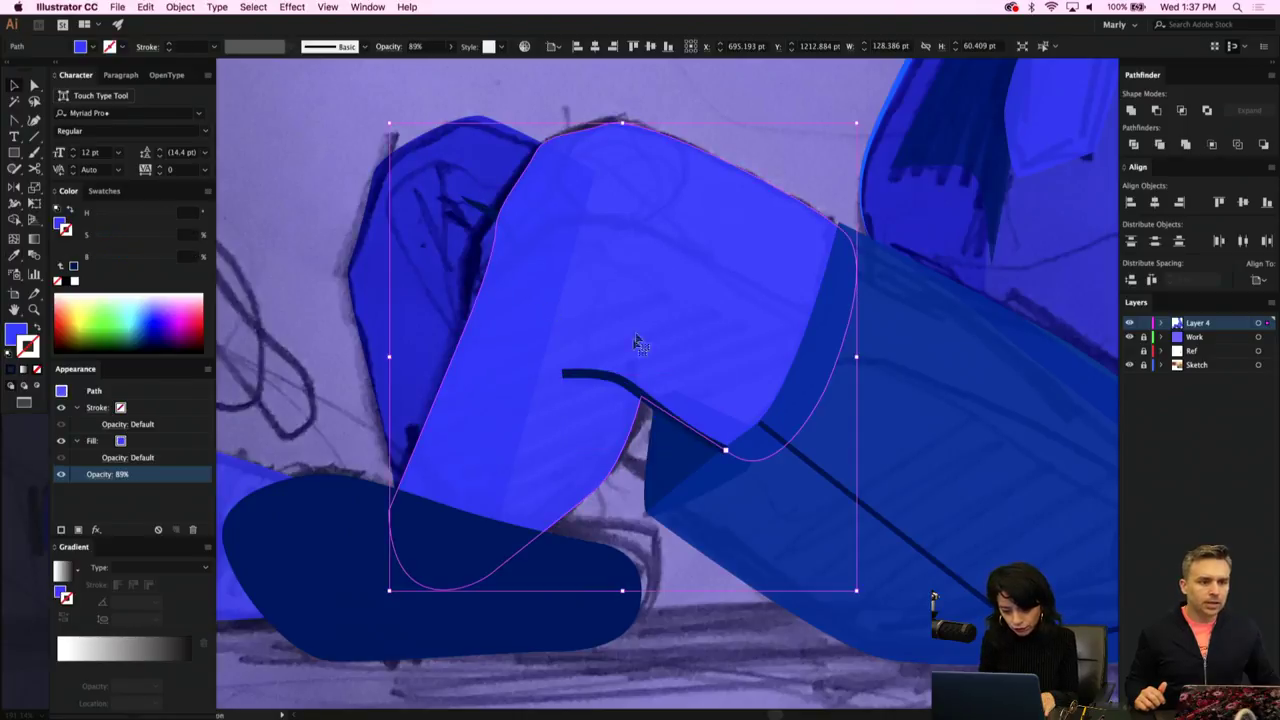
Taper both ends of the front knee crease with the lens-shaped width profile and deselect it.
click(620, 384)
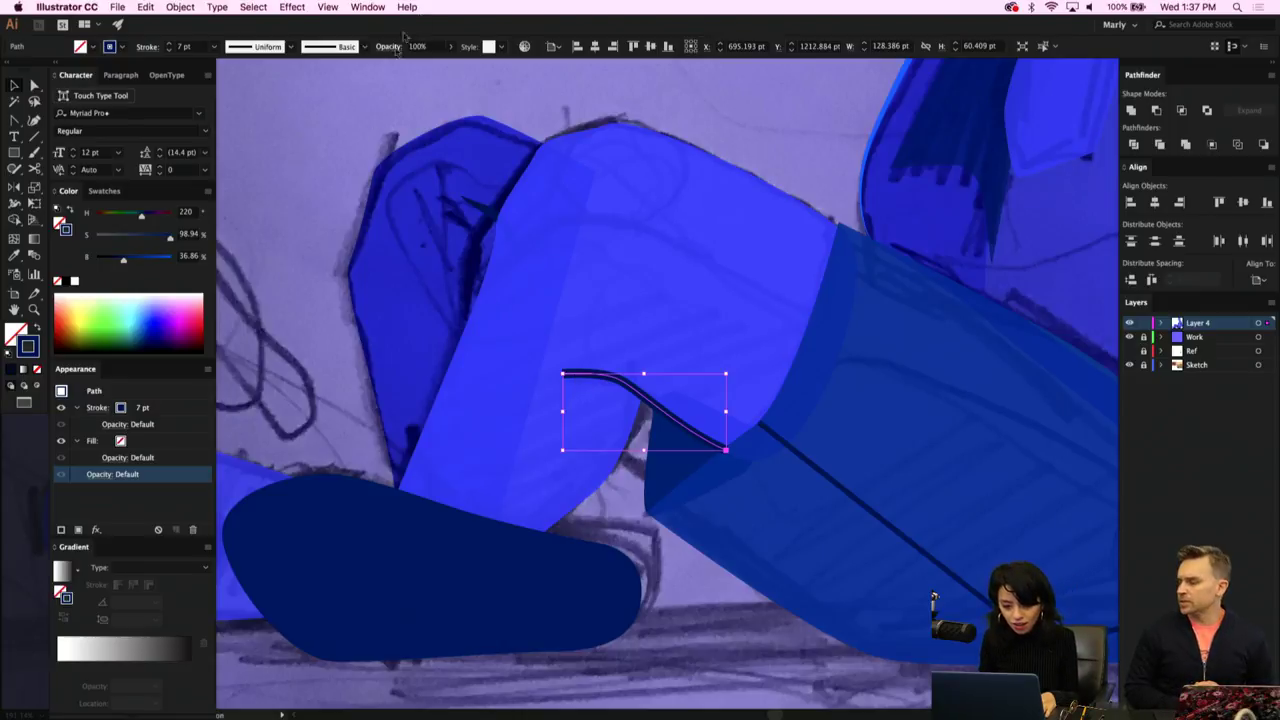
click(451, 47)
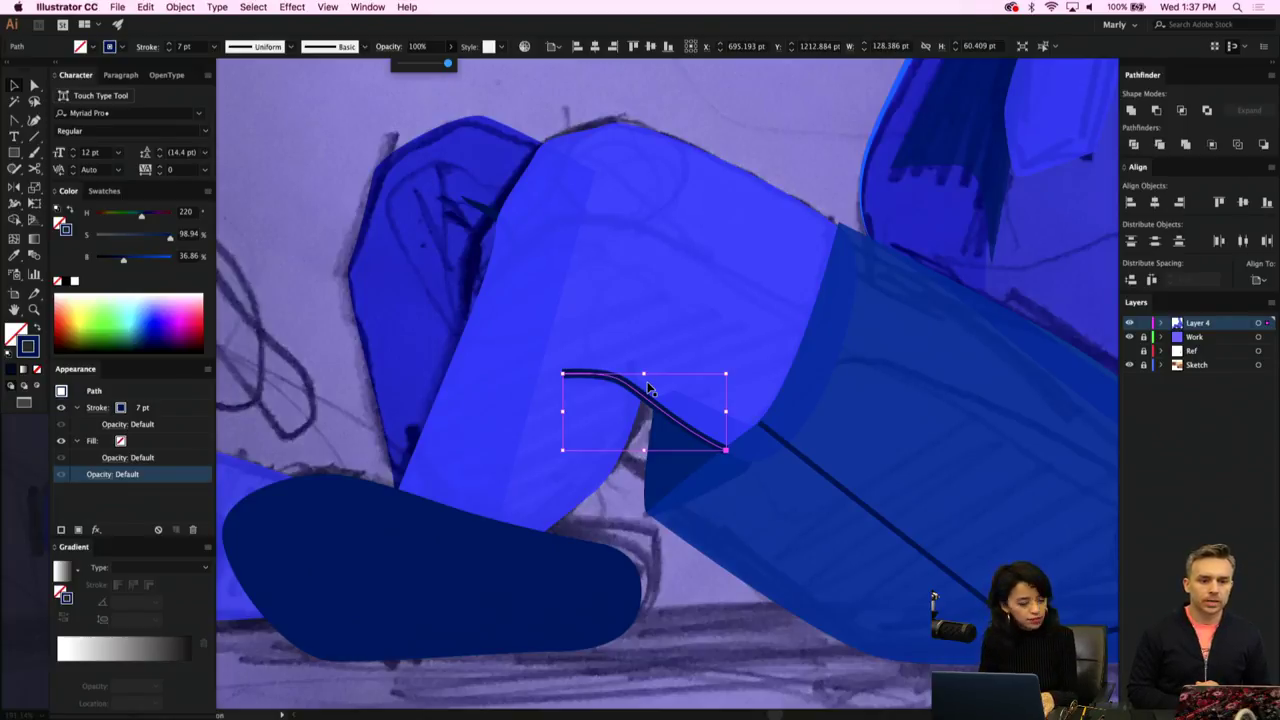
click(719, 326)
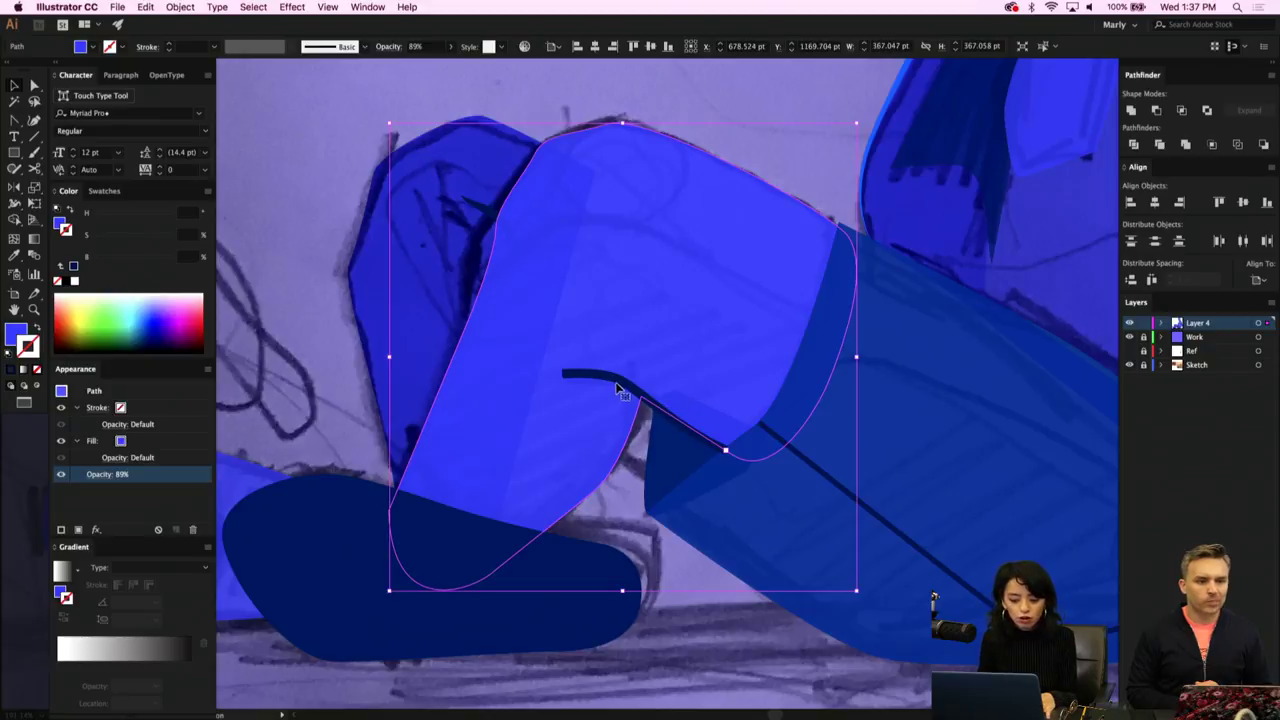
click(617, 386)
click(365, 47)
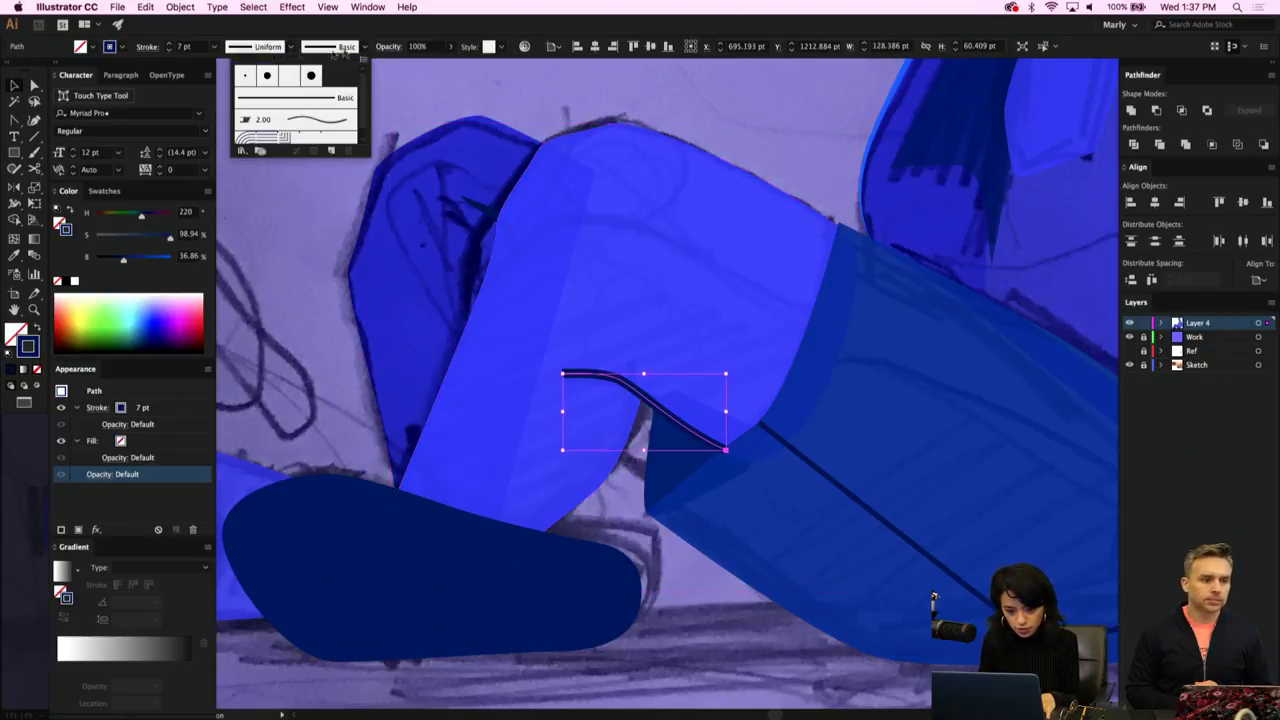
click(290, 47)
click(264, 88)
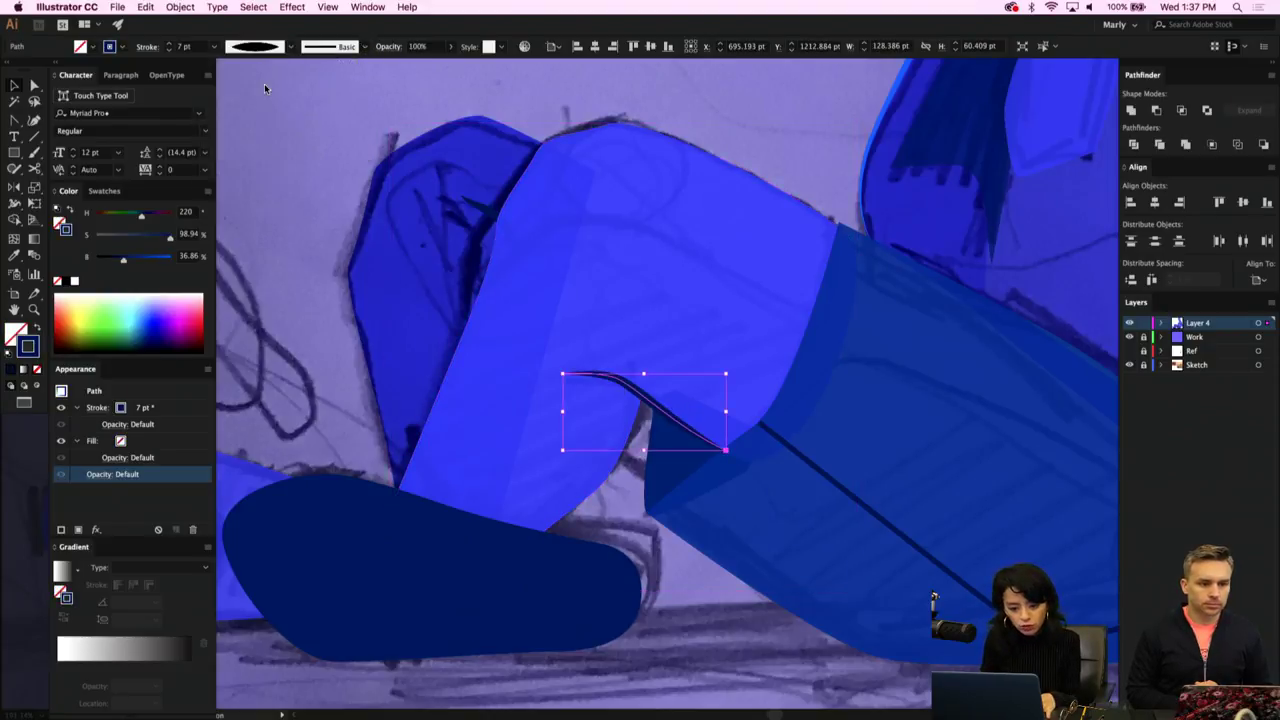
click(327, 314)
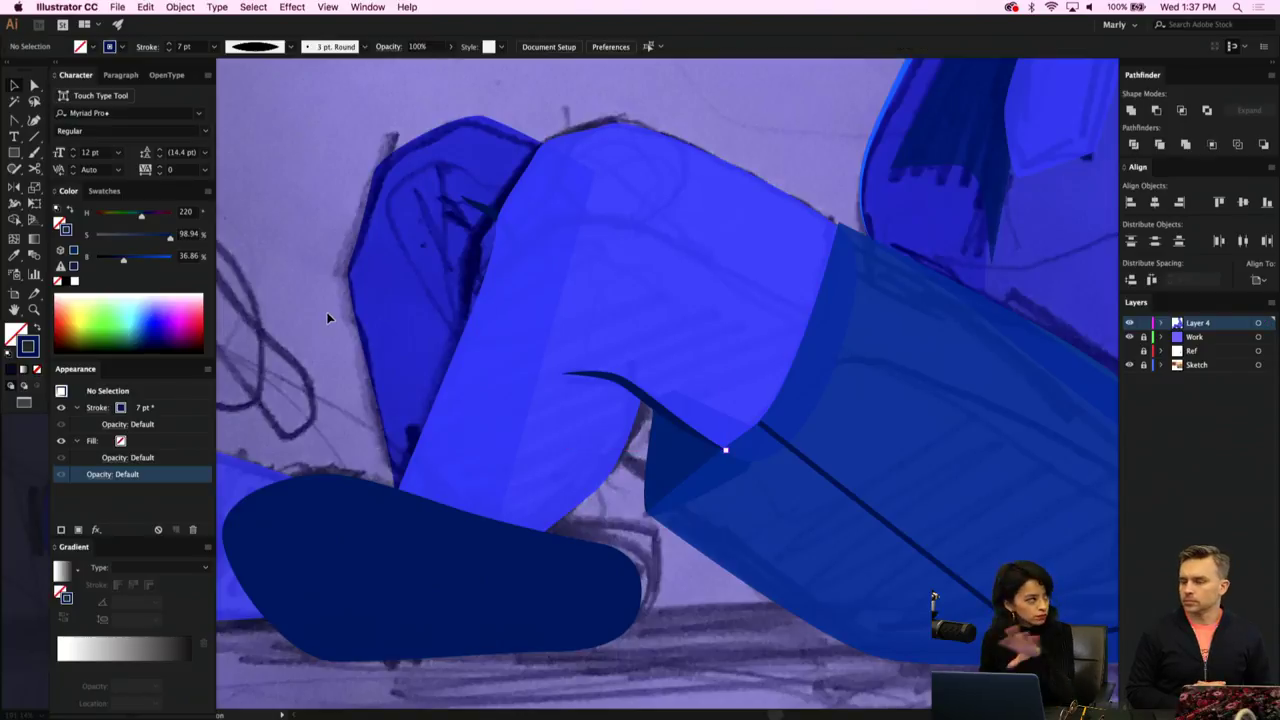
Move the front leg shape down by about 32 pt.
scroll(511, 418, down, 10)
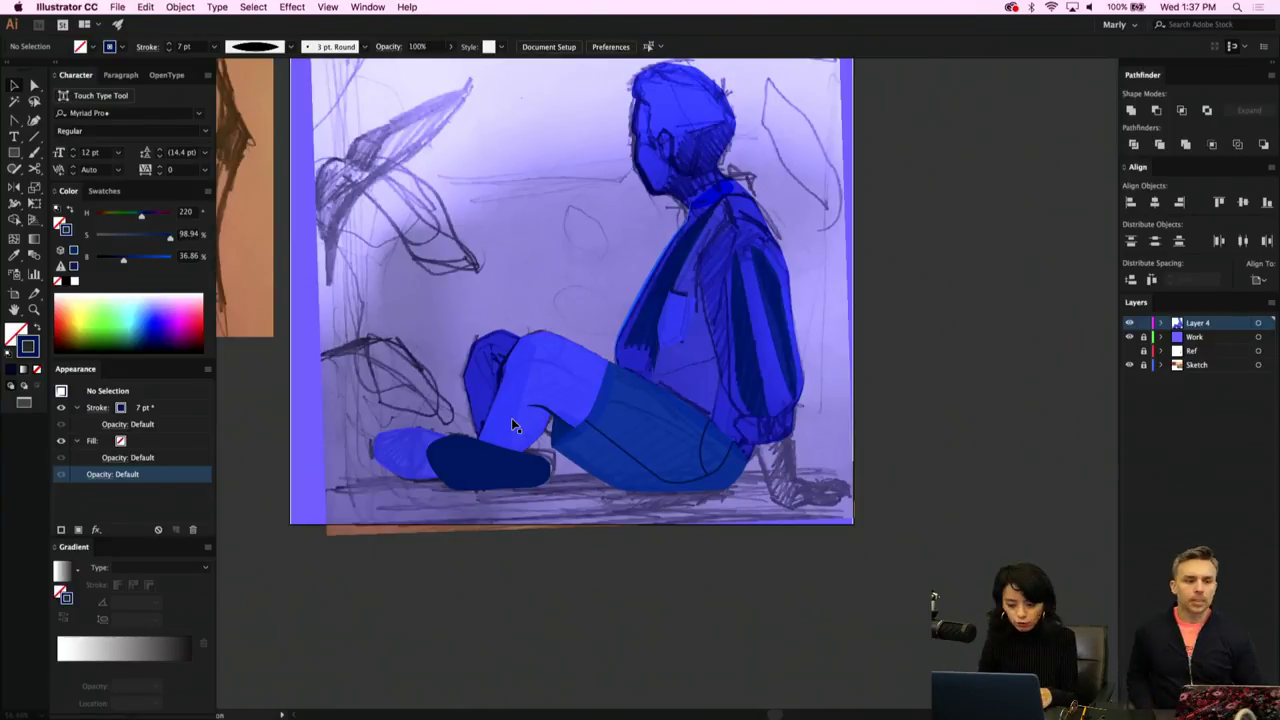
scroll(576, 374, up, 5)
click(617, 360)
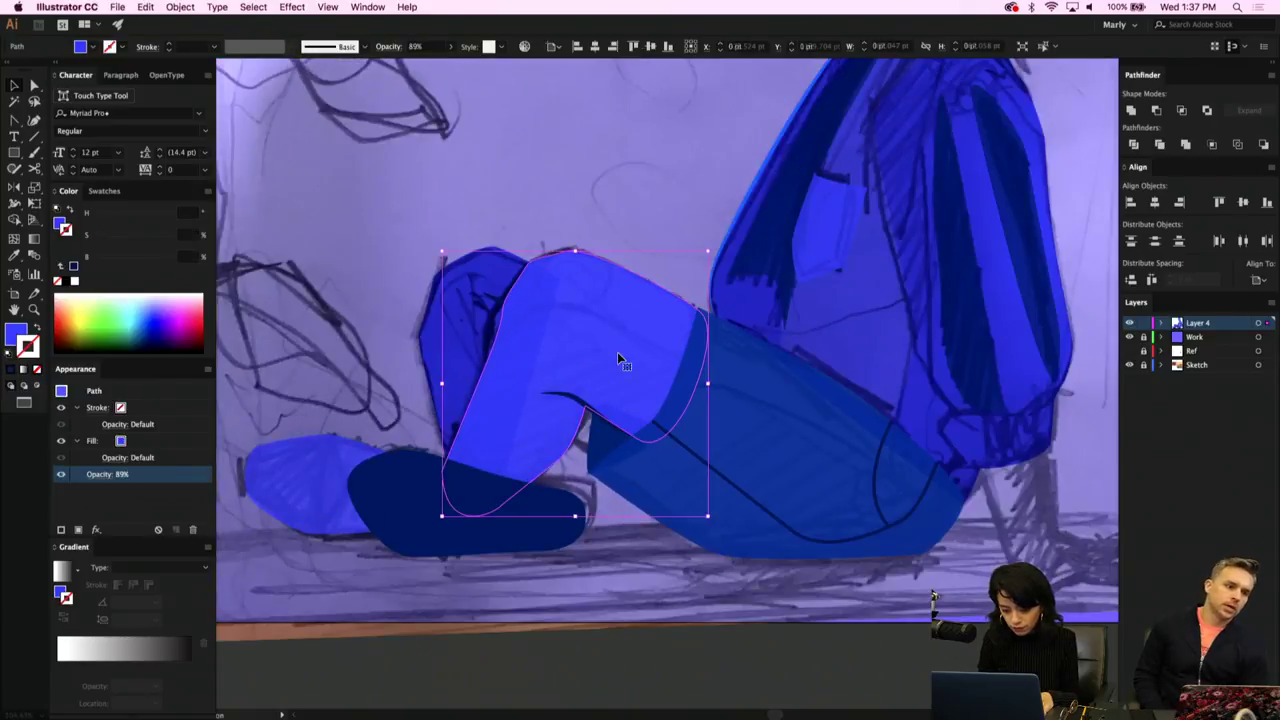
scroll(620, 357, up, 4)
click(651, 525)
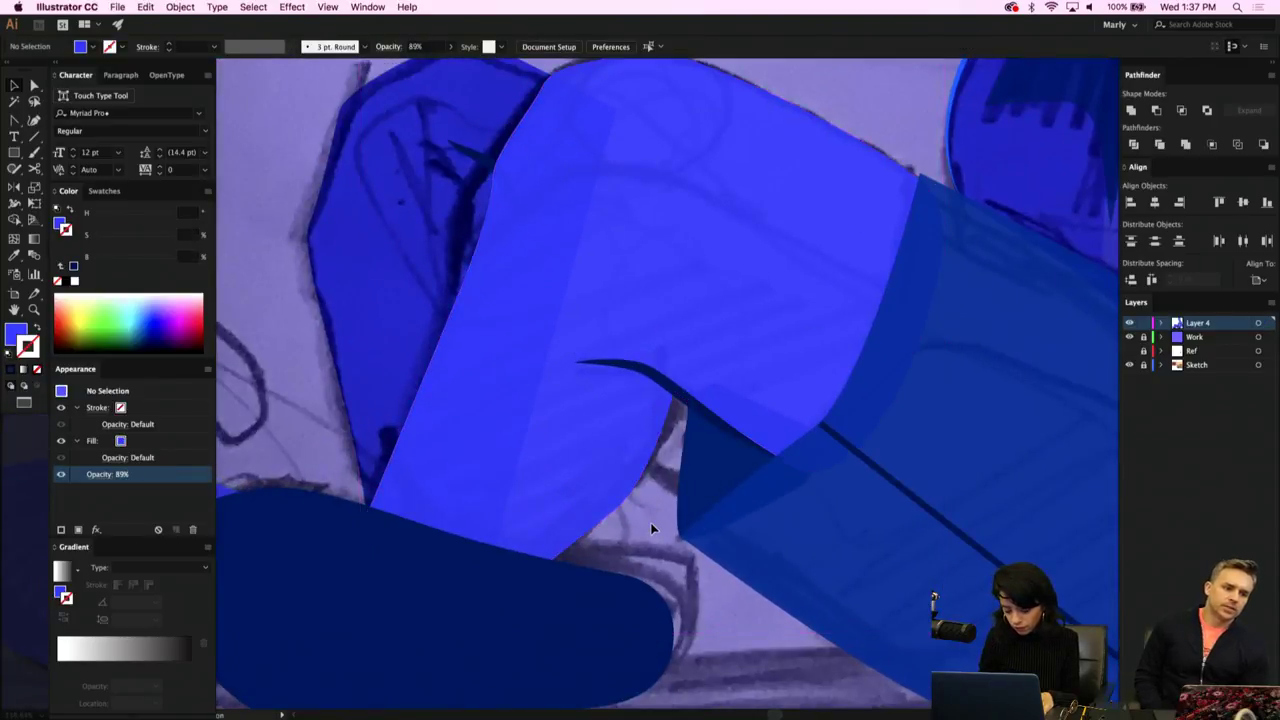
click(723, 261)
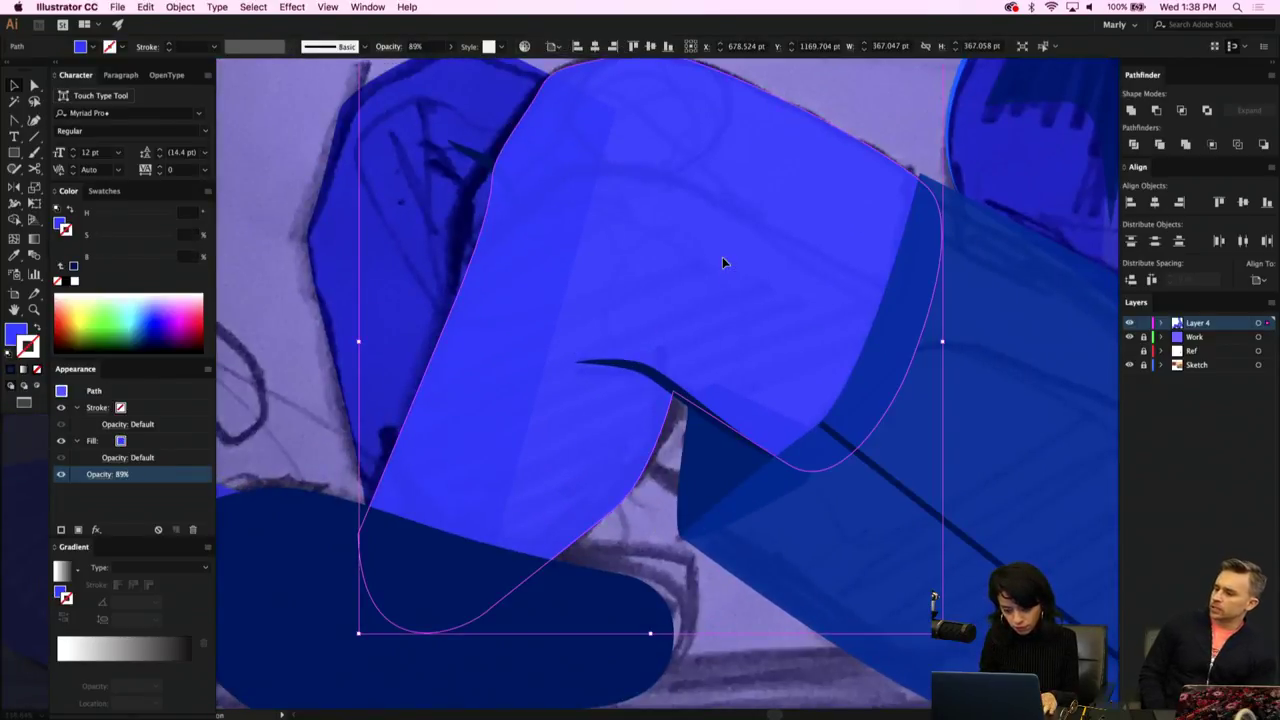
scroll(723, 310, down, 6)
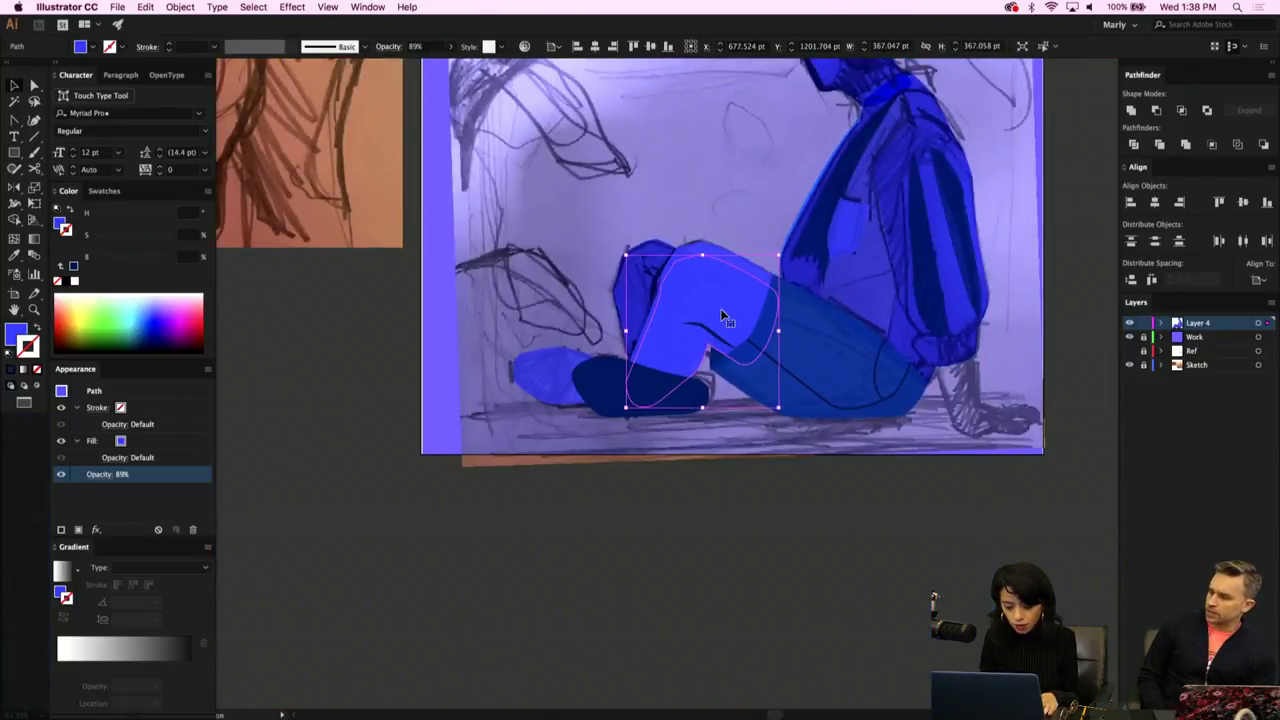
scroll(723, 315, up, 3)
scroll(723, 315, right, 2)
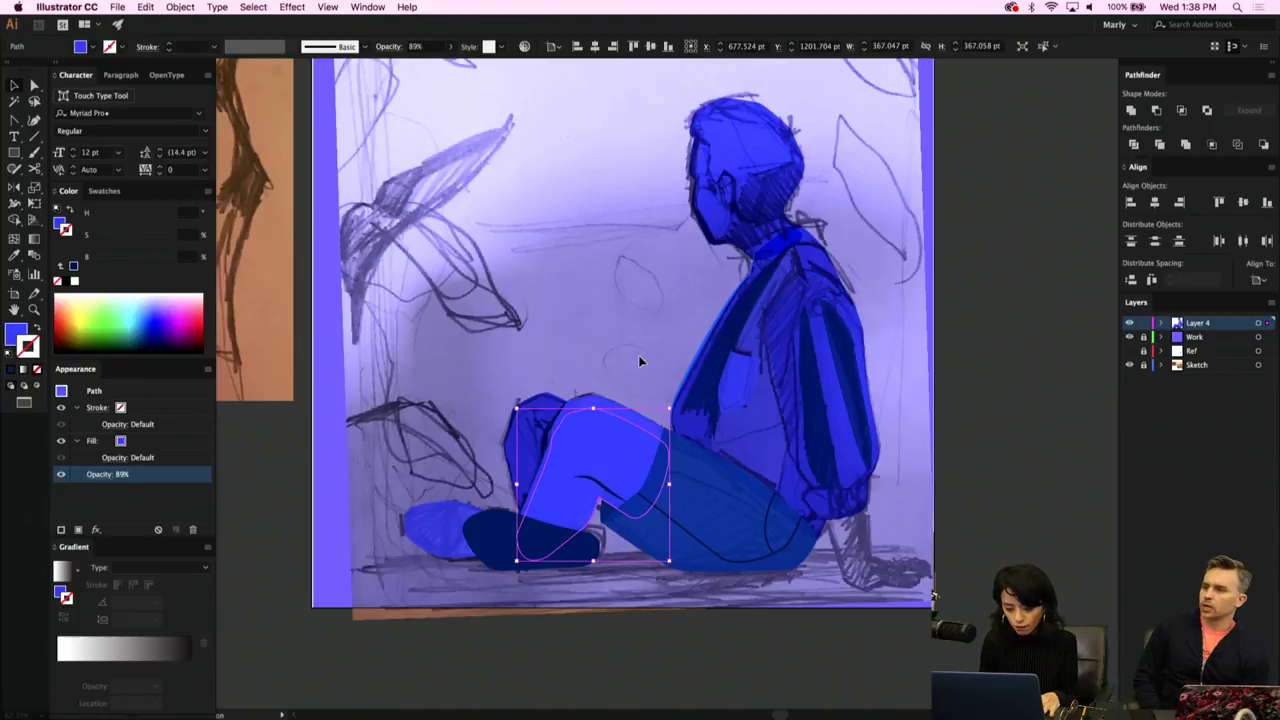
scroll(638, 355, up, 3)
scroll(638, 355, down, 8)
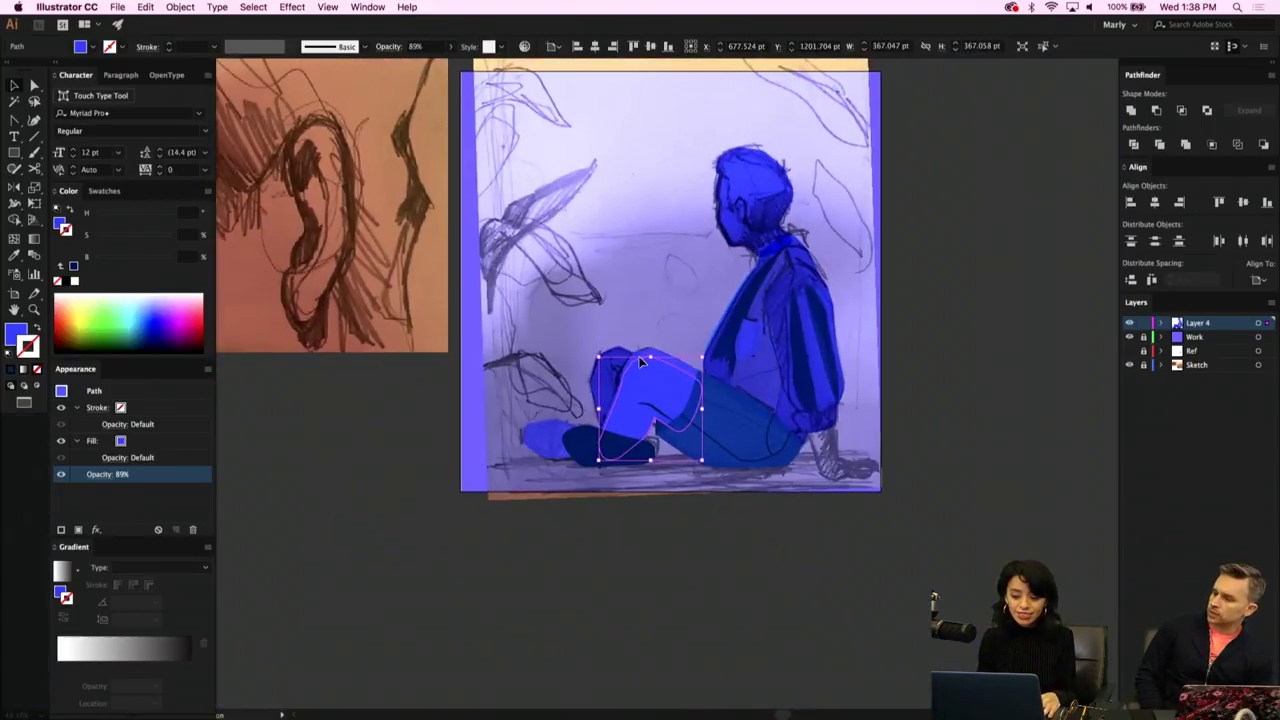
scroll(641, 362, up, 1)
scroll(641, 362, right, 1)
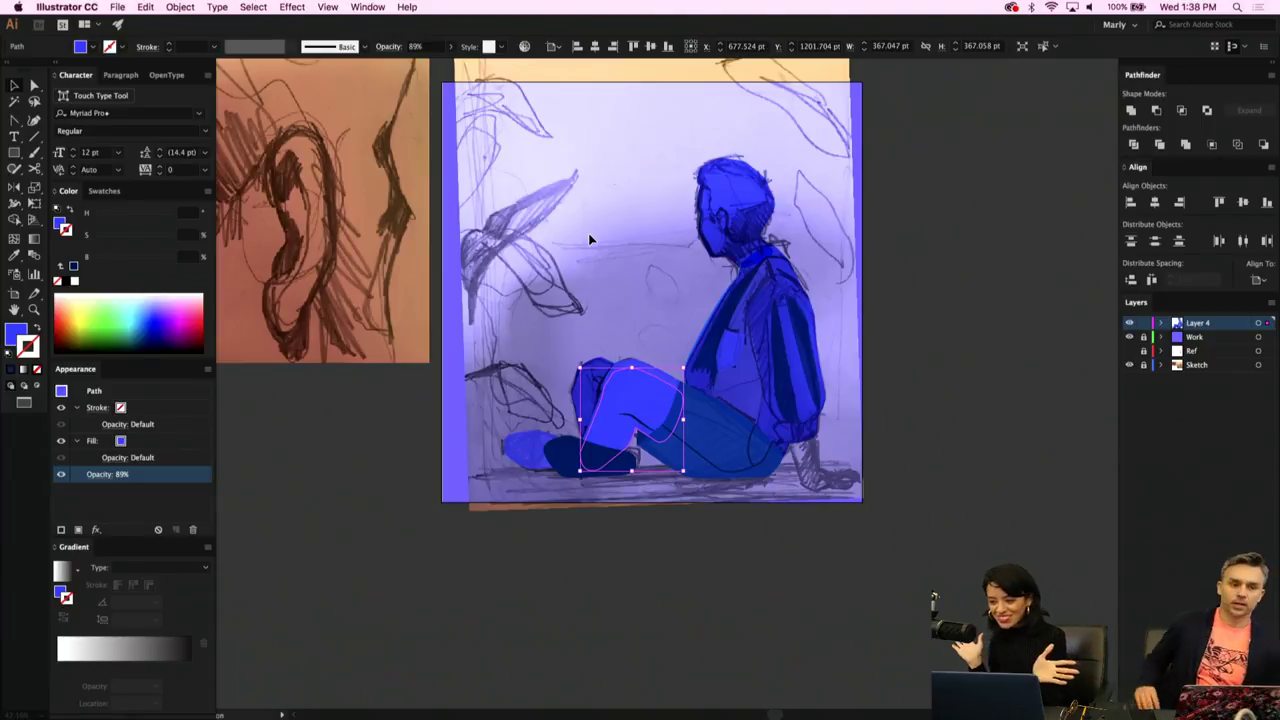
Move the front leg copy about 9 pt toward the shoes and 43 pt down, offsetting it from the original leg shape.
scroll(722, 264, up, 5)
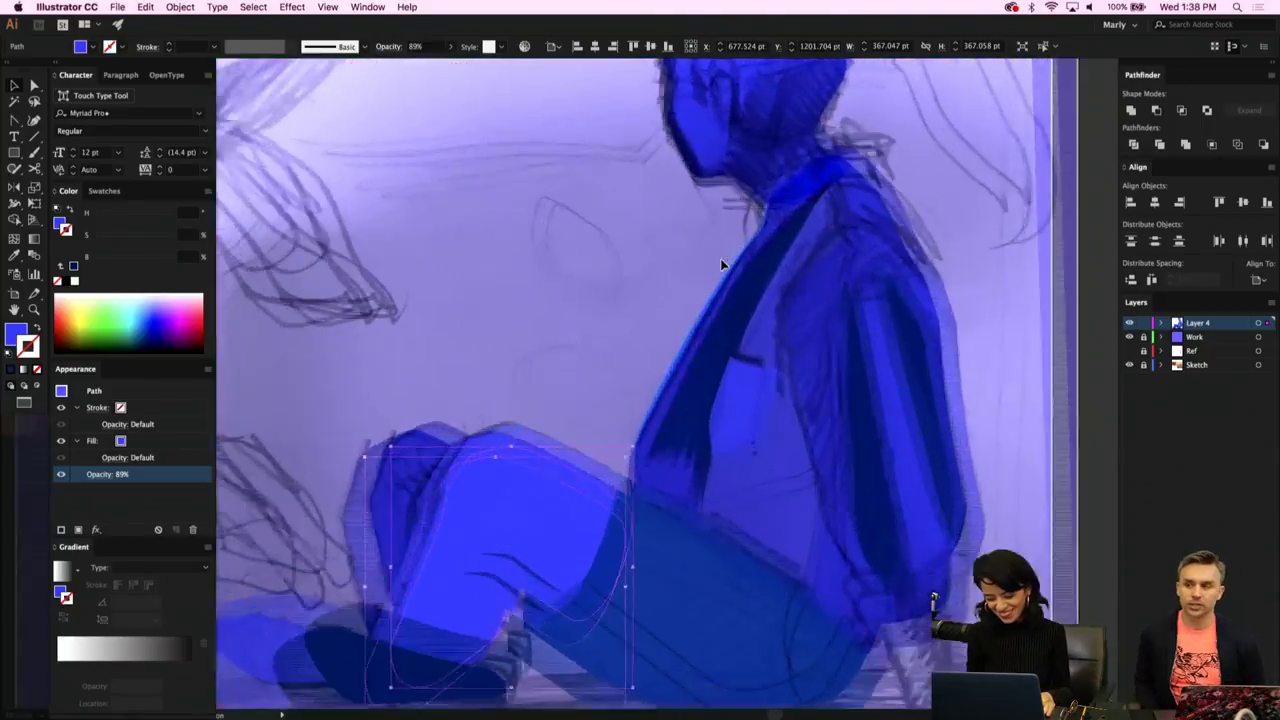
scroll(744, 230, down, 5)
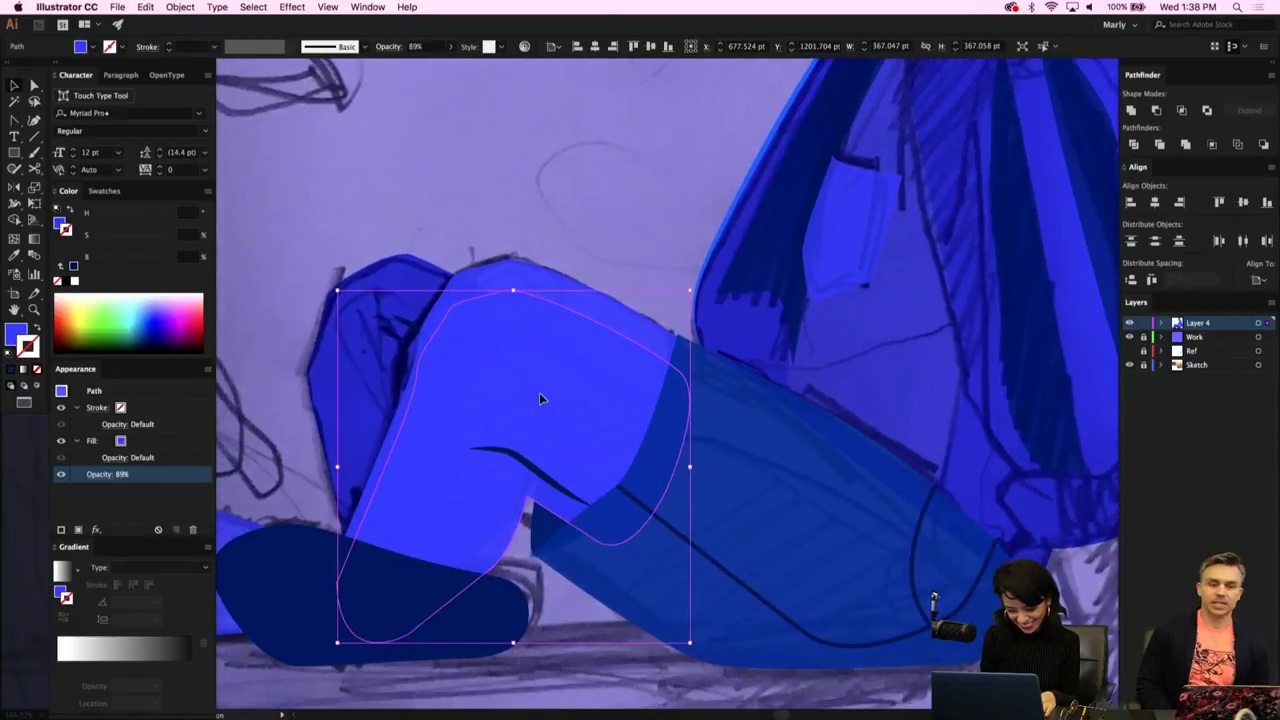
drag(578, 412, 505, 418)
key(a)
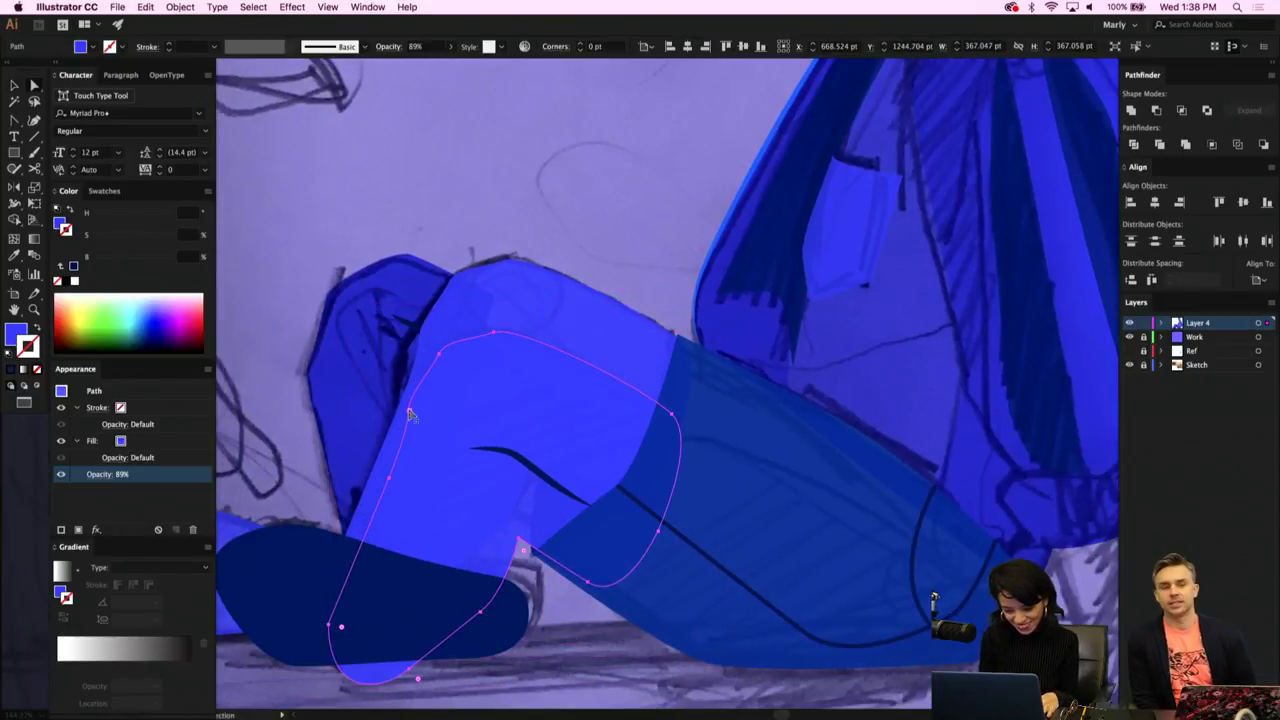
Divide the two overlapping front leg shapes with the Pathfinder and deselect the resulting pieces.
click(410, 415)
shift+click(534, 291)
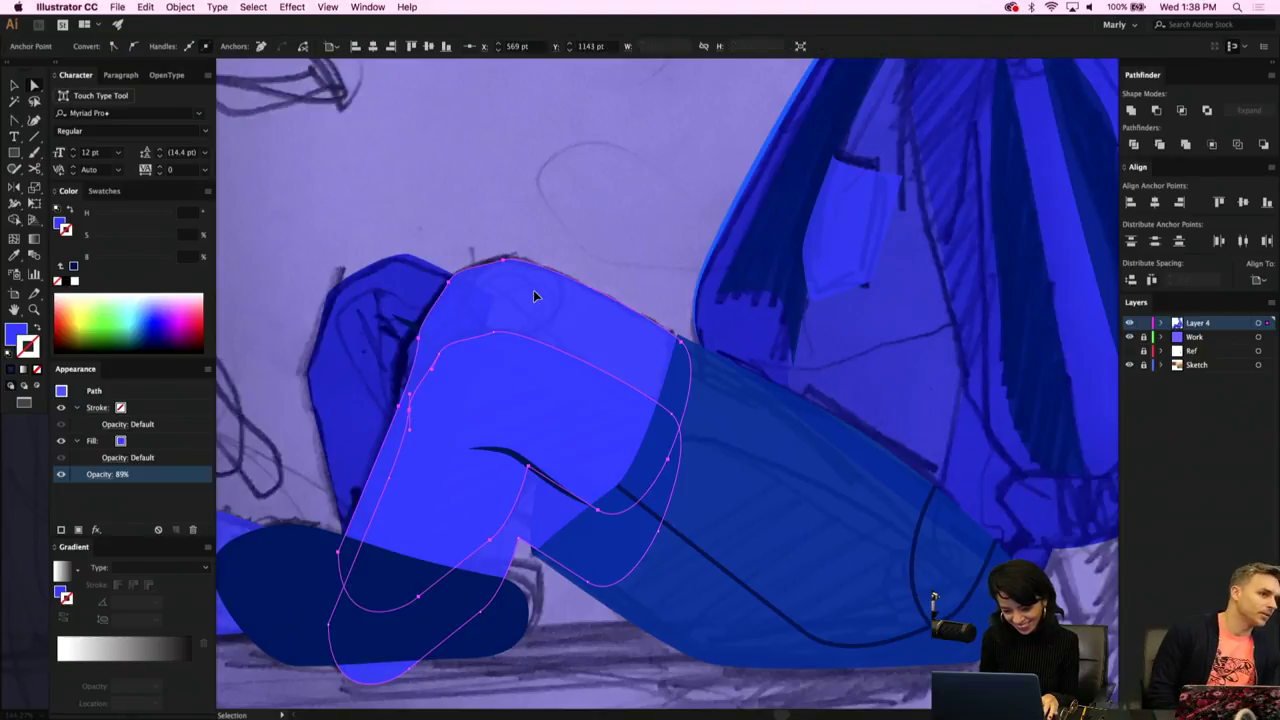
key(ctrl+minus)
key(ctrl+minus)
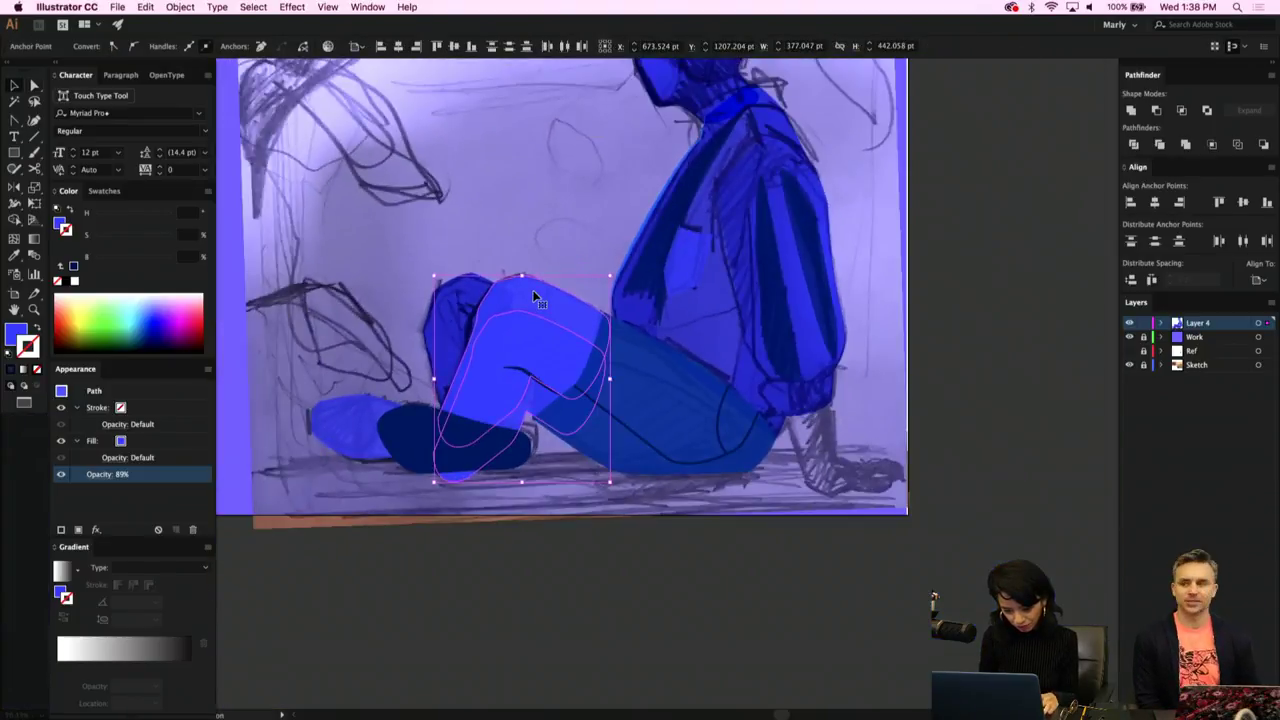
click(1133, 144)
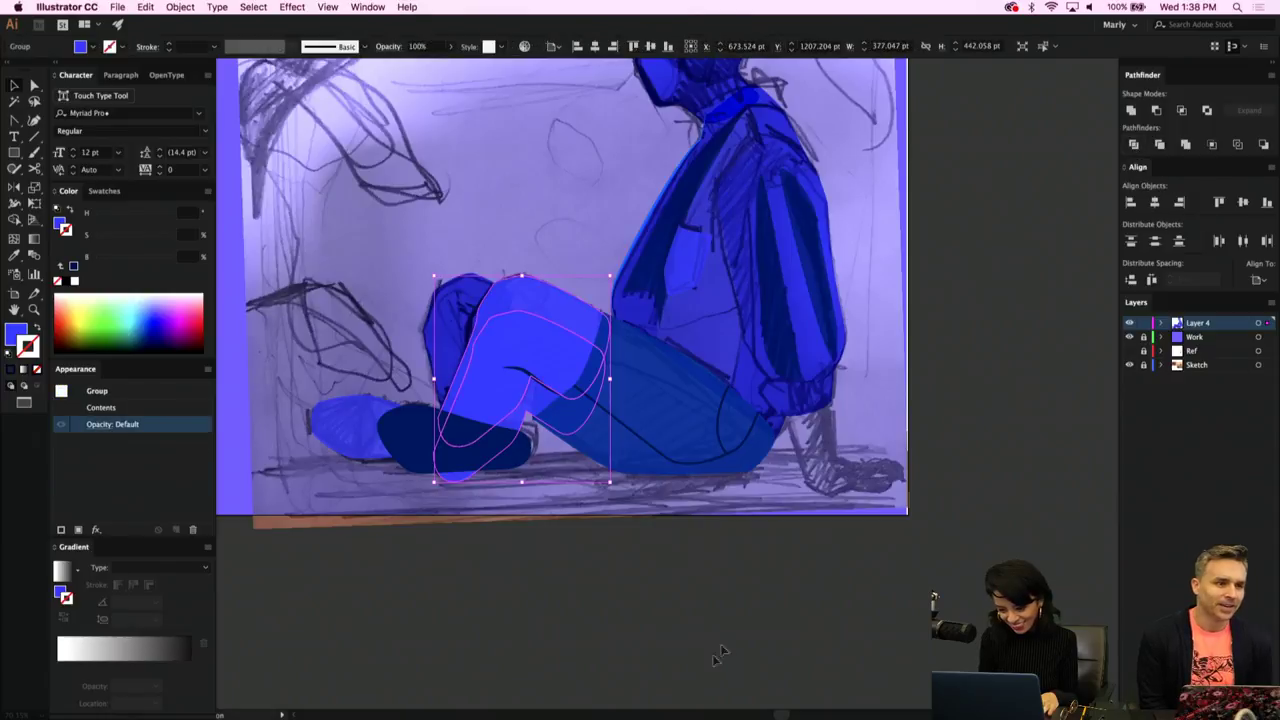
click(673, 627)
Try deleting the lower non-overlapping piece of the divided front leg, then undo the change.
key(a)
click(524, 419)
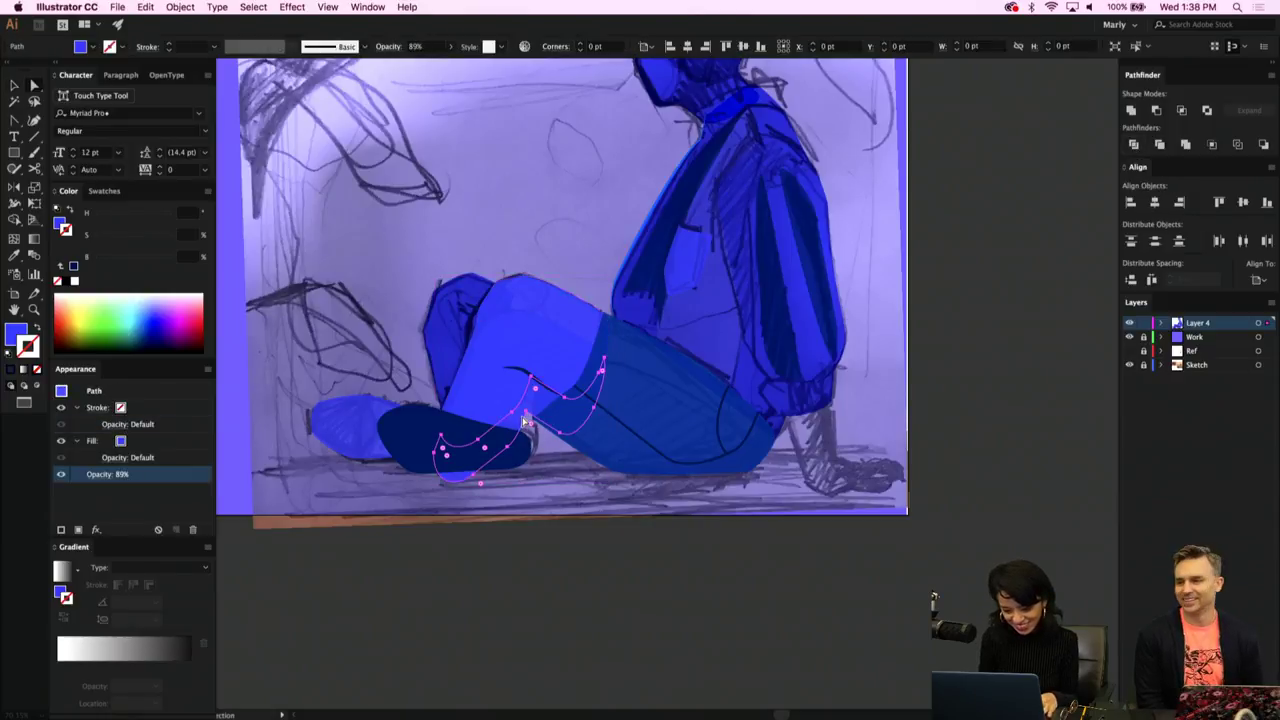
key(Delete)
click(513, 343)
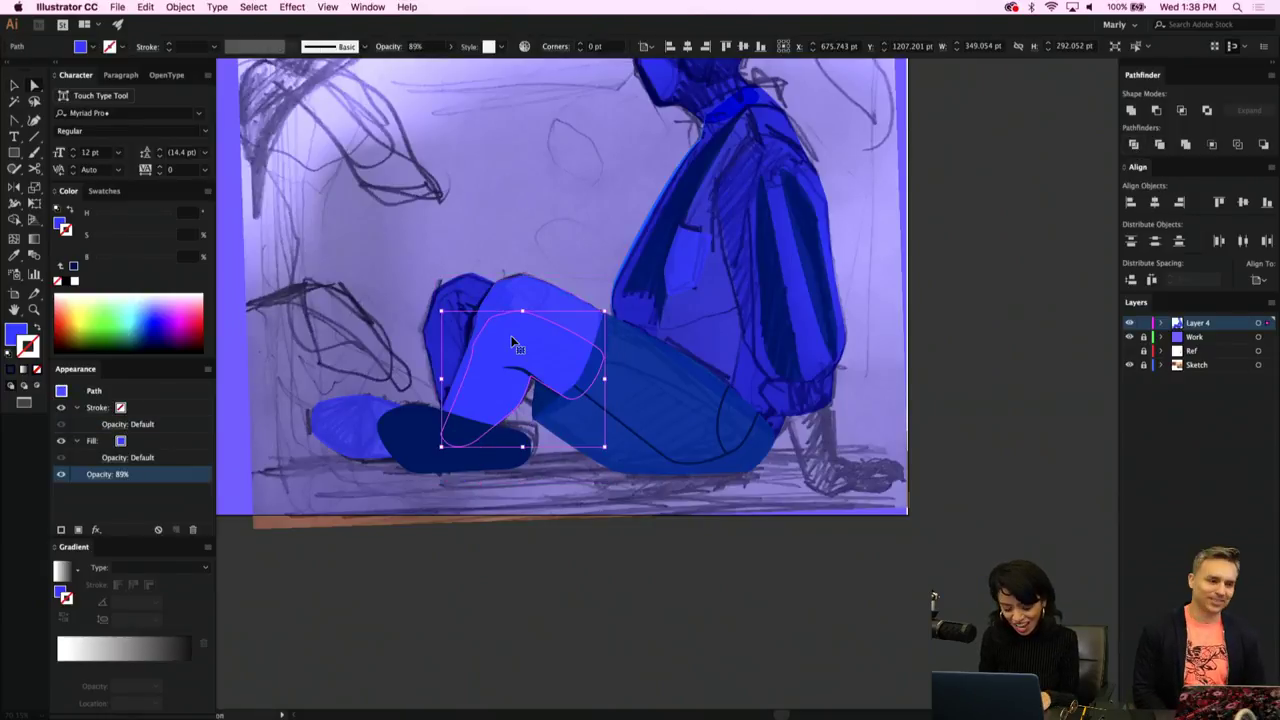
key(a)
key(super+z)
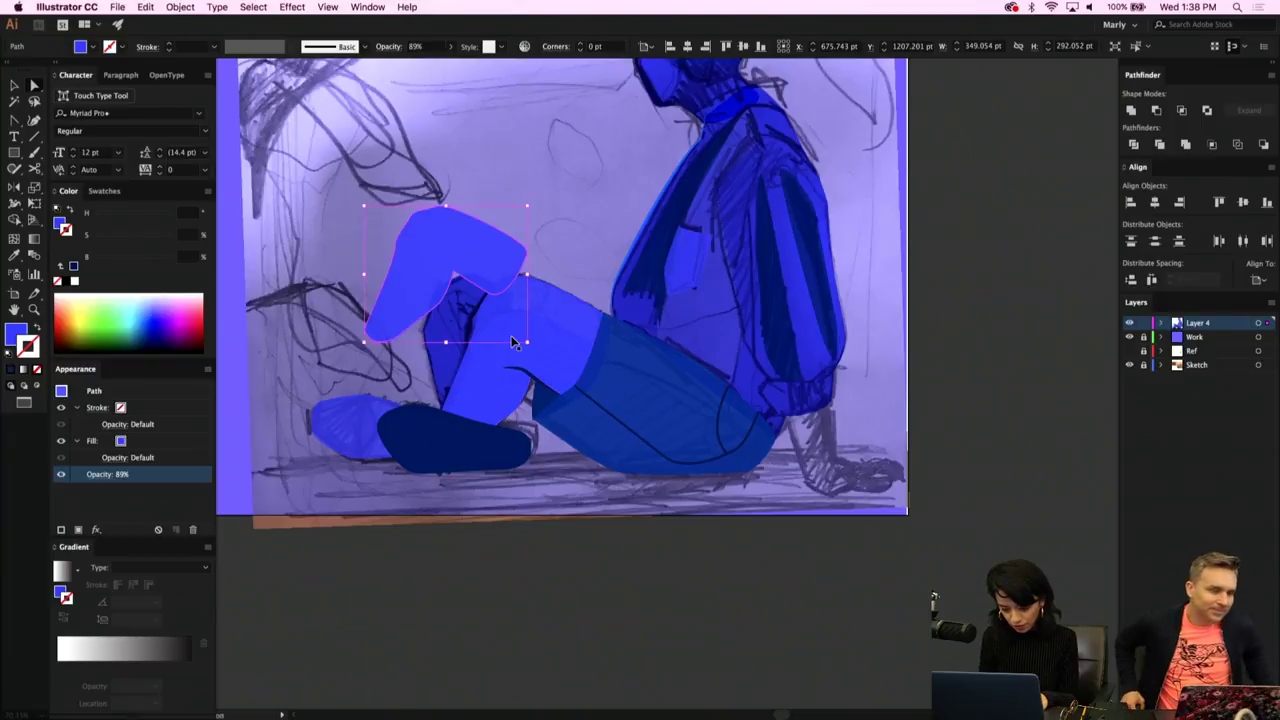
key(super+shift+z)
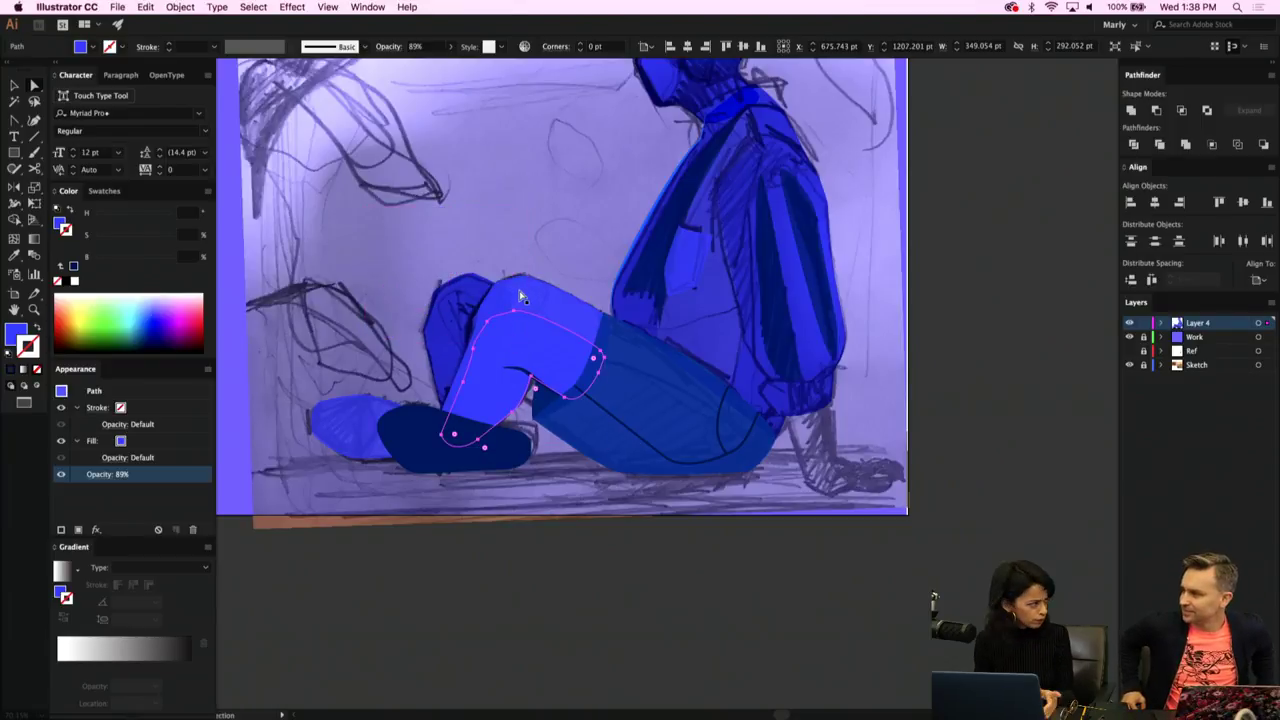
key(super+z)
key(super+z)
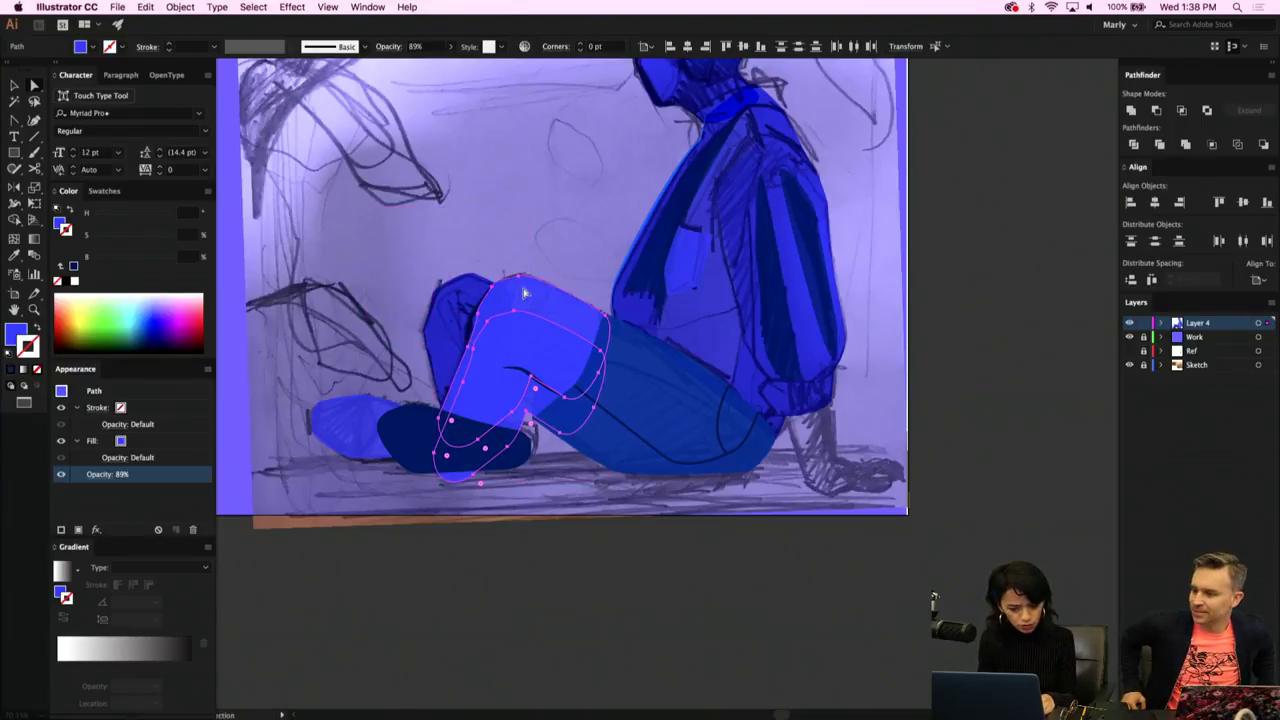
Try moving the overlap piece of the divided leg up toward the torso, then undo the move.
click(486, 222)
scroll(486, 222, up, 5)
click(621, 395)
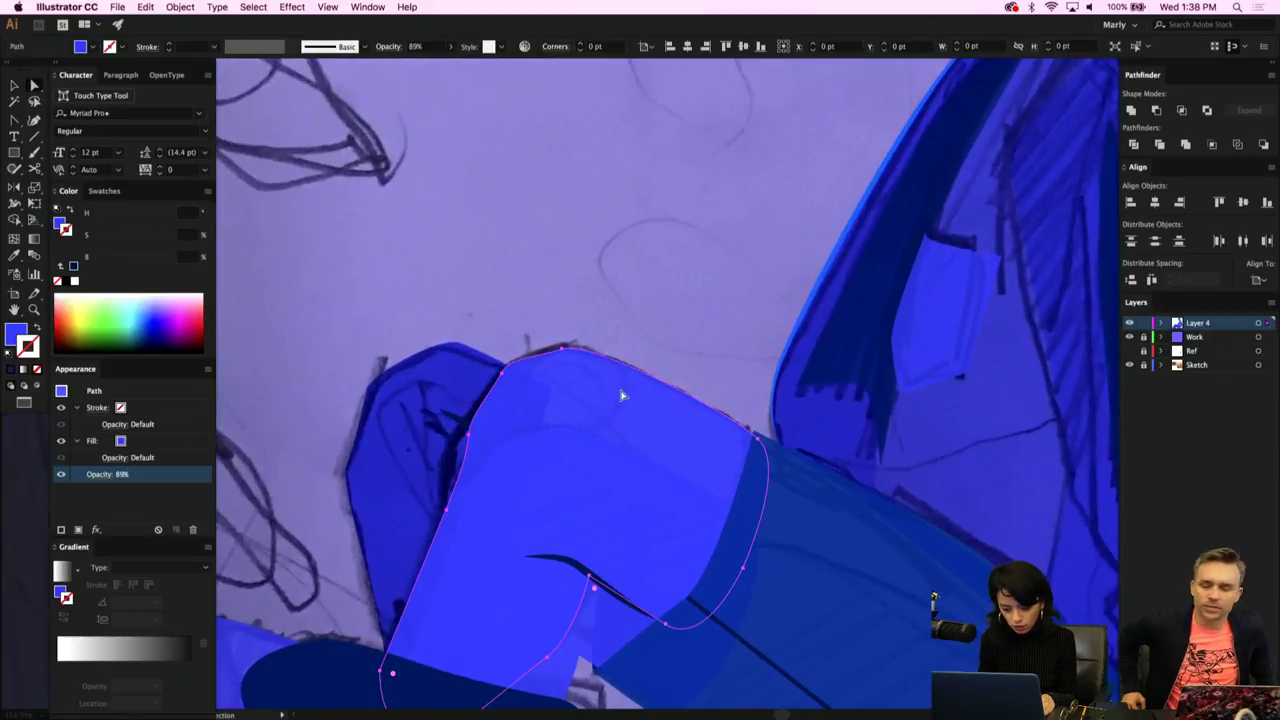
scroll(621, 393, down, 3)
key(super+v)
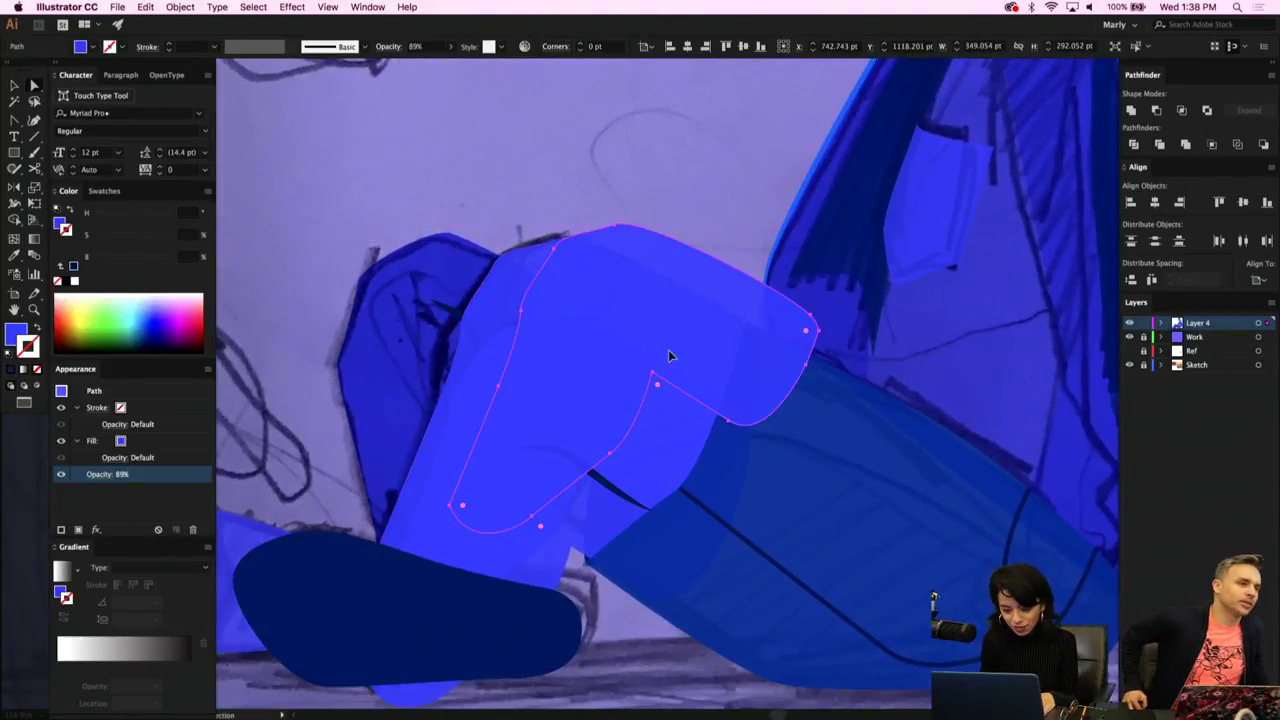
key(ctrl+z)
key(ctrl+z)
key(ctrl+z)
key(ctrl+z)
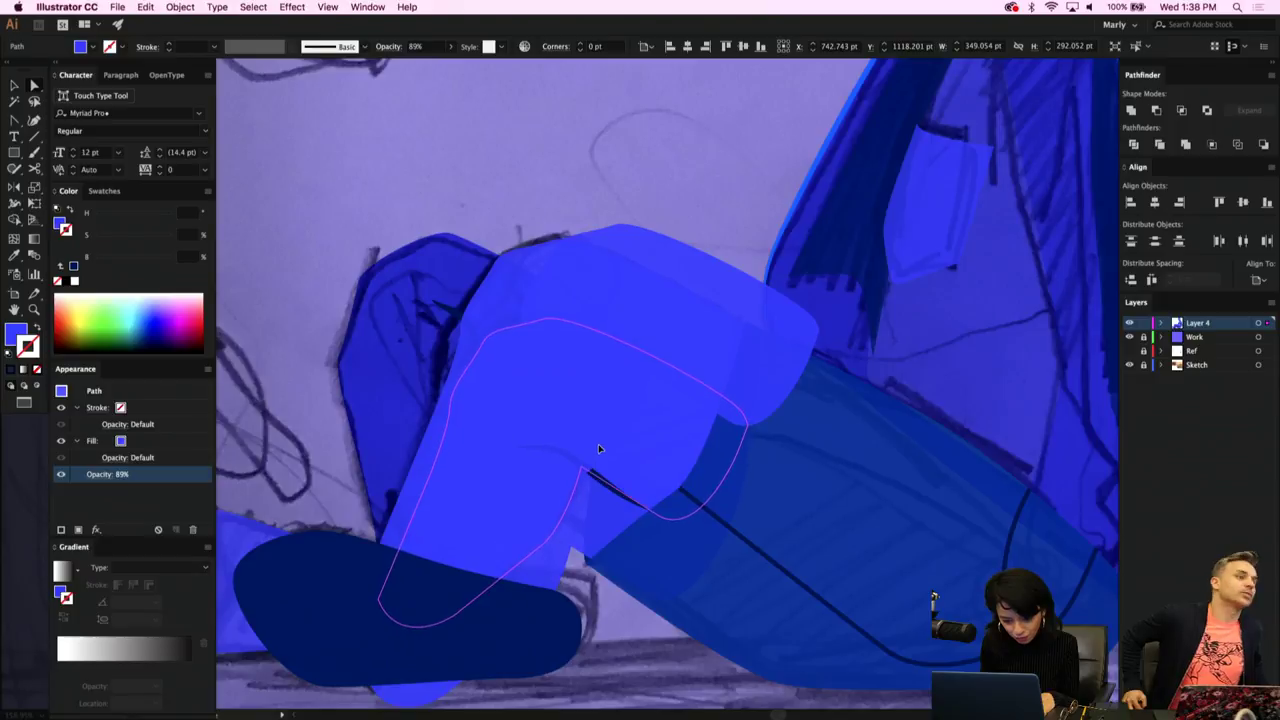
Copy the shorts' dark blue fill at 87% opacity onto the overlap piece of the front leg.
drag(598, 444, 599, 445)
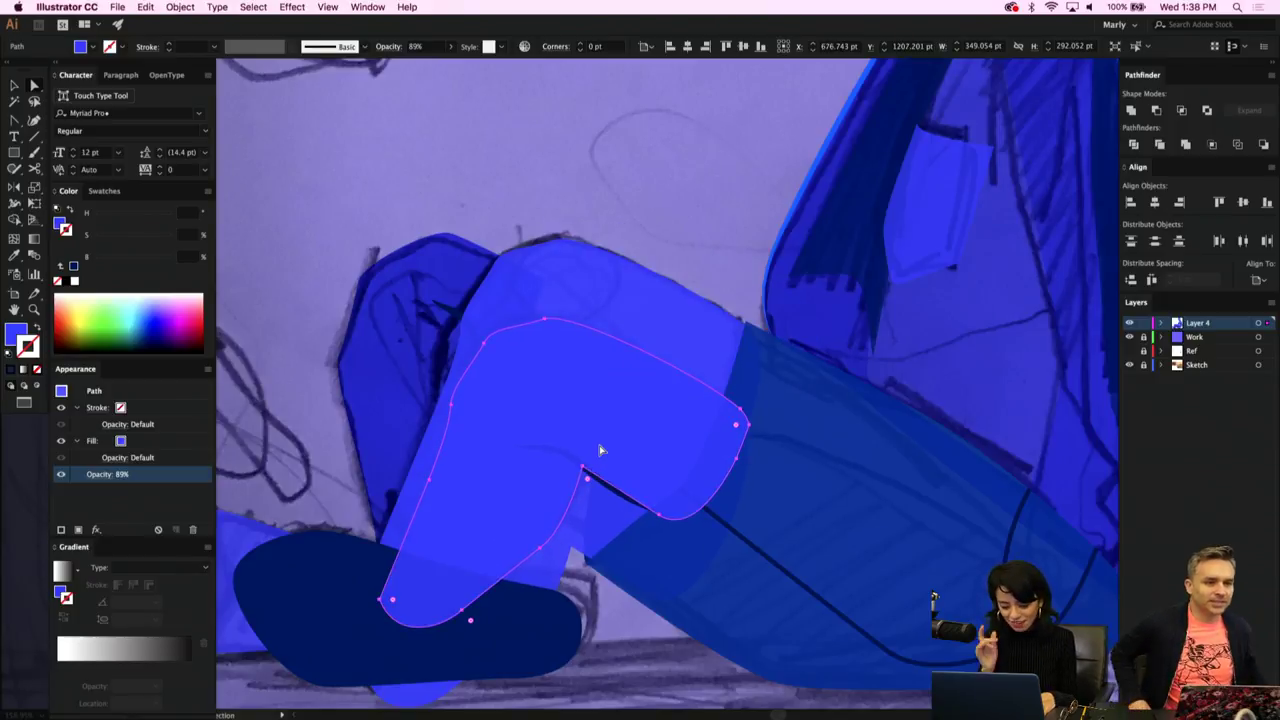
key(ctrl+z)
key(ctrl+z)
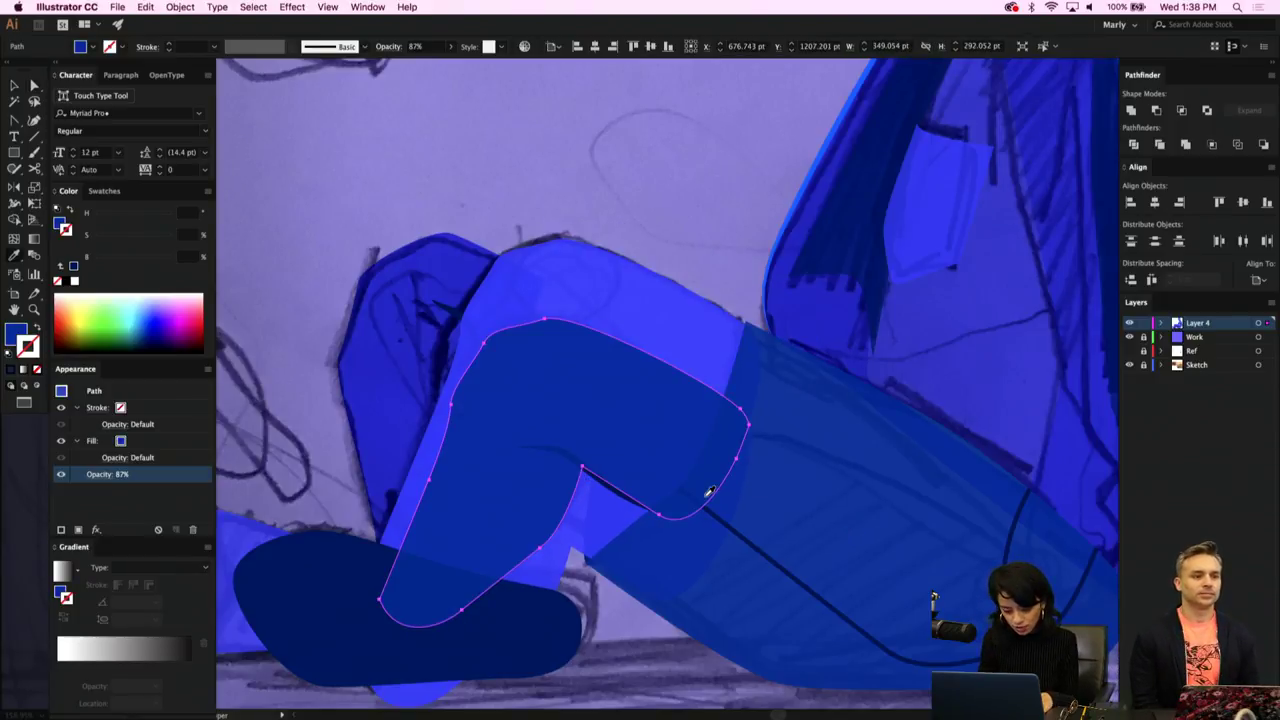
Delete the lighter leftover piece that sticks out behind the knee and below the dark shoe.
key(v)
click(592, 519)
key(Delete)
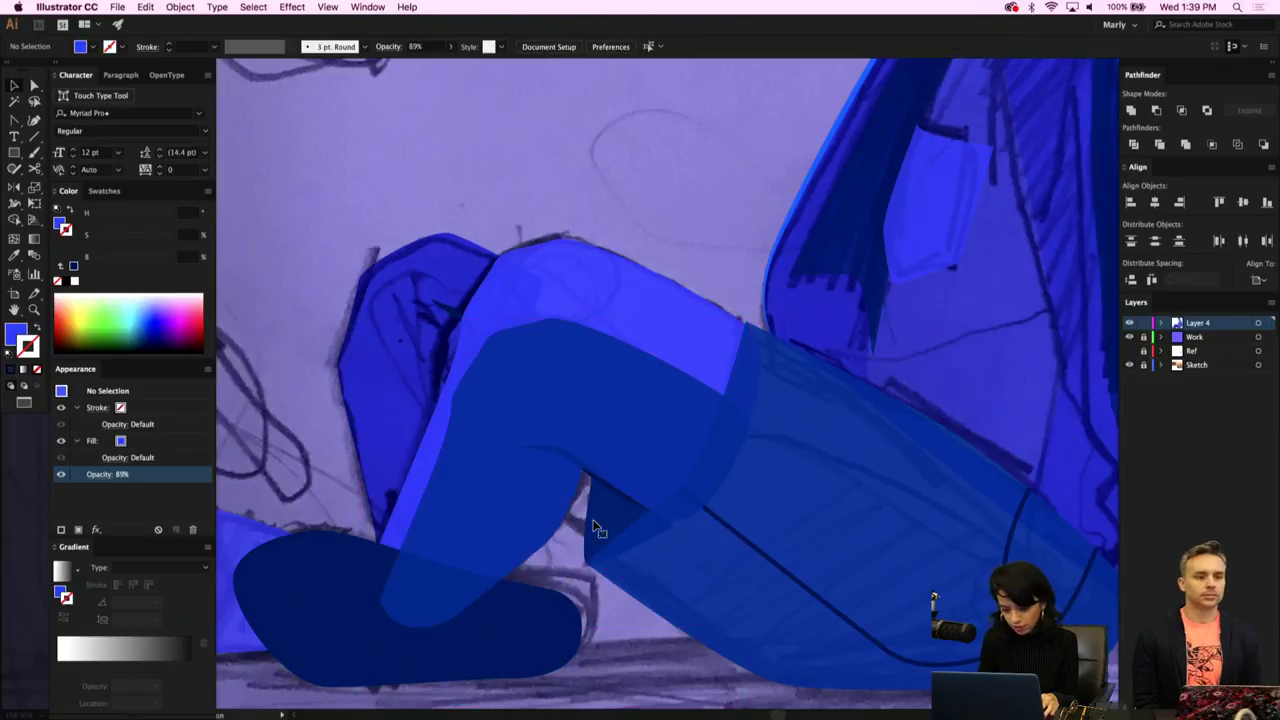
Send the dark blue leg shading shape behind the knee crease and deselect it.
click(600, 403)
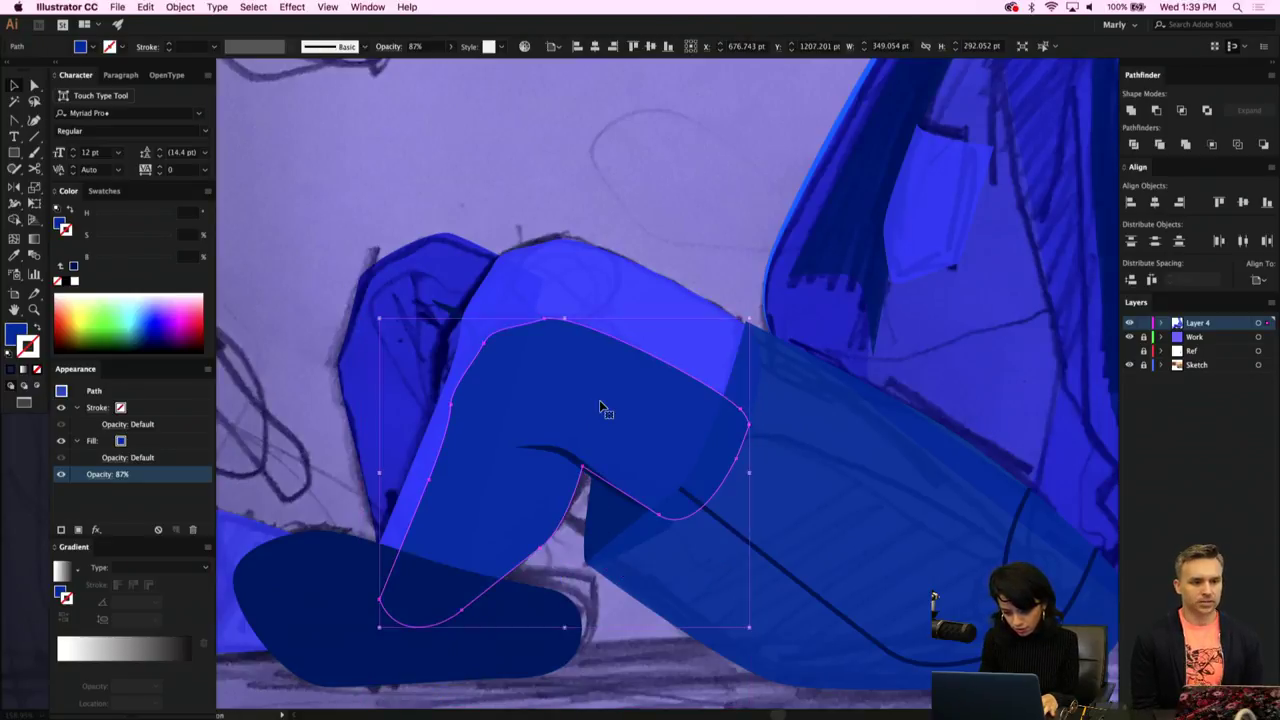
key(ctrl+z)
key(ctrl+z)
key(ctrl+z)
key(ctrl+z)
key(ctrl+z)
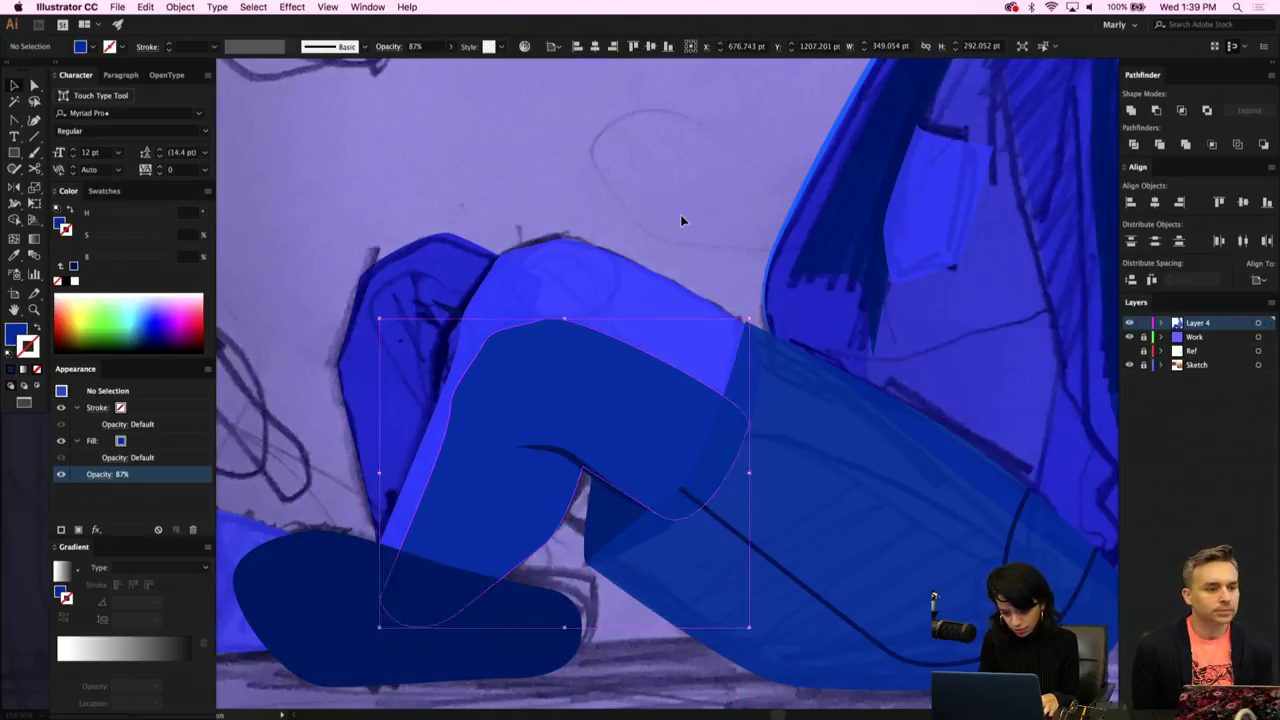
Reduce the leg shading shape's opacity to 57% and deselect it.
click(607, 369)
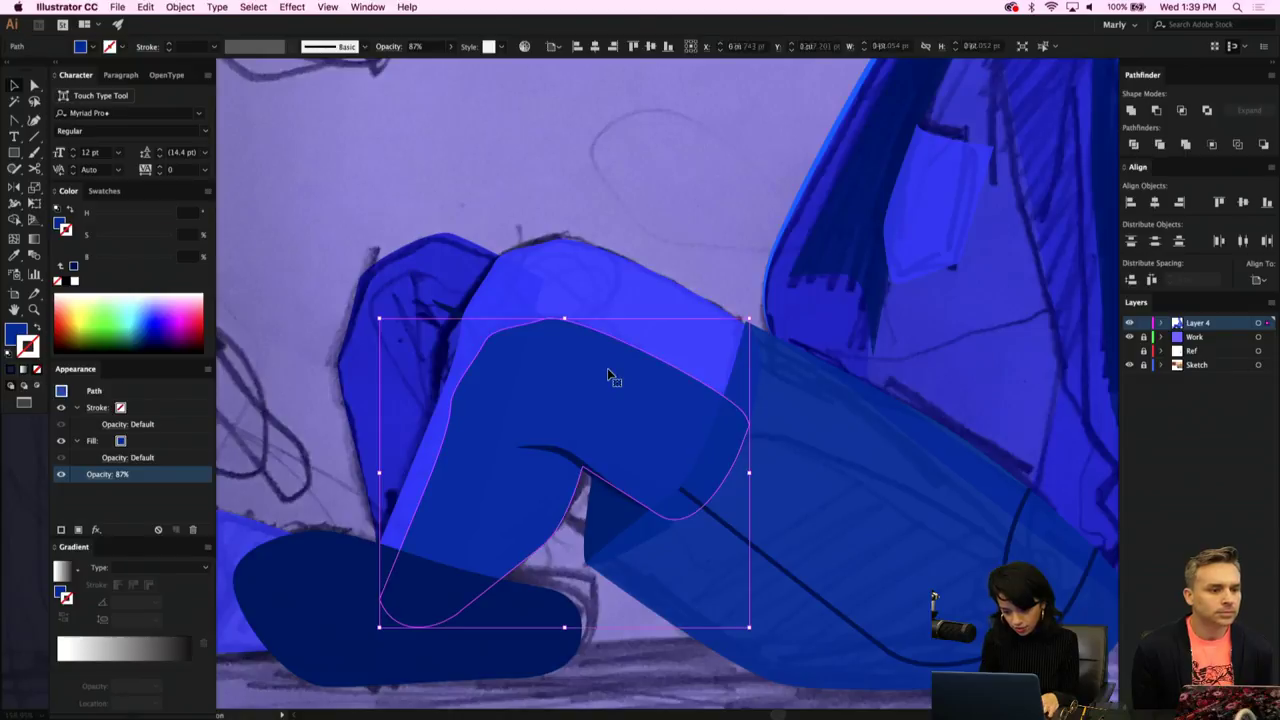
click(454, 47)
drag(448, 65, 427, 64)
click(591, 155)
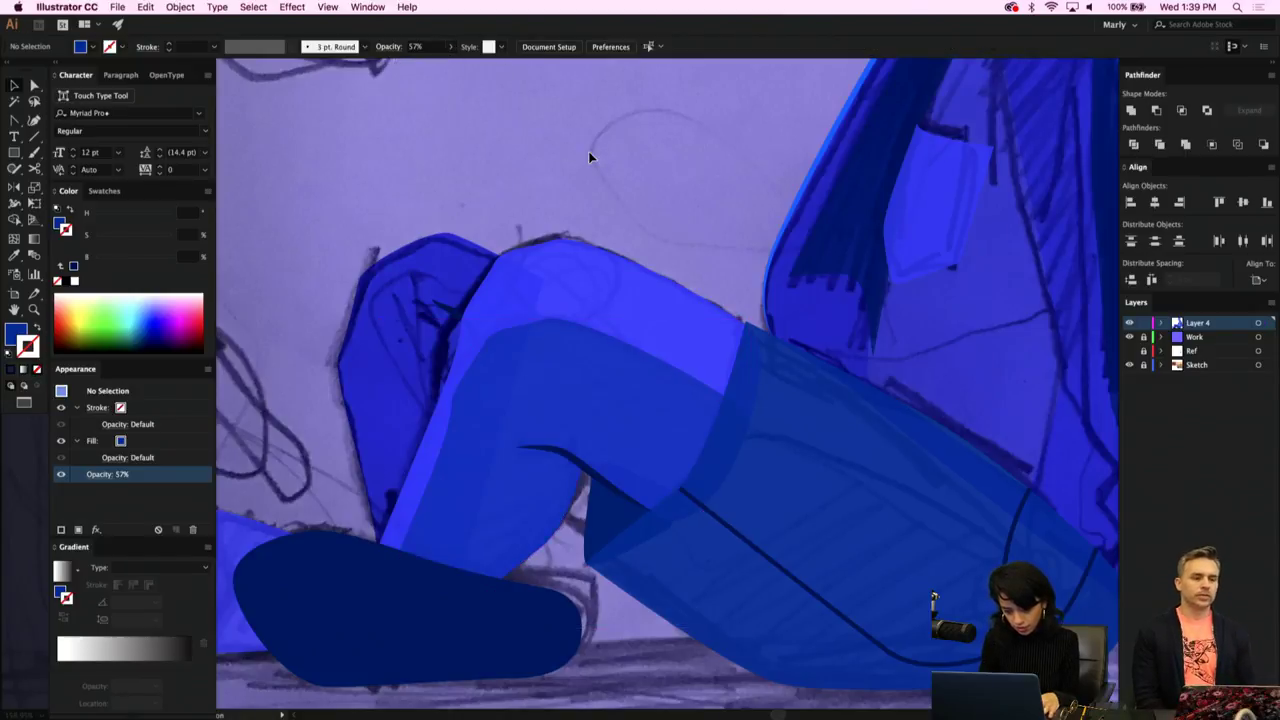
key(ctrl+0)
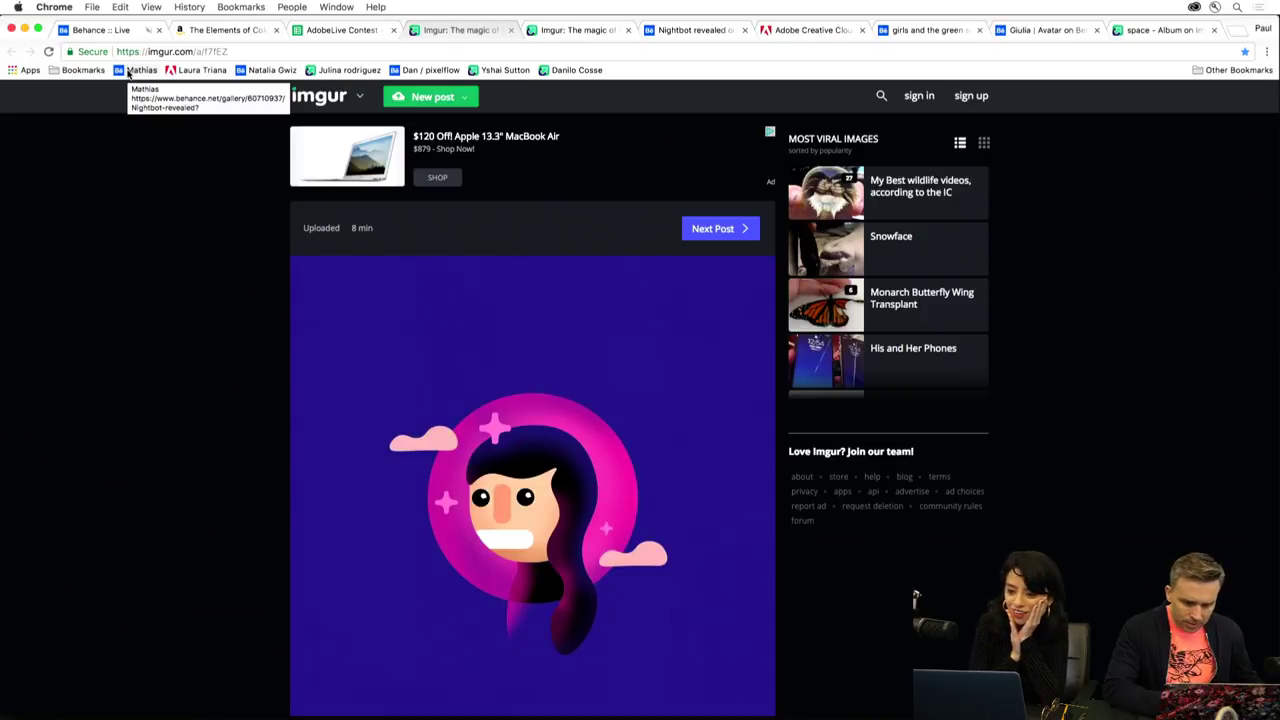
Switch to Chrome and view the bookmarked Imgur posts with the purple-background avatar and the photo beside its flat portrait.
click(553, 71)
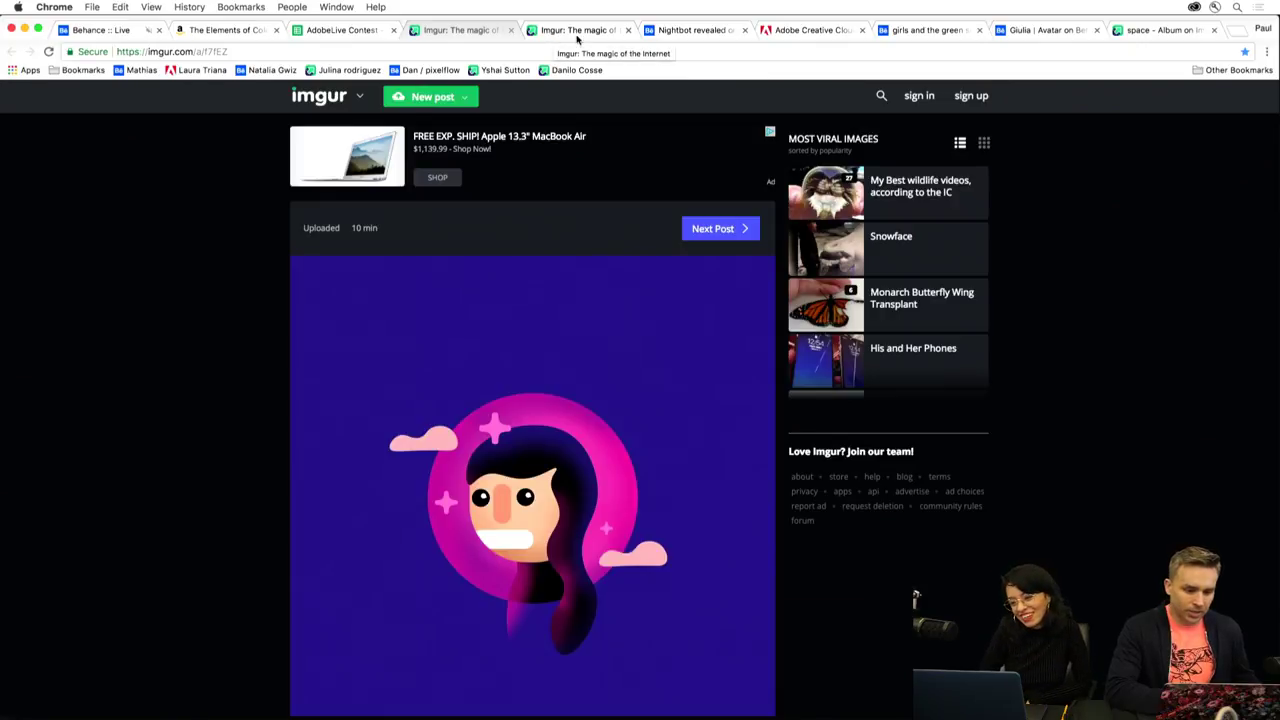
click(486, 72)
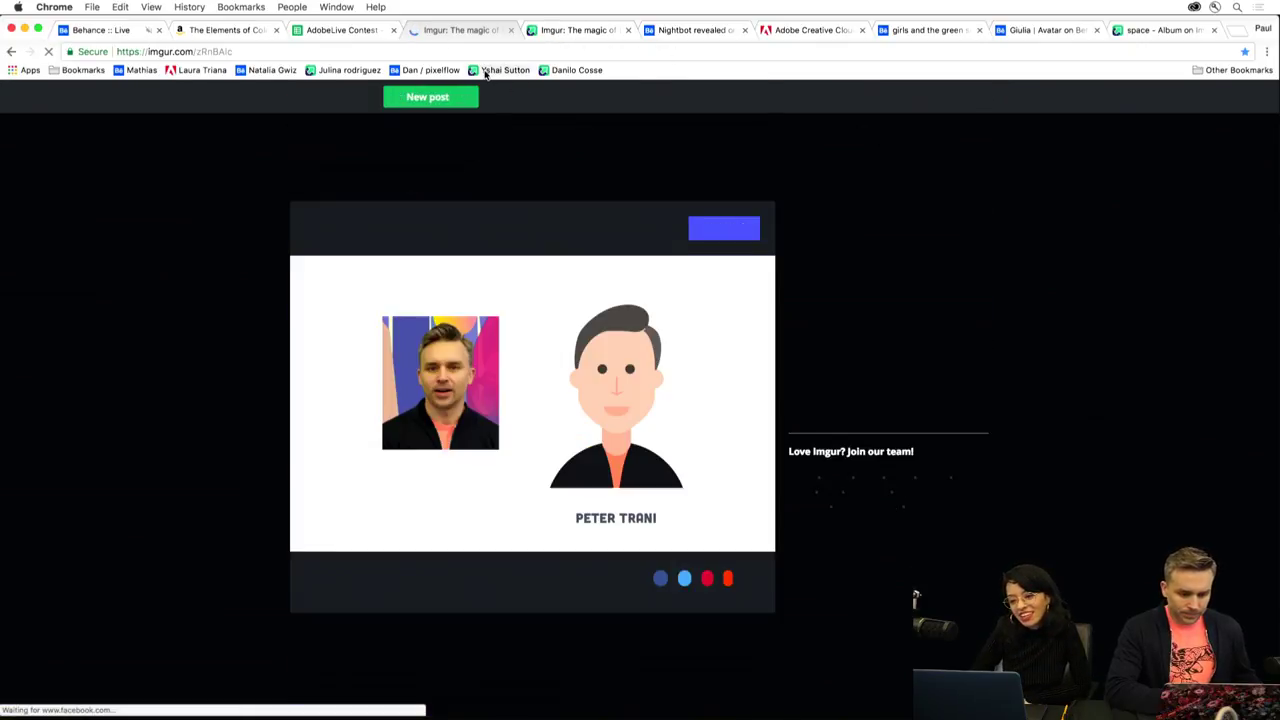
click(12, 51)
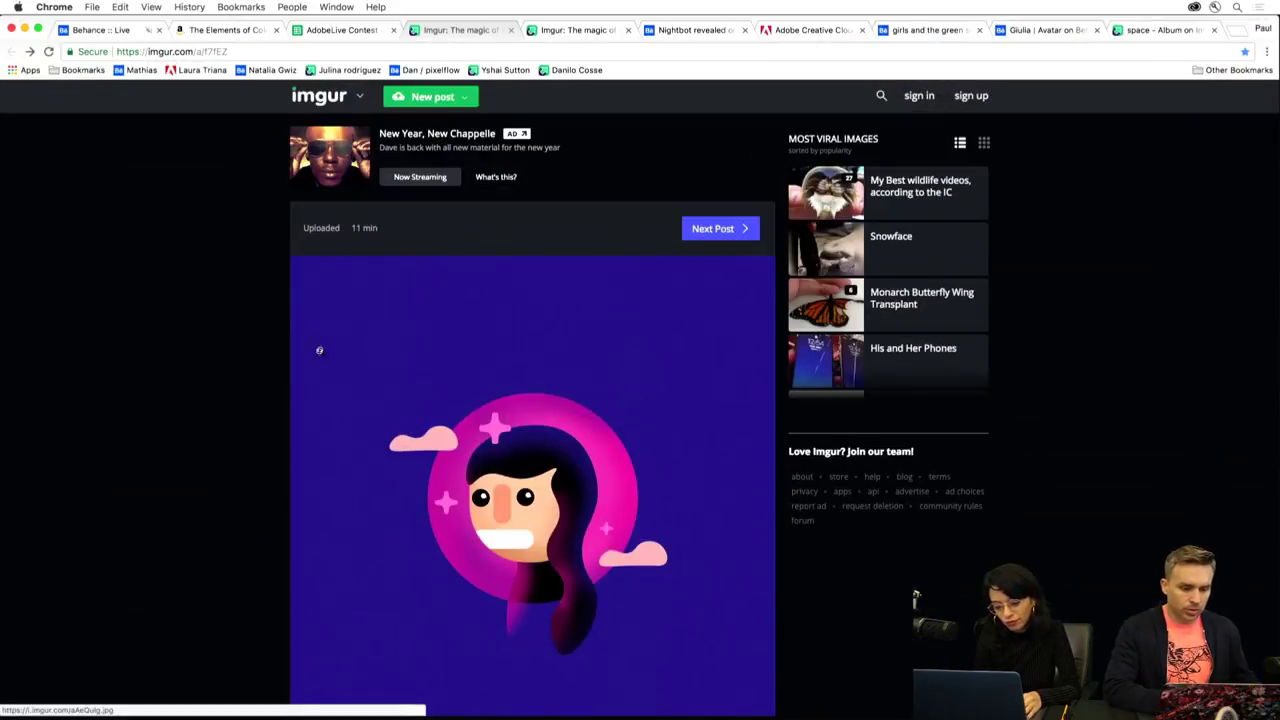
click(486, 74)
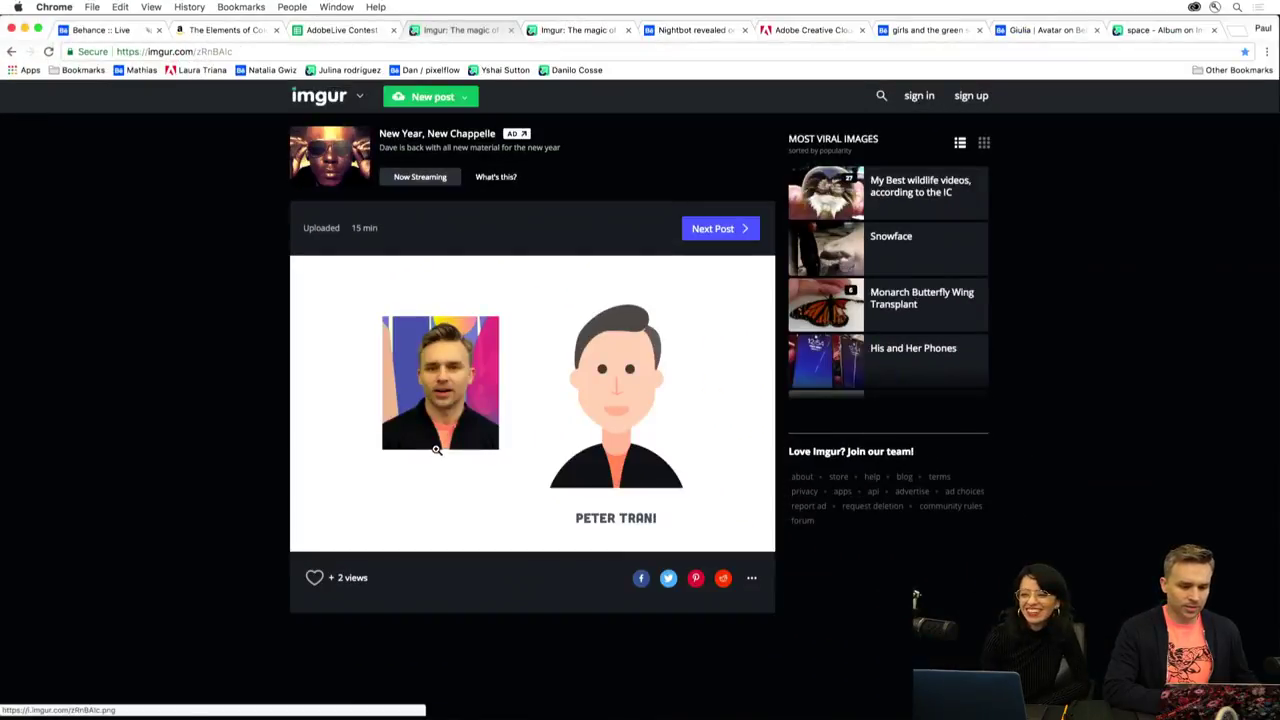
View the bookmarked Behance avatar project with its share dialog closed, and the bookmarked Imgur post "space".
click(431, 72)
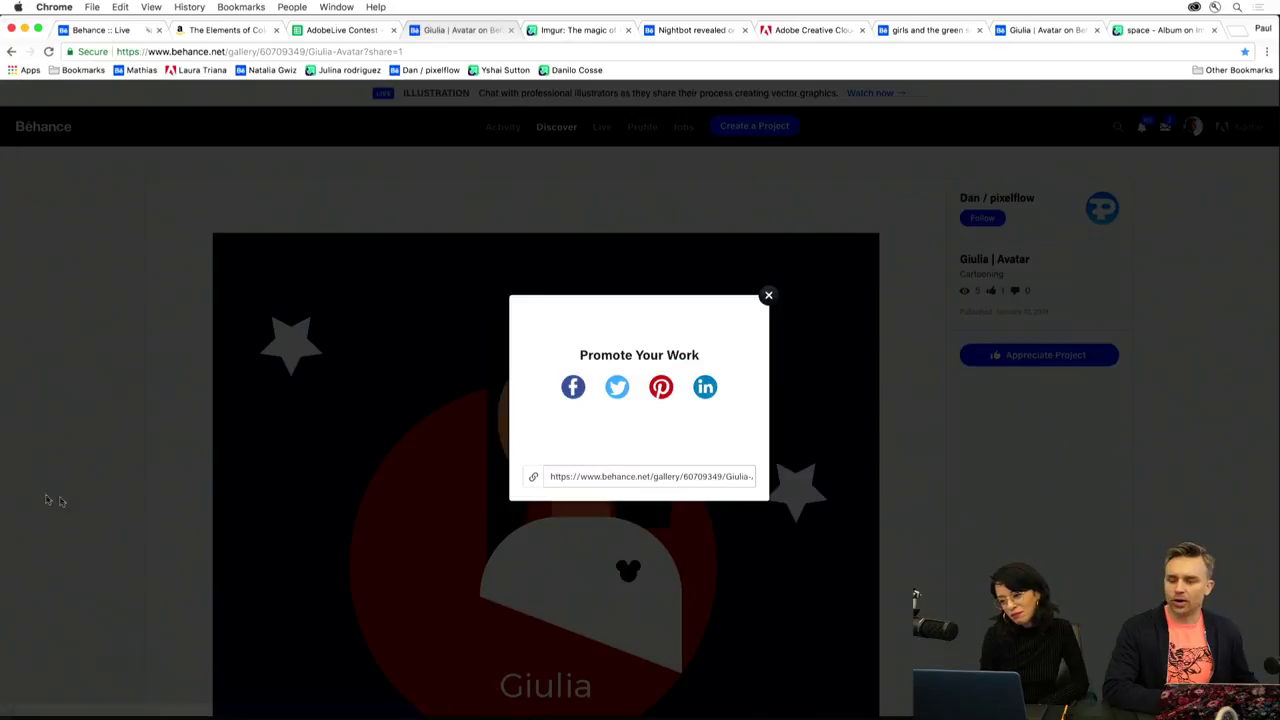
click(769, 296)
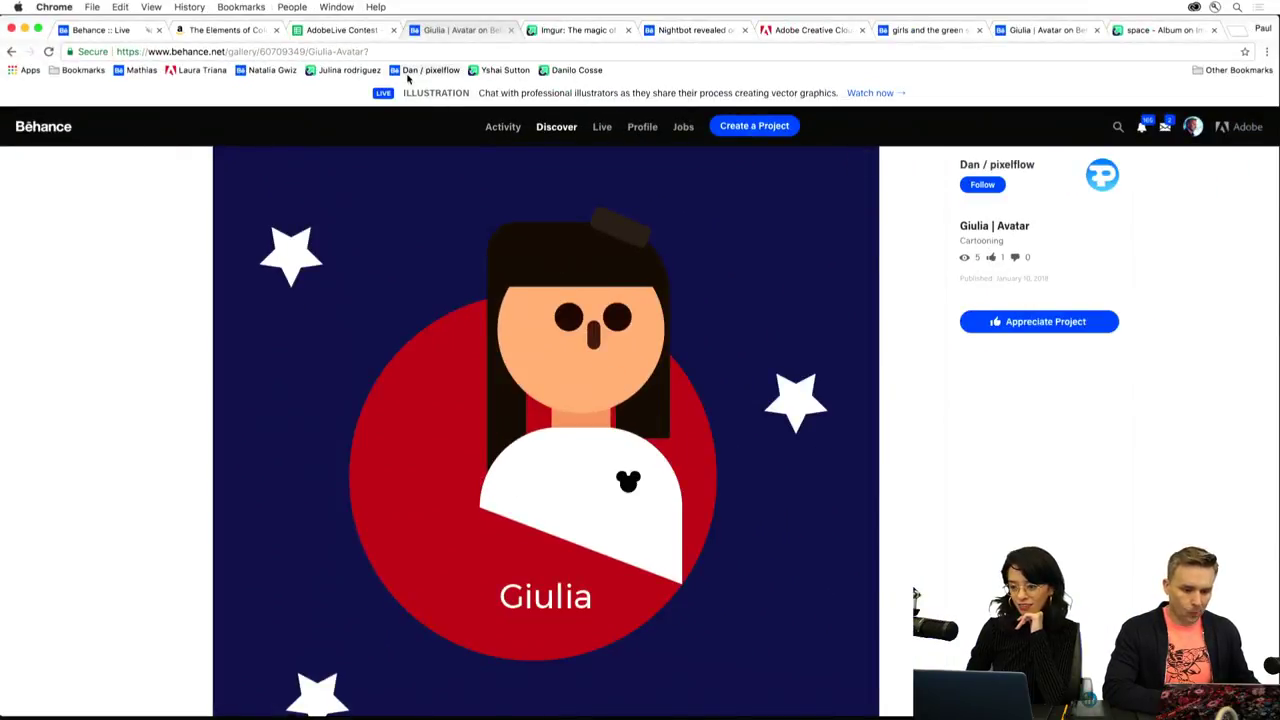
click(313, 72)
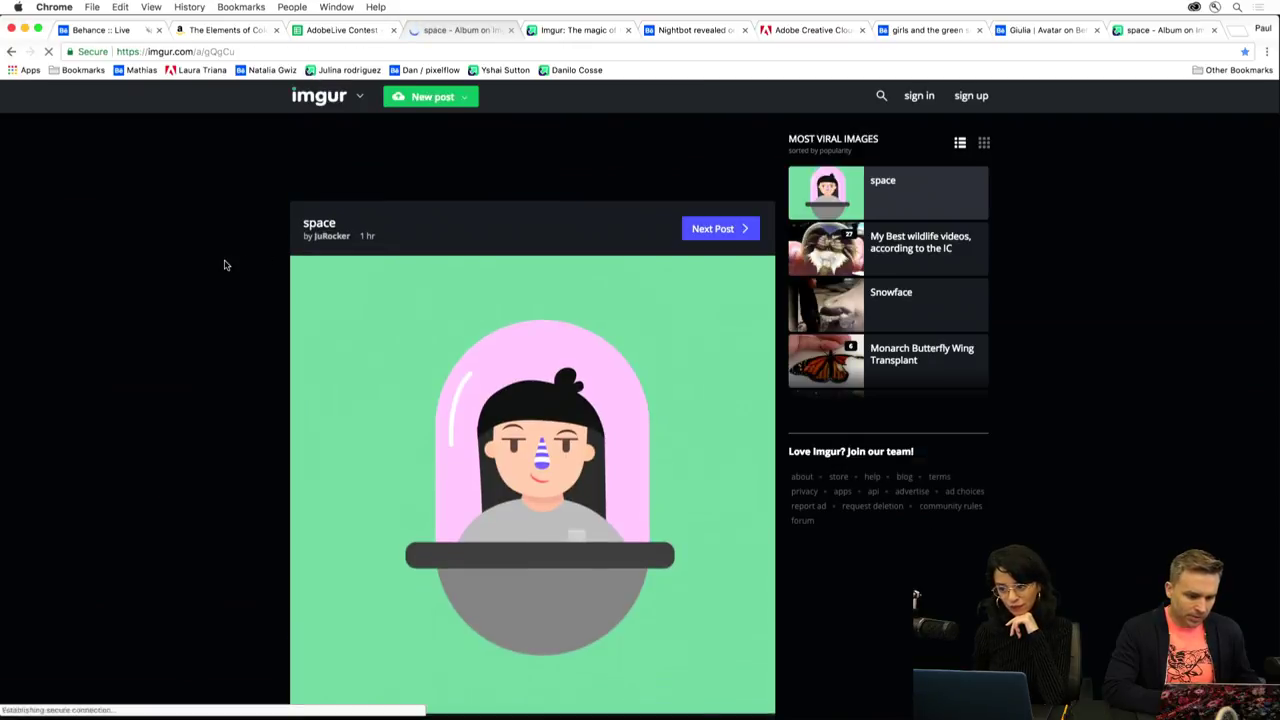
scroll(220, 289, down, 1)
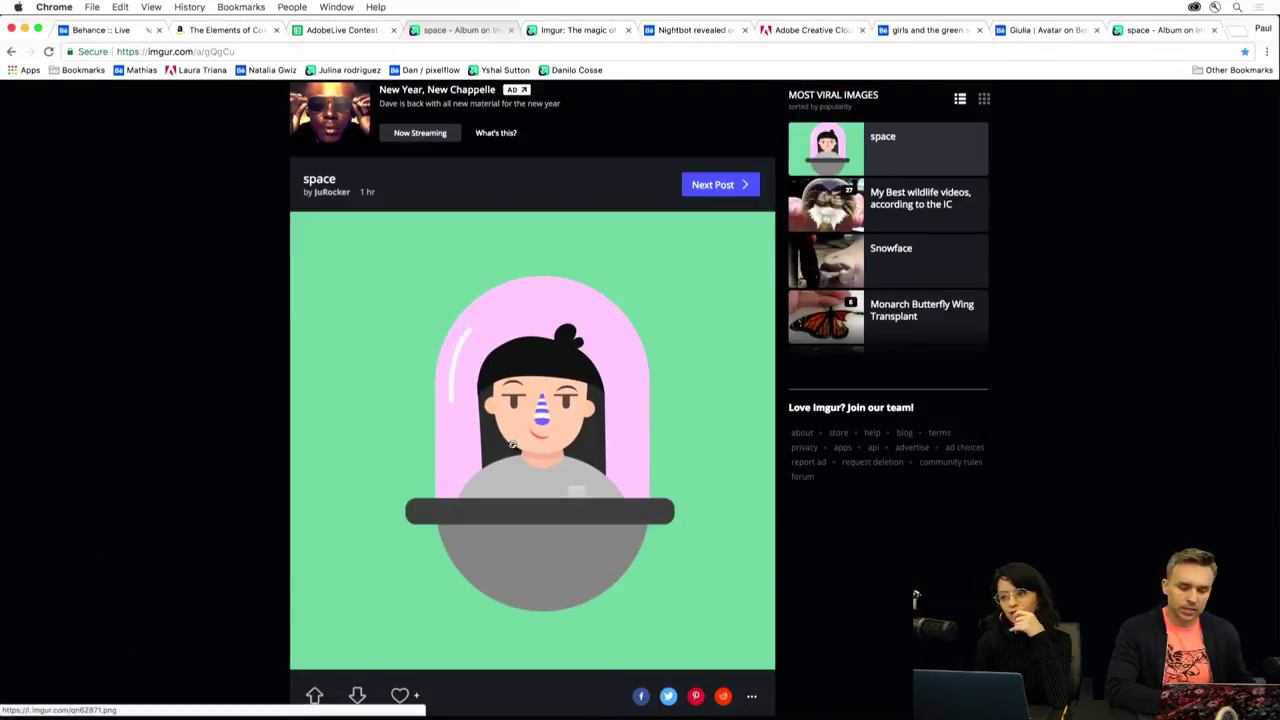
Browse the bookmarked entries "girls and the green screen", the "Merry Christmas!" avatar on Creative Cloud, and "Nightbot revealed".
click(258, 70)
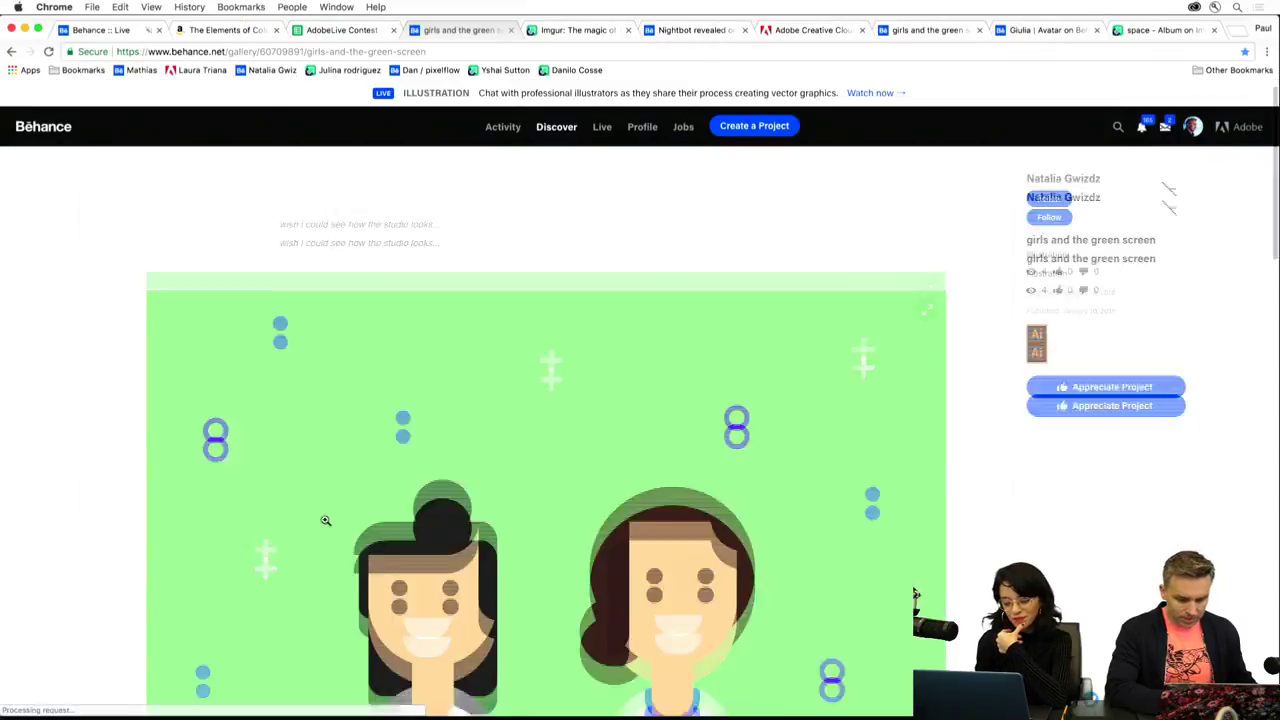
scroll(325, 520, down, 3)
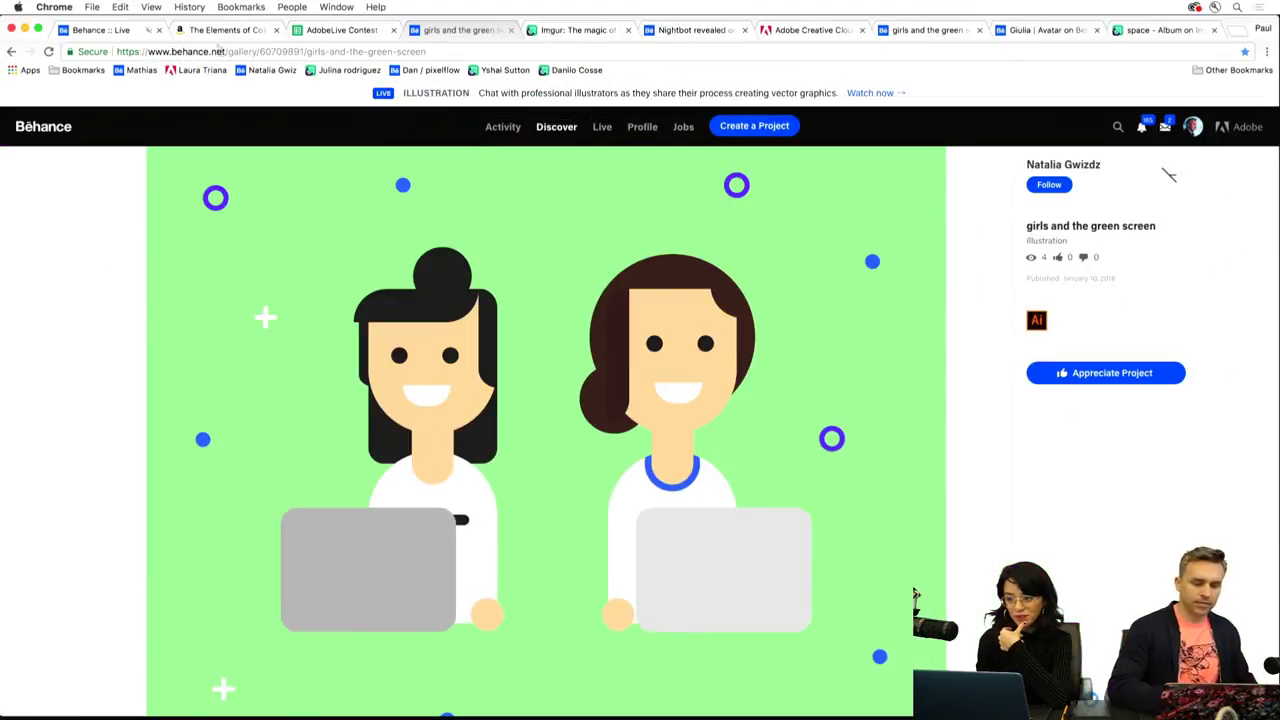
click(169, 71)
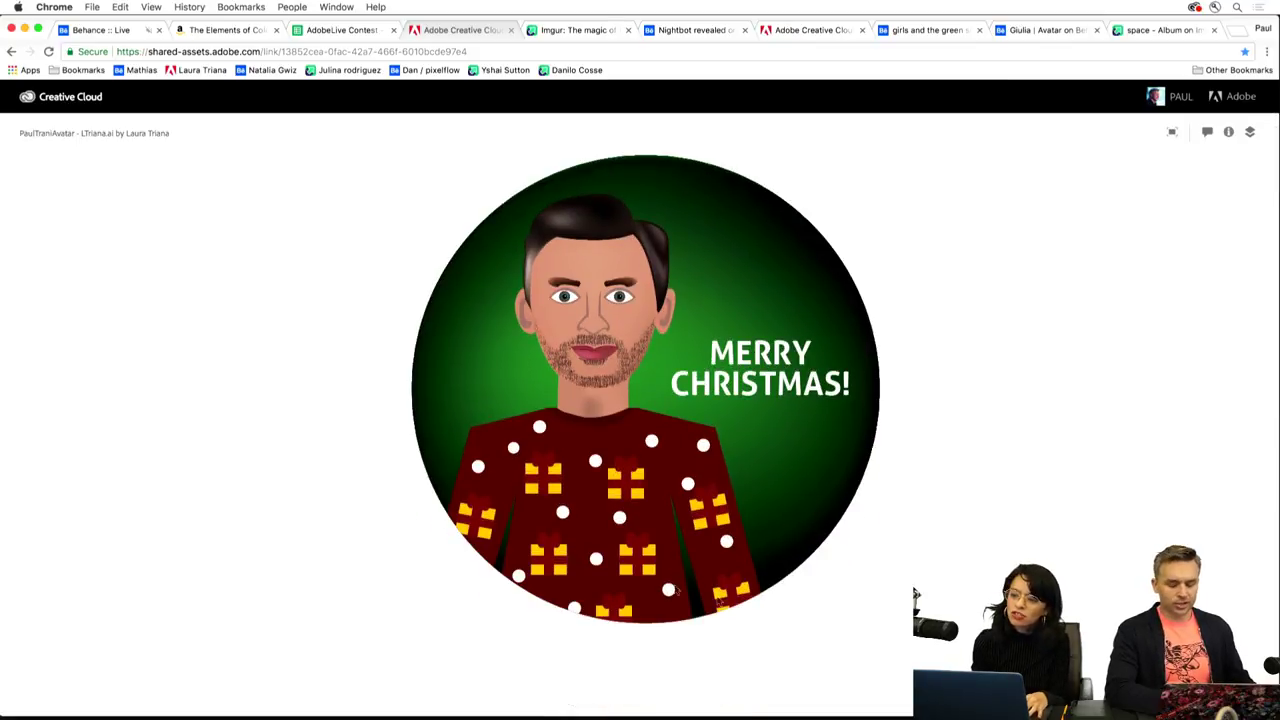
scroll(670, 529, up, 3)
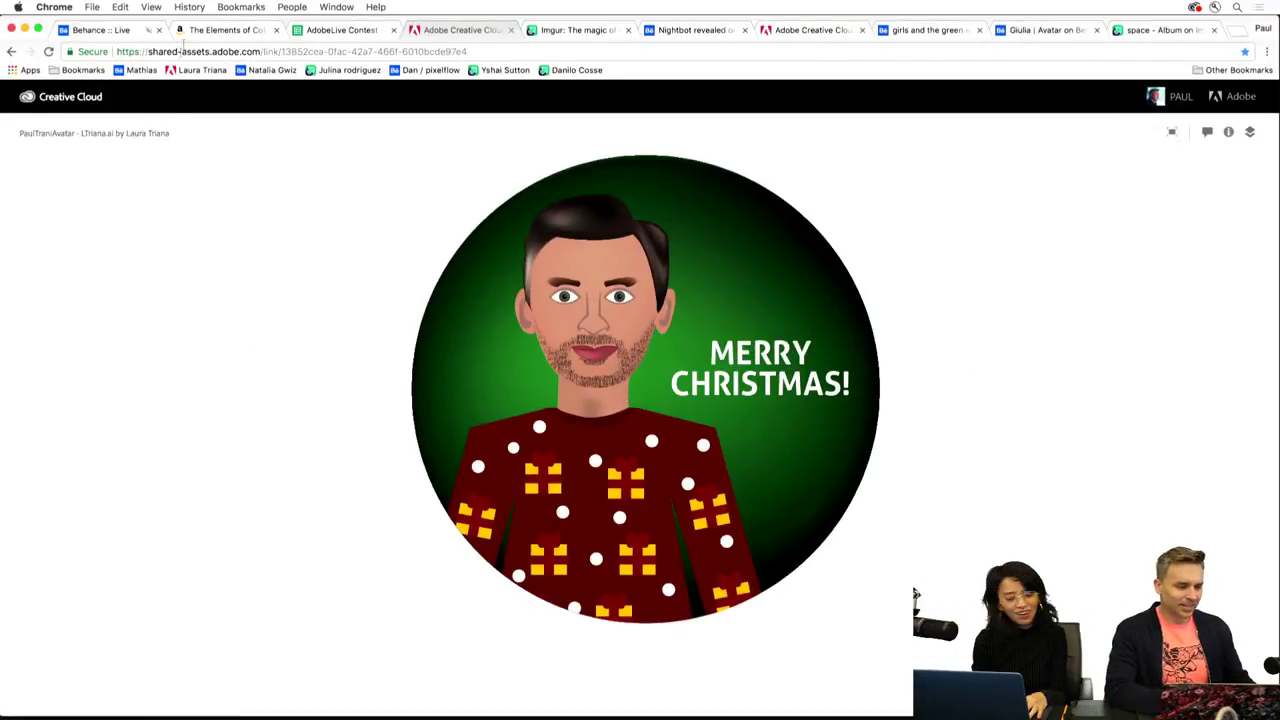
click(128, 72)
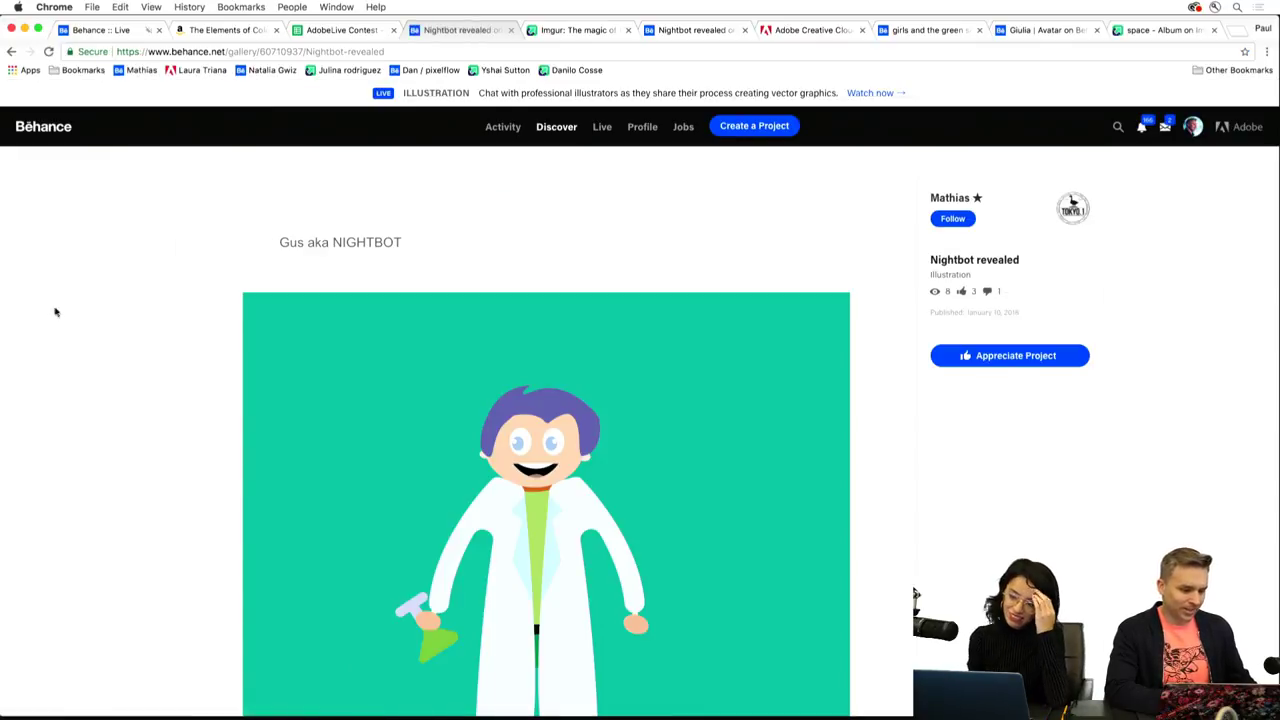
View more of the "Nightbot revealed" illustration on Behance.
scroll(58, 313, down, 3)
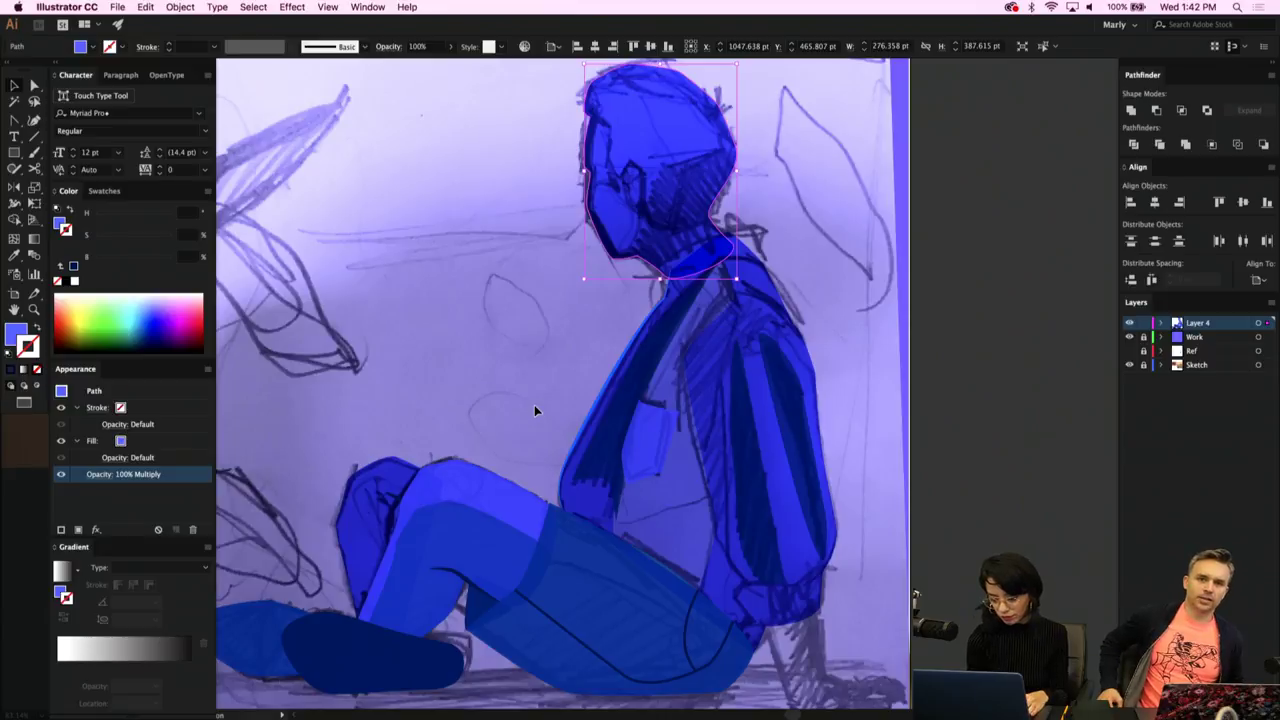
Switch to Illustrator, change the head shape's blending mode from Multiply to Normal, and deselect it.
scroll(536, 406, up, 5)
scroll(555, 441, up, 3)
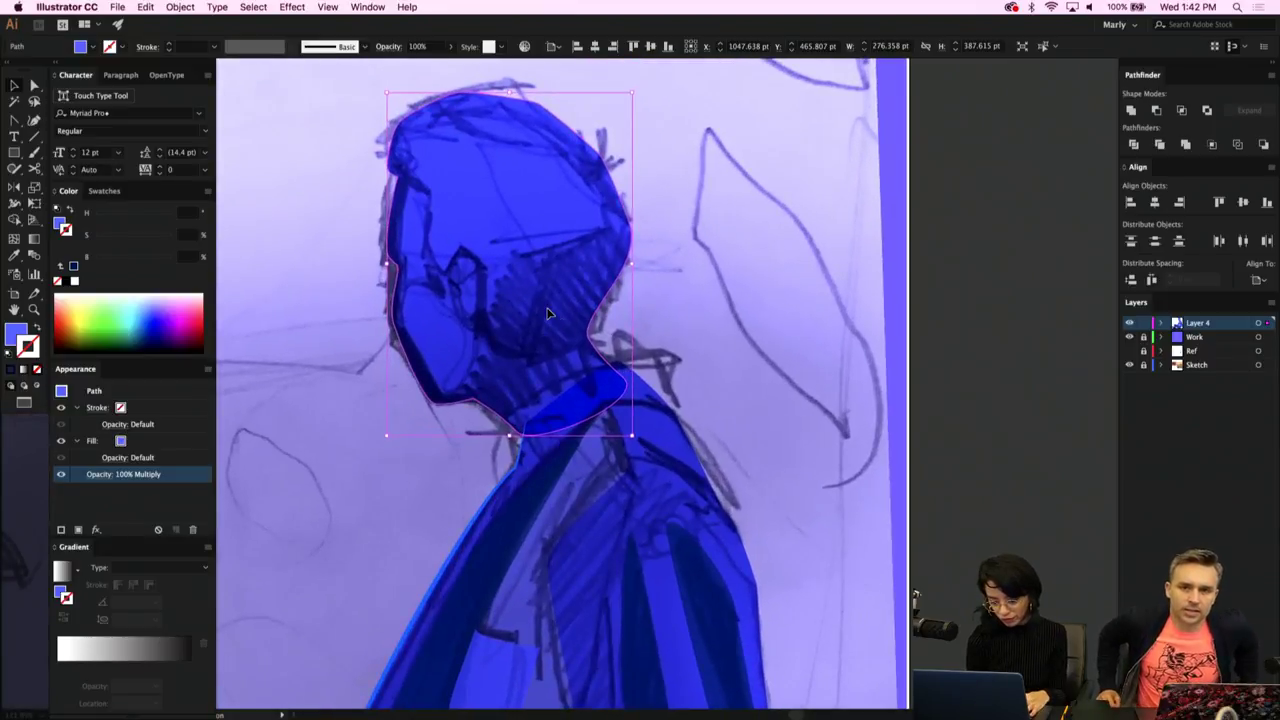
click(450, 47)
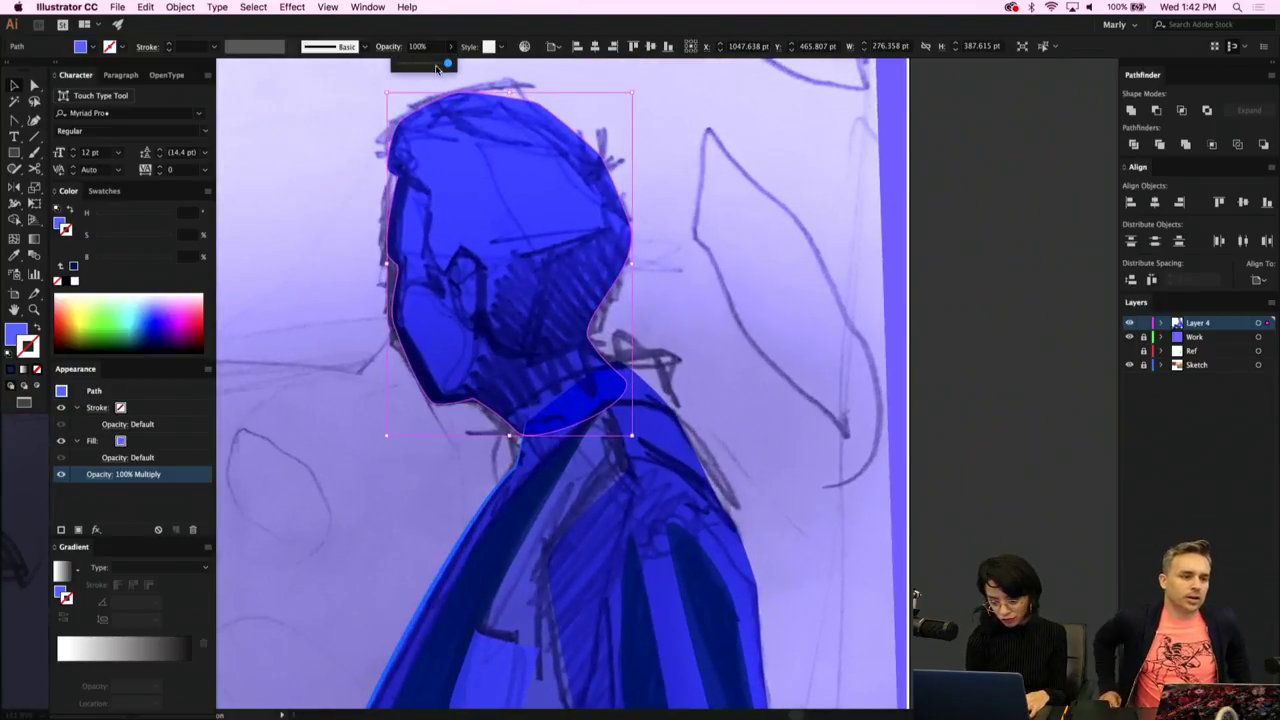
click(669, 241)
click(437, 251)
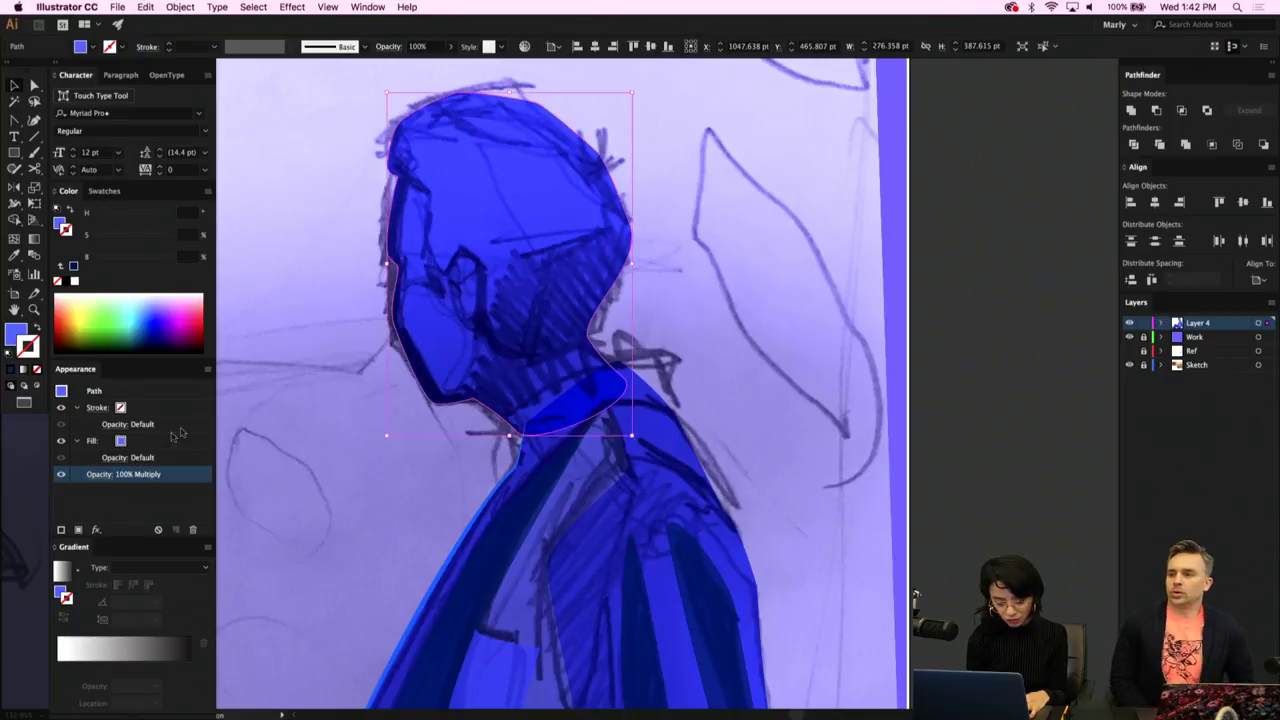
click(108, 473)
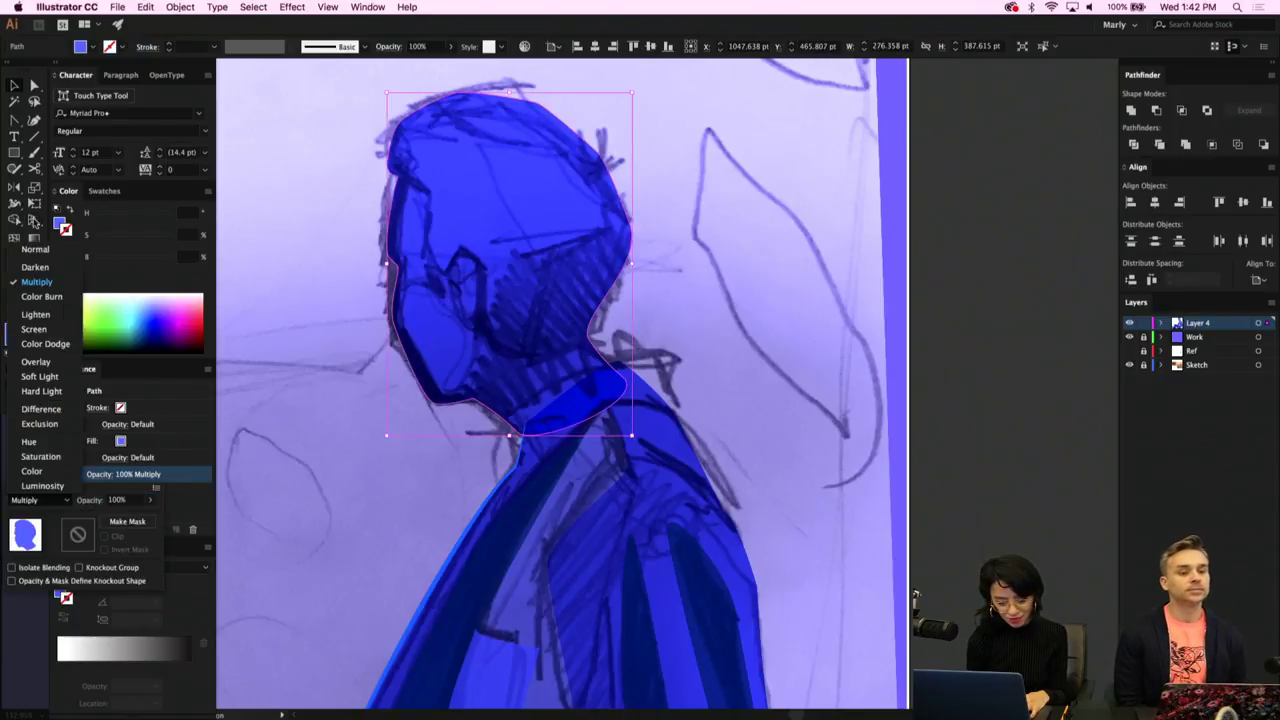
click(36, 249)
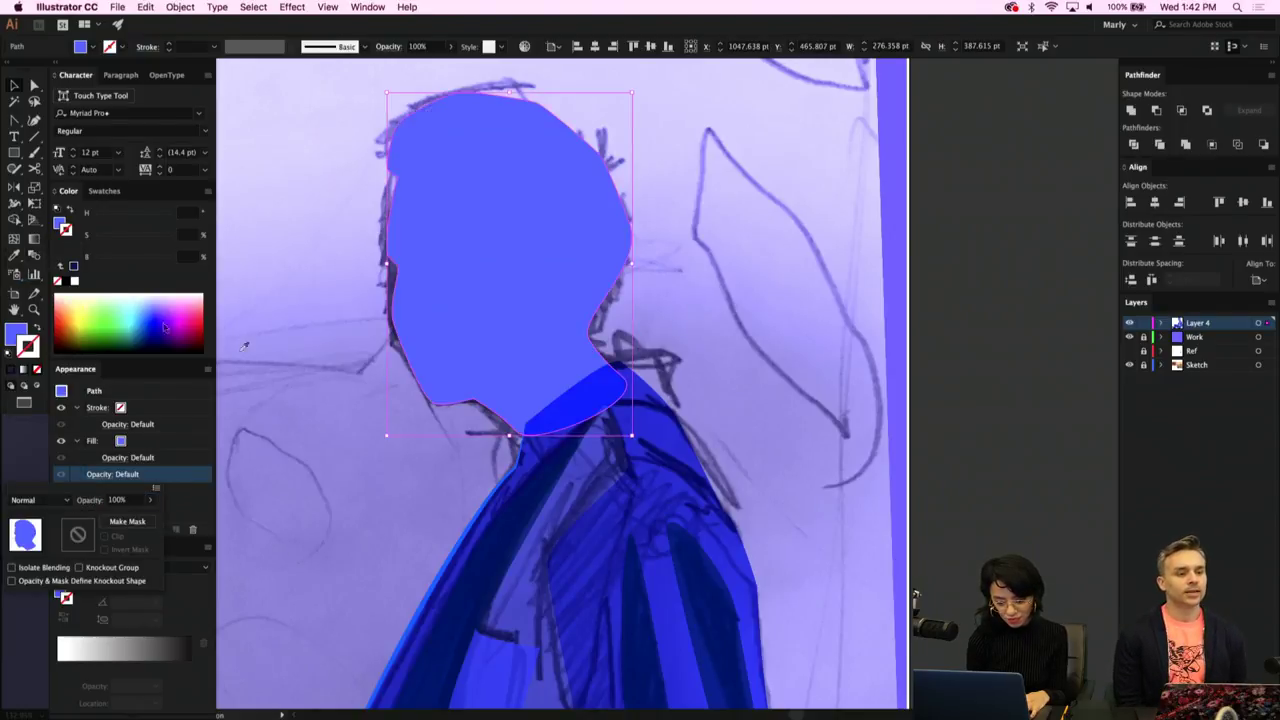
click(390, 406)
Duplicate the figure's head shape onto the separate ear sketch and enlarge the copy to about 1734 × 2433 pt.
key(super+0)
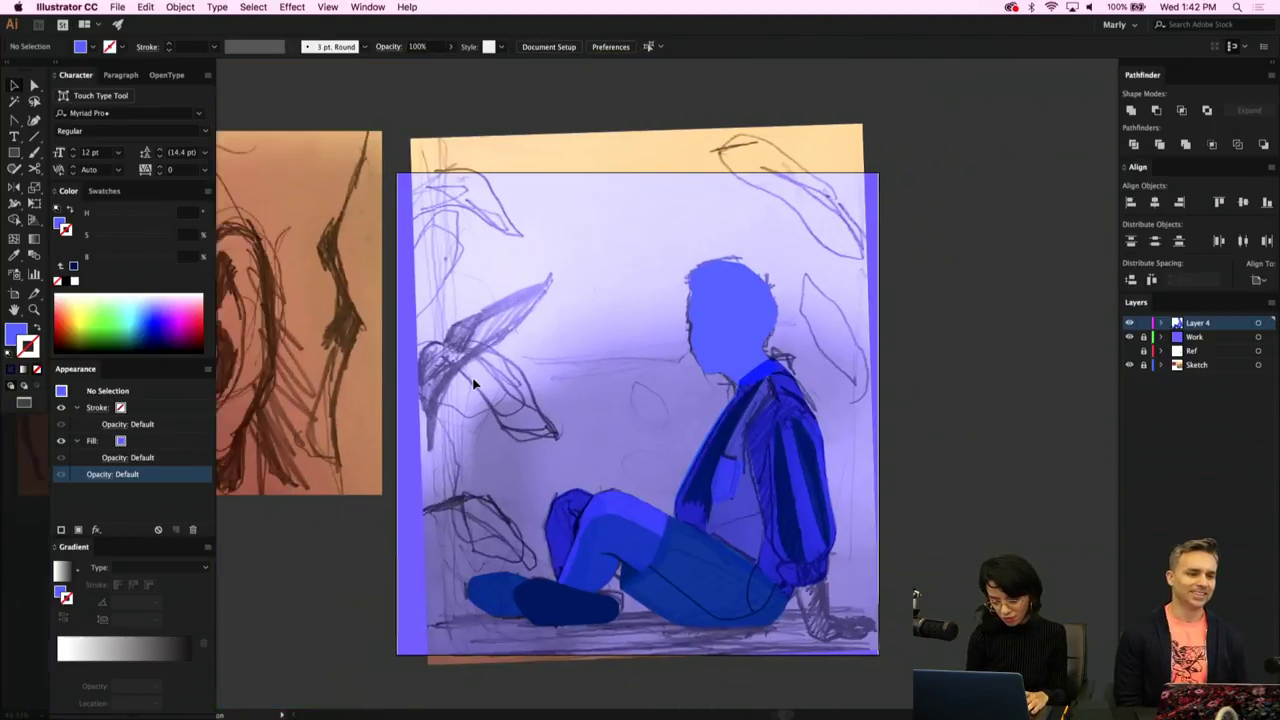
scroll(474, 383, left, 6)
click(1020, 358)
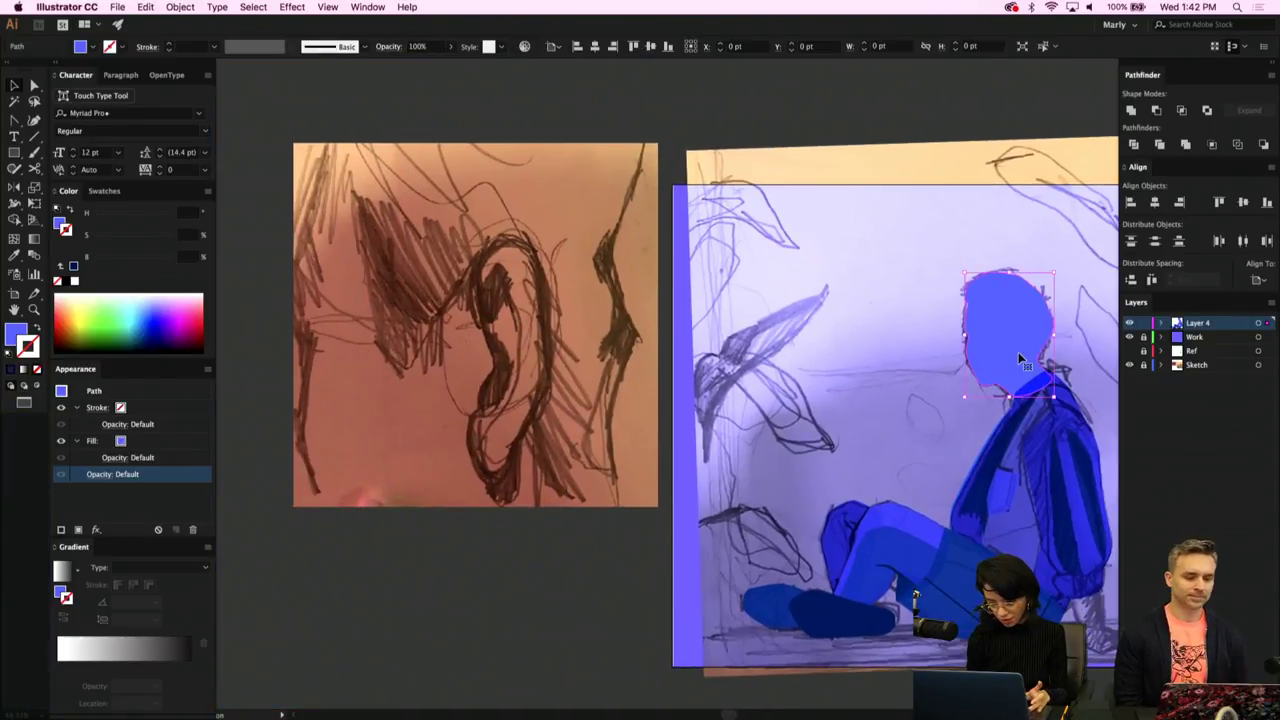
drag(1020, 358, 508, 482)
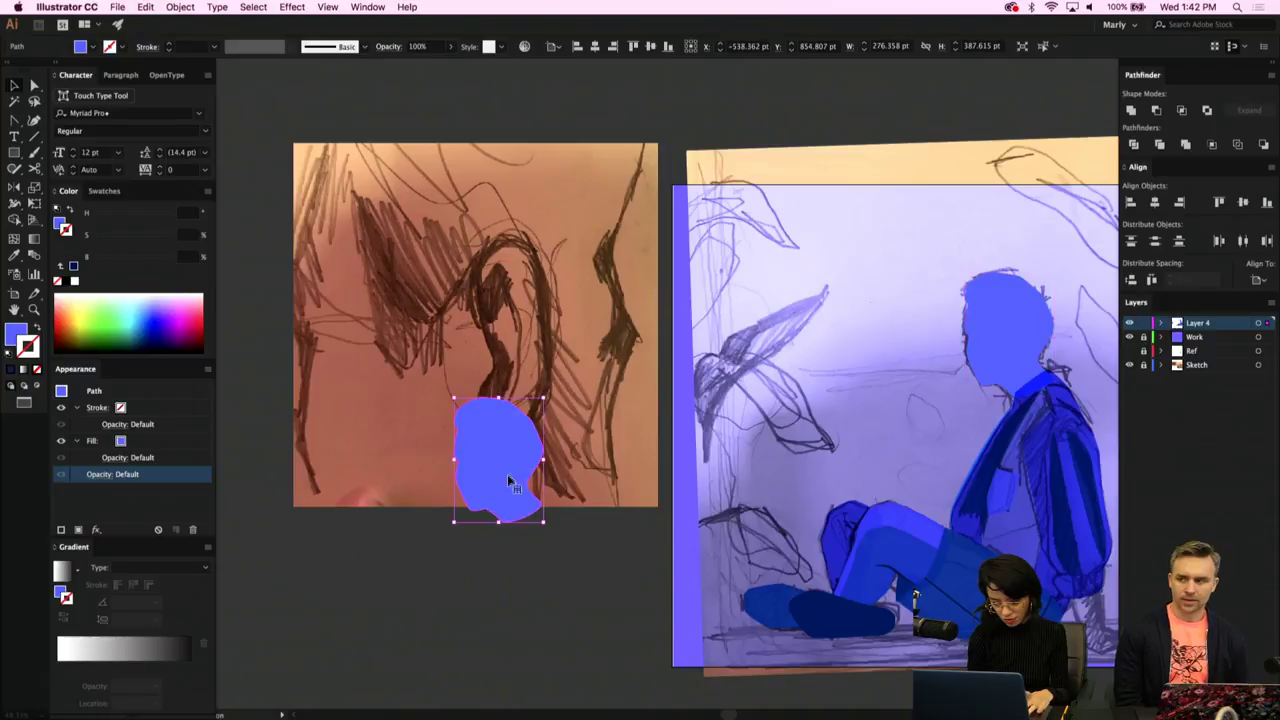
scroll(508, 482, down, 5)
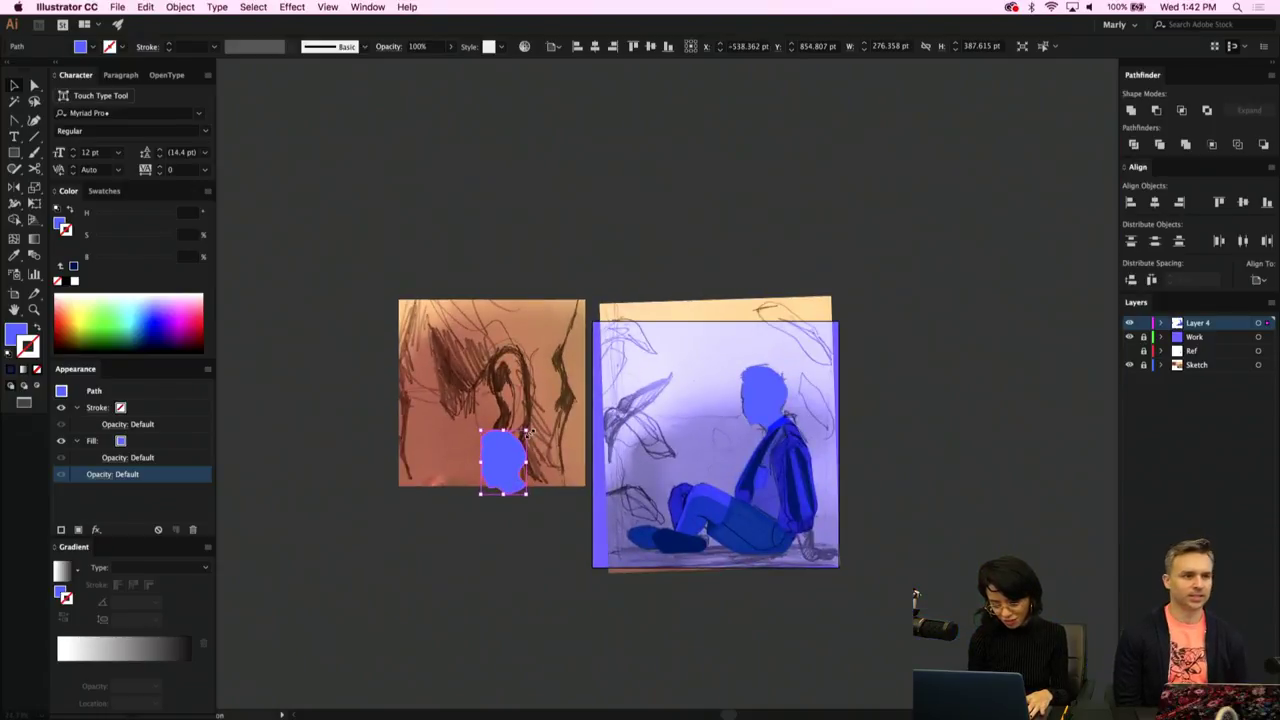
mouse_move(530, 433)
mouse_down()
mouse_move(596, 371)
mouse_move(600, 312)
mouse_move(740, 246)
mouse_move(783, 161)
mouse_move(846, 94)
mouse_up()
drag(572, 350, 570, 349)
Set the copied head's opacity to 50% and fit it over the ear sketch at about 1858 × 2605 pt.
click(451, 47)
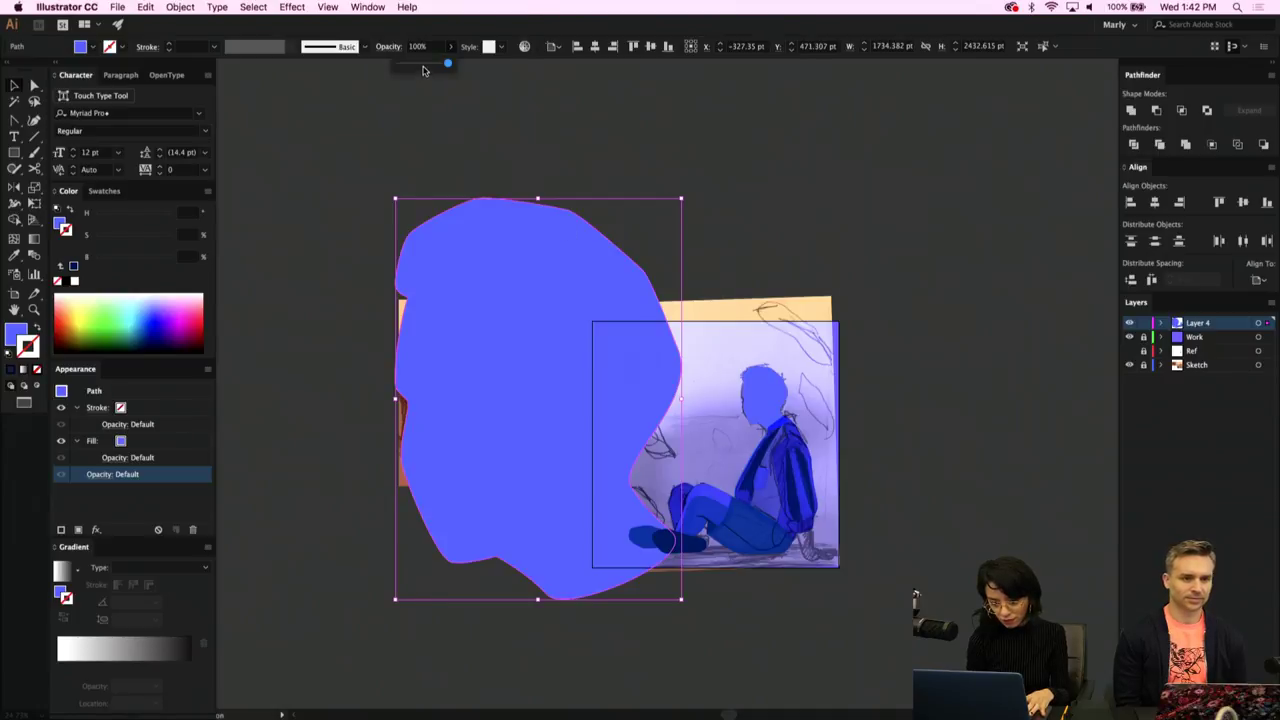
click(422, 66)
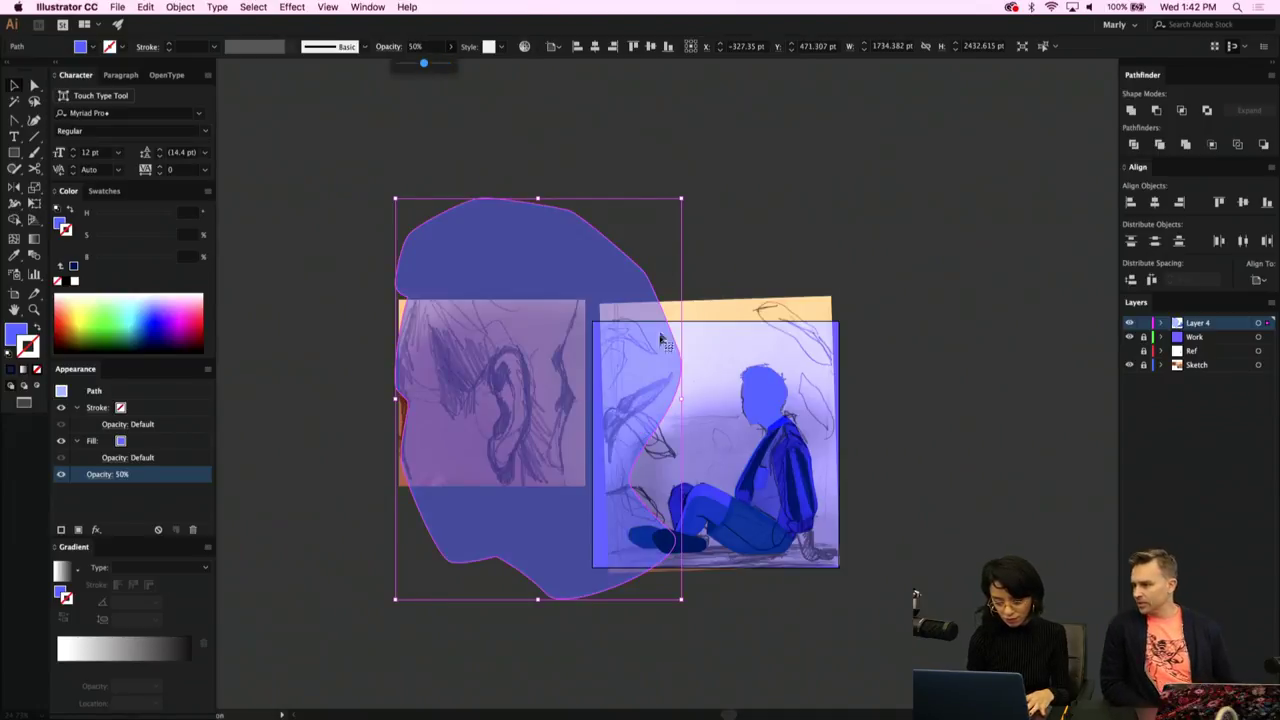
drag(396, 600, 382, 618)
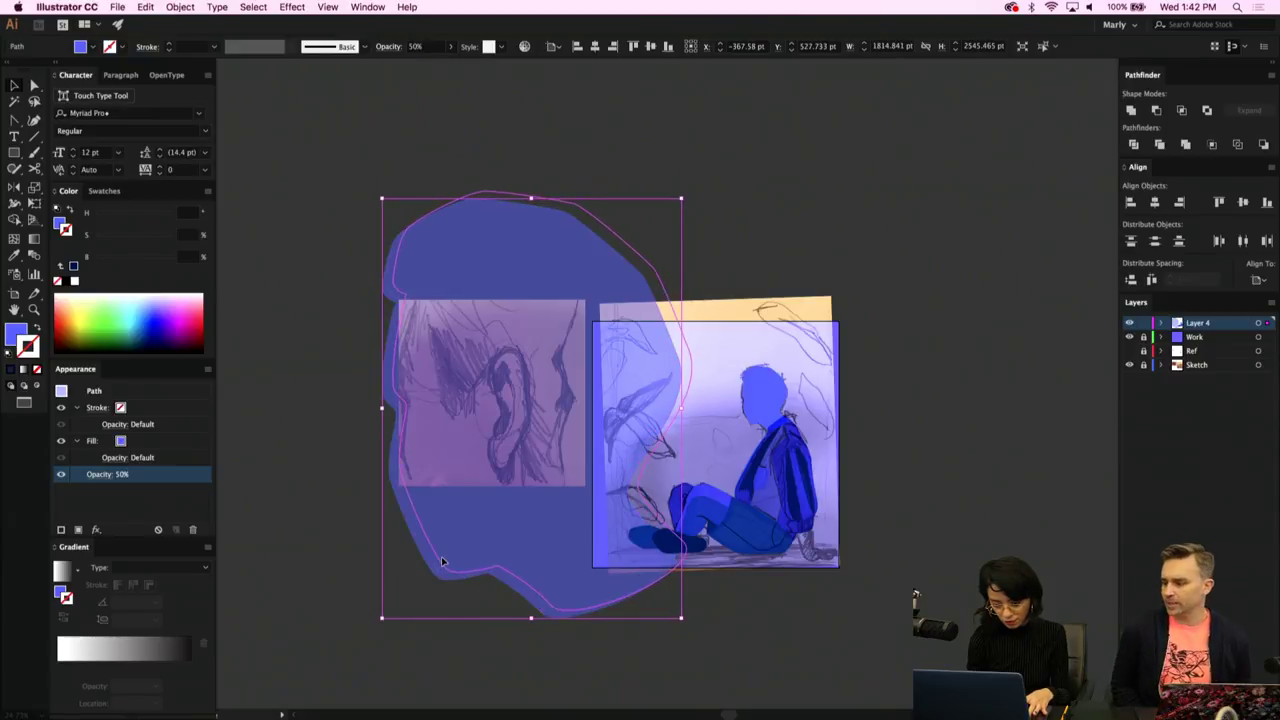
drag(442, 561, 443, 560)
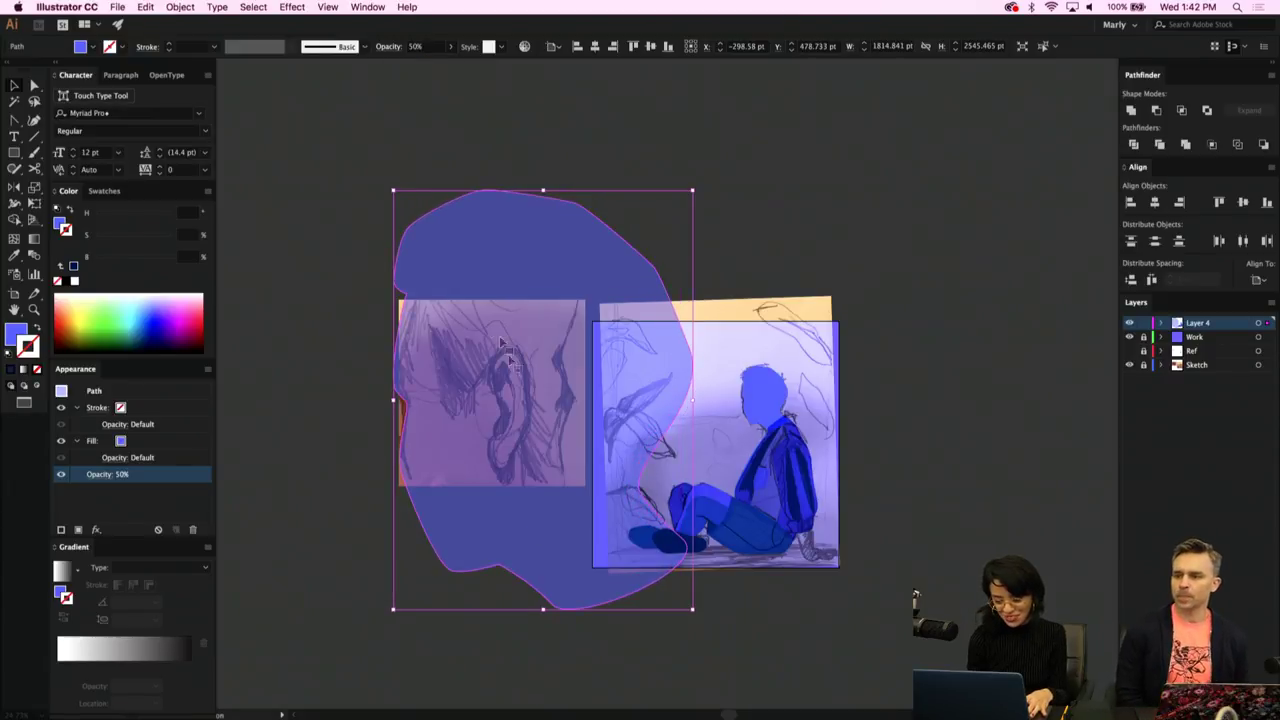
drag(695, 190, 701, 182)
click(747, 213)
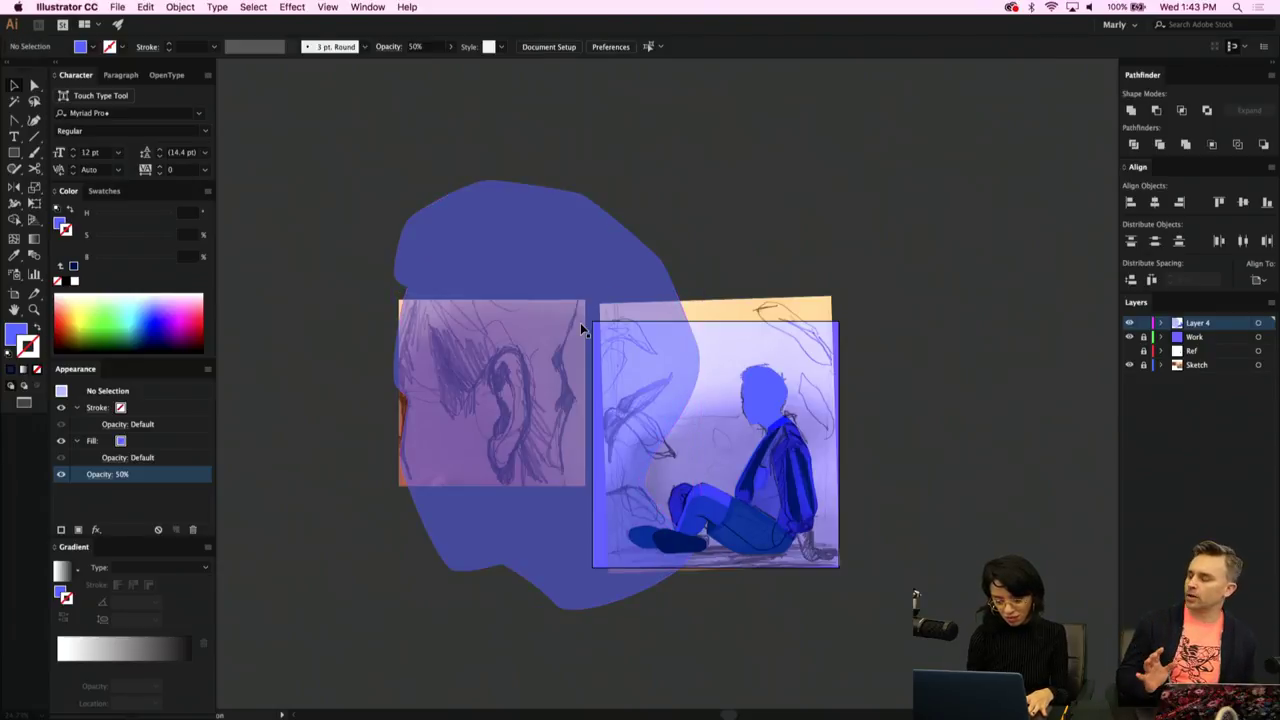
Draw a closed angular shape with the Pen tool over the dark inner fold of the ear sketch.
scroll(582, 321, up, 3)
scroll(582, 320, left, 3)
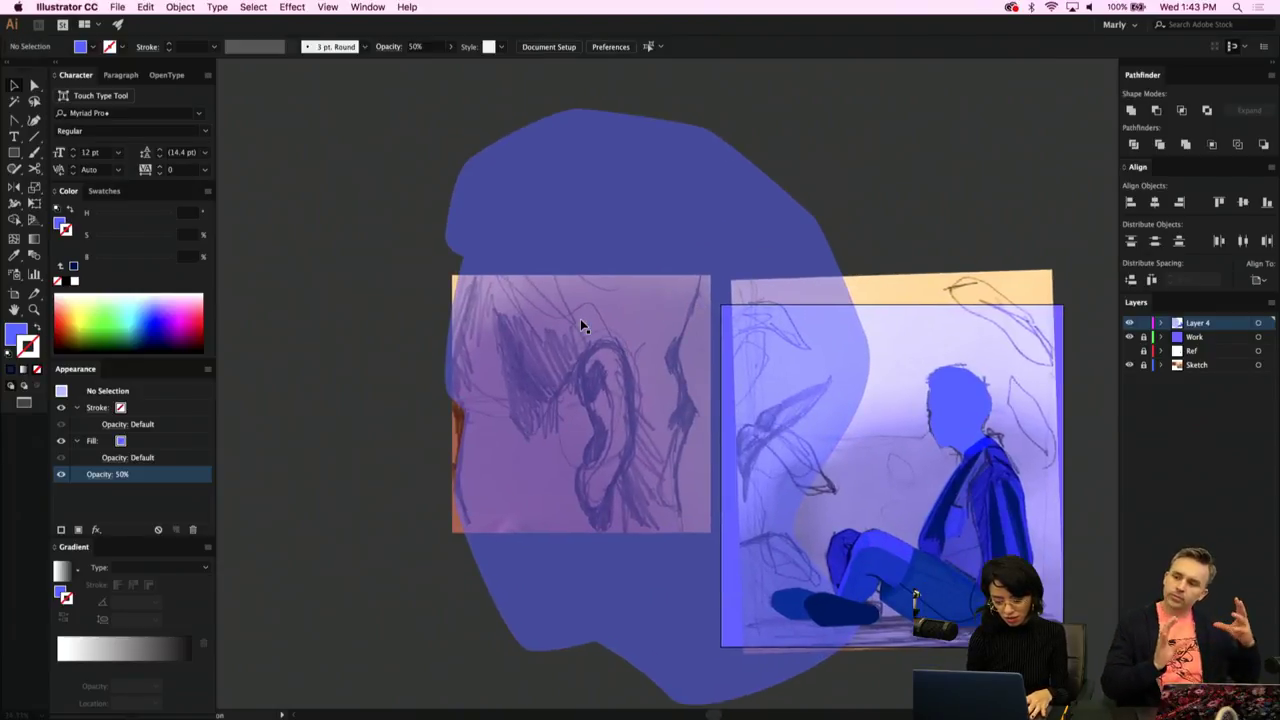
scroll(582, 319, up, 5)
scroll(580, 320, up, 2)
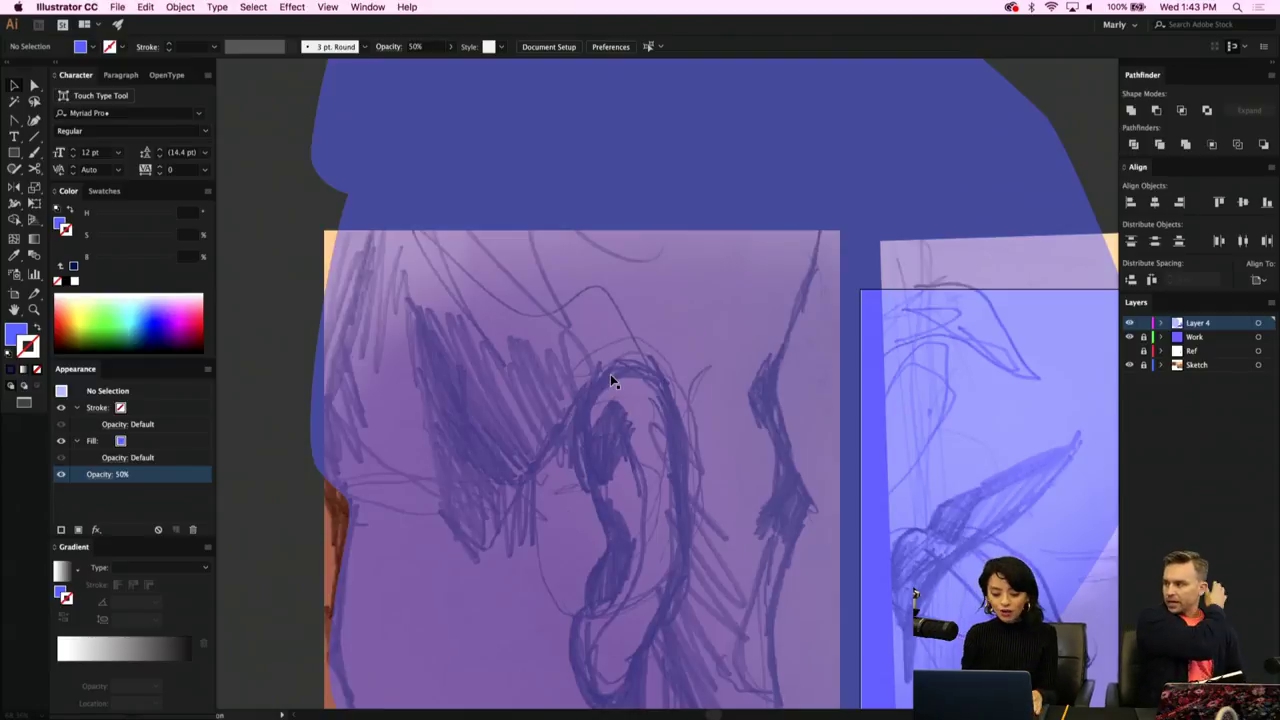
scroll(610, 374, down, 5)
key(p)
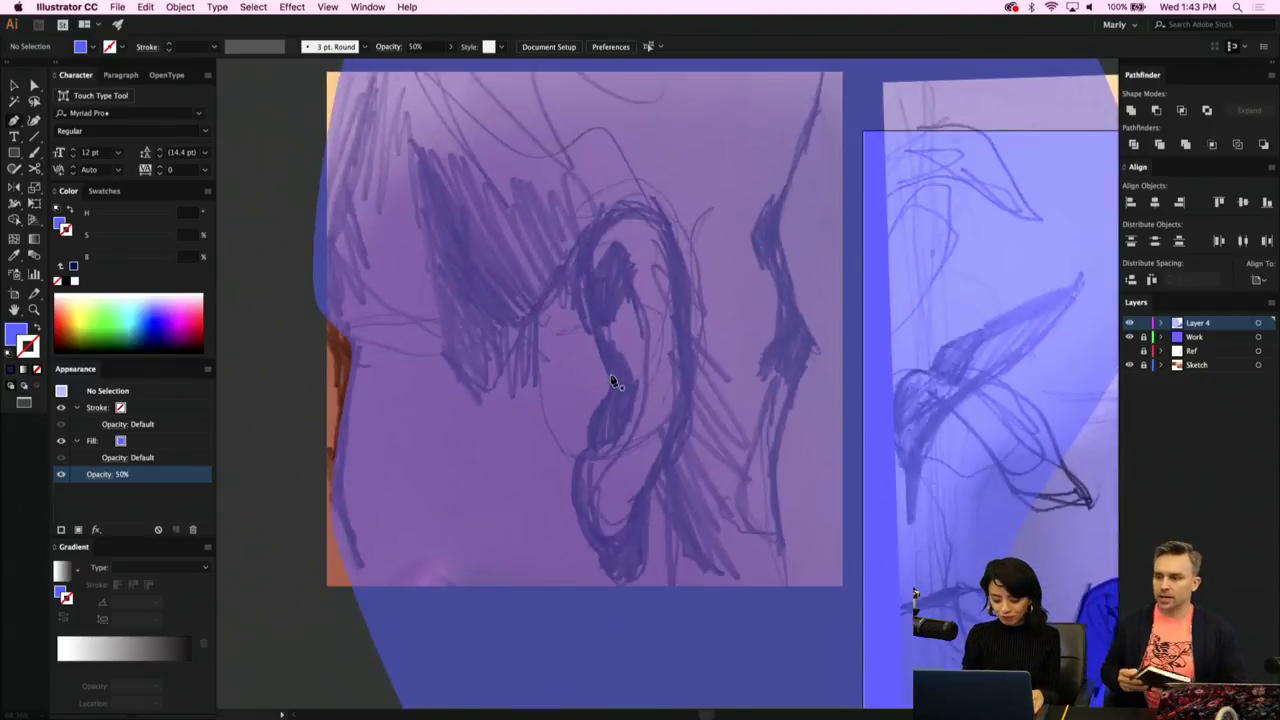
click(595, 256)
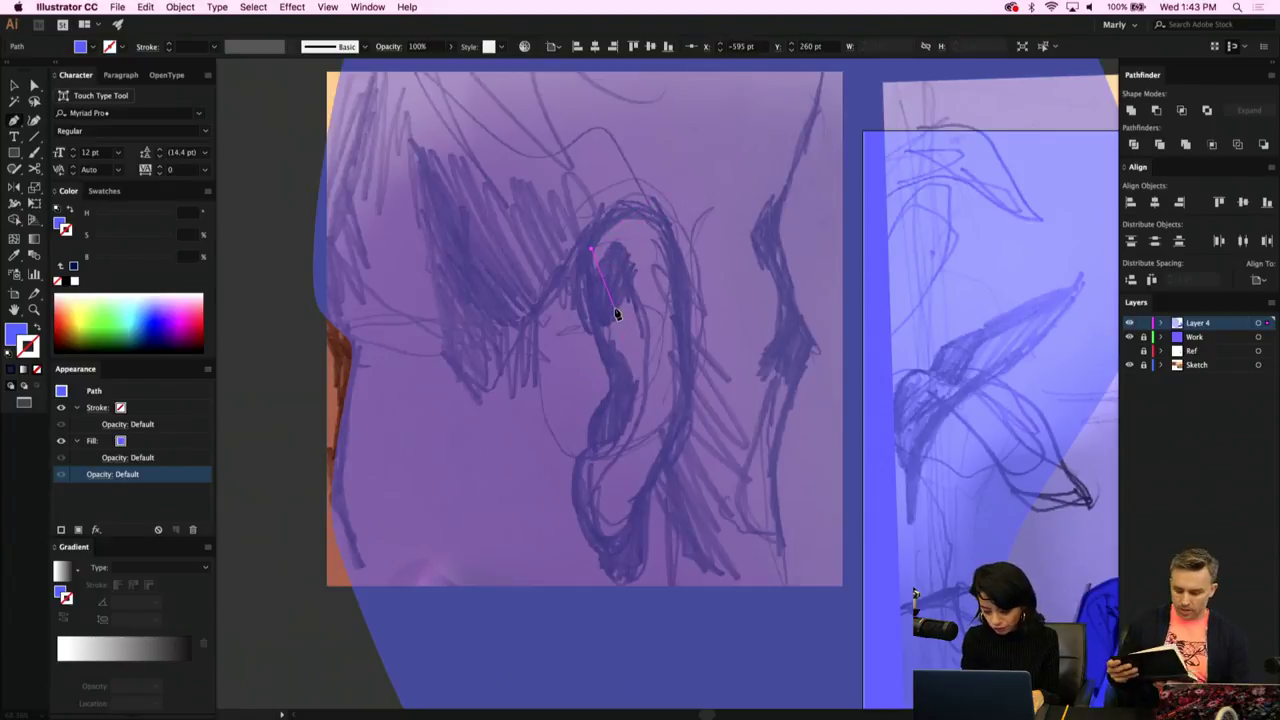
key(super+z)
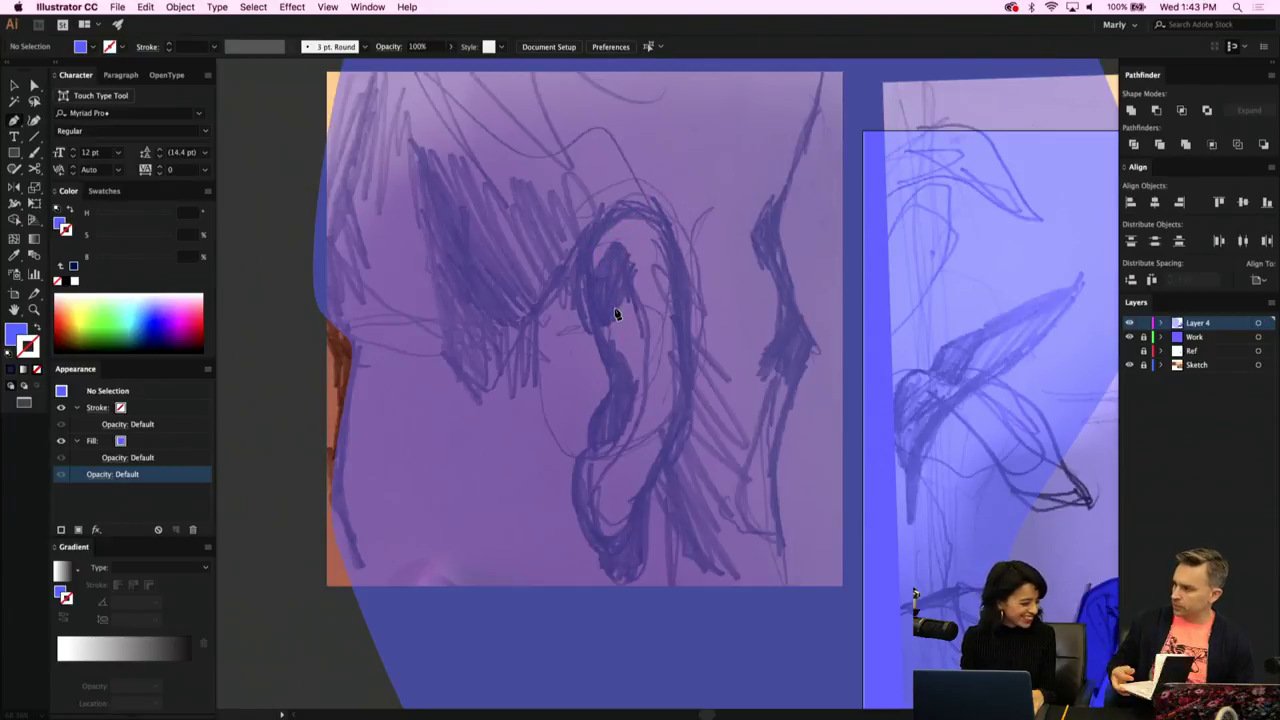
click(595, 452)
click(613, 400)
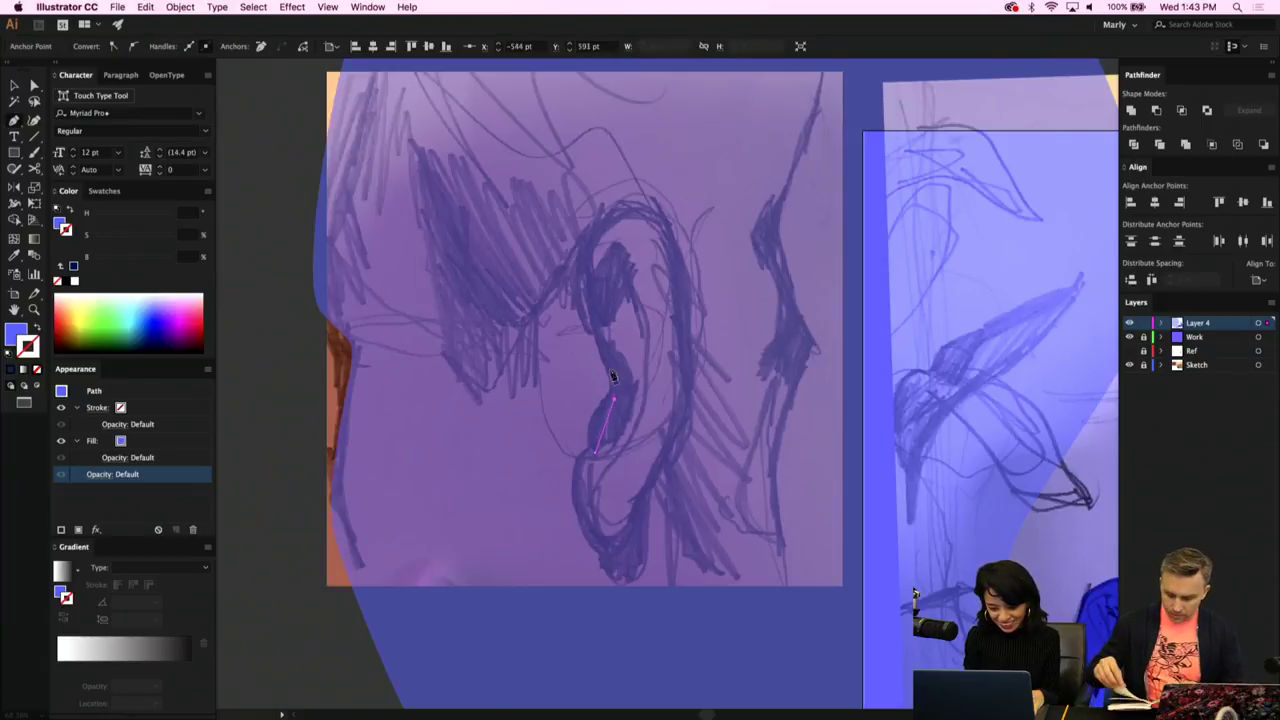
click(594, 333)
click(646, 393)
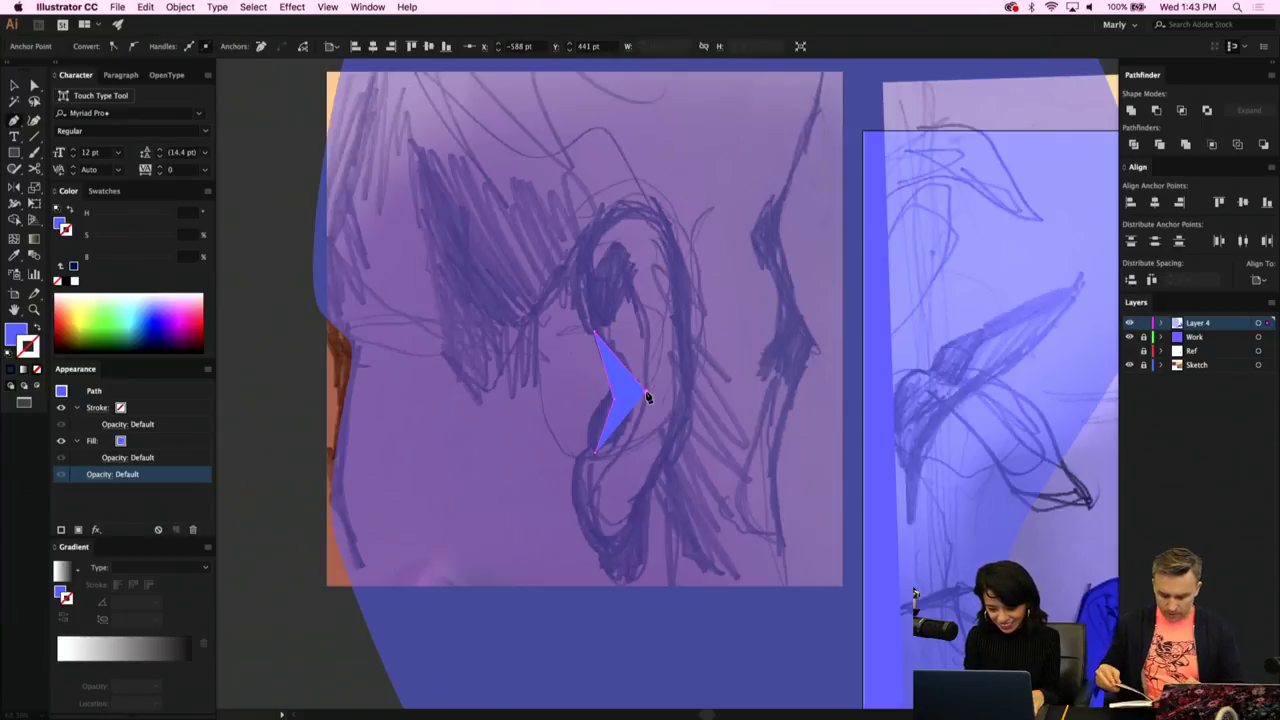
click(596, 456)
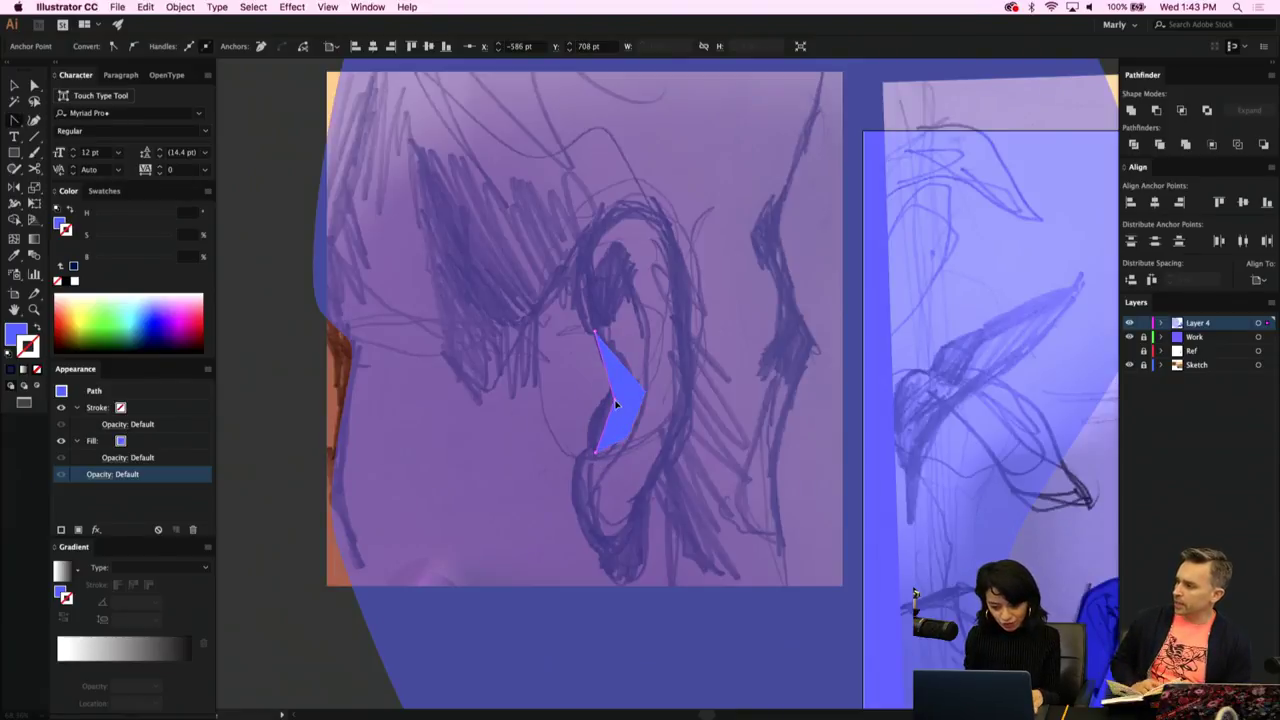
Bend the inner-ear shape's sides into a crescent and refine its outer and upper anchor points.
drag(616, 404, 617, 370)
drag(630, 437, 649, 369)
key(a)
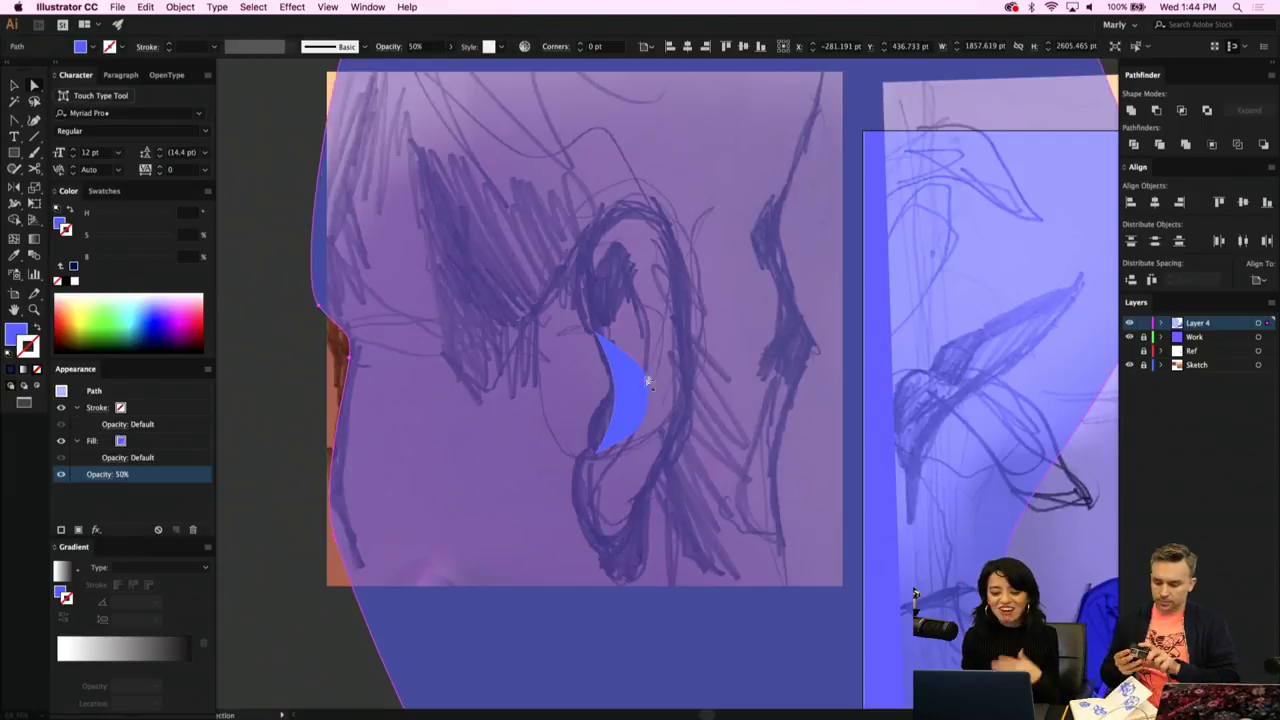
click(629, 404)
click(630, 403)
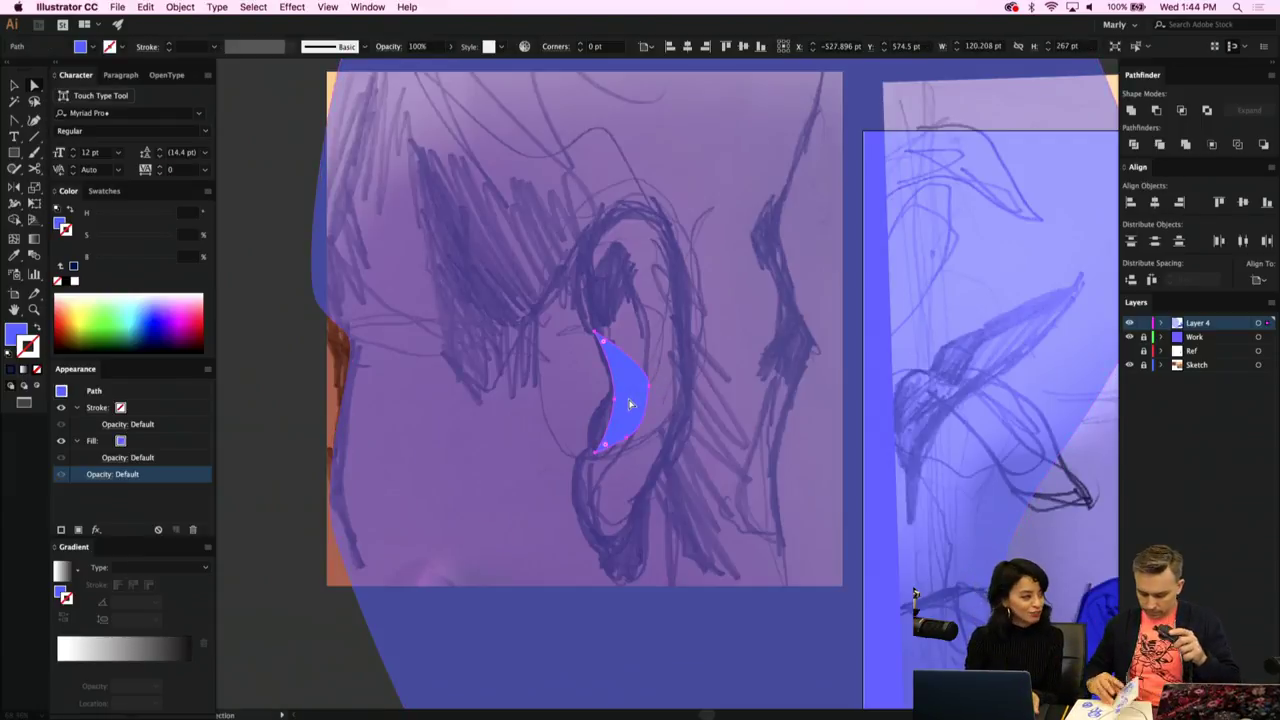
key(a)
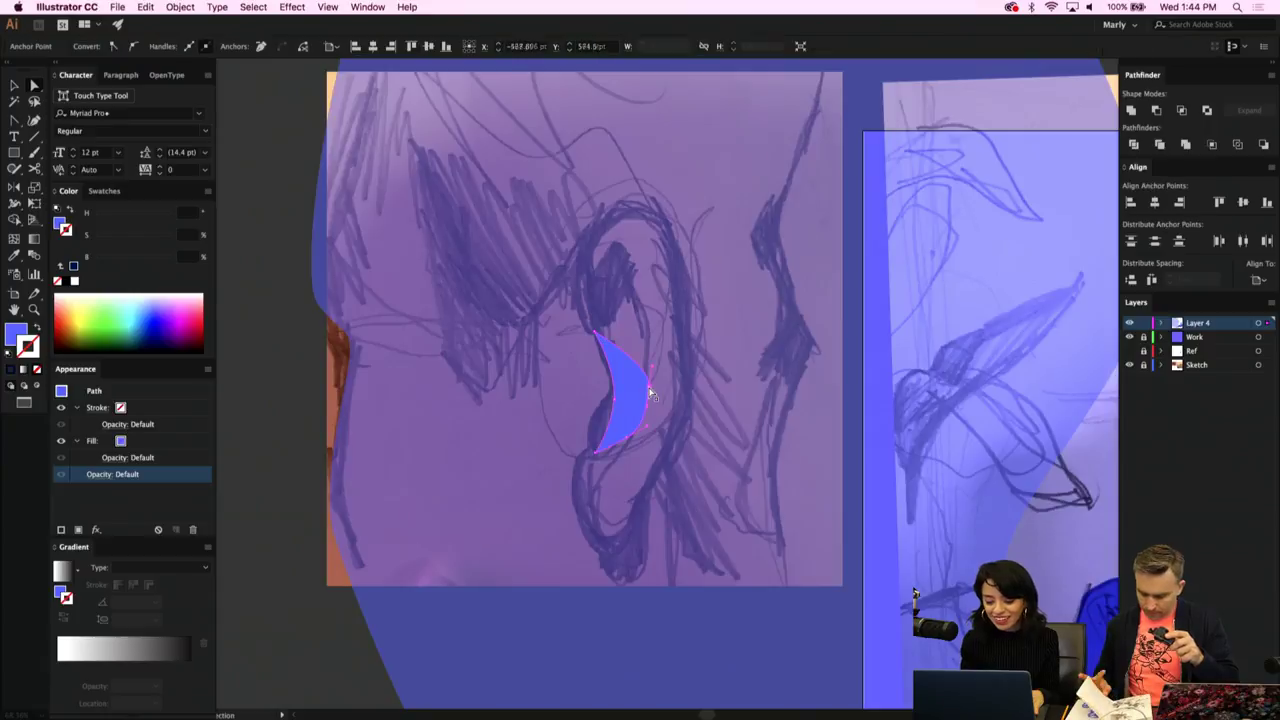
click(651, 384)
drag(651, 388, 649, 391)
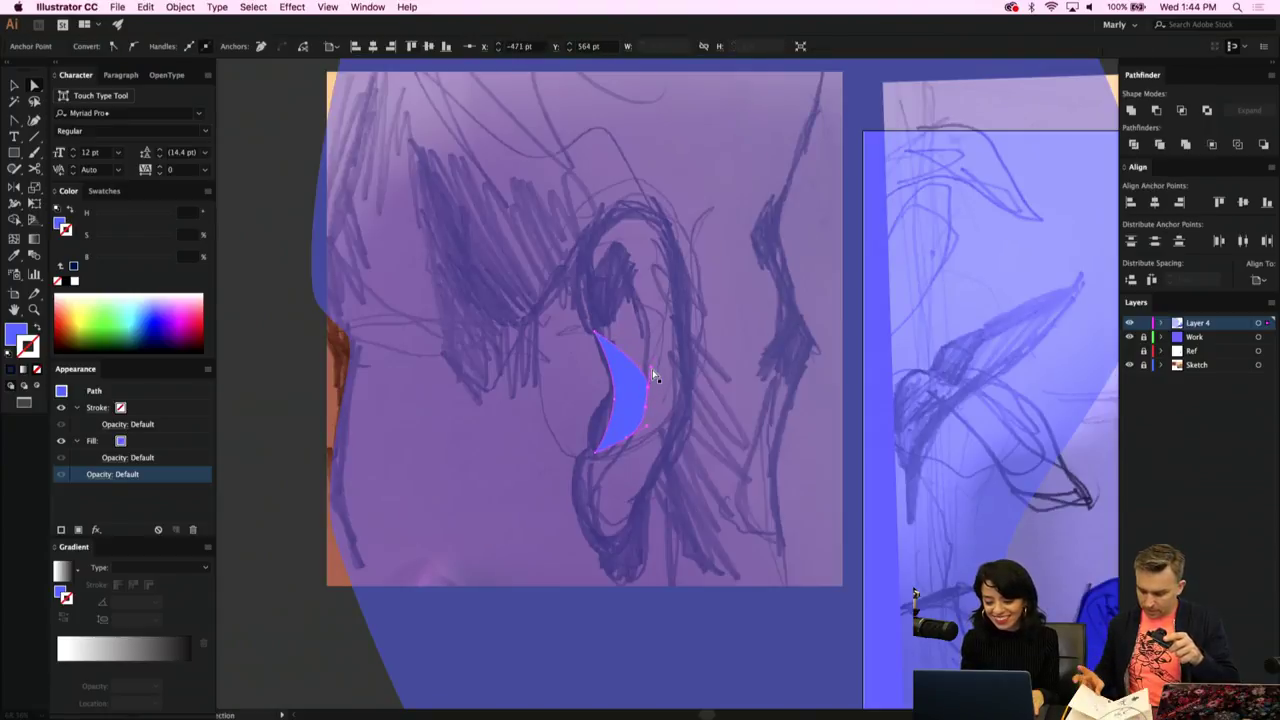
key(shift+c)
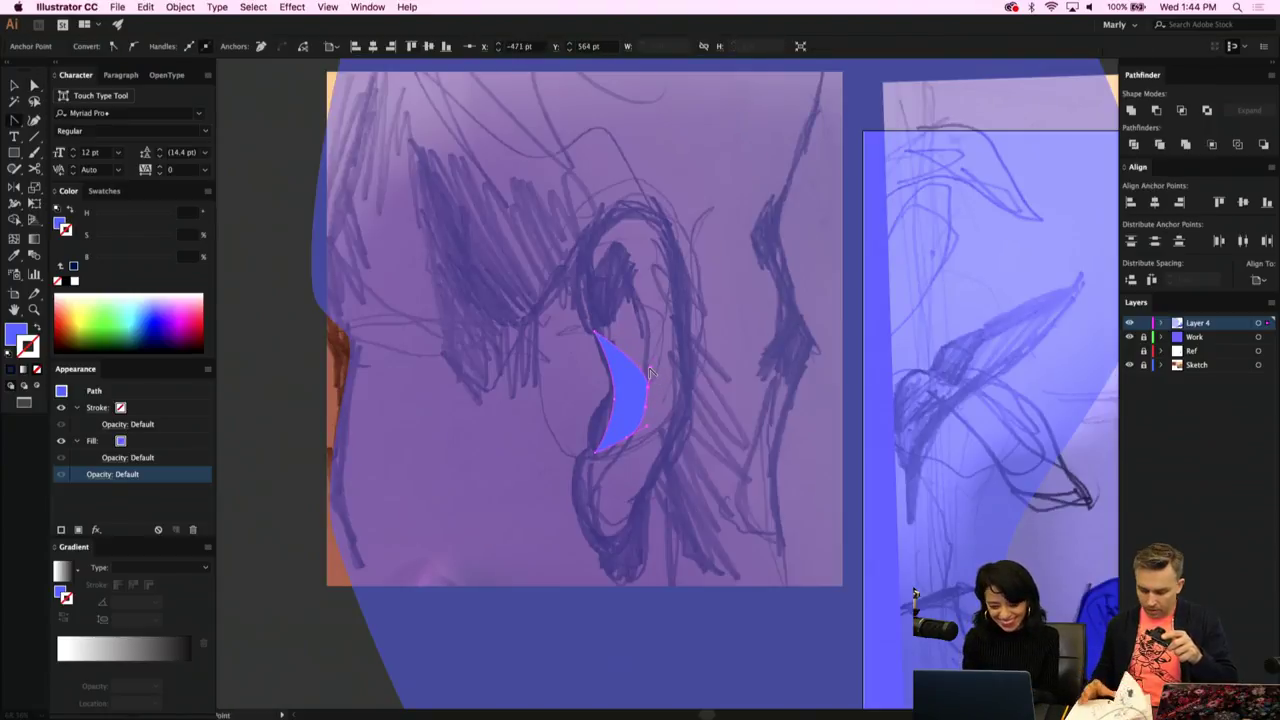
click(596, 337)
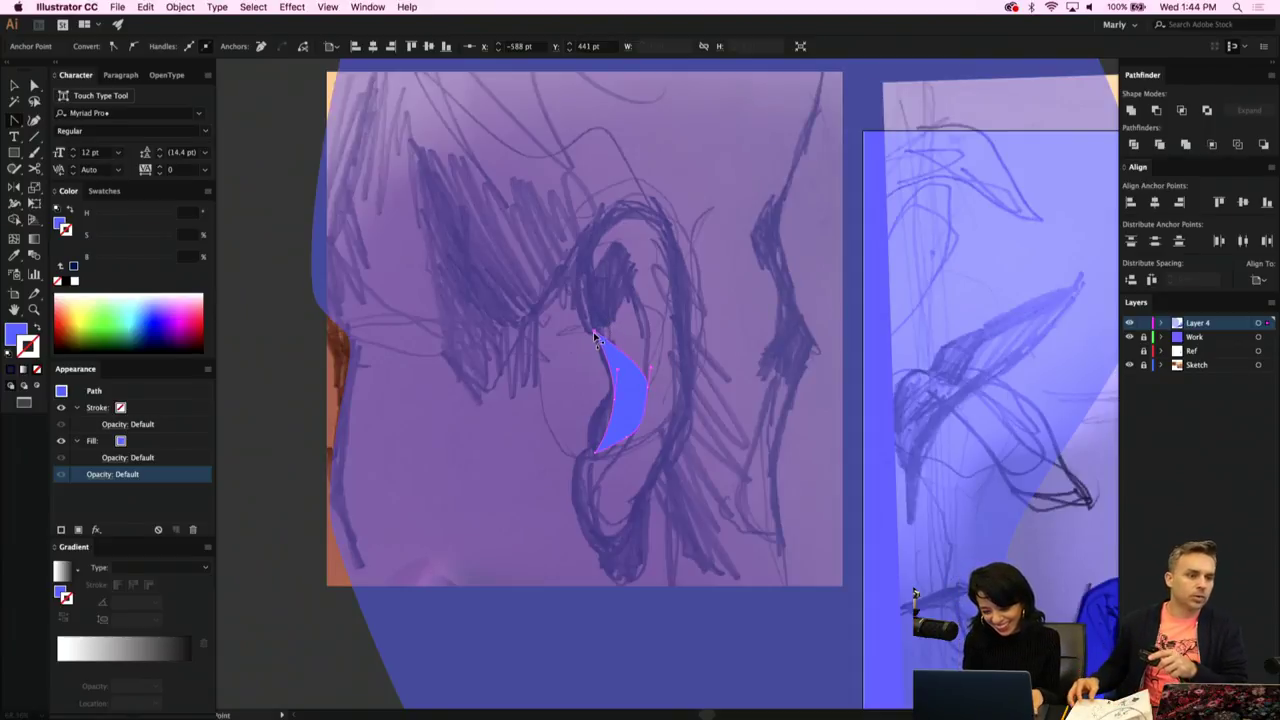
click(597, 340)
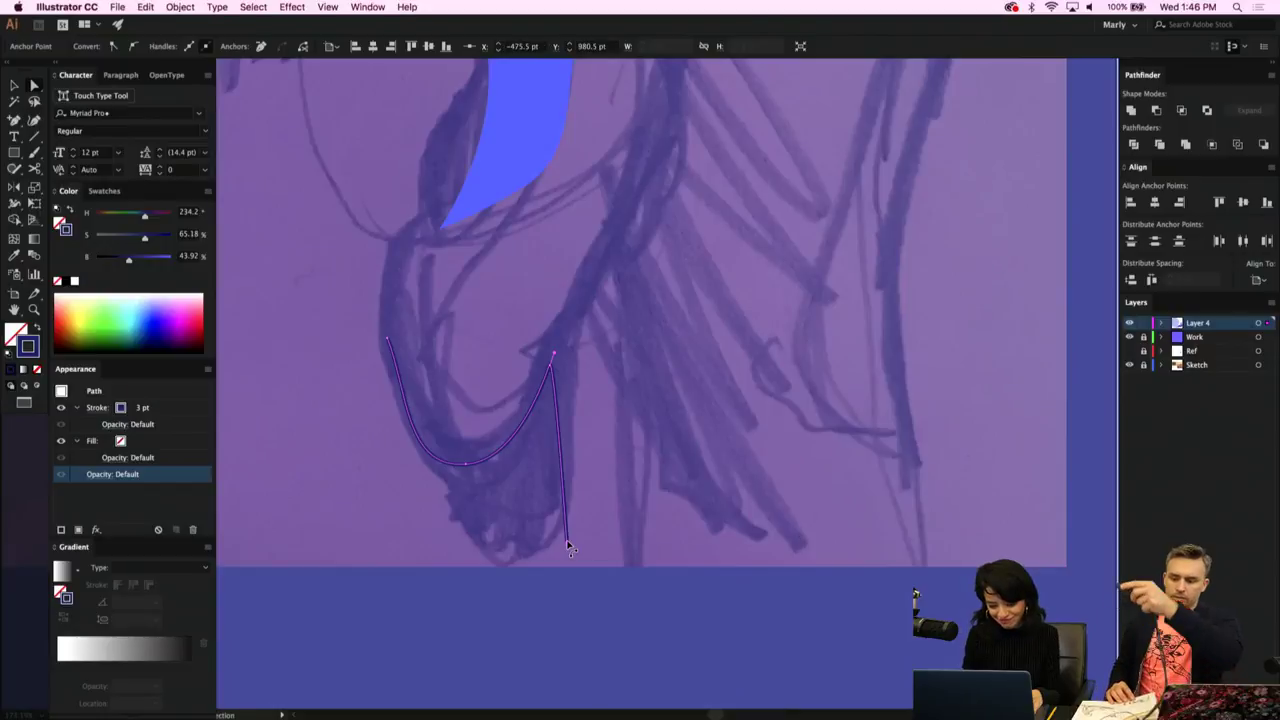
Move the earlobe path's lower endpoint to about X −524.5, Y 1044.5 pt and close the path with Pathfinder Unite.
drag(566, 545, 511, 620)
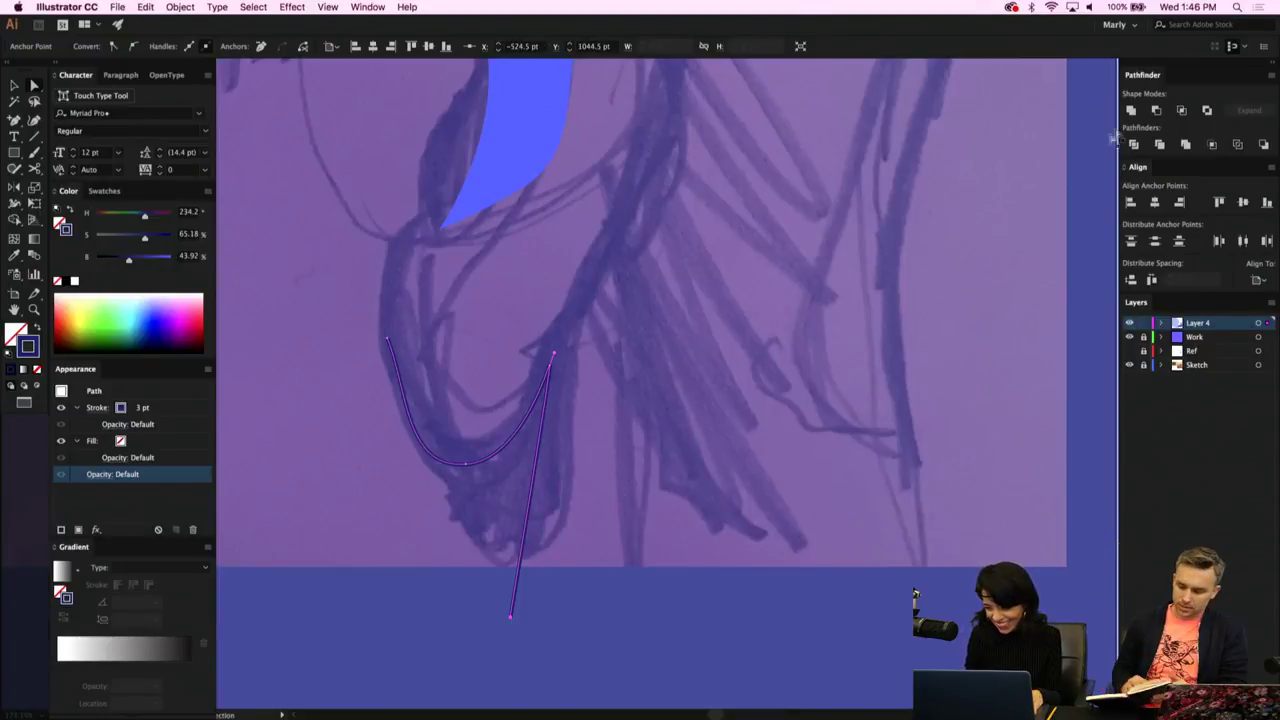
click(1131, 110)
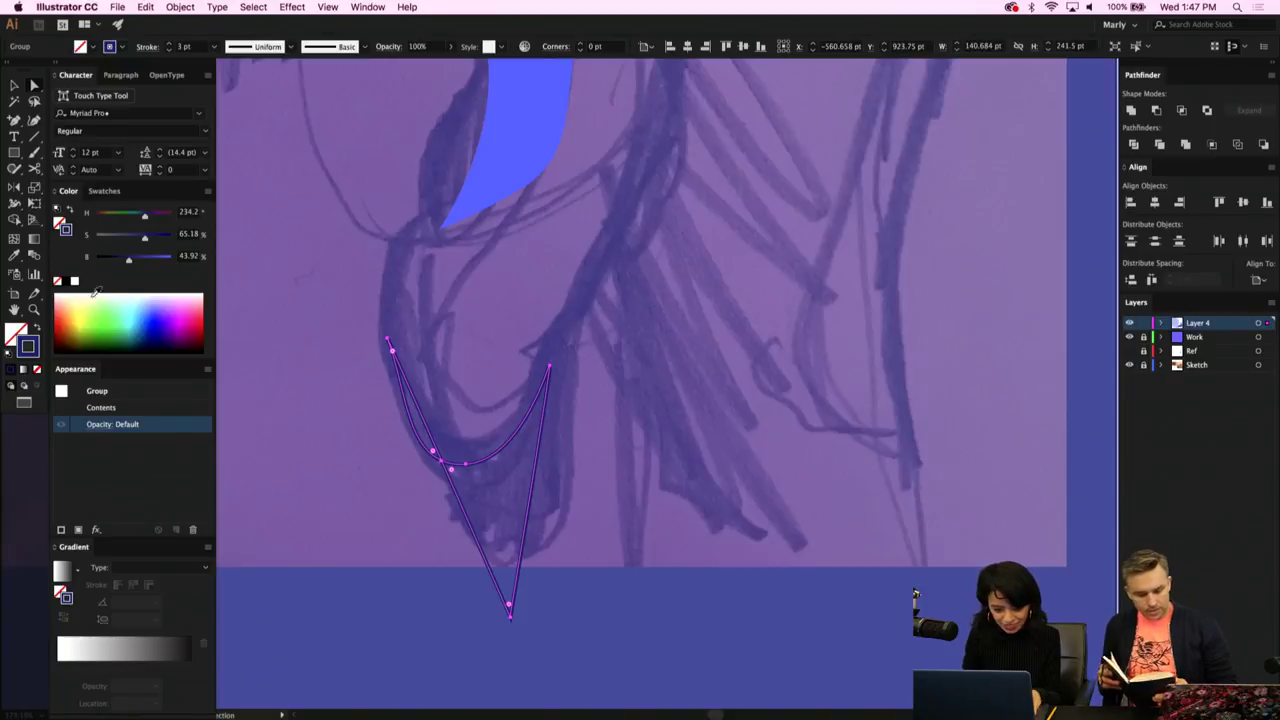
Swap the earlobe shape's fill and stroke colours and try to add an anchor point on its long slanted edge.
click(37, 330)
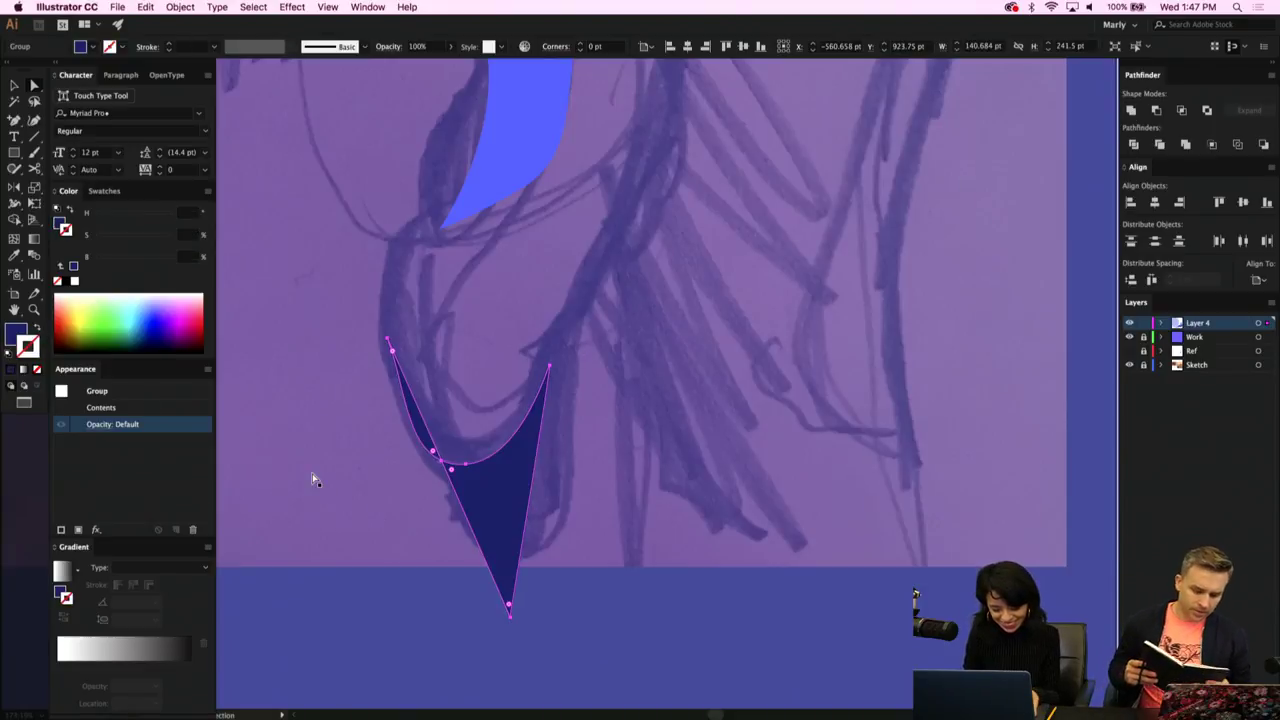
click(480, 547)
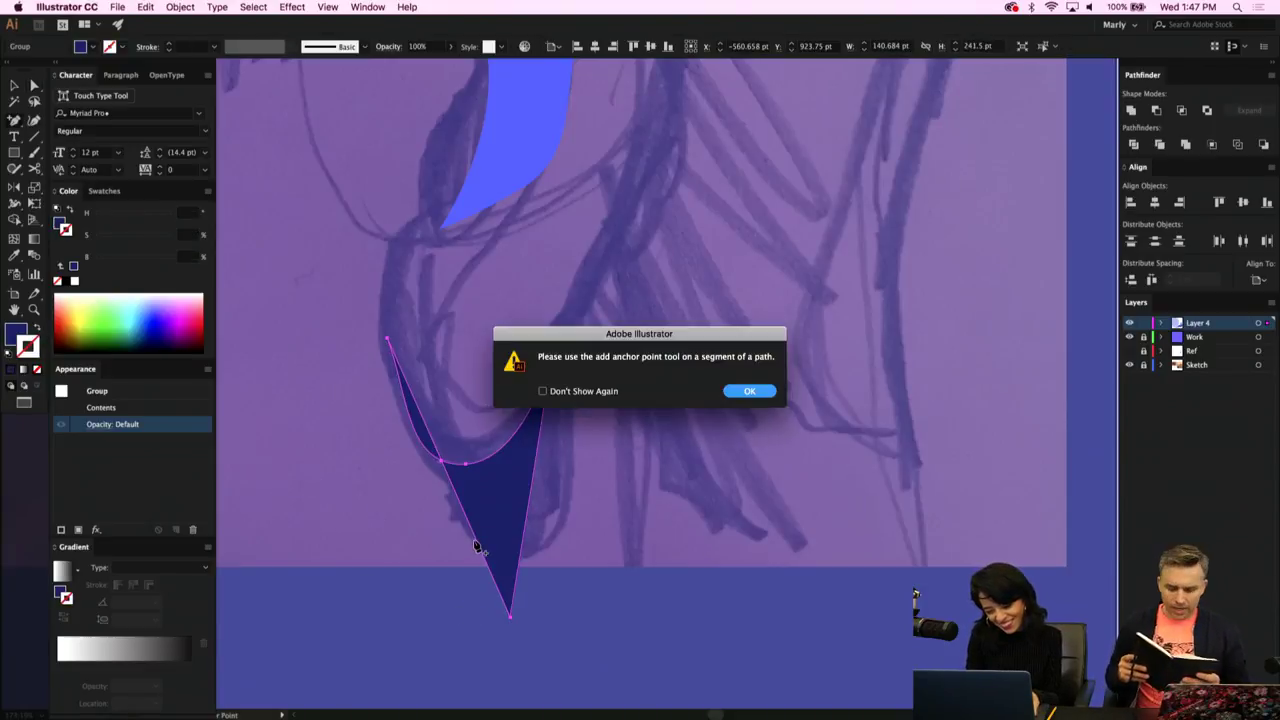
click(740, 395)
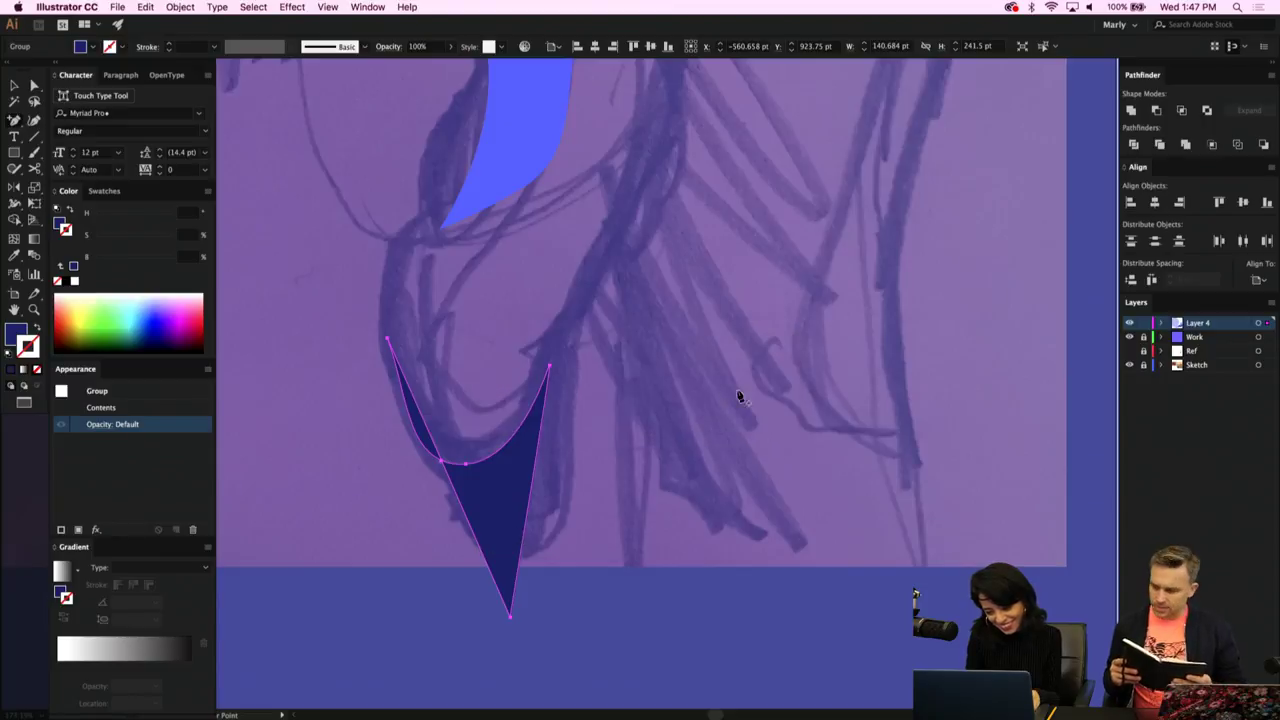
Try to pull a new anchor point out of the earlobe shape's long slanted edge to about X −616, Y 949 pt.
click(456, 499)
drag(457, 497, 406, 508)
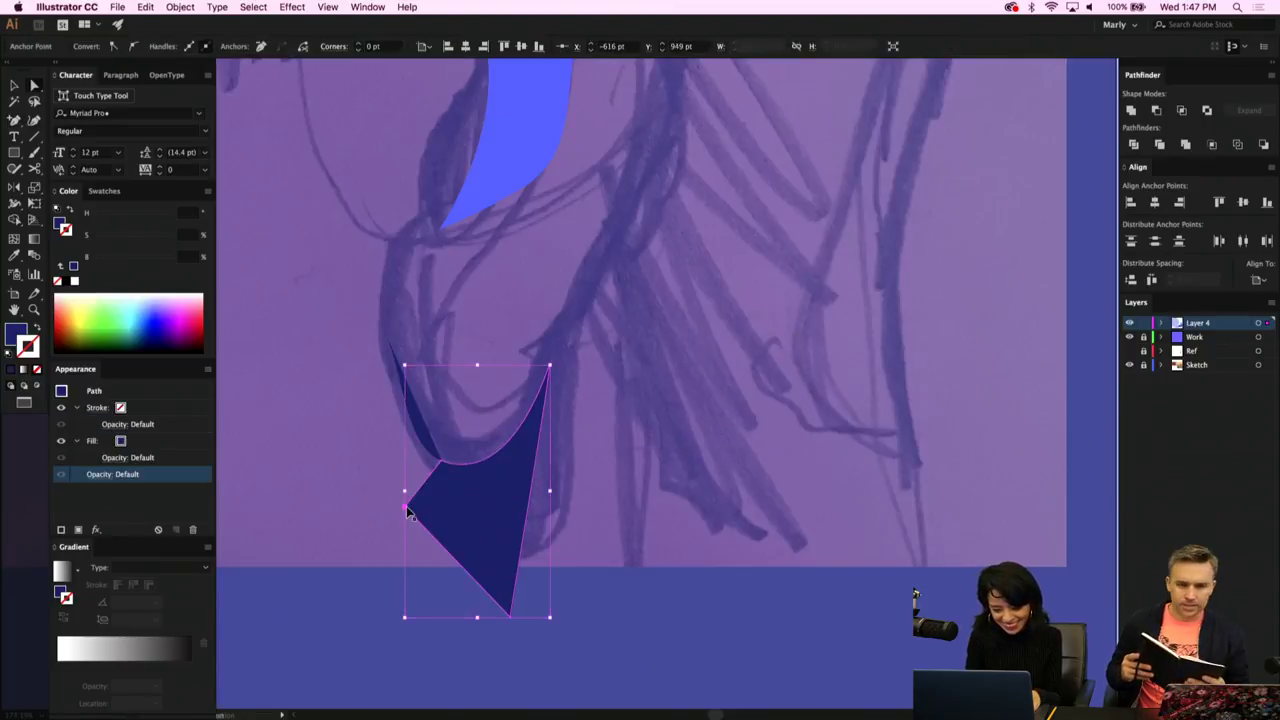
key(super+z)
Undo the earlobe shape's colour swap and its closing edge to restore the open stroked path.
key(v)
key(shift+x)
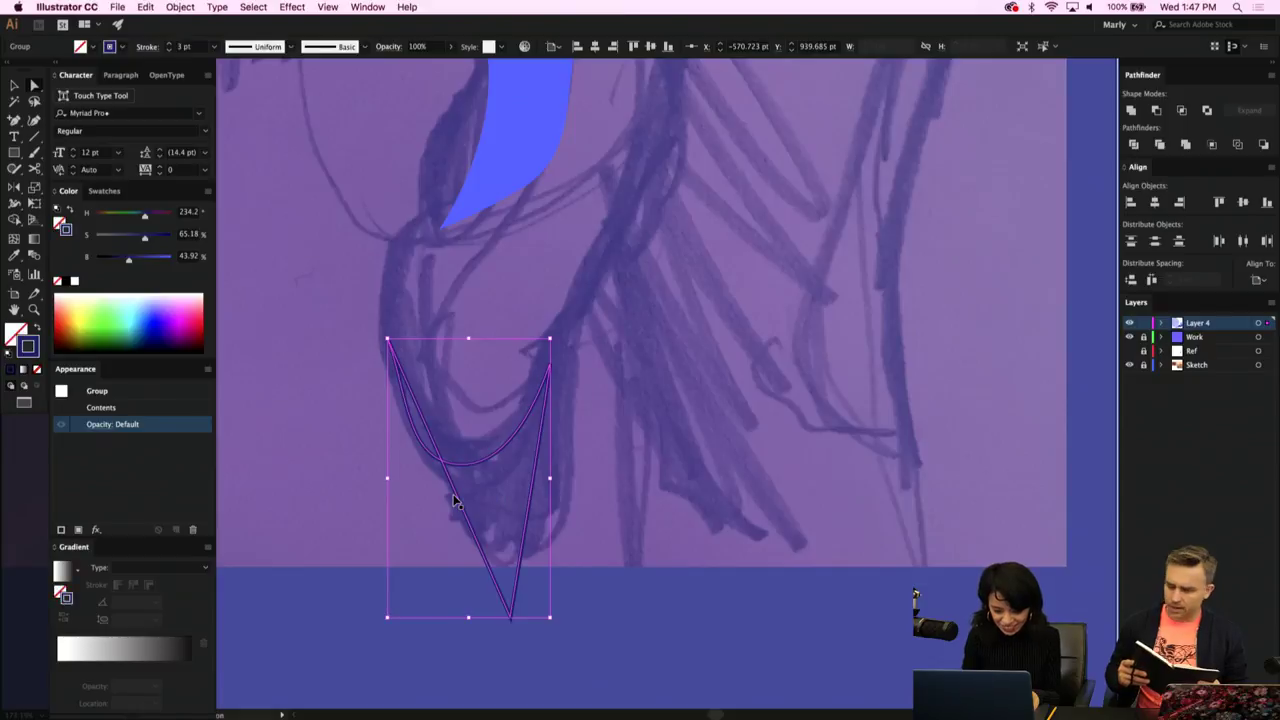
key(a)
key(p)
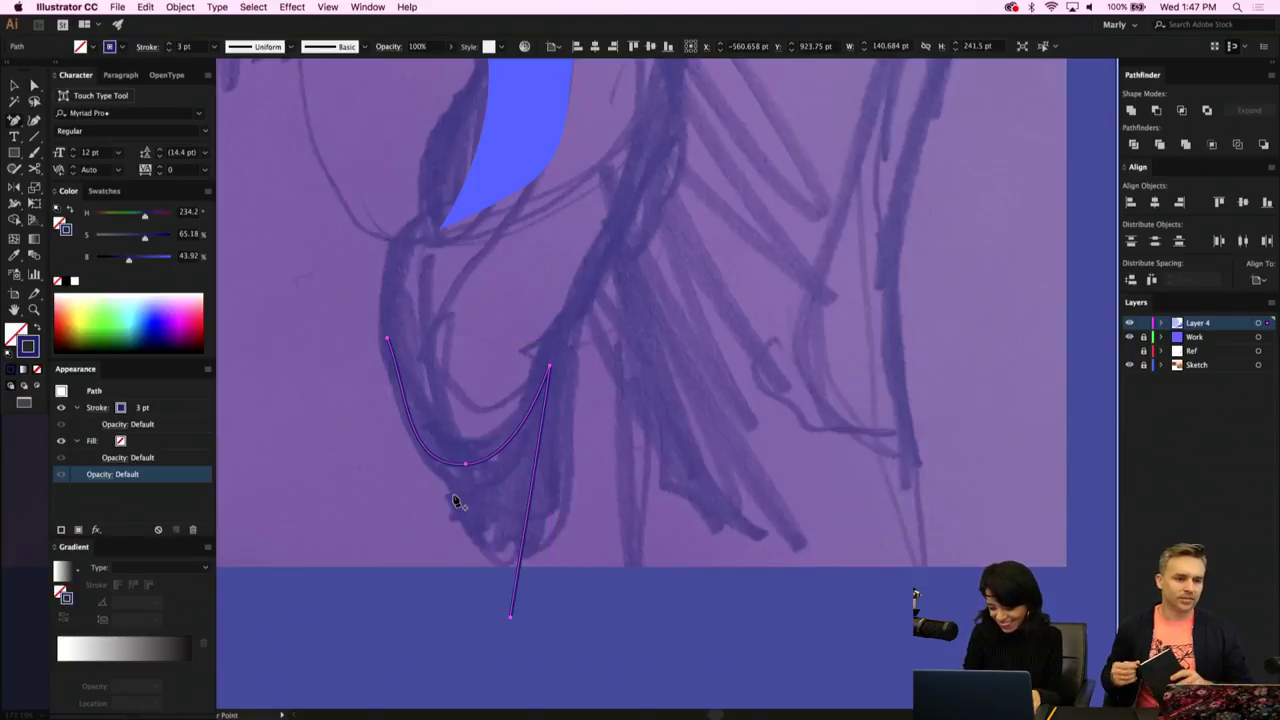
Add an anchor point on the earlobe path's straight side and move its lower endpoint to about X −618.5, Y 1007.5 pt.
click(519, 562)
key(a)
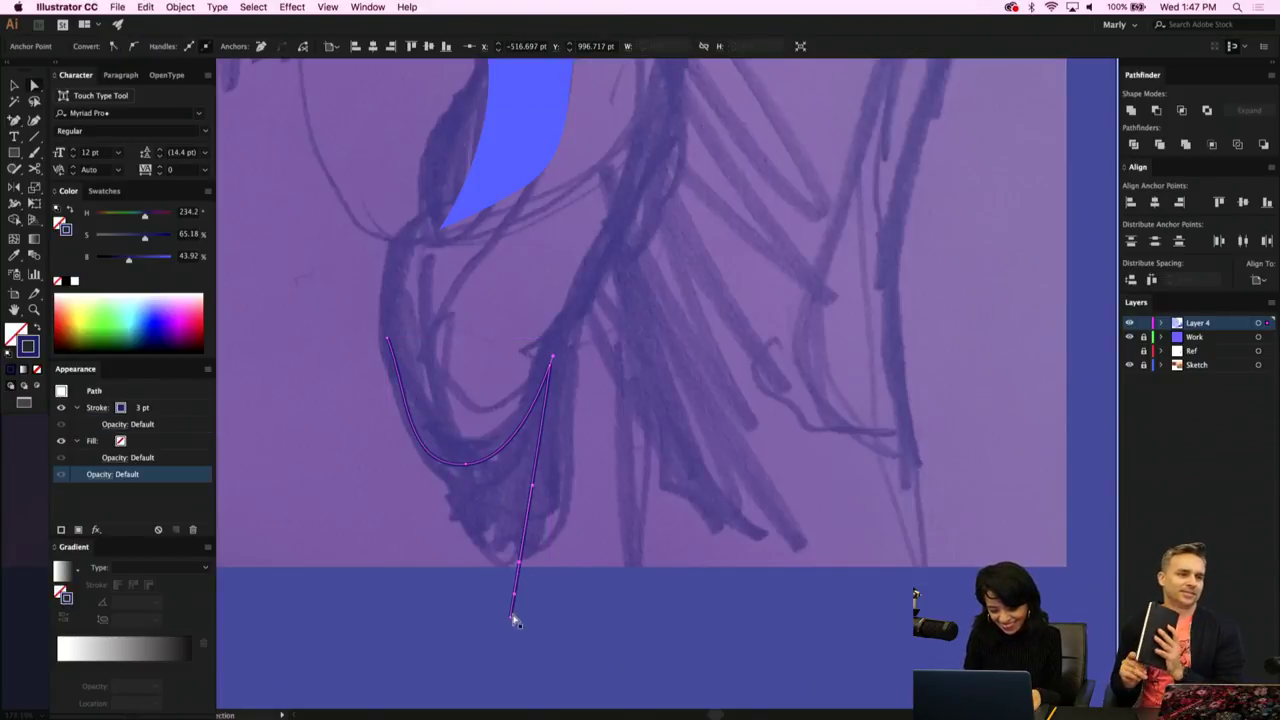
drag(511, 619, 402, 575)
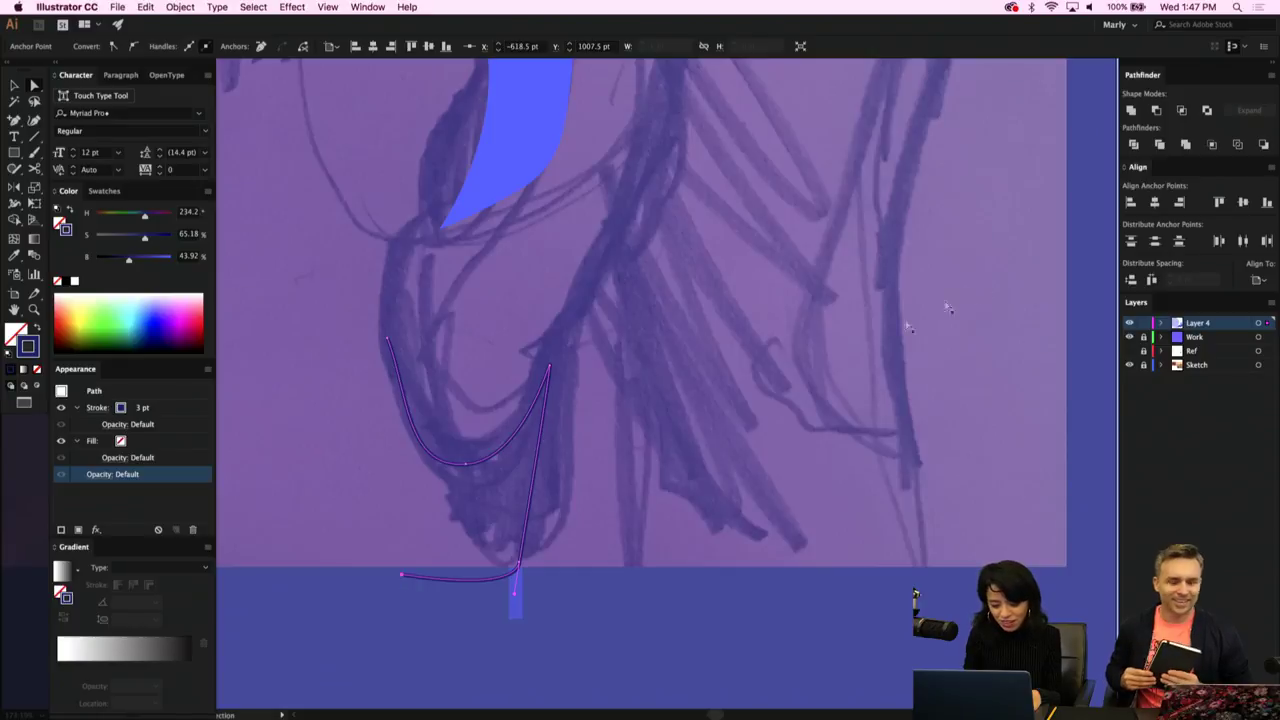
click(515, 610)
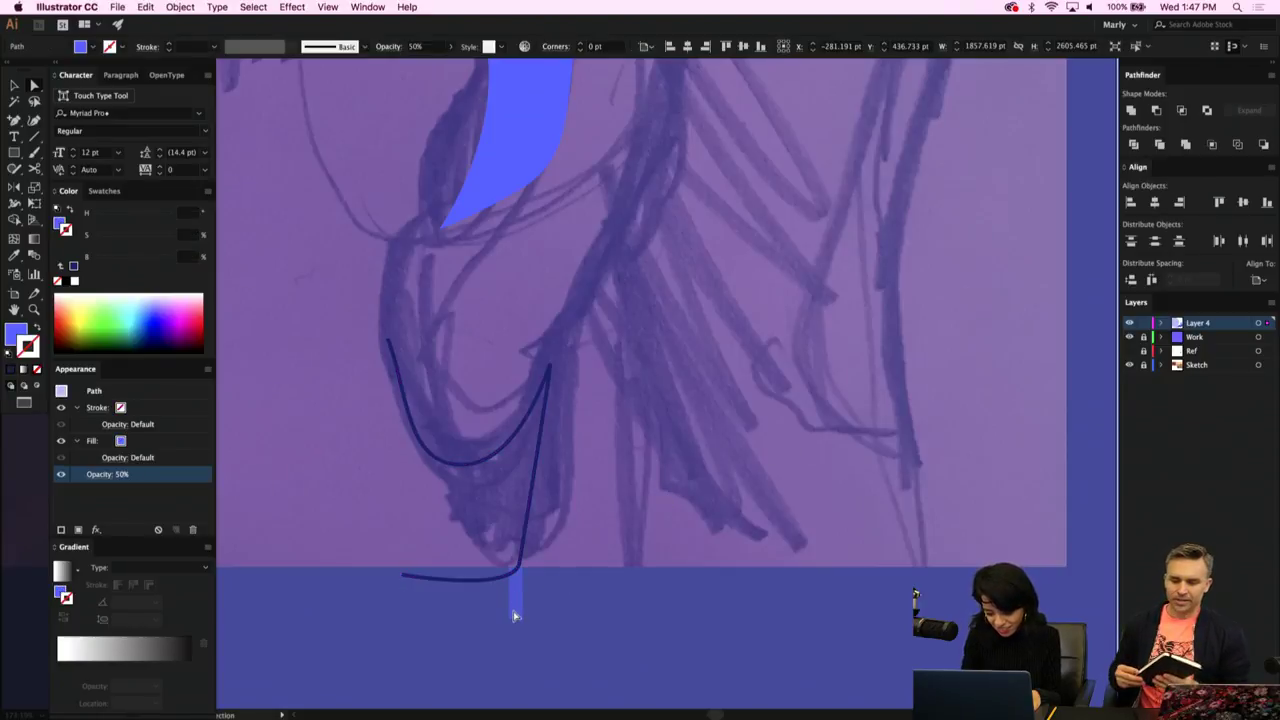
Close the open earlobe path with a straight segment between its two endpoints.
key(super+equal)
key(super+equal)
key(super+minus)
key(ctrl+minus)
key(ctrl+minus)
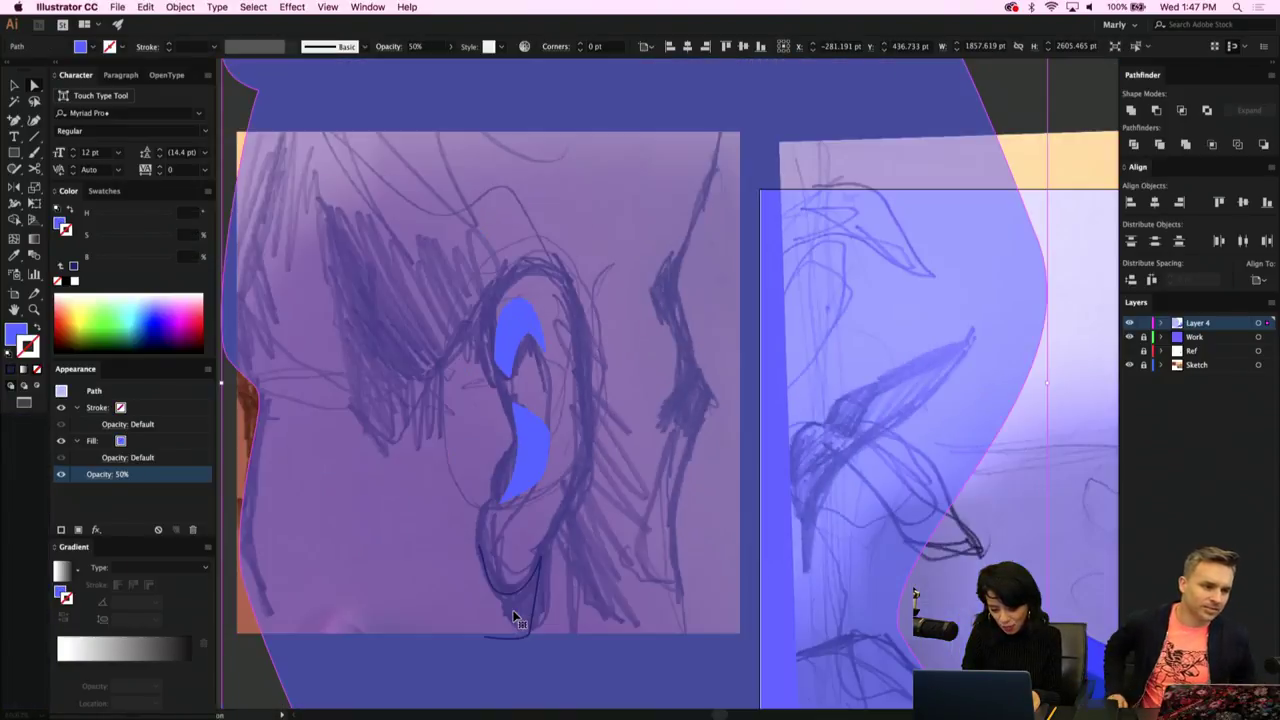
scroll(513, 612, up, 1)
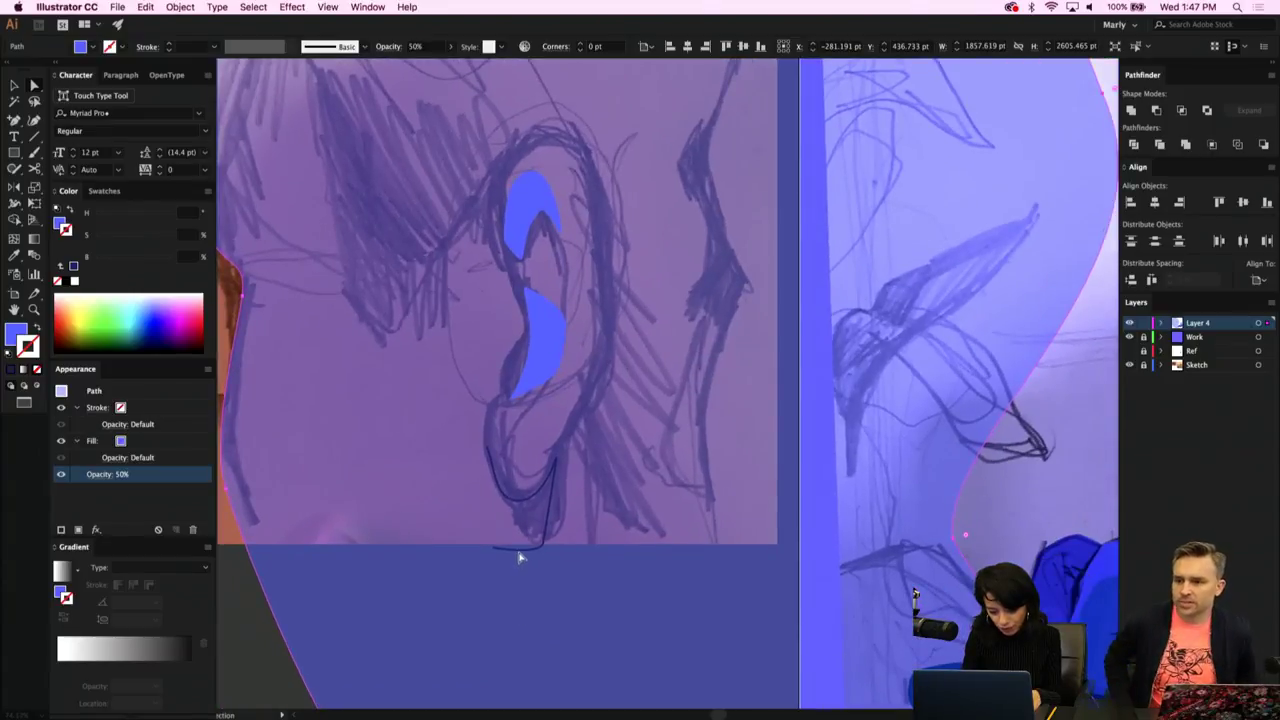
ctrl+click(519, 550)
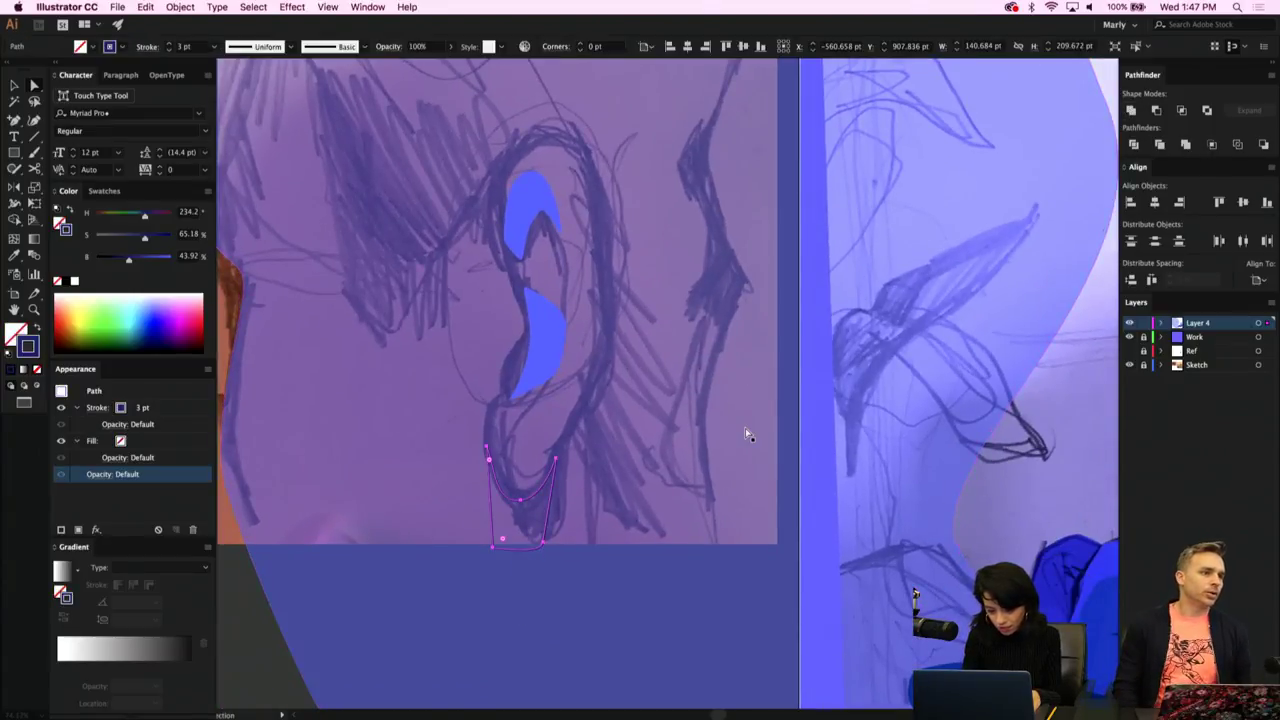
Convert the closed earlobe path's lower-left corner into a smooth point with curve handles.
scroll(579, 469, up, 2)
key(shift+c)
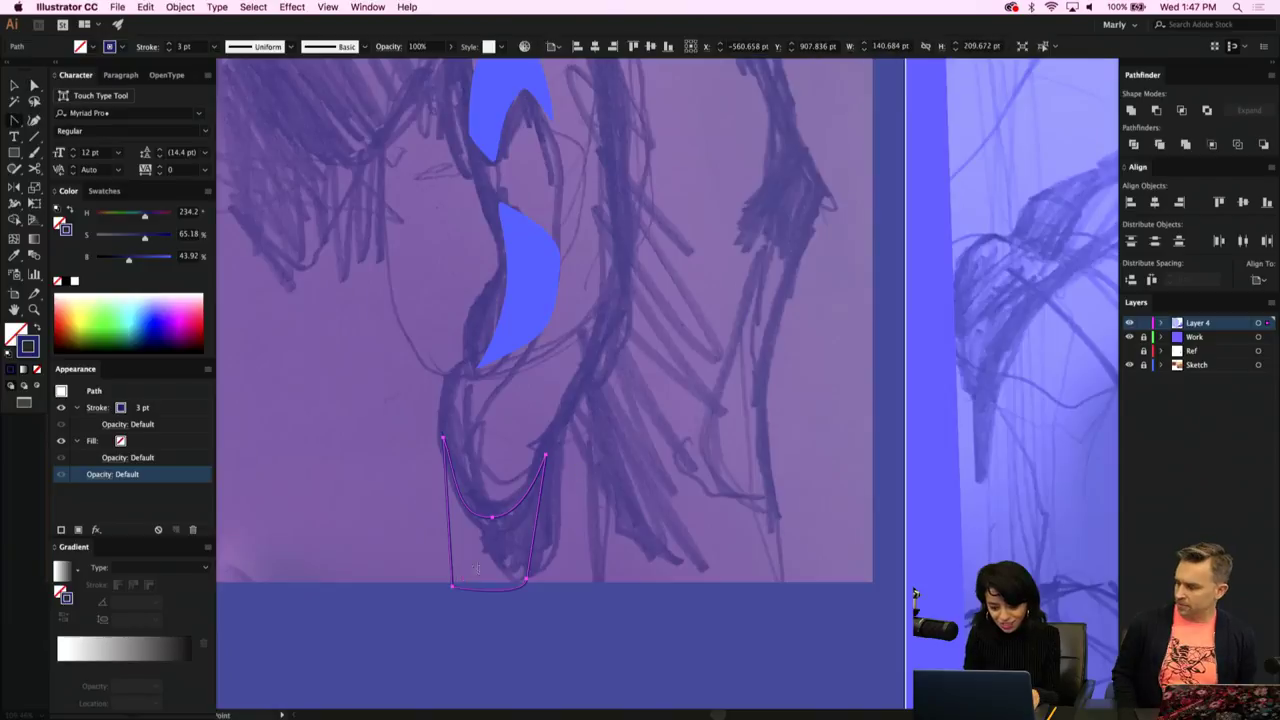
drag(454, 590, 466, 632)
key(a)
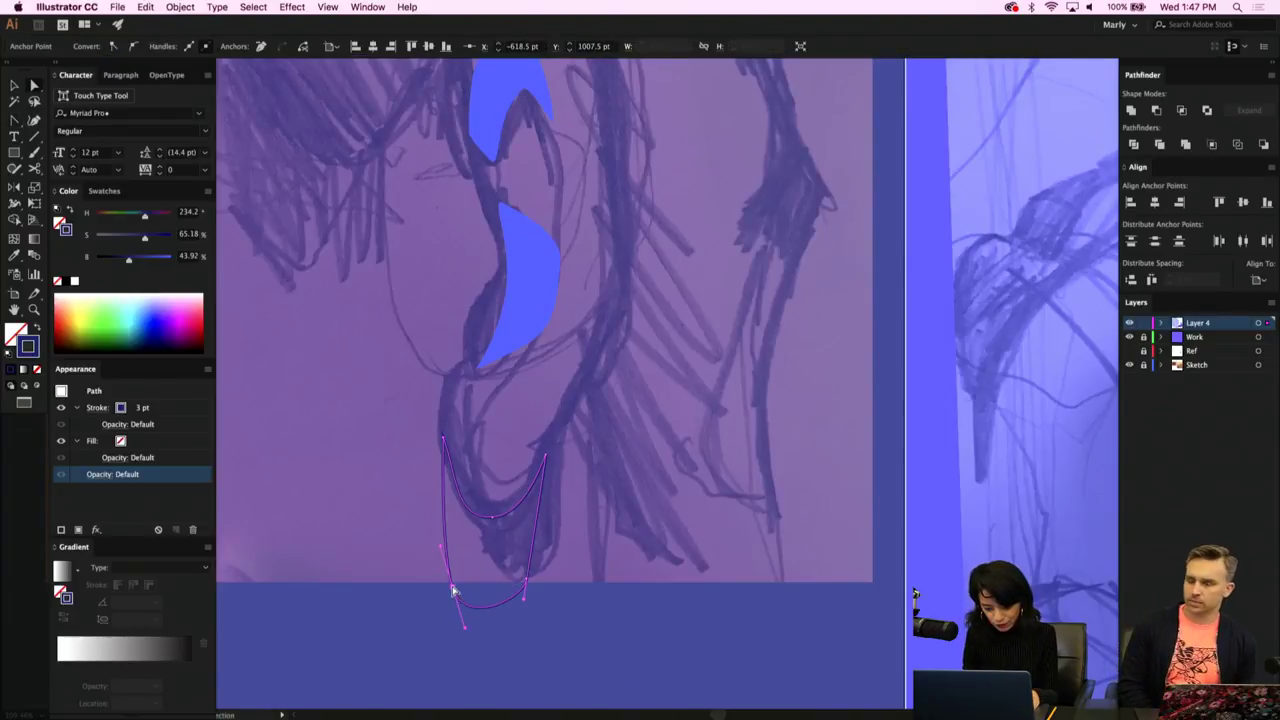
Fit the earlobe curve to the sketch, moving its lower-left point to about X −580.5, Y 972.5 and lower-right to X −499.5, Y 960.5 pt.
drag(453, 588, 480, 561)
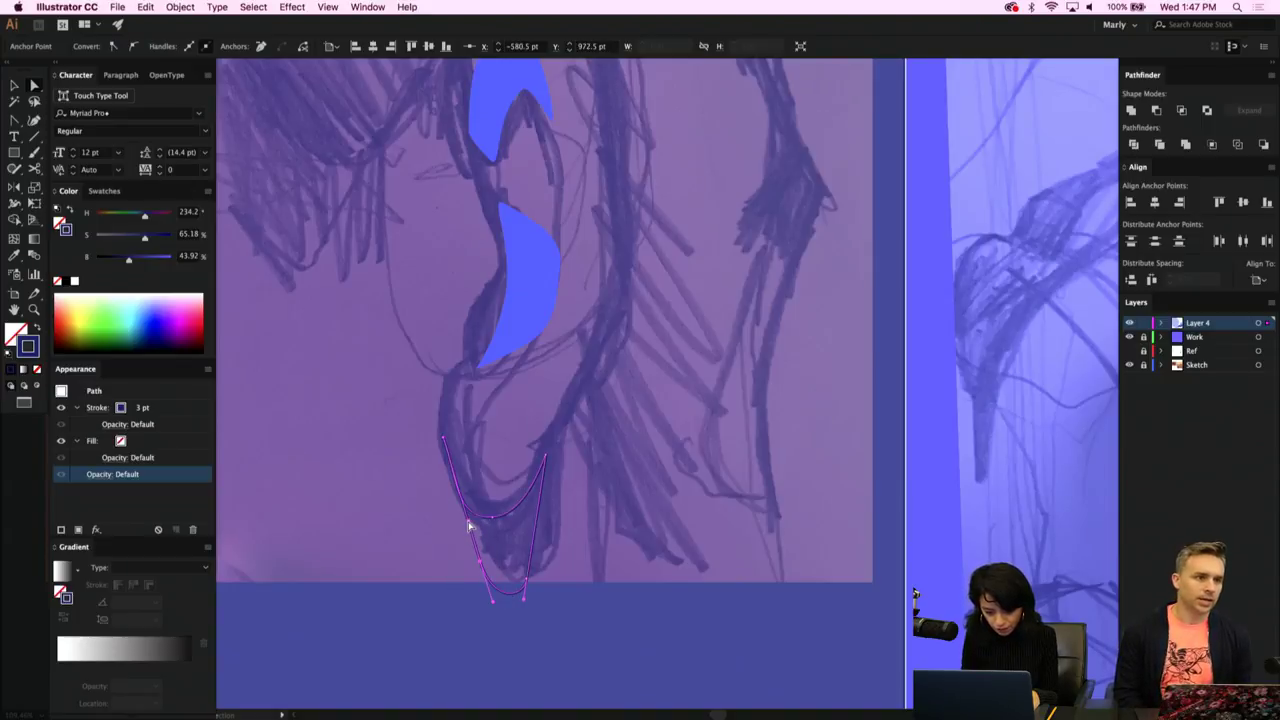
drag(469, 524, 443, 500)
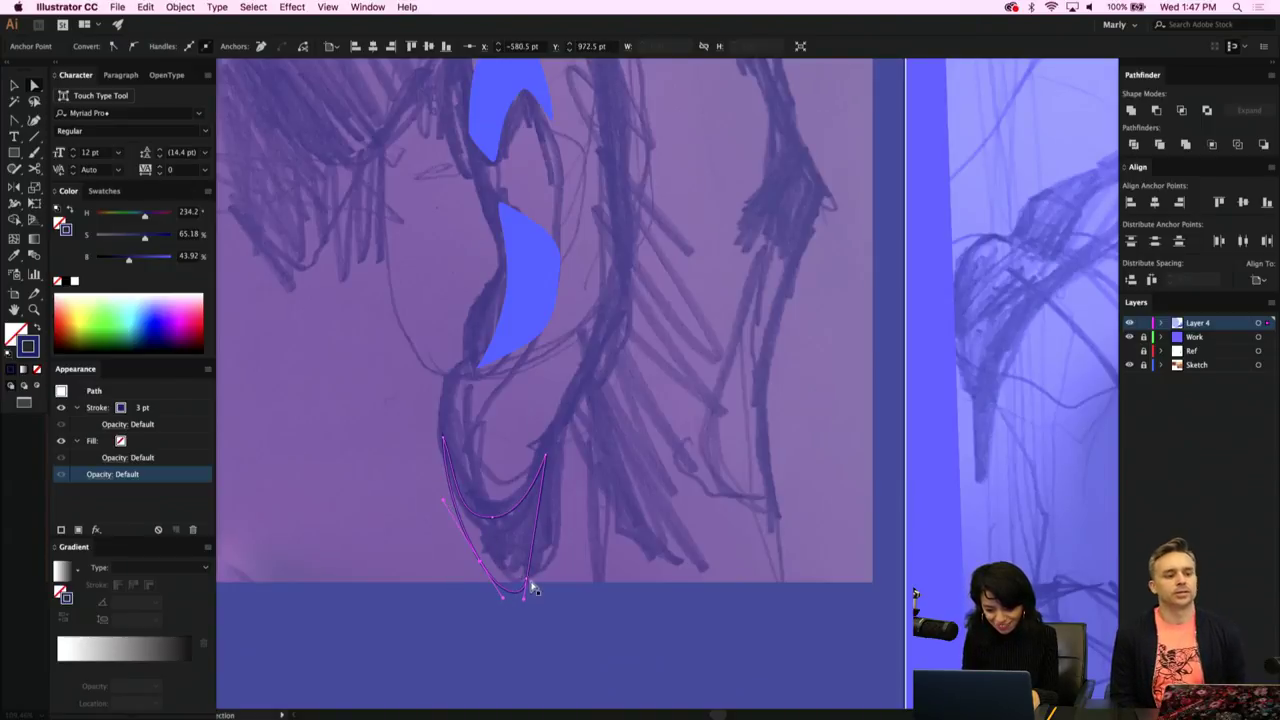
drag(527, 587, 539, 553)
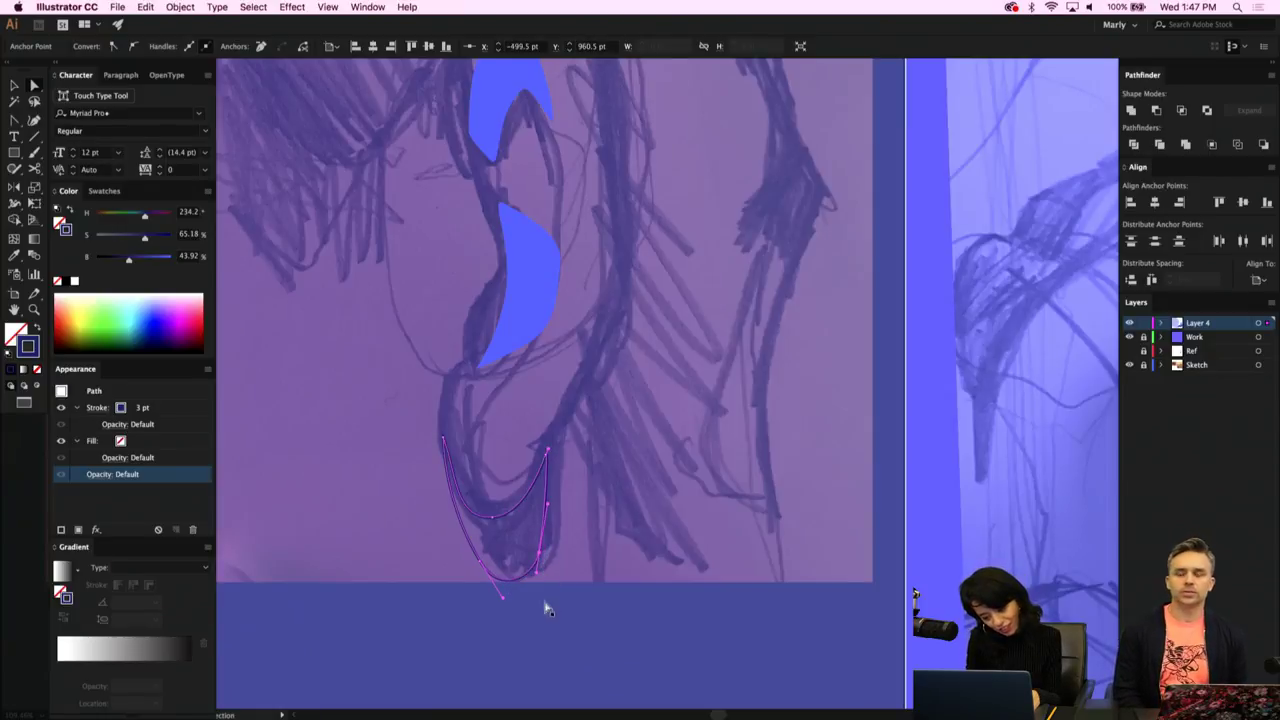
Refine the lower curve of the earlobe shadow path and turn its dark blue stroke into a fill.
click(538, 578)
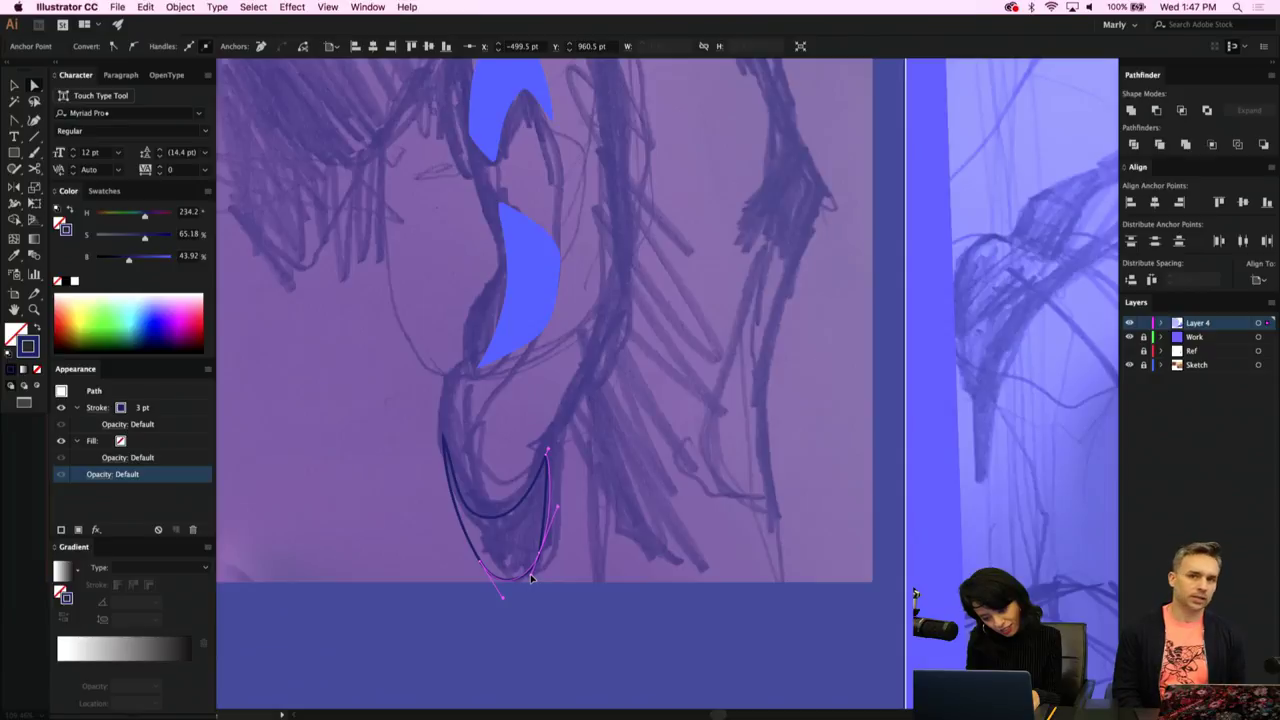
click(532, 578)
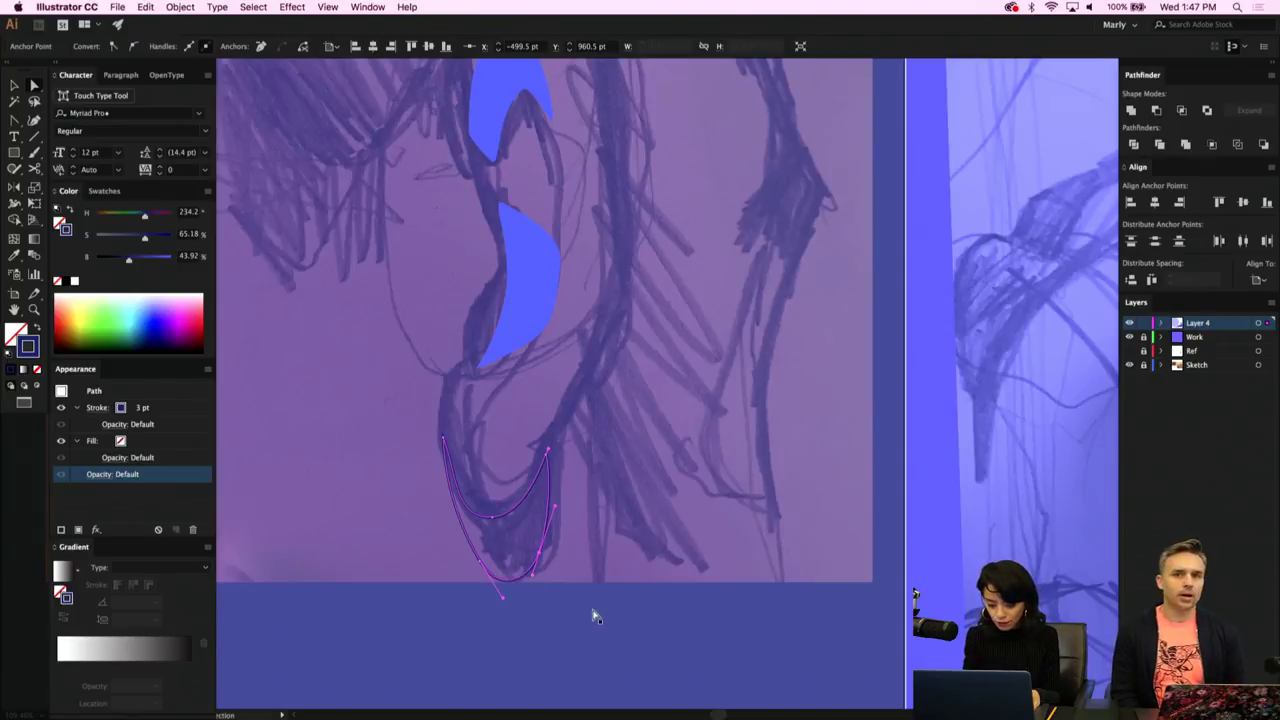
click(40, 326)
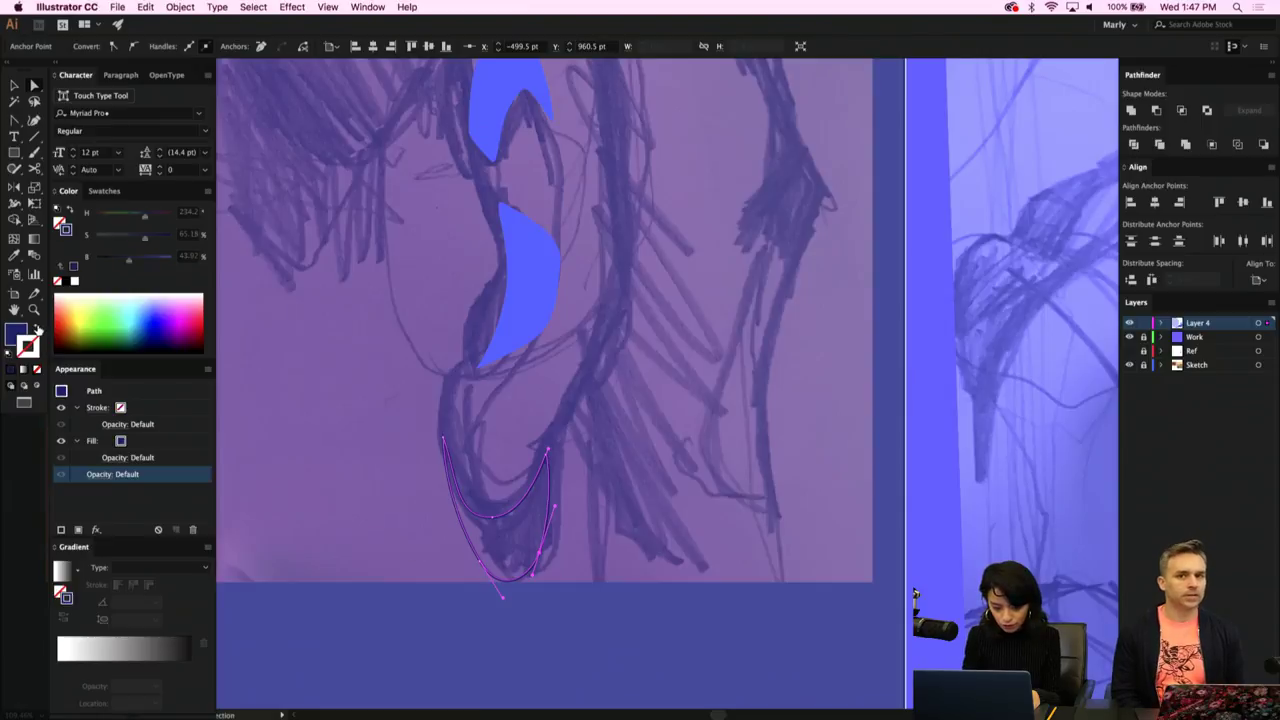
key(v)
click(580, 518)
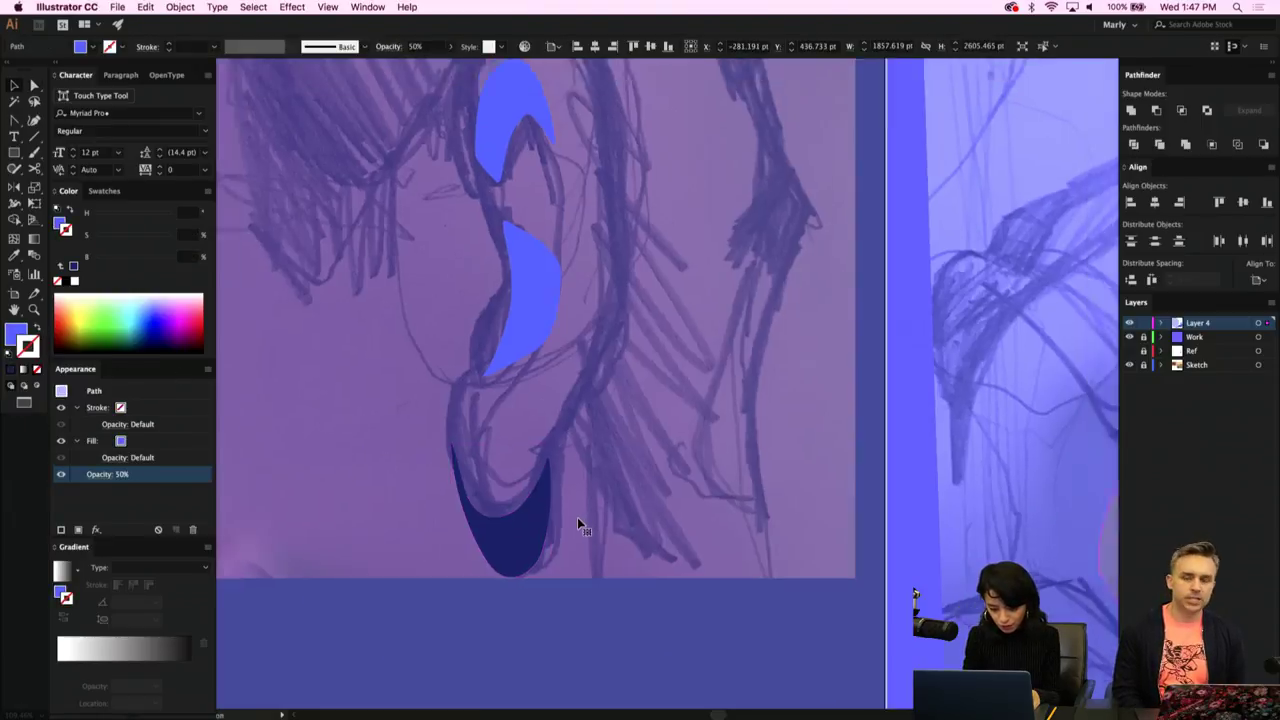
Recolor the two light blue inner-ear shapes with the dark blue sampled from the earlobe shadow.
scroll(577, 519, down, 2)
click(534, 375)
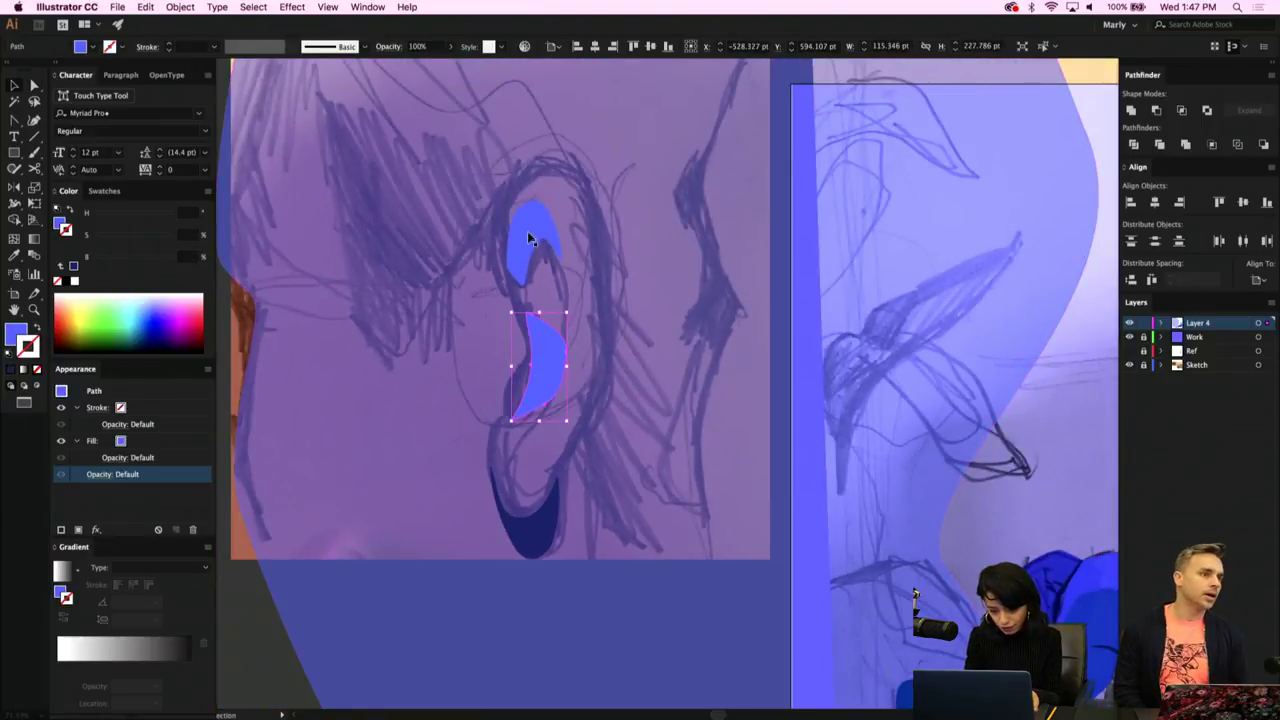
shift+click(527, 231)
click(543, 531)
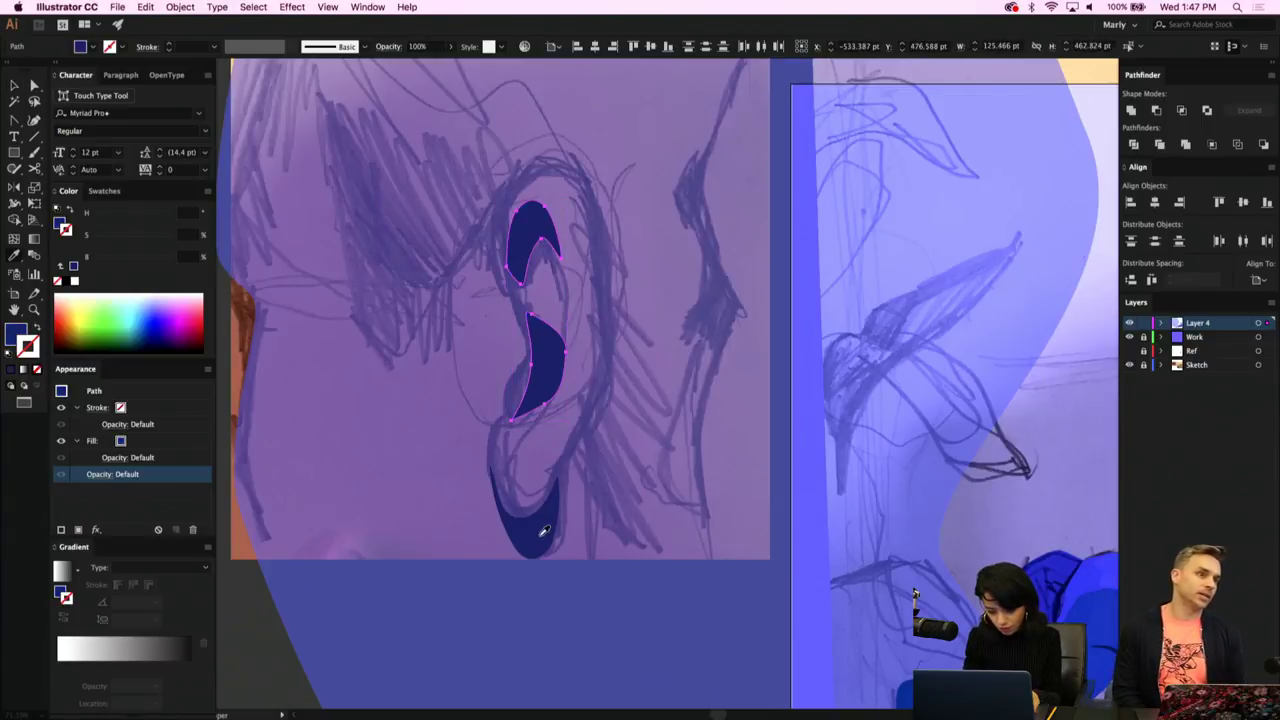
key(v)
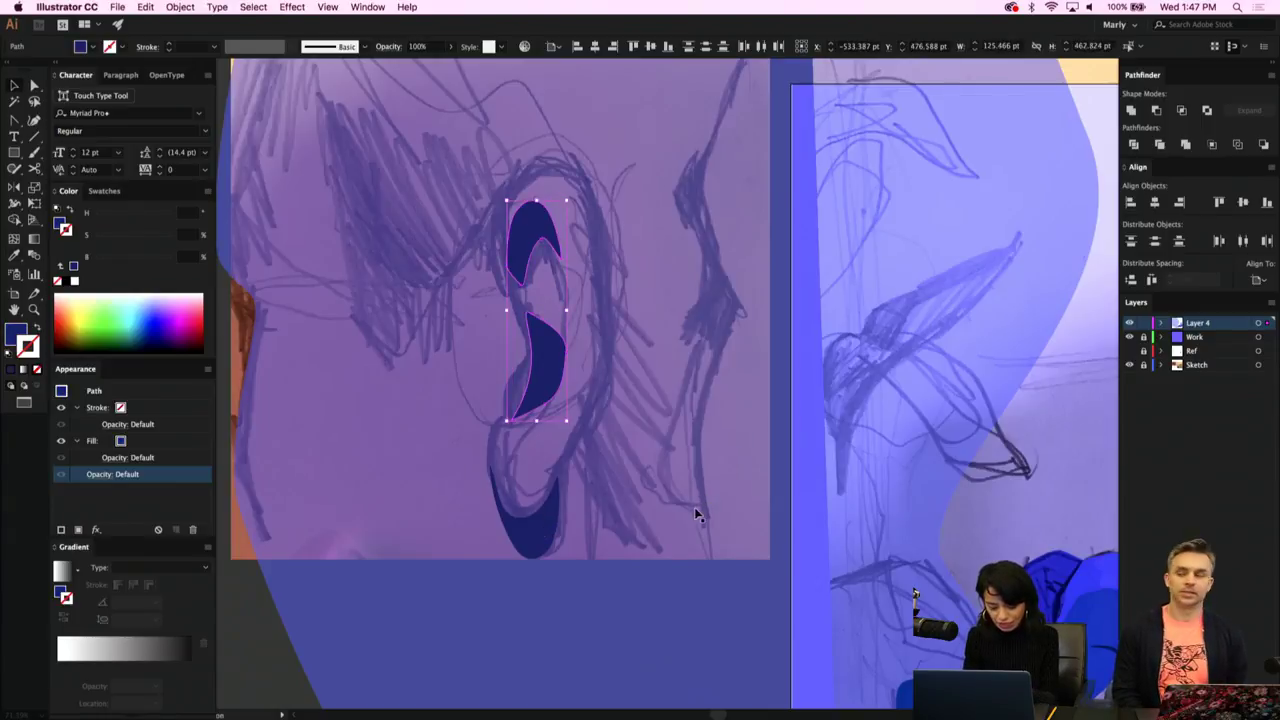
click(738, 382)
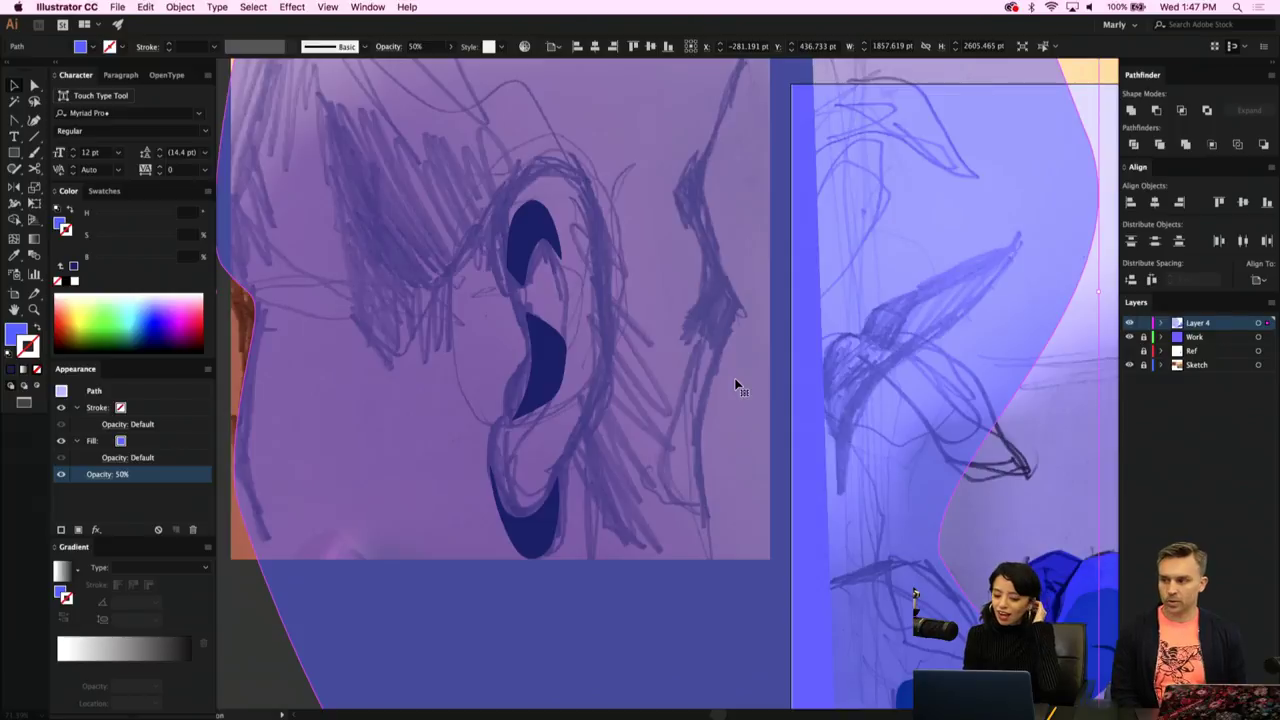
Reduce the opacity of the middle inner-ear shape to 71%.
click(545, 383)
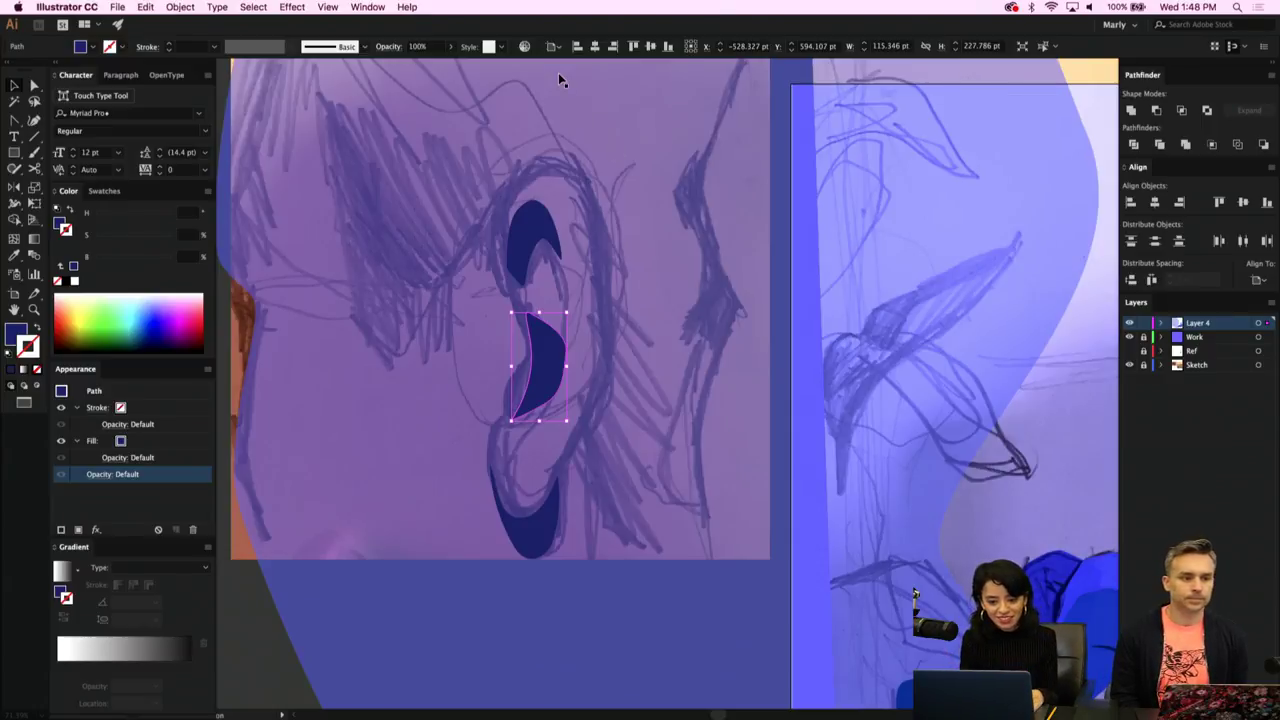
click(450, 47)
drag(449, 65, 434, 65)
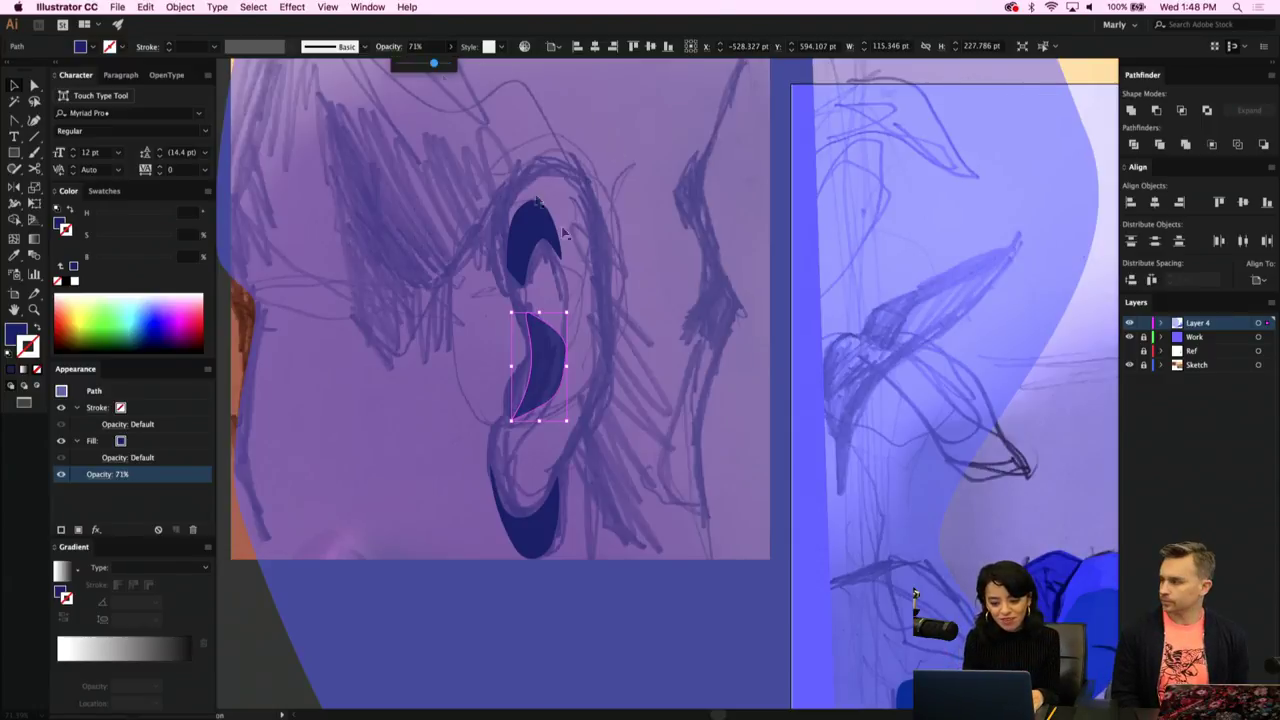
click(621, 311)
Give the upper inner-ear shape the same 71% opacity as the middle one.
click(523, 240)
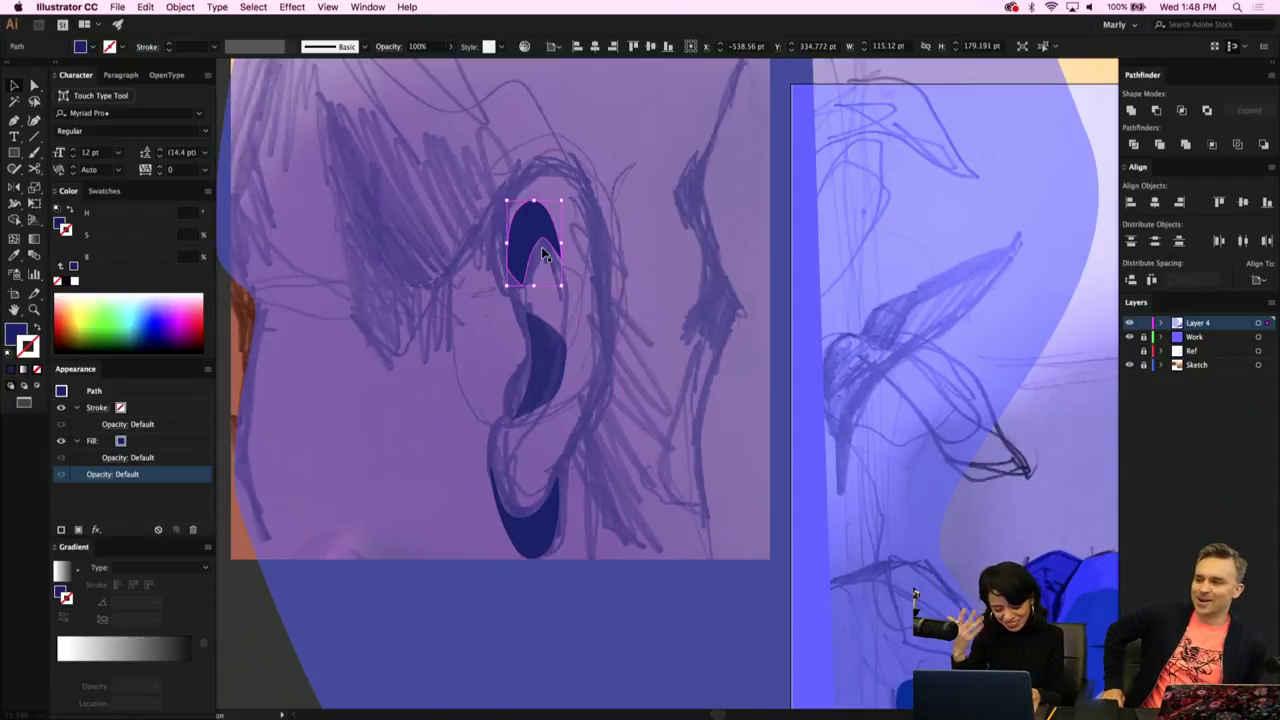
key(a)
click(520, 240)
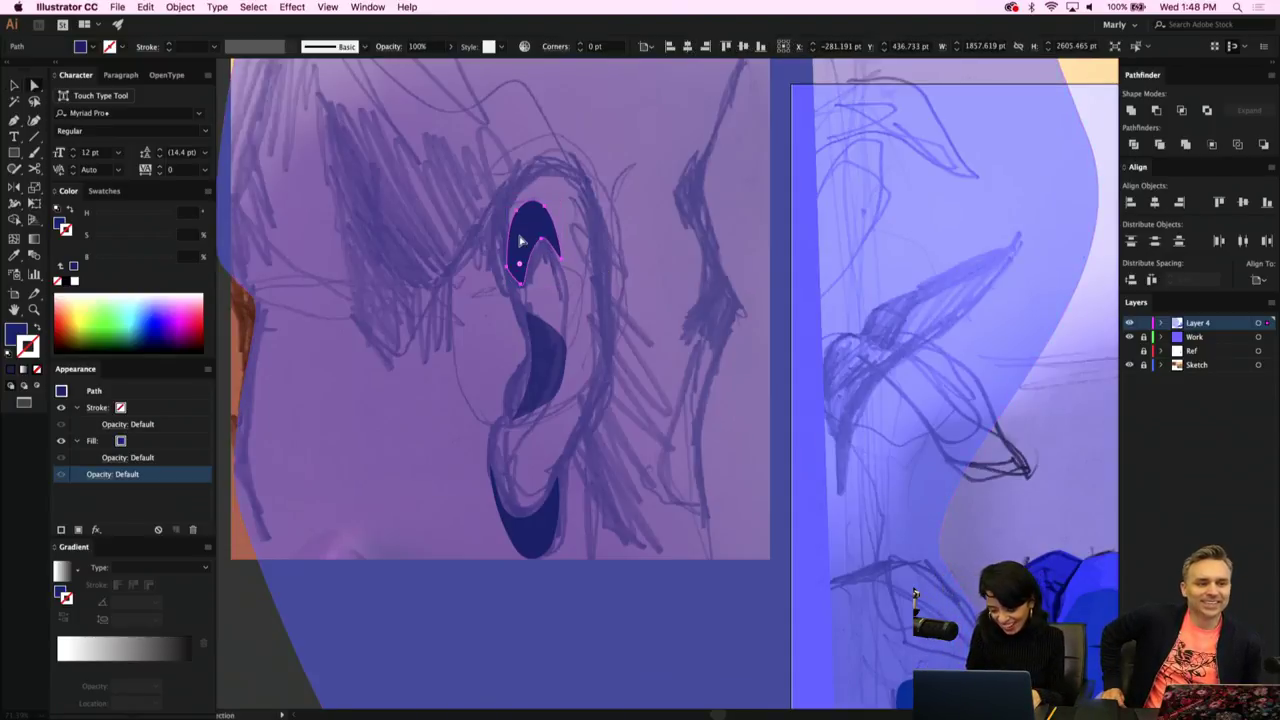
key(i)
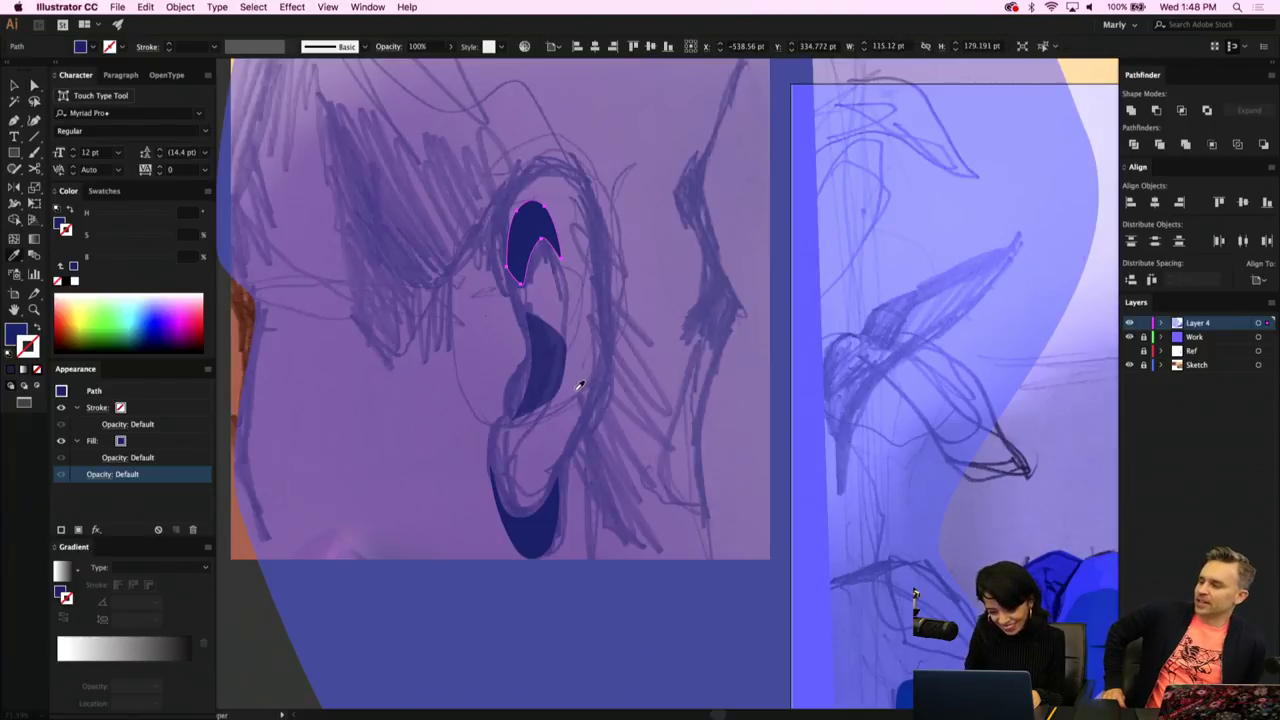
key(7)
key(1)
super+click(677, 346)
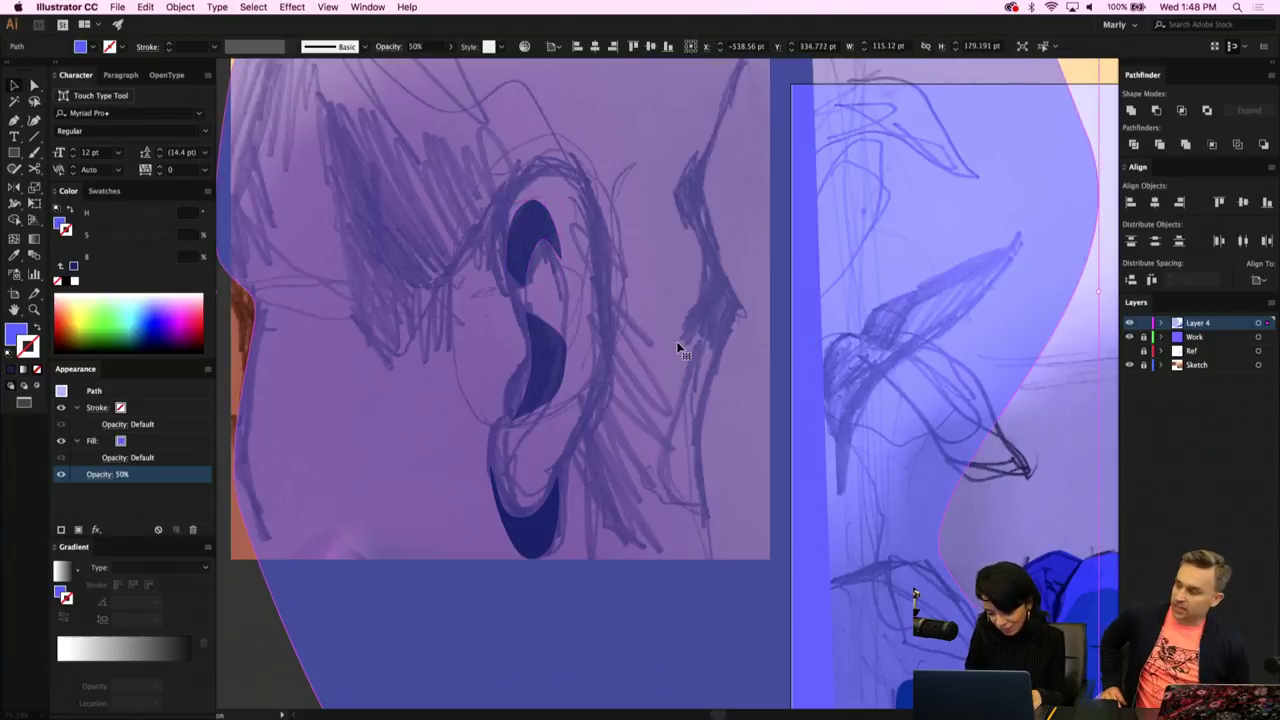
Draw a straight-segment Pen path around the outer ear, from its front edge over the top and down to the earlobe.
drag(505, 222, 500, 291)
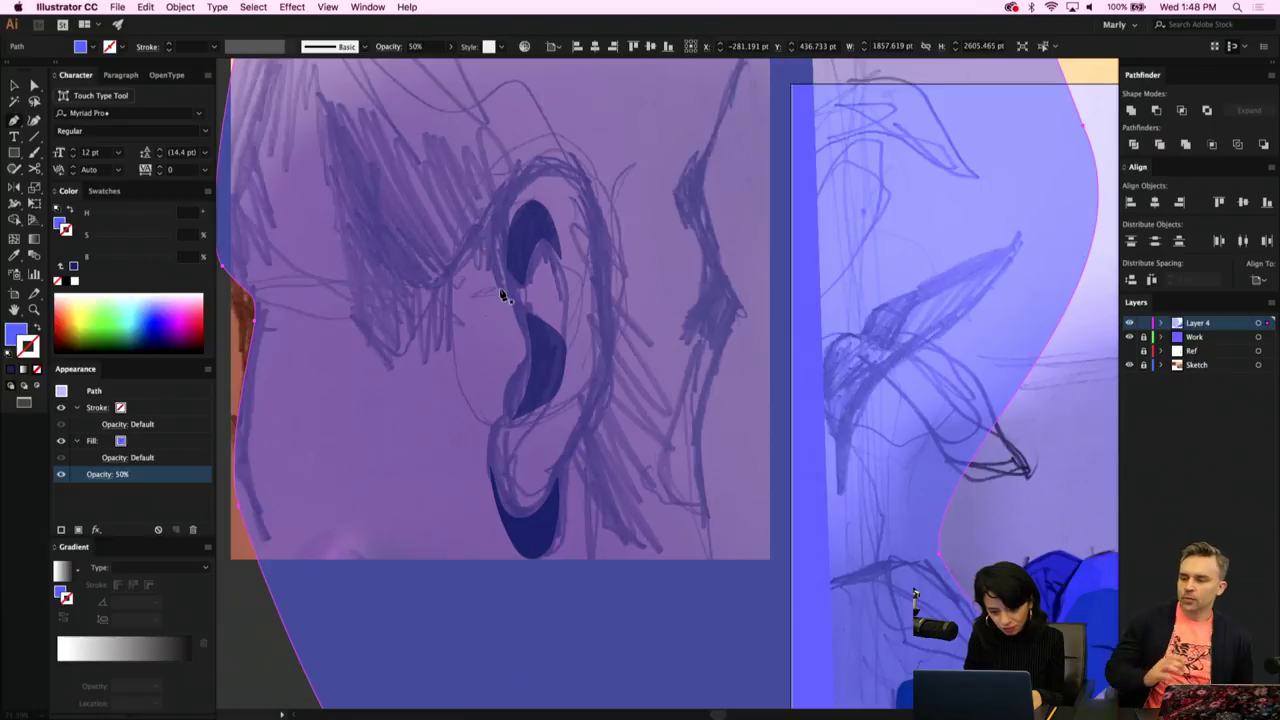
click(491, 218)
click(562, 162)
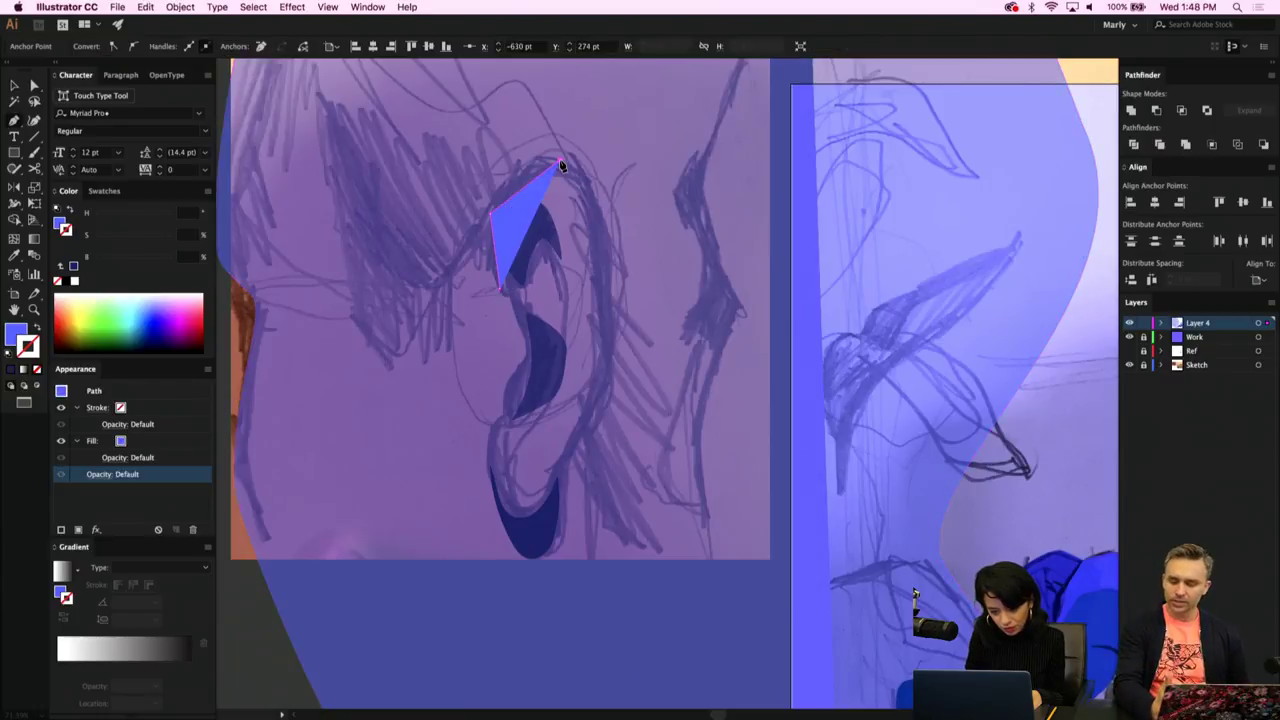
click(605, 218)
click(608, 381)
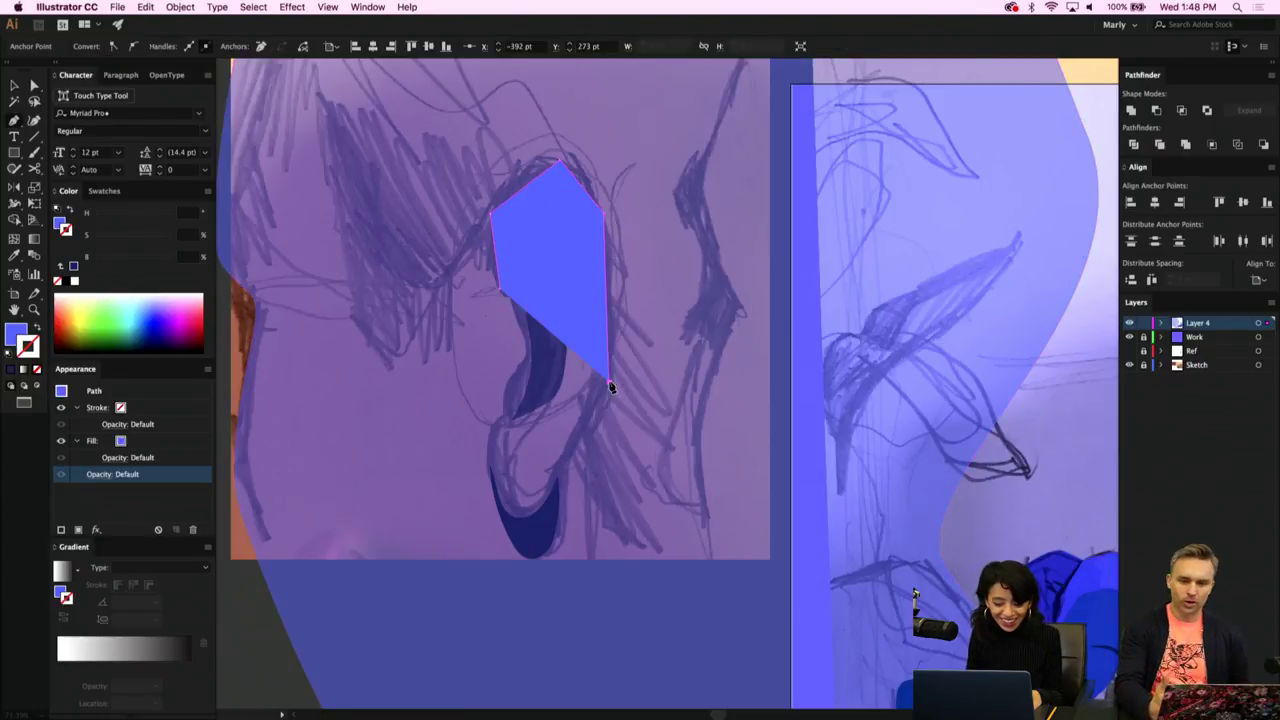
click(532, 517)
click(511, 518)
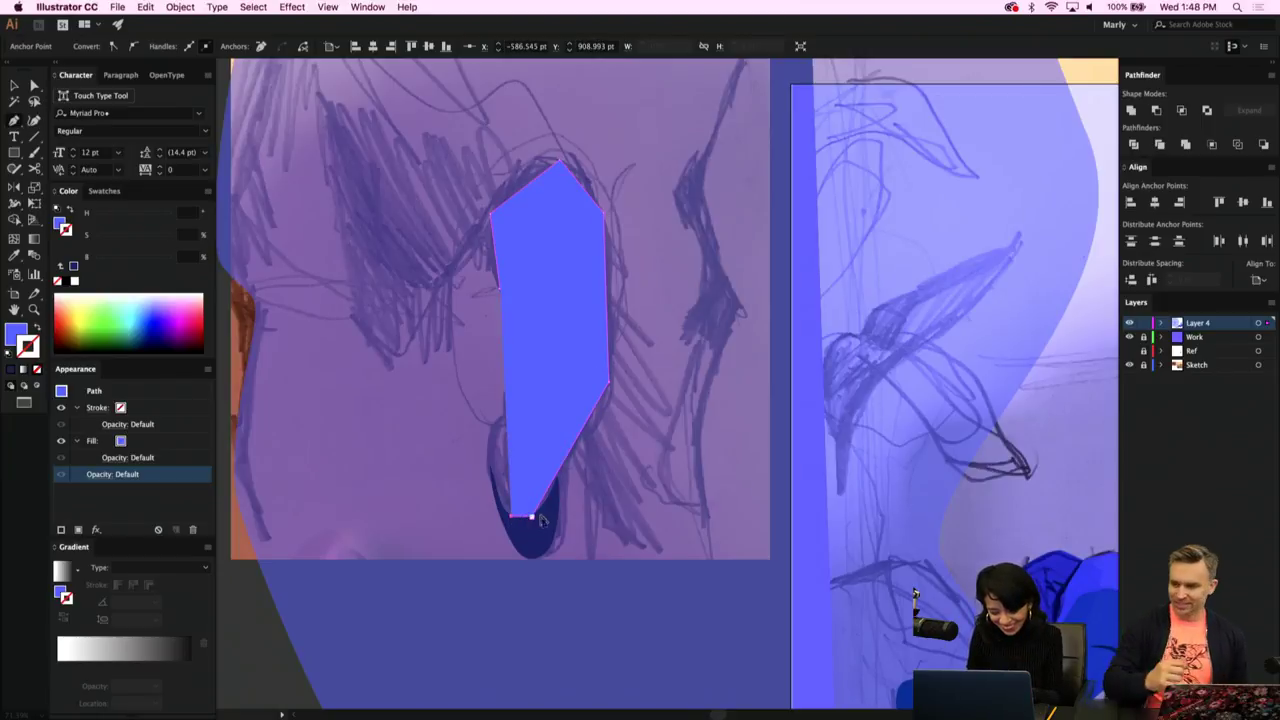
Curve the ear path's anchor points to follow the sketched outer ear, shifting the top anchor slightly left.
mouse_move(532, 517)
mouse_down()
mouse_move(507, 525)
mouse_move(518, 521)
mouse_up()
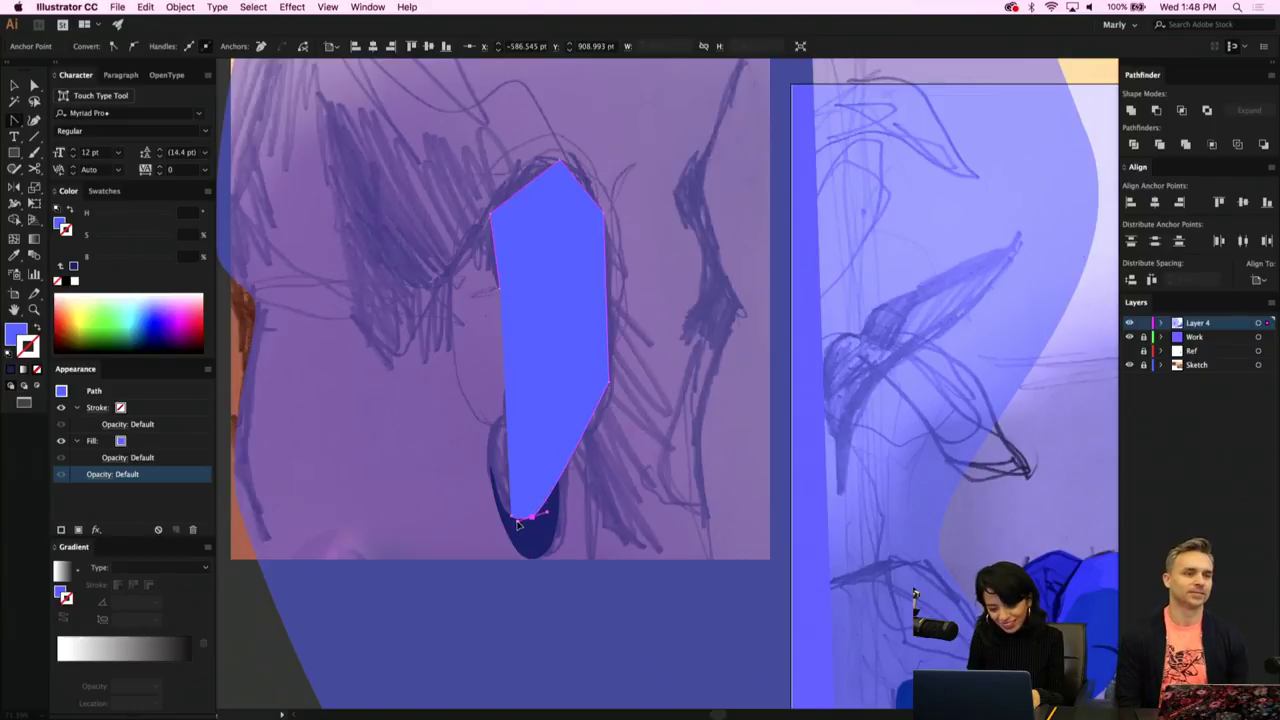
drag(609, 383, 606, 422)
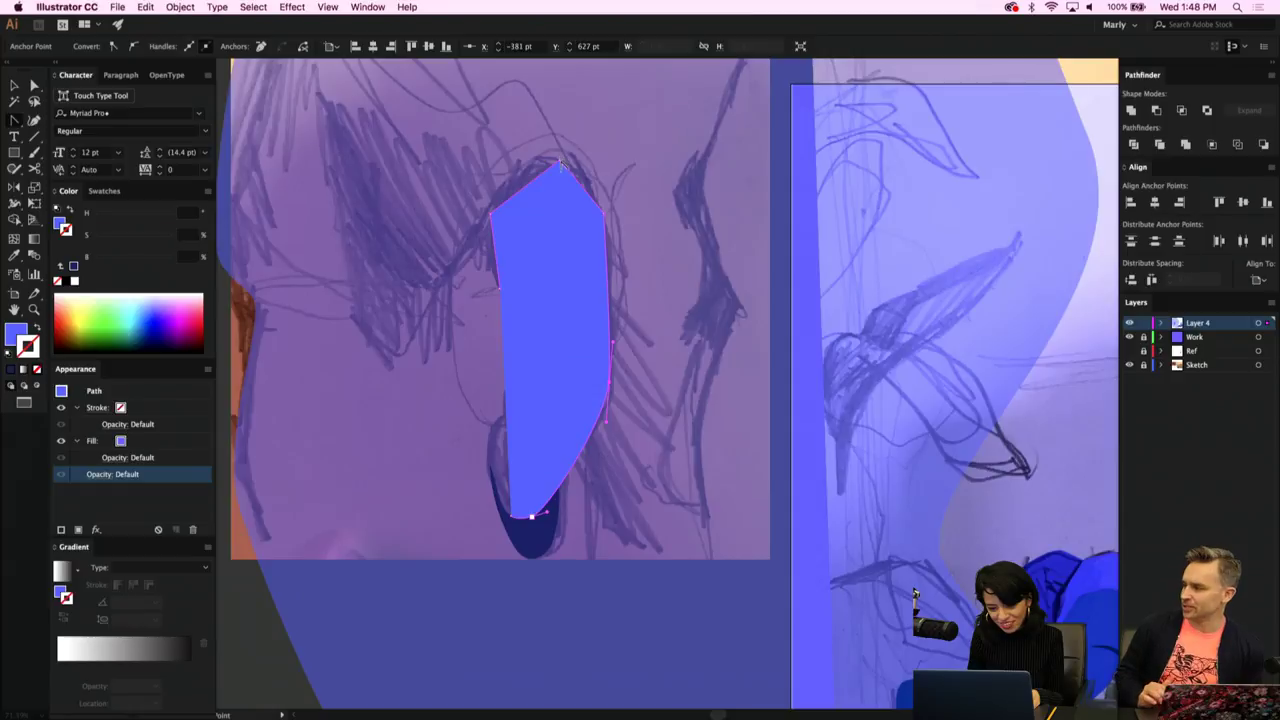
mouse_move(561, 165)
mouse_down()
mouse_move(590, 175)
mouse_move(563, 165)
mouse_up()
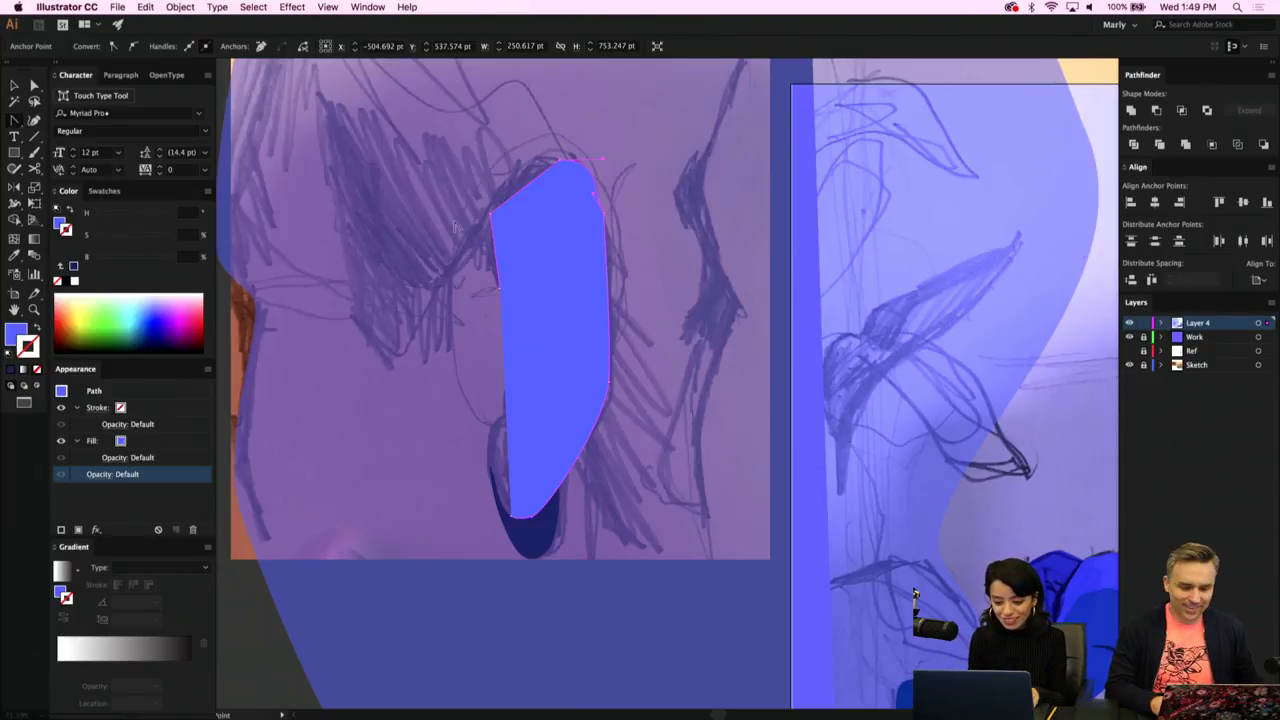
drag(491, 218, 510, 166)
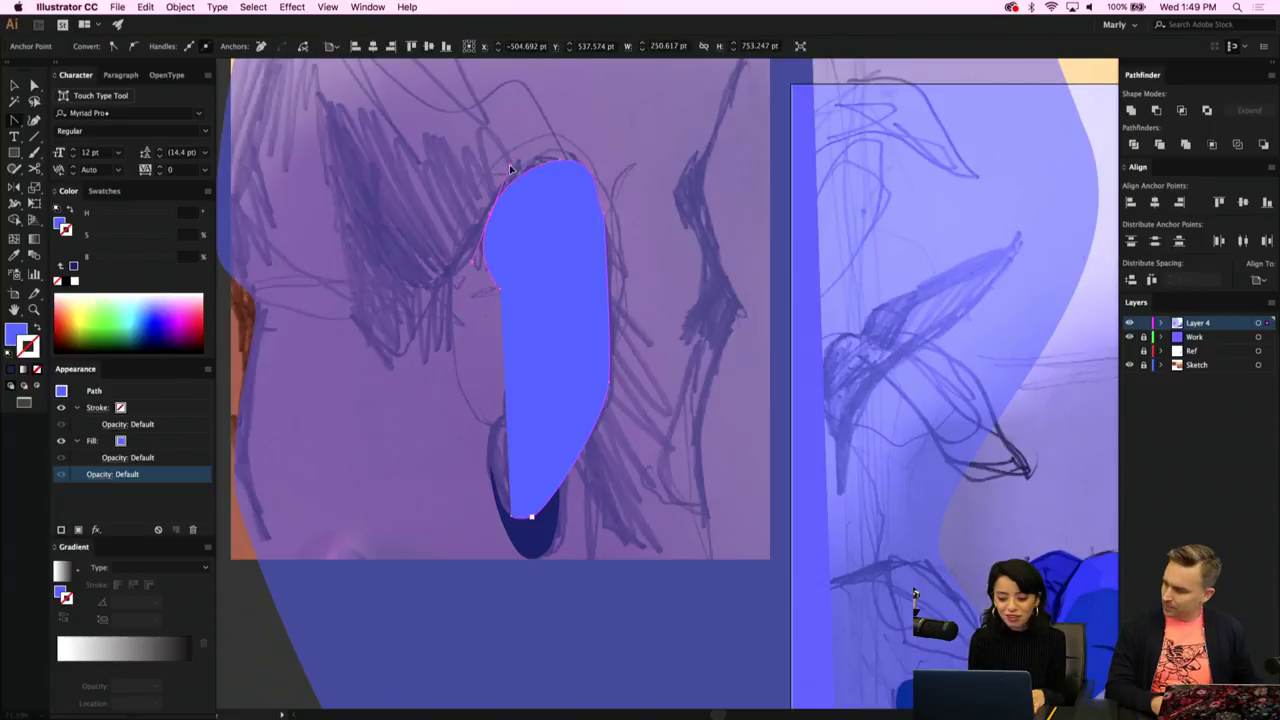
key(a)
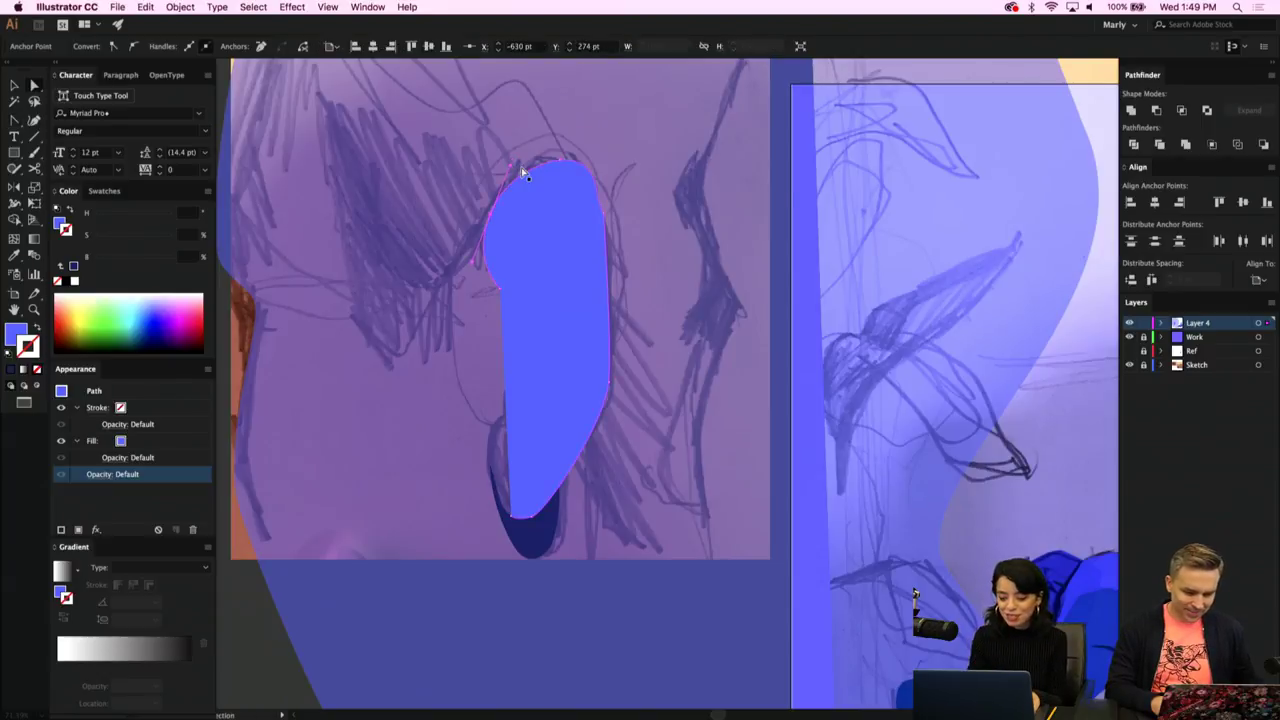
drag(561, 165, 541, 168)
key(shift+c)
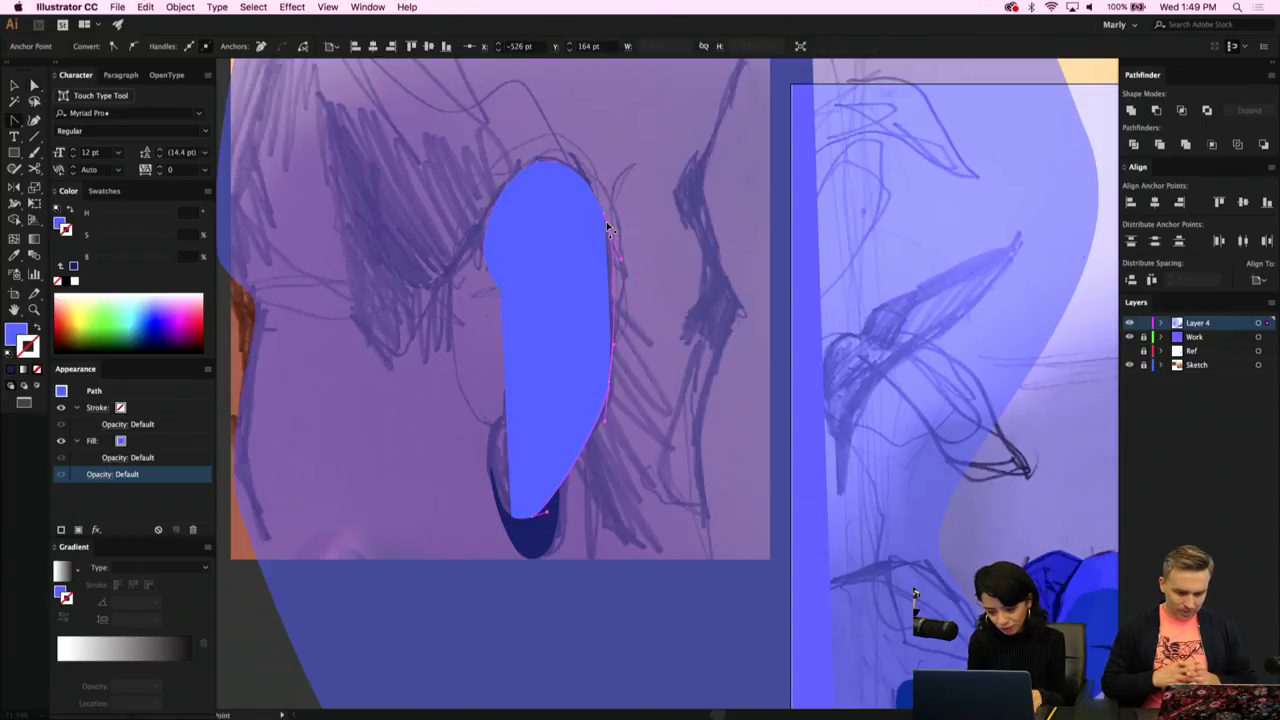
drag(607, 224, 606, 223)
Sample the earlobe shadow's dark blue for the ear path and apply it as a stroke with no fill.
key(i)
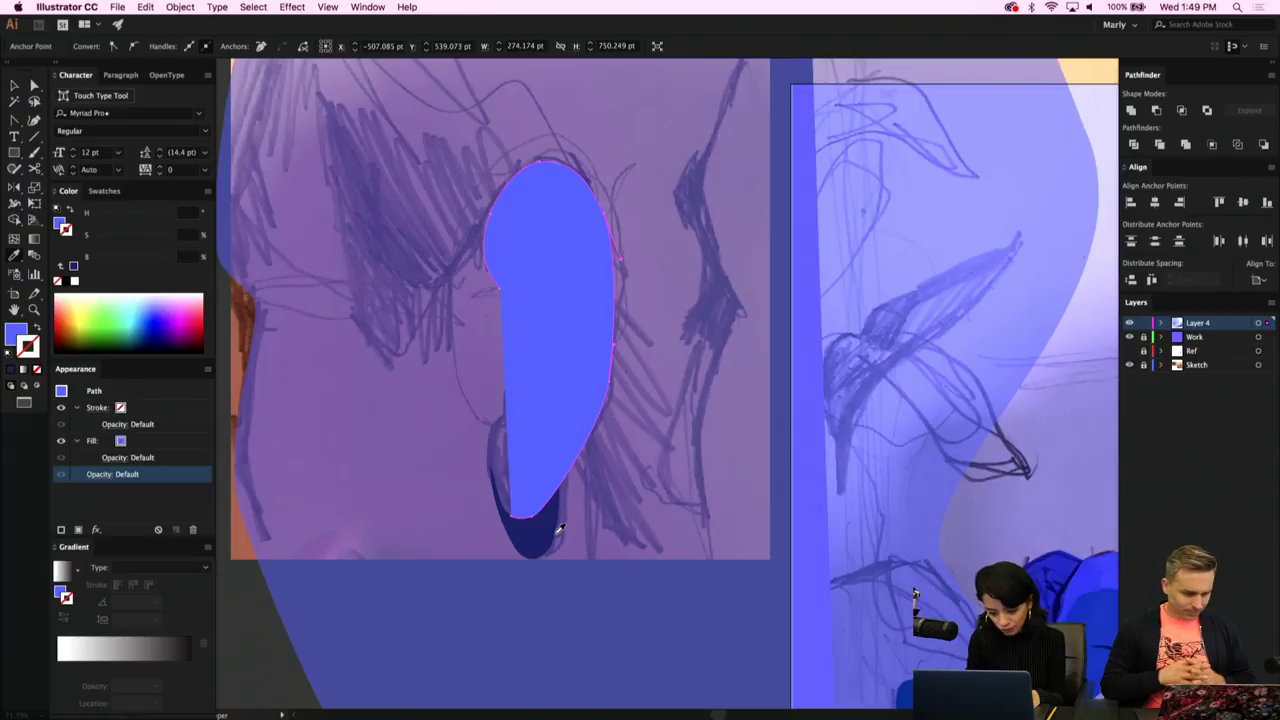
click(558, 528)
click(37, 328)
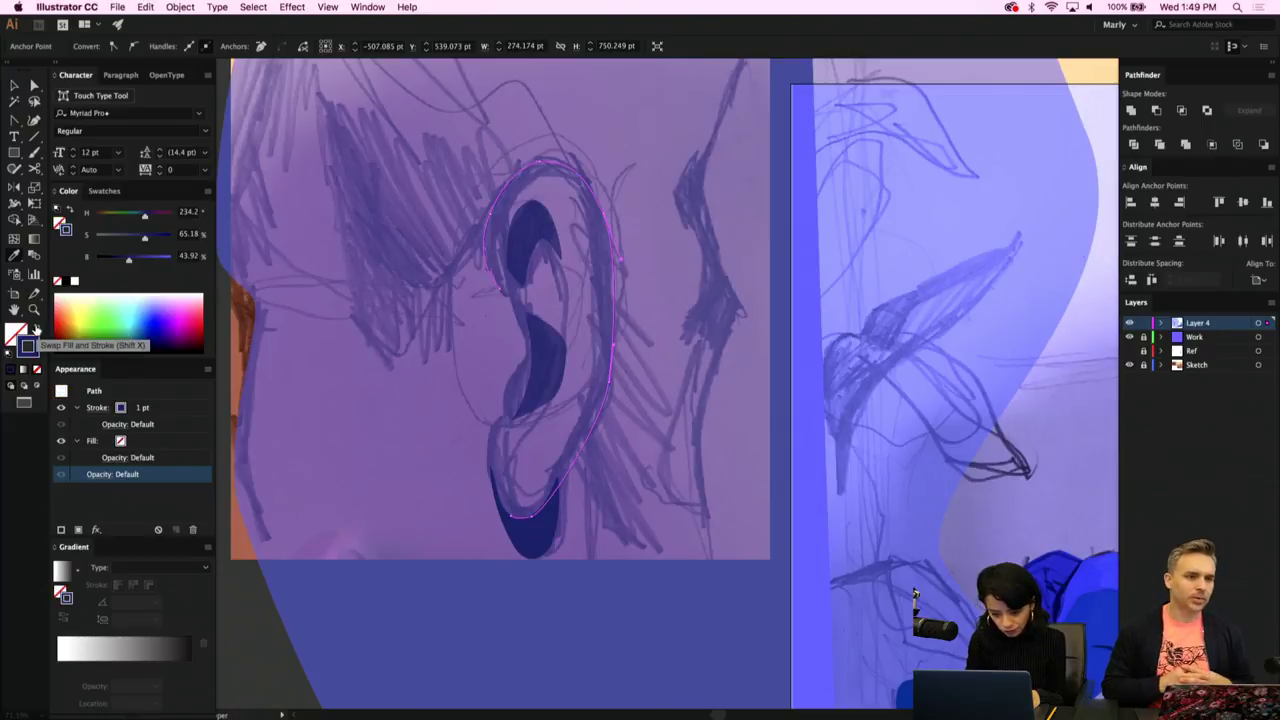
key(v)
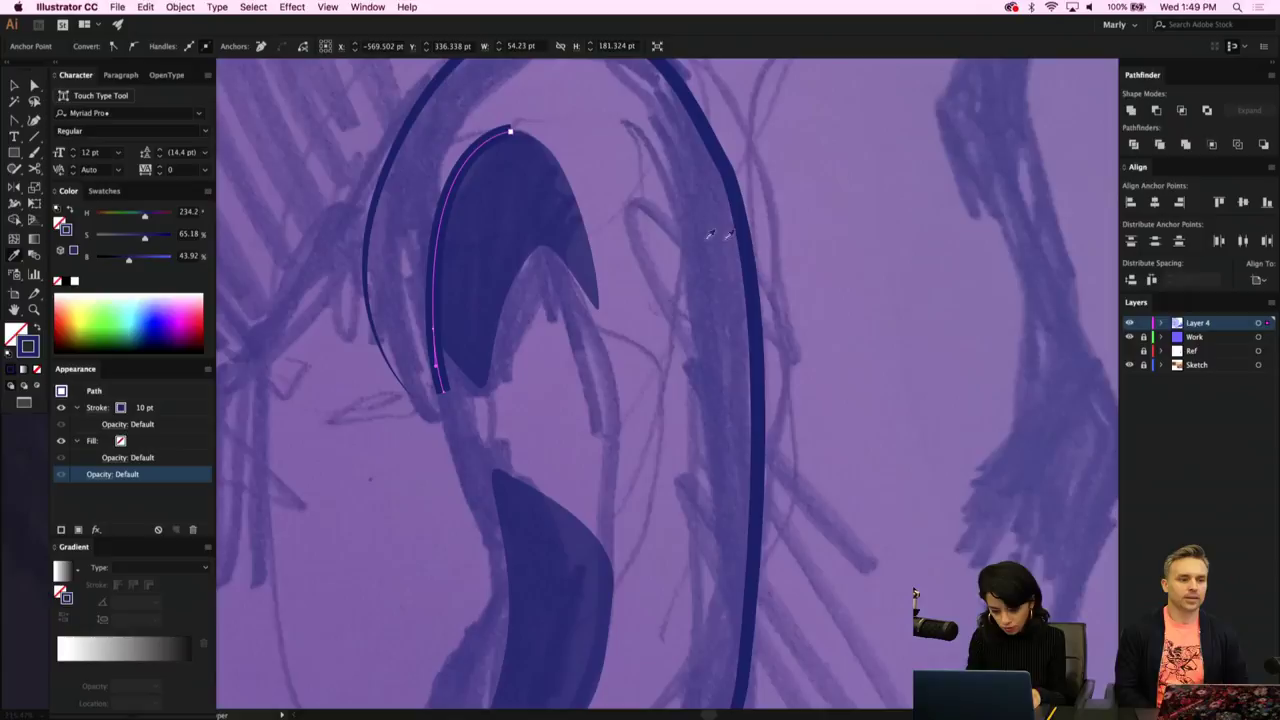
Apply a tapered width profile to the short 10 pt stroke along the upper inner-ear shape.
click(508, 129)
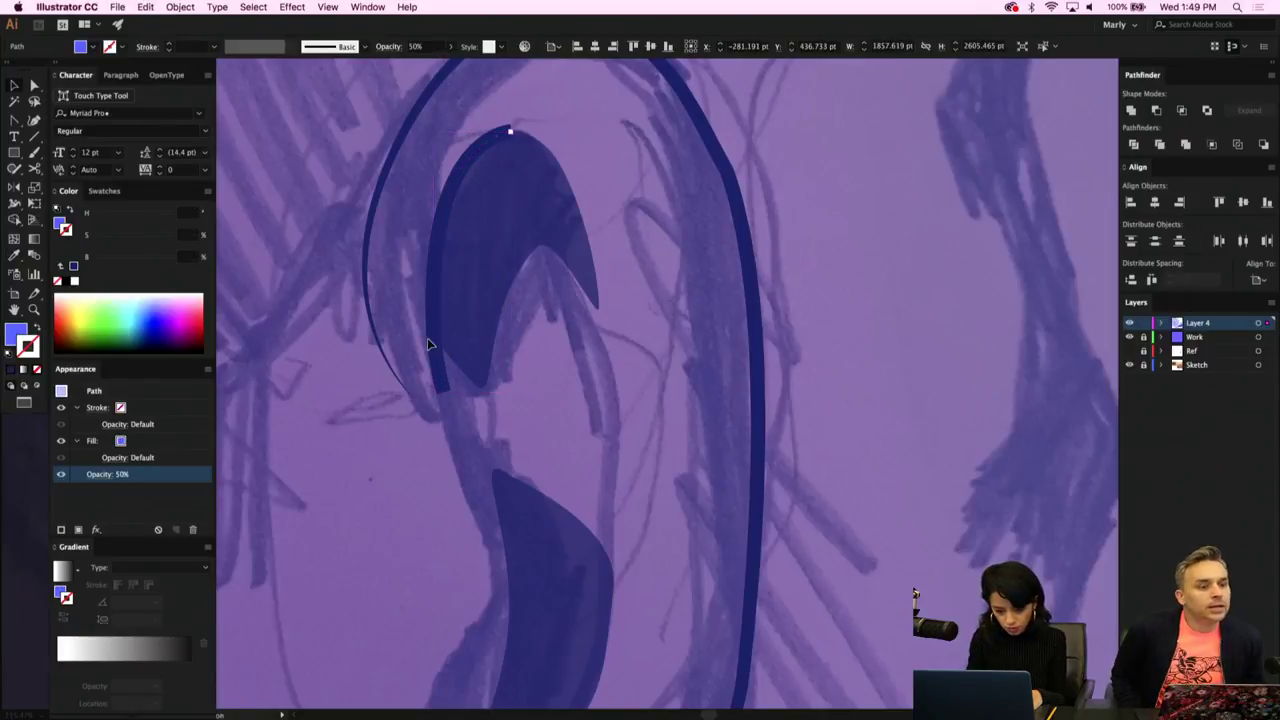
click(432, 334)
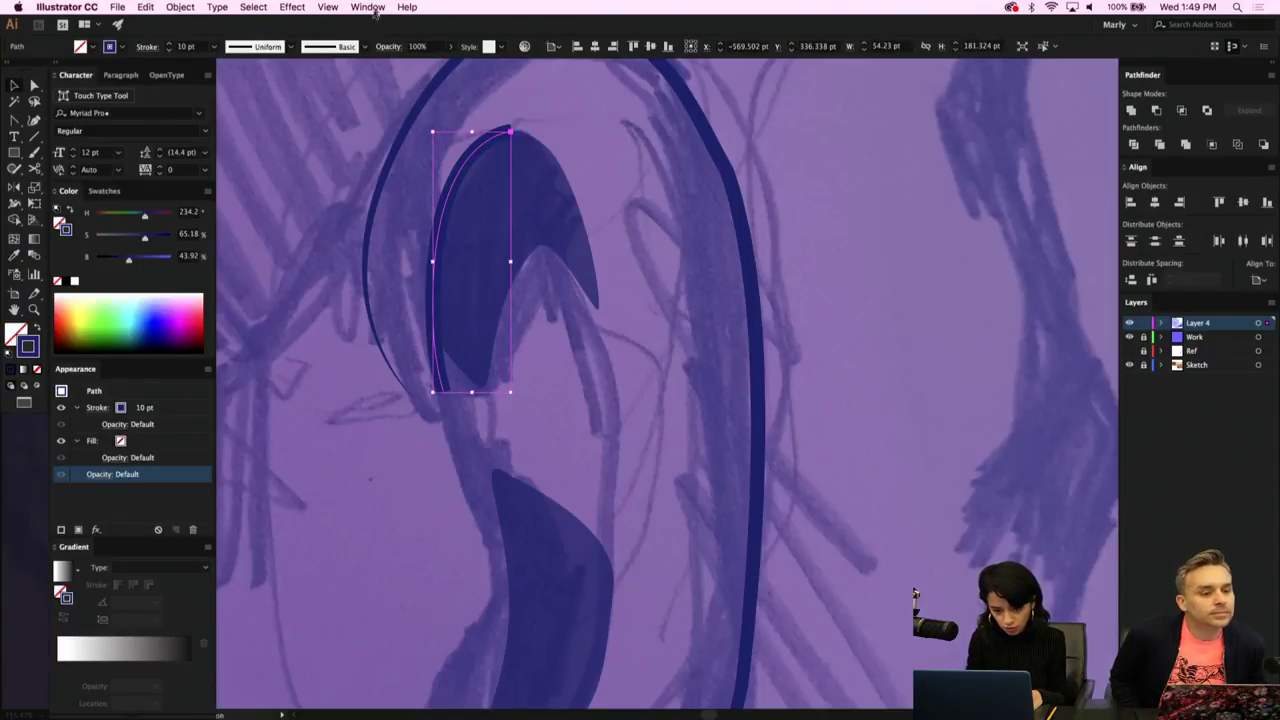
click(359, 46)
click(287, 50)
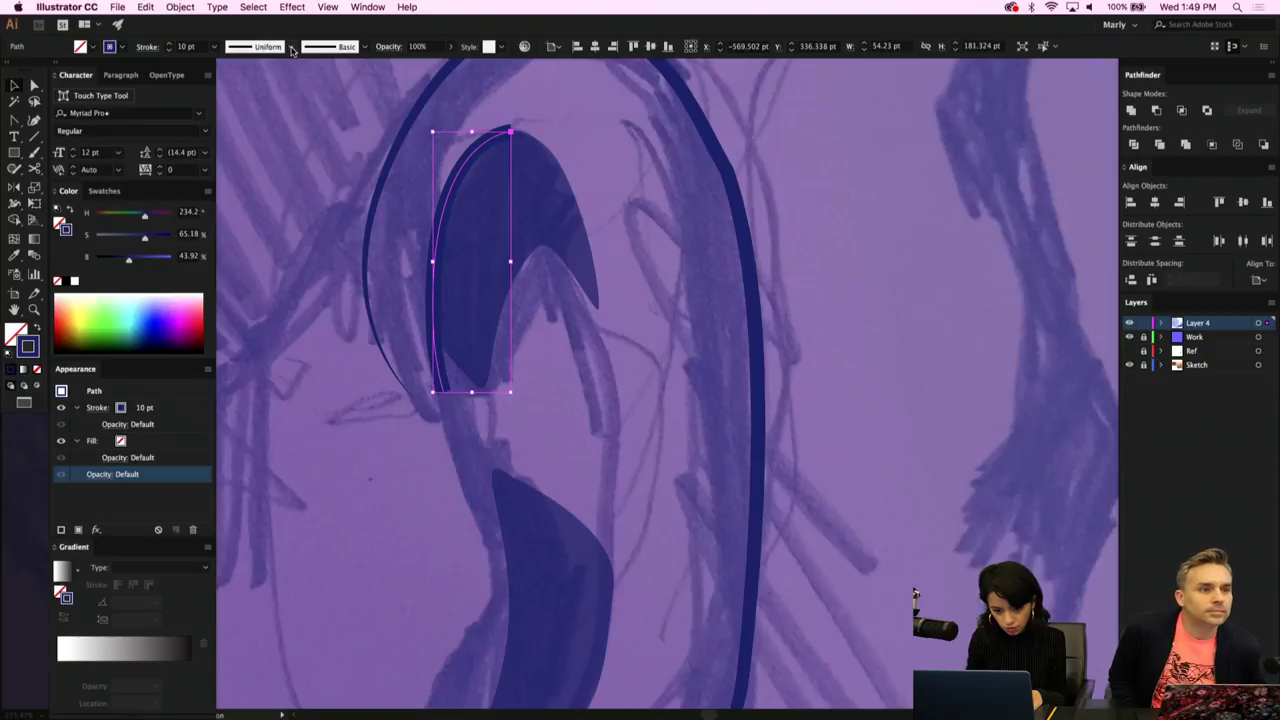
click(289, 46)
click(270, 95)
click(346, 330)
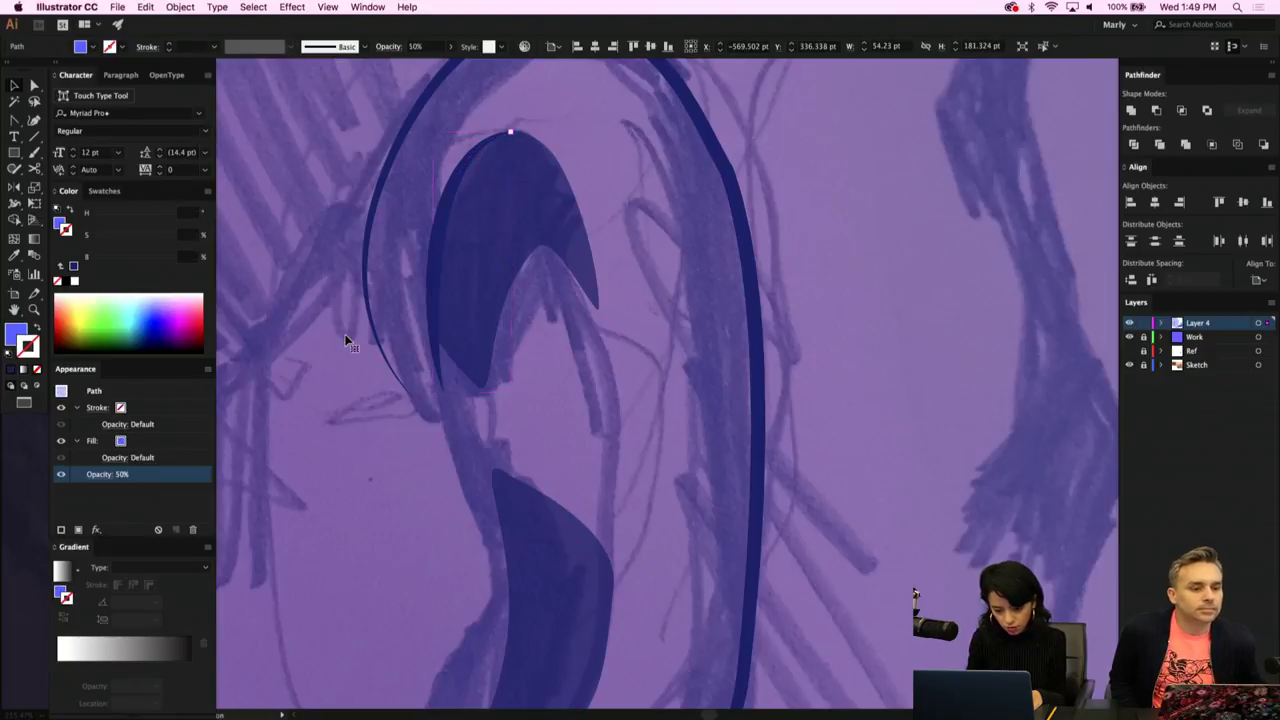
Start a straight-segment Pen path for the hair at the sideburn, up the temple hairline, across the forehead and outside the head's upper front.
key(super+0)
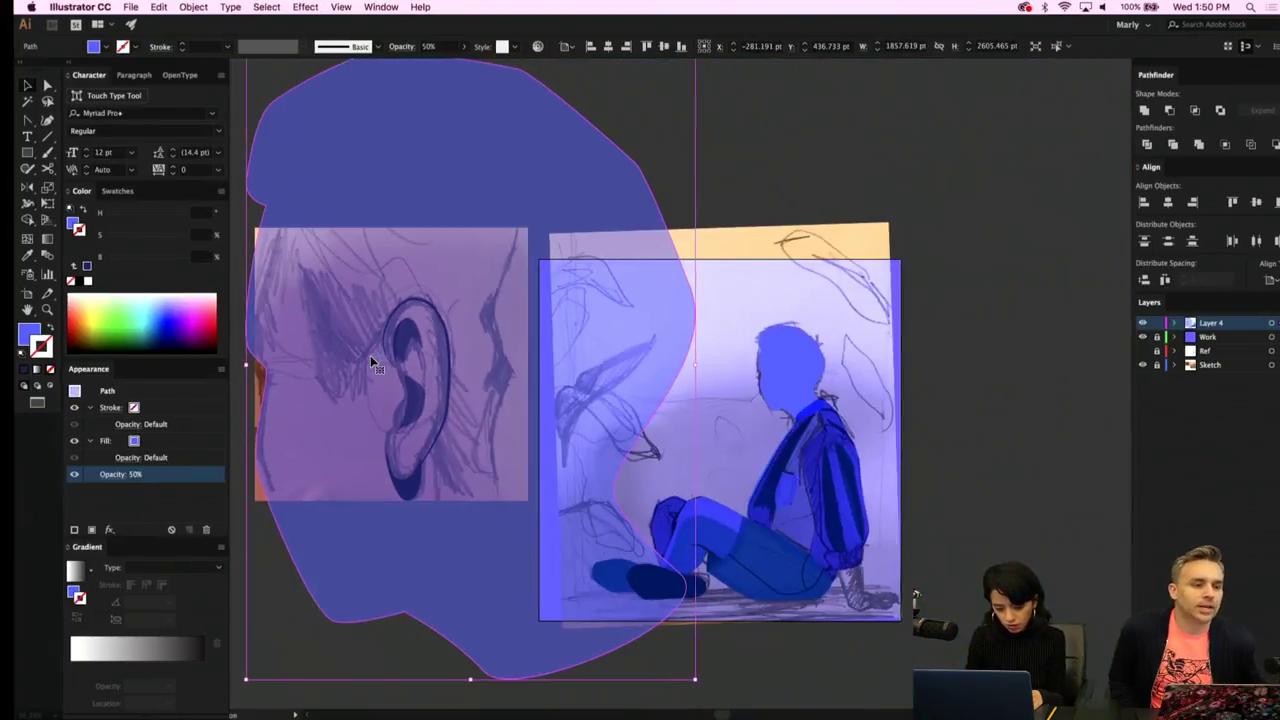
scroll(399, 398, left, 3)
key(p)
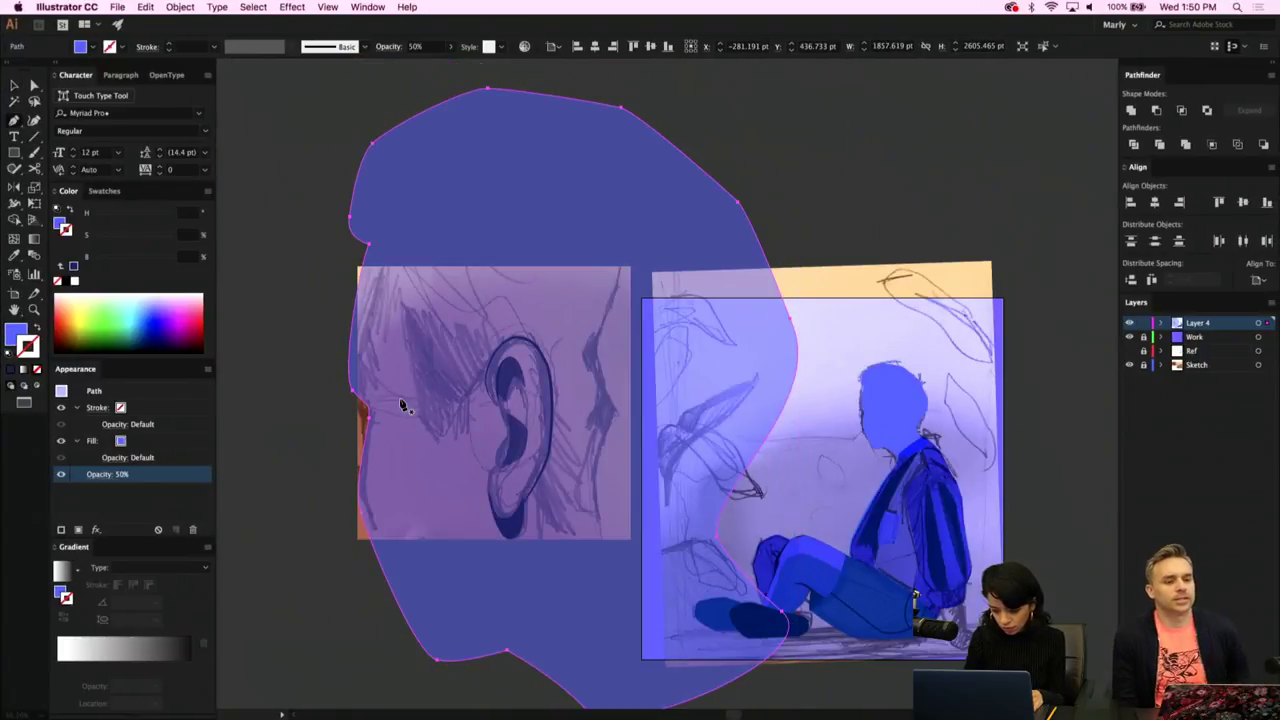
click(442, 438)
click(442, 438)
click(419, 418)
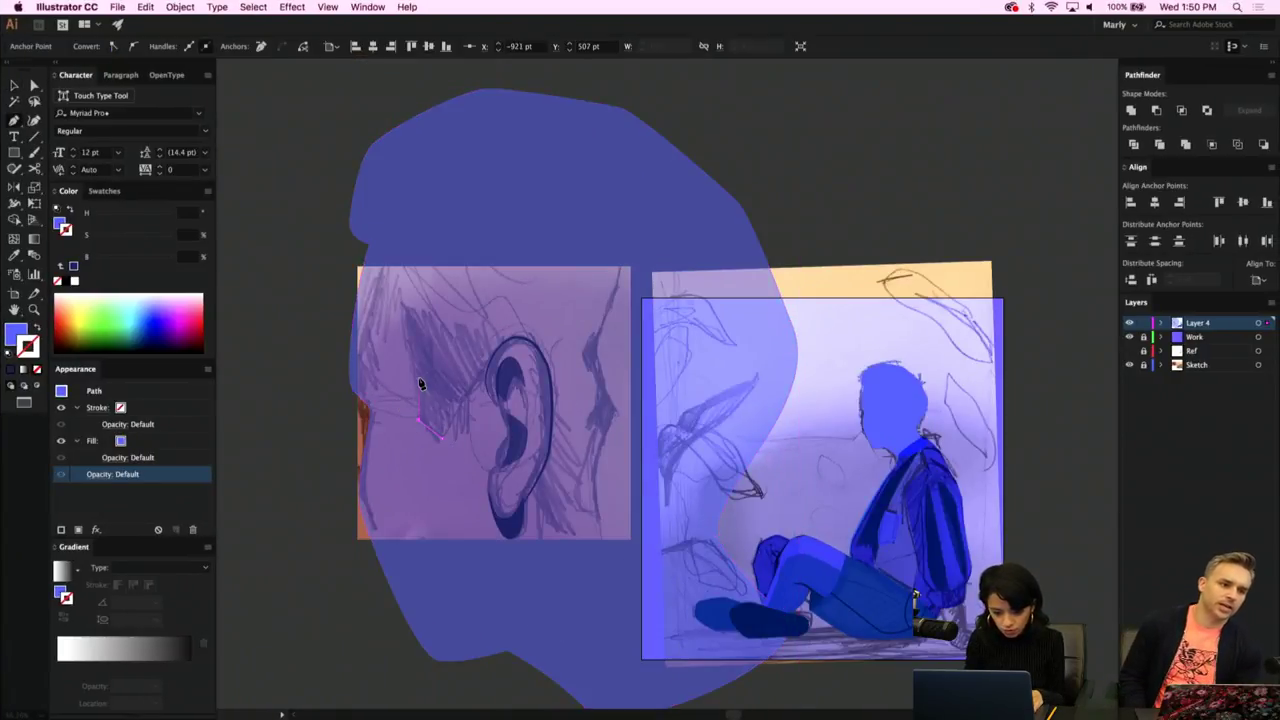
click(404, 315)
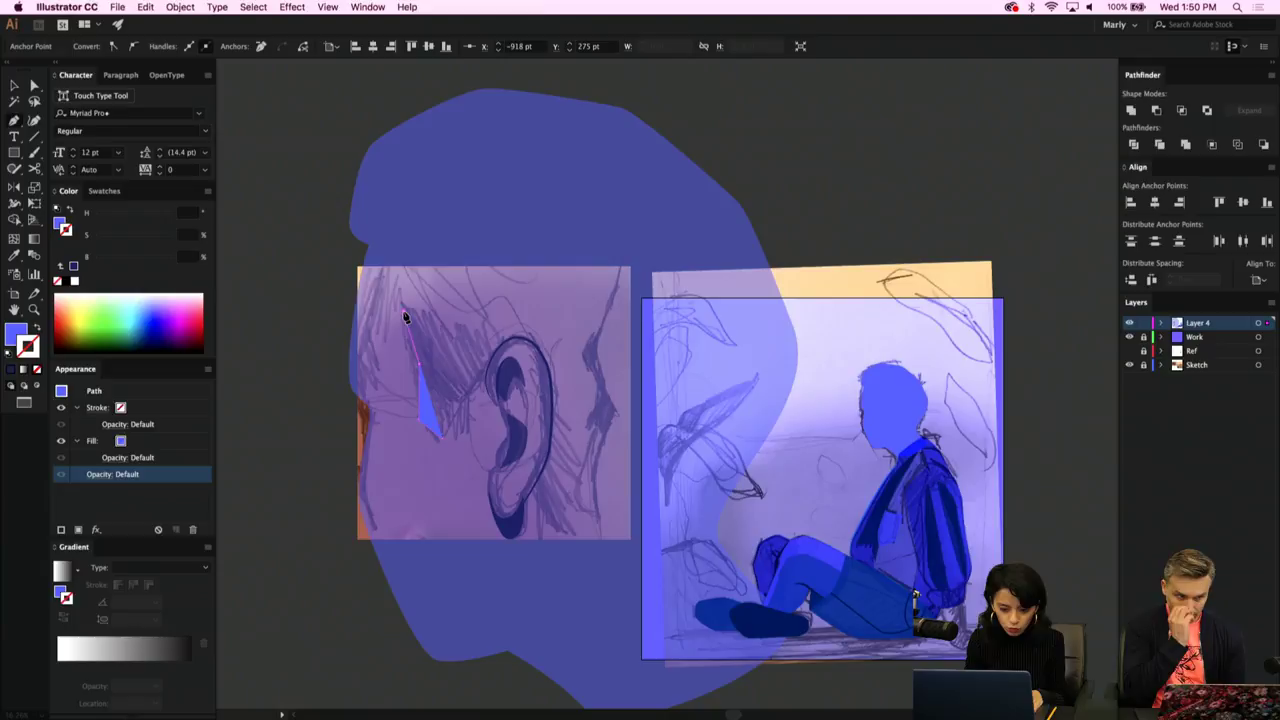
click(400, 257)
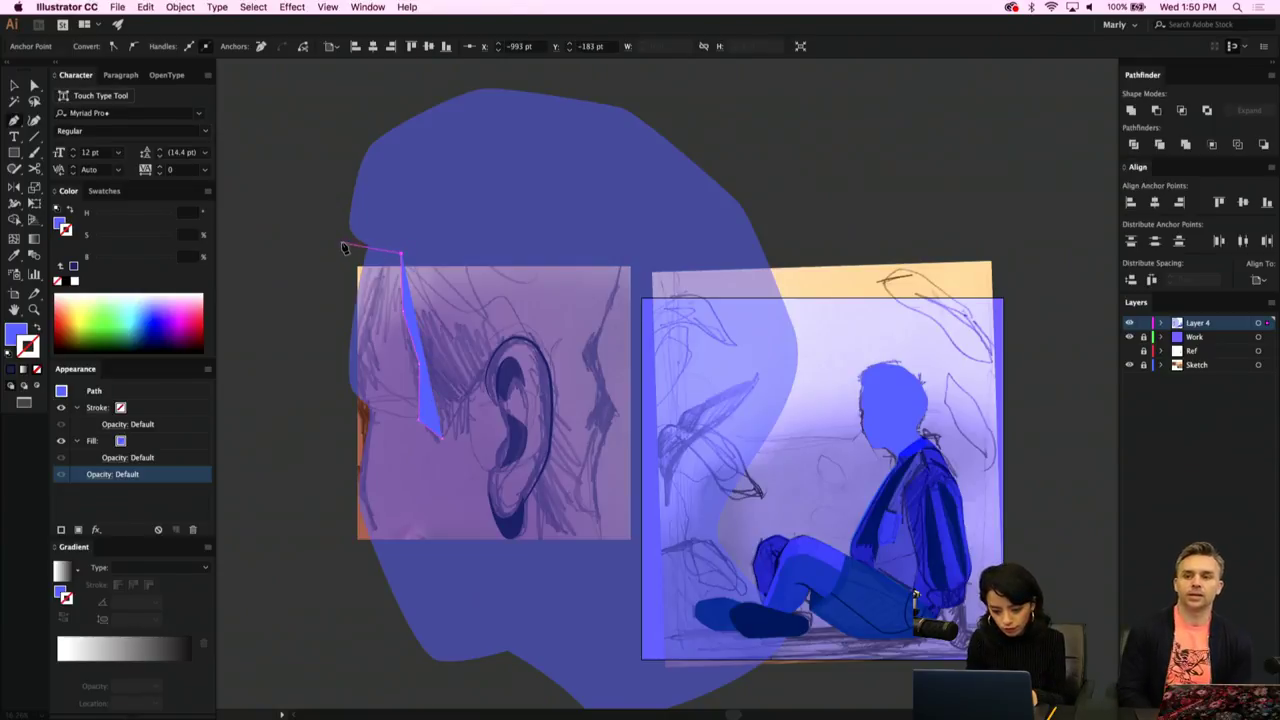
click(338, 241)
click(354, 106)
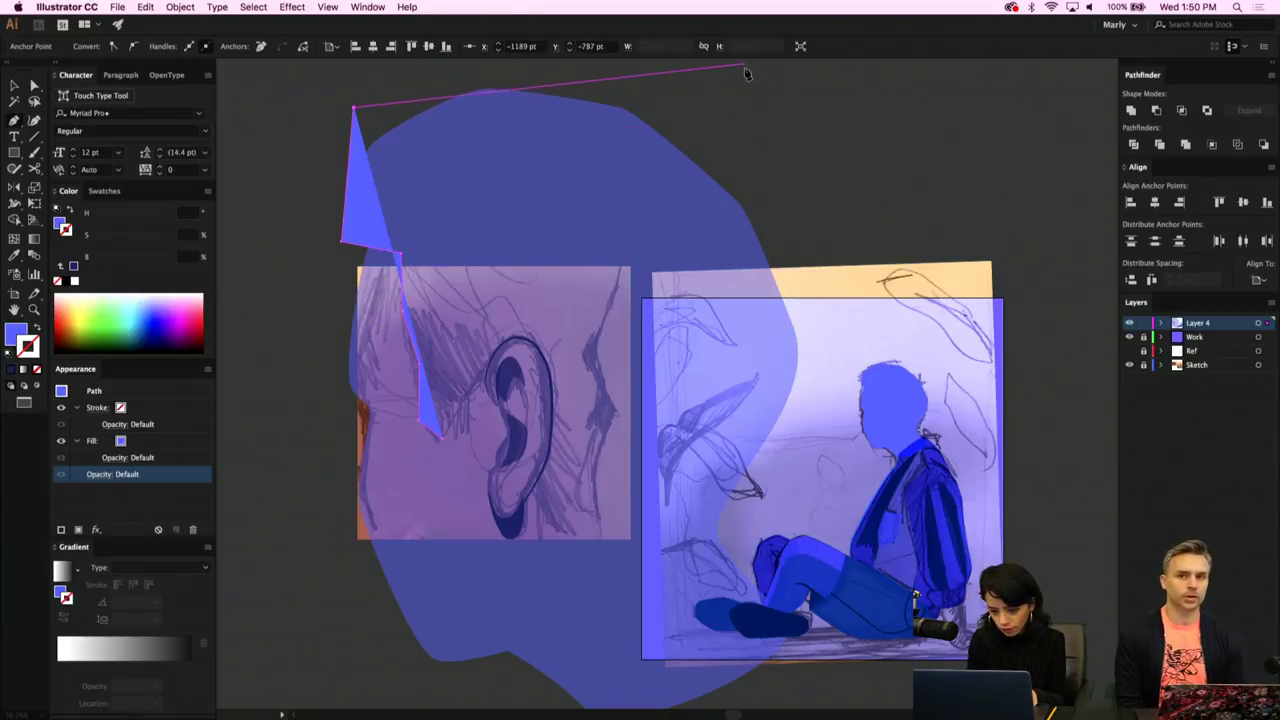
Close the hair path over the crown, behind the head and past the earlobe, and sample the figure's blue 100% Multiply appearance for it.
click(478, 77)
click(843, 106)
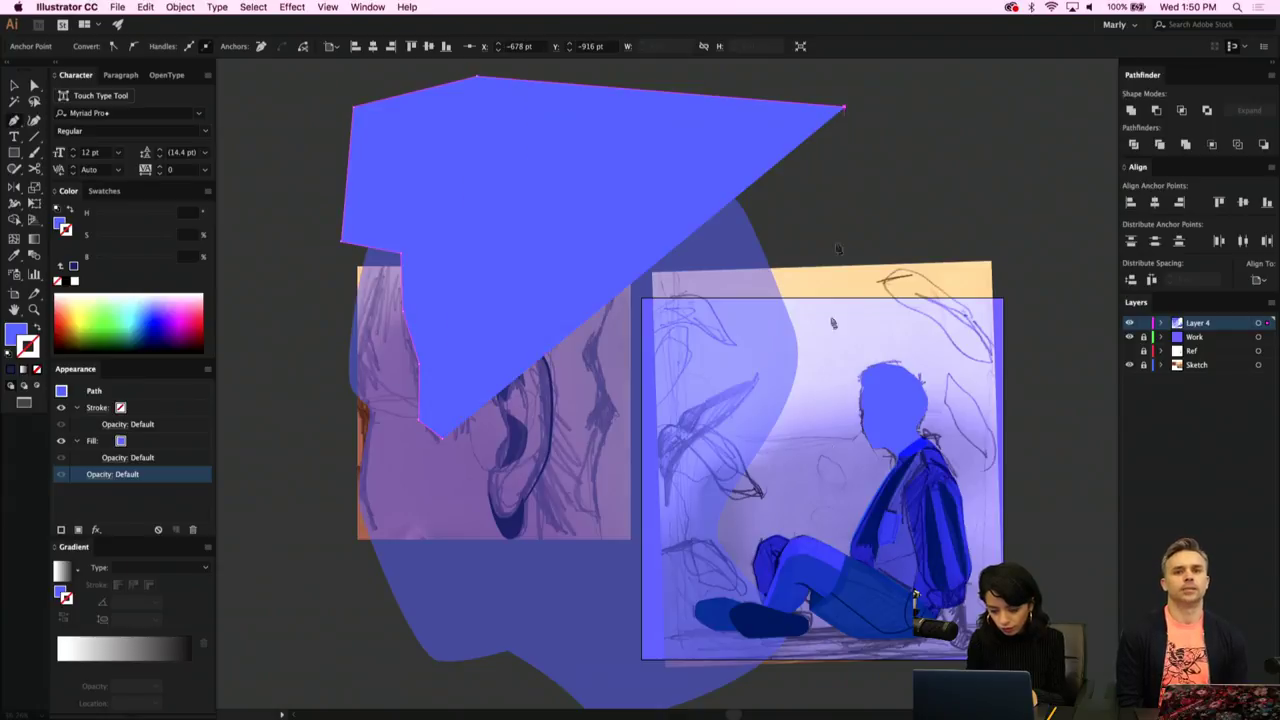
click(775, 522)
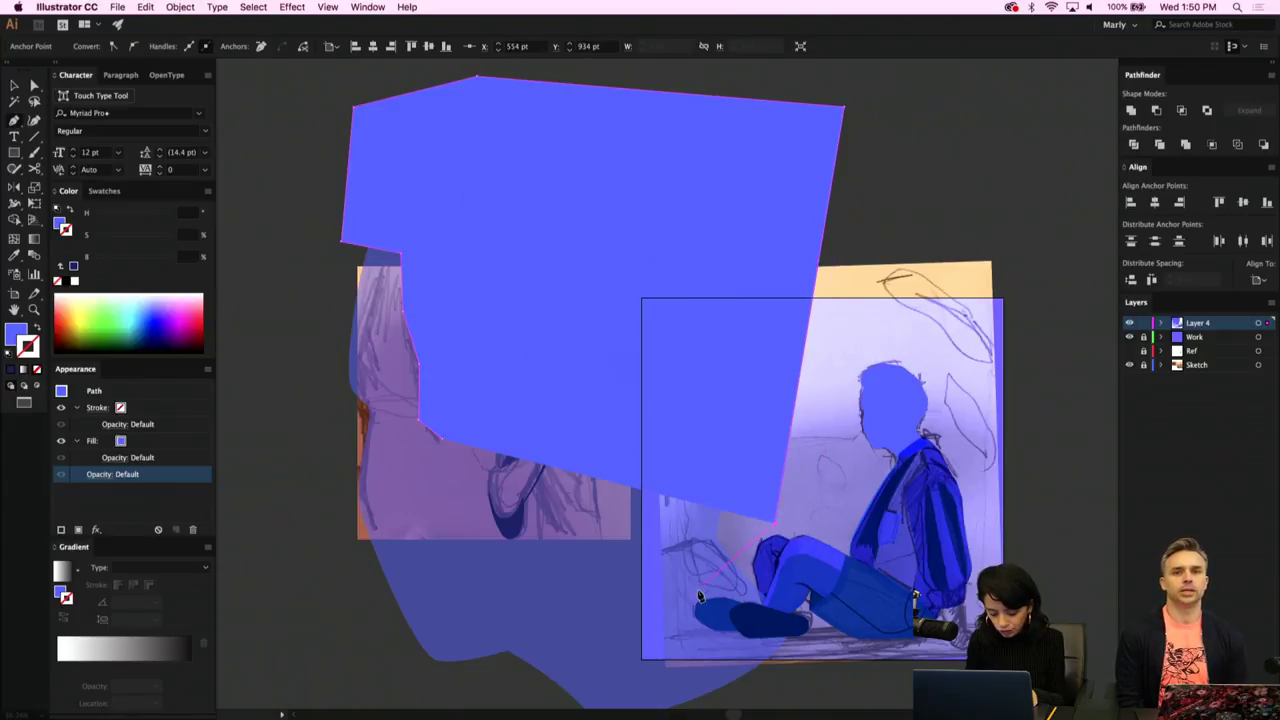
click(636, 594)
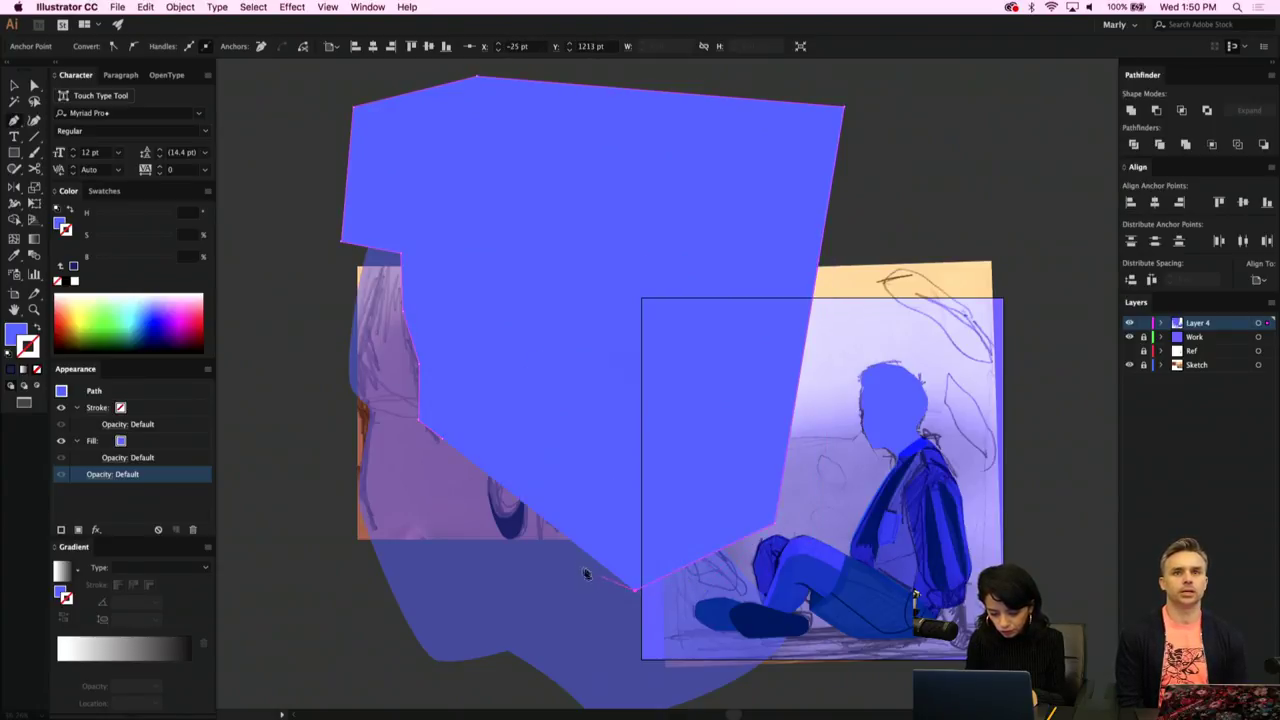
click(545, 531)
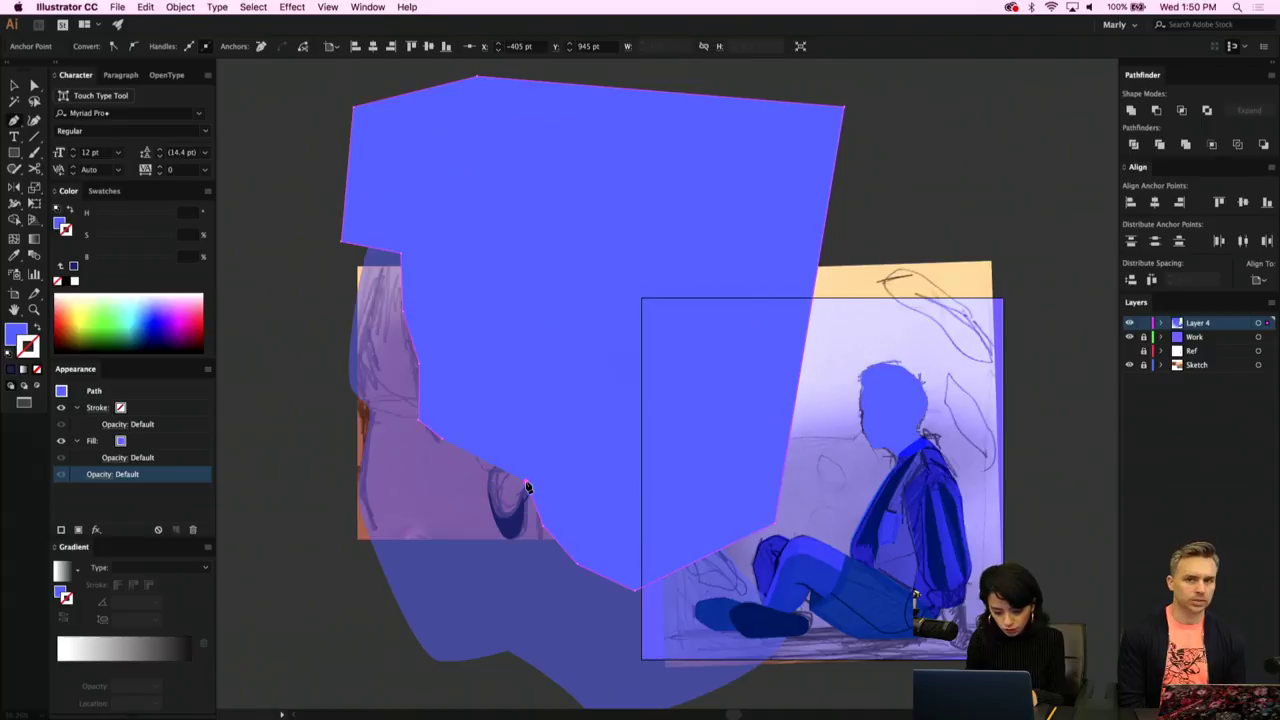
click(529, 488)
click(442, 439)
key(i)
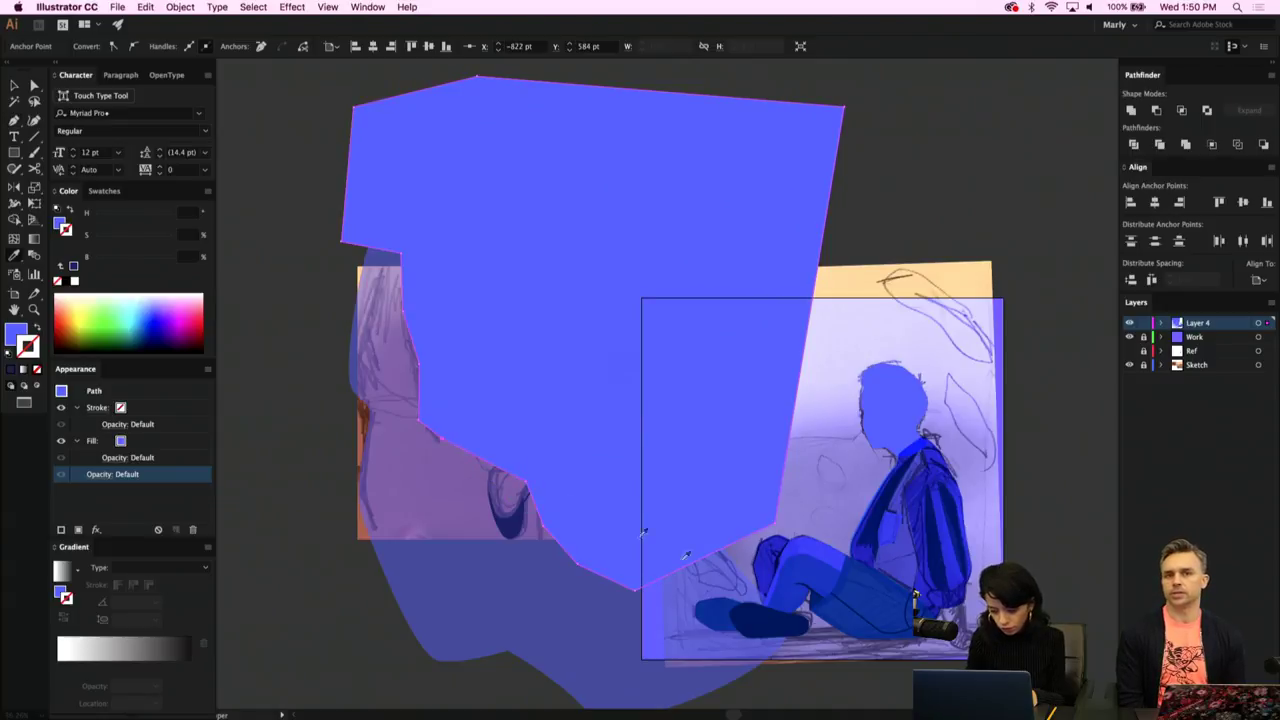
click(866, 557)
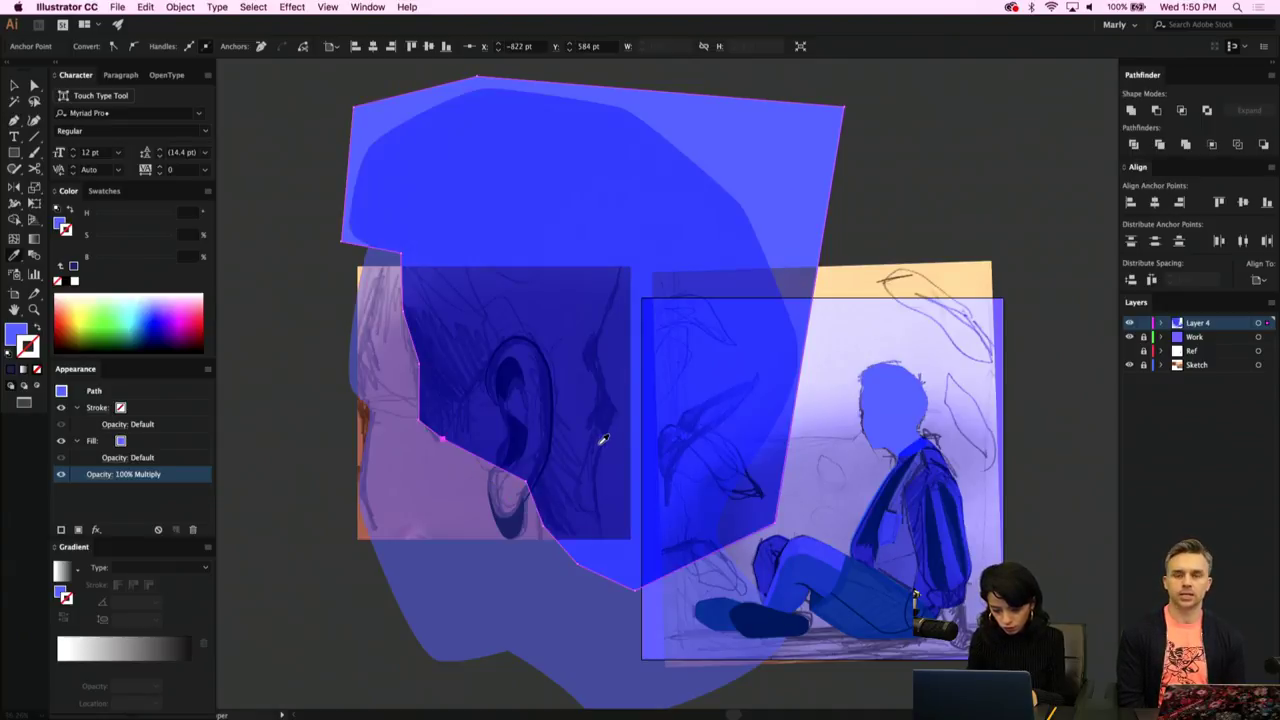
Curve the hair path along the temple hairline and adjust the sideburn's front lower corner to the sketch.
key(shift+c)
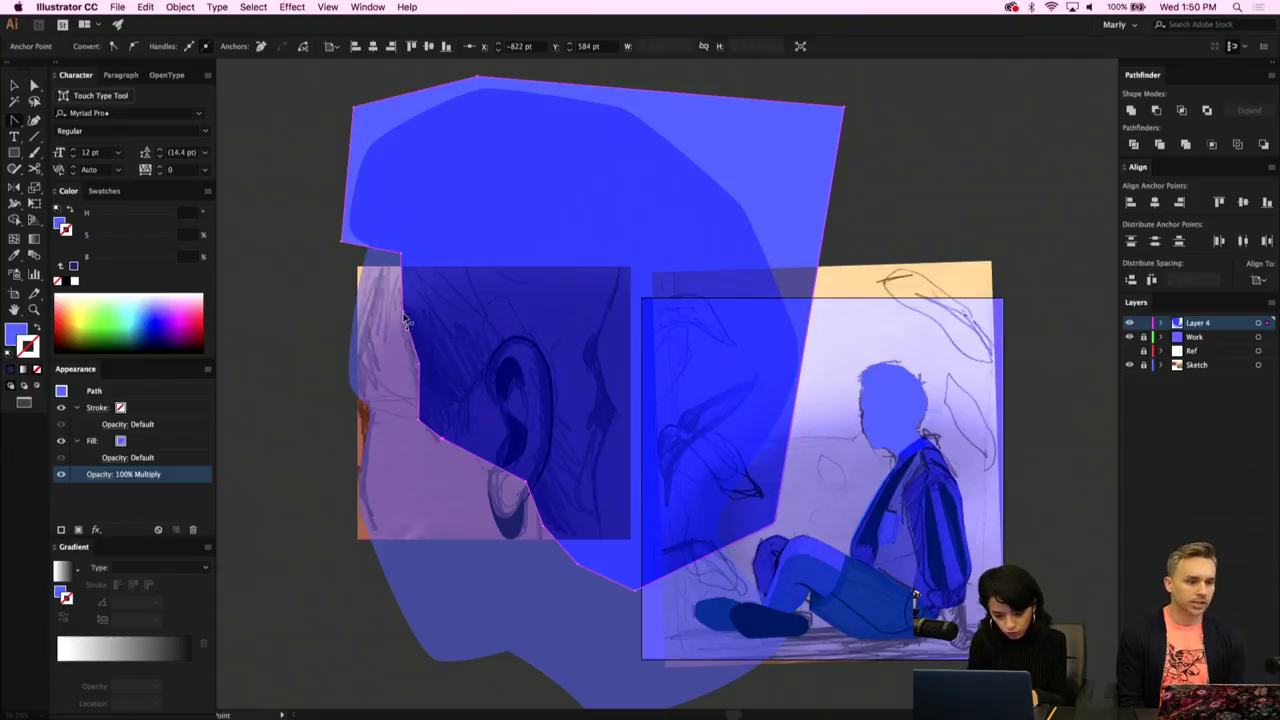
drag(404, 318, 419, 352)
key(a)
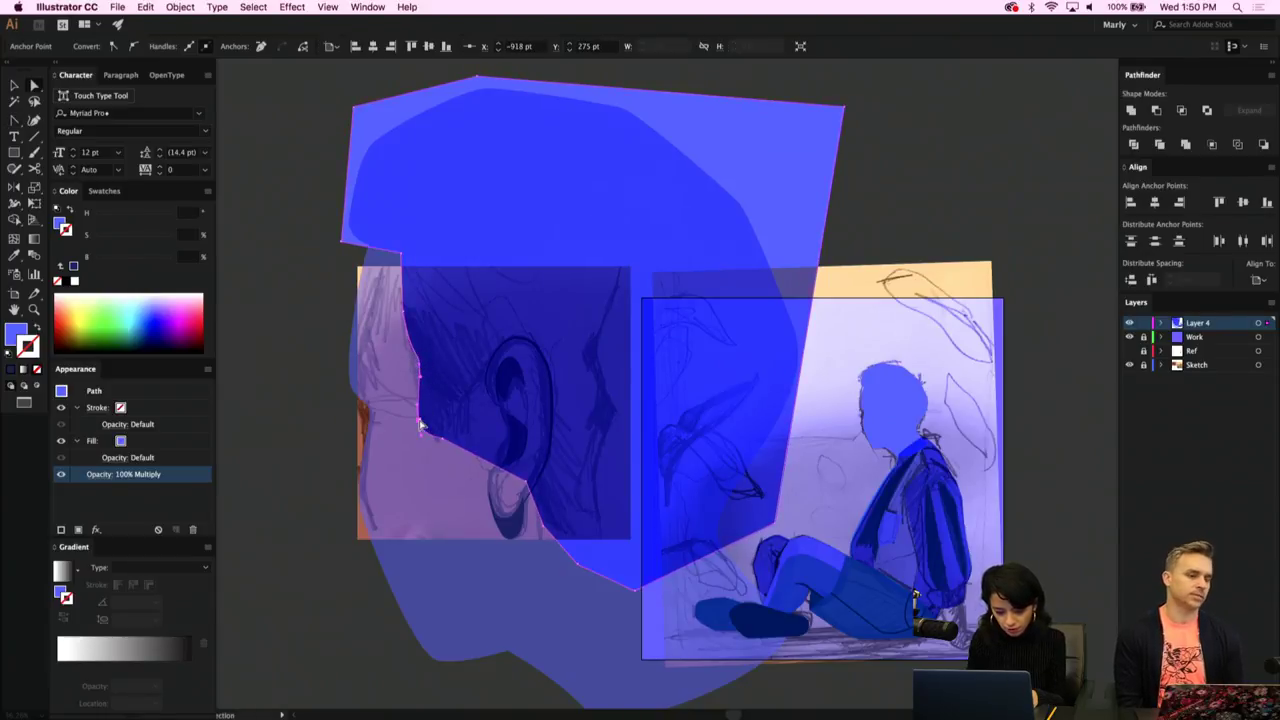
click(422, 425)
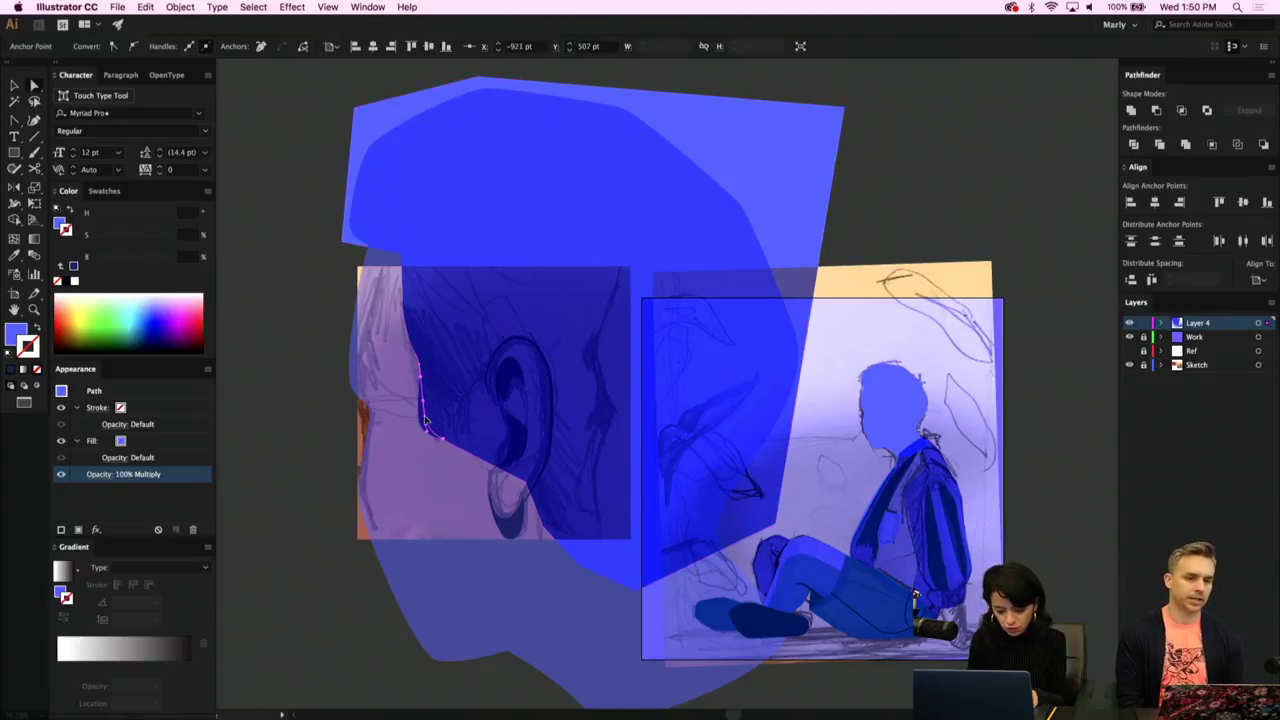
Add anchor points beneath the sideburn, pull the edge up to the ear's front, and curve the sideburn's rear edge.
click(459, 452)
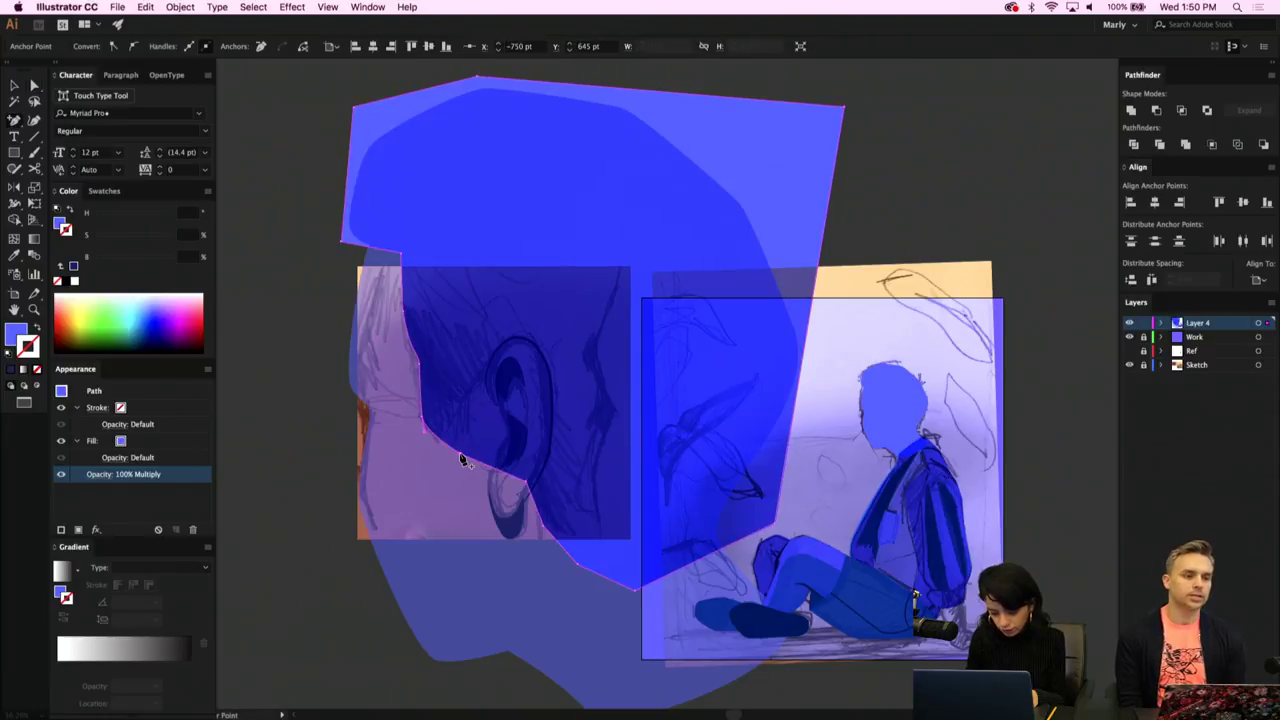
key(a)
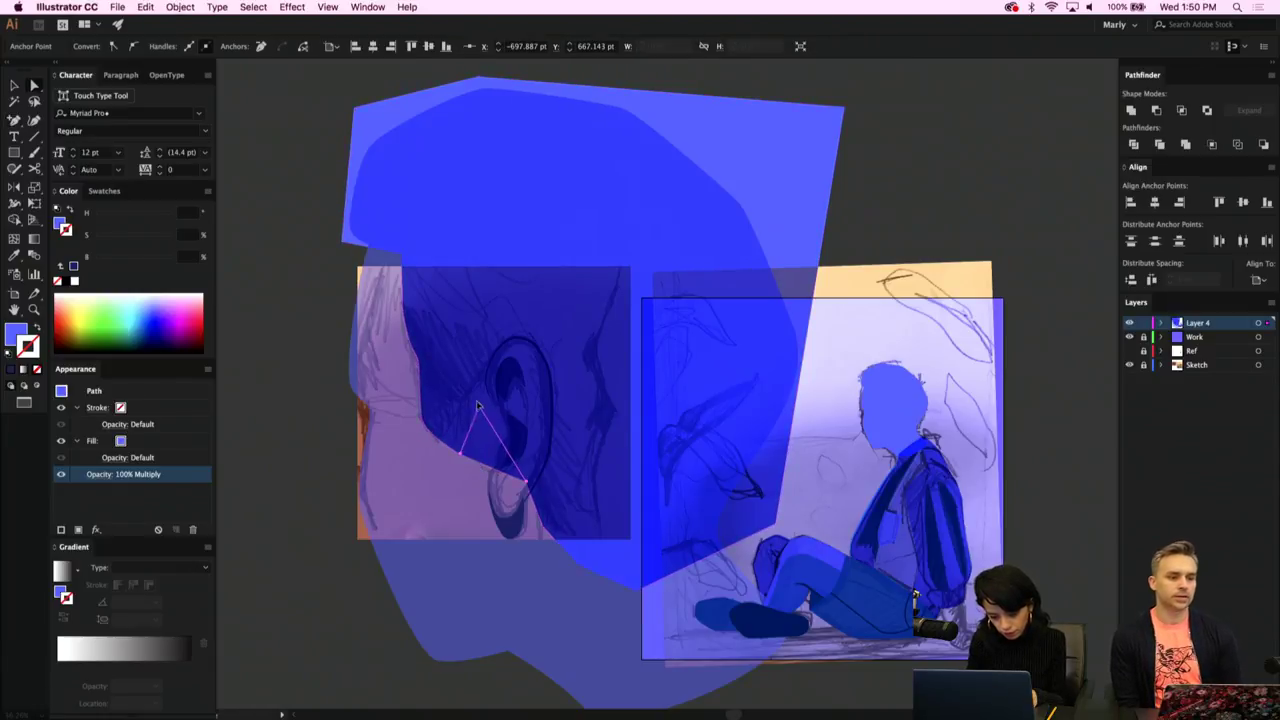
drag(474, 463, 468, 396)
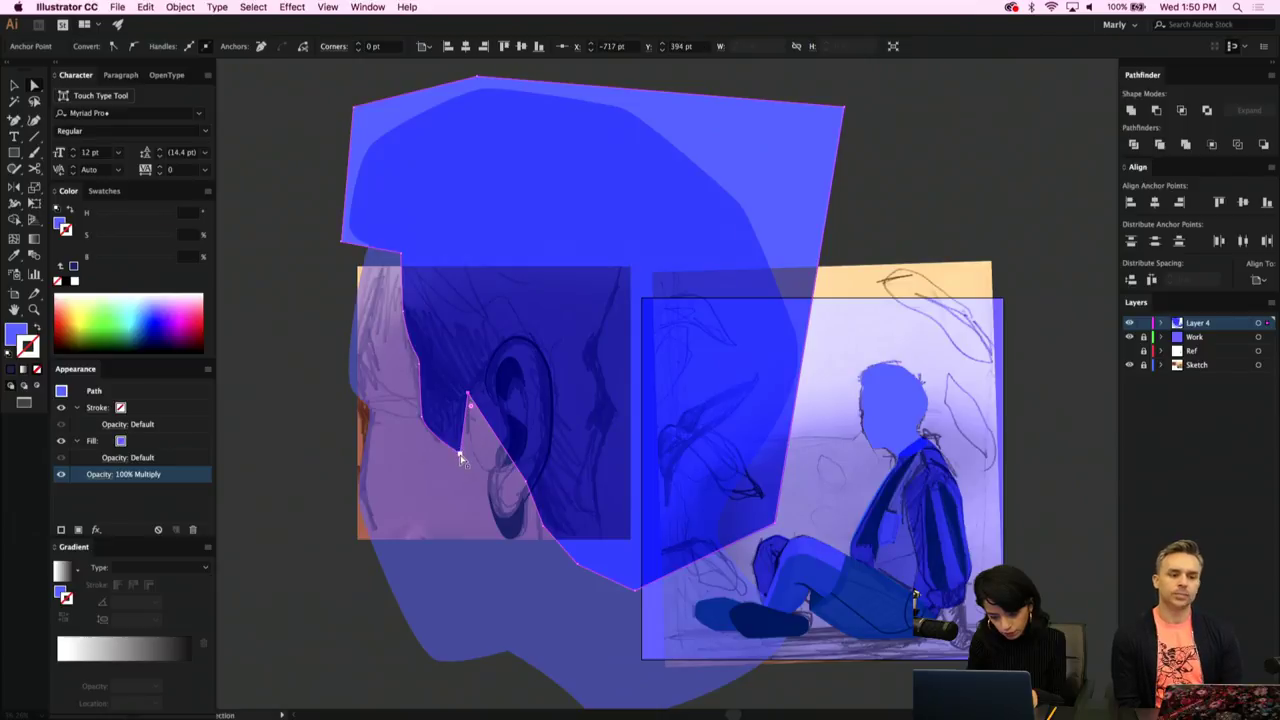
click(466, 447)
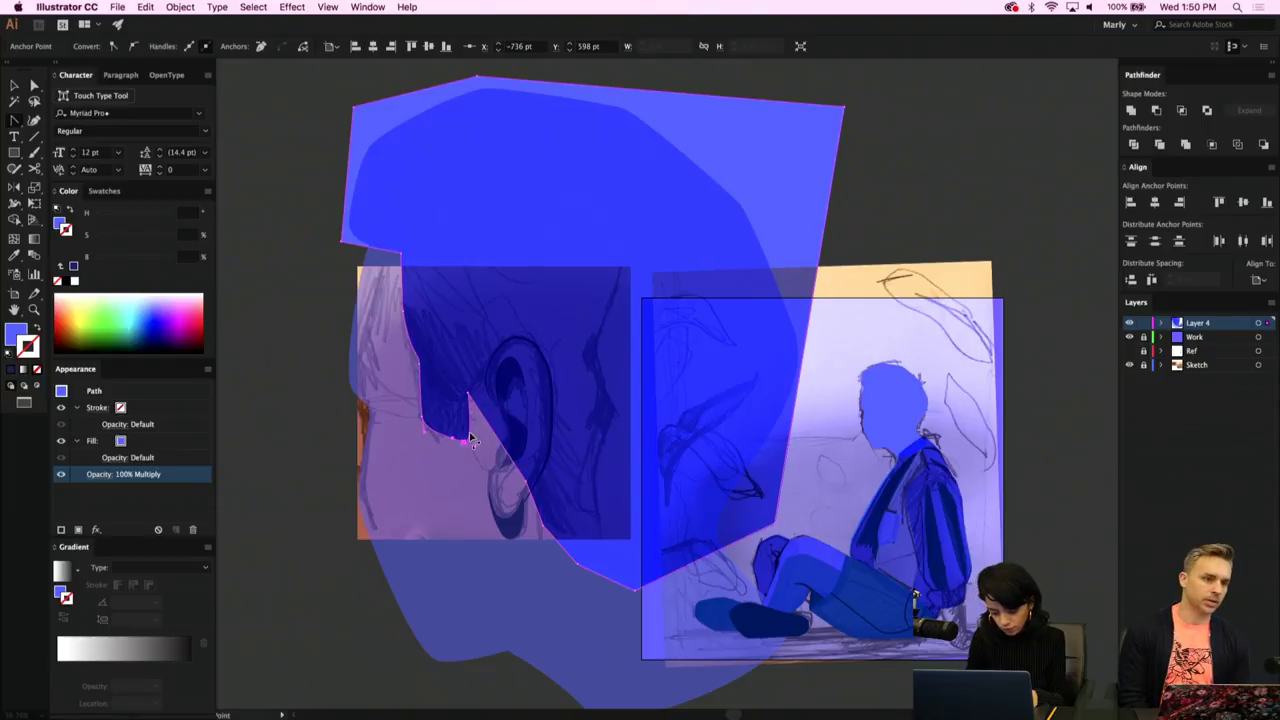
key(a)
drag(527, 486, 490, 370)
scroll(490, 370, up, 2)
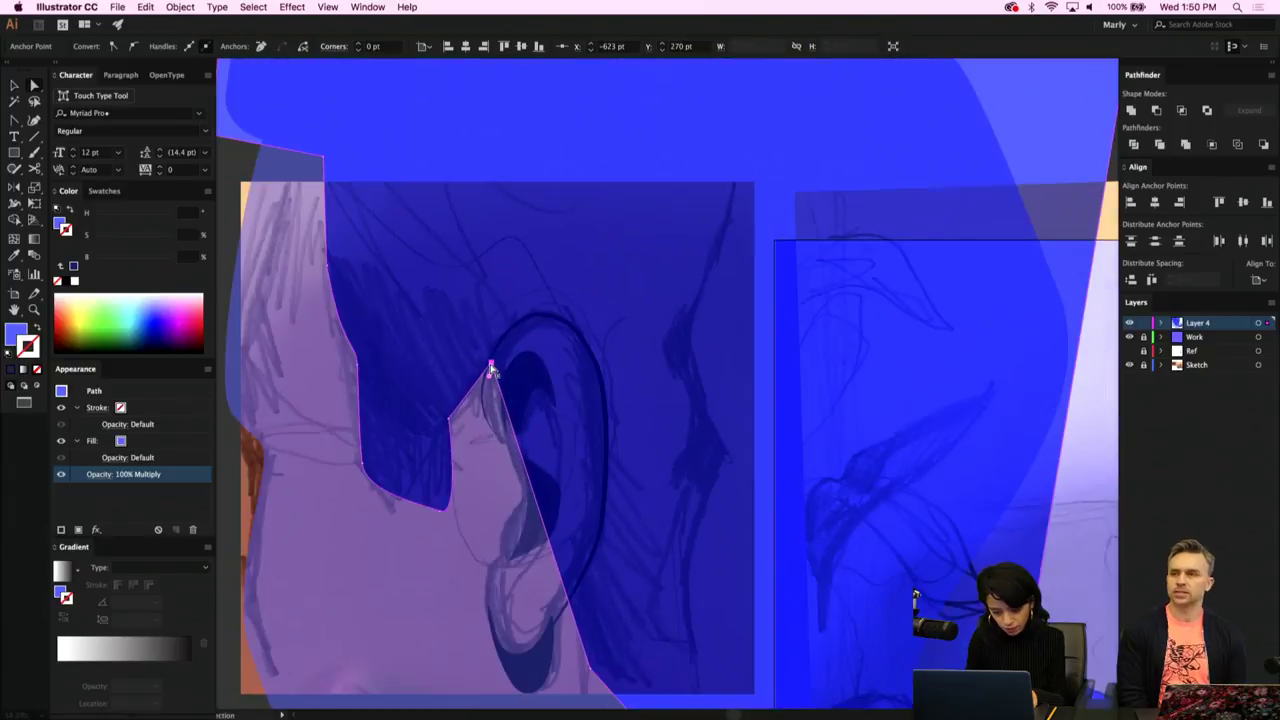
mouse_move(448, 423)
mouse_down()
mouse_move(457, 415)
mouse_move(447, 435)
mouse_up()
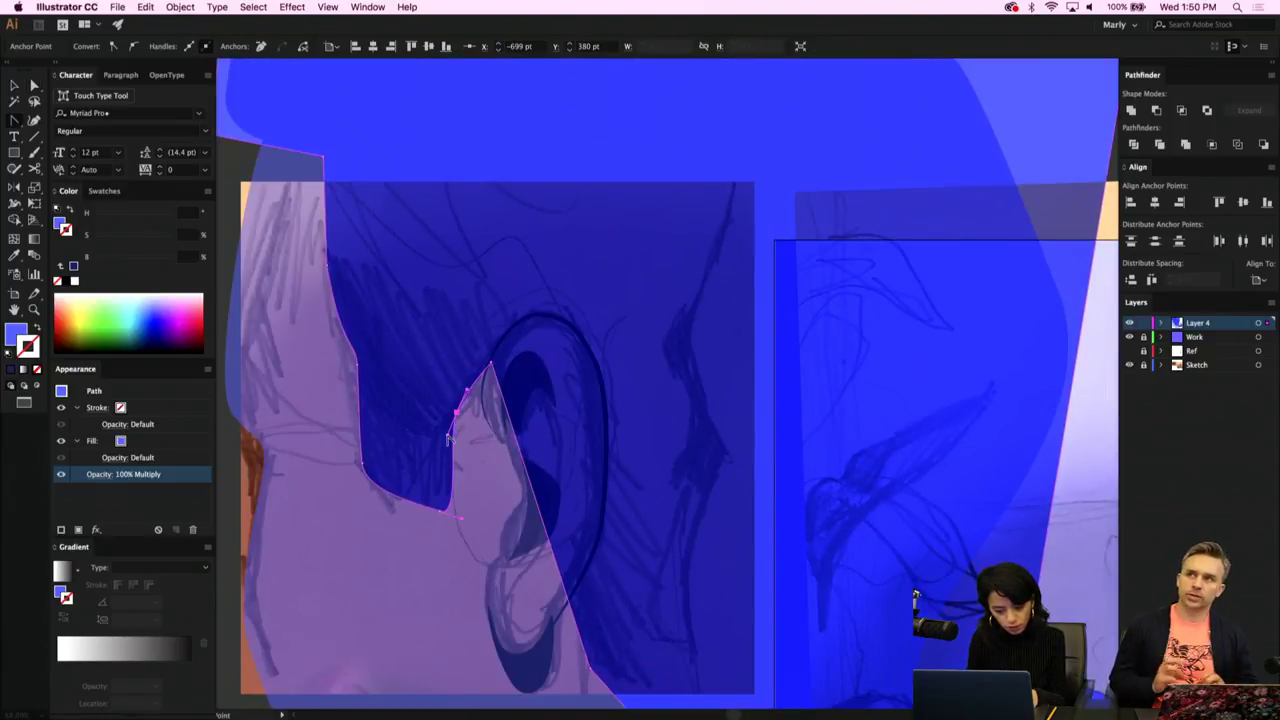
key(a)
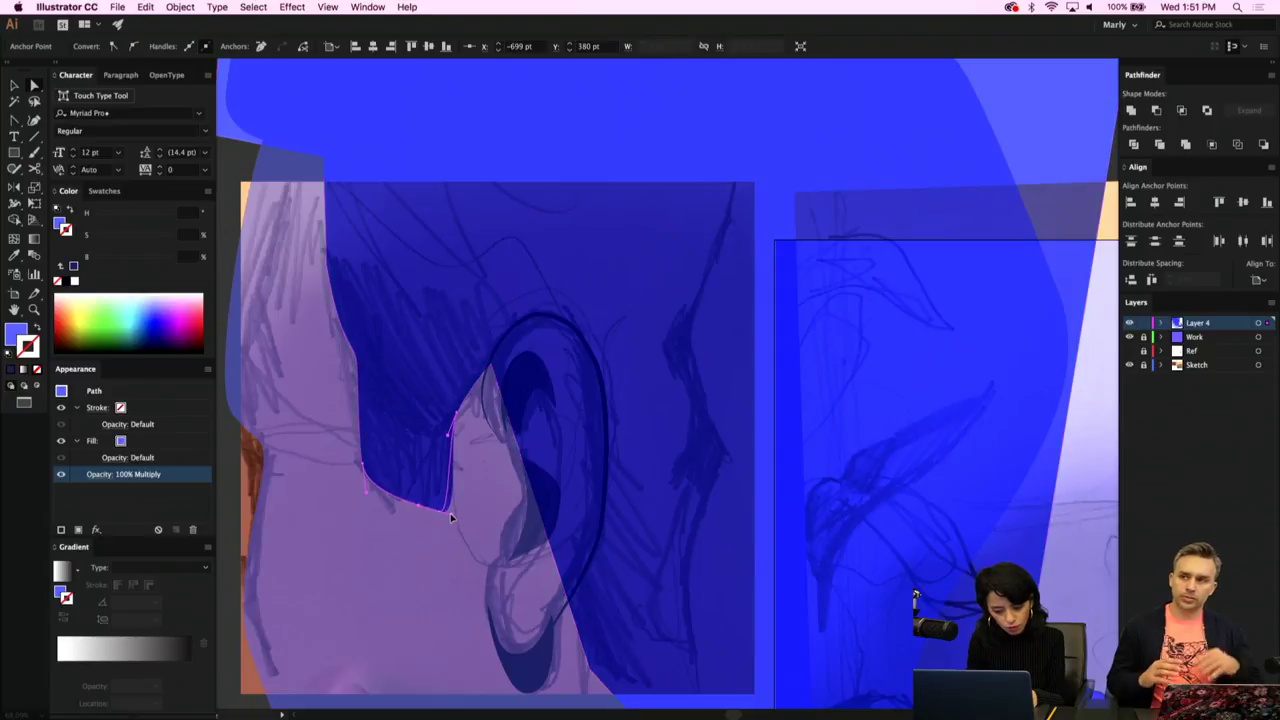
Add an anchor point on the edge crossing the ear and curve the hair outline over the top of the ear.
scroll(456, 520, down, 3)
scroll(456, 520, right, 3)
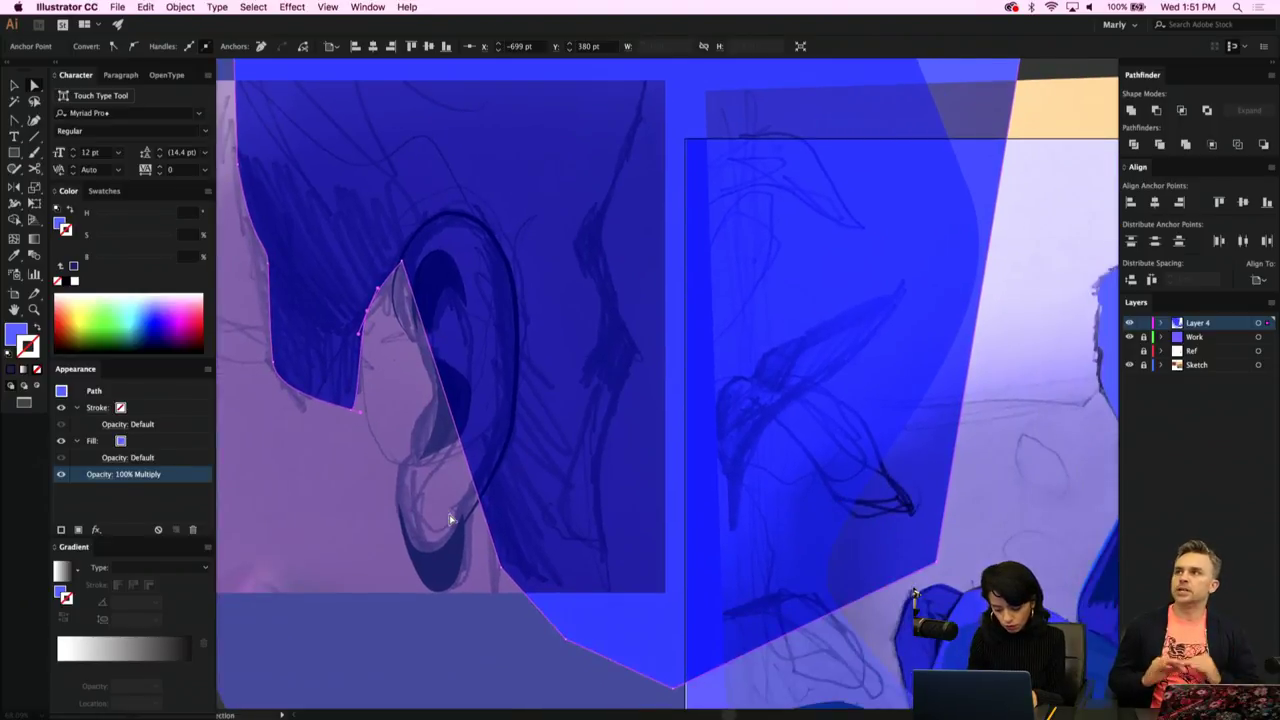
key(p)
click(459, 436)
key(a)
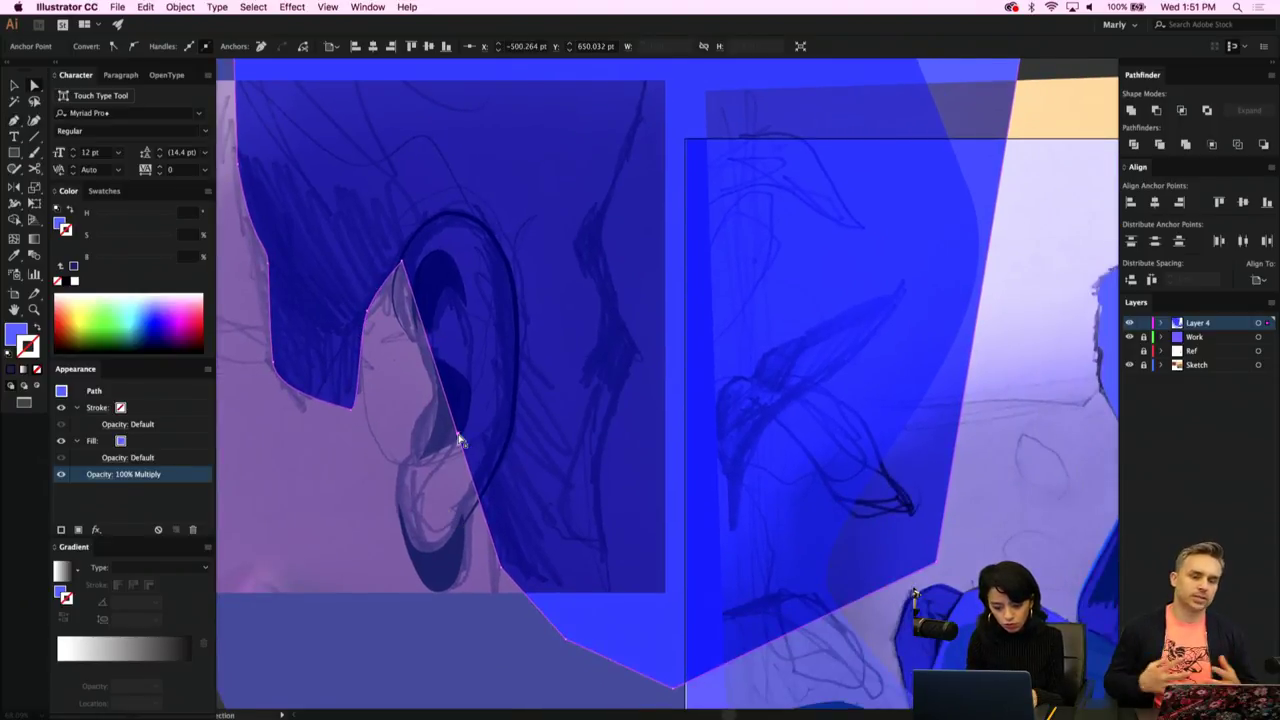
drag(460, 440, 431, 189)
key(a)
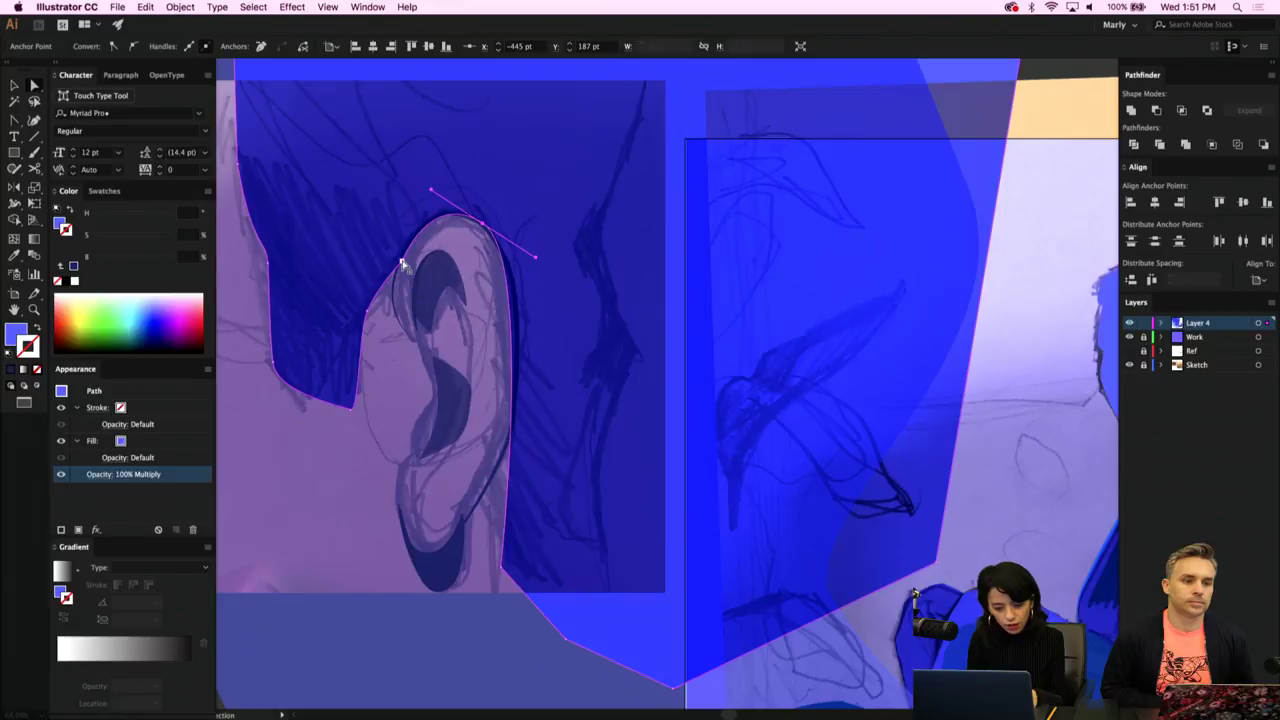
click(399, 259)
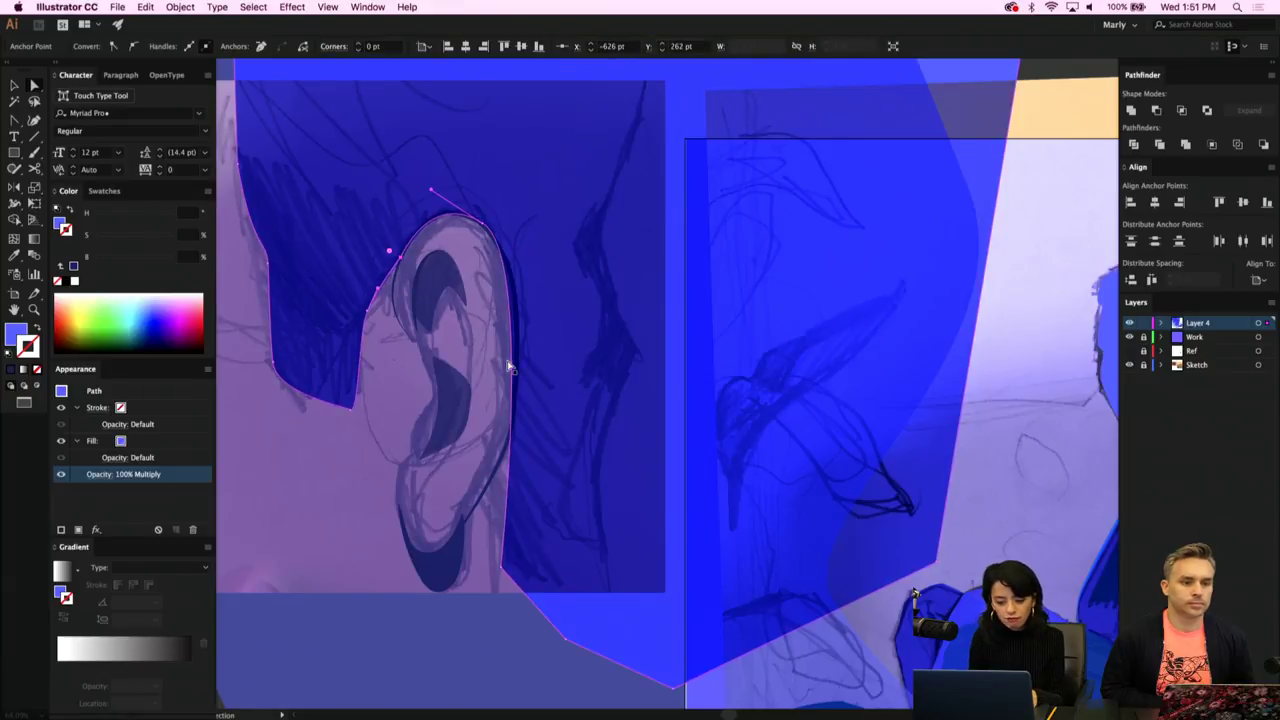
Add two anchor points behind the ear and fit the hair edge to the ear's back outline down to the earlobe.
key(shift+c)
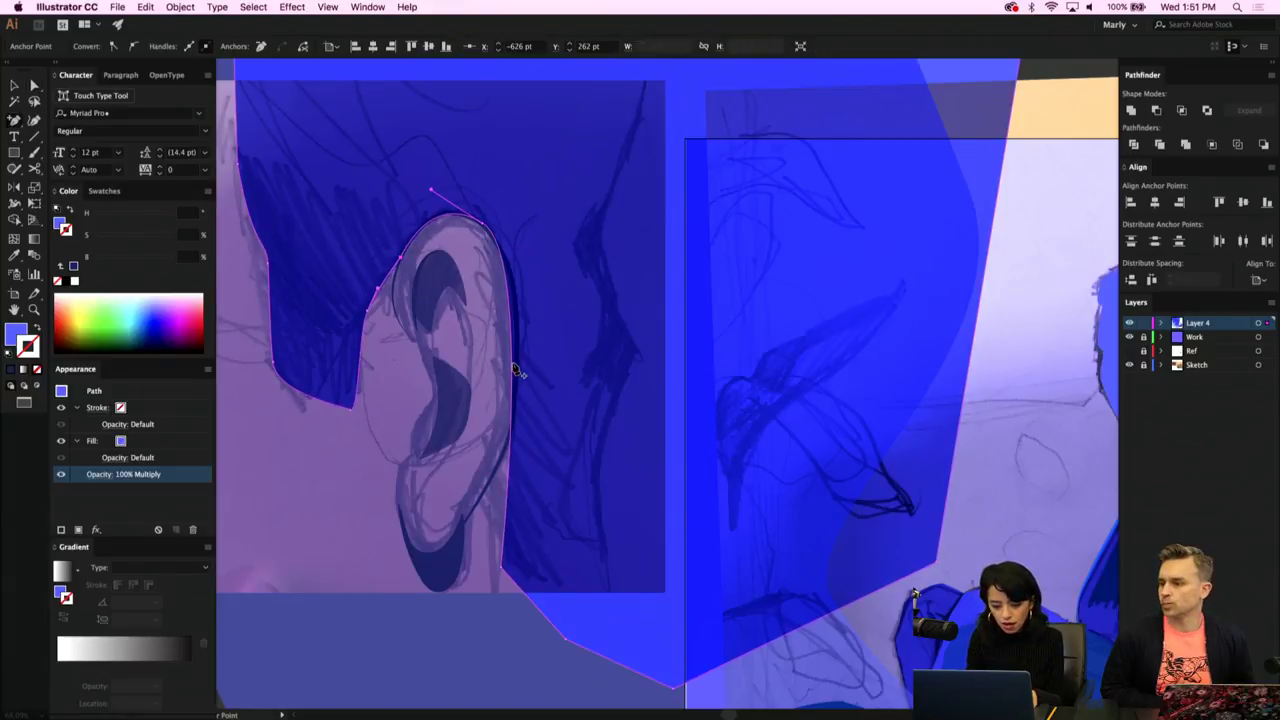
click(512, 368)
key(a)
drag(511, 366, 517, 358)
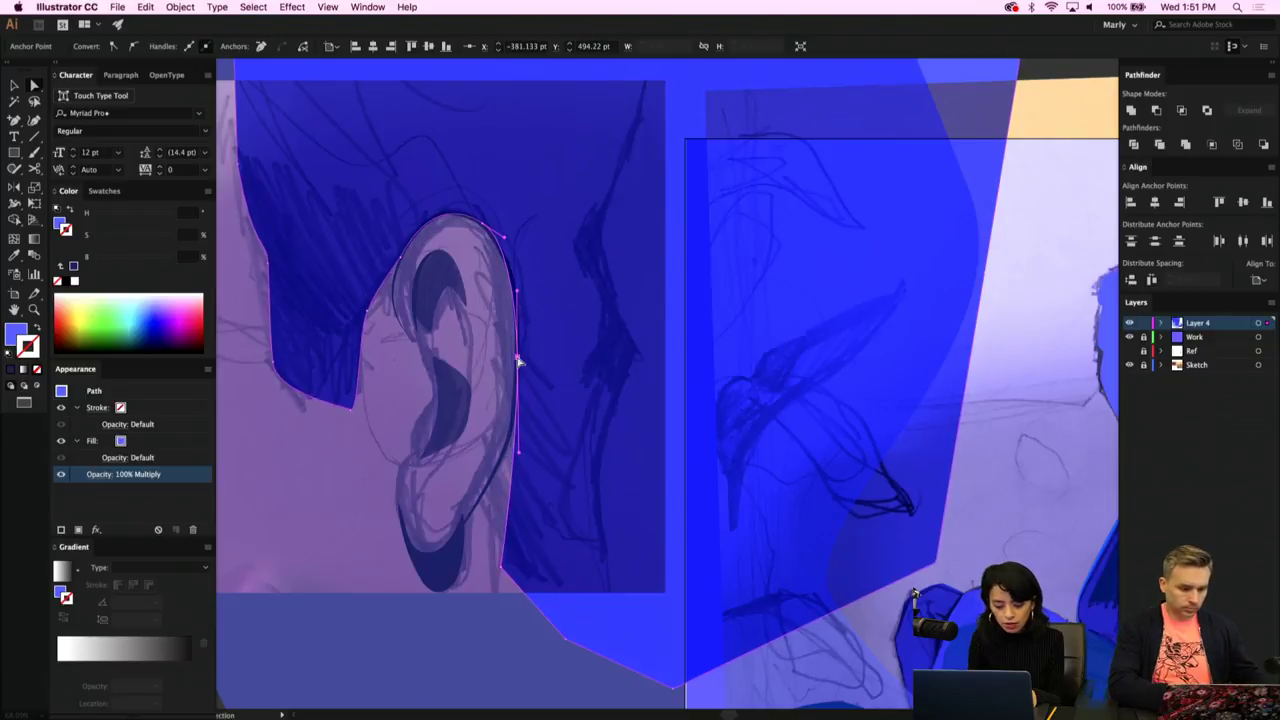
drag(519, 295, 525, 295)
key(p)
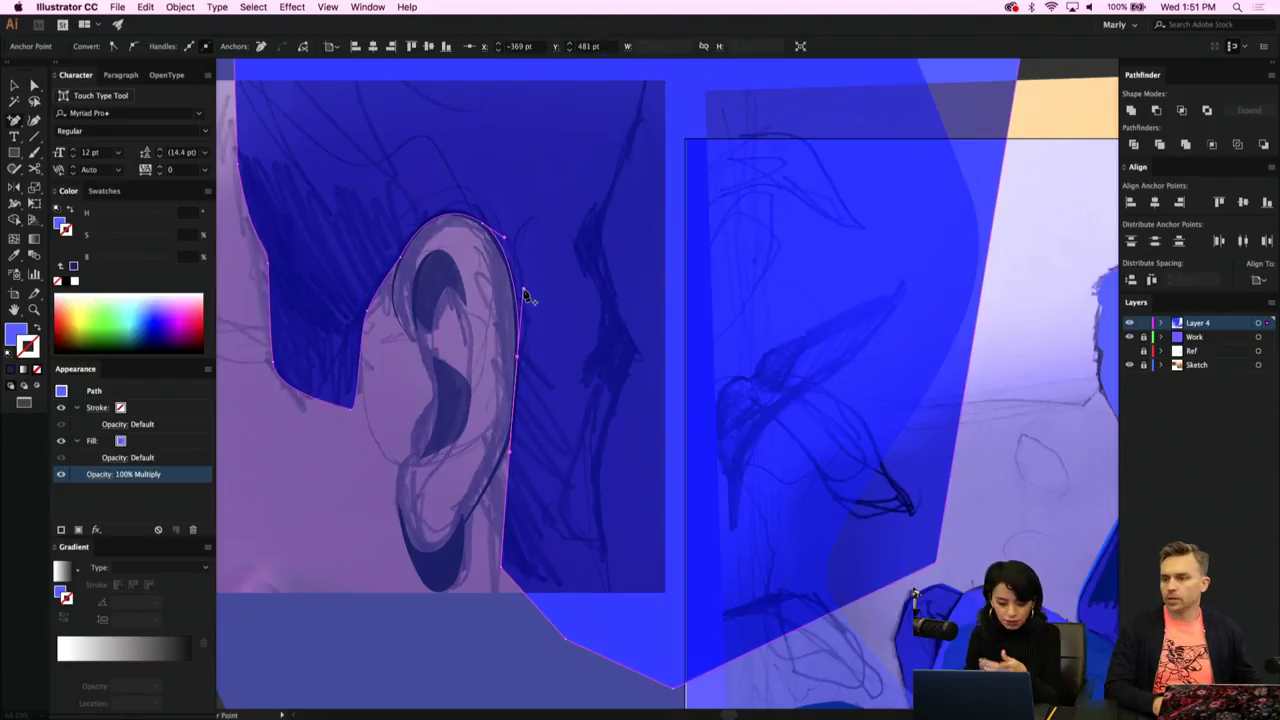
click(507, 492)
key(a)
drag(507, 495, 520, 427)
Delete the extra anchor point at the nape and curve the hair shape's lowest anchor into a rounded edge.
scroll(520, 427, down, 5)
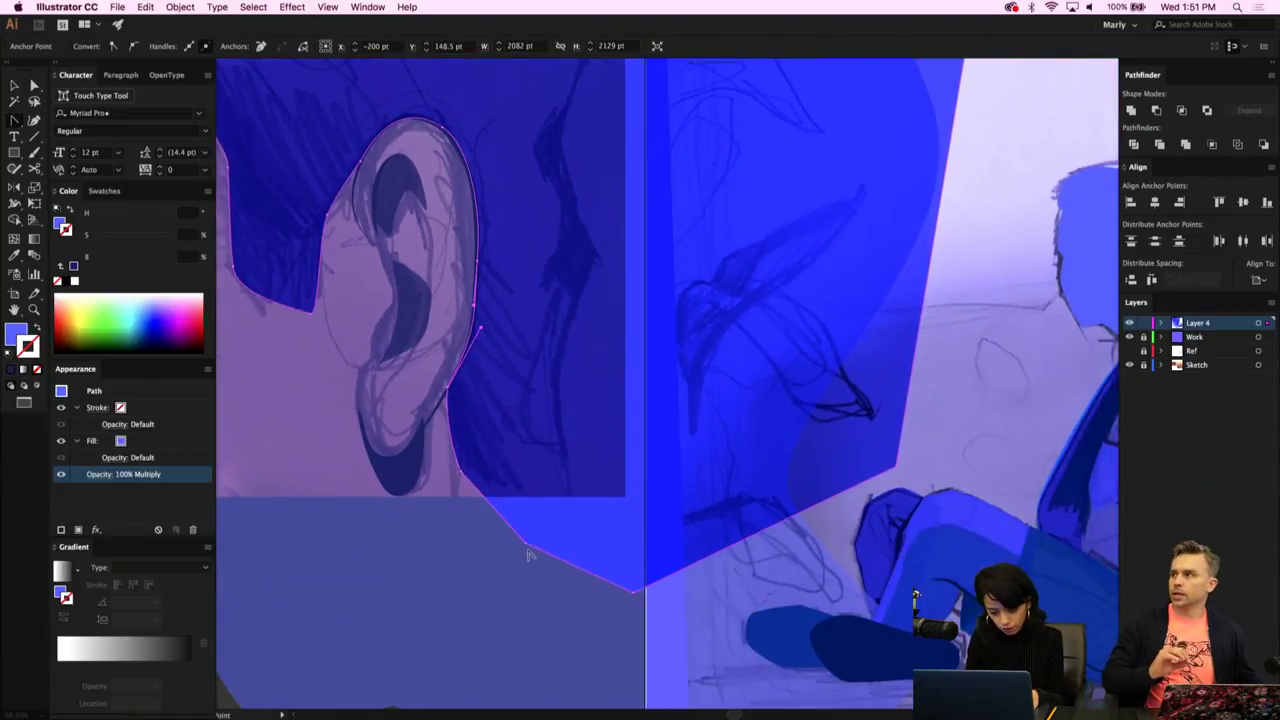
mouse_move(526, 544)
mouse_down()
mouse_move(550, 560)
mouse_move(518, 545)
mouse_up()
key(minus)
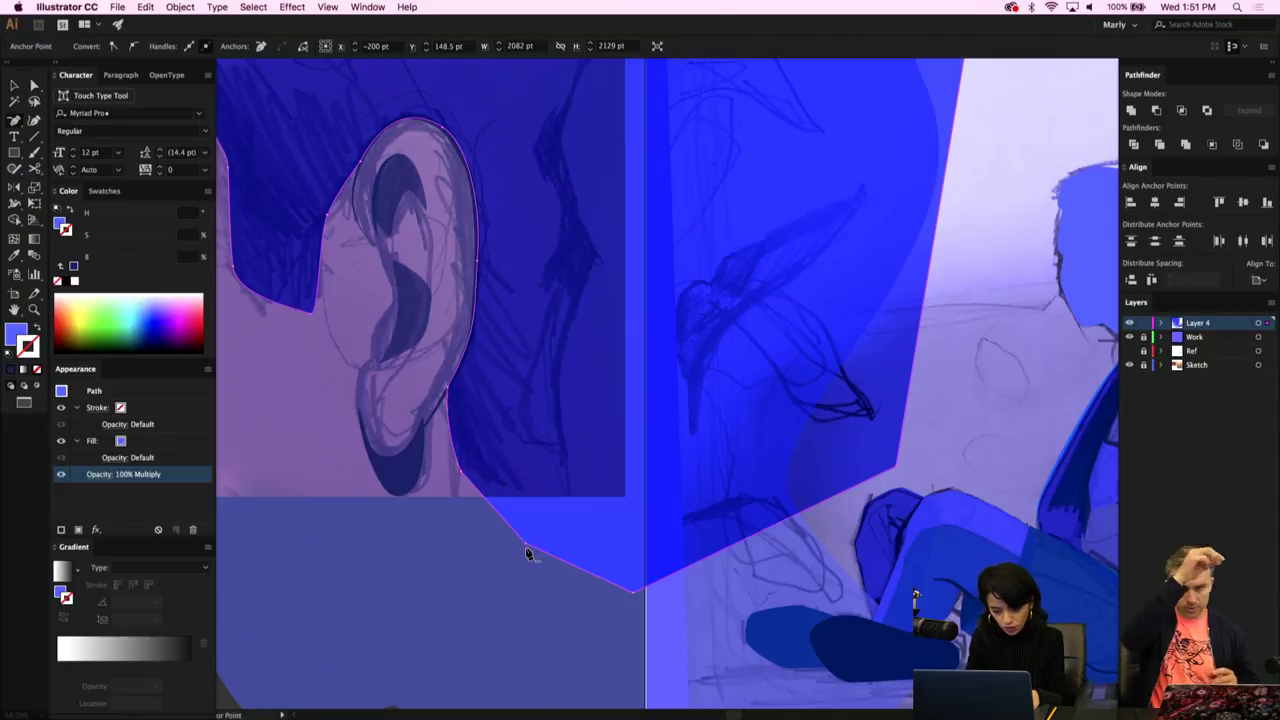
click(526, 545)
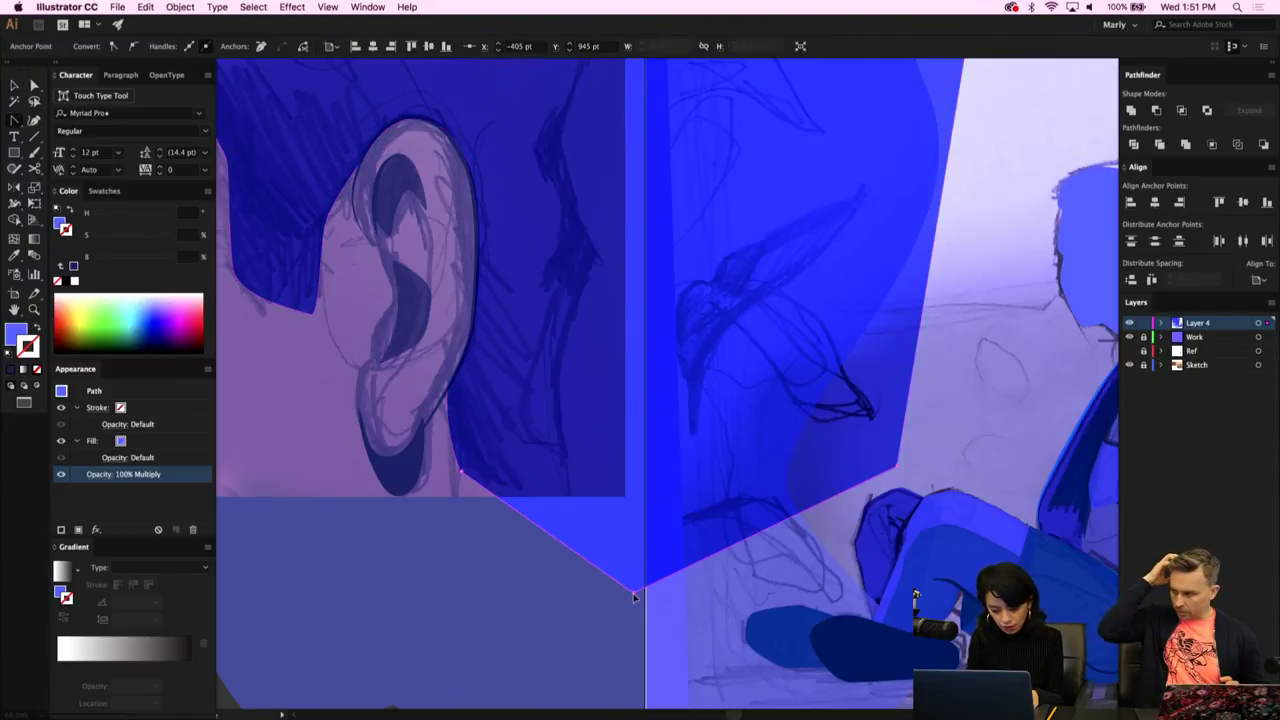
drag(633, 594, 582, 565)
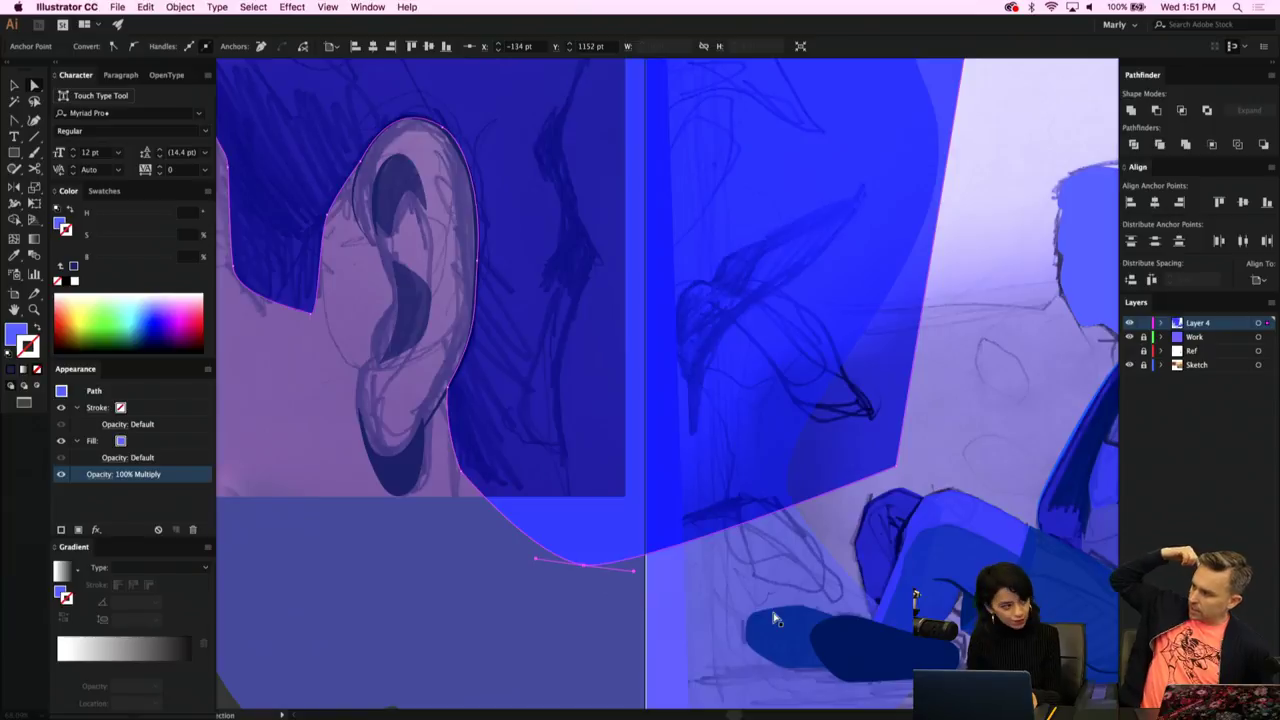
Select the hair shape together with the head shape and split them where they overlap with Pathfinder Divide.
key(super+0)
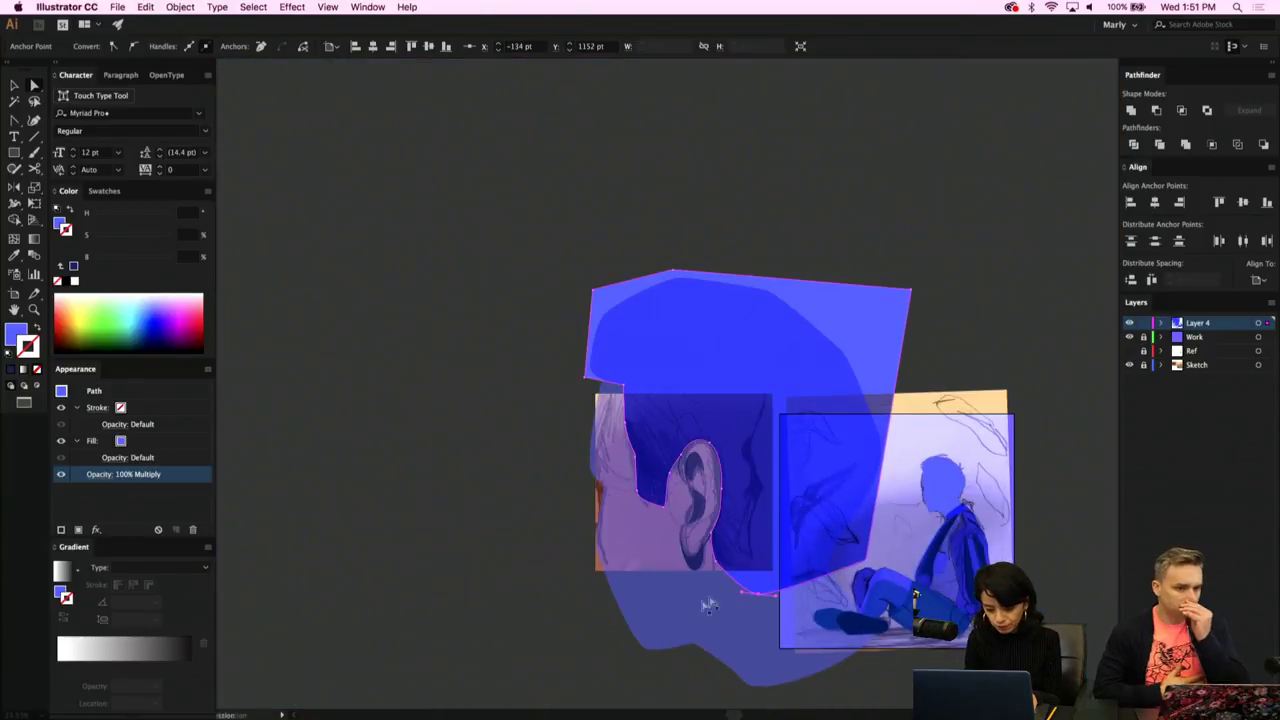
key(v)
shift+click(653, 637)
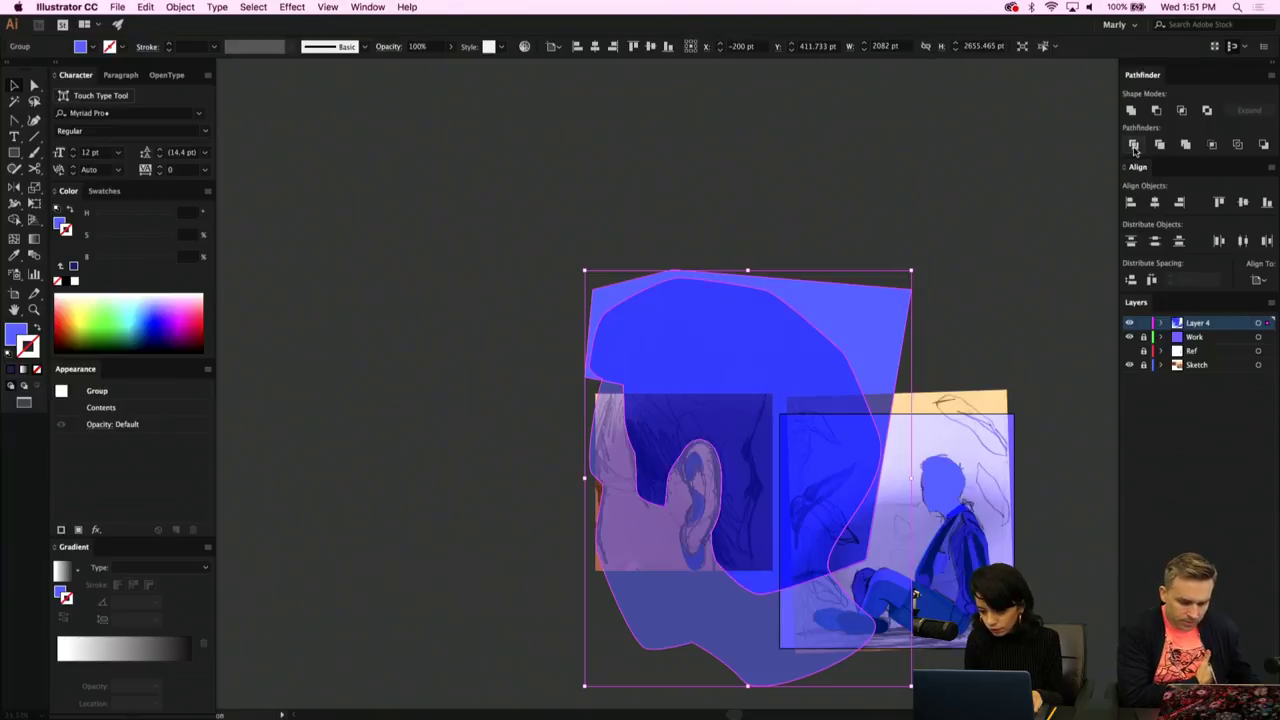
Divide the overlapping hair and head shapes, and duplicate the hair piece that is cut to the head's outline.
click(1133, 145)
click(1008, 307)
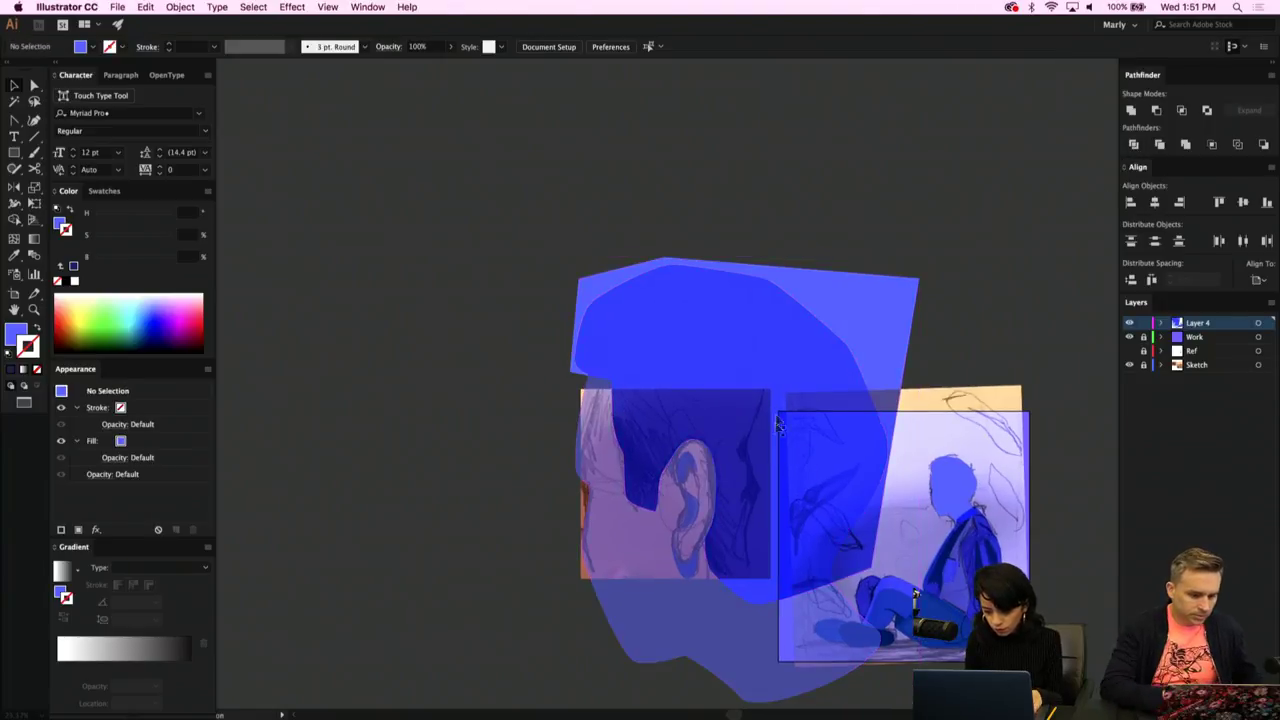
key(a)
click(757, 487)
key(v)
key(super+d)
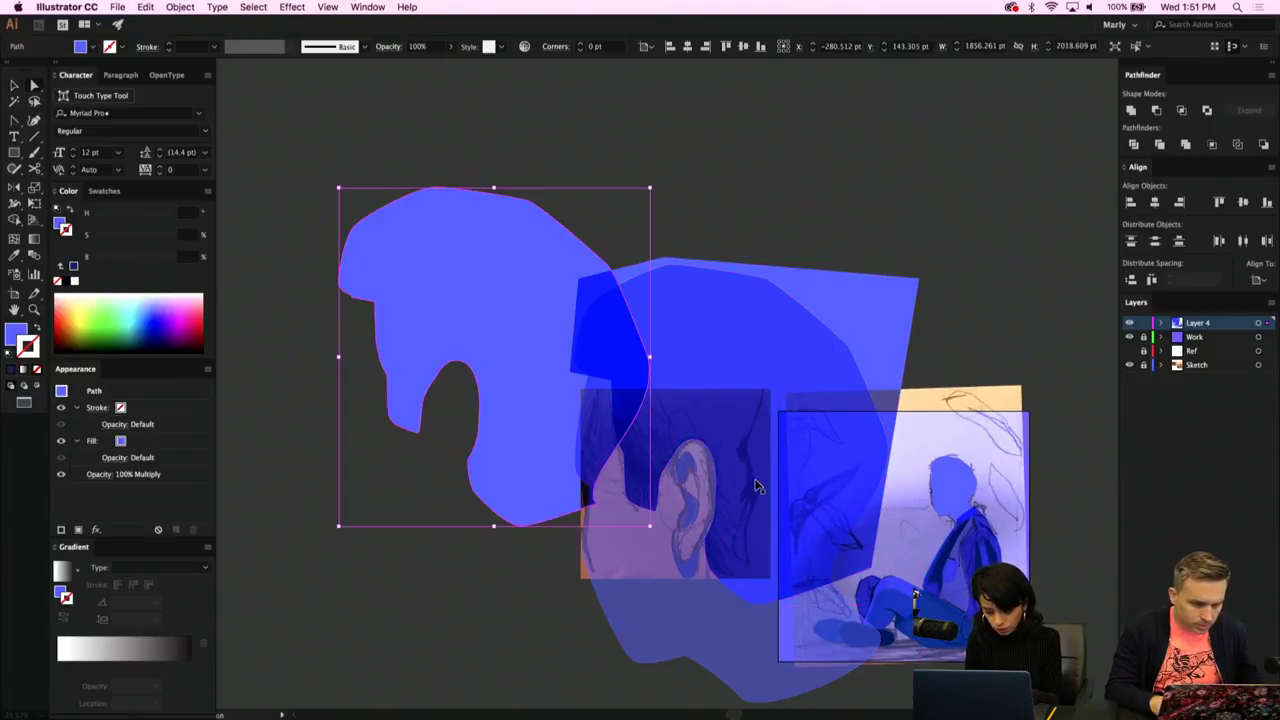
Undo the duplicated hair piece and the Pathfinder division to restore the original hair and head shapes.
key(super+z)
key(super+z)
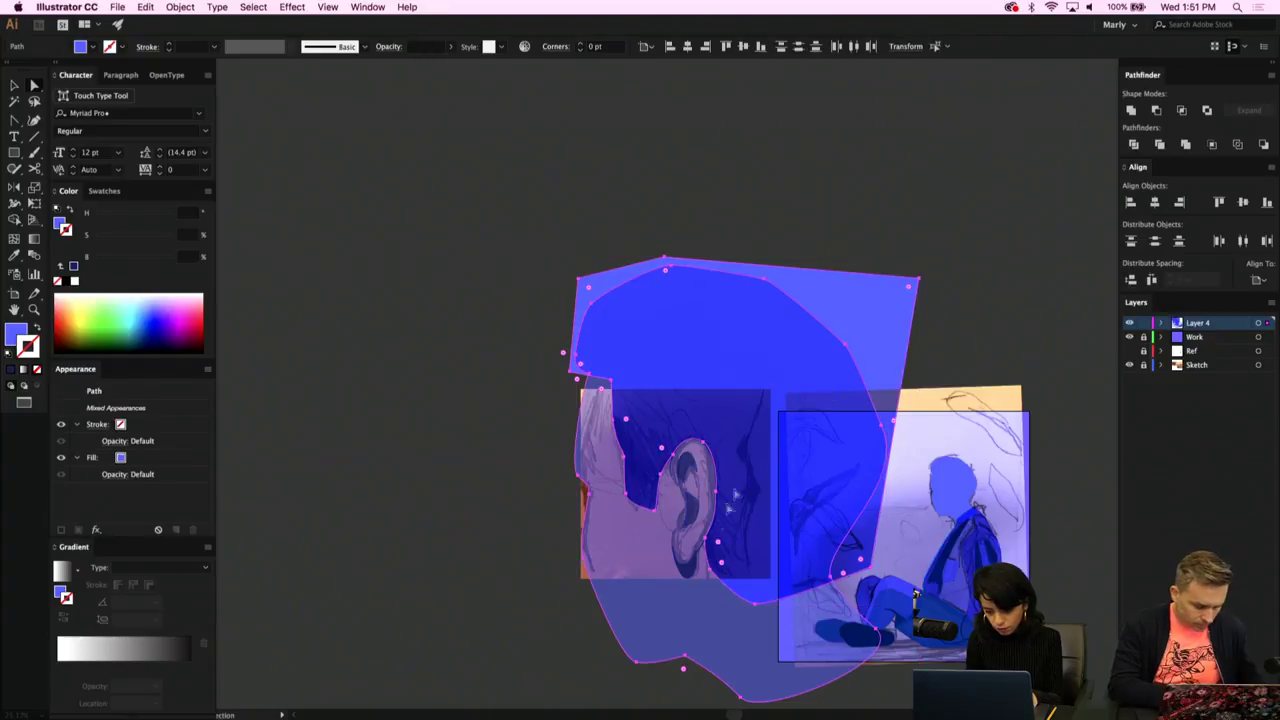
key(super+z)
Paste the copied hair piece and position it over the head so its edge follows the ear and skull outline.
click(971, 271)
super+click(855, 375)
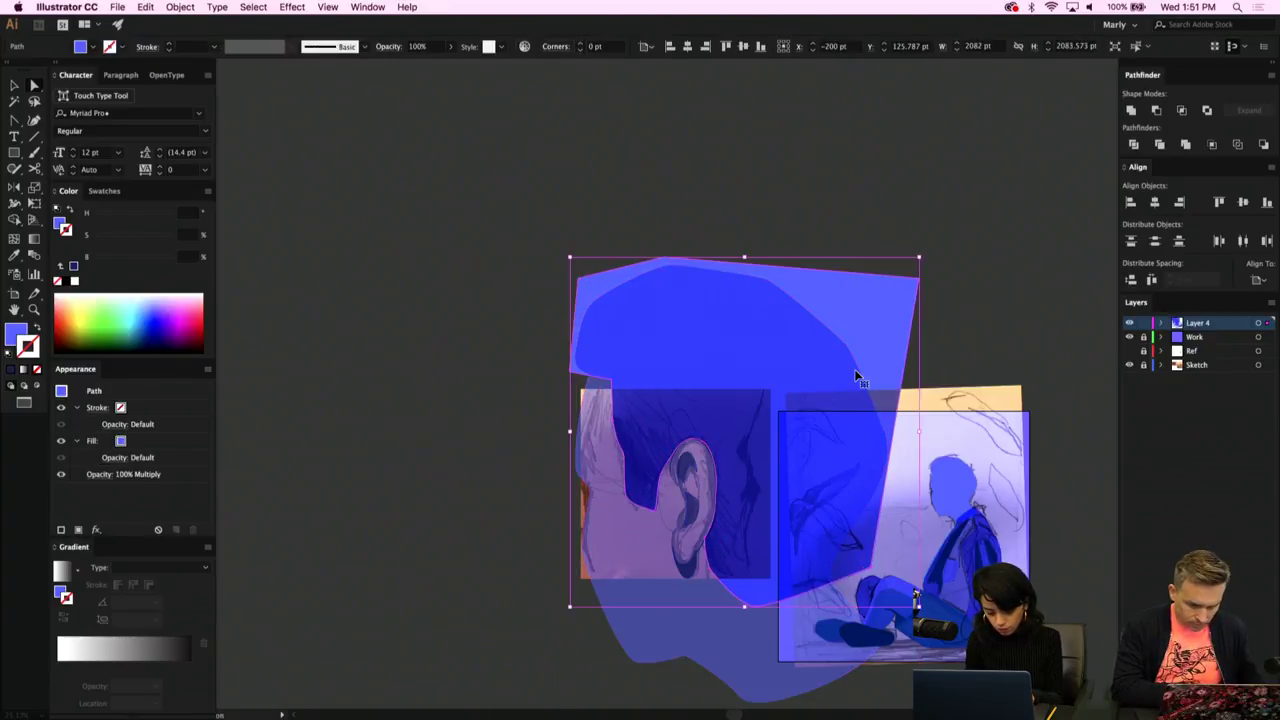
key(super+v)
scroll(856, 374, up, 5)
scroll(855, 376, down, 5)
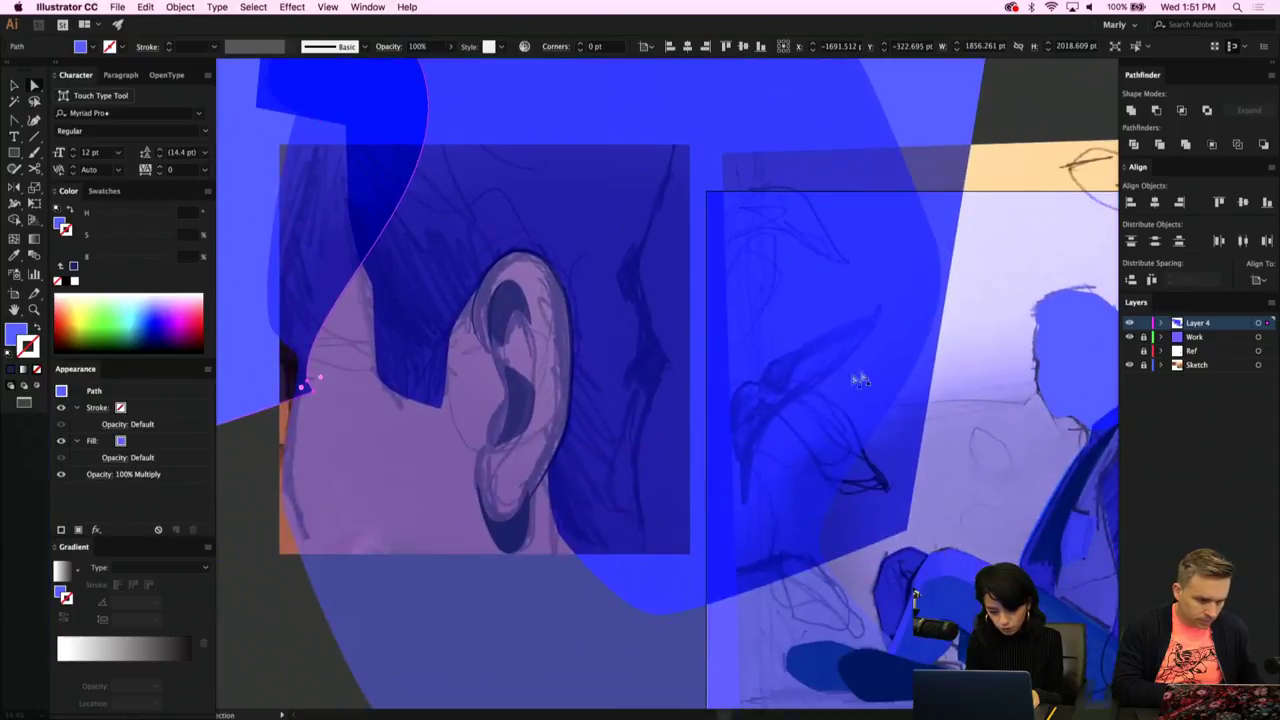
drag(241, 299, 755, 462)
key(ctrl+shift+z)
key(ctrl+shift+z)
key(ctrl+shift+z)
key(ctrl+shift+z)
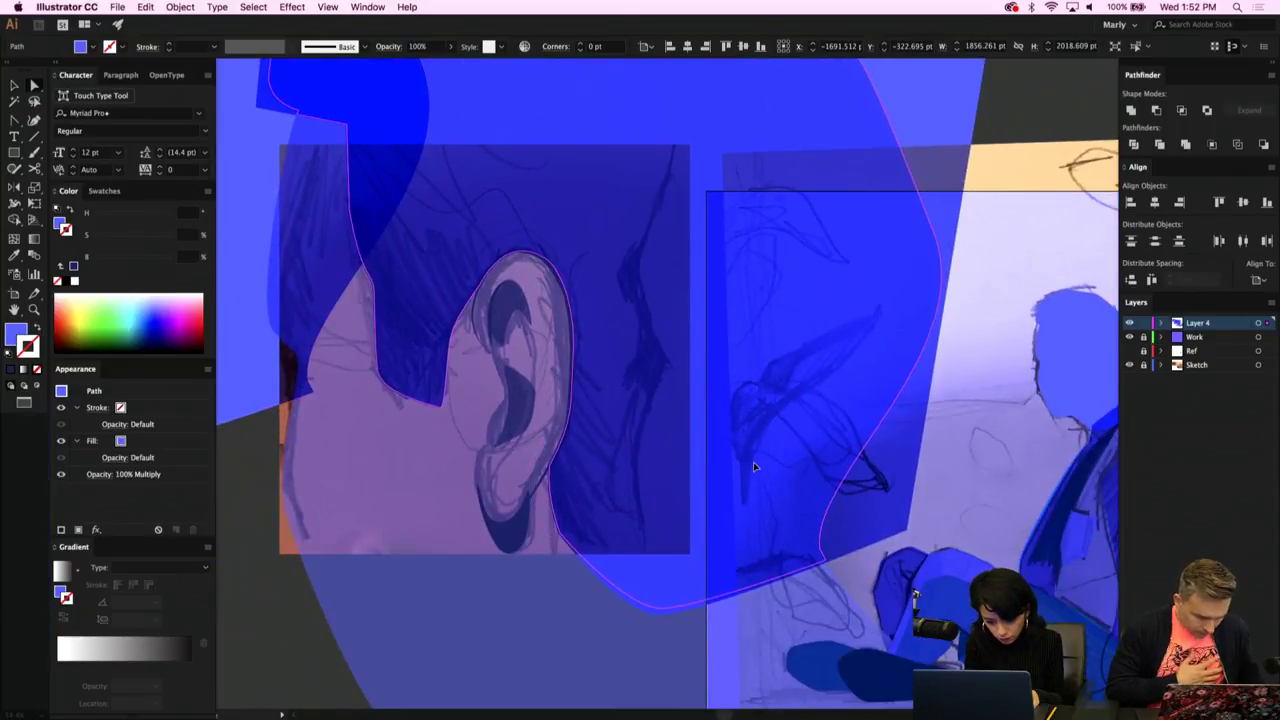
key(ctrl+shift+z)
key(ctrl+shift+z)
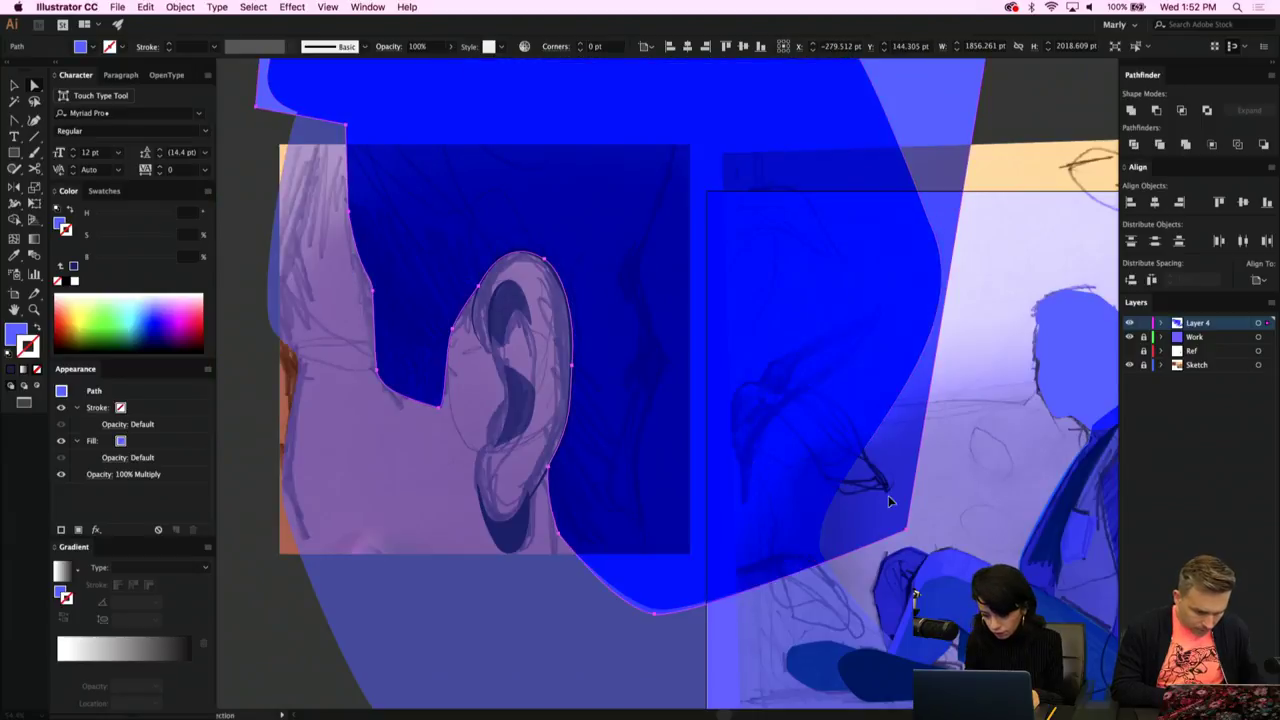
Delete the original oversized hair shape and darken the cut hair piece's fill to about 61% brightness.
scroll(888, 496, down, 5)
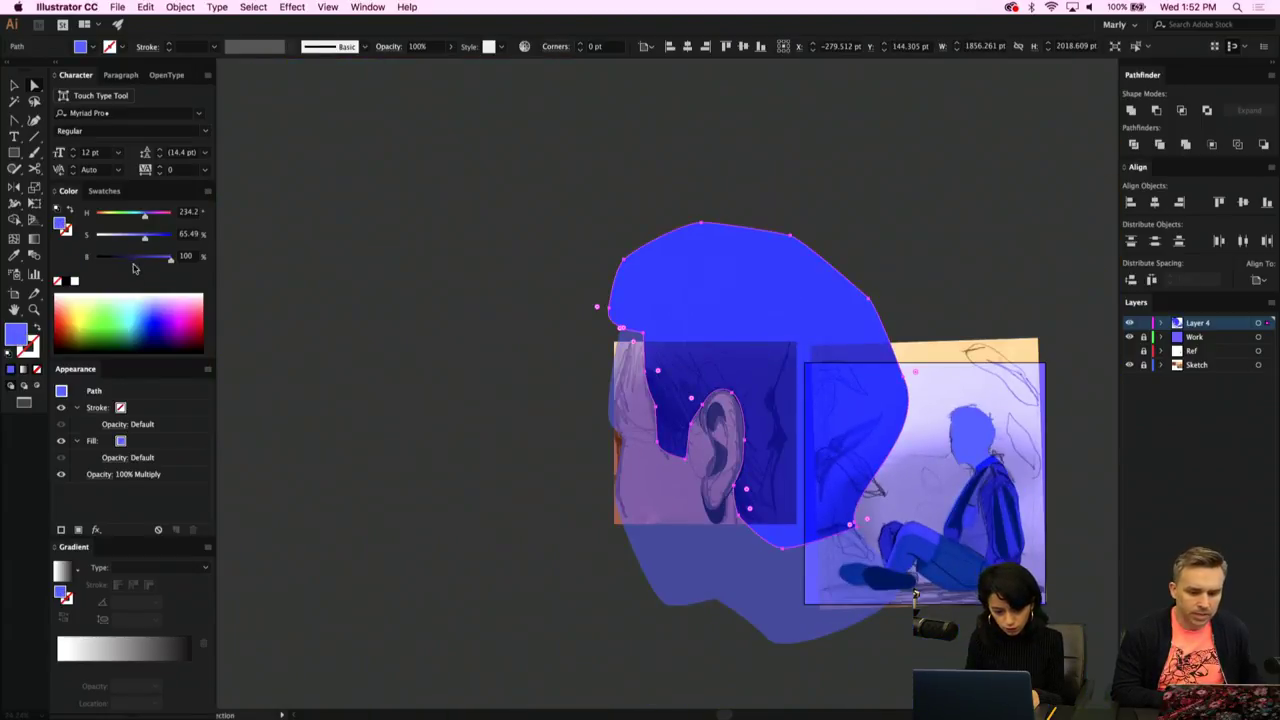
click(143, 262)
scroll(320, 375, right, 5)
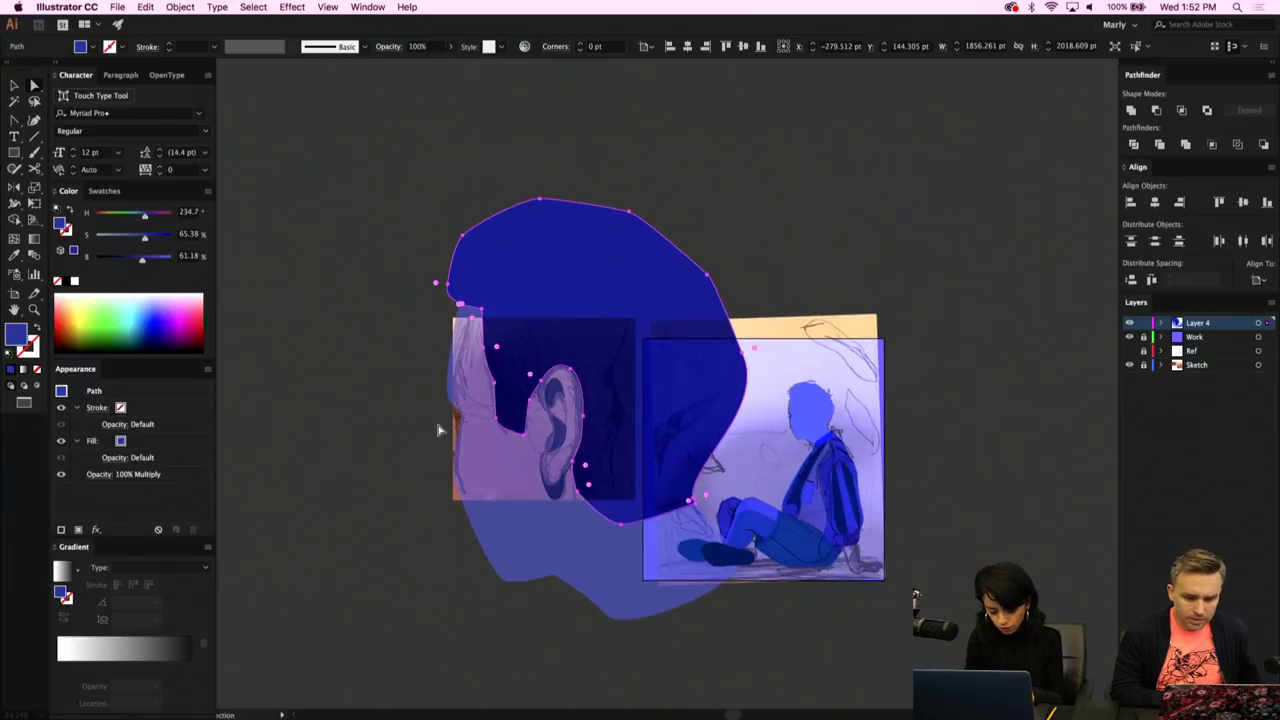
key(v)
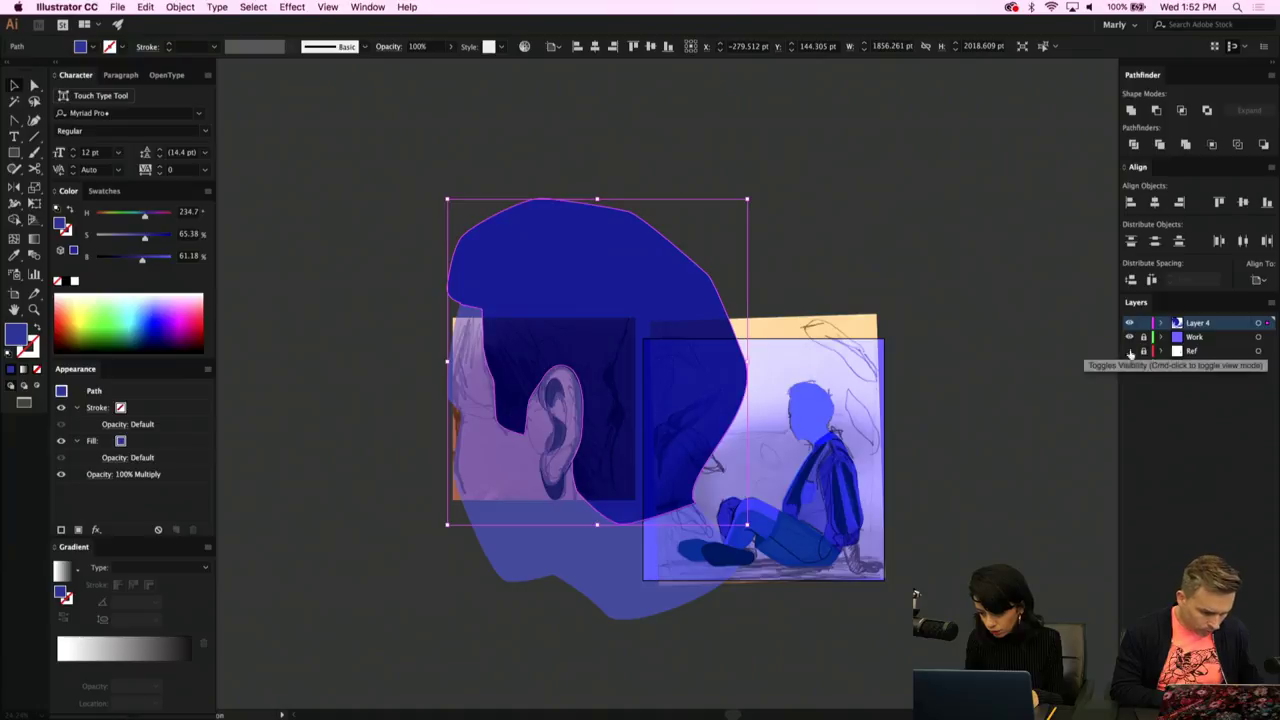
Hide the Sketch layer and recolour the two inner ear shadows by sampling the hair's dark blue.
click(1130, 365)
click(745, 238)
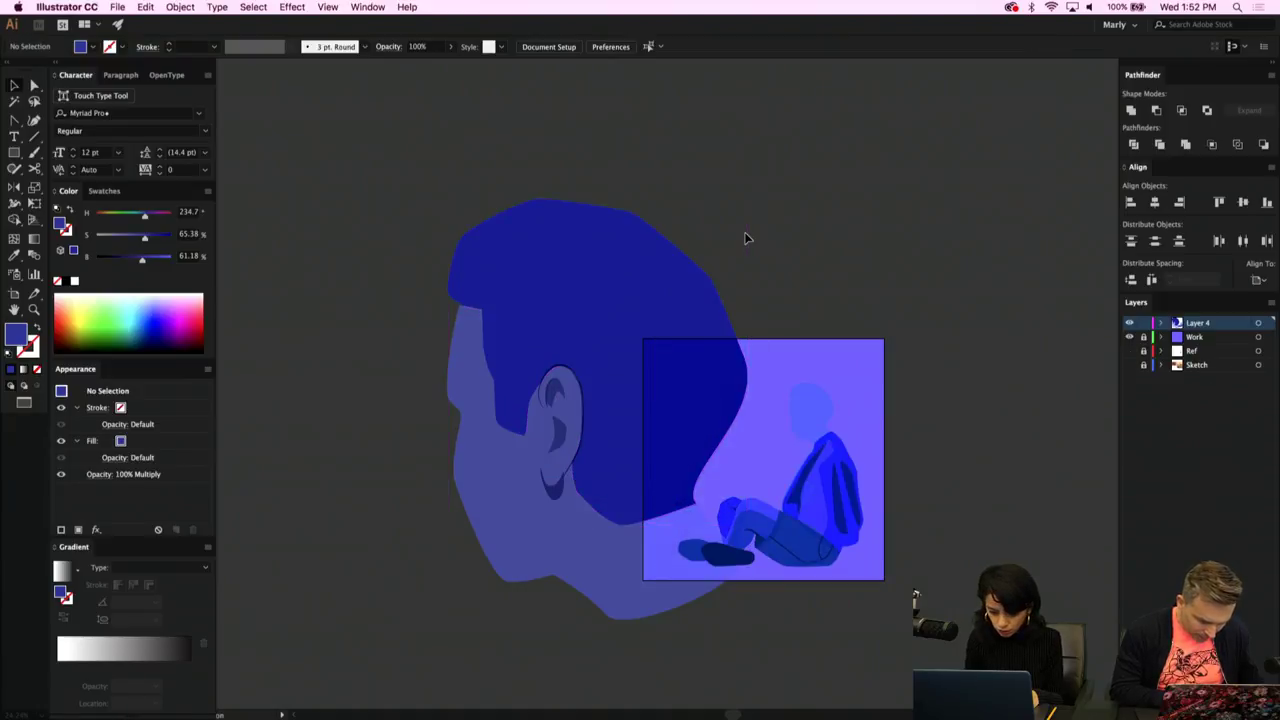
click(559, 437)
shift+click(559, 390)
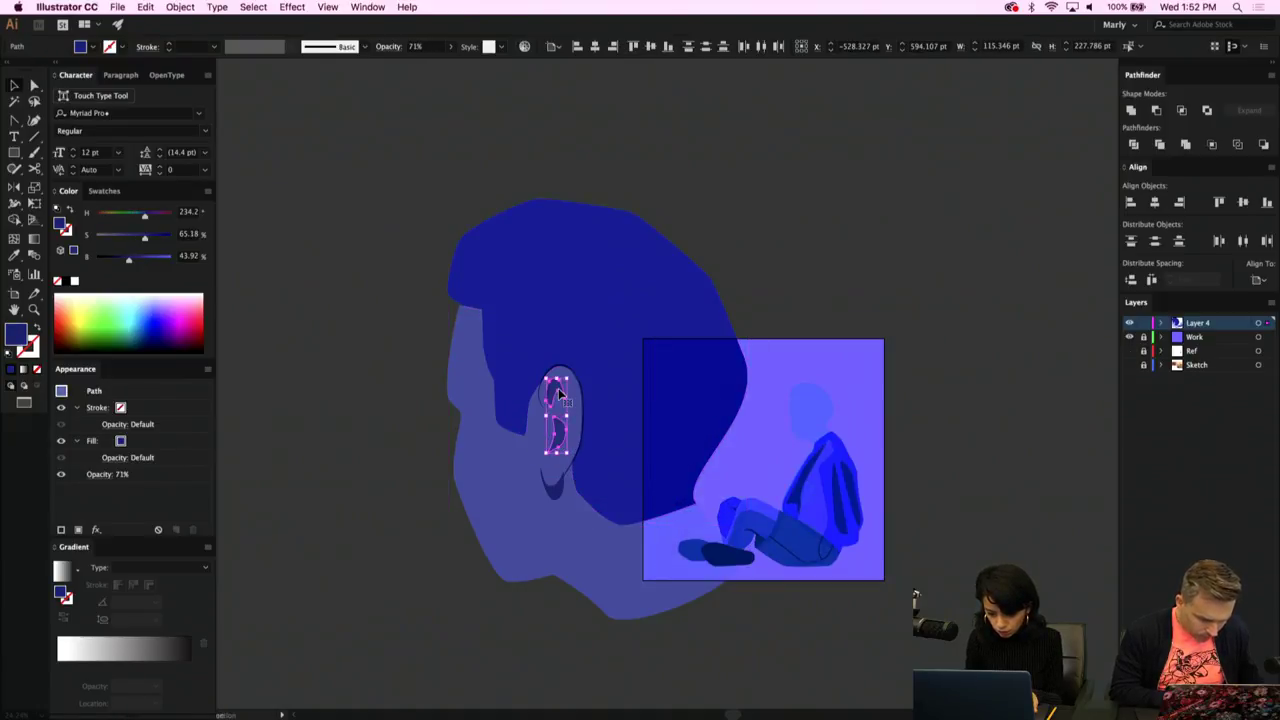
key(i)
key(i)
click(640, 254)
key(v)
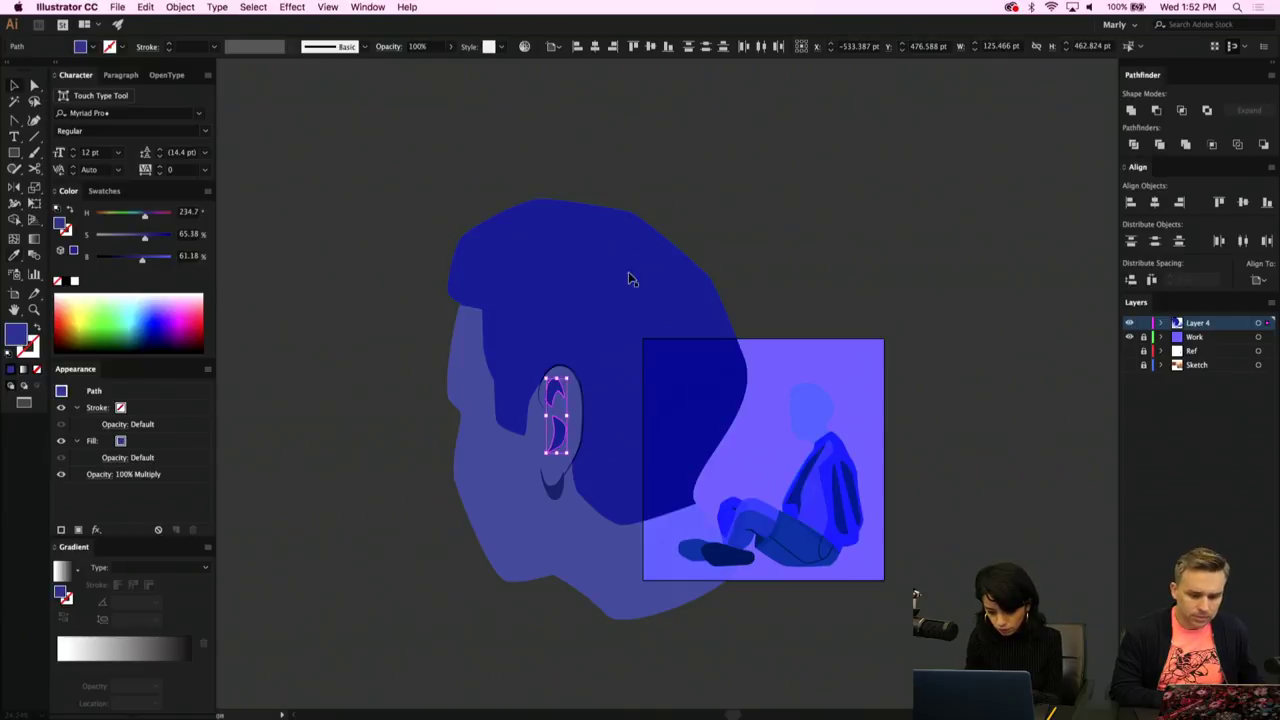
Select the whole head artwork, scale it down to about 589 × 825 pt, and move it beside the seated figure.
click(396, 166)
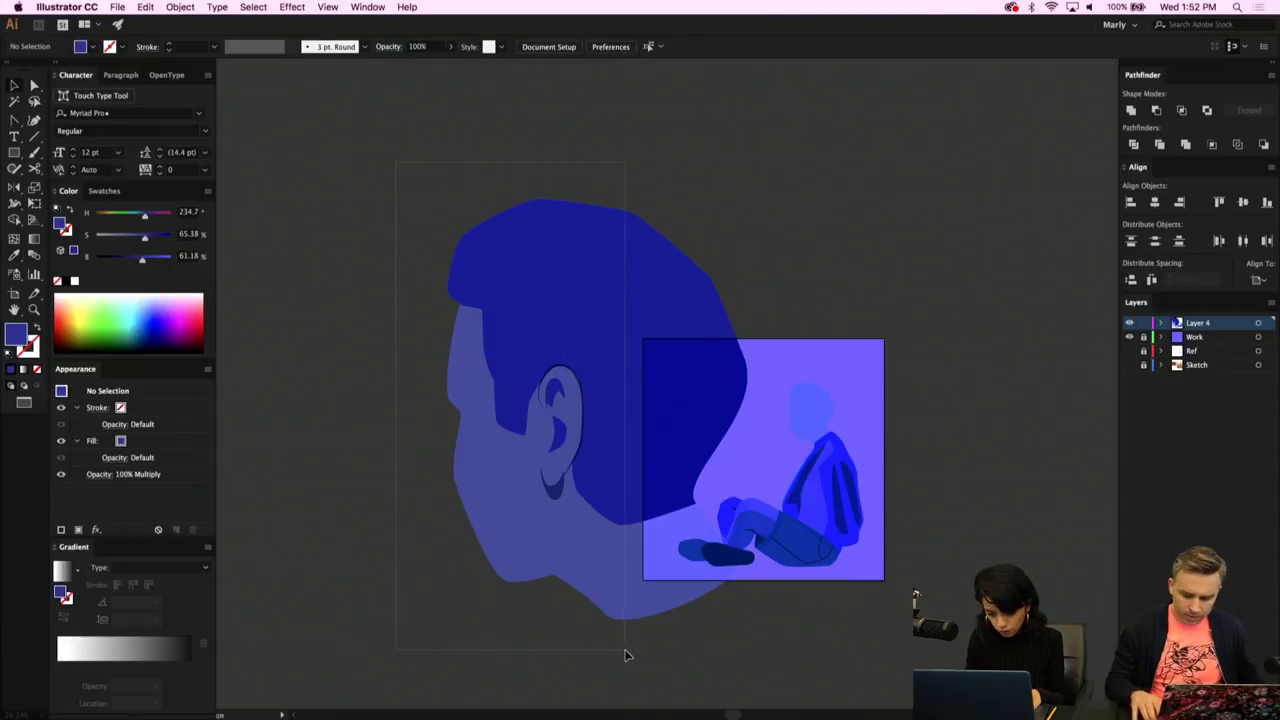
click(615, 608)
drag(600, 551, 418, 473)
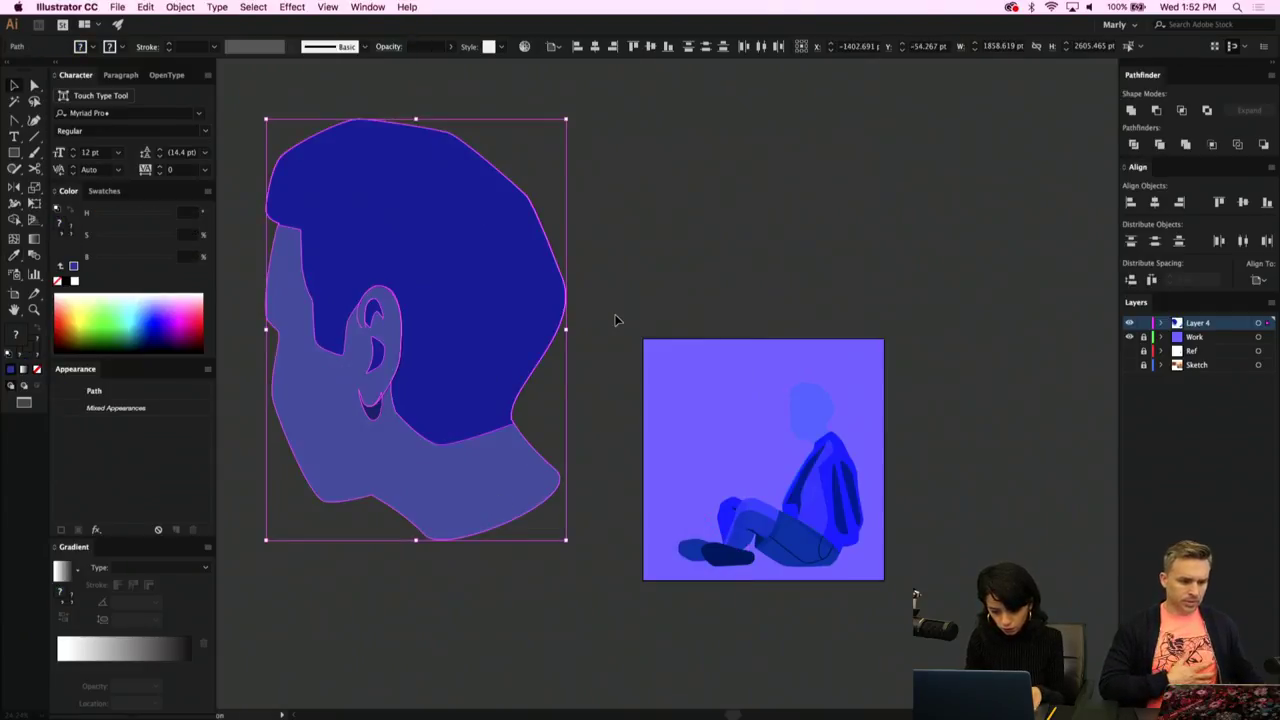
drag(565, 119, 362, 407)
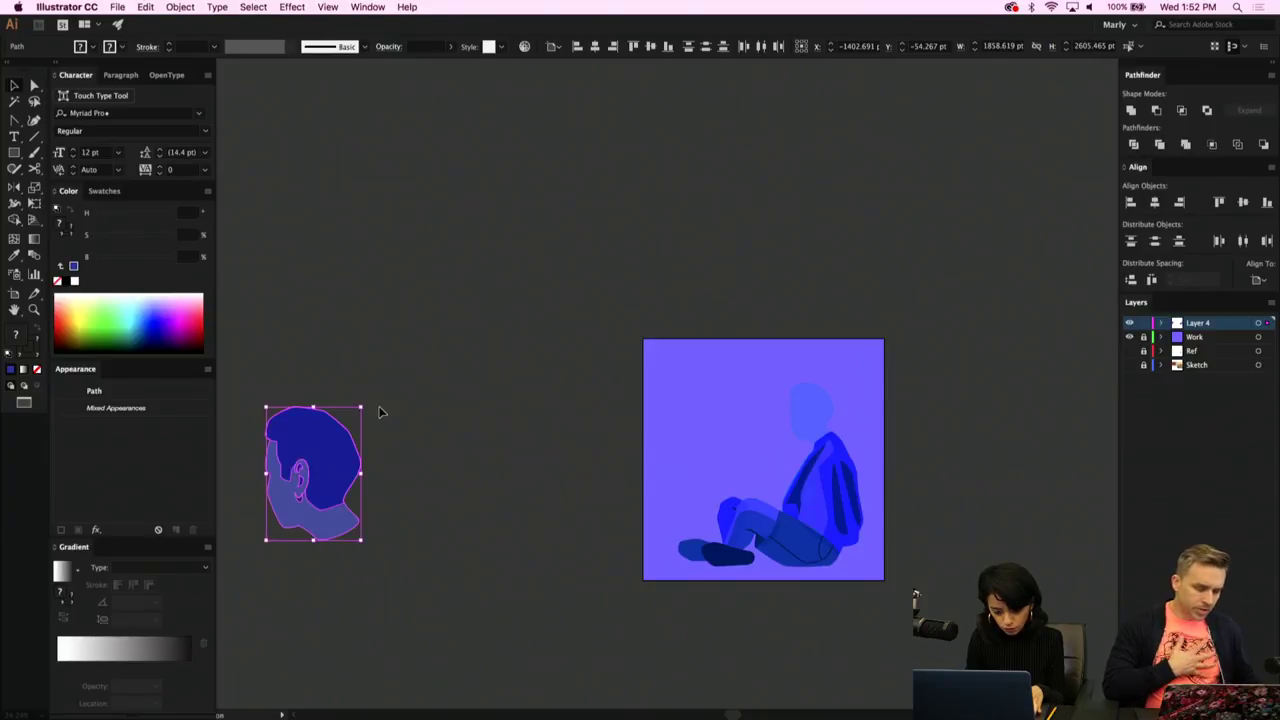
drag(340, 520, 945, 440)
Scale the head artwork to about 274 × 384 pt and fit it over the seated figure's plain head silhouette.
scroll(950, 443, up, 3)
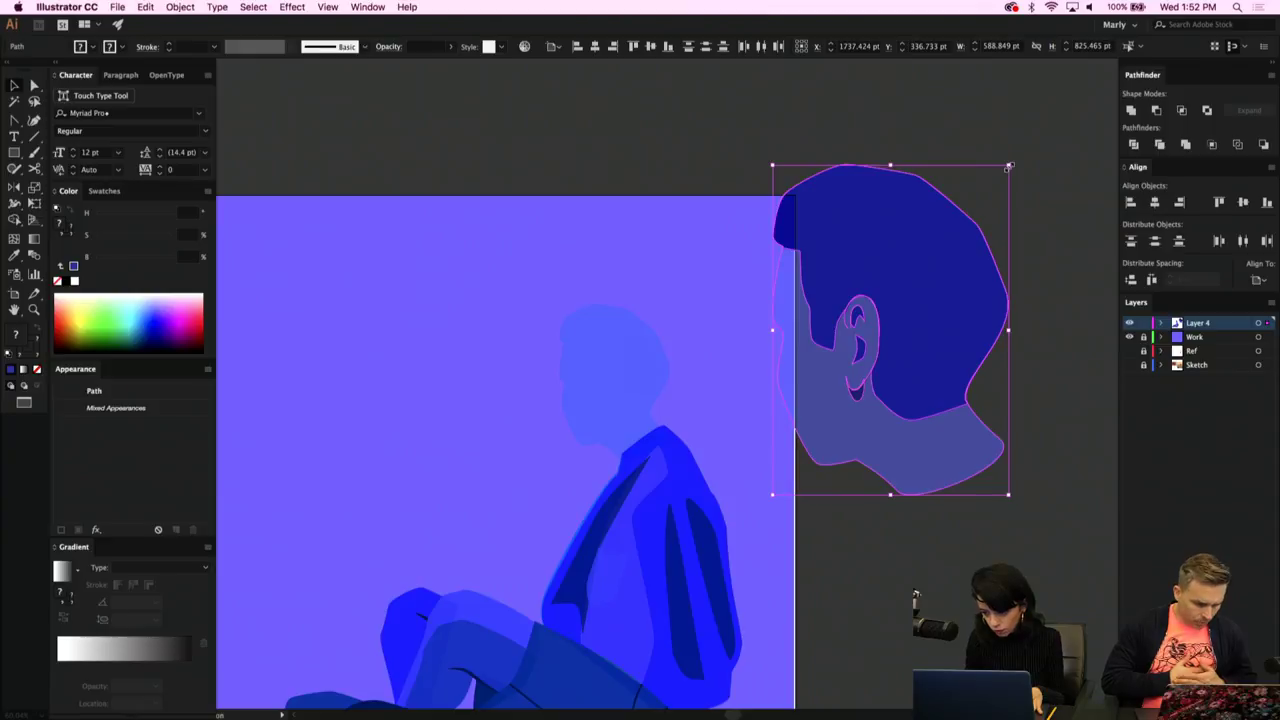
drag(1008, 167, 910, 302)
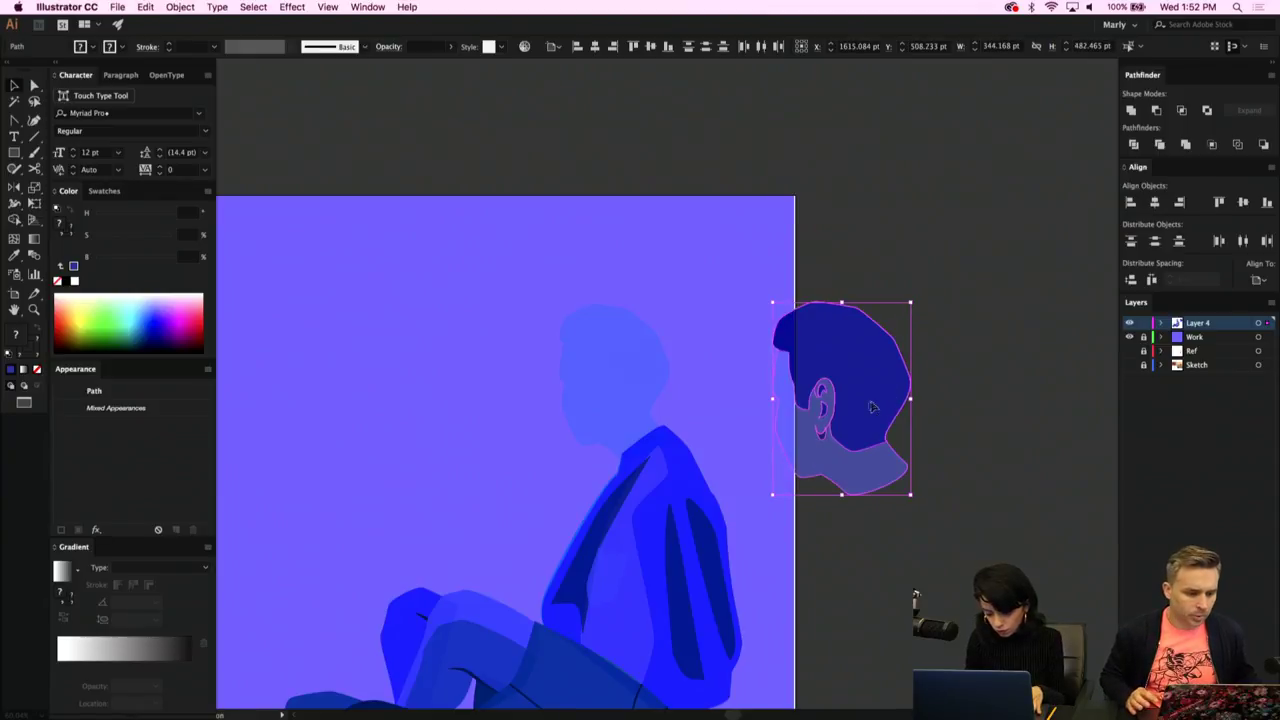
drag(872, 406, 654, 372)
key(super+equal)
key(super+equal)
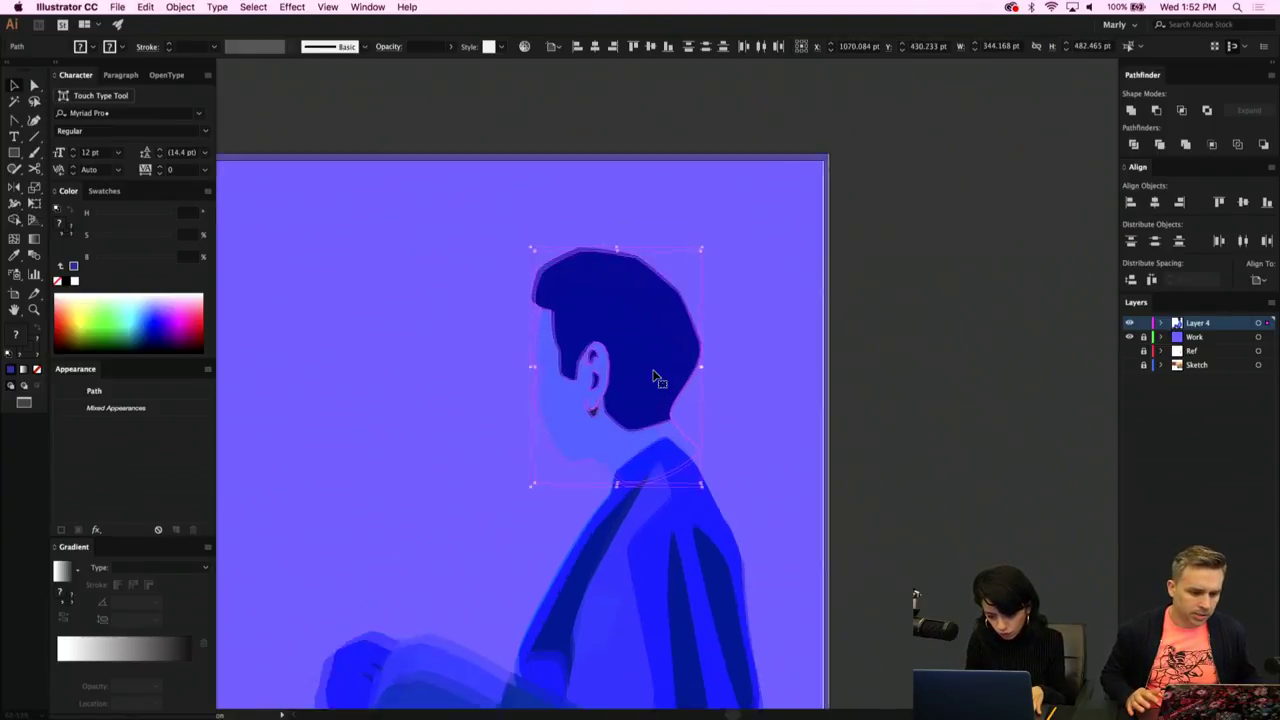
drag(737, 157, 648, 281)
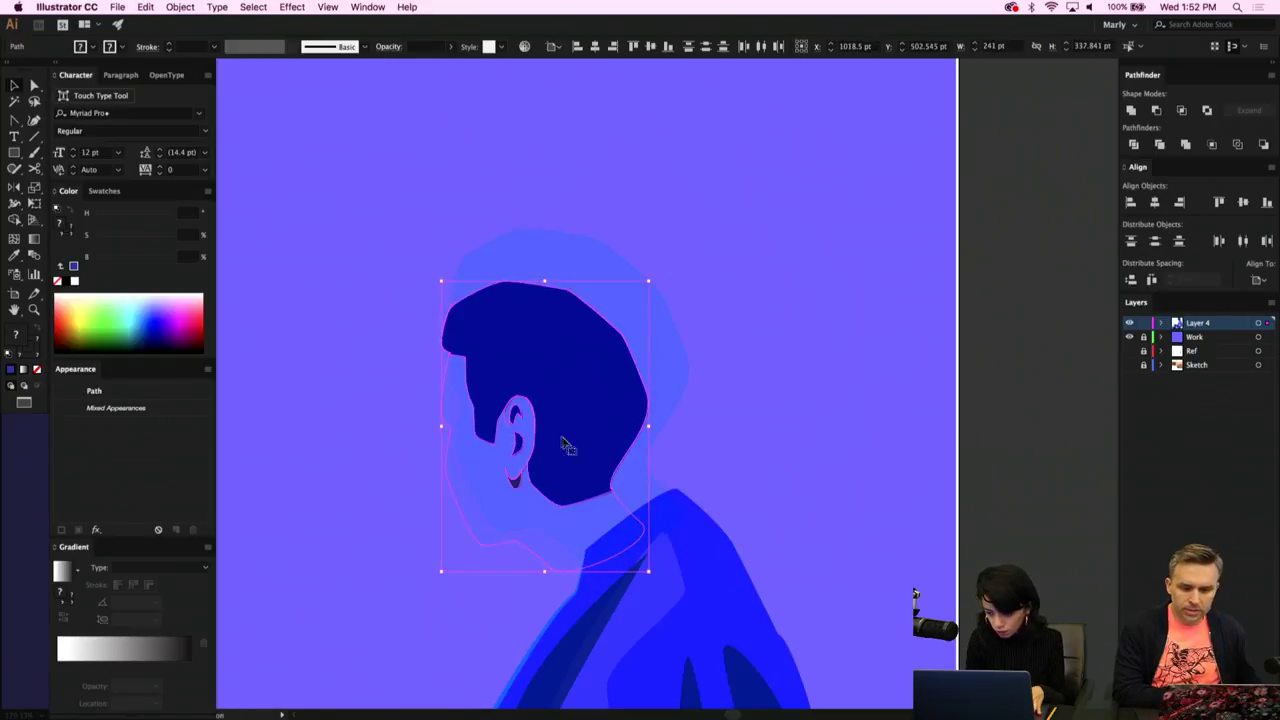
drag(566, 443, 749, 391)
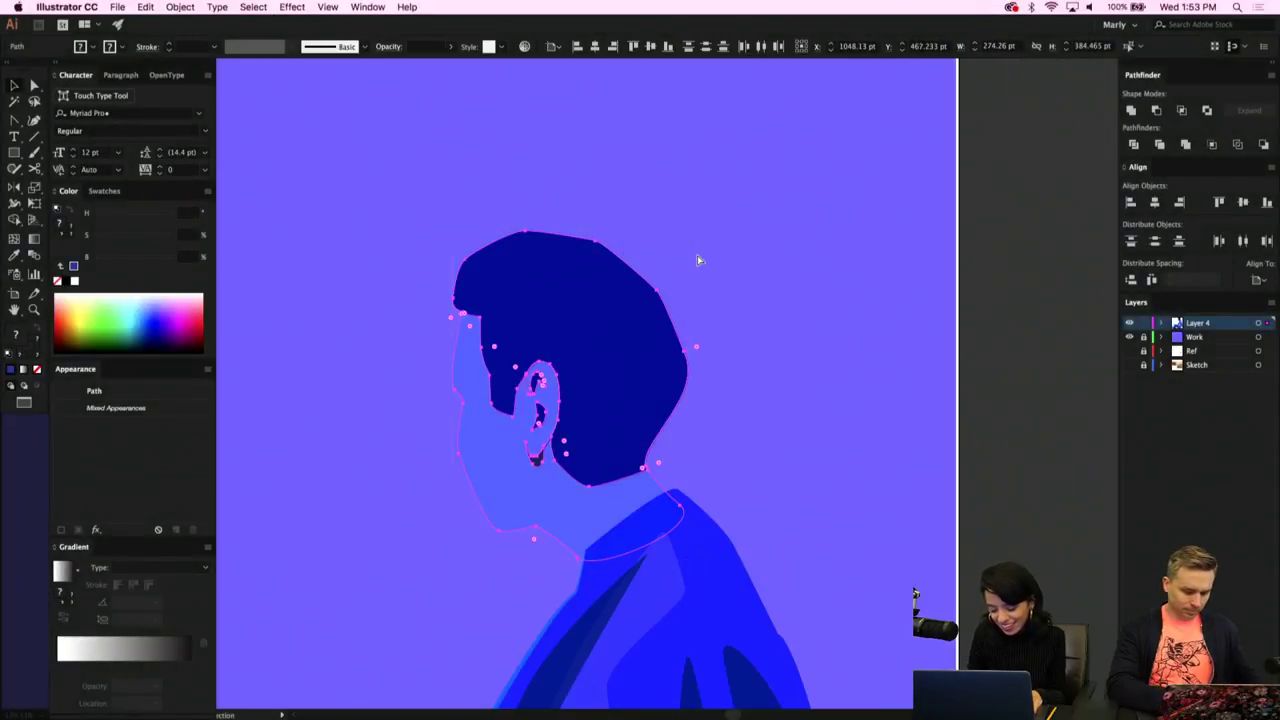
Send the detailed head artwork behind the plain head silhouette, and delete that silhouette.
key(super+8)
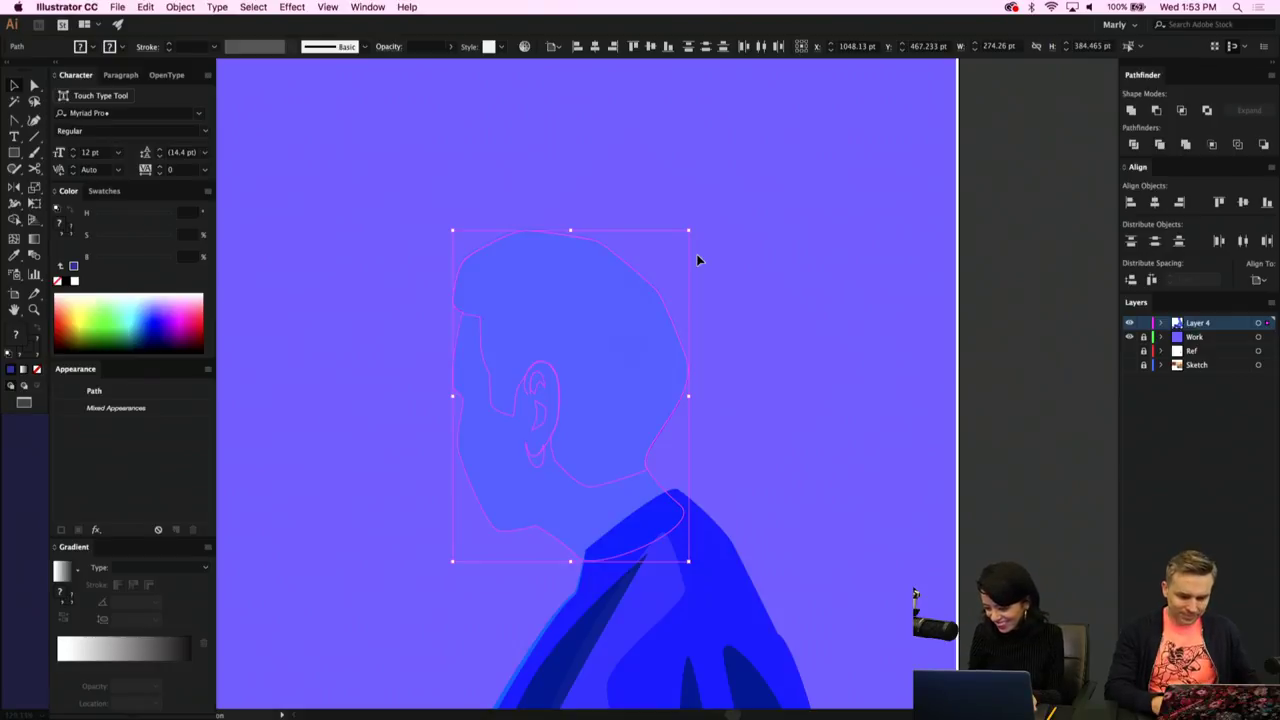
click(775, 262)
click(528, 466)
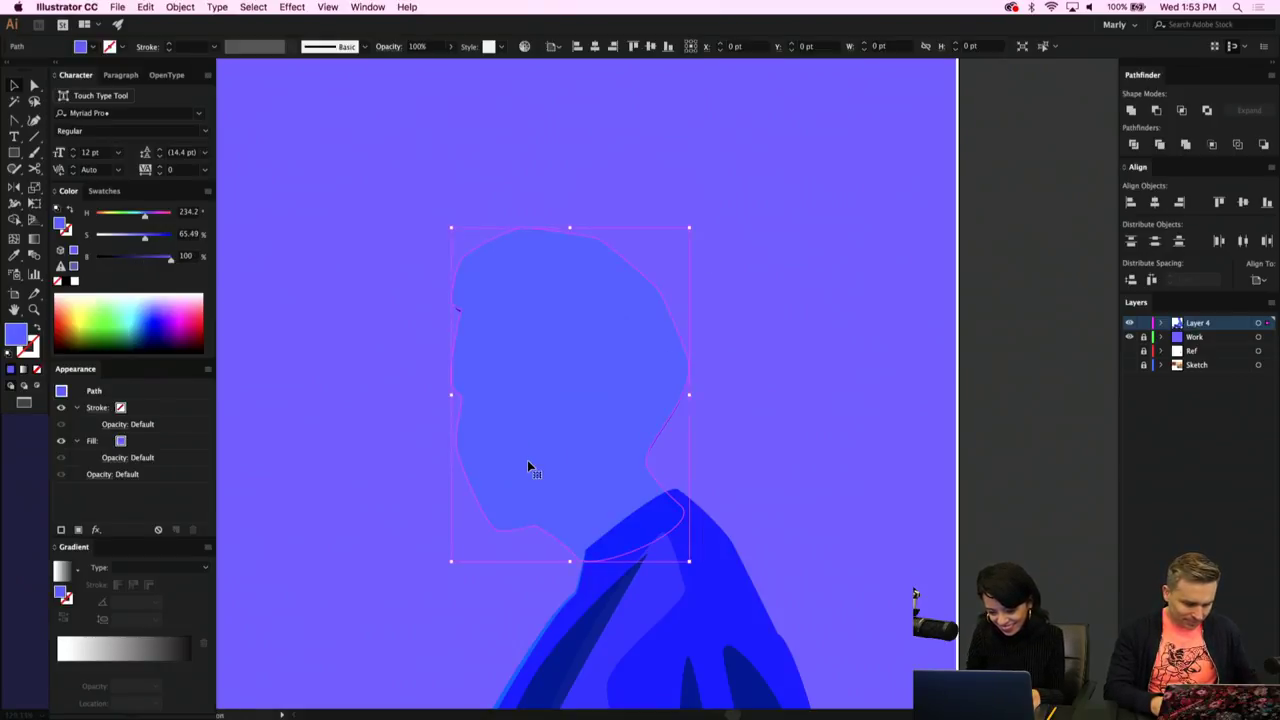
key(super+z)
Recolour the face and neck shape by sampling the fill of the figure's far leg.
scroll(745, 429, down, 6)
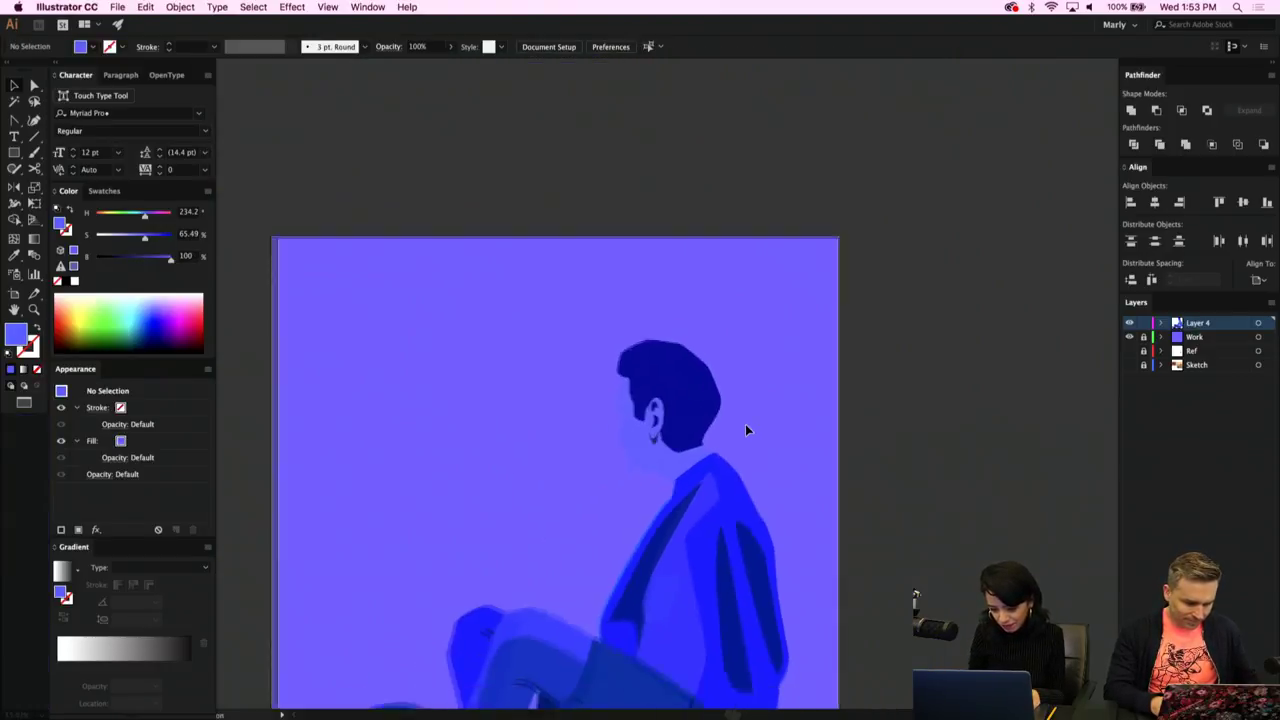
click(698, 390)
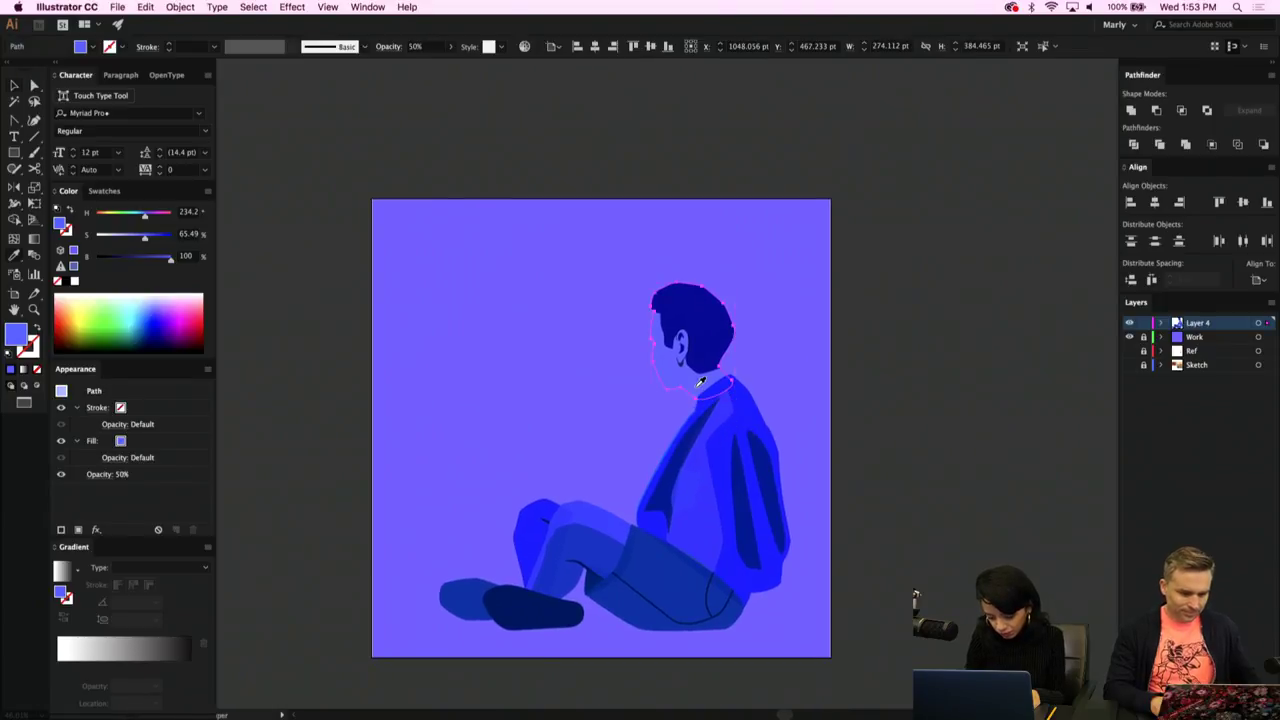
click(522, 549)
key(v)
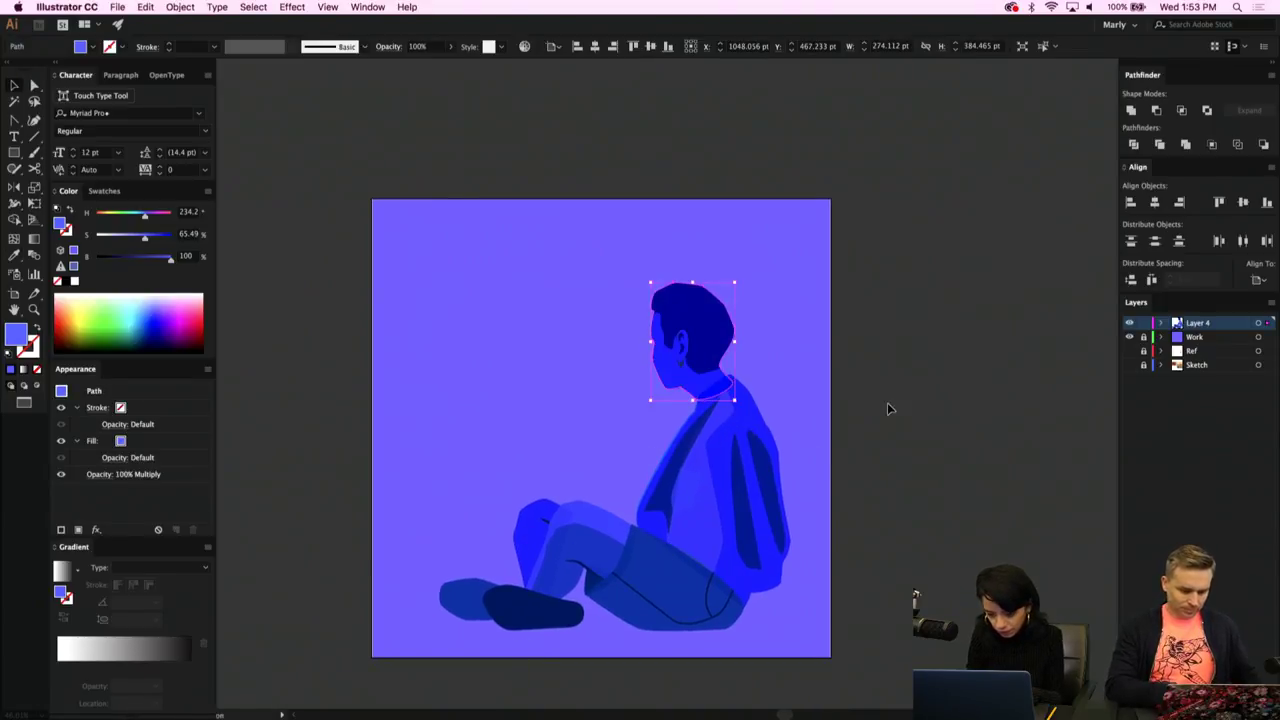
click(888, 407)
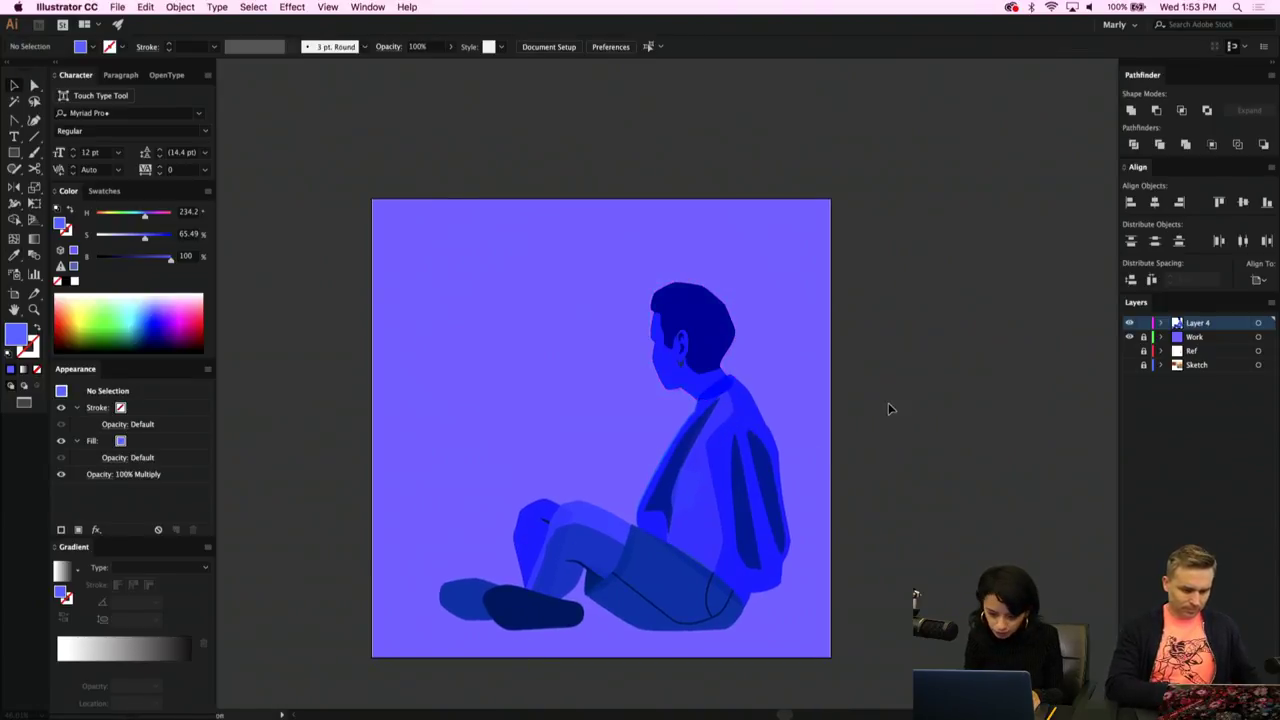
Show the Sketch layer again beneath the seated figure.
click(1131, 366)
scroll(920, 391, left, 2)
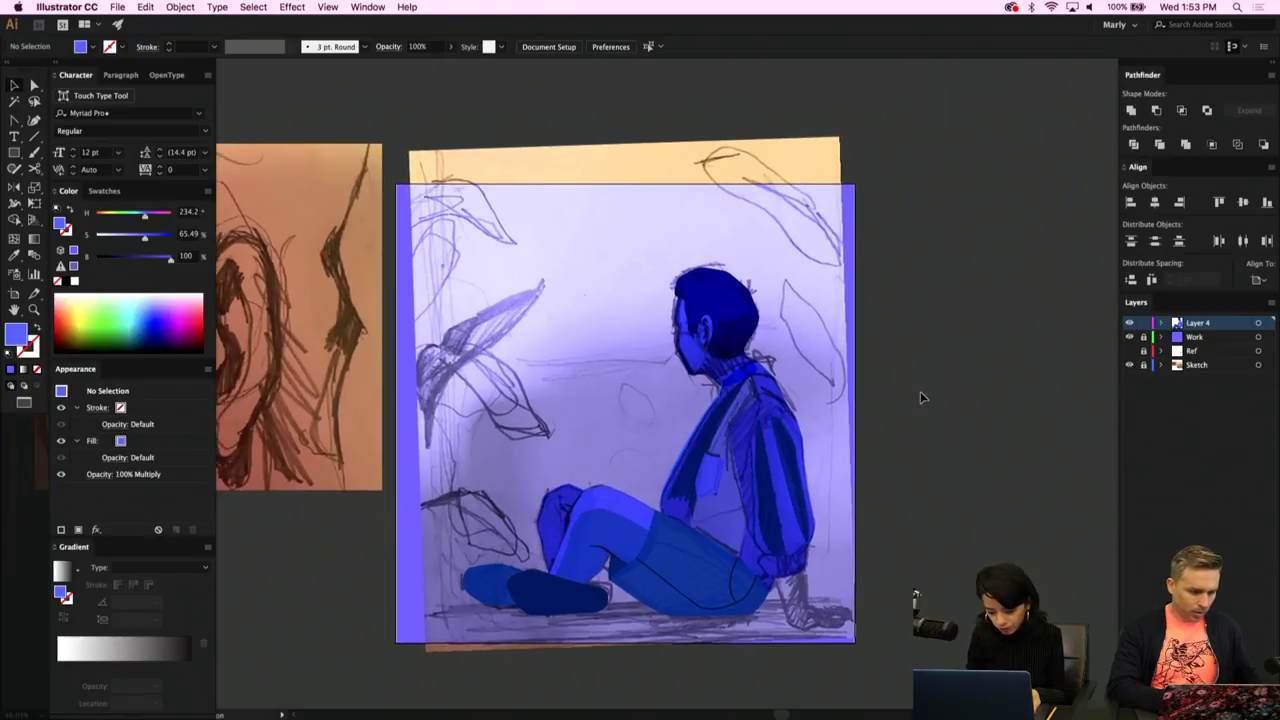
scroll(921, 396, up, 3)
scroll(778, 379, left, 2)
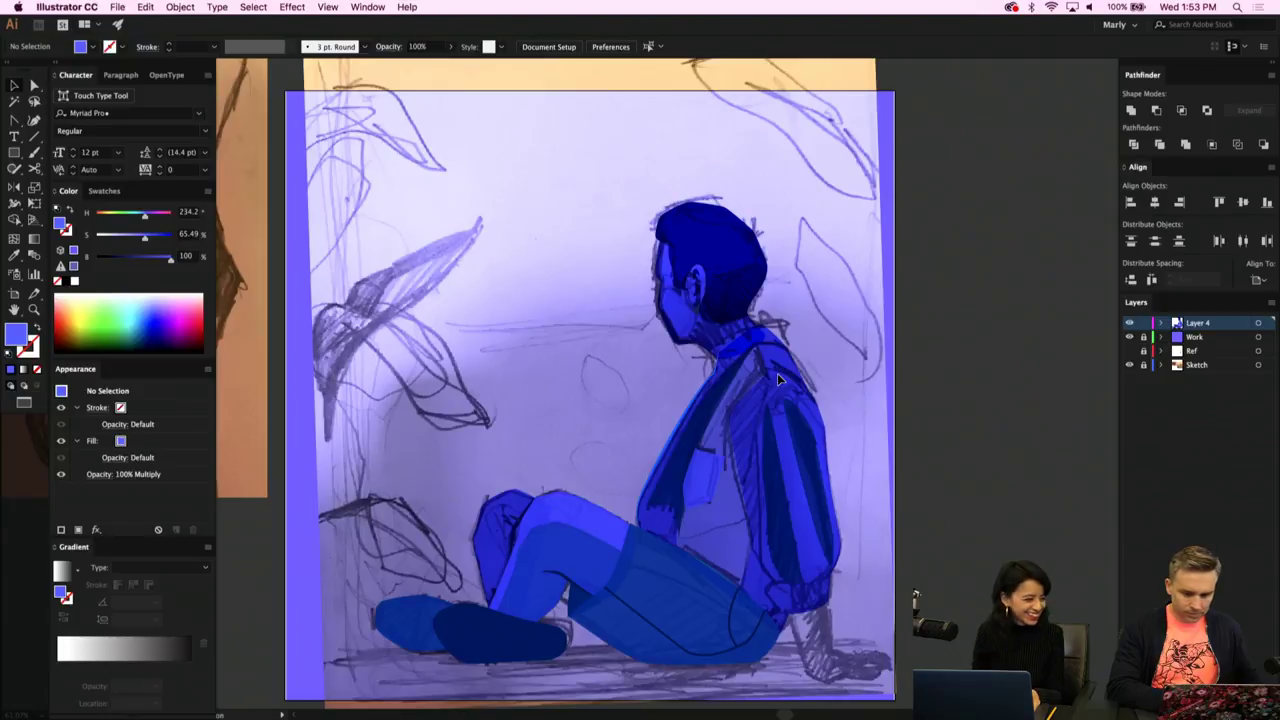
scroll(777, 373, right, 3)
scroll(777, 373, down, 1)
scroll(676, 348, up, 3)
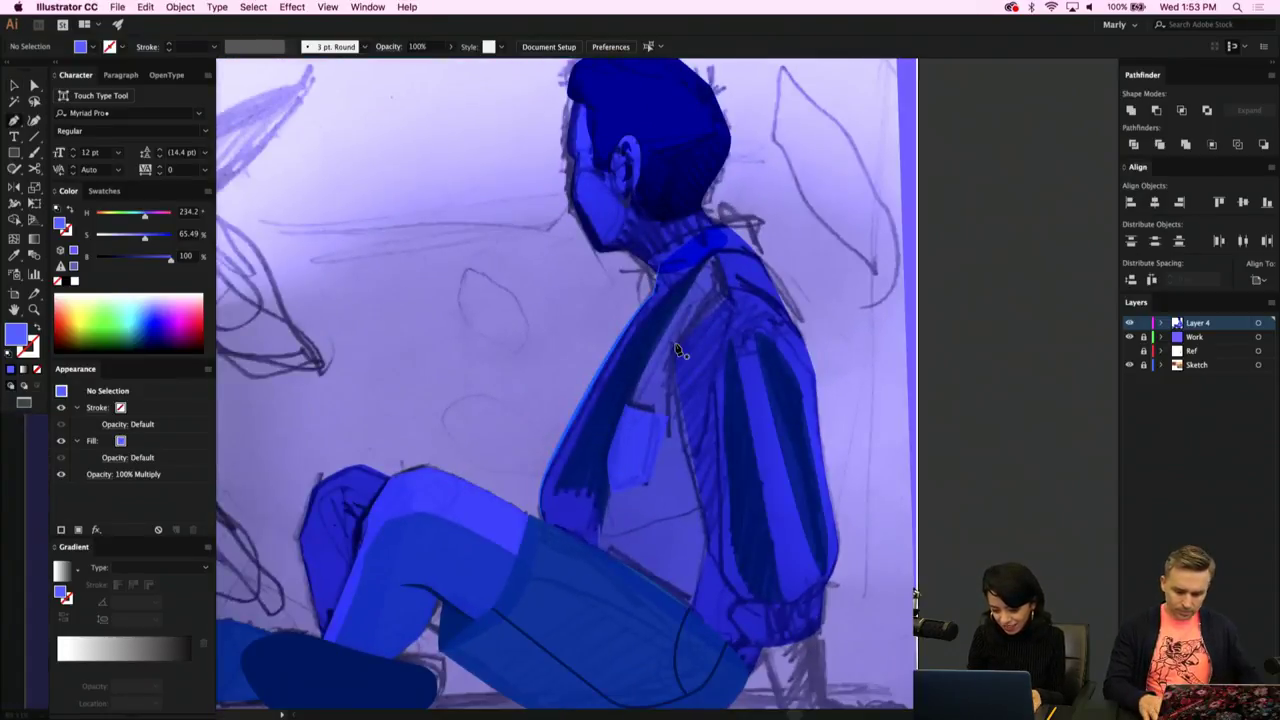
scroll(657, 351, down, 3)
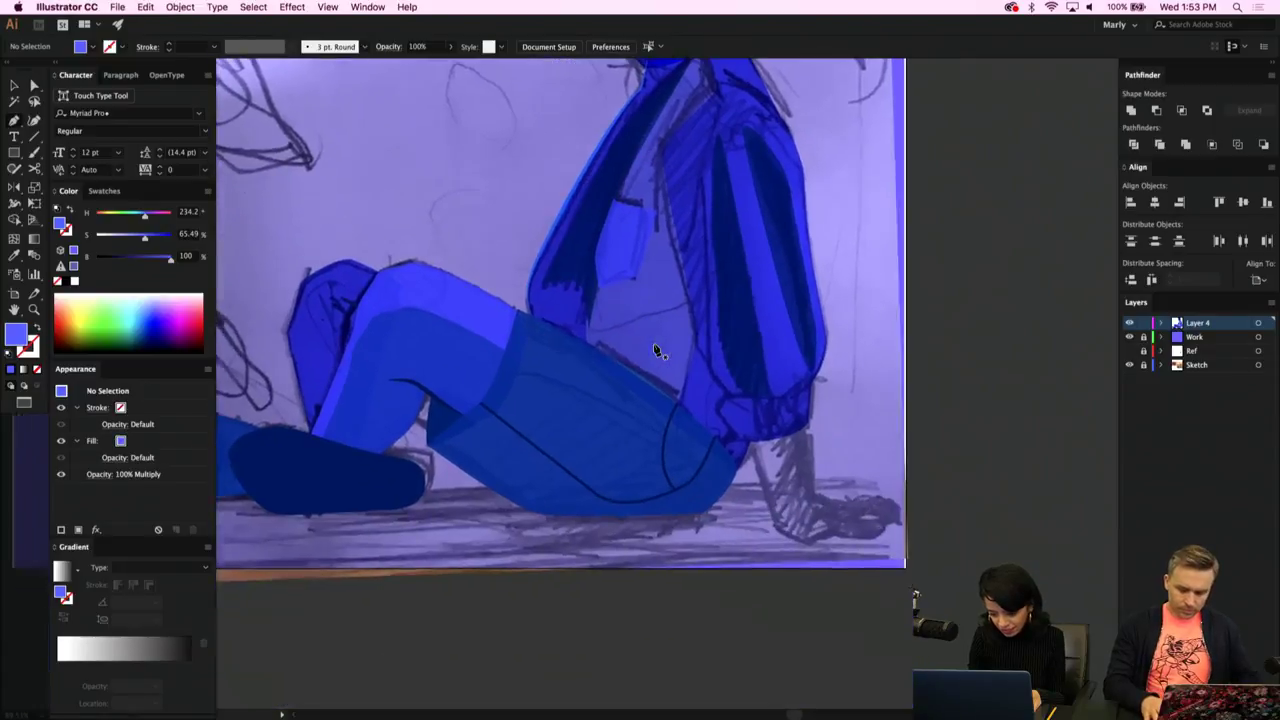
Trace the supporting forearm and hand over the sketch with the Pen tool as a straight-edged shape from the sleeve cuff to the fingertips.
click(747, 428)
click(779, 532)
click(810, 546)
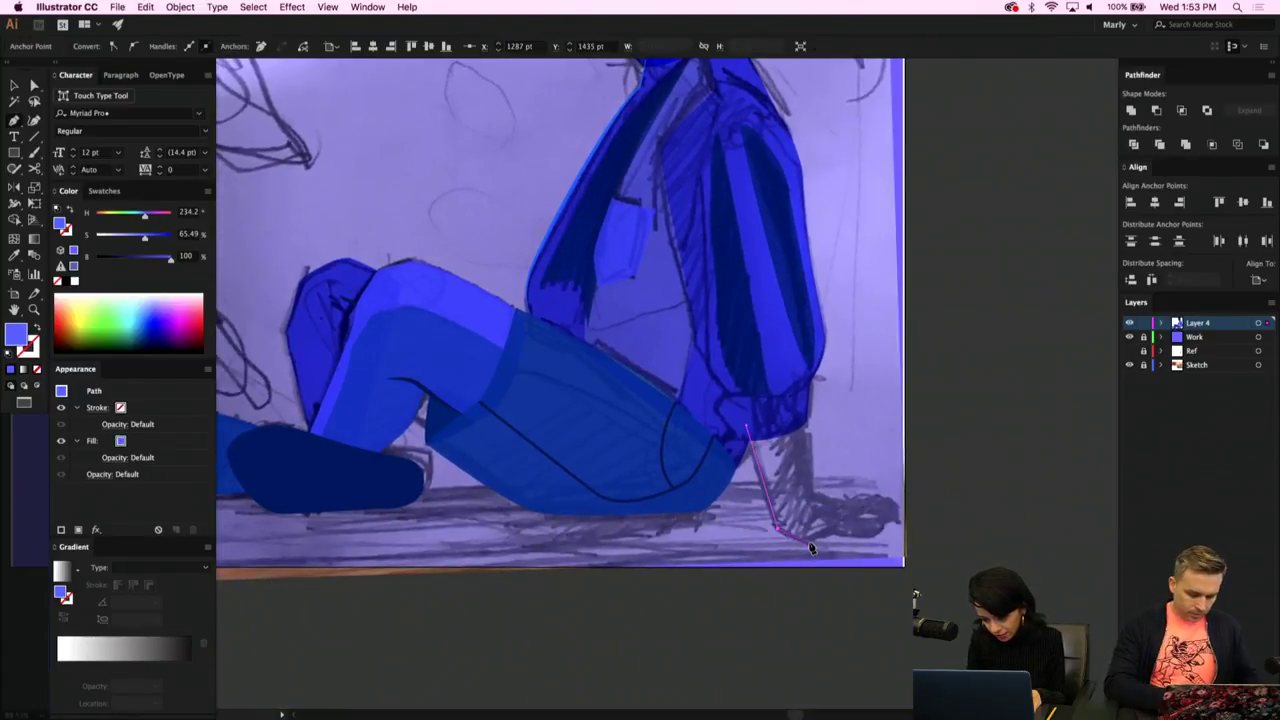
click(818, 545)
click(833, 535)
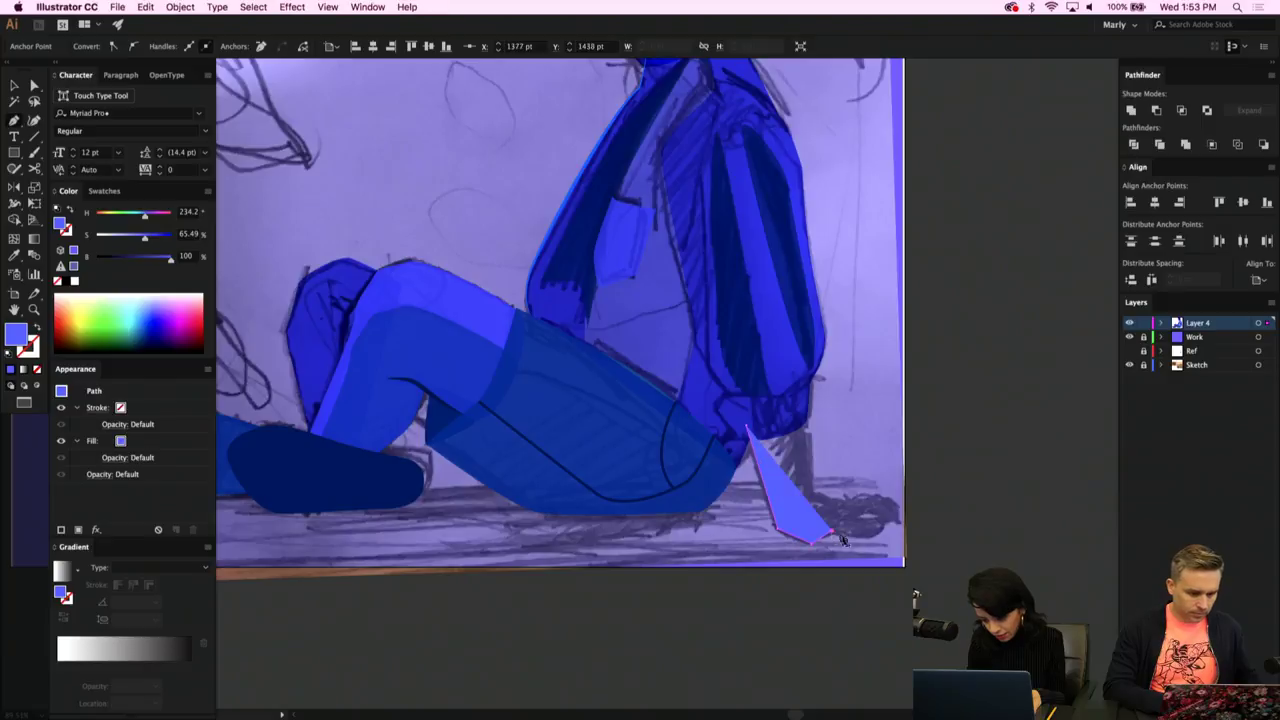
click(863, 545)
click(882, 531)
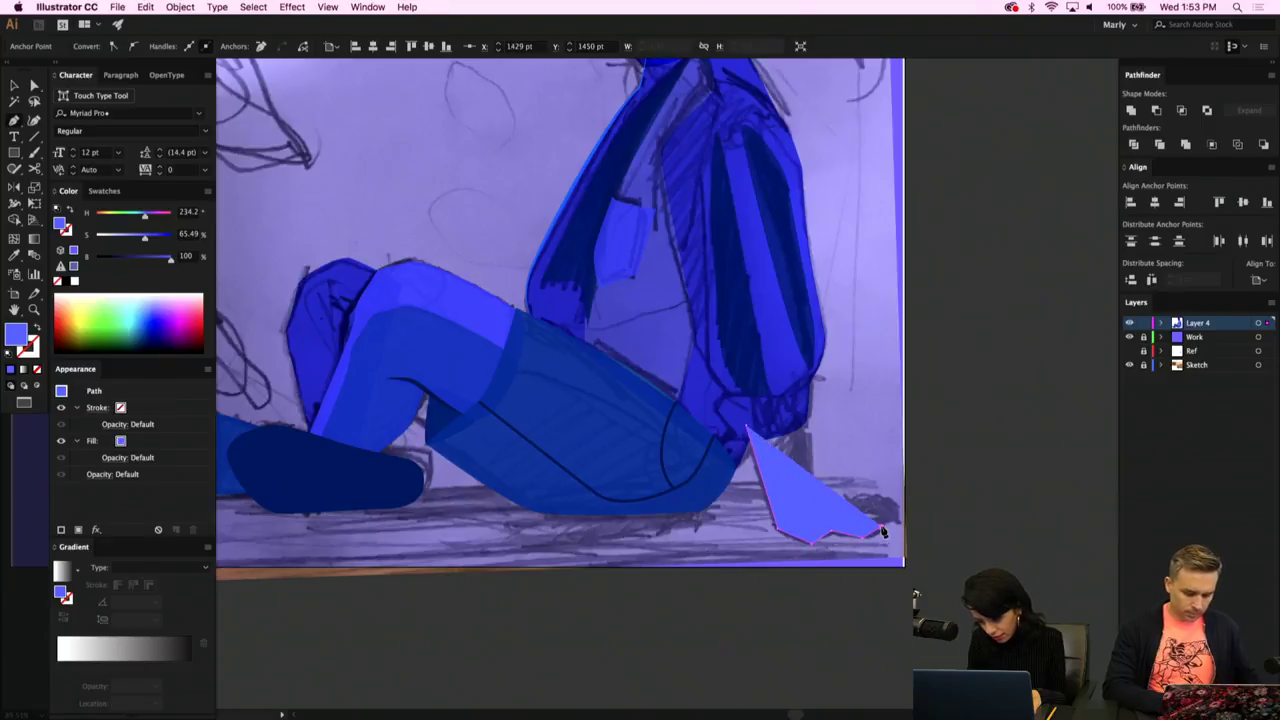
click(856, 523)
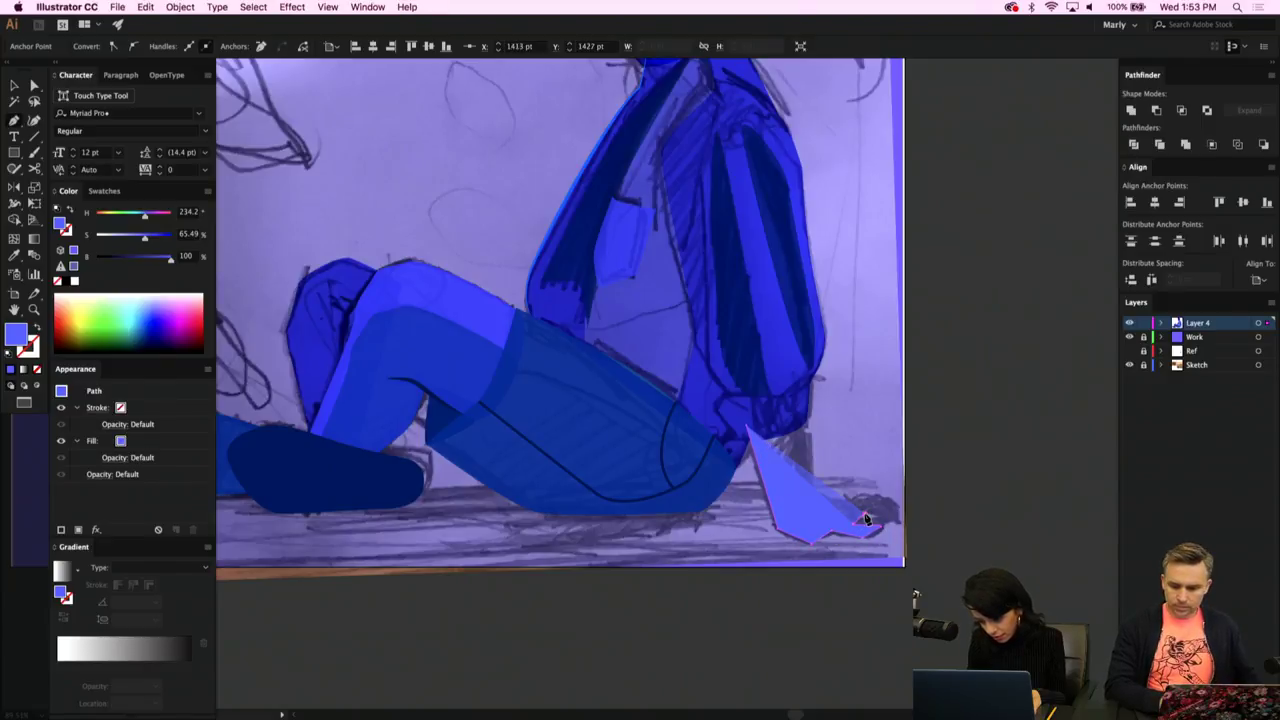
click(898, 530)
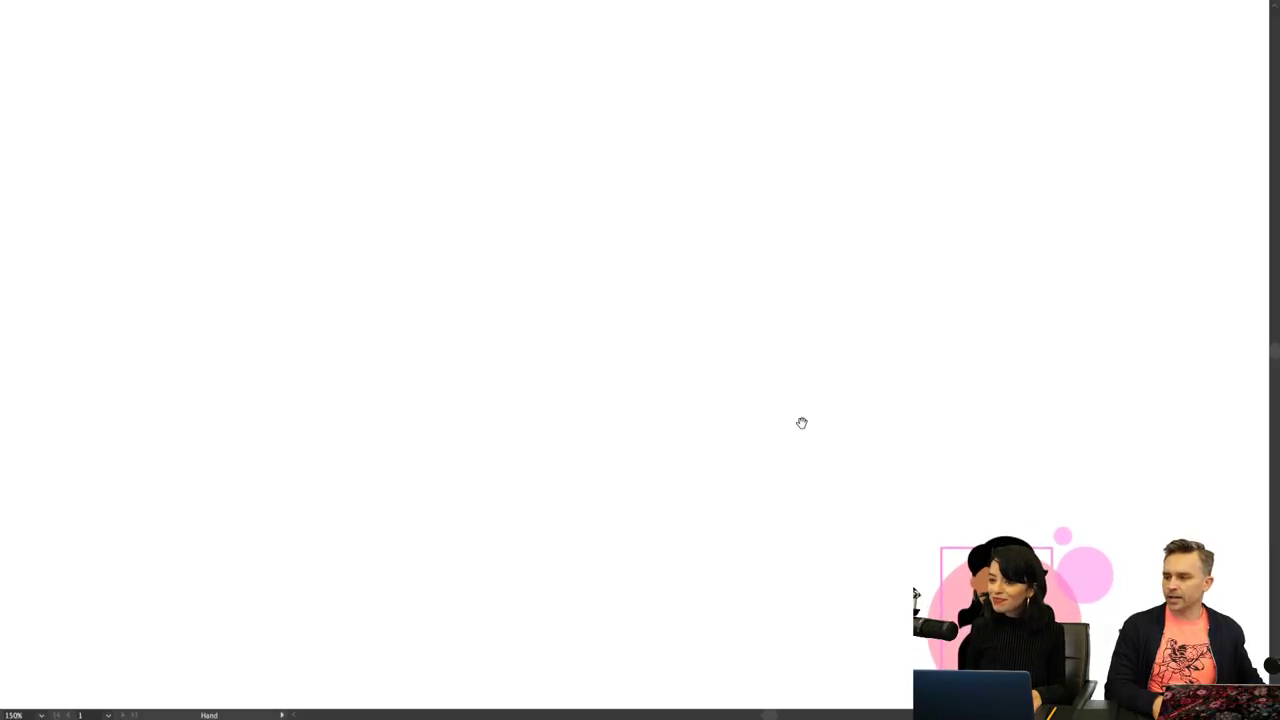
key(n)
mouse_move(822, 423)
mouse_down()
mouse_move(803, 457)
mouse_move(801, 354)
mouse_move(808, 451)
mouse_up()
key(h)
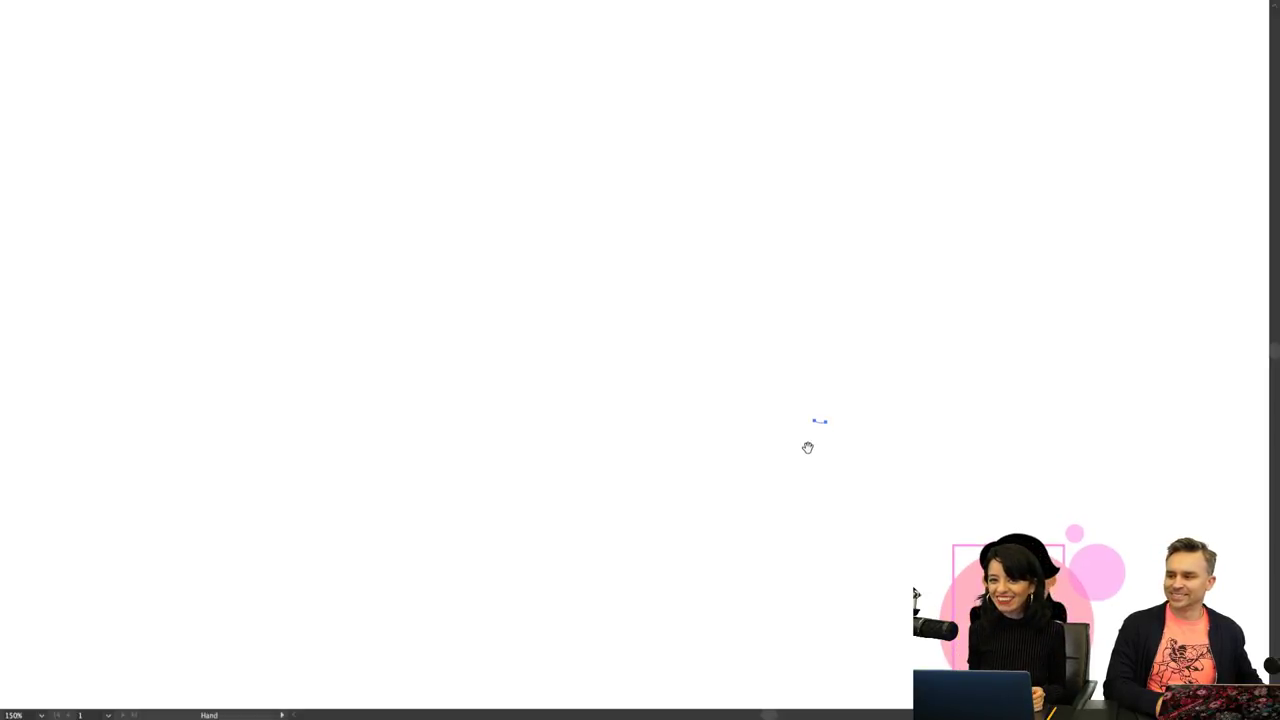
key(n)
key(h)
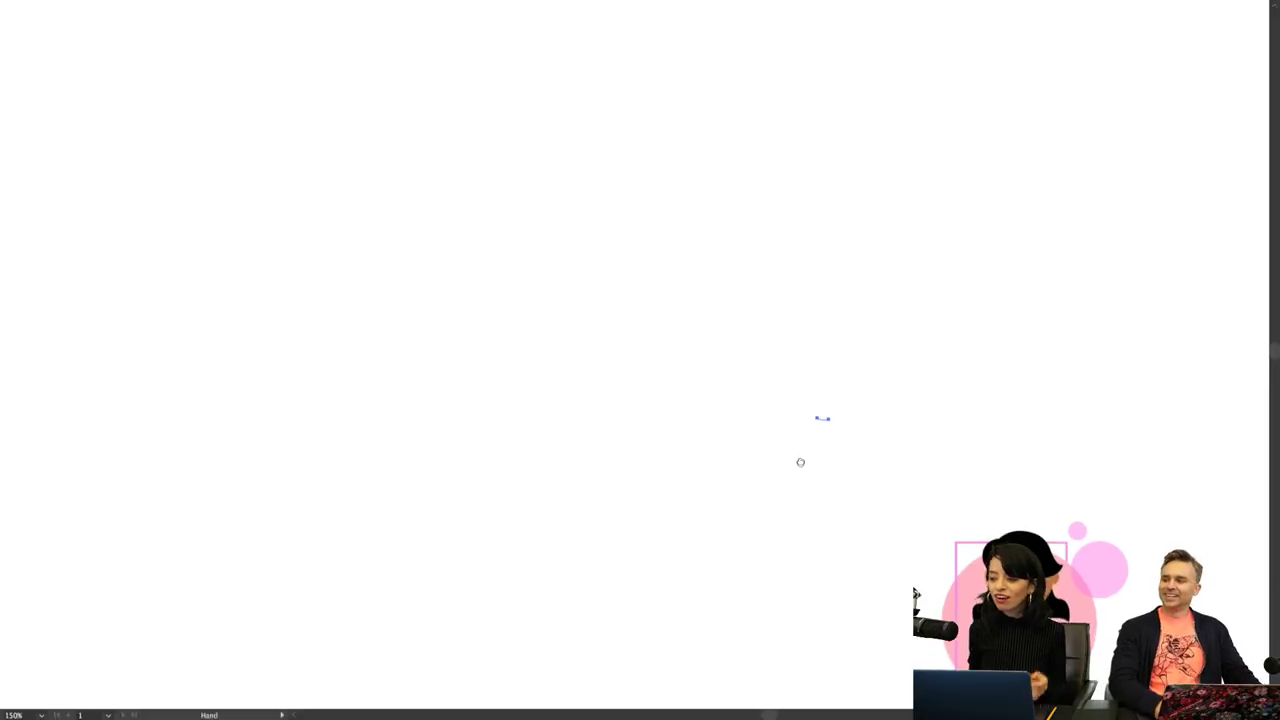
drag(800, 460, 794, 462)
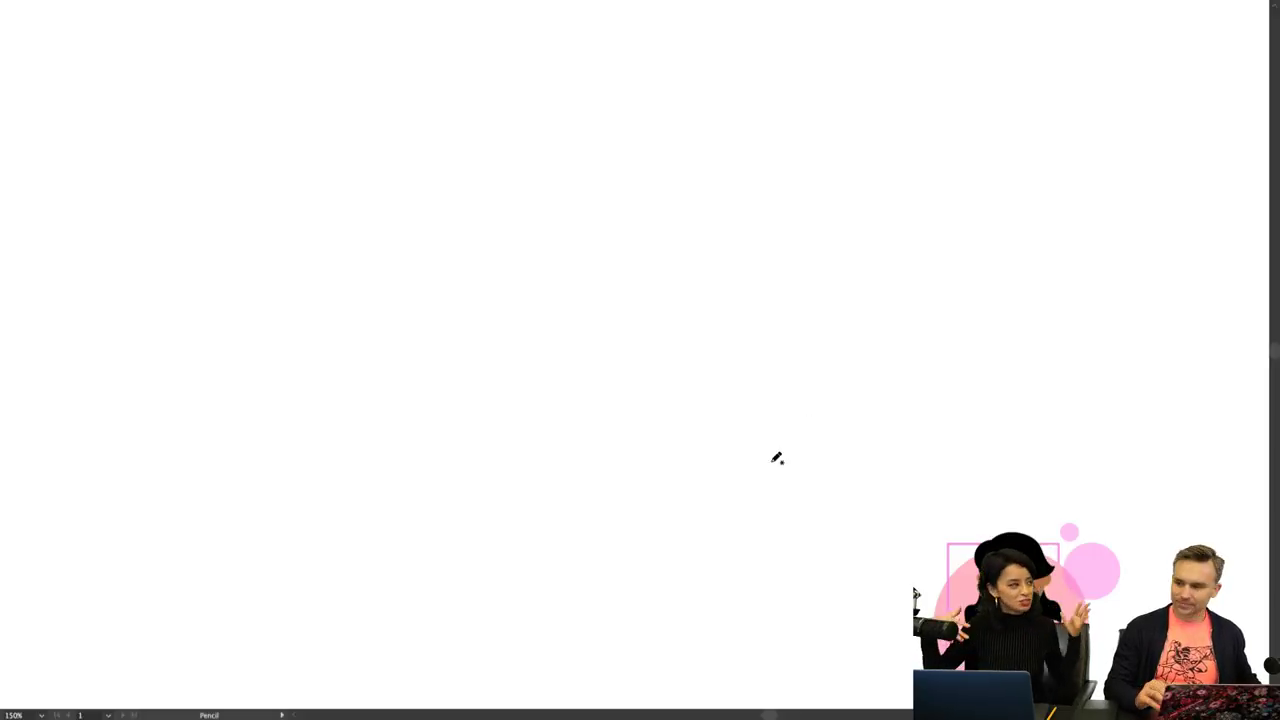
key(h)
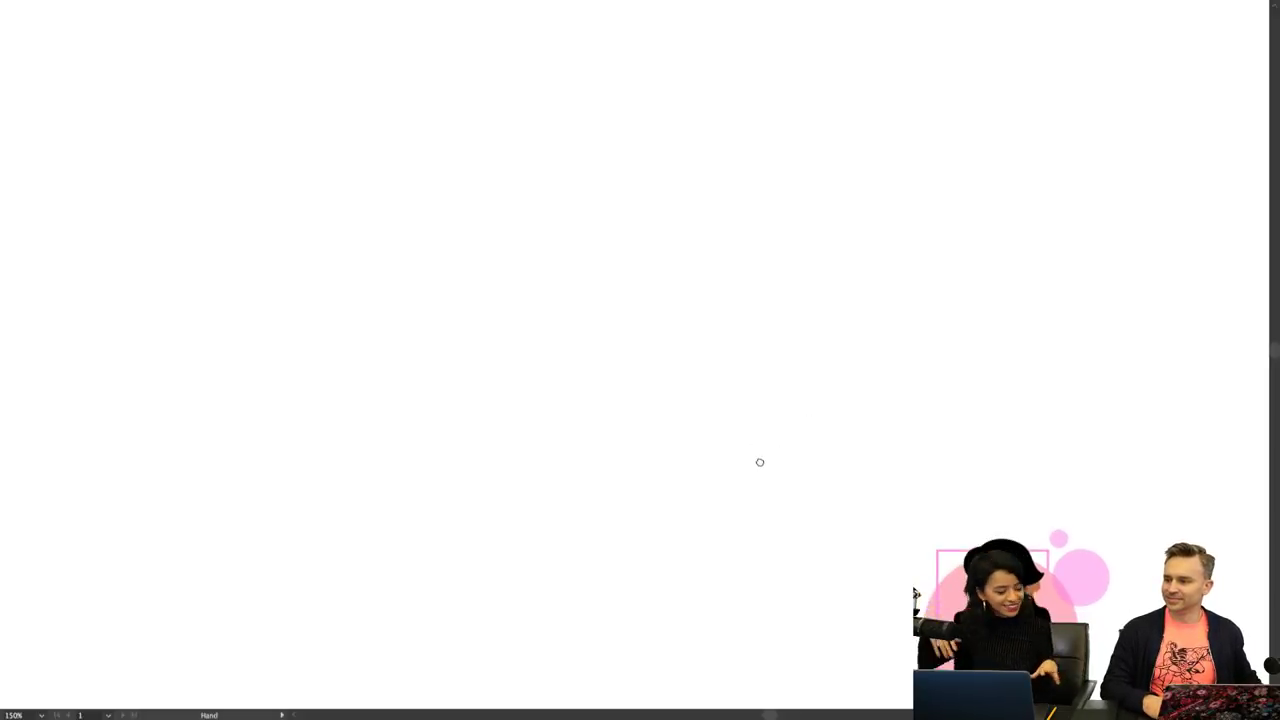
key(n)
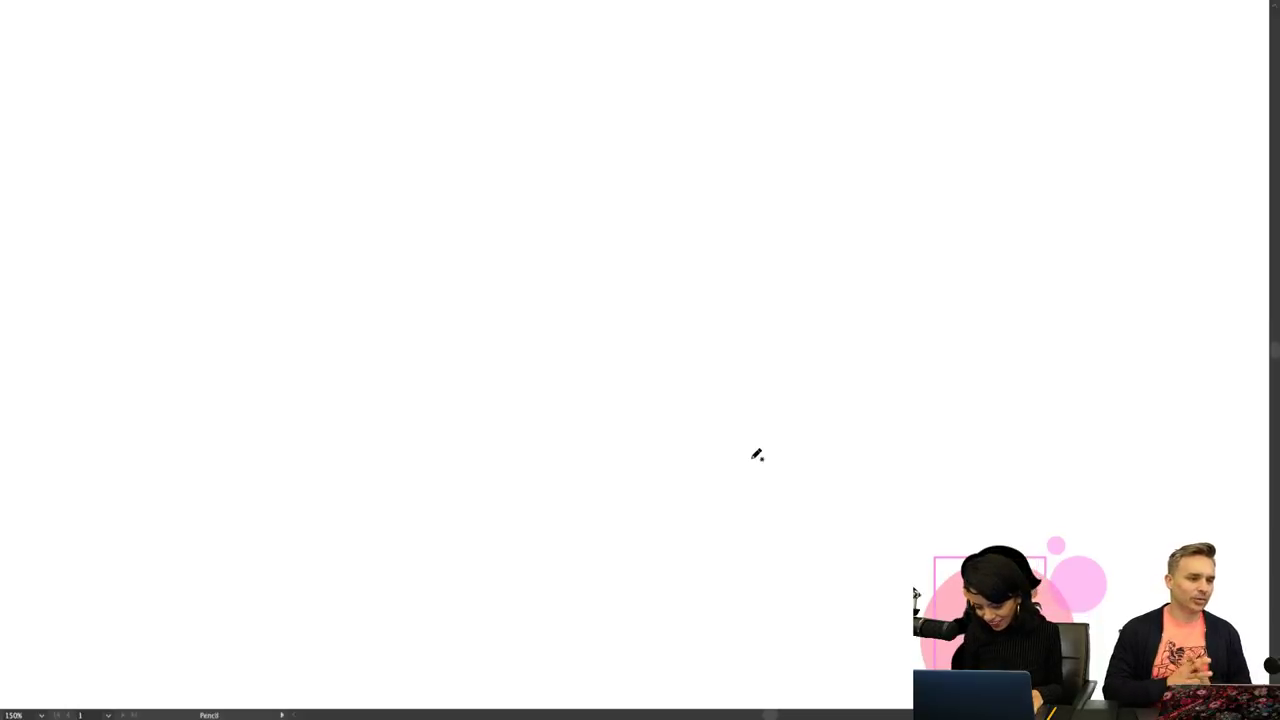
key(f)
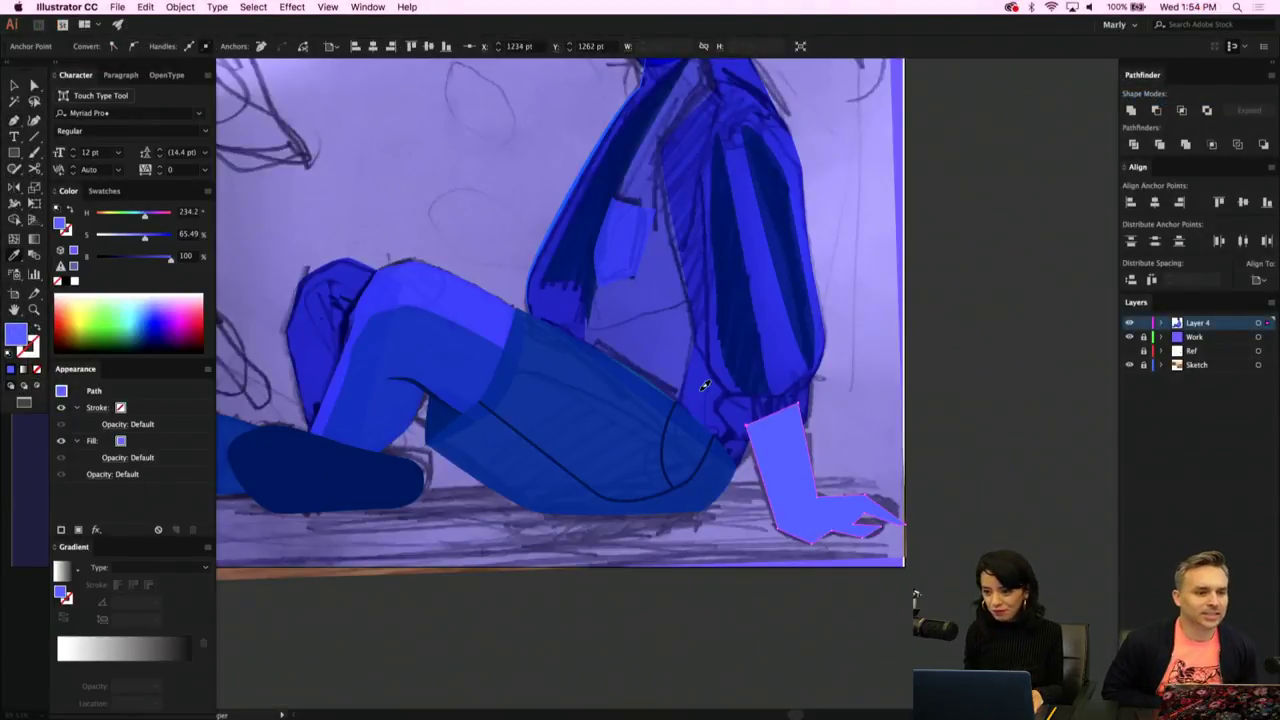
Give the forearm and hand shape the sleeve's fill and Multiply blending by sampling the sleeve with the Eyedropper.
click(705, 385)
key(v)
Extend the forearm's upper corner beneath the cuff, and curve the heel of the hand and the inner wrist corner.
key(super+equal)
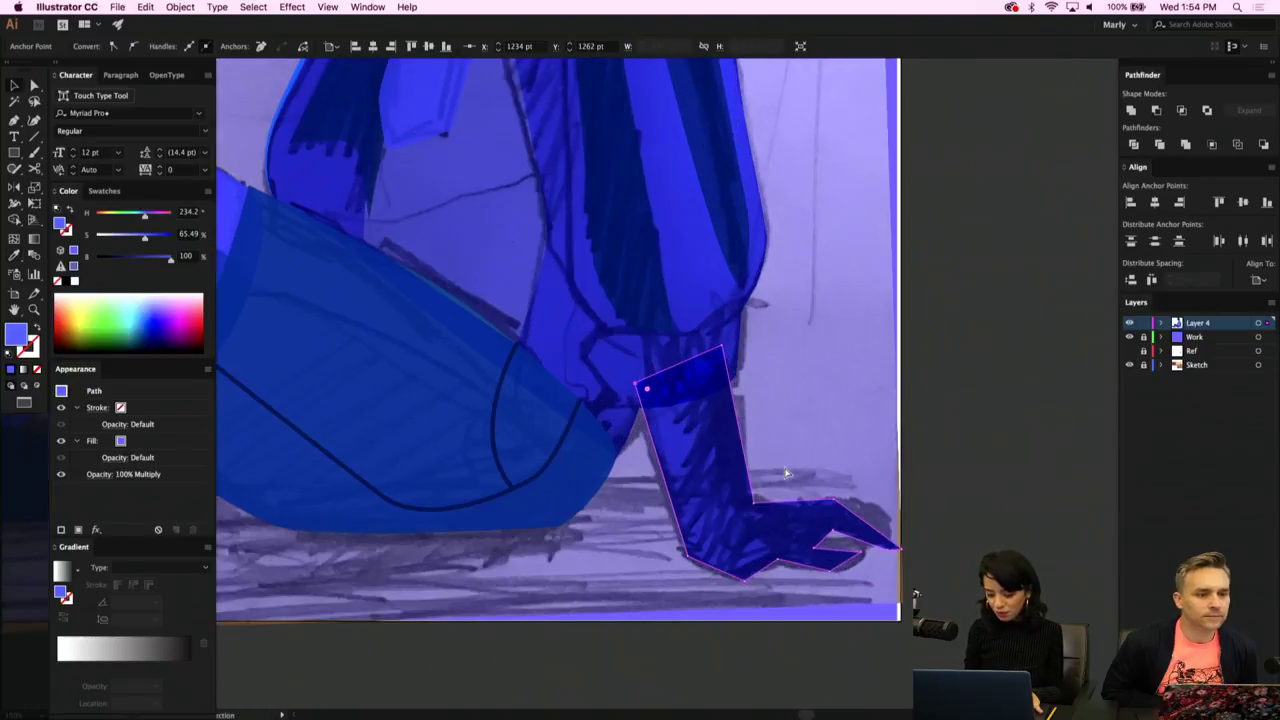
key(super+equal)
key(a)
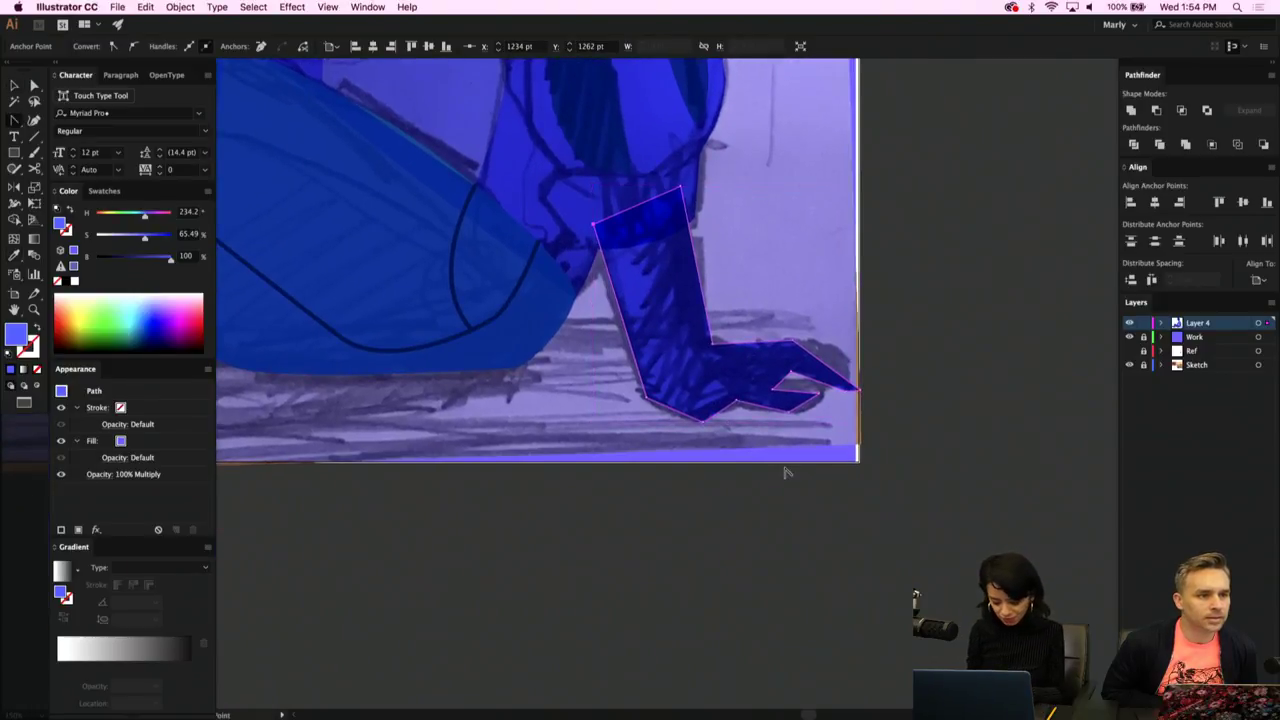
click(670, 408)
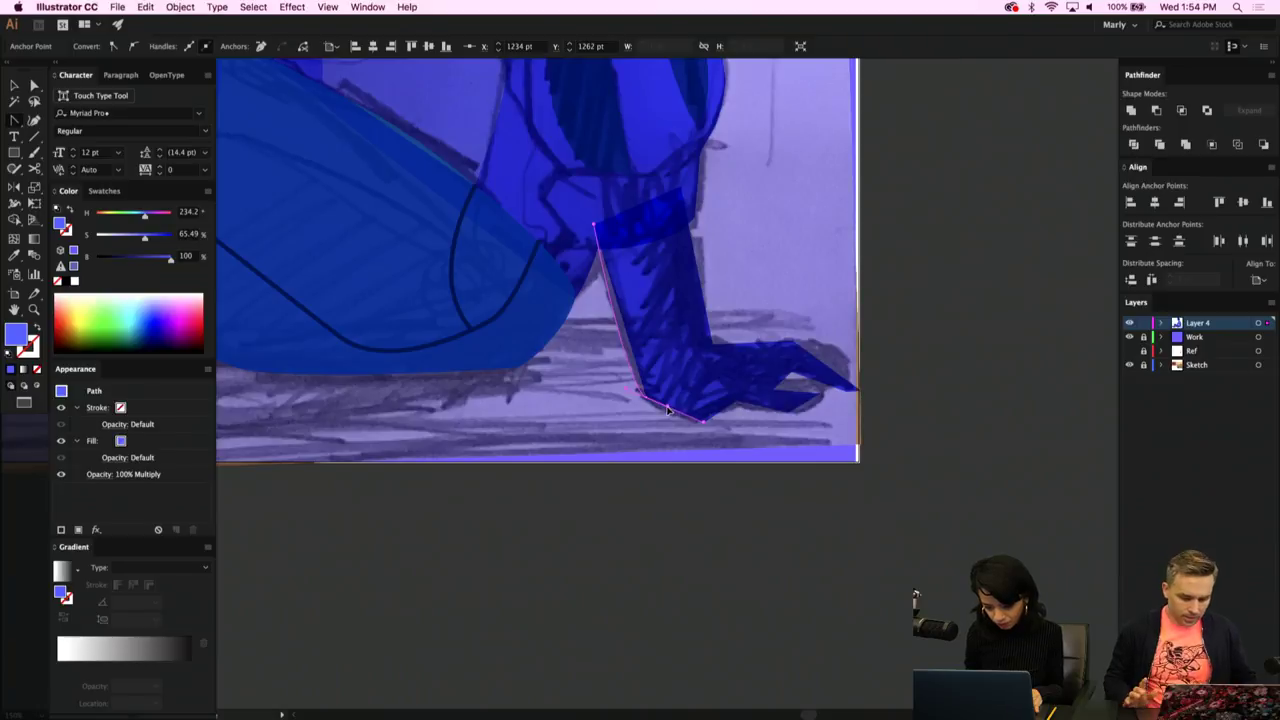
drag(668, 408, 668, 406)
mouse_move(594, 225)
mouse_down()
mouse_move(586, 251)
mouse_move(585, 203)
mouse_up()
key(a)
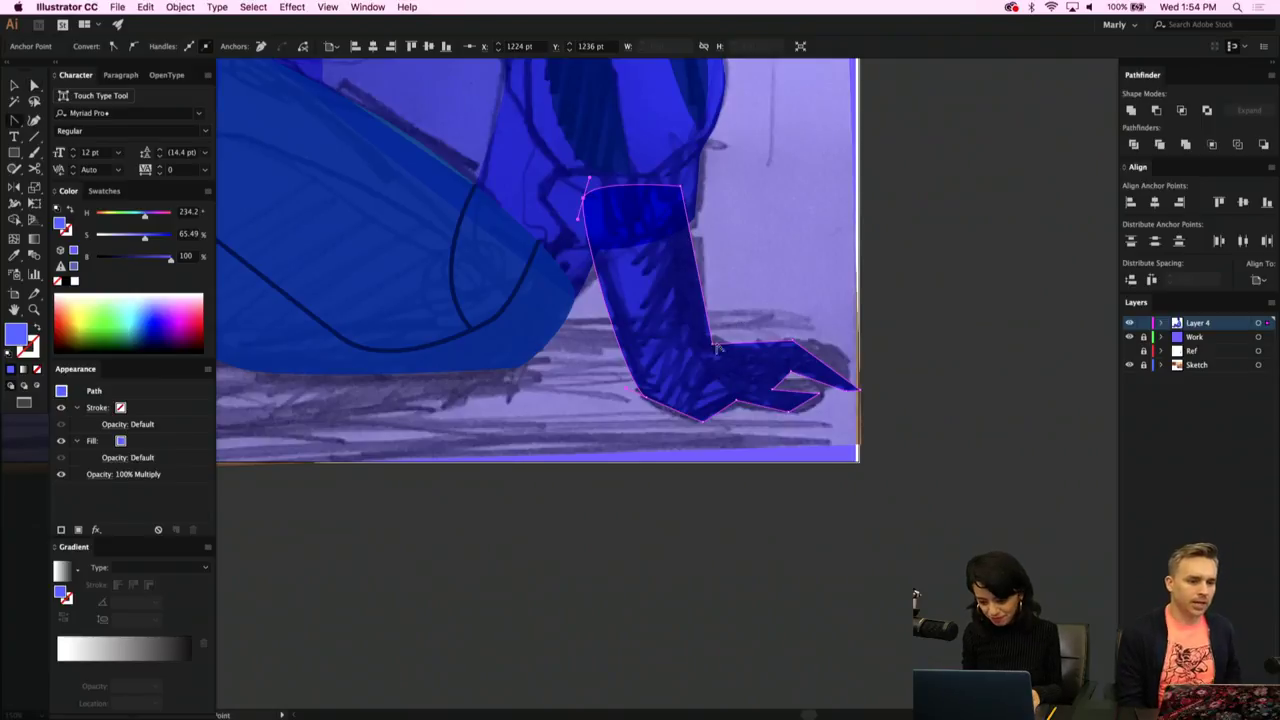
mouse_move(715, 349)
mouse_down()
mouse_move(690, 337)
mouse_move(702, 349)
mouse_up()
key(a)
Smooth the palm's underside and round the tip of the lower finger by converting their corner points to curves.
scroll(731, 300, up, 2)
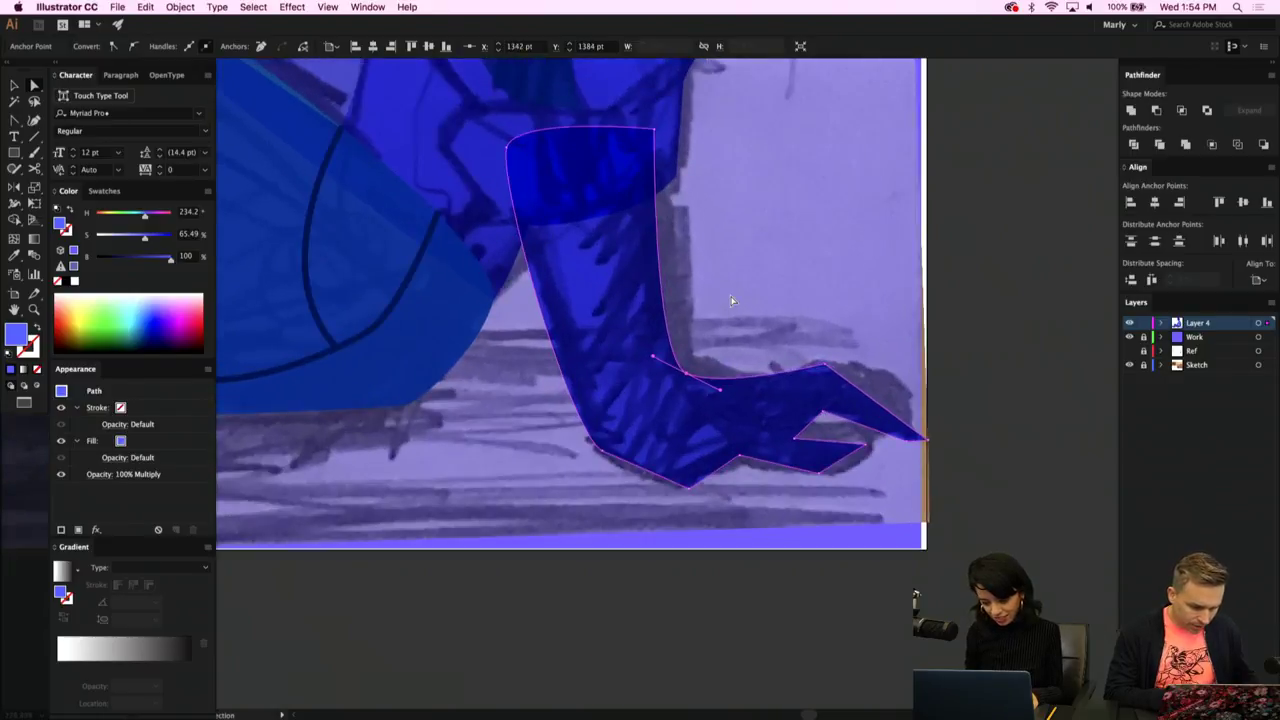
key(shift+c)
drag(741, 460, 681, 477)
key(a)
key(shift+c)
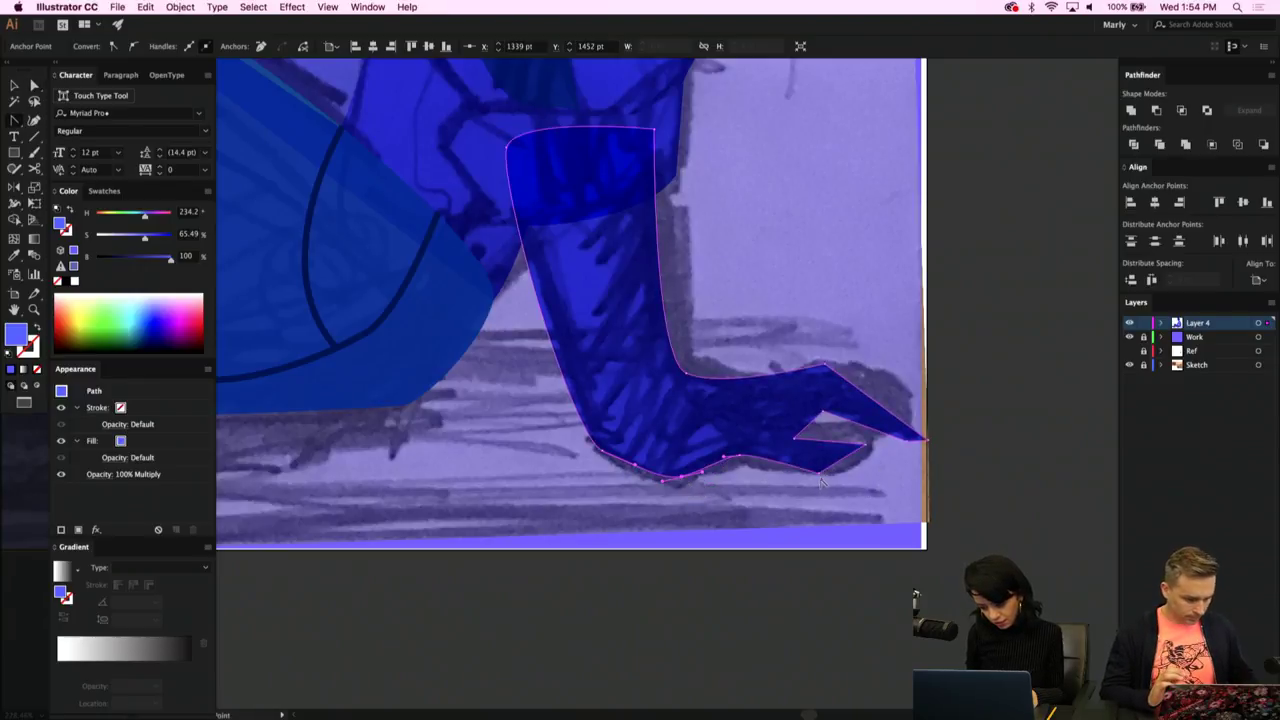
drag(820, 479, 864, 480)
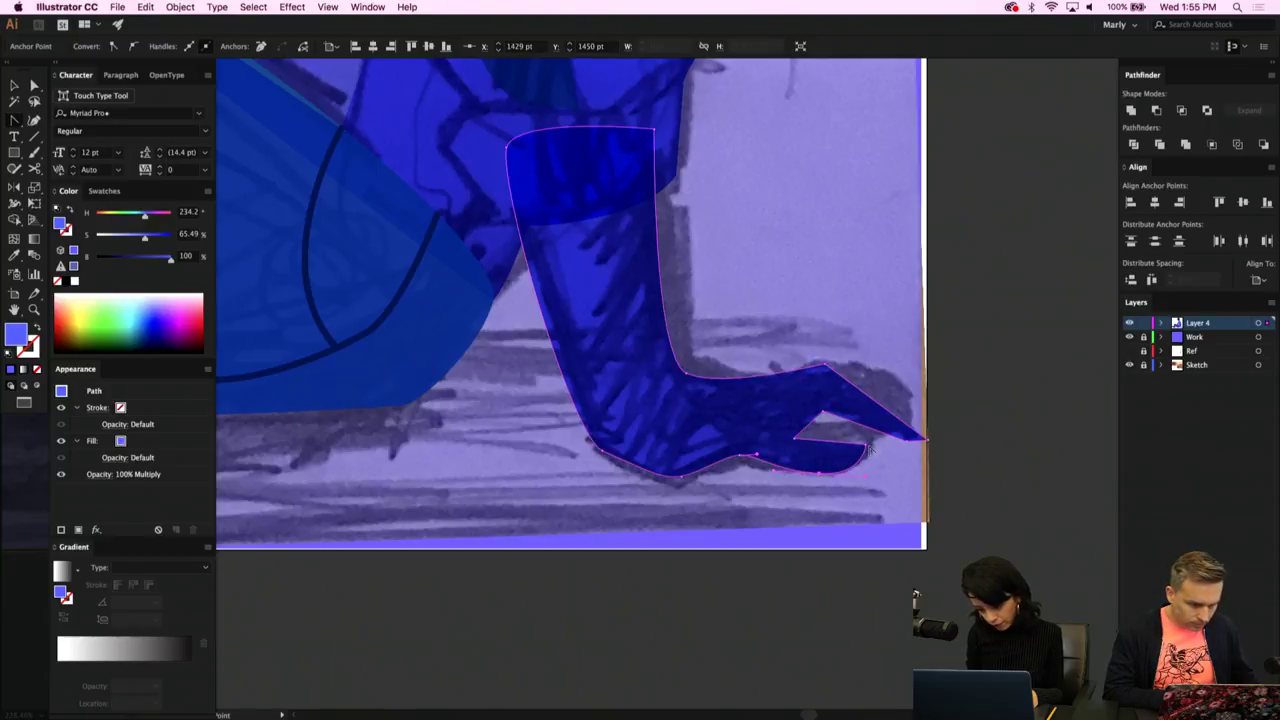
mouse_move(866, 446)
mouse_down()
mouse_move(875, 454)
mouse_move(864, 437)
mouse_up()
key(a)
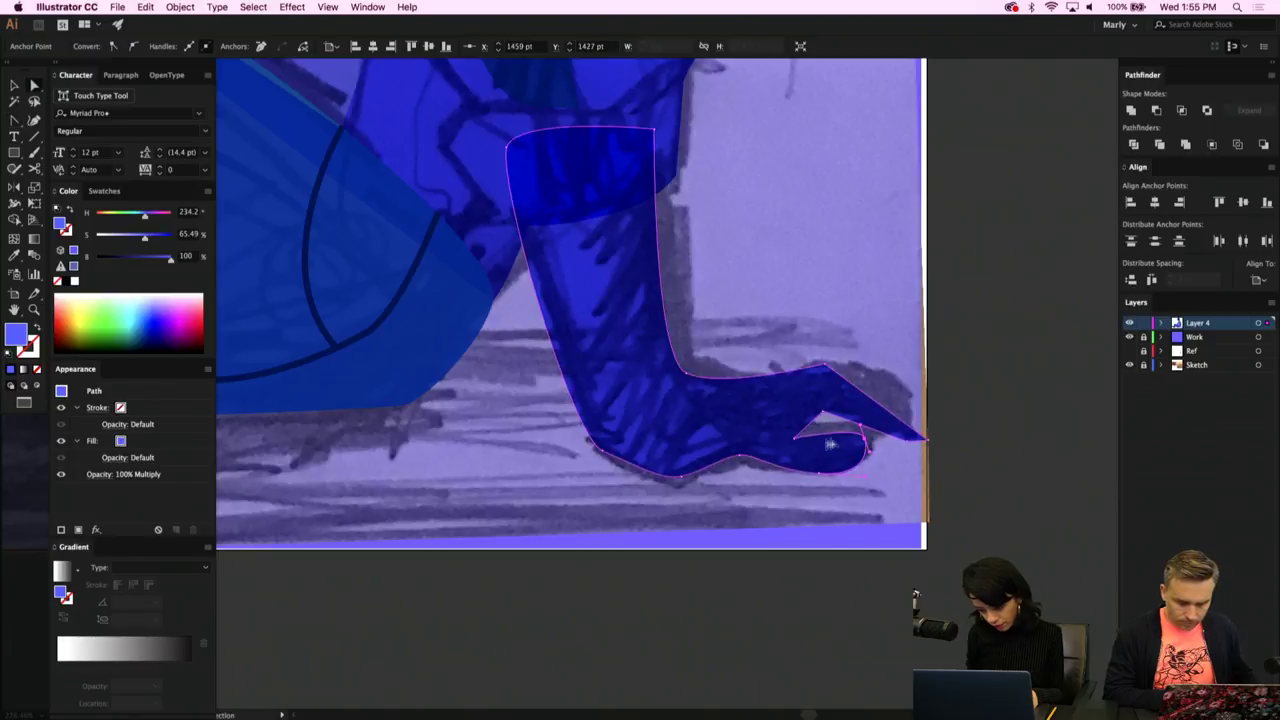
Curve the inner corner of the gap between the fingers, and lower the finger's upper edge with an added anchor point.
key(shift+c)
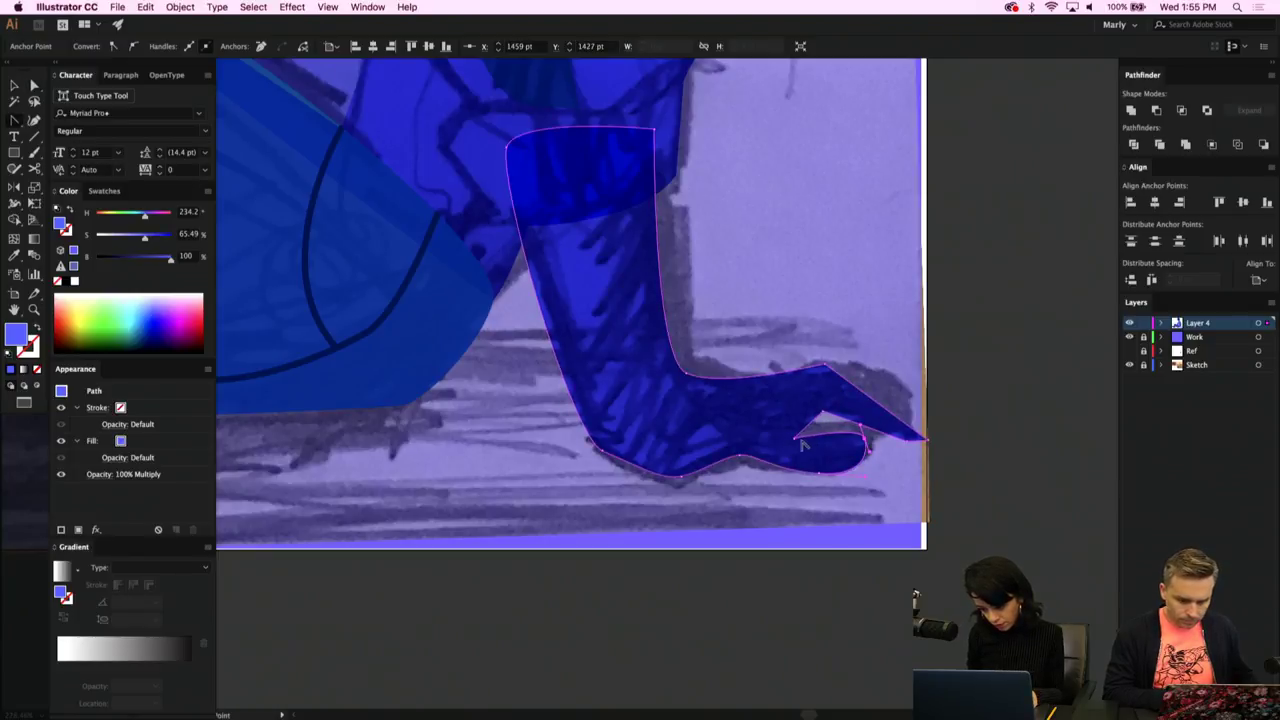
scroll(798, 444, up, 5)
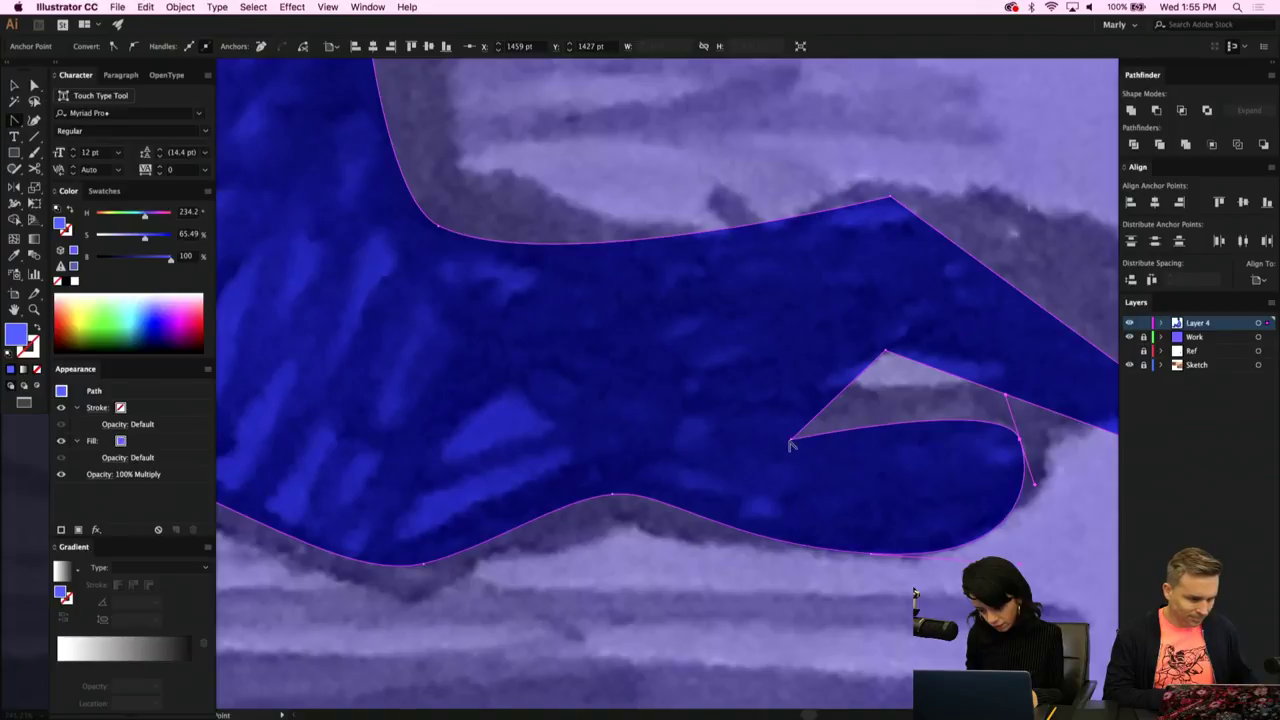
drag(792, 443, 796, 405)
key(a)
key(shift+c)
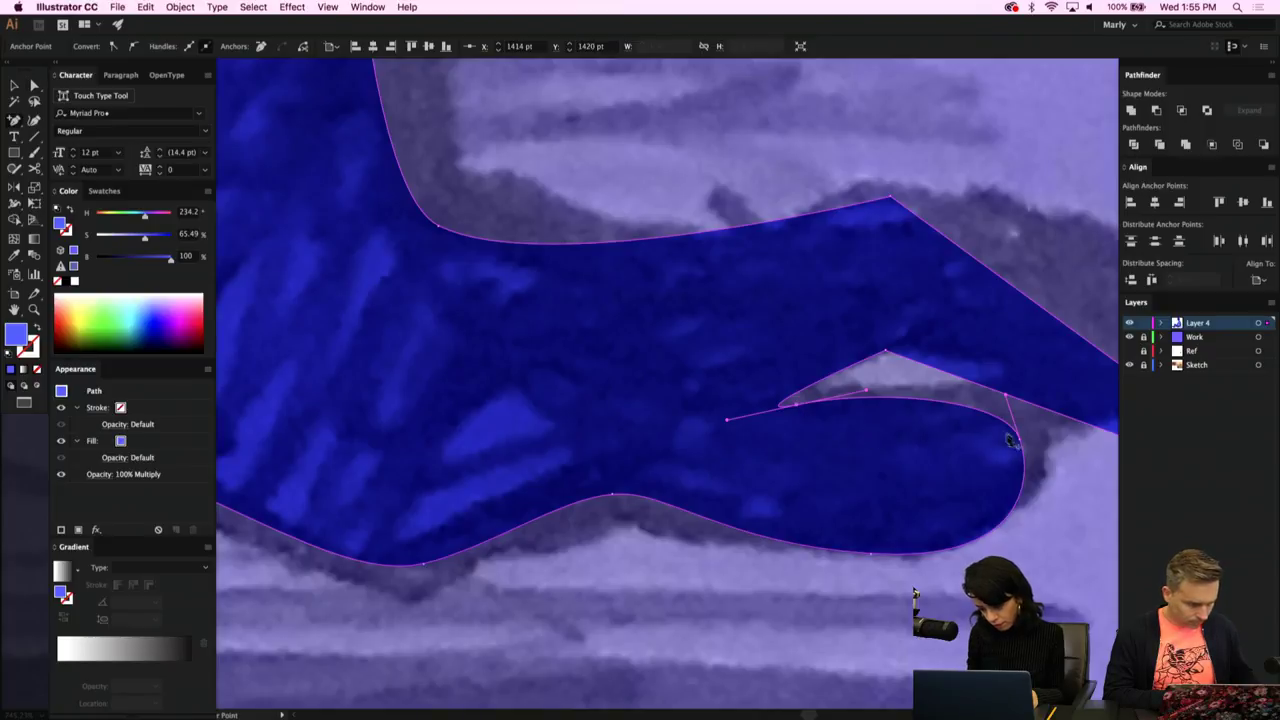
click(924, 400)
key(a)
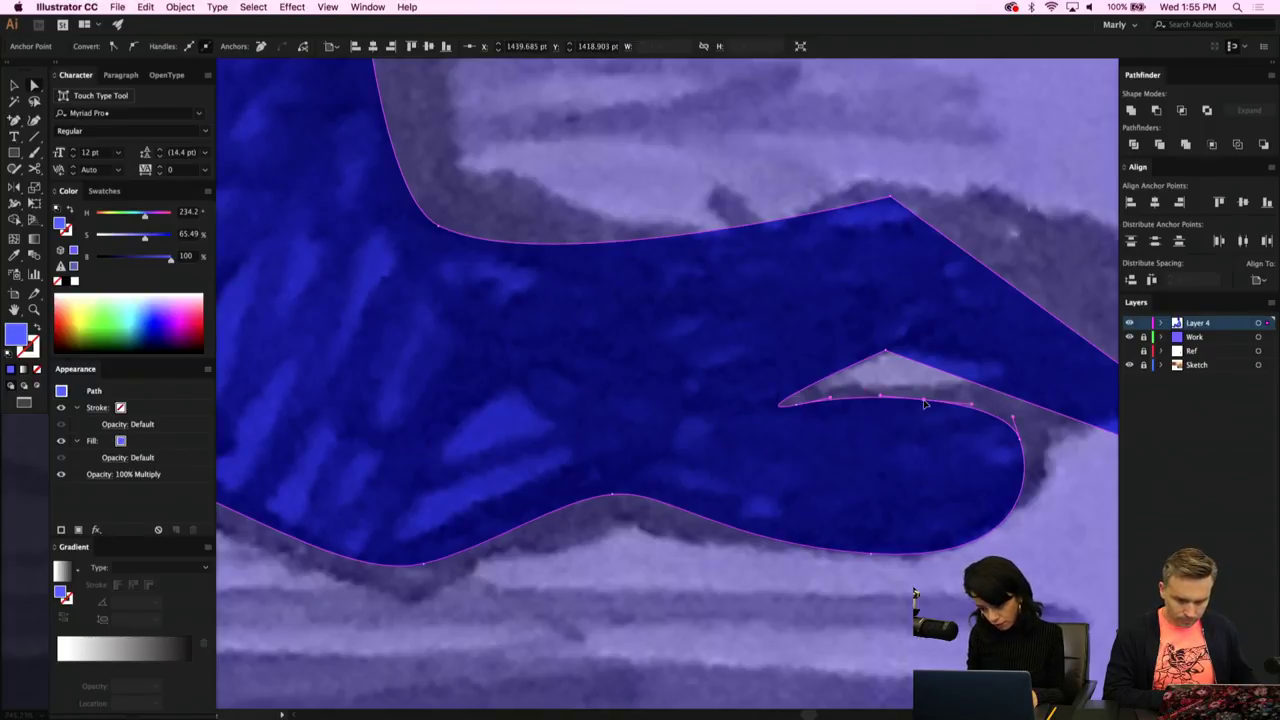
drag(924, 401, 900, 420)
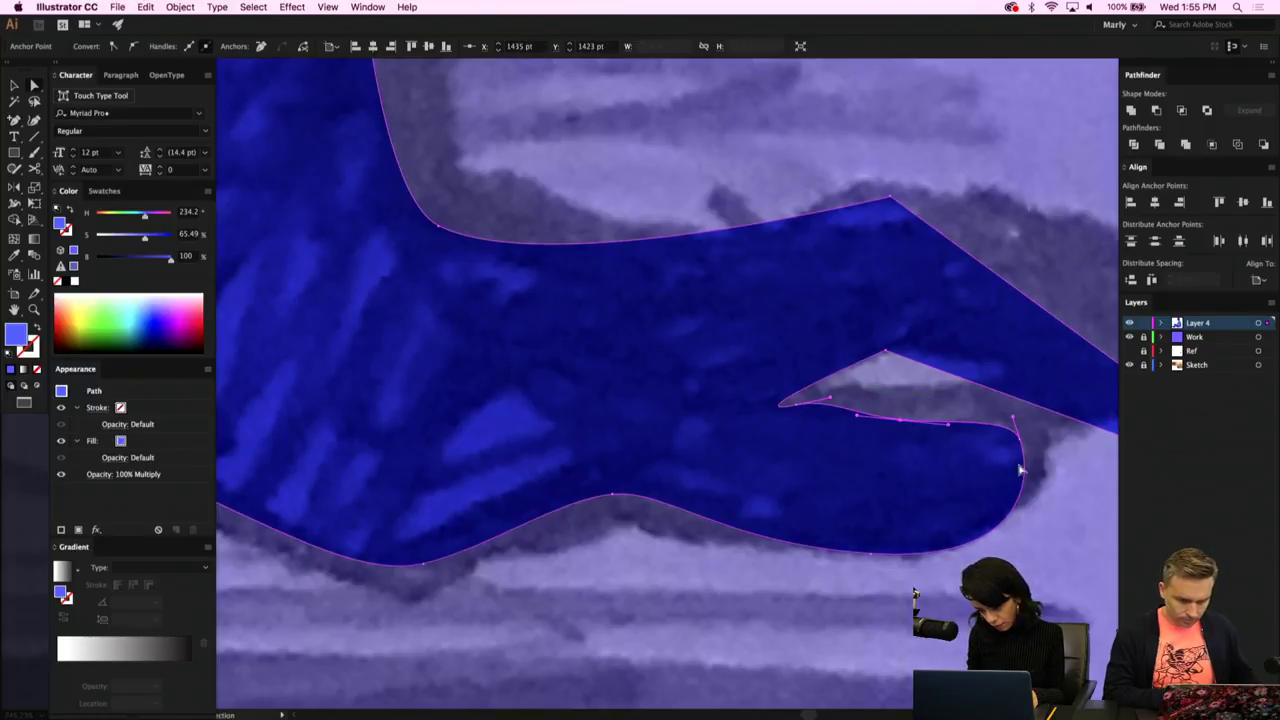
Curve the upper corner of the gap between the fingers and the underside of the upper finger.
scroll(1000, 460, right, 5)
key(shift+c)
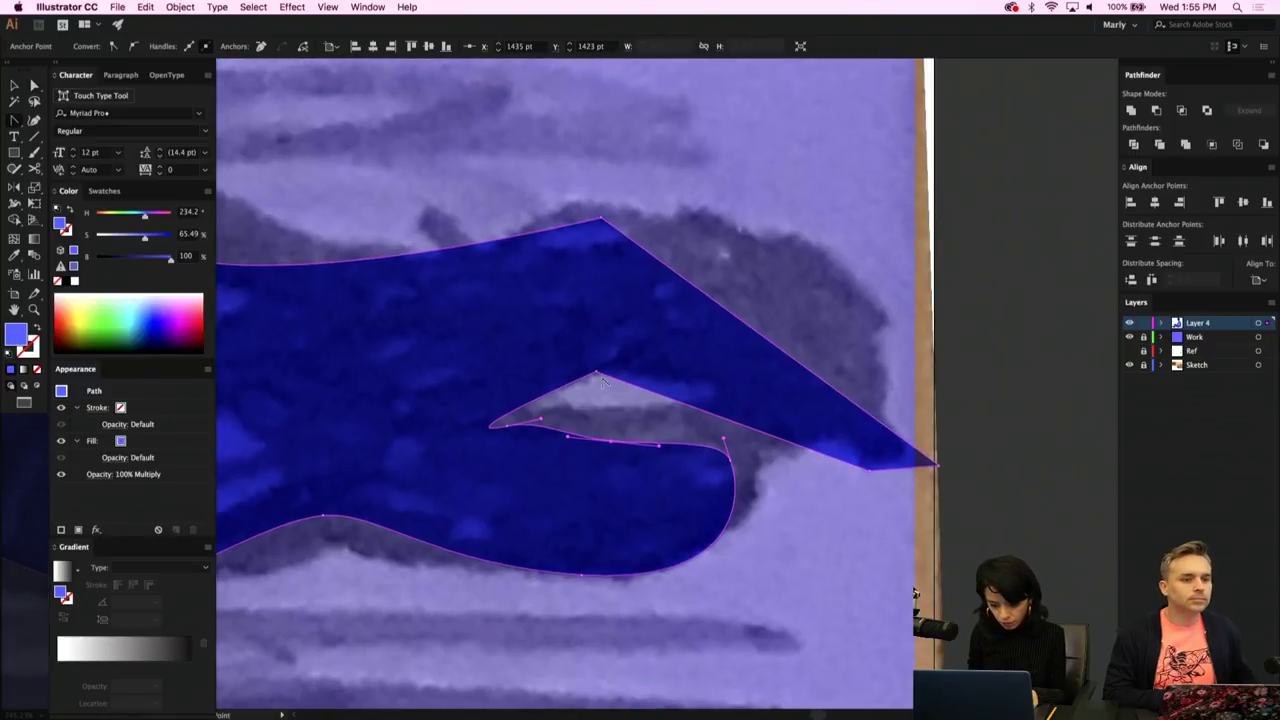
drag(597, 372, 621, 352)
drag(869, 471, 824, 480)
key(a)
Round the lower side of the upper fingertip and pull its end point inside the artboard edge.
key(shift+c)
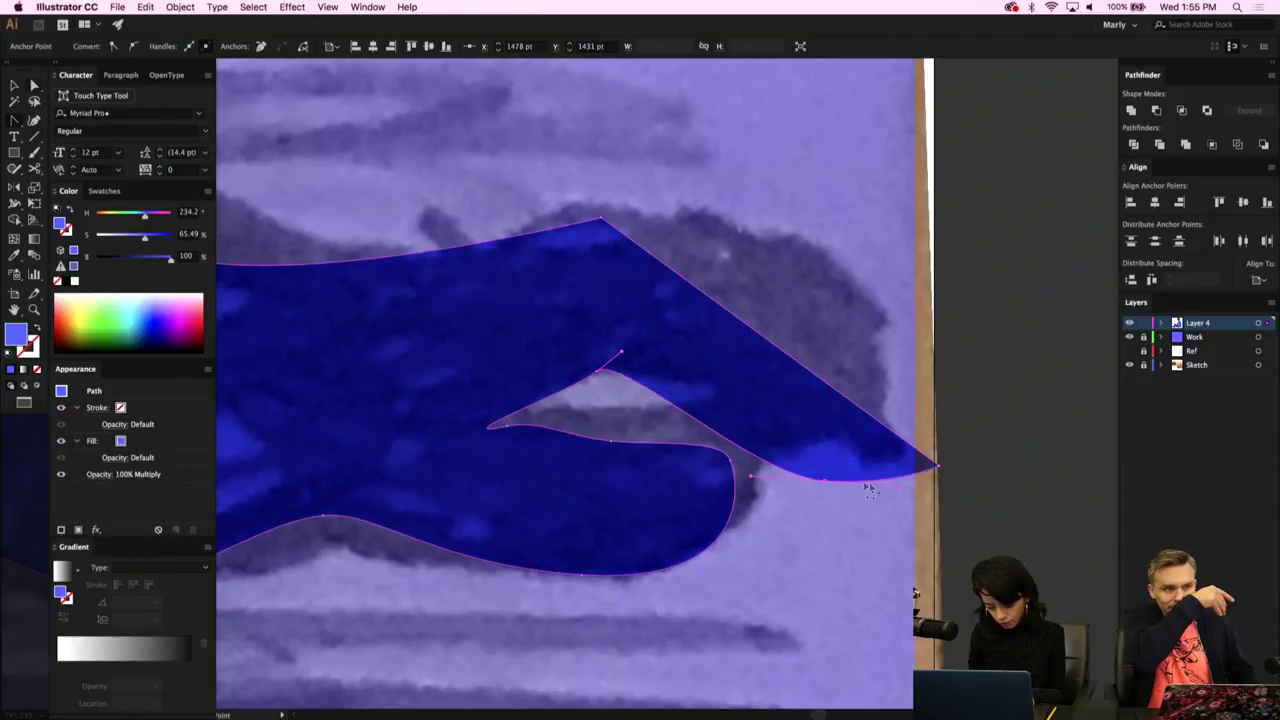
drag(938, 467, 870, 487)
key(a)
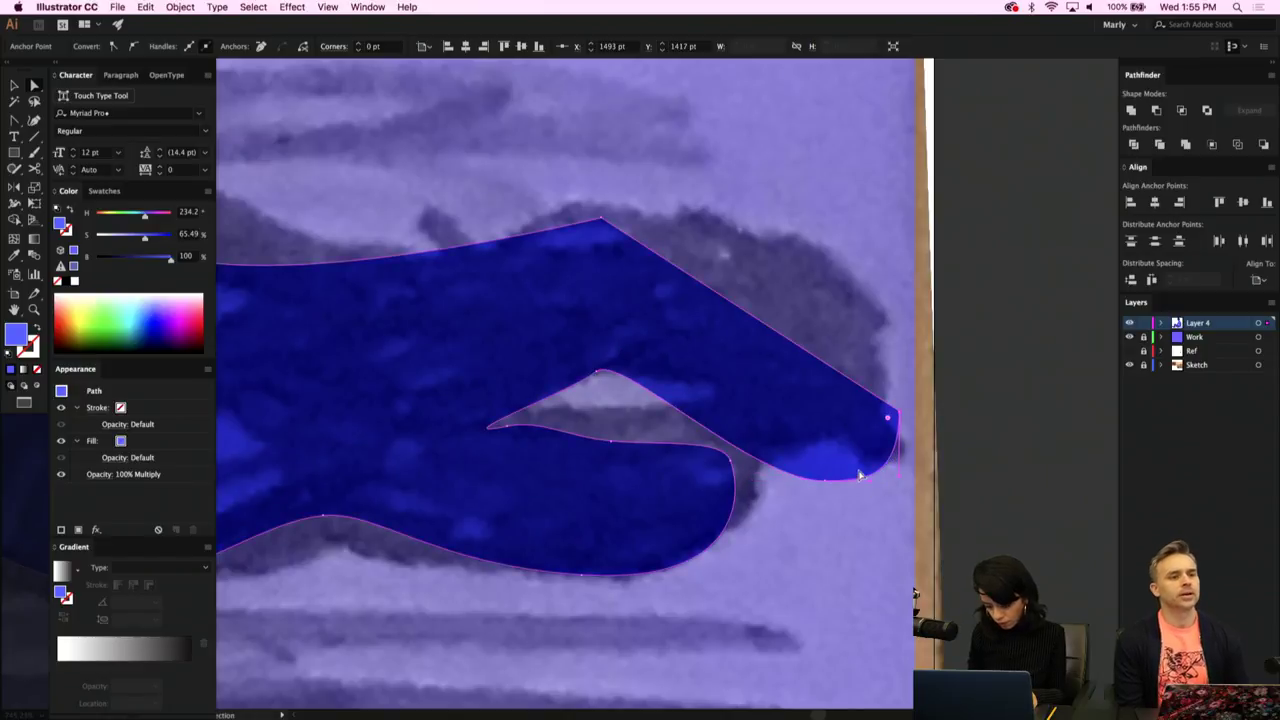
Smooth the knuckle corner on top of the hand and shift its anchor point along toward the upper finger.
key(shift+c)
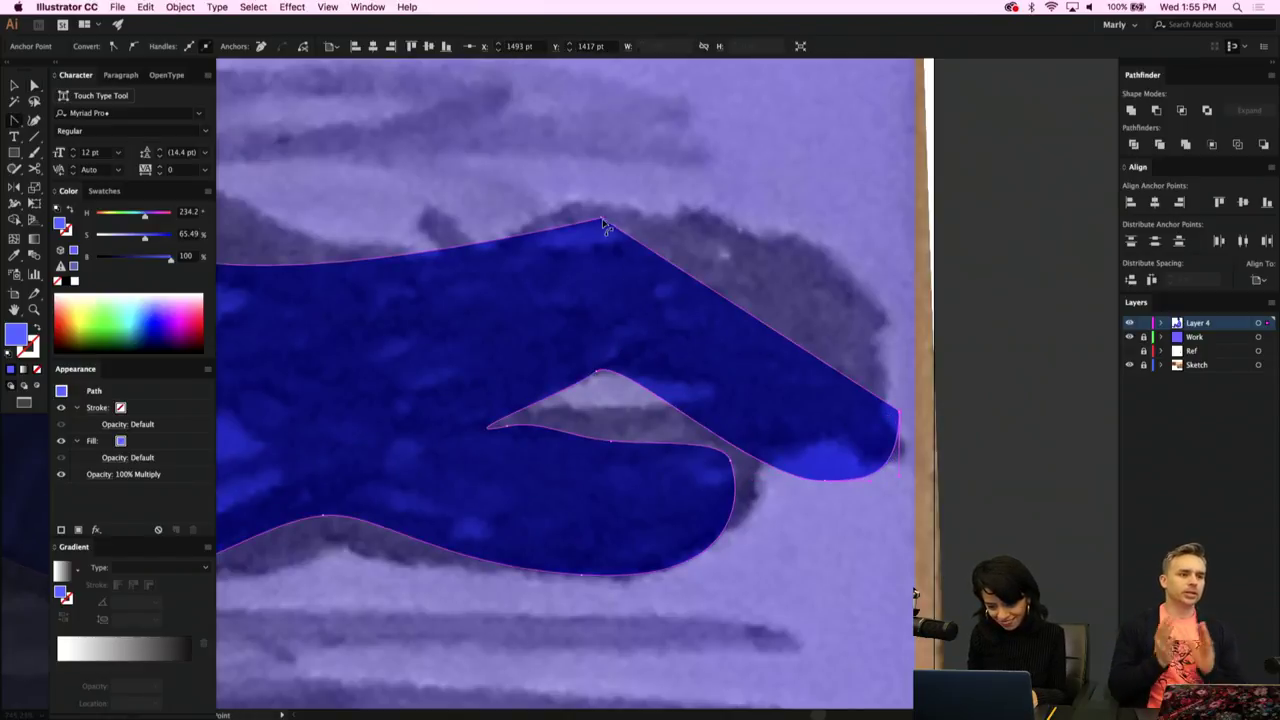
drag(603, 222, 563, 170)
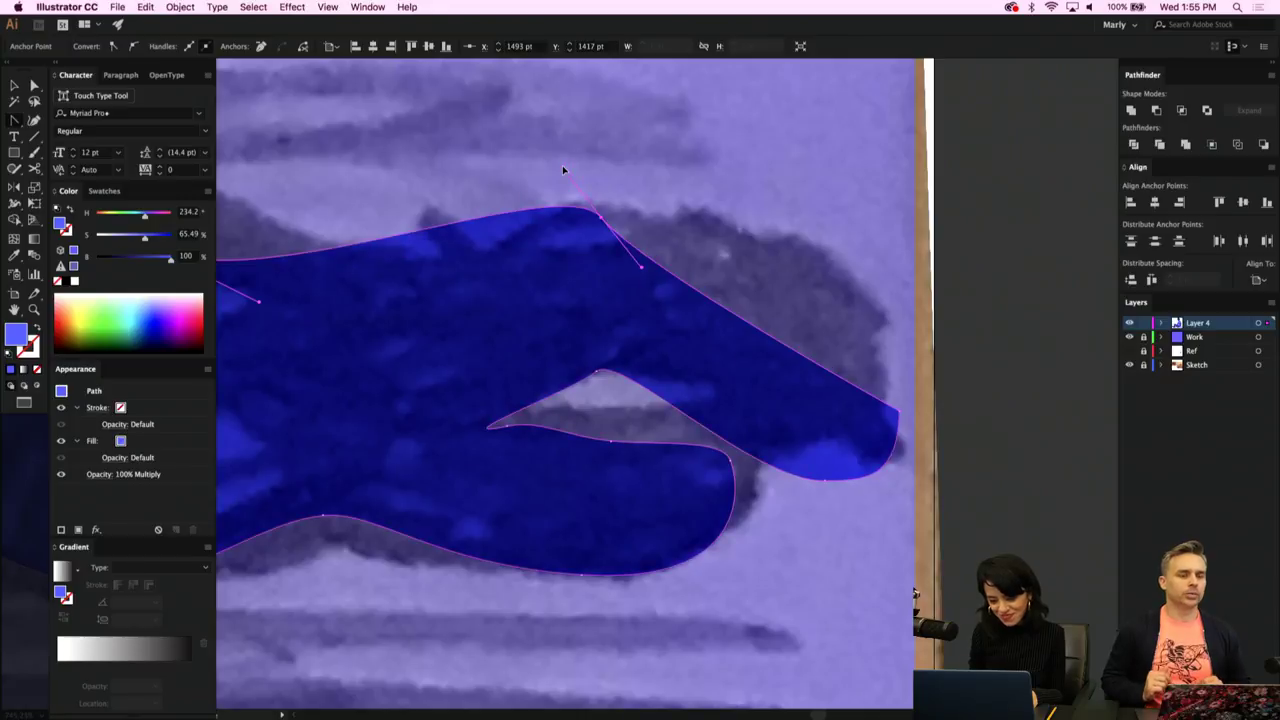
key(a)
drag(600, 218, 650, 255)
key(super+z)
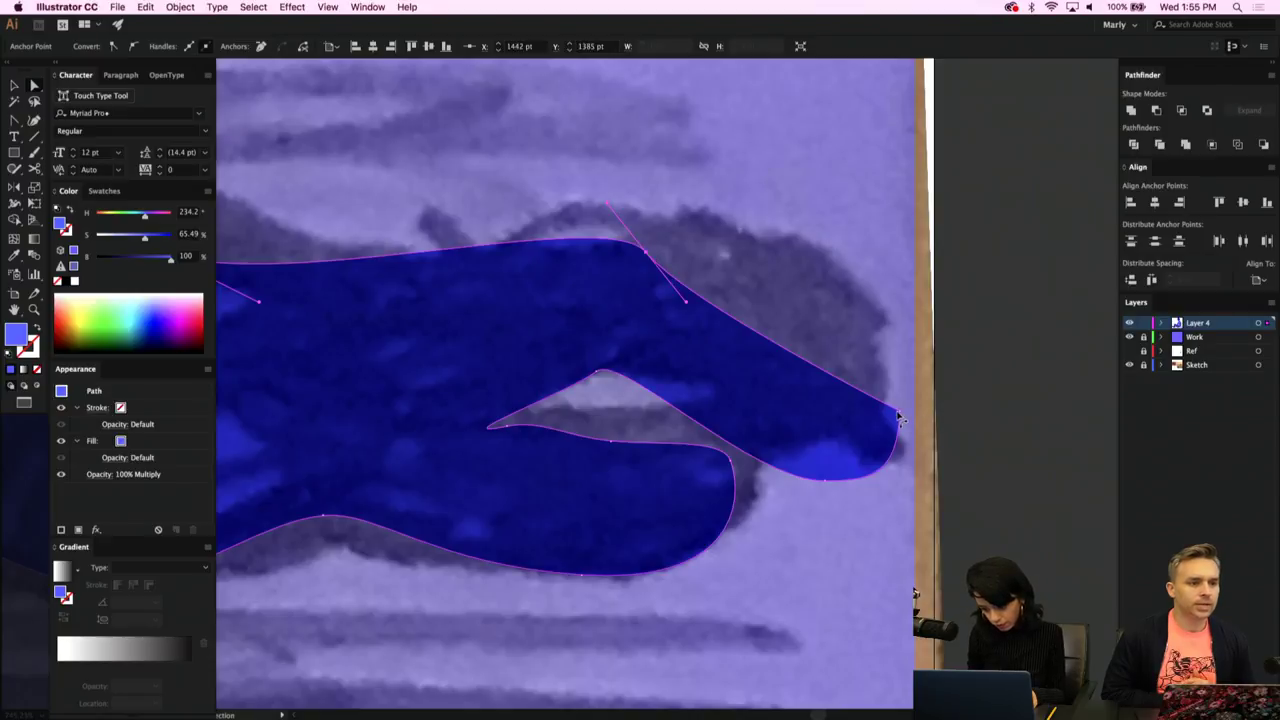
Pull the upper fingertip's end point inward, round it into a smooth curve, and deselect the hand.
drag(899, 414, 877, 415)
mouse_move(876, 414)
mouse_down()
mouse_move(858, 470)
mouse_move(835, 388)
mouse_move(869, 414)
mouse_move(842, 408)
mouse_move(856, 418)
mouse_up()
key(a)
click(938, 443)
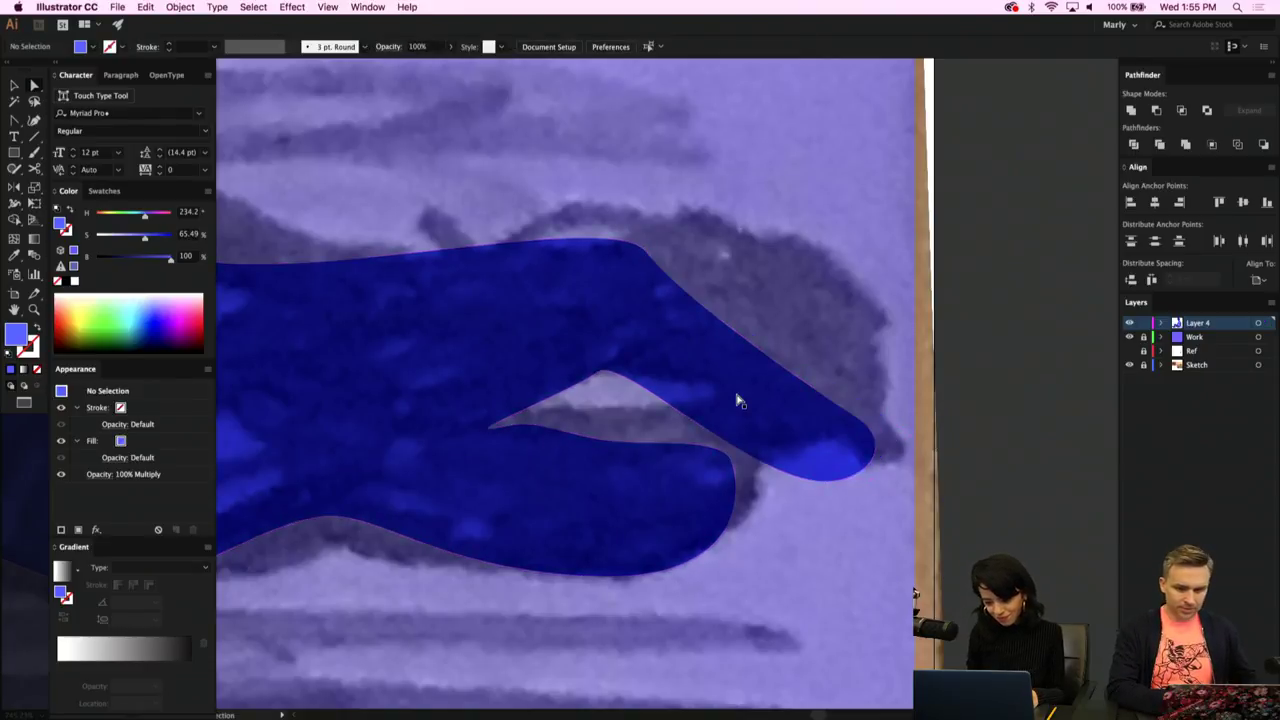
scroll(737, 400, down, 3)
key(ctrl+Right)
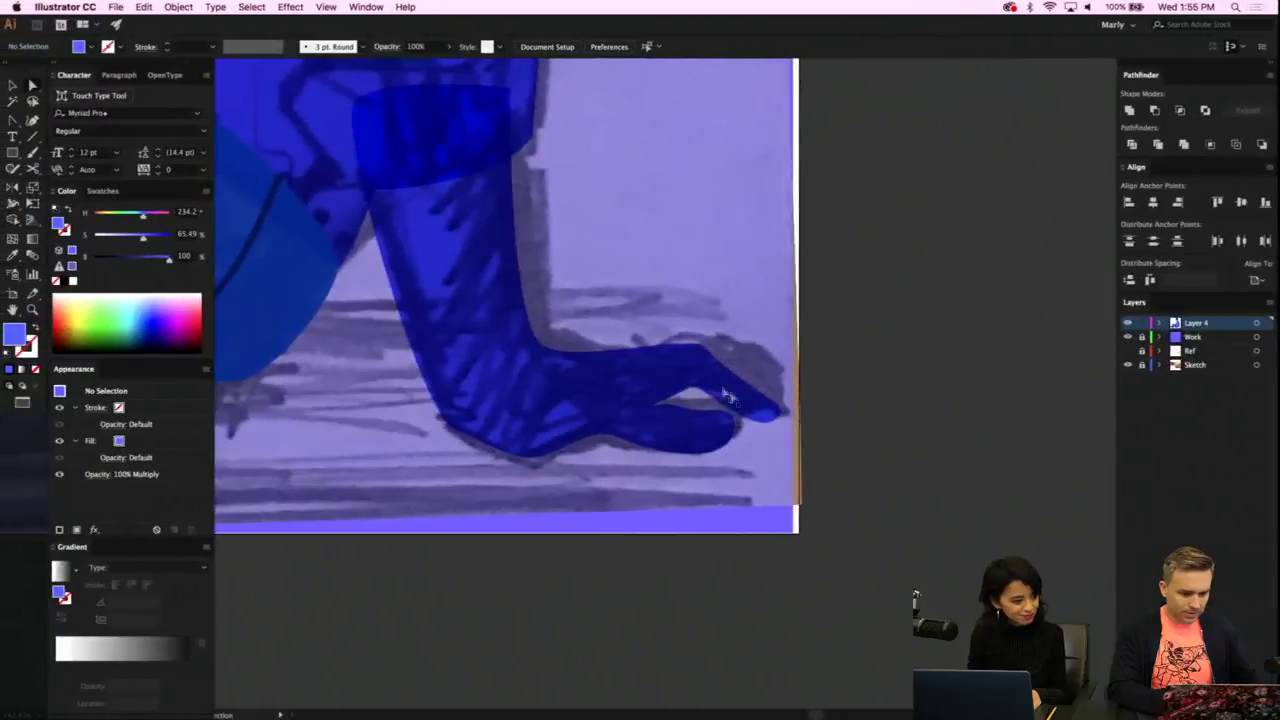
key(p)
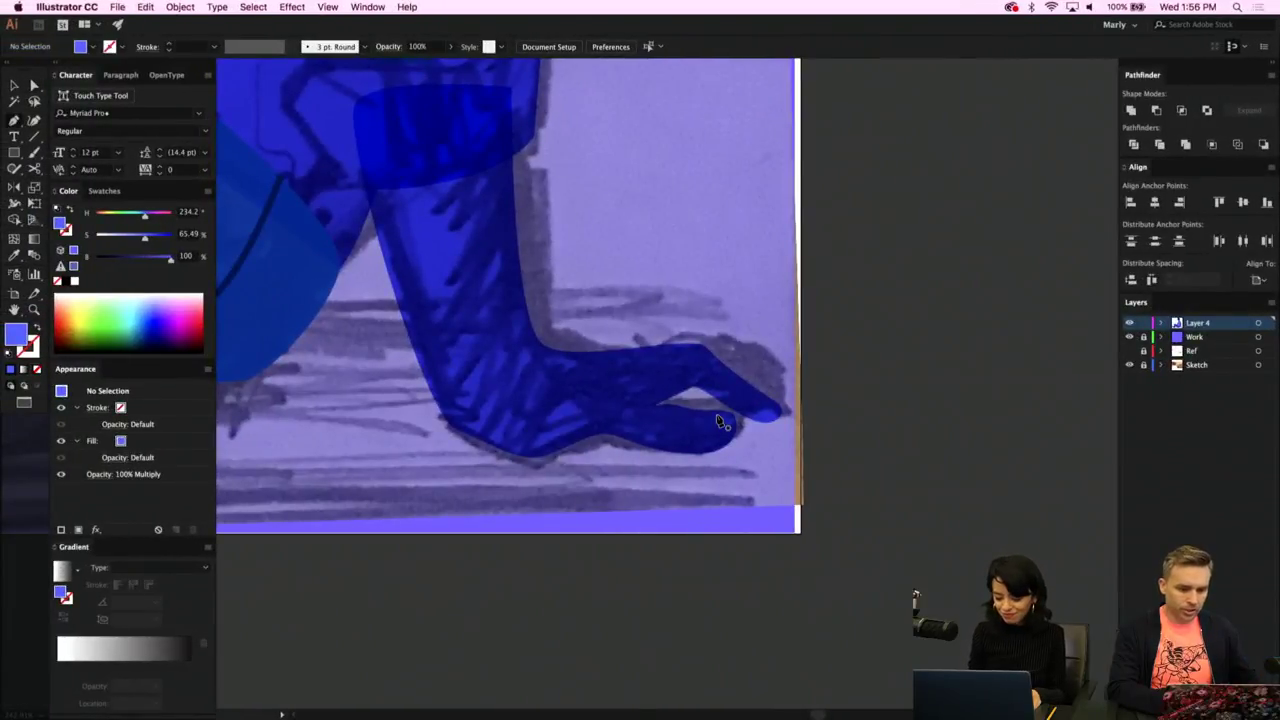
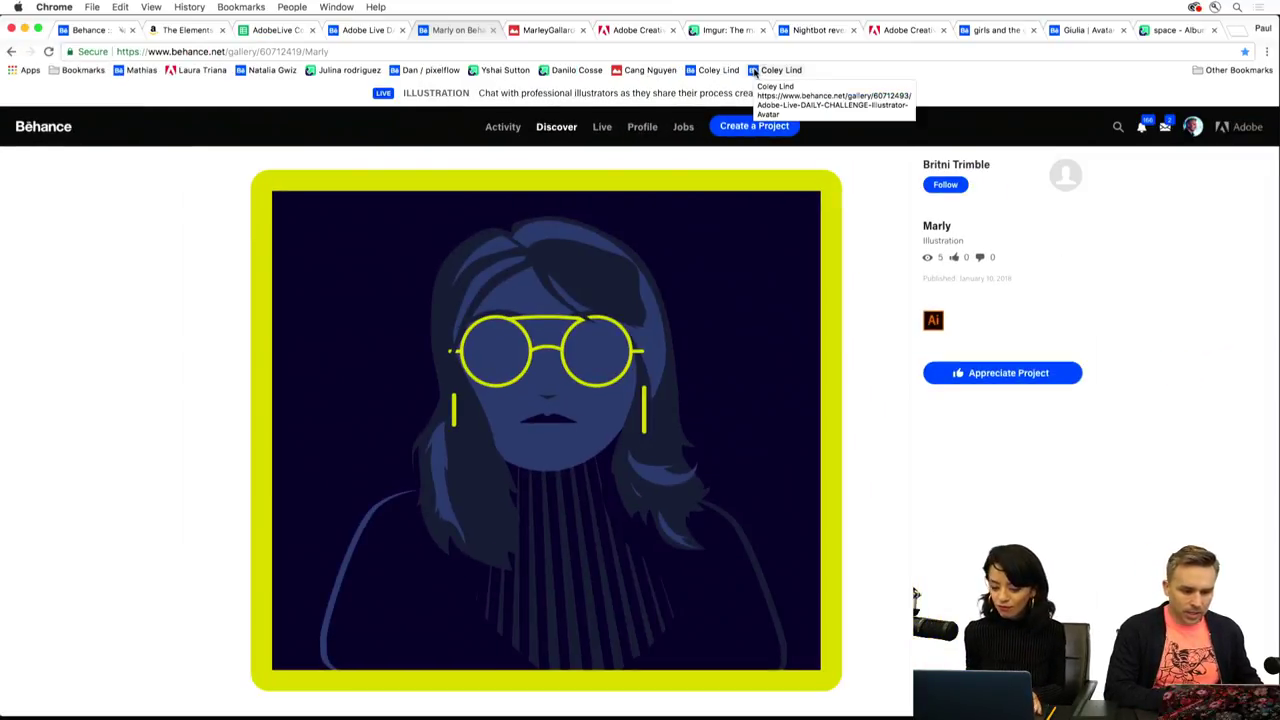
View the Adobe Live daily challenge Illustrator Avatar project on Behance in Chrome.
click(372, 33)
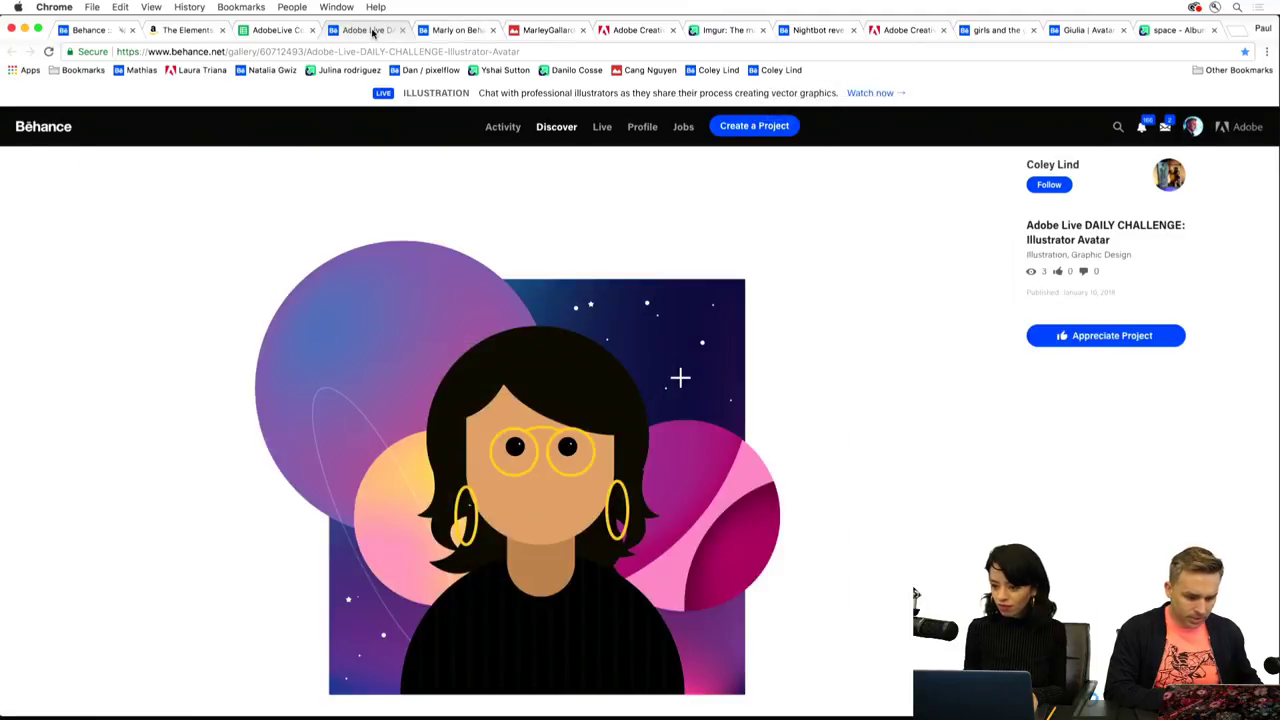
scroll(92, 392, down, 1)
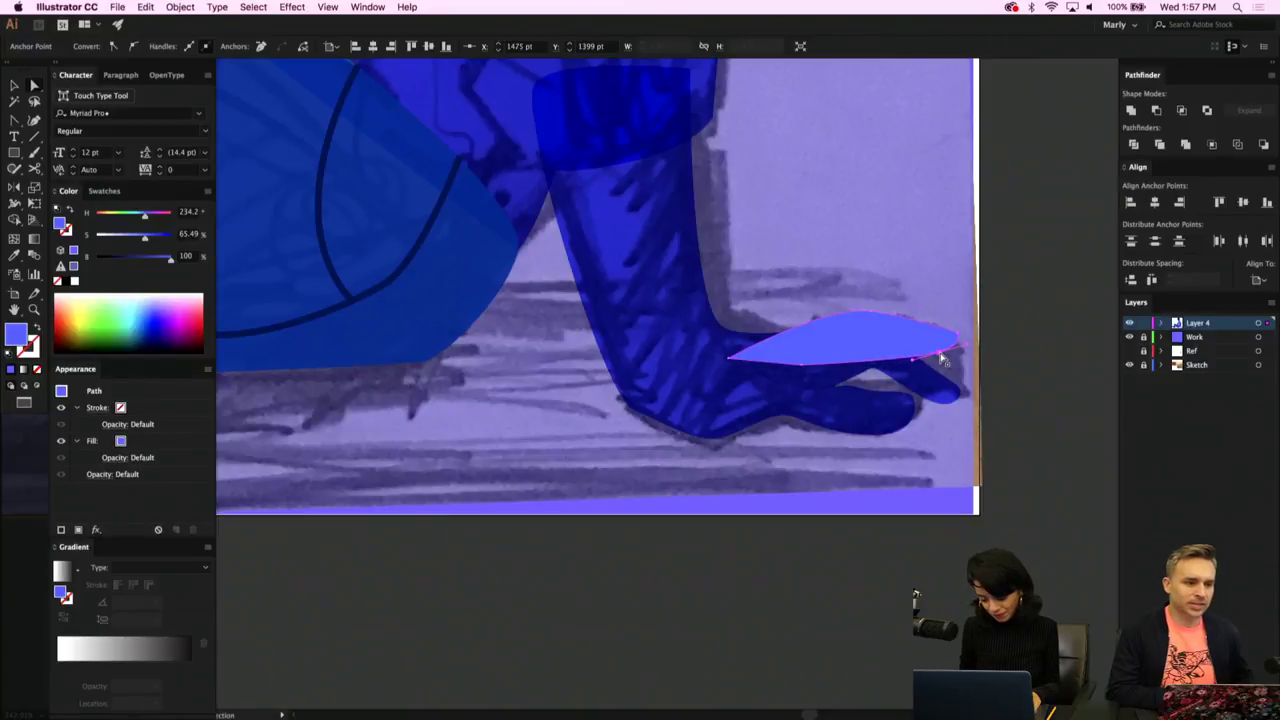
Copy the arm's Multiply appearance onto the upper finger shape and unite both into a single arm-and-hand shape.
key(i)
click(778, 387)
key(v)
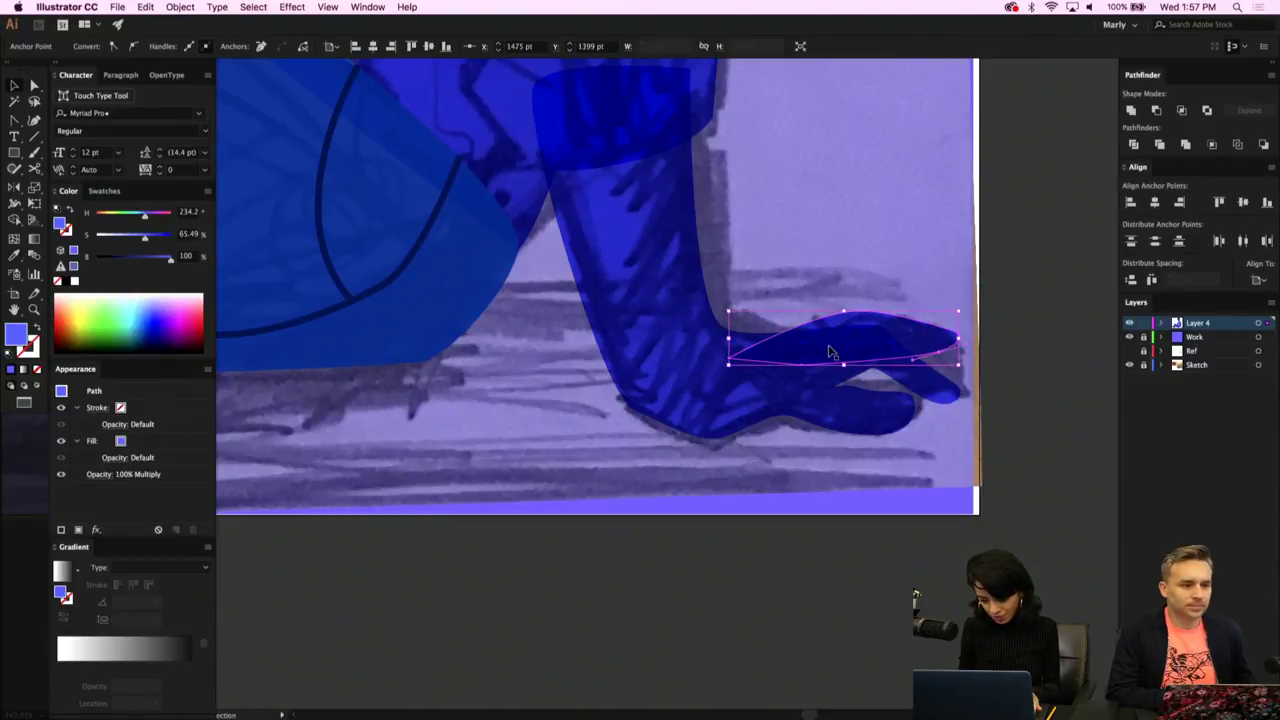
shift+click(818, 416)
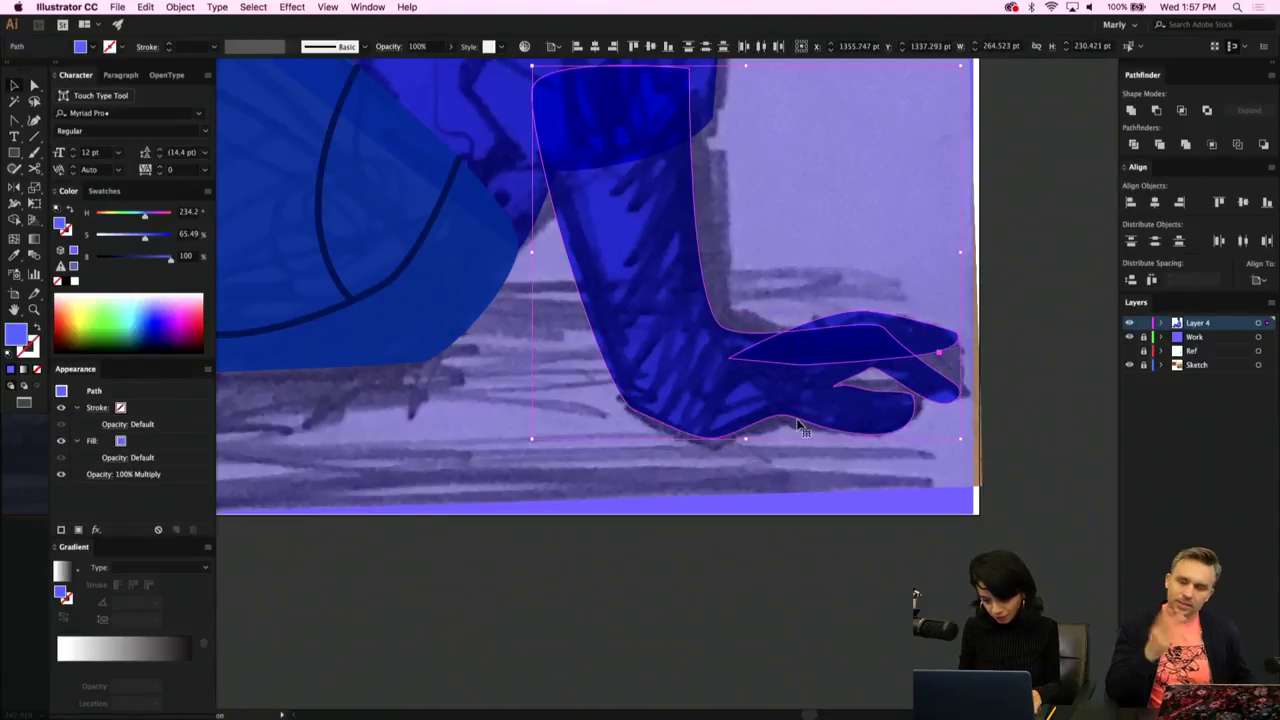
scroll(800, 428, down, 1)
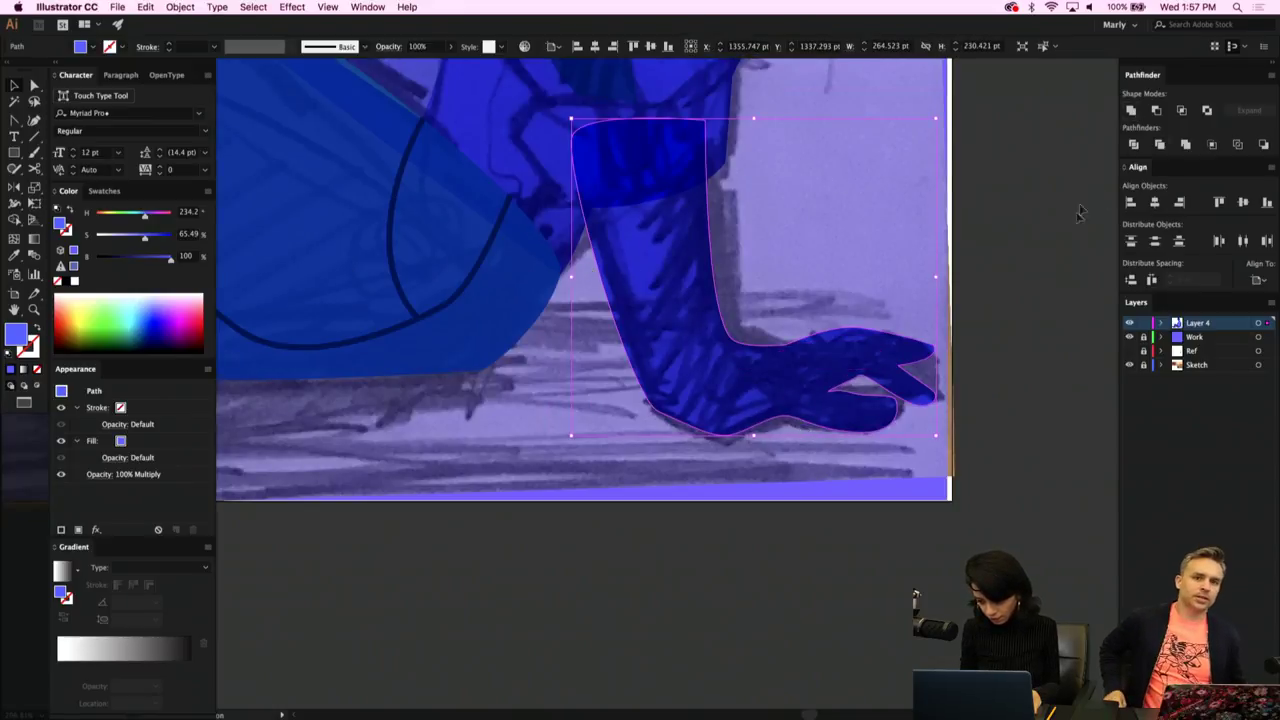
Rotate the merged arm-and-hand shape slightly clockwise to fit the sketched supporting arm, and deselect it.
click(1068, 240)
click(895, 362)
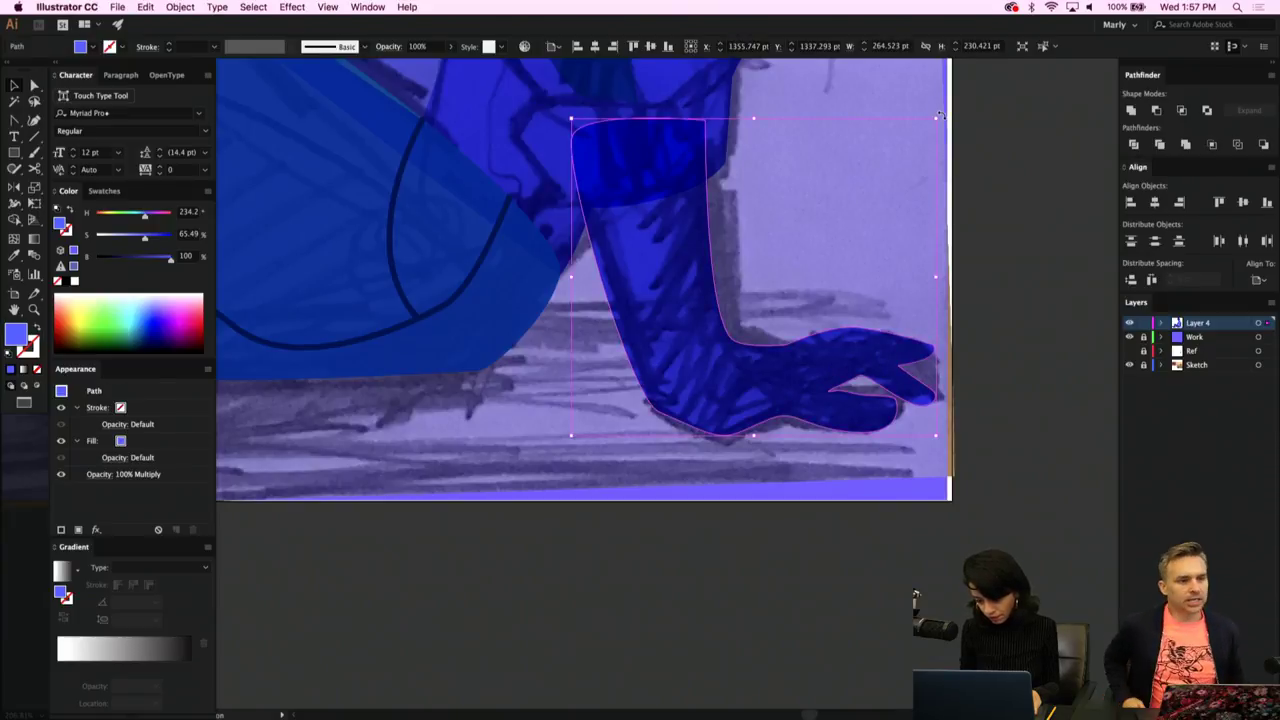
drag(942, 114, 952, 131)
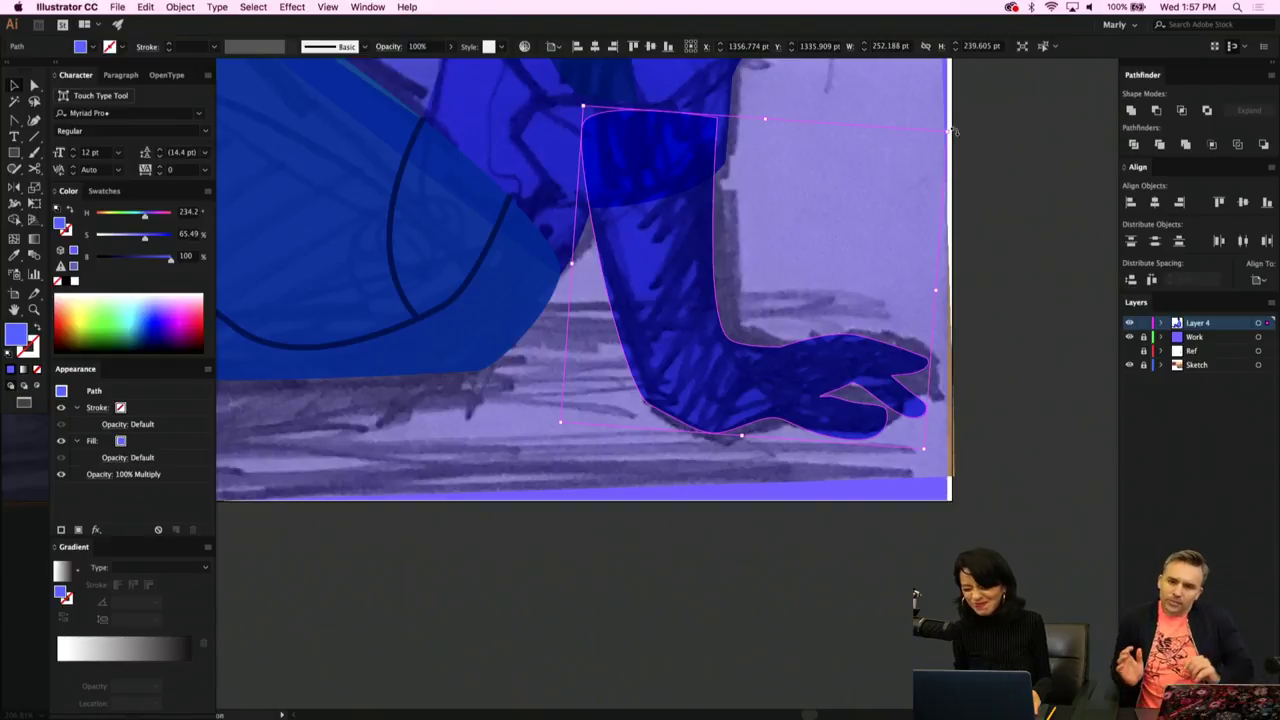
click(969, 425)
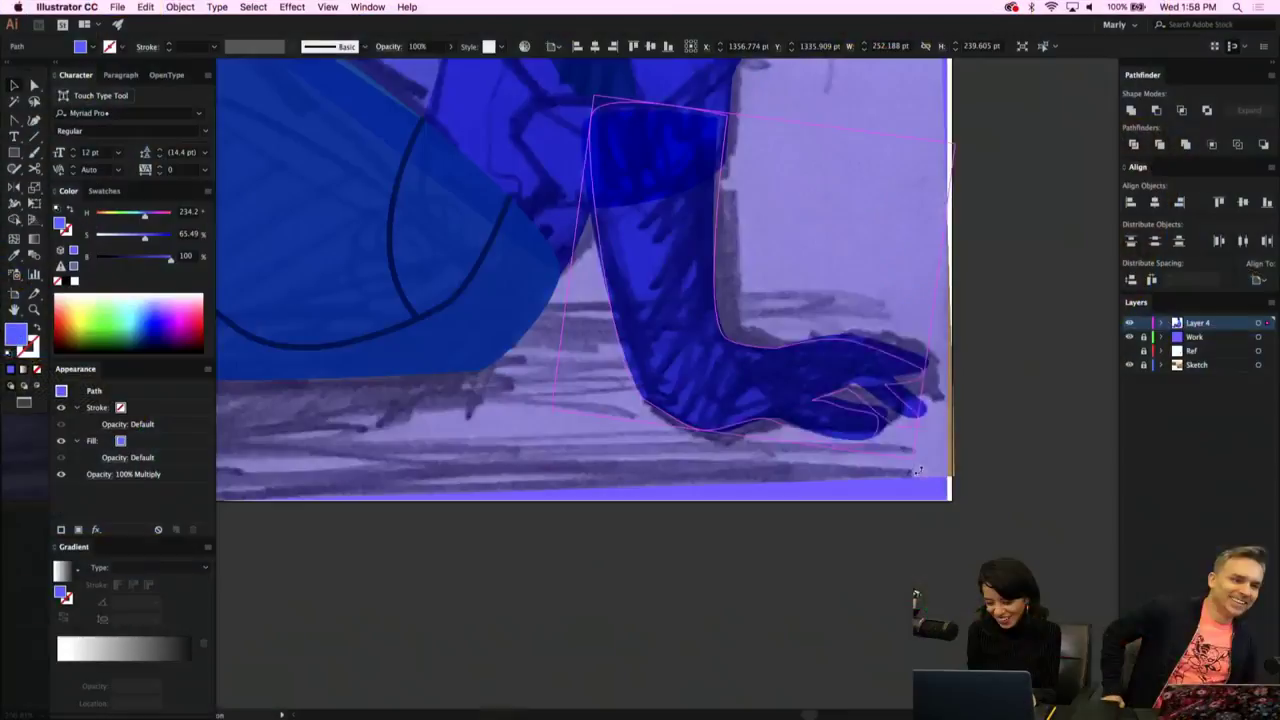
click(996, 497)
Shift the arm's upper corner anchor at the sleeve cuff slightly up and outward to widen the arm.
scroll(886, 441, down, 5)
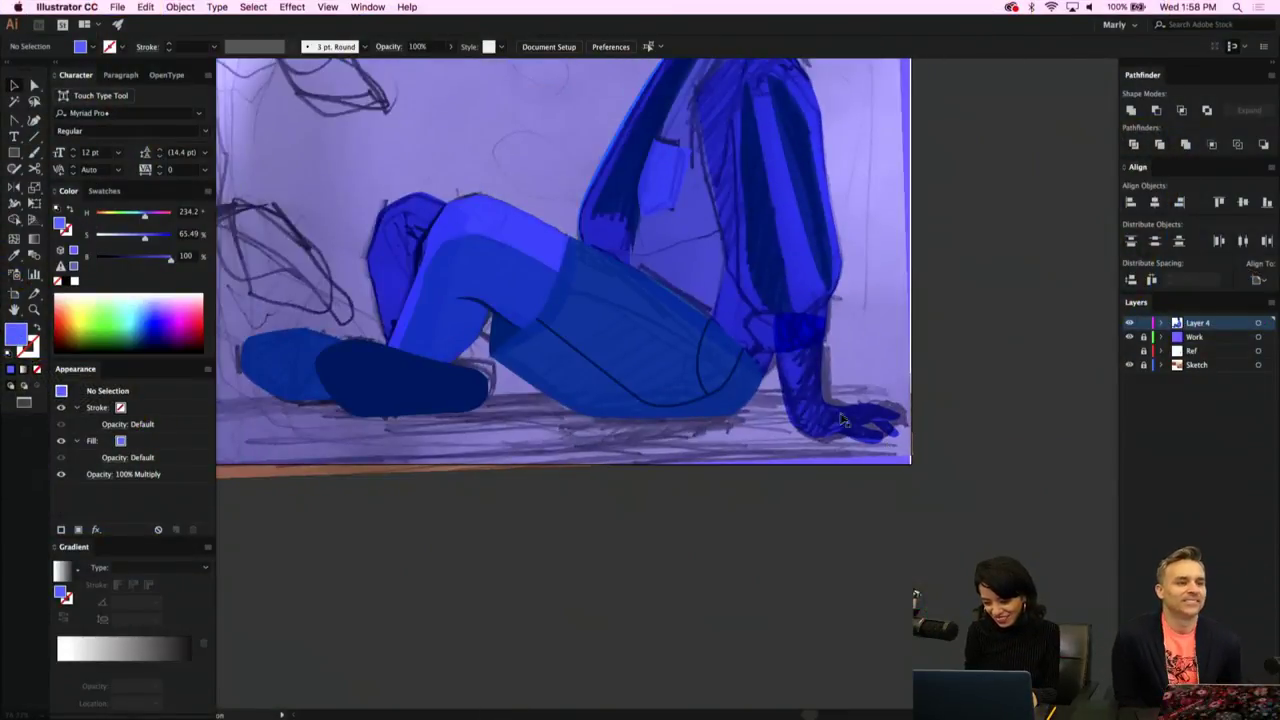
click(811, 398)
key(p)
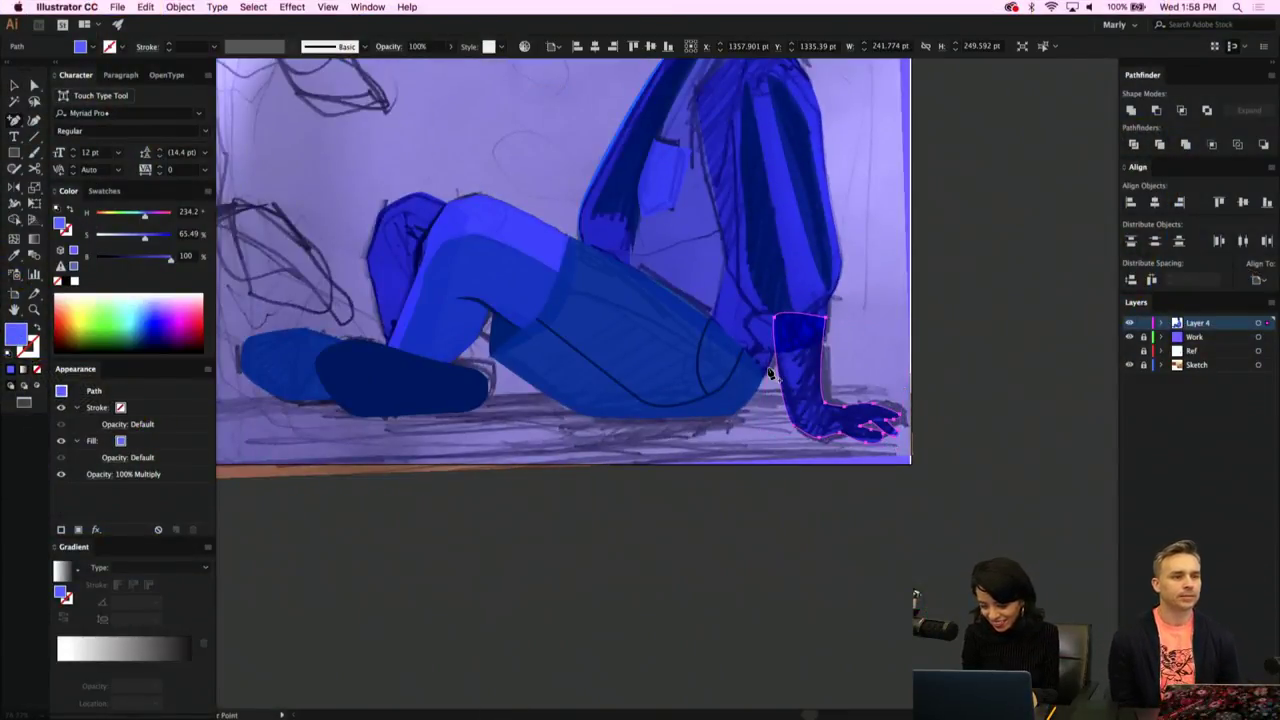
key(a)
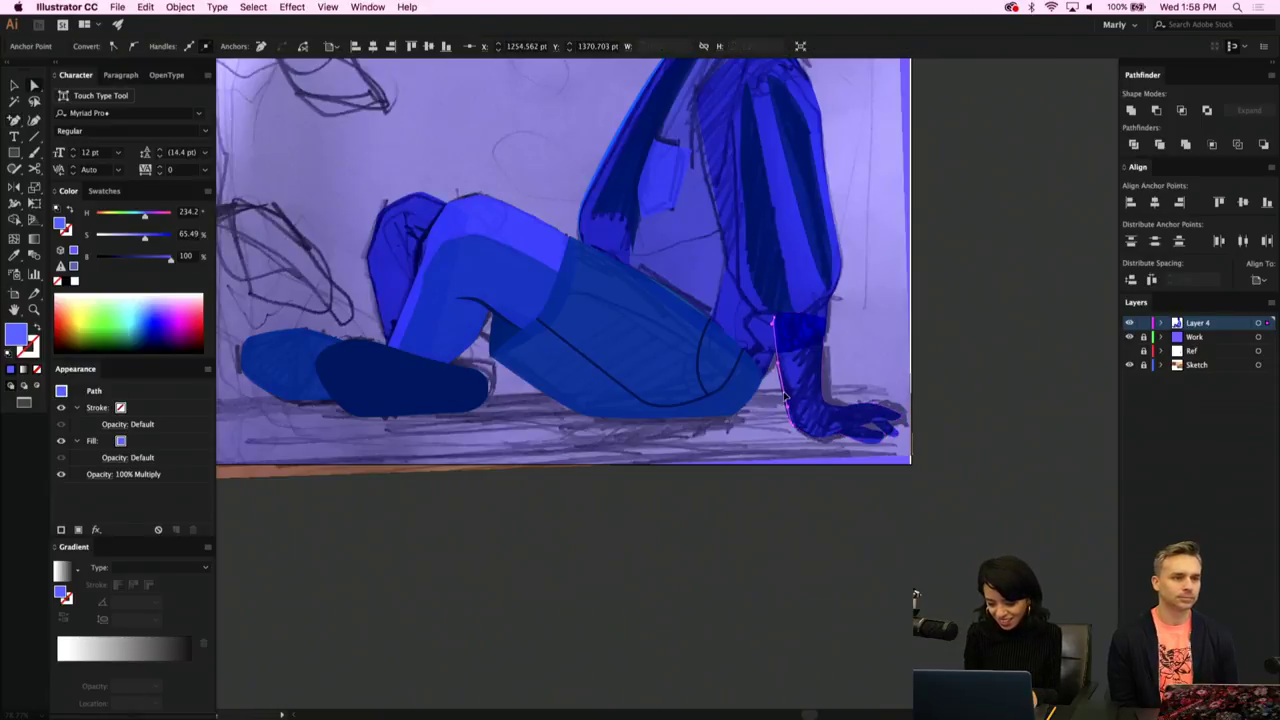
click(777, 322)
drag(775, 317, 771, 312)
key(v)
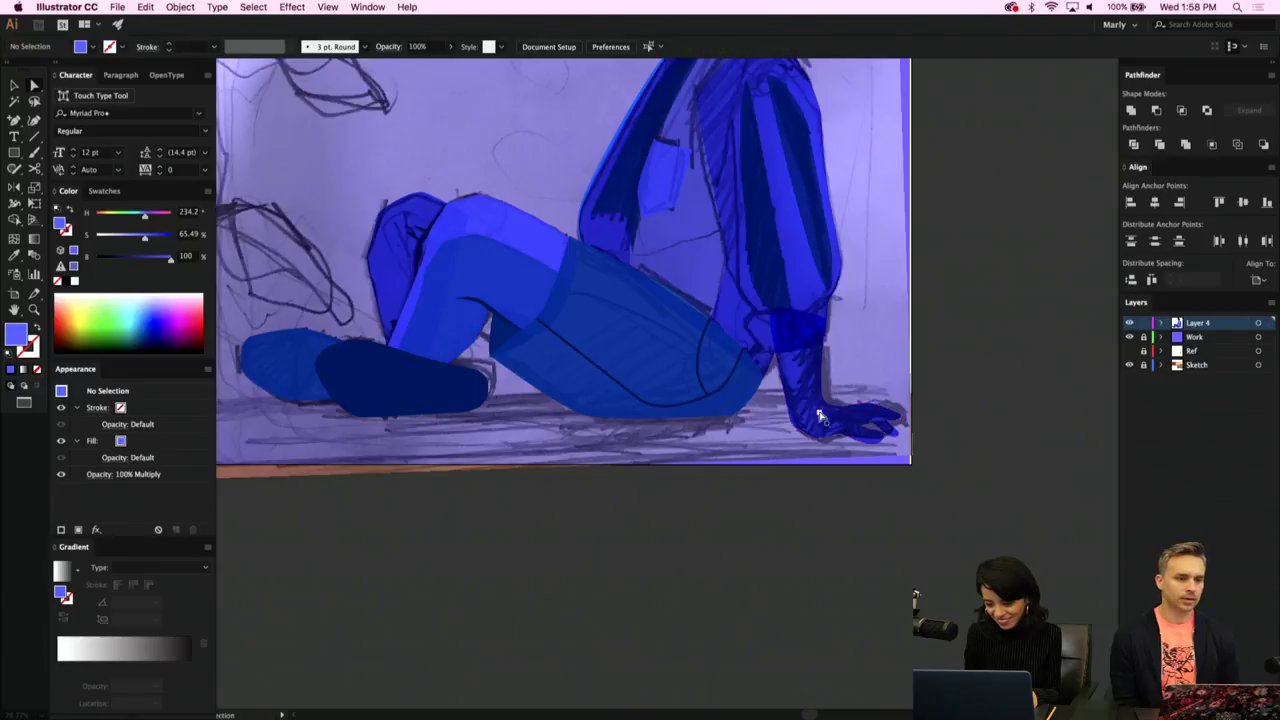
Hide the Sketch layer and deselect the arm to review the whole figure.
click(1129, 365)
scroll(911, 343, down, 5)
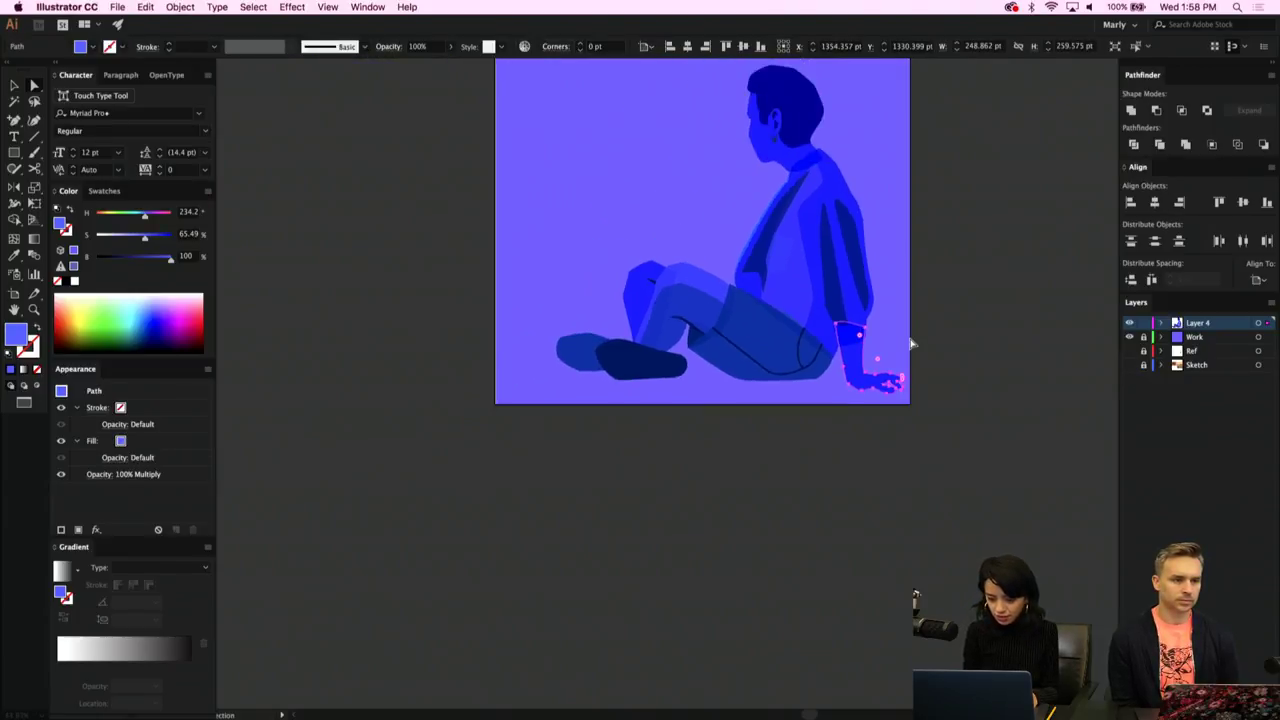
scroll(911, 343, up, 3)
click(978, 323)
scroll(930, 350, up, 5)
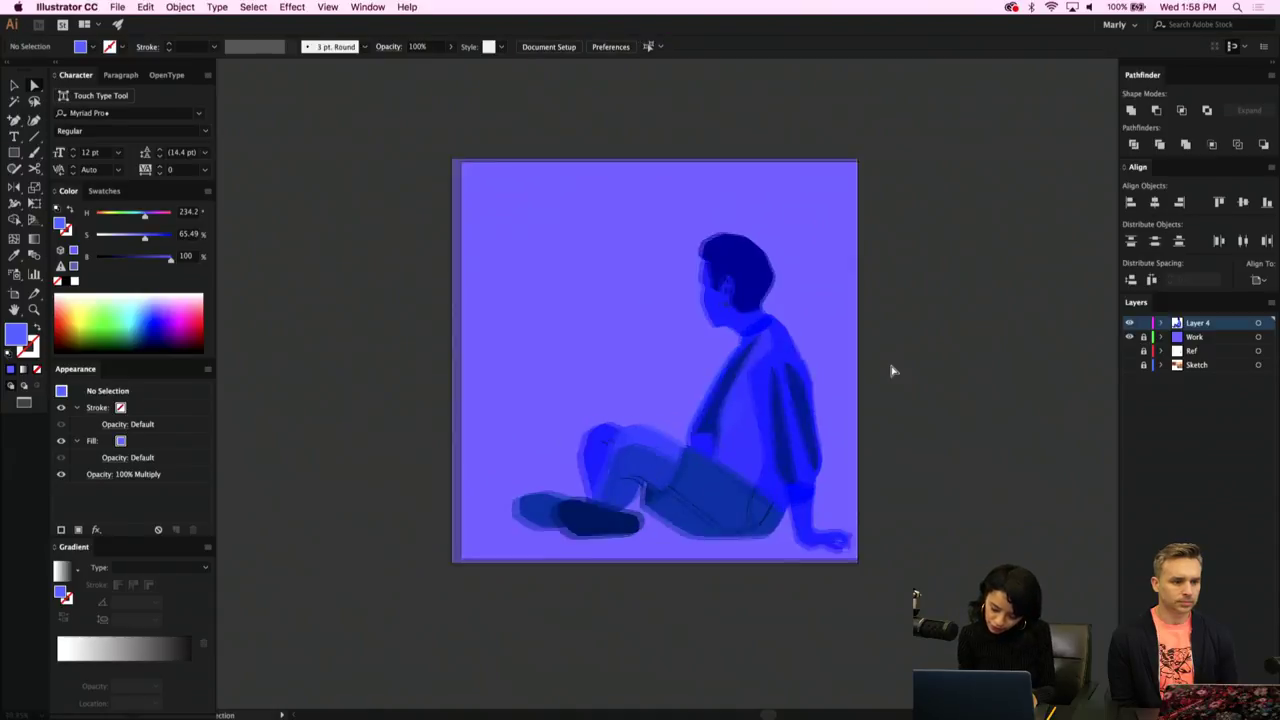
Set the supporting arm's blending mode to Normal.
click(775, 598)
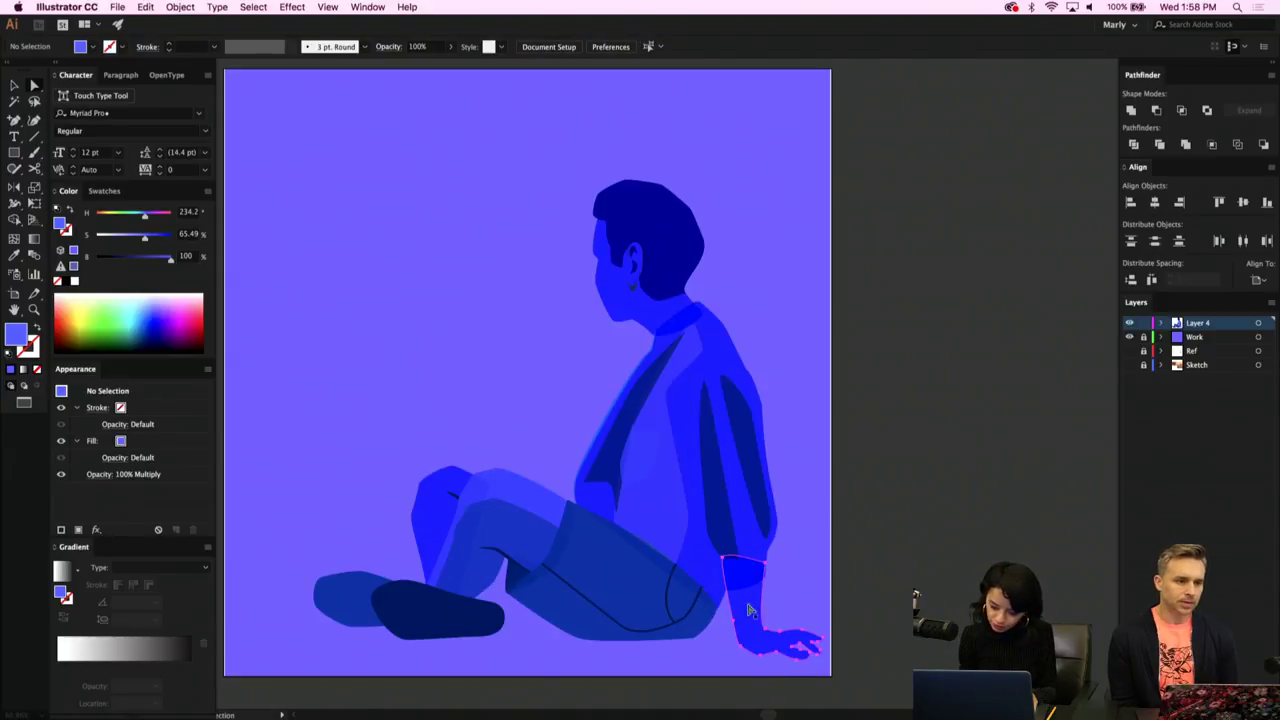
click(98, 474)
click(66, 501)
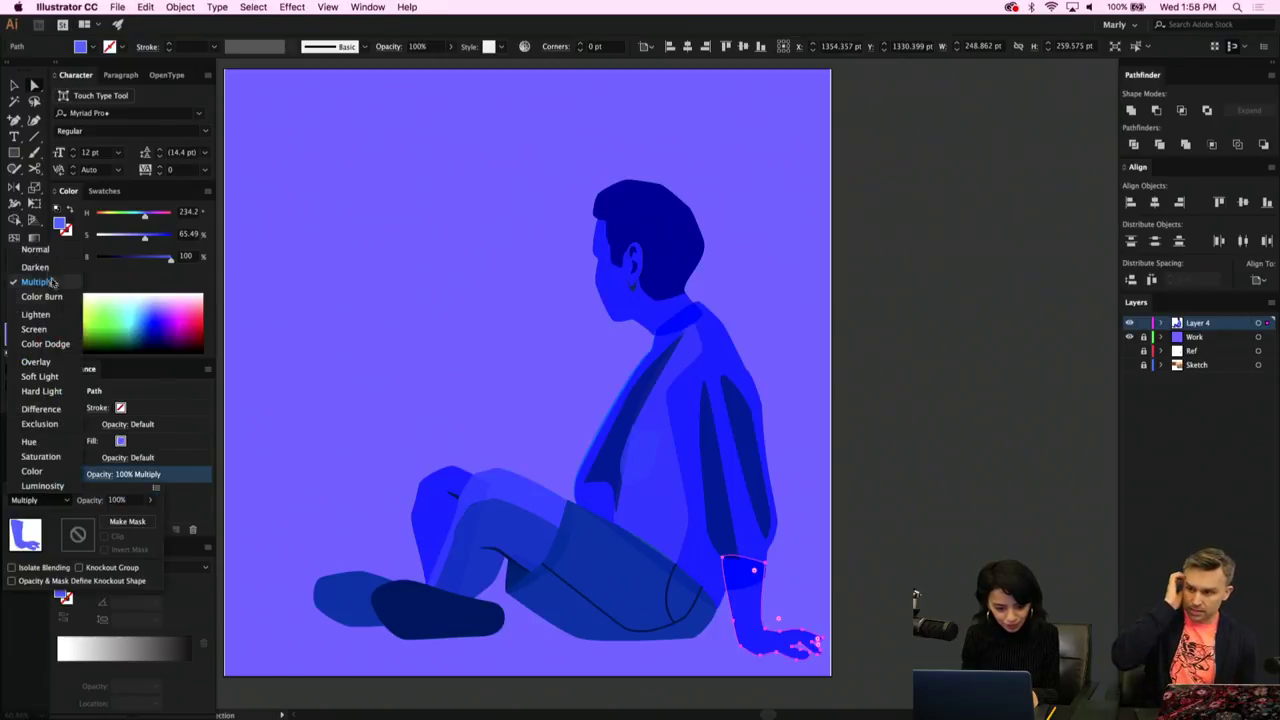
click(35, 249)
click(789, 514)
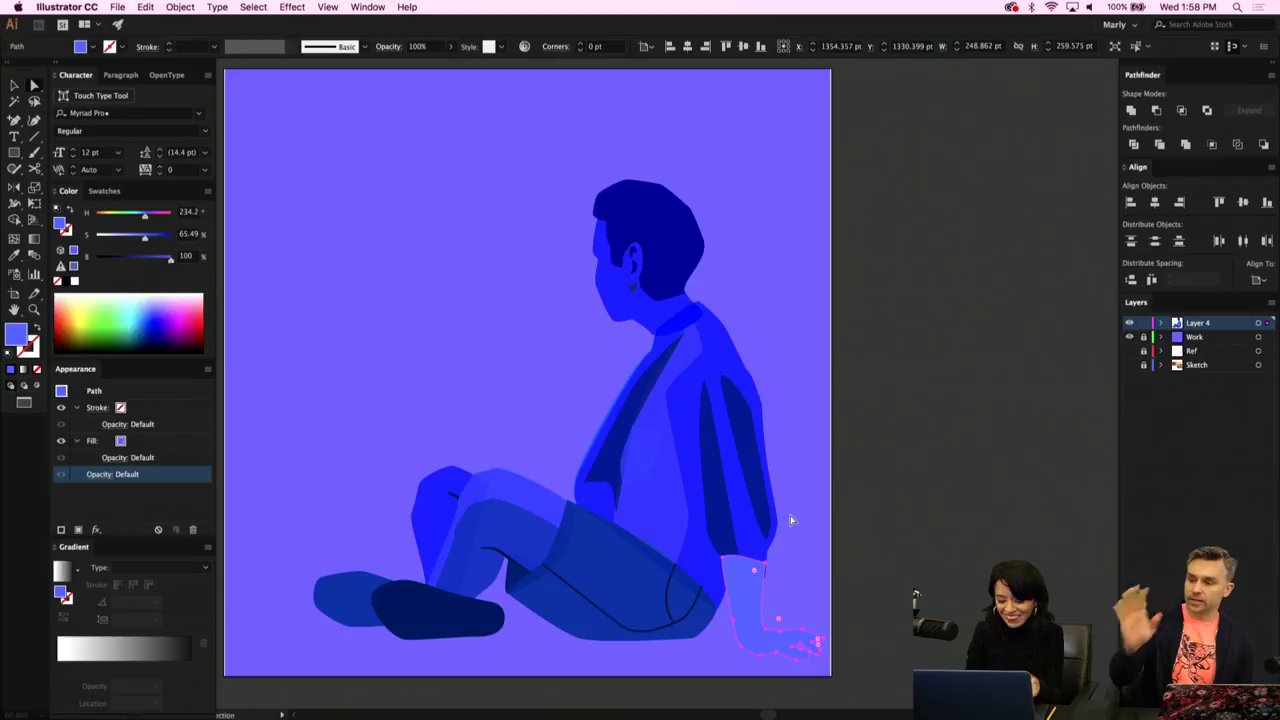
Give the supporting arm the front leg's dark blue shading at 57% opacity and deselect it.
key(i)
click(538, 531)
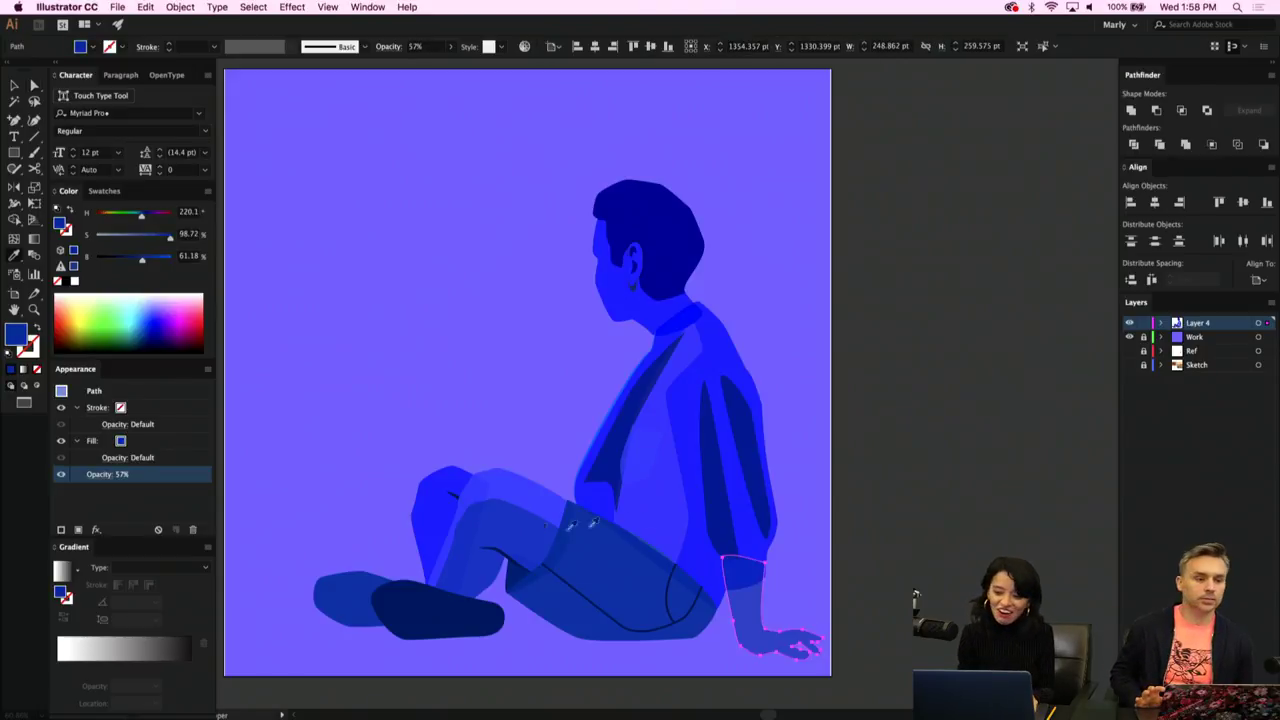
key(v)
click(1021, 561)
Show the Sketch layer again and draw a 1119 pt square starting at the artboard's upper edge.
key(super+minus)
key(super+minus)
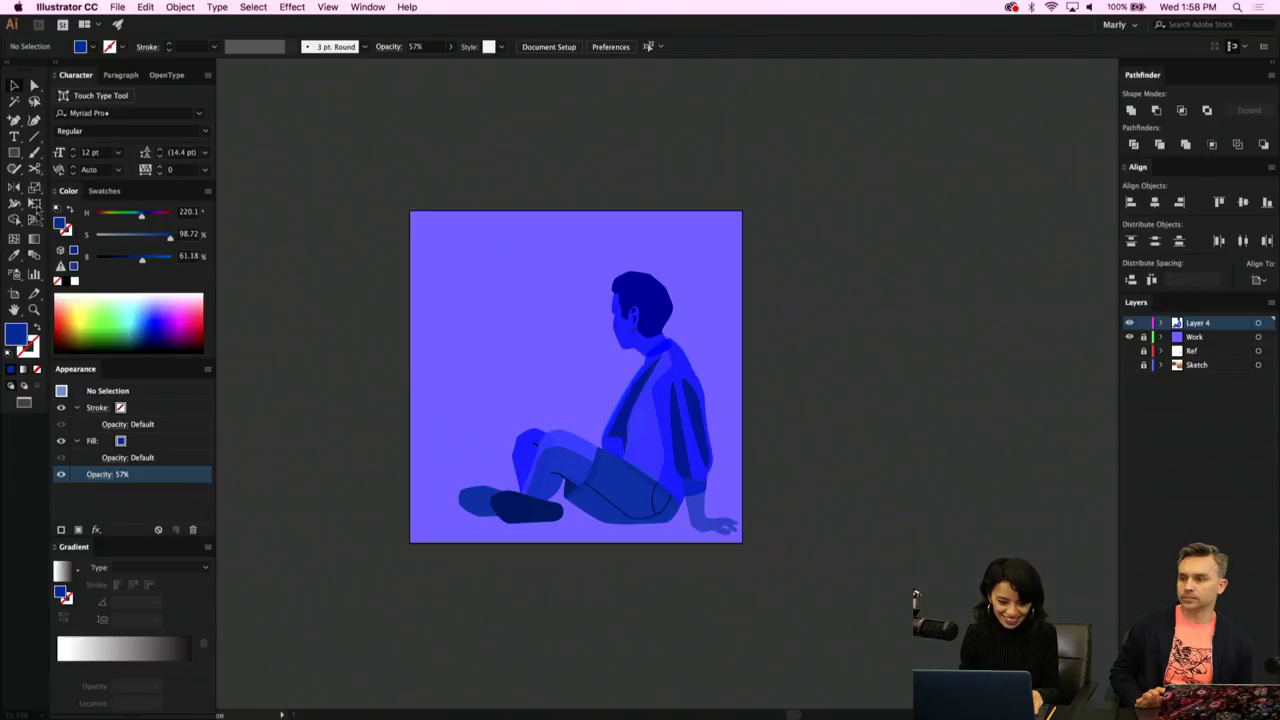
click(15, 153)
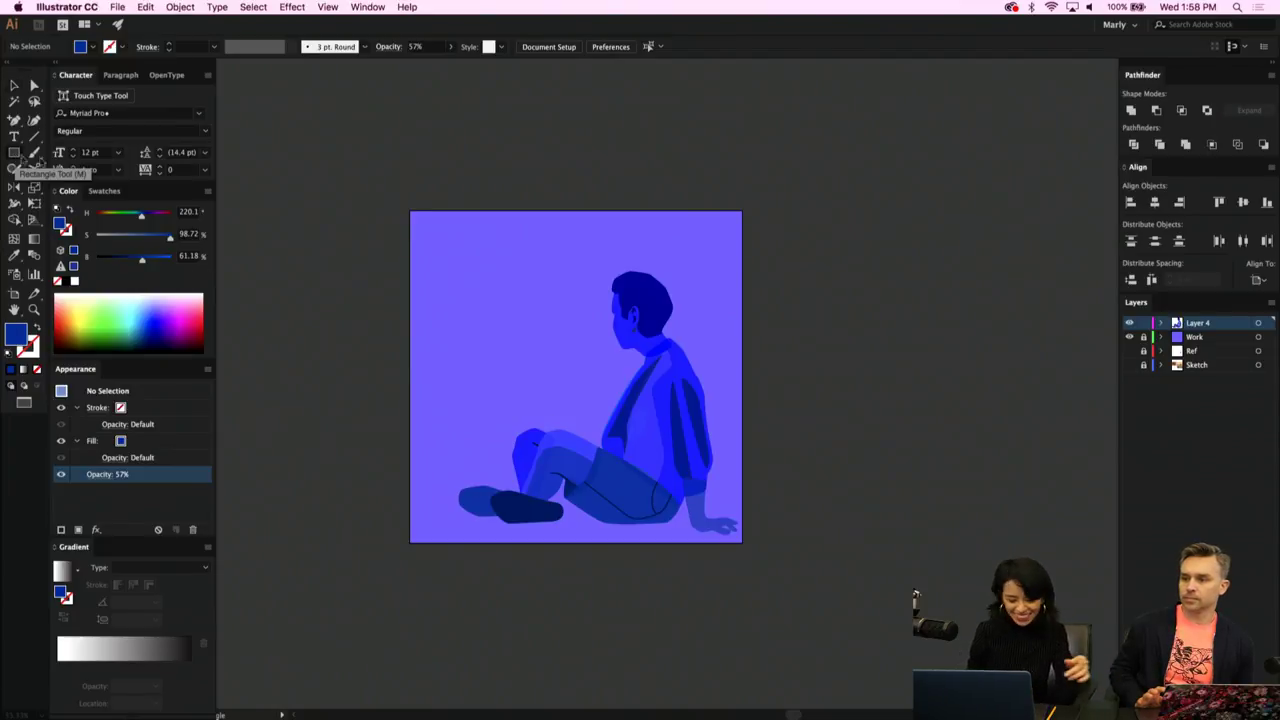
click(1130, 365)
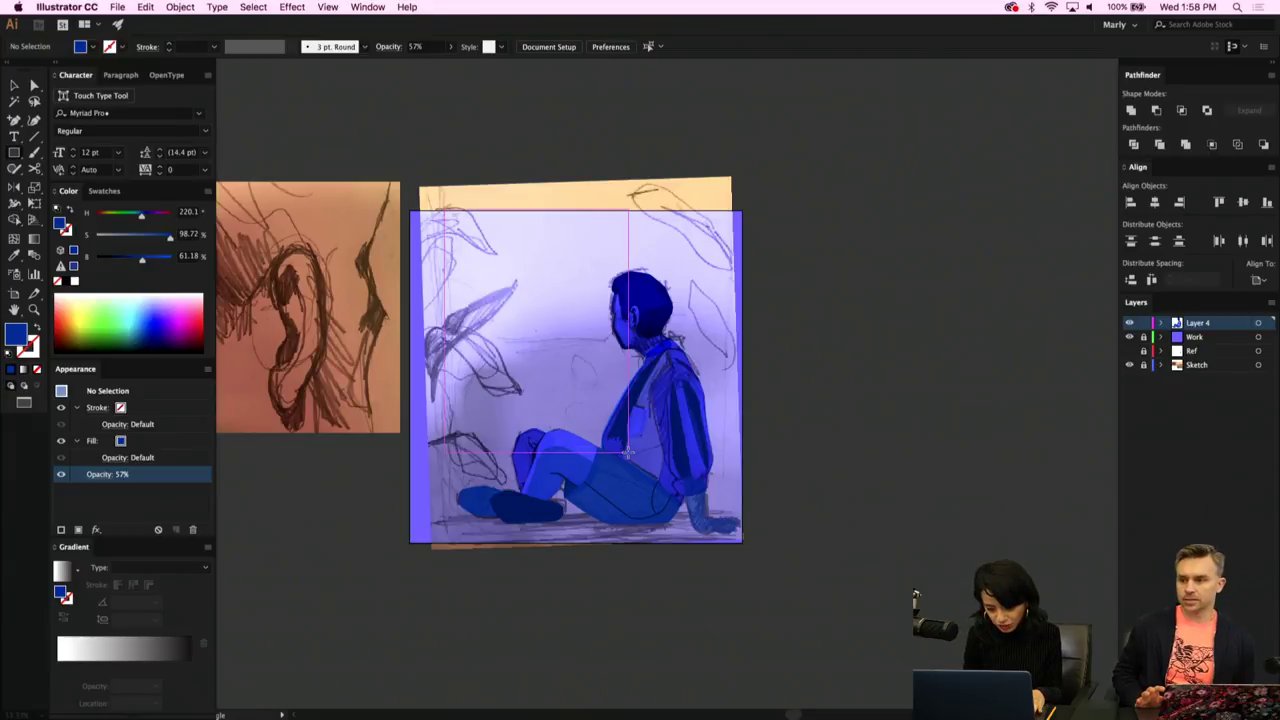
drag(638, 457, 640, 458)
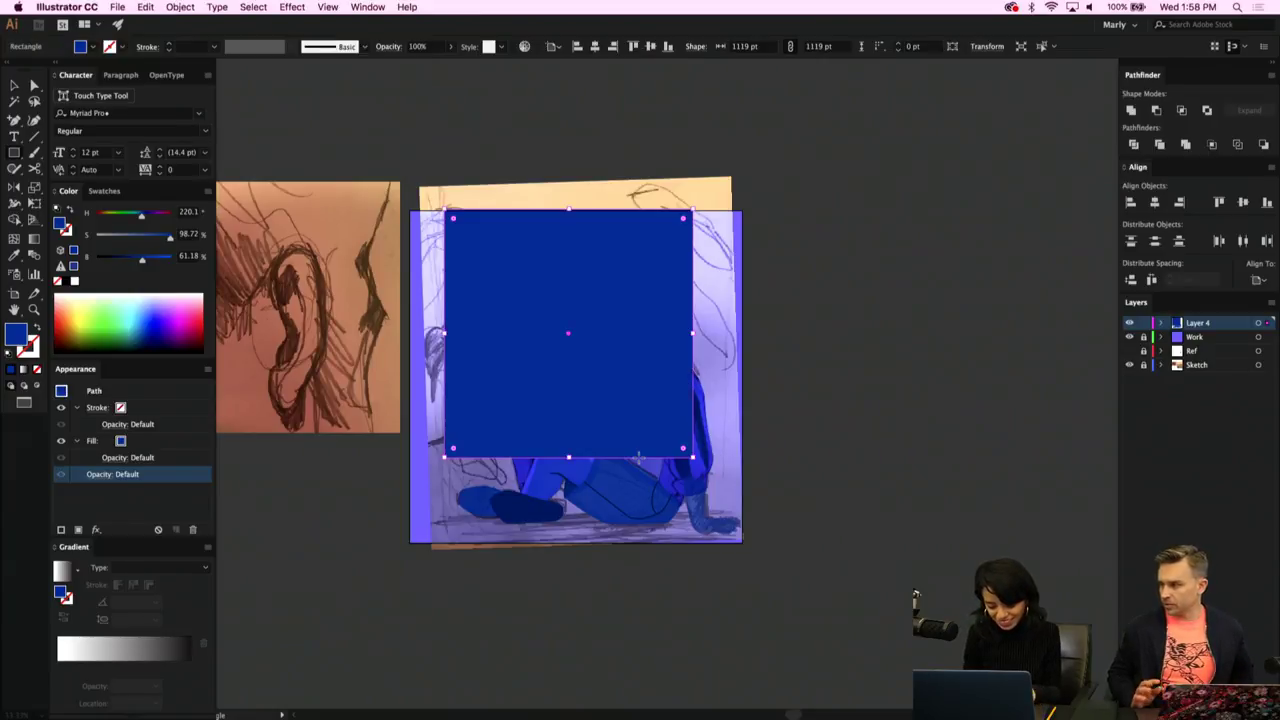
Move the square onto a new layer directly above the Work layer, behind the figure's Layer 4 shapes.
key(super+z)
click(1214, 338)
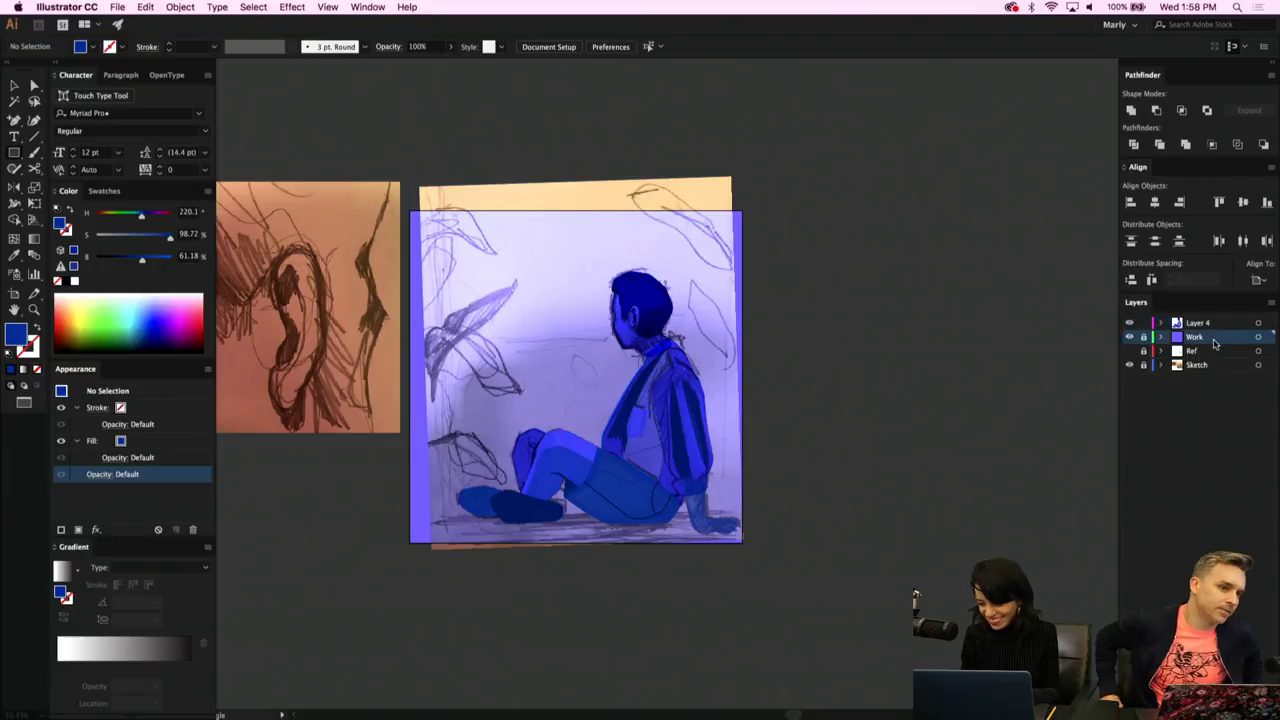
key(super+l)
key(super+v)
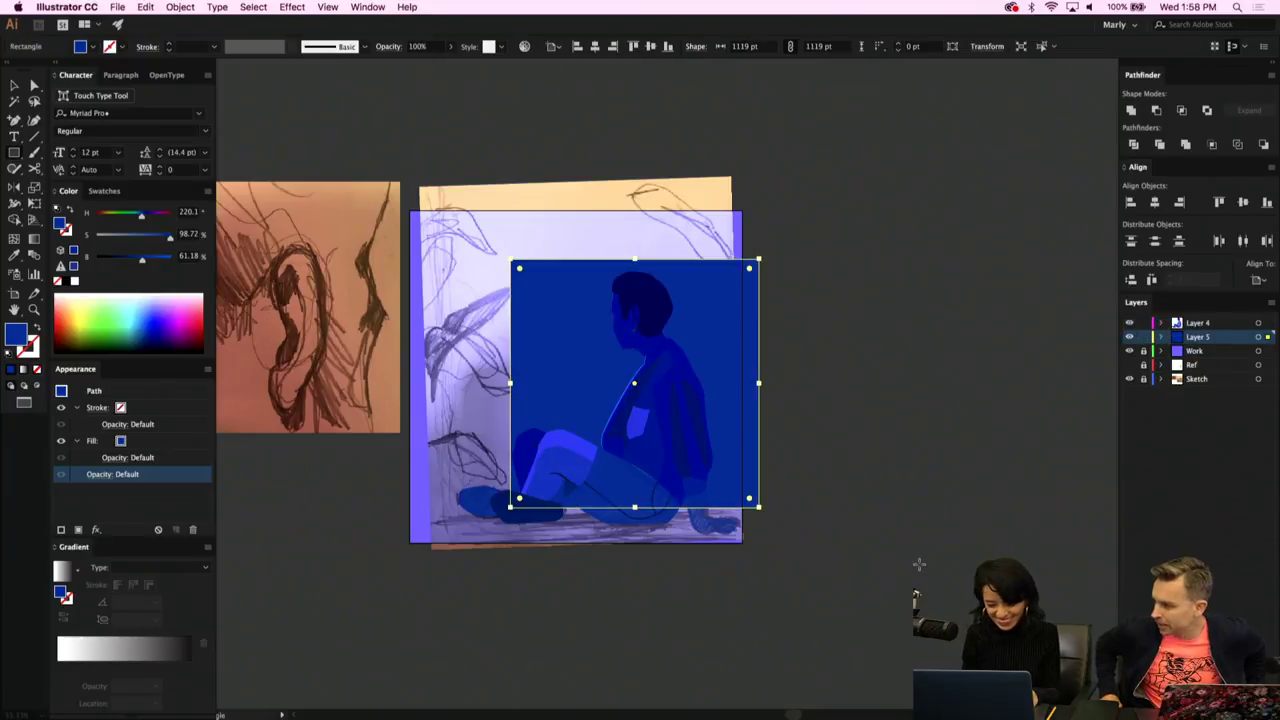
Align the square with the artboard's upper edge and enlarge it to 1250 × 1257 pt behind the figure.
key(v)
drag(731, 400, 651, 350)
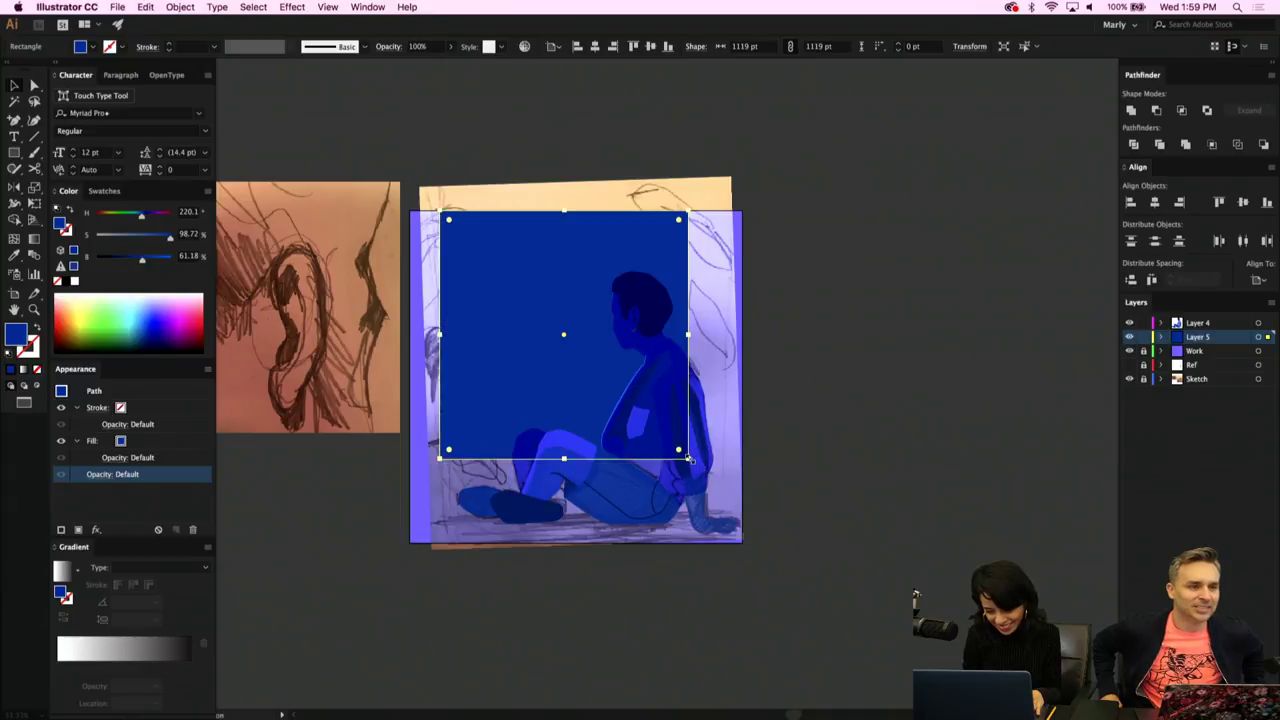
drag(680, 457, 717, 490)
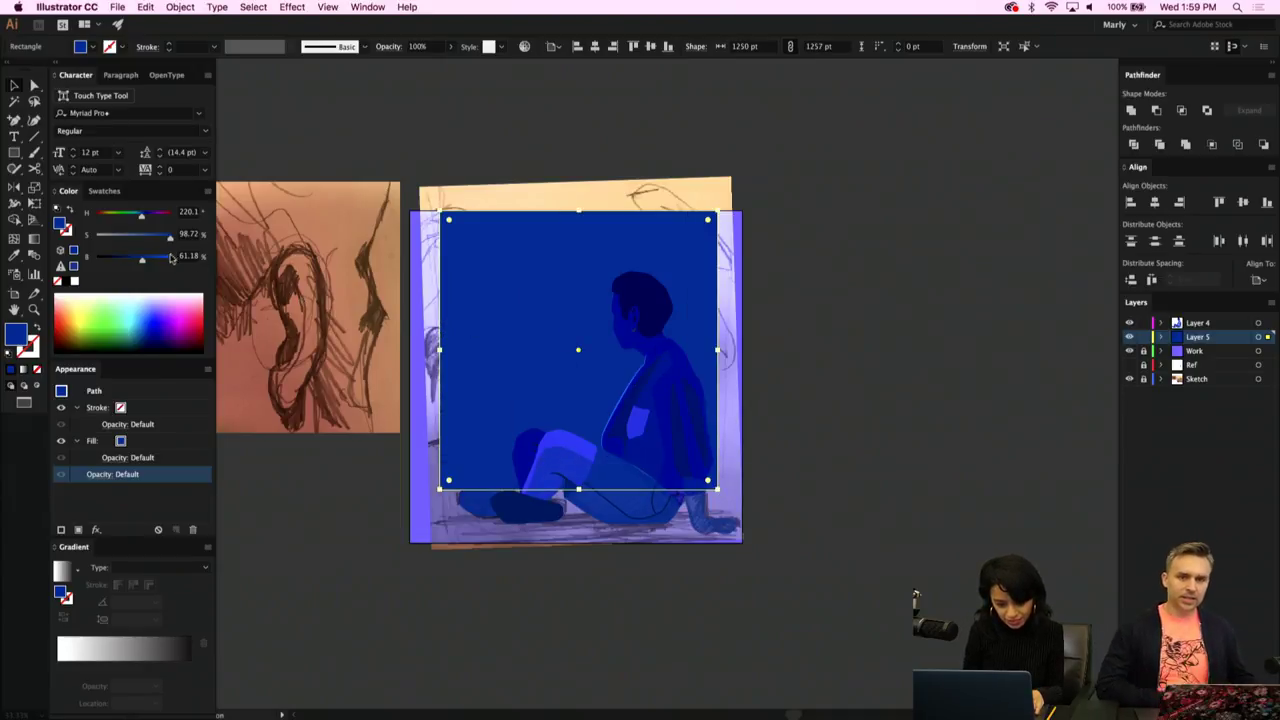
Recolor the background rectangle light orange with hue about 37°, saturation 68.83% and brightness 96.86%.
drag(141, 259, 168, 259)
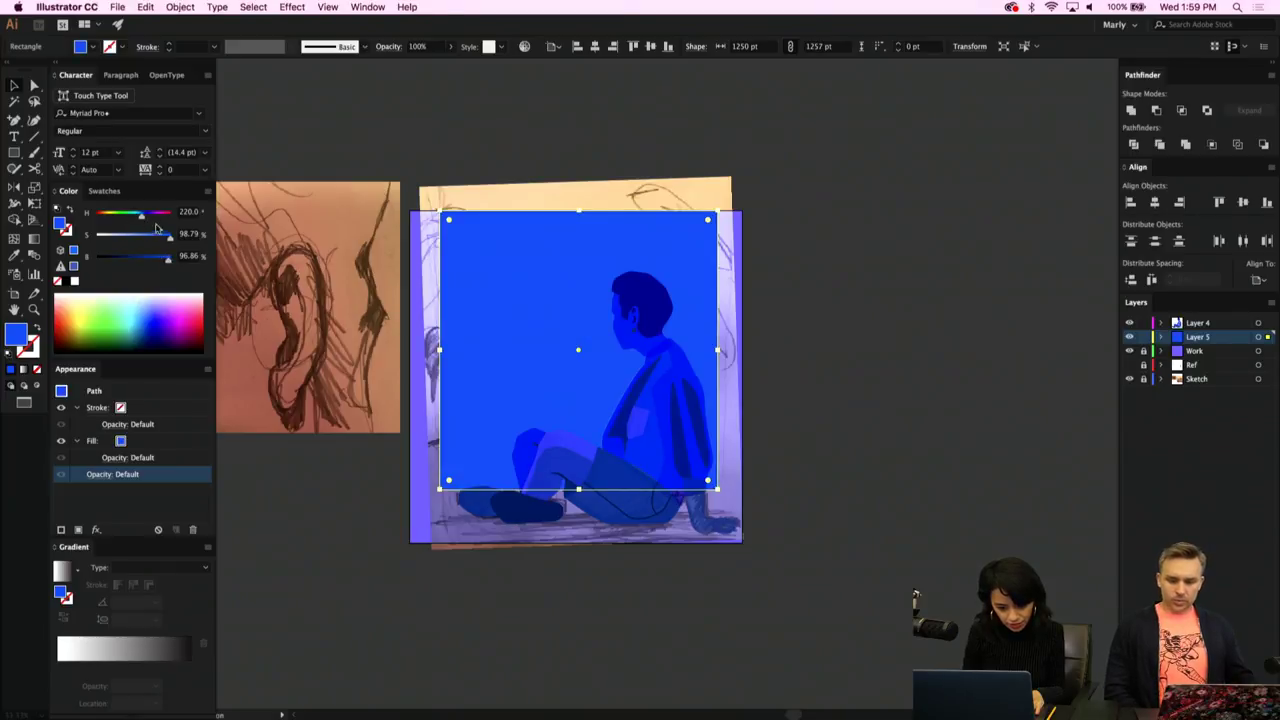
click(152, 218)
click(157, 218)
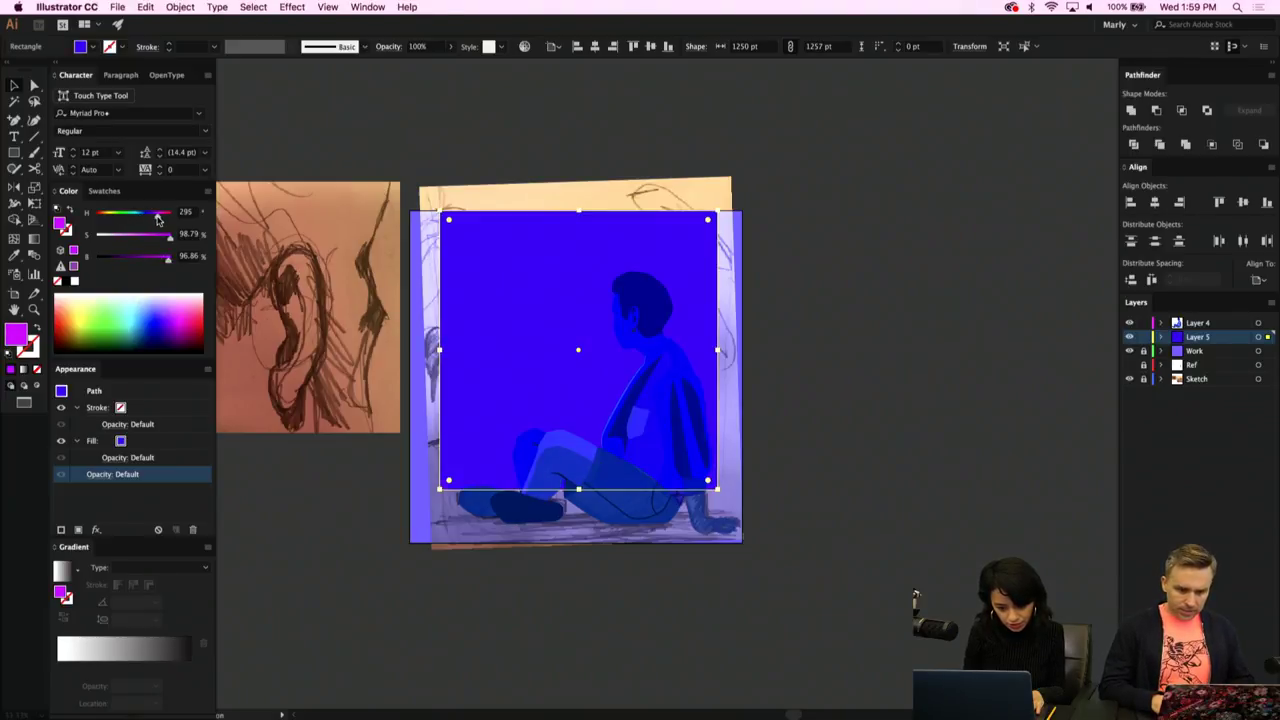
drag(157, 218, 161, 219)
mouse_move(161, 218)
mouse_down()
mouse_move(138, 228)
mouse_move(151, 238)
mouse_up()
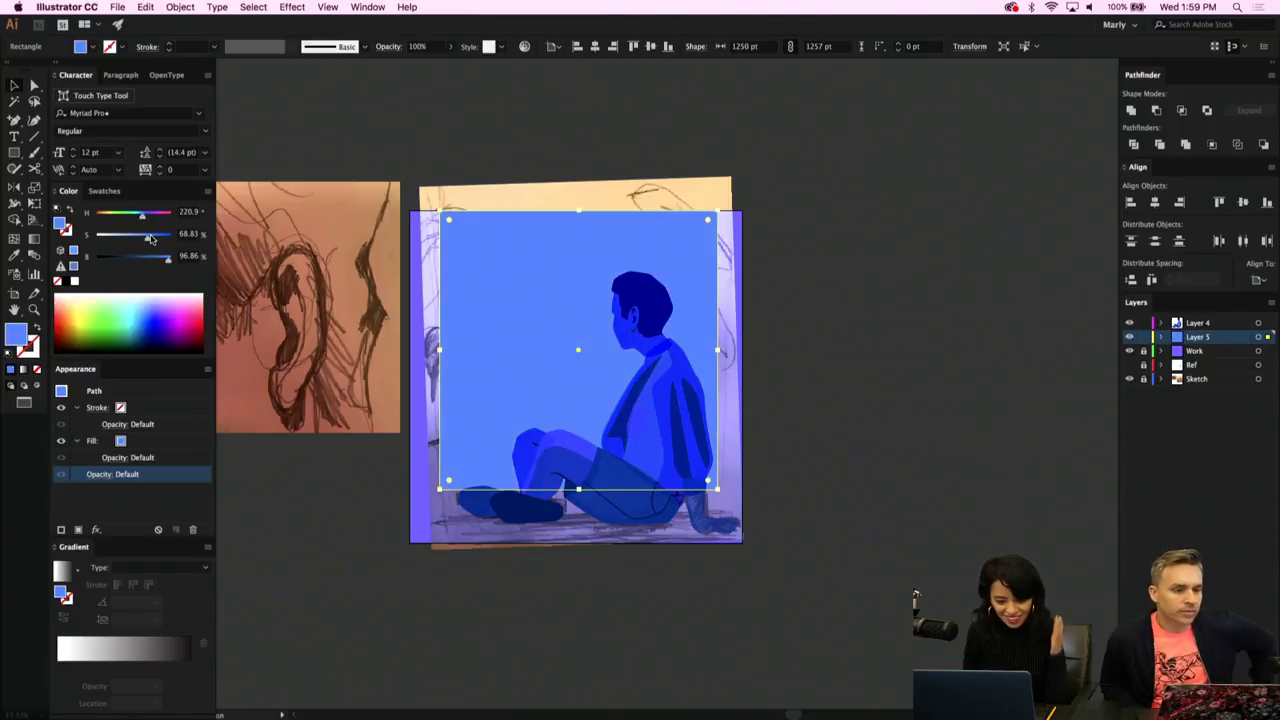
click(110, 214)
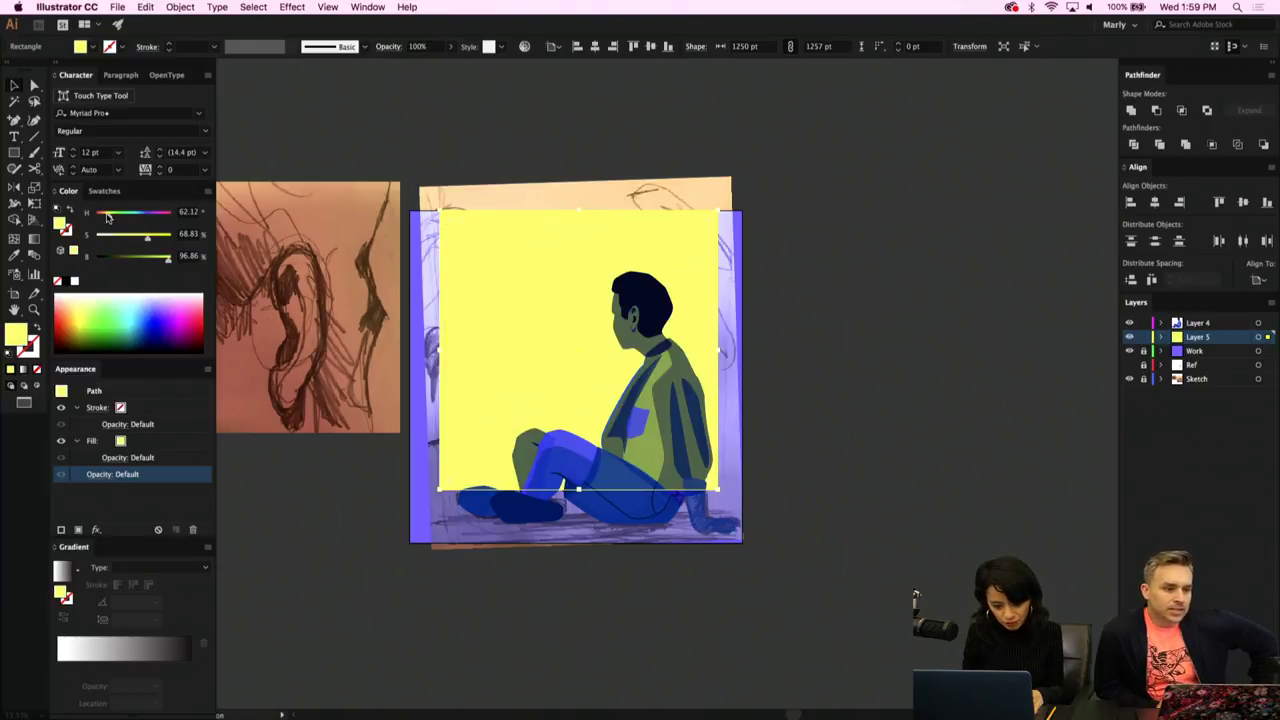
drag(108, 216, 101, 218)
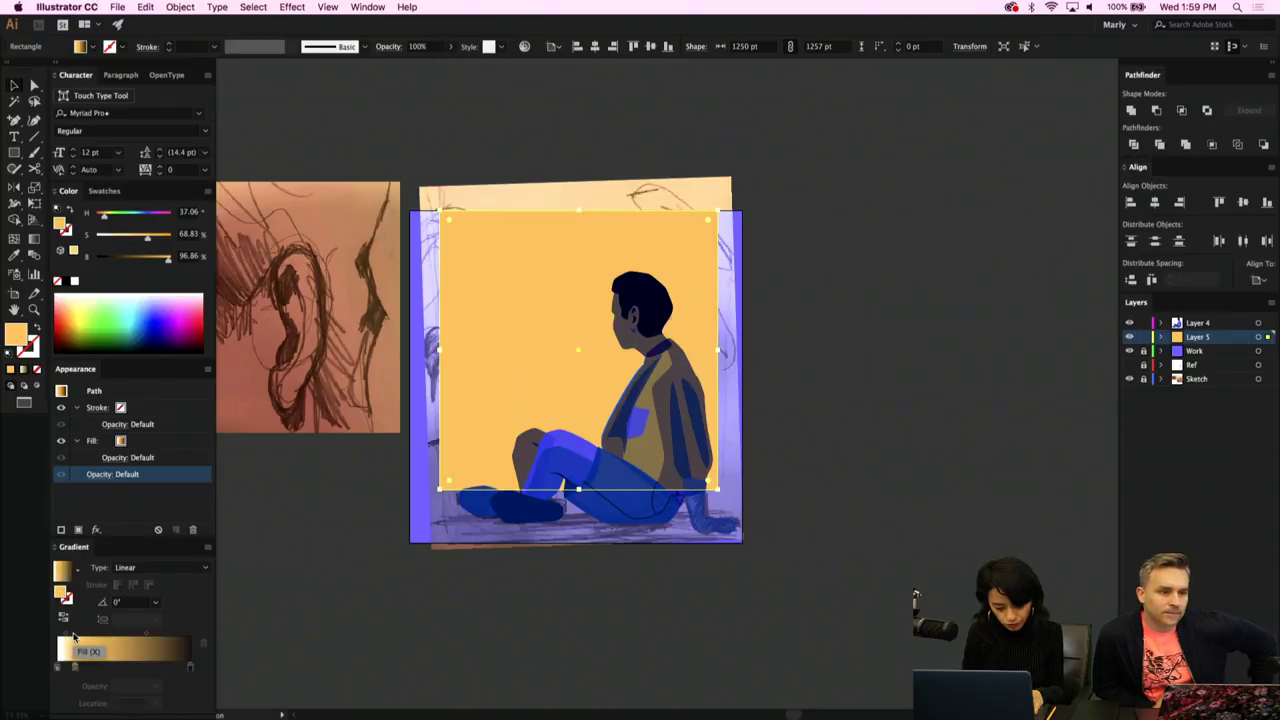
Fill the background rectangle with a linear gradient from light orange to blue, setting the end stop to RGB 0, 0, 211.
click(66, 650)
click(190, 667)
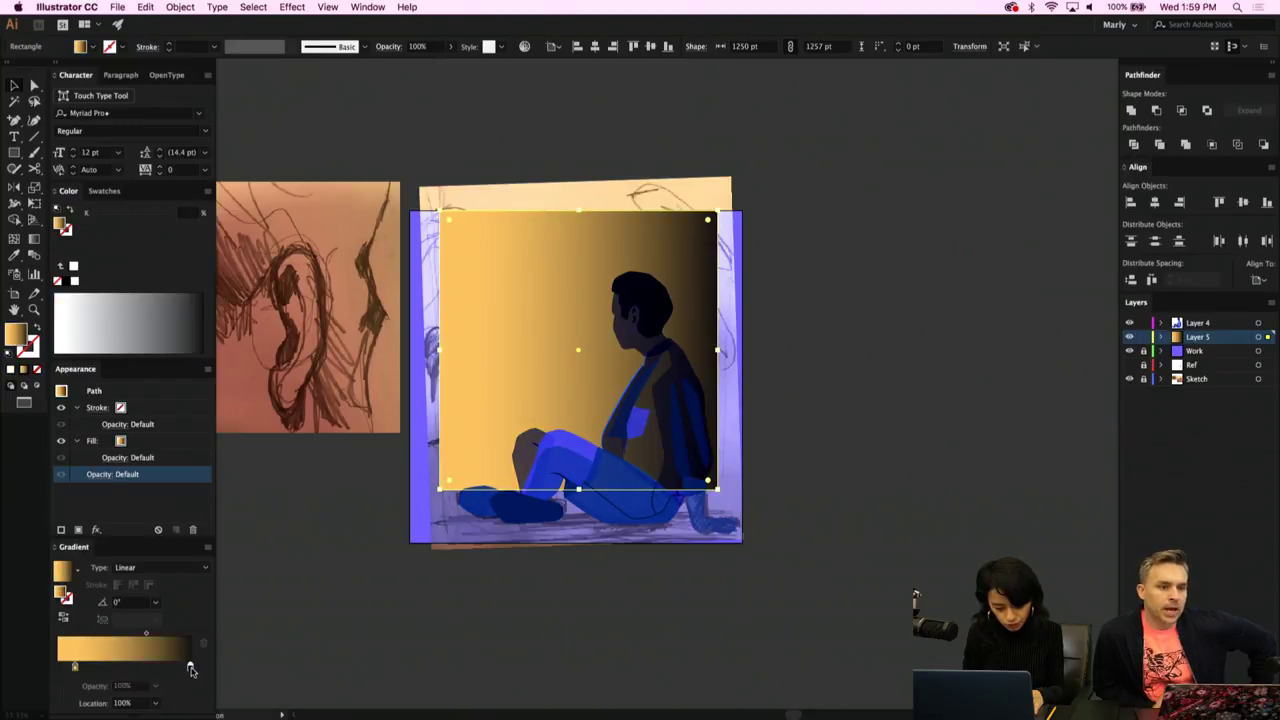
click(207, 191)
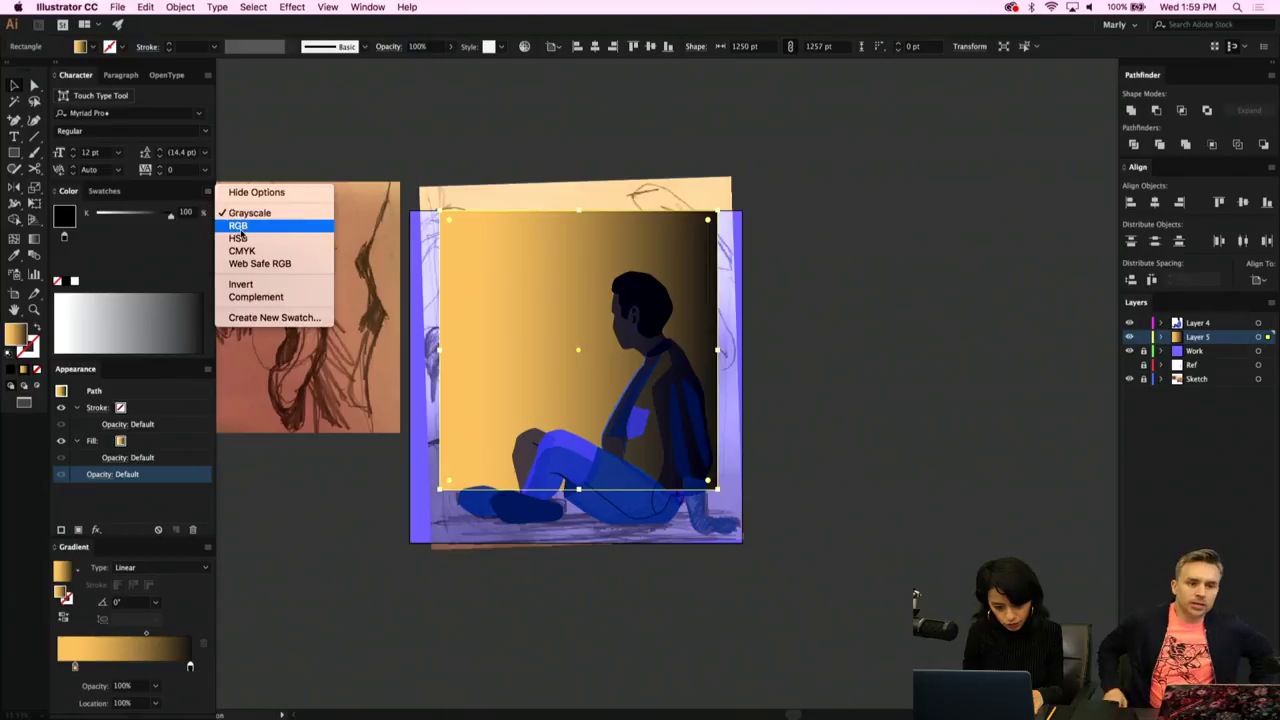
click(238, 225)
click(158, 256)
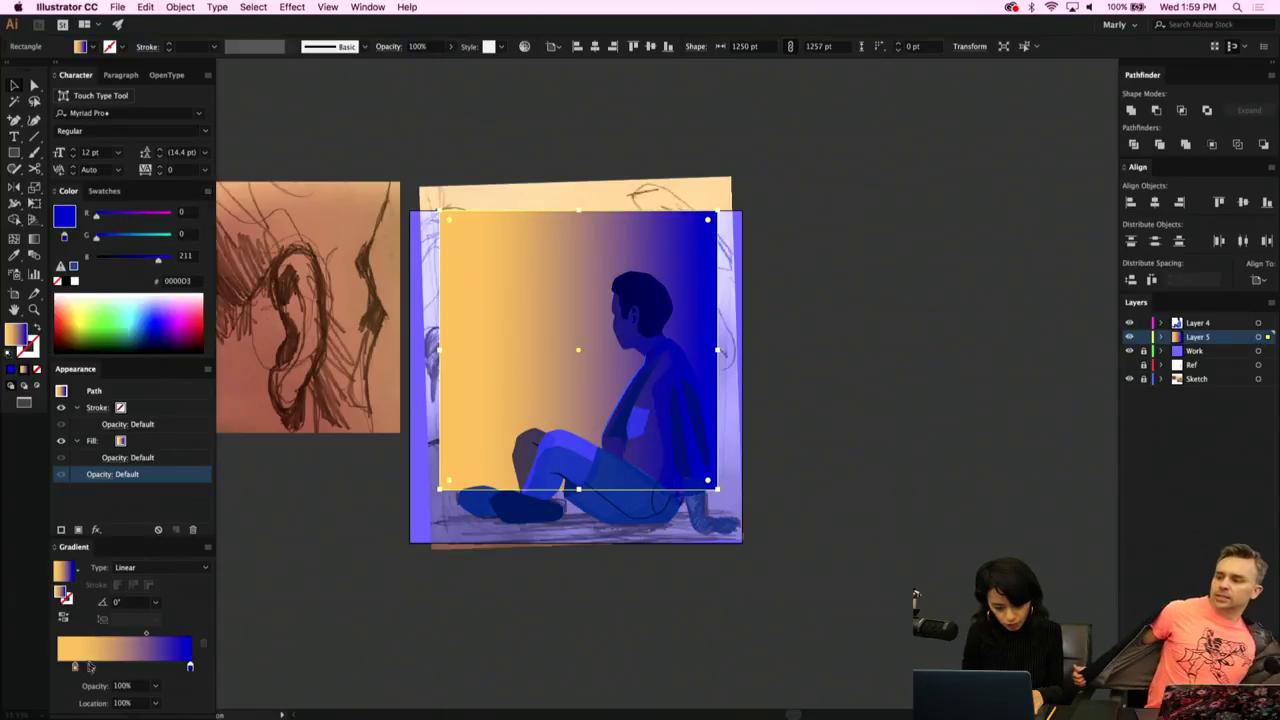
Move the gradient's orange stop to the very start and recolor the end stop to a violet-blue of RGB 56, 0, 176.
drag(74, 667, 56, 667)
click(190, 667)
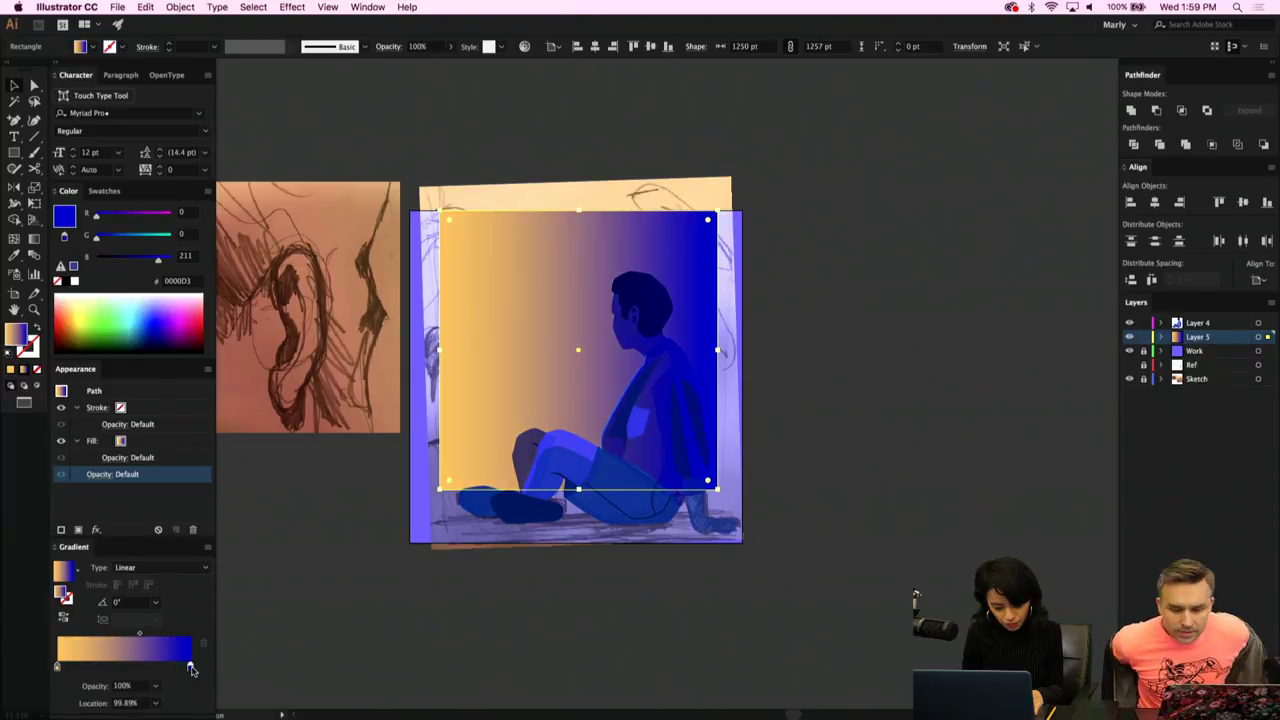
click(113, 216)
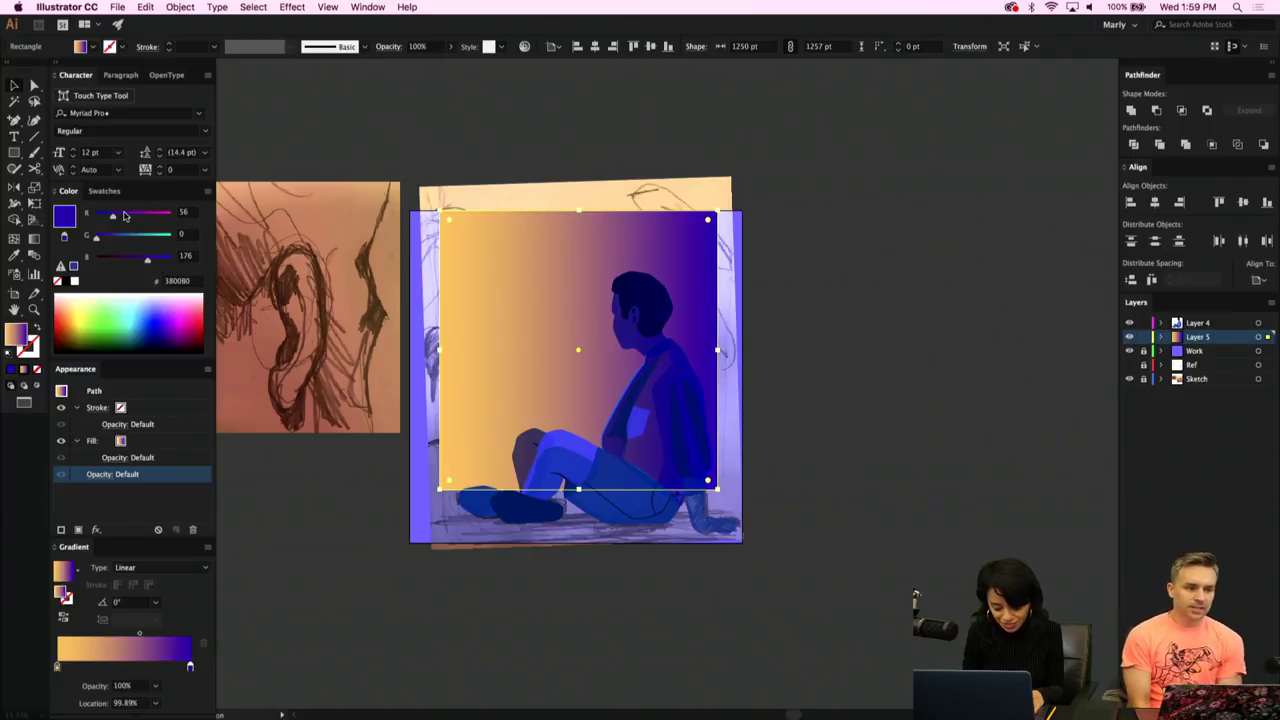
Save the document and set the background rectangle's gradient angle to 90°.
key(super+s)
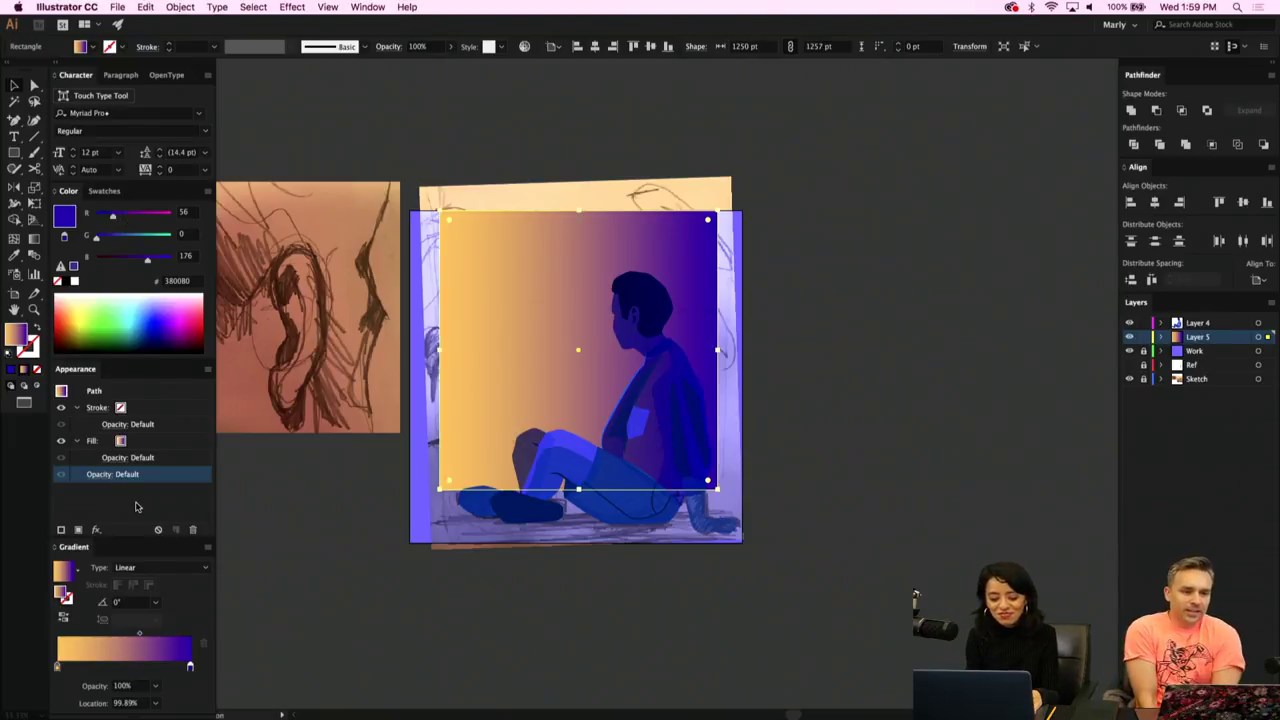
click(156, 602)
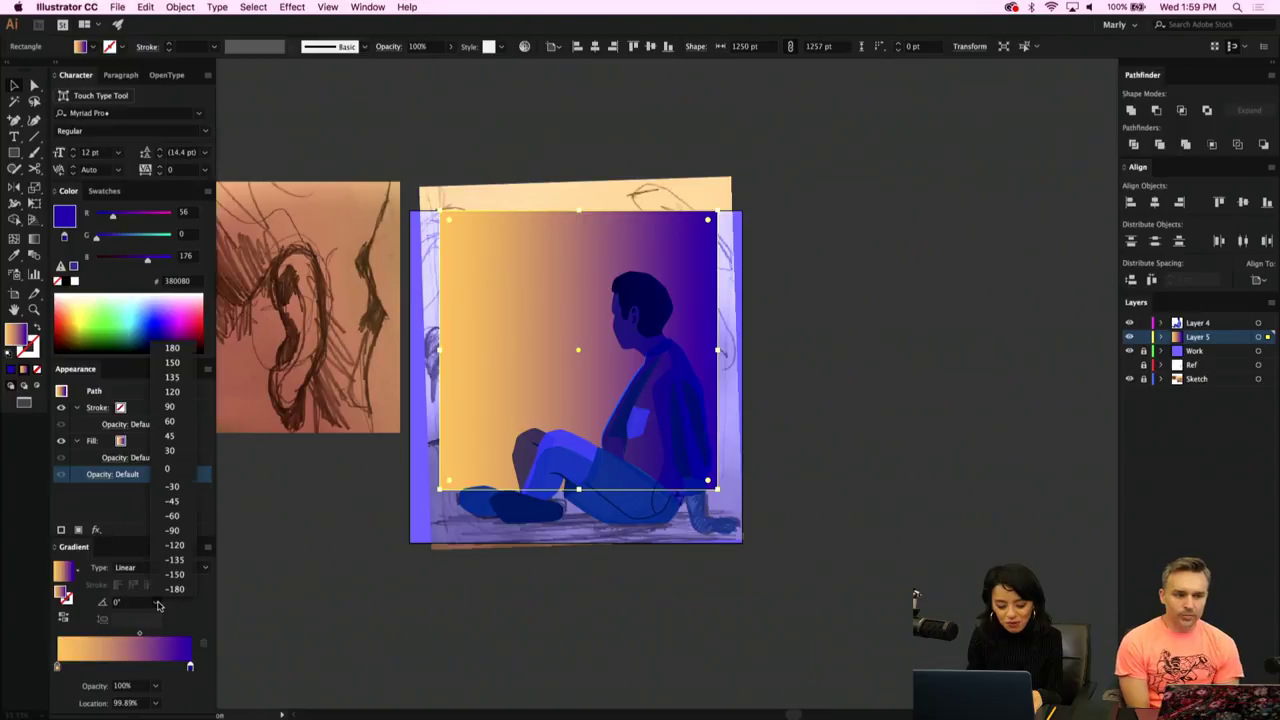
click(172, 407)
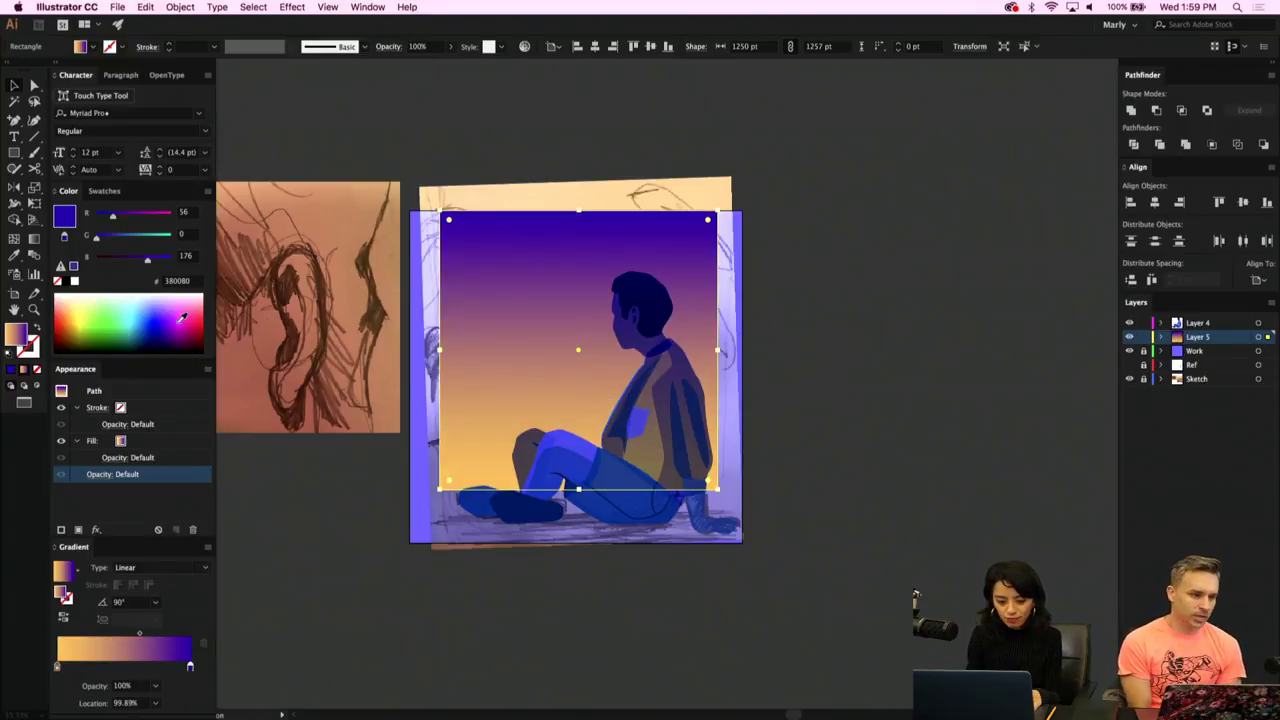
Shift the gradient's midpoint toward the violet stop and recolor the orange start stop to a light peach pink by raising its blue value.
drag(140, 636, 229, 653)
mouse_move(140, 638)
mouse_down()
mouse_move(120, 636)
mouse_move(172, 636)
mouse_move(161, 636)
mouse_up()
click(58, 669)
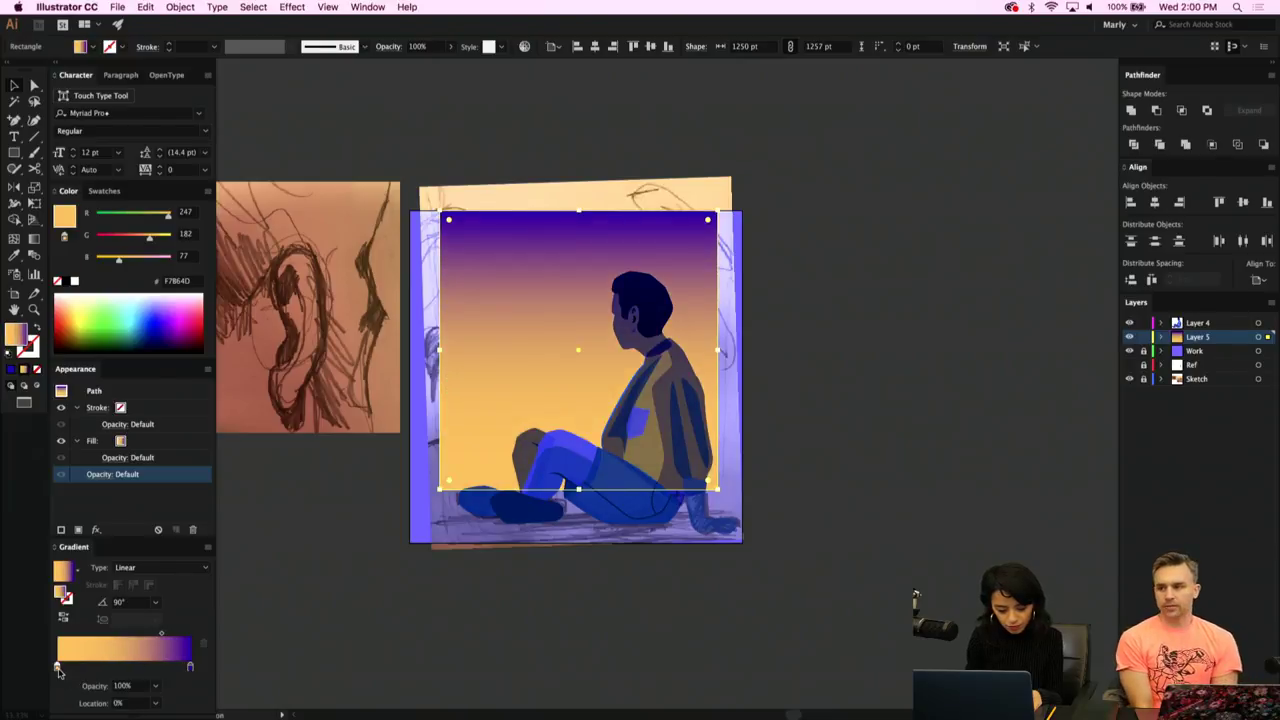
drag(124, 259, 137, 261)
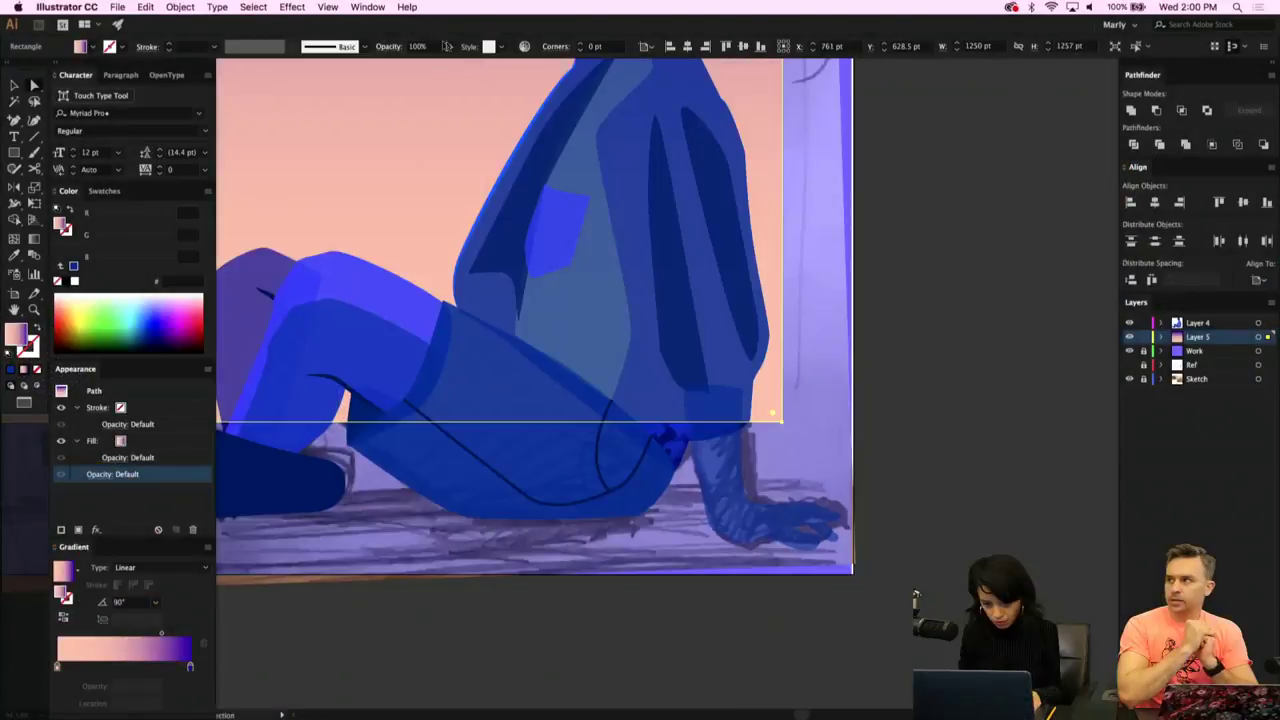
Lower the gradient background rectangle's opacity to 68% and deselect it.
click(451, 47)
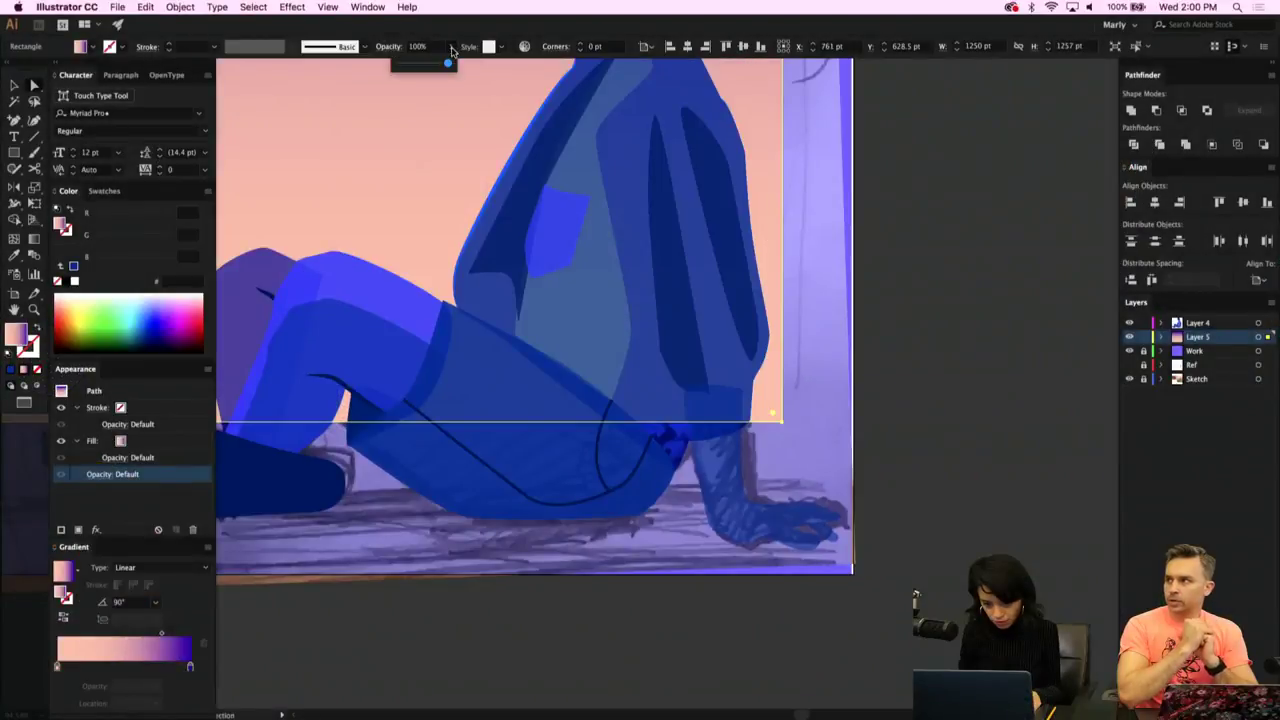
click(423, 66)
drag(424, 66, 436, 66)
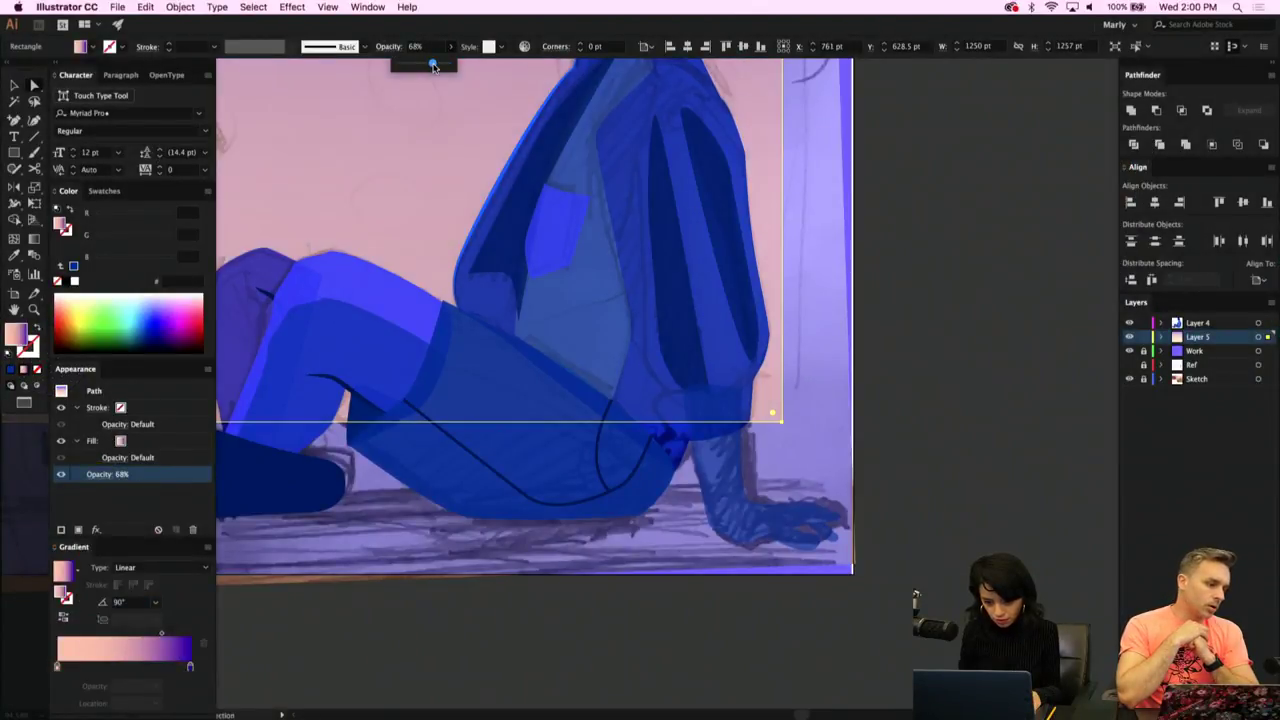
click(897, 361)
scroll(843, 351, right, 1)
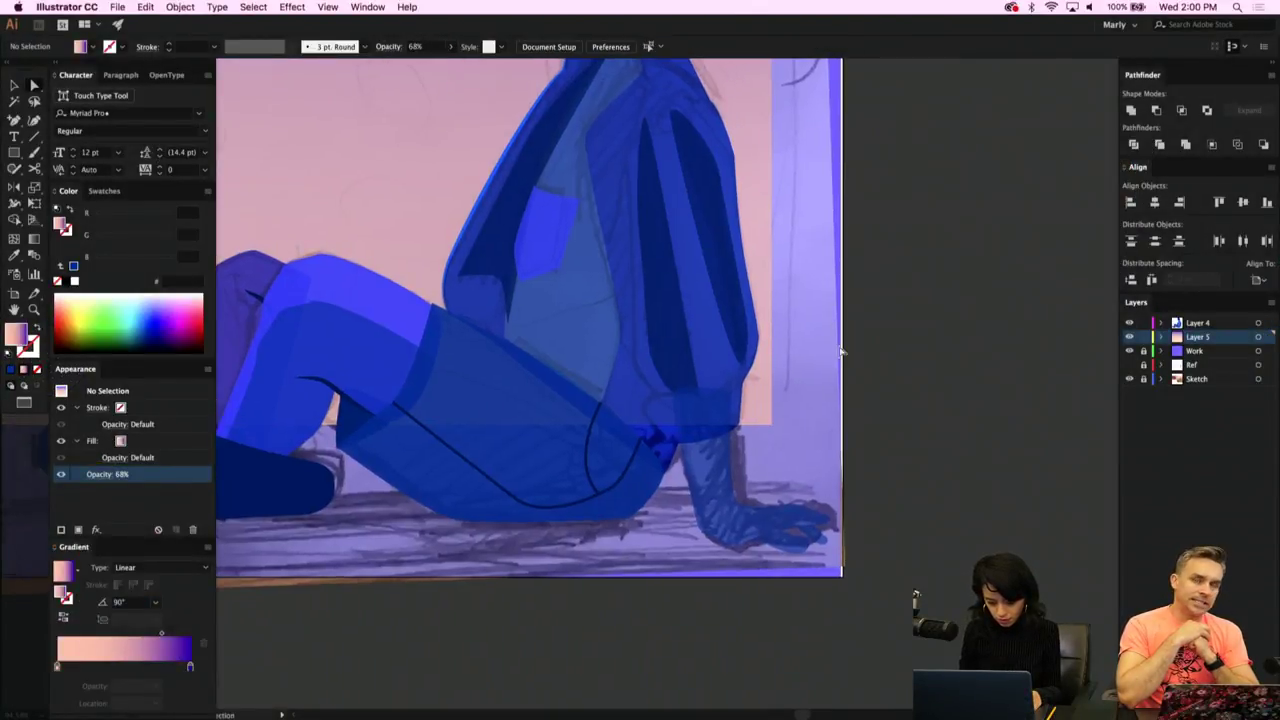
Stretch the gradient background rectangle slightly above the artboard and out to both of its sides, to about 1496 × 1283 pt.
scroll(840, 351, left, 4)
scroll(840, 351, down, 3)
scroll(840, 350, up, 3)
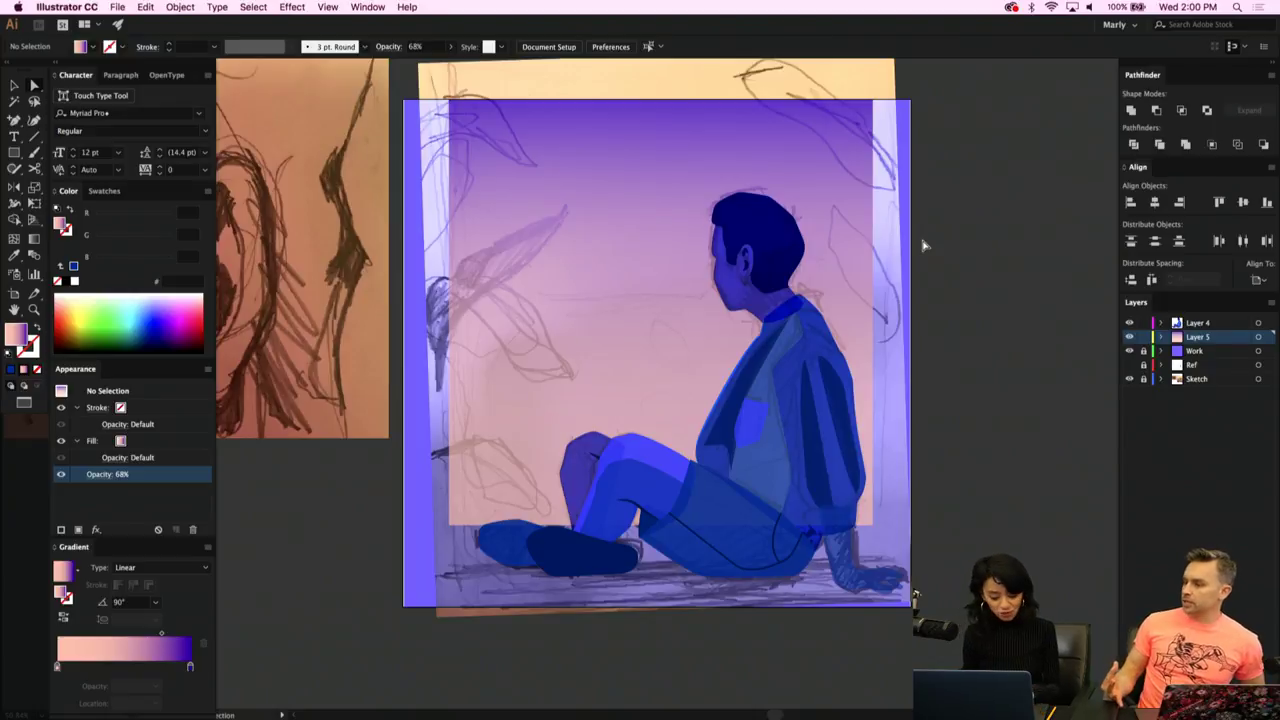
key(v)
click(678, 234)
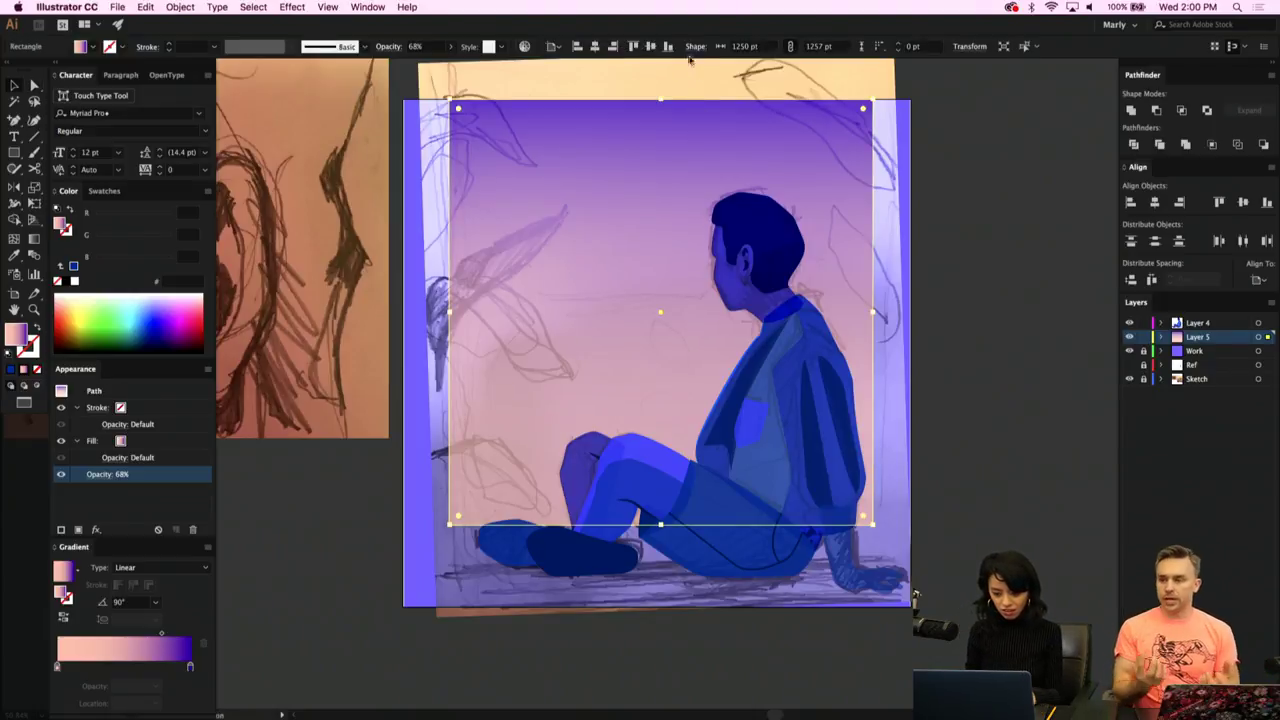
drag(661, 99, 661, 91)
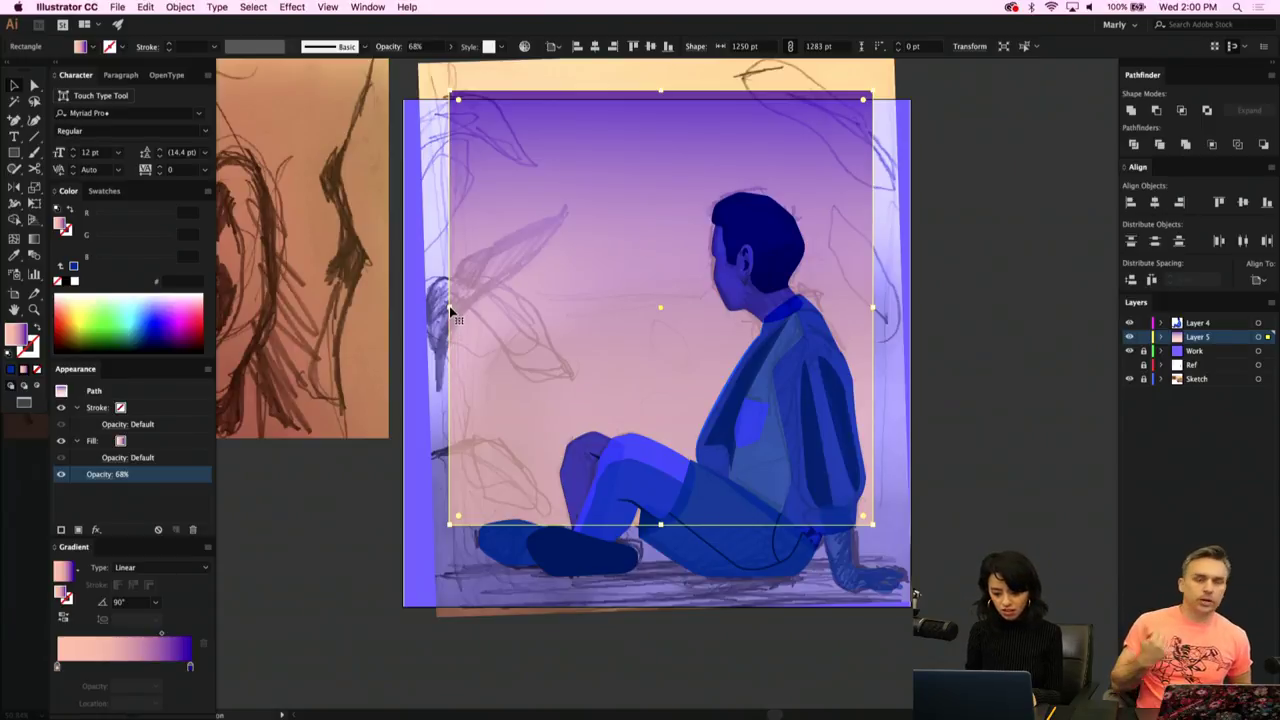
drag(449, 308, 403, 308)
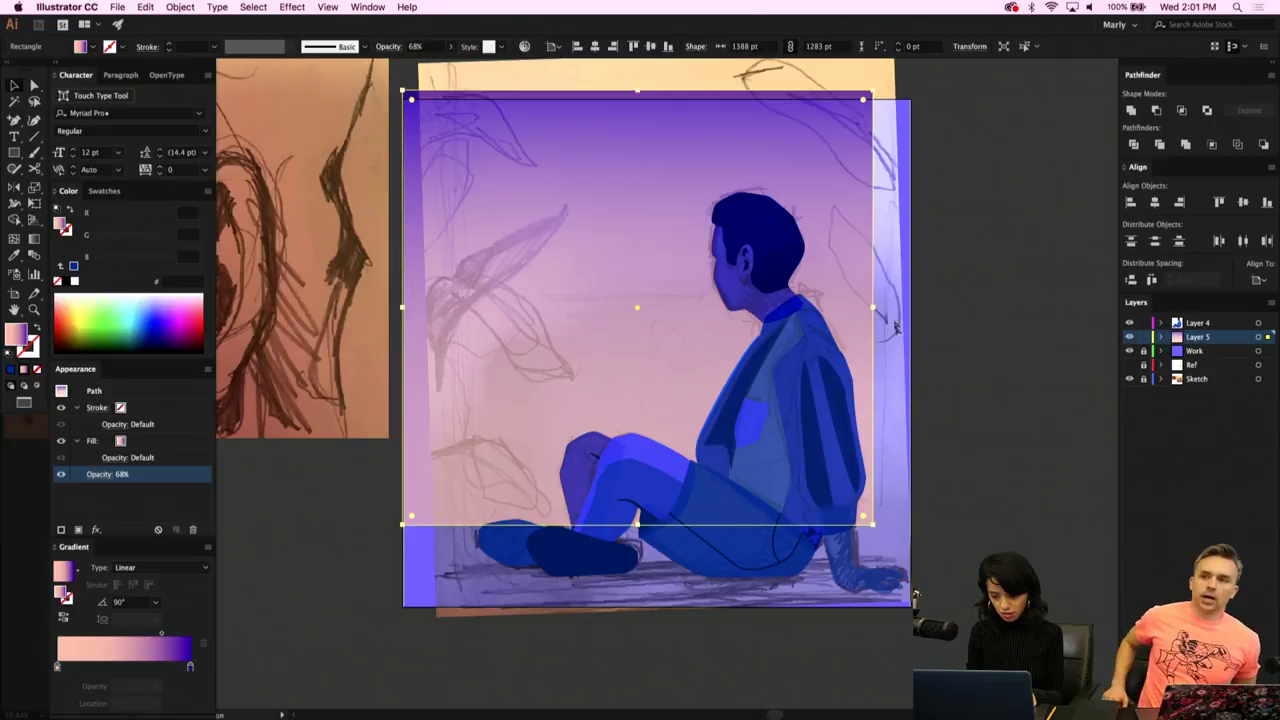
drag(874, 308, 908, 309)
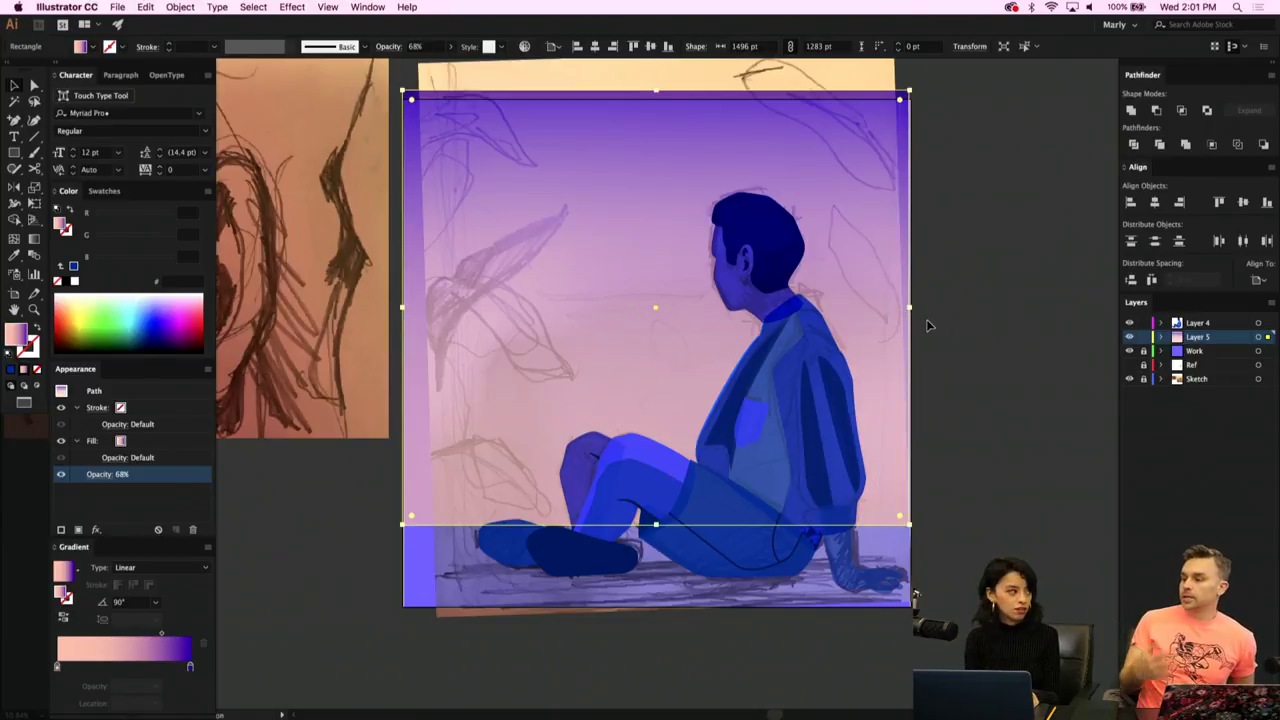
Draw a floor strip about 1503 × 131 pt along the artboard's lower edge and fill it with the front shoe's dark blue, RGB 1, 36, 105.
click(16, 154)
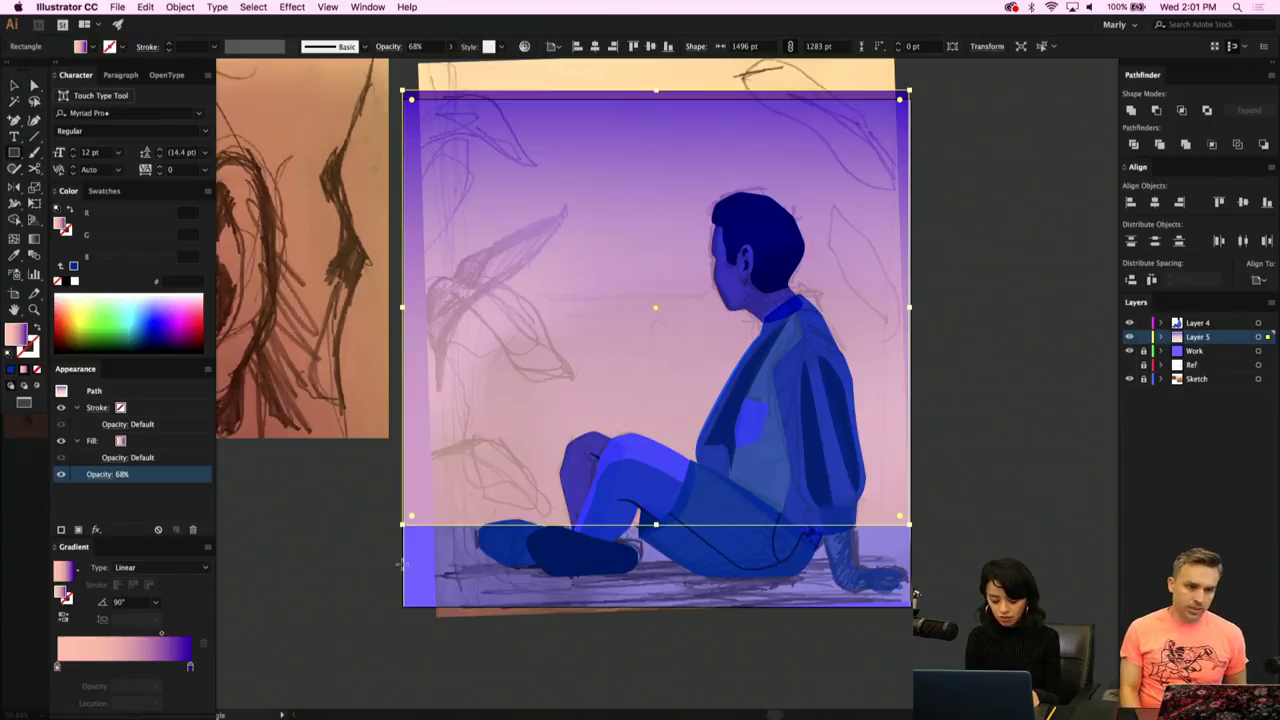
drag(400, 565, 913, 598)
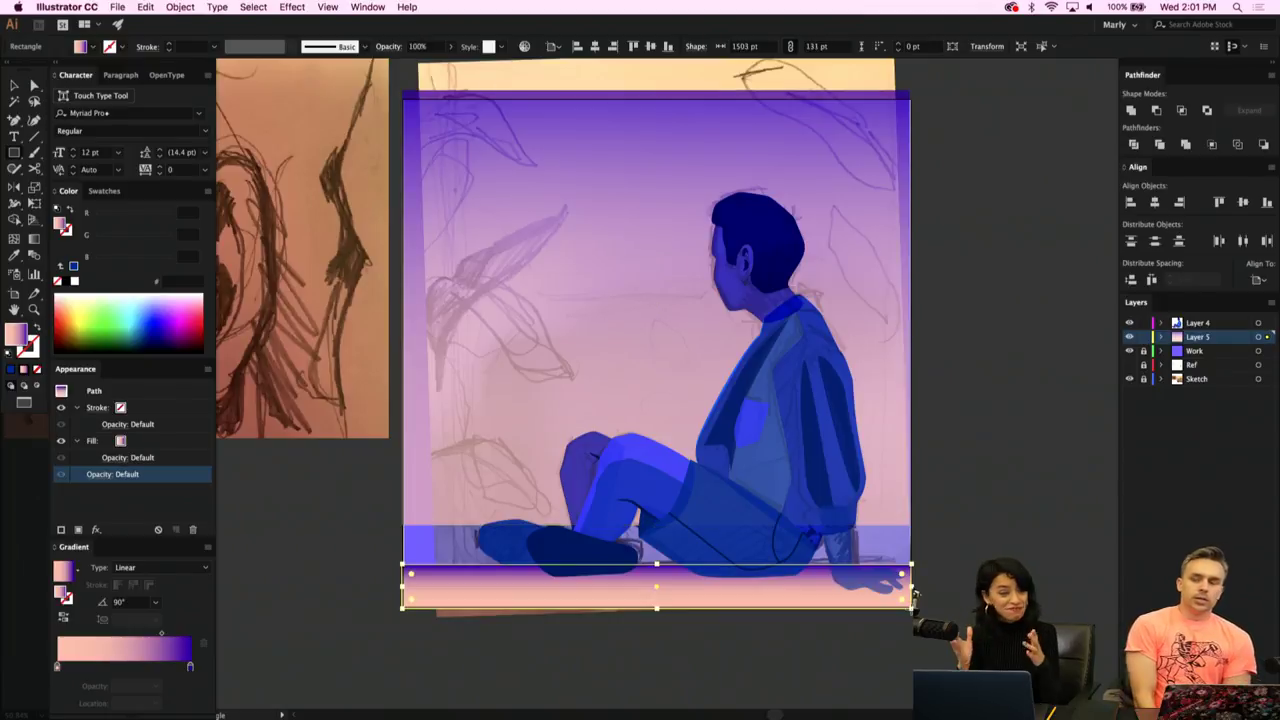
key(i)
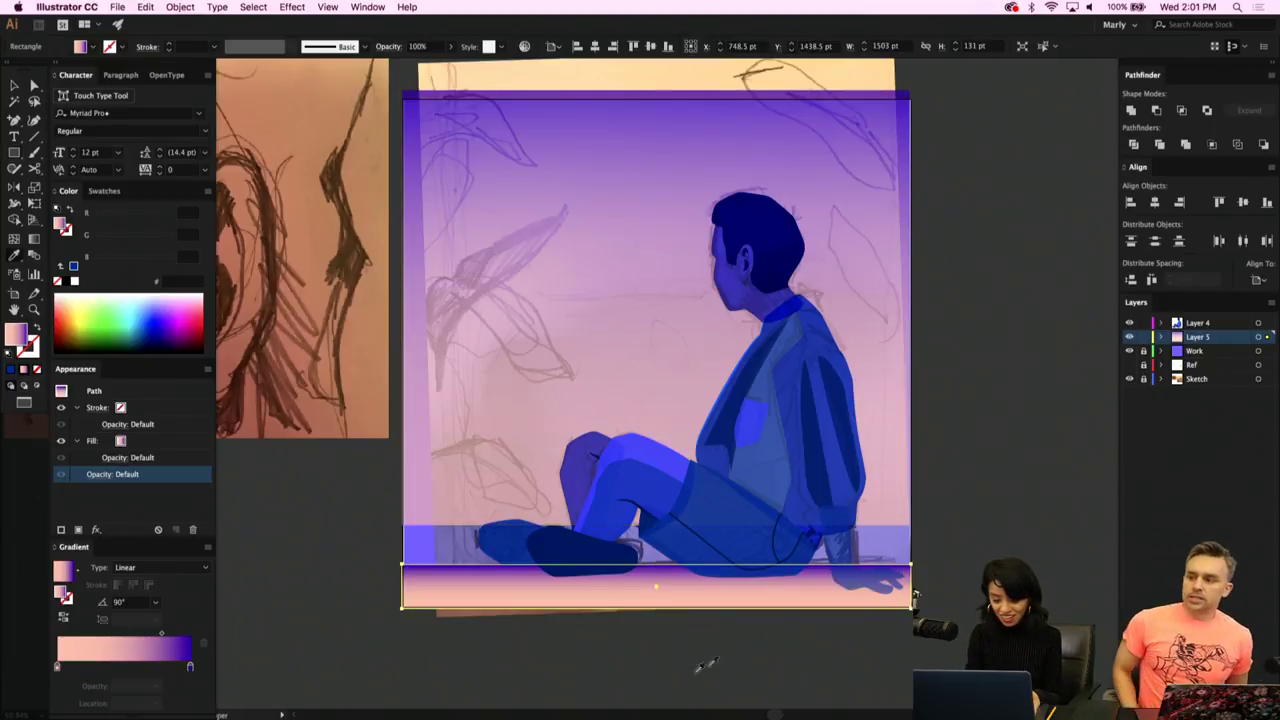
click(582, 536)
key(v)
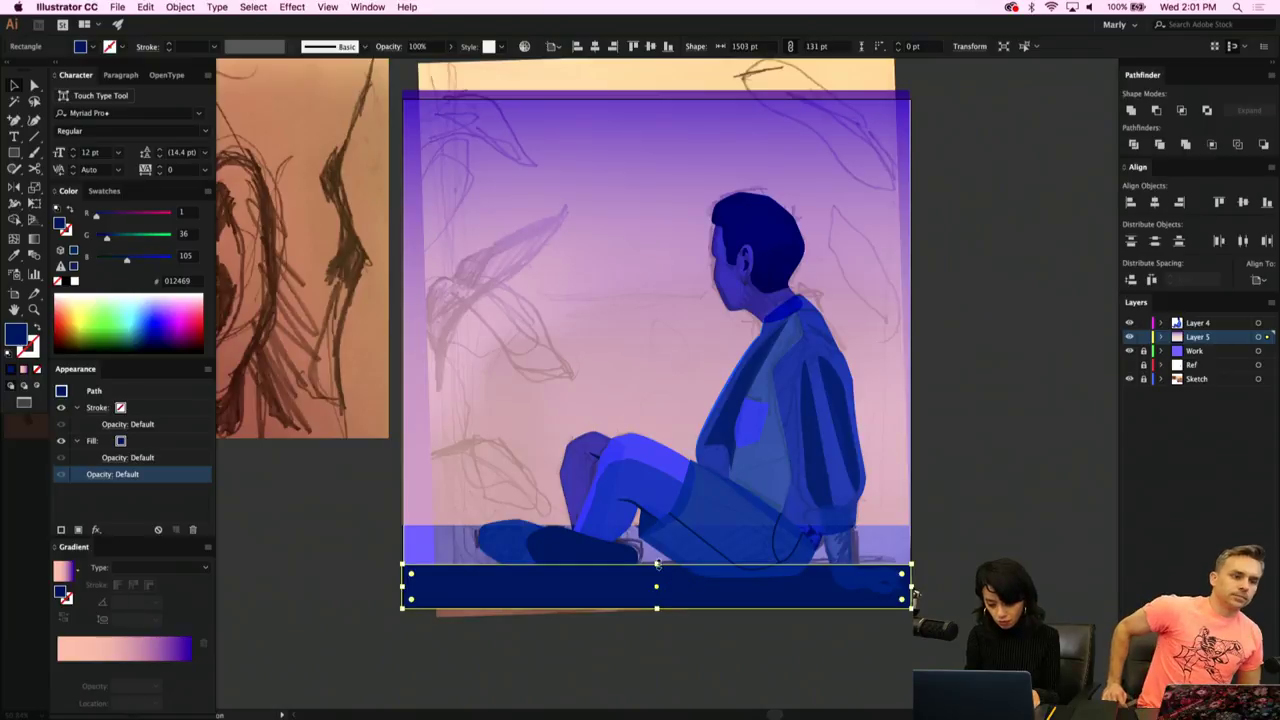
Reduce the dark blue floor strip's height by lowering its upper edge until it lies beneath the shoes and the supporting hand.
drag(656, 564, 658, 573)
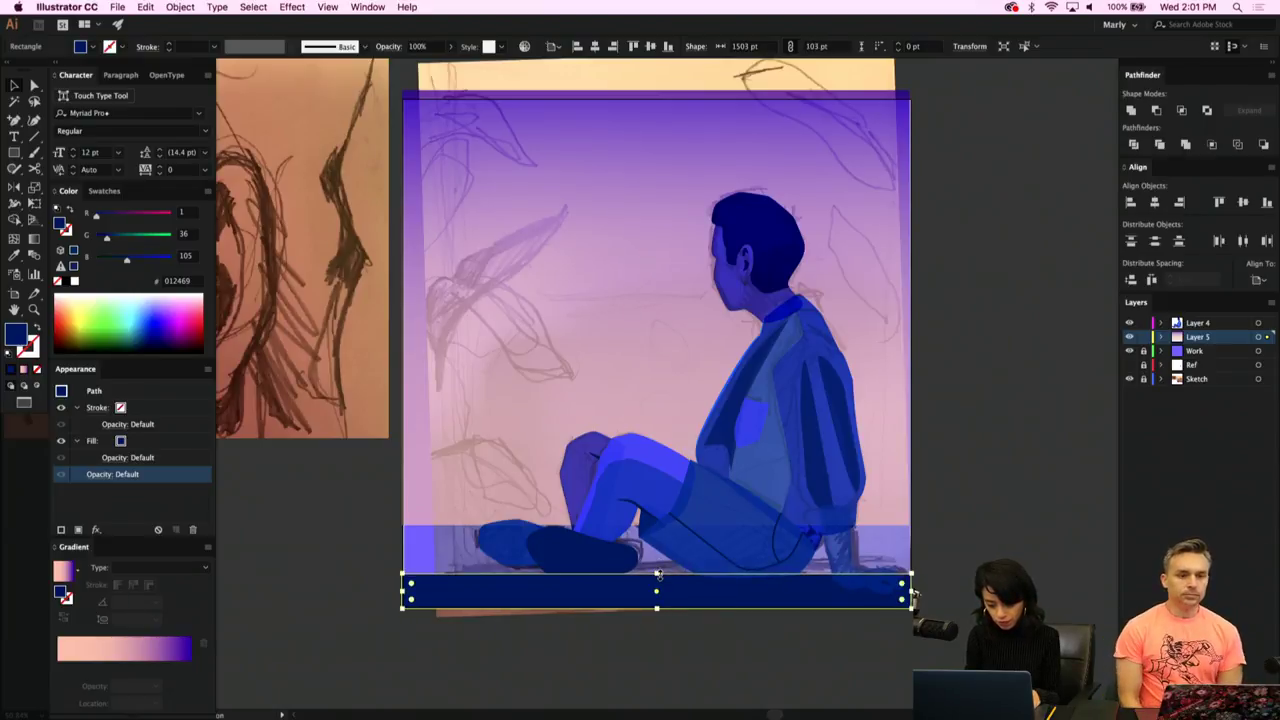
click(948, 598)
click(839, 555)
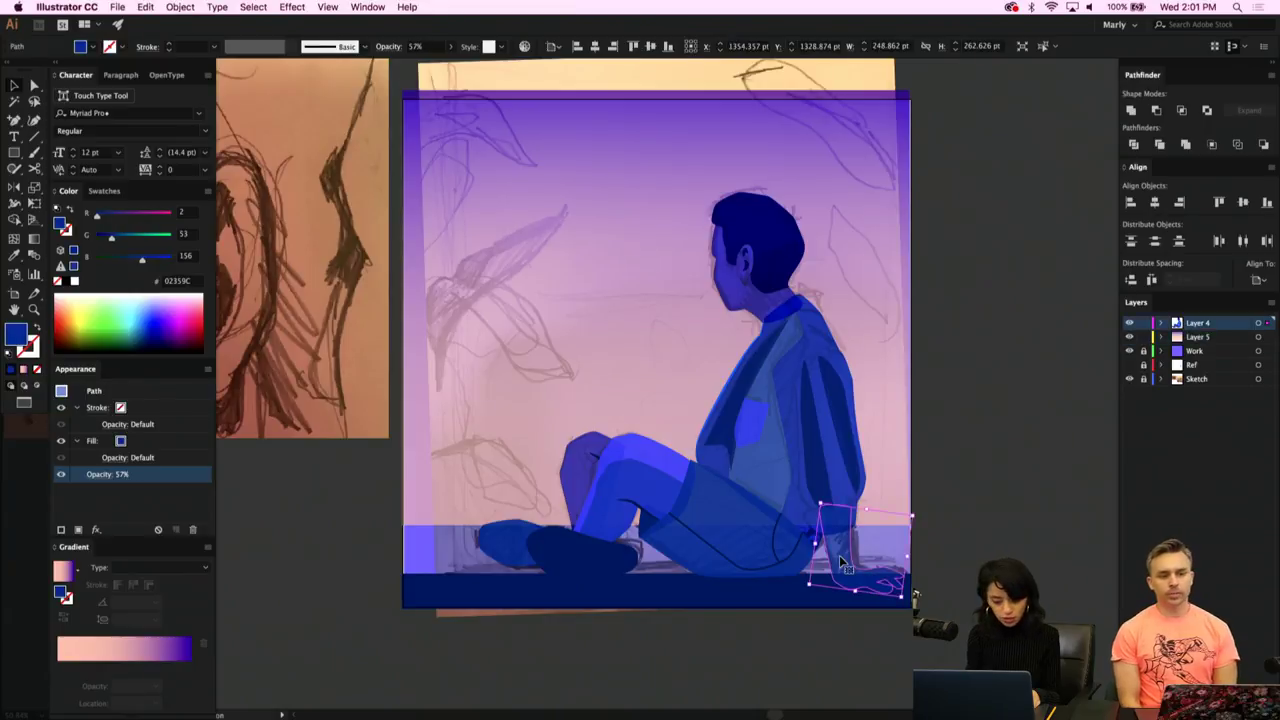
click(1010, 491)
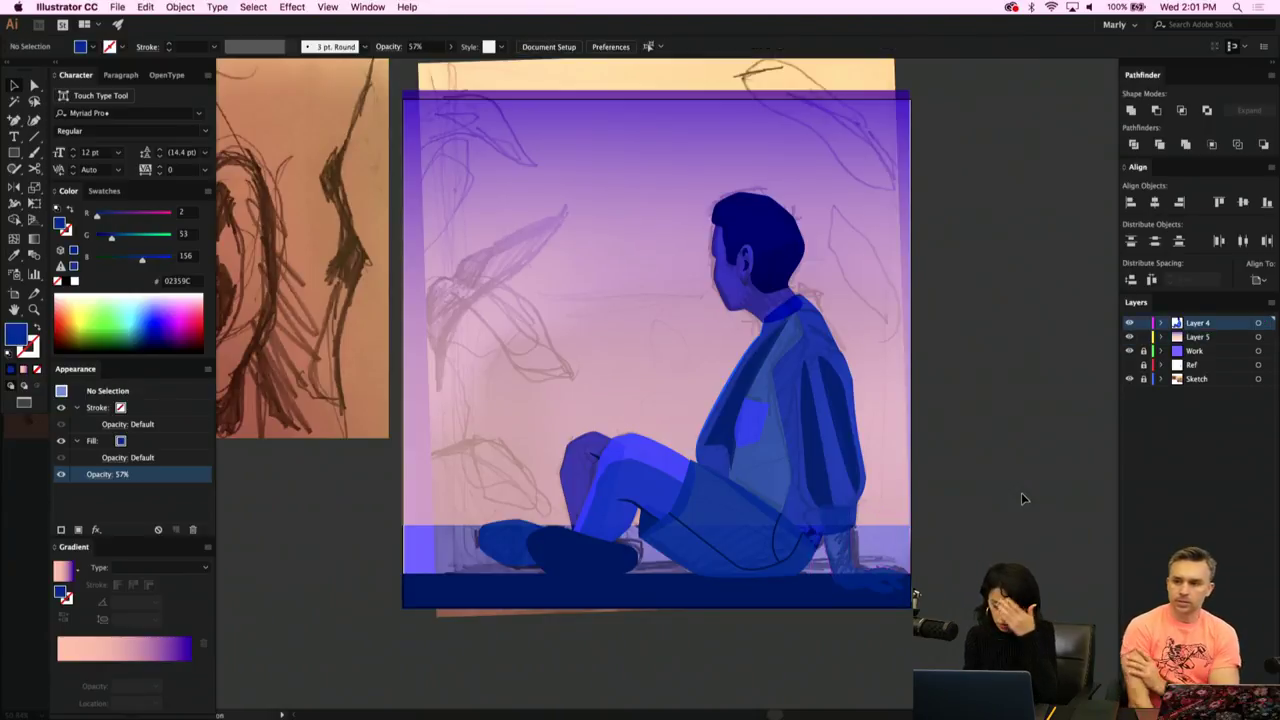
scroll(920, 555, up, 3)
scroll(805, 578, left, 3)
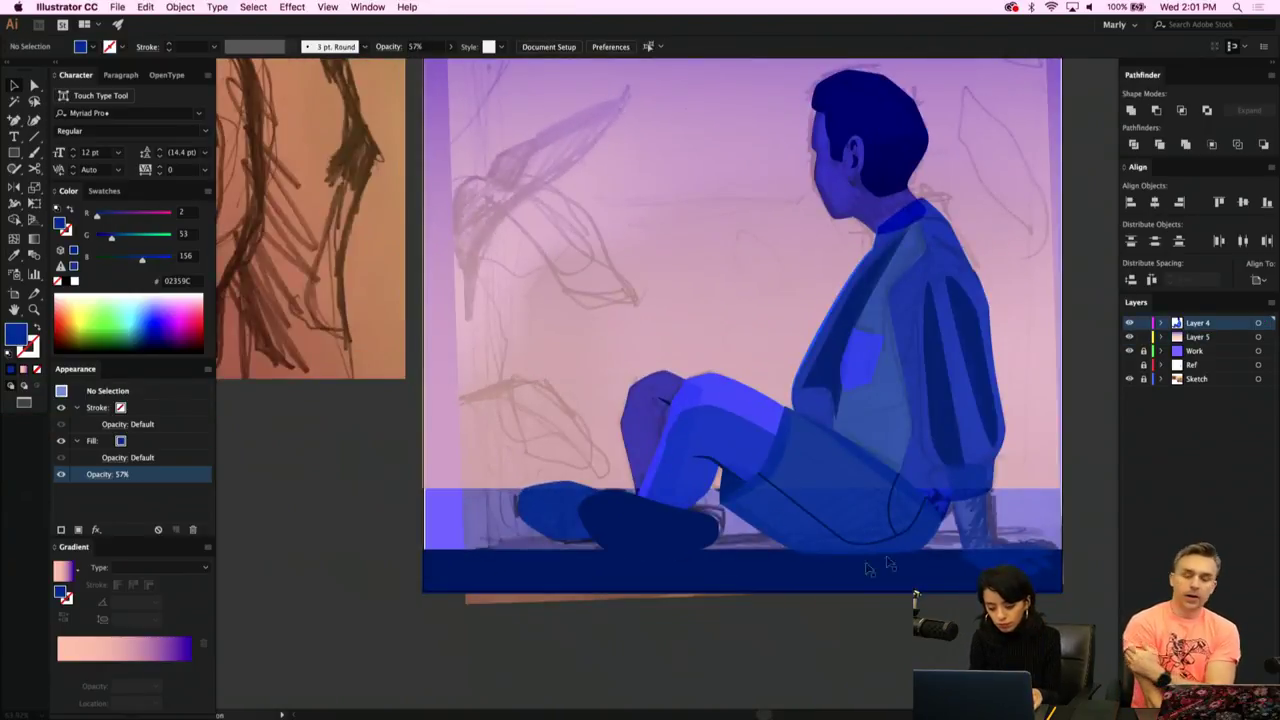
click(805, 578)
drag(742, 550, 742, 565)
click(1095, 537)
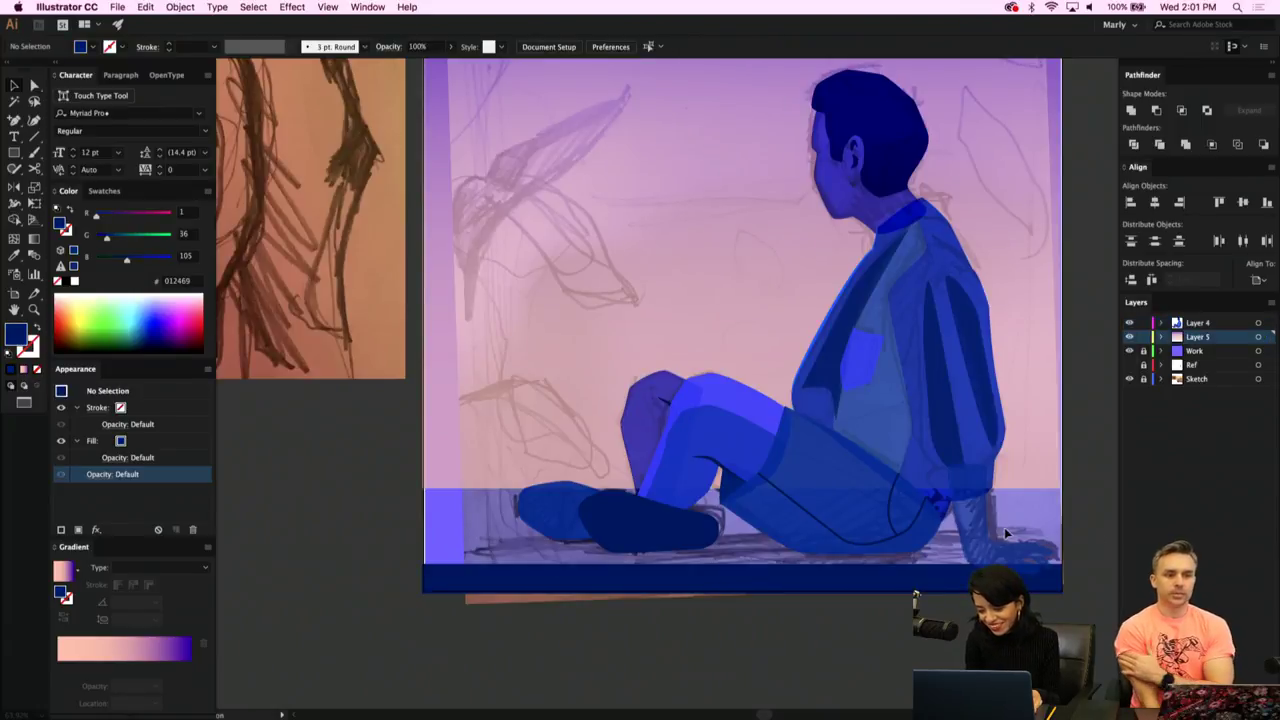
Hide the Sketch layer and show the Ref layer with the plant and shirt reference photos.
click(990, 545)
scroll(714, 497, up, 3)
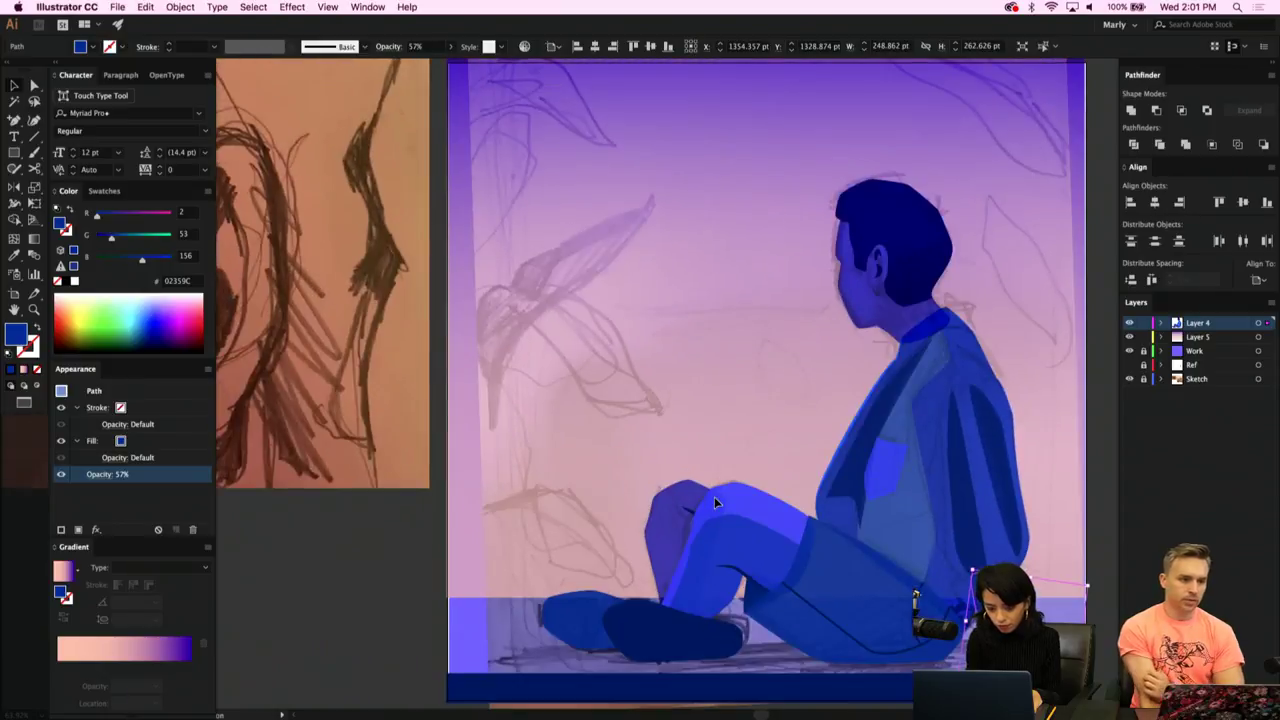
scroll(714, 497, down, 3)
click(943, 565)
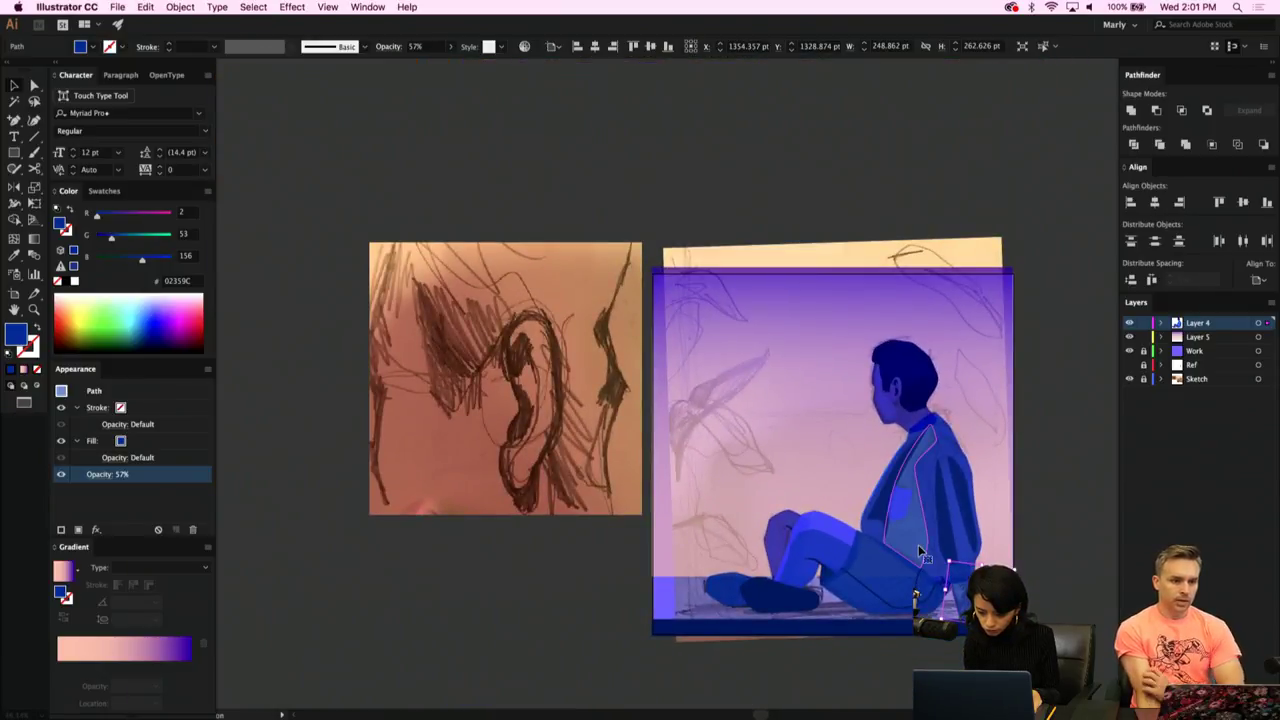
click(1129, 379)
click(1063, 509)
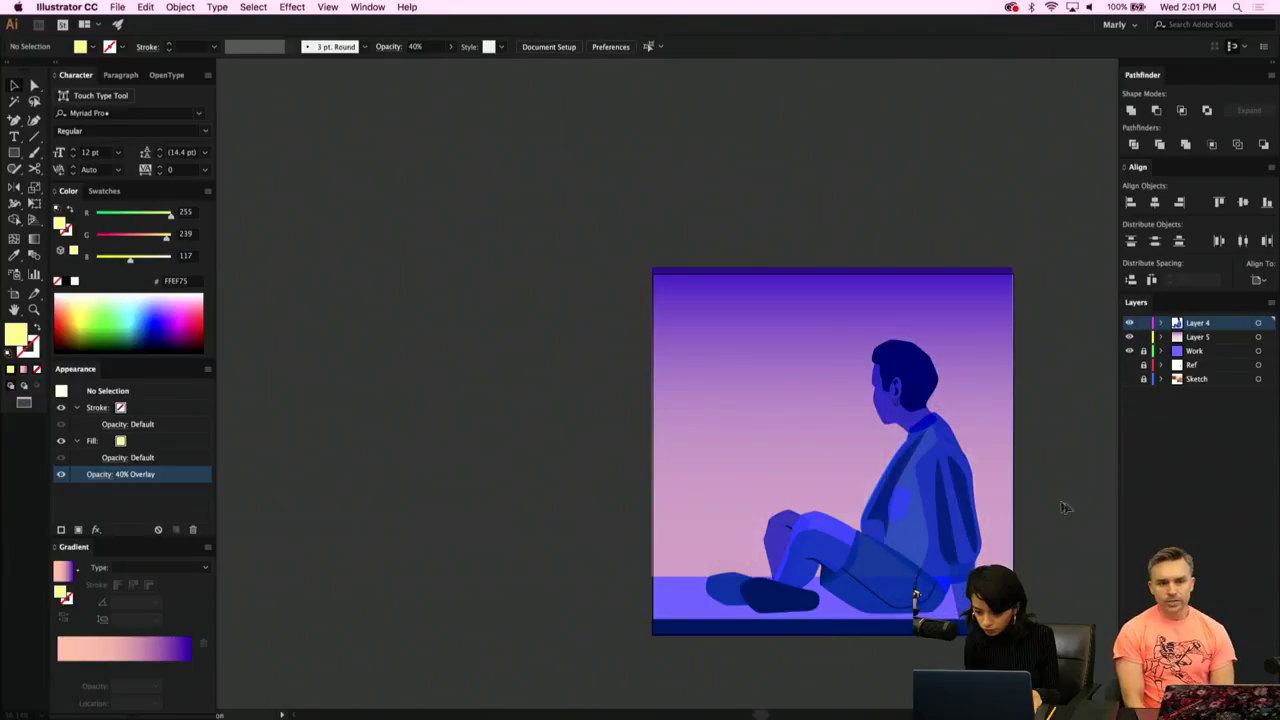
scroll(1084, 513, right, 3)
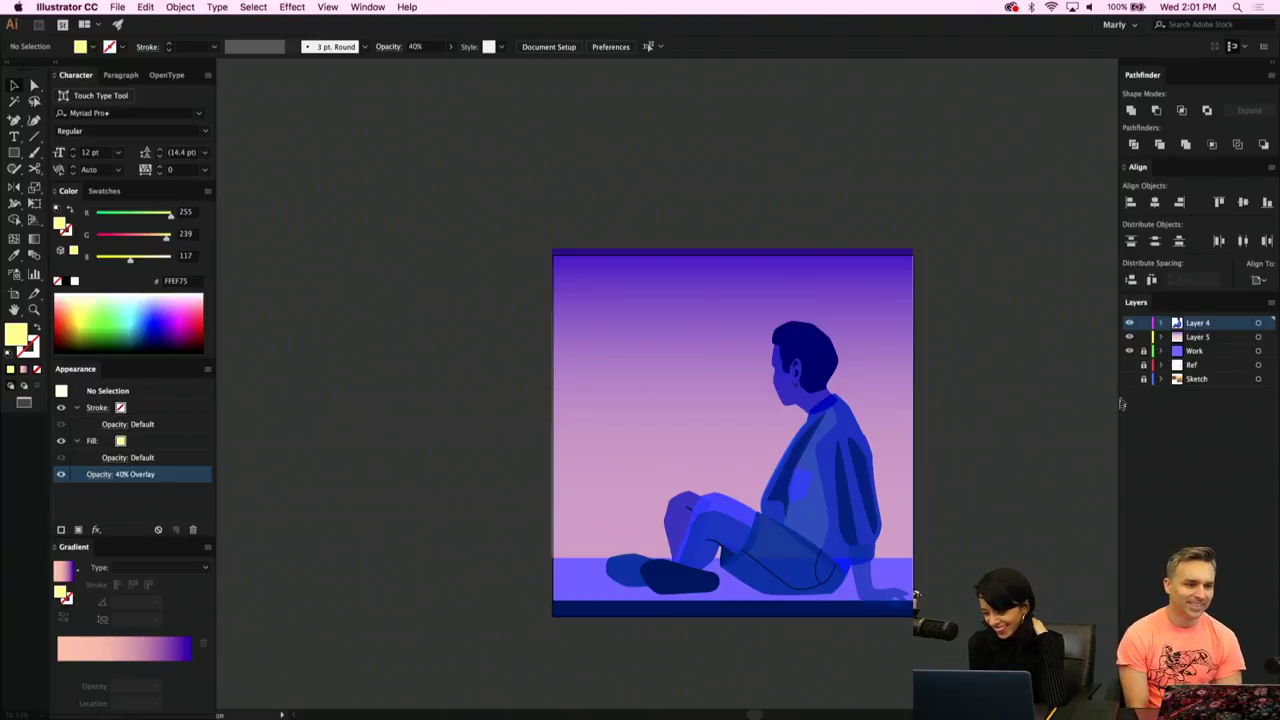
click(1130, 366)
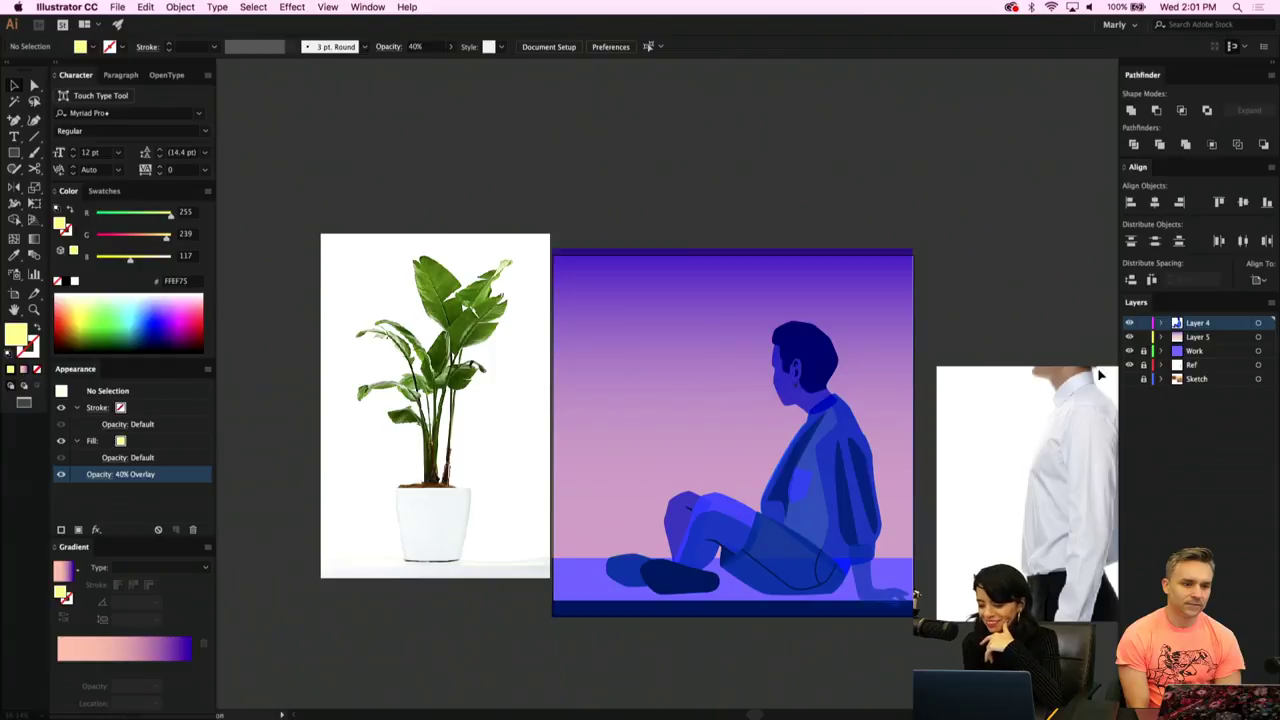
scroll(1011, 429, right, 5)
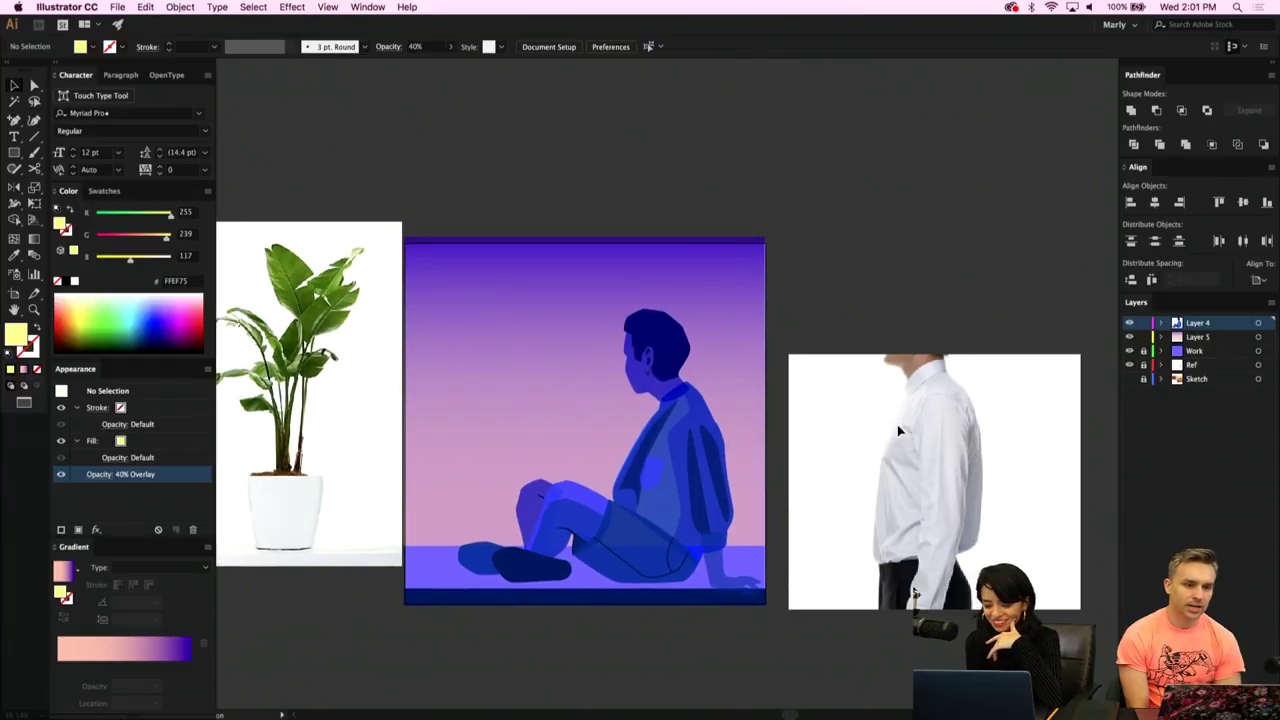
scroll(895, 420, up, 5)
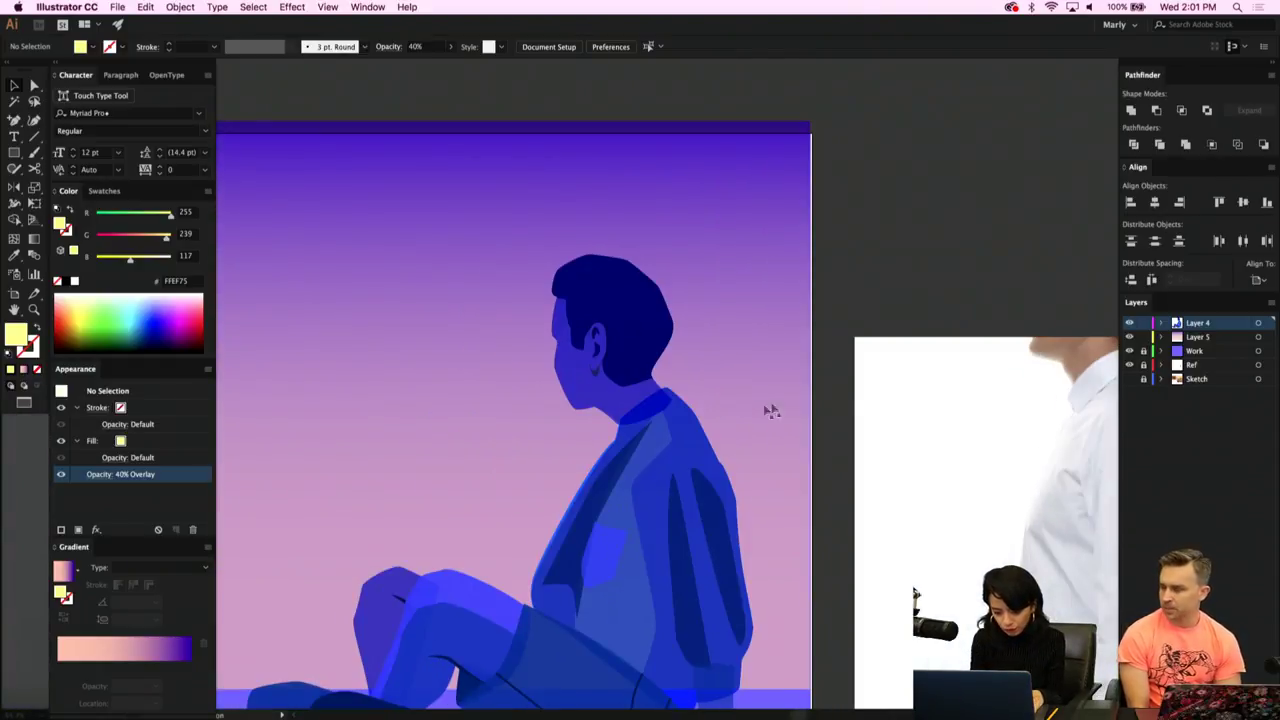
click(692, 446)
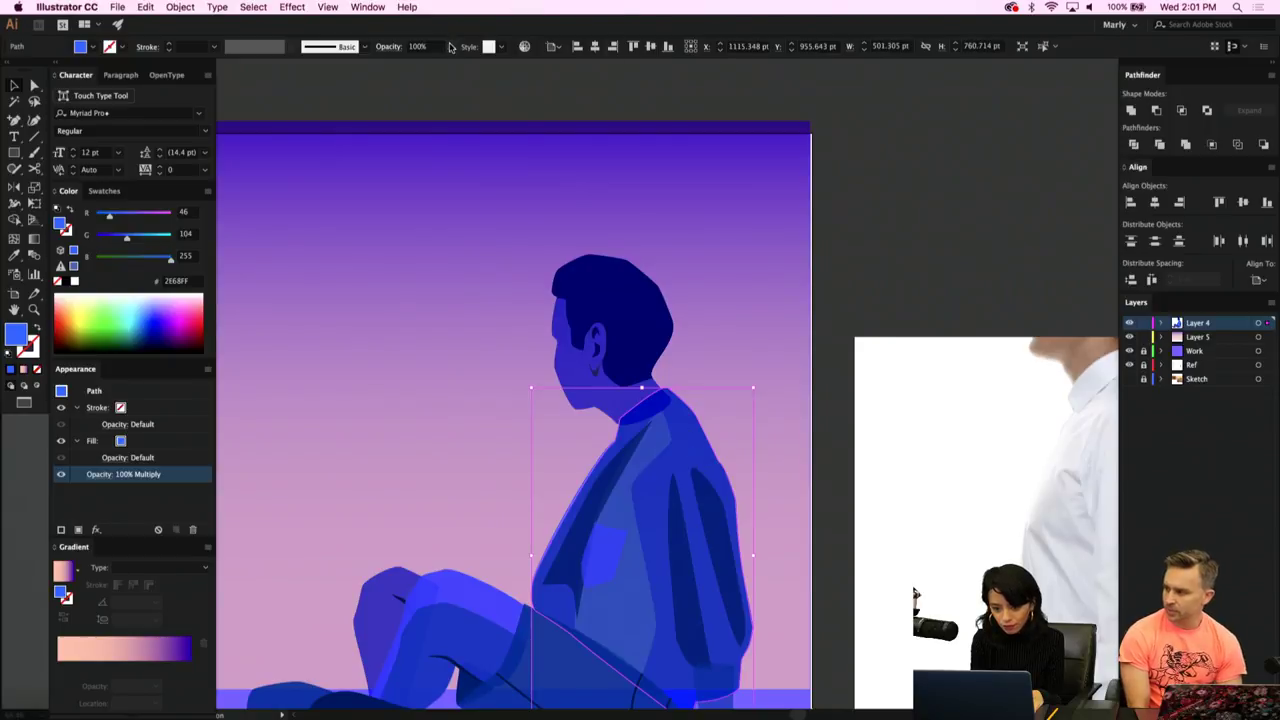
scroll(688, 291, up, 4)
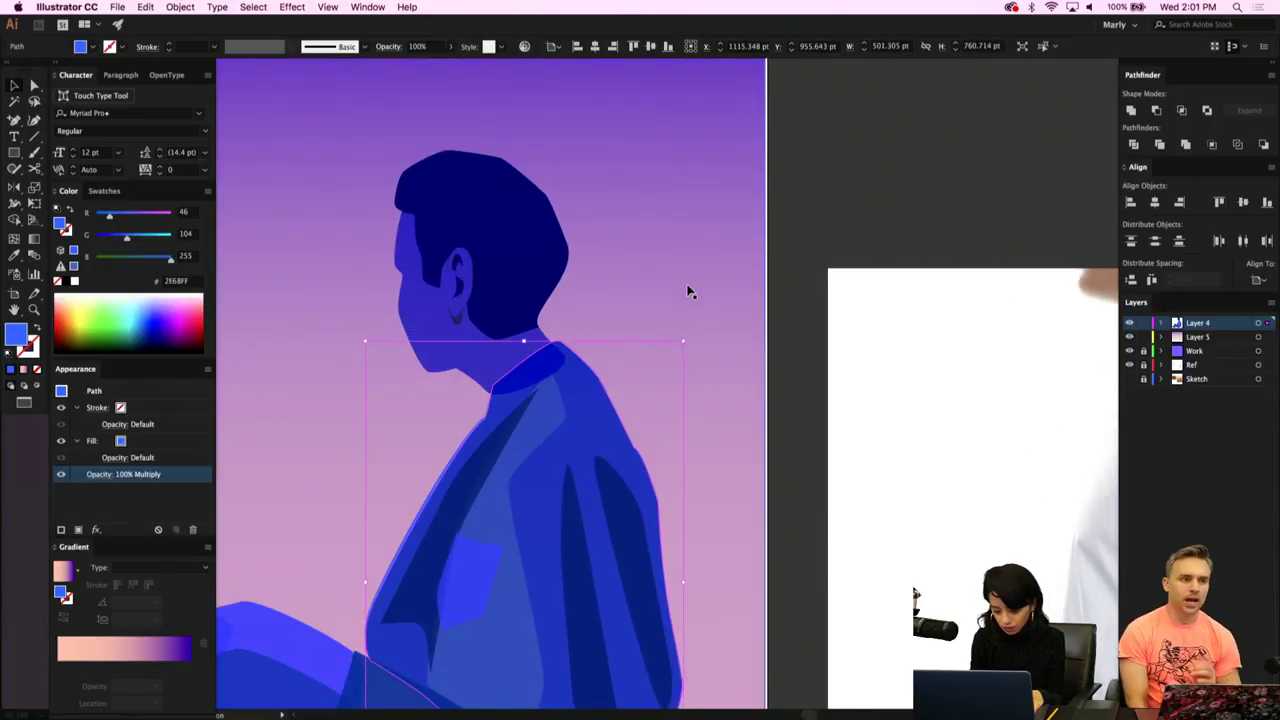
key(p)
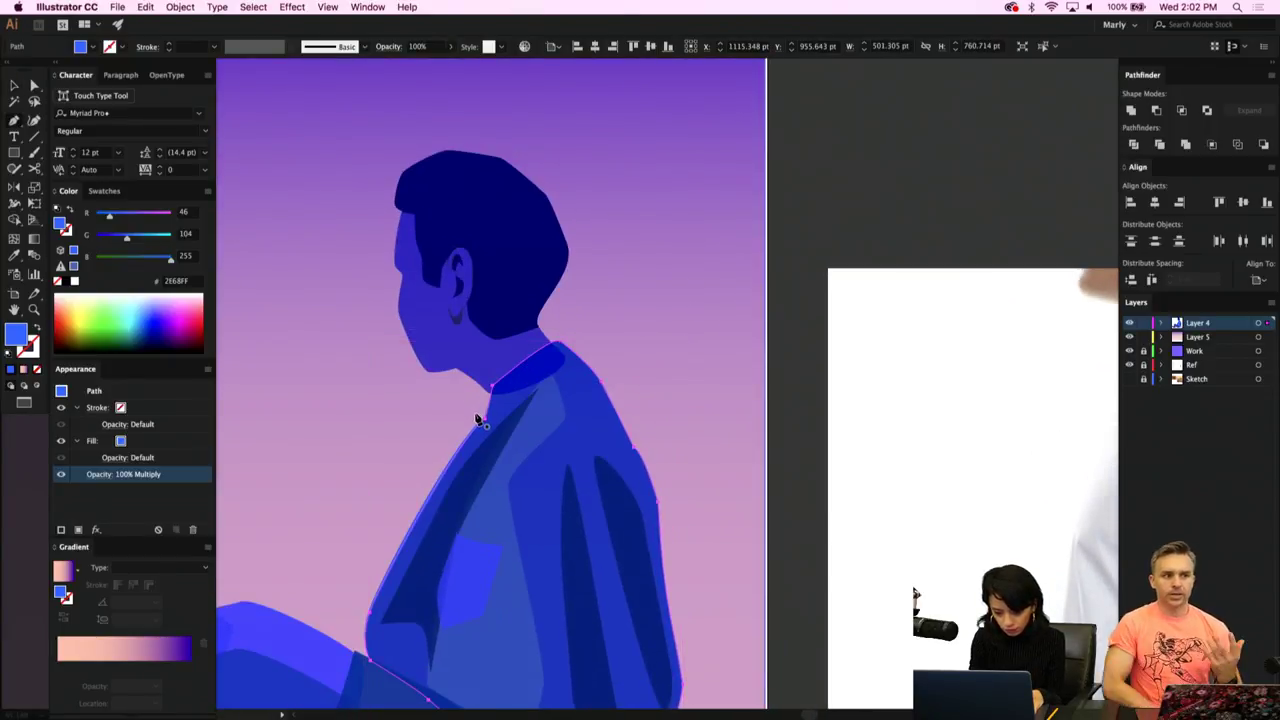
scroll(477, 418, up, 3)
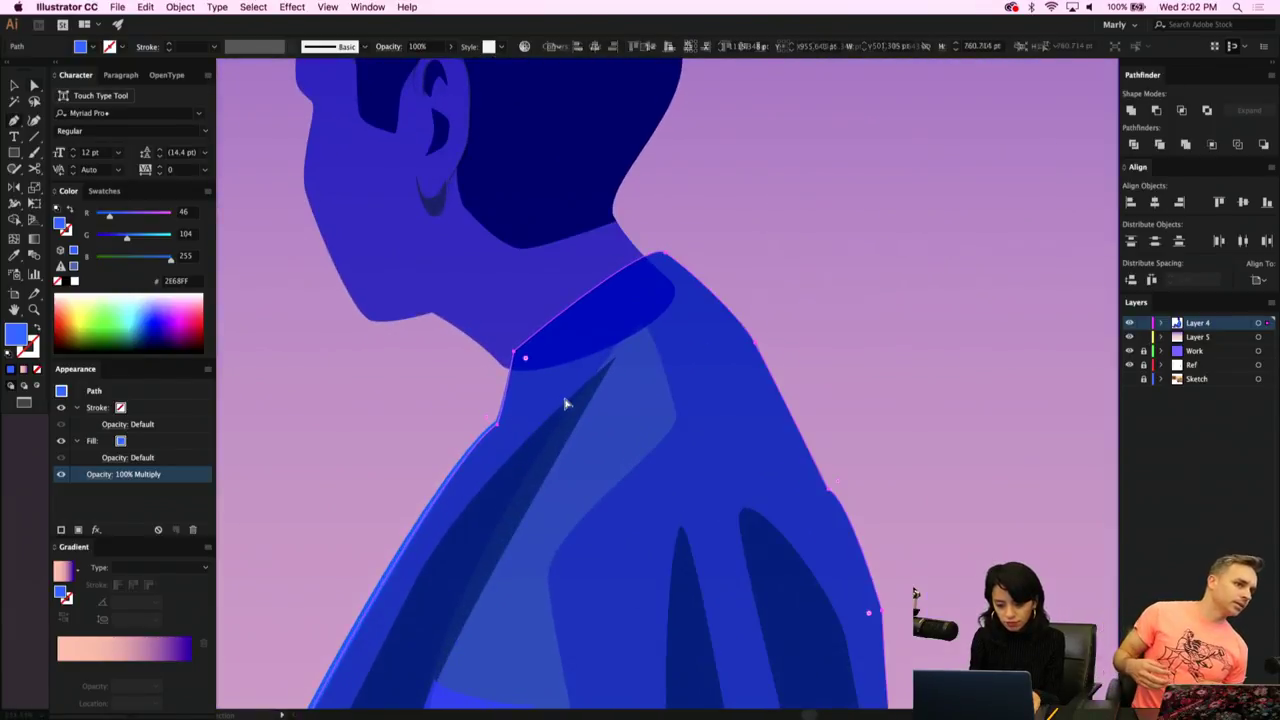
key(v)
click(518, 307)
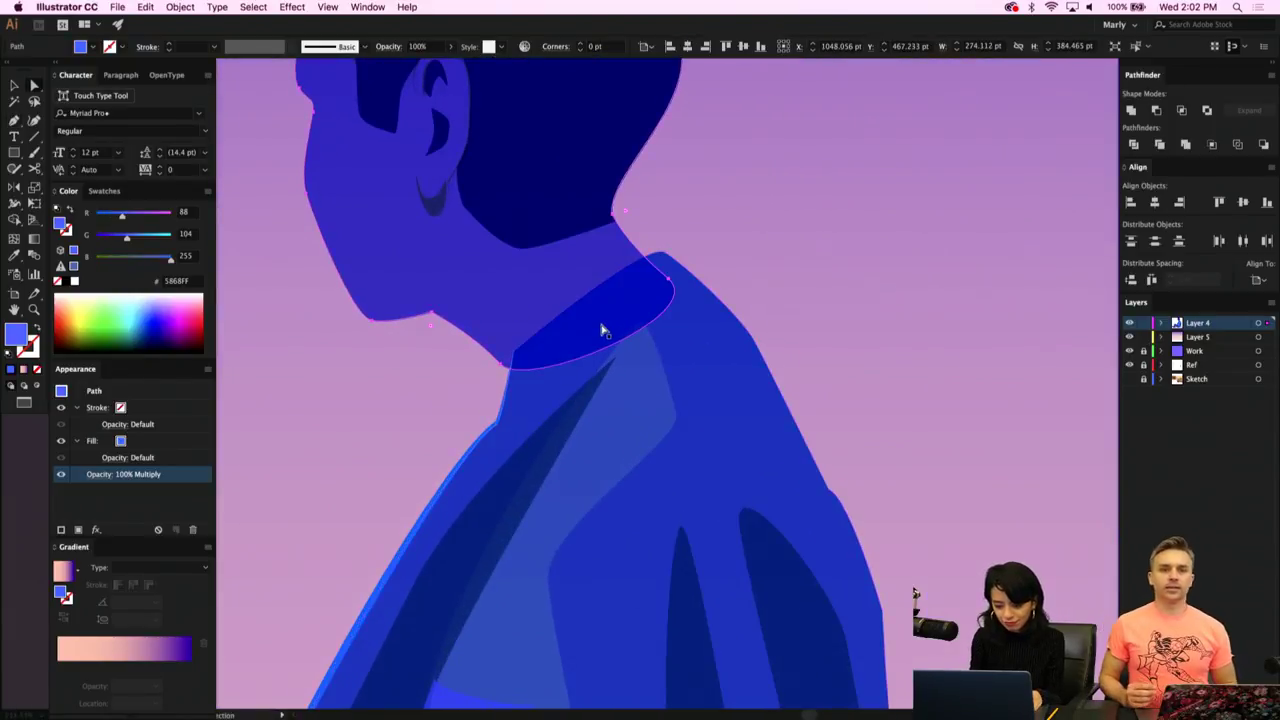
Draw a narrow four-cornered nose shape with the Pen tool over the face's front edge, from just below the brow down to the upper lip.
scroll(530, 420, down, 4)
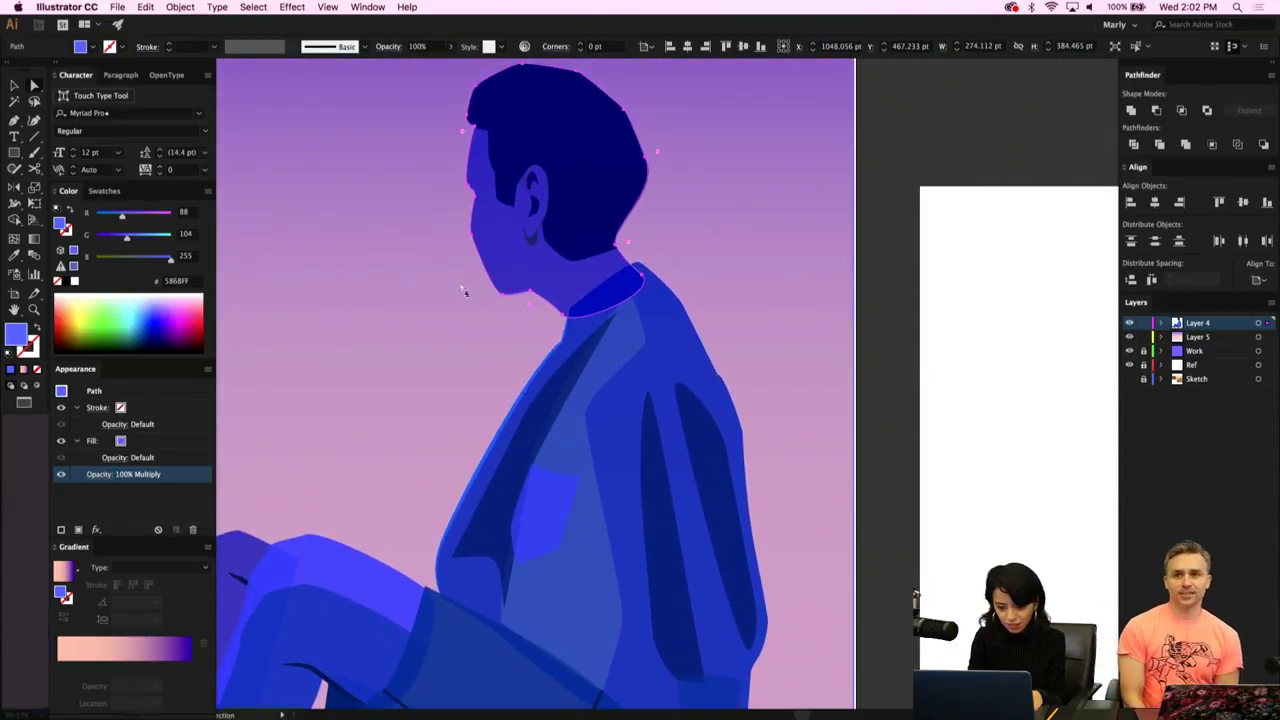
scroll(463, 300, up, 4)
scroll(462, 301, up, 3)
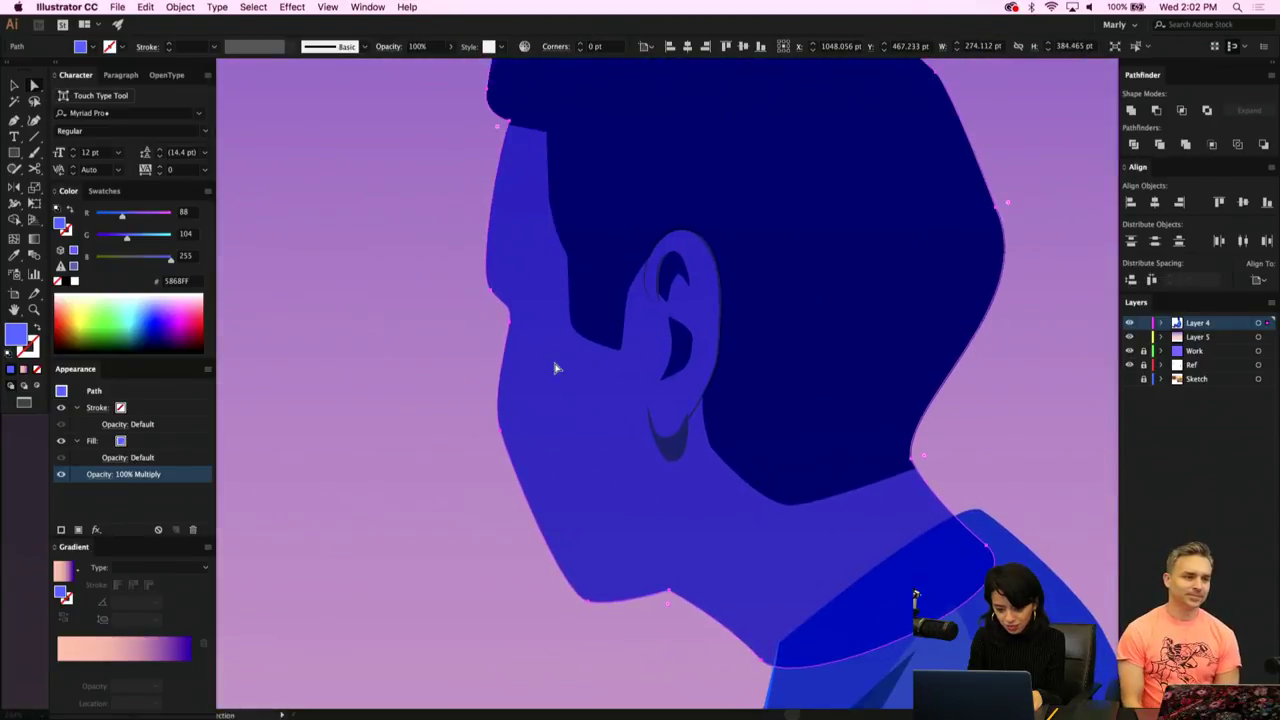
key(p)
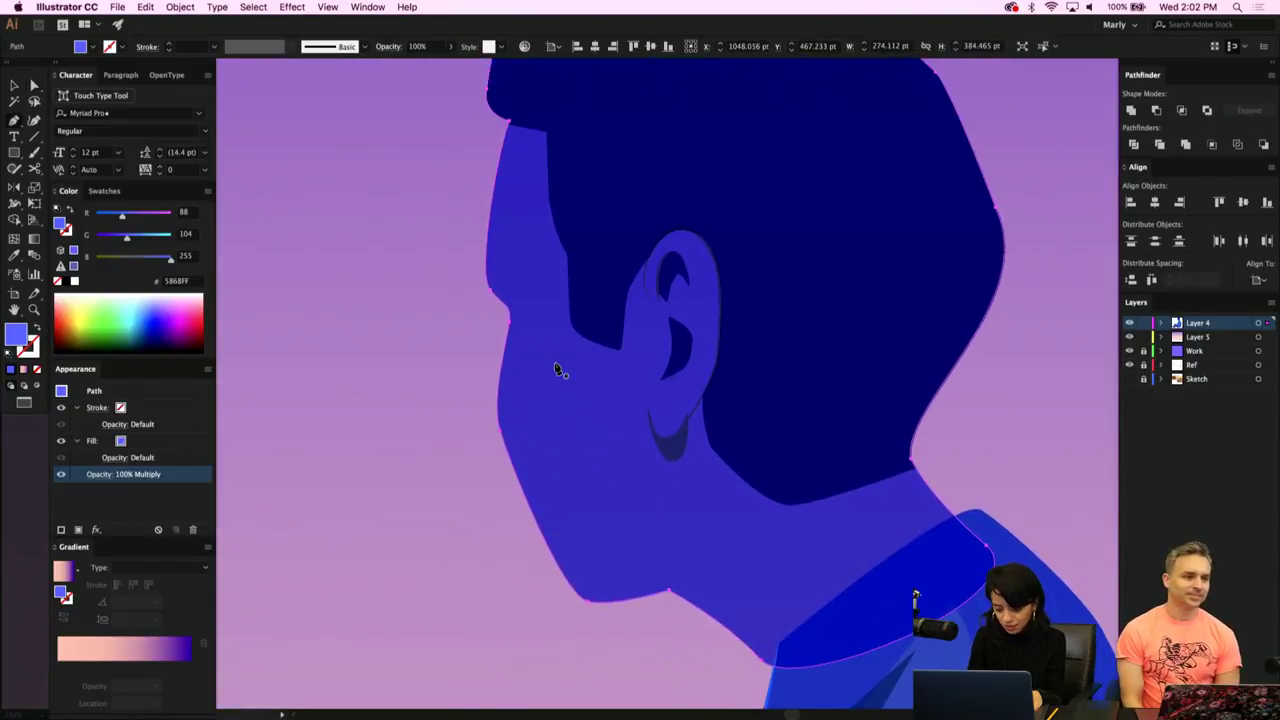
click(504, 288)
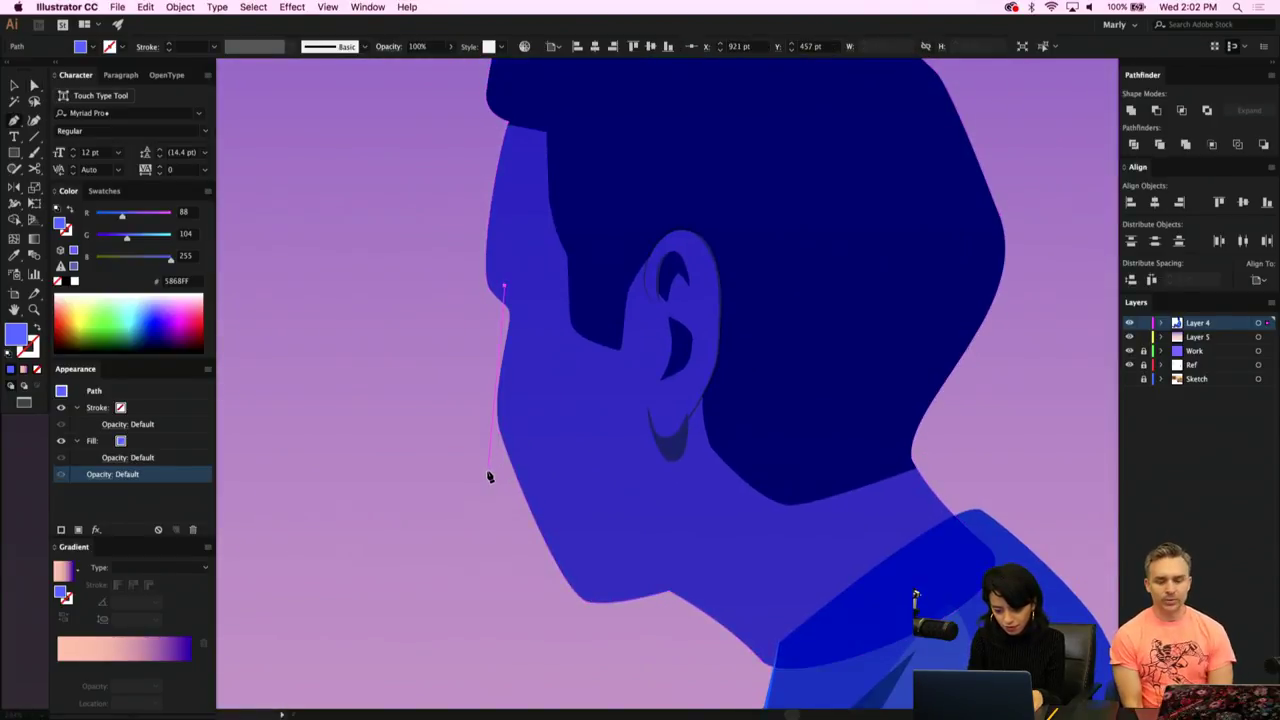
click(489, 476)
click(526, 472)
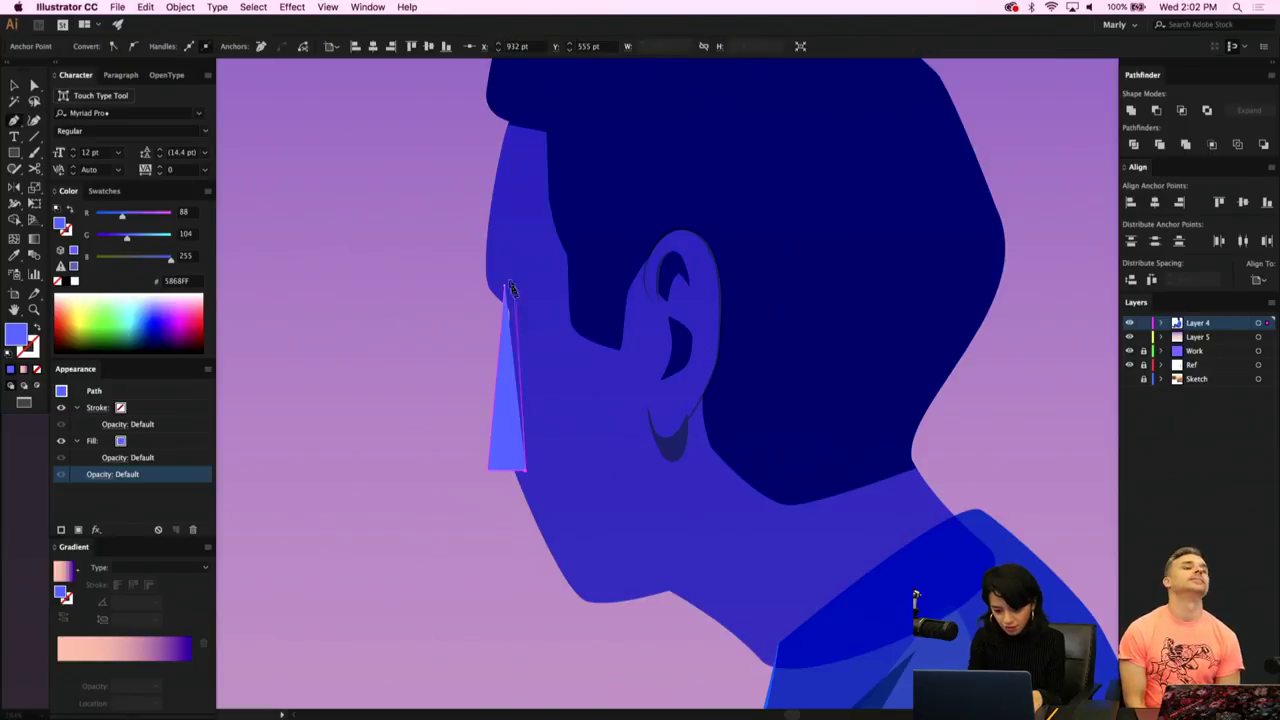
click(527, 291)
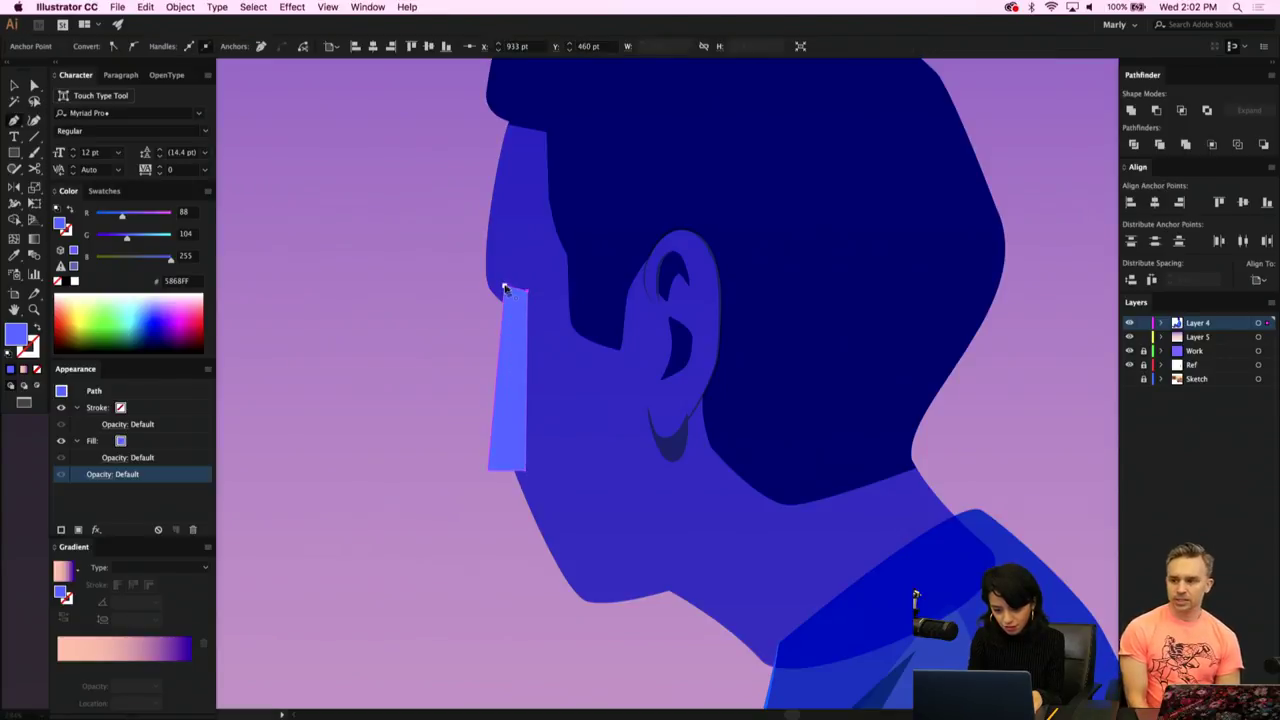
click(506, 290)
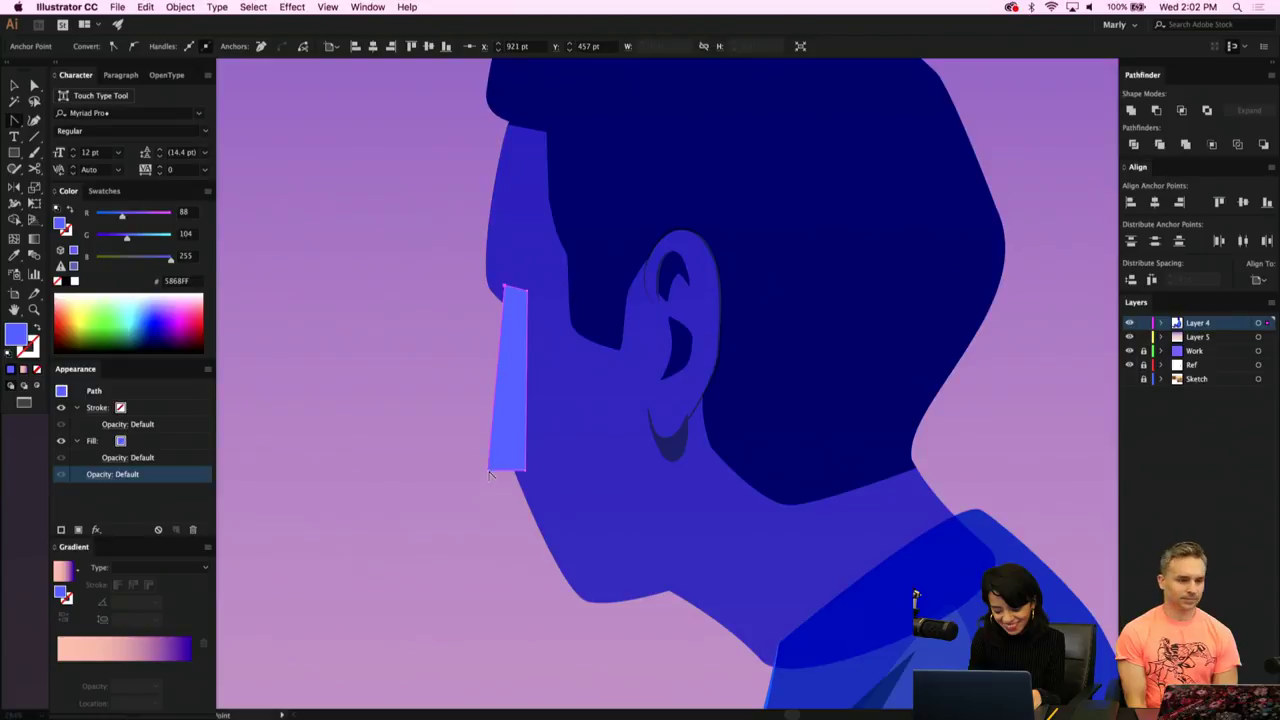
Move the nose's lower outer corner out to about X 909, Y 543 pt and curve the outline at its upper outer anchor.
drag(502, 489, 481, 450)
key(a)
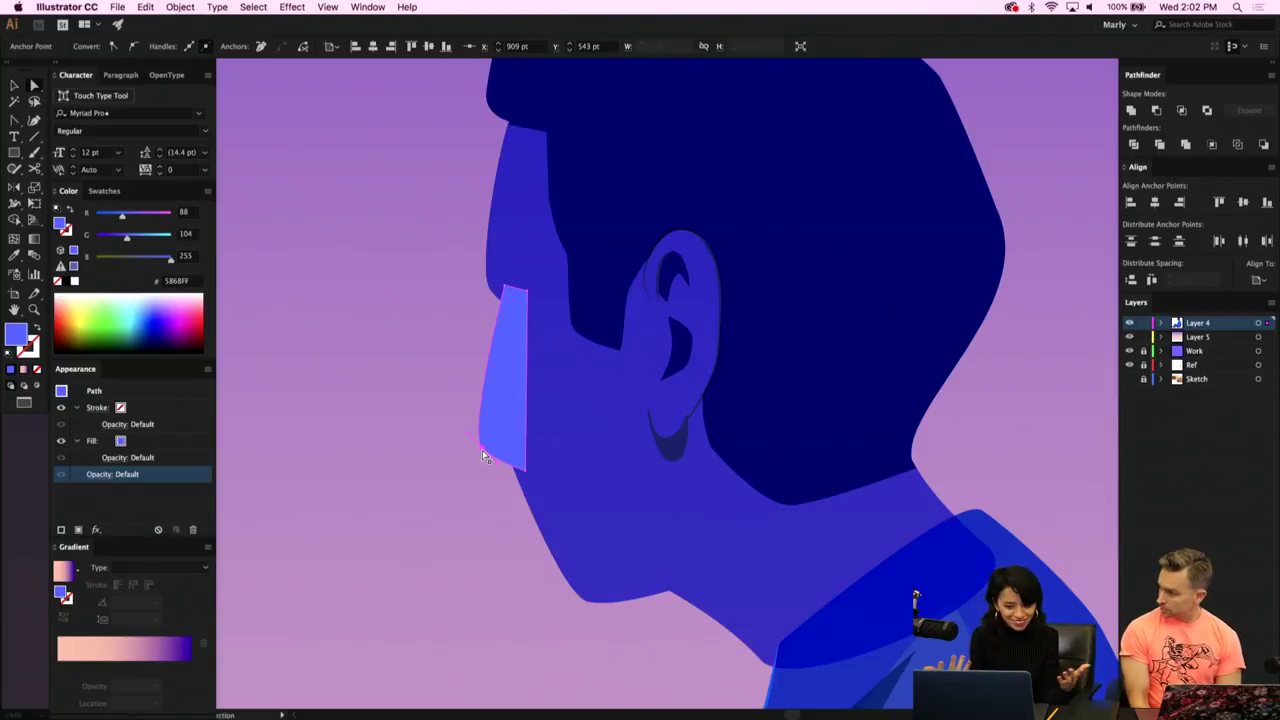
key(p)
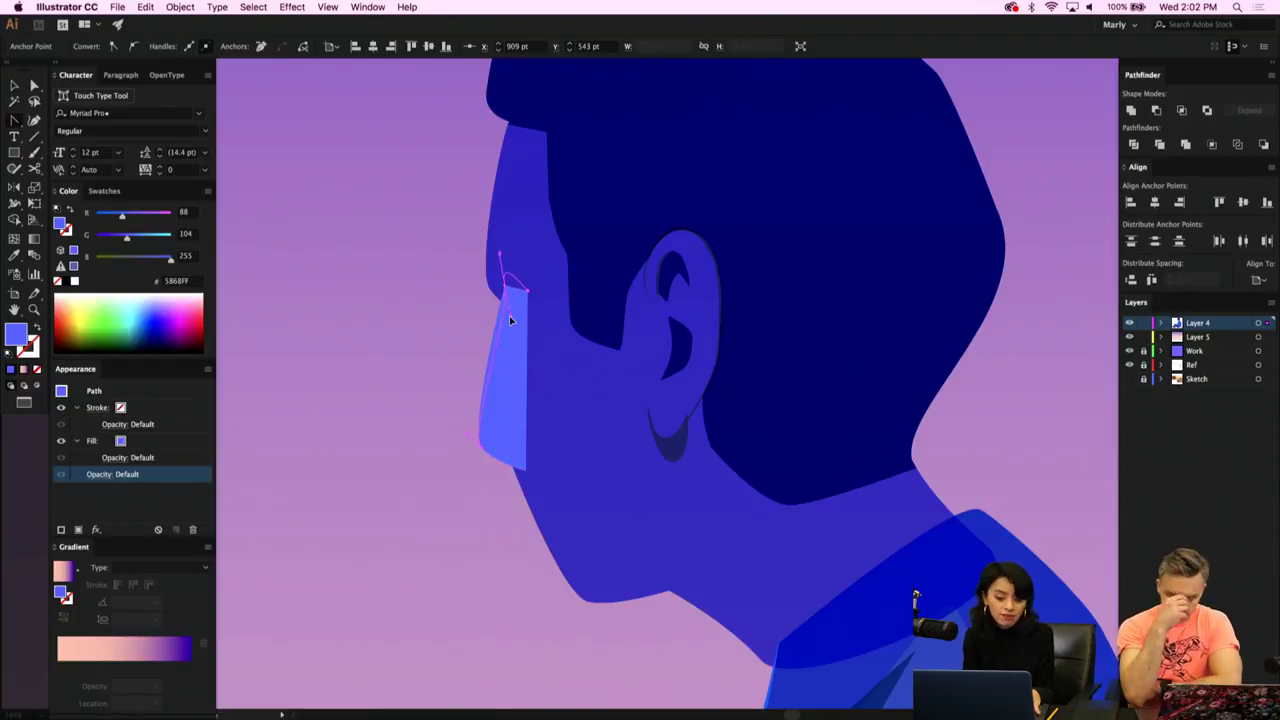
drag(510, 320, 510, 320)
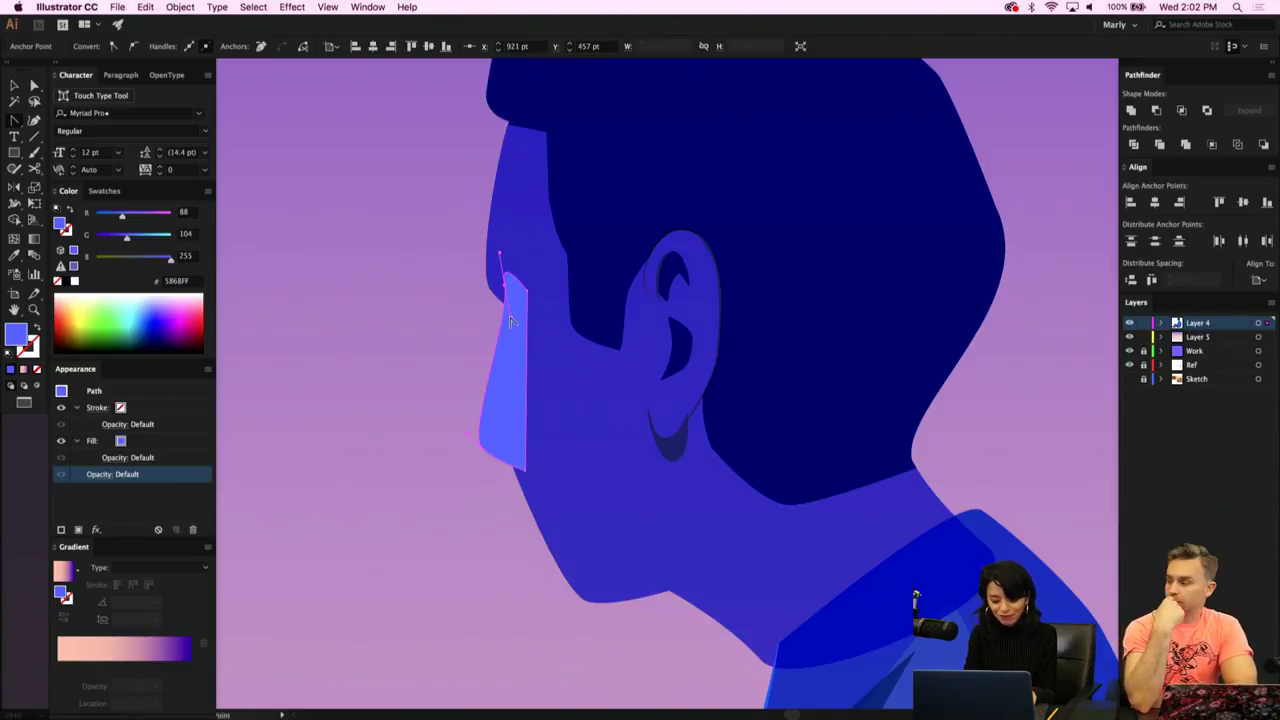
Arrange the nose shape one level backward so it sits behind the translucent face shape.
key(v)
key(Delete)
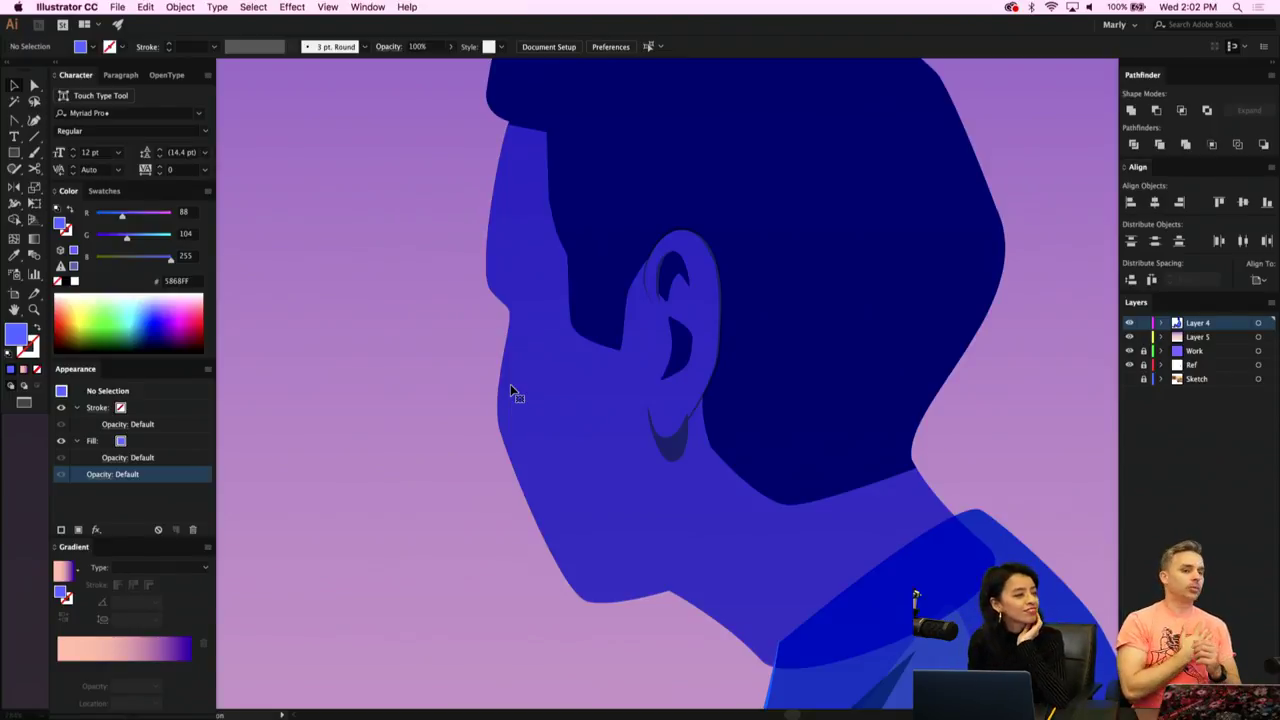
key(ctrl+z)
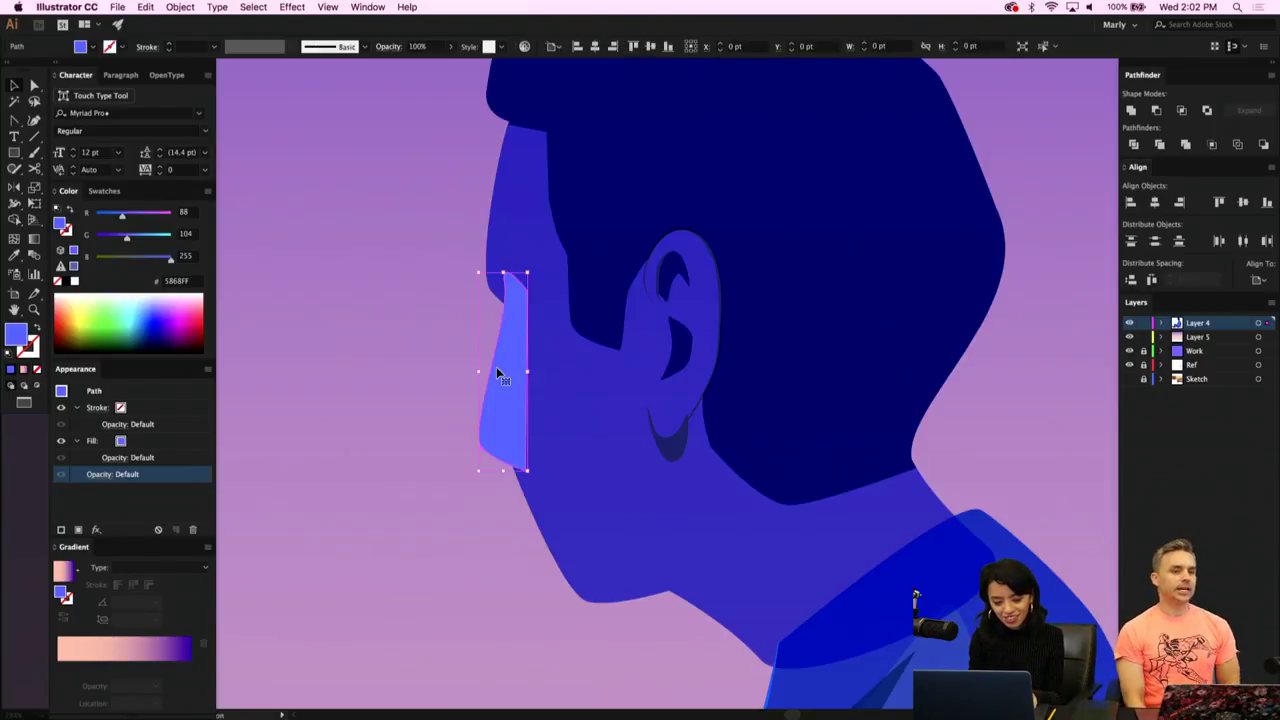
key(ctrl+[)
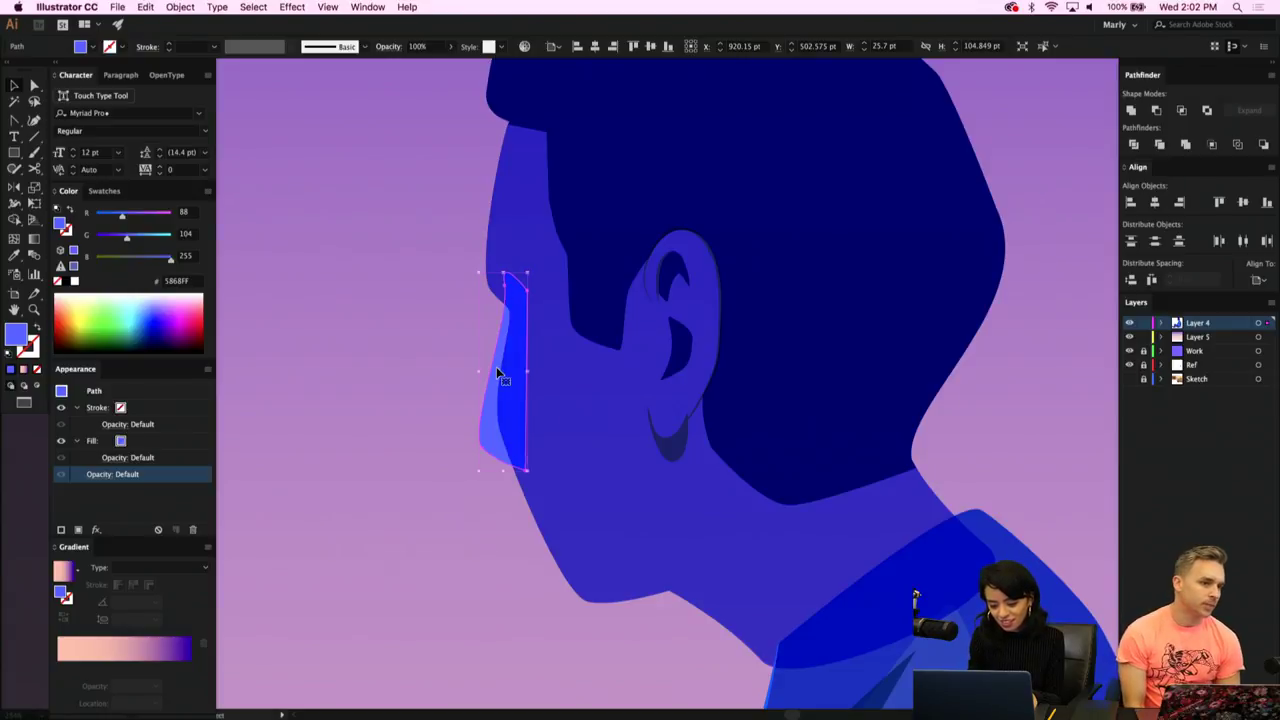
Set the face shape's blending mode to Normal.
click(572, 448)
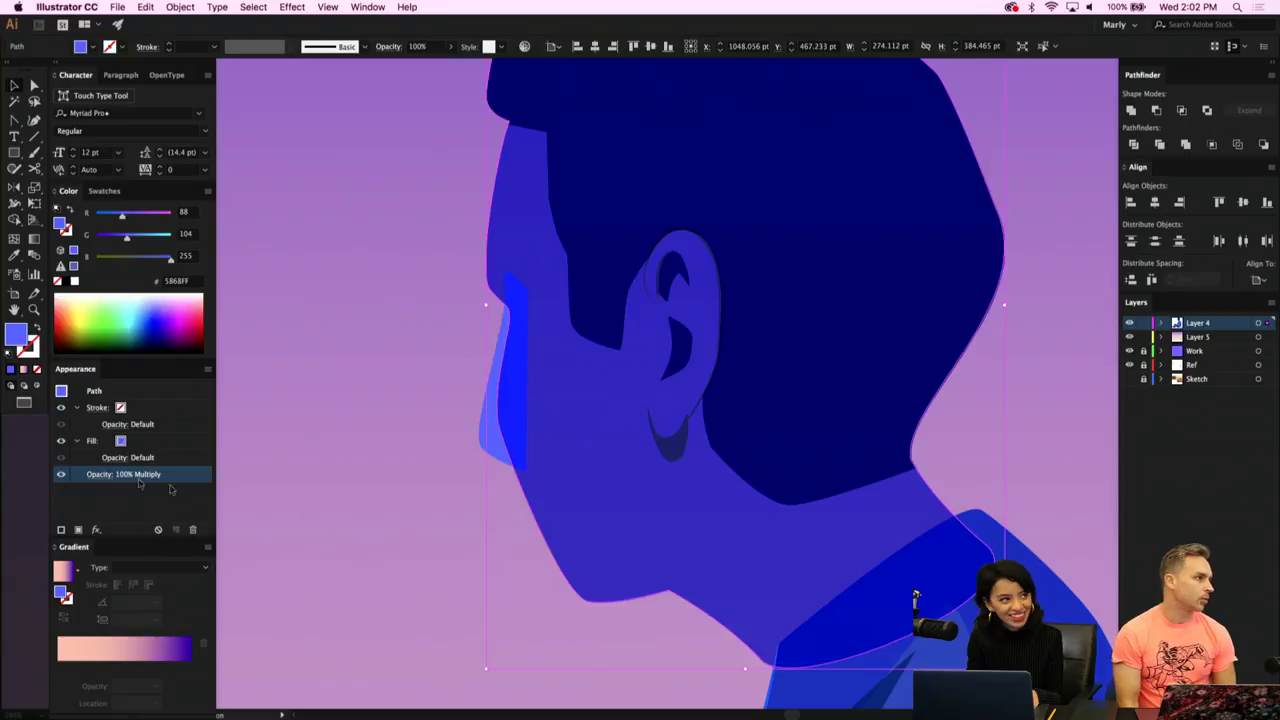
click(432, 430)
click(505, 448)
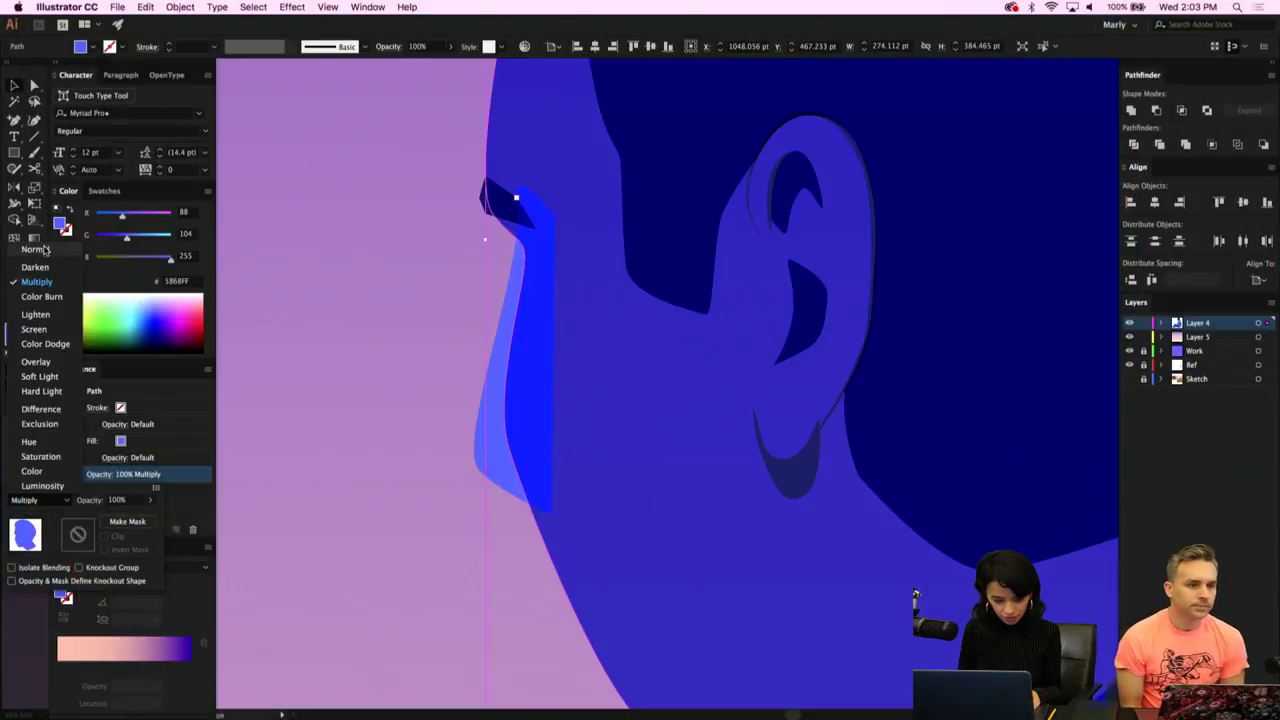
click(44, 251)
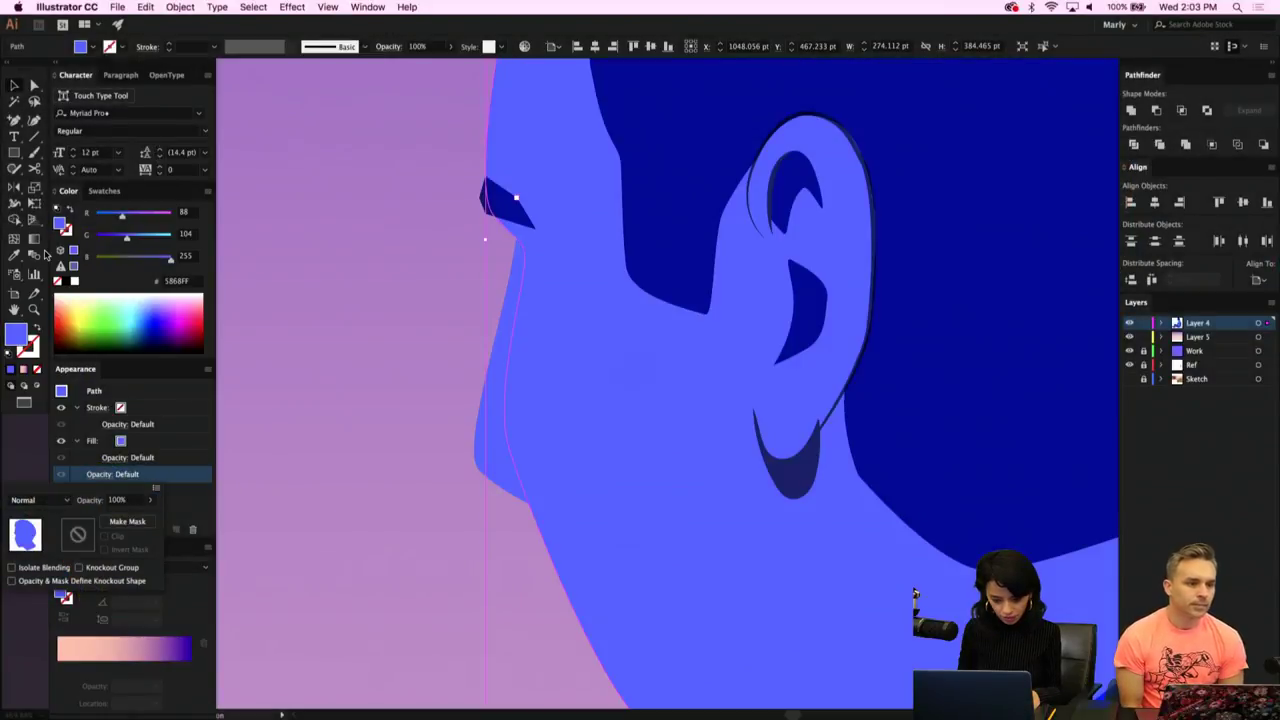
Change the face shape's fill to a saturated blue-violet, RGB 76, 28, 255.
click(111, 213)
click(108, 214)
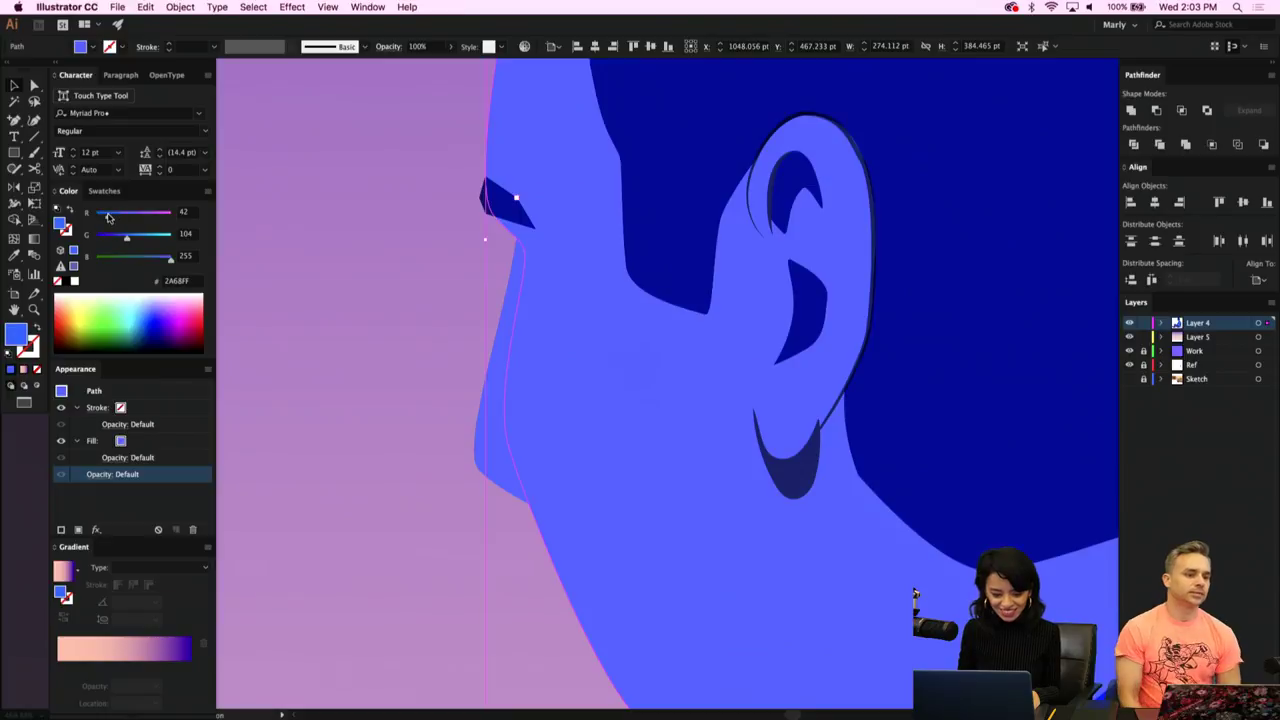
click(110, 236)
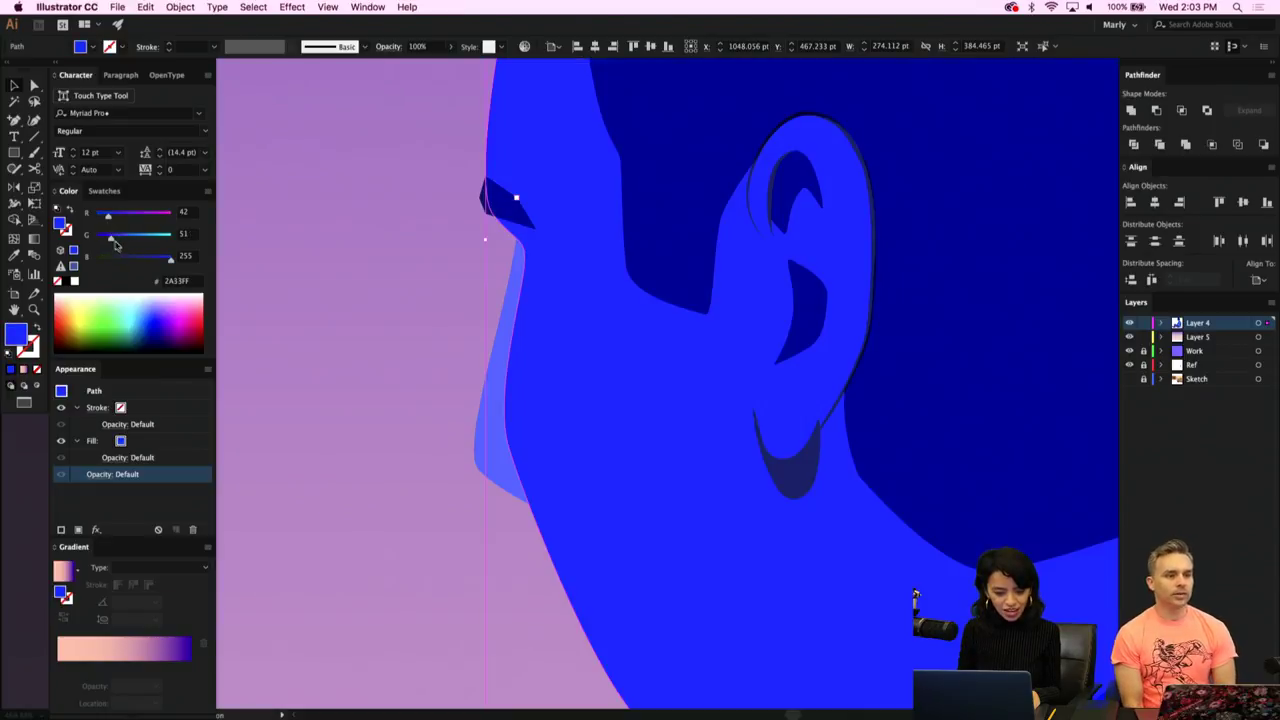
click(104, 237)
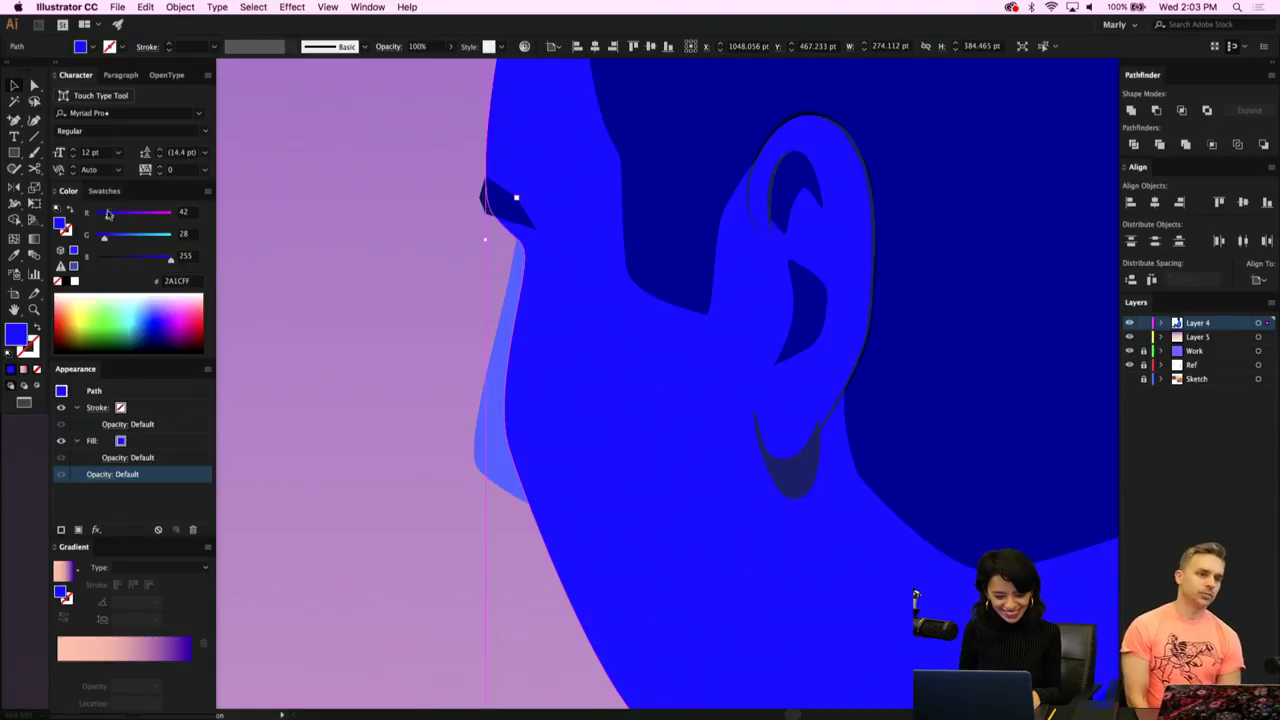
drag(108, 218, 118, 220)
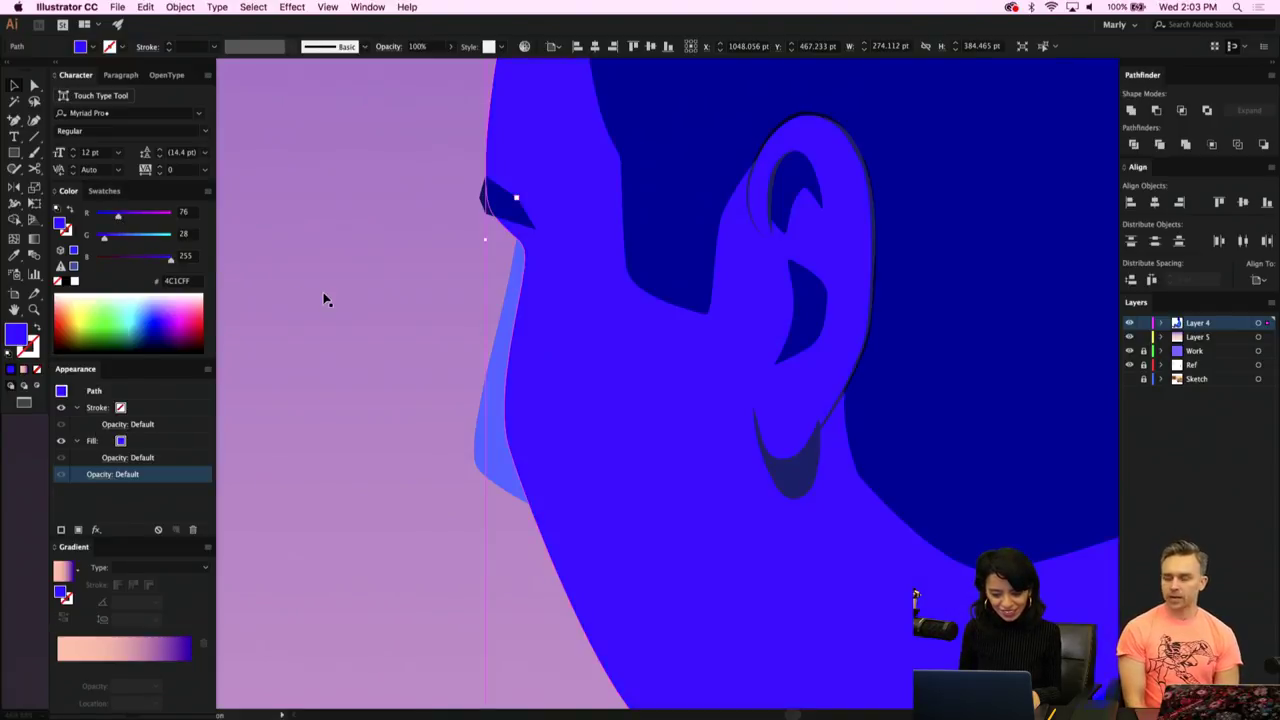
Fill the nose shape with the face's blue-violet colour using the Eyedropper.
click(315, 294)
click(481, 461)
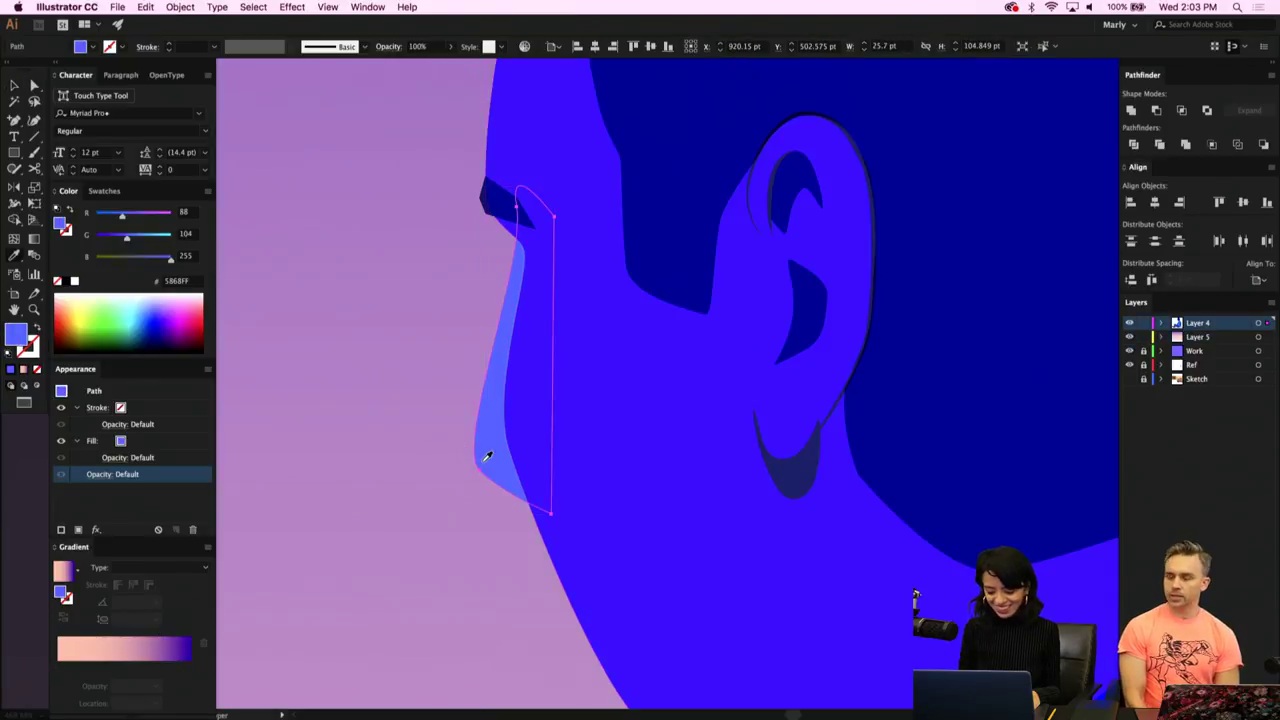
click(643, 462)
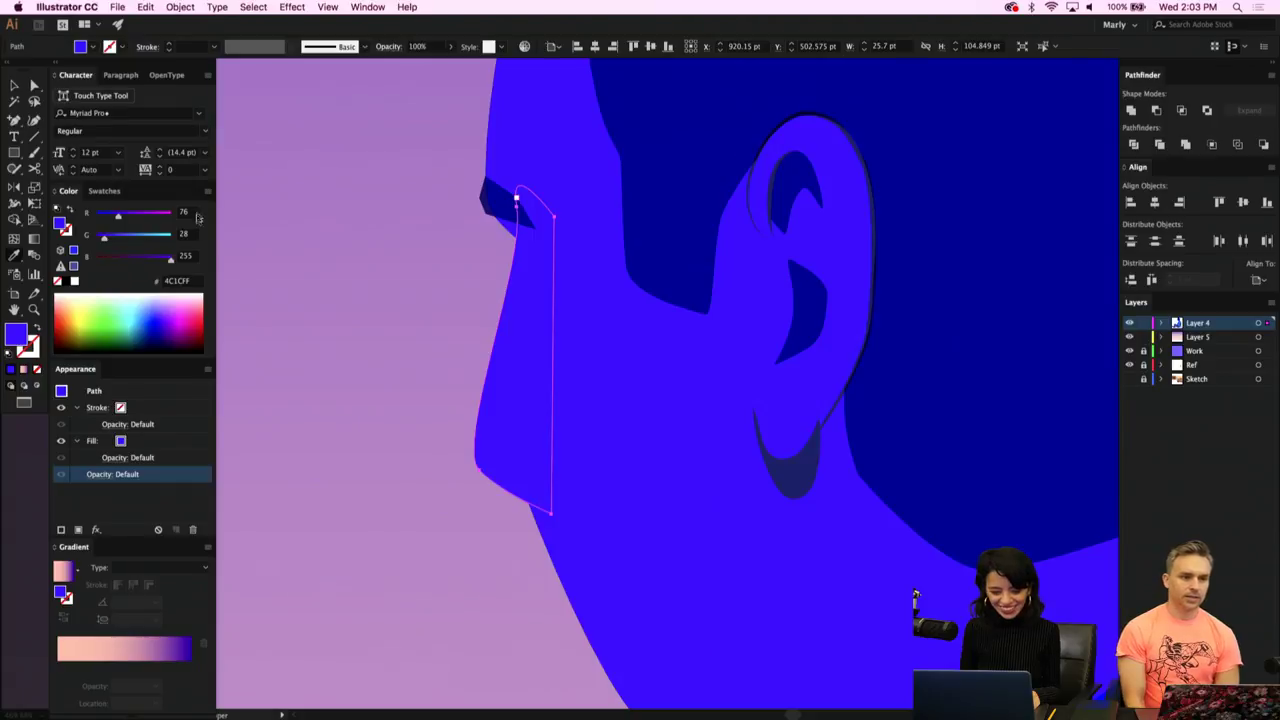
Switch the colour sliders to HSB and lower the nose fill's saturation to about 81%.
click(207, 193)
click(238, 240)
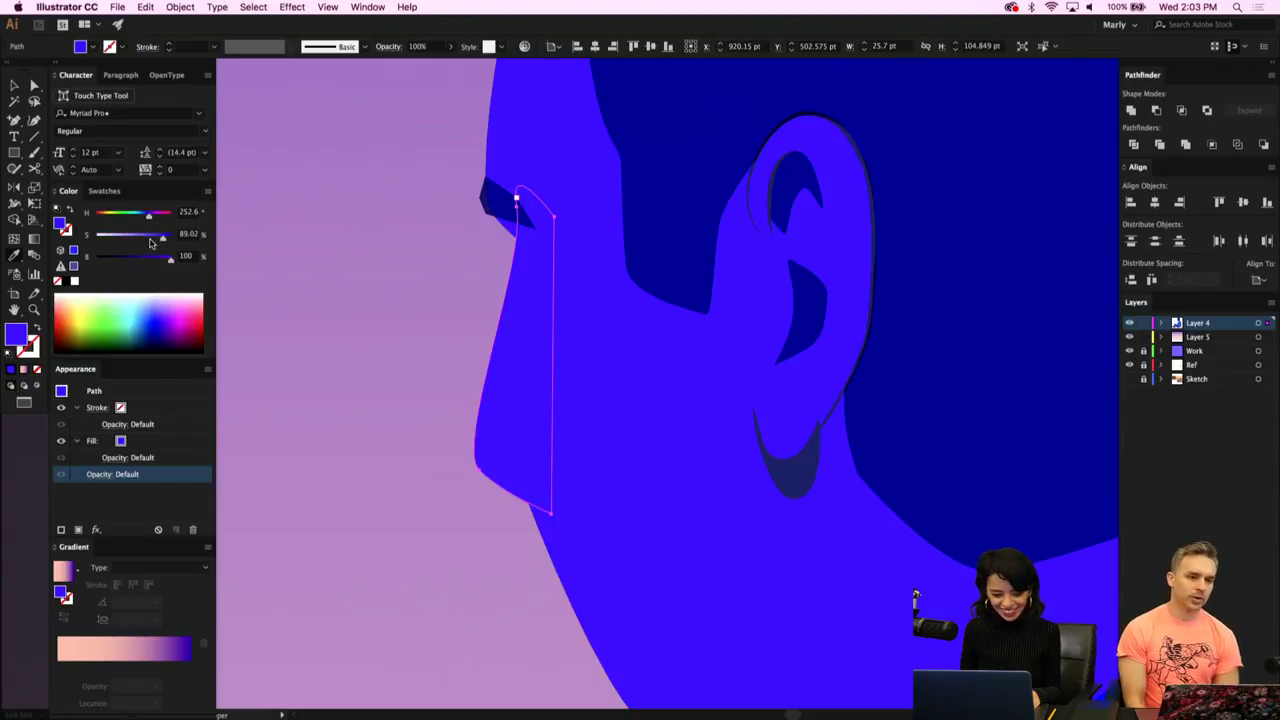
drag(160, 242, 155, 240)
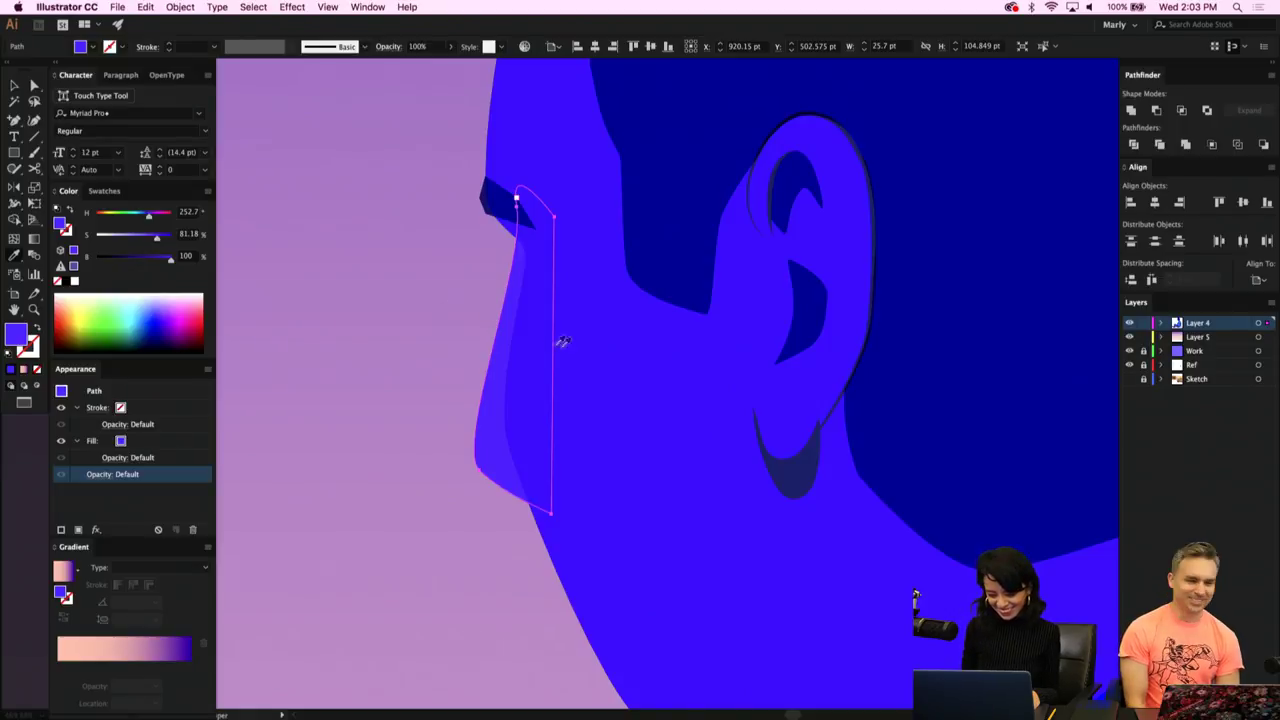
click(380, 437)
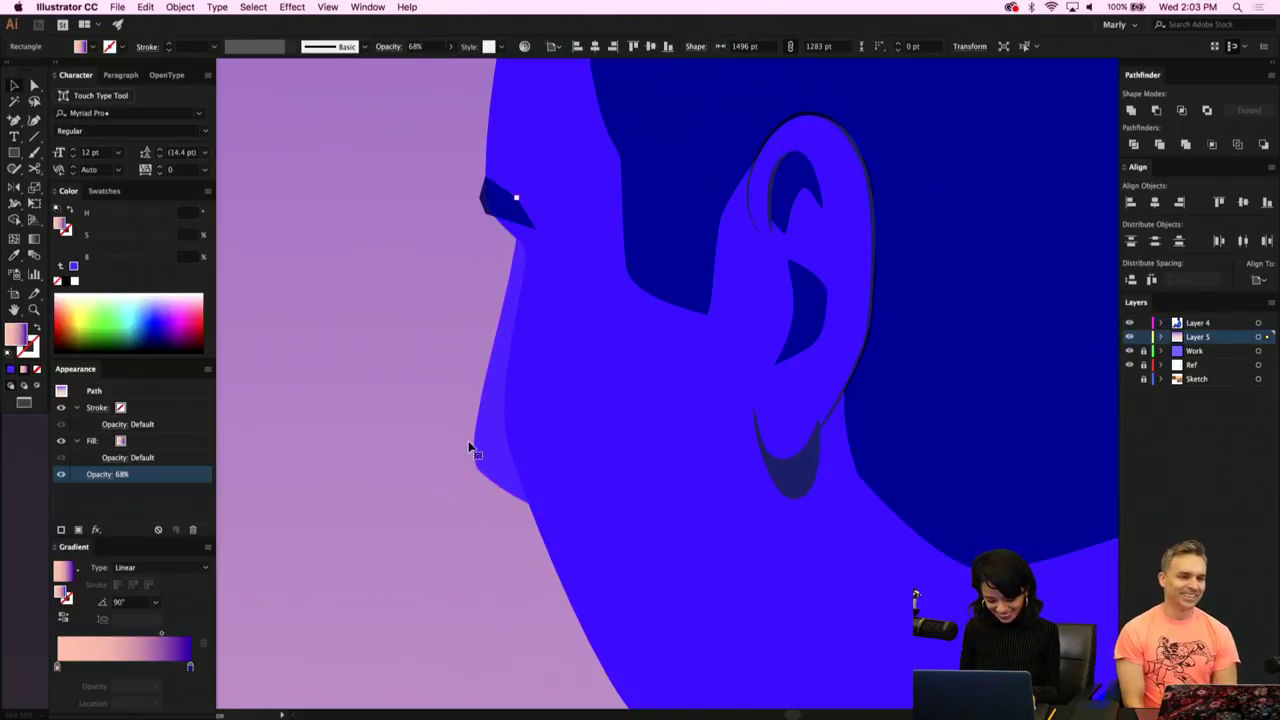
Round the nose tip by adjusting the curve handles of its lower outer anchor.
click(473, 477)
key(a)
click(479, 472)
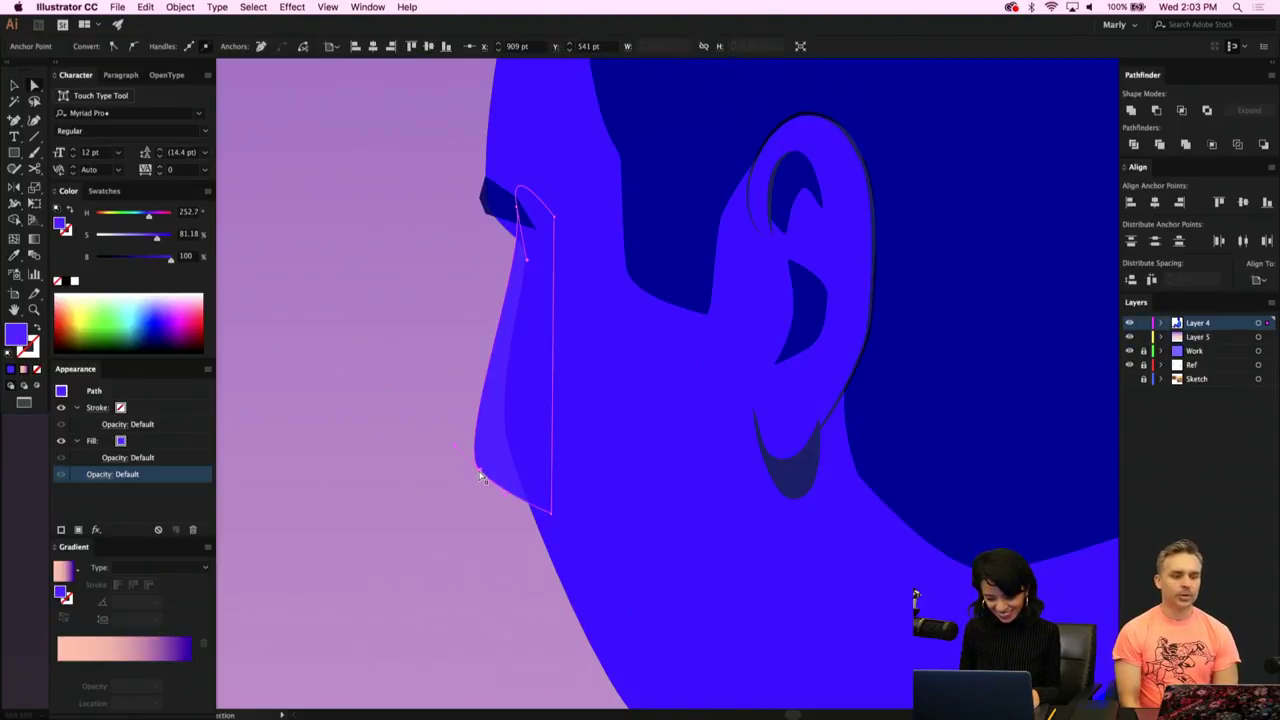
drag(454, 446, 453, 416)
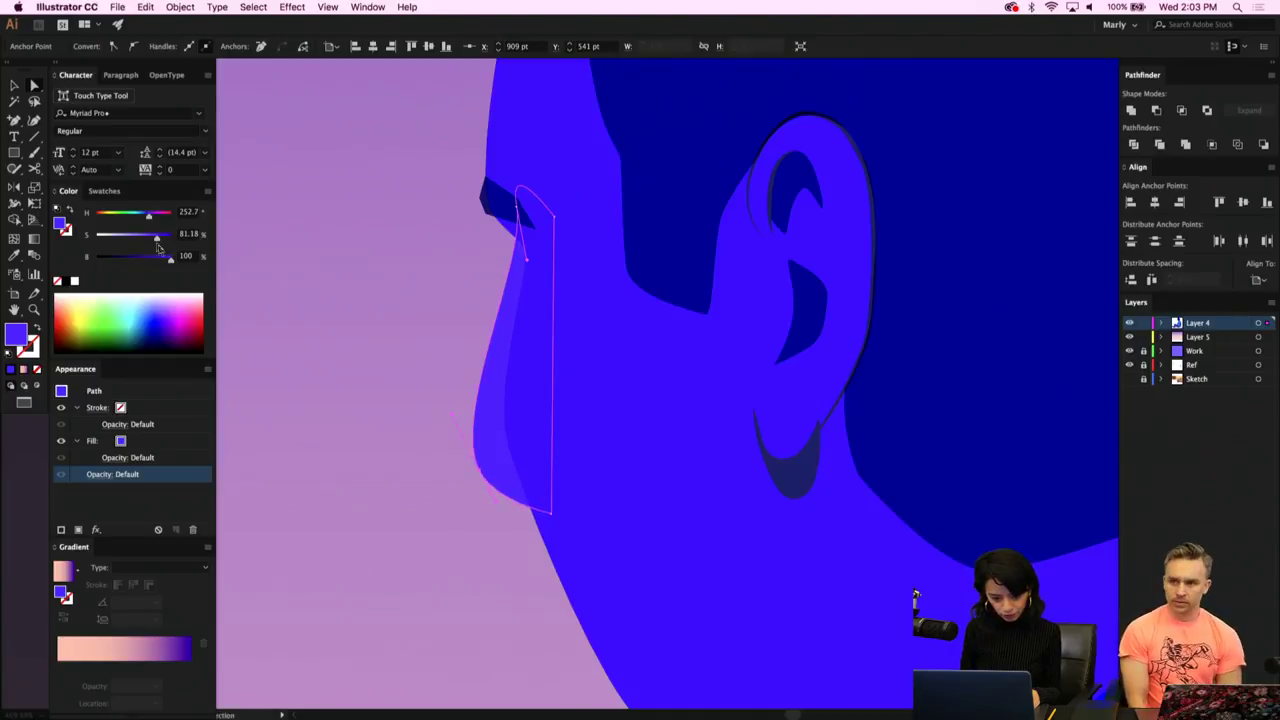
Lower the nose fill's saturation to about 71% and select the nose shape again.
drag(158, 246, 150, 246)
click(436, 382)
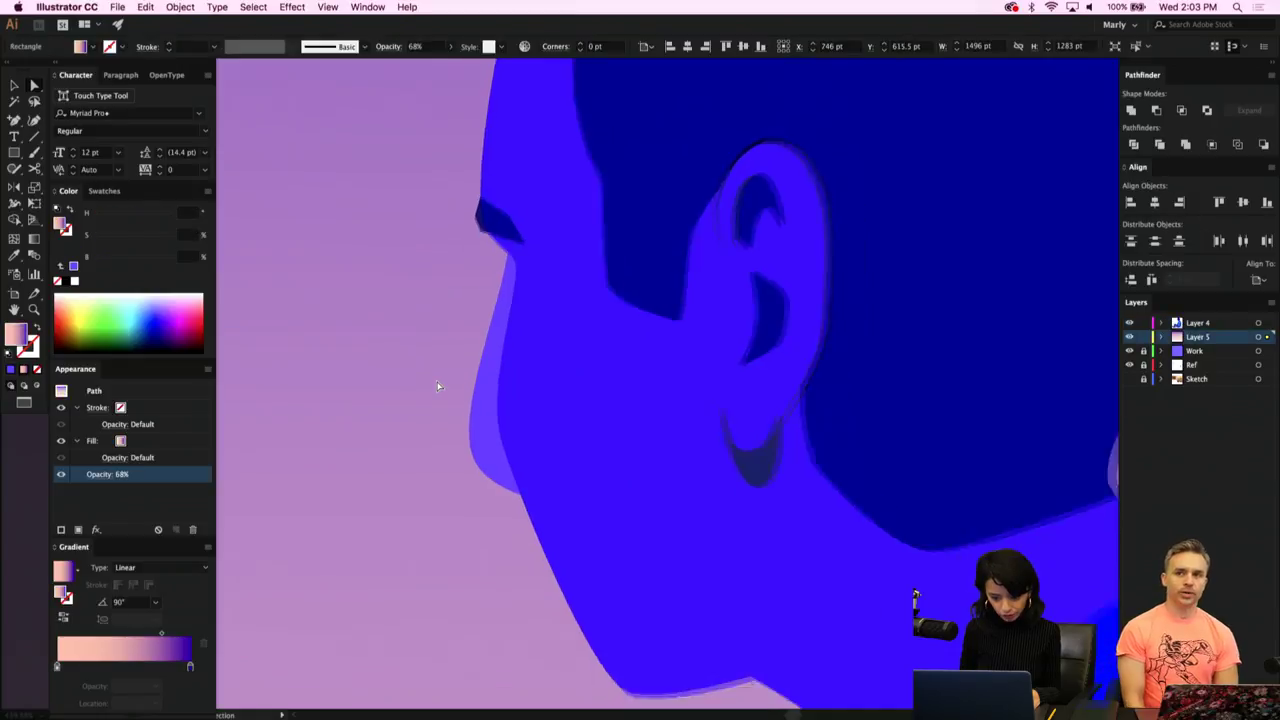
scroll(437, 385, down, 1)
scroll(437, 380, up, 2)
click(496, 430)
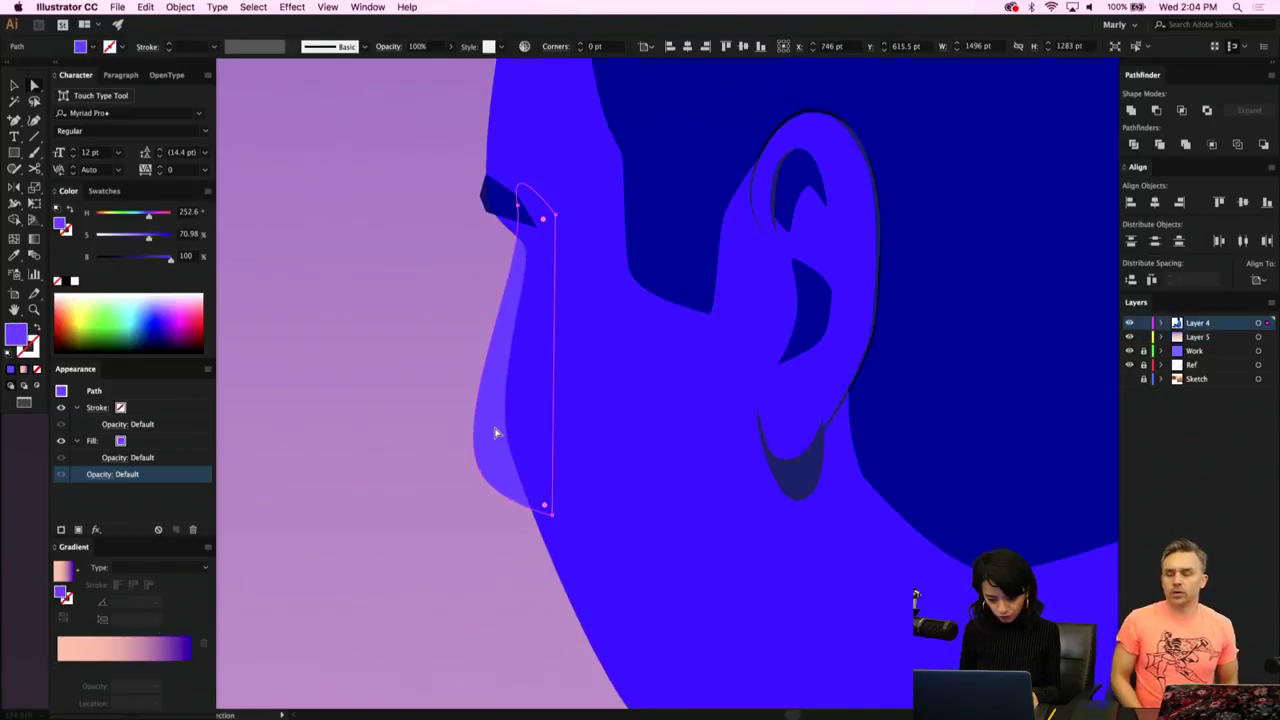
Sample the face's blue onto the nose shape with the Eyedropper and lower its saturation to about 82%.
key(i)
click(673, 438)
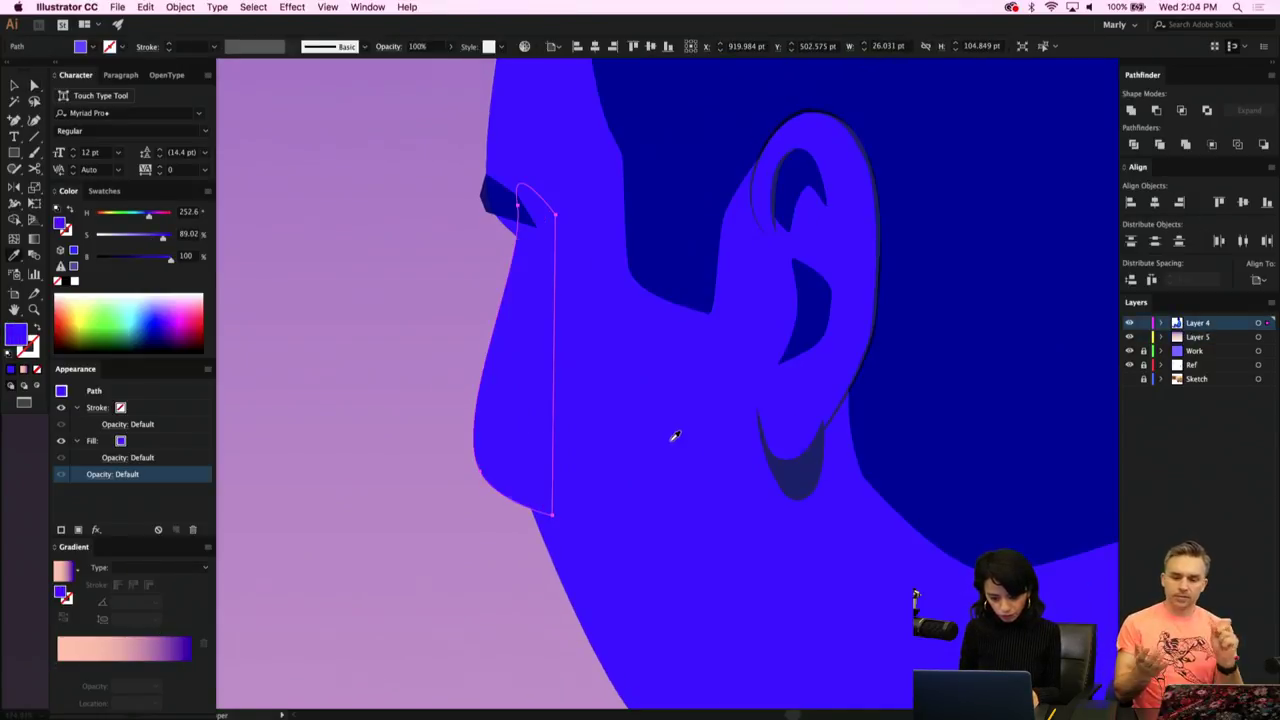
drag(156, 241, 158, 241)
key(v)
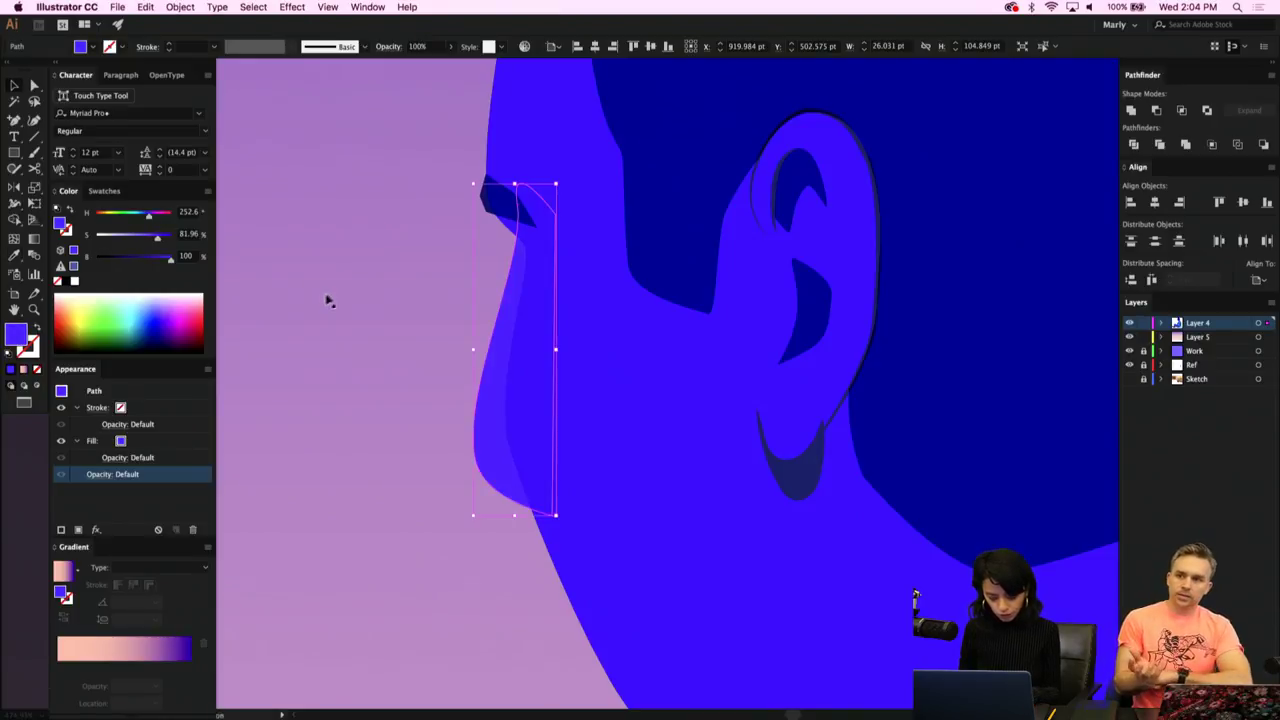
click(312, 303)
scroll(294, 318, down, 3)
scroll(294, 325, up, 5)
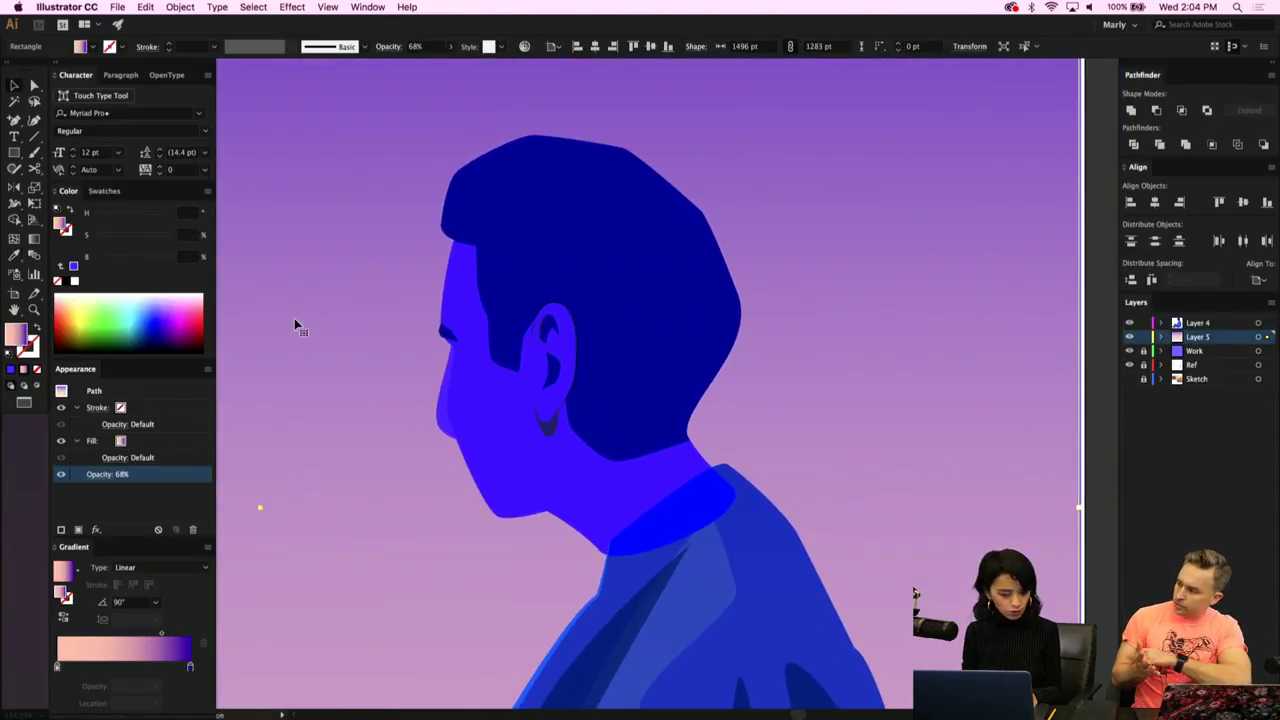
scroll(294, 323, down, 3)
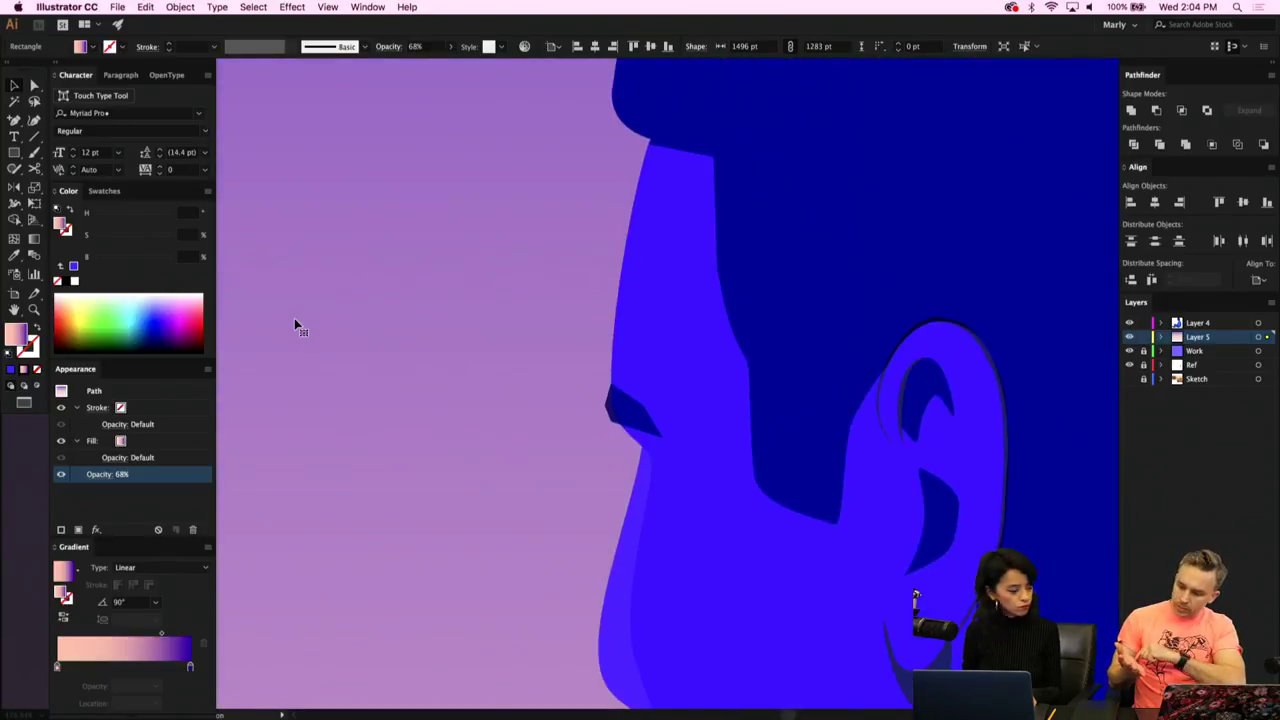
Round the eyebrow's outer edge with curve handles and move its lower outer corner inward to the face's edge.
scroll(549, 286, up, 5)
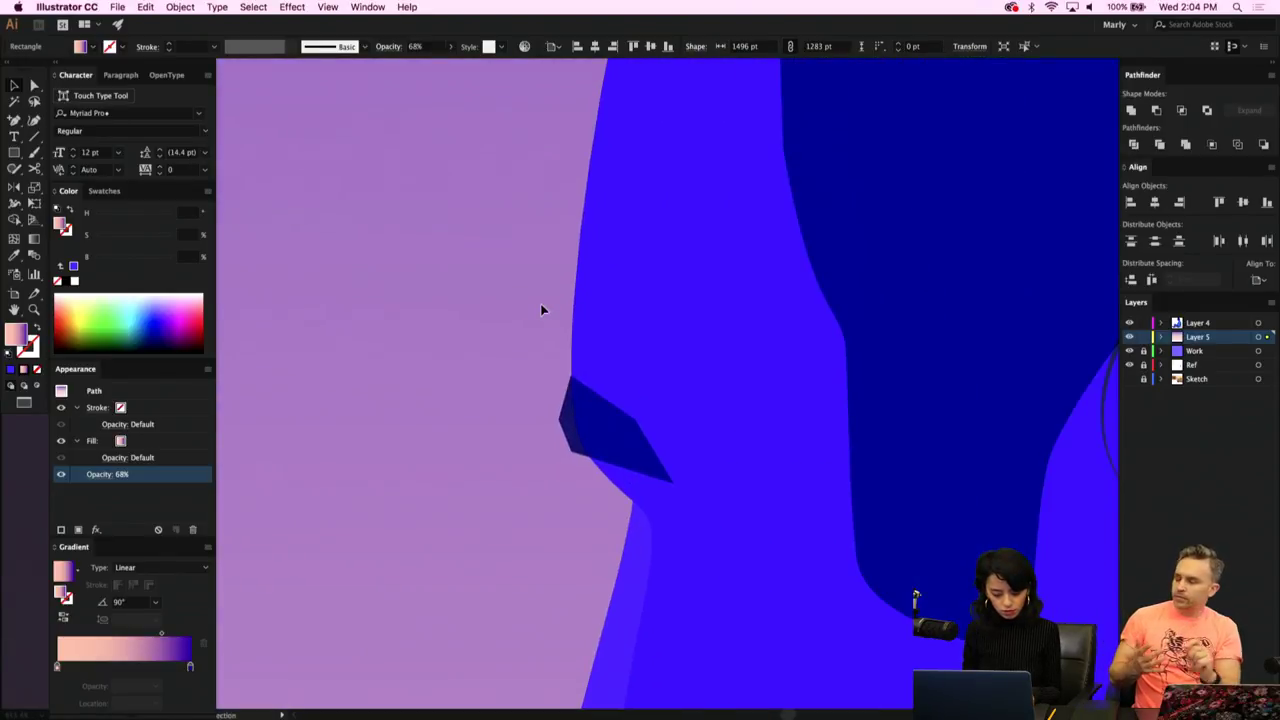
key(a)
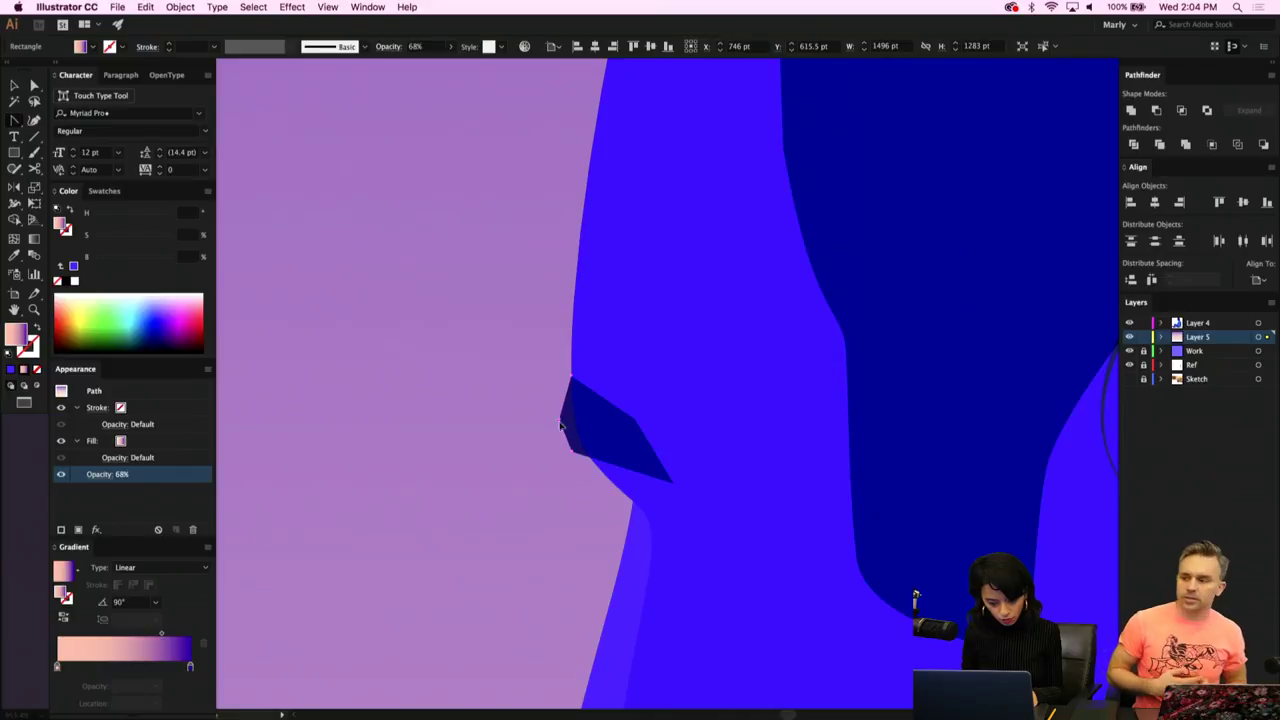
click(563, 437)
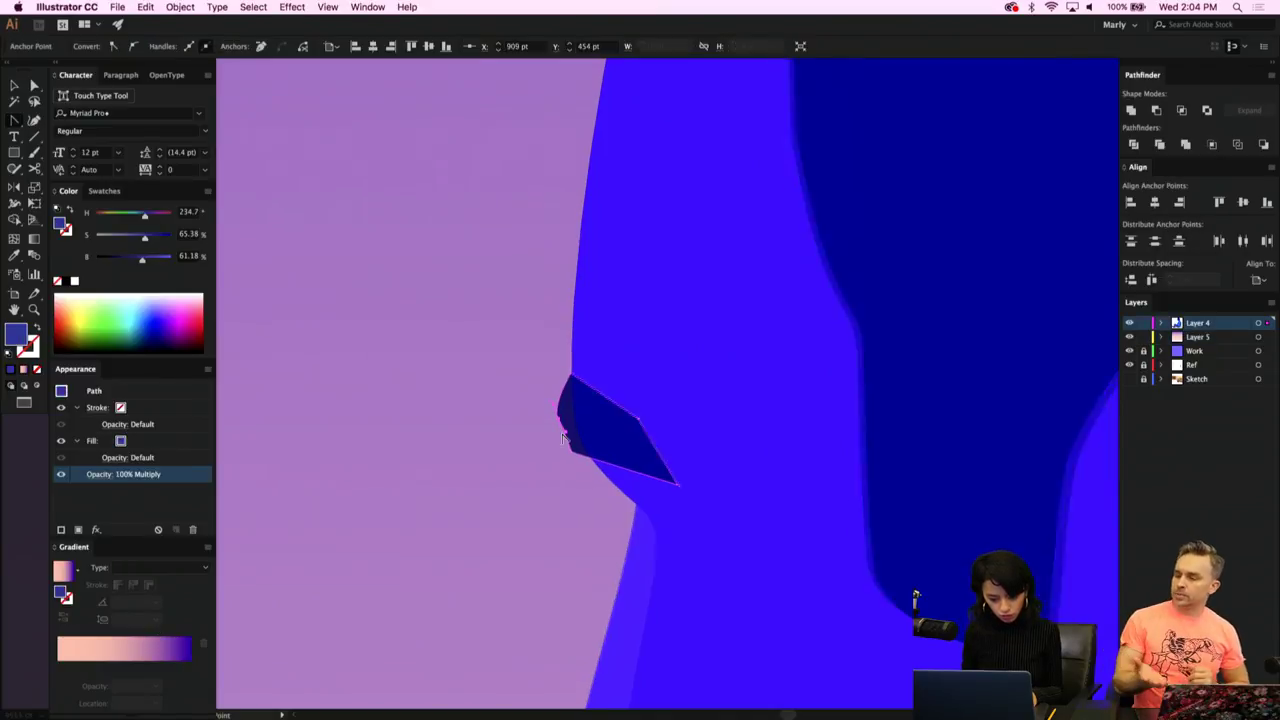
scroll(563, 428, up, 2)
drag(557, 416, 567, 406)
key(p)
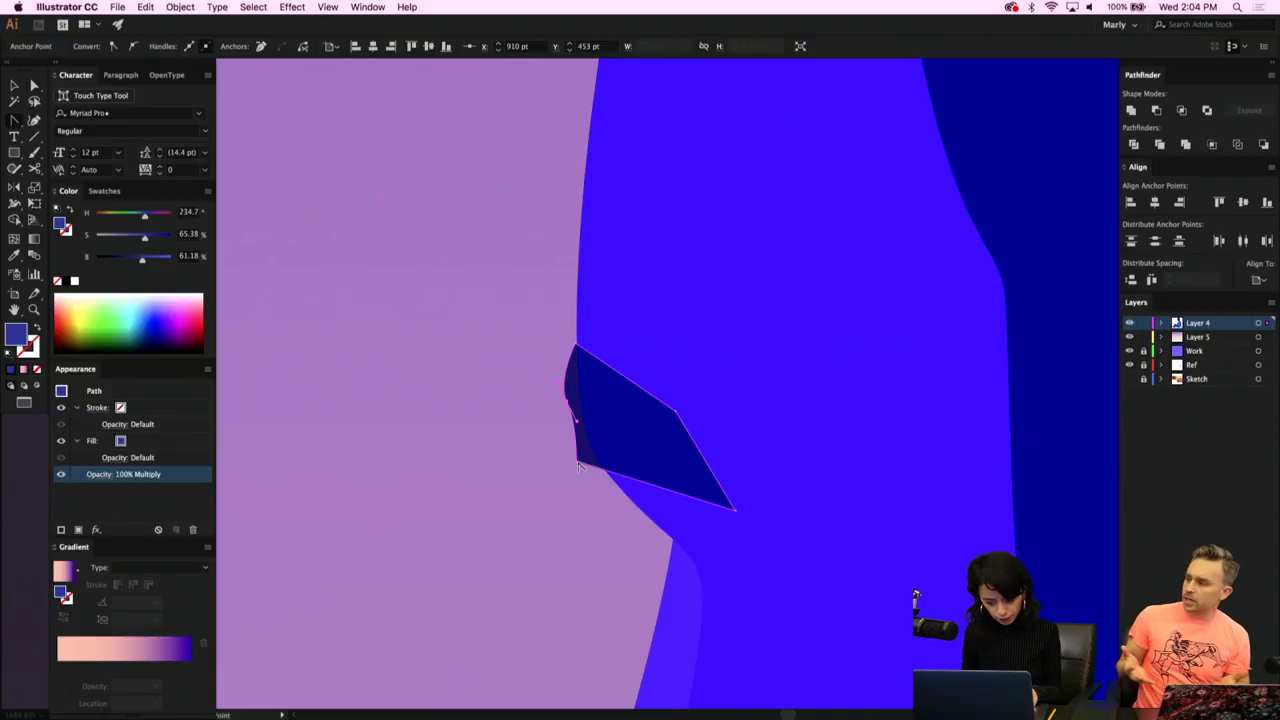
drag(578, 463, 592, 476)
key(a)
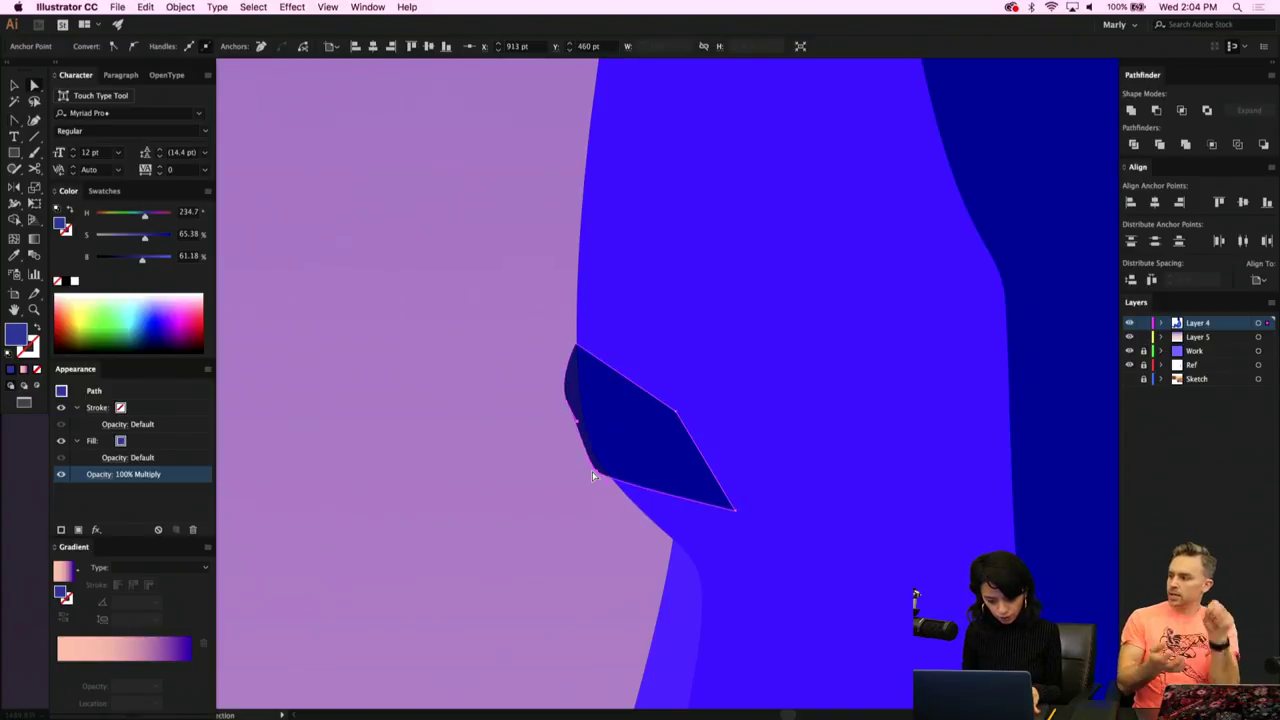
Turn off Snap to Pixel and curve the eyebrow's upper corners and inner tip with the Anchor Point tool.
key(shift+c)
mouse_move(676, 412)
mouse_down()
mouse_move(690, 432)
mouse_move(667, 377)
mouse_move(649, 374)
mouse_move(672, 348)
mouse_move(646, 352)
mouse_move(655, 408)
mouse_move(670, 374)
mouse_move(650, 373)
mouse_move(671, 406)
mouse_move(669, 391)
mouse_up()
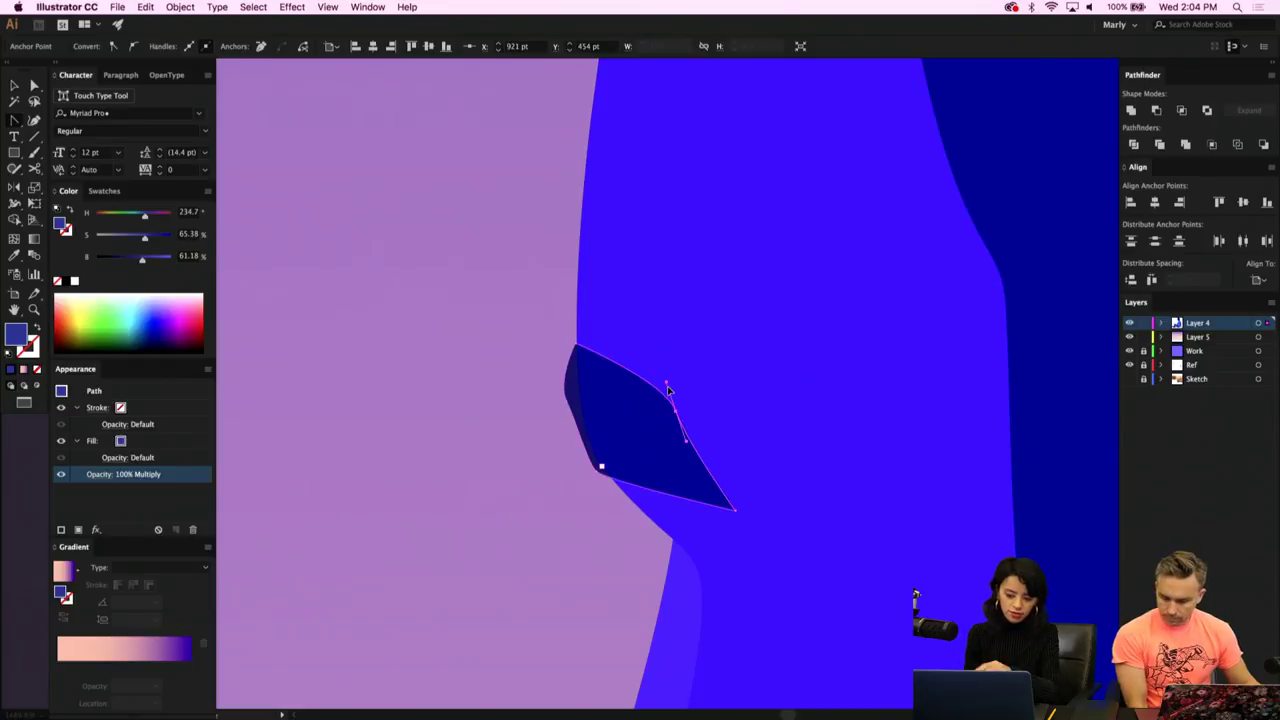
click(327, 7)
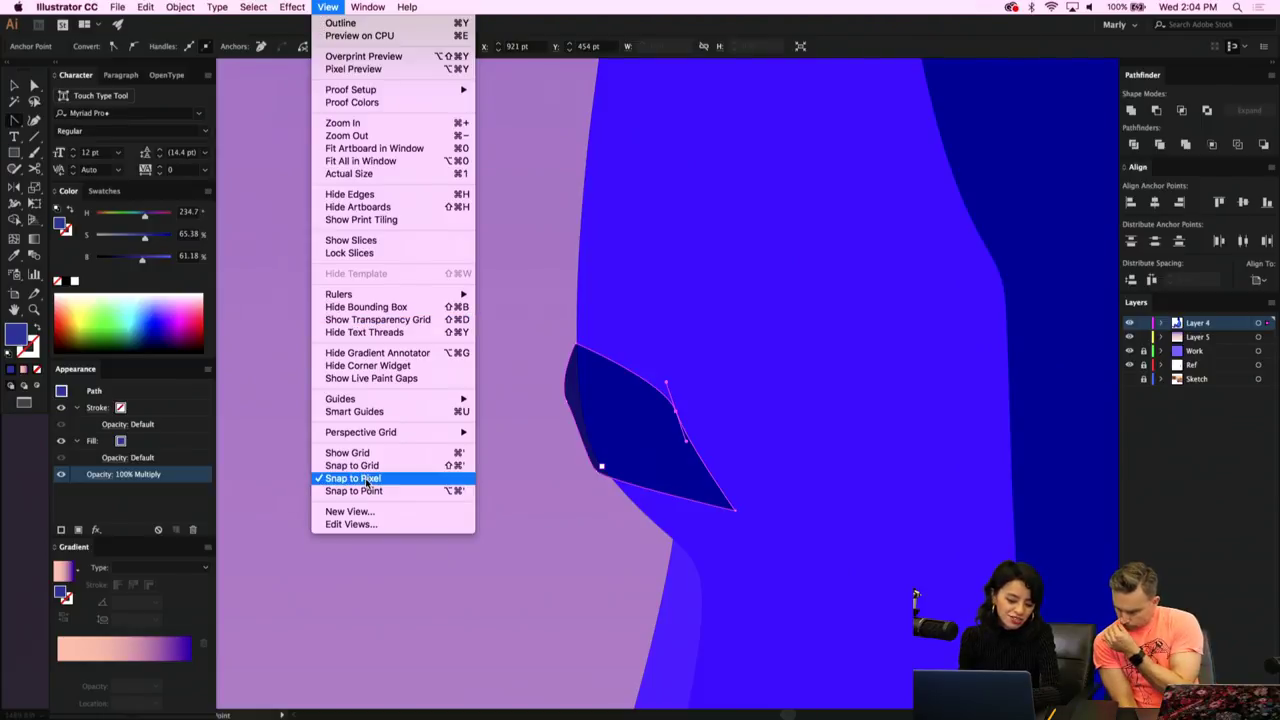
click(366, 479)
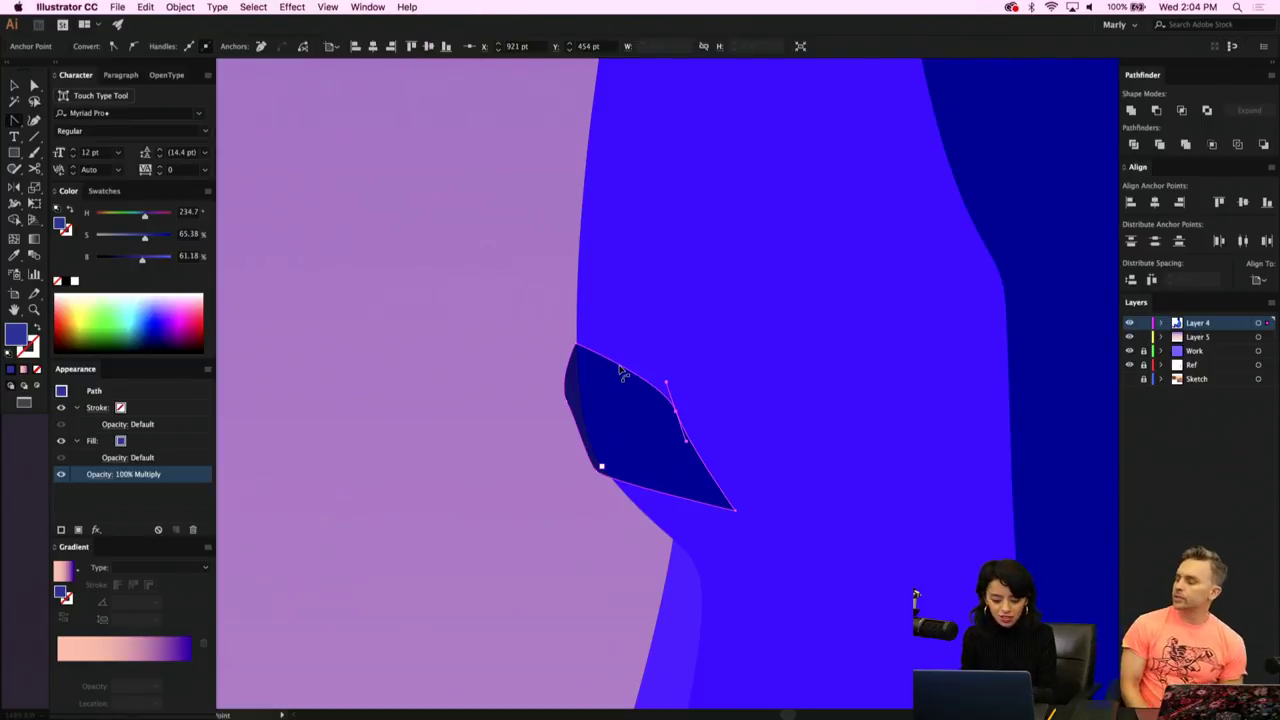
drag(577, 348, 574, 356)
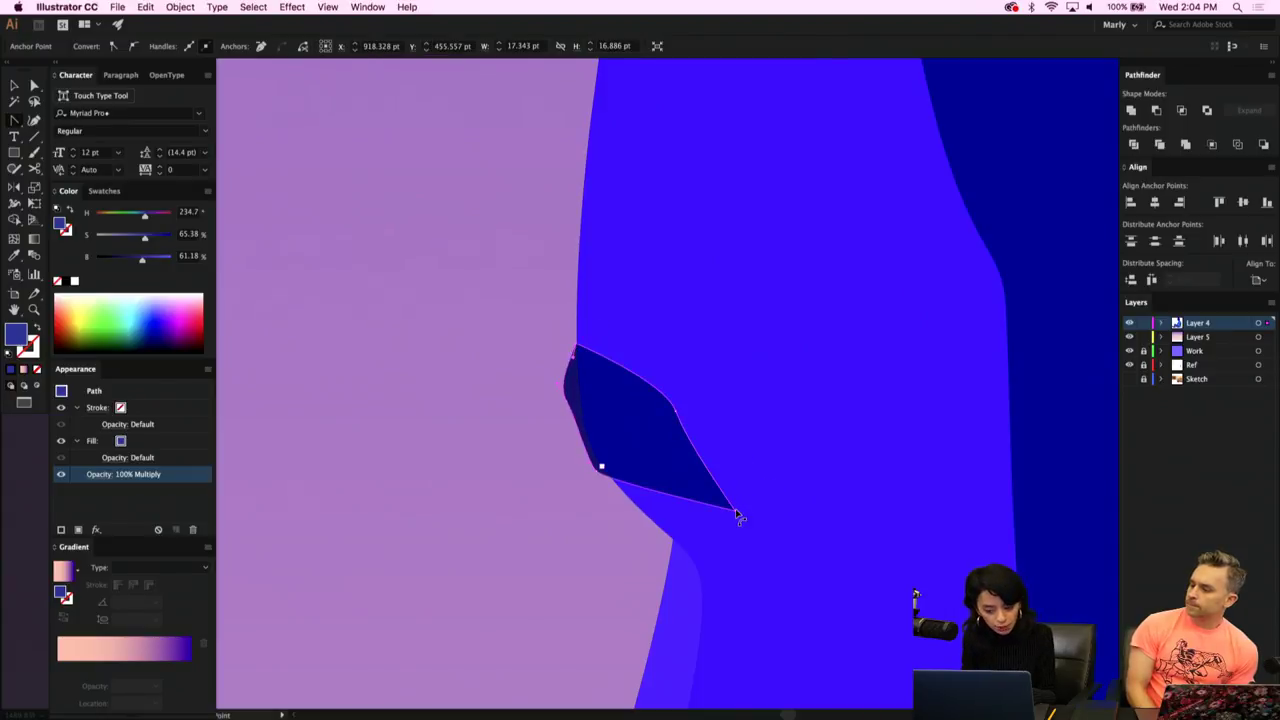
drag(735, 510, 733, 479)
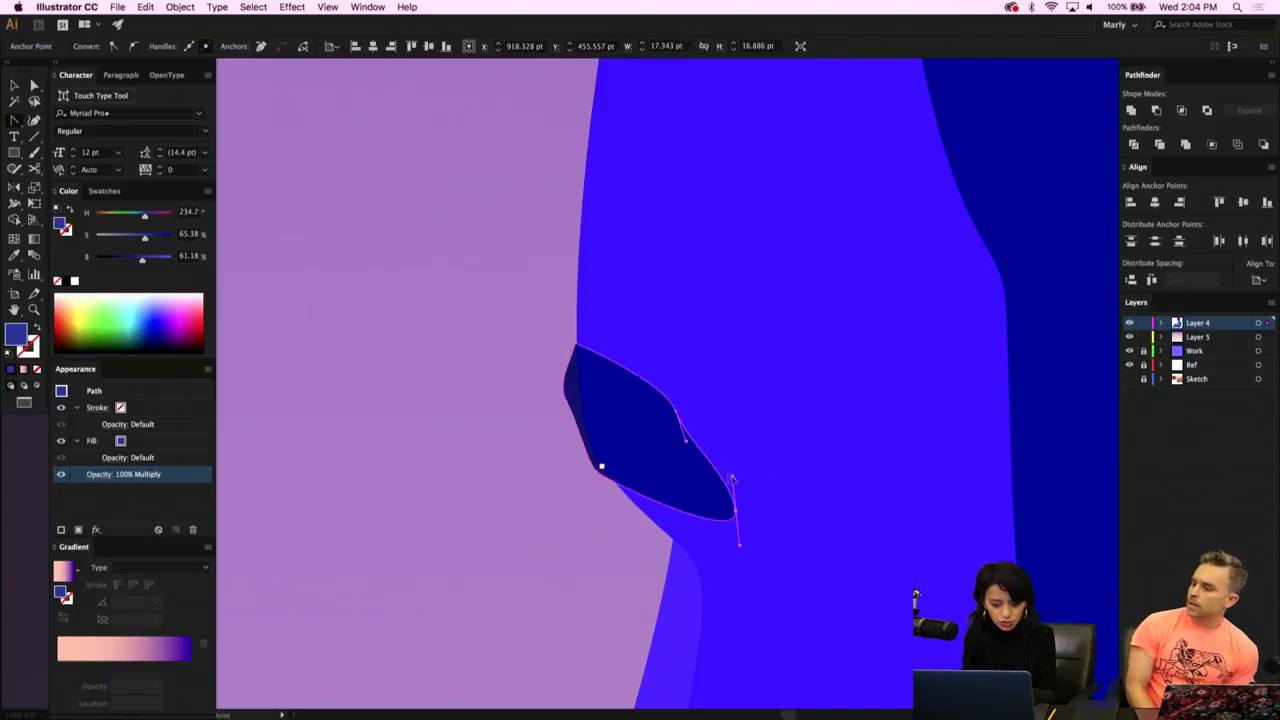
Add an anchor on the eyebrow's lower edge and reposition its anchors to form a longer, tapered inner tip.
key(a)
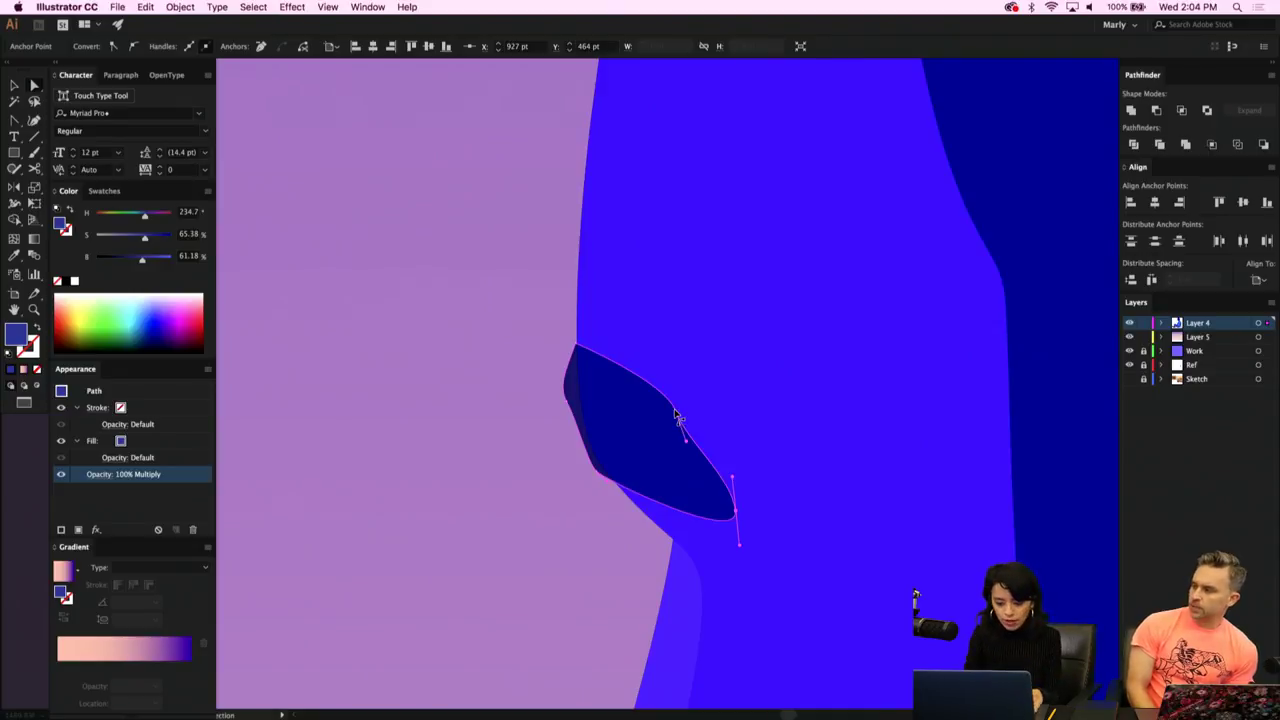
drag(676, 414, 706, 420)
key(super+z)
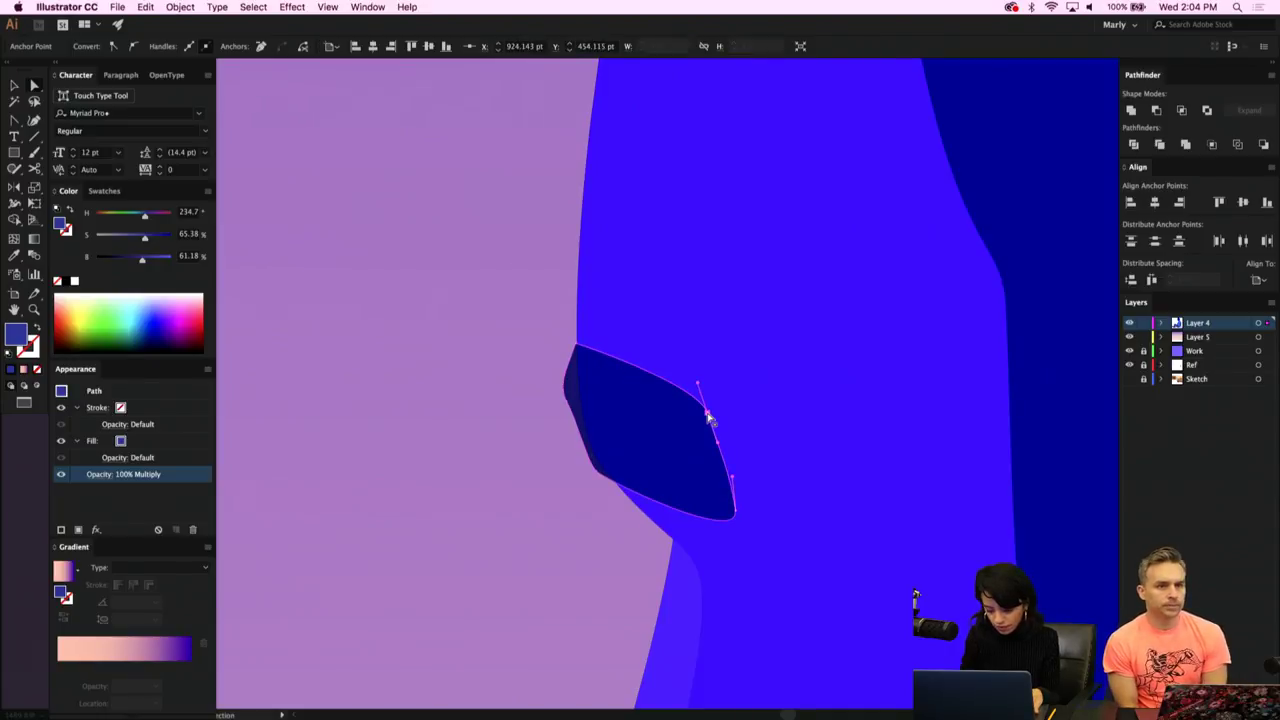
click(690, 521)
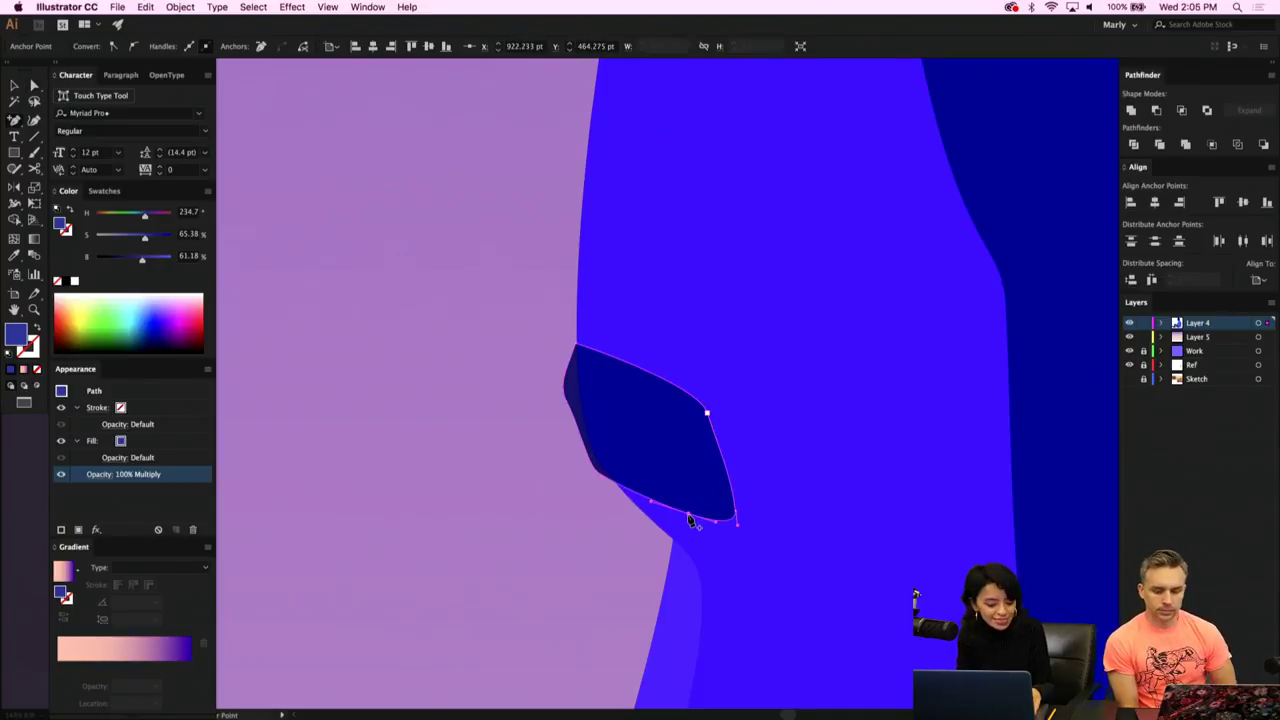
key(a)
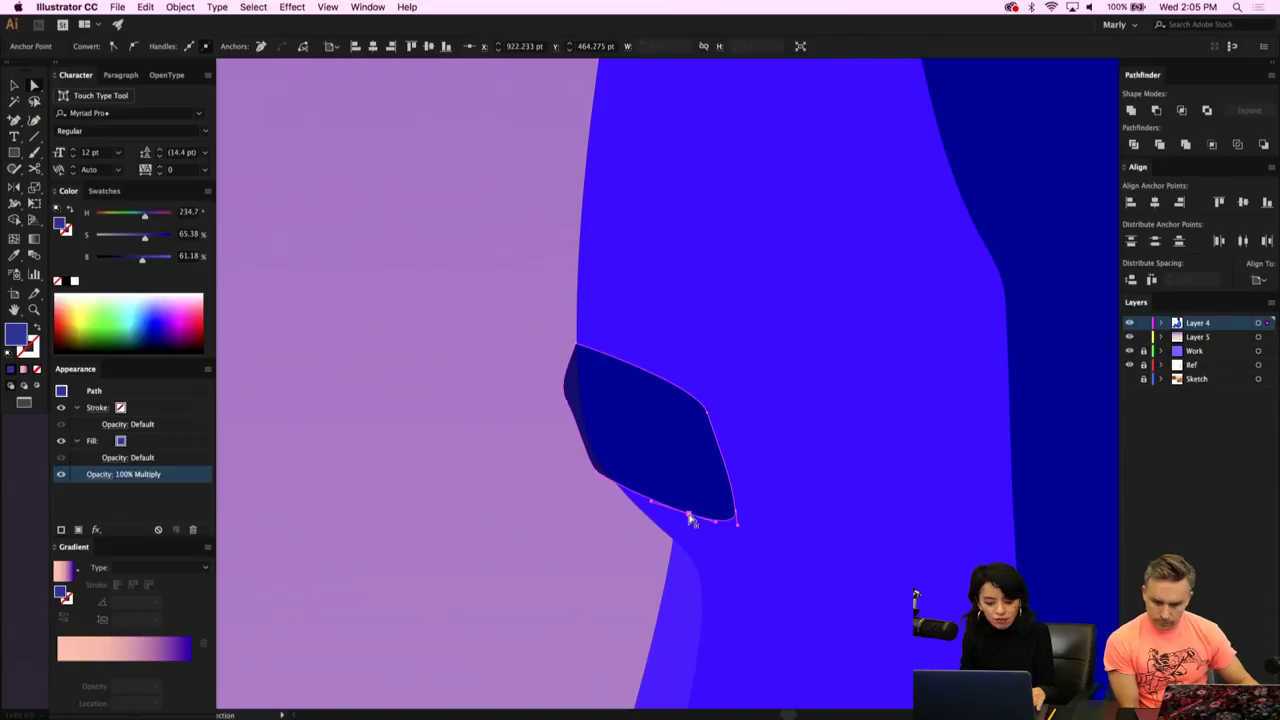
drag(688, 517, 771, 531)
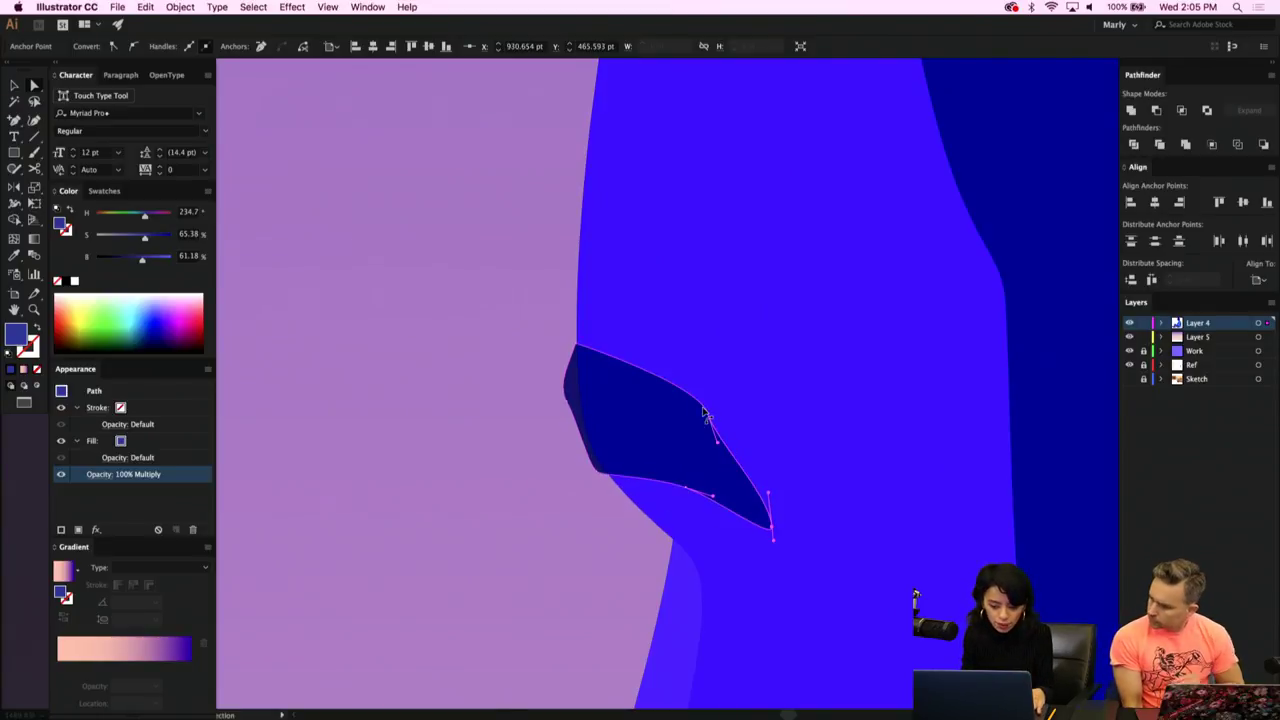
drag(707, 418, 714, 391)
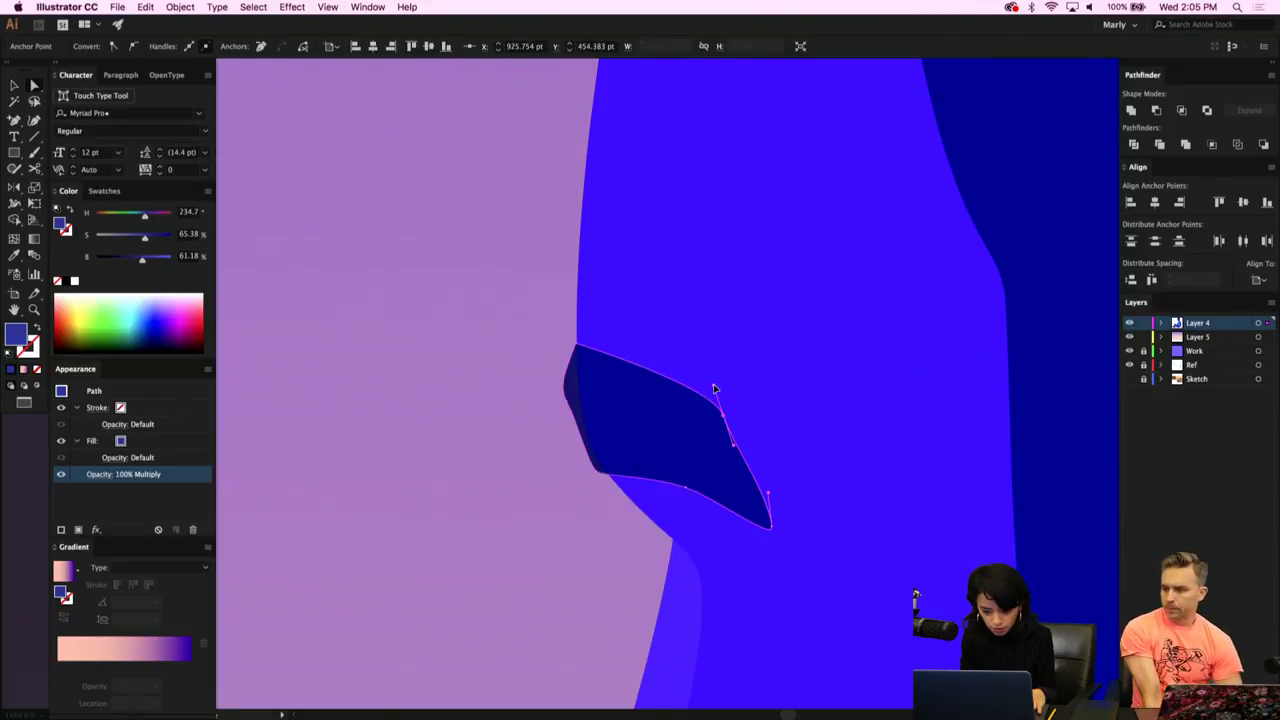
click(455, 484)
Lower the opacity of the Multiply shadow shape under the earlobe to 52%.
scroll(446, 487, down, 5)
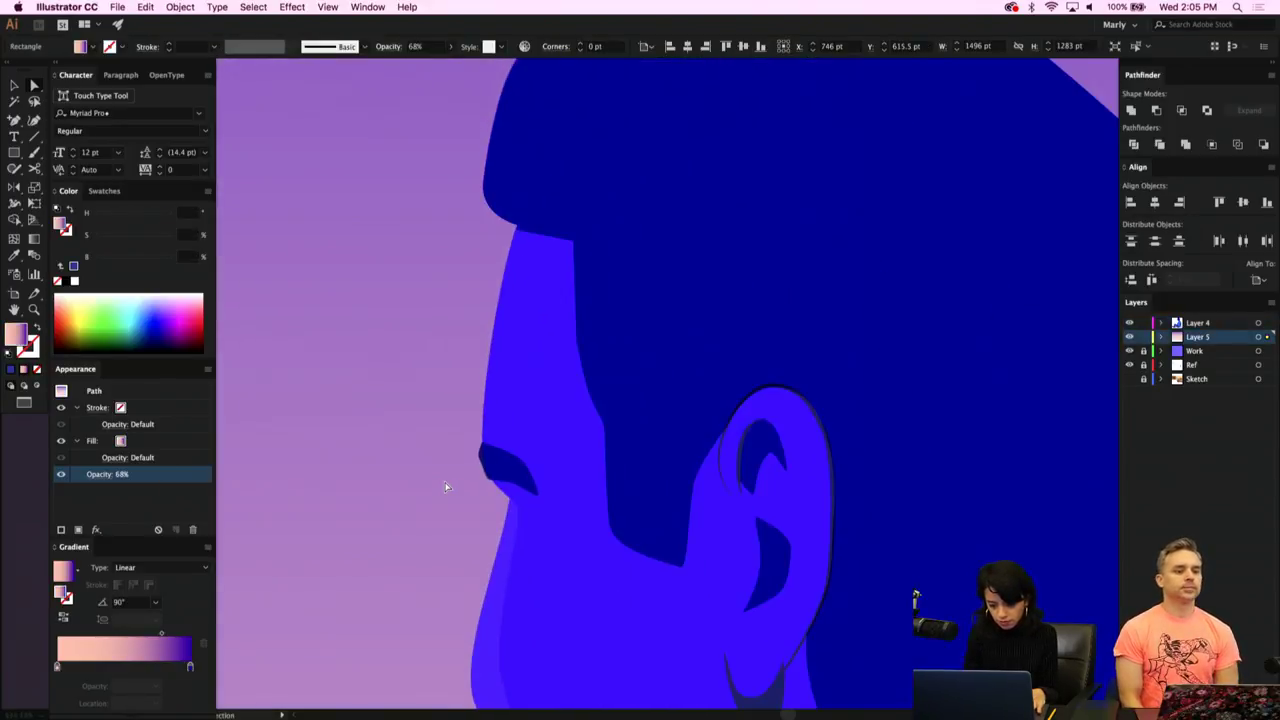
scroll(446, 487, down, 5)
scroll(451, 558, down, 3)
scroll(451, 558, left, 1)
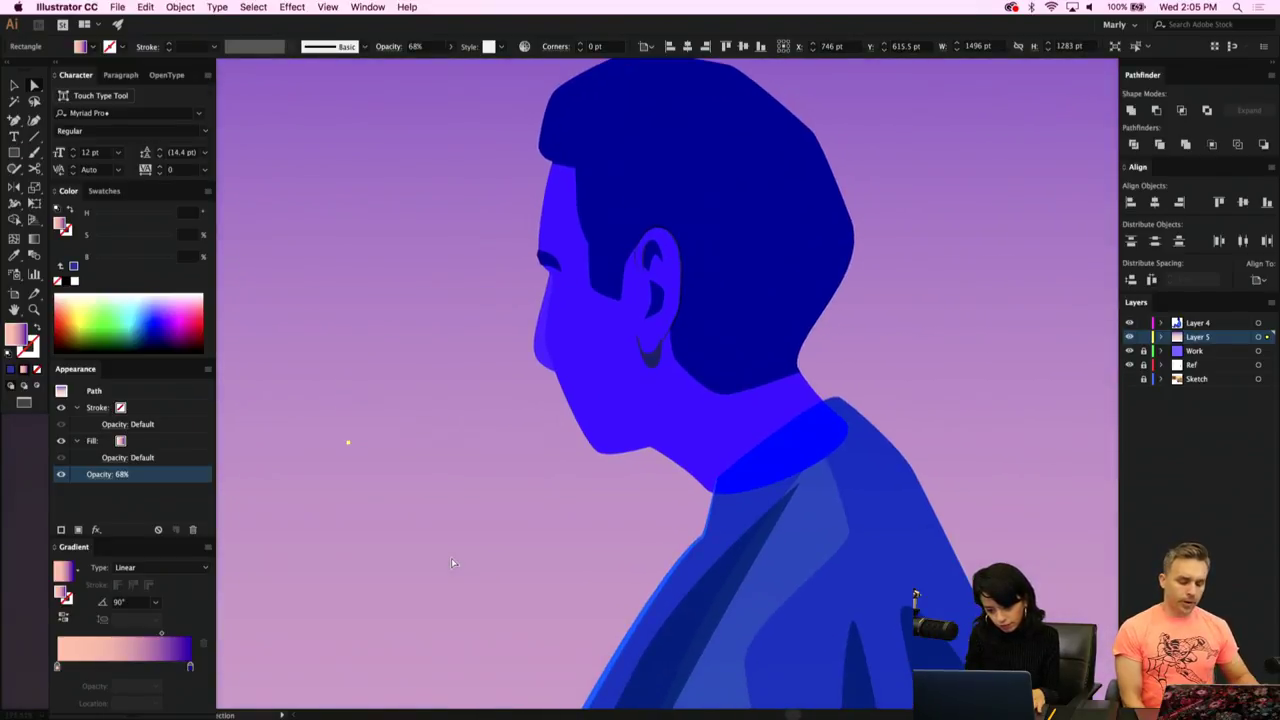
click(660, 352)
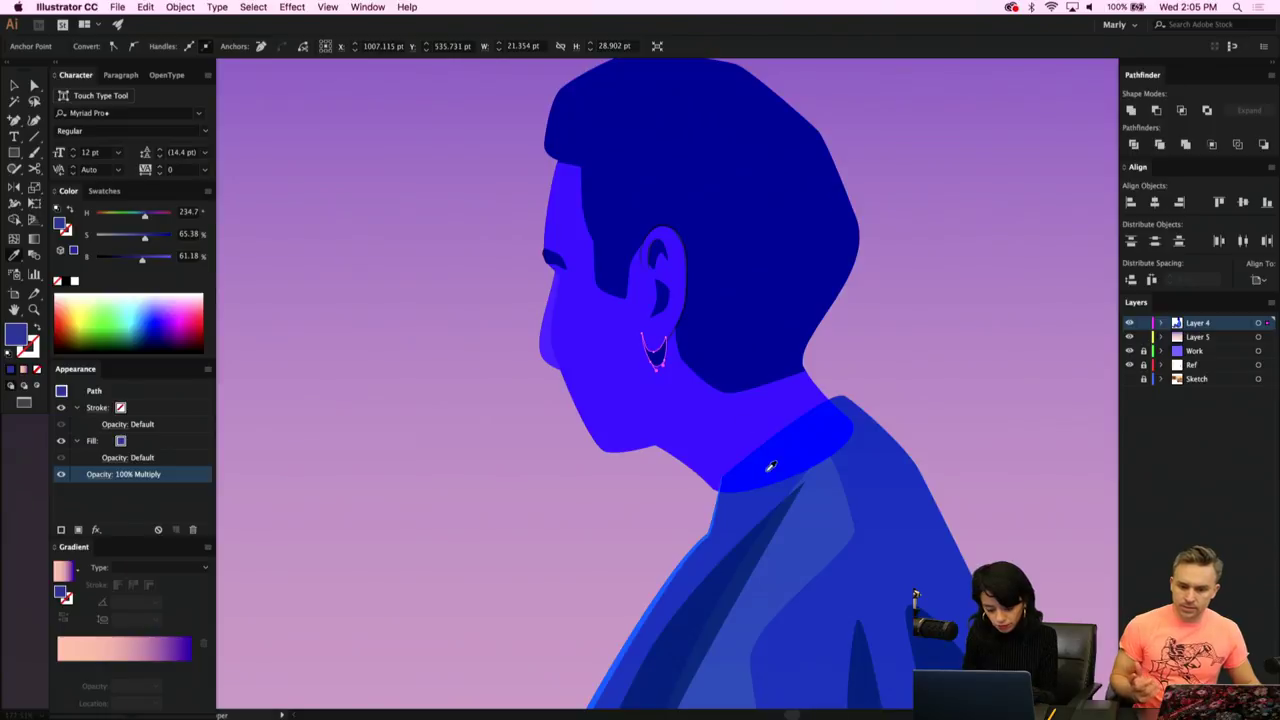
click(625, 366)
click(663, 357)
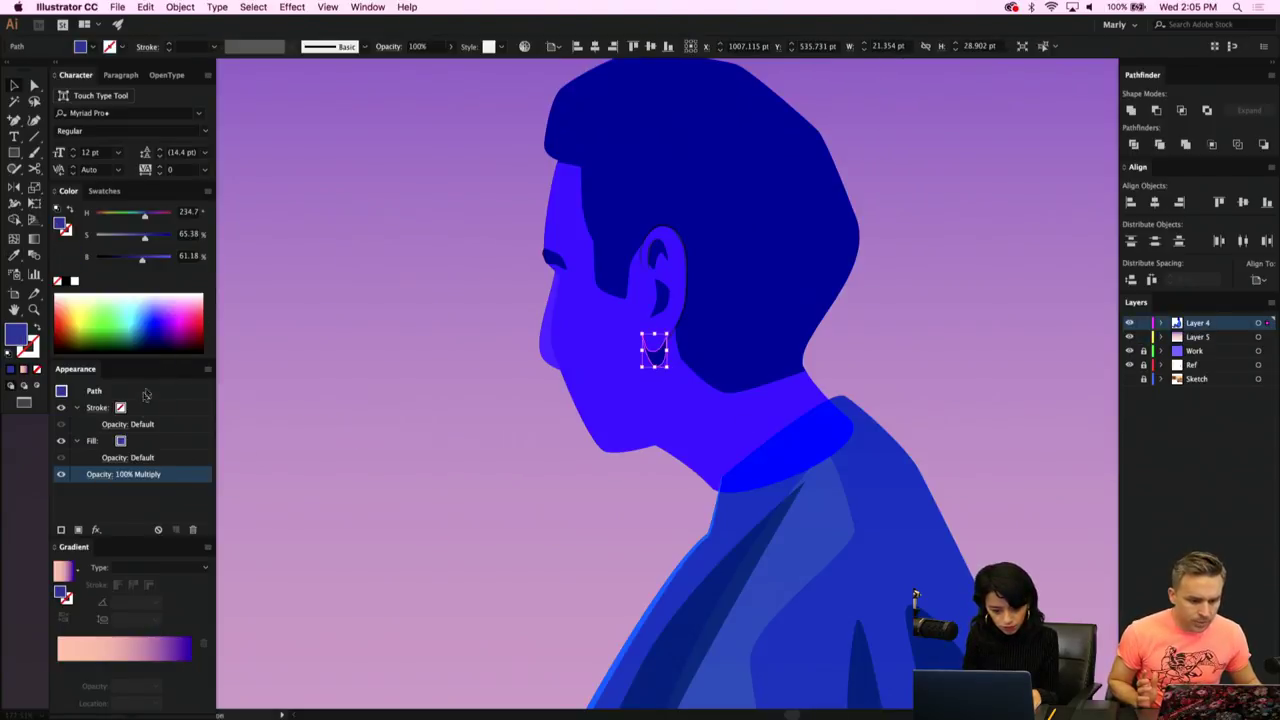
click(106, 479)
click(151, 500)
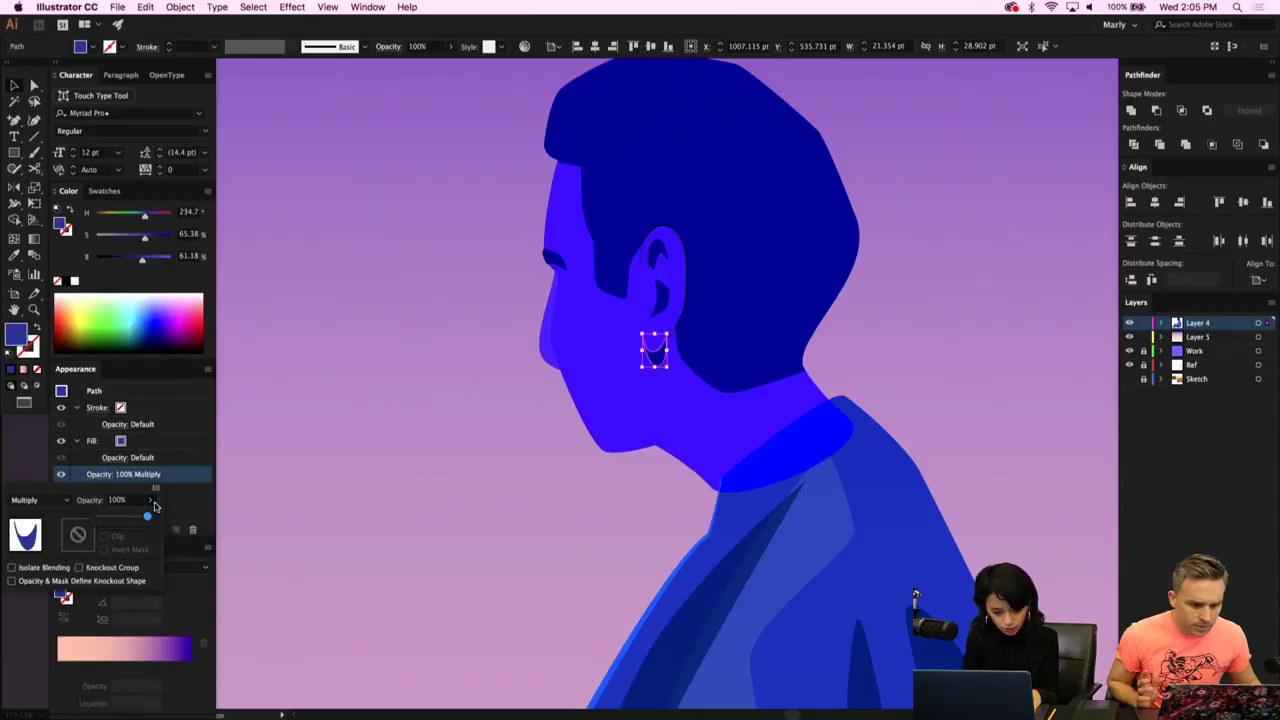
click(125, 519)
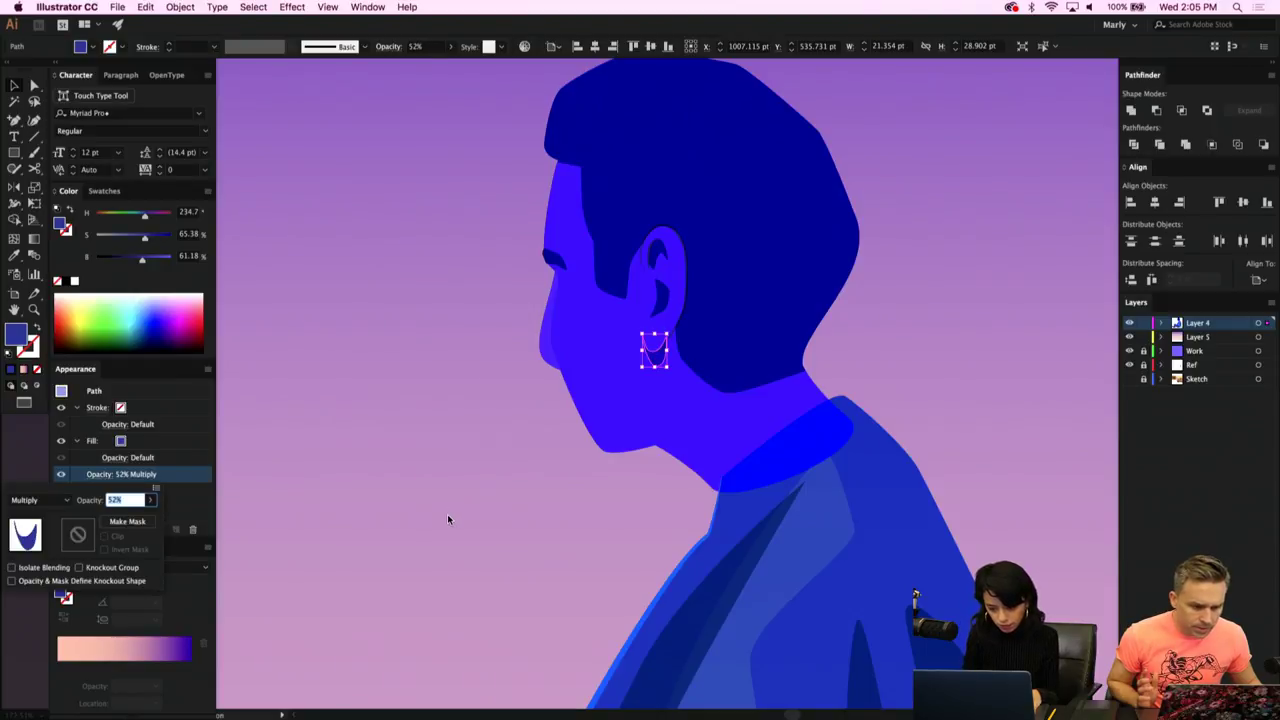
click(497, 548)
click(549, 522)
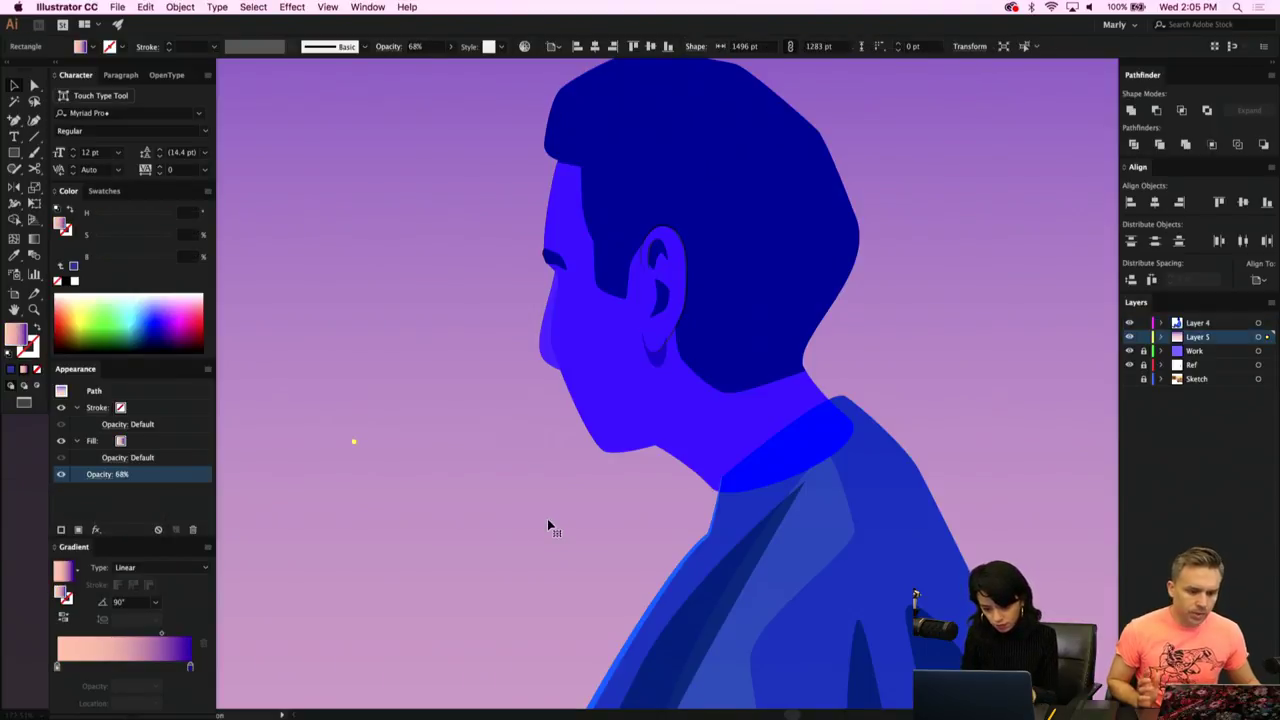
Move the earlobe shadow's rear upper anchor outward to meet the ear's outer edge.
scroll(581, 493, right, 3)
scroll(581, 493, up, 6)
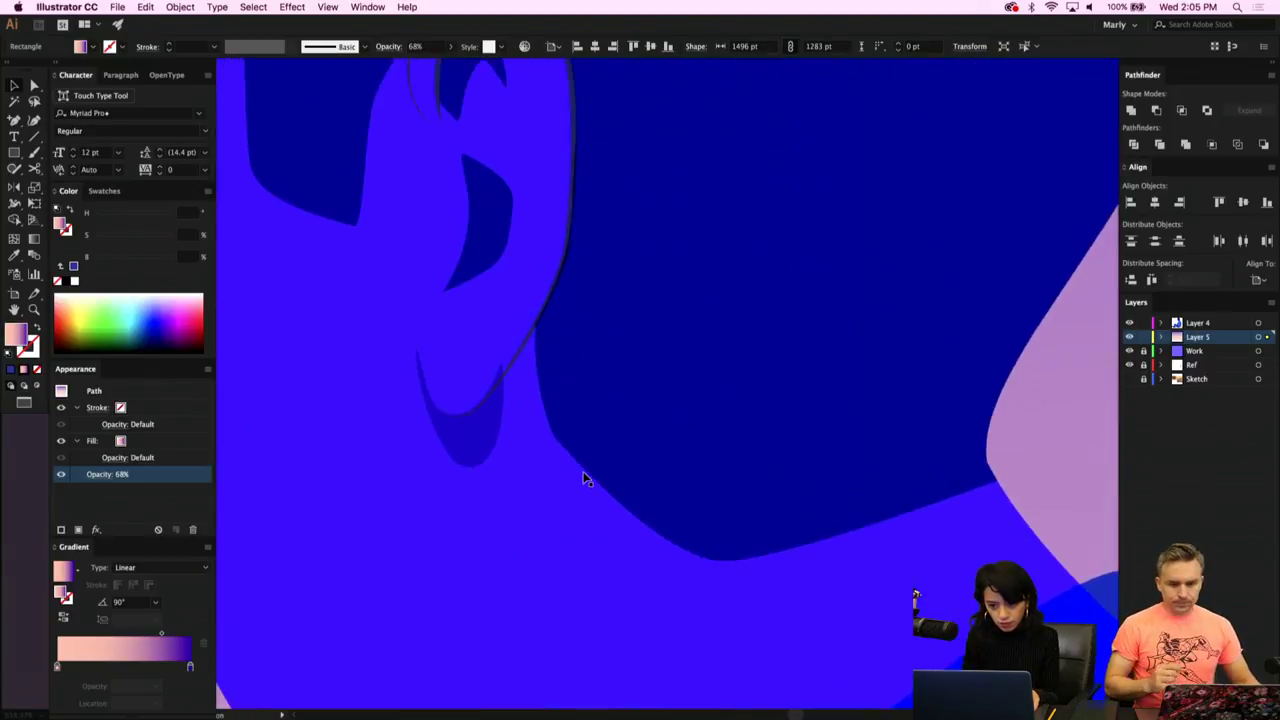
click(493, 444)
drag(504, 370, 520, 356)
key(v)
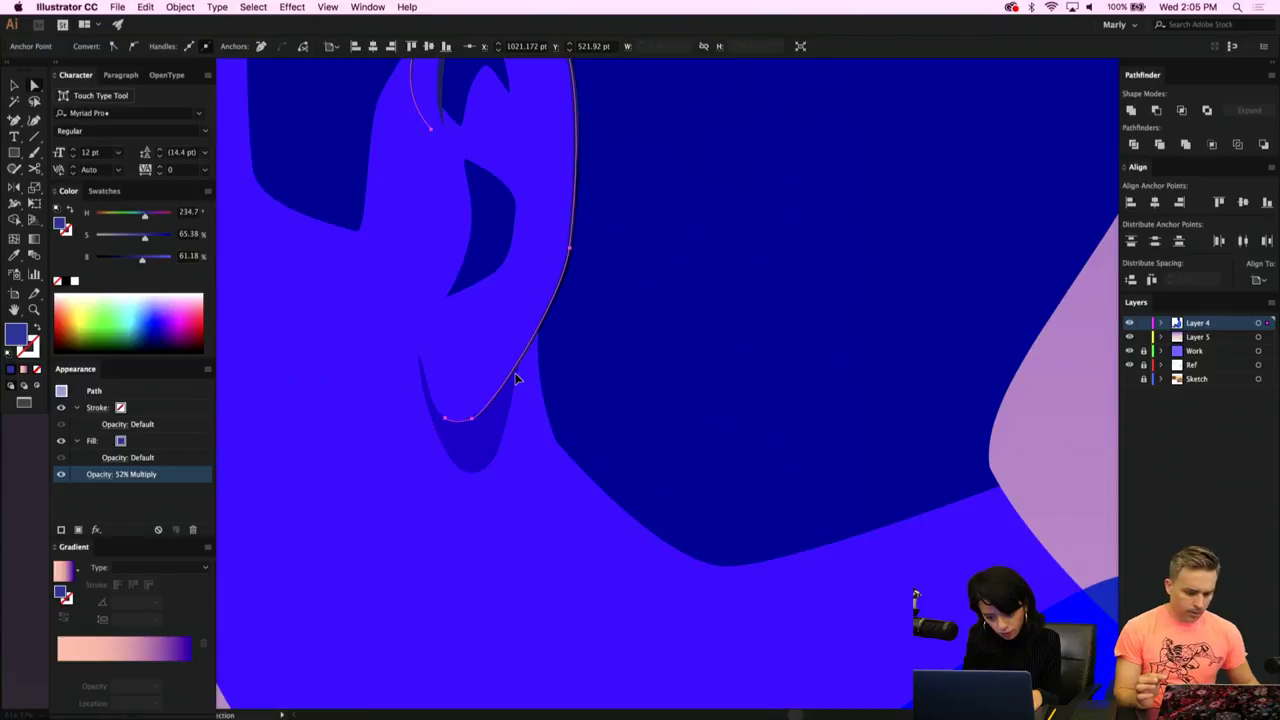
click(513, 377)
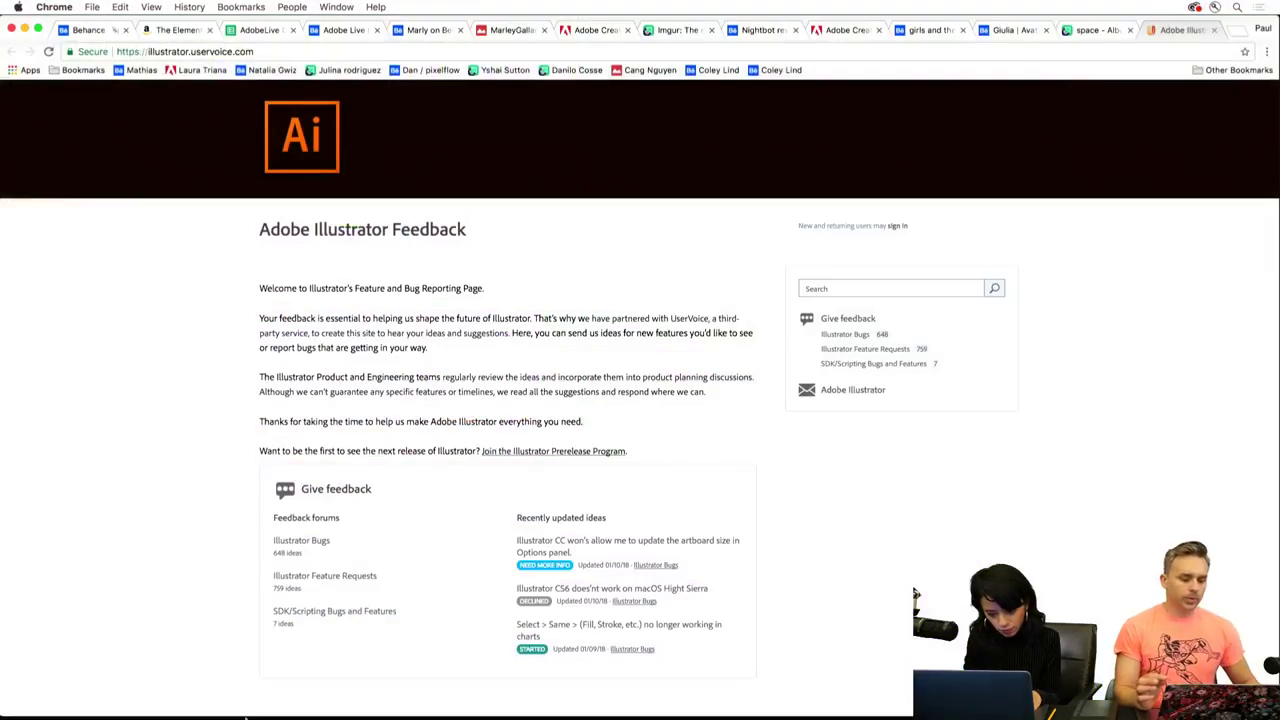
Switch to Illustrator's untitled document and locate the Submit Bug/Feature Request command.
click(356, 706)
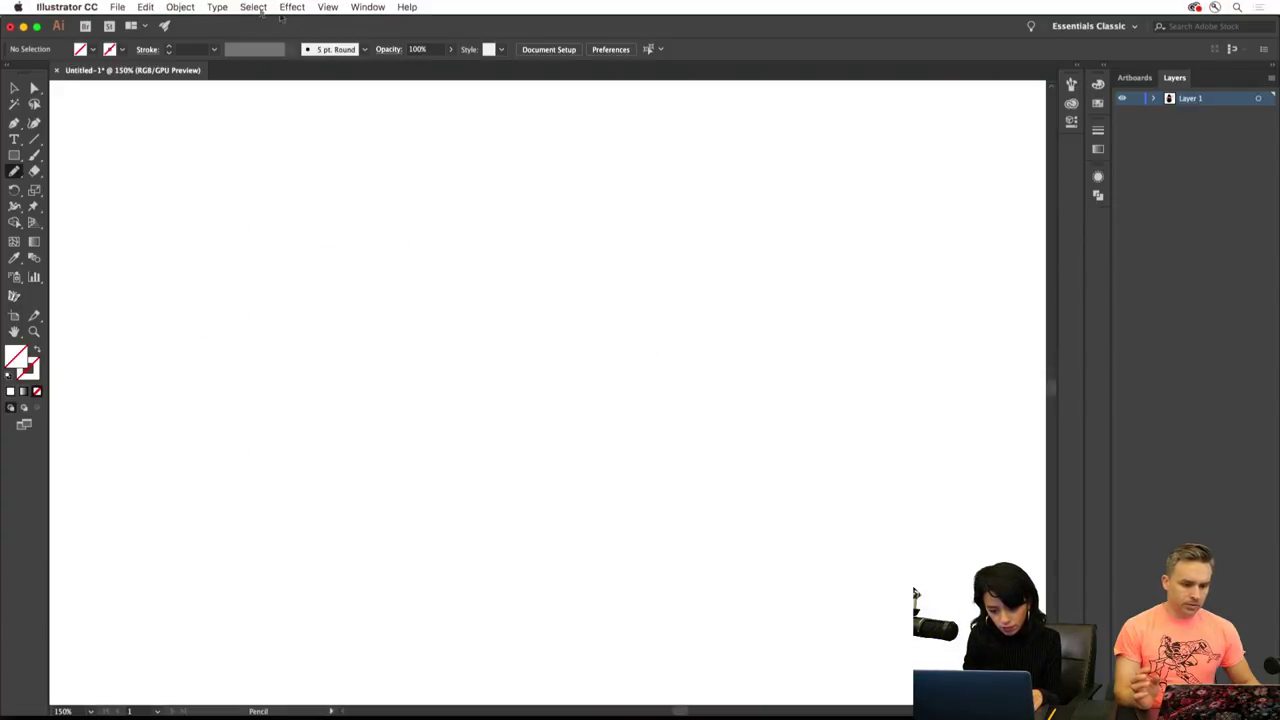
click(378, 6)
mouse_move(403, 7)
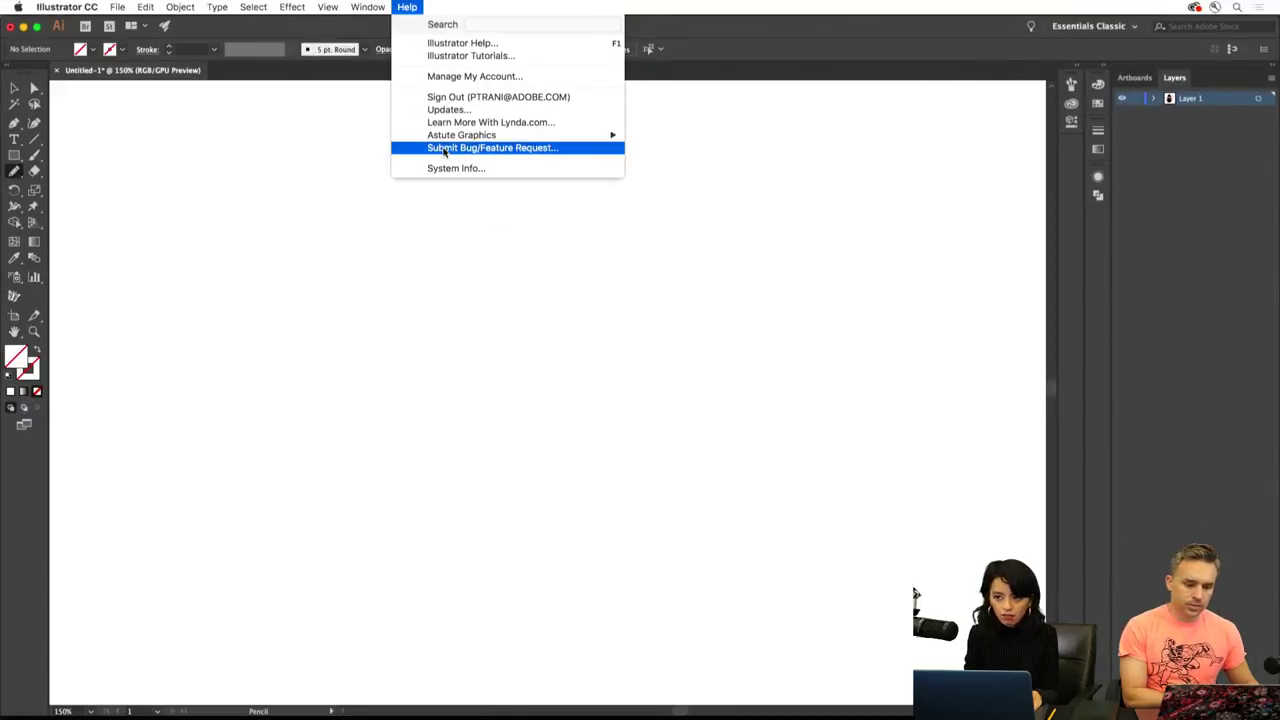
click(603, 314)
Switch to Chrome and open the Illustrator Feature Requests forum from the Adobe Illustrator Feedback page.
mouse_move(520, 712)
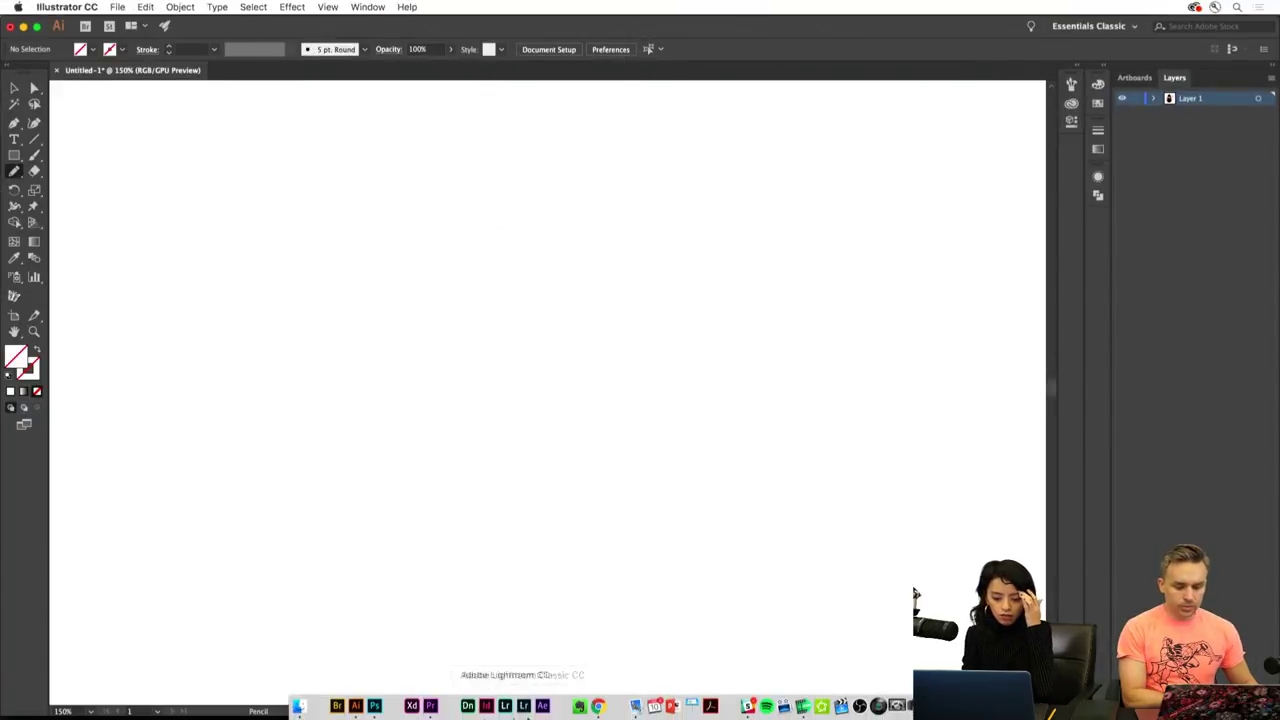
click(598, 707)
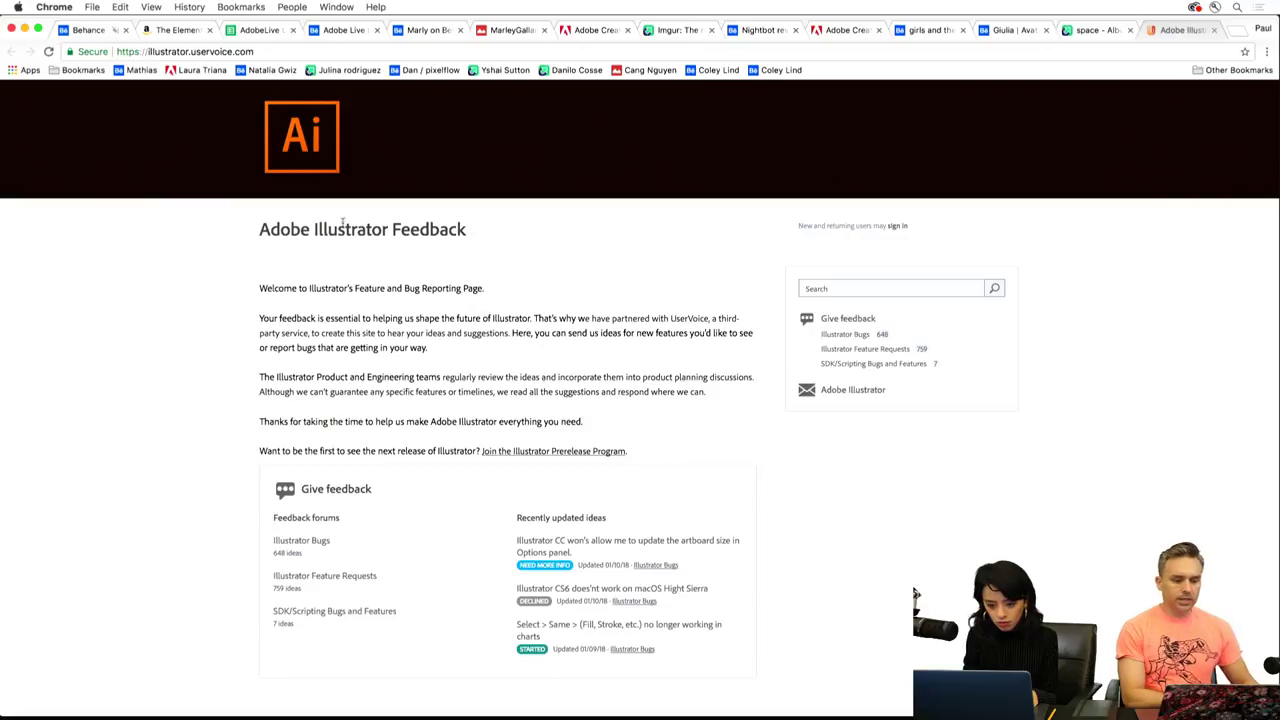
click(856, 350)
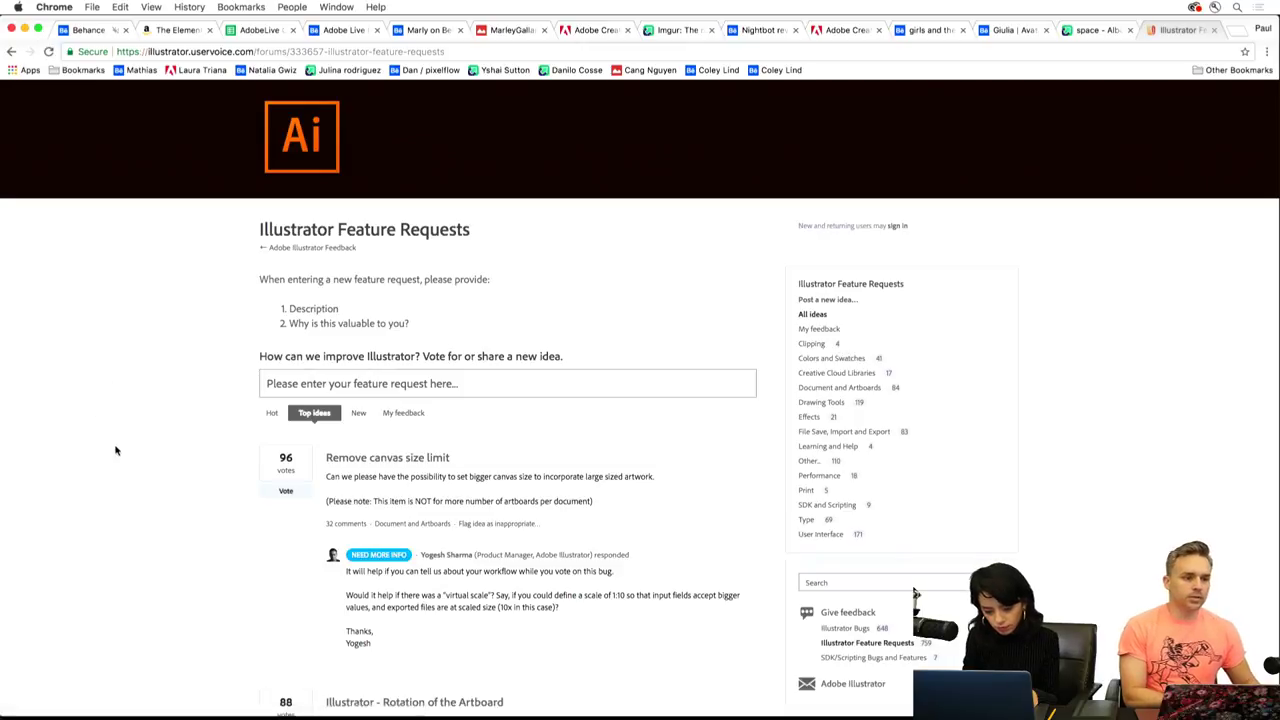
Read through the top-voted ideas in the Illustrator Feature Requests forum, including canvas size, artboard rotation and PDF import.
scroll(219, 473, down, 5)
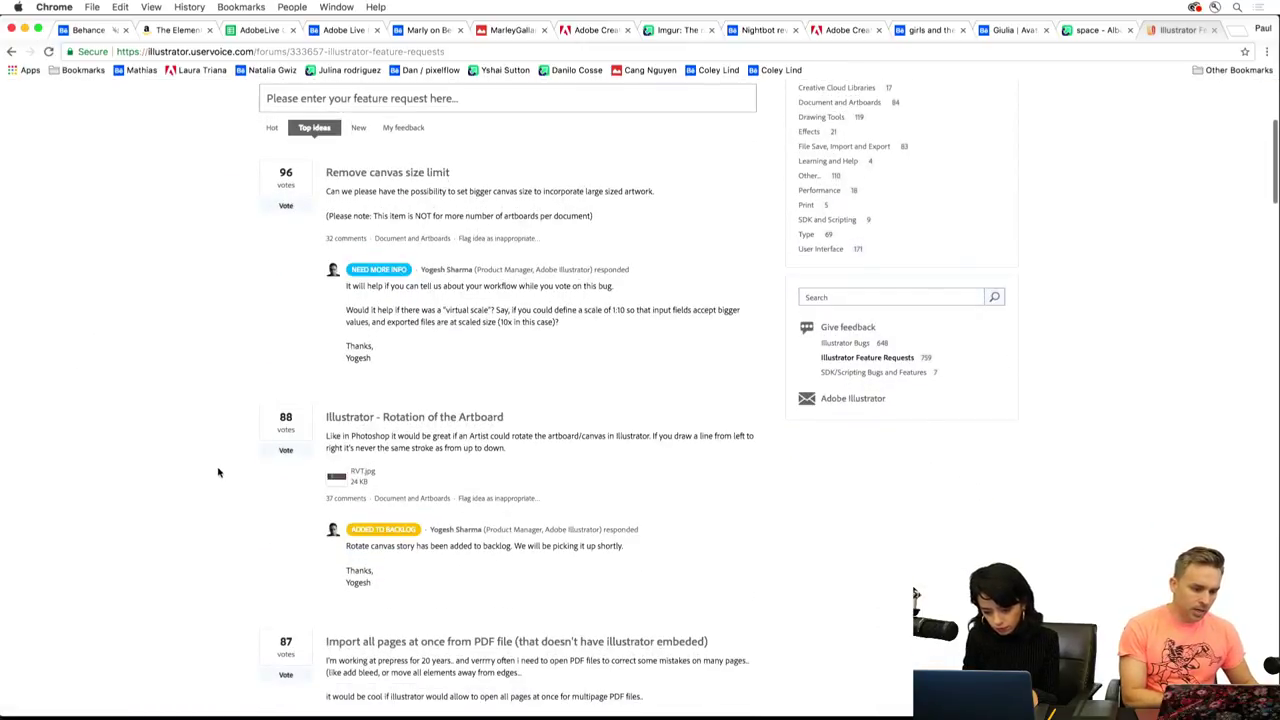
scroll(217, 470, down, 4)
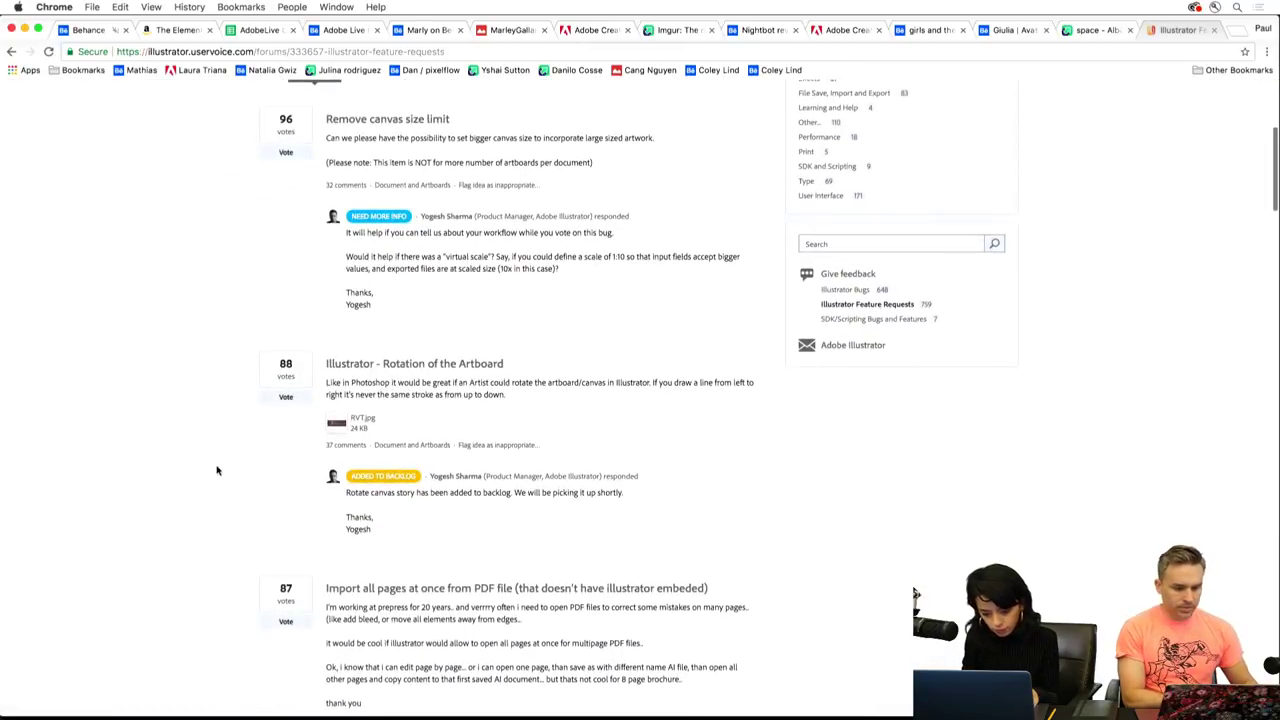
scroll(212, 470, down, 5)
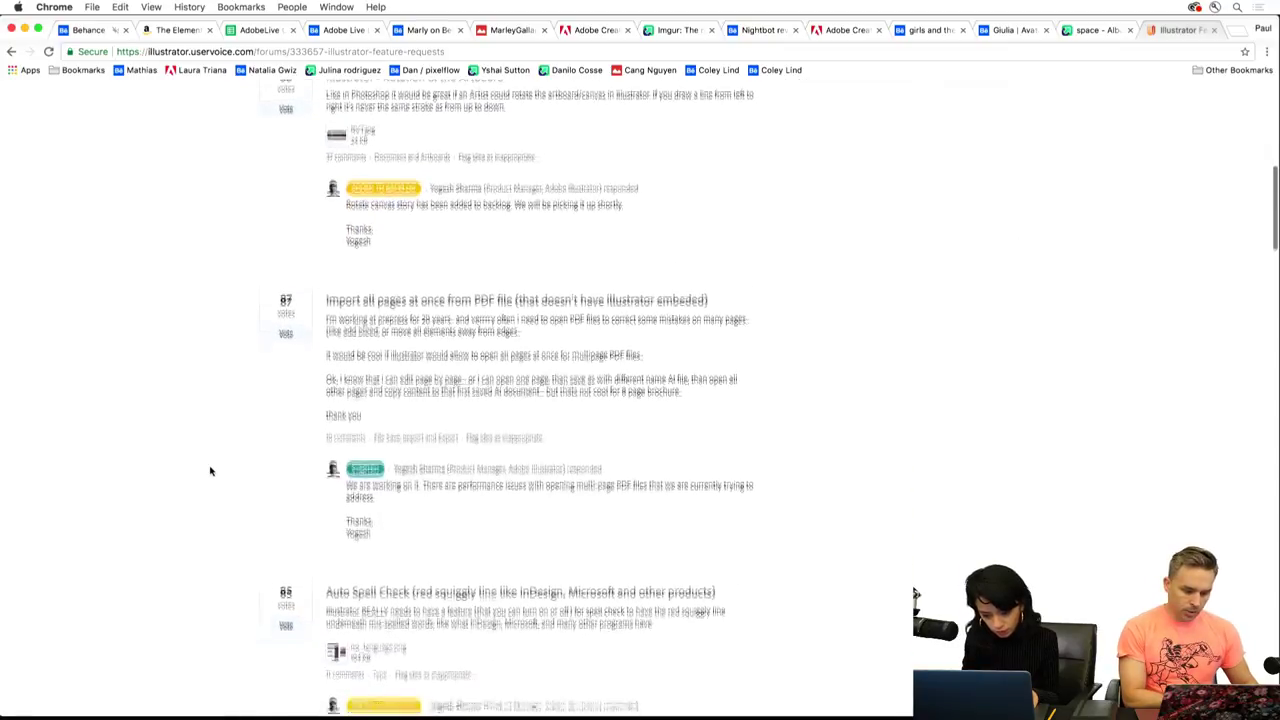
scroll(205, 468, down, 4)
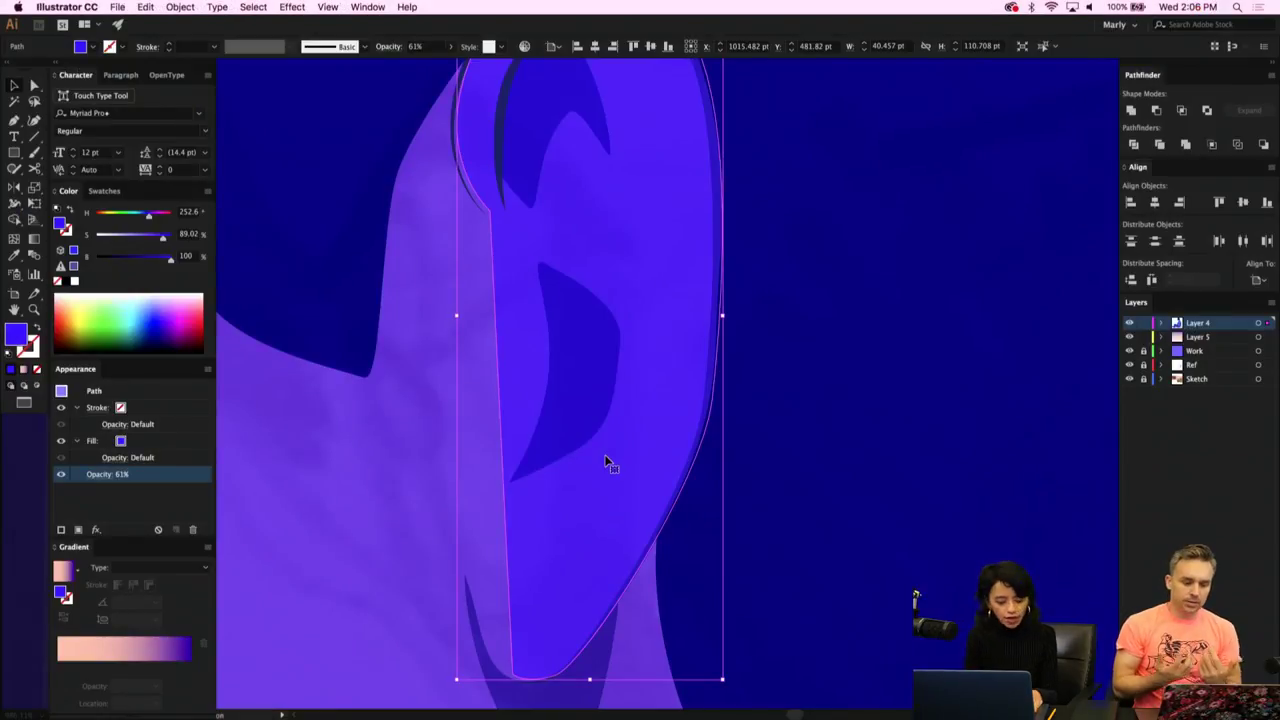
Back in Illustrator, move the ear's front notch anchor outward over the dark edge and shift the ear shape slightly toward the face.
key(a)
key(v)
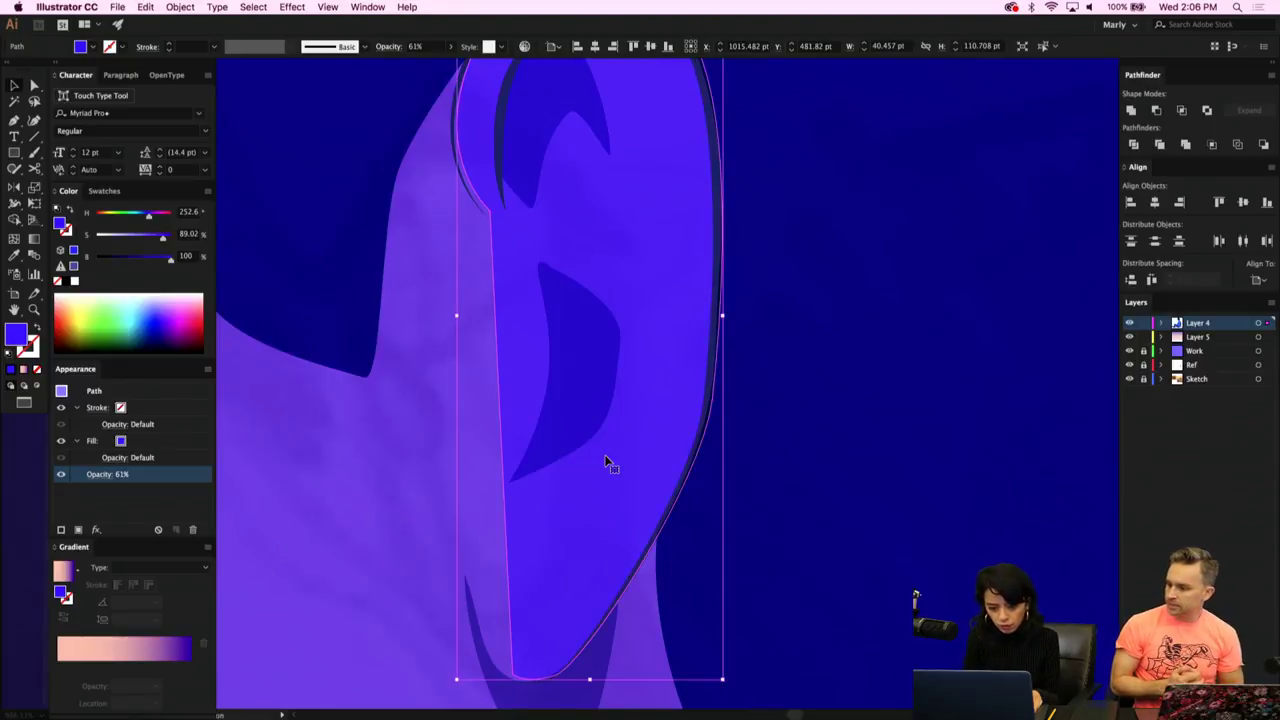
key(a)
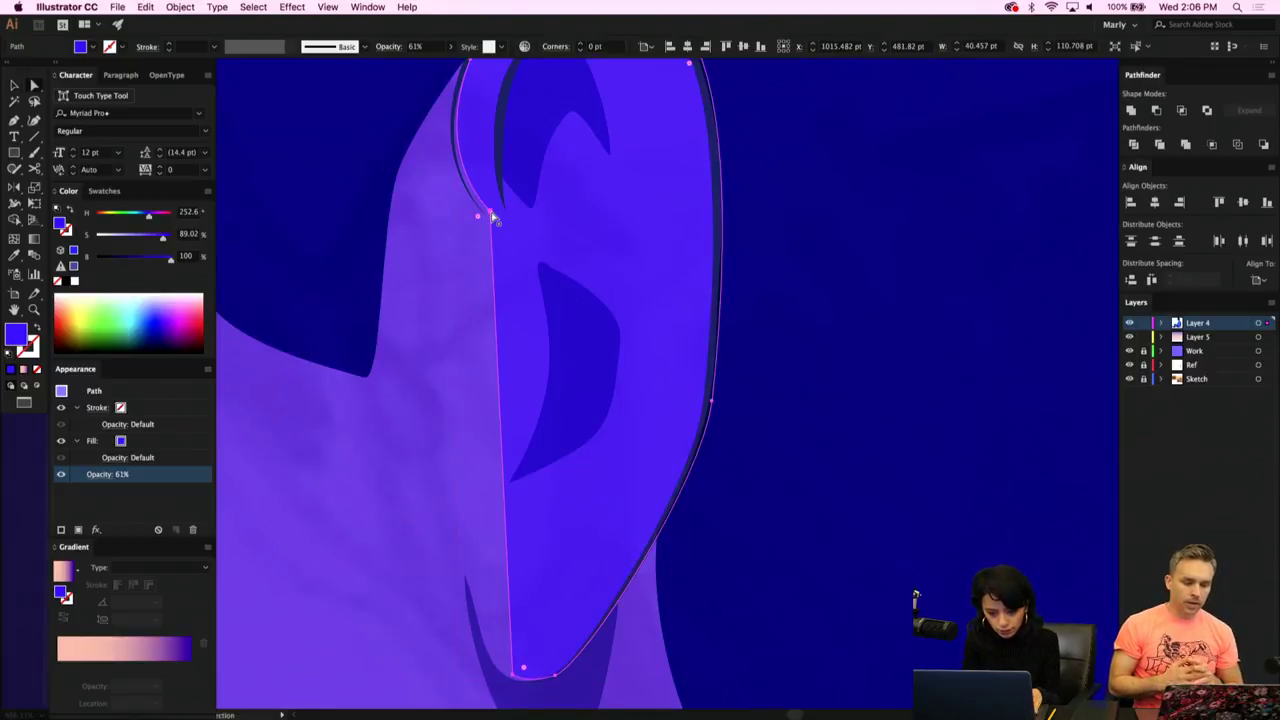
click(490, 214)
drag(491, 215, 481, 210)
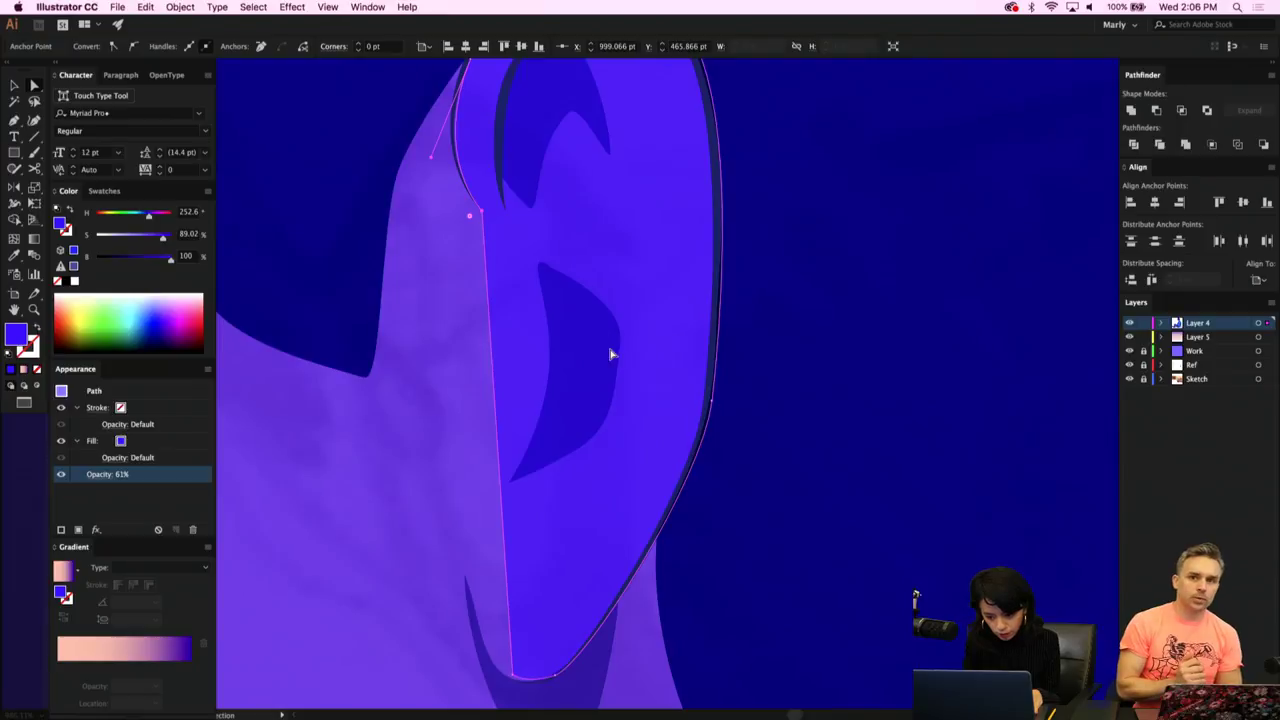
click(655, 343)
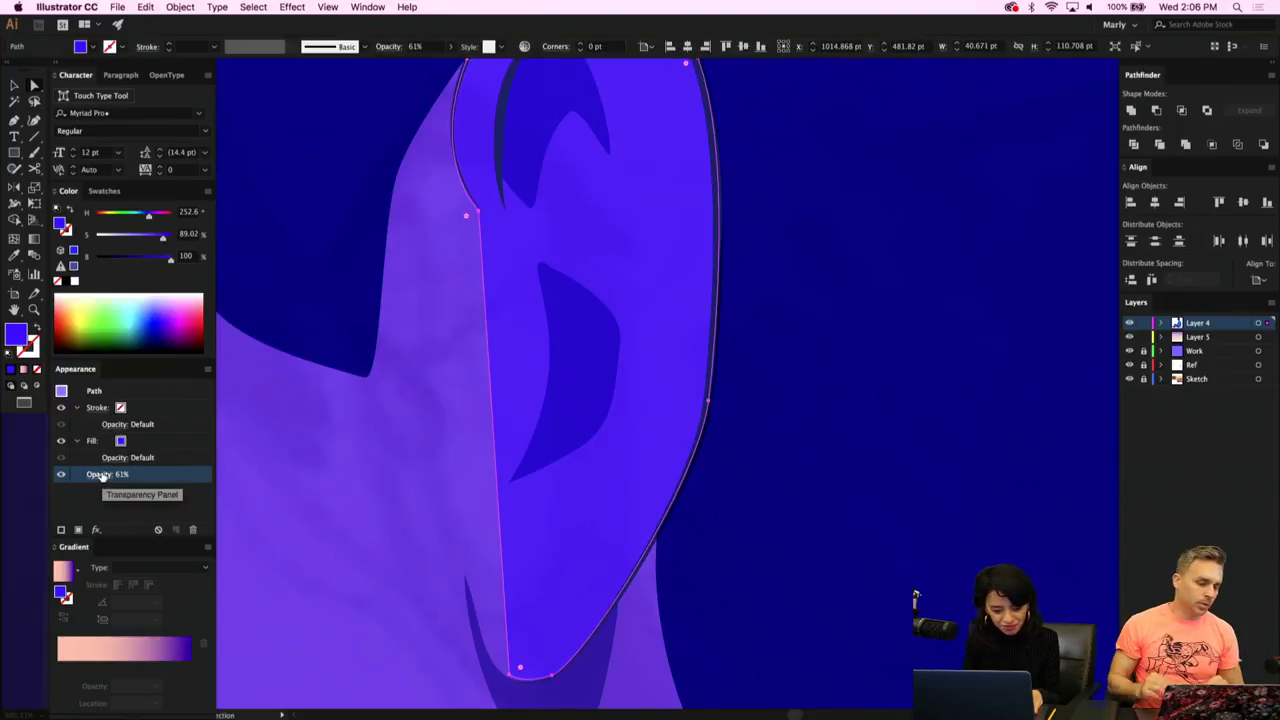
click(394, 566)
scroll(395, 566, down, 3)
scroll(394, 566, down, 5)
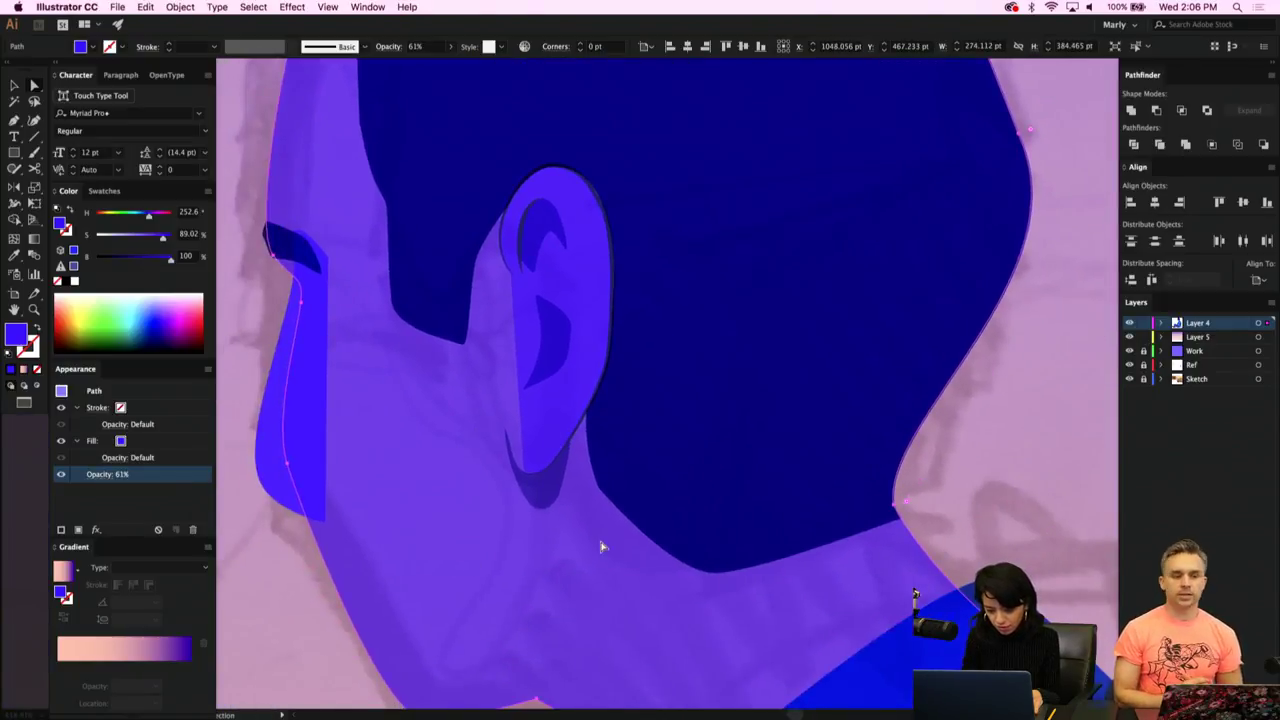
scroll(601, 546, down, 3)
click(537, 330)
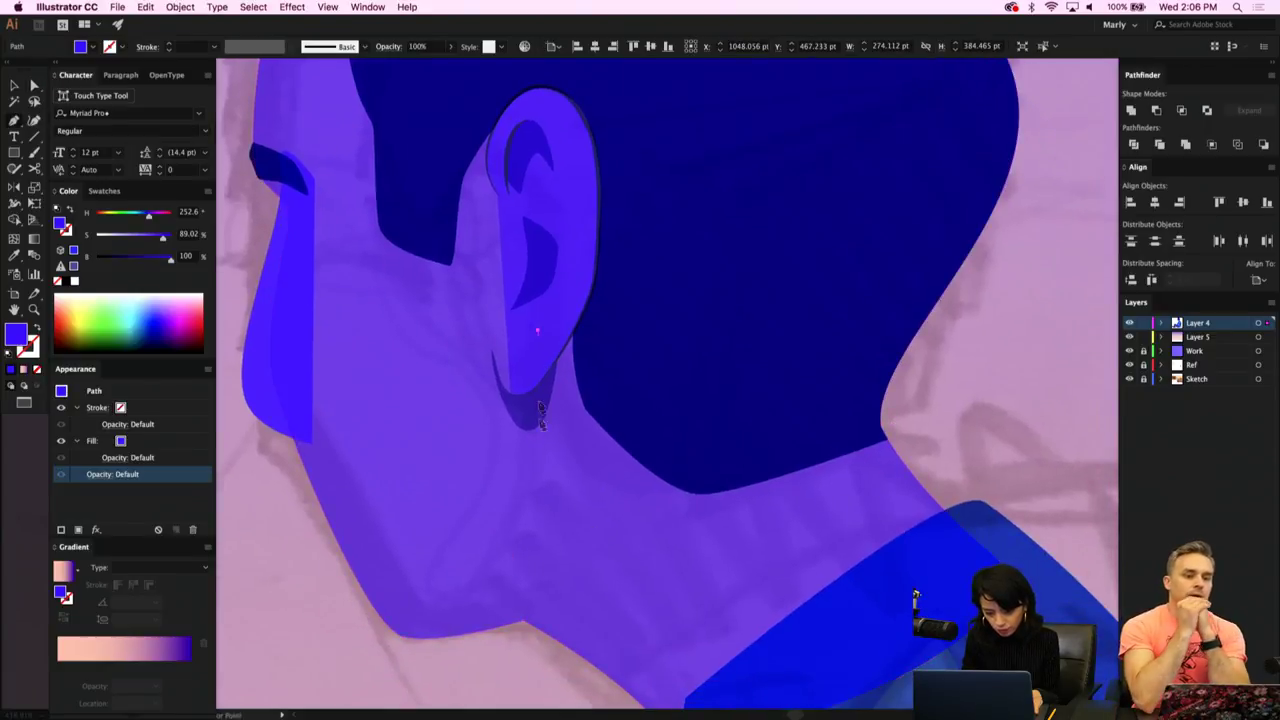
click(533, 483)
click(482, 596)
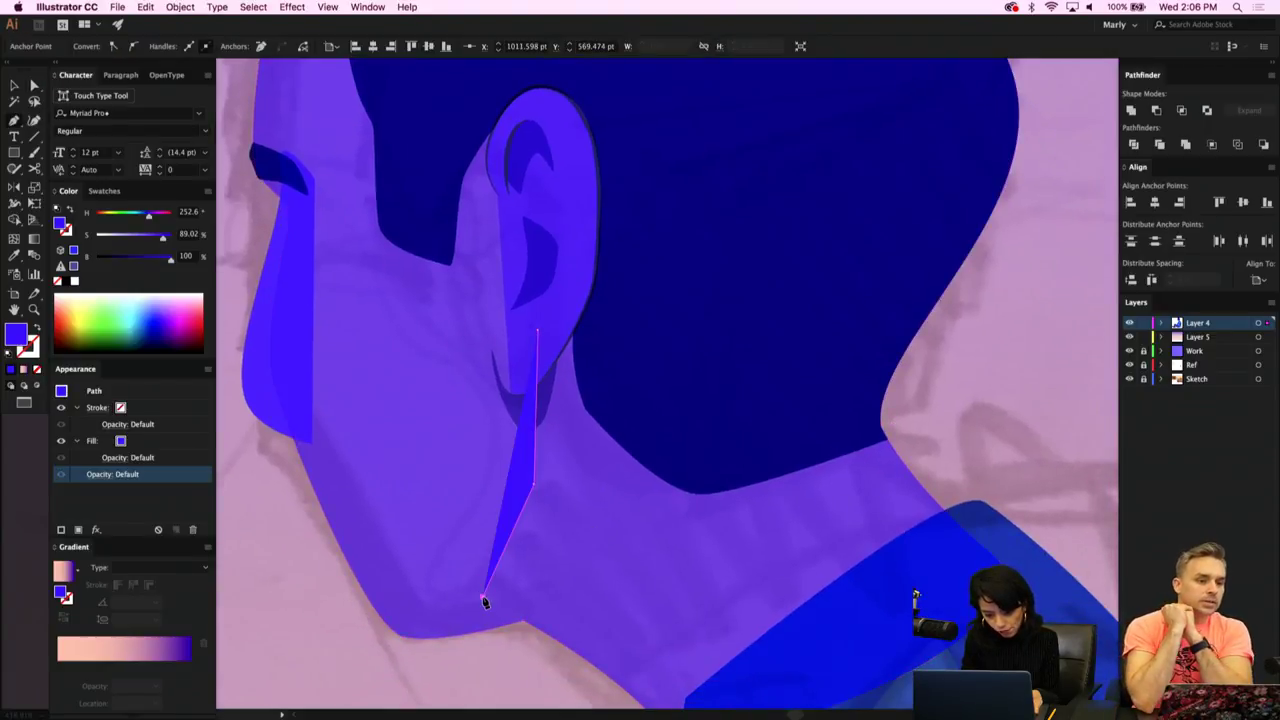
click(421, 649)
scroll(422, 657, down, 5)
scroll(422, 657, right, 2)
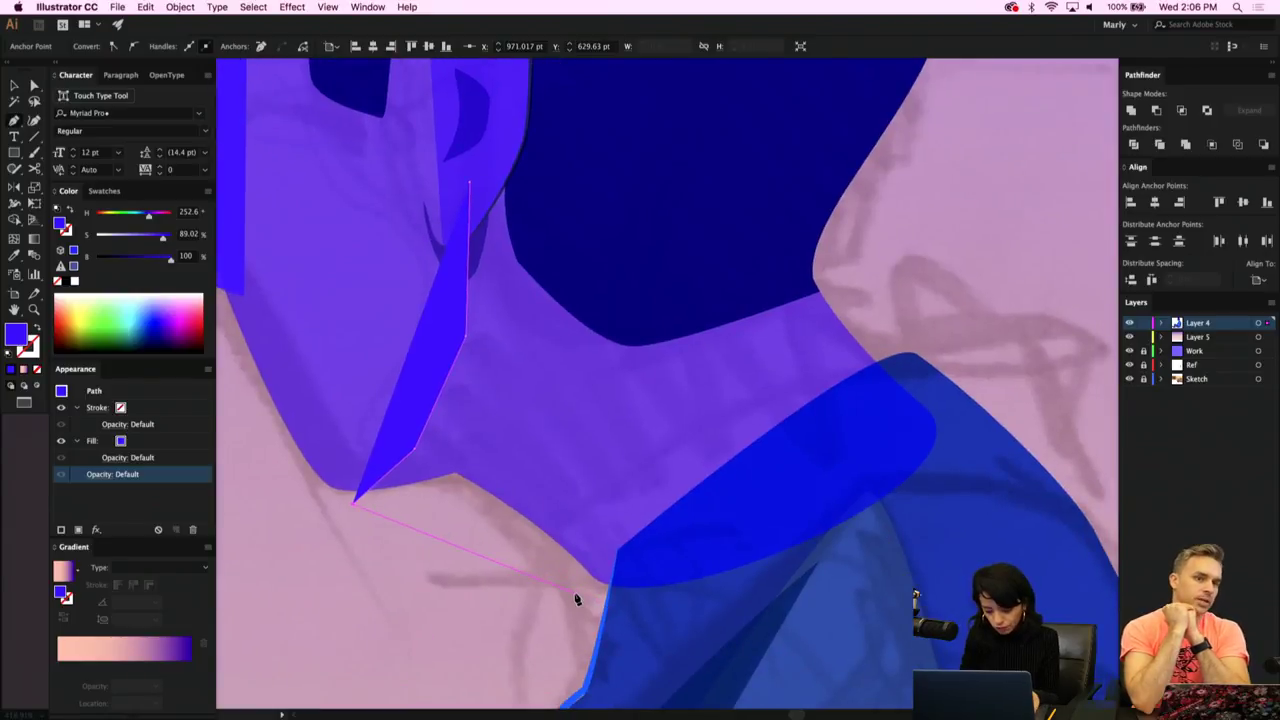
key(BackSpace)
key(BackSpace)
Move the face shape's anchor at the base of the front neck down to meet the jacket collar.
click(596, 506)
key(a)
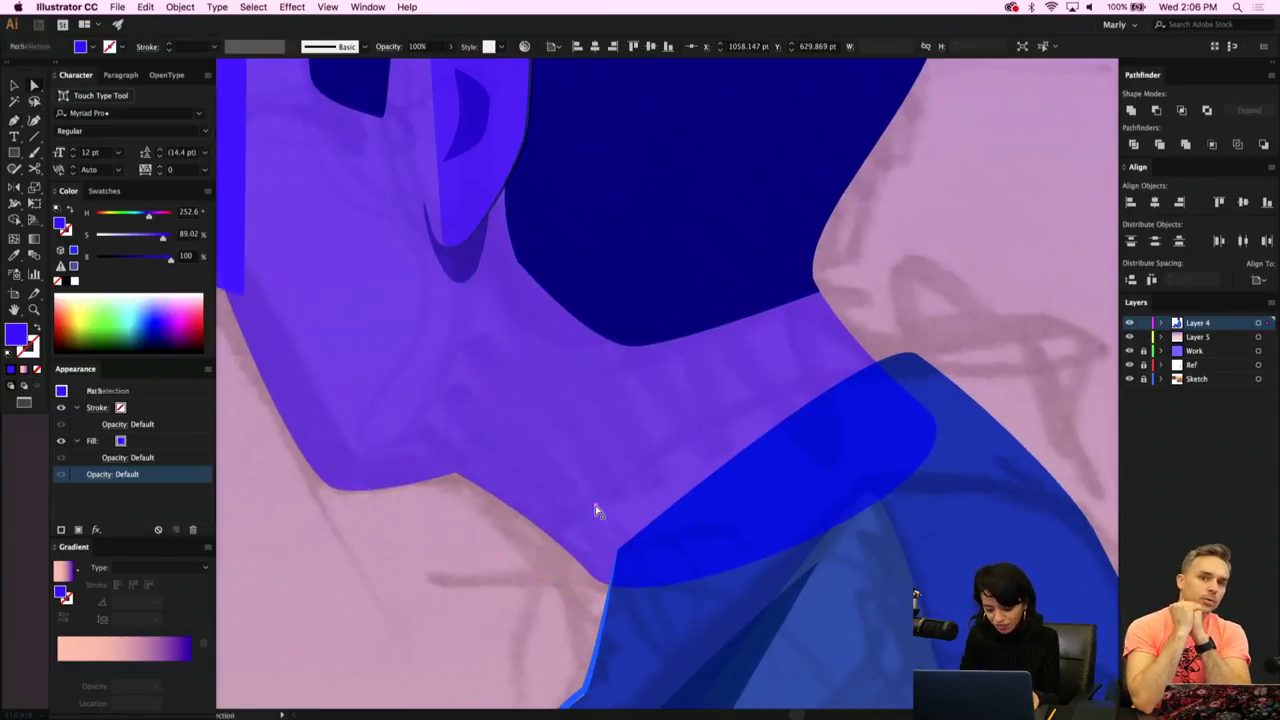
click(595, 508)
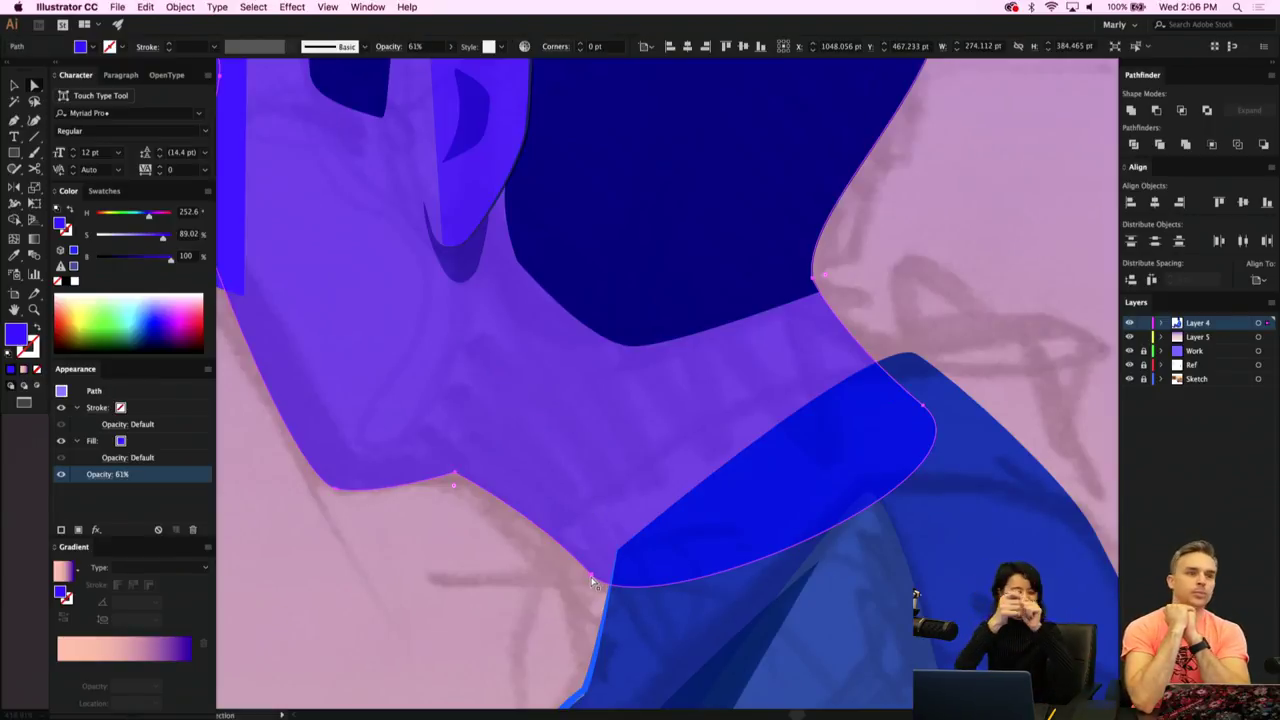
key(shift+c)
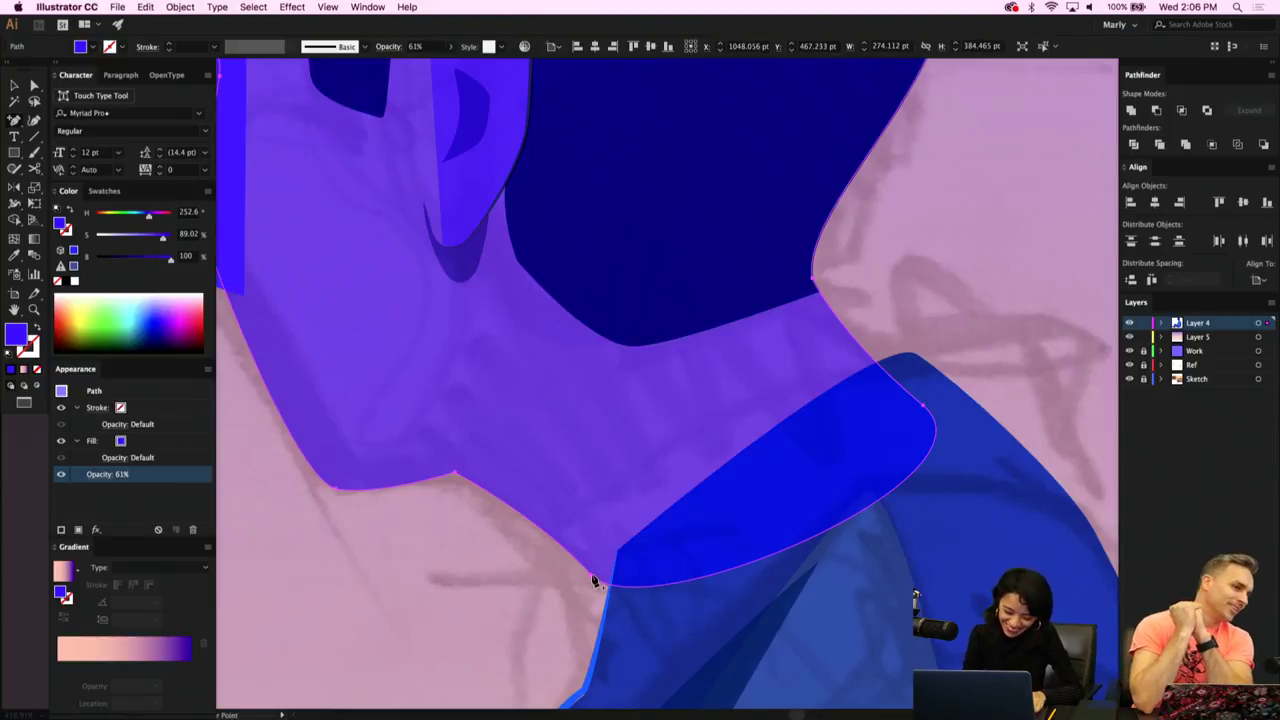
drag(593, 580, 590, 614)
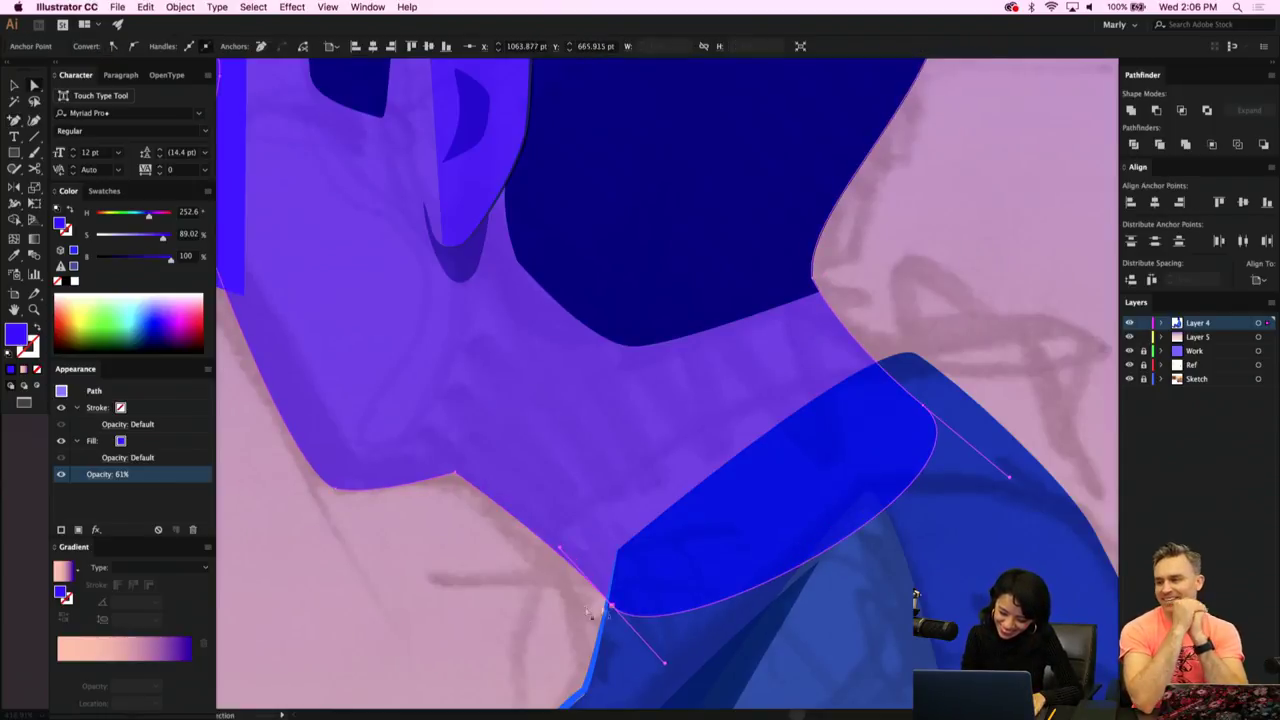
click(587, 610)
Draw a closed neck shadow polygon from below the chin, along the jaw, past the ear, through the hair and around the nape and collar.
key(p)
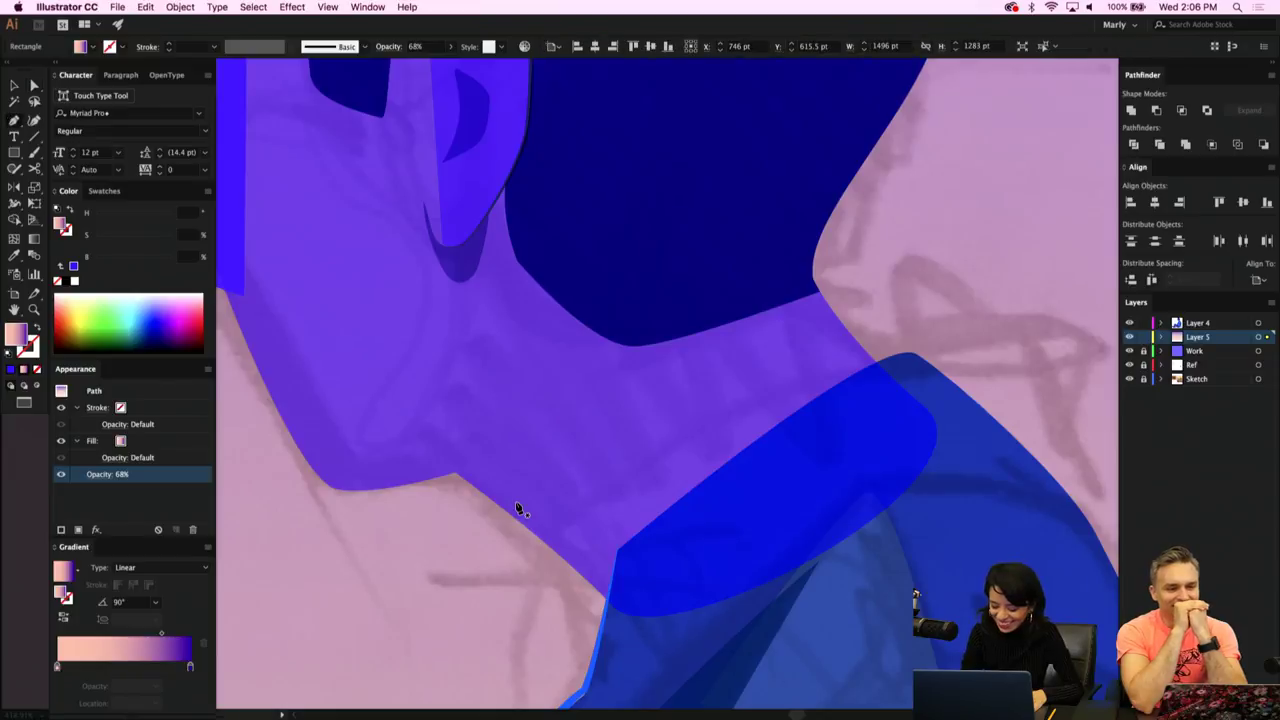
click(327, 530)
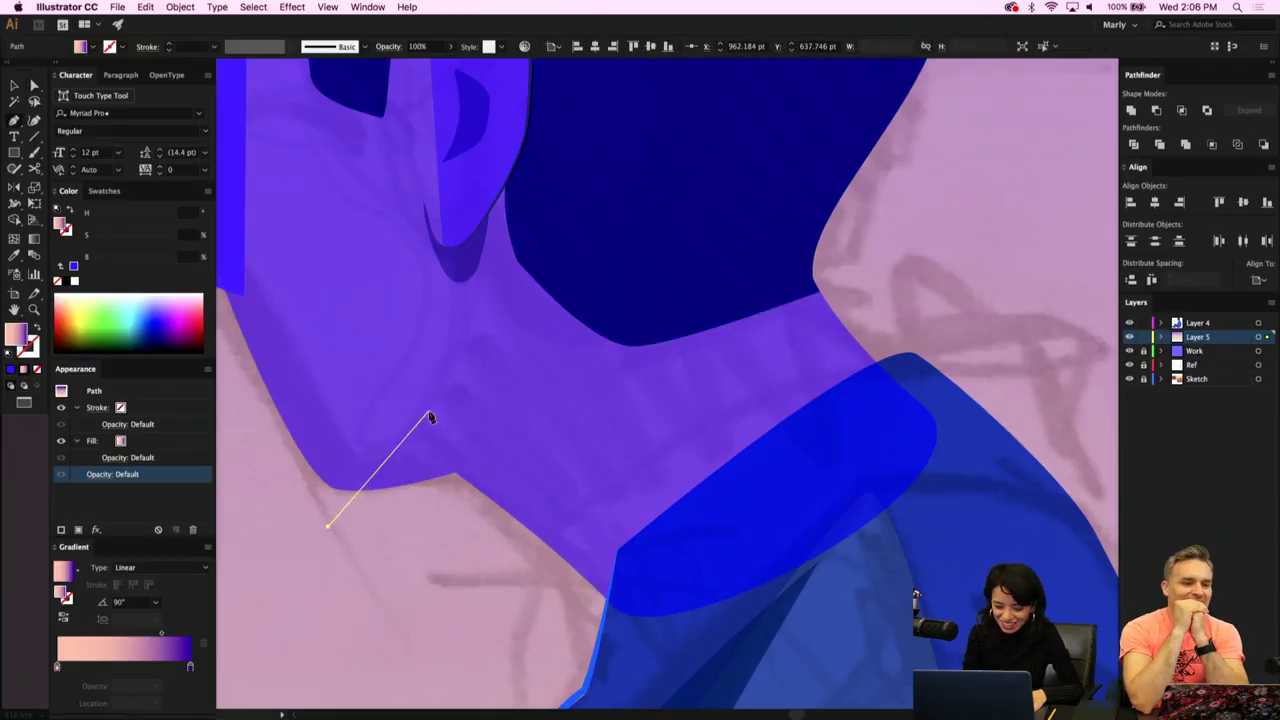
click(427, 421)
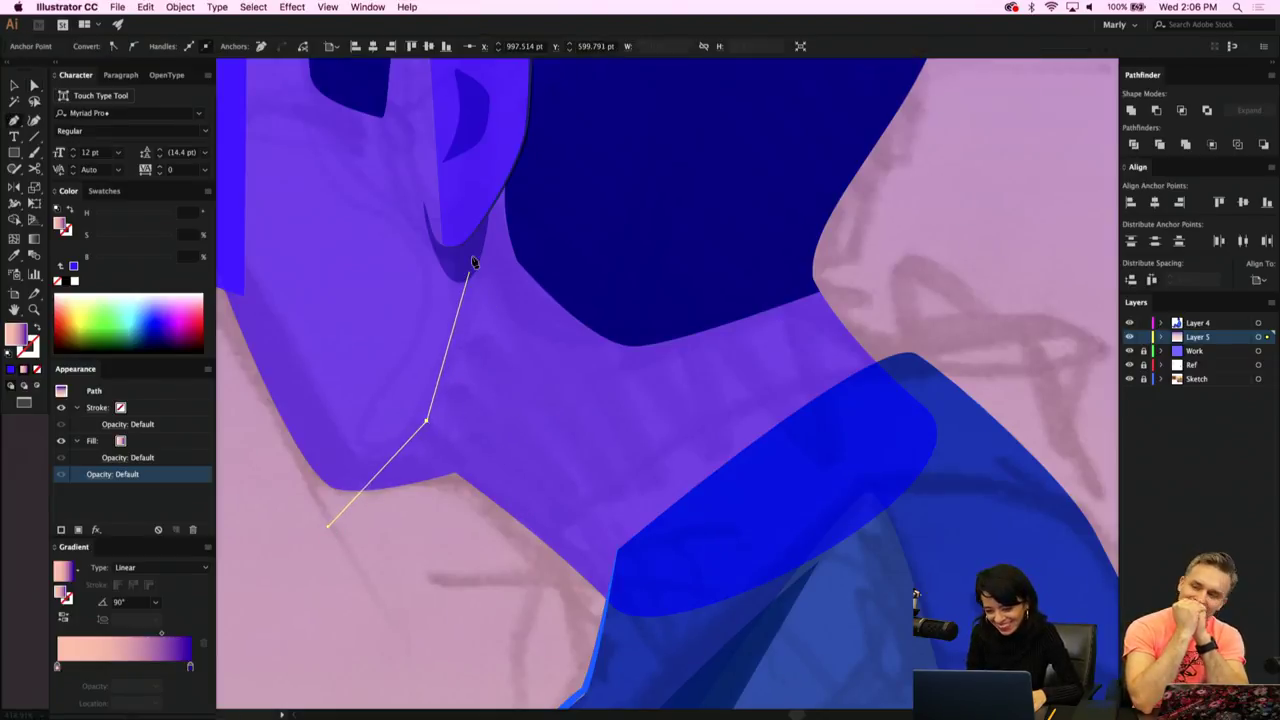
click(472, 207)
scroll(472, 207, up, 5)
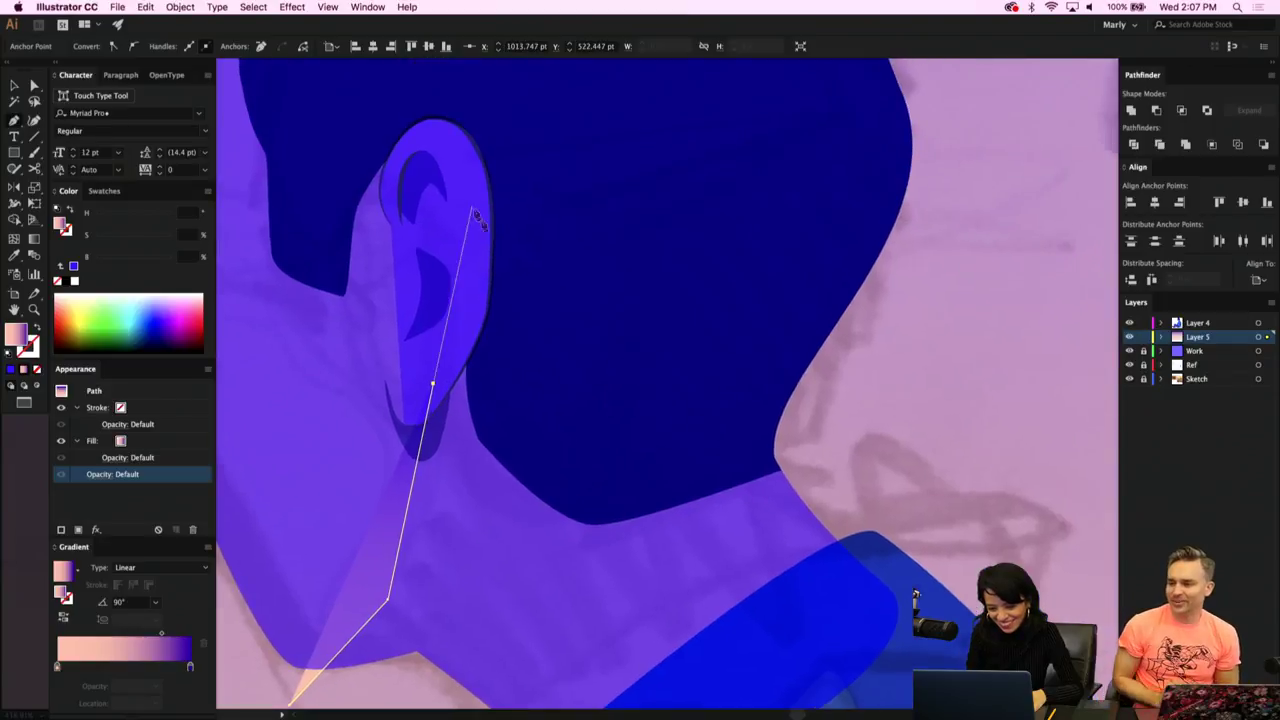
click(535, 252)
scroll(536, 250, down, 3)
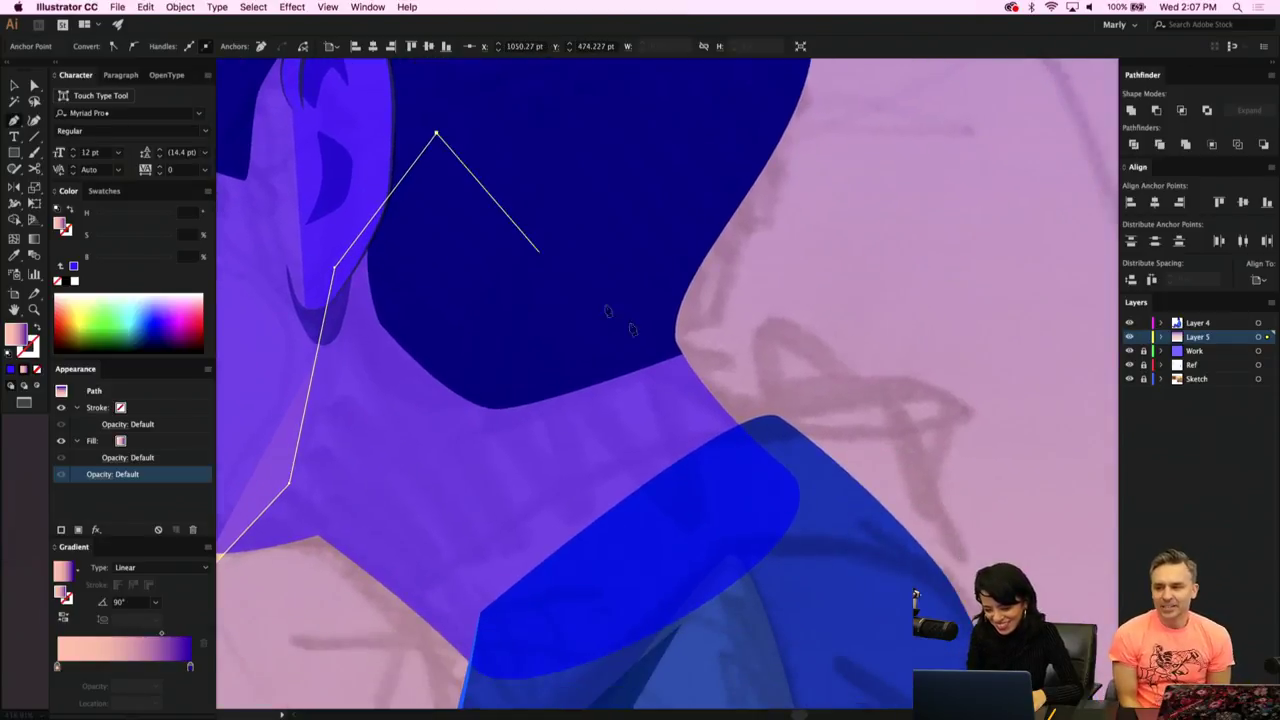
click(748, 300)
click(786, 468)
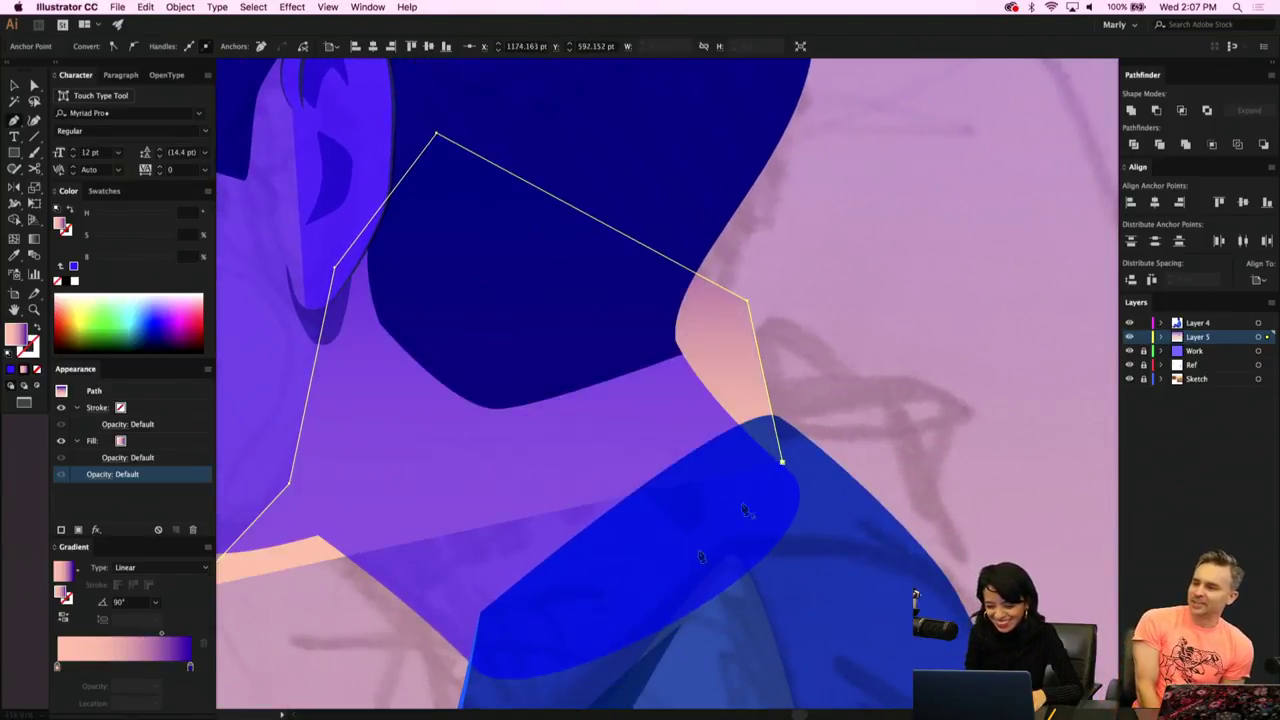
scroll(523, 698, left, 3)
click(490, 684)
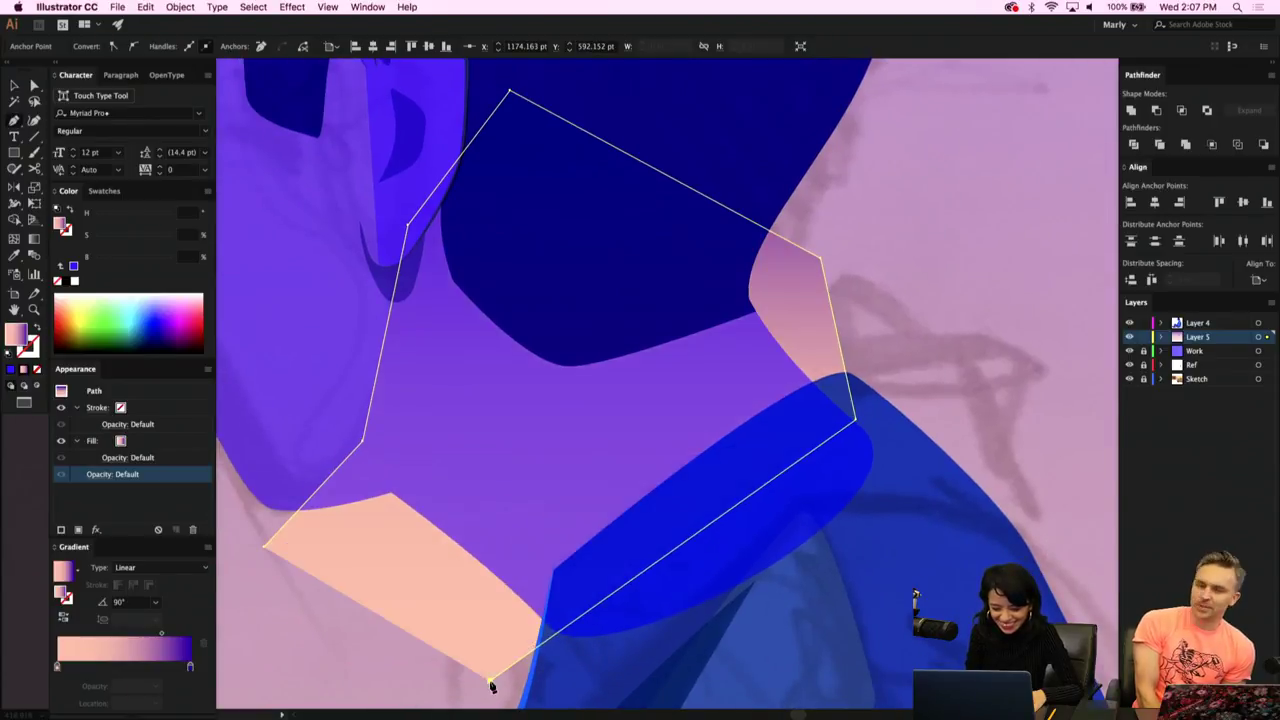
click(266, 549)
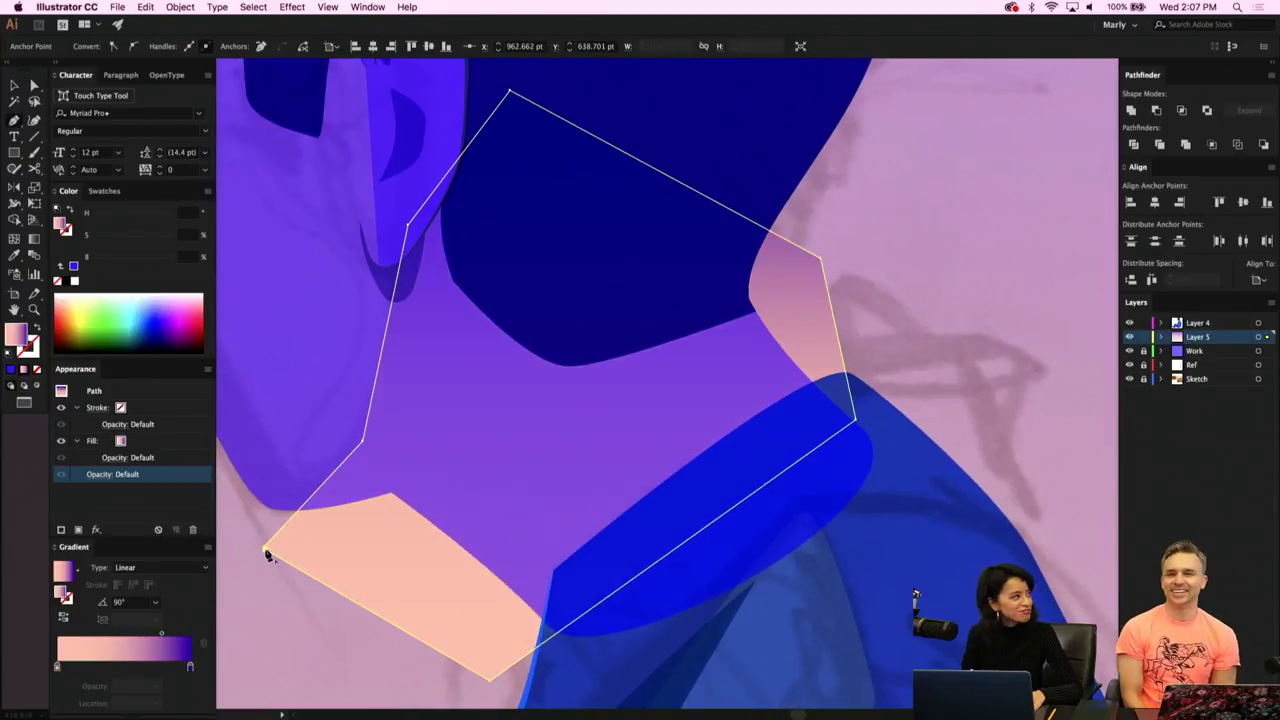
drag(266, 550, 264, 547)
Copy the earlobe shadow's blue 52% Multiply appearance to the neck shadow and smooth its jaw corner into a curve.
key(i)
click(381, 276)
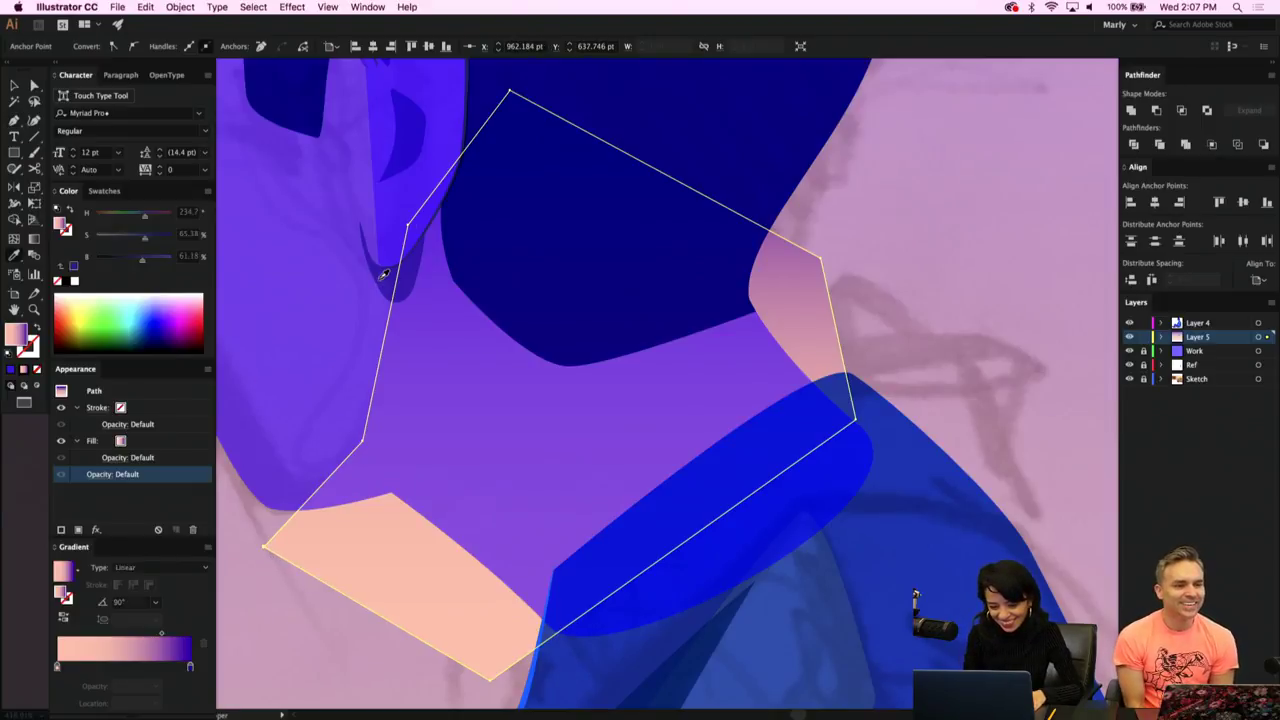
key(p)
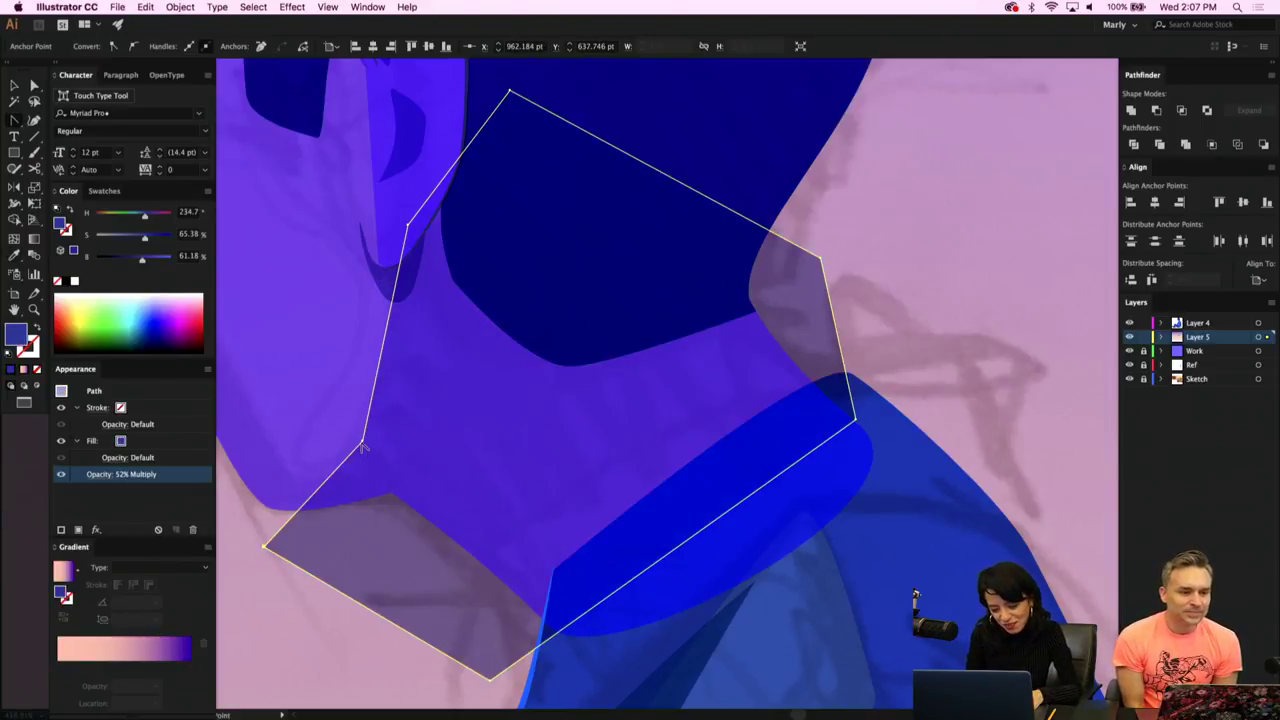
click(362, 443)
drag(364, 445, 395, 404)
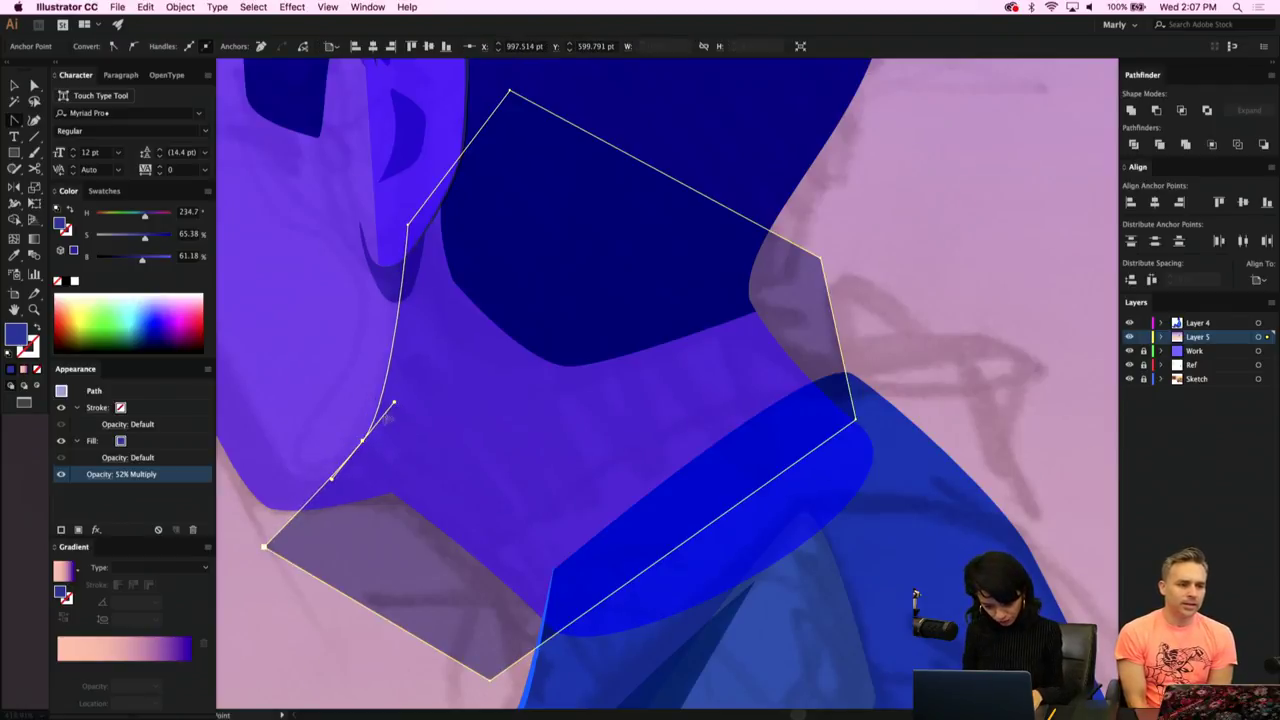
Smooth the neck shadow's anchor behind the earlobe and reposition the ear and jaw anchors, extending the jaw curve toward the chin.
key(a)
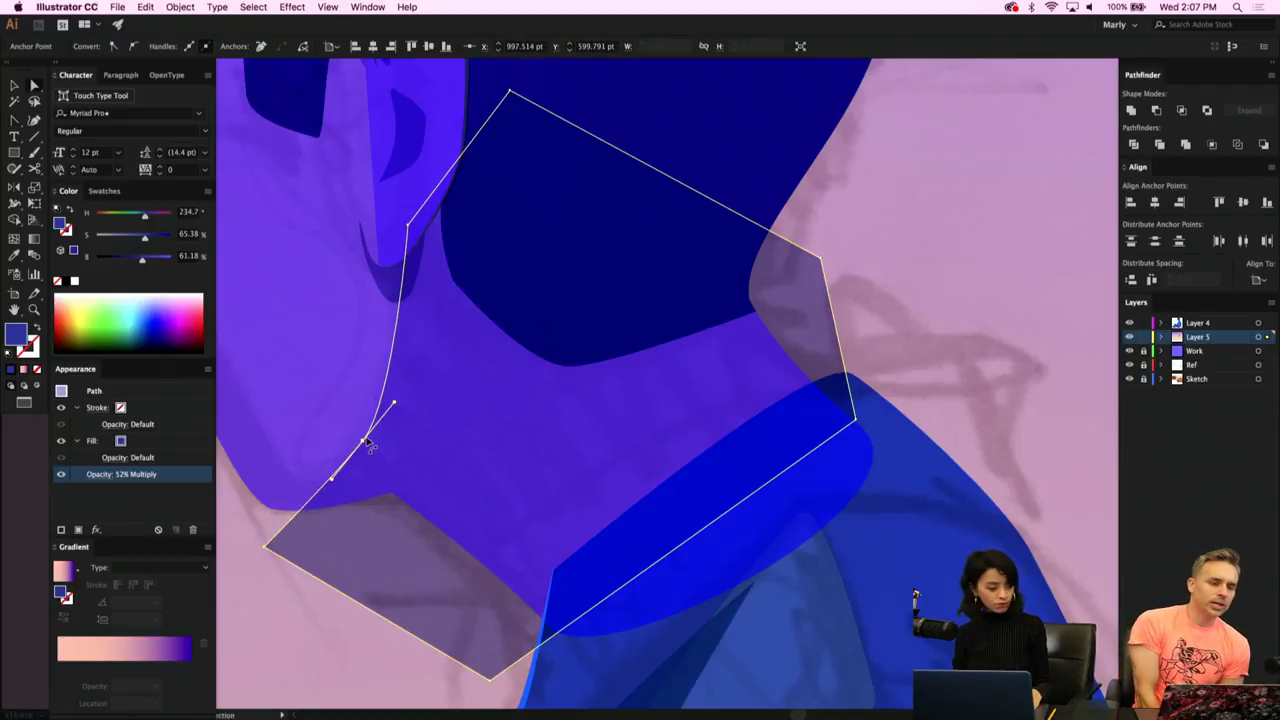
key(shift+c)
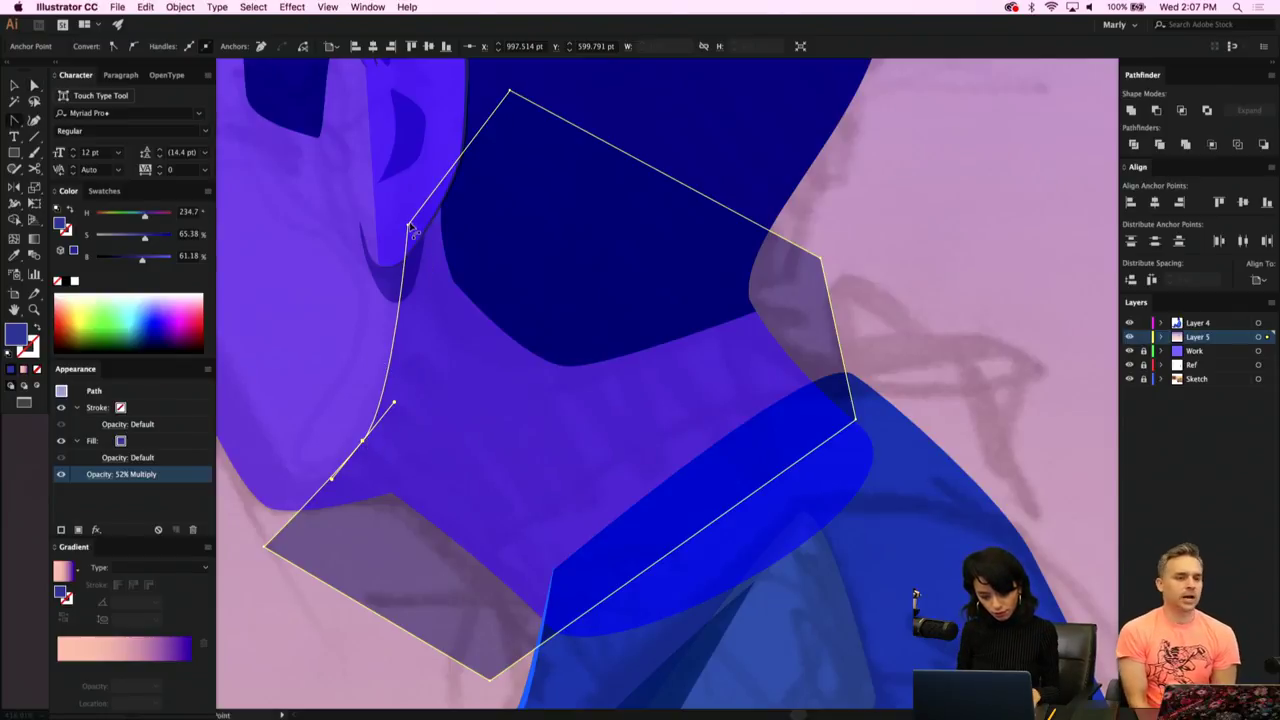
drag(409, 227, 437, 173)
key(a)
drag(408, 226, 418, 232)
drag(364, 445, 348, 468)
click(345, 463)
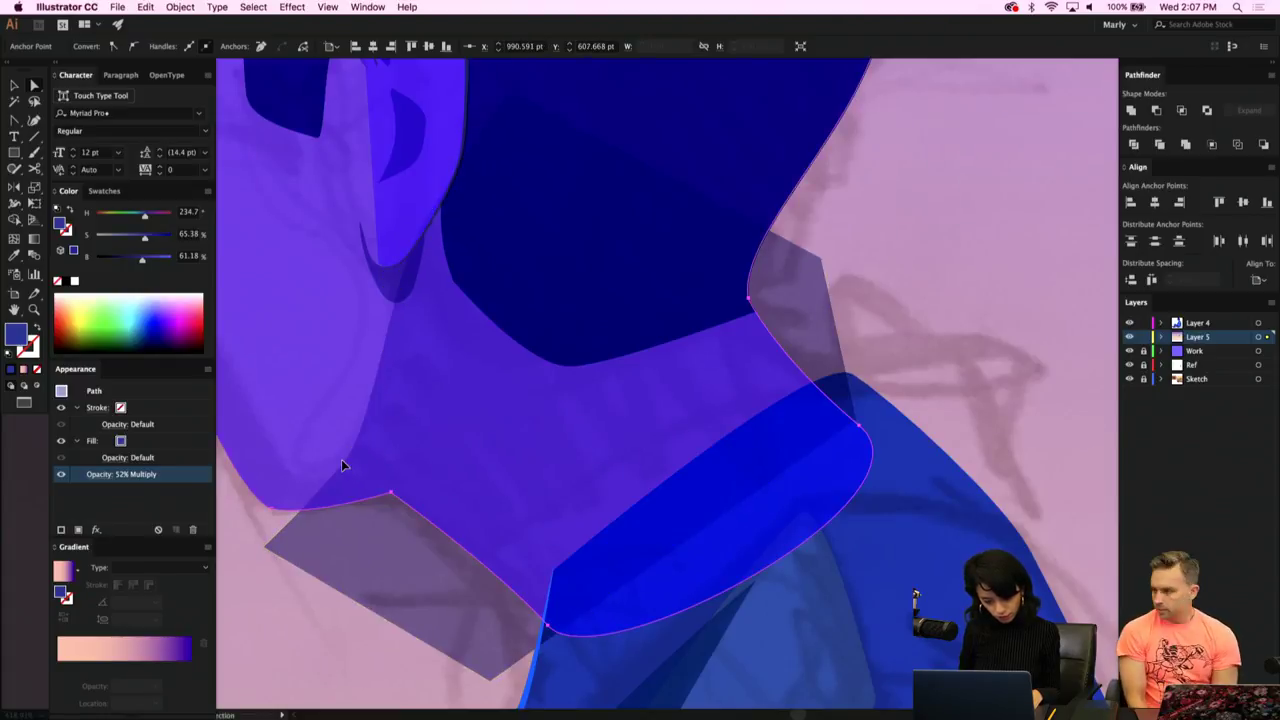
Lock Layer 5 and transfer the neck shadow shape from it onto Layer 4.
click(873, 322)
drag(875, 322, 674, 362)
click(551, 345)
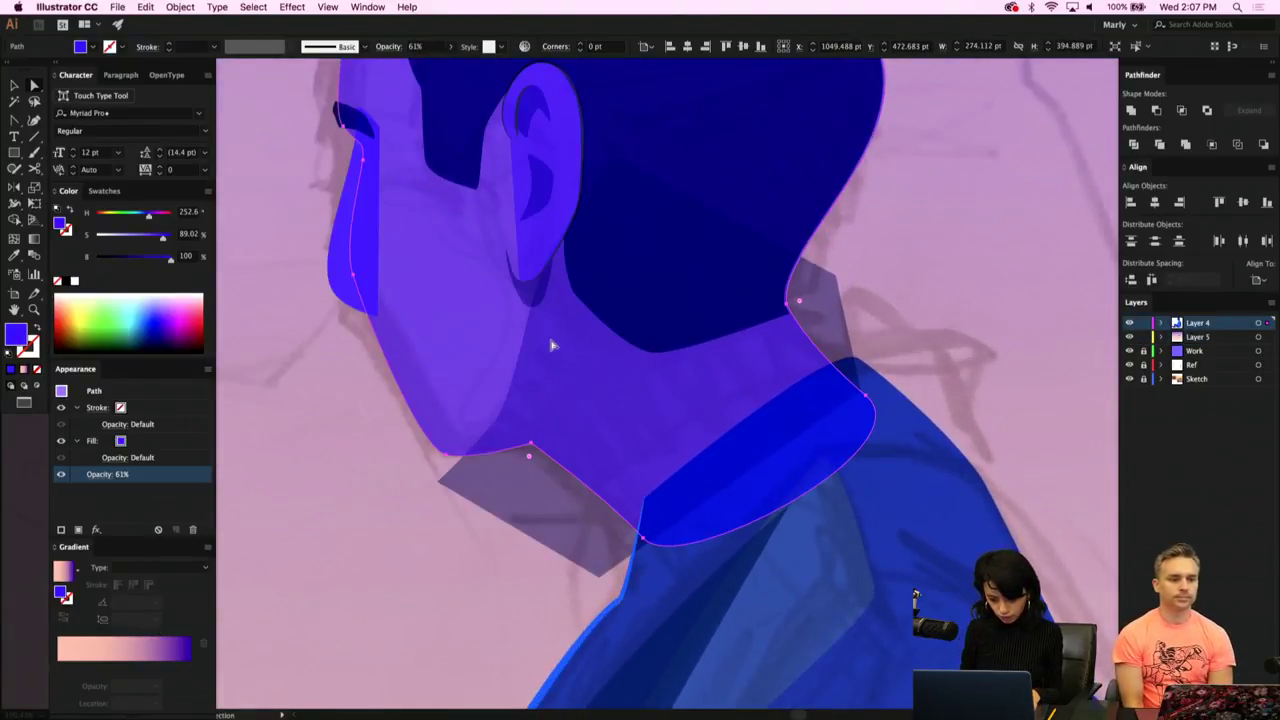
click(543, 479)
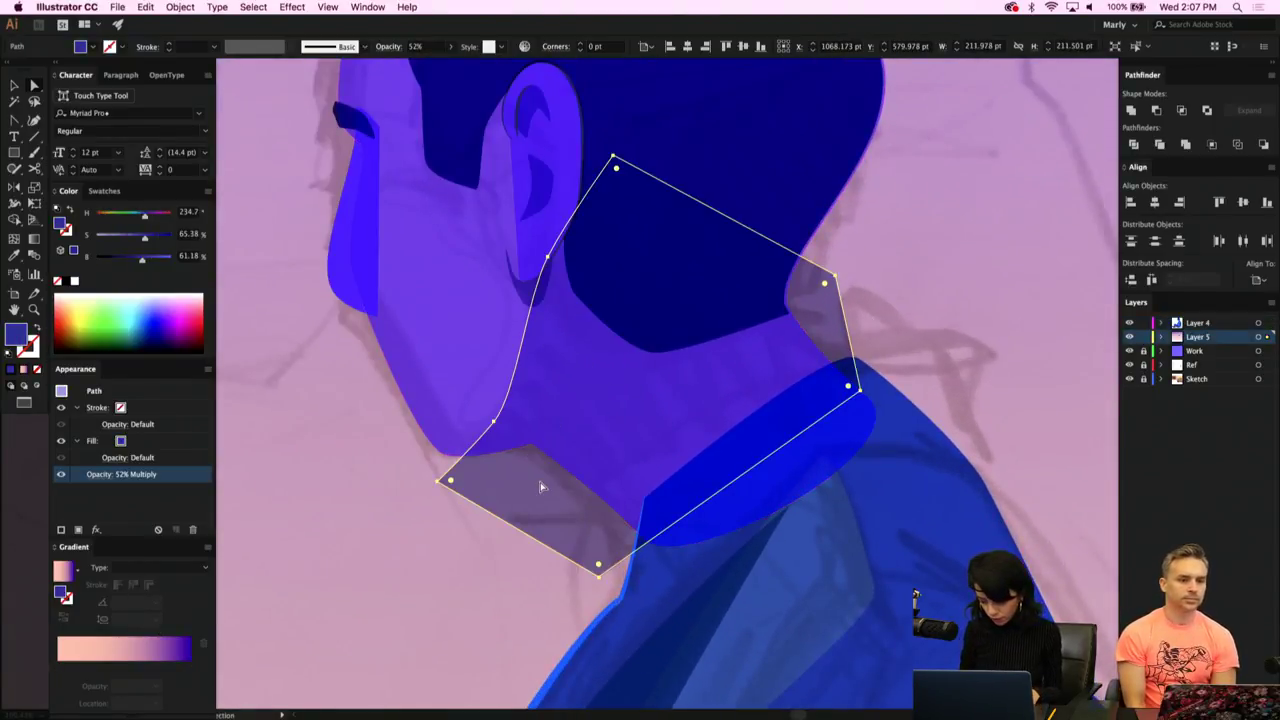
key(Delete)
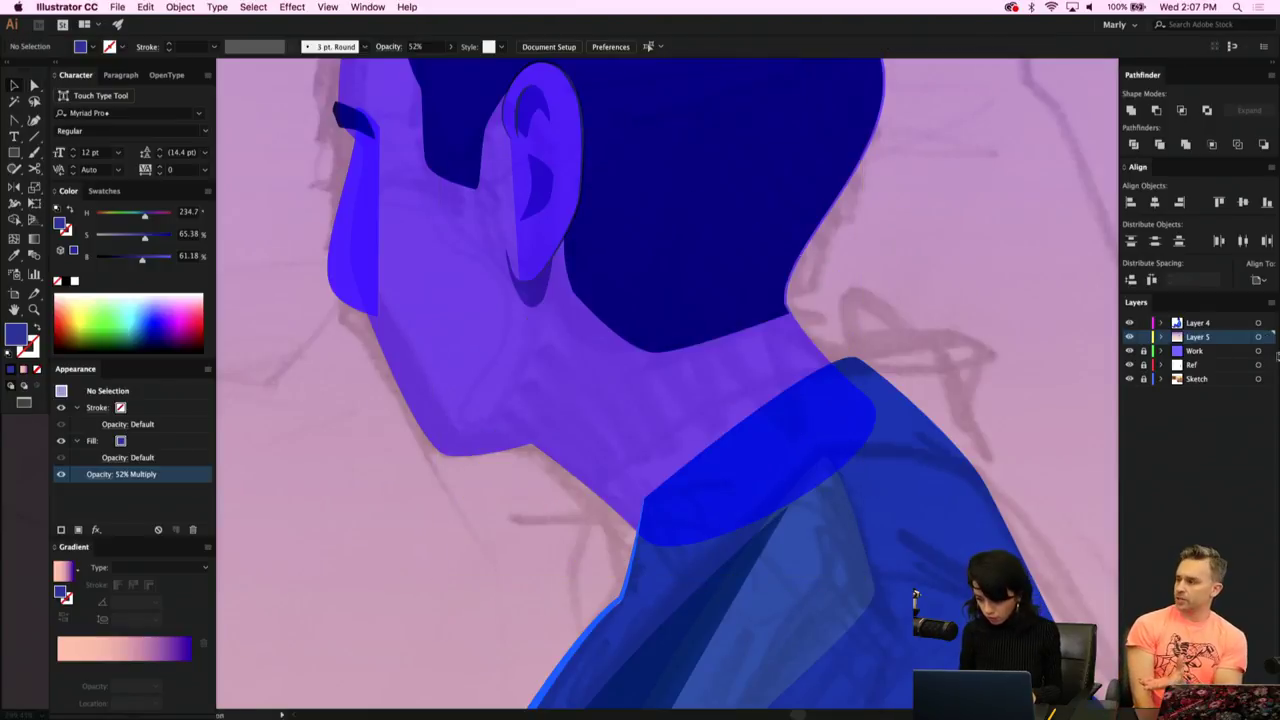
click(1129, 337)
click(1129, 337)
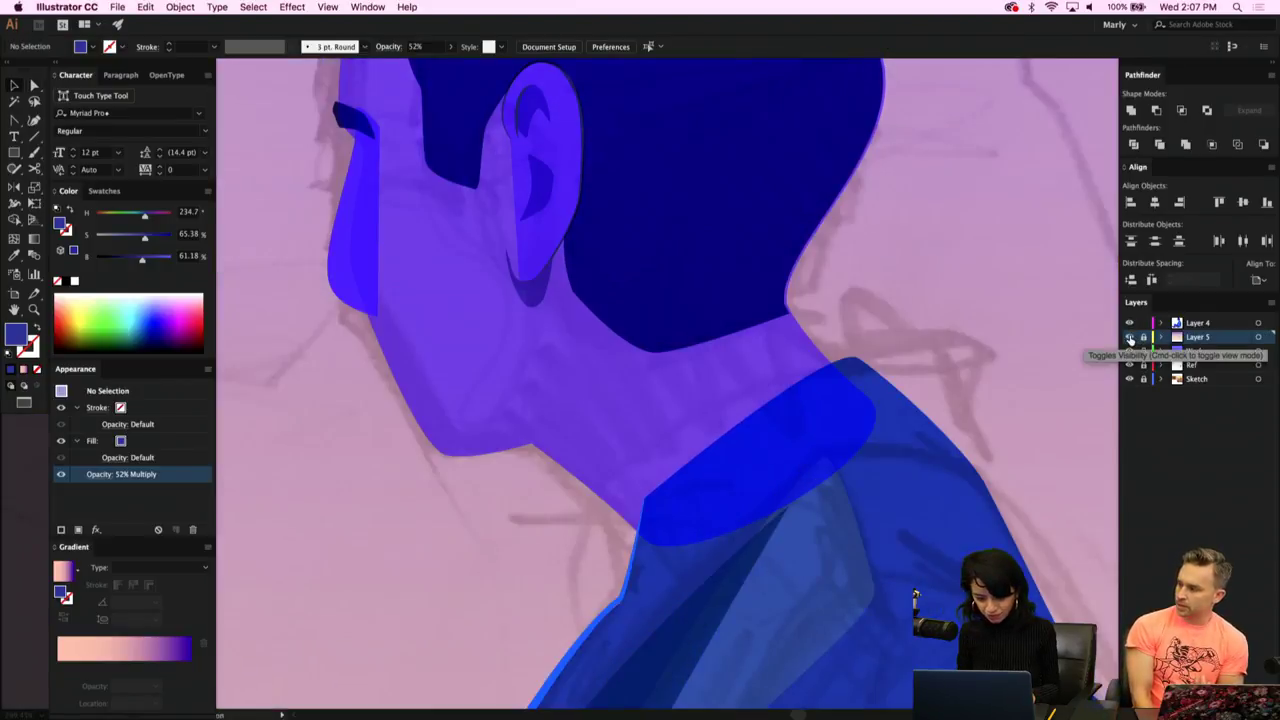
click(611, 366)
key(super+z)
key(super+z)
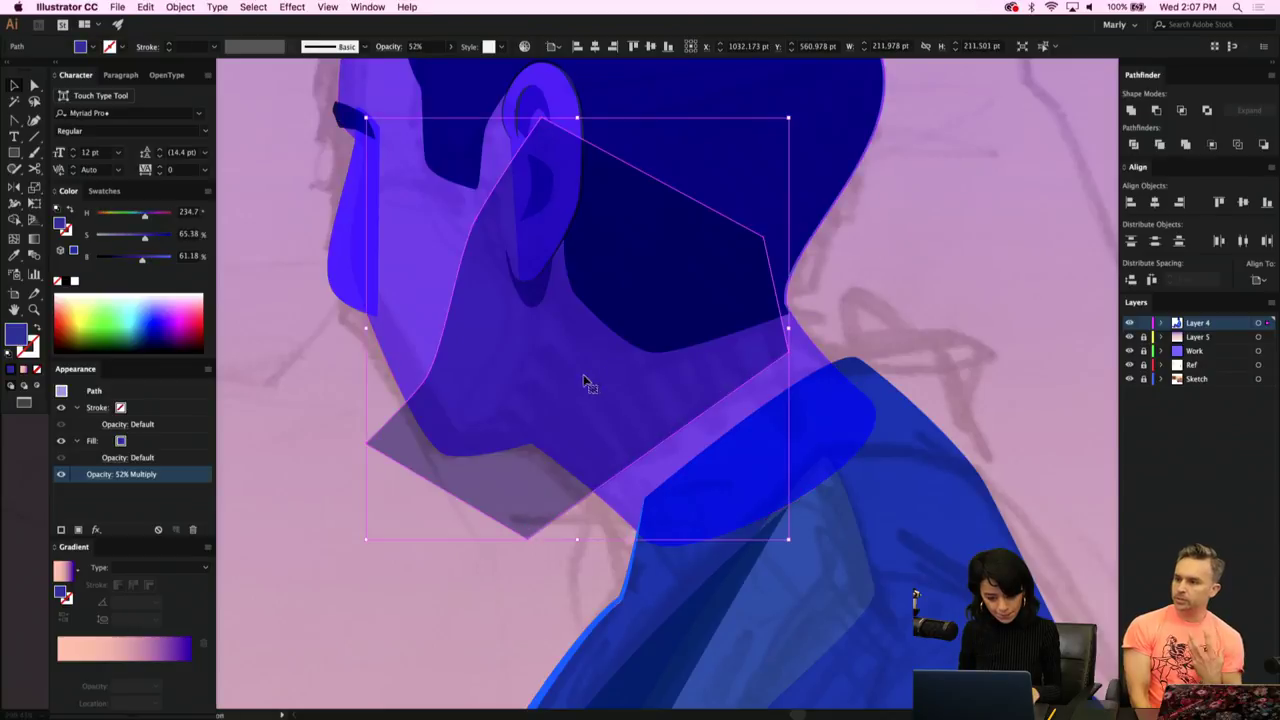
Undo the neck shadow's last move, nudge the shape slightly upward and bring its front anchor up to the tip of the chin.
key(super+z)
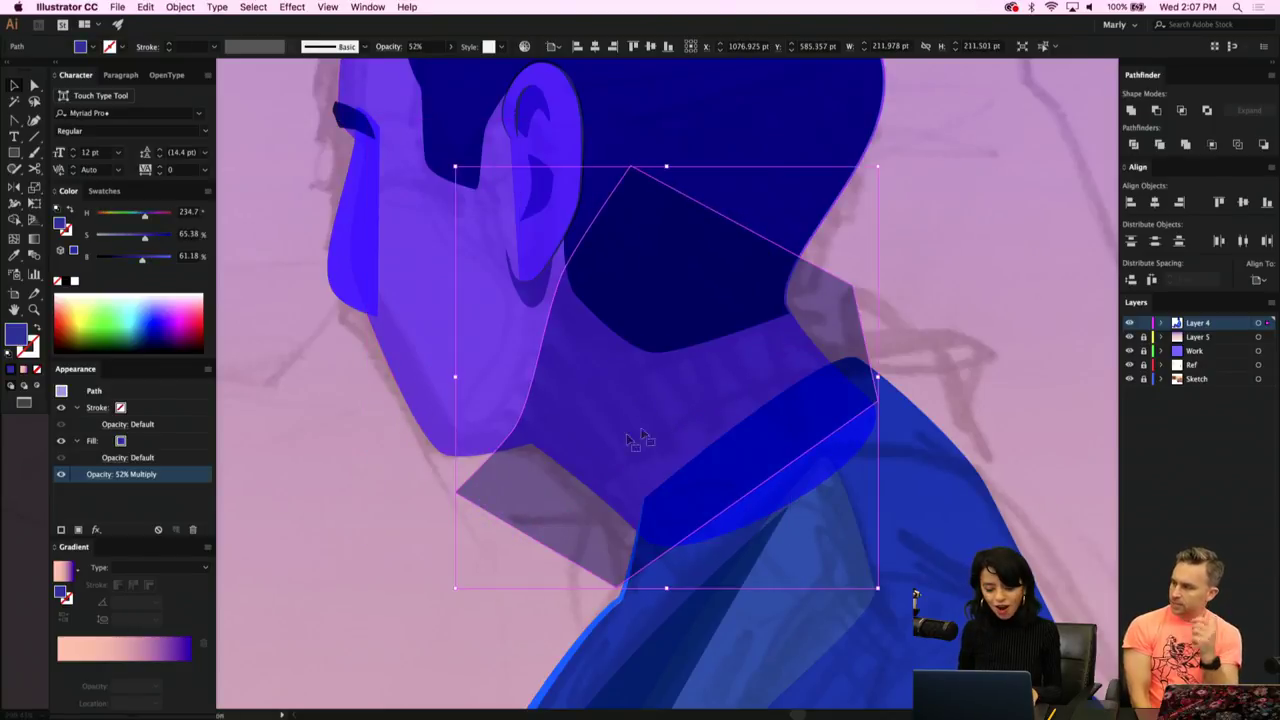
key(a)
drag(453, 490, 459, 481)
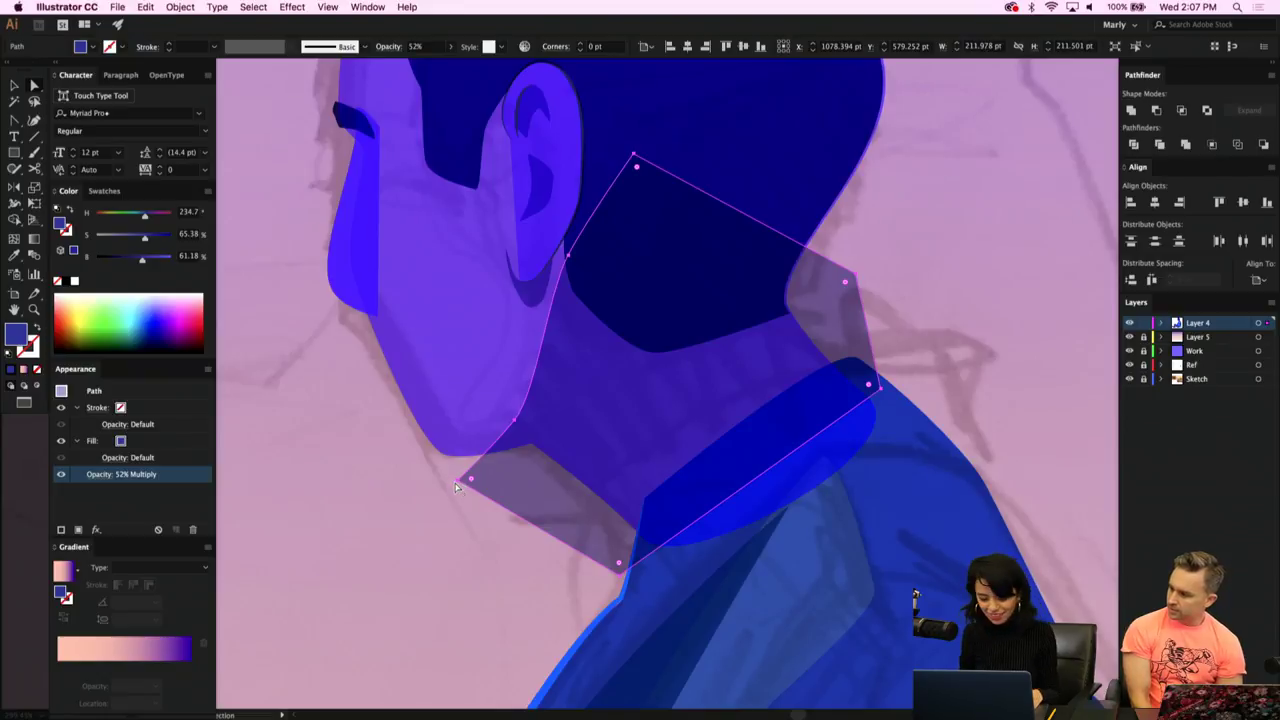
click(460, 484)
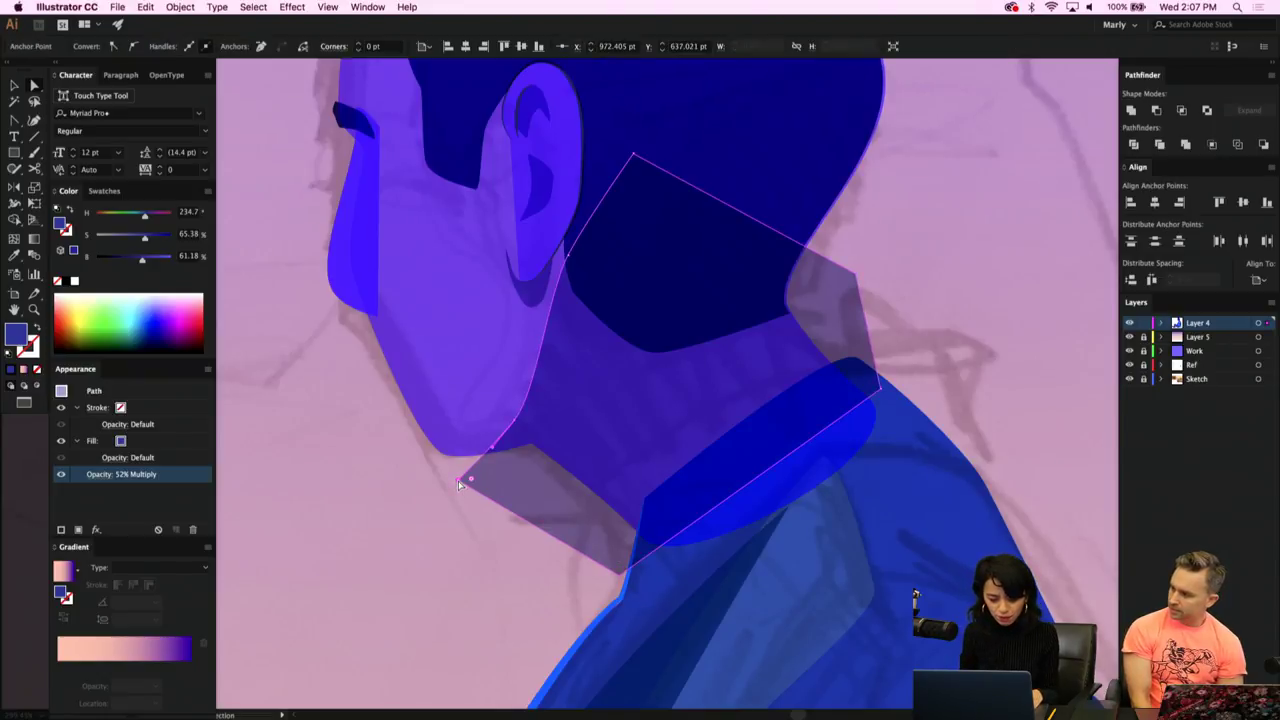
drag(460, 484, 440, 460)
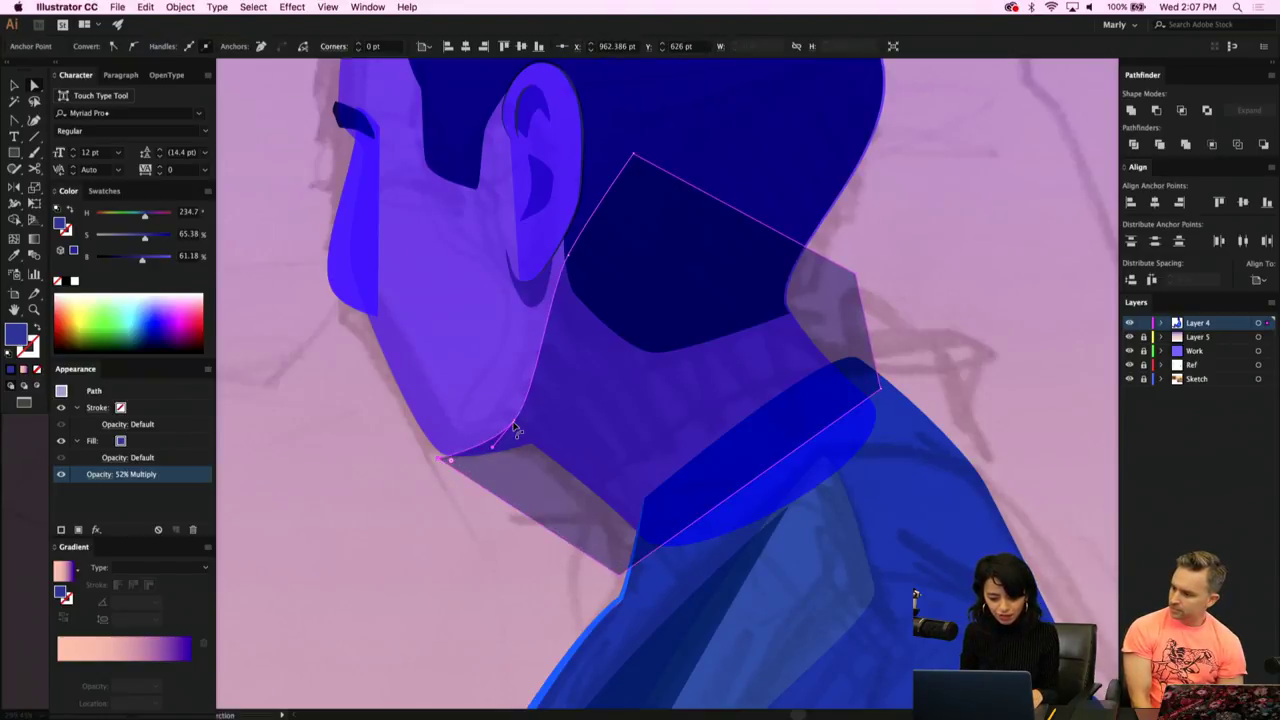
Shift the neck shadow's jaw anchor toward the face to reshape the curve between chin and ear.
drag(513, 425, 495, 431)
key(super+z)
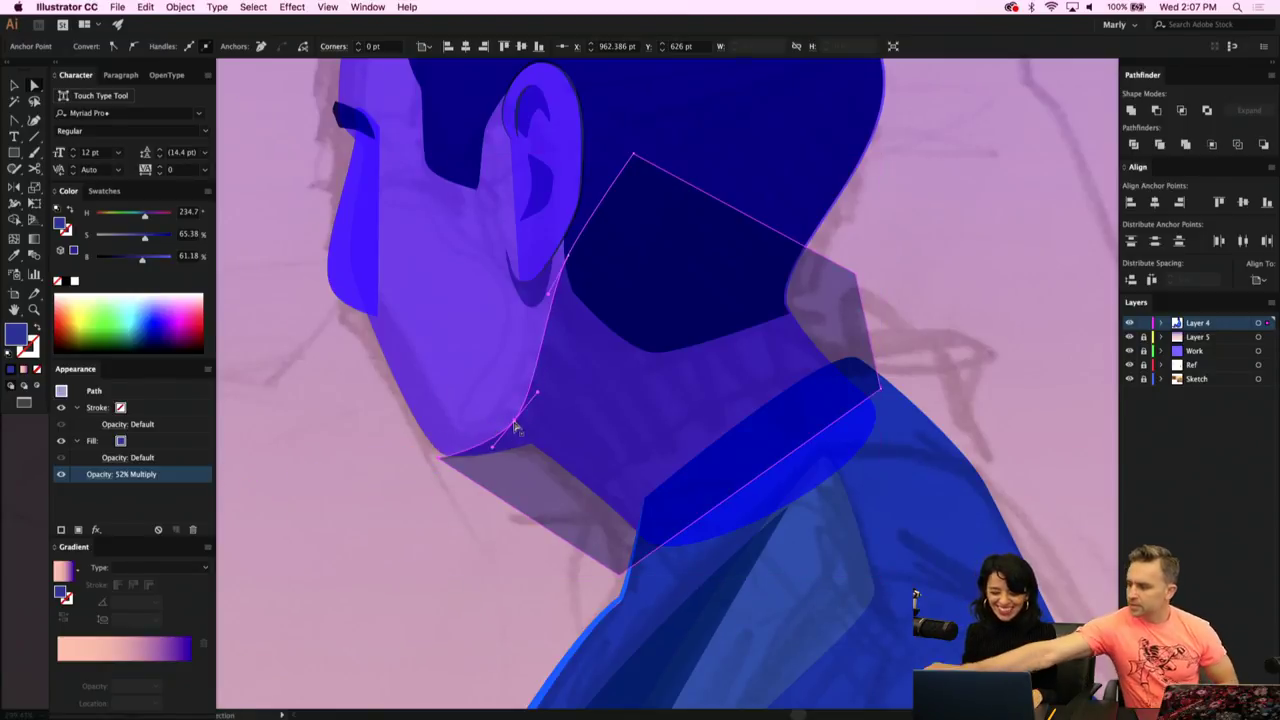
click(514, 424)
drag(514, 426, 490, 434)
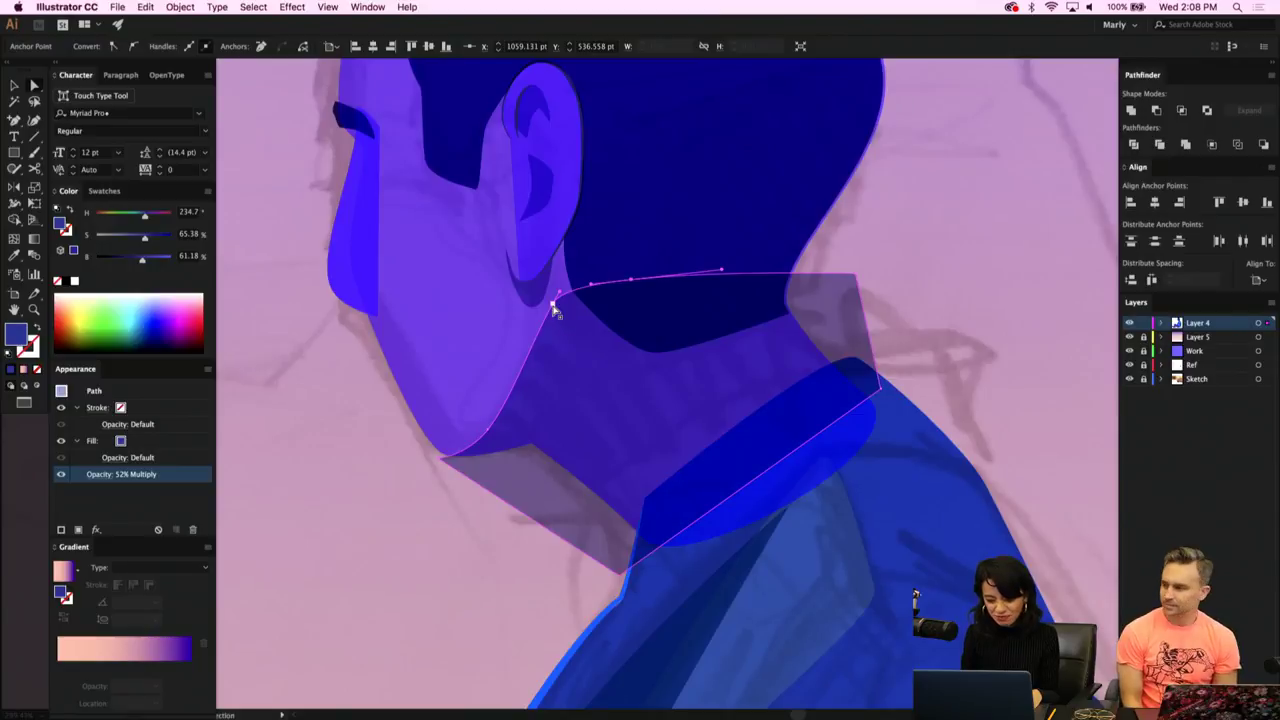
Lower the neck shadow's anchor below the earlobe and raise the curve of its top edge across the hair.
drag(553, 305, 544, 326)
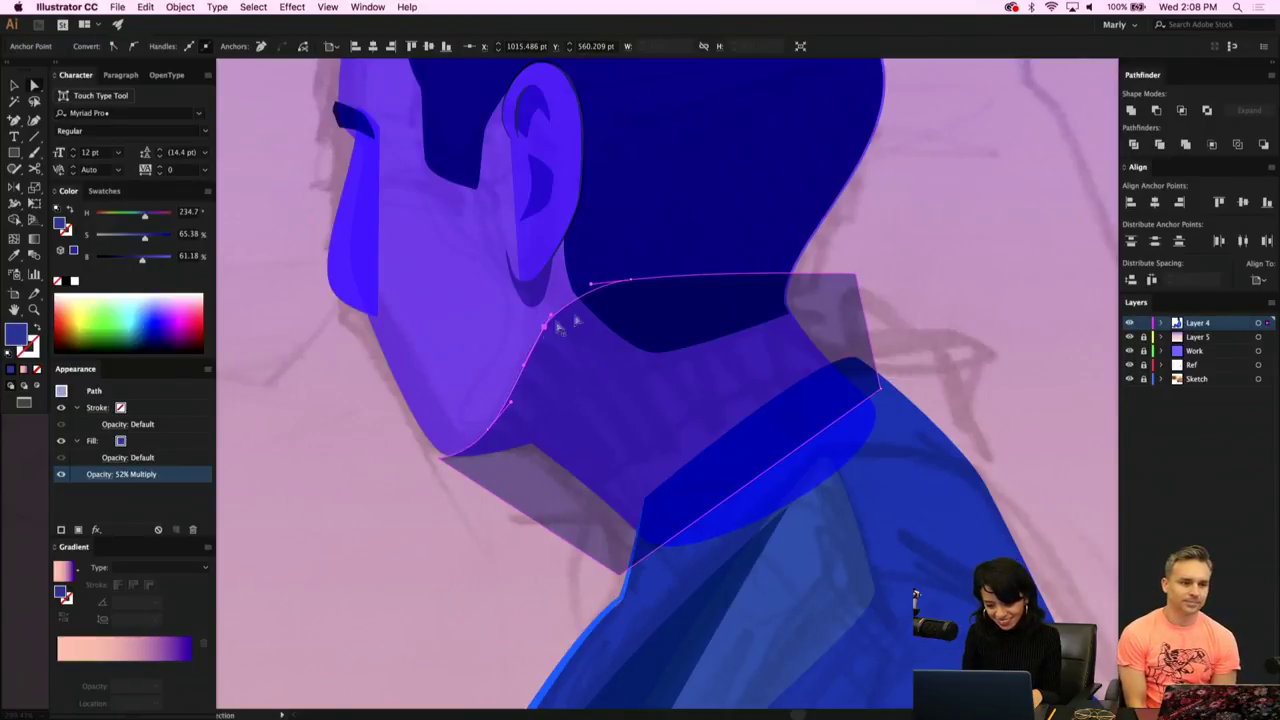
drag(637, 288, 703, 253)
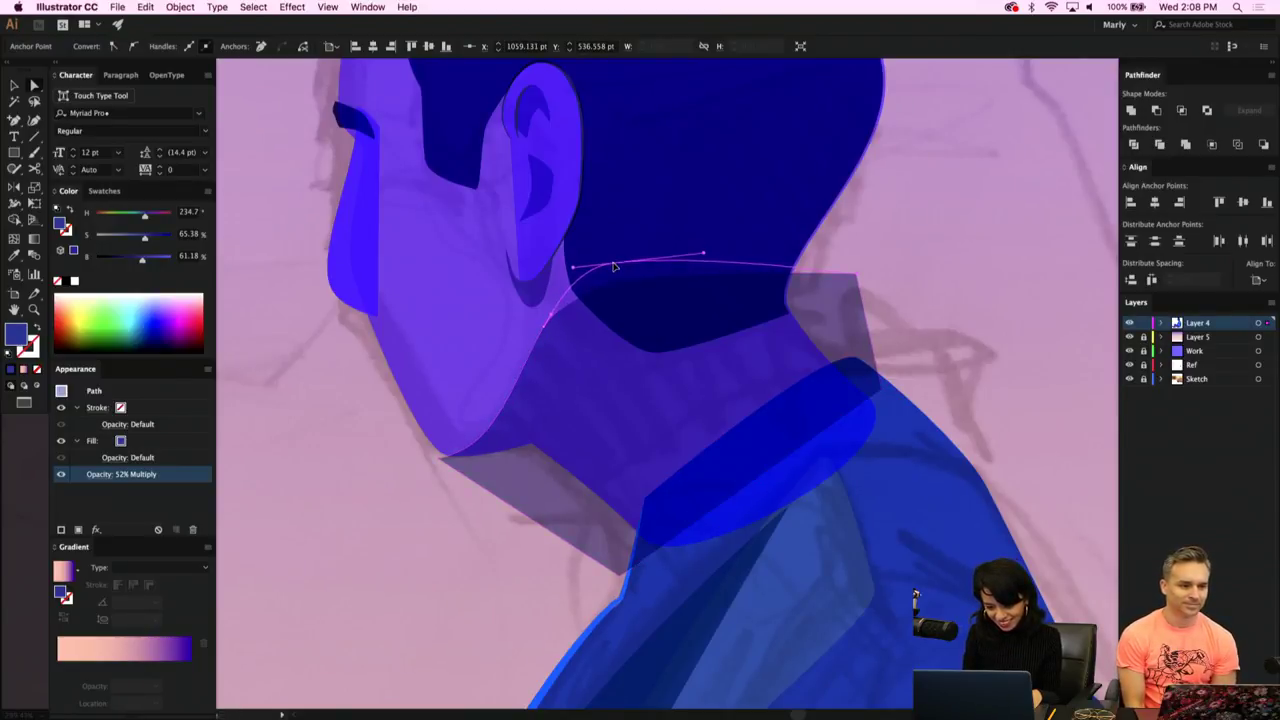
click(955, 245)
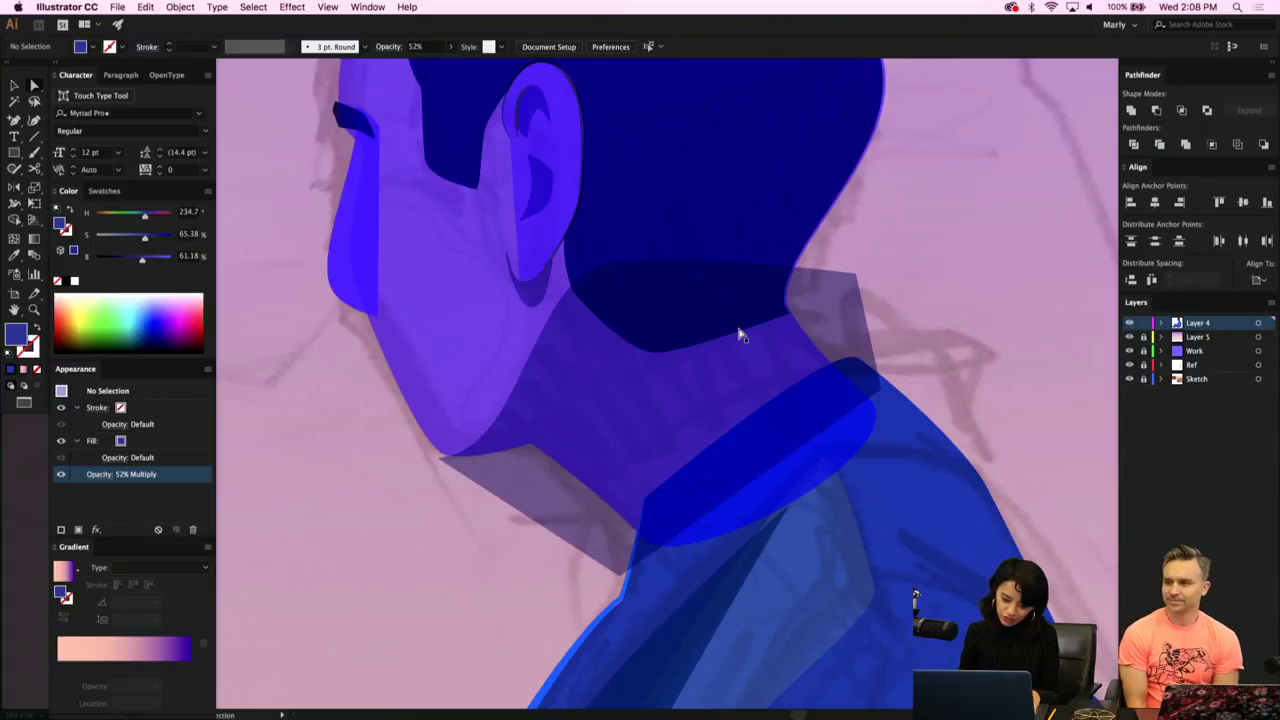
Refine the neck shadow's jawline by moving the jaw anchor toward the neck and the anchor below the earlobe upward.
scroll(740, 334, down, 2)
click(606, 349)
click(554, 405)
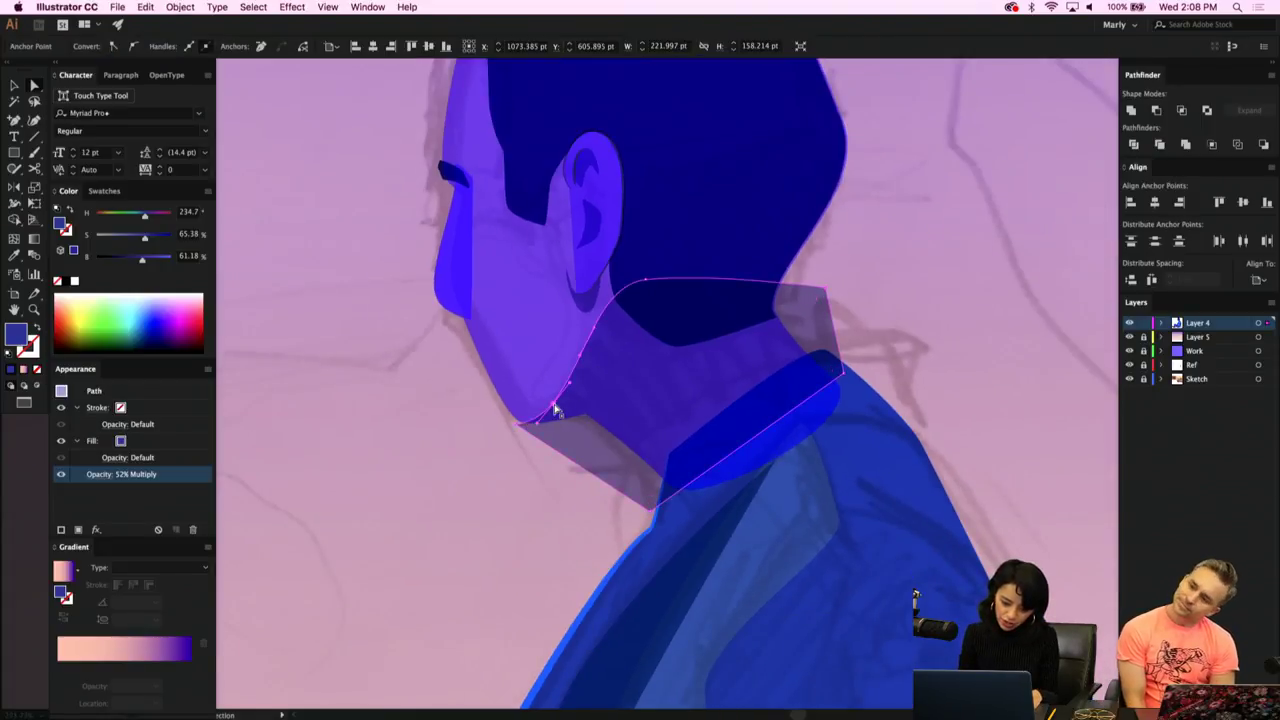
drag(554, 405, 566, 393)
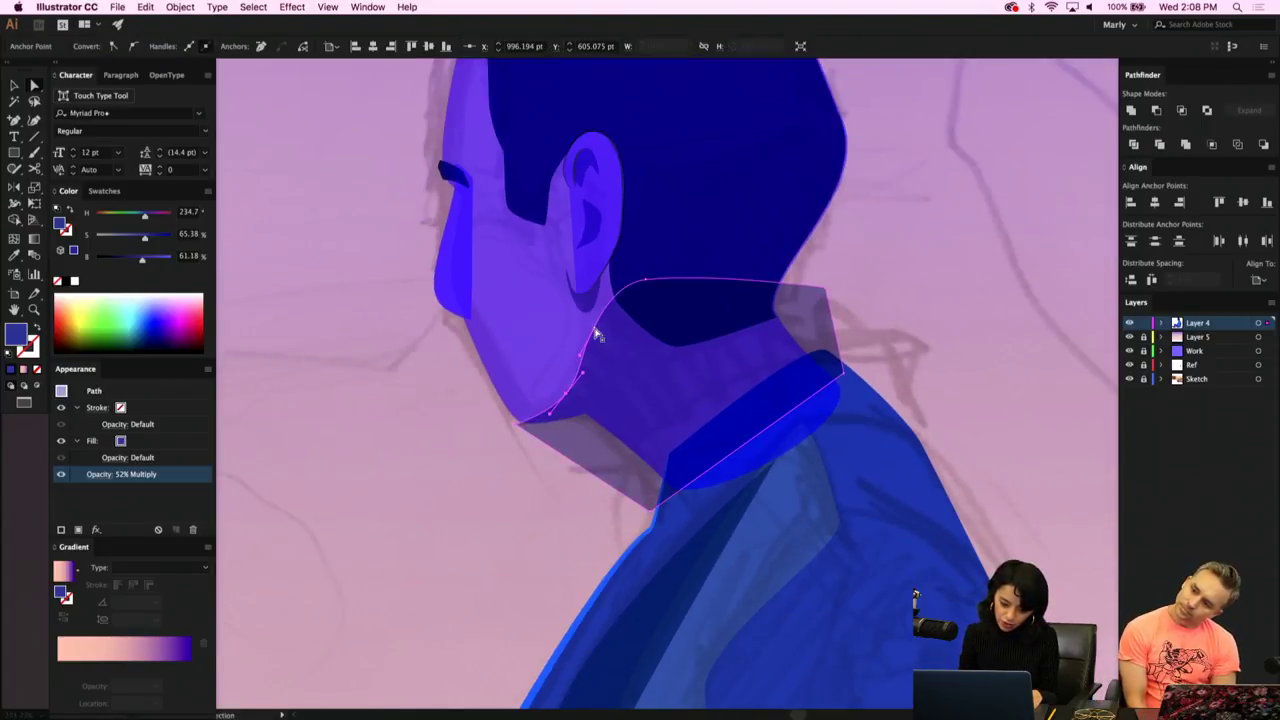
drag(595, 327, 590, 310)
click(566, 394)
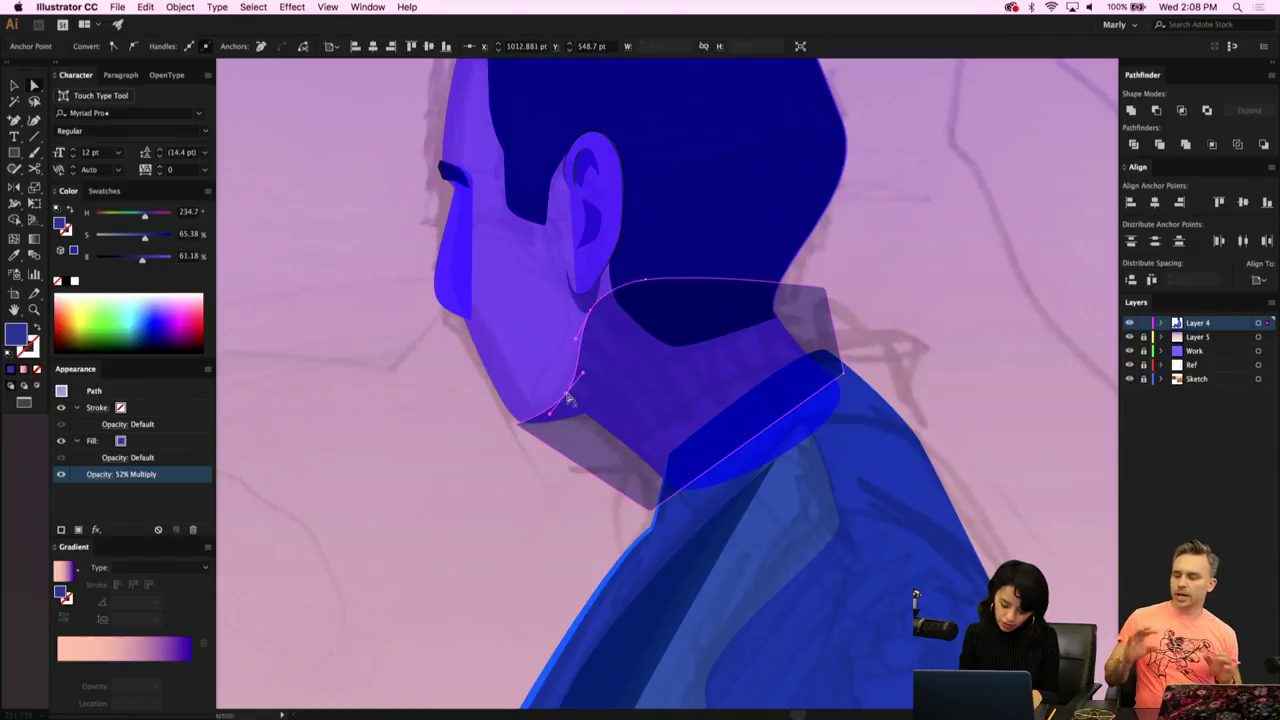
click(433, 415)
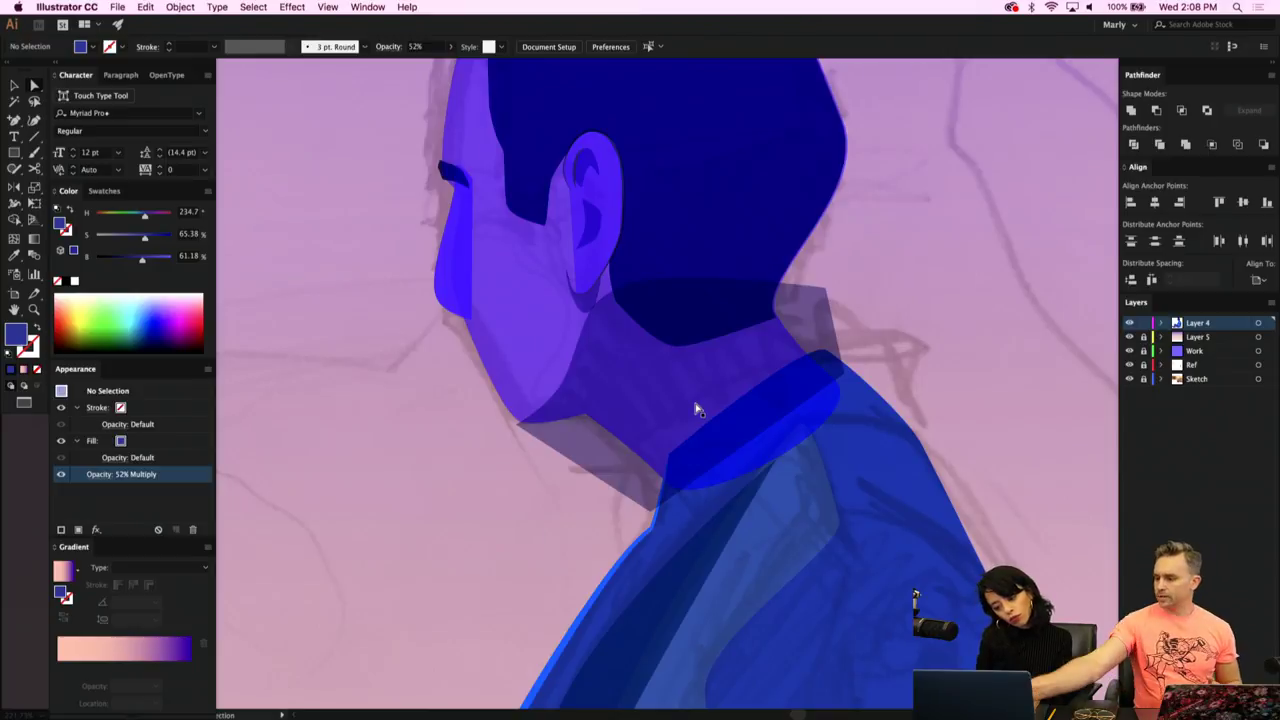
Divide the neck shadow and the head and neck base shape where they overlap with Pathfinder Divide.
key(v)
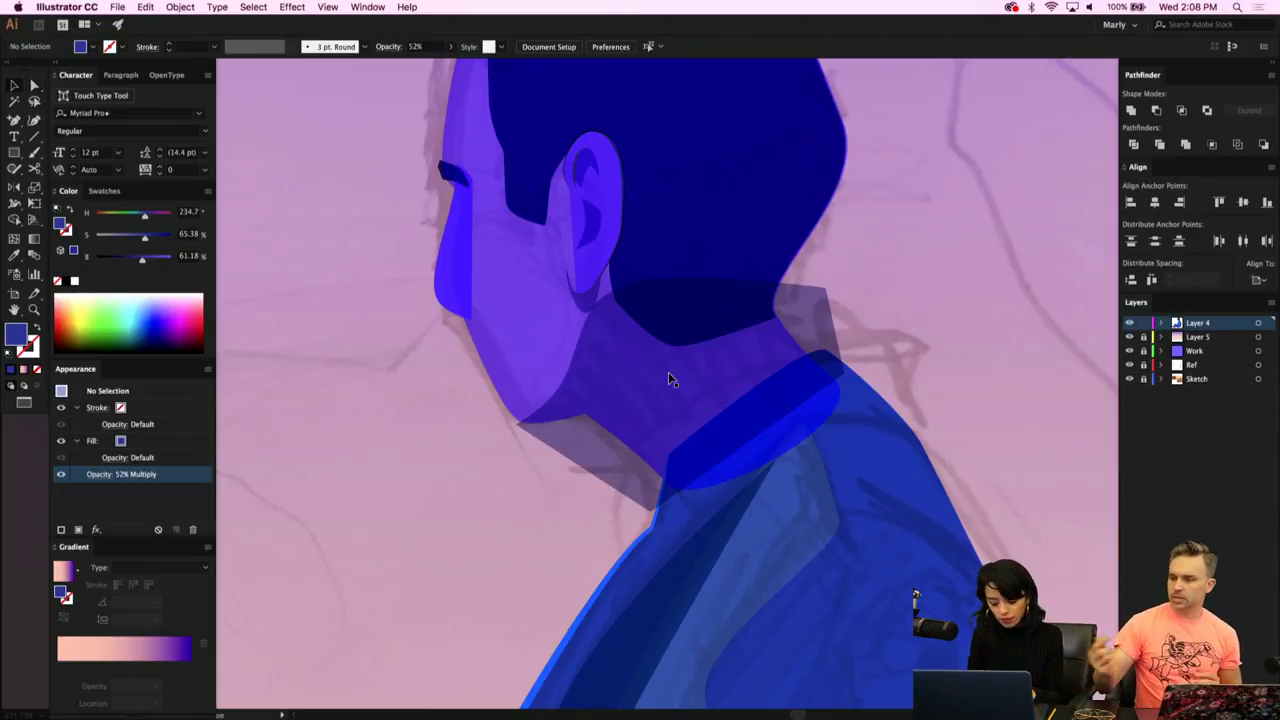
click(642, 398)
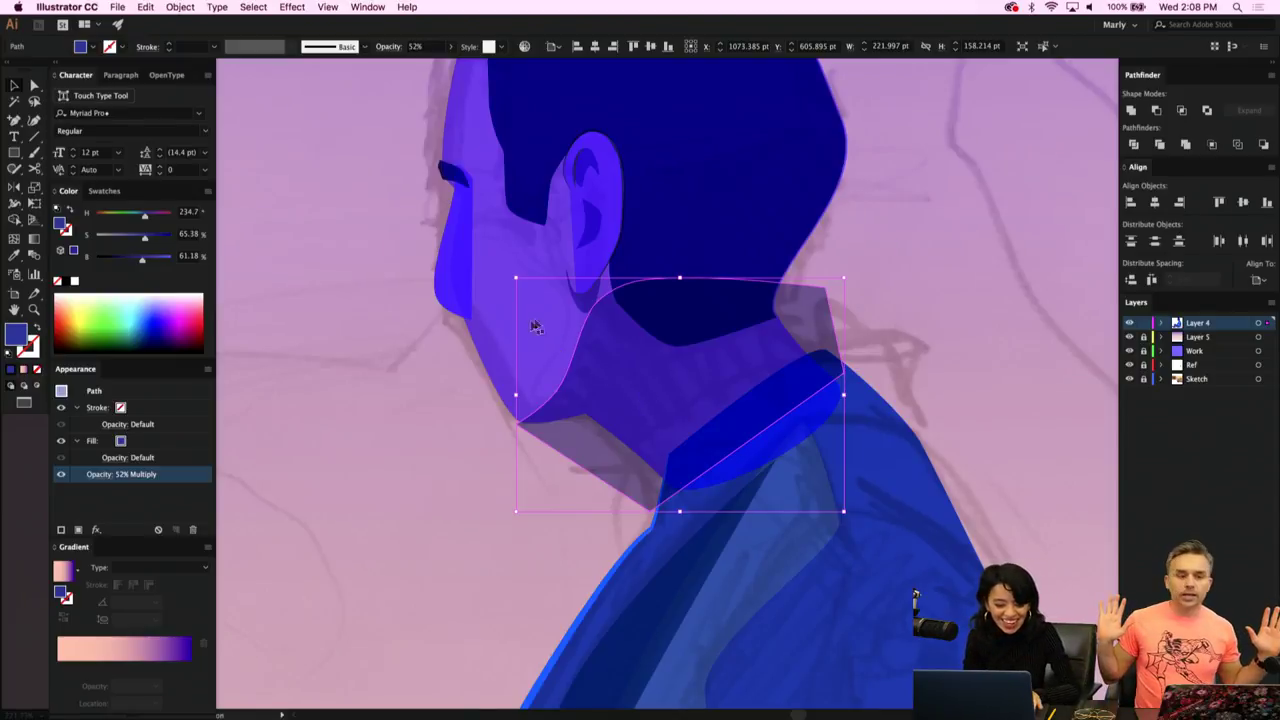
shift+click(497, 328)
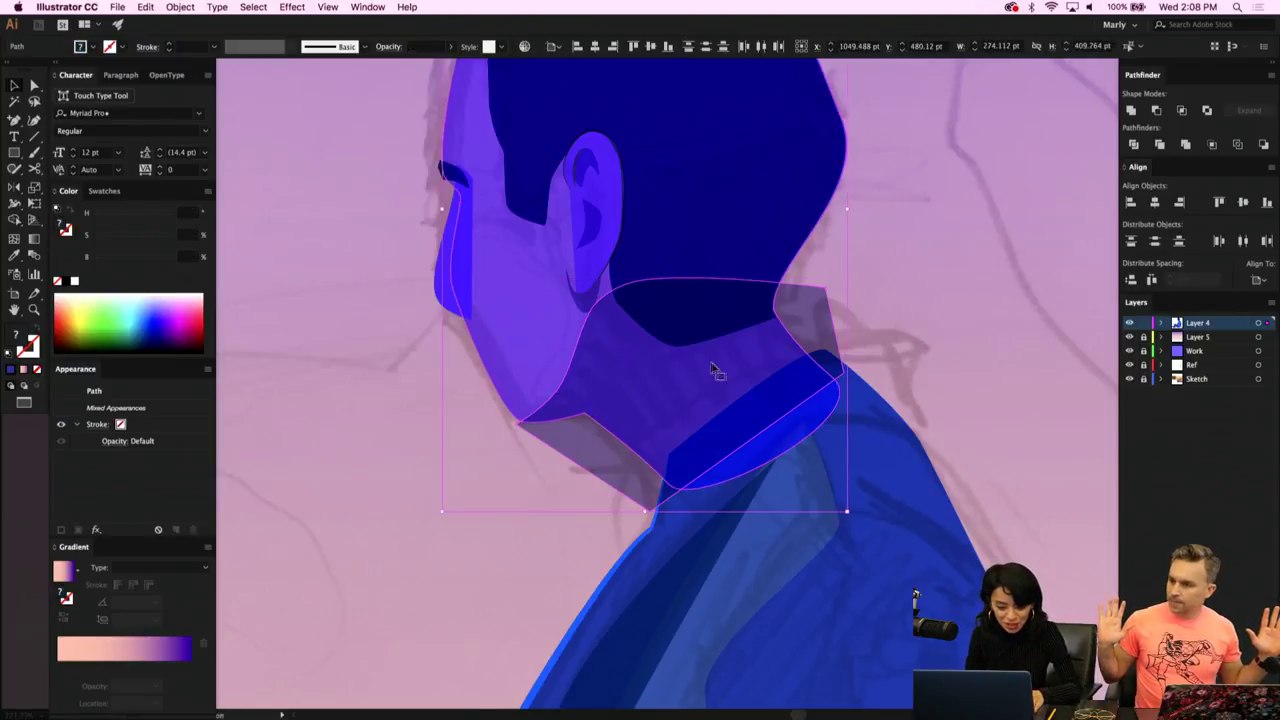
scroll(710, 370, down, 2)
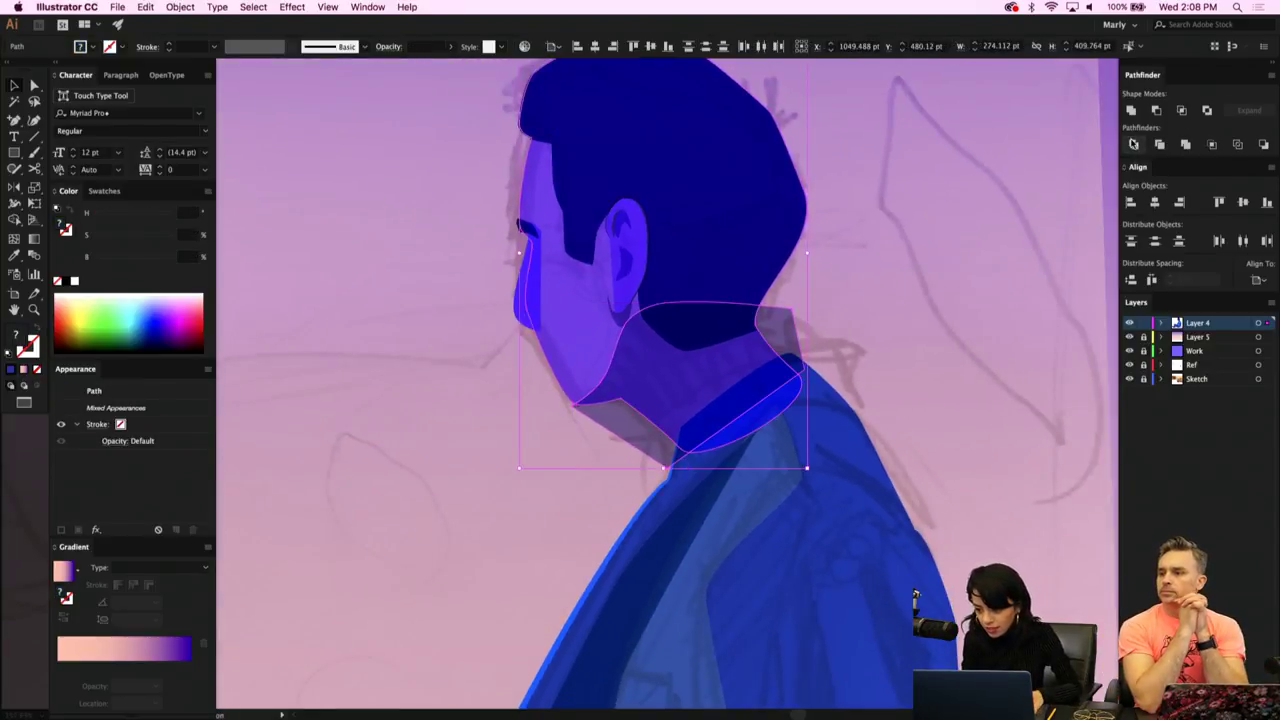
click(1133, 144)
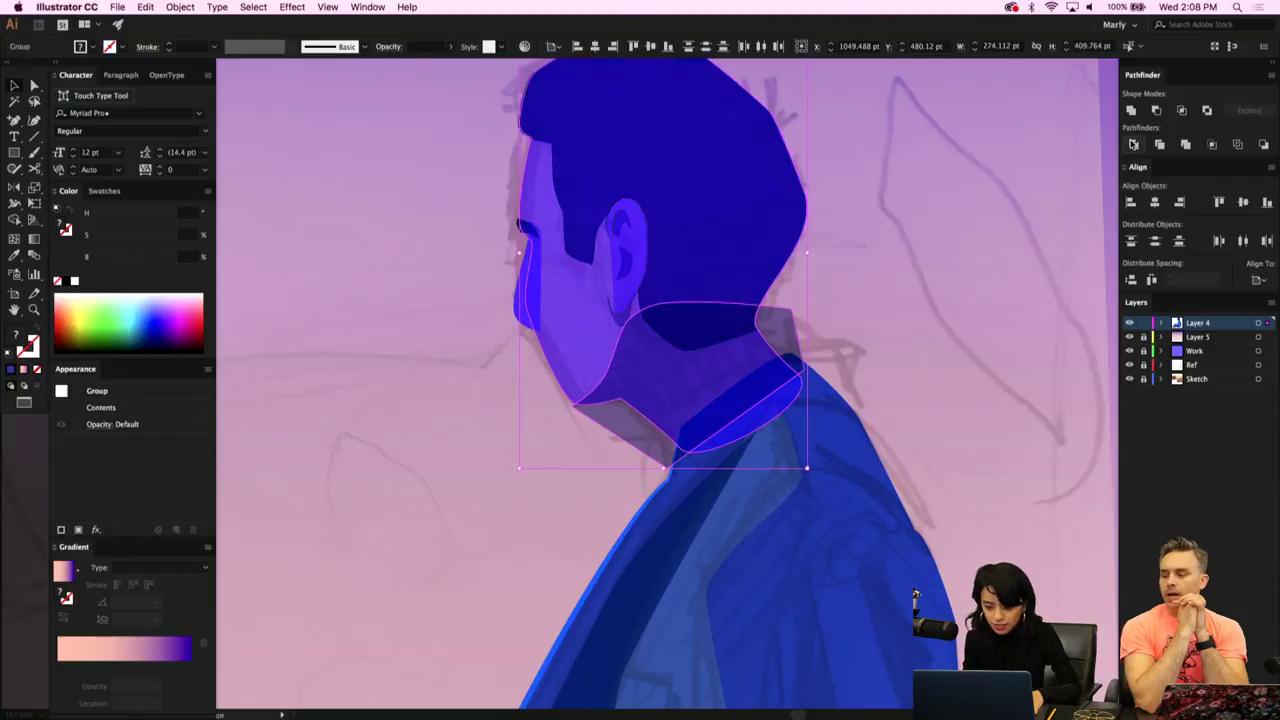
Deselect the divided group and directly select only the neck shadow piece inside the head and neck outline.
click(889, 390)
click(657, 375)
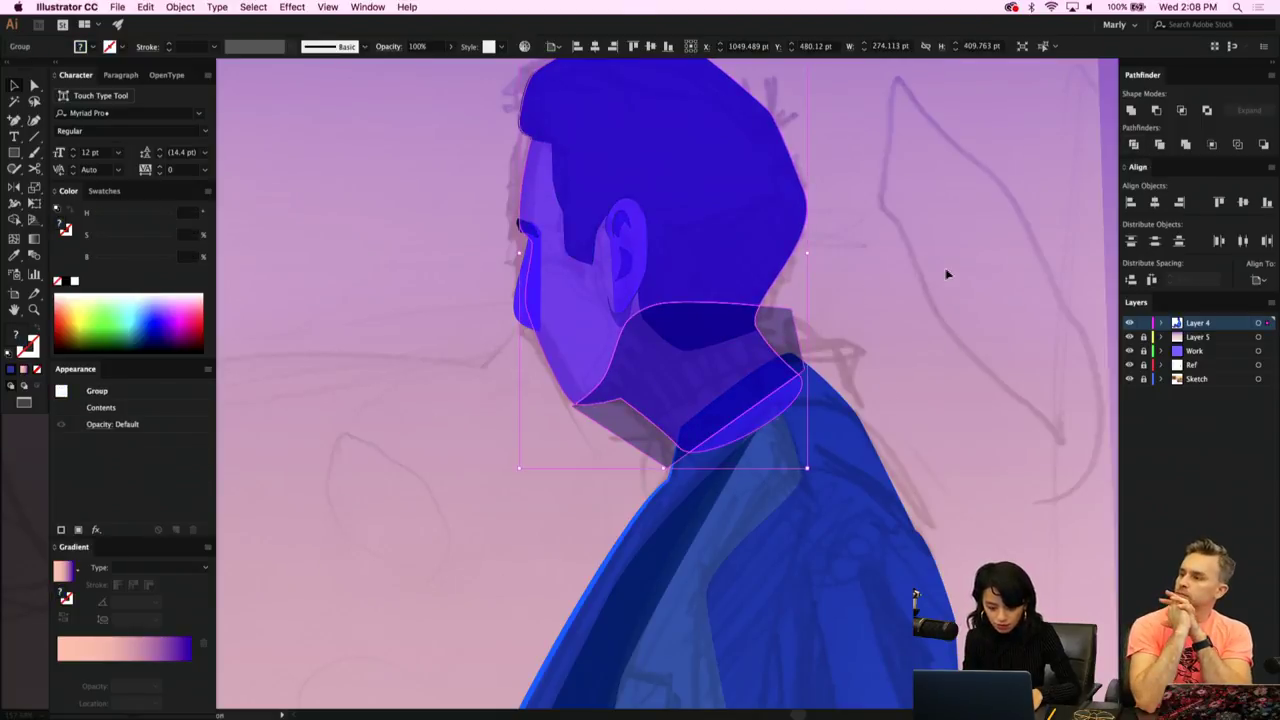
click(946, 274)
click(691, 381)
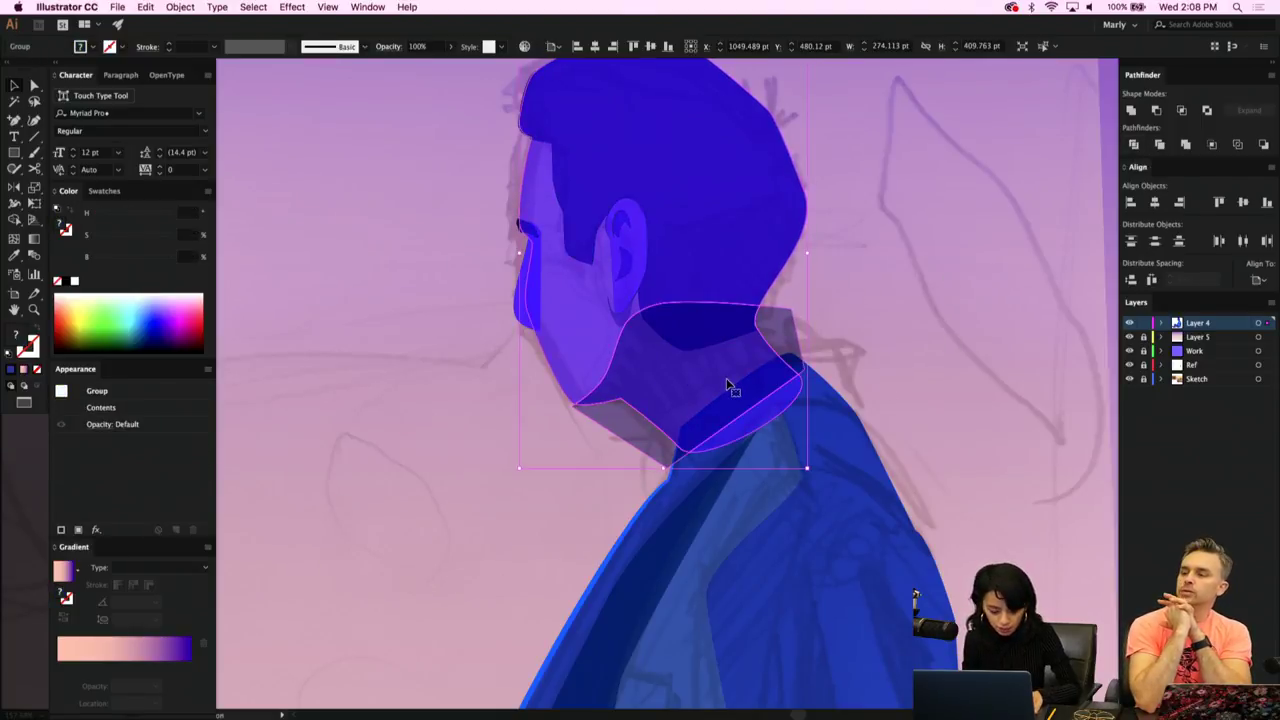
click(874, 317)
key(a)
click(691, 372)
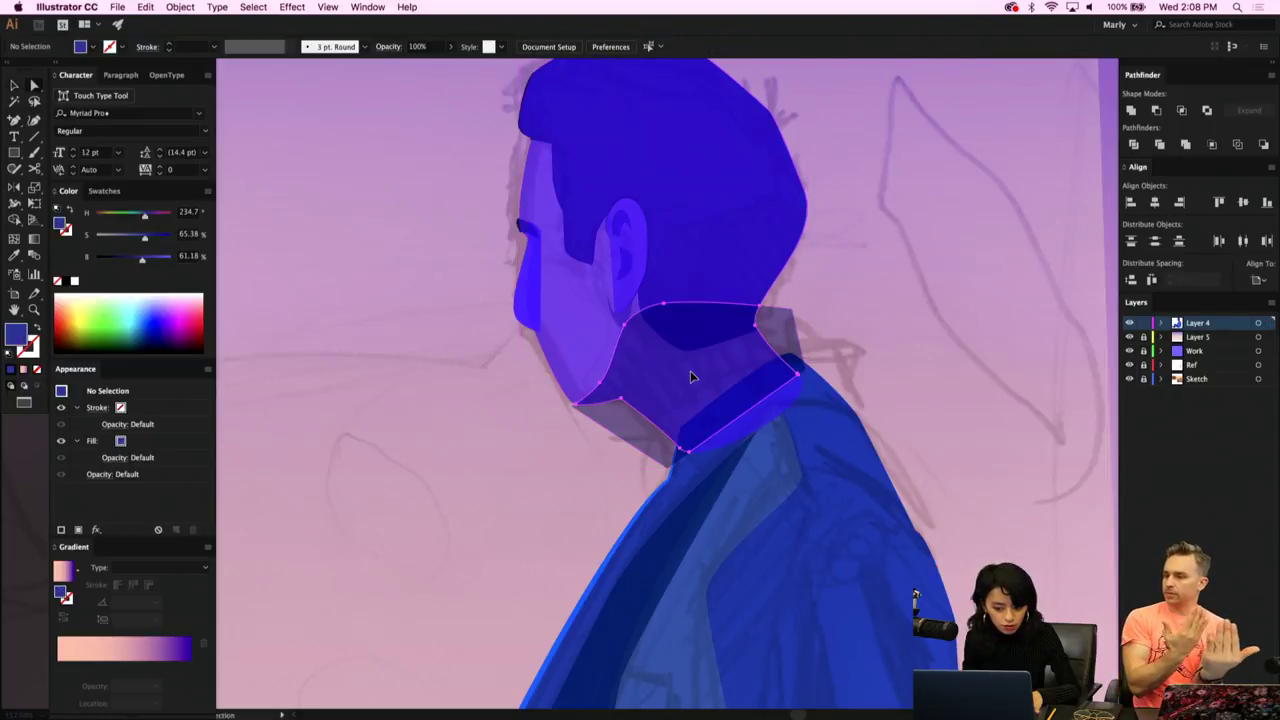
Undo the division of the head and shadow shapes, paste the trimmed neck shadow piece, and align it over the neck.
key(v)
key(a)
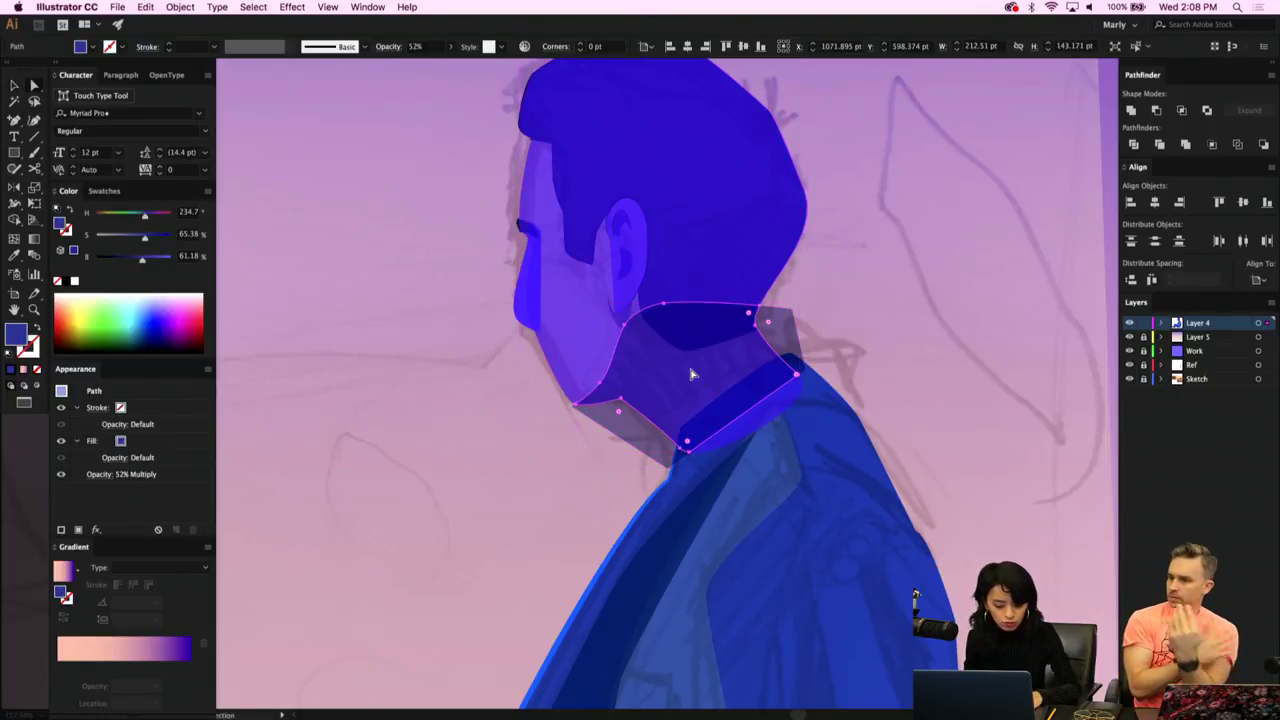
key(v)
key(super+z)
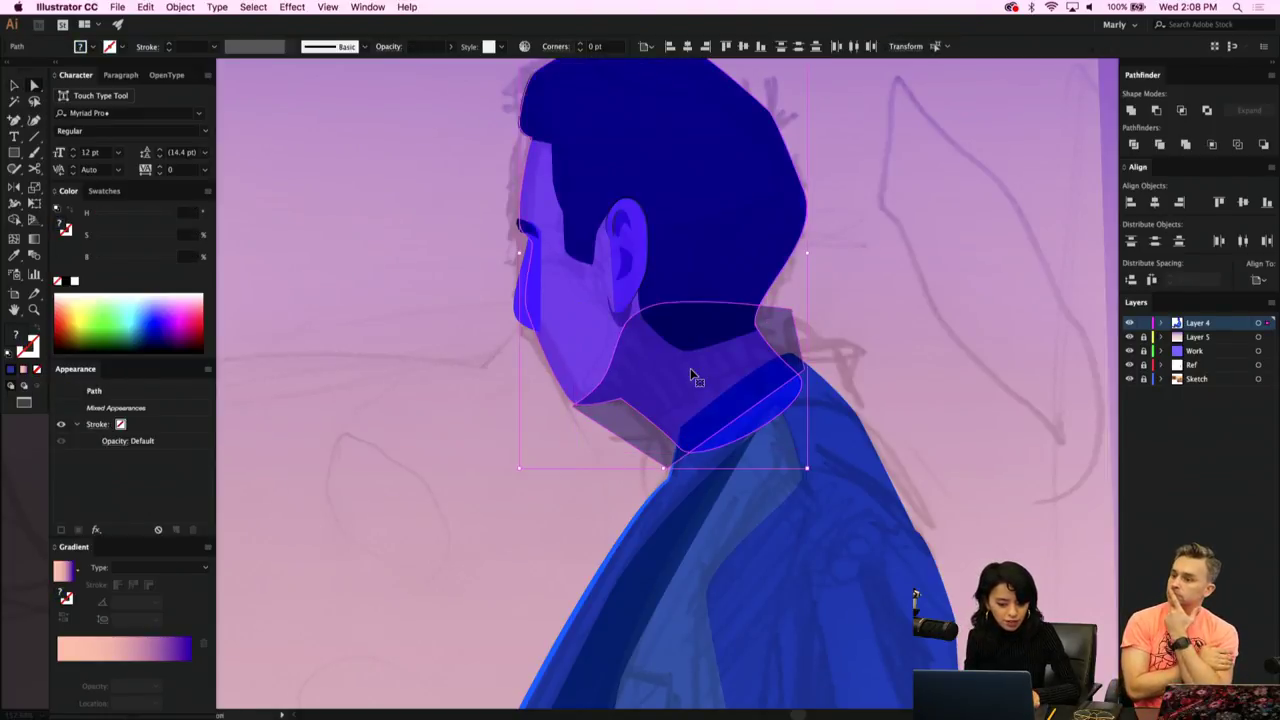
key(super+z)
key(super+z)
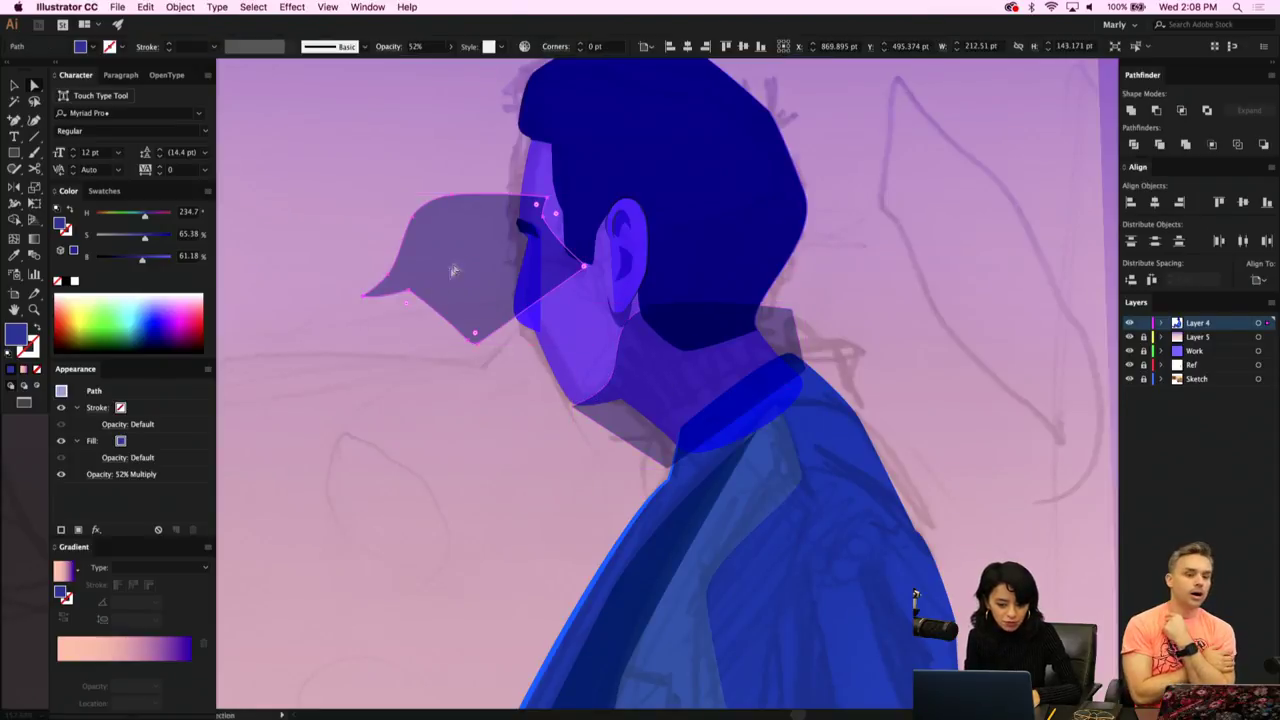
drag(453, 264, 591, 314)
Delete the original oversized shadow shape that extends beyond the neck outline.
scroll(685, 390, up, 3)
scroll(686, 393, up, 2)
click(532, 476)
key(Delete)
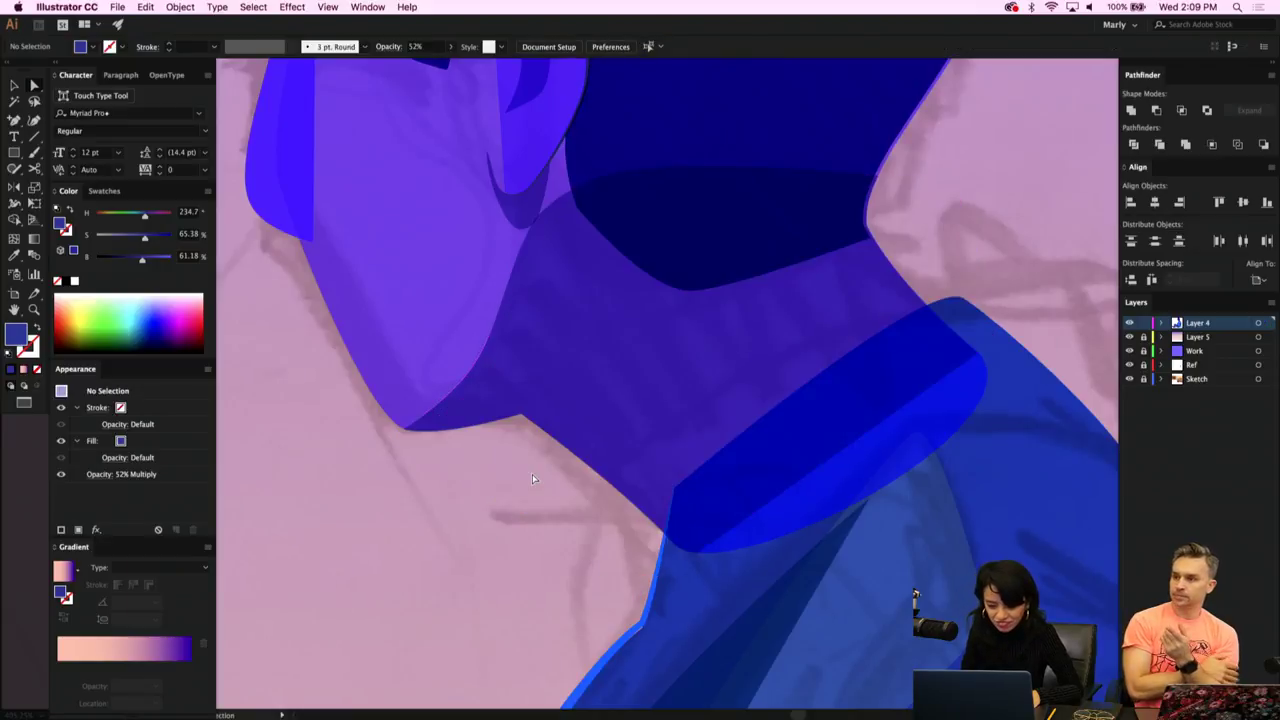
Examine the fitted neck shadow and the outline of the dark hair shape.
scroll(532, 476, down, 3)
click(567, 428)
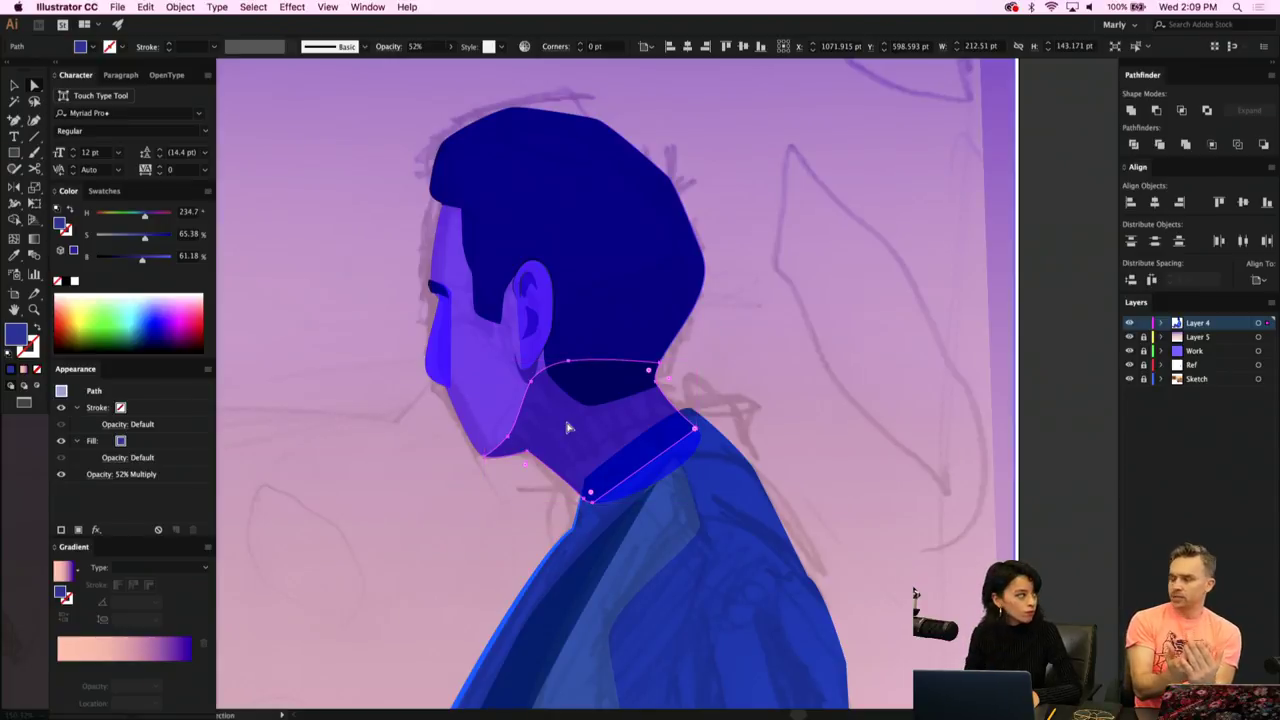
scroll(567, 428, up, 2)
click(539, 272)
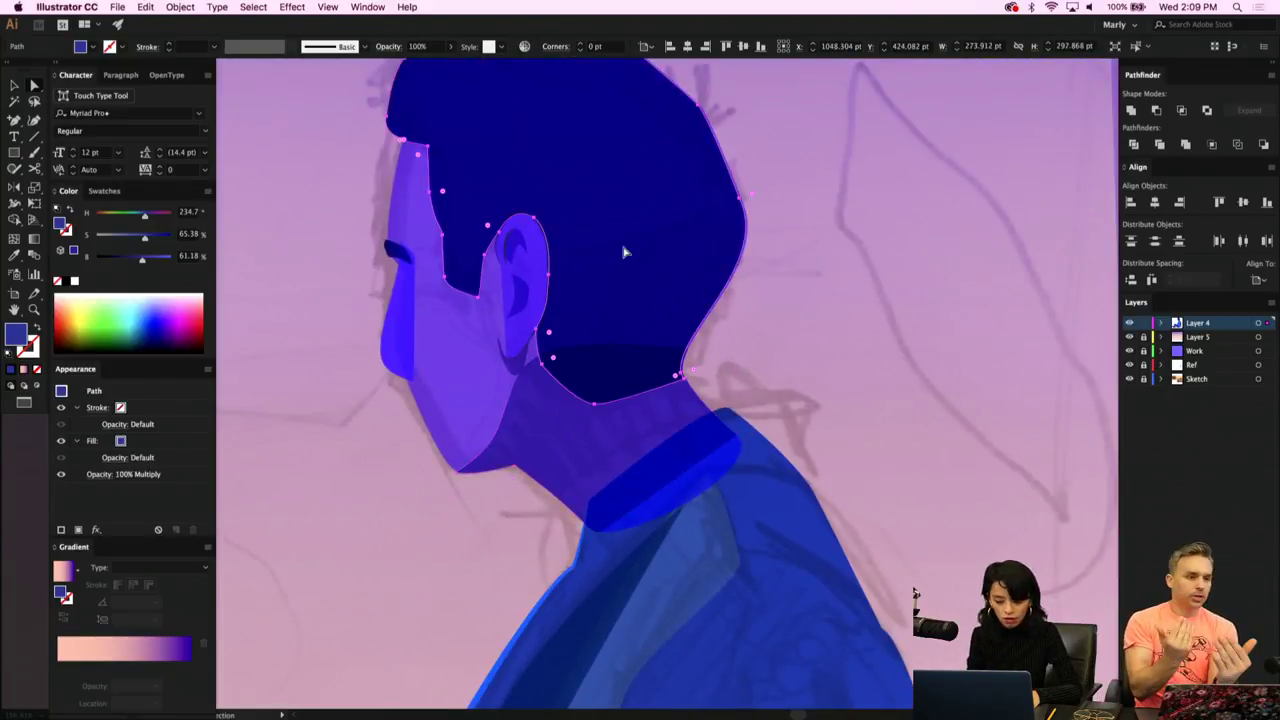
click(790, 289)
click(608, 288)
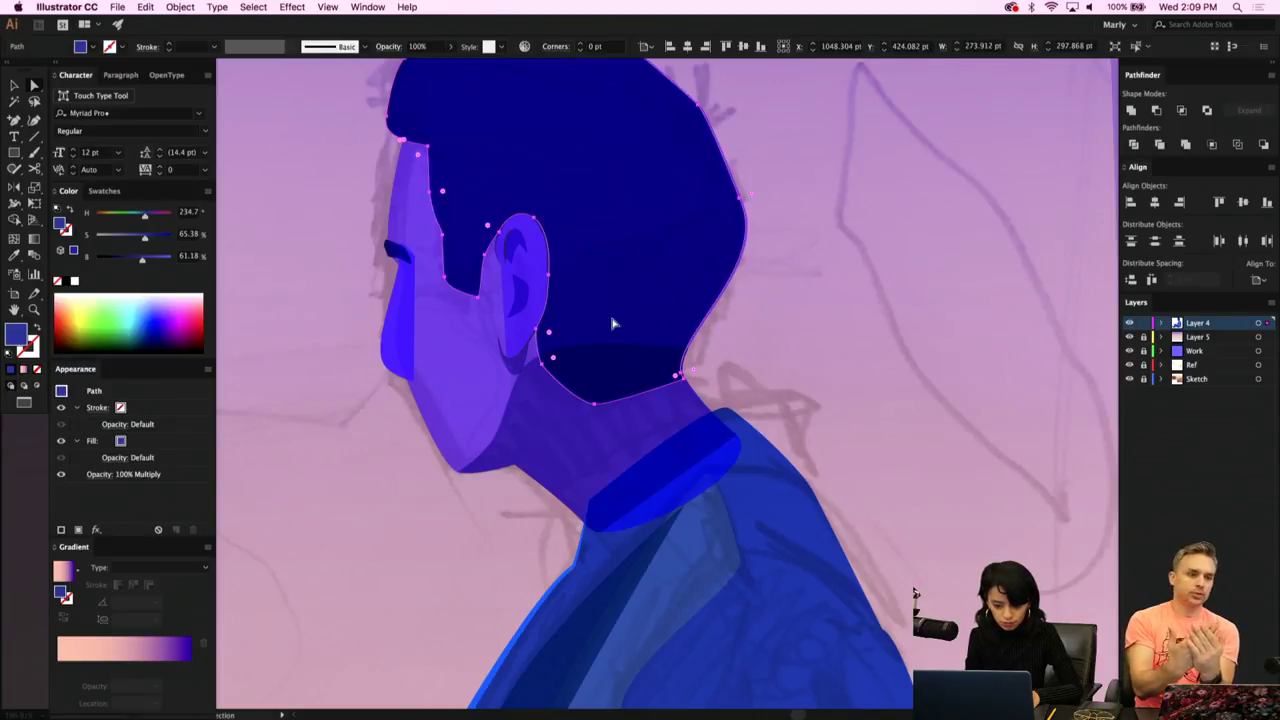
scroll(613, 323, up, 4)
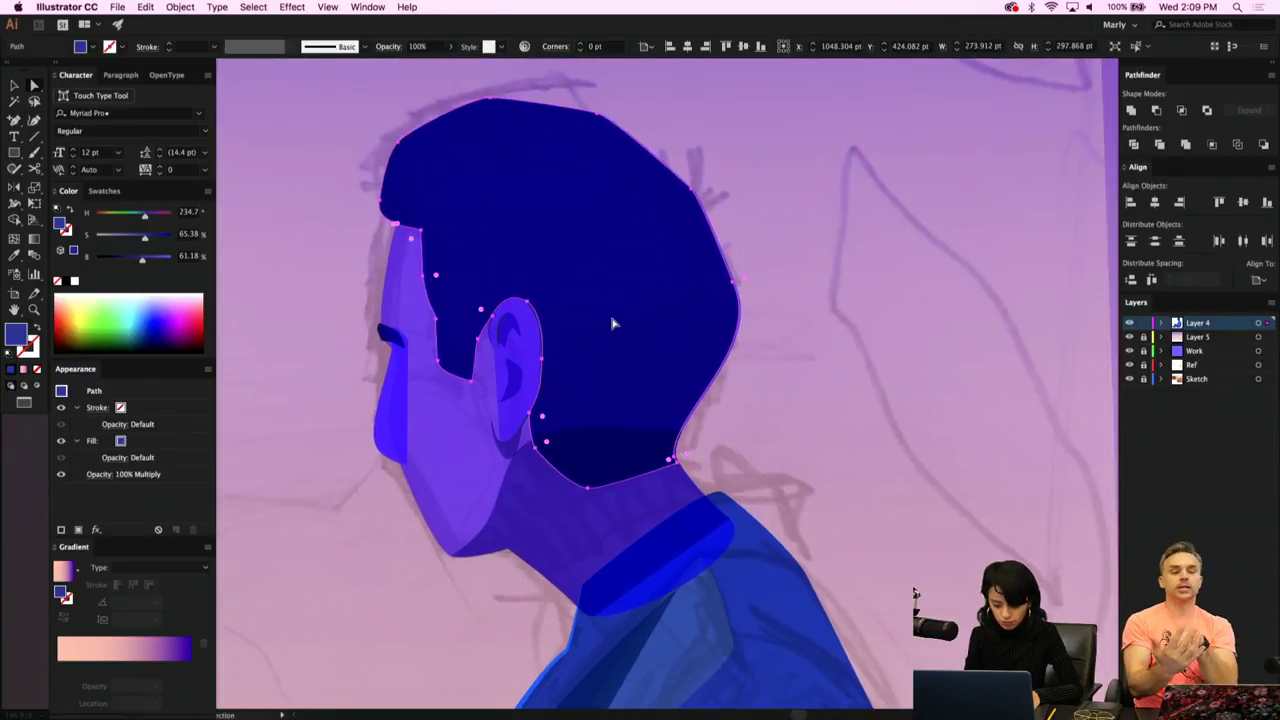
key(p)
click(733, 194)
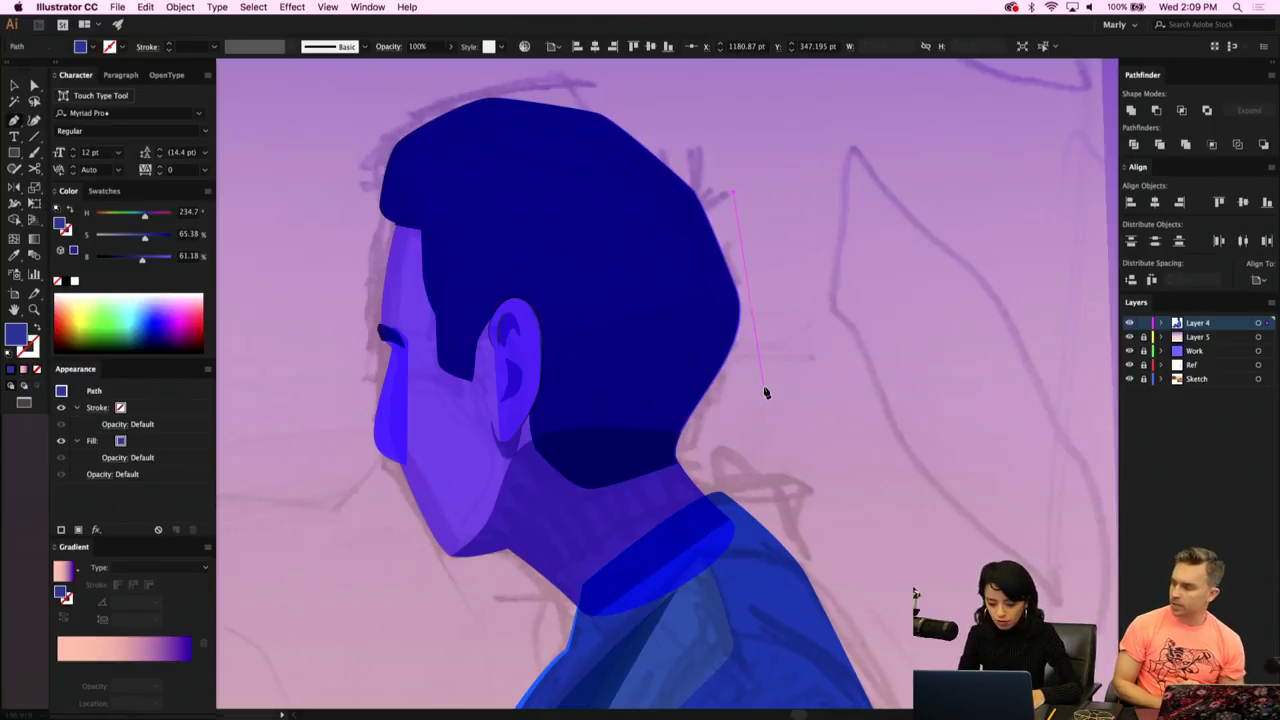
key(Escape)
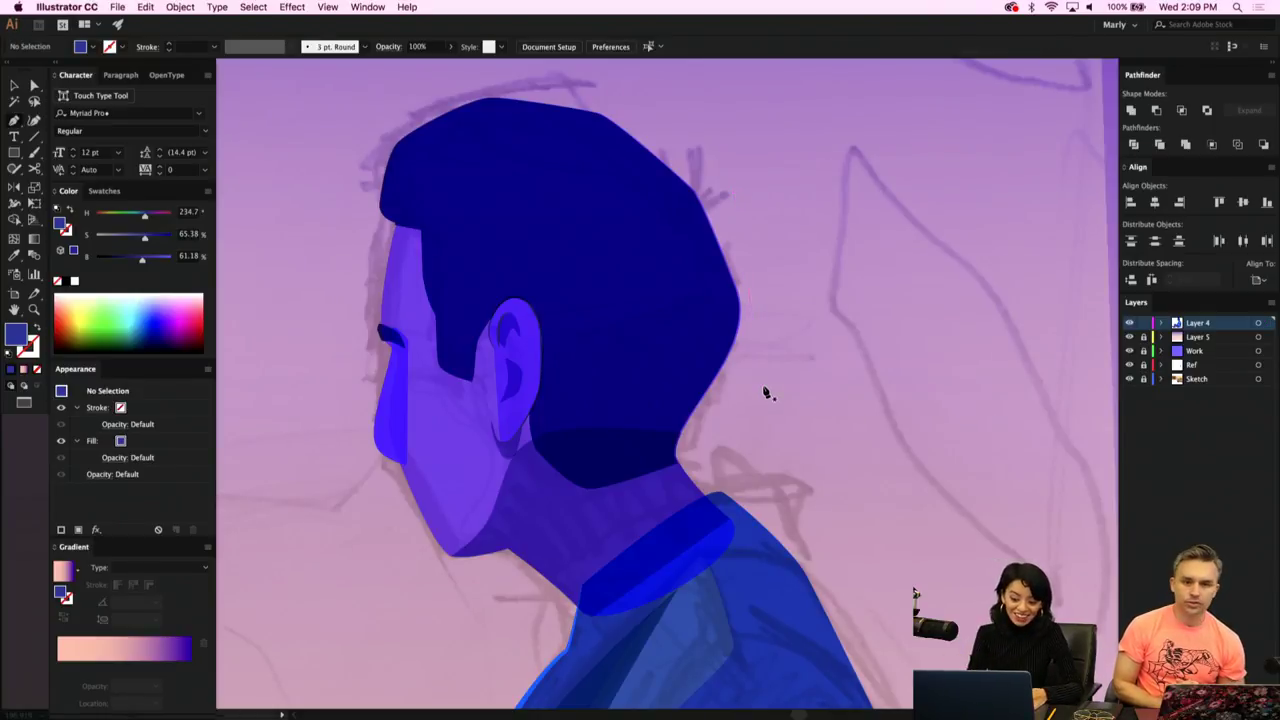
scroll(766, 393, down, 5)
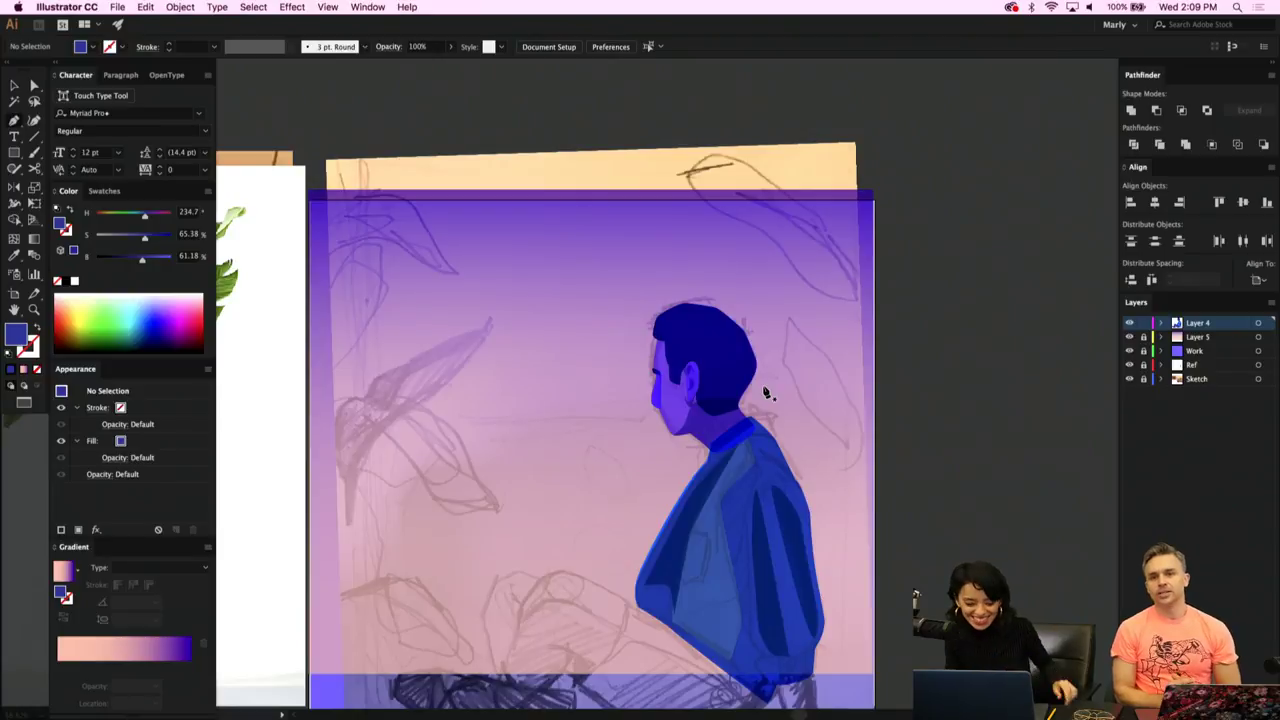
scroll(766, 393, down, 3)
scroll(766, 393, up, 2)
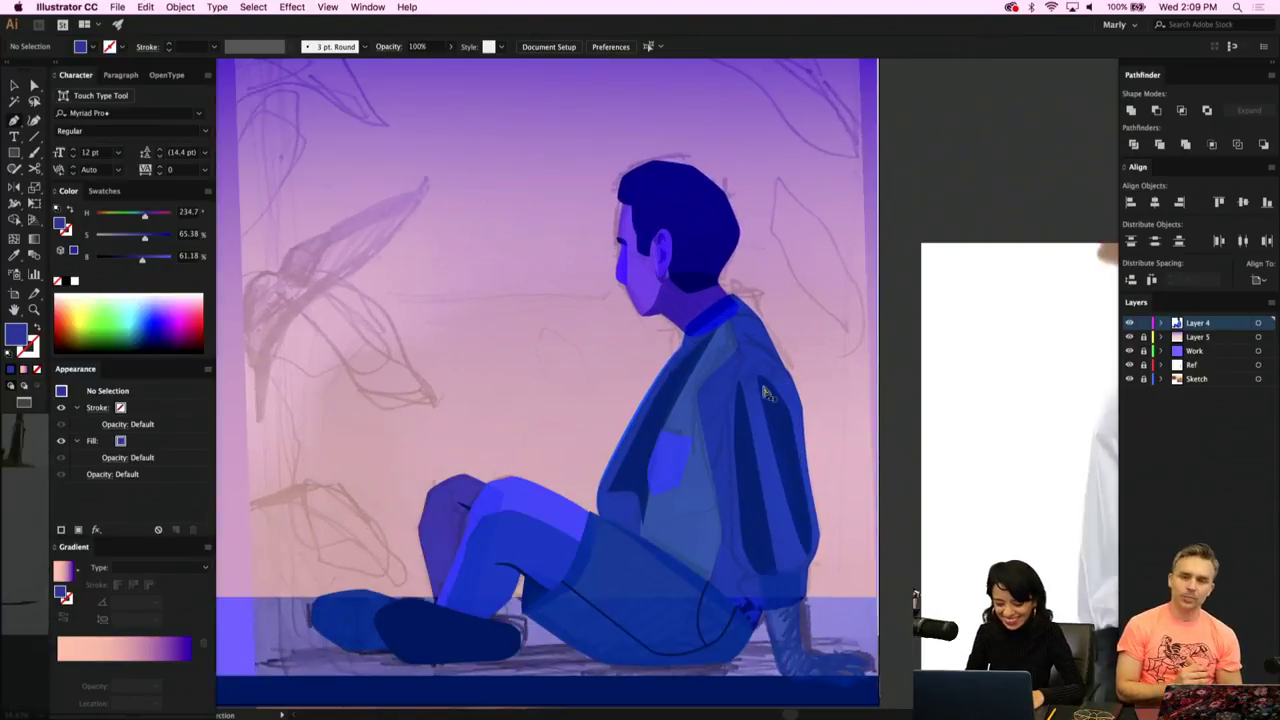
scroll(766, 393, up, 2)
scroll(766, 393, up, 4)
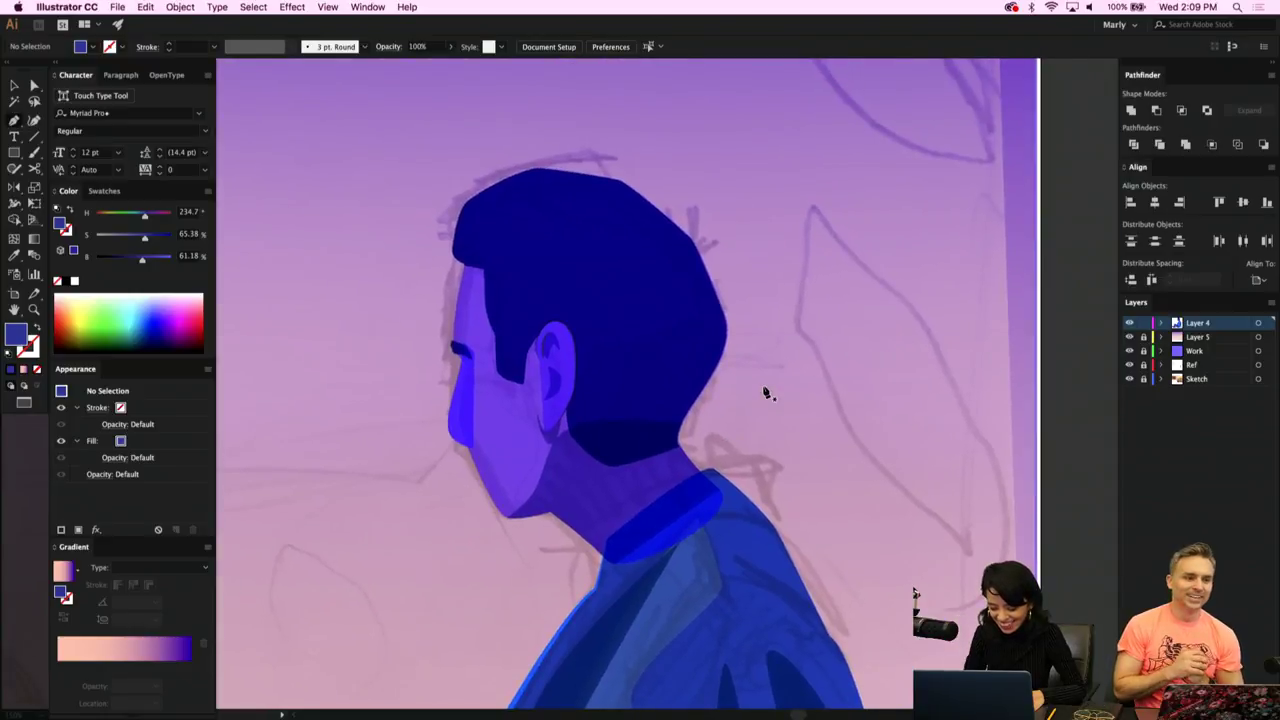
key(plus)
click(615, 486)
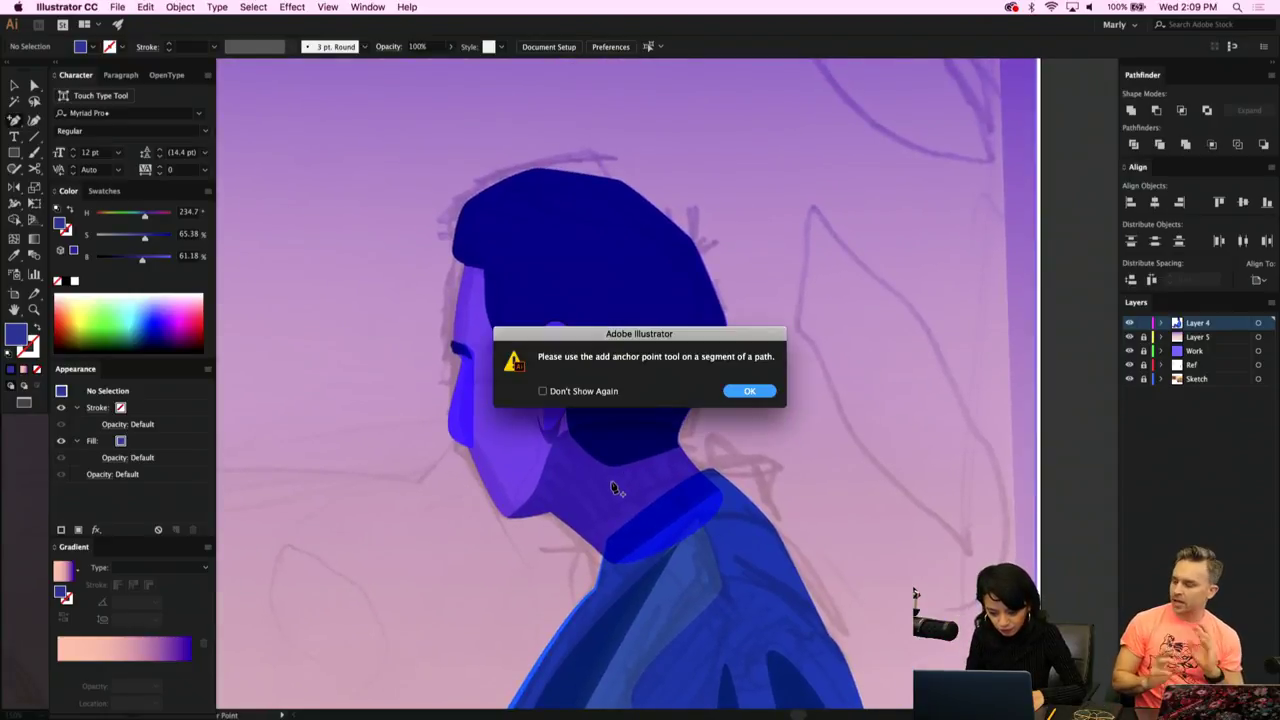
click(750, 391)
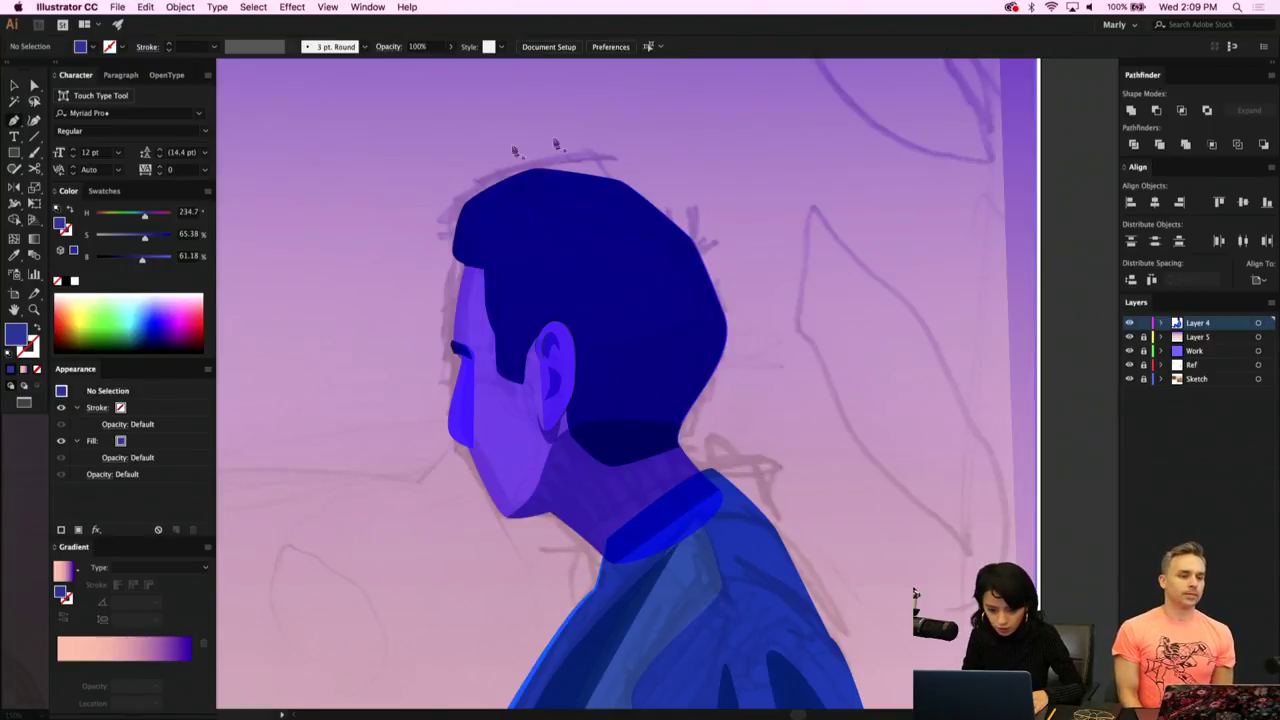
Draw an ellipse about 316 by 249 pt over the hair and give it the lower face shape's translucent violet appearance.
drag(14, 153, 64, 189)
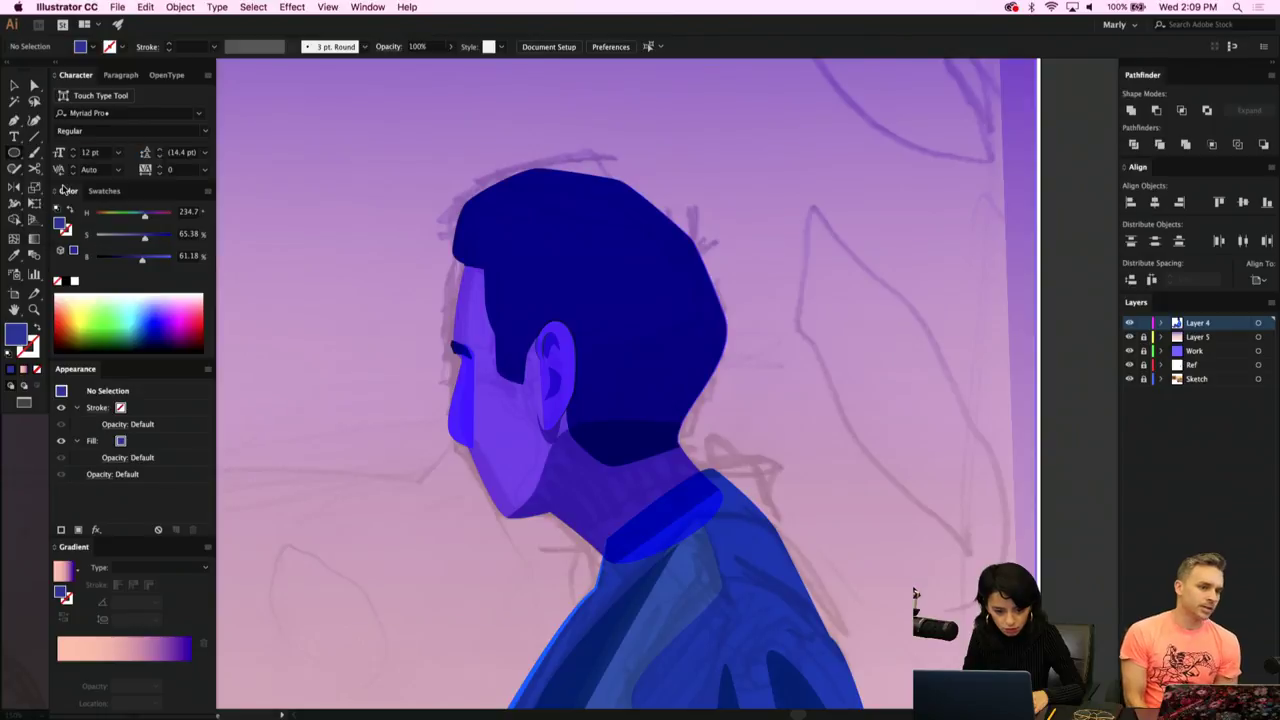
drag(470, 100, 786, 348)
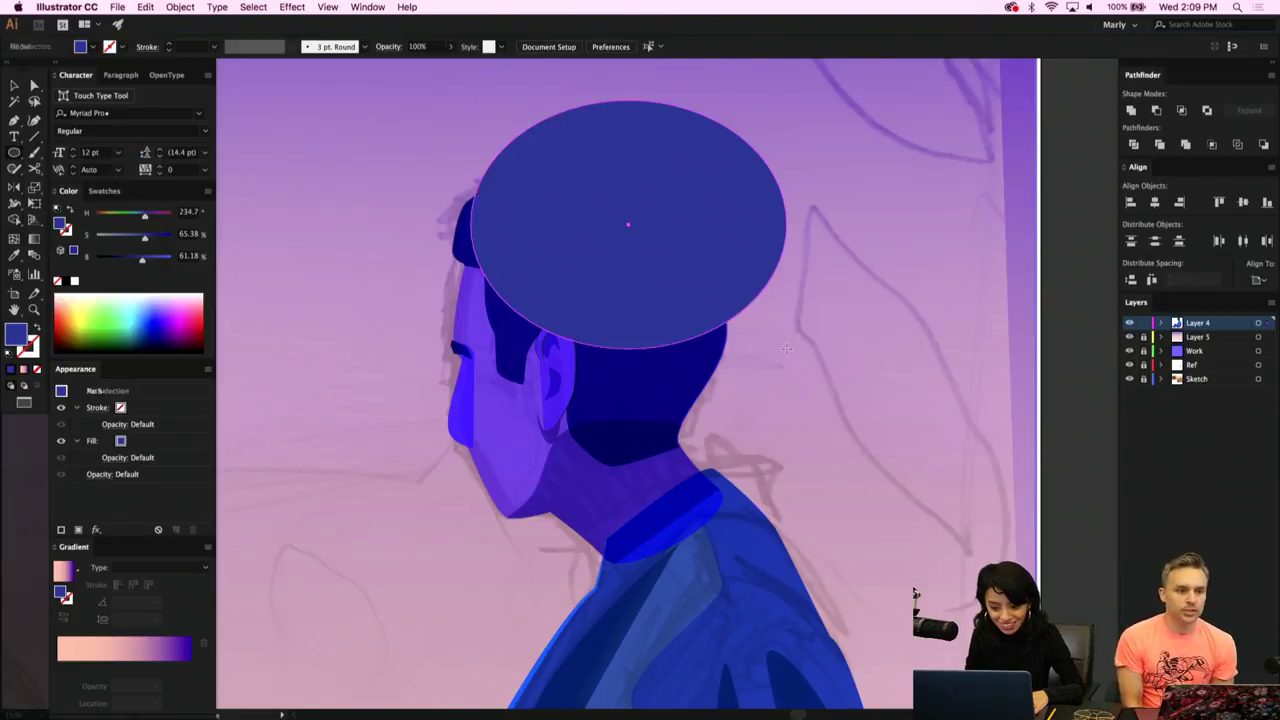
key(i)
click(514, 462)
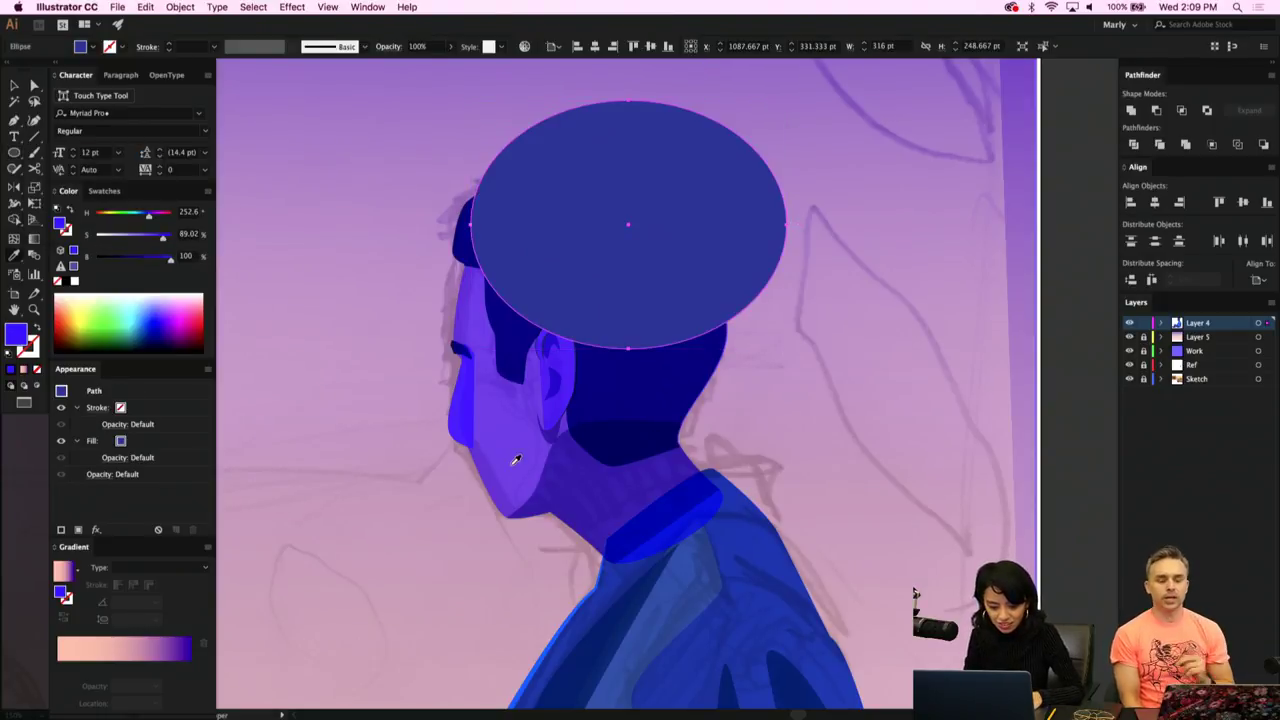
Shift the ellipse slightly up and toward the back of the head, and pull its front anchor point outward above the forehead.
key(v)
drag(648, 256, 667, 230)
key(a)
drag(491, 201, 455, 163)
Add an anchor point on the ellipse's lower front edge and push the curve inward across the hair.
key(p)
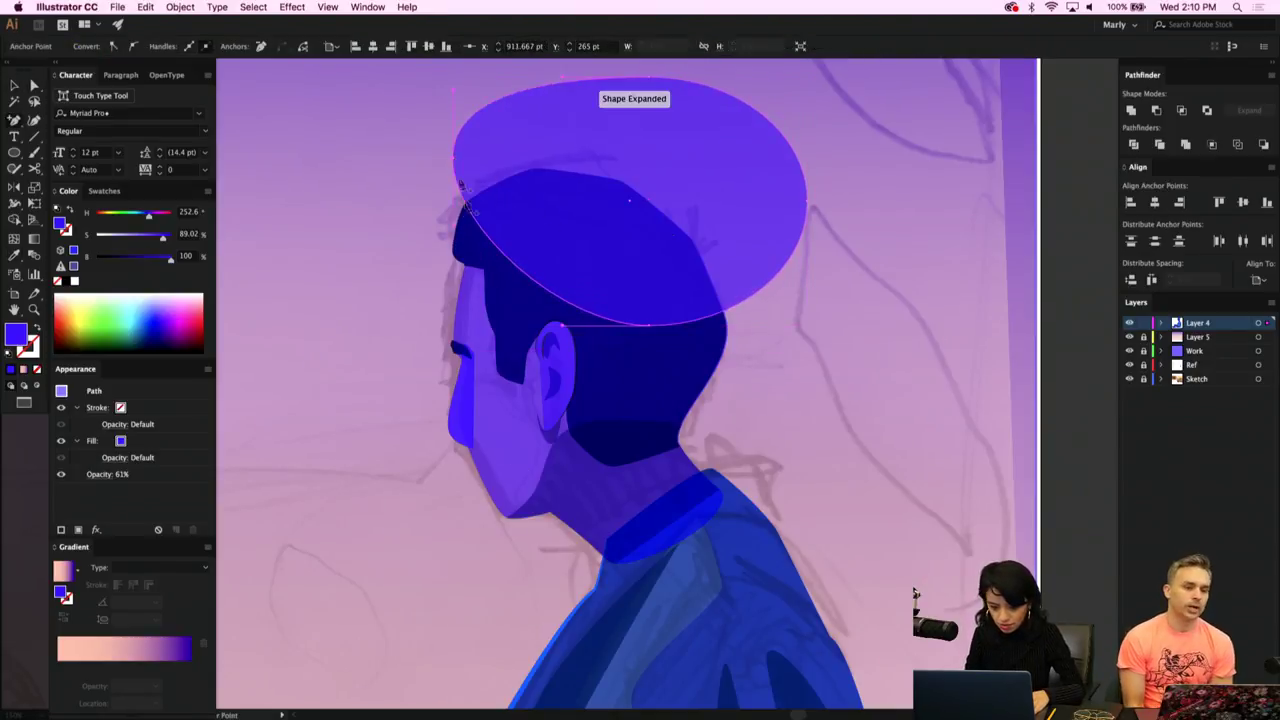
click(507, 262)
drag(507, 262, 527, 230)
Add an anchor point on the ellipse's lower back edge and adjust it to flatten the curve near the back of the head.
key(plus)
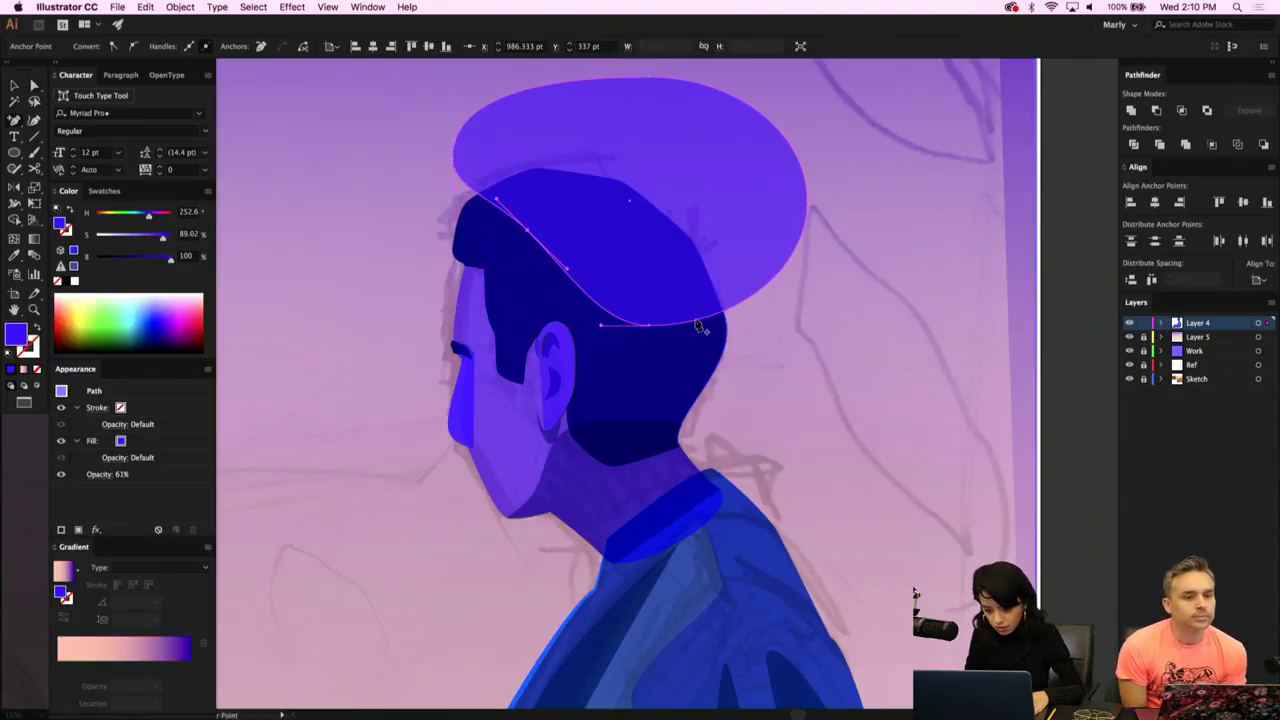
click(699, 326)
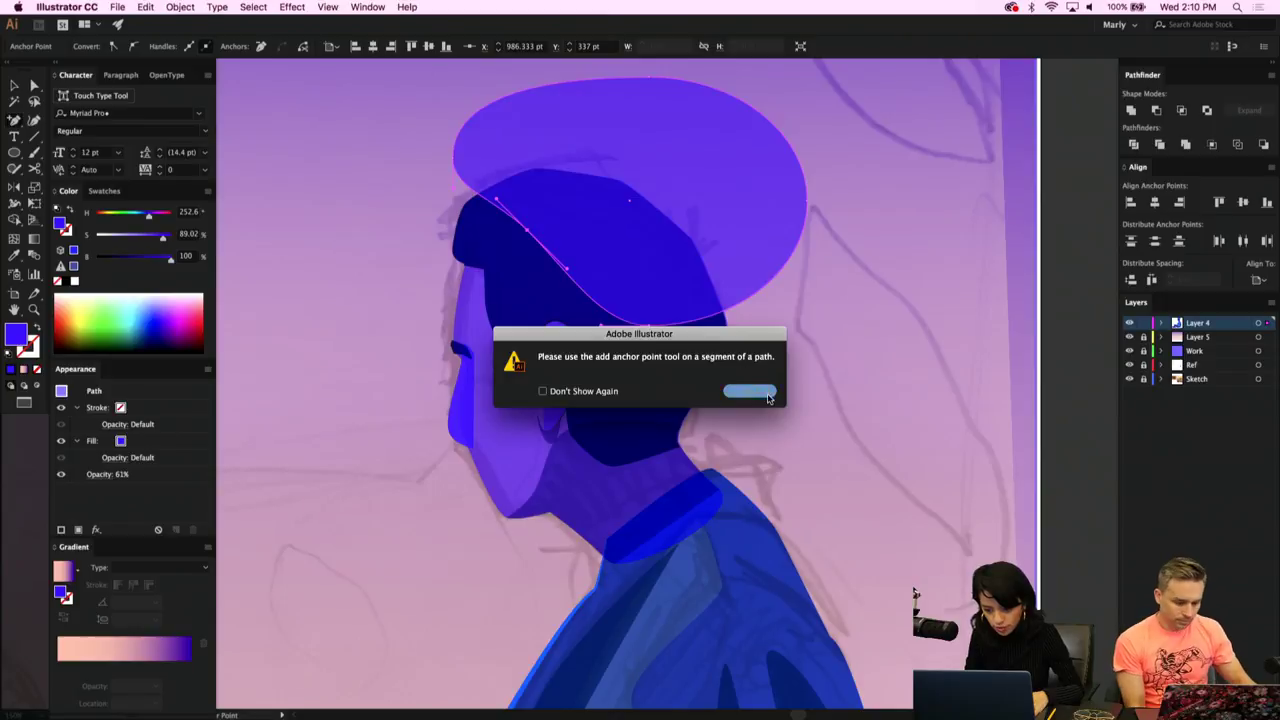
click(769, 395)
key(p)
click(714, 322)
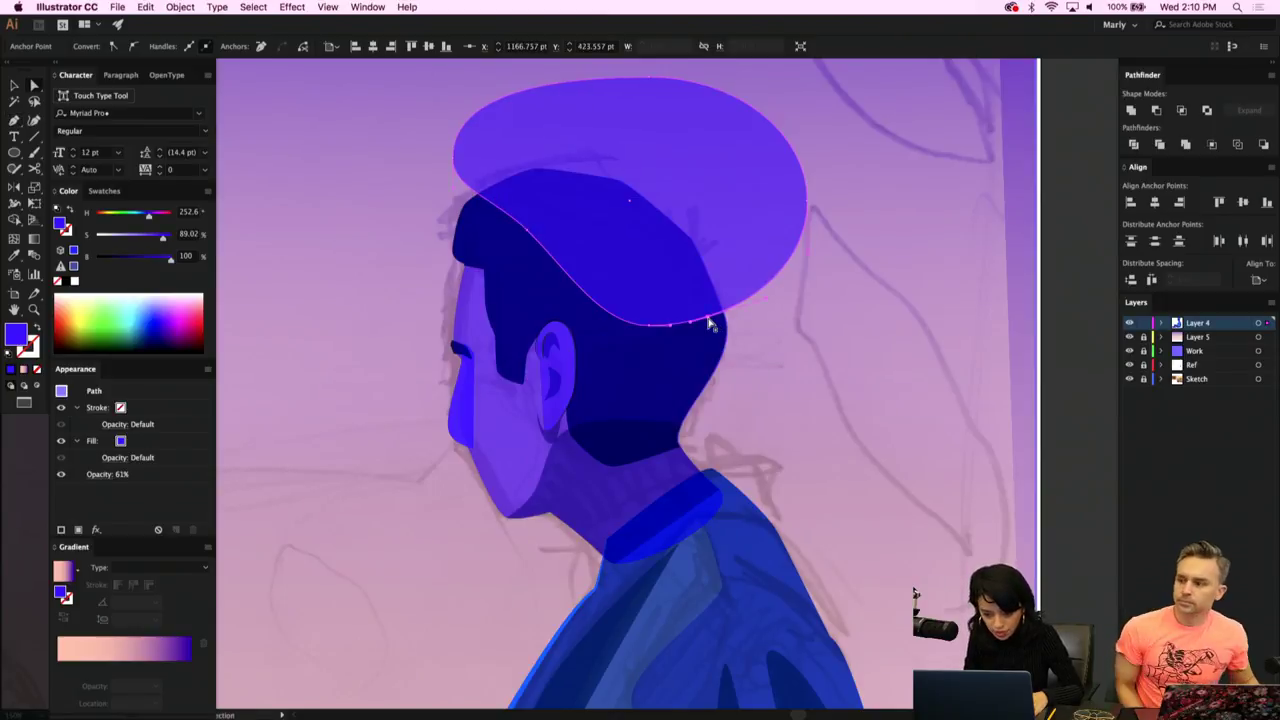
key(a)
drag(709, 321, 731, 324)
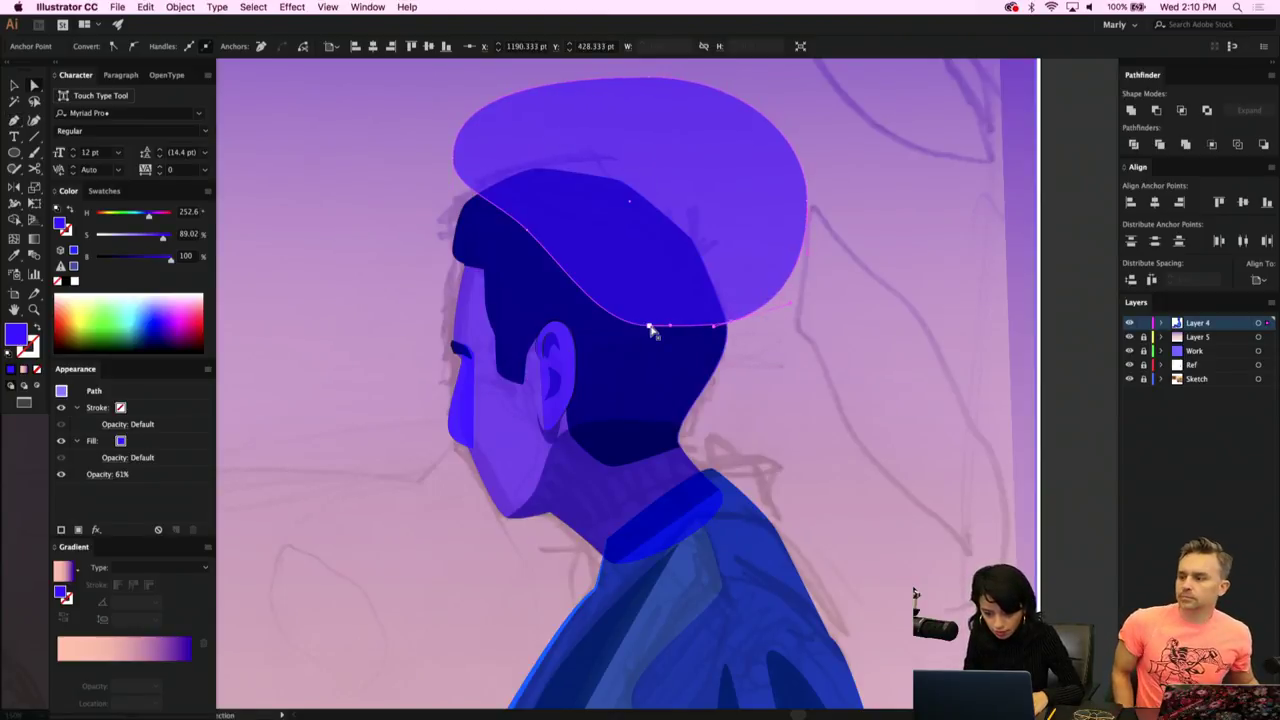
click(778, 375)
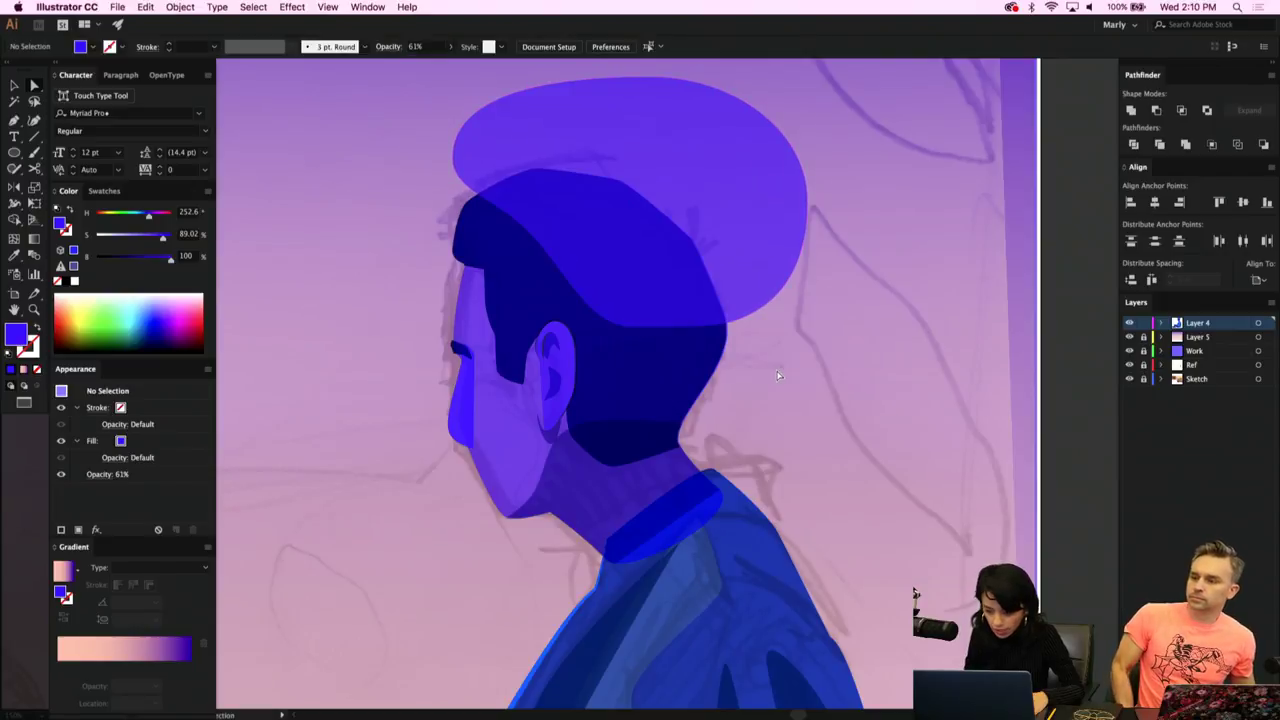
Hide the Work layer and toggle Layer 4 off and on to compare the hair with the sketch.
click(1130, 353)
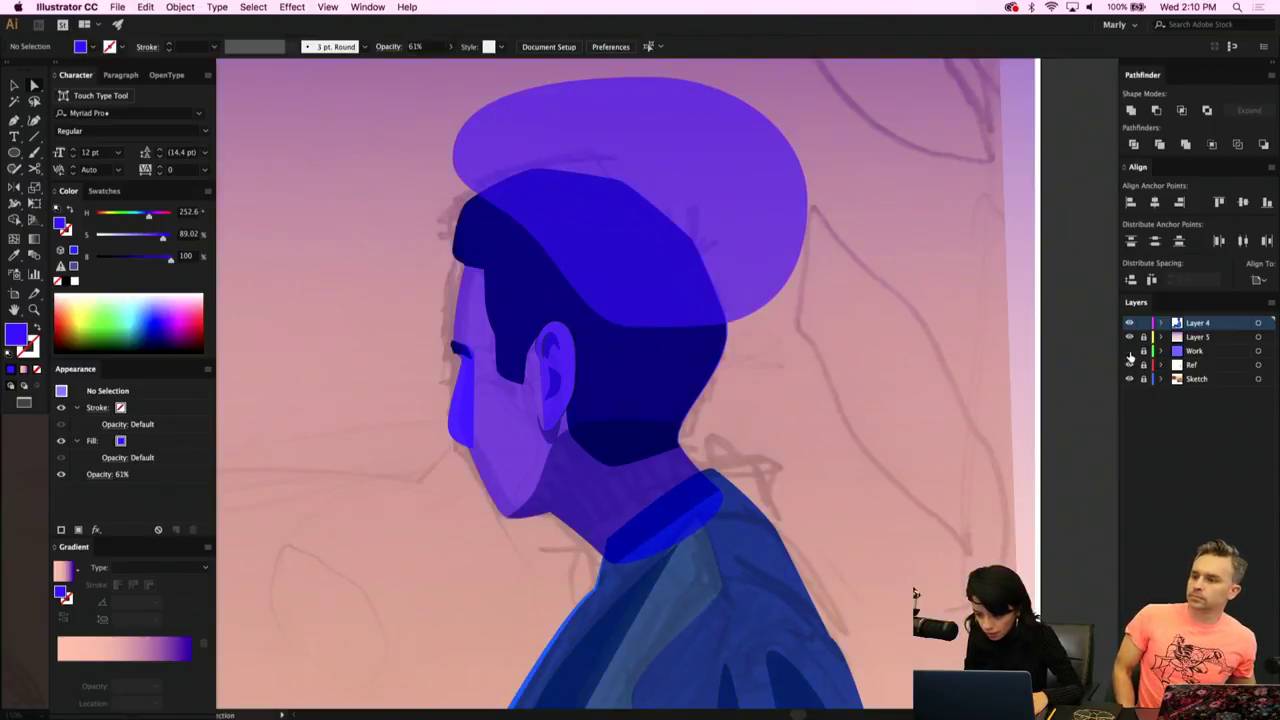
click(1128, 325)
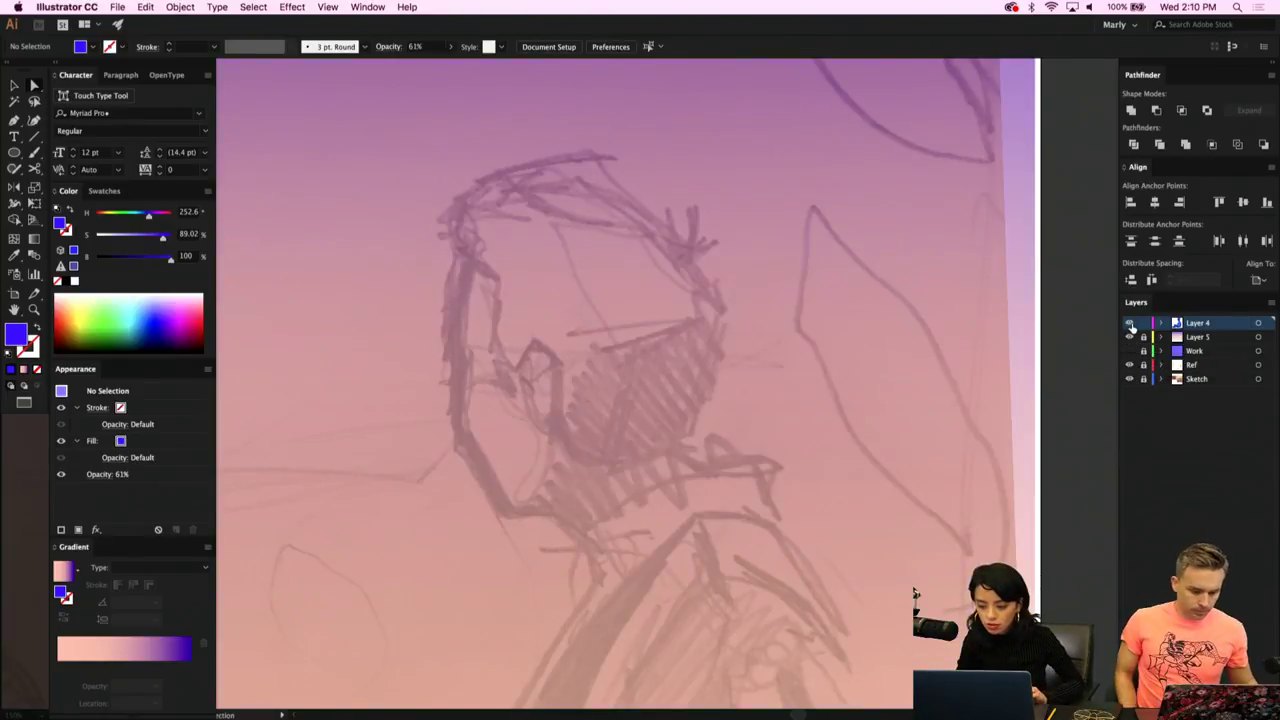
click(1130, 323)
Divide the reshaped ellipse and the hair shape into separate pieces and copy the piece where they overlap.
click(657, 263)
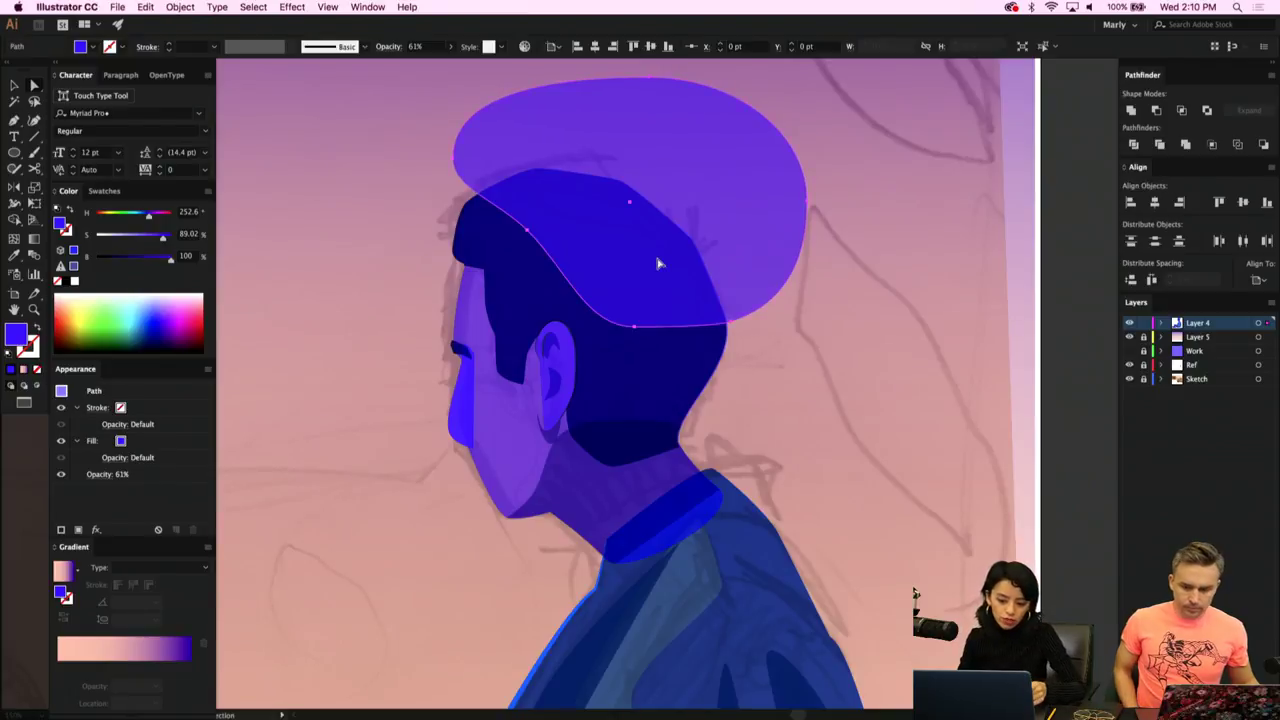
key(v)
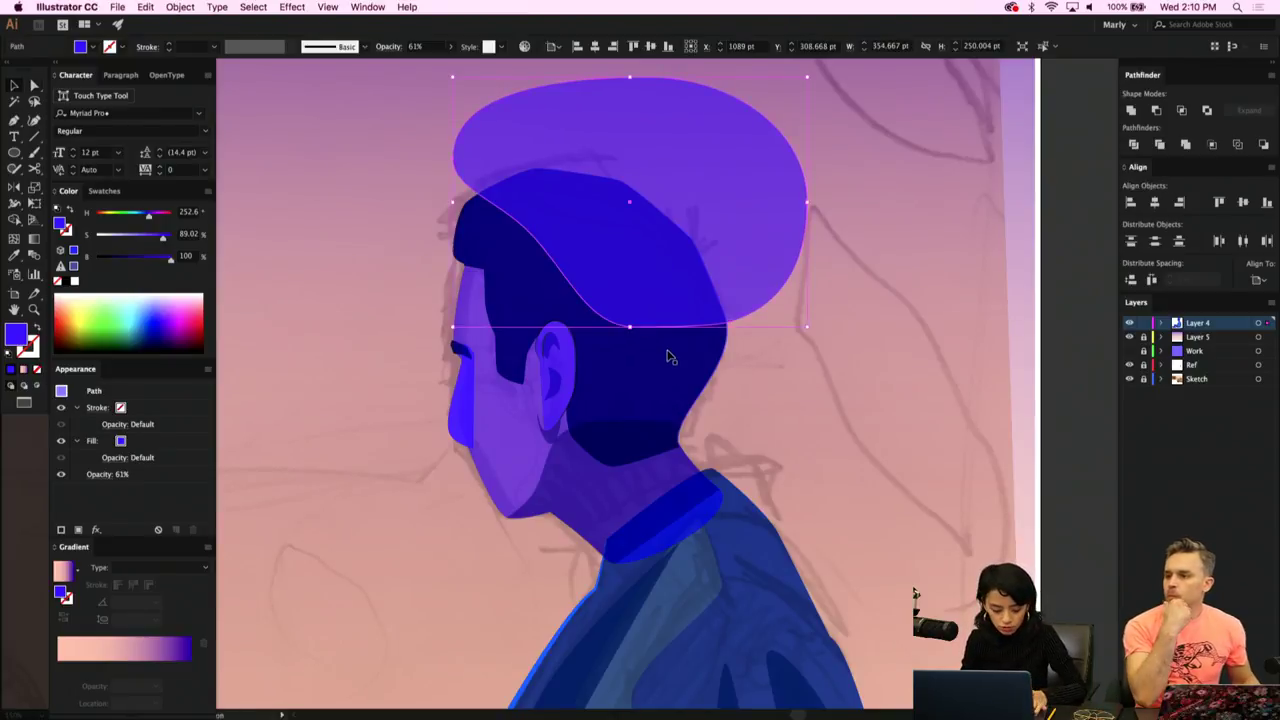
shift+click(670, 357)
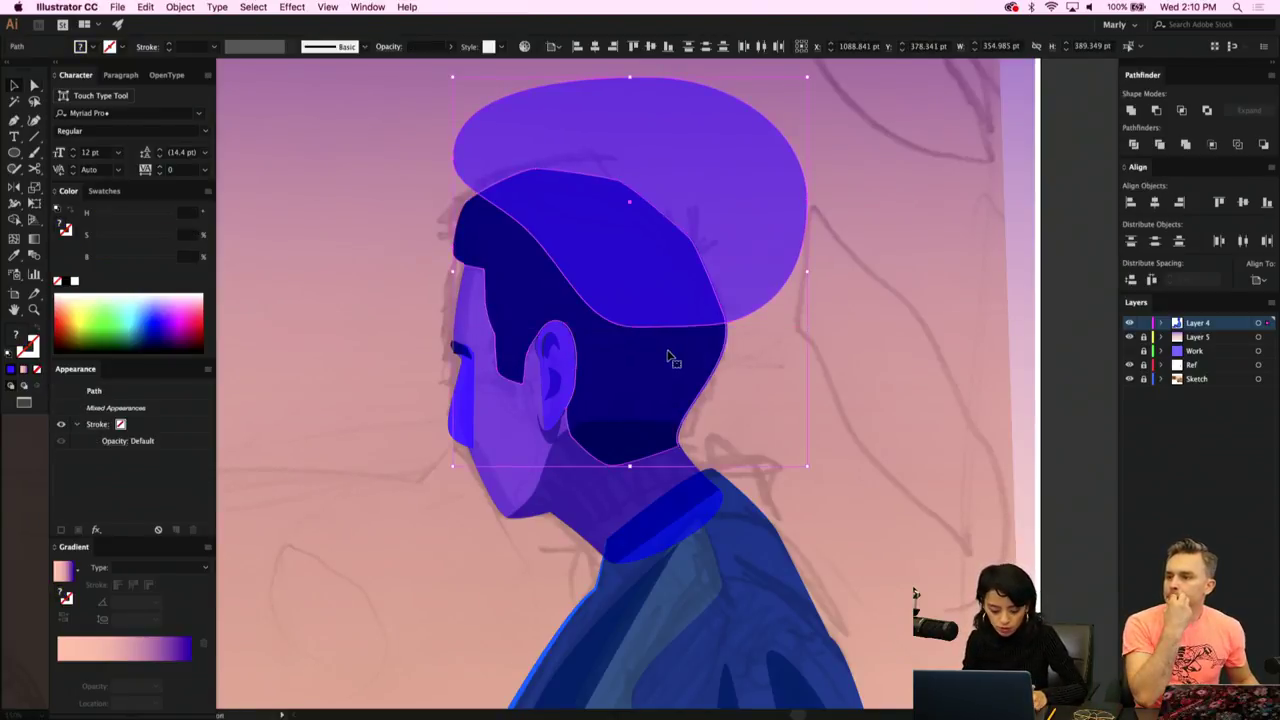
key(super+g)
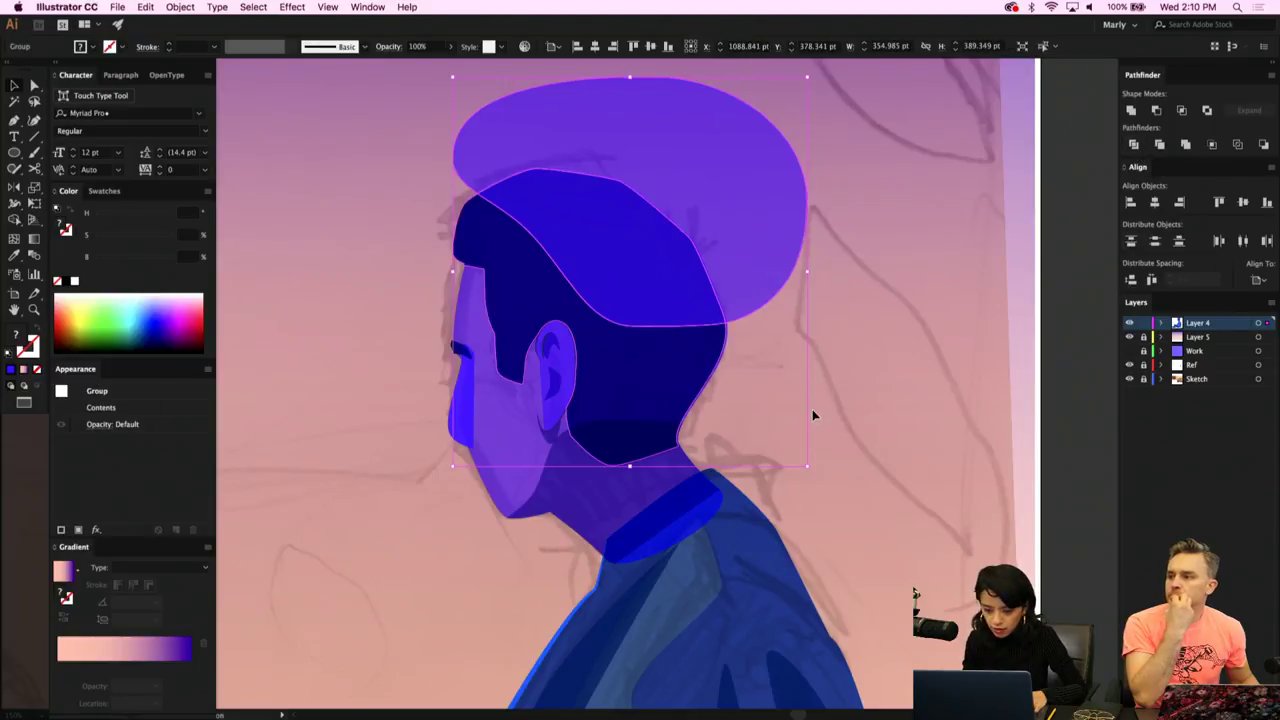
click(812, 415)
key(a)
click(671, 288)
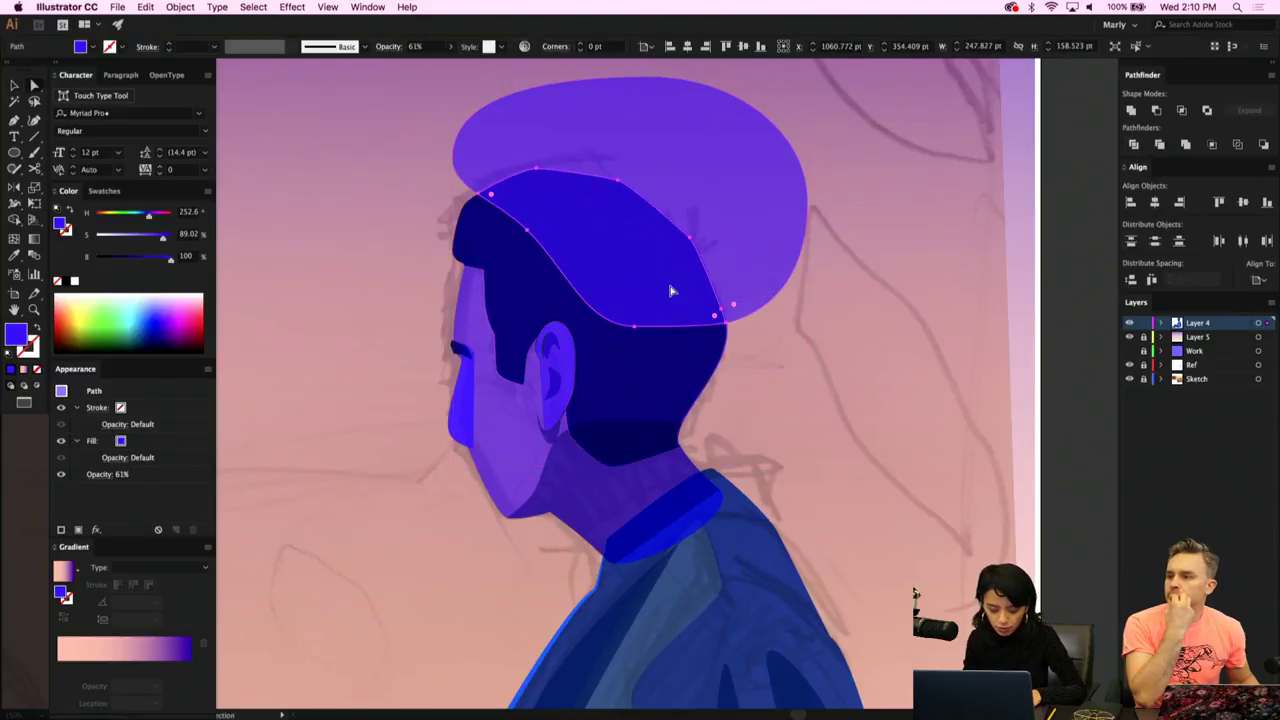
key(super+c)
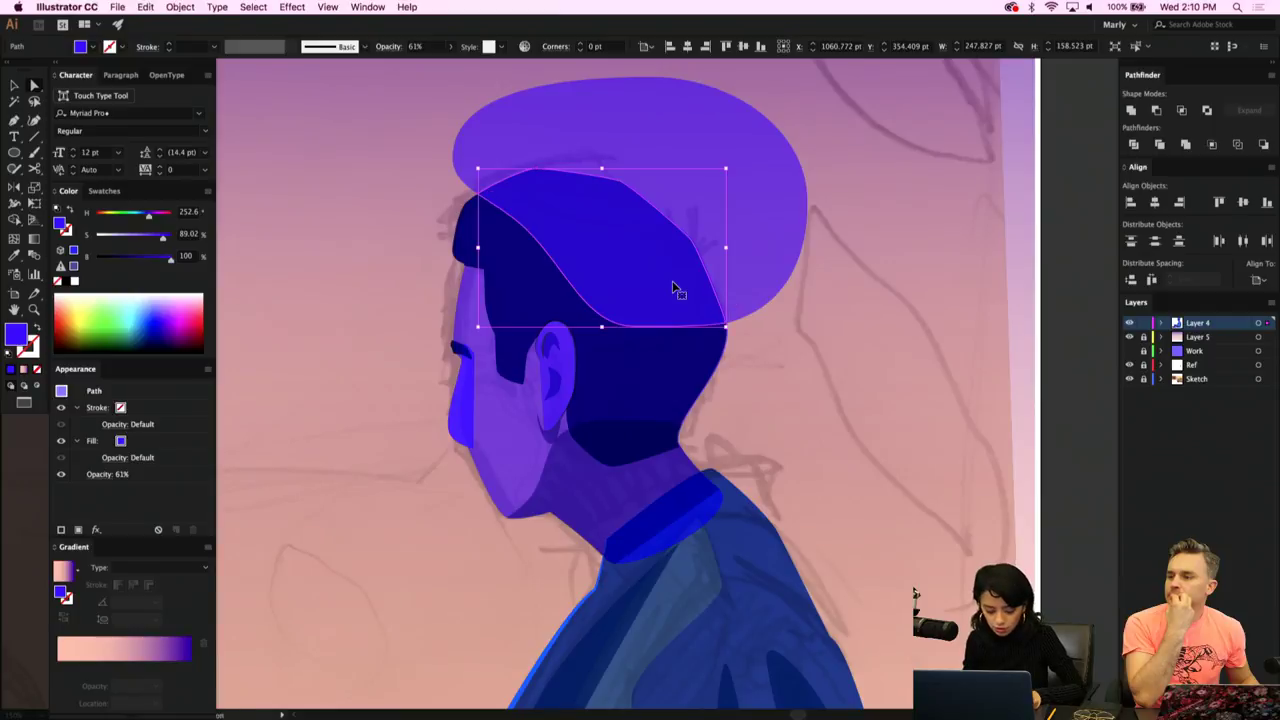
Undo the division, paste the copied overlap piece, and align it with the top of the hair.
key(super+shift+g)
key(super+z)
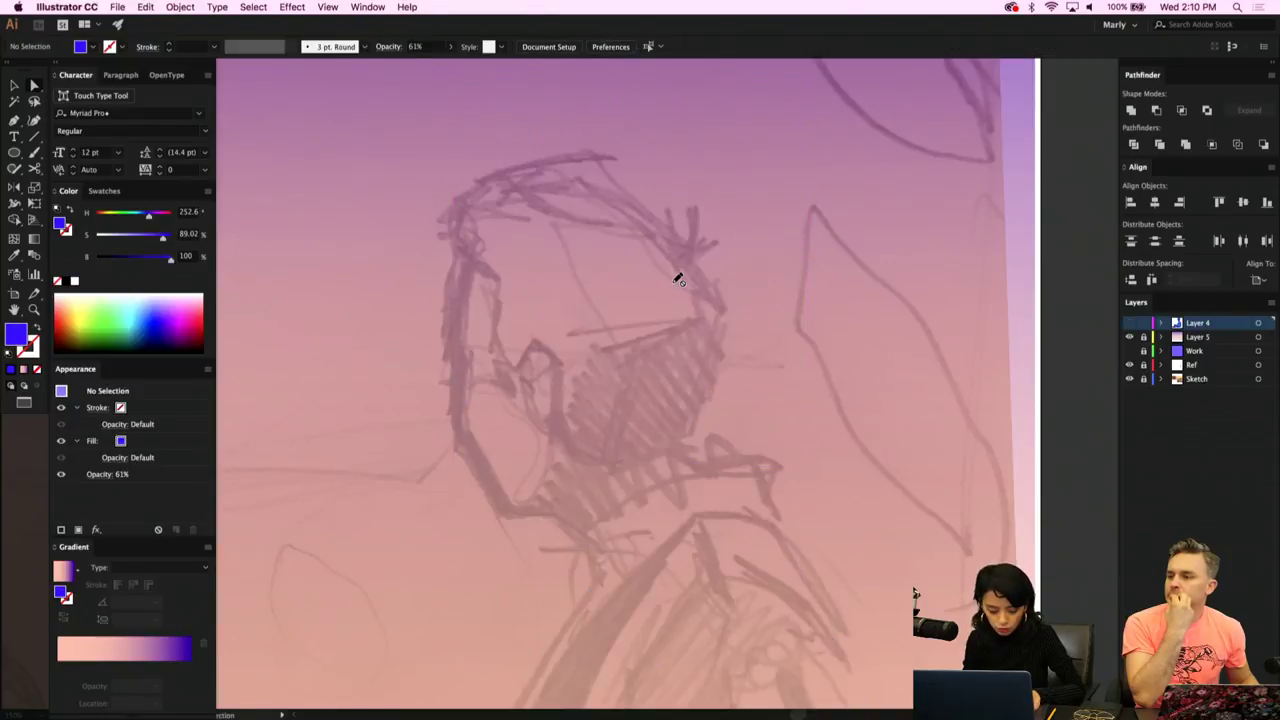
key(super+z)
key(super+v)
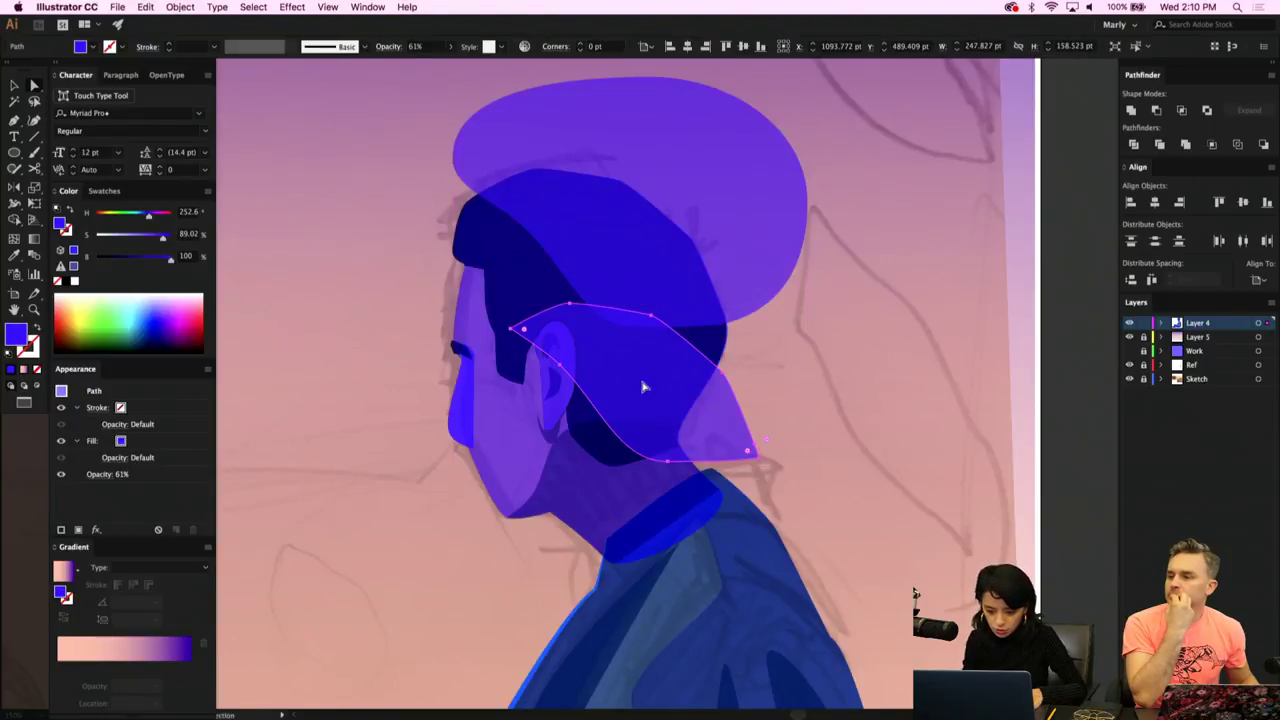
drag(644, 386, 614, 252)
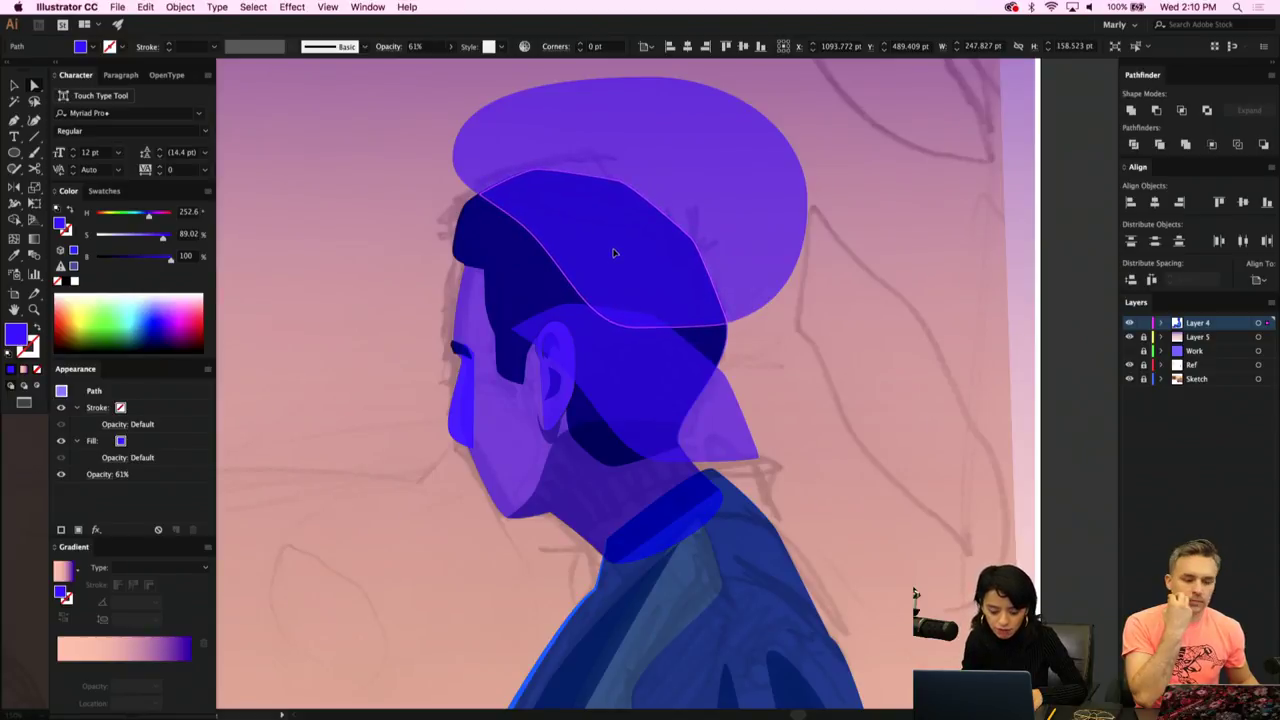
Undo the last shift of the overlap piece and delete the leftover ellipse above the head, keeping only the hair highlight.
key(super+z)
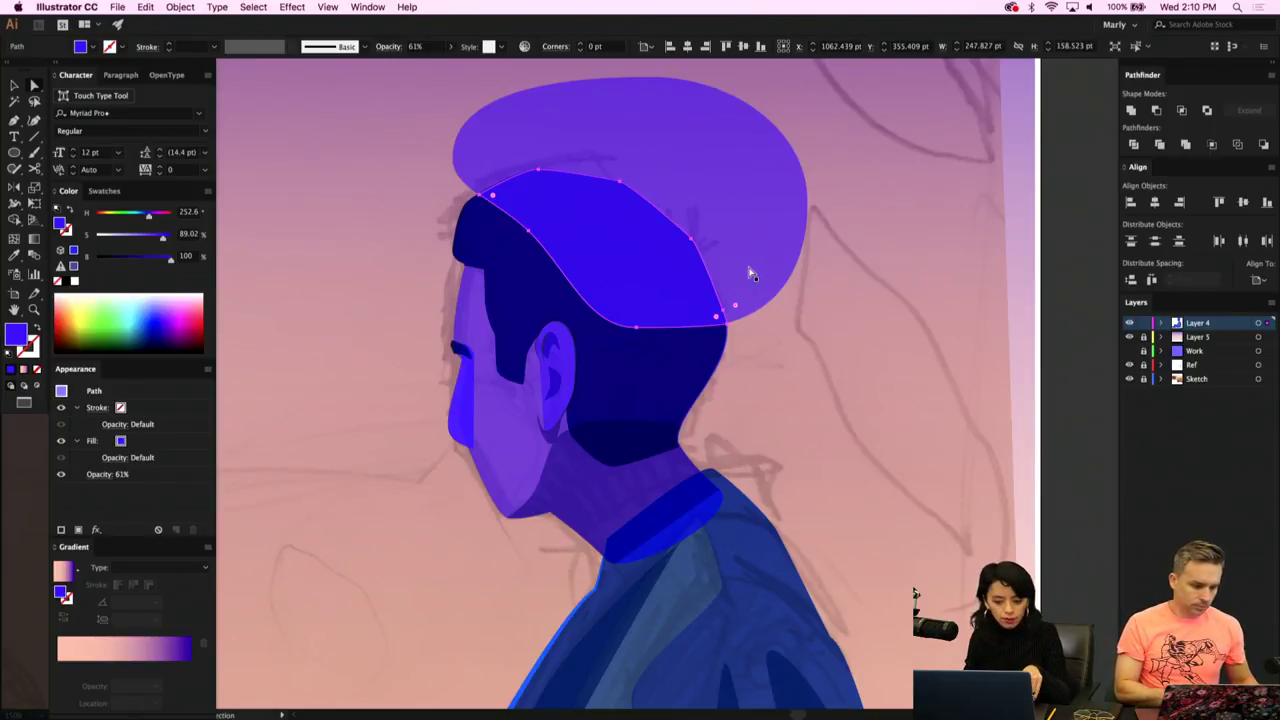
scroll(748, 214, up, 2)
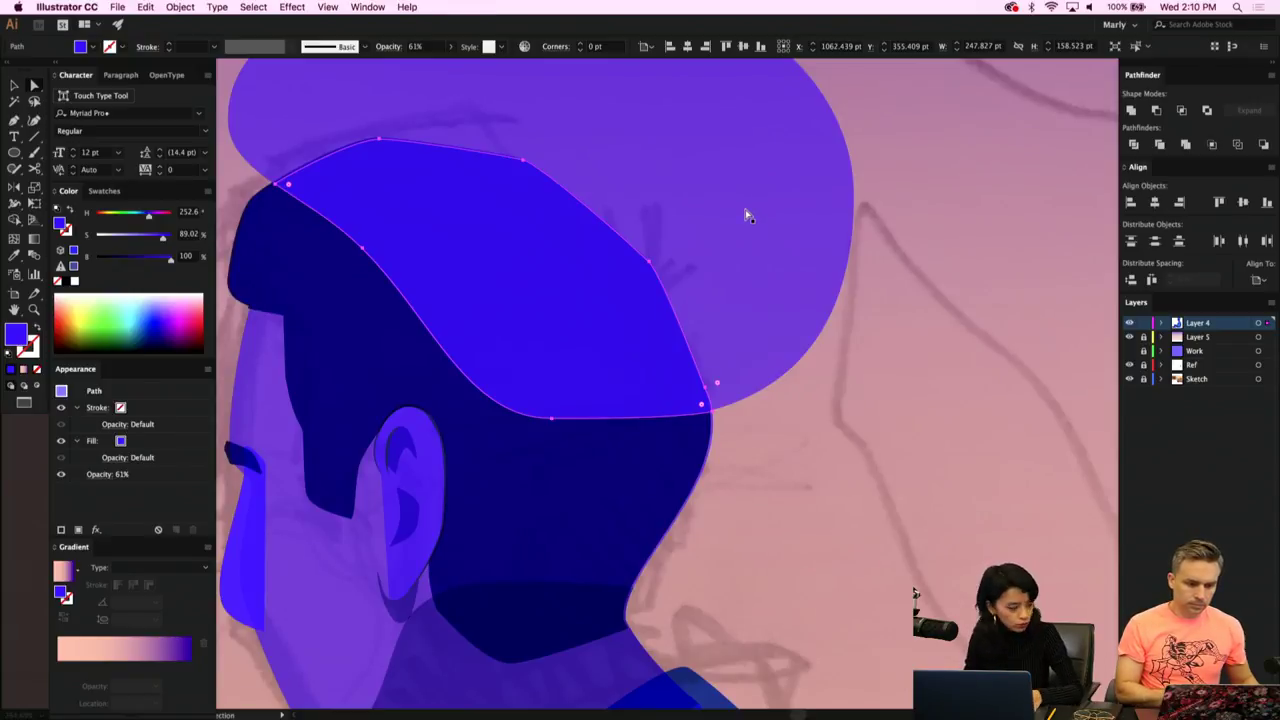
scroll(746, 212, up, 2)
key(Delete)
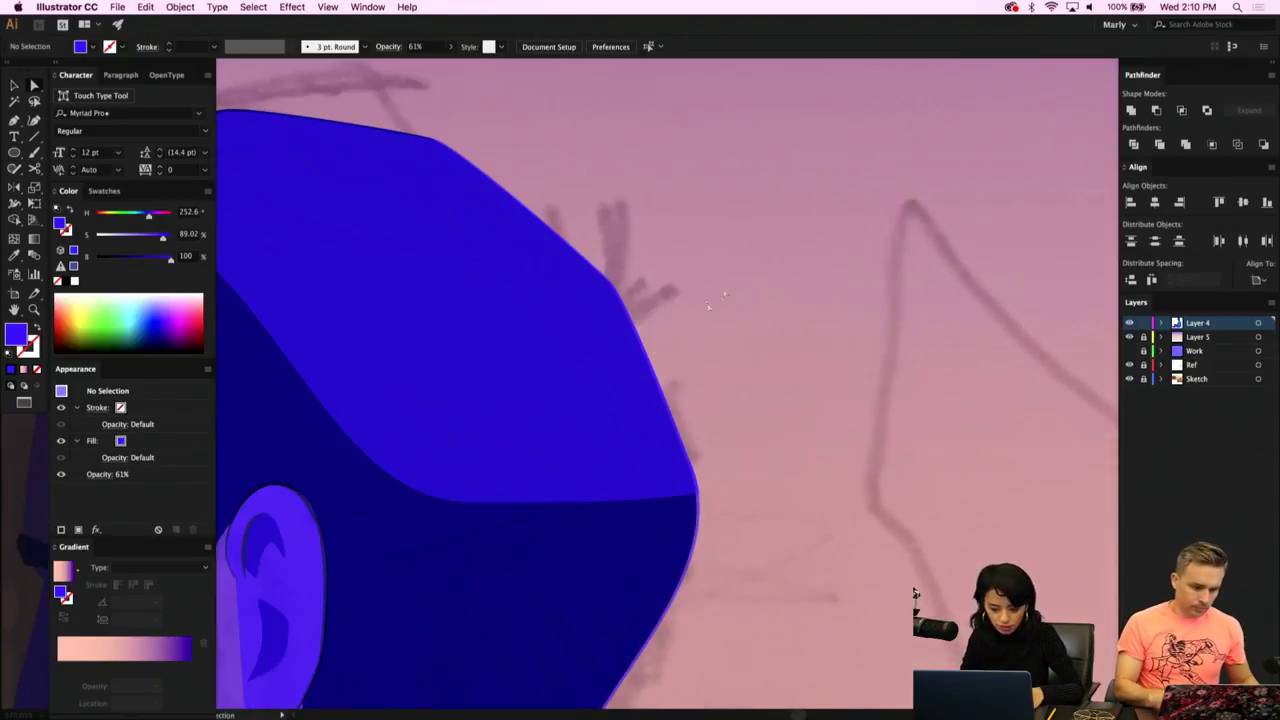
Nudge the highlight piece so its outer edge lines up with the hair's contour at the back of the head.
scroll(623, 362, up, 3)
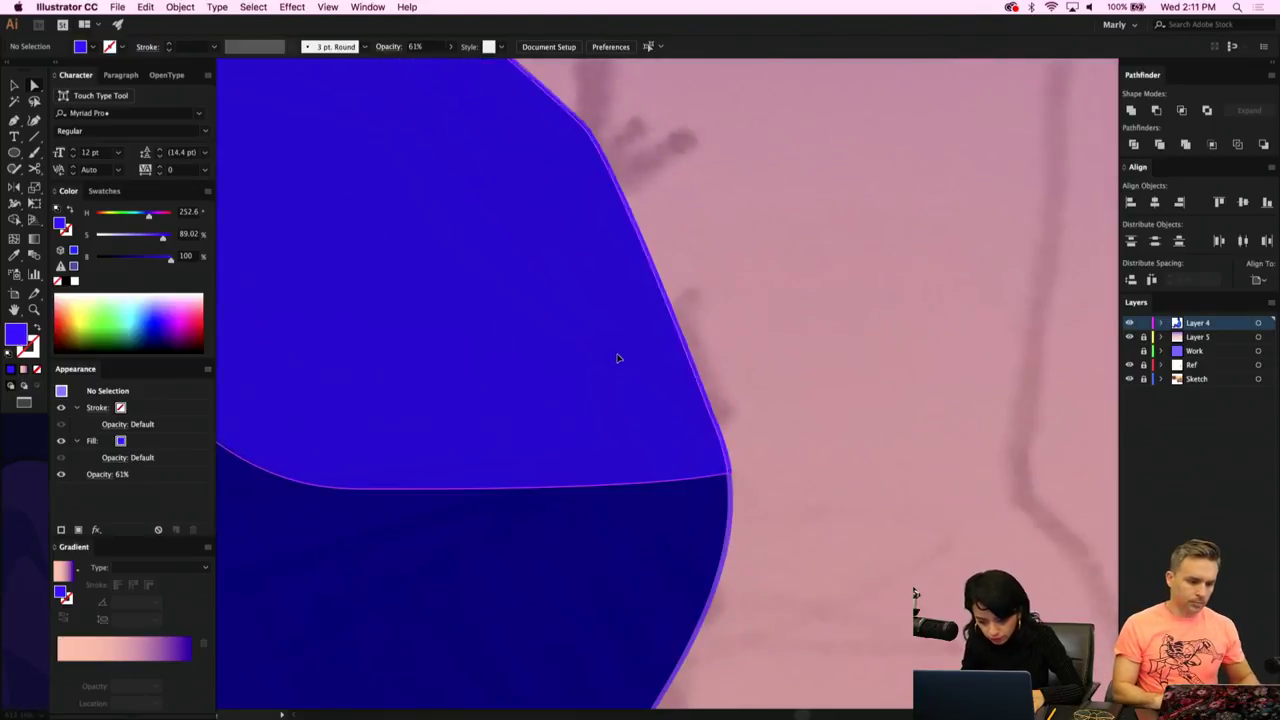
click(662, 546)
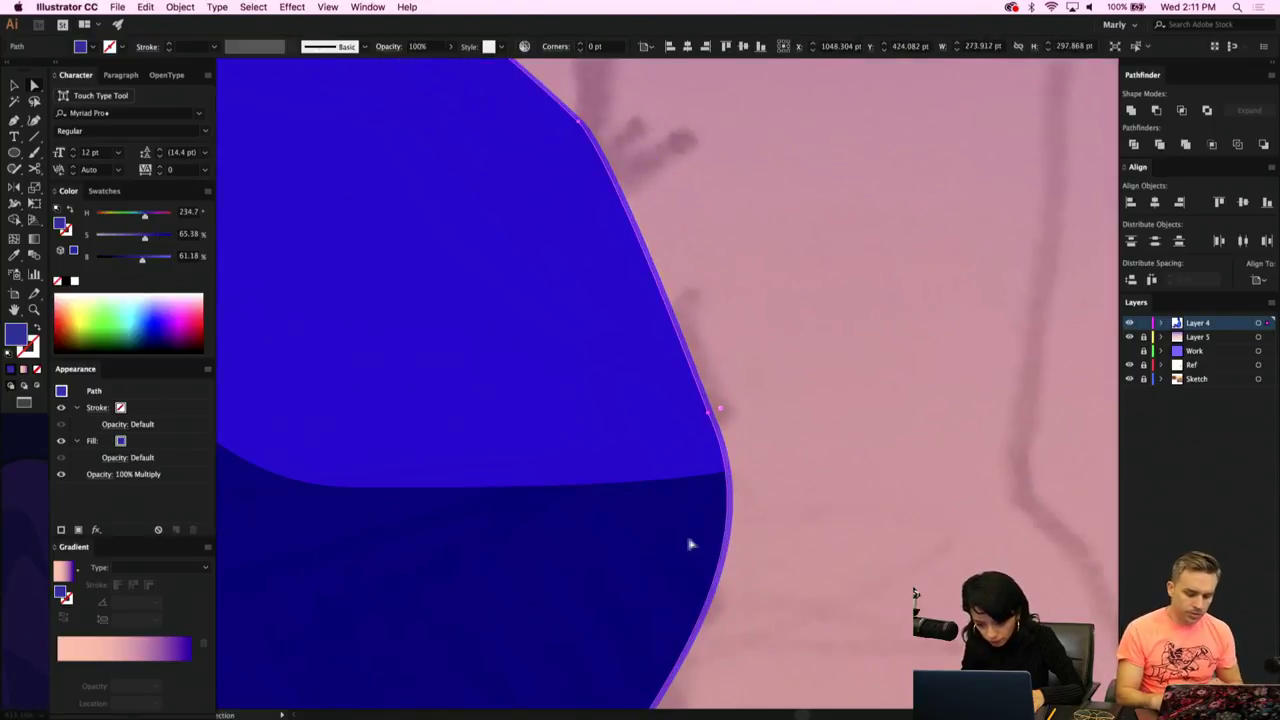
click(730, 549)
key(v)
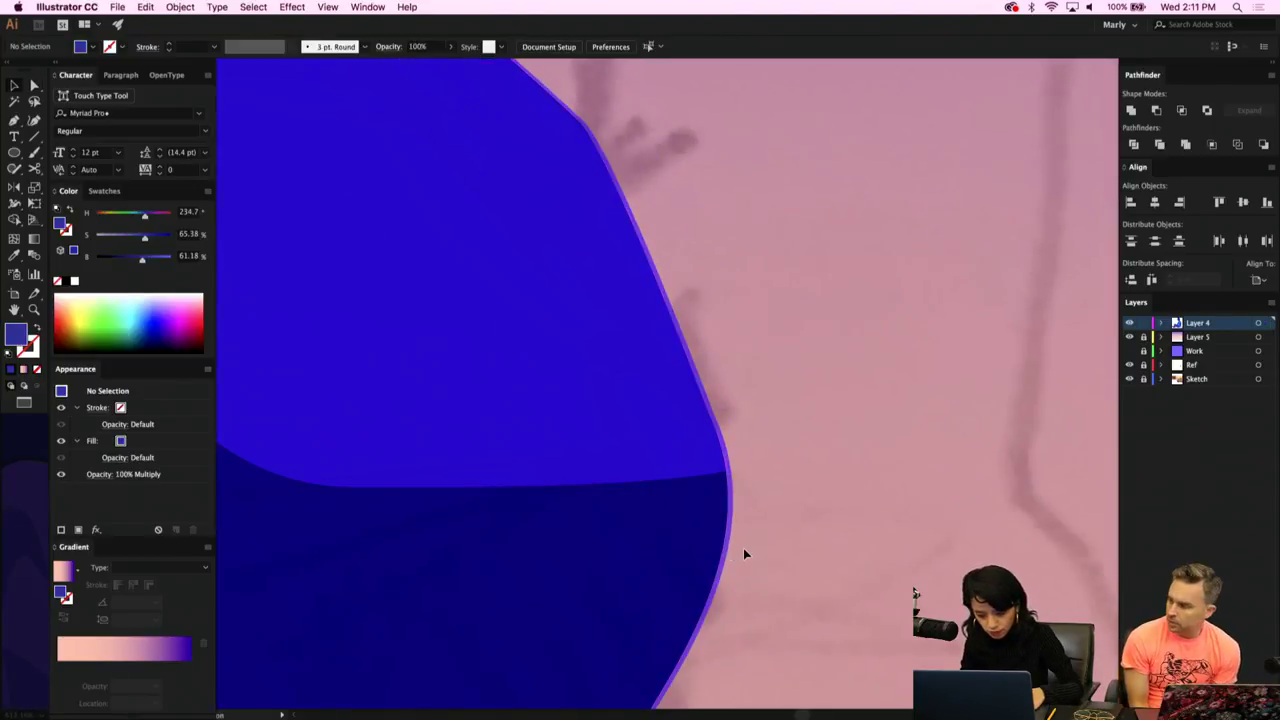
key(super+z)
drag(712, 524, 703, 523)
click(774, 528)
drag(732, 568, 673, 623)
scroll(675, 628, down, 5)
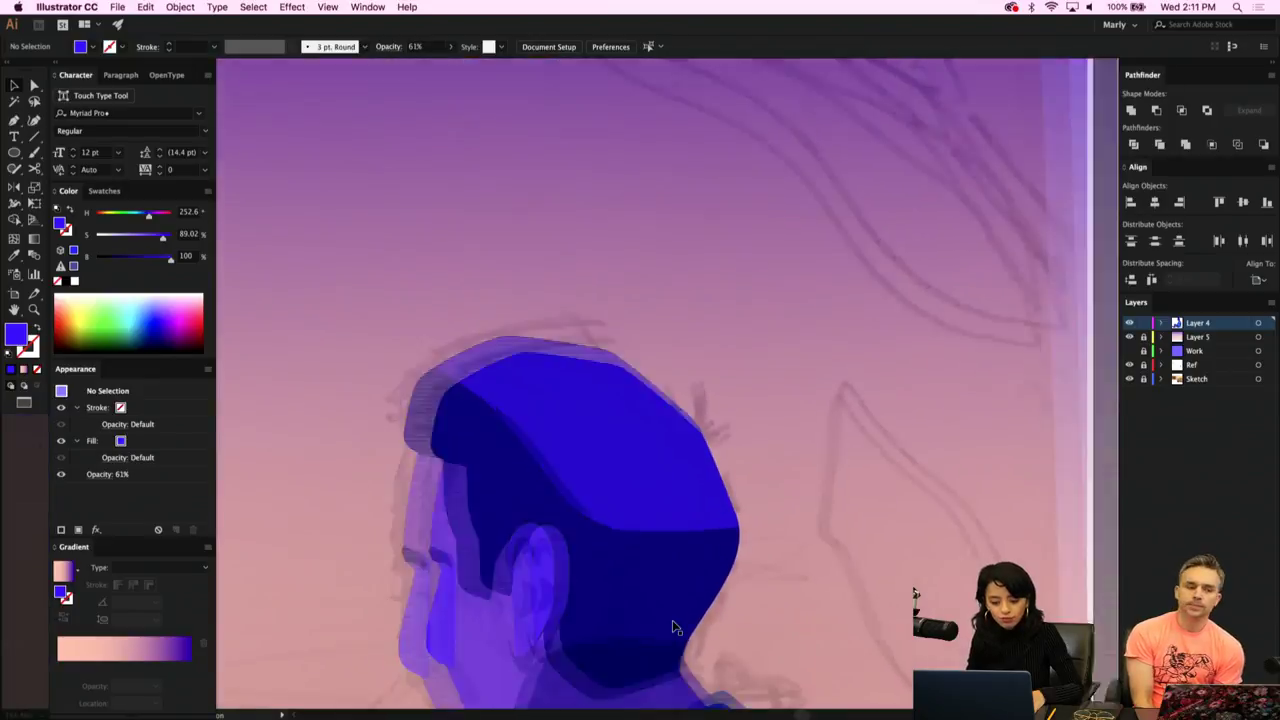
Round off the highlight's pointed front tip by adding an anchor point on its lower edge, deleting the tip point and adjusting the curve.
click(672, 497)
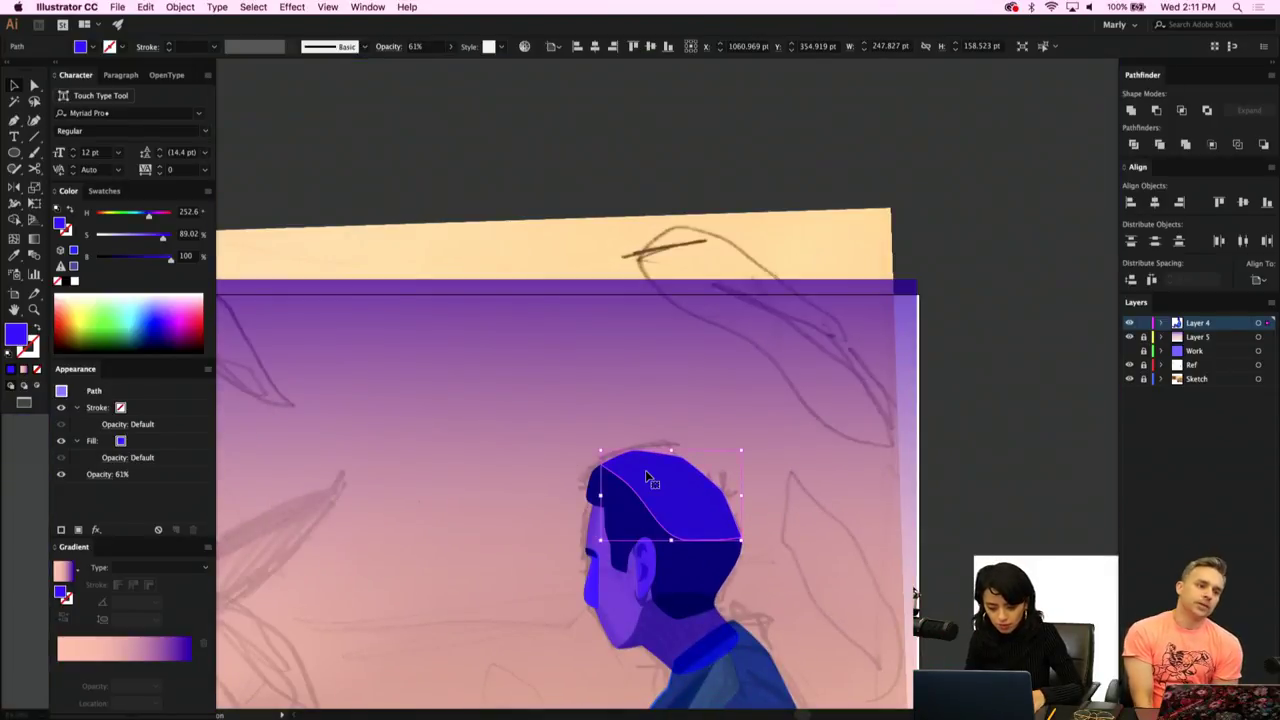
scroll(650, 478, up, 5)
key(plus)
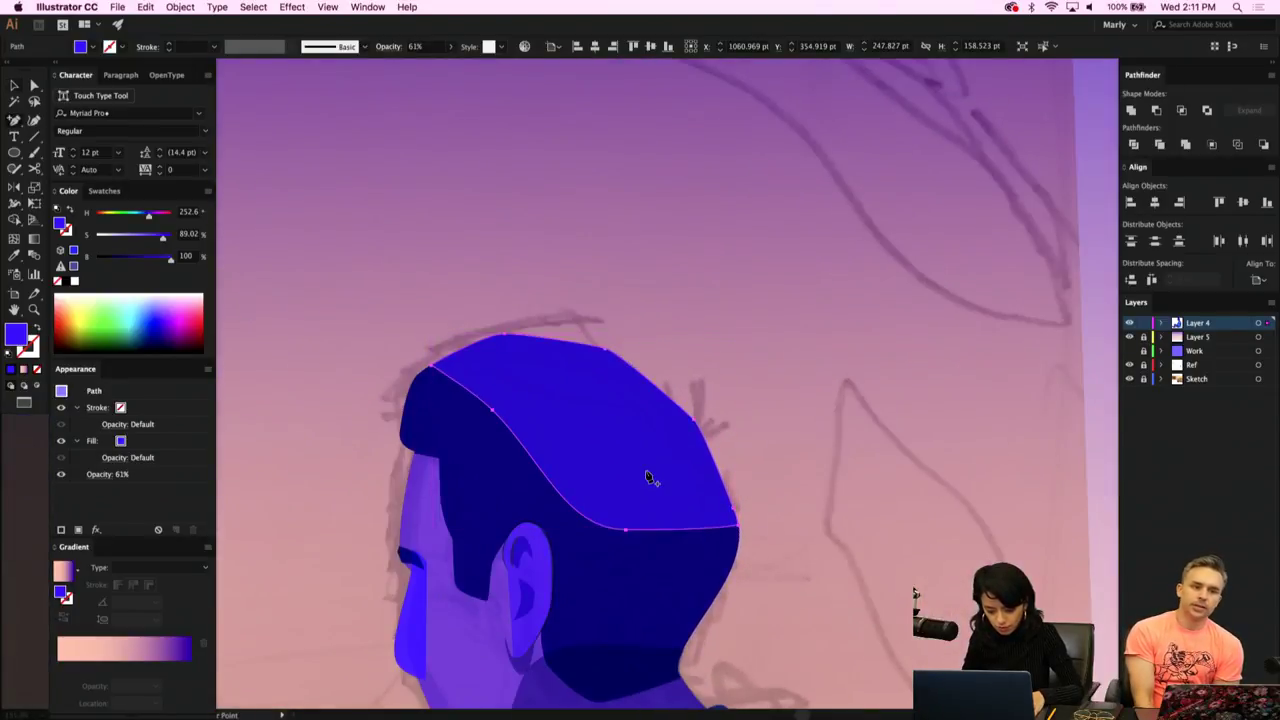
click(461, 388)
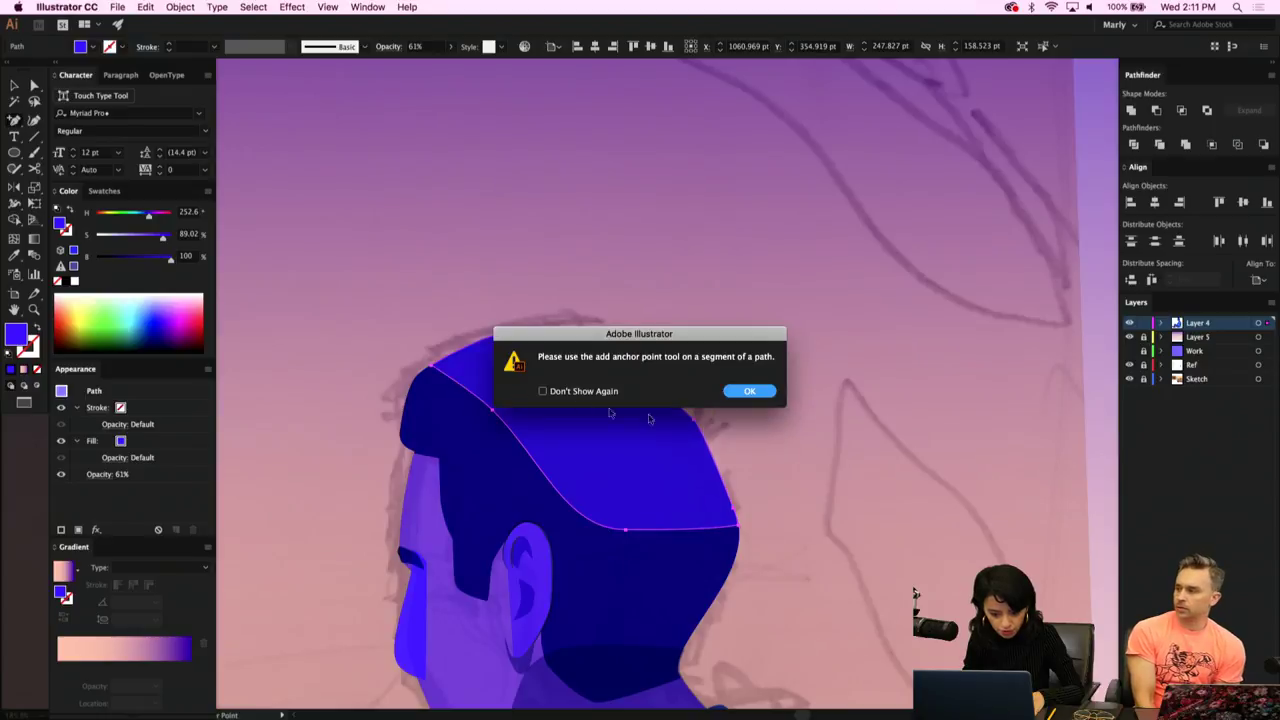
click(750, 392)
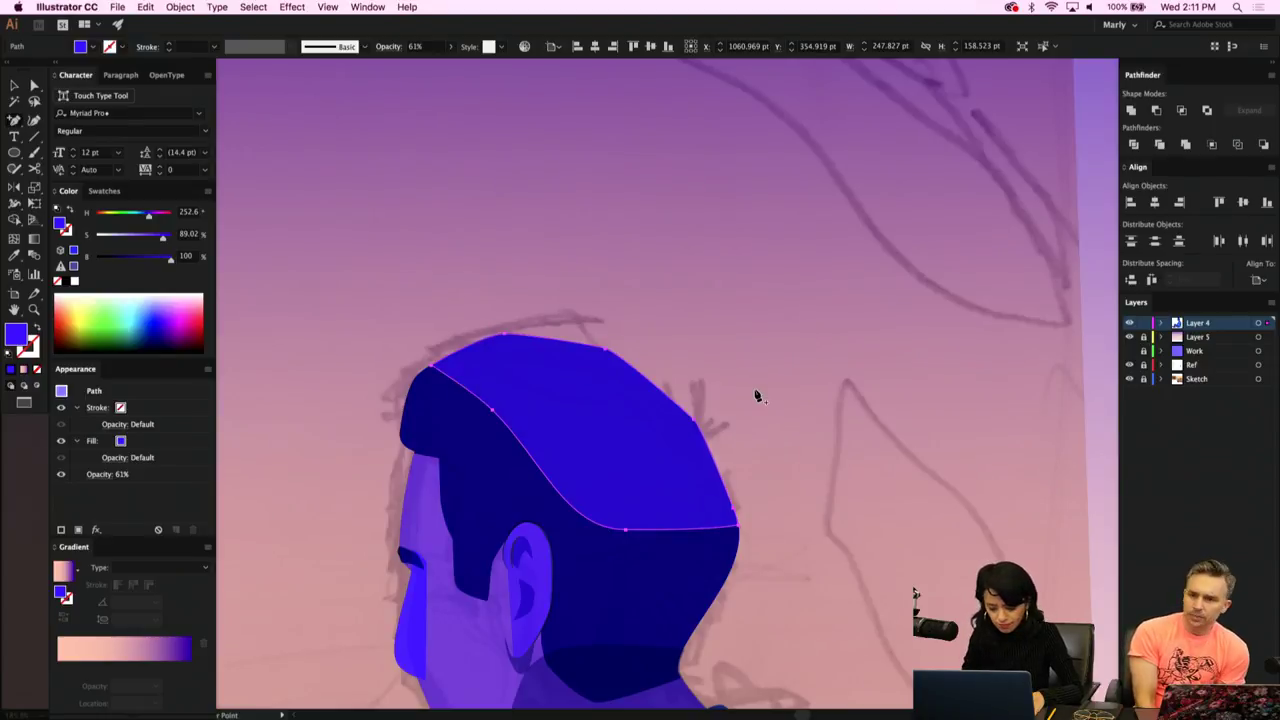
click(459, 389)
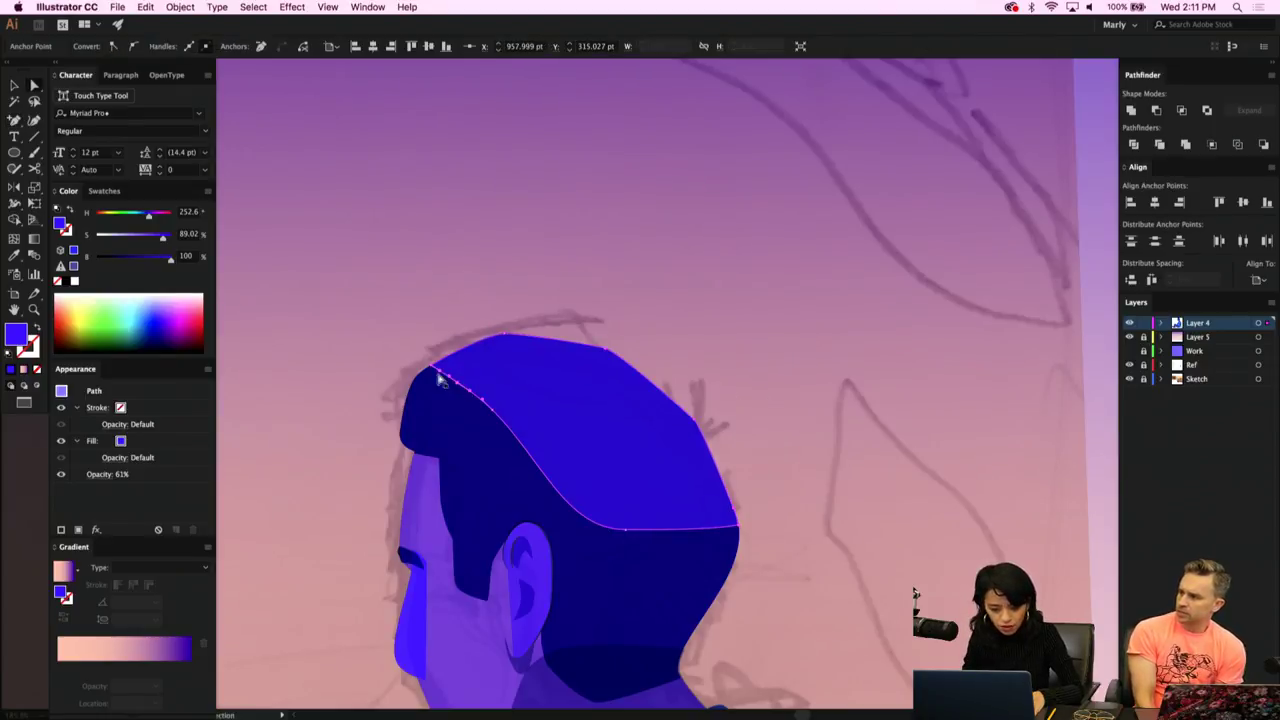
key(shift+c)
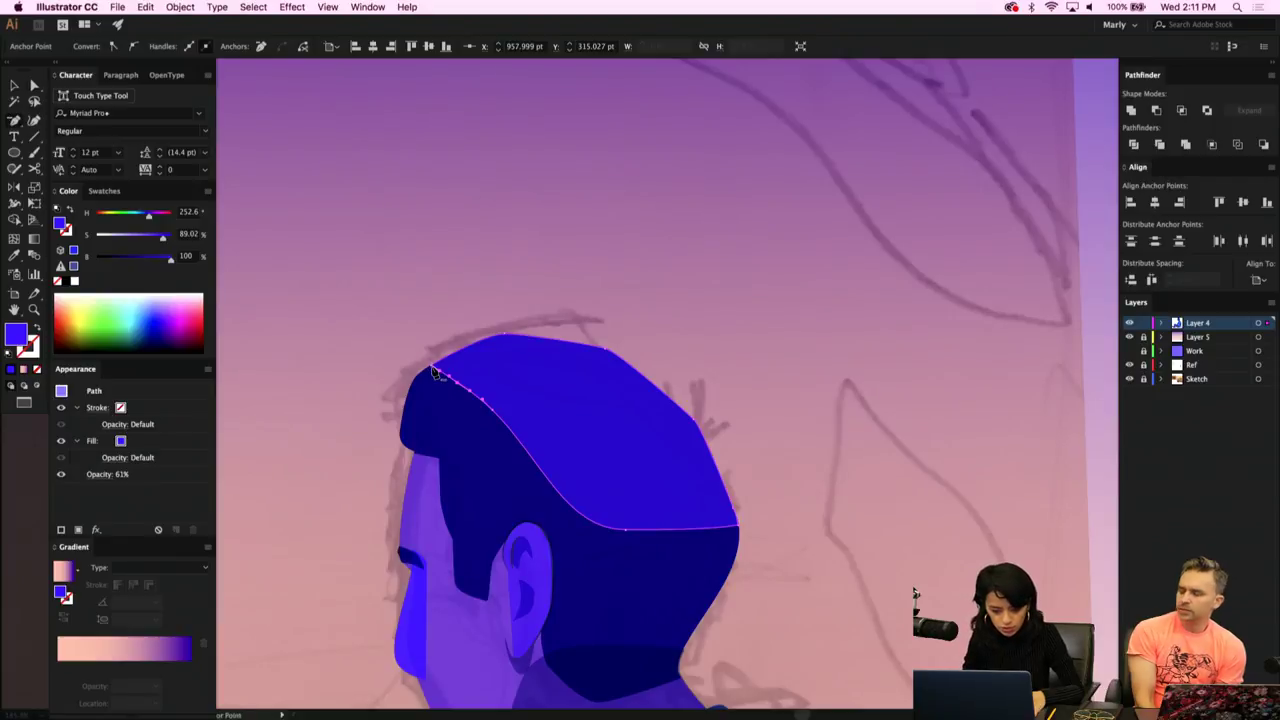
click(435, 370)
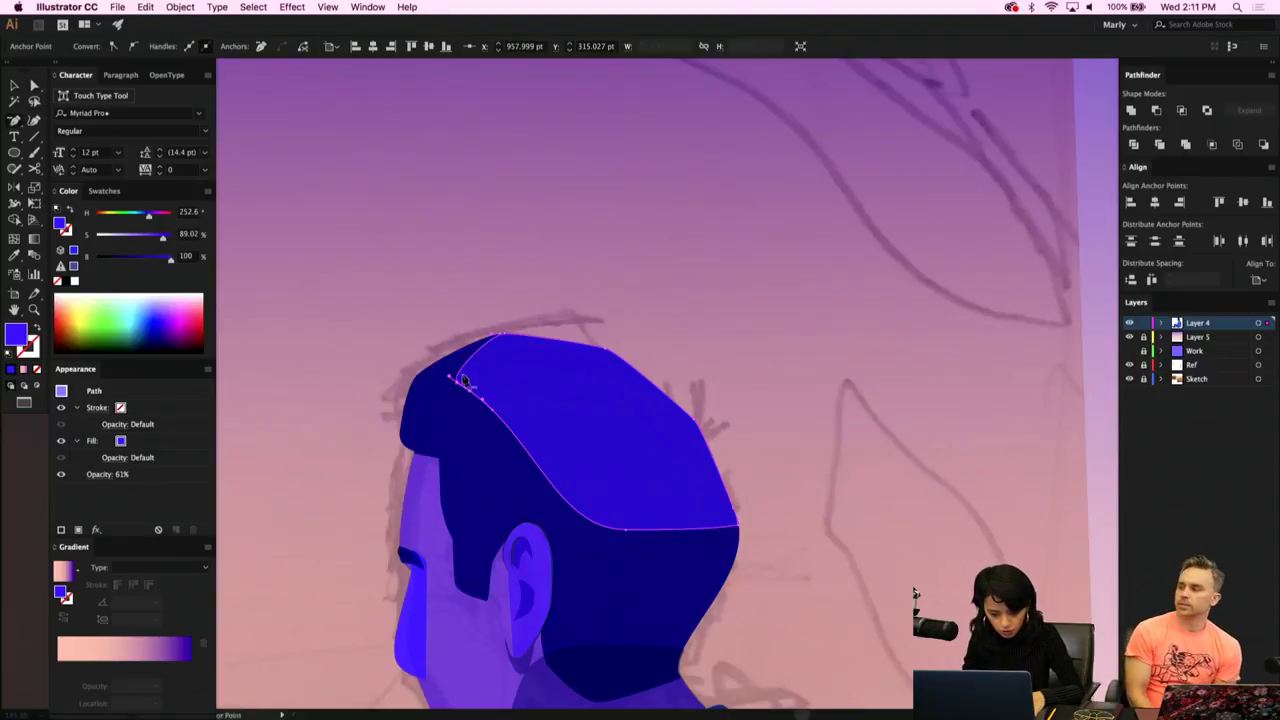
key(a)
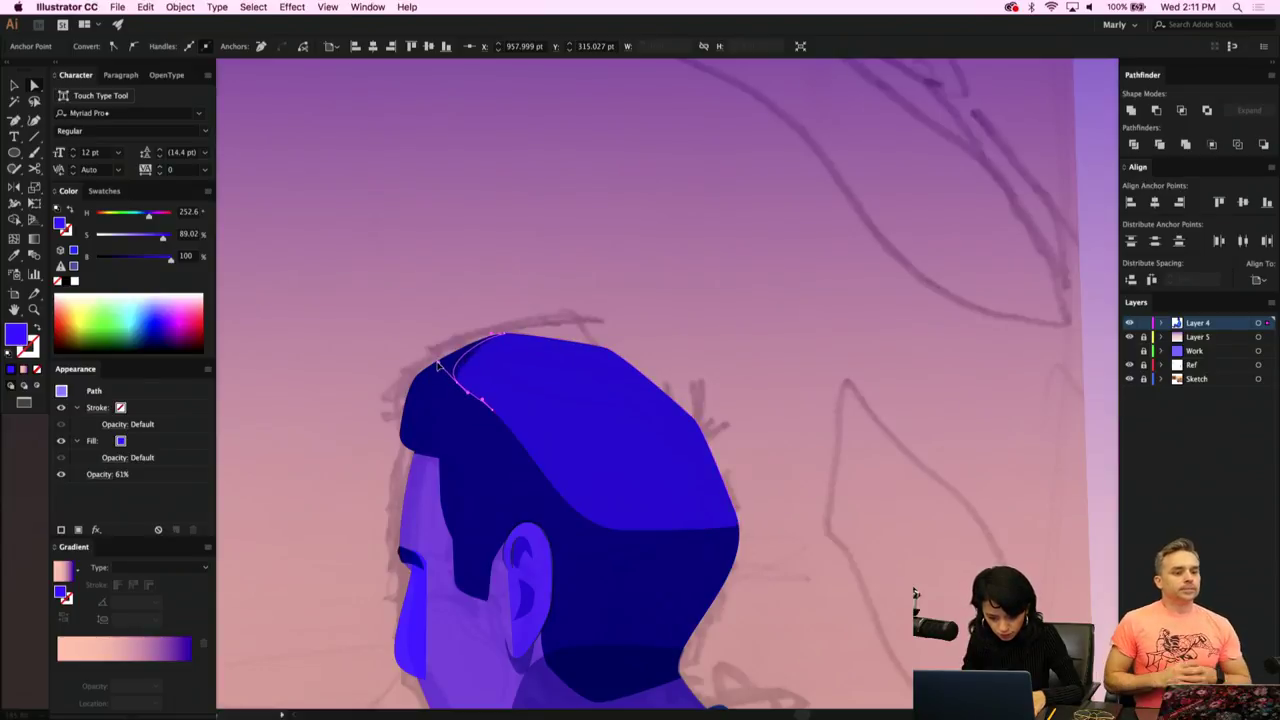
click(780, 372)
scroll(780, 372, down, 3)
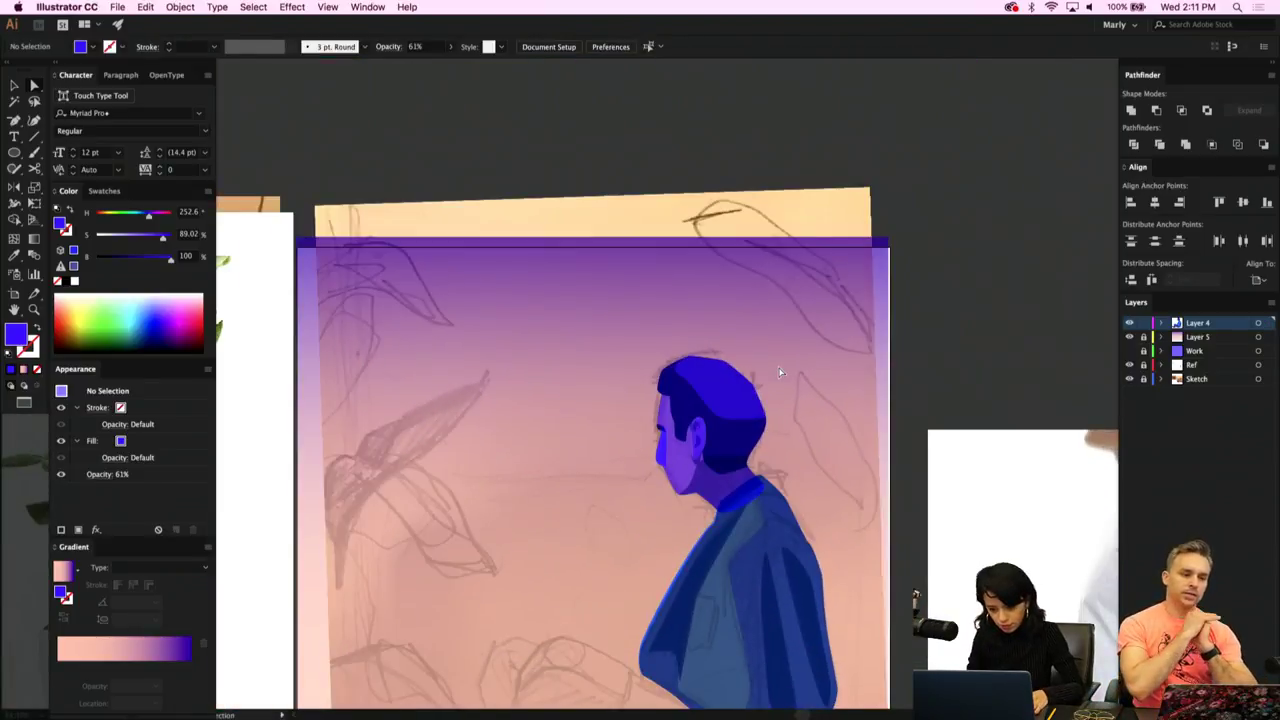
Set the hair highlight's opacity to 35%.
scroll(780, 372, down, 1)
scroll(780, 372, up, 1)
key(super+equal)
click(698, 402)
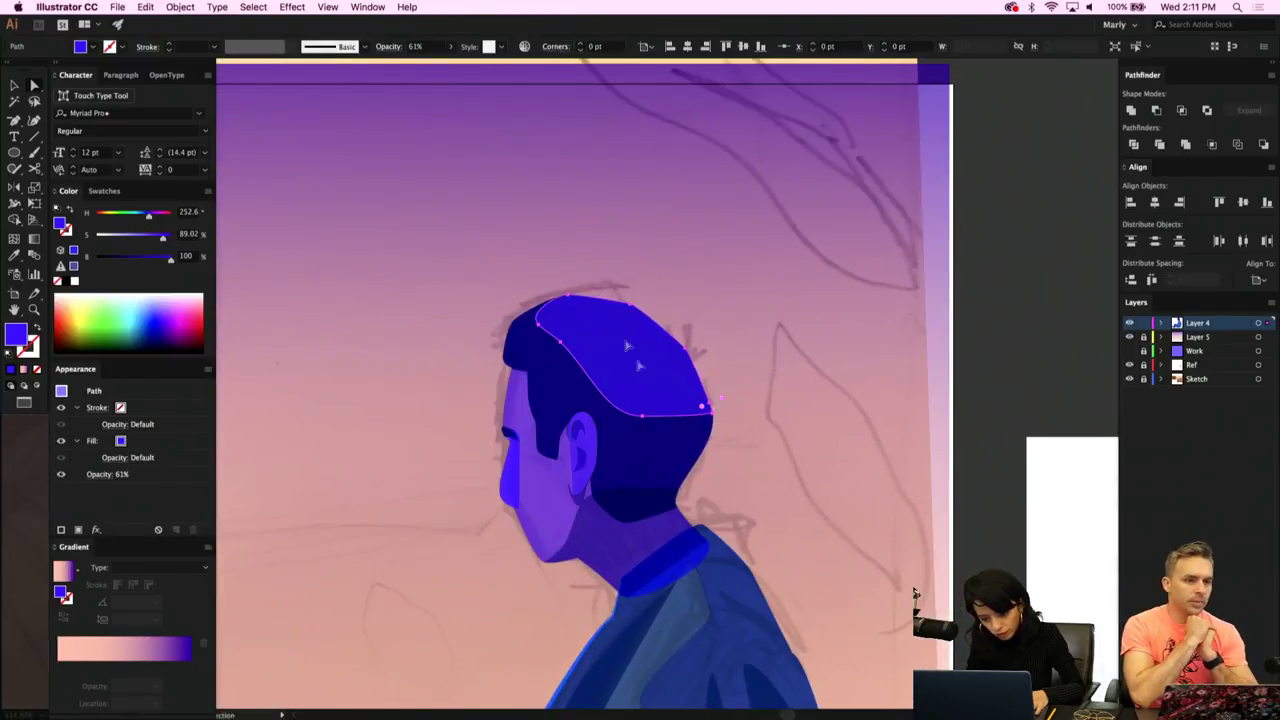
click(452, 50)
drag(429, 62, 415, 65)
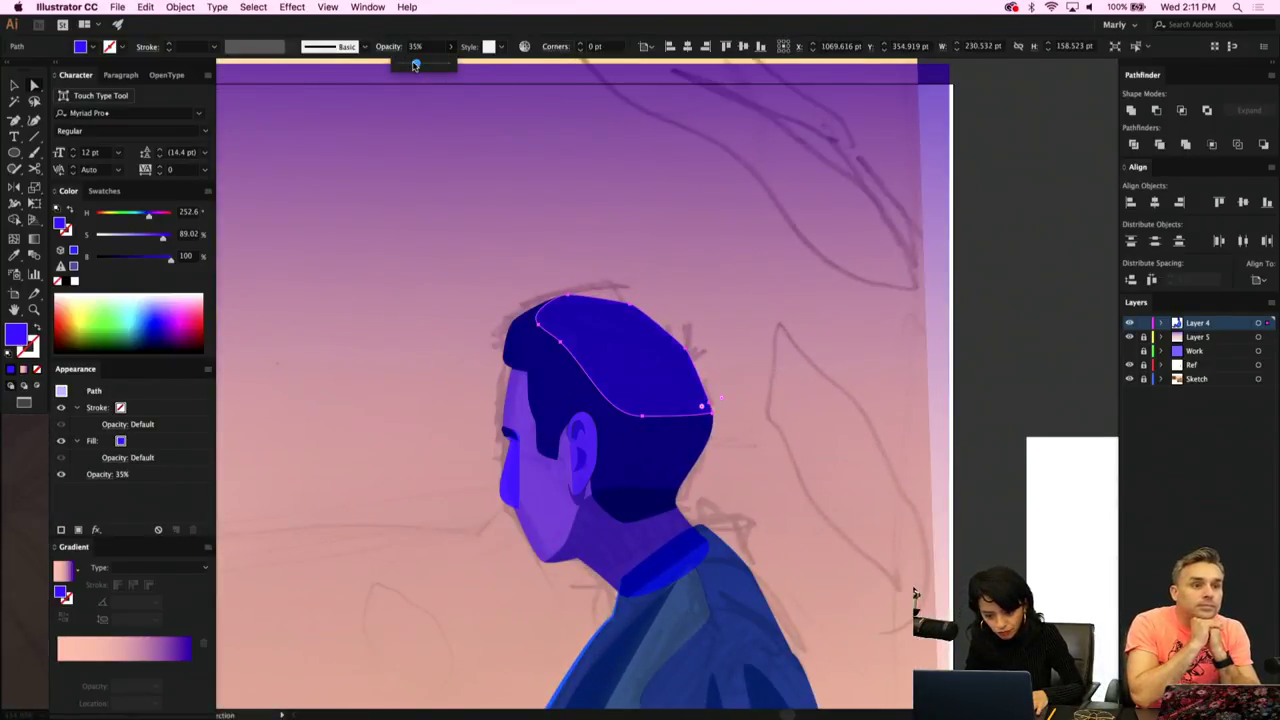
click(745, 224)
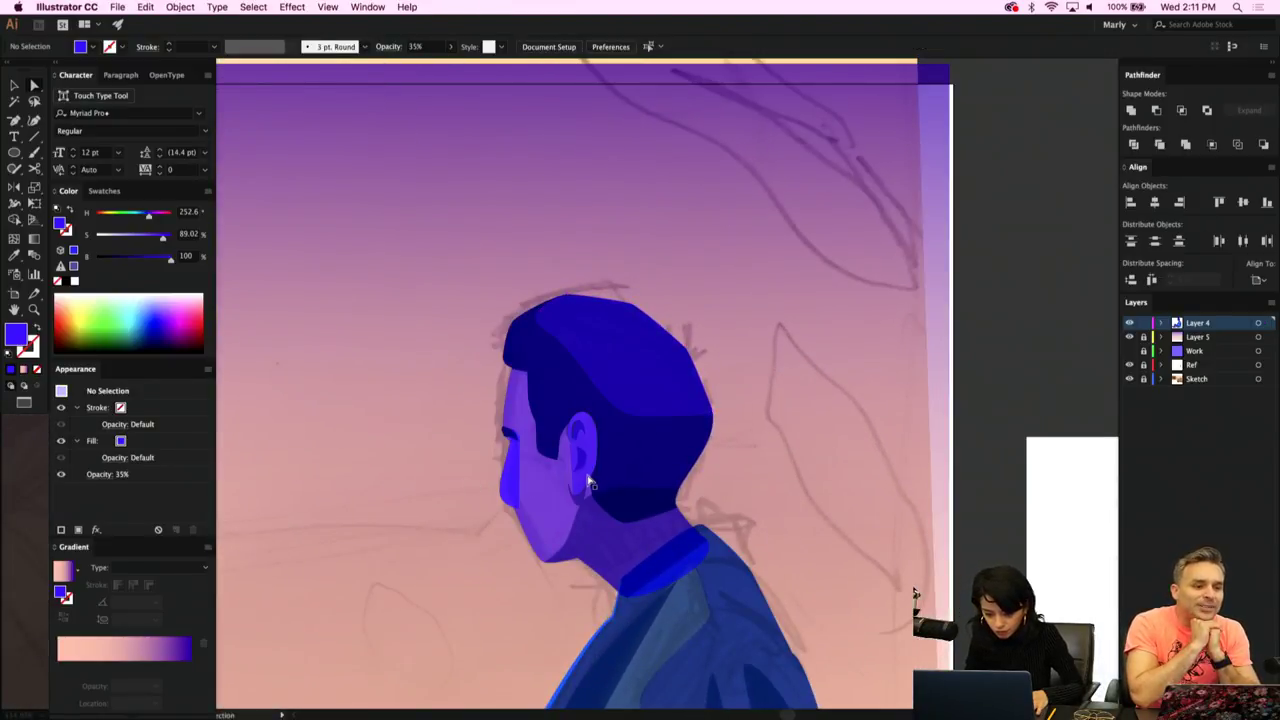
Shift the anchor point at the tip of the sideburn slightly toward the ear.
scroll(530, 490, up, 5)
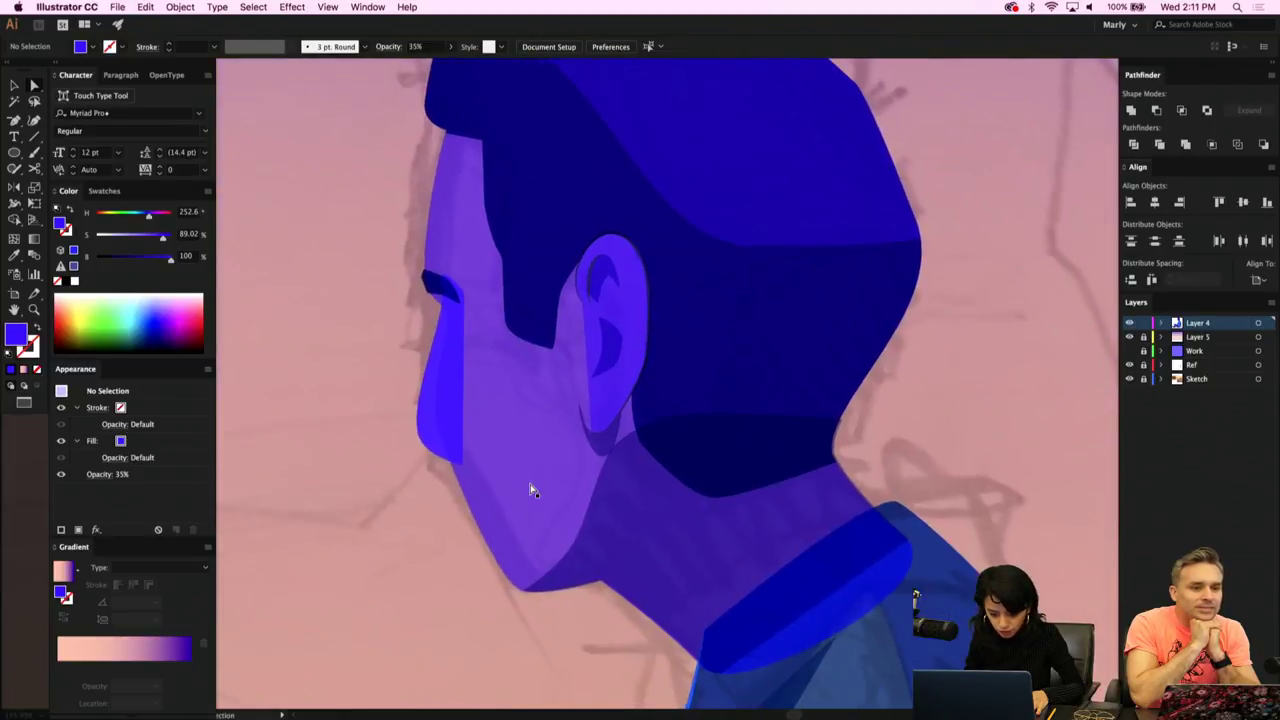
click(538, 322)
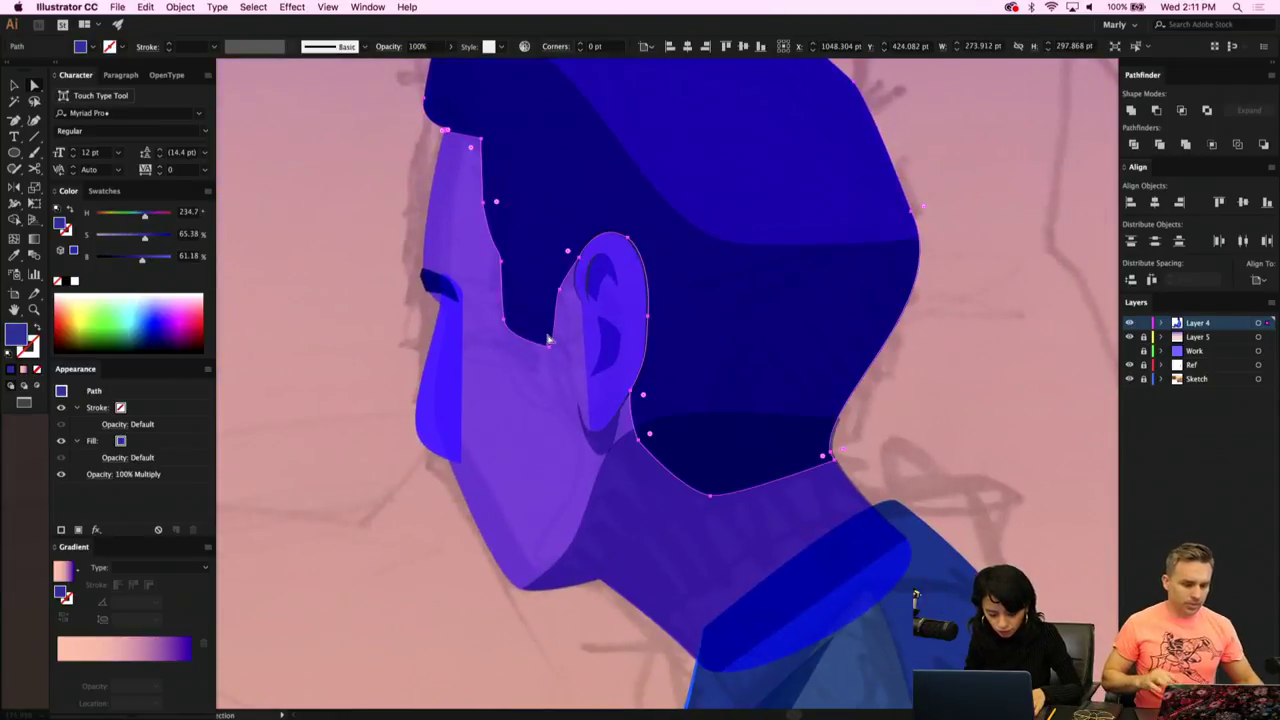
click(551, 353)
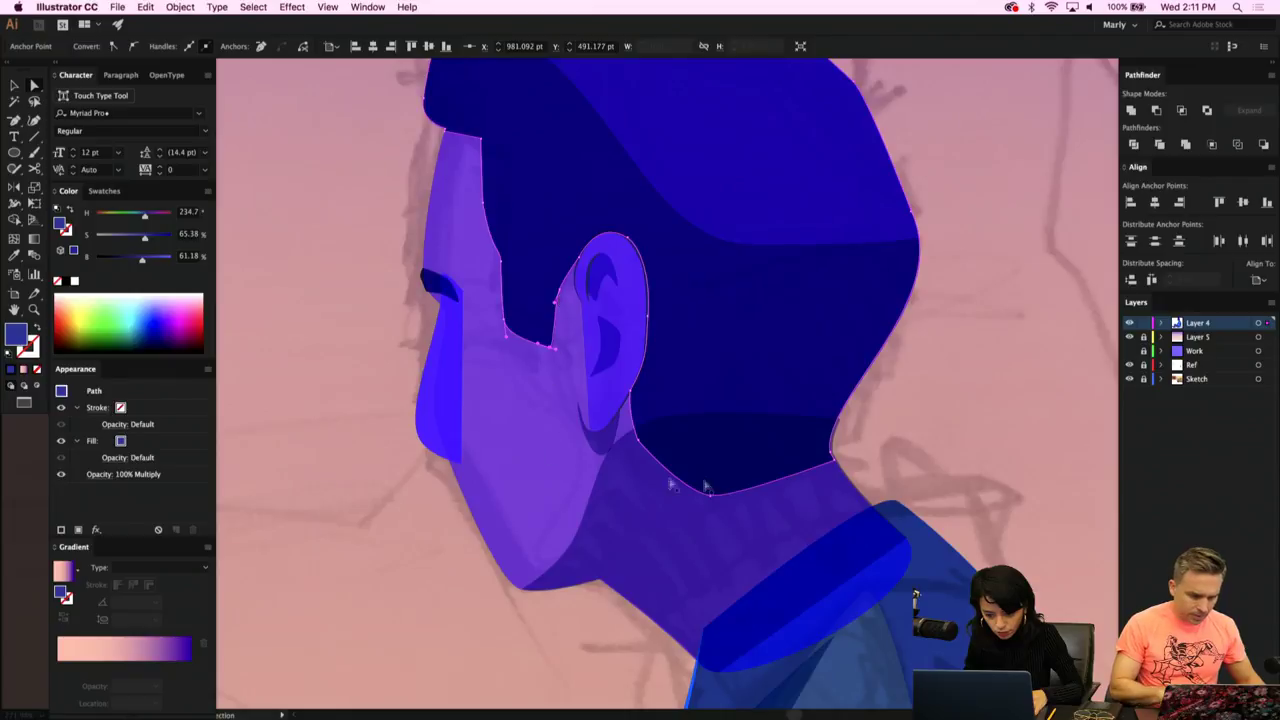
scroll(798, 475, down, 1)
scroll(798, 475, right, 2)
scroll(798, 475, down, 1)
click(857, 323)
scroll(857, 323, down, 2)
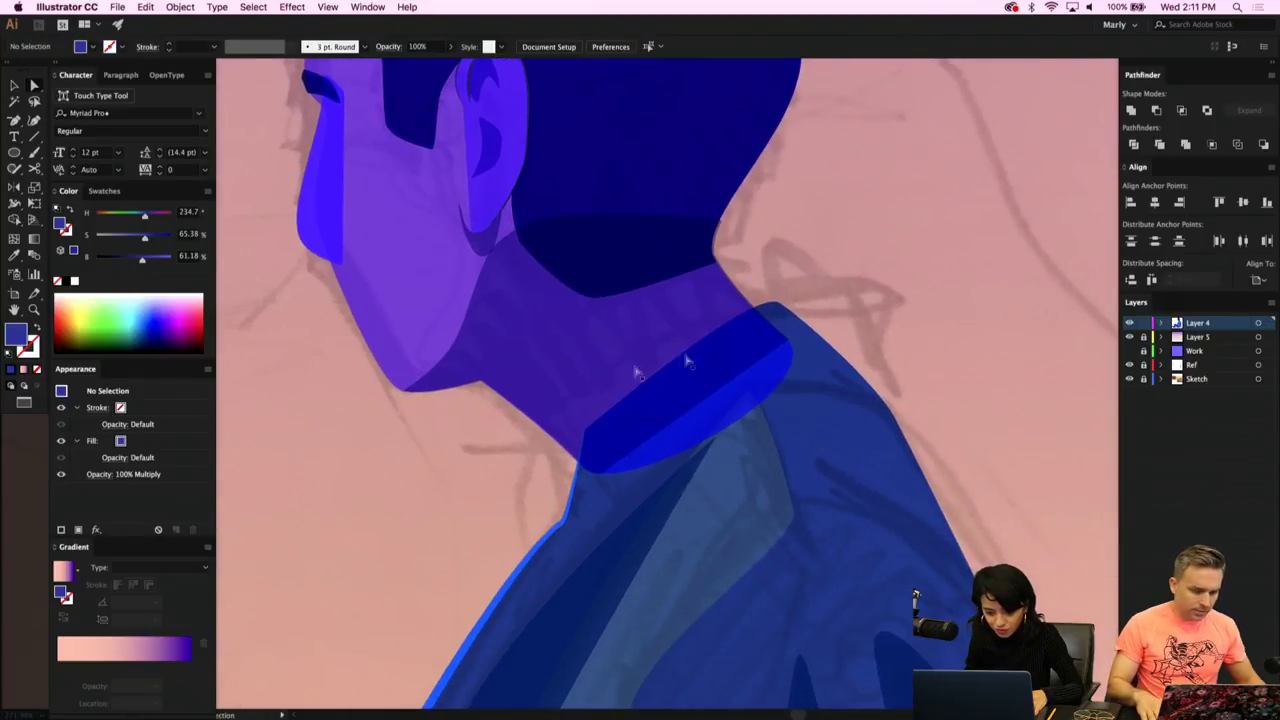
Pick the robe's base shape to take over its bright blue fill at 100% opacity for drawing with the Pen tool.
click(531, 371)
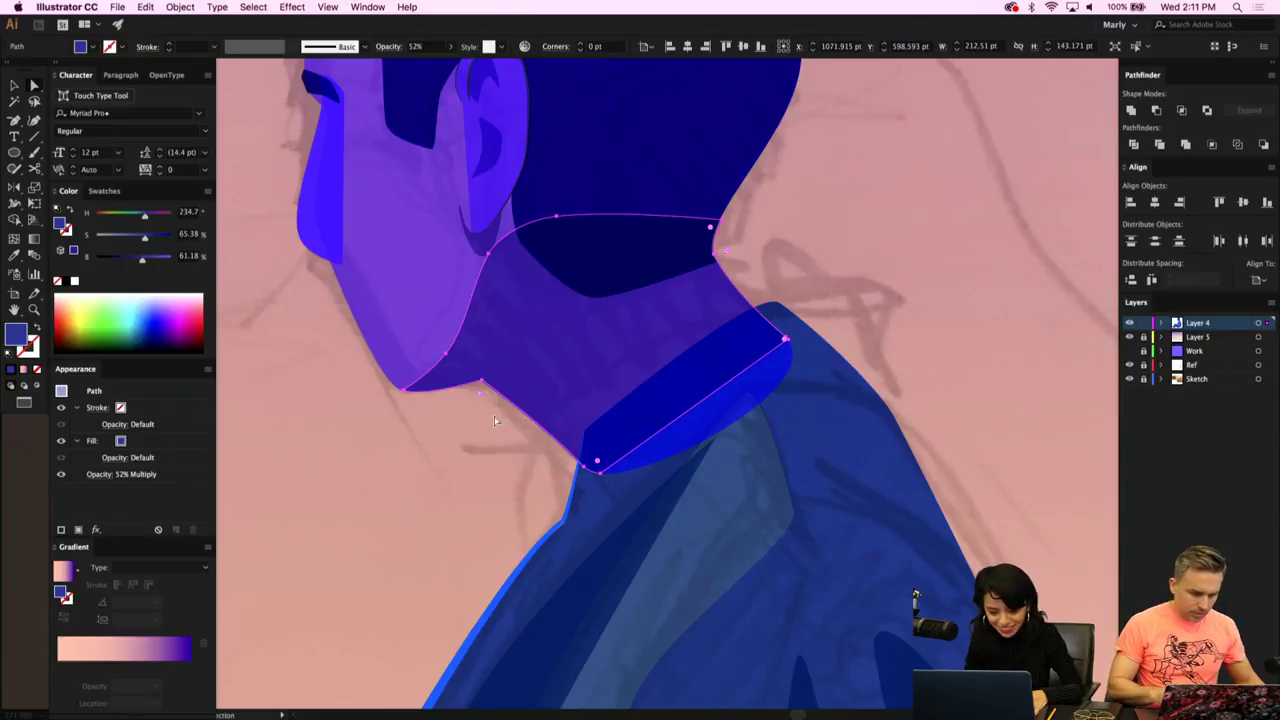
click(523, 474)
click(634, 545)
click(791, 476)
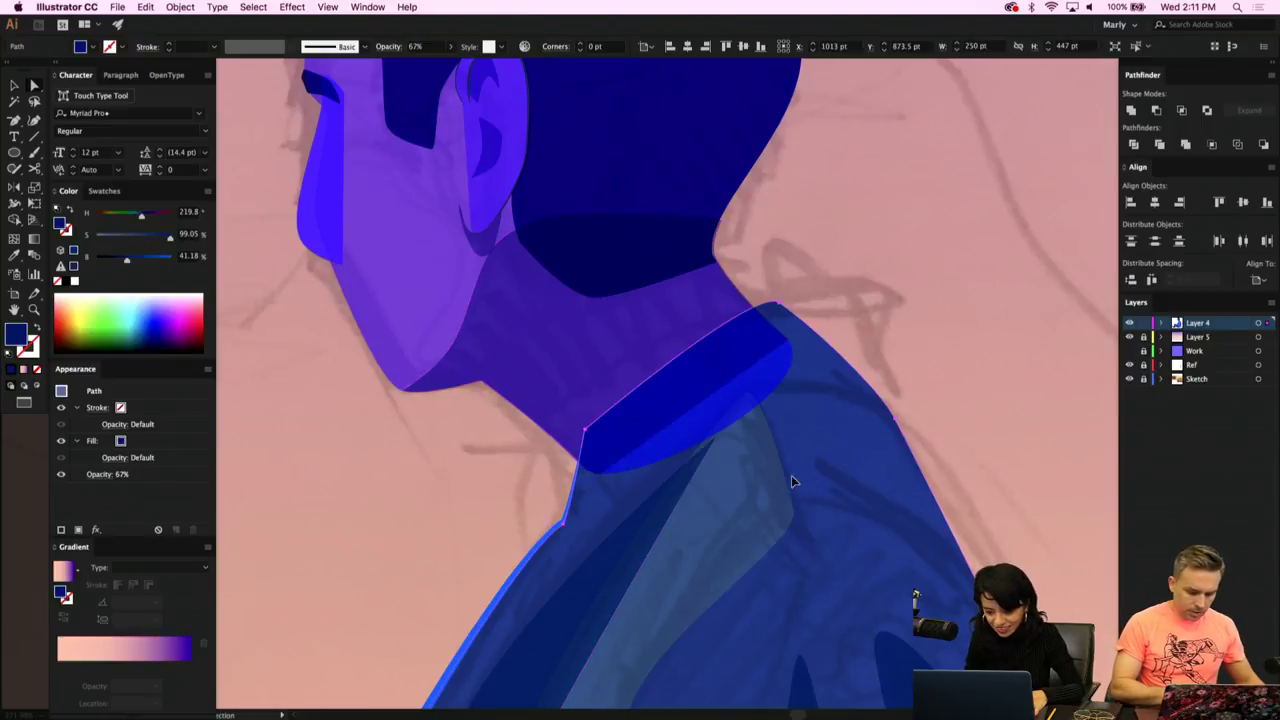
key(p)
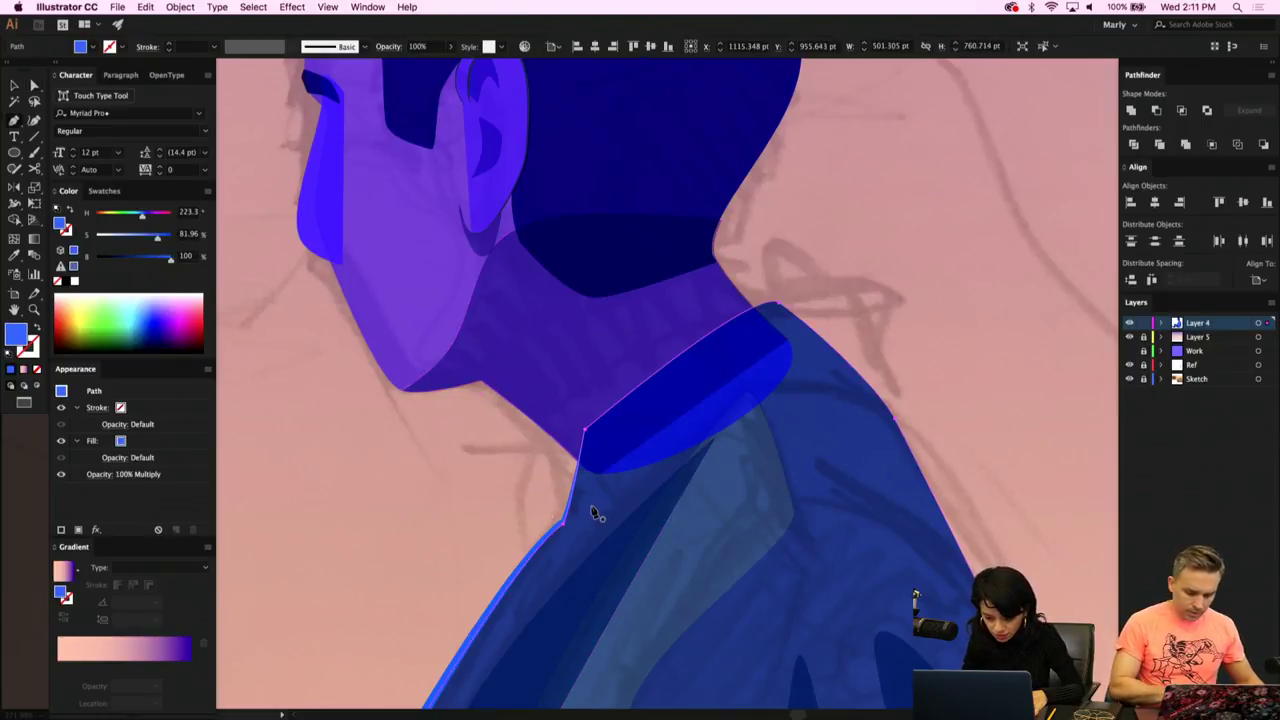
click(591, 510)
click(591, 511)
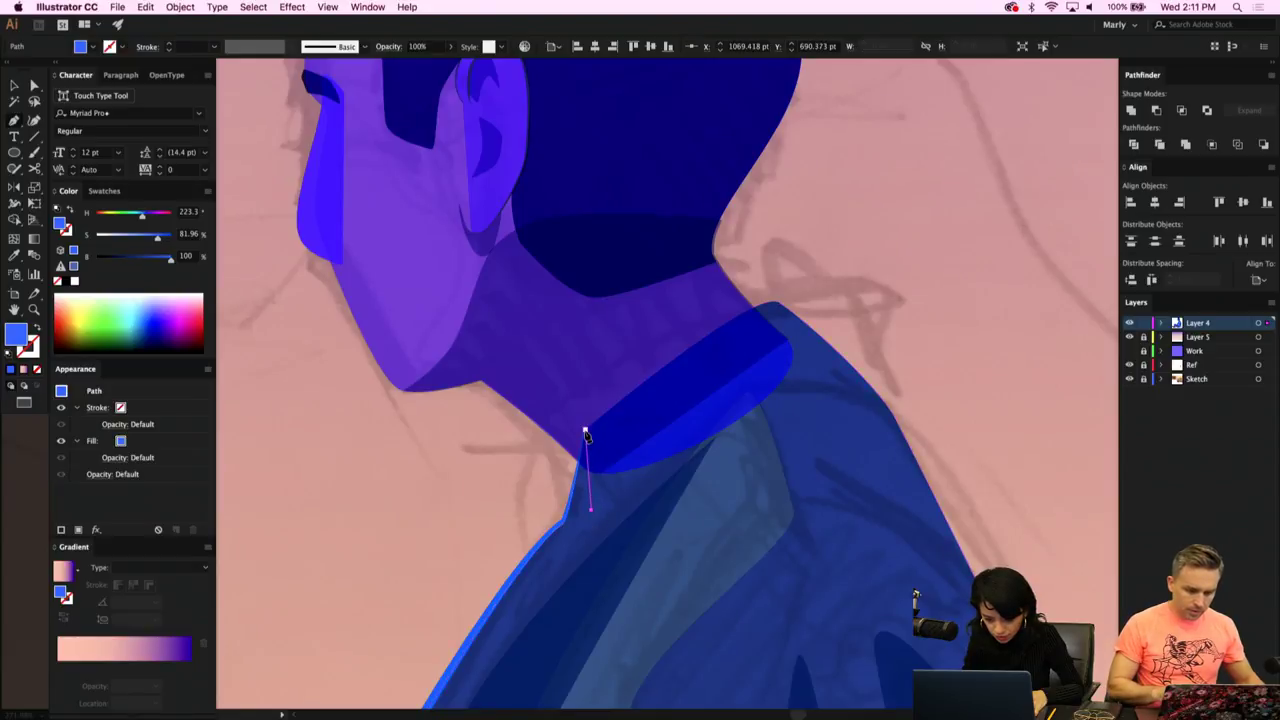
click(586, 433)
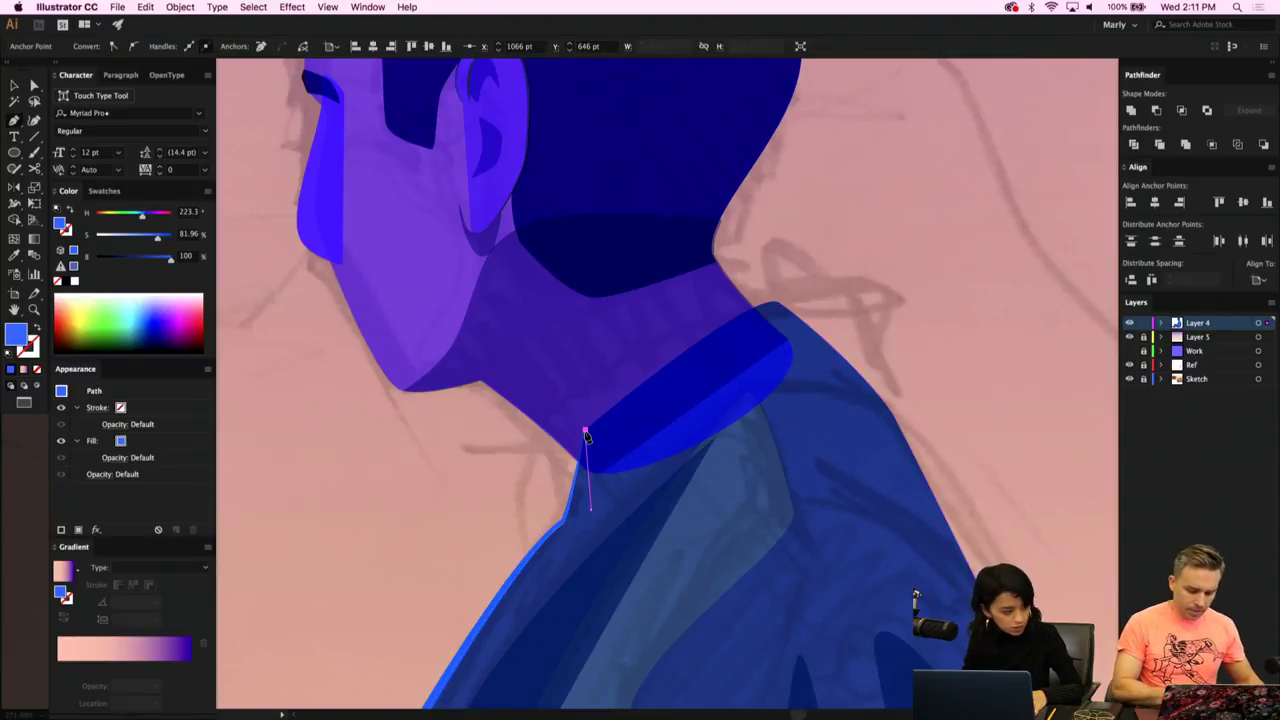
key(super+z)
key(super+z)
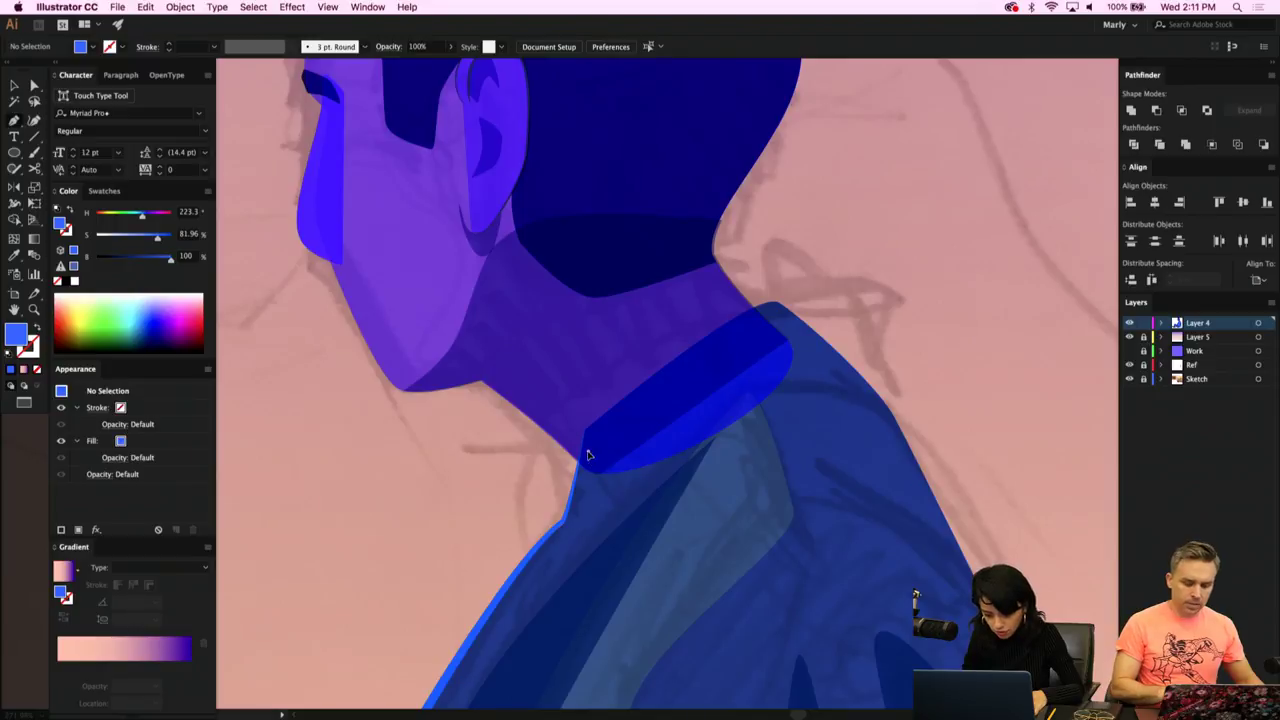
Draw a thin V-shaped collar strip below the neck, about 94 by 88 pt, and move its front corner down to the neckline.
click(587, 451)
click(606, 508)
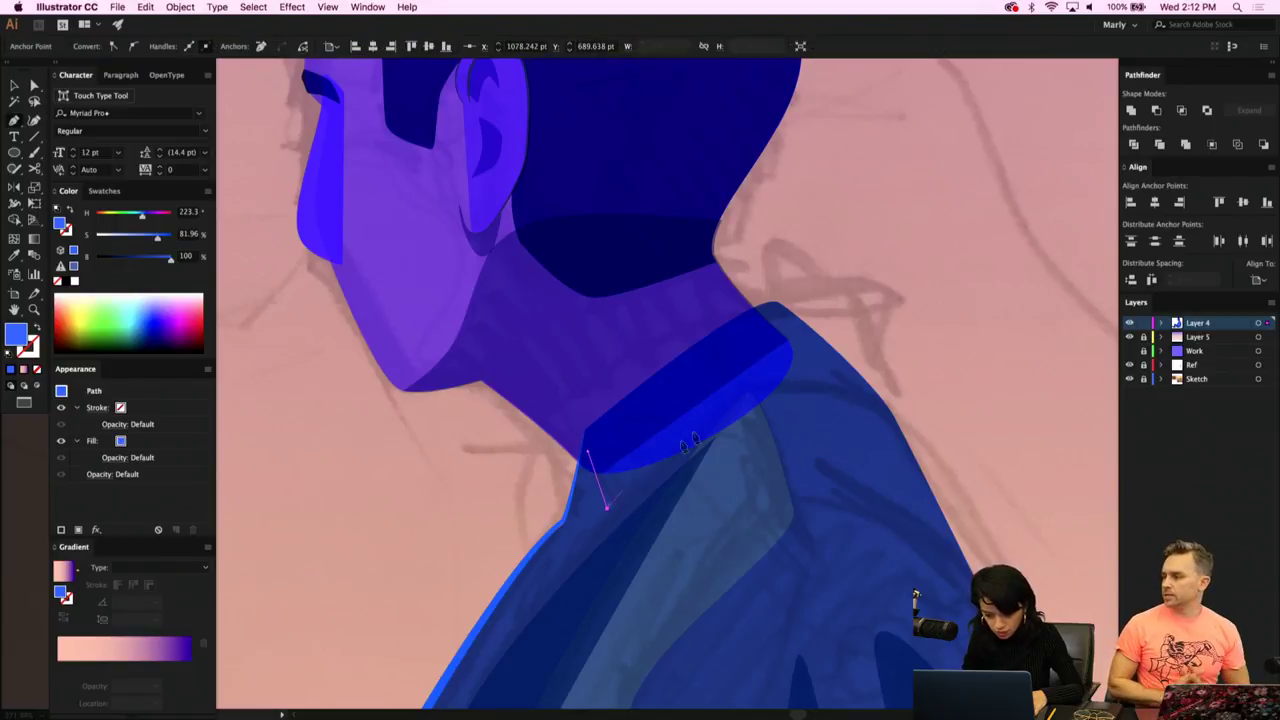
click(757, 385)
click(606, 540)
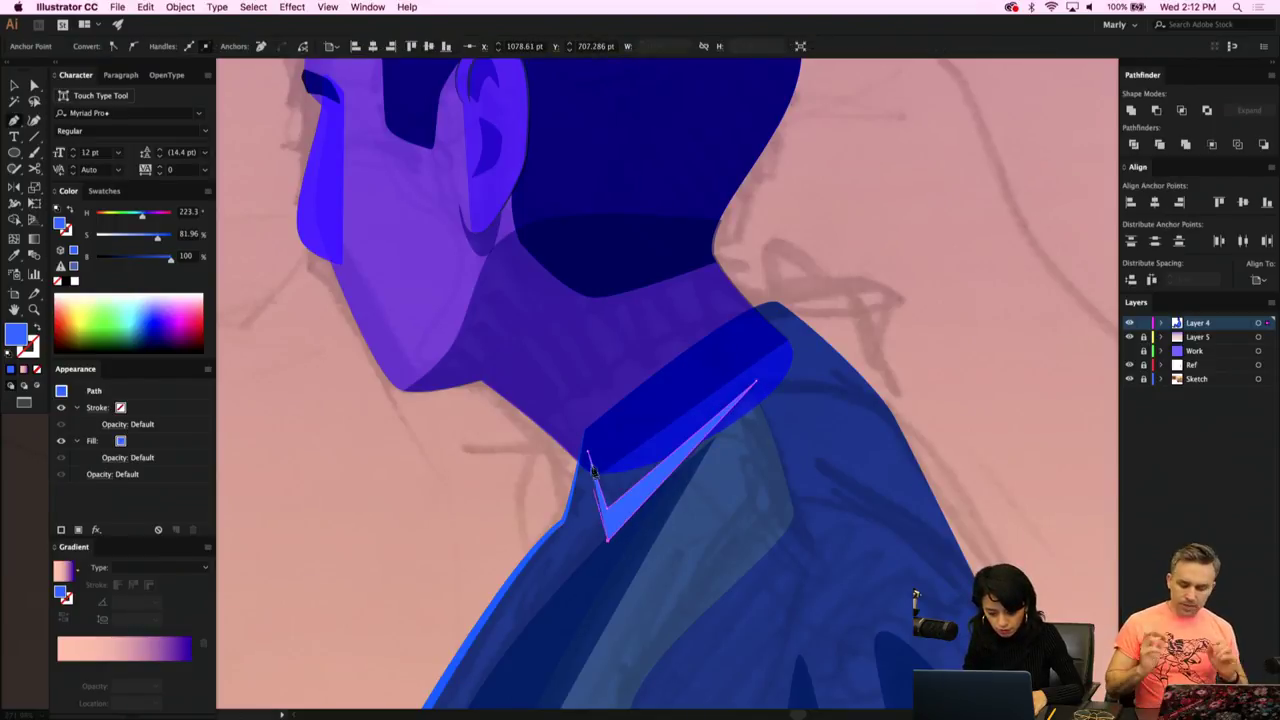
click(587, 451)
key(a)
drag(587, 452, 586, 473)
key(v)
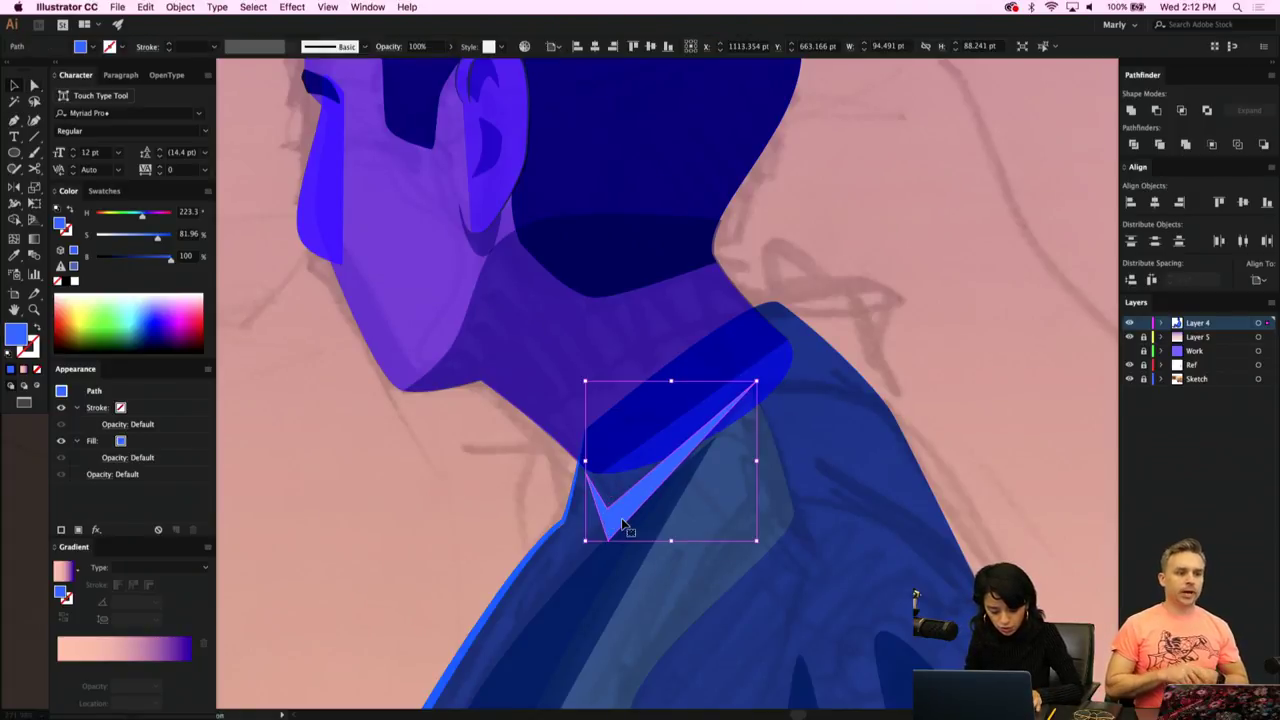
key(super+shift+b)
drag(622, 524, 725, 505)
key(super+z)
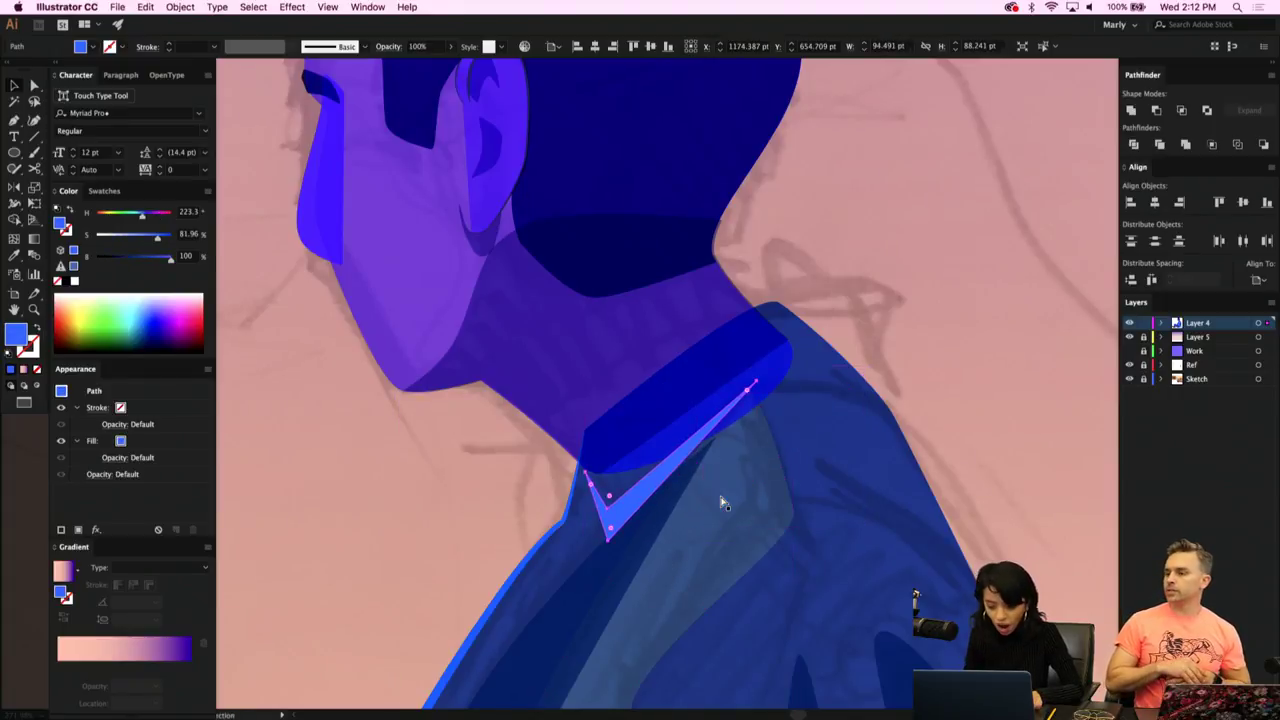
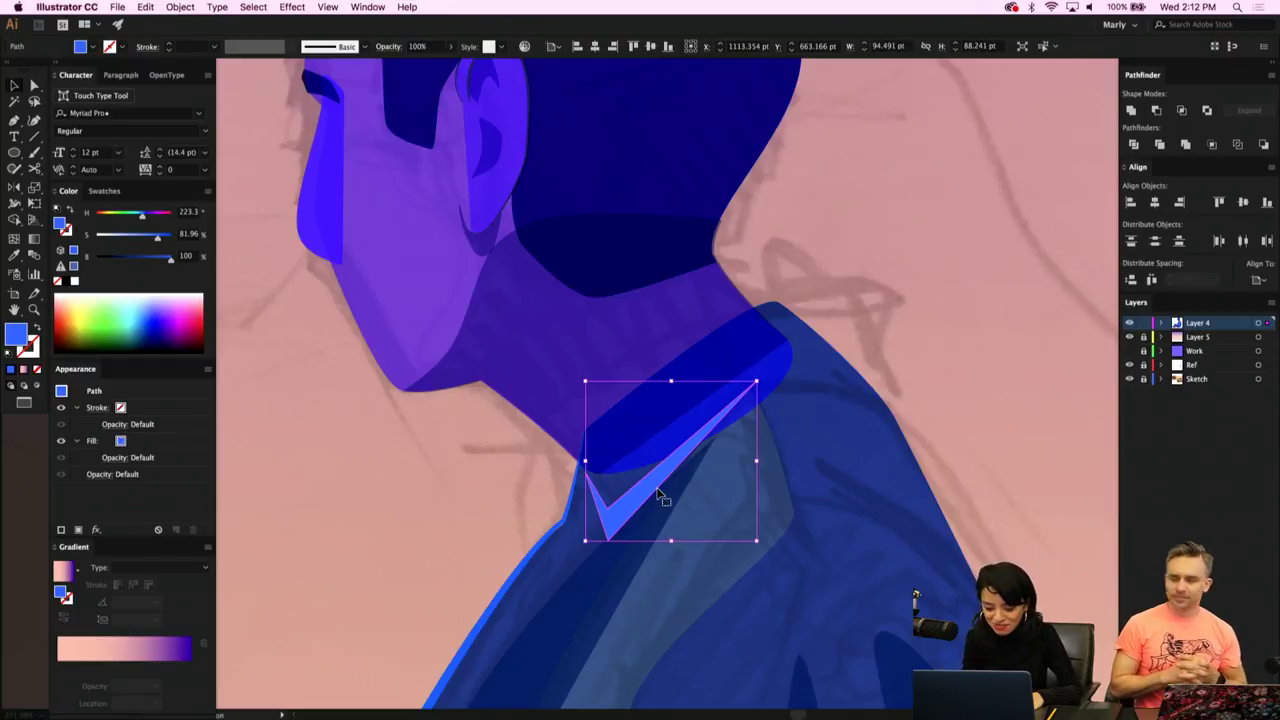
Give the V-shaped collar strip the lapel shadow's dark navy fill at 67% opacity.
key(i)
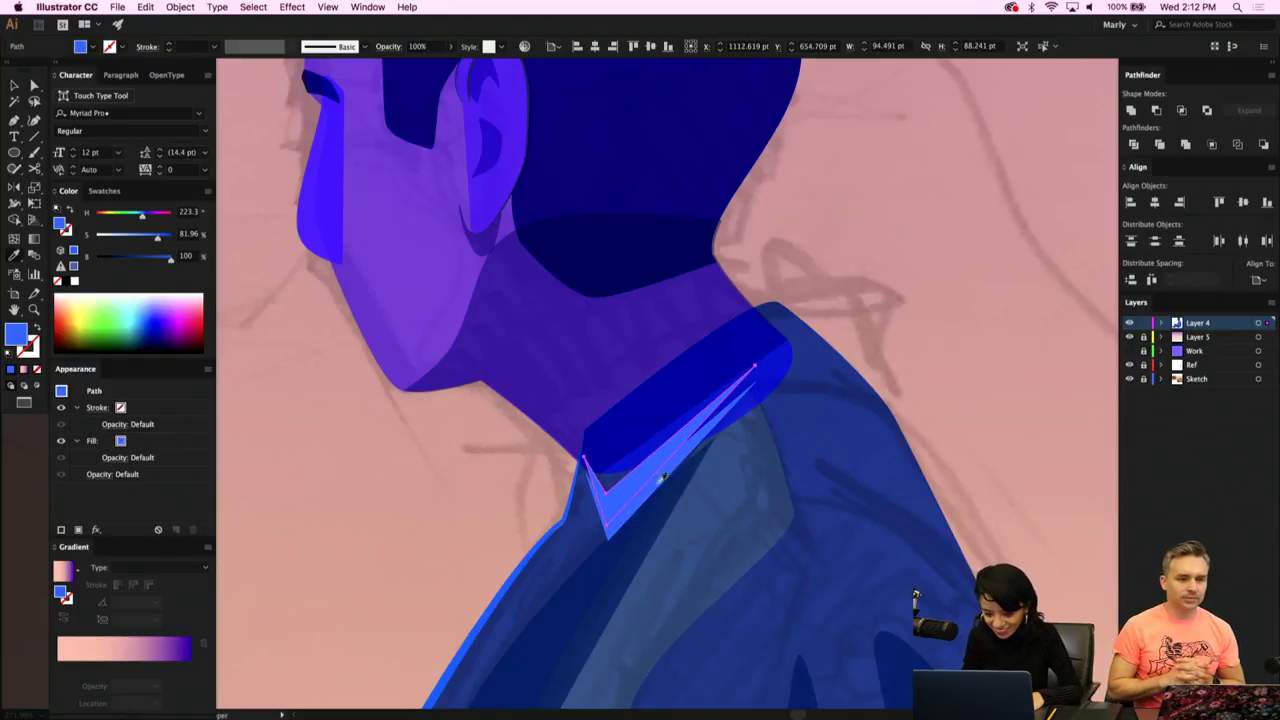
click(619, 571)
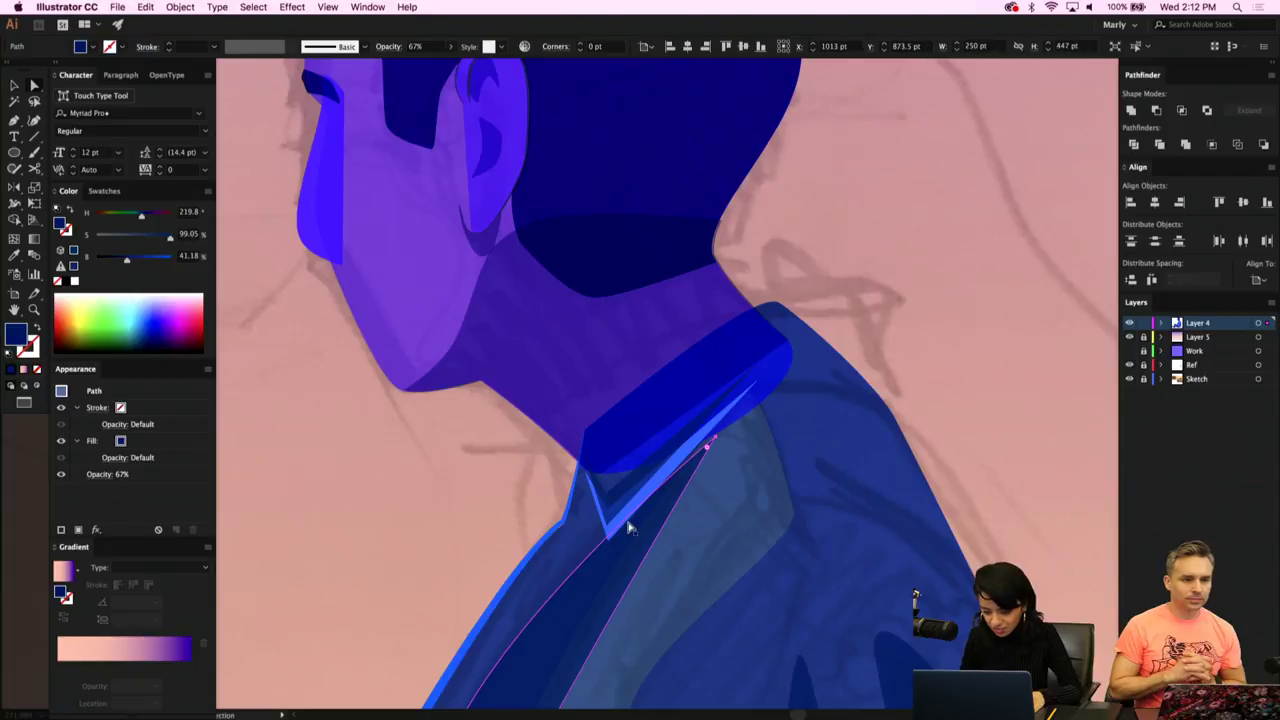
scroll(630, 527, up, 5)
key(Delete)
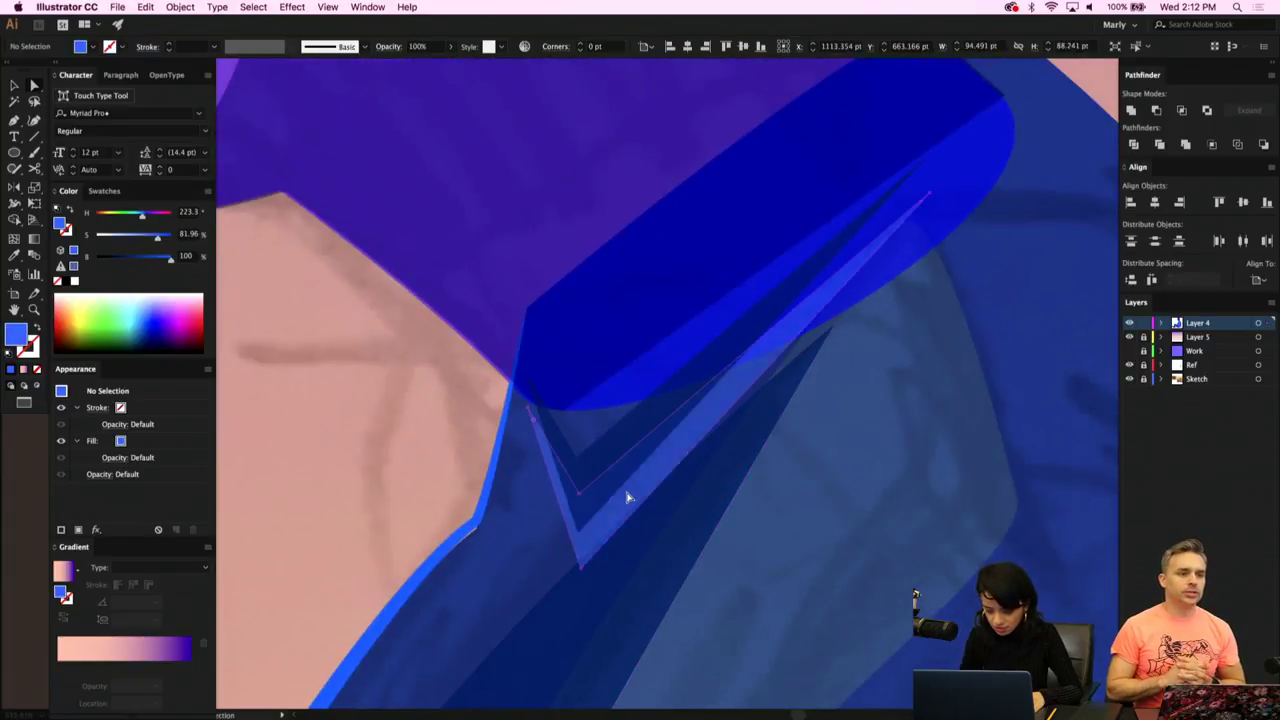
Reshape the collar strip by raising its front tip to the neckline and pulling its inner corner down into a thinner V.
click(527, 375)
drag(526, 374, 529, 339)
click(529, 337)
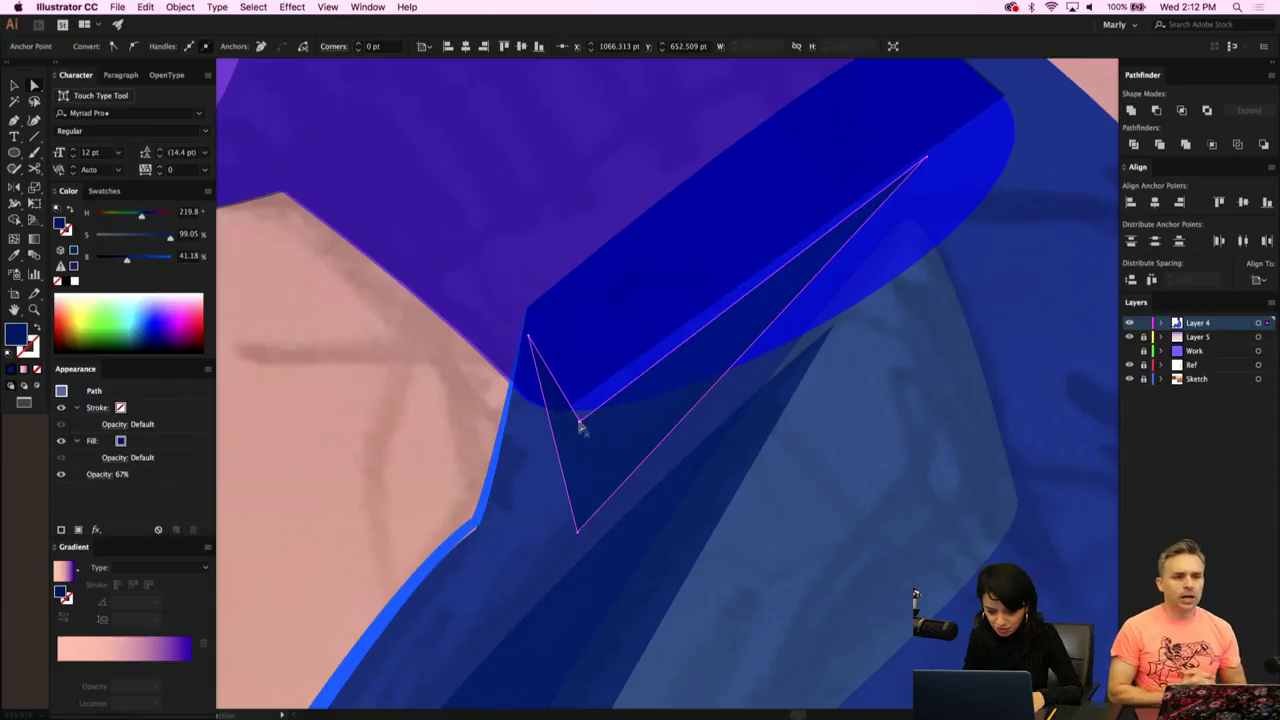
drag(580, 421, 596, 512)
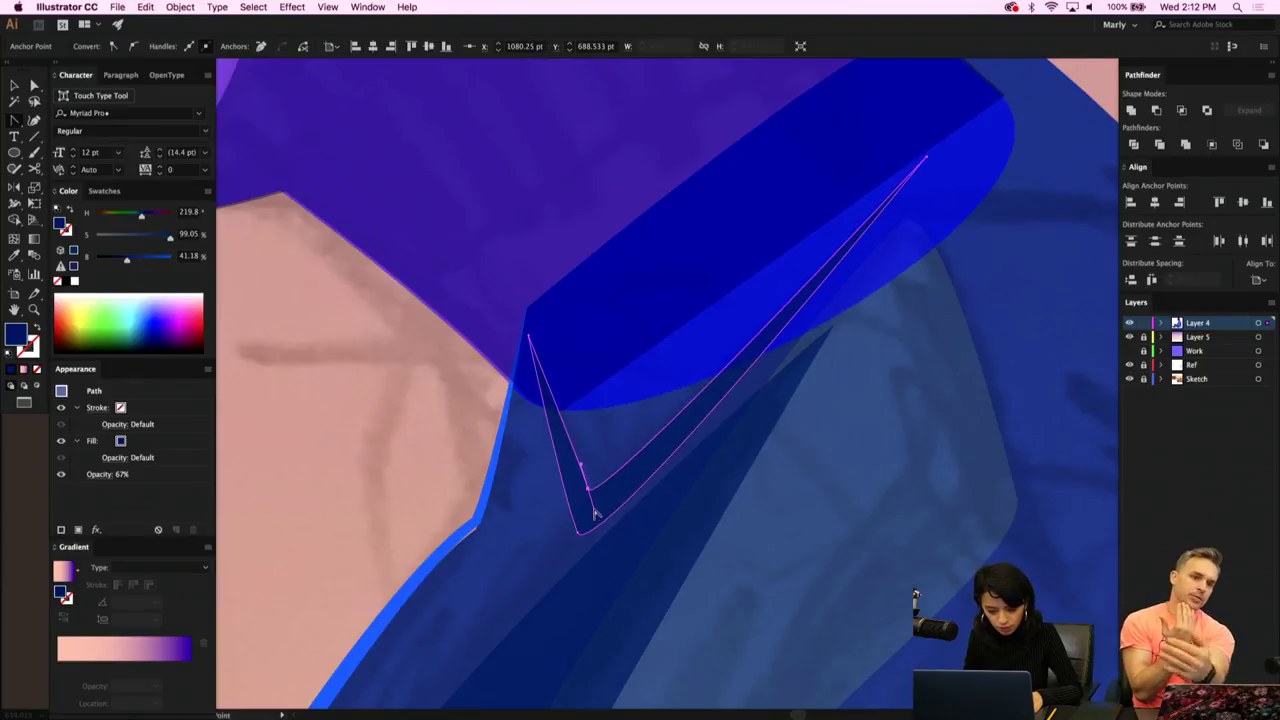
Extend the collar strip's back tip upward toward the back of the collar.
scroll(596, 512, right, 3)
scroll(596, 512, up, 2)
key(a)
drag(796, 217, 872, 165)
click(872, 162)
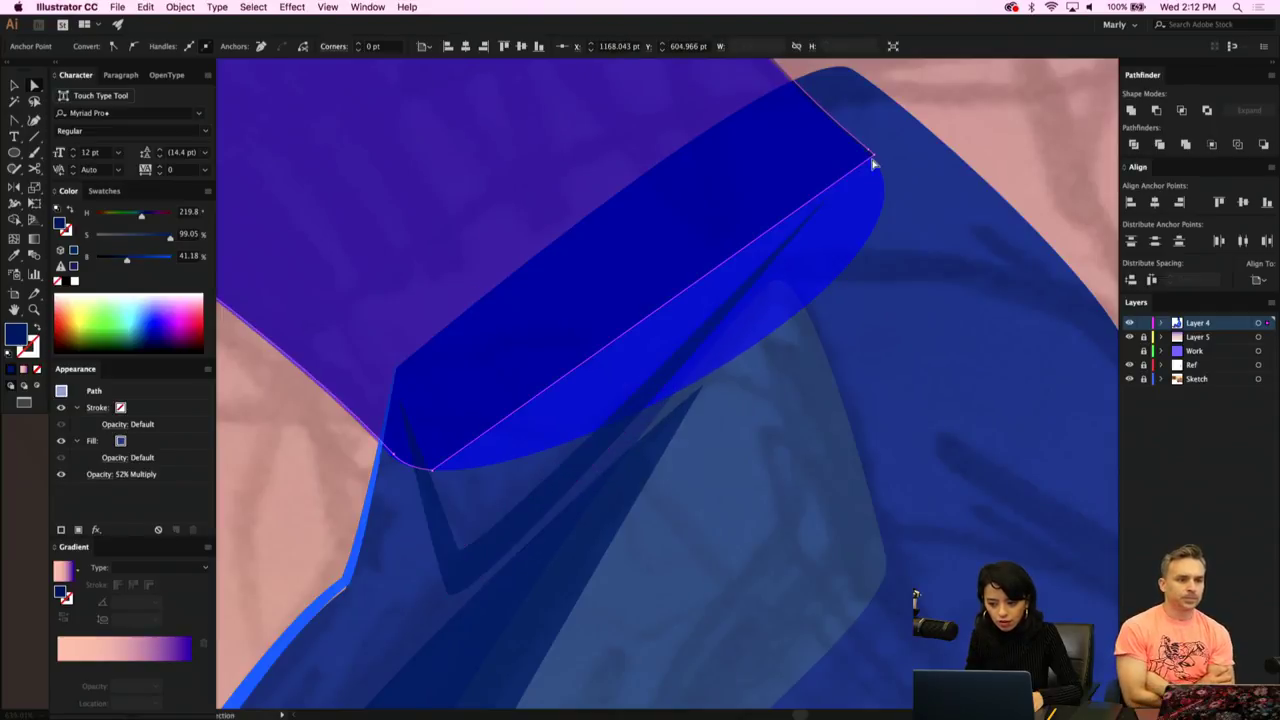
Deselect the artwork and hide the Sketch layer.
scroll(872, 162, down, 5)
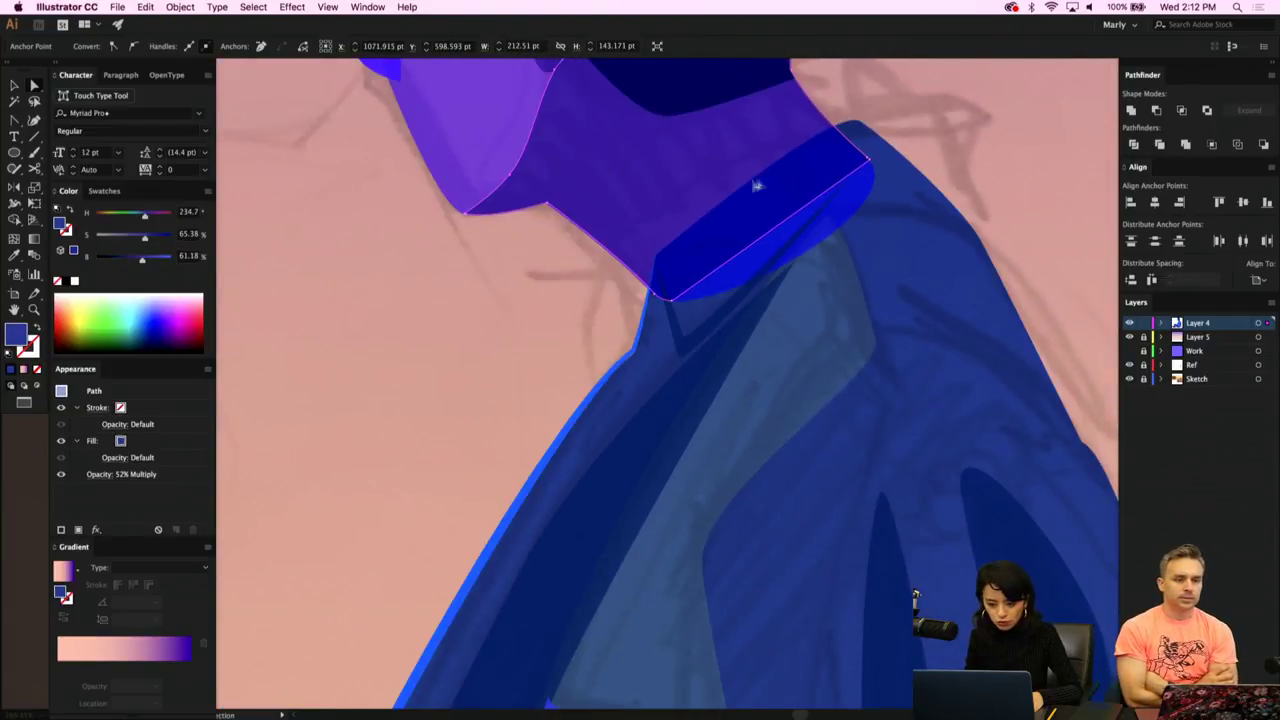
scroll(620, 197, down, 5)
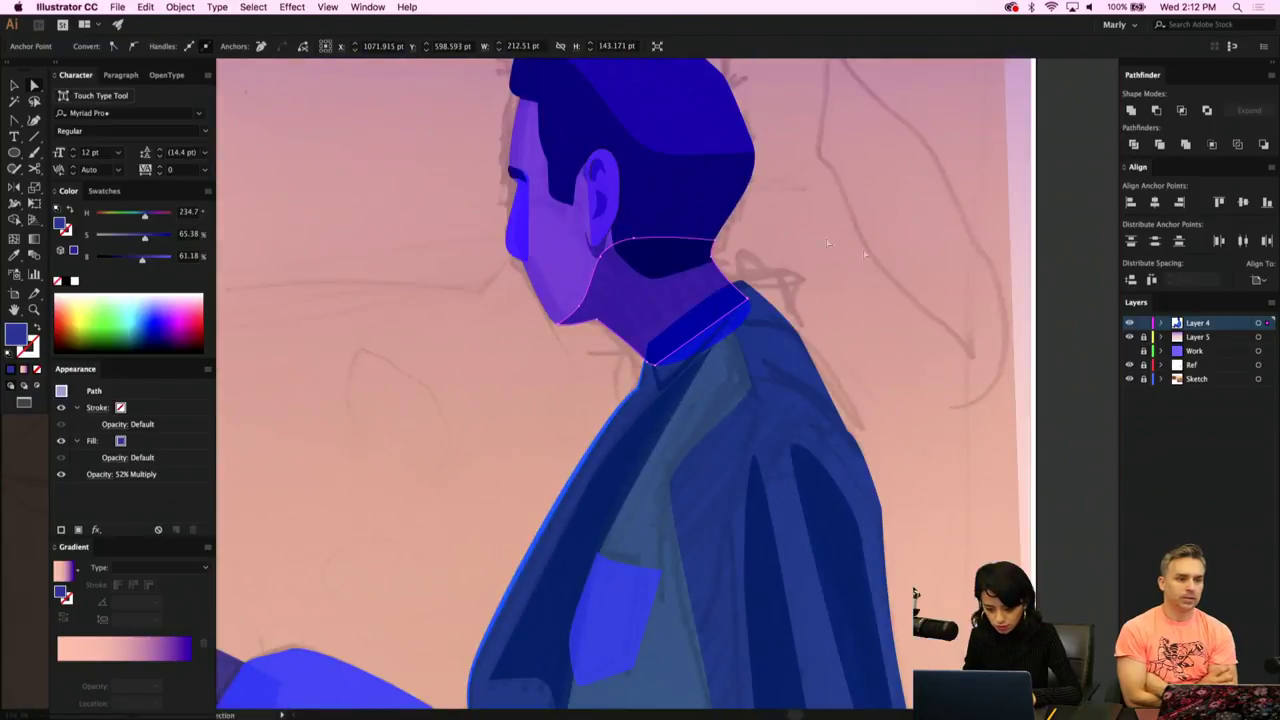
click(930, 290)
scroll(930, 290, down, 3)
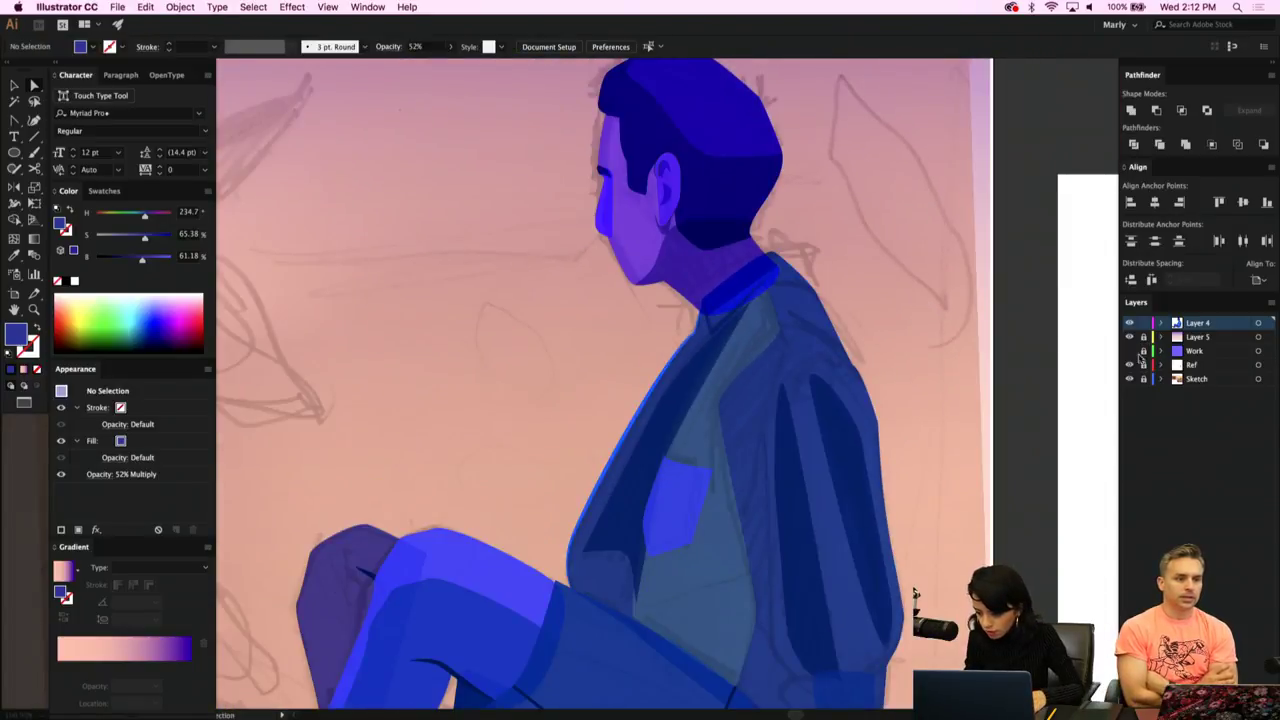
click(1131, 380)
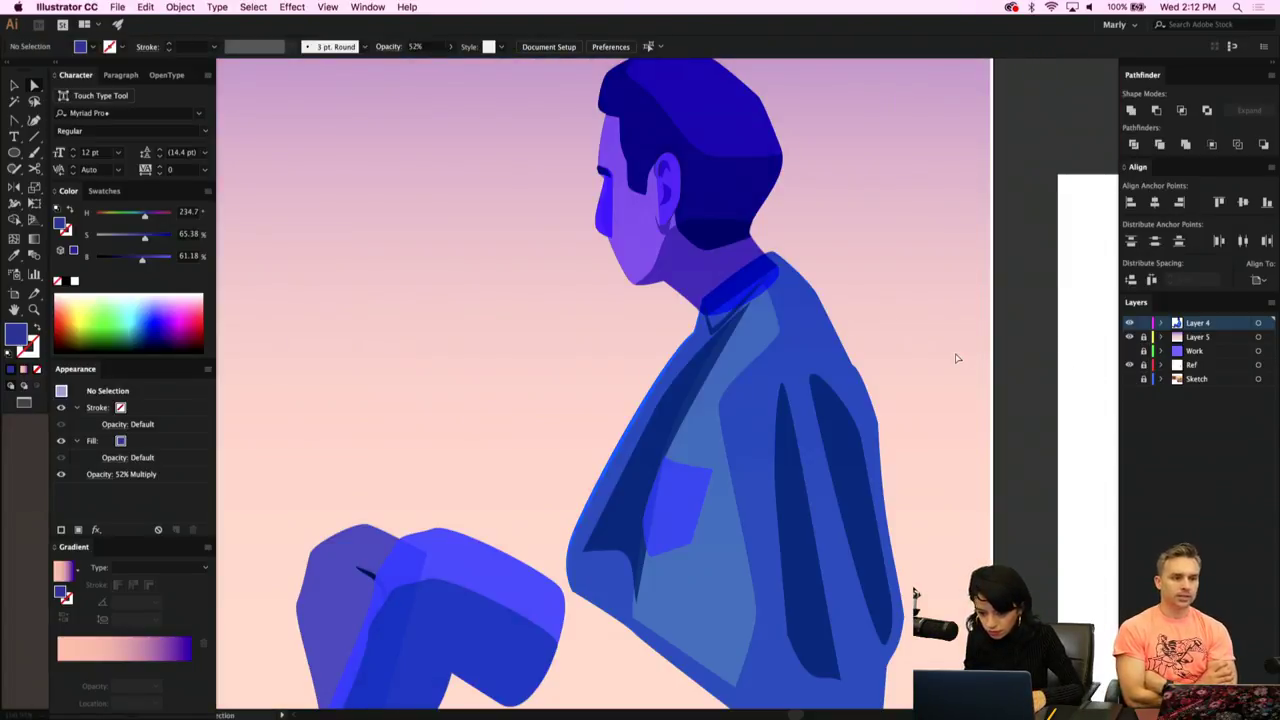
Set the opacity of the base shape behind the face, neck and hair to 100%.
scroll(956, 358, down, 3)
key(super+equal)
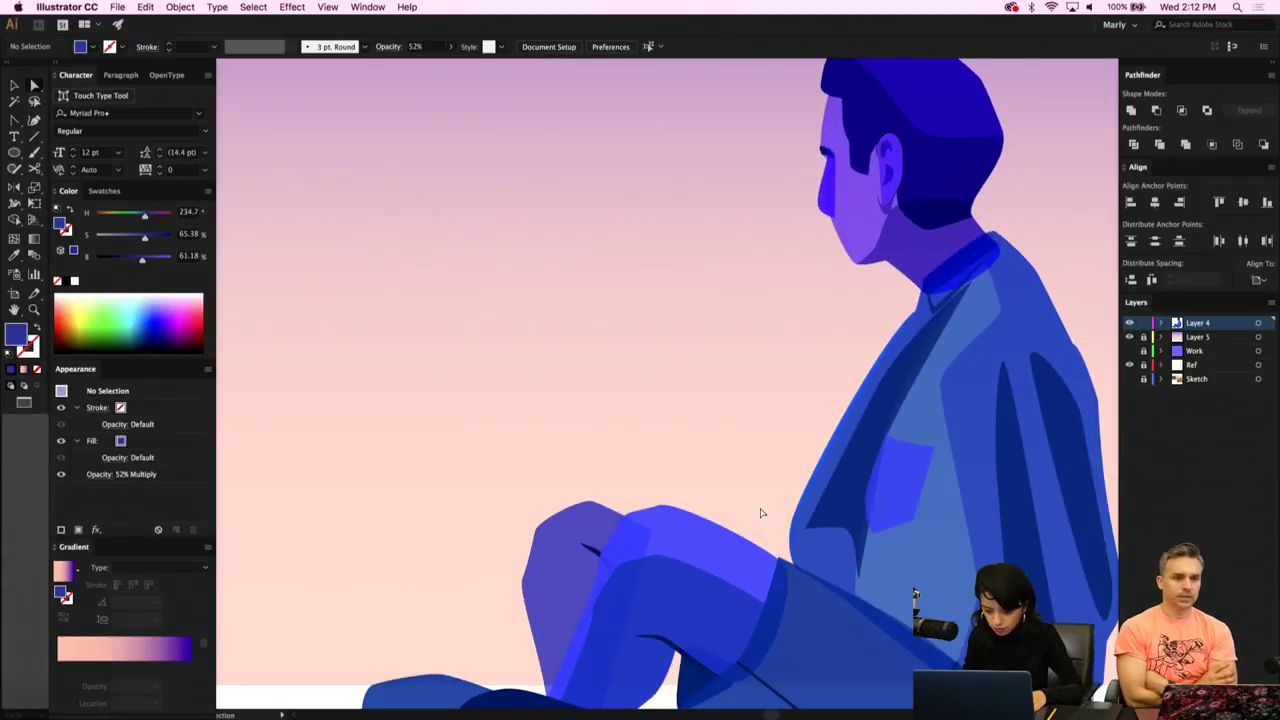
key(super+minus)
key(super+minus)
scroll(761, 513, right, 3)
scroll(761, 513, up, 2)
key(v)
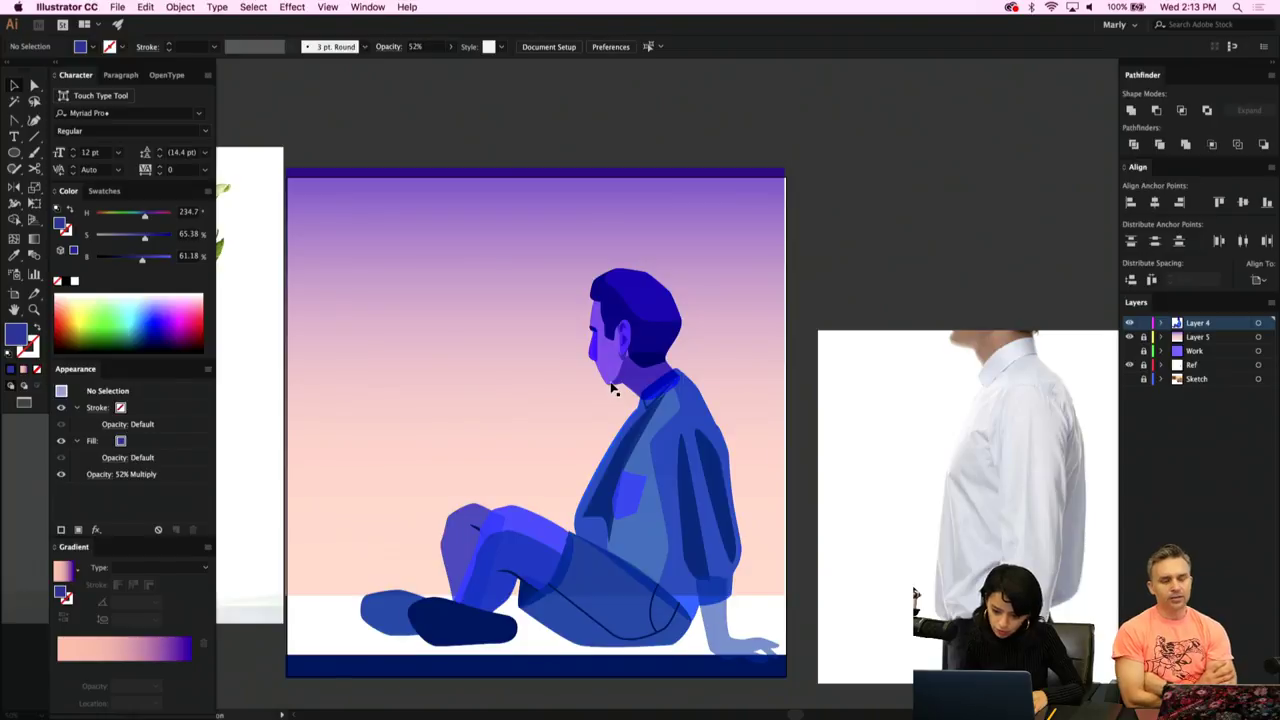
scroll(613, 390, up, 3)
click(557, 148)
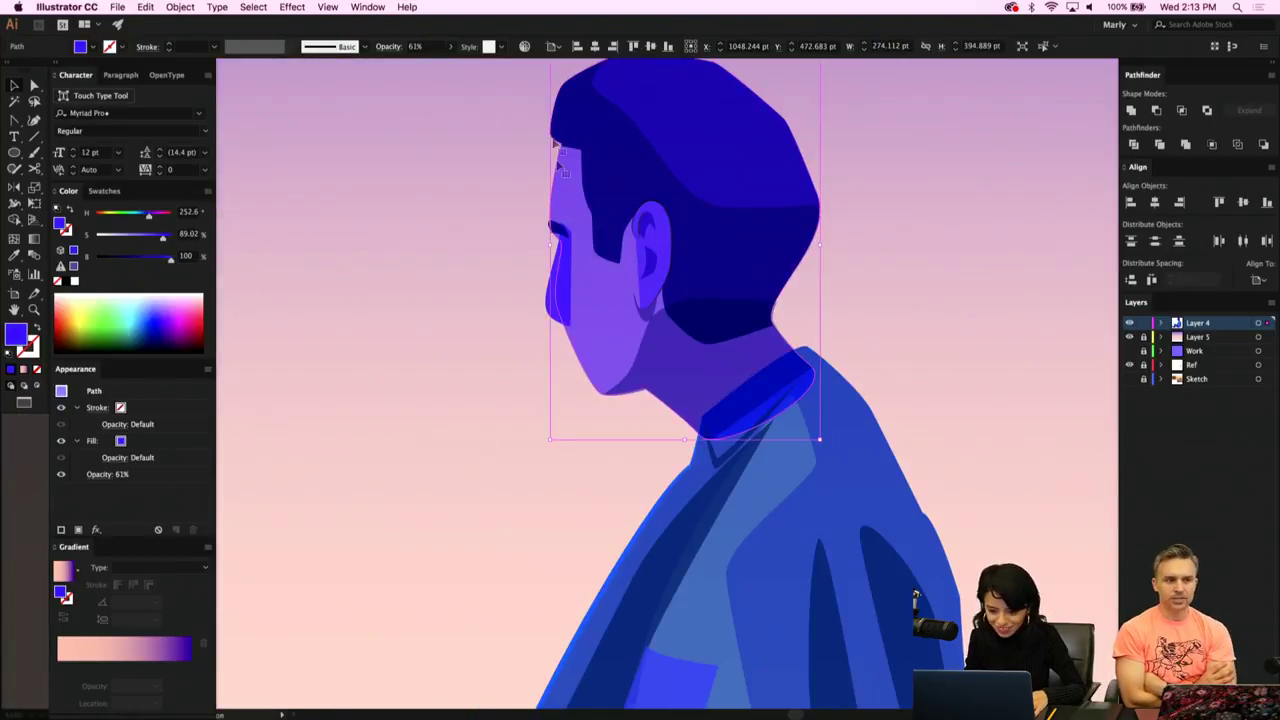
click(451, 47)
drag(429, 65, 526, 77)
click(409, 220)
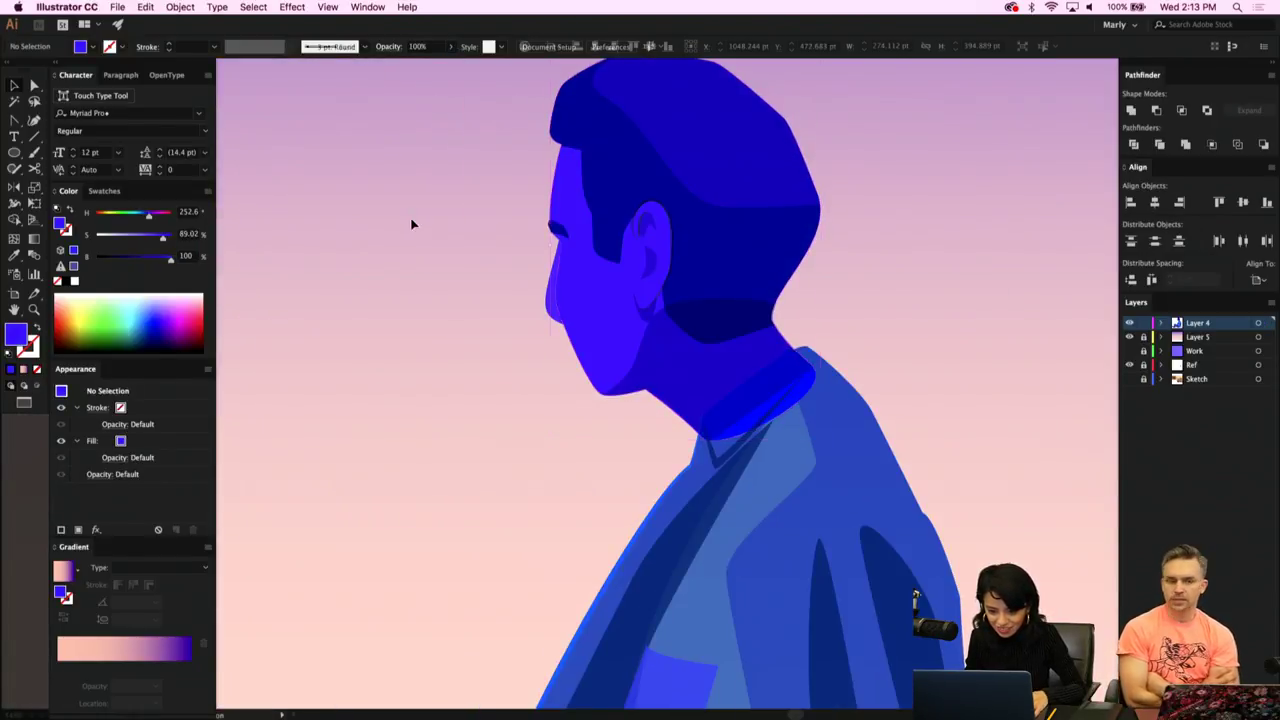
click(547, 311)
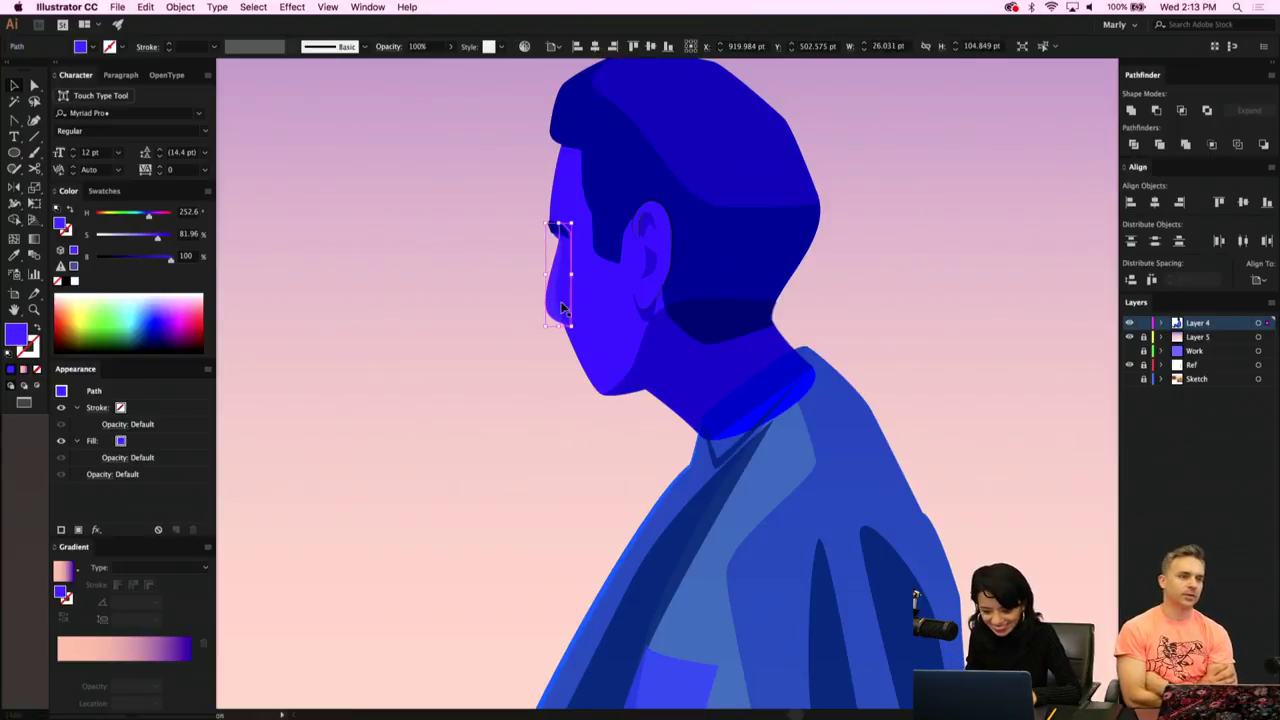
click(824, 281)
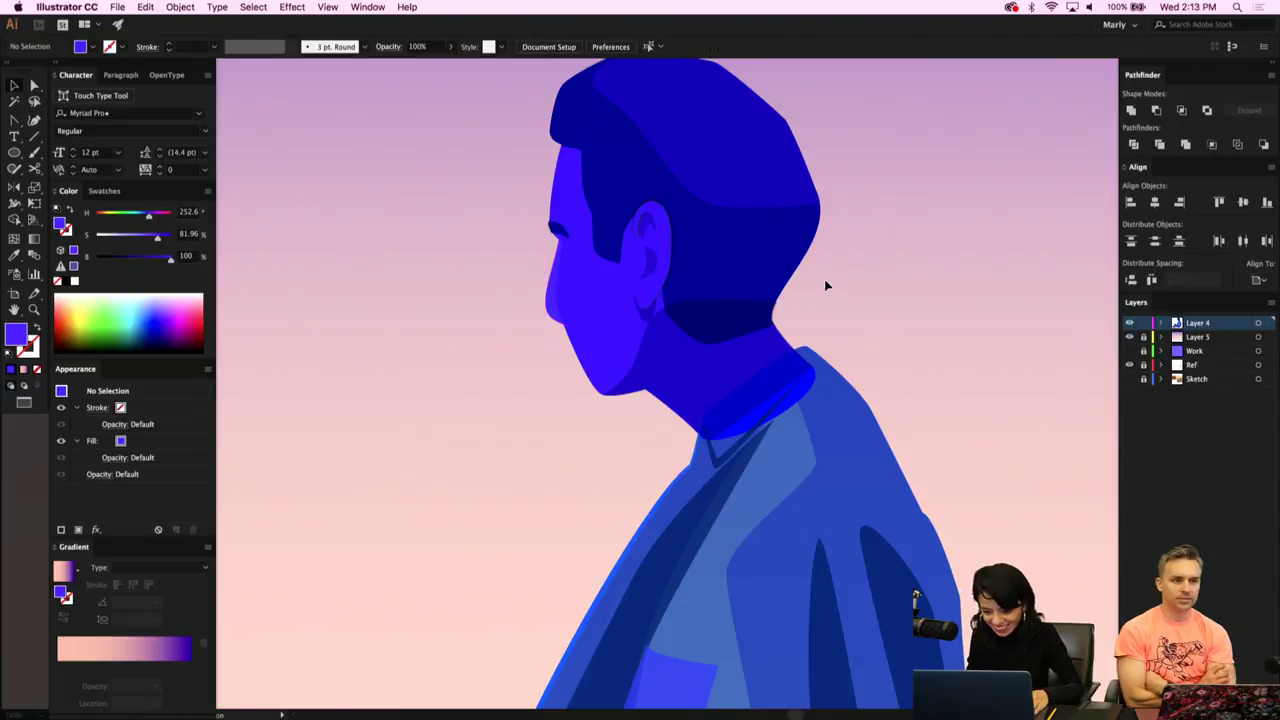
click(724, 361)
click(720, 263)
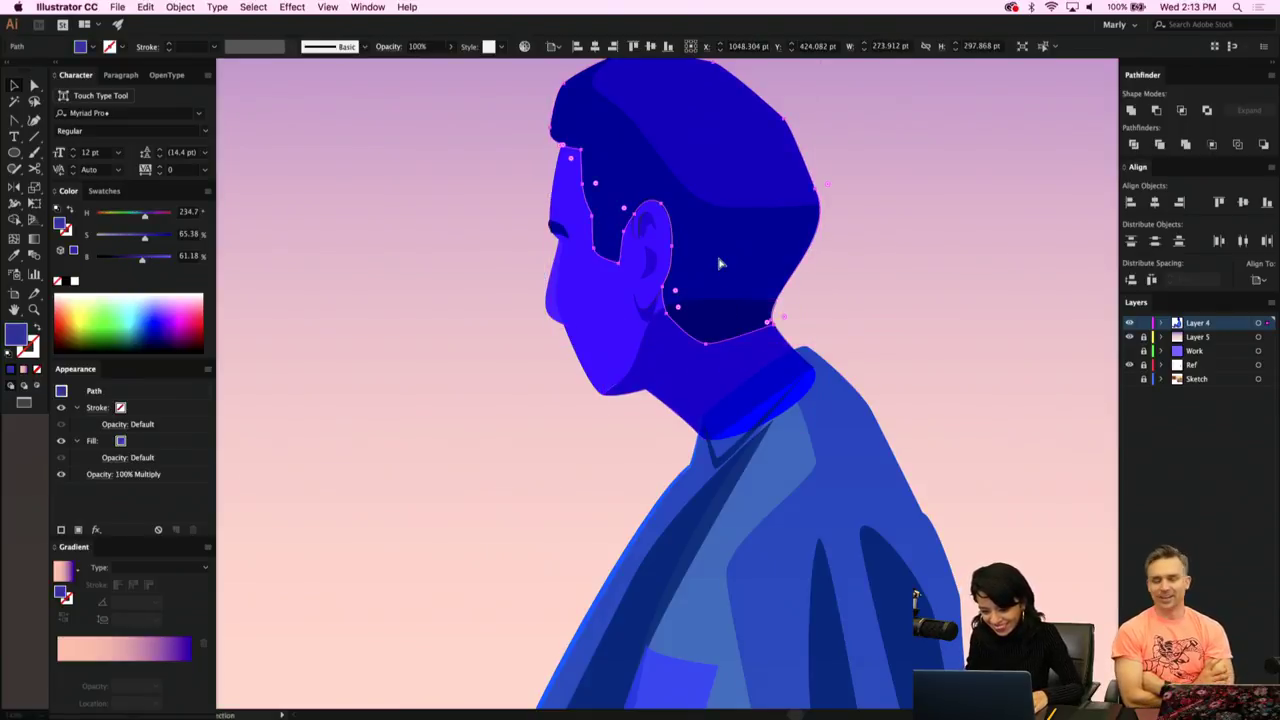
click(703, 372)
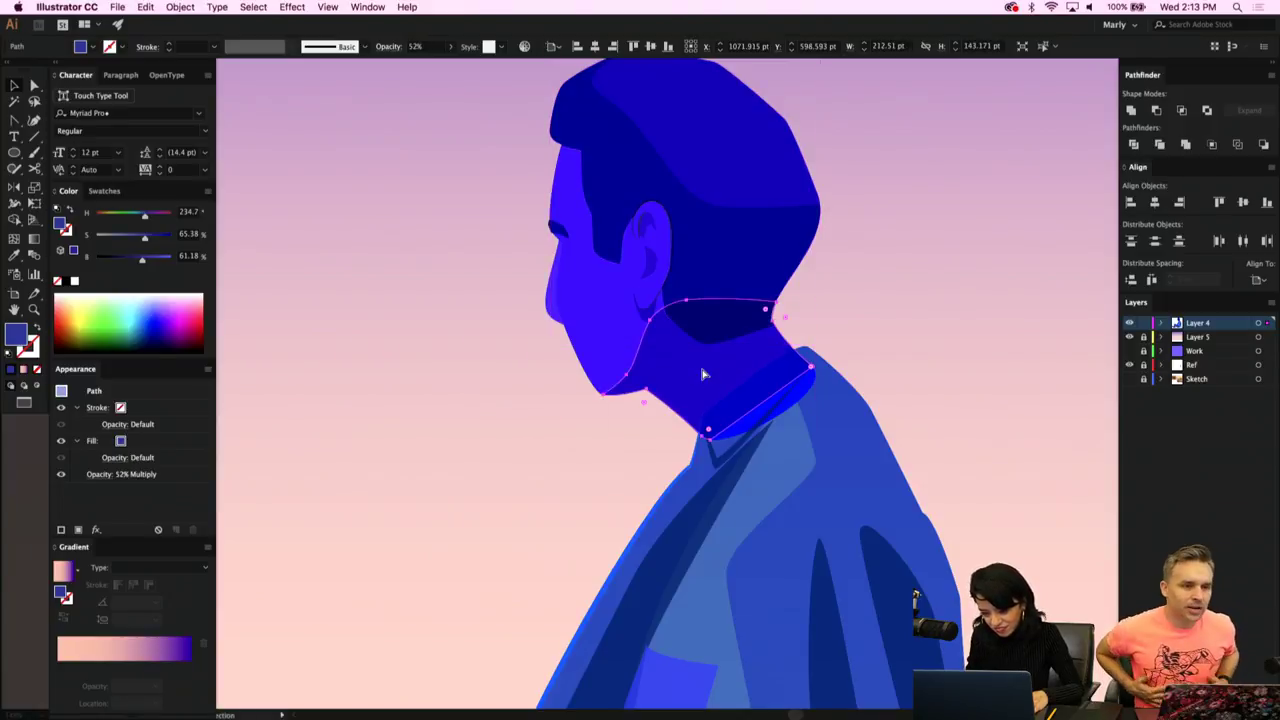
Change the hair shape's blending mode from Multiply to Normal.
click(708, 277)
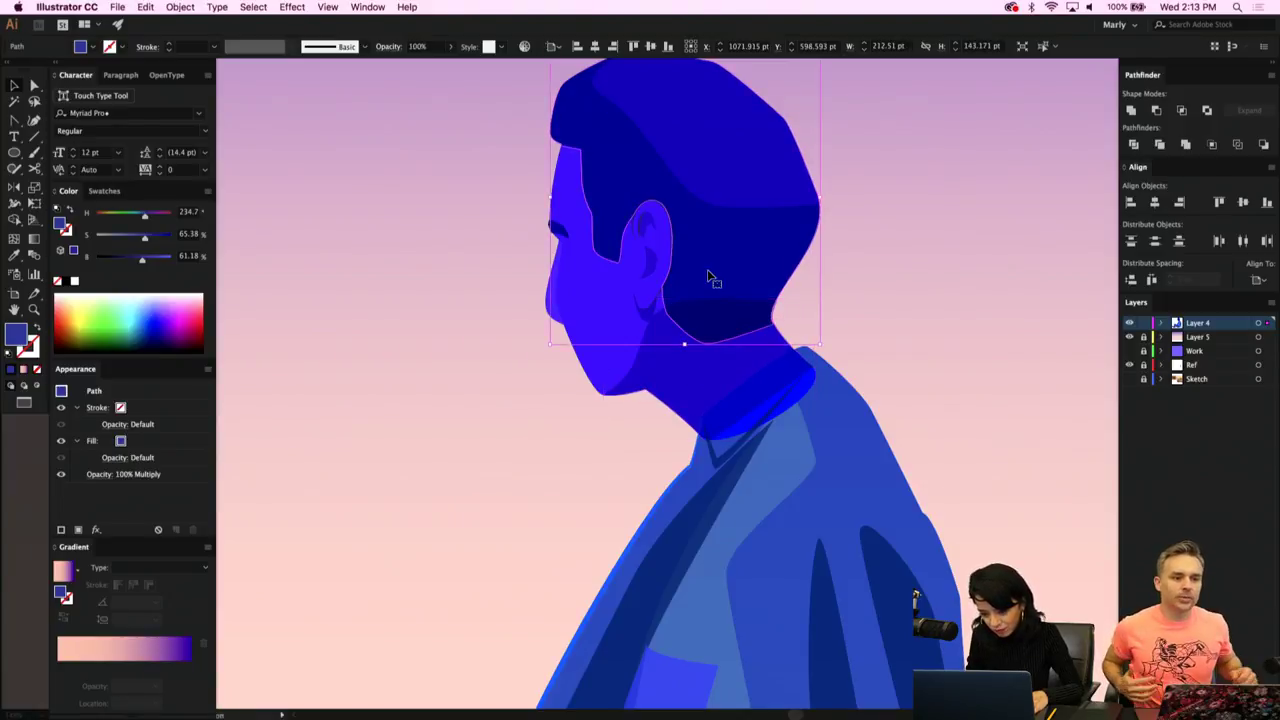
click(110, 476)
click(38, 500)
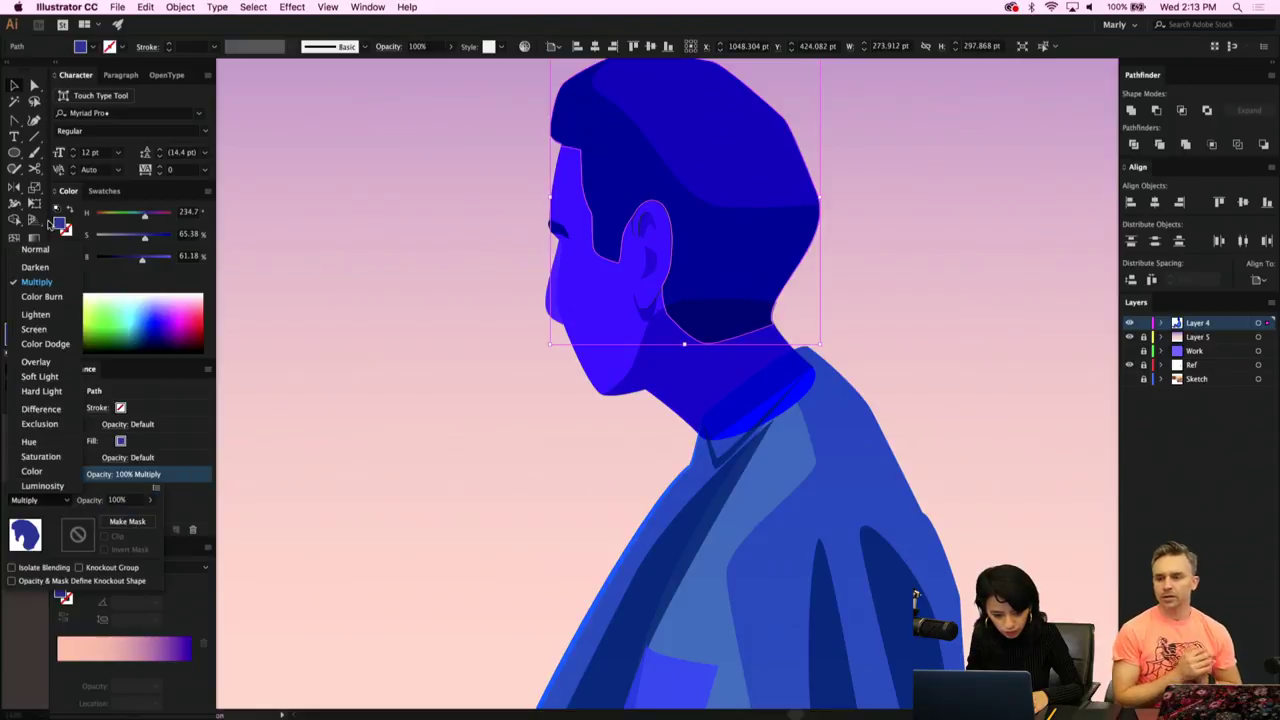
click(44, 250)
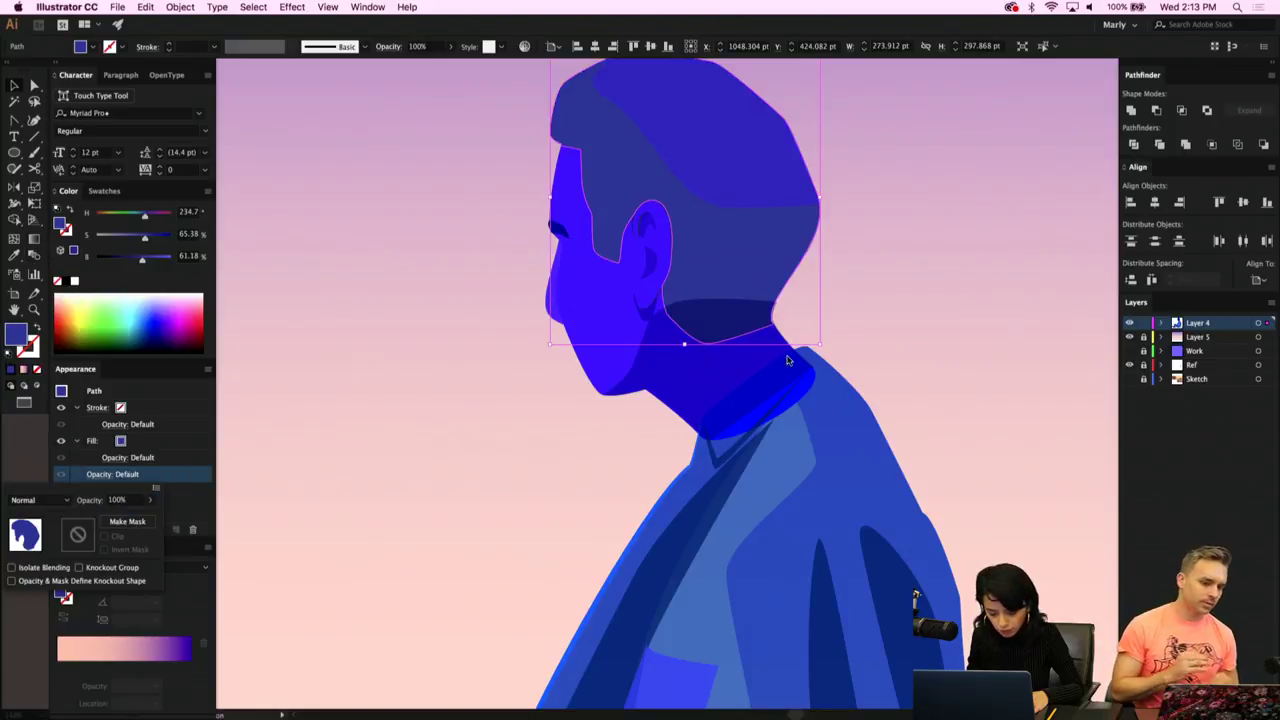
Bring the hair shape in front of the highlight and neck shadow and set its fill saturation to 100%.
key(Escape)
key(a)
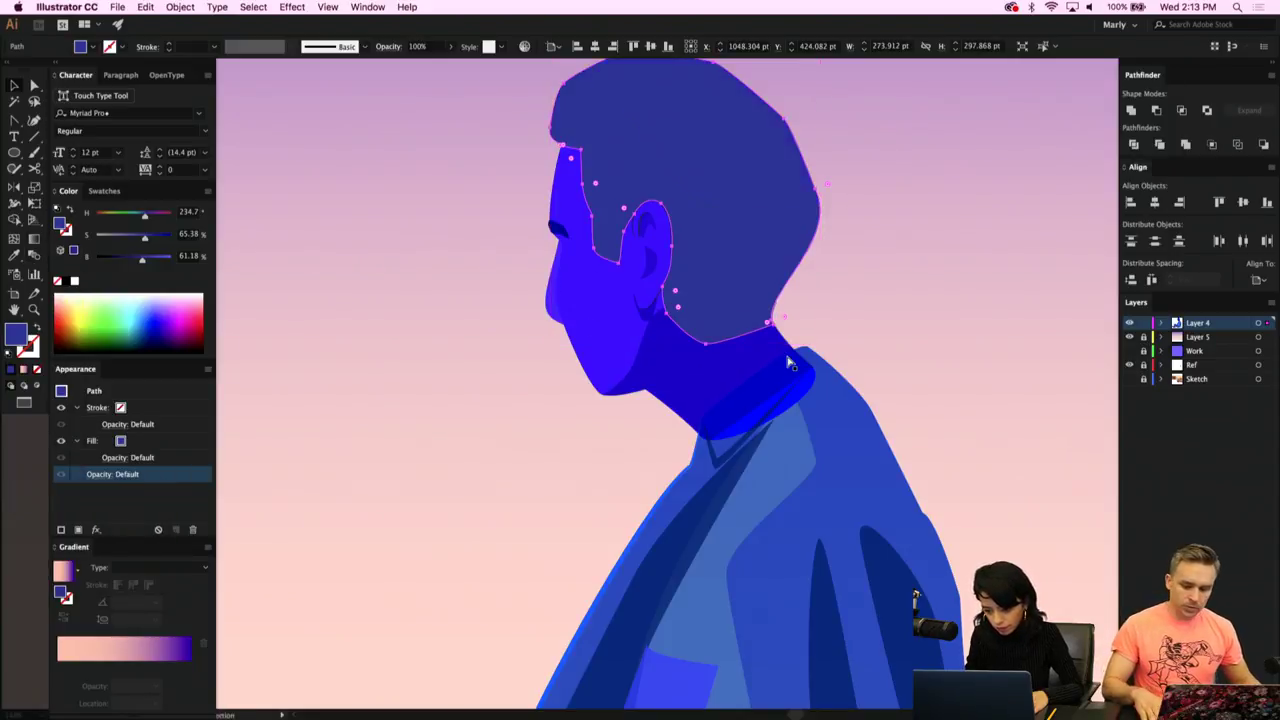
key(v)
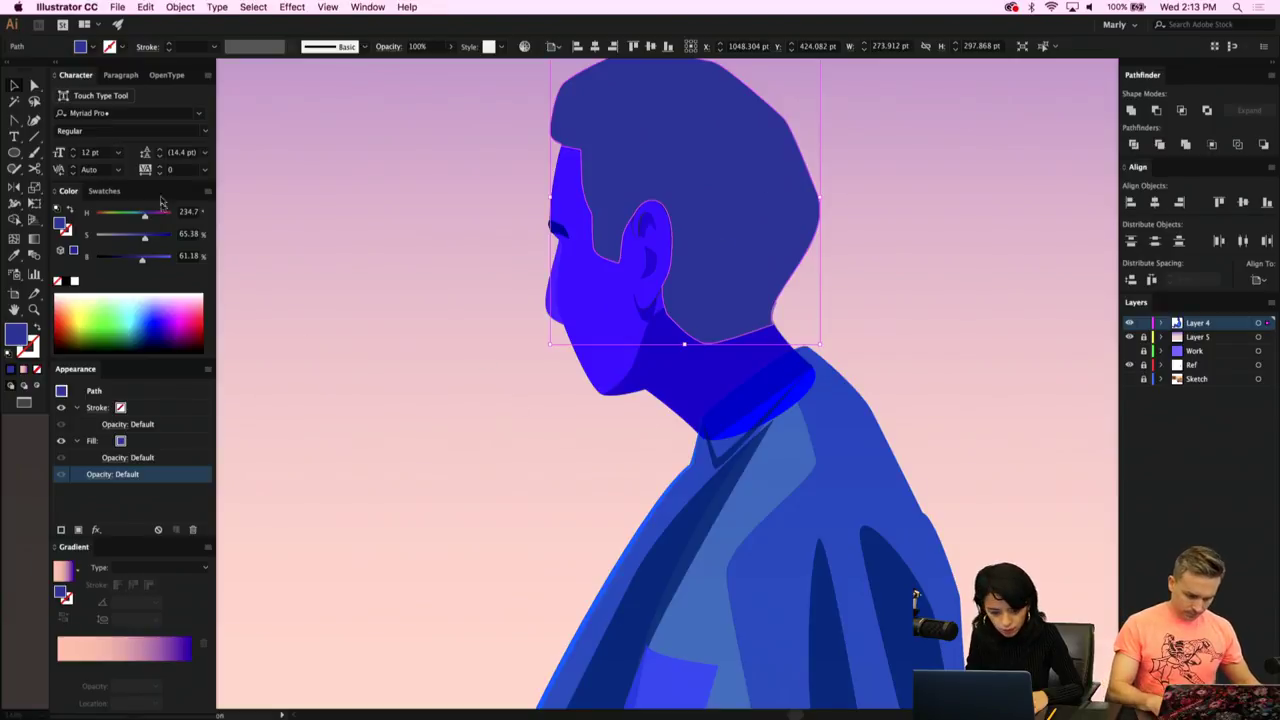
drag(160, 240, 180, 243)
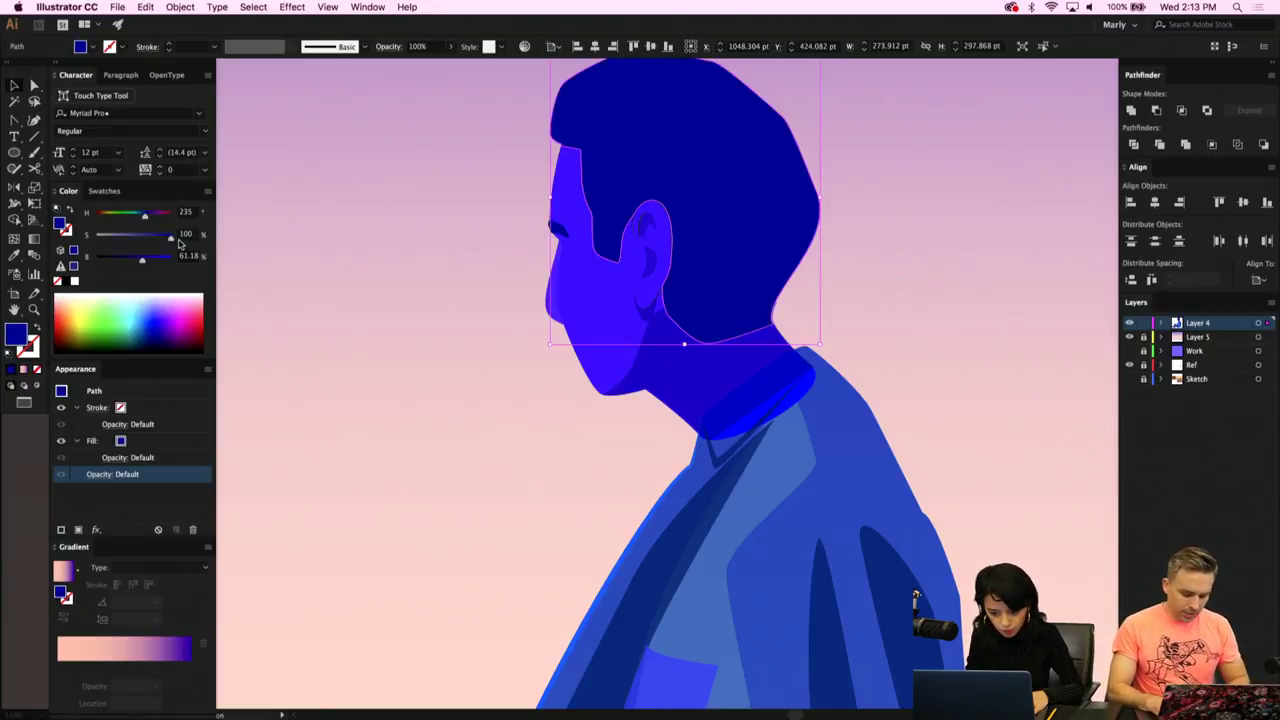
click(866, 236)
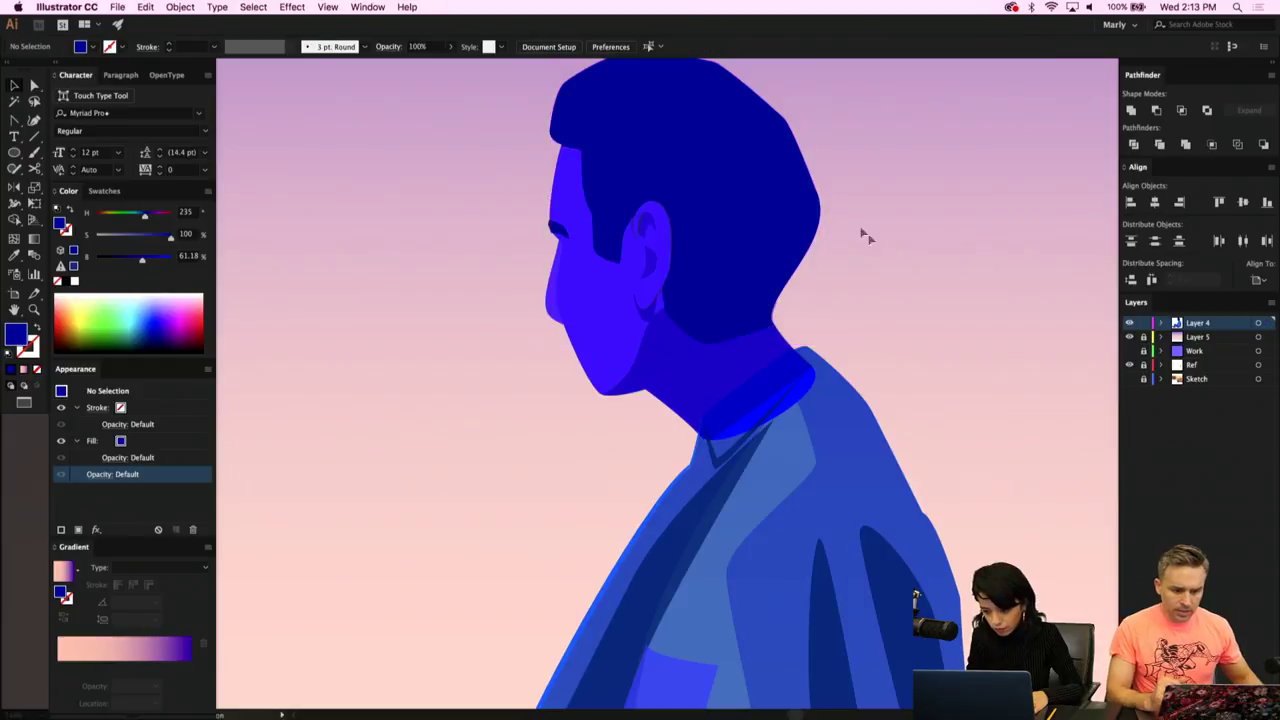
Examine the nape up close where the edge of the neck shadow meets the hair outline.
key(a)
scroll(855, 218, up, 3)
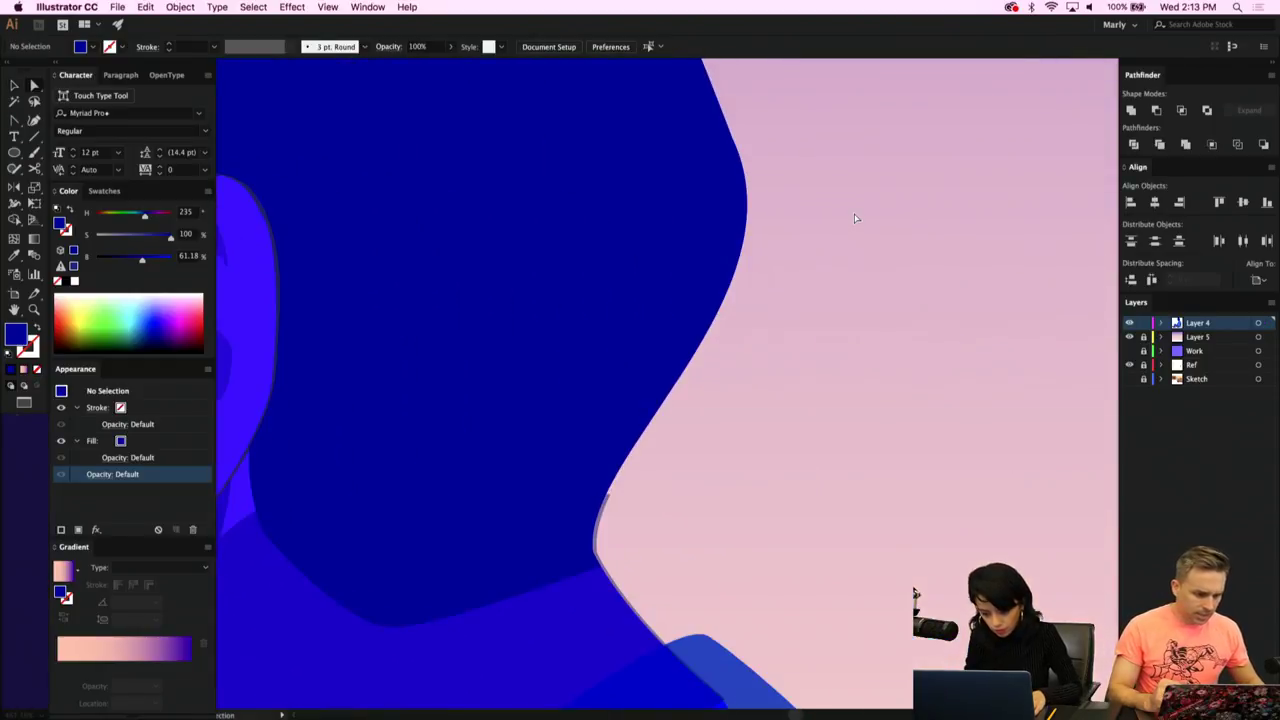
click(598, 526)
scroll(601, 521, up, 2)
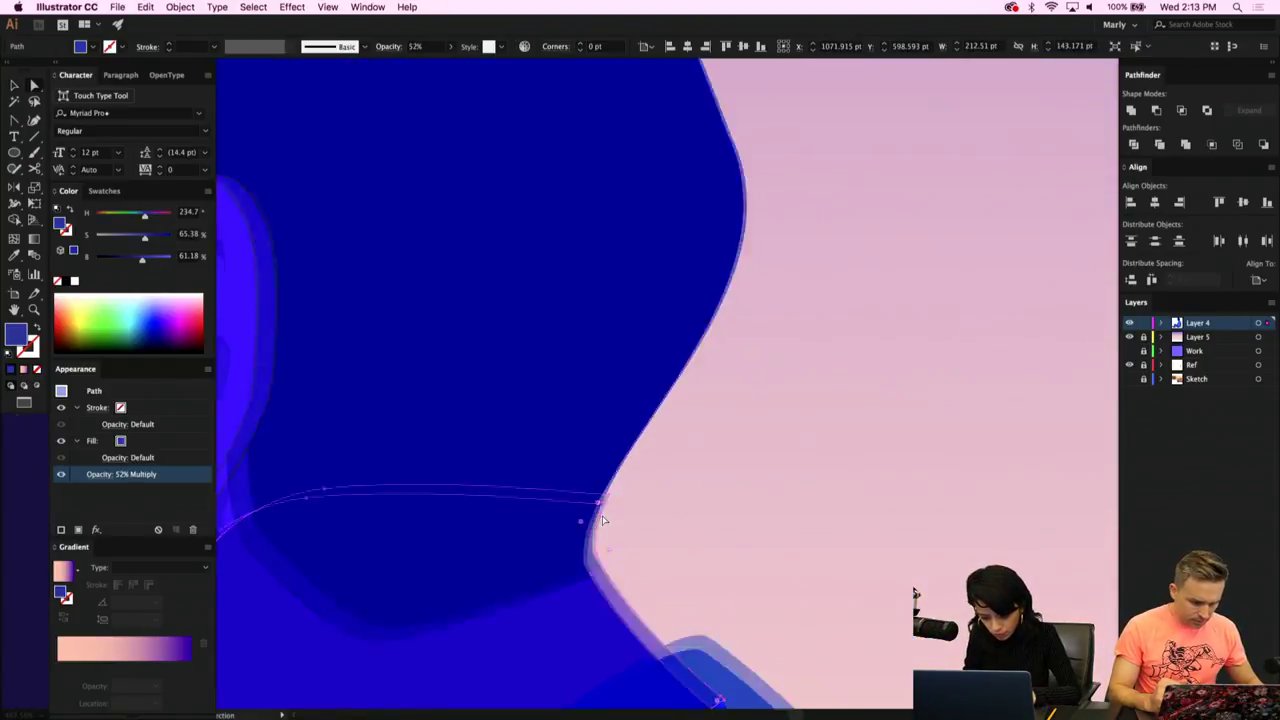
scroll(603, 520, down, 3)
scroll(603, 520, left, 2)
key(v)
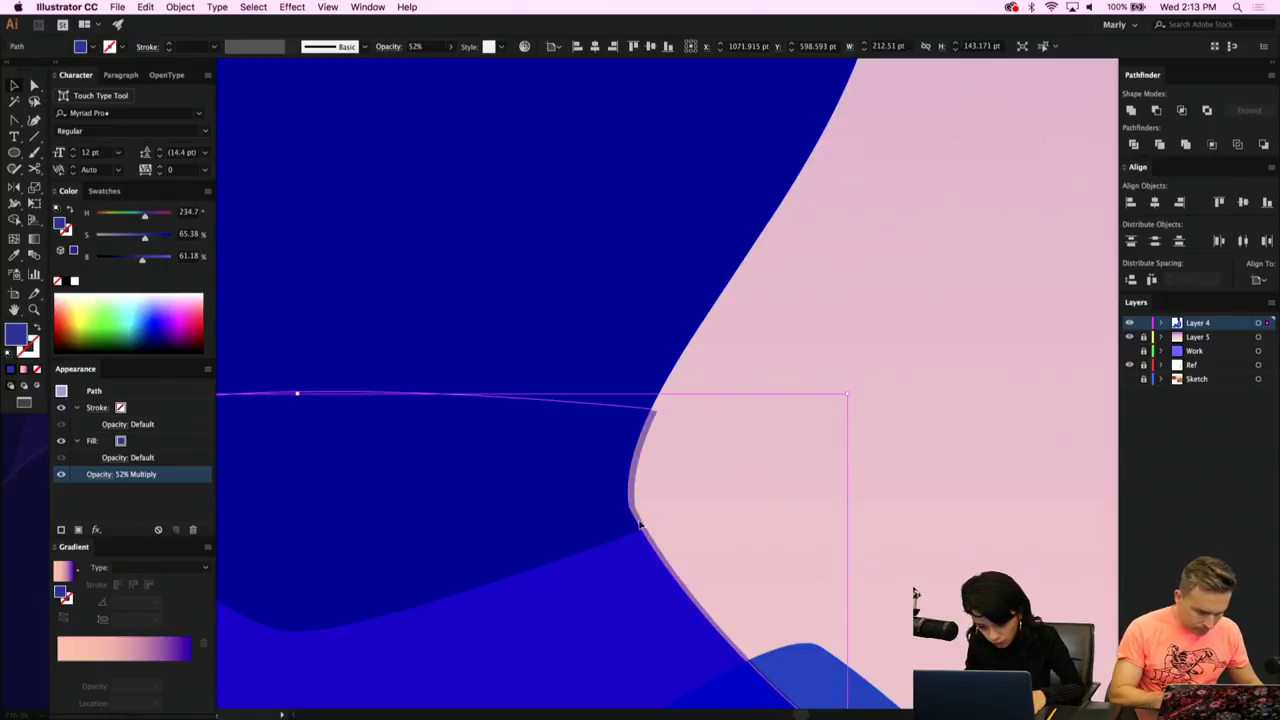
click(671, 509)
scroll(672, 511, down, 3)
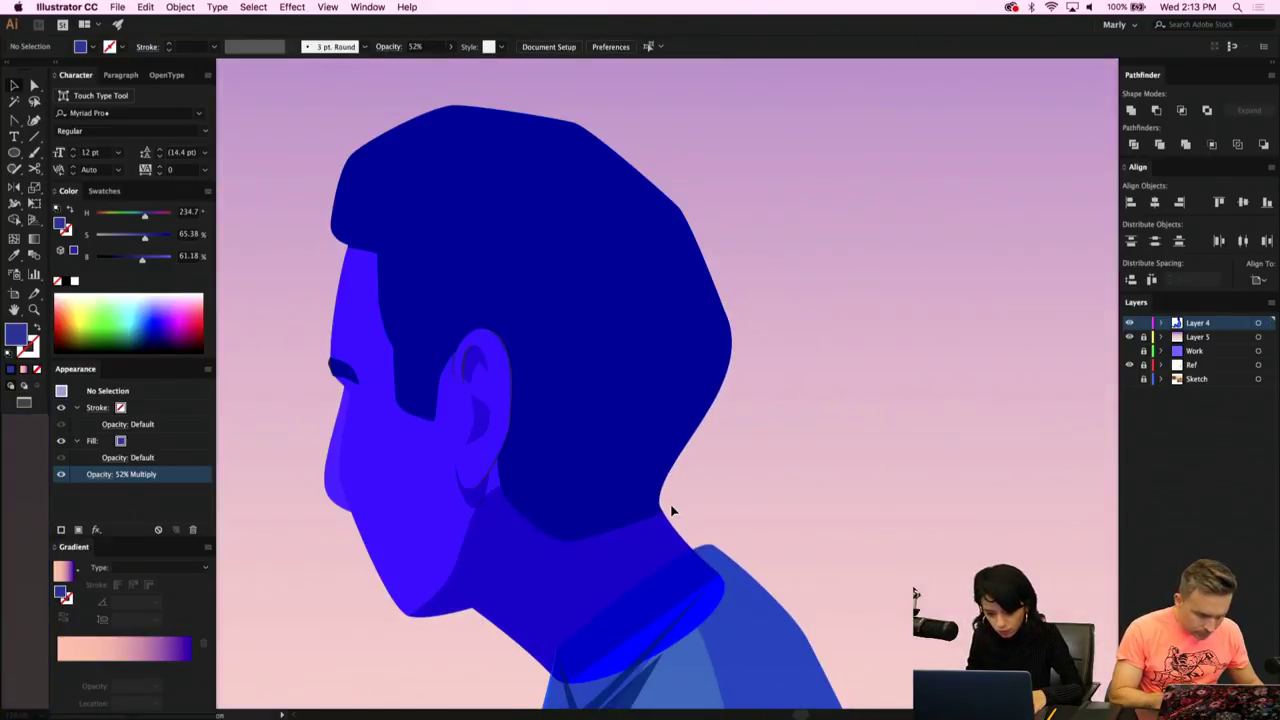
click(576, 370)
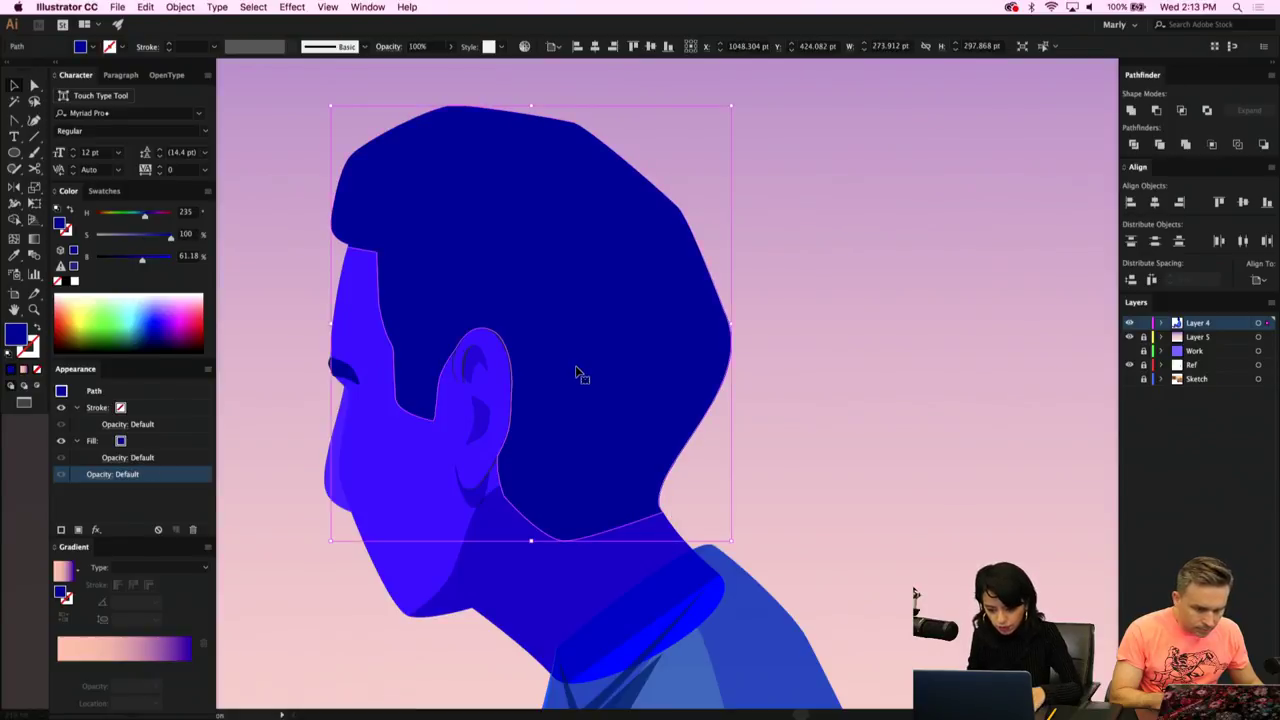
drag(576, 367, 588, 368)
key(super+z)
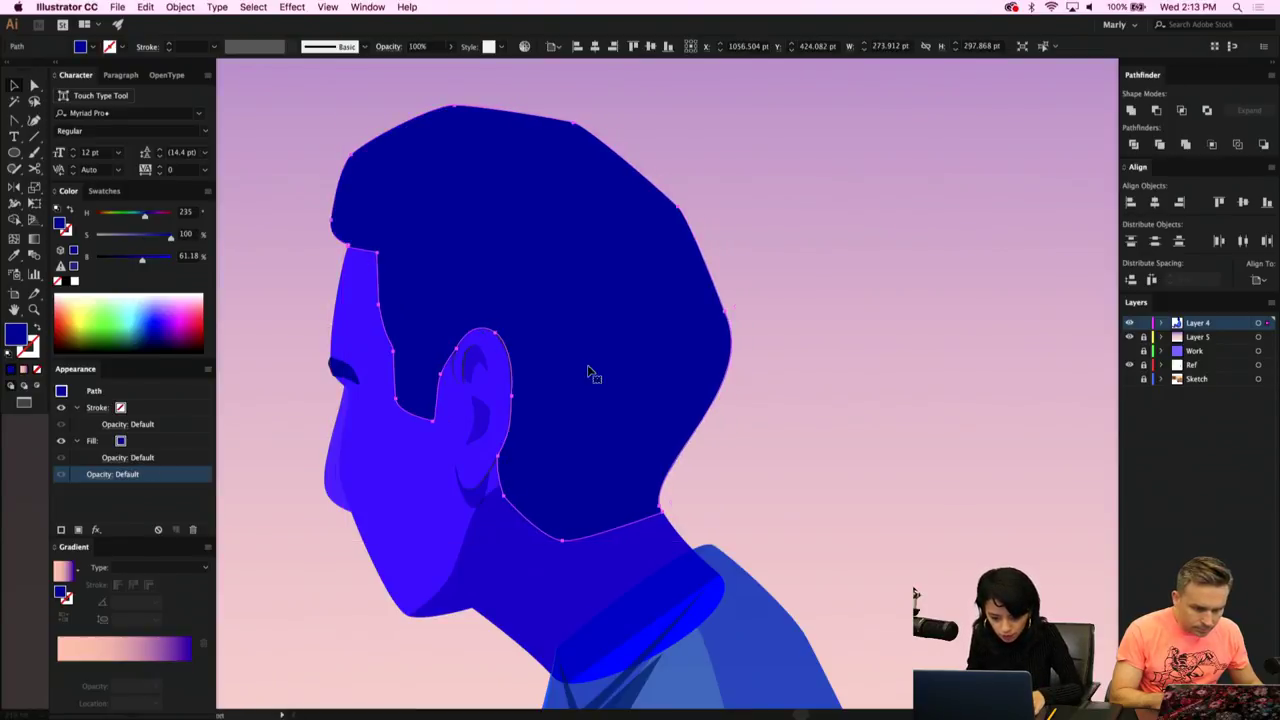
key(v)
click(895, 292)
Bring the hair highlight in front of the hair shape again and check its lower edge.
scroll(895, 292, down, 3)
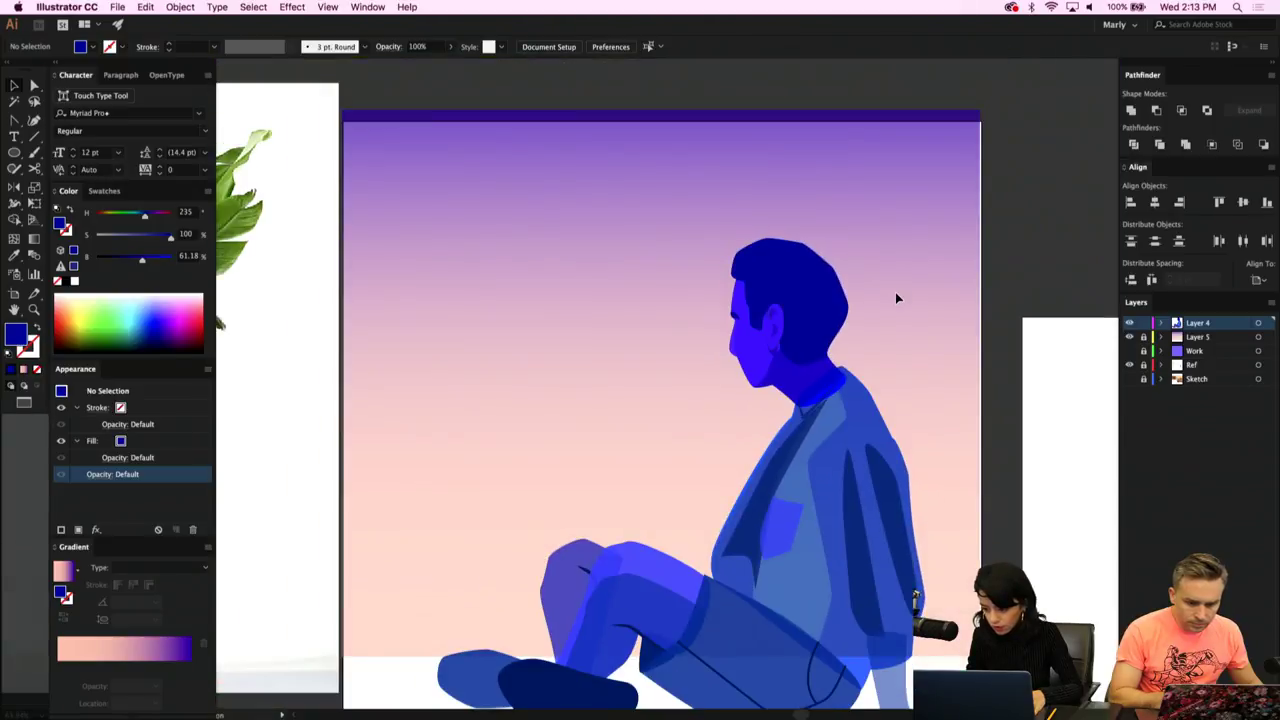
drag(1044, 230, 734, 326)
key(super+plus)
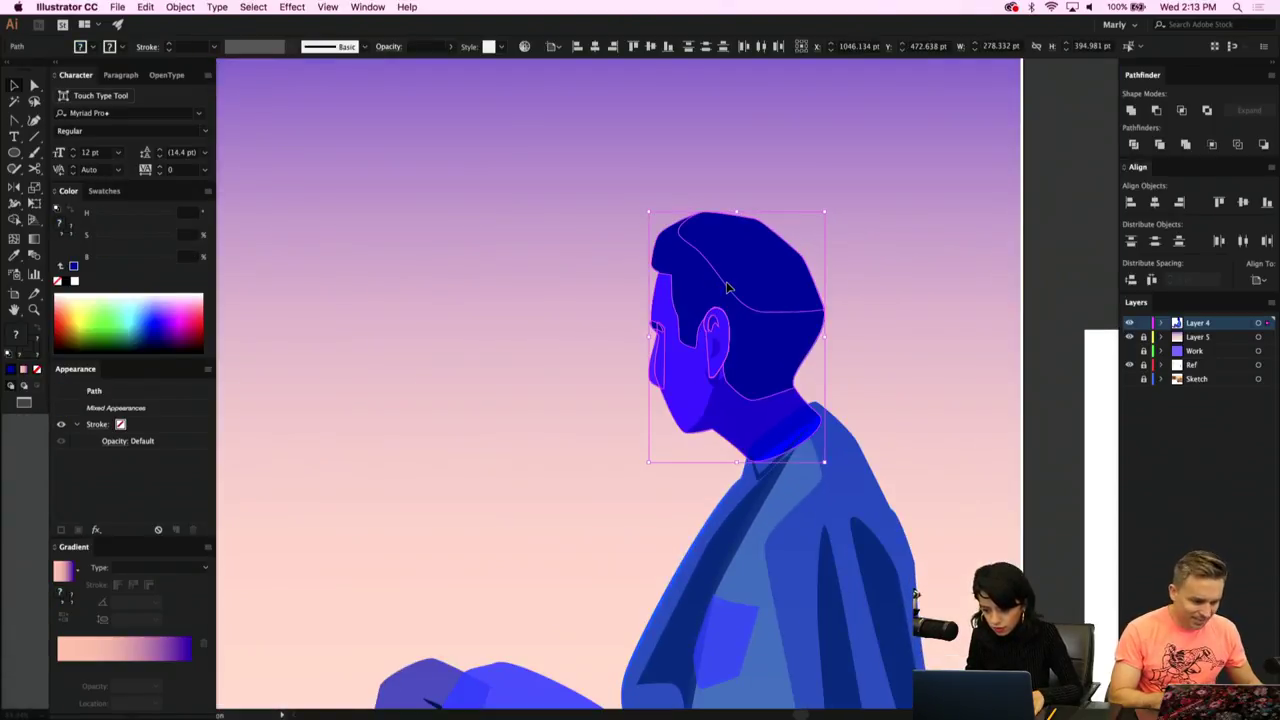
key(a)
scroll(727, 288, up, 3)
click(511, 353)
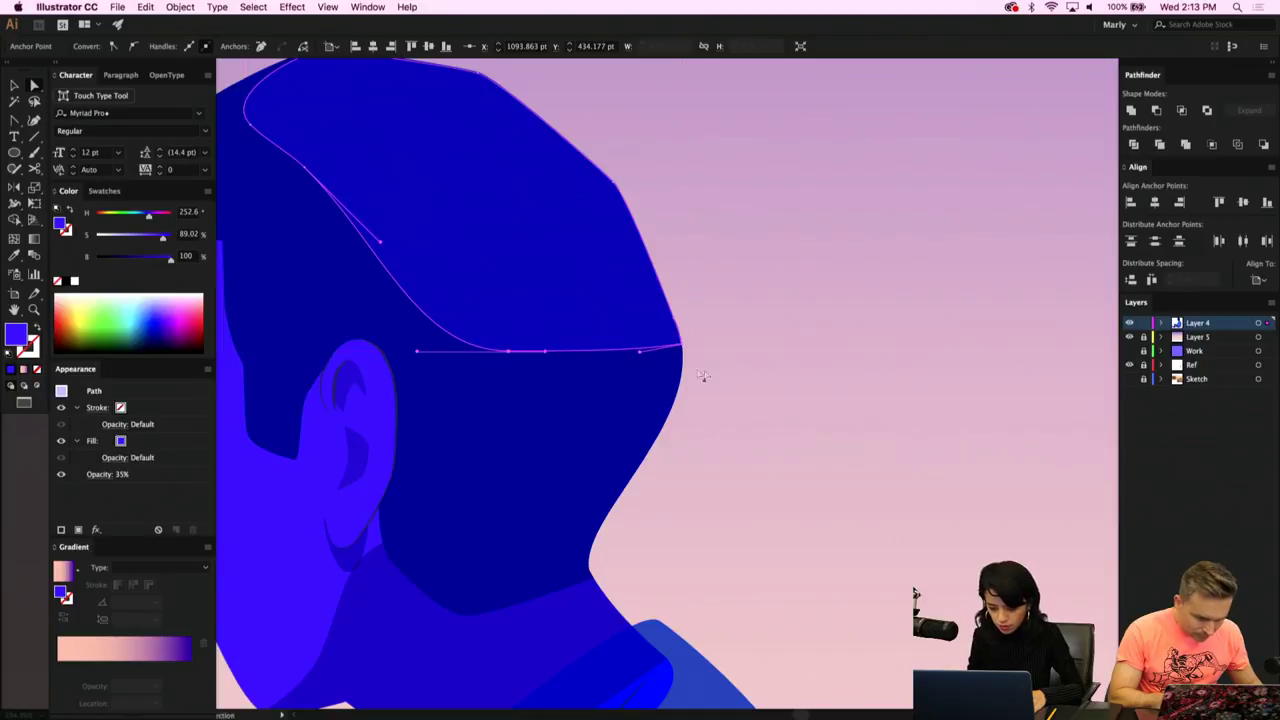
click(763, 391)
scroll(764, 394, down, 3)
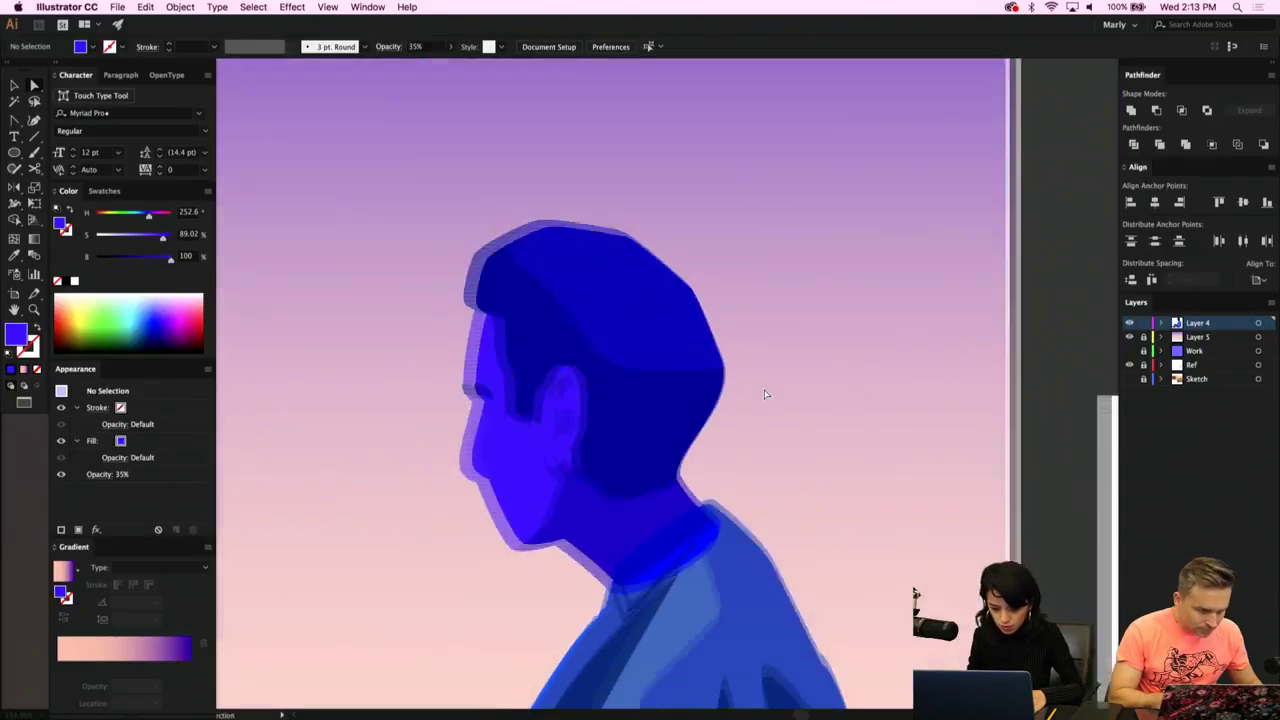
Send the ear fill two levels backward so it sits behind the dark inner-ear shadow shapes.
click(494, 466)
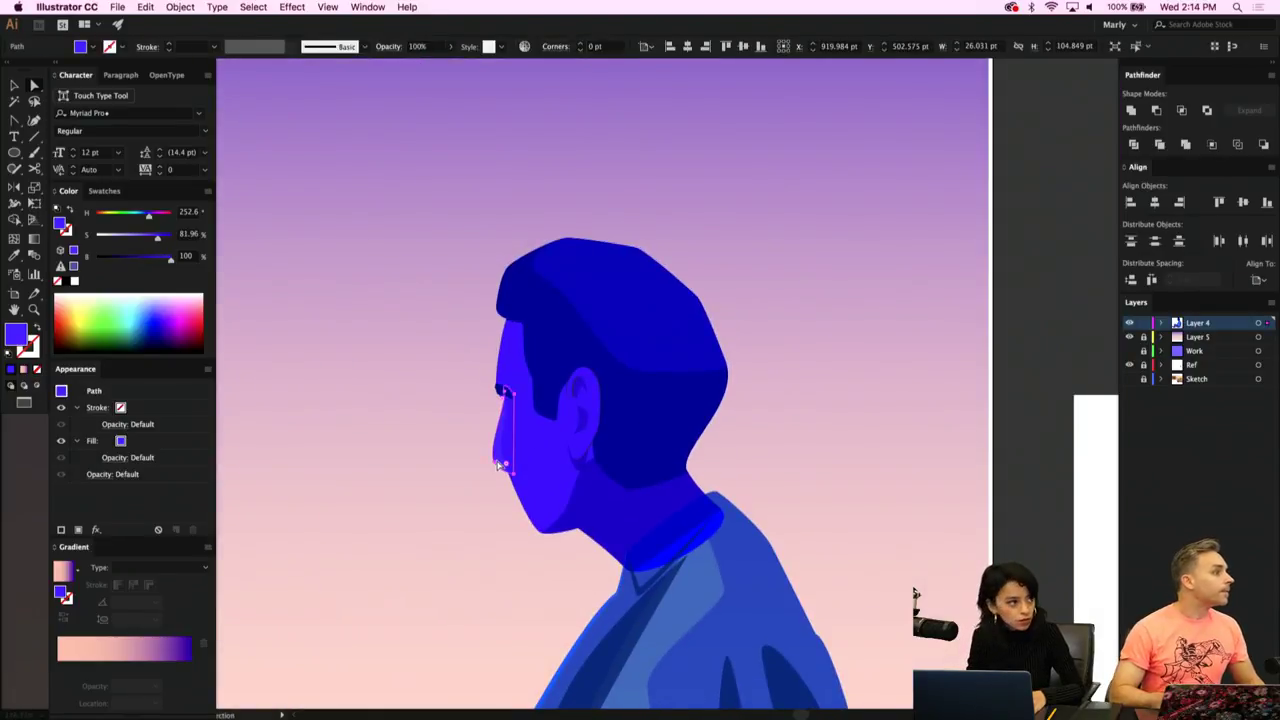
scroll(497, 465, up, 3)
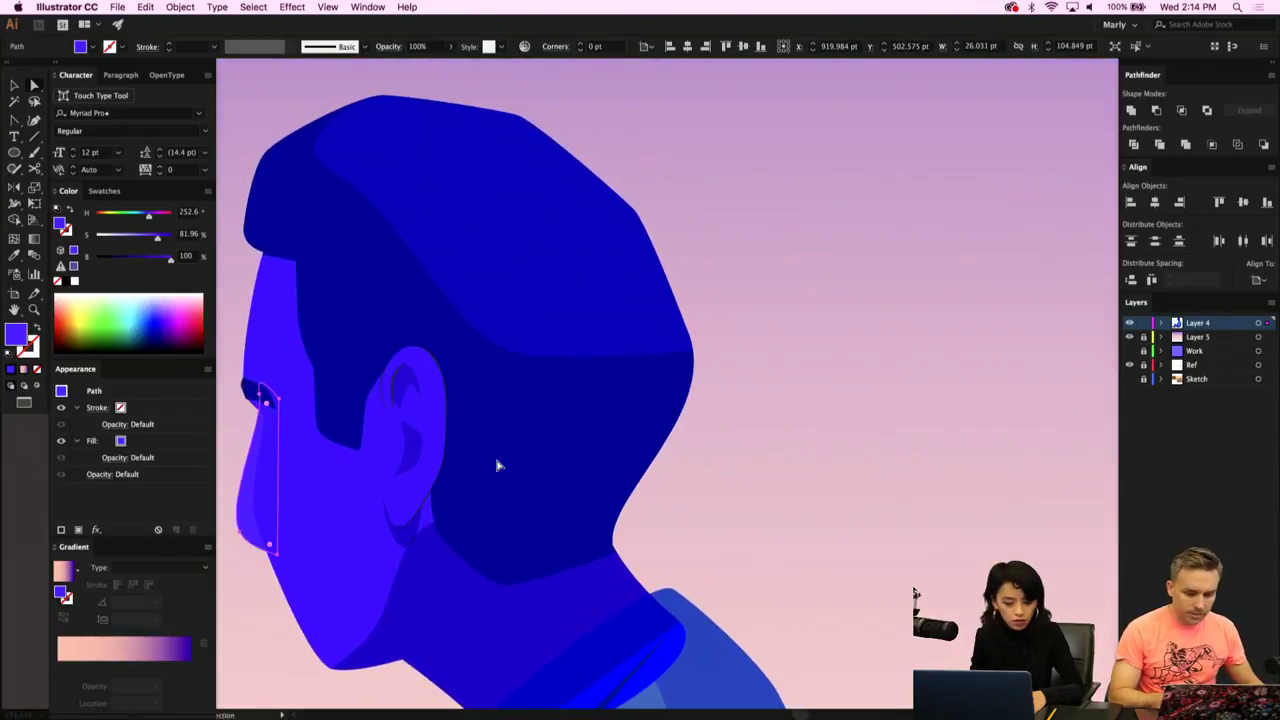
scroll(498, 465, left, 5)
click(621, 413)
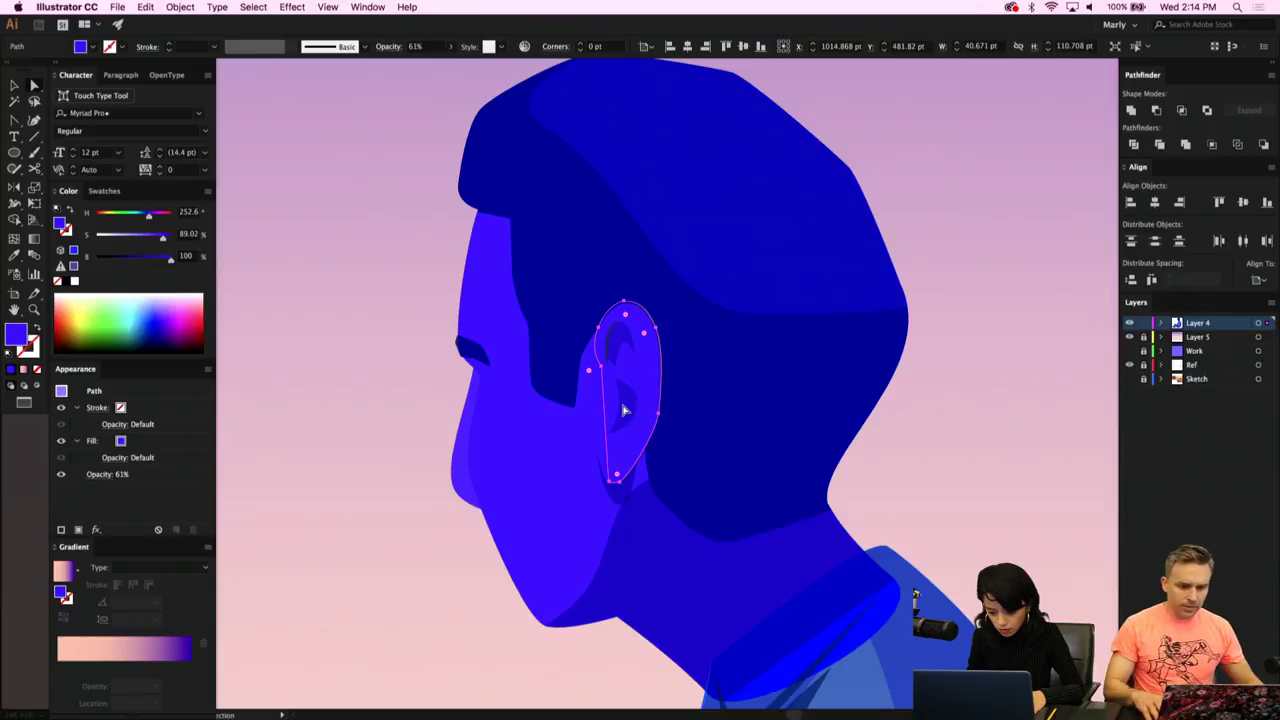
key(super+[)
key(super+[)
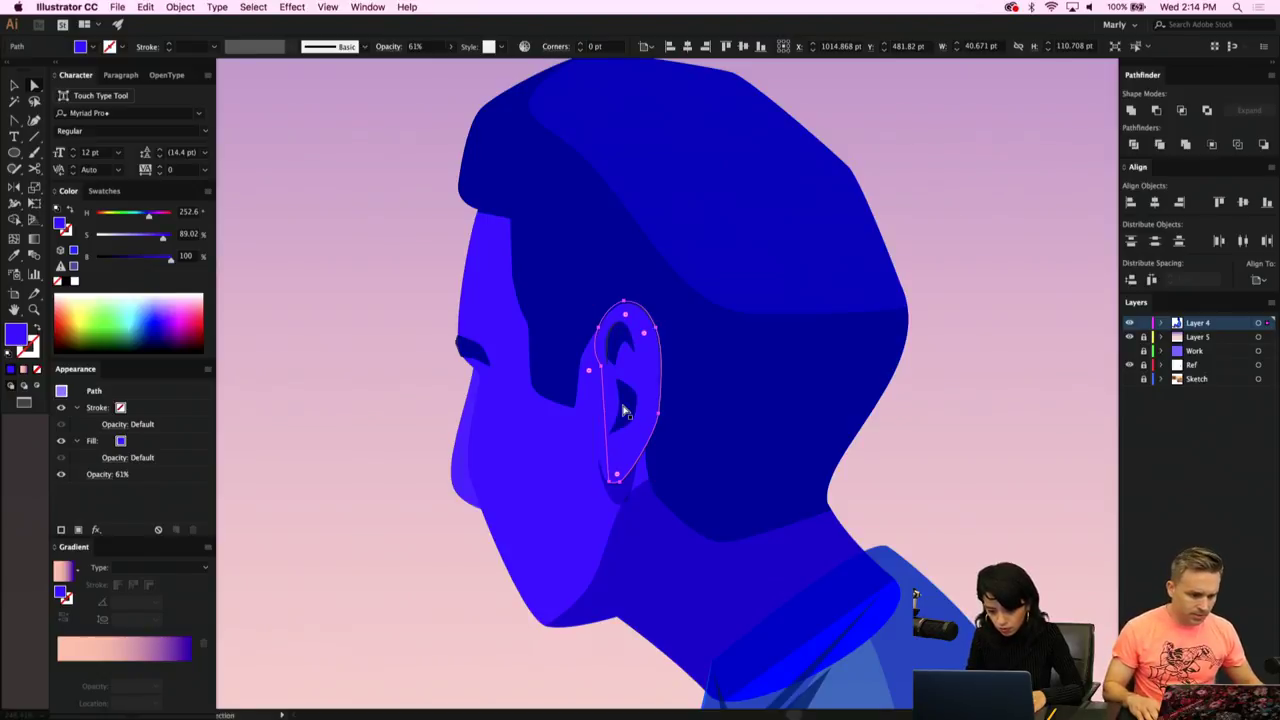
click(806, 345)
Set the stroke saturation of the curved outline around the ear to 100%.
click(625, 412)
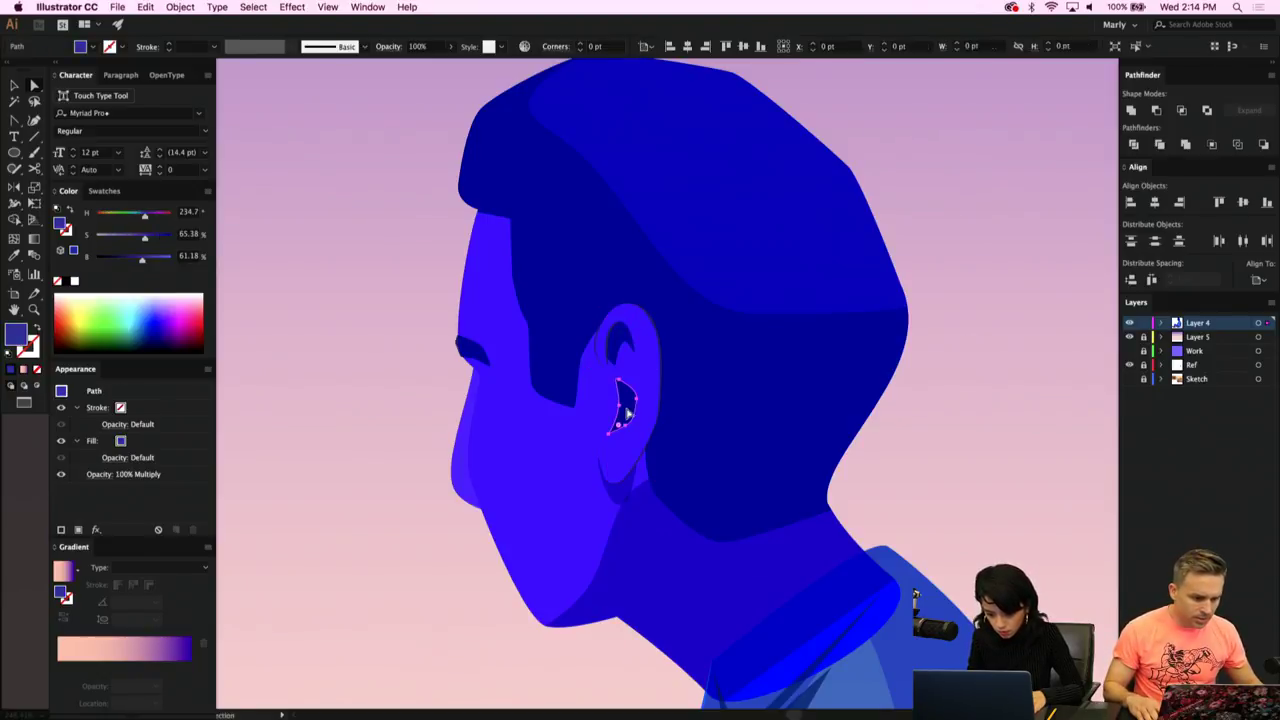
click(651, 443)
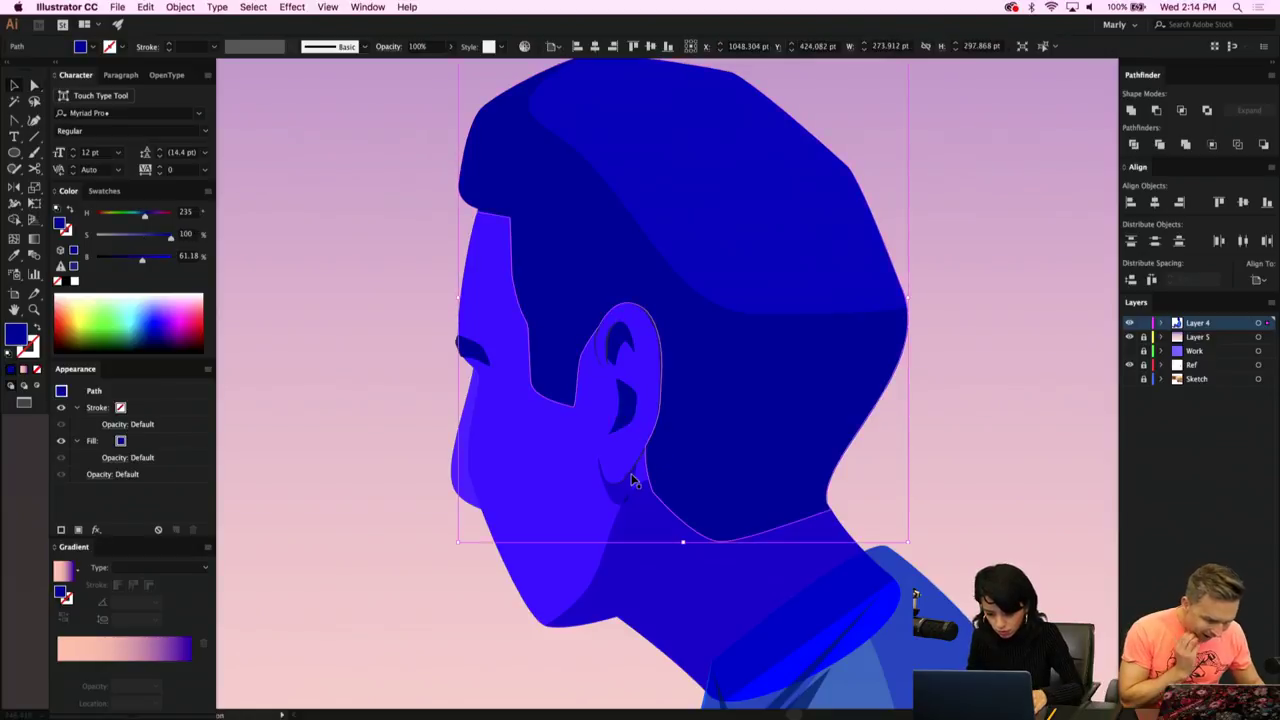
click(636, 466)
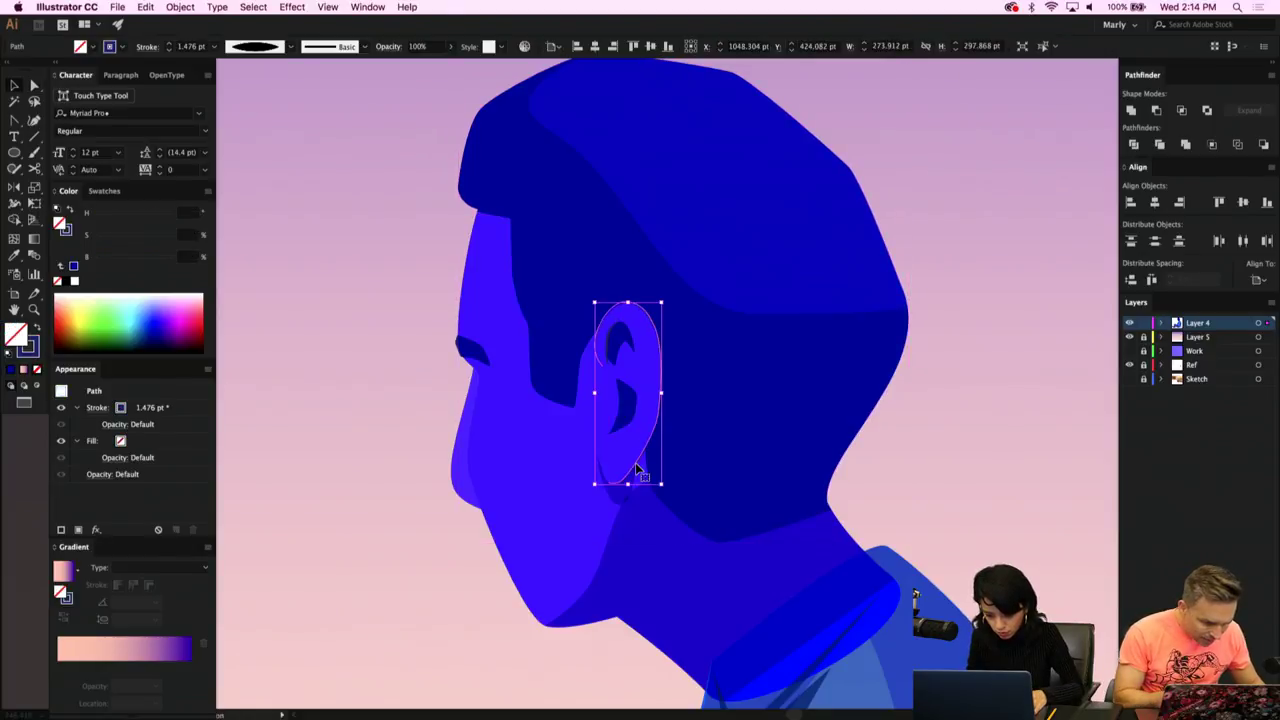
click(67, 235)
drag(153, 247, 189, 238)
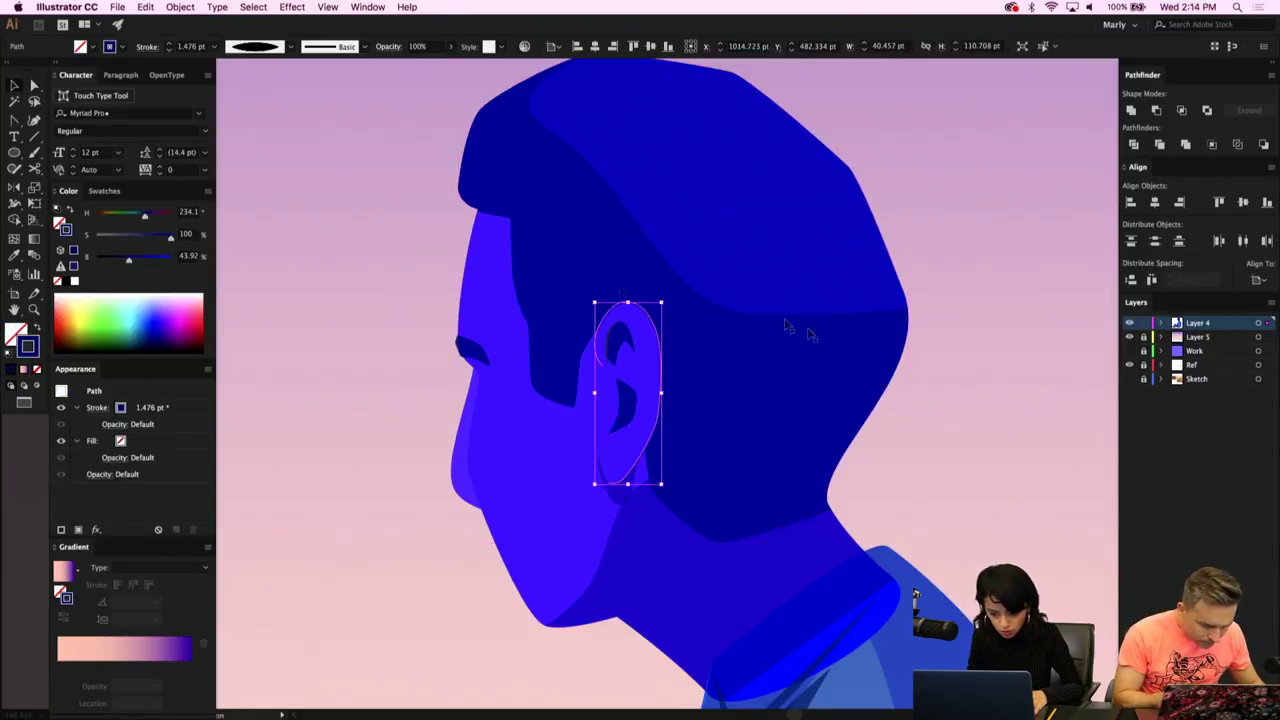
click(943, 481)
scroll(671, 414, up, 5)
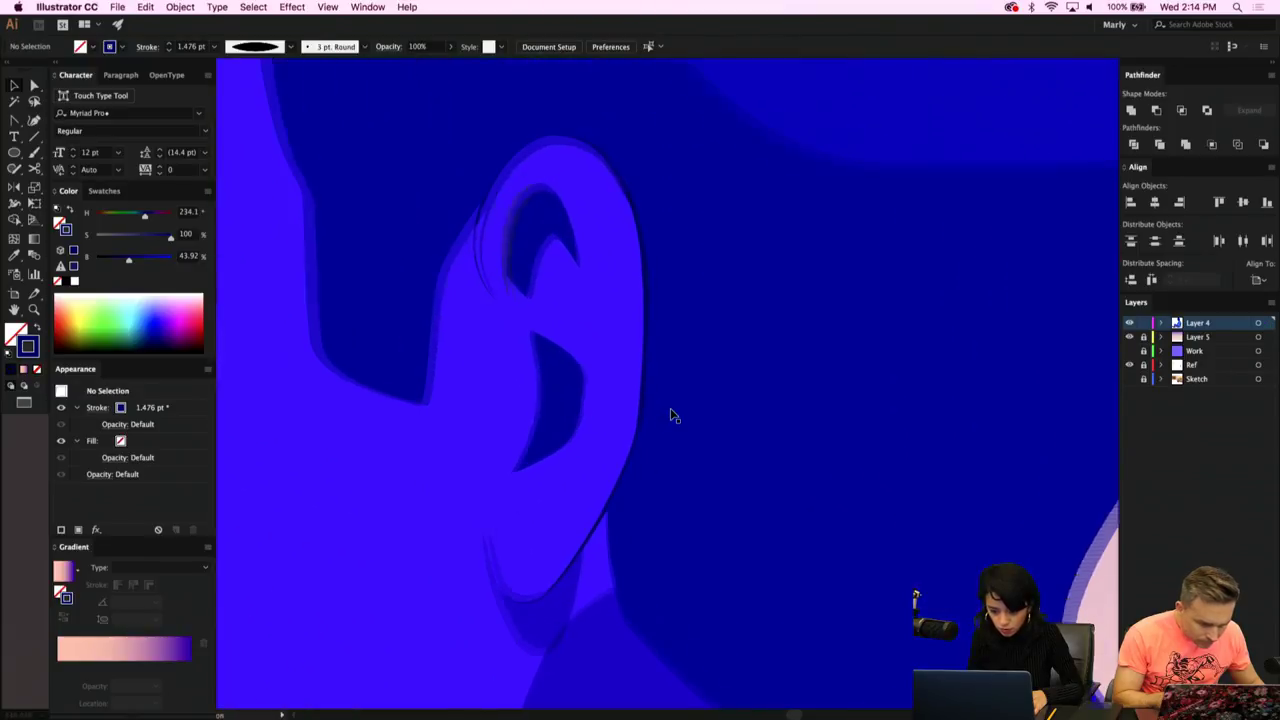
Set the stroke saturation of the small line along the upper inner-ear shadow to 100%.
click(505, 268)
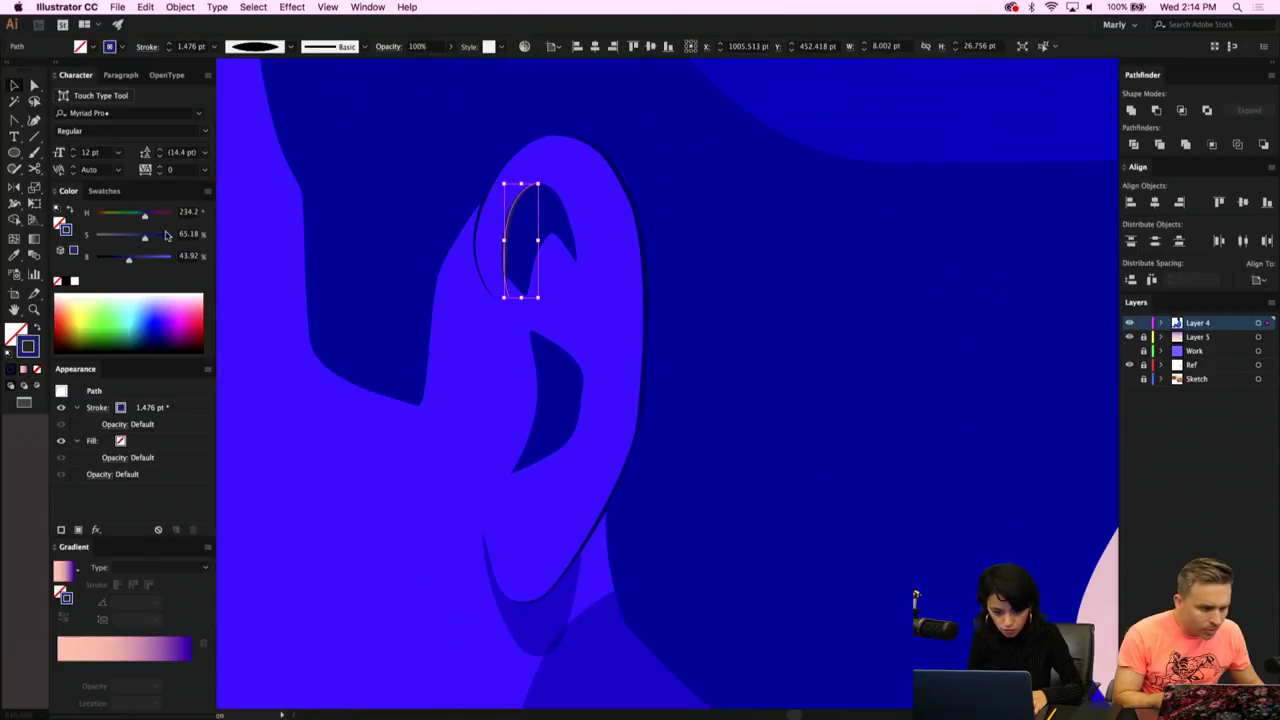
drag(165, 236, 229, 234)
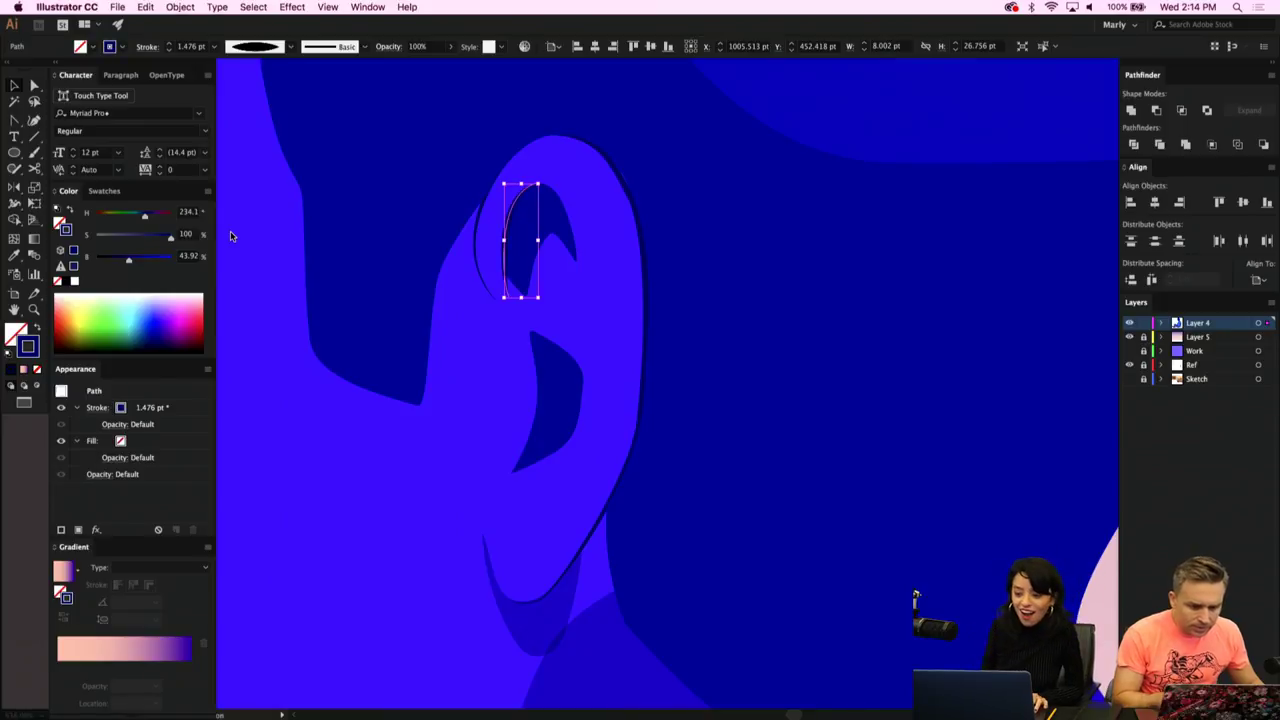
click(500, 425)
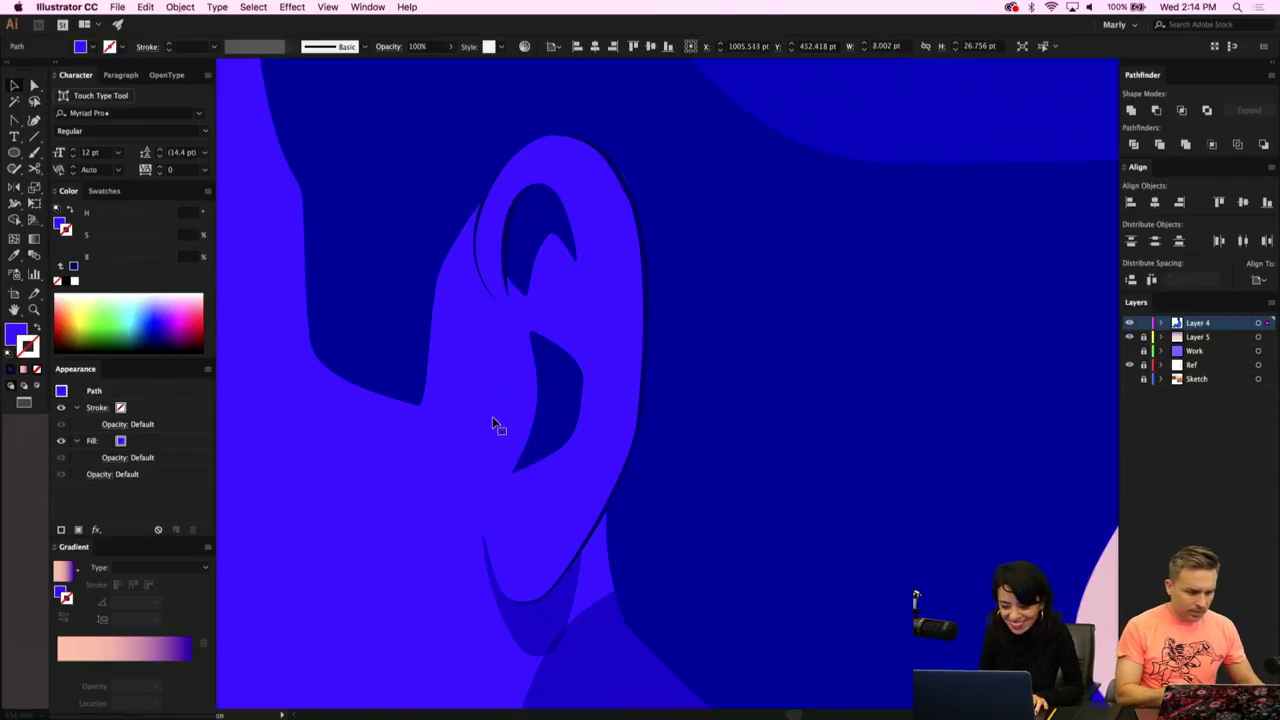
click(560, 632)
scroll(562, 648, down, 5)
scroll(560, 650, down, 5)
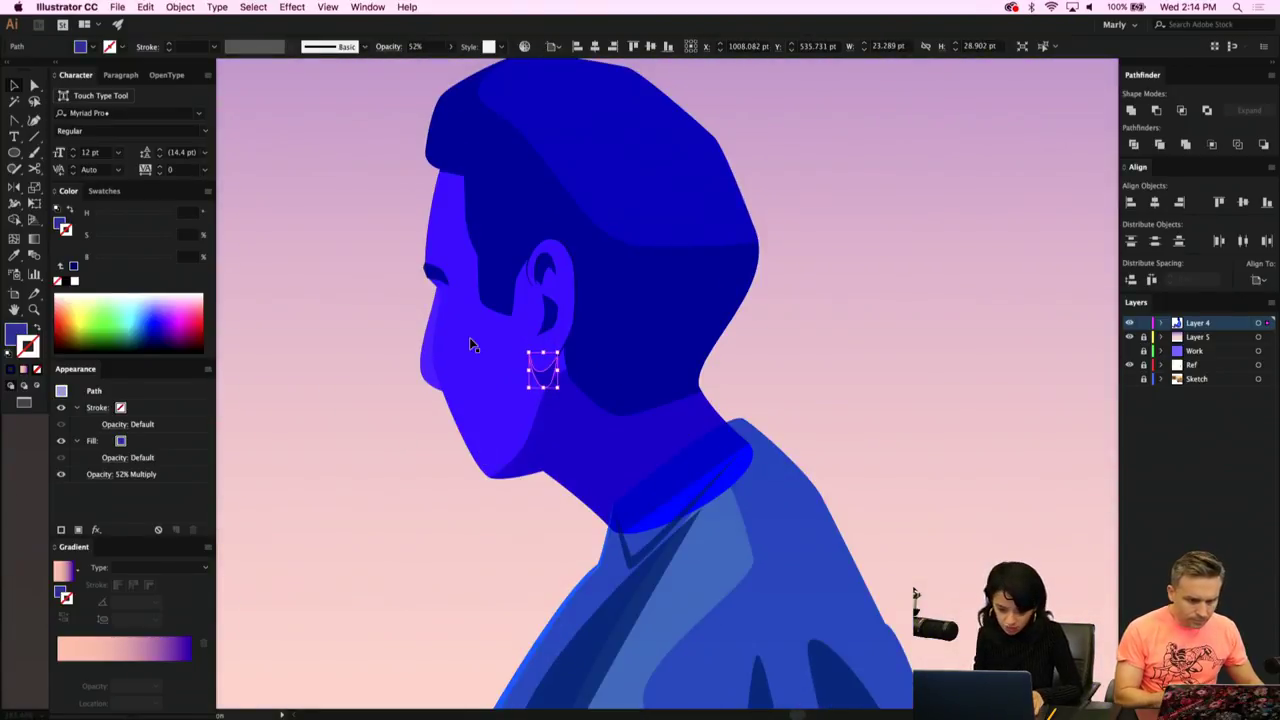
Cut all the head and neck shapes from Layer 4 and paste them onto a new layer directly beneath it.
click(453, 530)
click(757, 476)
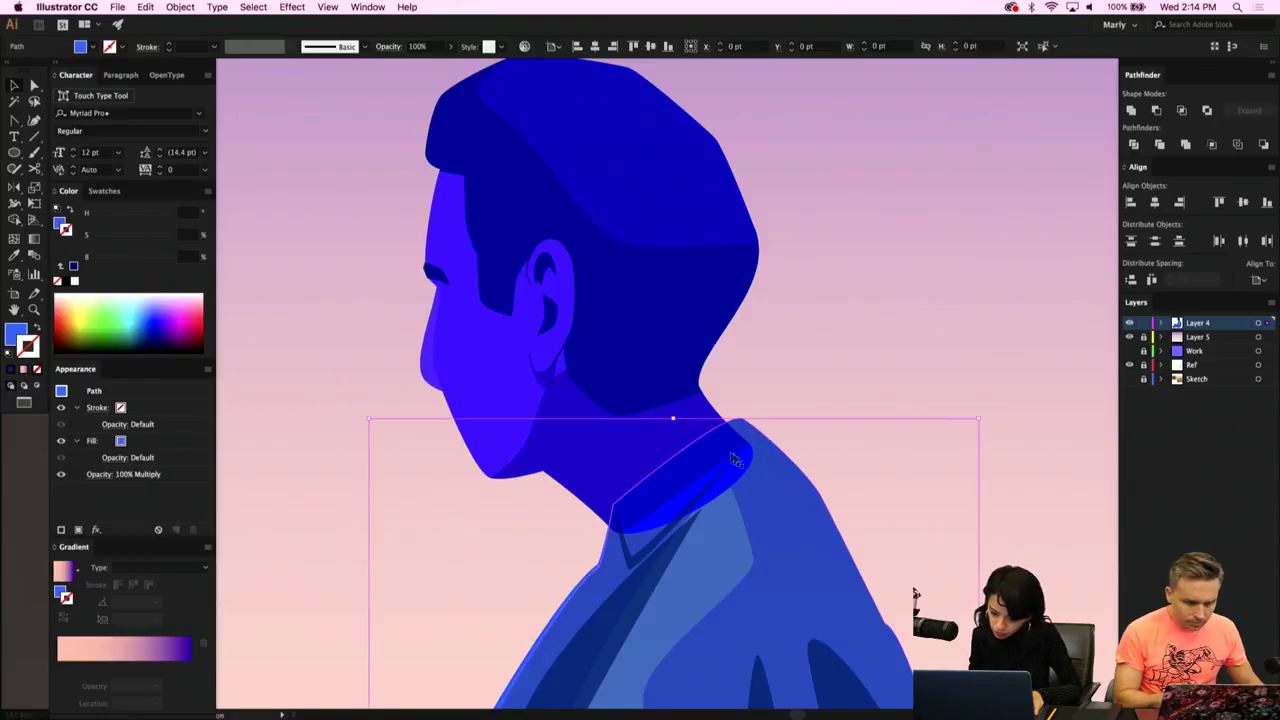
scroll(809, 369, down, 3)
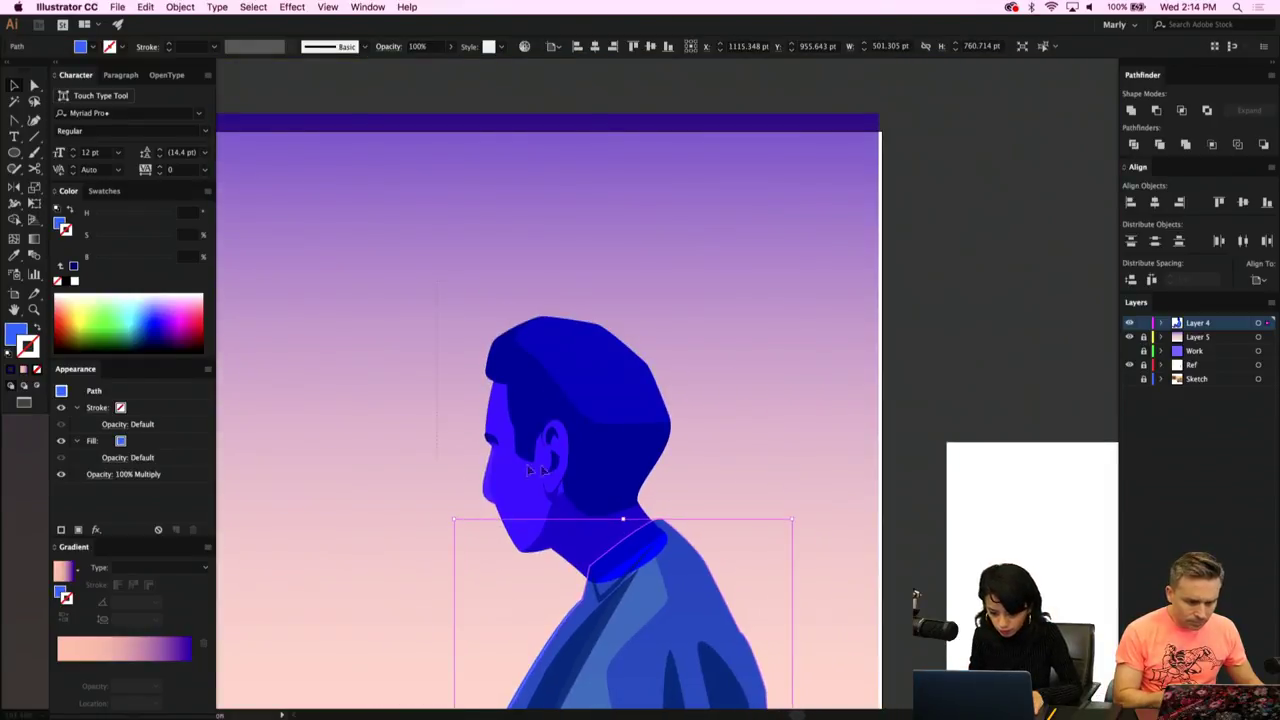
click(665, 512)
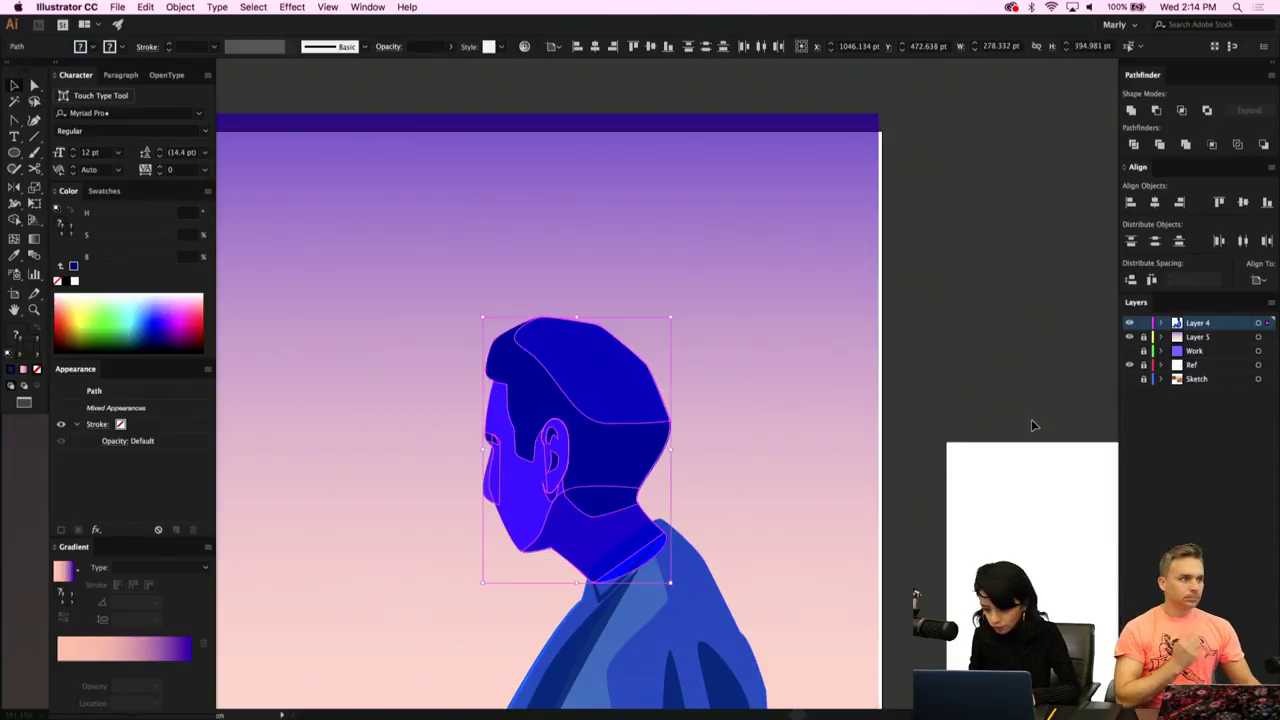
key(Delete)
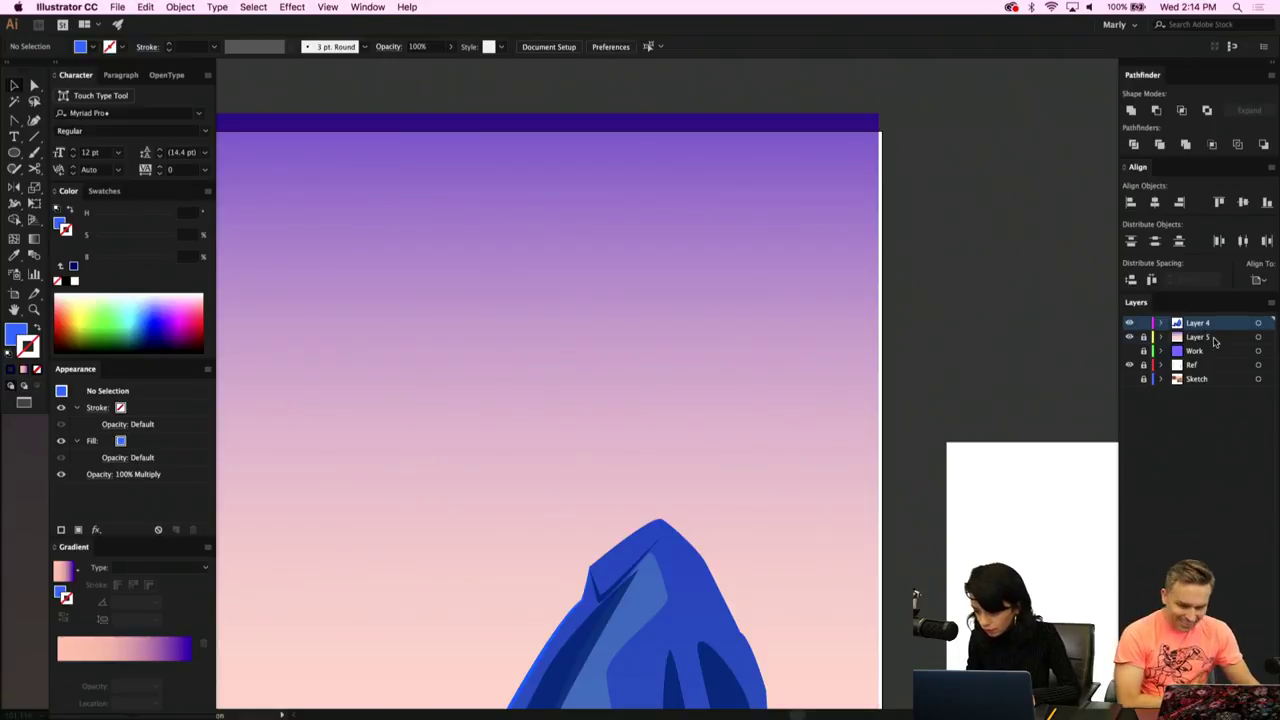
click(1210, 337)
key(super+l)
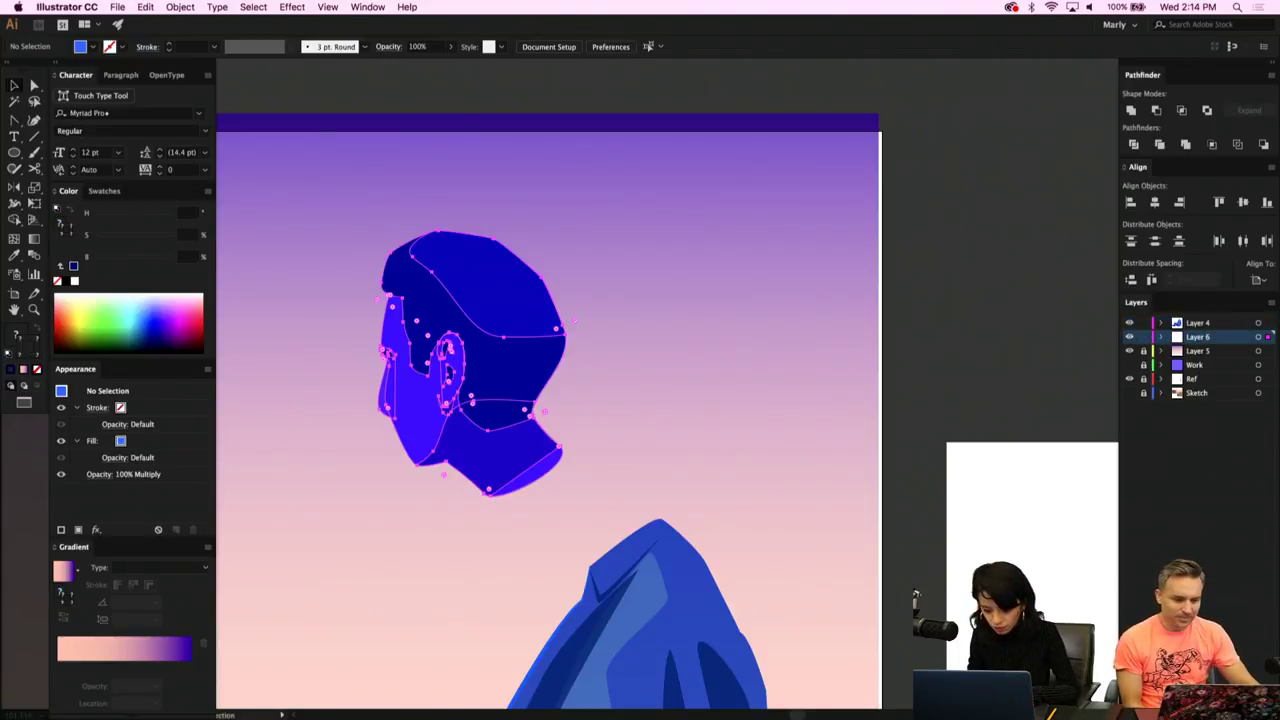
key(super+f)
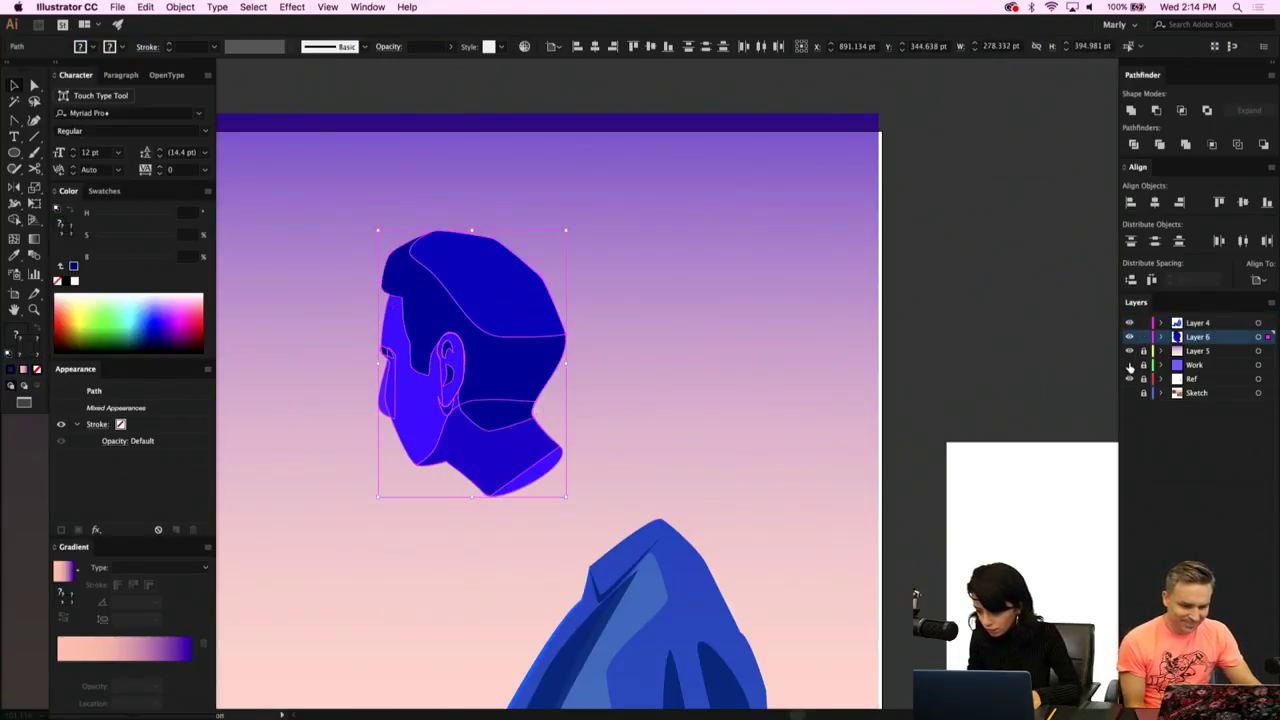
Show the Sketch layer and move the pasted head back into place at the jacket collar.
click(1130, 393)
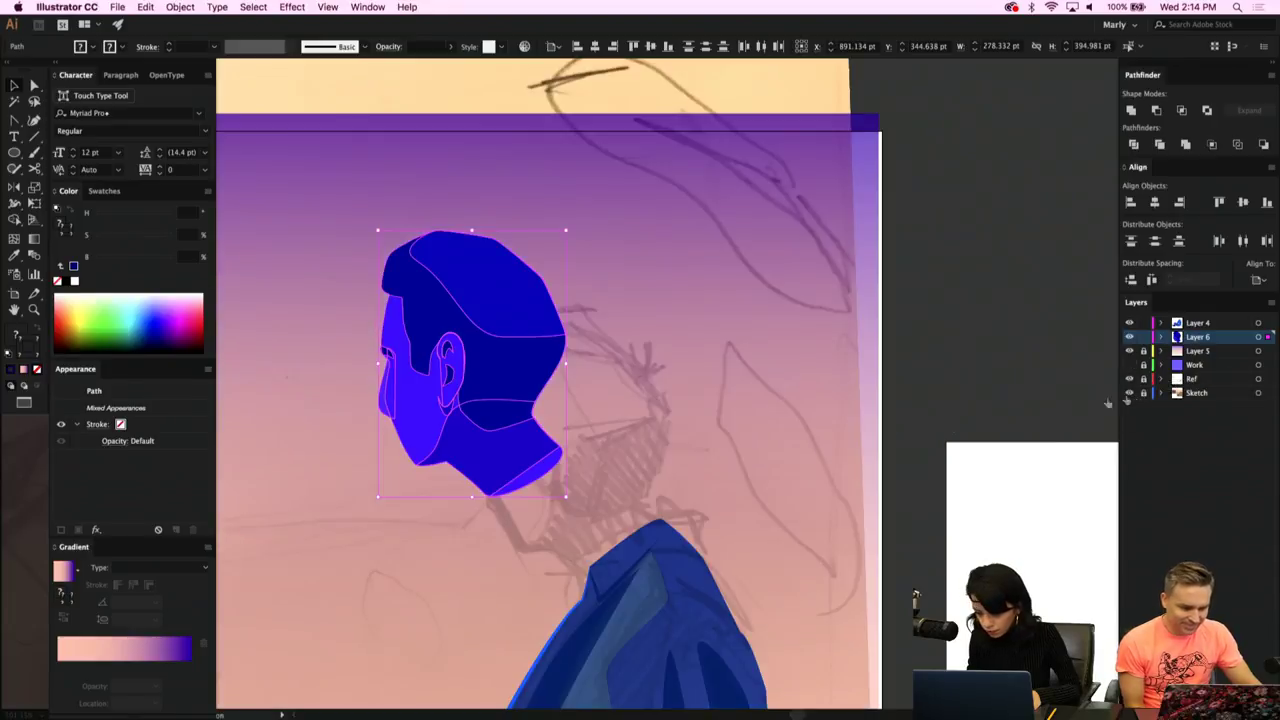
drag(521, 365, 628, 456)
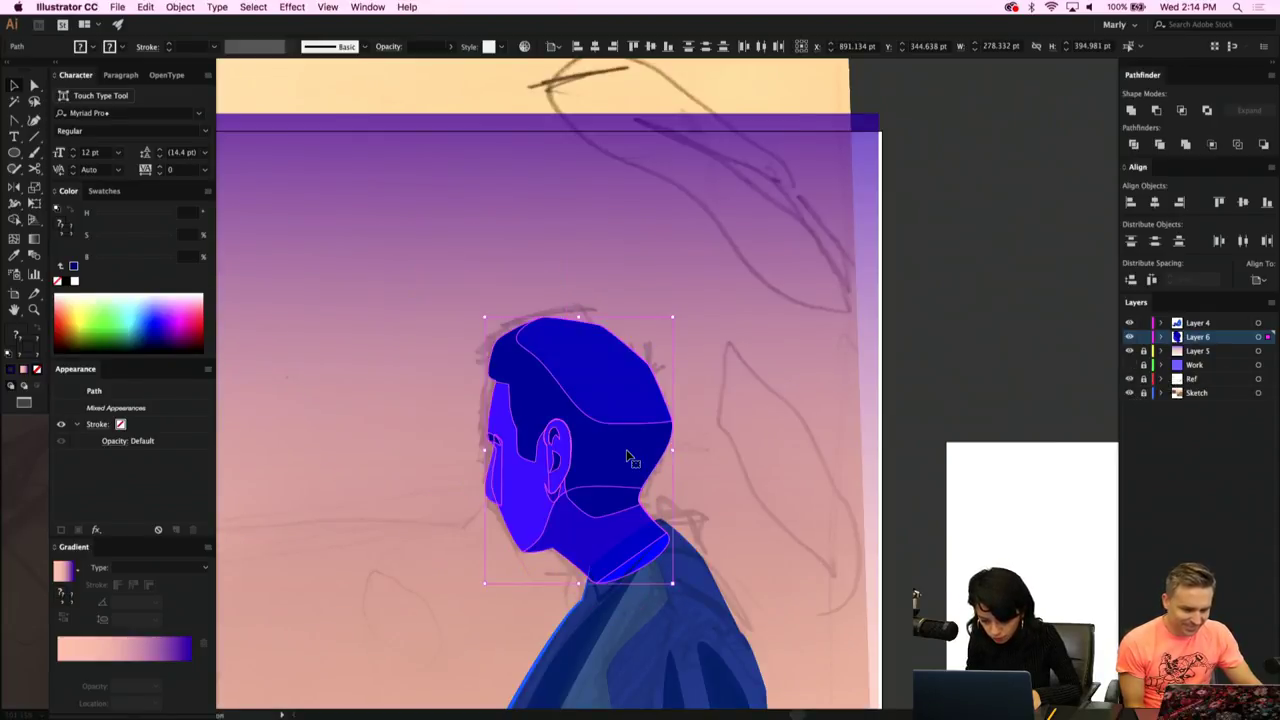
click(746, 457)
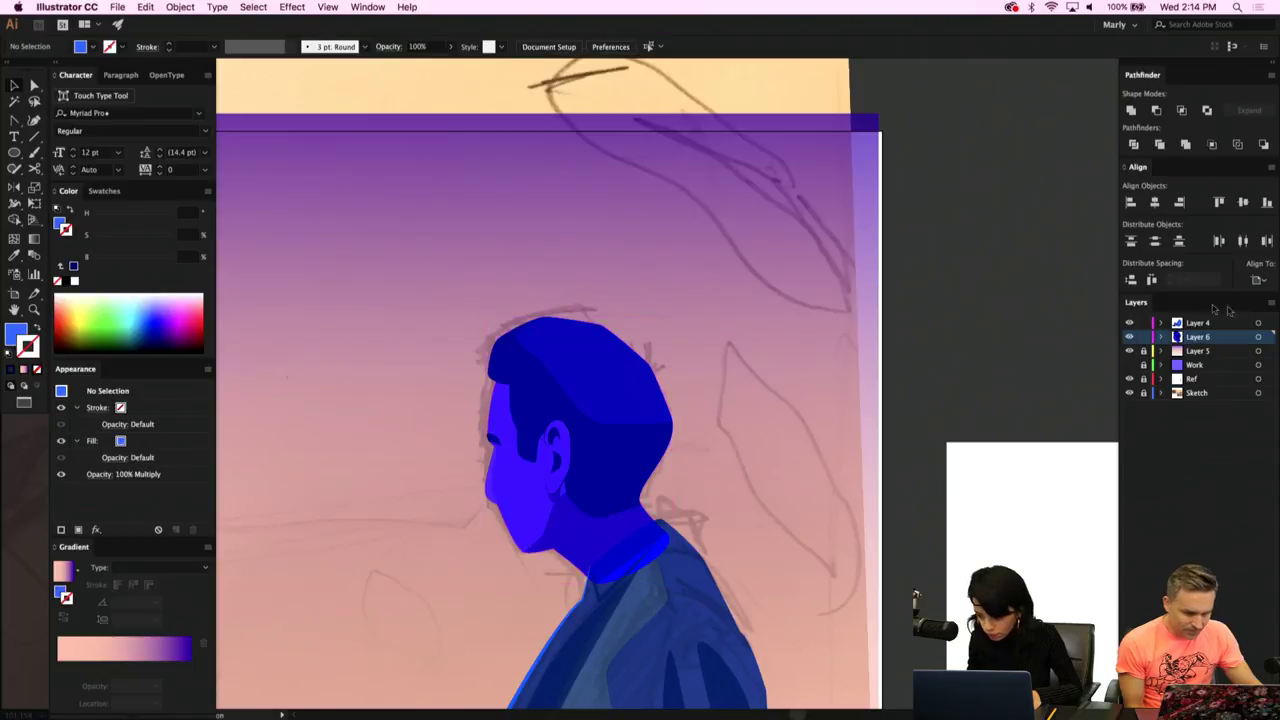
Lock the head's layer, and hide and show the jacket layer to check its contents.
click(1129, 337)
click(1129, 337)
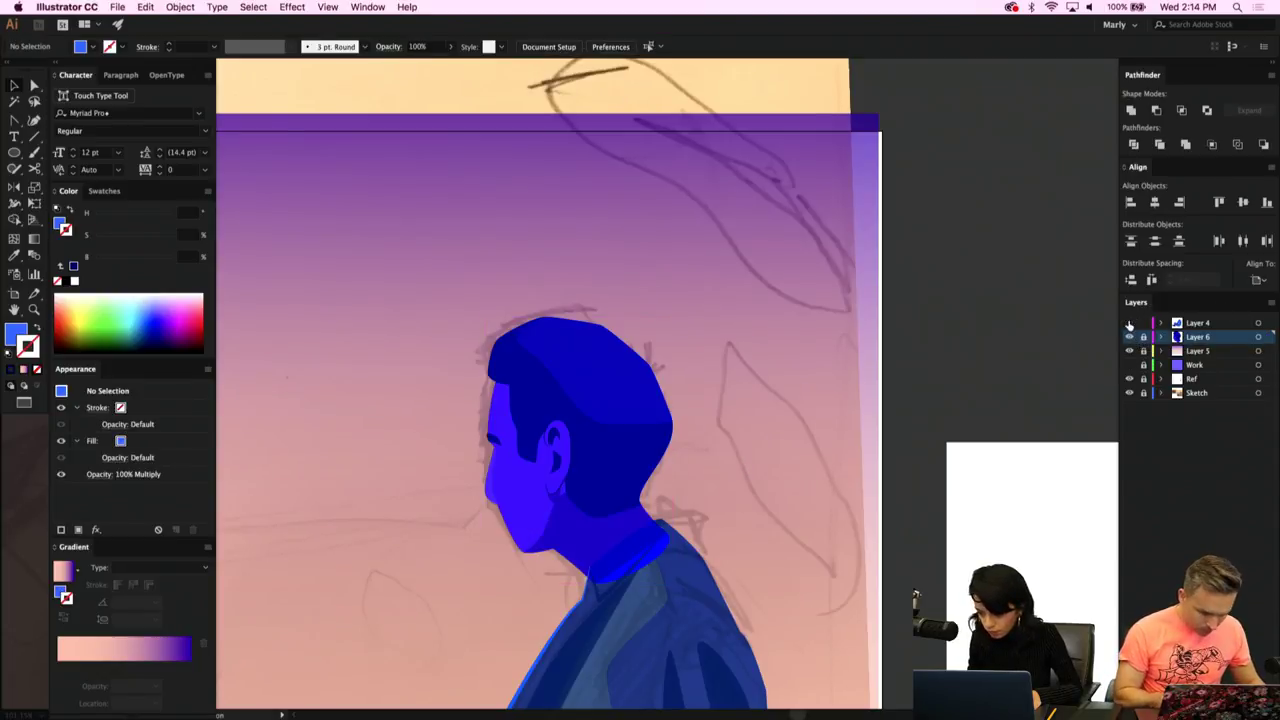
click(1129, 323)
click(1129, 323)
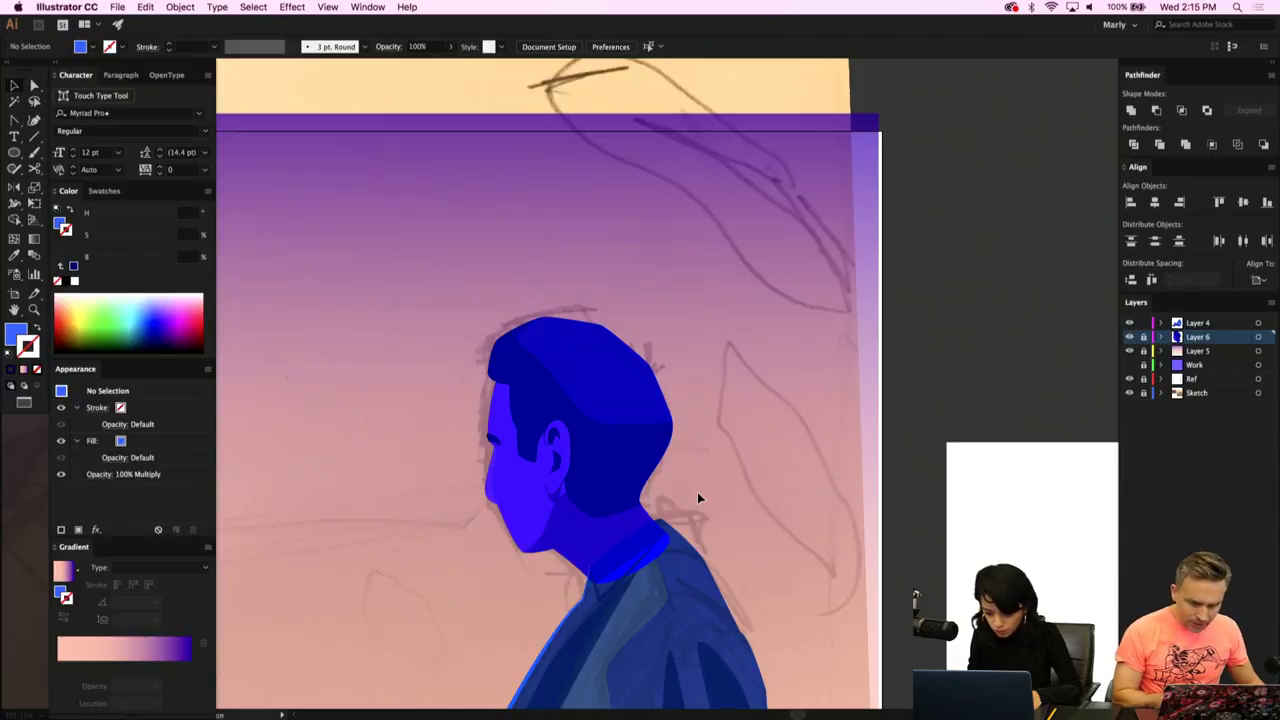
Draw a long, narrow fold shape with the Pen tool beside the existing middle jacket fold, curving its lower corner and top end.
scroll(697, 496, up, 3)
scroll(697, 496, down, 4)
key(a)
scroll(754, 443, down, 1)
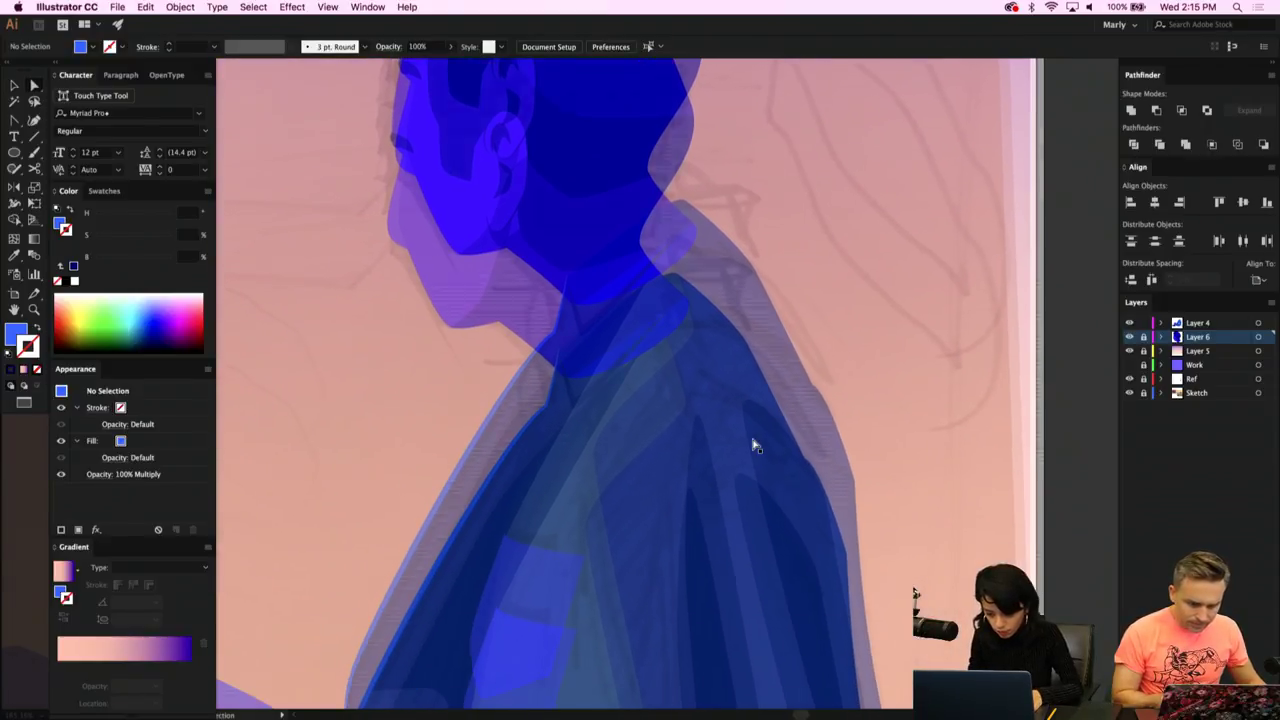
scroll(753, 444, up, 5)
click(762, 424)
scroll(760, 426, down, 2)
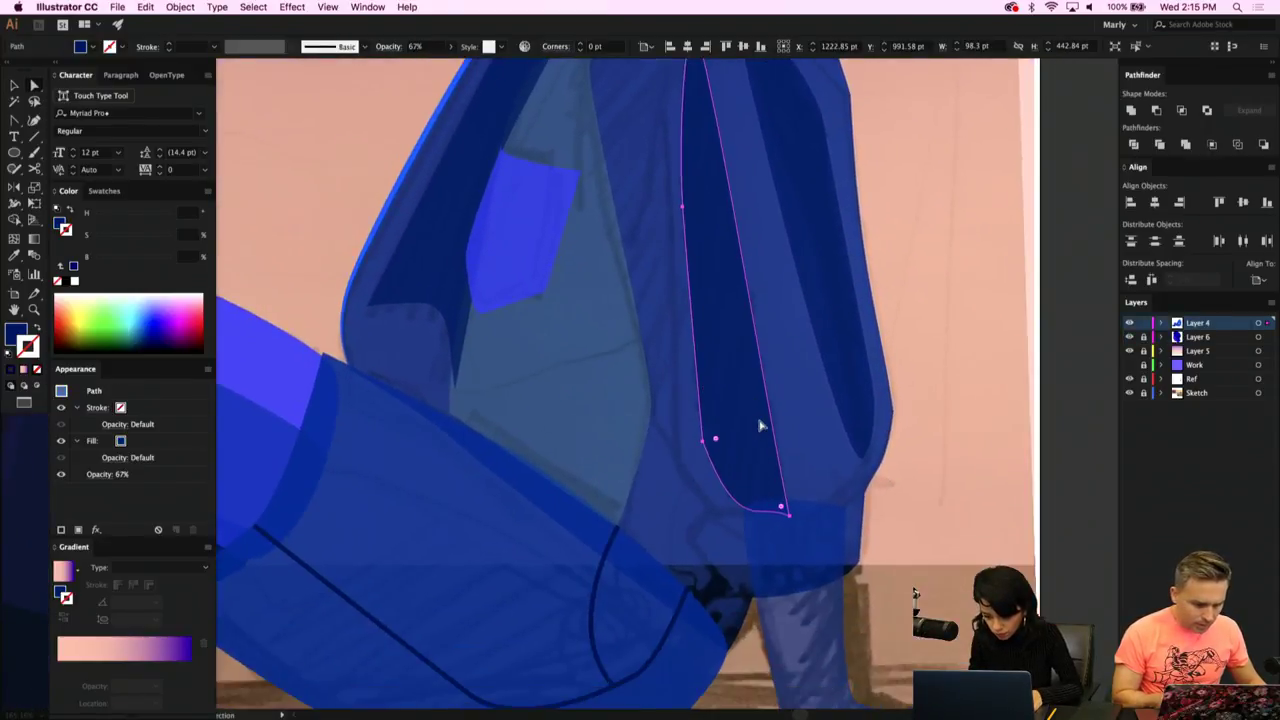
key(p)
scroll(694, 343, up, 3)
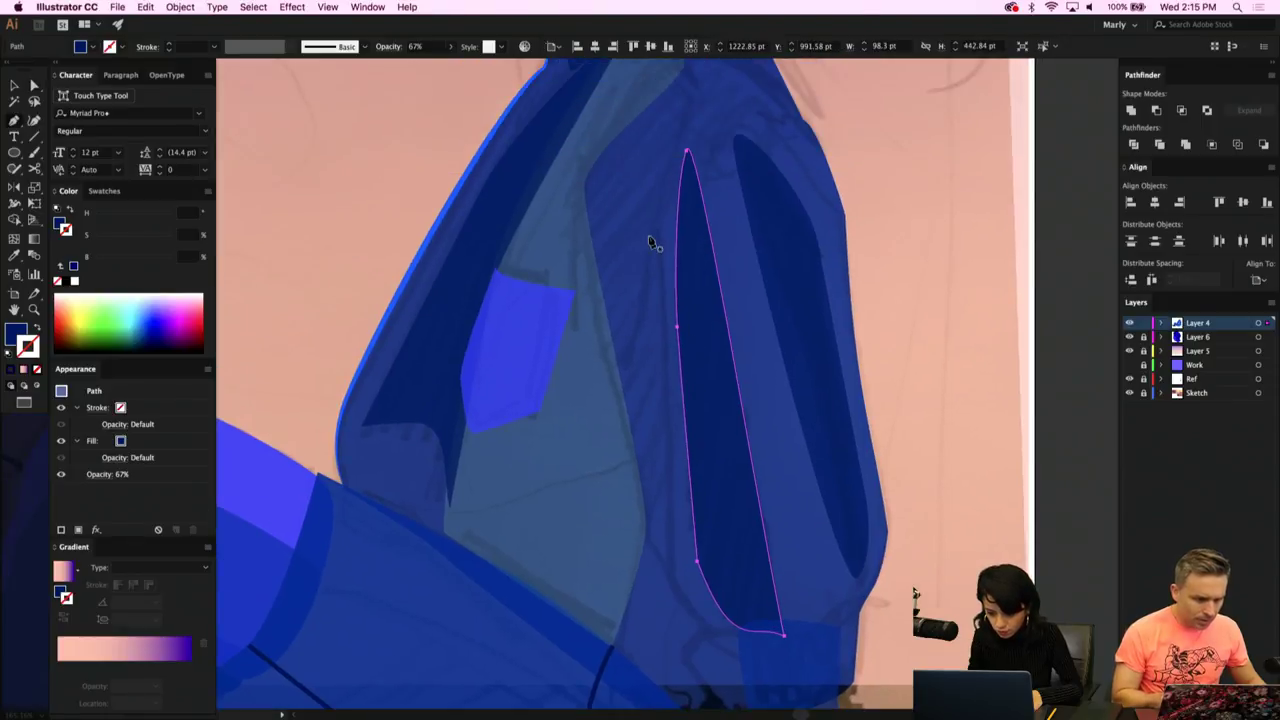
click(656, 216)
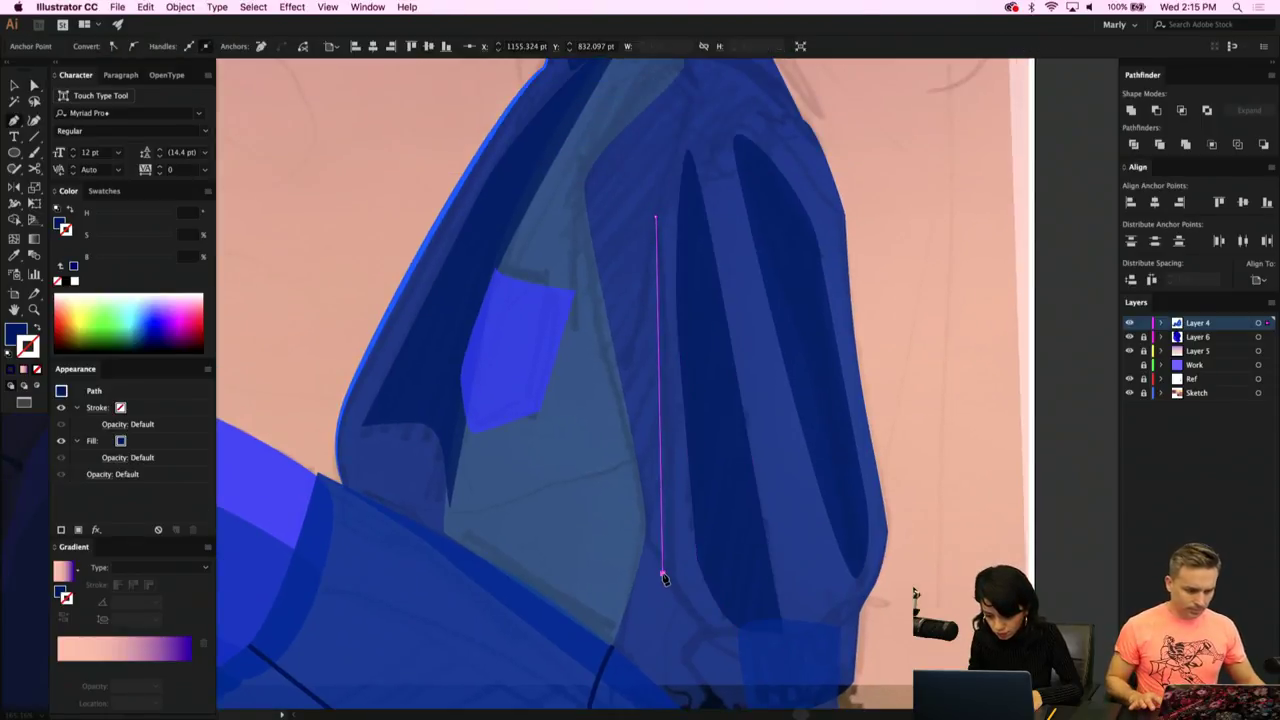
click(662, 576)
click(707, 634)
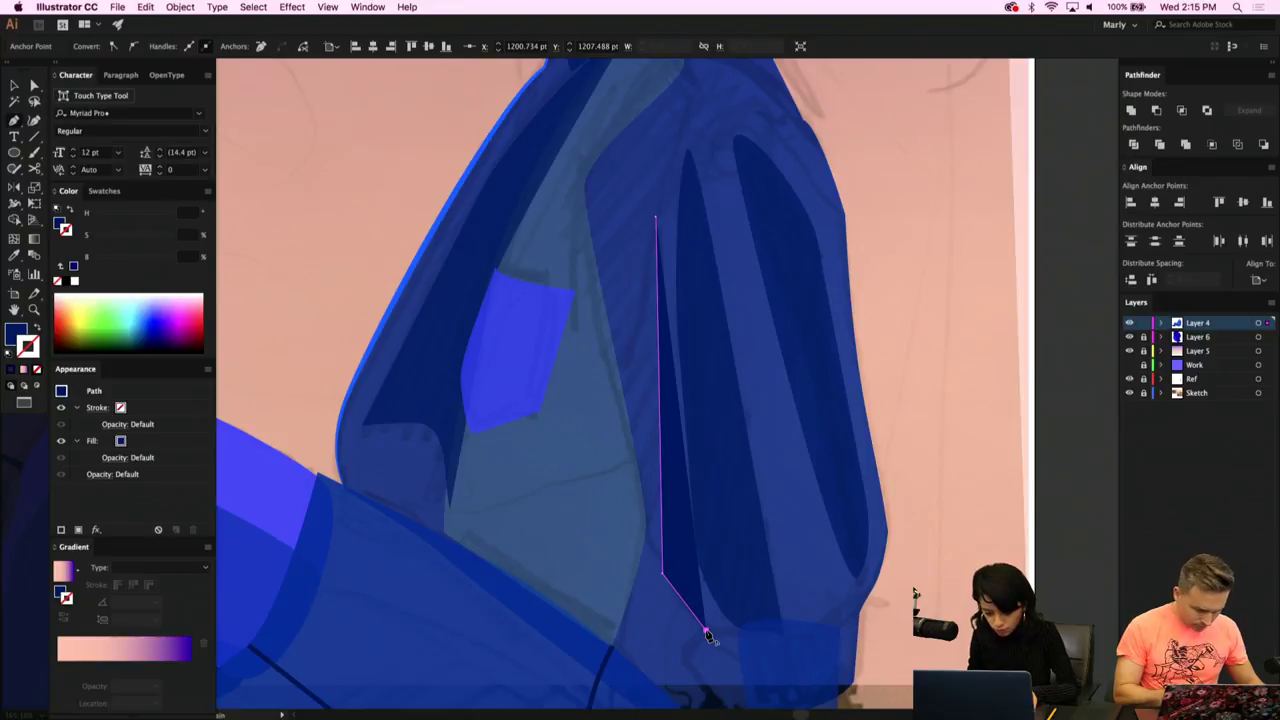
drag(670, 585, 664, 586)
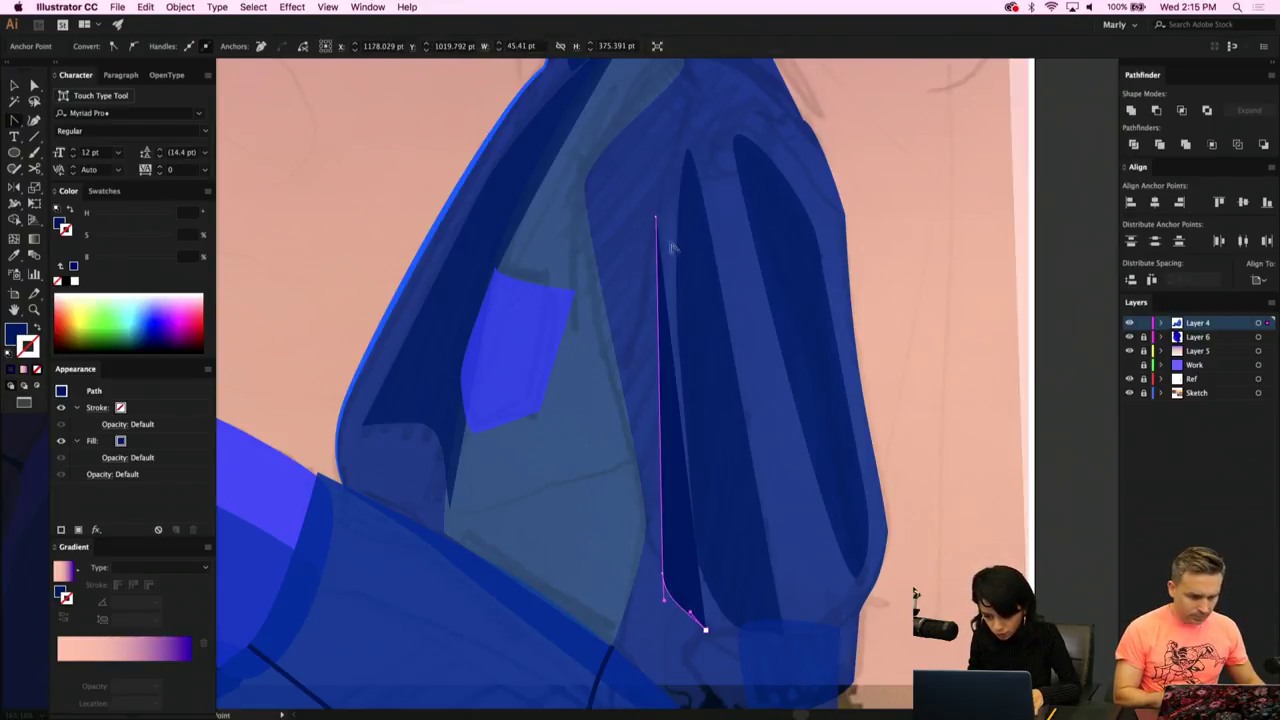
drag(656, 220, 647, 217)
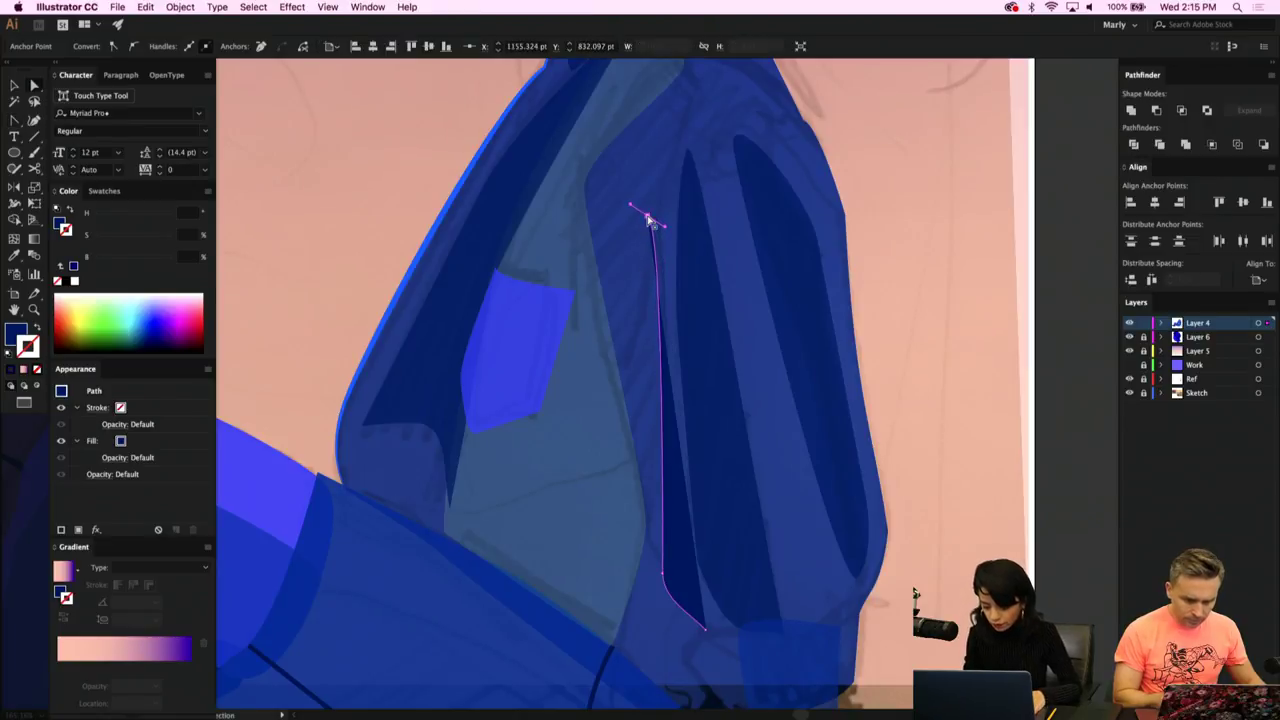
Sample the lighter jacket panel's pale yellow, 40% Overlay appearance onto the new fold shape with the Eyedropper.
key(i)
click(587, 348)
key(v)
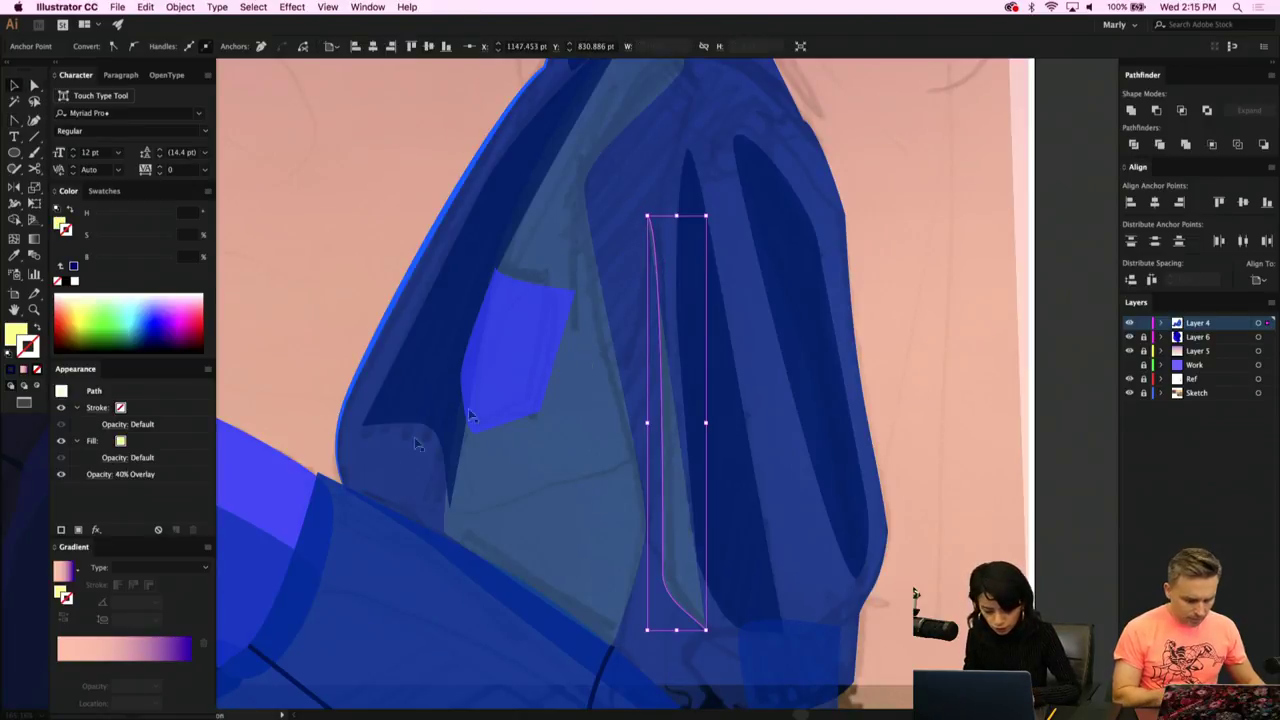
Swap the long jacket fold's pale yellow fill to its stroke and apply the lens-shaped, double-tapered width profile.
click(687, 602)
click(675, 607)
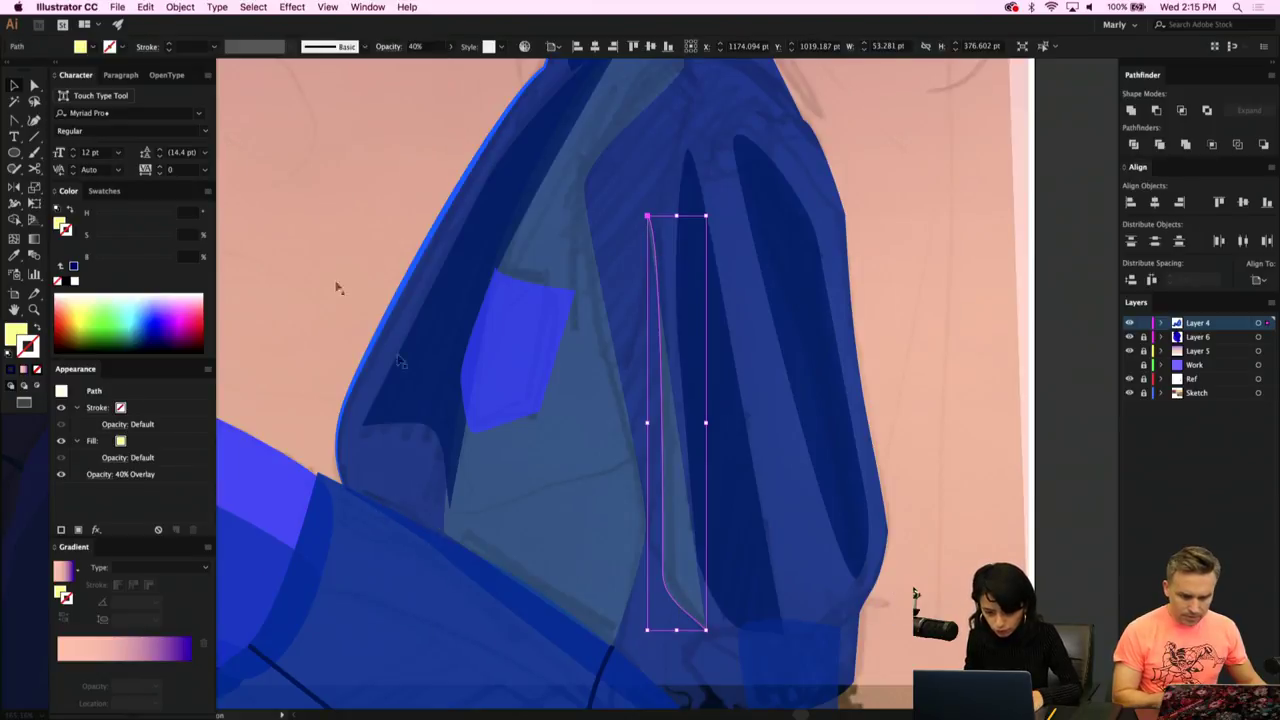
click(363, 47)
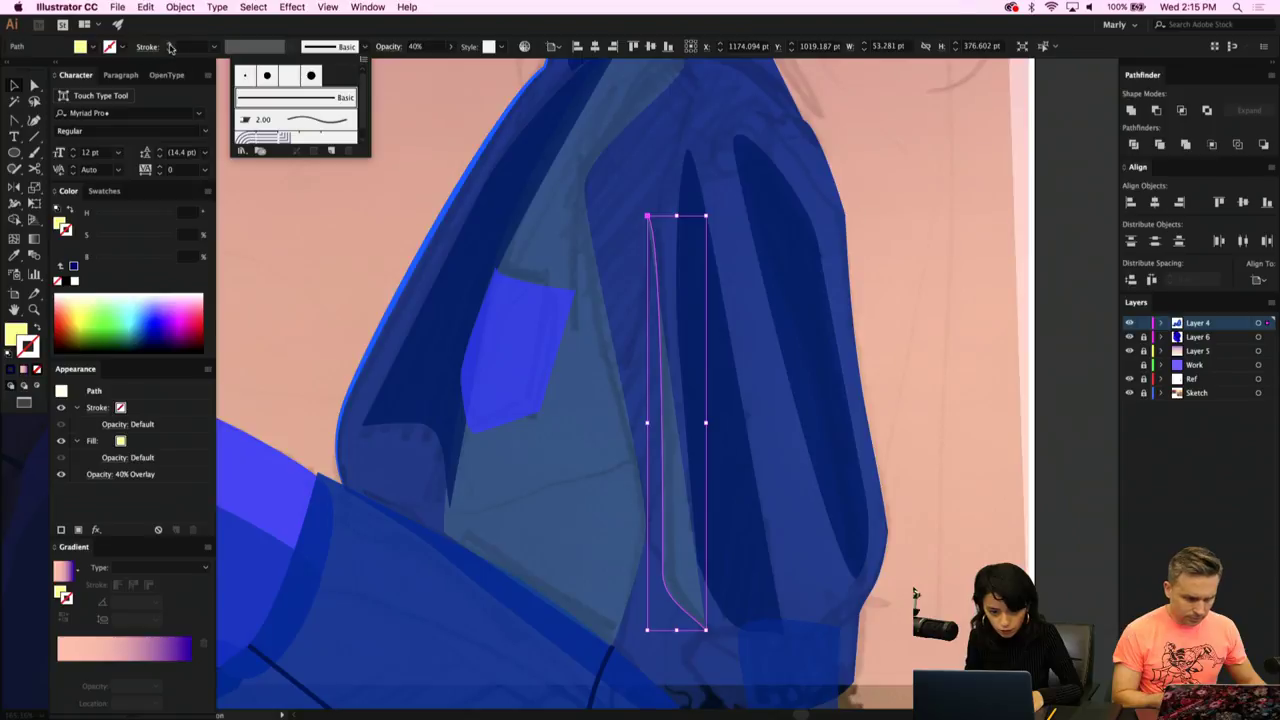
click(38, 329)
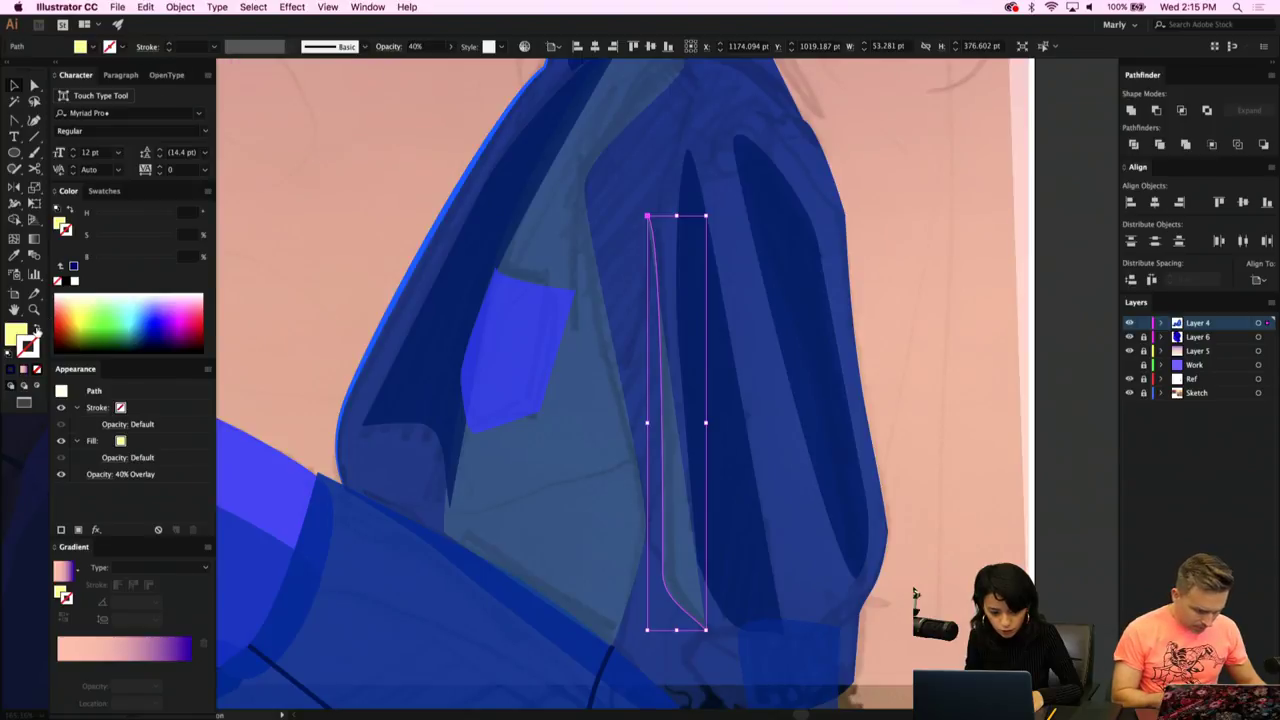
click(37, 330)
click(292, 47)
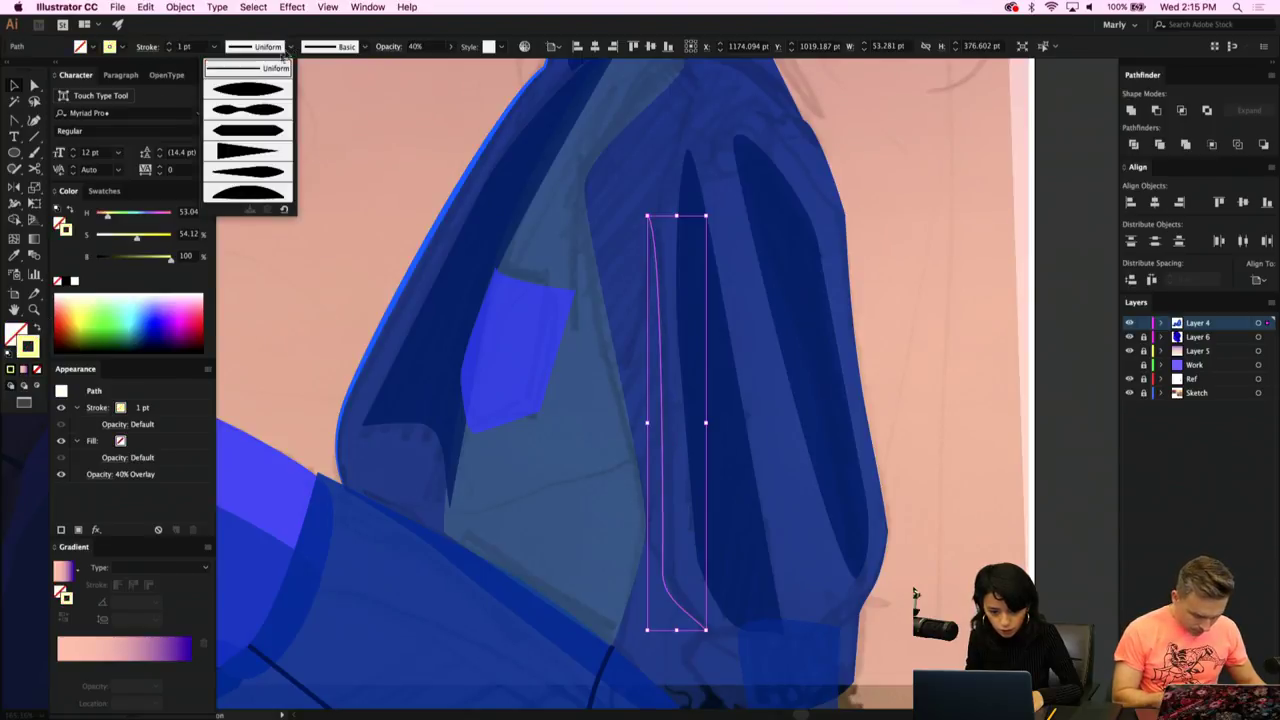
click(262, 89)
Increase the long jacket fold's stroke weight to 13 pt and deselect it.
click(169, 43)
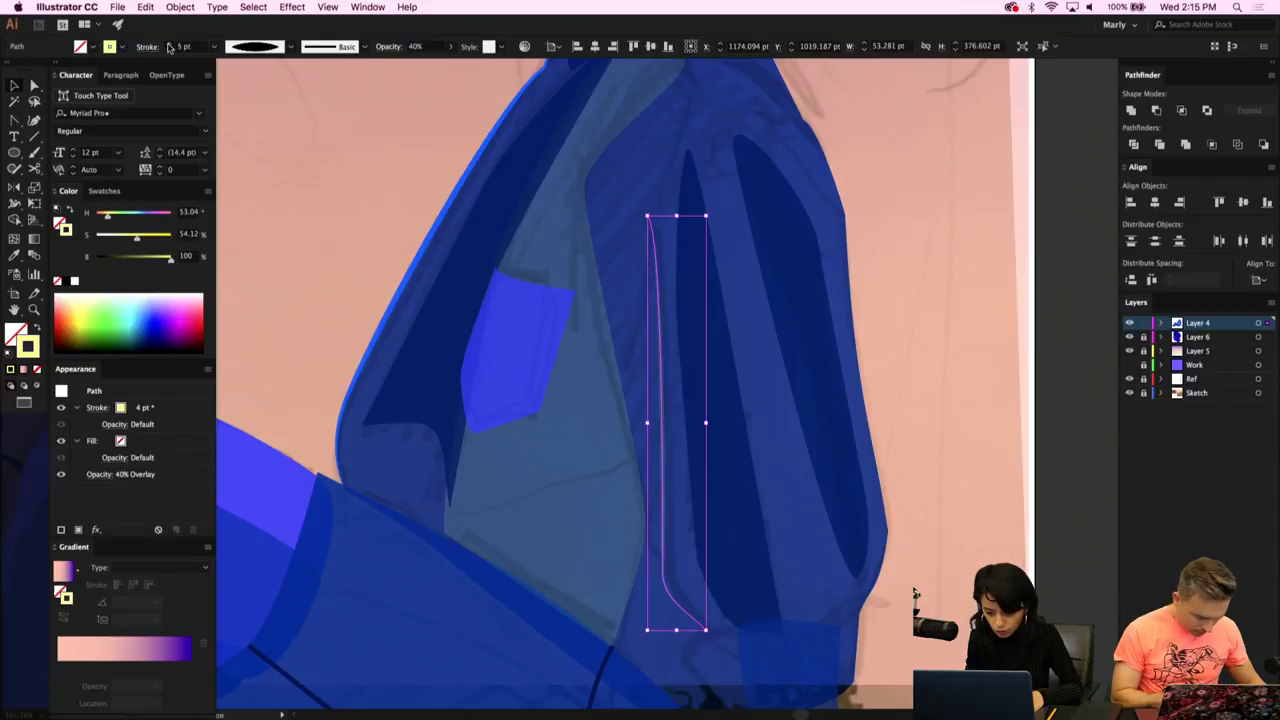
click(170, 44)
key(a)
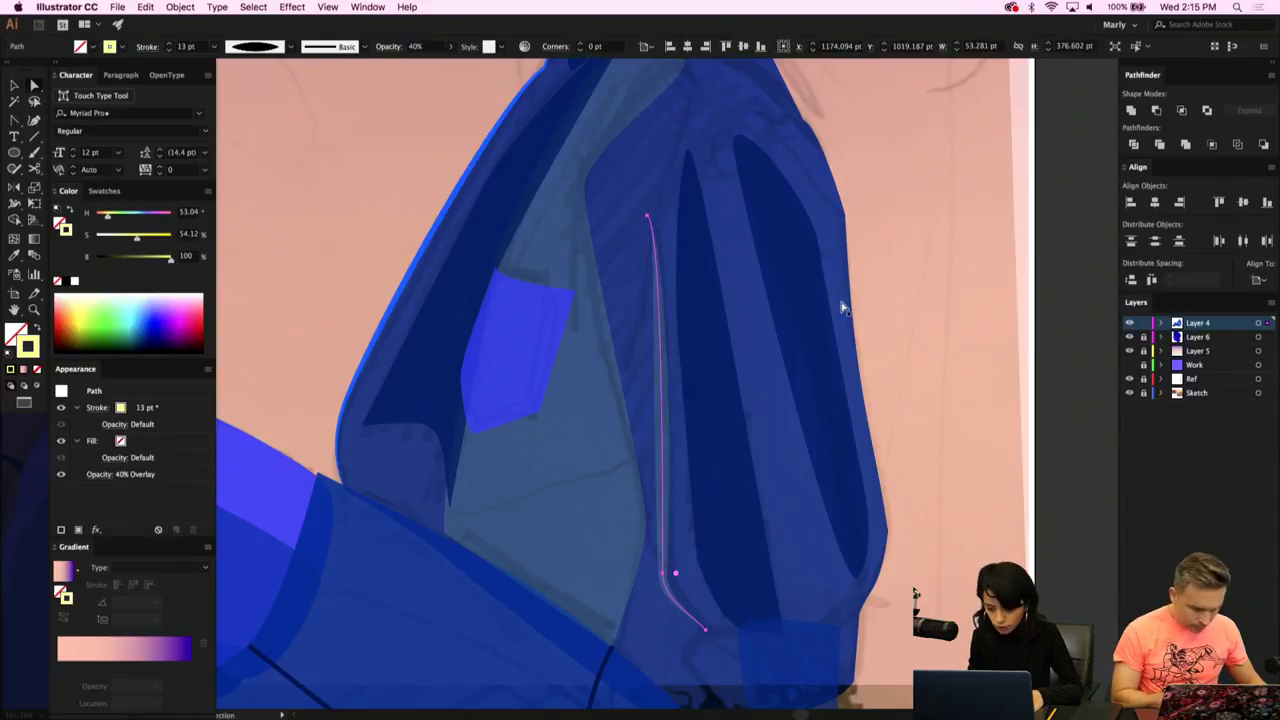
click(951, 346)
Draw a short, open fold line about 75 pt tall with the Pen tool beside the sleeve cuff, curving it at its middle anchor.
scroll(757, 423, down, 3)
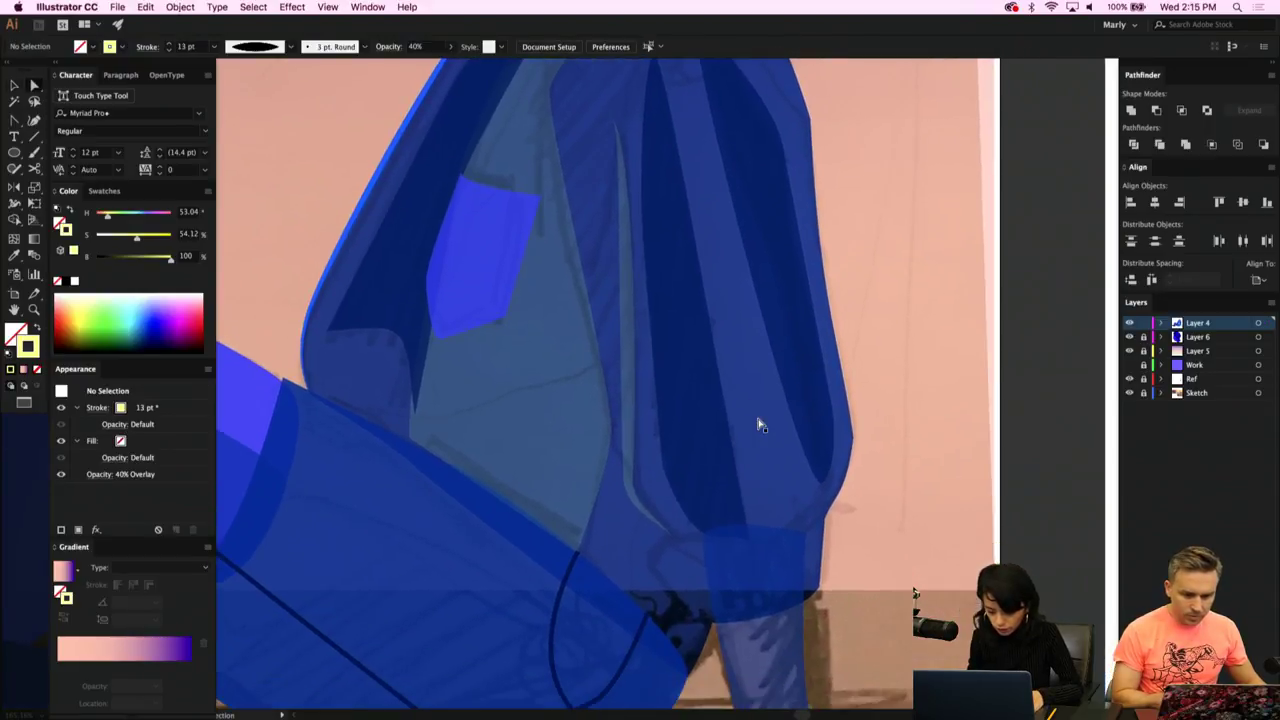
key(p)
click(661, 549)
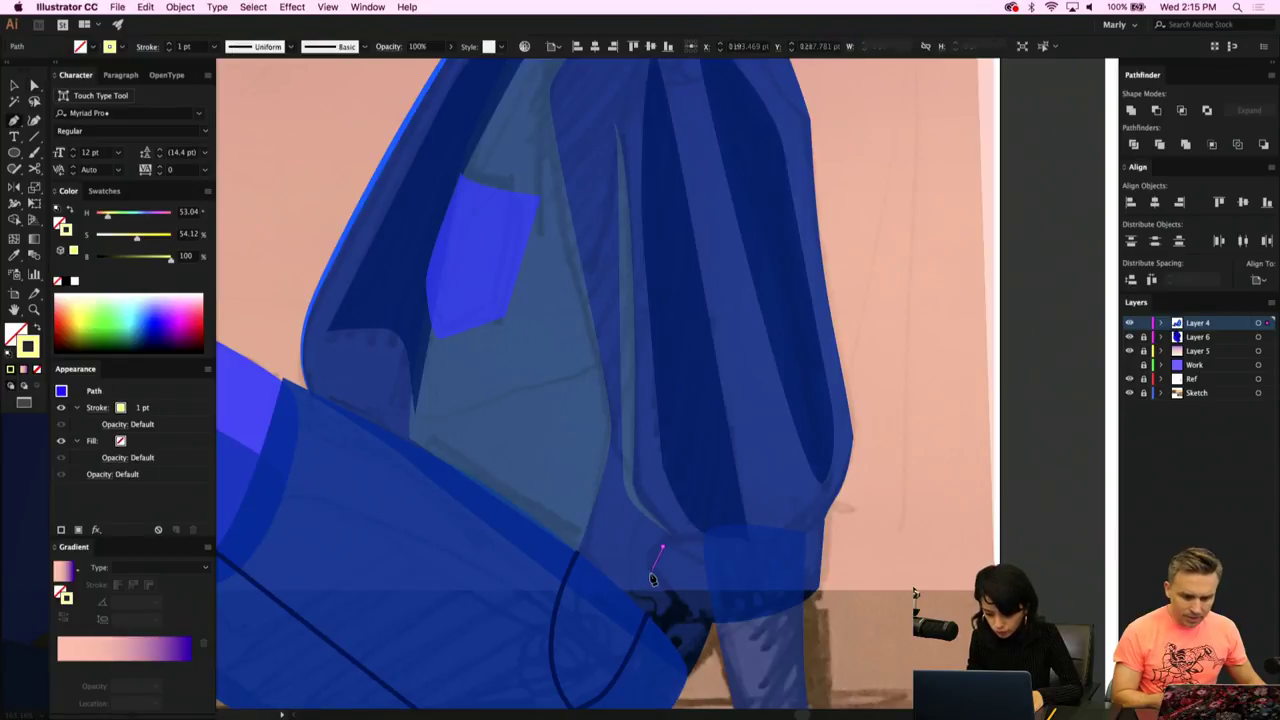
click(652, 578)
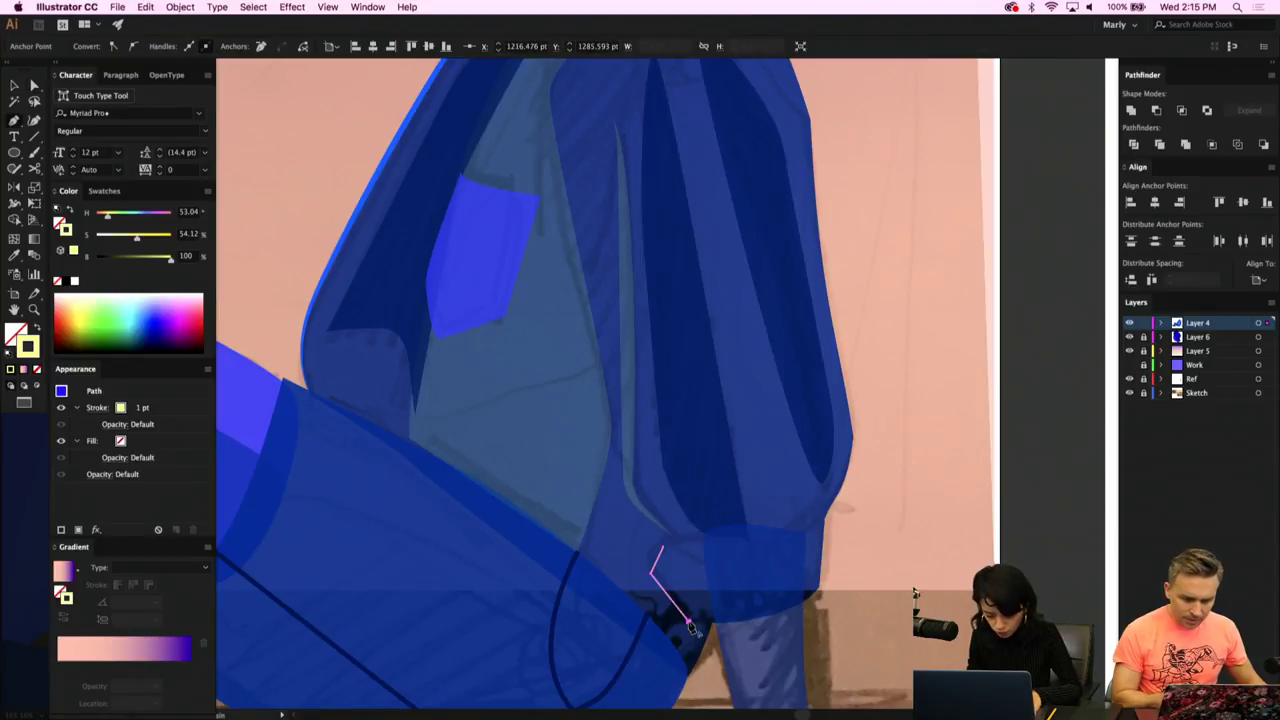
click(688, 622)
drag(651, 573, 652, 585)
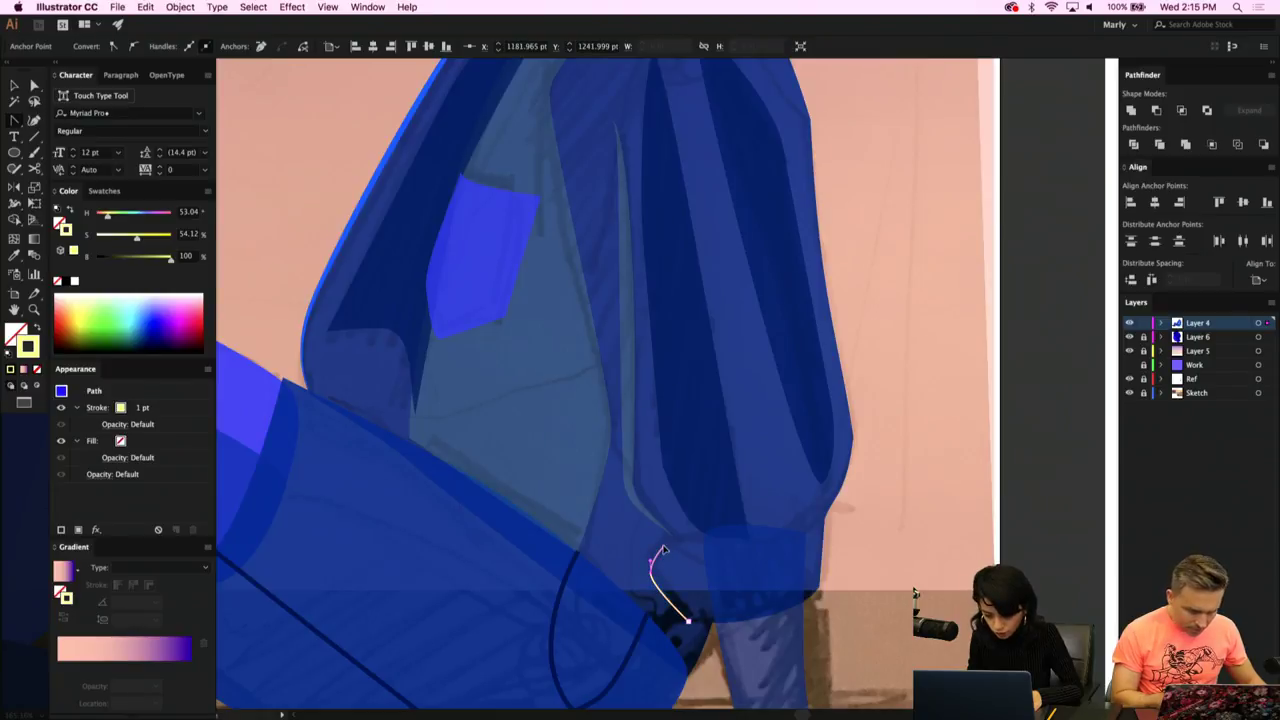
key(a)
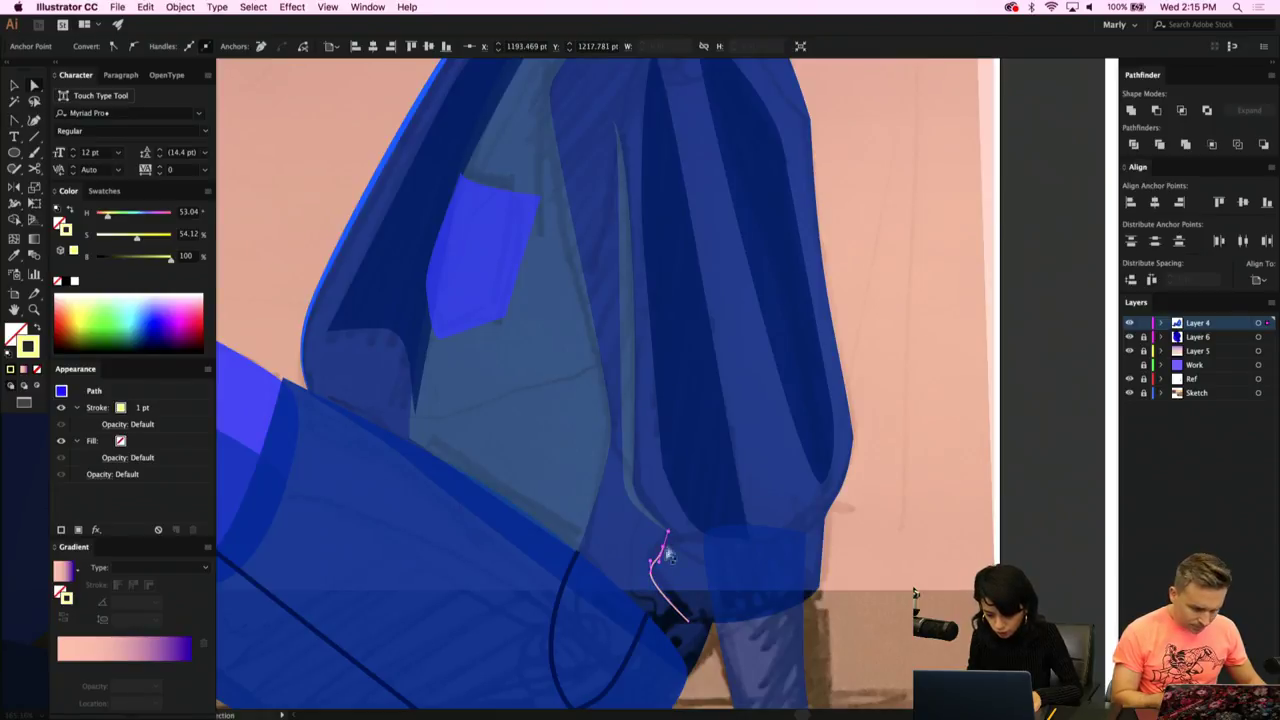
Sample the long fold's pale yellow 13 pt, 40% Overlay stroke onto the short cuff fold and apply the lens-shaped width profile.
click(667, 528)
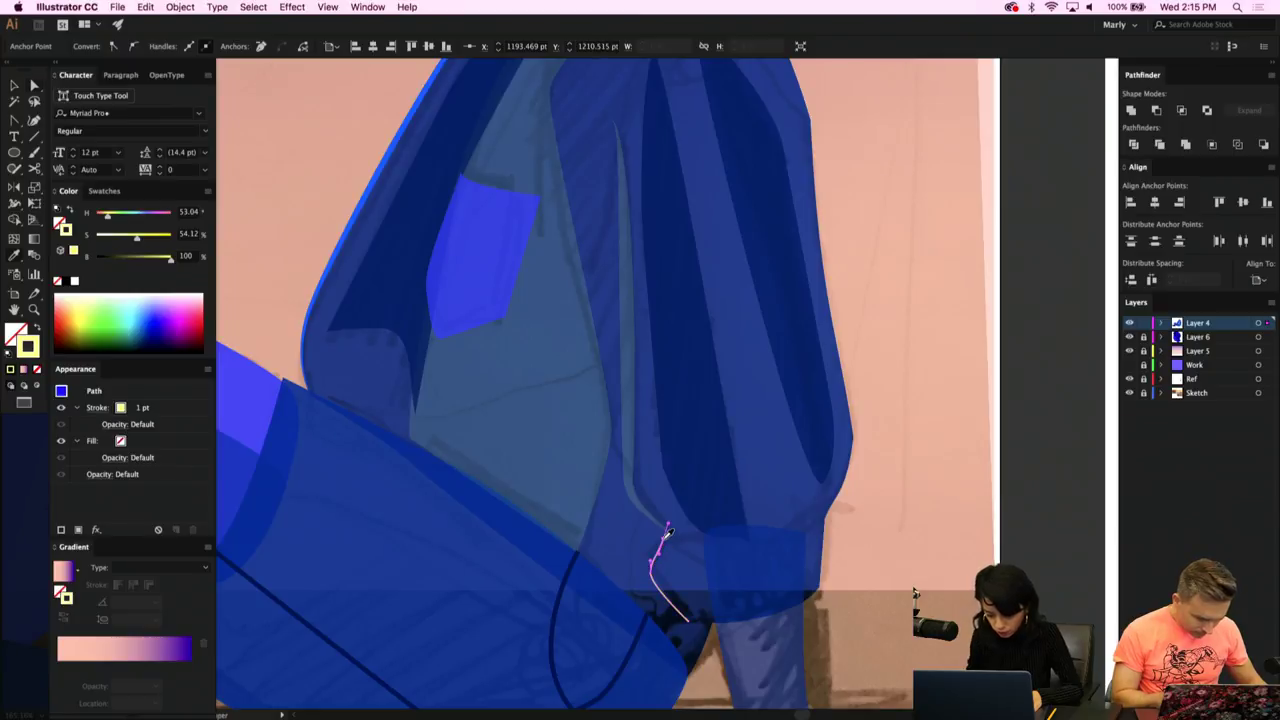
key(v)
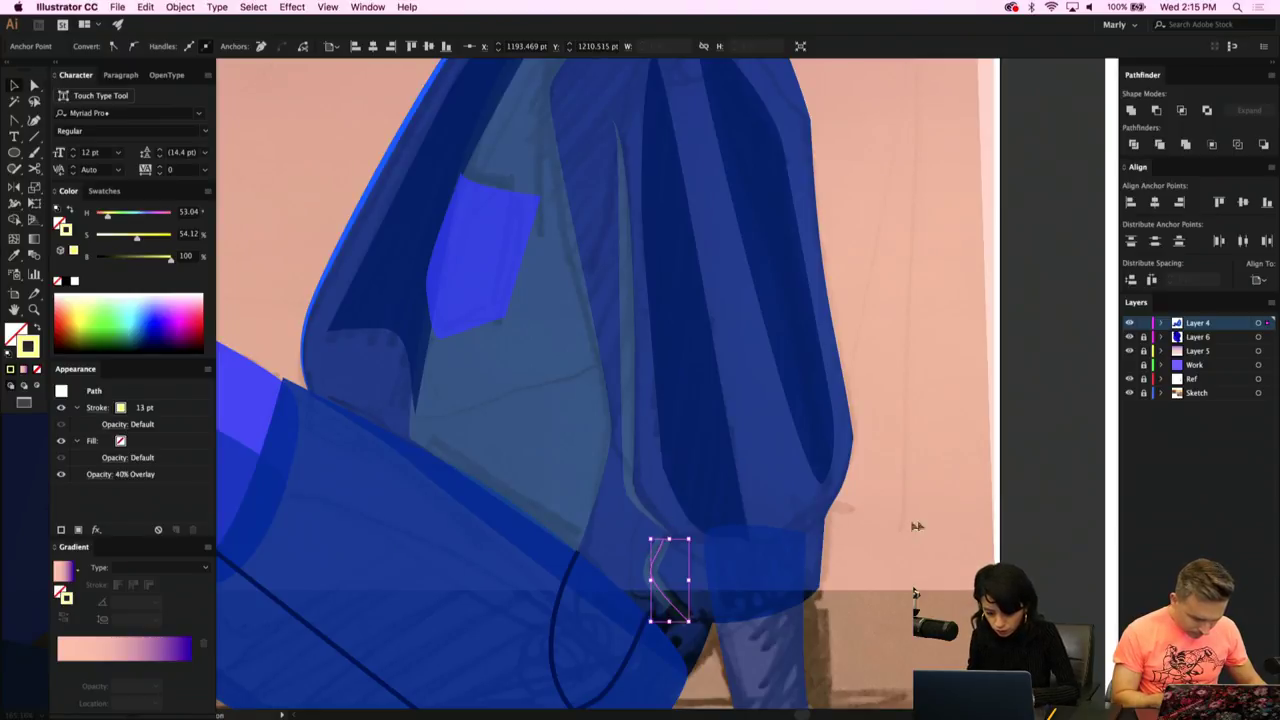
click(911, 526)
click(670, 600)
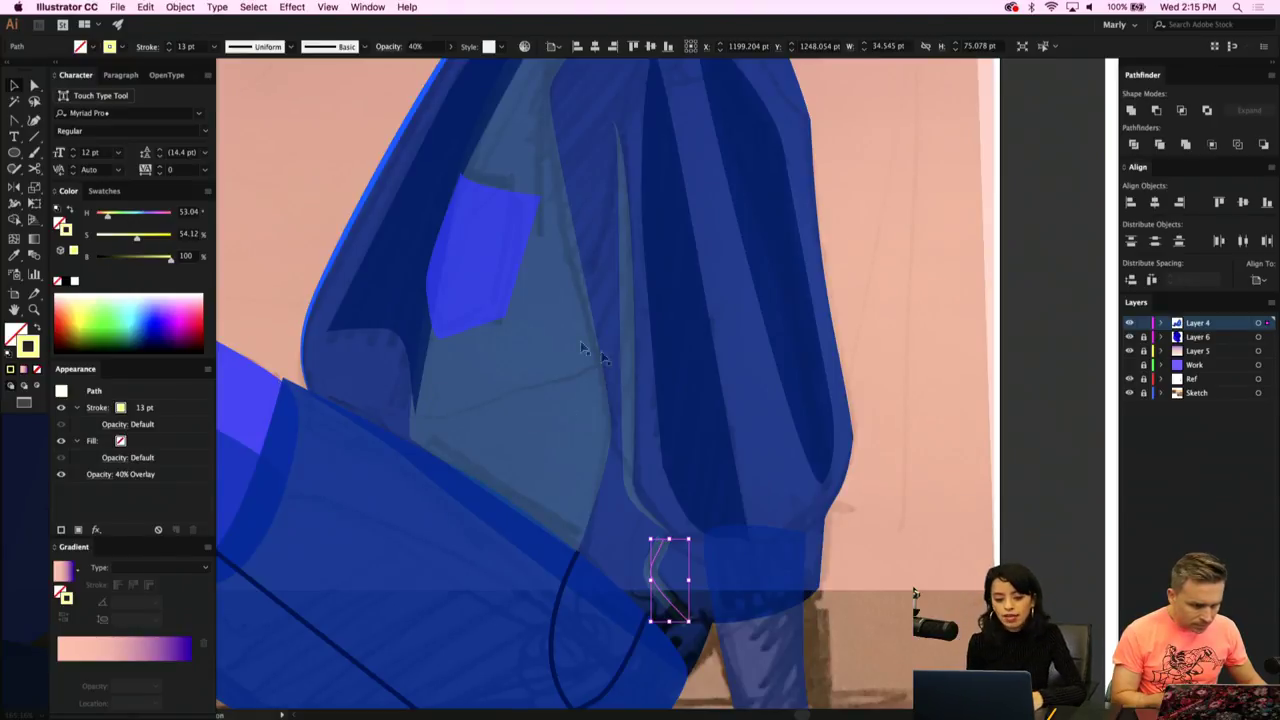
click(366, 48)
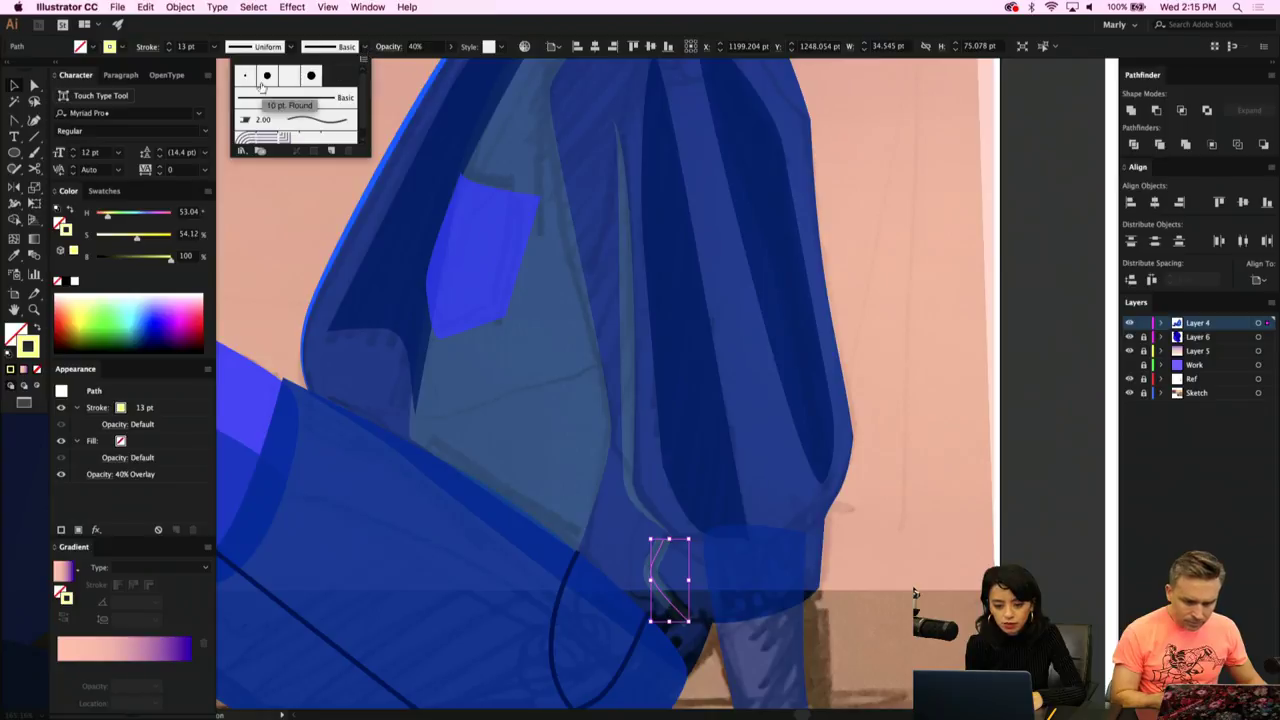
click(291, 48)
click(291, 48)
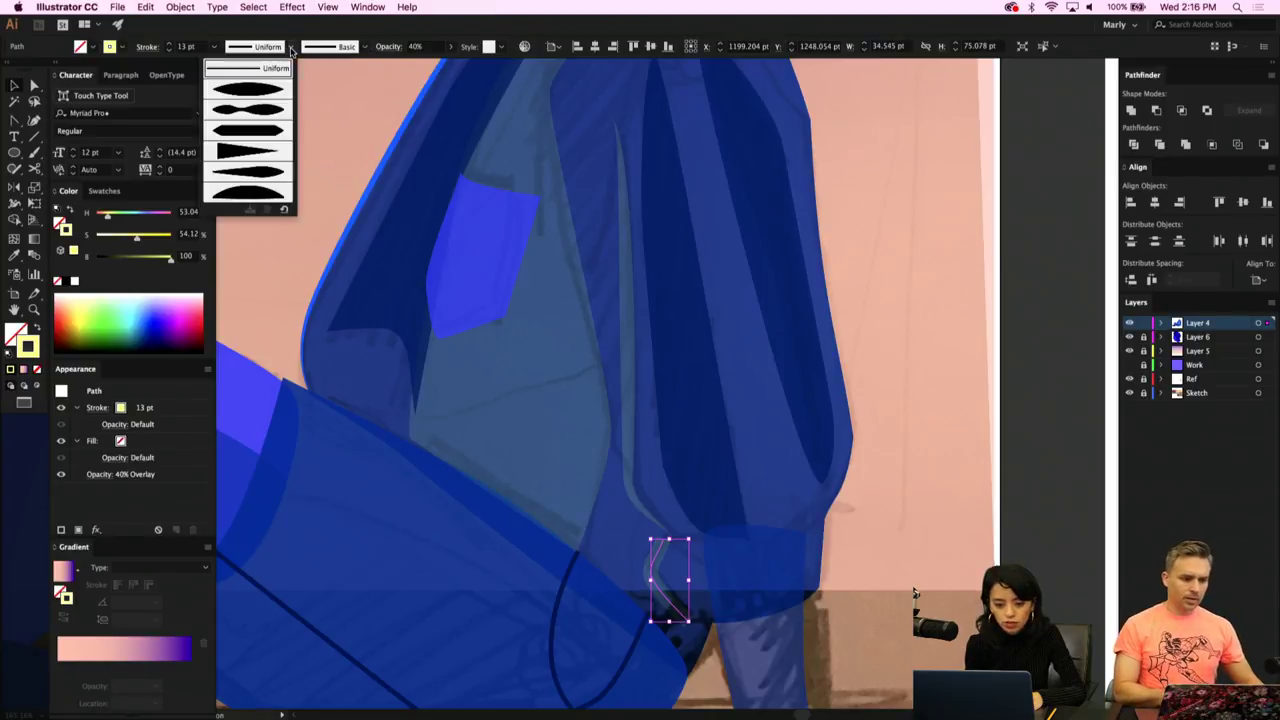
click(256, 89)
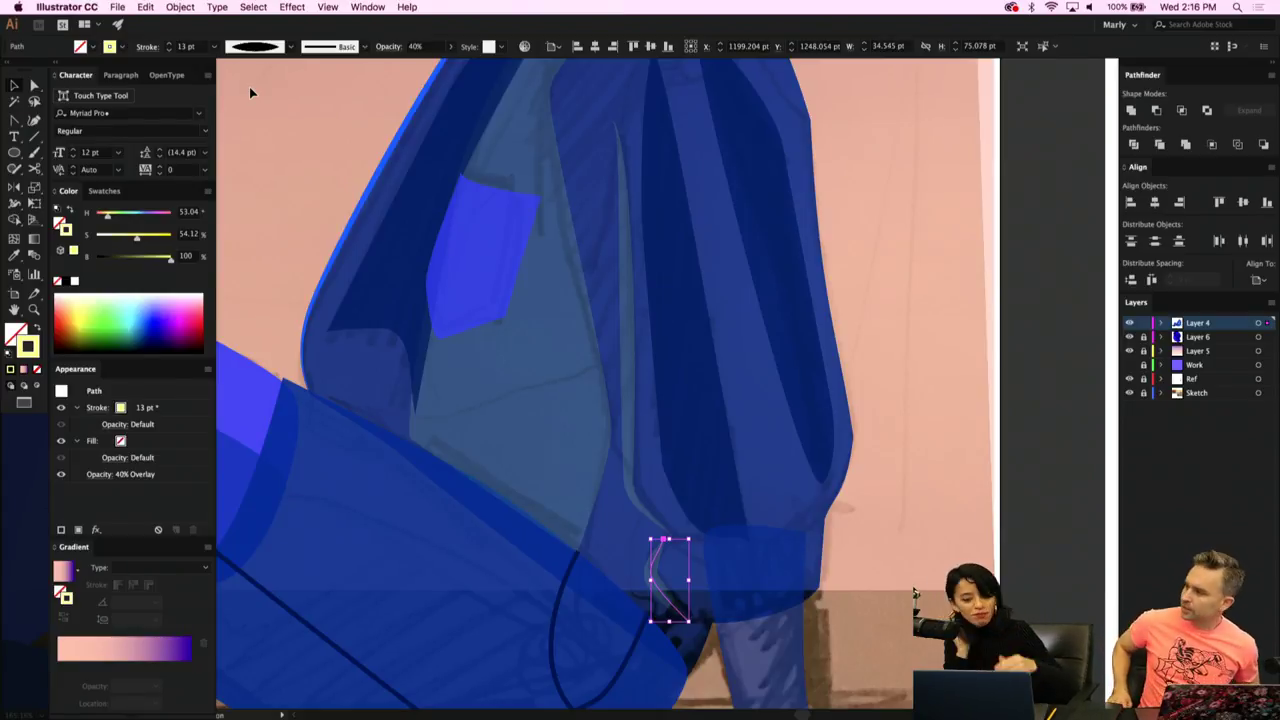
Smooth the bend at the short cuff fold's middle anchor and reduce its stroke weight to 9 pt.
key(a)
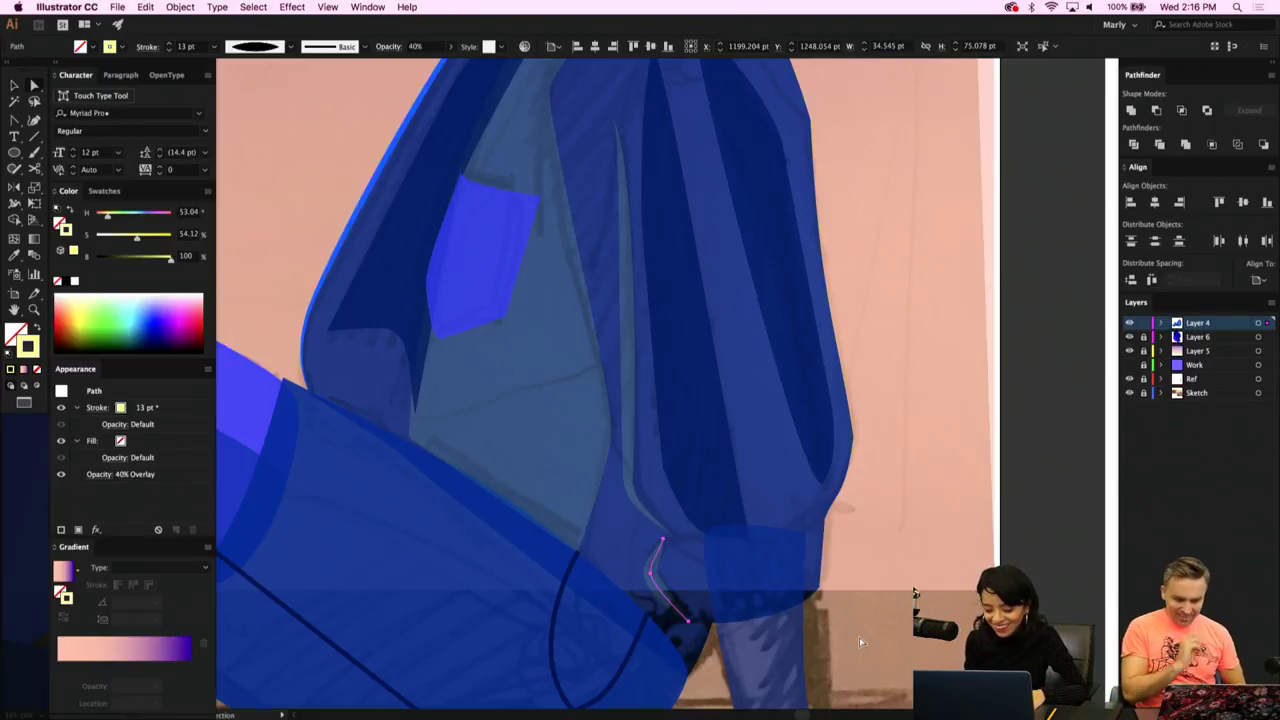
click(651, 576)
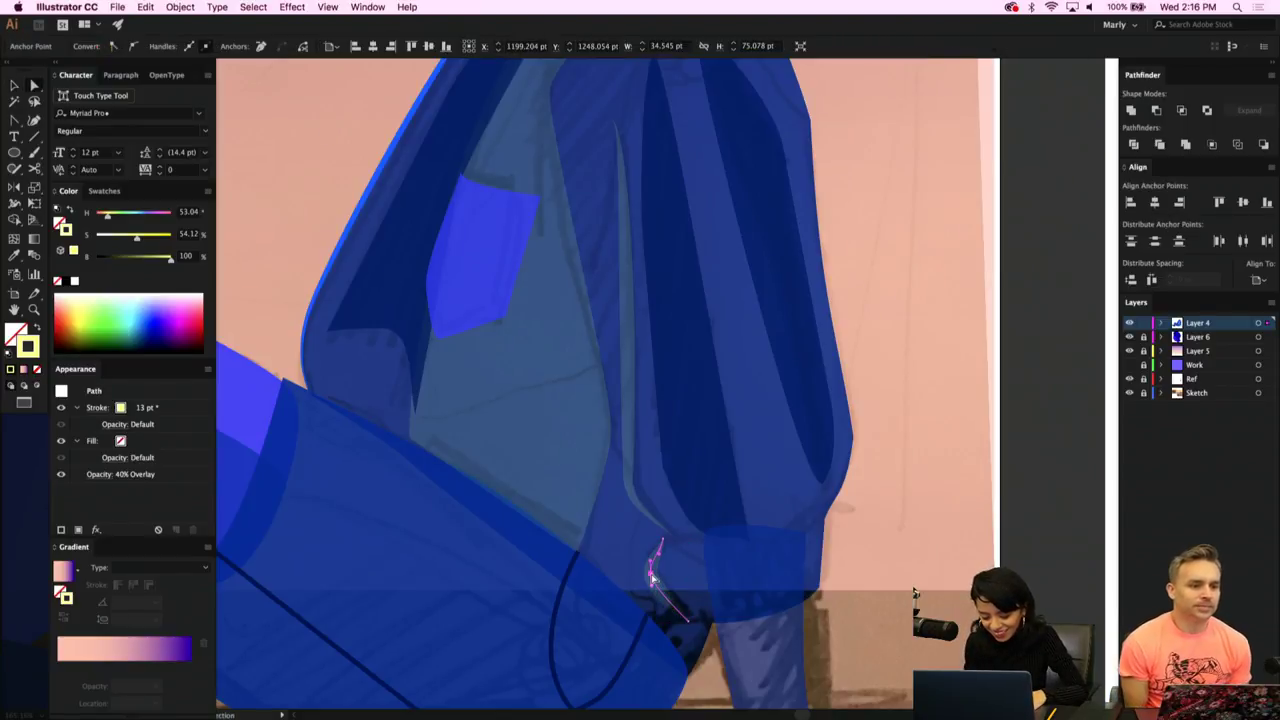
click(651, 577)
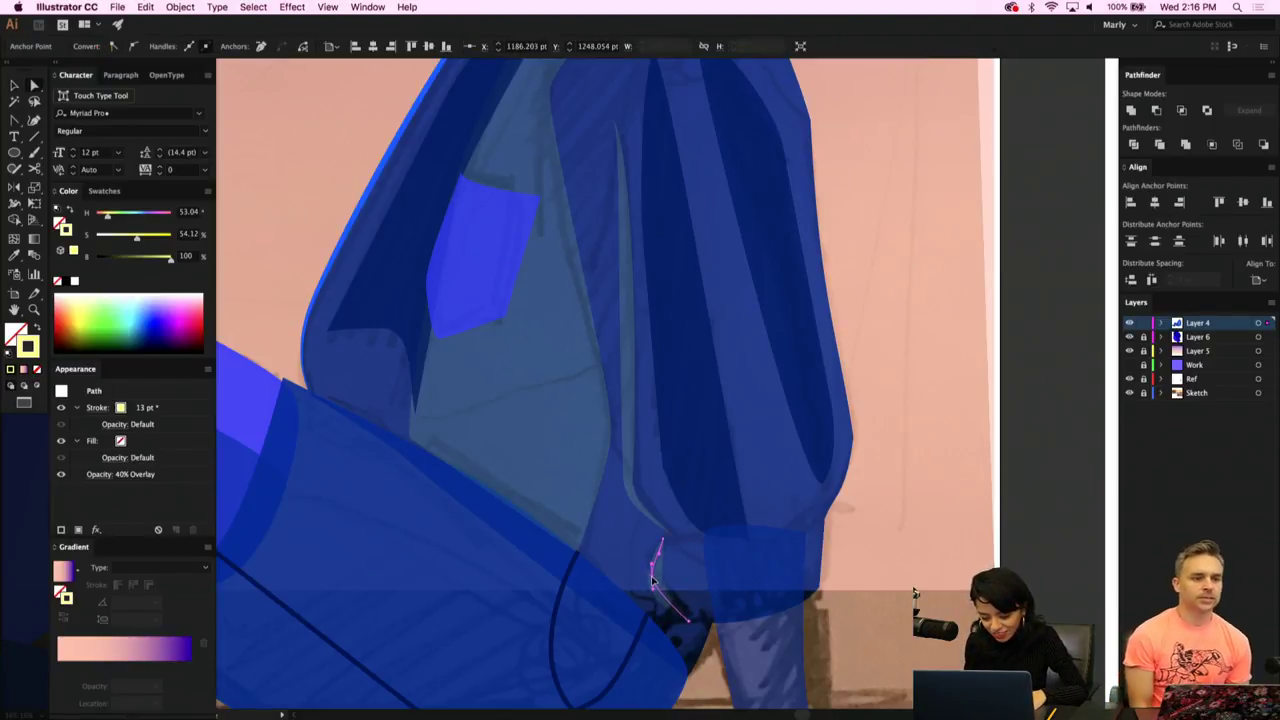
drag(652, 578, 649, 575)
key(v)
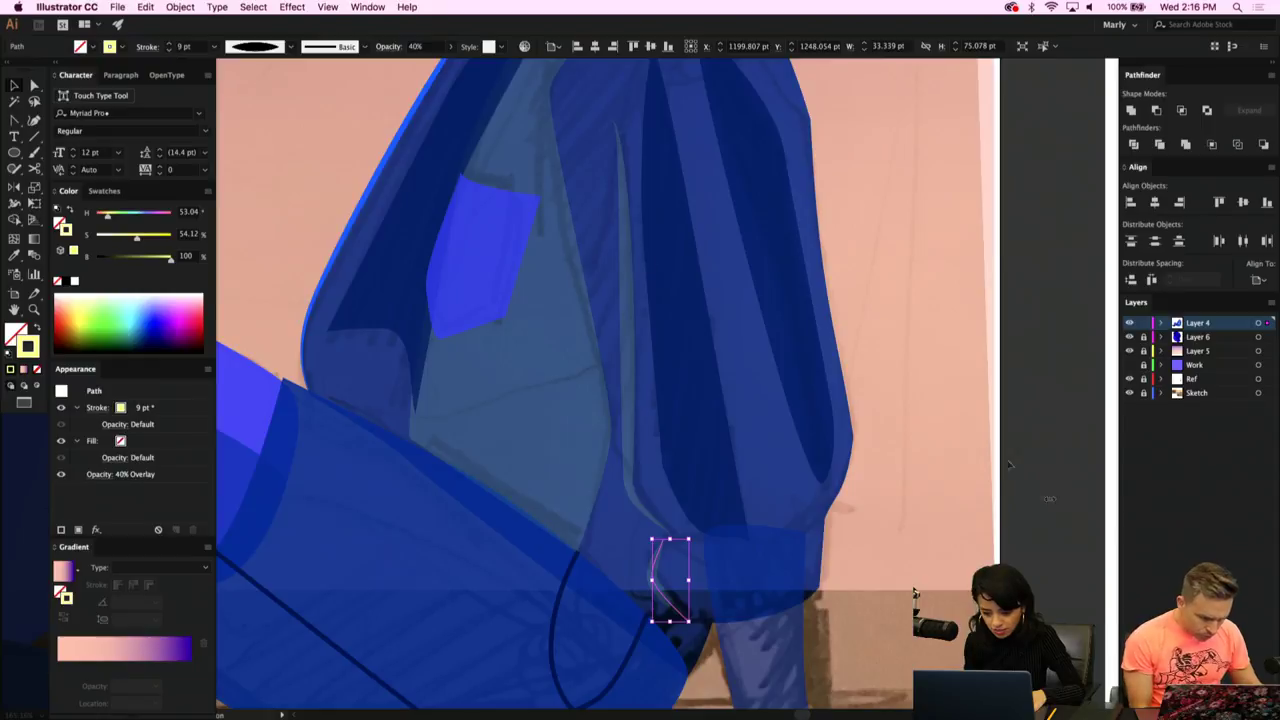
click(915, 418)
Draw an open seam line with the Pen tool from the collar to the lapel corner and across the shoulder, curving both segments.
scroll(915, 418, up, 4)
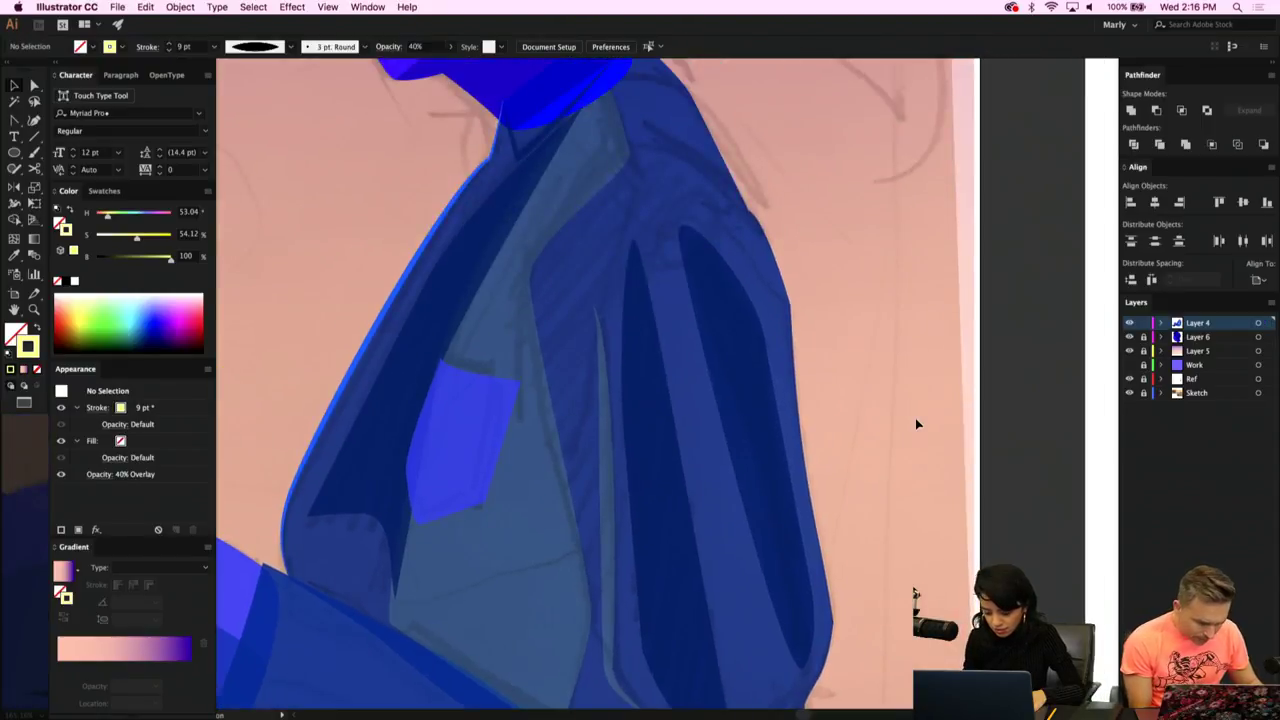
key(p)
scroll(645, 215, up, 3)
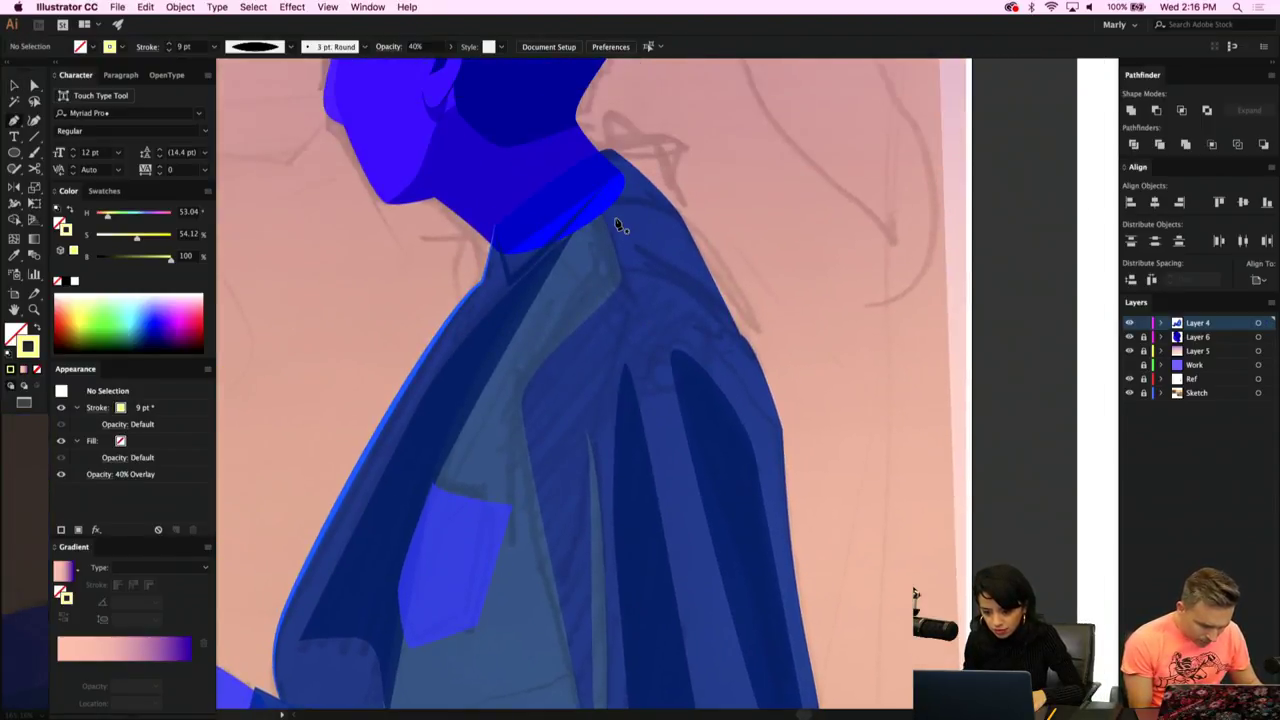
key(a)
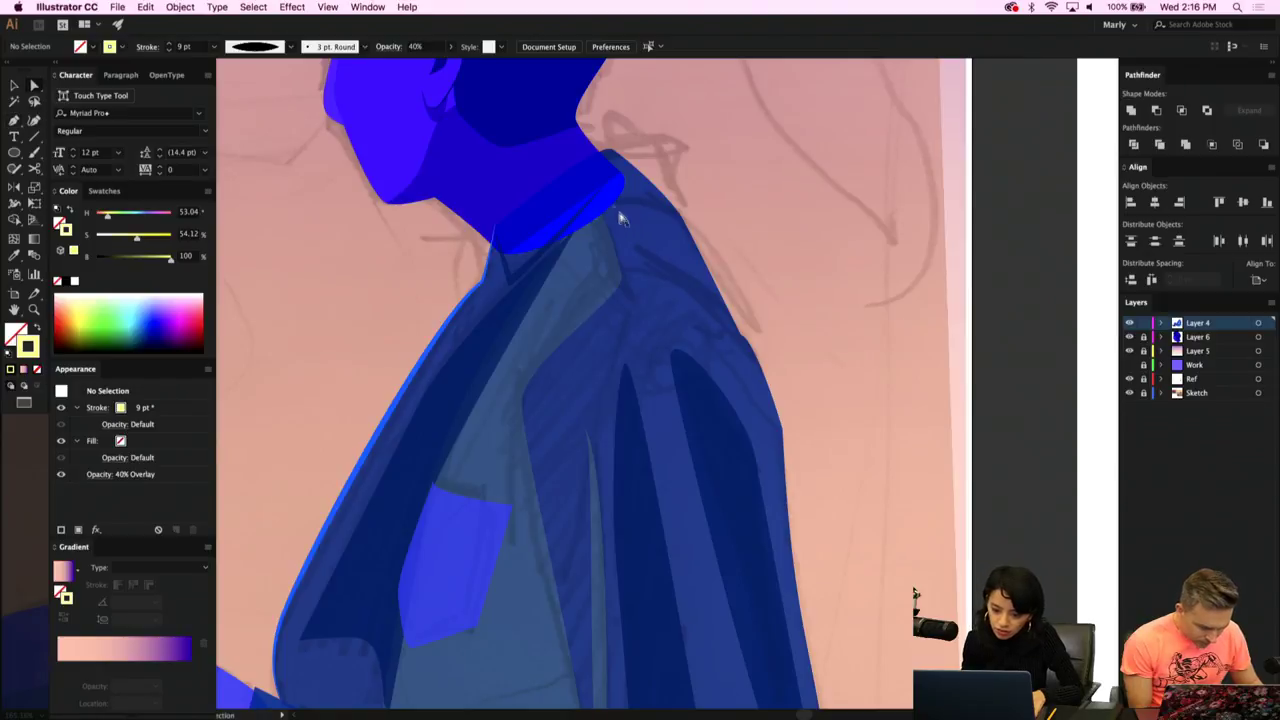
key(p)
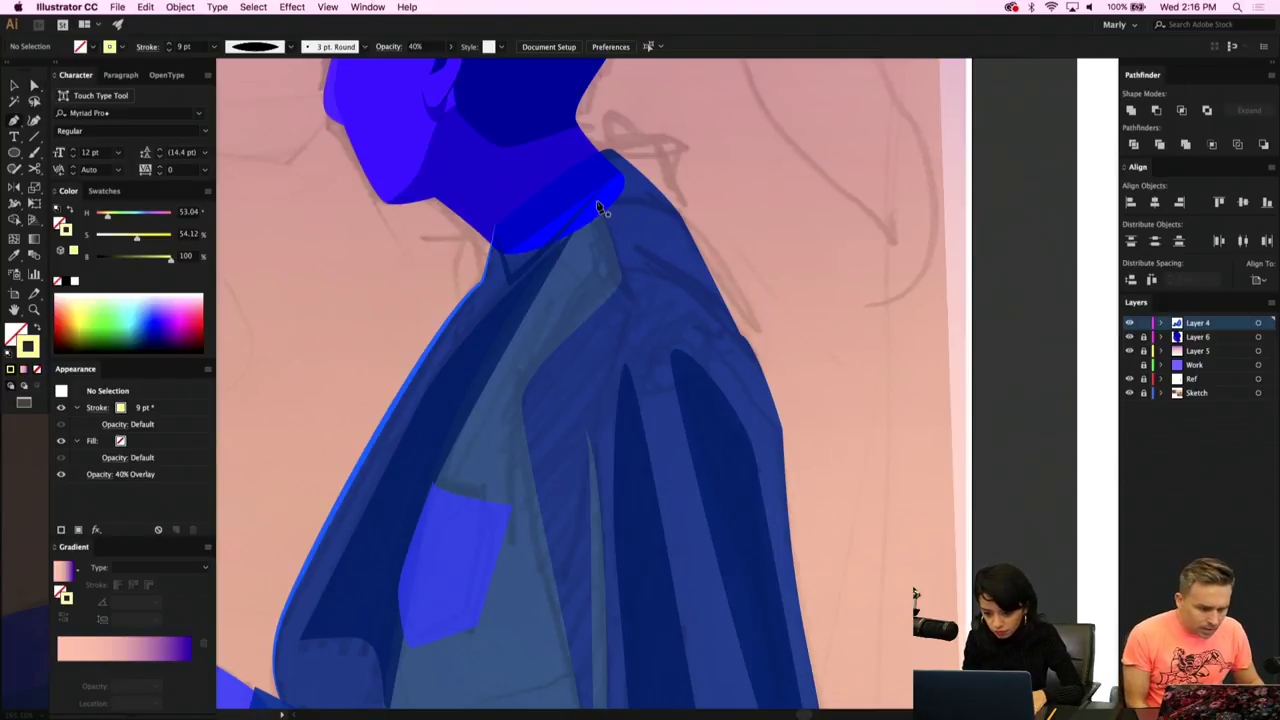
click(598, 206)
click(623, 288)
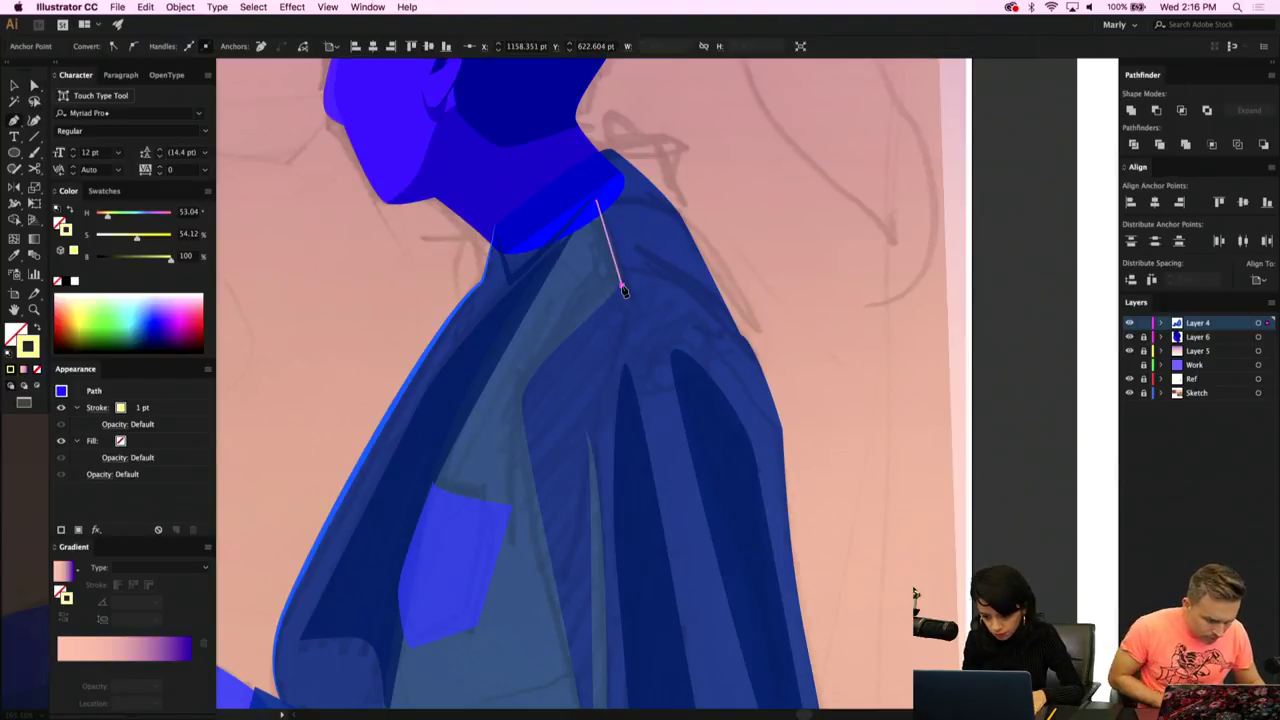
click(738, 336)
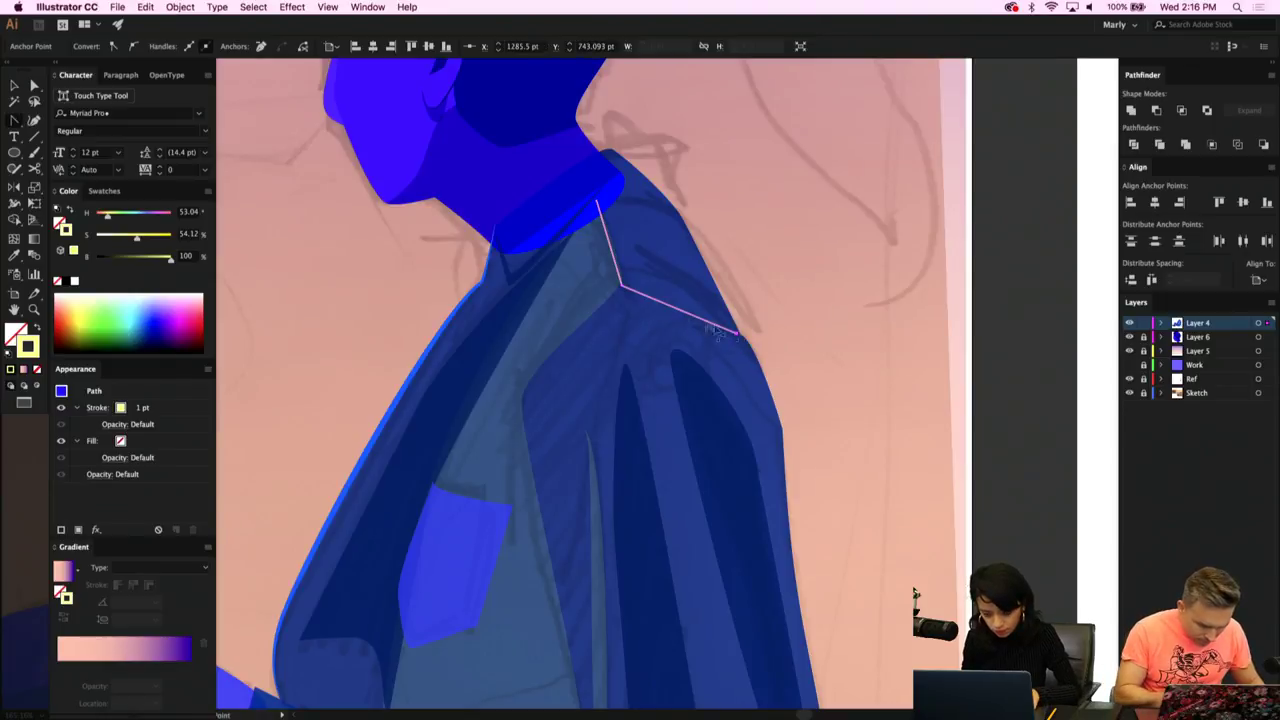
mouse_move(622, 288)
mouse_down()
mouse_move(648, 285)
mouse_move(620, 280)
mouse_move(624, 265)
mouse_up()
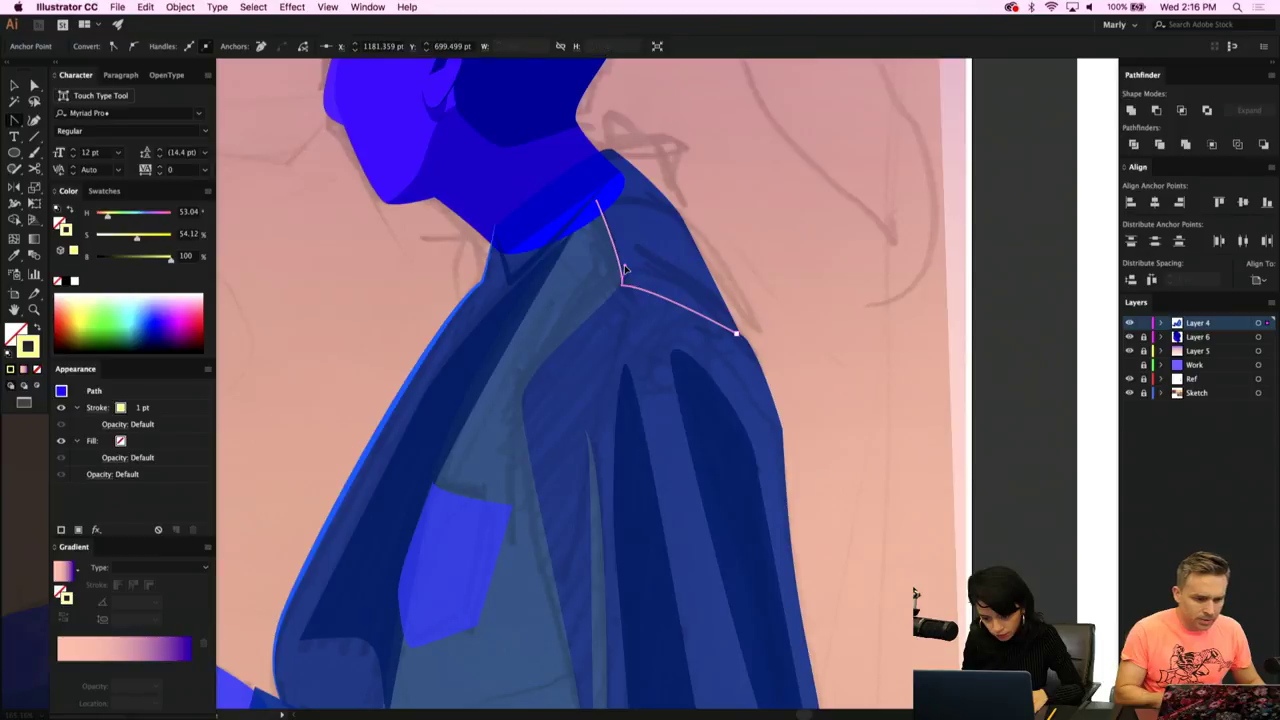
Sample the trouser seam's dark navy 4 pt stroke onto the new shoulder seam with the Eyedropper and deselect it.
key(i)
scroll(502, 476, down, 2)
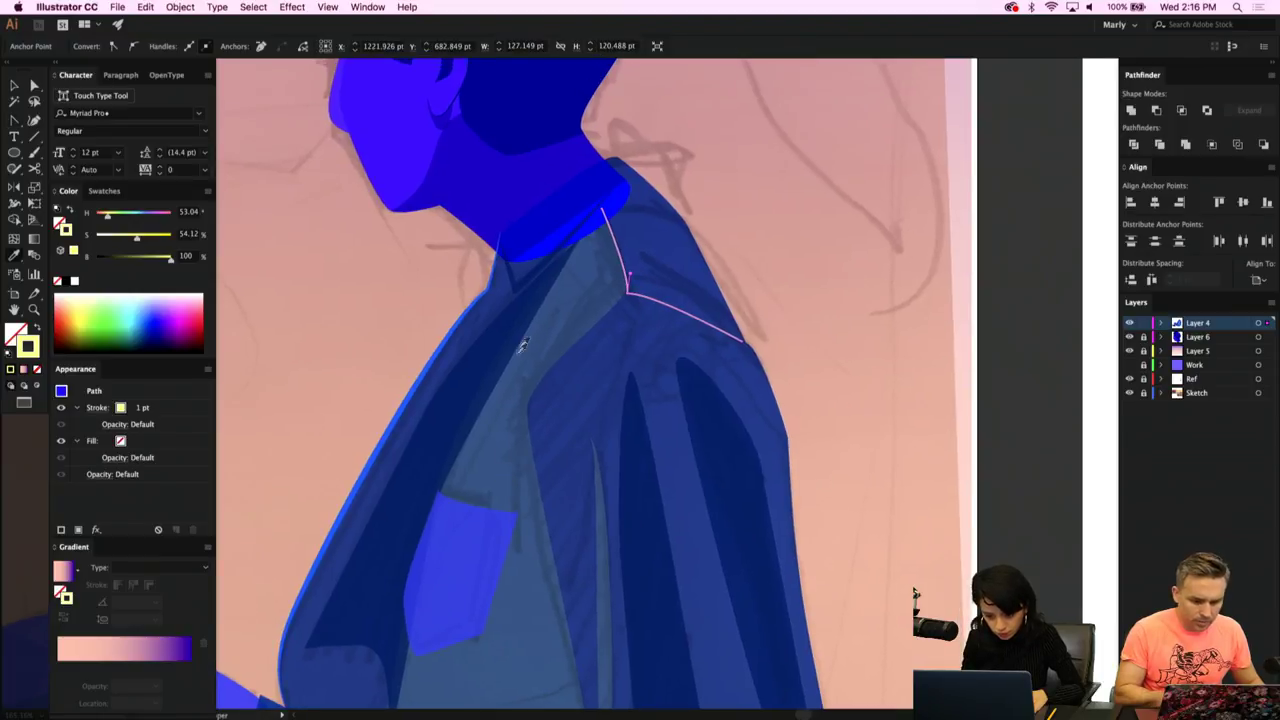
scroll(523, 337, down, 5)
scroll(526, 337, down, 2)
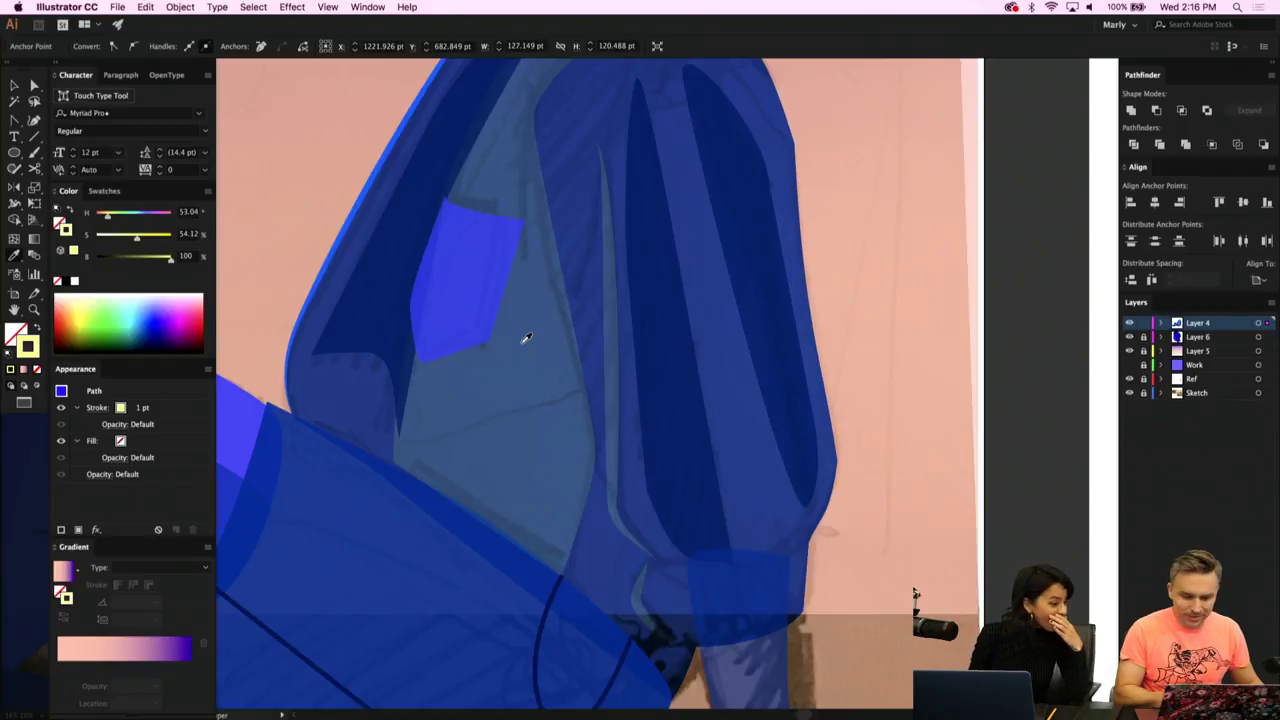
click(538, 656)
scroll(538, 656, up, 7)
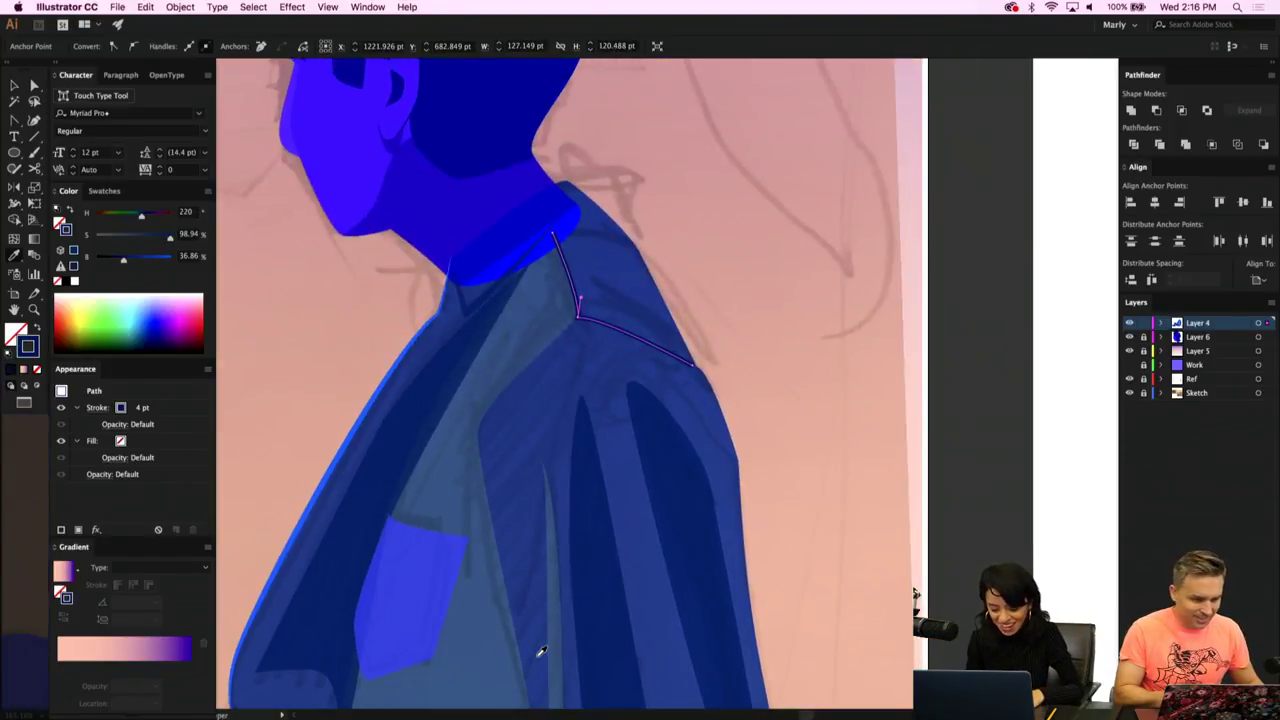
key(v)
click(776, 432)
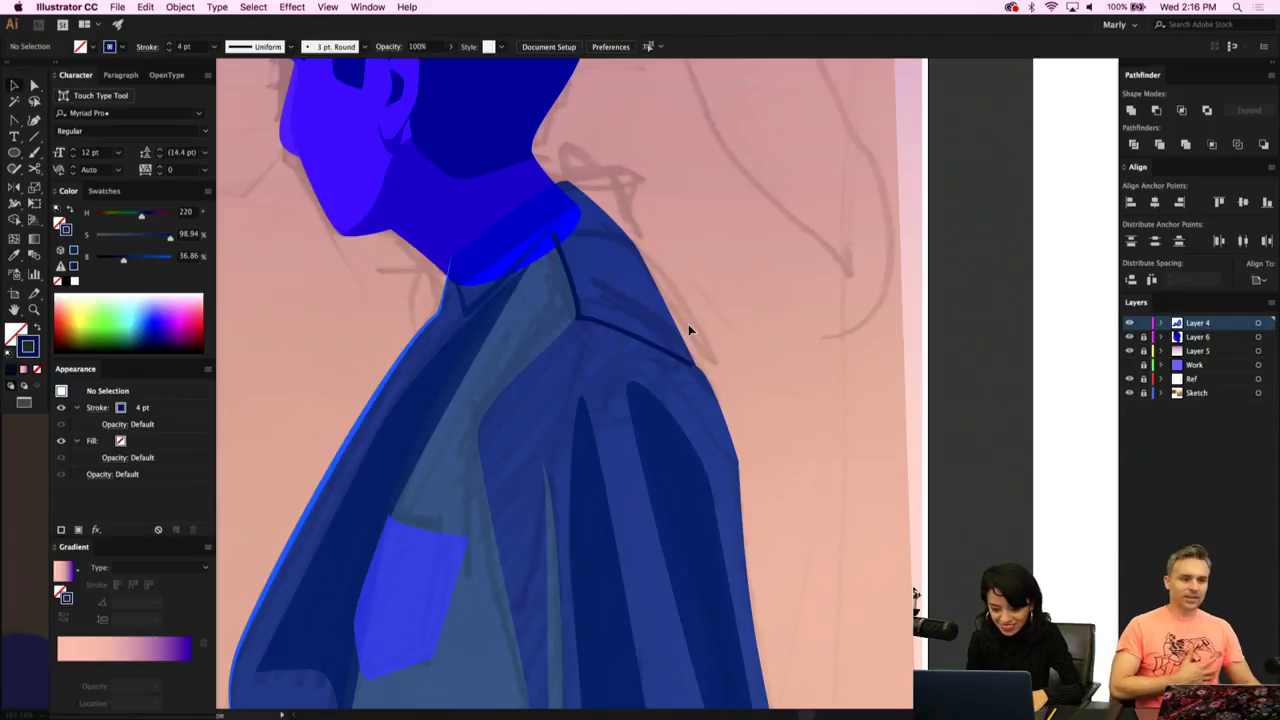
Apply the lens-shaped, double-tapered width profile to the dark shoulder seam and deselect it.
click(590, 321)
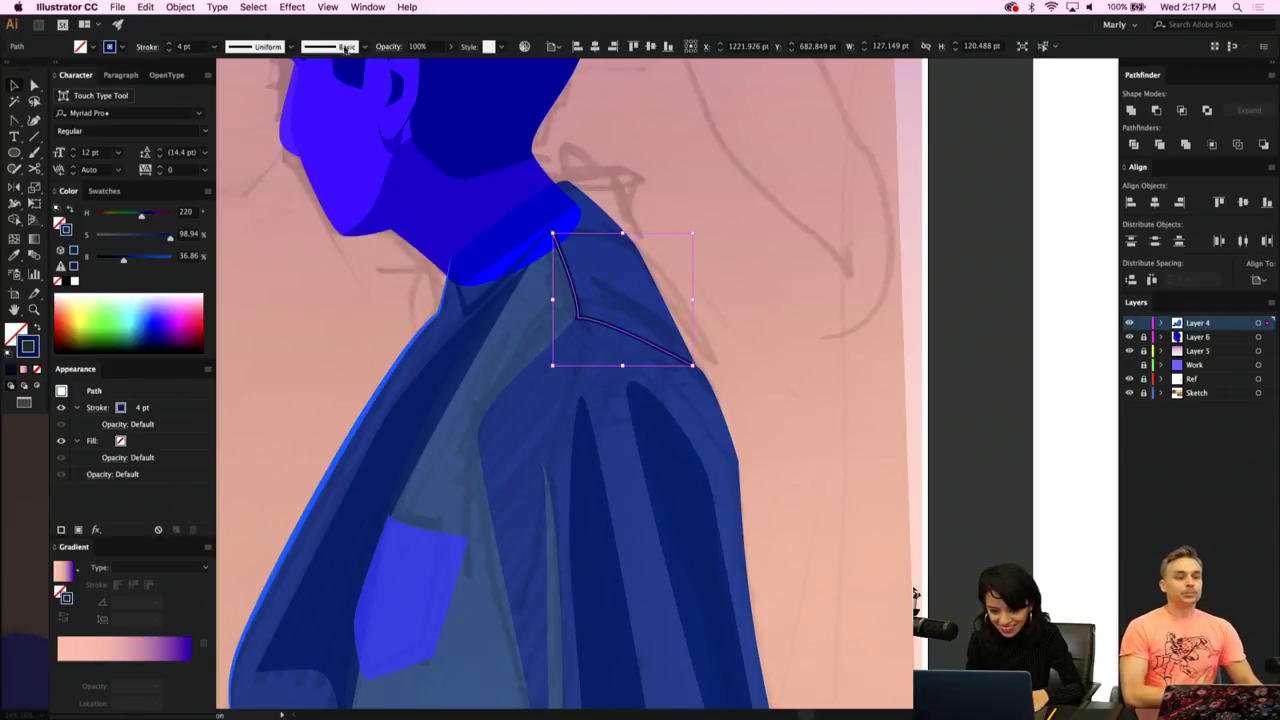
click(305, 47)
click(262, 95)
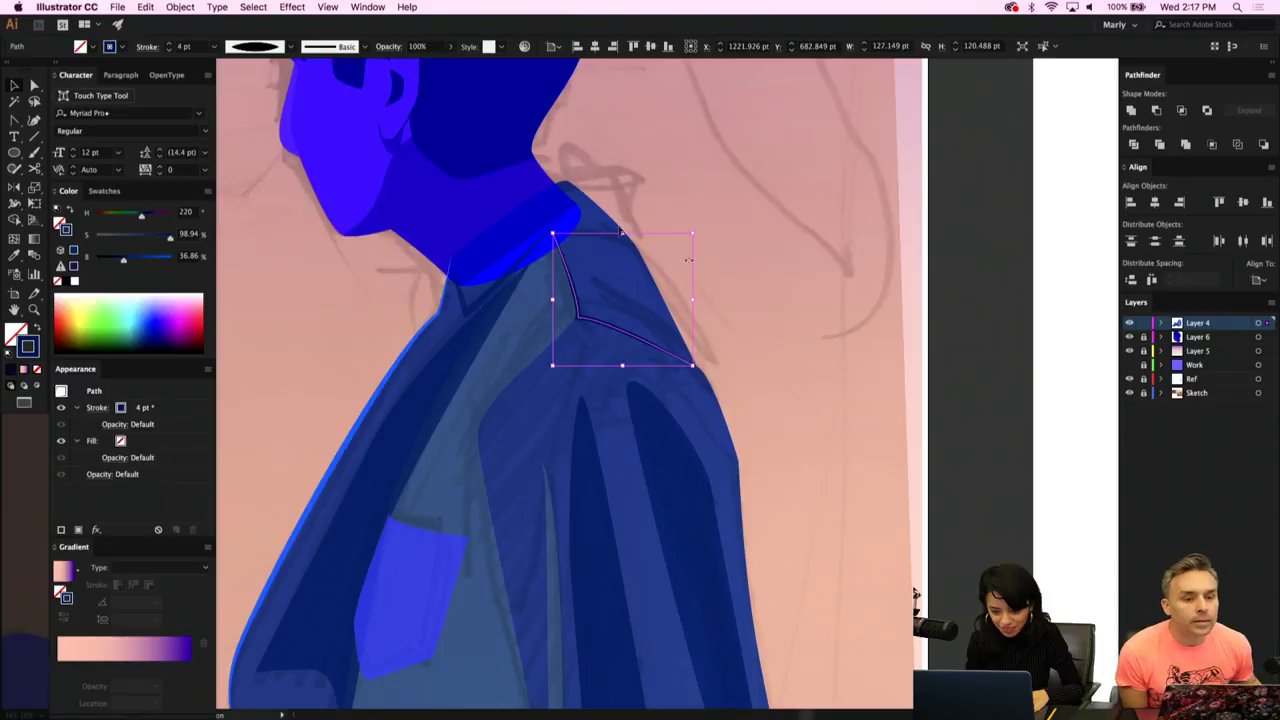
click(767, 320)
scroll(767, 320, down, 6)
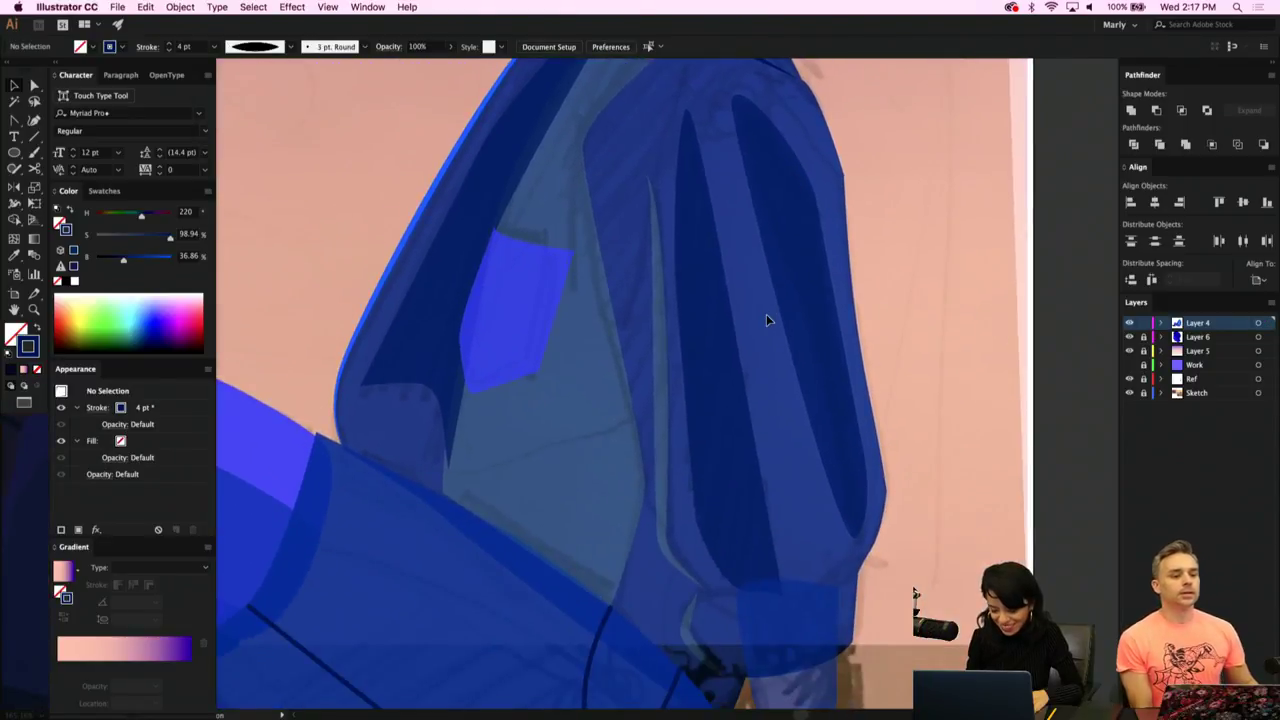
Duplicate the dark fold shape near the sleeve's outer edge, placing the copy slightly above the original.
key(p)
scroll(686, 345, right, 2)
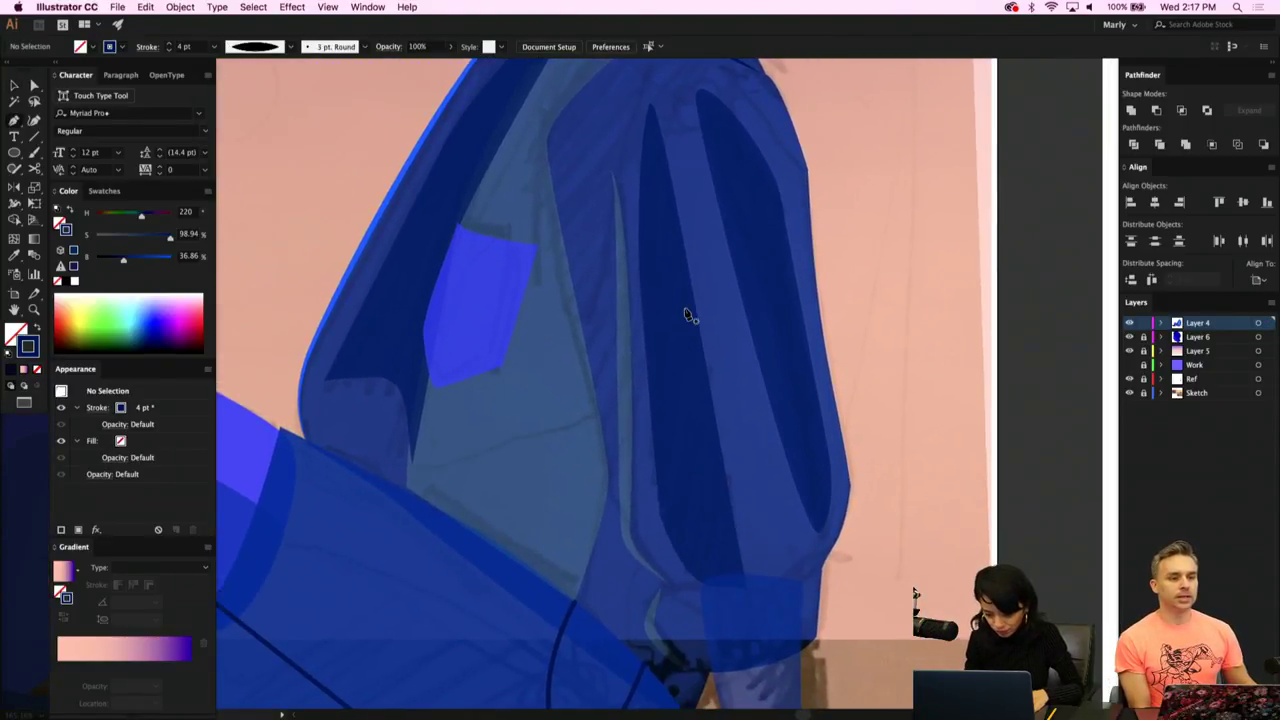
key(v)
click(783, 313)
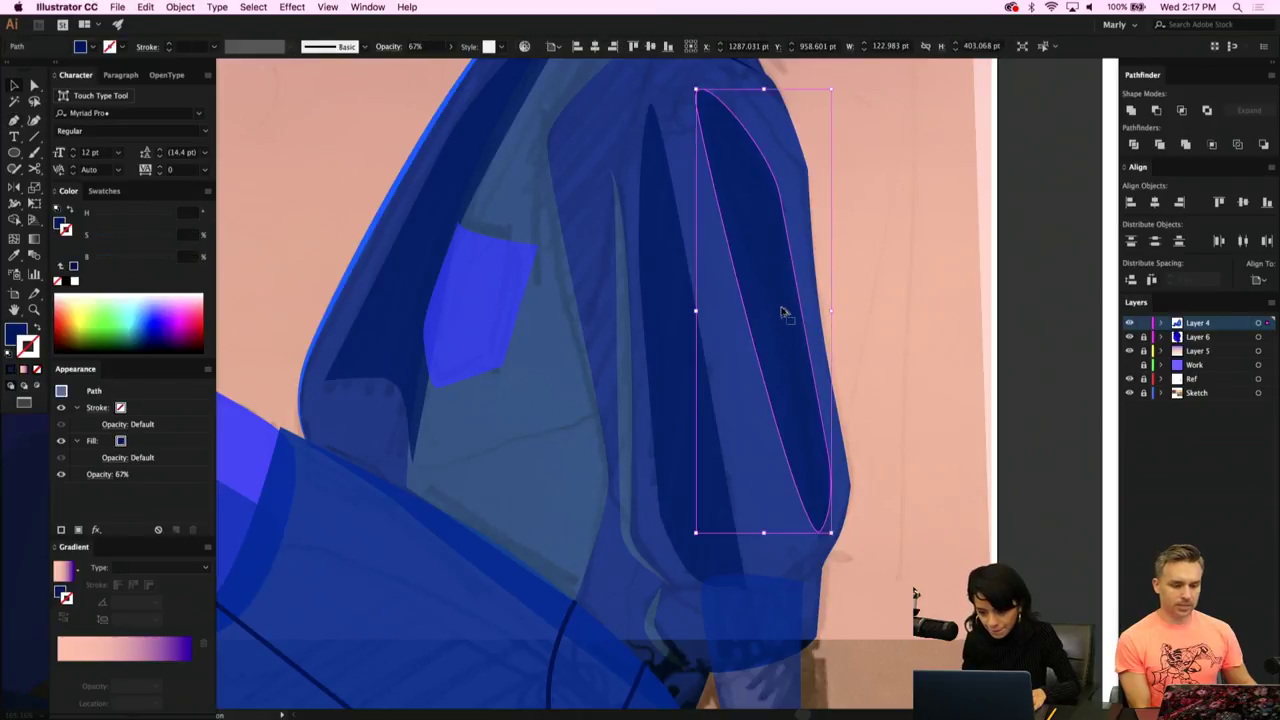
drag(785, 313, 787, 282)
scroll(785, 283, up, 3)
scroll(785, 283, right, 1)
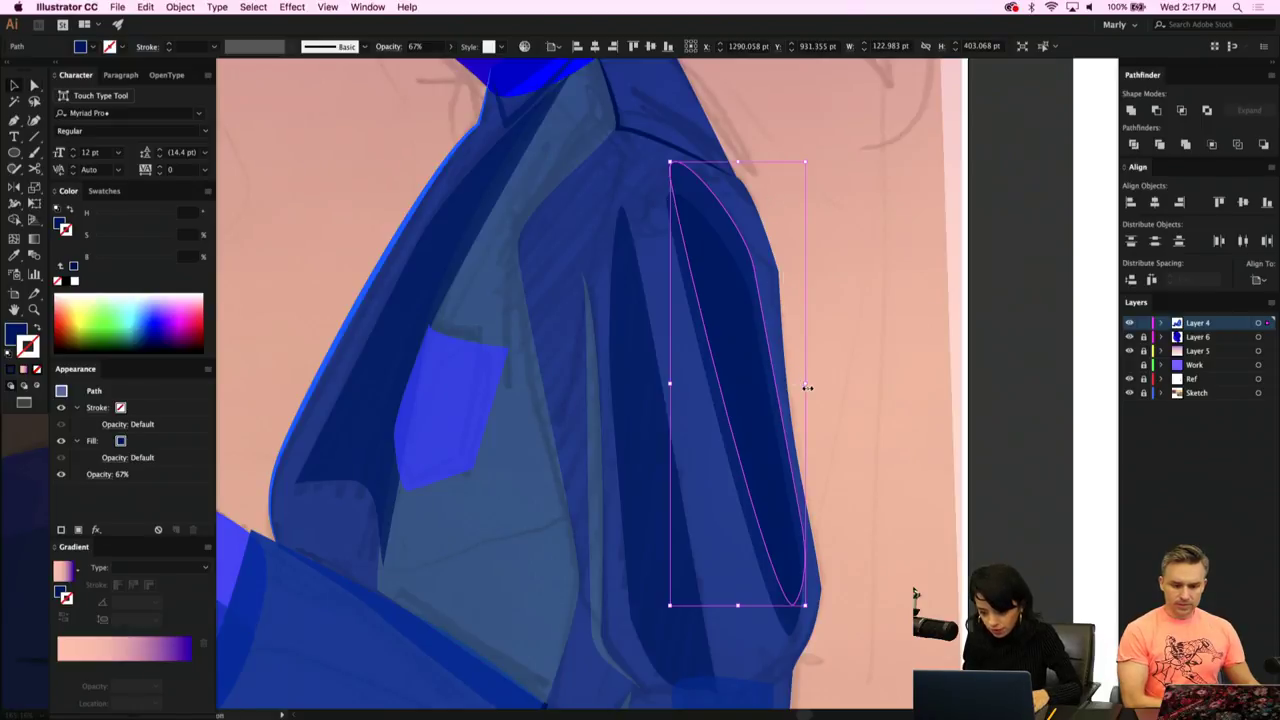
Narrow the duplicated sleeve fold to about 79 pt wide, reposition it over the original and rotate it slightly counterclockwise.
drag(807, 387, 772, 386)
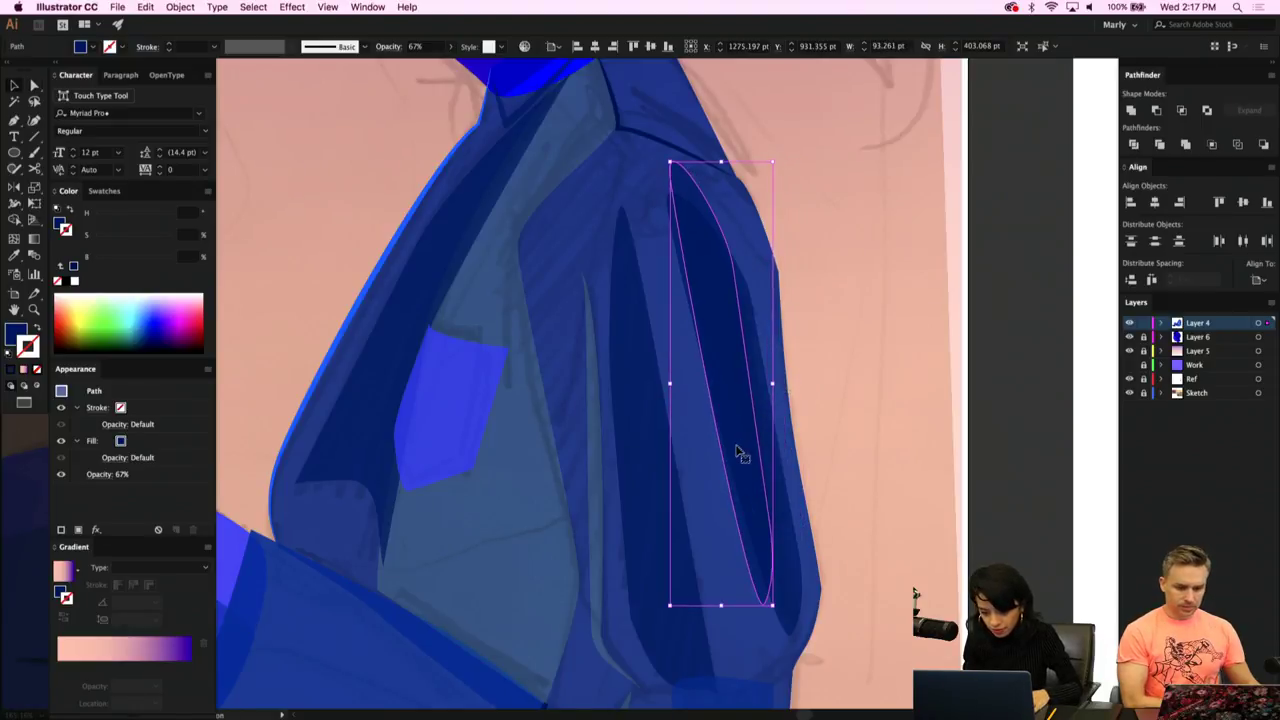
drag(725, 465, 745, 463)
drag(794, 386, 778, 386)
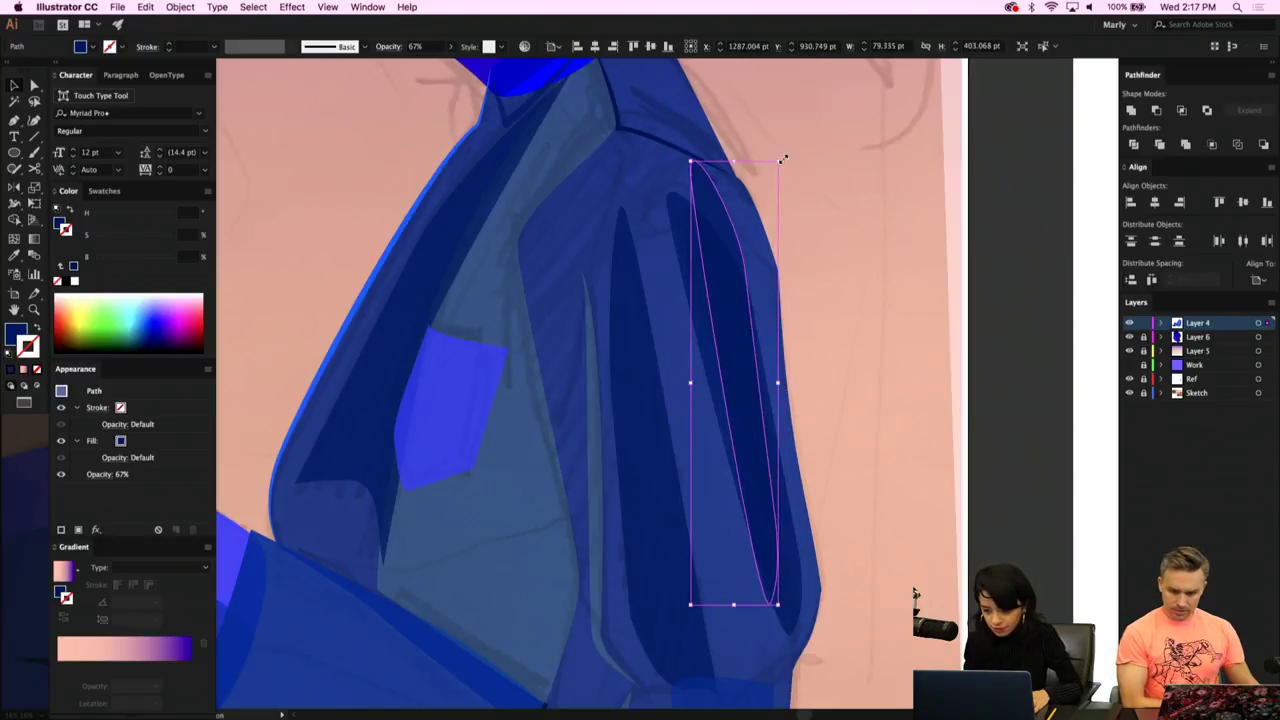
mouse_move(785, 160)
mouse_down()
mouse_move(774, 135)
mouse_move(765, 152)
mouse_up()
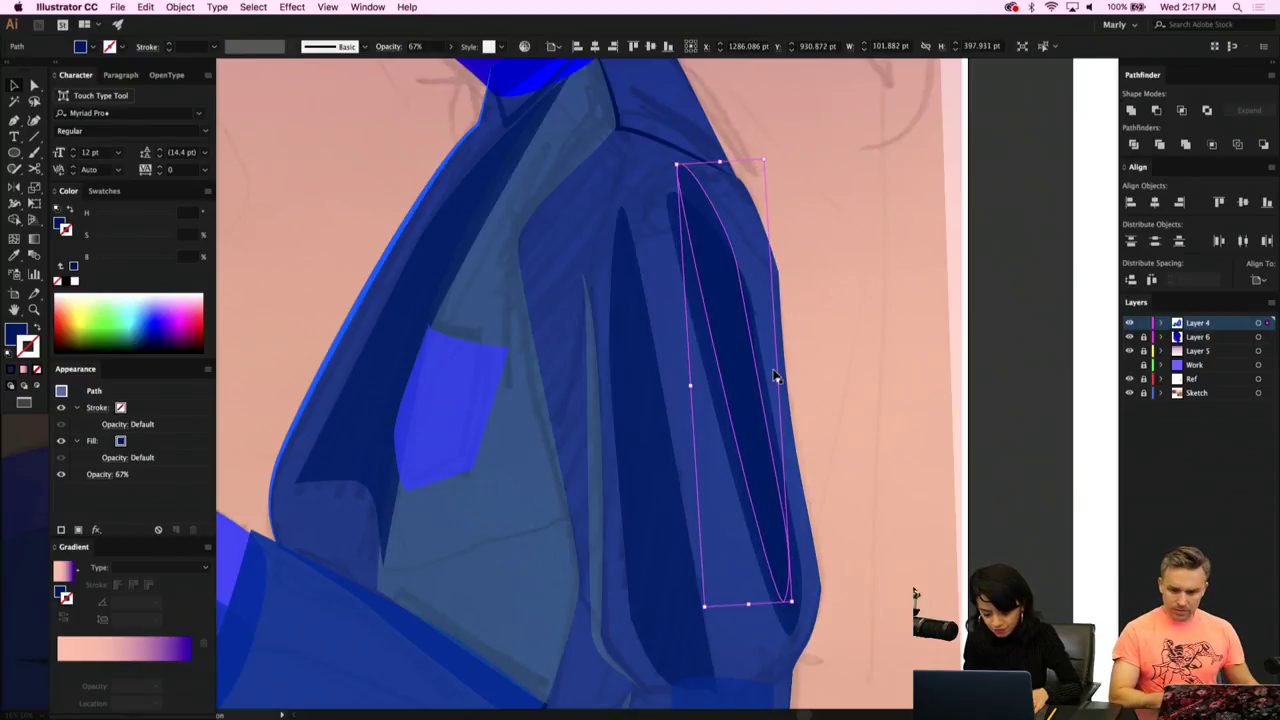
Darken the narrow fold copy's fill to about 30% brightness and nudge it into place inside the larger fold.
key(a)
key(i)
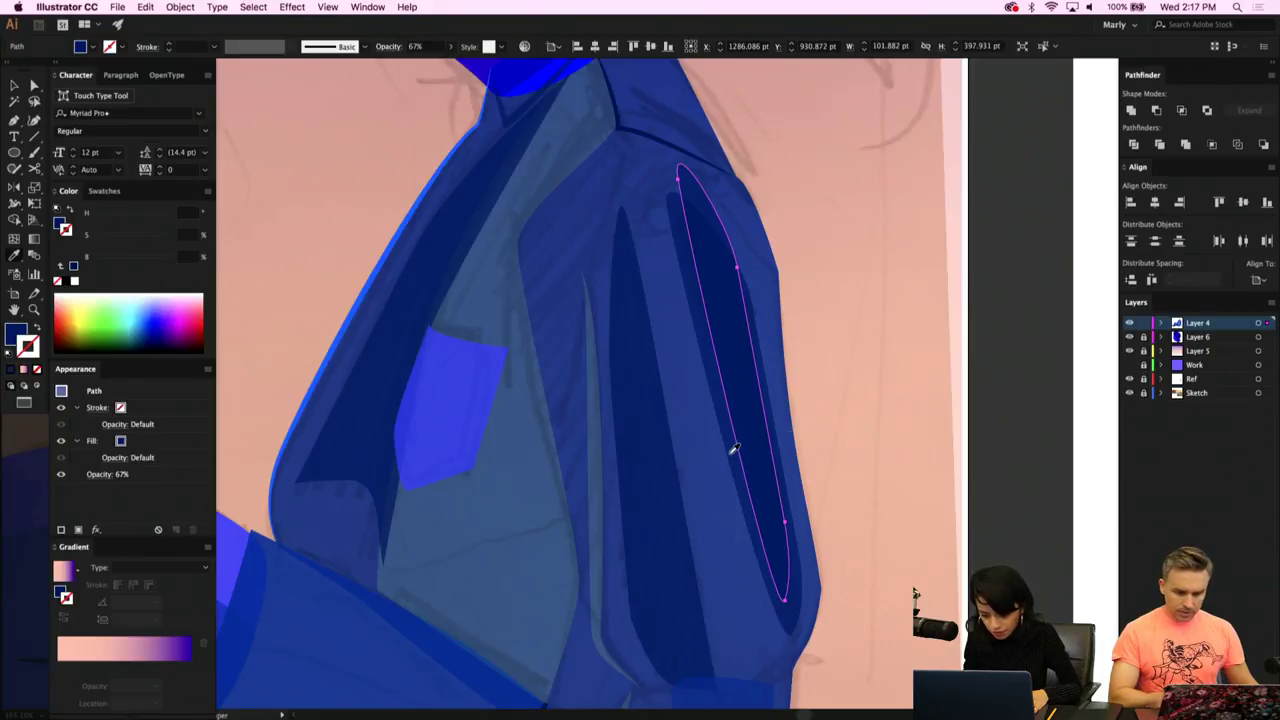
click(59, 222)
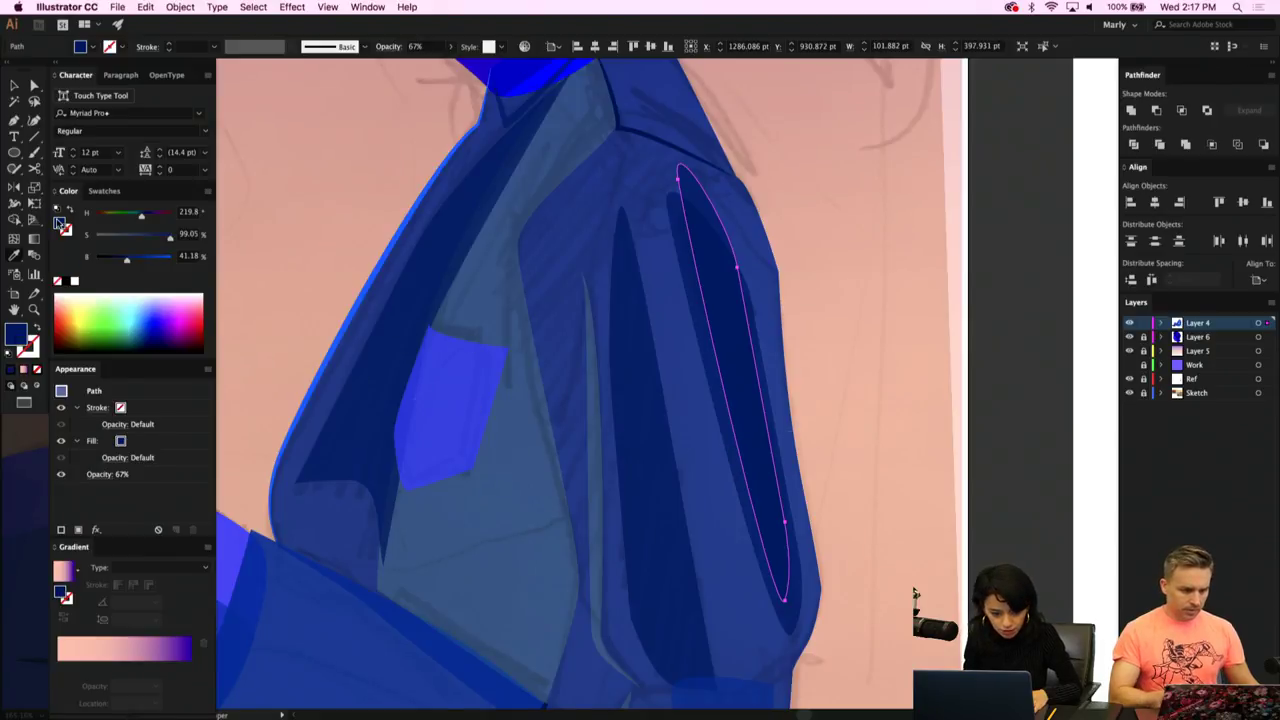
click(118, 258)
key(v)
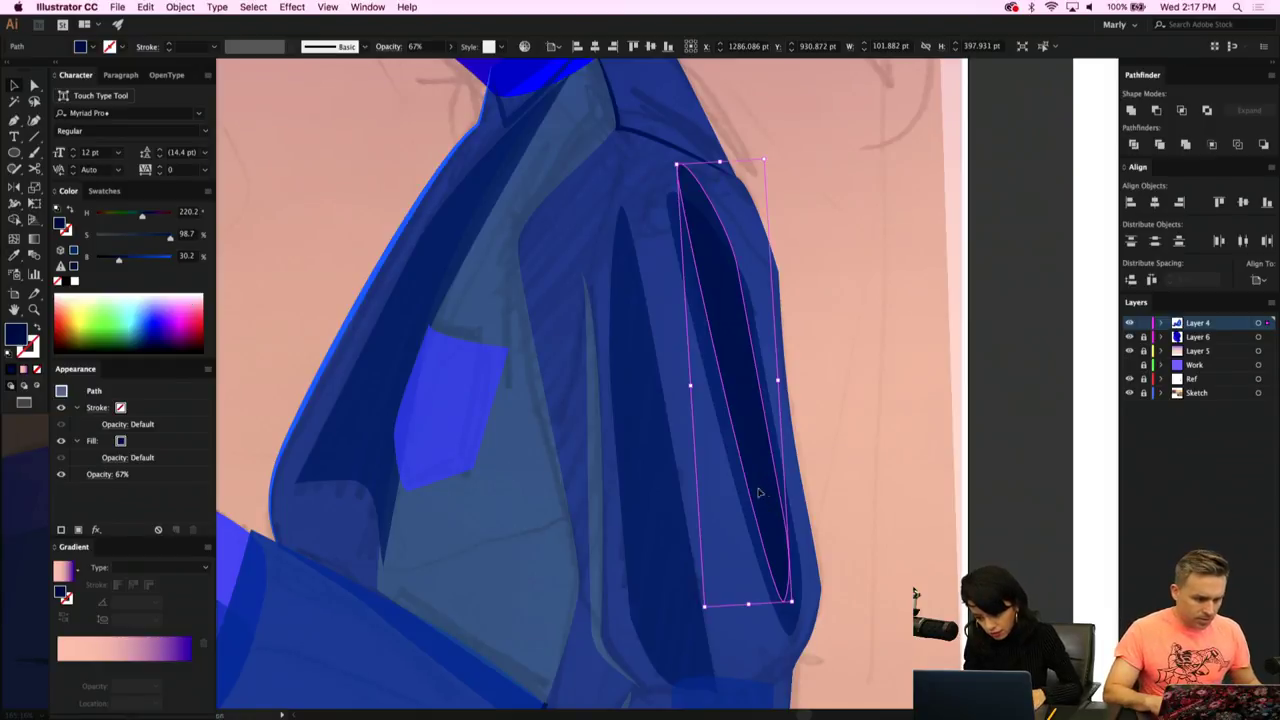
drag(758, 489, 751, 492)
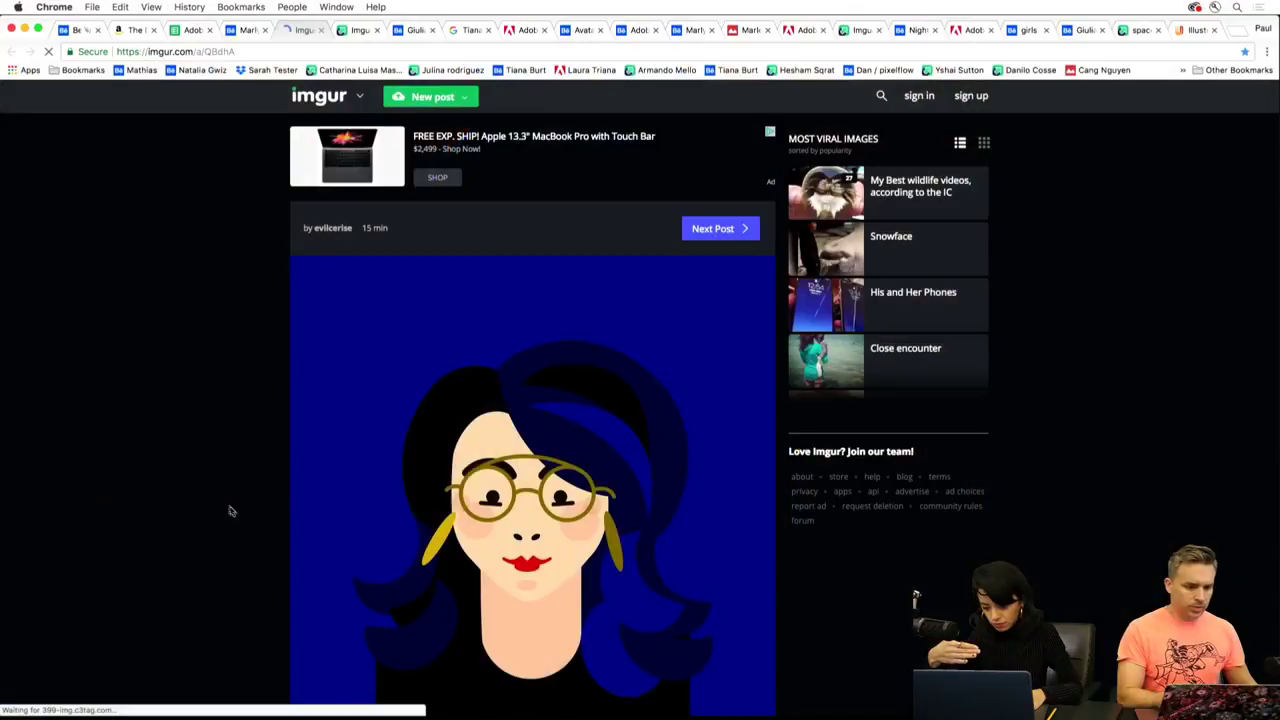
Switch to Chrome and view the Imgur portrait with glasses, the space avatar and the enlarged Behance Avatar Contest project.
scroll(245, 541, down, 1)
scroll(245, 541, down, 1)
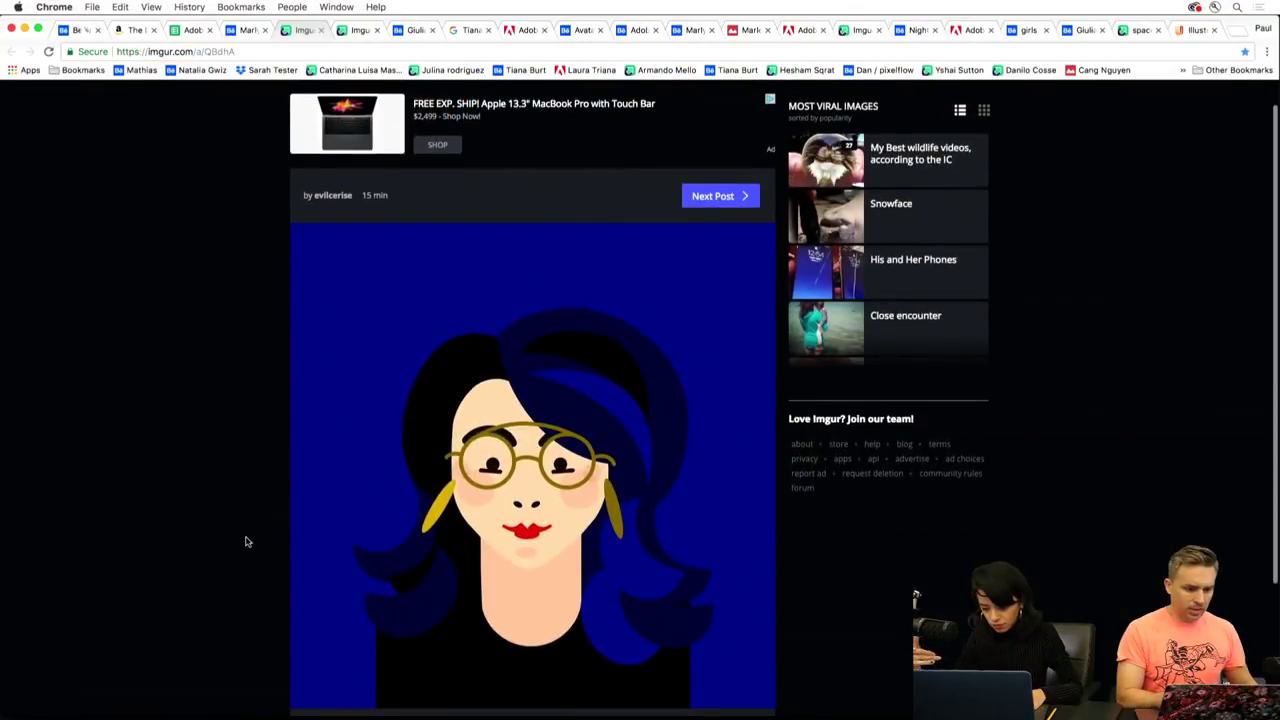
scroll(250, 543, down, 2)
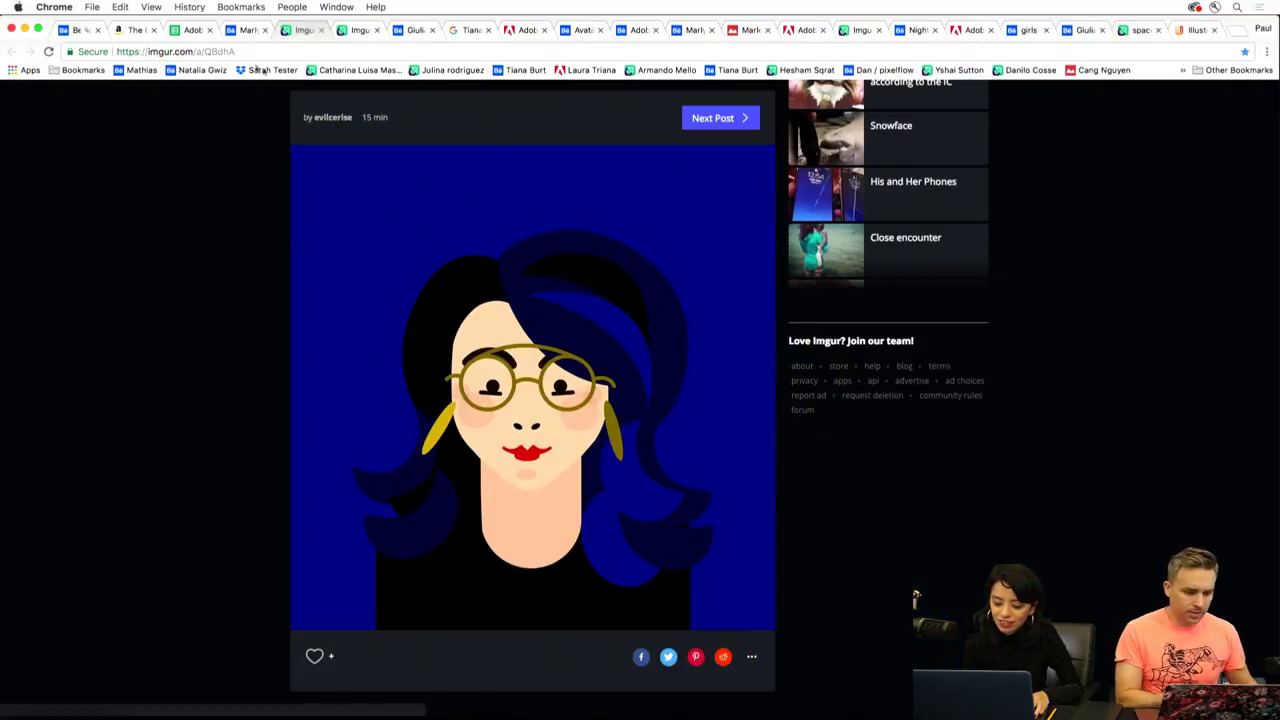
click(428, 72)
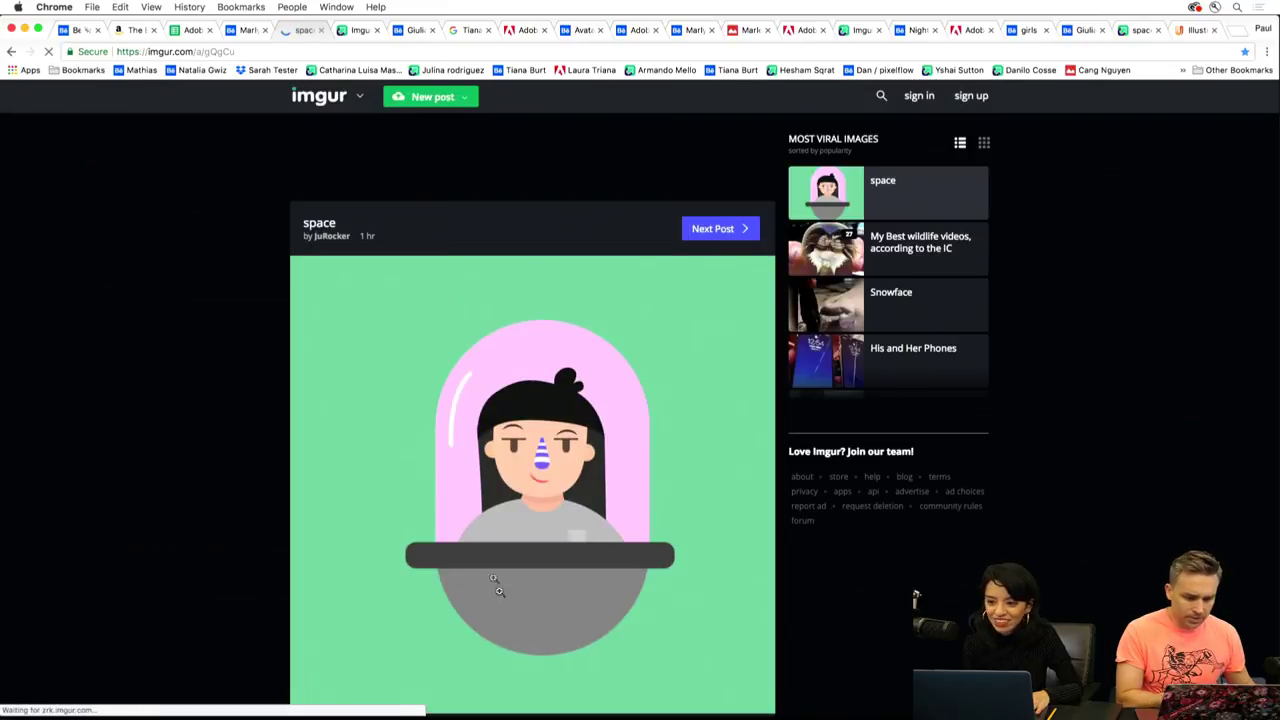
click(527, 71)
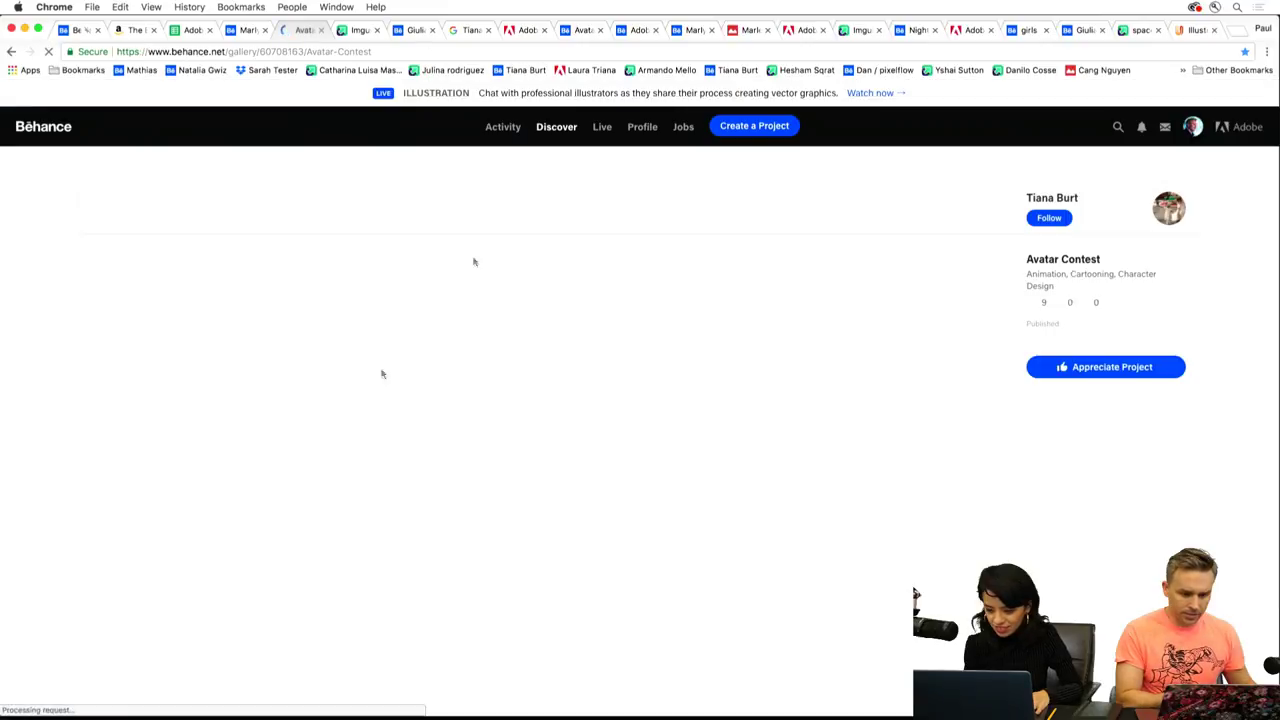
scroll(510, 527, down, 1)
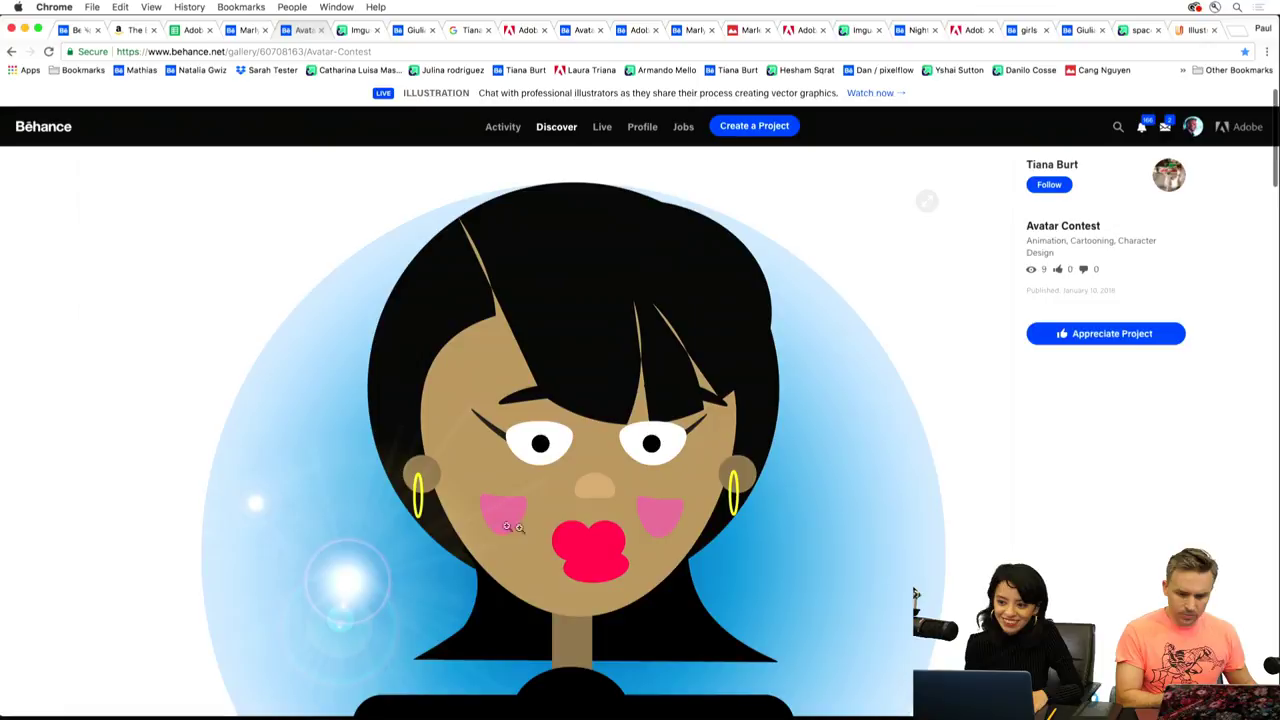
click(362, 528)
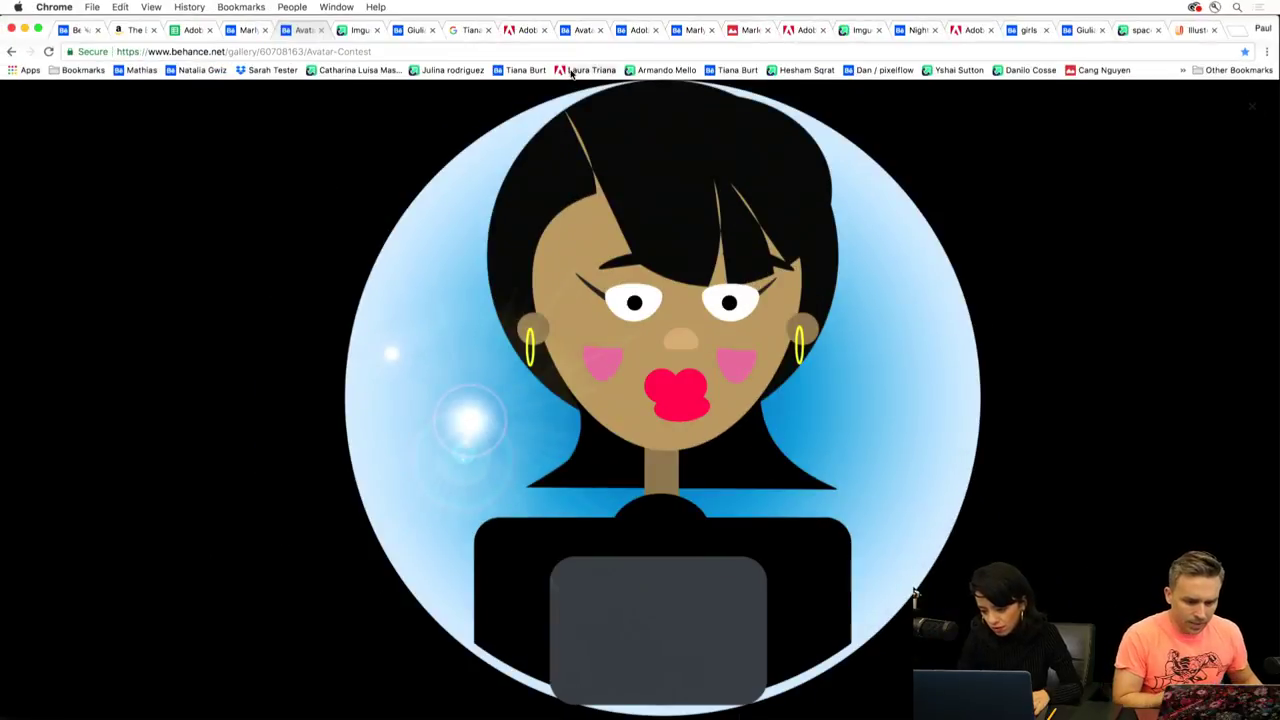
View the Merry Christmas avatar, the pink-faced portrait on blue, and the enlarged Imgur portrait of the man with a tie.
click(571, 72)
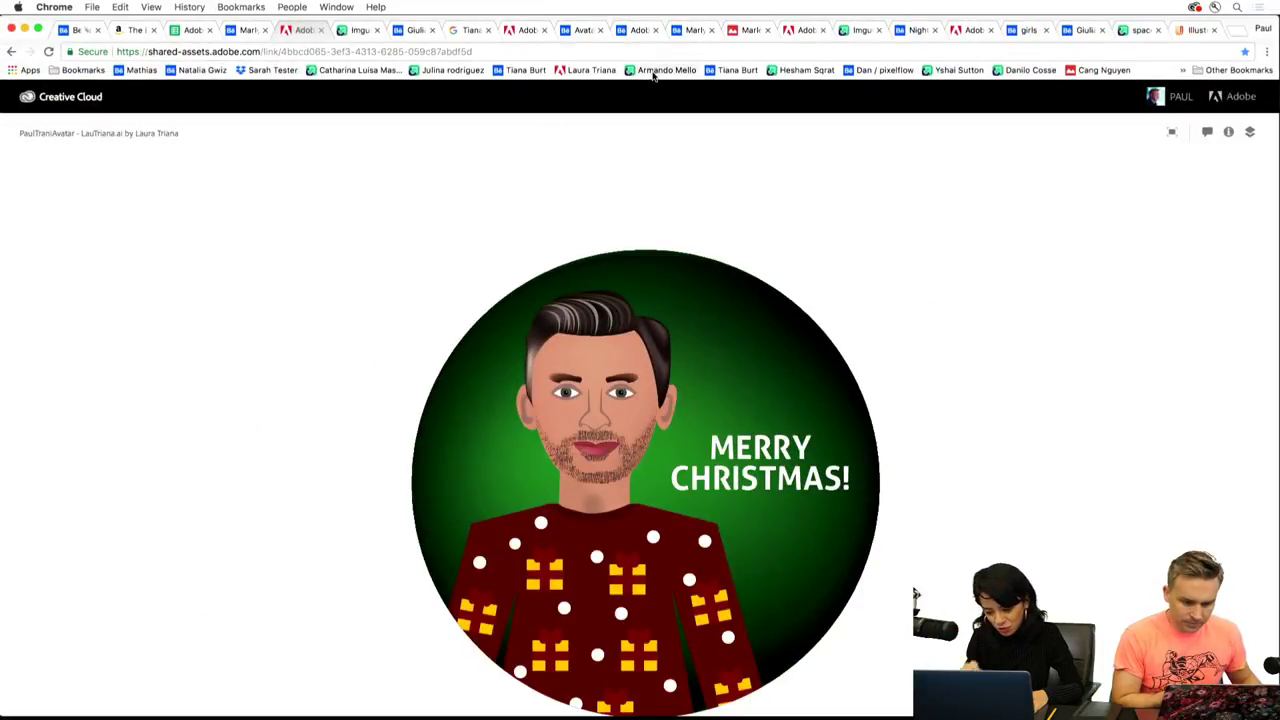
click(653, 71)
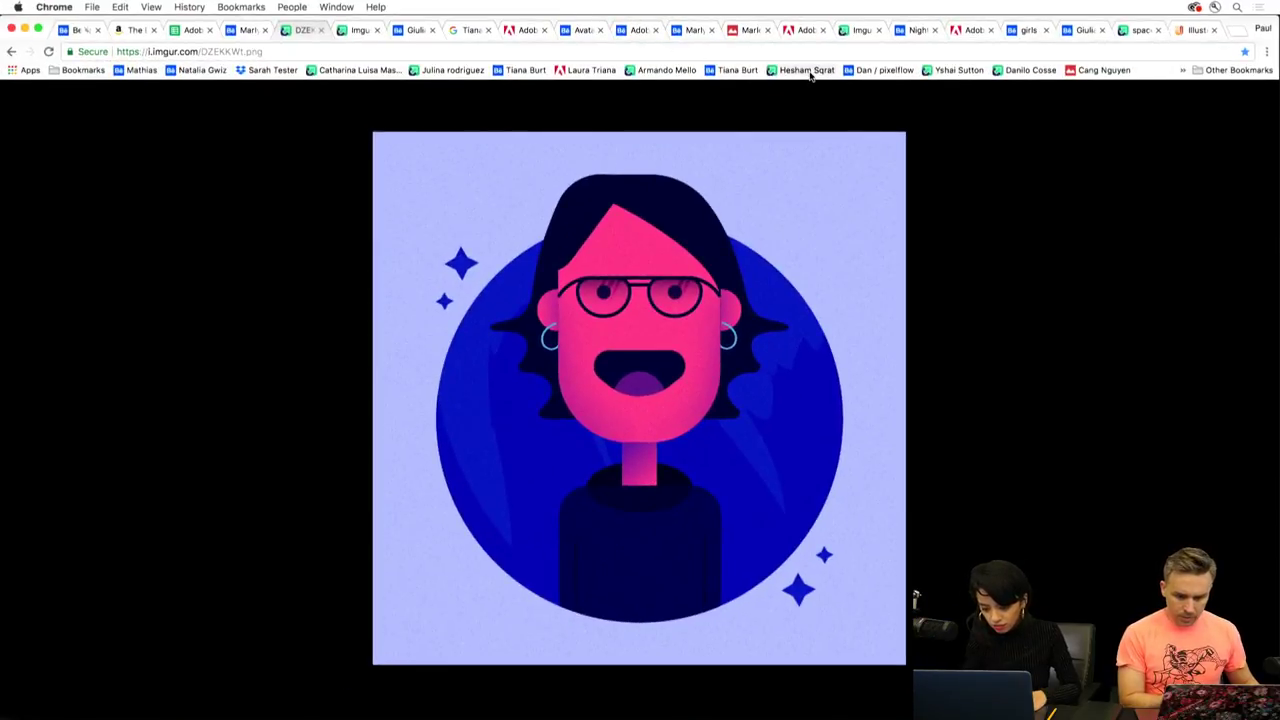
click(809, 70)
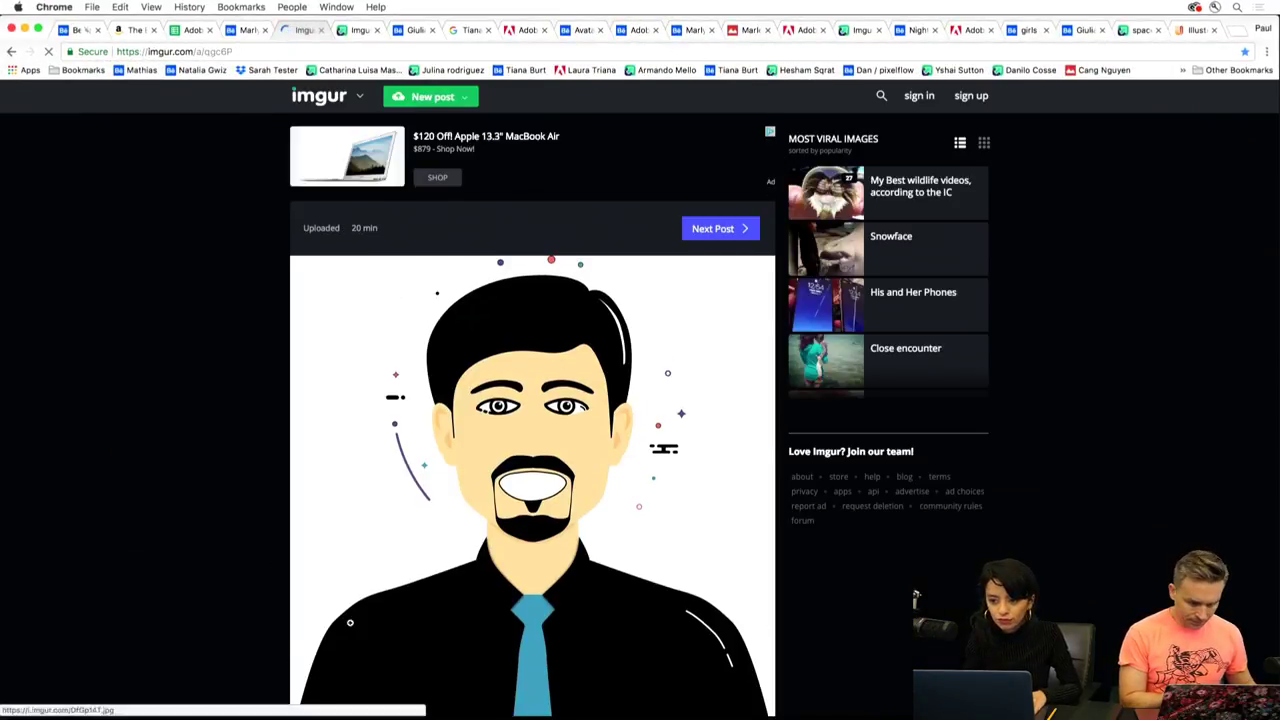
scroll(374, 566, down, 1)
click(405, 496)
click(254, 478)
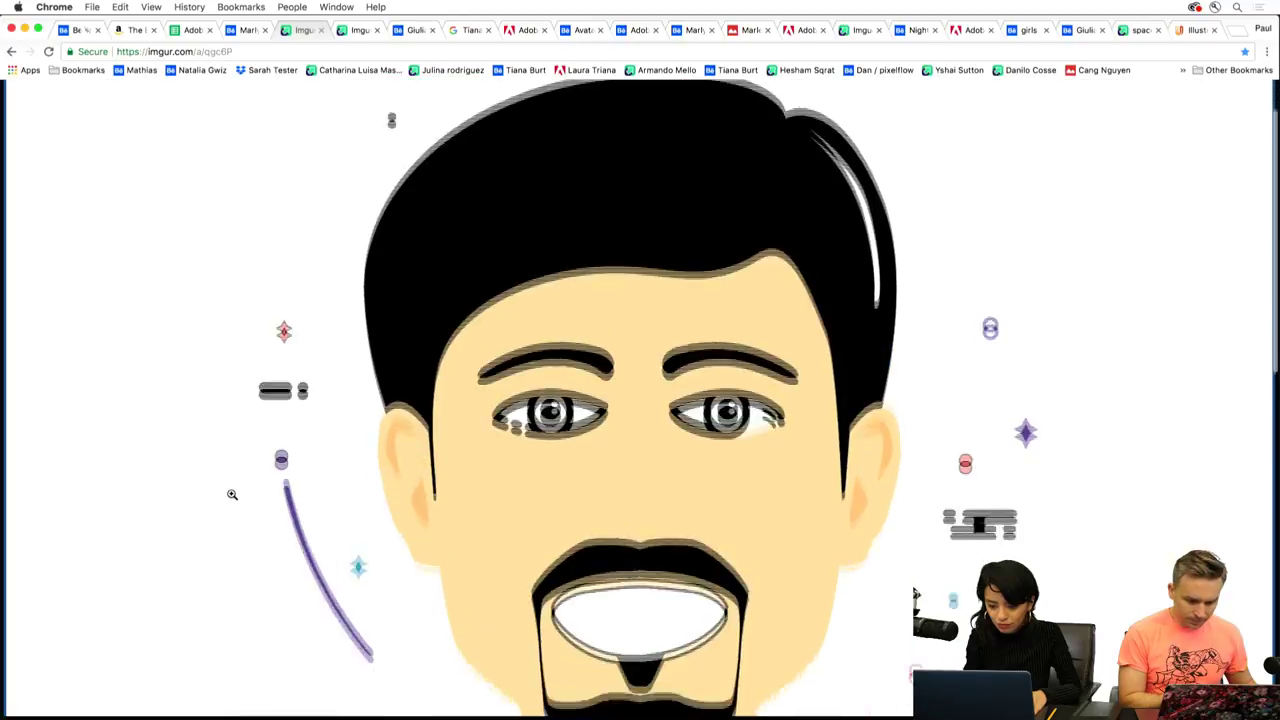
scroll(231, 494, down, 5)
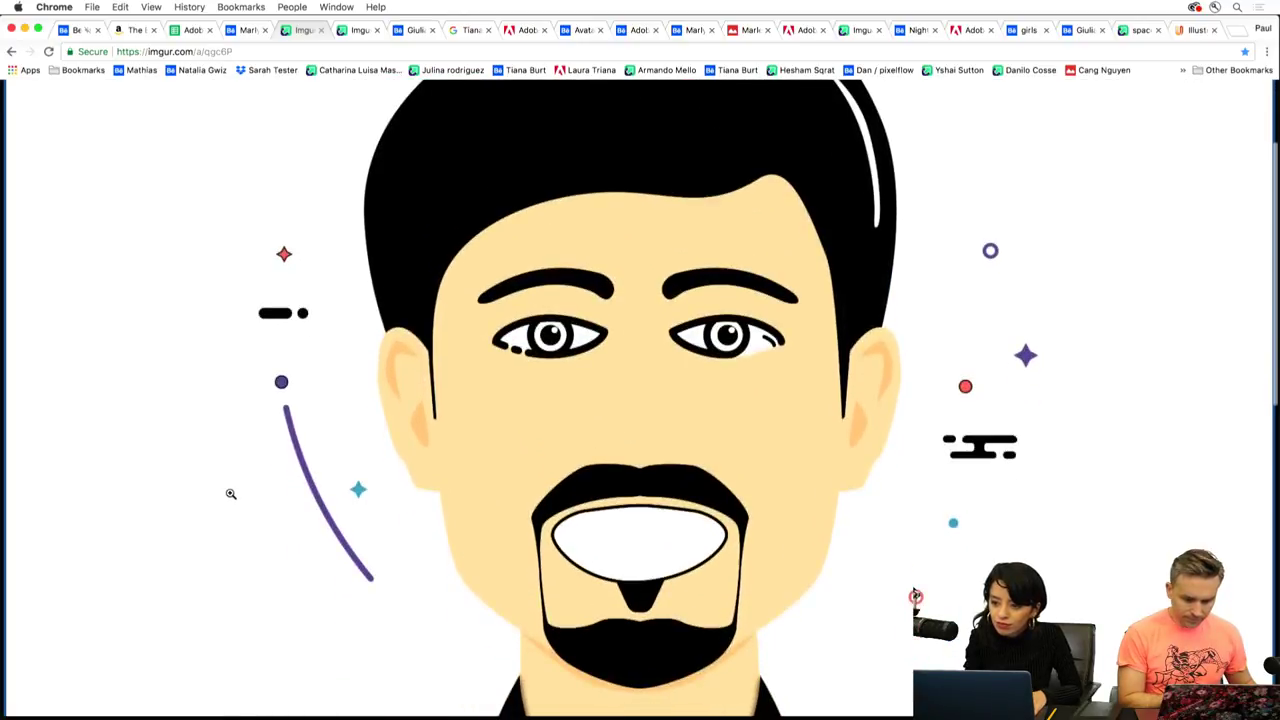
scroll(229, 493, down, 8)
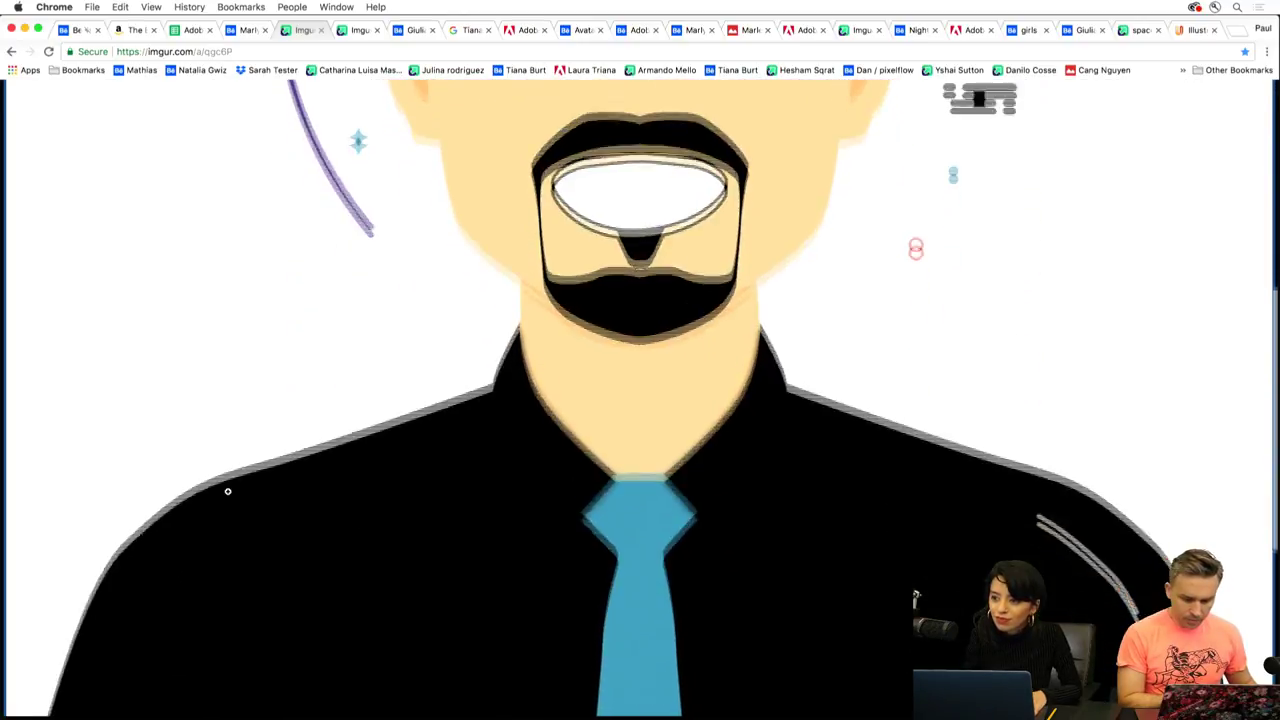
scroll(206, 487, up, 10)
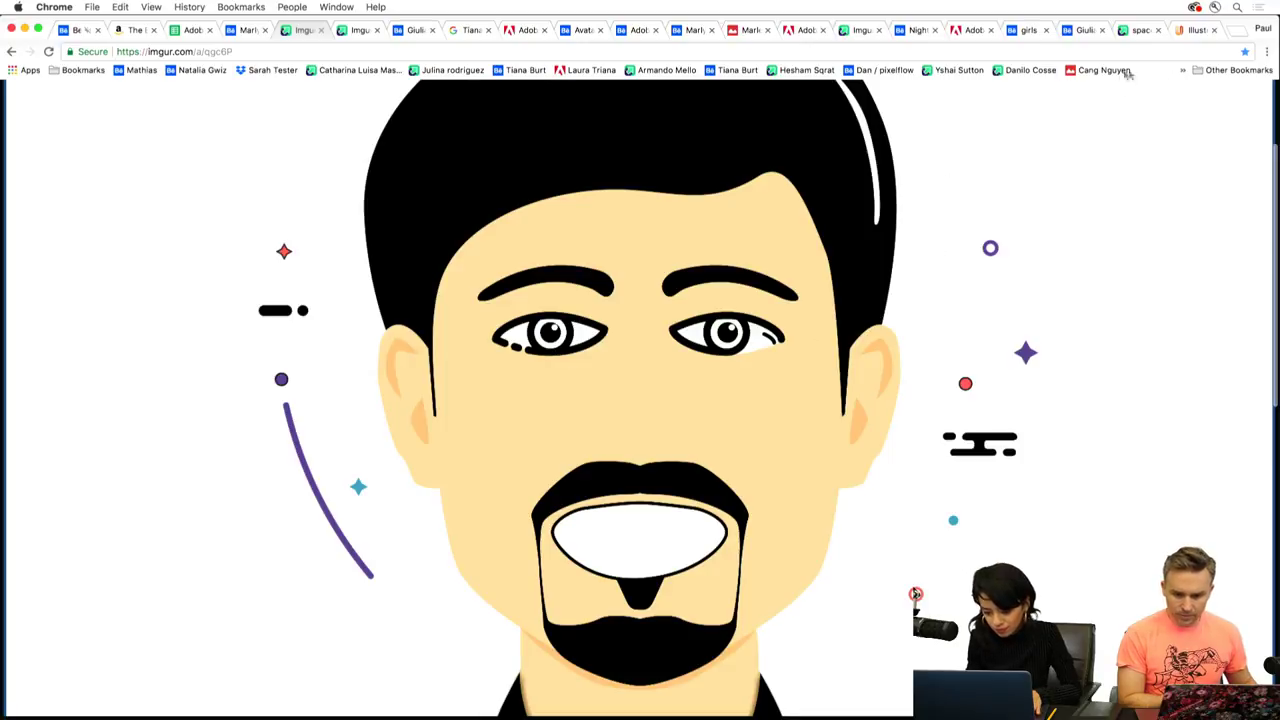
View the Tropical Marly illustration on Dropbox and the girls and the green screen project on Behance.
click(1182, 71)
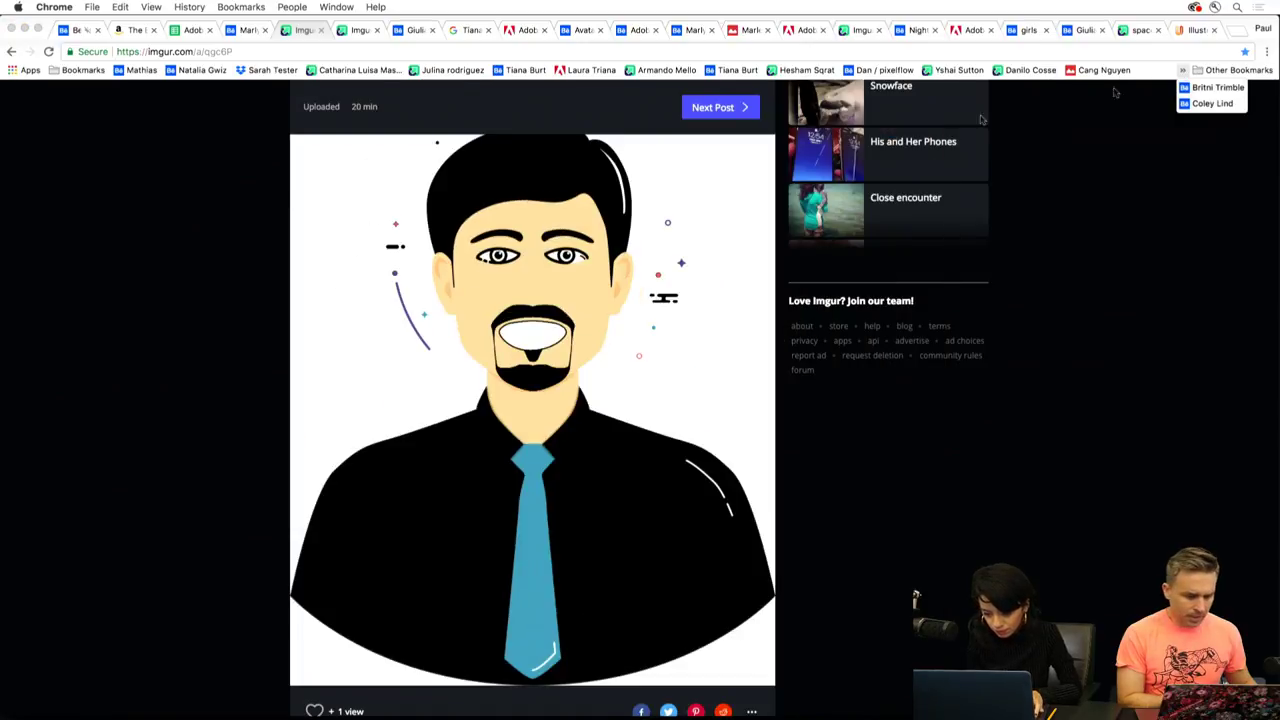
click(66, 183)
click(265, 74)
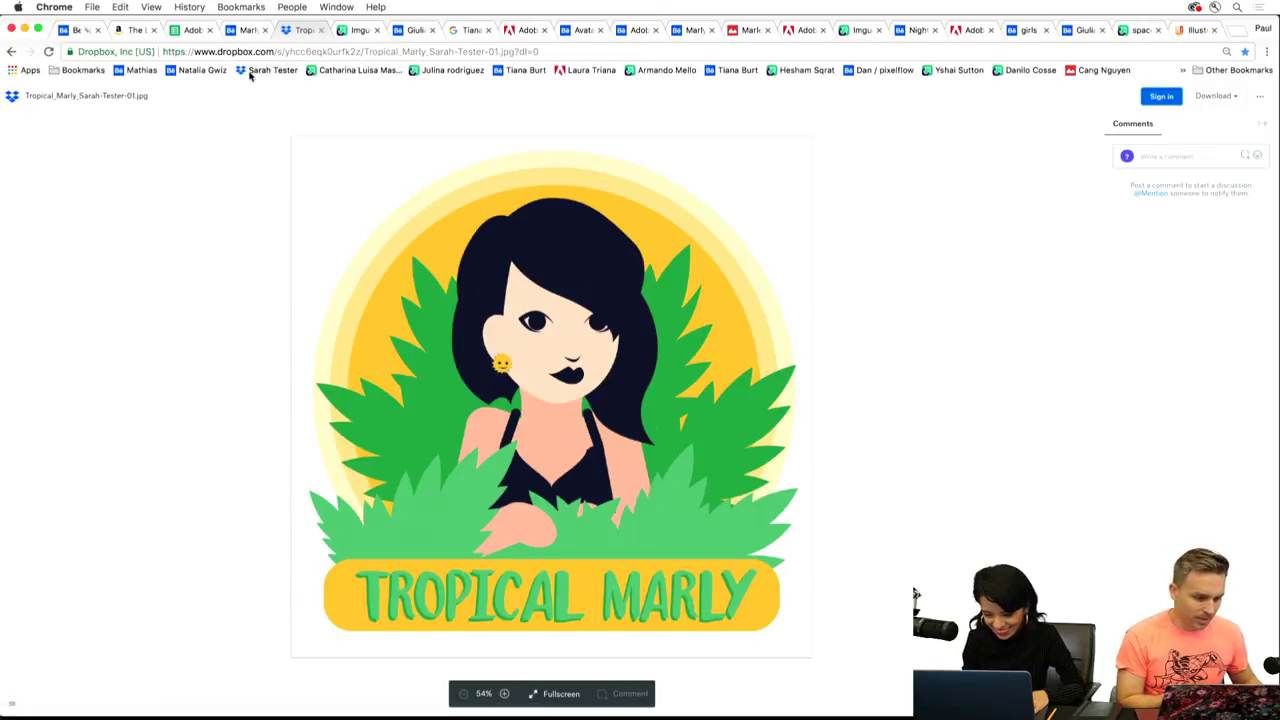
click(175, 72)
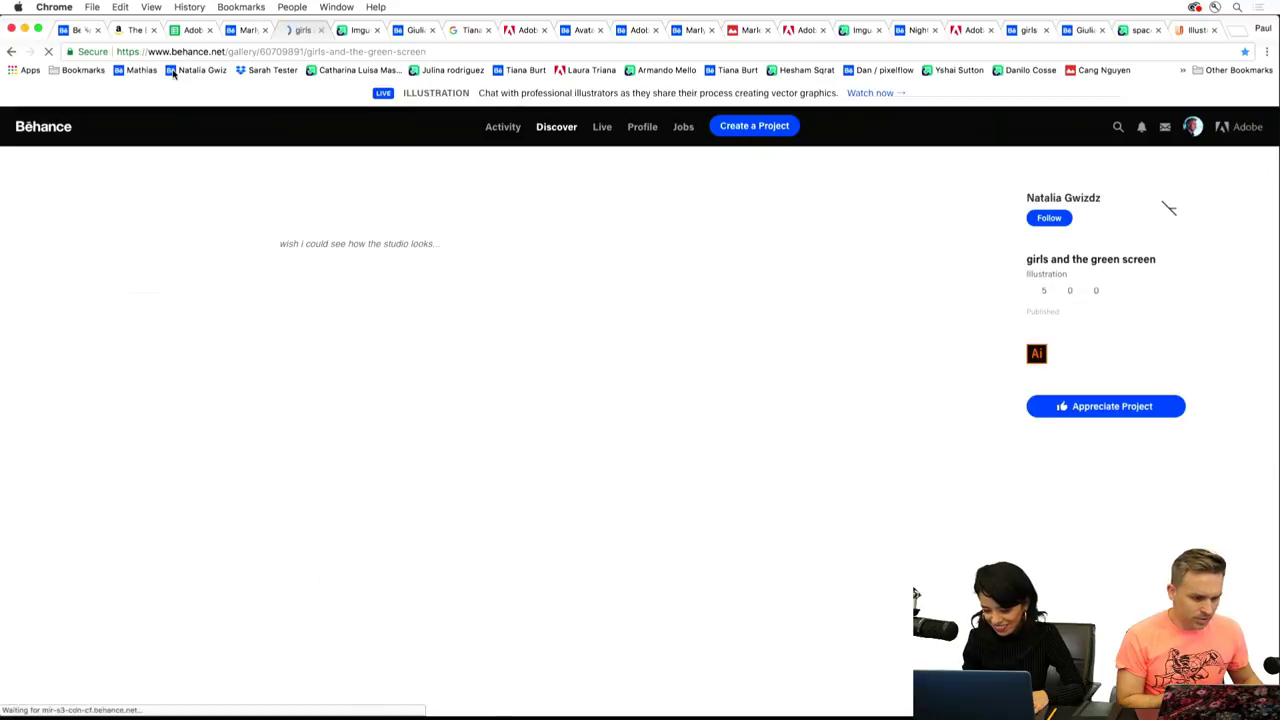
scroll(51, 337, down, 1)
scroll(36, 328, up, 1)
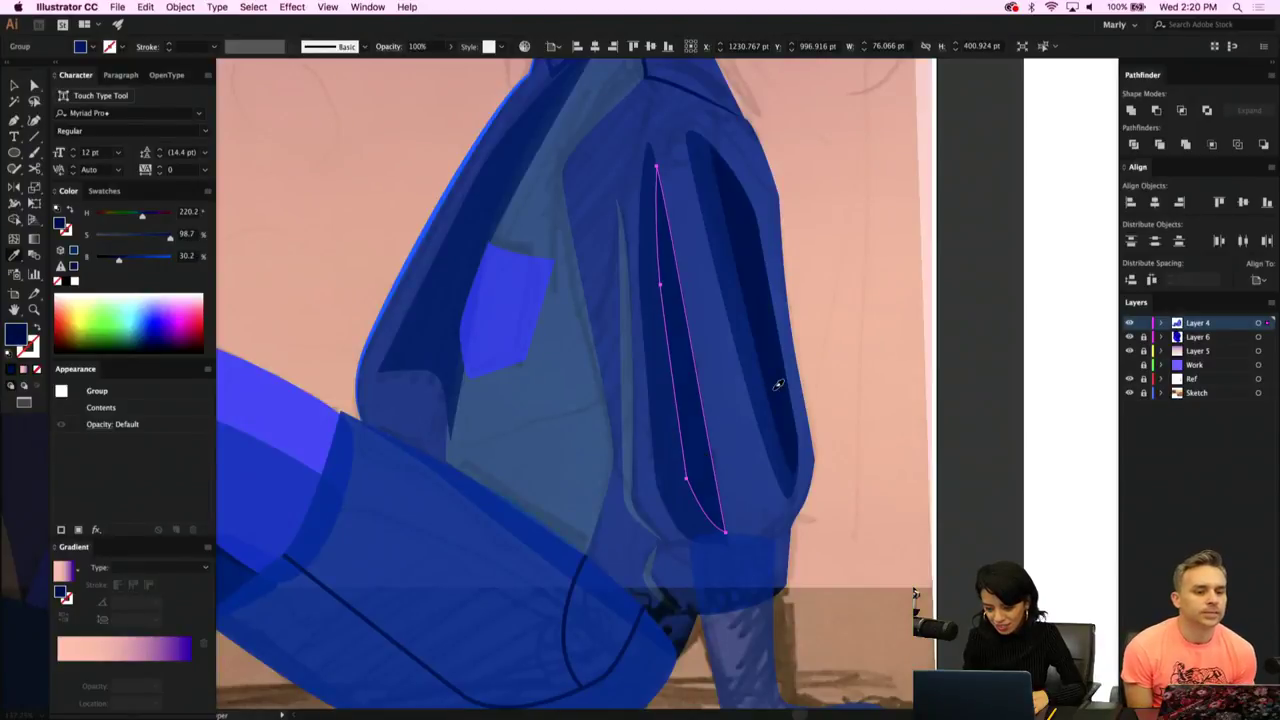
Add an anchor point to the jacket outline at the shoulder, between the seam end and the upper sleeve.
key(v)
click(949, 398)
scroll(922, 422, down, 3)
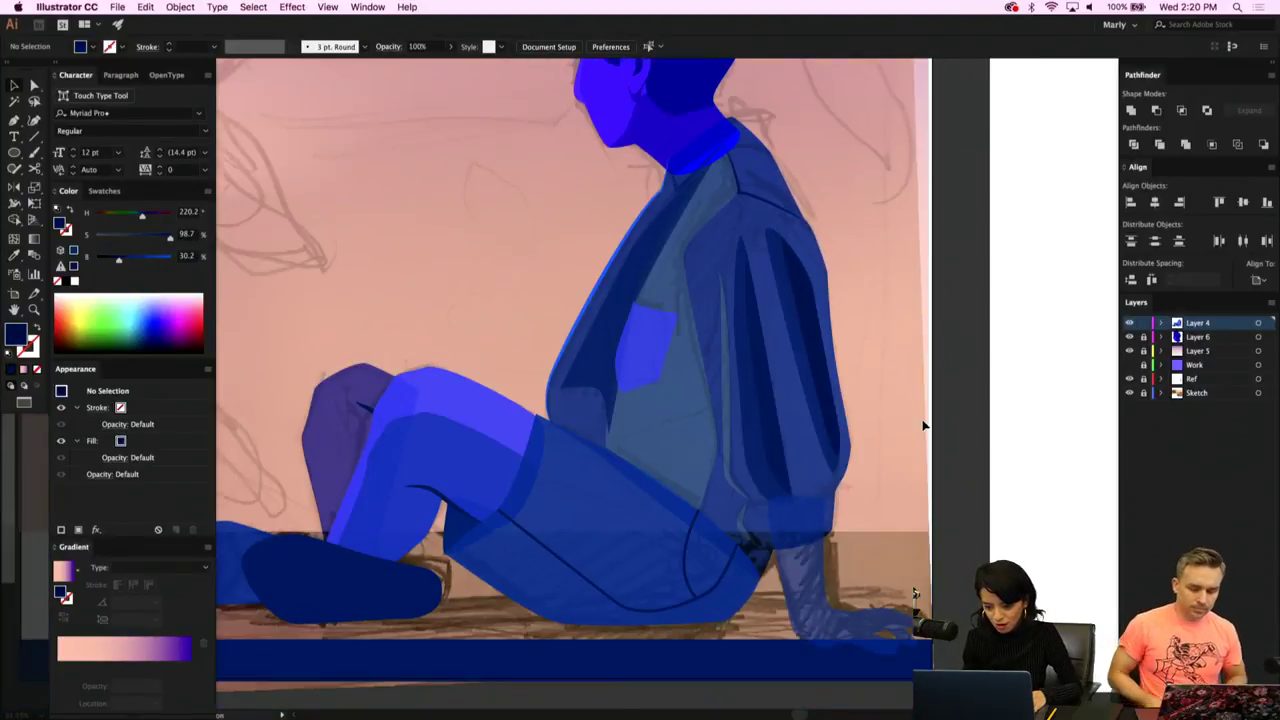
click(818, 460)
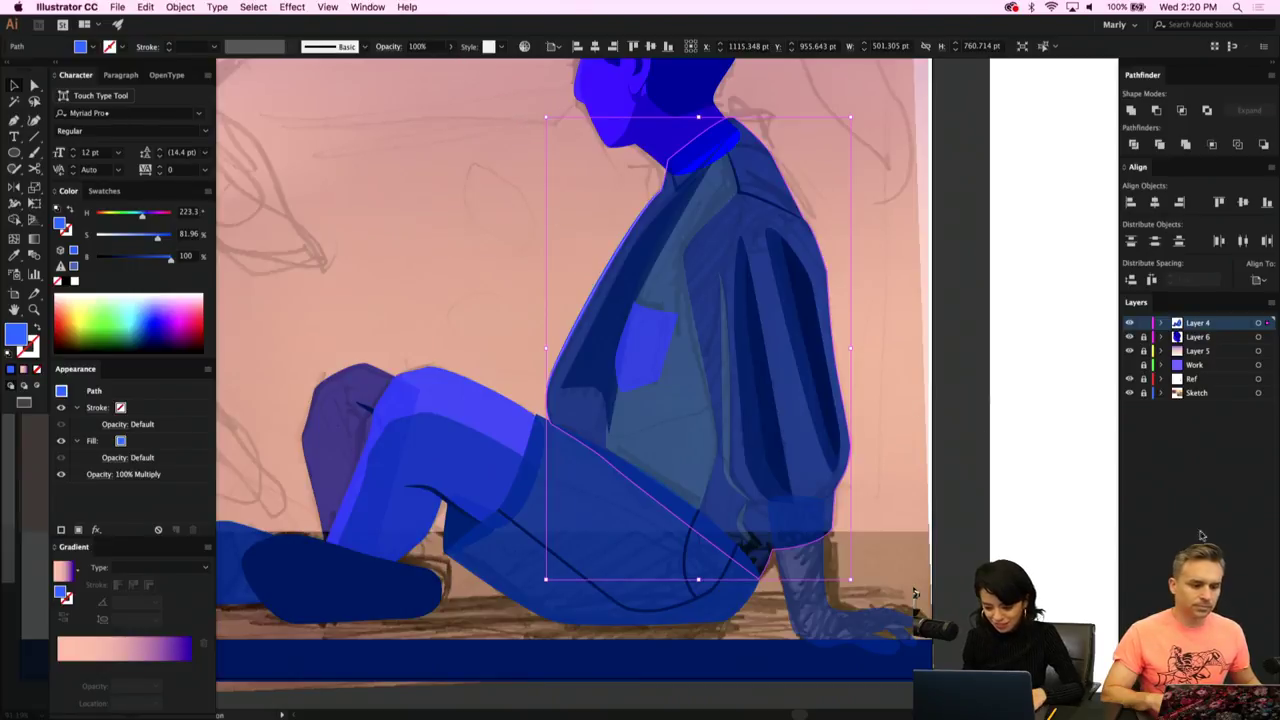
click(1023, 483)
click(828, 510)
click(819, 481)
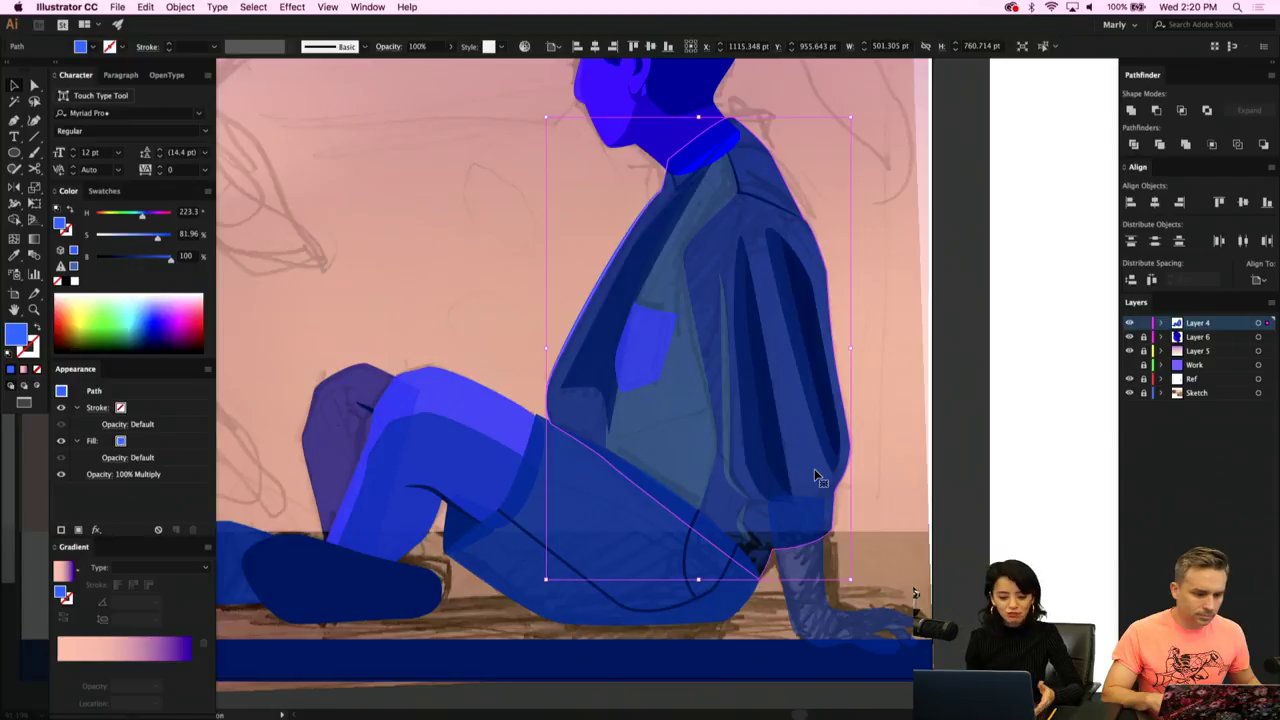
key(a)
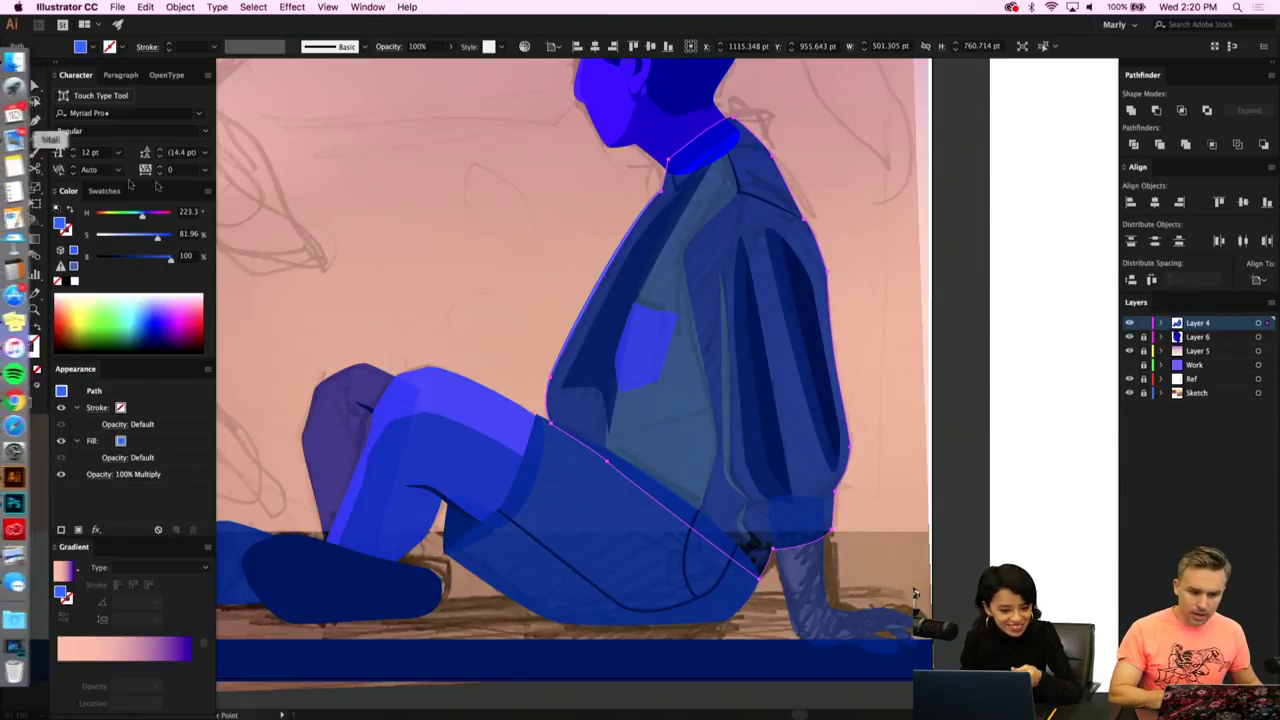
key(a)
click(816, 232)
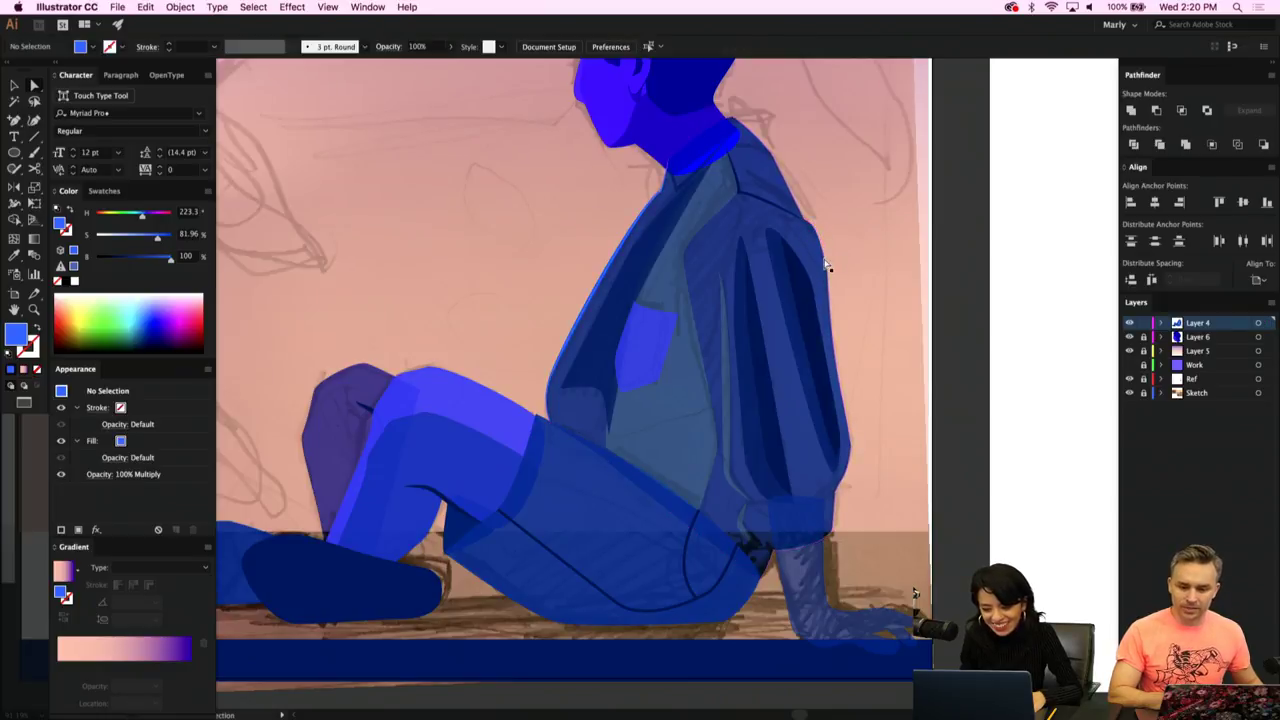
click(750, 228)
scroll(750, 228, up, 2)
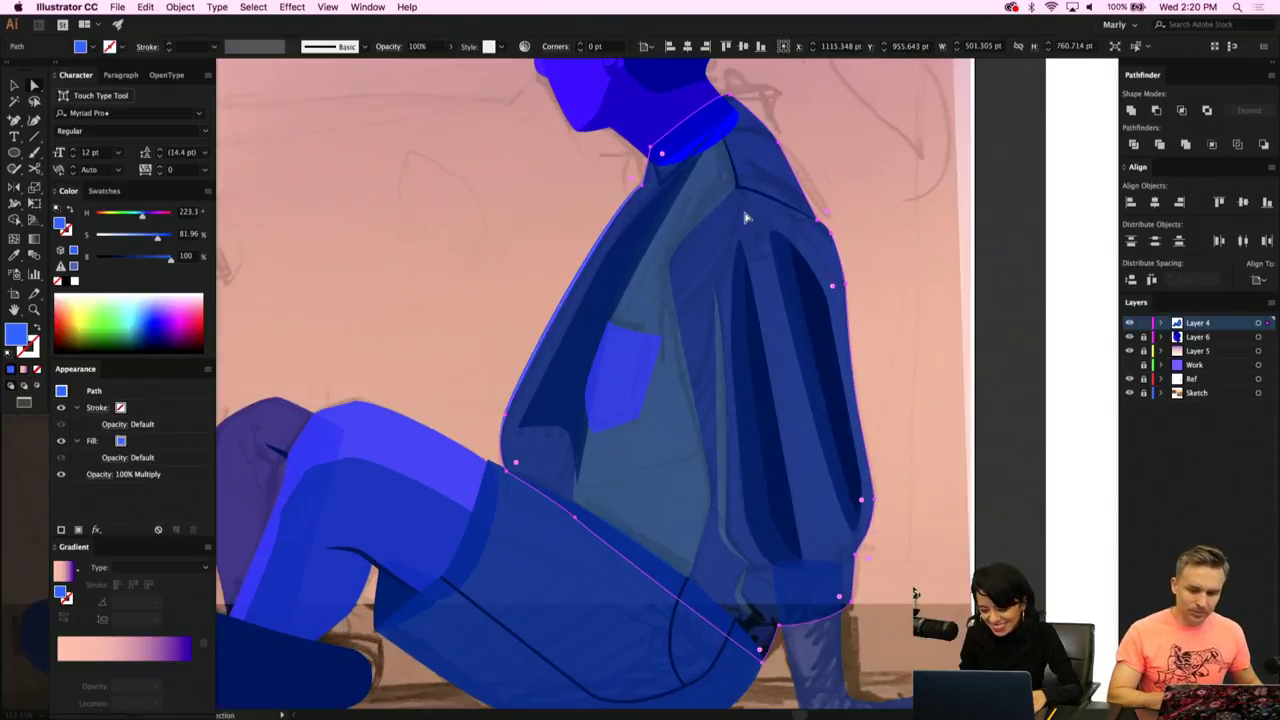
Curve the lower end of the long highlight stroke on the sleeve's front by reshaping its bottom anchor point.
click(718, 372)
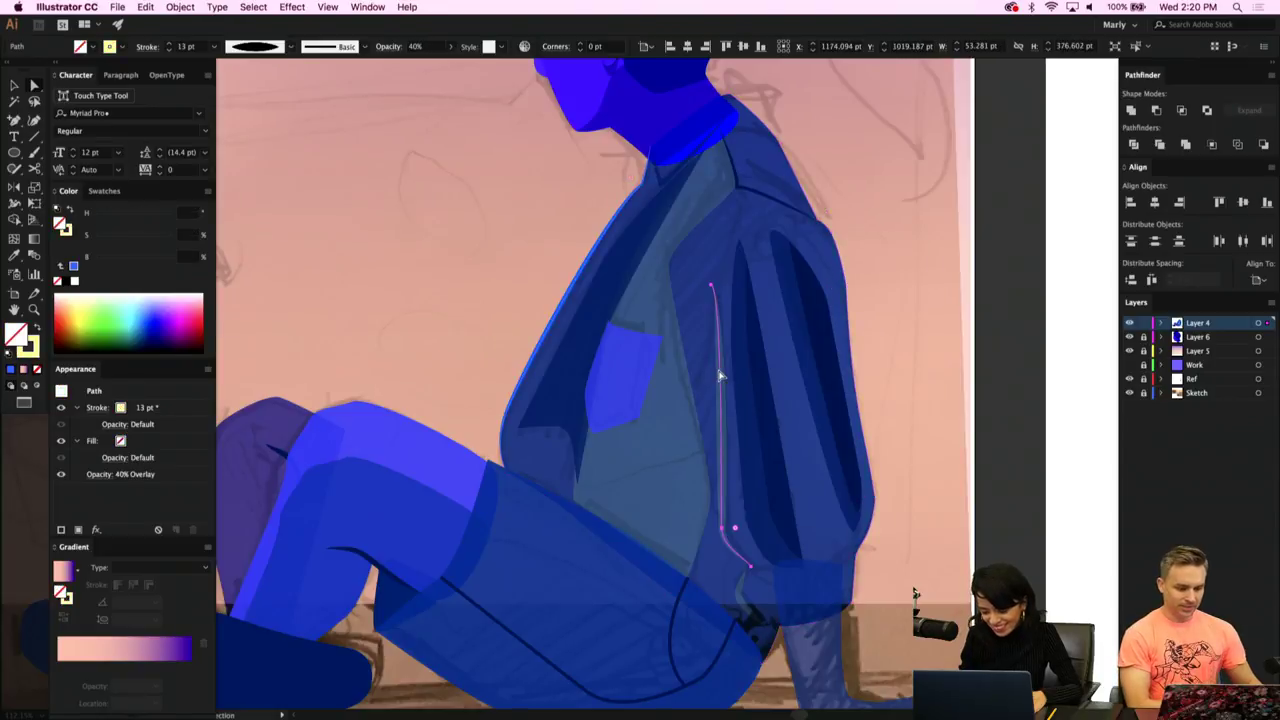
scroll(718, 375, up, 2)
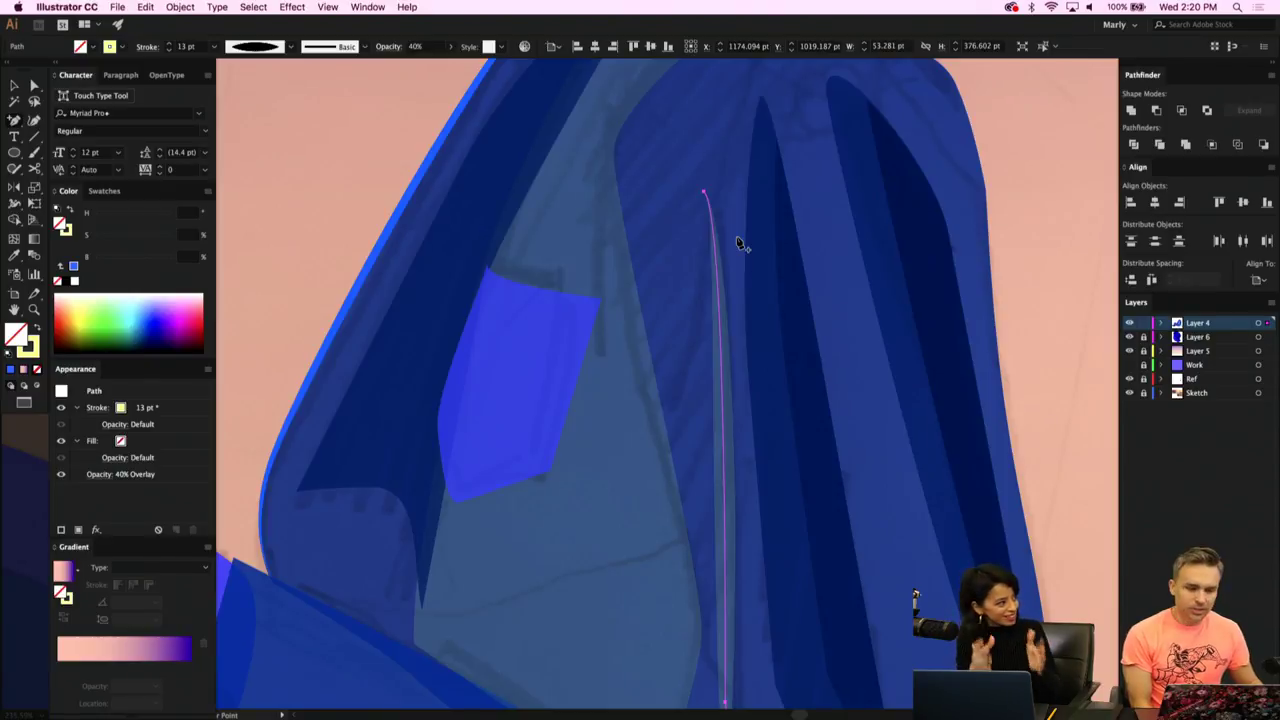
scroll(738, 243, down, 5)
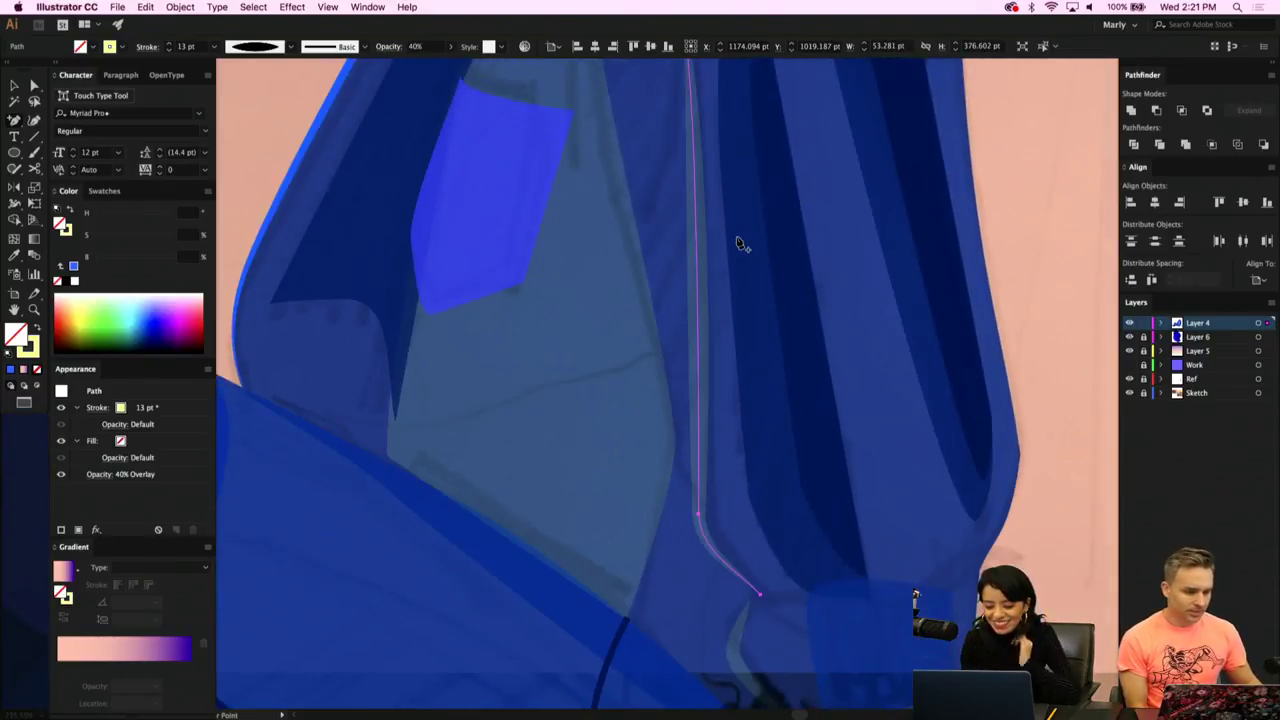
key(a)
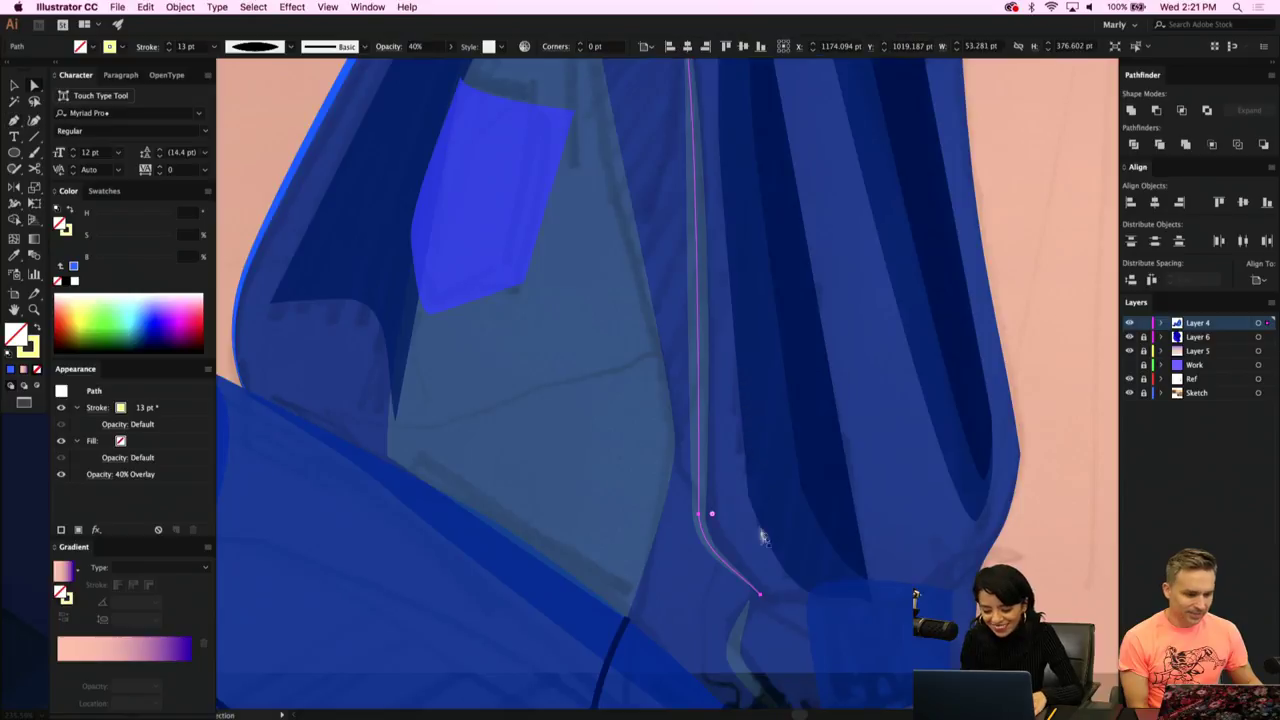
key(shift+c)
mouse_move(760, 598)
mouse_down()
mouse_move(777, 578)
mouse_move(750, 599)
mouse_up()
Raise the bend of the short highlight stroke beside the cuff and move its top end point slightly down.
click(733, 645)
scroll(734, 643, down, 1)
scroll(736, 642, down, 3)
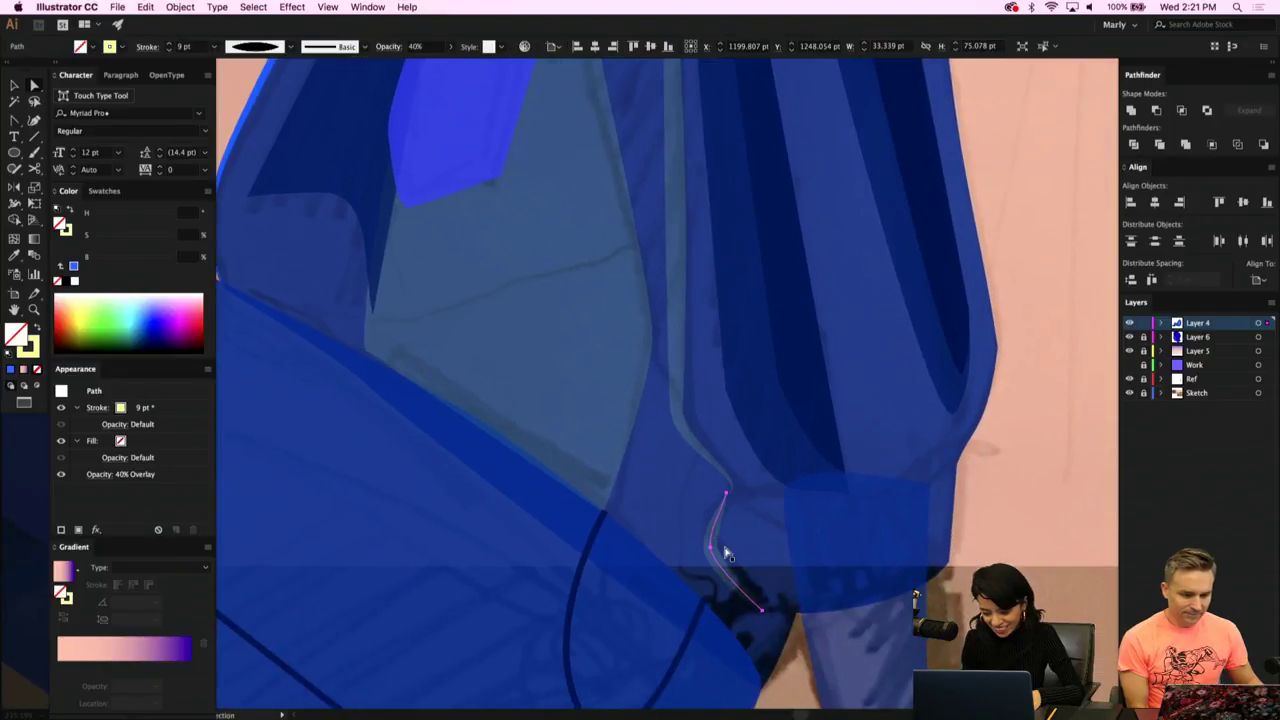
drag(708, 548, 726, 449)
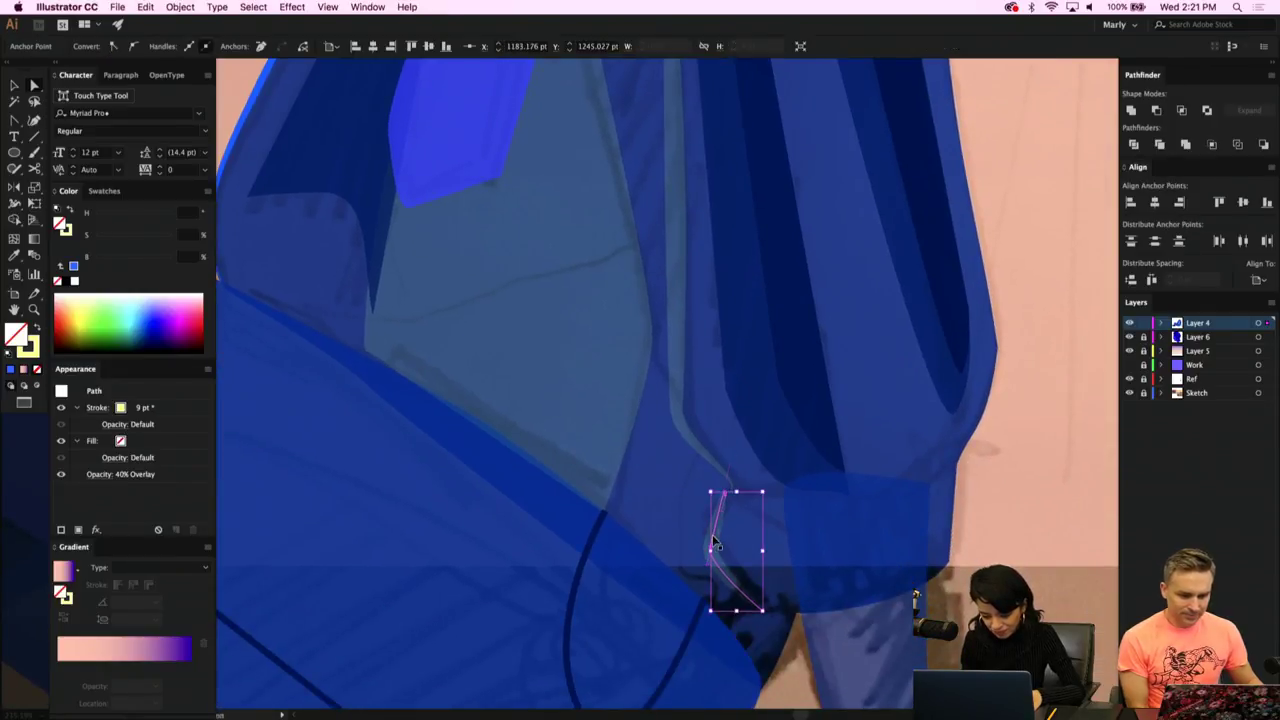
key(super+z)
scroll(712, 536, up, 4)
mouse_move(714, 551)
mouse_down()
mouse_move(711, 563)
mouse_move(710, 537)
mouse_up()
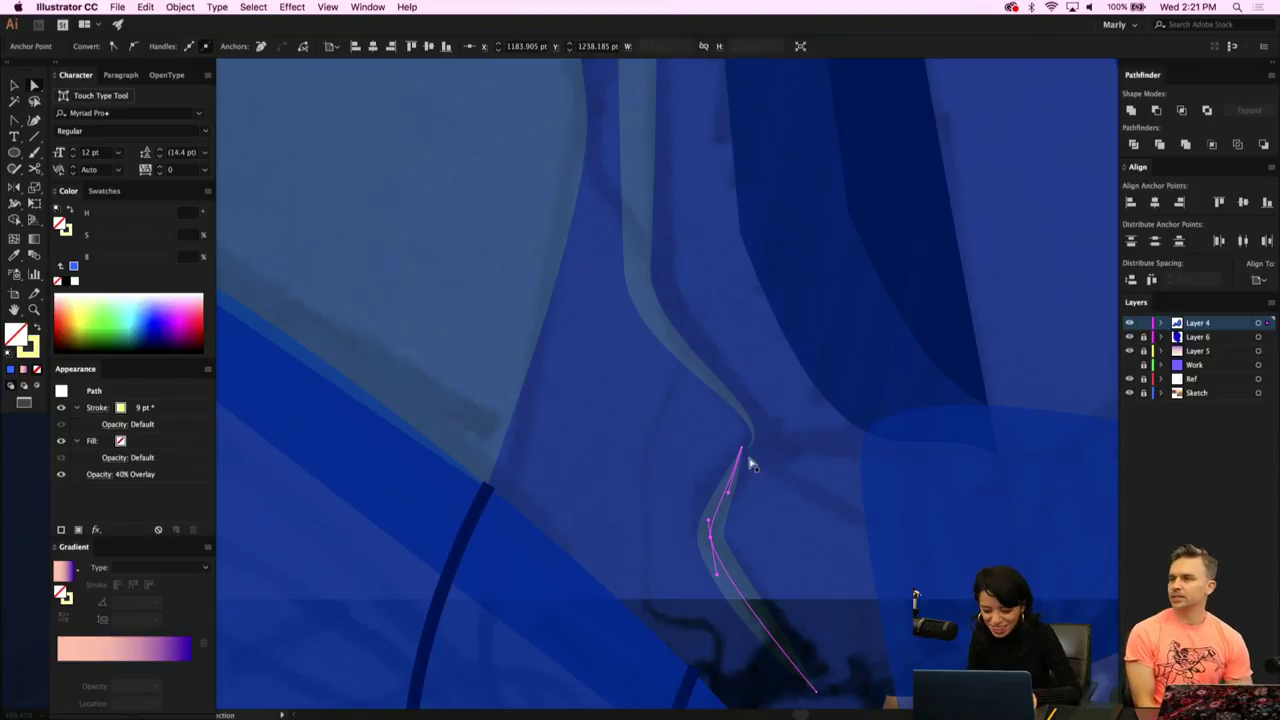
drag(741, 448, 726, 514)
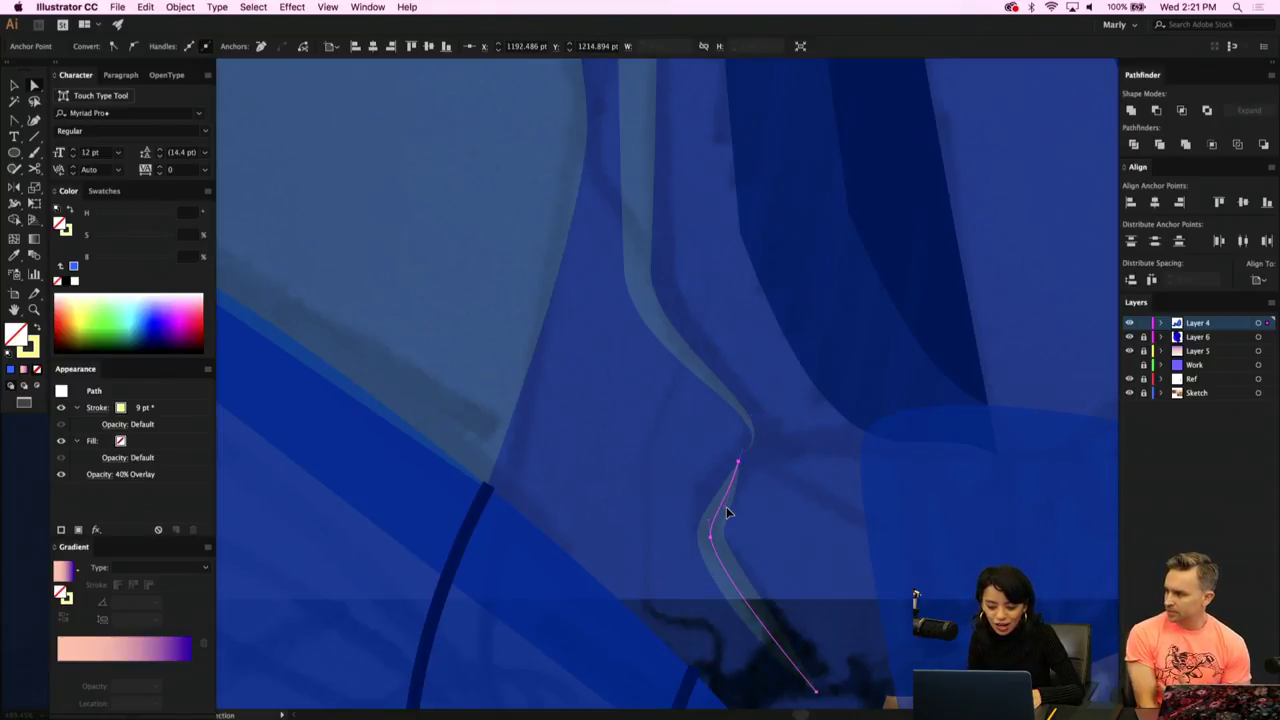
super+click(727, 508)
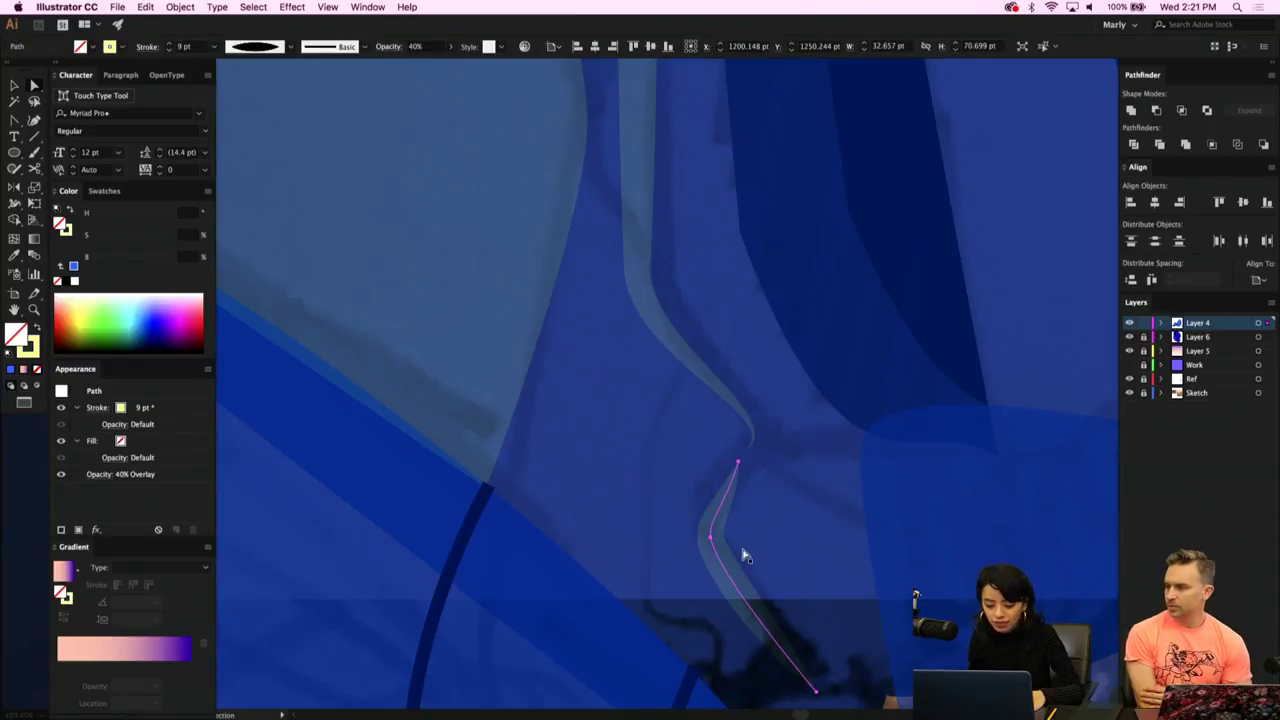
Fine-tune the curve handle at the bend of the short highlight stroke beside the cuff.
scroll(744, 557, down, 5)
scroll(744, 557, right, 1)
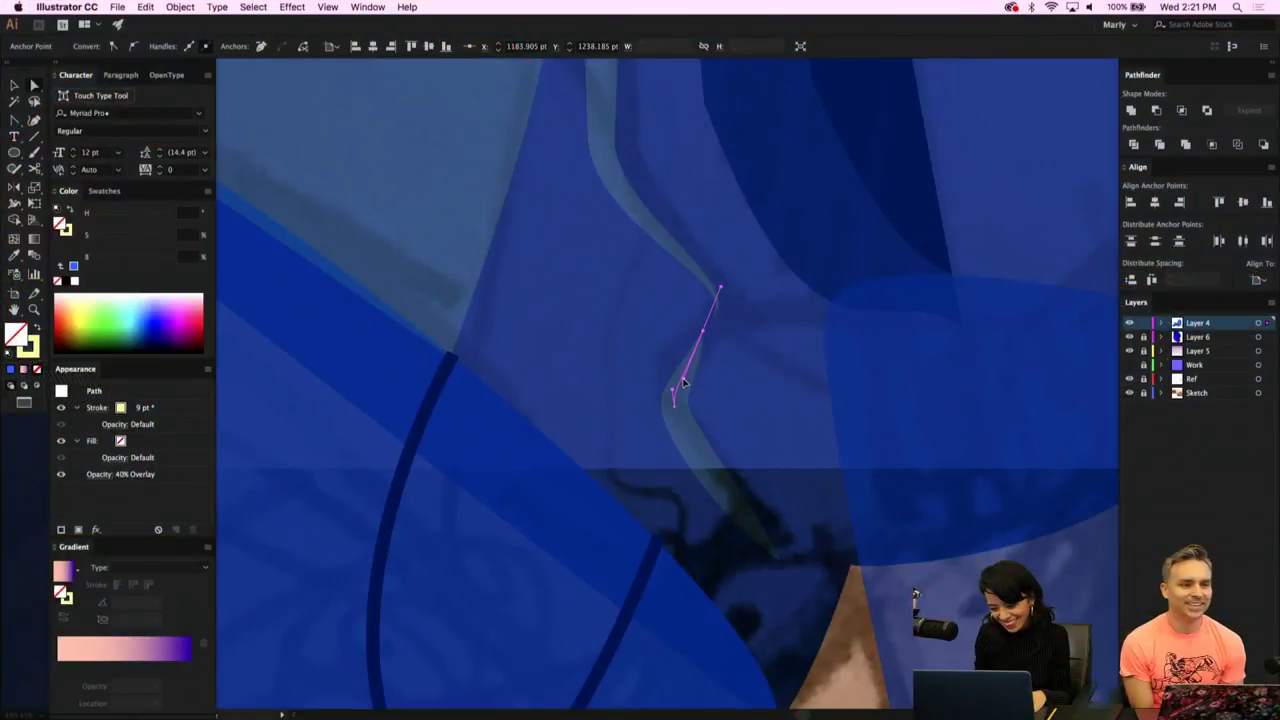
drag(683, 379, 684, 382)
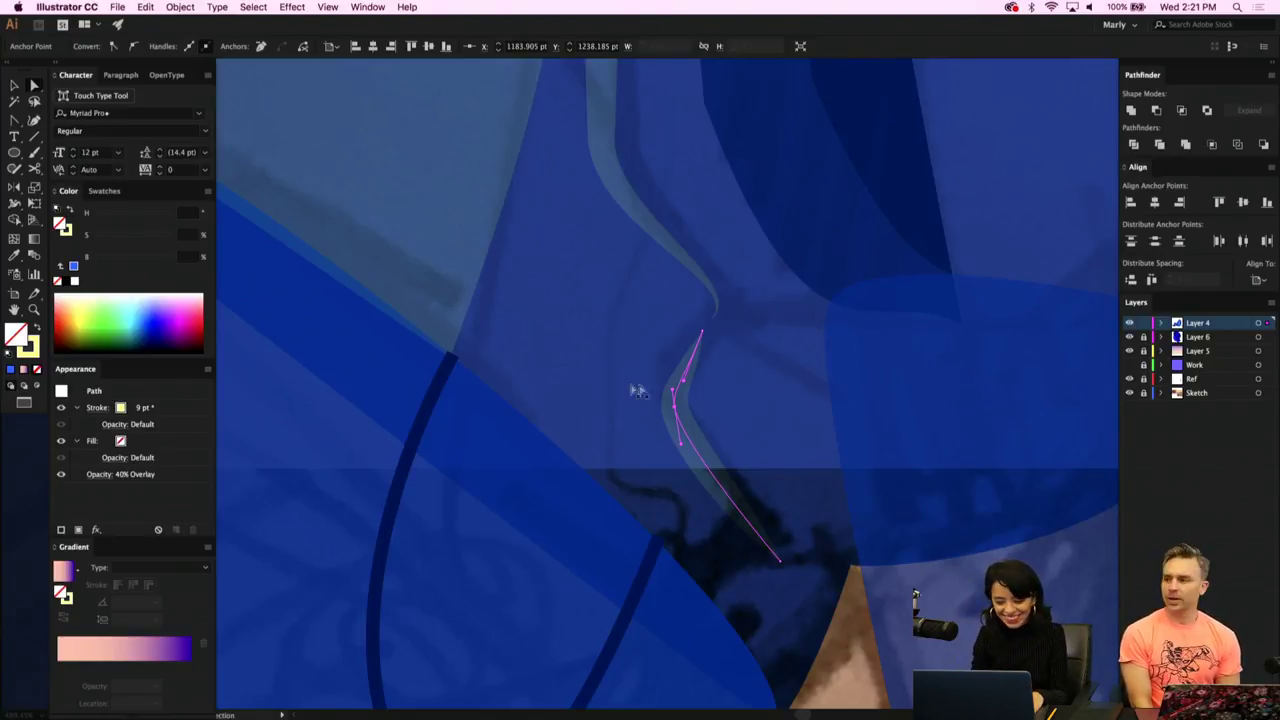
scroll(617, 388, down, 5)
scroll(617, 388, up, 5)
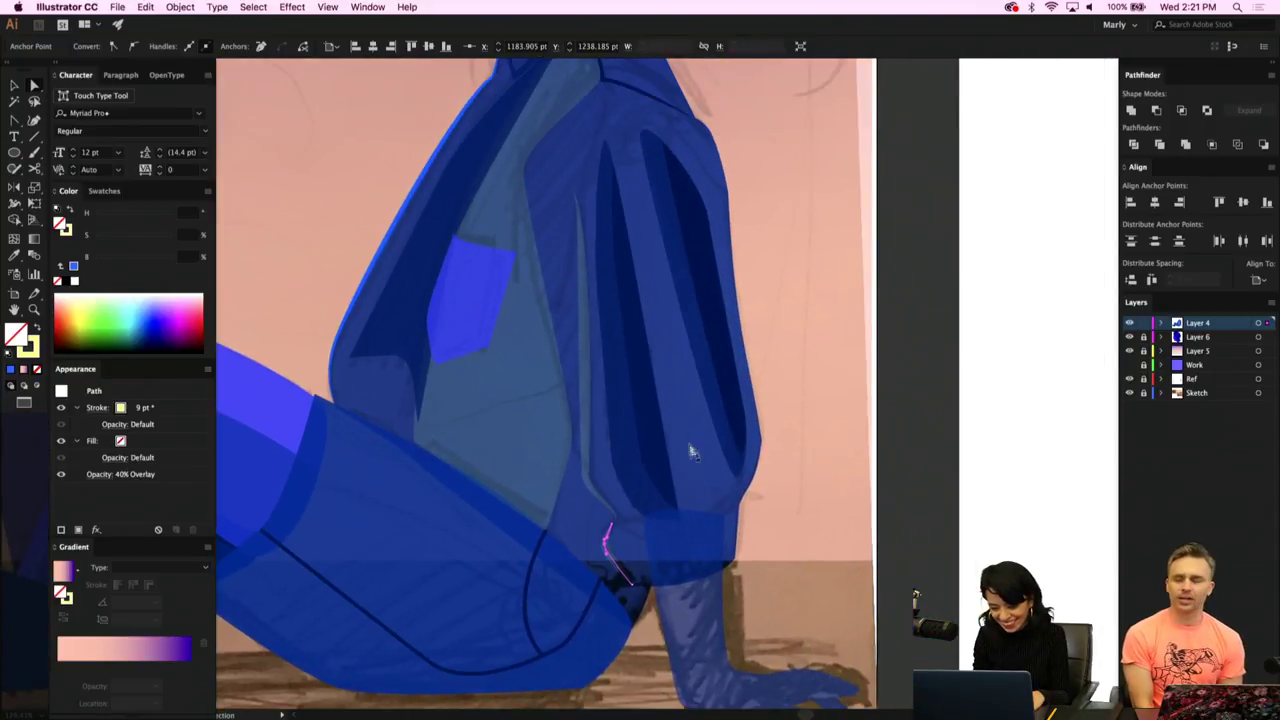
Change the main jacket shape's blending mode to Normal.
click(692, 452)
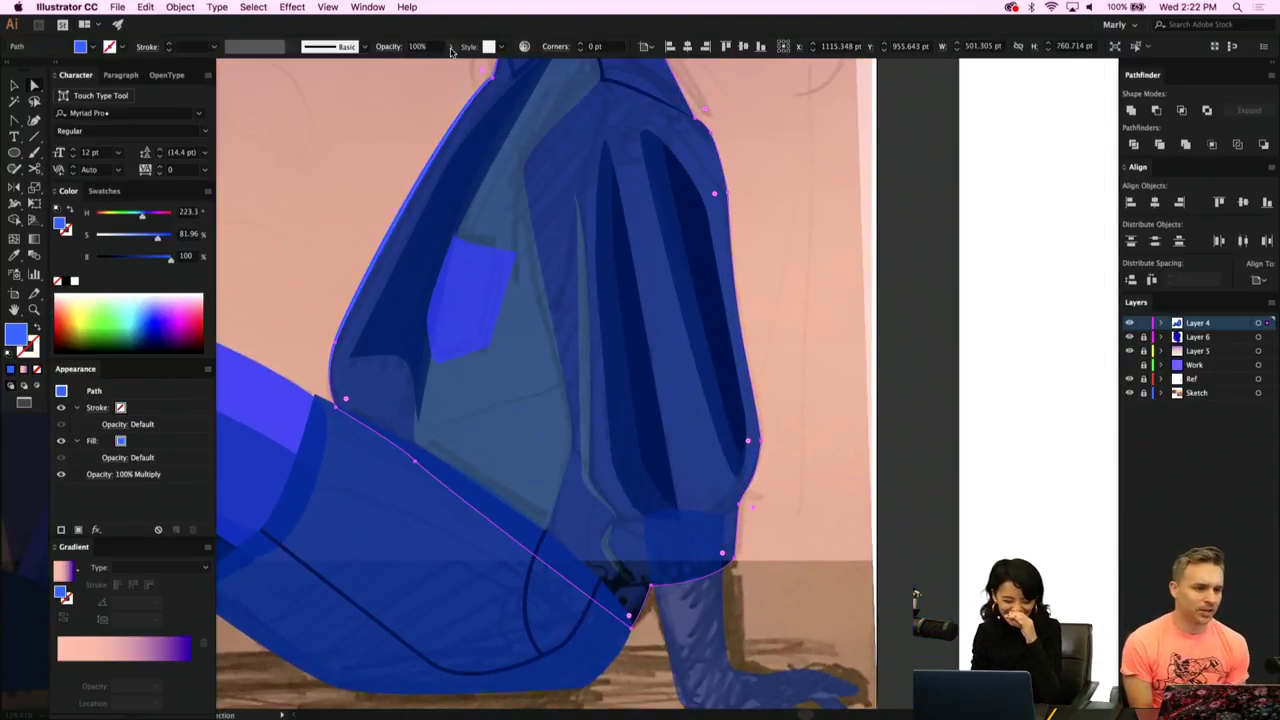
click(100, 474)
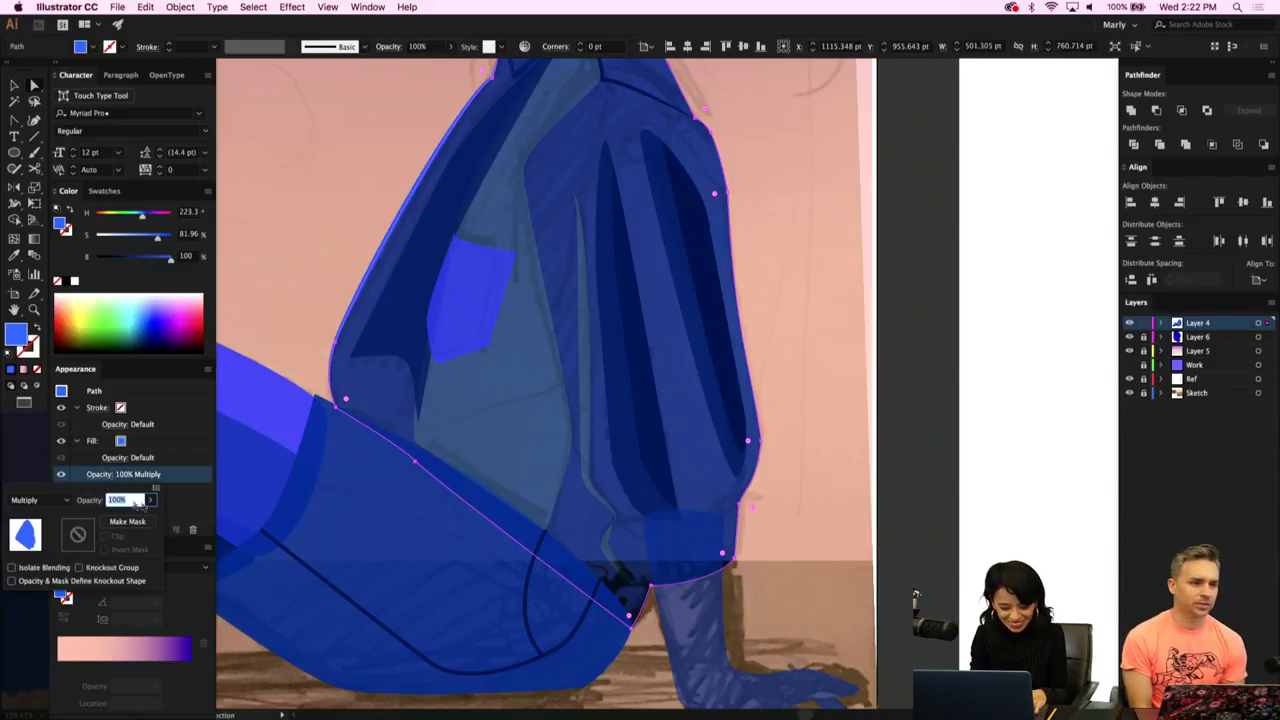
click(40, 500)
click(33, 252)
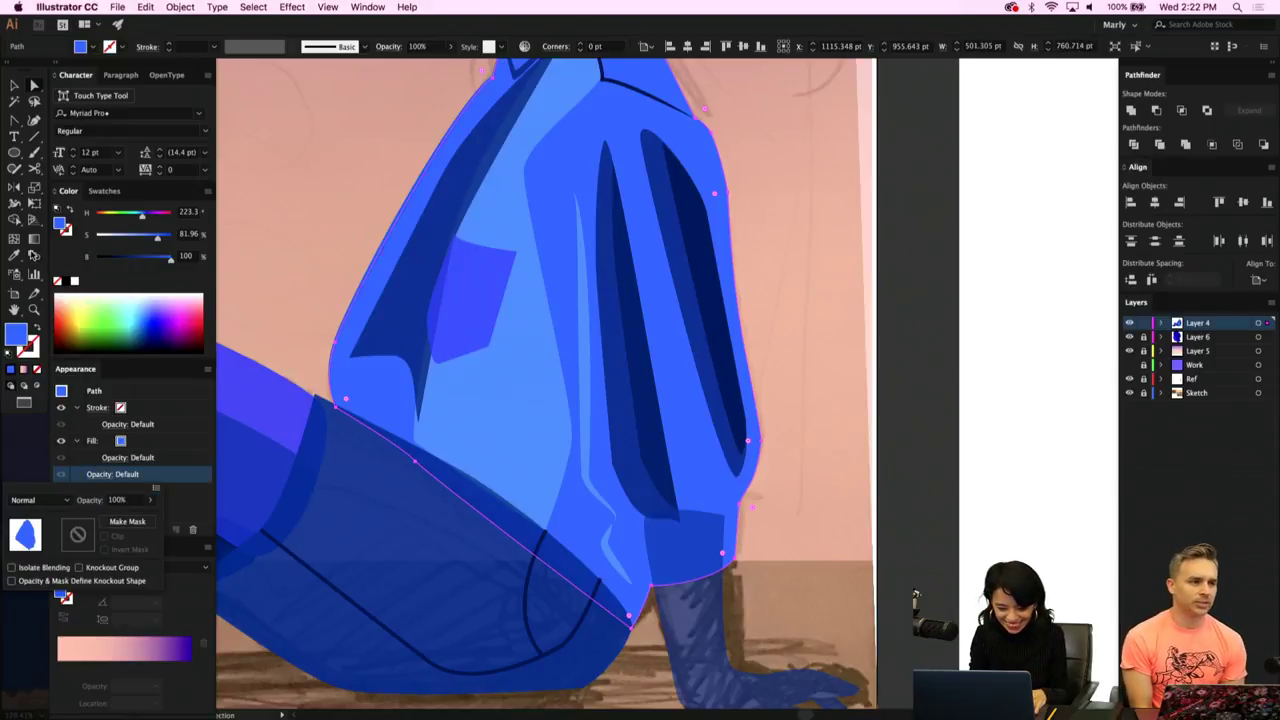
key(Escape)
Nudge the bottom tip of the dark shadow inside the jacket opening and smooth its edge along the shirt.
click(528, 420)
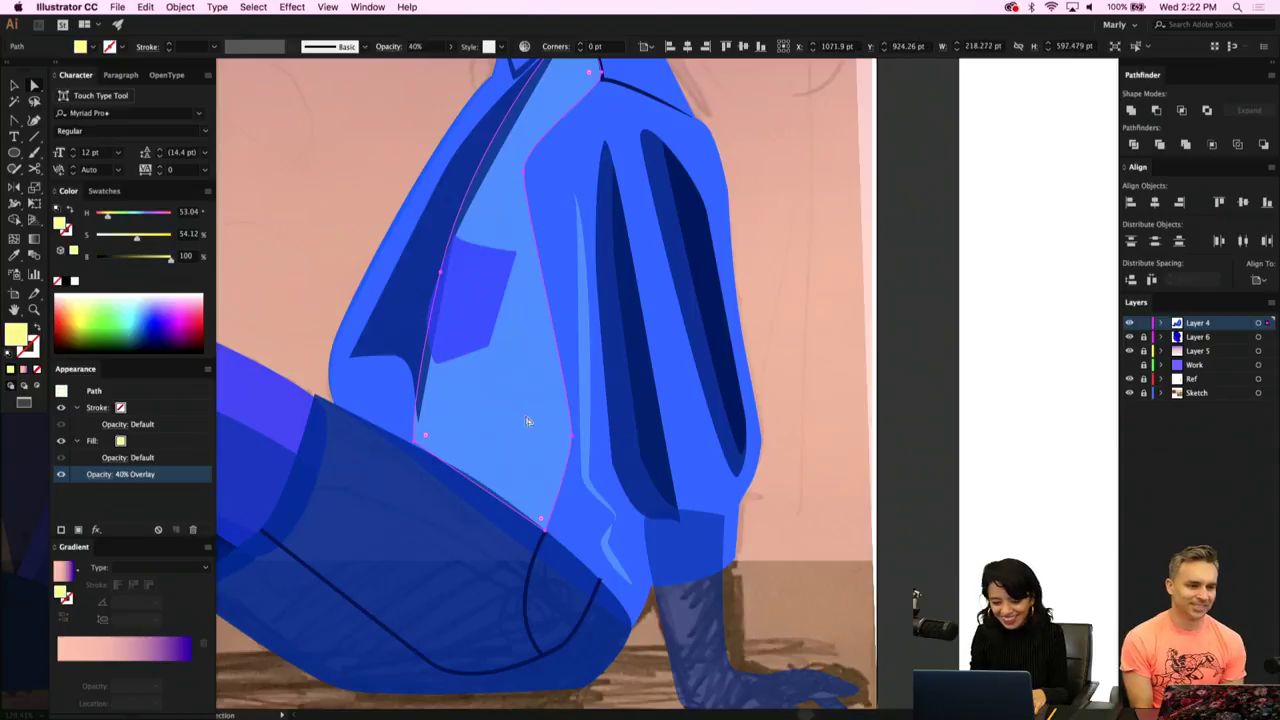
click(417, 340)
click(417, 420)
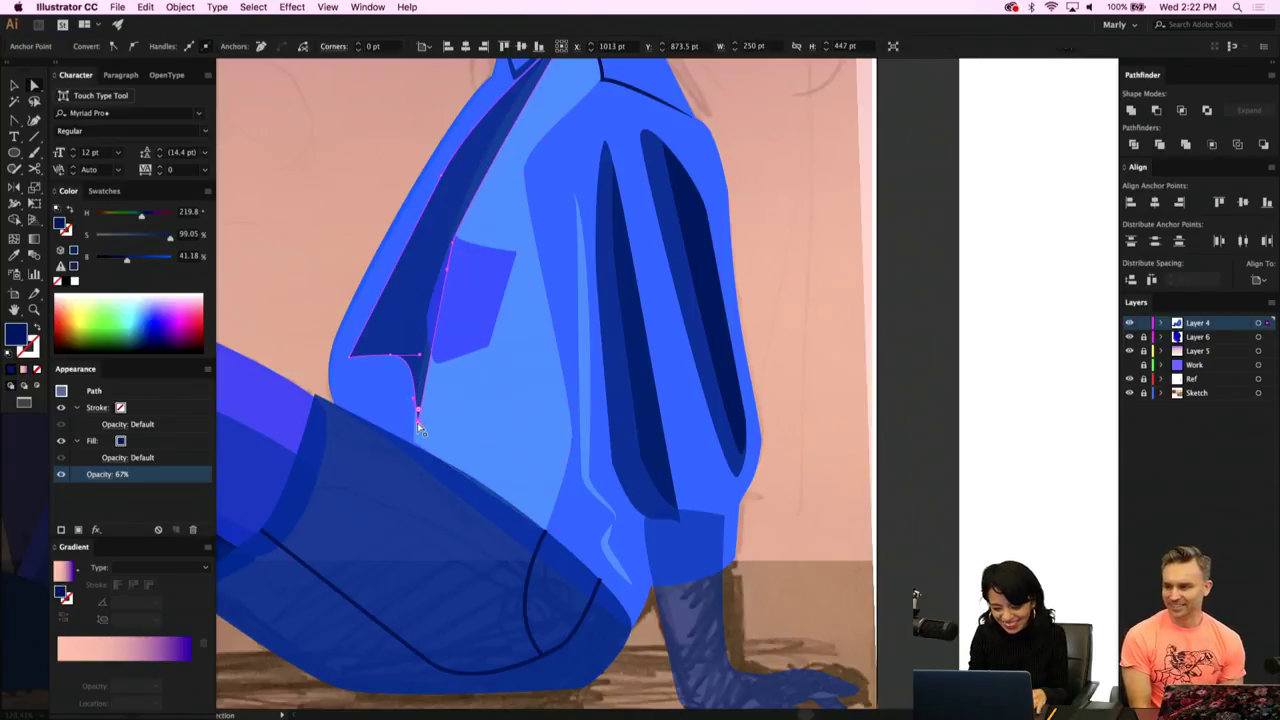
drag(417, 422, 415, 422)
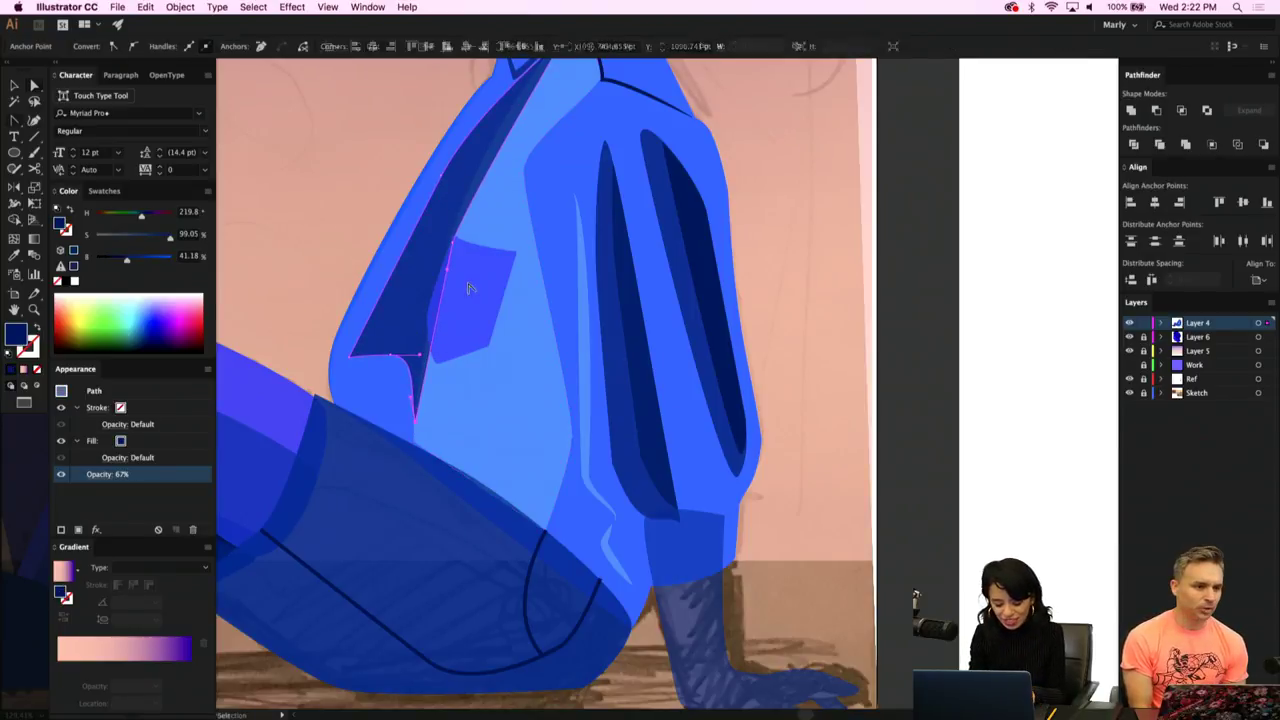
drag(453, 244, 419, 339)
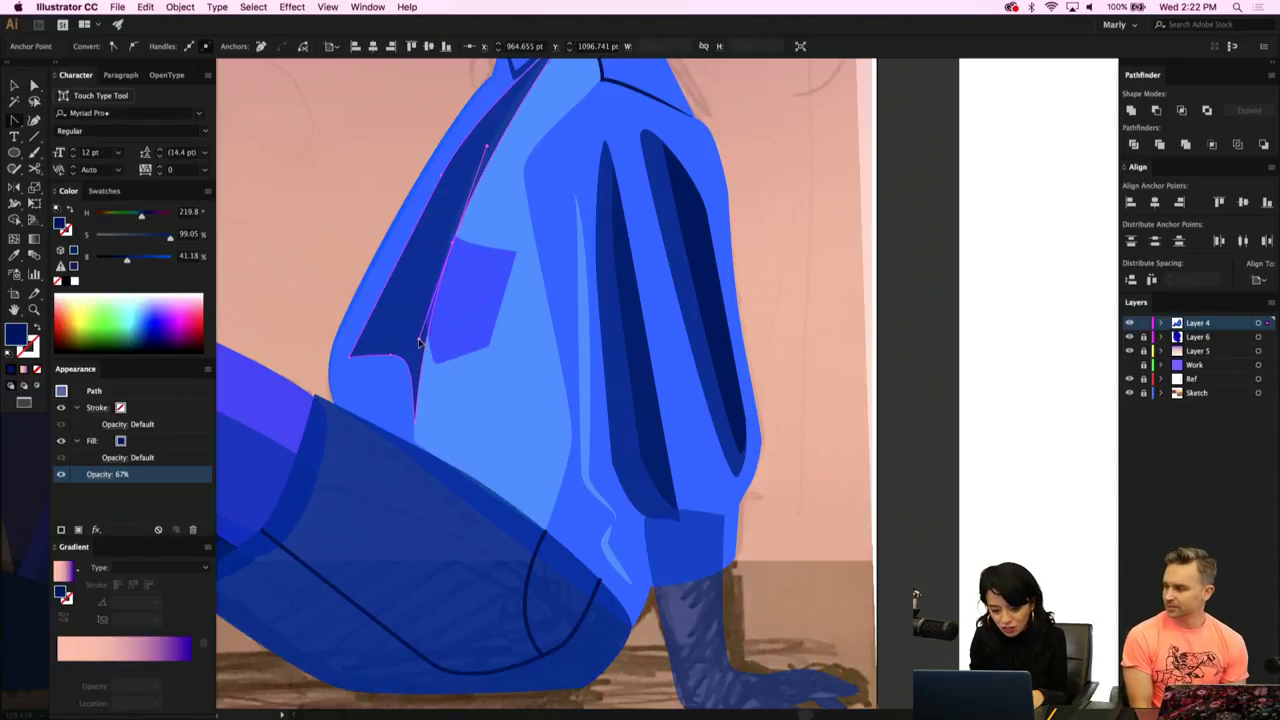
Shift the shirt pocket slightly away from the jacket shadow and pull its sleeve-side corners inward to narrow it.
key(a)
click(463, 320)
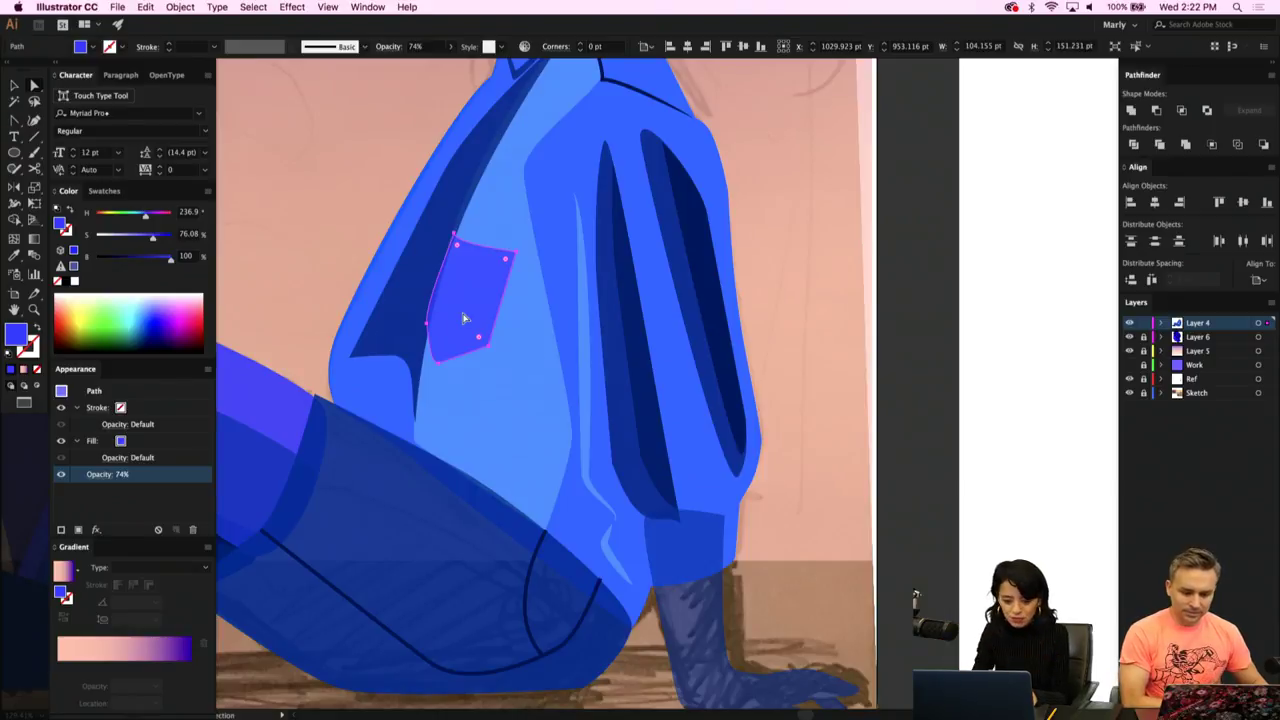
drag(467, 313, 473, 317)
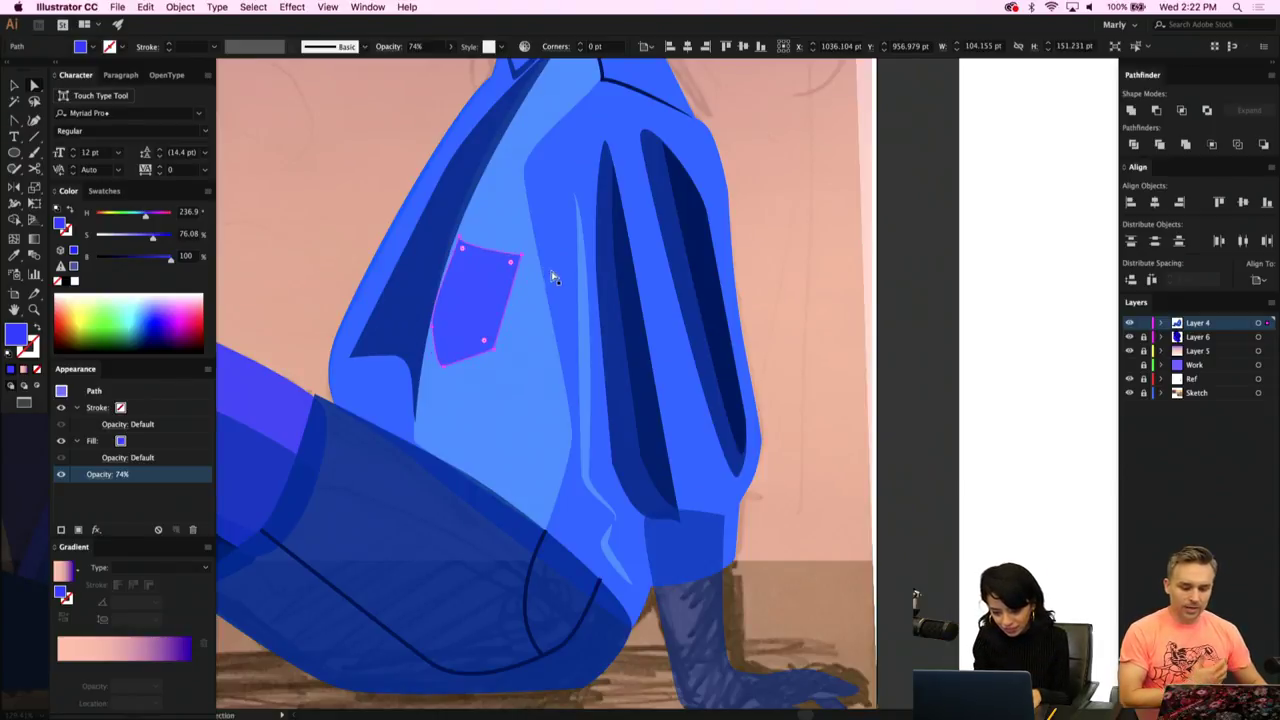
click(520, 256)
drag(521, 259, 507, 256)
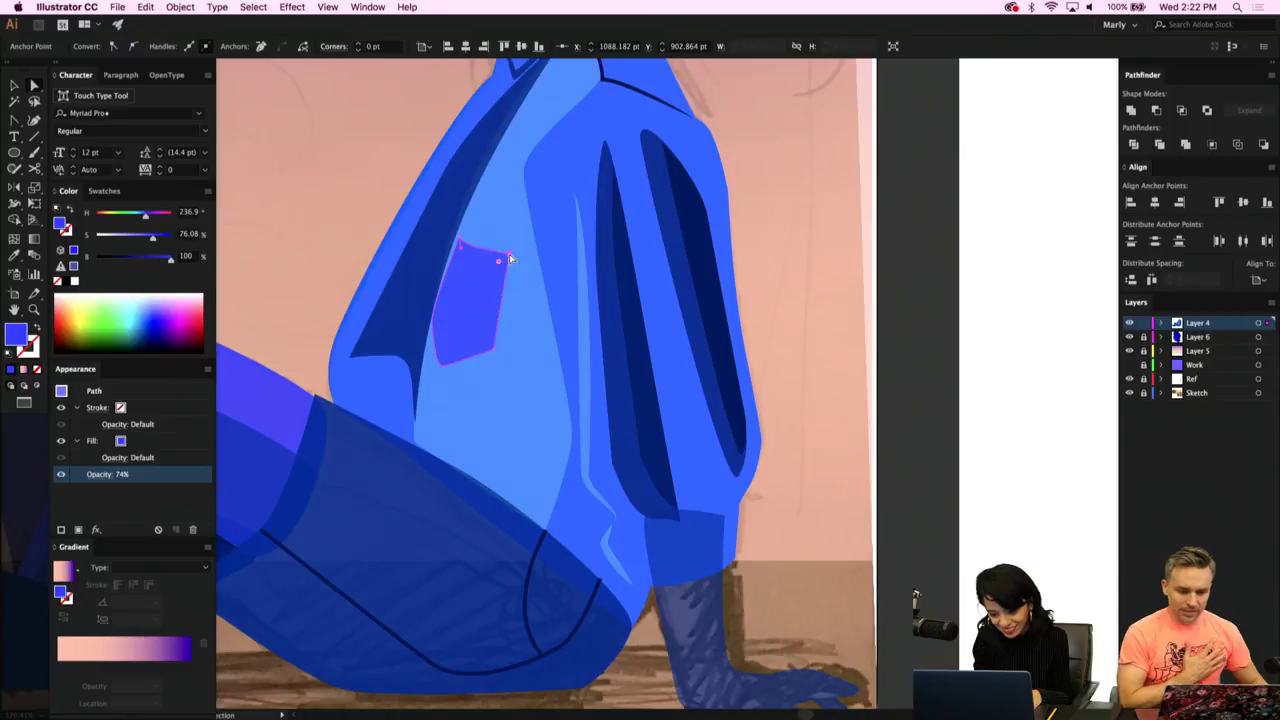
drag(488, 352, 466, 317)
click(463, 320)
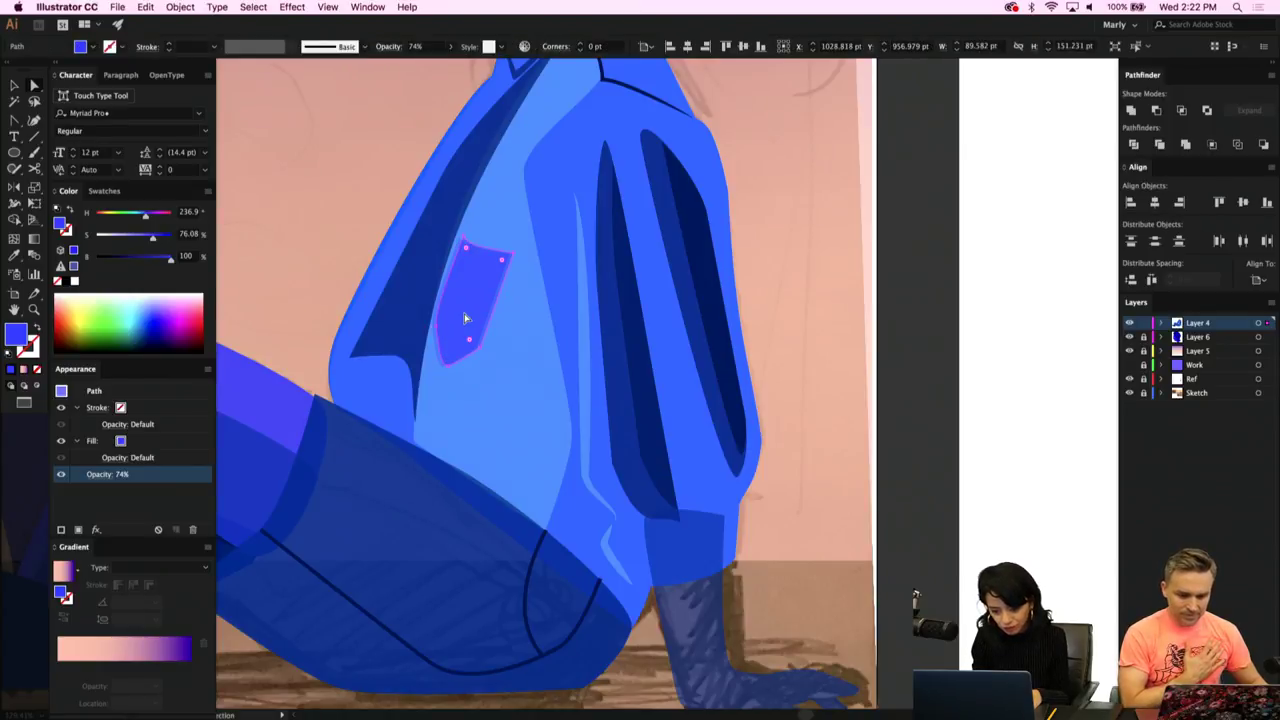
Move the pocket's upper corner toward the jacket shadow and nudge the whole pocket into place on the shirt.
click(463, 241)
drag(463, 241, 457, 242)
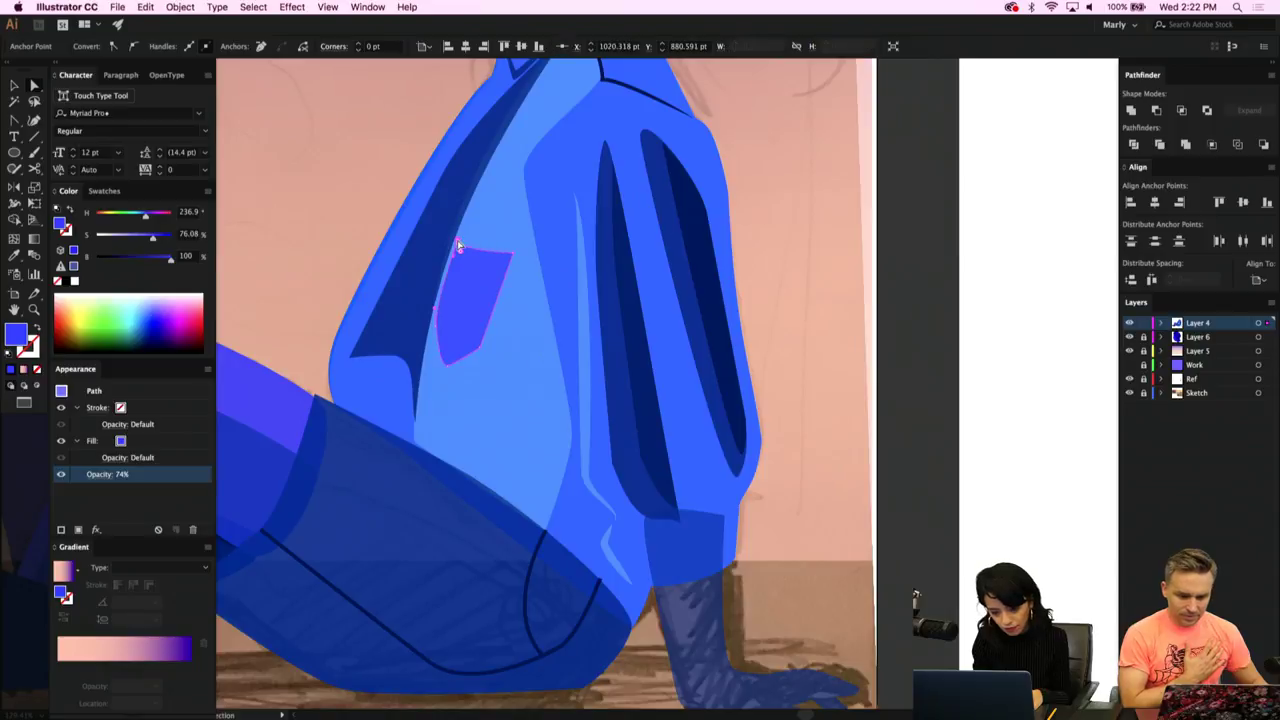
scroll(485, 315, down, 3)
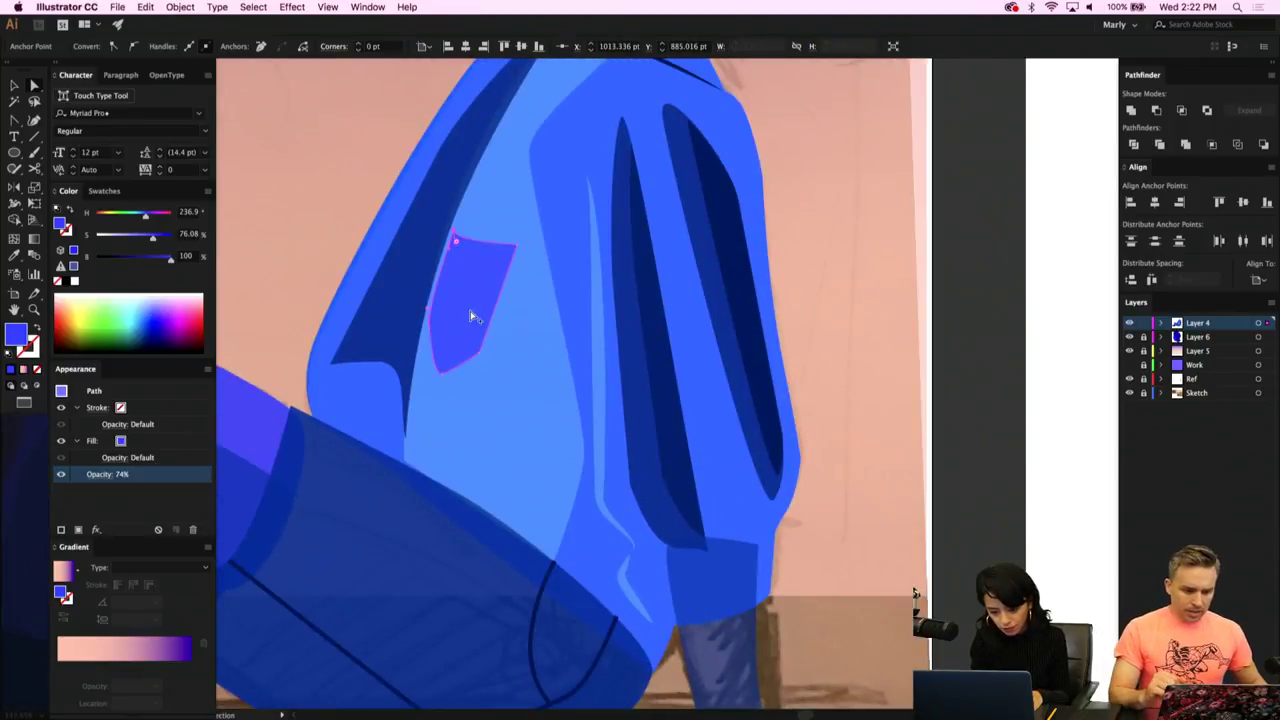
click(472, 312)
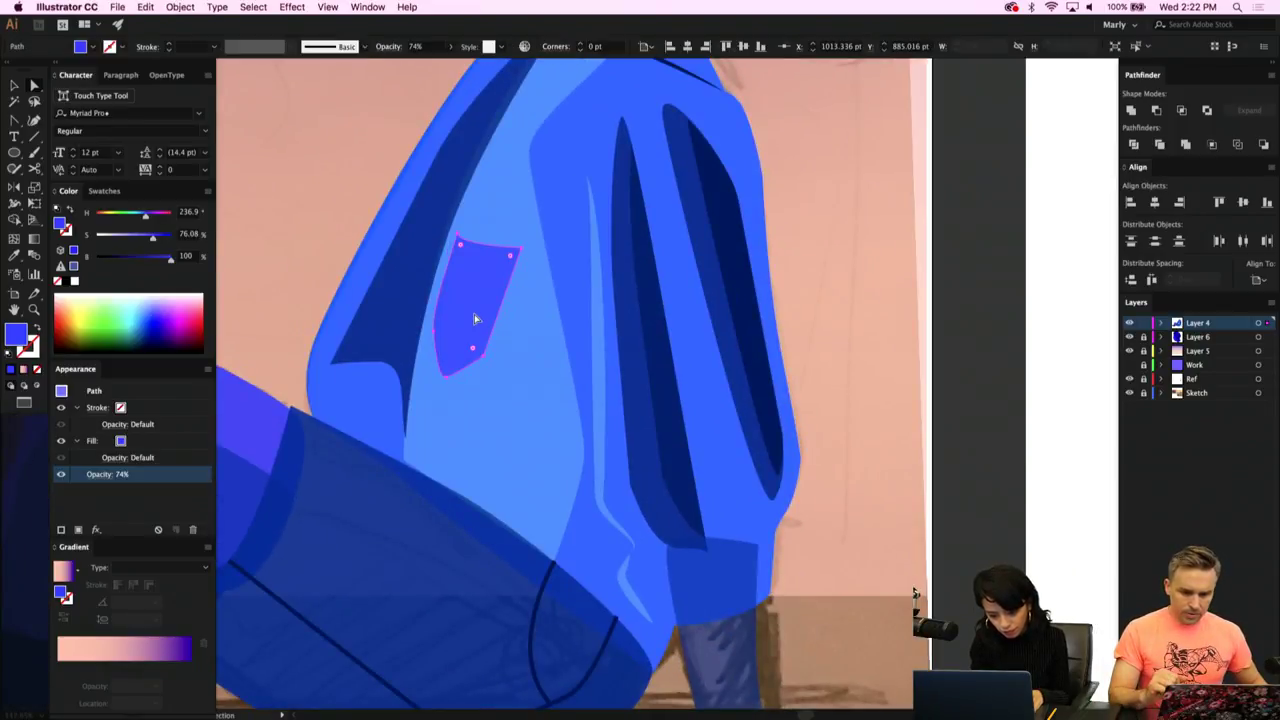
Try to copy the light shirt shape's fill and overlay appearance onto the pocket.
key(ctrl+plus)
key(i)
click(525, 425)
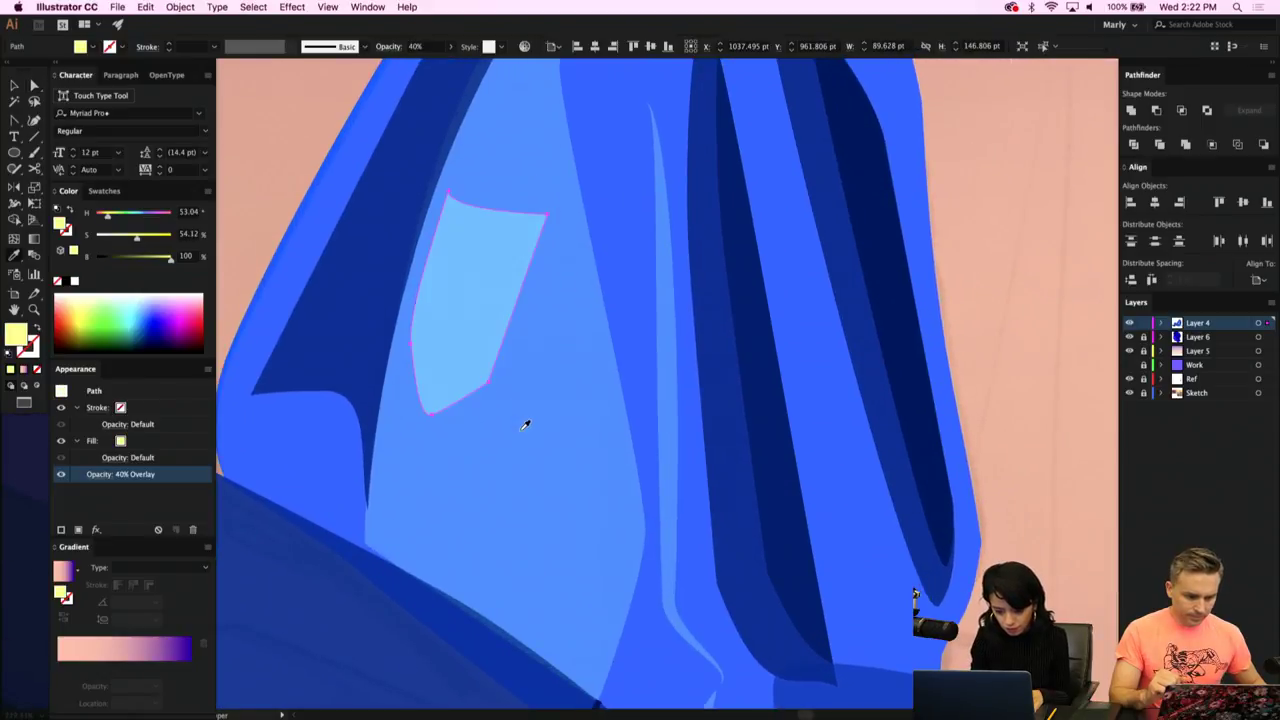
key(v)
key(ctrl+z)
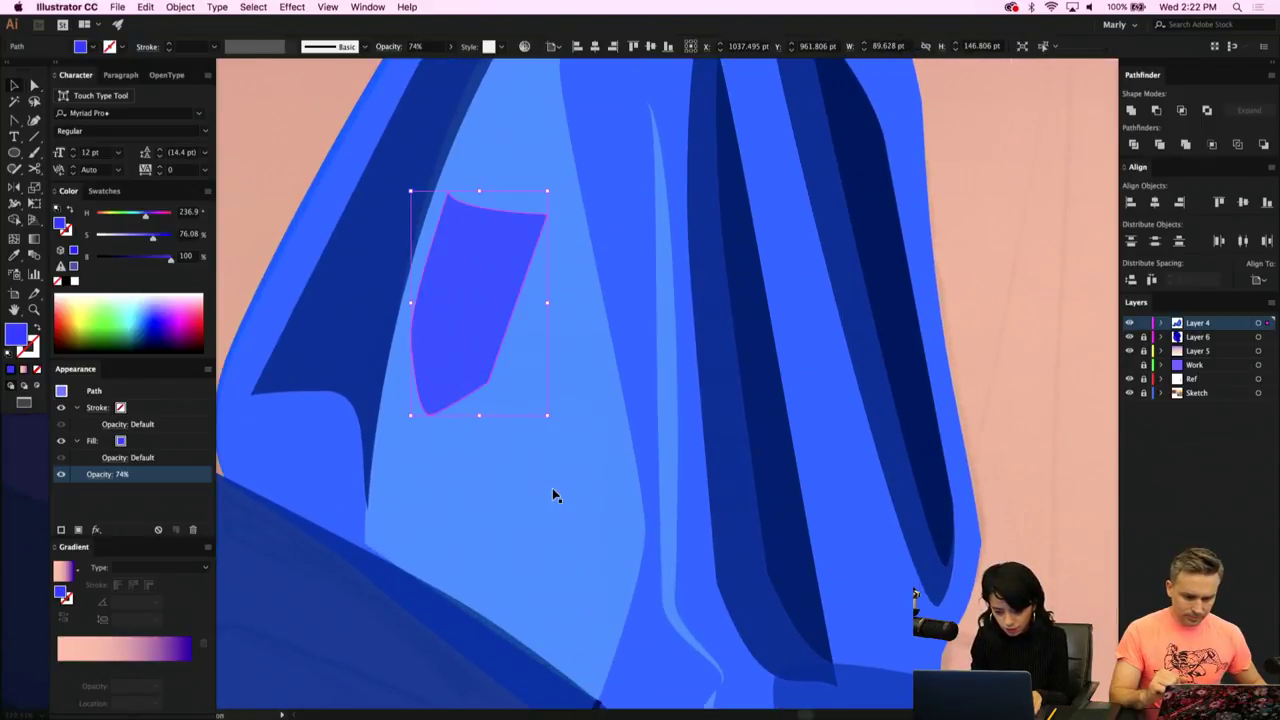
Apply the pink background's gradient appearance to the shirt shape and lower its opacity to 37%.
click(551, 488)
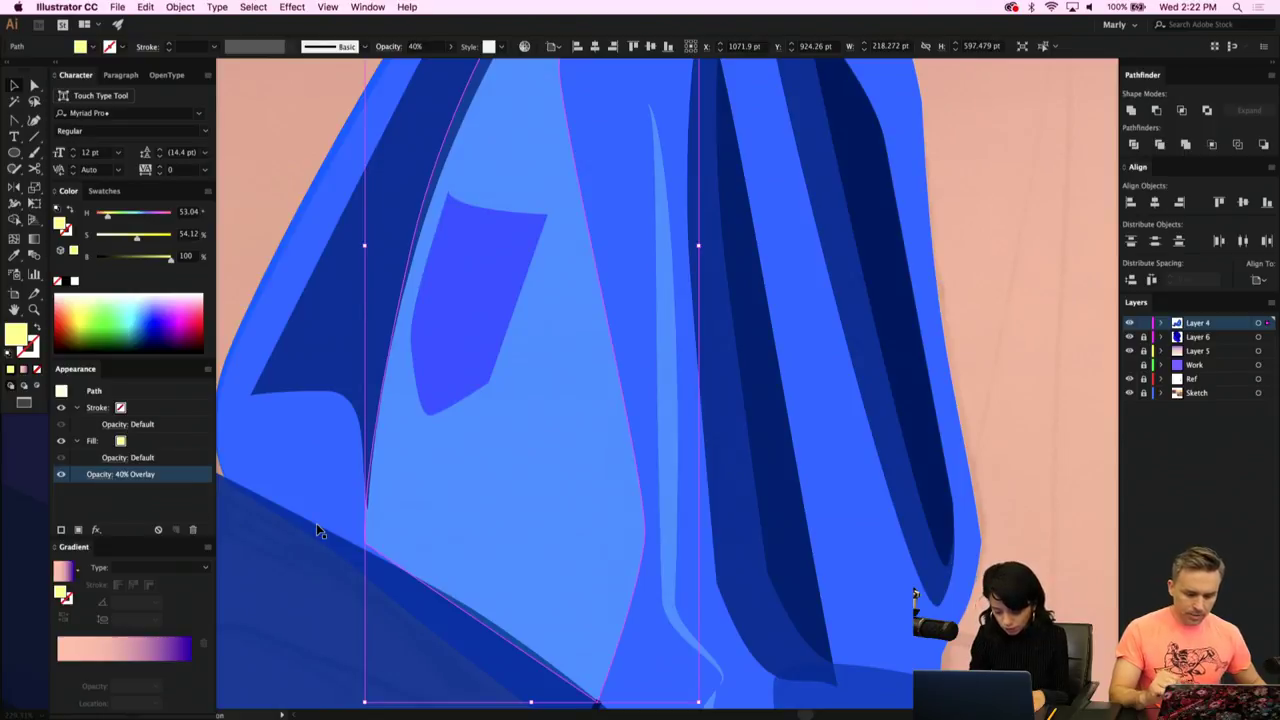
key(i)
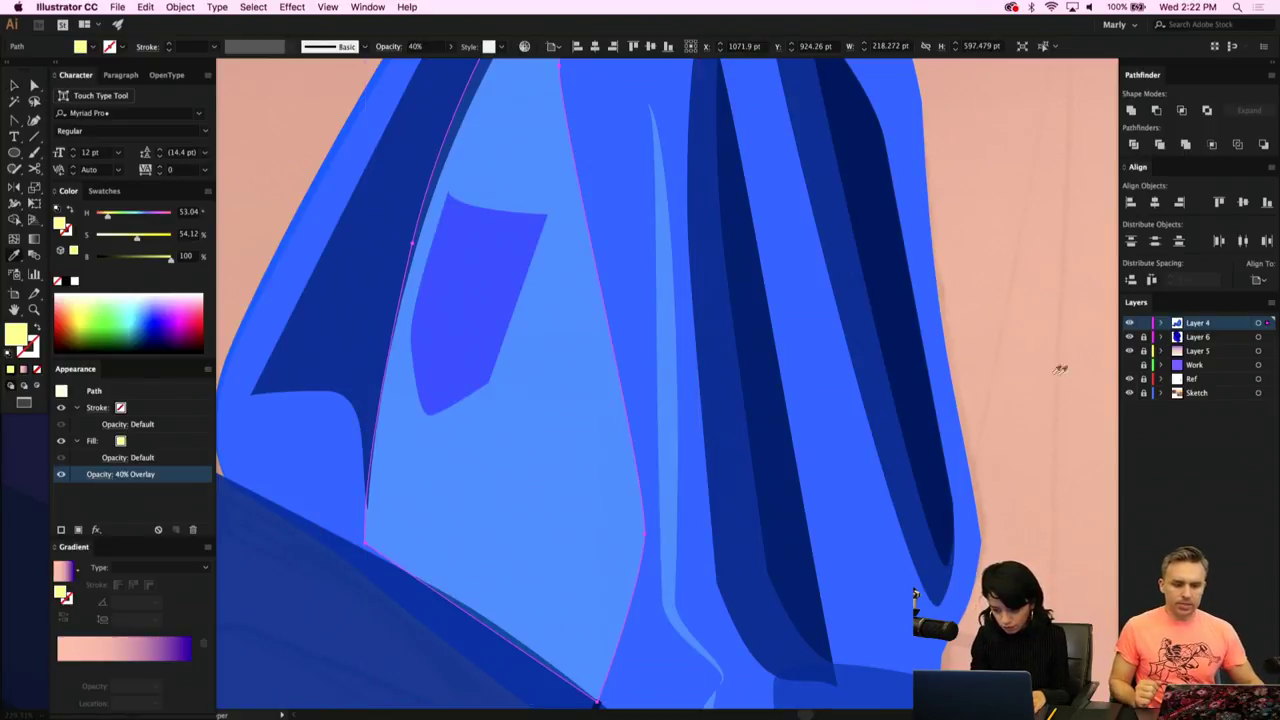
click(1027, 360)
key(v)
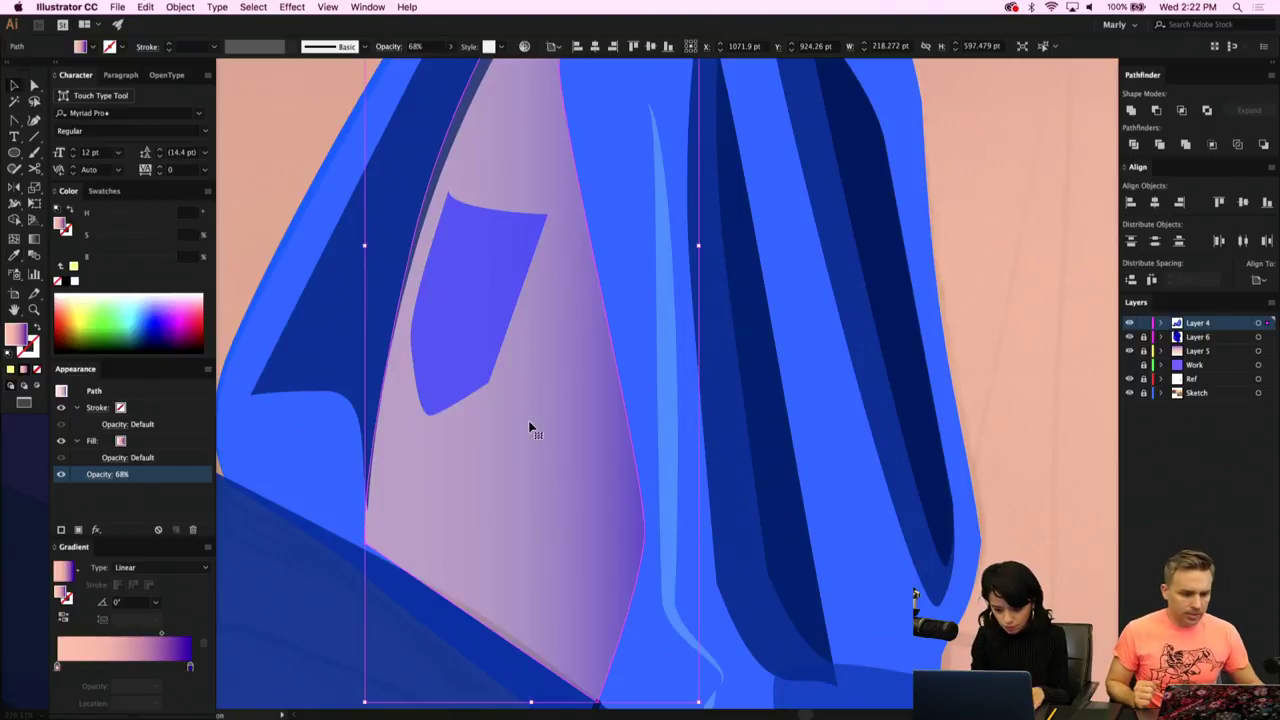
click(450, 48)
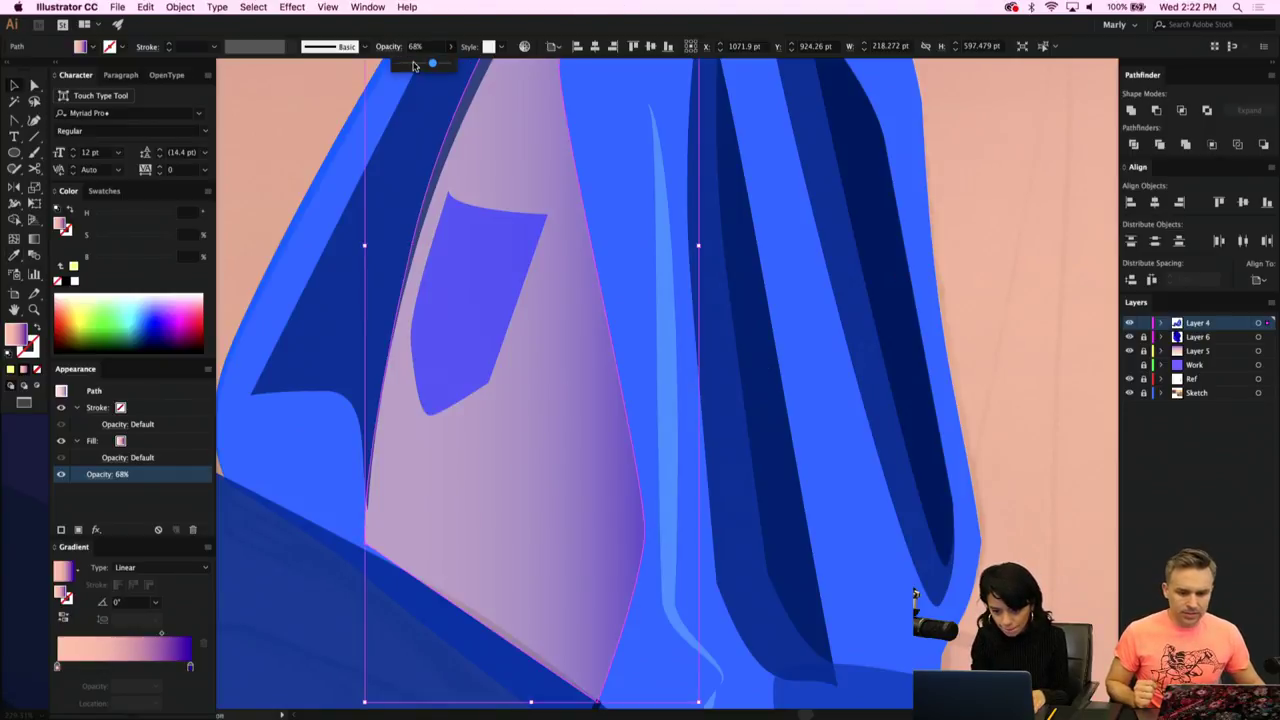
click(413, 64)
drag(418, 64, 421, 64)
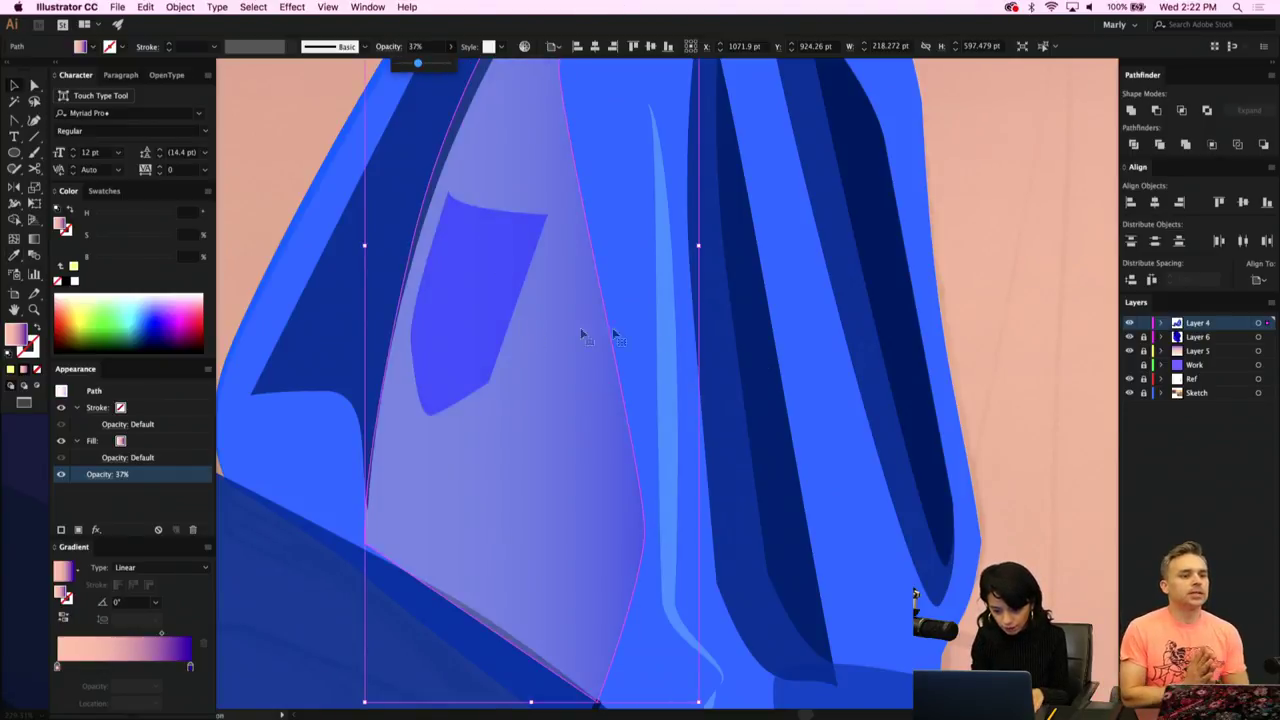
Apply the pink background's gradient appearance to the shirt pocket.
scroll(433, 405, down, 3)
click(457, 362)
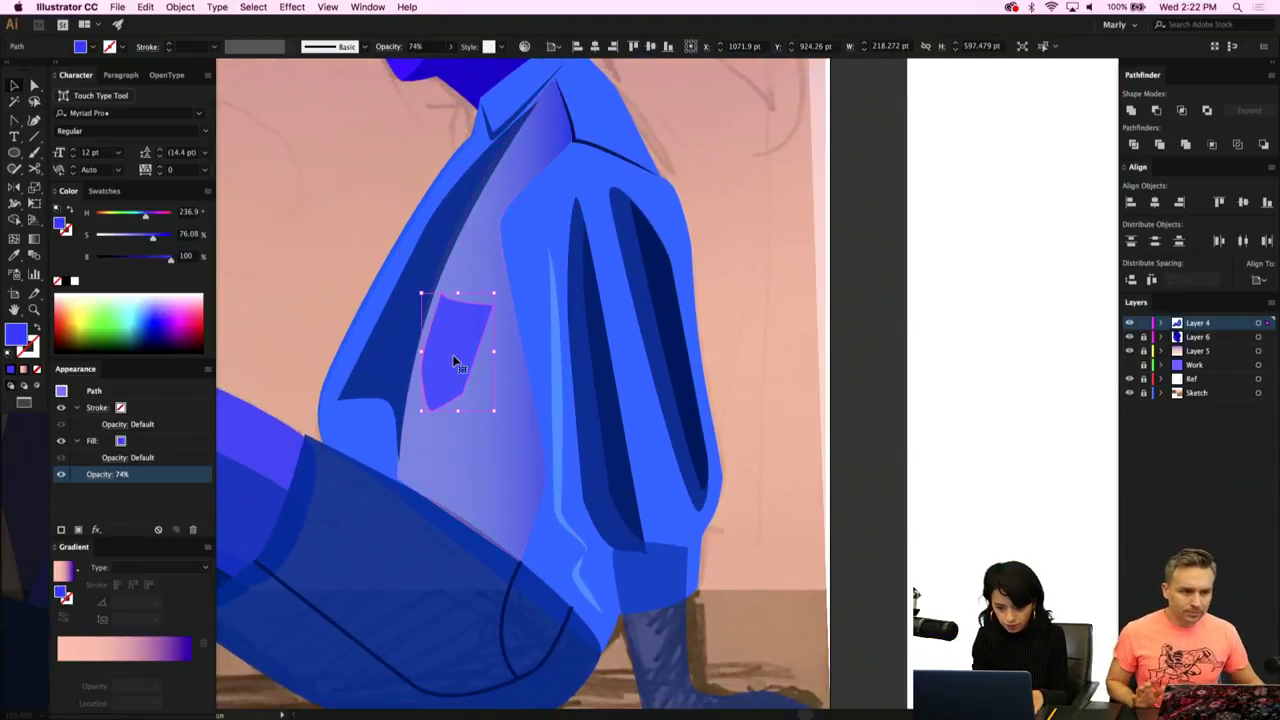
key(i)
click(768, 328)
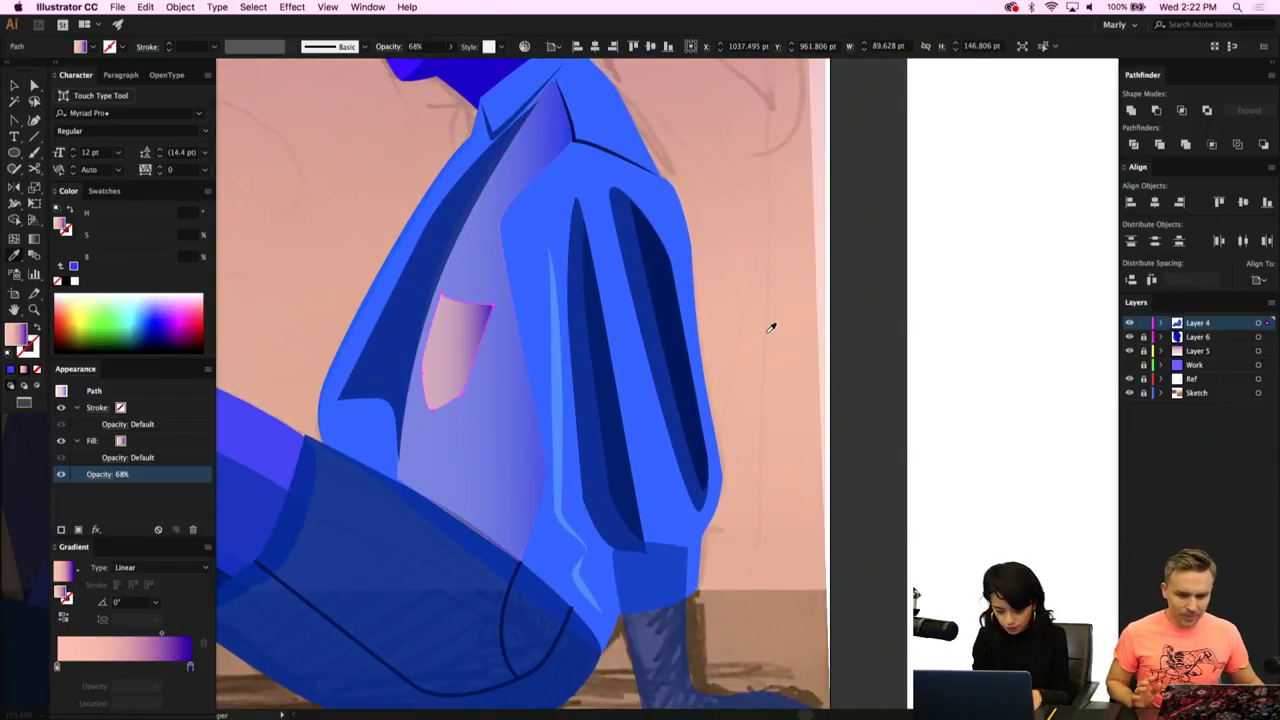
Recolour the shirt pocket with a solid blue sampled from the jacket and lower the pocket's opacity to 41%.
click(557, 371)
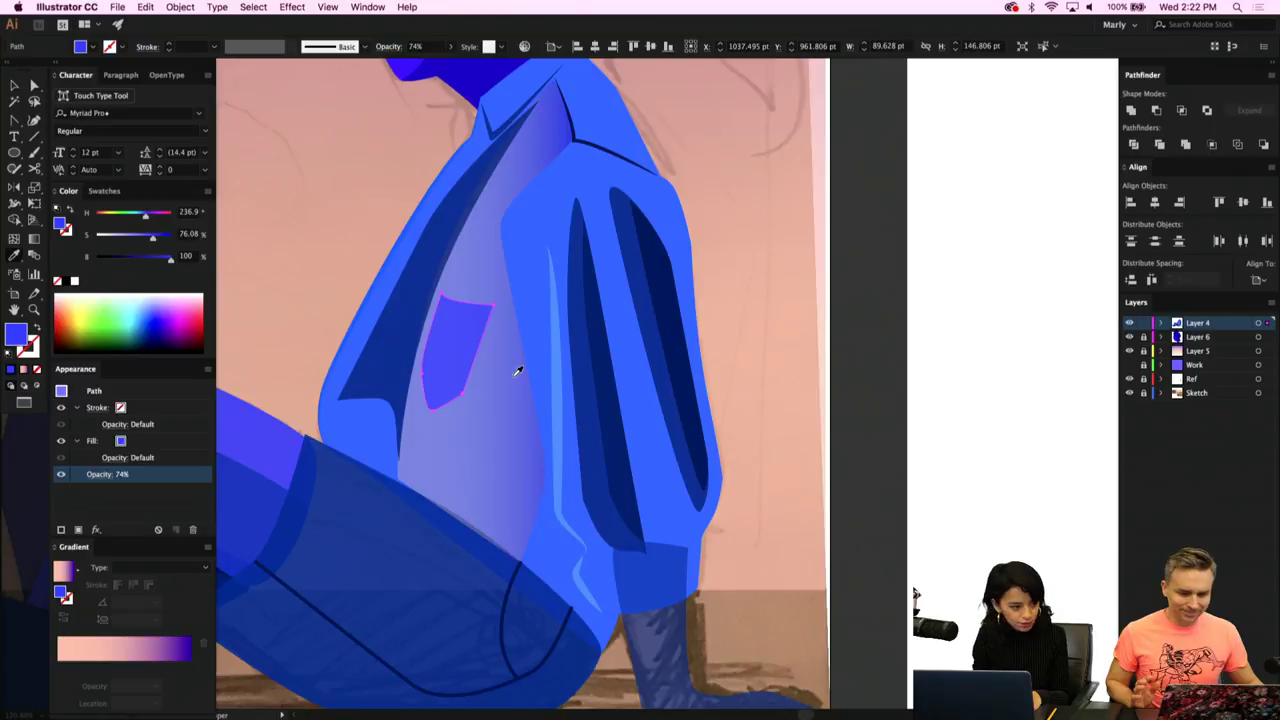
key(v)
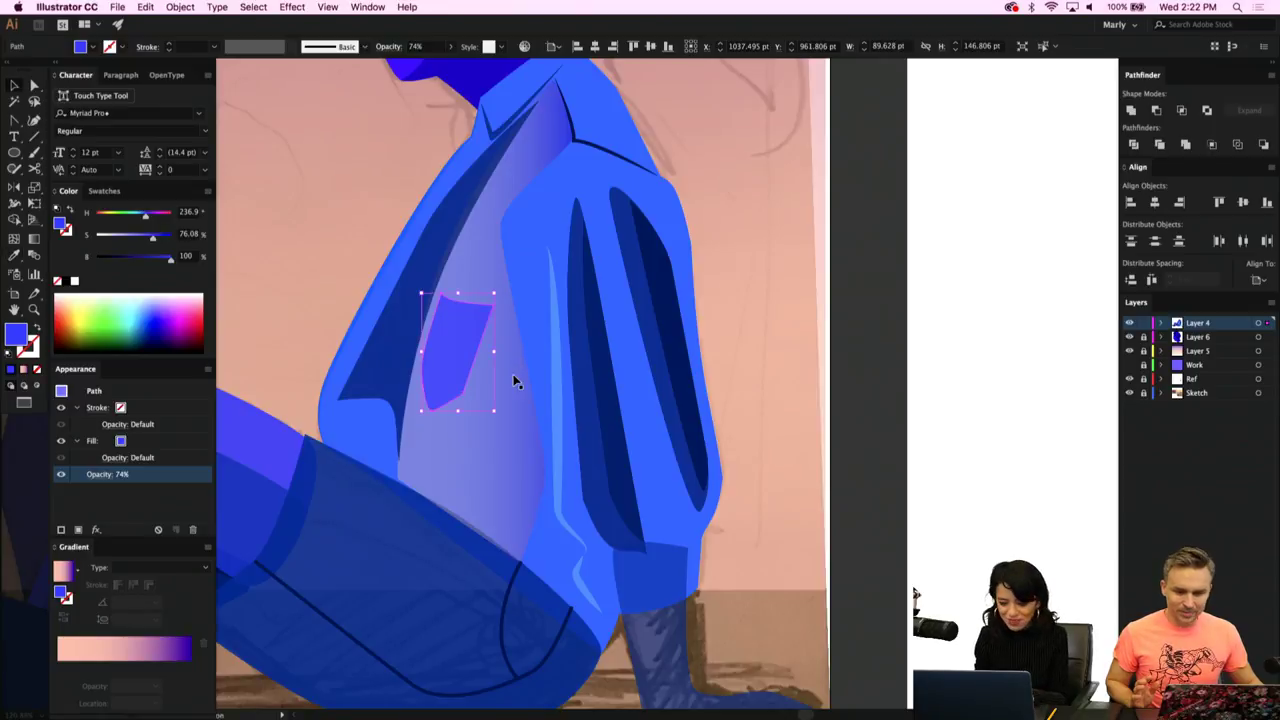
click(450, 46)
drag(422, 66, 417, 65)
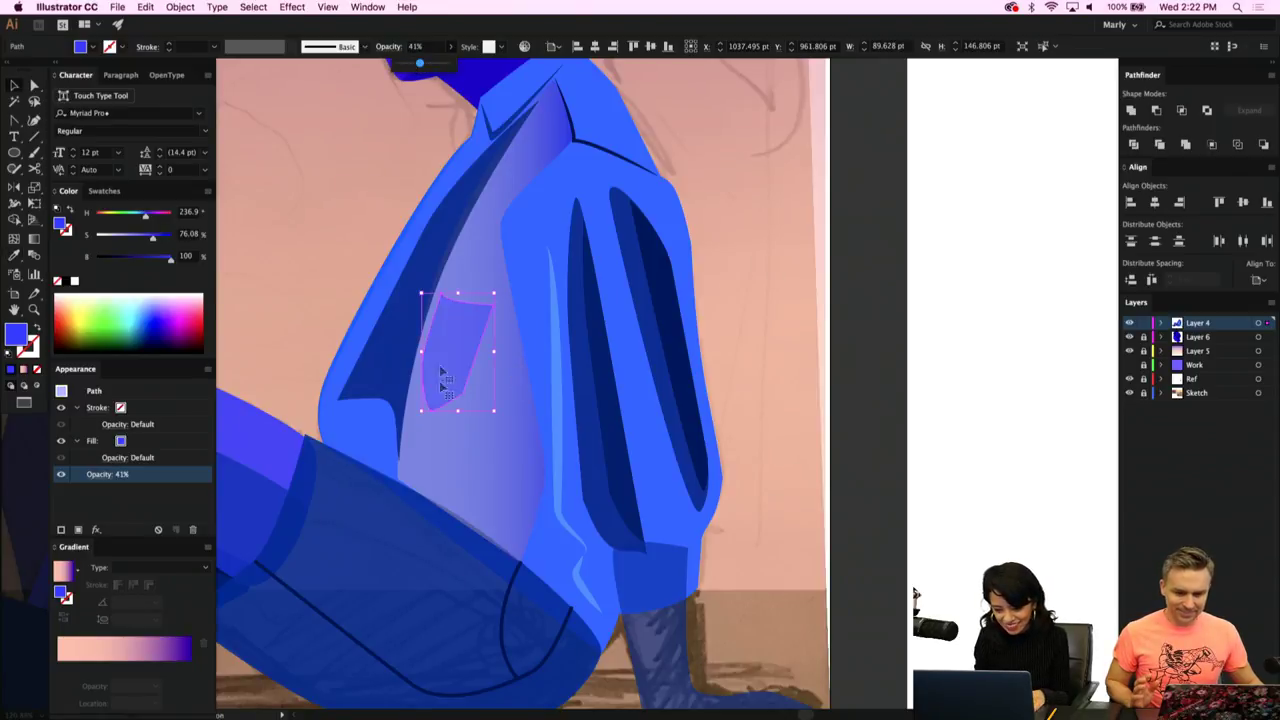
click(801, 368)
scroll(801, 368, down, 2)
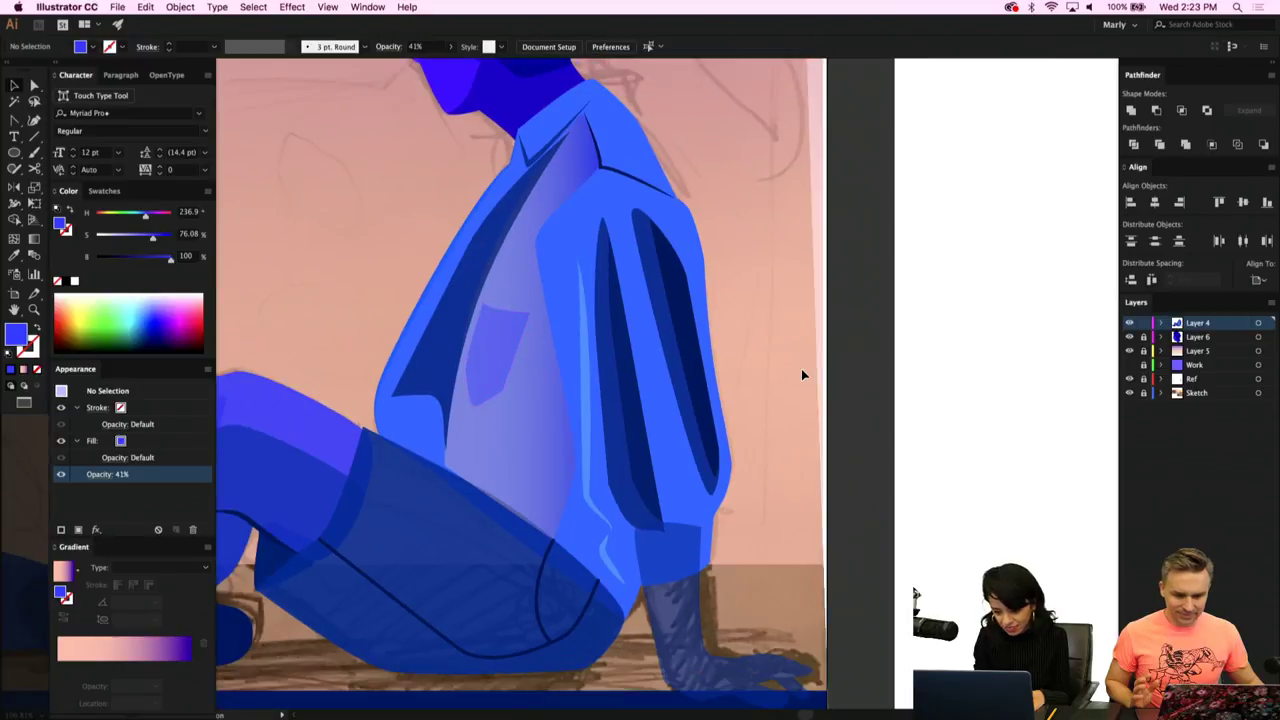
Apply the upper leg's bright blue appearance to the forearm and hand and raise their opacity to 100%.
scroll(801, 368, down, 2)
click(728, 496)
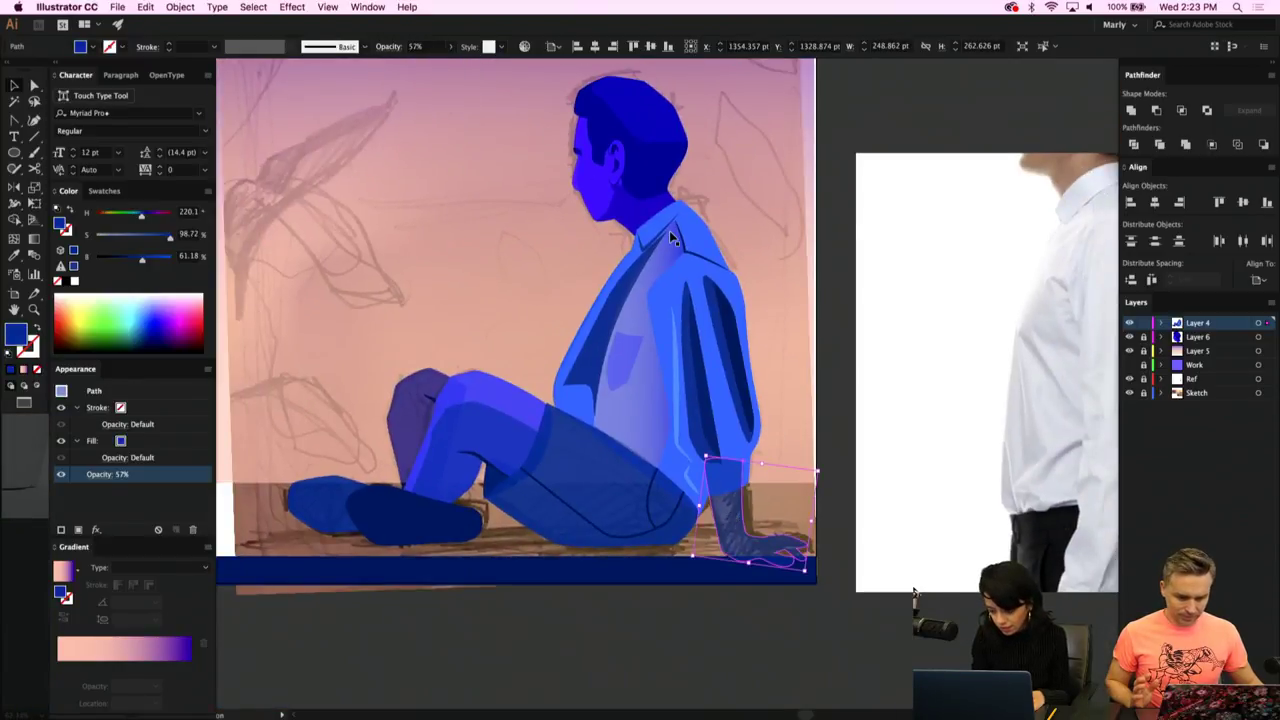
key(a)
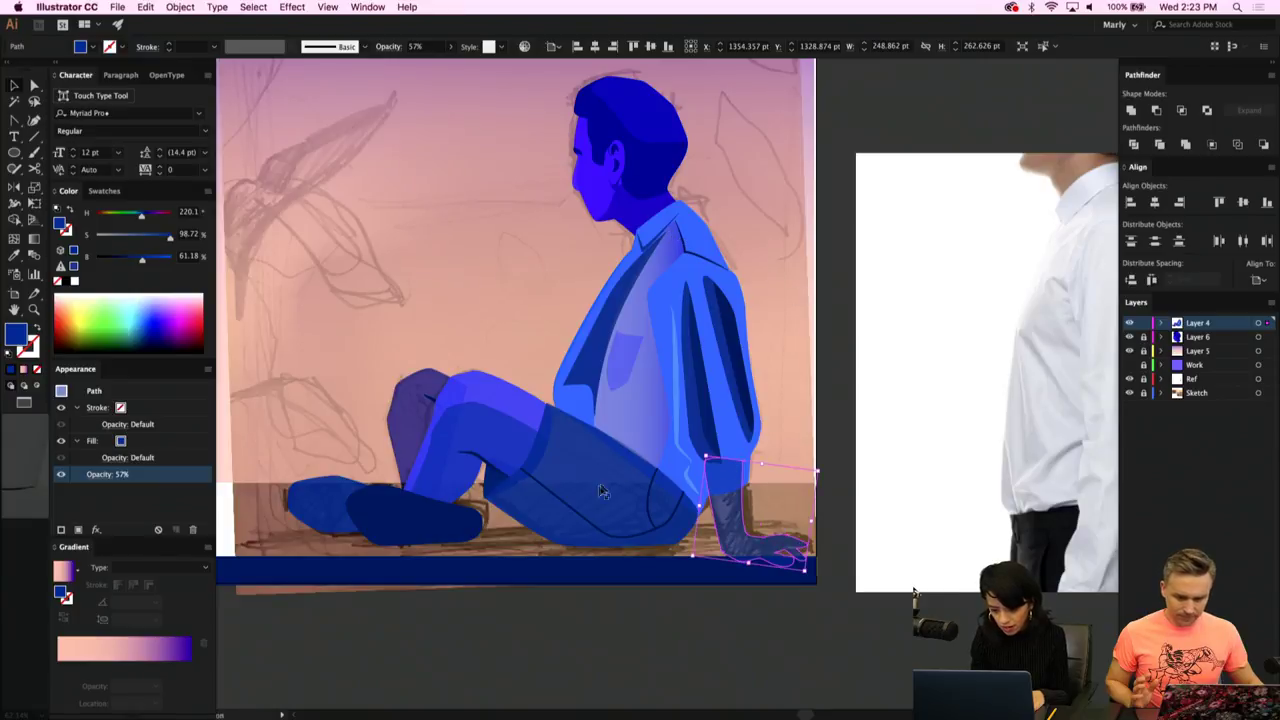
key(i)
click(503, 392)
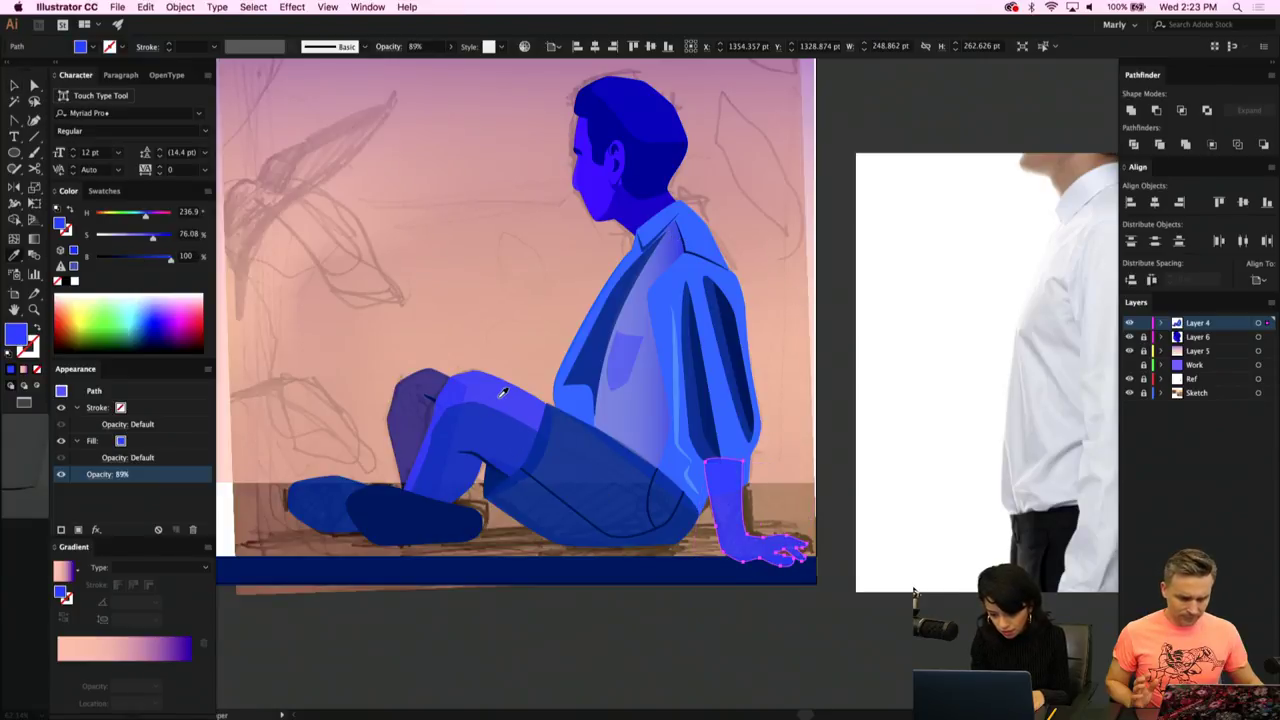
key(v)
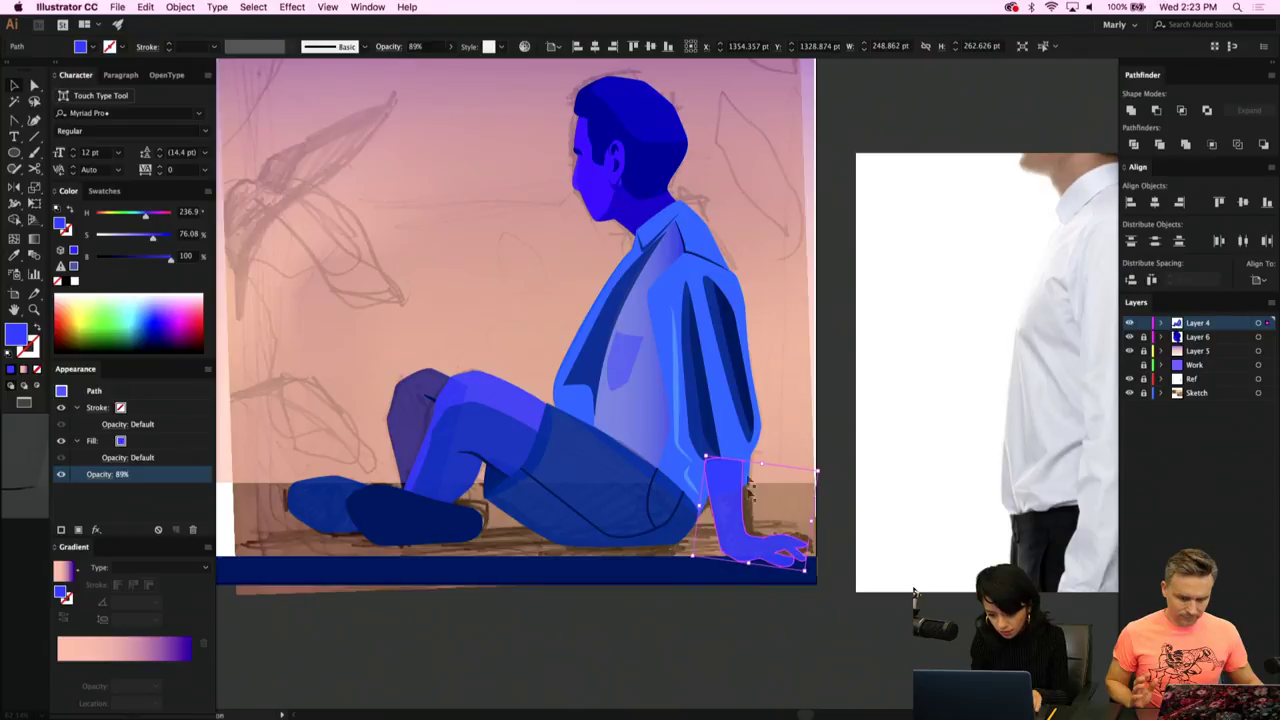
click(450, 46)
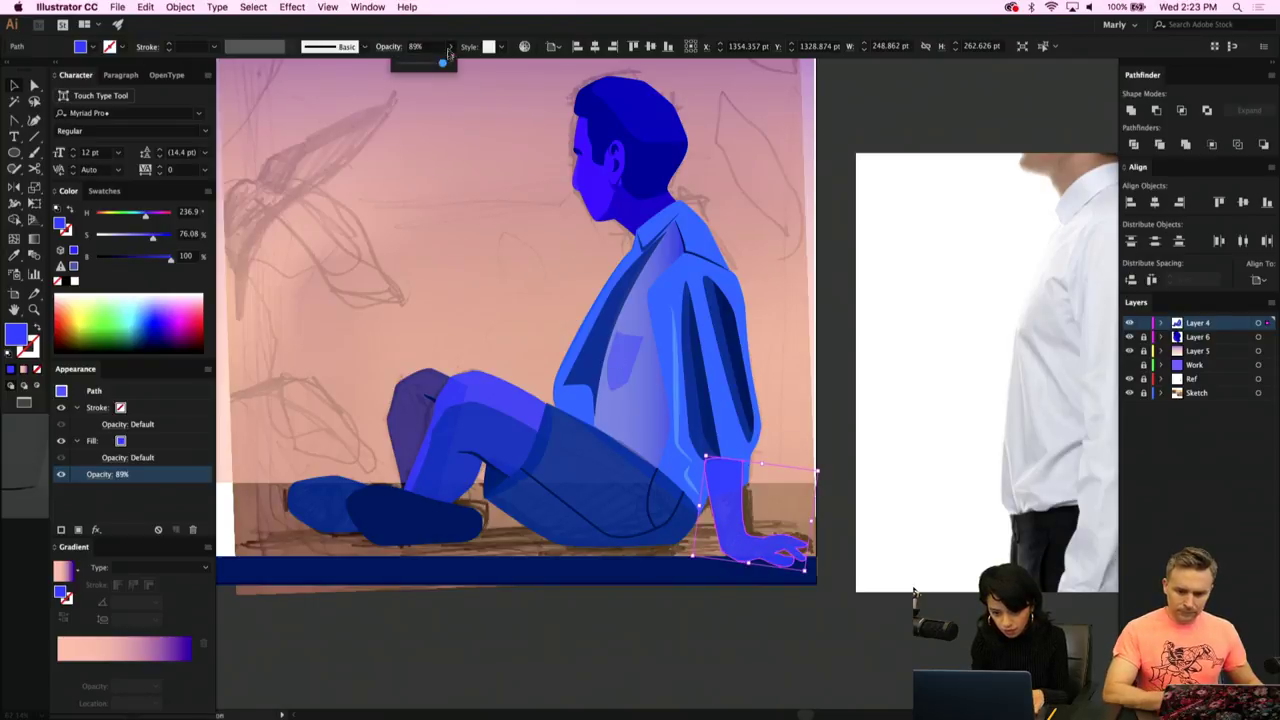
drag(442, 63, 449, 63)
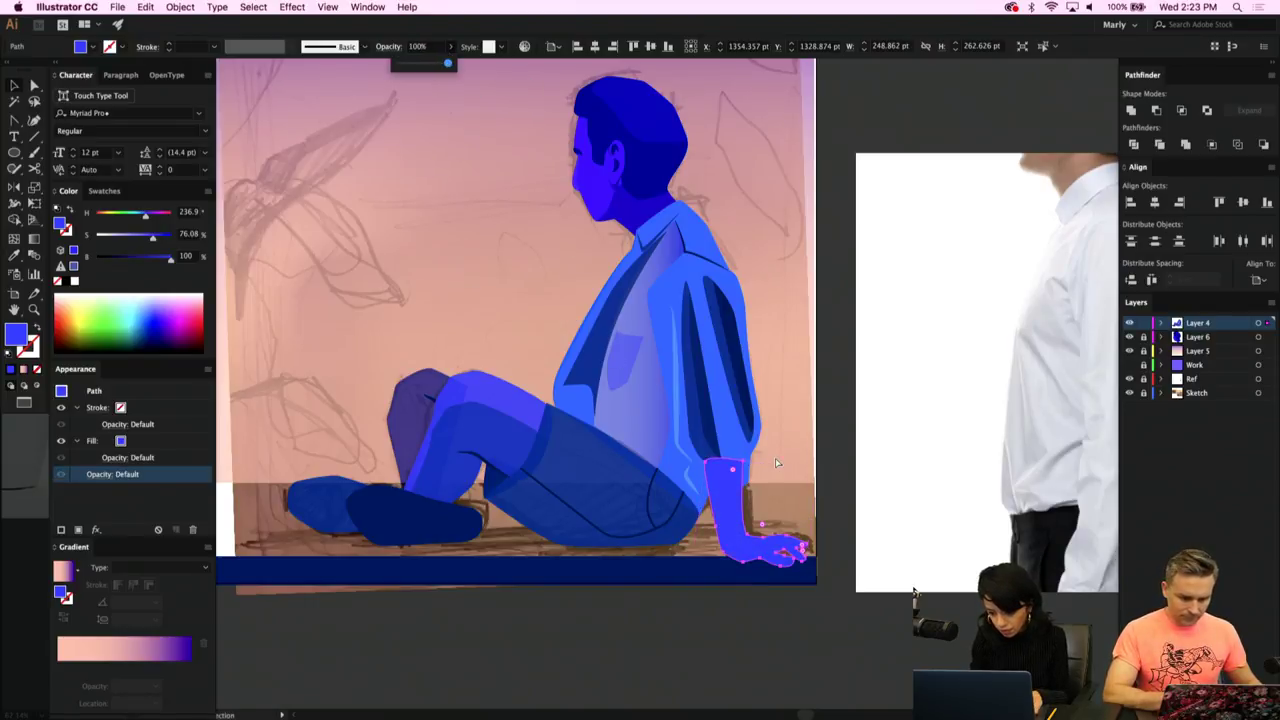
Send the forearm and hand backward in the stacking order, behind the jacket sleeve.
key(super+[)
key(super+[)
key(v)
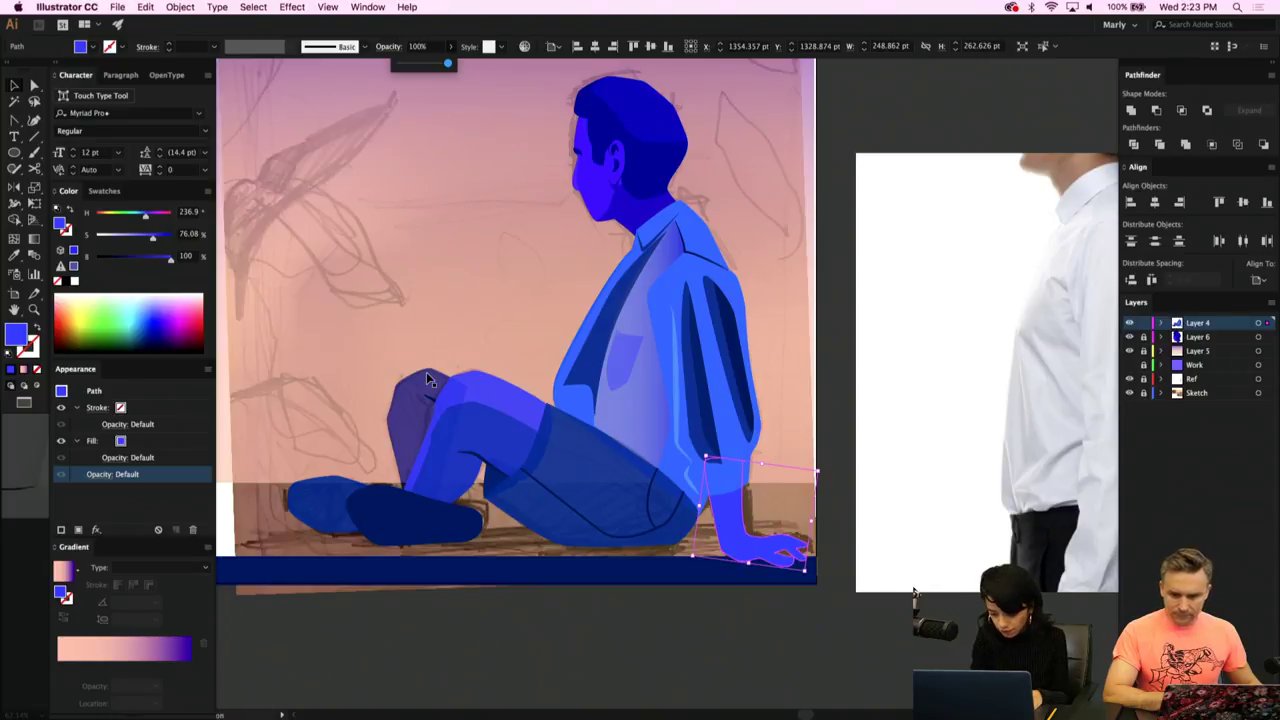
Apply the shorts' dark blue appearance to the forearm and hand and move them up slightly.
click(595, 460)
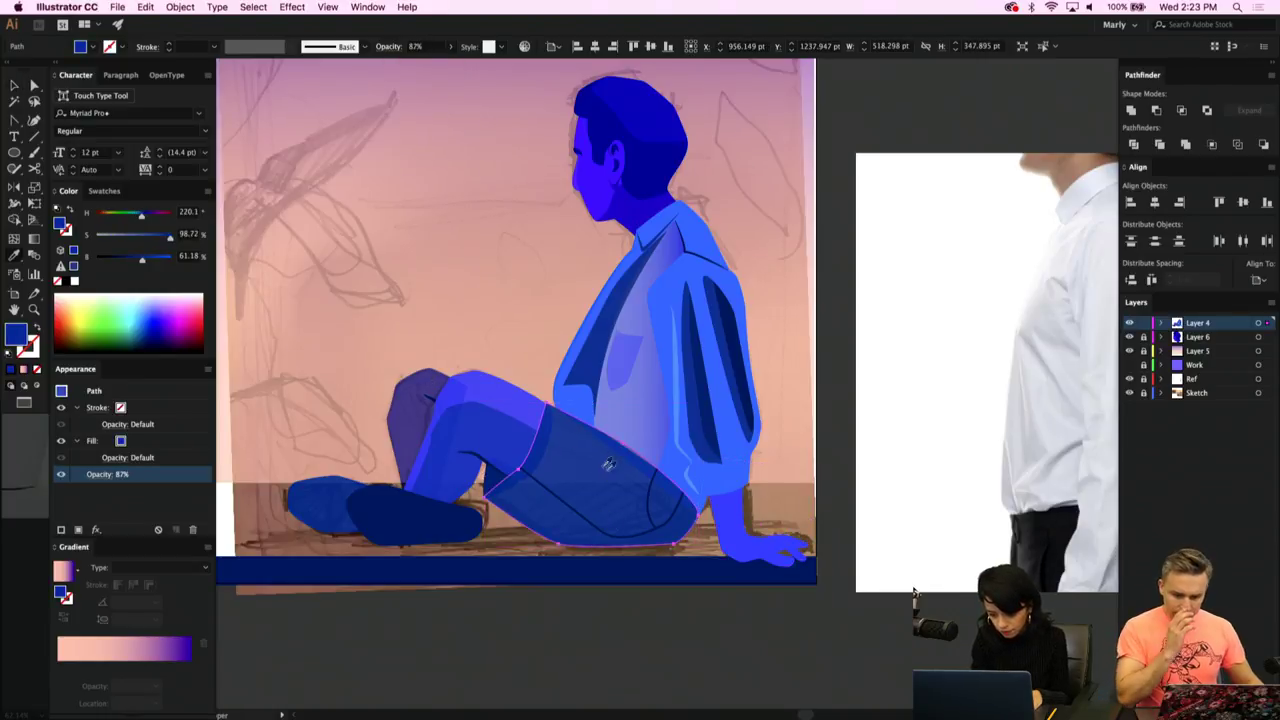
click(724, 530)
key(i)
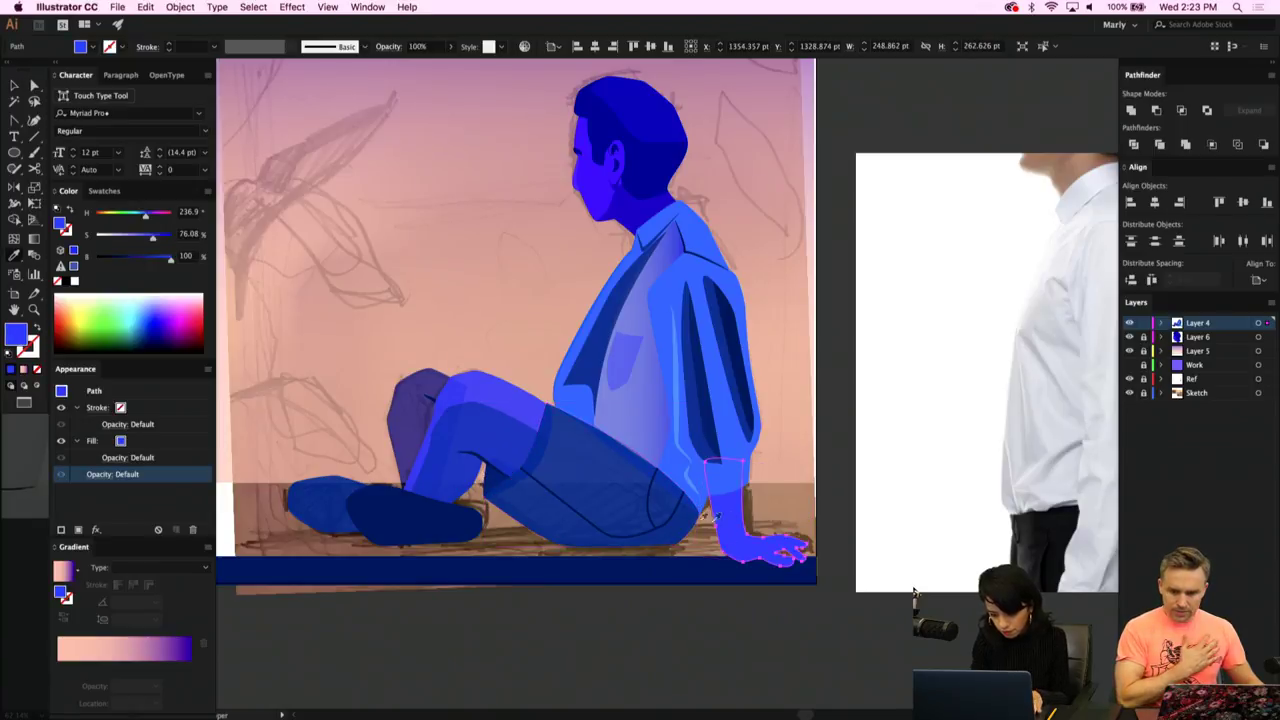
click(649, 508)
key(v)
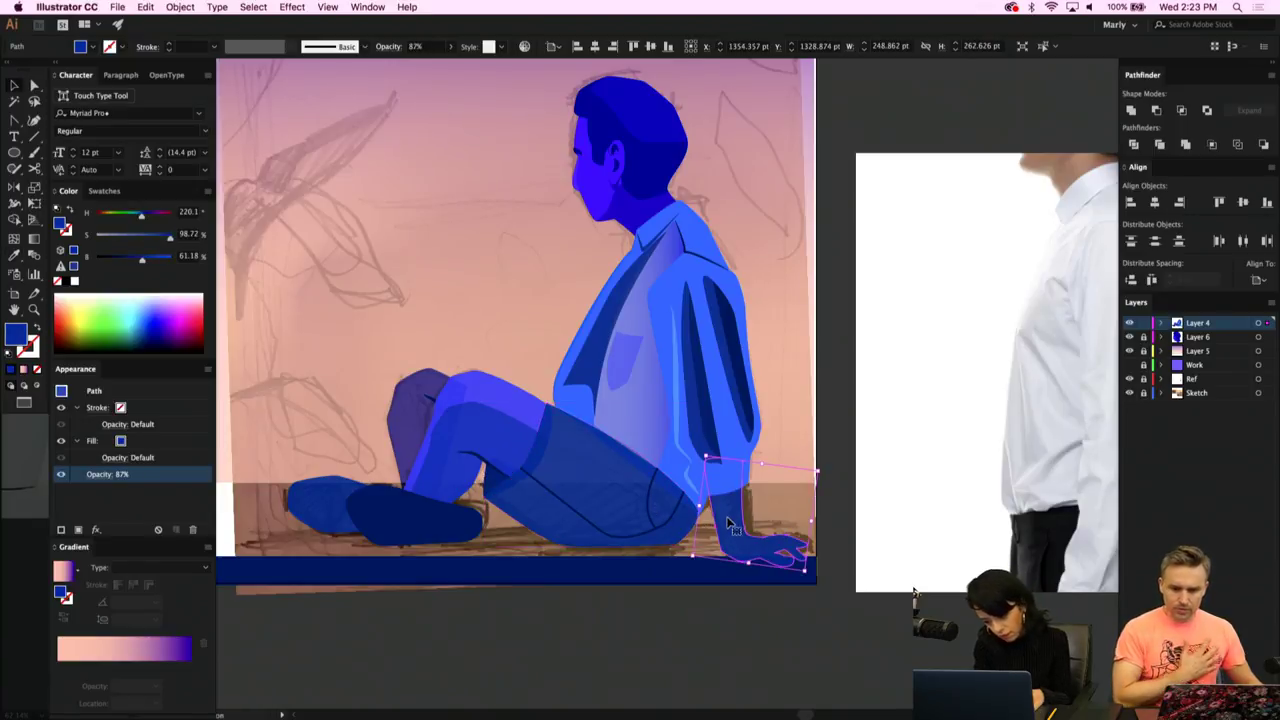
drag(729, 518, 729, 509)
Try to set all the man's clothing, leg, shoe and arm shapes to 100% opacity together.
click(607, 488)
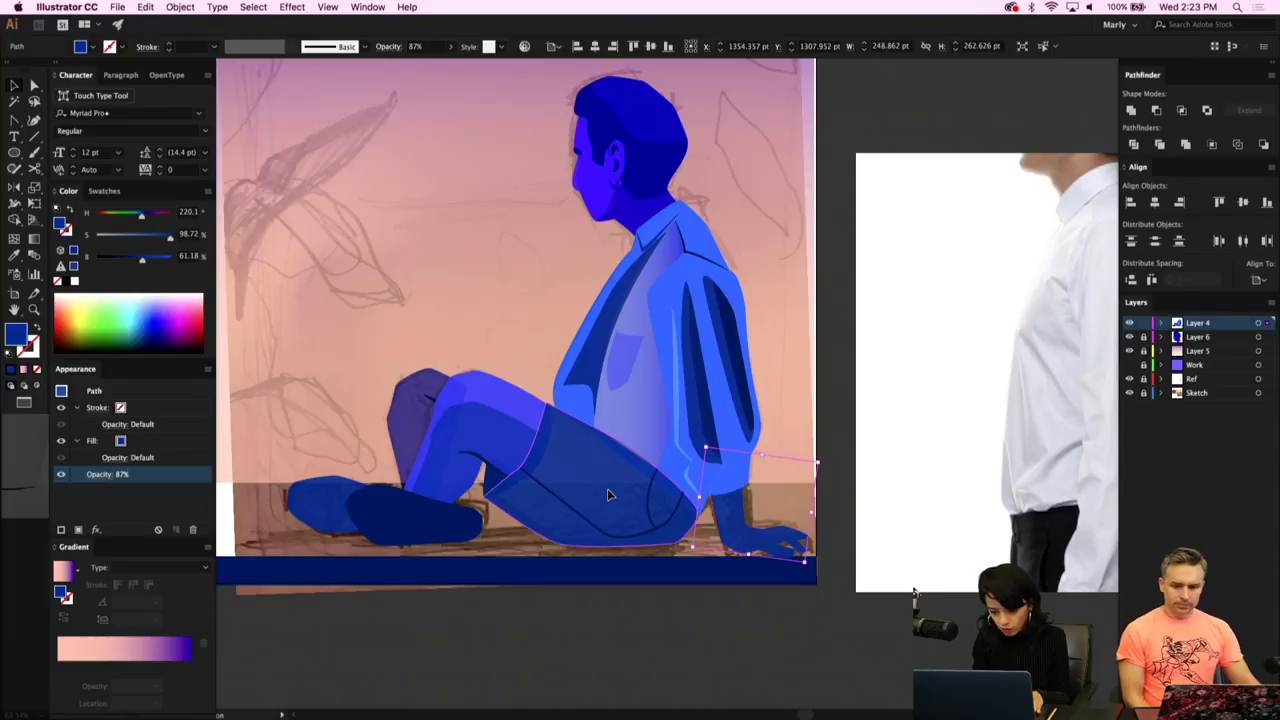
click(407, 420)
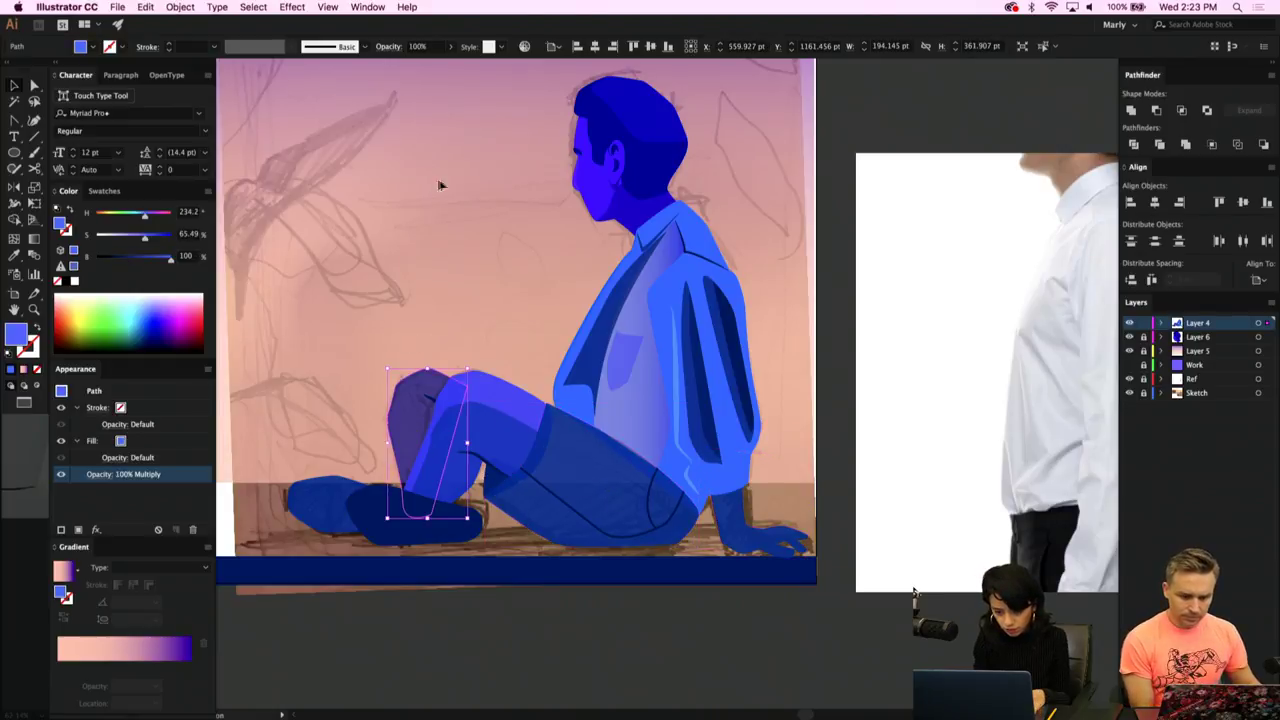
scroll(764, 567, down, 3)
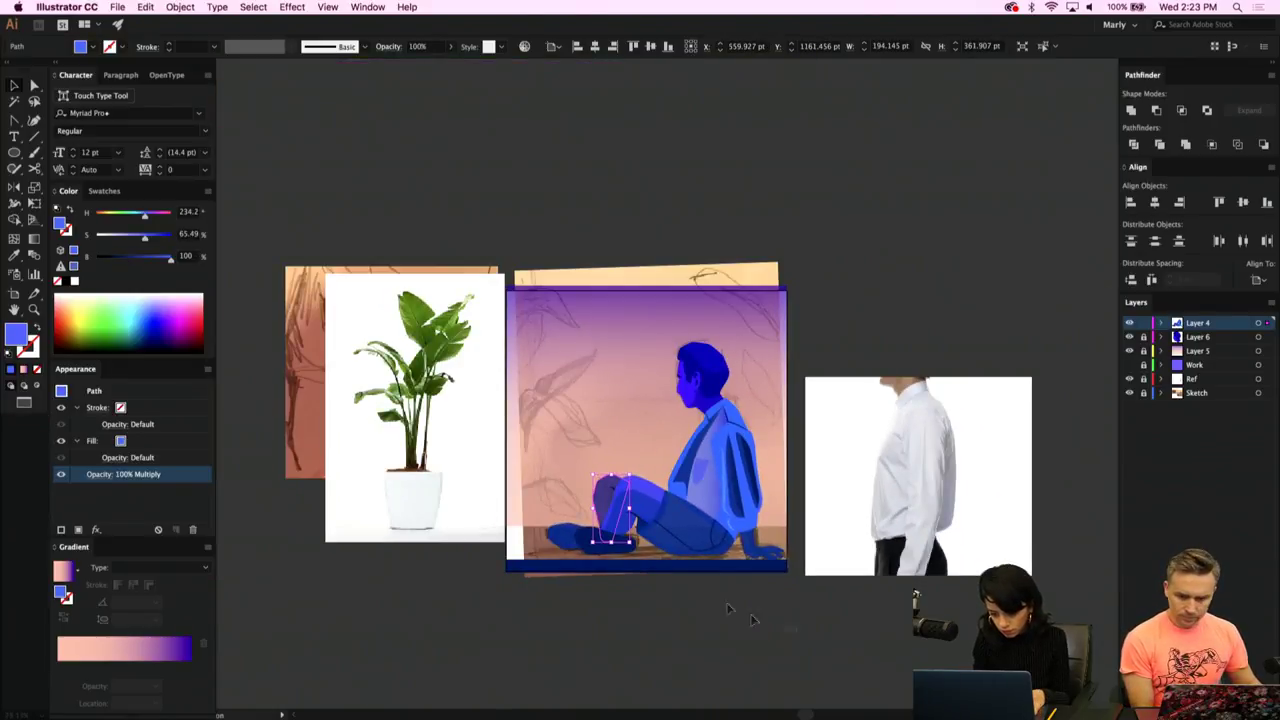
drag(729, 607, 539, 338)
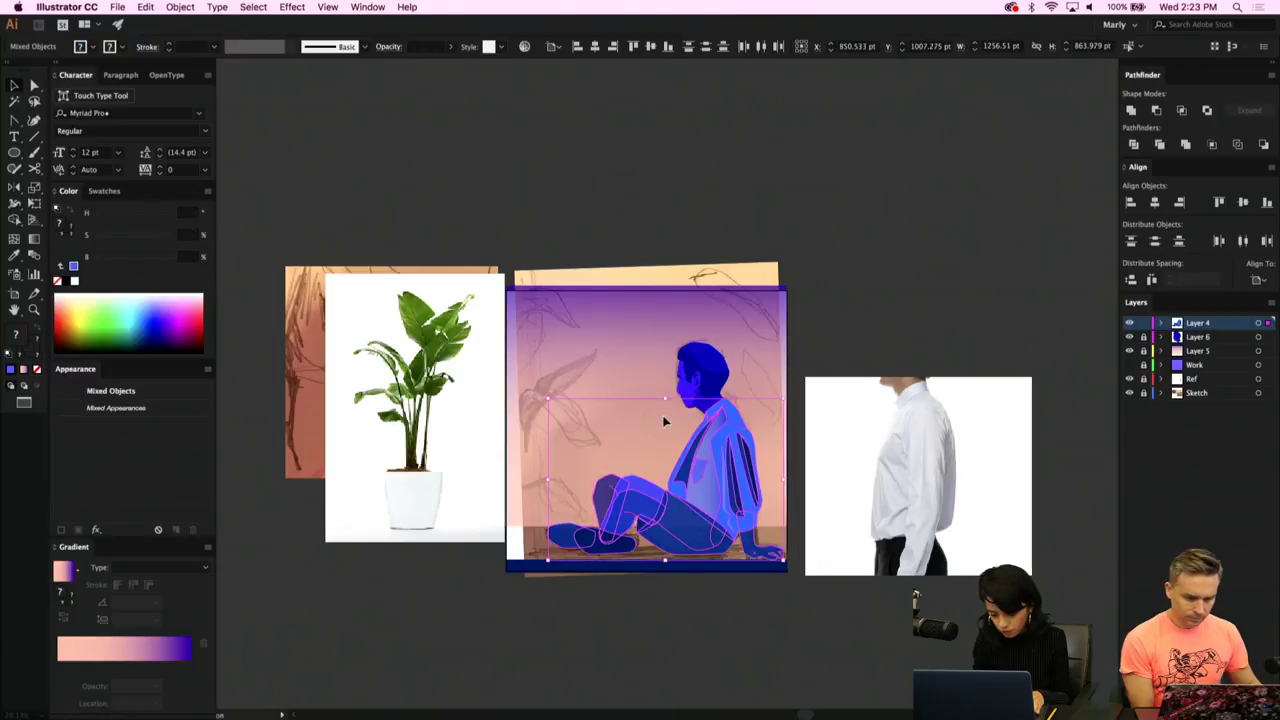
click(450, 47)
drag(440, 64, 448, 66)
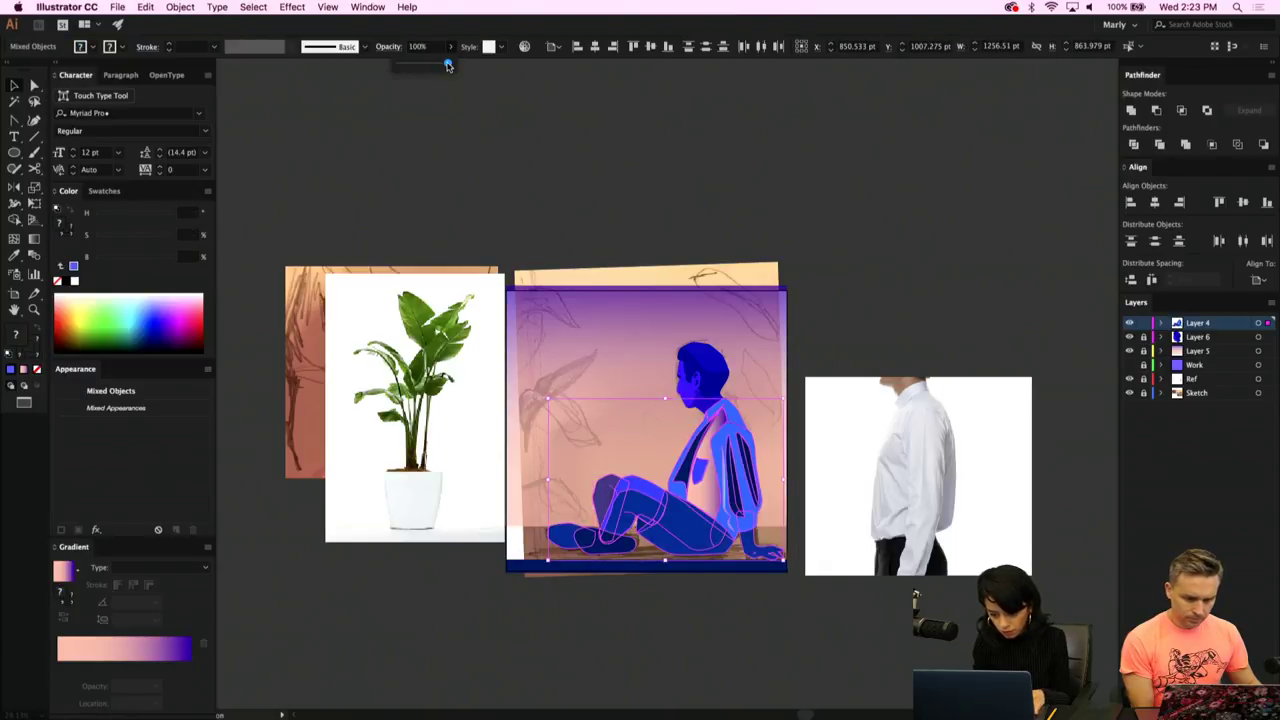
click(838, 303)
scroll(689, 406, up, 5)
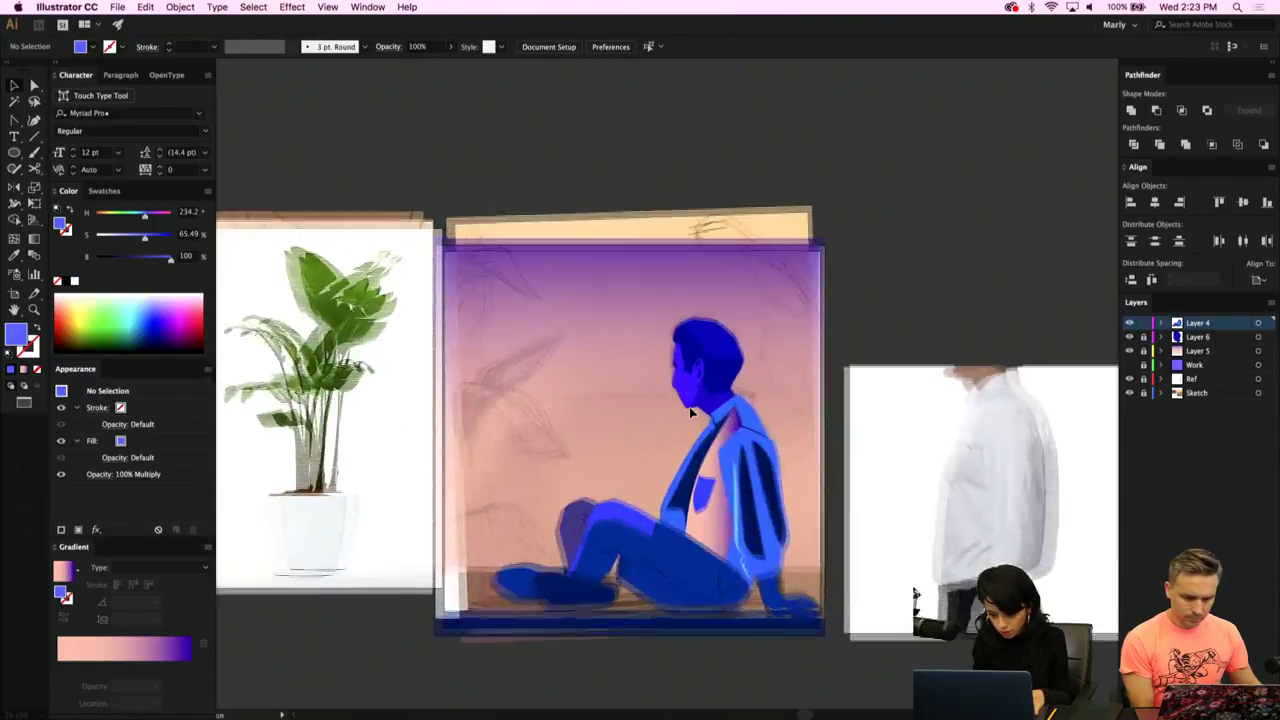
key(super+z)
key(super+z)
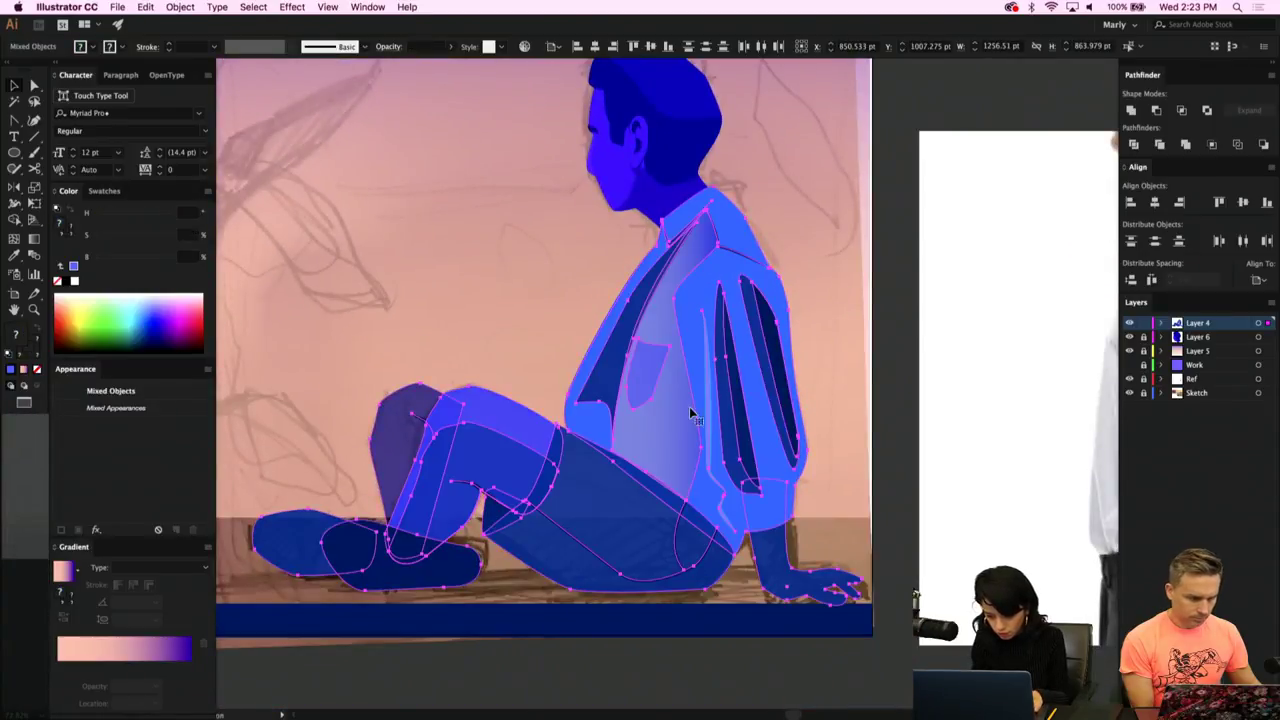
Make only the man's dark blue shorts fully opaque by raising their opacity to 100%.
click(900, 428)
click(636, 506)
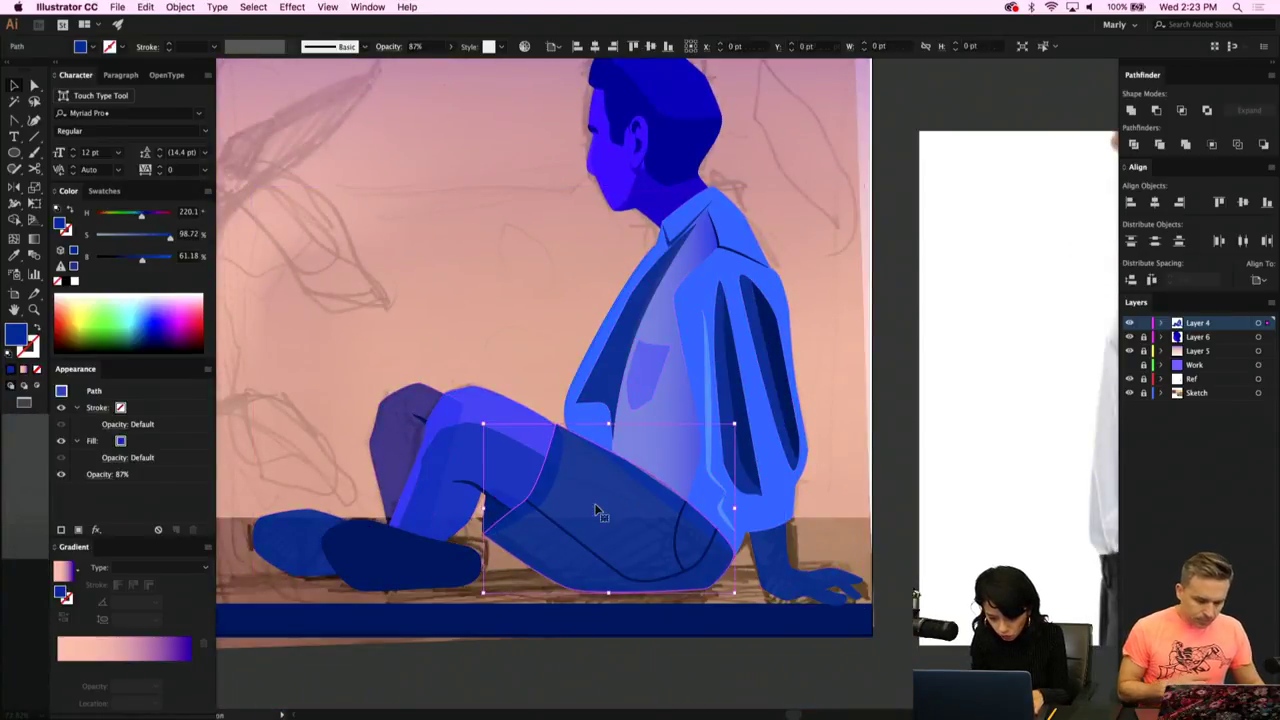
click(452, 47)
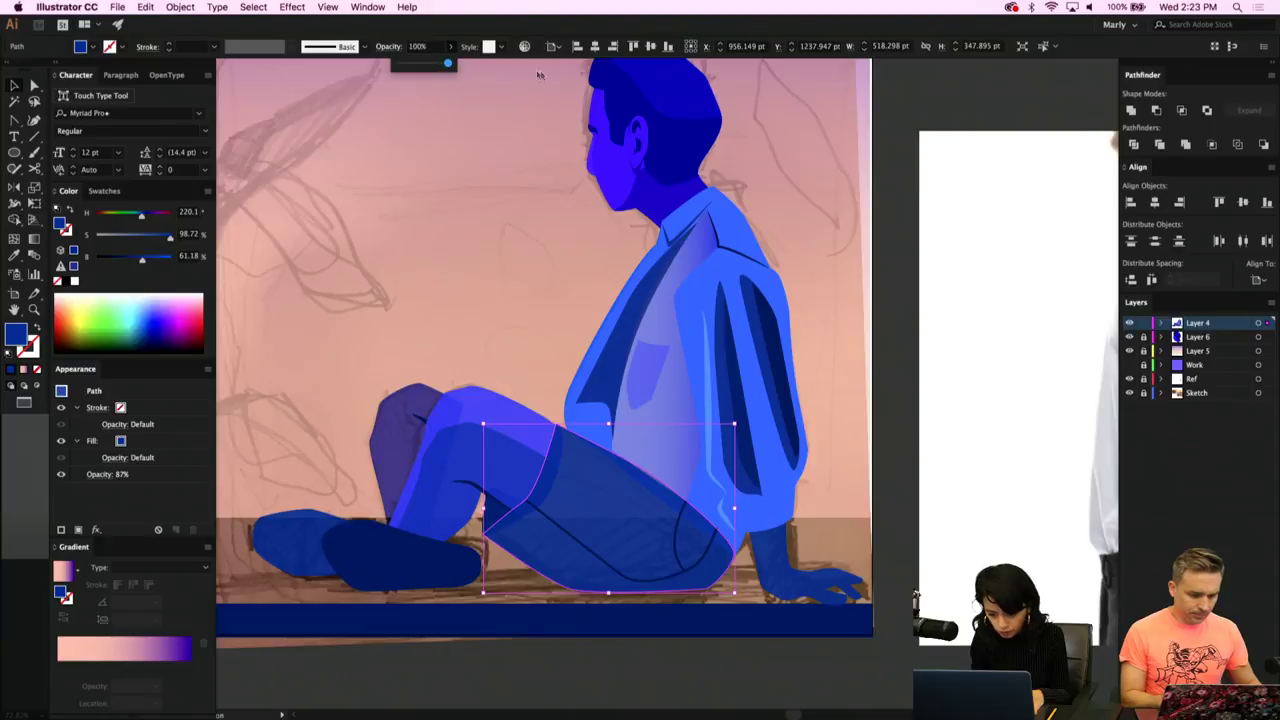
drag(438, 63, 542, 71)
click(640, 647)
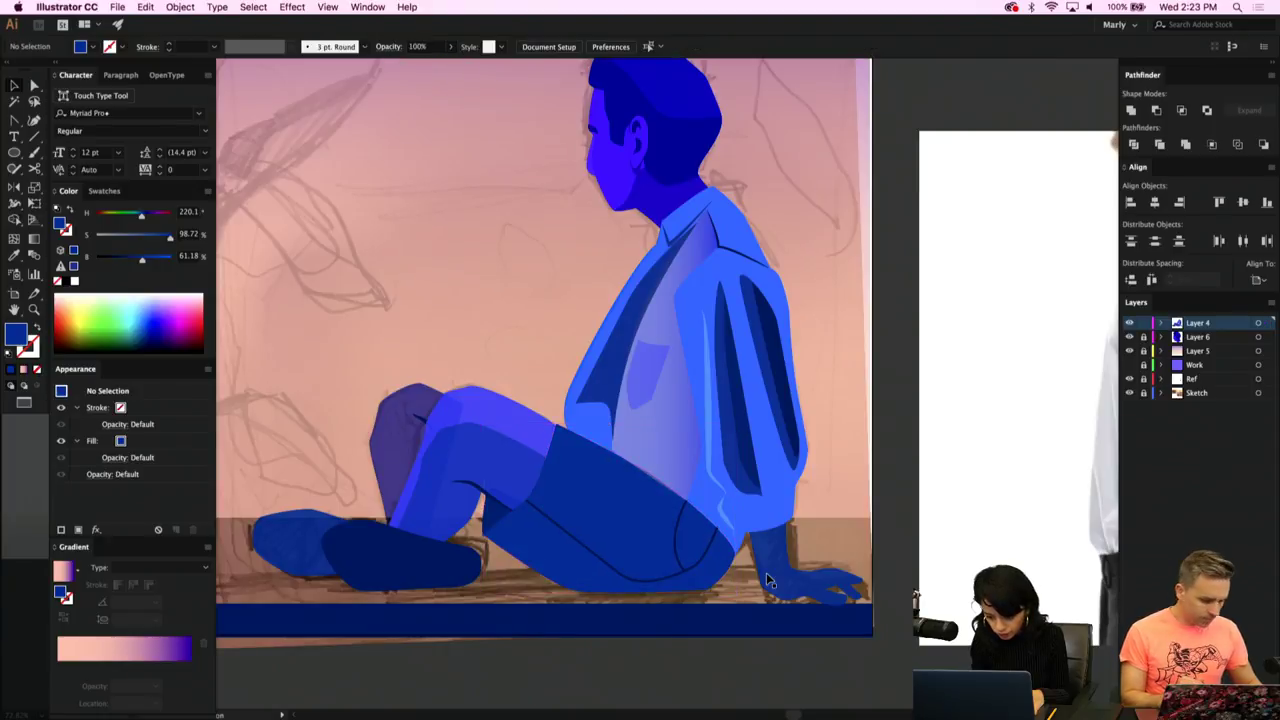
Shift the hue of the jacket's main blue shape slightly toward violet.
click(766, 530)
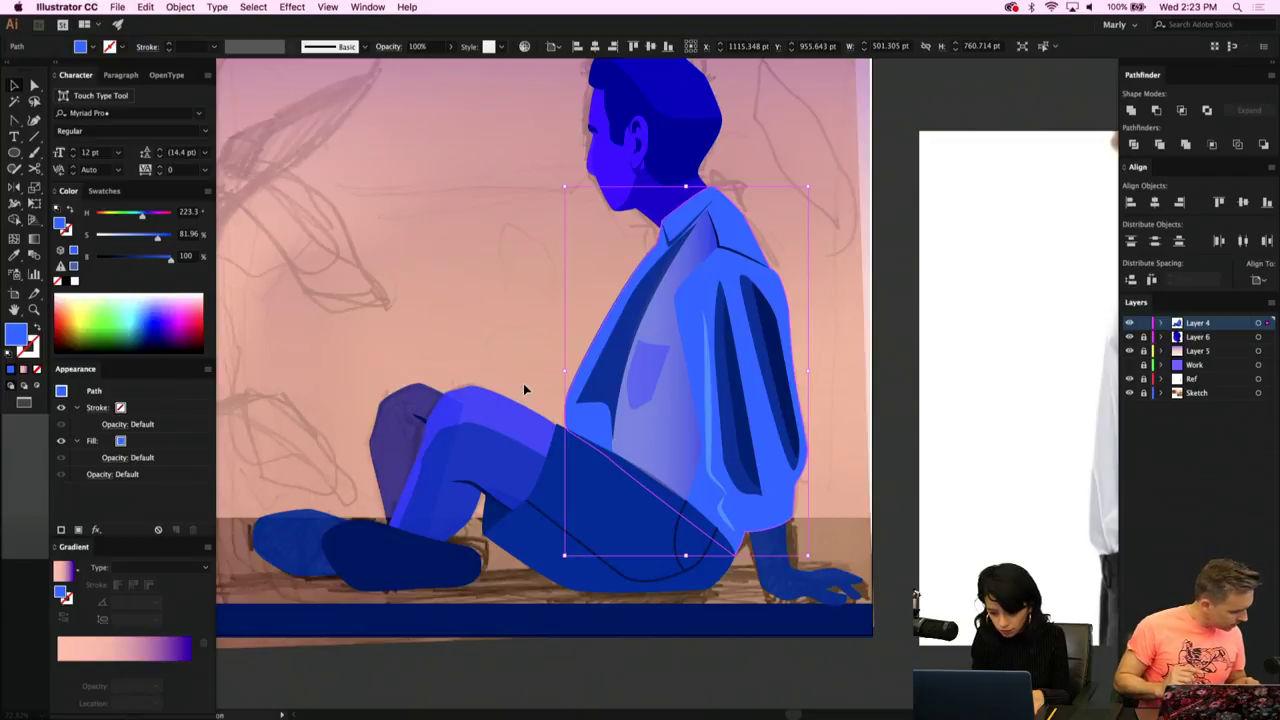
drag(144, 218, 146, 218)
Set the shirt shape's blend mode to Overlay and raise its opacity to 100%.
click(663, 417)
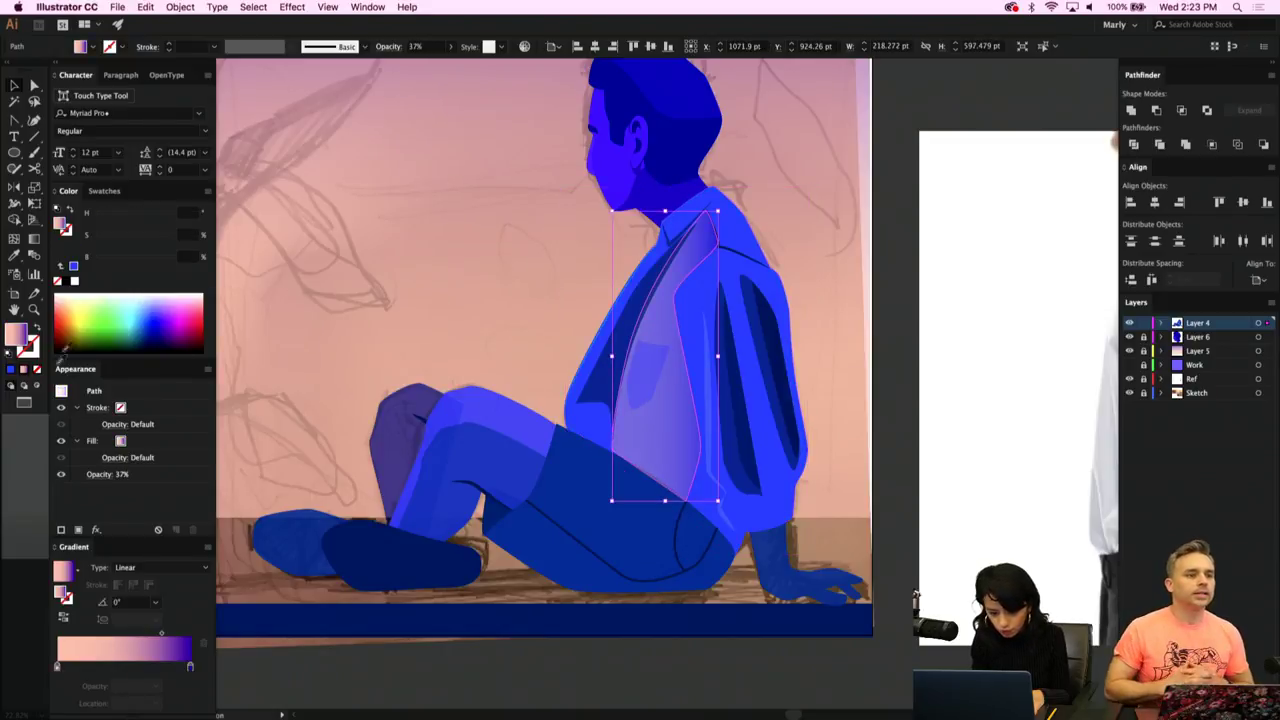
click(107, 474)
click(60, 503)
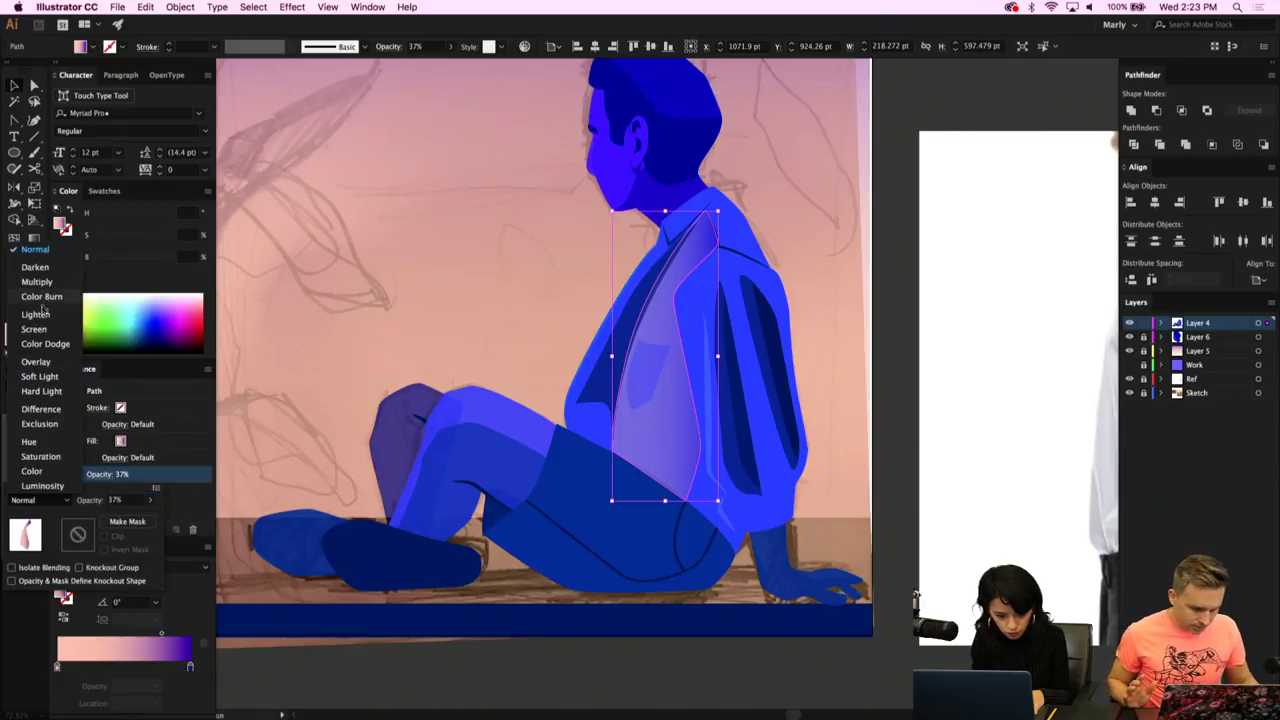
click(37, 362)
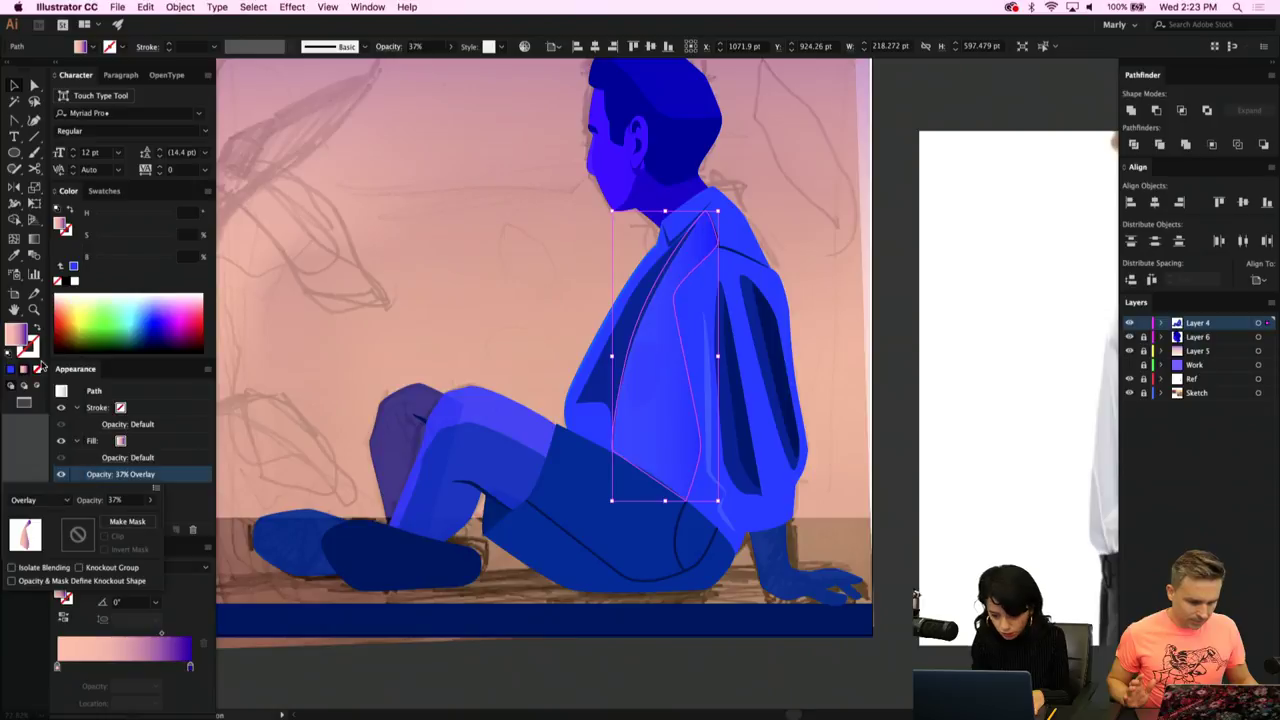
click(193, 674)
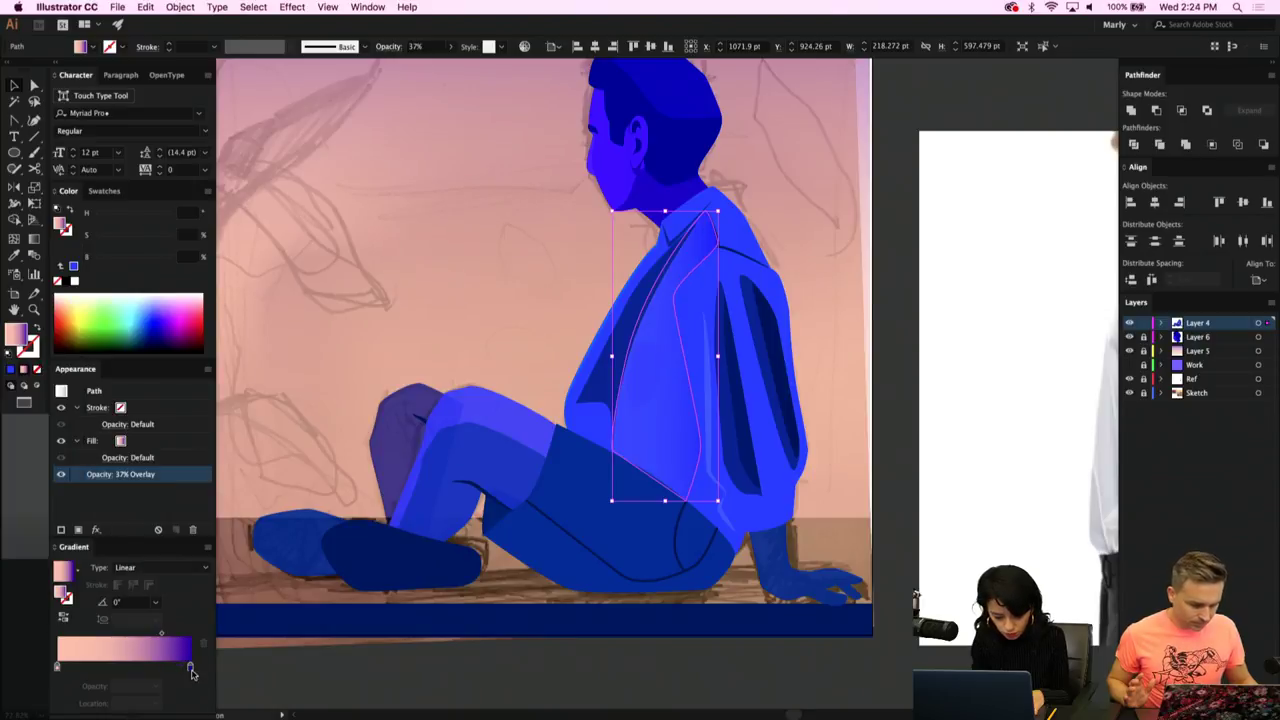
click(450, 47)
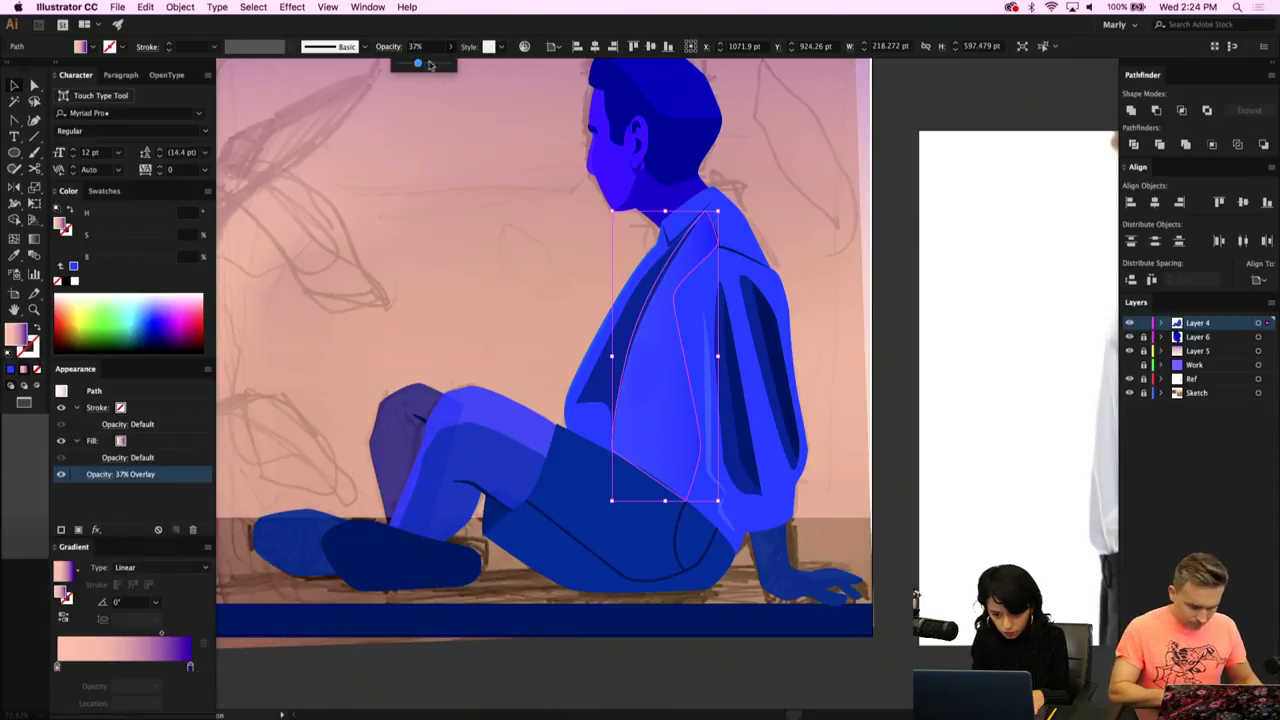
drag(427, 64, 550, 67)
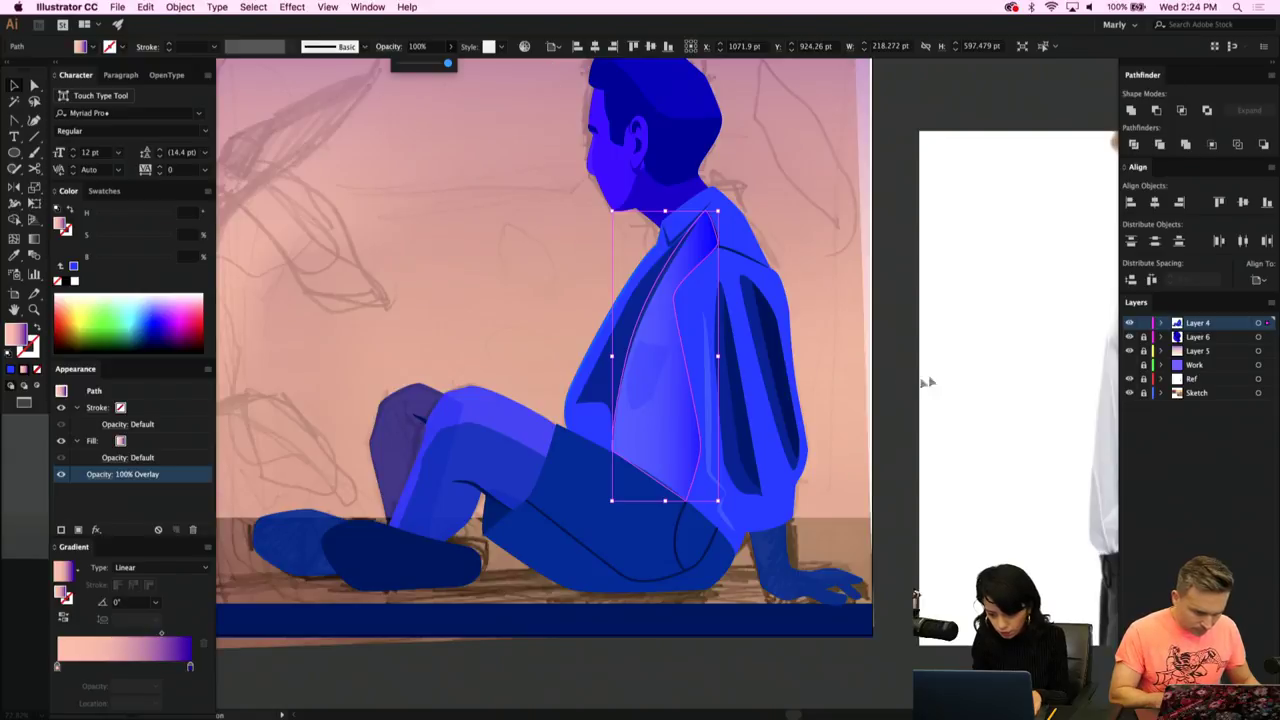
click(846, 372)
Move the midpoint of the shirt's gradient toward the pink end, to a location of 34.13%.
key(a)
scroll(726, 455, up, 2)
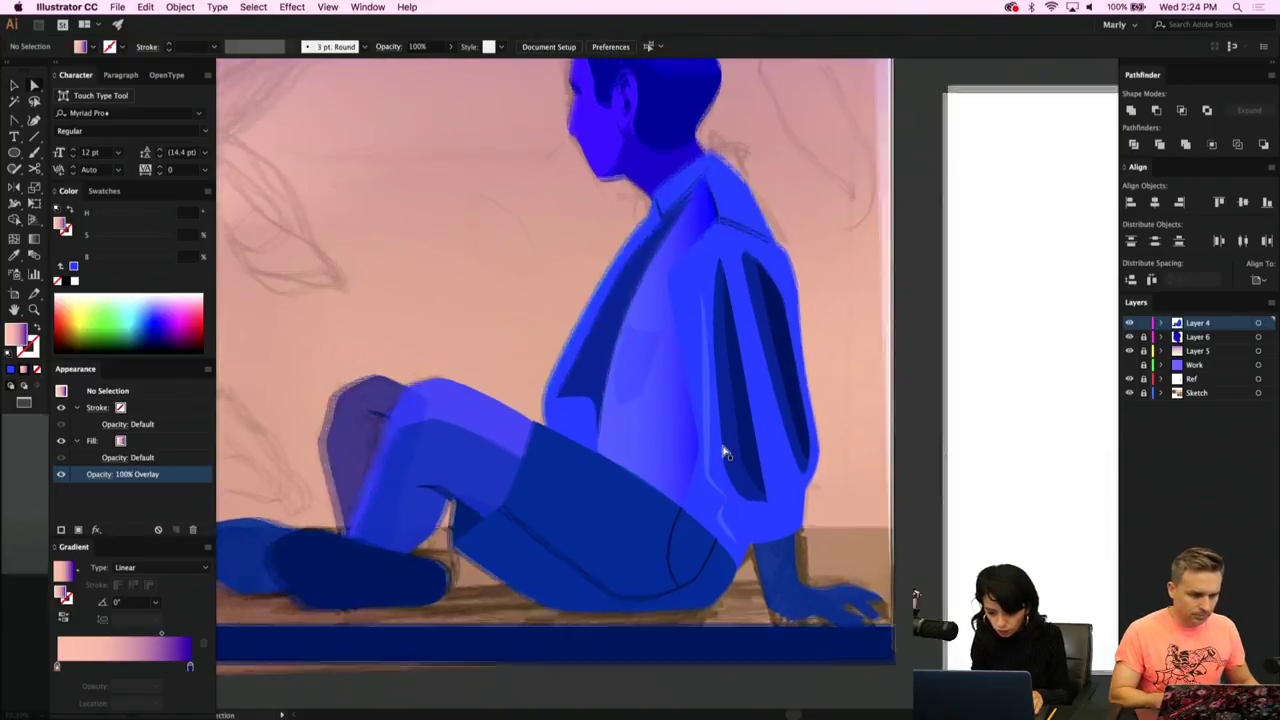
click(644, 465)
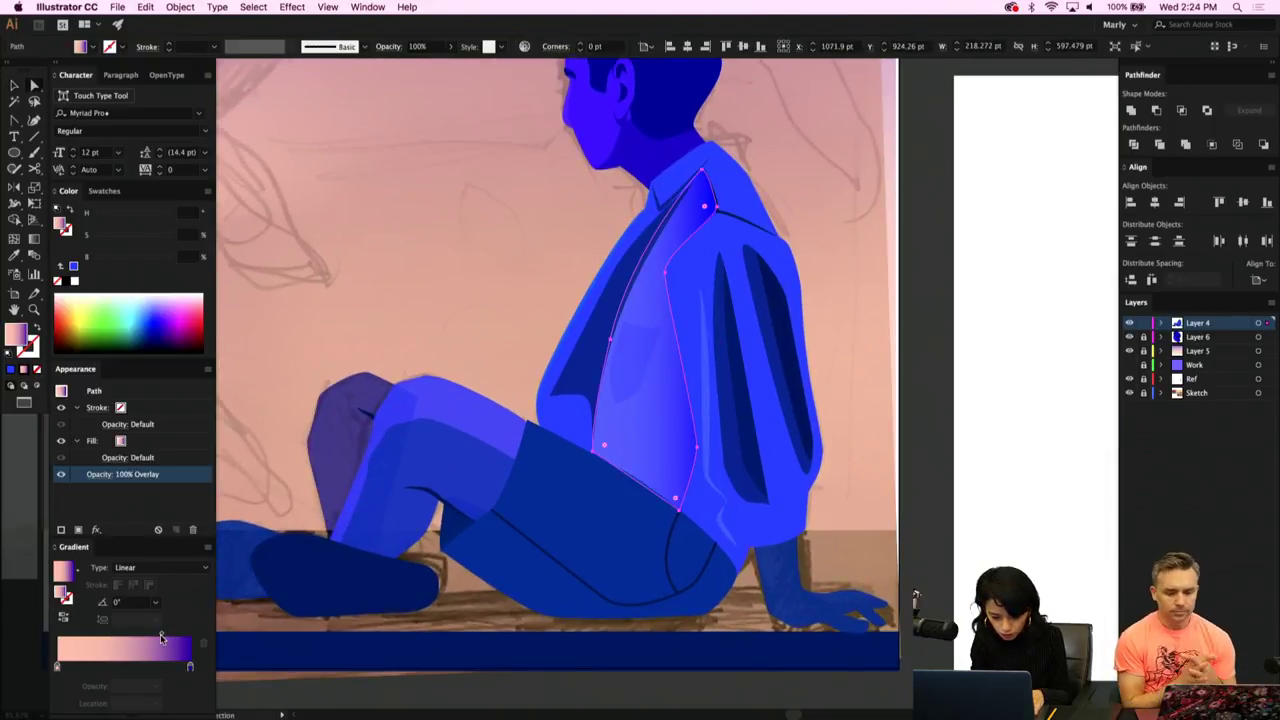
drag(163, 637, 101, 636)
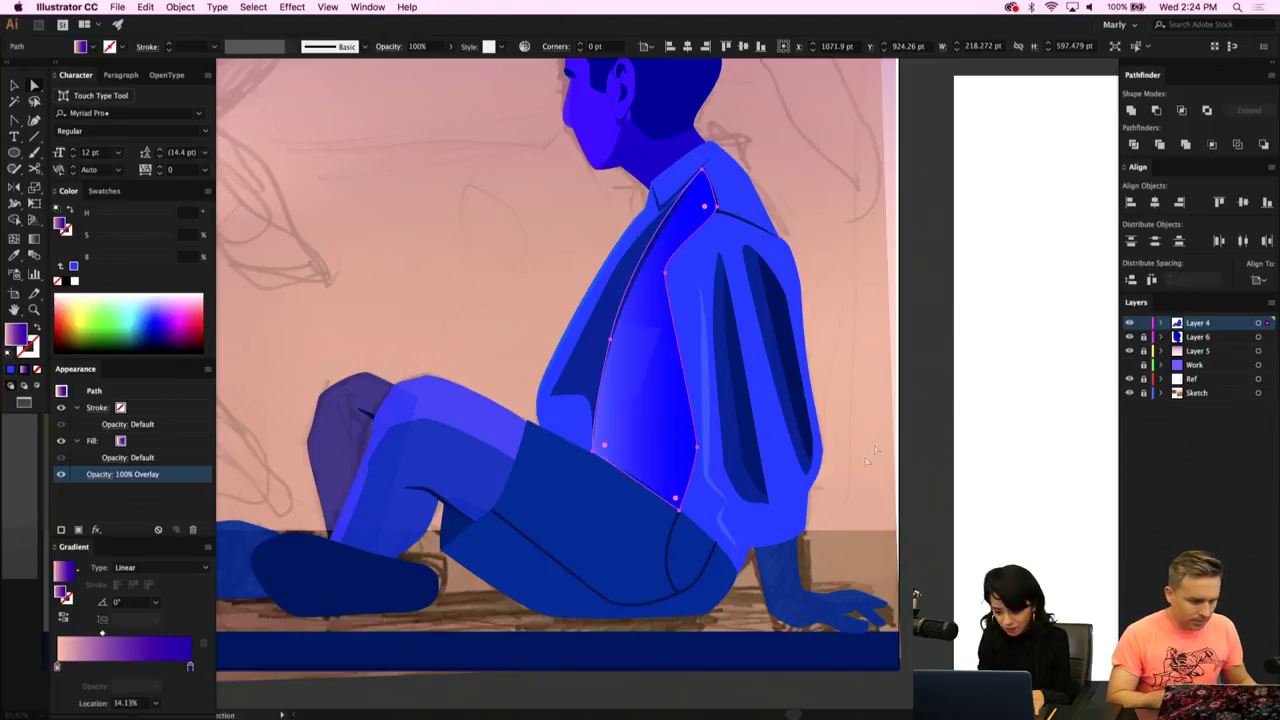
click(806, 612)
click(661, 462)
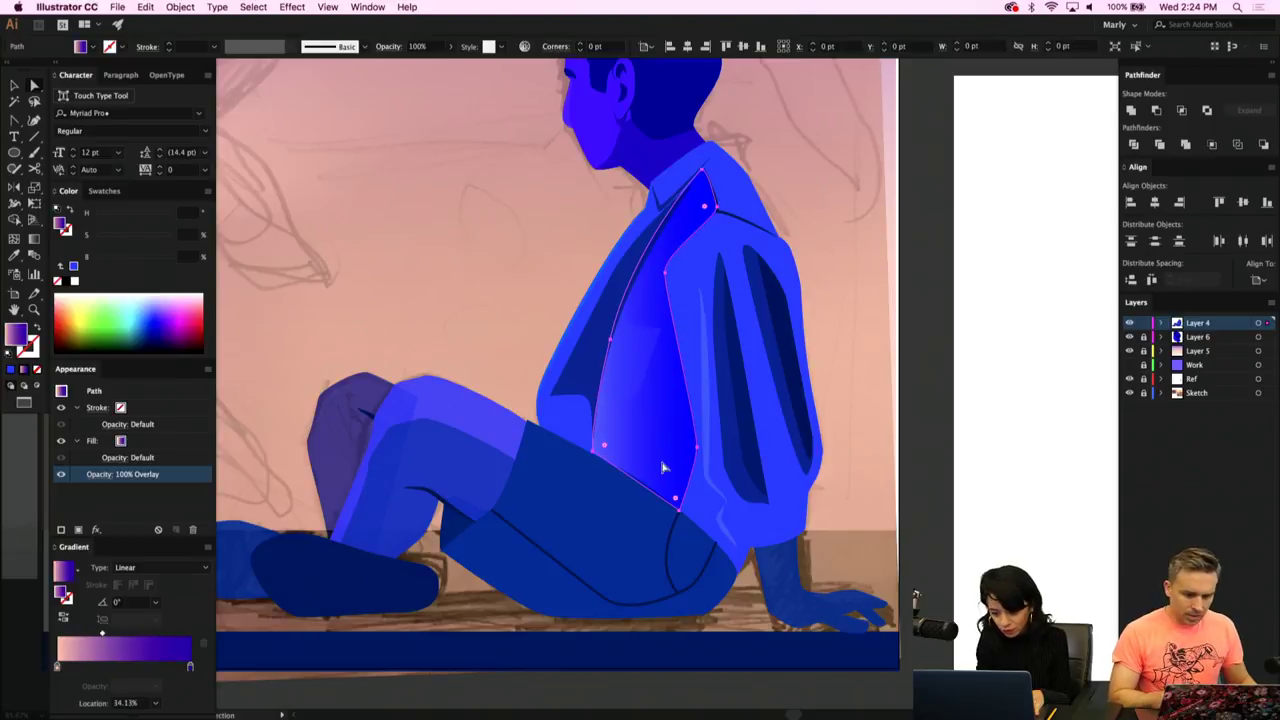
Select the dark blue end stop of the shirt's gradient.
click(190, 668)
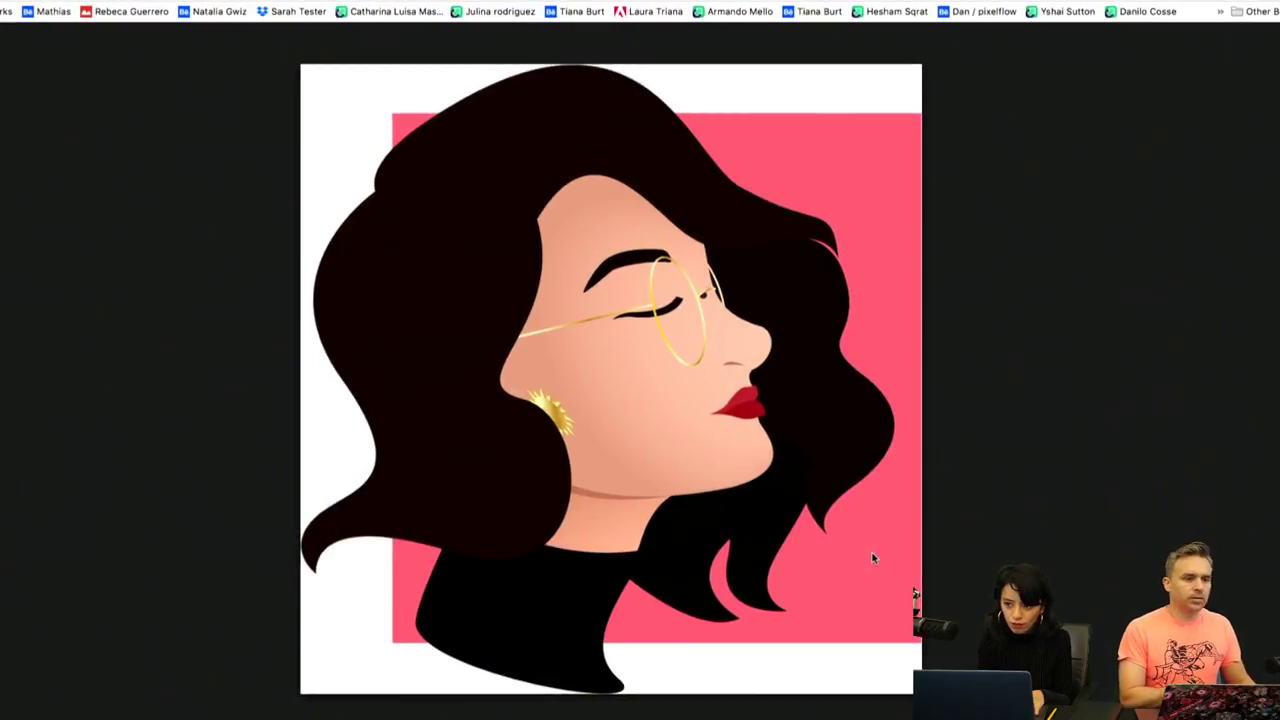
key(ctrl+super+f)
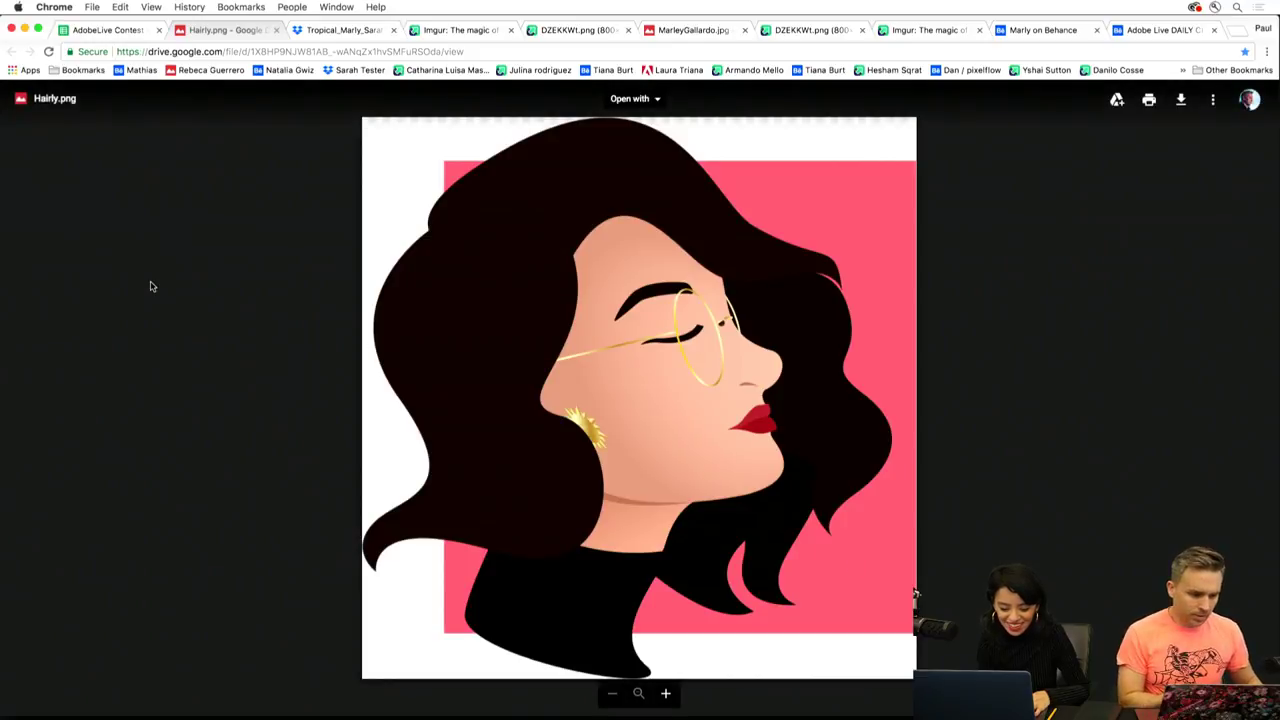
click(199, 72)
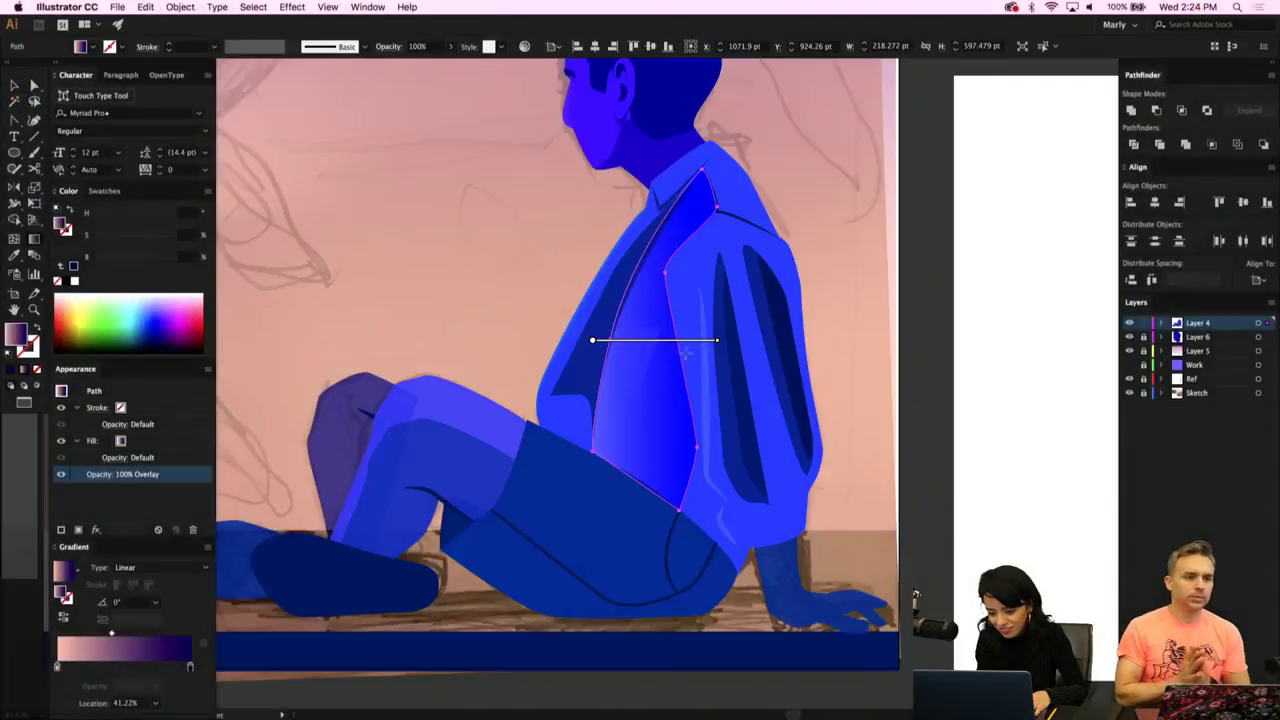
Tilt the shirt's gradient to an angle of -18.9° and move its midpoint toward the dark blue end.
drag(720, 343, 719, 383)
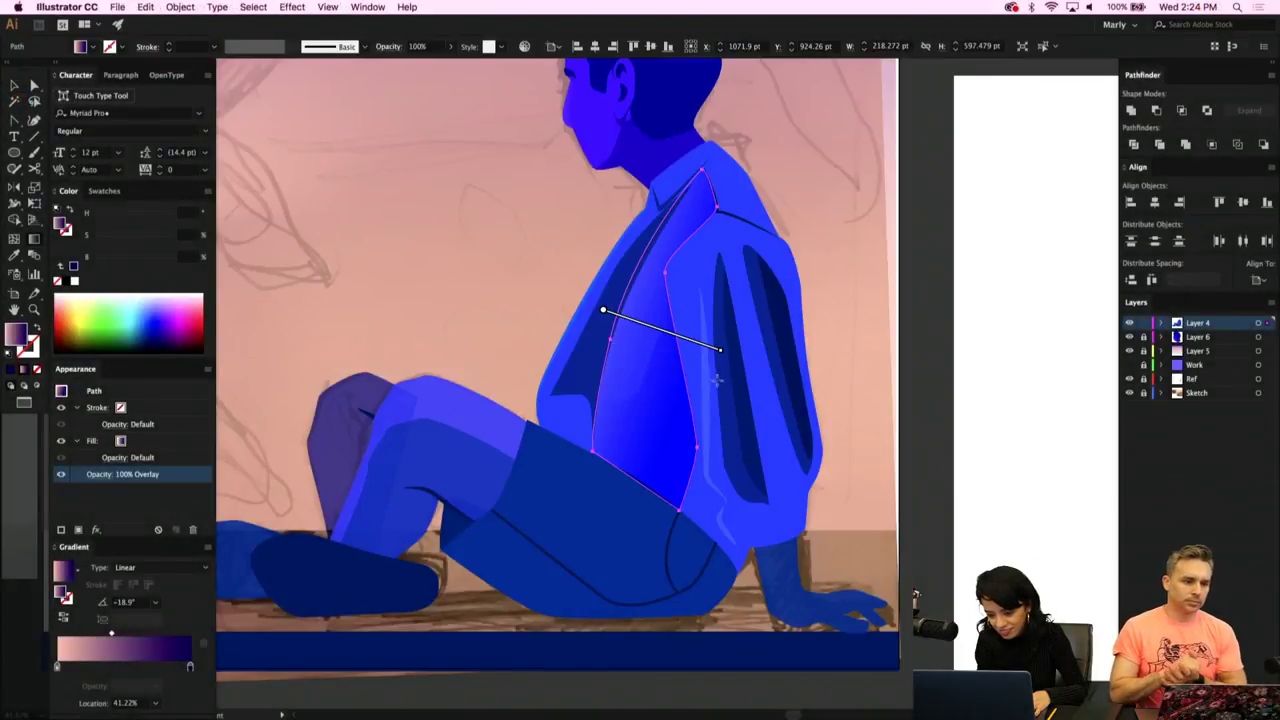
drag(652, 327, 676, 338)
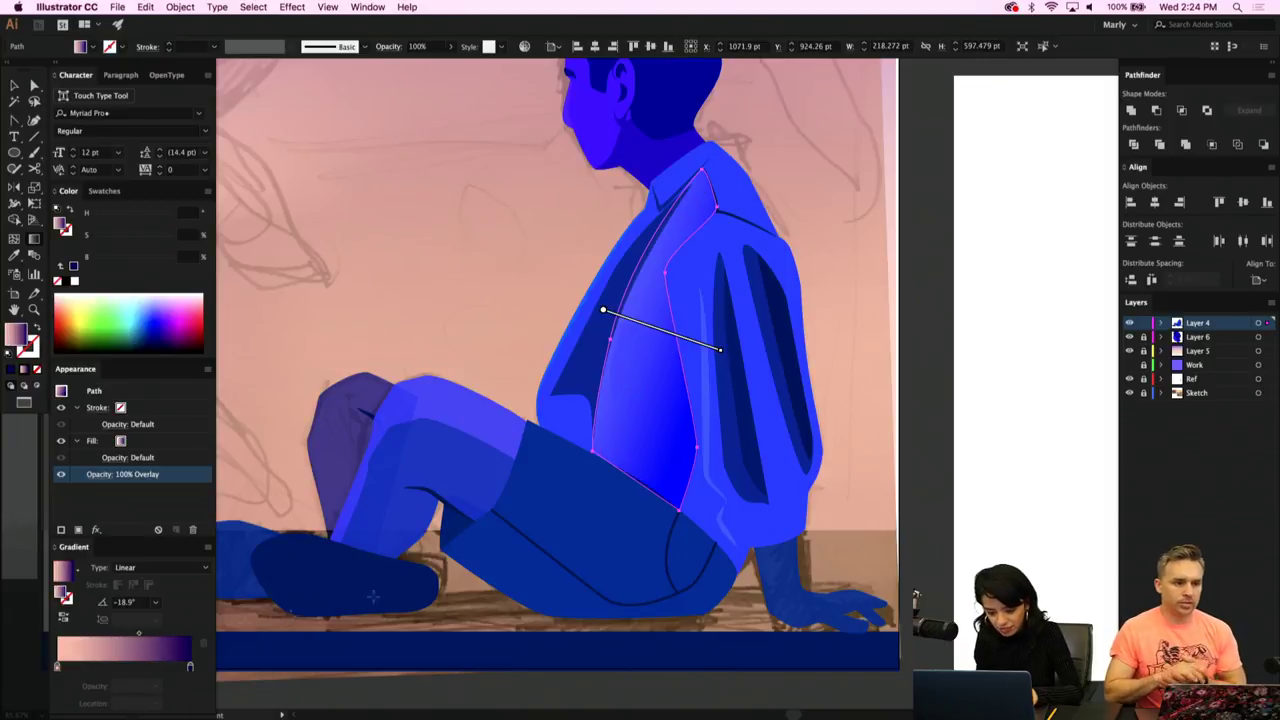
key(v)
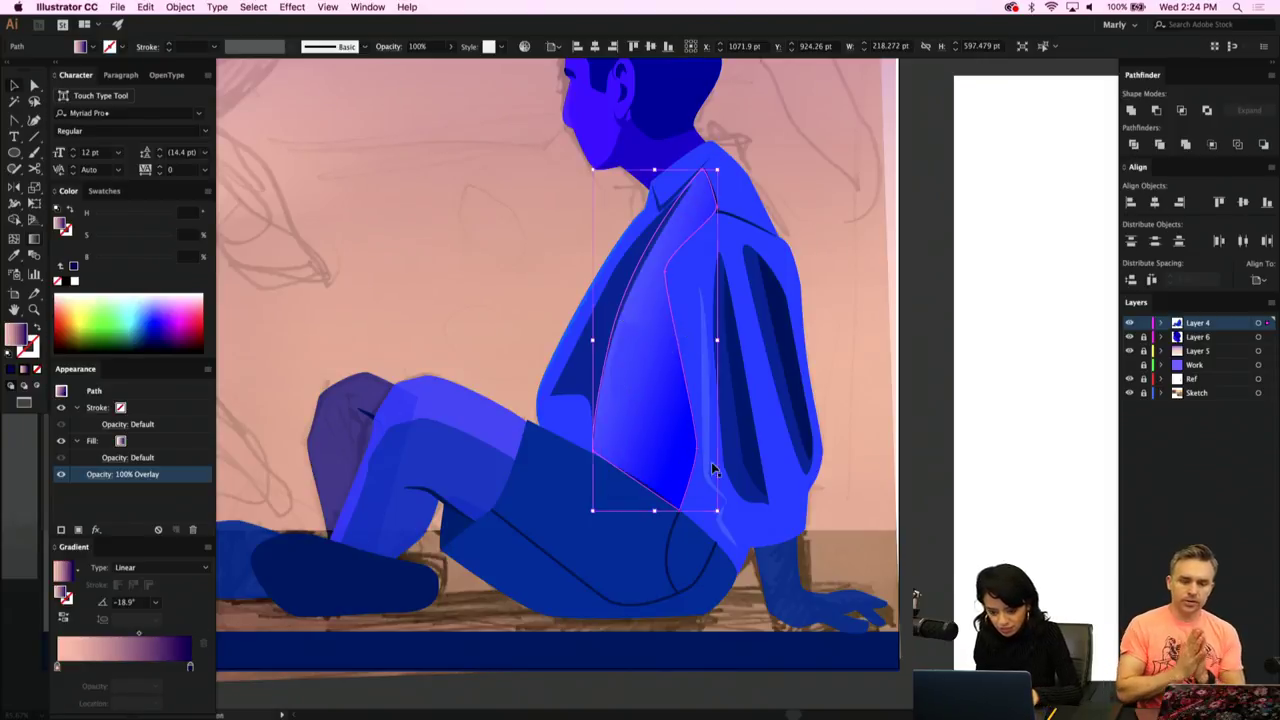
click(508, 341)
scroll(510, 344, down, 2)
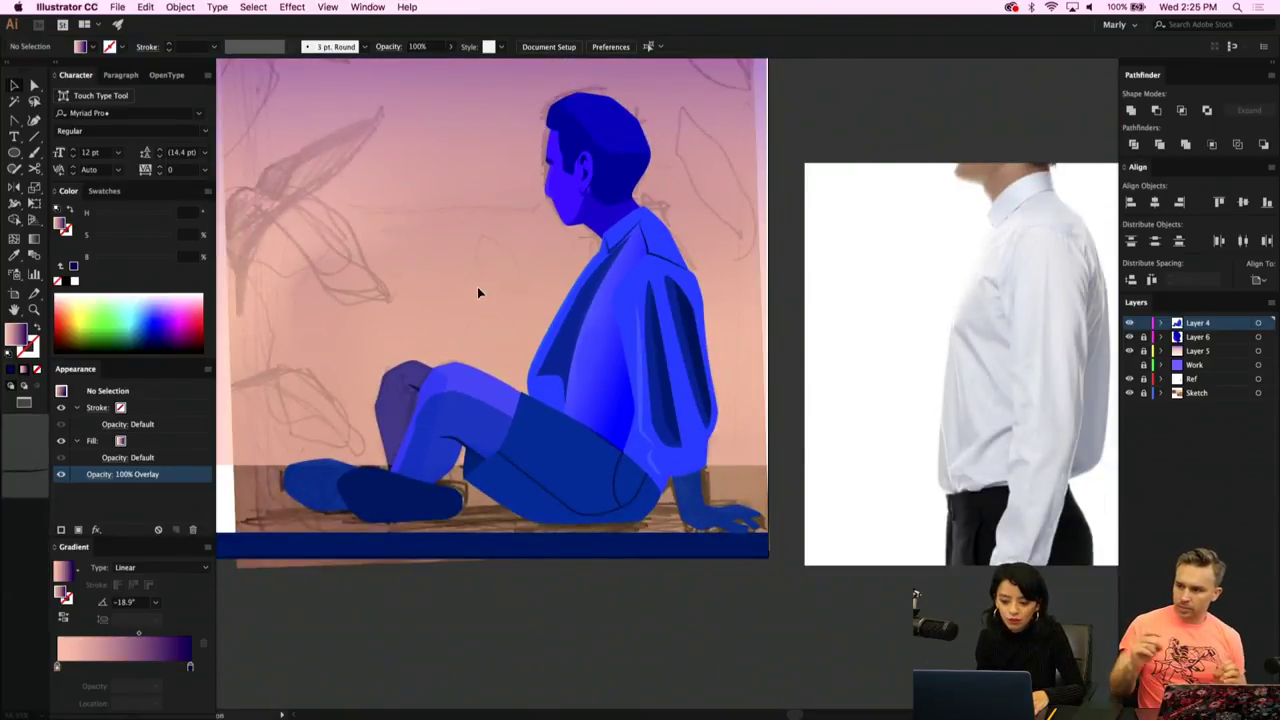
Make the light blue shape of the man's near leg fully opaque by raising its opacity to 100%.
click(467, 386)
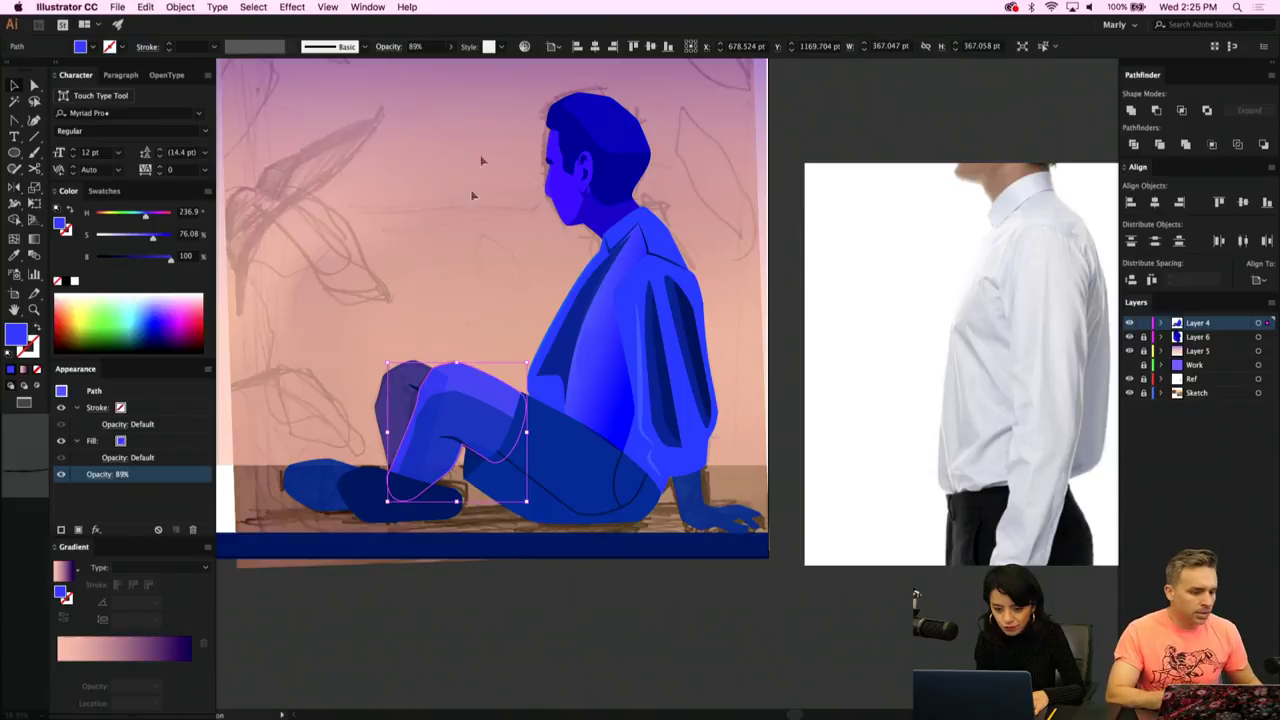
click(451, 47)
drag(442, 63, 454, 63)
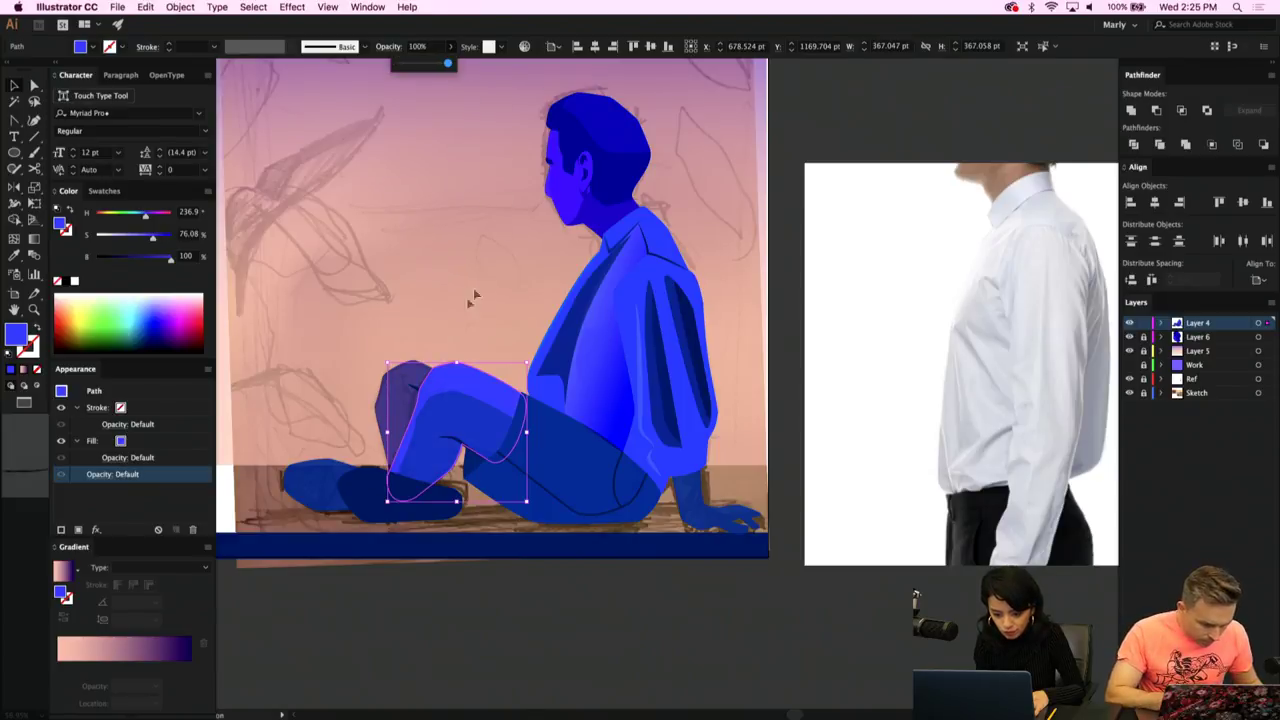
Set the blend mode of the man's far leg shape to Normal.
click(395, 395)
click(451, 47)
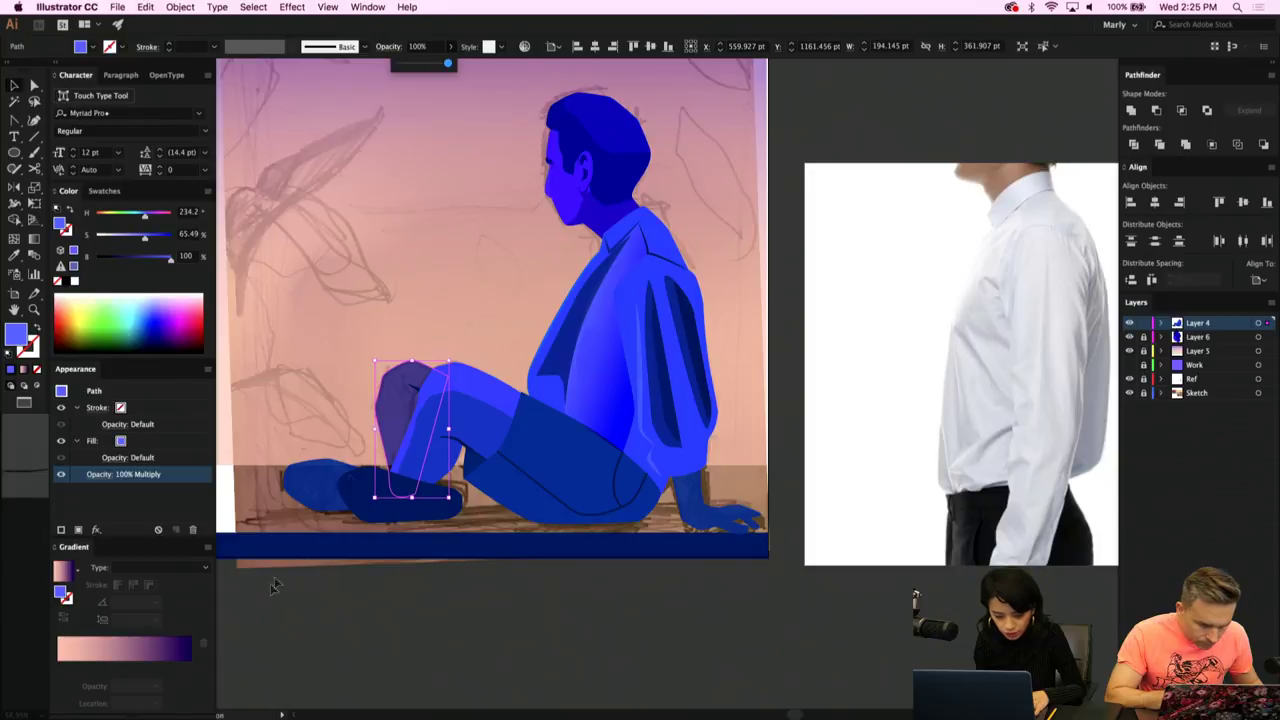
click(100, 474)
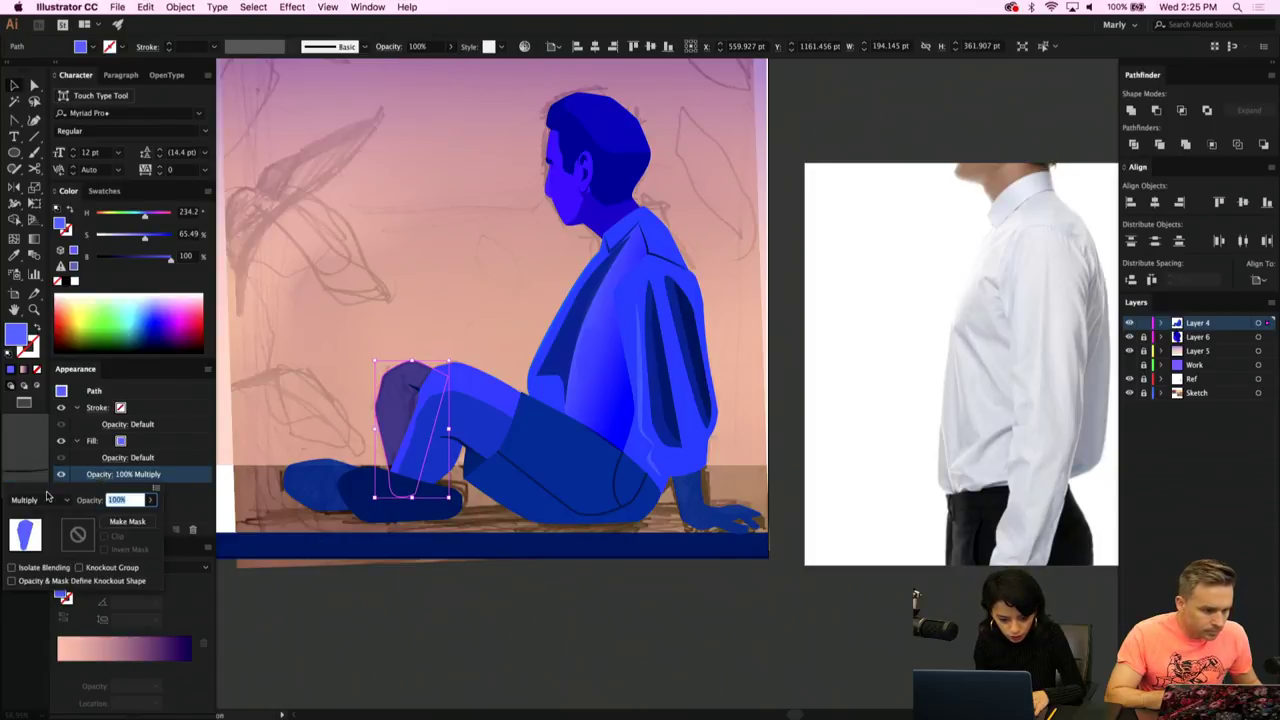
click(40, 500)
click(35, 250)
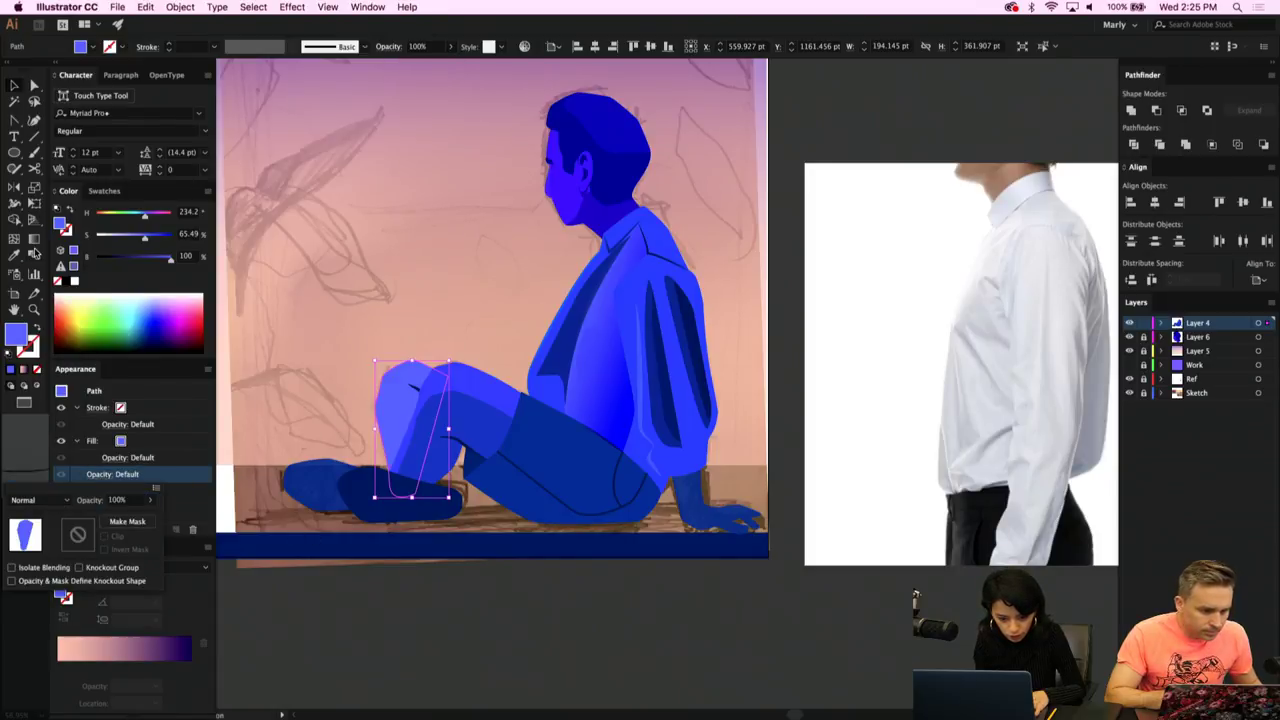
click(310, 510)
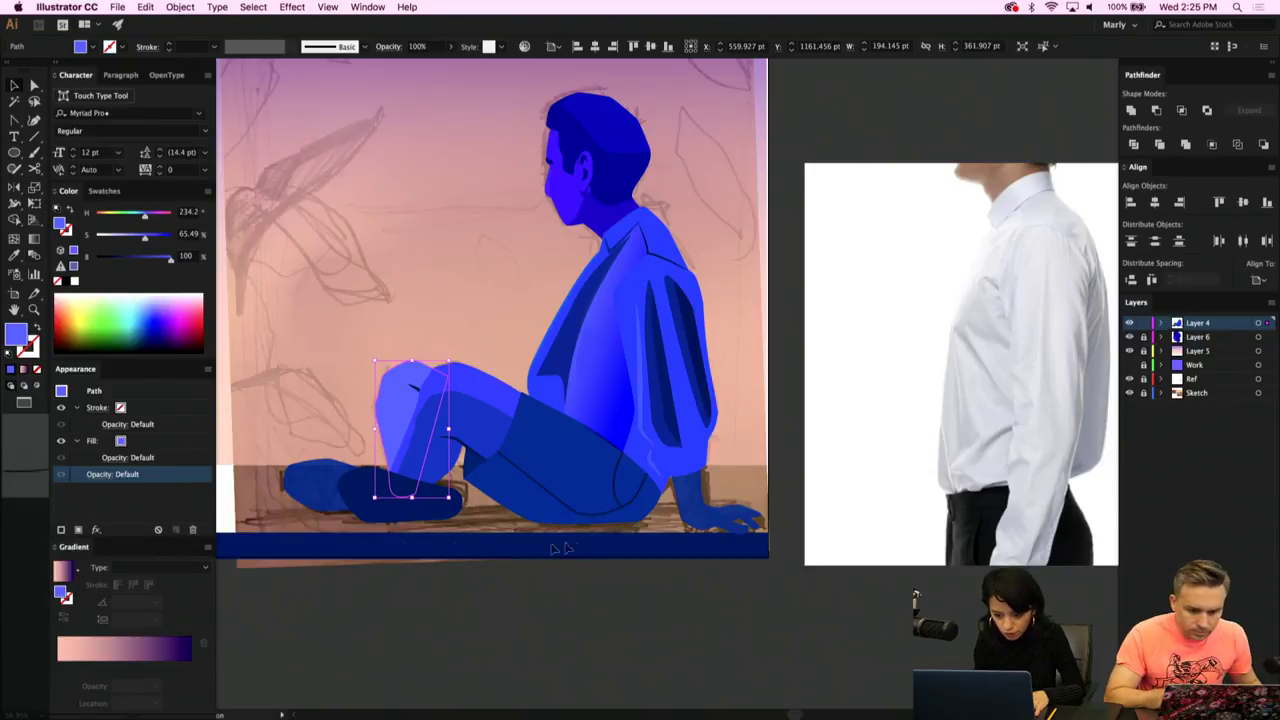
Recolour the far leg with the dark navy sampled from the near shoe using the Eyedropper.
key(i)
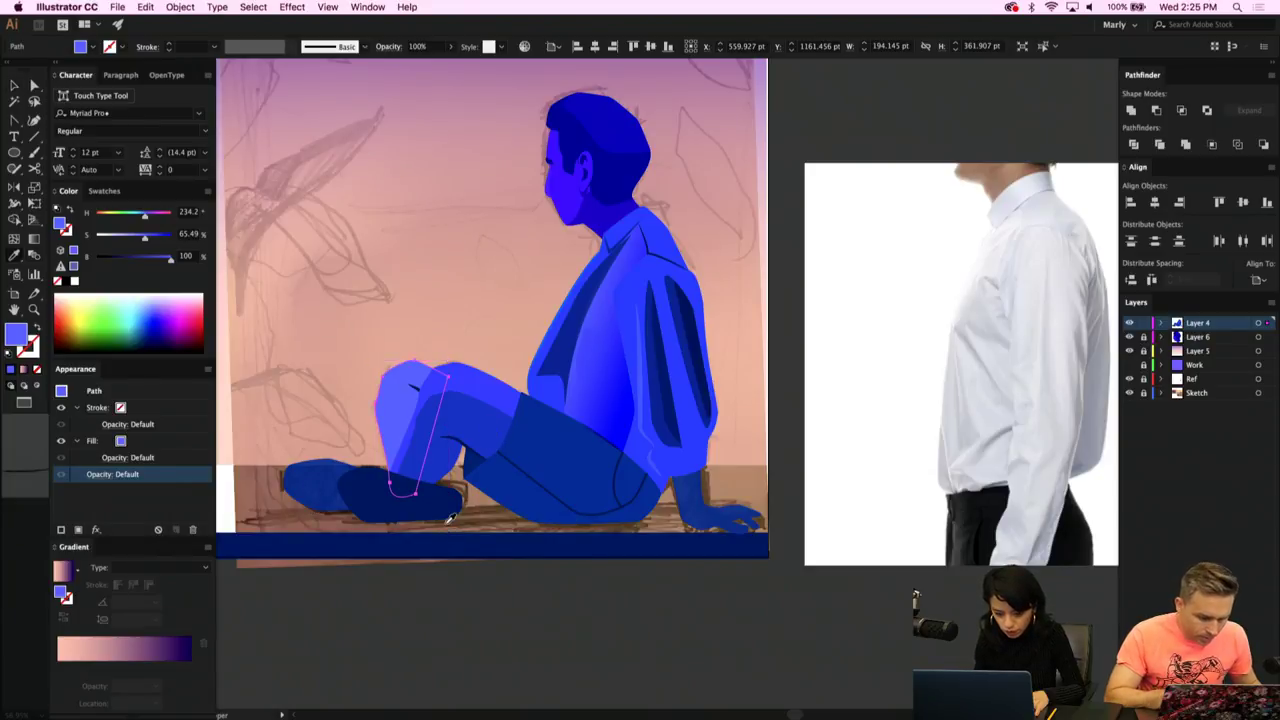
click(430, 505)
key(v)
click(508, 553)
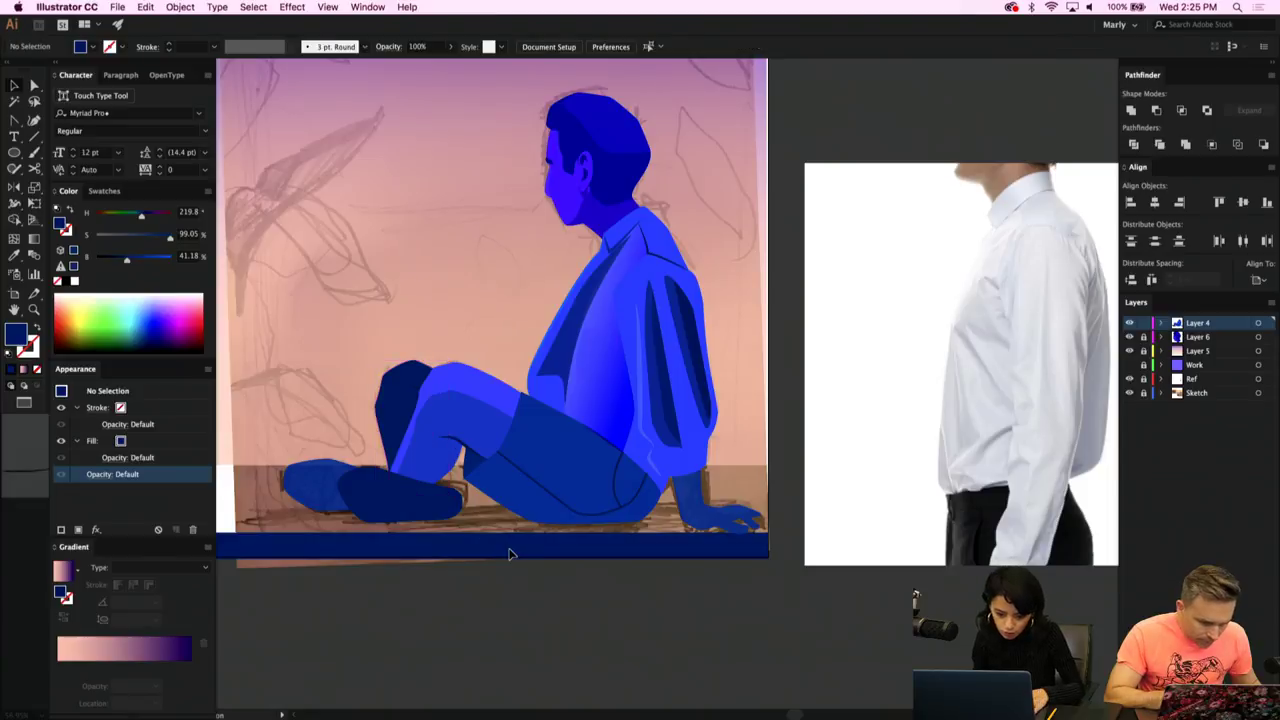
Make the man's far shoe fully opaque by raising its opacity to 100%.
click(303, 496)
key(i)
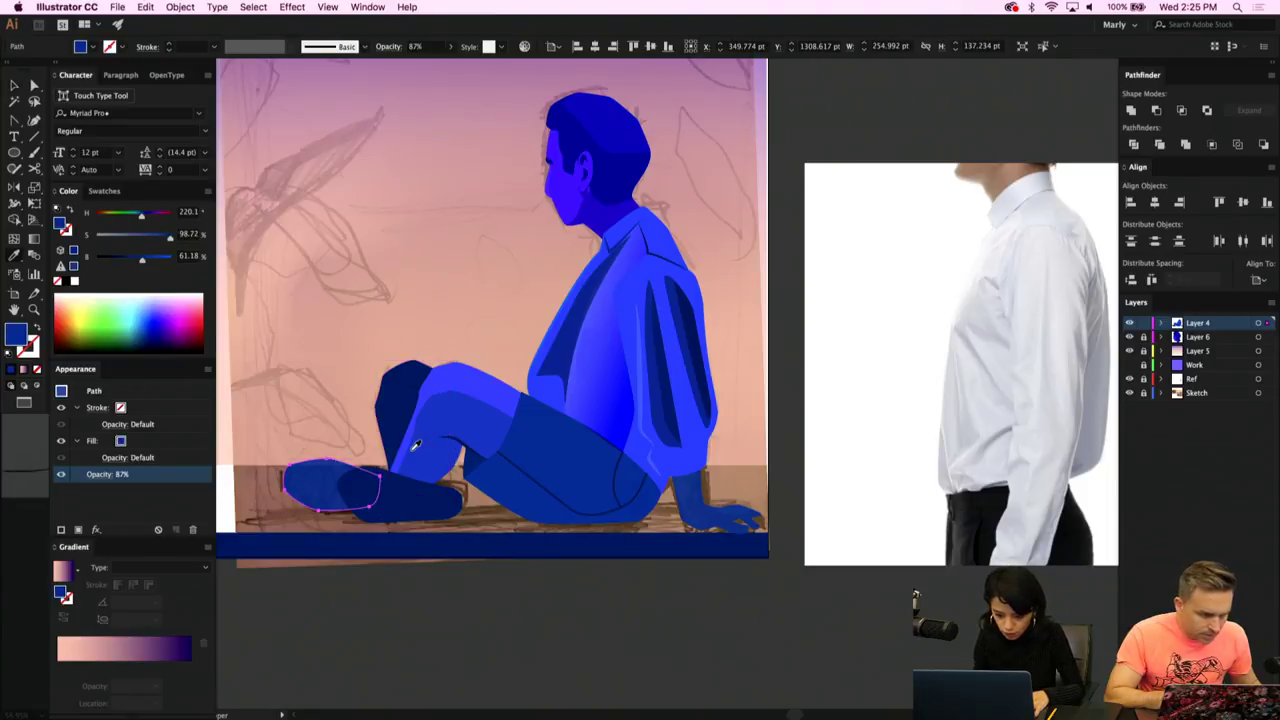
click(423, 457)
key(8)
key(7)
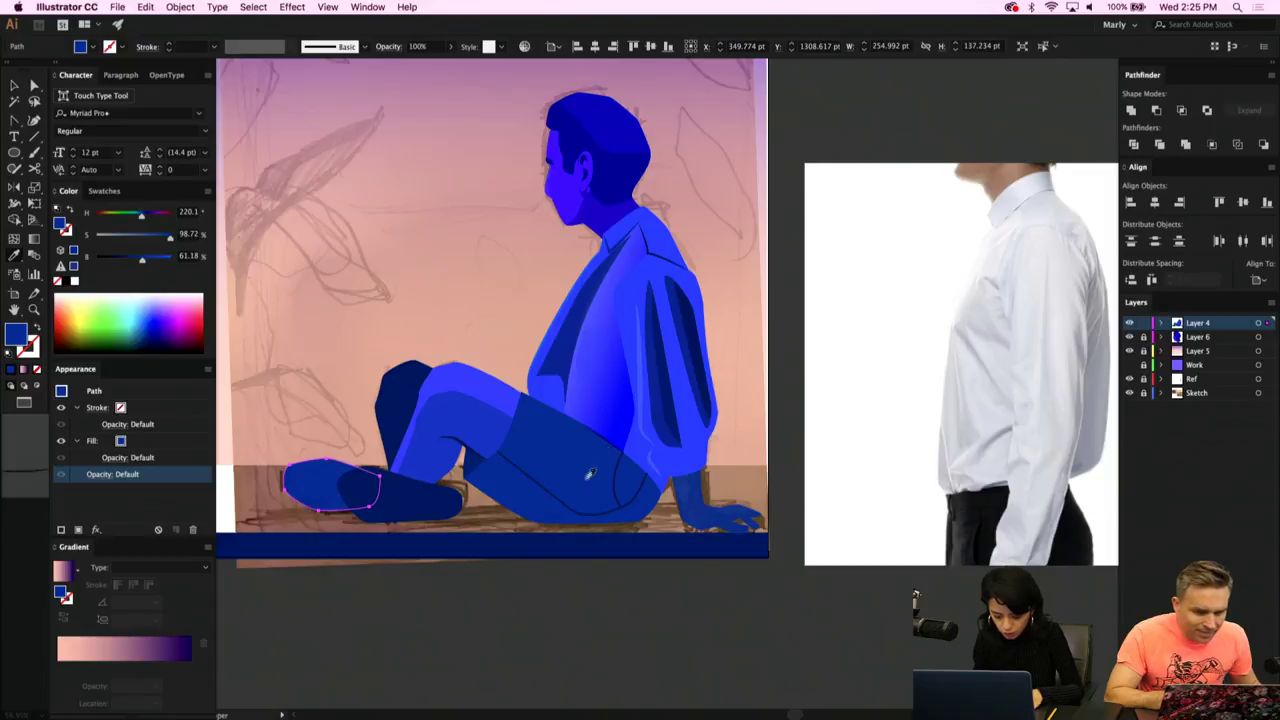
key(0)
click(558, 580)
scroll(513, 468, left, 3)
scroll(513, 468, up, 1)
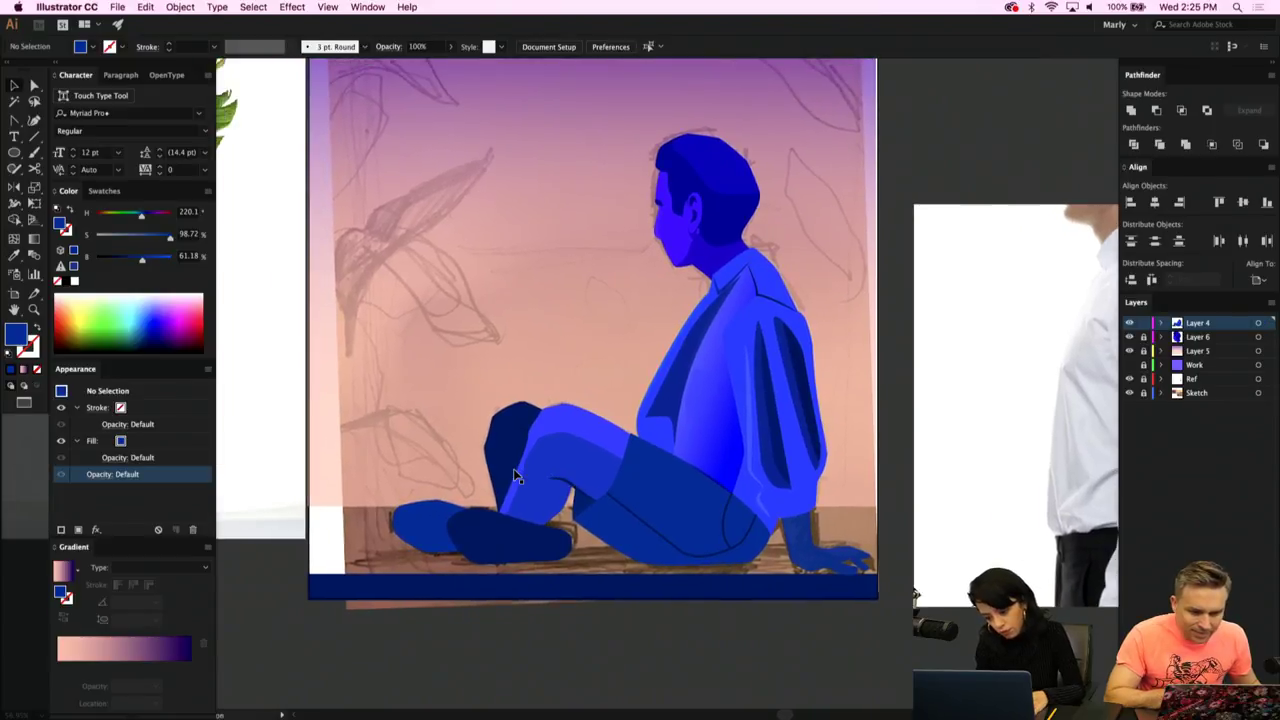
Reduce the opacity of the front dark fold shape on the jacket sleeve to 43%.
scroll(515, 477, right, 3)
scroll(515, 477, up, 1)
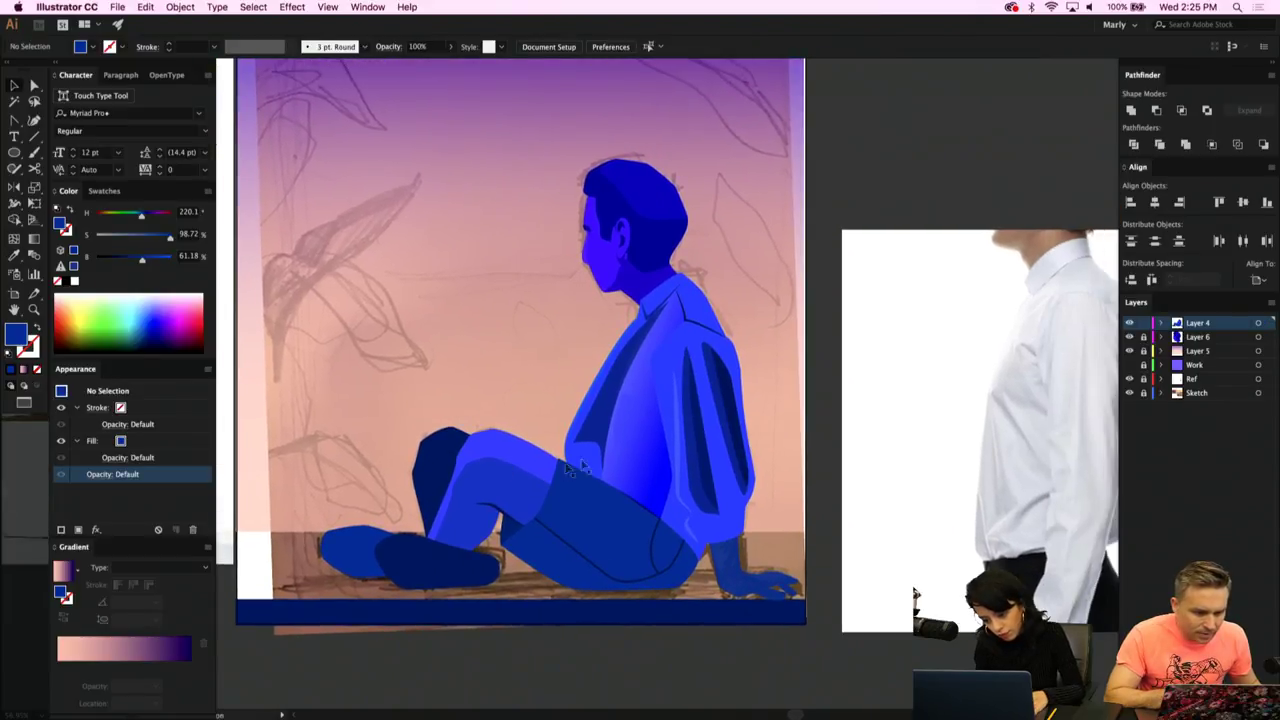
click(675, 482)
click(687, 481)
scroll(686, 477, up, 1)
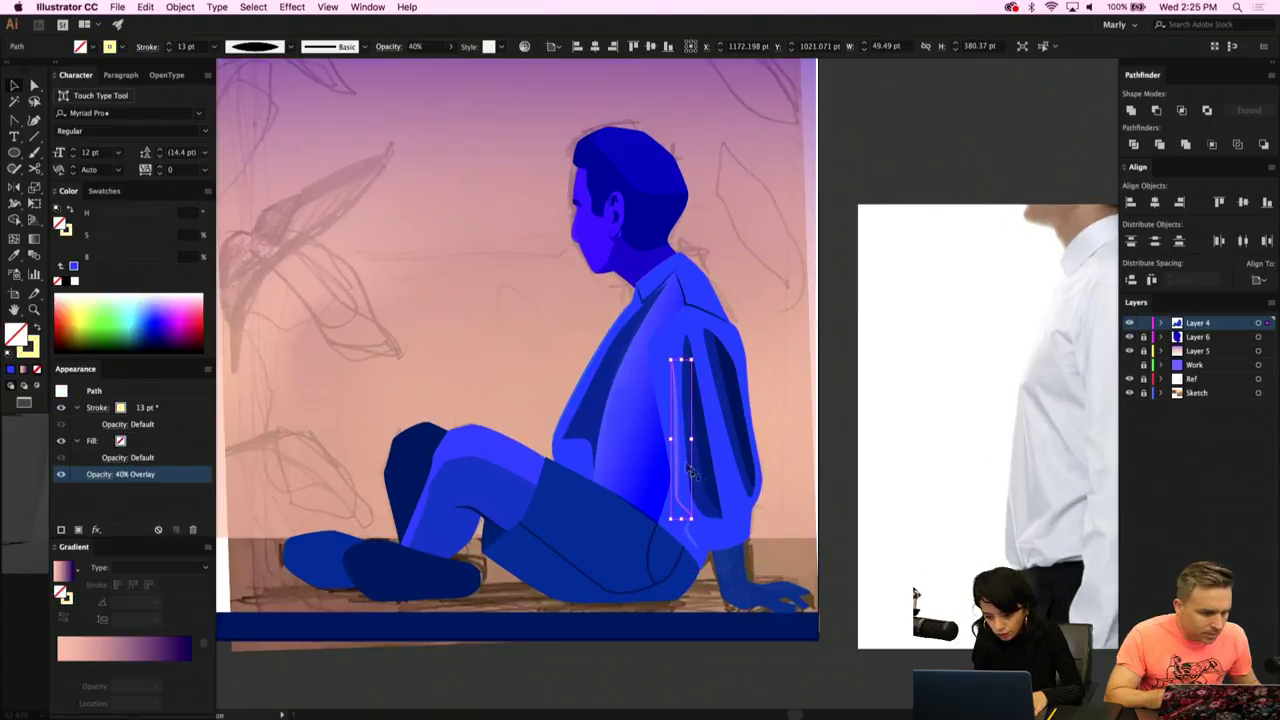
key(a)
click(706, 514)
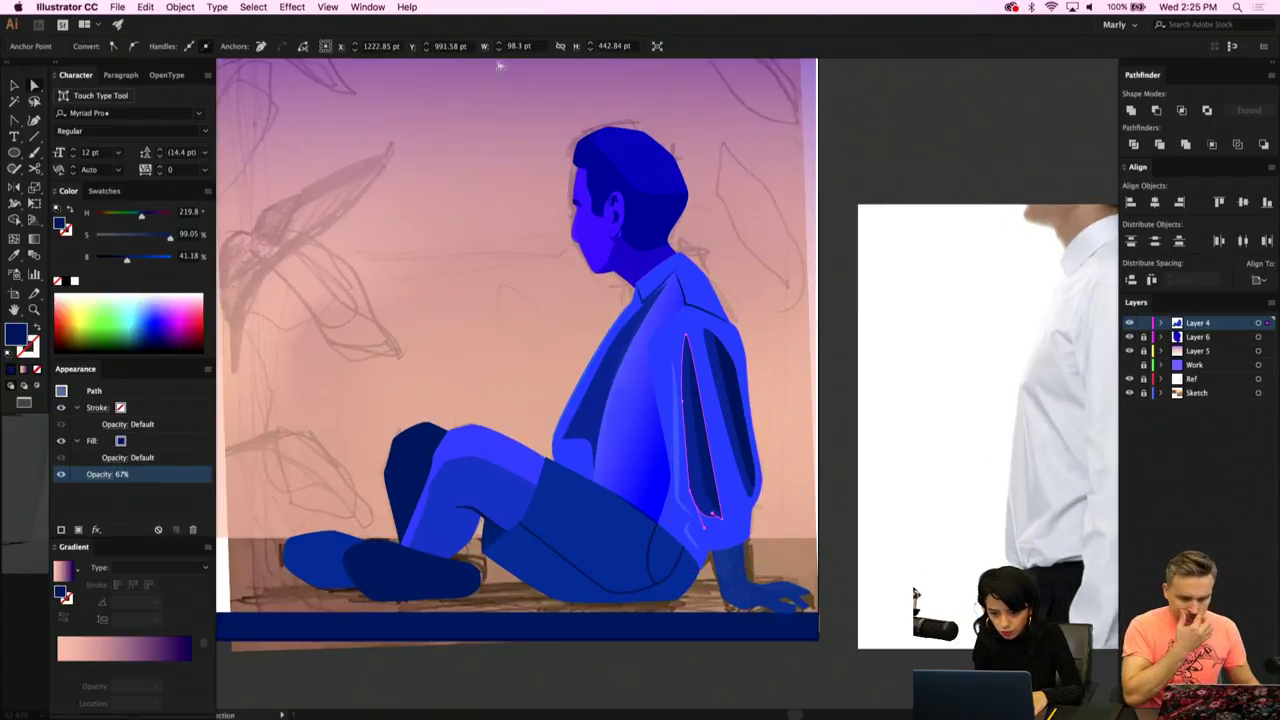
key(v)
click(810, 399)
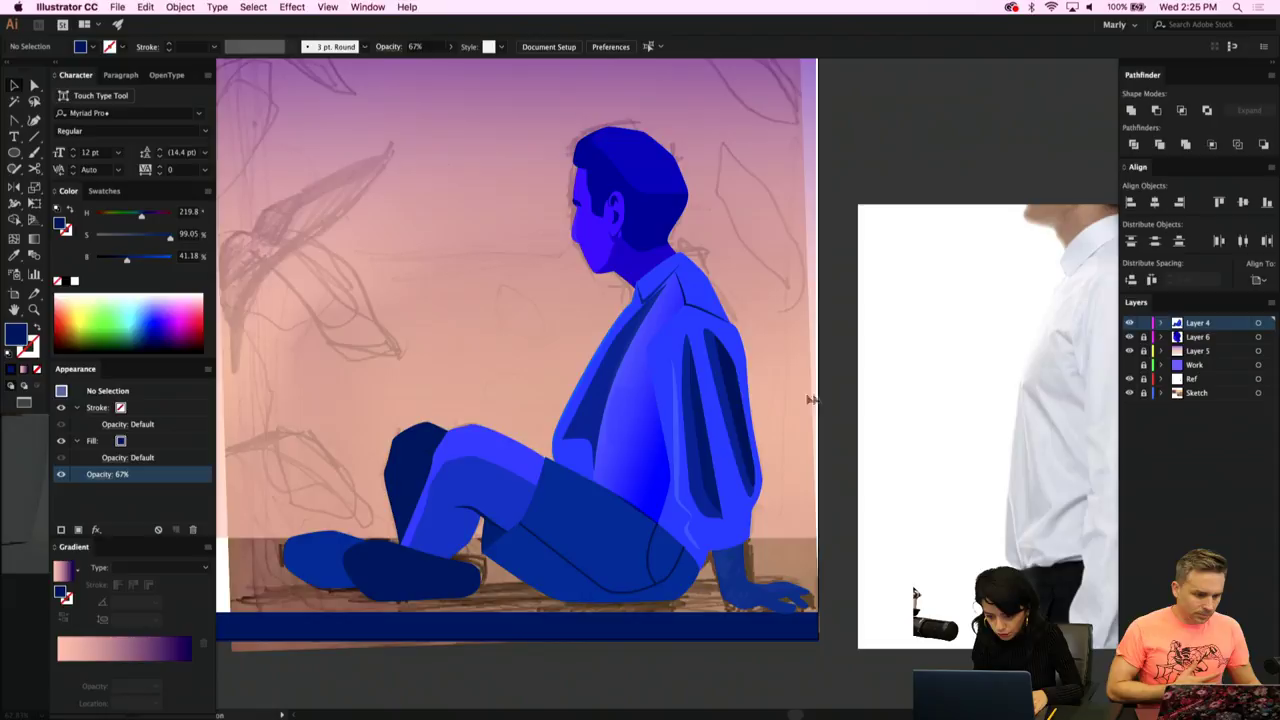
click(700, 503)
click(450, 46)
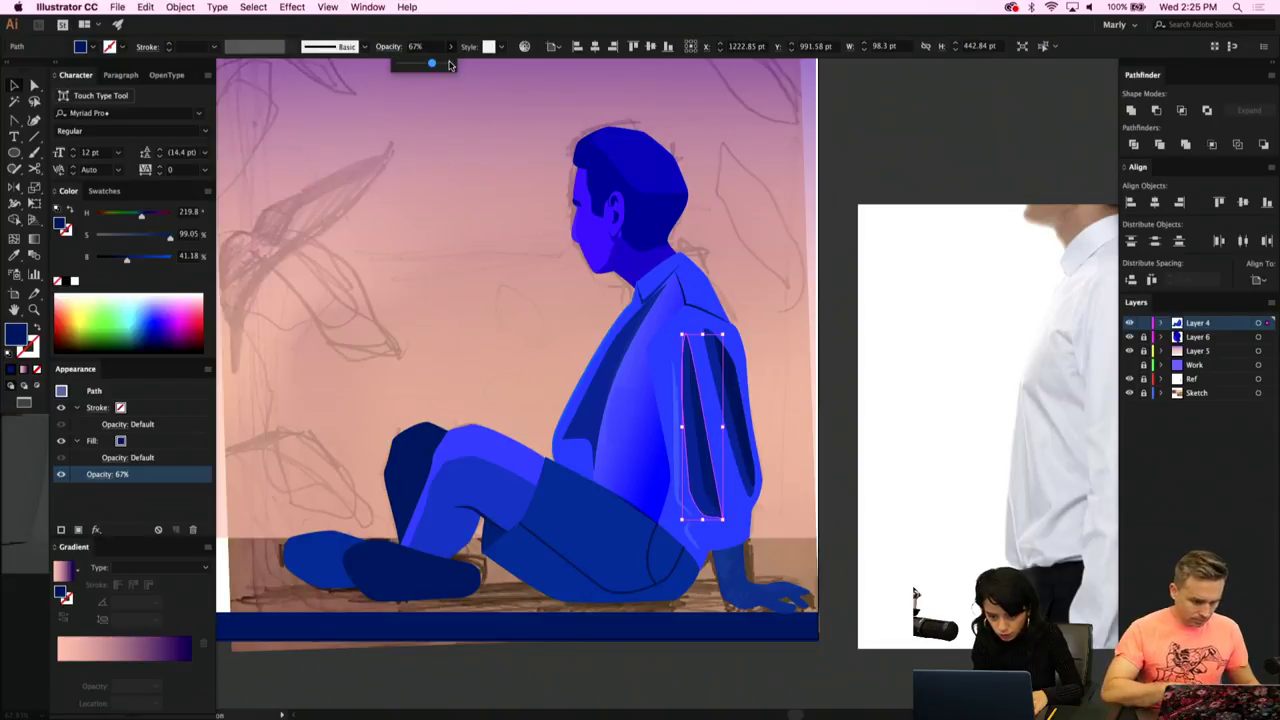
drag(450, 64, 420, 64)
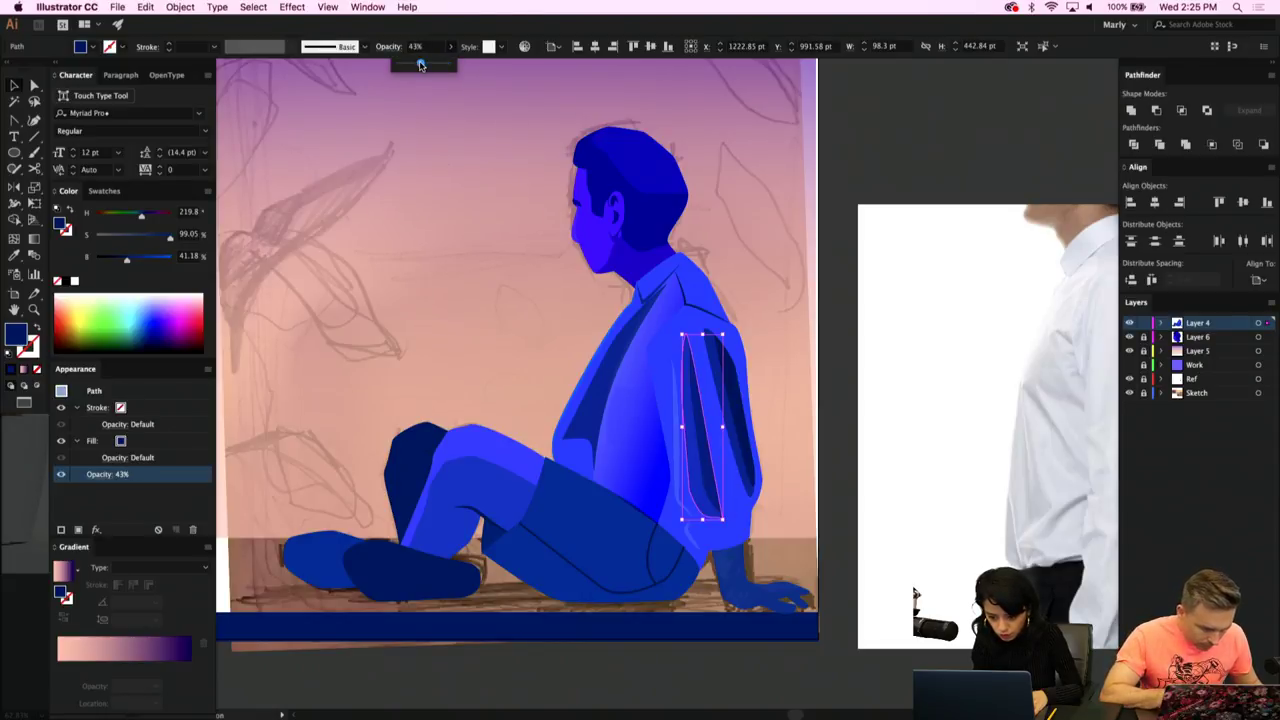
click(798, 437)
Try shifting the jacket's main blue shape sideways across the figure, and undo the move.
click(658, 362)
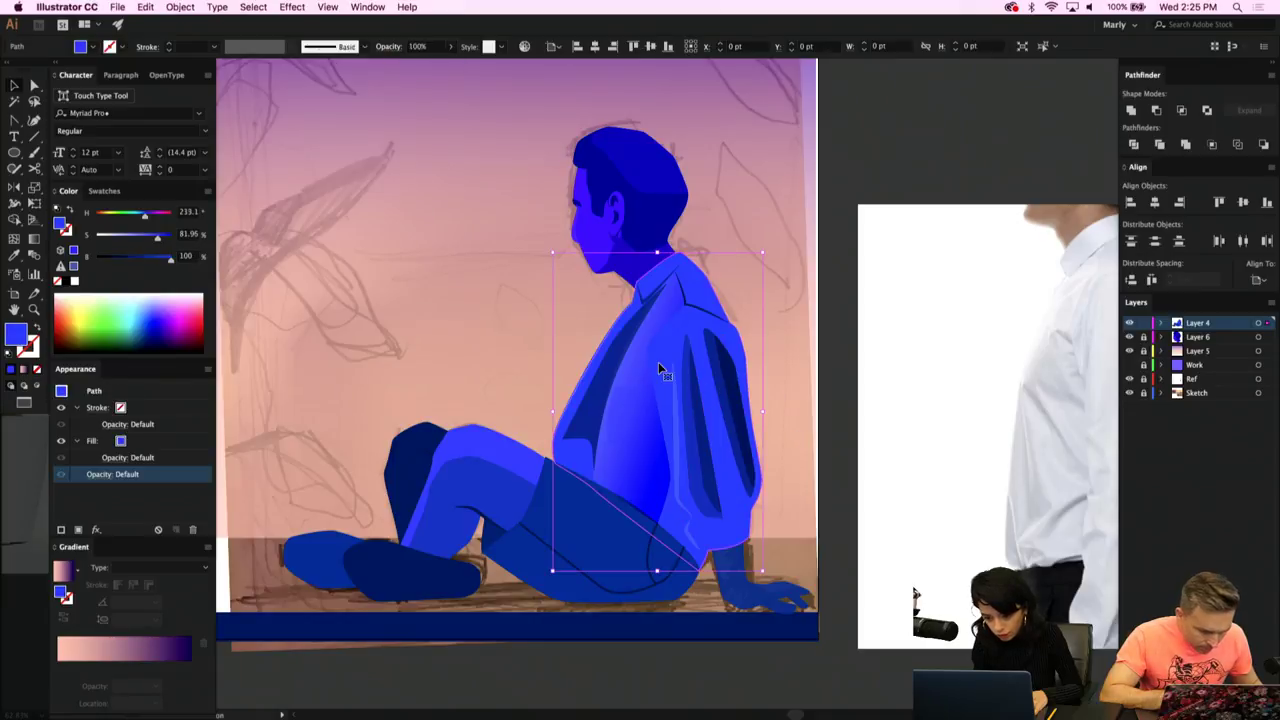
scroll(658, 362, up, 2)
scroll(658, 362, up, 1)
scroll(658, 362, down, 3)
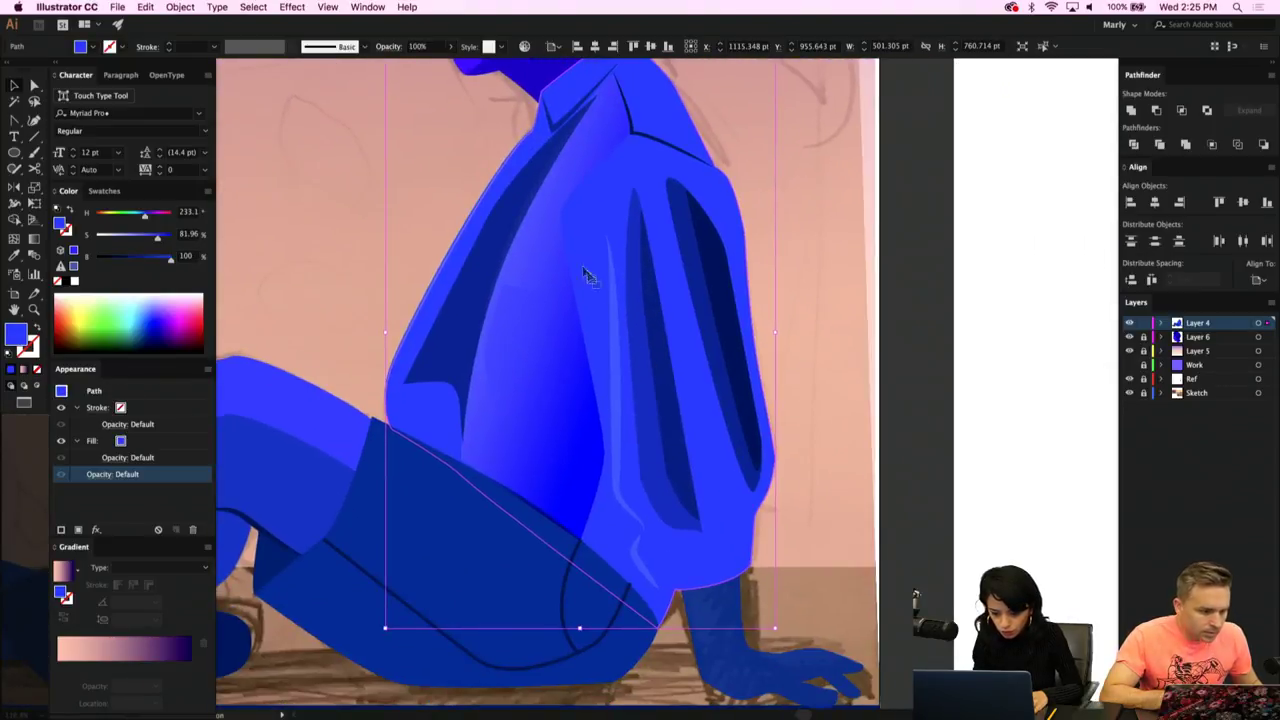
drag(590, 255, 624, 263)
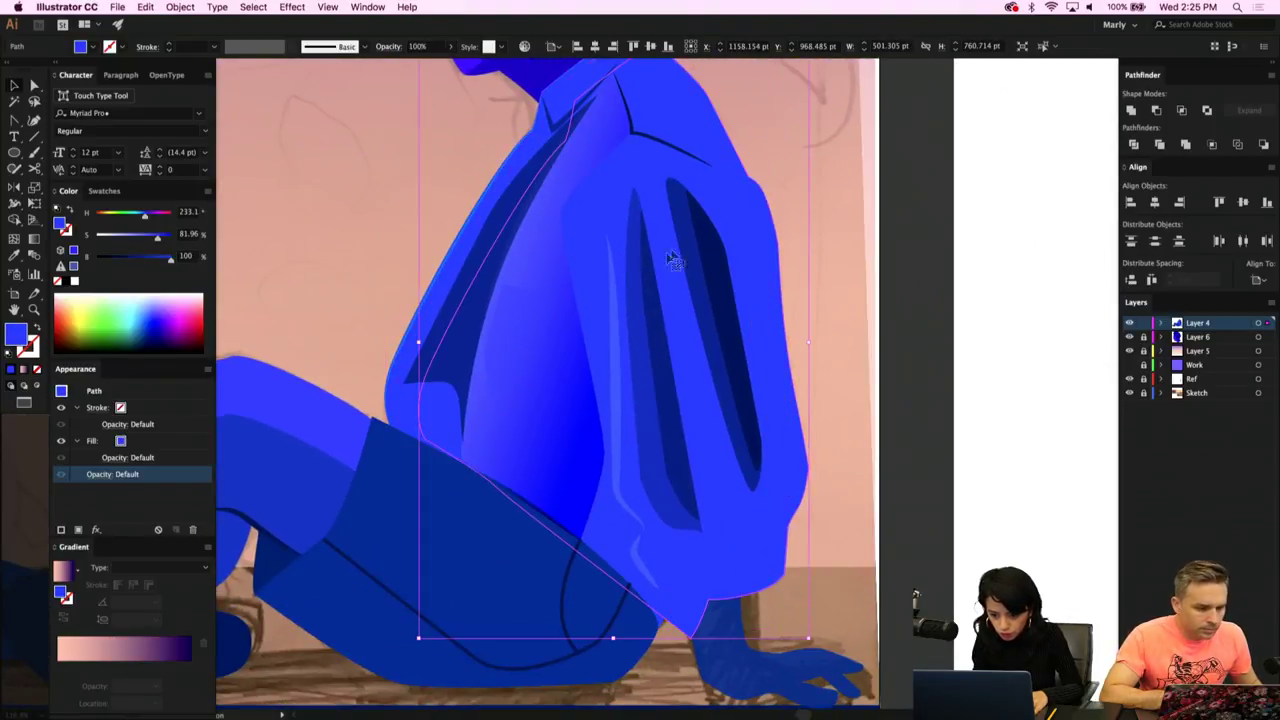
drag(756, 238, 612, 249)
drag(348, 326, 461, 305)
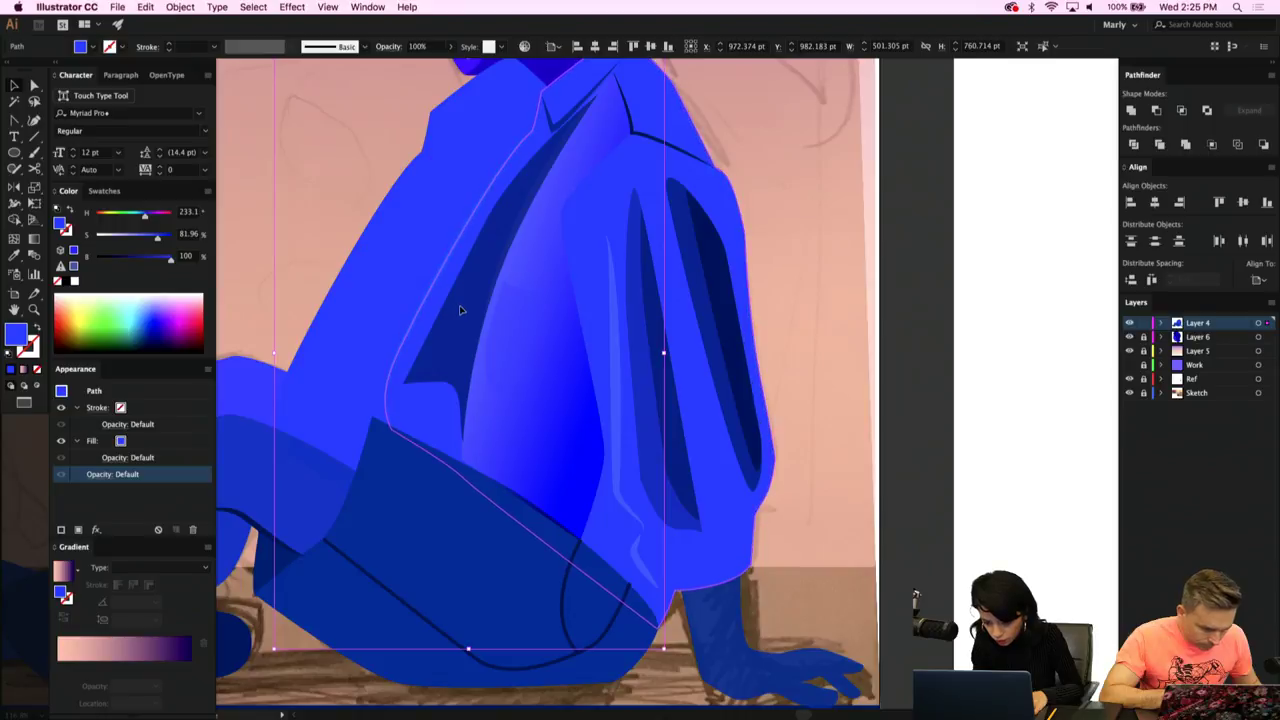
key(super+z)
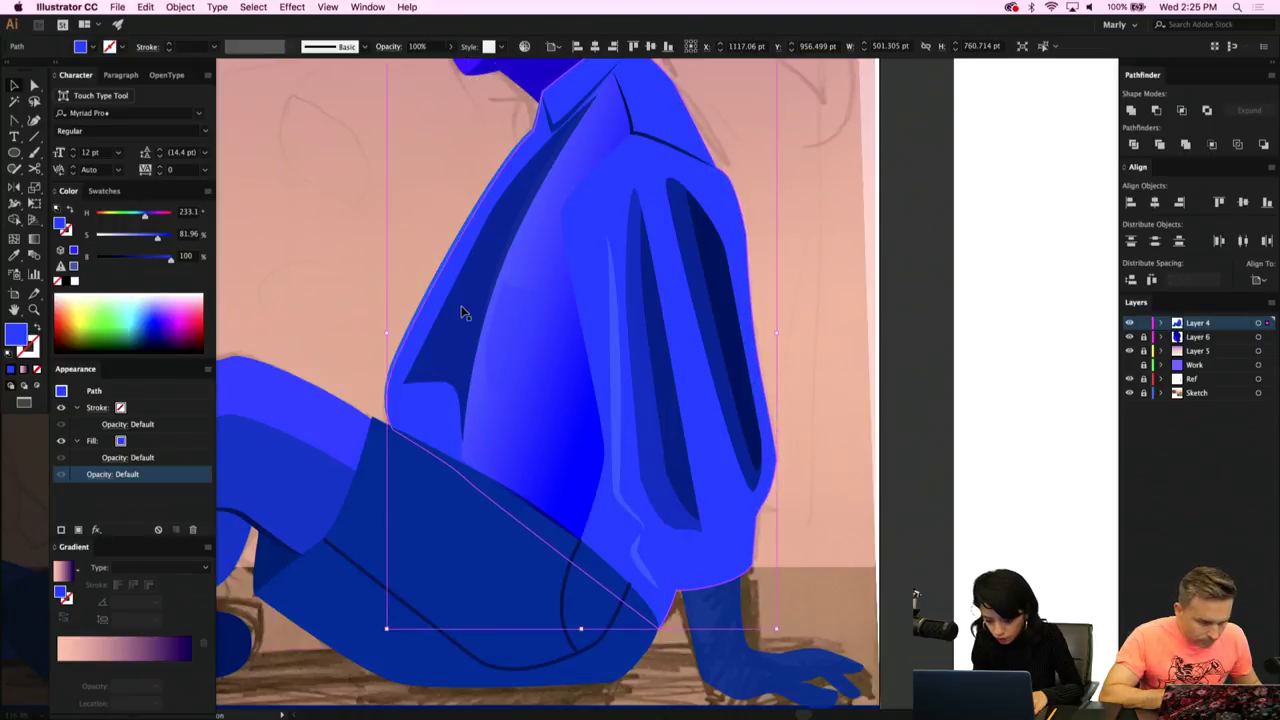
Raise the jacket's lowest corner anchor to hem level beside the arm and delete the neighbouring hem anchor.
key(a)
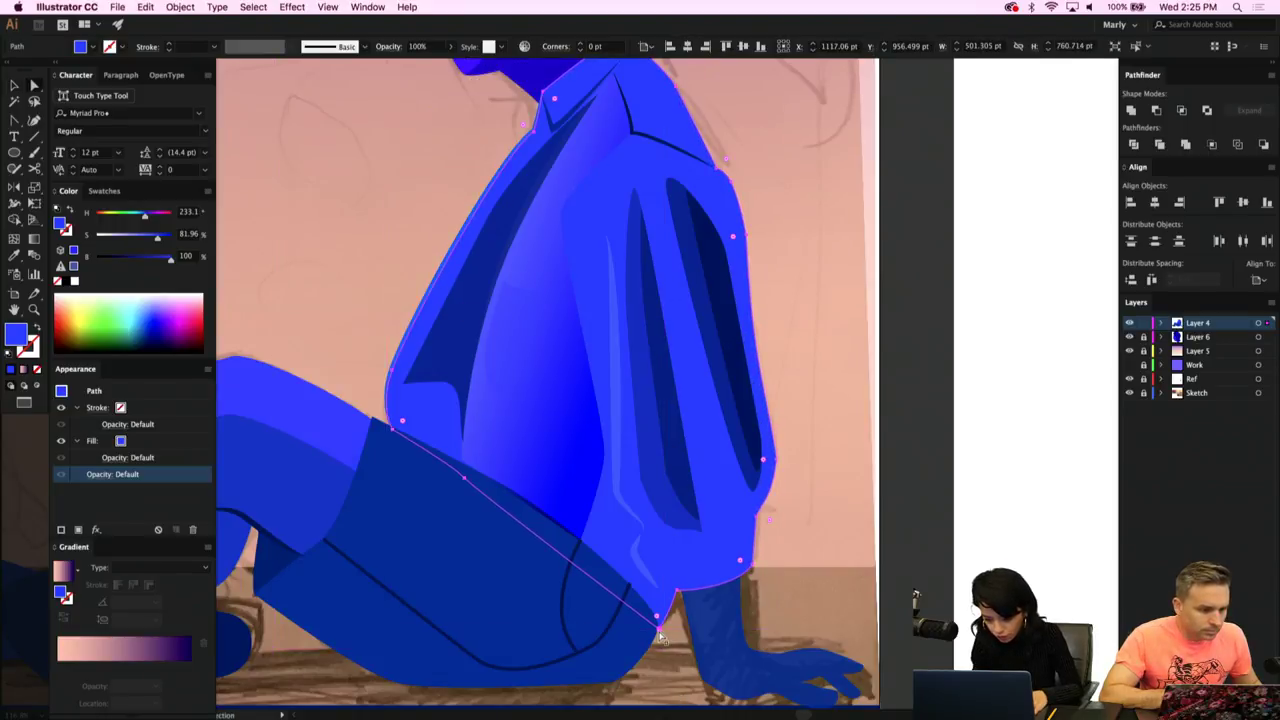
drag(659, 631, 670, 597)
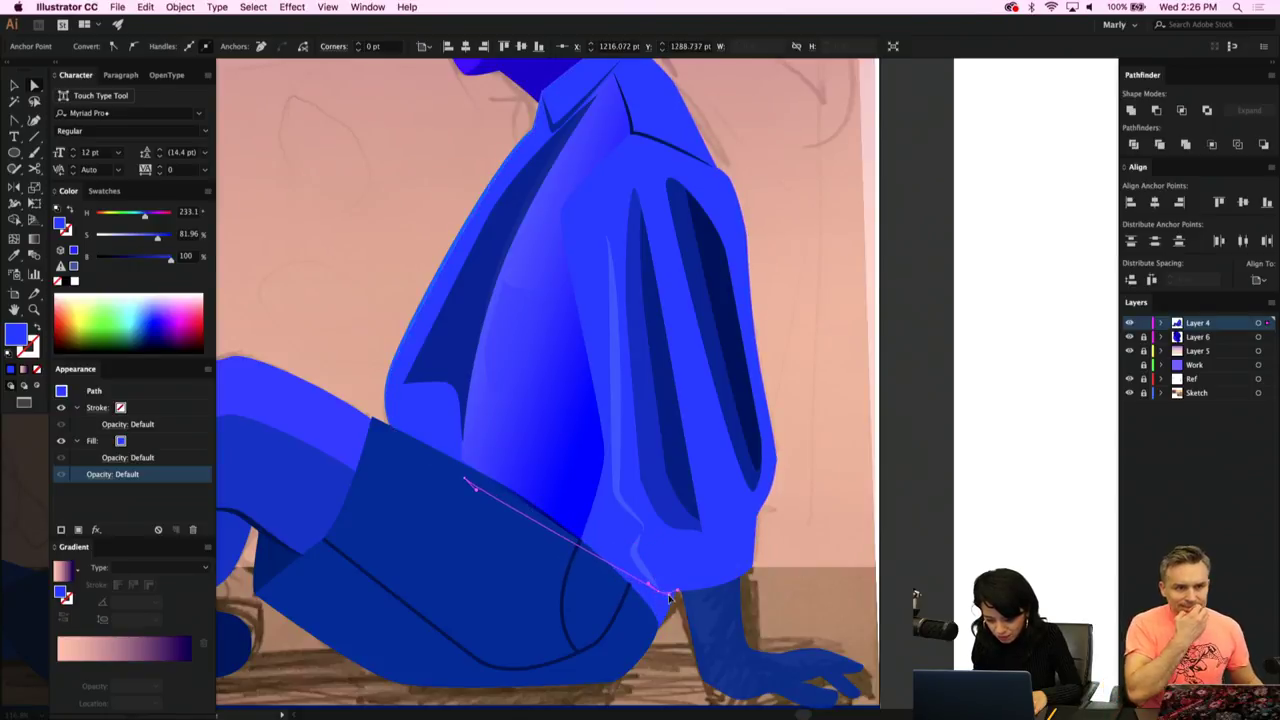
key(super+equal)
key(super+equal)
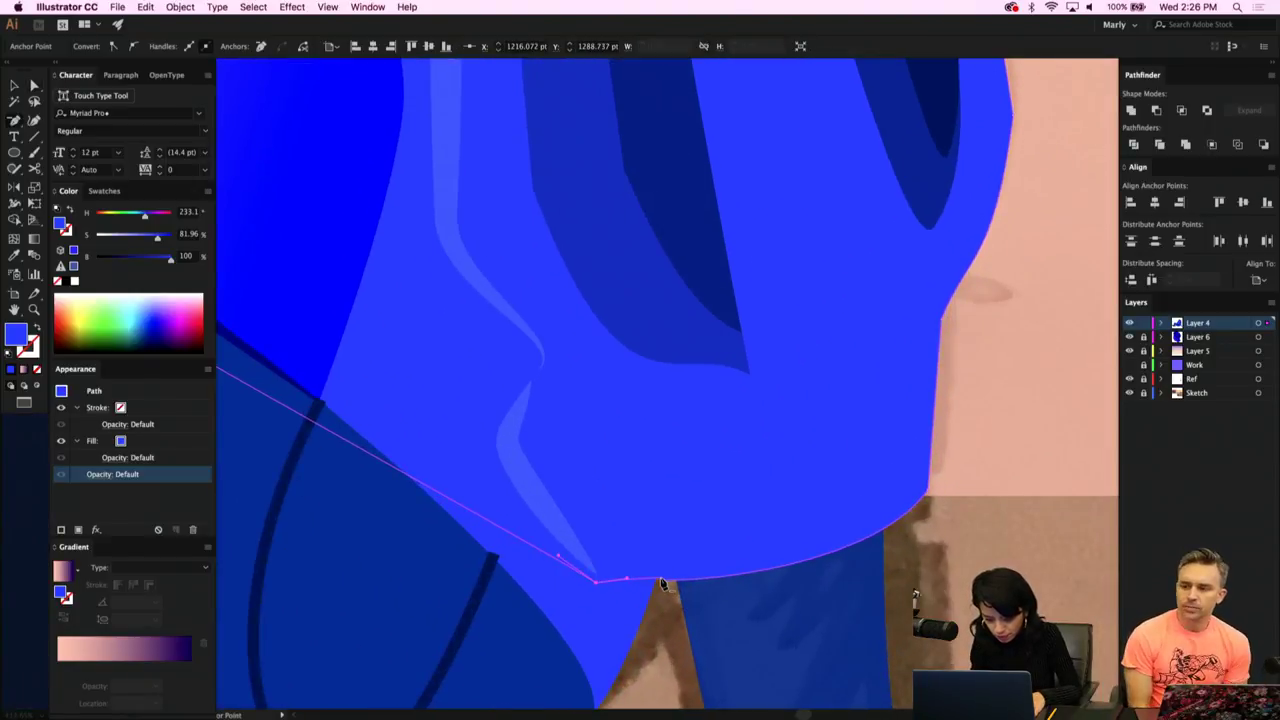
click(662, 583)
Adjust the direction handle of the jacket's lower corner anchor to smooth the hem curve above the wrist.
key(shift+c)
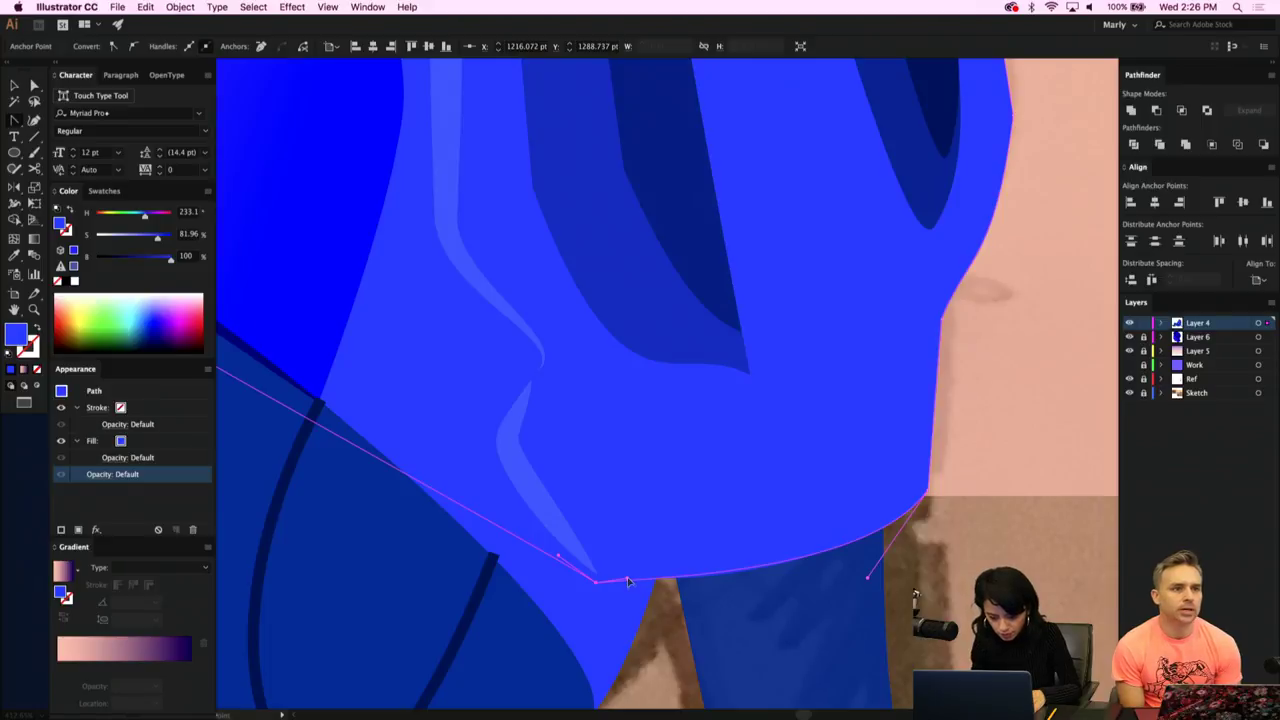
drag(627, 579, 654, 585)
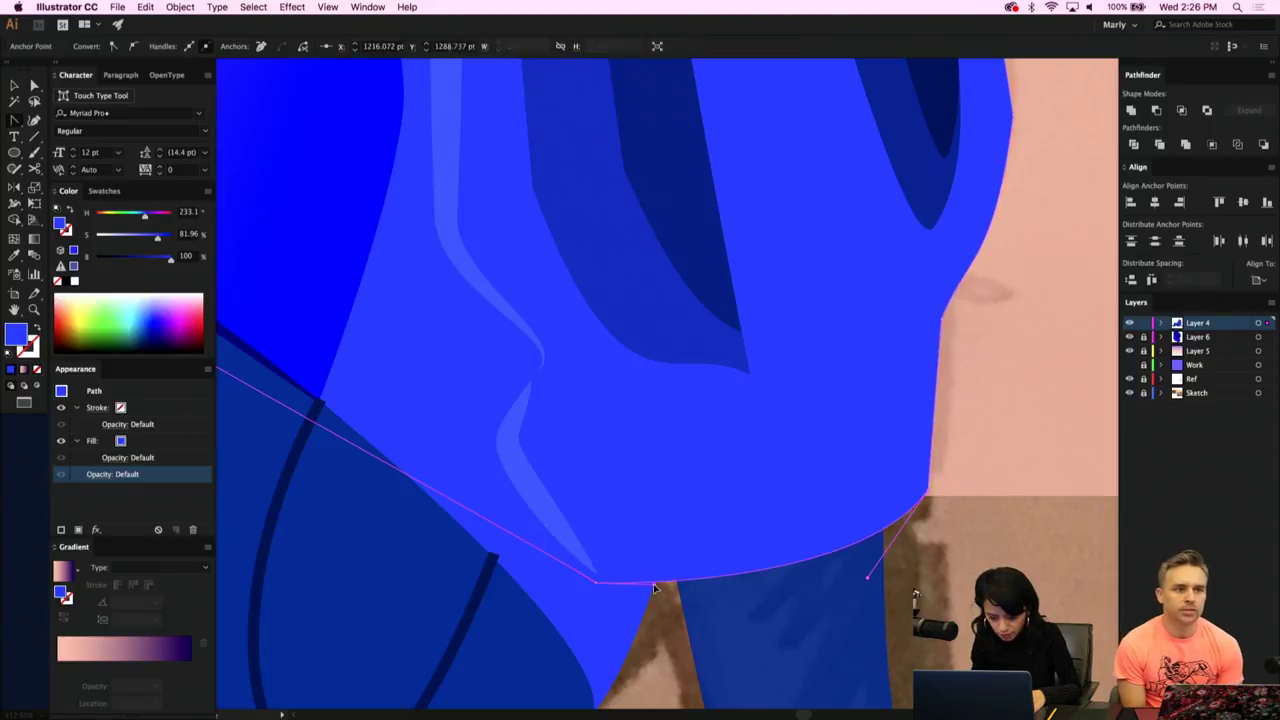
click(597, 583)
key(super+minus)
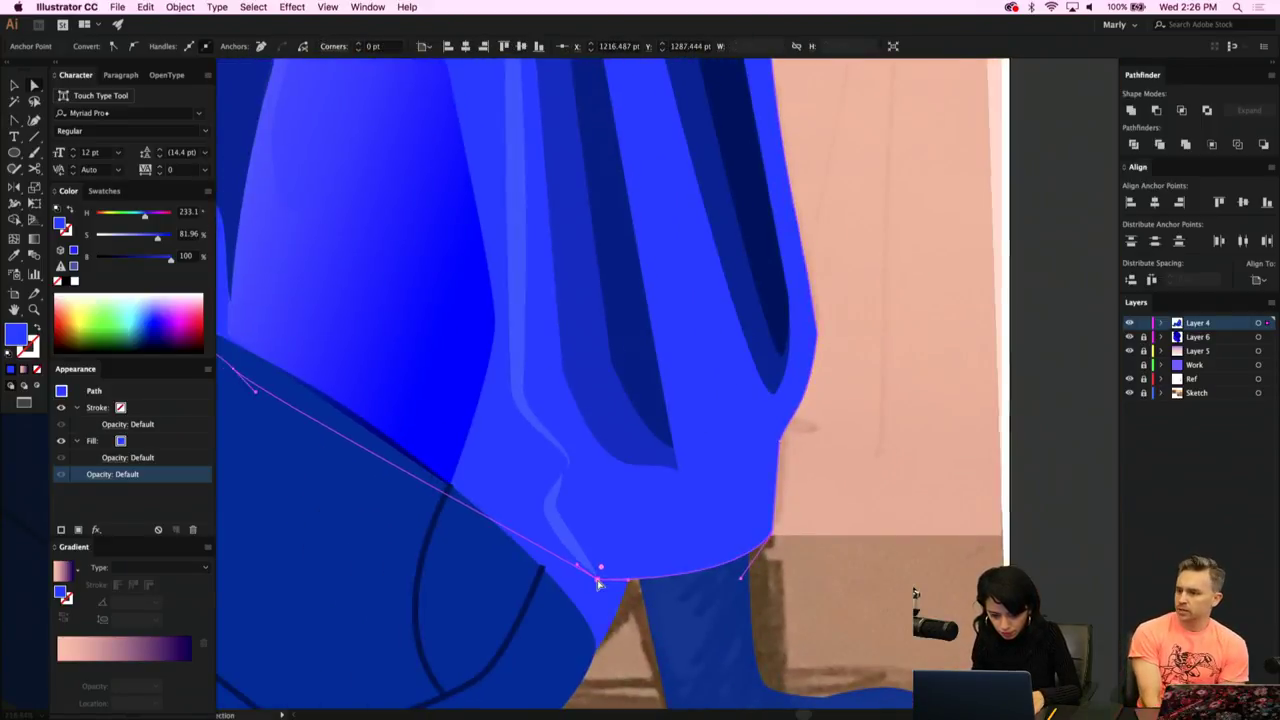
Move the jacket's front hem anchor to the light sleeve fold near the wrist and retract the lower corner's adjoining direction handle.
key(super+minus)
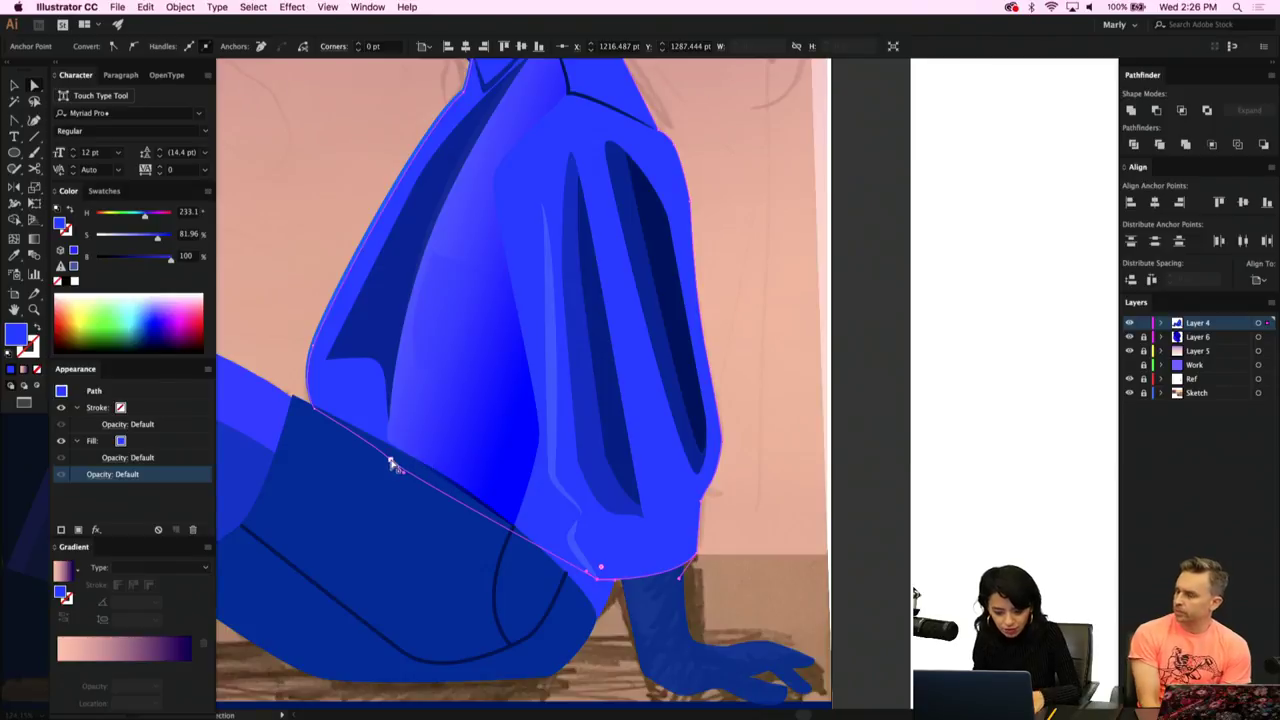
drag(398, 460, 573, 541)
click(585, 559)
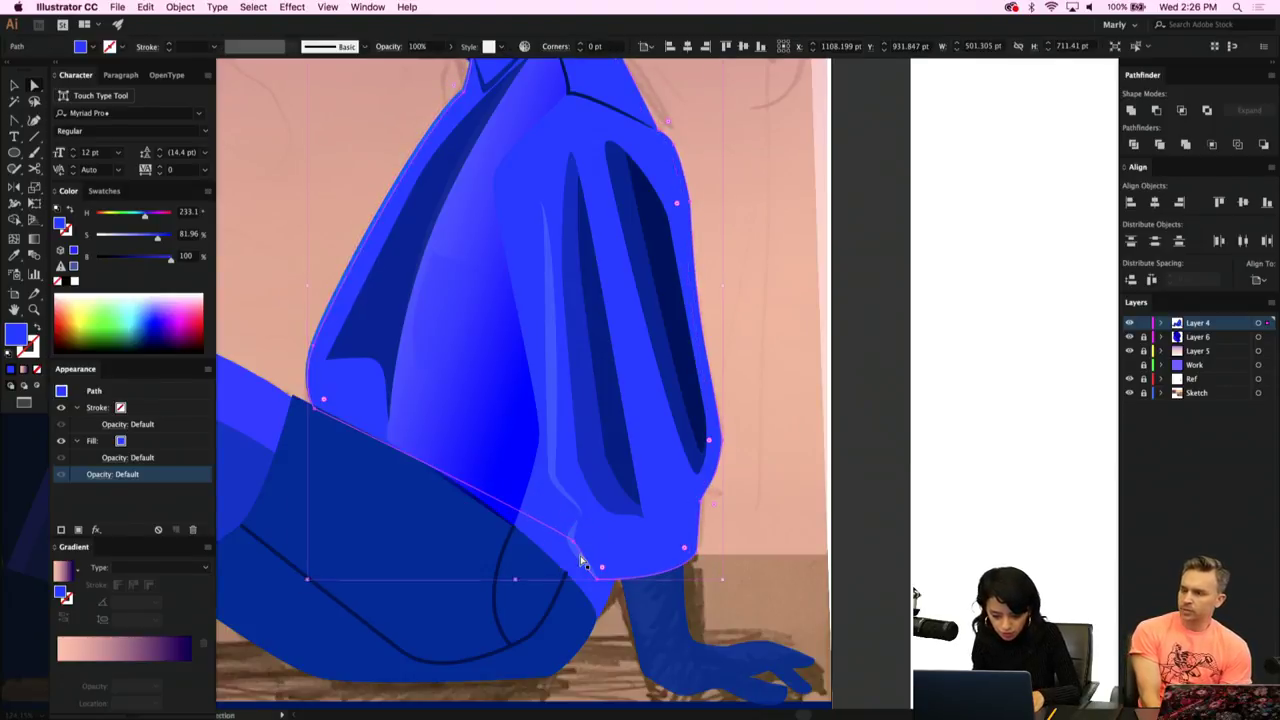
super+click(582, 556)
click(627, 619)
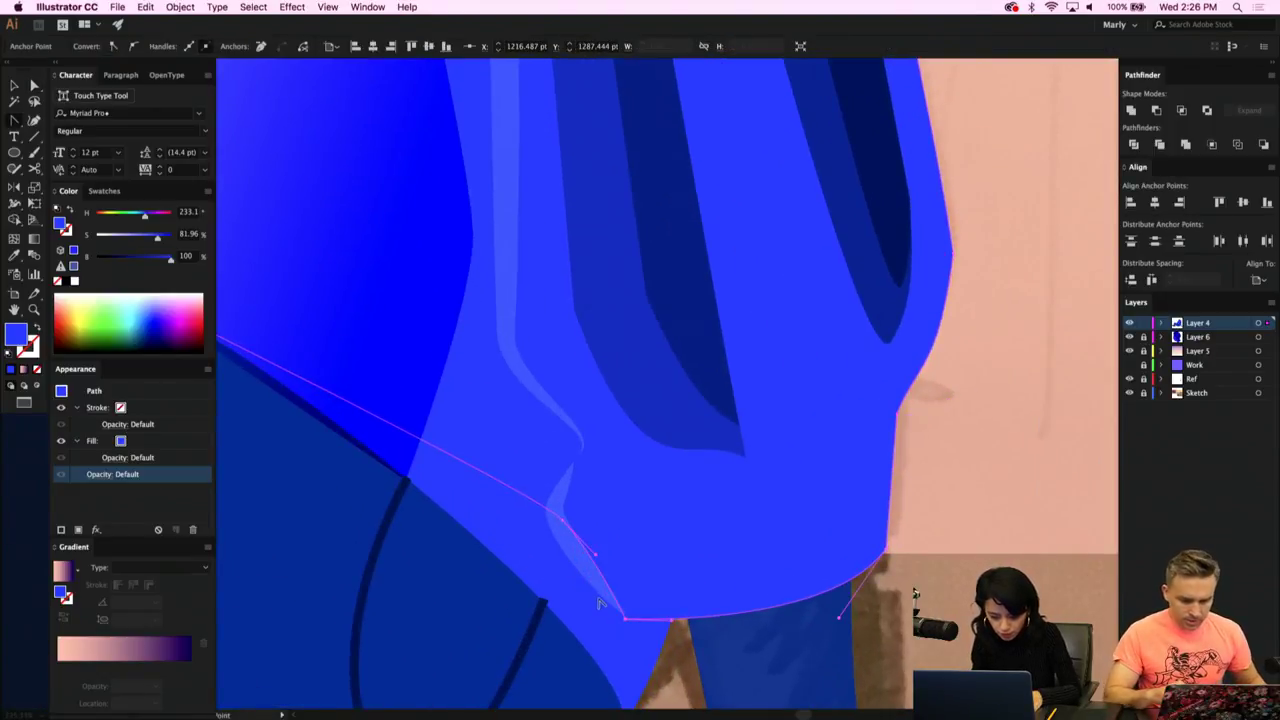
key(a)
key(super+minus)
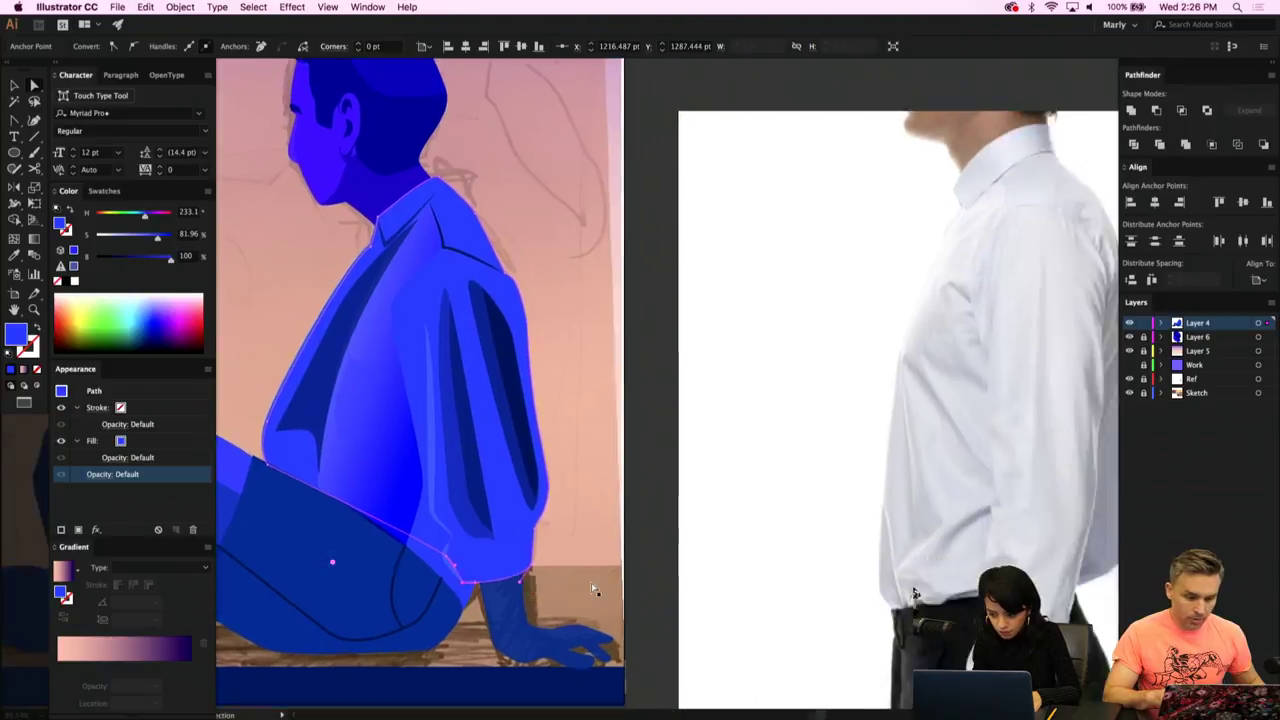
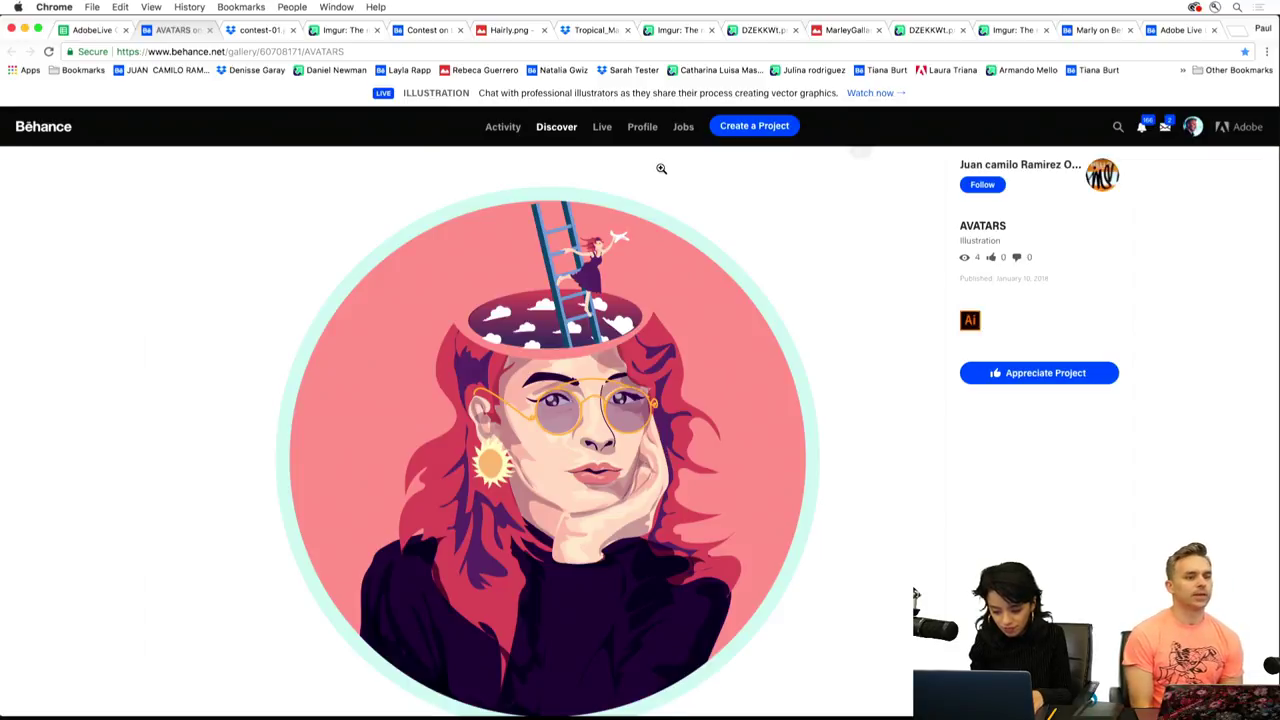
Examine the submitted contest illustrations open in Chrome, from contest-01 through the Imgur and Behance entries to Hairly.png.
click(245, 32)
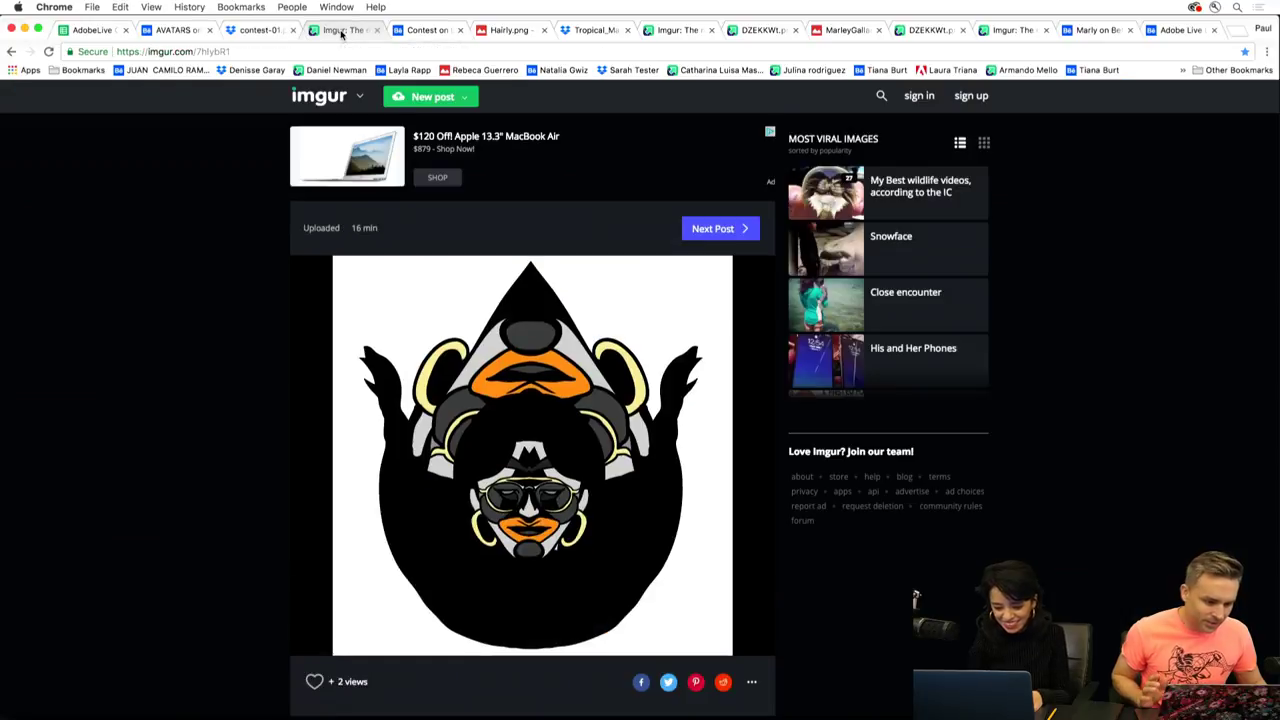
click(341, 31)
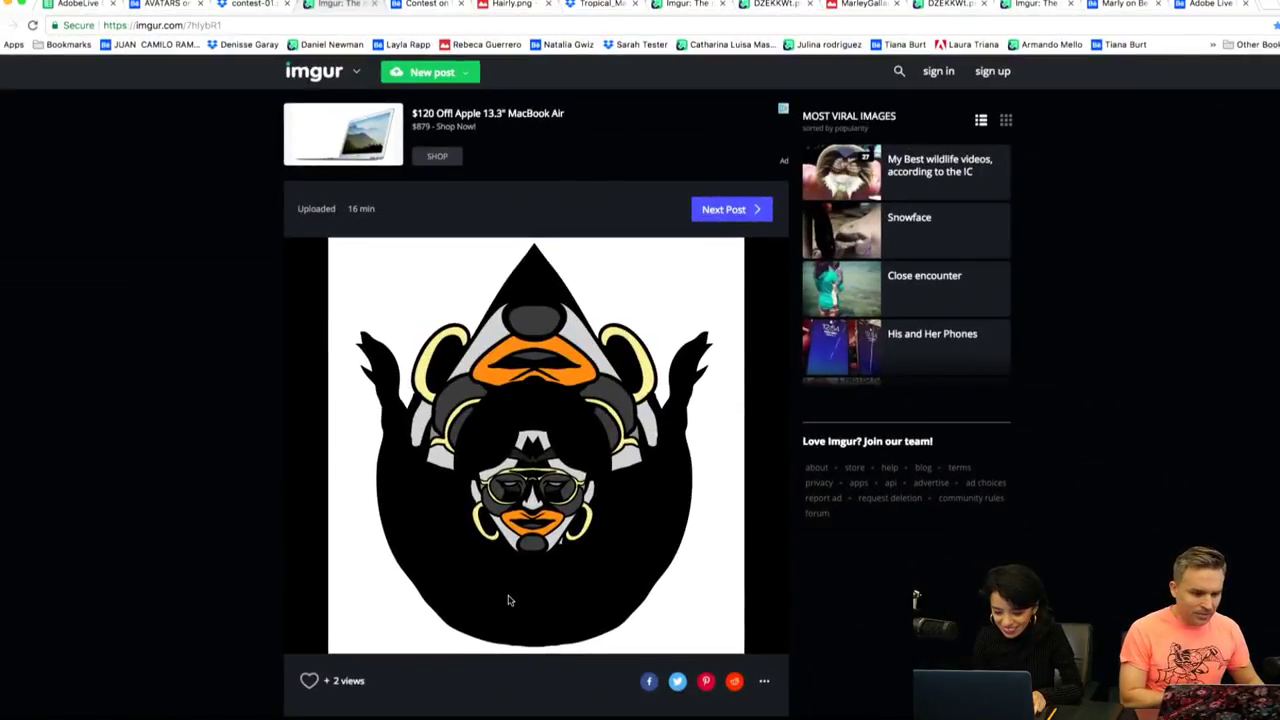
click(424, 32)
click(504, 466)
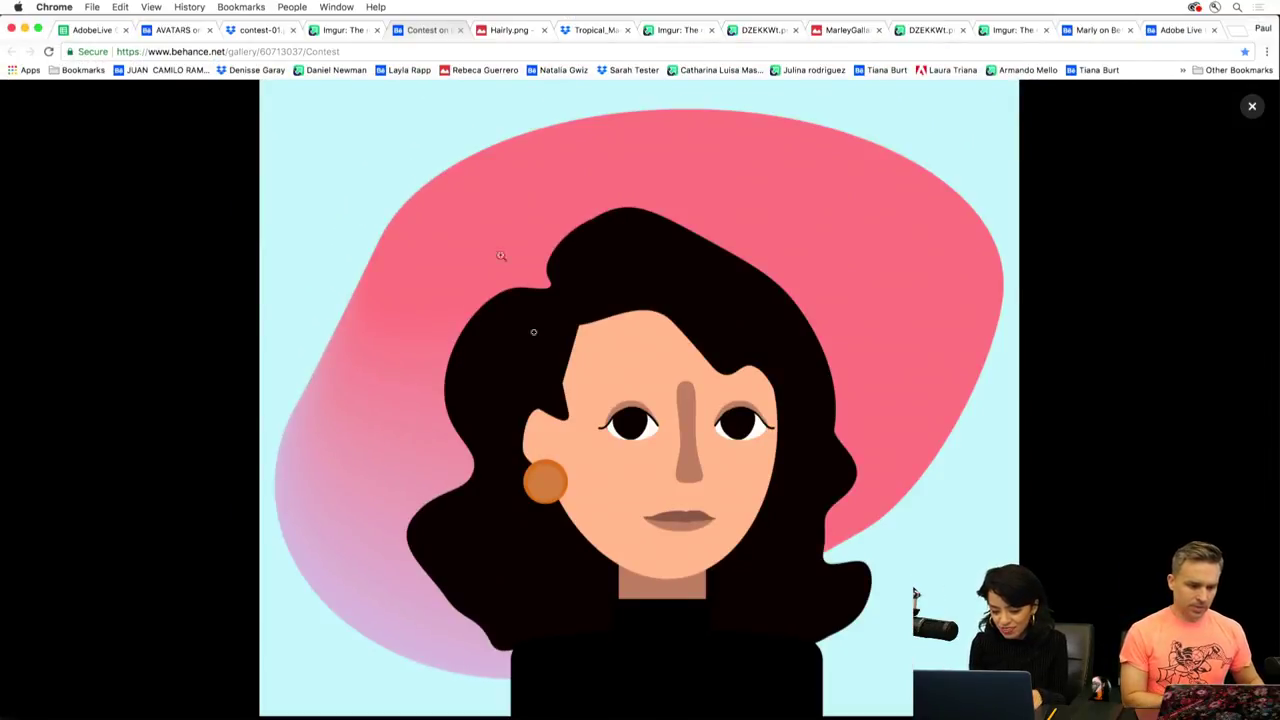
click(499, 33)
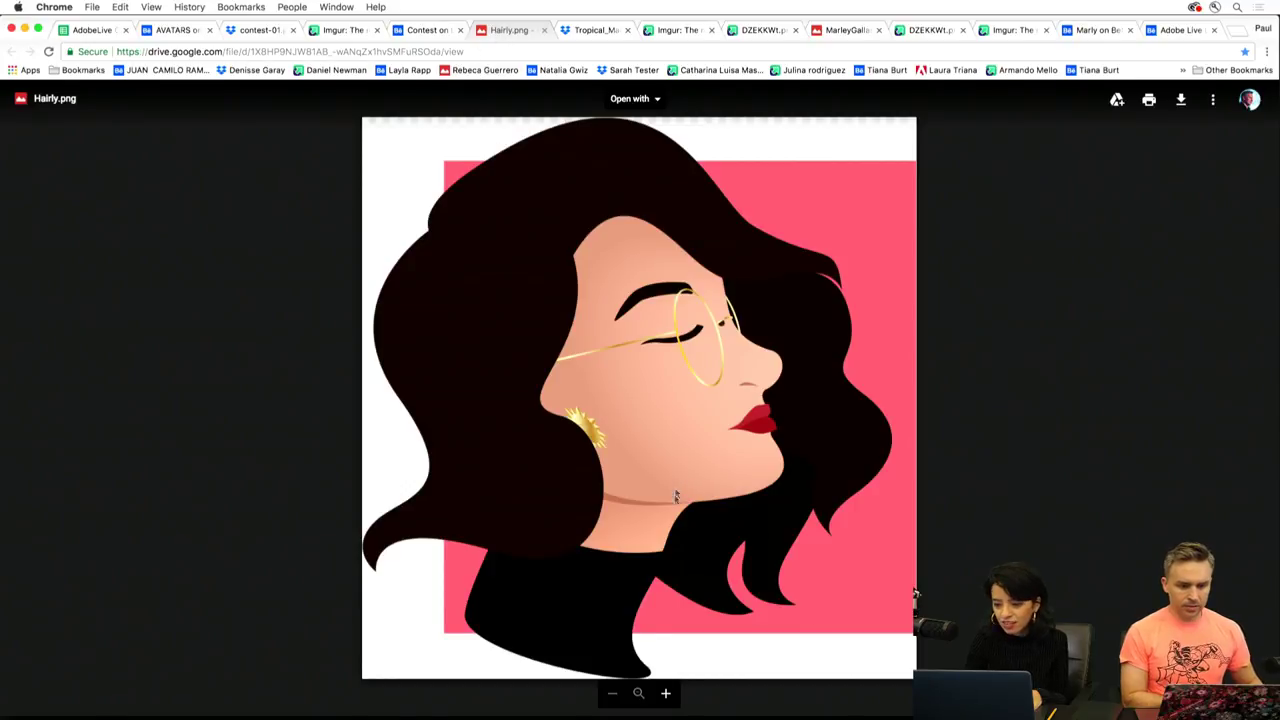
key(super+r)
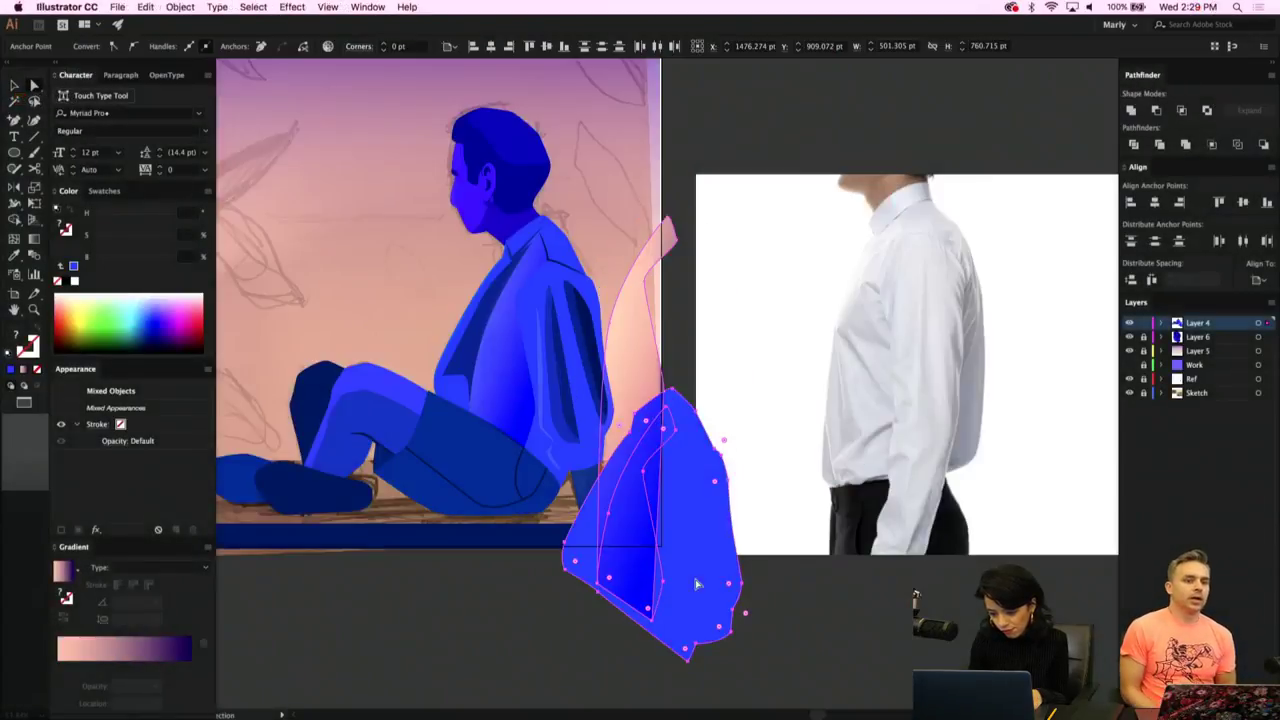
Try moving the selected jacket and shirt shapes straight down below the artboard, and undo the move.
scroll(694, 585, down, 5)
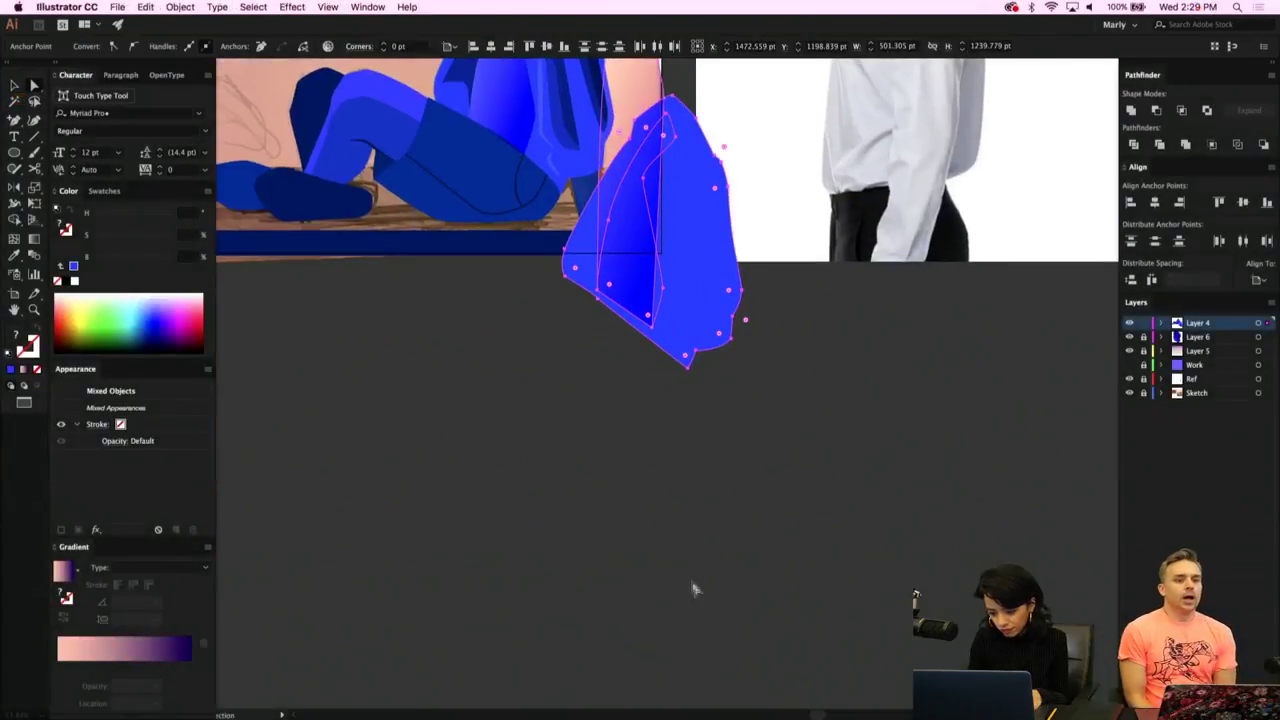
drag(683, 275, 687, 489)
scroll(687, 489, up, 4)
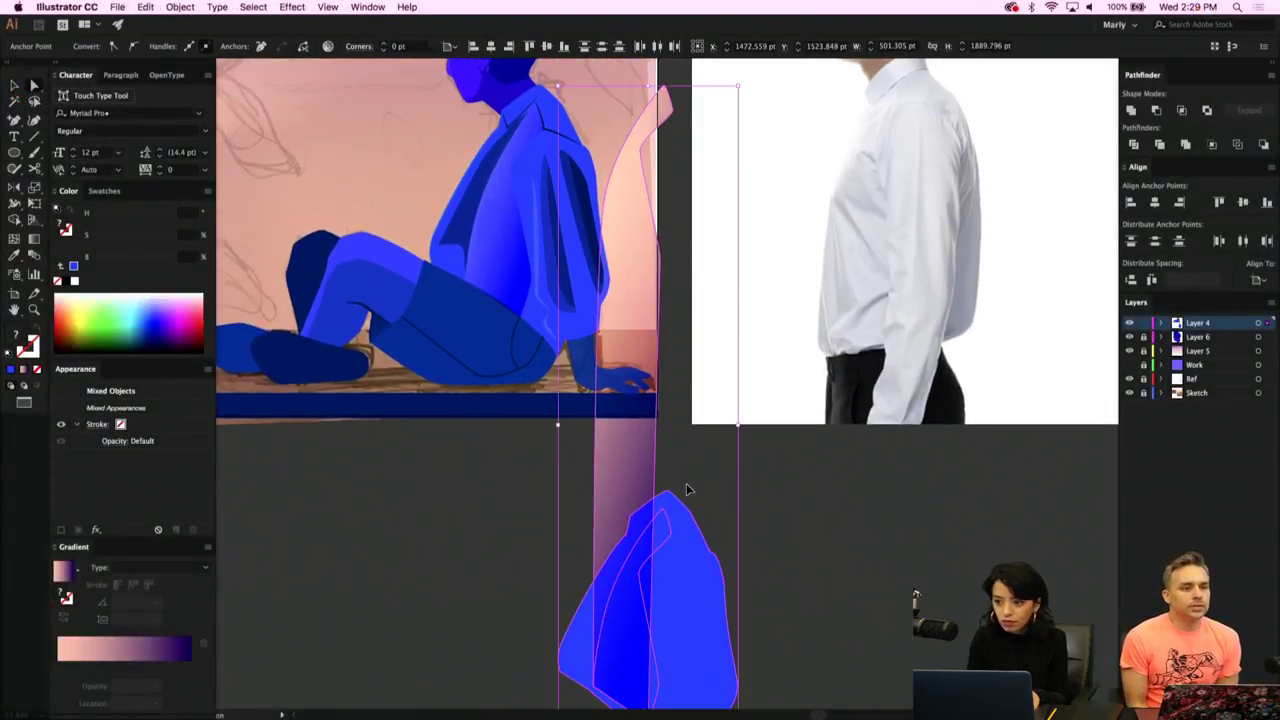
key(super+z)
key(v)
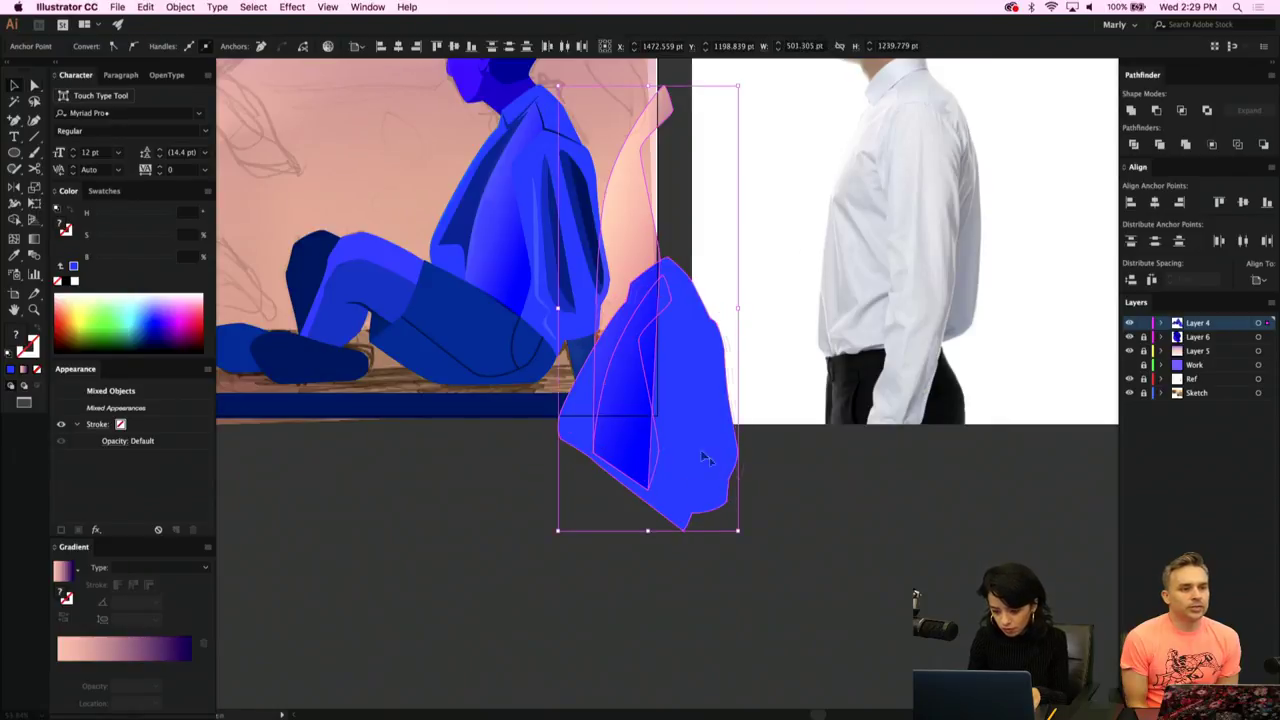
Move the group of jacket shapes off the figure onto the empty canvas below the artboard.
drag(701, 451, 795, 536)
key(super+z)
click(671, 609)
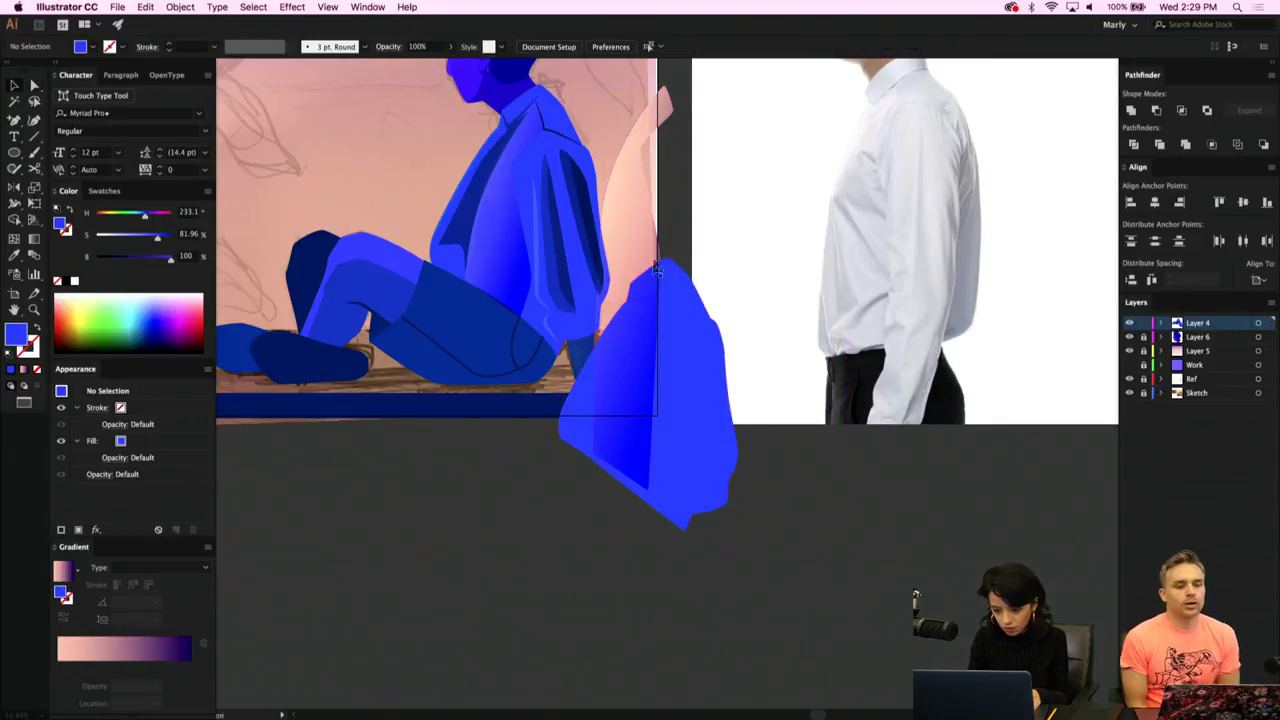
click(657, 270)
drag(689, 329, 575, 537)
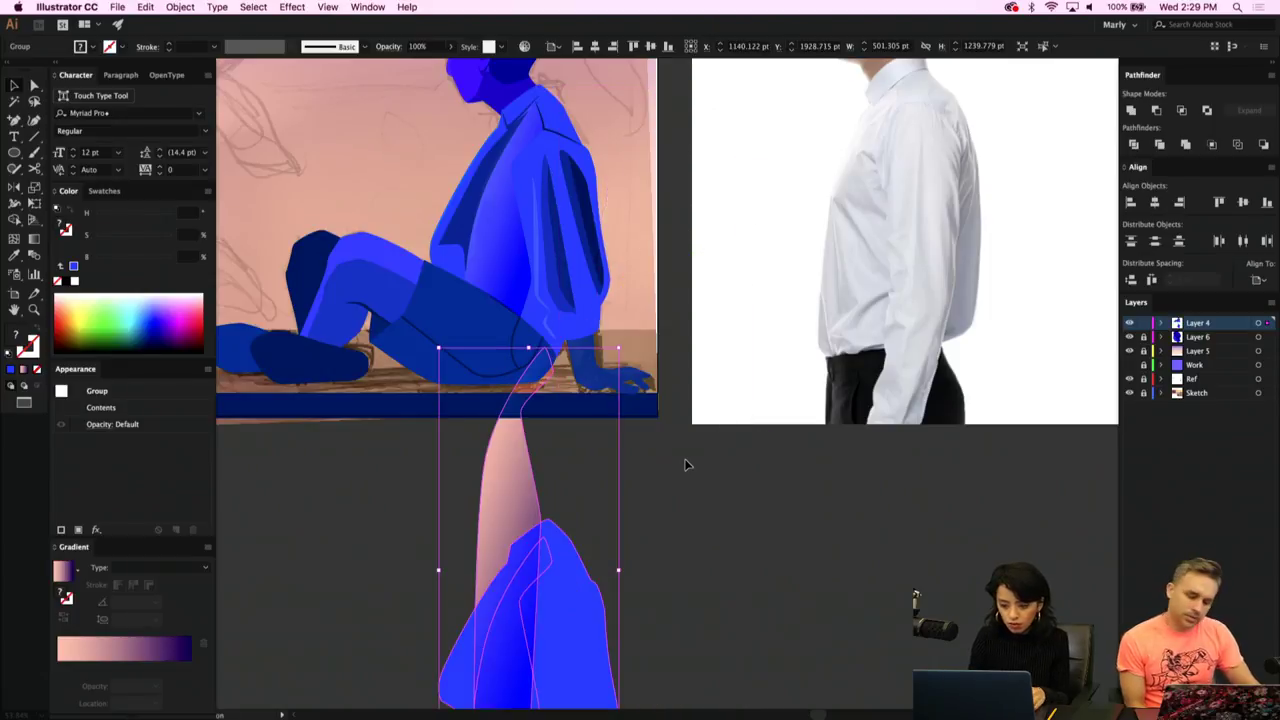
Delete the pink-to-purple gradient path from the separated group of jacket shapes.
scroll(686, 463, down, 5)
click(720, 507)
drag(592, 420, 608, 535)
key(a)
click(616, 276)
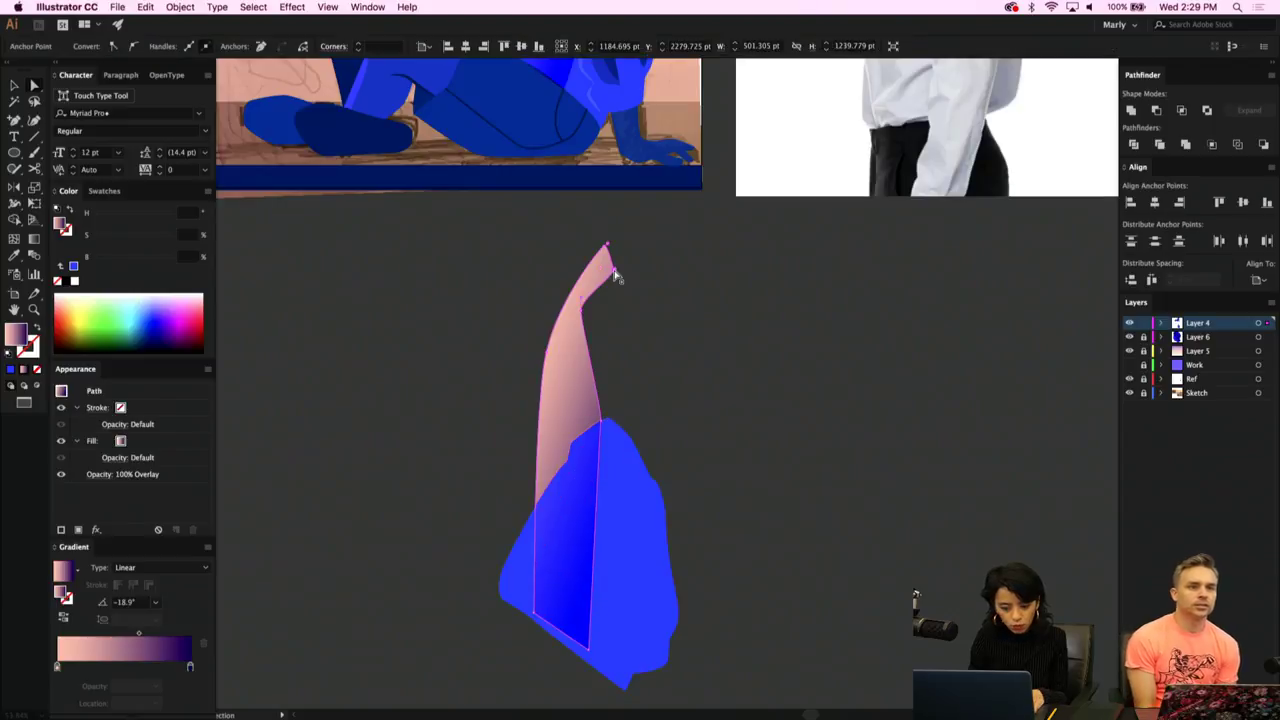
key(Delete)
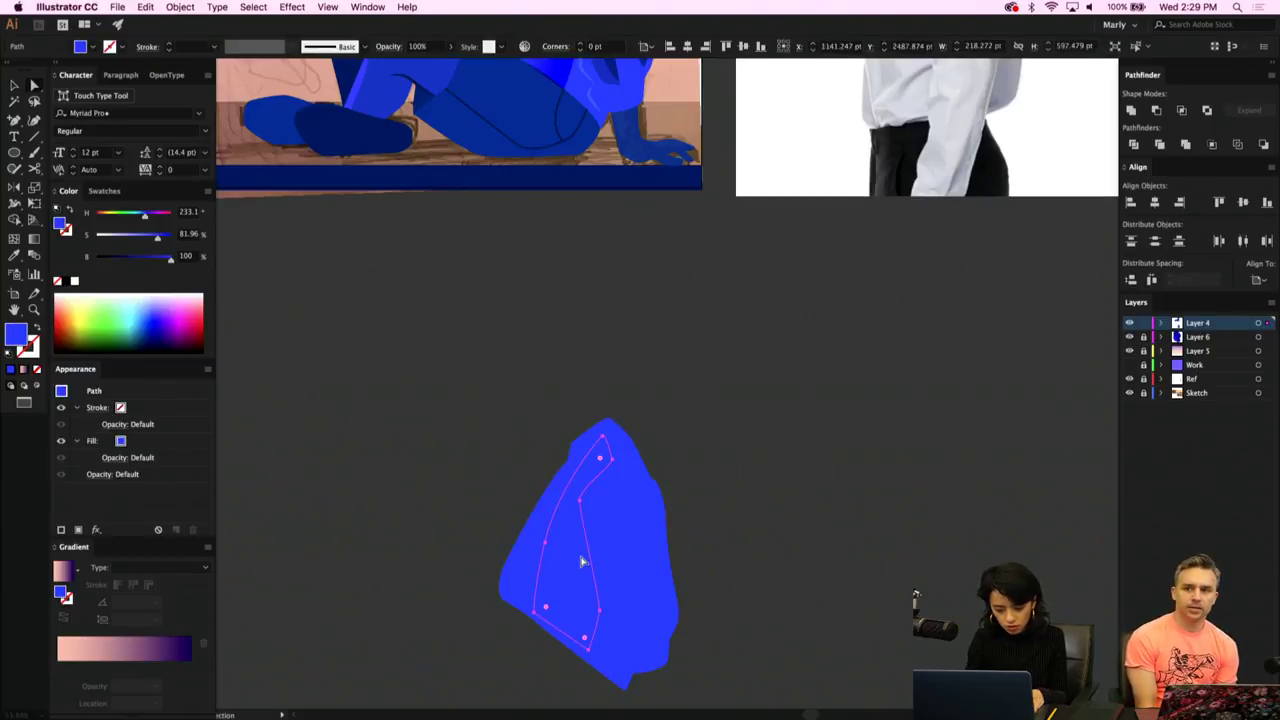
Divide the overlapping blue jacket shapes with Pathfinder and delete the inner piece to leave an open cut-out.
key(super+a)
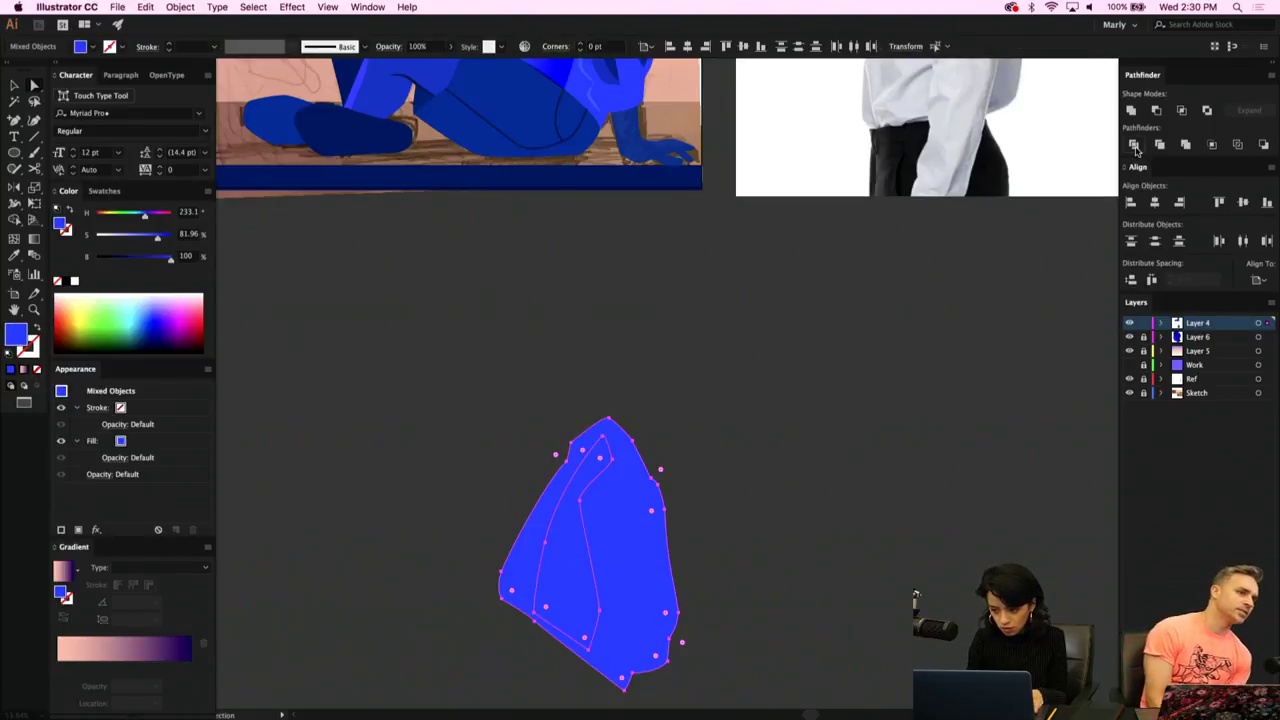
click(1134, 145)
click(930, 477)
click(581, 567)
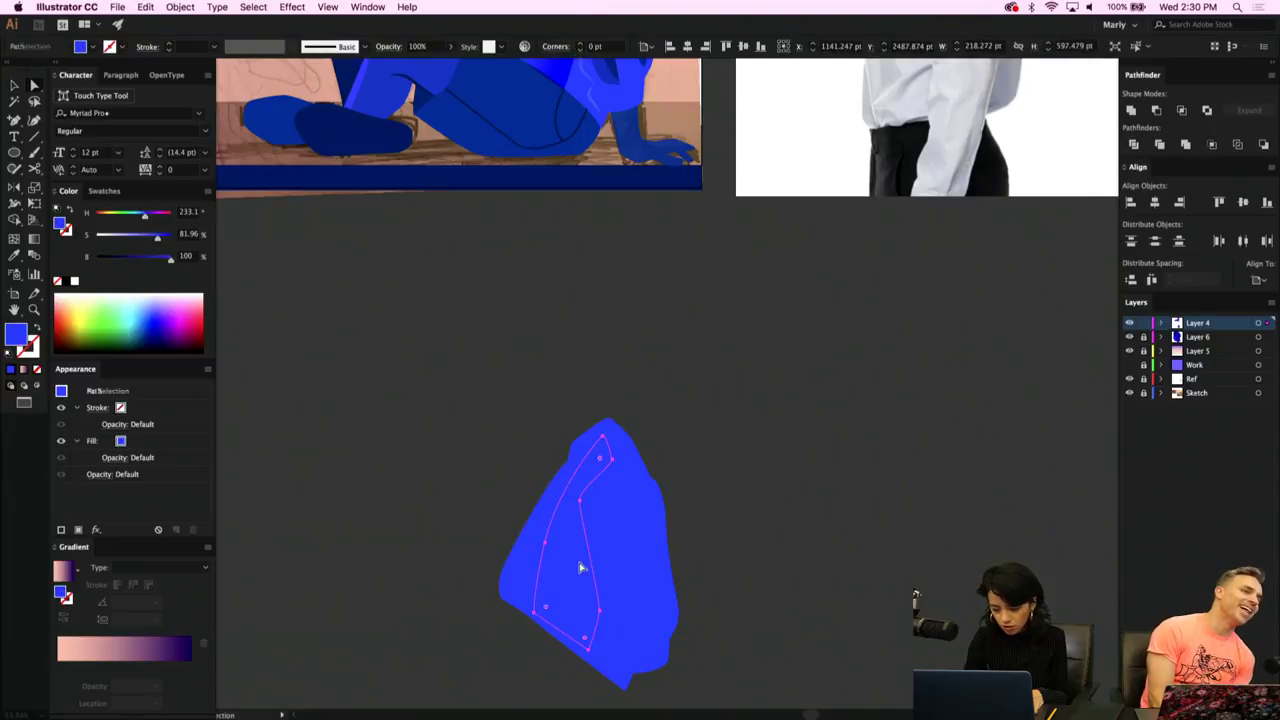
key(Delete)
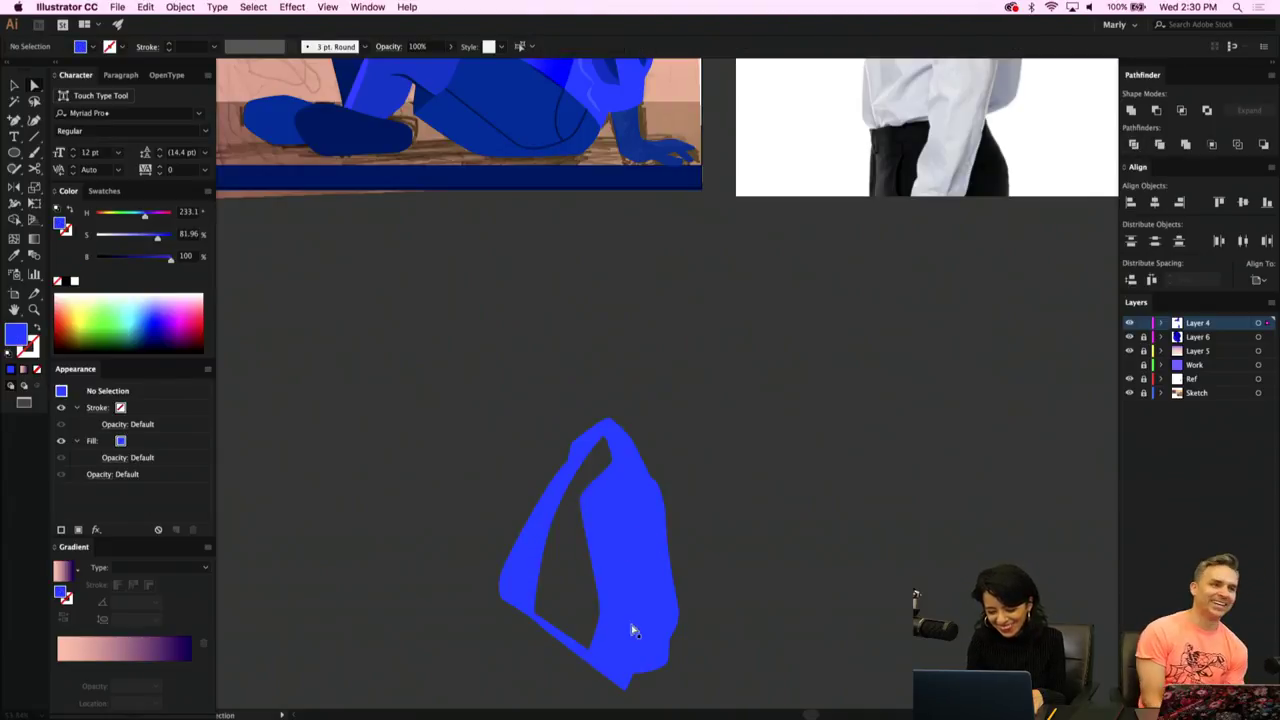
Move the cut-out jacket shape back up over the seated figure's torso.
drag(631, 629, 678, 376)
scroll(678, 376, up, 4)
scroll(678, 378, up, 3)
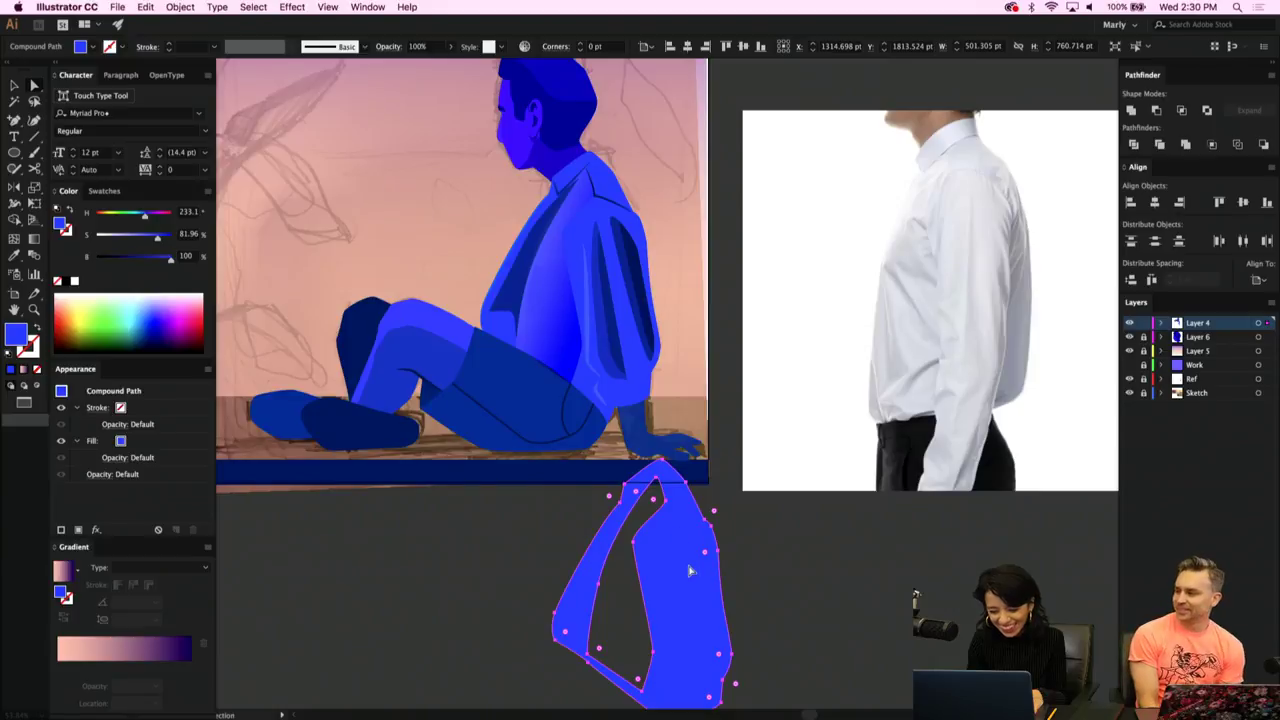
drag(689, 568, 621, 249)
click(620, 250)
scroll(620, 250, up, 3)
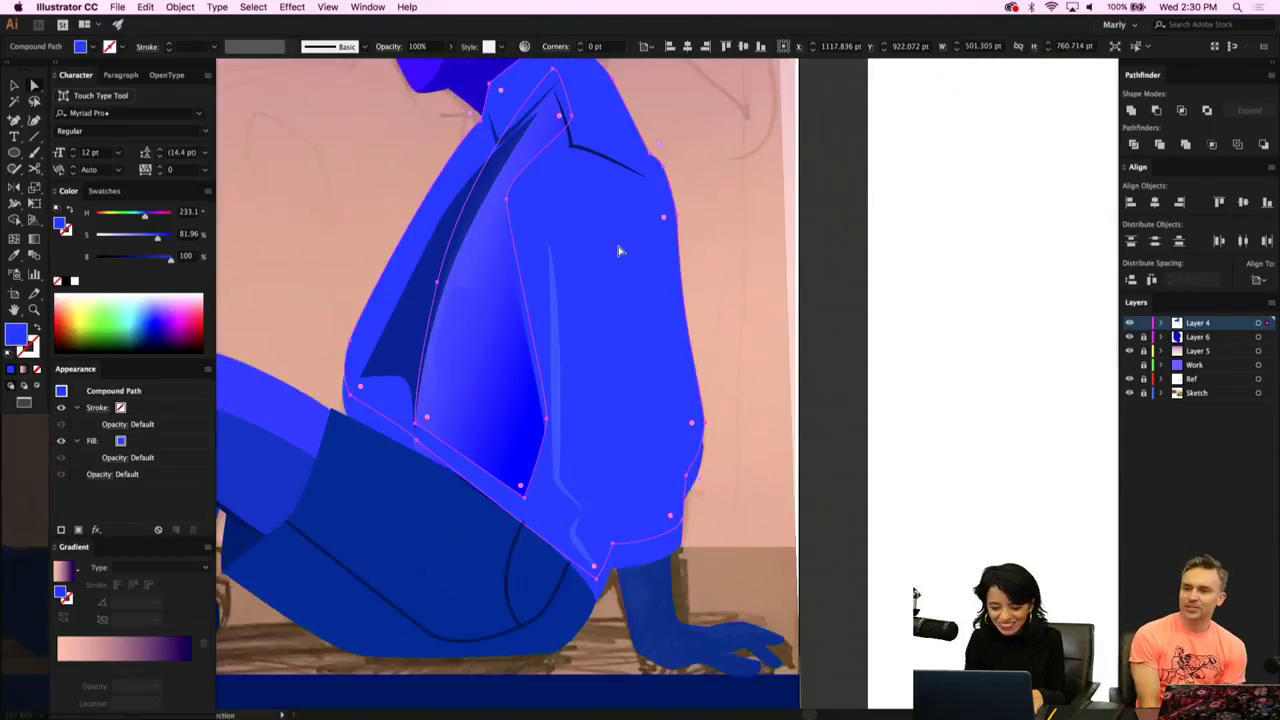
Realign the jacket shape so it sits on the figure's shoulder, sleeve and waistline.
key(super+x)
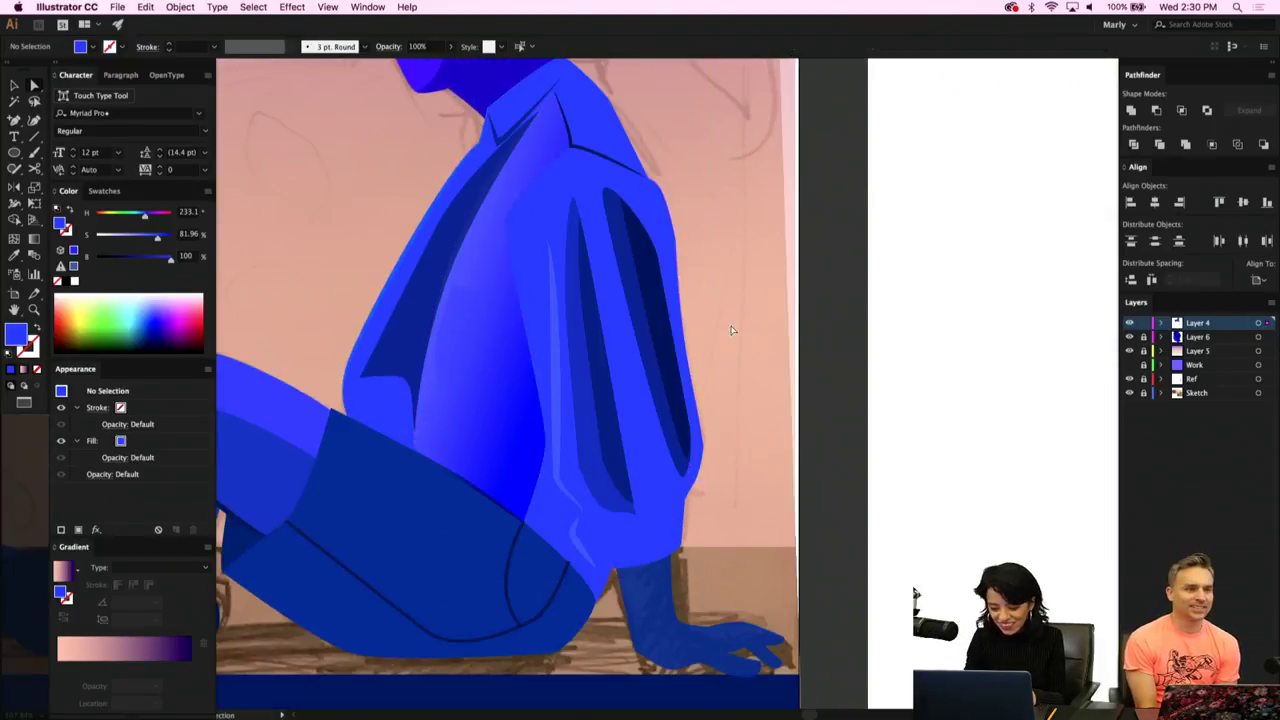
click(651, 522)
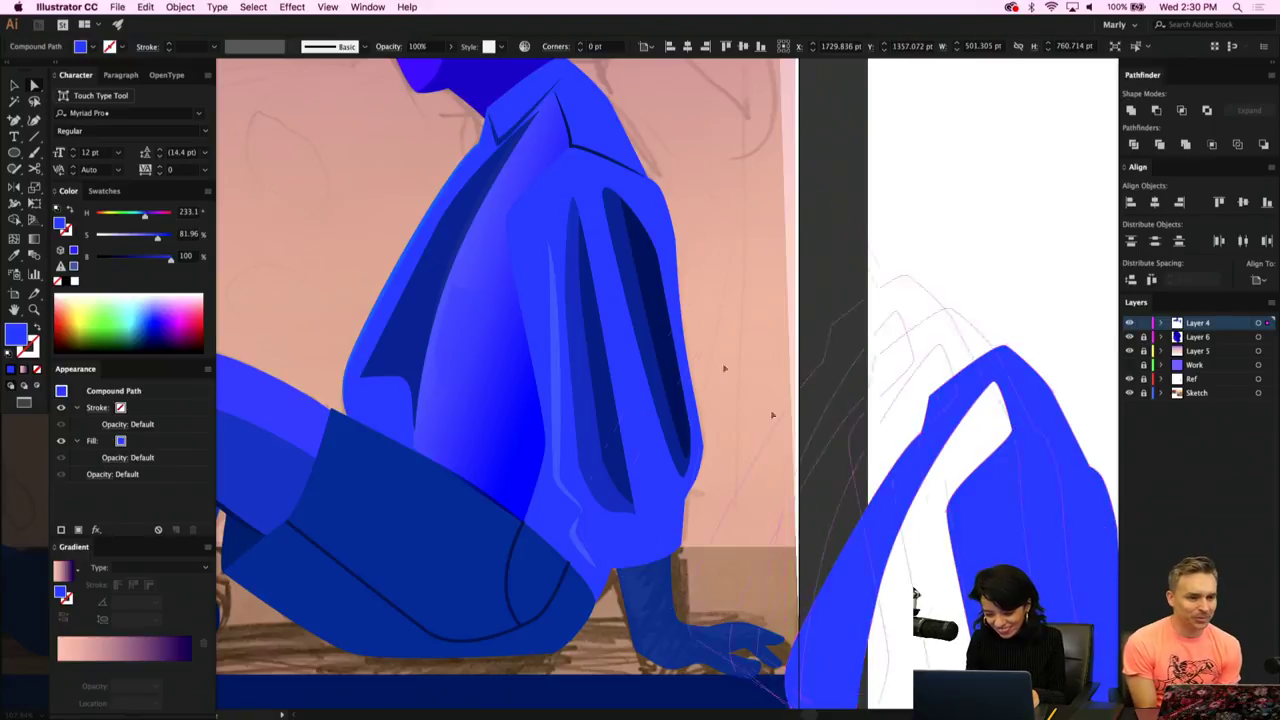
drag(725, 368, 537, 262)
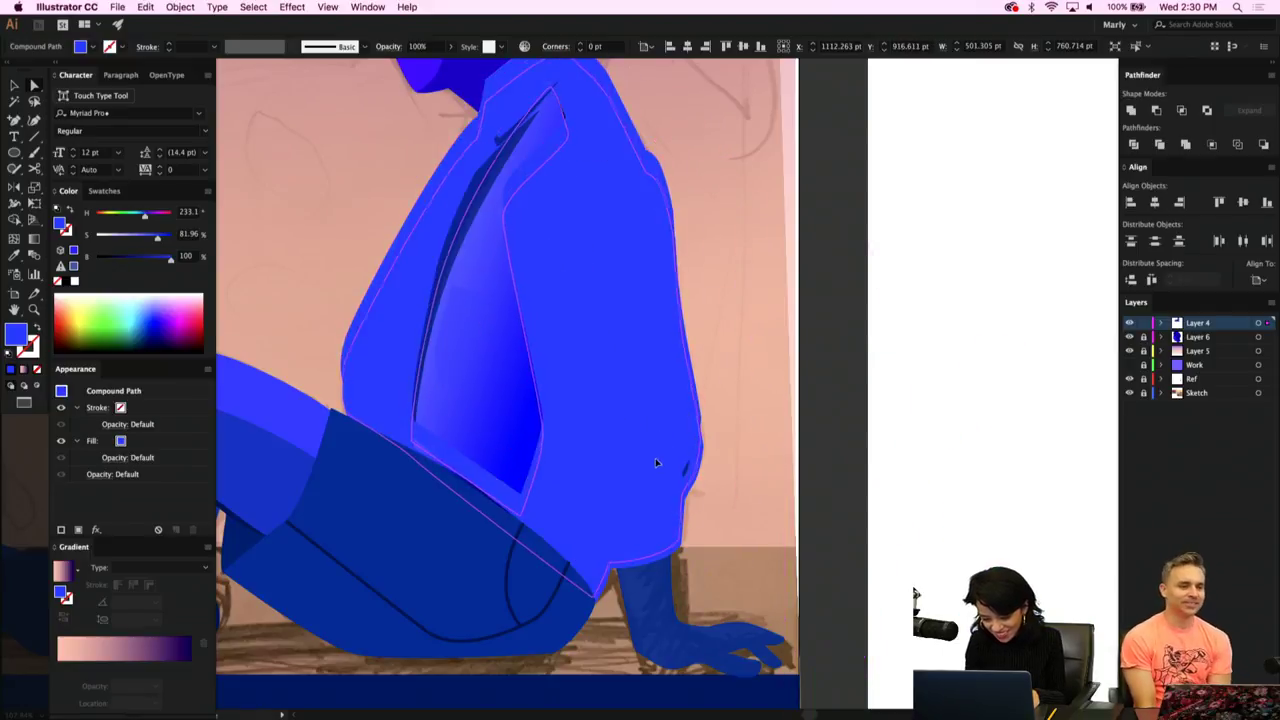
drag(655, 458, 655, 464)
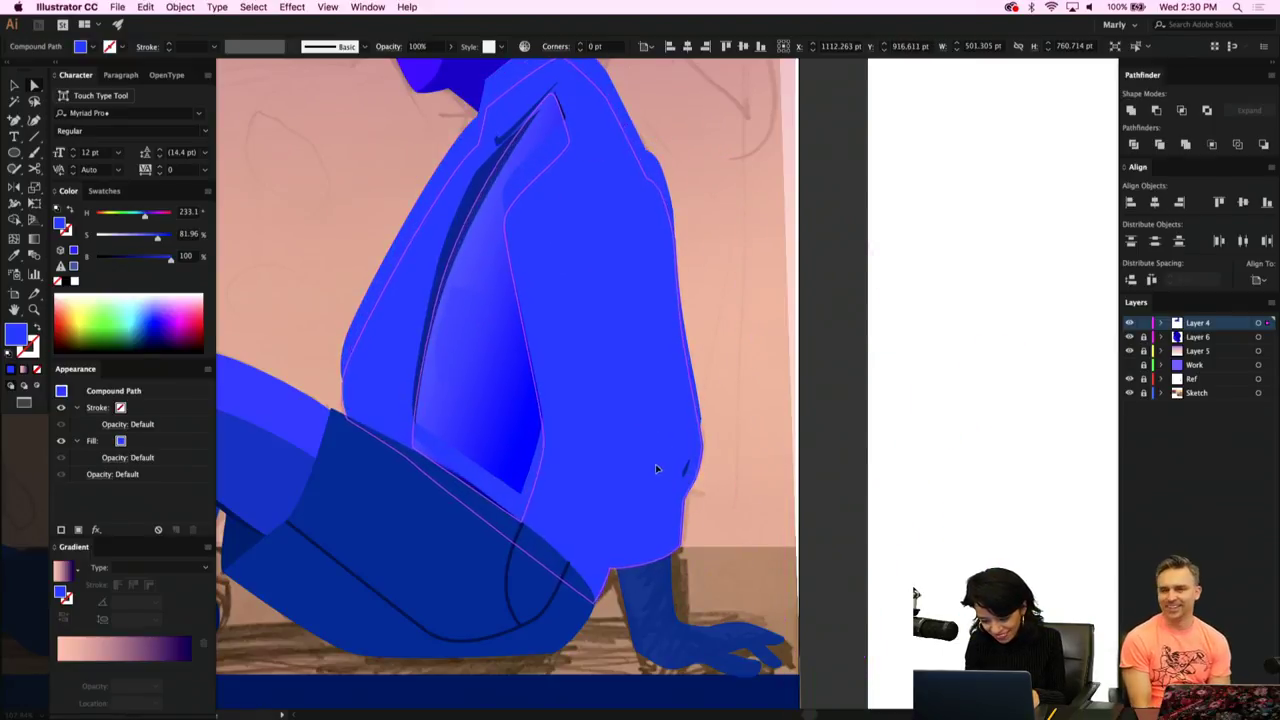
key(super+z)
key(super+z)
key(super+z)
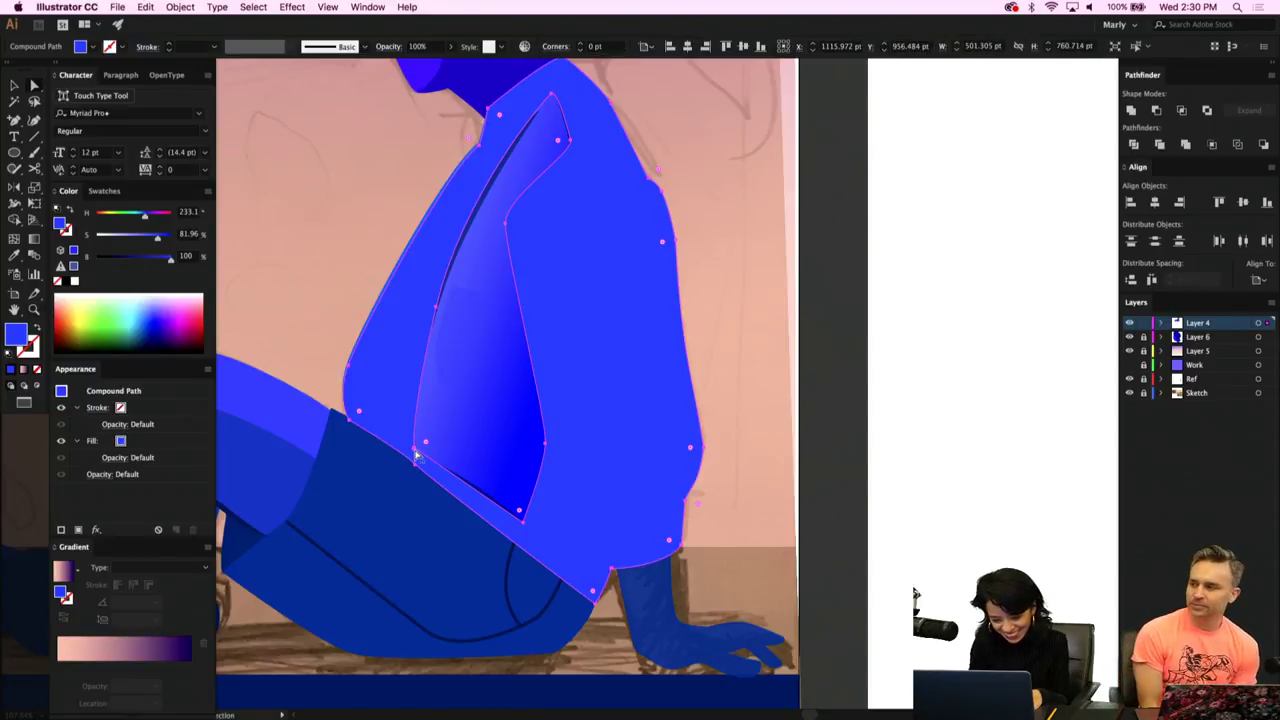
Move the jacket opening's lower front corner anchor outward past the jacket's hem onto the trousers.
drag(416, 455, 396, 455)
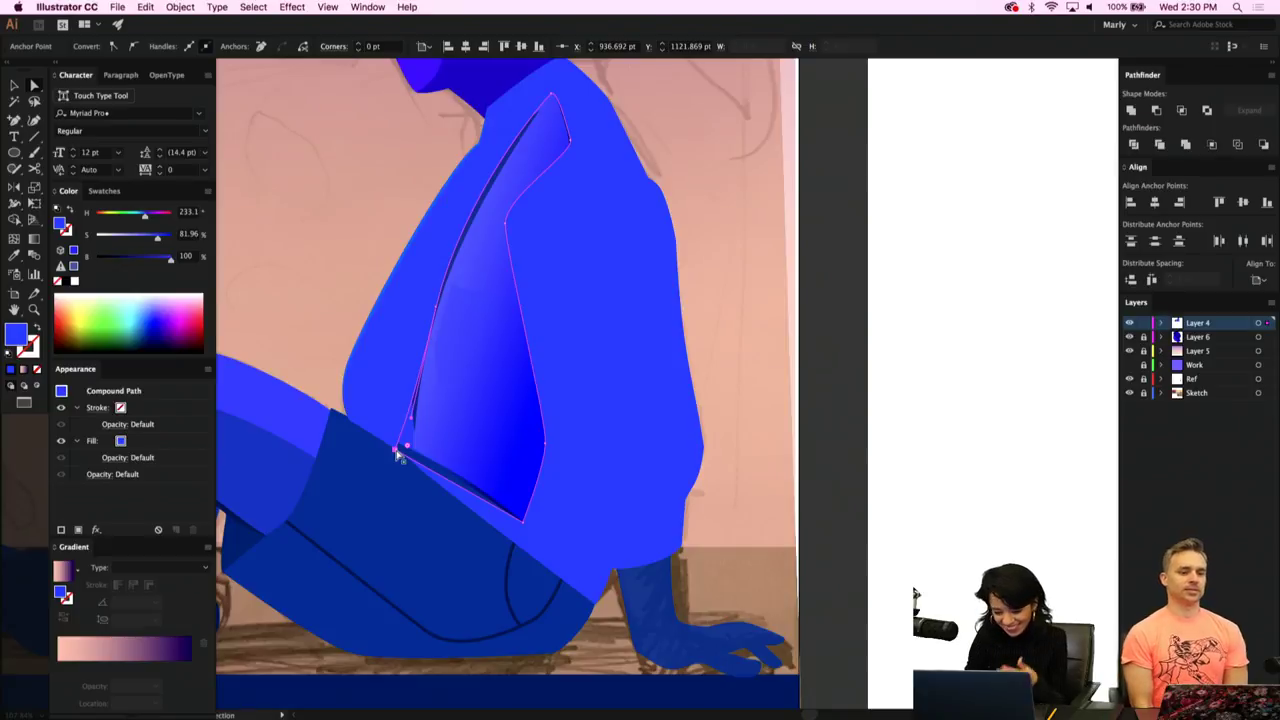
click(440, 278)
key(v)
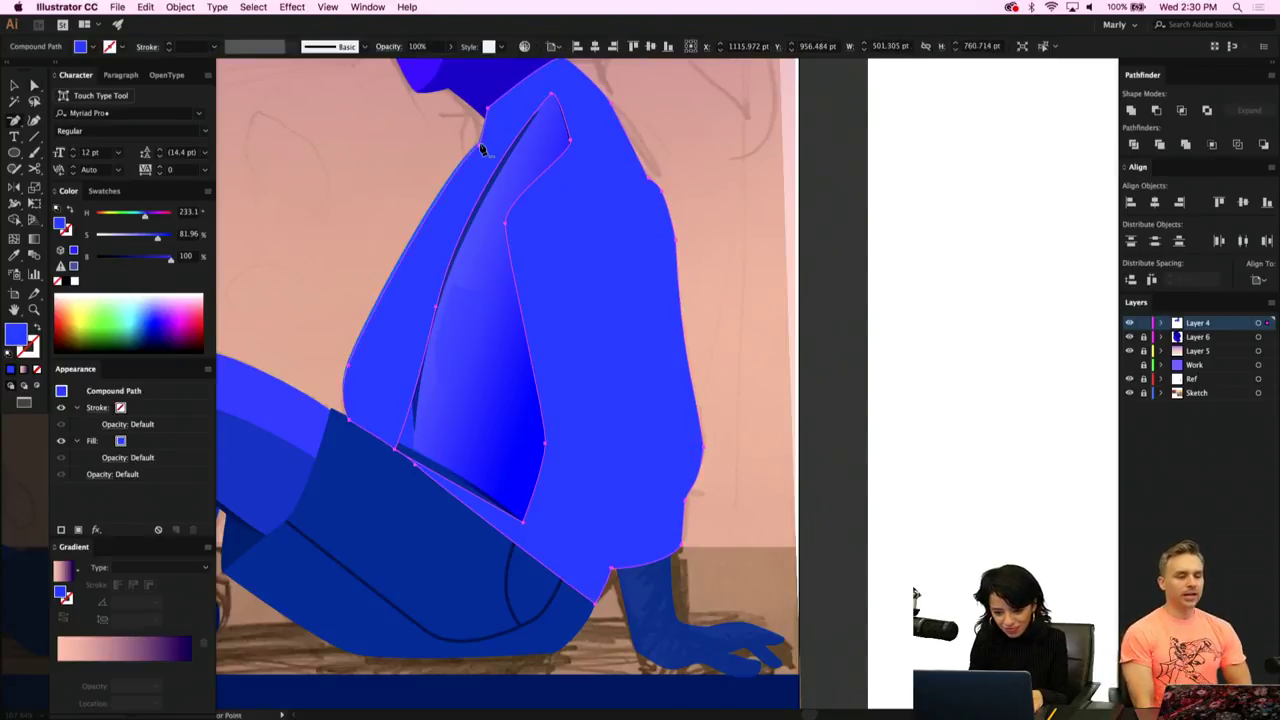
key(a)
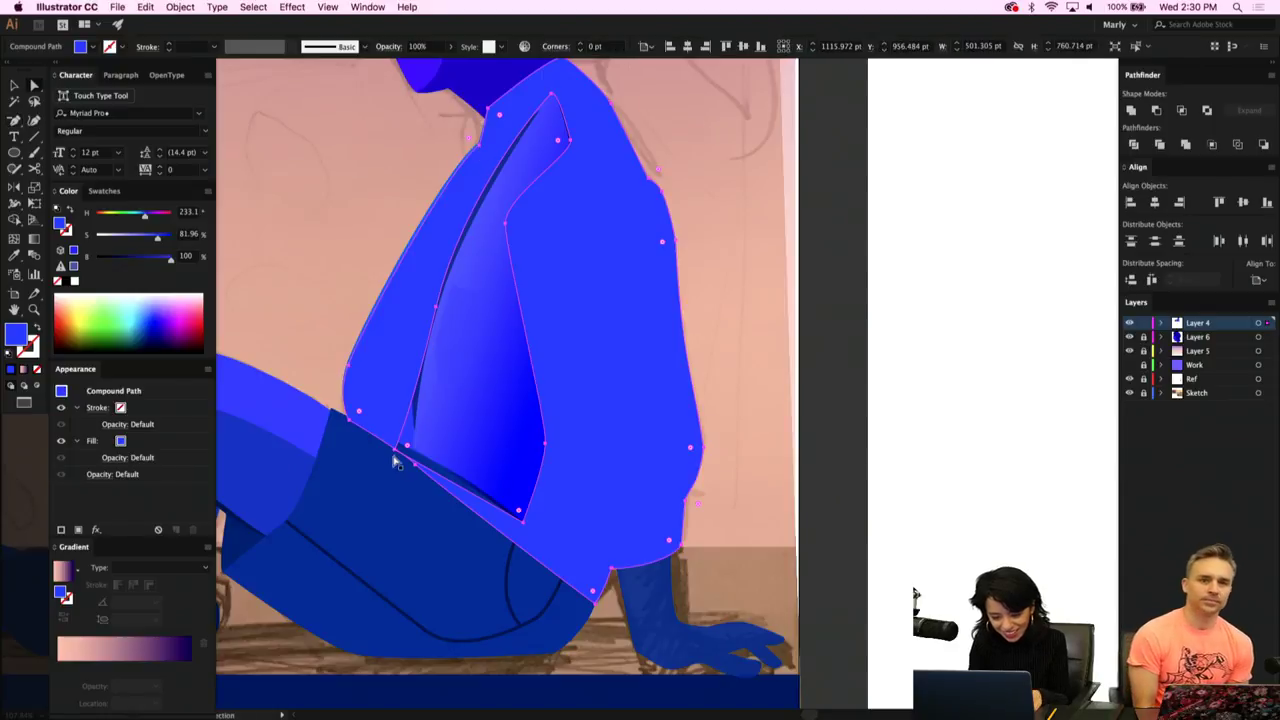
drag(396, 455, 386, 456)
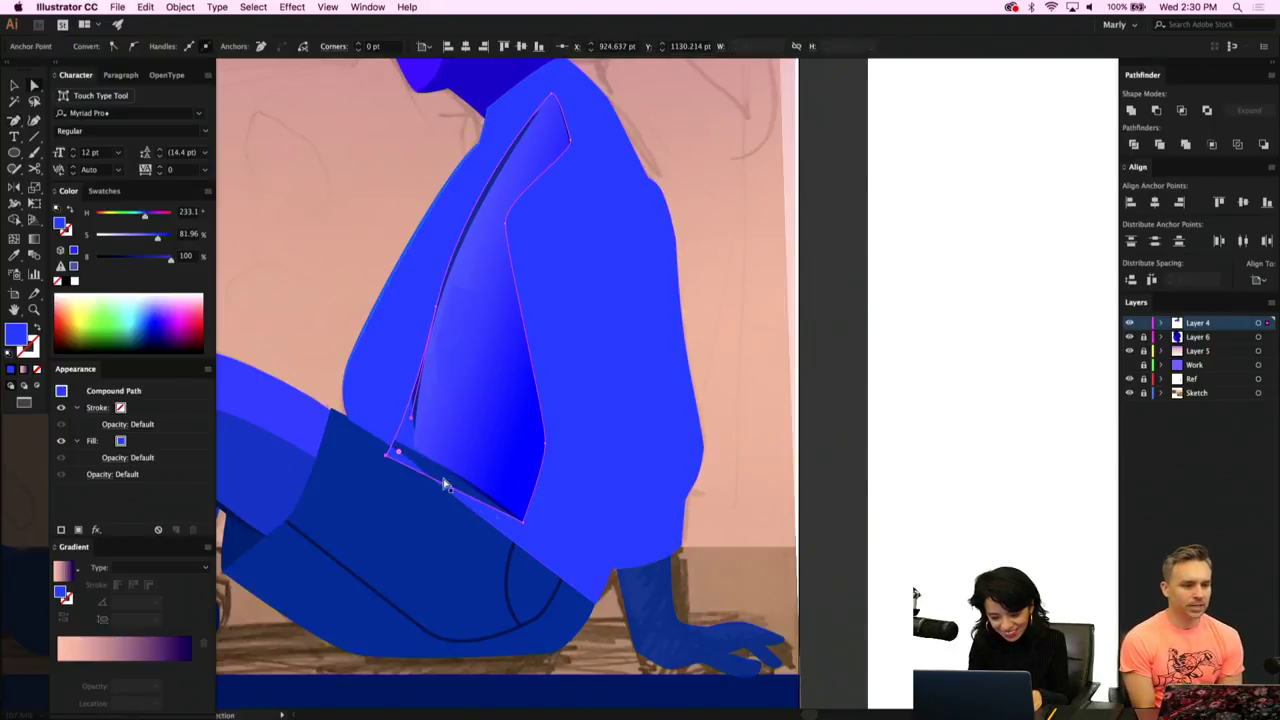
Add an anchor point near the opening's lower back corner and pull the corner anchor beyond the jacket's bottom tip.
click(546, 540)
key(plus)
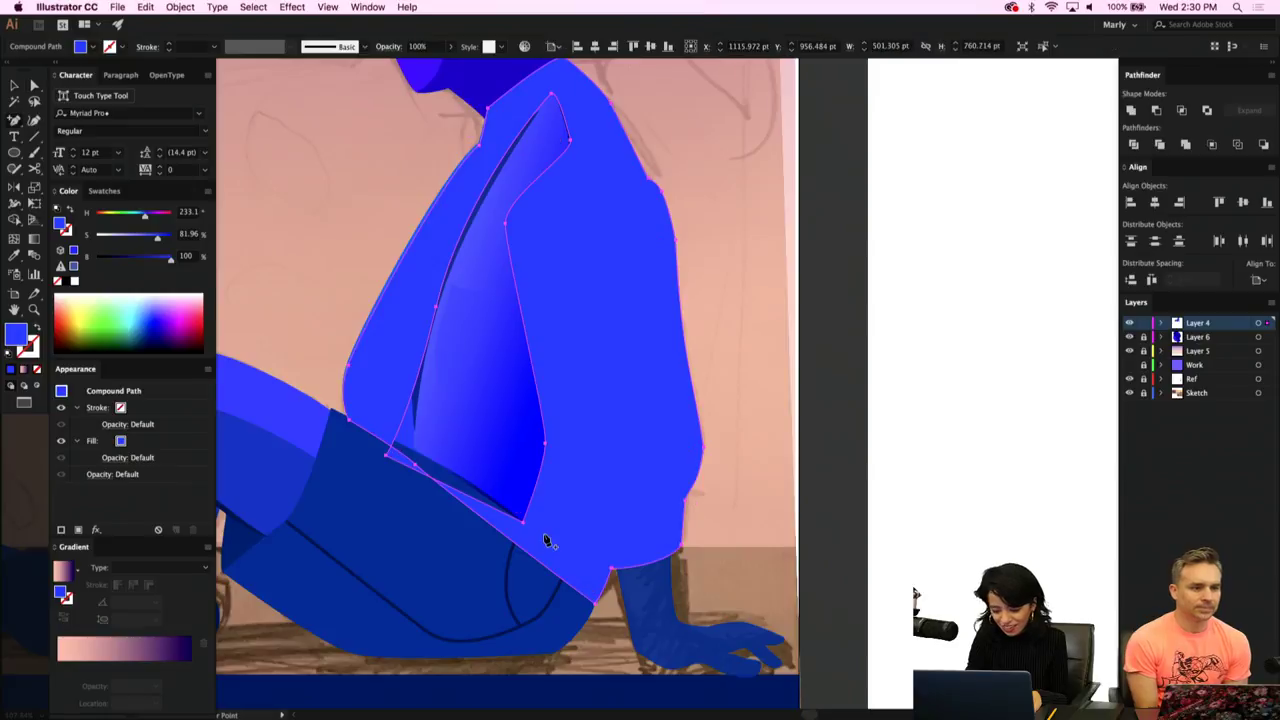
click(529, 514)
click(530, 517)
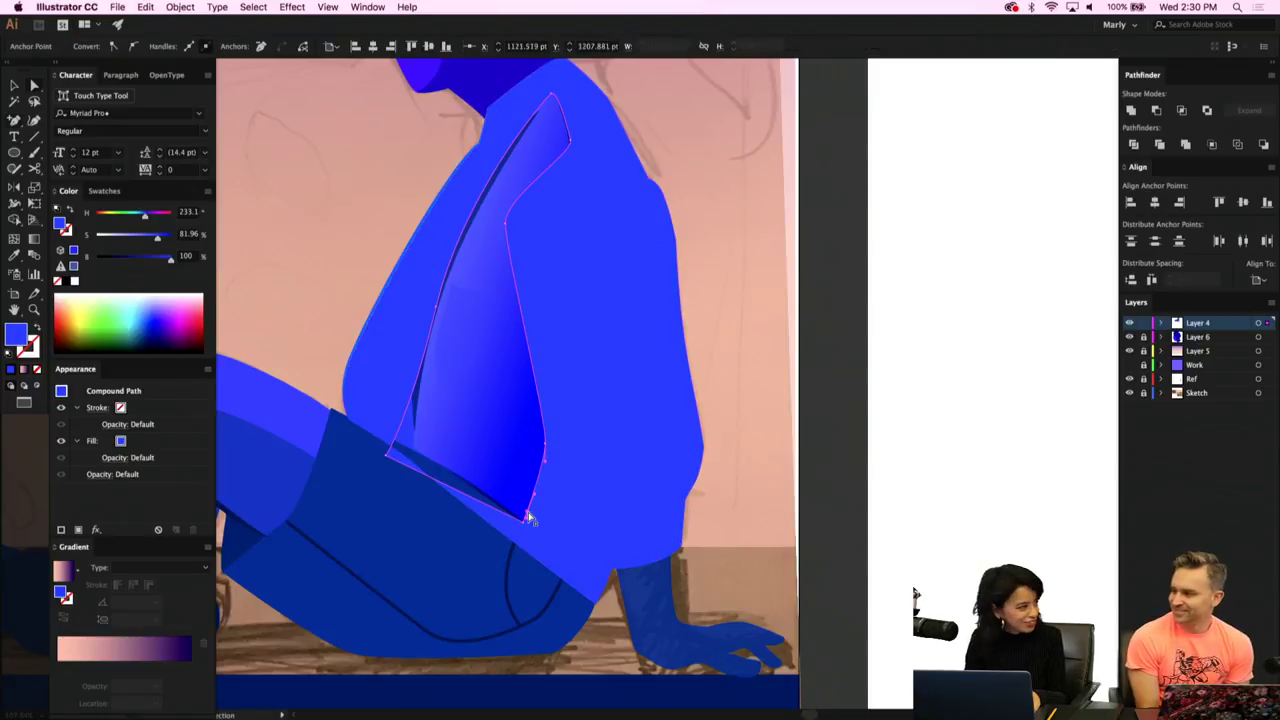
click(523, 526)
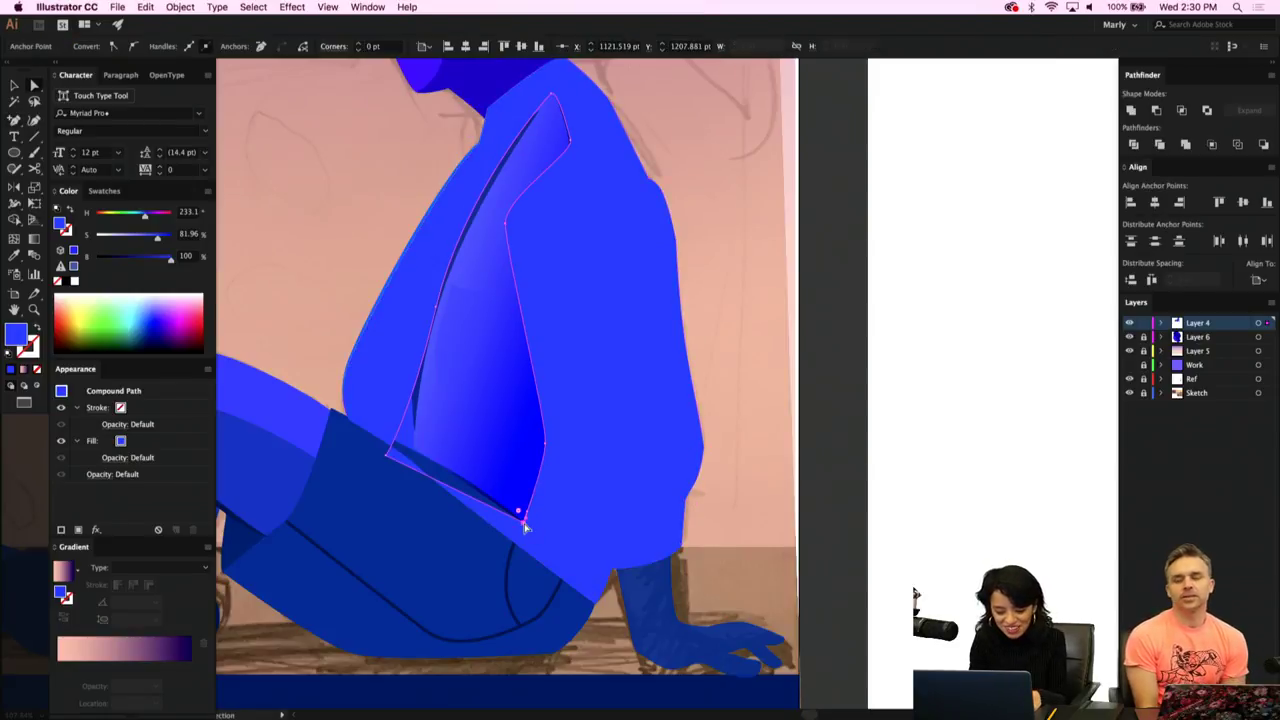
drag(523, 526, 646, 630)
Divide the jacket where its outlines overlap and delete the leftover slivers along the waistline and beside the wrist.
key(a)
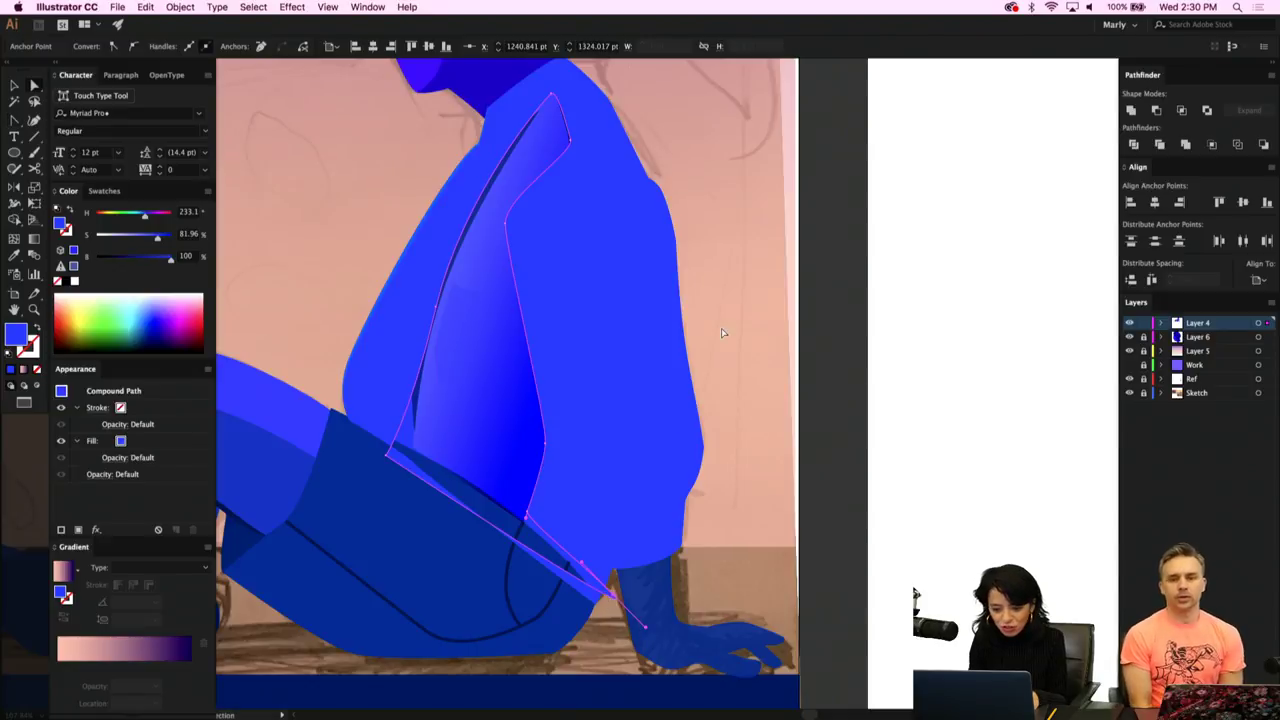
click(1134, 145)
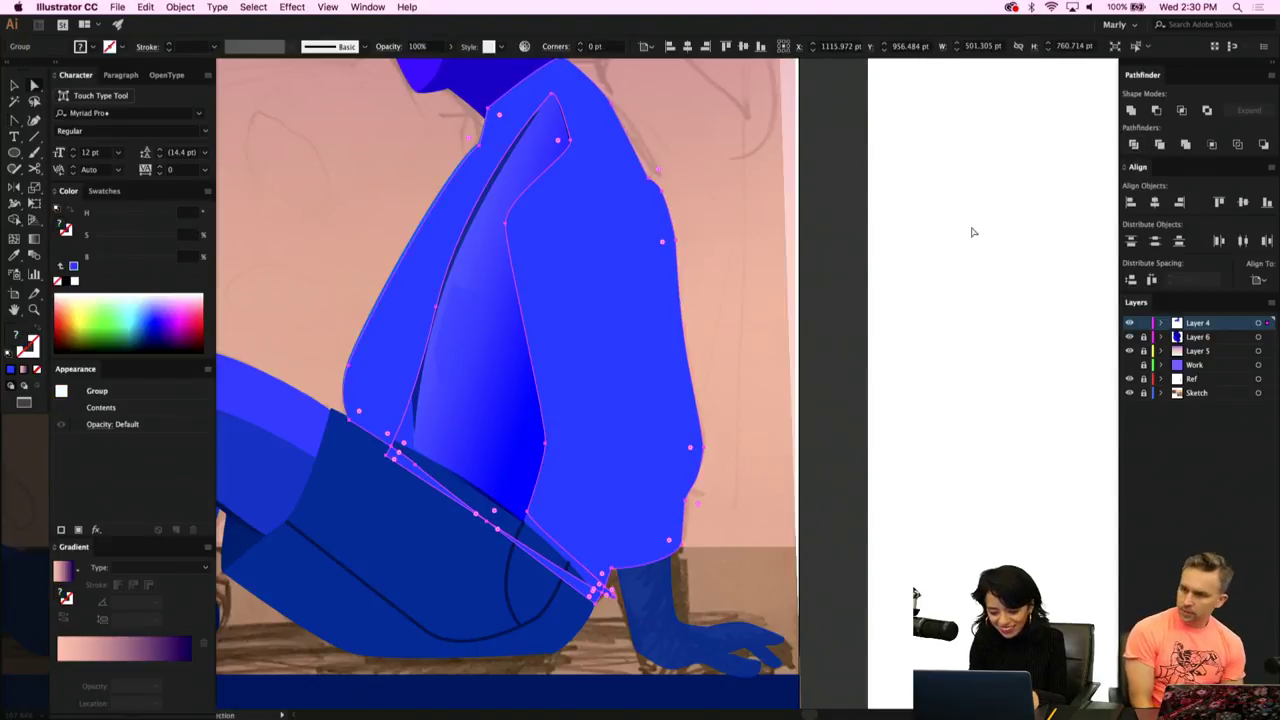
key(v)
click(831, 366)
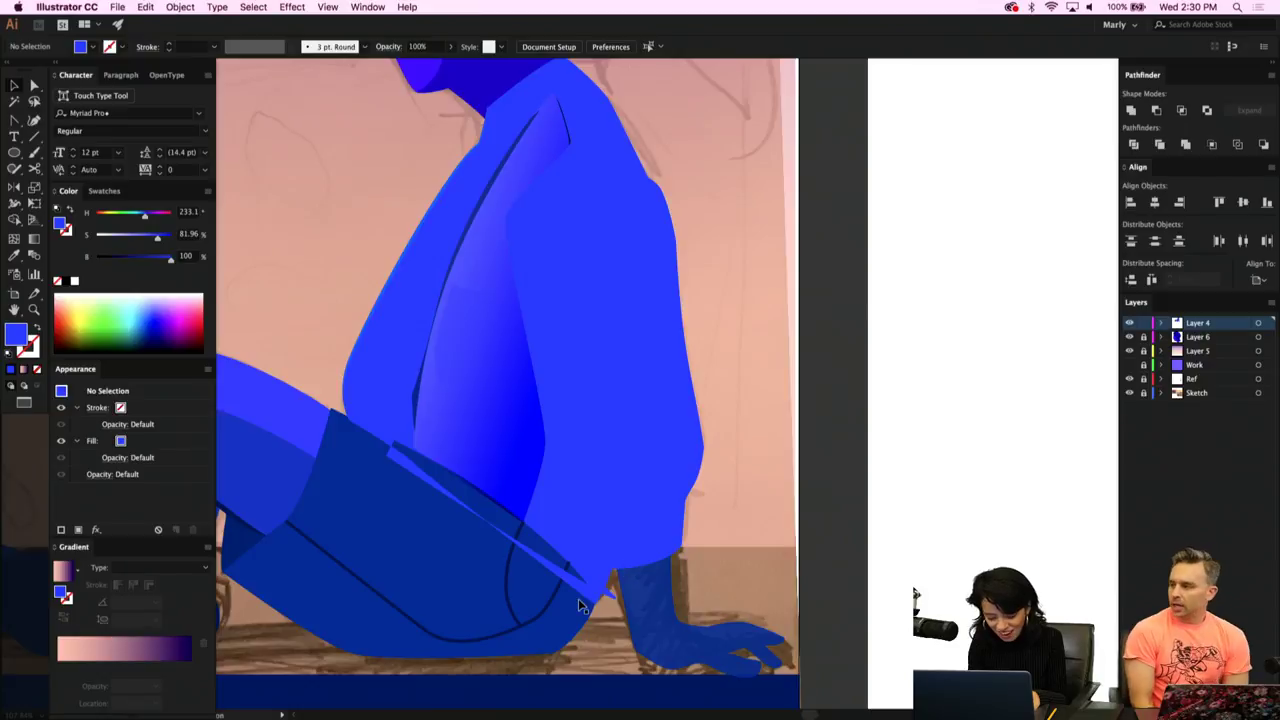
key(a)
click(585, 597)
key(Delete)
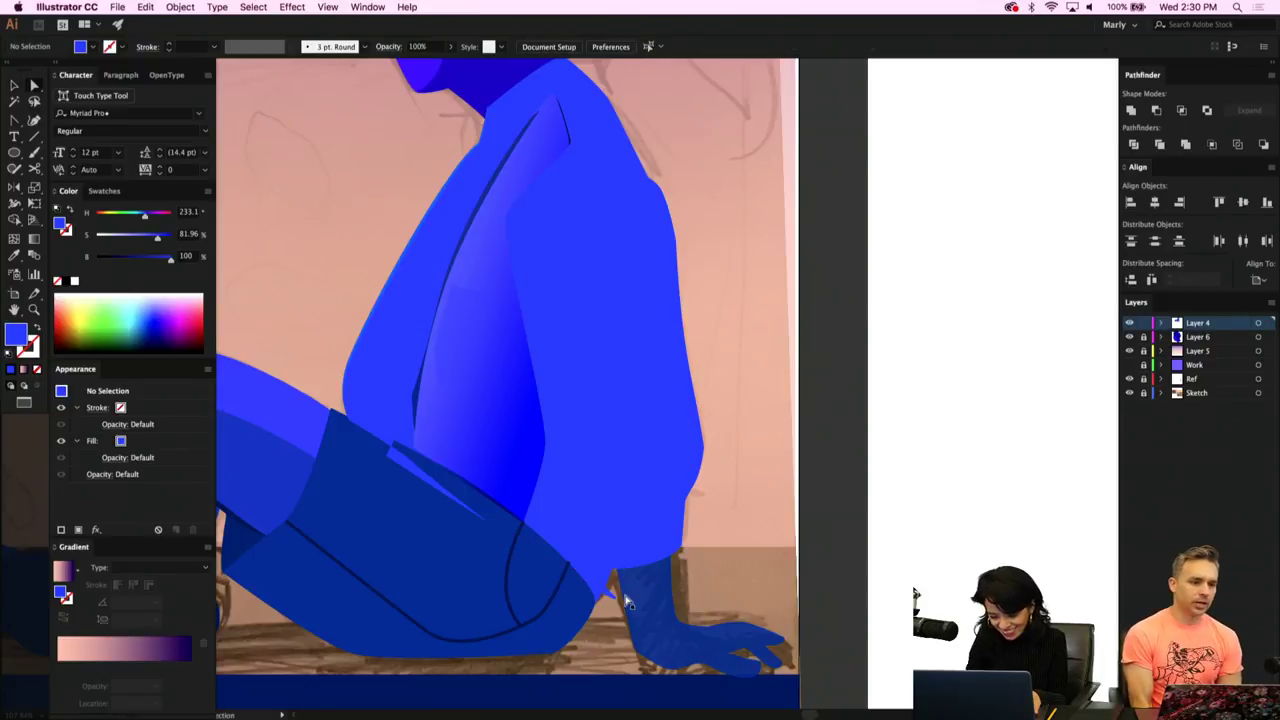
click(610, 600)
click(437, 487)
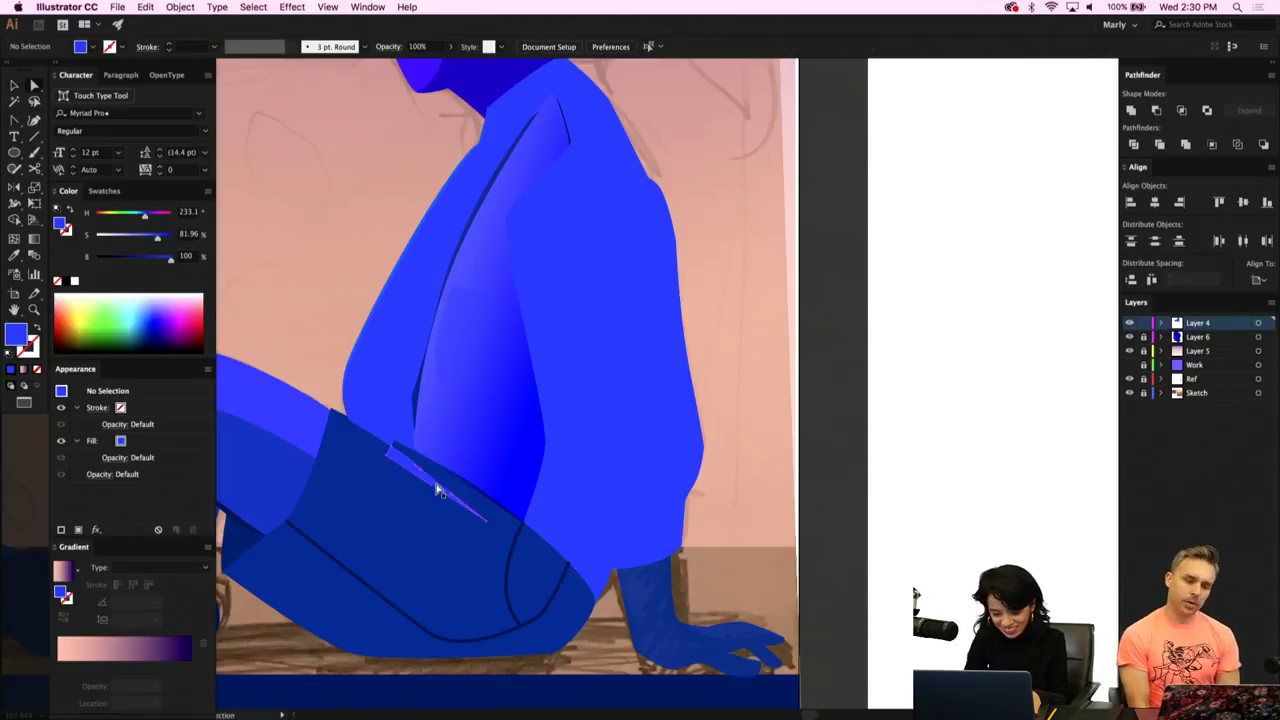
key(Delete)
Add an anchor point to the jacket path just below the opening's peak at the collar.
click(595, 470)
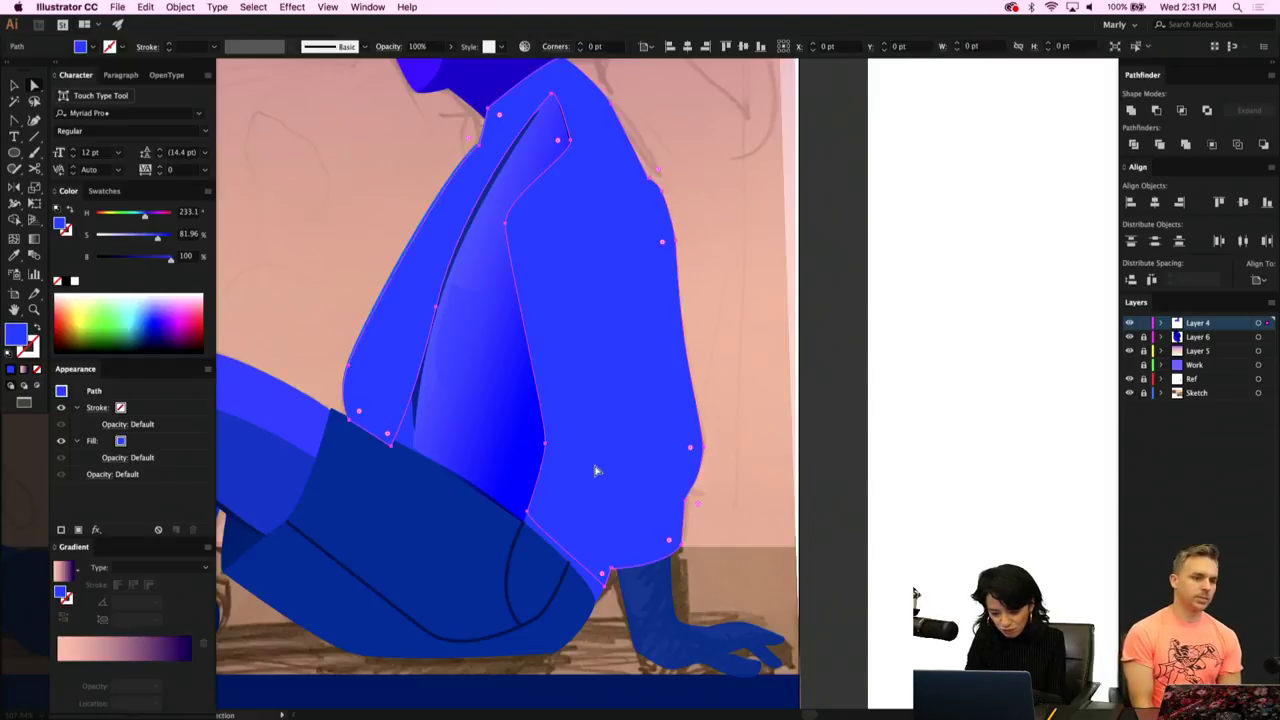
scroll(595, 470, up, 2)
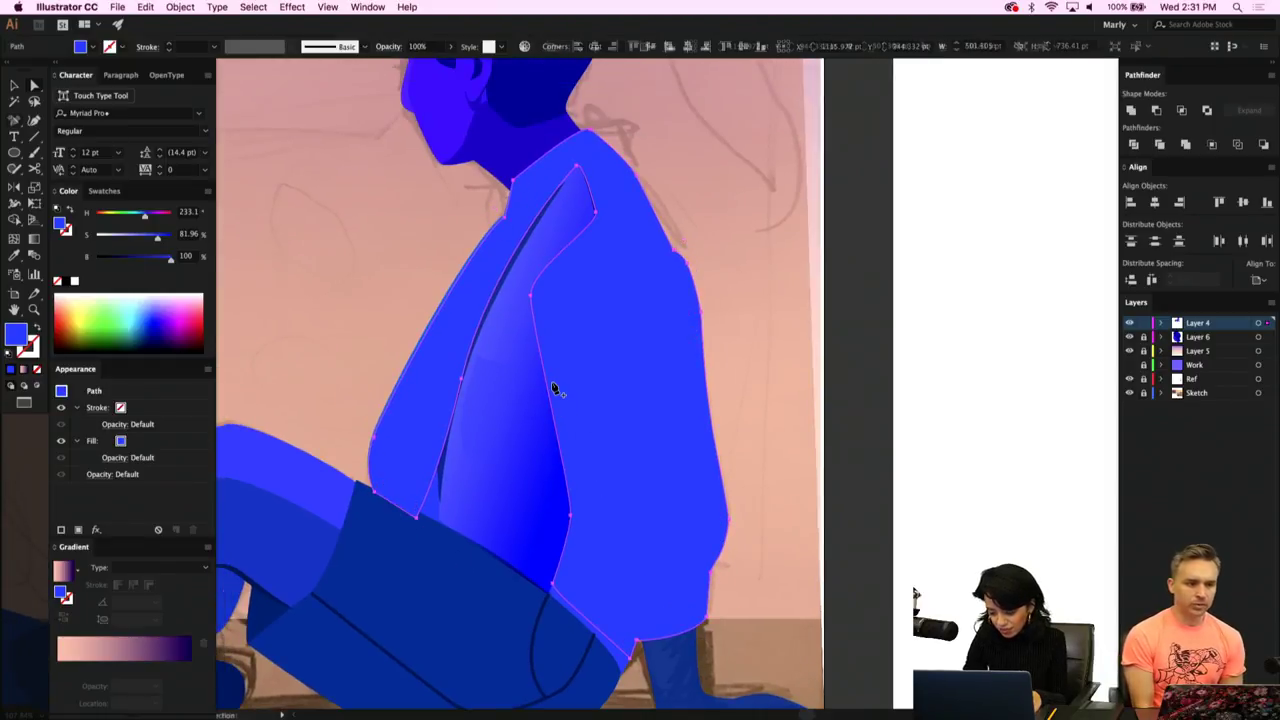
click(585, 177)
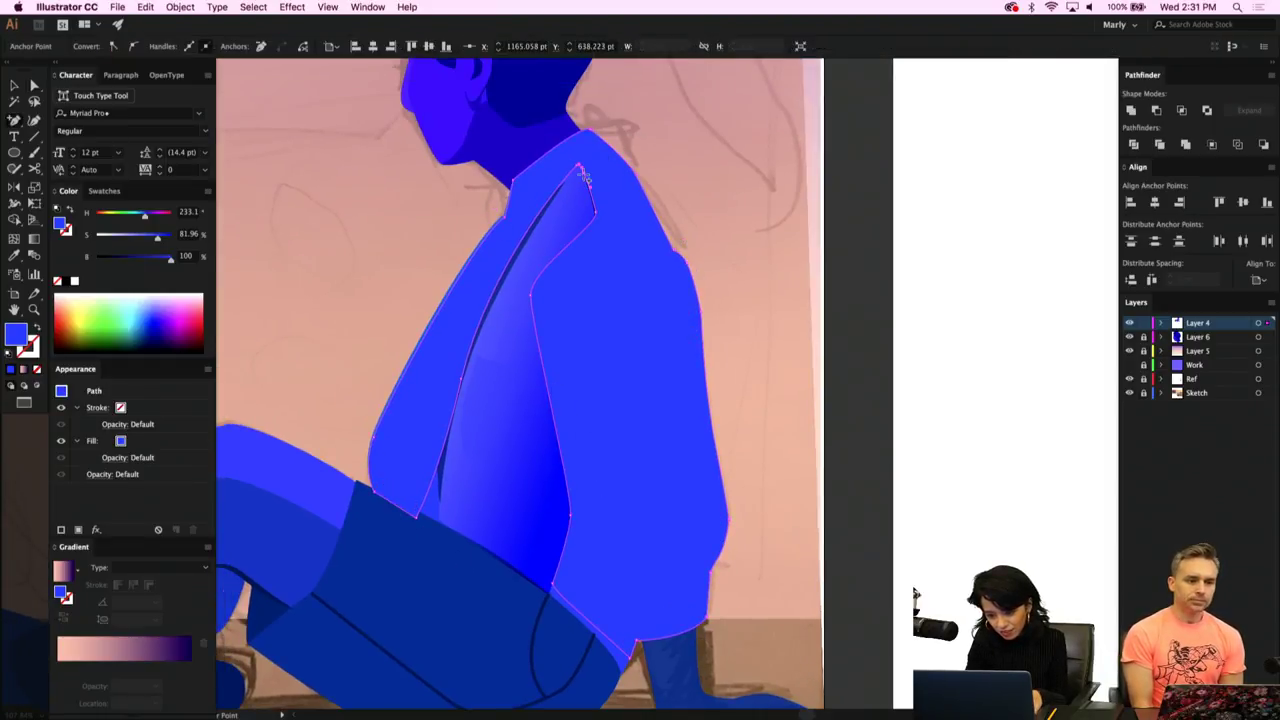
click(585, 177)
click(749, 391)
key(a)
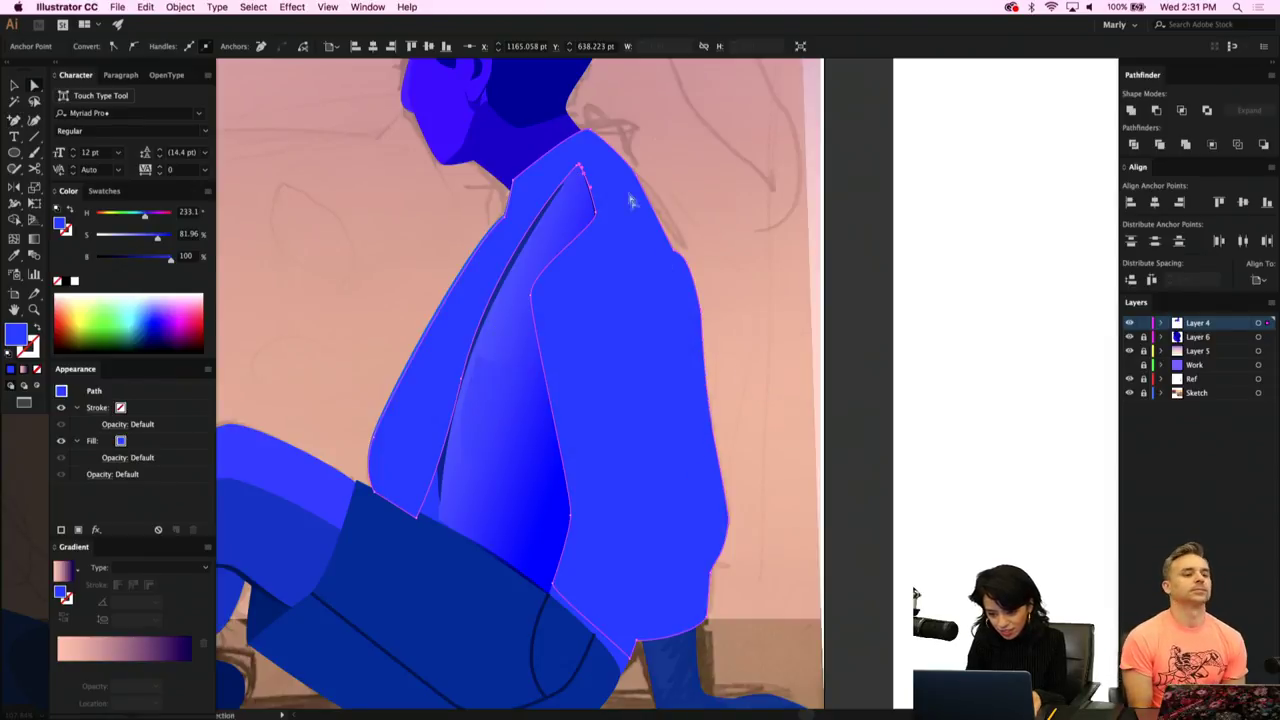
drag(585, 177, 638, 188)
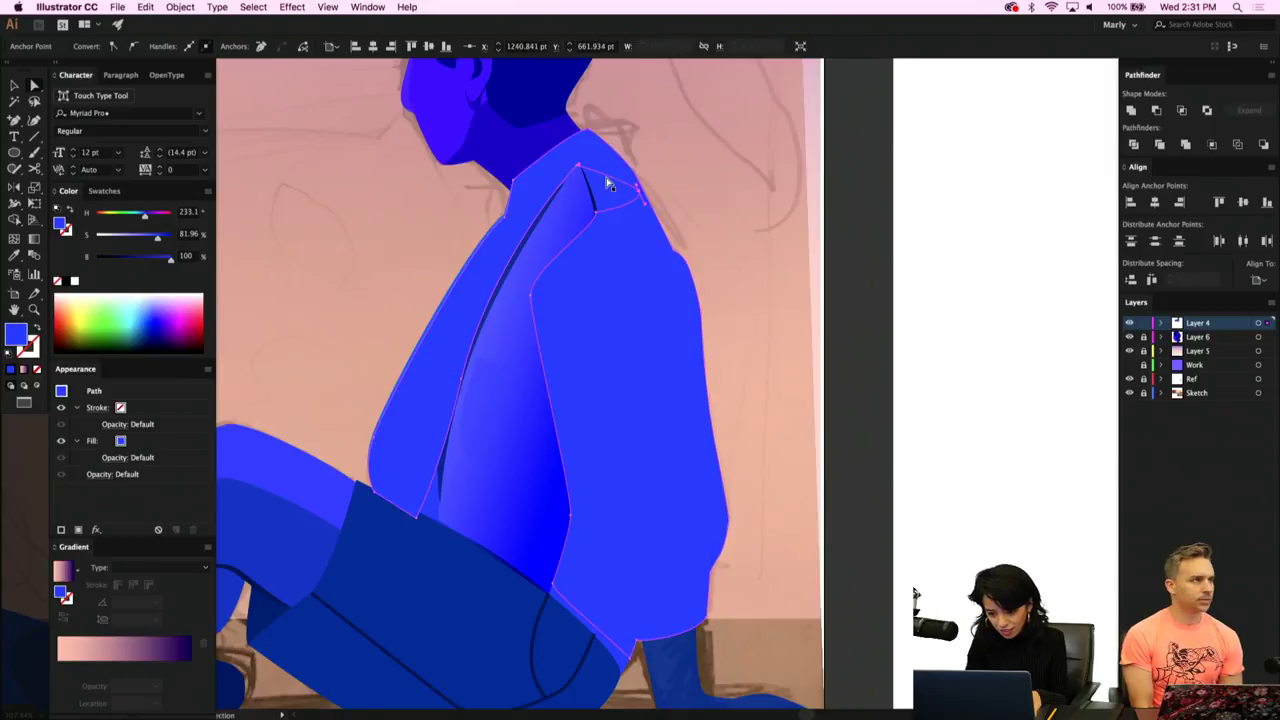
key(super+z)
key(super+z)
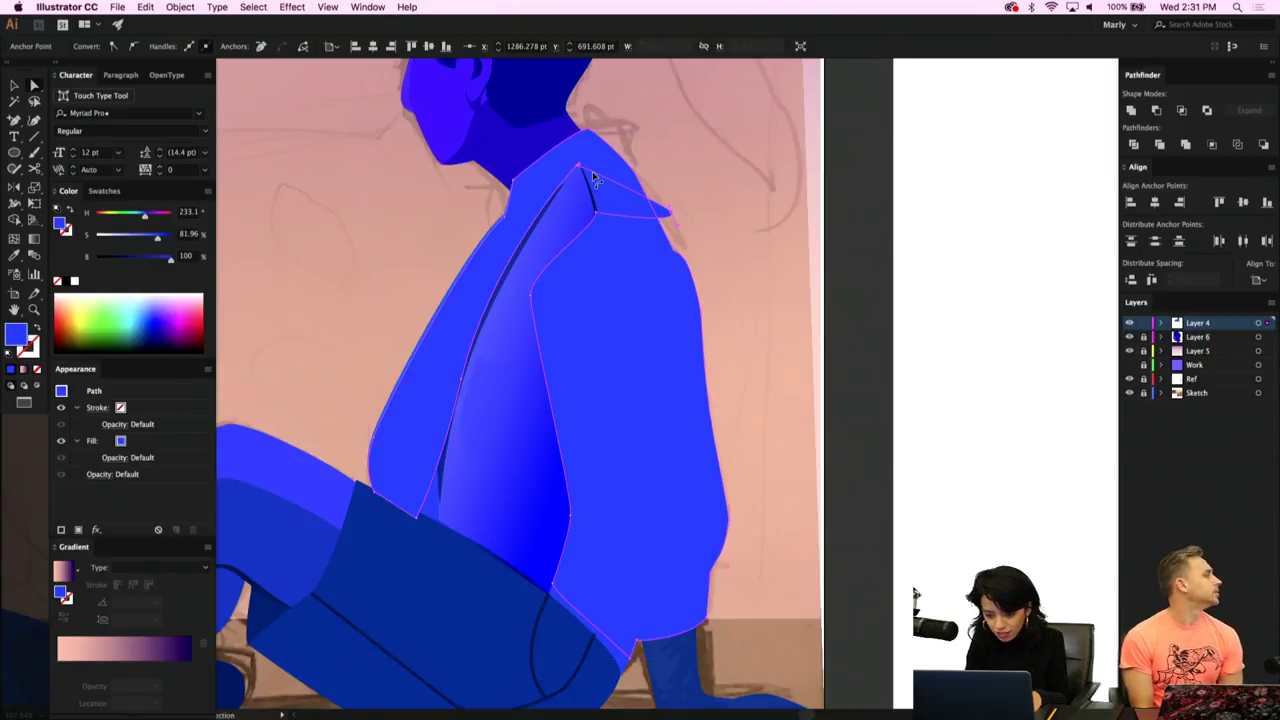
Move the opening's peak anchor out past the shoulder edge and convert it to a curve point with handles.
key(shift+c)
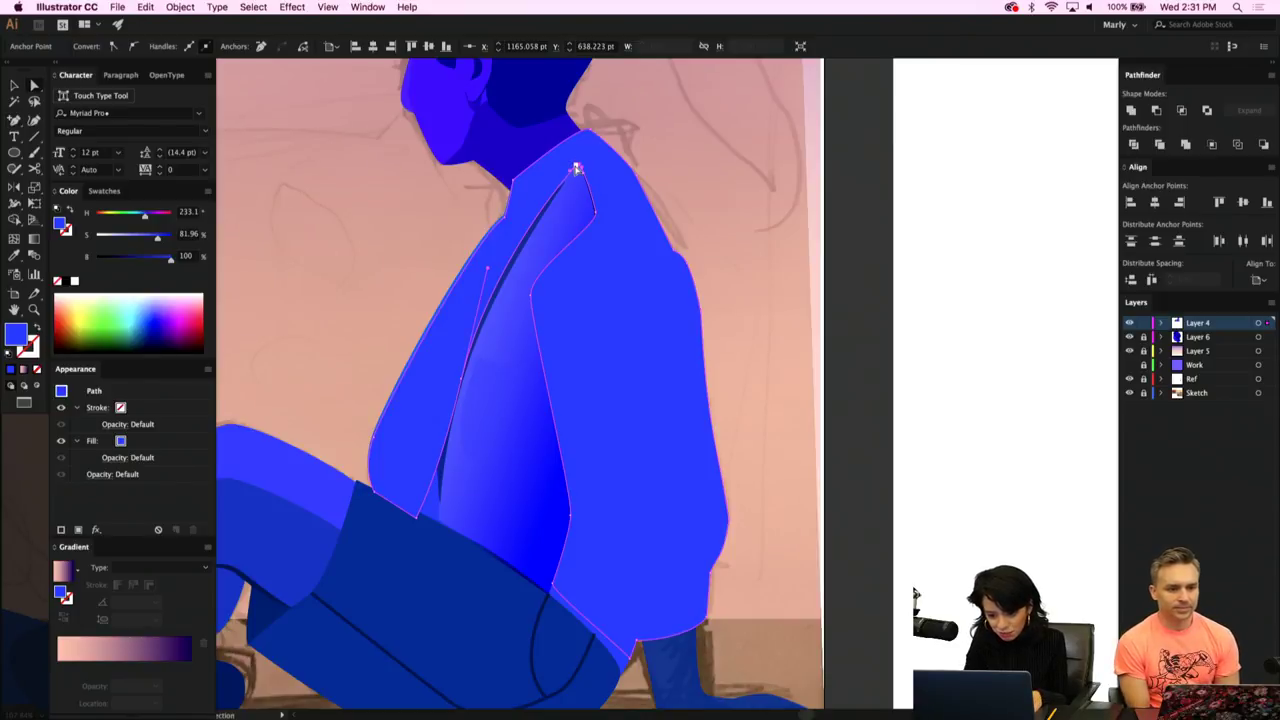
drag(577, 171, 649, 249)
key(shift+c)
Delete the jacket shape's anchor points at the front panel's bottom tip, lower front corner and lower front edge.
key(minus)
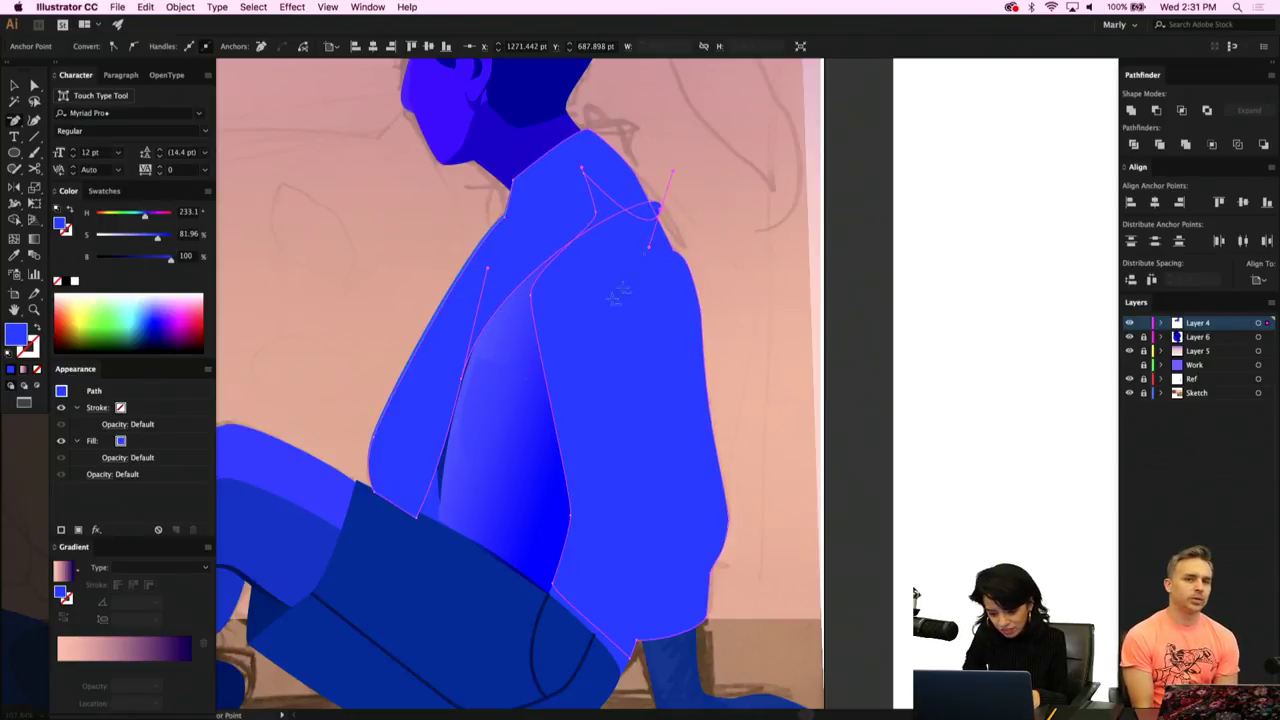
click(417, 517)
drag(376, 492, 376, 443)
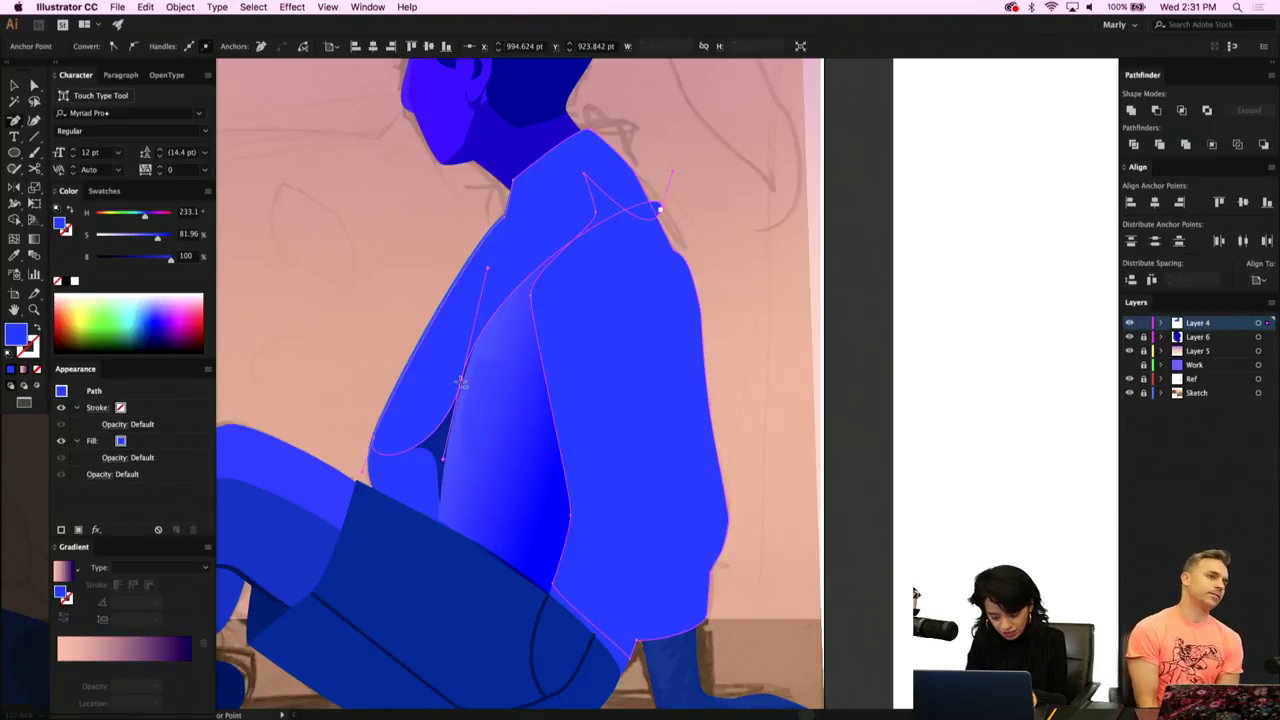
key(v)
scroll(459, 380, up, 5)
scroll(459, 382, left, 3)
scroll(460, 388, left, 3)
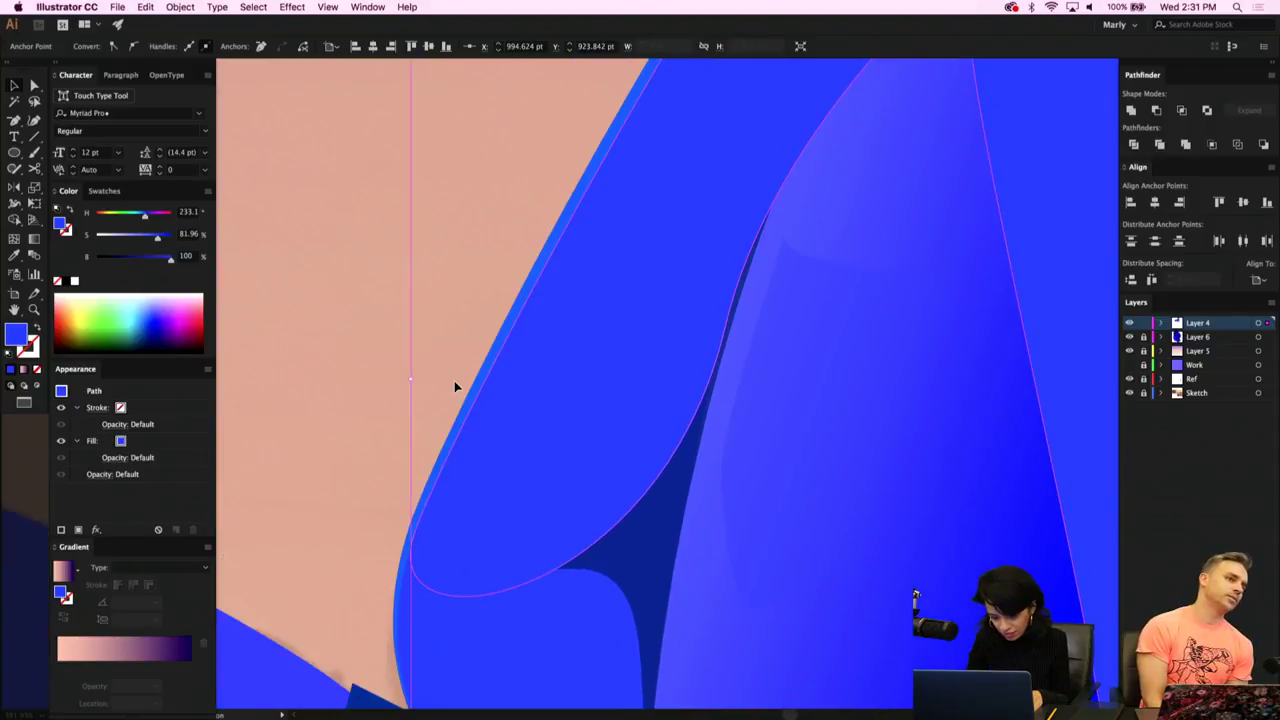
key(shift+c)
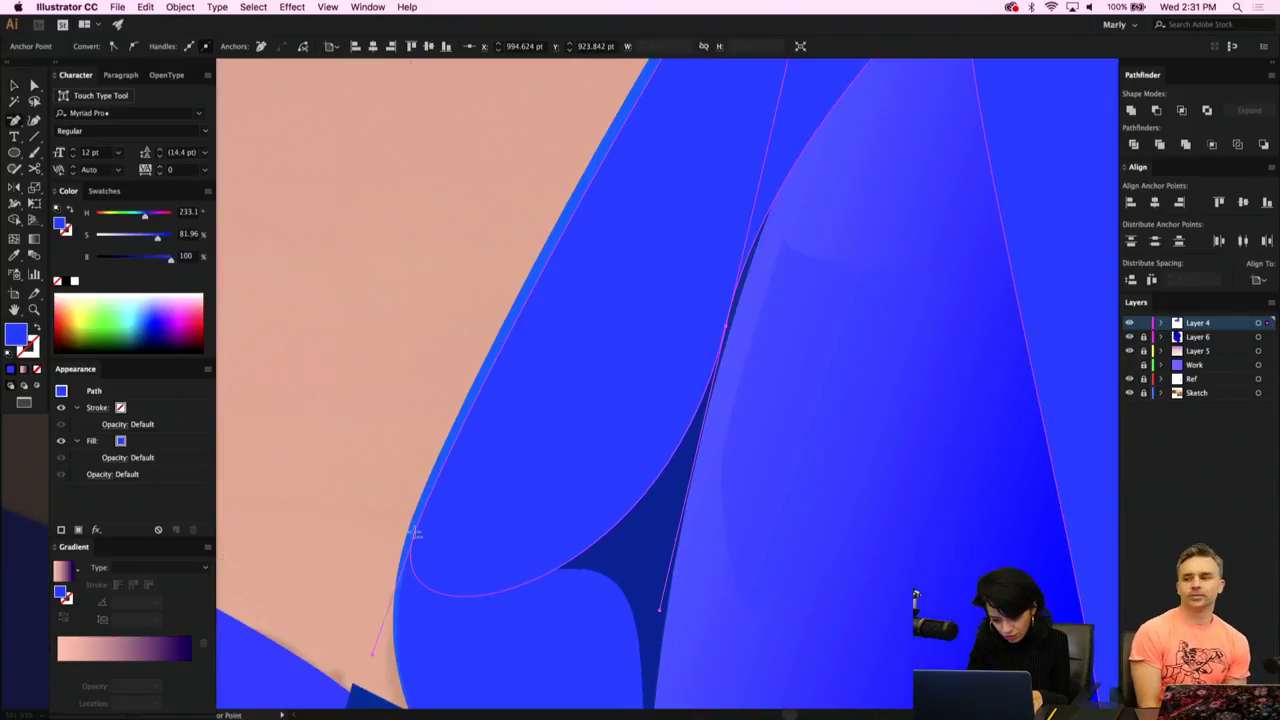
click(414, 532)
Delete the jacket shape's remaining front-panel anchor points, from the opening's front edge up to the notch below the collar.
scroll(414, 532, up, 4)
scroll(414, 532, right, 2)
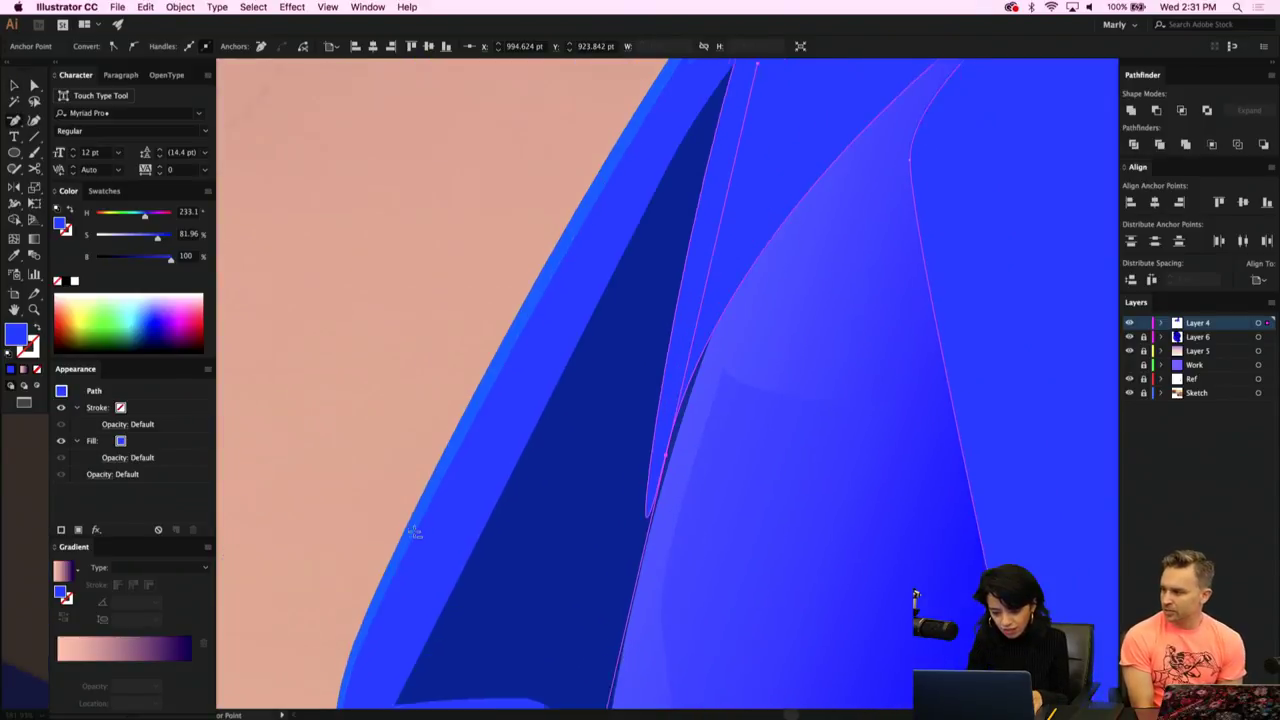
click(643, 513)
key(super+minus)
key(super+minus)
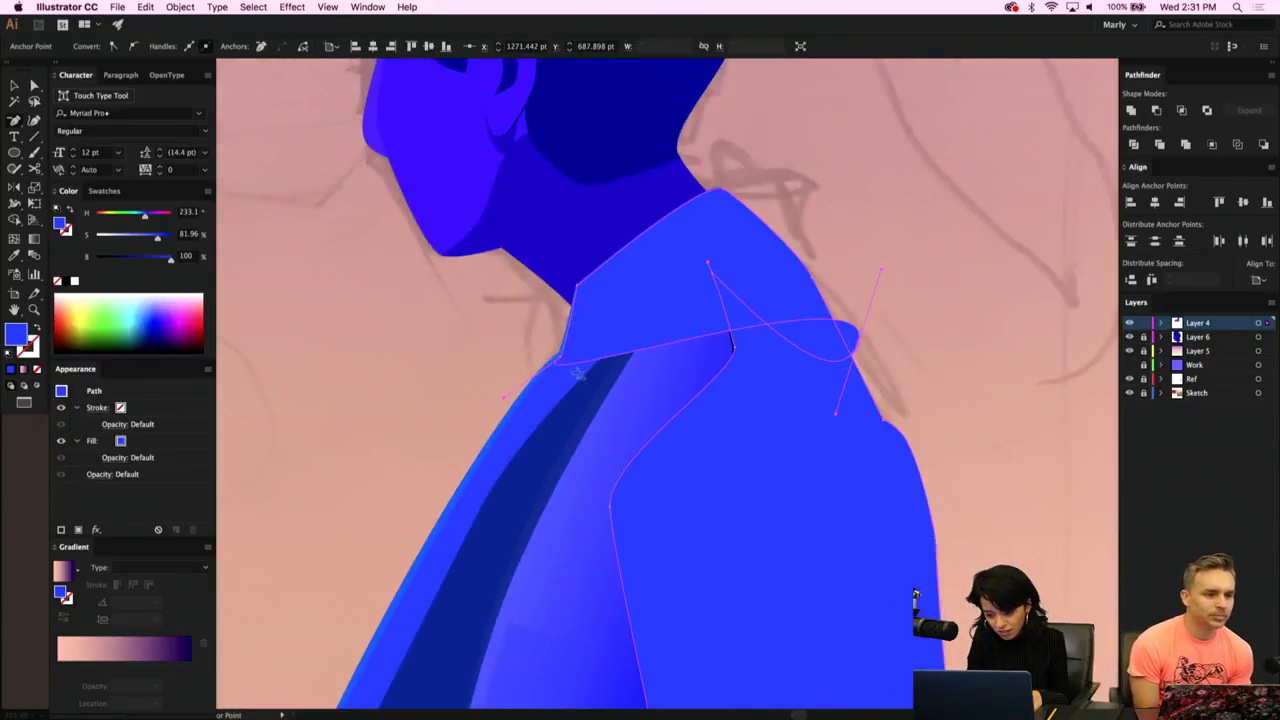
drag(560, 358, 578, 284)
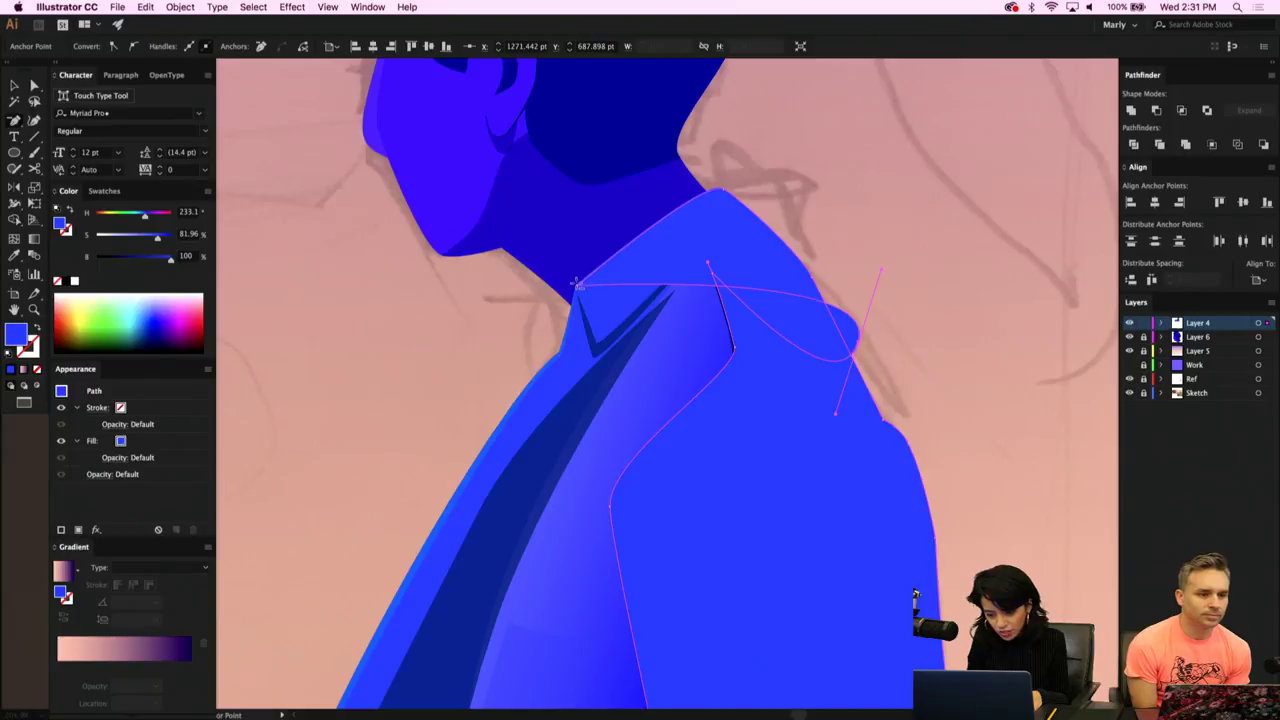
super+click(559, 356)
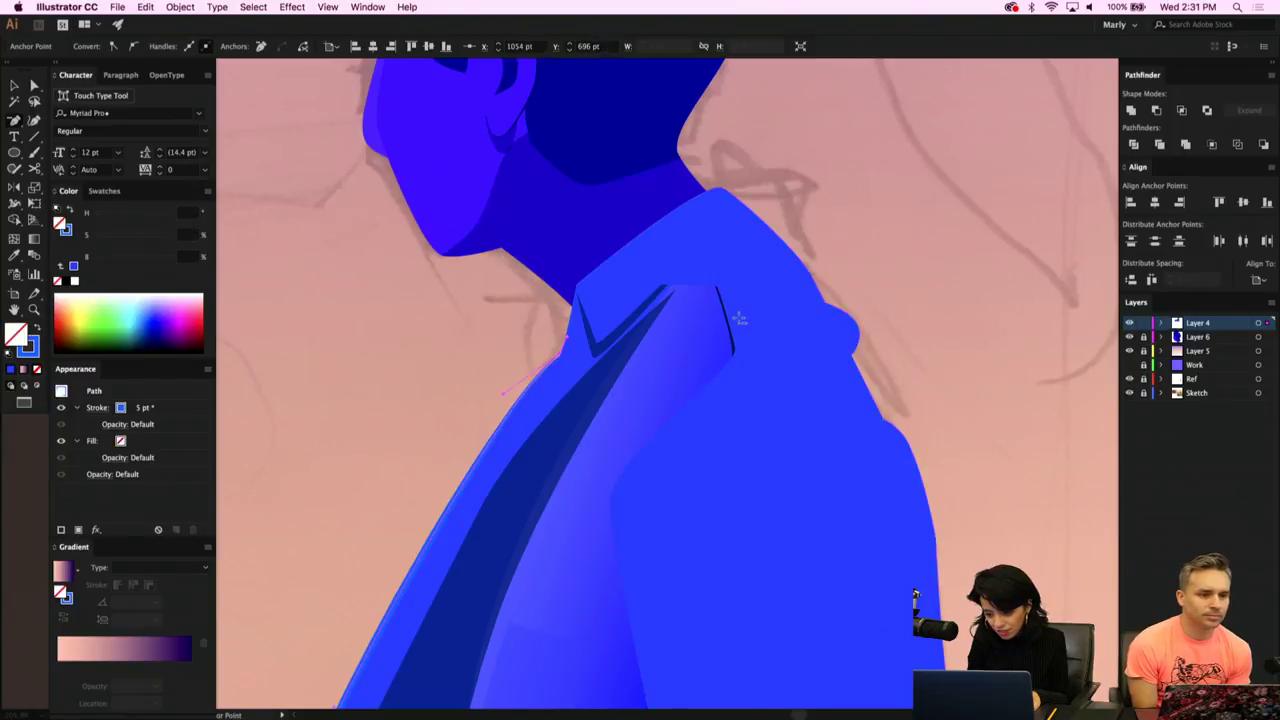
Select only the trimmed jacket path and set its blending mode to Multiply.
key(v)
click(724, 479)
scroll(724, 479, down, 2)
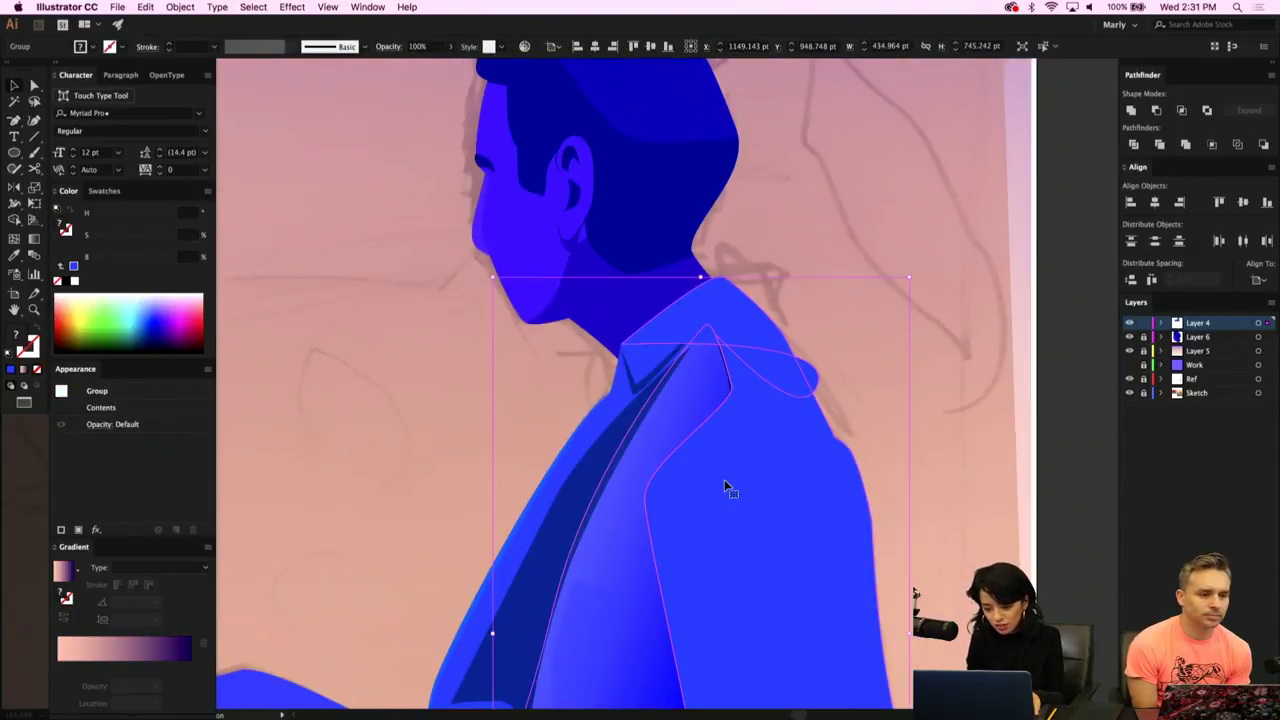
scroll(724, 481, up, 2)
key(a)
click(952, 372)
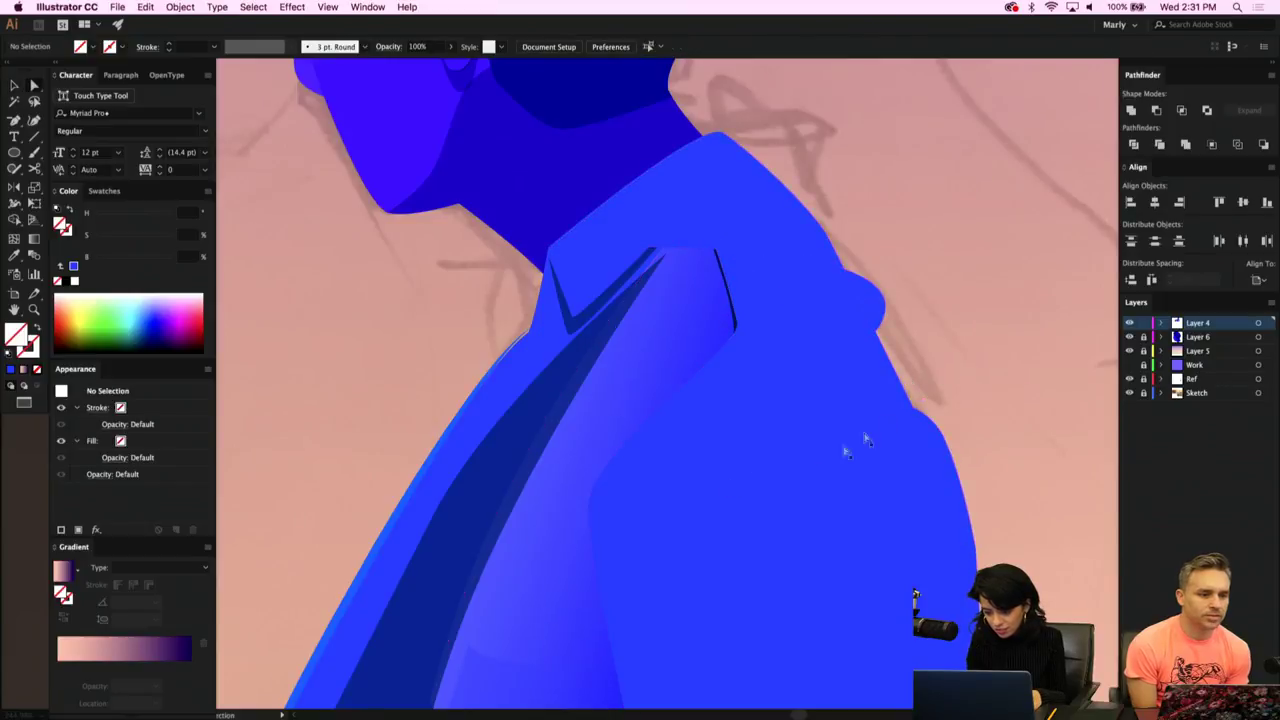
click(808, 470)
scroll(810, 473, down, 2)
scroll(805, 470, right, 2)
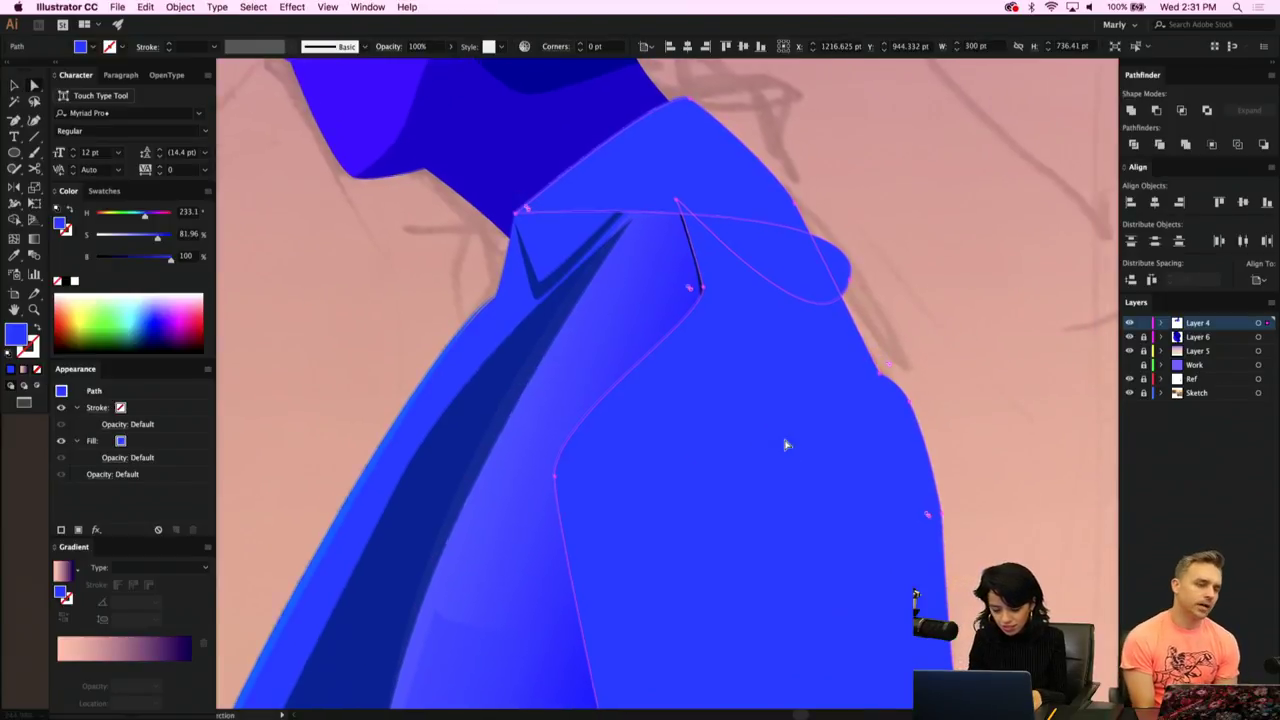
scroll(786, 443, right, 1)
click(100, 474)
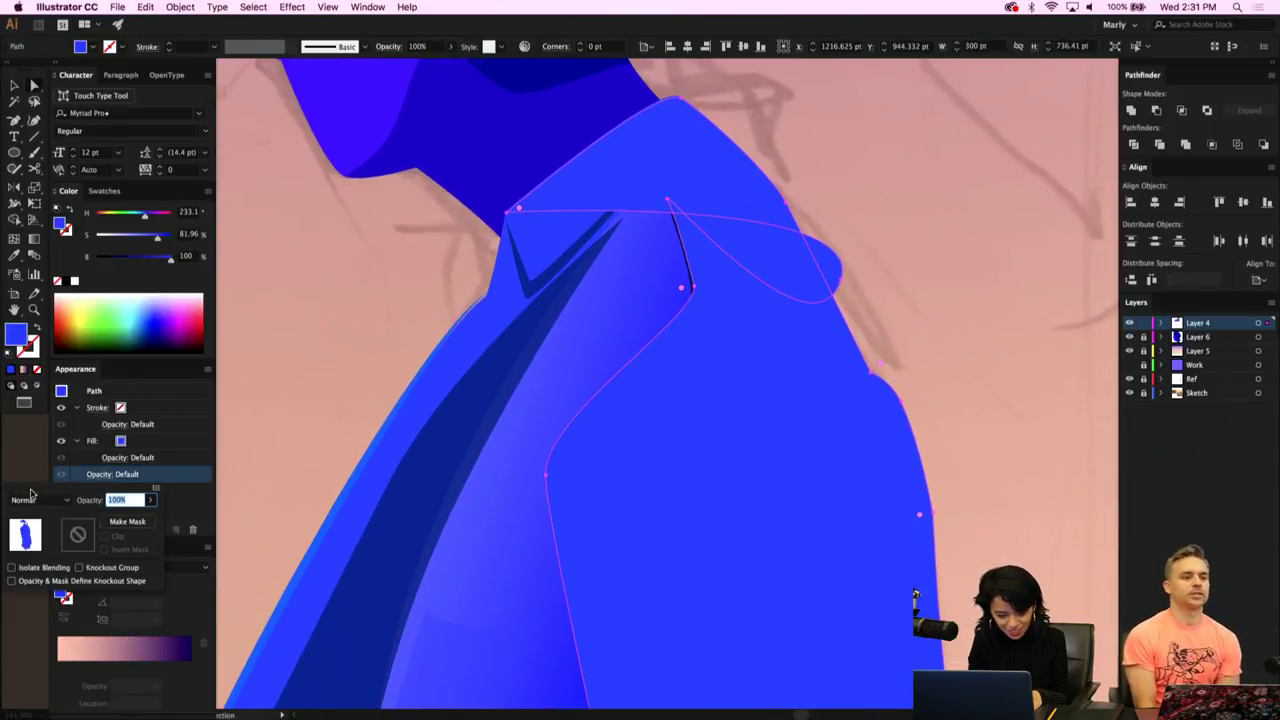
click(35, 499)
click(42, 282)
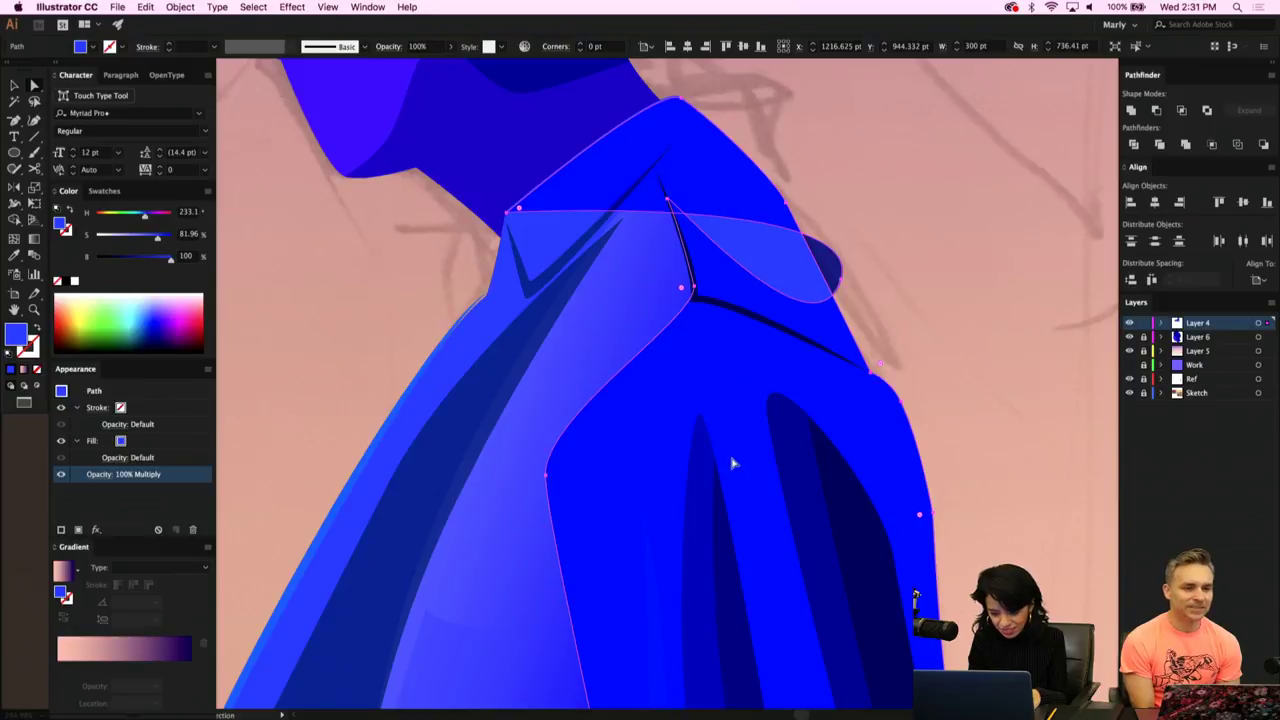
Darken the jacket overlay's fill to about 56% brightness and lower its opacity to 55%.
drag(171, 259, 138, 261)
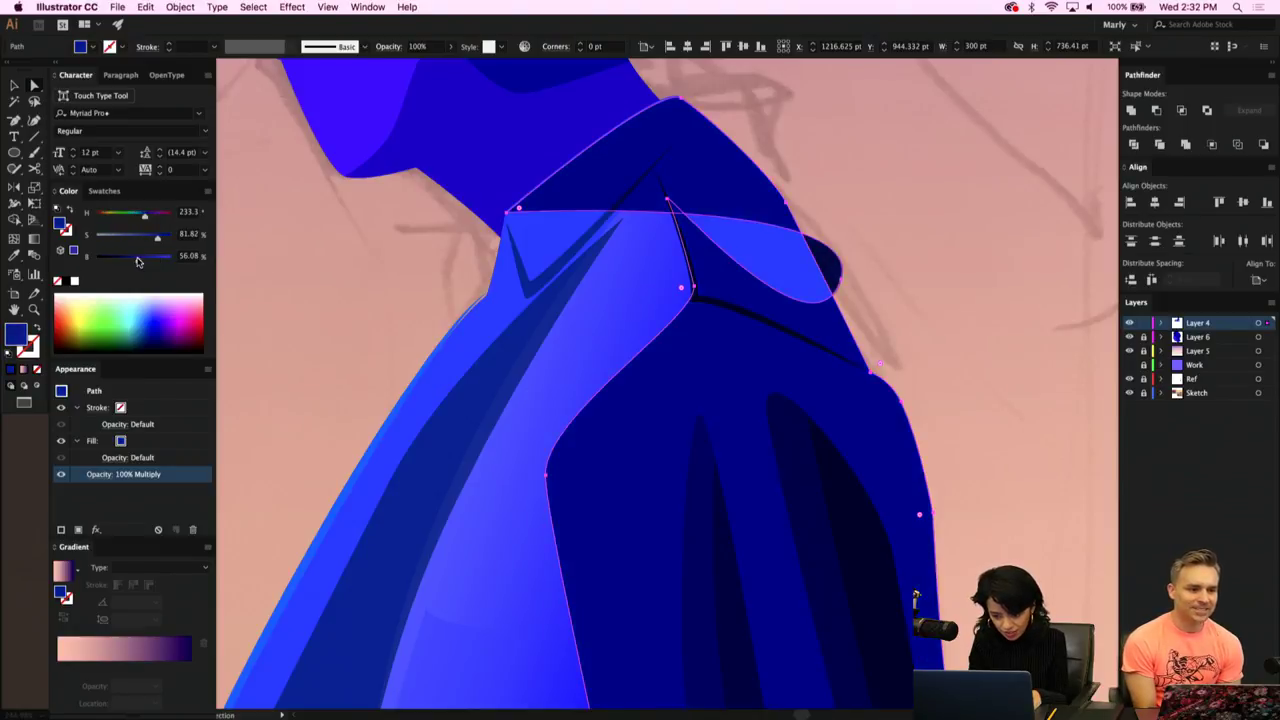
click(450, 46)
drag(446, 64, 424, 64)
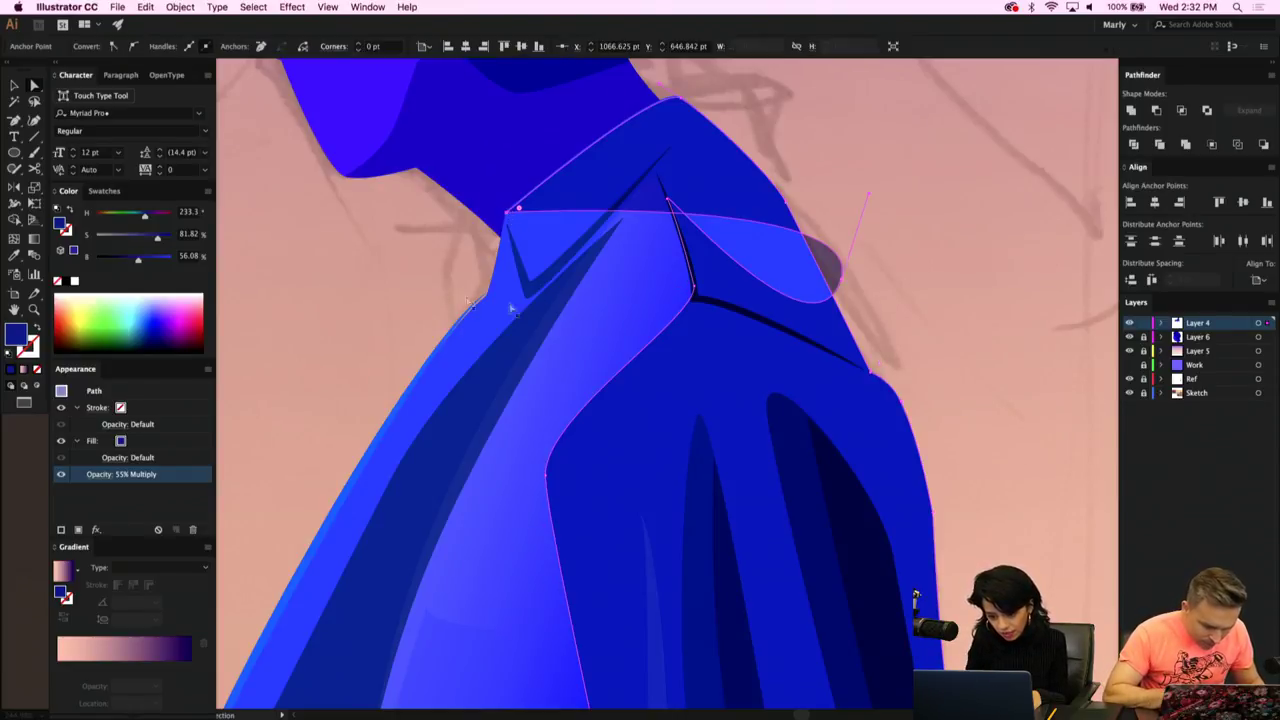
click(347, 268)
Delete the overlay's anchor point at the front corner of the collar.
key(b)
key(minus)
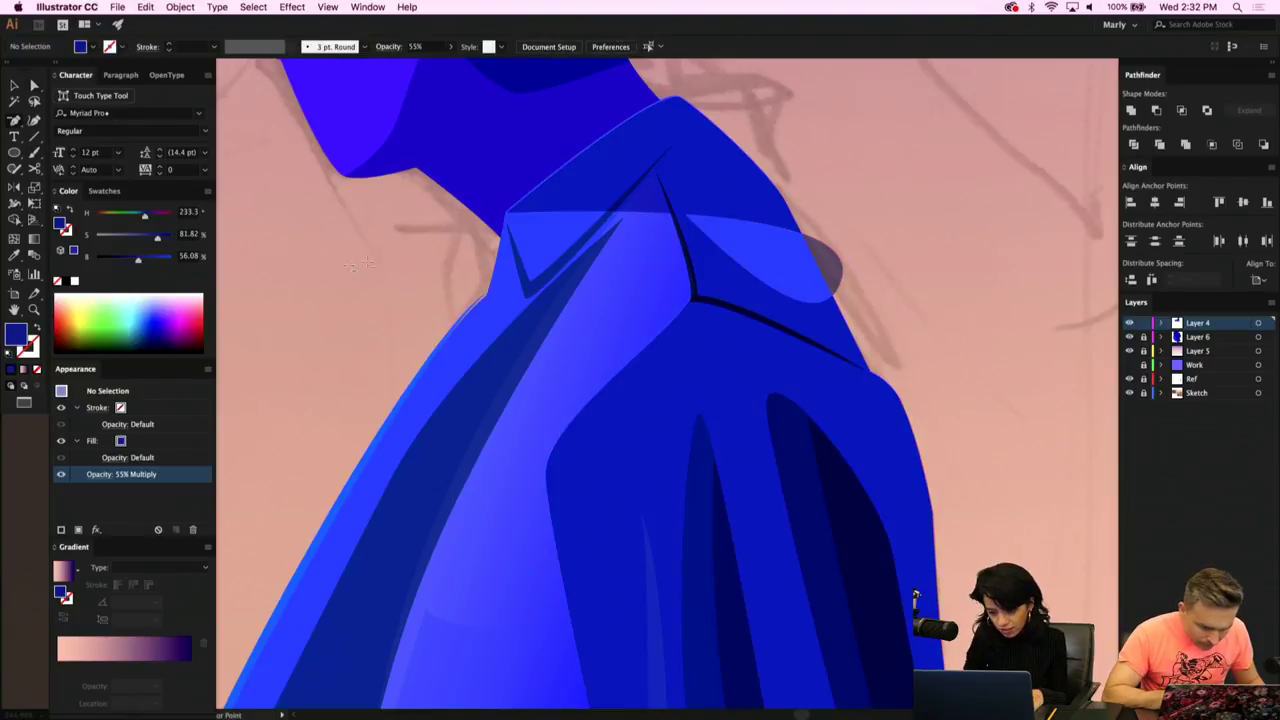
super+click(543, 208)
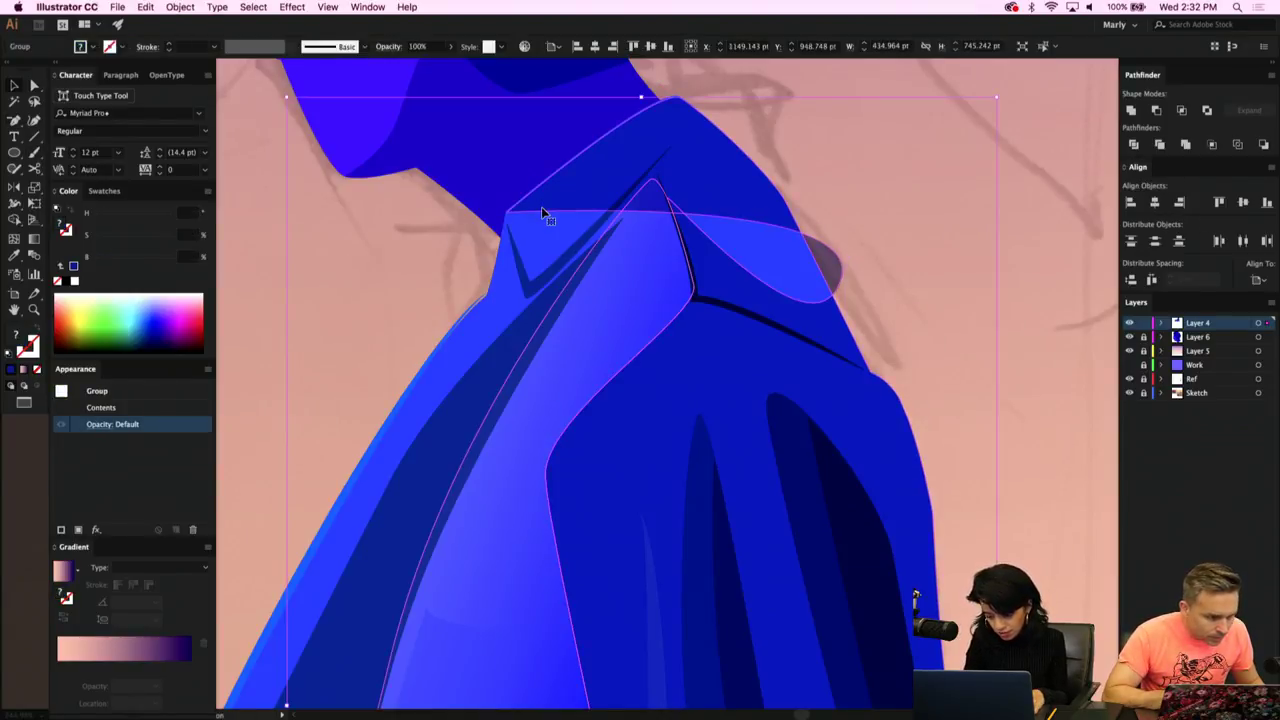
drag(508, 212, 683, 100)
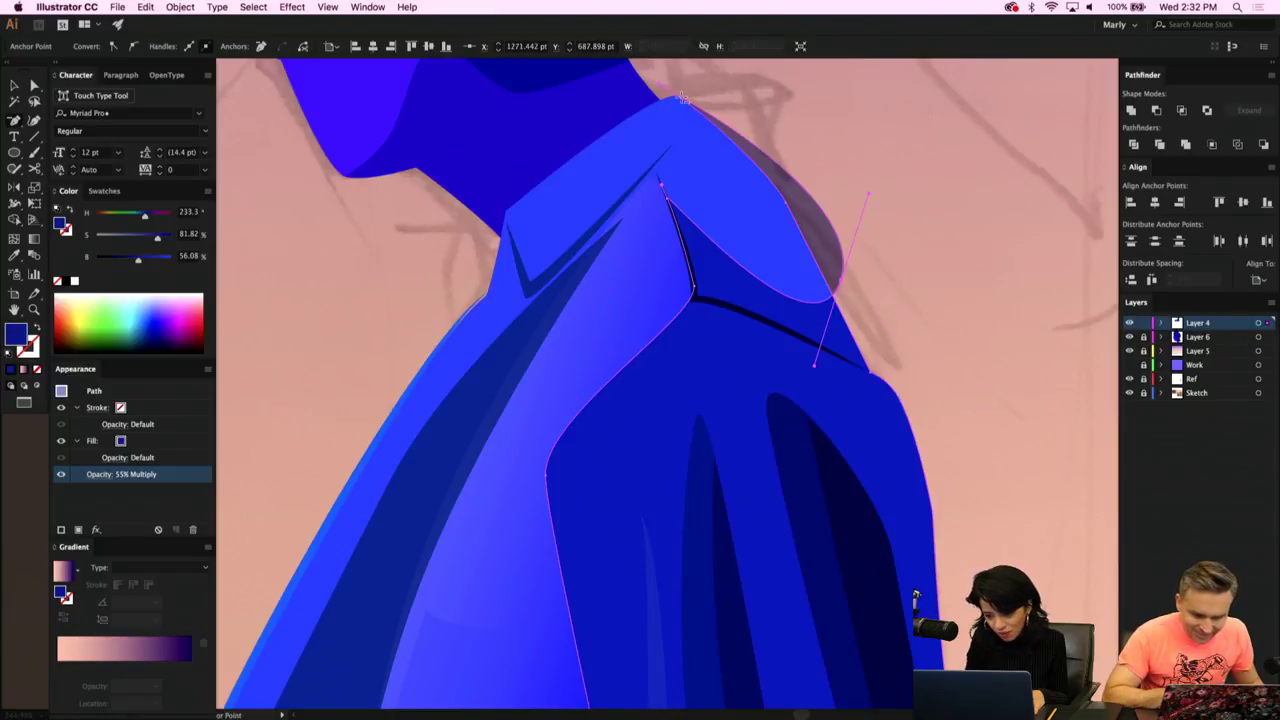
Delete the overlay's anchor points at the top of the collar and along the upper back edge.
scroll(809, 202, up, 3)
scroll(807, 202, up, 4)
scroll(806, 202, up, 5)
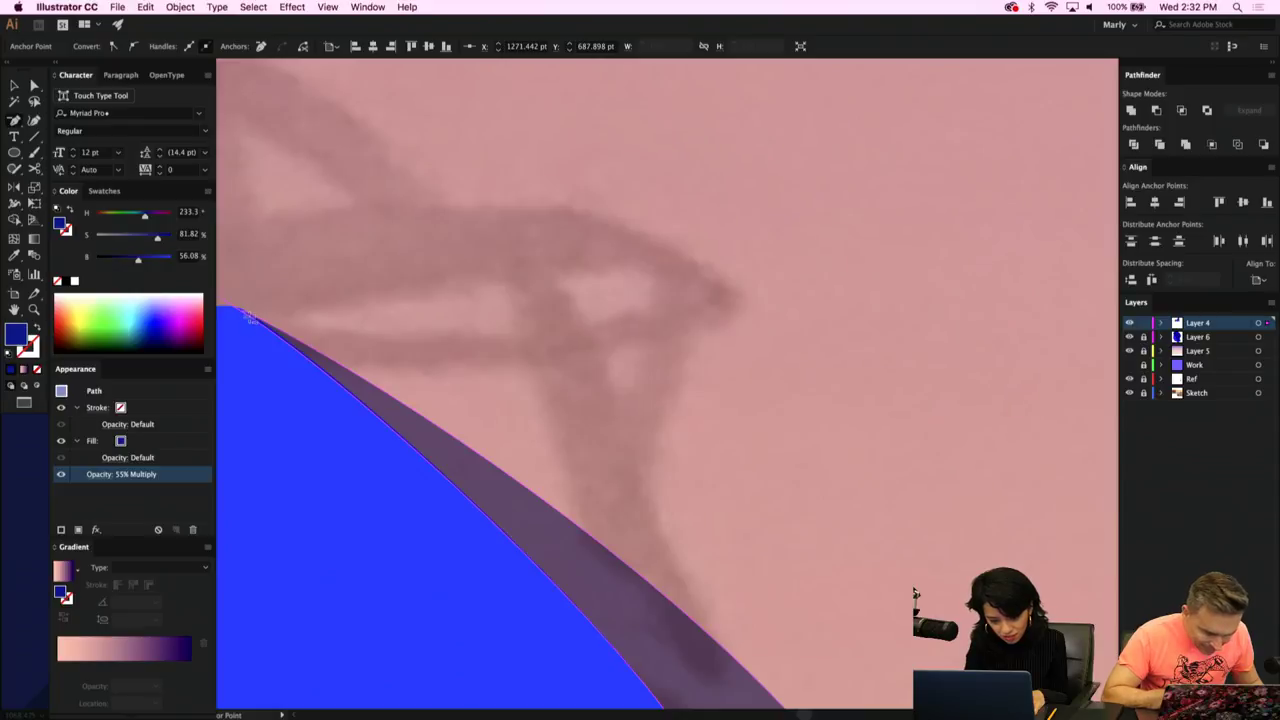
scroll(249, 316, down, 10)
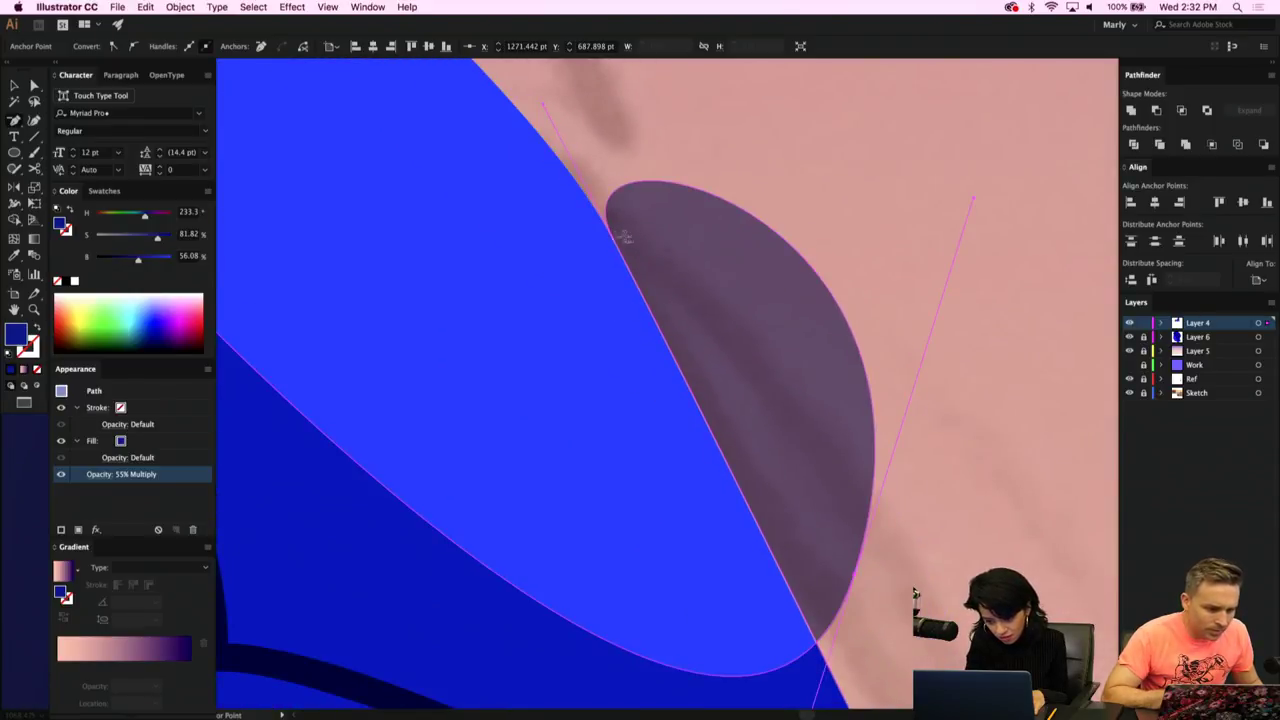
scroll(645, 247, up, 3)
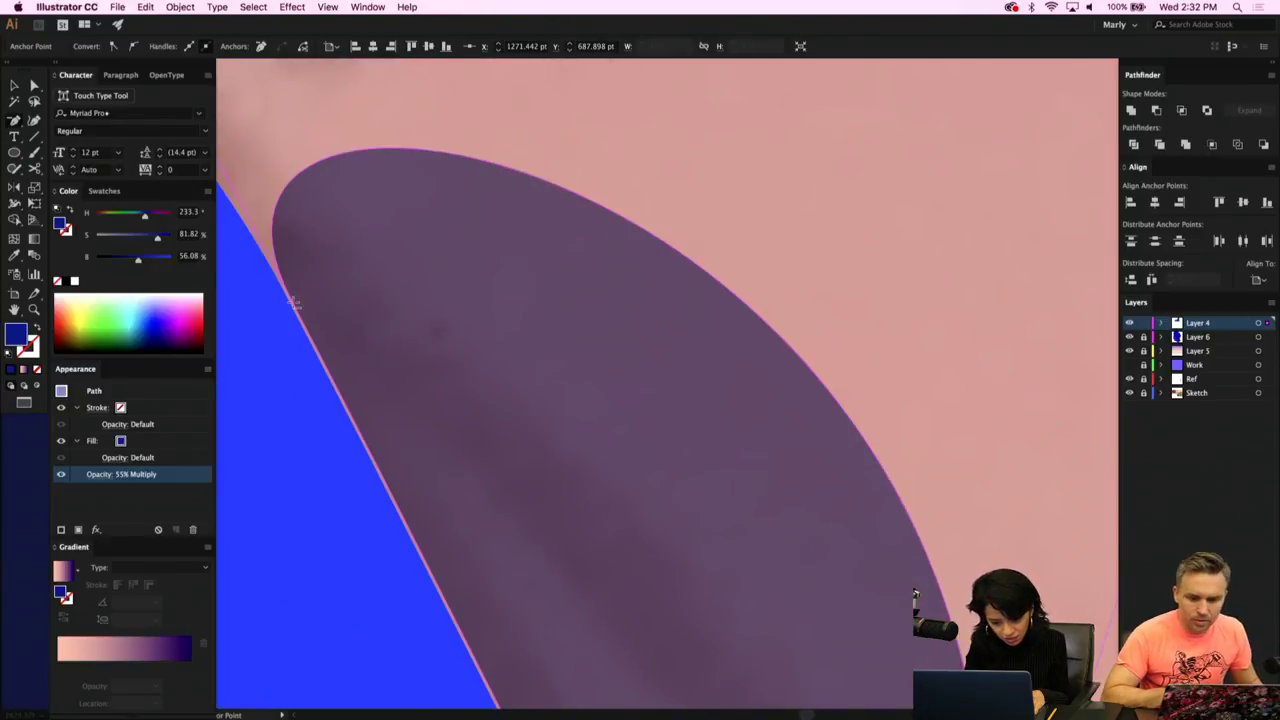
click(293, 302)
Add an anchor point to the overlay where its curve crosses the back edge of the shoulder.
scroll(293, 302, down, 5)
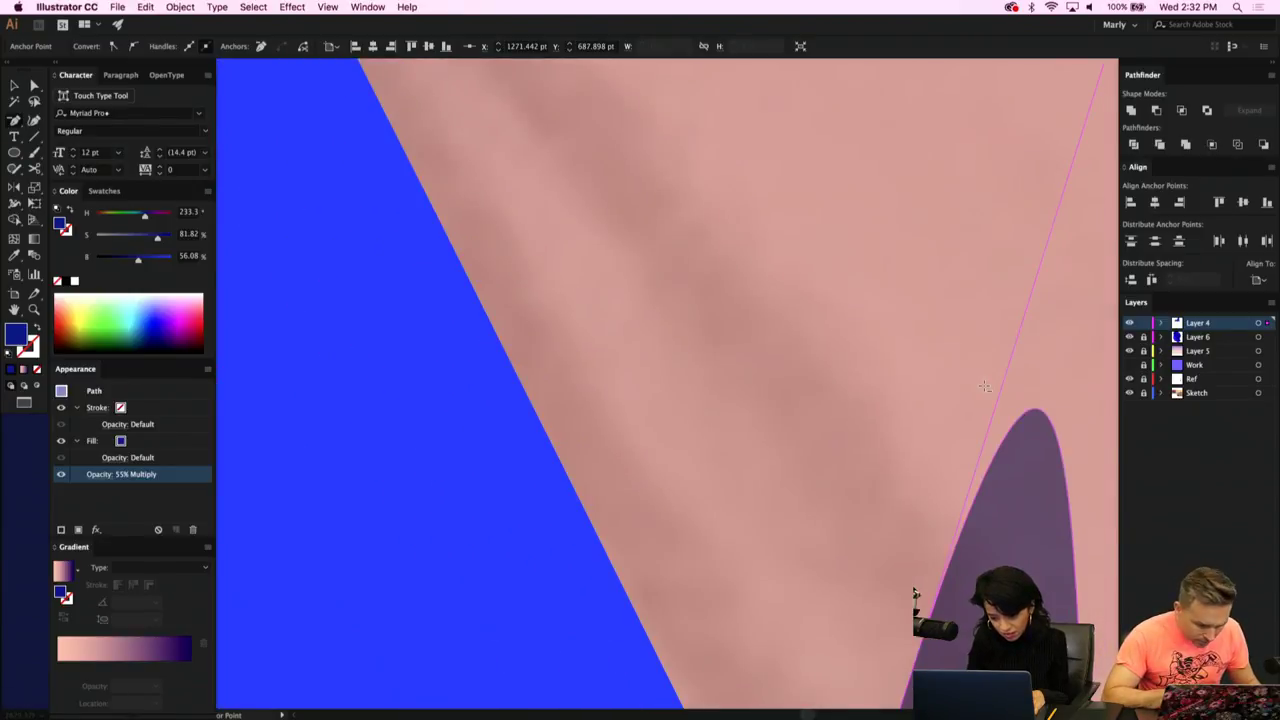
scroll(985, 386, down, 6)
drag(542, 628, 544, 626)
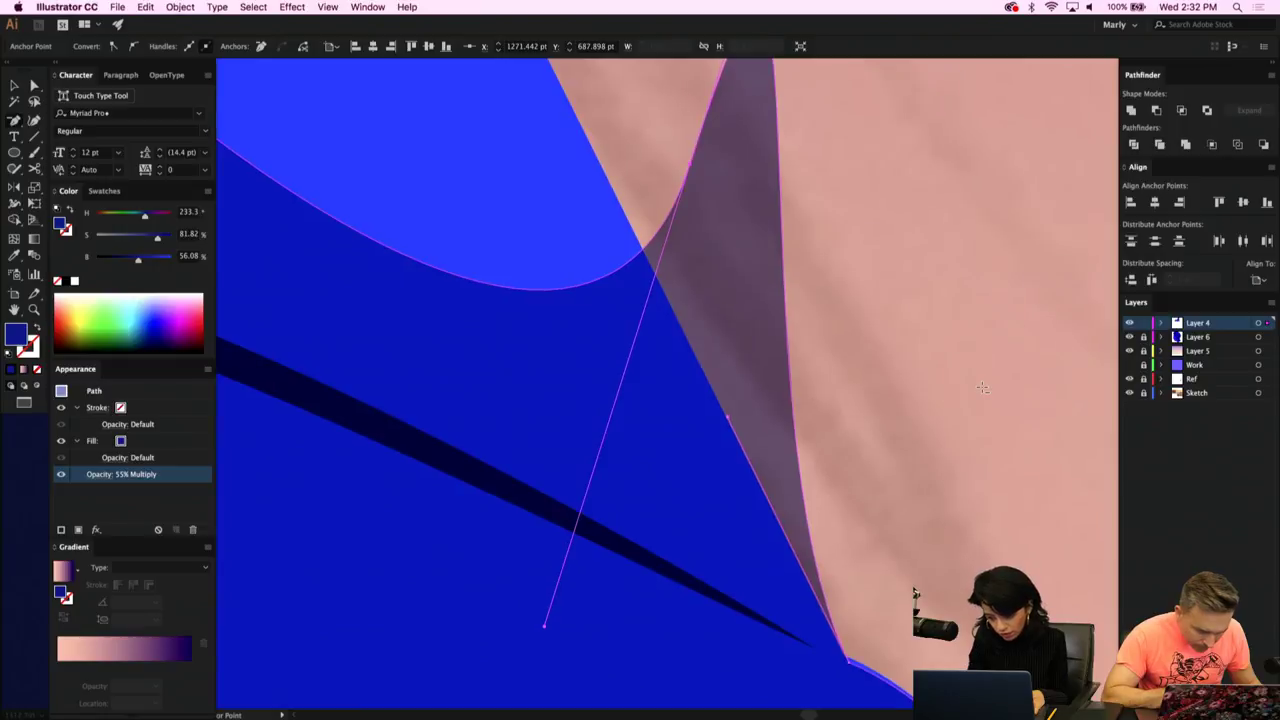
scroll(982, 388, down, 8)
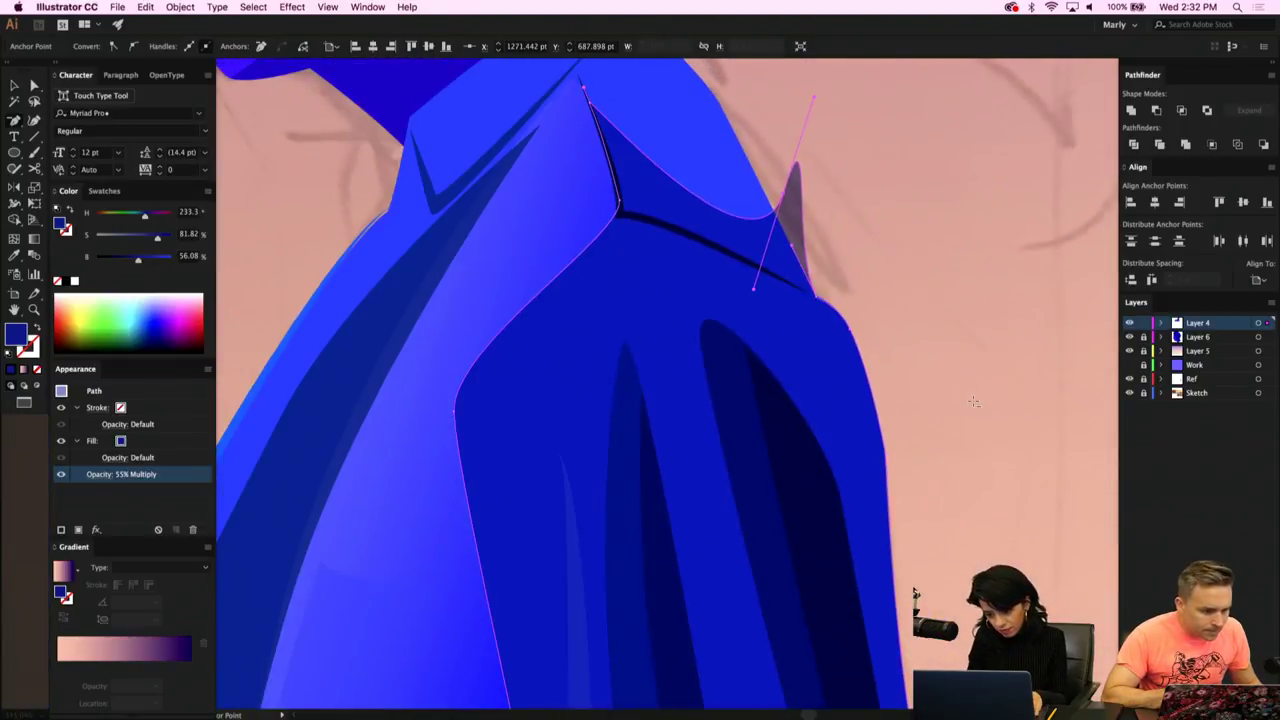
scroll(974, 401, up, 3)
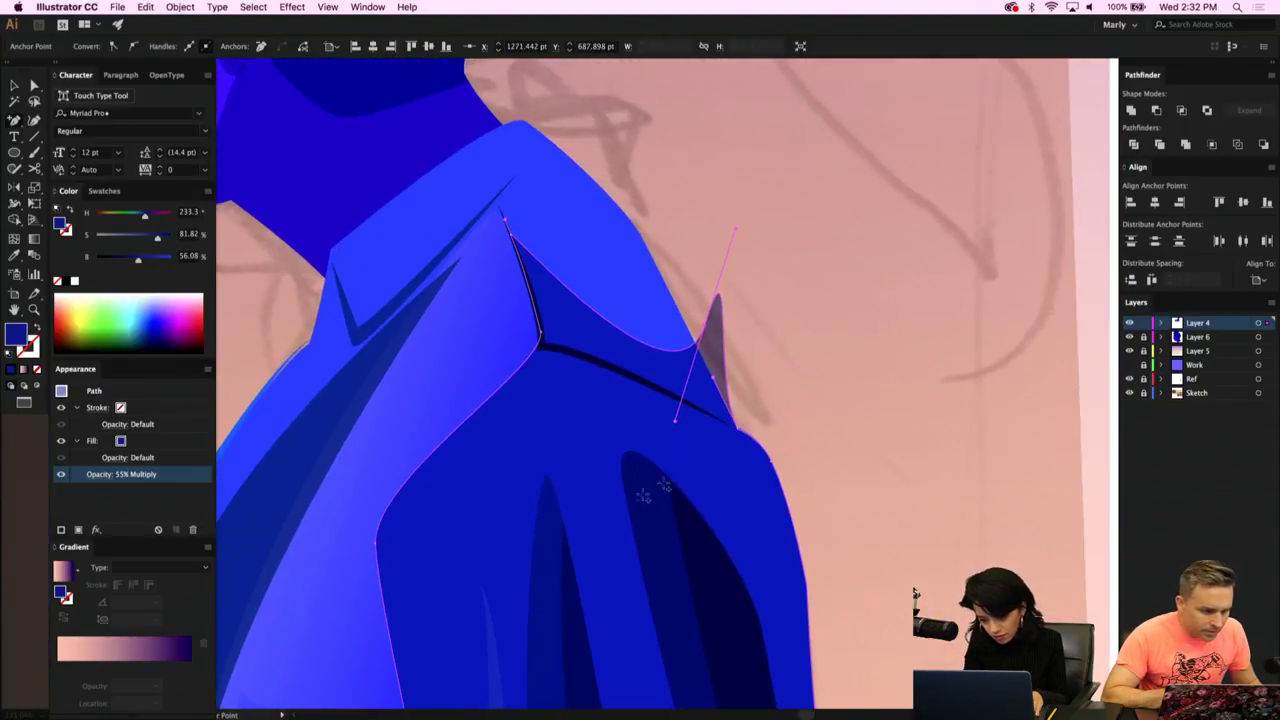
click(697, 345)
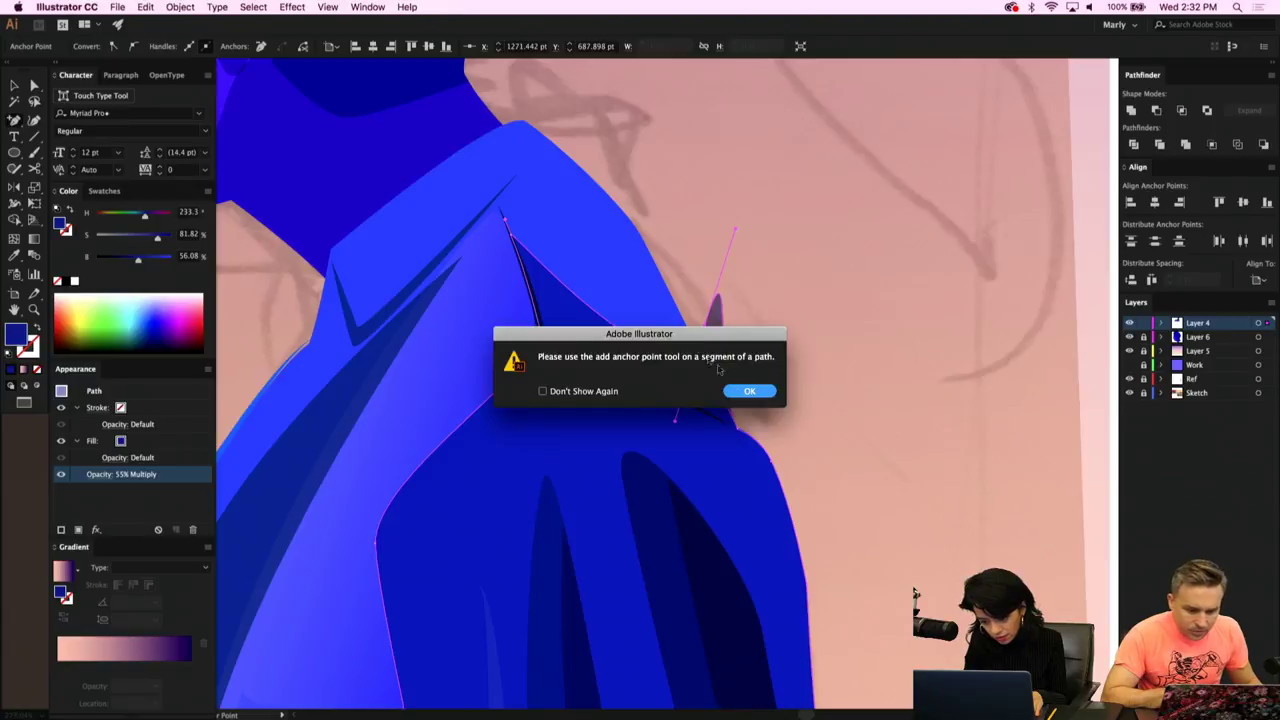
click(749, 391)
scroll(742, 396, up, 5)
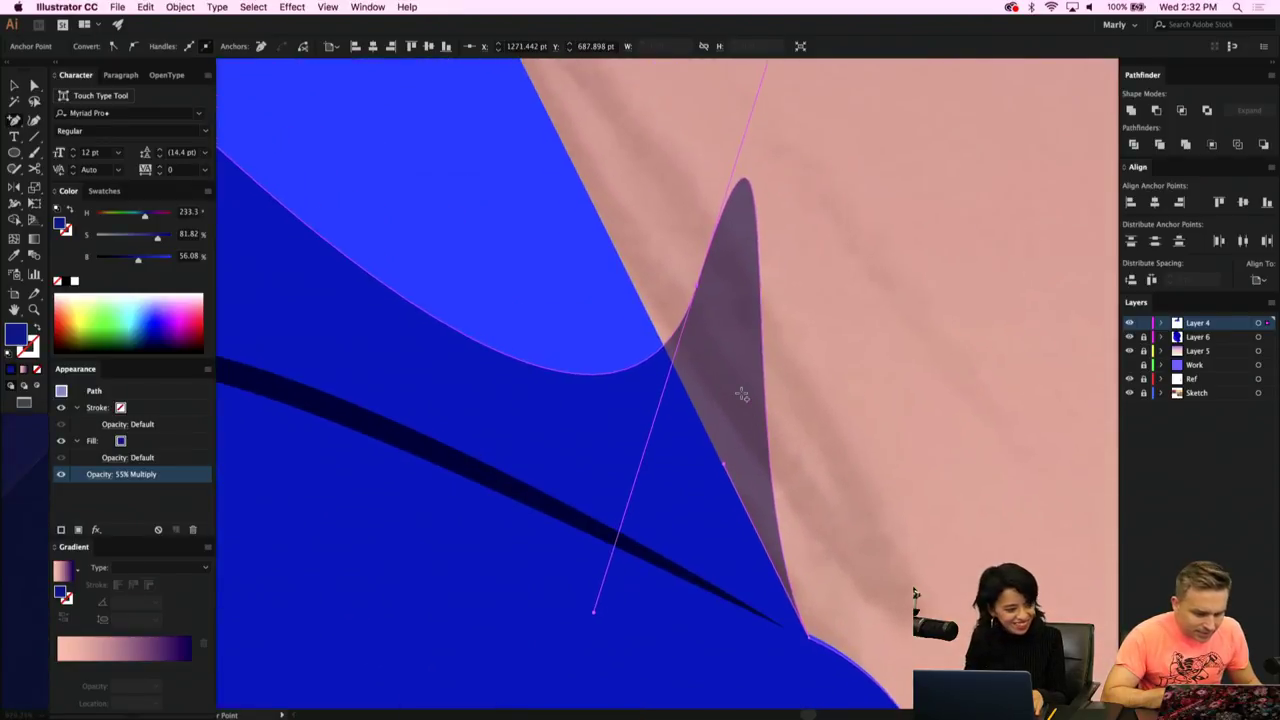
drag(665, 345, 686, 373)
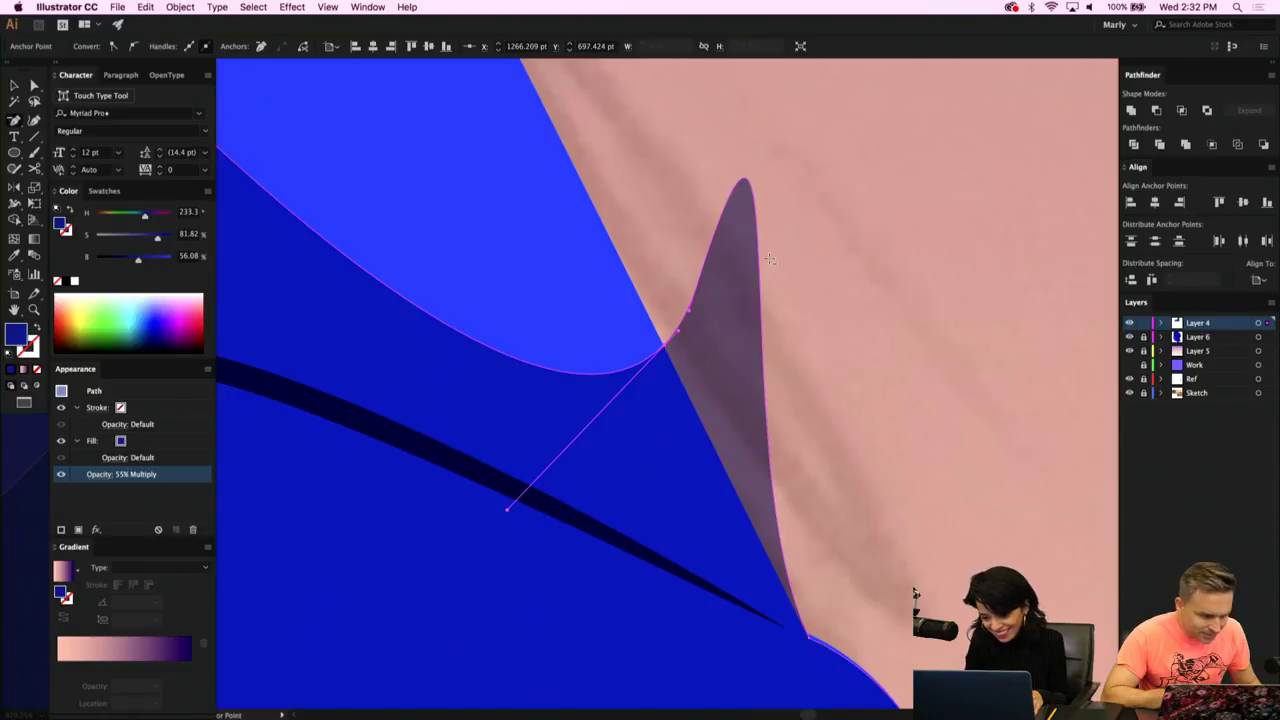
Delete the overlay's curve anchor that sticks out beyond the shoulder edge.
scroll(770, 259, up, 3)
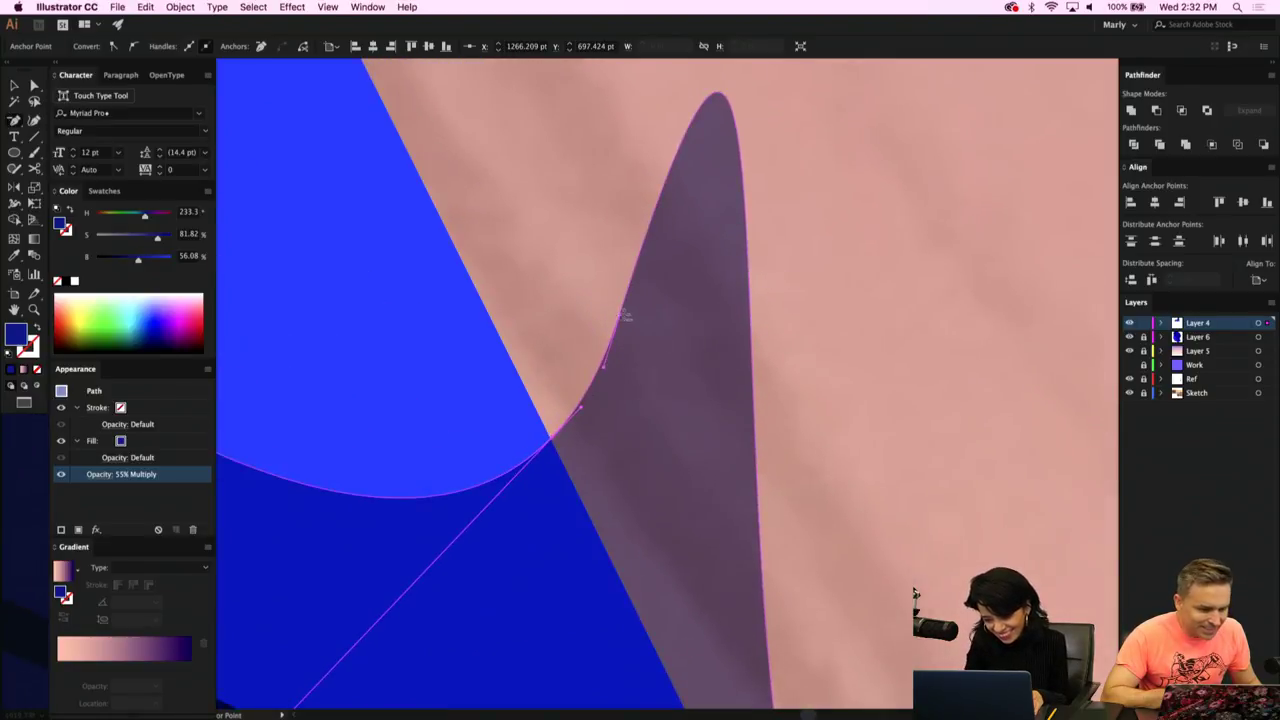
click(620, 316)
drag(634, 640, 646, 397)
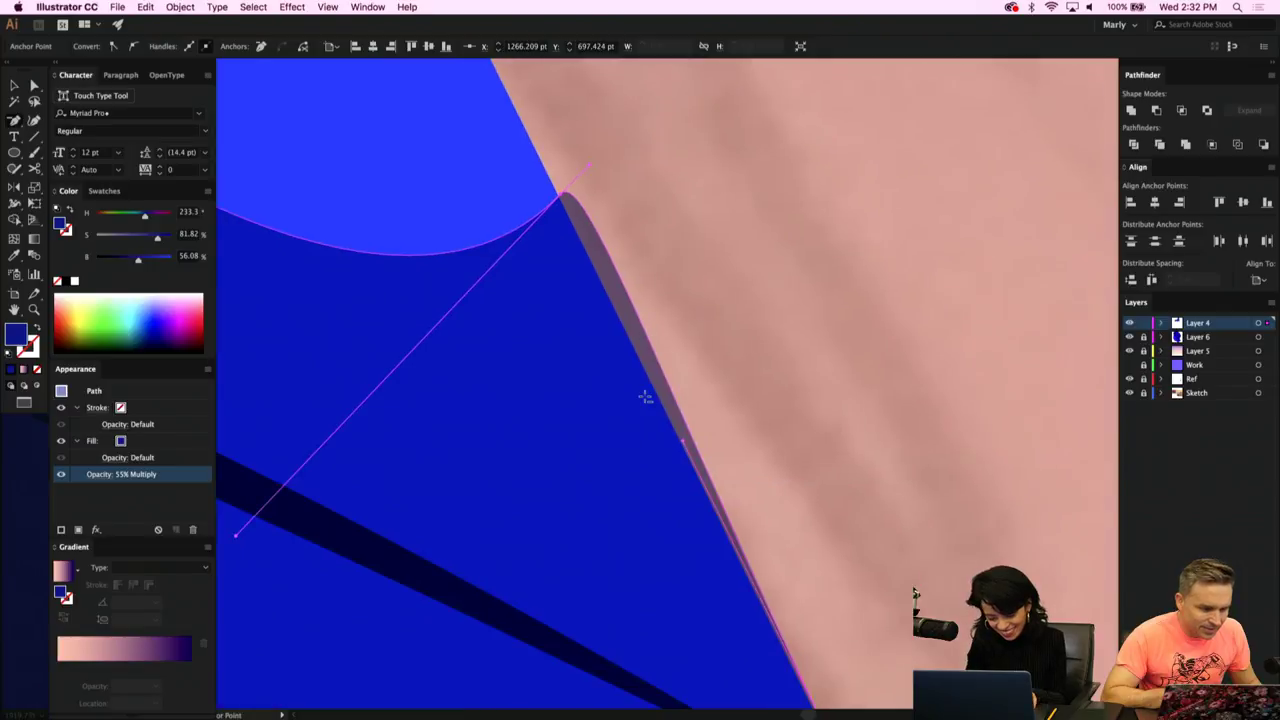
Adjust the overlay's shoulder anchor and the anchor at the sleeve seam so its edge follows the back outline.
key(a)
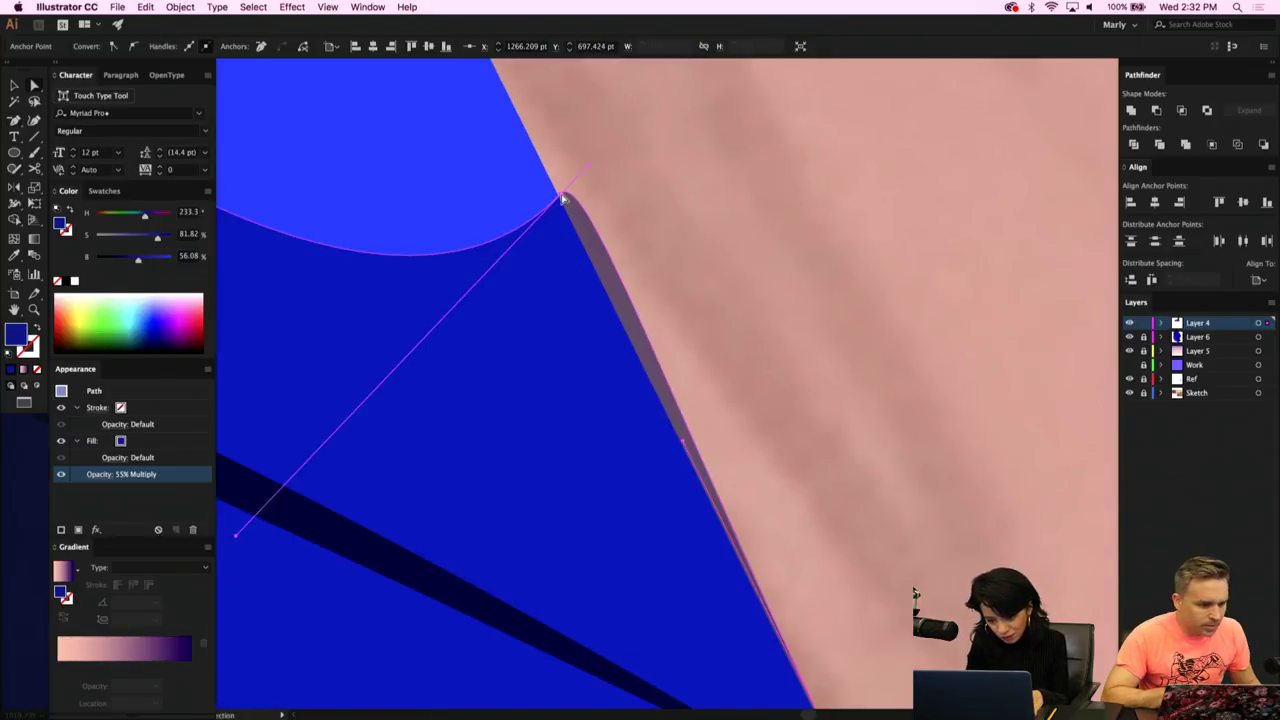
drag(562, 195, 583, 246)
key(shift+c)
scroll(583, 248, down, 4)
scroll(590, 270, down, 3)
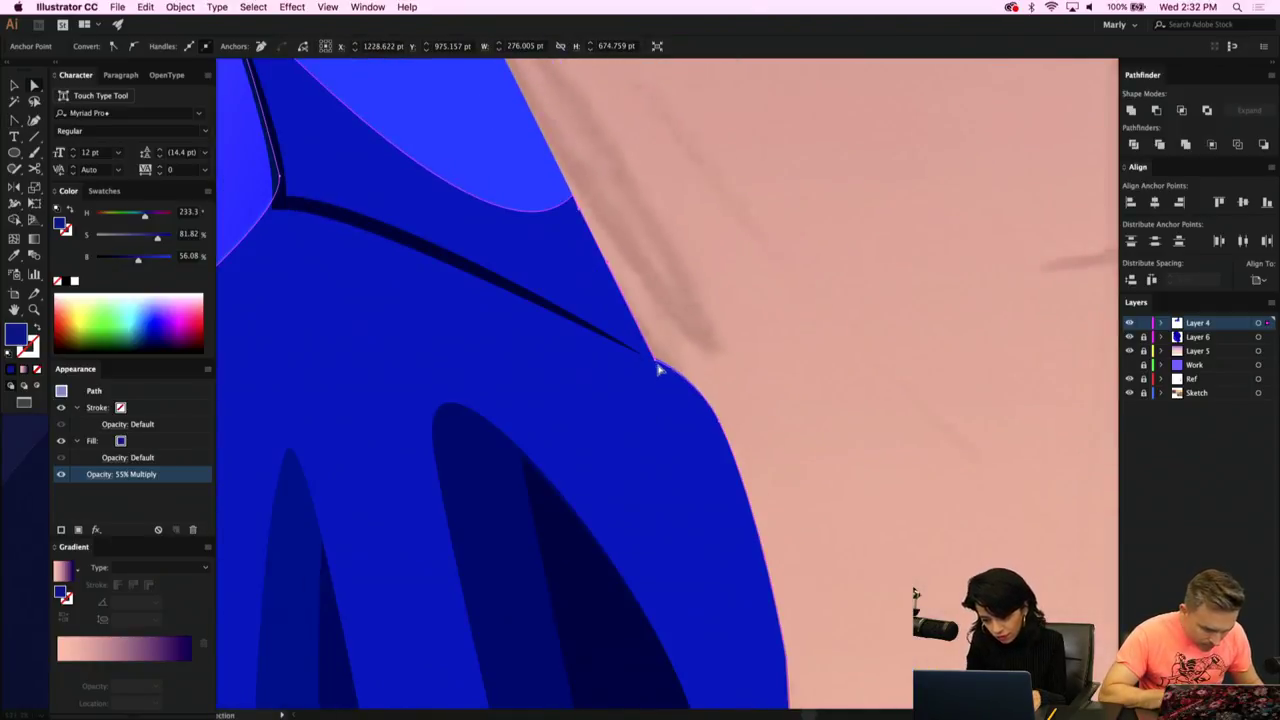
click(656, 367)
drag(655, 363, 656, 365)
click(736, 374)
scroll(736, 374, down, 4)
scroll(741, 381, down, 3)
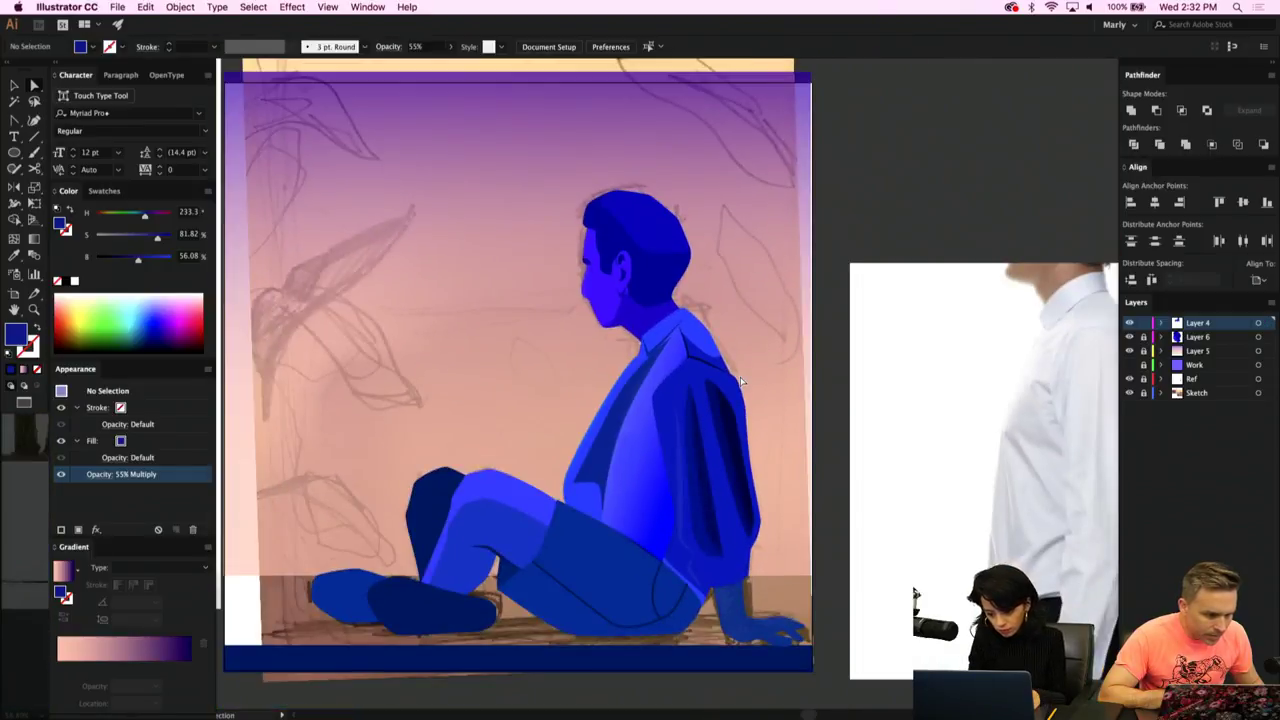
Darken the shirt panel gradient's purple stop to 18% brightness and set the panel's blending mode to Multiply.
key(v)
click(645, 510)
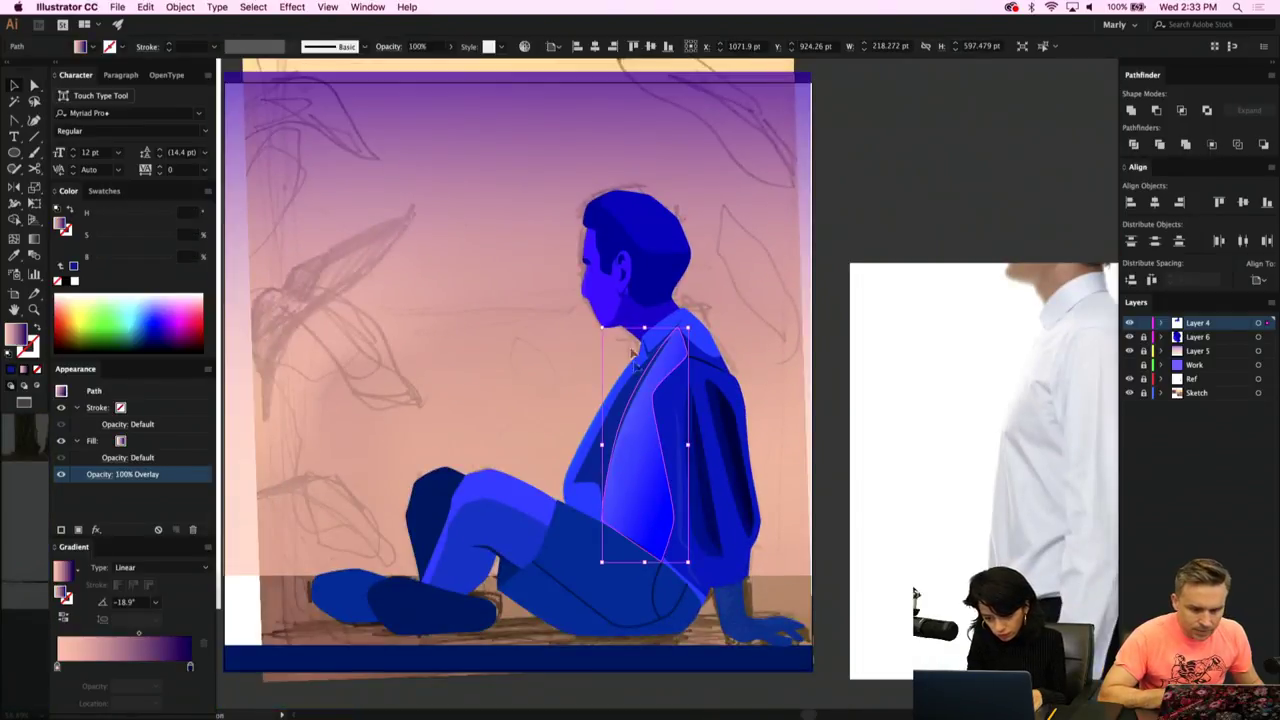
click(190, 666)
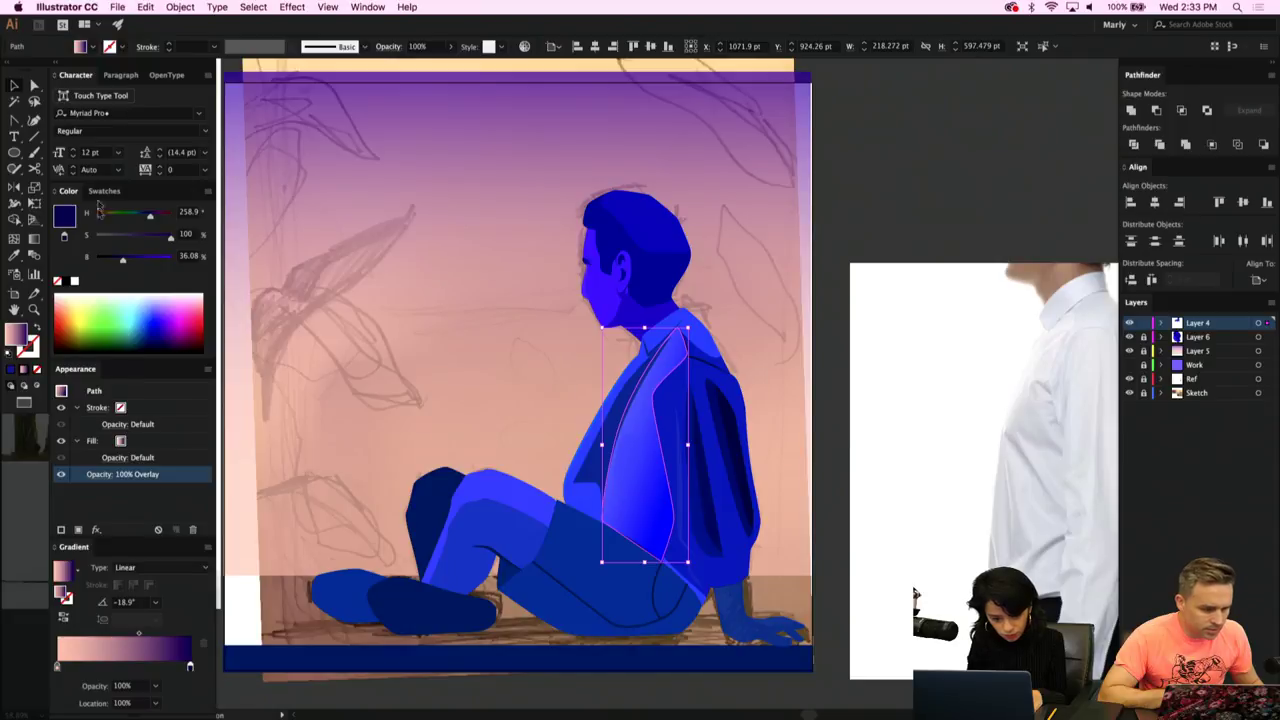
drag(112, 260, 110, 261)
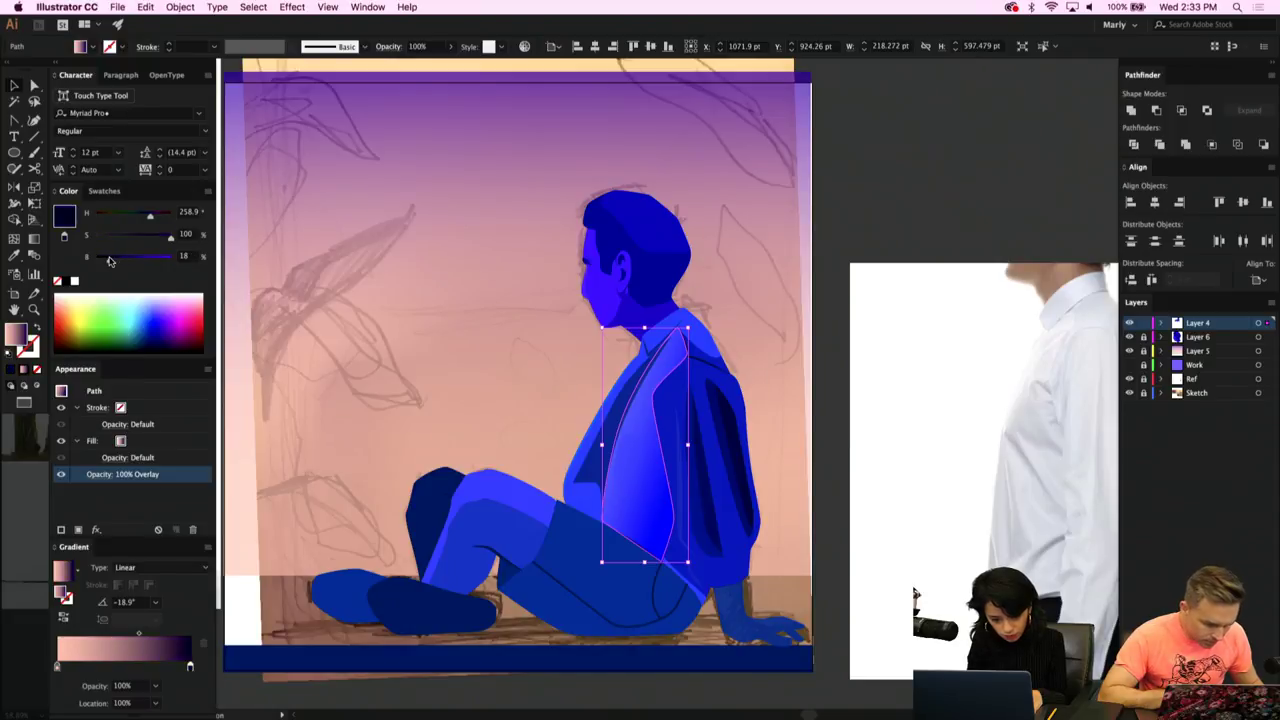
click(100, 475)
click(38, 500)
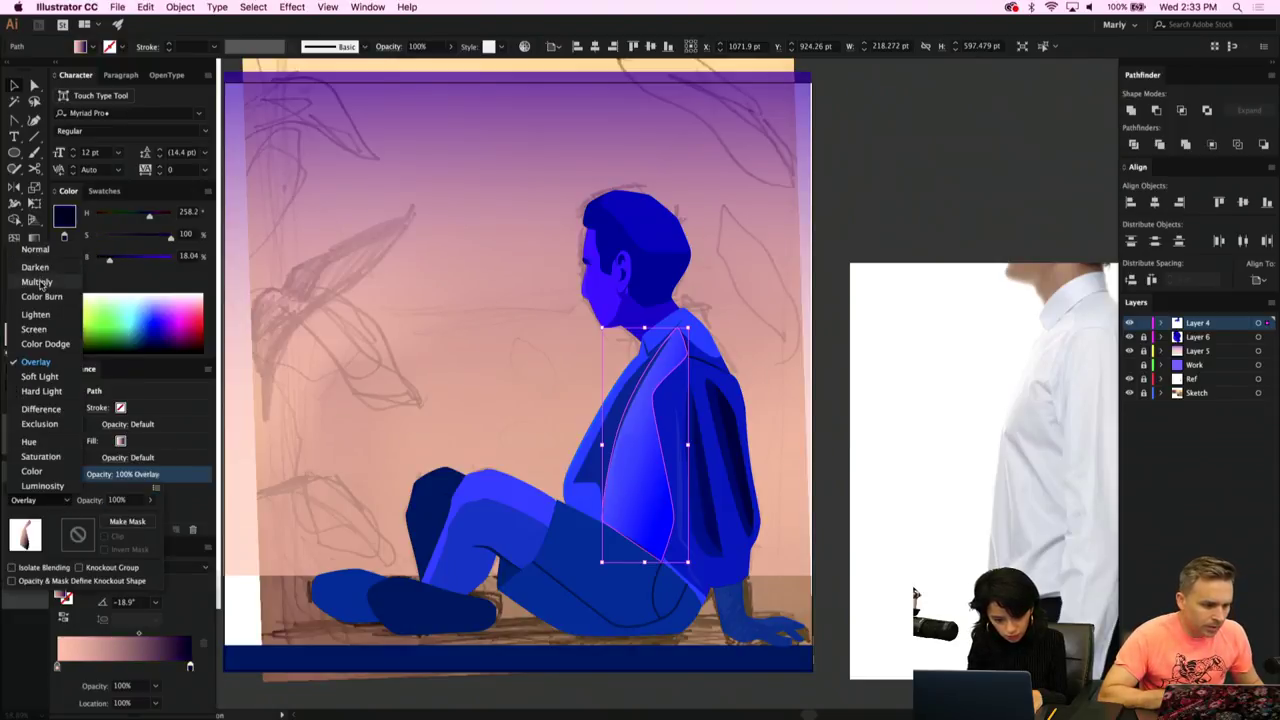
click(38, 282)
Lower the shirt gradient panel's opacity to 42%.
click(449, 48)
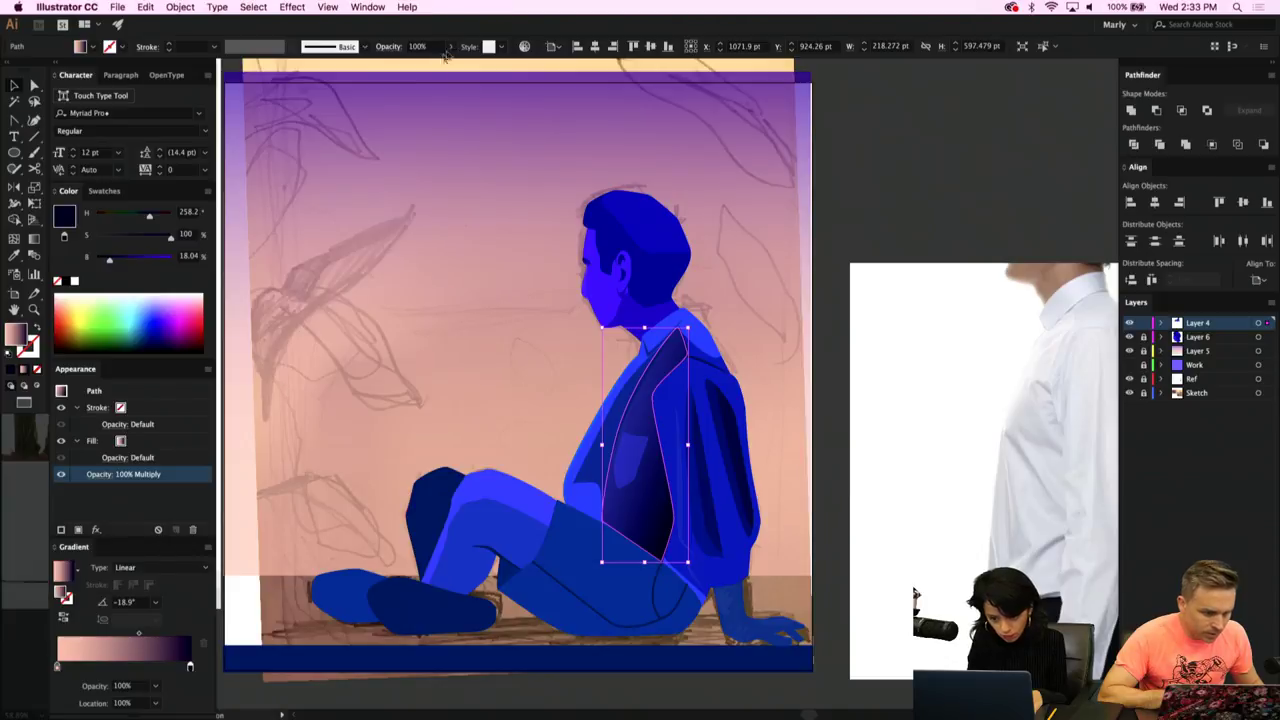
click(58, 667)
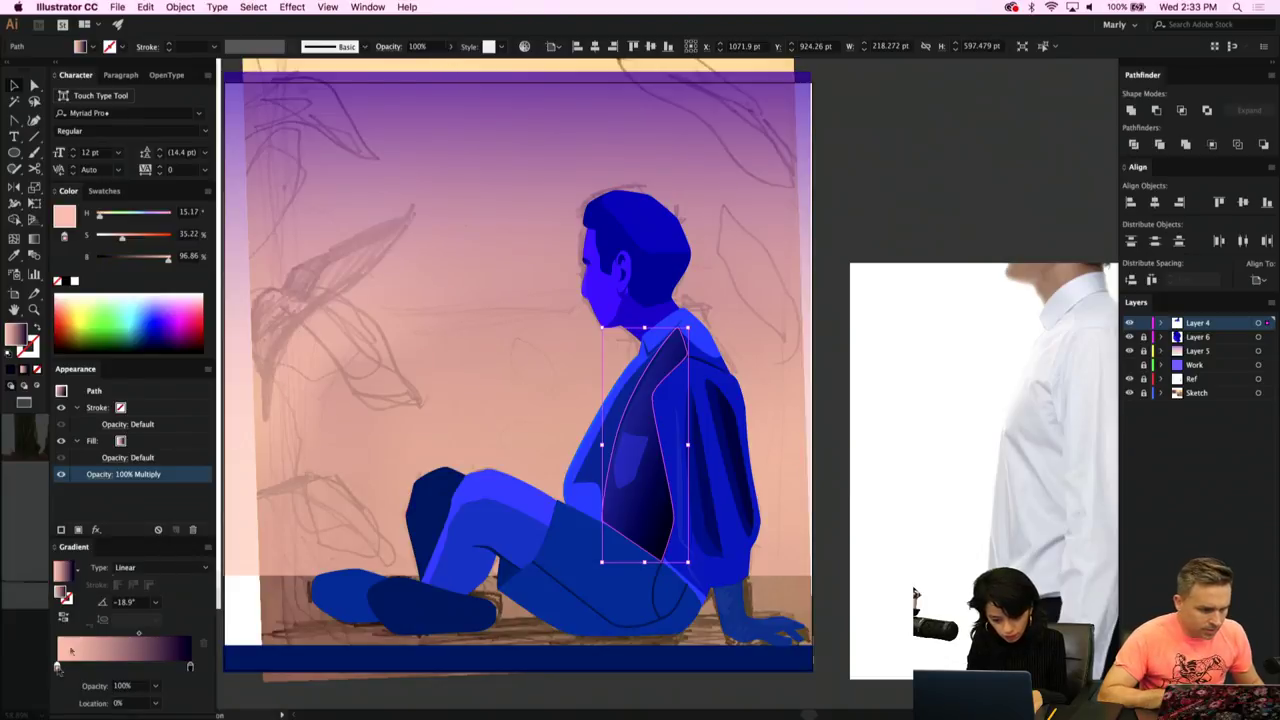
click(450, 47)
drag(454, 65, 427, 64)
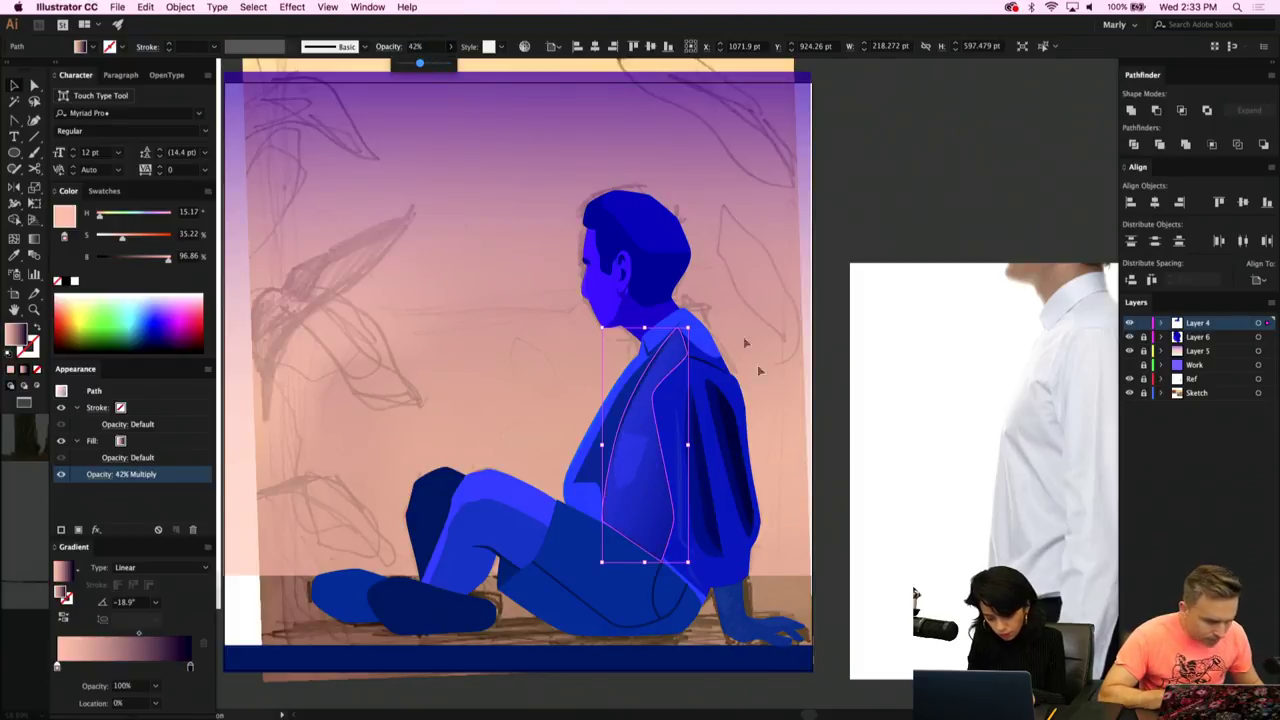
click(813, 486)
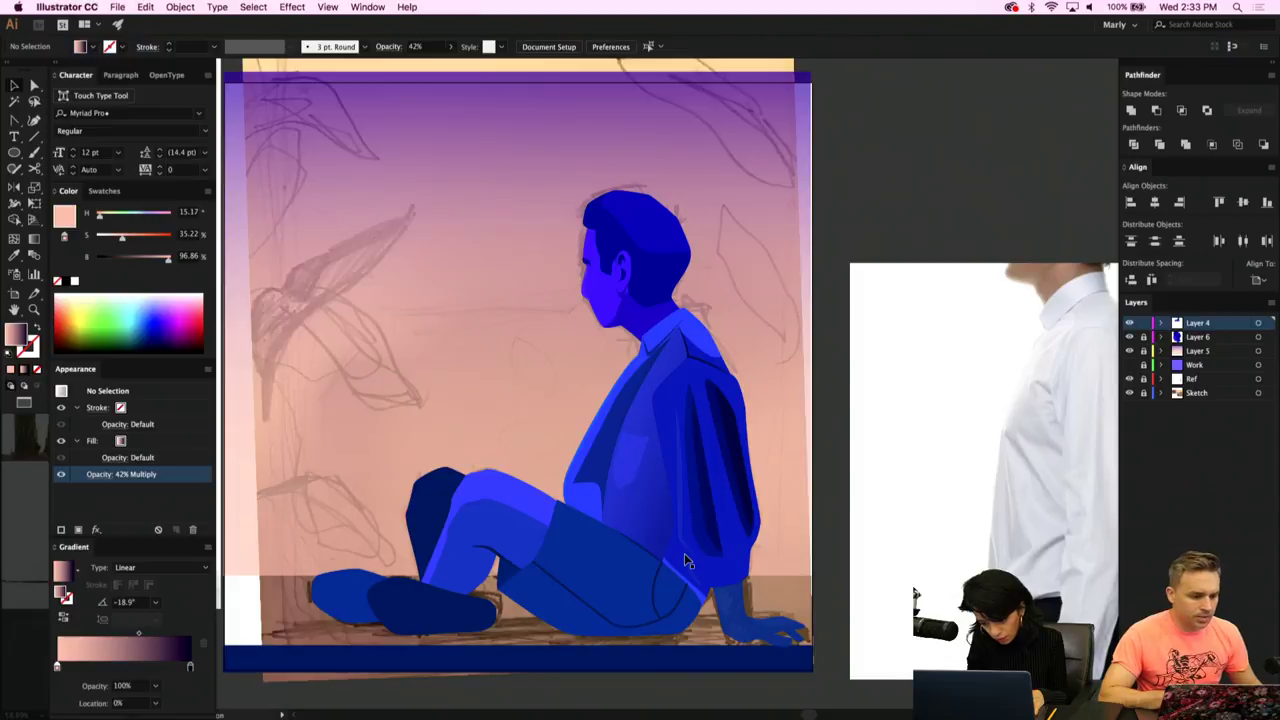
Move the sleeve overlay's front waist anchor down onto the upper edge of the shorts.
scroll(685, 557, up, 3)
click(645, 590)
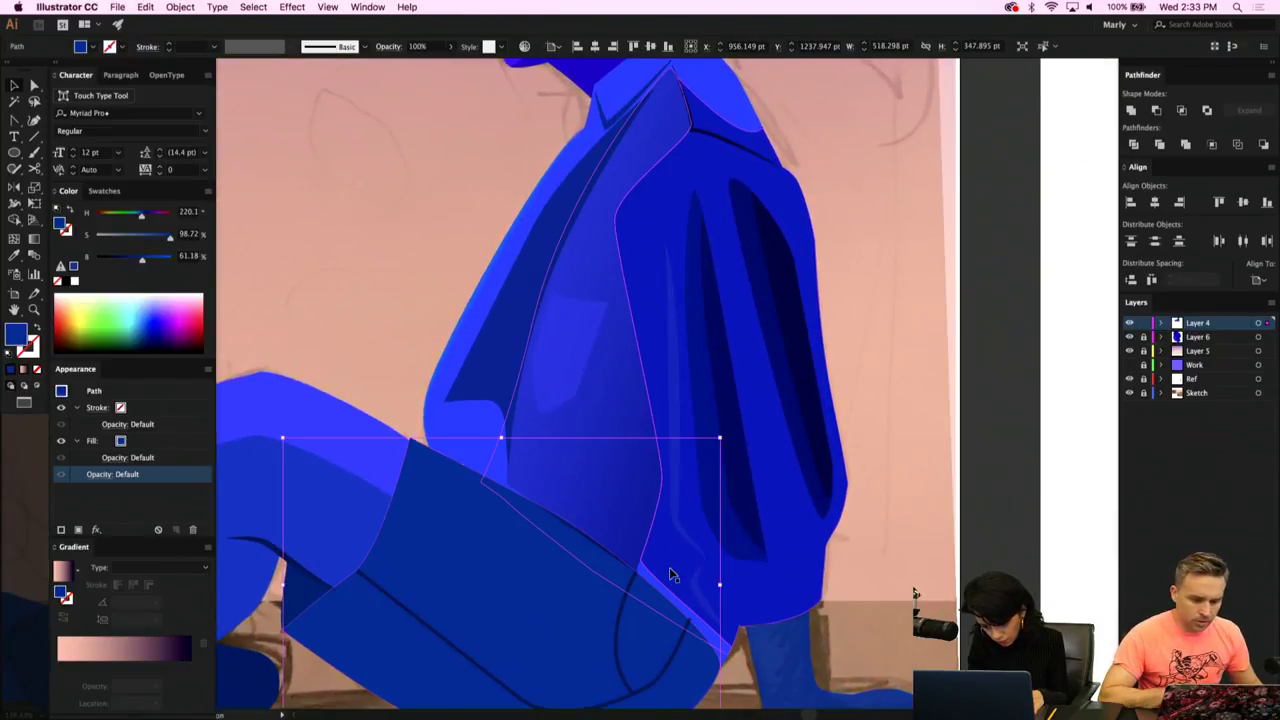
click(672, 576)
scroll(674, 573, up, 3)
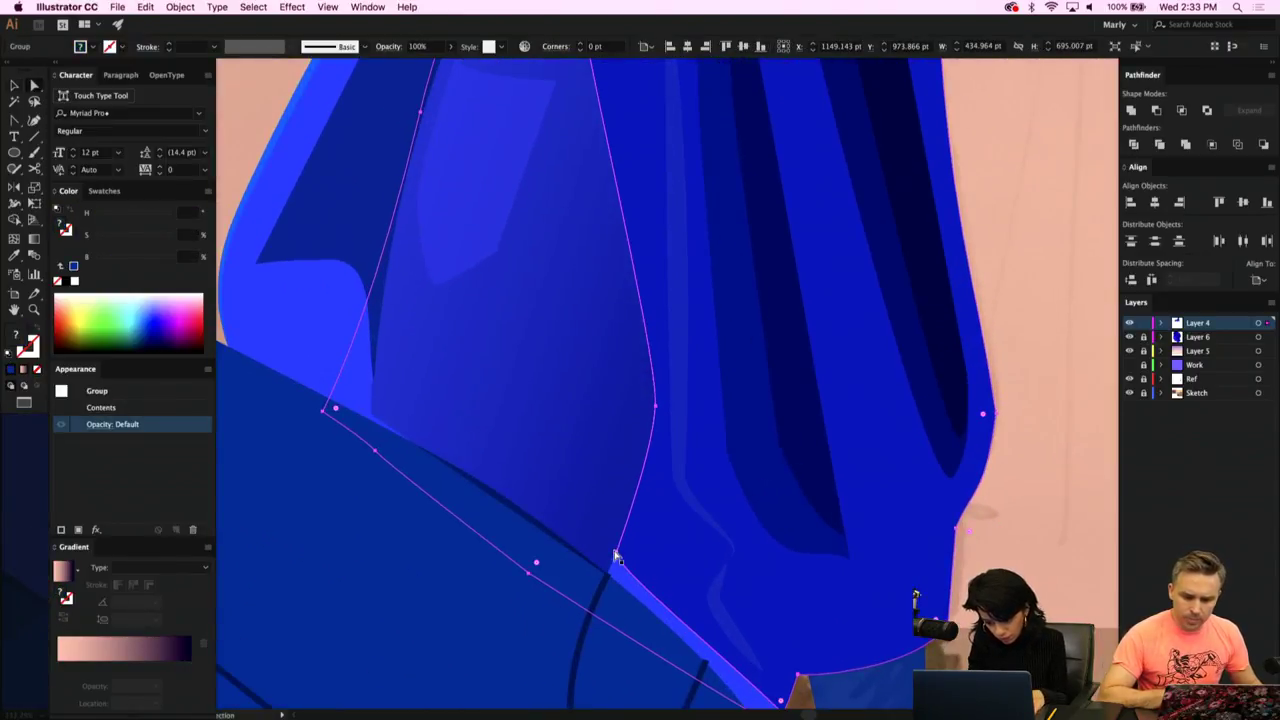
click(615, 557)
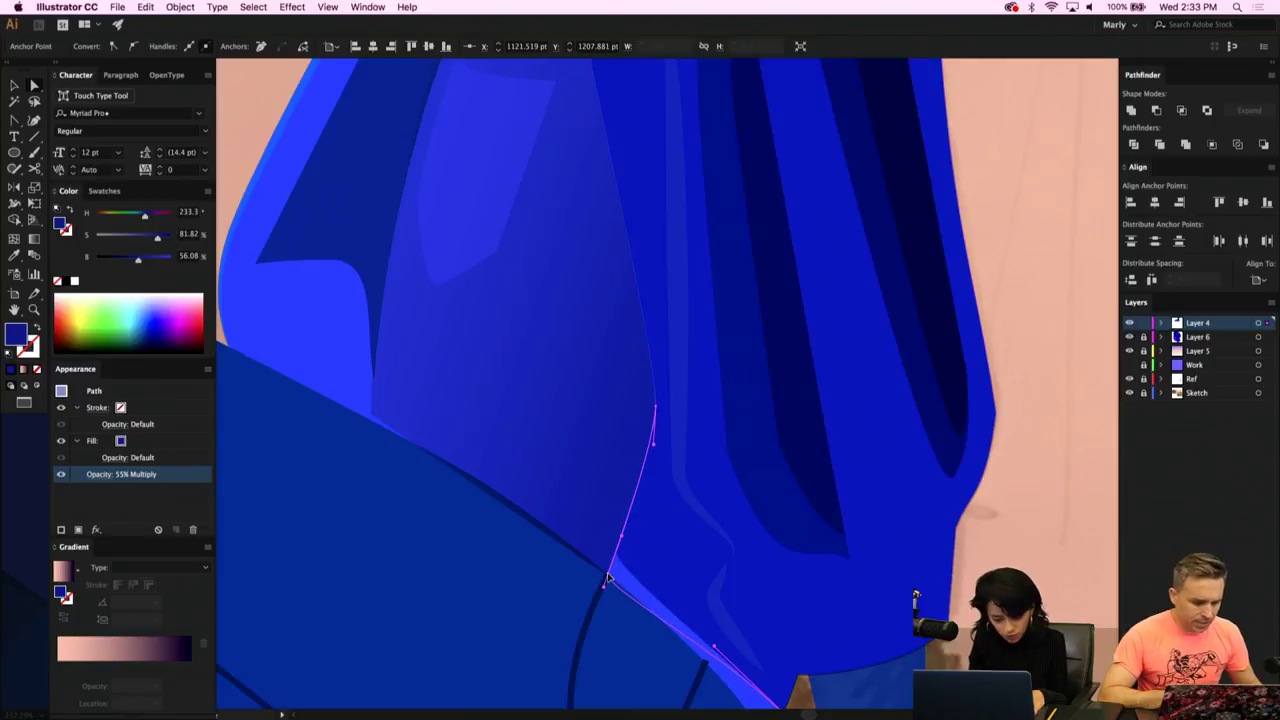
Move the overlay's lower back corner to the shirt's hem tip and curve its lower edge along the shorts' waistline.
scroll(607, 580, down, 5)
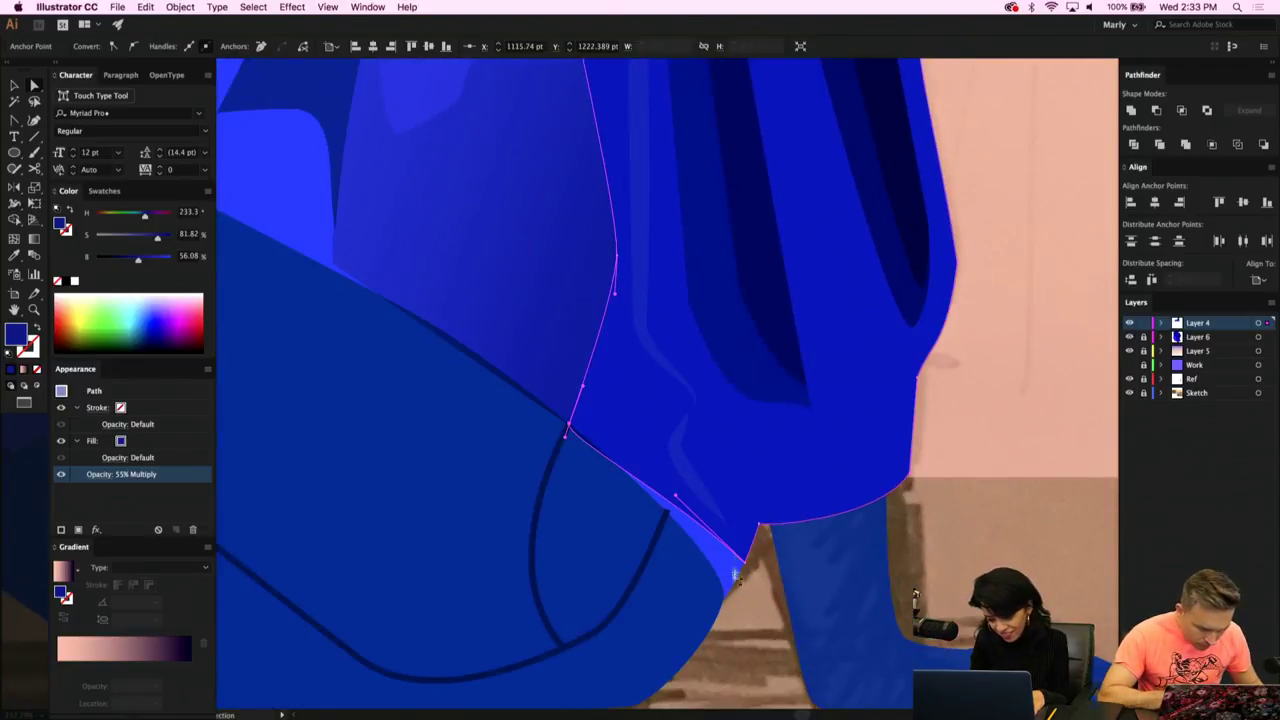
click(744, 563)
drag(744, 563, 722, 602)
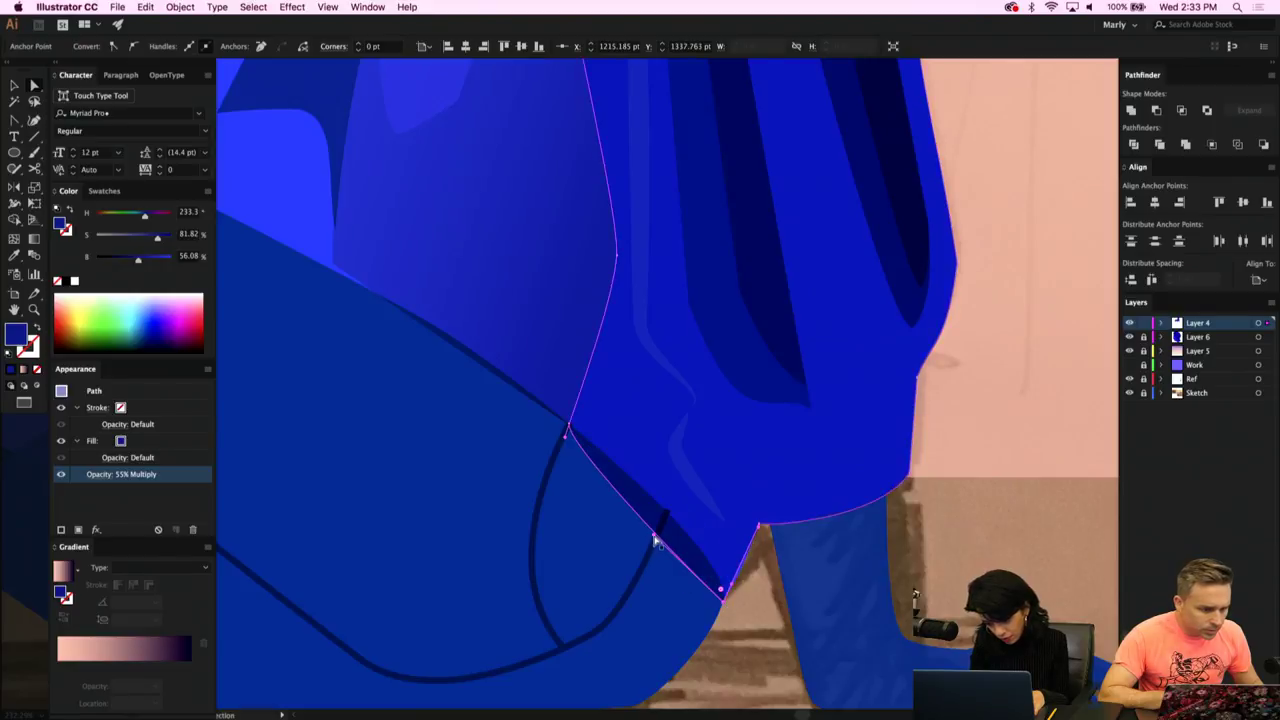
drag(653, 540, 700, 511)
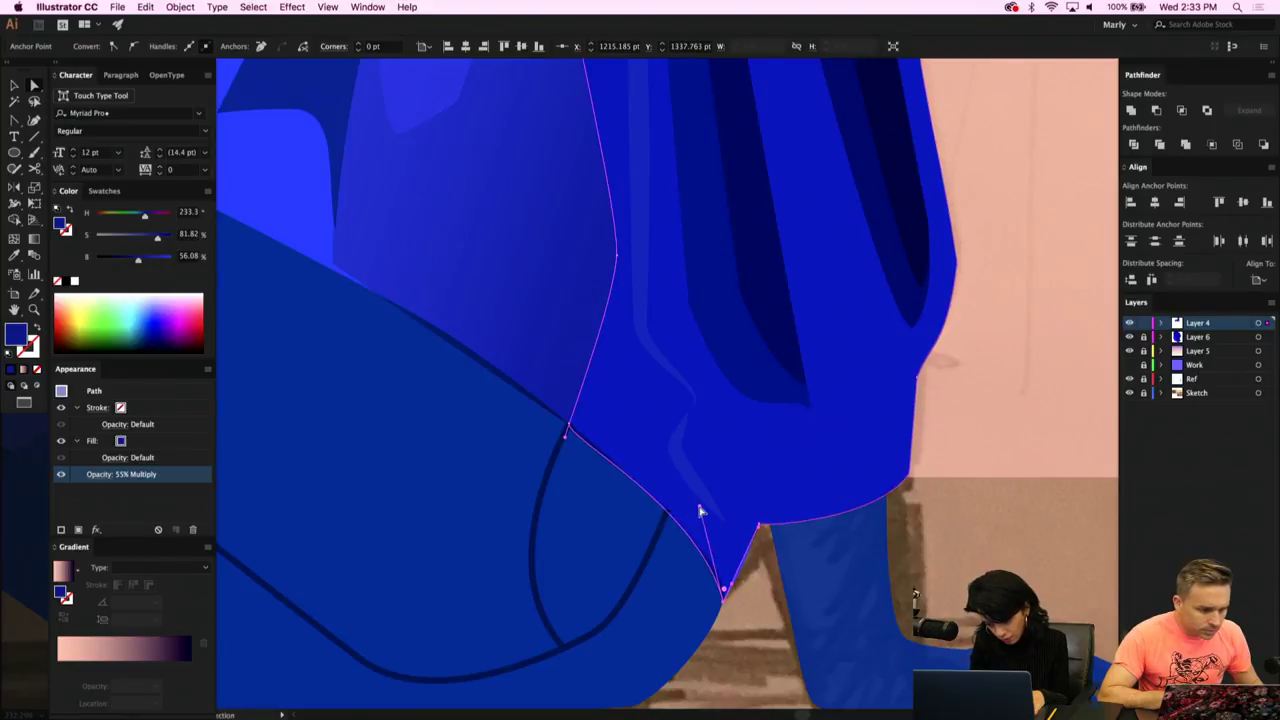
scroll(811, 529, down, 5)
key(v)
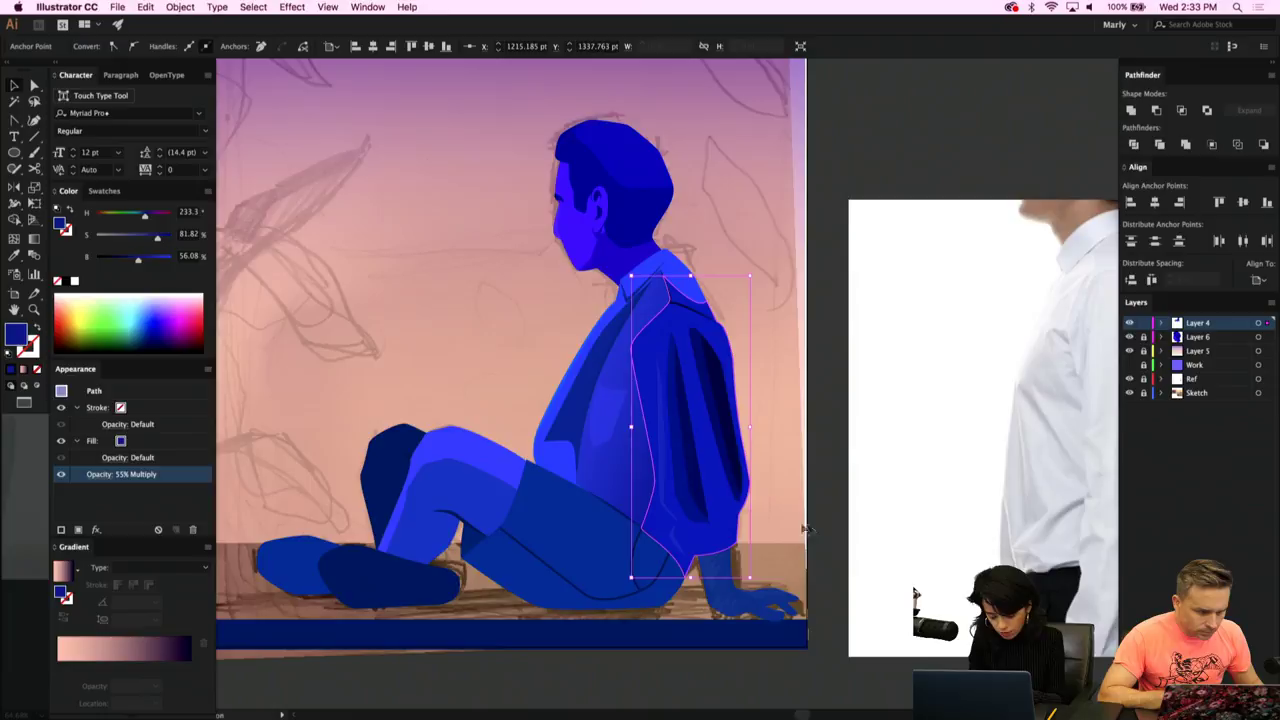
click(665, 460)
click(797, 528)
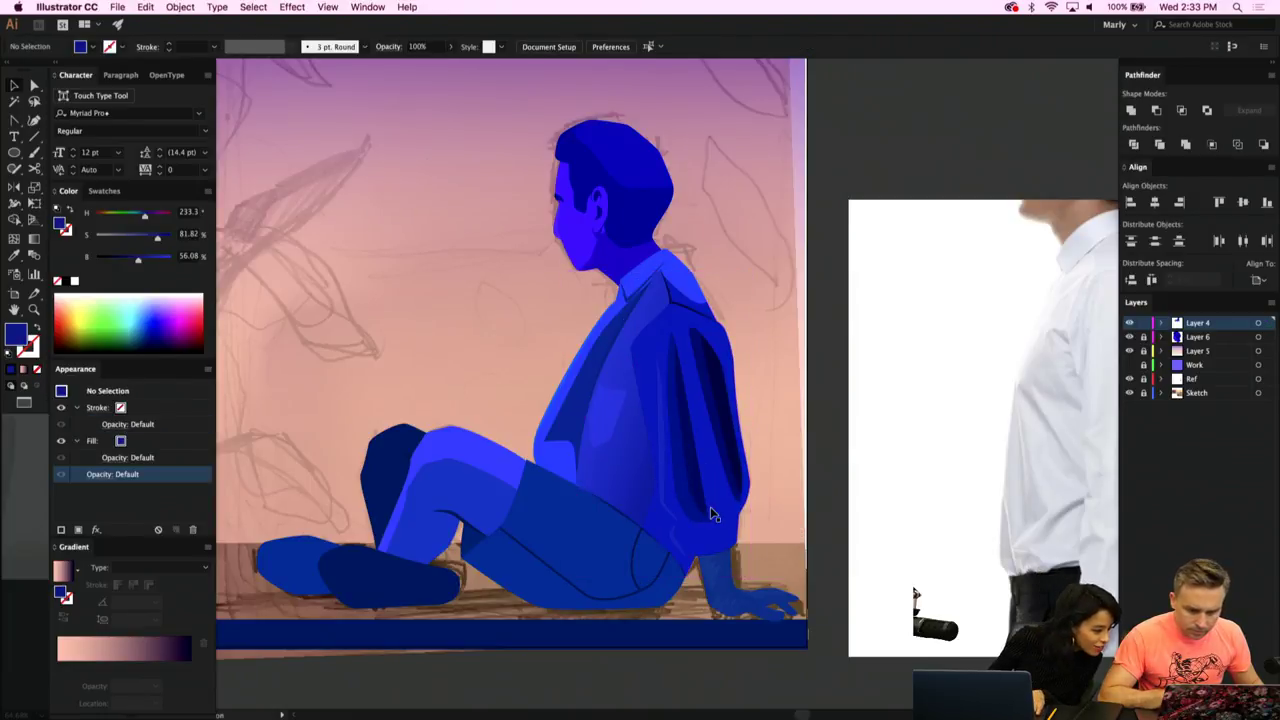
Recolor the two thin crease strokes along the front of the sleeve to blue with hue 240 and about 33% brightness.
click(640, 464)
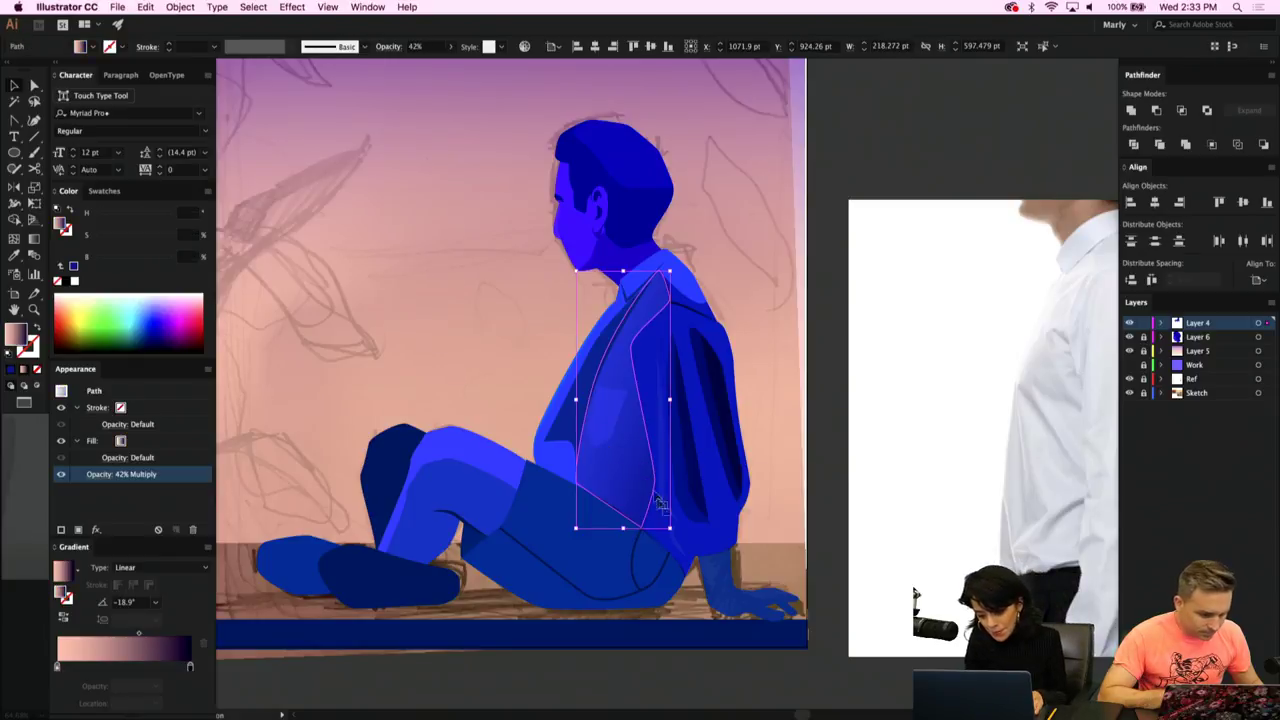
click(658, 538)
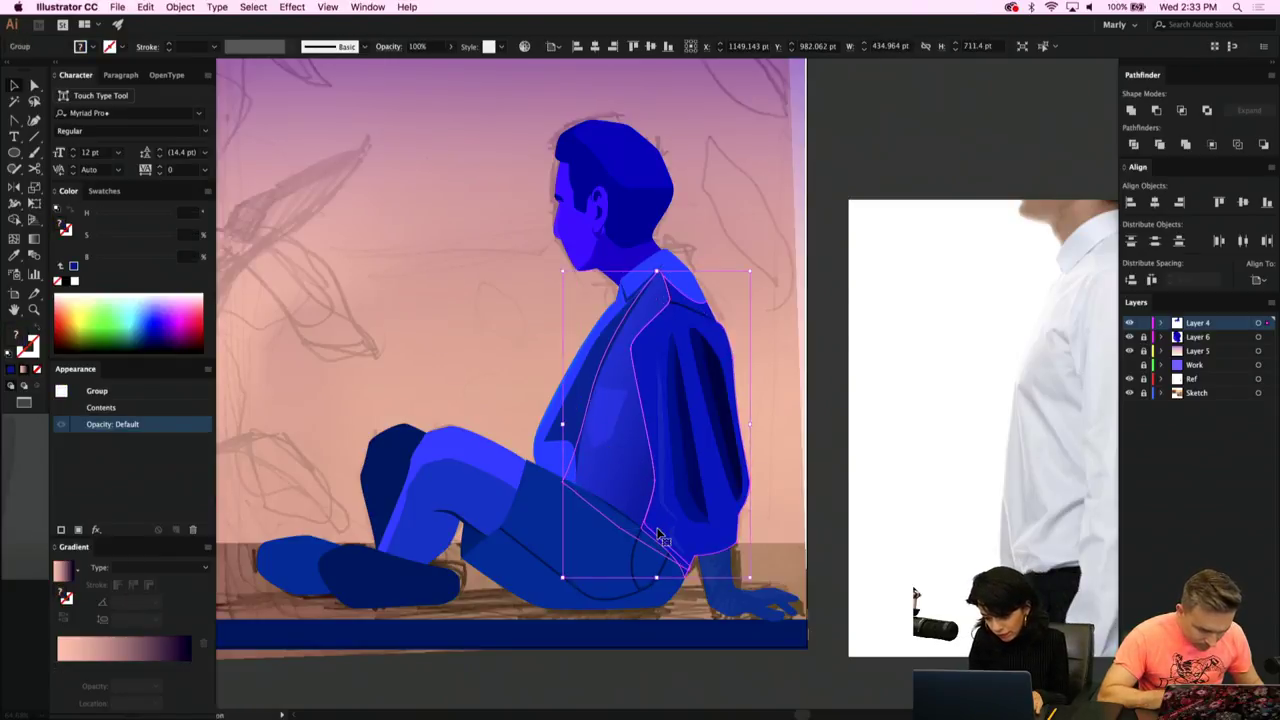
key(v)
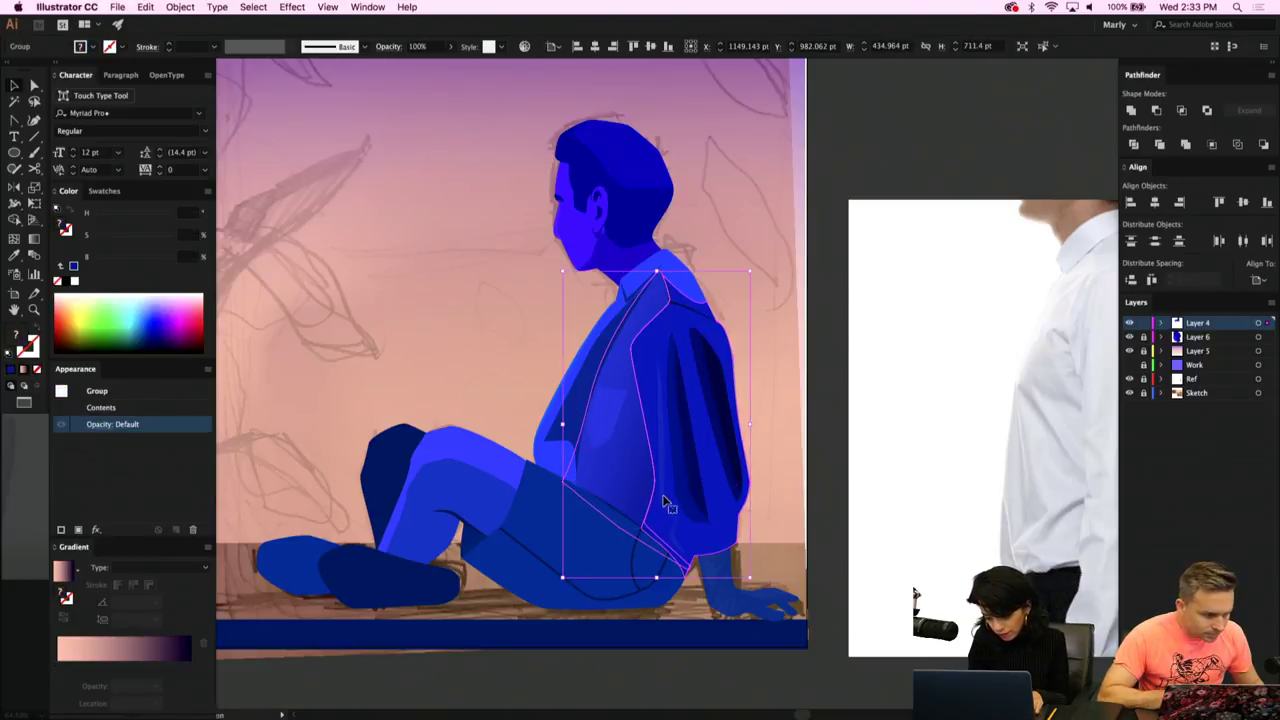
key(a)
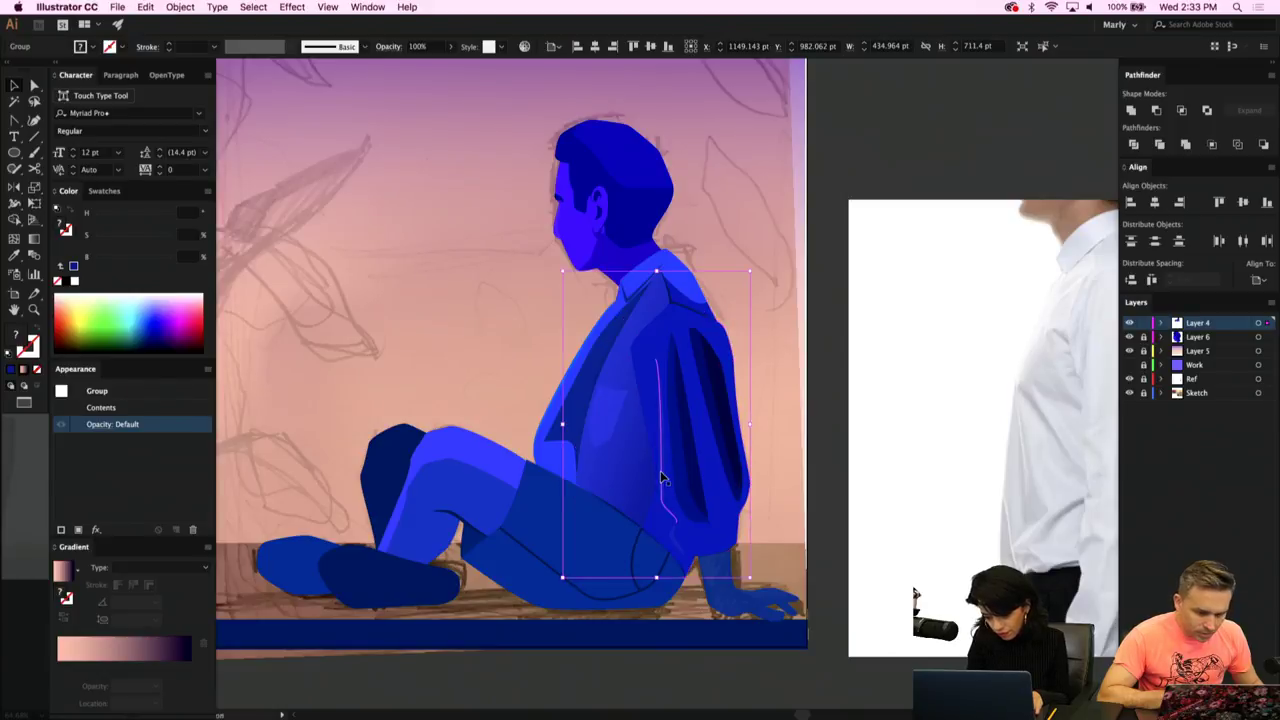
click(663, 480)
shift+click(680, 550)
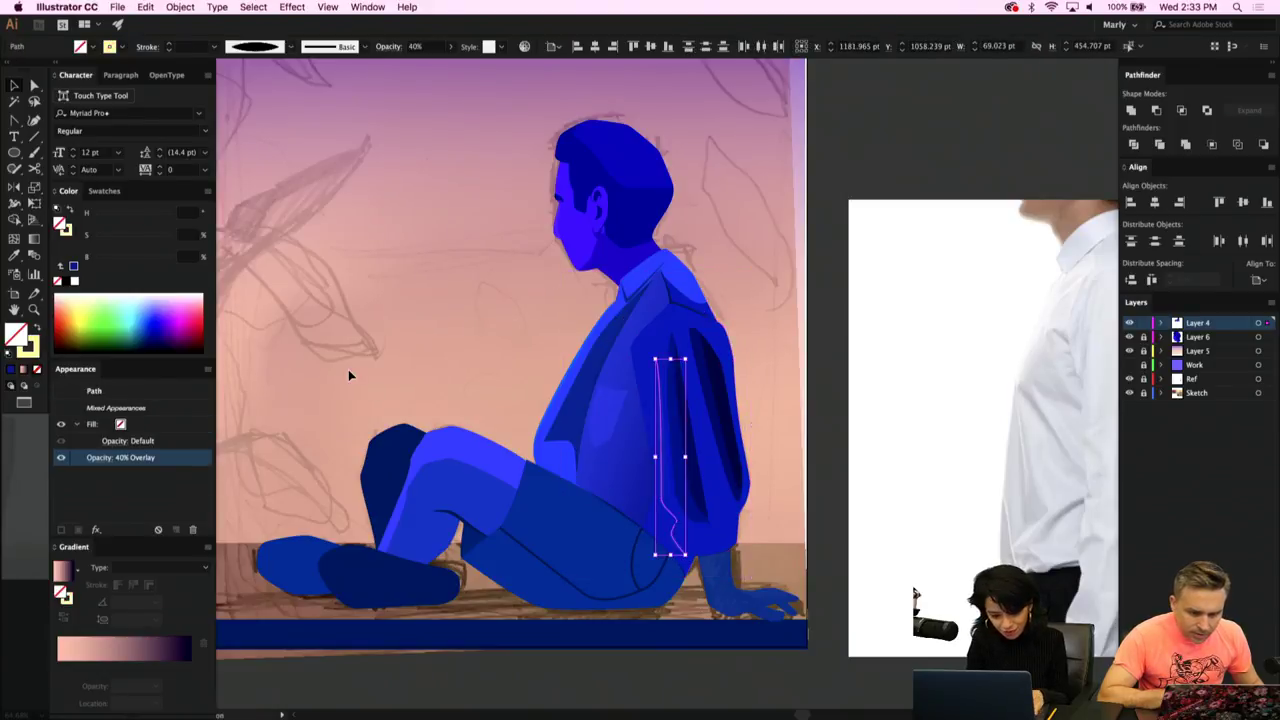
click(37, 353)
click(143, 257)
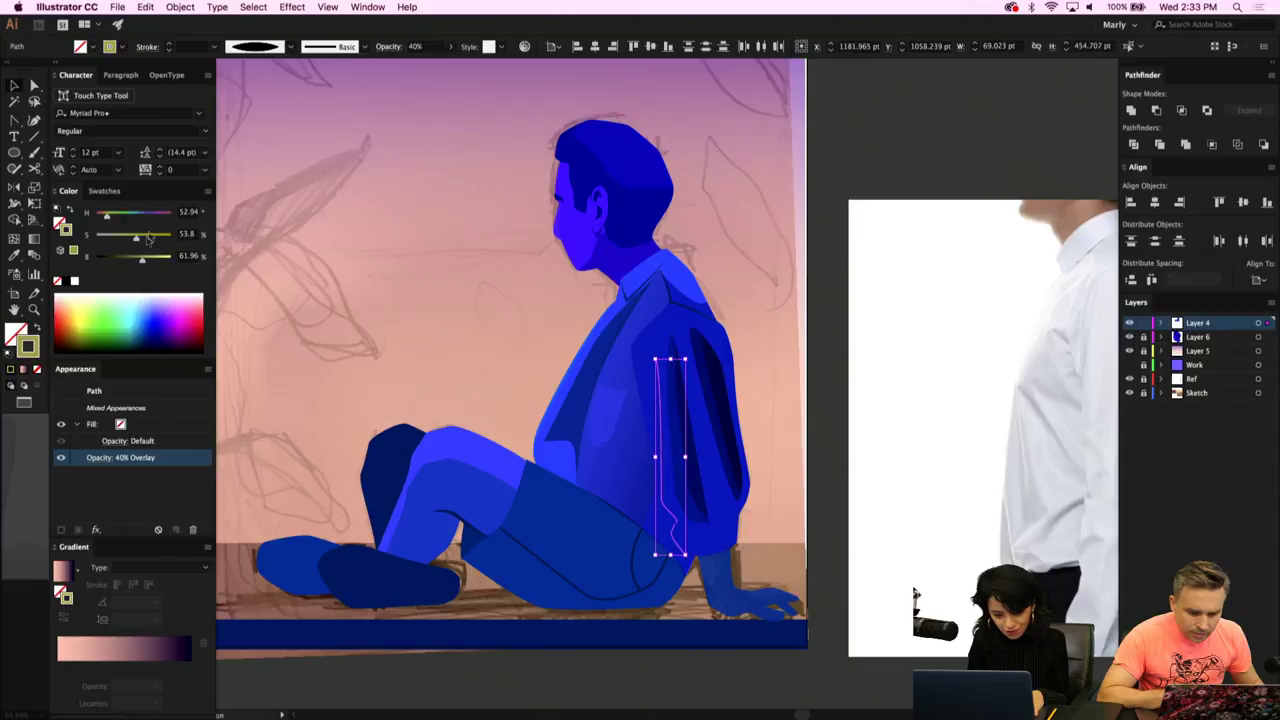
click(147, 215)
click(121, 258)
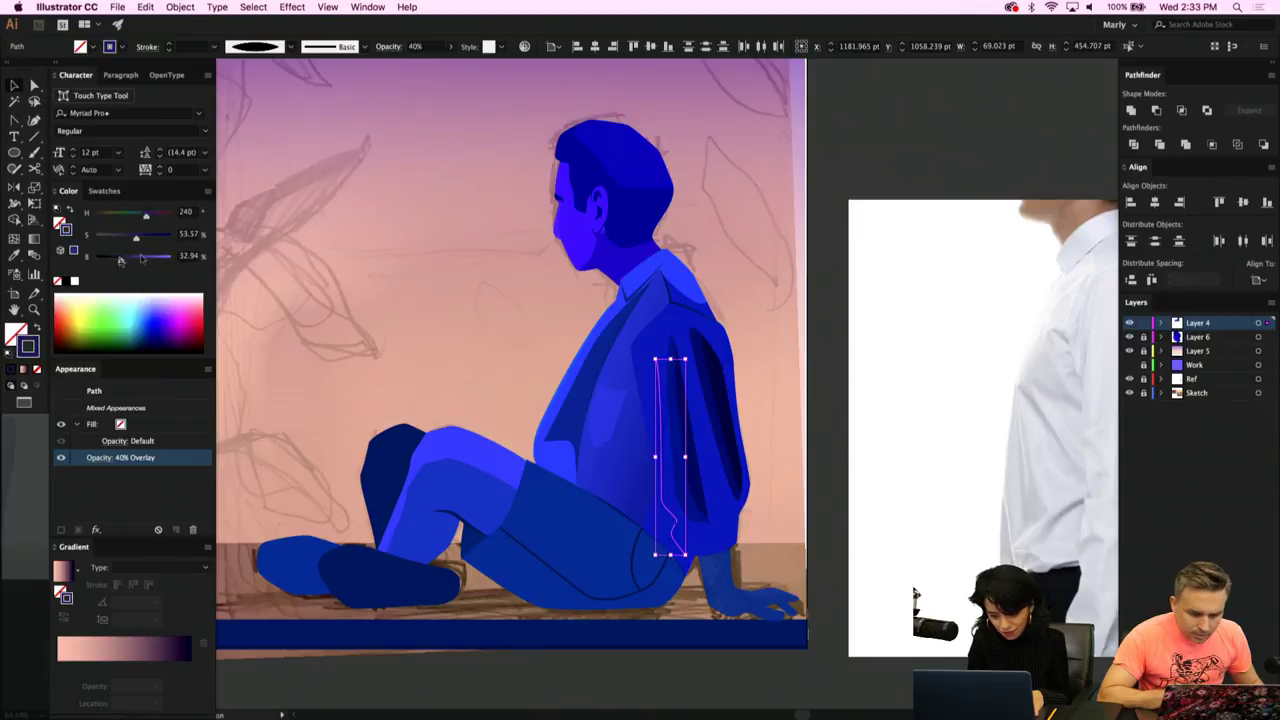
Raise the crease strokes' opacity to 100%.
click(449, 47)
drag(420, 64, 516, 68)
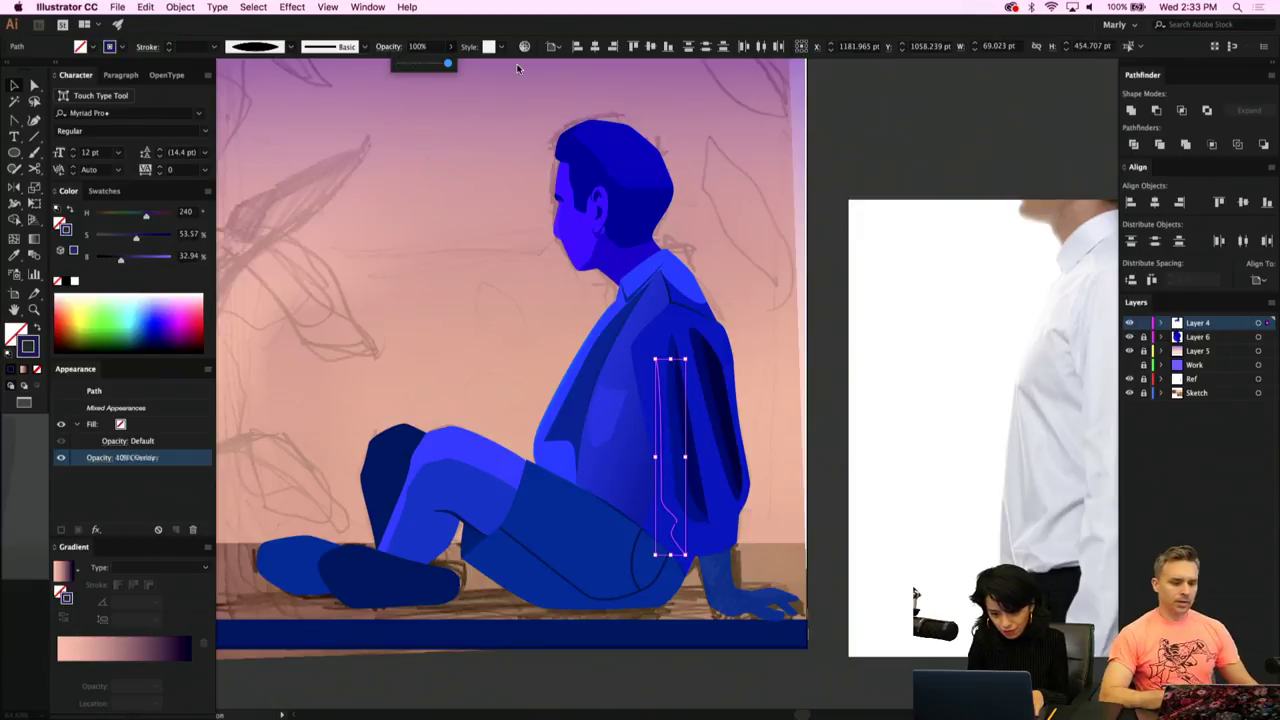
click(170, 51)
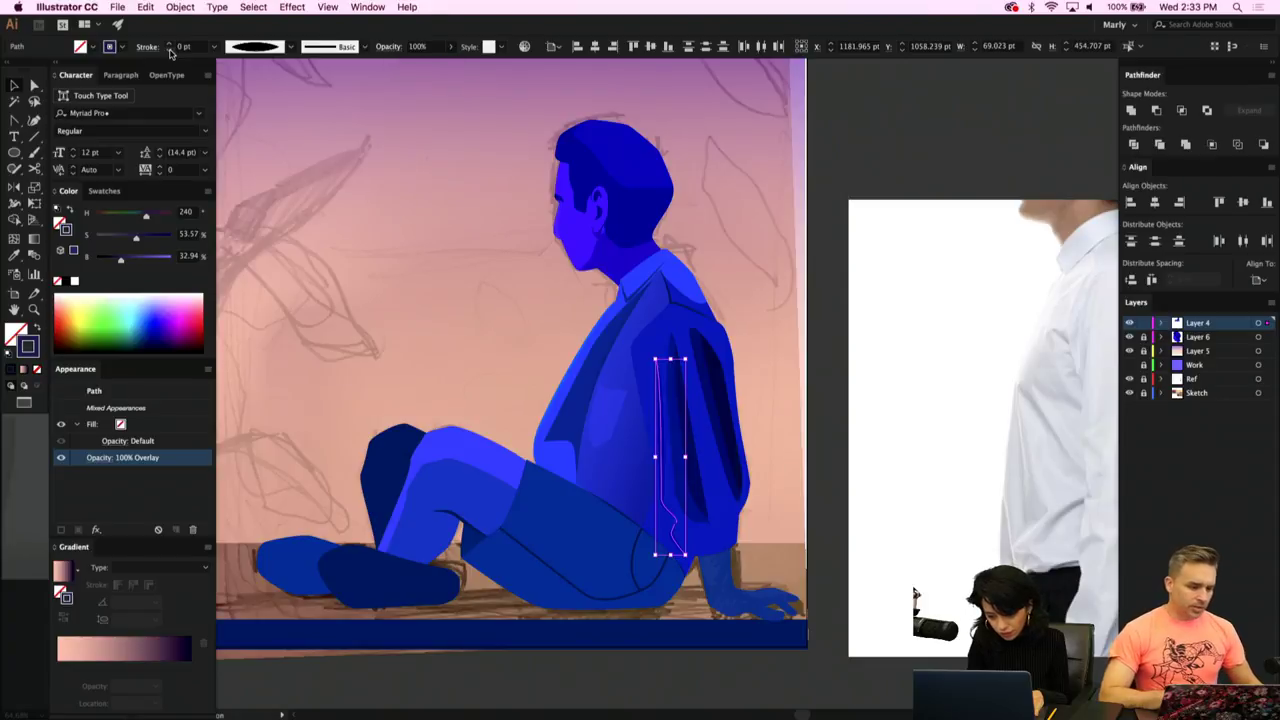
Set the crease strokes' color to 84% saturation and 17% brightness, with Normal blending mode.
click(159, 236)
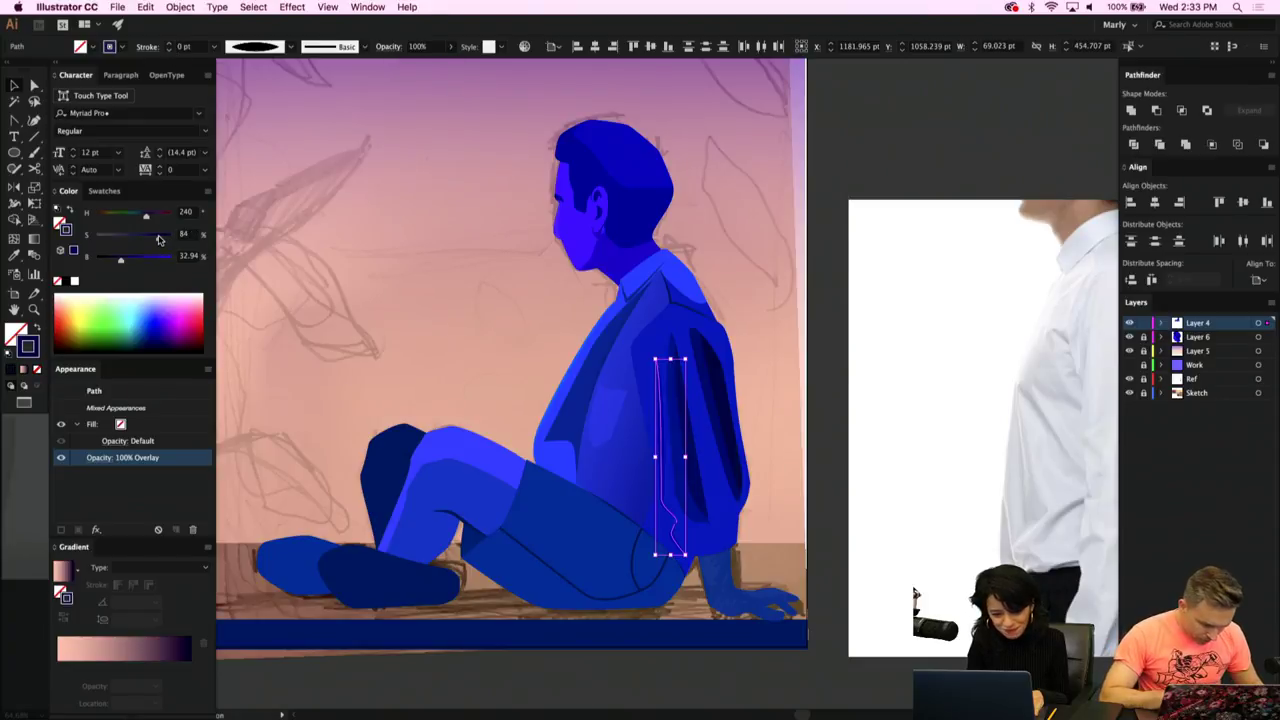
click(109, 259)
click(100, 457)
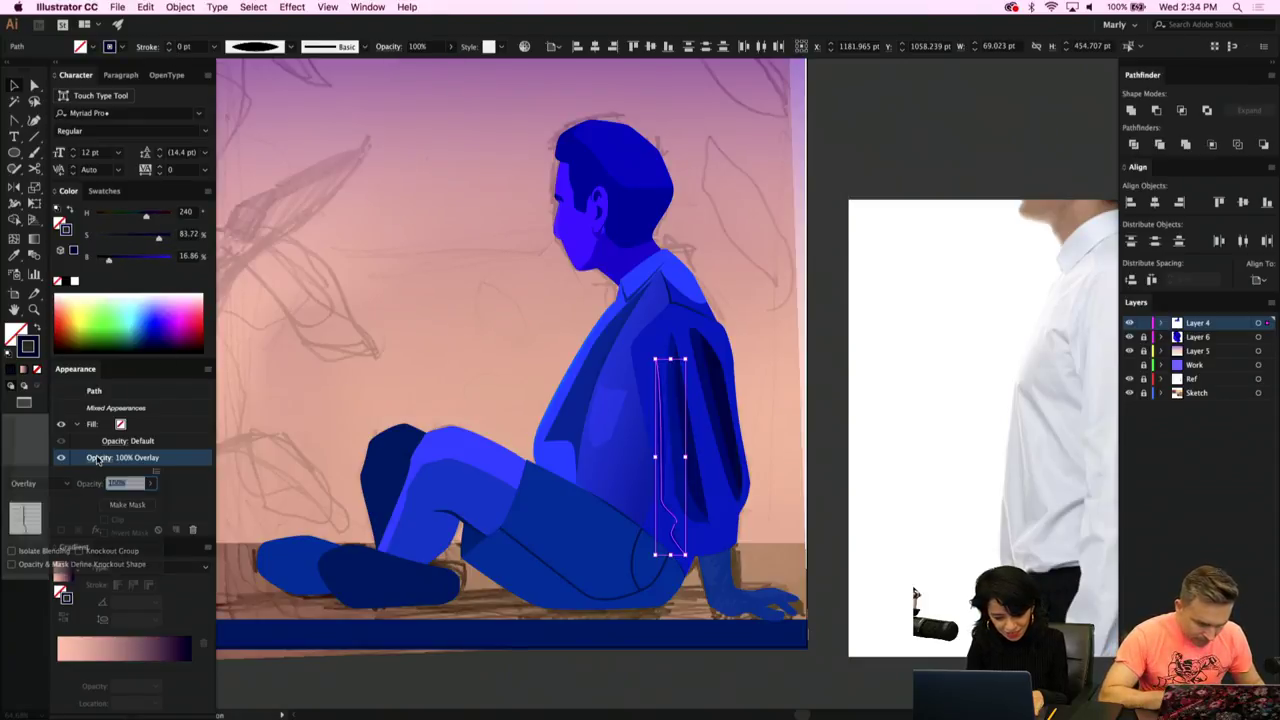
click(55, 484)
click(43, 232)
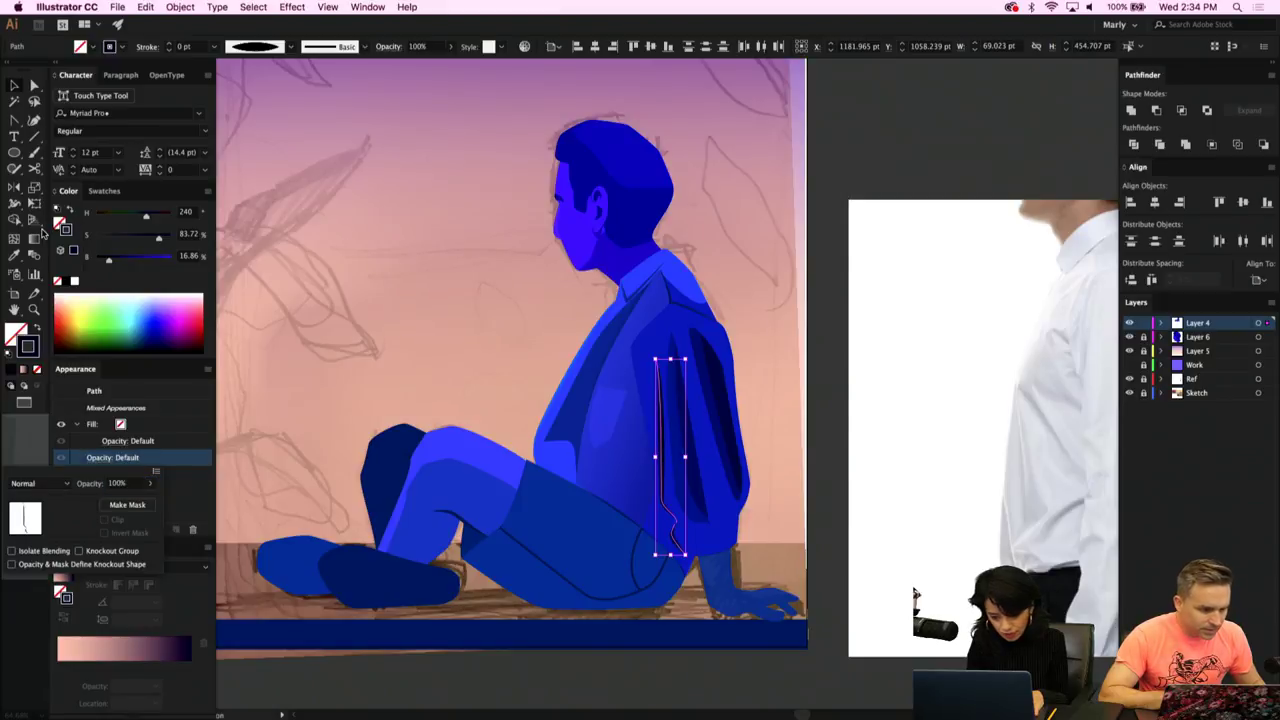
Reduce the crease strokes' opacity to 42%.
click(452, 48)
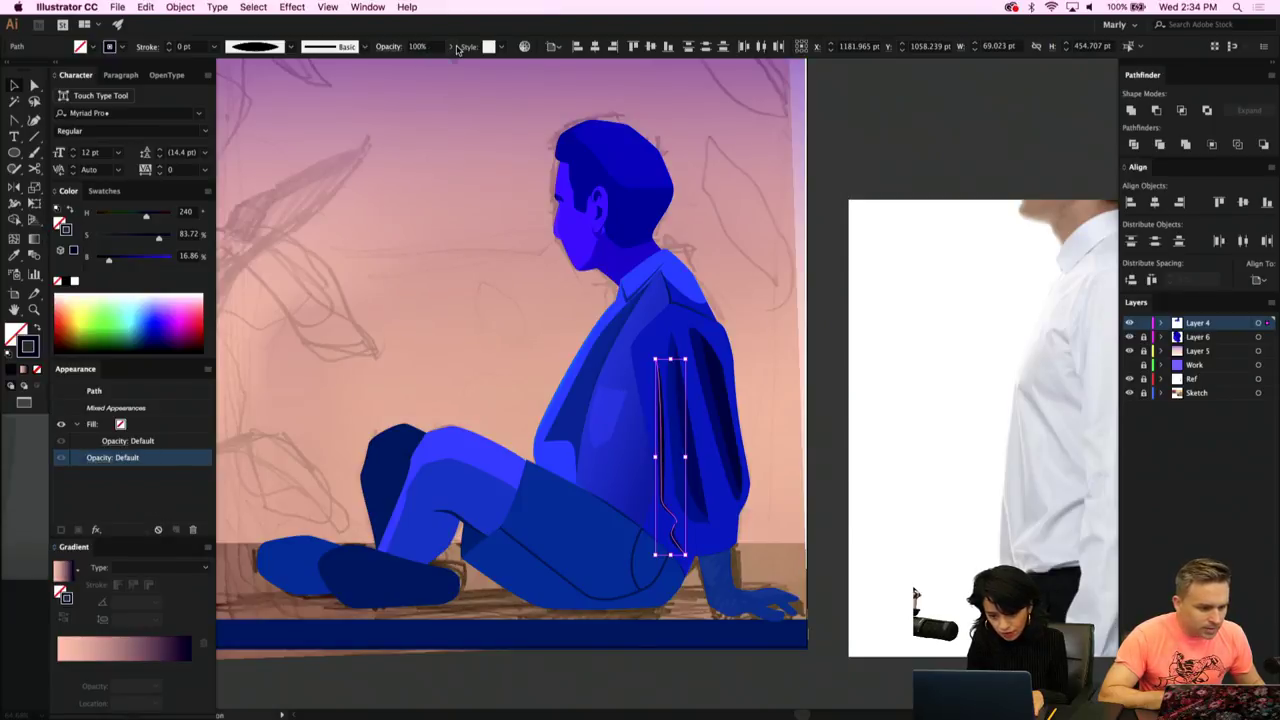
click(451, 47)
drag(435, 63, 420, 66)
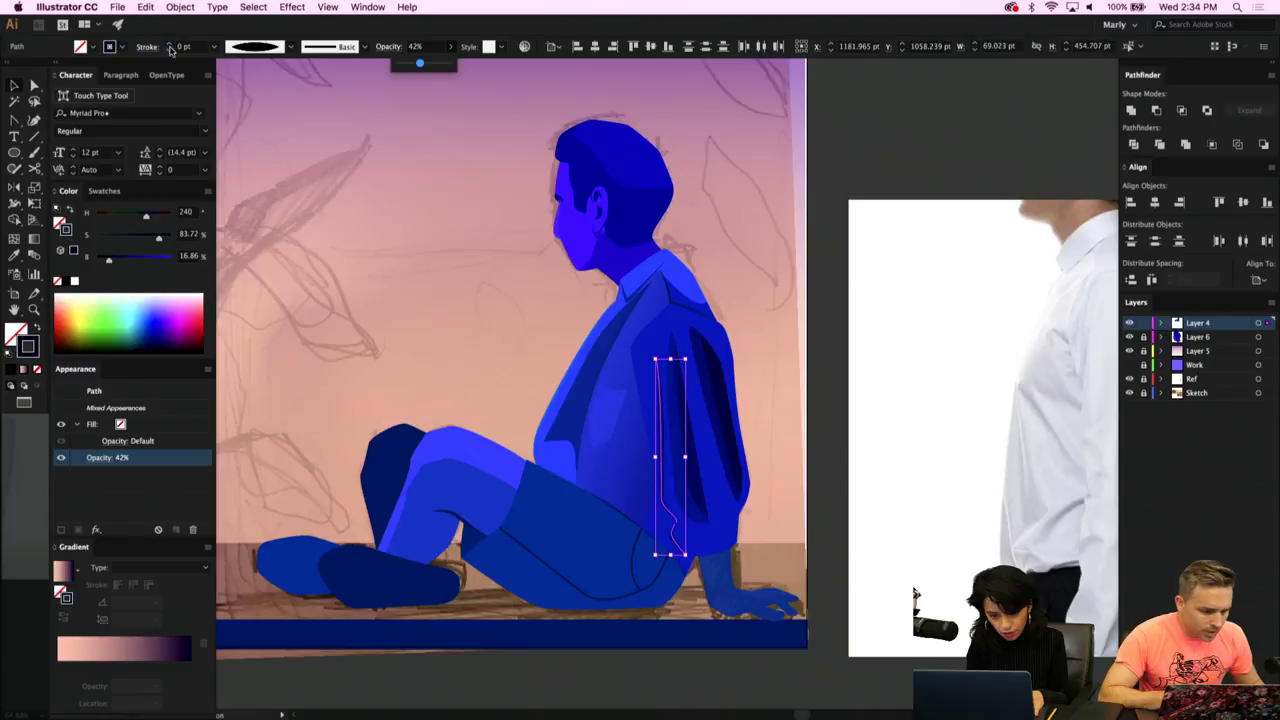
Increase the stroke weight of the two sleeve creases to 9 pt.
click(170, 47)
click(169, 44)
click(169, 44)
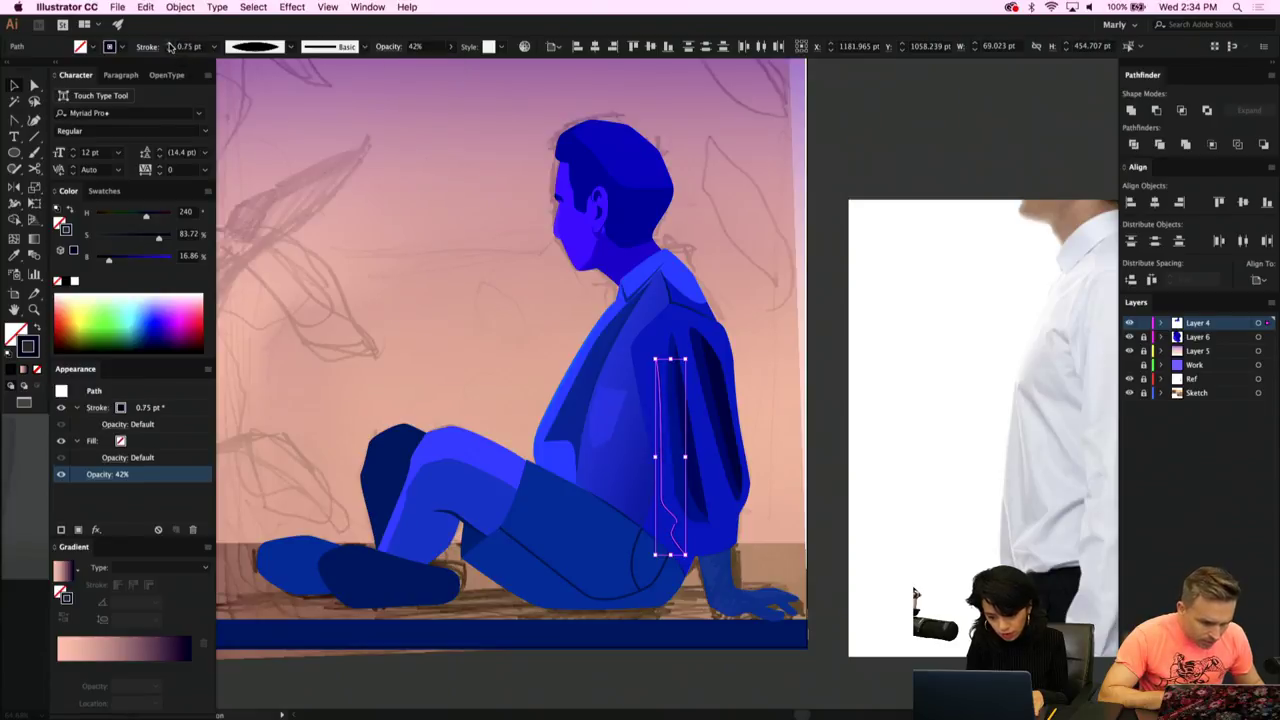
click(169, 44)
click(169, 44)
click(169, 44)
click(743, 316)
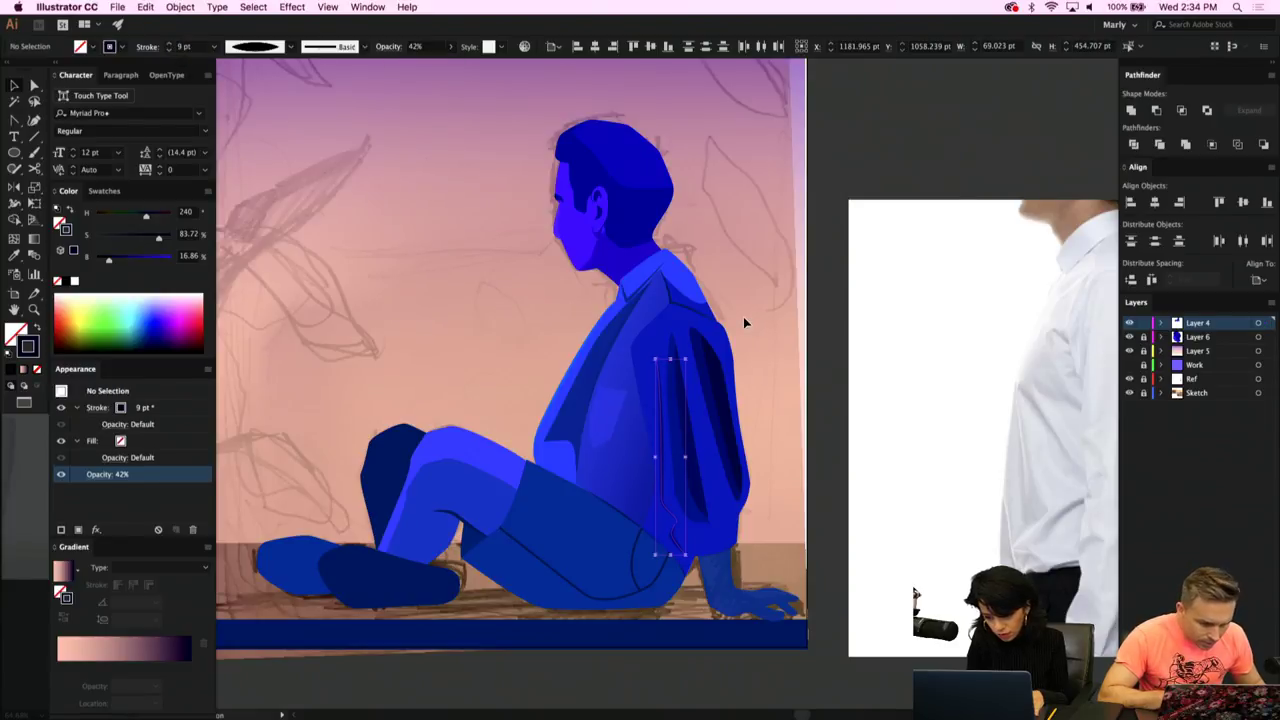
Move the shirt's gradient panel off the figure onto the blank area beside the reference photo's shirt.
click(619, 478)
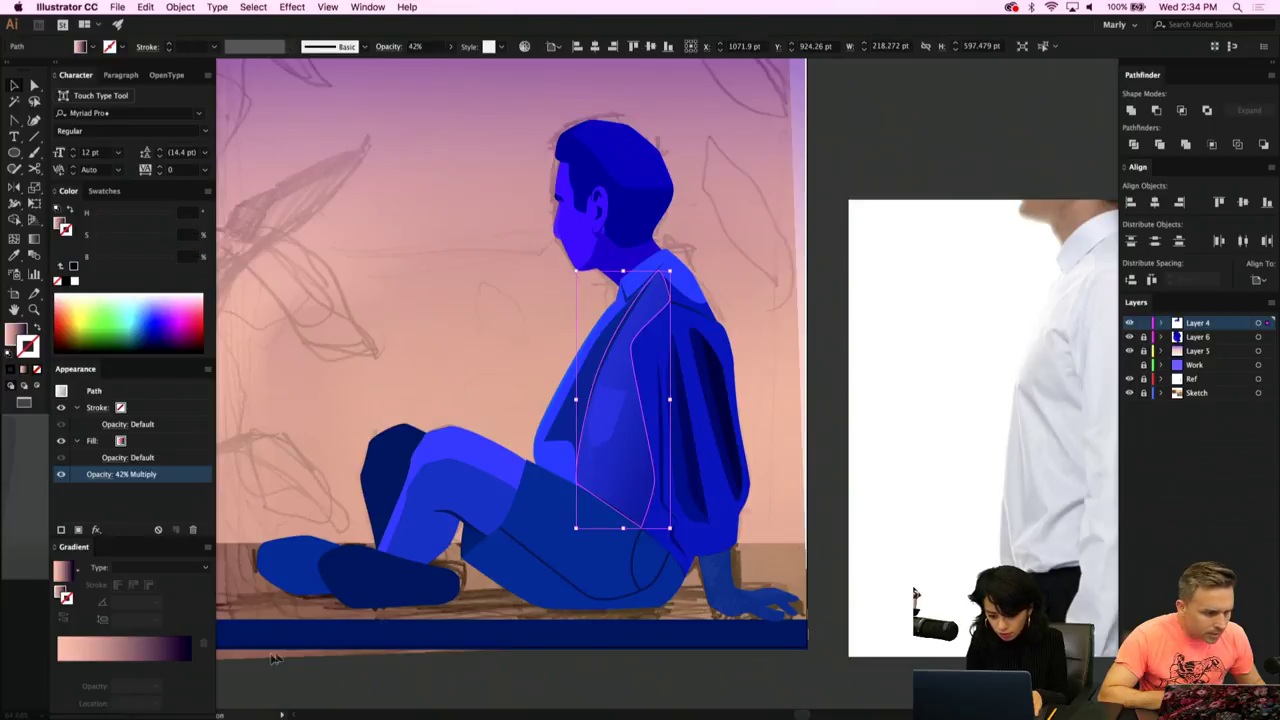
click(811, 454)
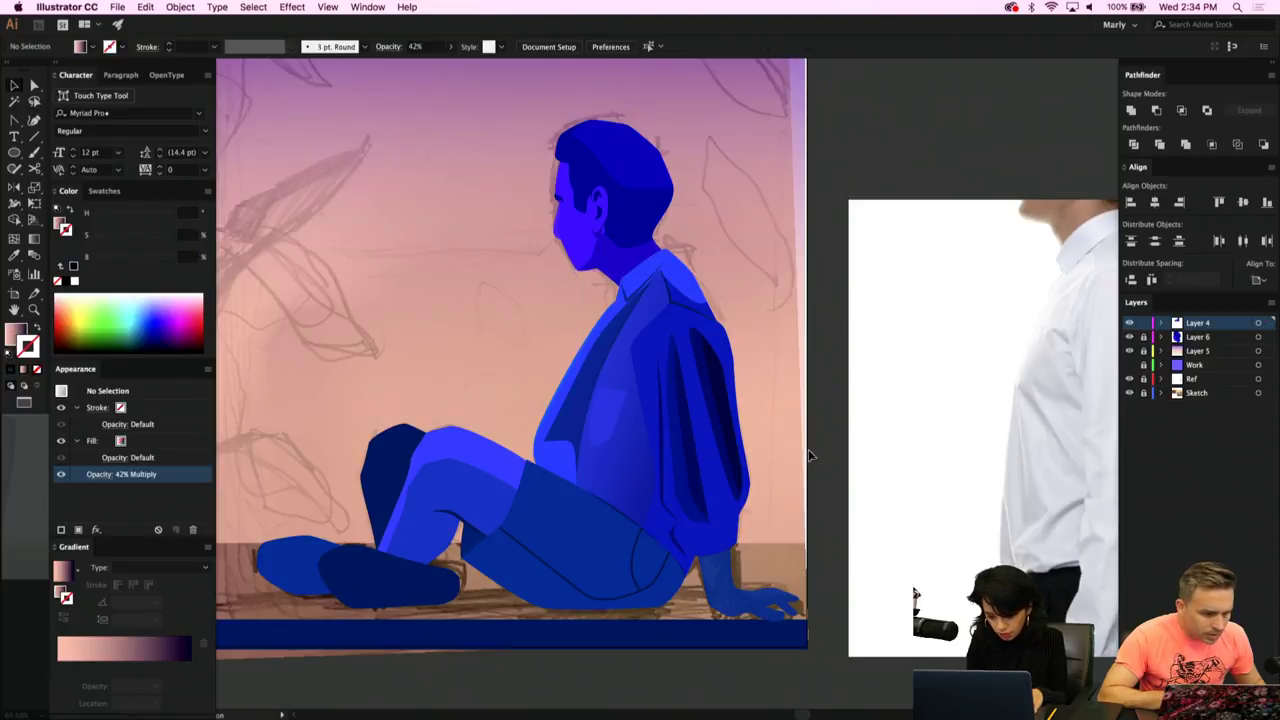
key(a)
drag(636, 472, 913, 440)
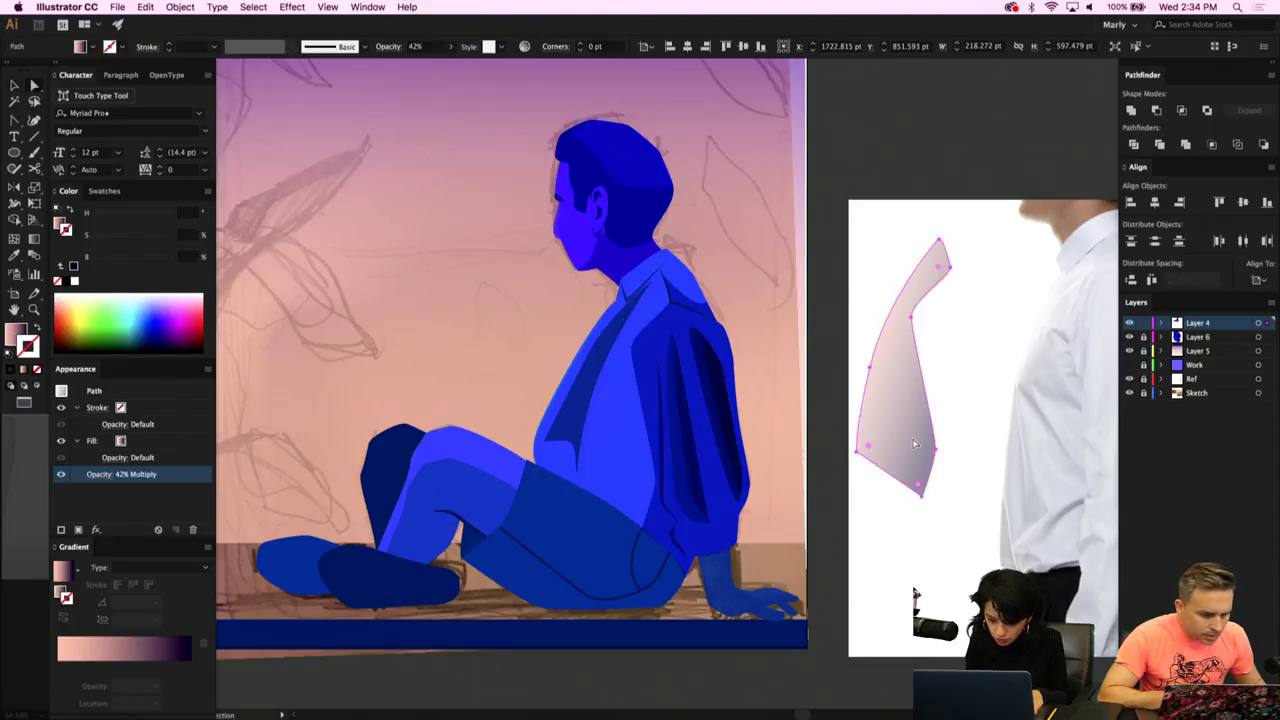
Undo the shirt panel's move and recolor the panel with the blue Multiply appearance sampled from the shading beside it.
key(super+z)
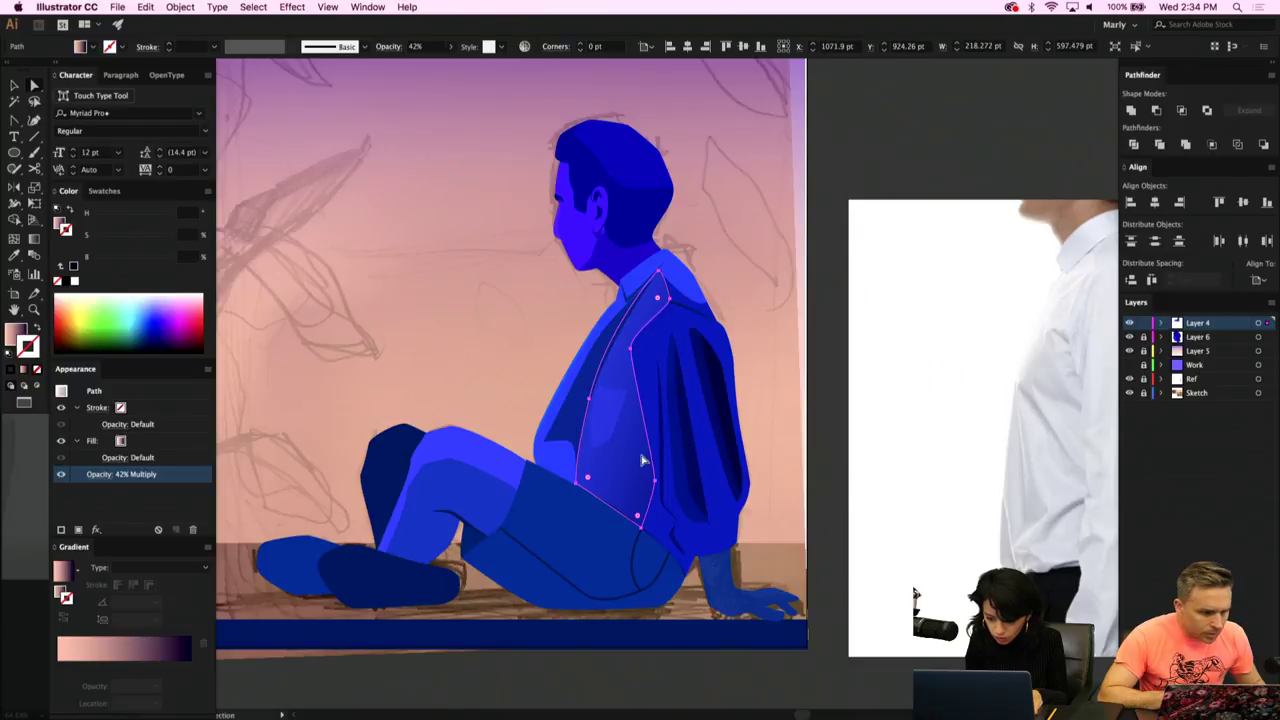
key(i)
click(657, 525)
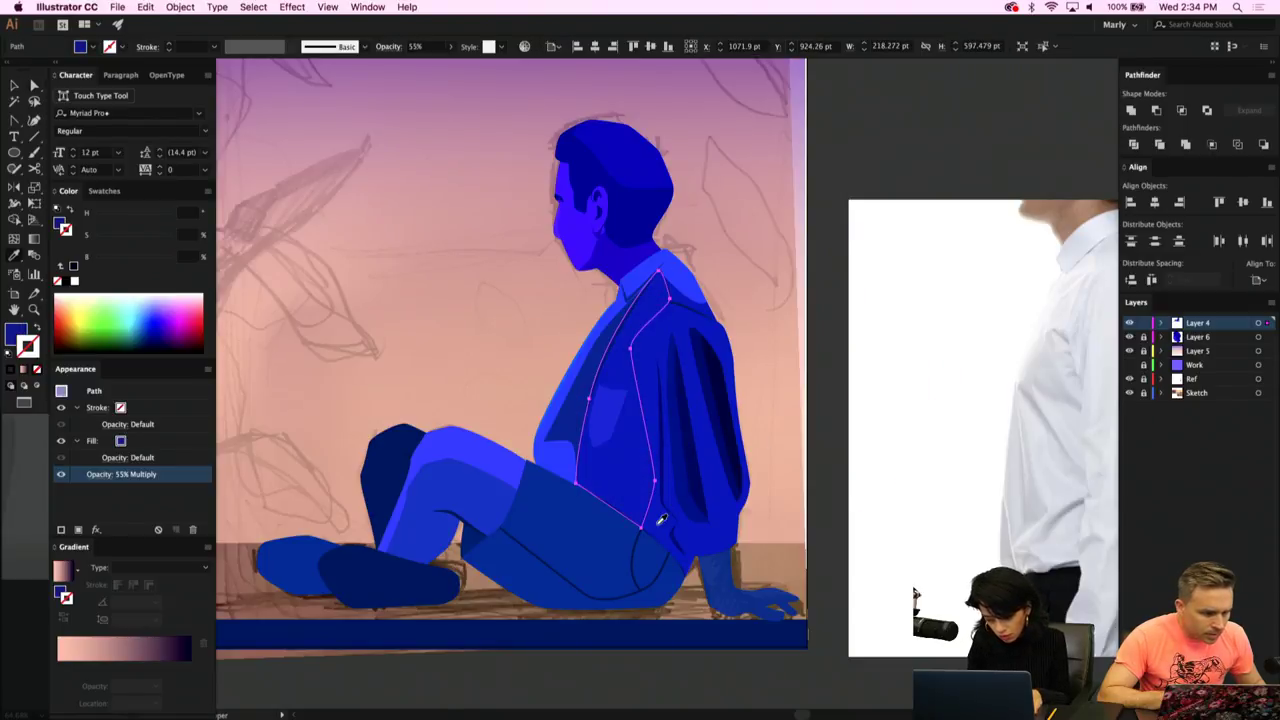
Reduce the shirt side panel's opacity to 25%.
key(v)
click(451, 46)
drag(433, 66, 411, 66)
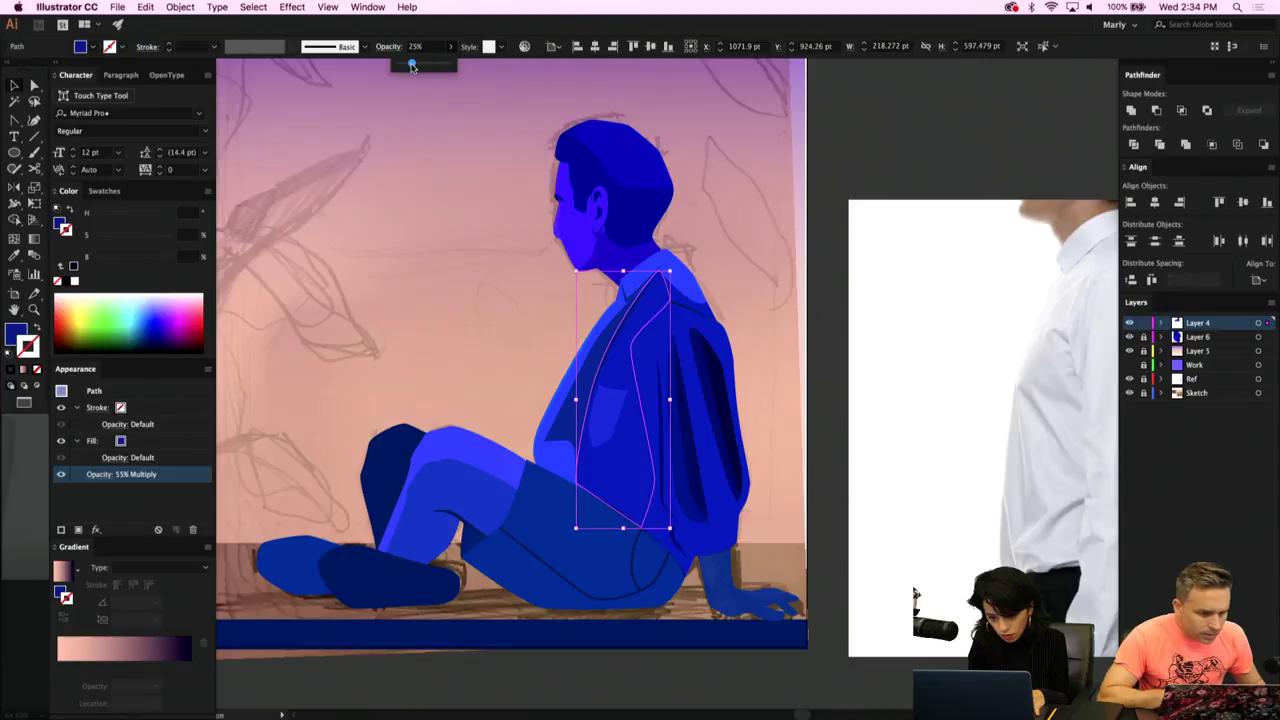
click(792, 253)
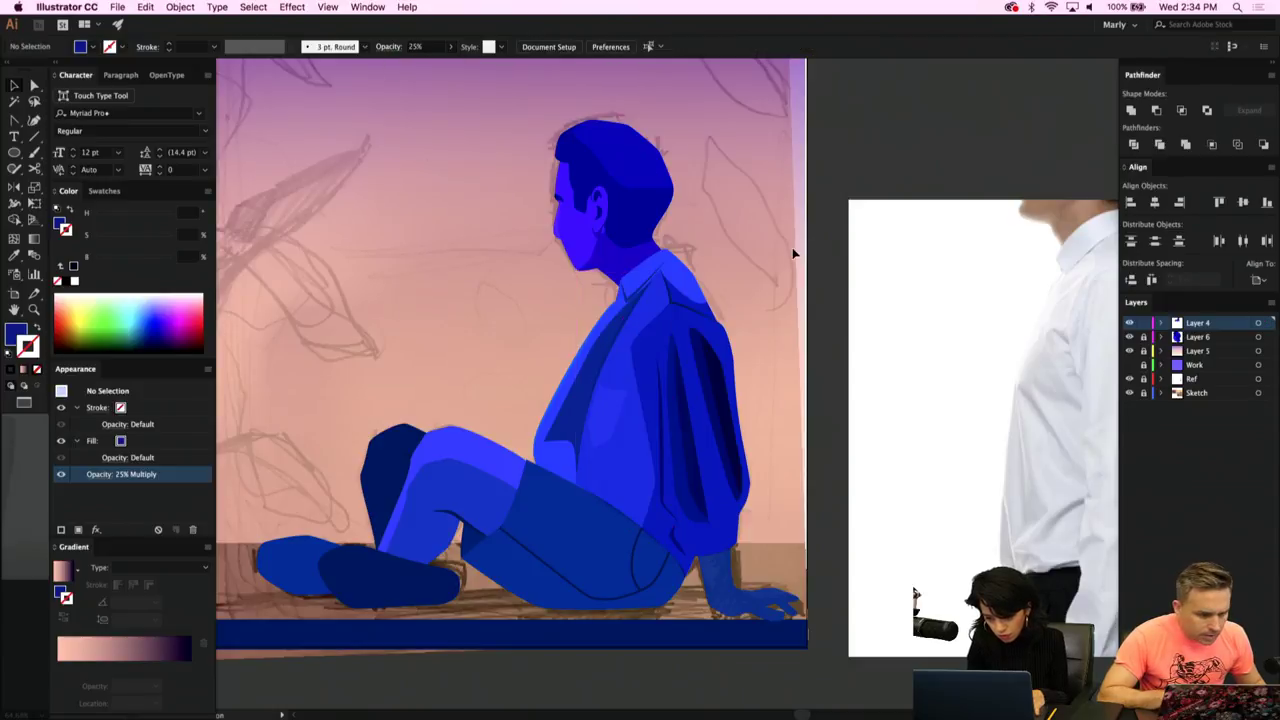
Restyle the narrow dark panel along the shirt's front with the 55% Multiply blue sampled from the lower sleeve.
click(577, 416)
key(i)
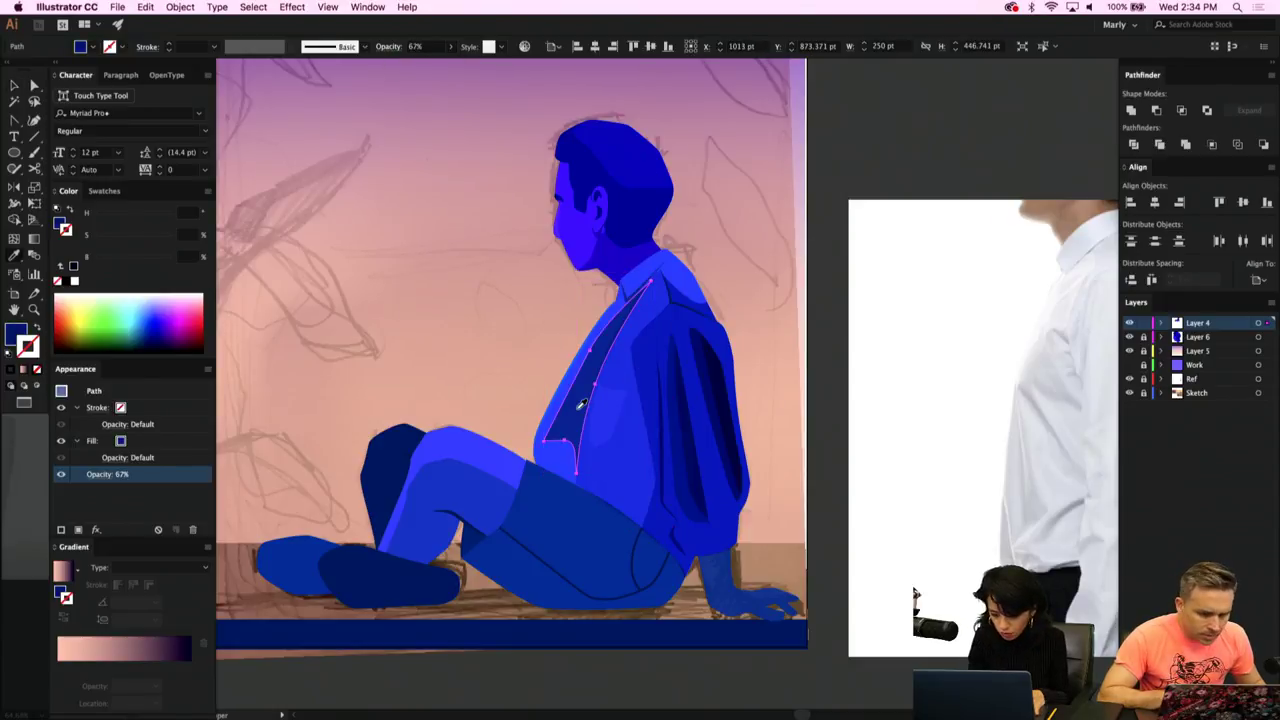
click(710, 533)
key(v)
key(super+shift+a)
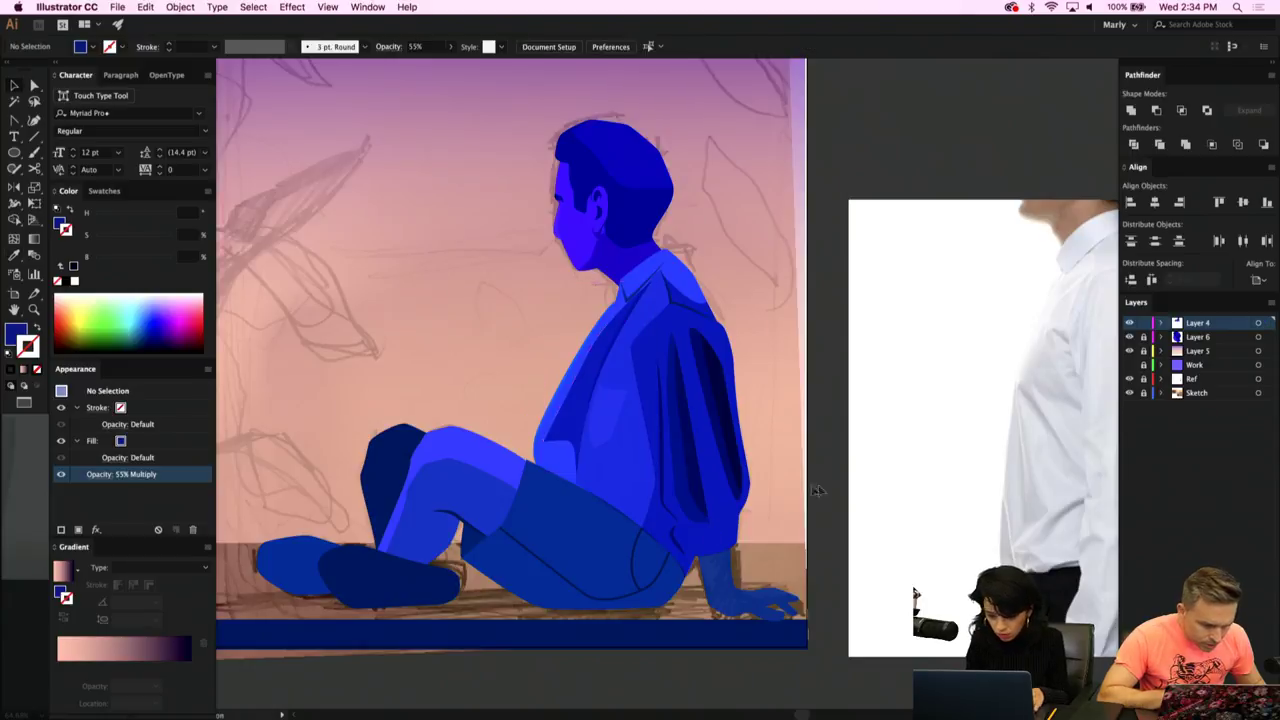
Match the larger shirt side panel to the narrow front panel's 55% Multiply blue using the Eyedropper.
click(640, 487)
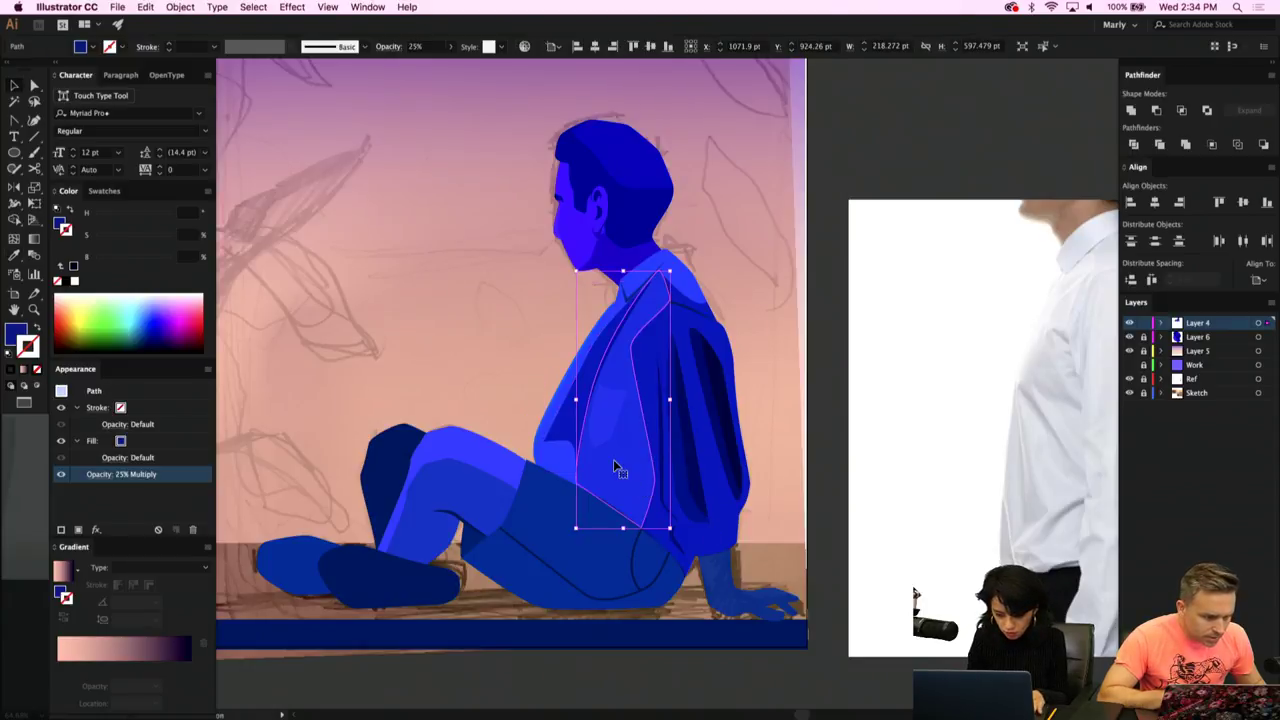
key(i)
click(579, 419)
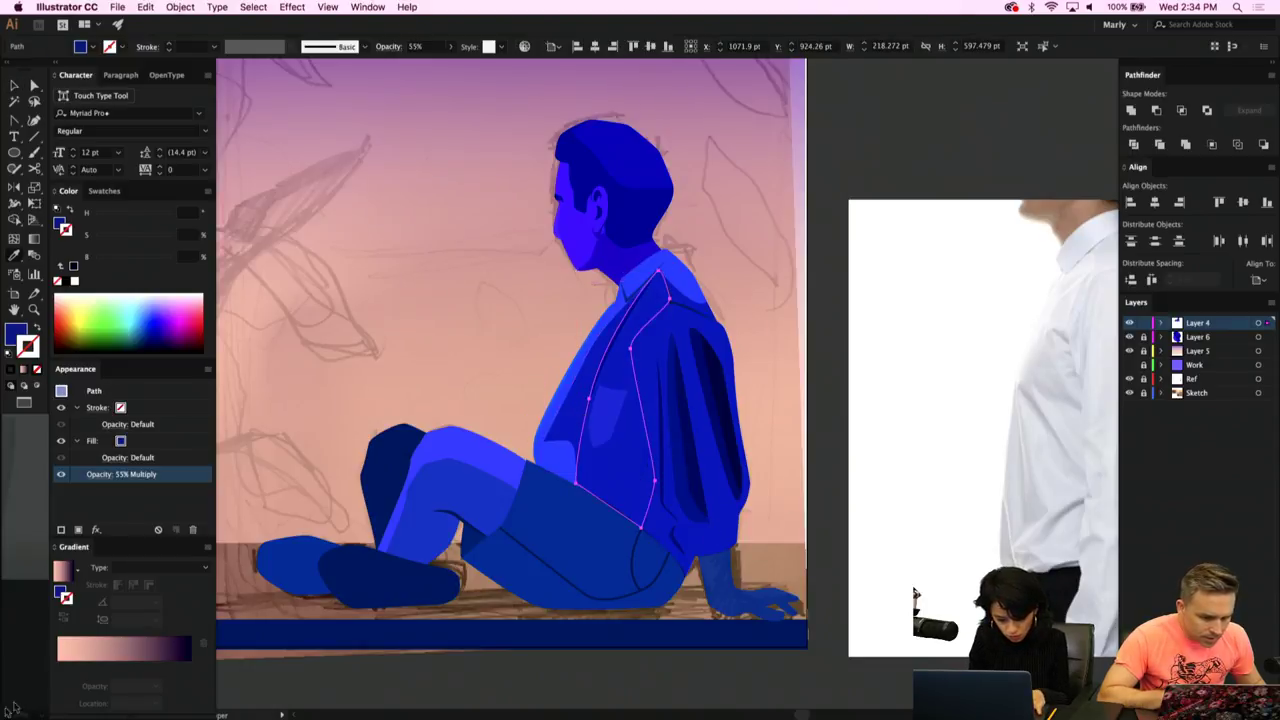
Give the shirt side panel the linear gradient with a blue middle stop placed at 33.27%.
click(134, 651)
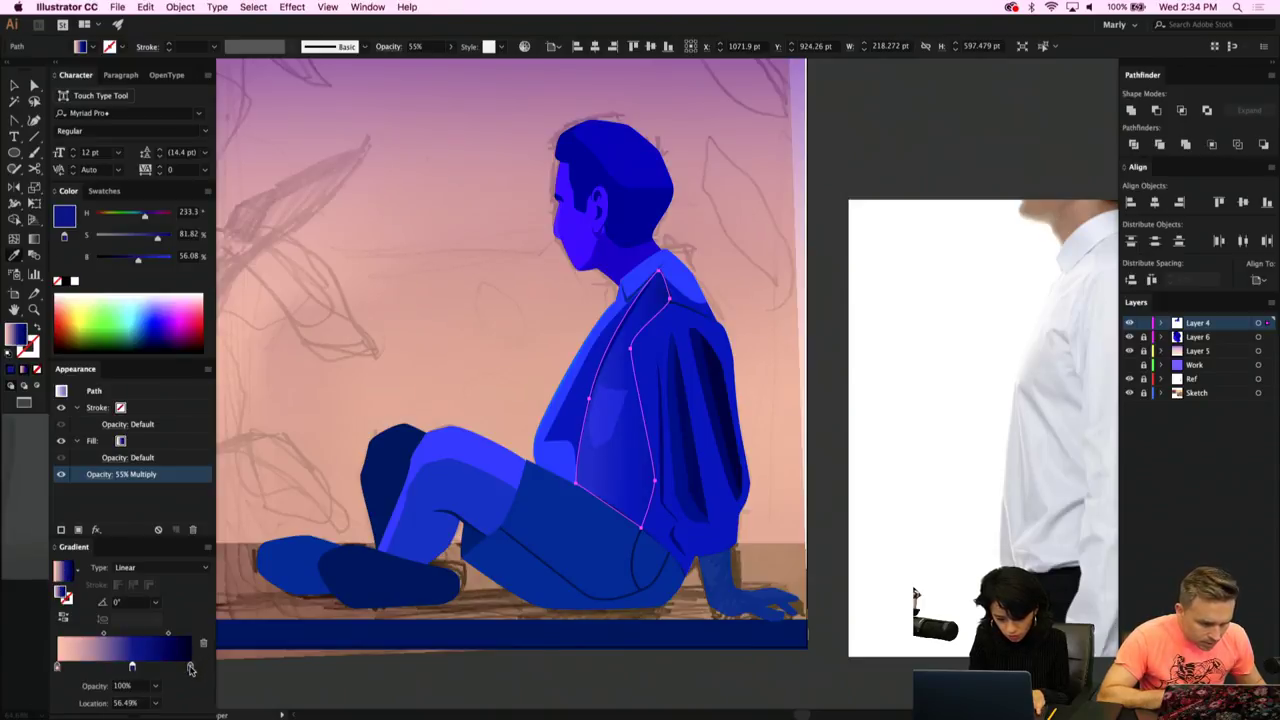
drag(191, 669, 179, 671)
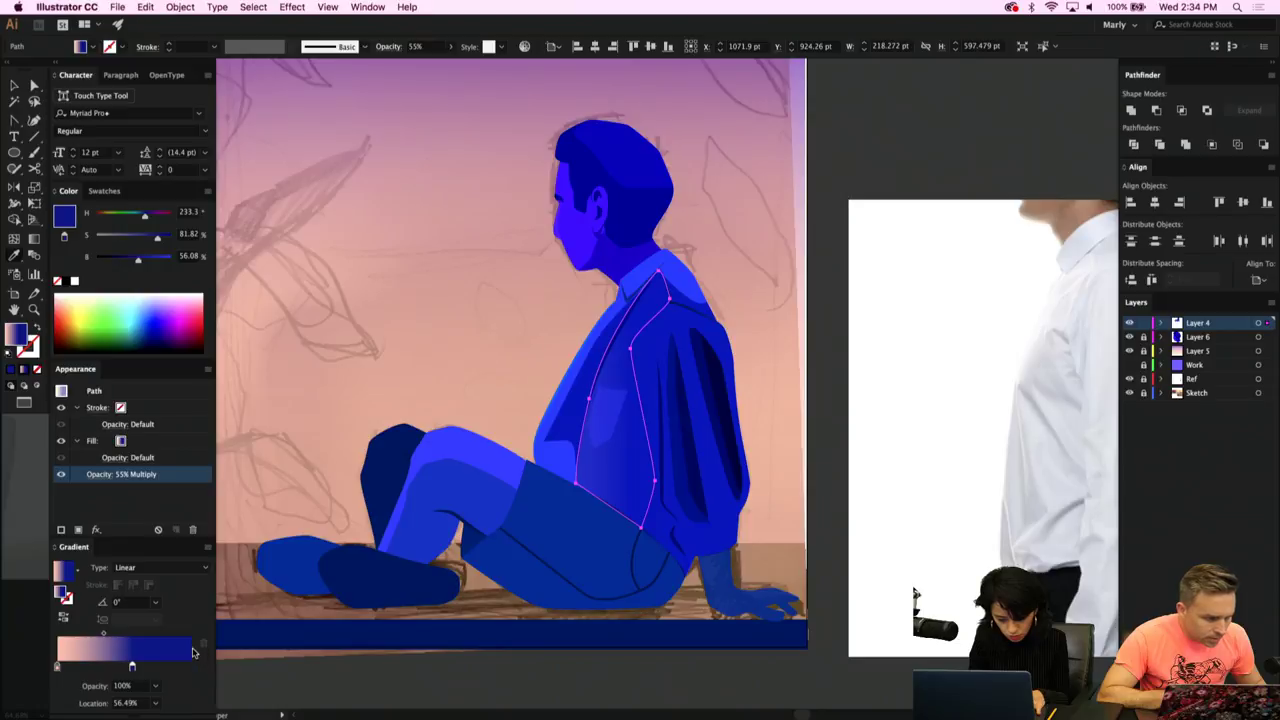
key(cmd+z)
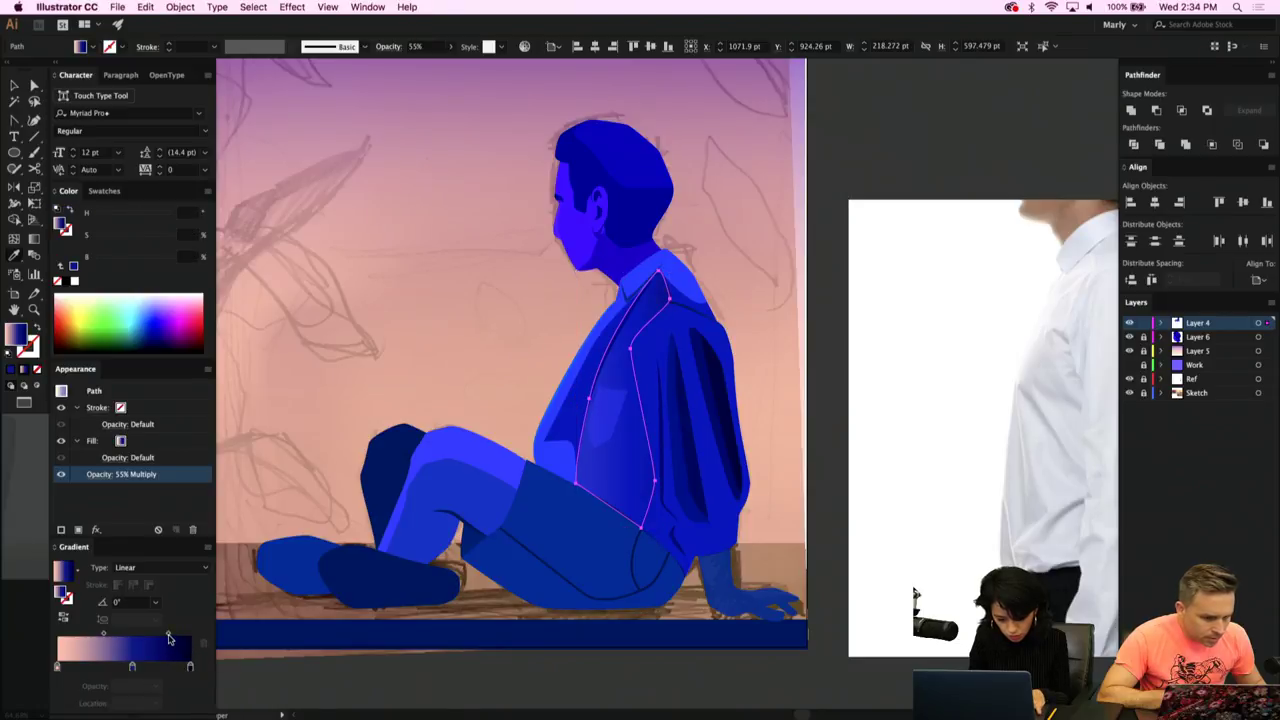
click(133, 667)
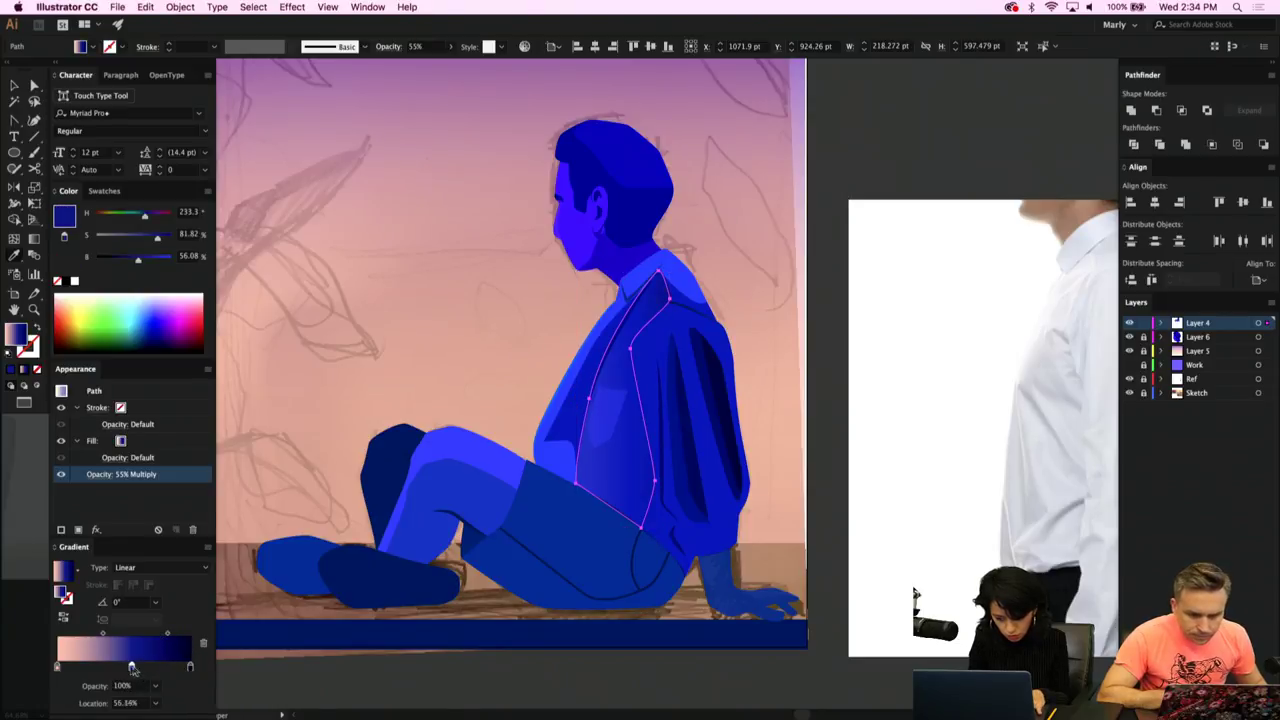
drag(133, 667, 103, 667)
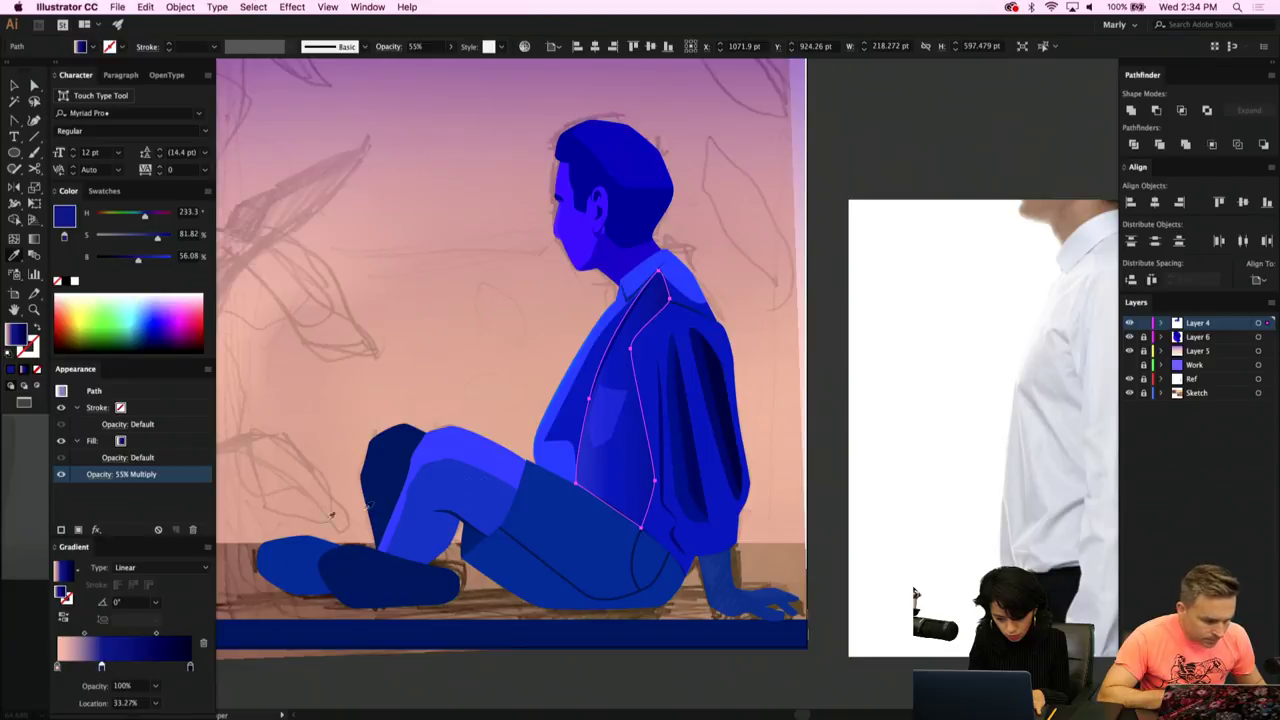
Redirect the side panel's gradient diagonally down toward the sleeve at about -23.9°, and deselect the panel.
key(g)
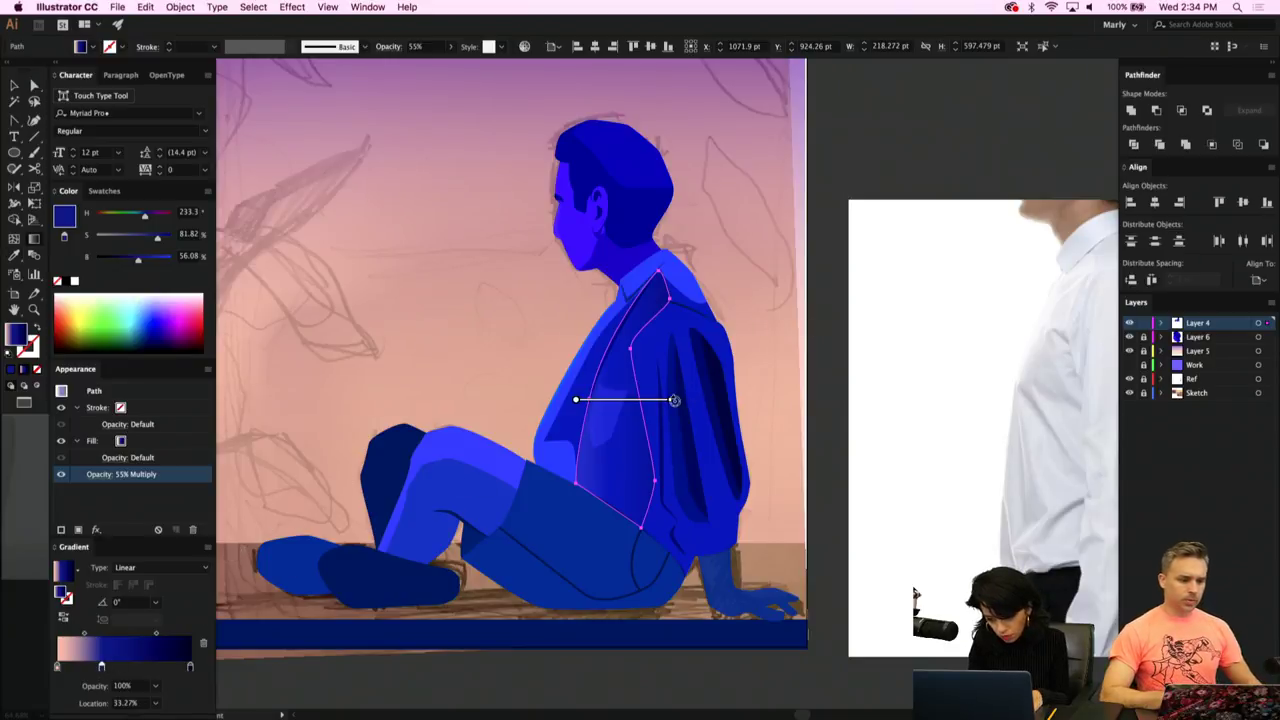
drag(588, 373, 674, 409)
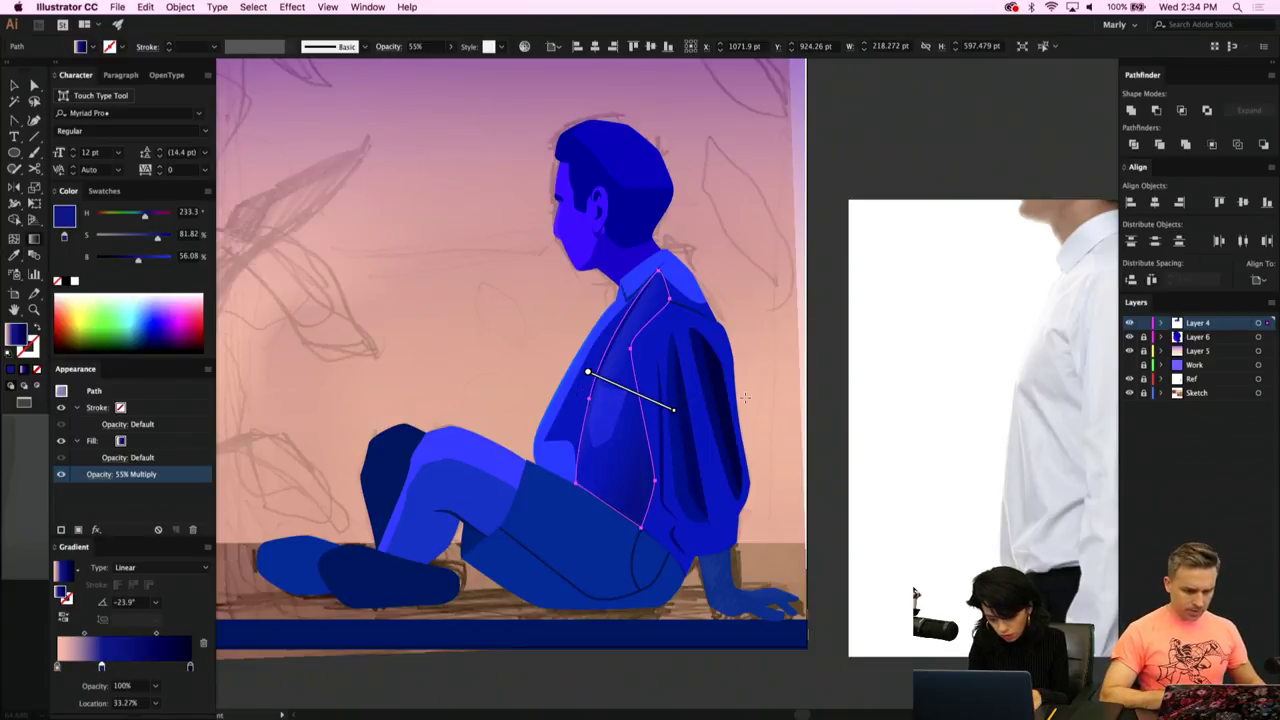
key(v)
click(797, 394)
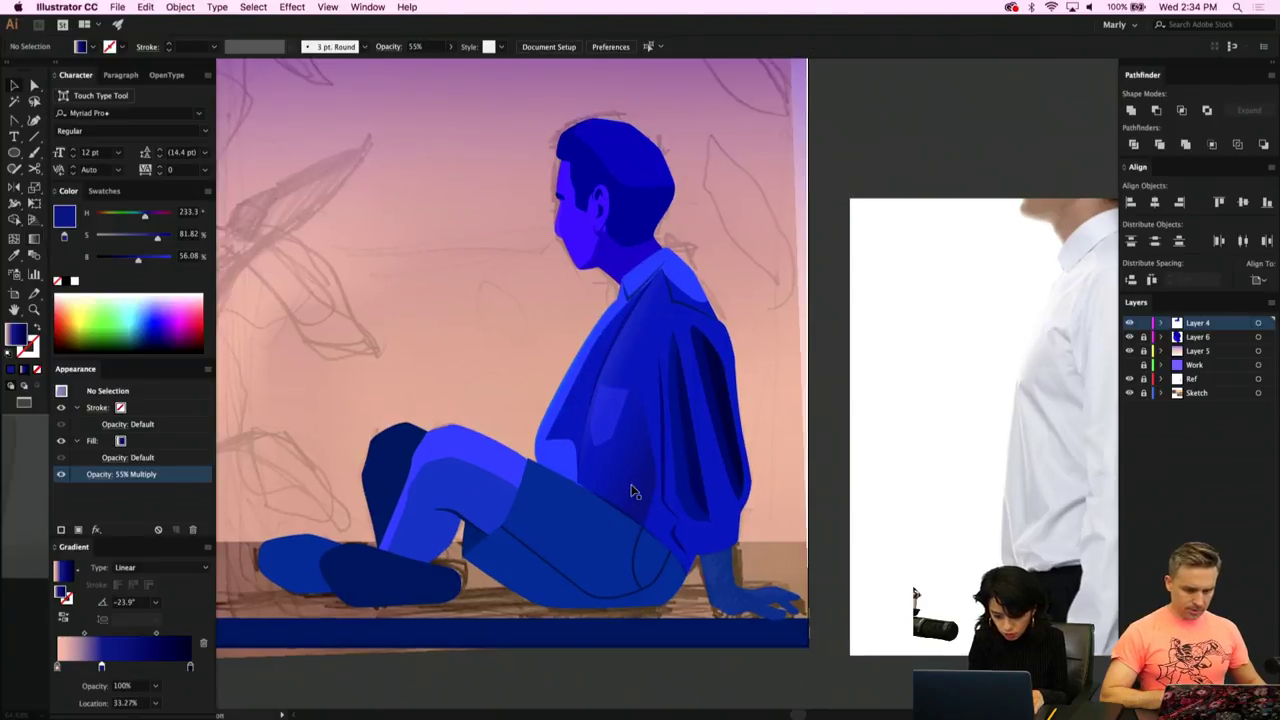
click(390, 474)
click(389, 472)
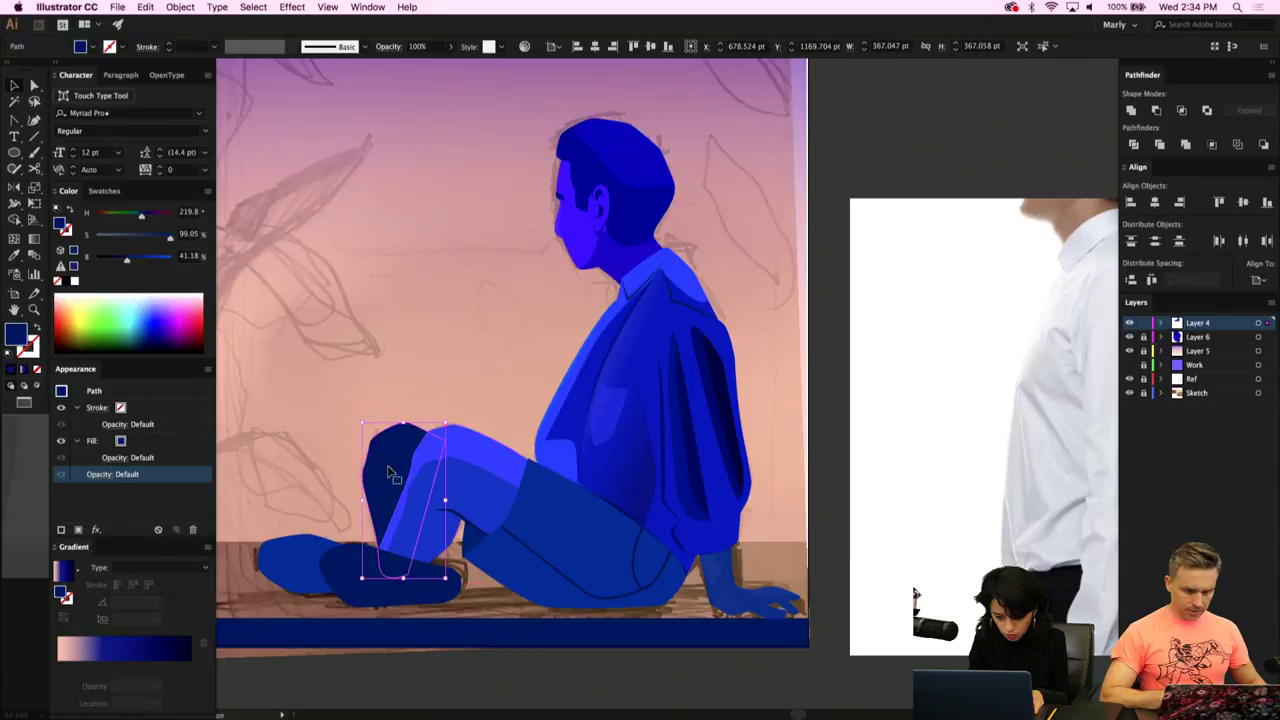
scroll(389, 472, up, 3)
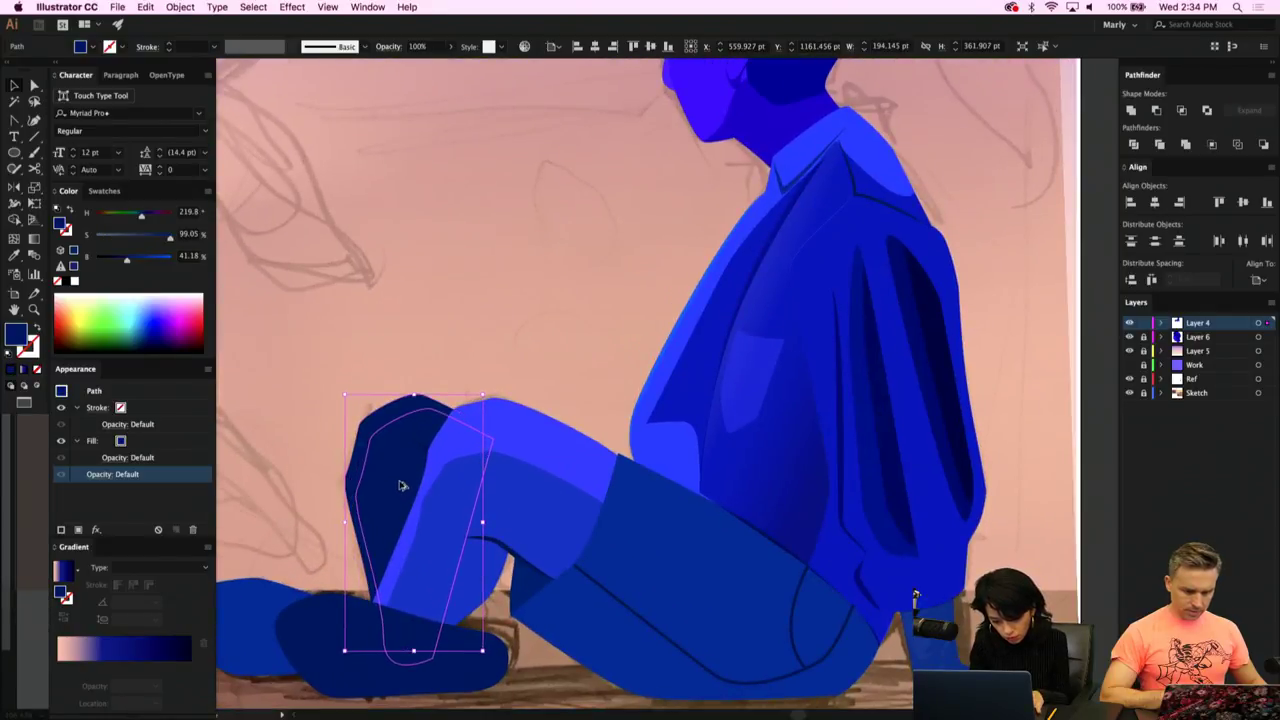
scroll(383, 495, down, 2)
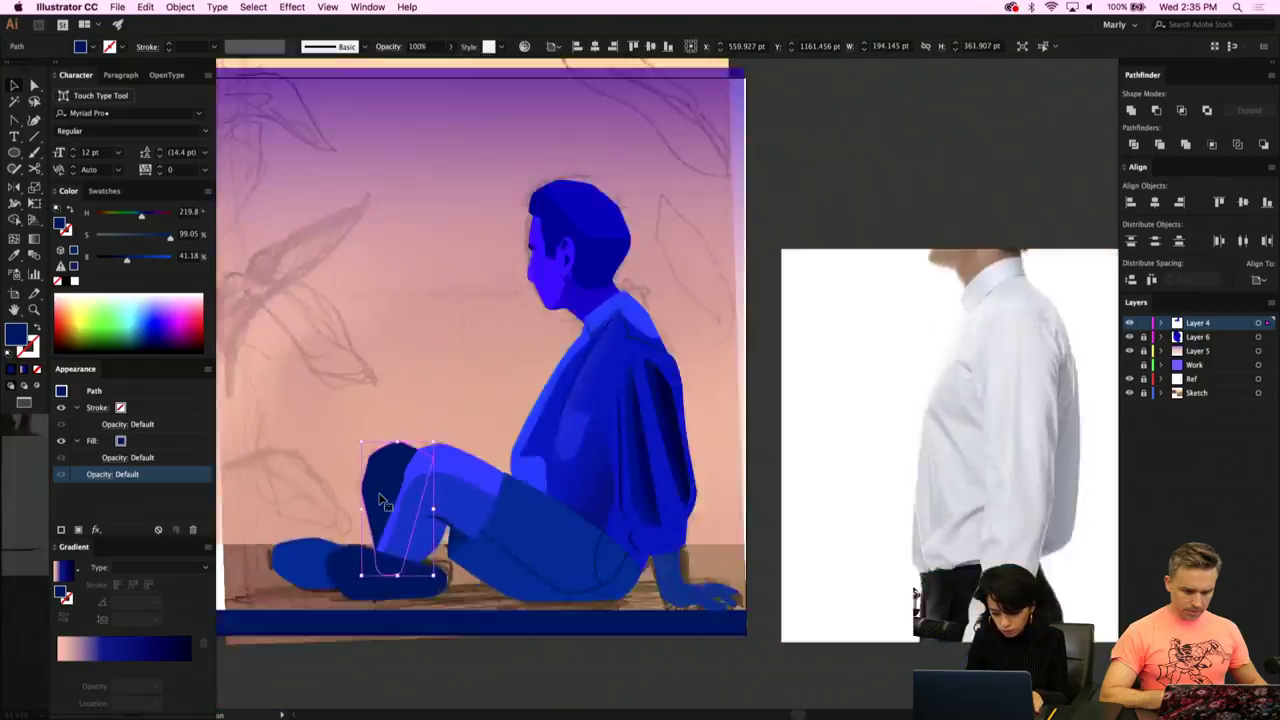
scroll(383, 502, down, 2)
click(395, 634)
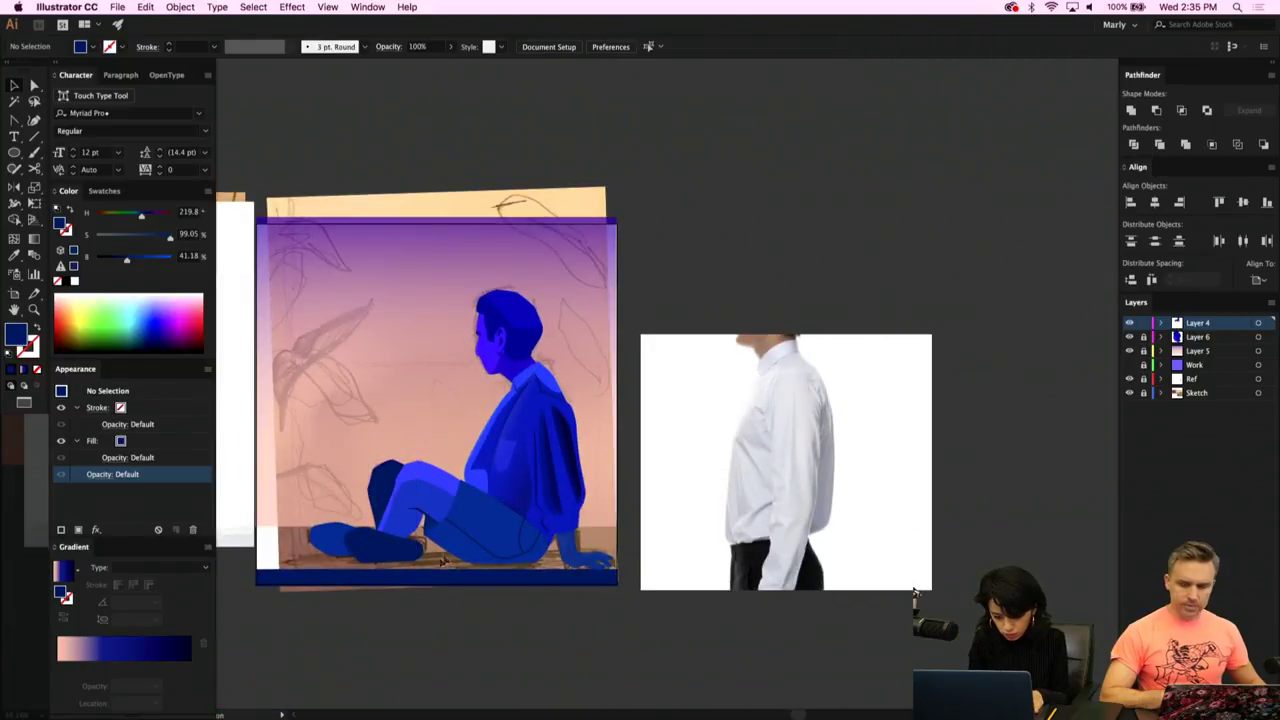
Switch to Chrome and view the purple-haired portrait on orange, the line-art portrait and the M.G. illustration on Behance.
key(super+Tab)
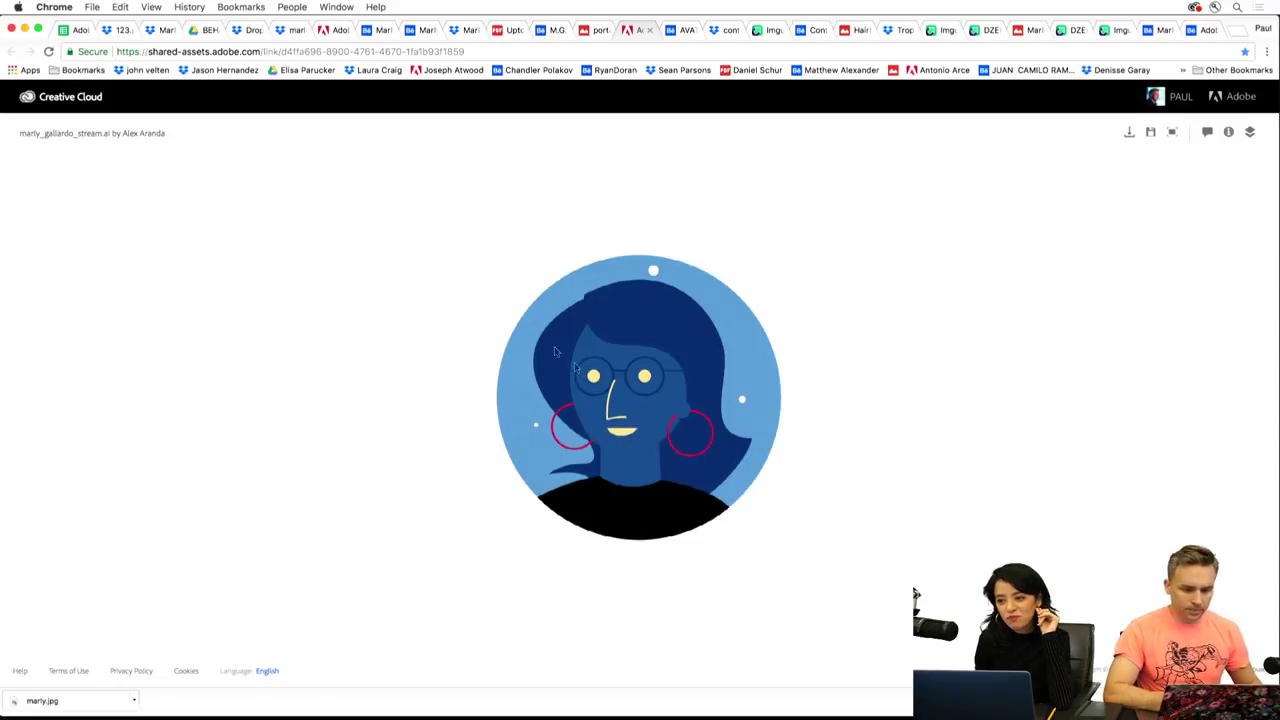
click(587, 31)
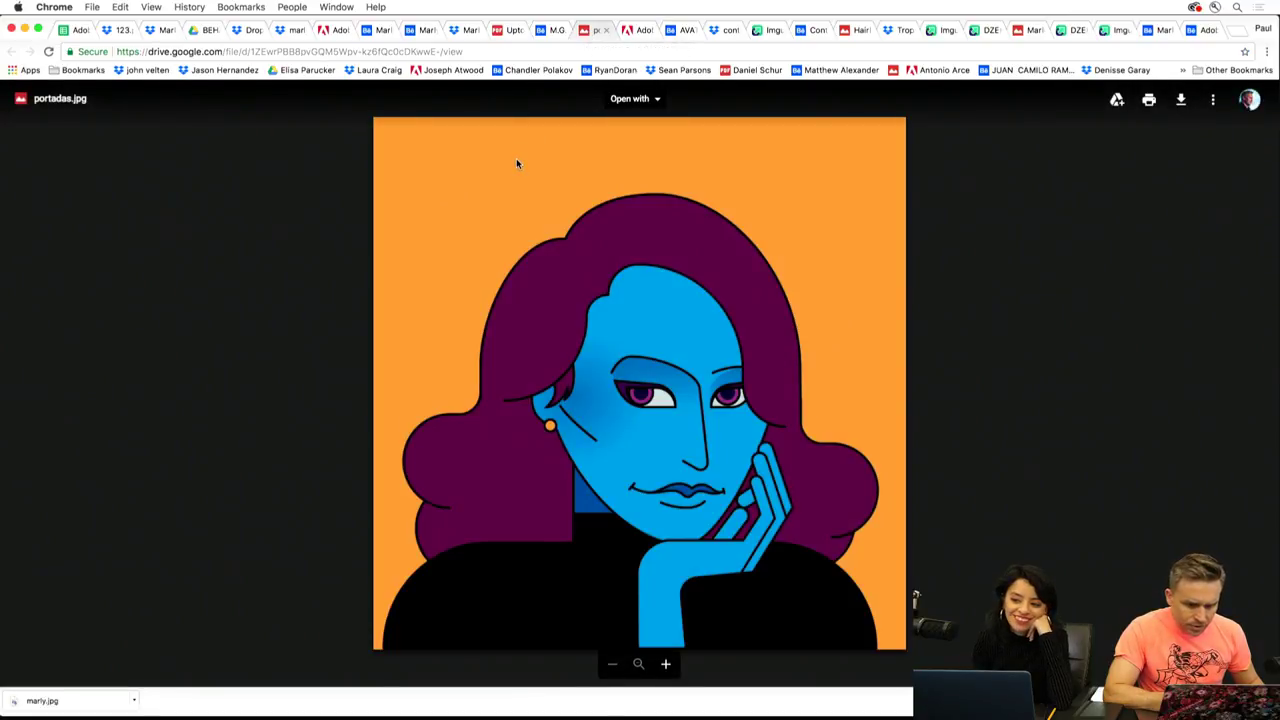
click(745, 74)
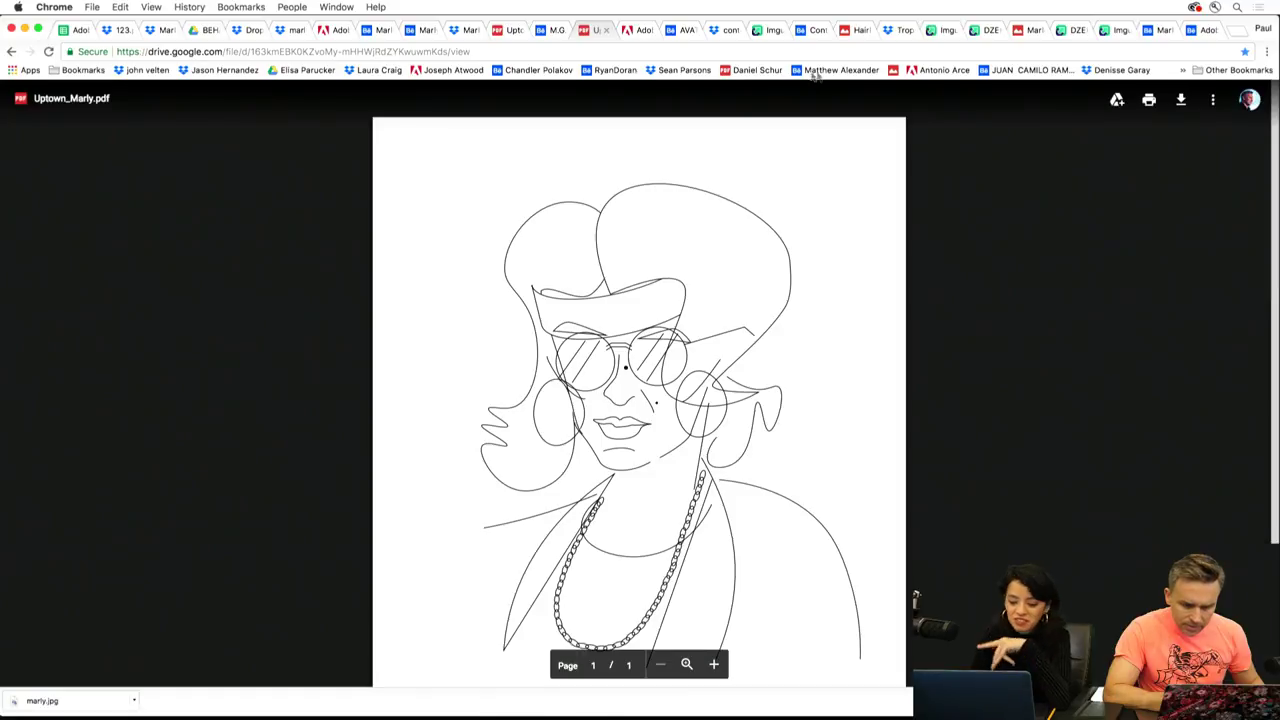
click(893, 71)
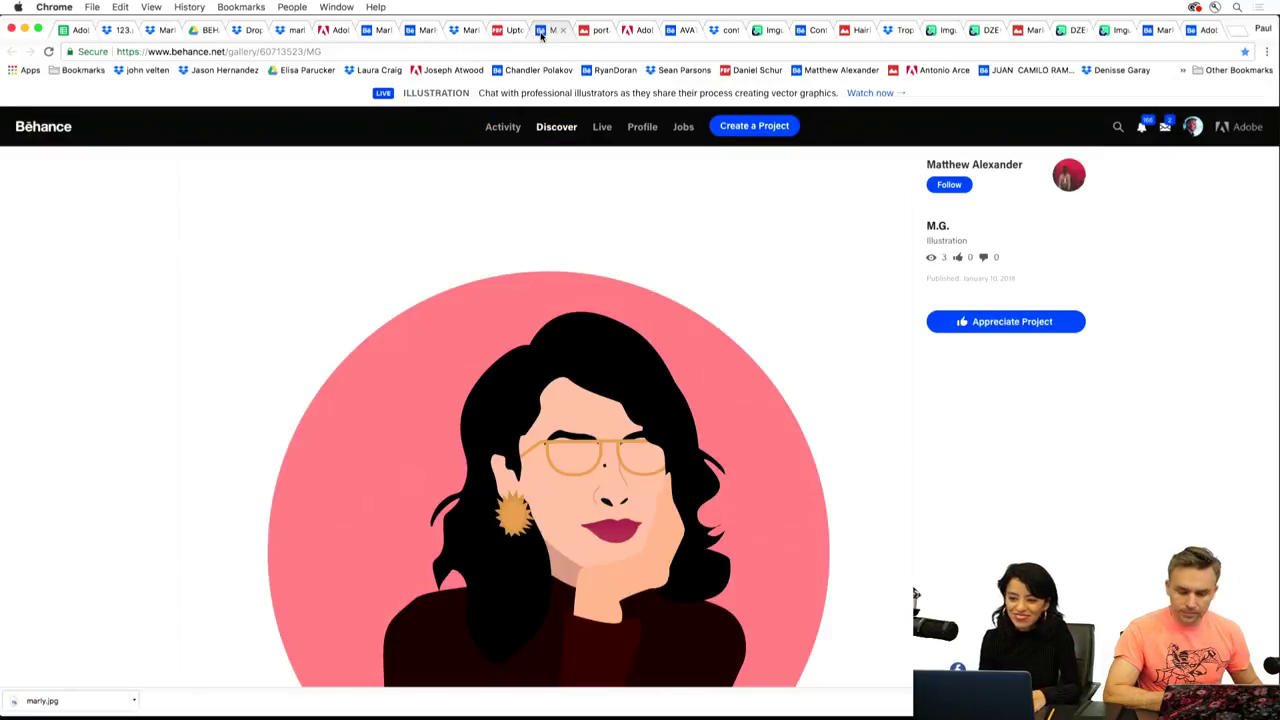
scroll(541, 217, down, 3)
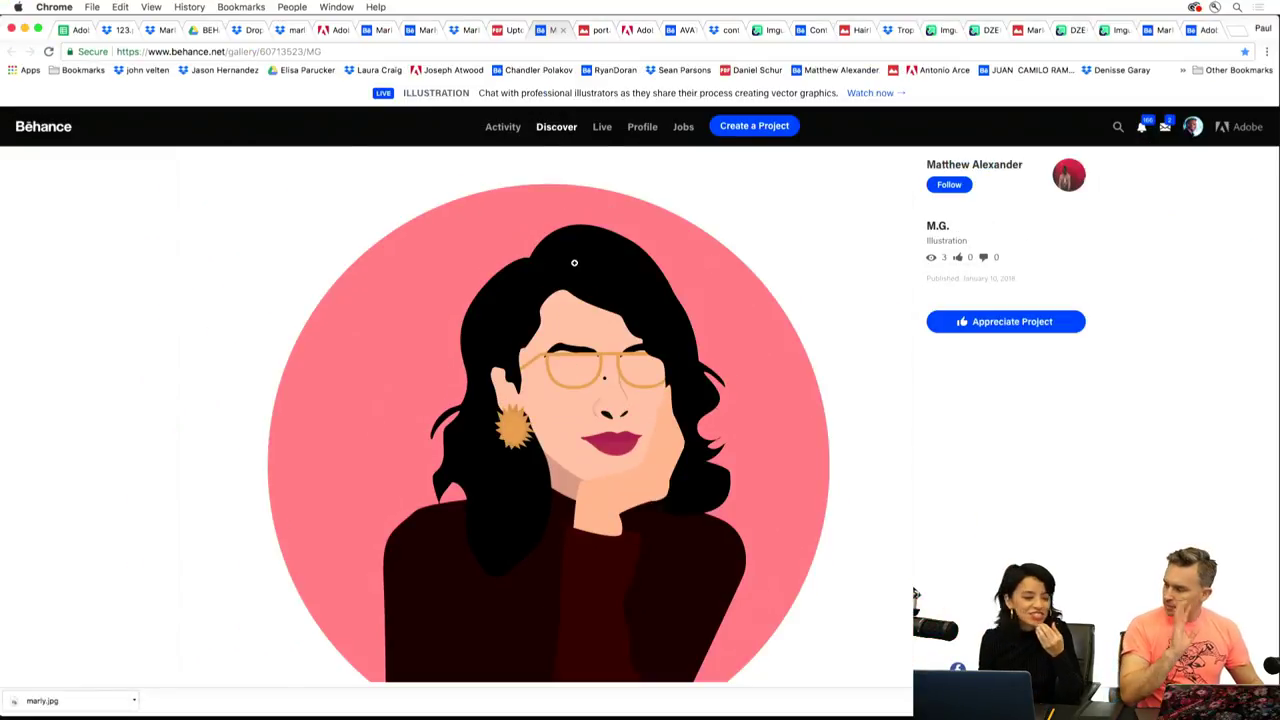
View the line-art portrait PDF again and the comb-and-clouds portrait PDF, enlarging the latter to full screen.
click(506, 31)
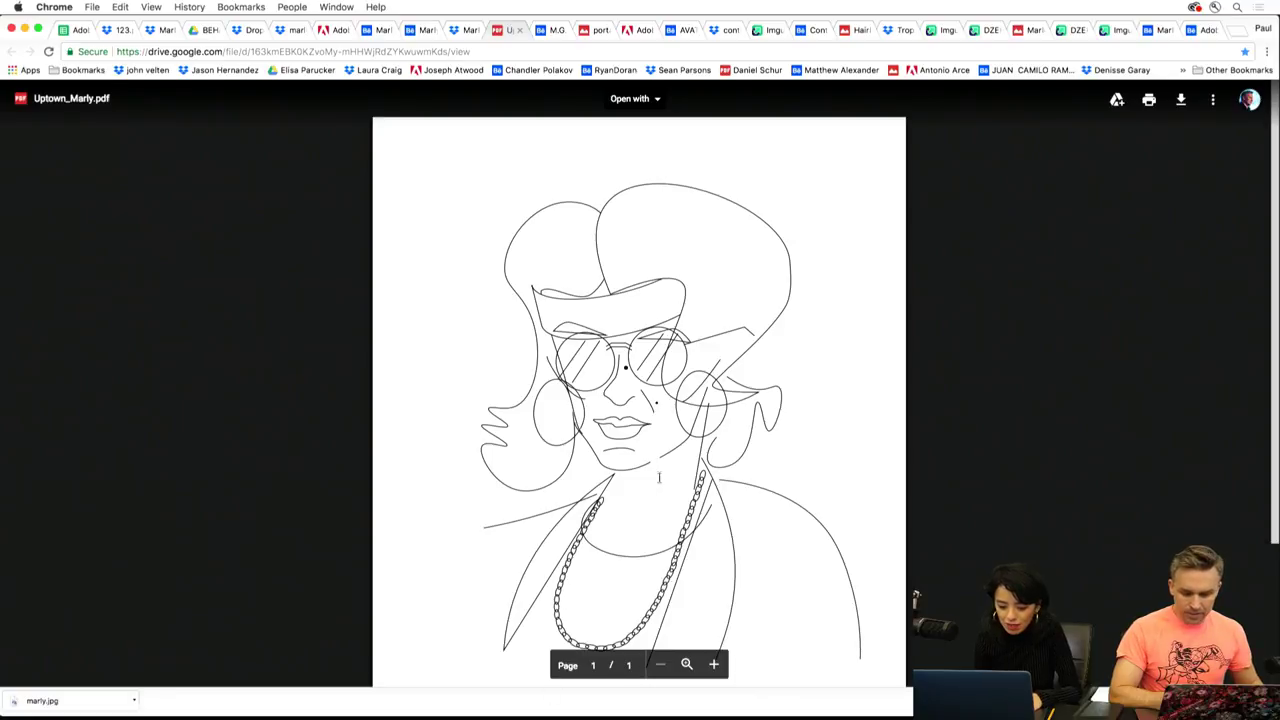
click(461, 31)
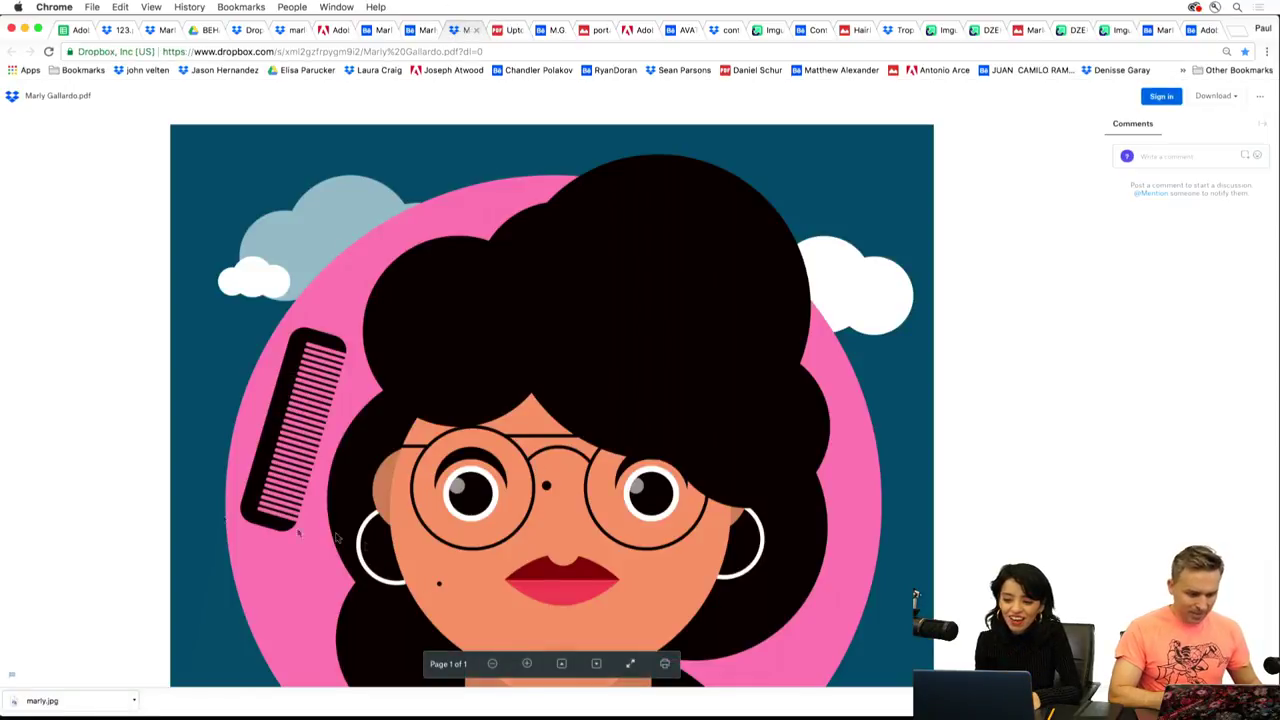
scroll(180, 487, down, 2)
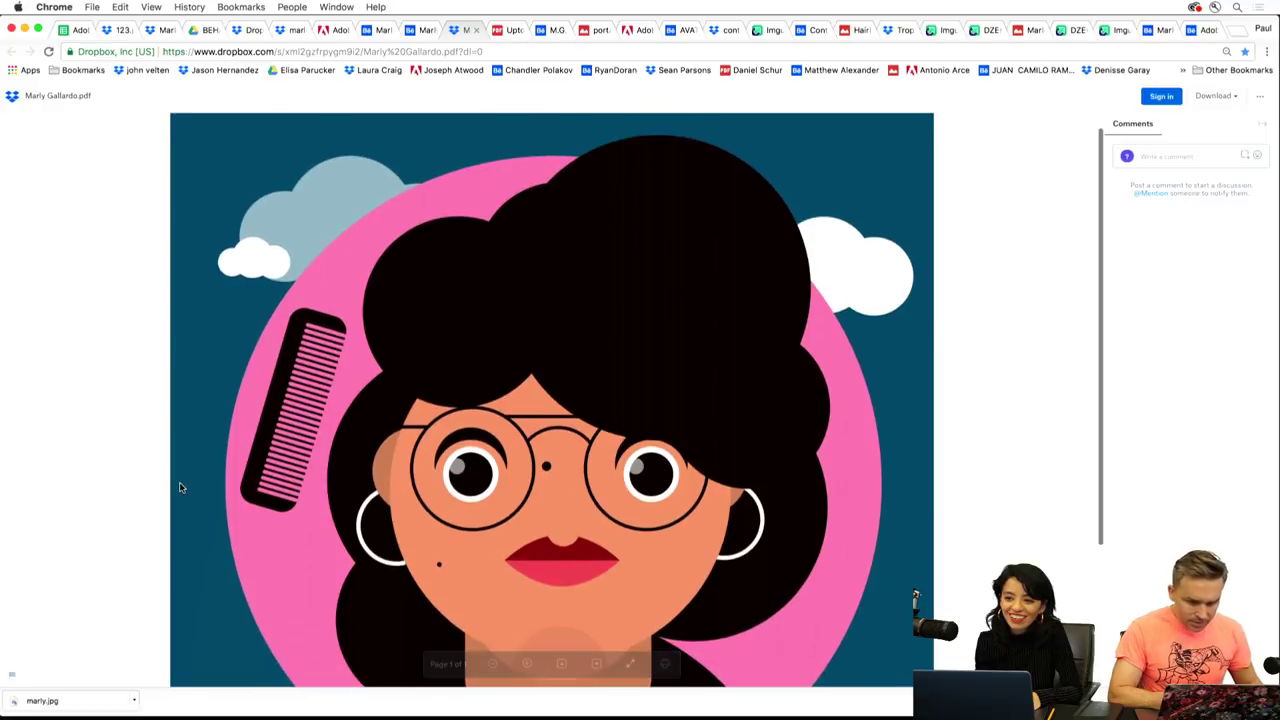
scroll(180, 487, down, 5)
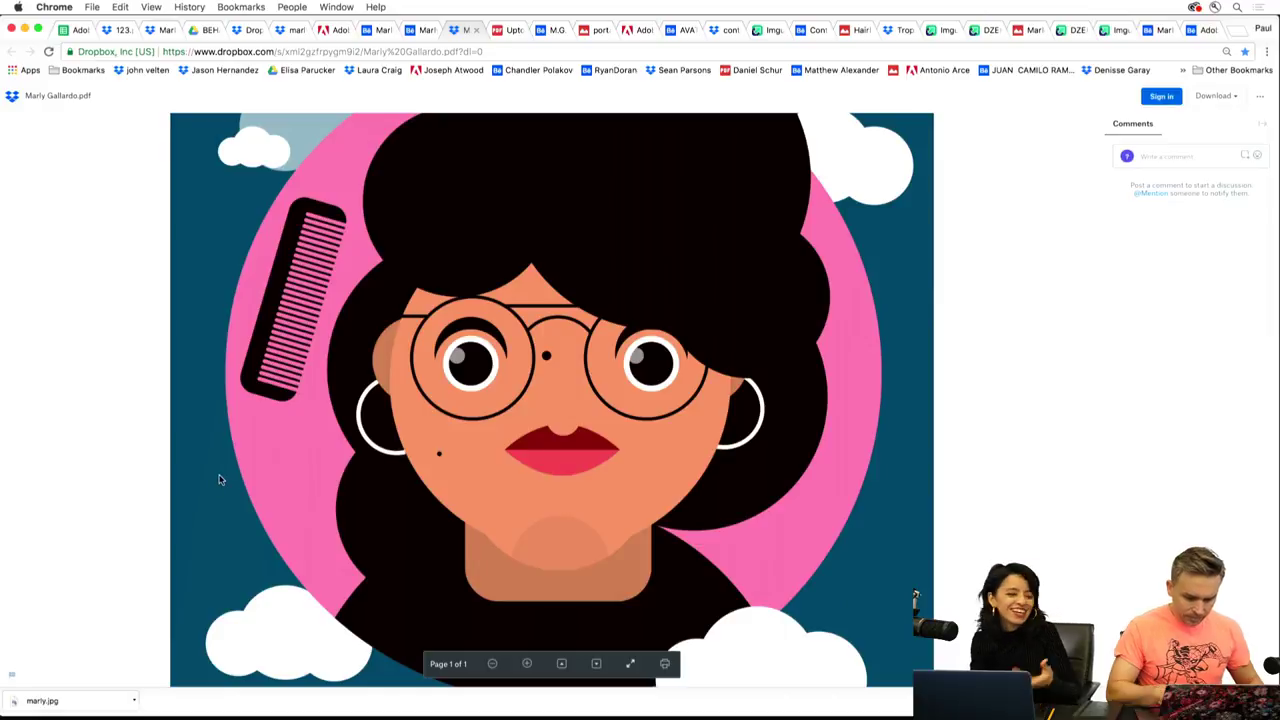
click(632, 665)
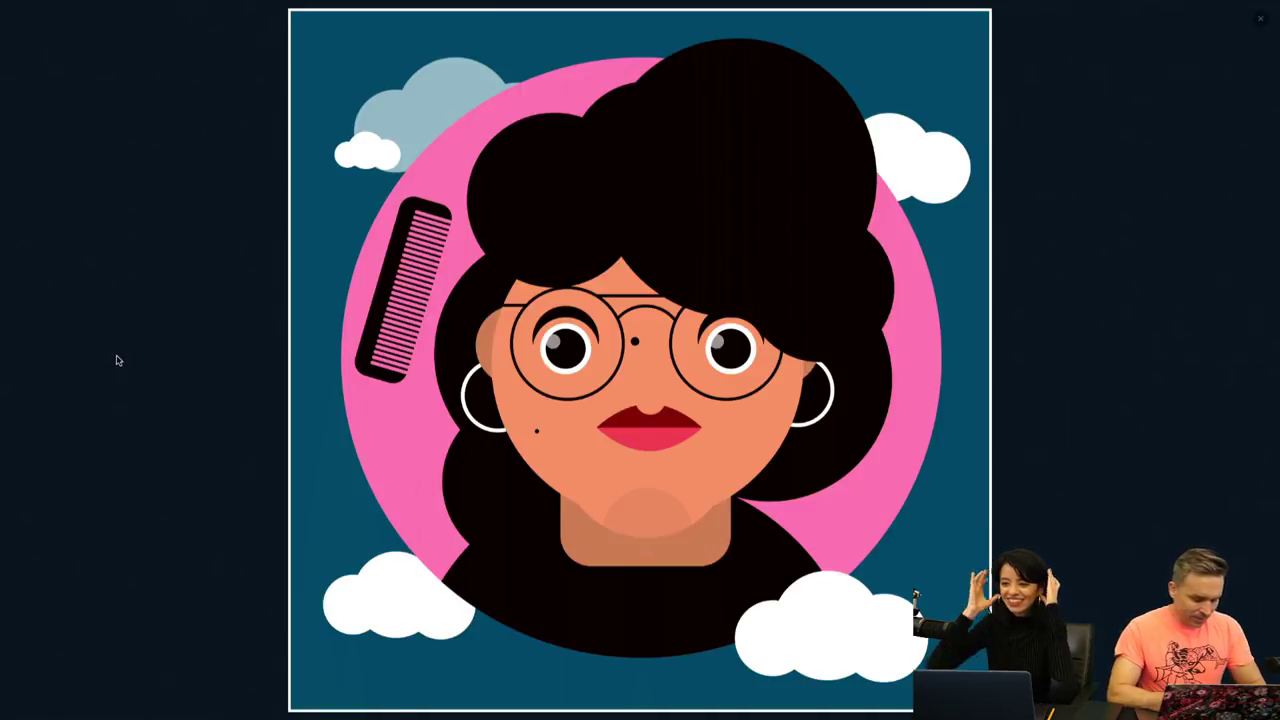
key(Escape)
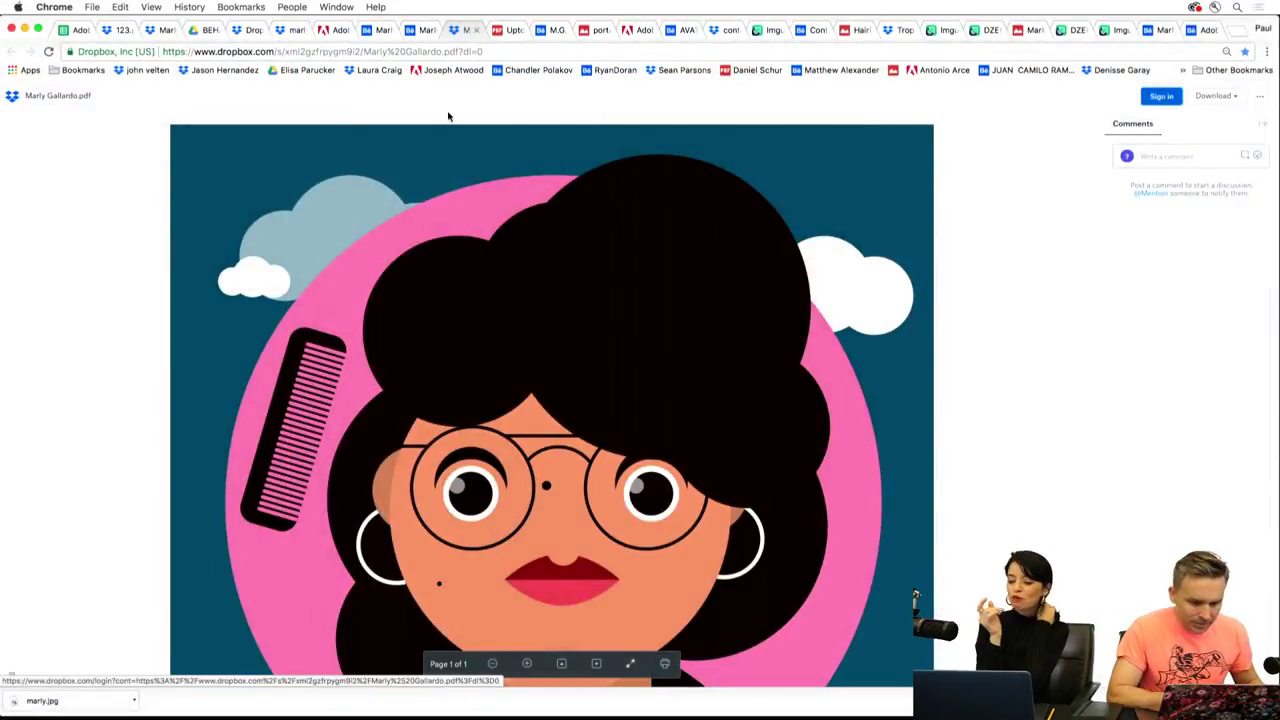
View the Behance avatar with yellow glasses enlarged, and open the portrait on the blue gradient background.
click(671, 73)
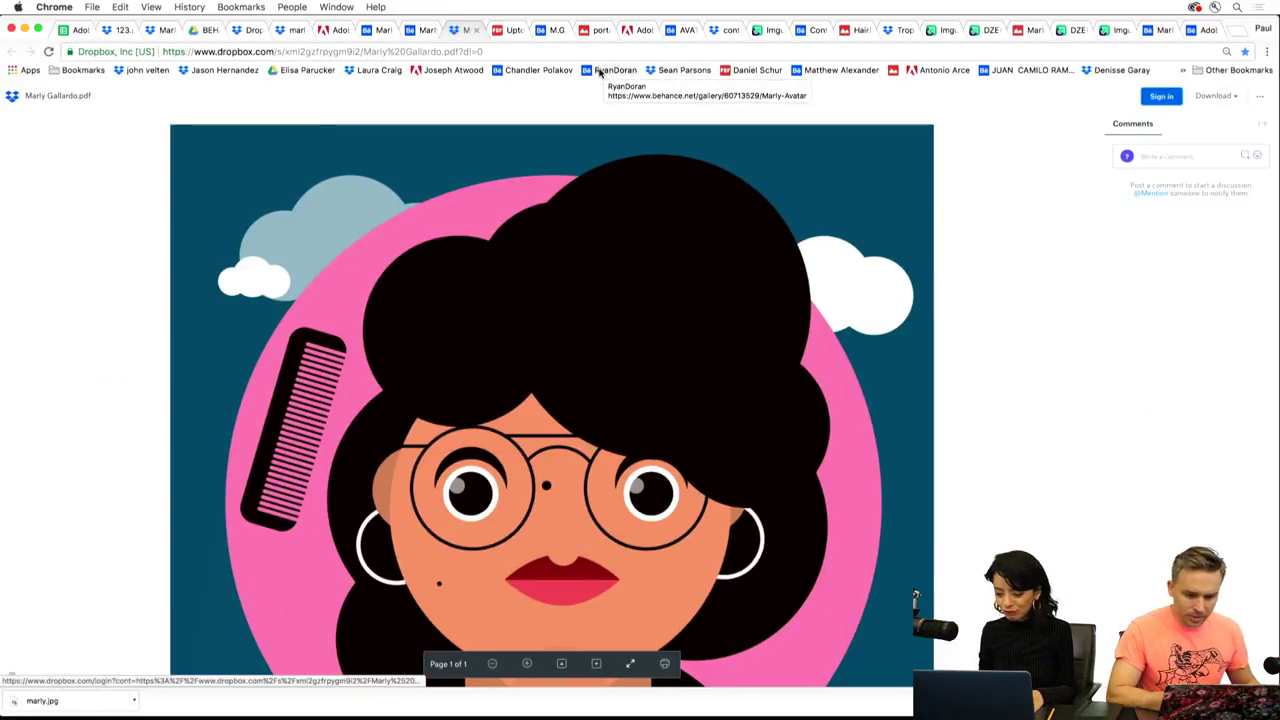
click(414, 34)
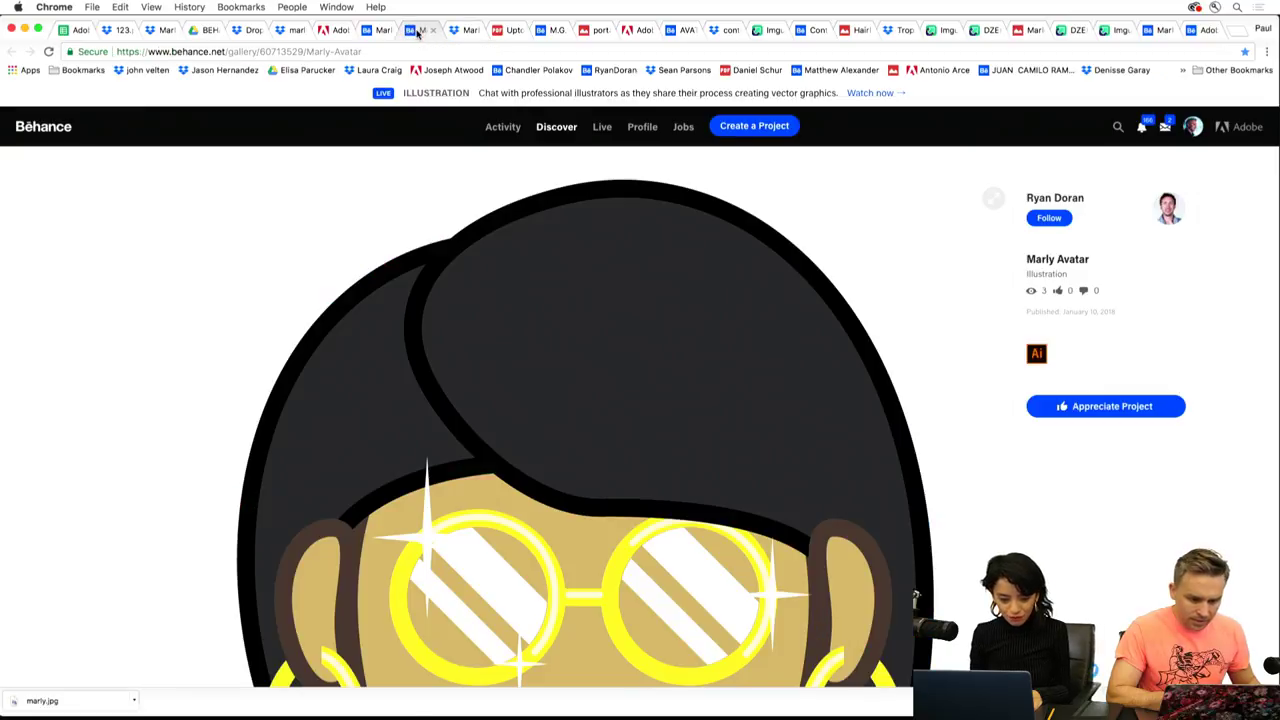
click(578, 511)
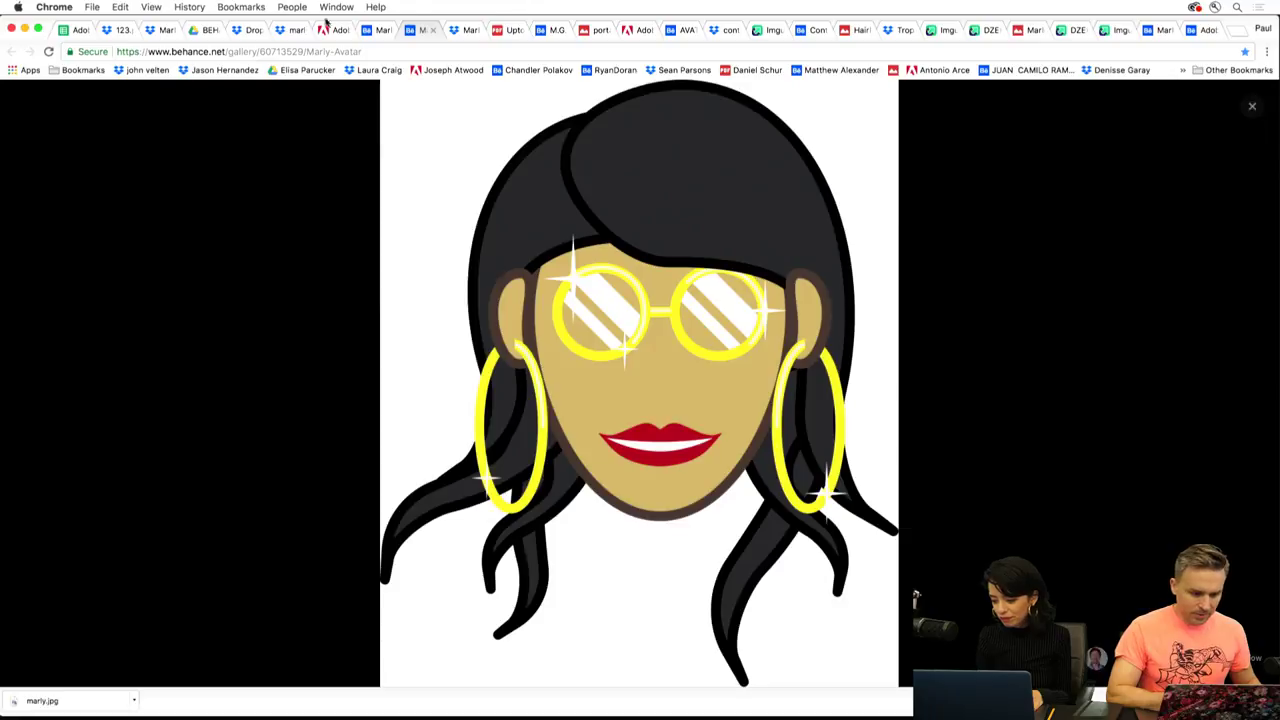
click(368, 30)
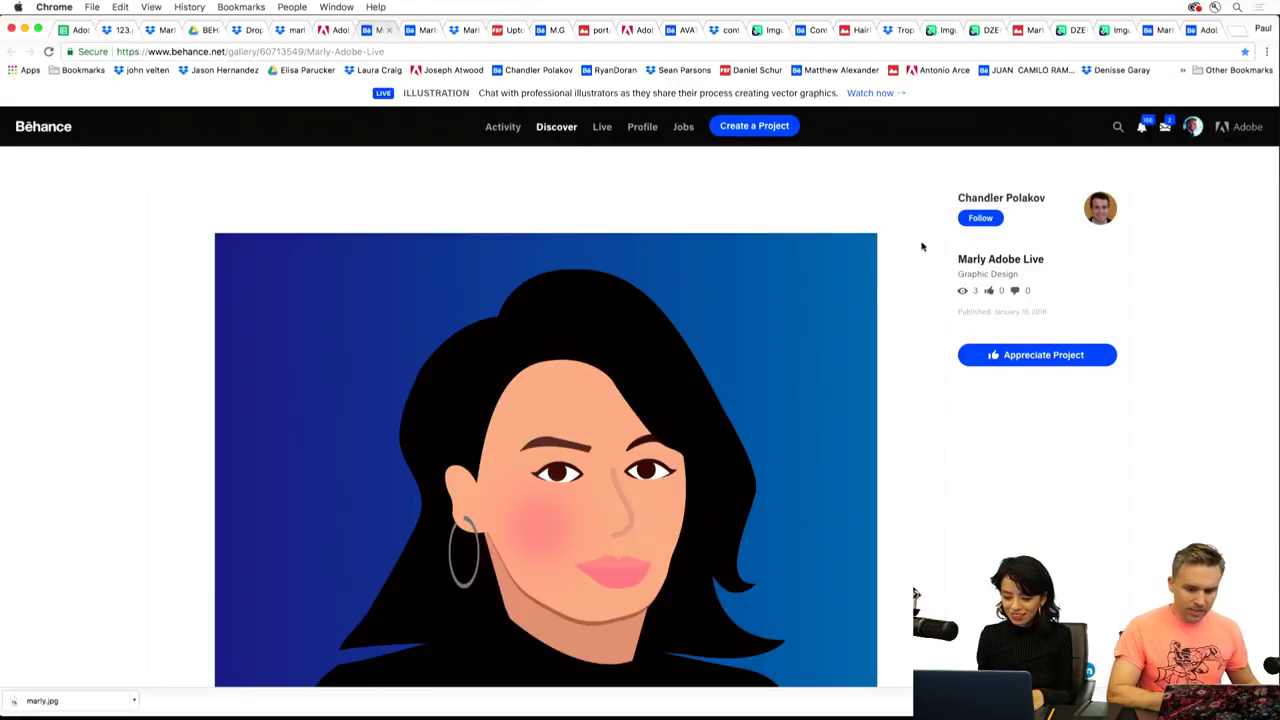
Enlarge the portrait on the blue gradient, and view the circular avatar with glasses and a hoop earring on Creative Cloud.
click(856, 252)
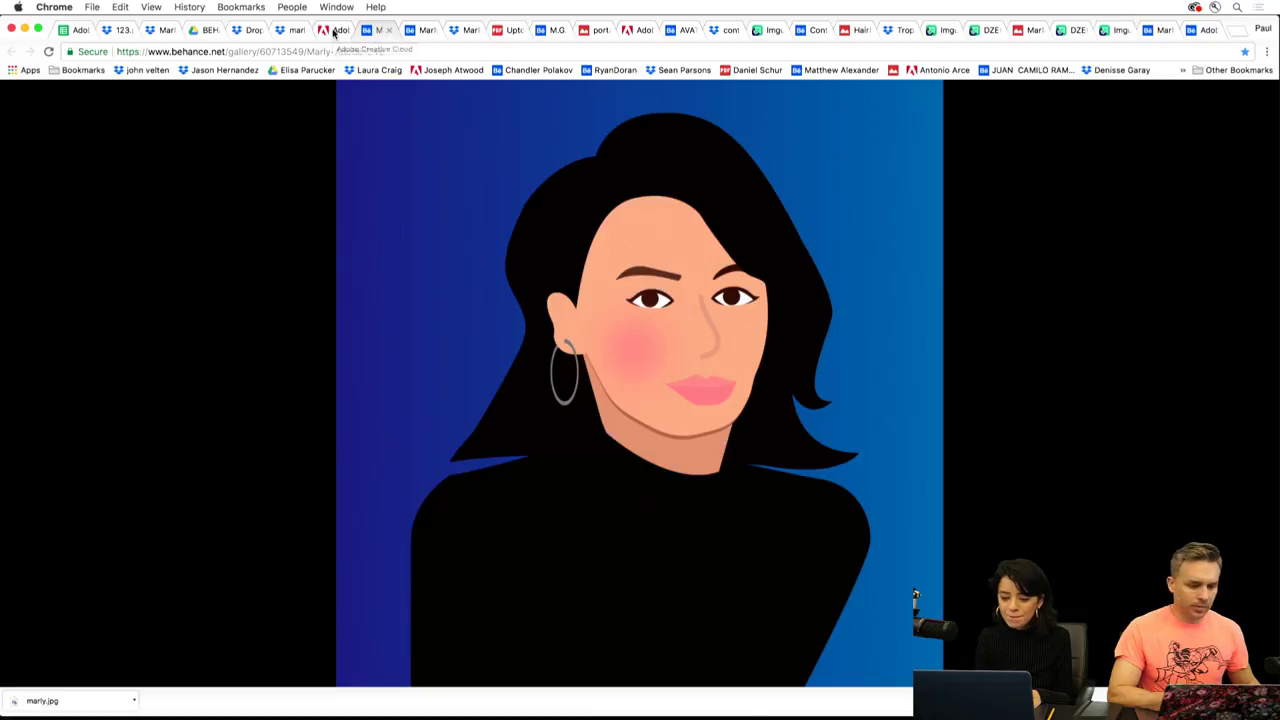
click(335, 31)
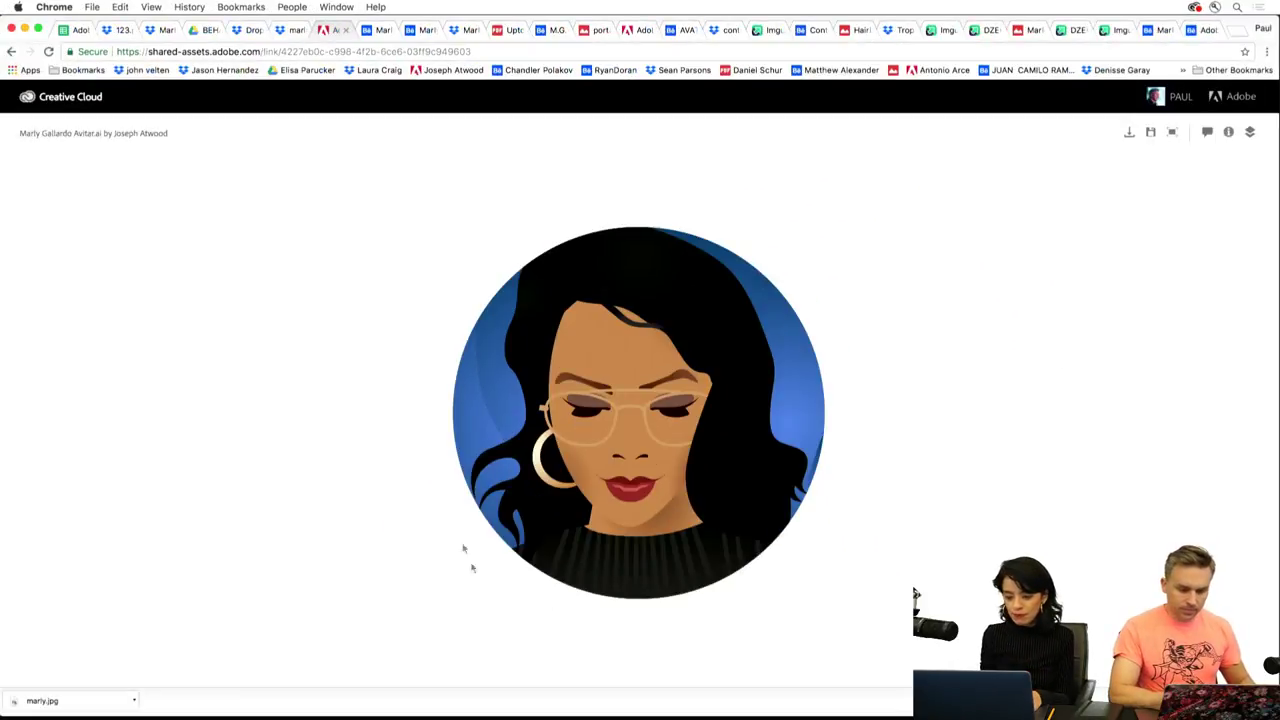
Open the downloaded marly.jpg from the Dropbox submission to view the portrait, and close the image window.
click(286, 30)
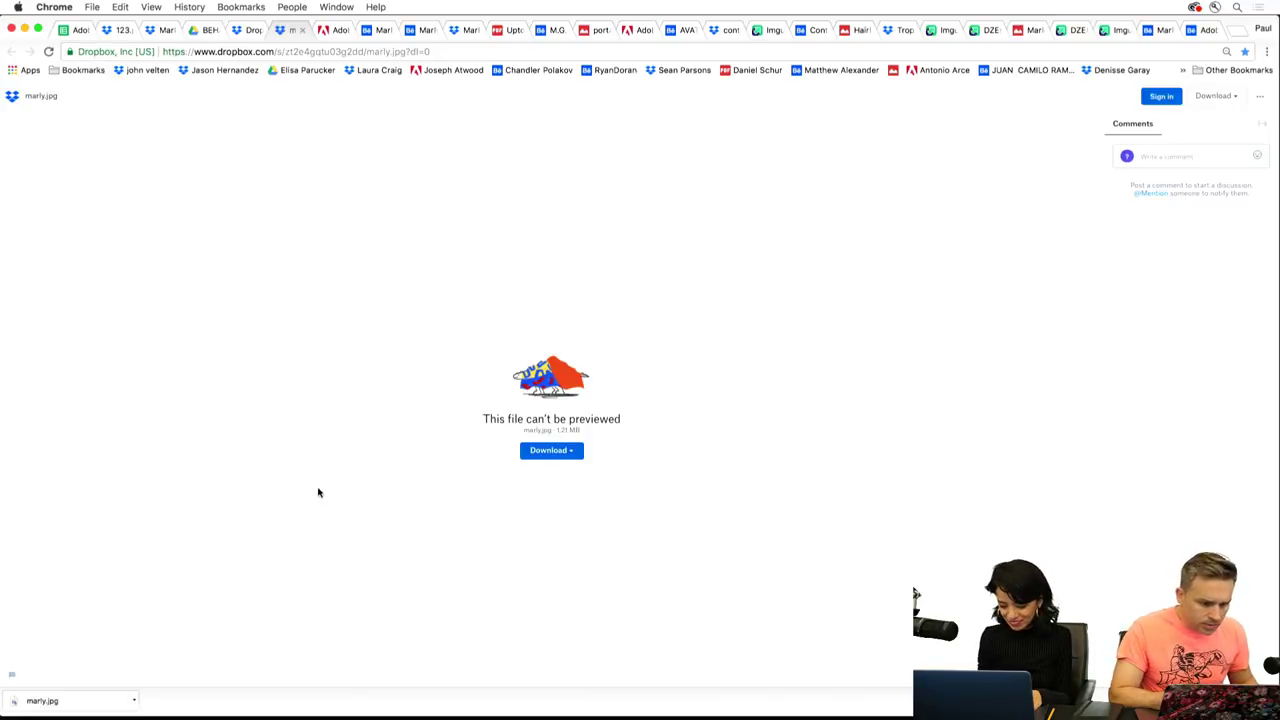
click(78, 700)
click(134, 701)
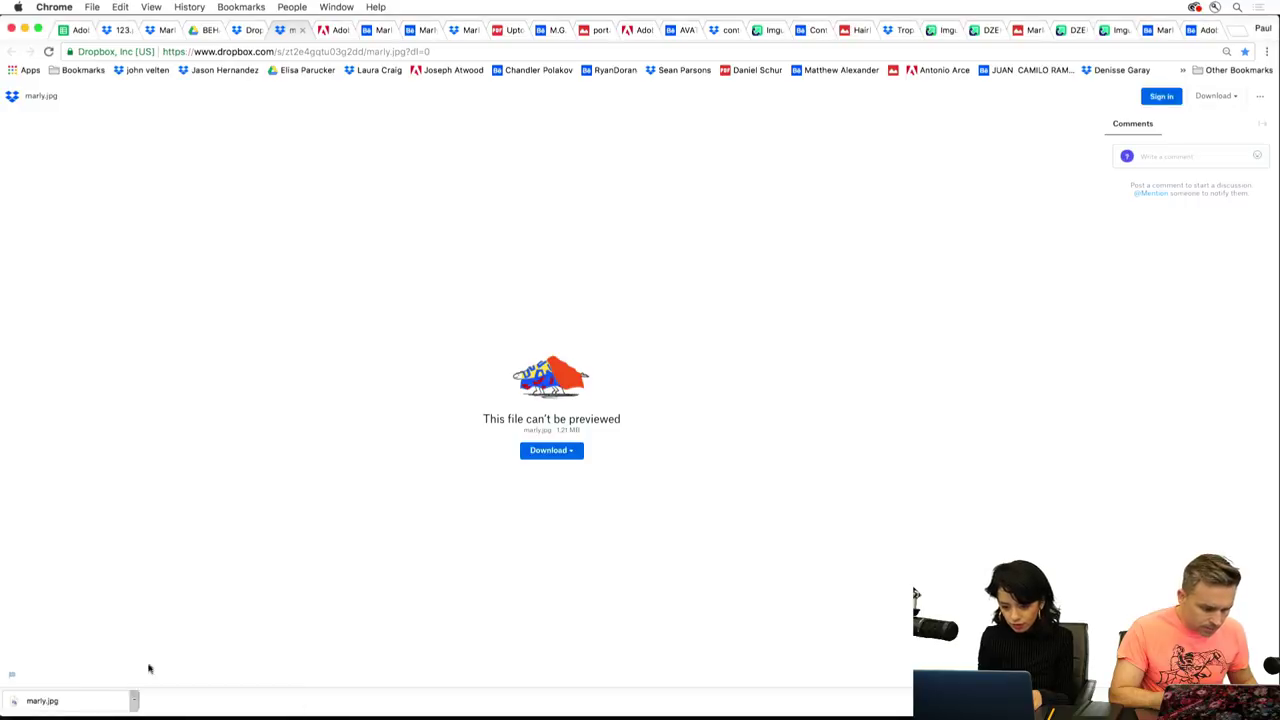
click(133, 703)
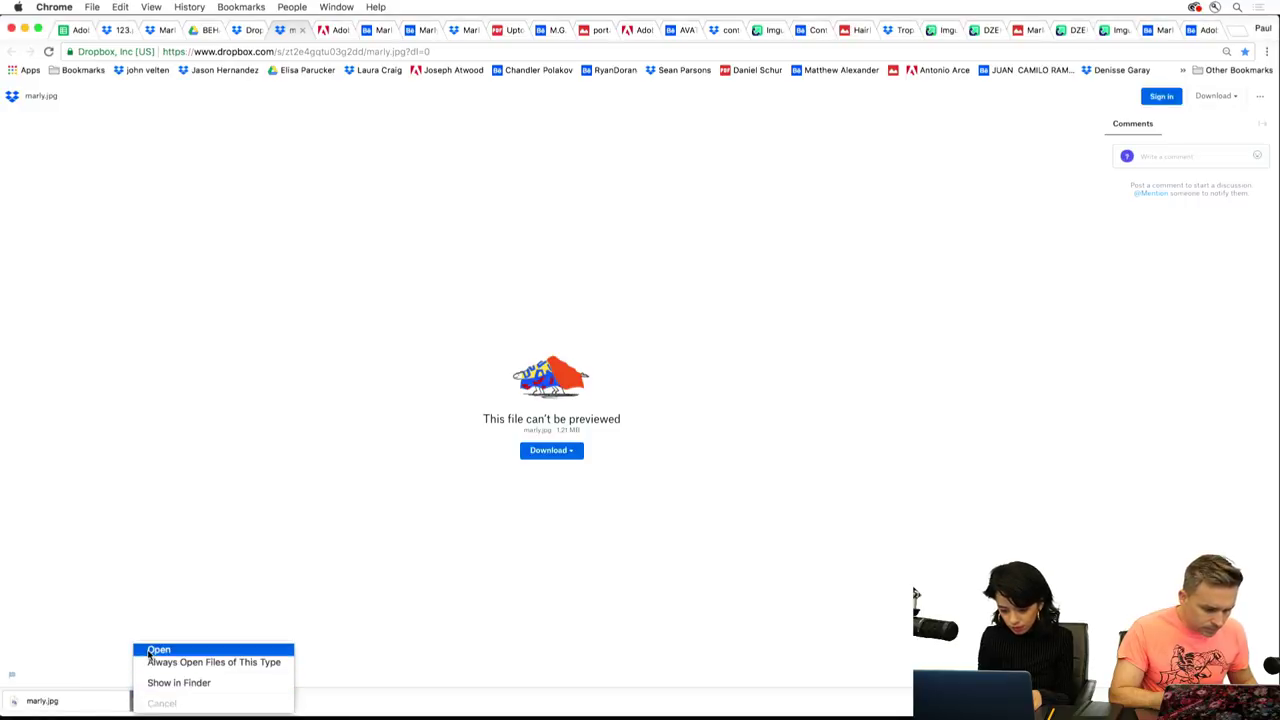
click(150, 651)
drag(168, 30, 509, 76)
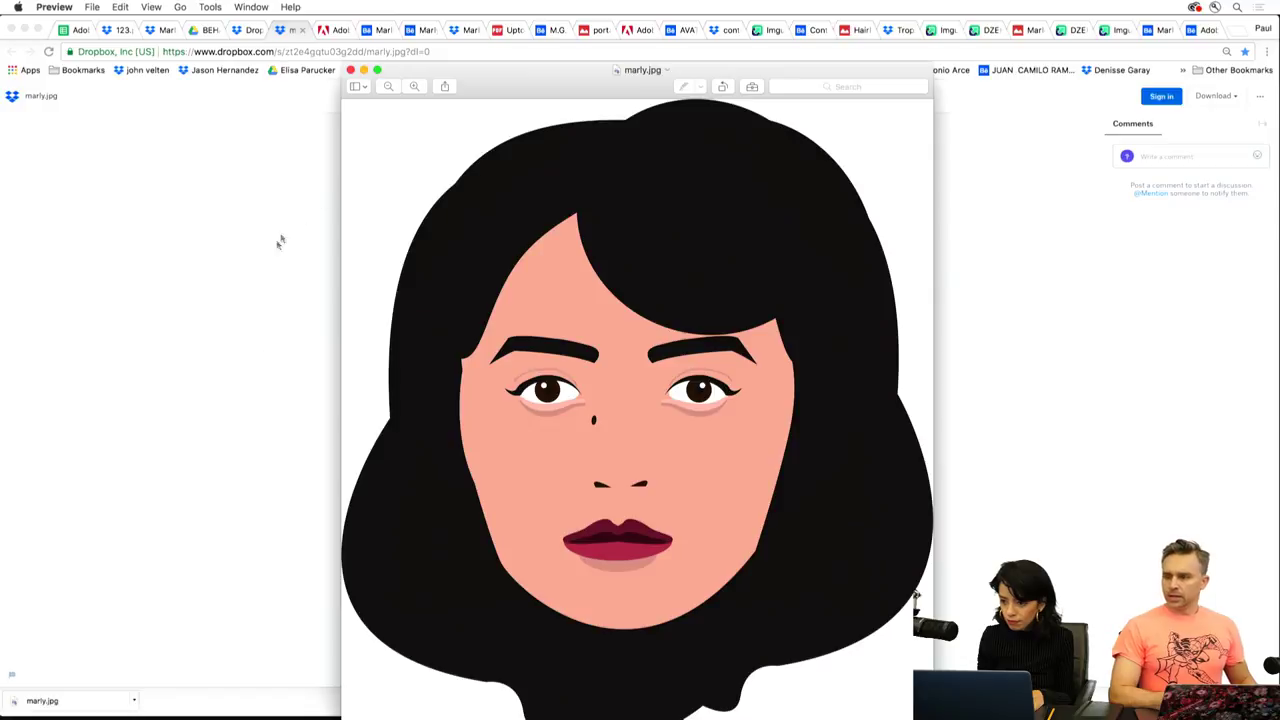
click(350, 69)
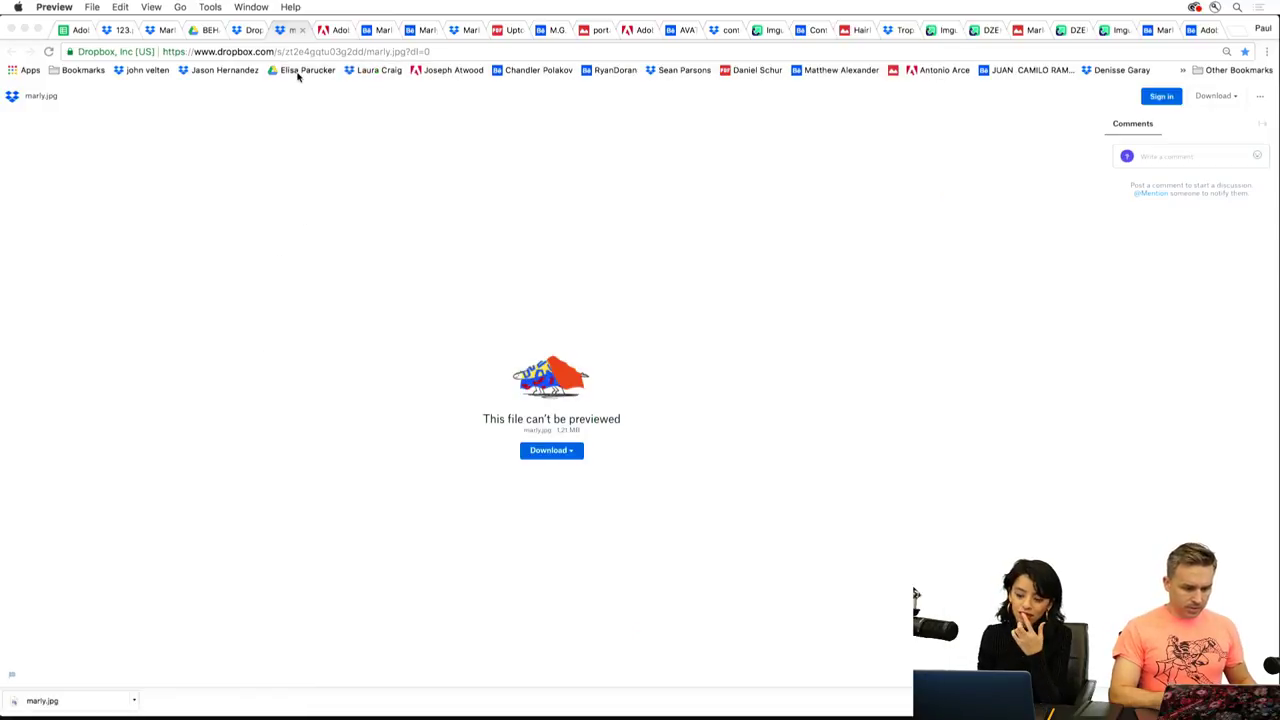
Open the bookmarked BEHANCE - CONTEST folder in Google Drive and preview the .ai and .jpg versions of the two-person illustration.
click(303, 72)
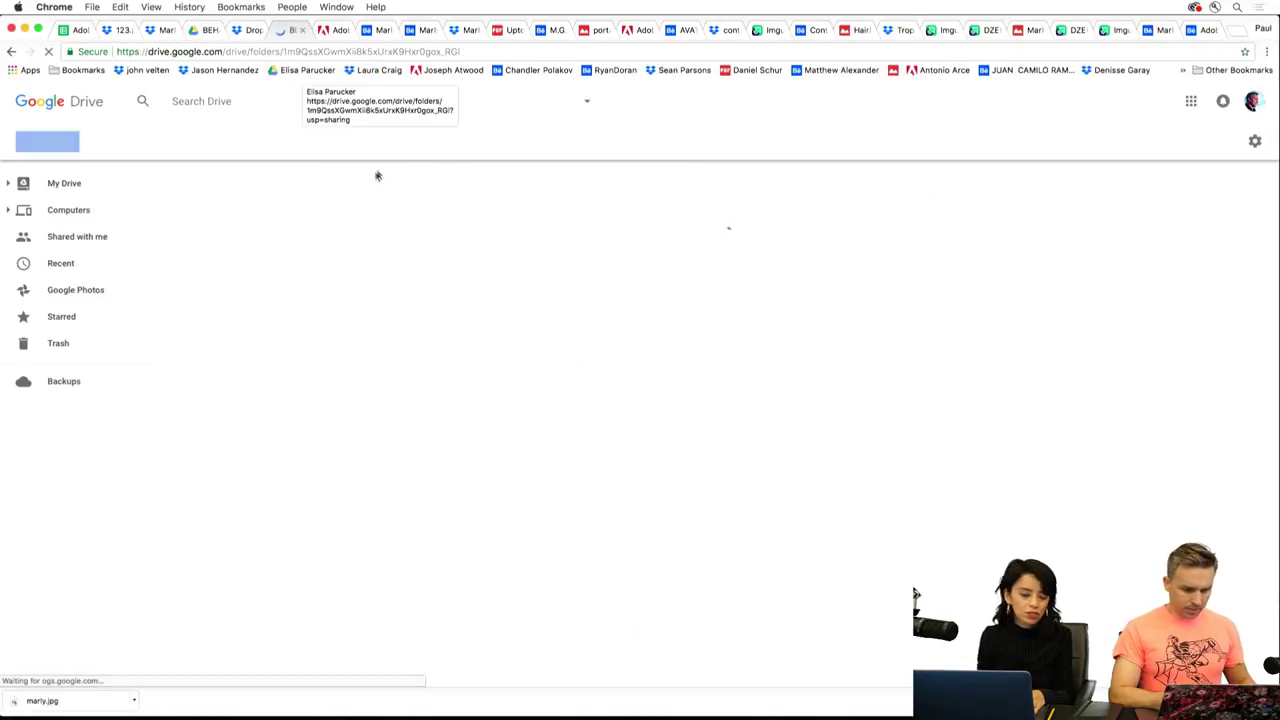
double_click(242, 211)
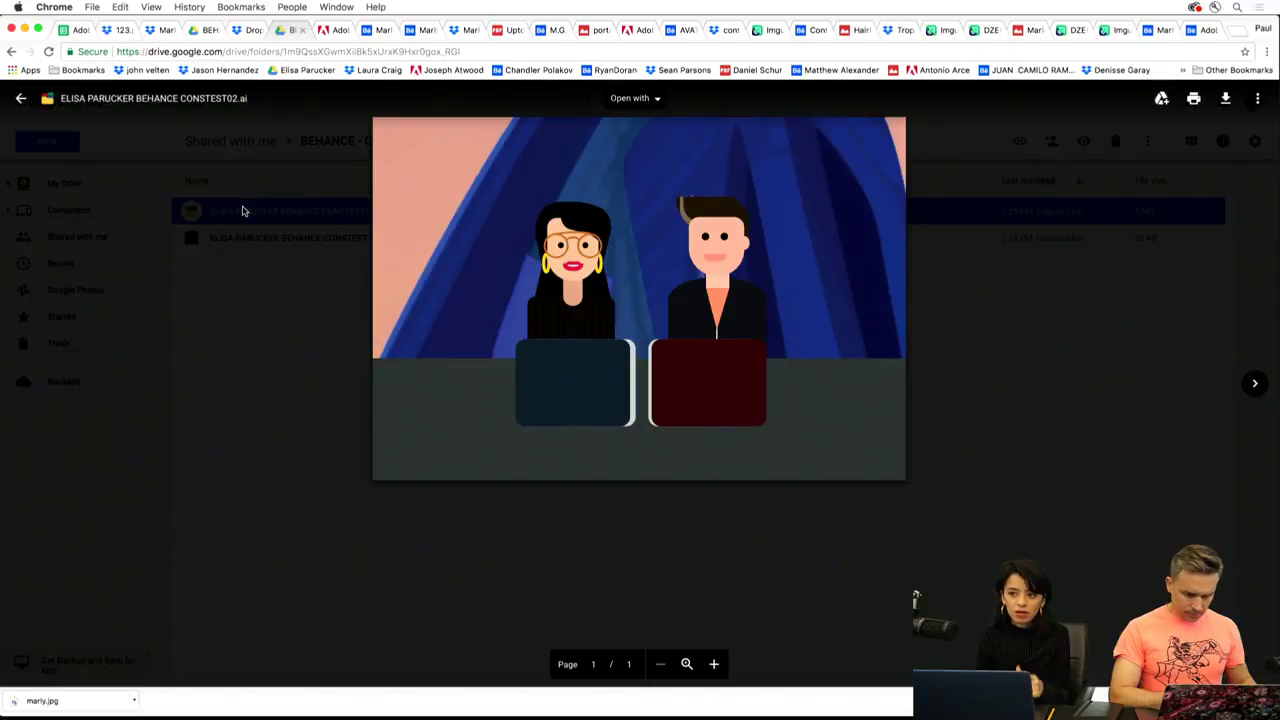
click(250, 258)
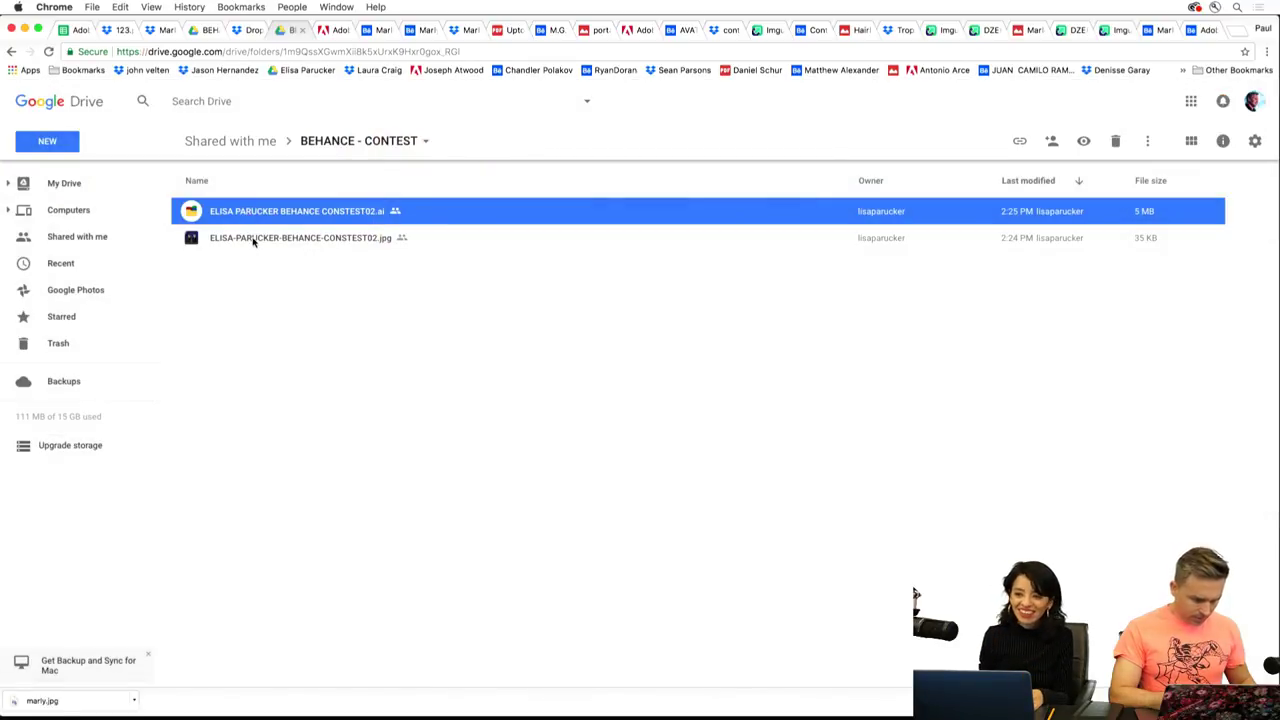
click(253, 241)
double_click(253, 240)
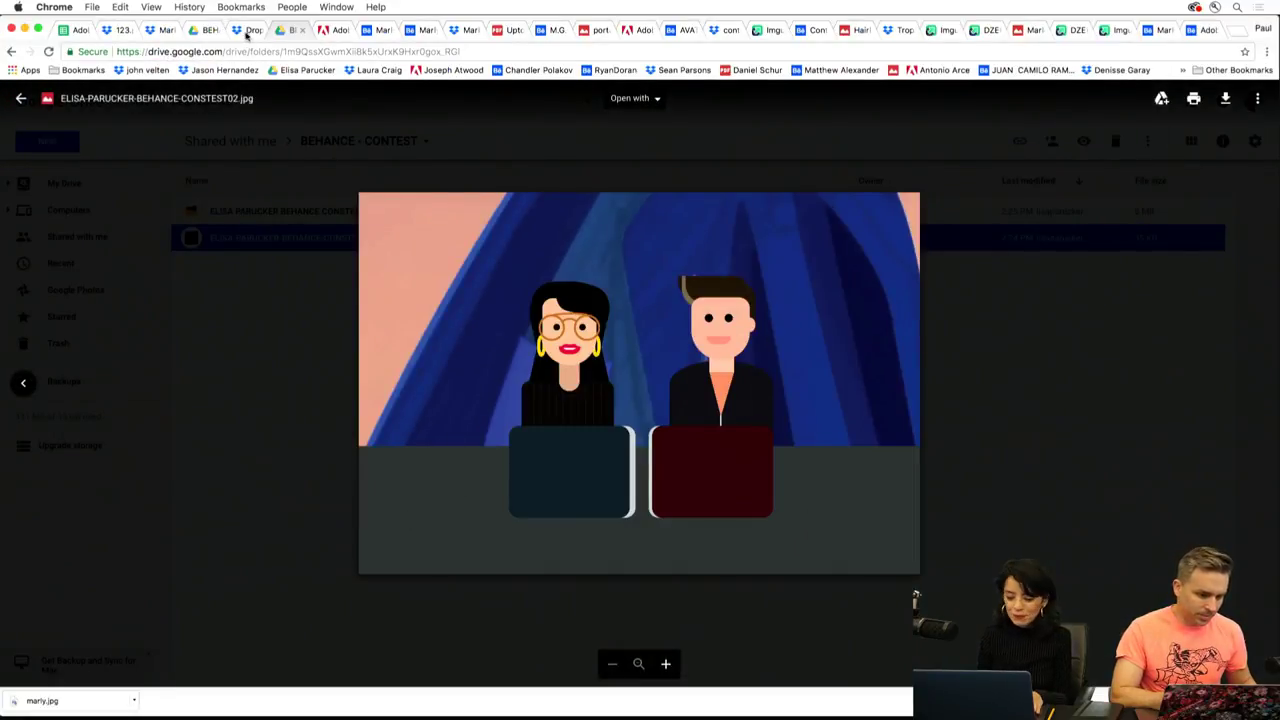
View the line-art profile on navy in Dropbox at full screen, and check the remaining open submissions.
click(245, 32)
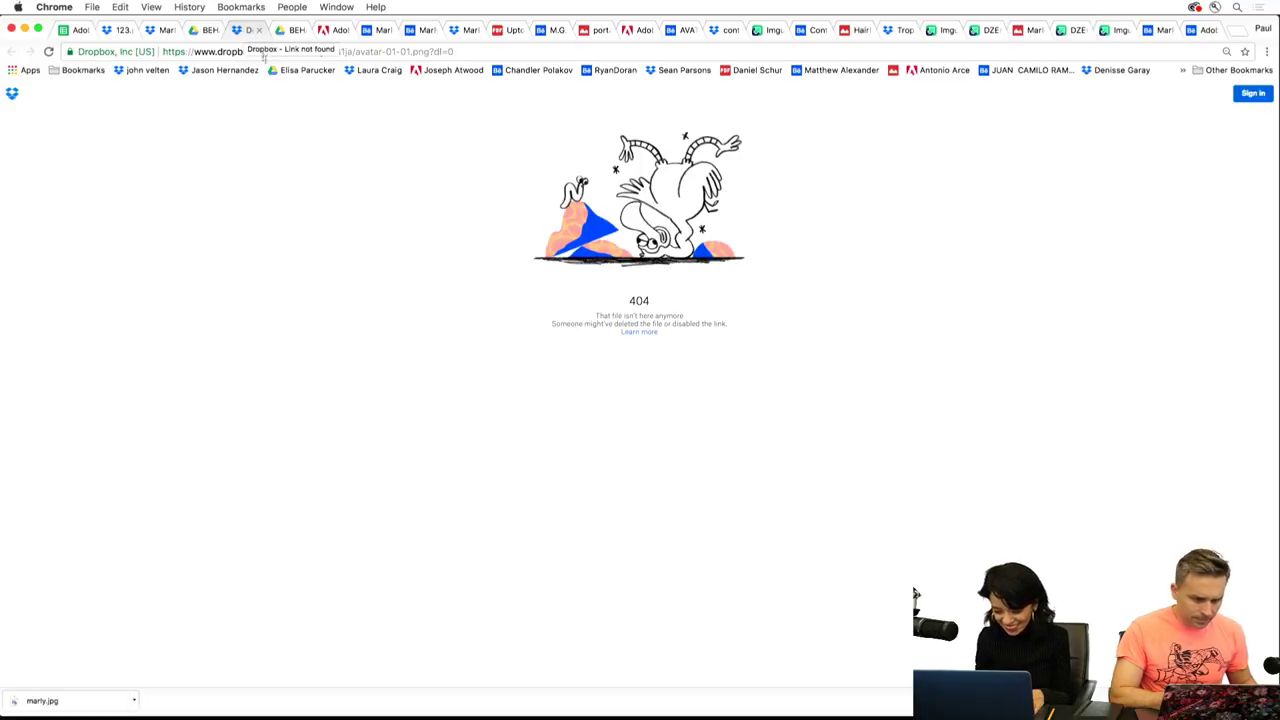
click(220, 70)
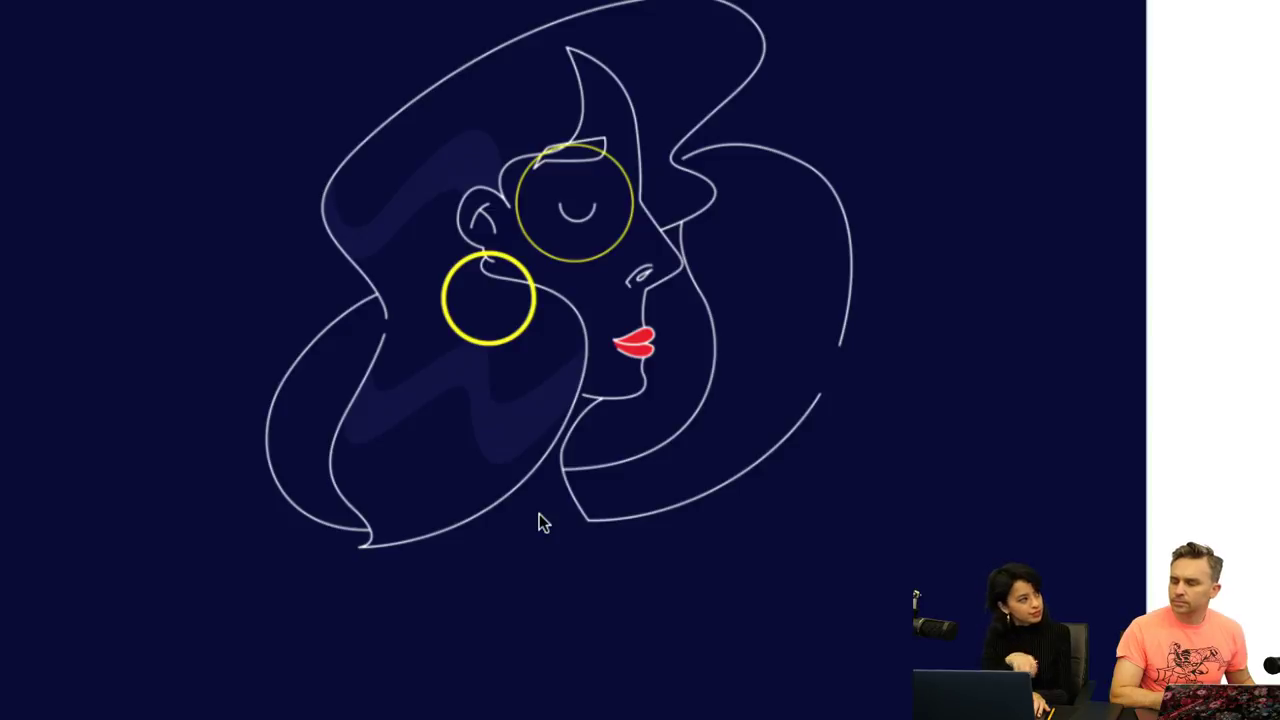
key(Escape)
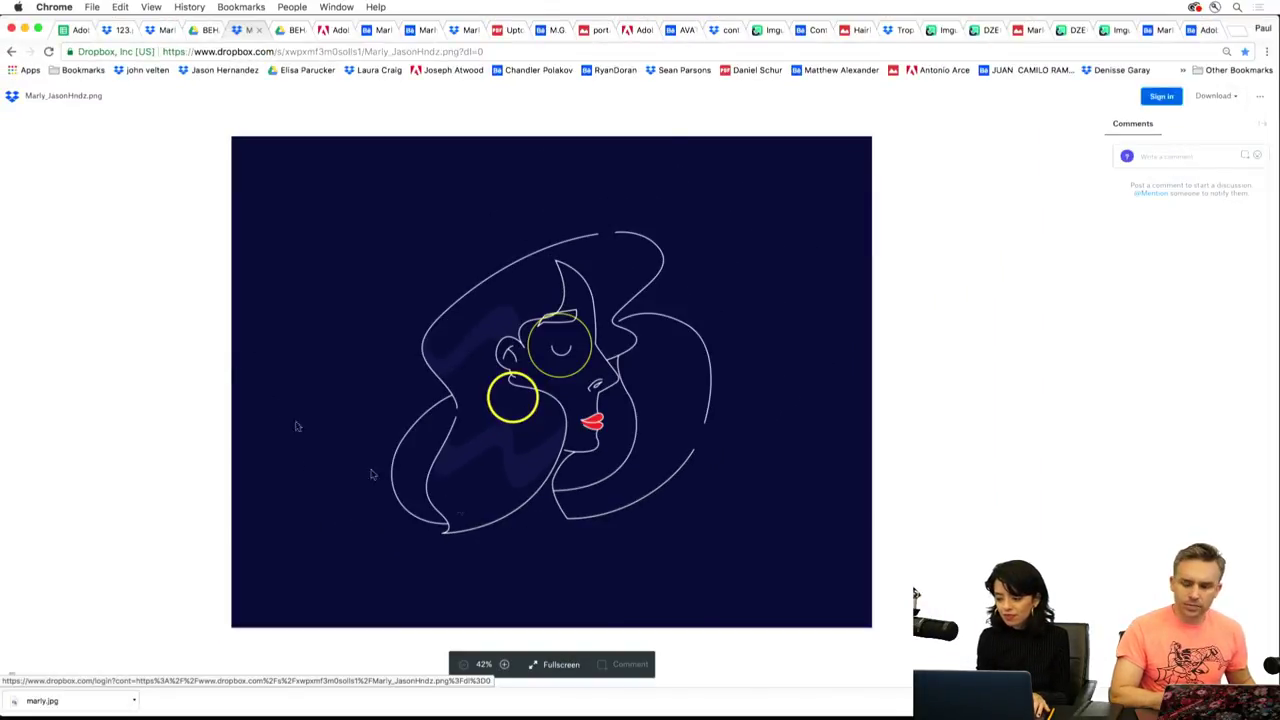
click(199, 30)
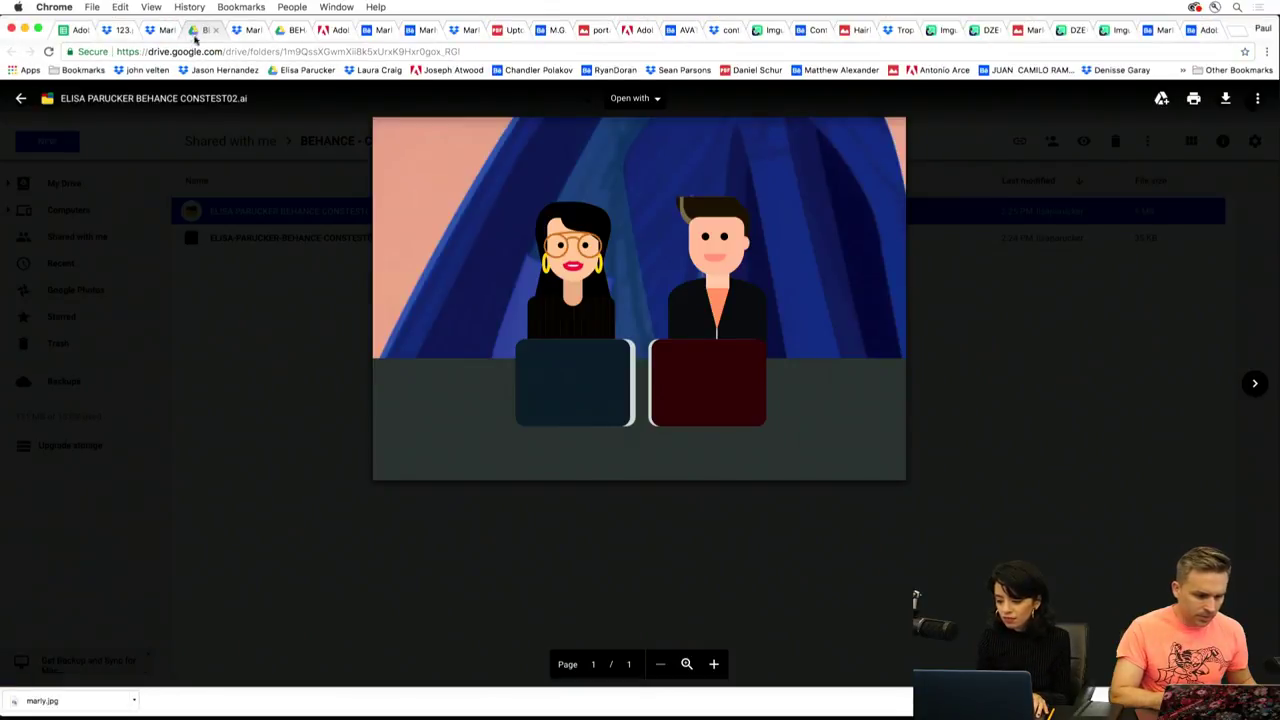
click(150, 31)
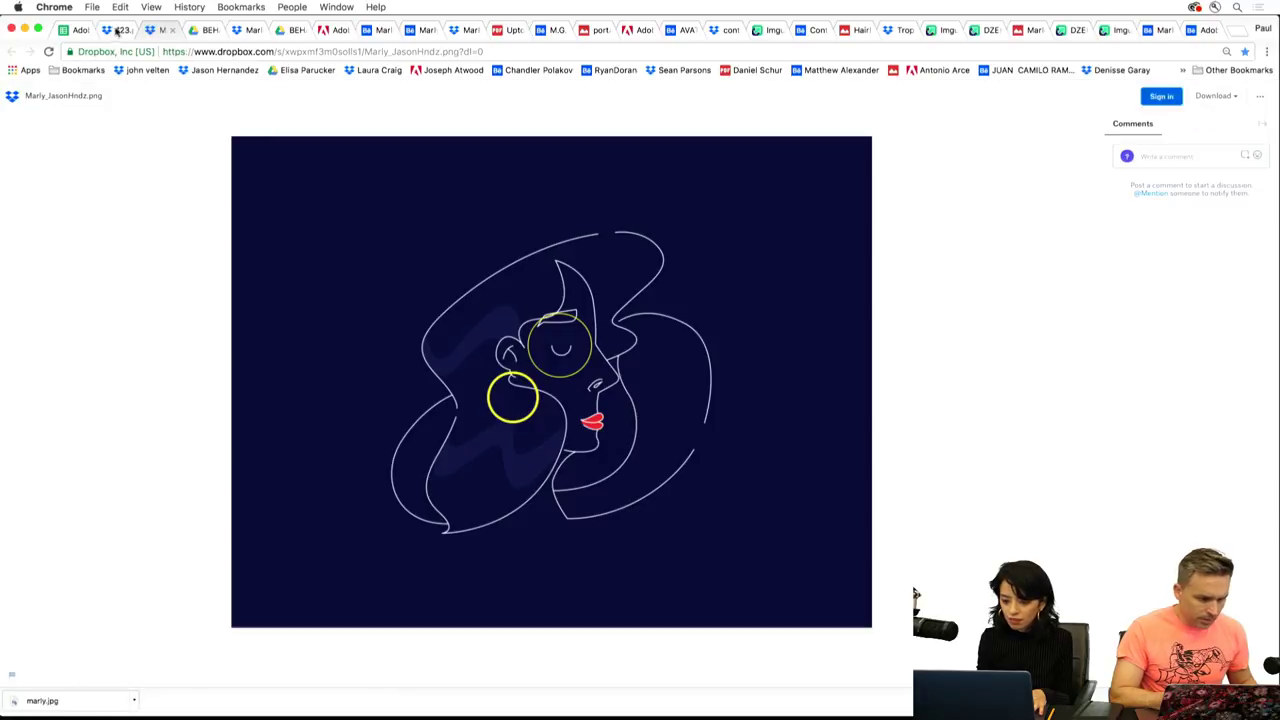
click(113, 31)
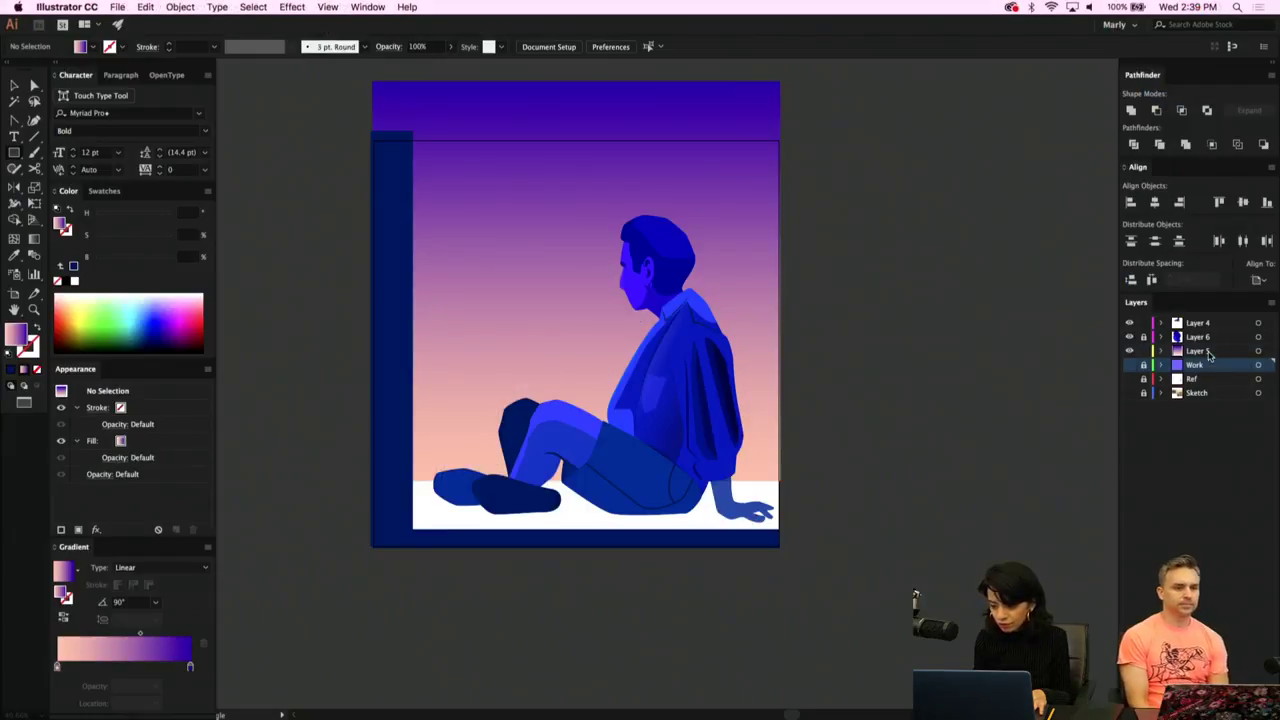
In Illustrator, draw a floor rectangle about 1636 × 288 pt beneath the figure on Layer 5 and send it behind the dark frame bars.
click(1200, 351)
drag(719, 553, 363, 480)
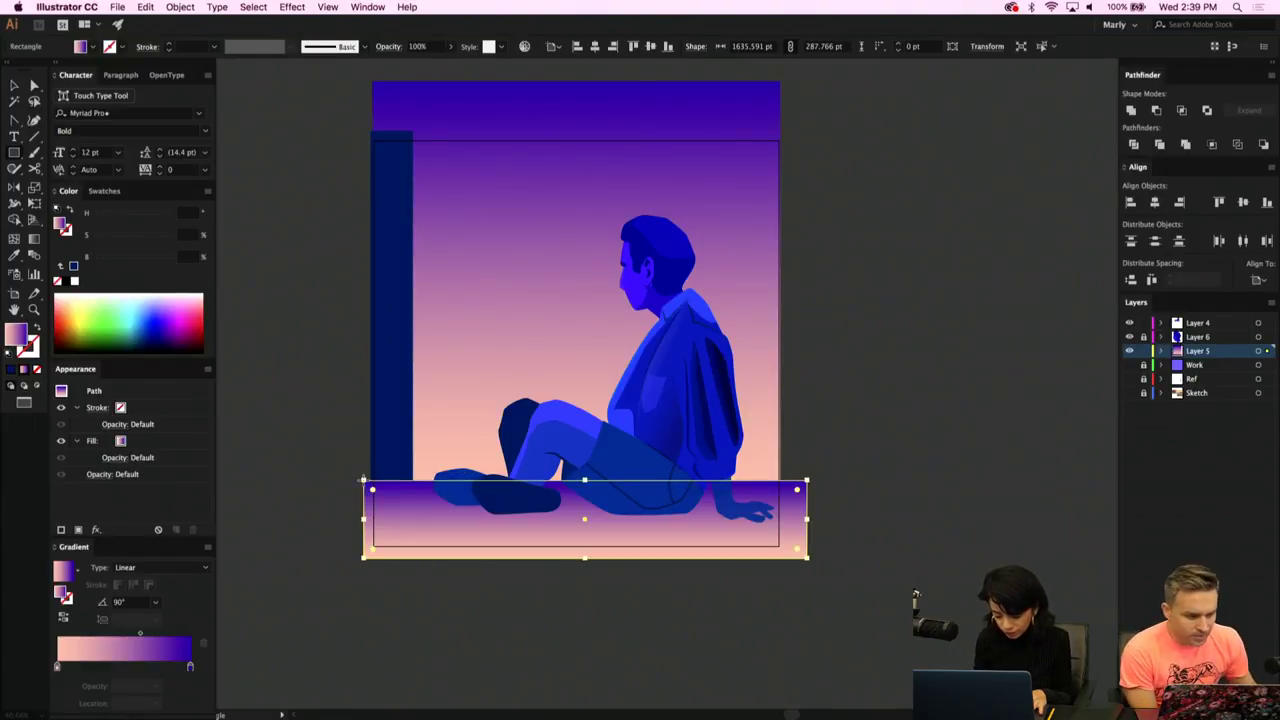
key(super+[)
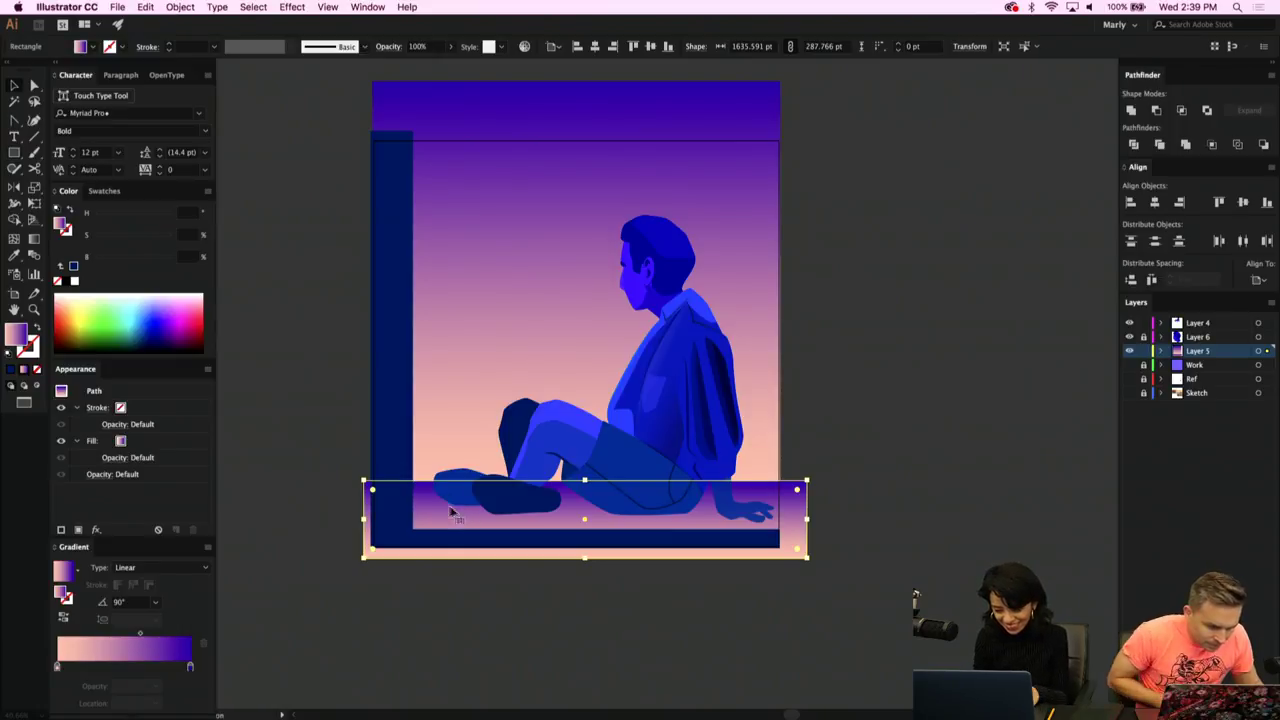
Fill the floor rectangle with the medium blue sampled from the figure's shorts using the Eyedropper.
key(i)
click(632, 497)
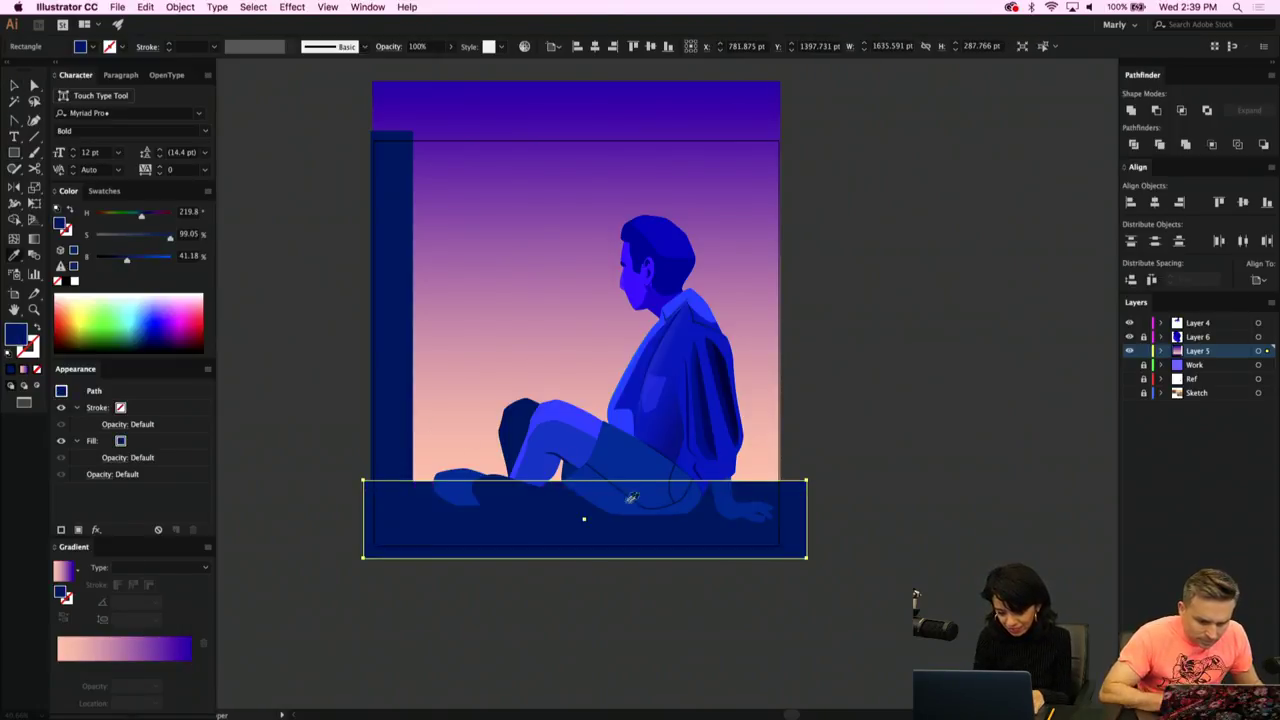
click(628, 462)
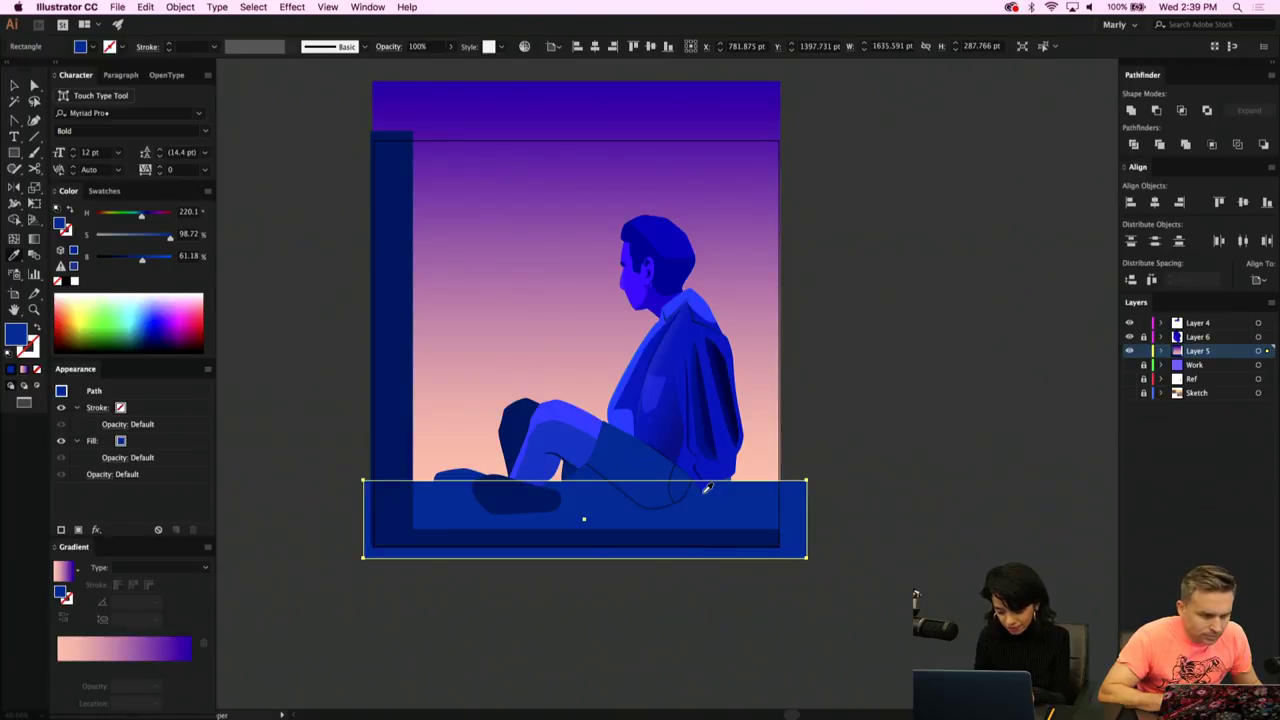
Narrow the floor rectangle to about 1536 pt wide, raise its fill brightness to 76%, and deselect it.
key(v)
drag(806, 519, 782, 520)
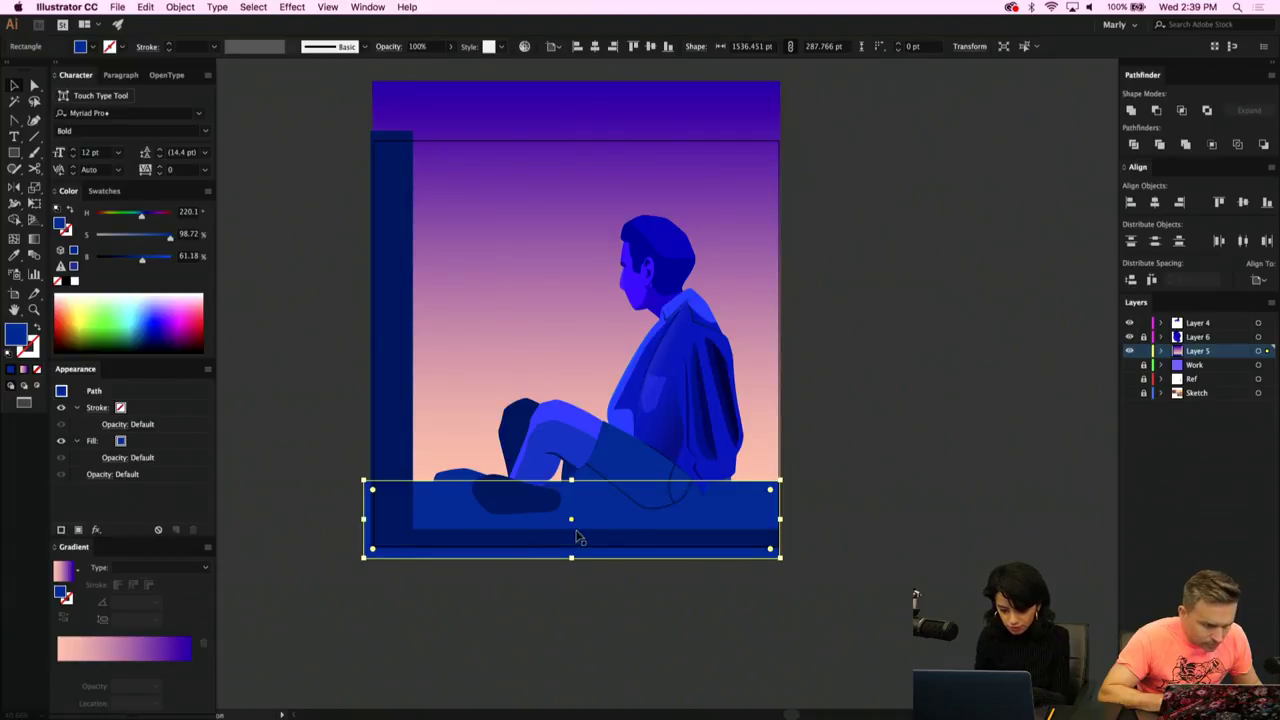
click(154, 259)
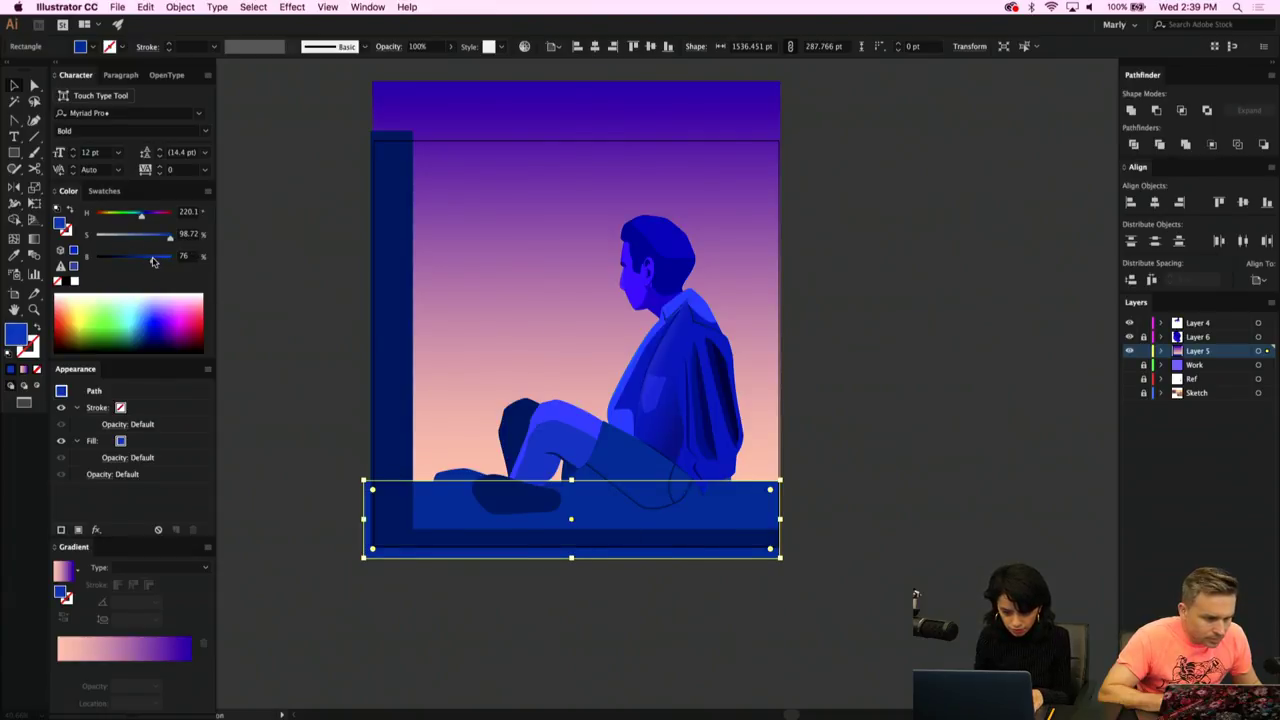
click(309, 584)
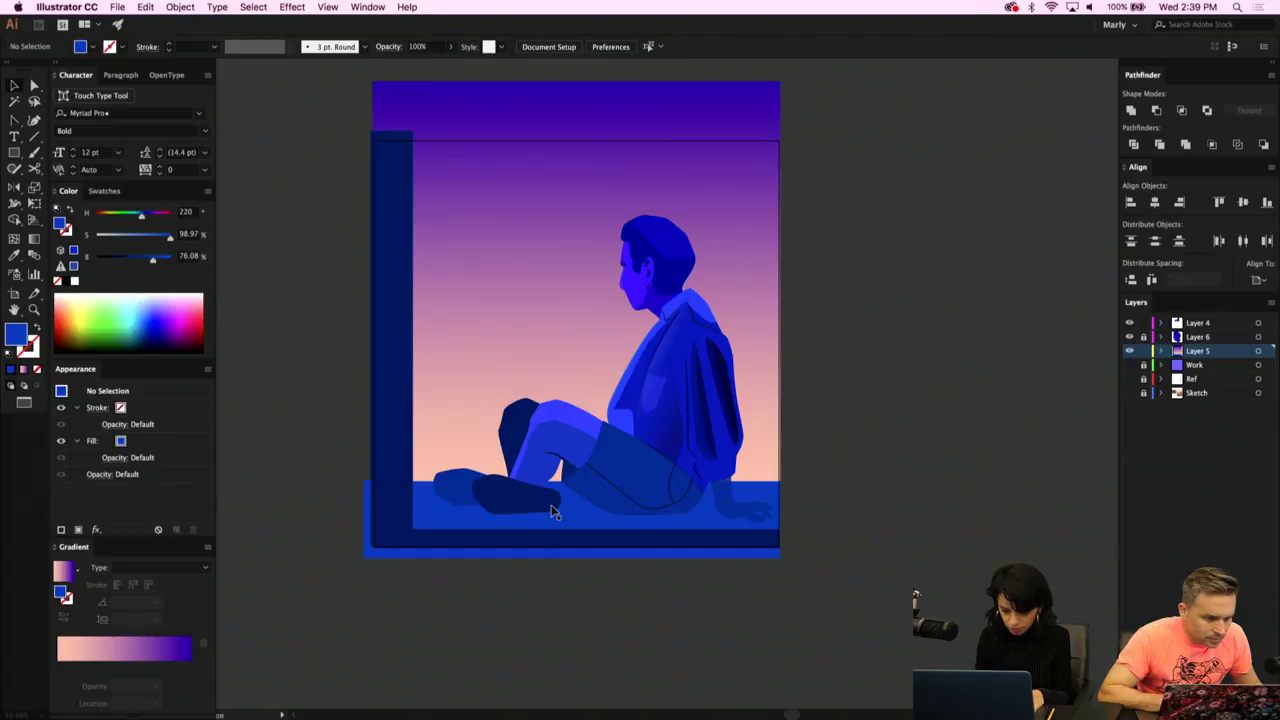
Duplicate the floor rectangle slightly lower and fill the copy with the sky's peach-to-violet linear gradient at -90°.
scroll(557, 508, up, 2)
click(586, 520)
drag(586, 520, 588, 543)
key(period)
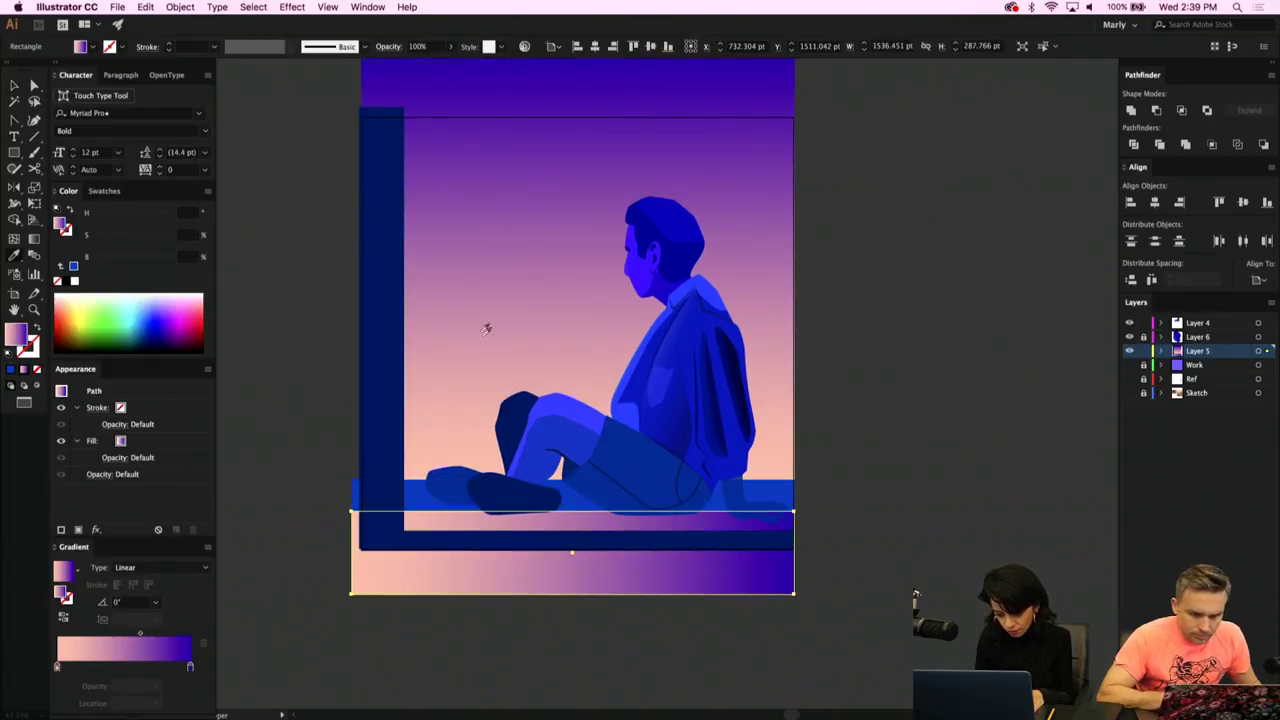
click(156, 603)
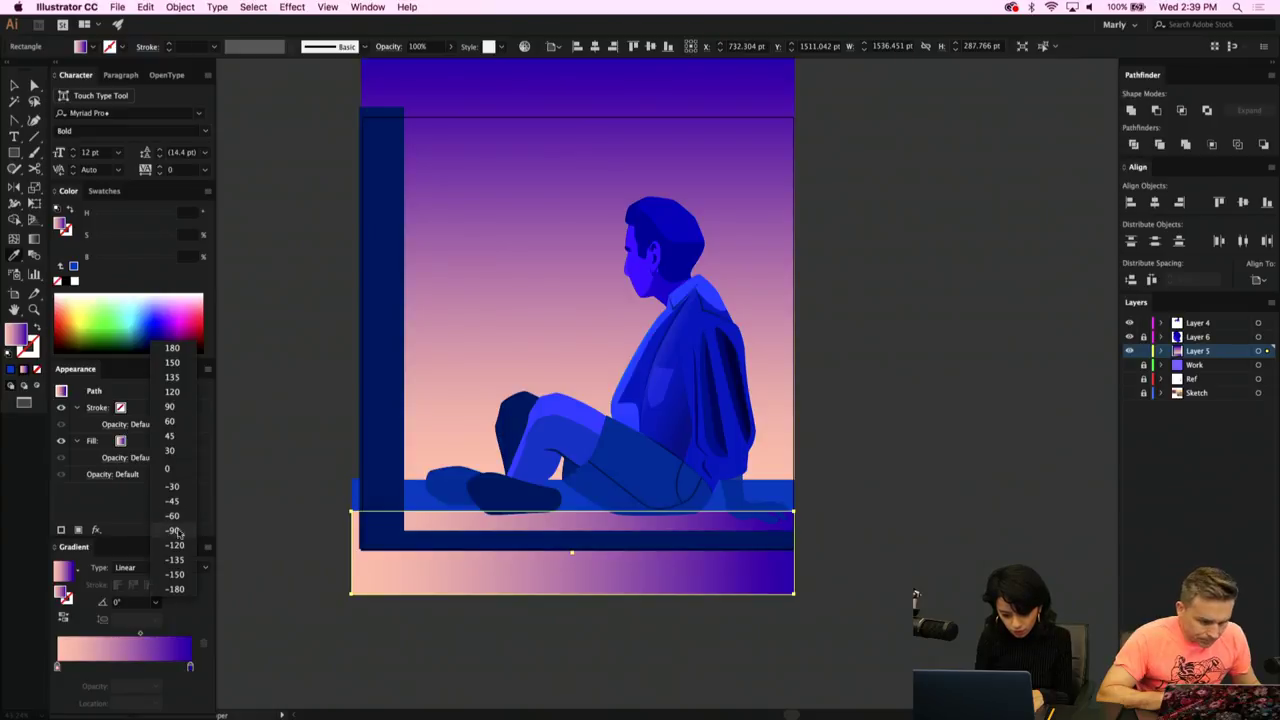
click(176, 531)
Move the gradient copy up over the blue floor, lower its opacity to 58%, and deselect it.
alt+scroll(512, 600, up, 3)
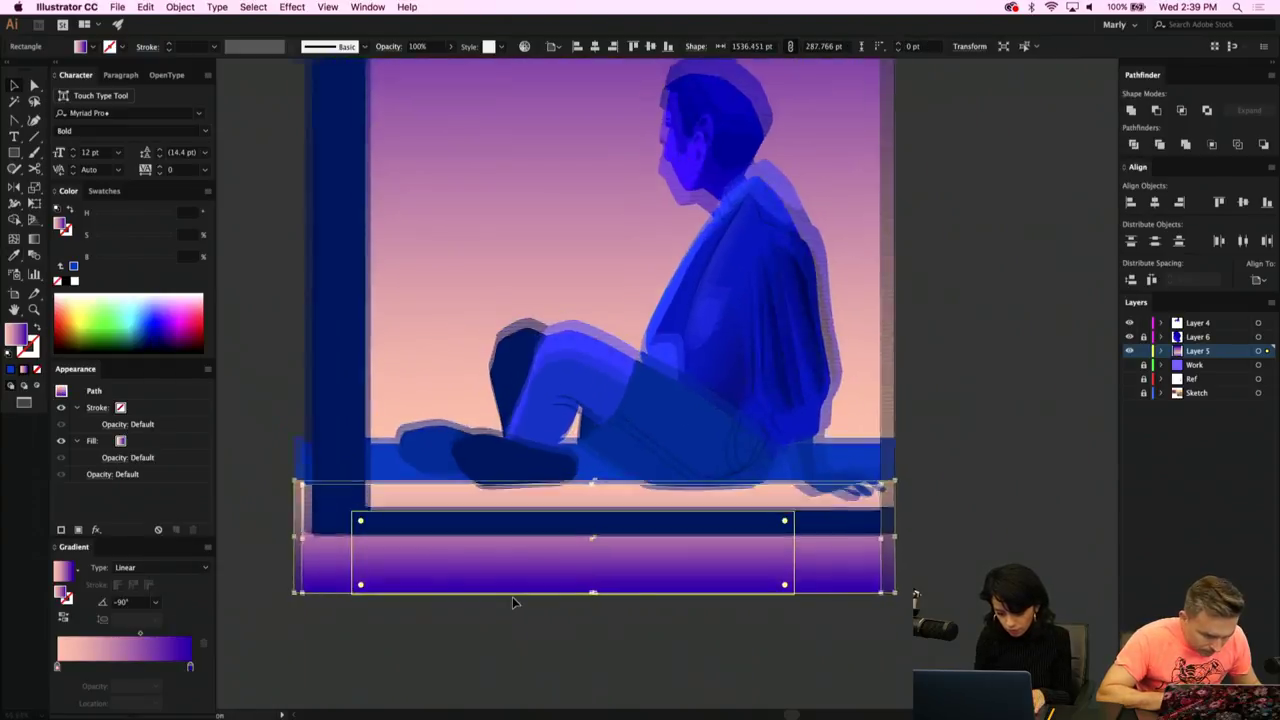
drag(510, 546, 508, 529)
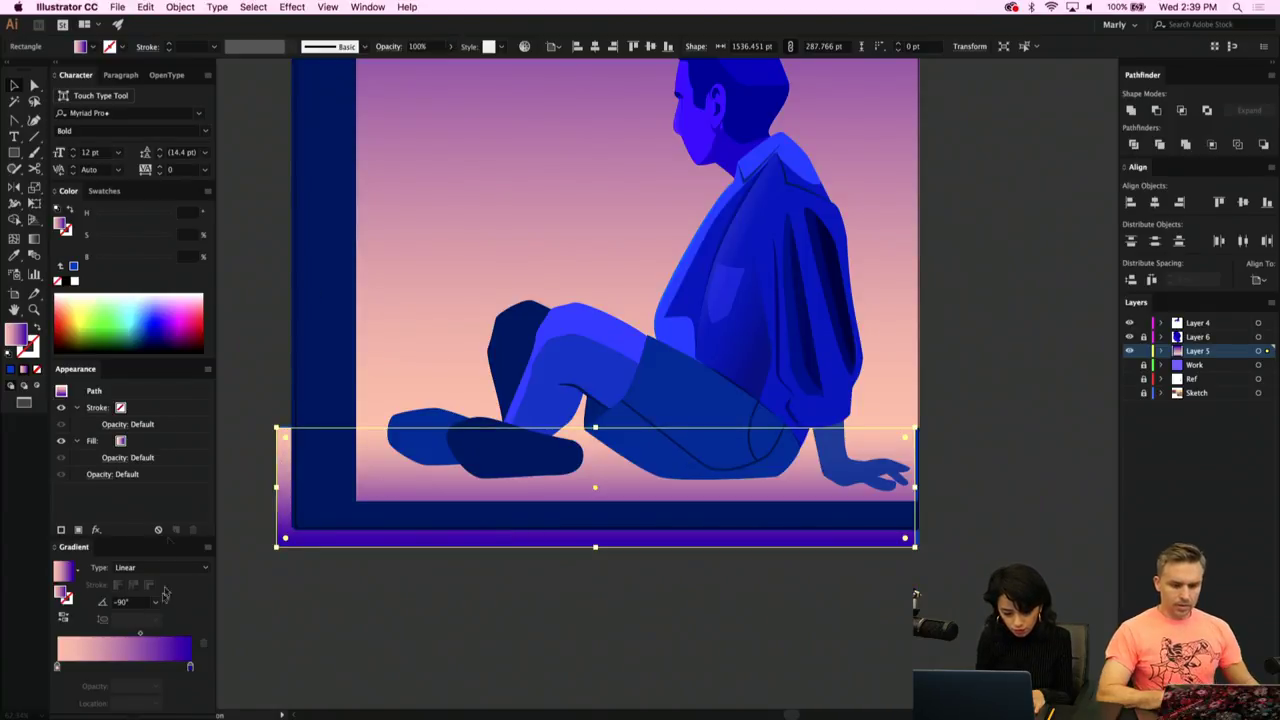
click(451, 46)
drag(454, 64, 428, 64)
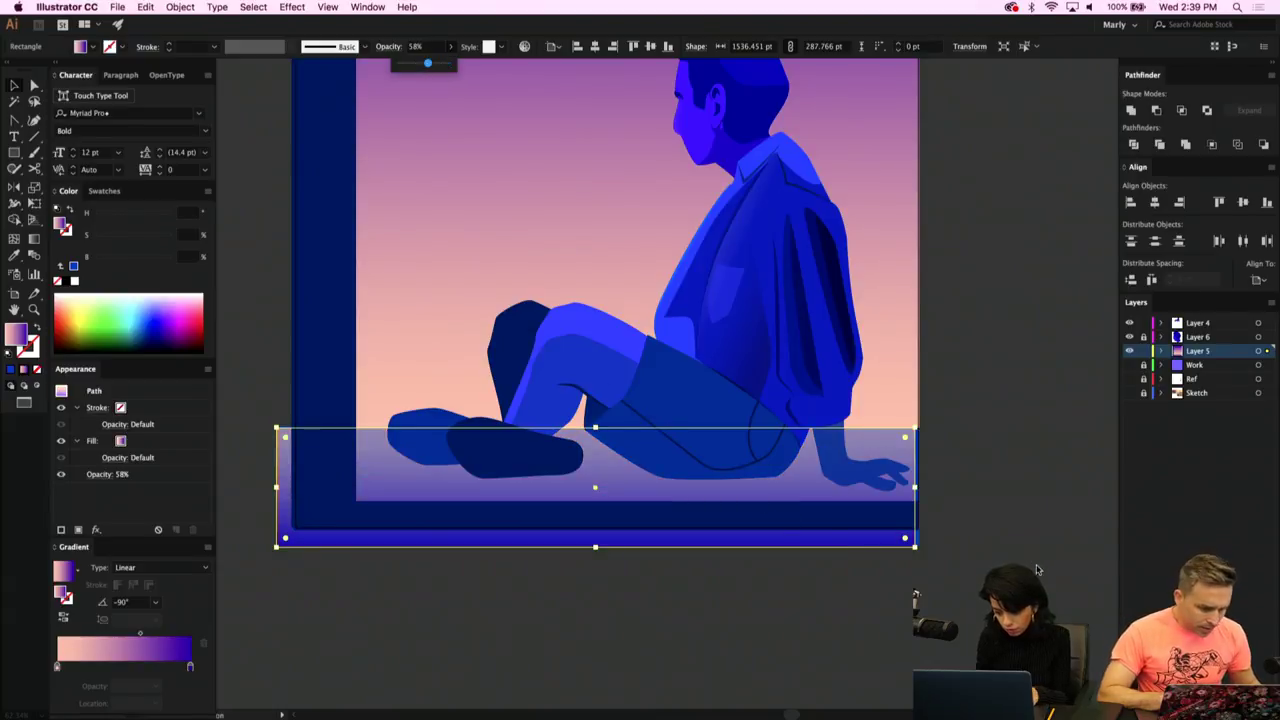
click(960, 520)
Widen the semi-transparent gradient floor panel to about 1554 pt, covering the gap at the artboard's edge behind the hand.
click(888, 508)
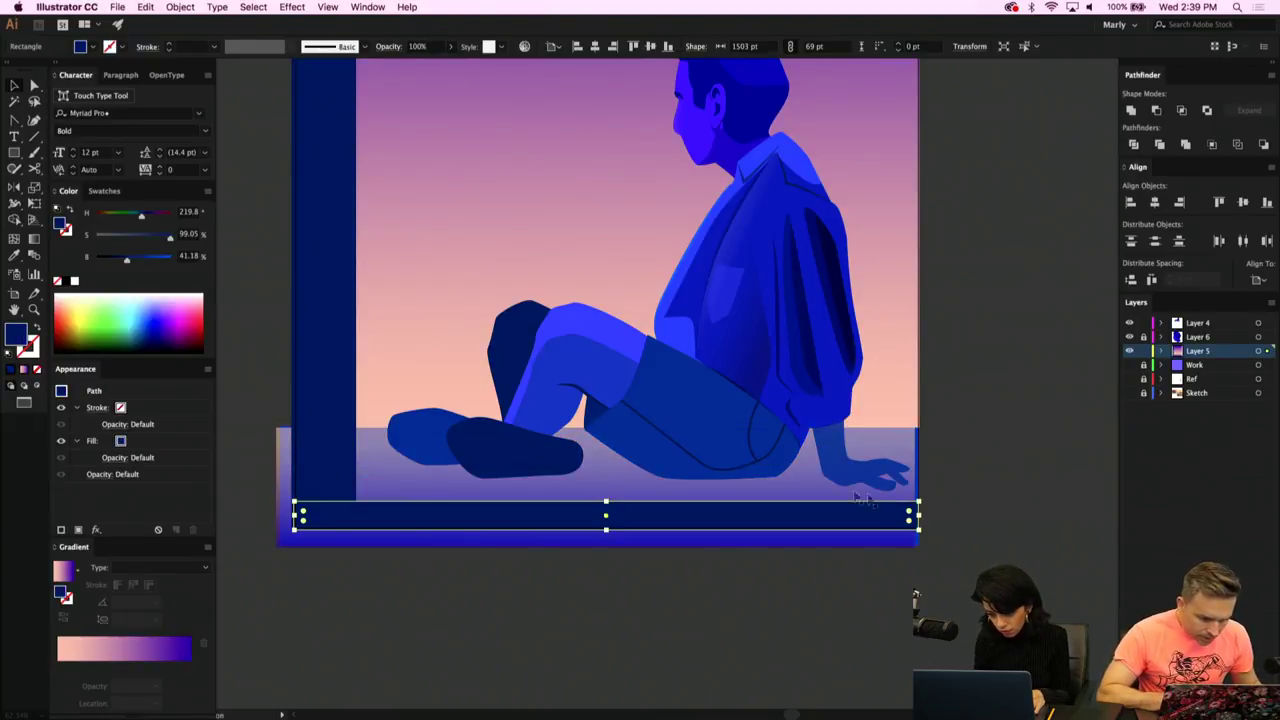
click(805, 482)
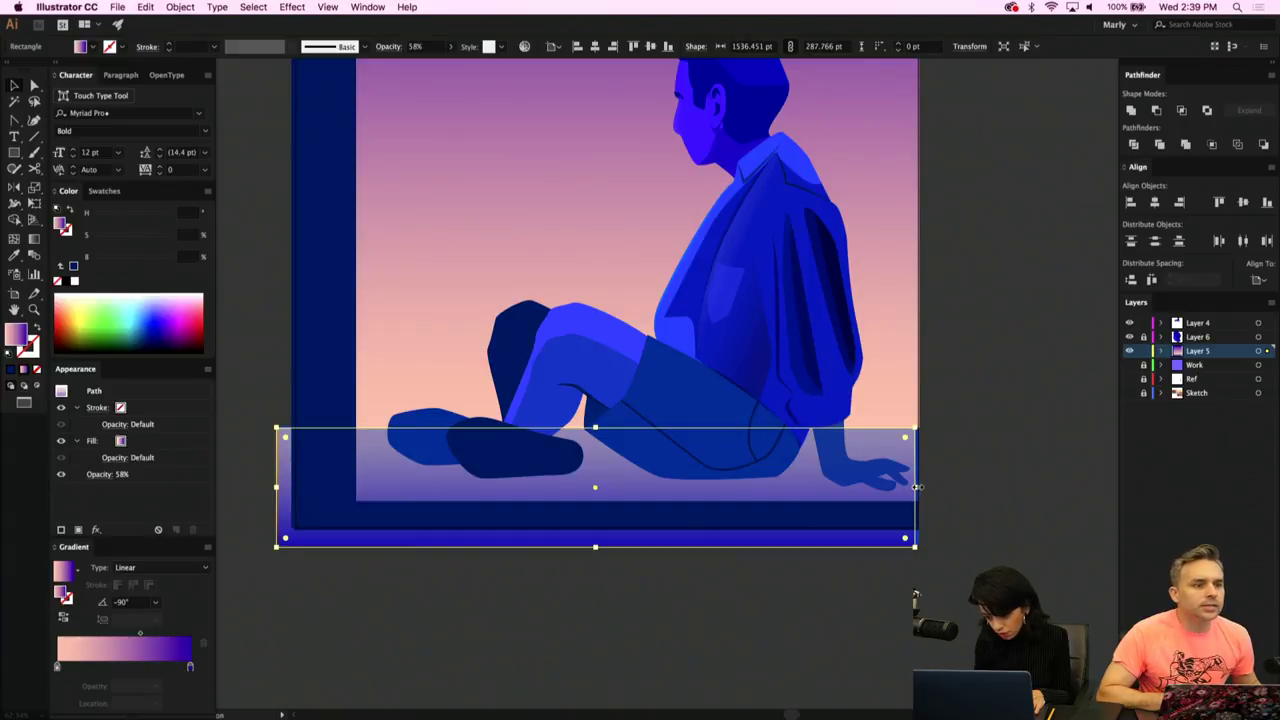
drag(916, 487, 922, 487)
click(962, 474)
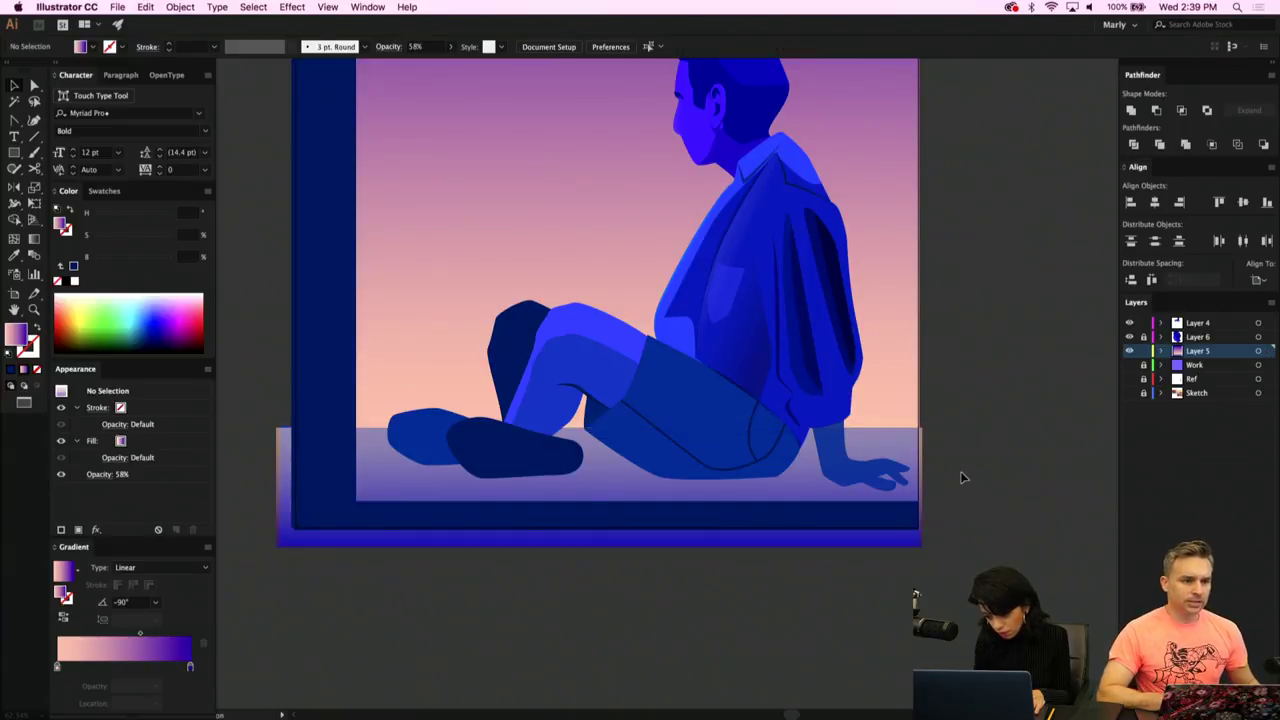
Move the floor gradient's violet stop inward and shift the gradient midpoint to 40.15% so the panel darkens sooner.
scroll(963, 477, up, 2)
scroll(963, 477, down, 3)
scroll(963, 477, up, 3)
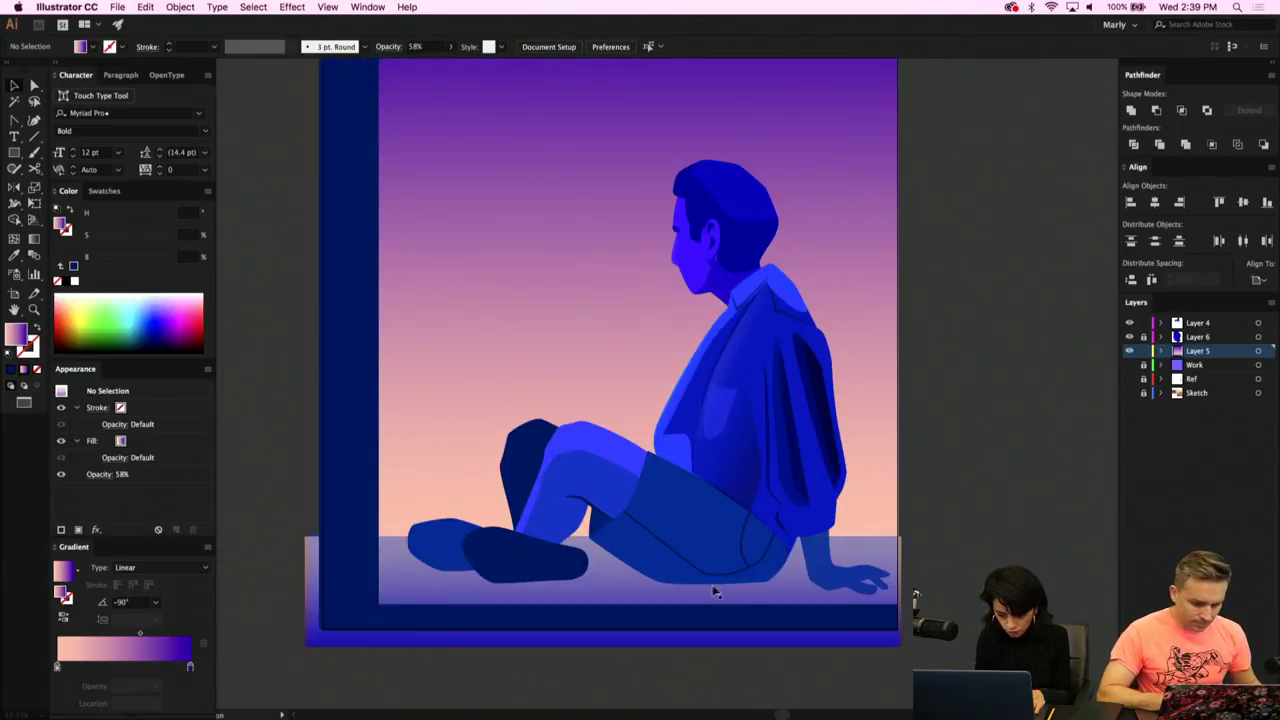
click(632, 600)
drag(190, 666, 98, 636)
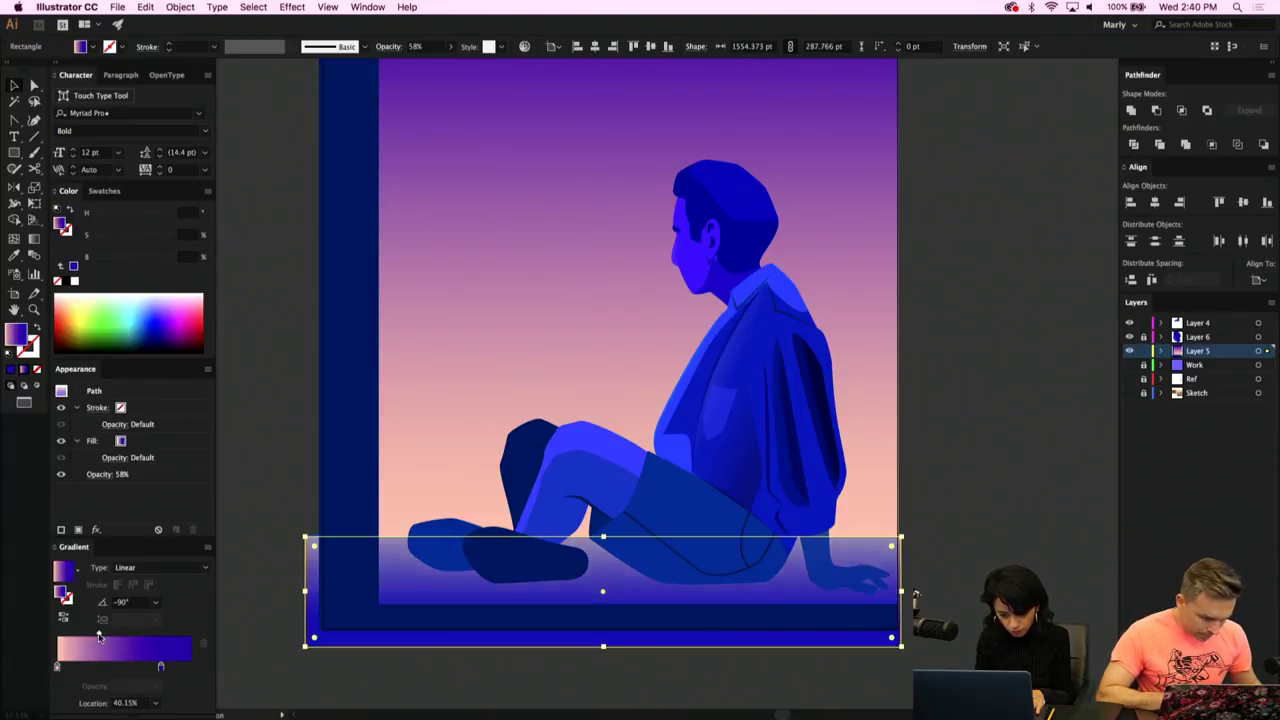
Shift the vertical and horizontal window-frame bars to a violet-tinted navy with hue 257.8° and deselect them.
click(343, 491)
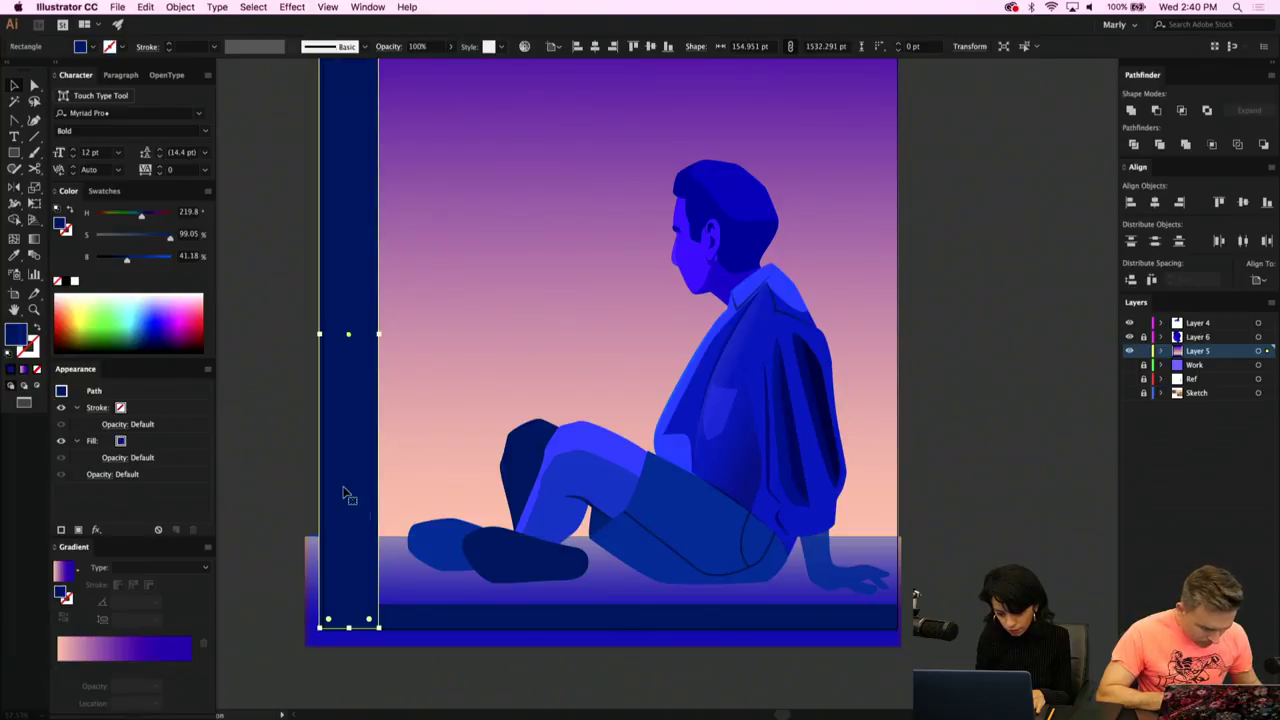
shift+click(447, 610)
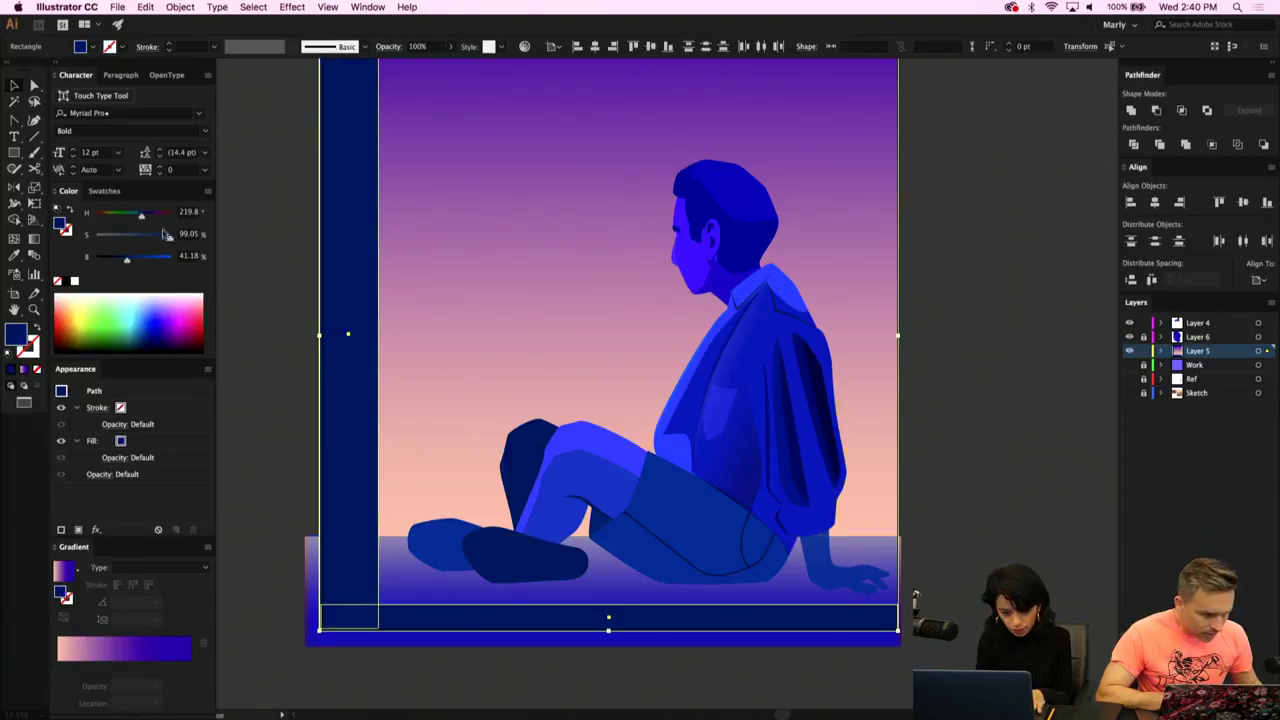
click(150, 218)
click(305, 398)
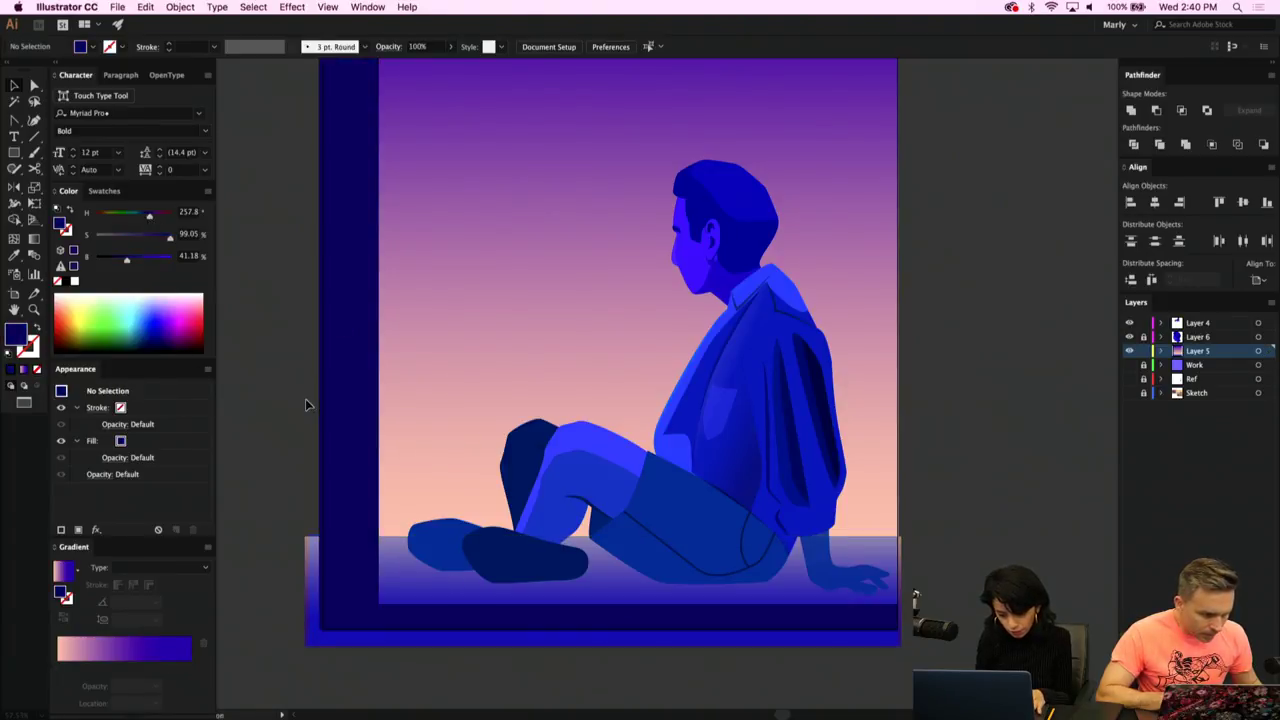
Shorten the sky gradient rectangle to about 1263 pt tall so its upper edge meets the artboard, and deselect it.
scroll(305, 398, down, 3)
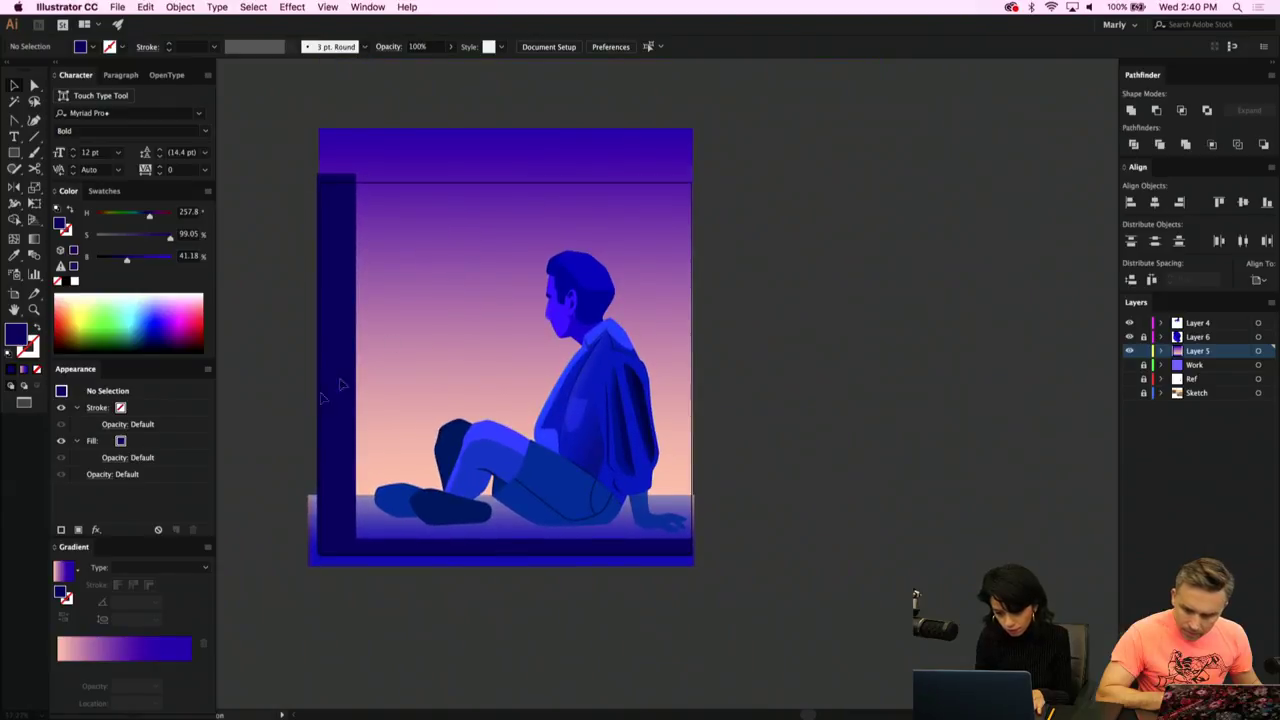
click(462, 186)
drag(506, 128, 507, 182)
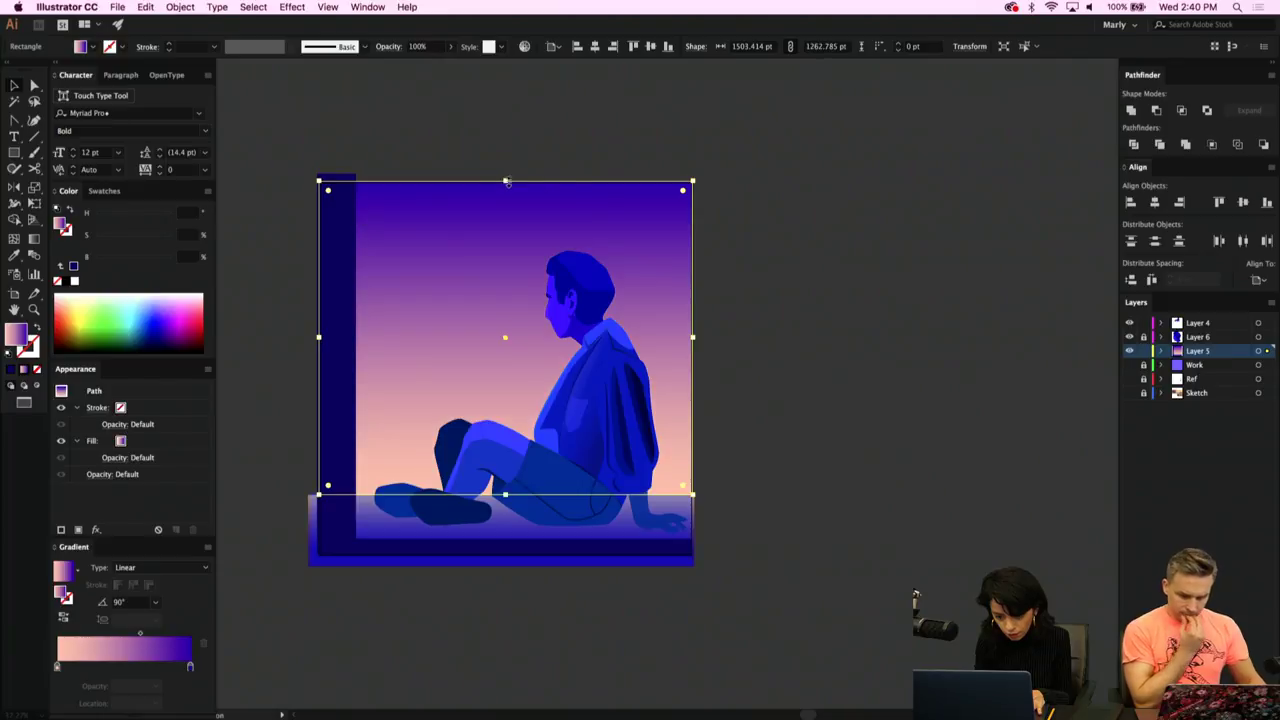
click(723, 220)
scroll(763, 336, up, 2)
scroll(763, 336, up, 2)
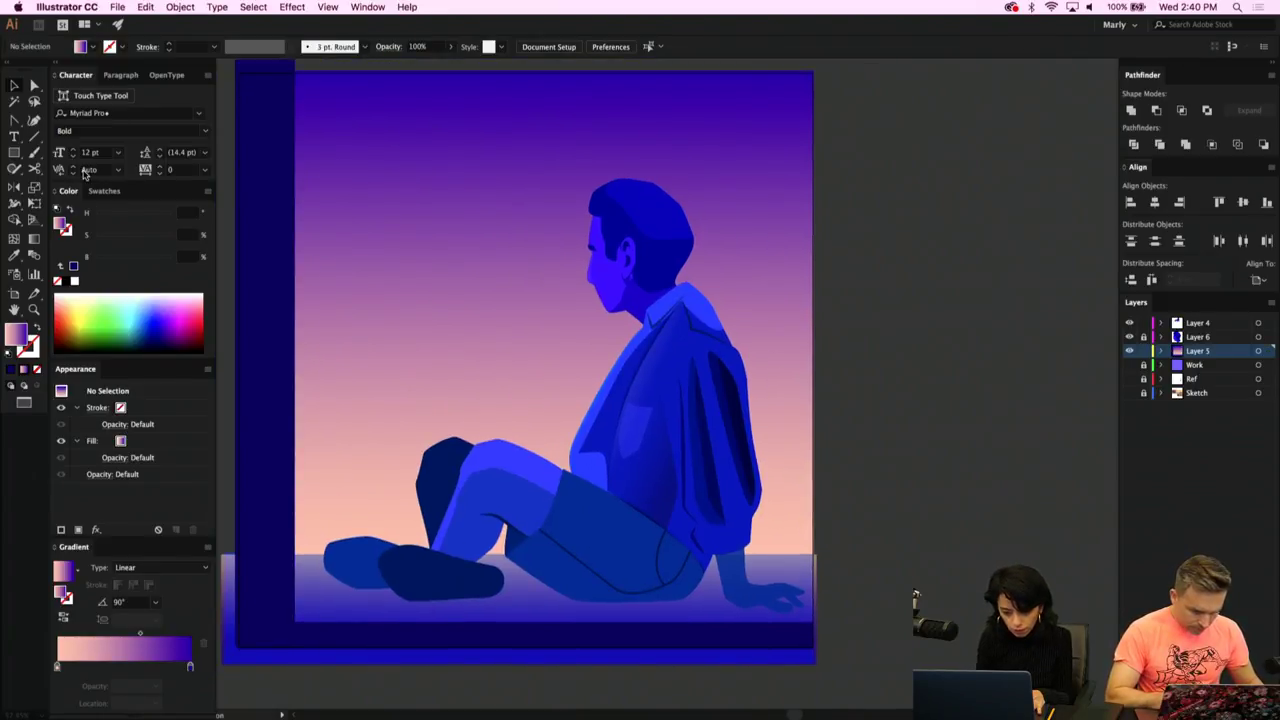
Unlock Layer 6 and delete the stray artwork lying below the artboard.
click(1259, 325)
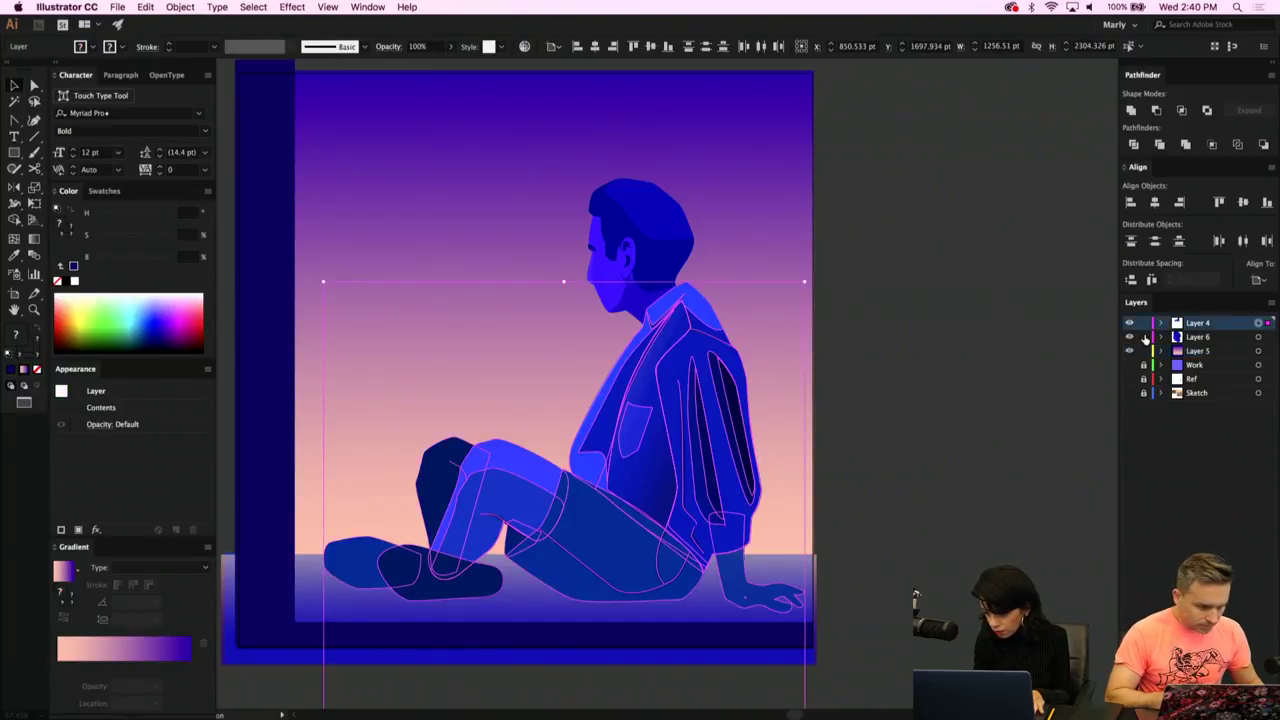
click(1258, 337)
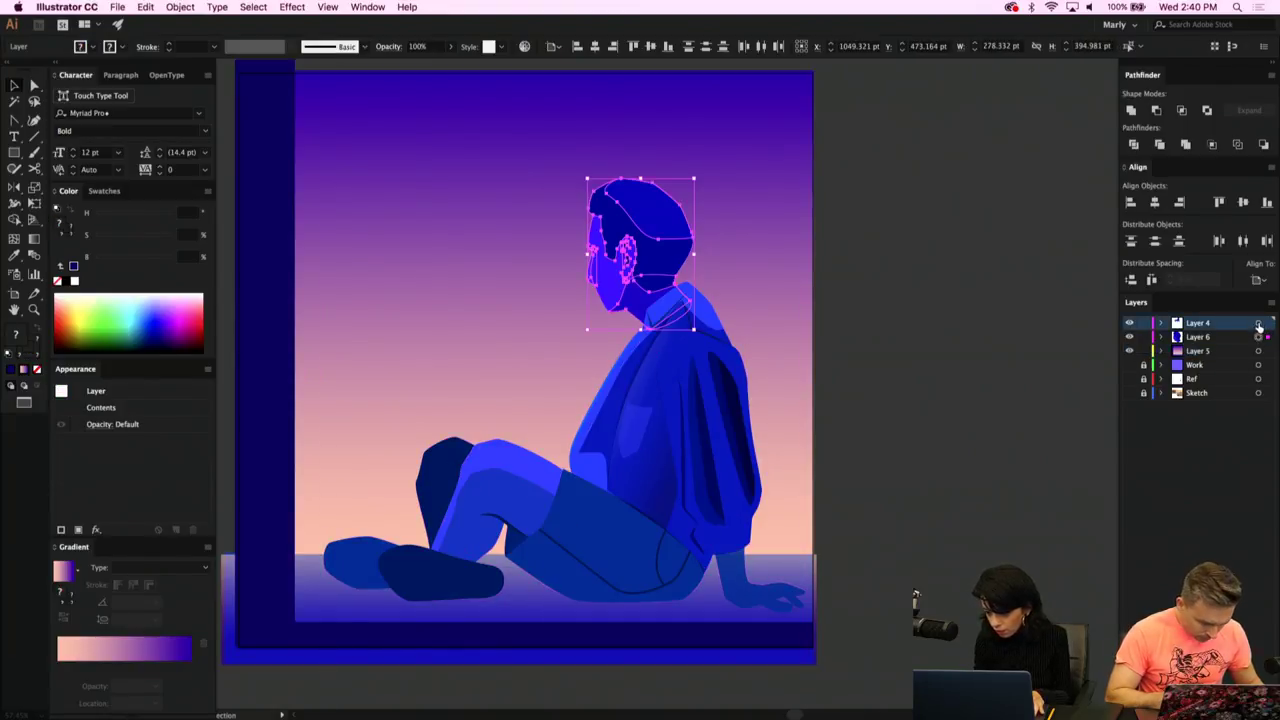
shift+click(1258, 323)
scroll(531, 441, down, 2)
scroll(531, 445, down, 2)
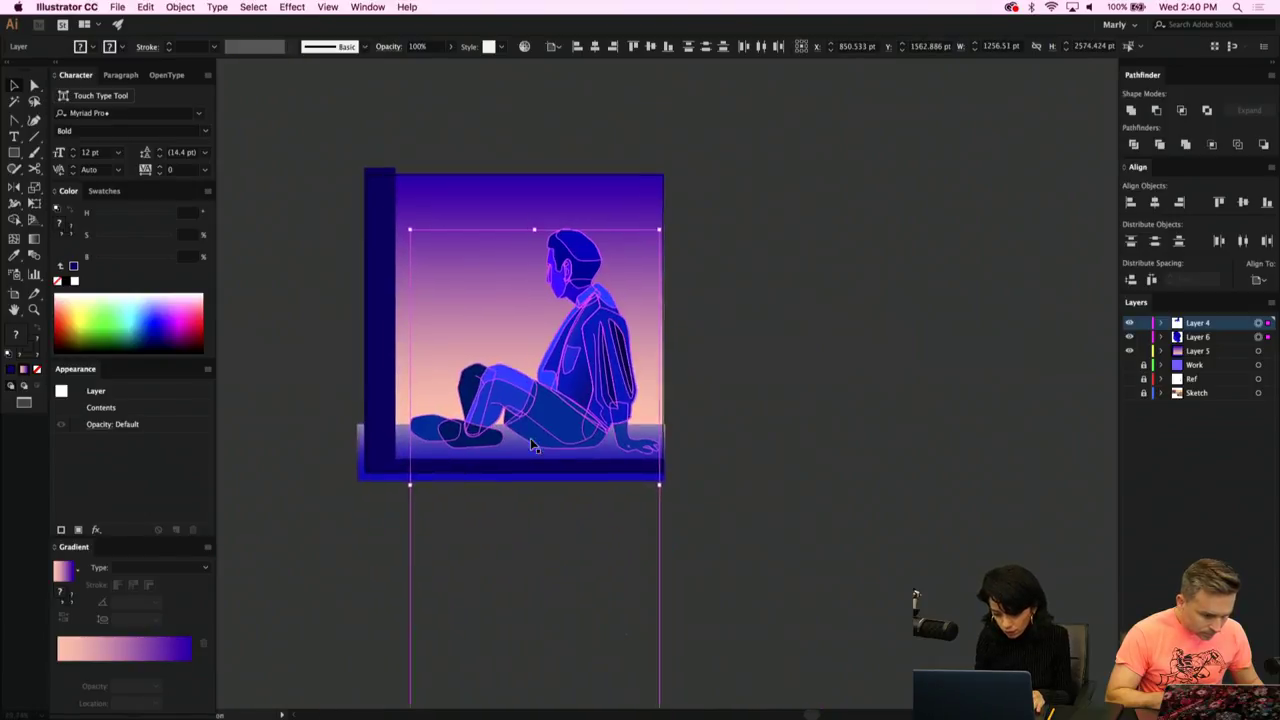
scroll(530, 438, down, 3)
click(684, 628)
key(a)
drag(689, 627, 381, 365)
key(Delete)
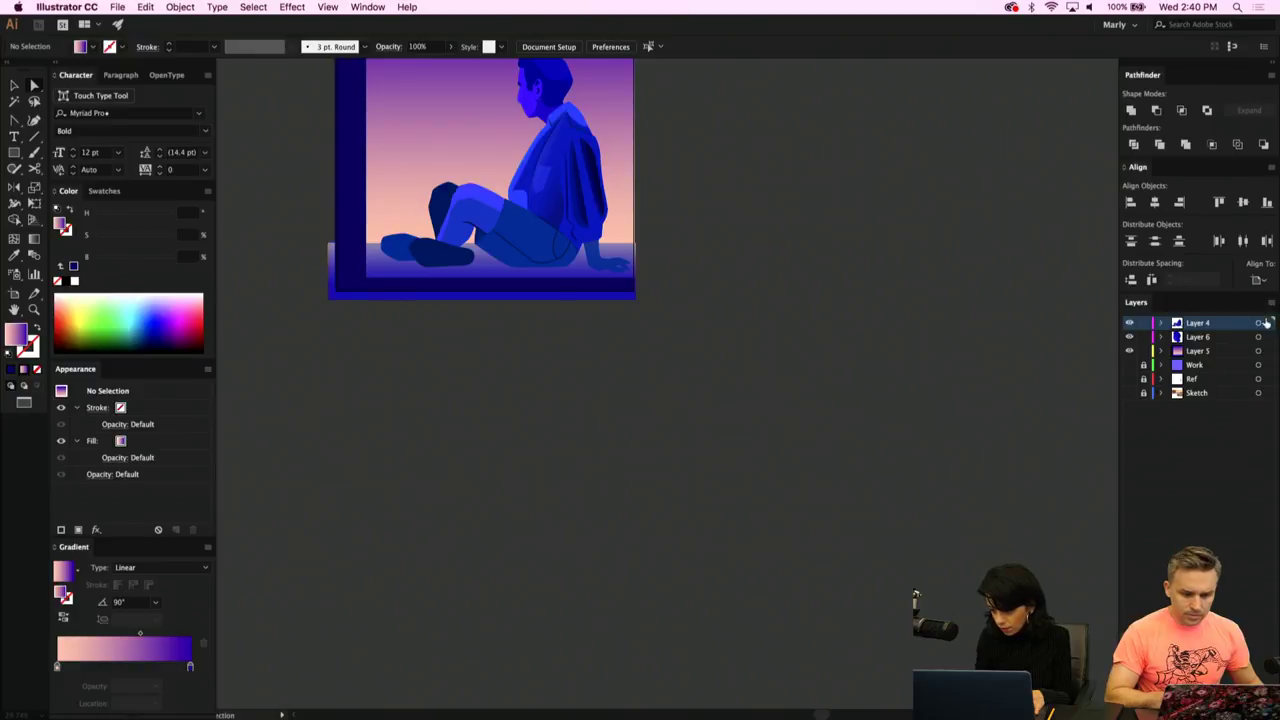
Select all artwork on Layers 4 and 6 and place a copy of the figure beside the artboard.
click(1266, 322)
scroll(701, 304, up, 3)
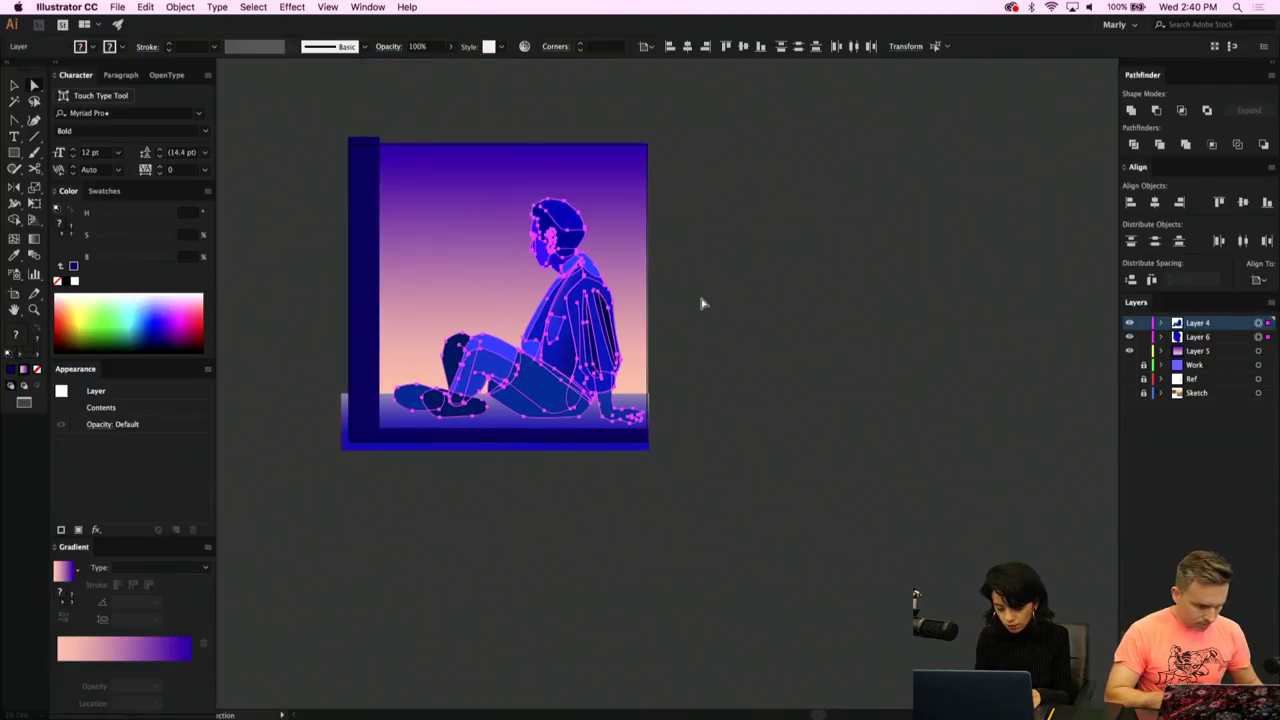
drag(569, 333, 832, 336)
scroll(706, 405, up, 5)
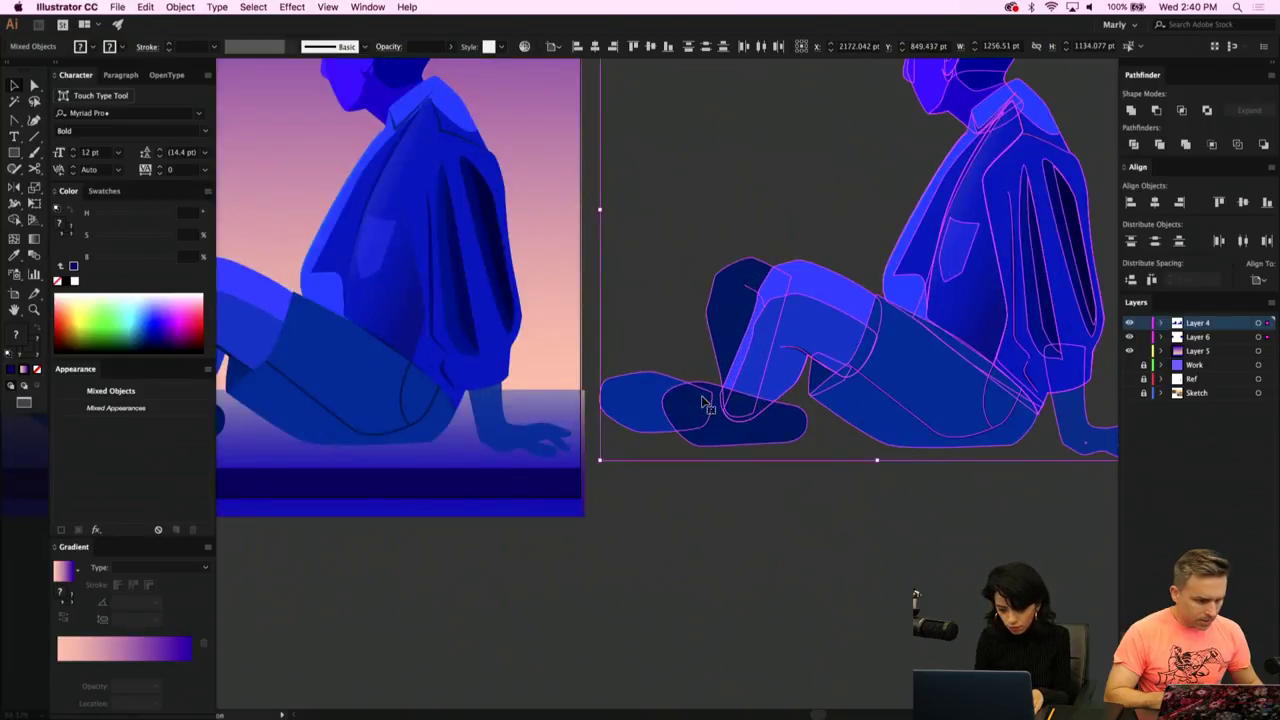
Move the sleeve's 55% Multiply shading shape aside off the original figure to expose the folds beneath.
click(504, 268)
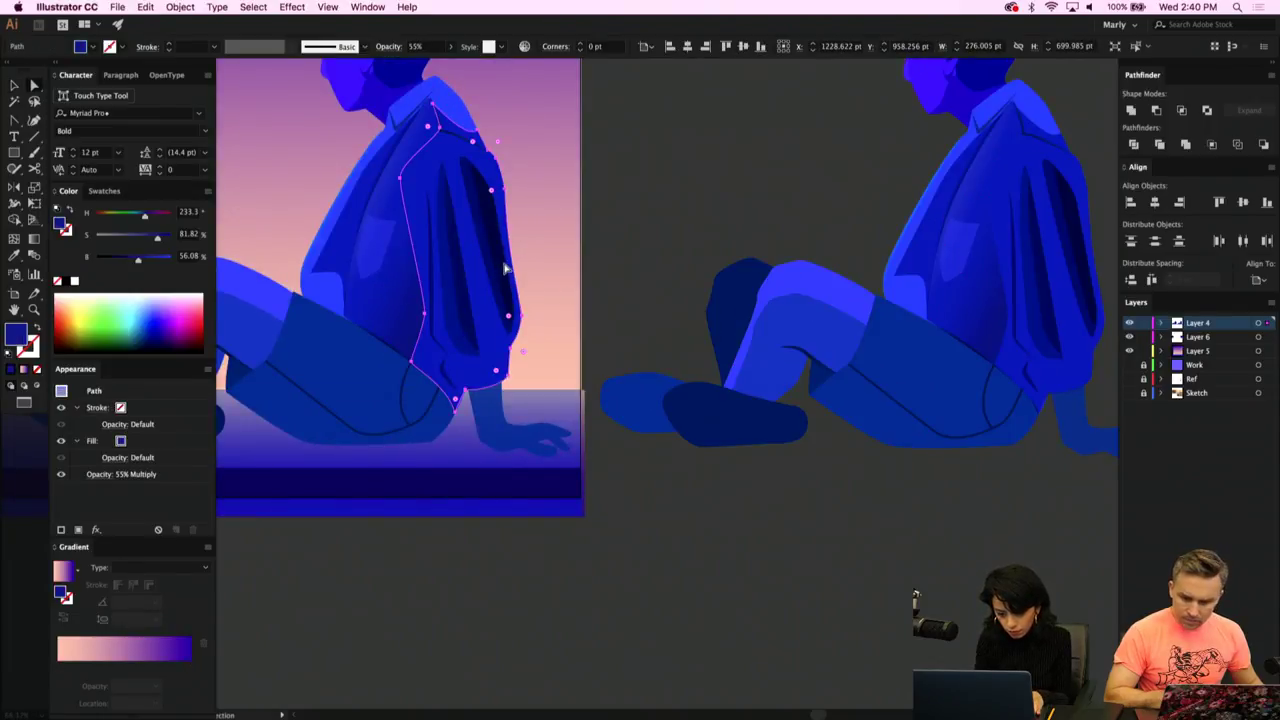
key(v)
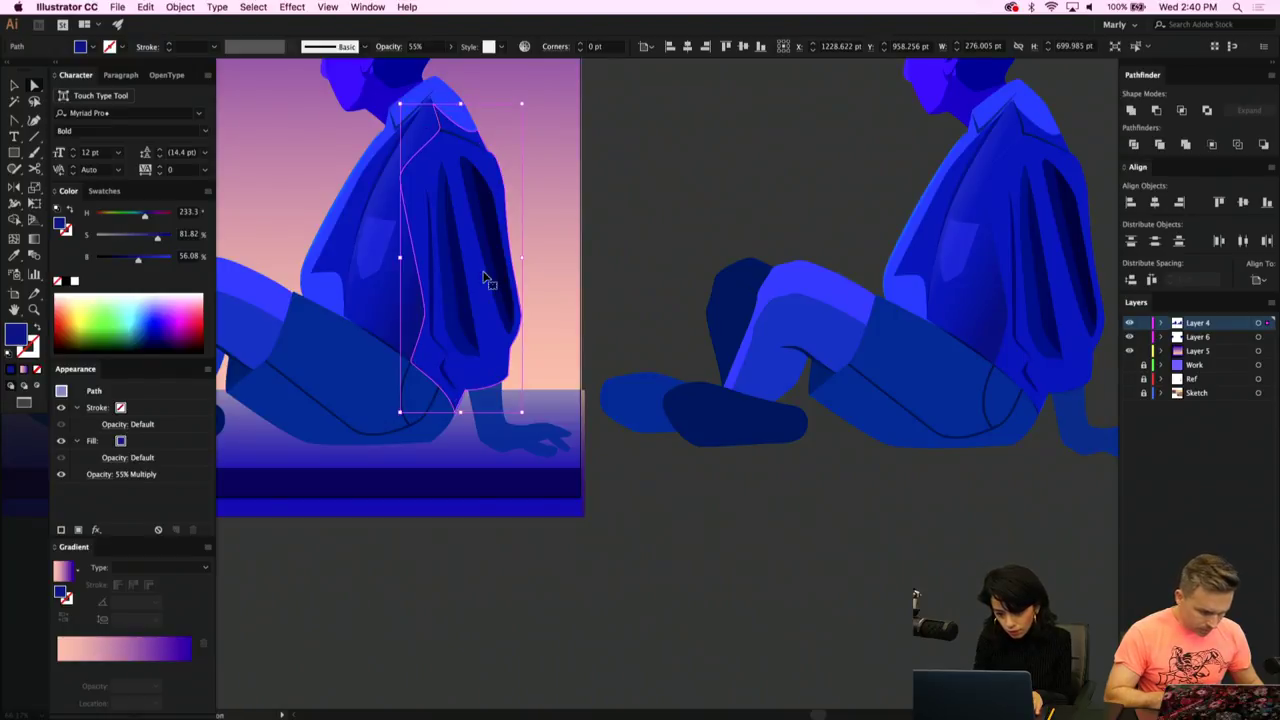
key(a)
scroll(500, 250, up, 3)
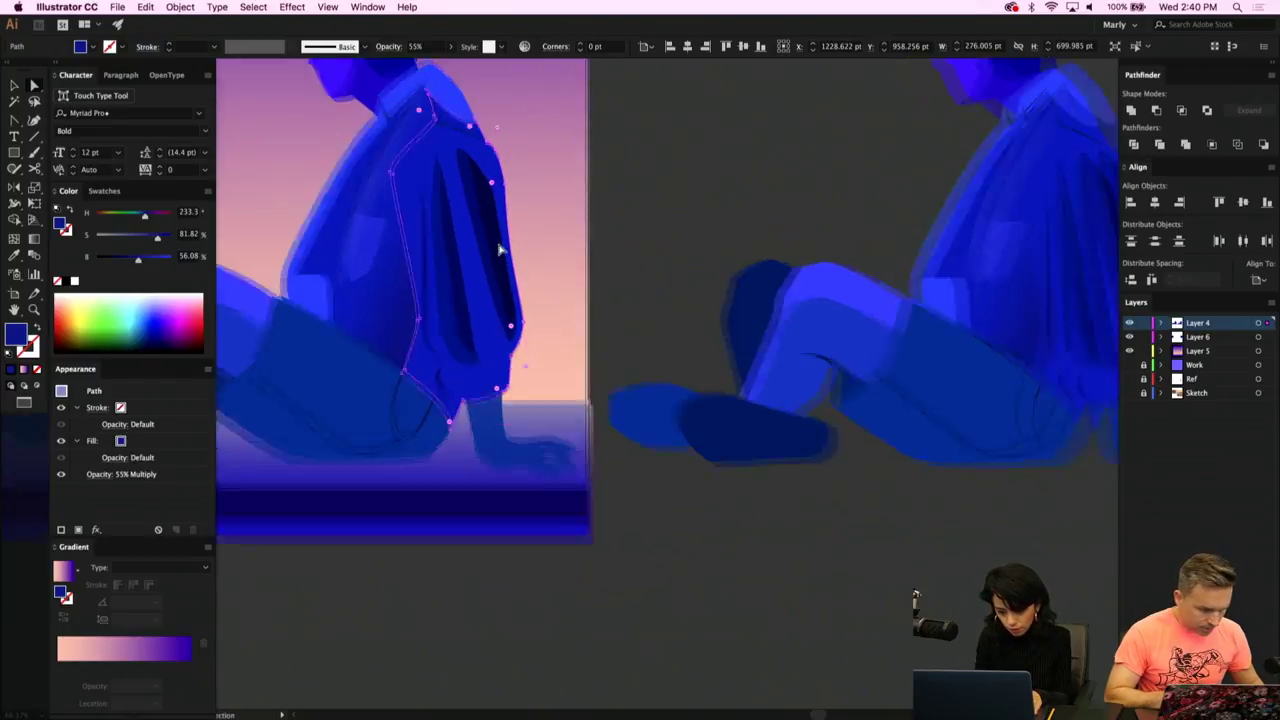
key(v)
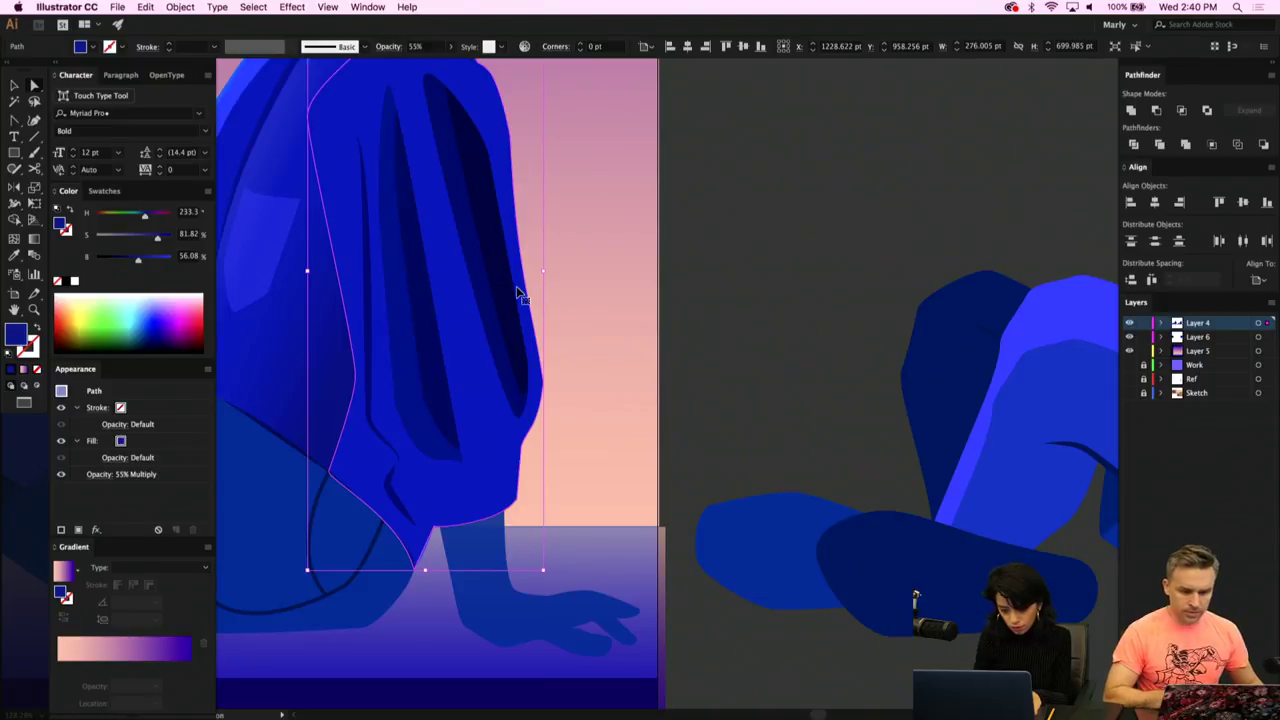
key(a)
click(851, 323)
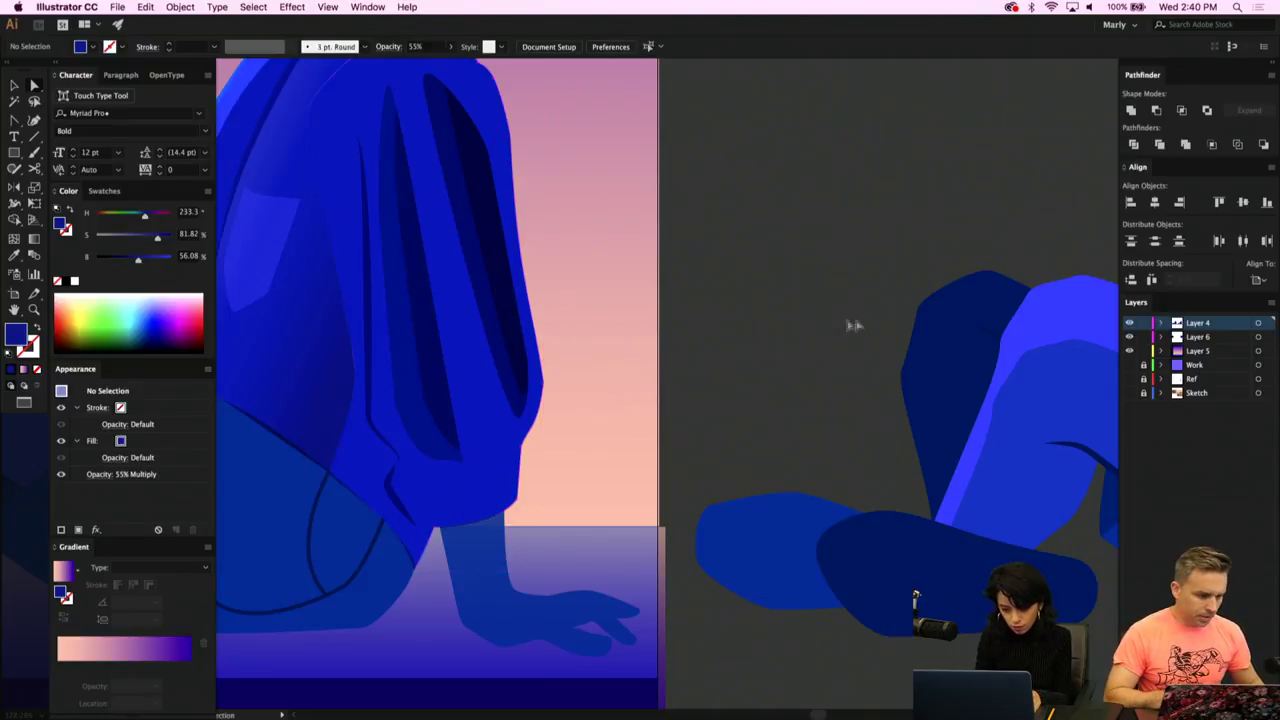
click(484, 426)
key(v)
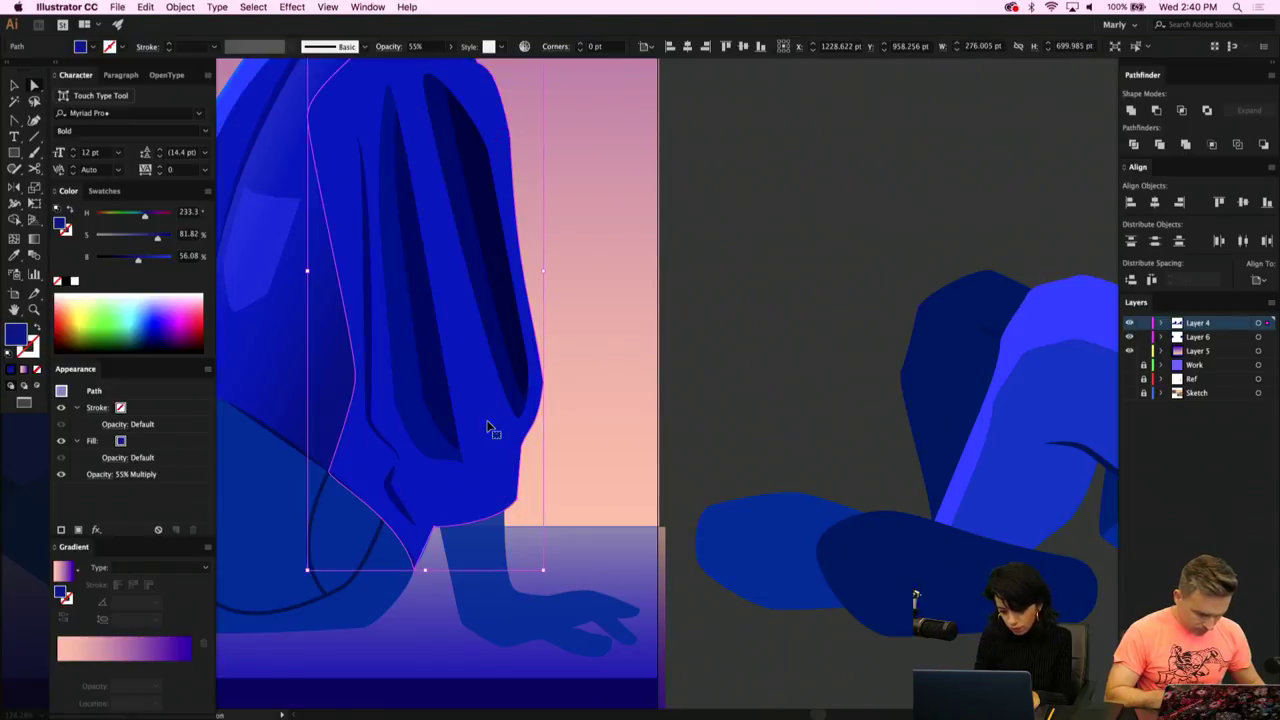
drag(488, 428, 695, 423)
Lower the opacity of the outer sleeve fold's dark inner group to 39% and its surrounding shape to 34%.
click(514, 330)
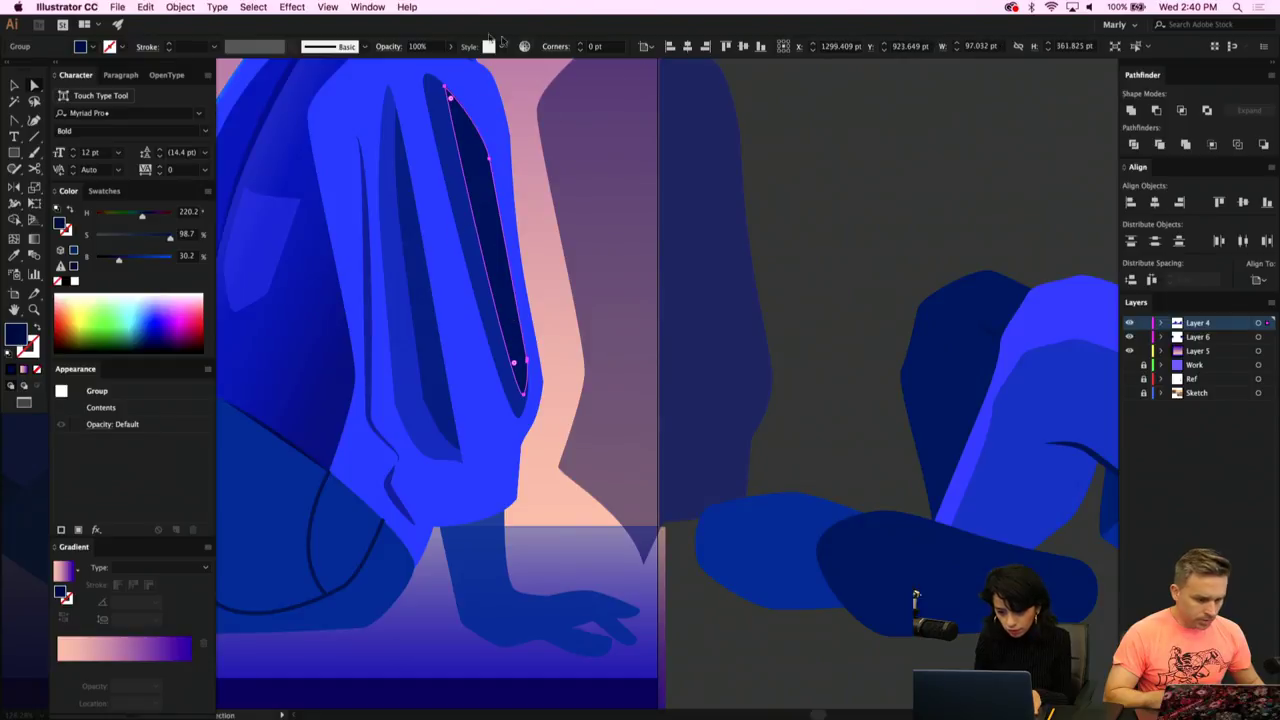
click(451, 46)
click(419, 65)
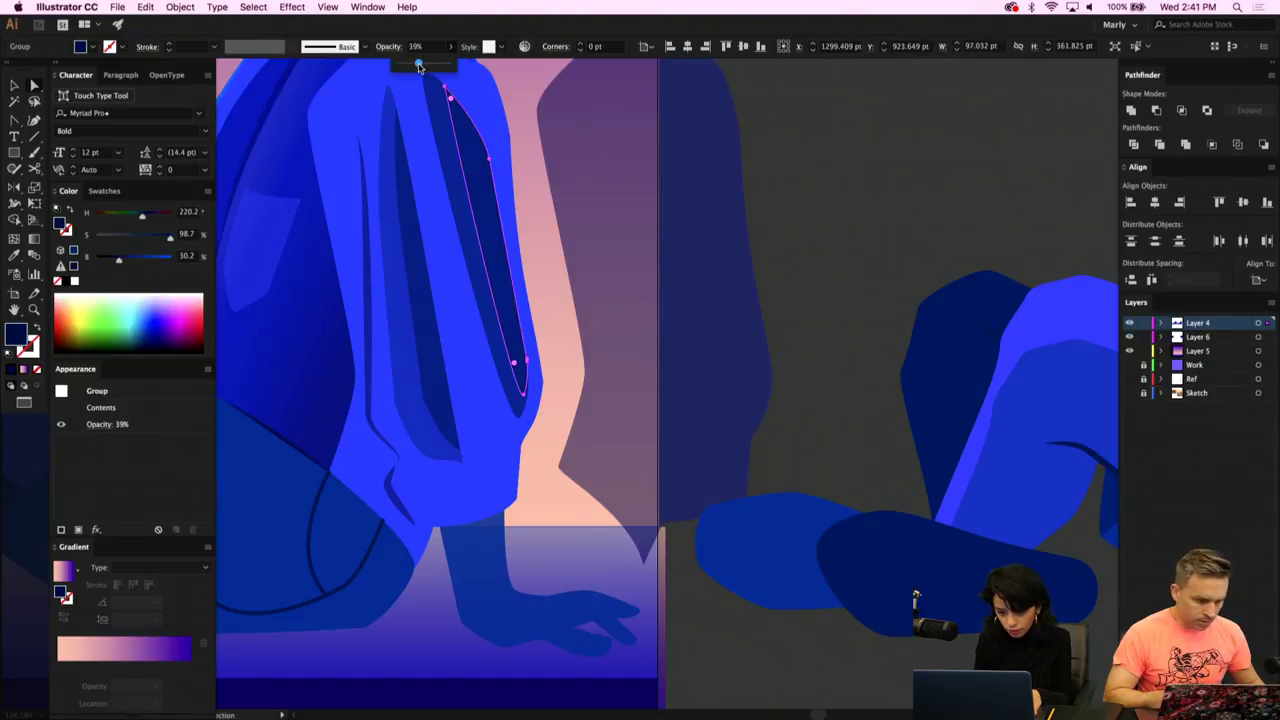
click(455, 183)
click(451, 48)
click(417, 65)
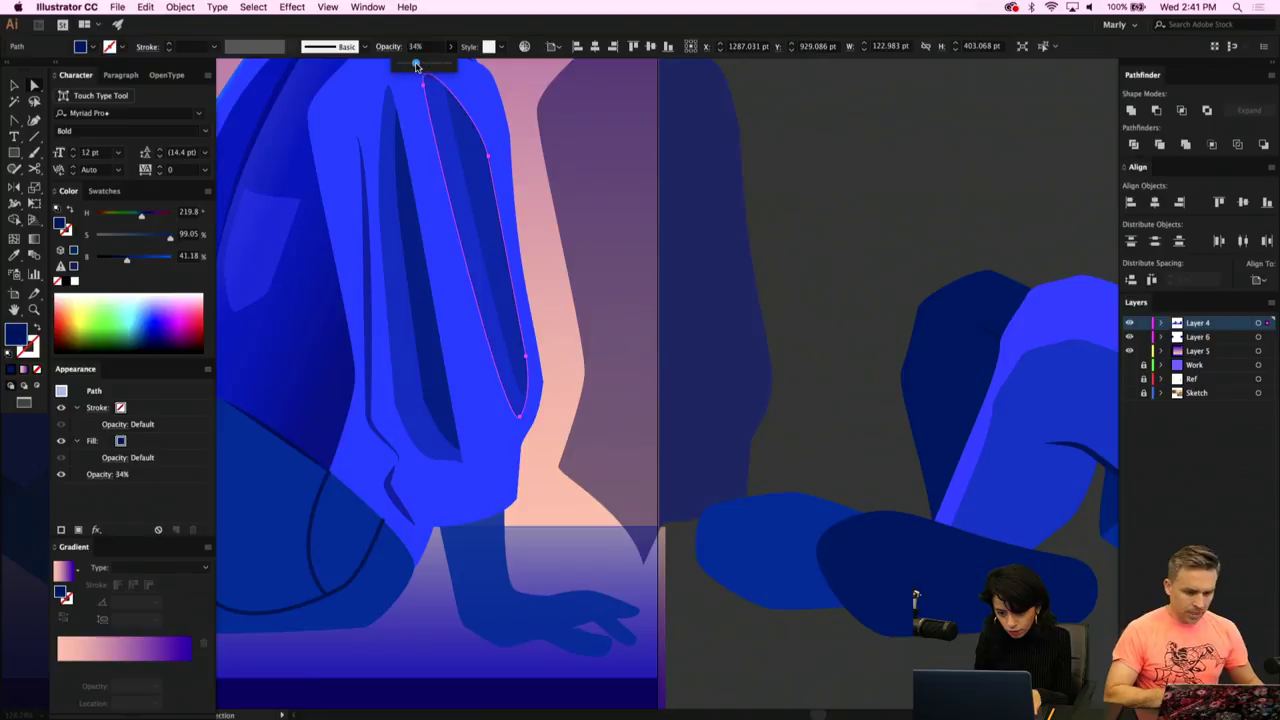
click(768, 309)
Lower the opacity of the middle sleeve fold's dark inner group to 32% and its surrounding shape to 28%.
click(444, 339)
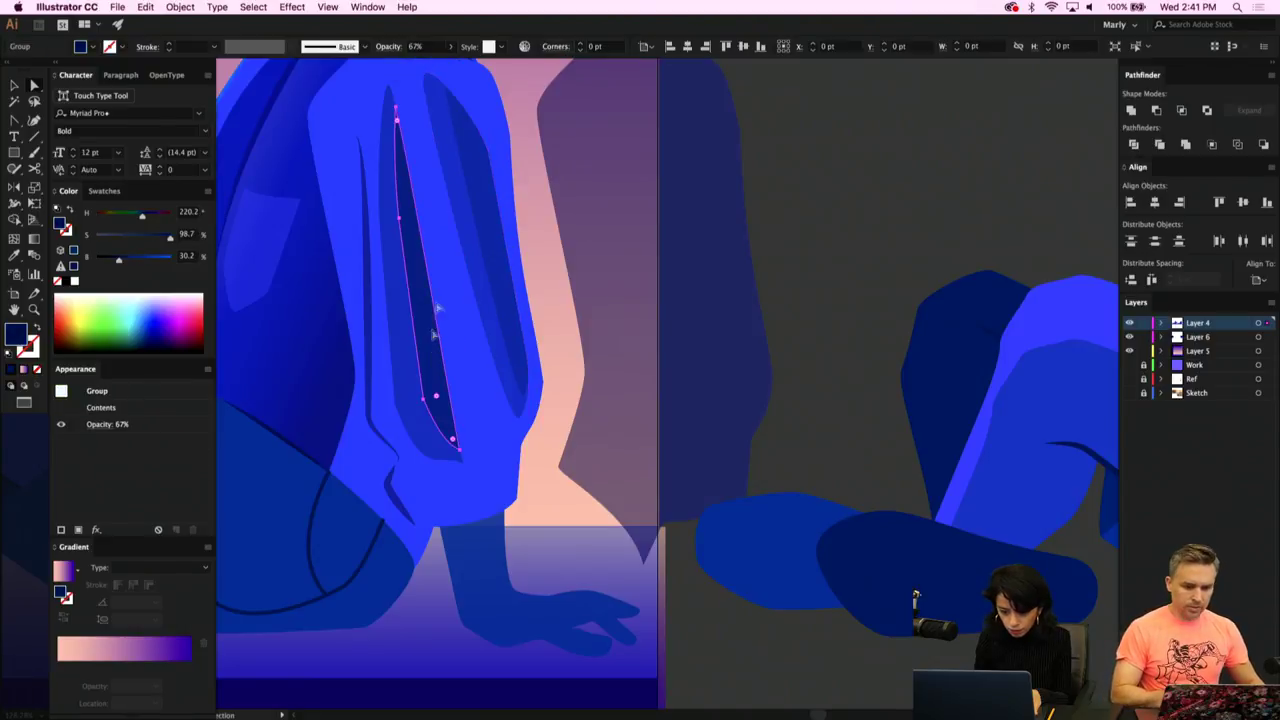
click(451, 46)
click(415, 65)
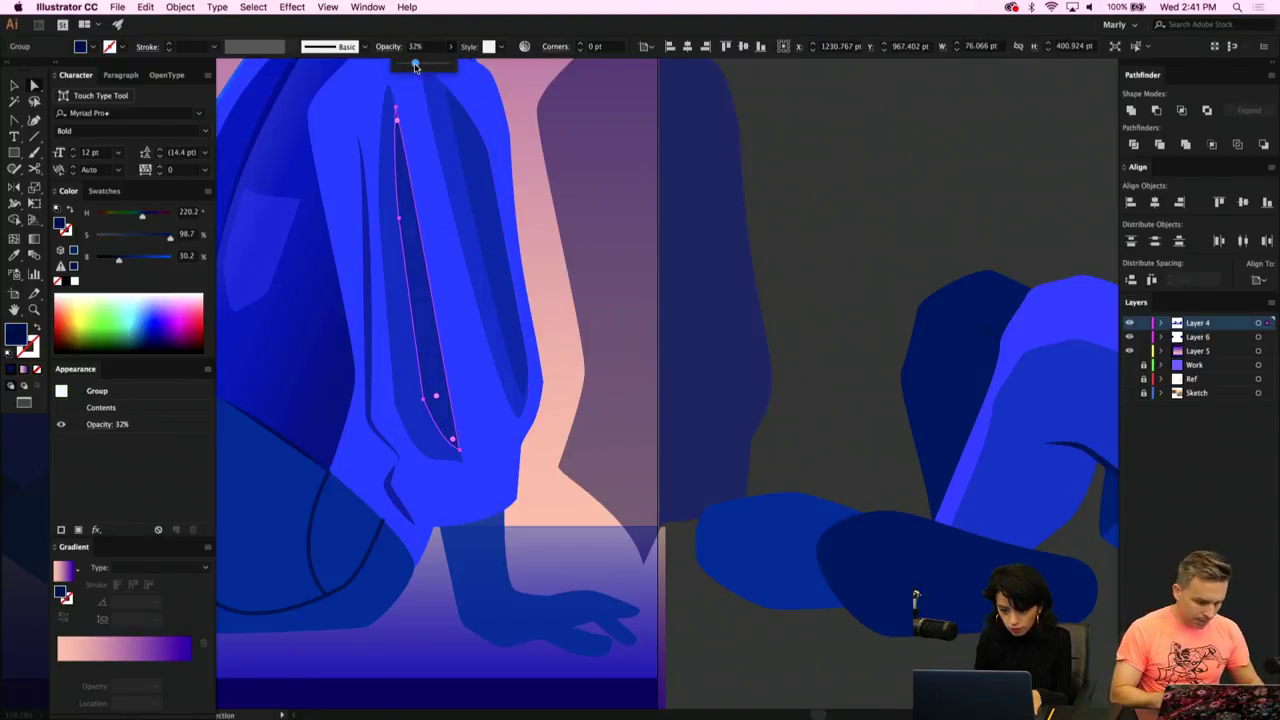
click(398, 268)
click(451, 46)
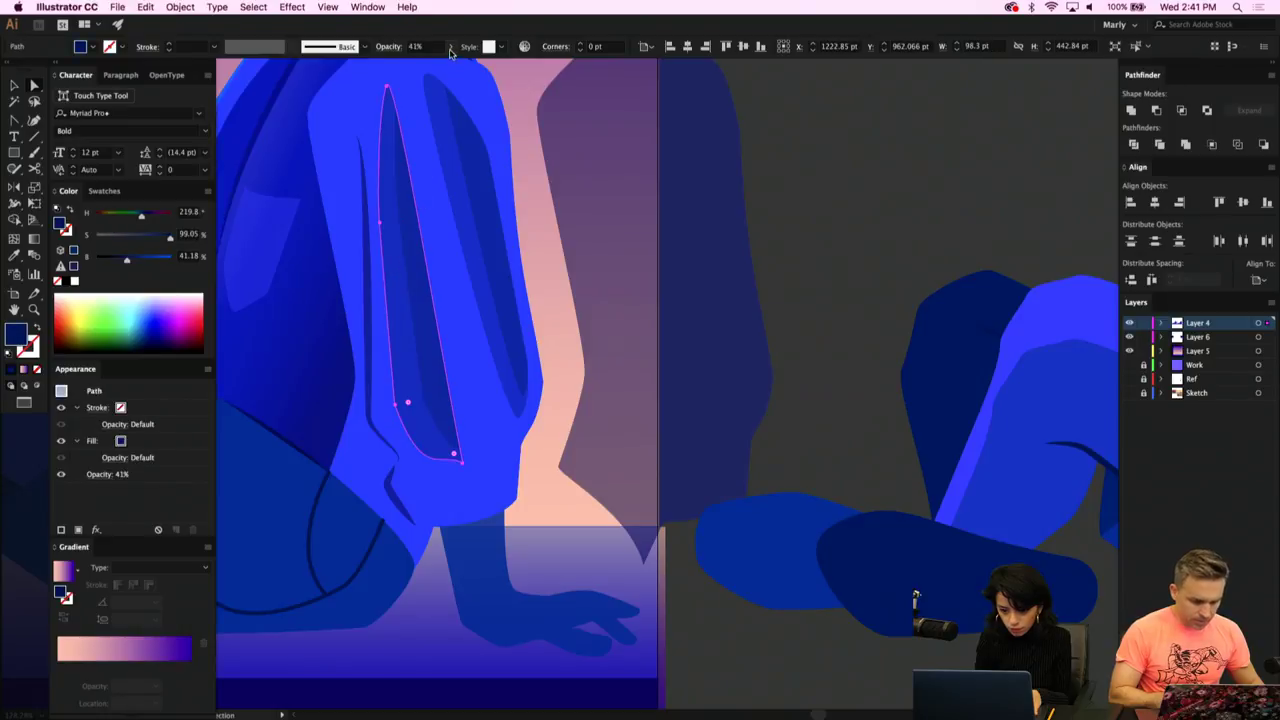
click(420, 65)
drag(420, 65, 414, 67)
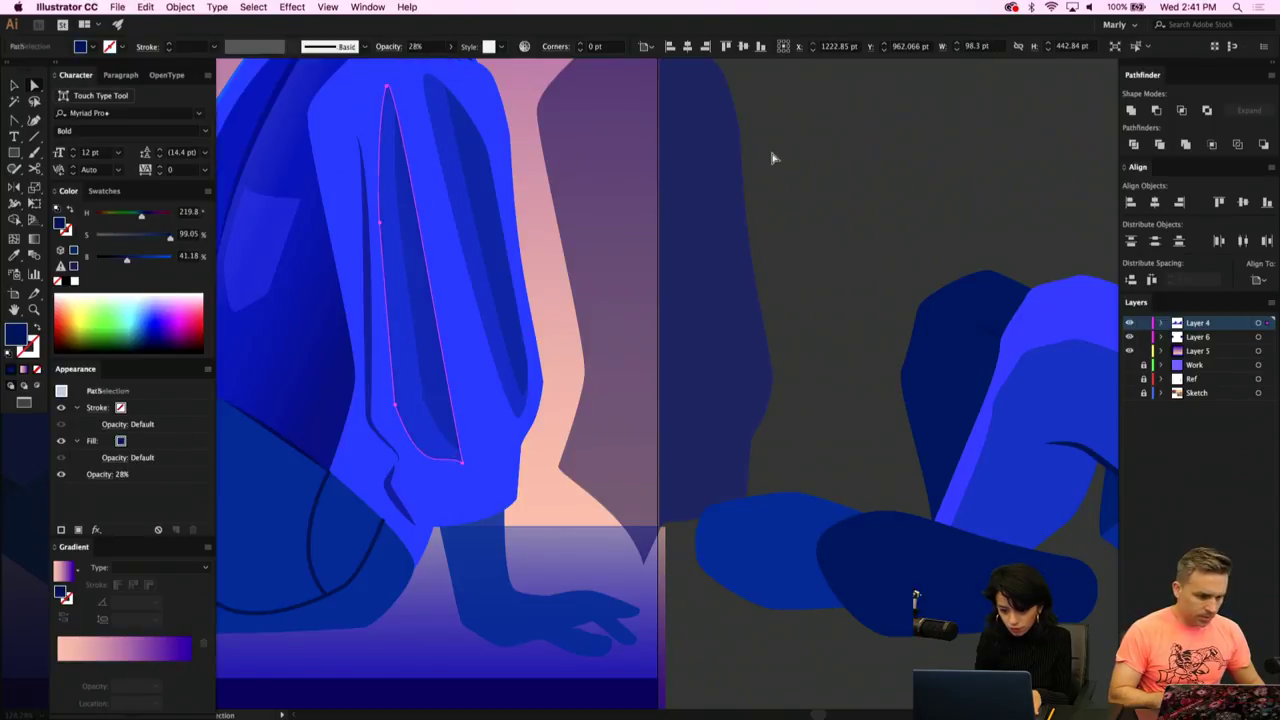
Put the Multiply shading shape back over the original figure's sleeve and deselect it.
click(740, 218)
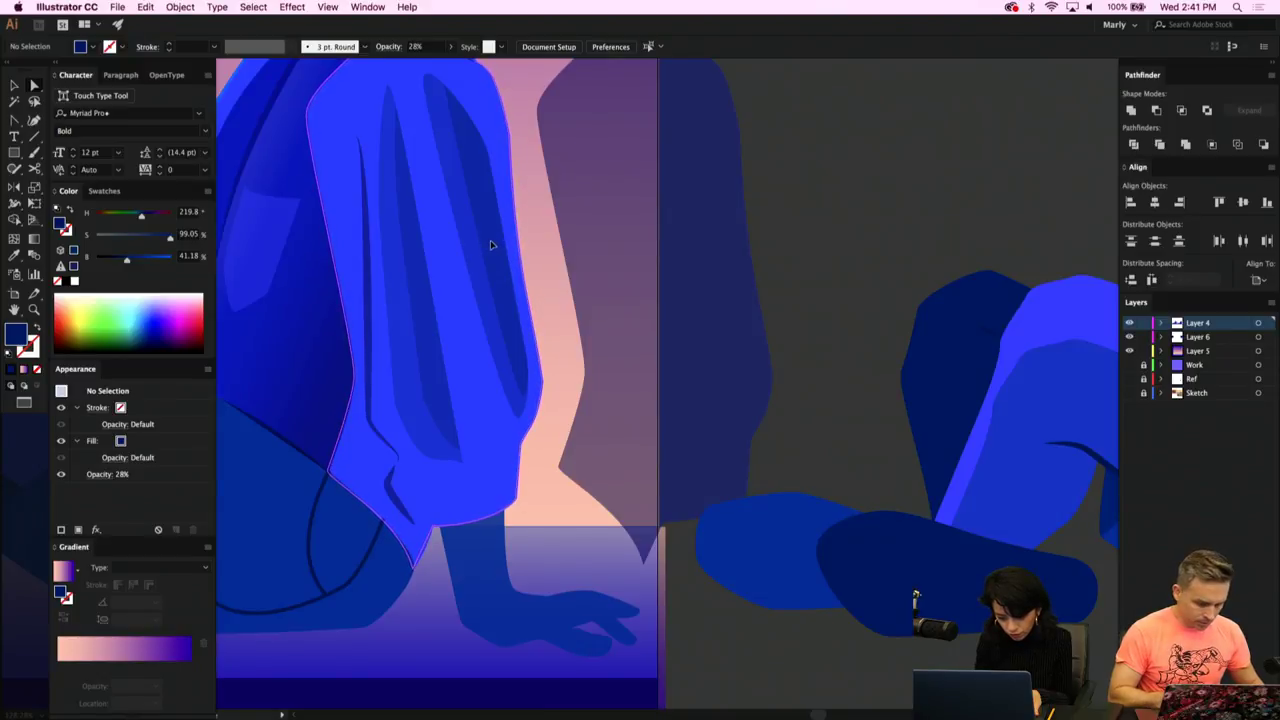
key(super+z)
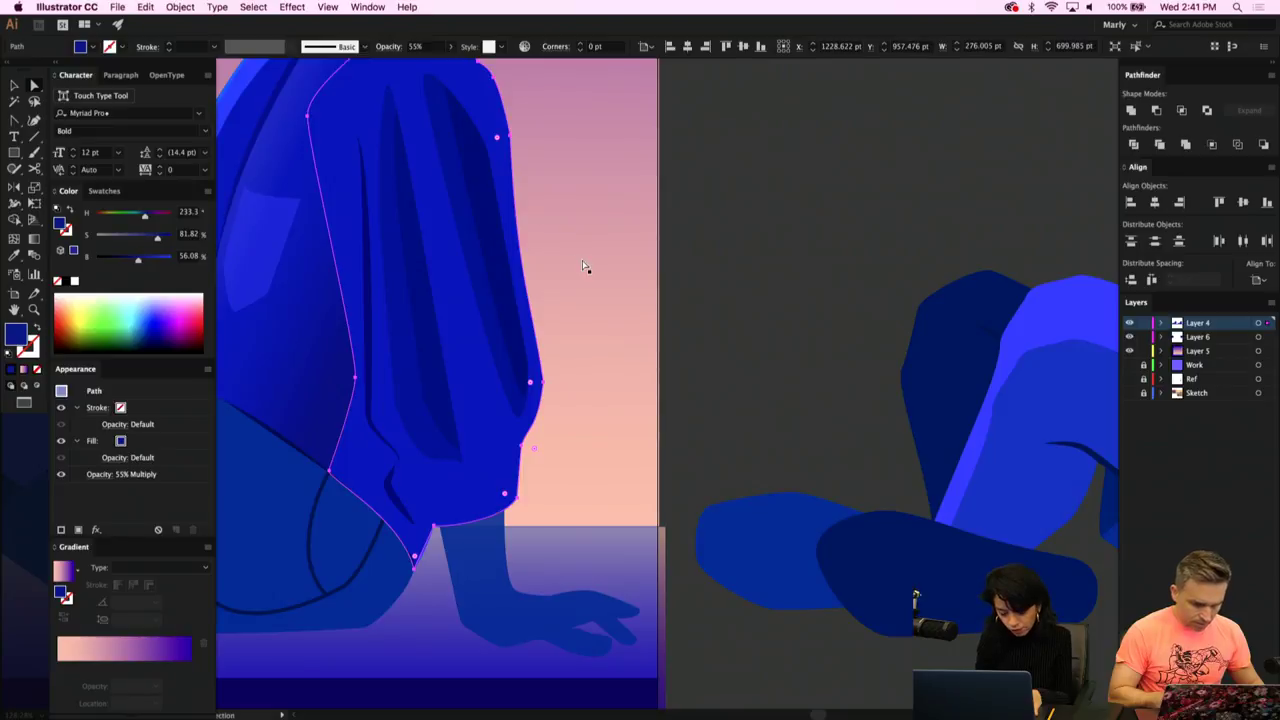
scroll(589, 269, down, 3)
scroll(735, 290, up, 3)
scroll(735, 290, left, 1)
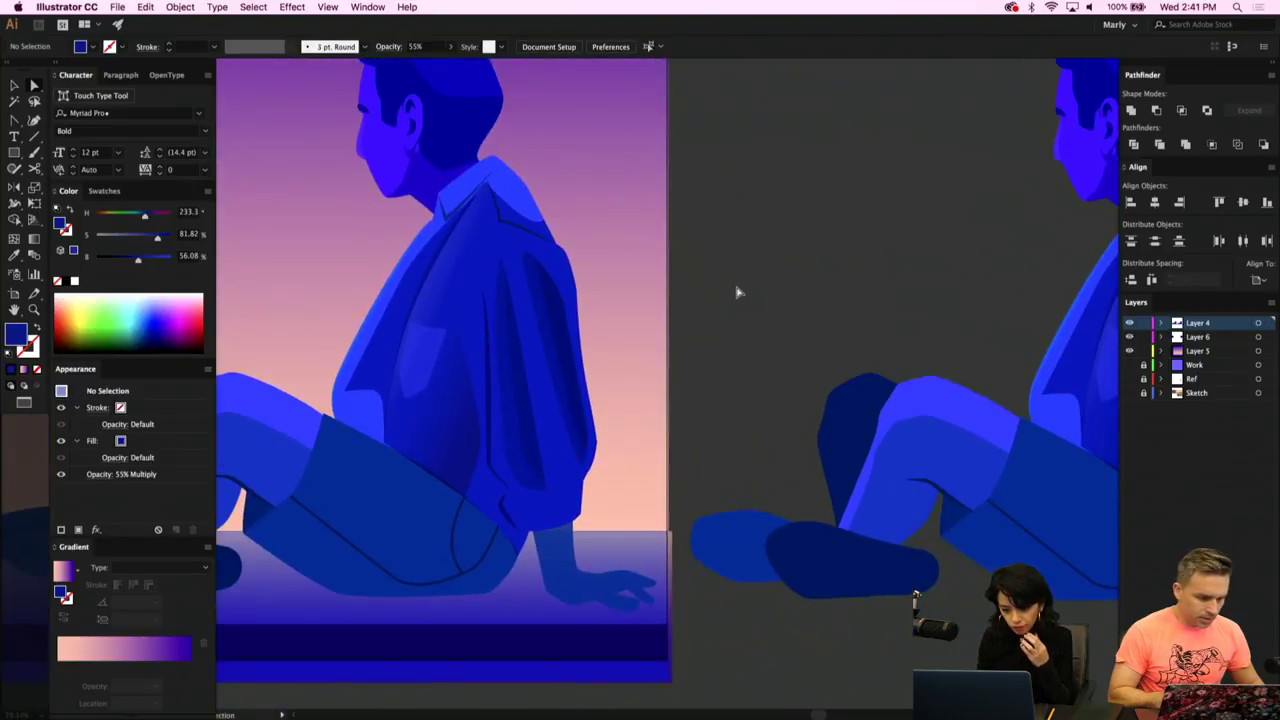
click(436, 441)
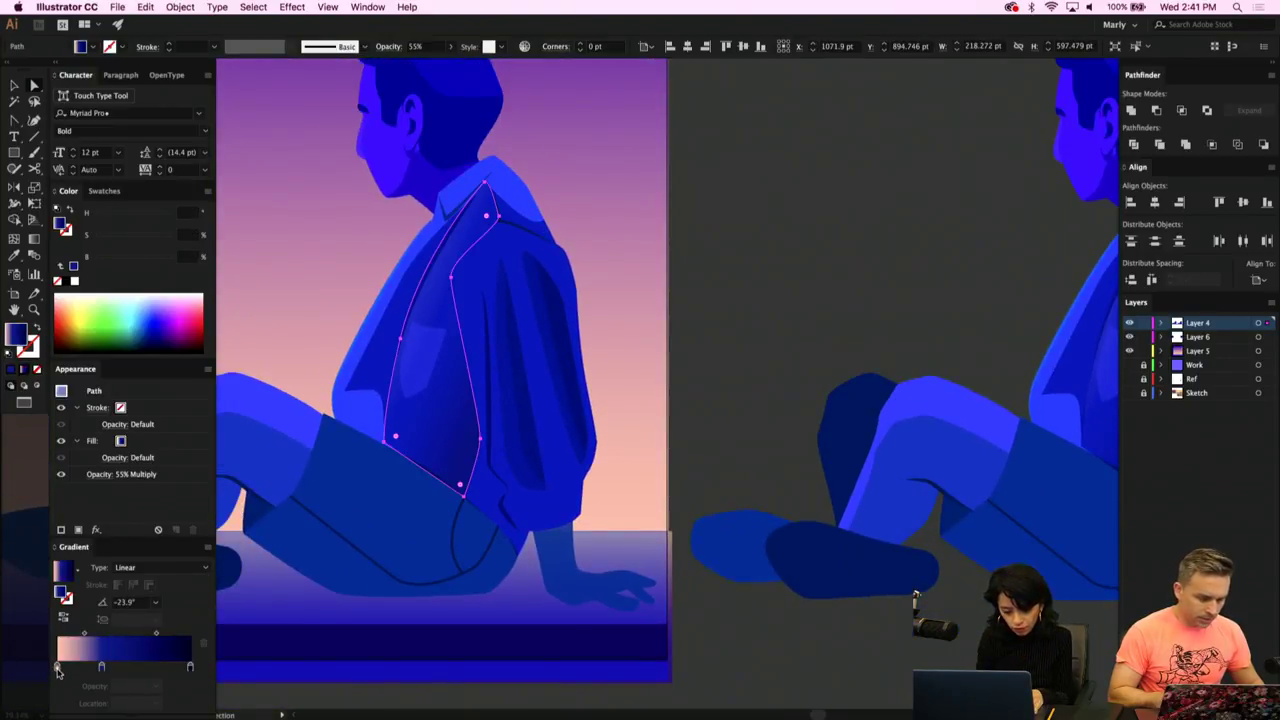
click(714, 306)
key(super+minus)
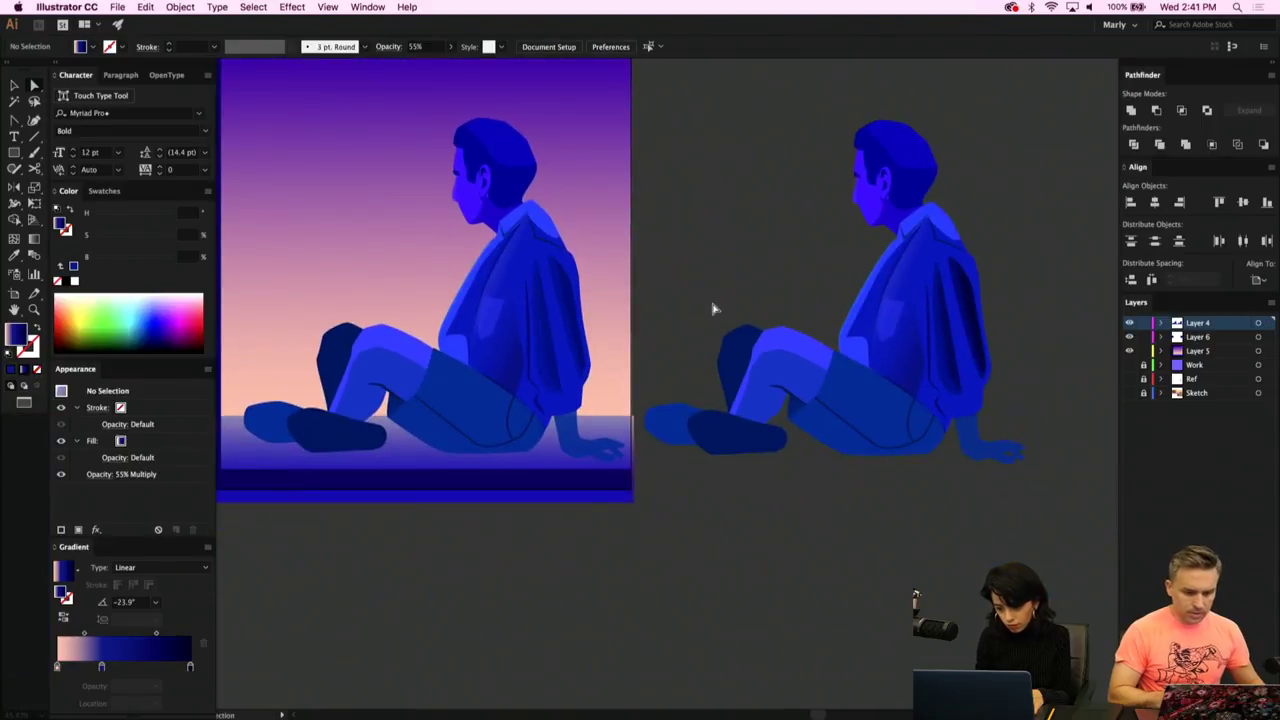
Unite the duplicate figure into a single silhouette and fill it with the sampled arm blue at 87% opacity.
scroll(713, 309, right, 2)
scroll(713, 309, up, 1)
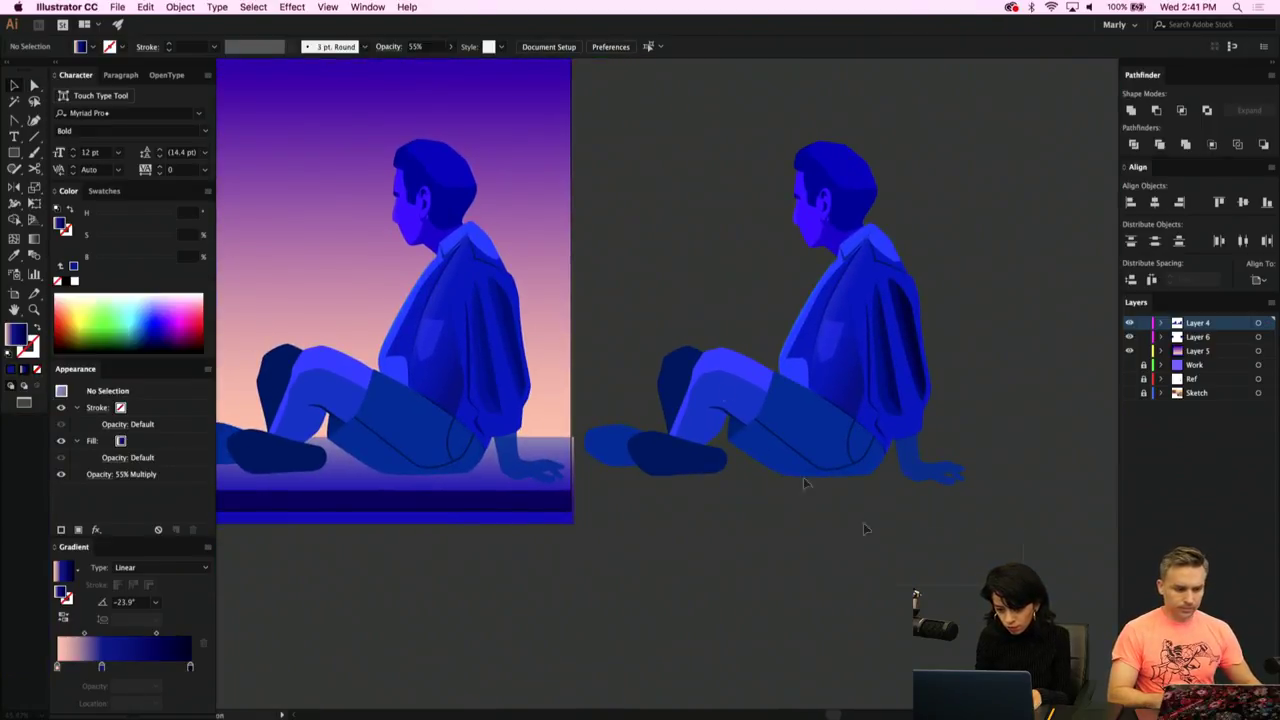
drag(866, 529, 590, 180)
drag(594, 105, 594, 105)
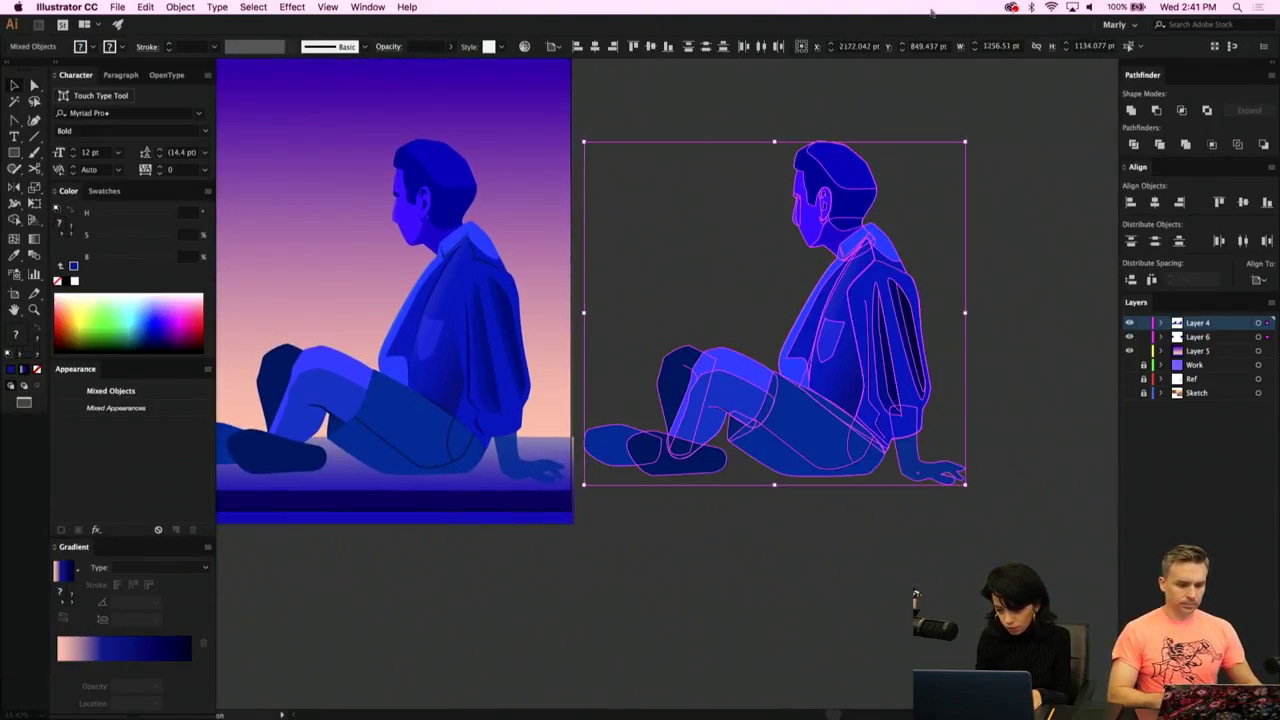
click(1131, 110)
key(a)
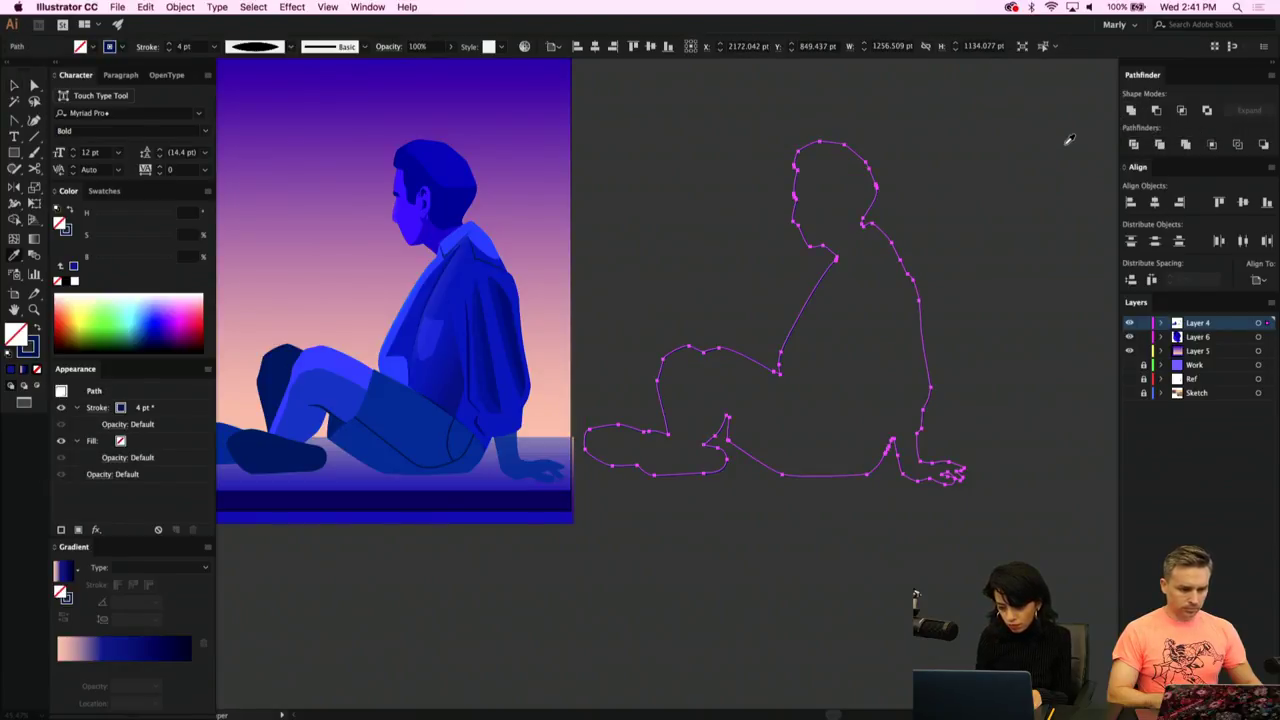
click(521, 455)
key(v)
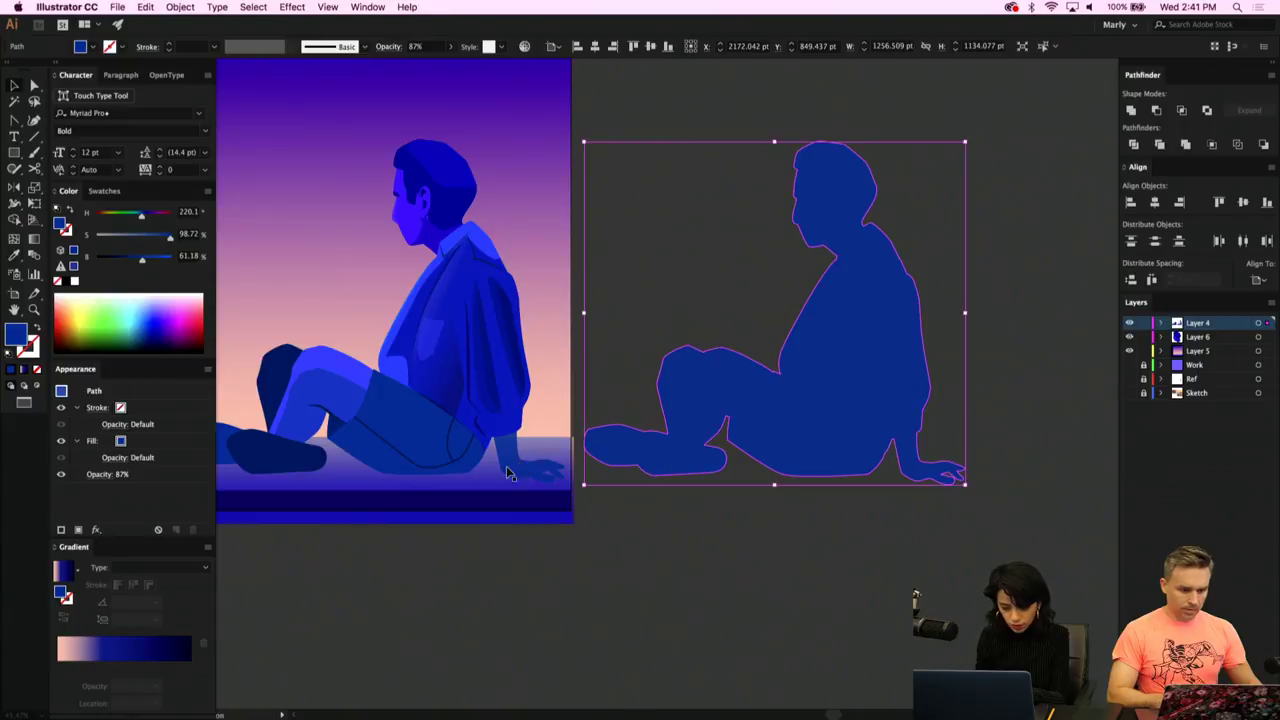
Switch to Chrome to view the M.G. 2 portrait project on Behance.
key(super+Tab)
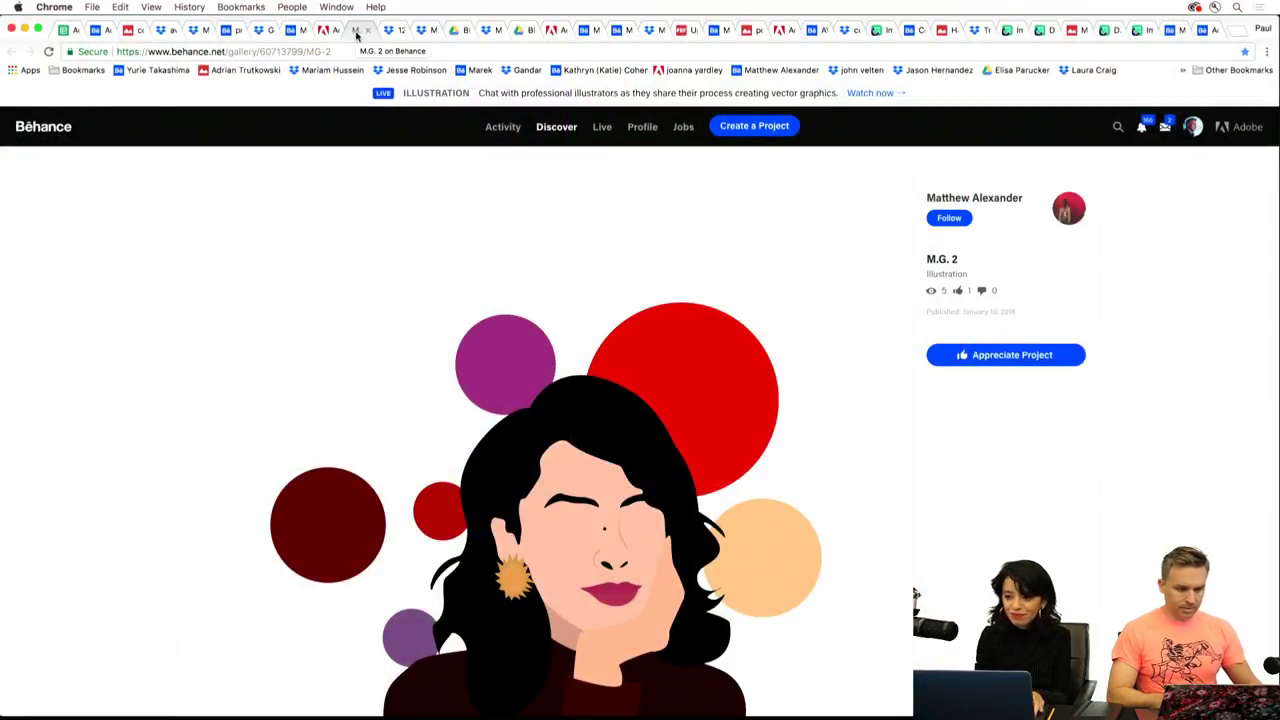
View the M.G. 2 portrait enlarged and close it, and look over the marly.jpg portrait on Creative Cloud.
click(826, 251)
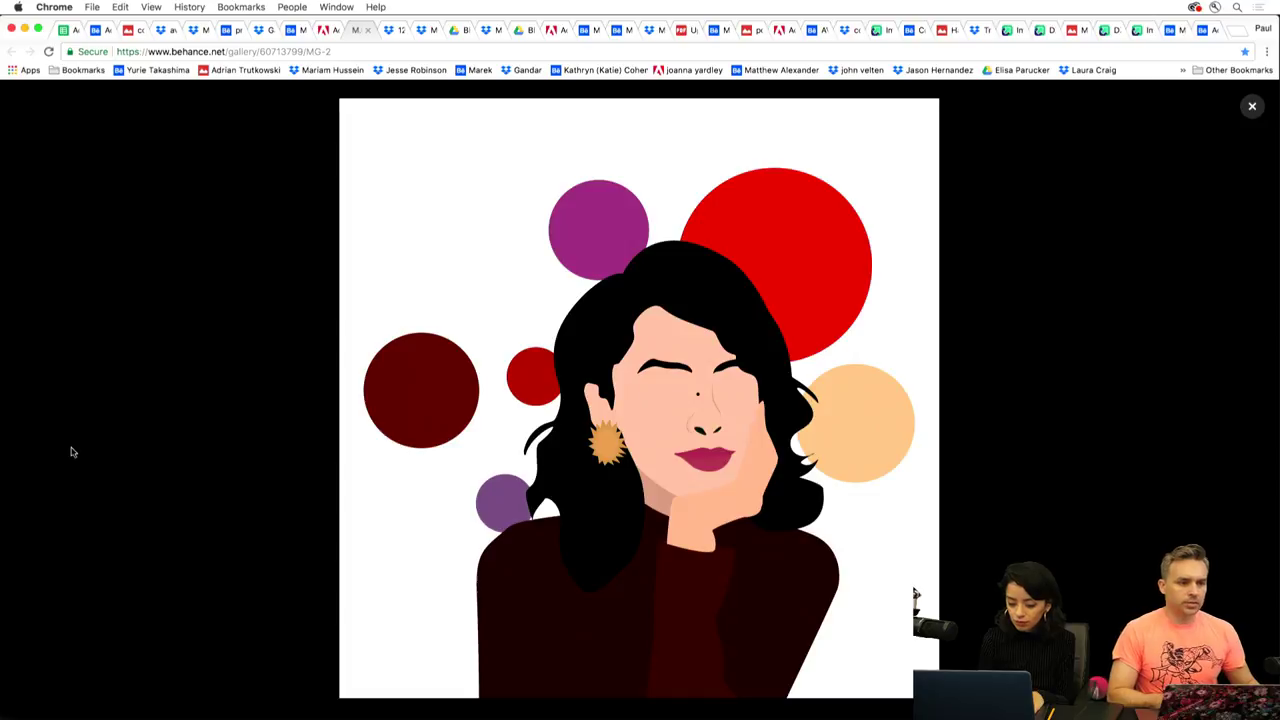
click(1250, 107)
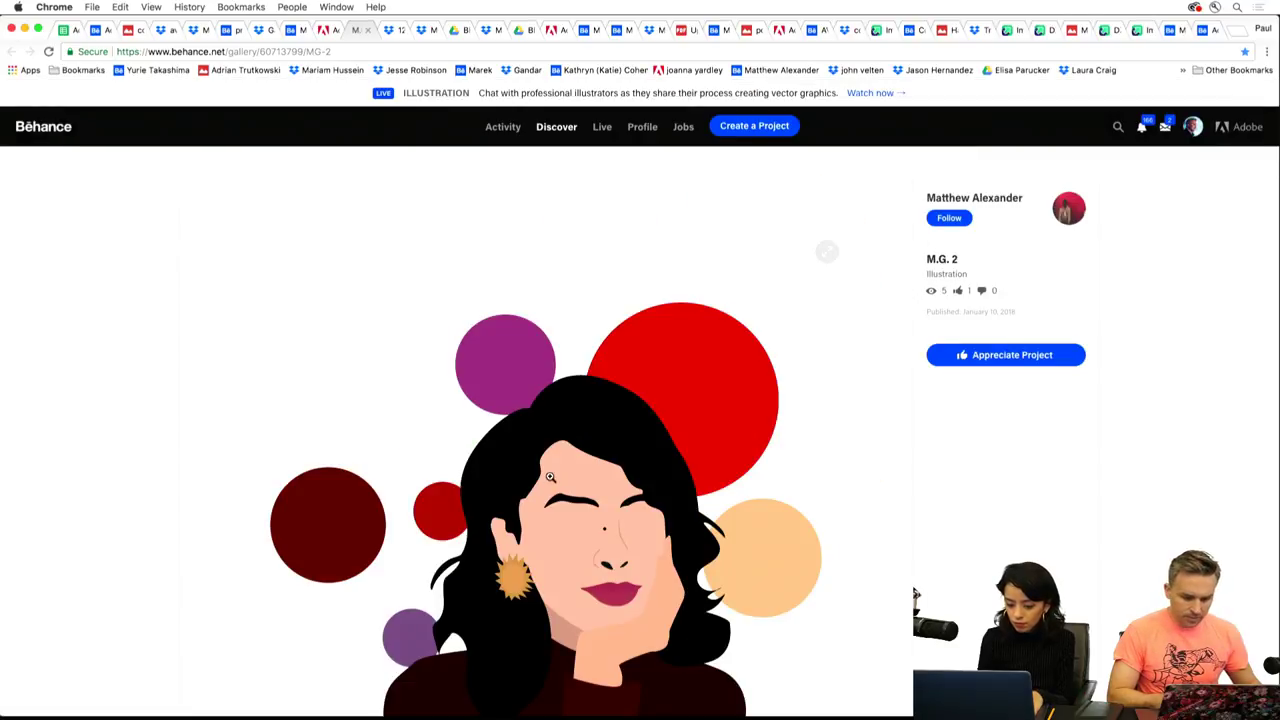
click(333, 33)
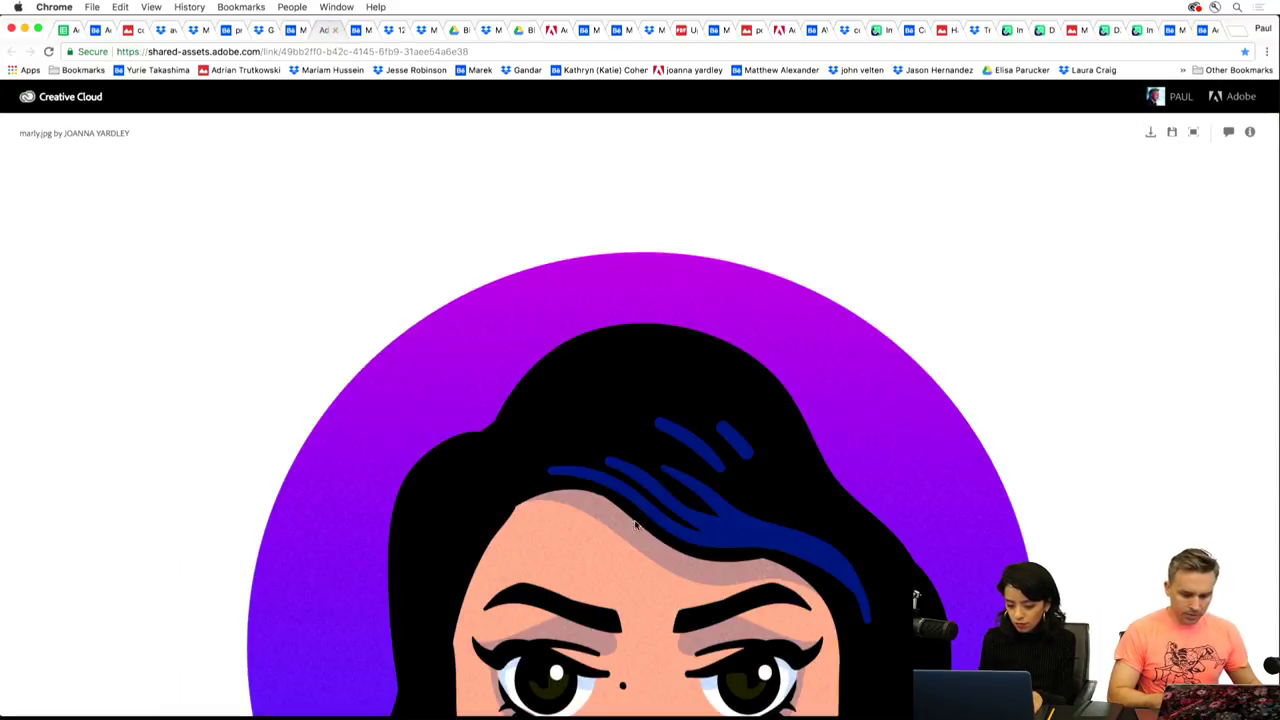
scroll(588, 468, down, 5)
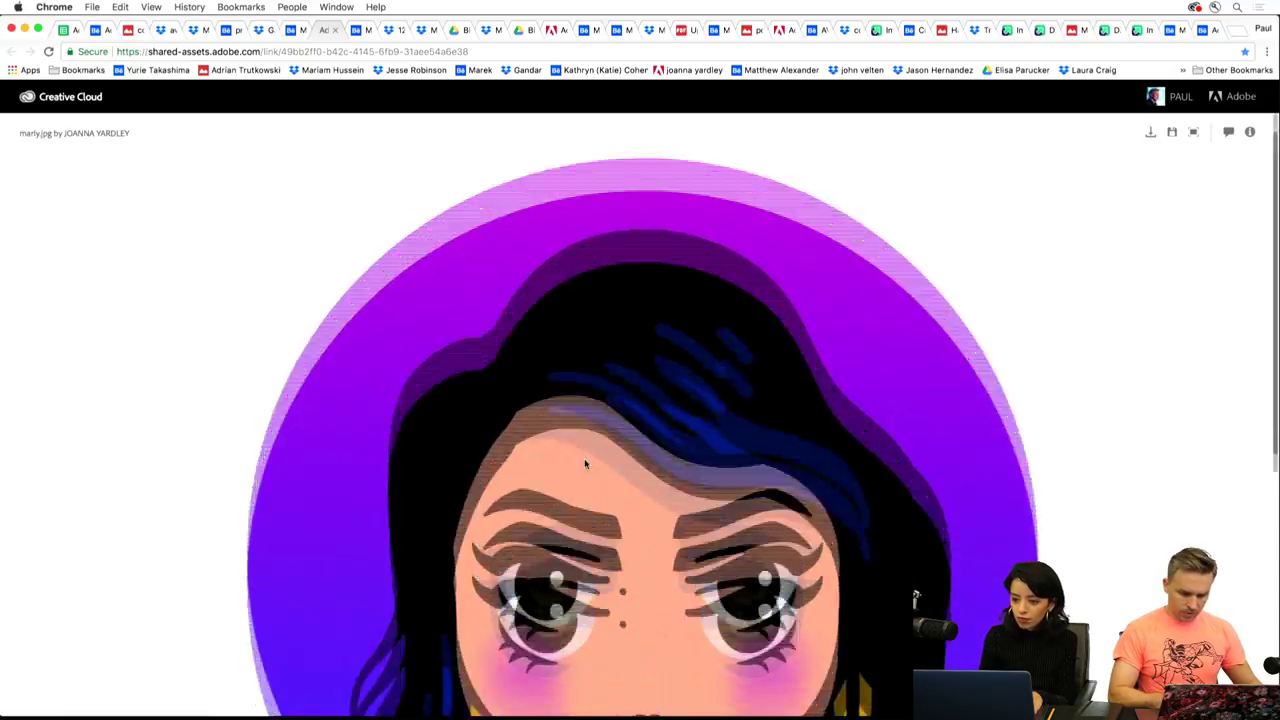
scroll(567, 448, down, 1)
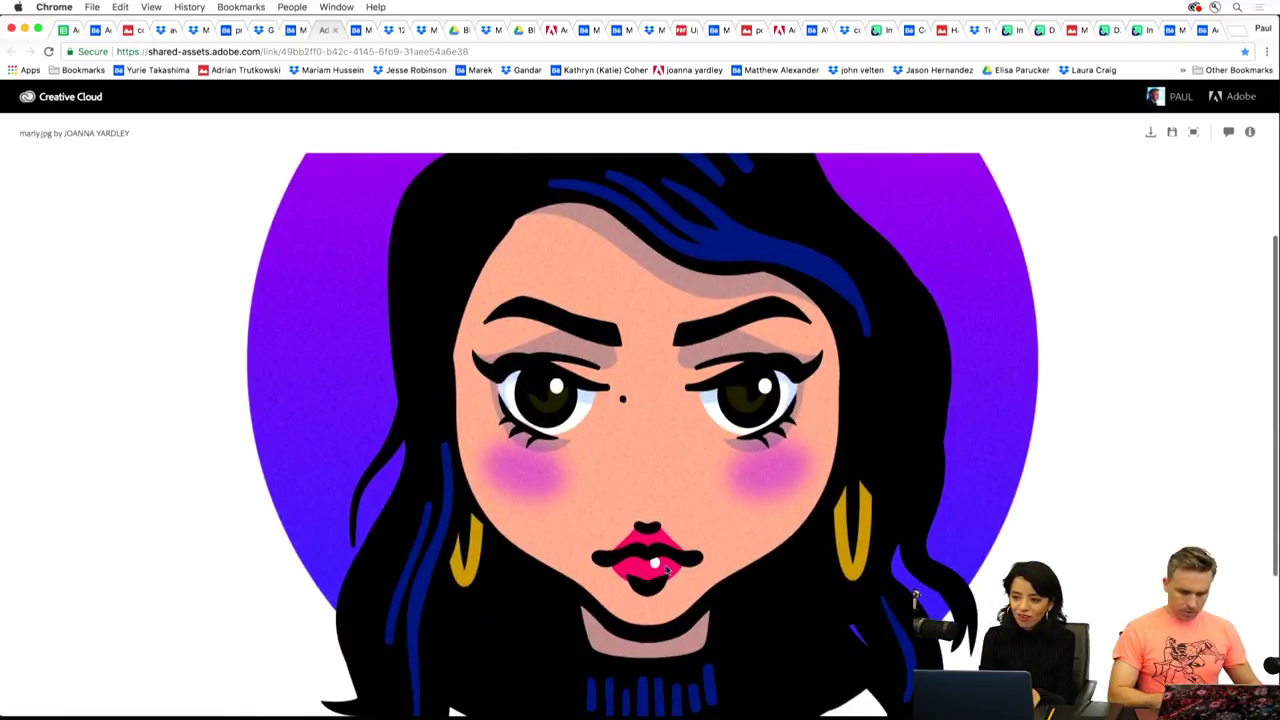
scroll(590, 478, up, 2)
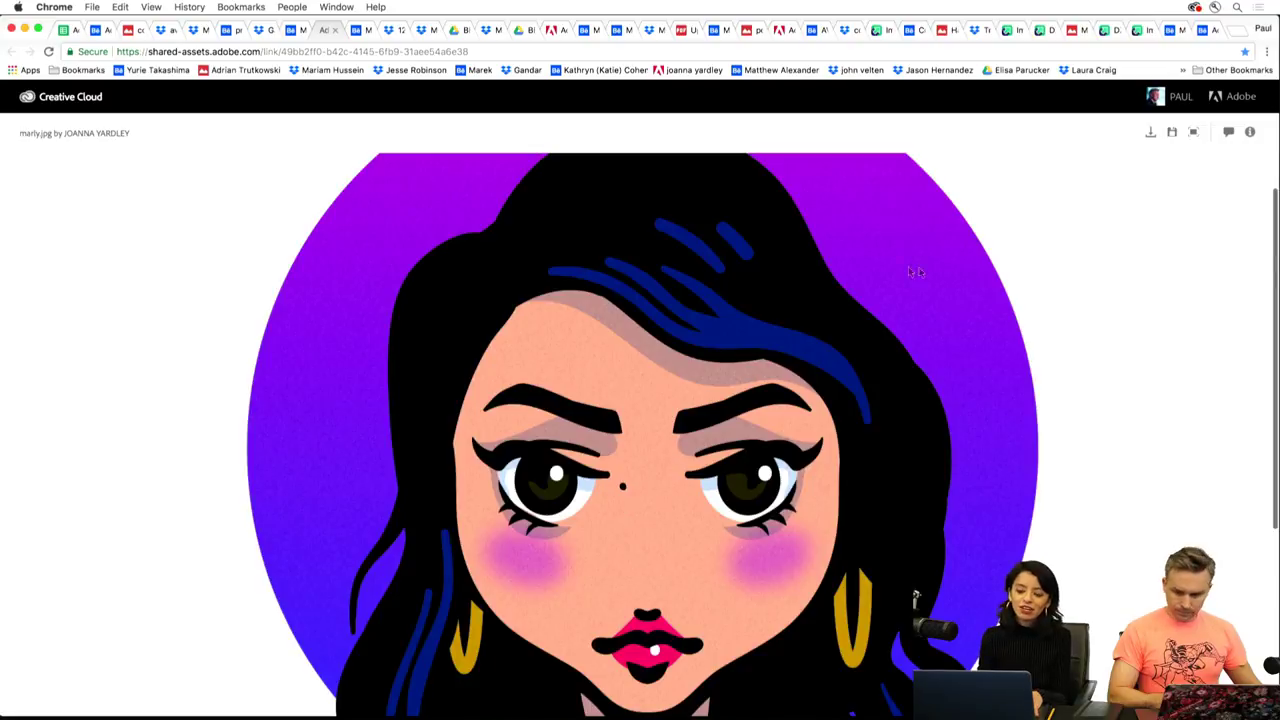
View the whole marly.jpg portrait in full screen, adjust its magnification, and return to the normal browser window.
click(1193, 131)
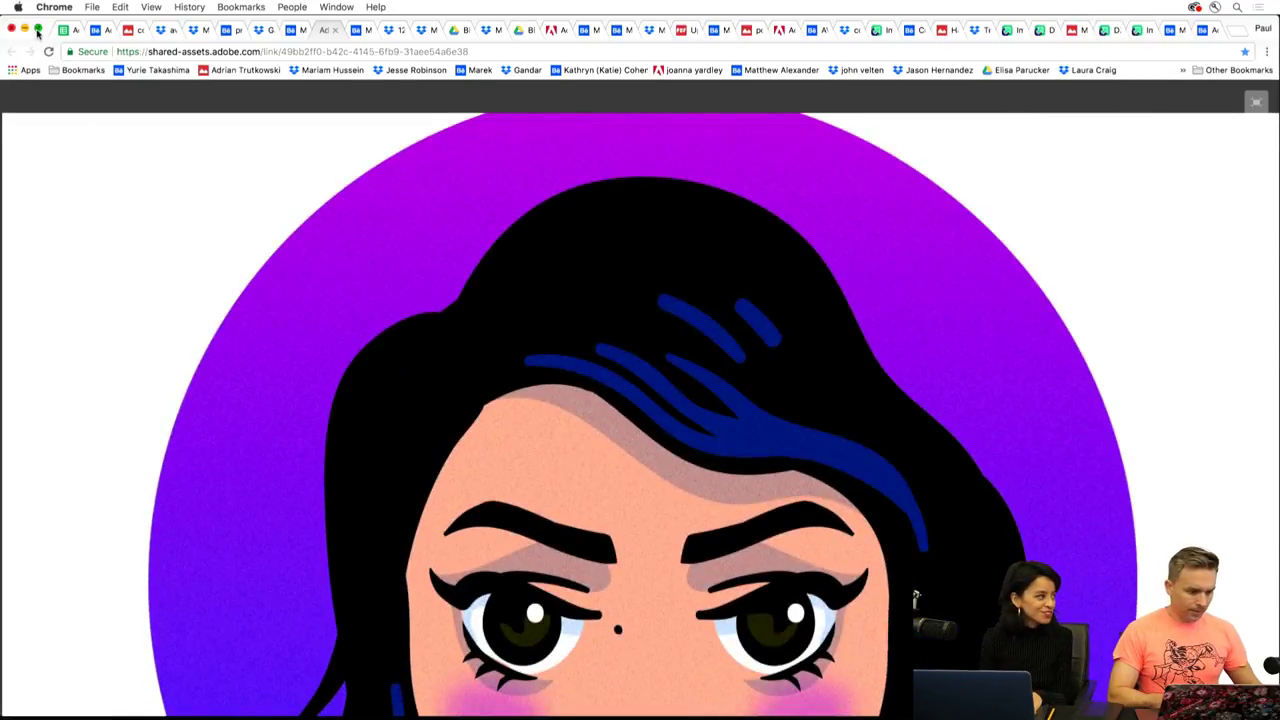
click(38, 30)
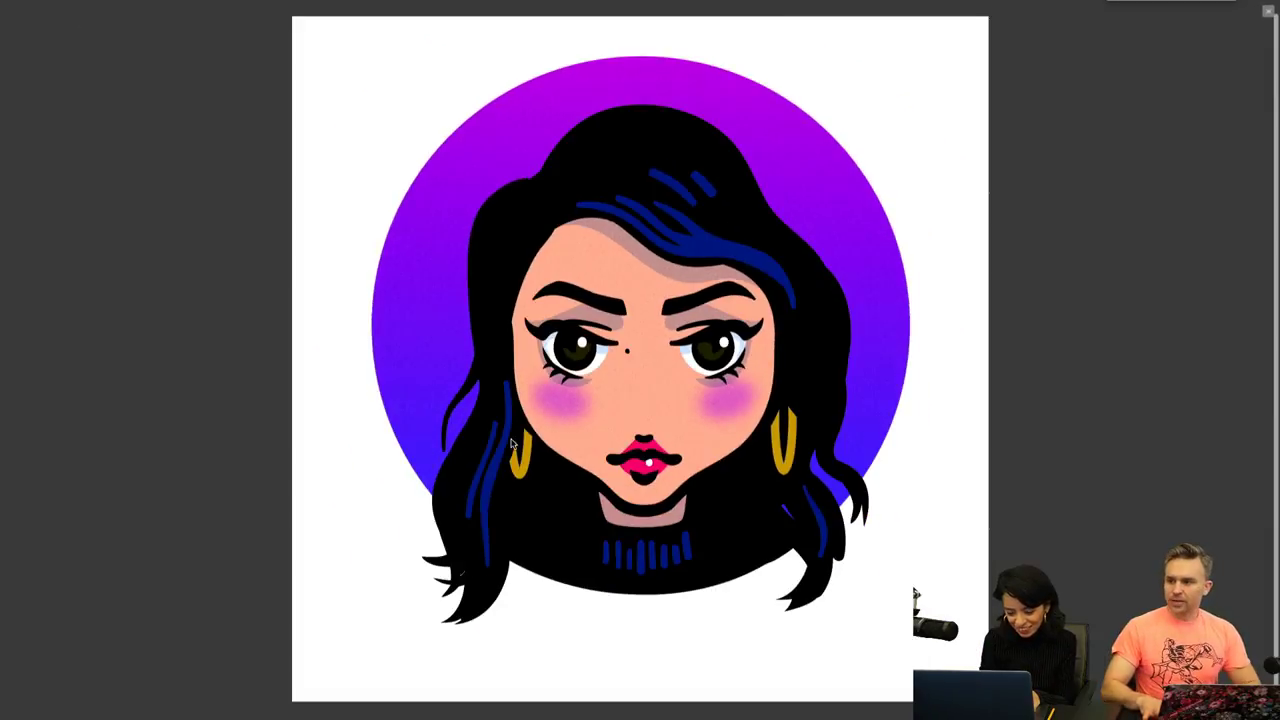
key(super+plus)
key(super+minus)
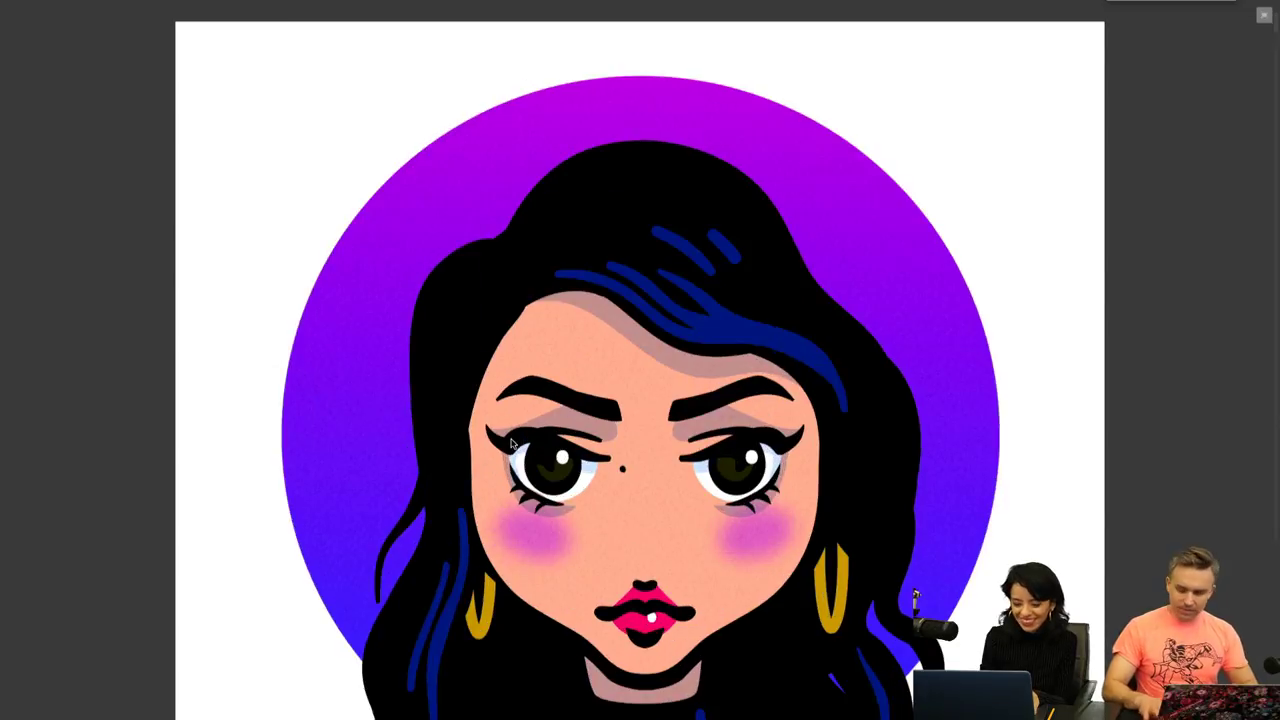
mouse_move(3, 6)
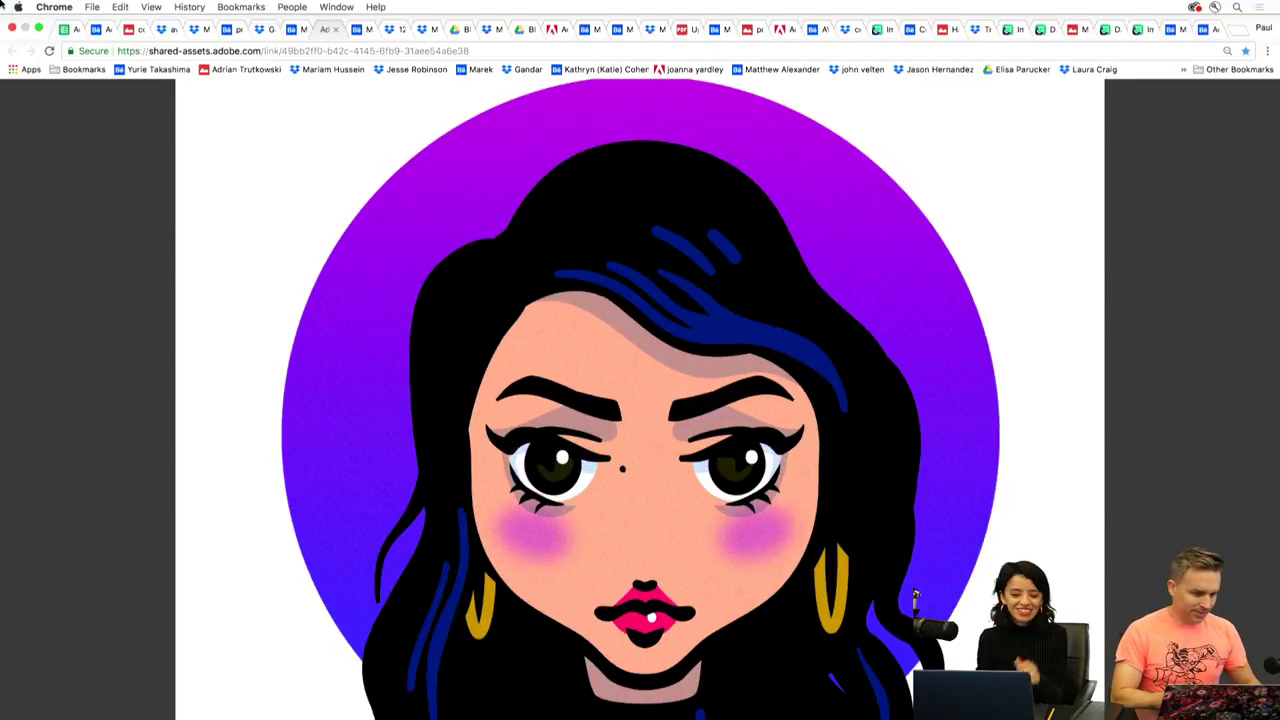
click(38, 30)
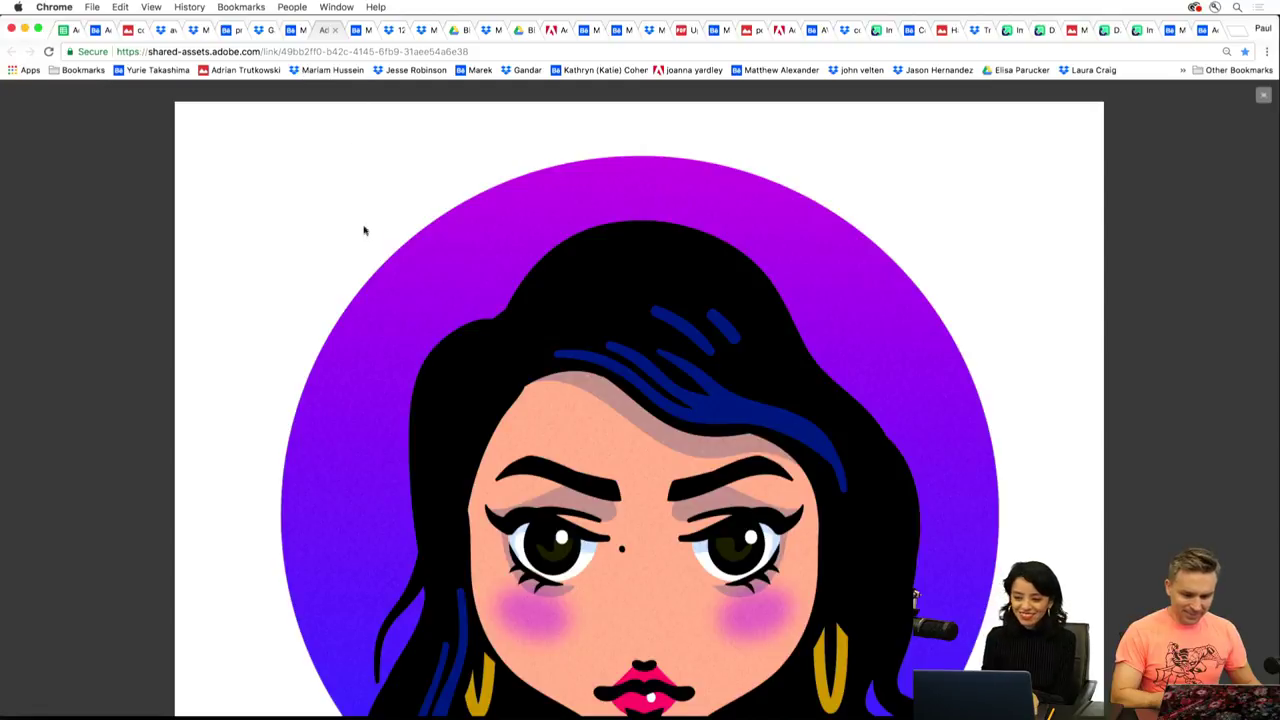
Look over the Marly Avatar project on Behance and view the Gardar.jpg portrait on Dropbox.
click(298, 31)
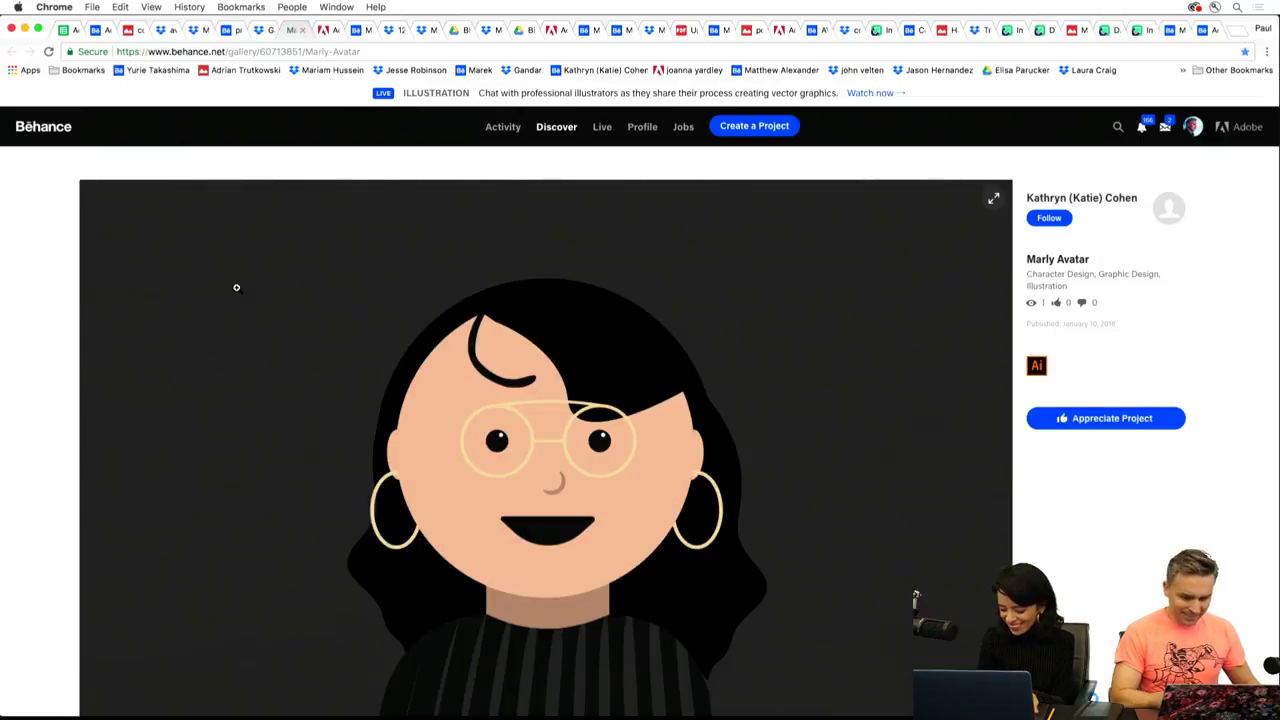
scroll(147, 441, down, 3)
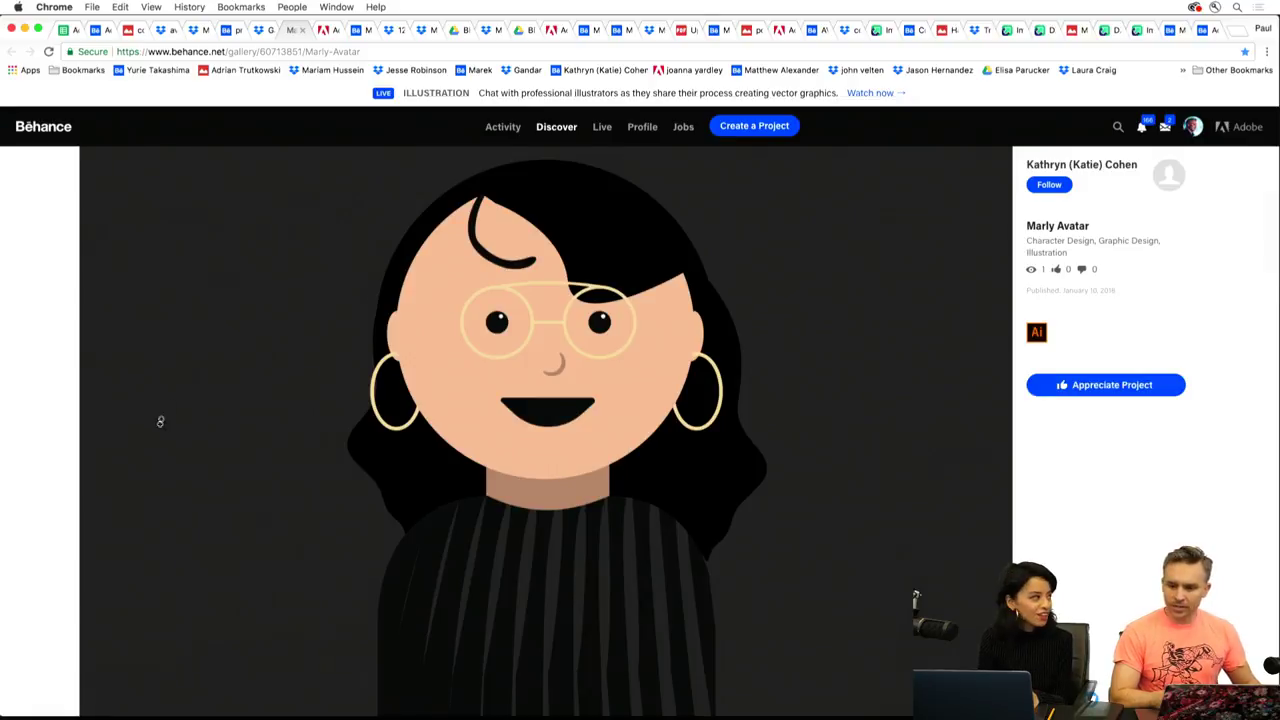
click(258, 31)
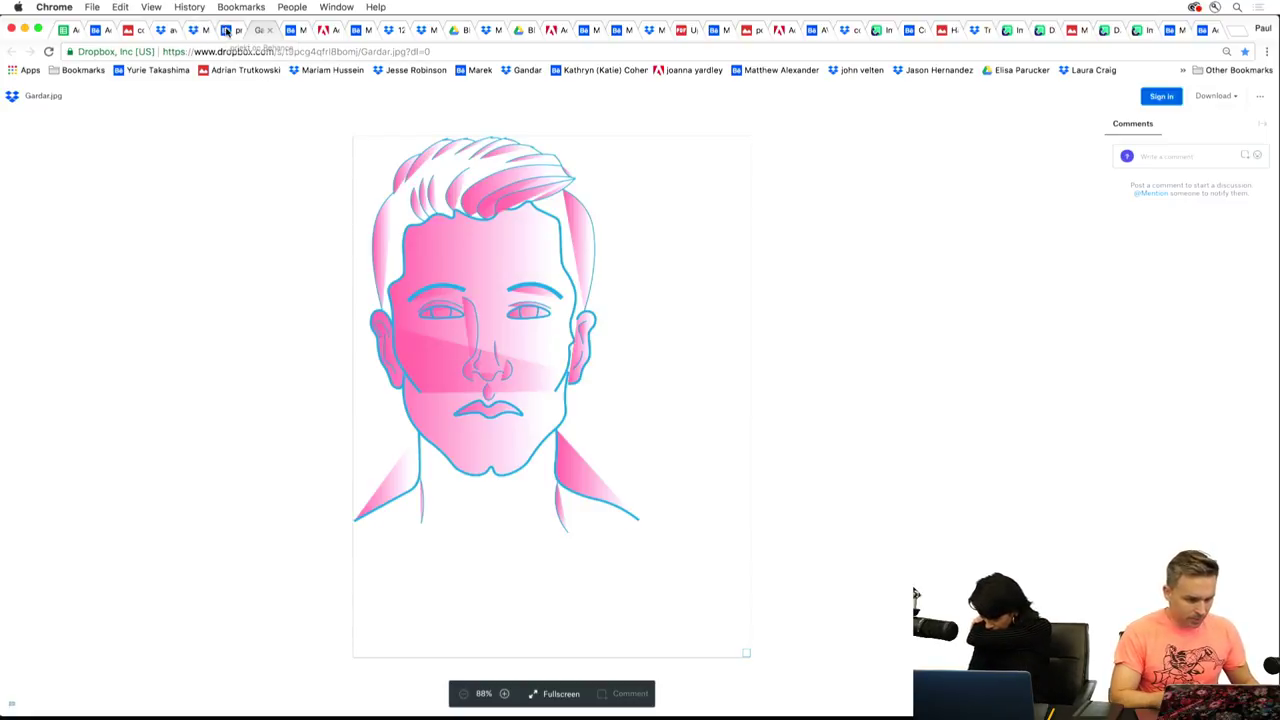
Open the prjekt project on Behance and enlarge its portrait to view it whole.
click(226, 30)
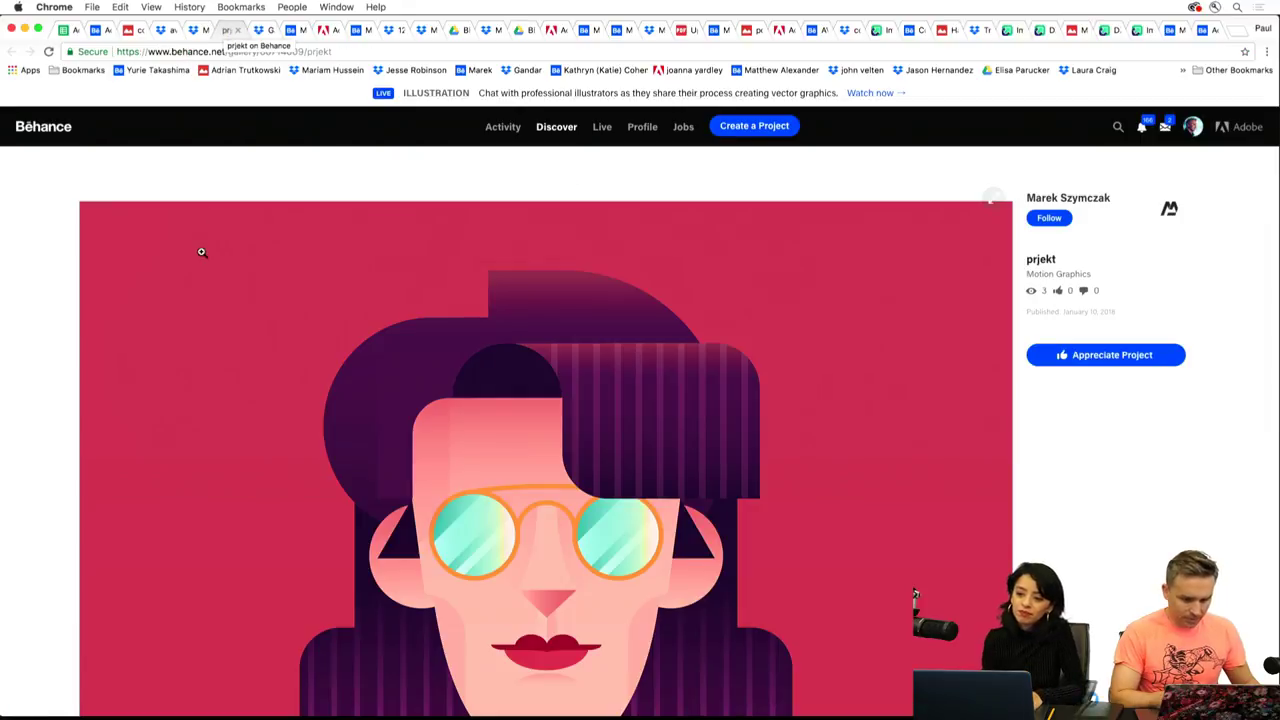
scroll(200, 251, down, 1)
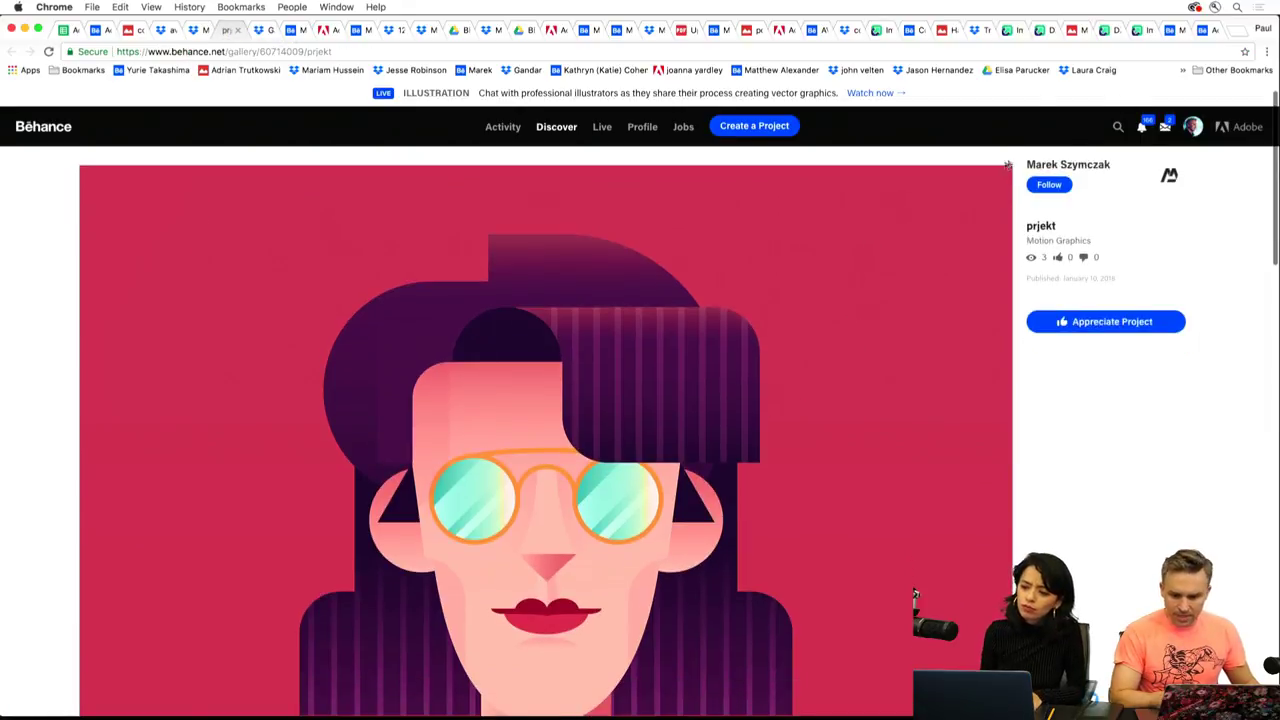
click(994, 163)
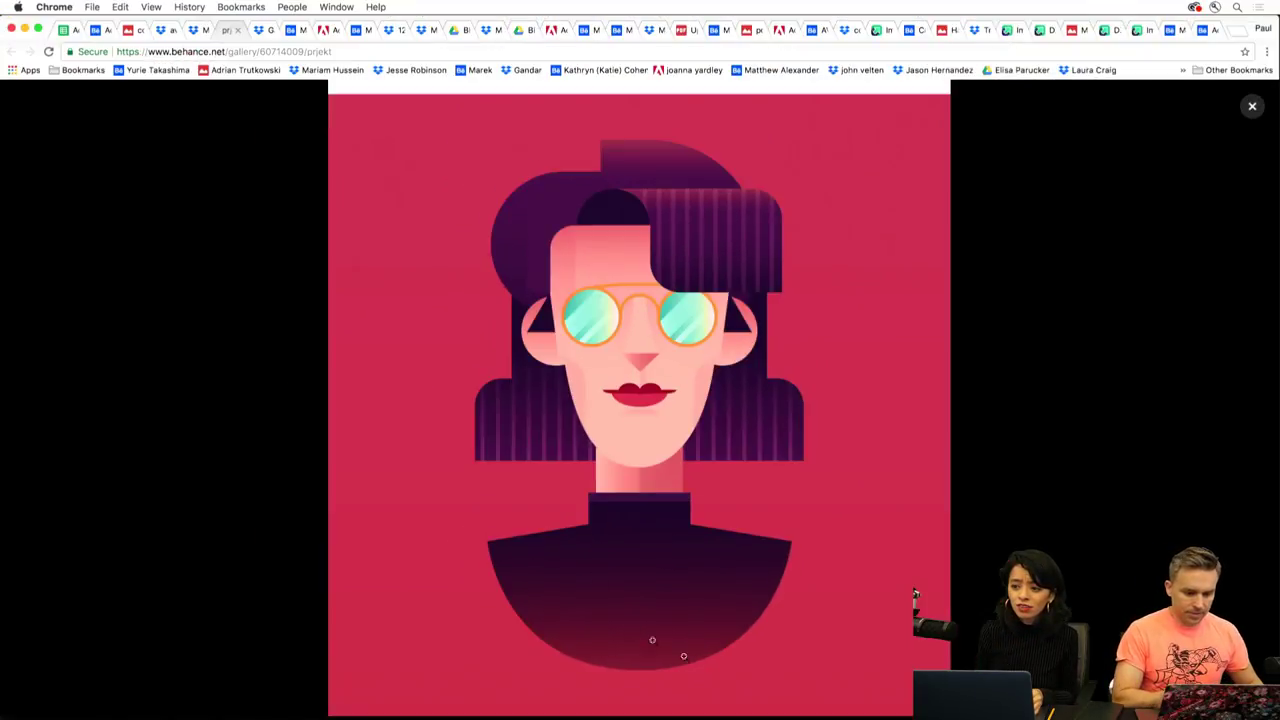
View the Marly.png and avatar-01-01.png submissions on Dropbox.
click(193, 32)
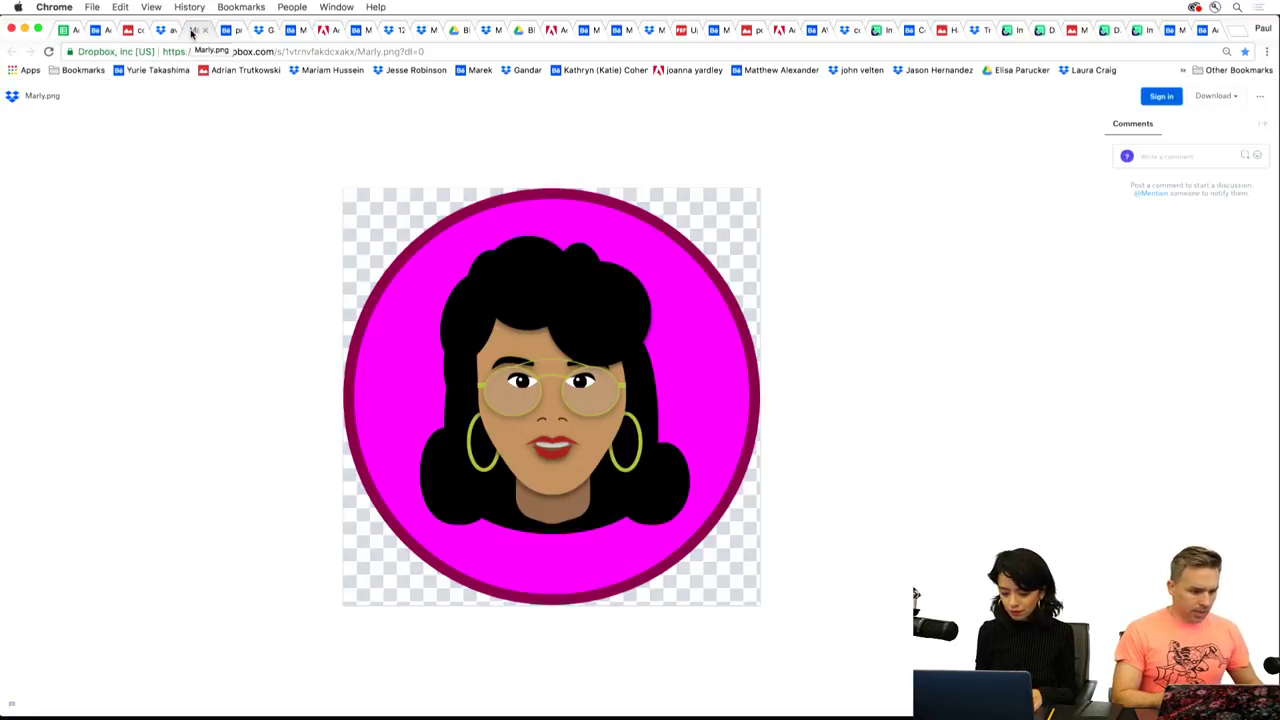
click(405, 72)
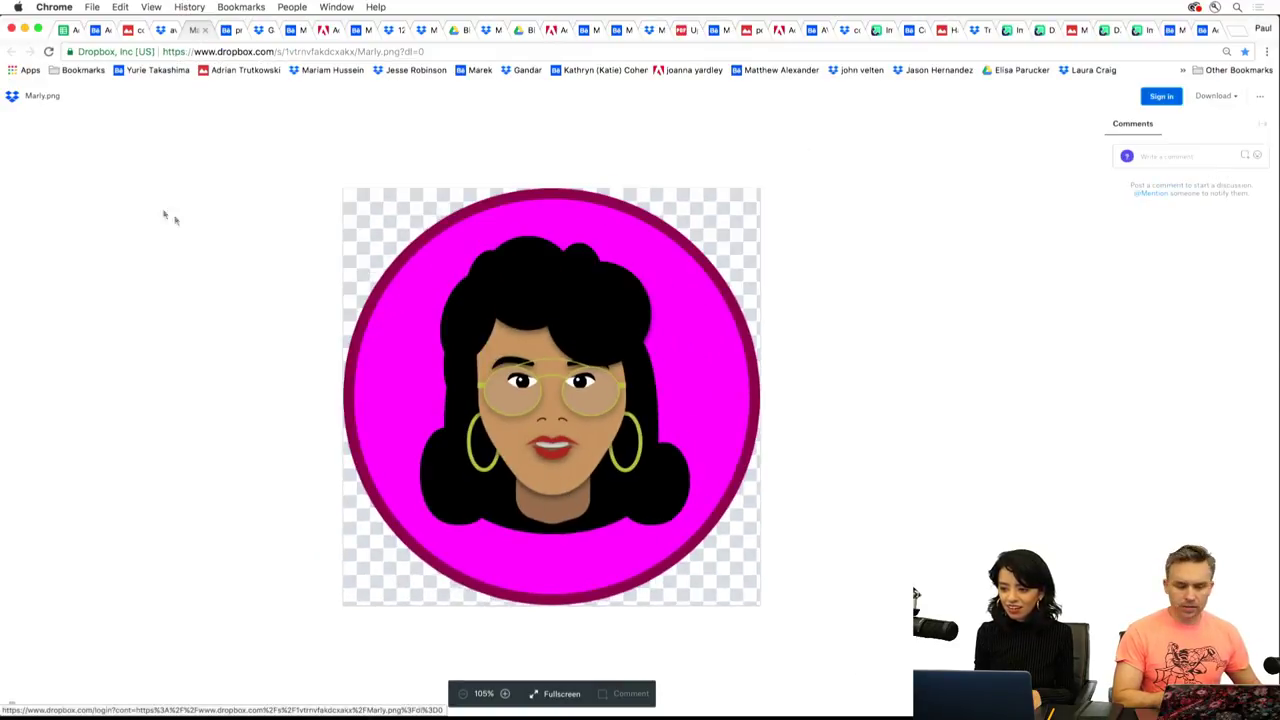
click(164, 33)
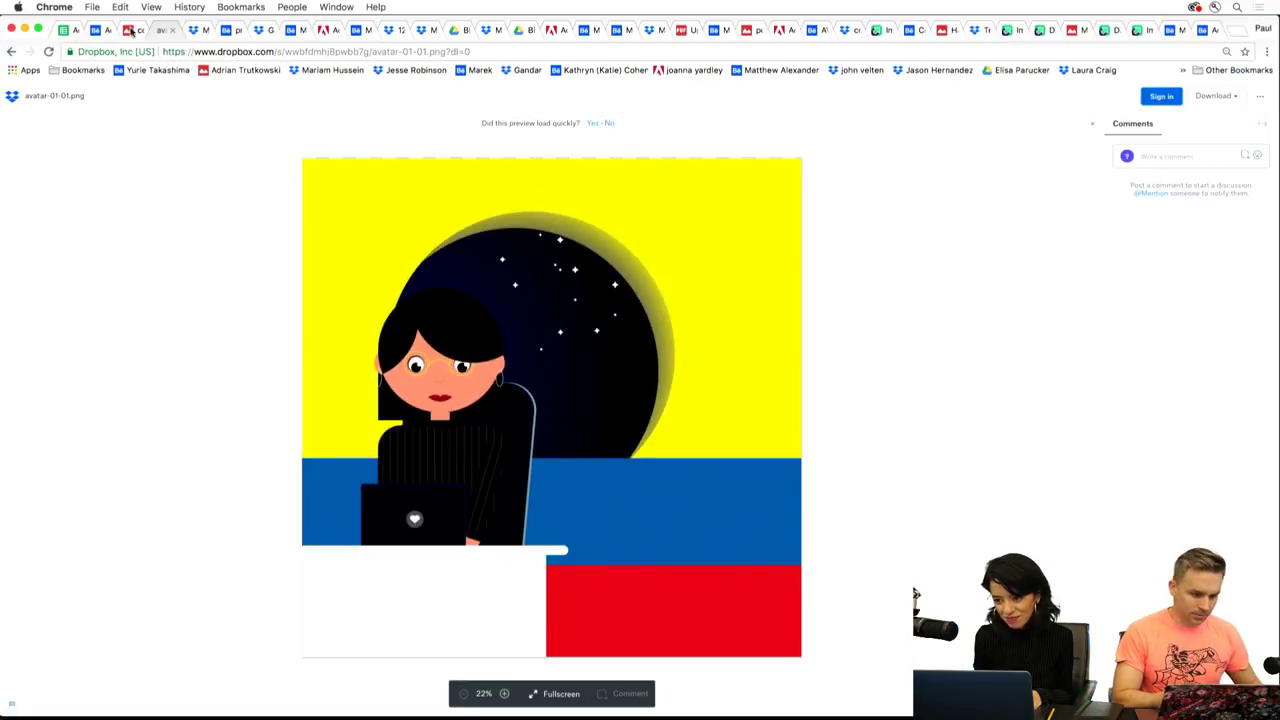
View the raised-paintbrush illustration on Google Drive and the Marly portrait in the Adobe Live Contest Entries project on Behance.
click(130, 30)
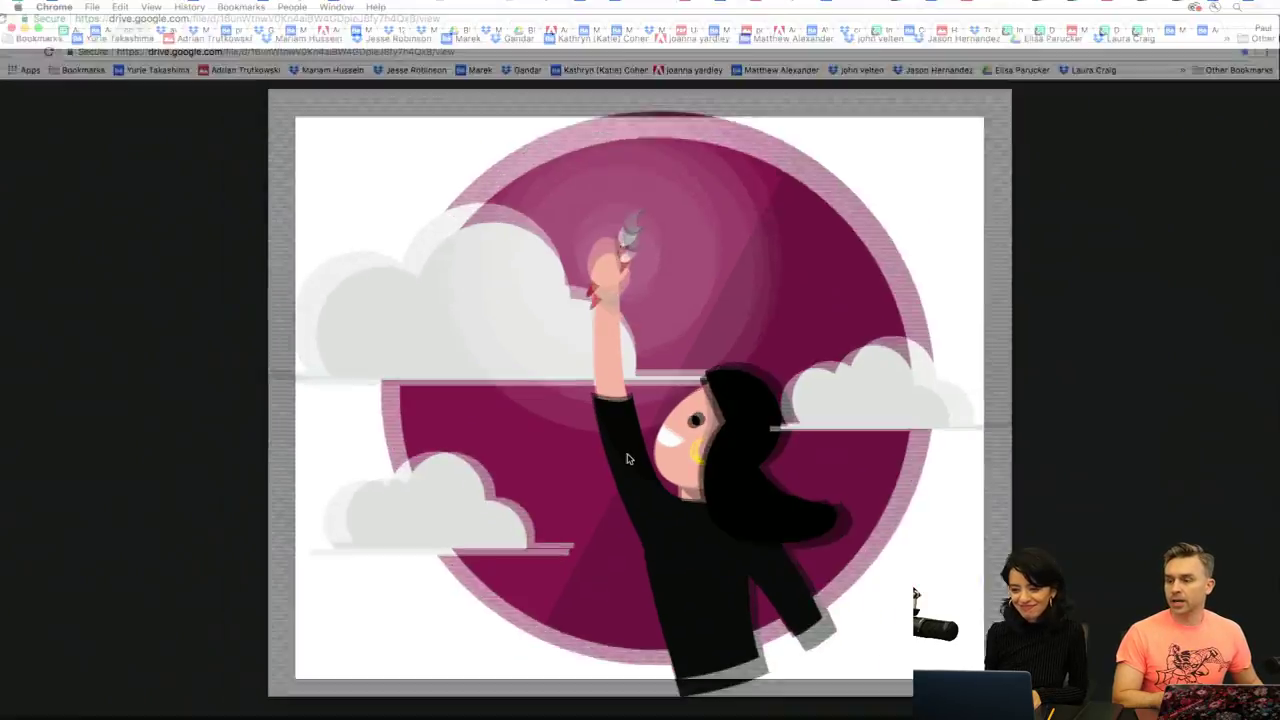
click(99, 31)
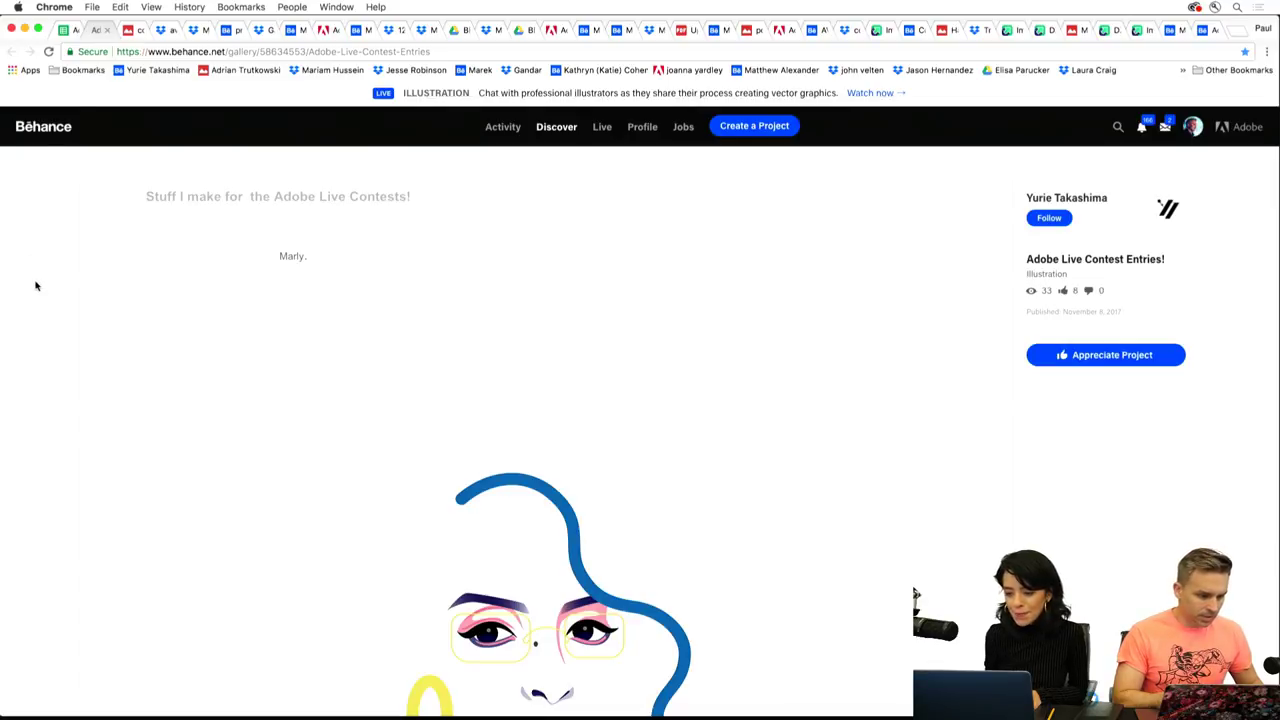
scroll(35, 286, down, 3)
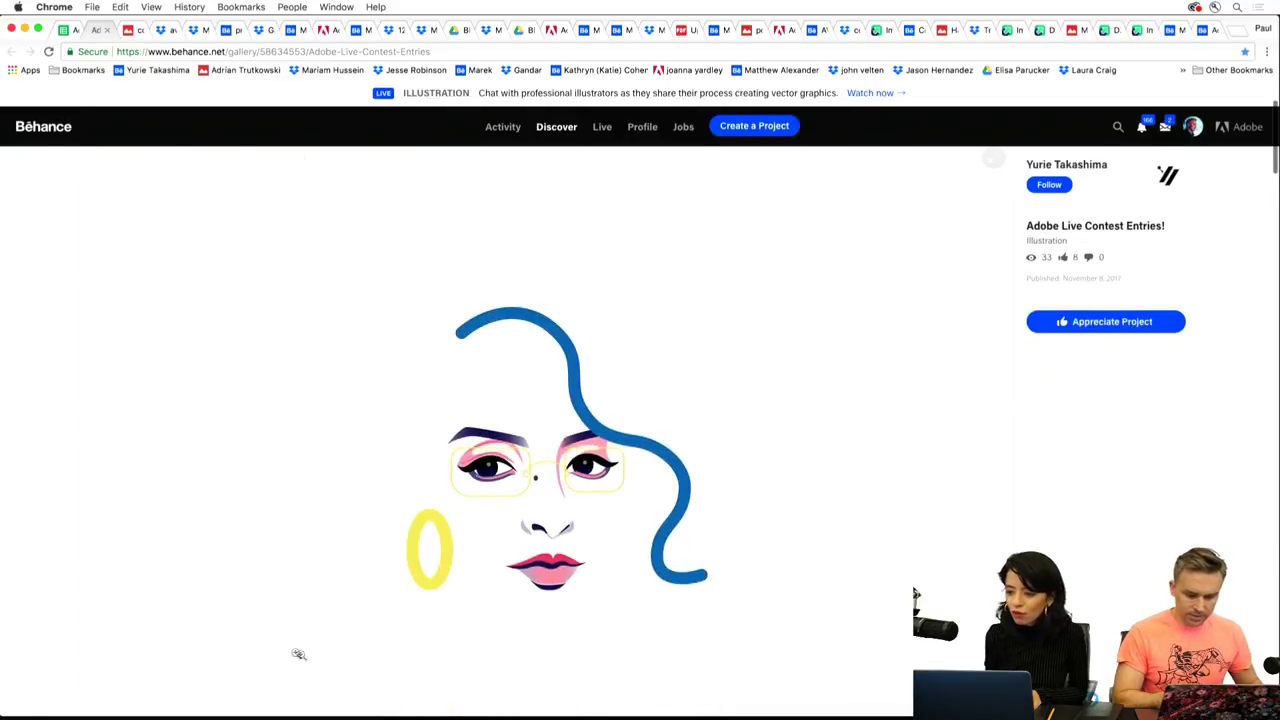
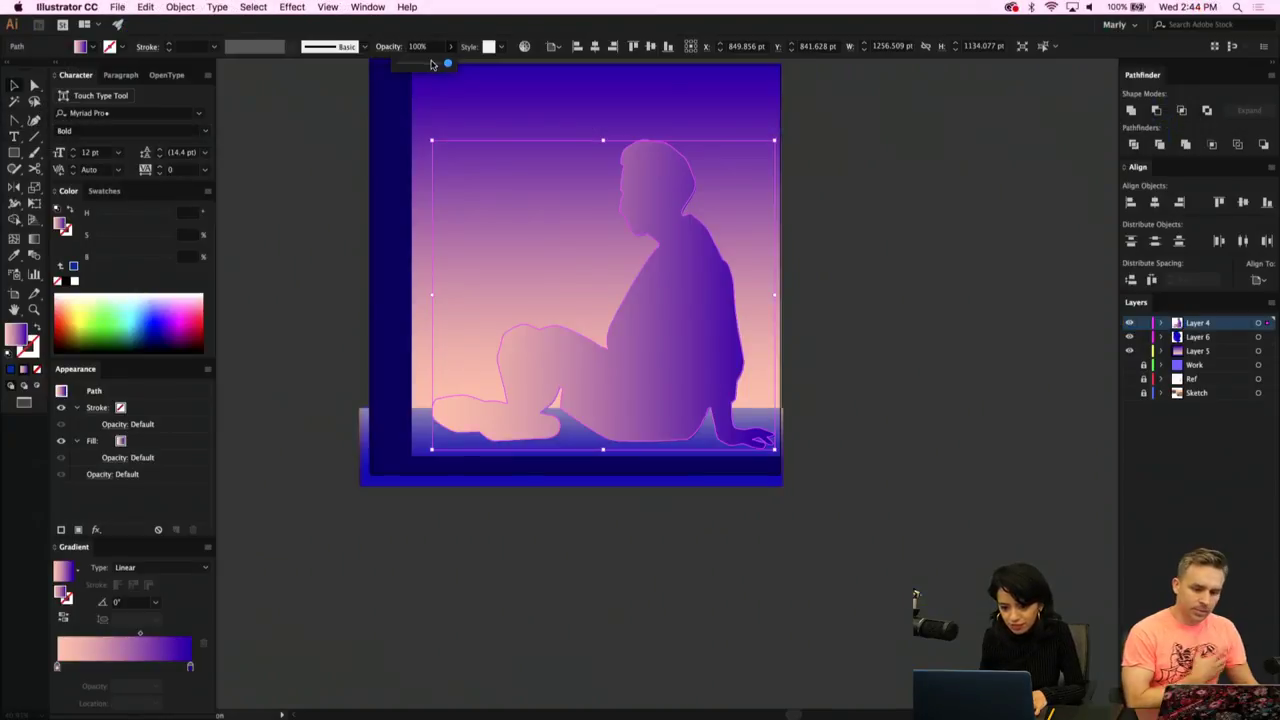
Lower the gradient-filled silhouette's opacity to 63% and set its blending mode to Color after trying Multiply.
drag(434, 65, 430, 66)
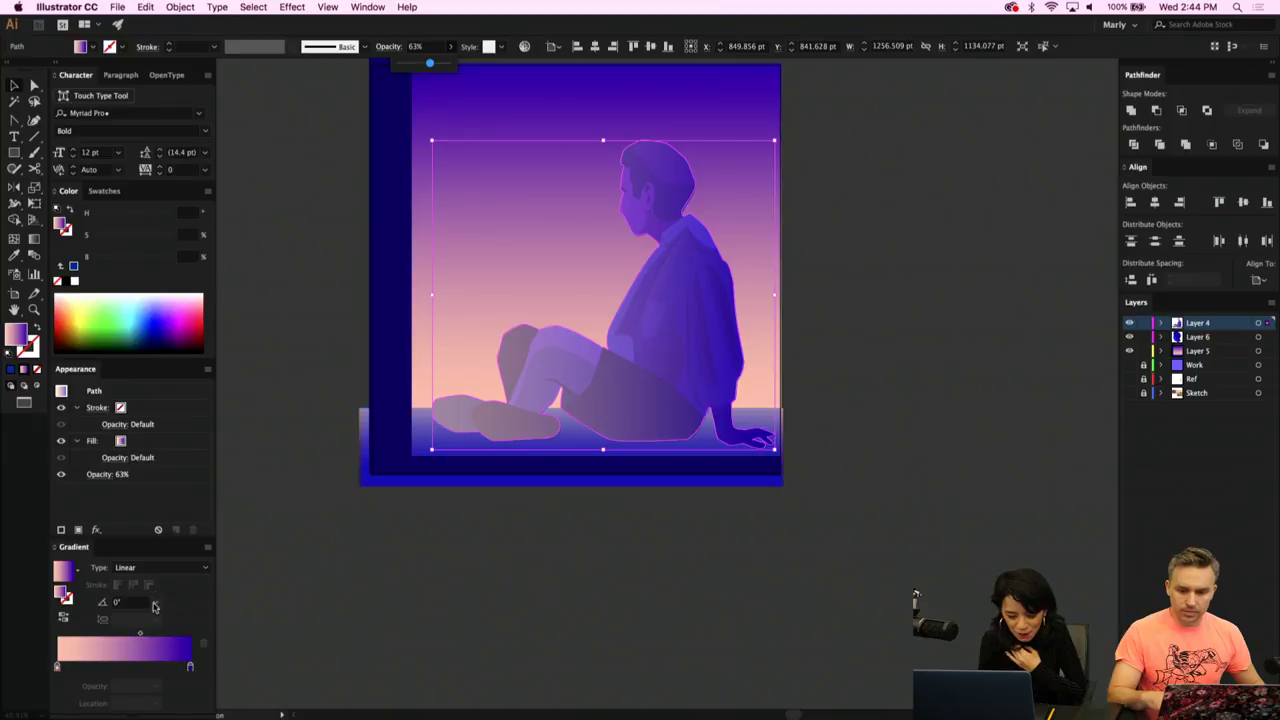
click(98, 474)
click(40, 500)
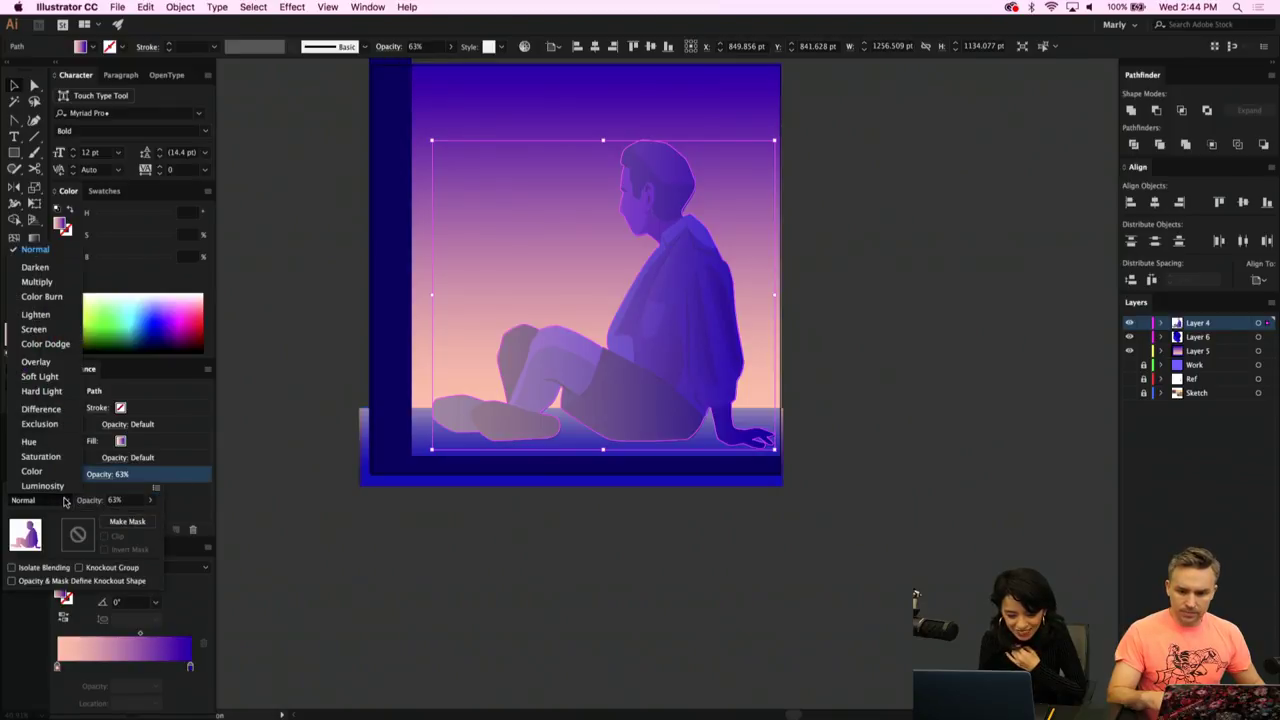
click(40, 282)
click(40, 500)
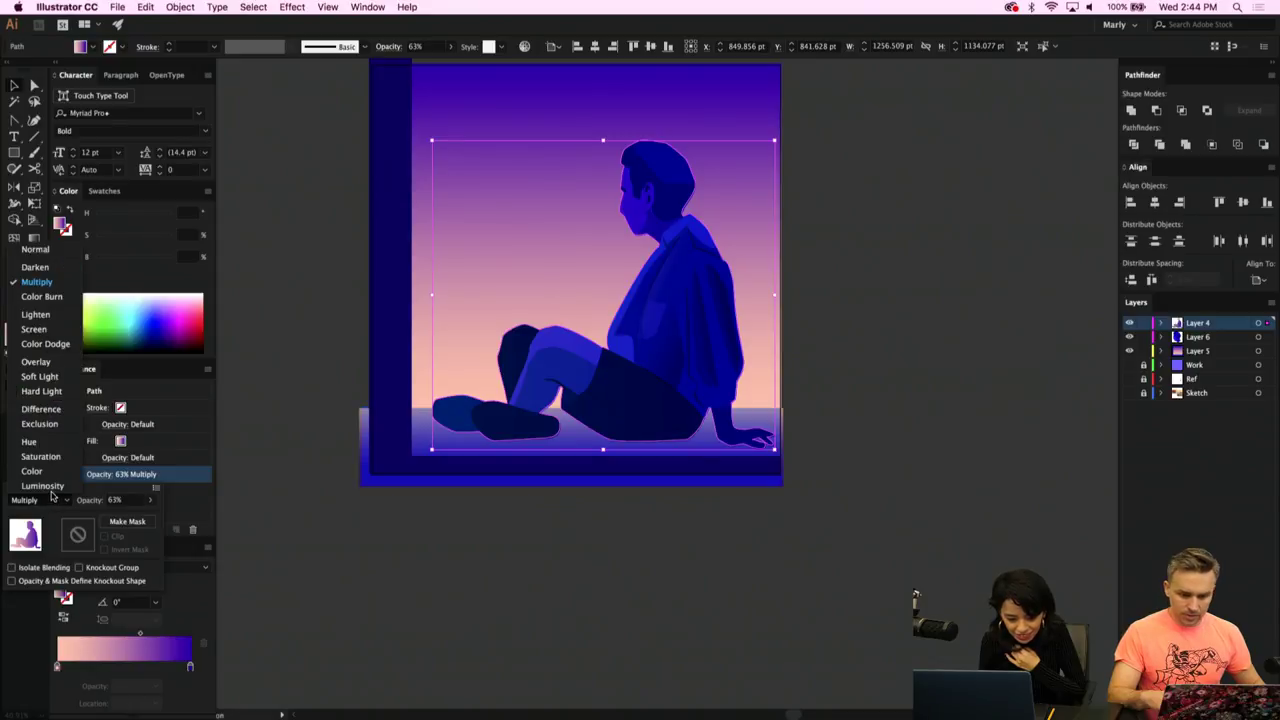
click(33, 471)
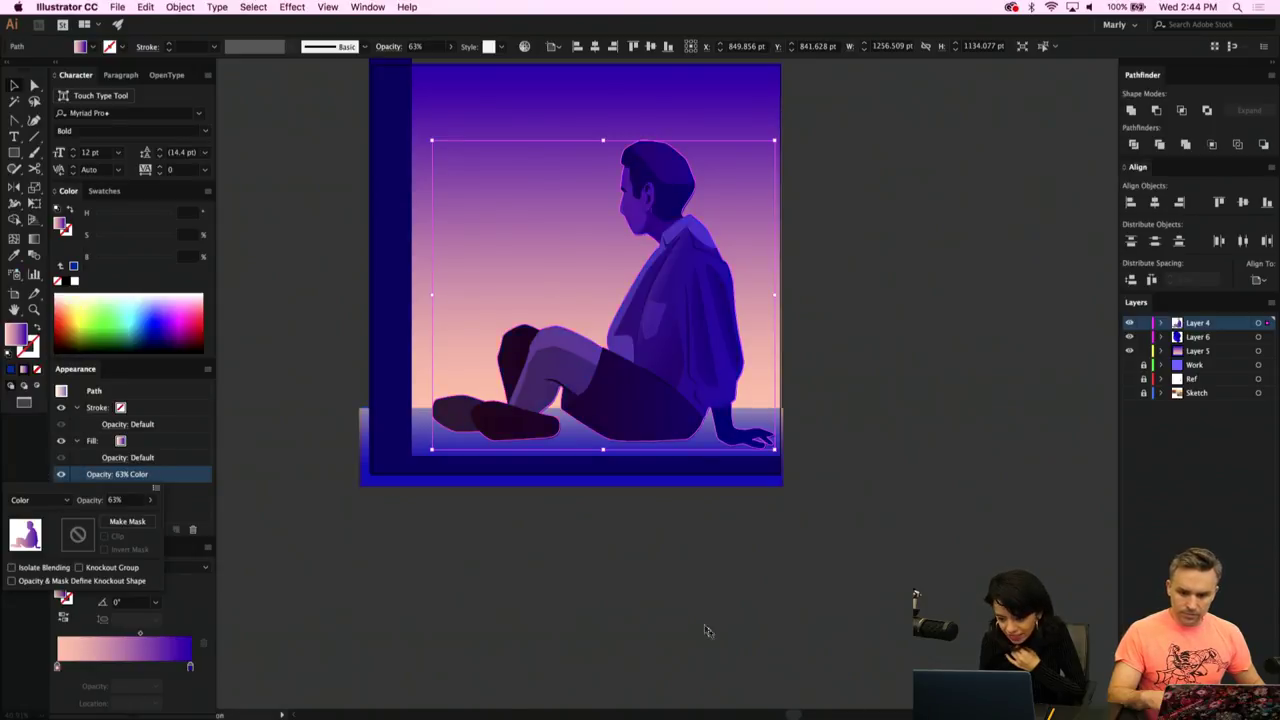
Set the opacity of the peach stop in the silhouette's gradient to 0% and deselect the silhouette.
click(57, 668)
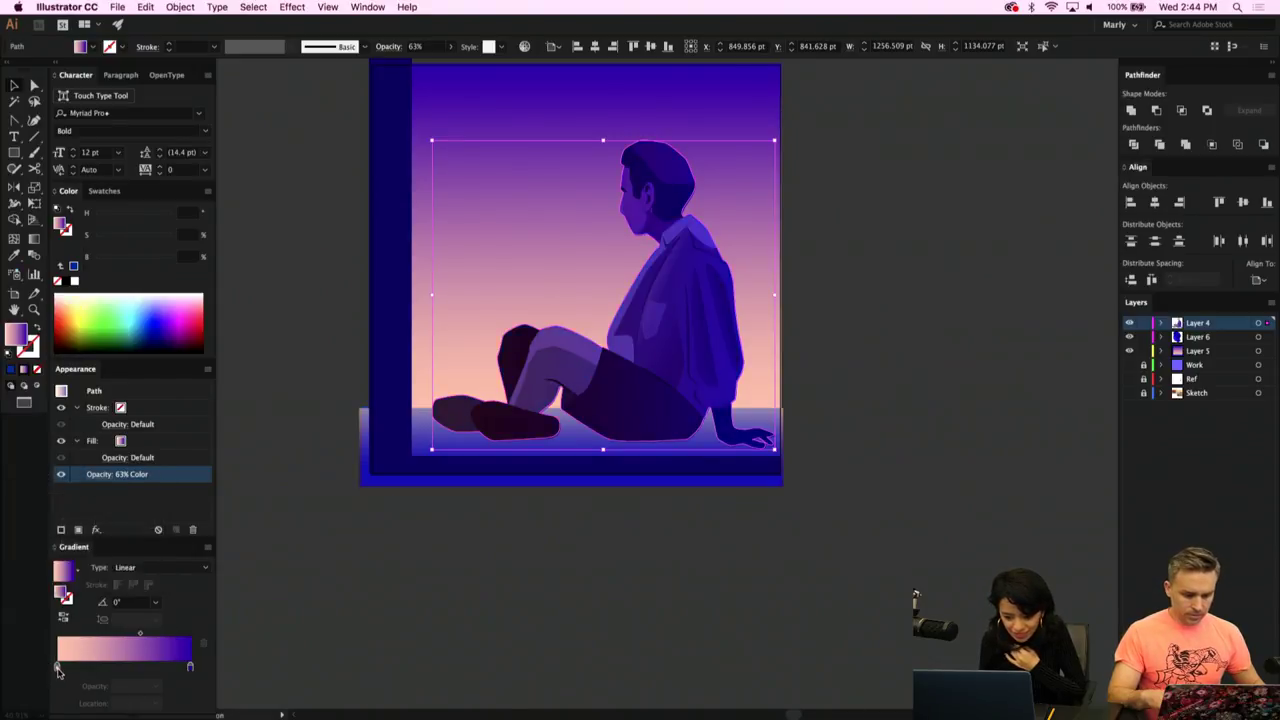
click(155, 602)
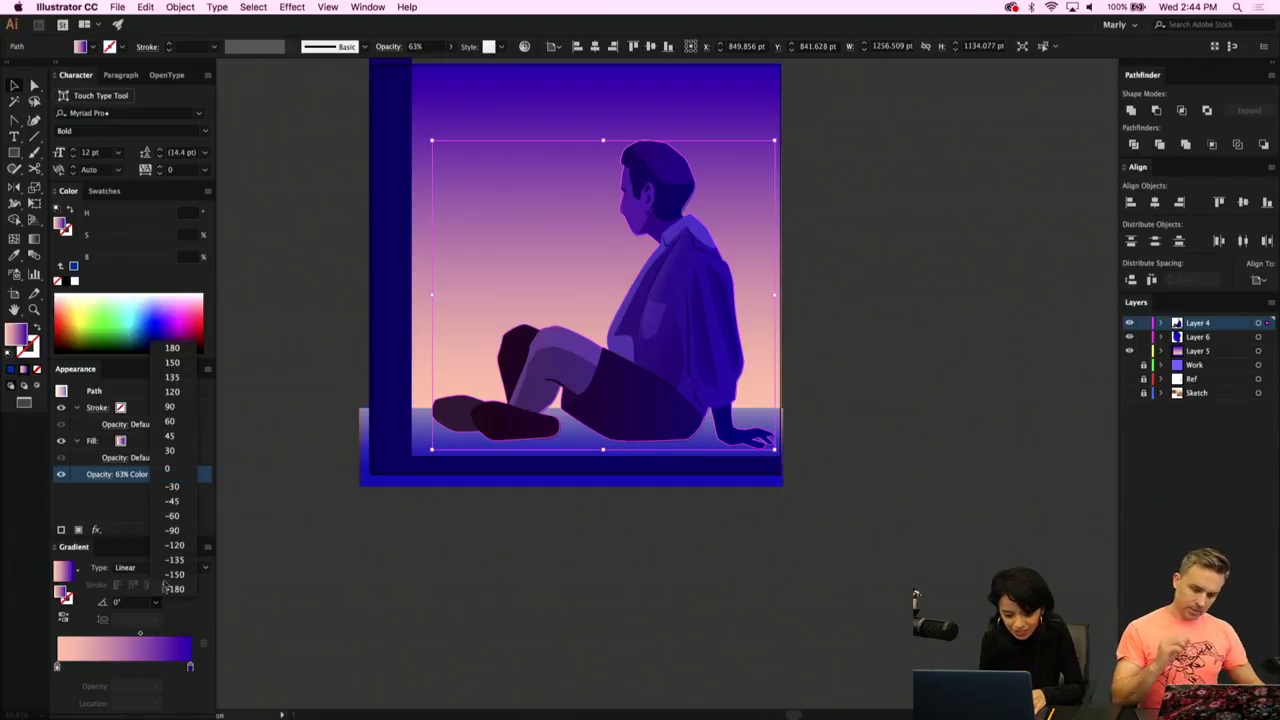
click(171, 470)
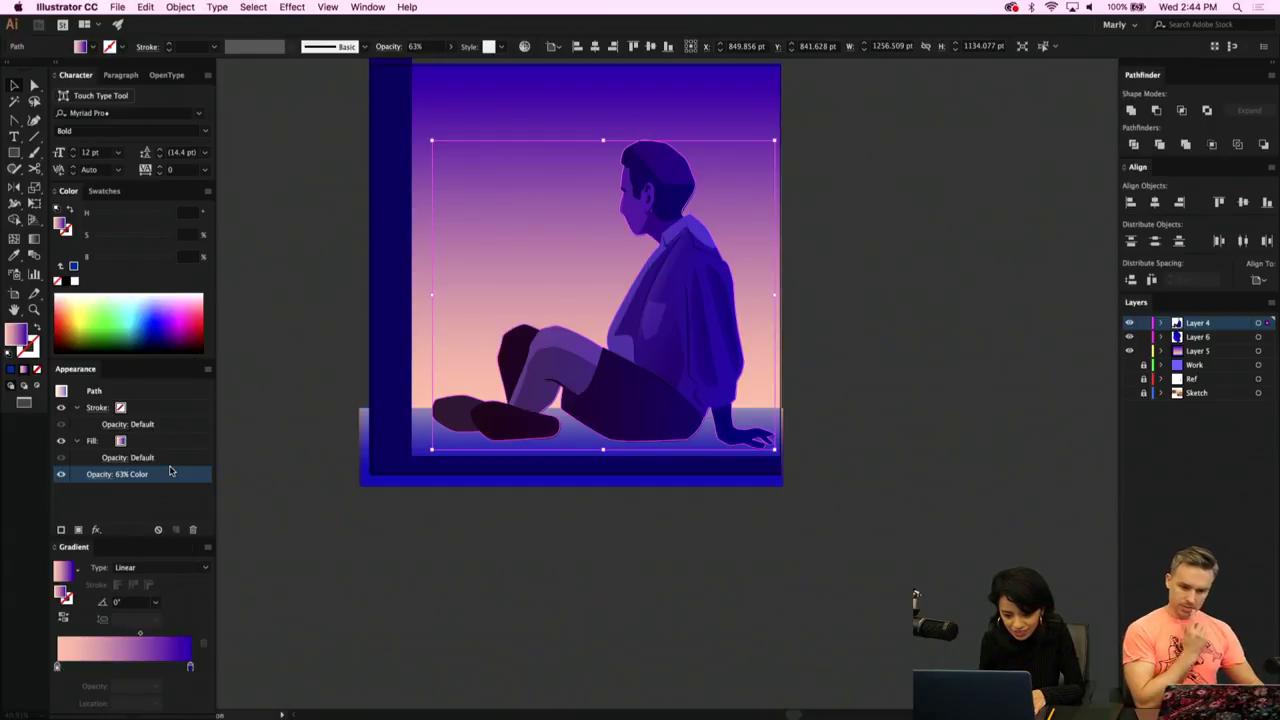
click(58, 666)
click(156, 602)
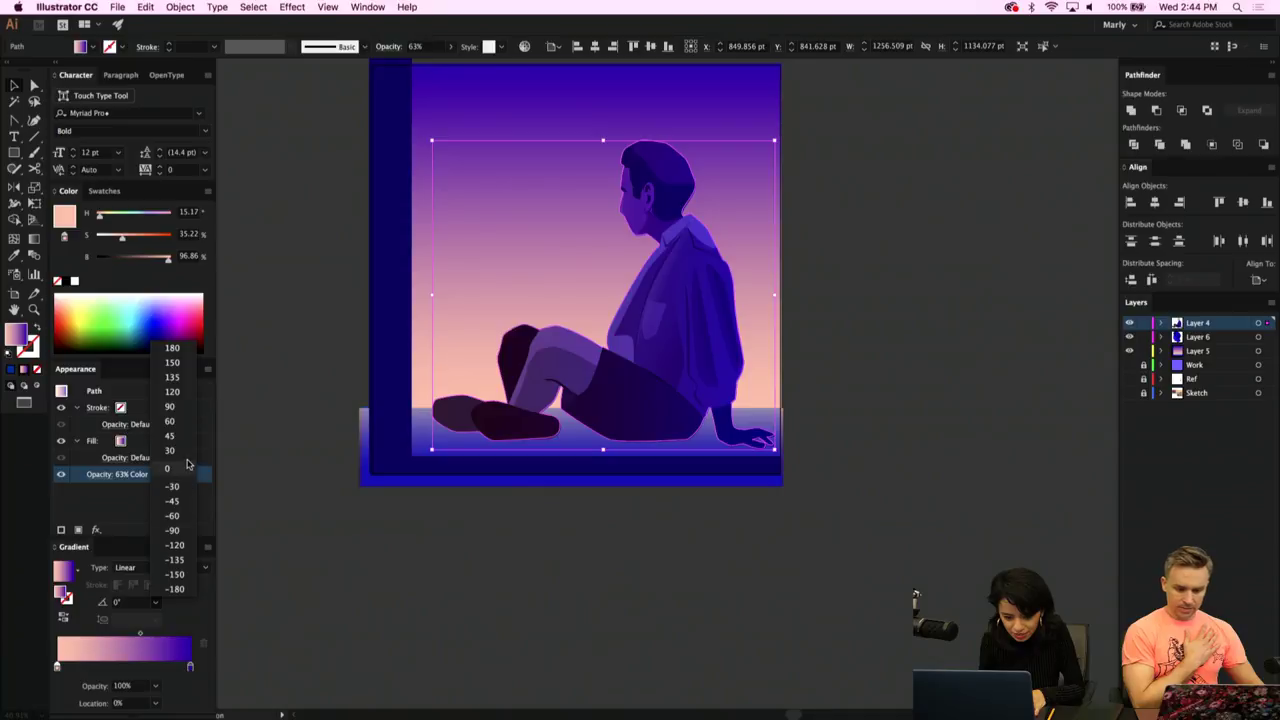
click(155, 688)
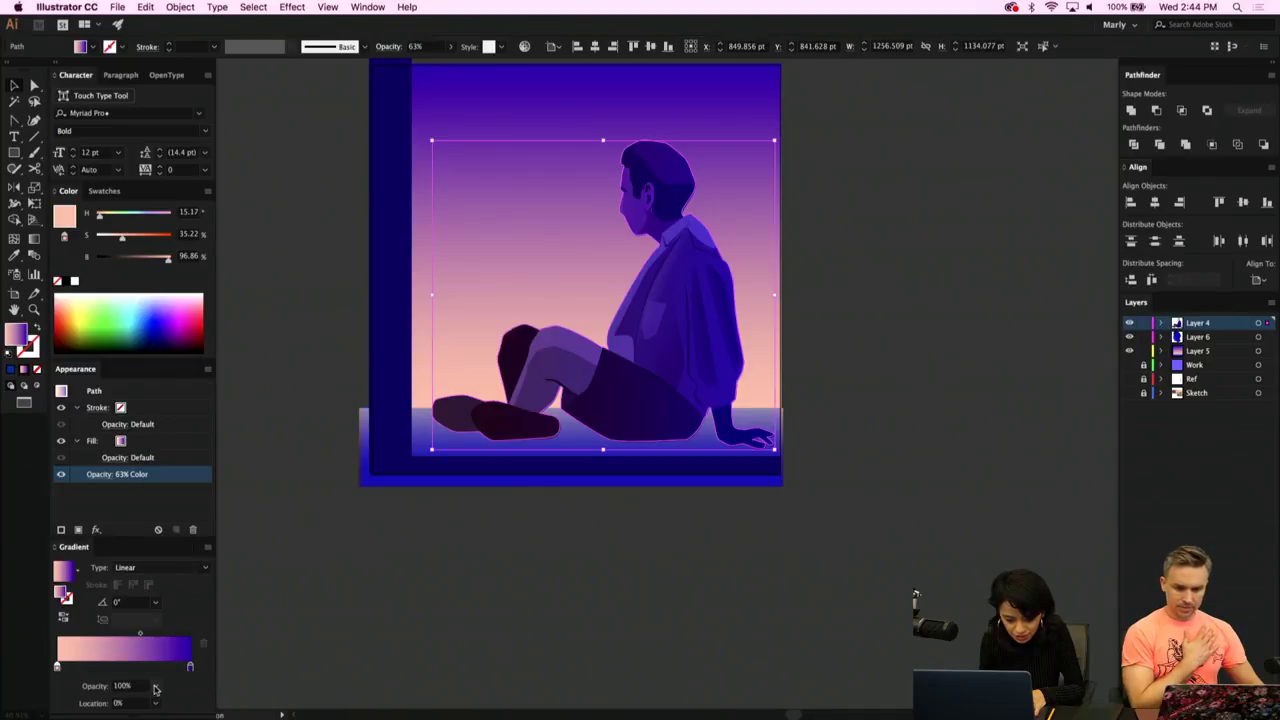
click(155, 689)
click(178, 533)
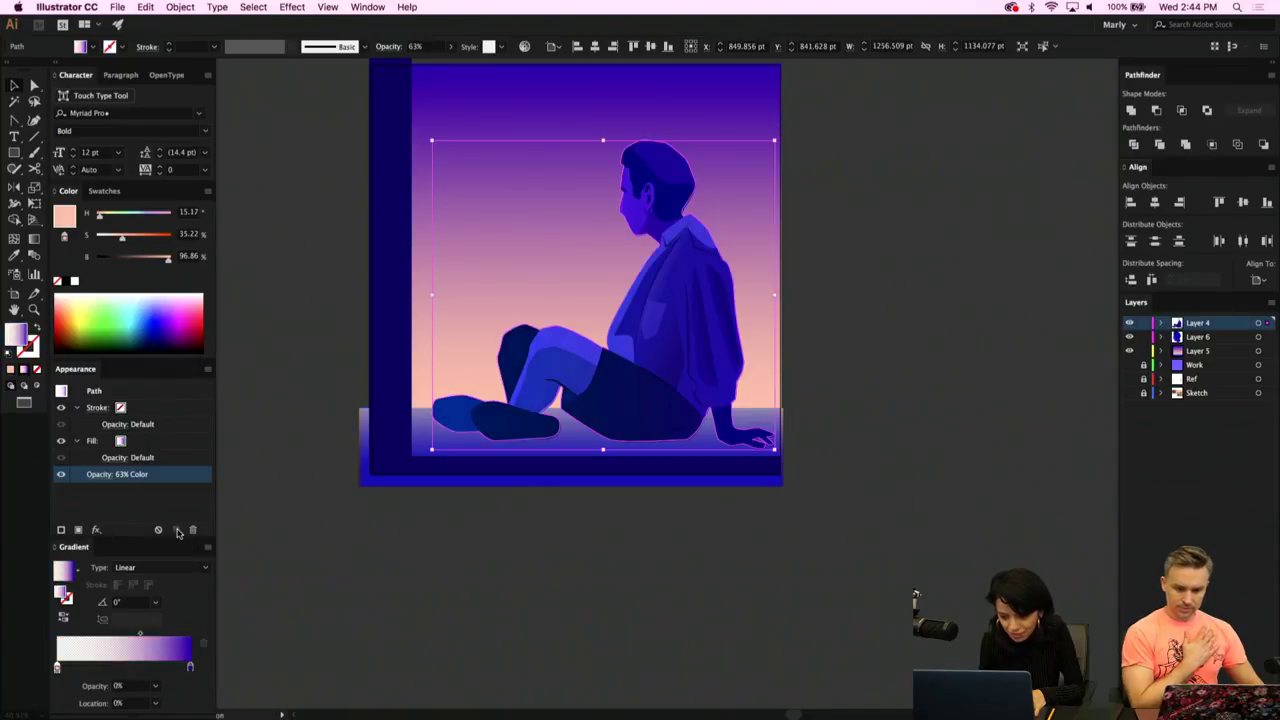
click(571, 620)
scroll(777, 560, up, 2)
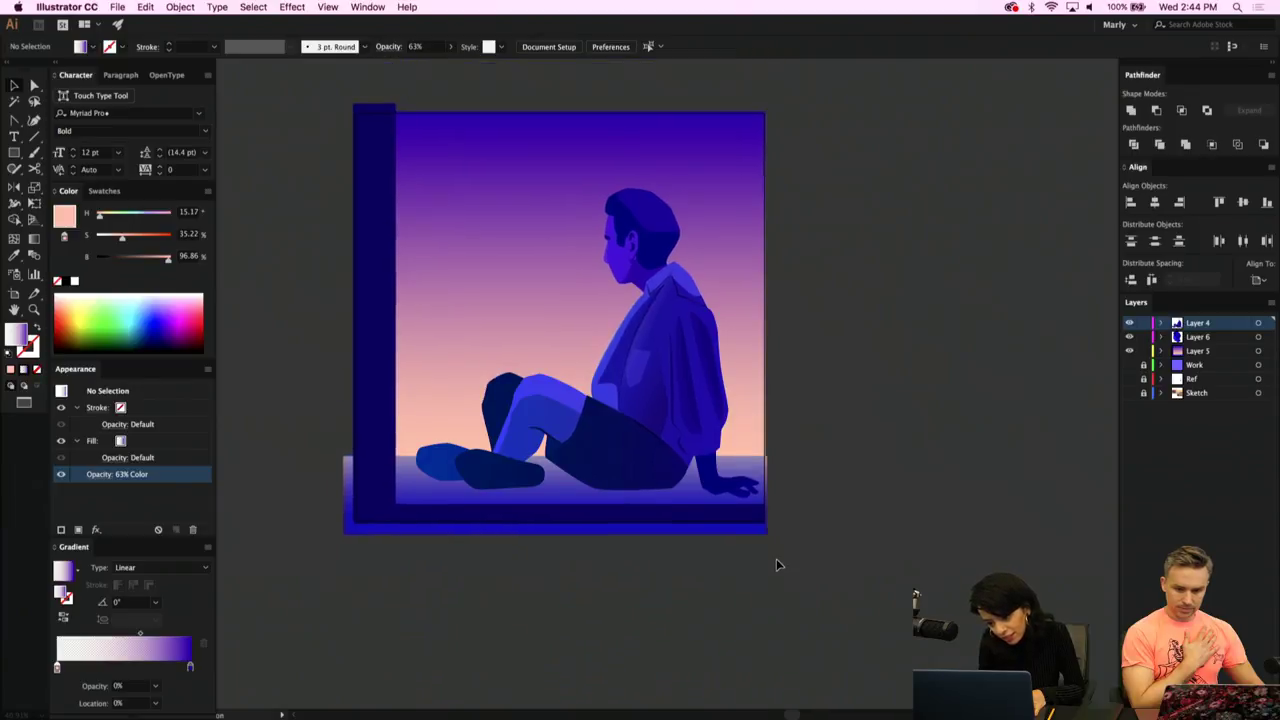
Move the dark blue vertical bar outward so its left edge aligns with the floor strip's left edge, and deselect it.
scroll(776, 558, up, 2)
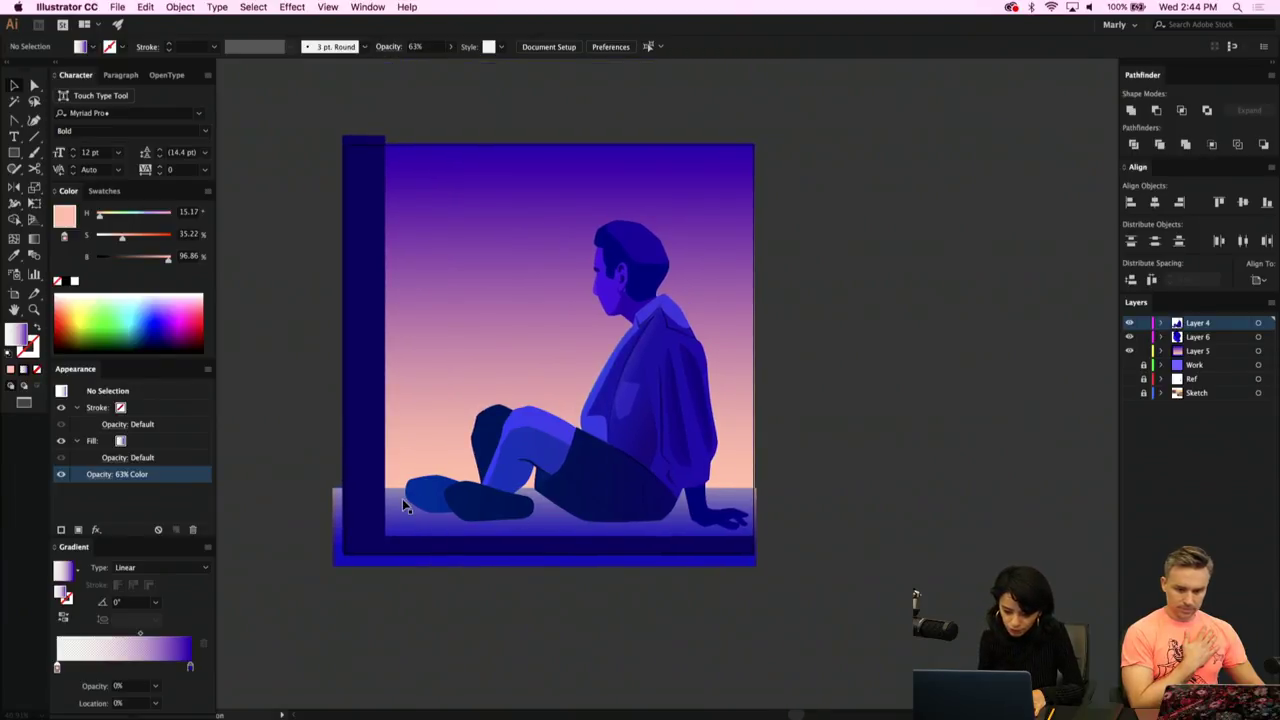
click(368, 495)
drag(368, 495, 357, 489)
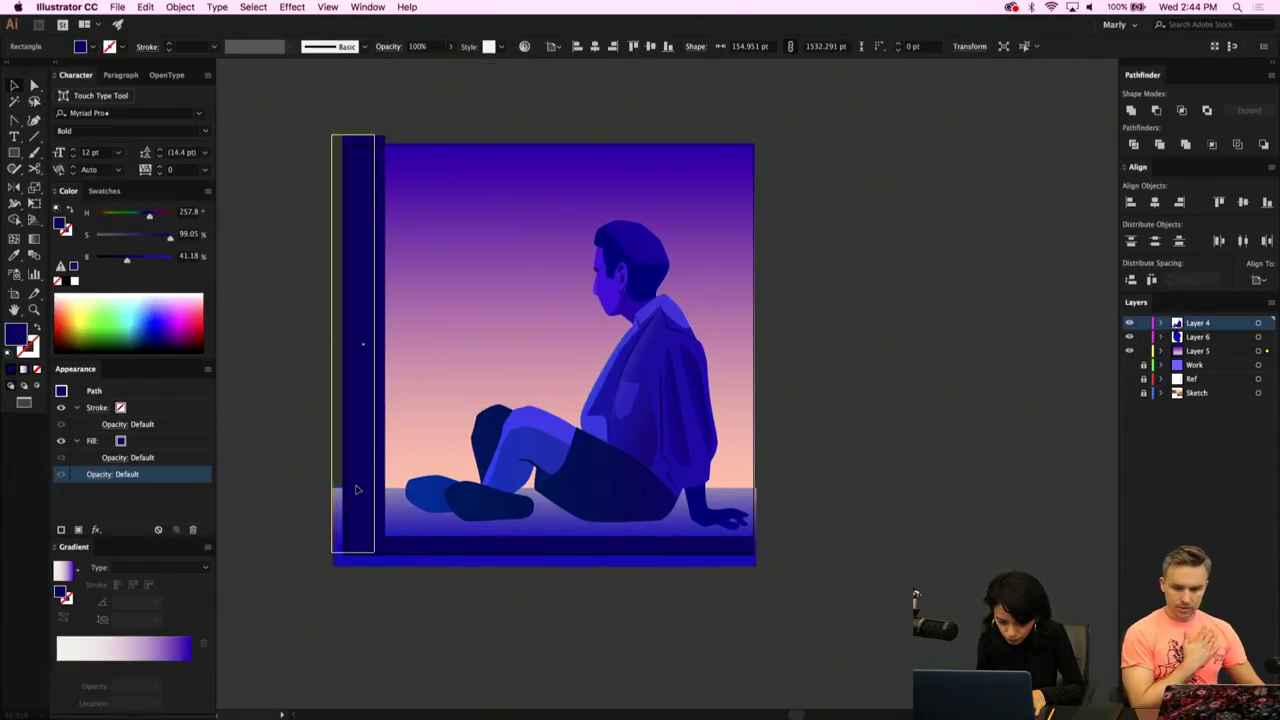
click(439, 580)
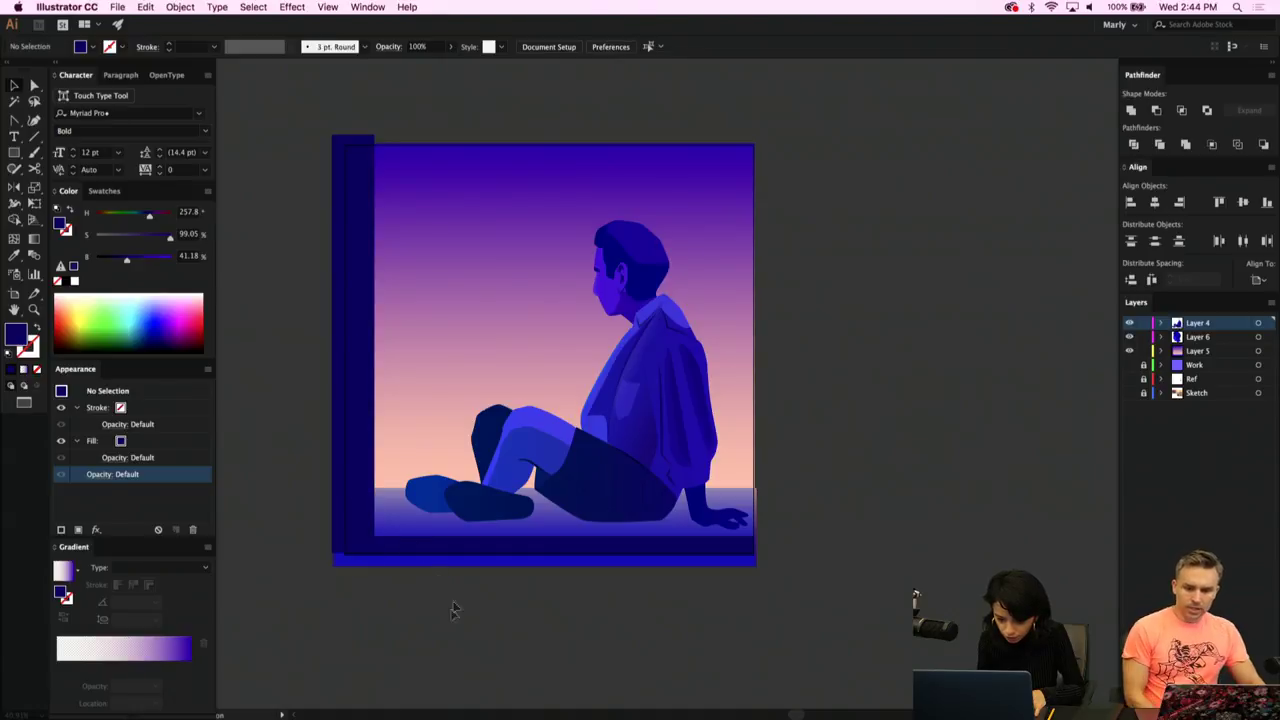
Set the midpoint of the background rectangle's peach-to-purple gradient to about 27% and deselect the rectangle.
click(729, 339)
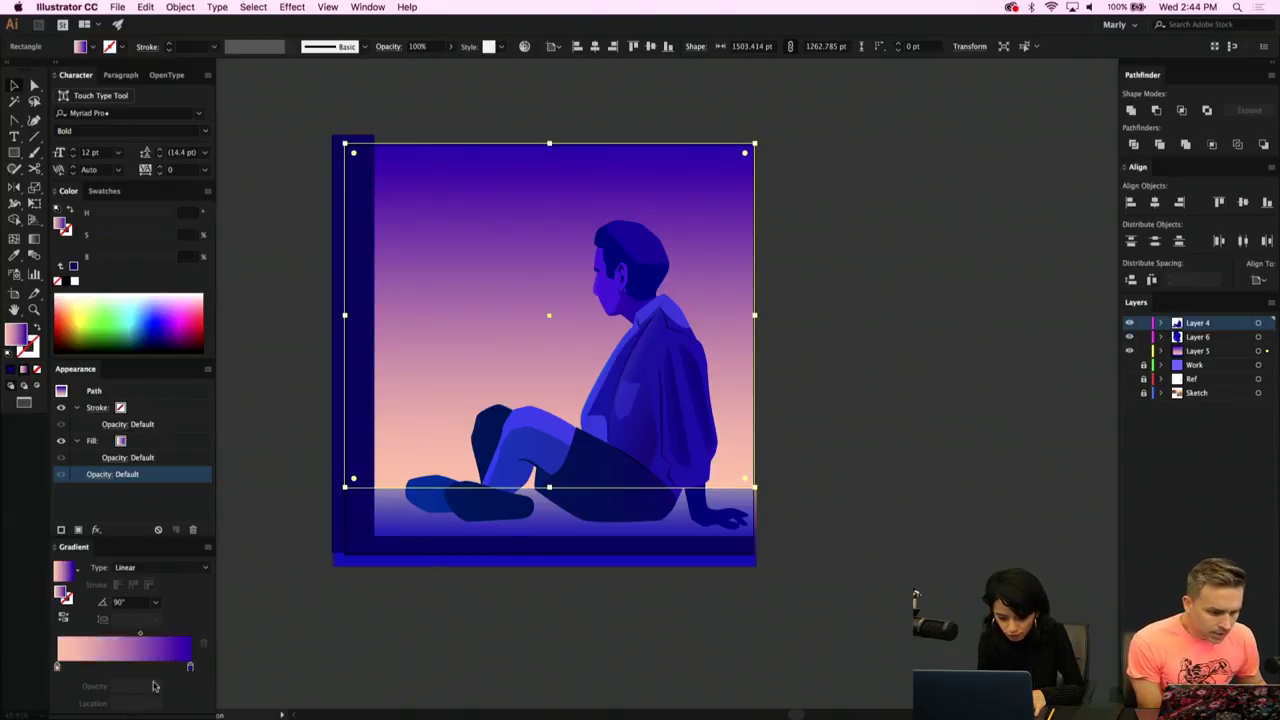
drag(141, 635, 117, 637)
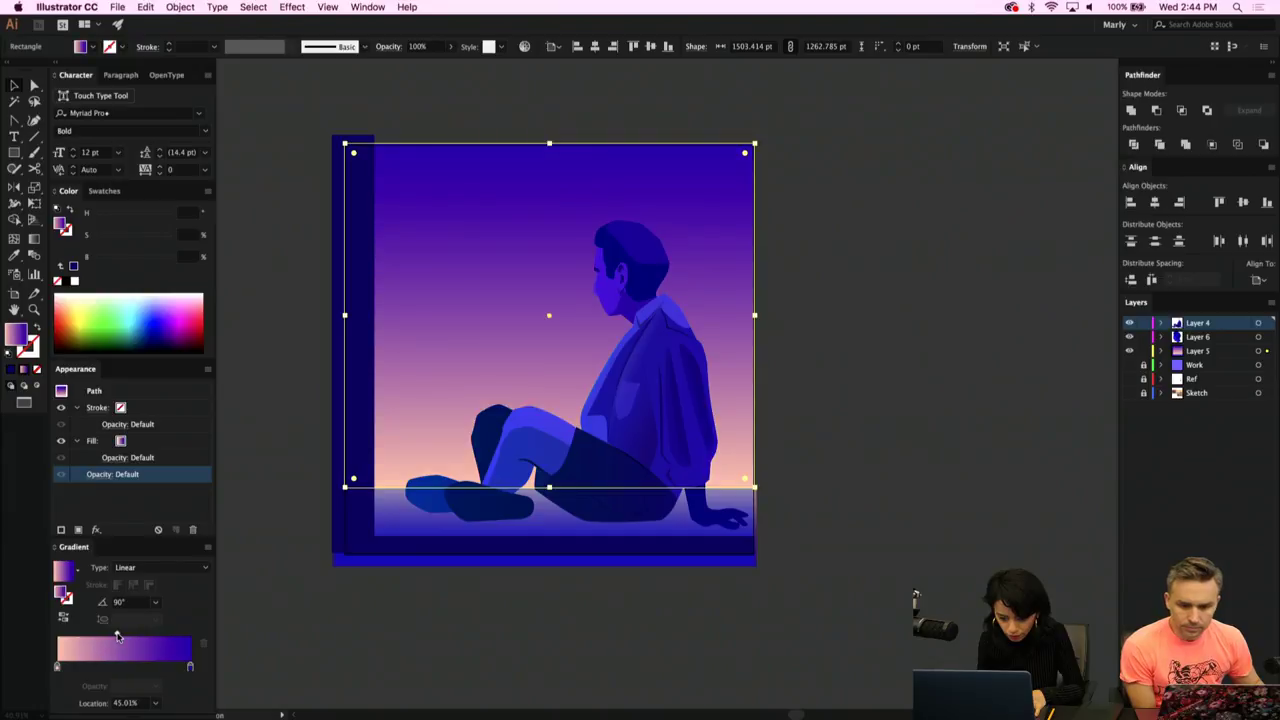
key(ctrl+z)
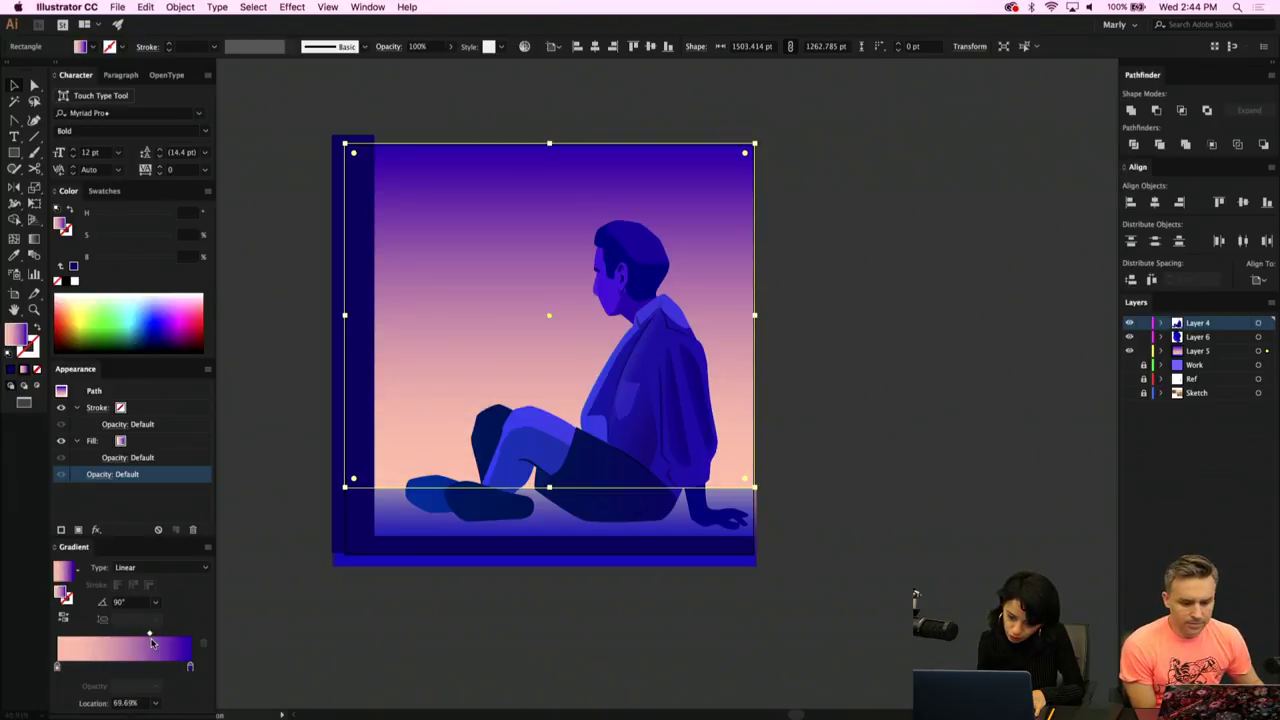
mouse_move(98, 642)
mouse_down()
mouse_move(77, 641)
mouse_move(94, 641)
mouse_up()
click(443, 646)
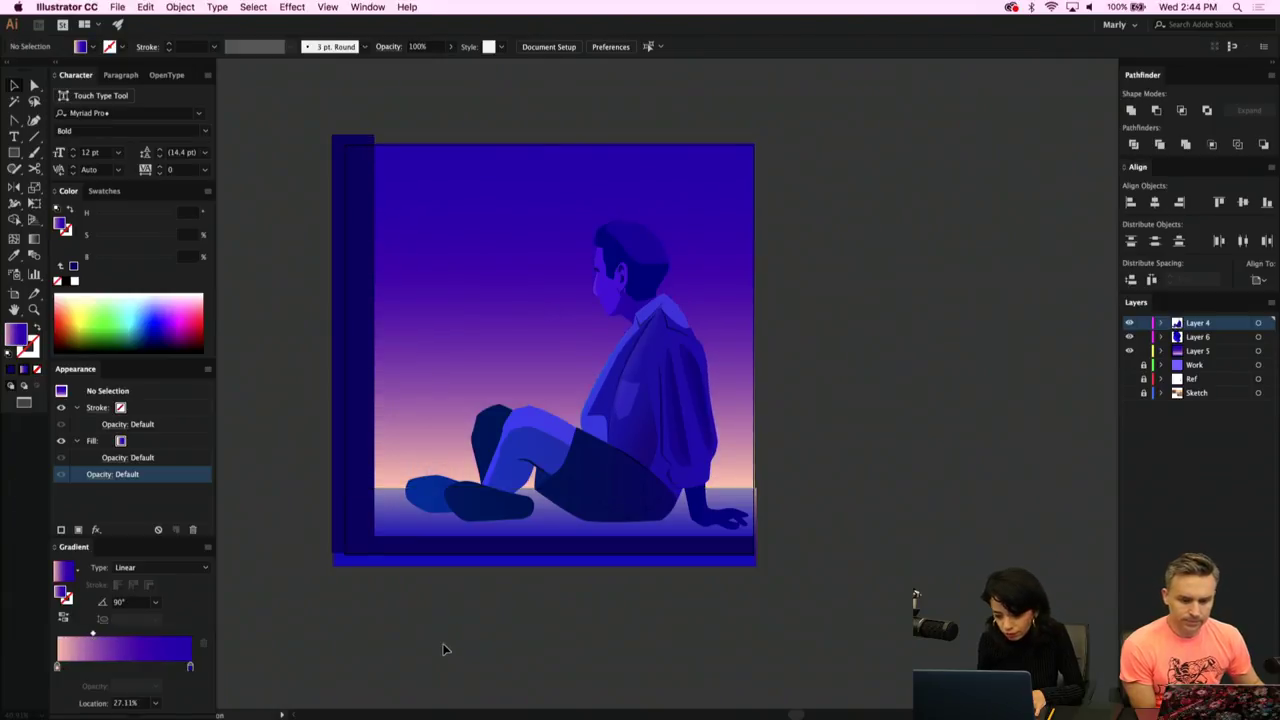
Shift the gradient silhouette away from the seated figure and undo the move.
click(603, 503)
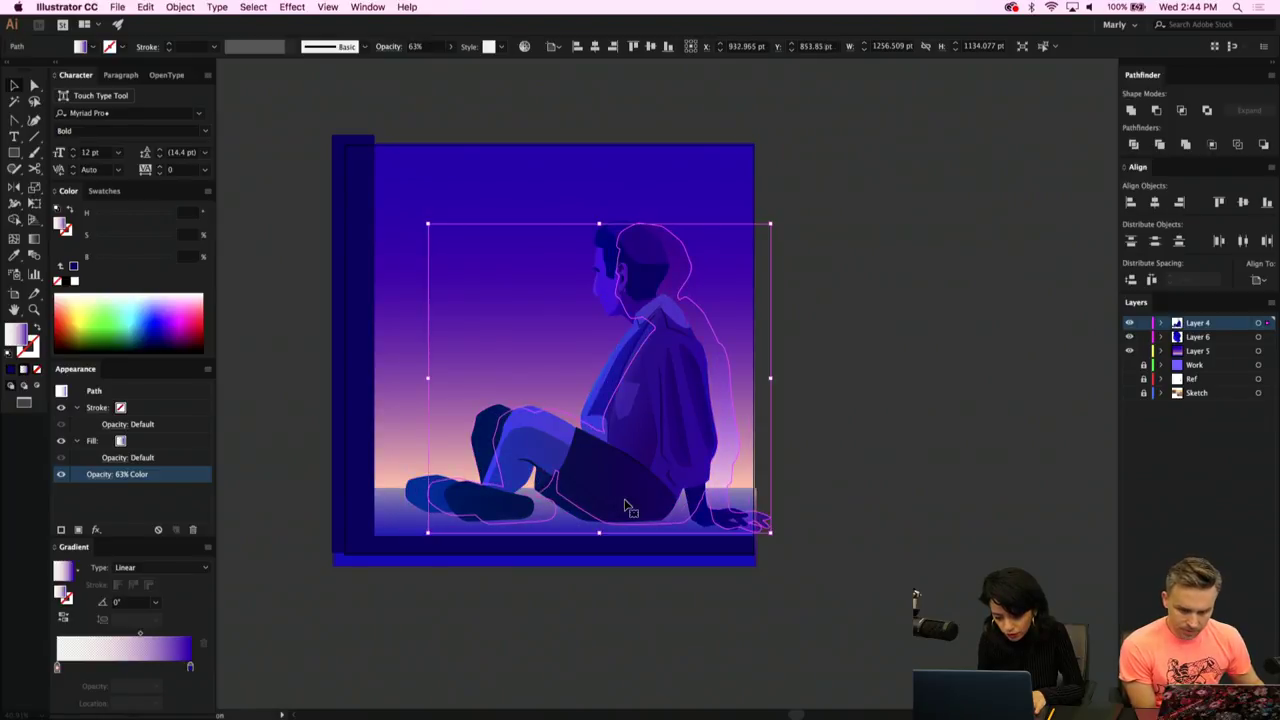
click(624, 505)
key(super)
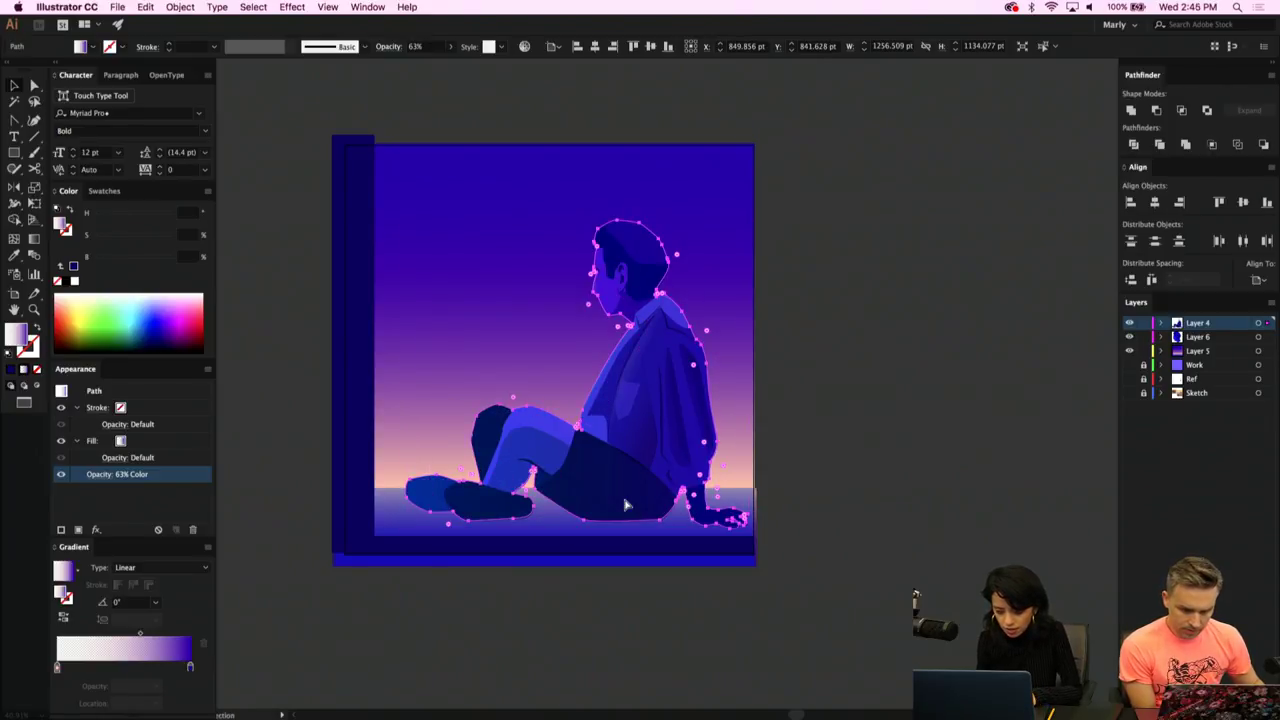
key(super)
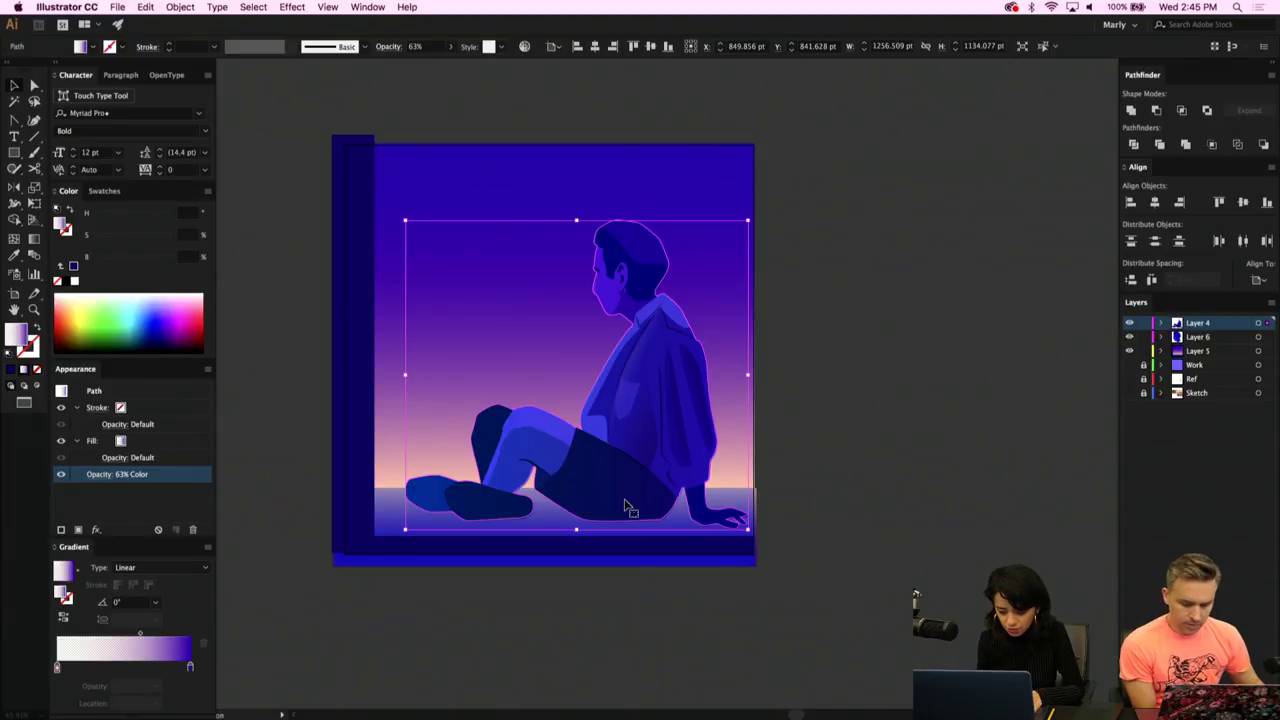
key(super)
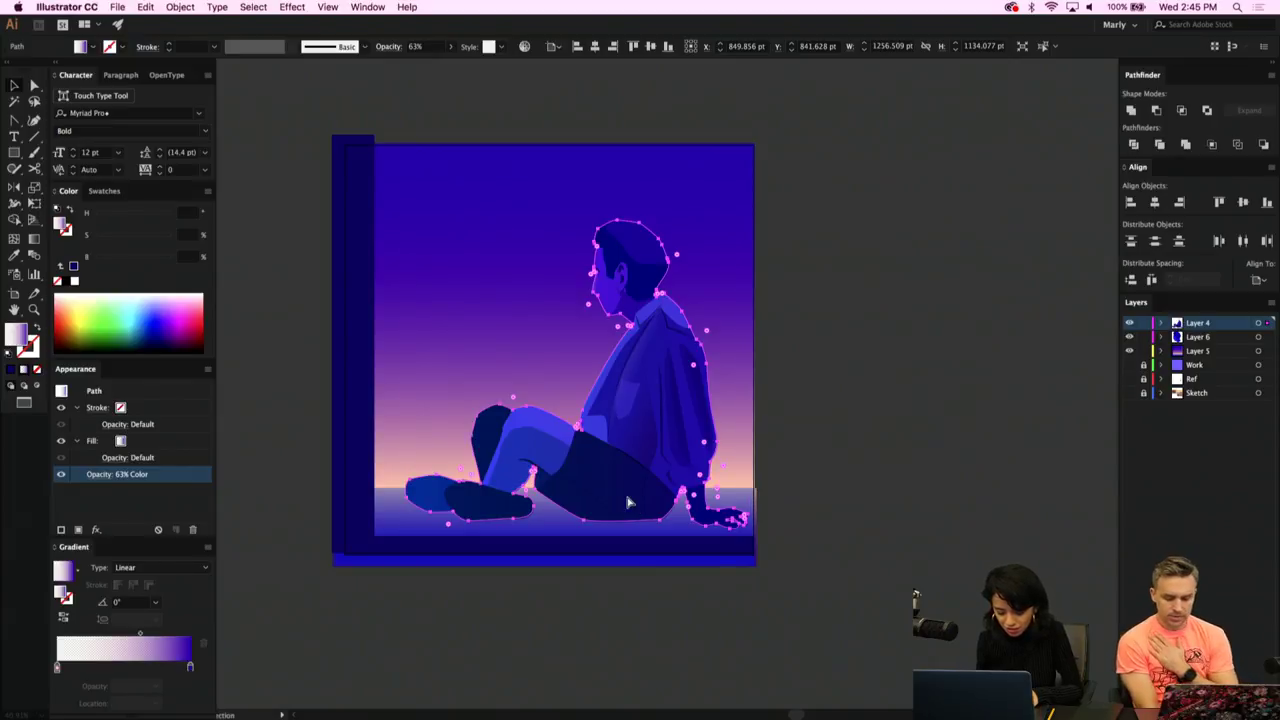
key(super)
key(super)
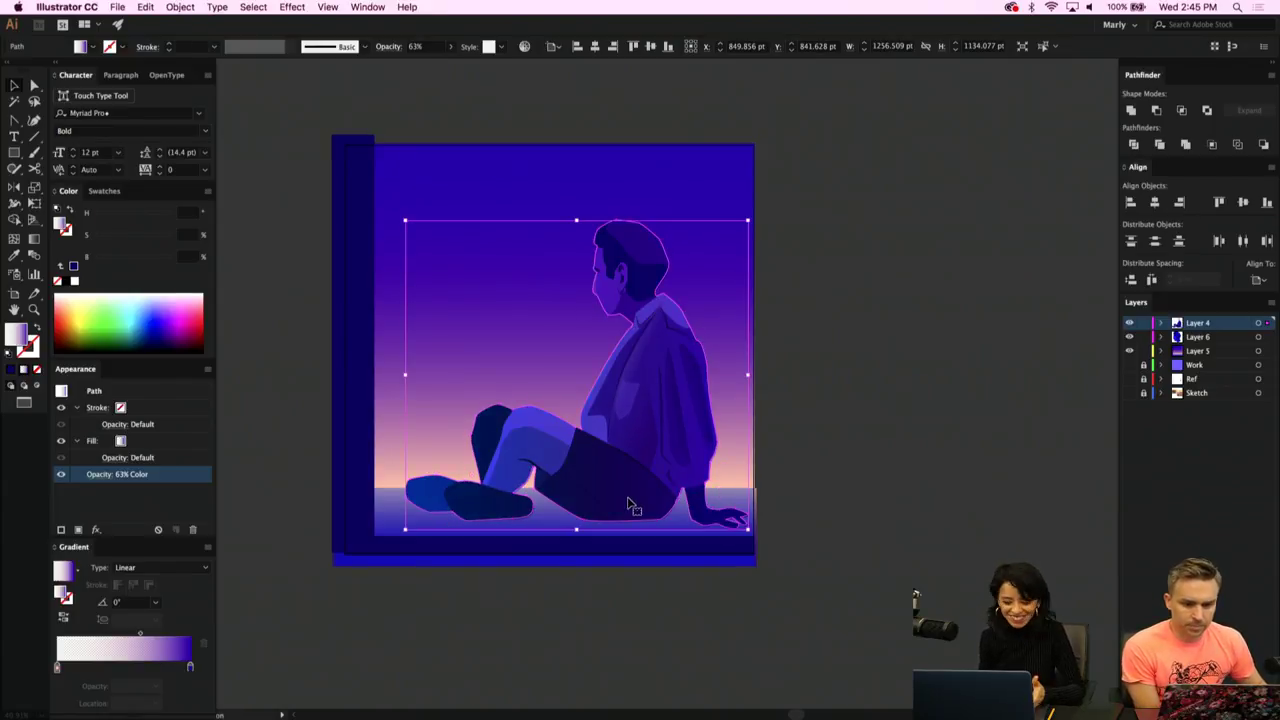
Set the silhouette gradient's midpoint to about 43% and darken its purple stop to black with 0% brightness.
scroll(640, 500, up, 2)
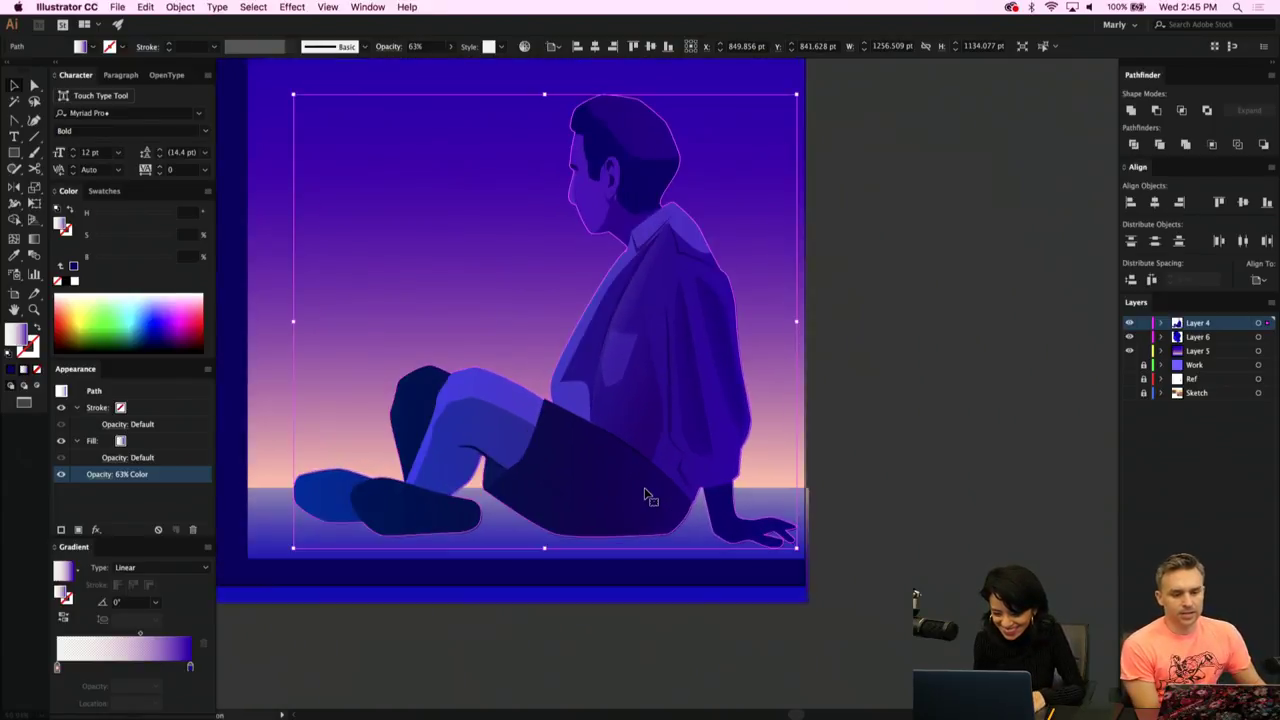
click(914, 486)
click(663, 465)
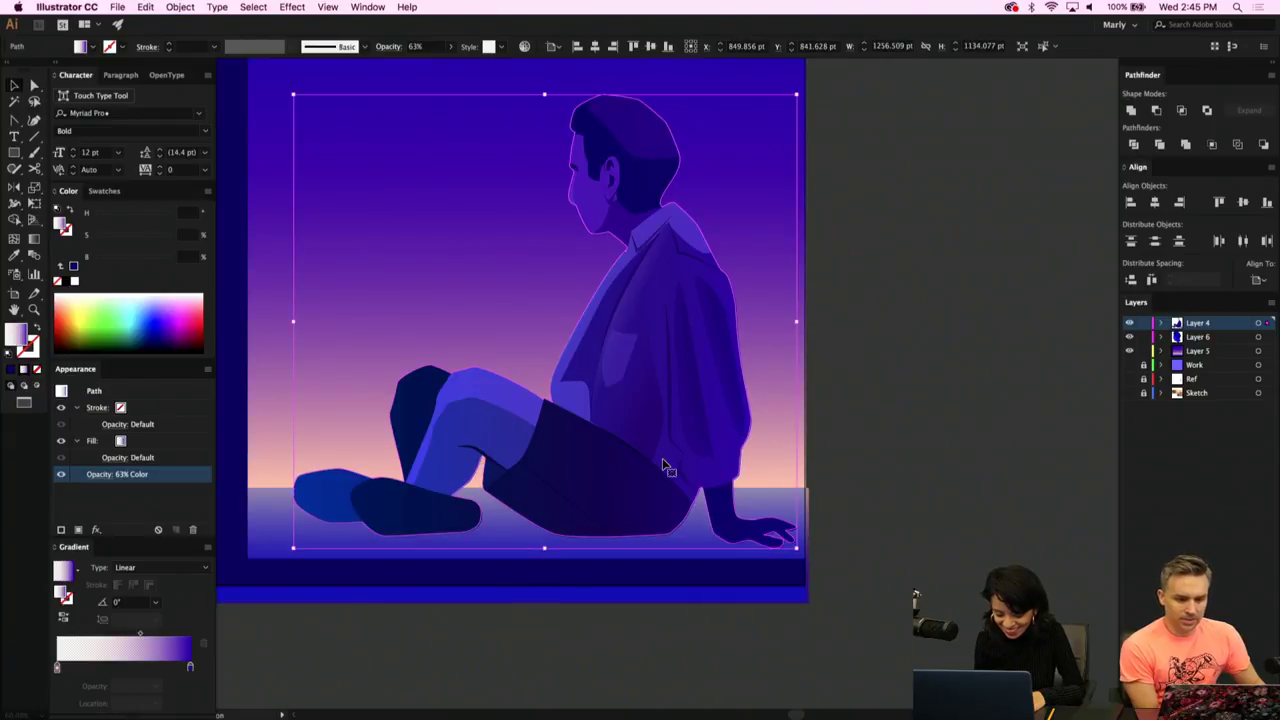
key(super)
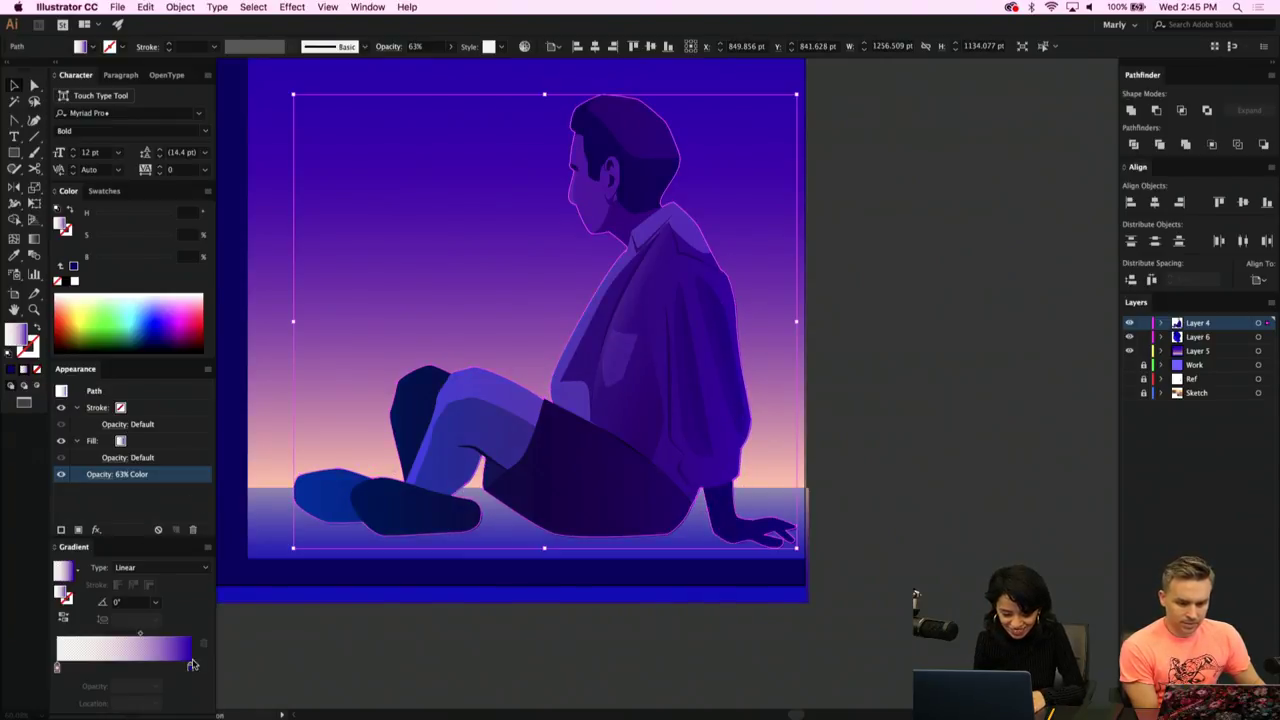
click(190, 666)
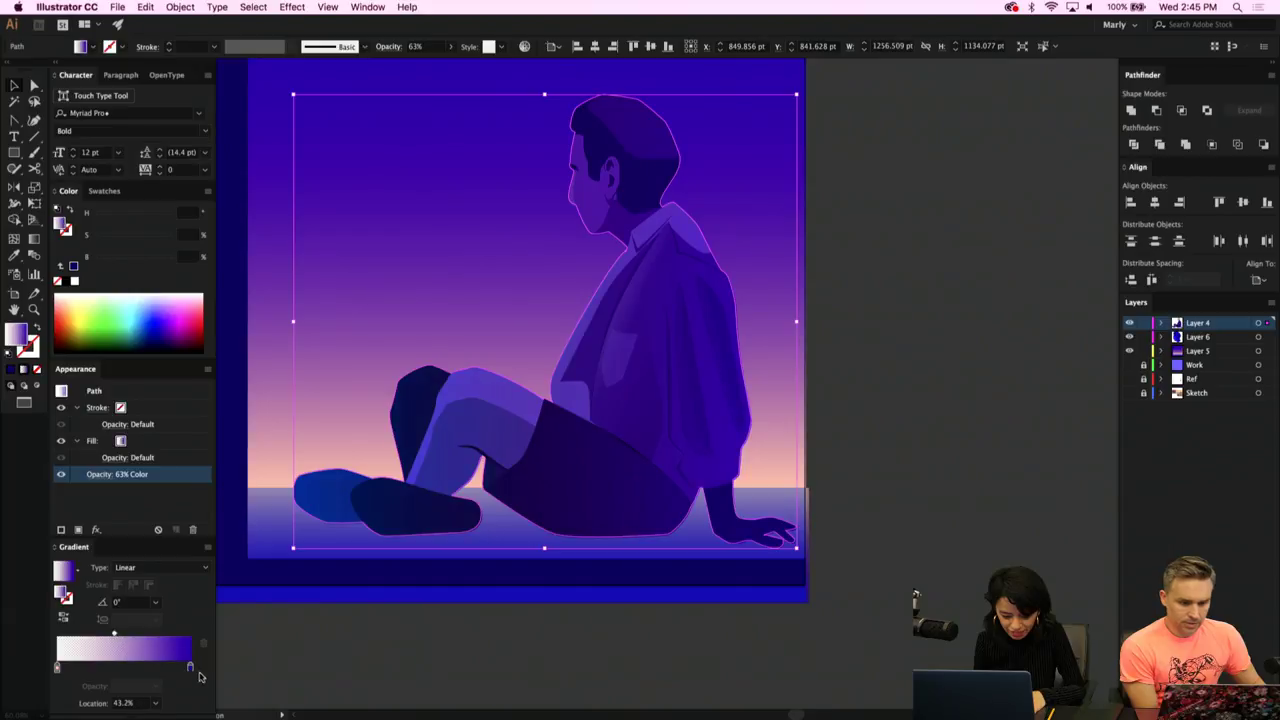
click(105, 259)
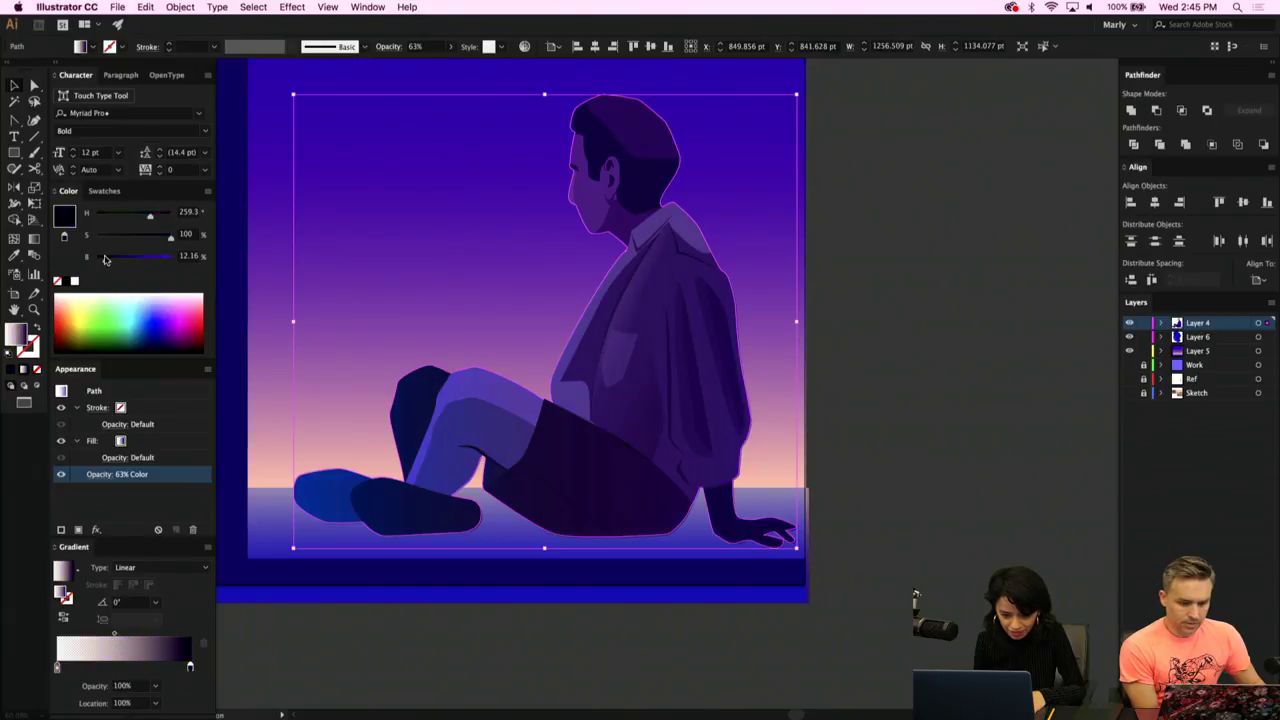
drag(105, 259, 75, 258)
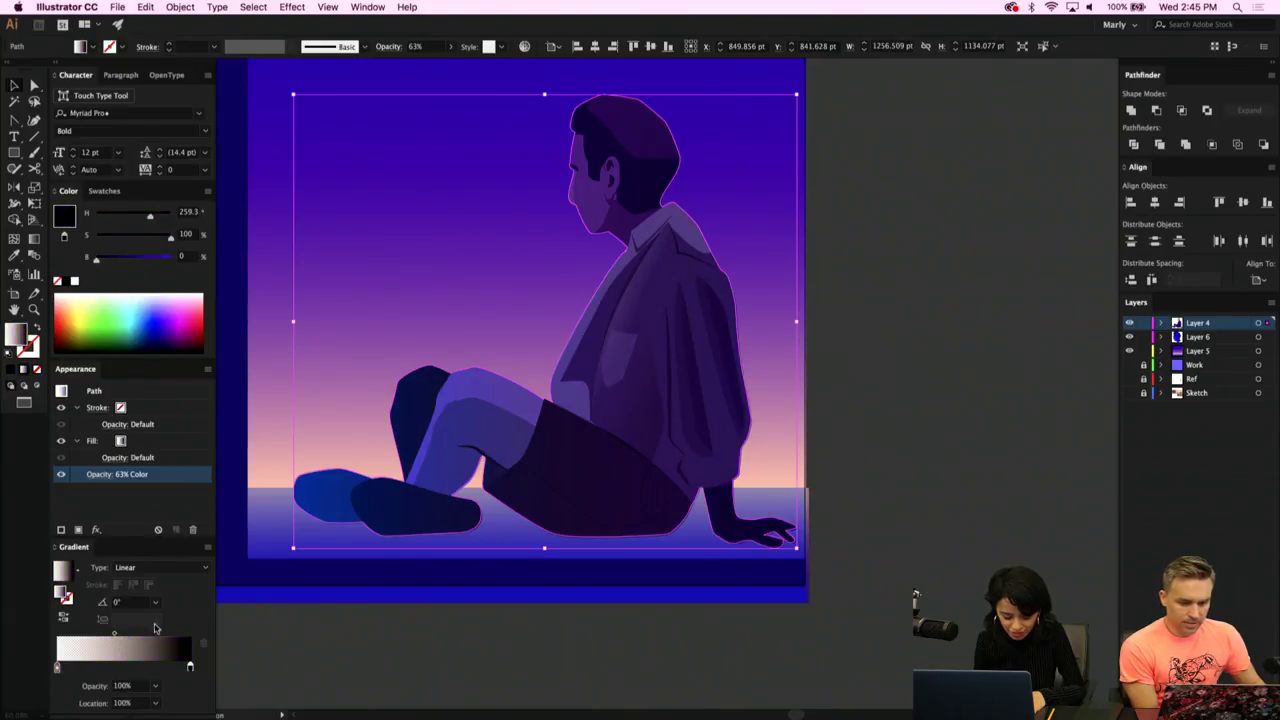
Change the silhouette's blending mode to Multiply.
click(100, 474)
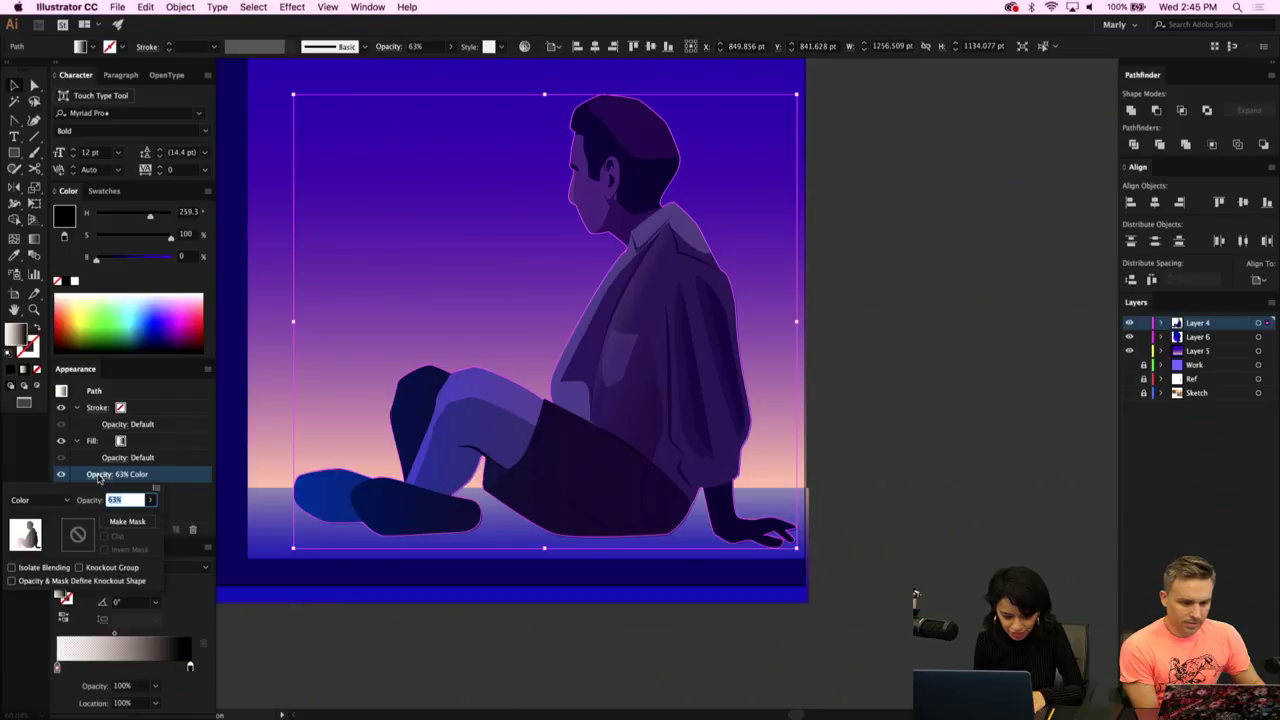
click(45, 499)
click(46, 282)
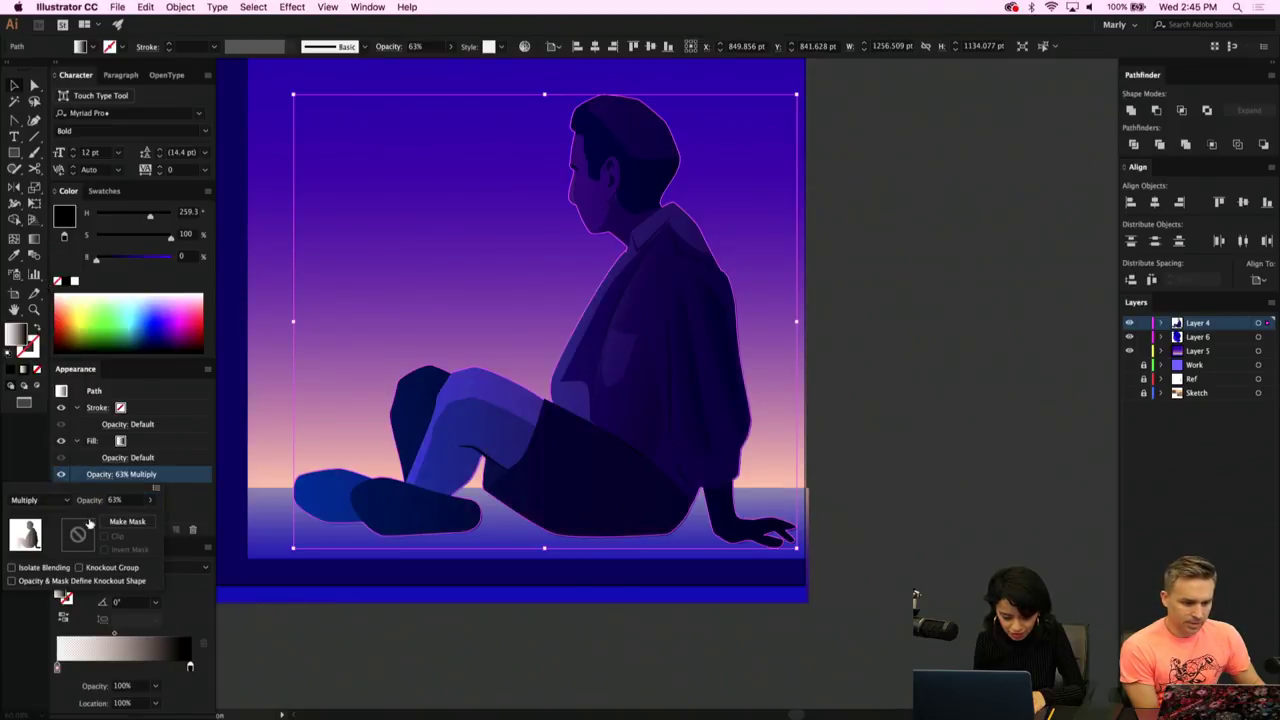
Set the silhouette's linear gradient angle to -90° after trying 90°.
click(157, 605)
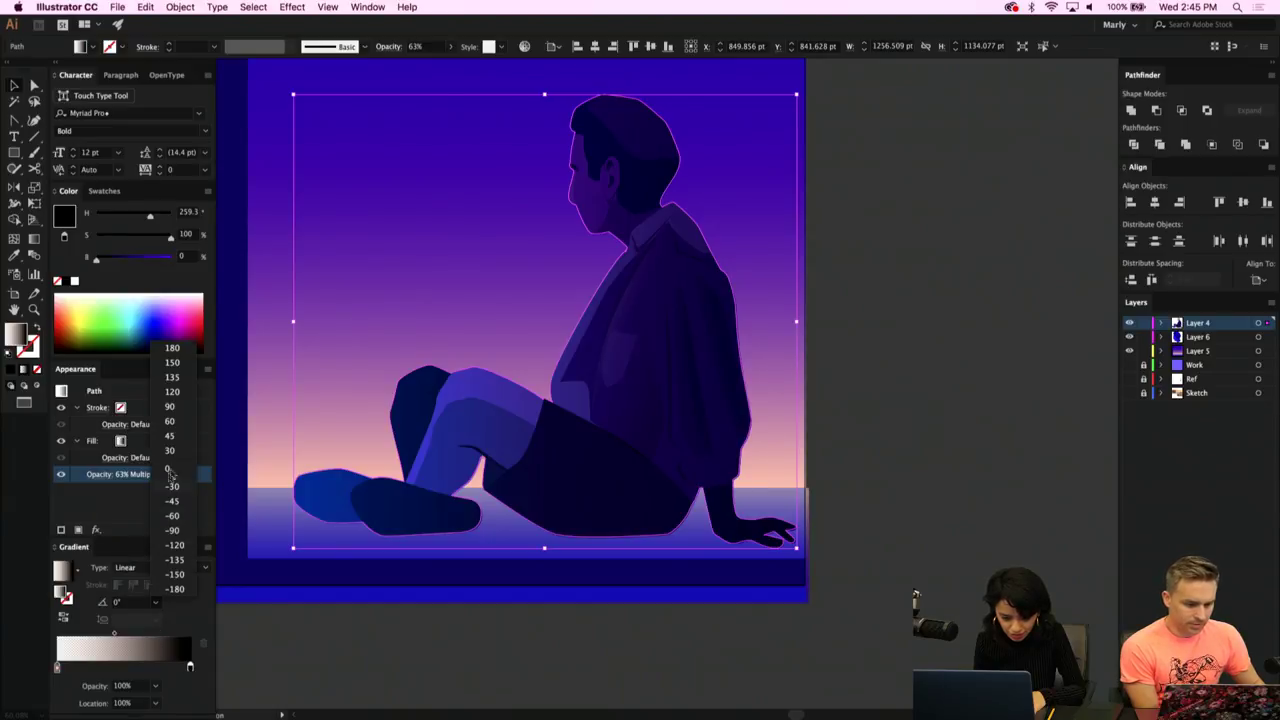
click(154, 603)
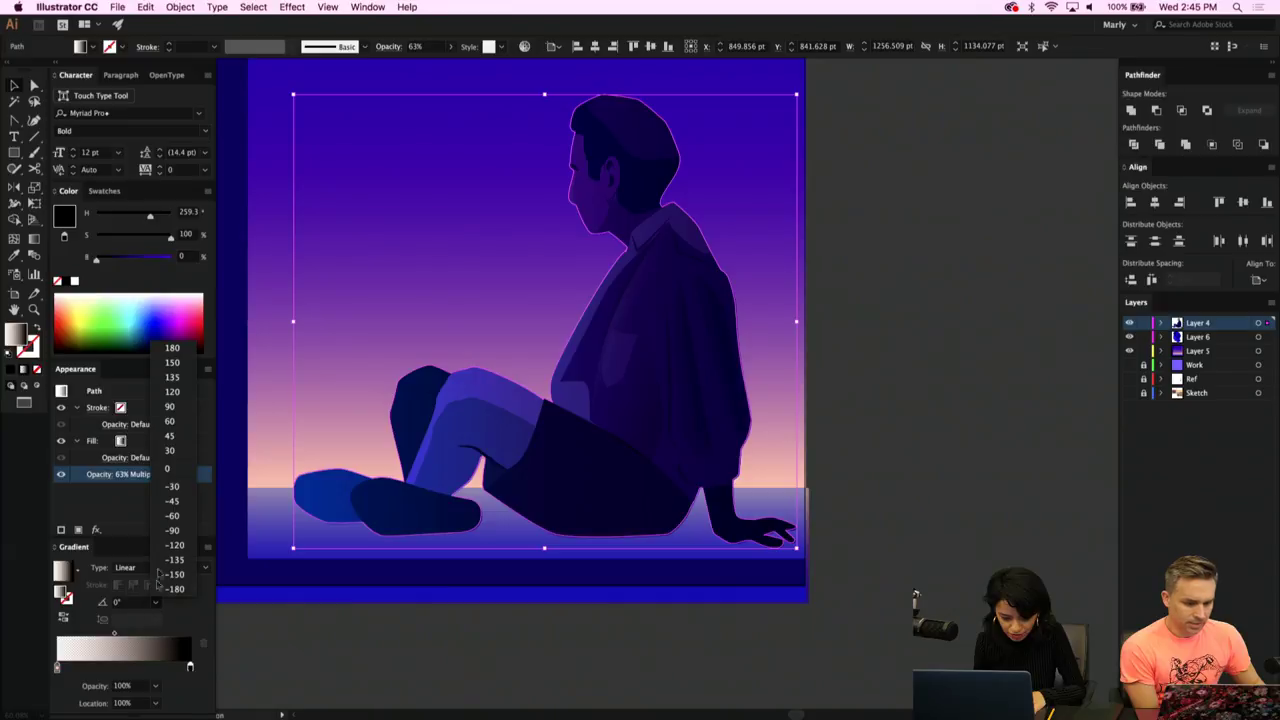
click(170, 407)
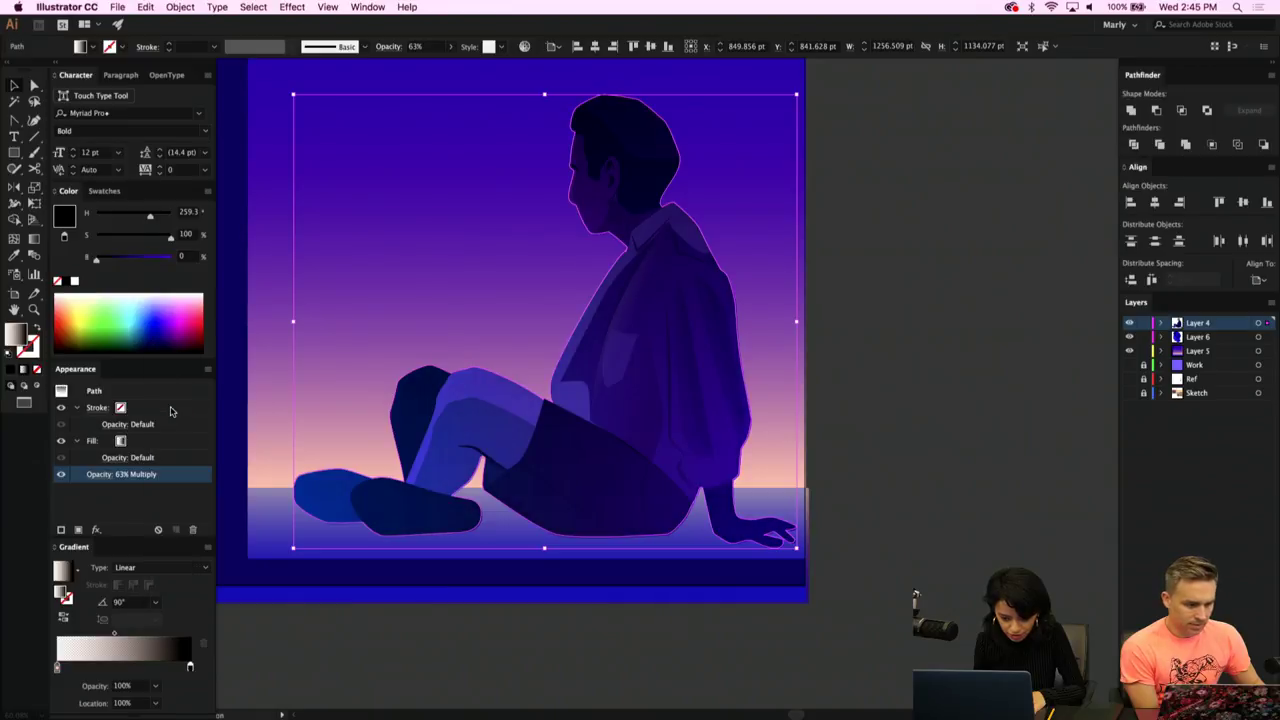
click(155, 603)
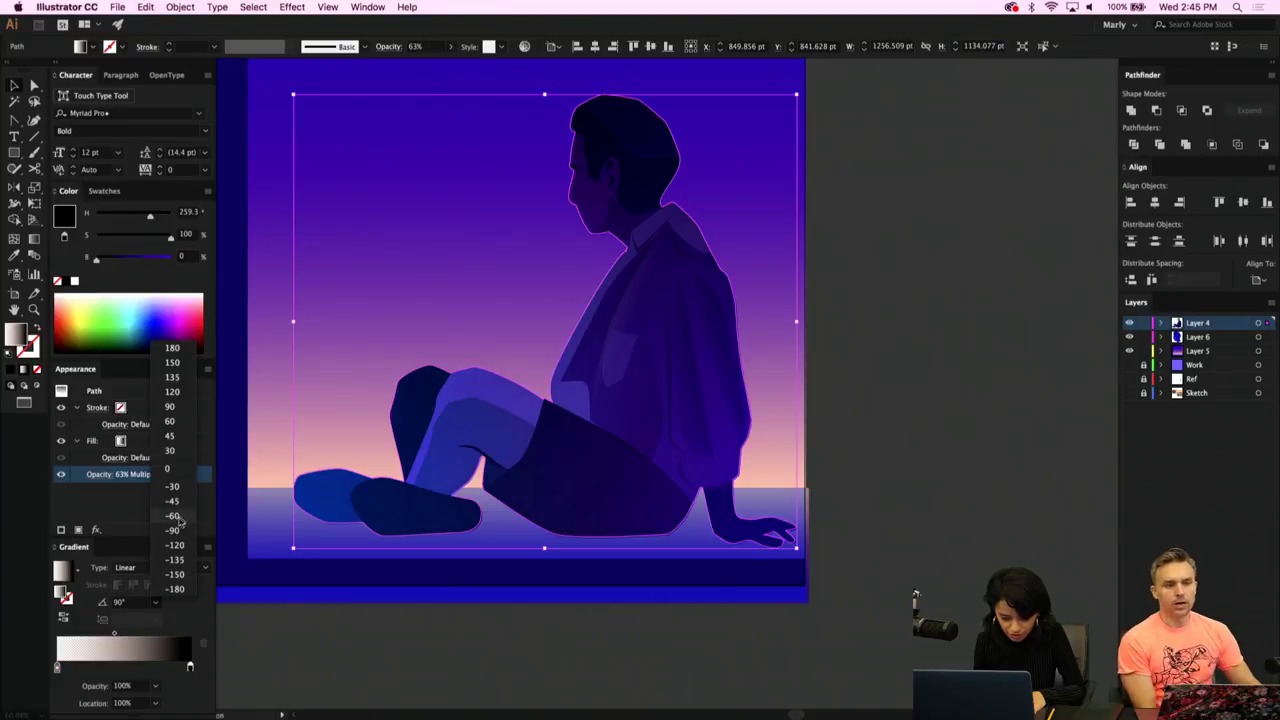
click(182, 531)
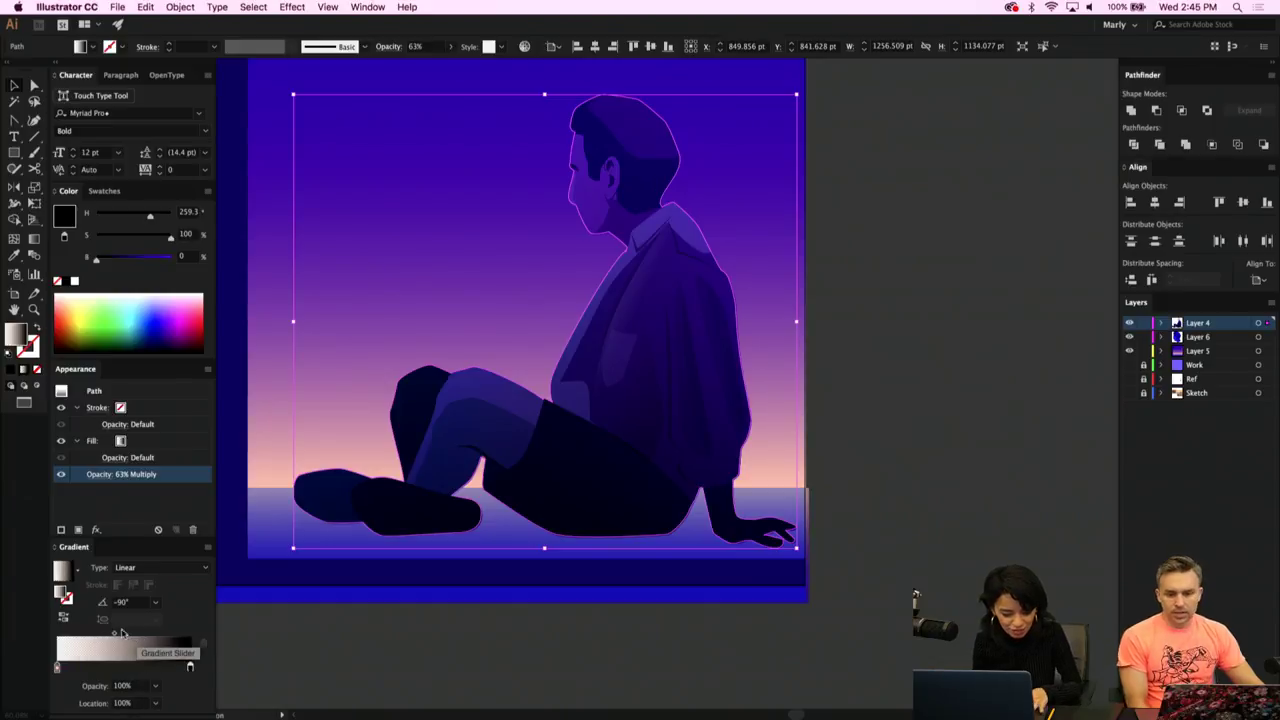
Set the silhouette gradient's midpoint to about 55.5%, lower the silhouette's opacity to 26%, and deselect it.
mouse_move(120, 633)
mouse_down()
mouse_move(157, 643)
mouse_move(137, 636)
mouse_up()
drag(137, 636, 130, 634)
click(450, 46)
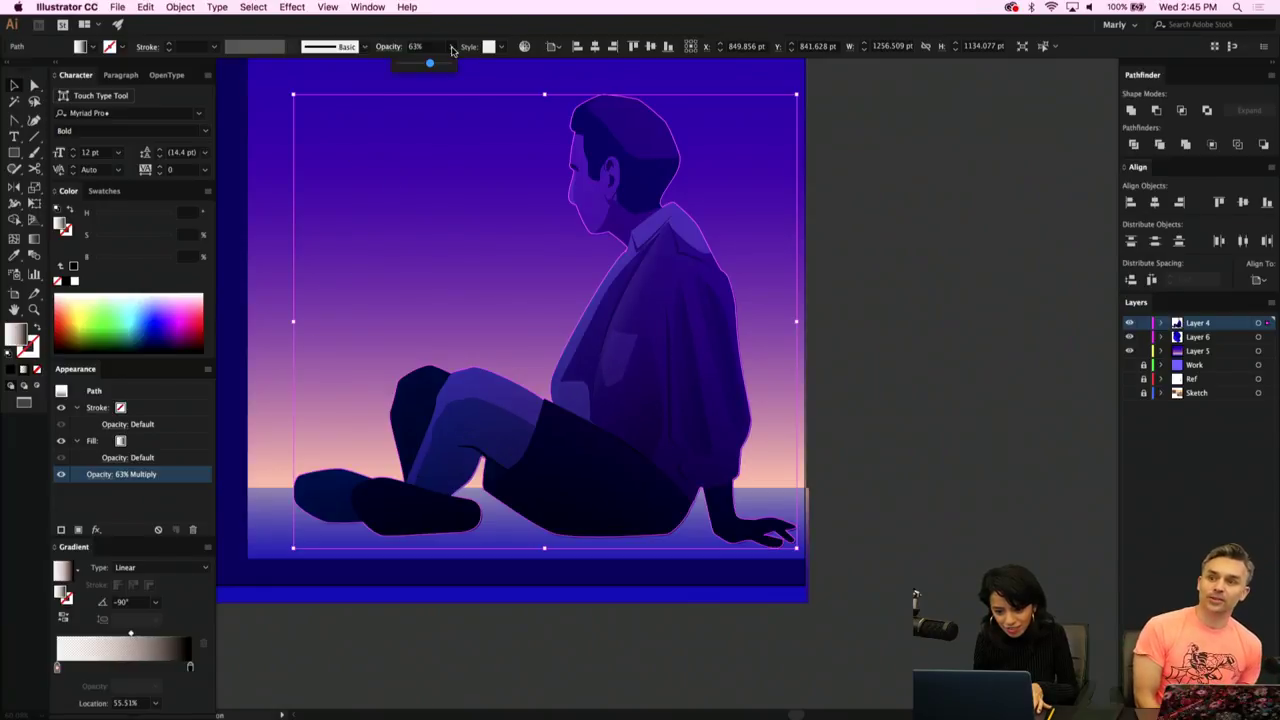
drag(430, 64, 410, 66)
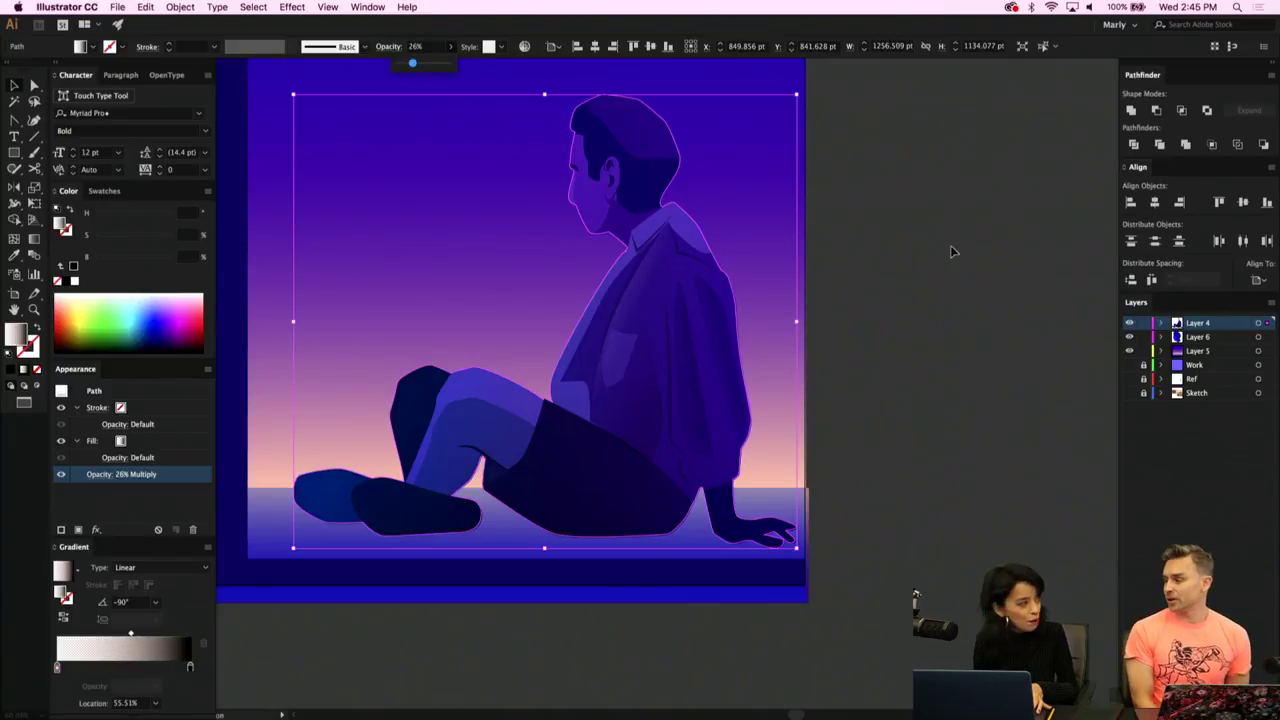
click(968, 240)
scroll(957, 244, down, 2)
scroll(957, 242, up, 3)
scroll(957, 242, right, 4)
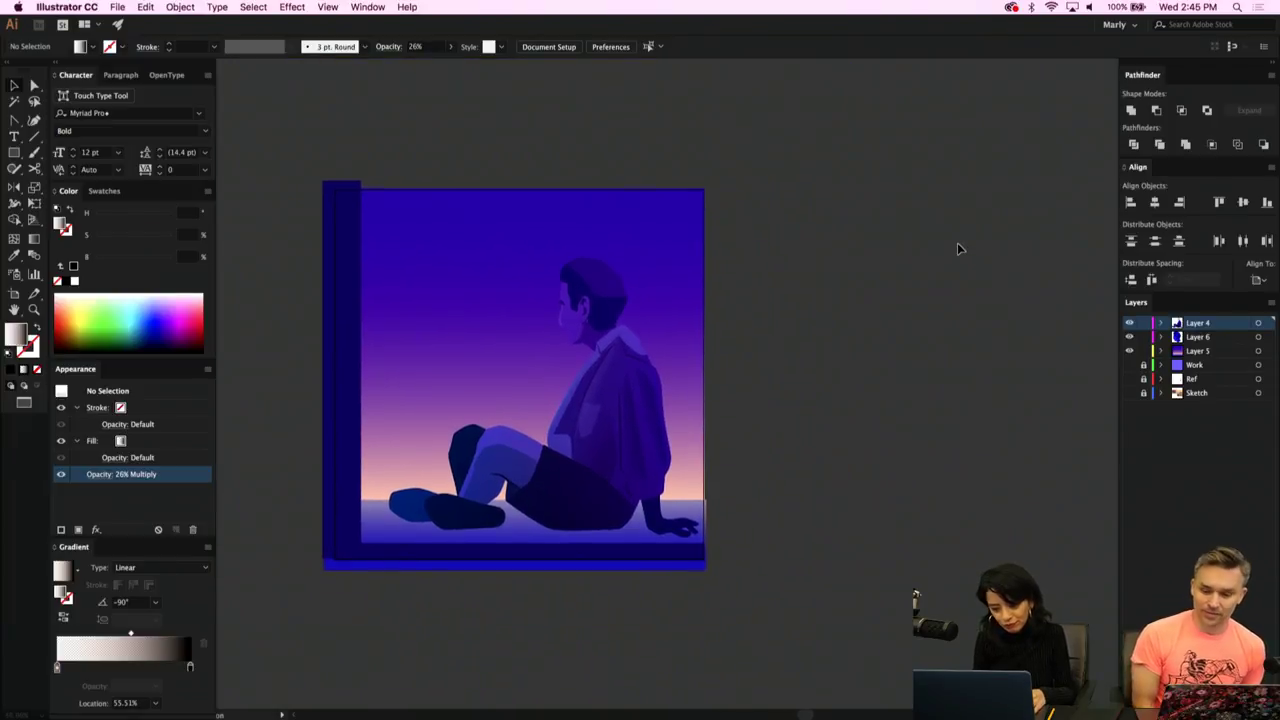
Check the opacity of the peach stop in the silhouette's gradient and deselect the silhouette.
click(605, 408)
click(58, 668)
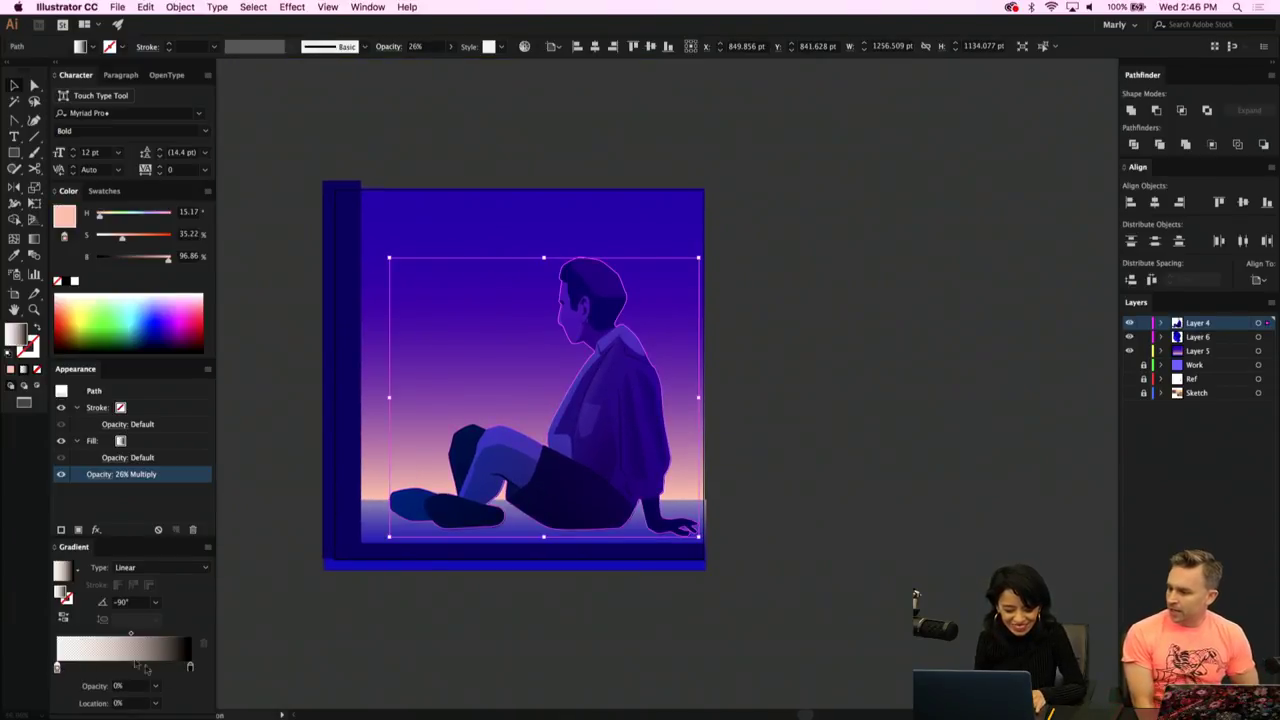
click(157, 687)
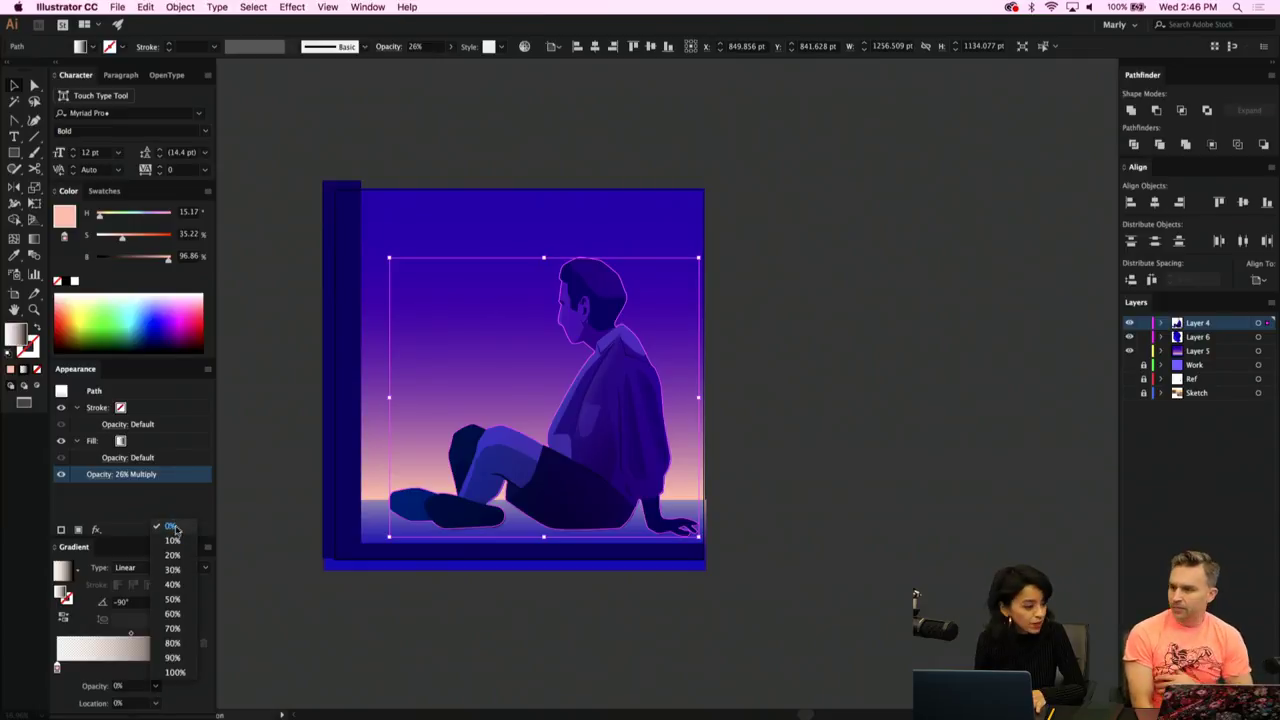
click(252, 446)
scroll(385, 449, left, 3)
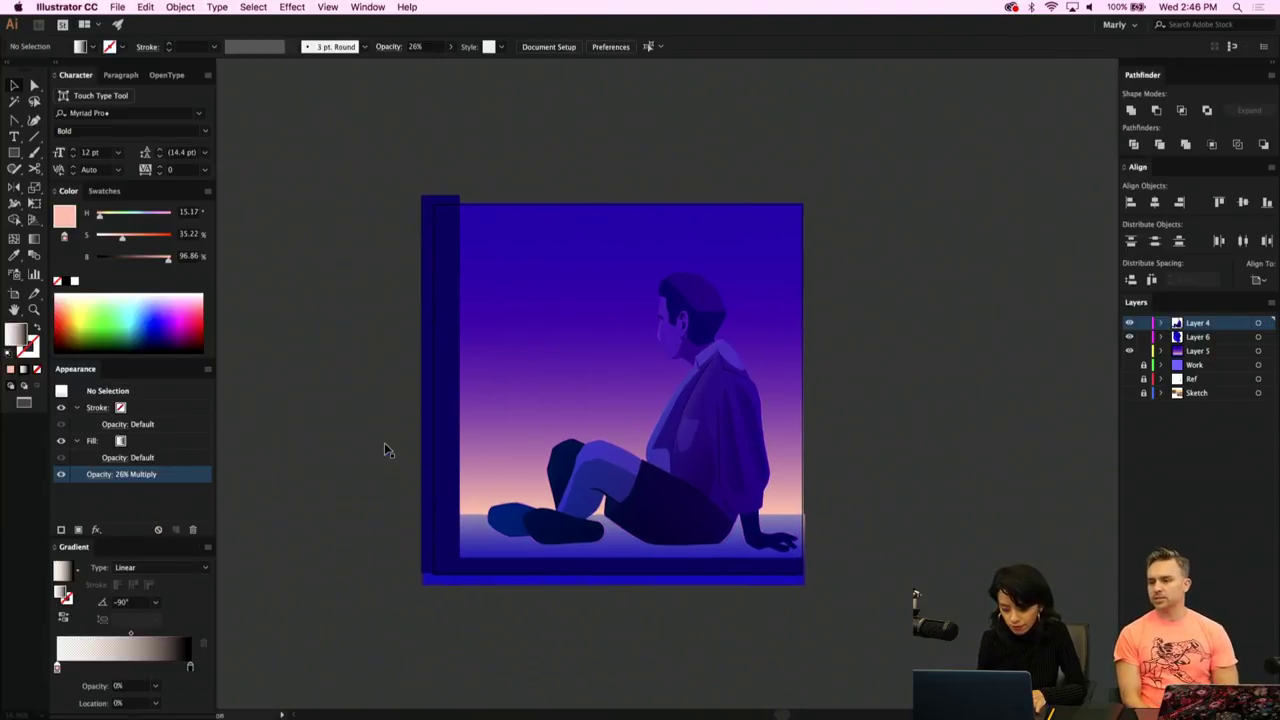
View the seated-figure illustration in full-screen mode without the interface.
key(f)
scroll(385, 443, up, 4)
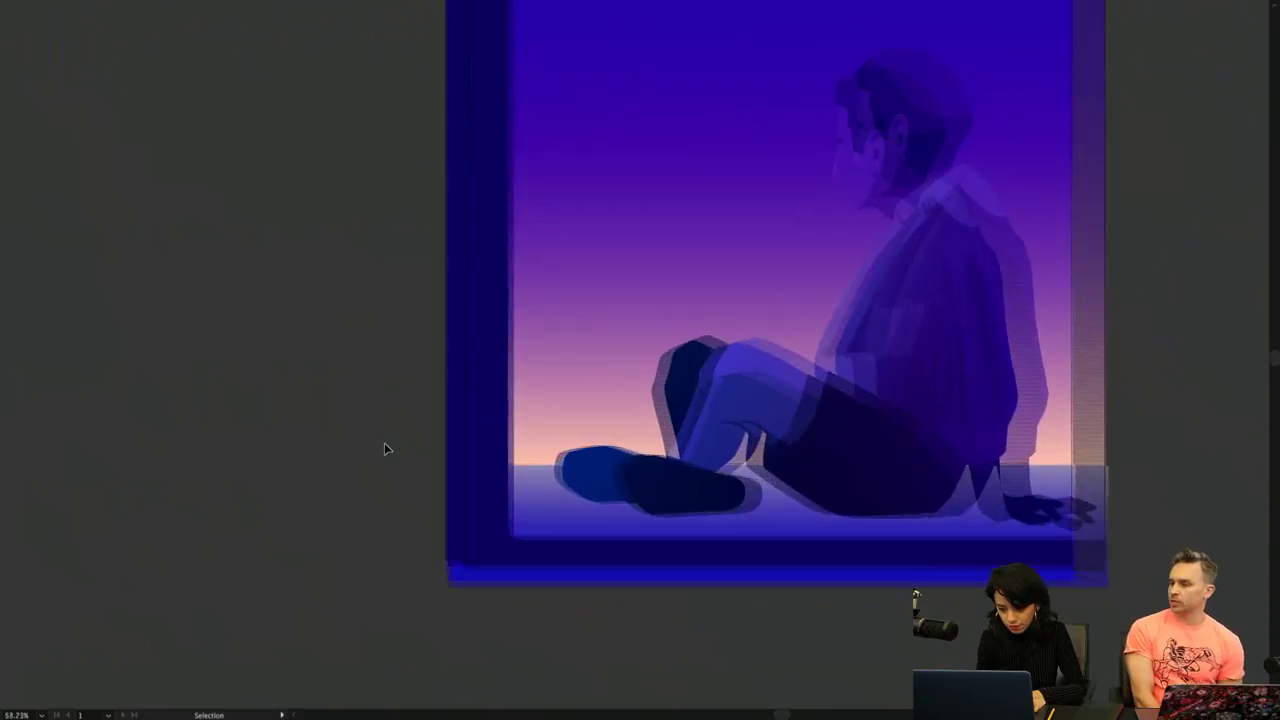
scroll(385, 449, right, 3)
scroll(371, 460, down, 3)
scroll(340, 468, up, 1)
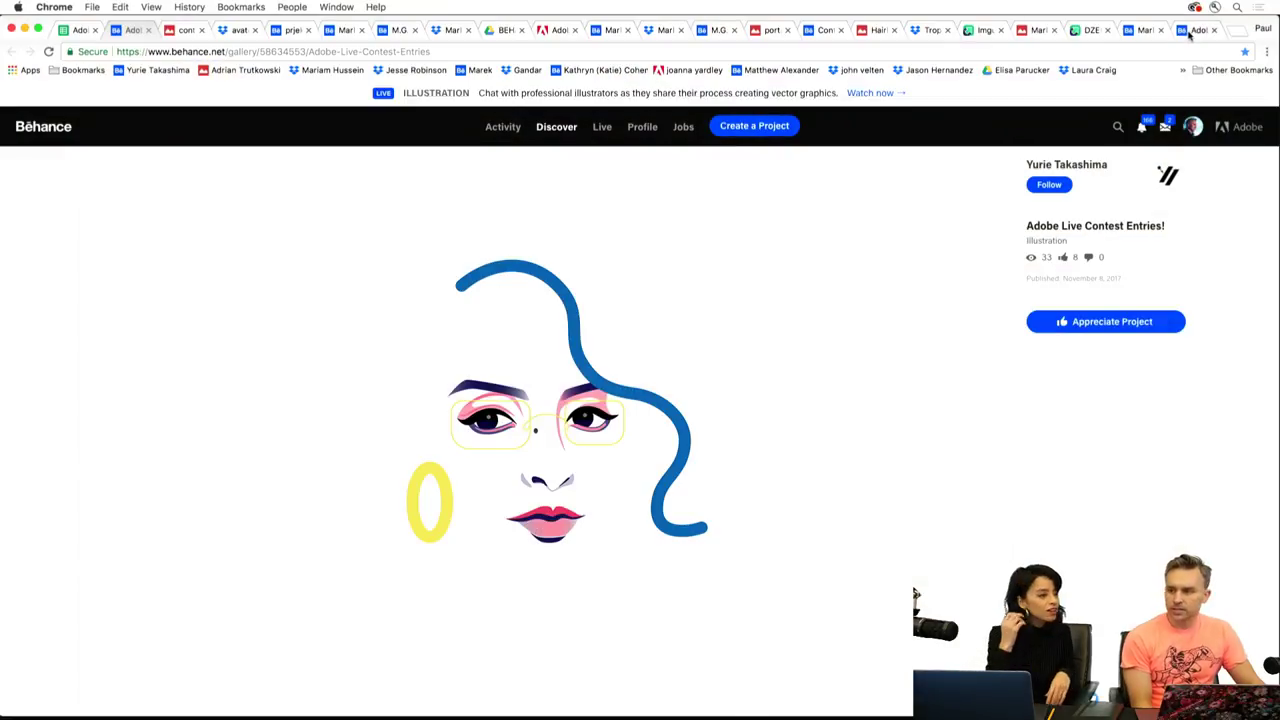
View the Adobe Live DAILY CHALLENGE: Illustrator Avatar project and the Marly portrait with yellow glasses on Behance in Chrome.
click(1190, 31)
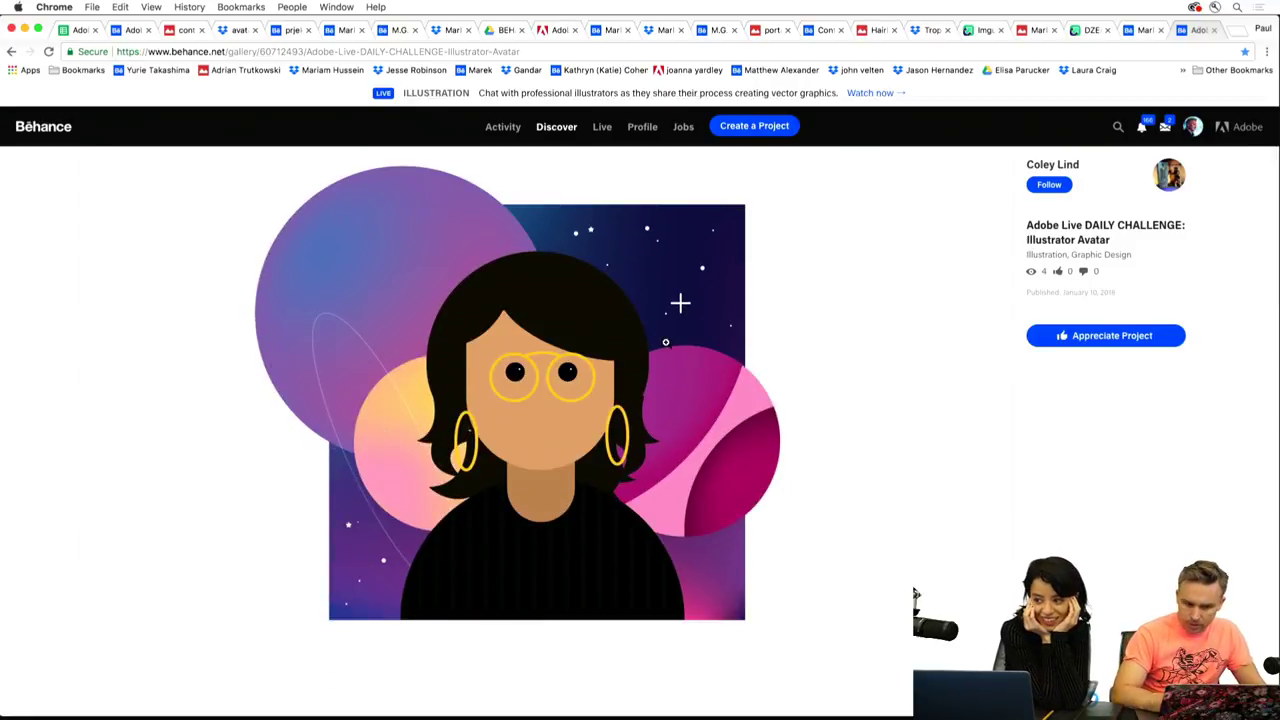
click(1146, 30)
scroll(168, 430, down, 2)
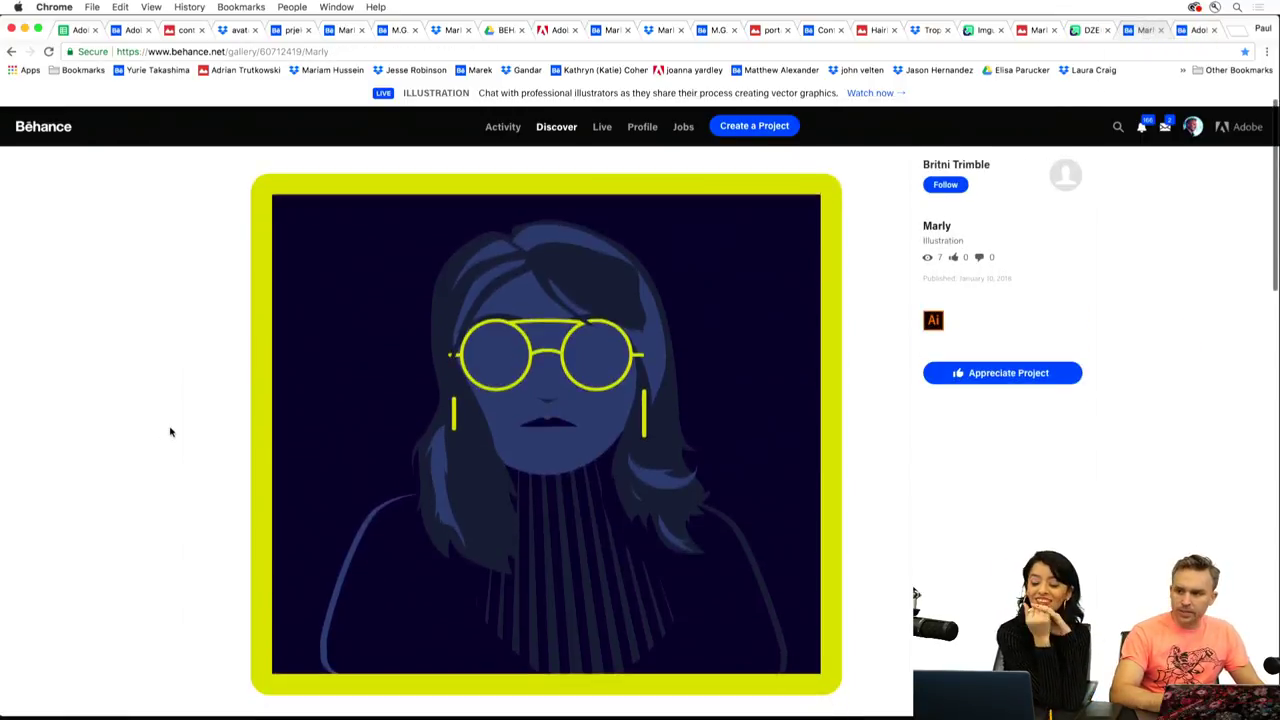
View the pink-faced portrait on Imgur, the pink-circle portrait on Google Drive, and the full blue-background portrait on Imgur.
click(1084, 31)
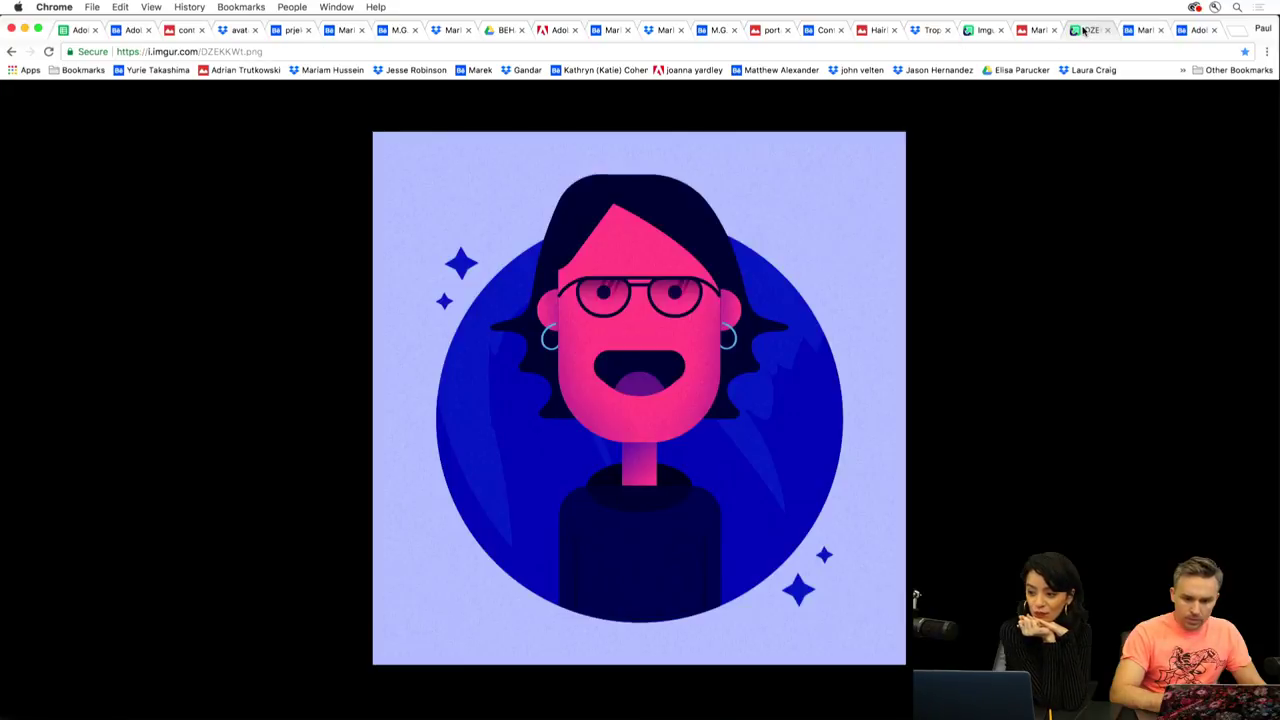
click(1020, 35)
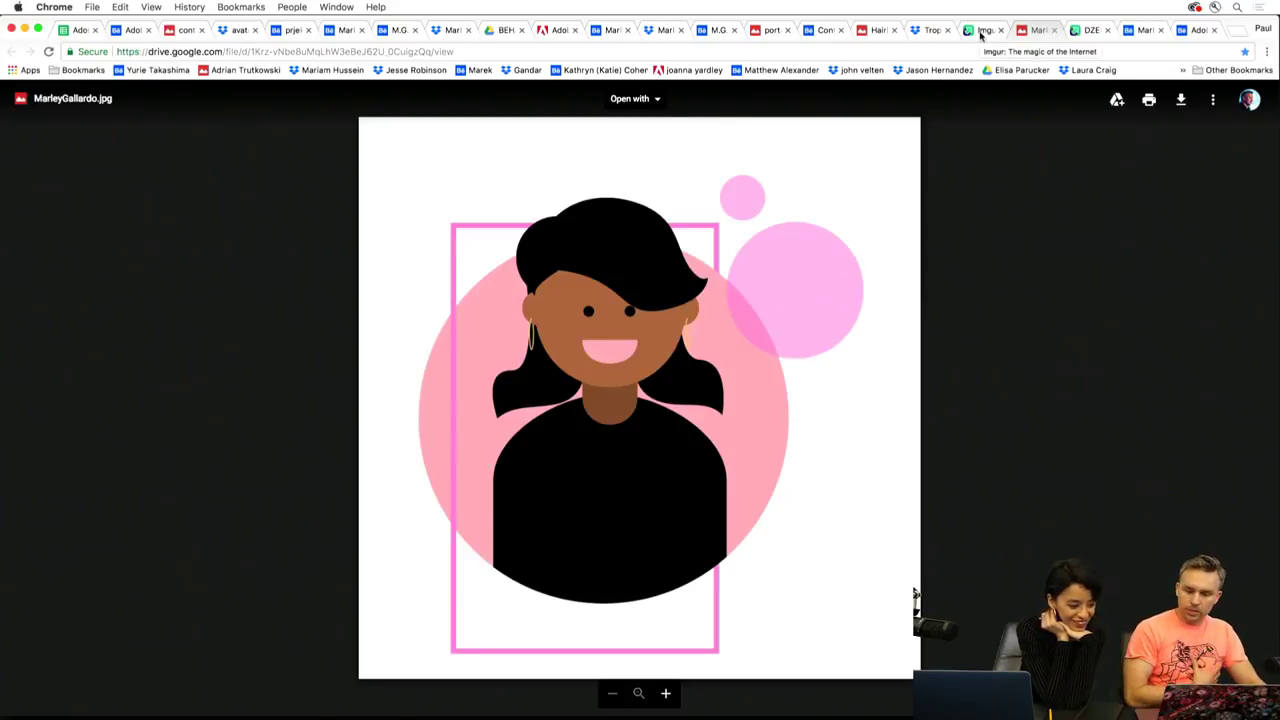
click(981, 33)
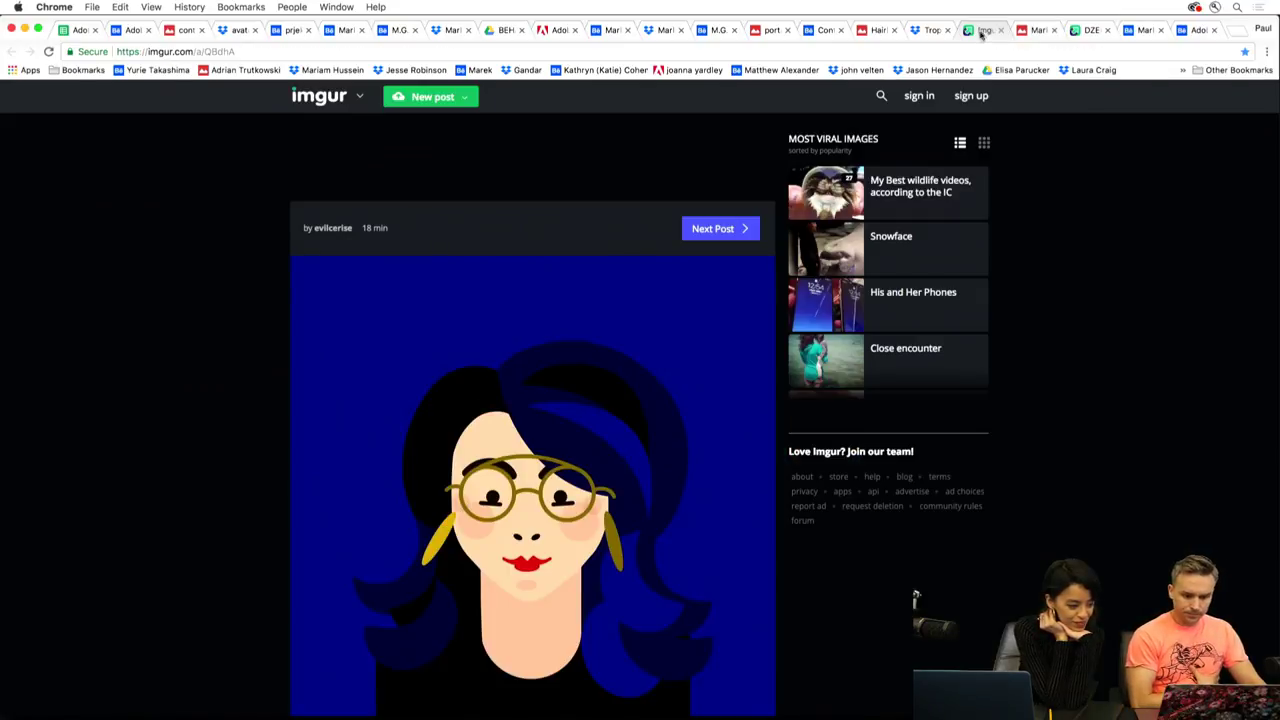
scroll(180, 467, down, 2)
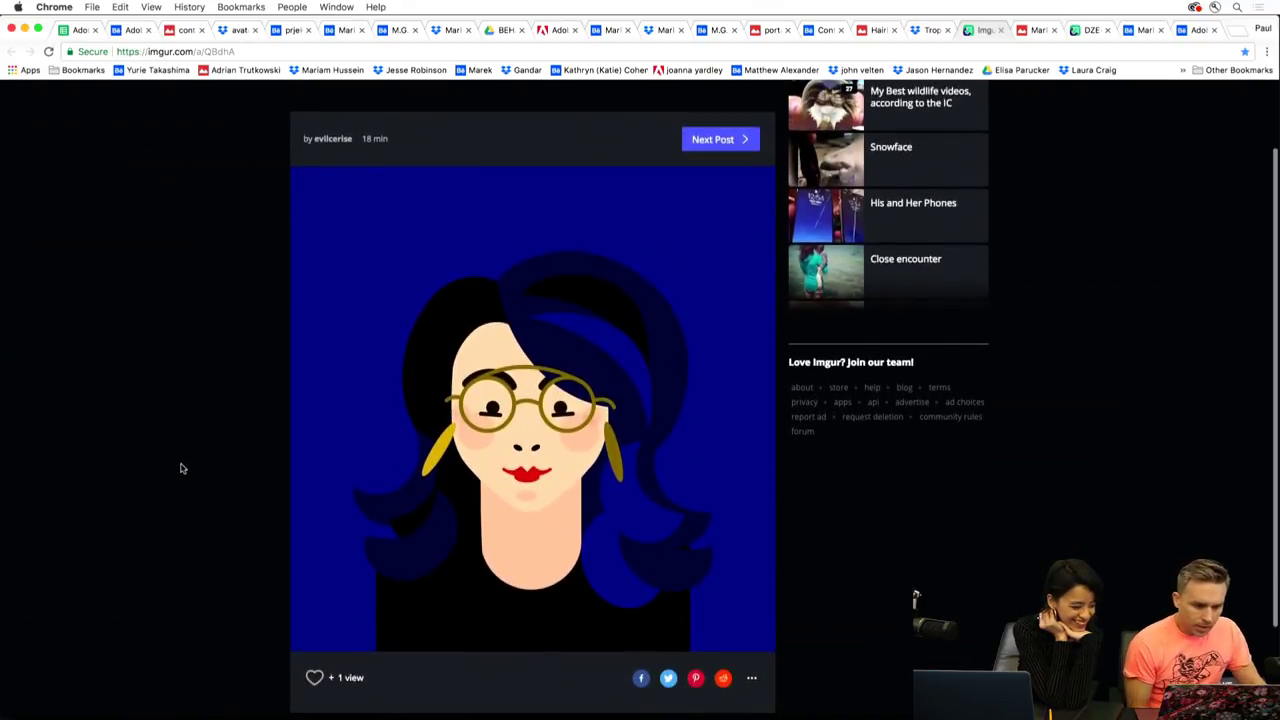
scroll(181, 468, down, 1)
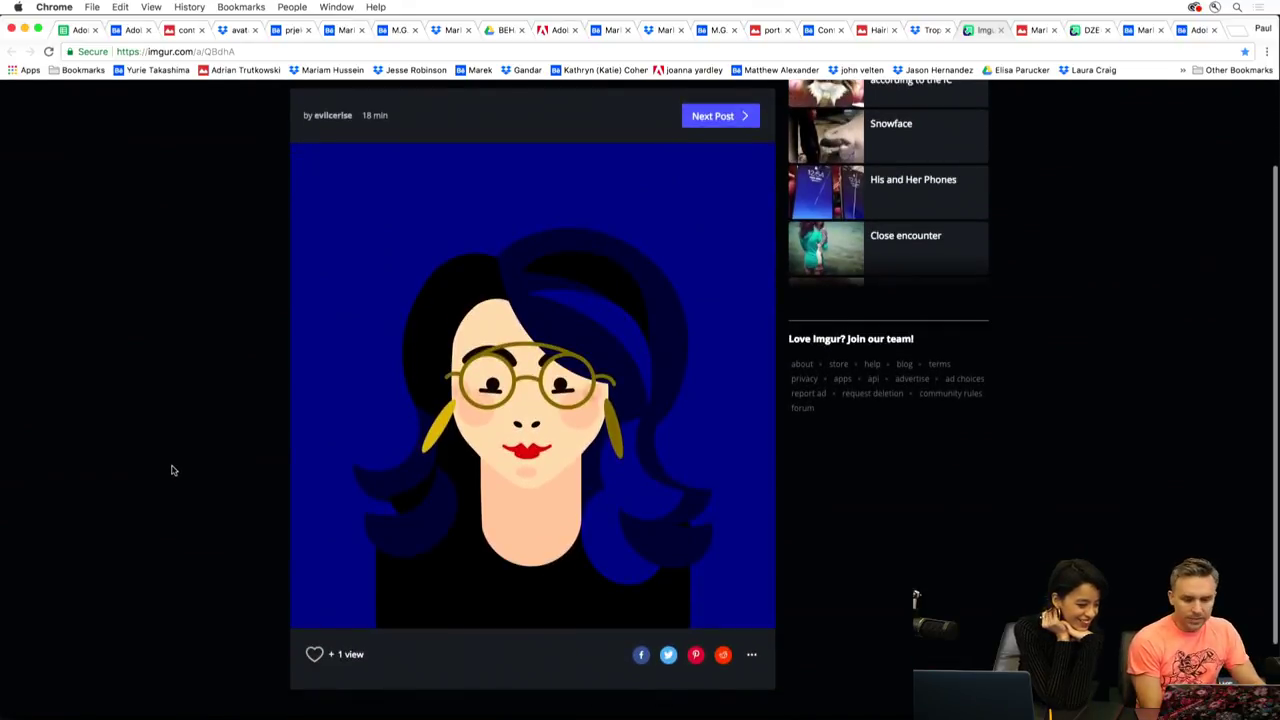
Review the tropical portrait on Dropbox, Hairly.png, the Contest project, portadas.jpg and the M.G. project on Behance.
click(925, 31)
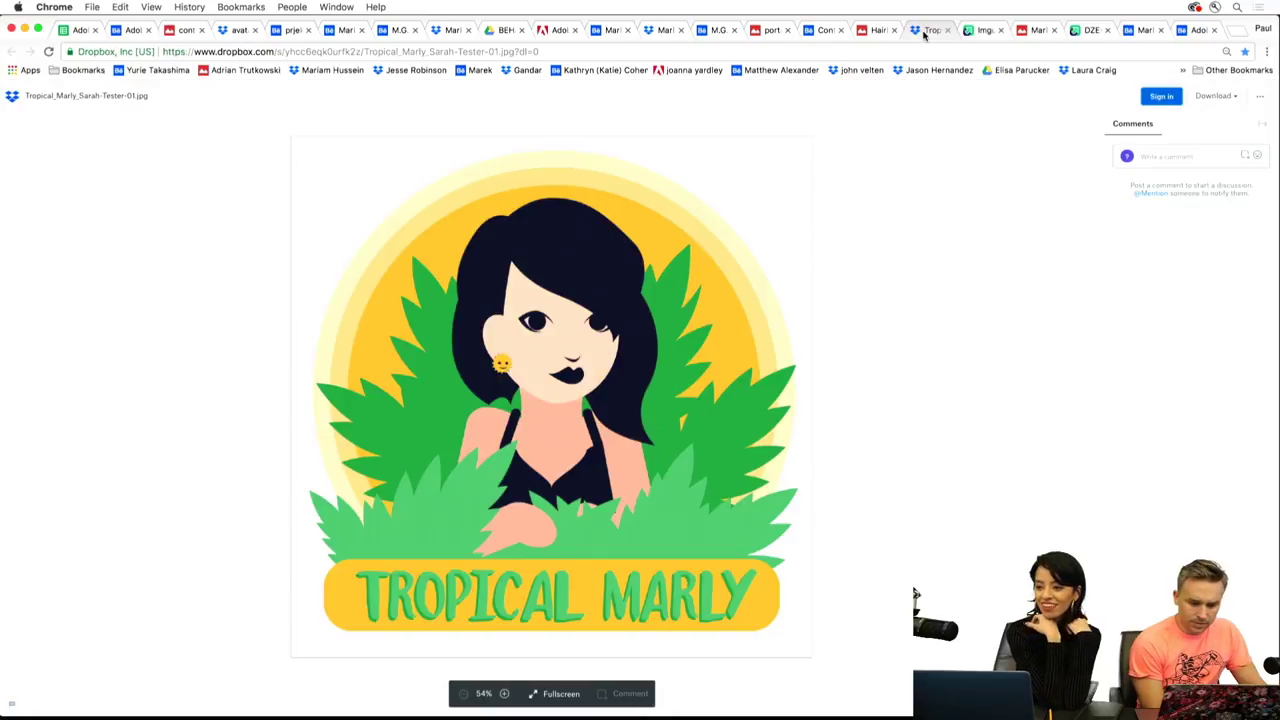
click(872, 30)
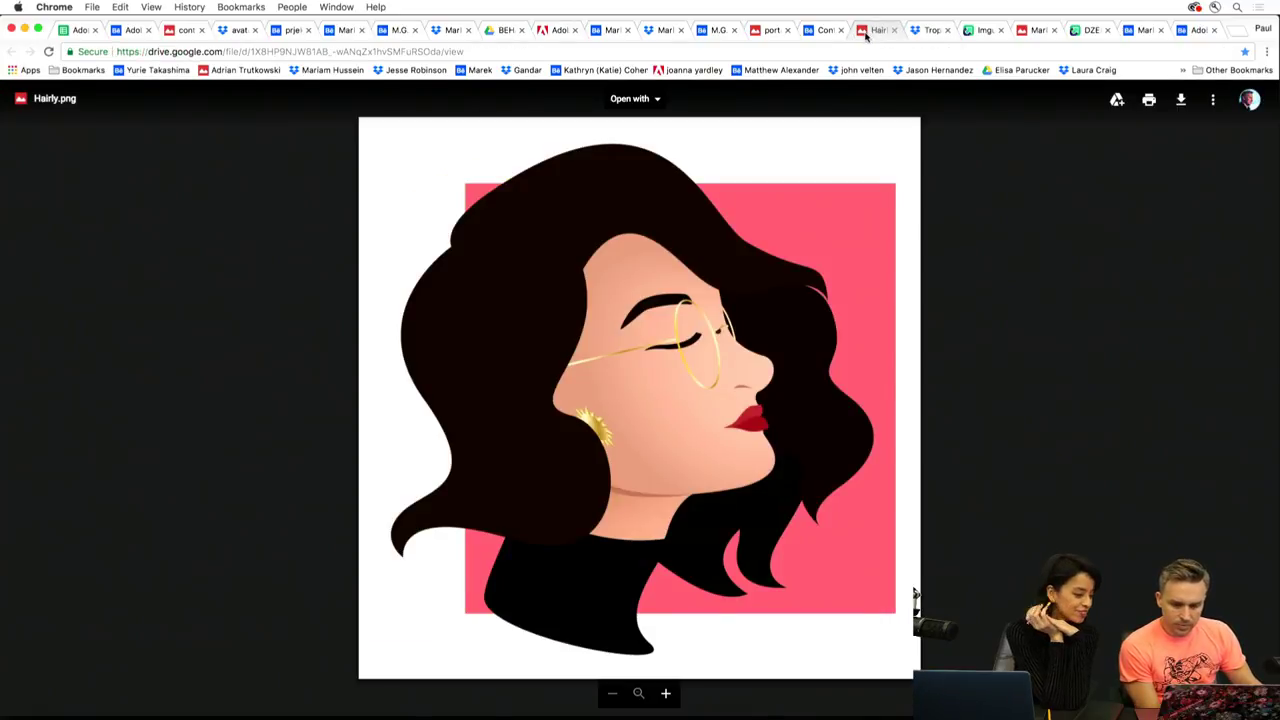
click(823, 31)
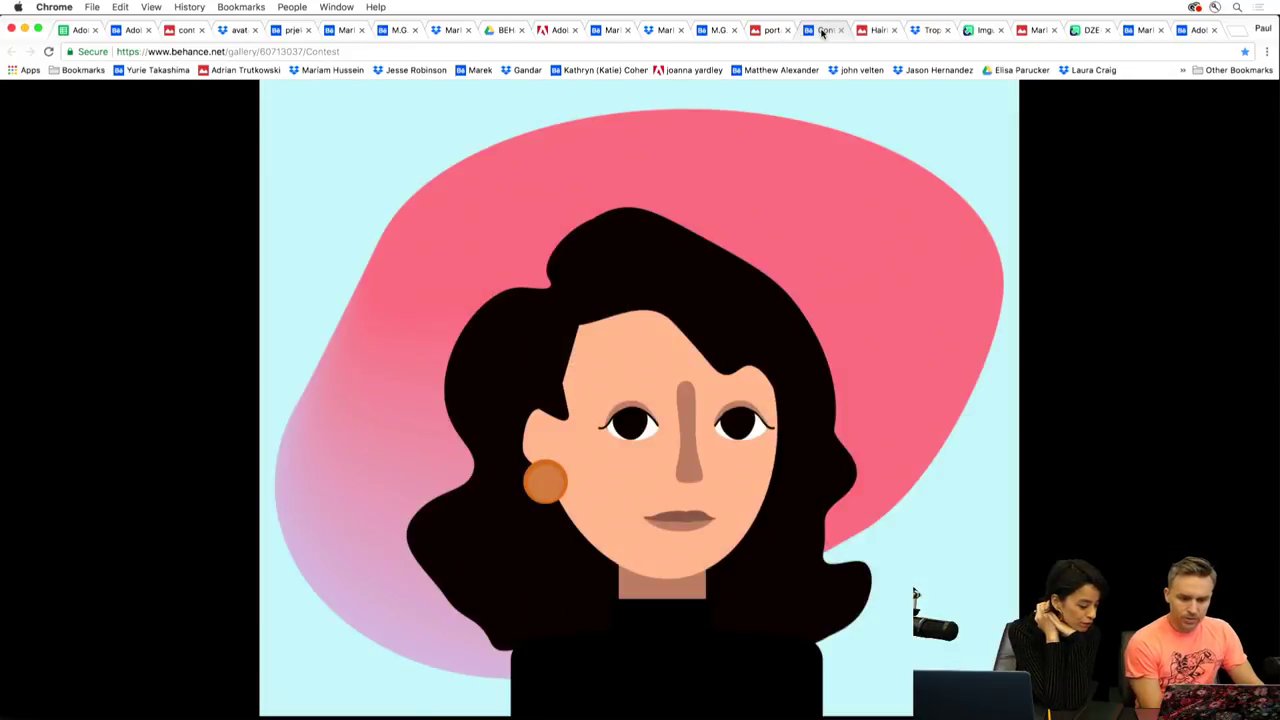
click(765, 31)
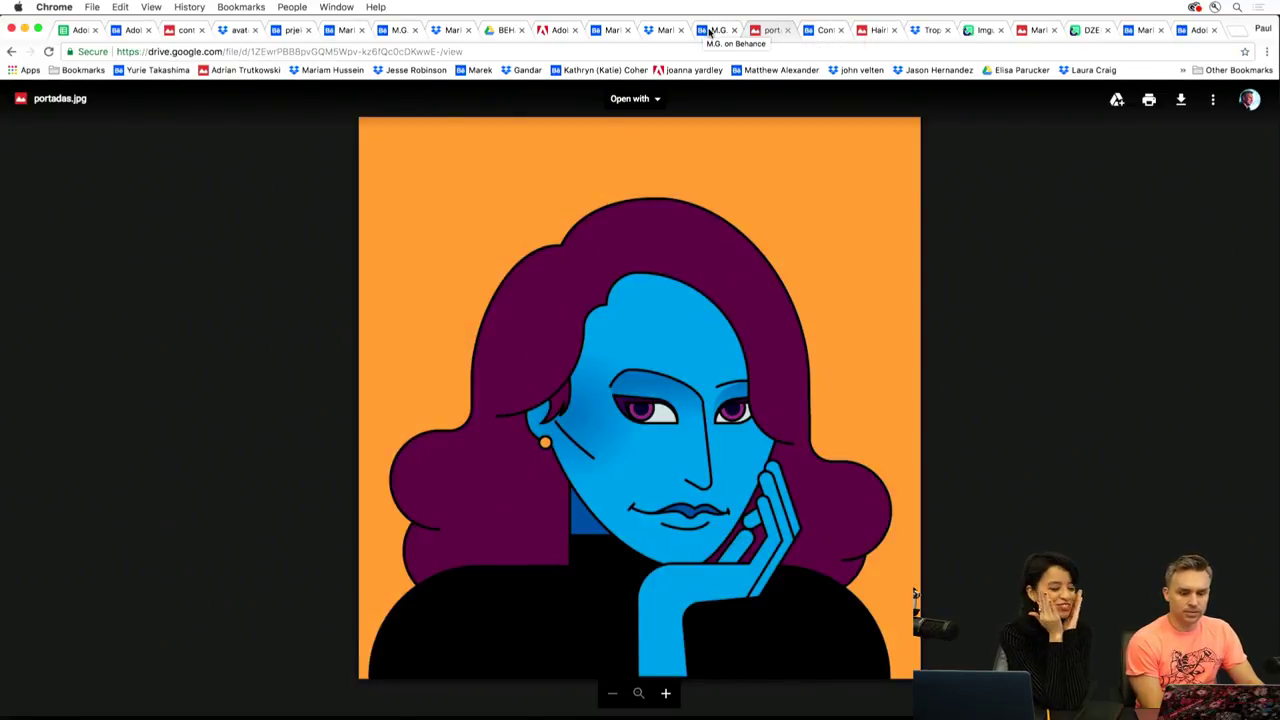
click(710, 31)
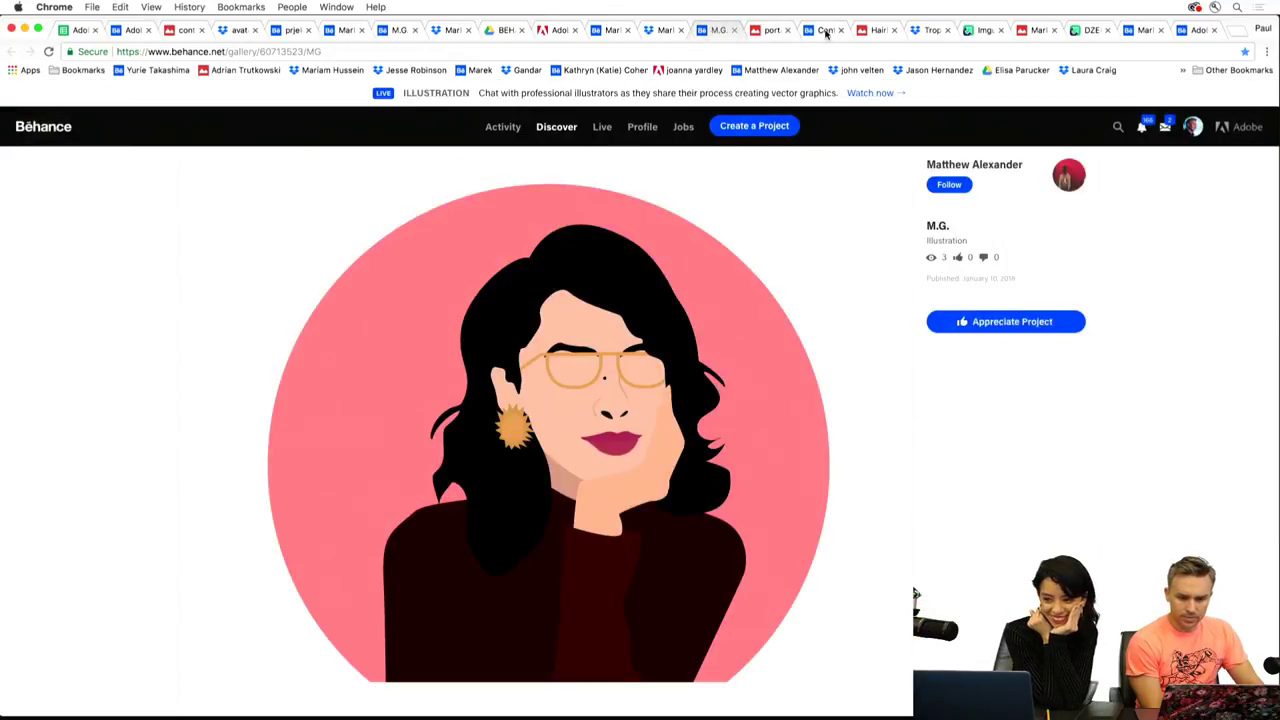
Review the comb portrait PDF, the yellow-hoop avatar, the circular Creative Cloud portrait, the BEHANCE - CONTEST image and the navy line-art portrait.
click(654, 31)
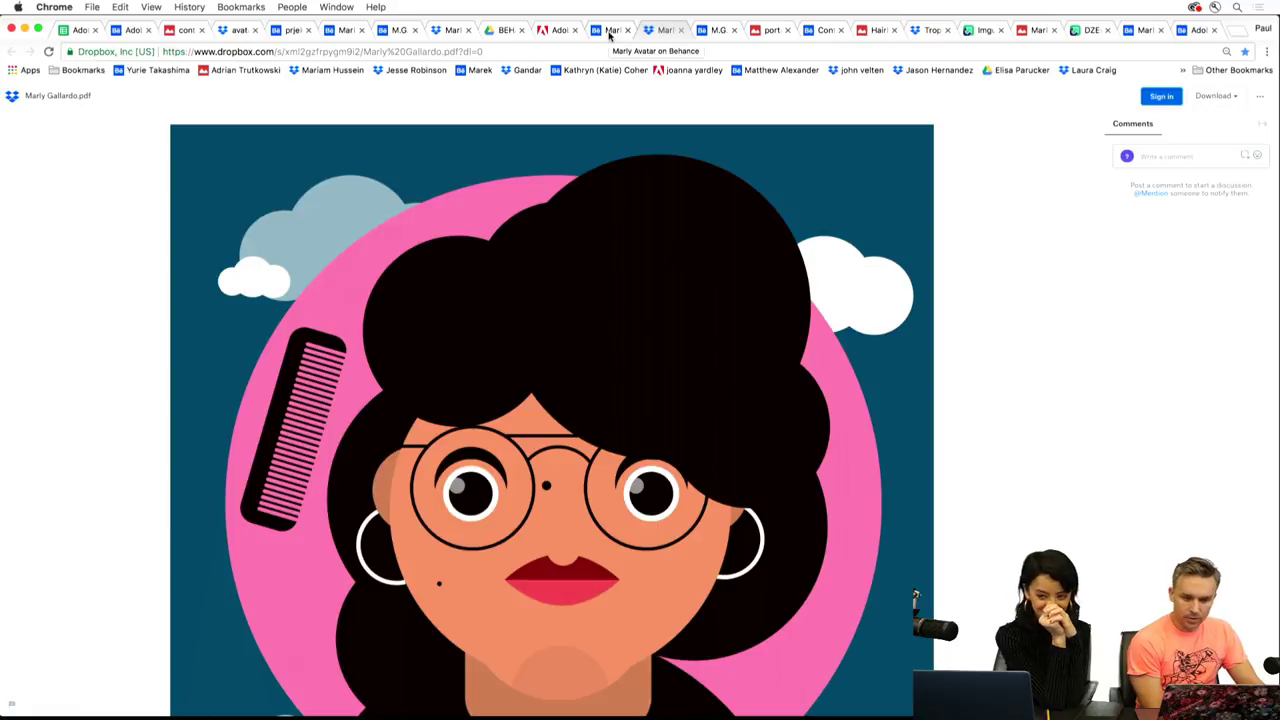
click(609, 33)
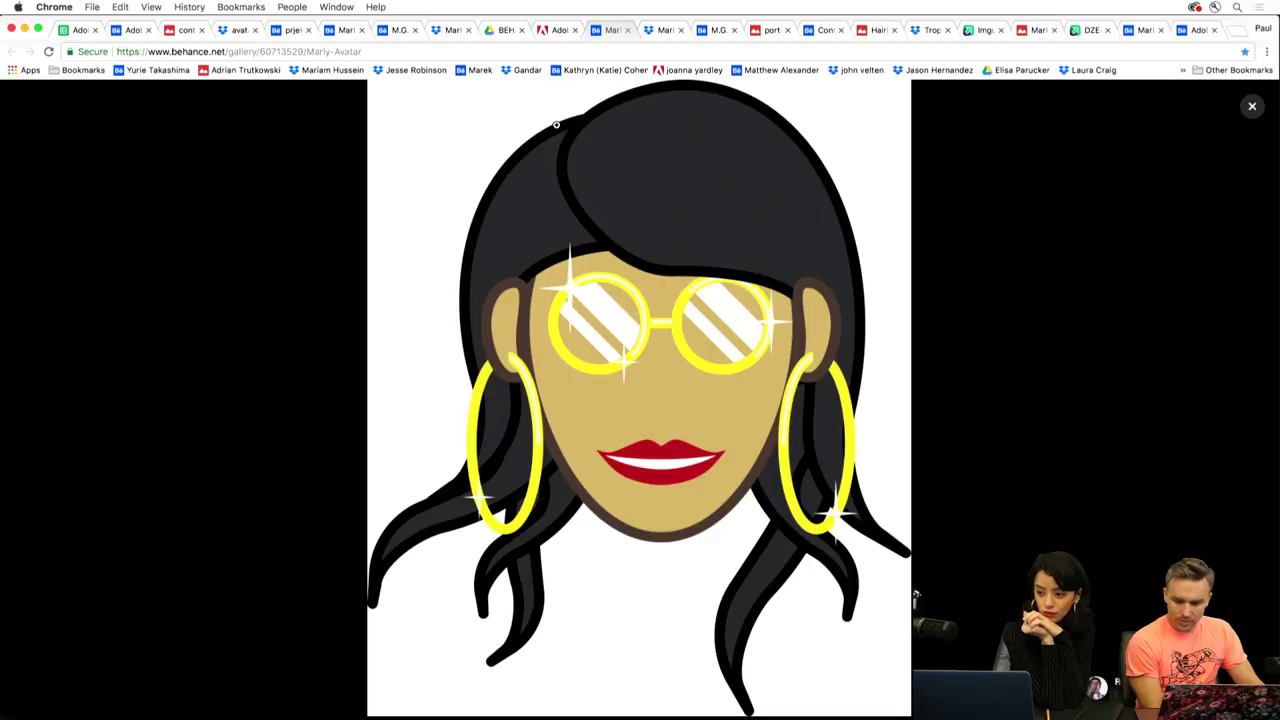
click(557, 31)
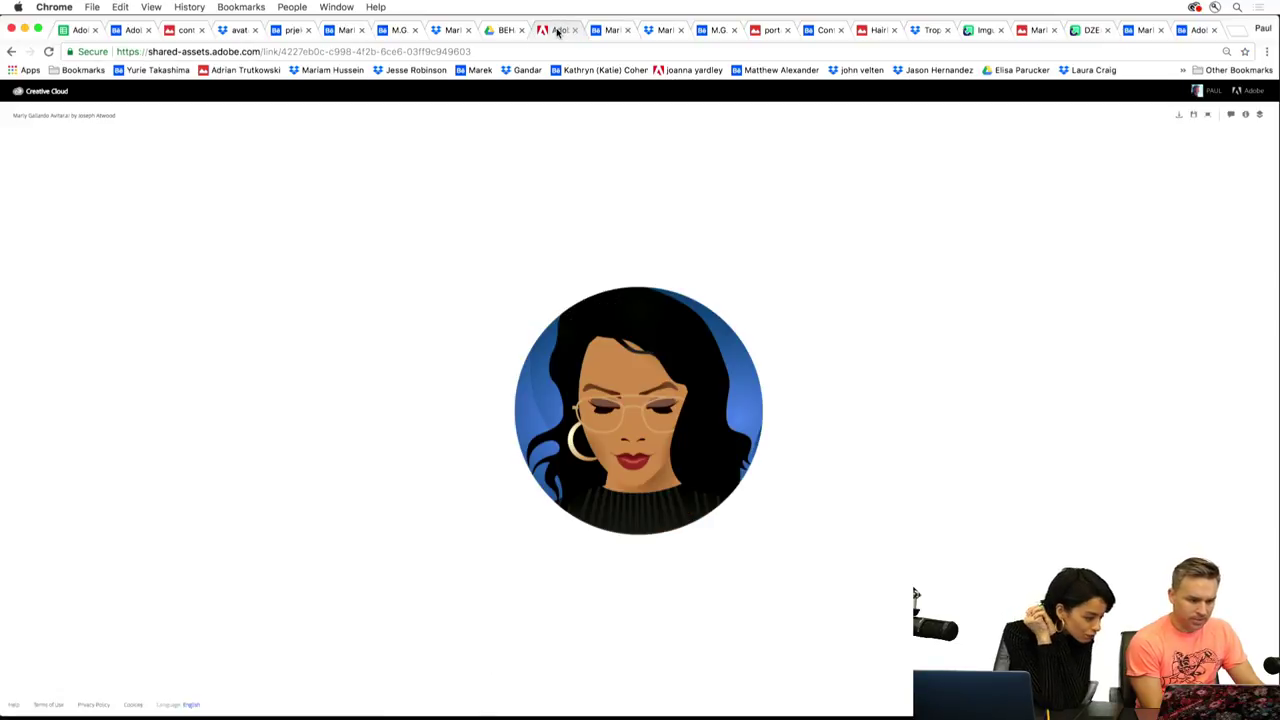
click(503, 33)
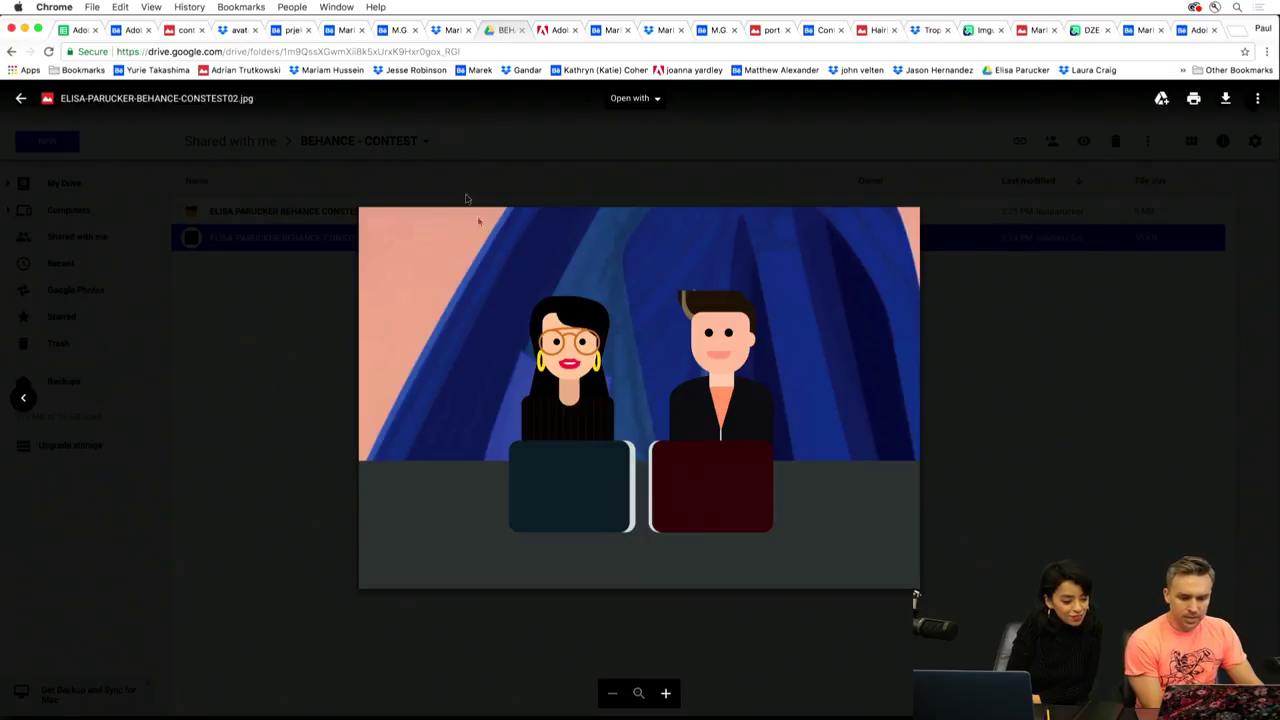
click(449, 32)
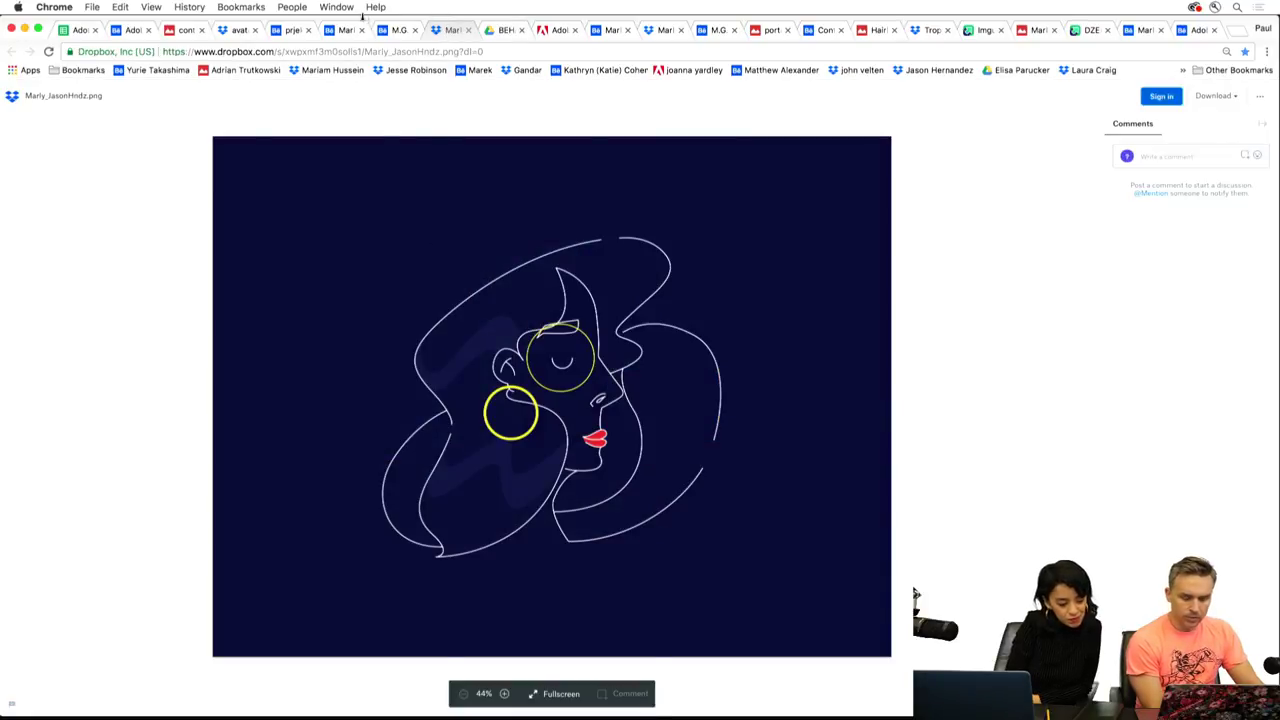
Review the M.G. 2, Marly Avatar and prjekt projects, avatar-01-01.png, the contest image, and the Adobe Live Contest Entries! project.
click(391, 32)
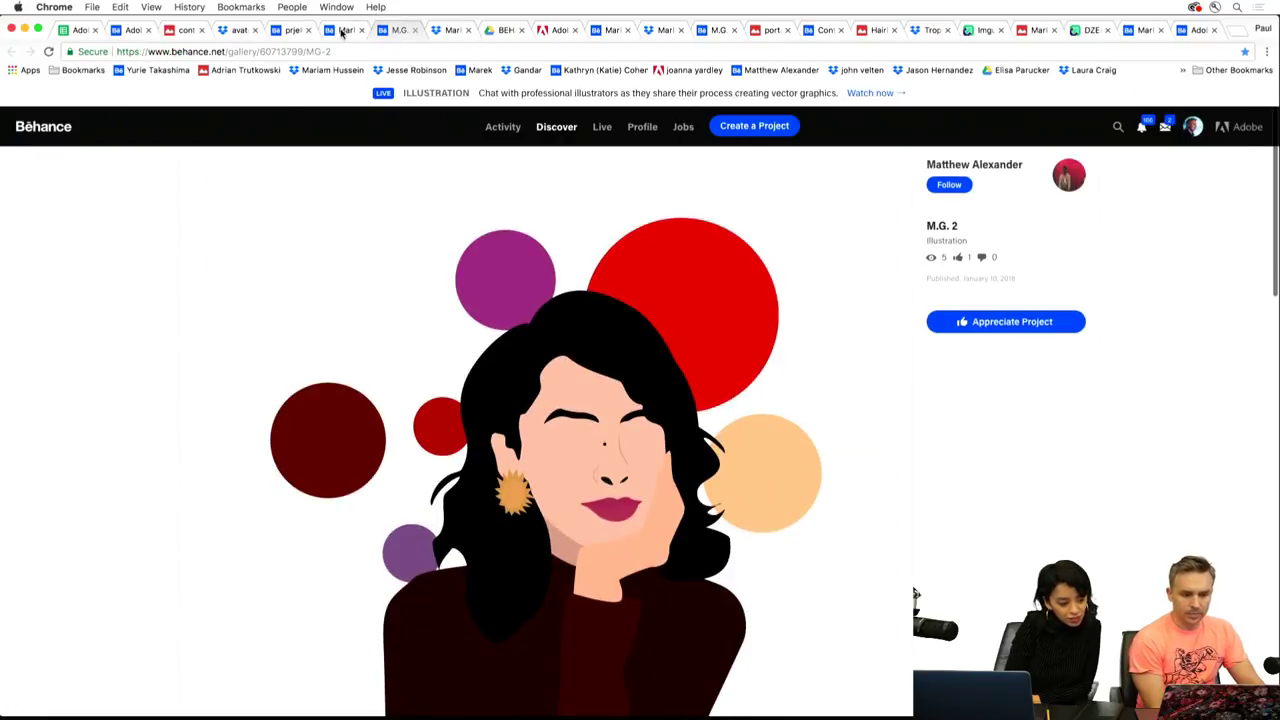
click(339, 31)
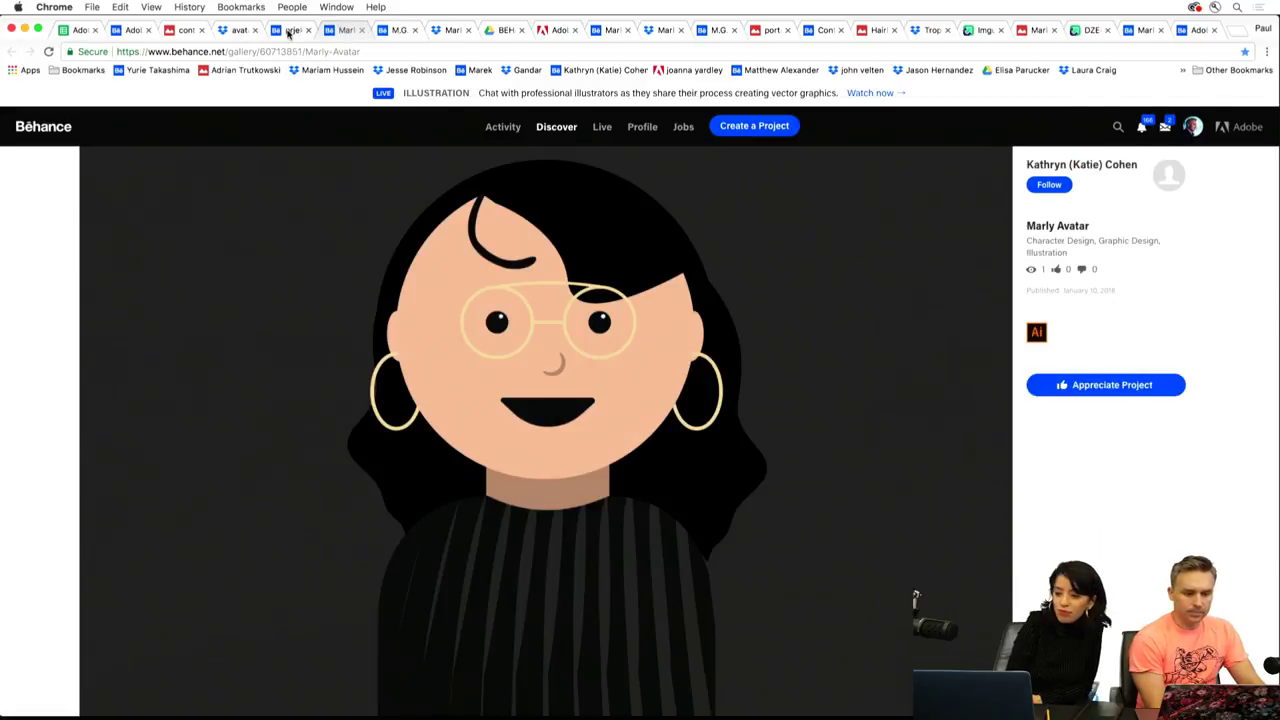
click(288, 31)
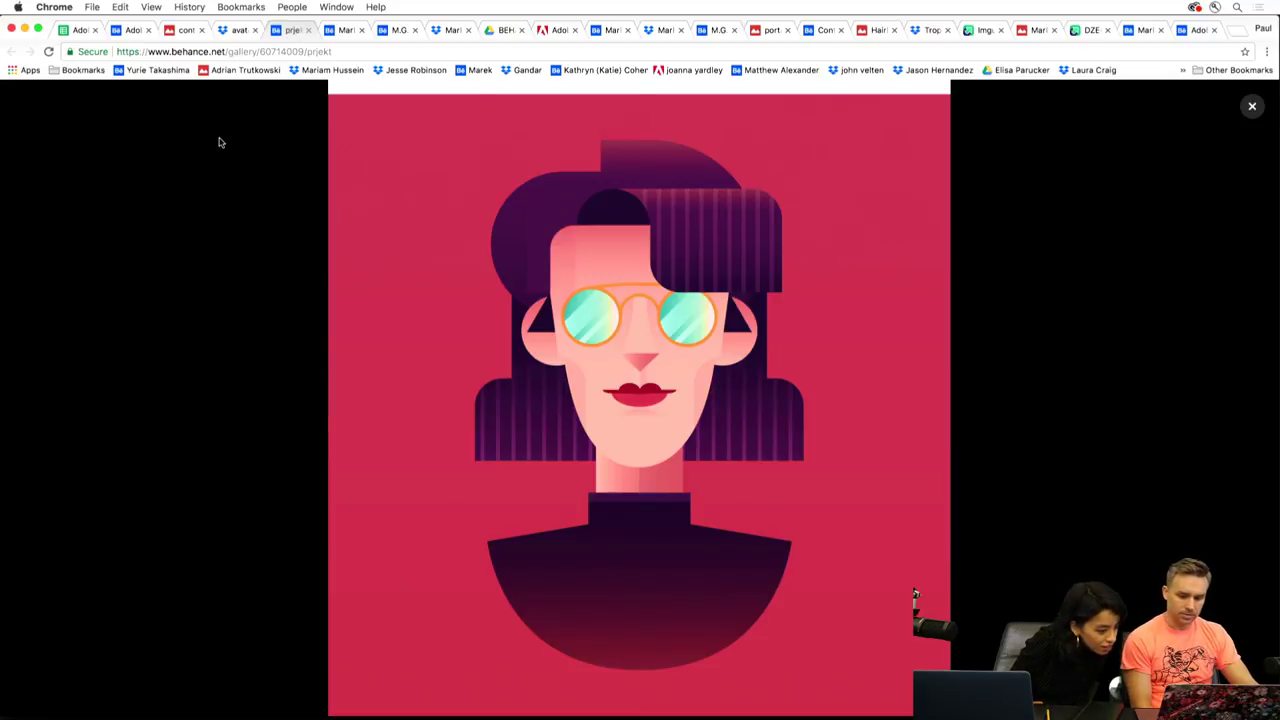
click(230, 33)
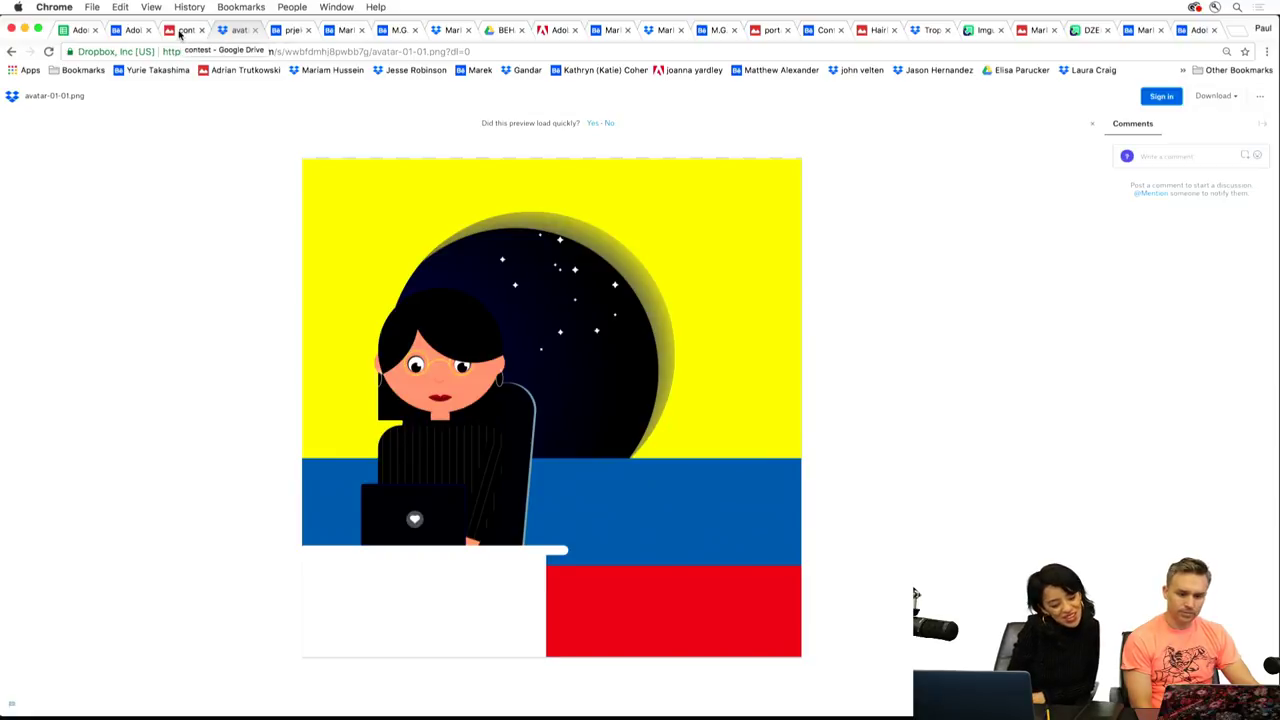
click(180, 31)
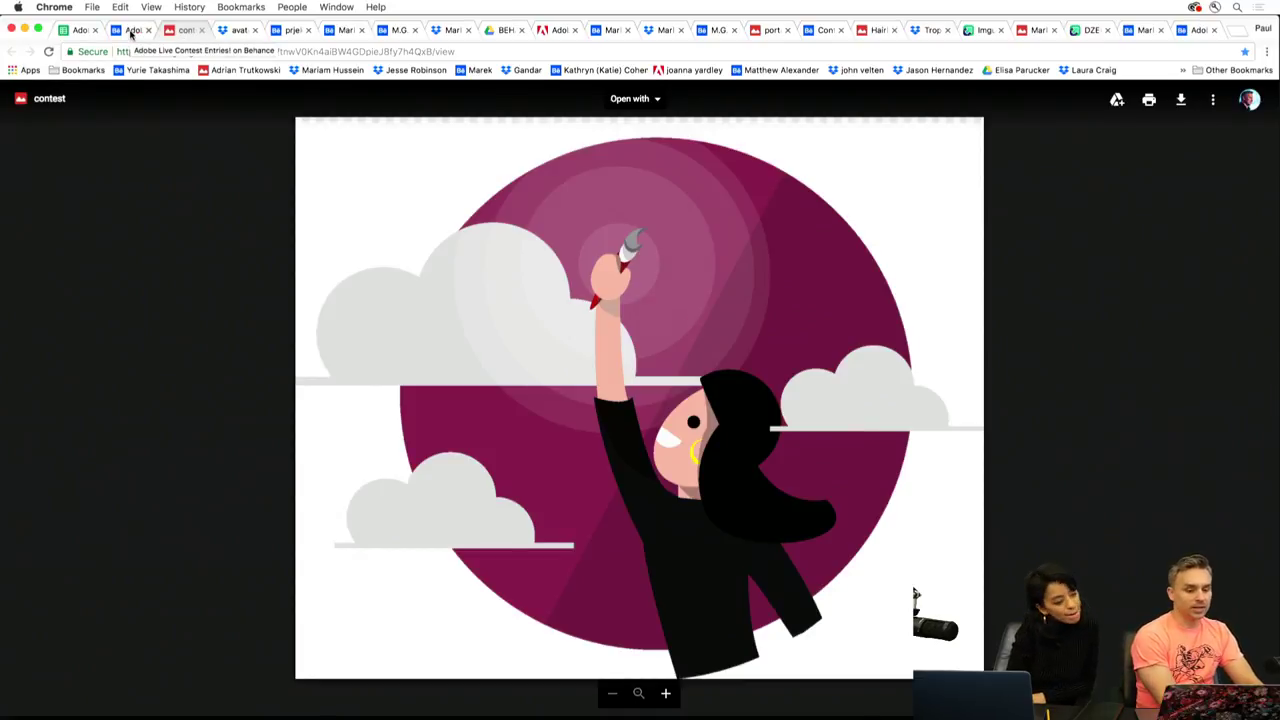
click(130, 31)
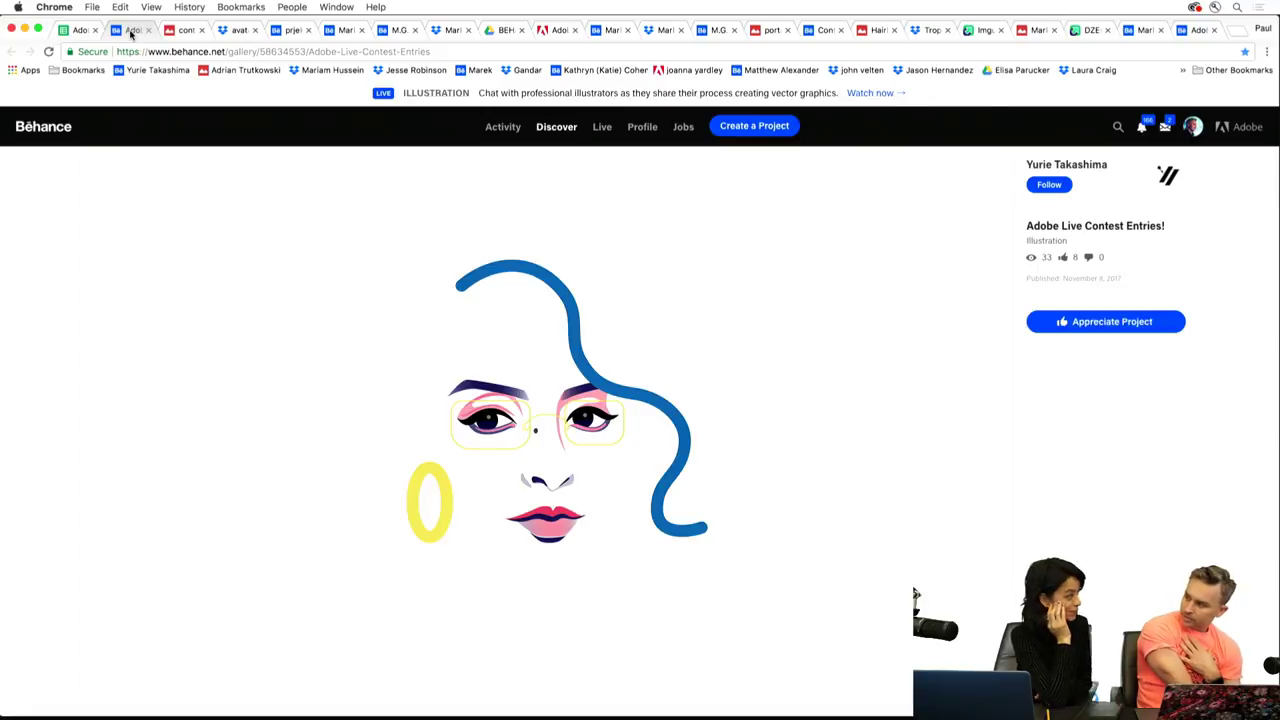
Move the prjekt project into its own browser window and examine its red-background portrait enlarged.
click(239, 30)
drag(298, 33, 324, 278)
drag(240, 265, 488, 10)
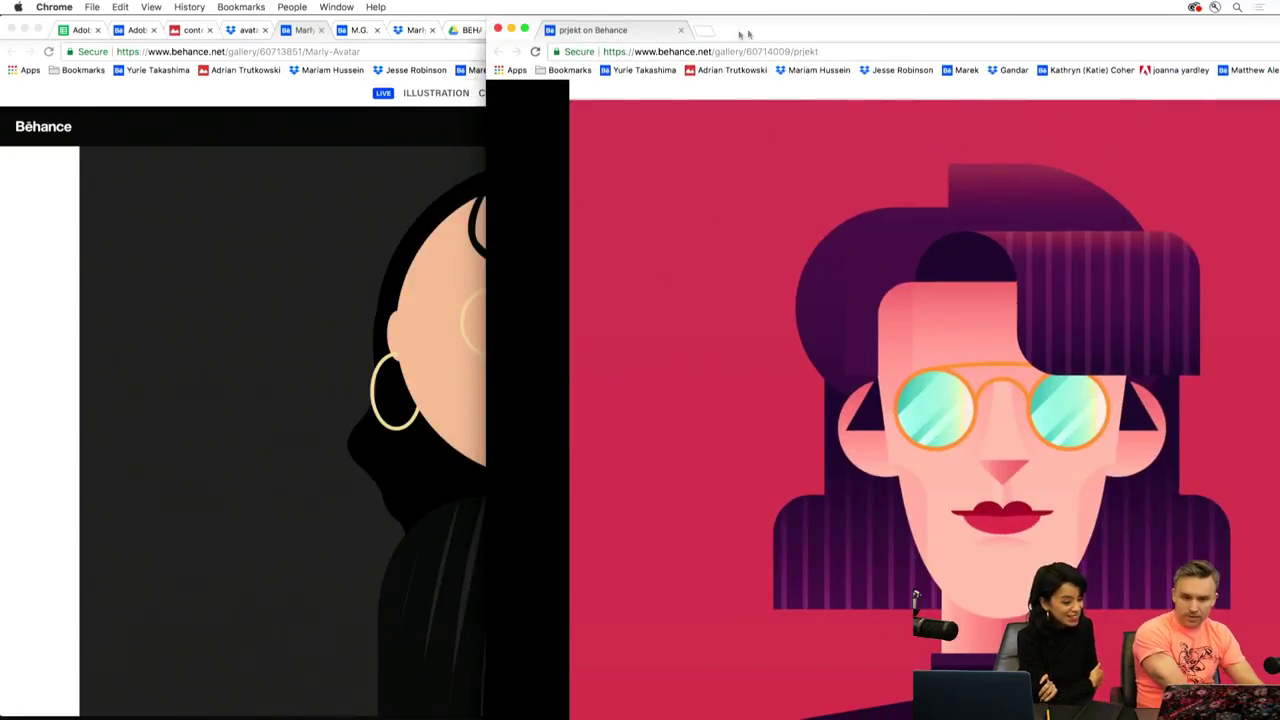
drag(710, 33, 380, 8)
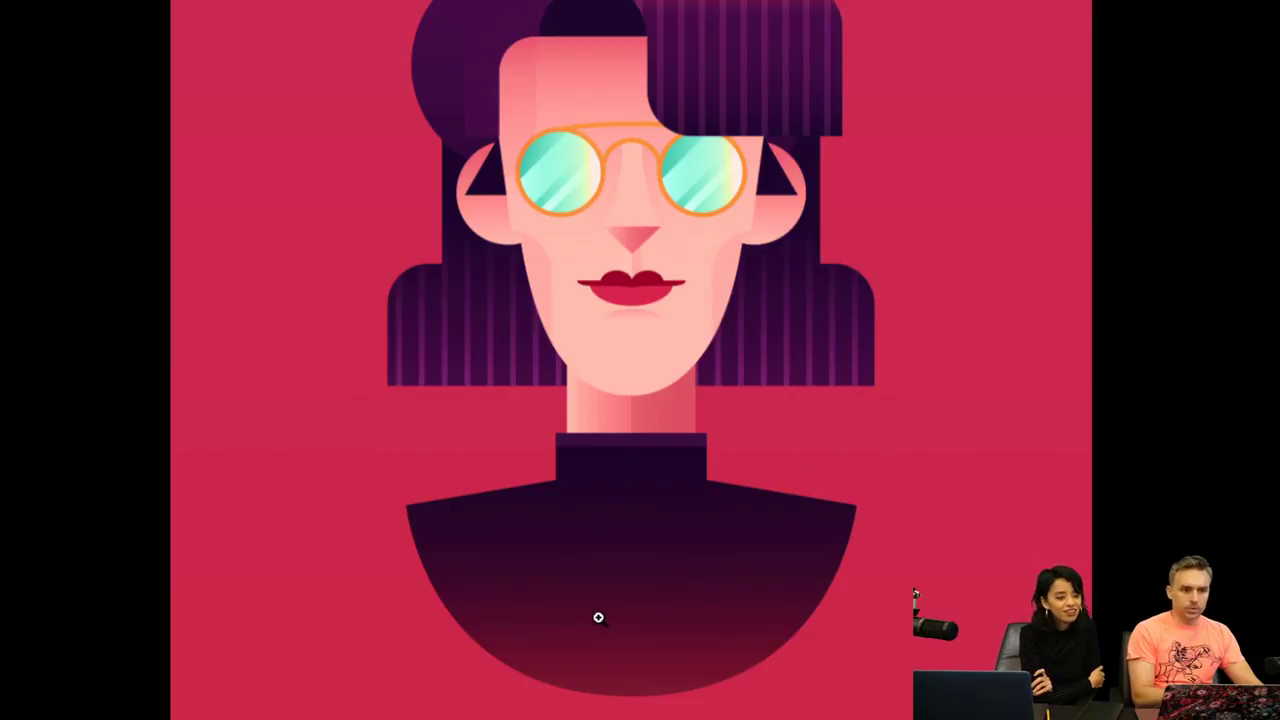
scroll(597, 615, down, 2)
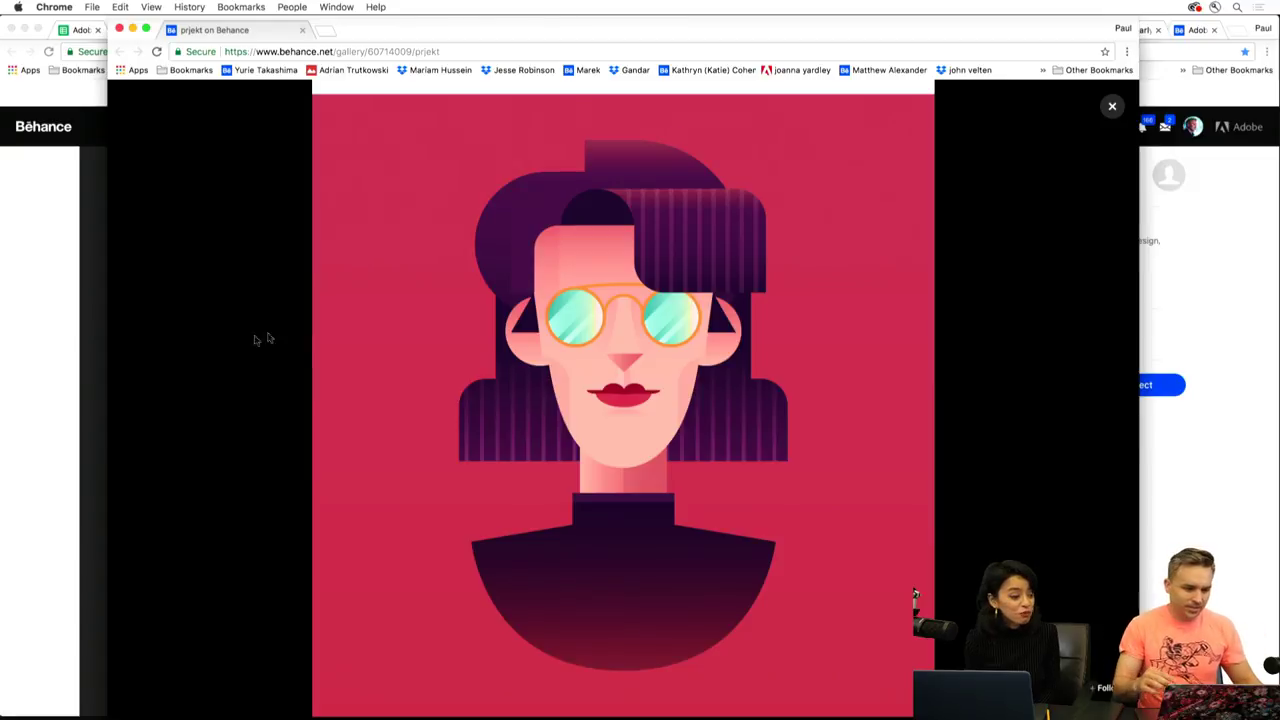
Return to the main browser window and revisit the submissions from Adobe Live Contest Entries! through the navy line-art portrait on Dropbox.
click(12, 318)
click(137, 32)
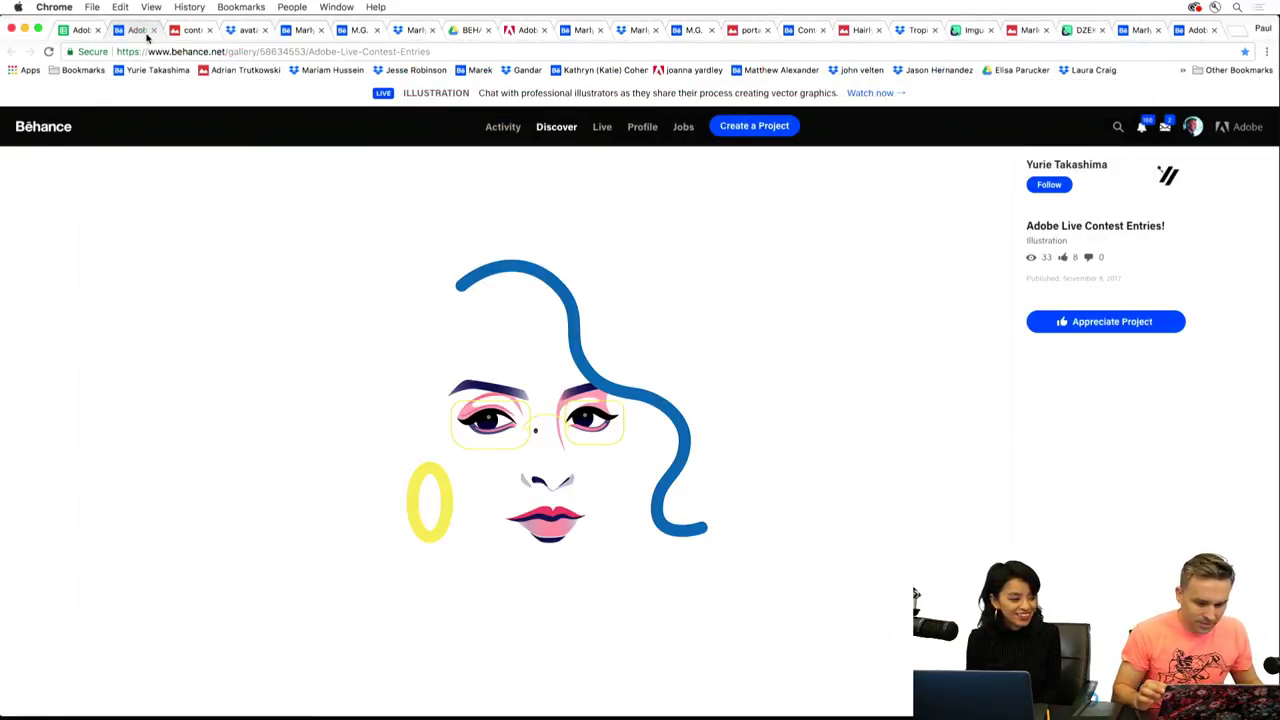
click(188, 35)
click(243, 33)
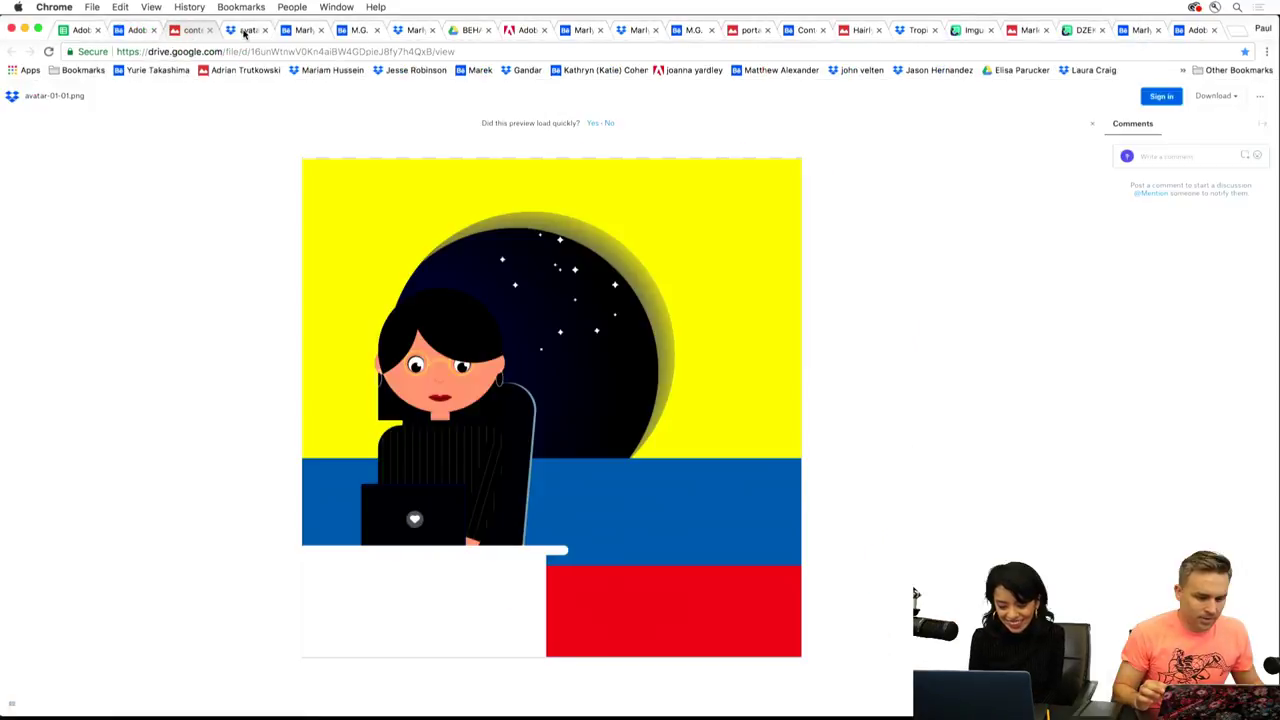
click(300, 33)
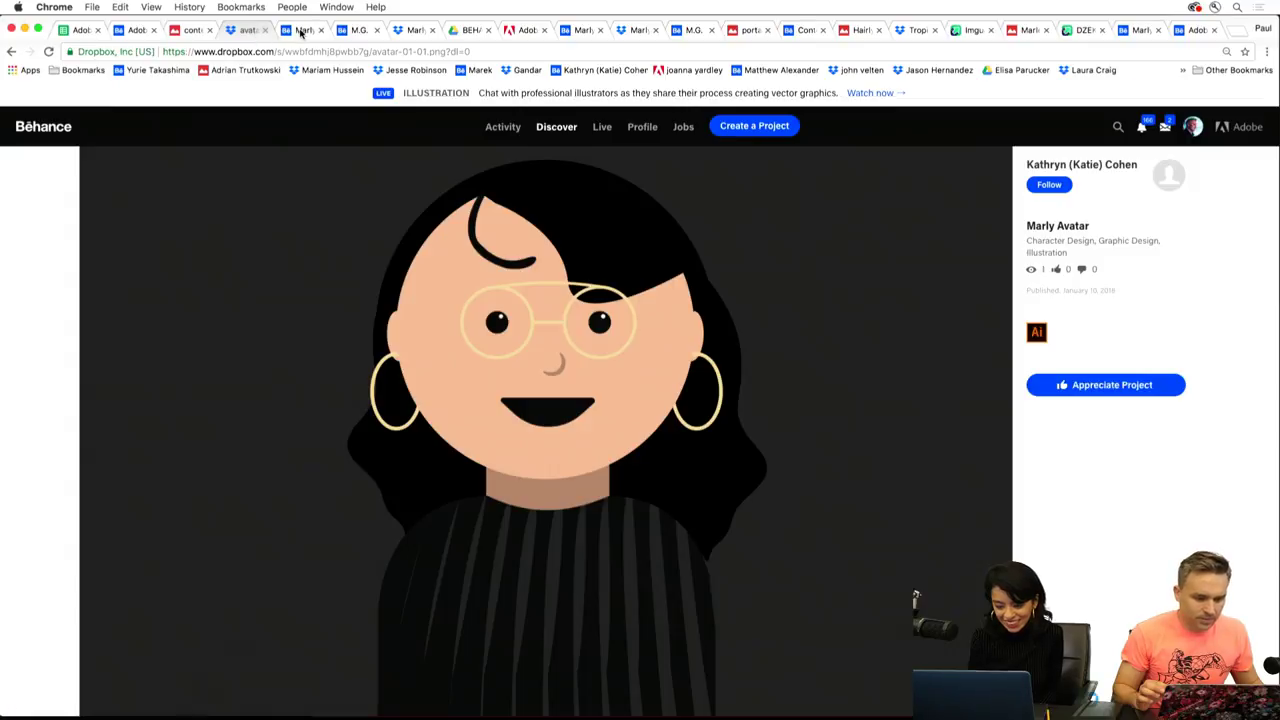
click(353, 33)
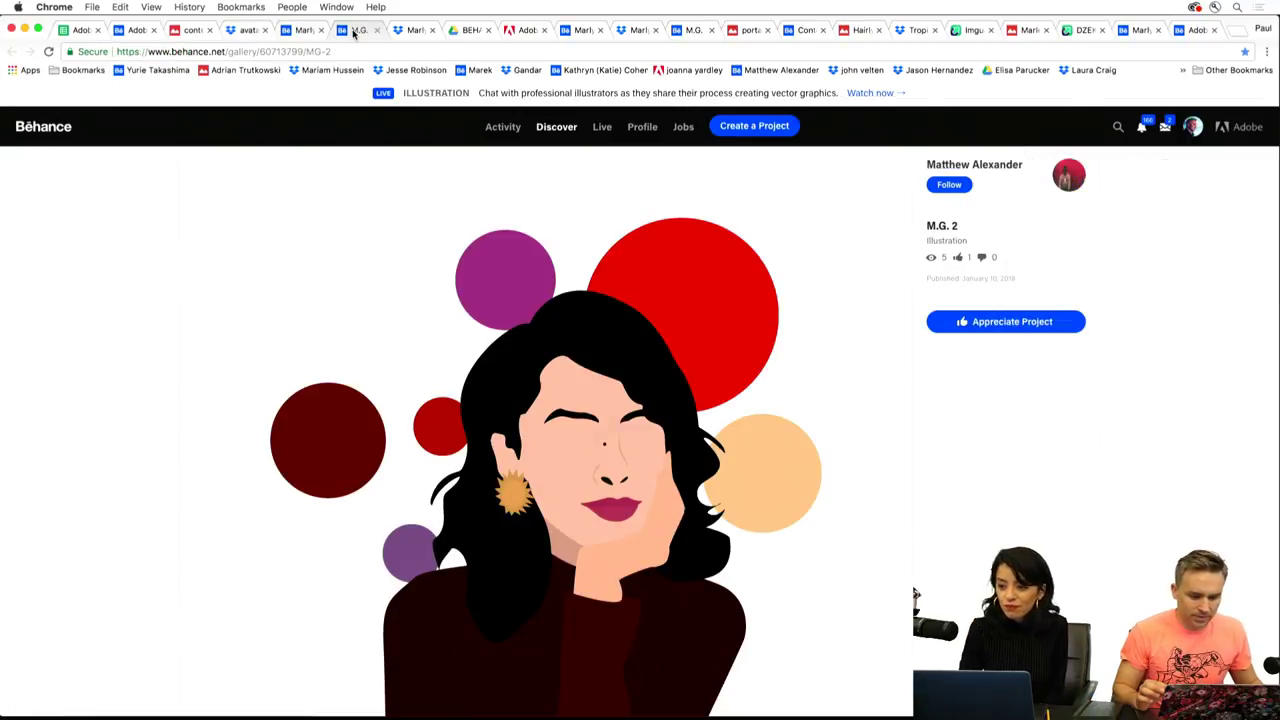
click(420, 35)
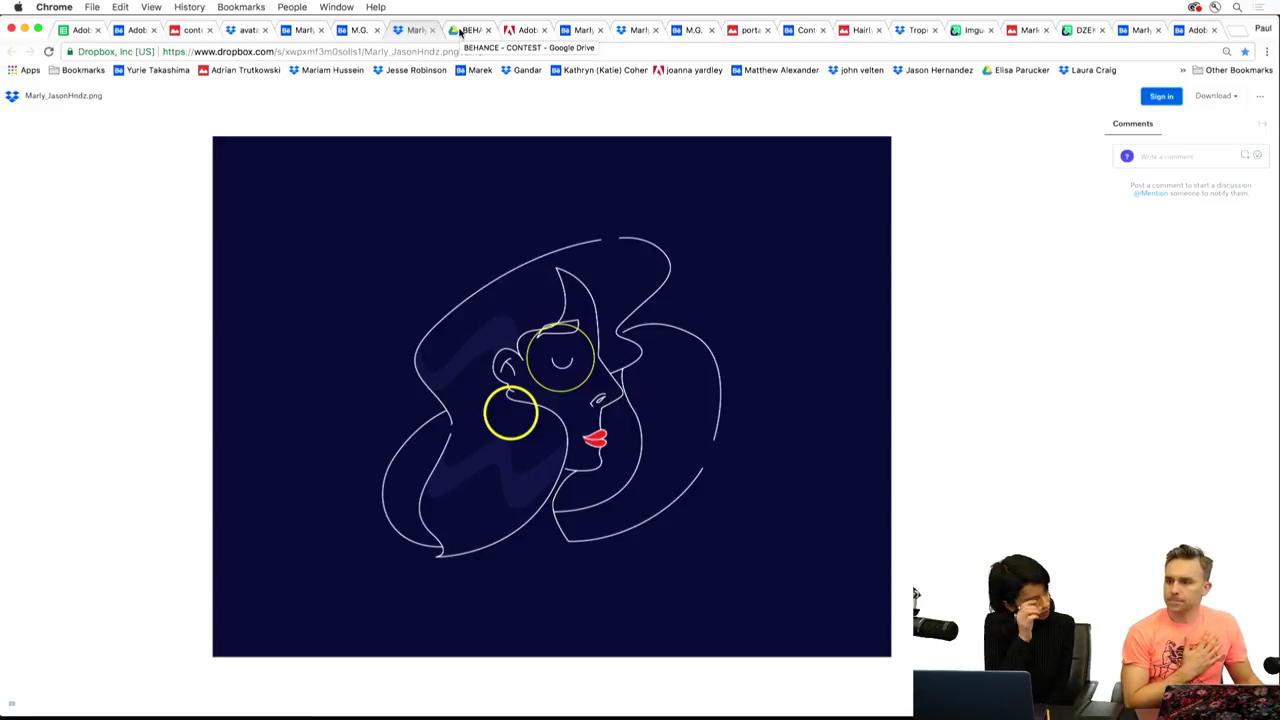
Revisit the submissions from the BEHANCE - CONTEST image on Google Drive through the M.G. project and portadas.jpg.
click(461, 33)
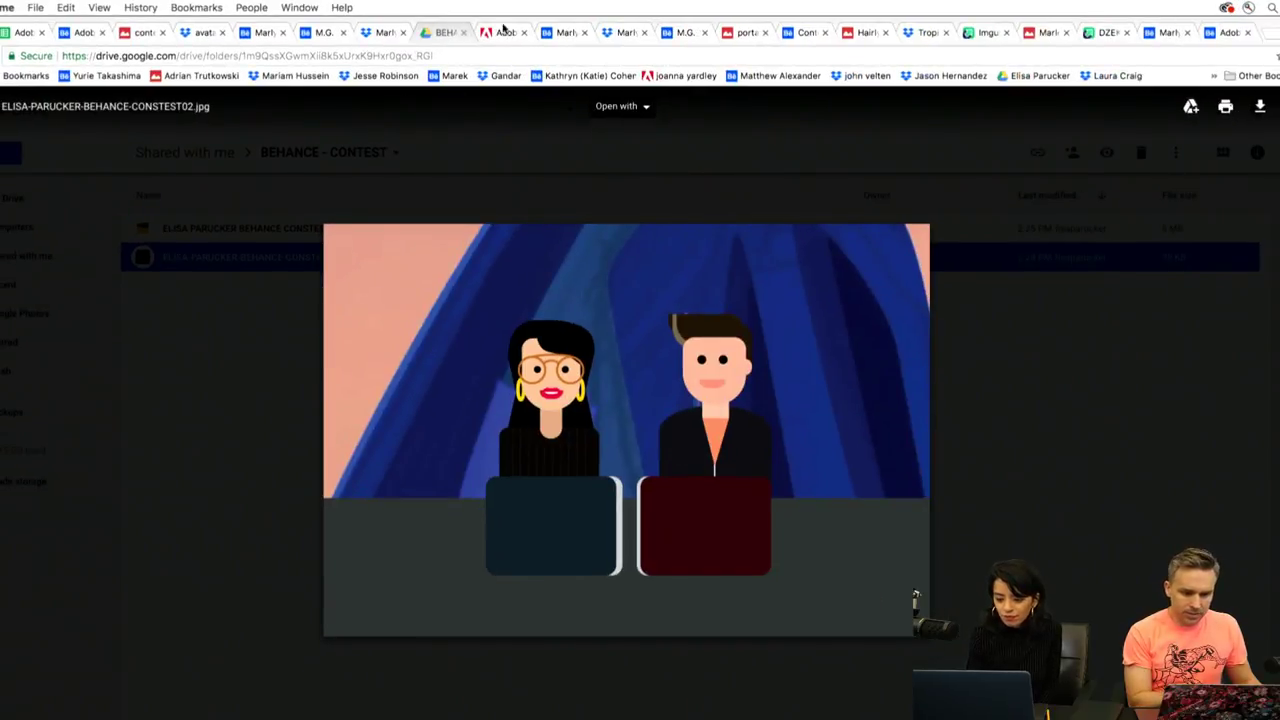
click(527, 21)
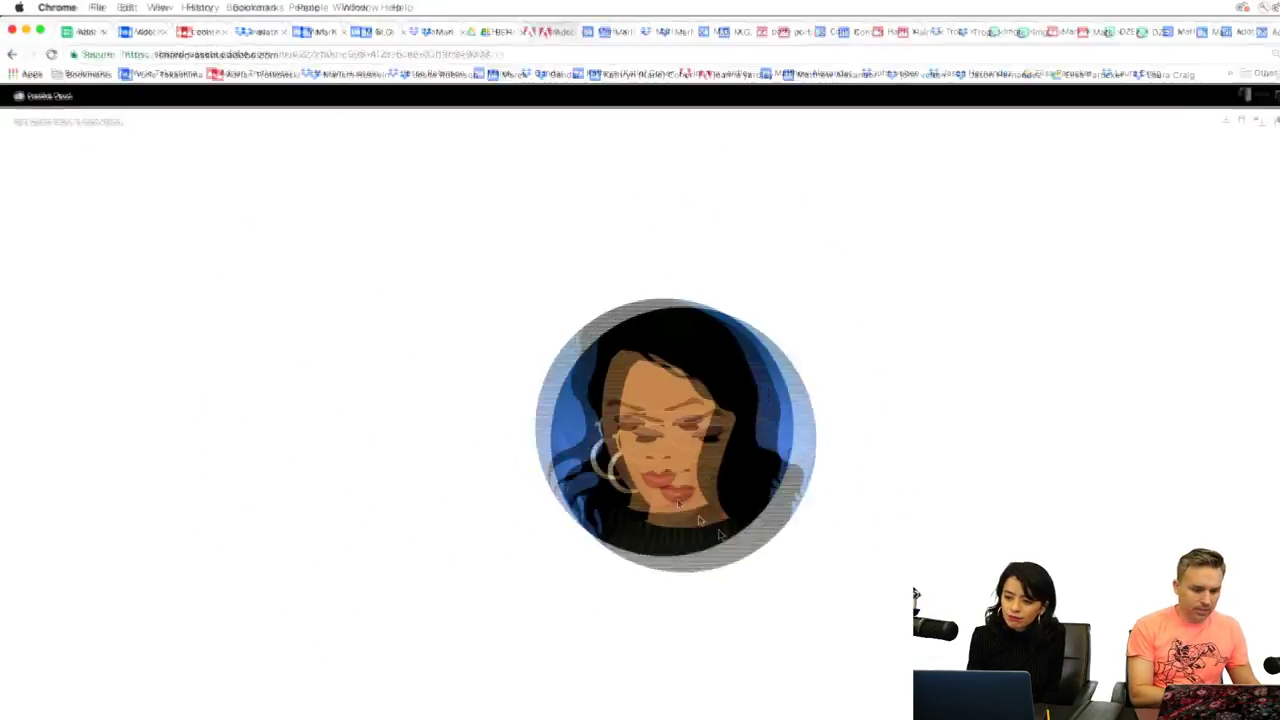
click(579, 31)
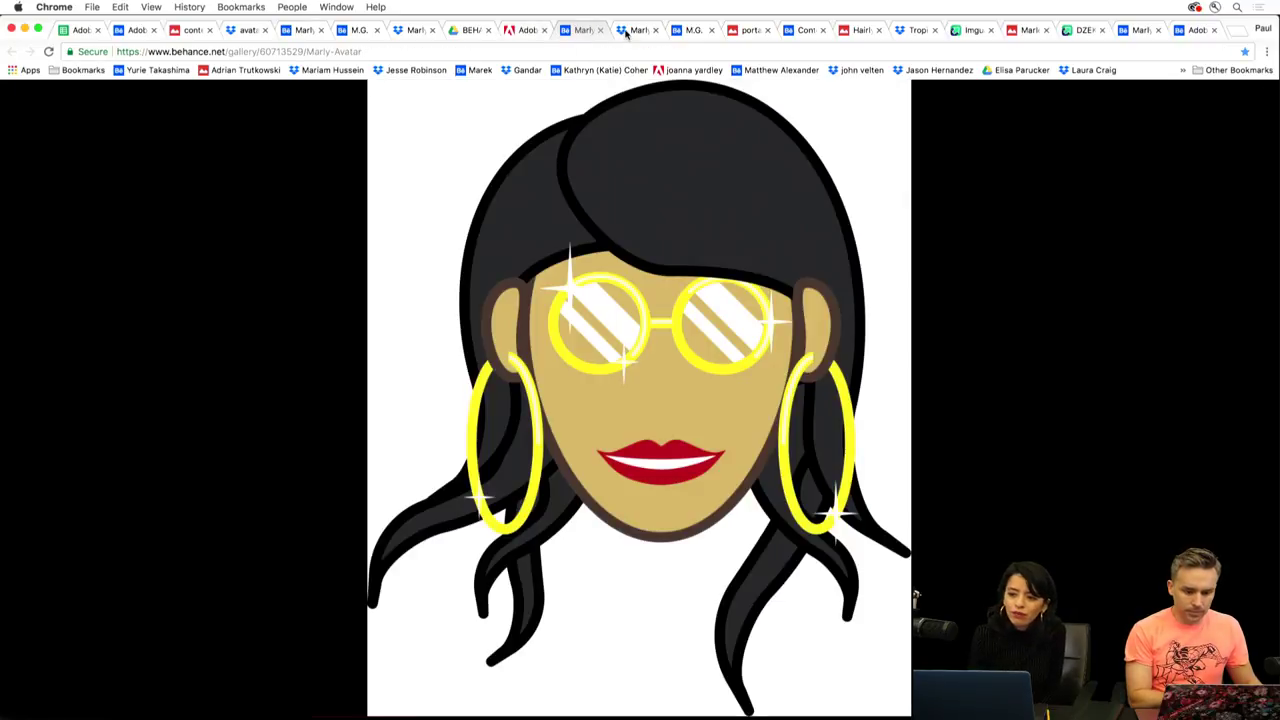
click(626, 33)
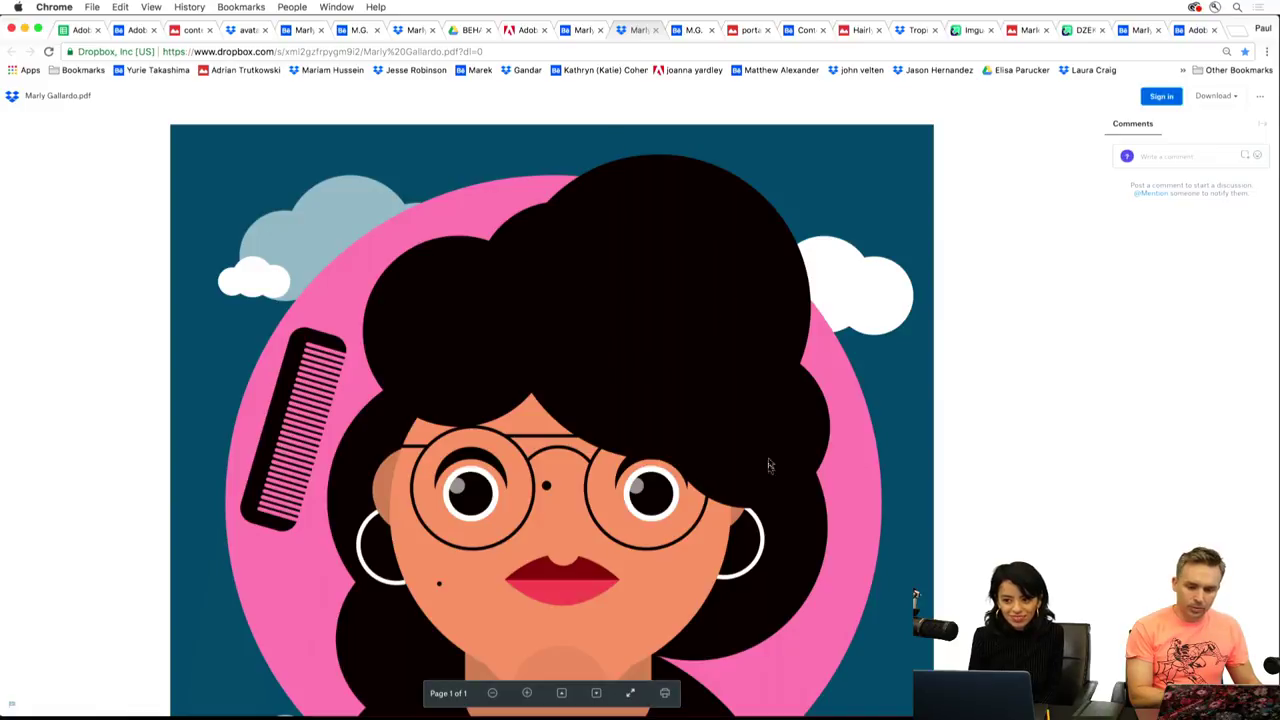
click(683, 32)
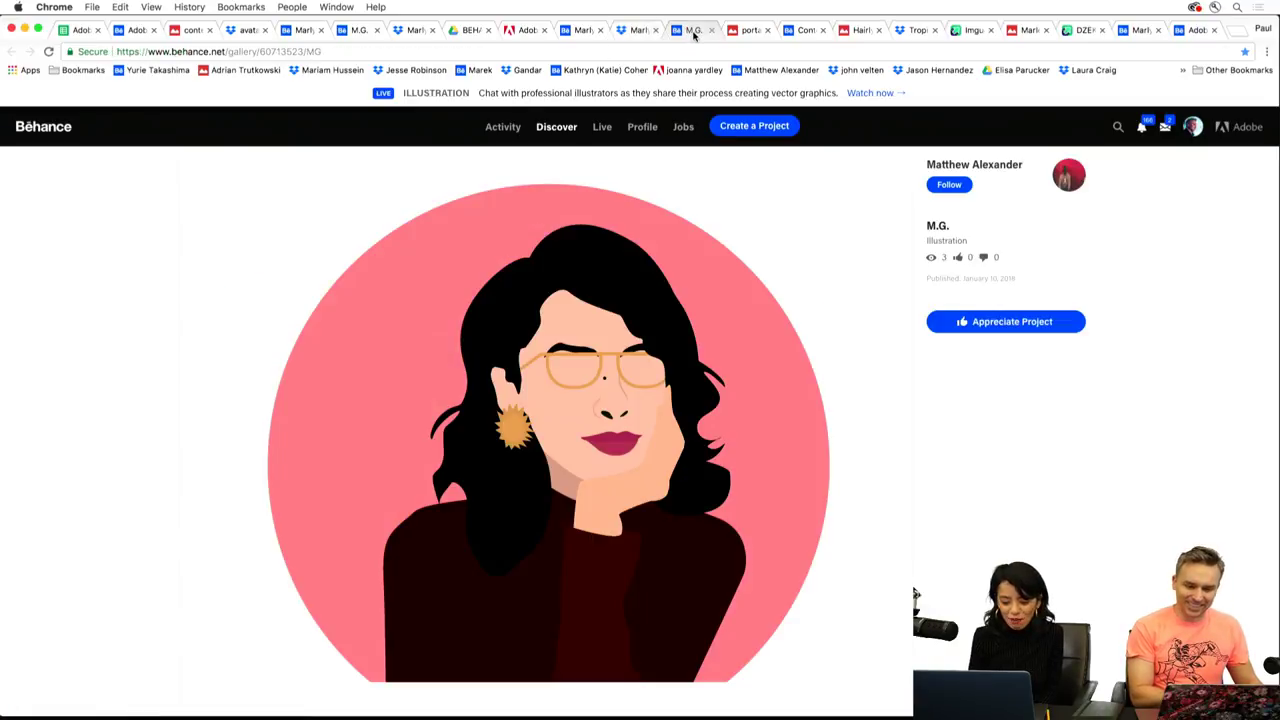
click(755, 32)
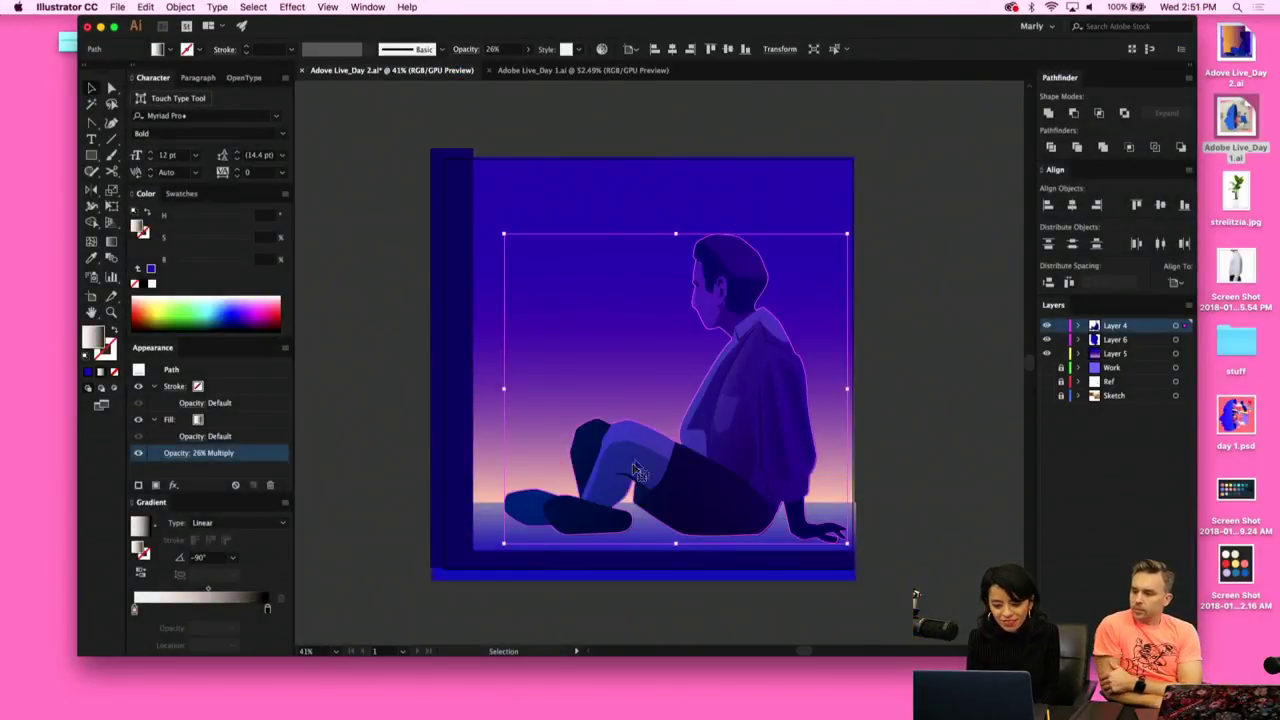
Shift the midpoint of the grey gradient on the figure's multiply silhouette to 48.27%.
click(206, 592)
drag(206, 592, 198, 590)
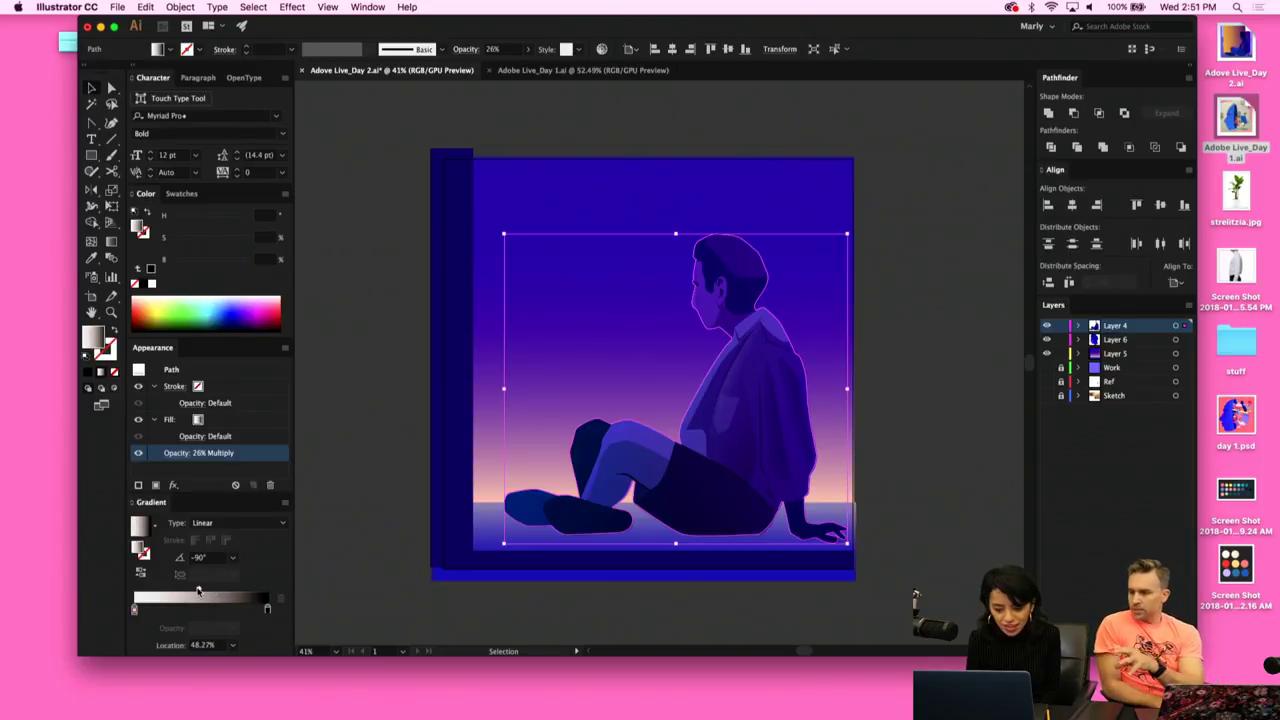
scroll(639, 505, right, 5)
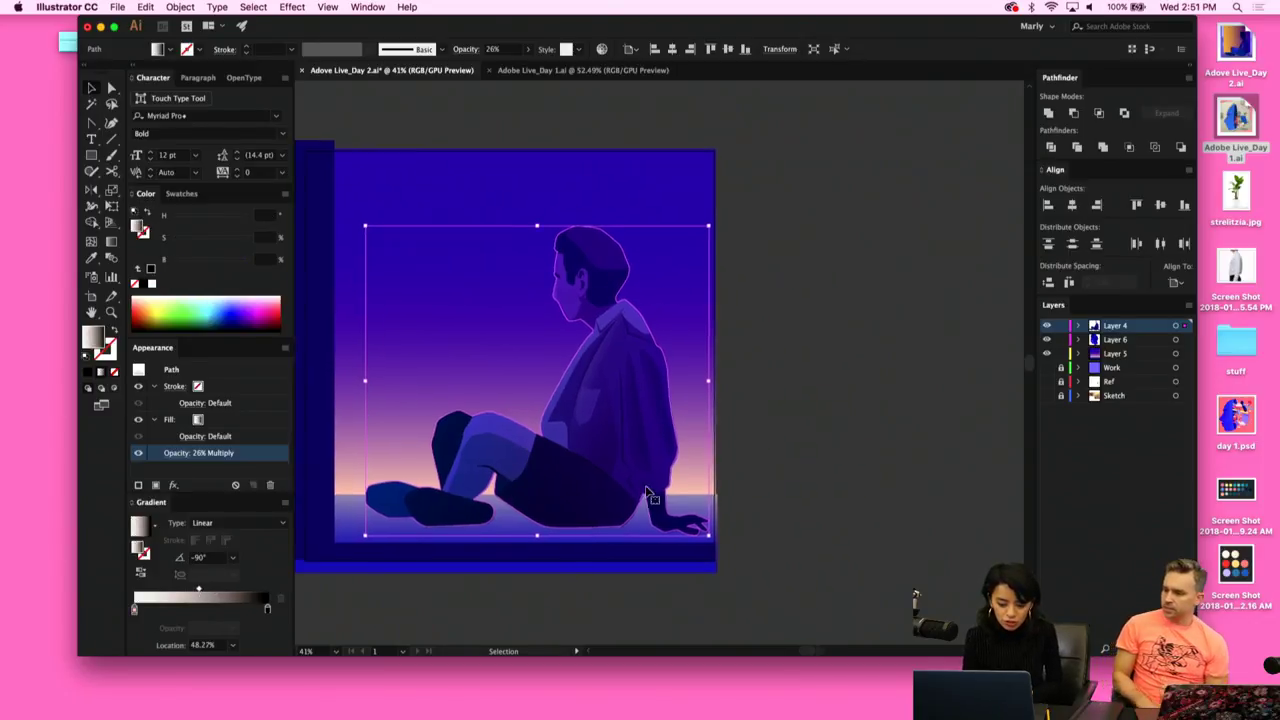
scroll(425, 490, left, 3)
scroll(425, 490, up, 1)
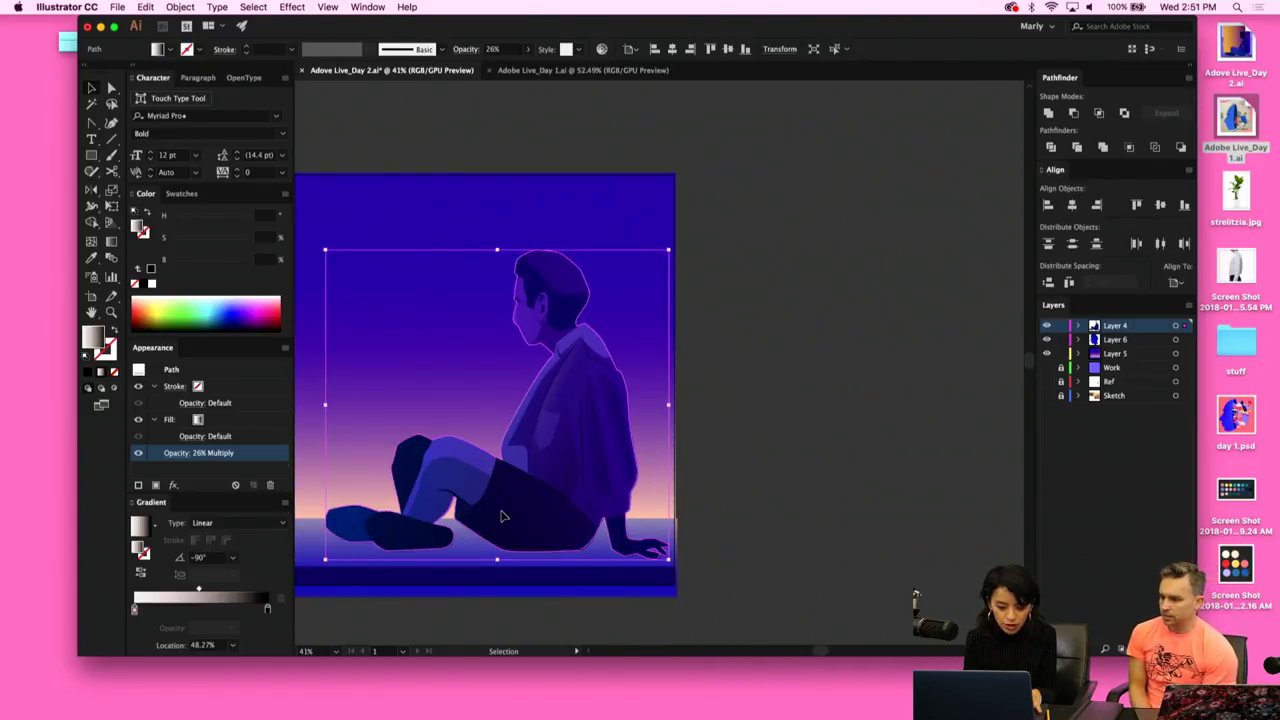
Try moving the gradient silhouette overlays off the seated figure, select the dark shorts underneath, undo the moves and clear the selection.
drag(503, 520, 423, 352)
click(525, 508)
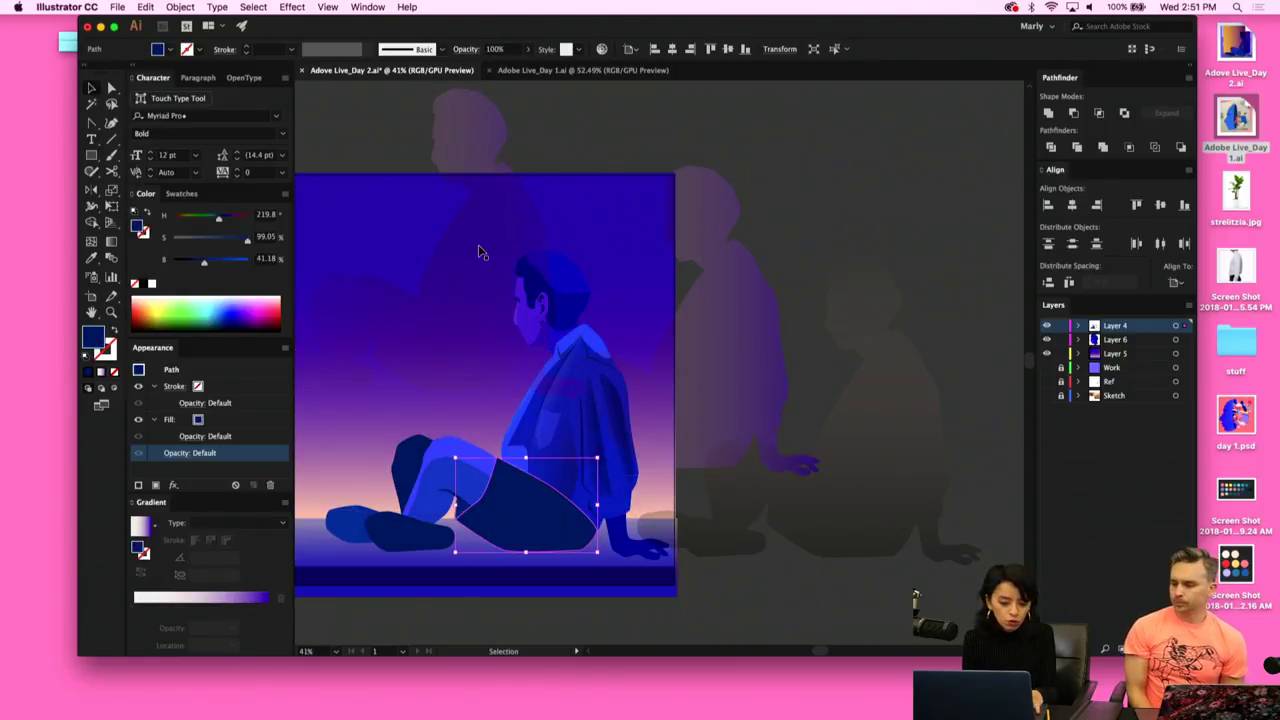
key(a)
key(super+z)
key(super+z)
key(super+z)
key(super+z)
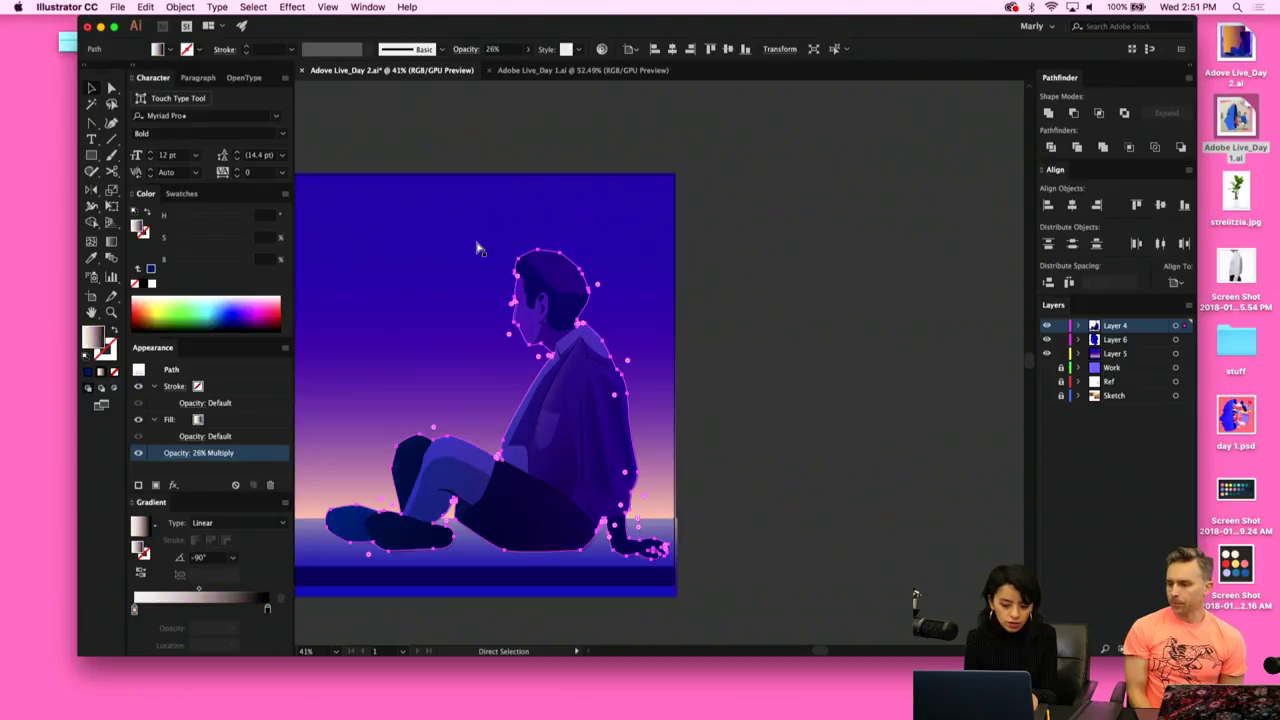
click(798, 350)
scroll(797, 353, left, 3)
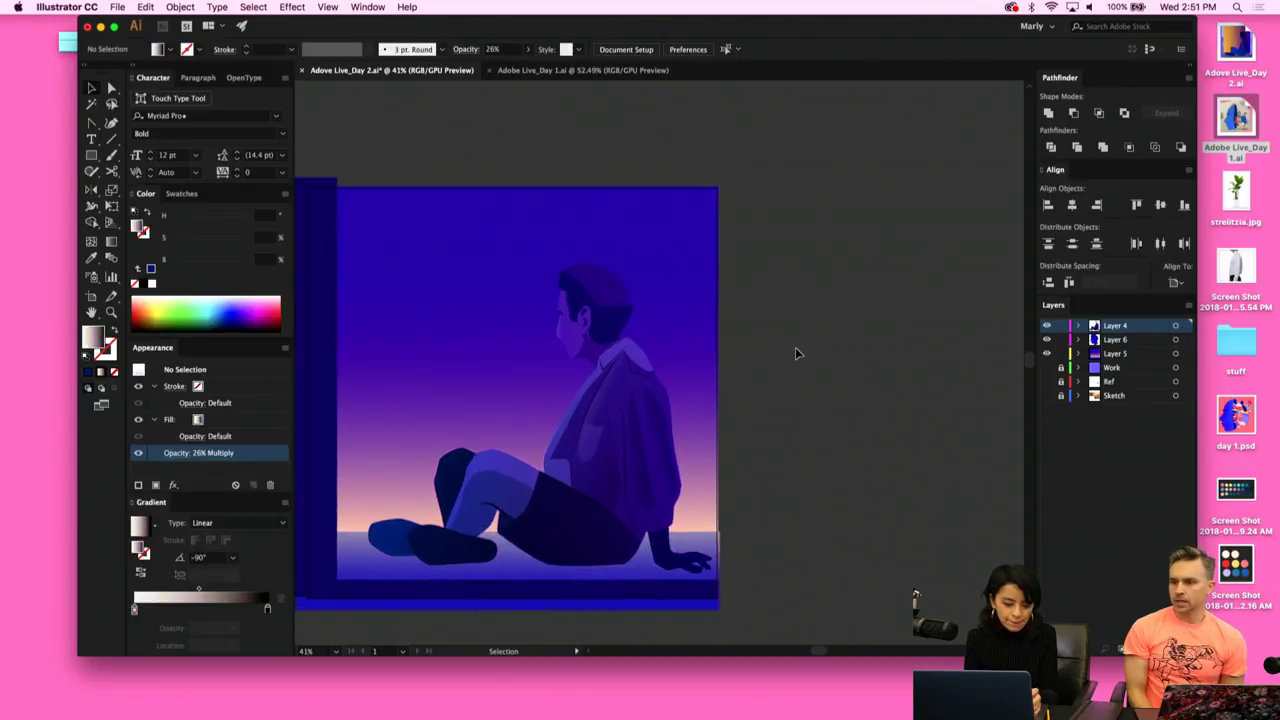
Adjust the sunset background rectangle's gradient by placing the blue stop at 92.65% and the midpoint at 25.76%.
click(592, 376)
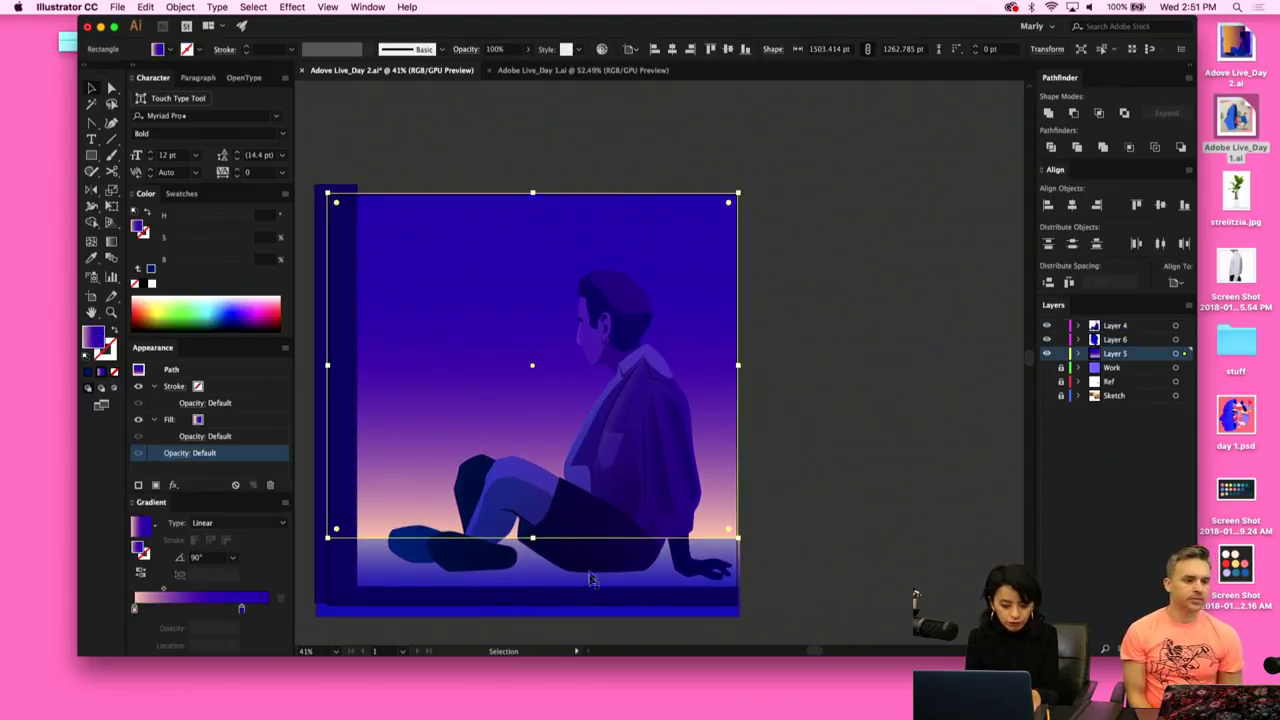
click(242, 609)
drag(247, 611, 258, 610)
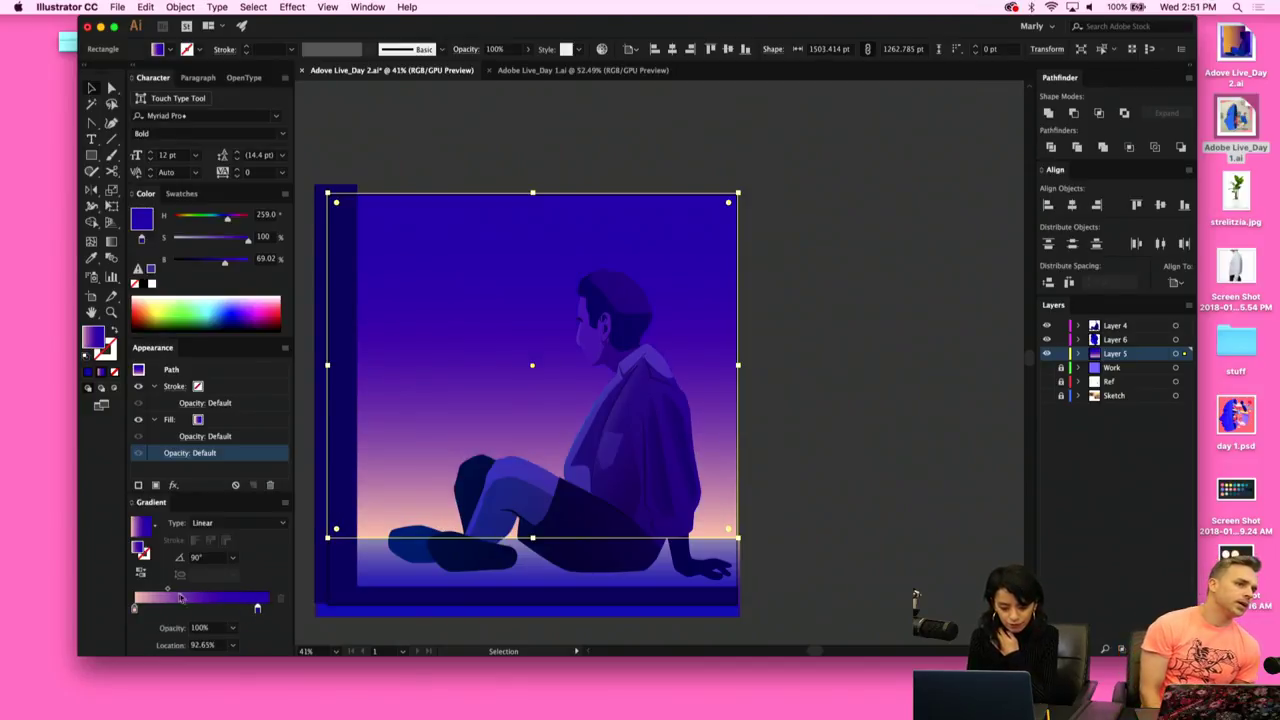
drag(168, 592, 166, 590)
click(771, 500)
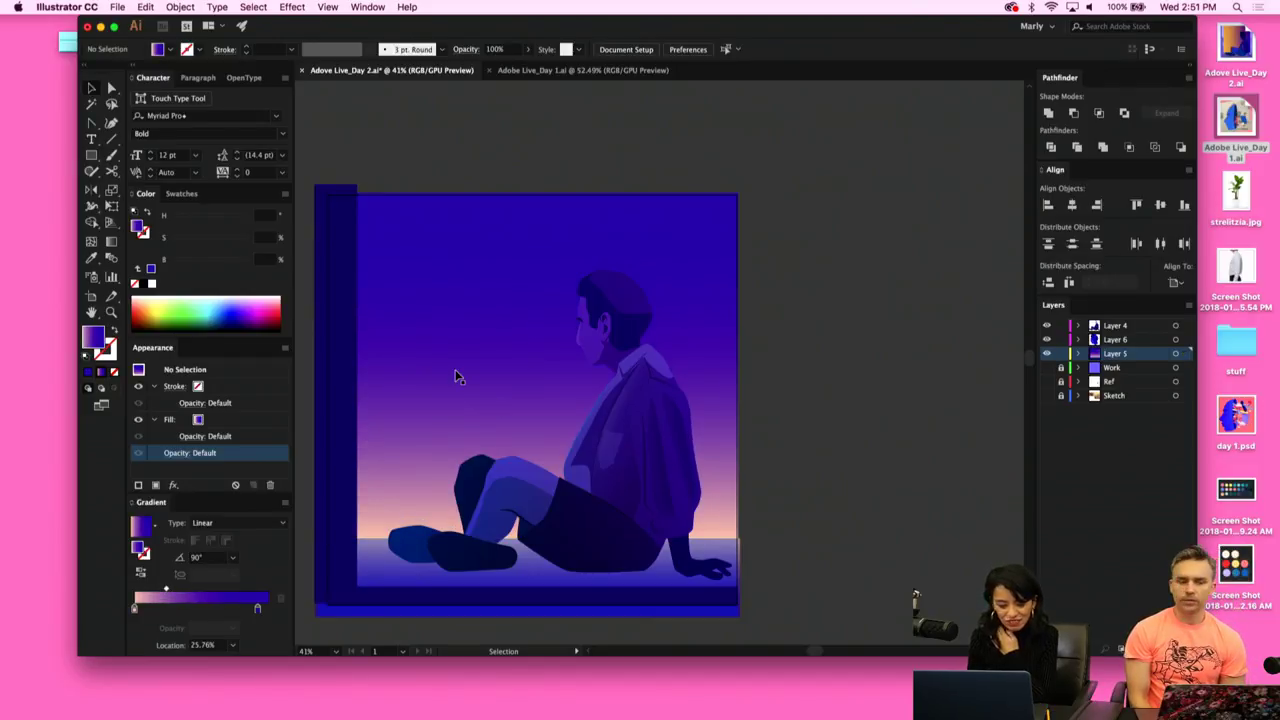
Select the dark blue vertical strip beside the sunset background.
click(433, 350)
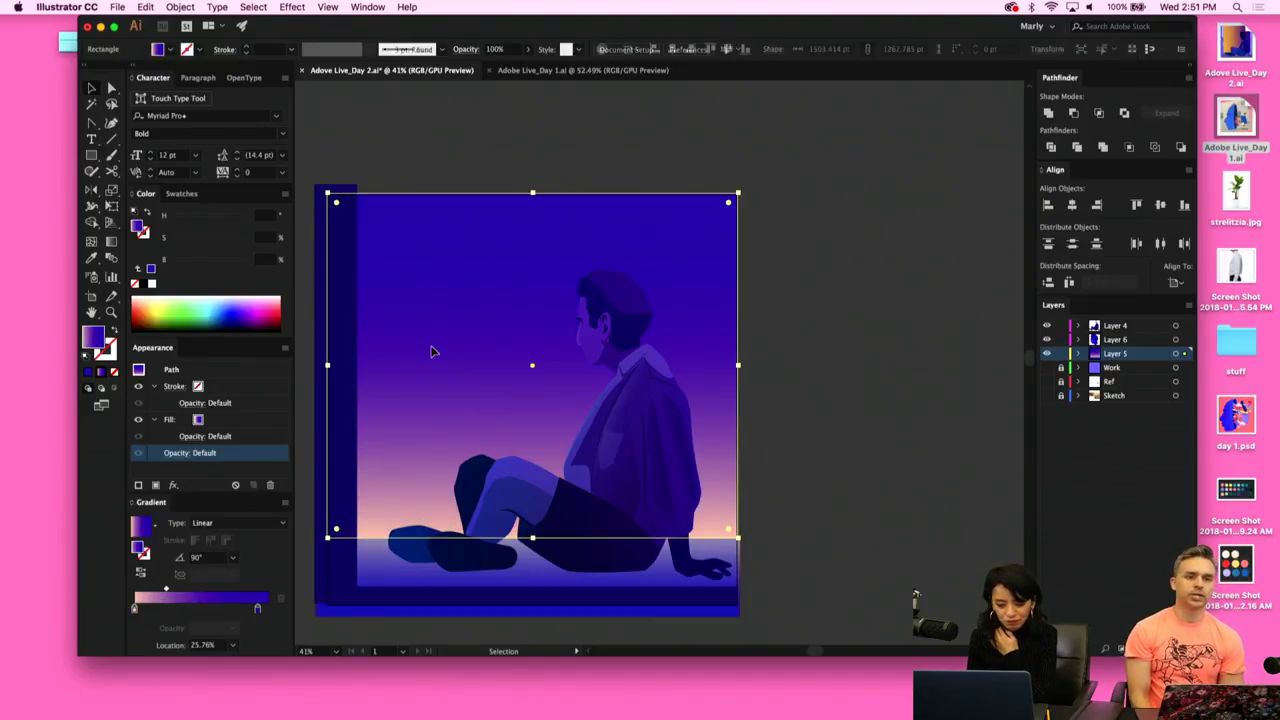
click(341, 419)
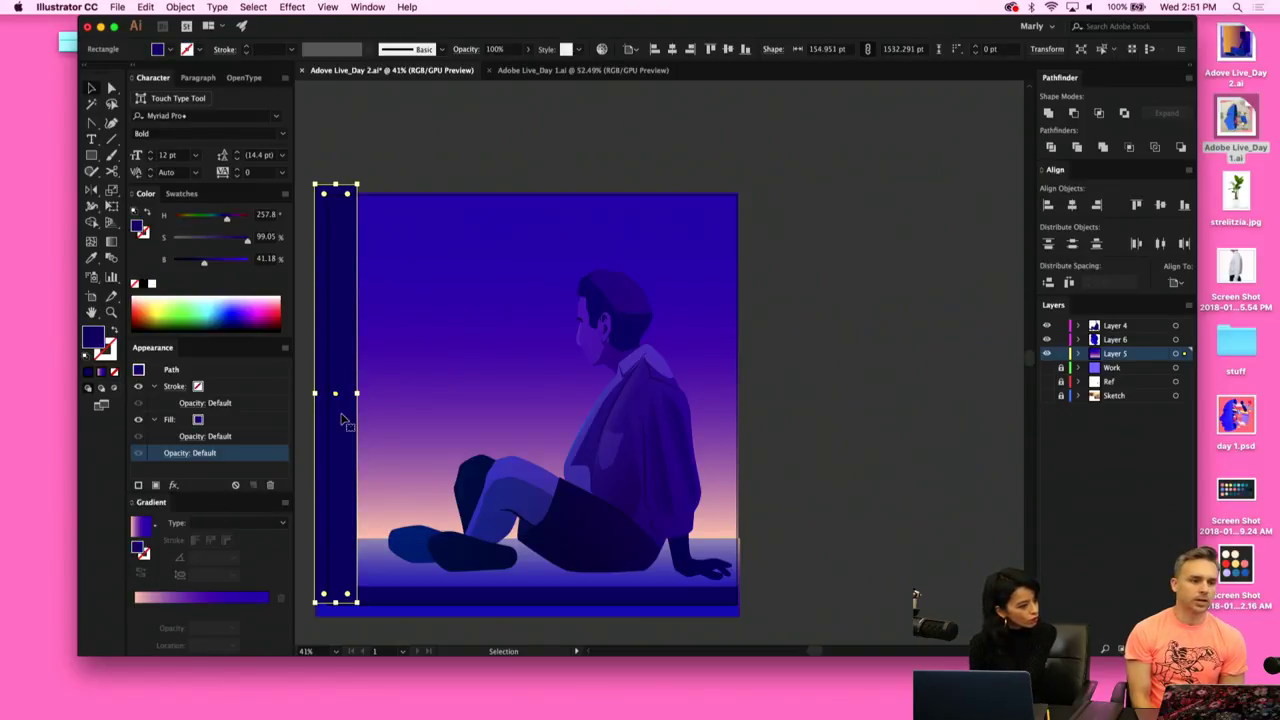